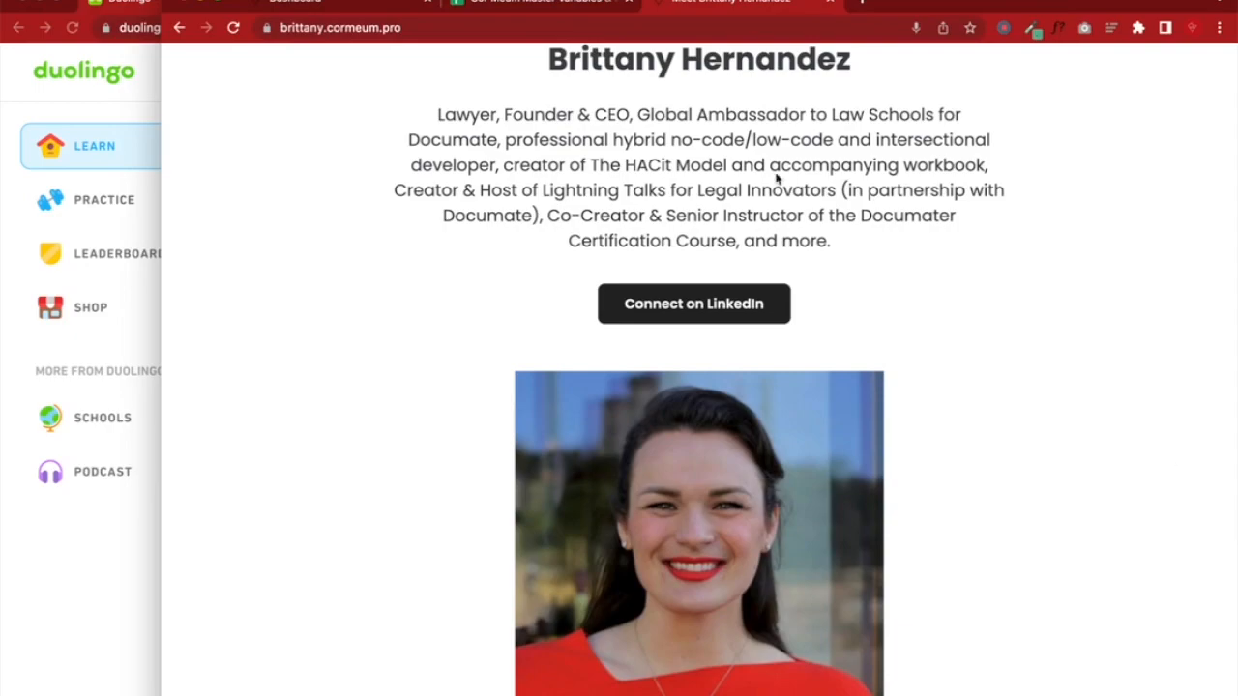
# Switch between the profile and Documate Workflows tabs, then narrow the Workflows window to show Duolingo's Learn page
pyautogui.click(286, 5)
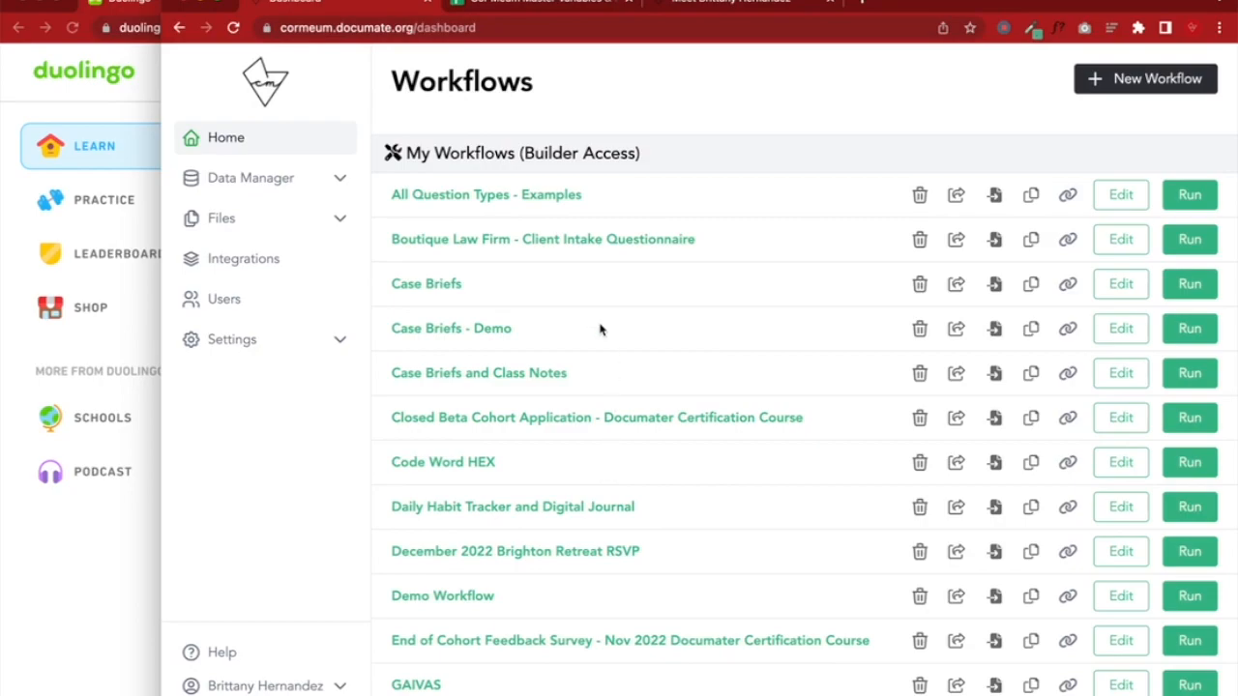
pyautogui.click(681, 4)
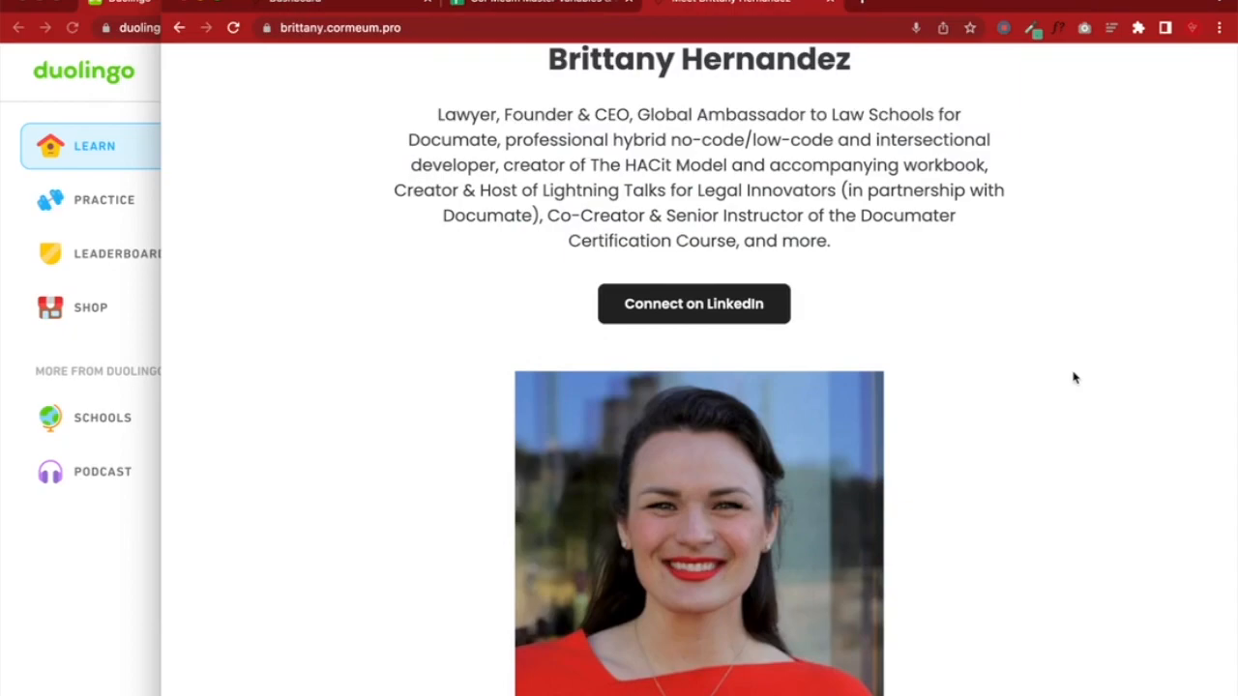
pyautogui.click(354, 7)
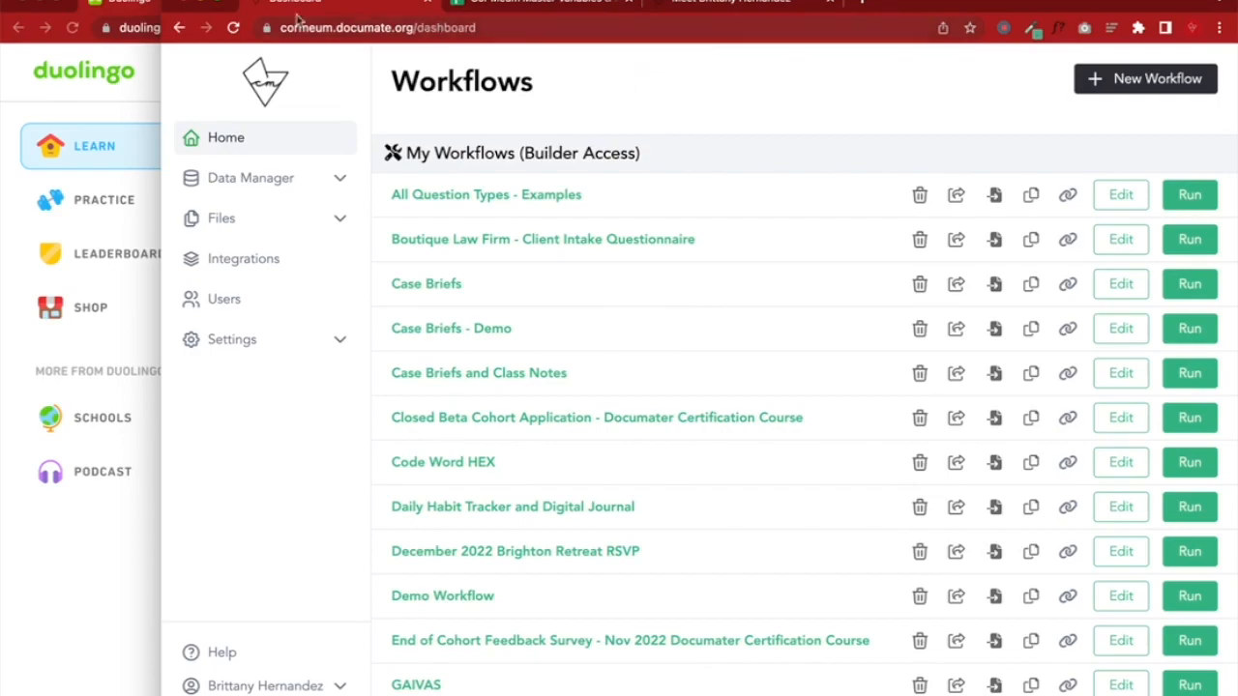
pyautogui.moveTo(160, 367); pyautogui.dragTo(616, 368)
pyautogui.click(580, 367)
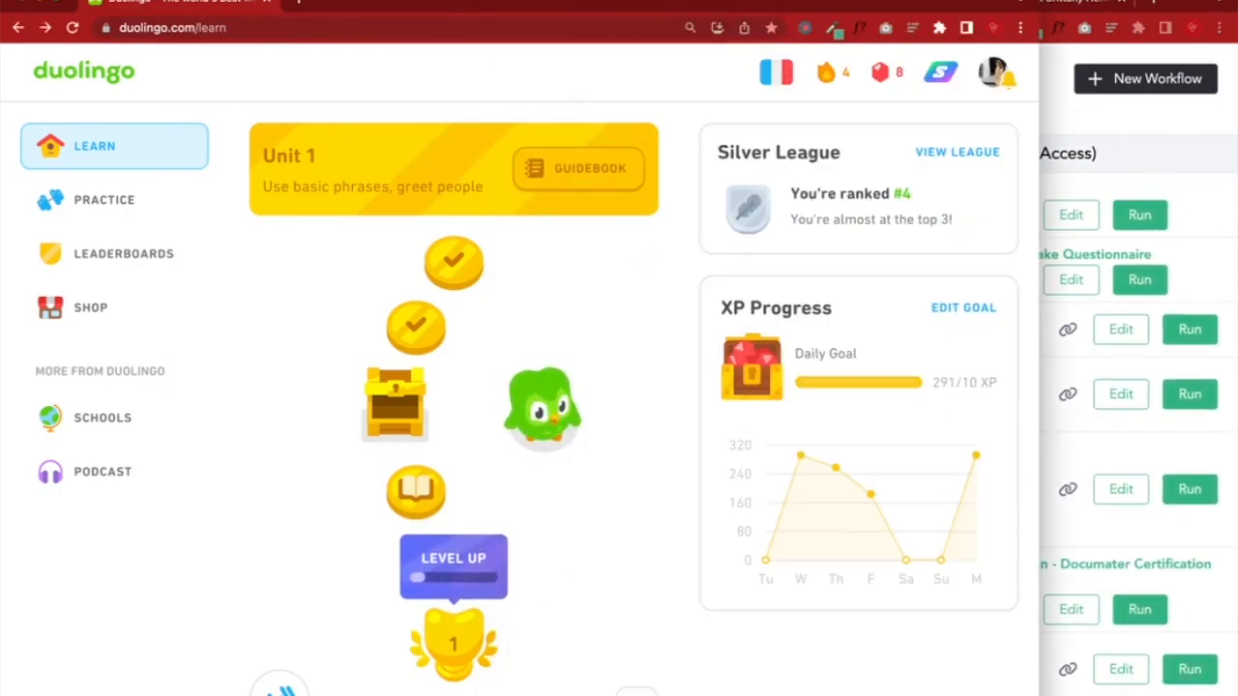
# Fit the Duolingo window alongside, then bring the Documate dashboard forward and widen it over Duolingo
pyautogui.moveTo(1040, 368); pyautogui.dragTo(1130, 367)
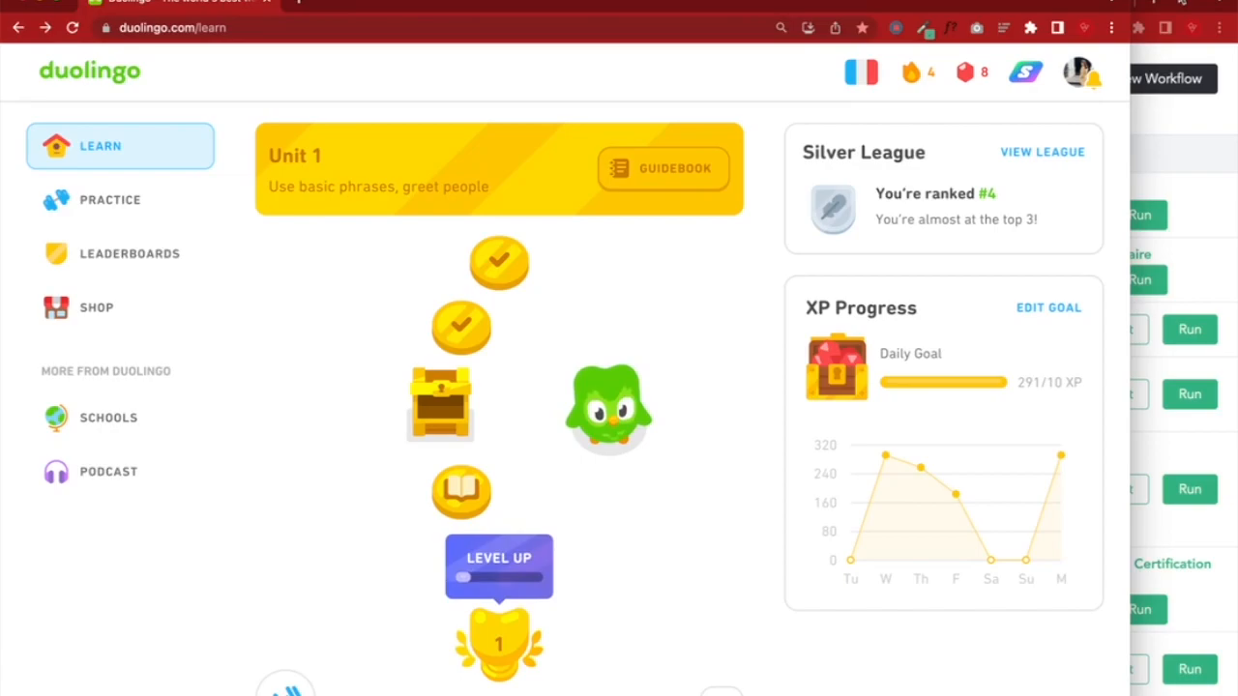
pyautogui.click(1182, 3)
pyautogui.moveTo(617, 429); pyautogui.dragTo(280, 428)
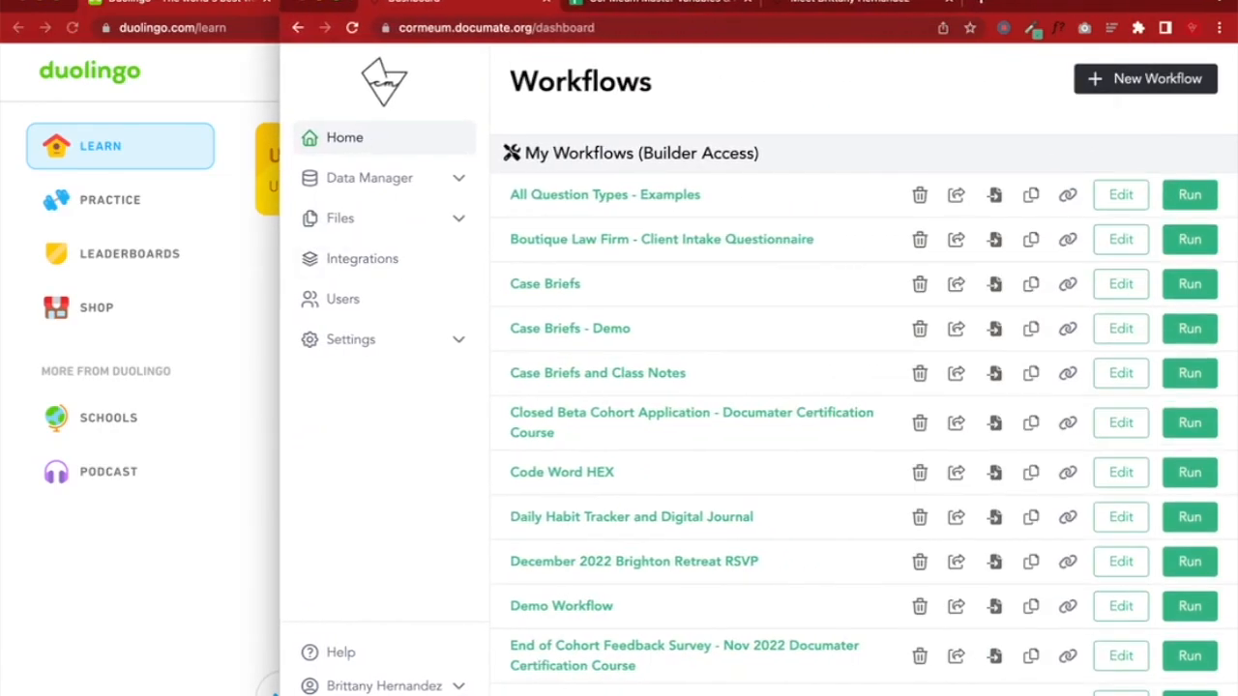
# Create a new workflow named 'Language Learning Tool - French Edition'
pyautogui.moveTo(280, 429); pyautogui.dragTo(341, 428)
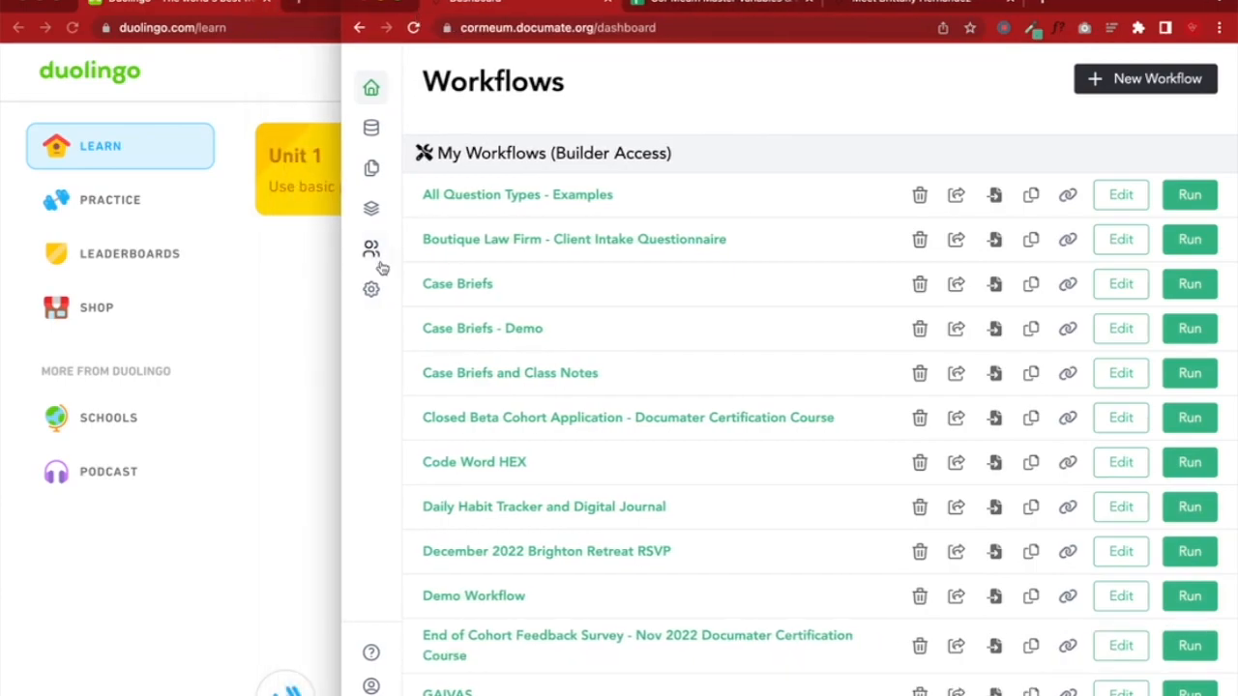
pyautogui.click(1117, 85)
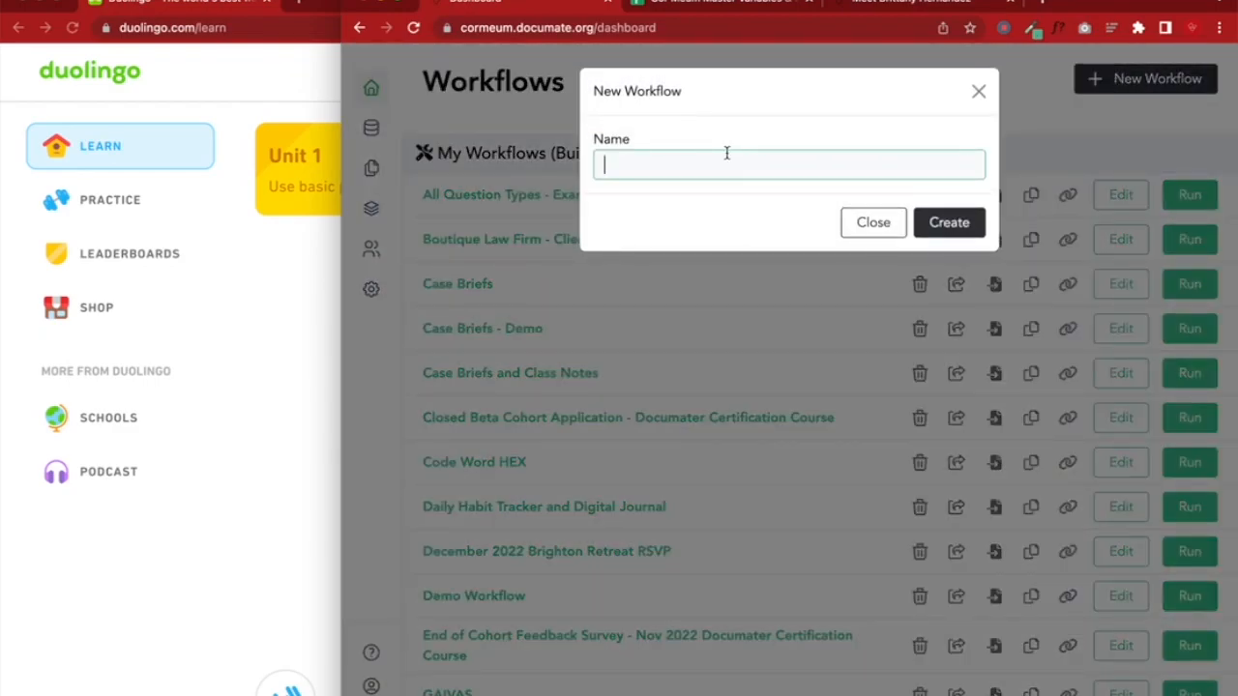
pyautogui.write('Language Learning Tool ')
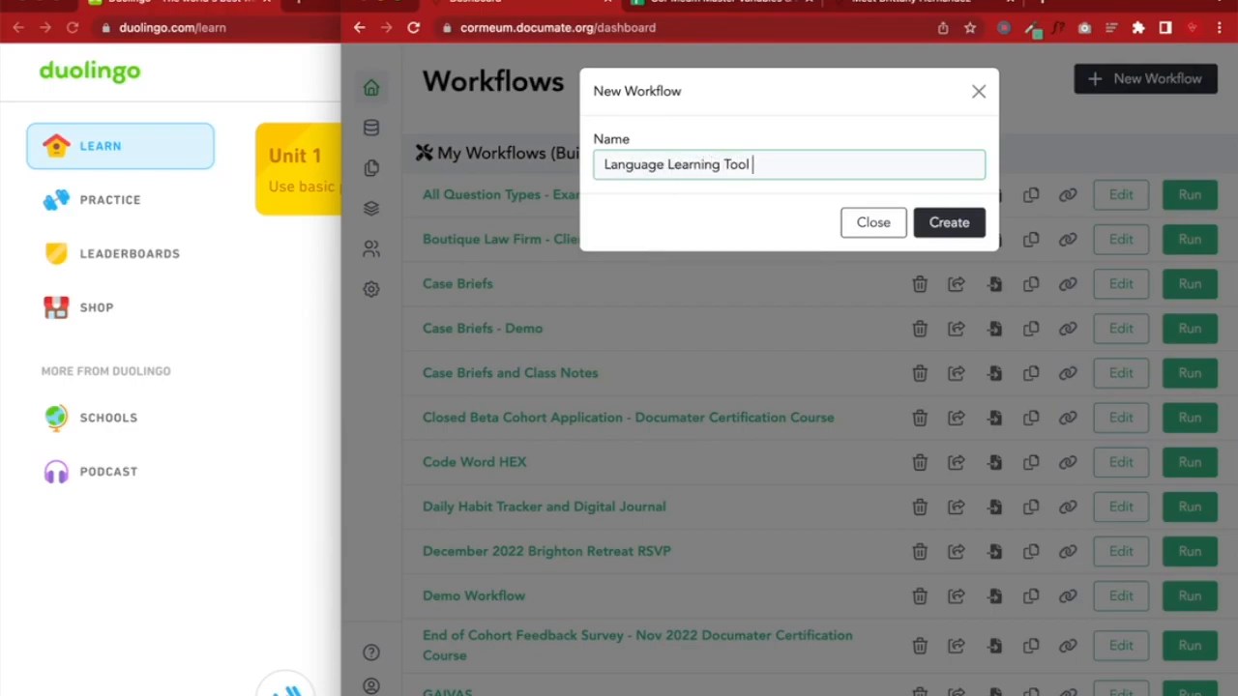
pyautogui.write('- French Edition')
pyautogui.click(944, 224)
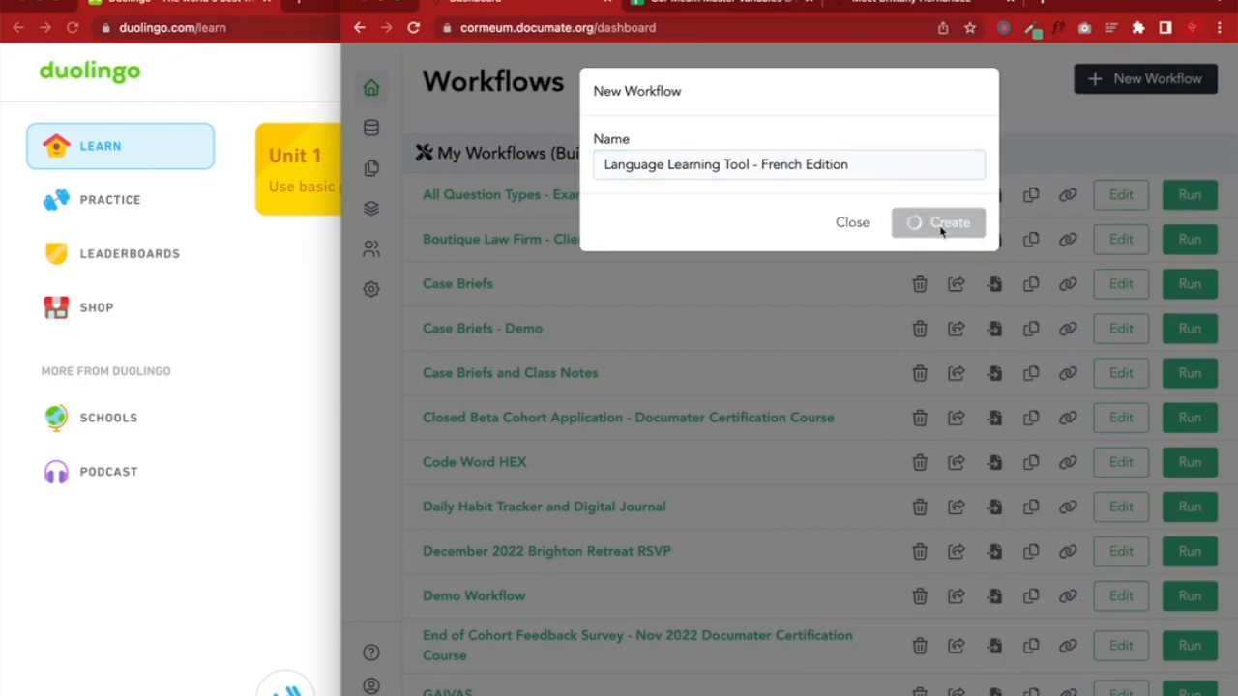
pyautogui.click(280, 314)
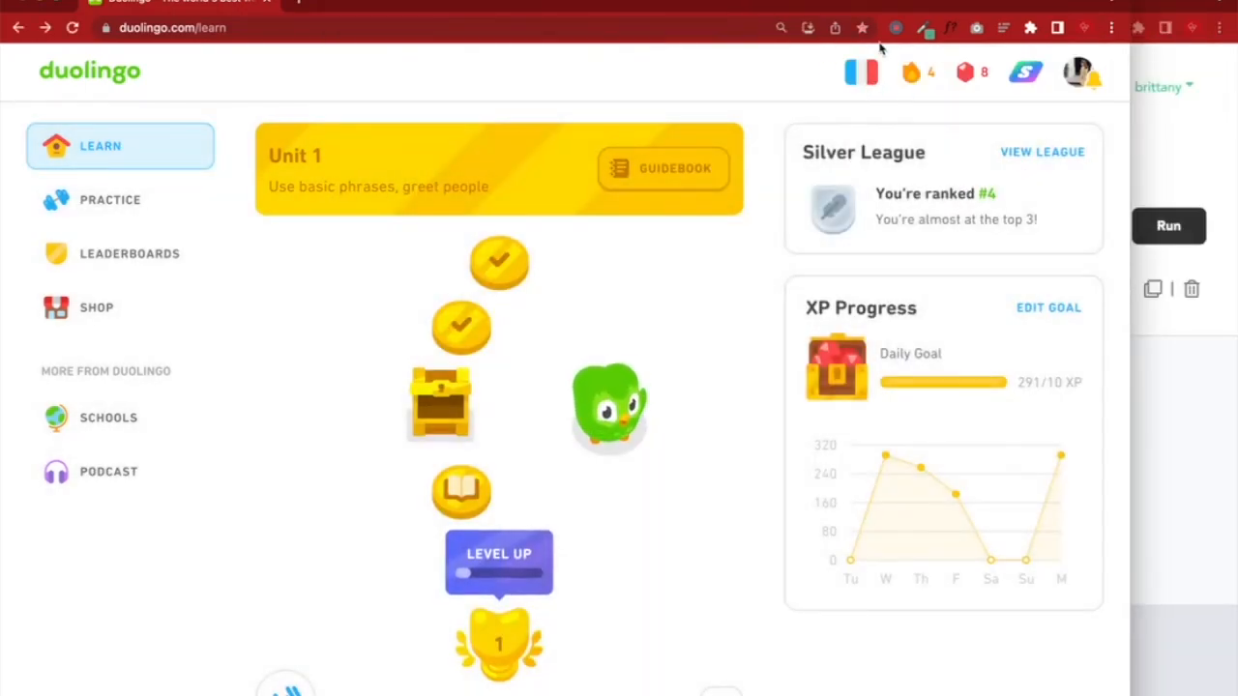
pyautogui.moveTo(854, 69)
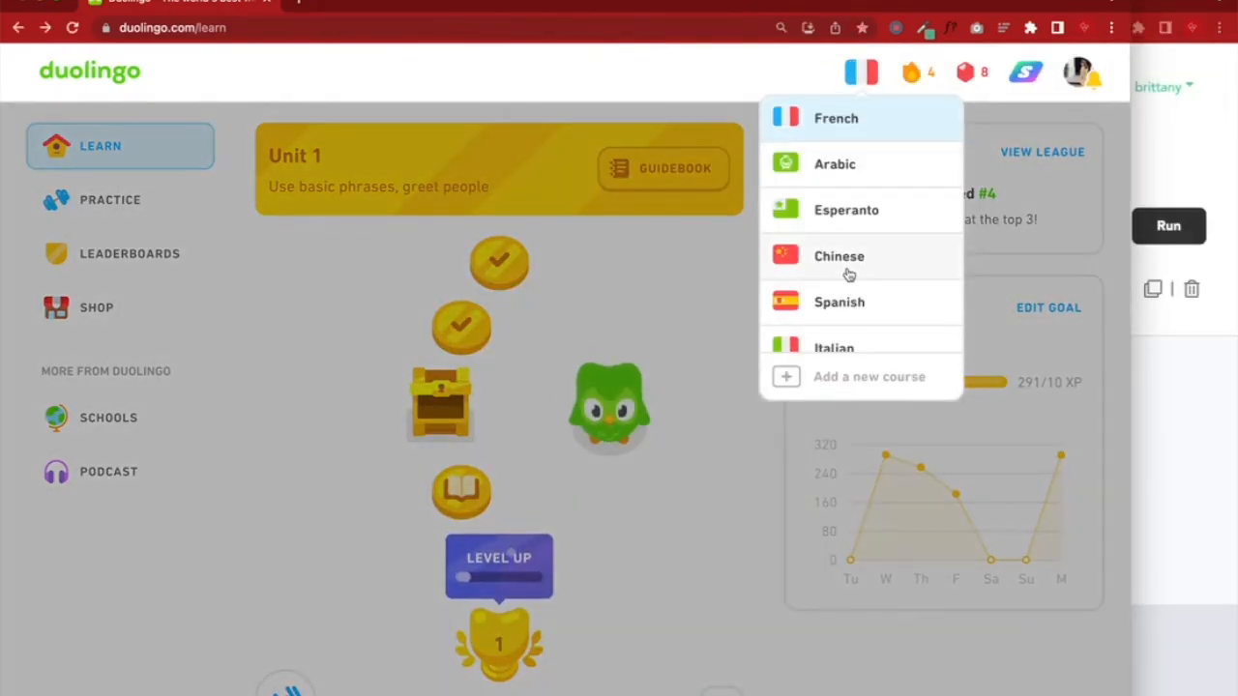
pyautogui.scroll(-2, 821, 257)
pyautogui.scroll(2, 821, 258)
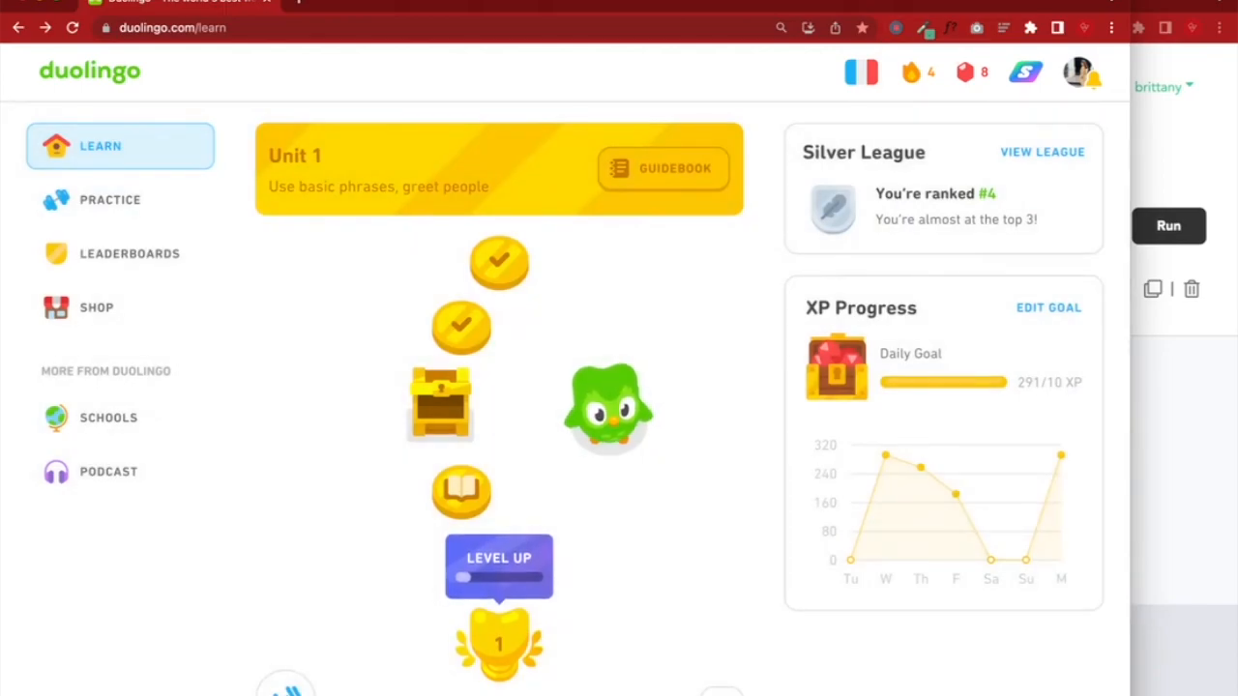
# Switch between Duolingo and Documate, leaving the French workflow editor with its empty New Page in front
pyautogui.click(1160, 7)
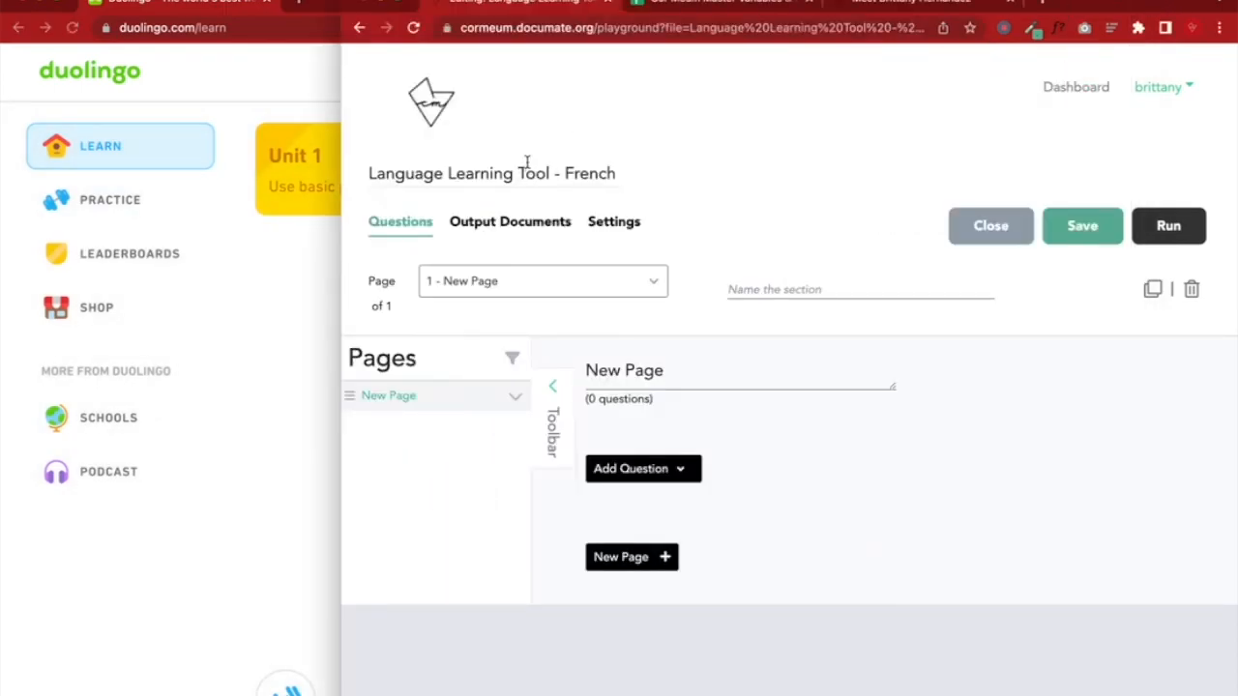
pyautogui.click(288, 283)
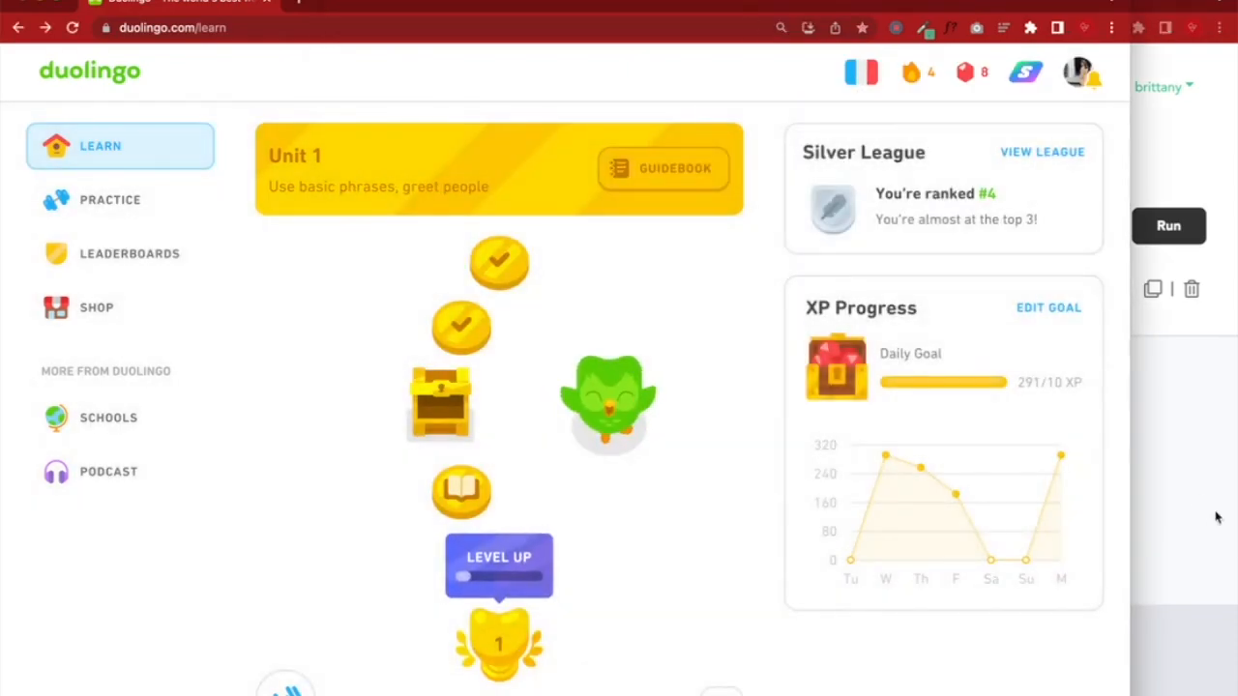
pyautogui.click(1209, 512)
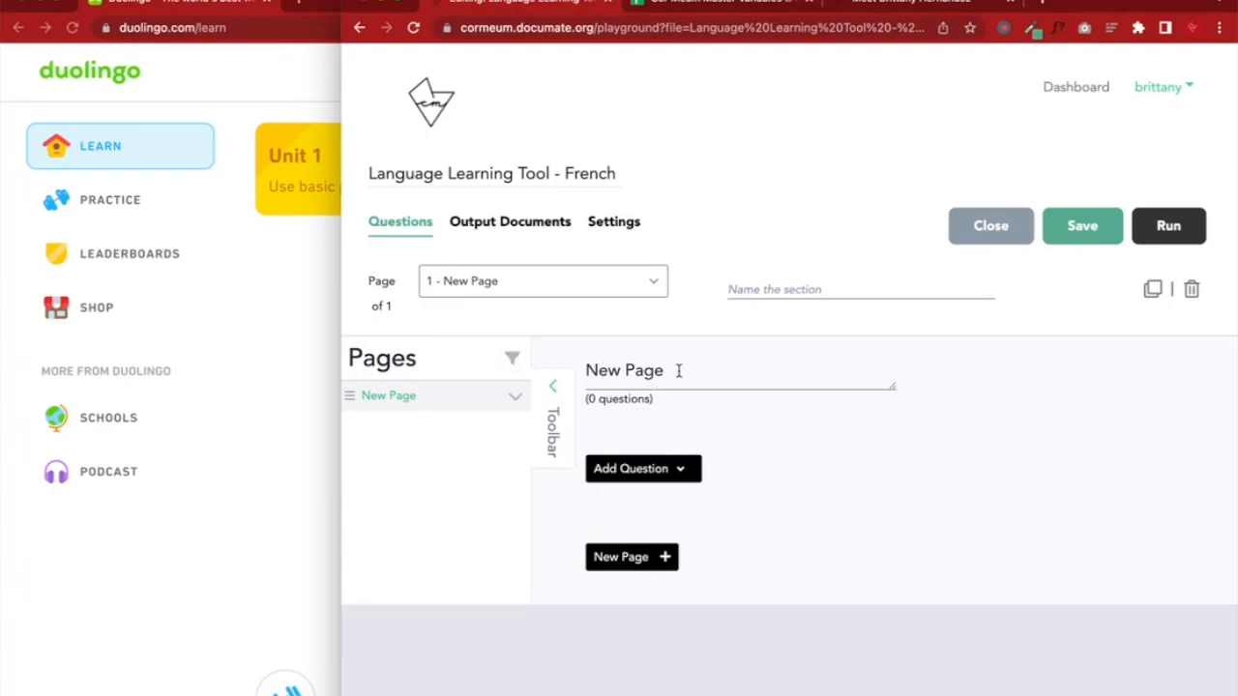
pyautogui.click(336, 326)
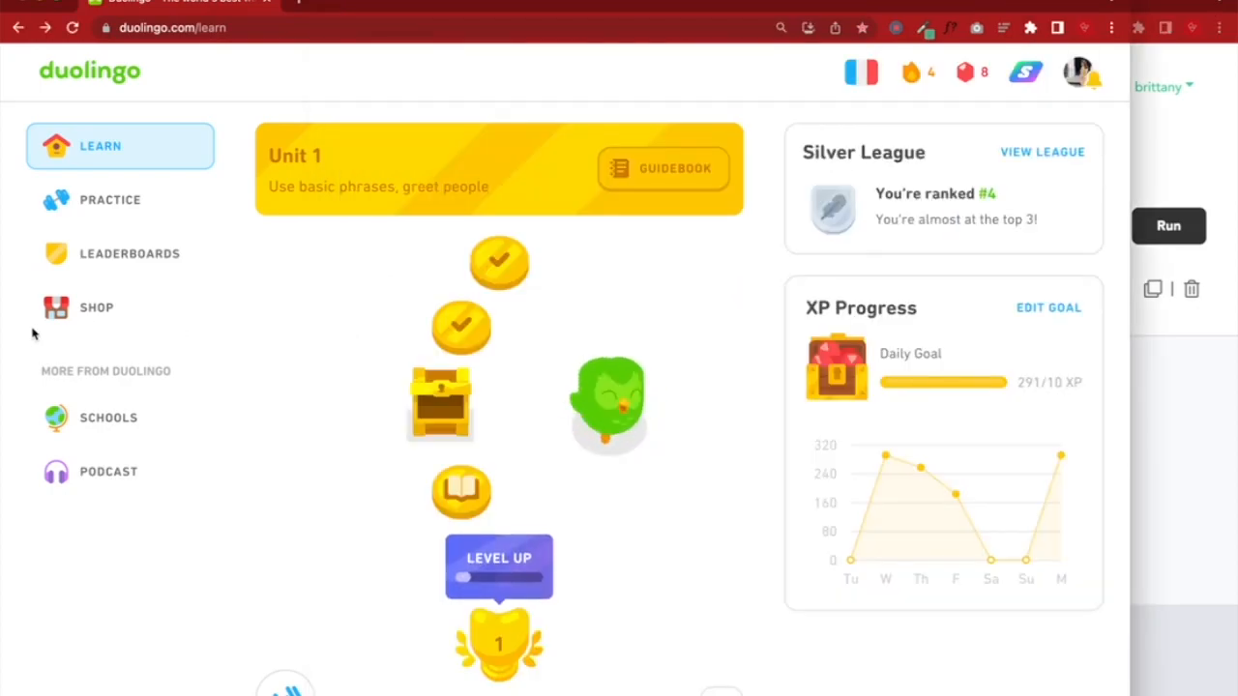
pyautogui.click(1141, 395)
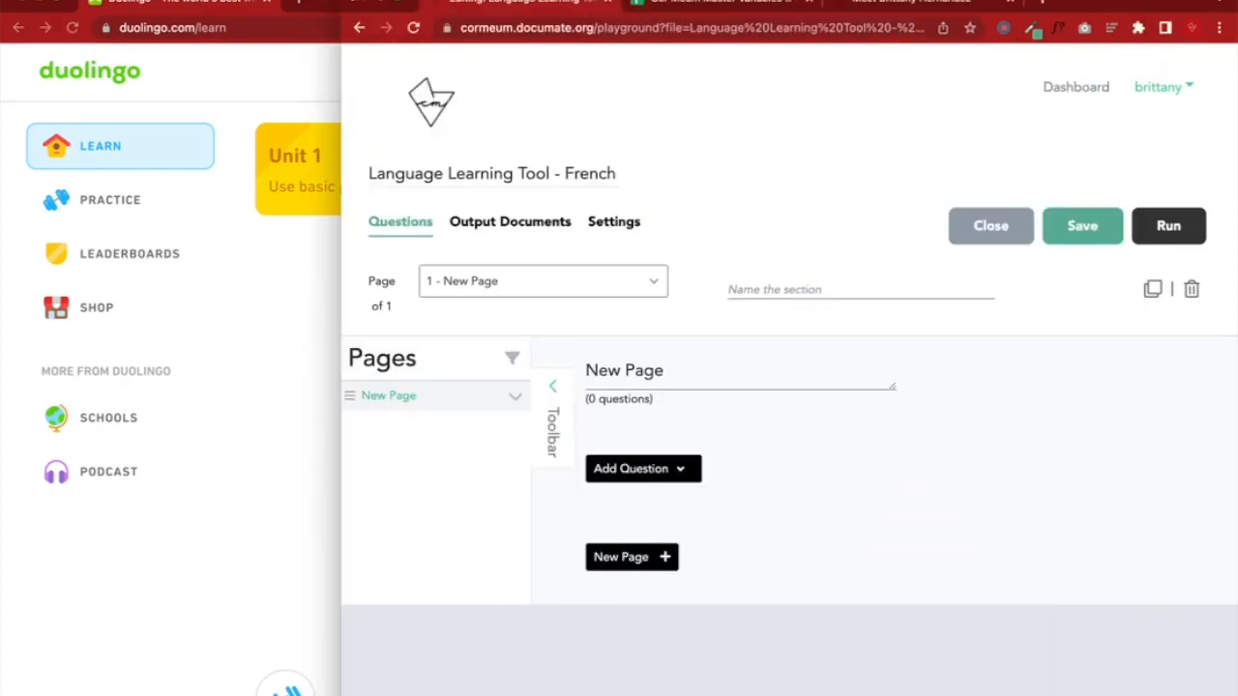
# Rename the first page to 'Hello World!' and save the workflow
pyautogui.tripleClick(525, 343)
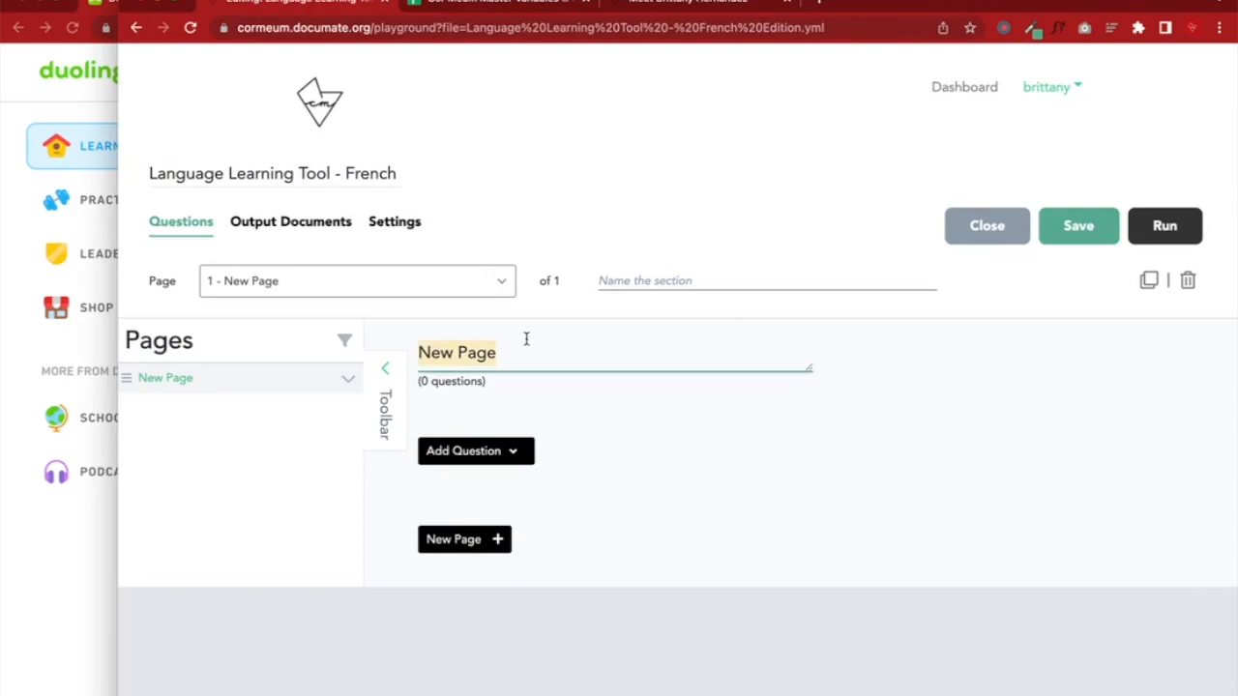
pyautogui.write('Hello Wor')
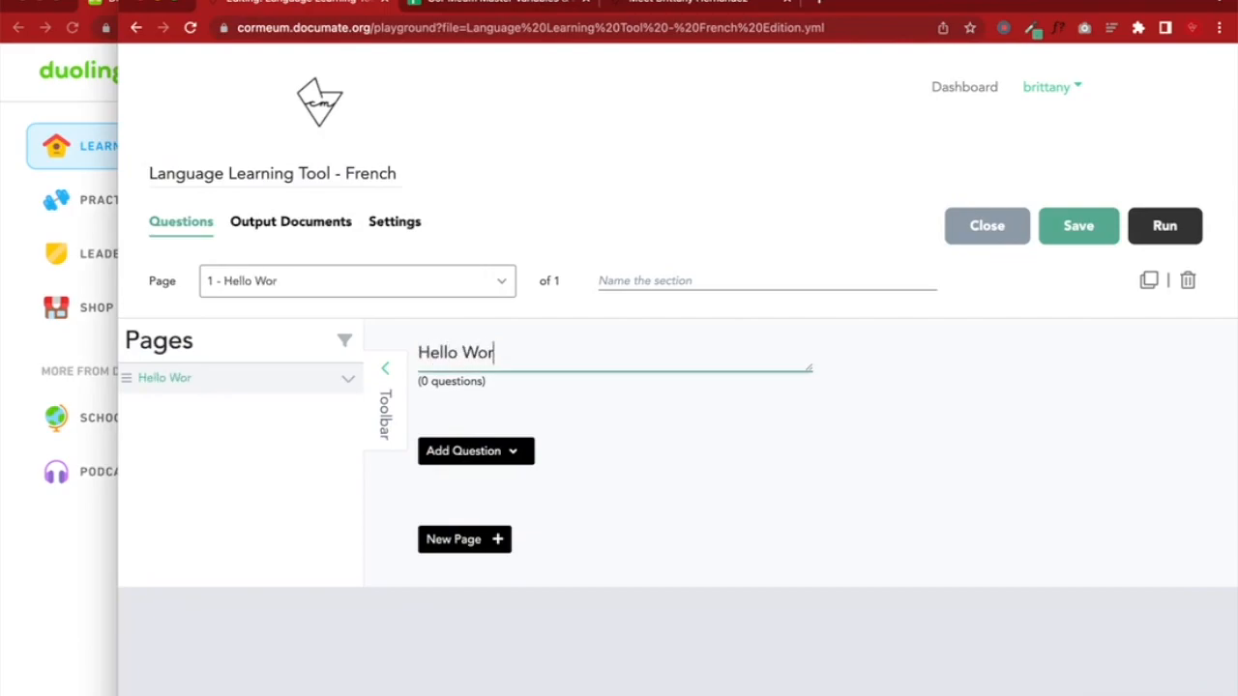
pyautogui.write('ld!')
pyautogui.click(1068, 240)
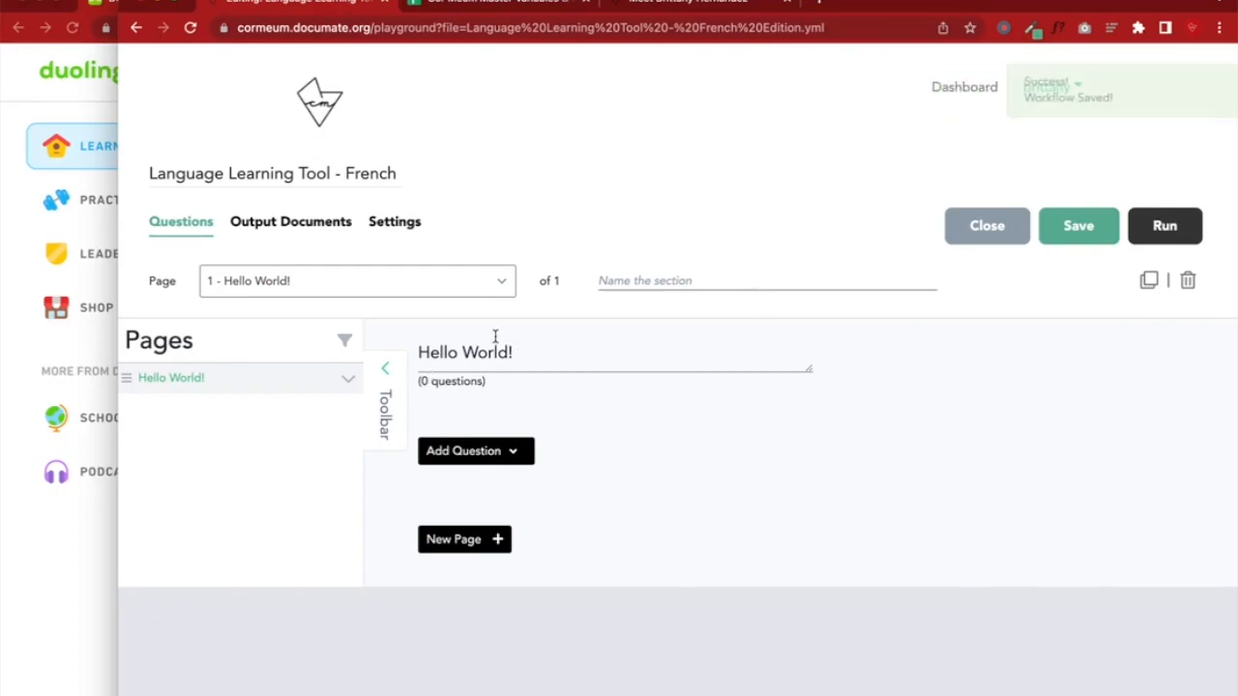
# Run the workflow and load its run page address in a new incognito window
pyautogui.click(1158, 241)
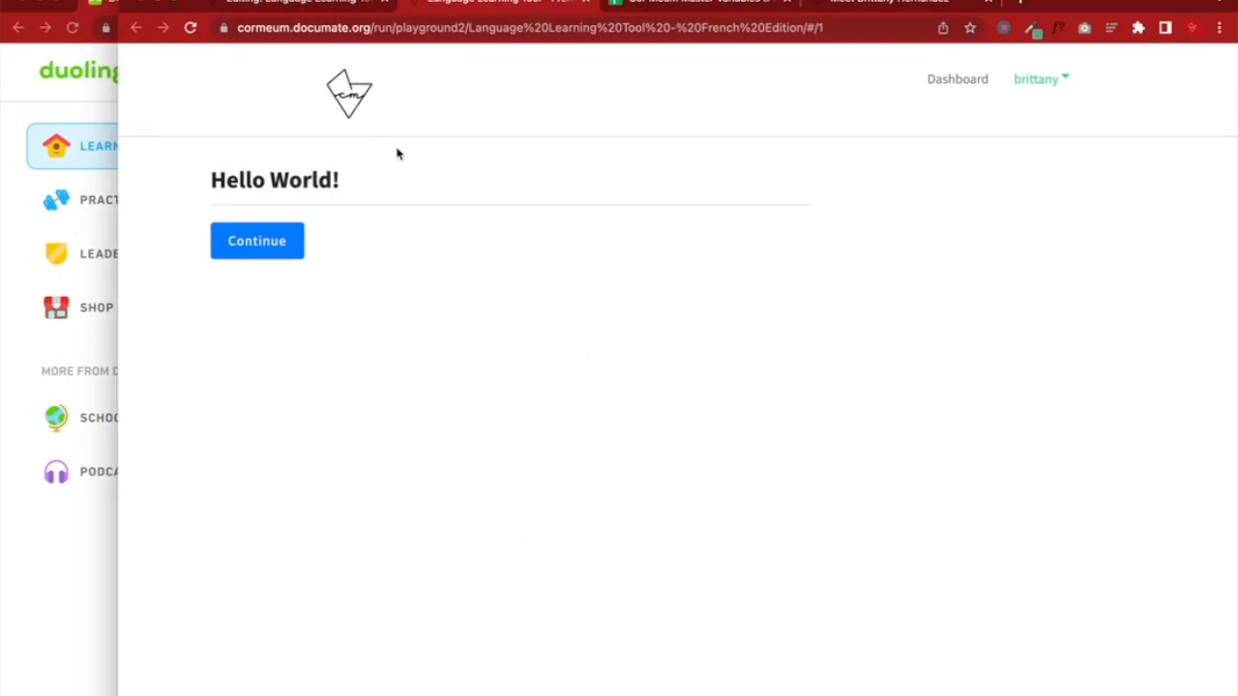
pyautogui.doubleClick(506, 29)
pyautogui.click(505, 29)
pyautogui.tripleClick(503, 29)
pyautogui.hotkey('ctrl', 'c')
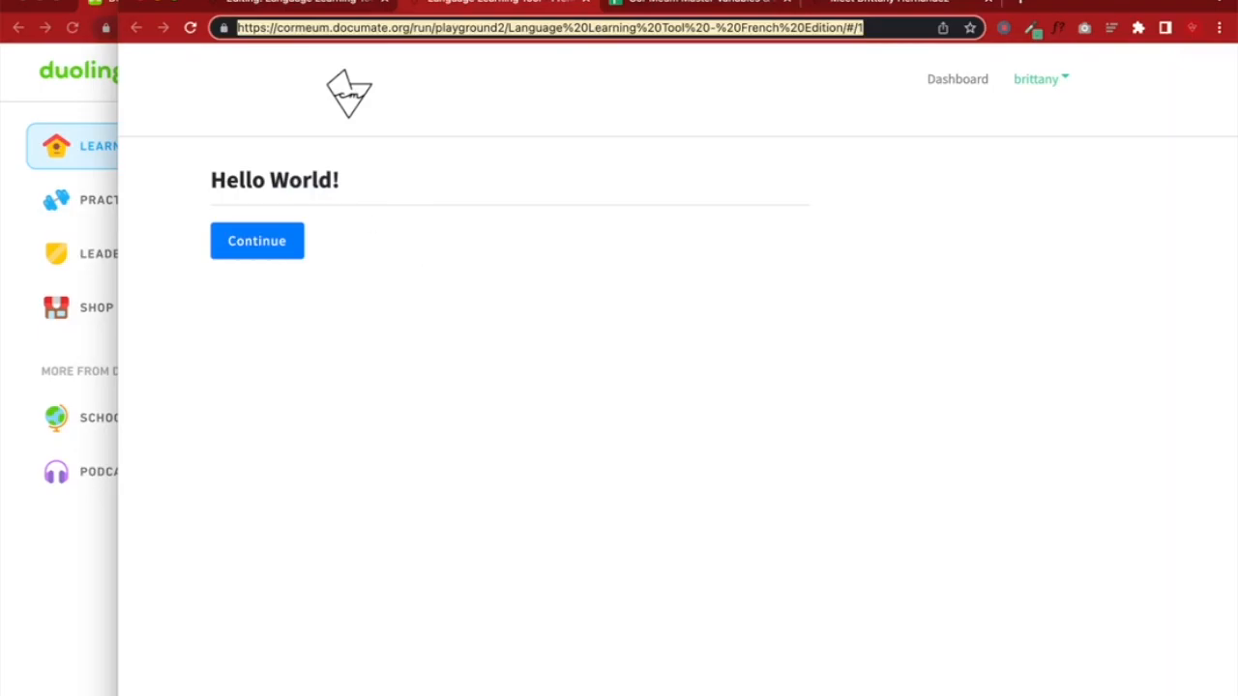
pyautogui.click(111, 1)
pyautogui.click(142, 27)
pyautogui.hotkey('ctrl', 'v')
pyautogui.press('Return')
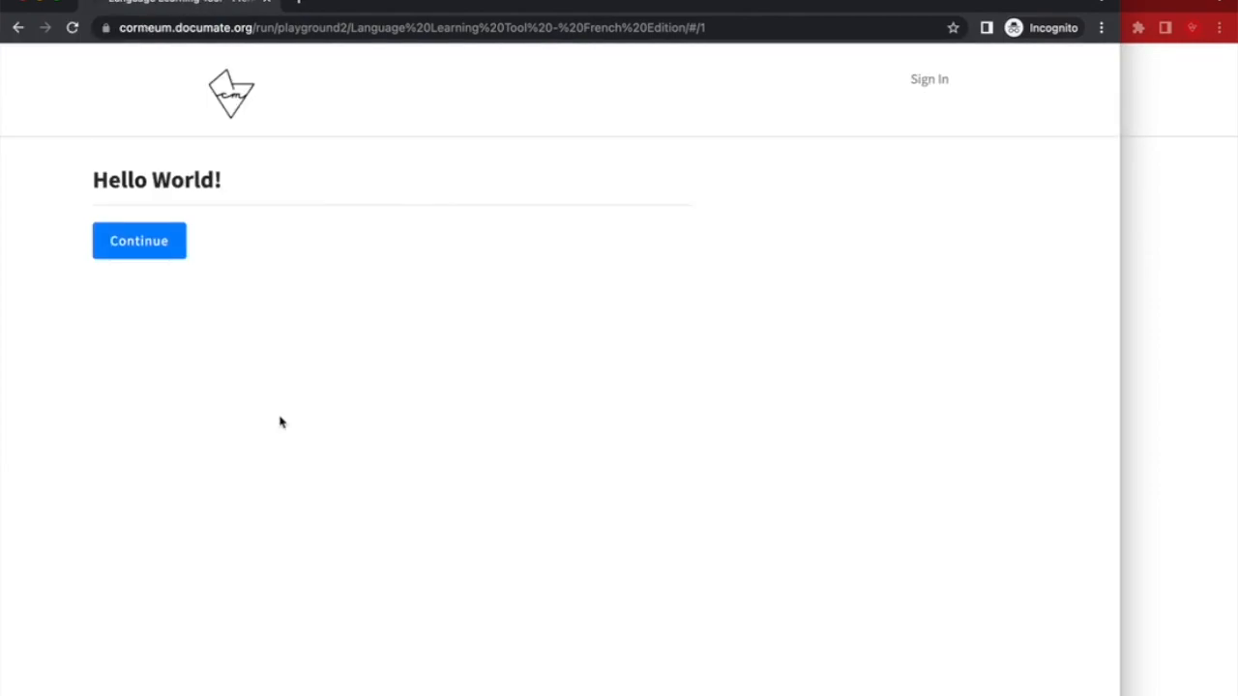
# Check the incognito run page, then return to the workflow editor
pyautogui.click(1163, 329)
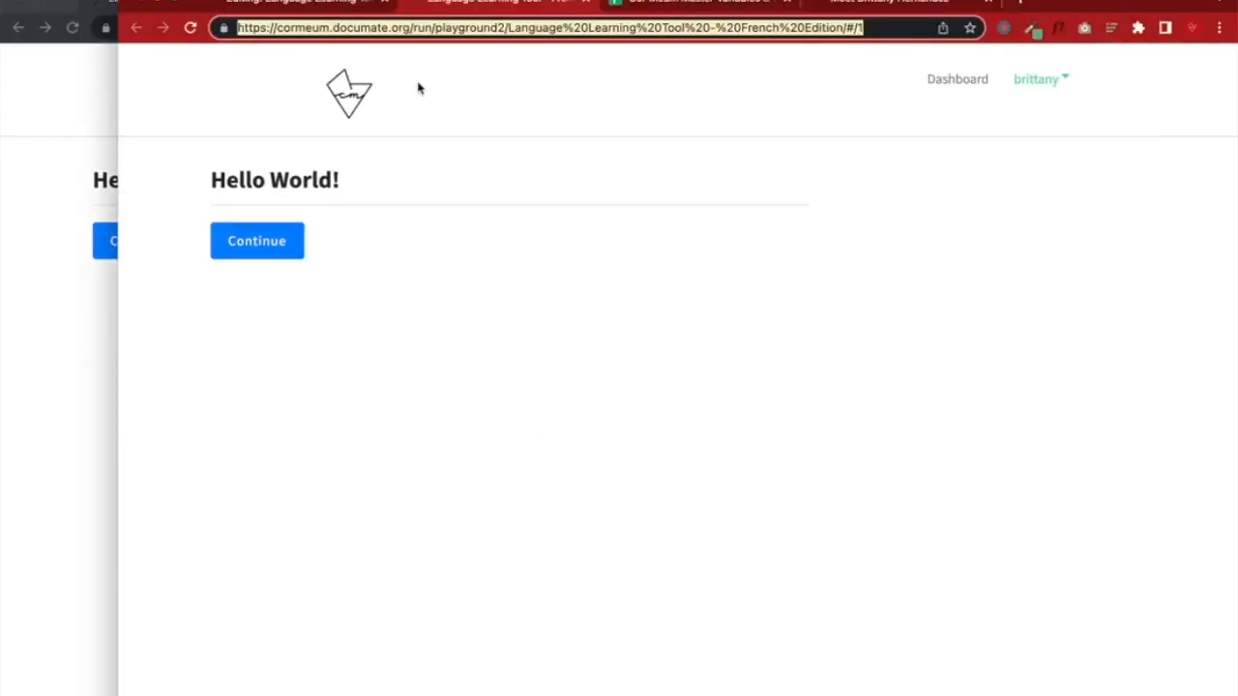
pyautogui.click(303, 5)
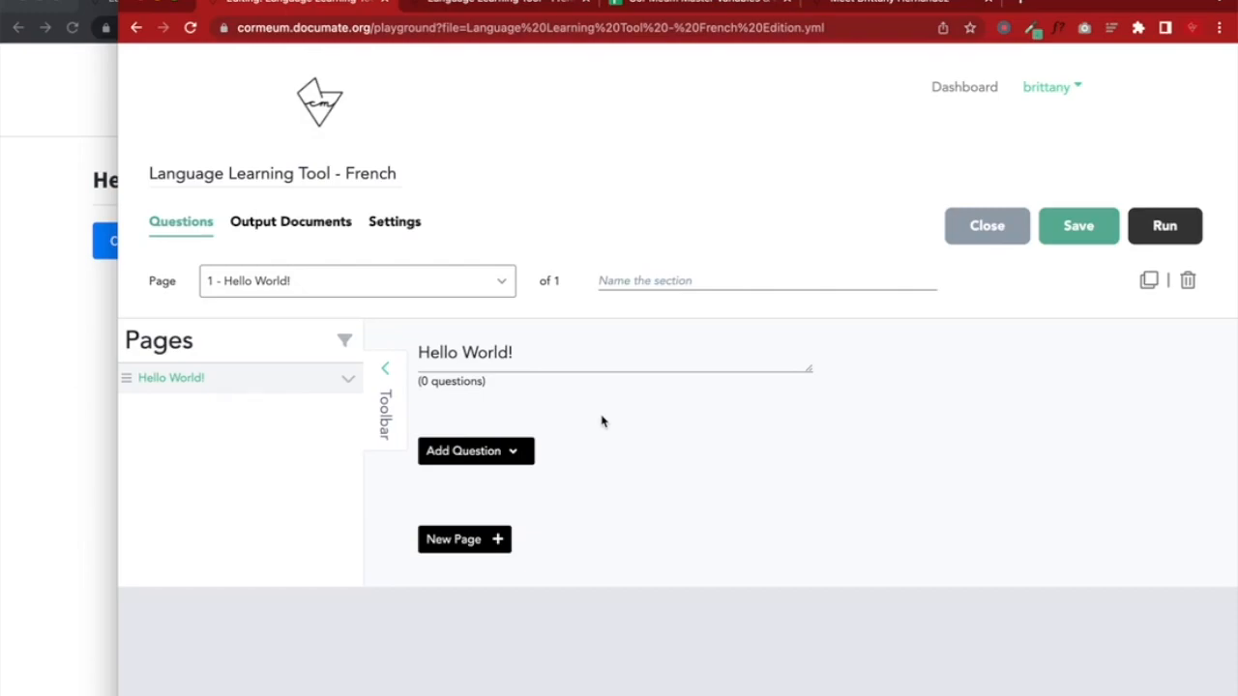
pyautogui.click(20, 336)
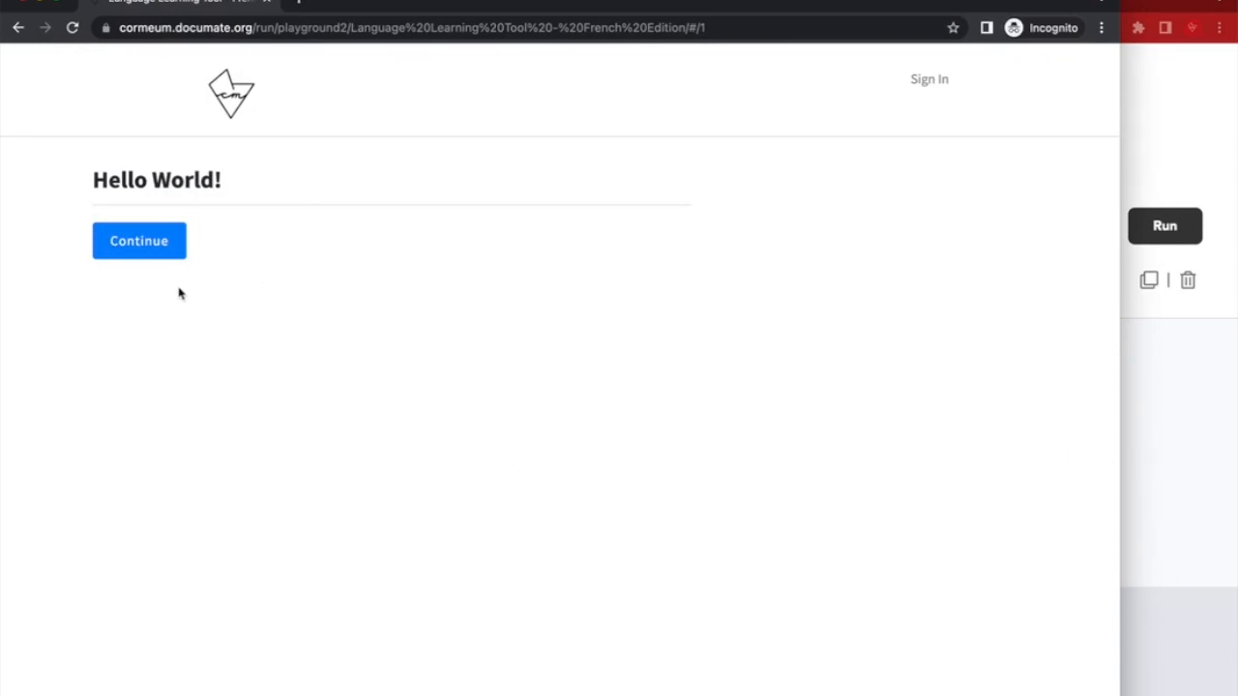
pyautogui.click(1138, 474)
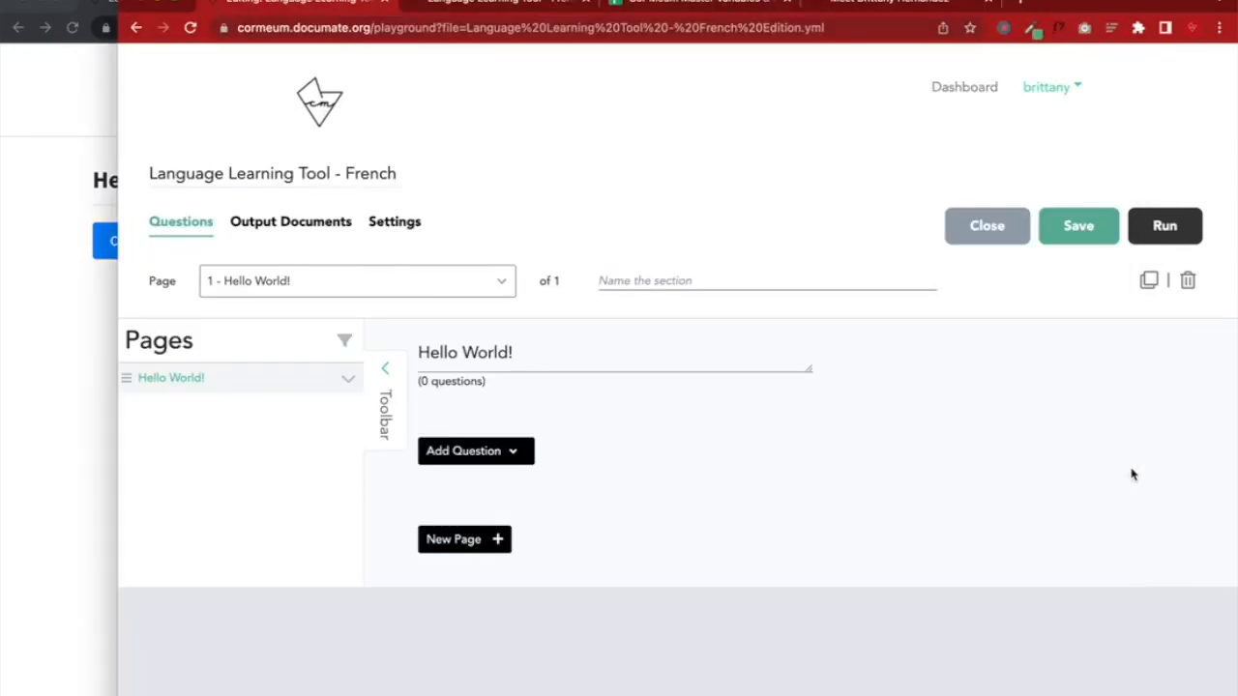
# Add a Kickout Page question to the Hello World! page and save the workflow
pyautogui.click(489, 468)
pyautogui.scroll(-3, 490, 468)
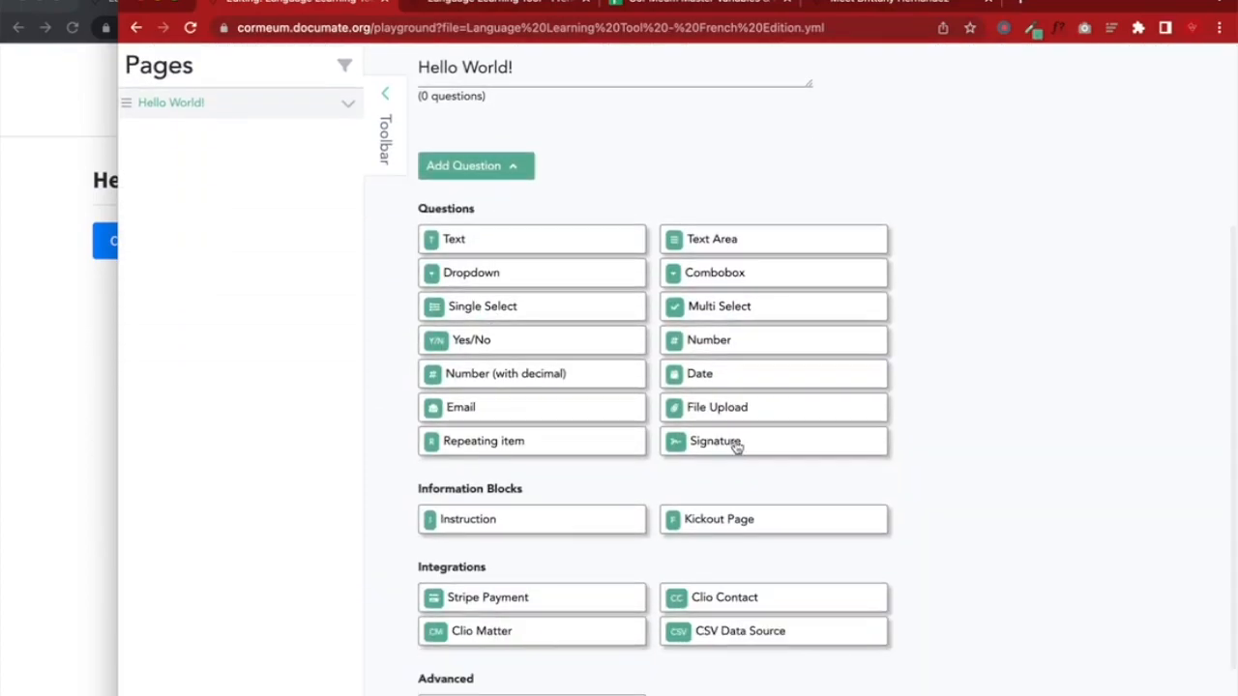
pyautogui.click(710, 522)
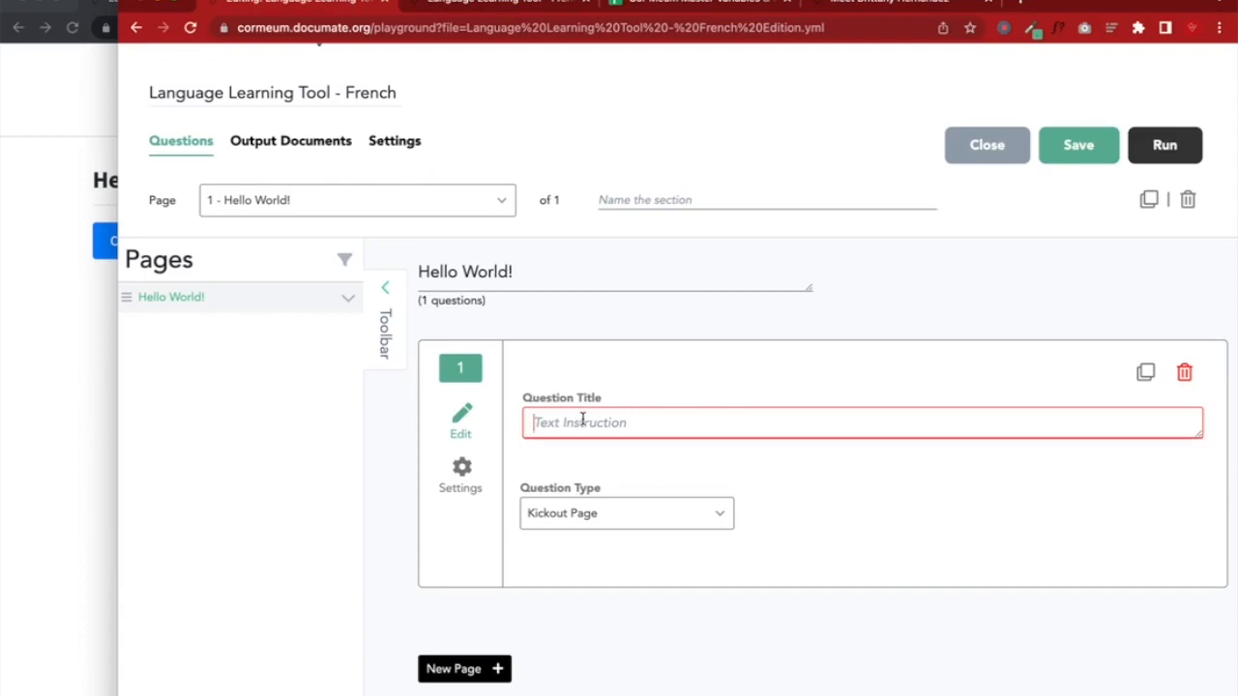
pyautogui.click(538, 423)
pyautogui.click(1080, 158)
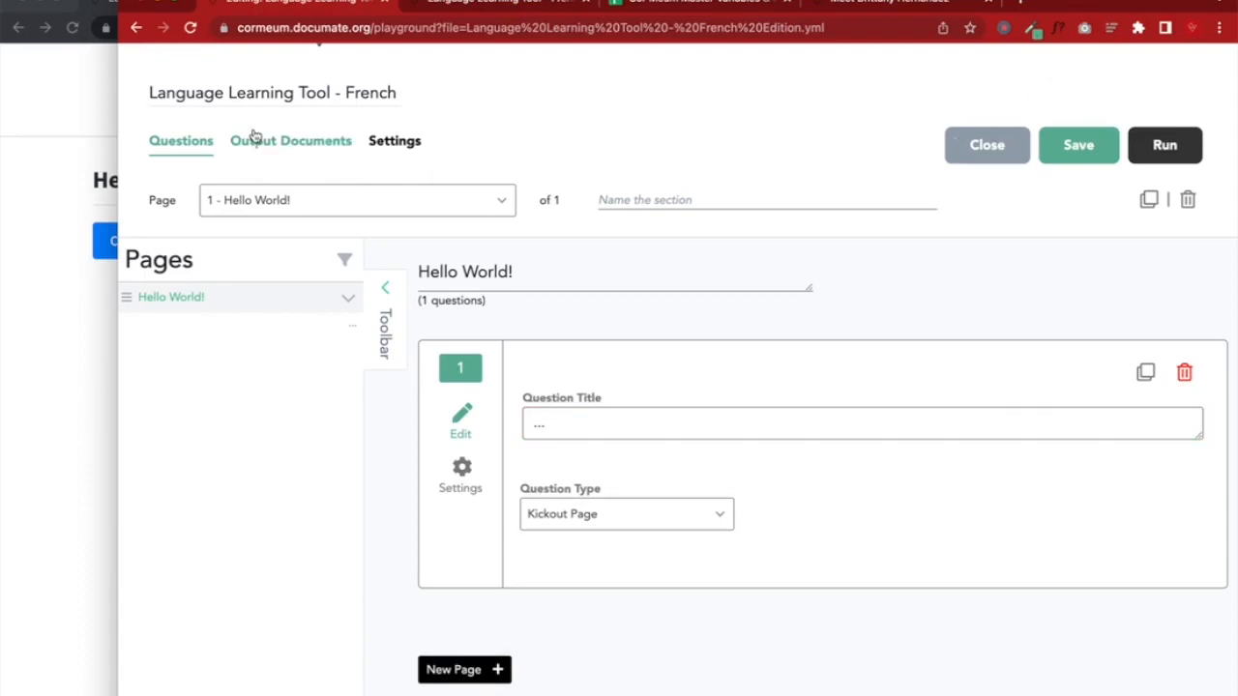
# Reload the preview to show the '...' question, then open the workflow's General settings
pyautogui.click(85, 56)
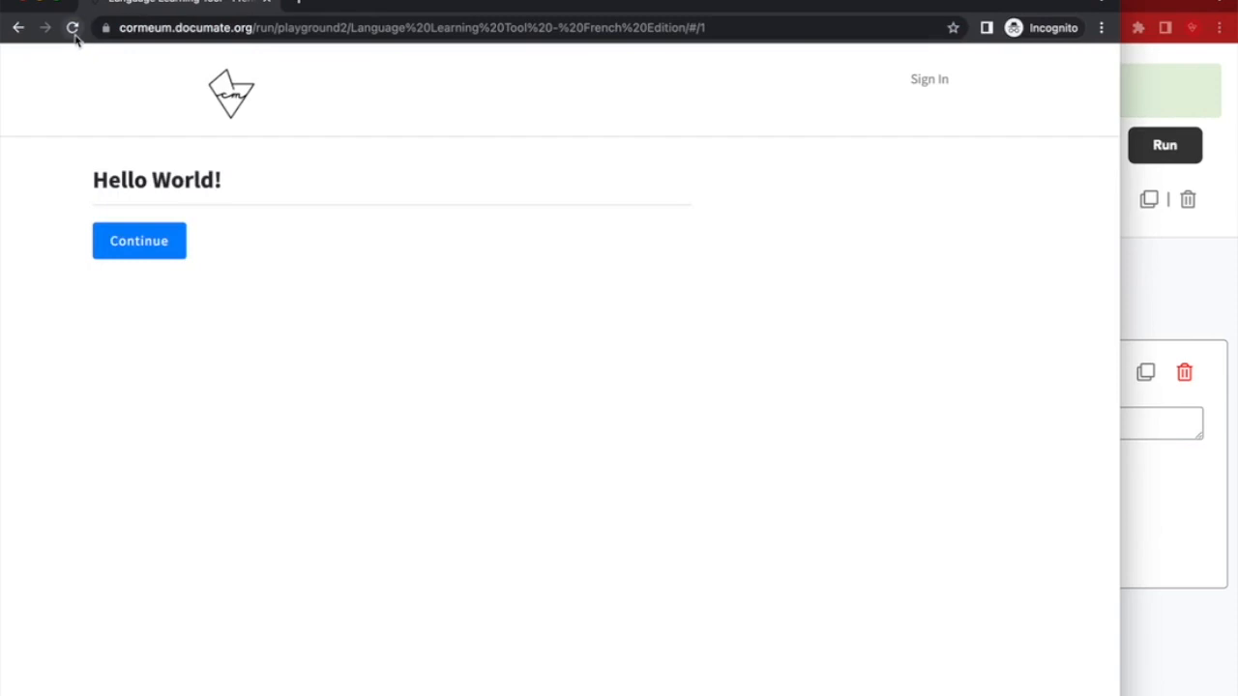
pyautogui.click(72, 27)
pyautogui.moveTo(123, 214); pyautogui.dragTo(218, 243)
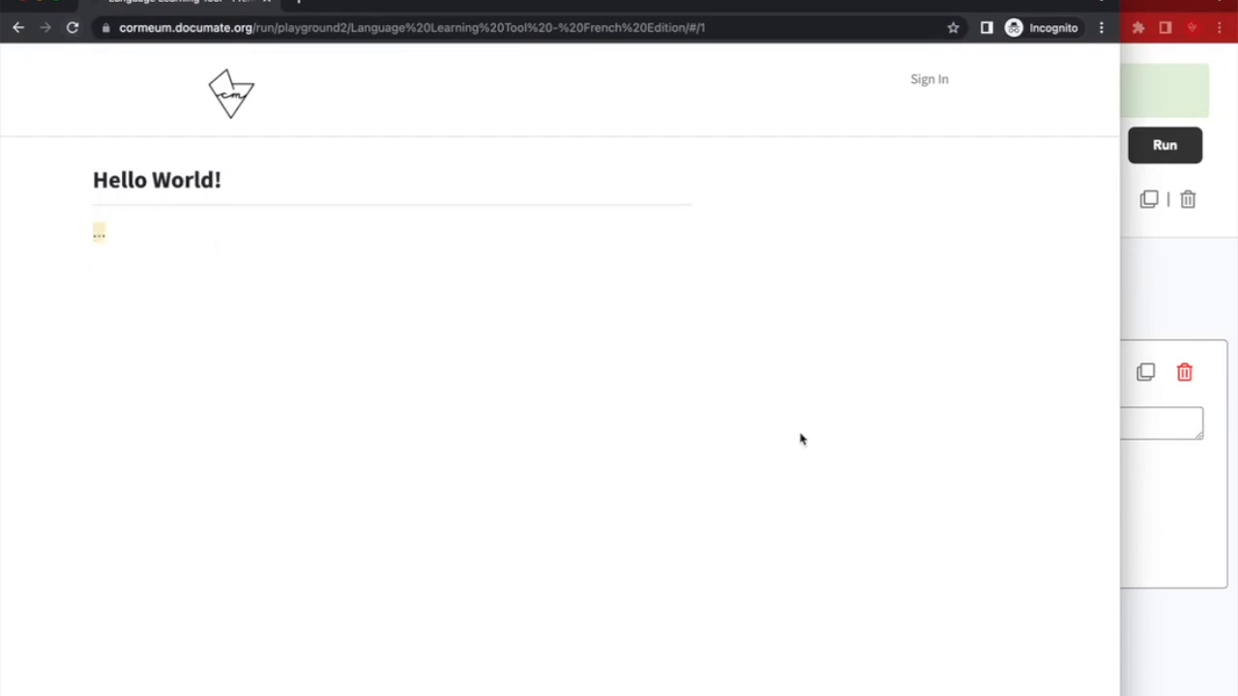
pyautogui.click(1165, 479)
pyautogui.doubleClick(569, 433)
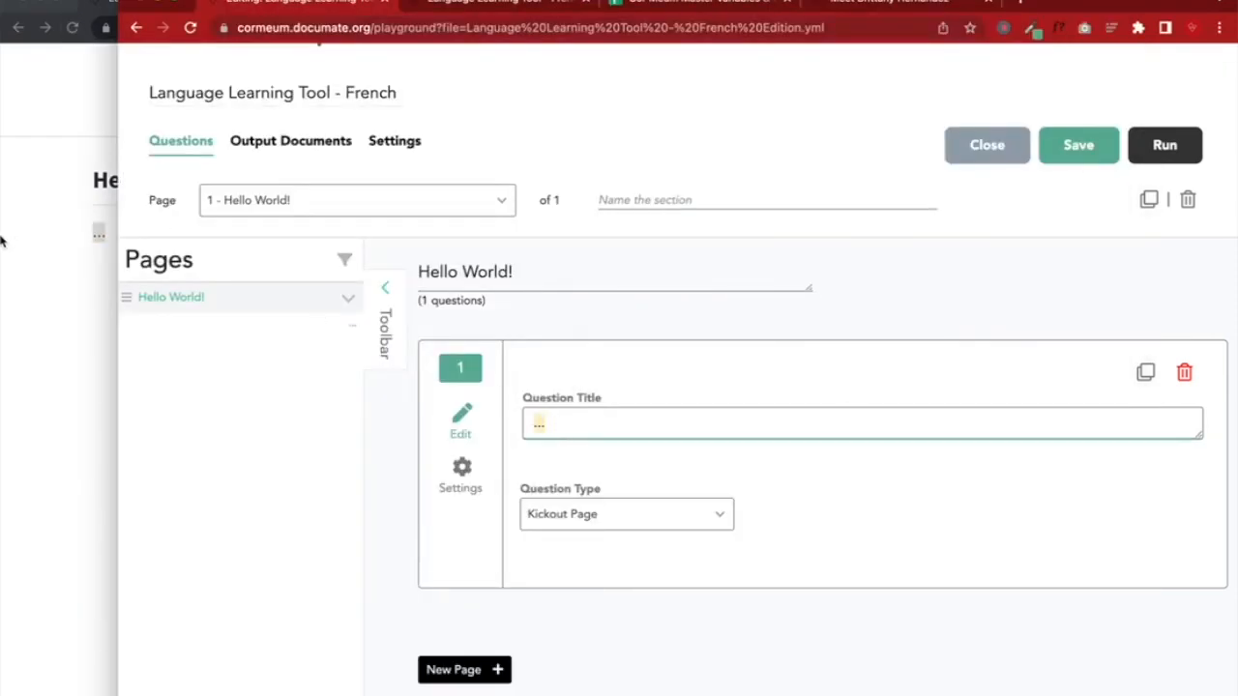
pyautogui.click(2, 238)
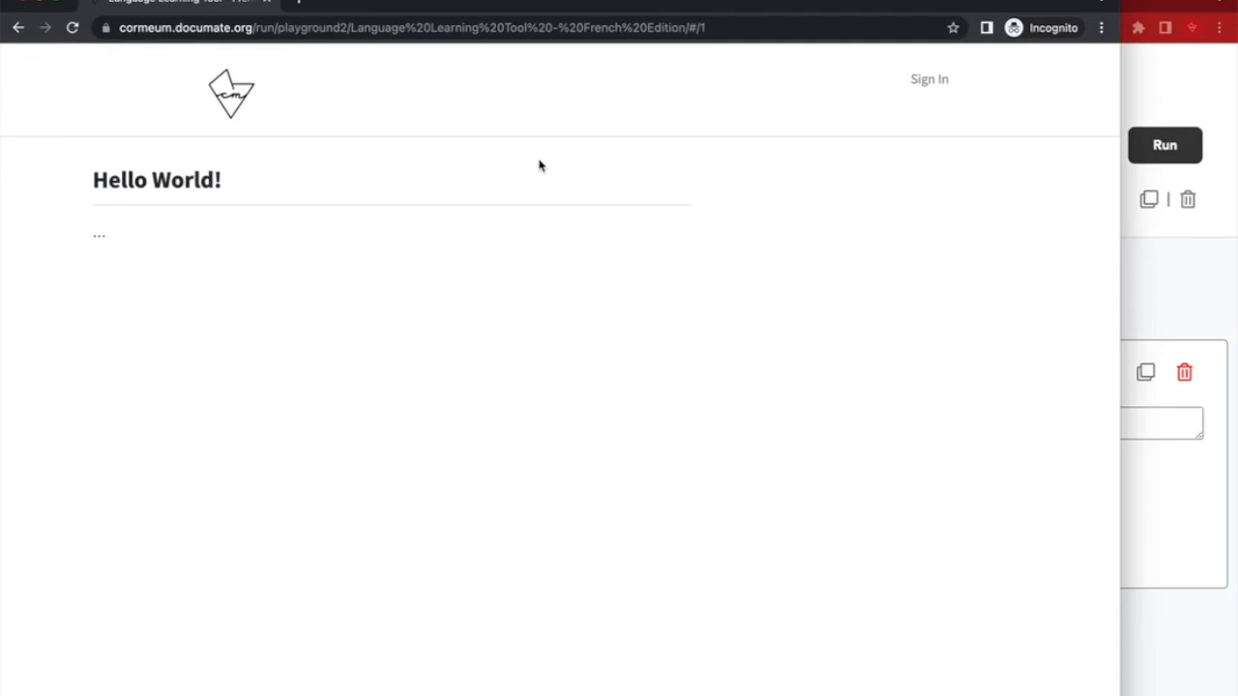
pyautogui.click(1171, 297)
pyautogui.click(416, 138)
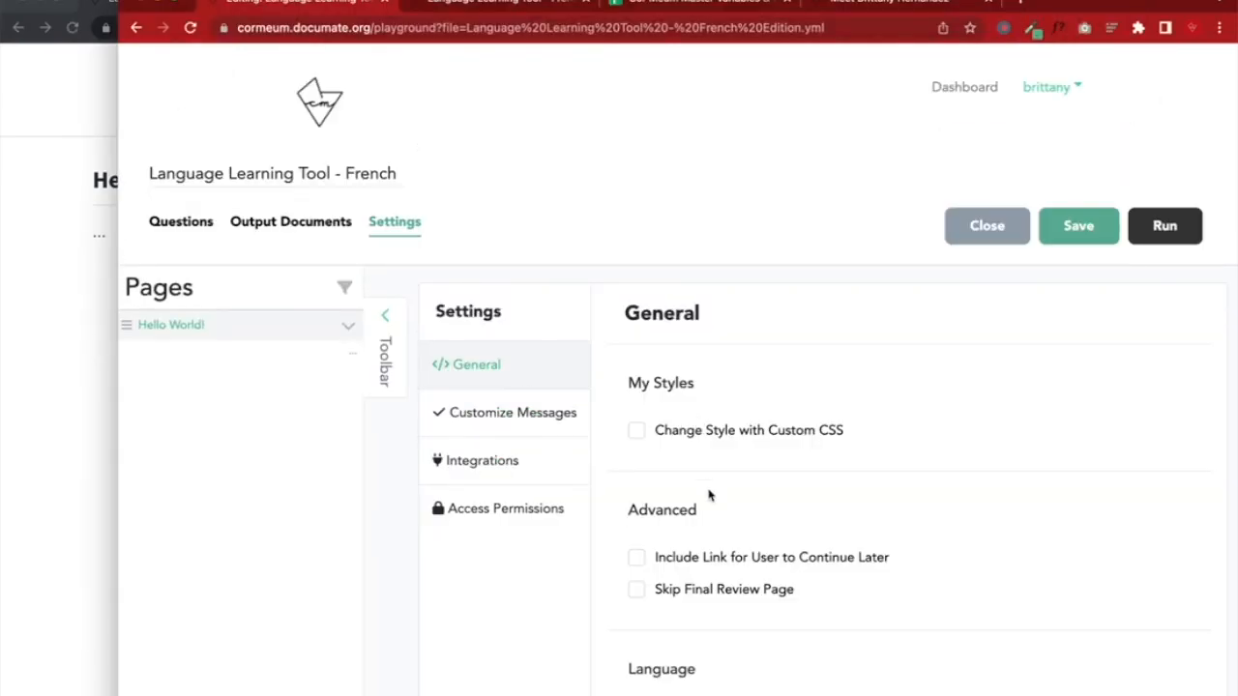
# Toggle custom CSS styling on and back off, then return to the page's Questions tab
pyautogui.click(641, 435)
pyautogui.click(634, 432)
pyautogui.click(2, 211)
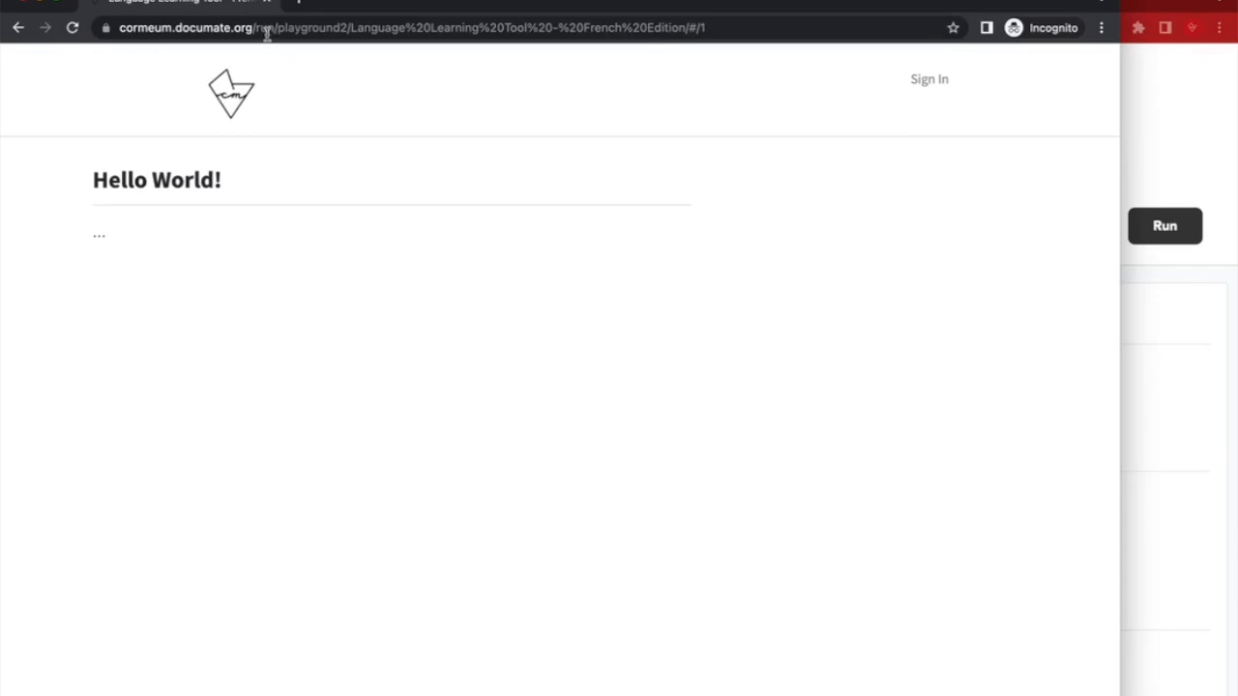
pyautogui.click(268, 4)
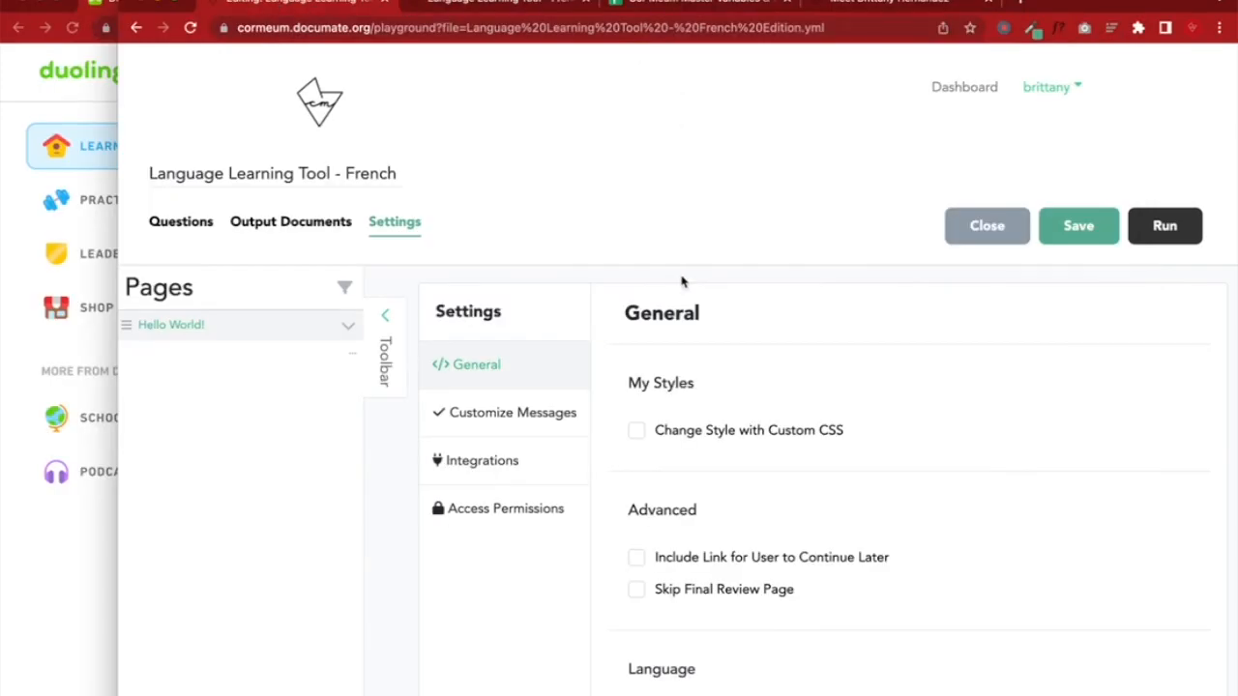
pyautogui.click(191, 226)
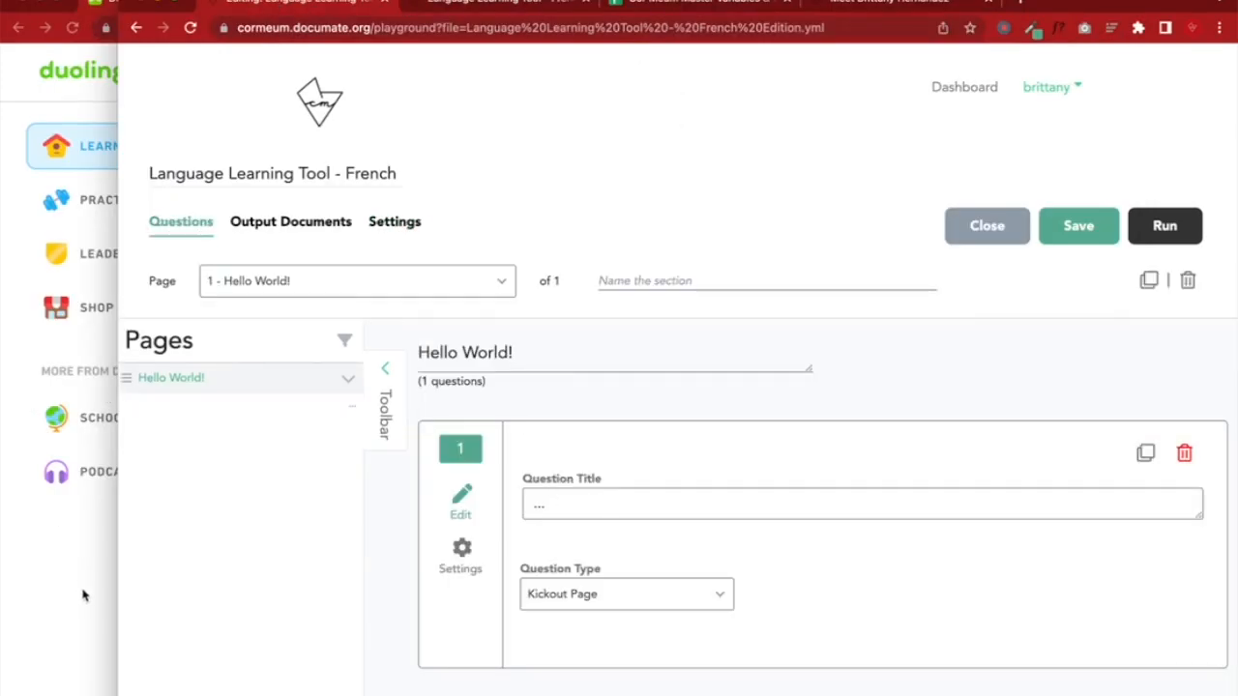
pyautogui.click(83, 595)
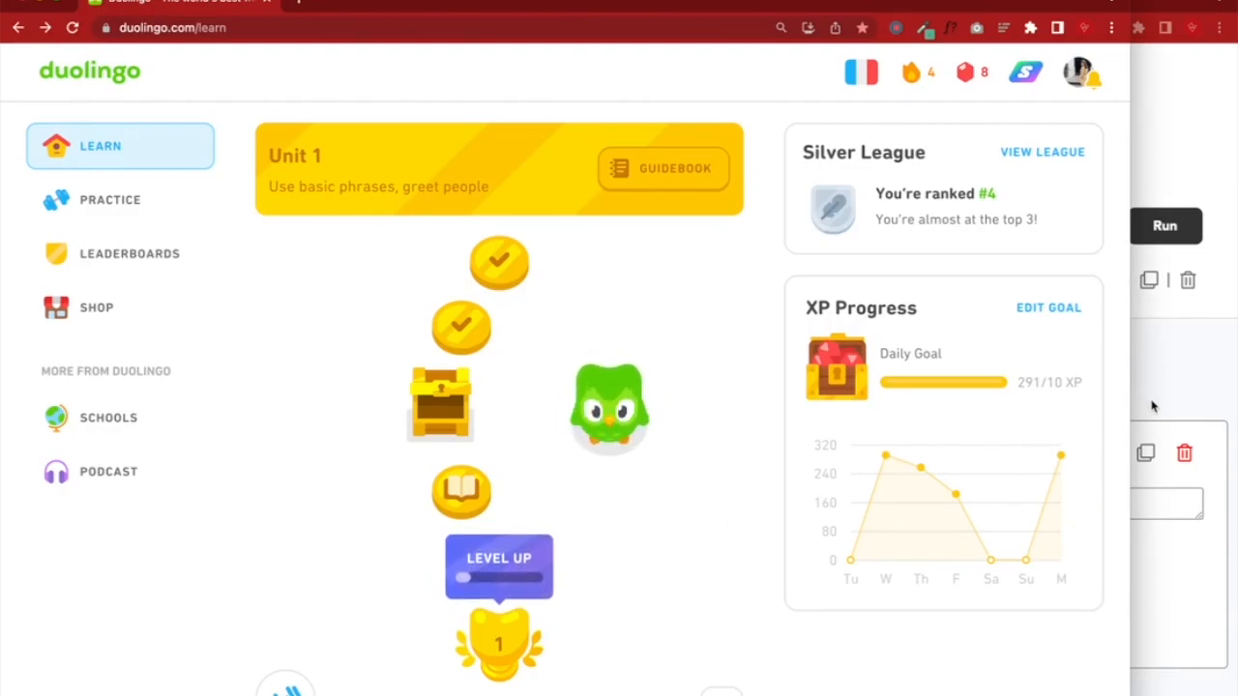
pyautogui.click(1151, 407)
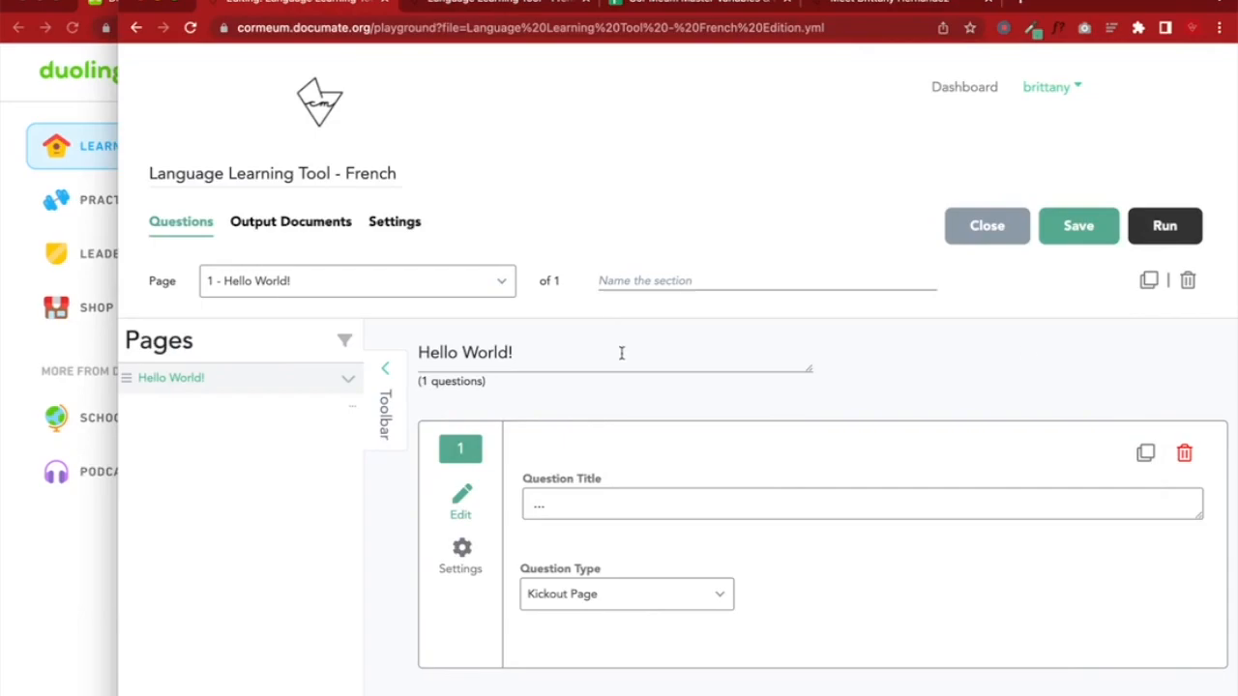
# Clear the question title, delete the Kickout Page question, and select the Hello World! page title
pyautogui.click(602, 508)
pyautogui.press('BackSpace')
pyautogui.press('BackSpace')
pyautogui.press('BackSpace')
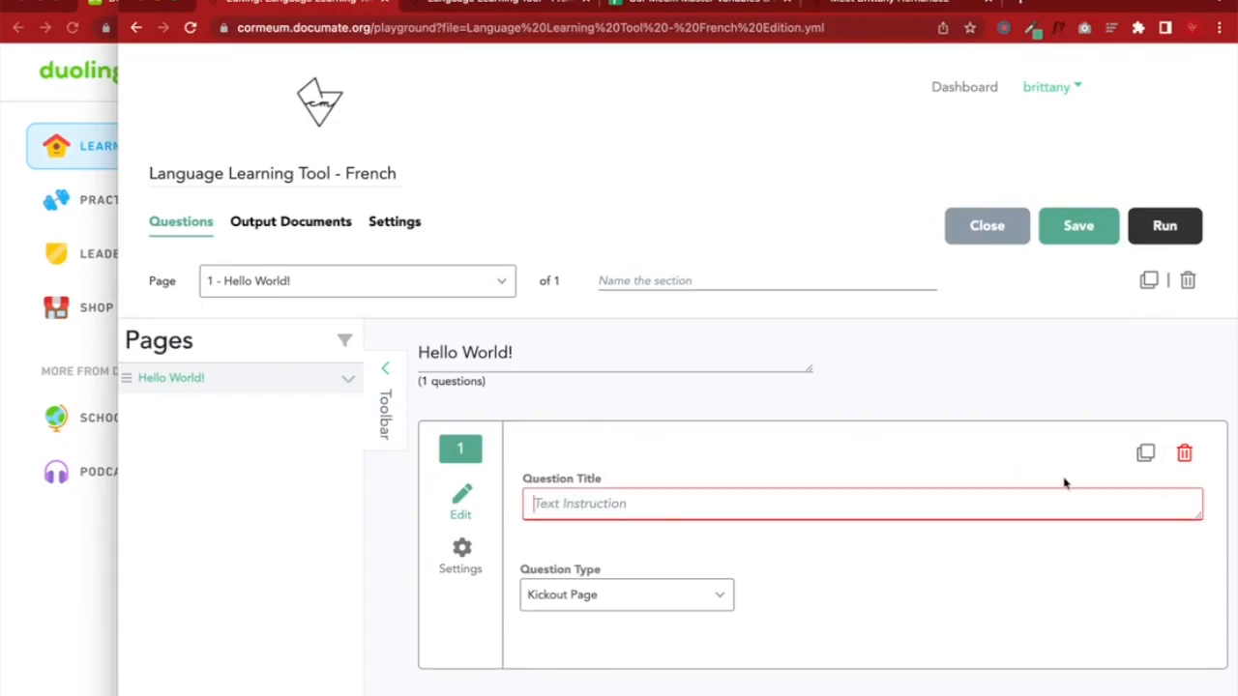
pyautogui.click(1184, 454)
pyautogui.moveTo(528, 350); pyautogui.dragTo(387, 356)
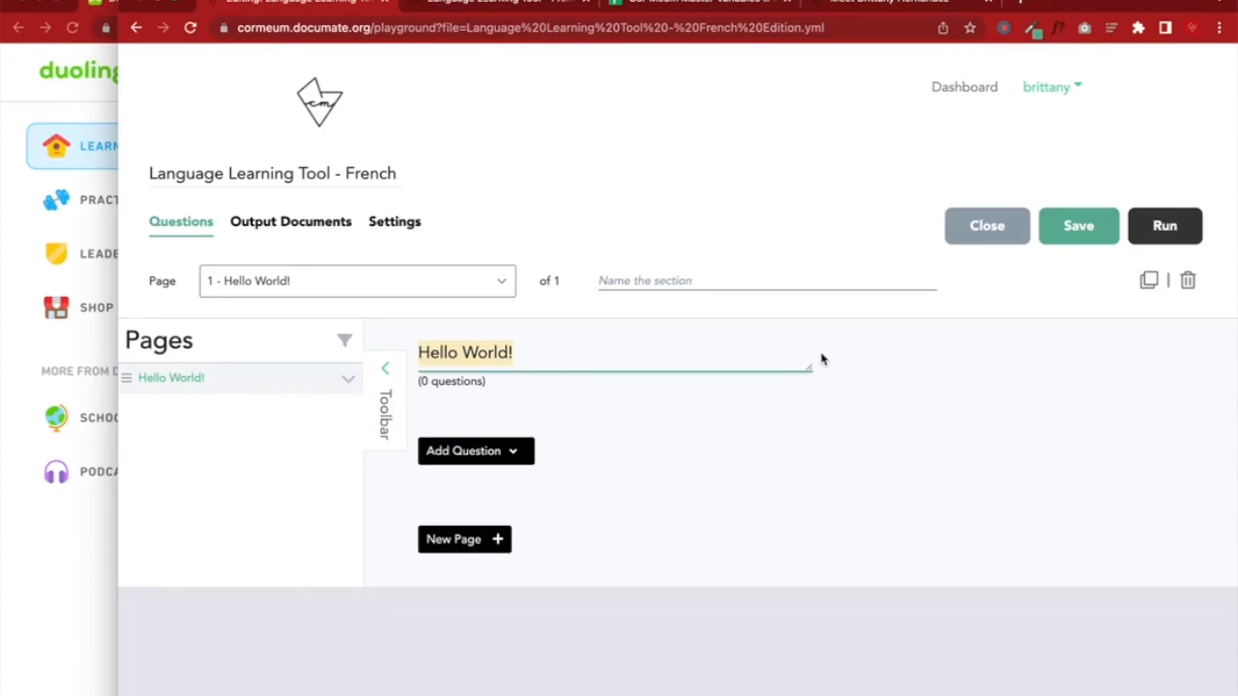
# Retitle the page 'Learn French with Me!', save, and snap a second Chrome profile window right
pyautogui.write('Learn French with Me!')
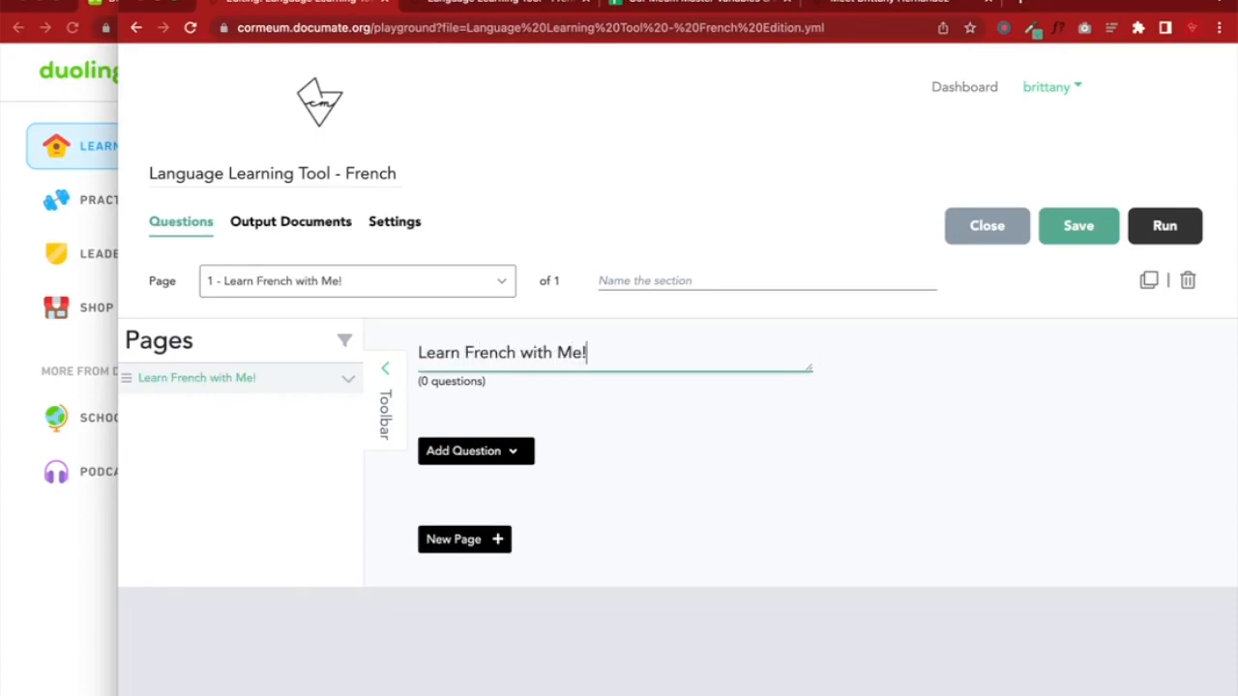
pyautogui.click(1062, 224)
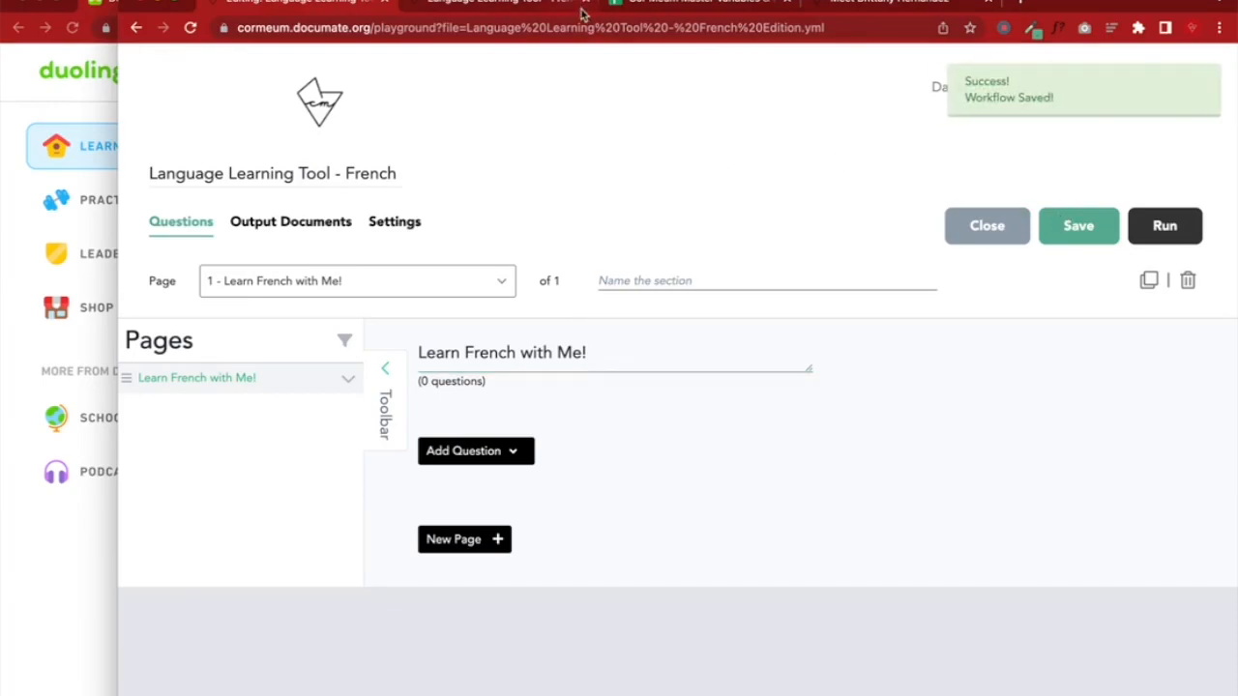
pyautogui.click(1192, 27)
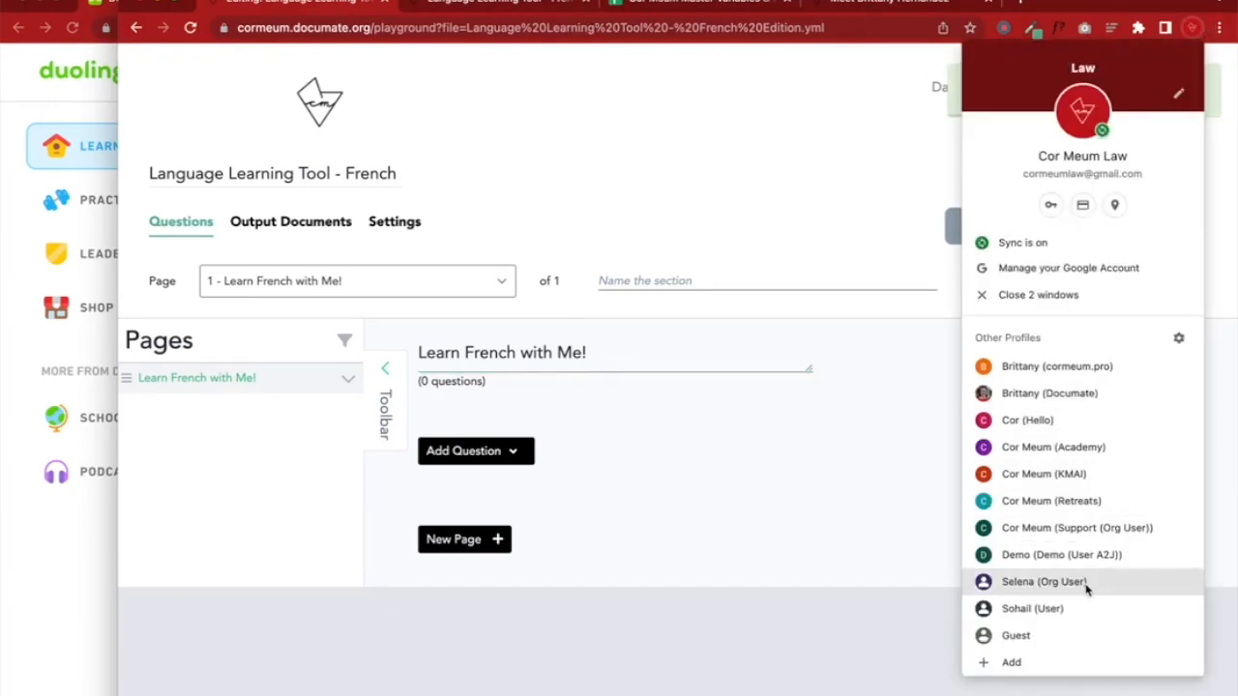
pyautogui.click(1044, 581)
pyautogui.click(846, 27)
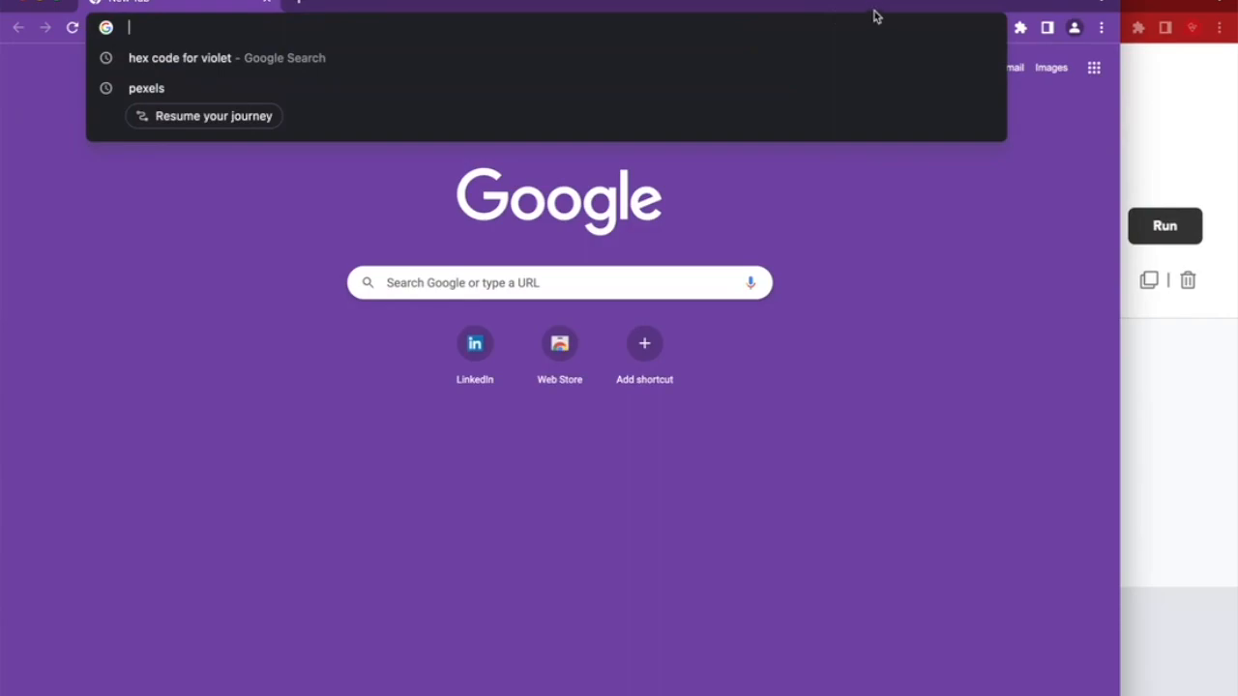
pyautogui.click(881, 273)
pyautogui.moveTo(931, 3); pyautogui.dragTo(1049, 2)
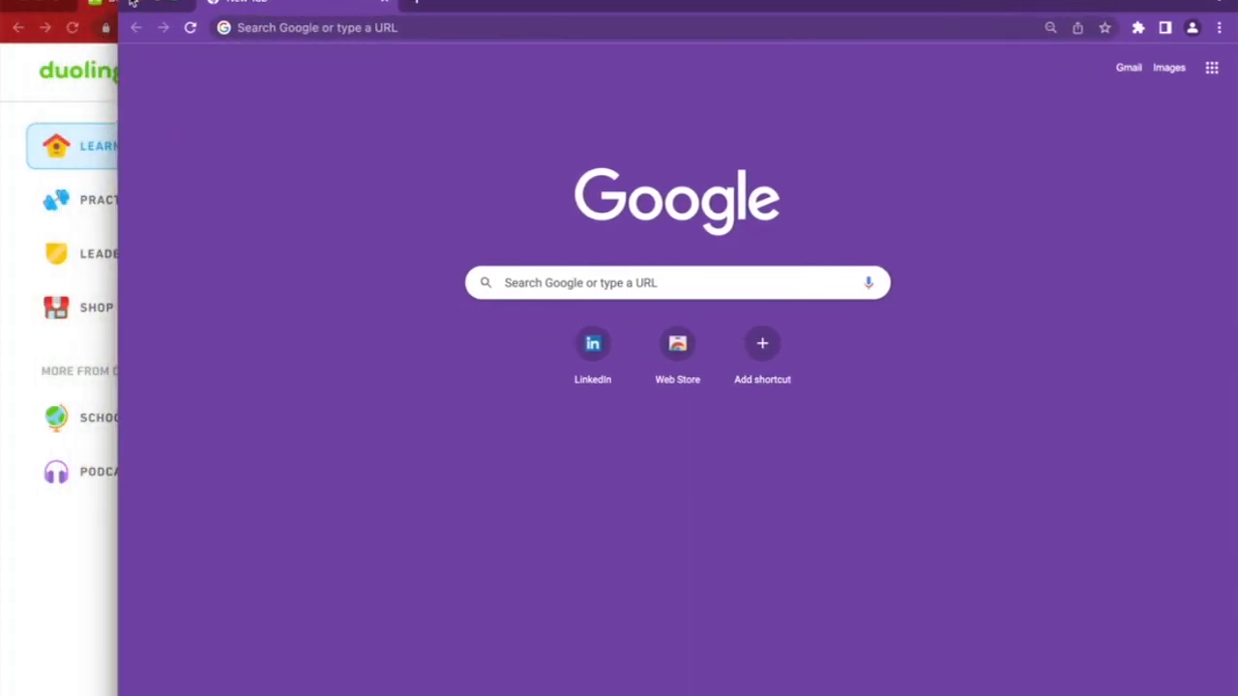
pyautogui.hotkey('ctrl', 'alt', 'Right')
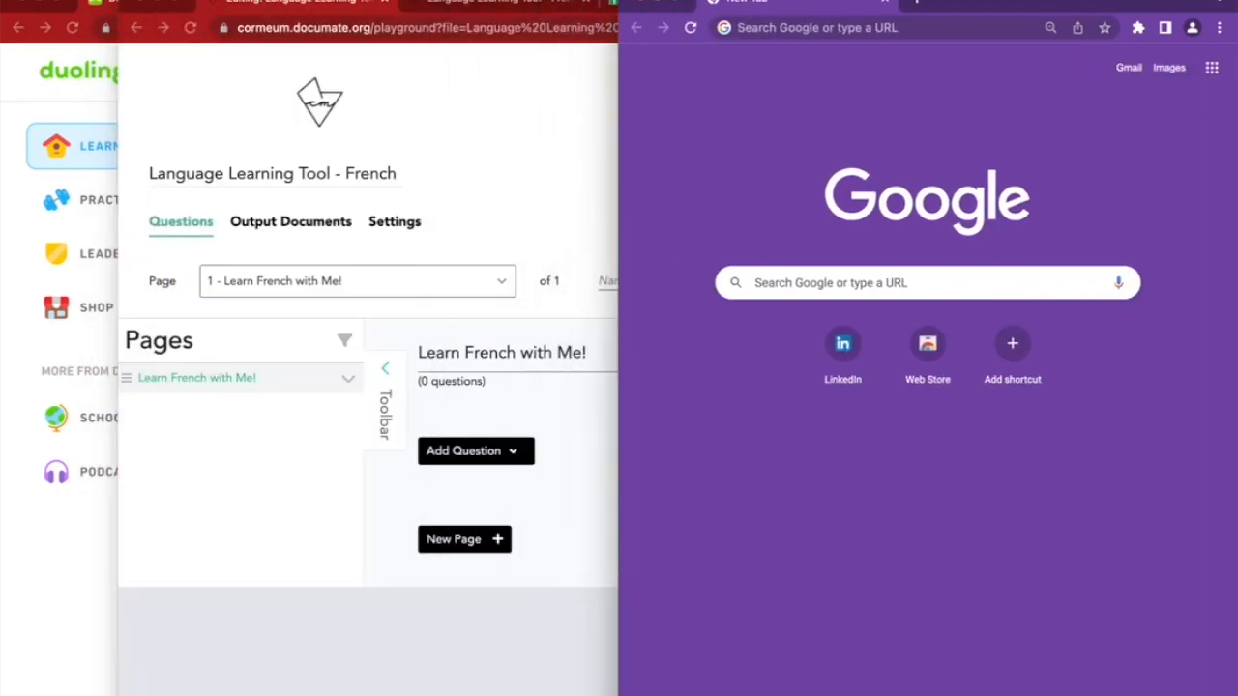
pyautogui.click(565, 440)
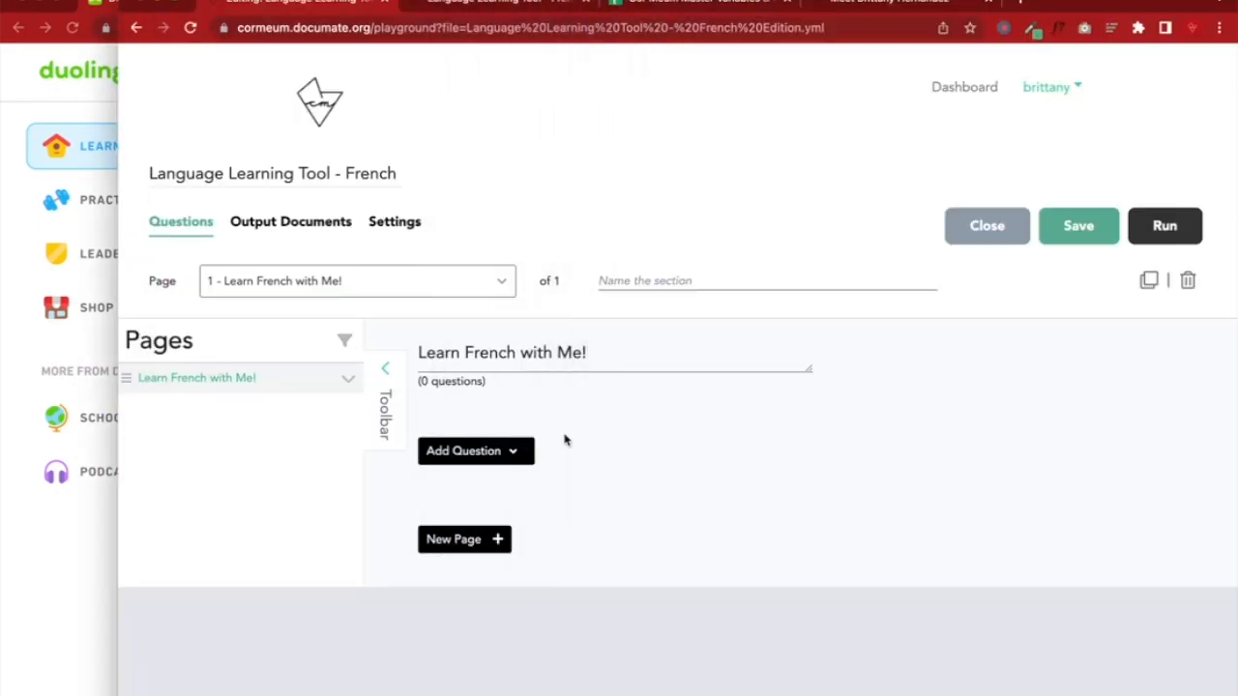
# Run the quiz and paste its run page address into the second browser window
pyautogui.click(1172, 240)
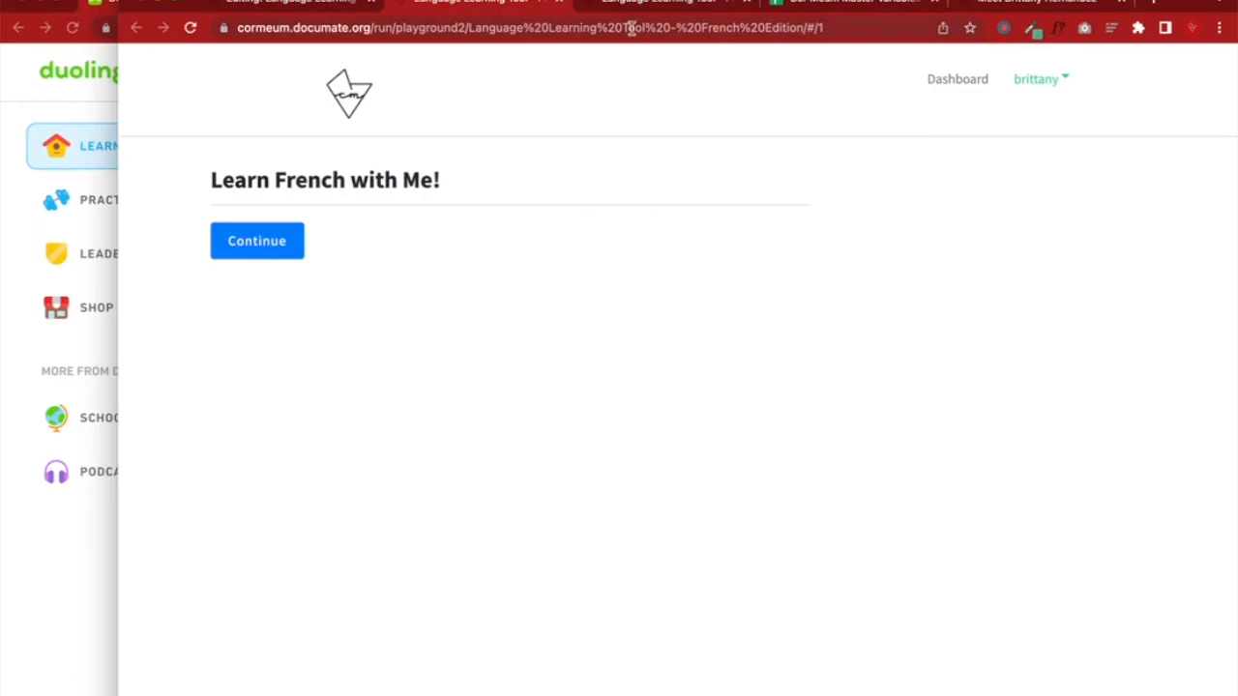
pyautogui.tripleClick(631, 27)
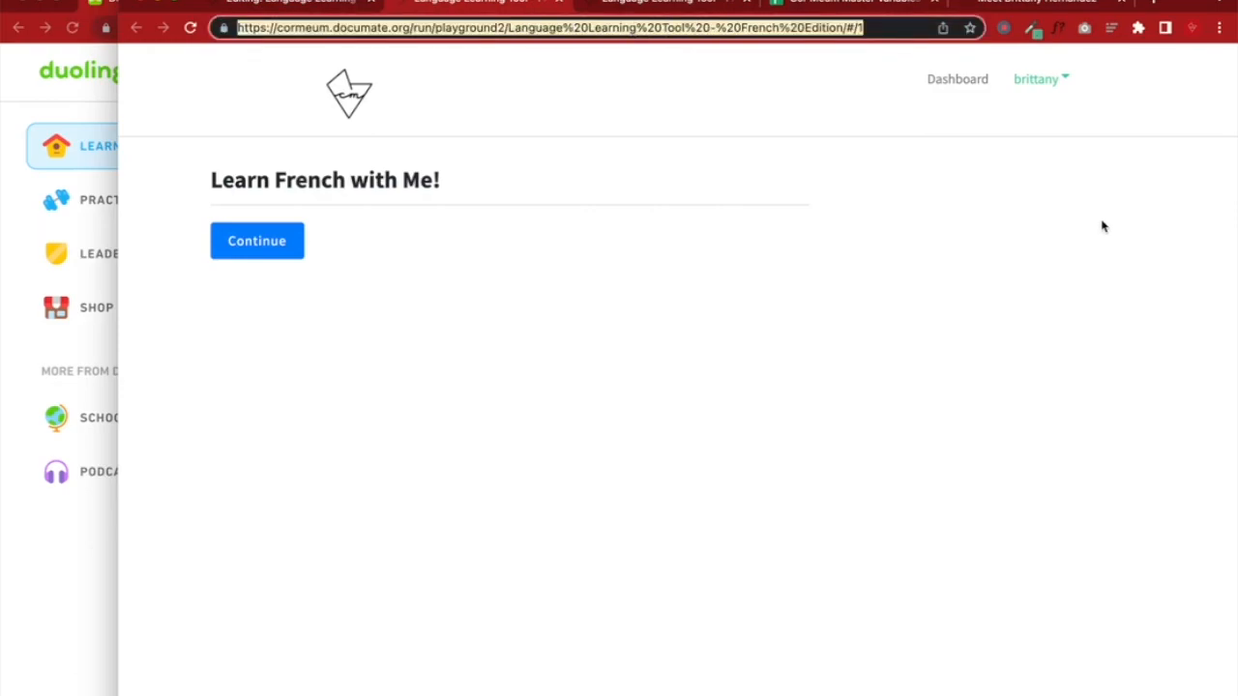
pyautogui.moveTo(1236, 283); pyautogui.dragTo(1162, 282)
pyautogui.click(1198, 287)
pyautogui.click(817, 20)
pyautogui.hotkey('ctrl', 'v')
pyautogui.press('Return')
pyautogui.click(531, 4)
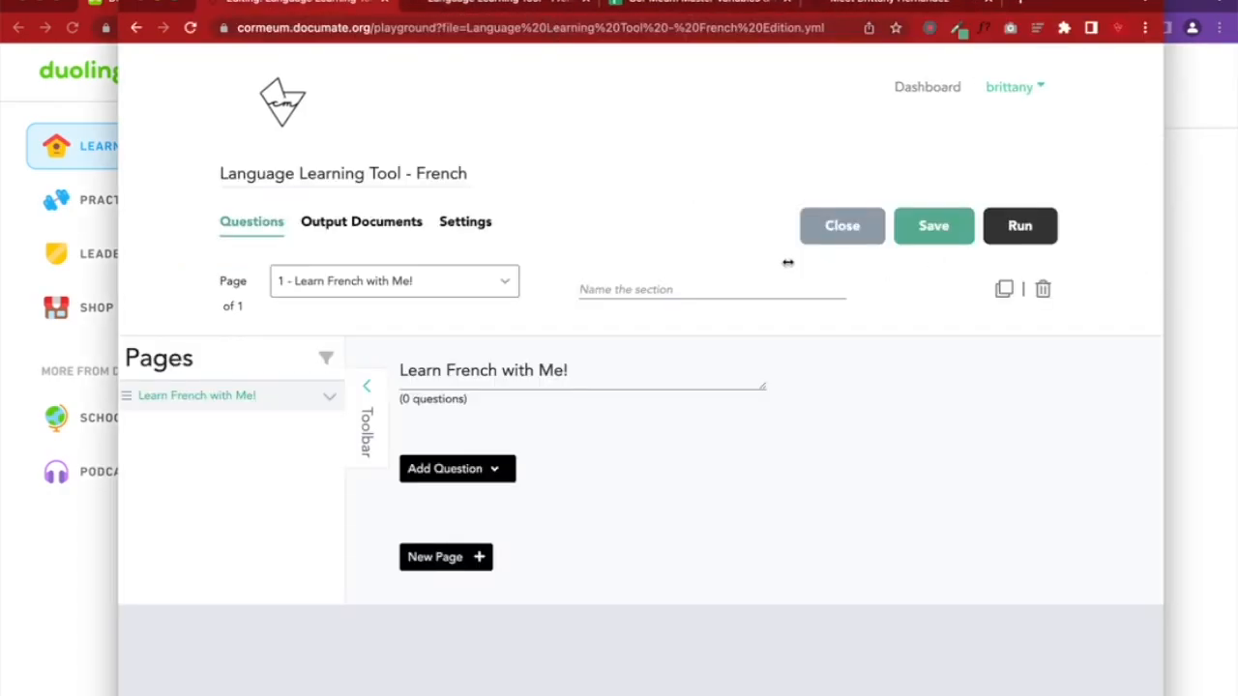
pyautogui.moveTo(1163, 4); pyautogui.dragTo(1110, 3)
# Scroll through Duolingo's Unit 1 and Unit 2 lesson path, then bring the quiz run window forward
pyautogui.click(206, 501)
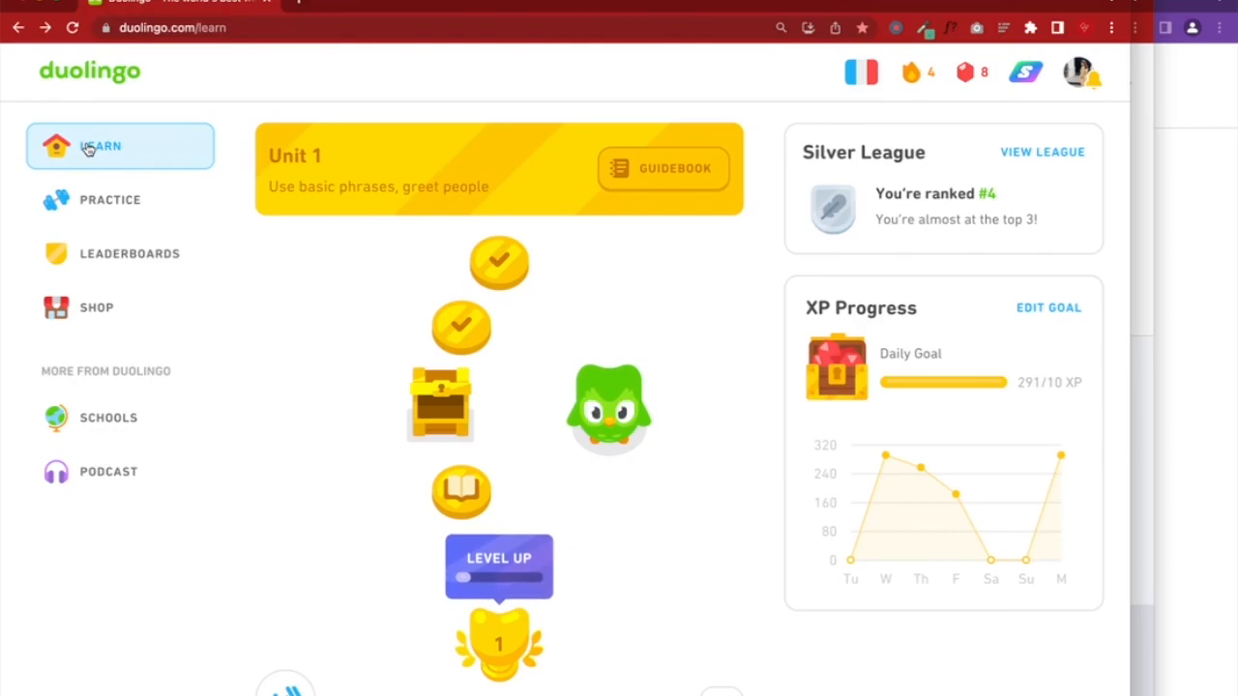
pyautogui.scroll(-1, 378, 225)
pyautogui.scroll(1, 378, 226)
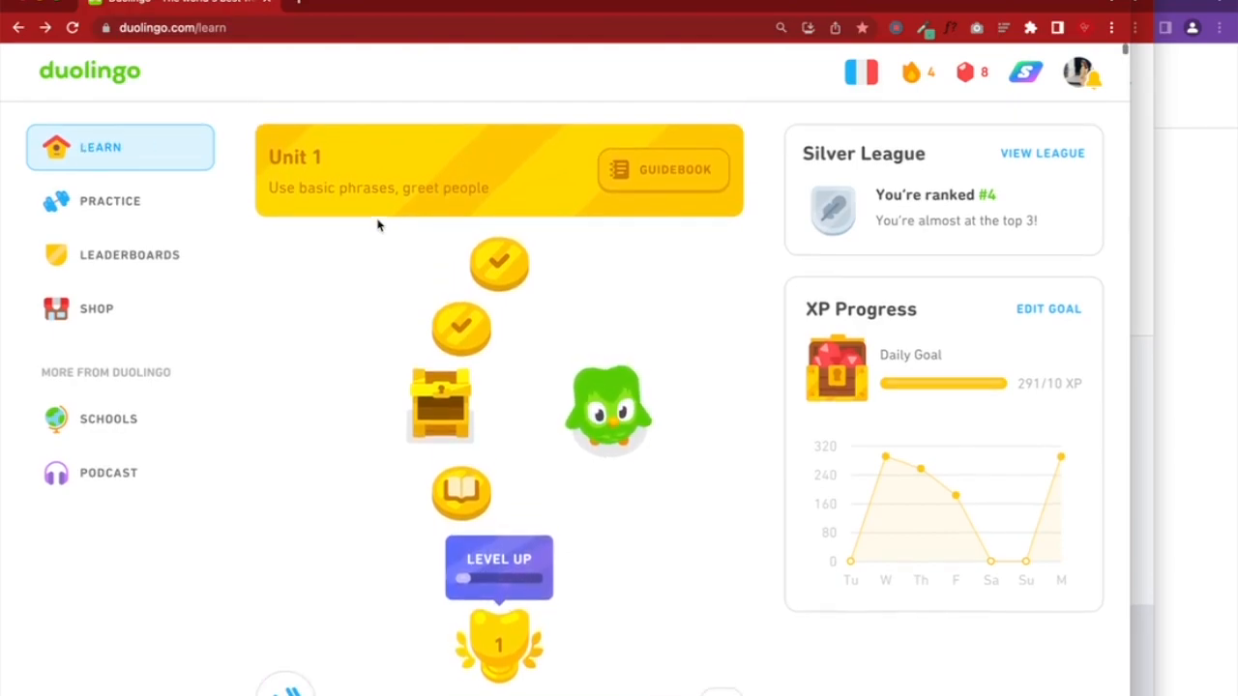
pyautogui.scroll(-1, 513, 211)
pyautogui.scroll(1, 512, 210)
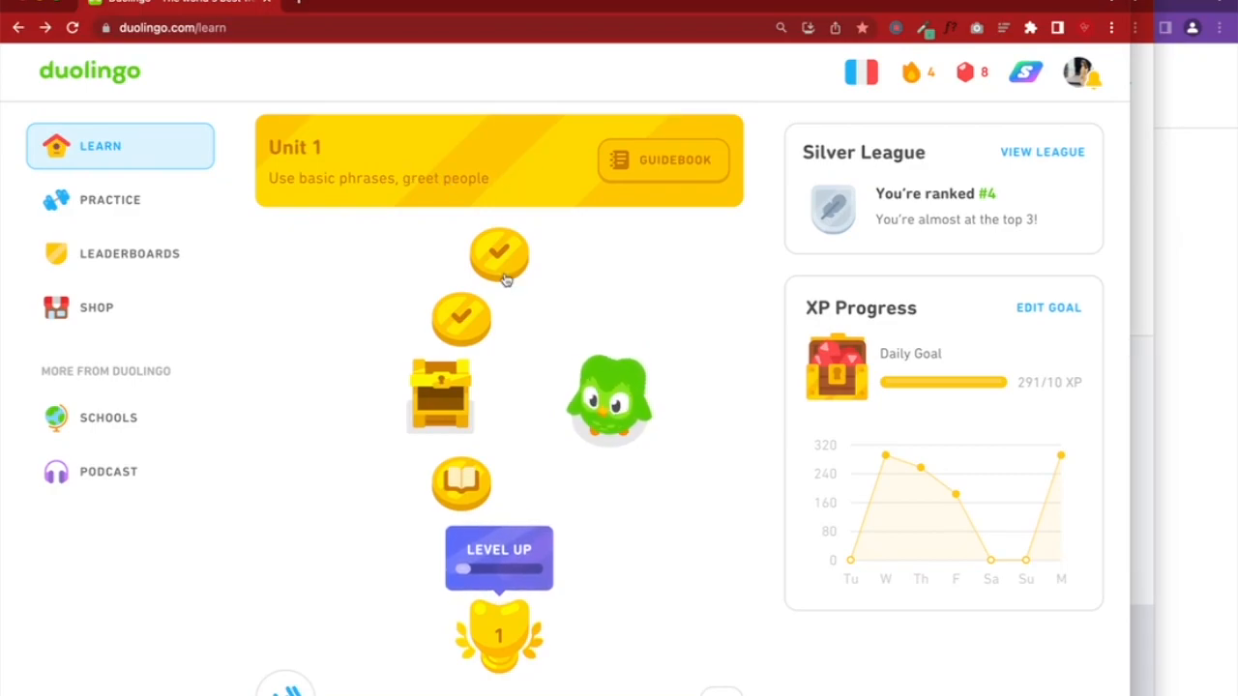
pyautogui.scroll(-5, 492, 351)
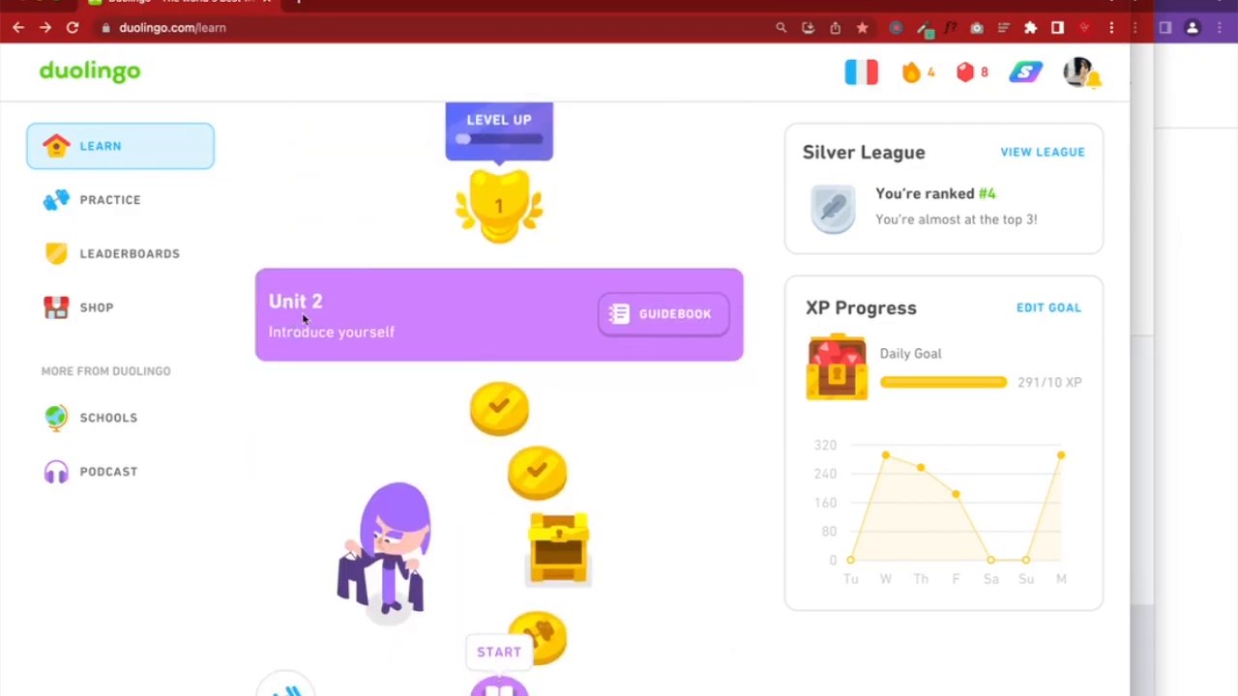
pyautogui.scroll(-2, 287, 306)
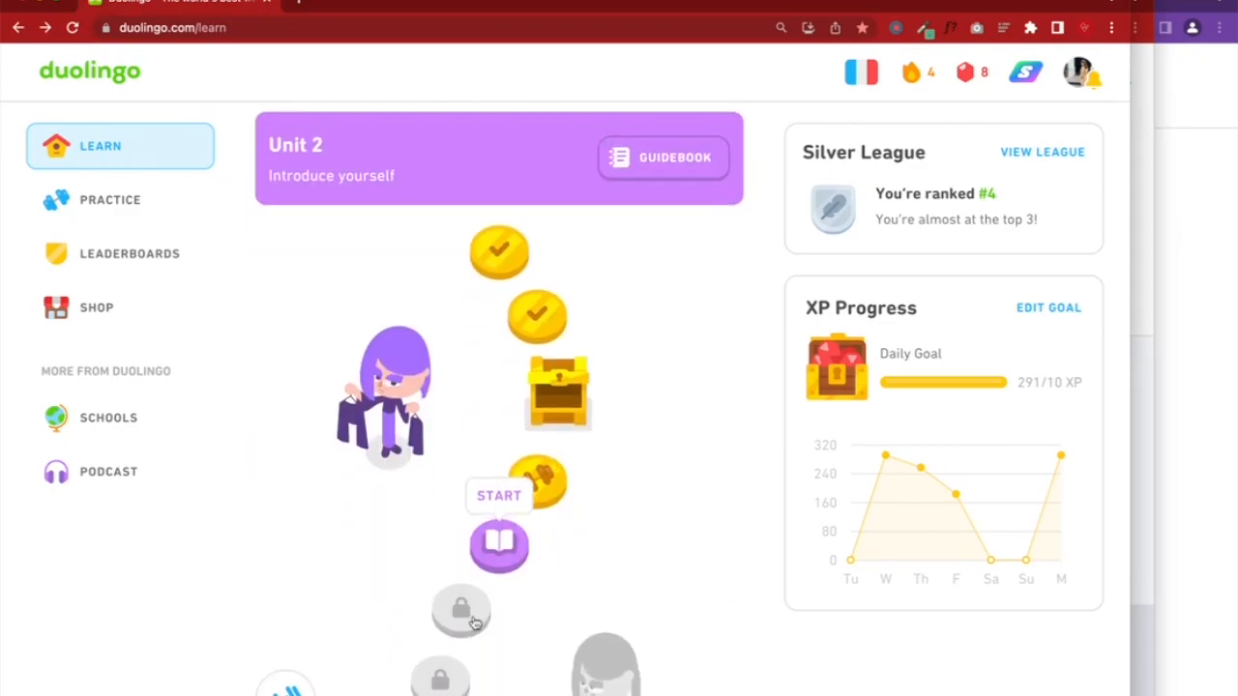
pyautogui.scroll(-4, 502, 586)
pyautogui.scroll(7, 491, 441)
pyautogui.scroll(4, 492, 441)
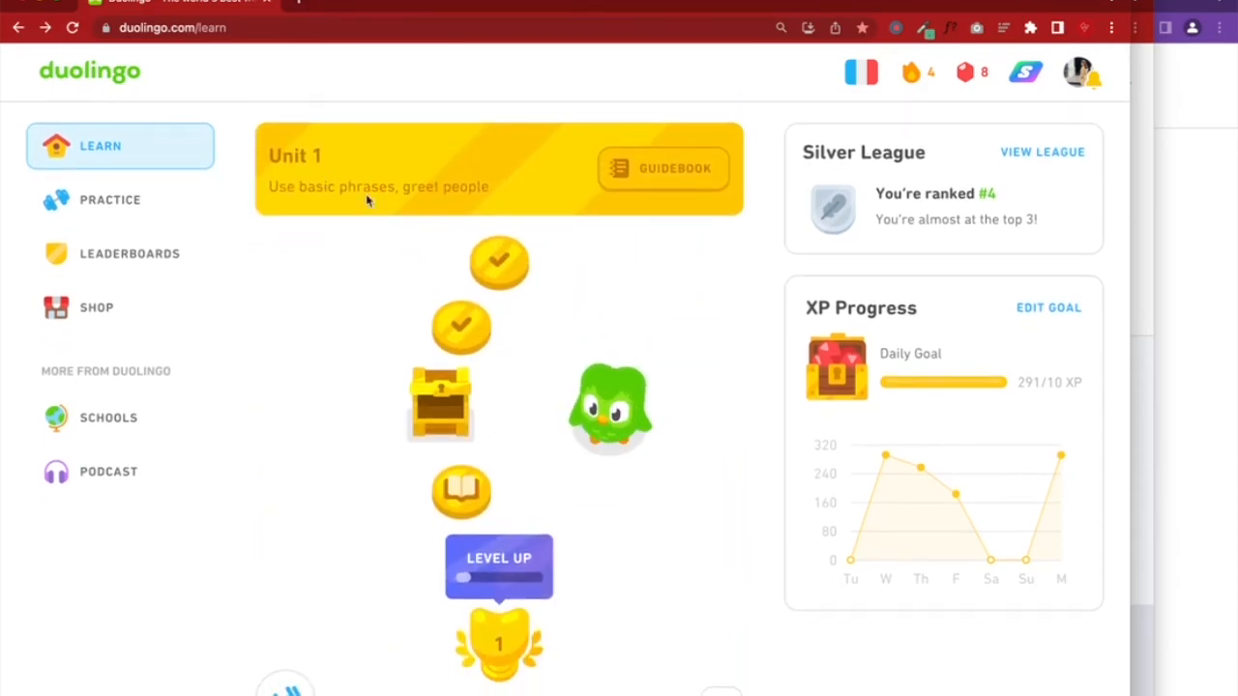
pyautogui.scroll(-2, 484, 325)
pyautogui.scroll(2, 381, 127)
pyautogui.scroll(-2, 468, 484)
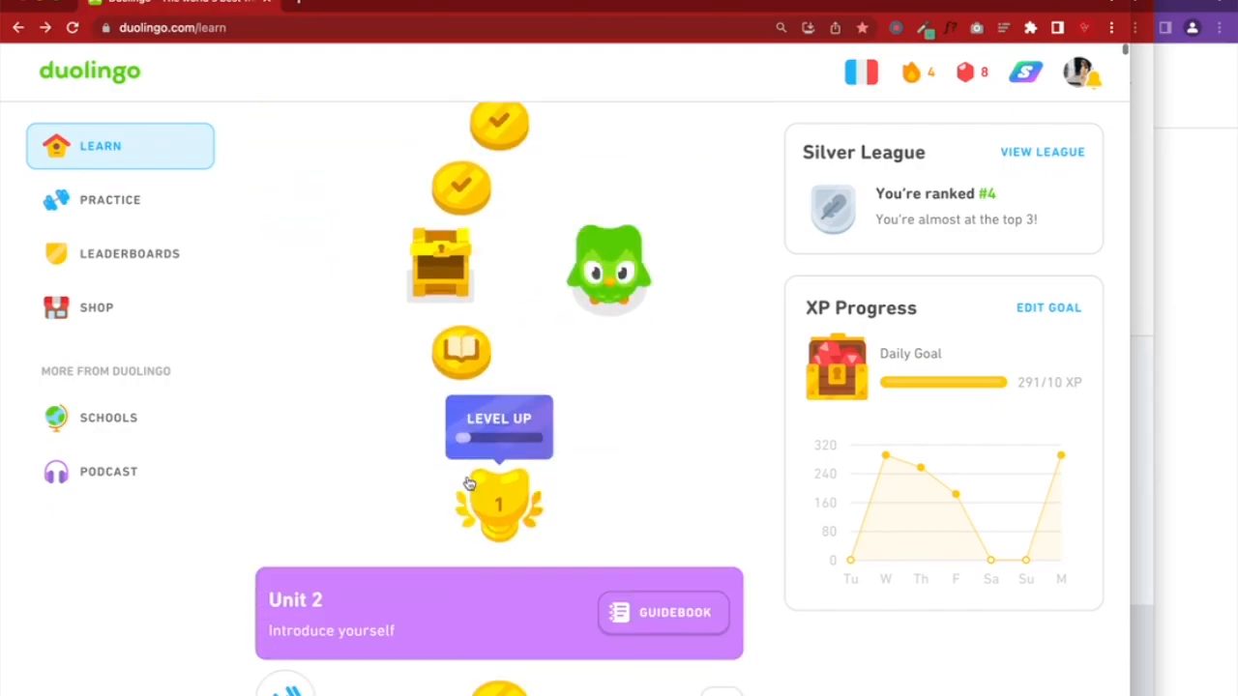
pyautogui.scroll(-1, 469, 483)
pyautogui.click(1207, 442)
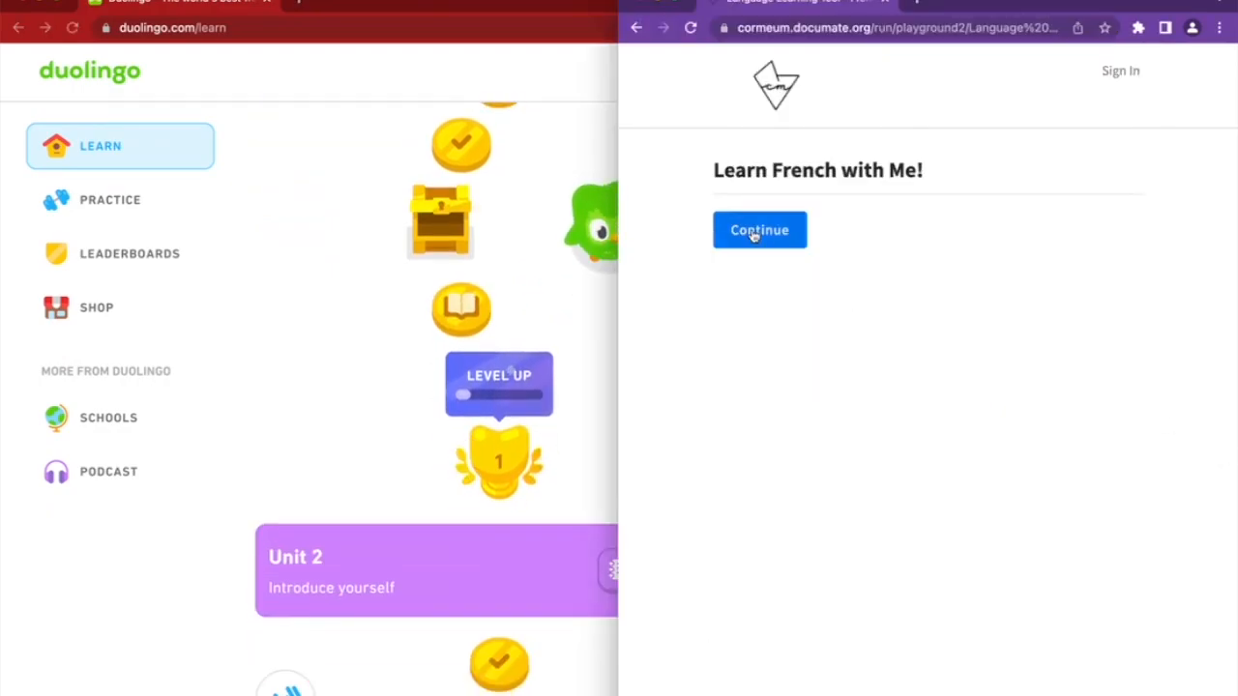
# Widen the Duolingo window to show Unit 1, then bring the Documate French editor back in front
pyautogui.click(577, 5)
pyautogui.moveTo(1129, 5); pyautogui.dragTo(554, 5)
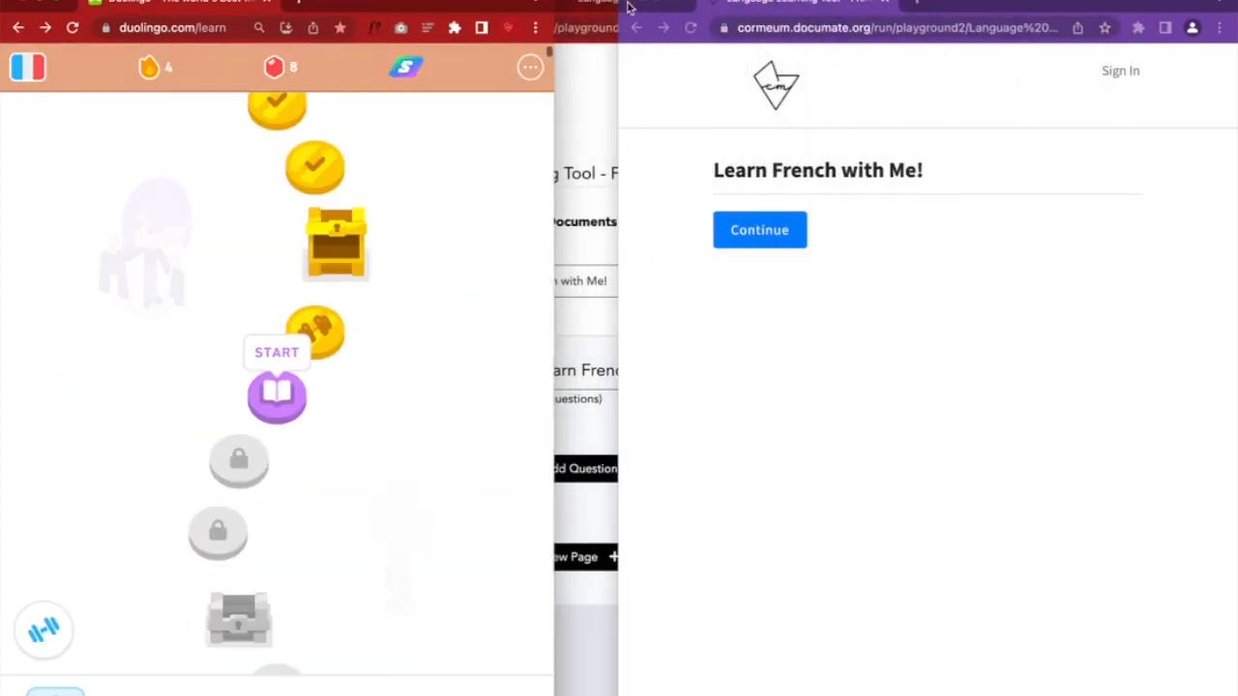
pyautogui.click(587, 145)
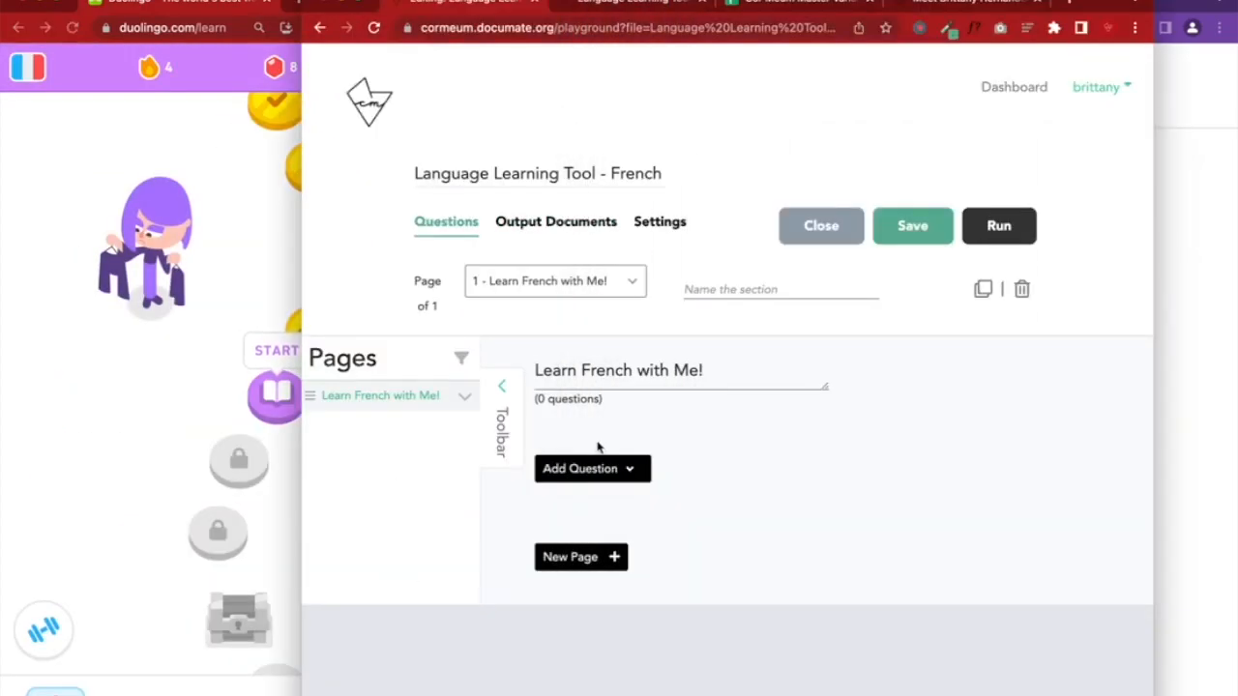
pyautogui.click(196, 378)
pyautogui.scroll(5, 197, 380)
pyautogui.scroll(-3, 196, 380)
pyautogui.scroll(2, 196, 380)
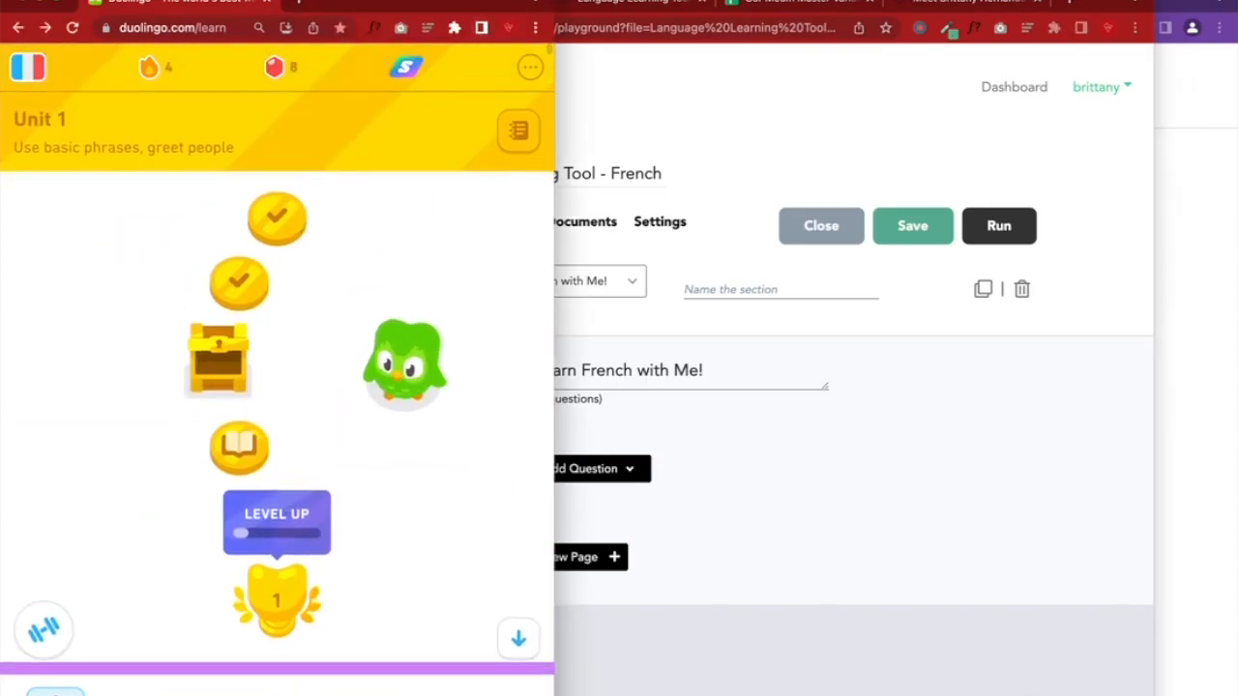
pyautogui.moveTo(554, 380); pyautogui.dragTo(724, 380)
pyautogui.scroll(8, 368, 150)
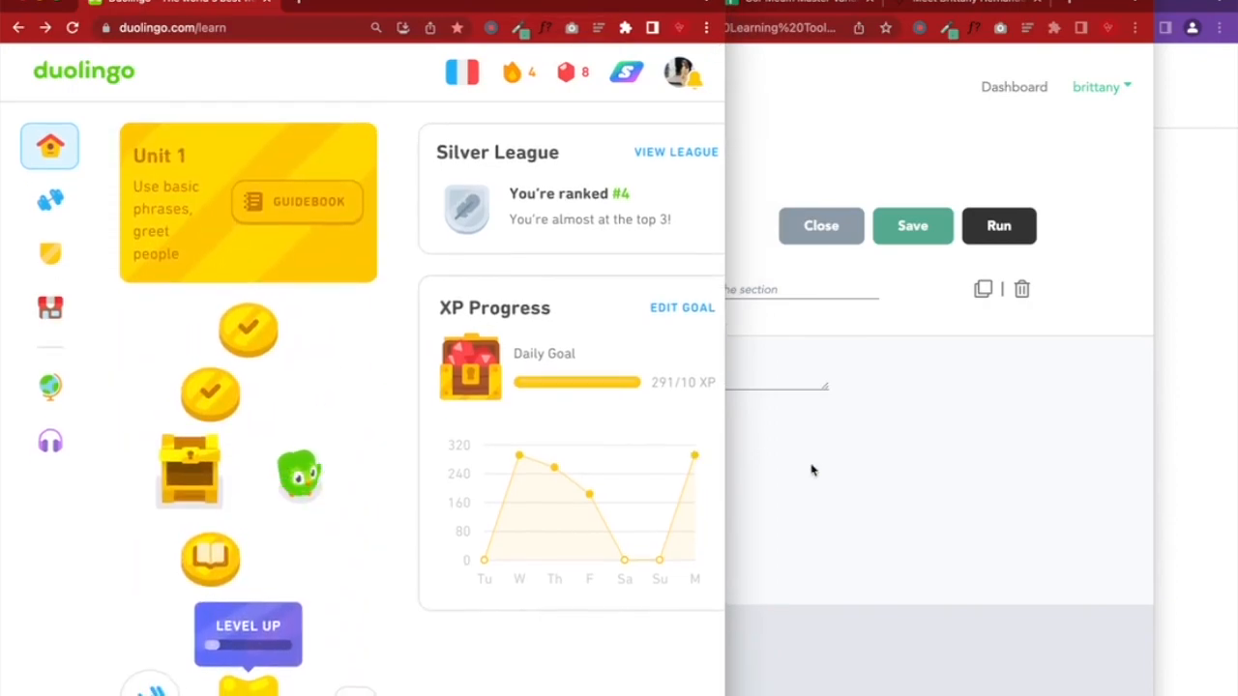
pyautogui.click(820, 471)
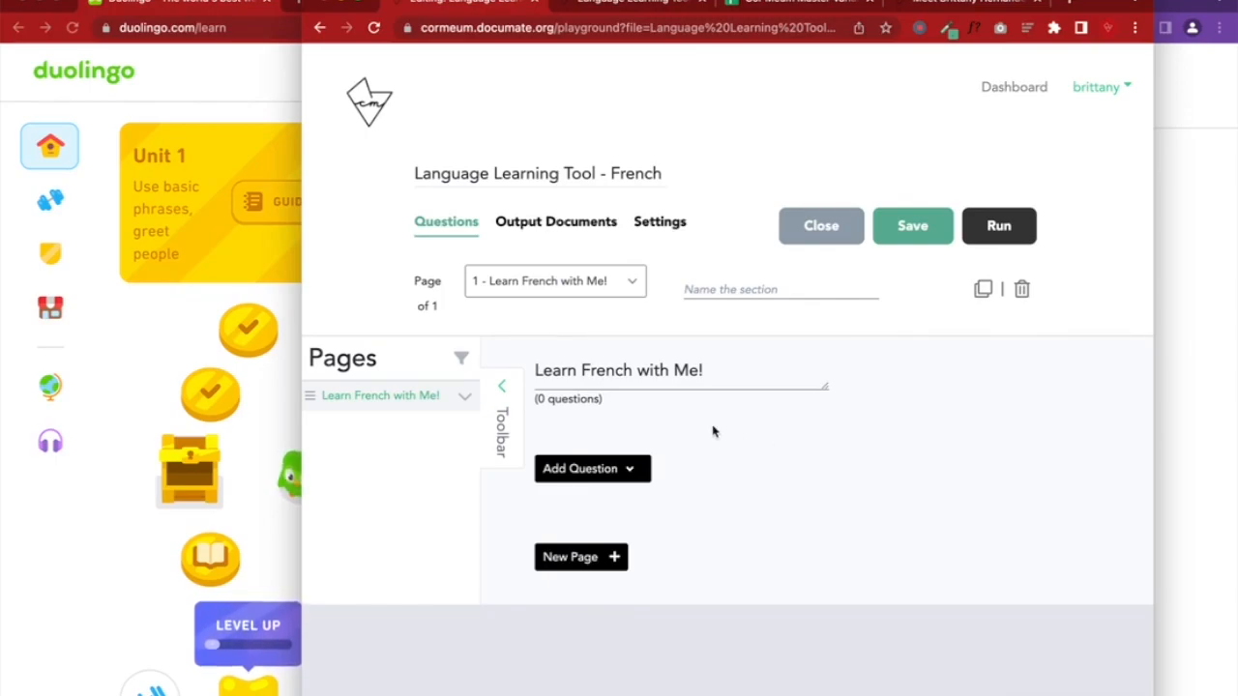
# Insert an untitled Single Select question from the question-type list and return to its card
pyautogui.click(630, 472)
pyautogui.scroll(-3, 627, 478)
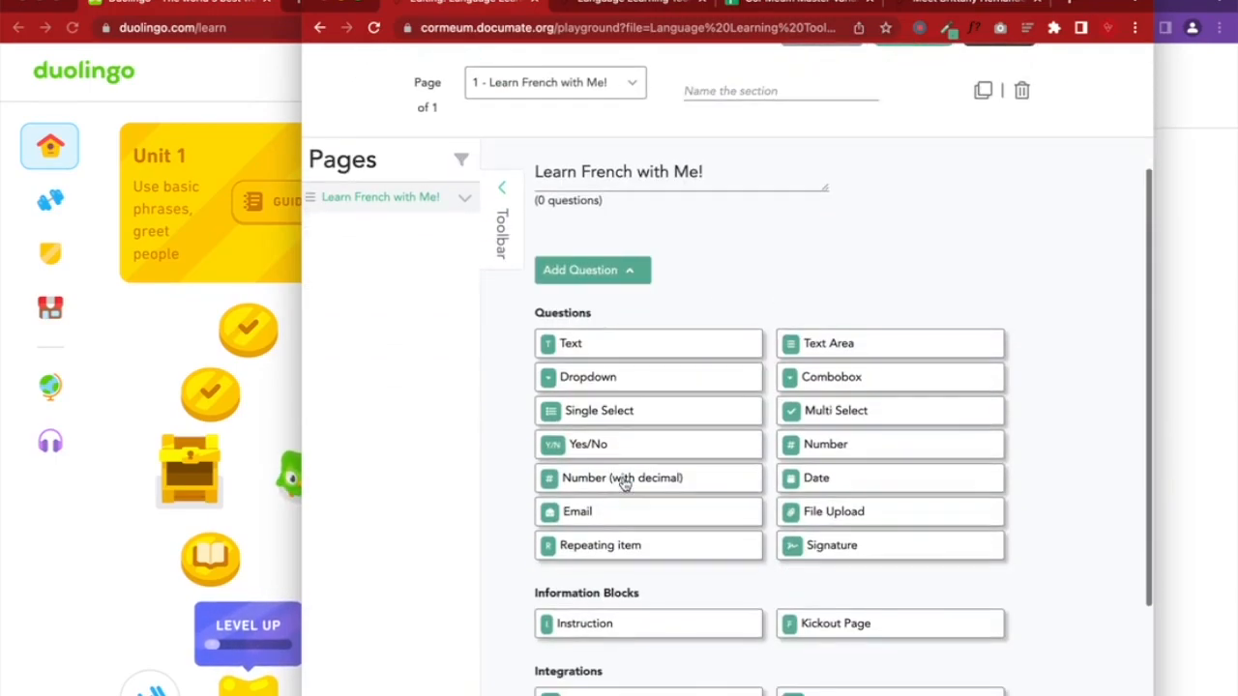
pyautogui.click(608, 412)
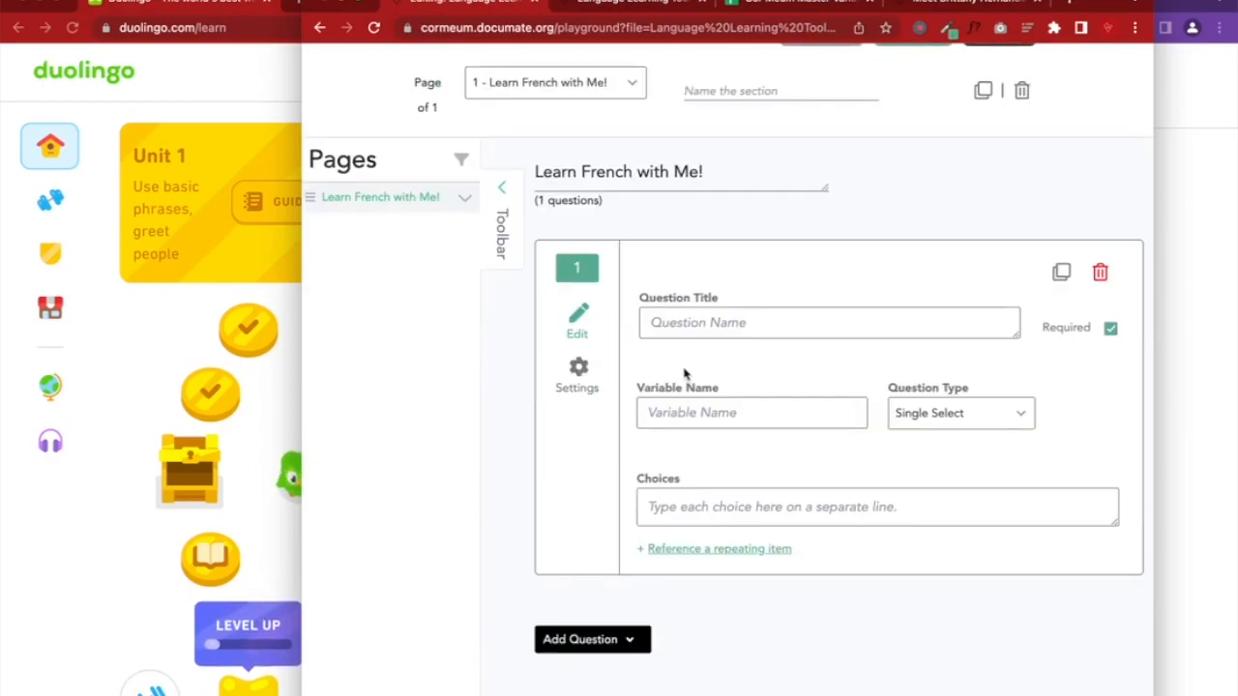
pyautogui.scroll(-1, 696, 367)
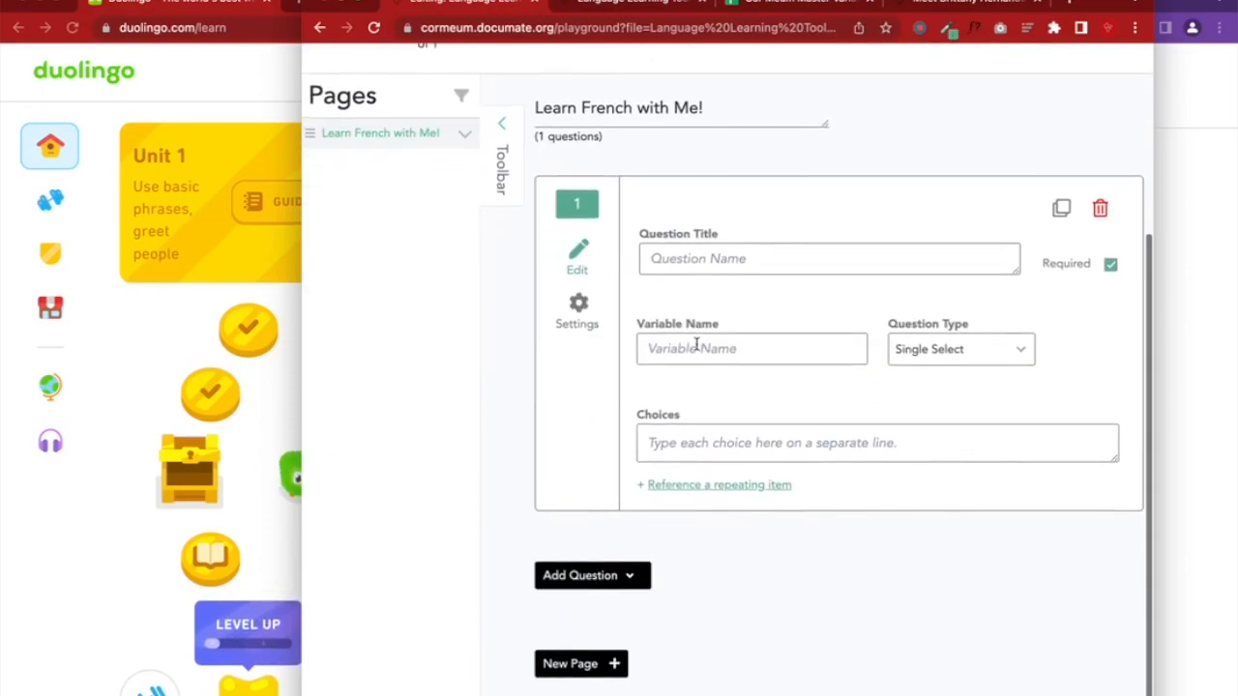
pyautogui.click(600, 585)
pyautogui.scroll(-5, 622, 584)
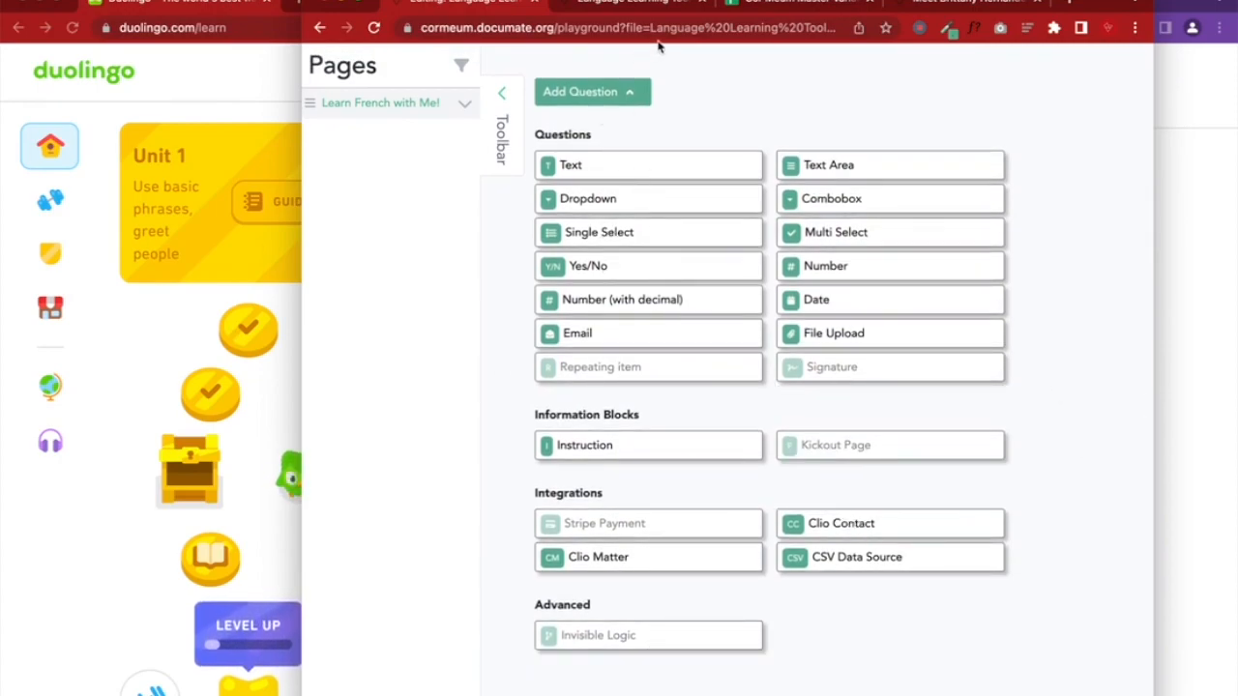
pyautogui.click(700, 232)
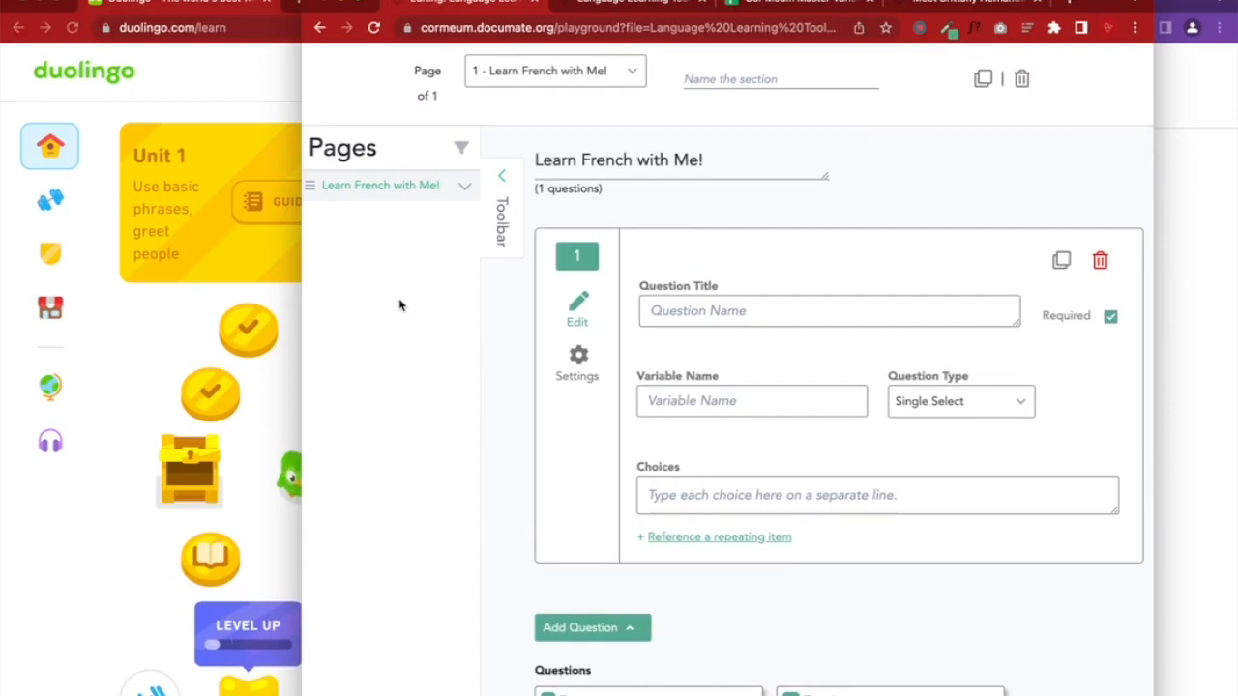
# Title the question 'Which Unit (s) would you like to work on today', name its variable UnitOptions, and select it
pyautogui.click(655, 310)
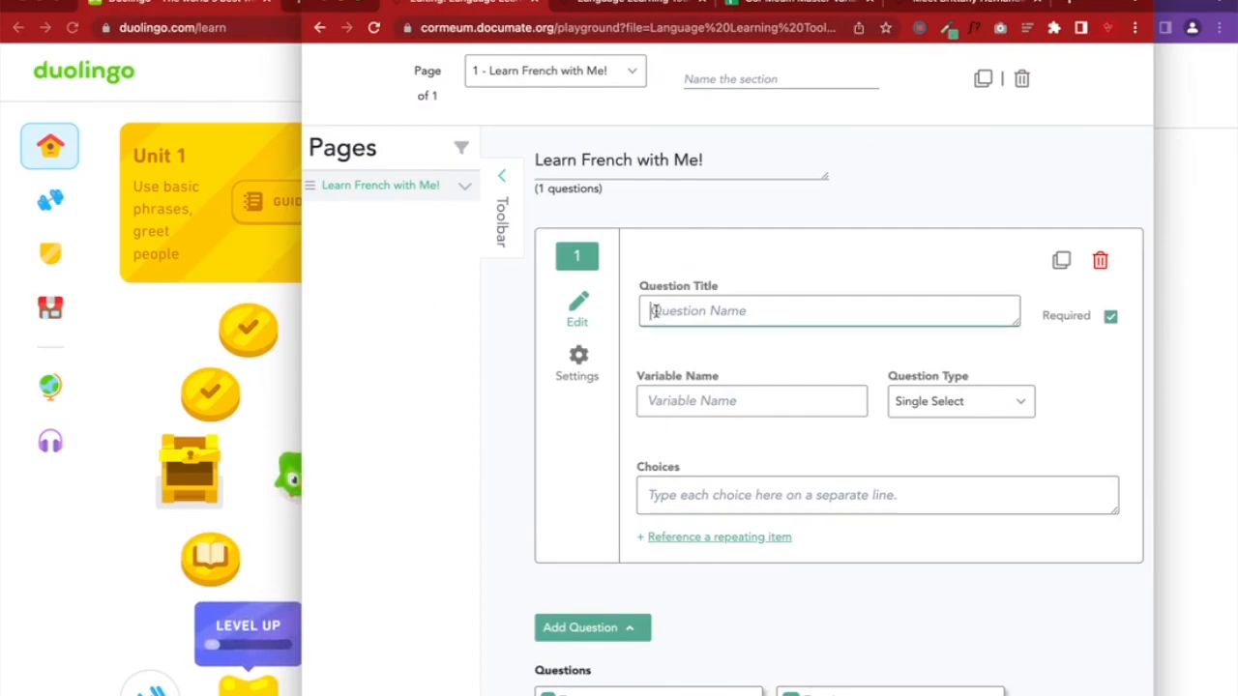
pyautogui.write('Wh')
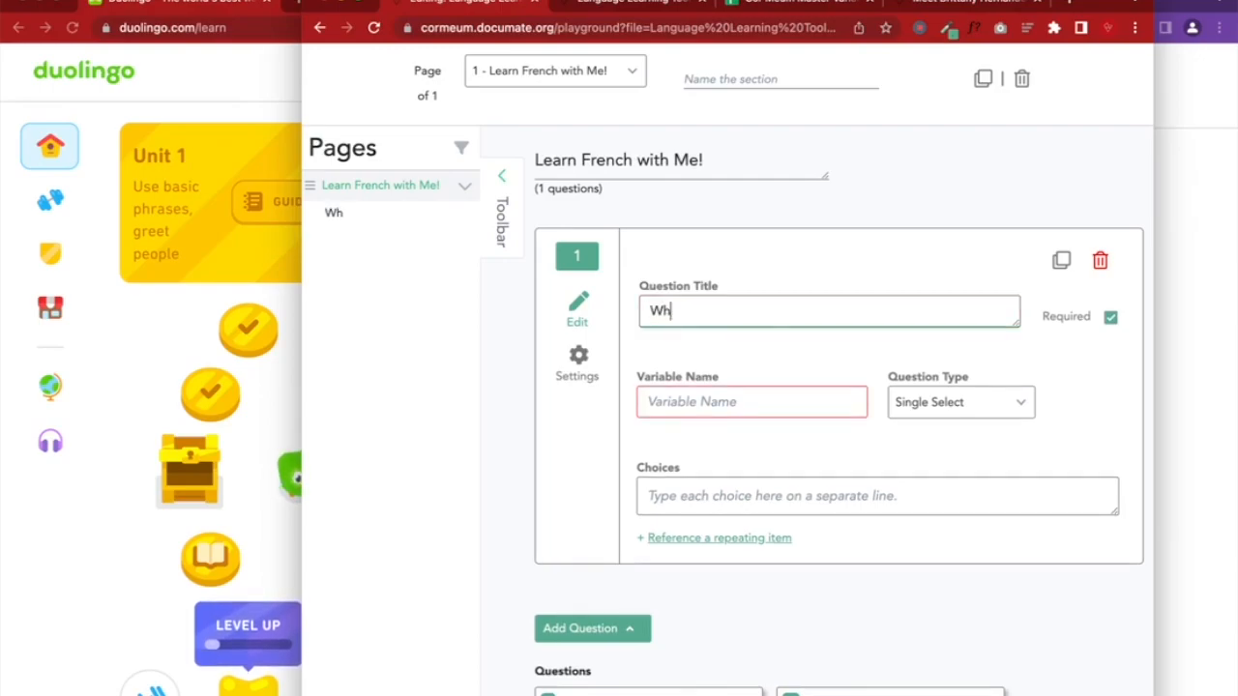
pyautogui.write('ich Unit ')
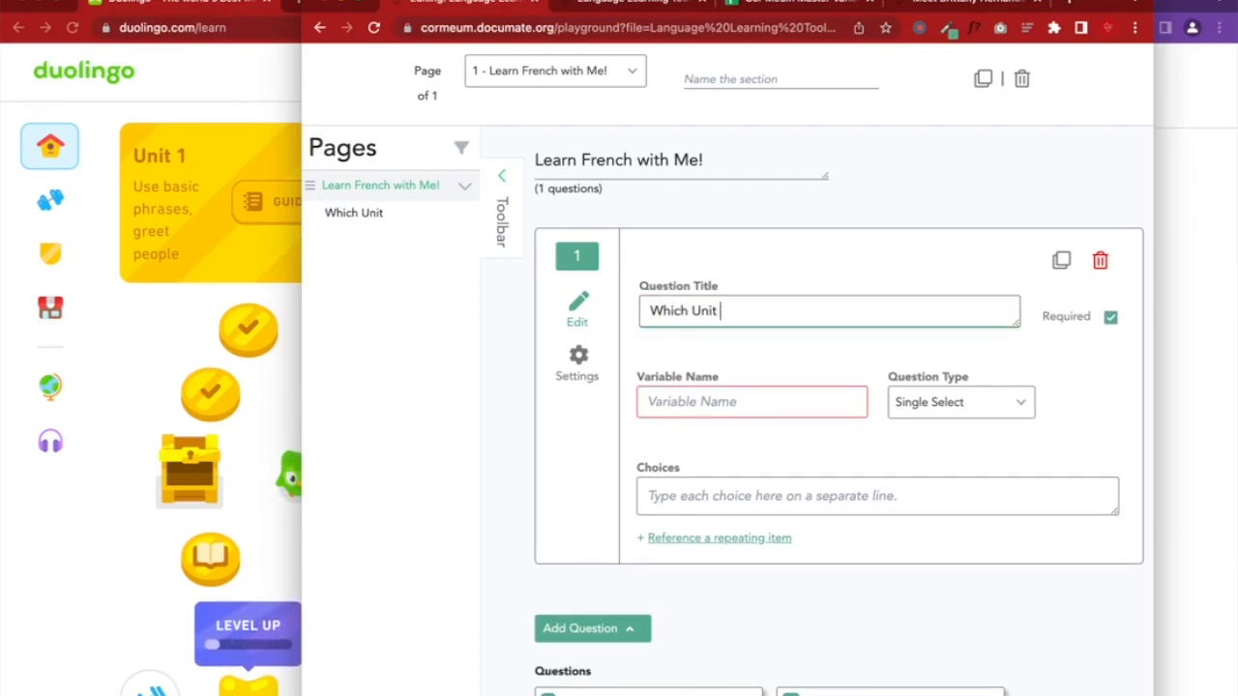
pyautogui.write('(s) would you lik')
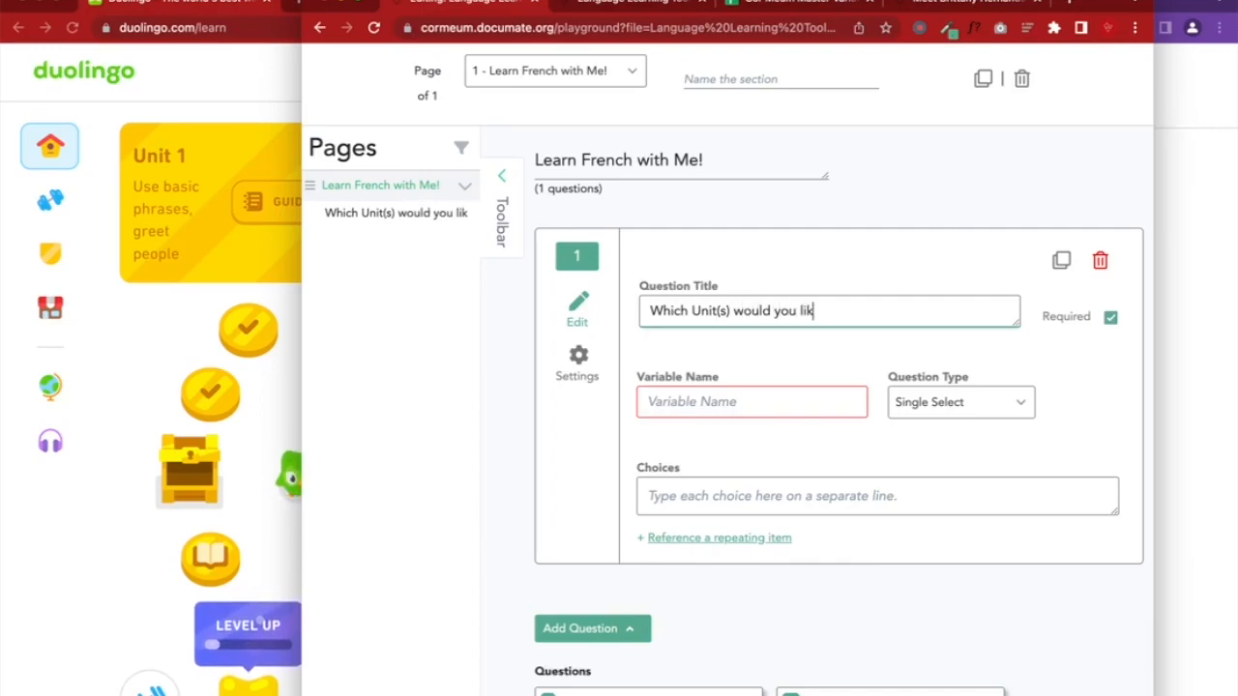
pyautogui.write('e to work on')
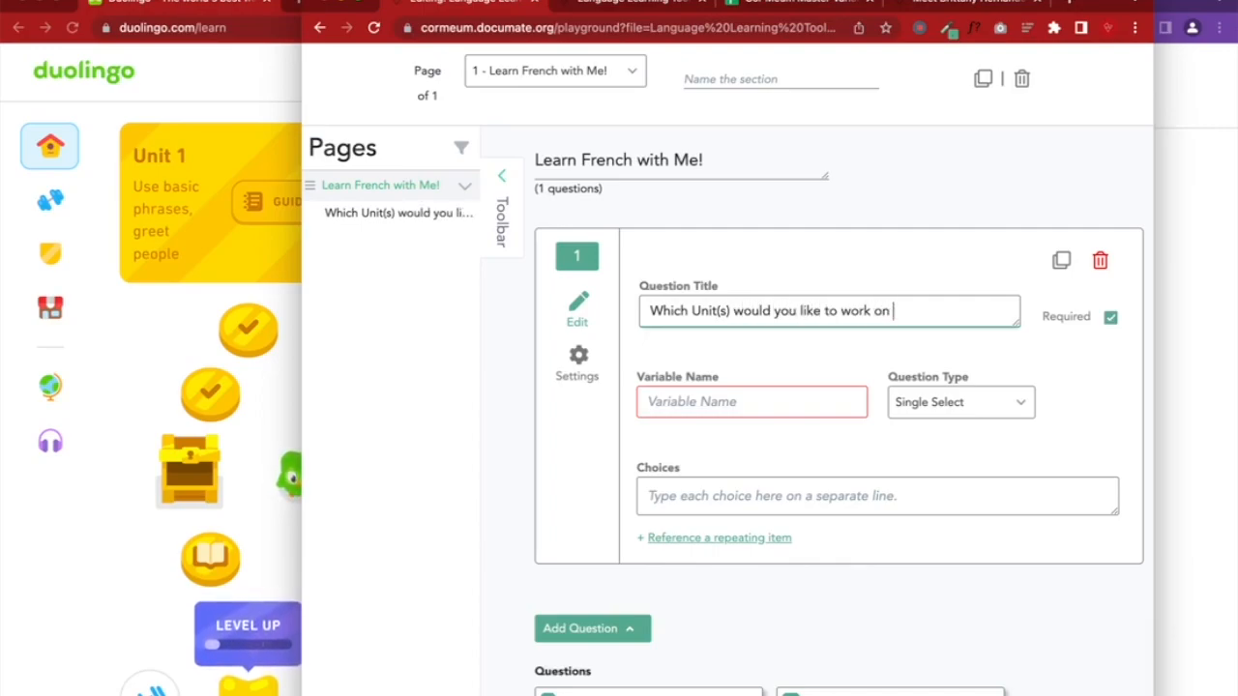
pyautogui.write(' today?')
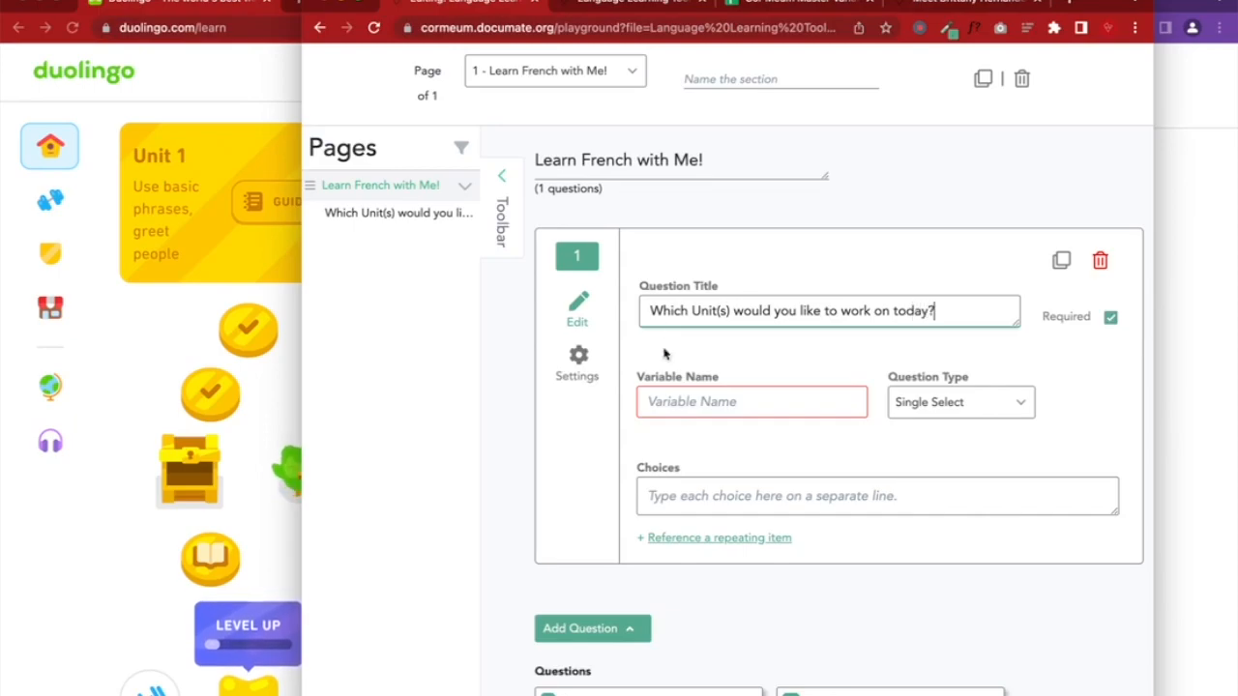
pyautogui.click(690, 404)
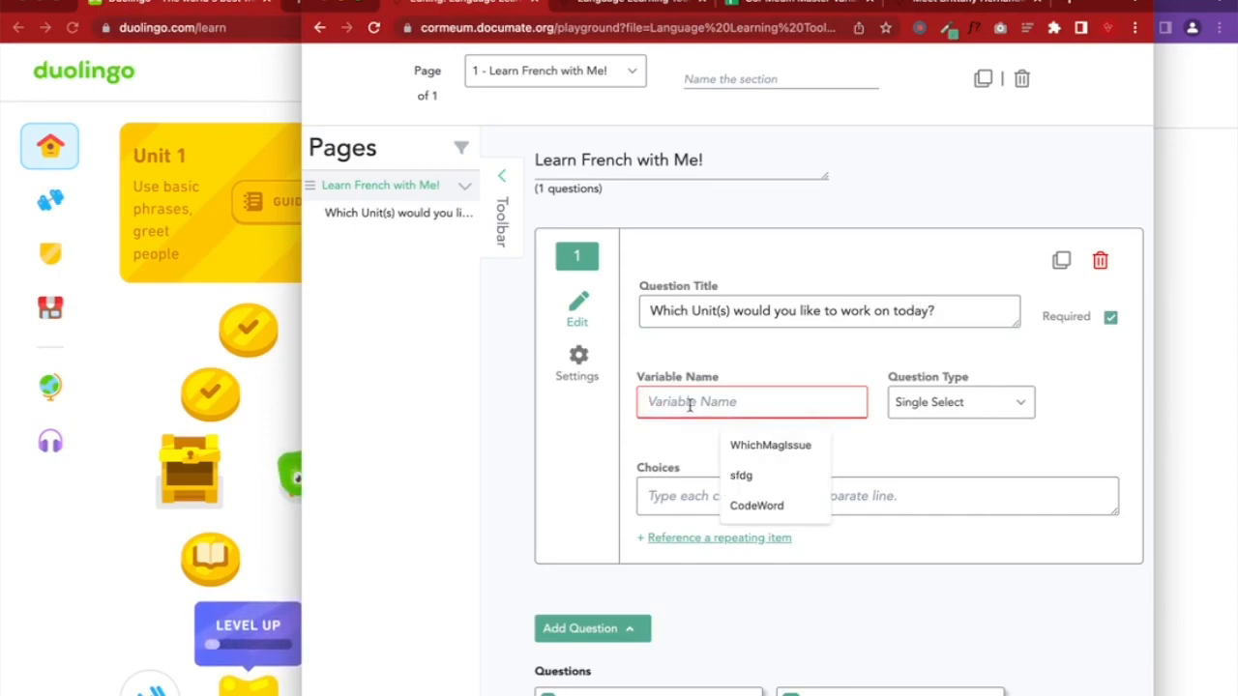
pyautogui.write('Unit')
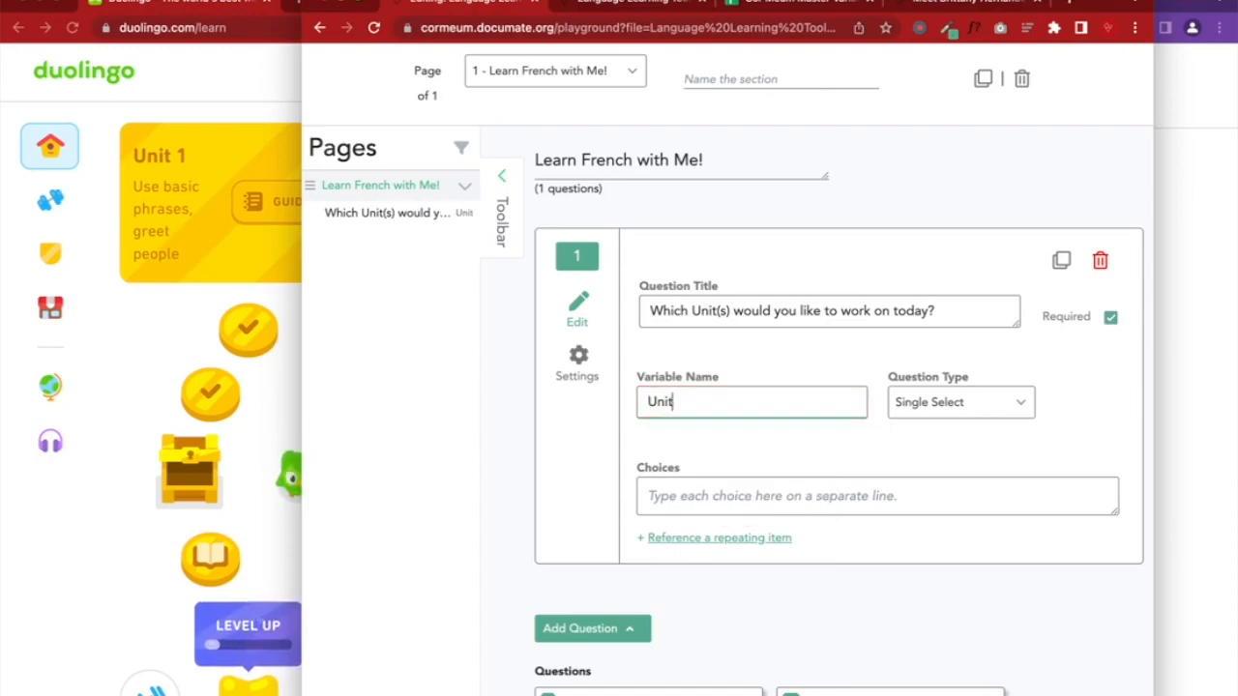
pyautogui.write('Options')
pyautogui.doubleClick(755, 404)
pyautogui.hotkey('ctrl', 'c')
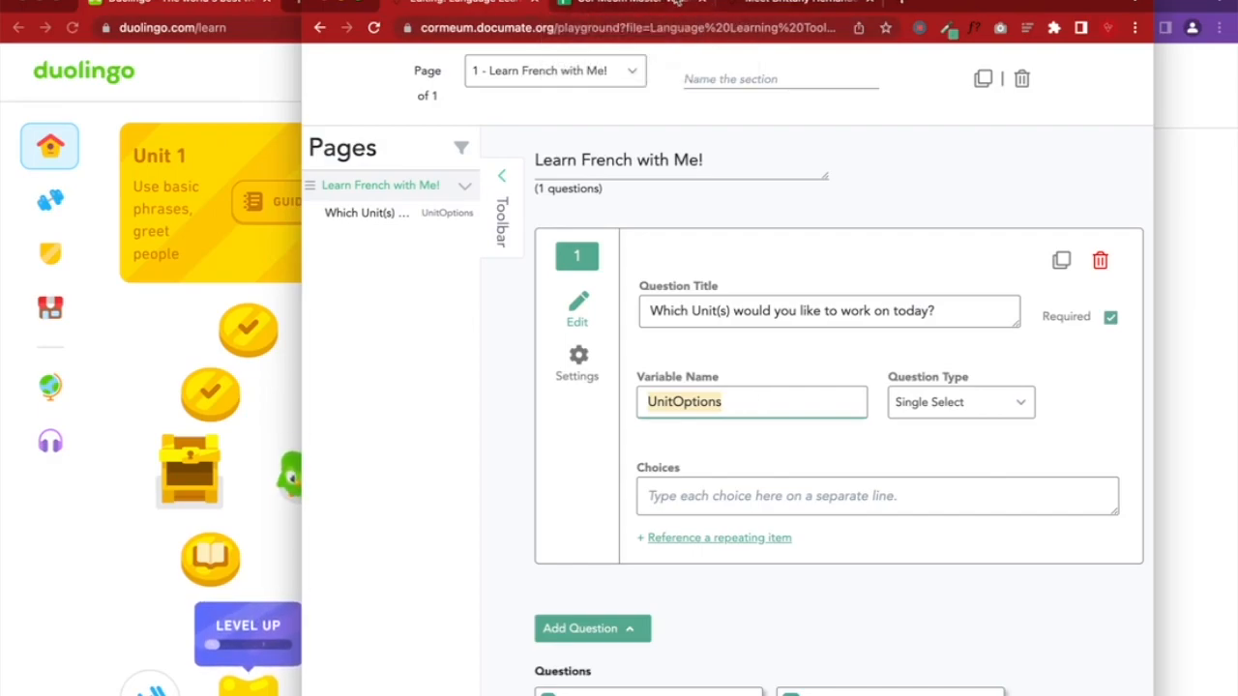
# Paste UnitOptions into cell B403 under WhichMagIssue in the master variables sheet, then select B404
pyautogui.click(705, 4)
pyautogui.click(510, 215)
pyautogui.hotkey('ctrl', 'v')
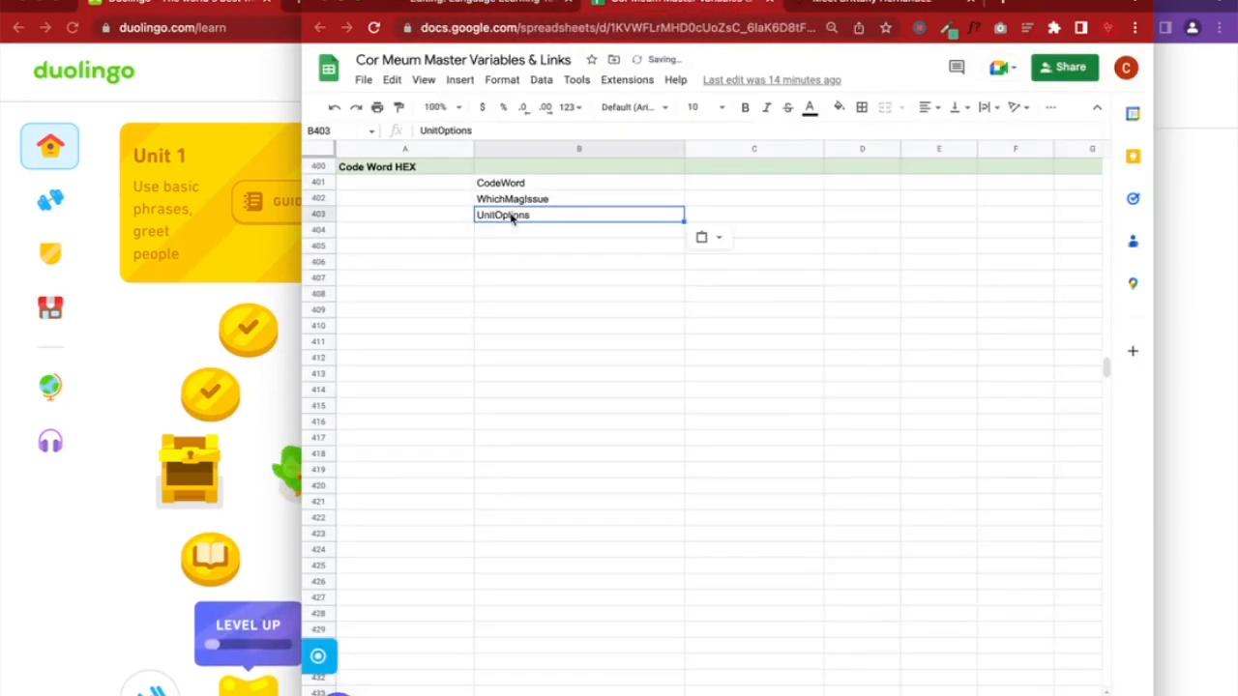
pyautogui.scroll(5, 555, 326)
pyautogui.scroll(20, 555, 325)
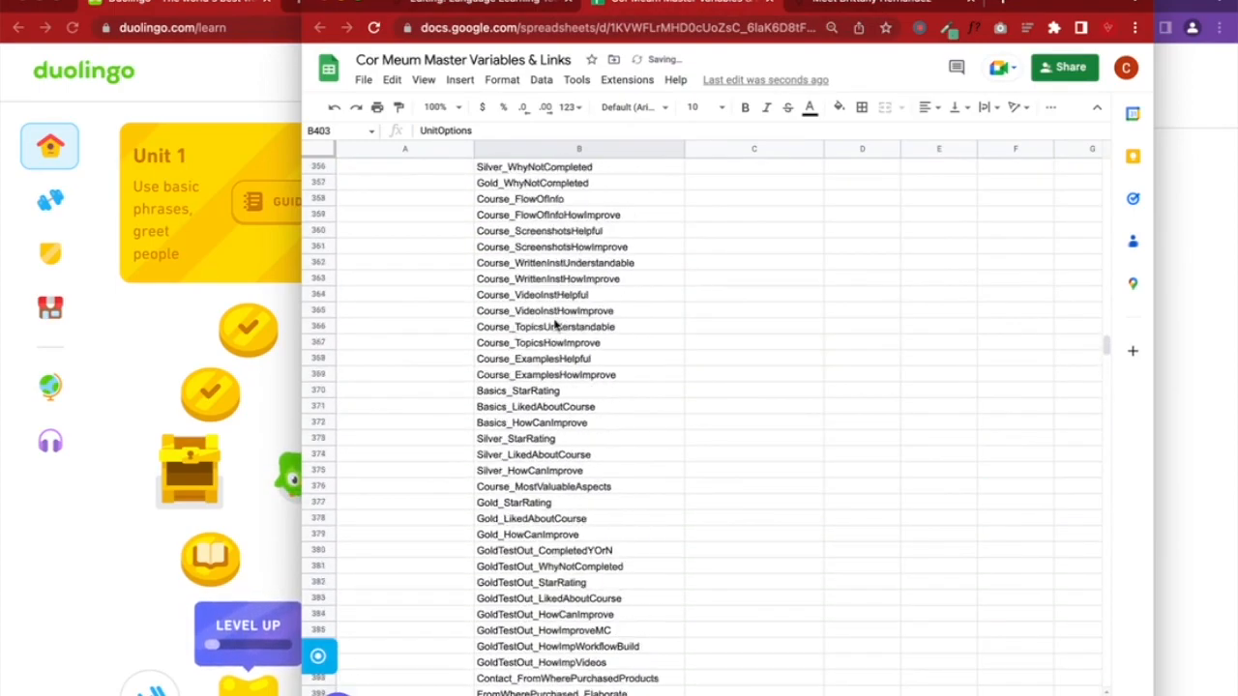
pyautogui.scroll(20, 555, 326)
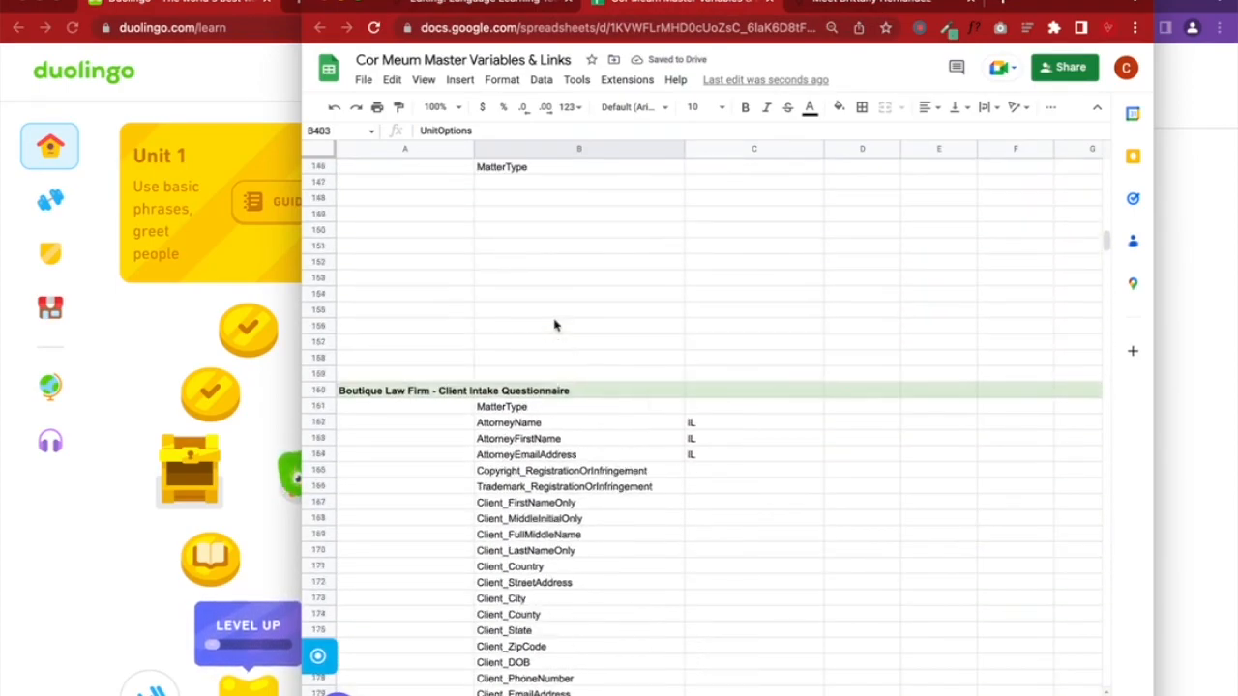
pyautogui.scroll(-20, 555, 326)
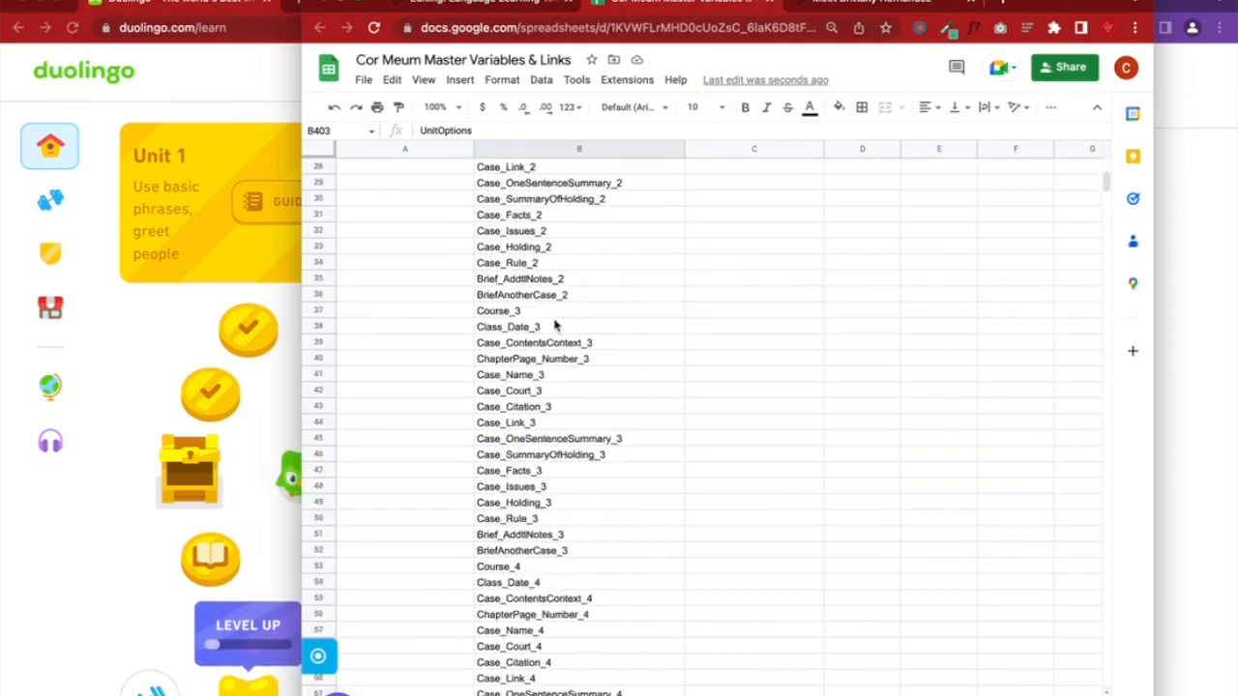
pyautogui.scroll(-20, 555, 325)
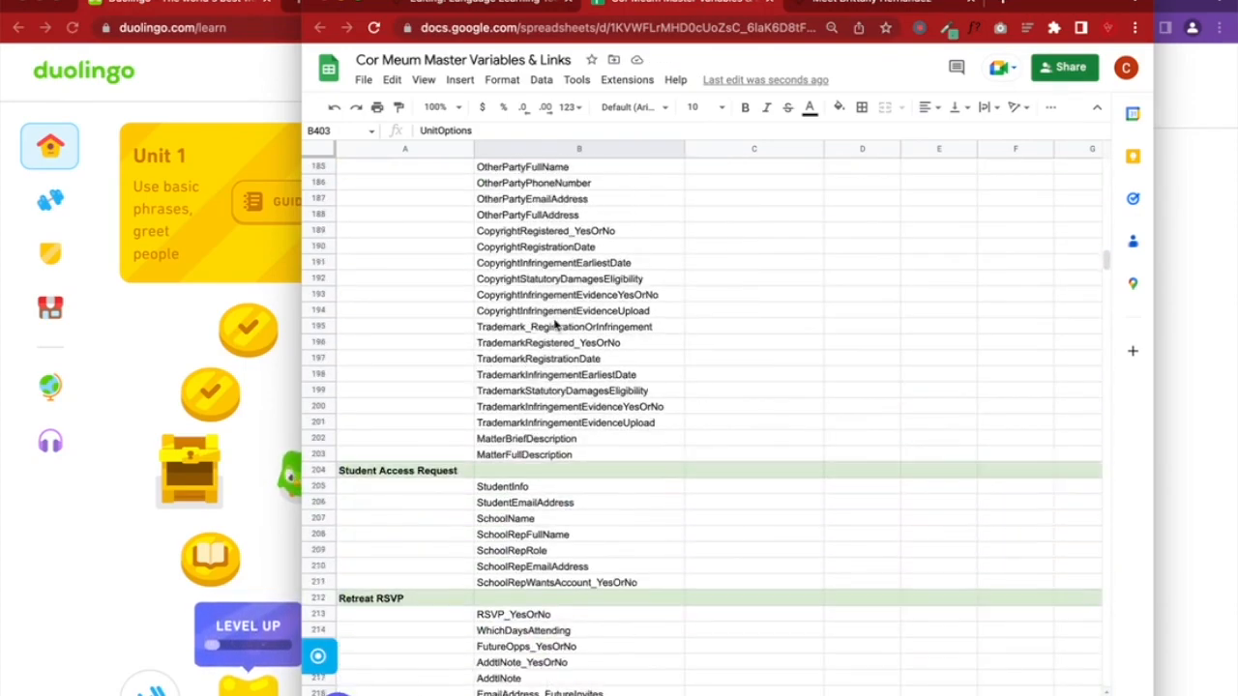
pyautogui.scroll(-20, 555, 326)
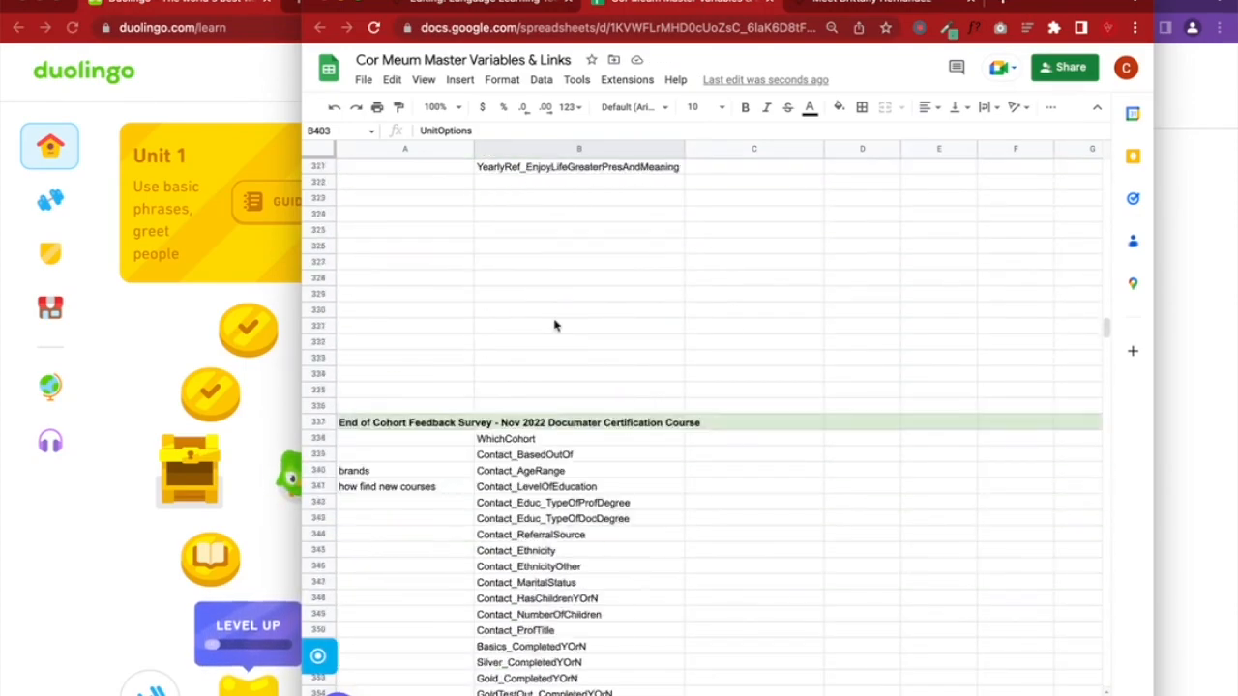
pyautogui.scroll(-6, 555, 326)
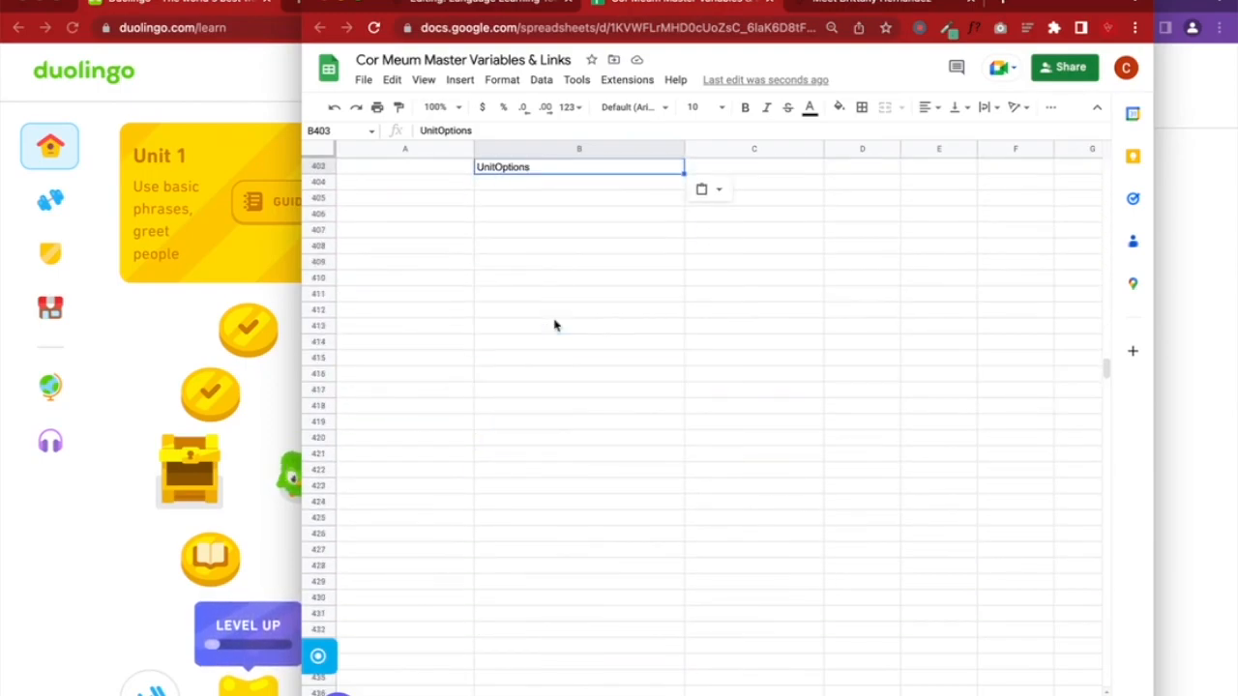
pyautogui.scroll(1, 555, 326)
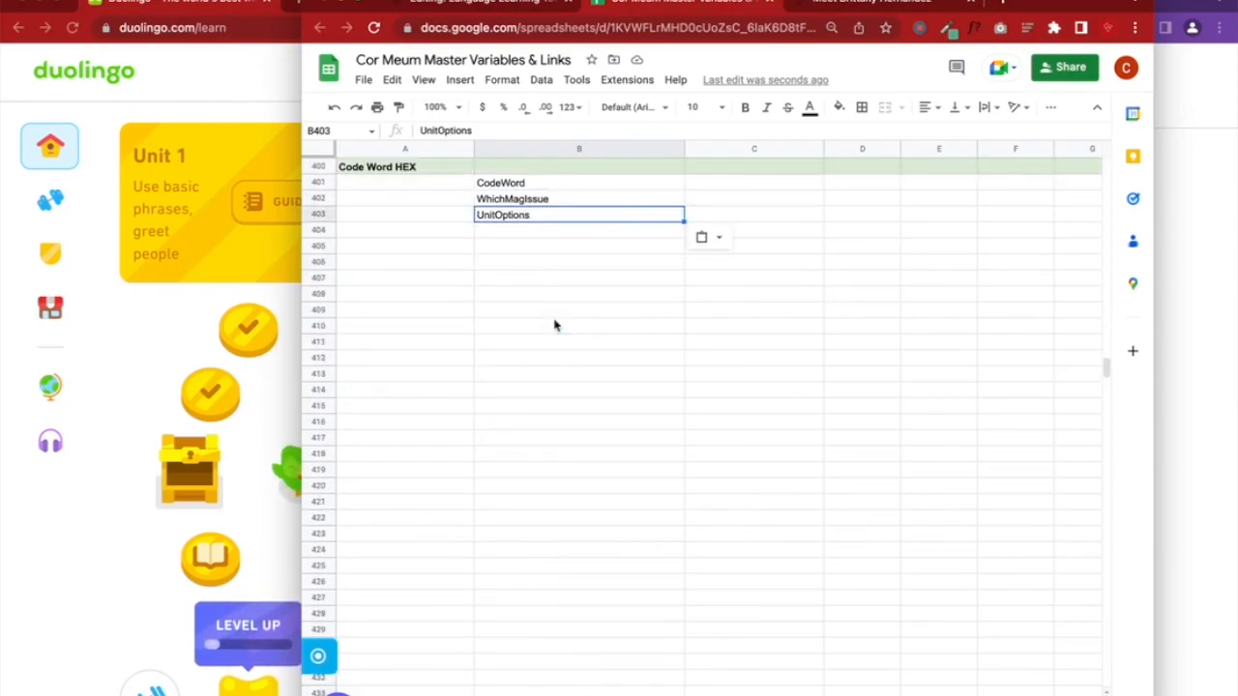
pyautogui.click(536, 231)
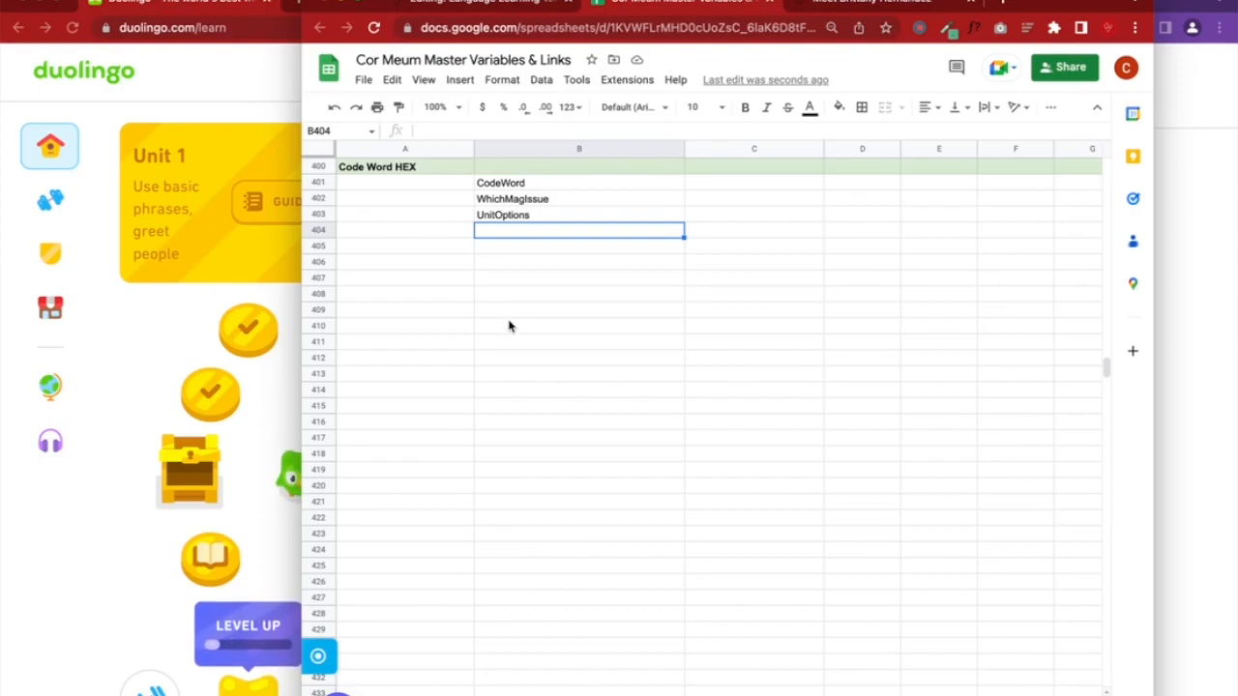
pyautogui.click(495, 6)
# Enter the first answer choice 'Unit 1 - Use basic phrases, greet people'
pyautogui.click(777, 446)
pyautogui.scroll(-2, 774, 441)
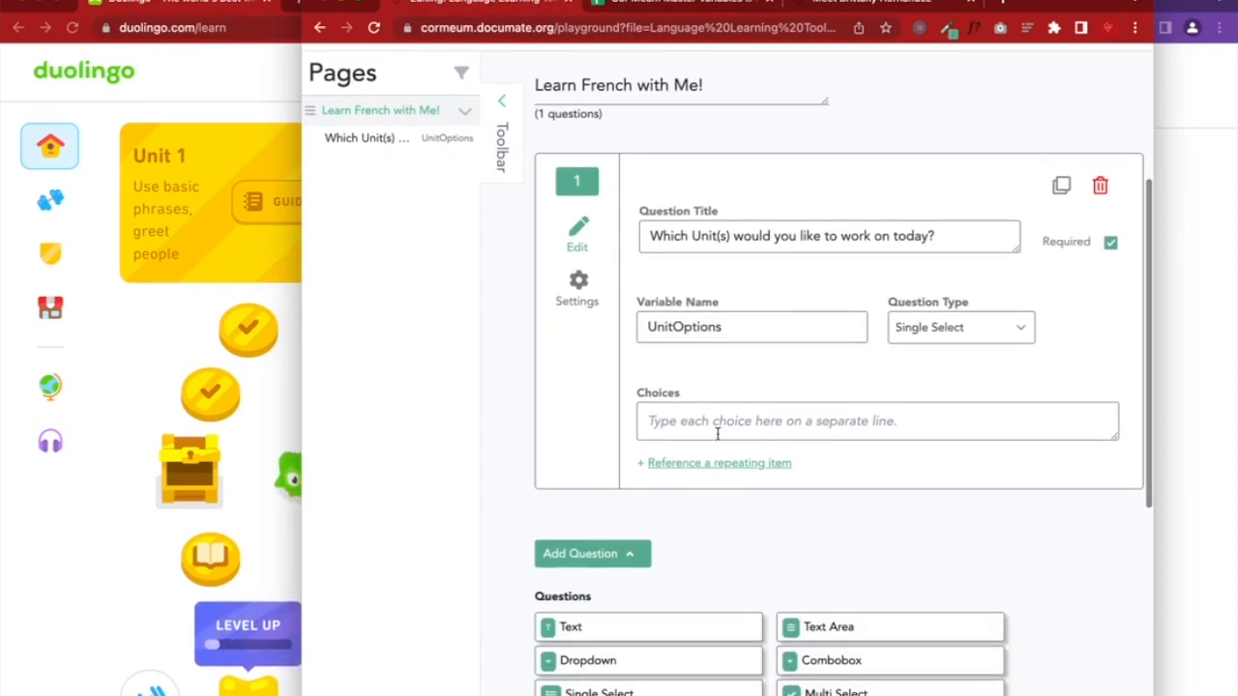
pyautogui.scroll(-5, 315, 436)
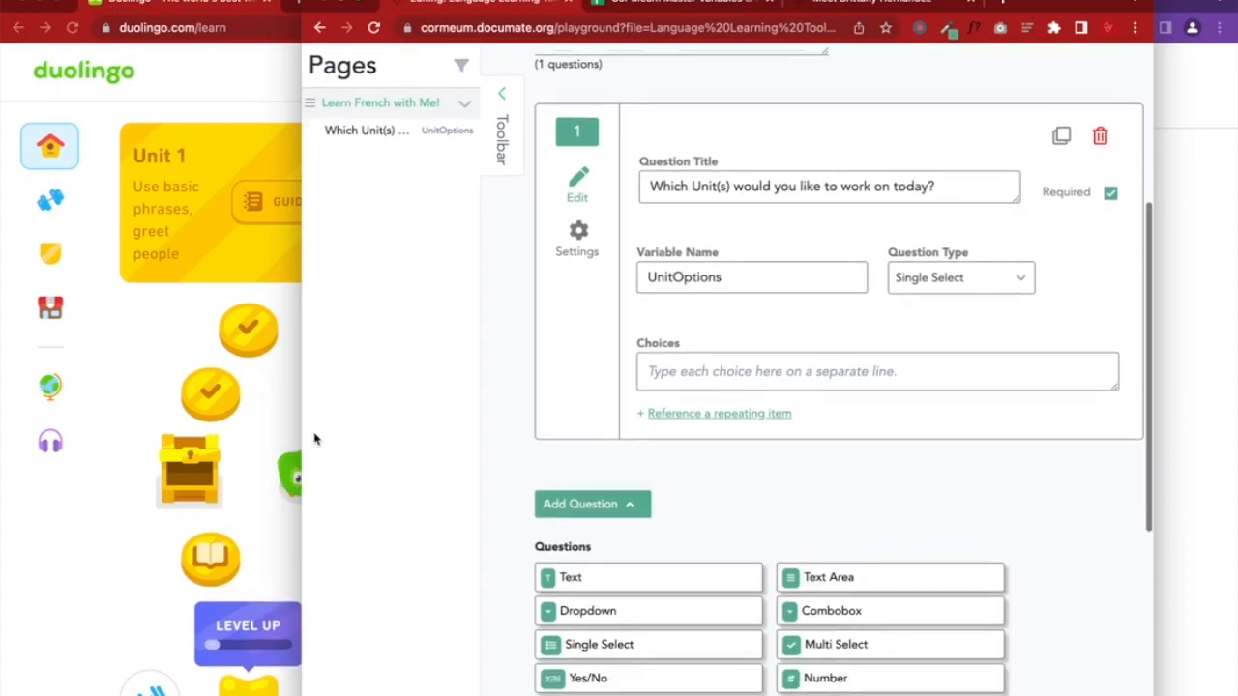
pyautogui.scroll(-3, 177, 500)
pyautogui.scroll(3, 177, 500)
pyautogui.click(653, 203)
pyautogui.write('Unit 1 - Use basic phrases')
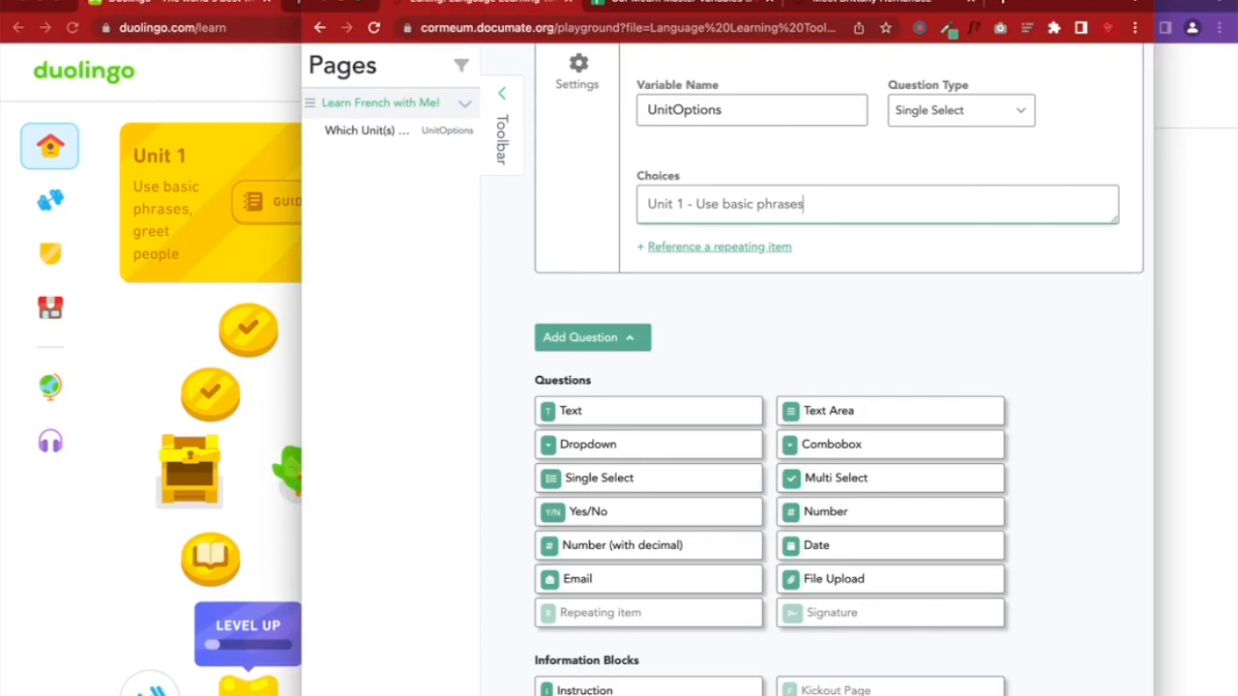
pyautogui.write('ople')
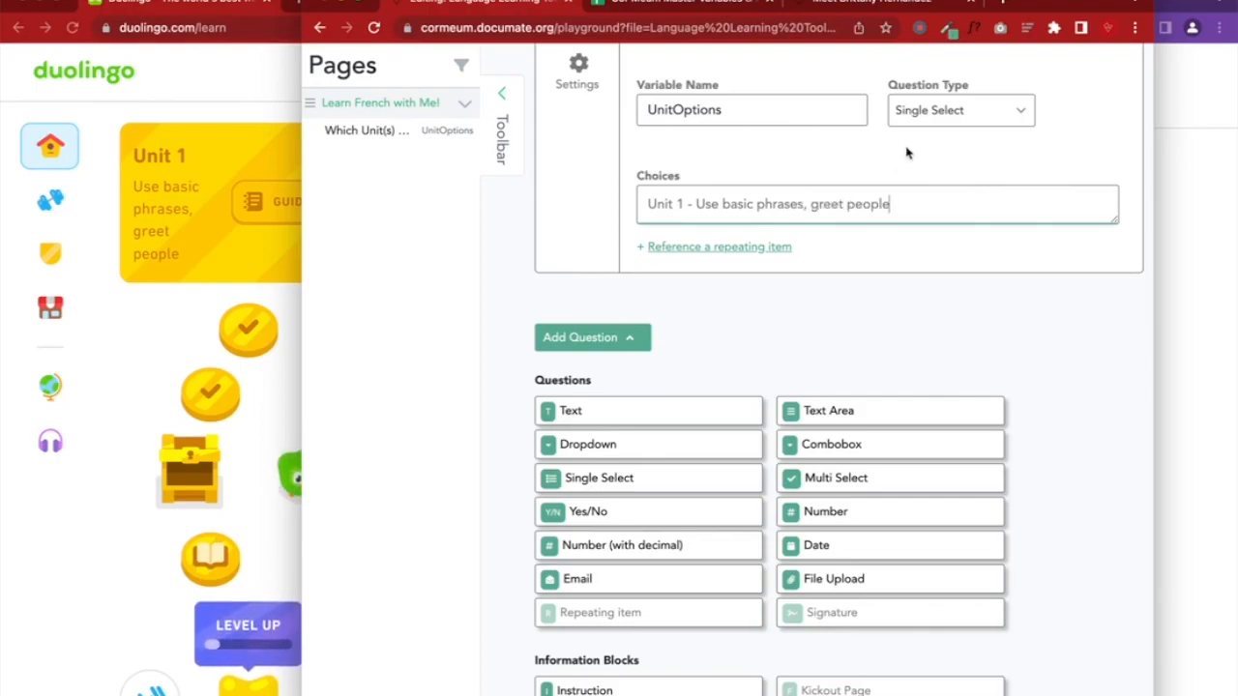
pyautogui.scroll(1, 909, 153)
# Add 'Unit 2 - Introduce yourself' as the second choice on a new line
pyautogui.press('Return')
pyautogui.write('Unit 2 -')
pyautogui.scroll(-5, 234, 491)
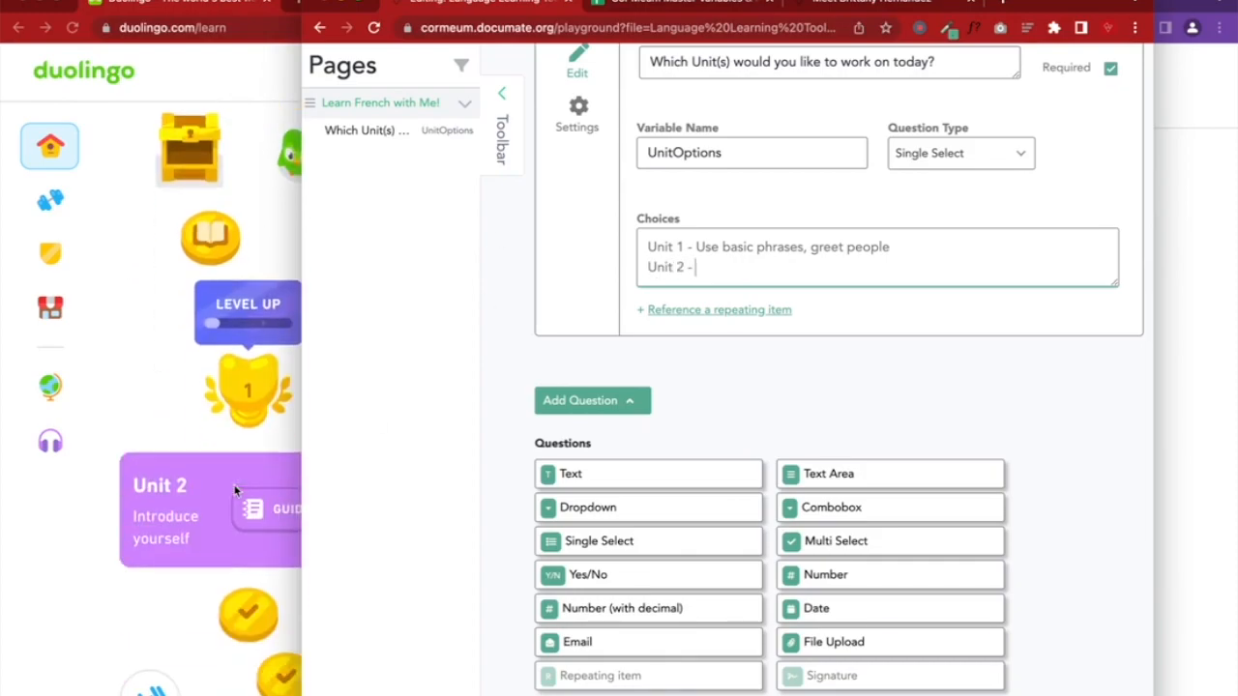
pyautogui.write('inTR')
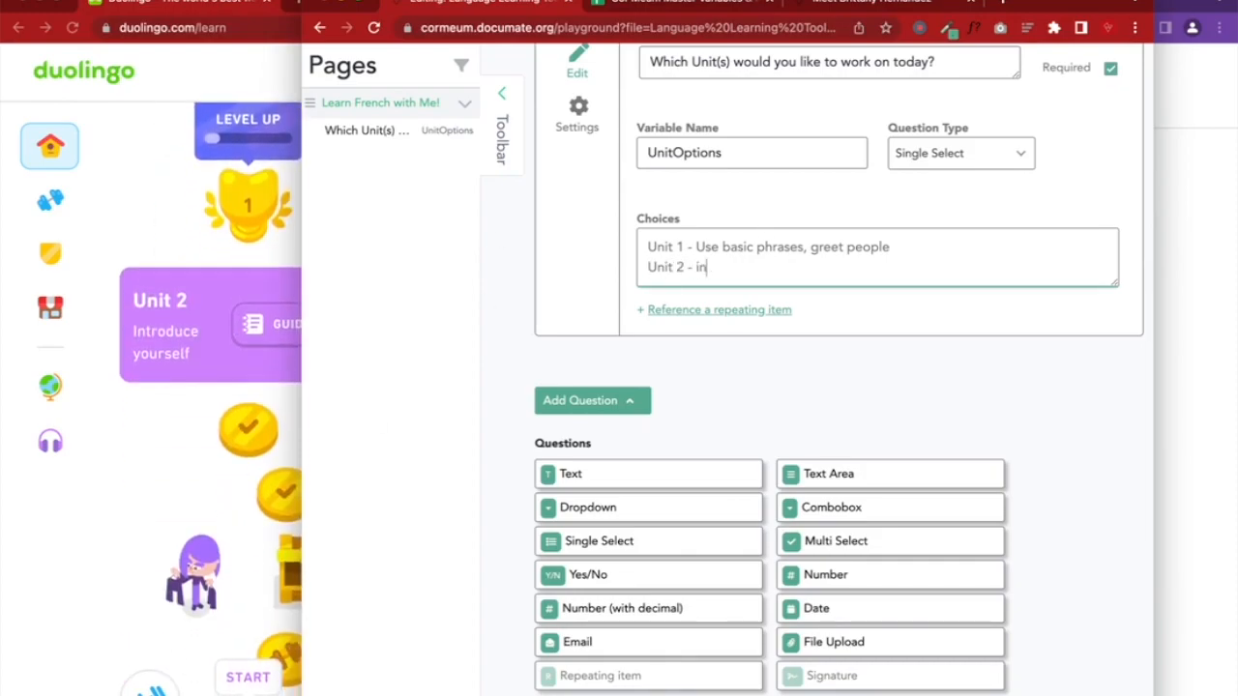
pyautogui.press('BackSpace')
pyautogui.press('BackSpace')
pyautogui.press('BackSpace')
pyautogui.press('BackSpace')
pyautogui.write('Int')
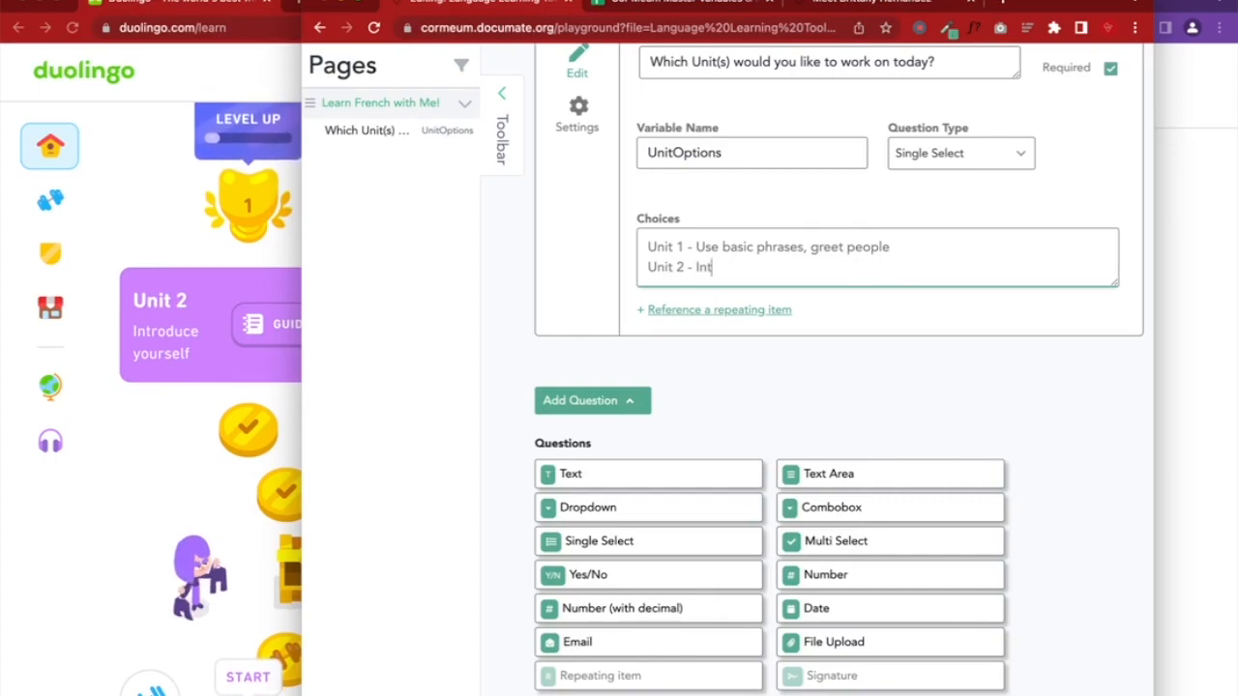
pyautogui.write('roduce yourself')
pyautogui.scroll(5, 806, 329)
# Save the workflow and open the live preview in its own window
pyautogui.click(913, 229)
pyautogui.click(1000, 230)
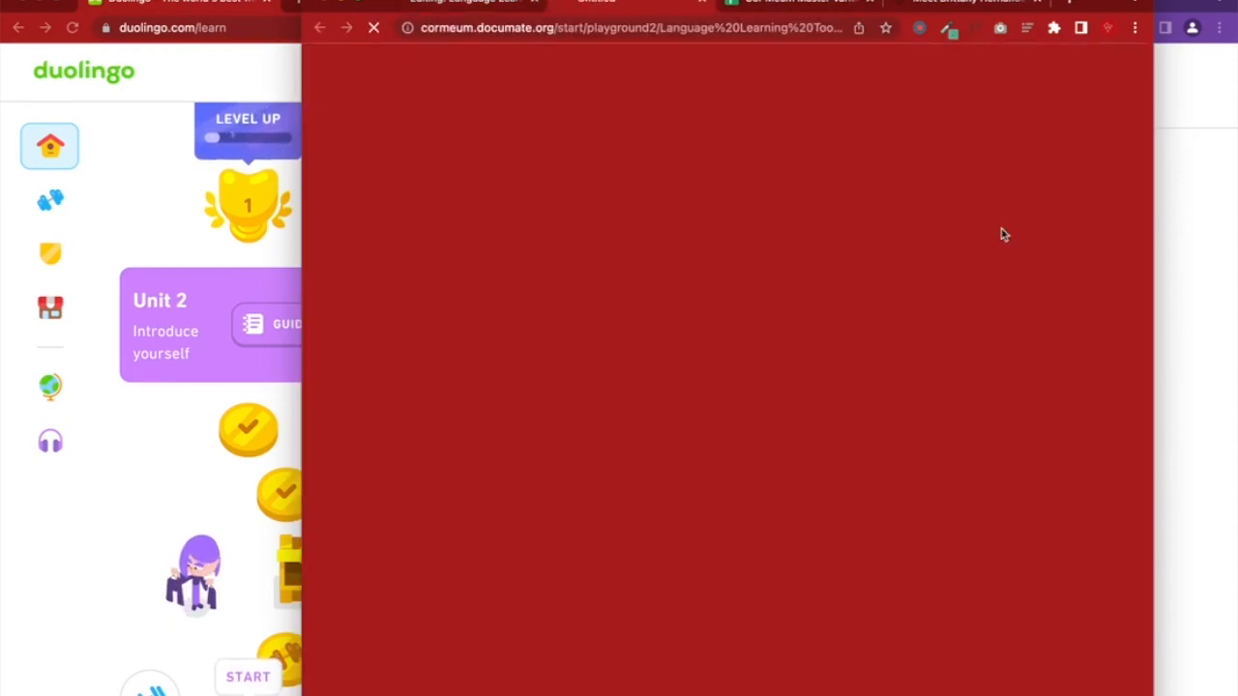
pyautogui.click(699, 4)
pyautogui.click(1232, 286)
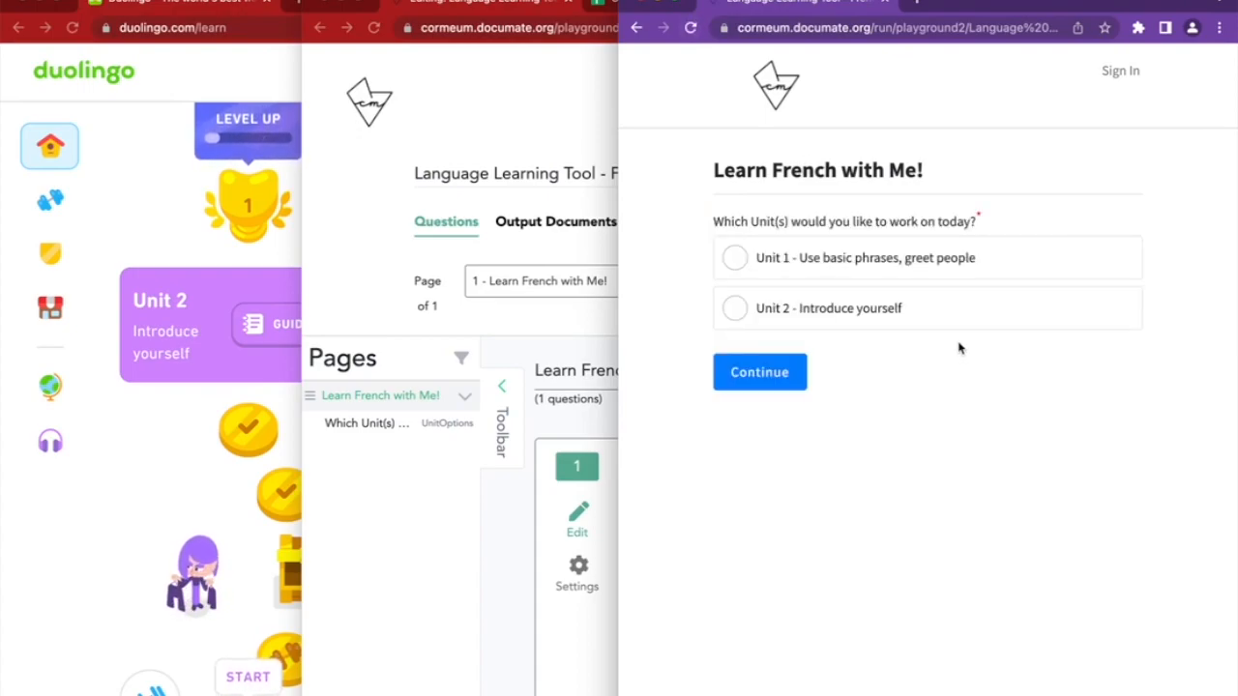
# In the preview, pick Unit 1, then switch the answer to Unit 2
pyautogui.click(855, 255)
pyautogui.click(829, 308)
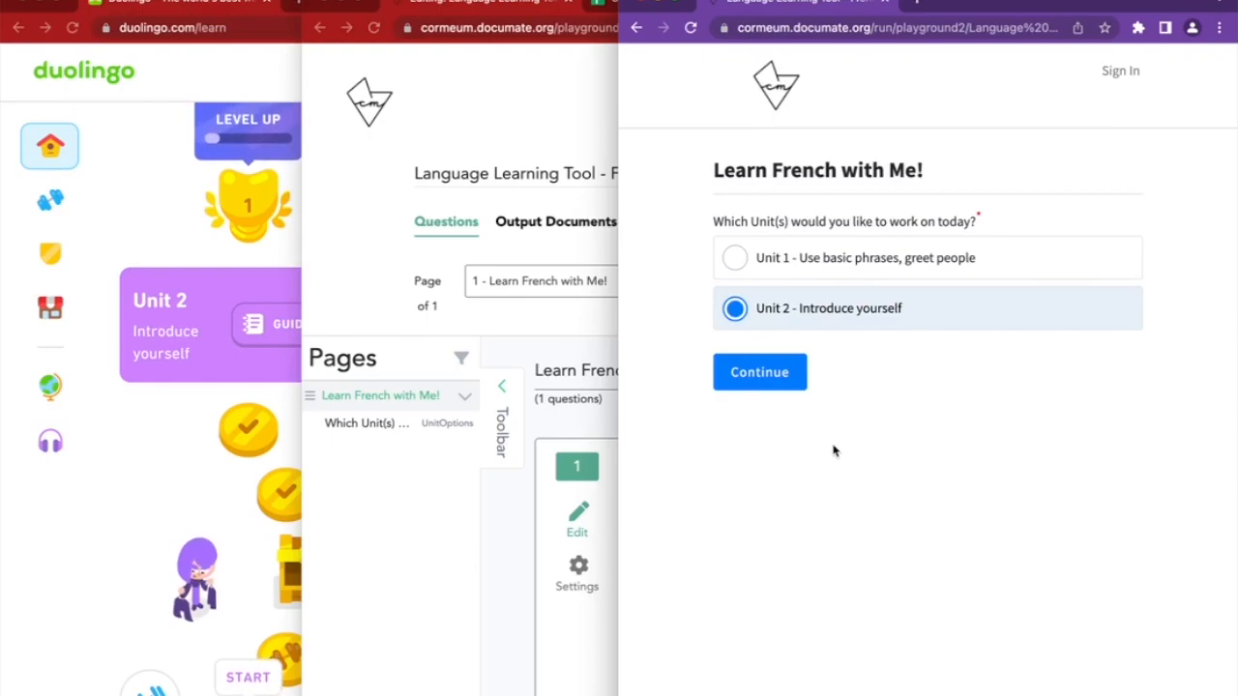
pyautogui.click(519, 613)
pyautogui.scroll(-5, 516, 611)
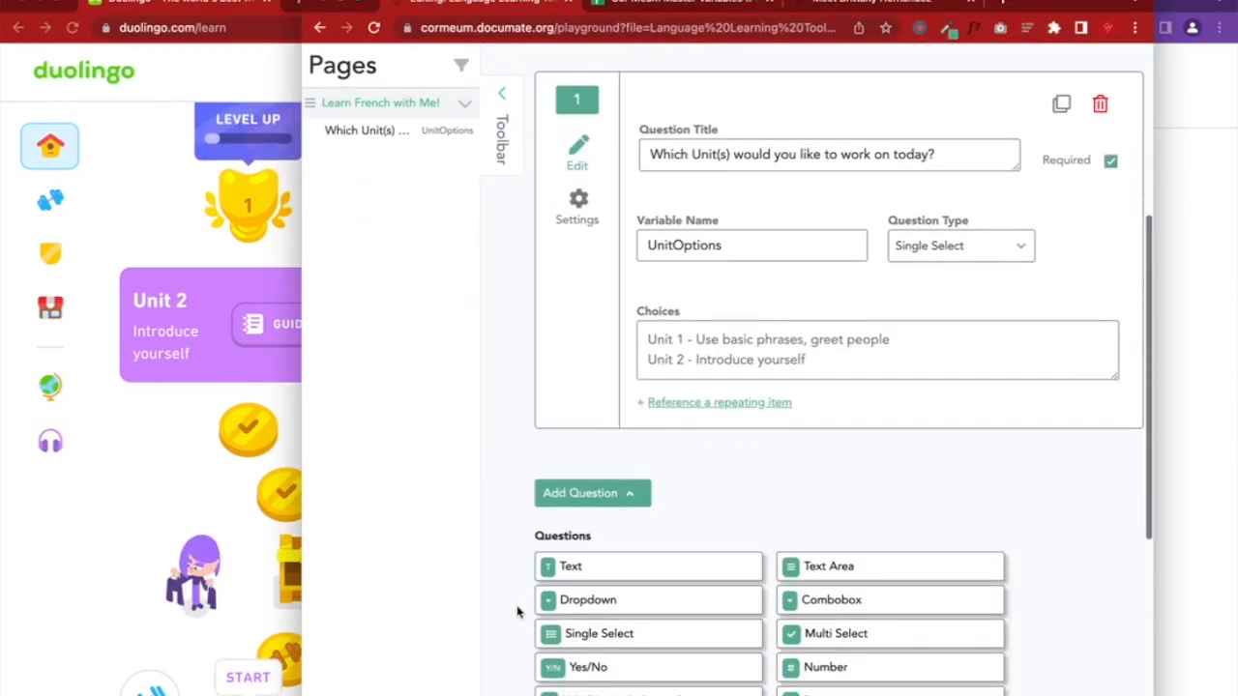
pyautogui.click(1212, 300)
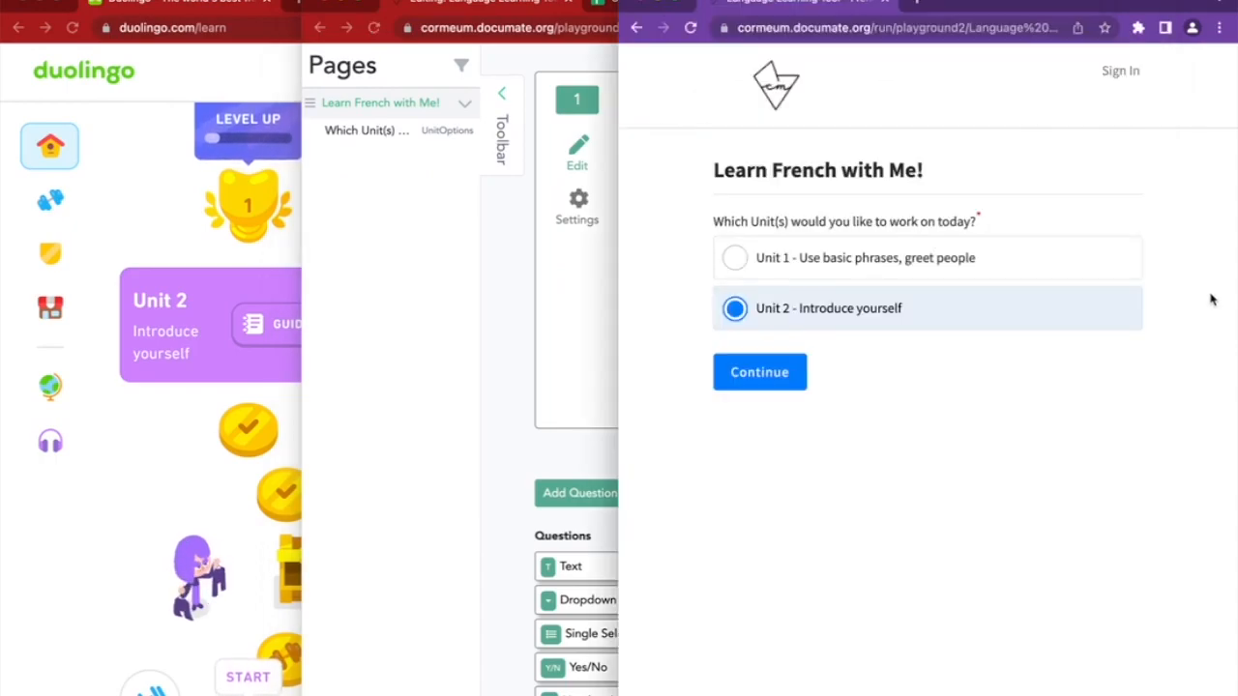
# Add a Multi Select question and paste the first question's title into it
pyautogui.click(491, 432)
pyautogui.scroll(-5, 491, 432)
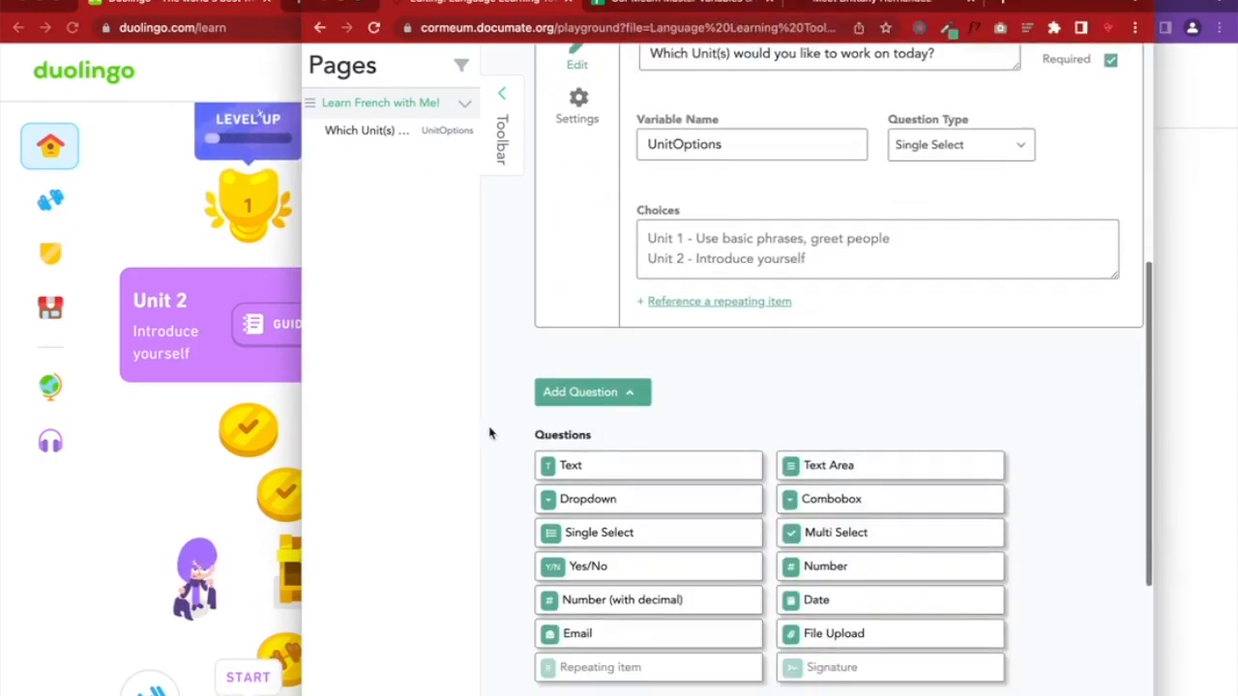
pyautogui.click(831, 424)
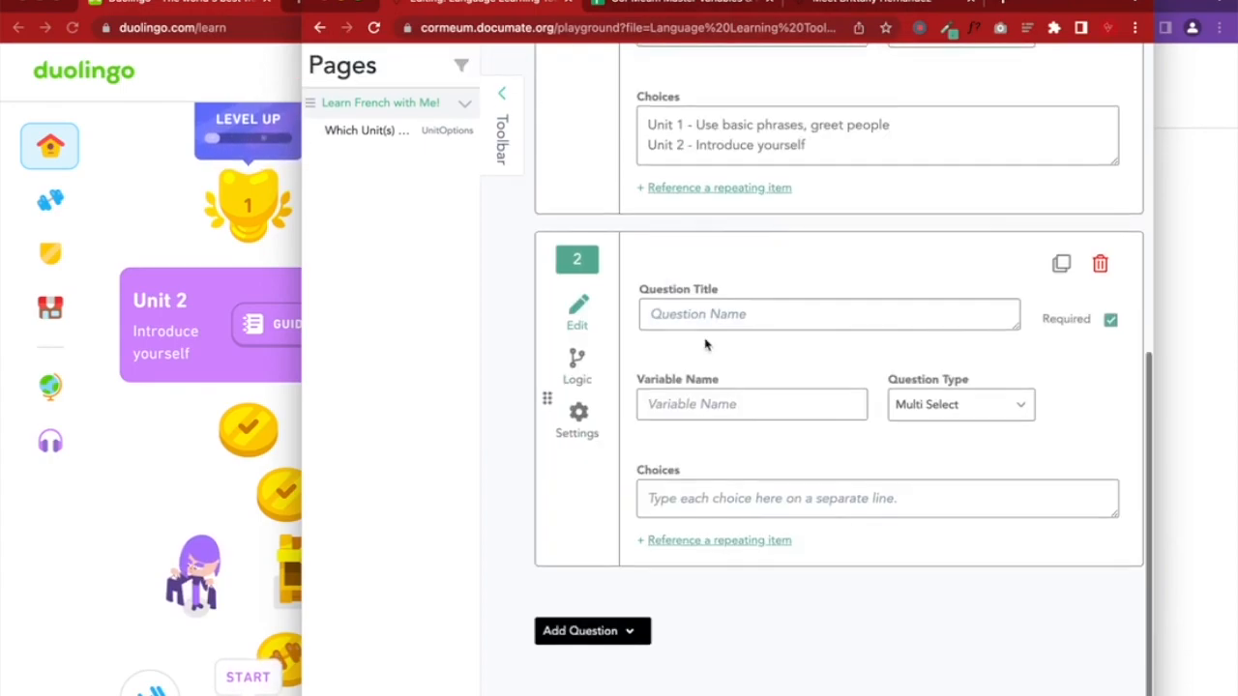
pyautogui.scroll(3, 720, 225)
pyautogui.click(728, 169)
pyautogui.hotkey('ctrl', 'c')
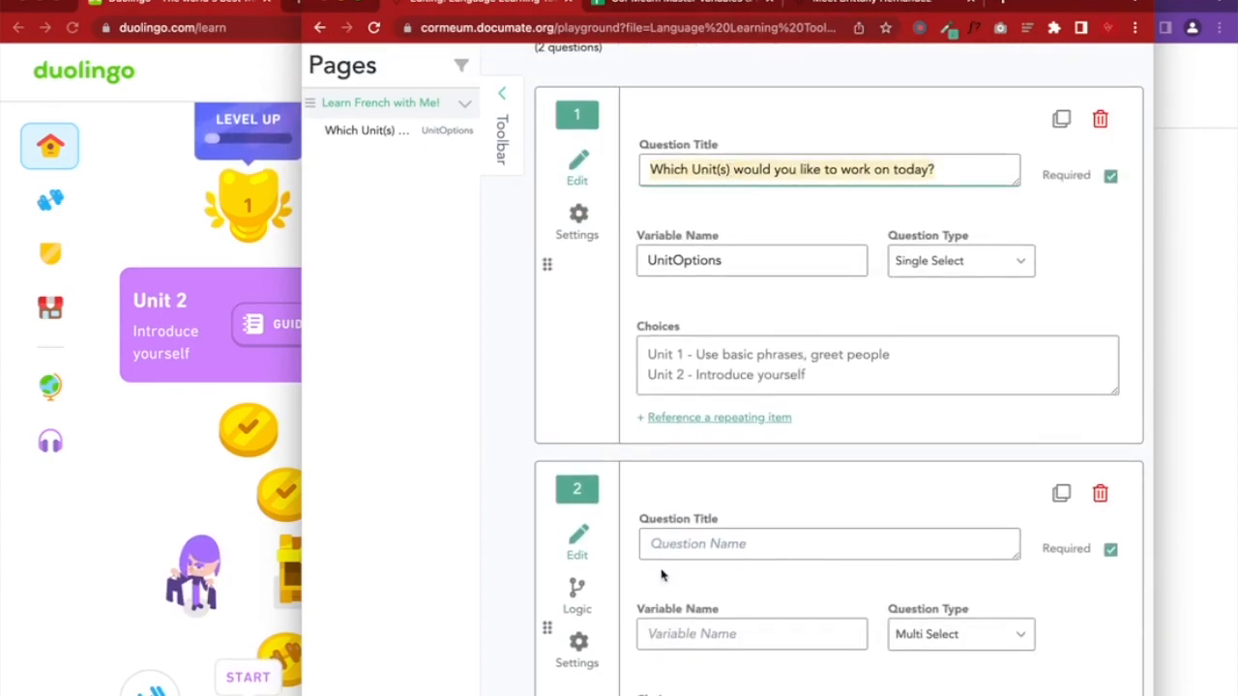
pyautogui.click(664, 545)
pyautogui.hotkey('ctrl', 'v')
# Name question 2's variable UnitOptionsM and log it in cell B404 of the variables sheet
pyautogui.click(729, 260)
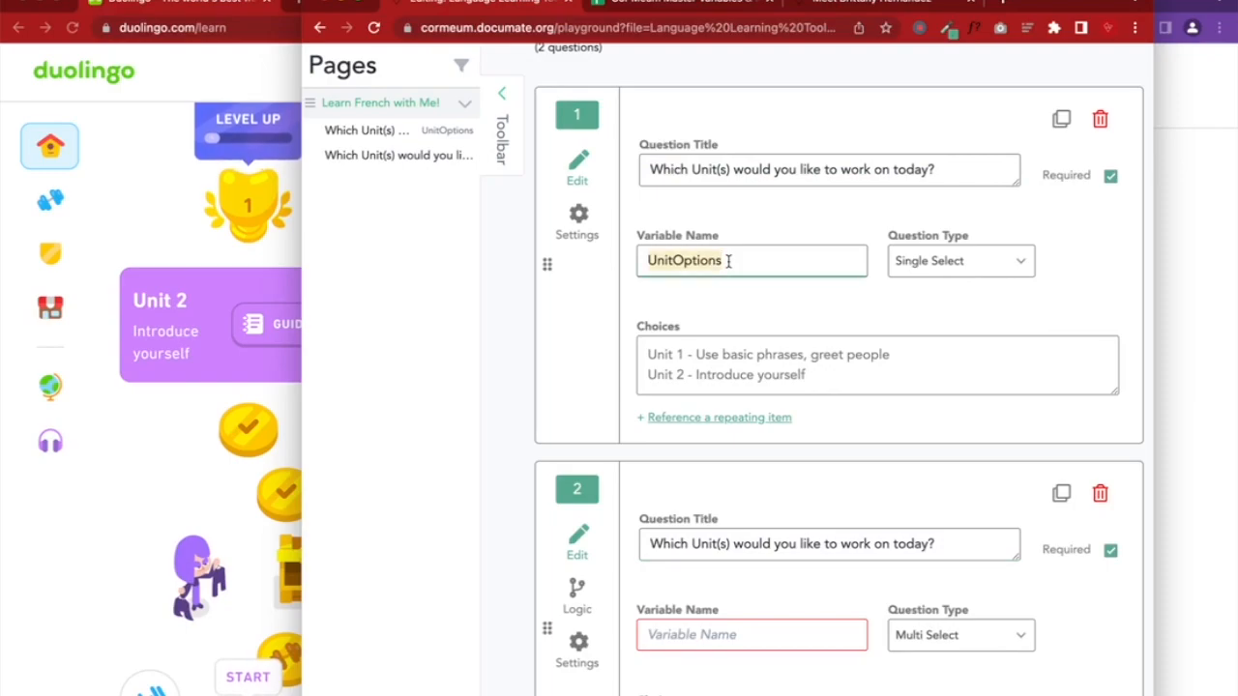
pyautogui.click(667, 629)
pyautogui.write('UnitOptions')
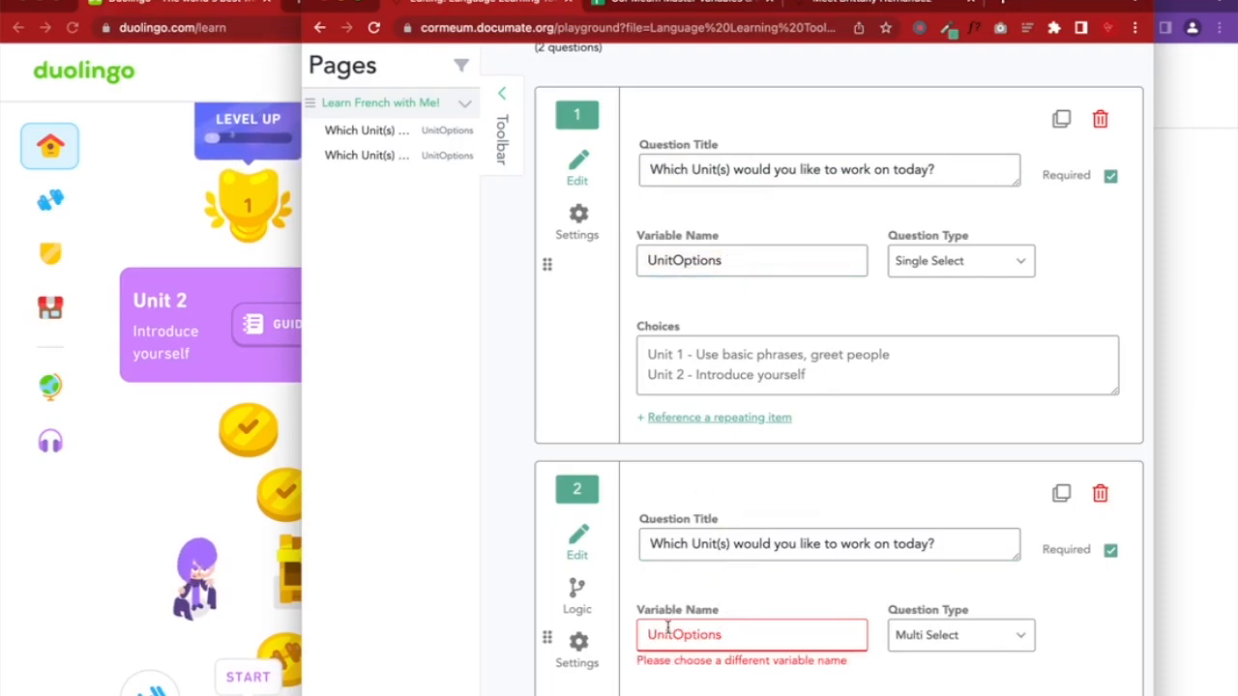
pyautogui.scroll(-2, 667, 629)
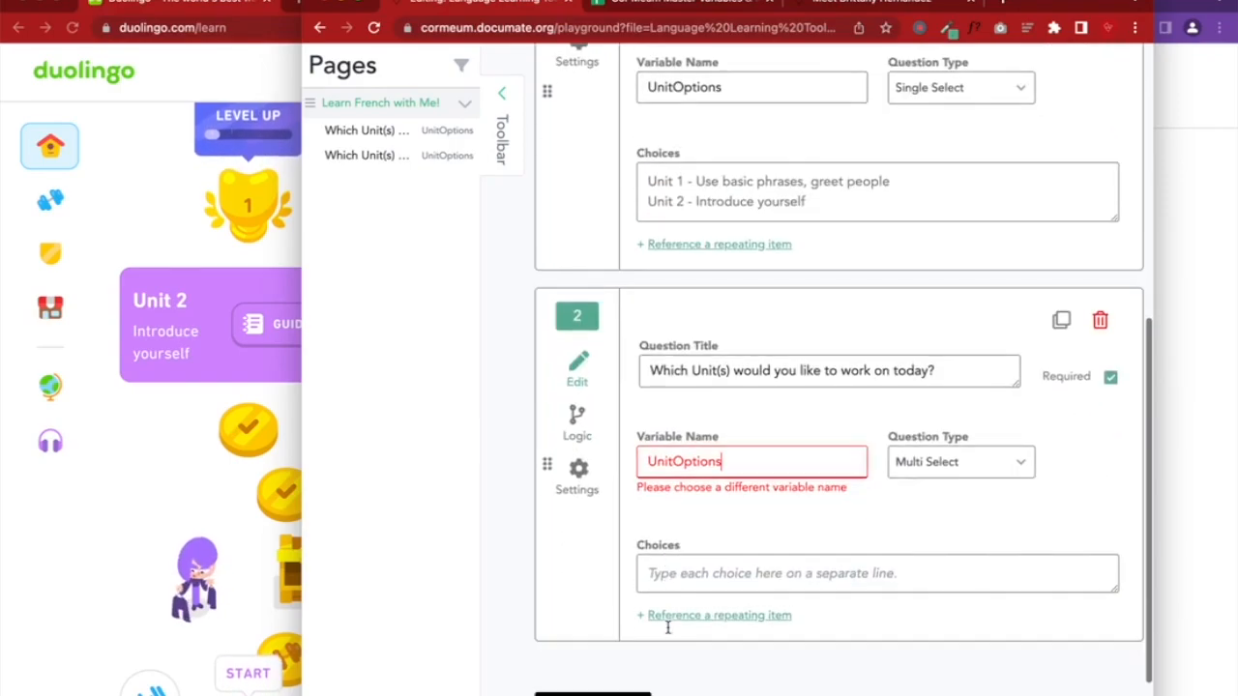
pyautogui.write('M')
pyautogui.doubleClick(746, 462)
pyautogui.hotkey('ctrl', 'c')
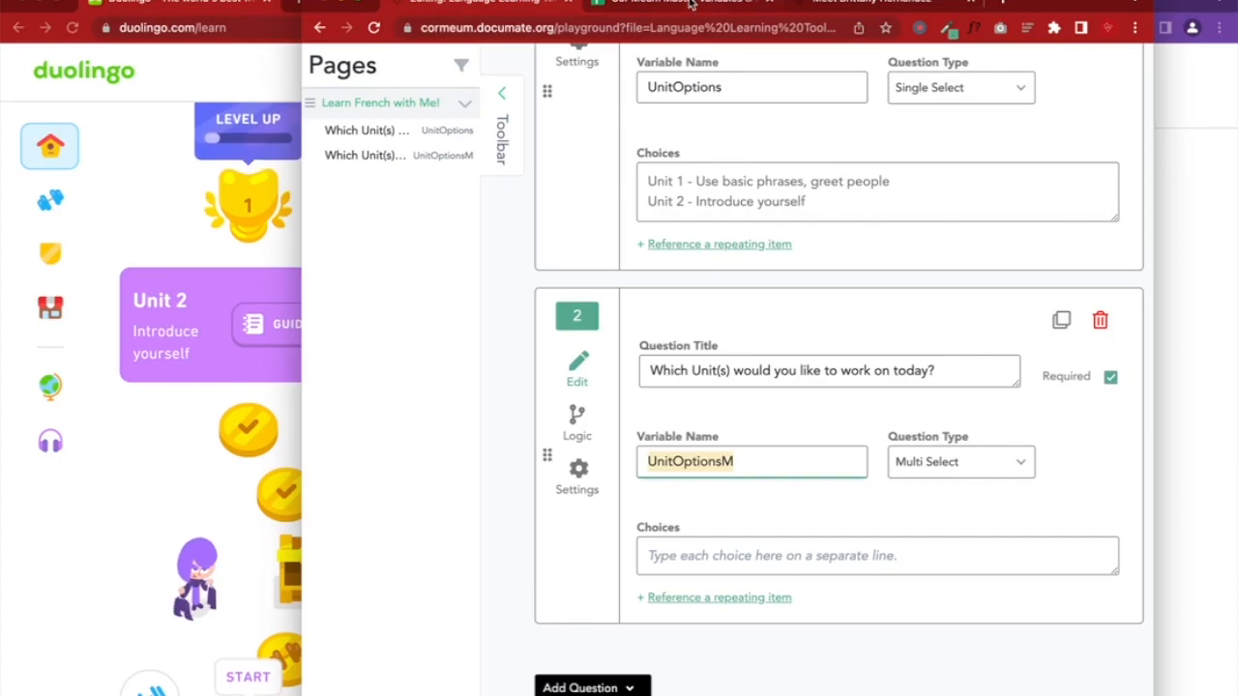
pyautogui.click(690, 5)
pyautogui.hotkey('ctrl', 'v')
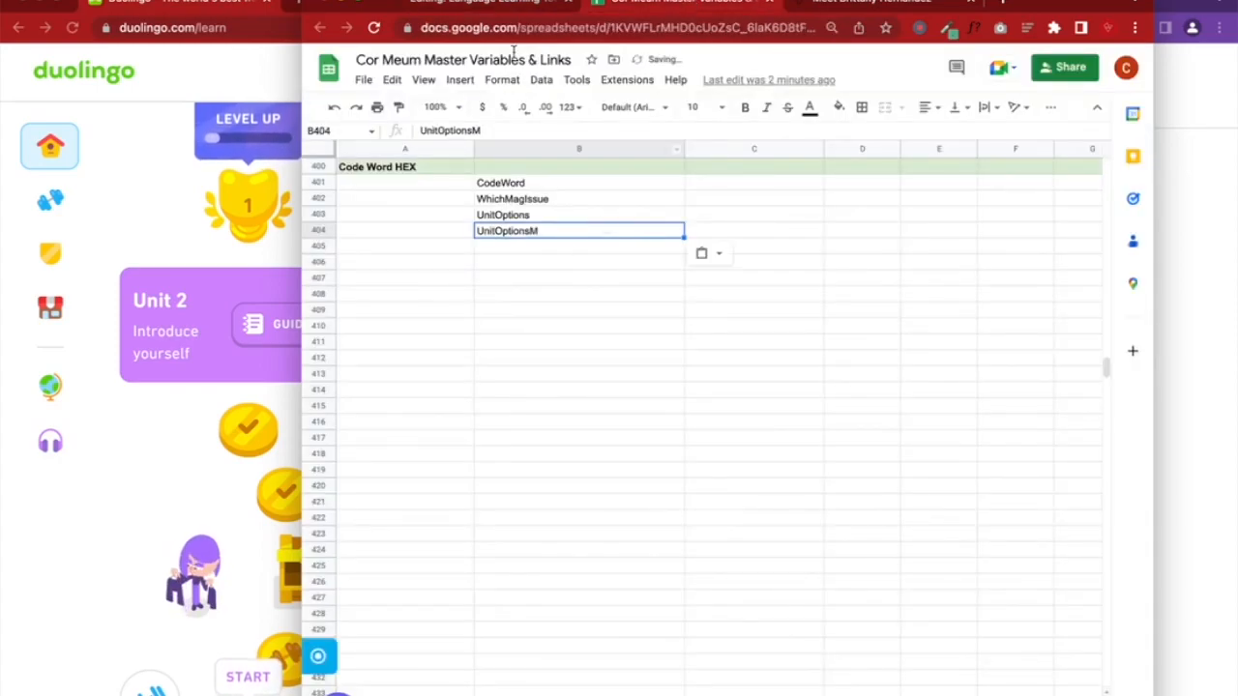
# Copy both unit choices from question 1 into question 2's choices box
pyautogui.click(513, 8)
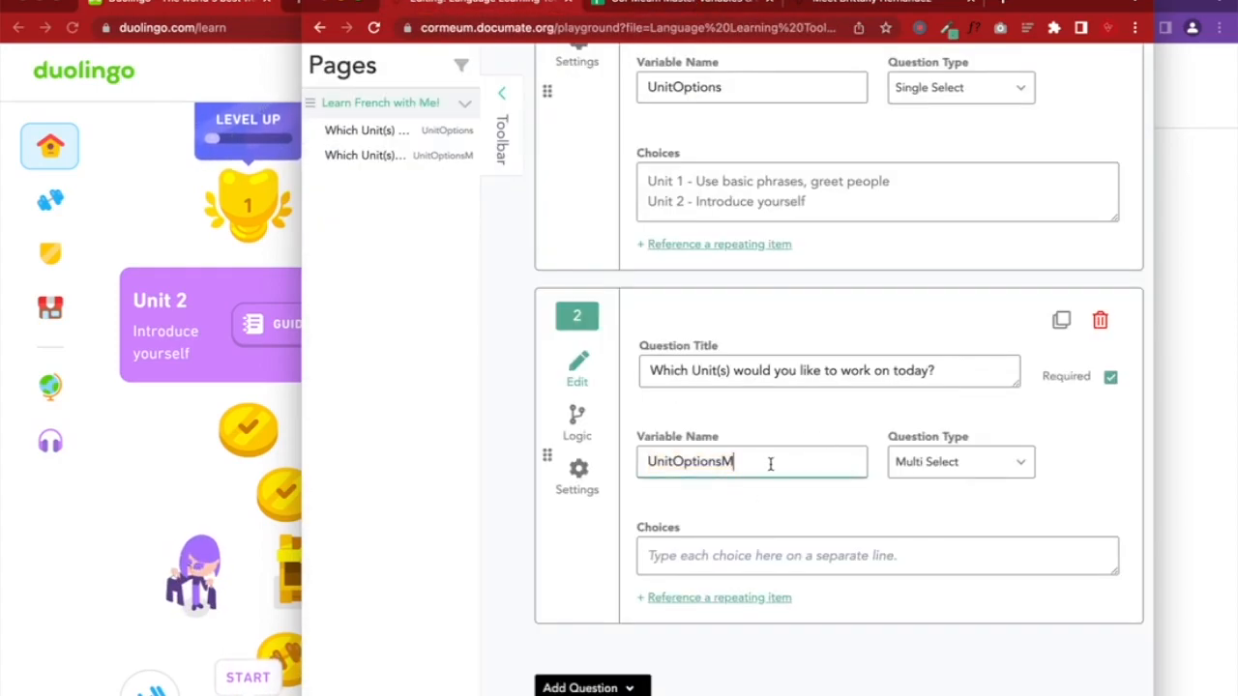
pyautogui.moveTo(805, 202); pyautogui.dragTo(643, 179)
pyautogui.hotkey('ctrl', 'c')
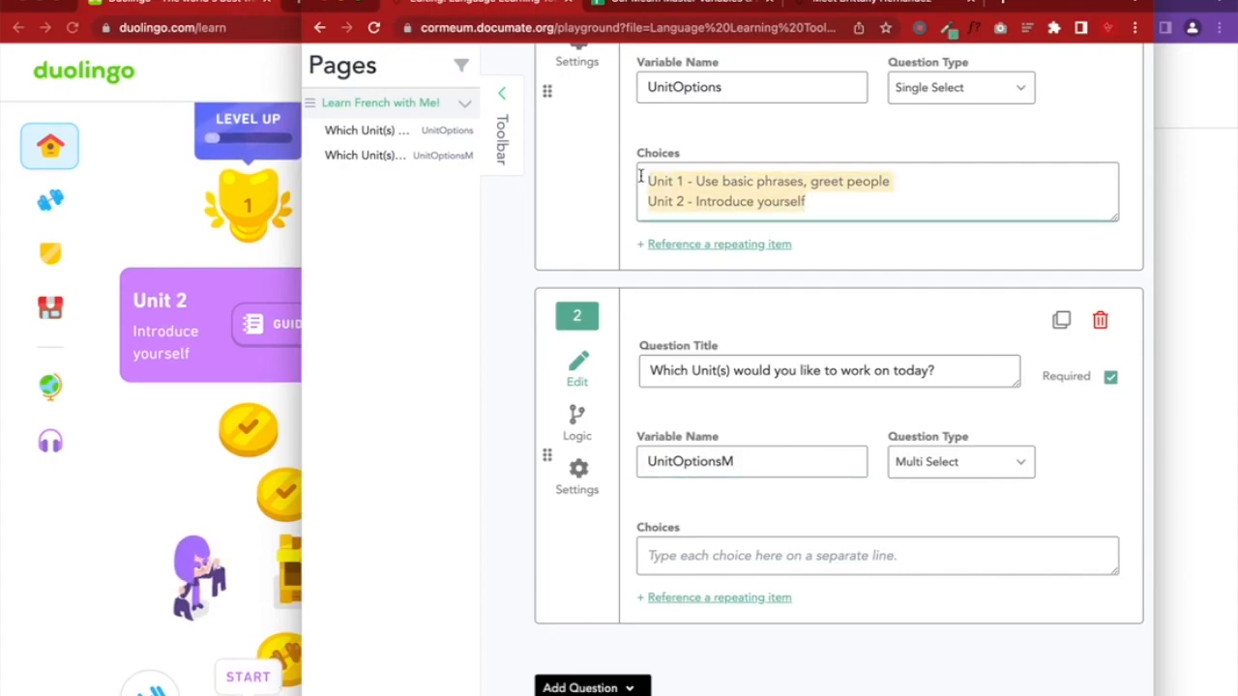
pyautogui.click(658, 559)
pyautogui.hotkey('ctrl', 'v')
pyautogui.scroll(5, 677, 435)
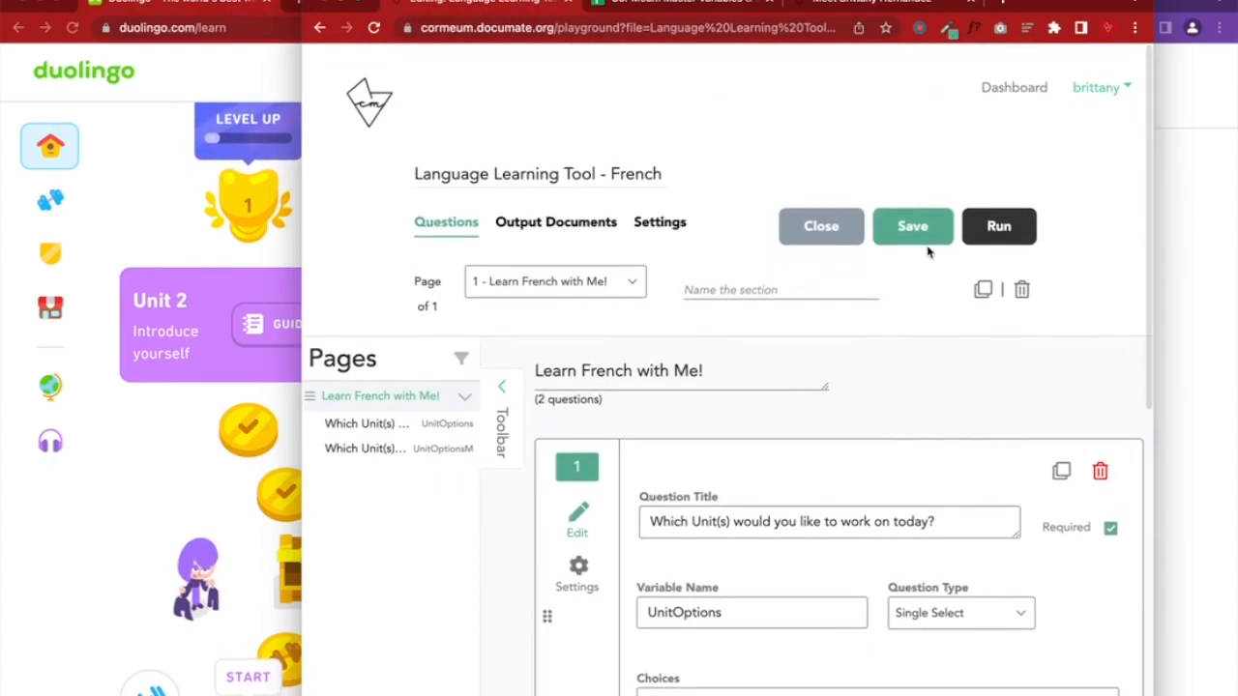
# Save, then in question 1's settings enter the help text 'Help text'
pyautogui.click(917, 241)
pyautogui.scroll(-2, 1054, 557)
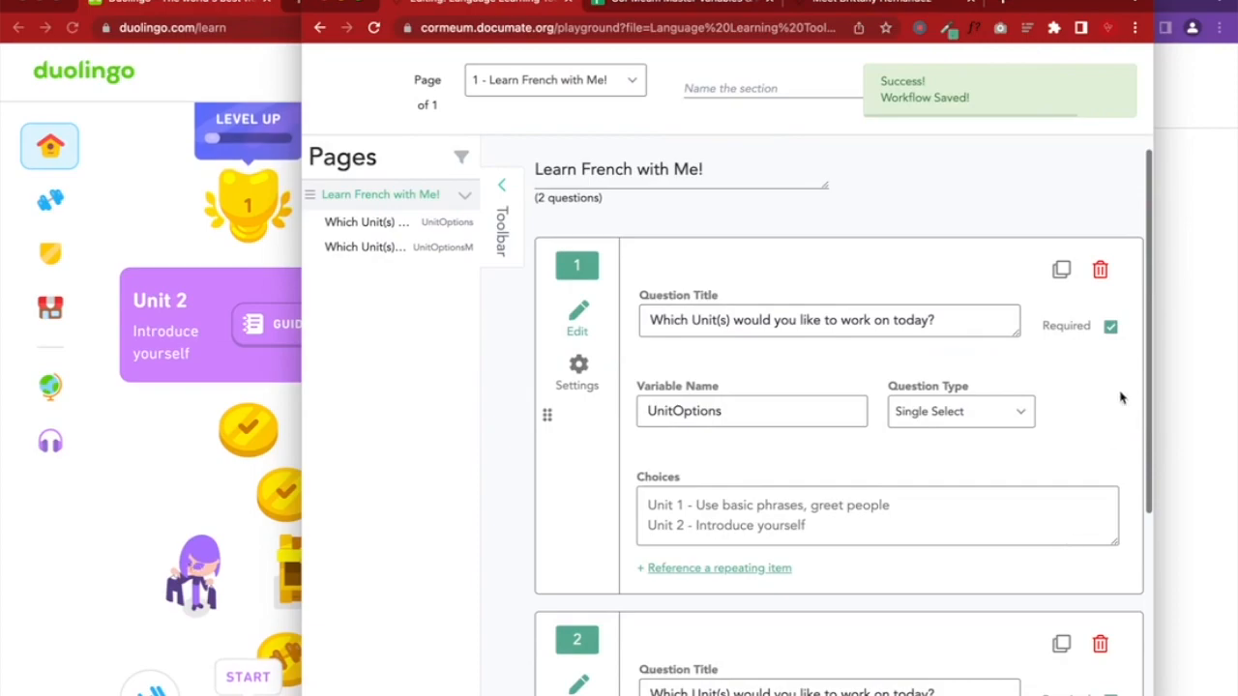
pyautogui.click(1111, 329)
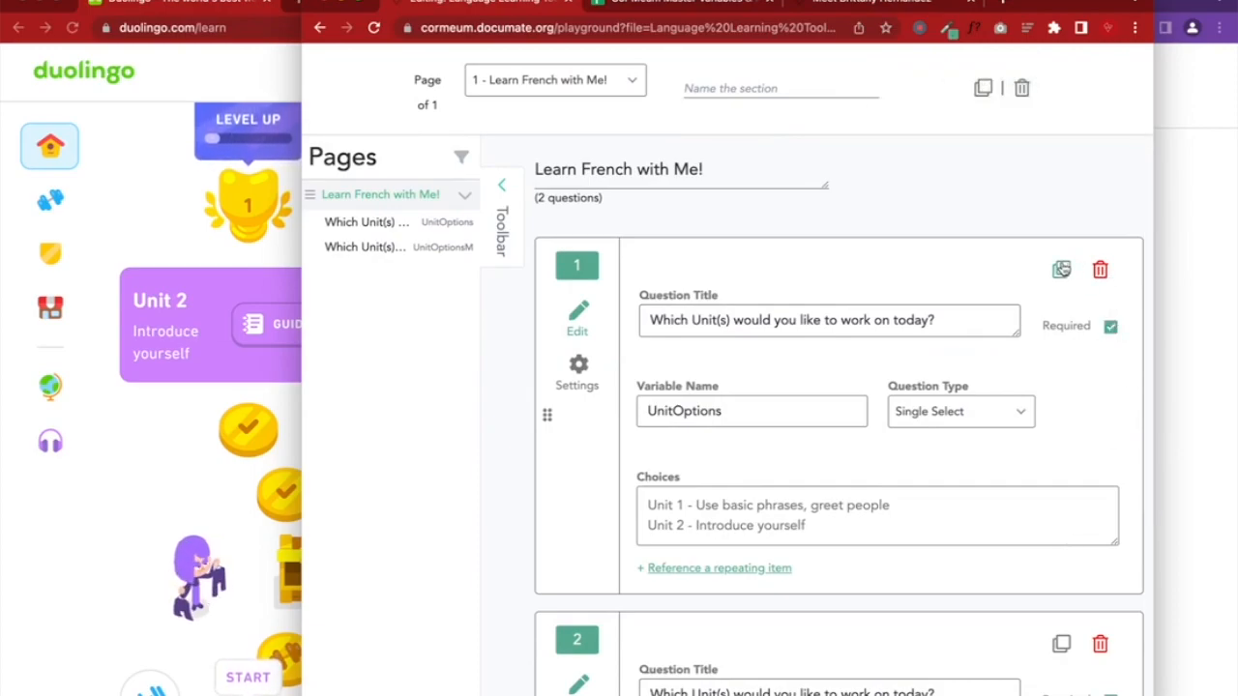
pyautogui.click(577, 374)
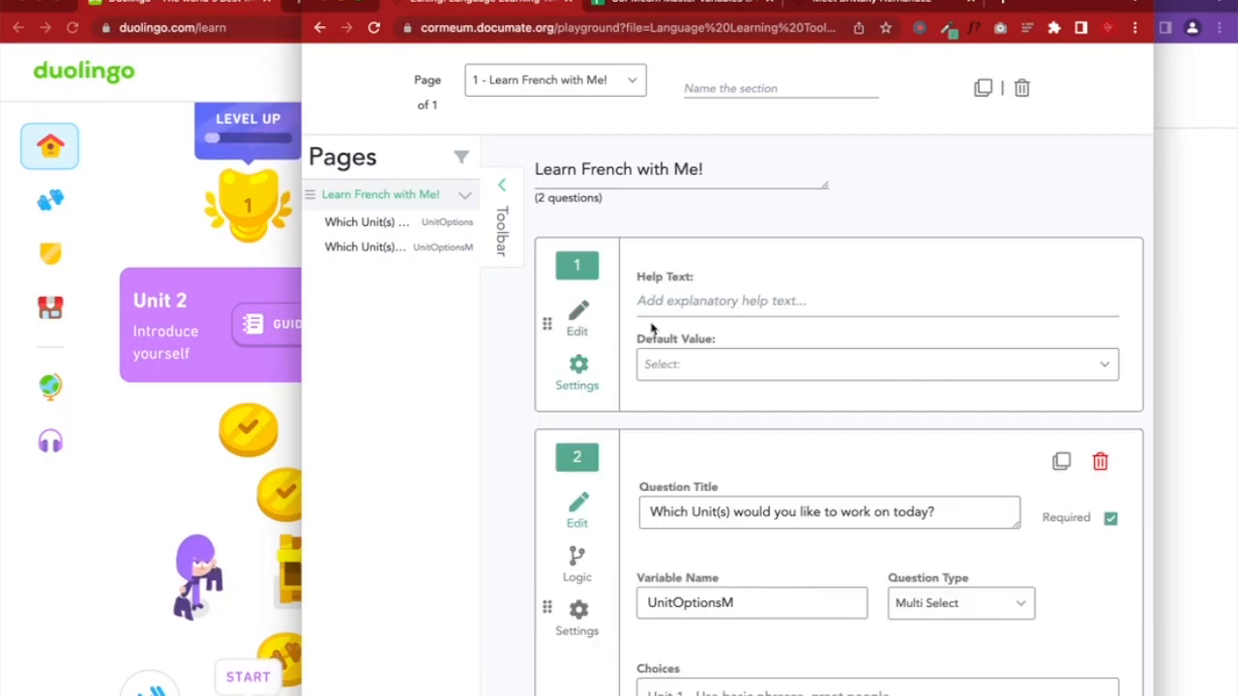
pyautogui.click(665, 366)
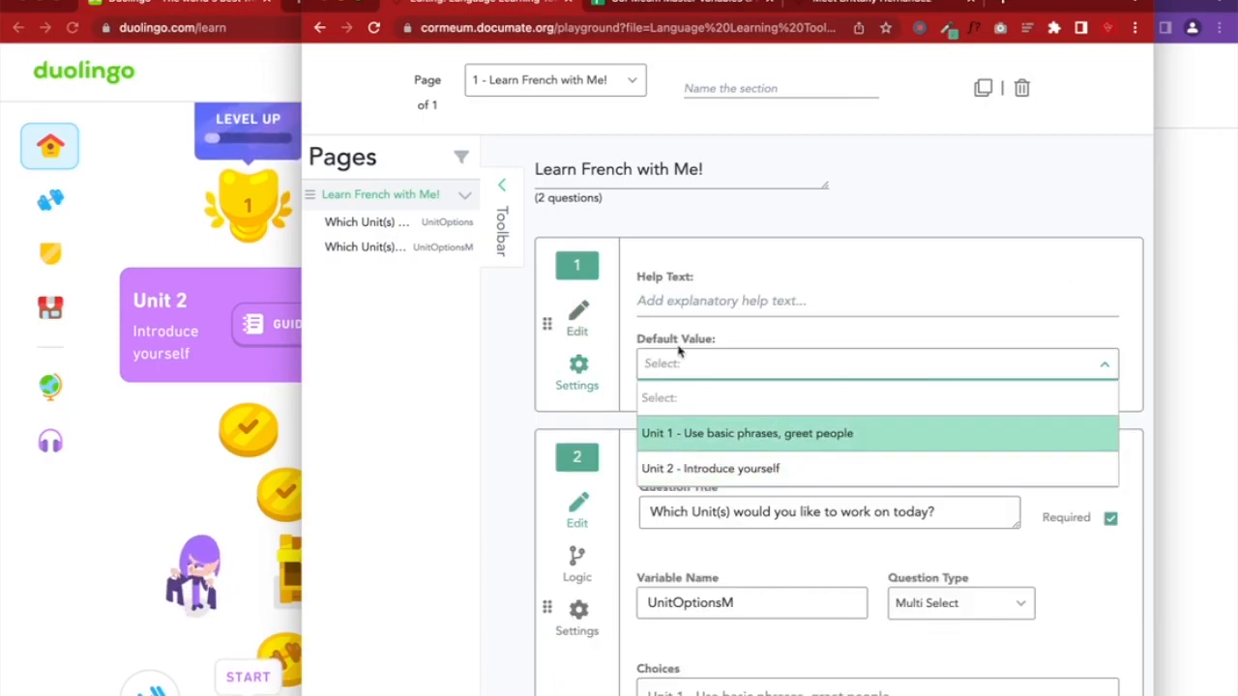
pyautogui.click(677, 304)
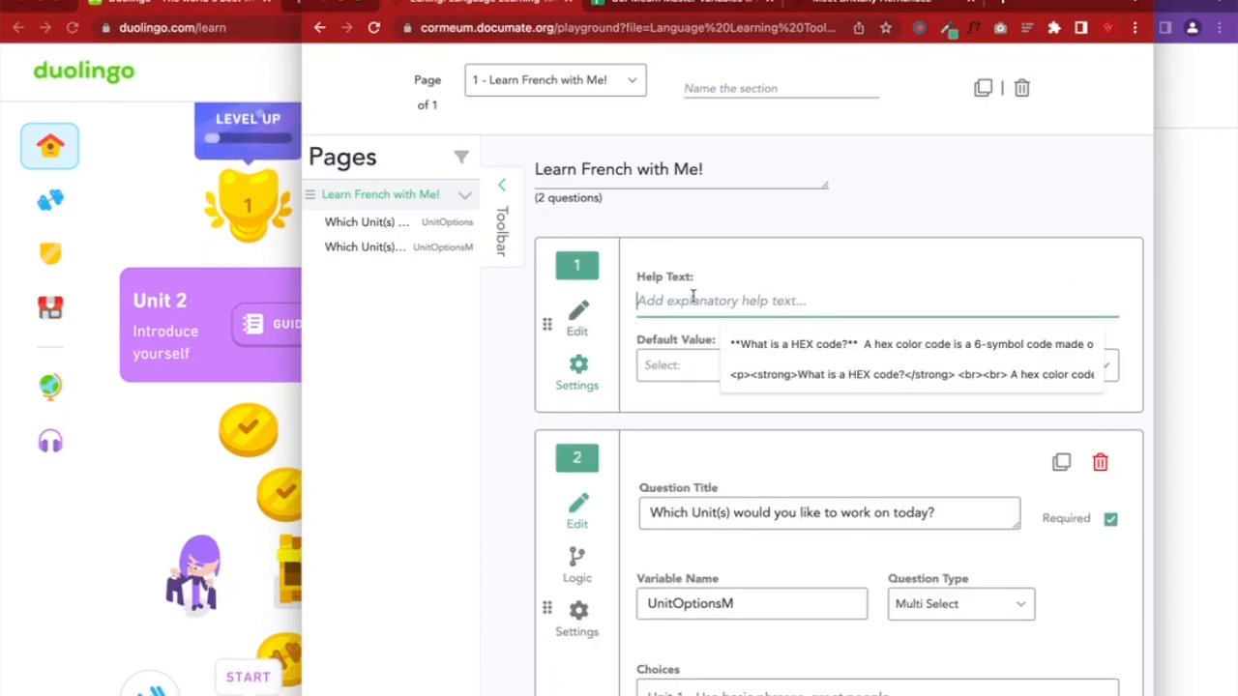
pyautogui.write('Help rw')
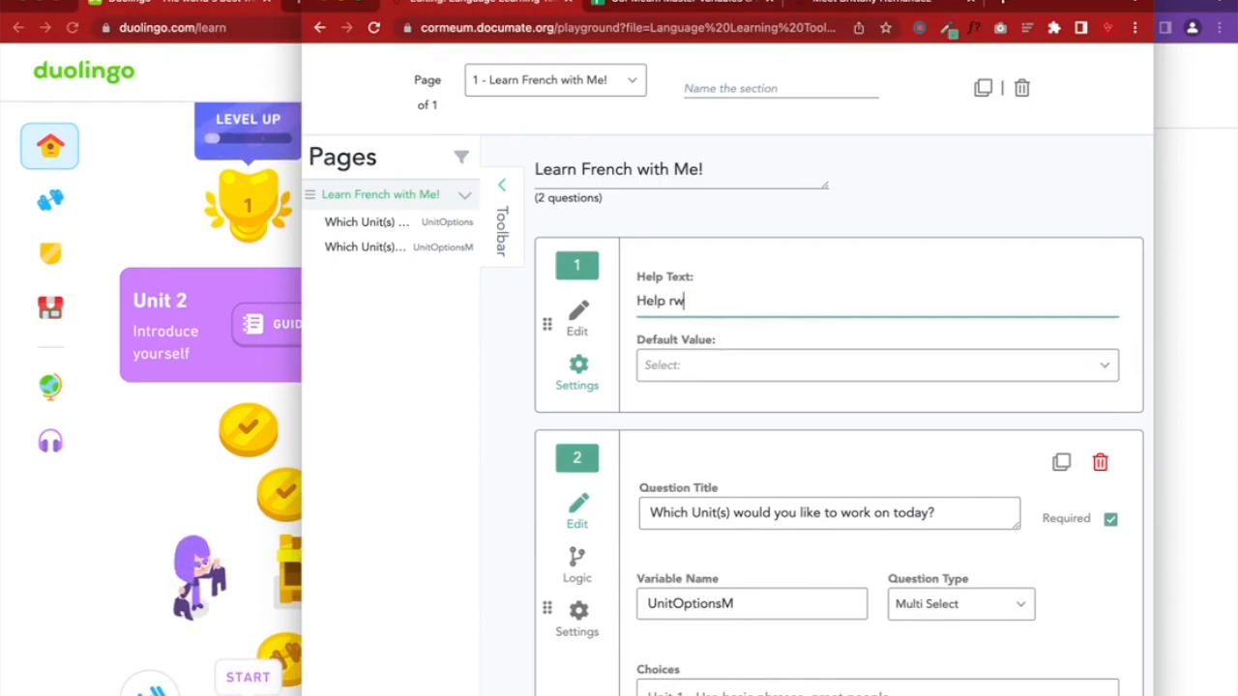
pyautogui.press('BackSpace')
pyautogui.press('BackSpace')
pyautogui.write('text')
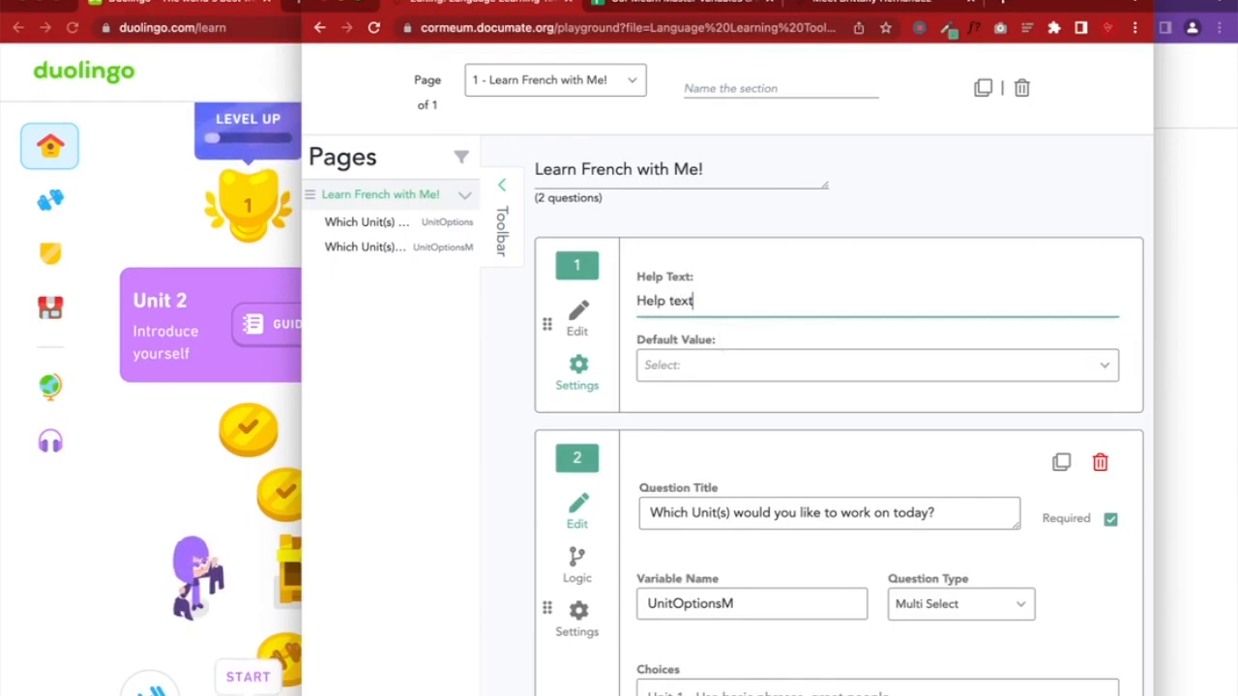
pyautogui.scroll(3, 943, 145)
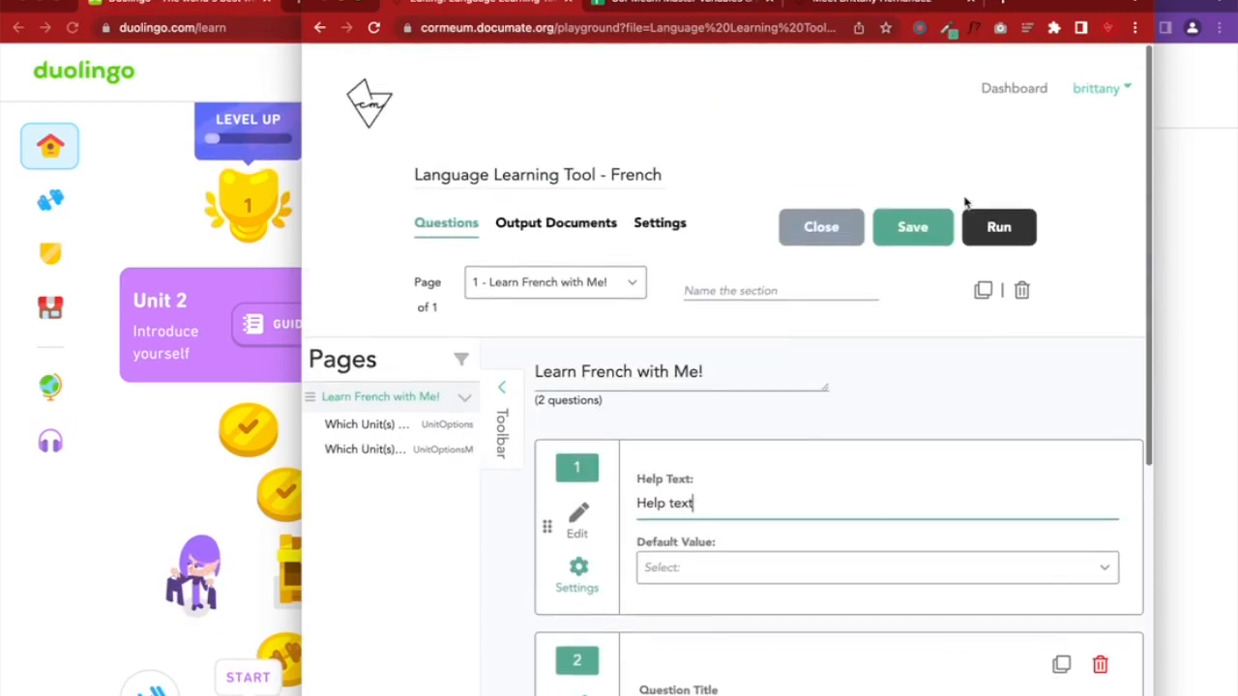
# Save, then try a display condition on question 2 based on UnitOptions and remove it
pyautogui.click(912, 224)
pyautogui.scroll(-5, 920, 238)
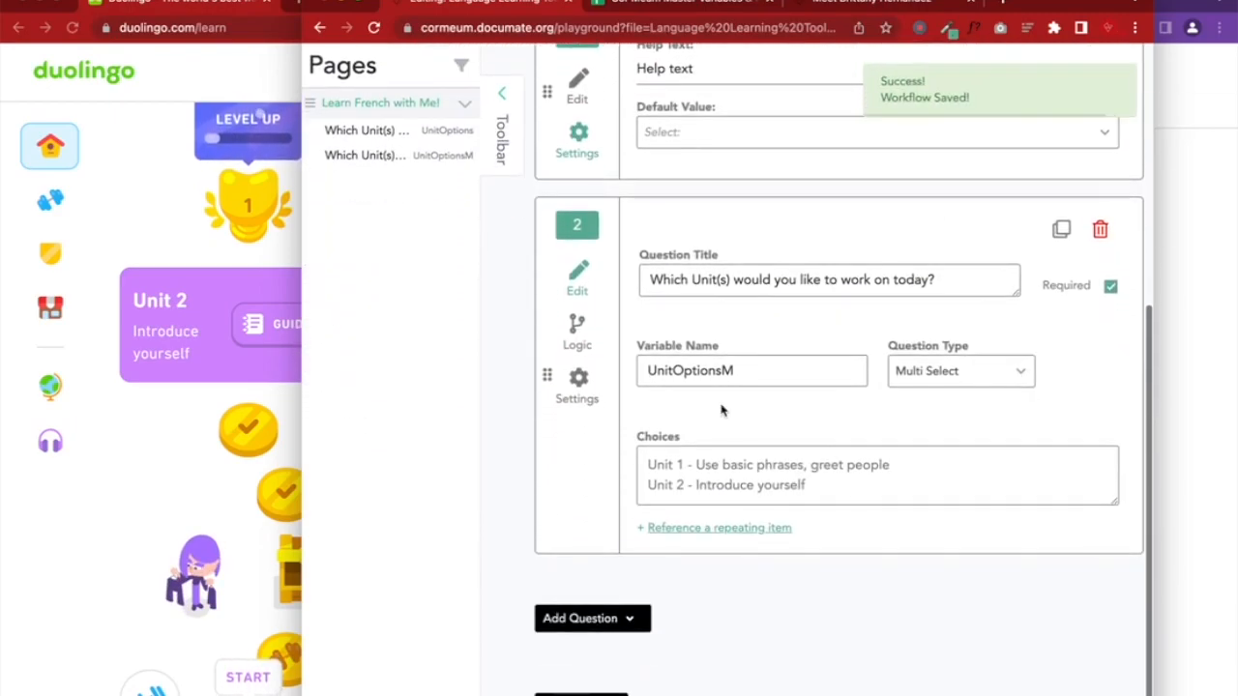
pyautogui.click(580, 383)
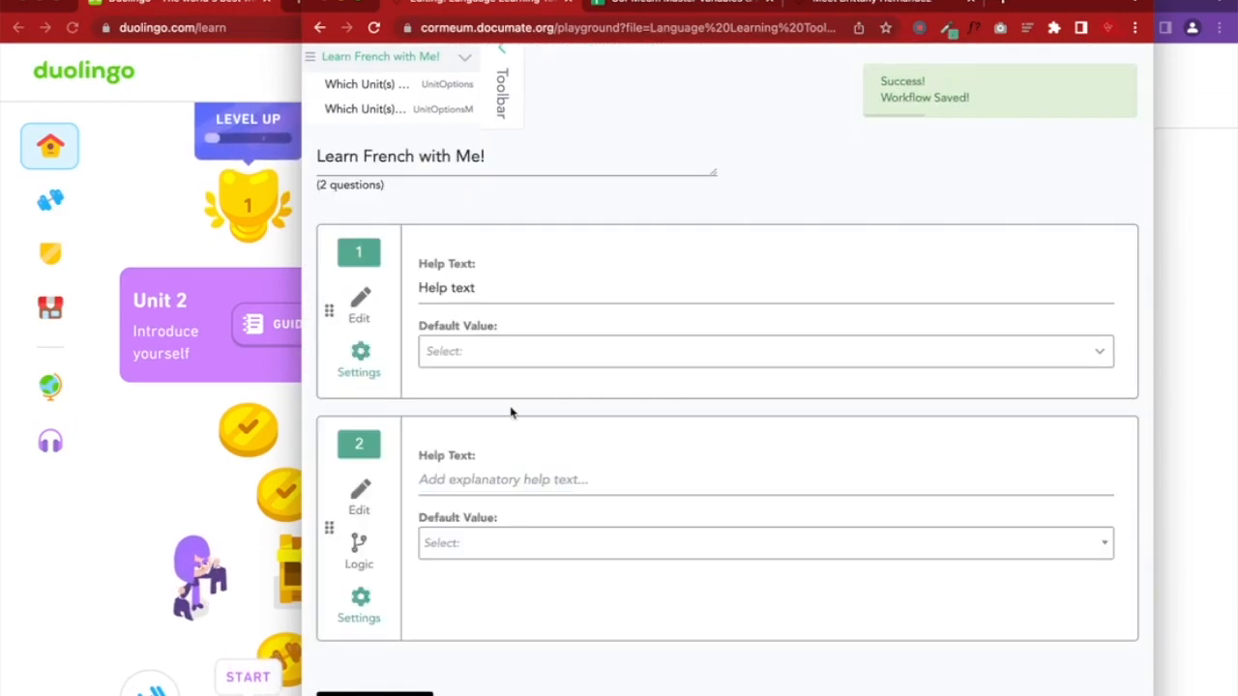
pyautogui.click(358, 551)
pyautogui.click(680, 376)
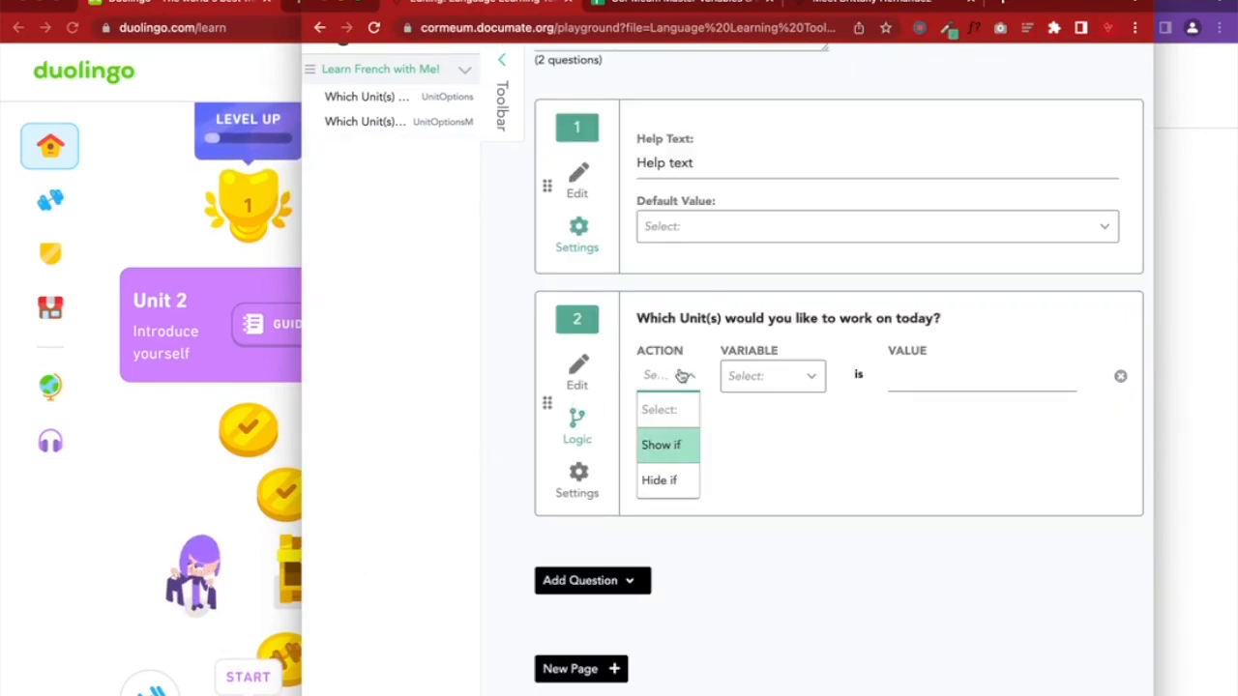
pyautogui.click(666, 450)
pyautogui.click(779, 376)
pyautogui.click(764, 475)
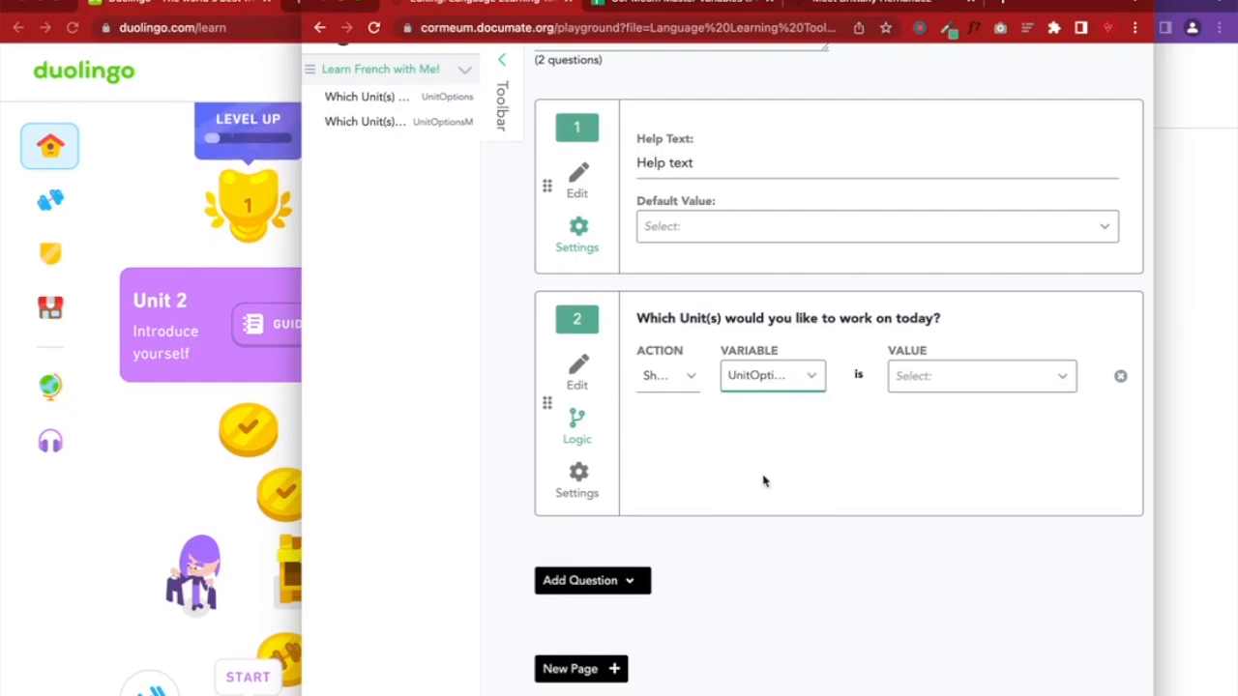
pyautogui.click(935, 385)
pyautogui.click(1120, 378)
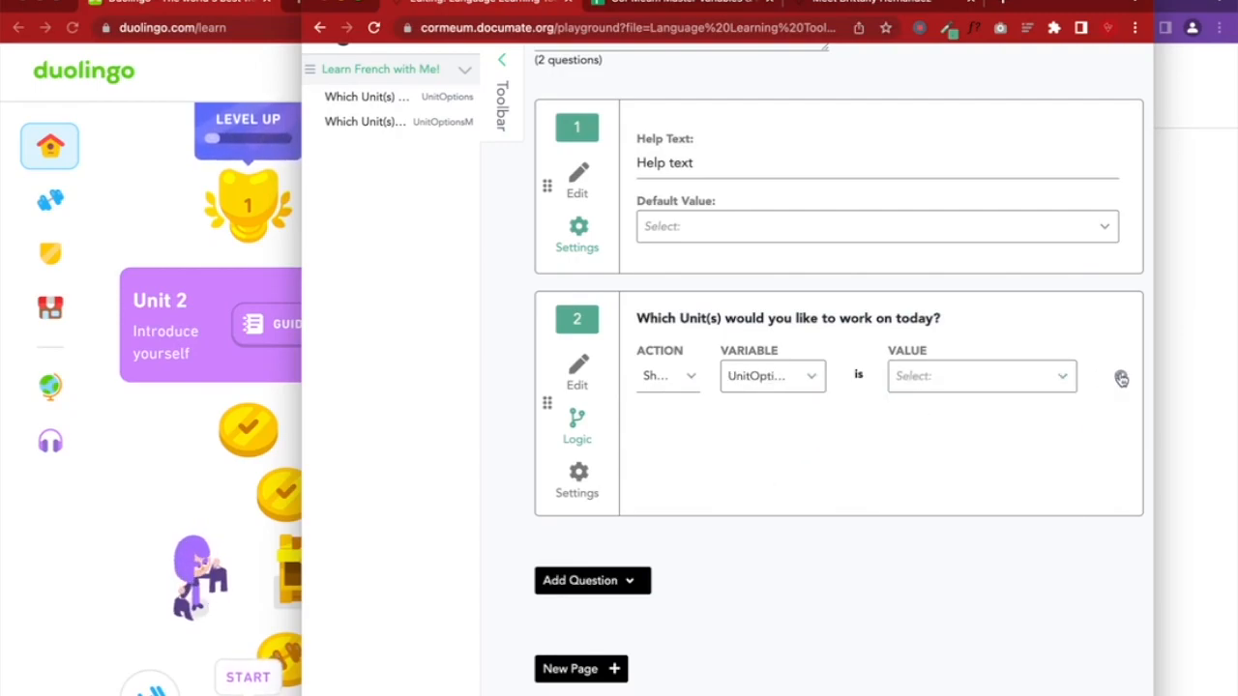
pyautogui.click(1121, 378)
# Review question 2's default value settings and reopen it for editing
pyautogui.click(575, 475)
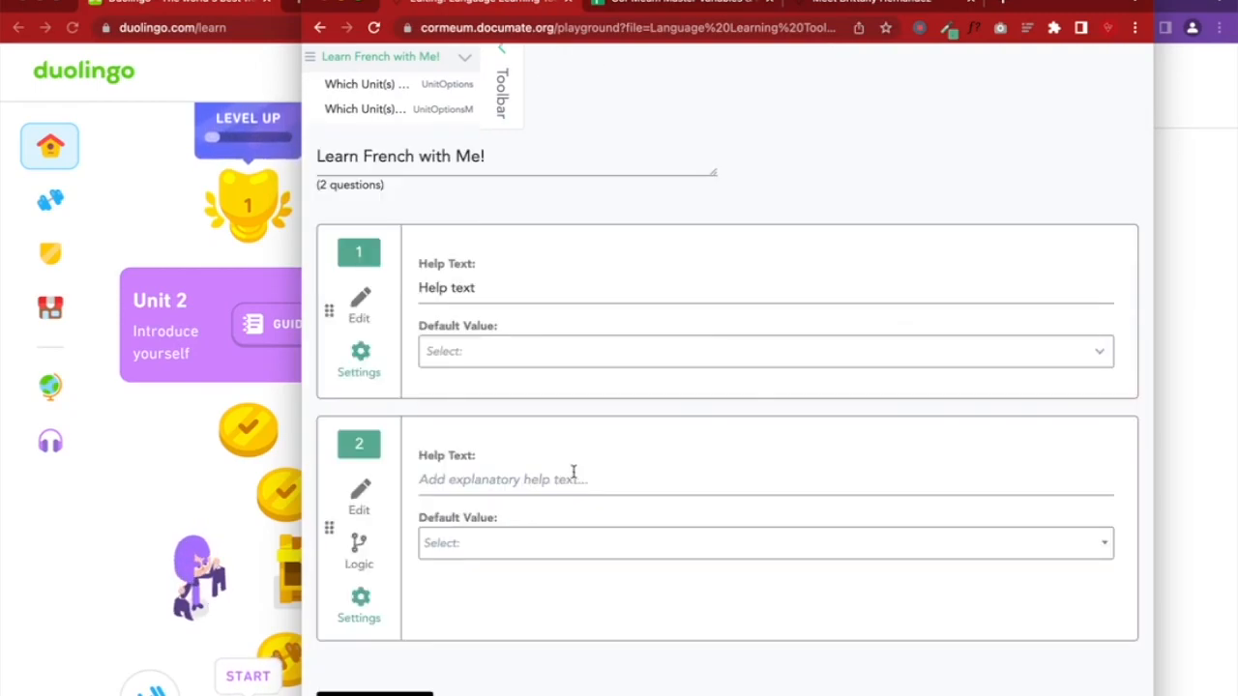
pyautogui.click(503, 543)
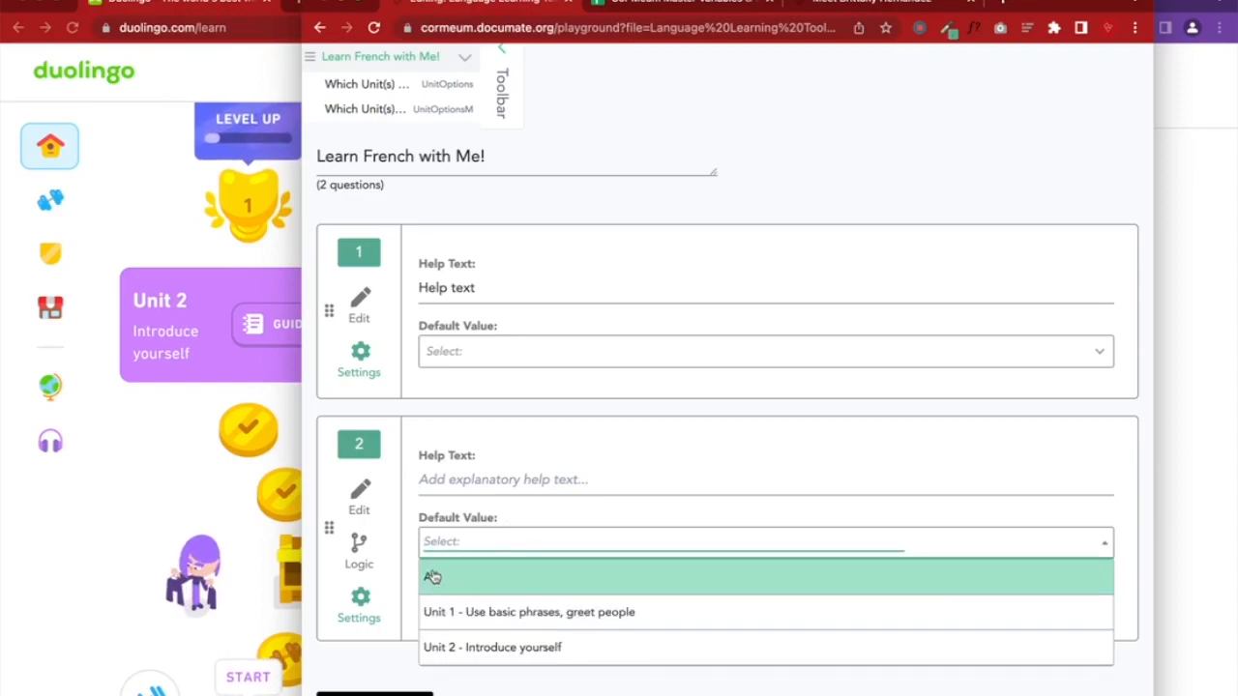
pyautogui.click(371, 497)
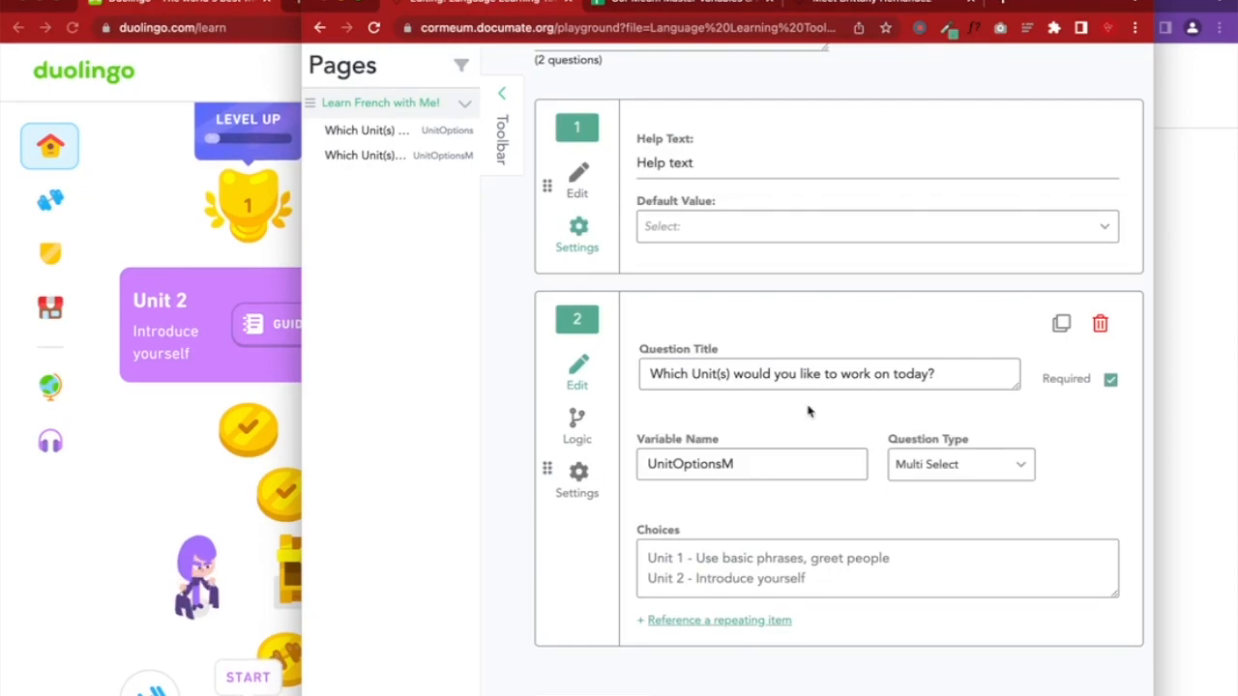
pyautogui.scroll(10, 871, 387)
# Reload the preview and test Unit 1 and Unit 2 in both the single- and multi-select questions
pyautogui.click(1174, 228)
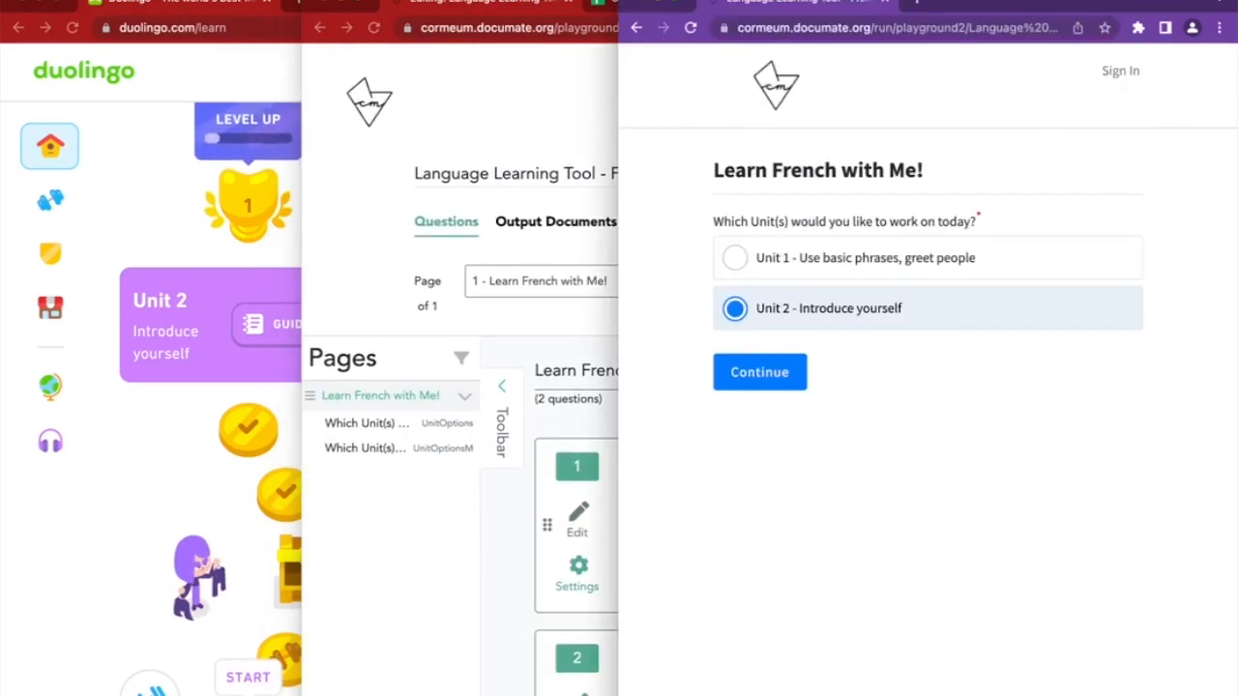
pyautogui.click(690, 27)
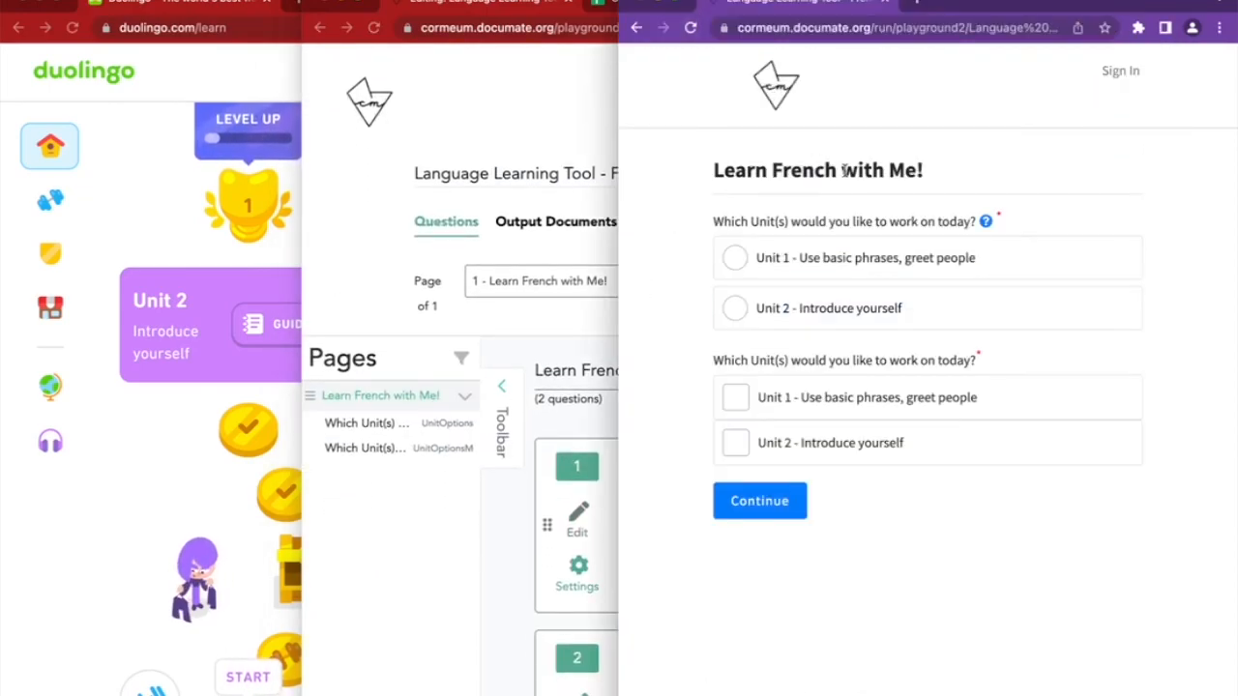
pyautogui.moveTo(985, 222)
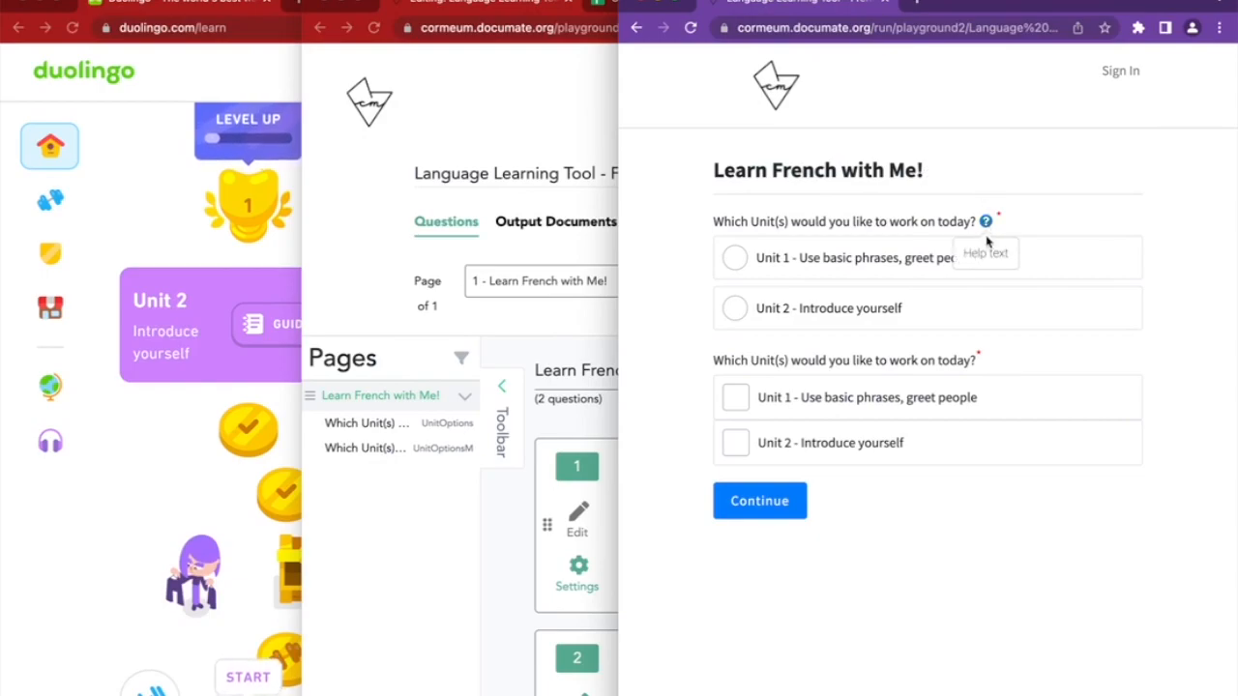
pyautogui.click(764, 258)
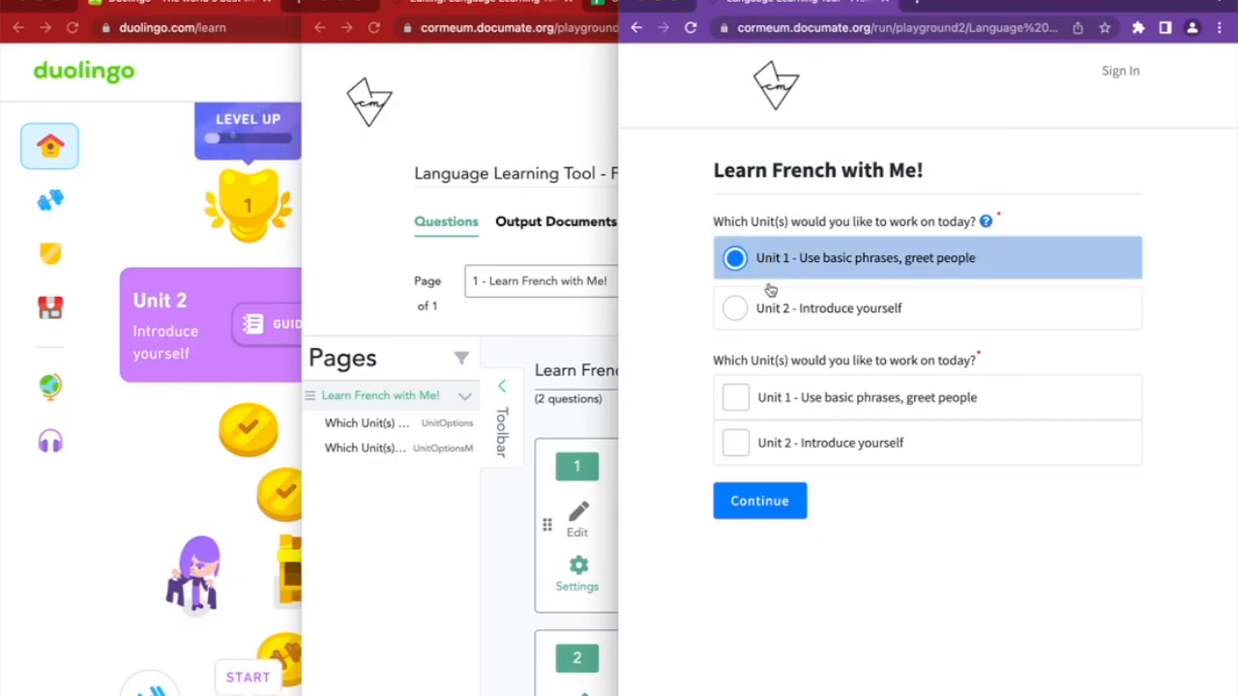
pyautogui.click(774, 307)
pyautogui.click(781, 411)
pyautogui.click(780, 437)
pyautogui.click(772, 399)
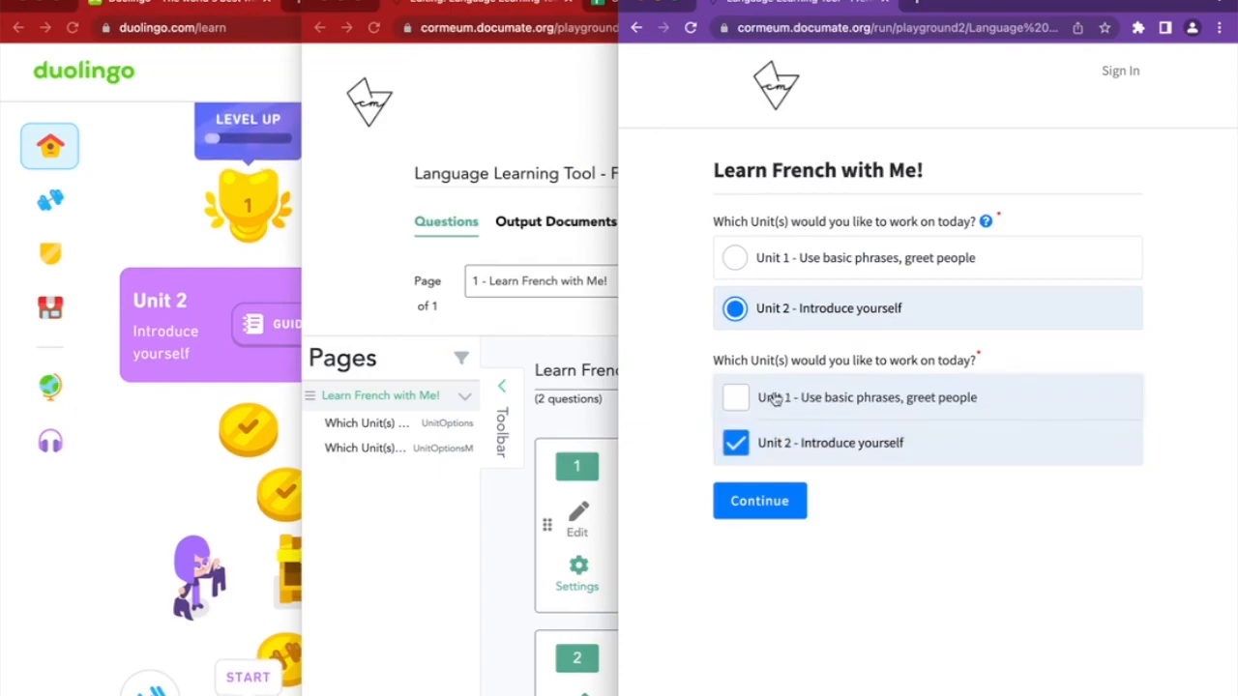
pyautogui.click(774, 437)
pyautogui.click(808, 414)
pyautogui.click(809, 440)
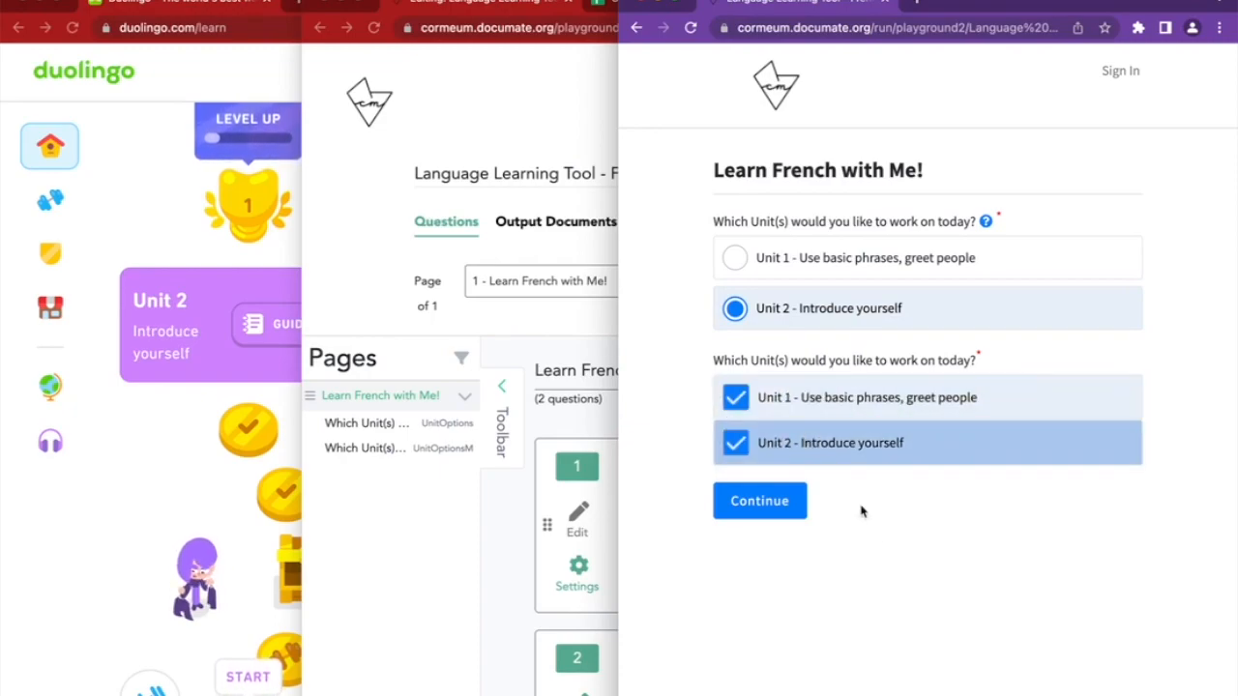
pyautogui.click(822, 416)
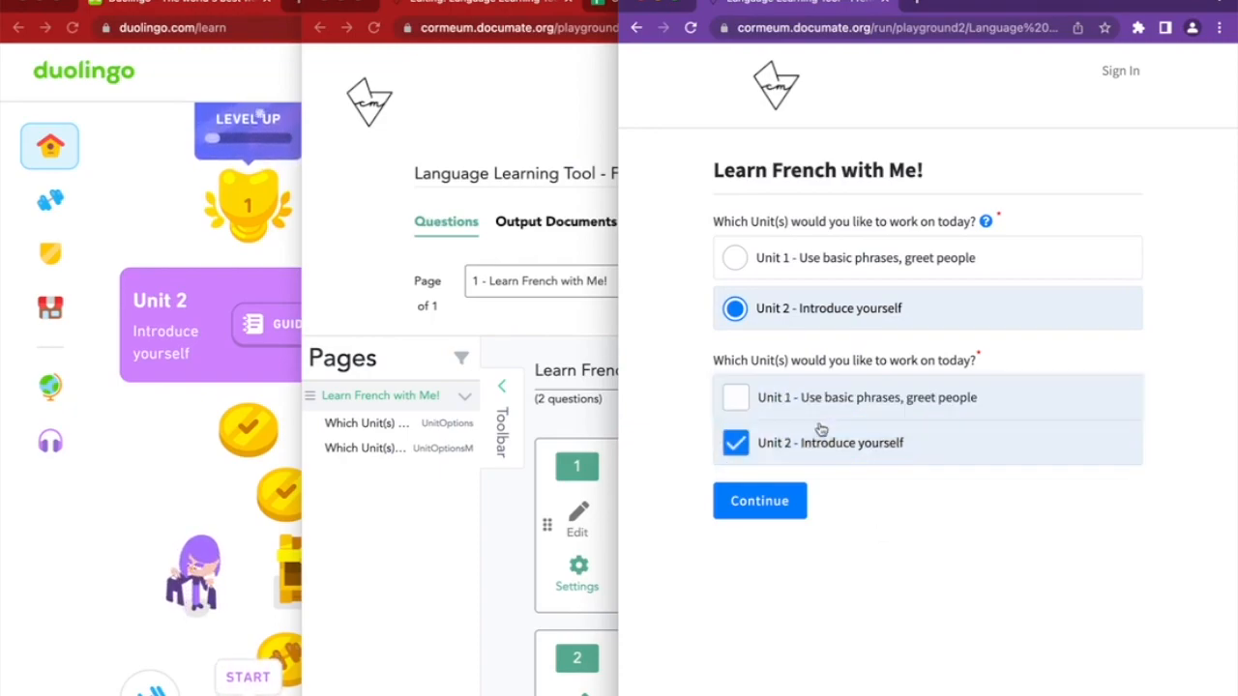
pyautogui.click(821, 440)
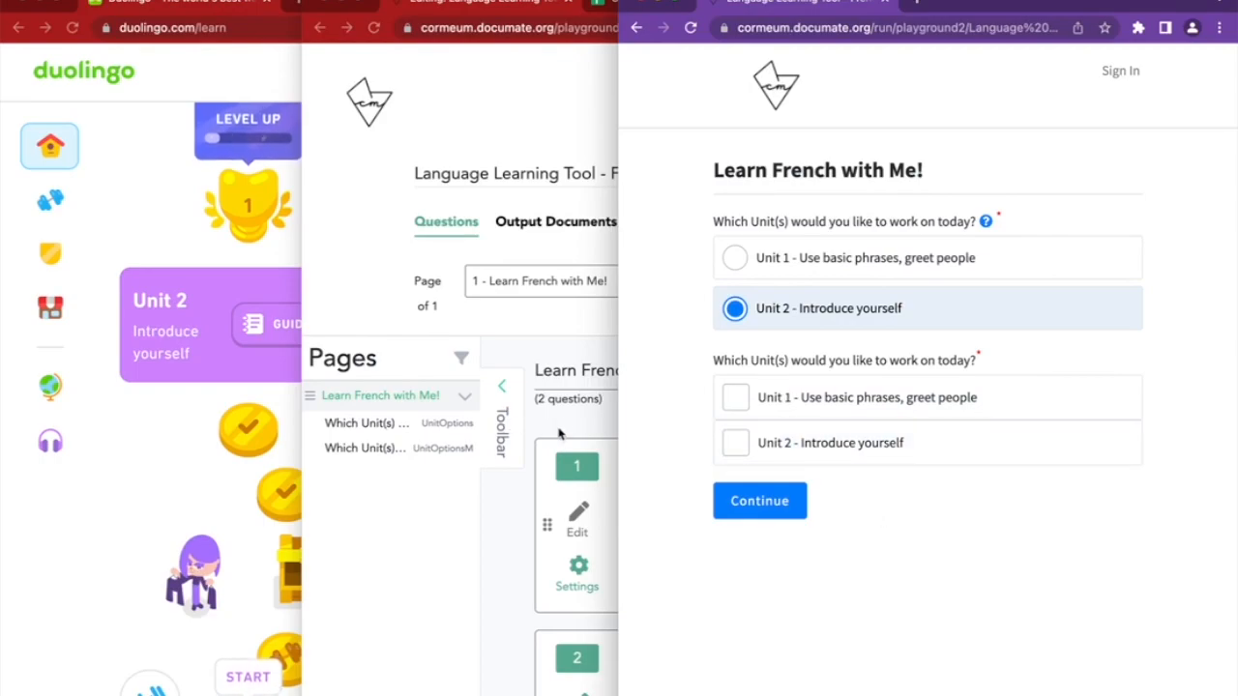
# Delete the Single Select question and rename UnitOptionsM to UnitOptions
pyautogui.click(559, 434)
pyautogui.scroll(-2, 828, 492)
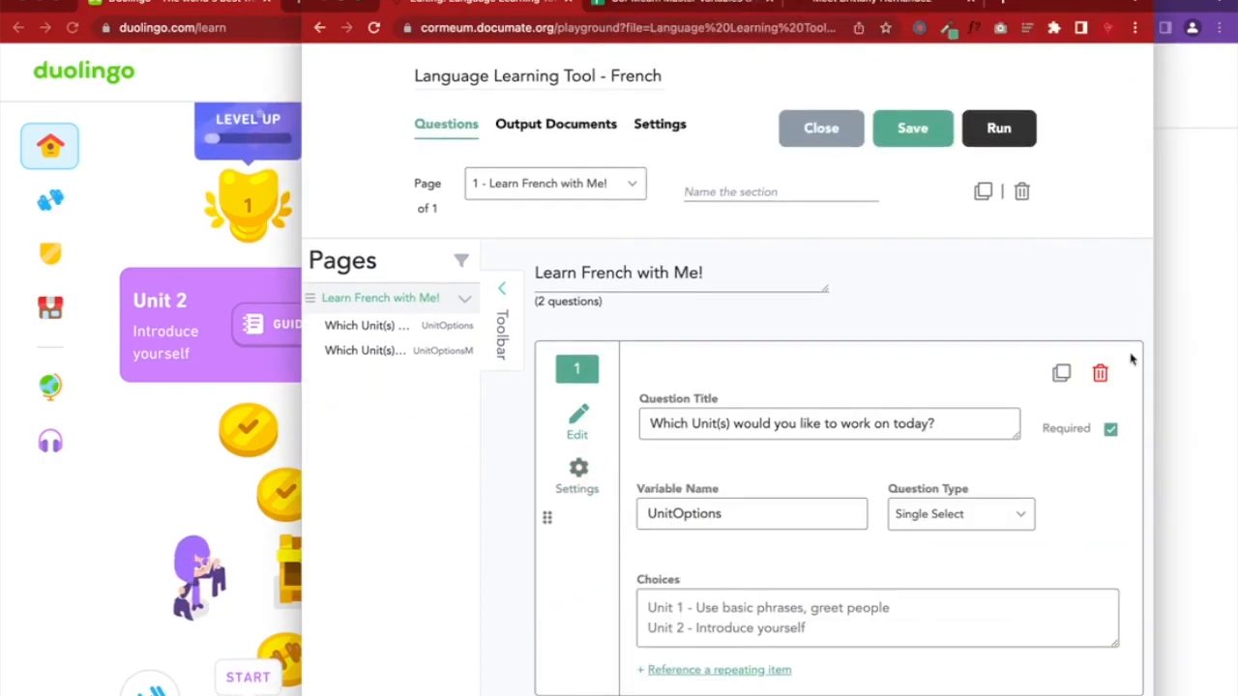
pyautogui.click(1103, 375)
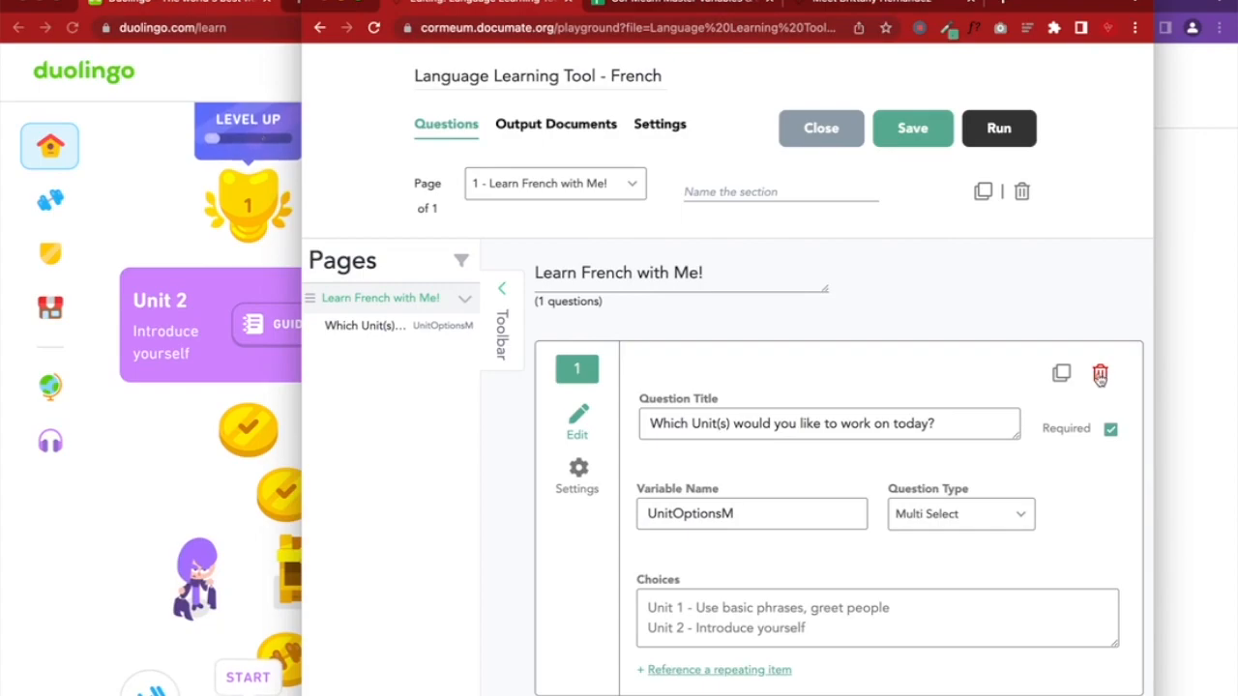
pyautogui.click(772, 522)
pyautogui.press('BackSpace')
# Clear the UnitOptionsM entry from cell B404 in the variables sheet
pyautogui.click(676, 8)
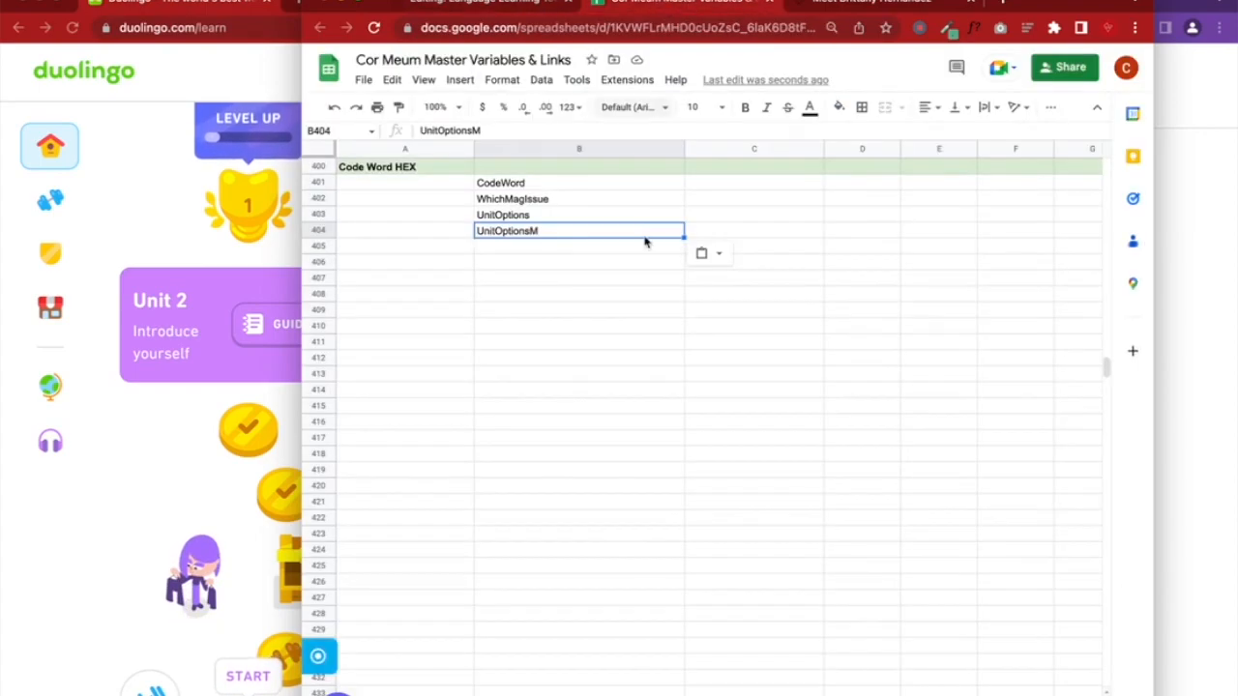
pyautogui.doubleClick(551, 237)
pyautogui.press('BackSpace')
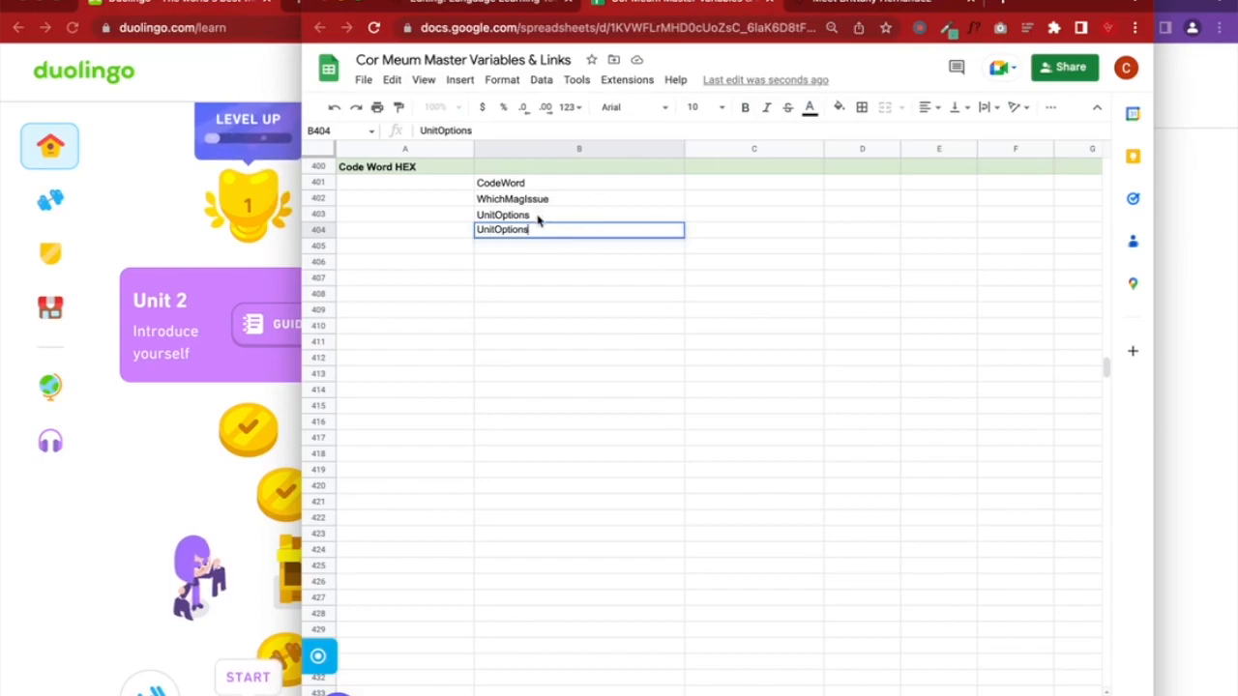
pyautogui.press('BackSpace')
pyautogui.press('BackSpace')
pyautogui.press('BackSpace')
pyautogui.press('BackSpace')
pyautogui.press('BackSpace')
pyautogui.press('Return')
# Save the renamed multi-select question and reload the preview to pick up the change
pyautogui.click(512, 10)
pyautogui.click(921, 141)
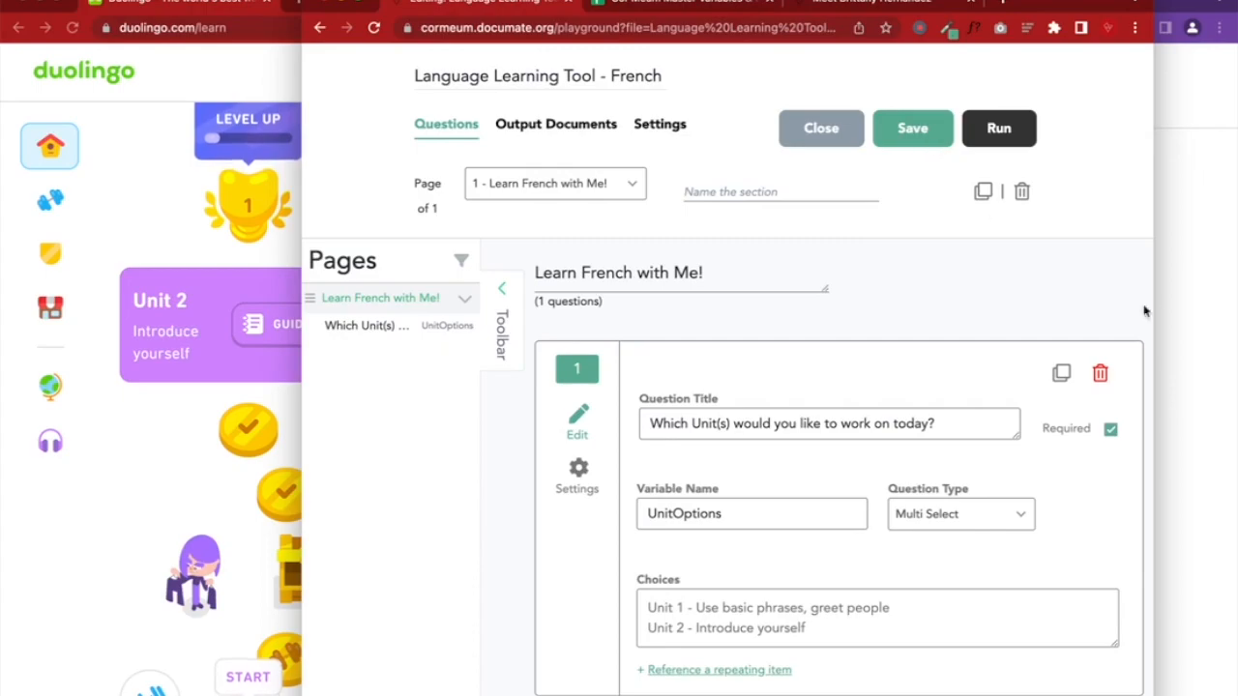
pyautogui.click(1166, 281)
pyautogui.click(691, 27)
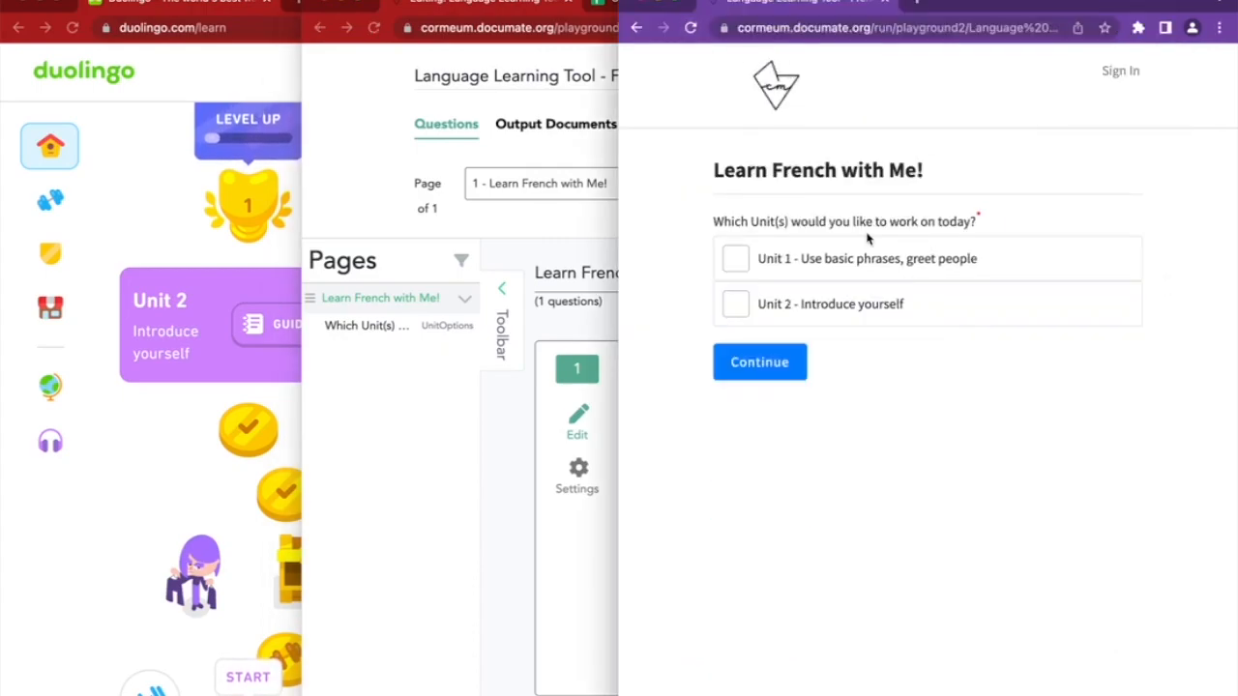
pyautogui.moveTo(735, 172); pyautogui.dragTo(960, 160)
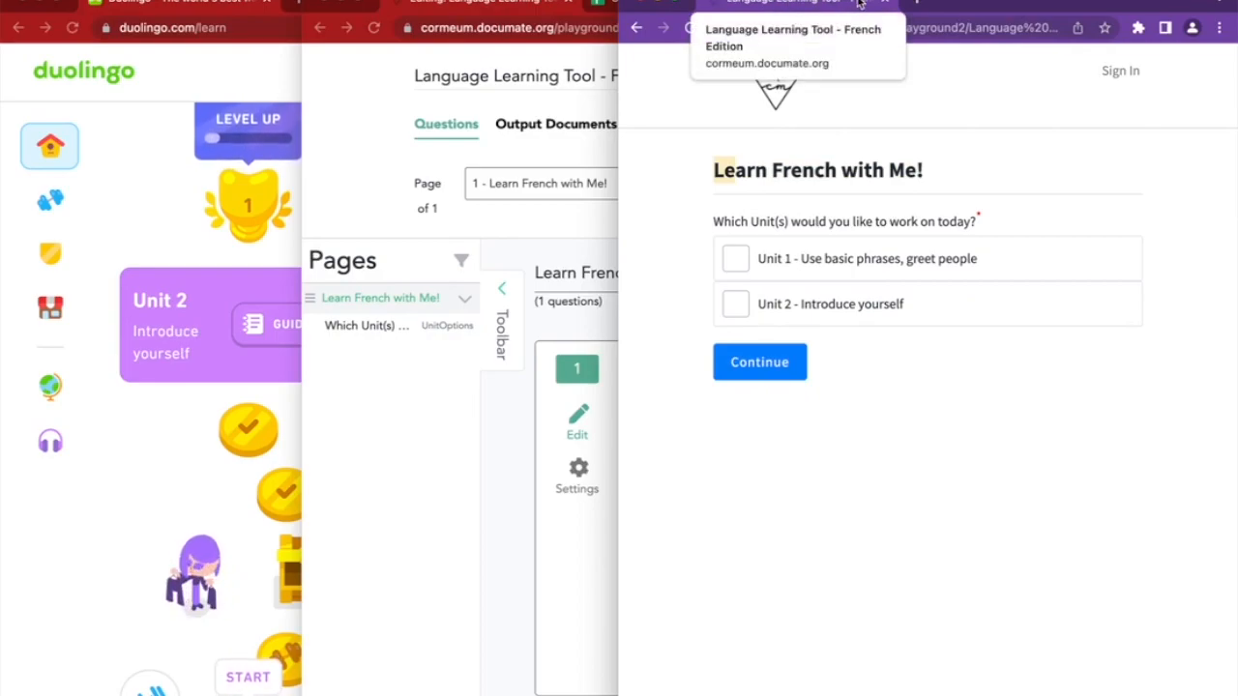
pyautogui.click(523, 83)
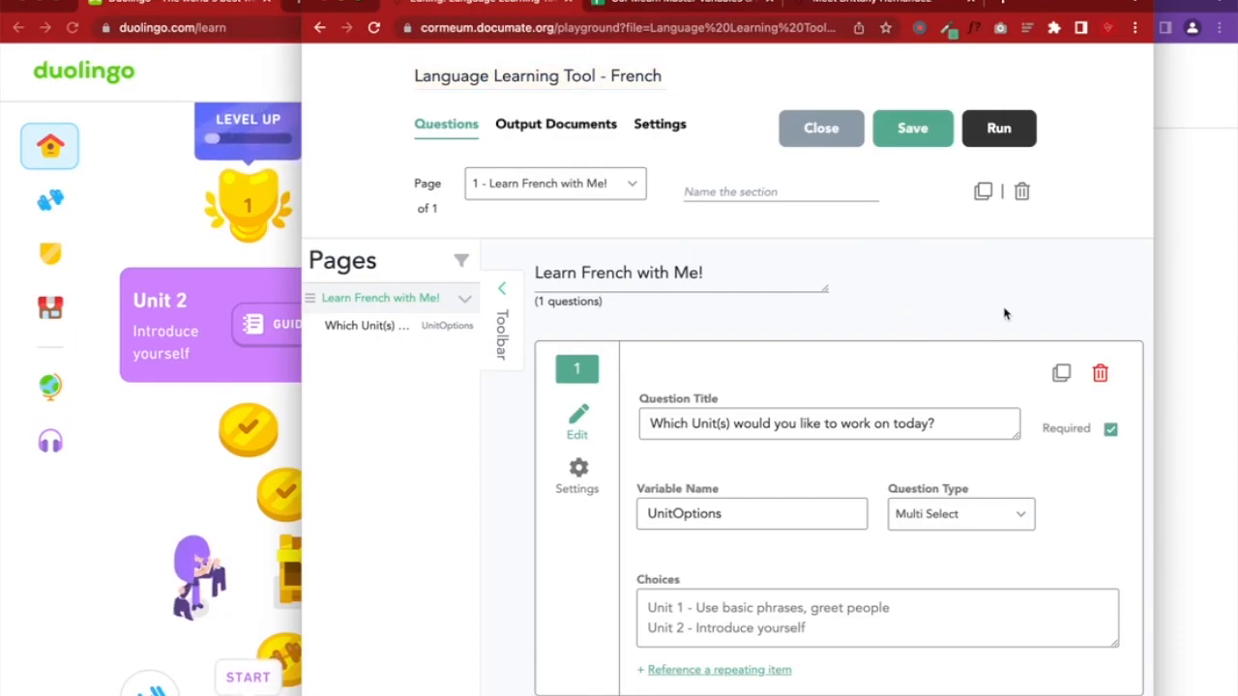
pyautogui.scroll(-3, 1003, 313)
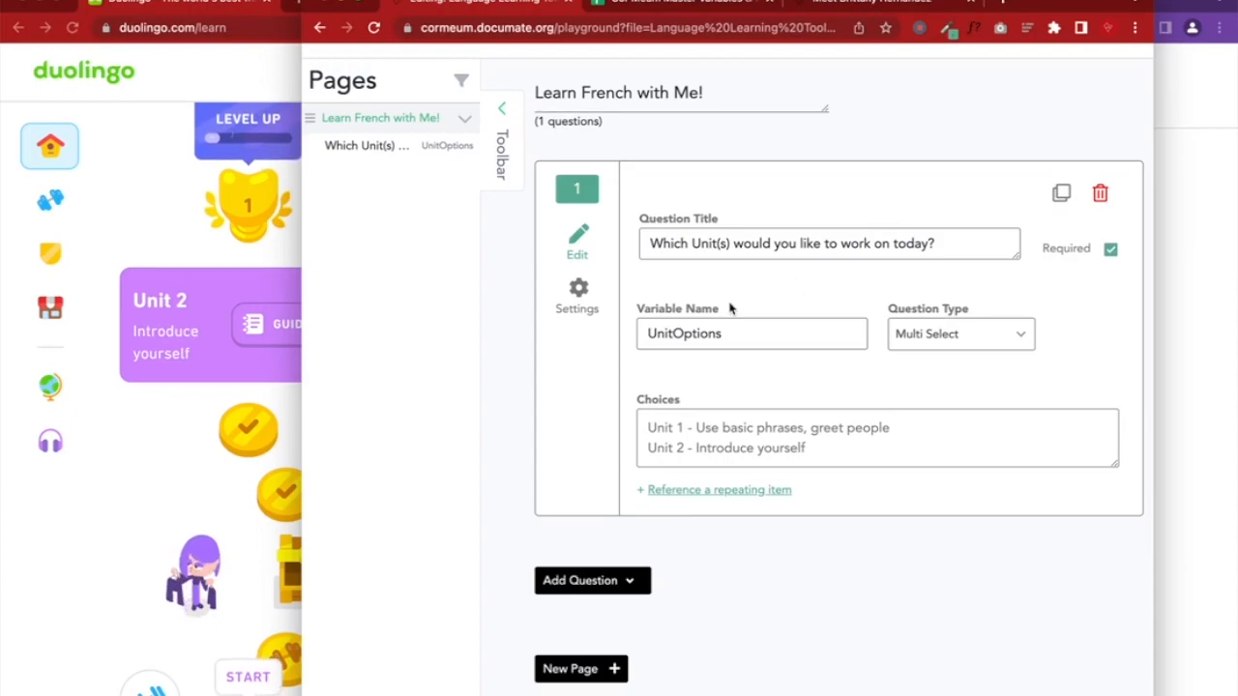
# Test the preview by ticking and unticking the Unit 1 and Unit 2 checkboxes
pyautogui.click(1168, 316)
pyautogui.click(811, 263)
pyautogui.click(835, 305)
pyautogui.click(860, 270)
pyautogui.click(860, 309)
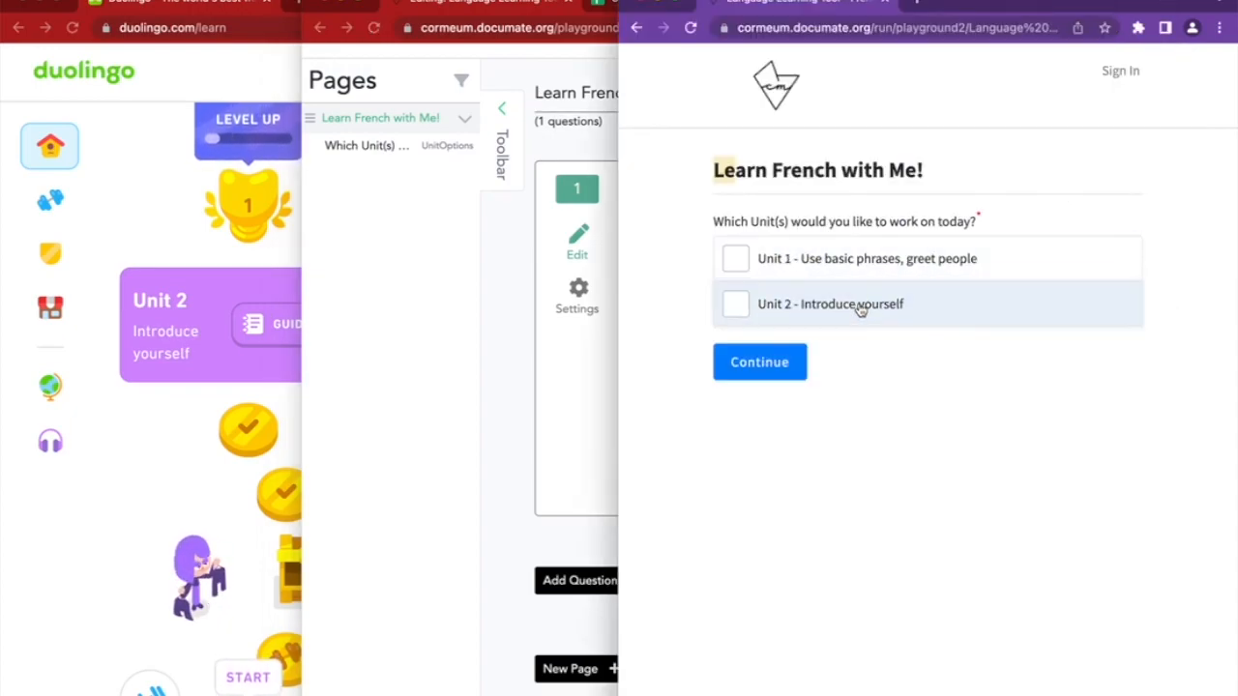
pyautogui.click(501, 342)
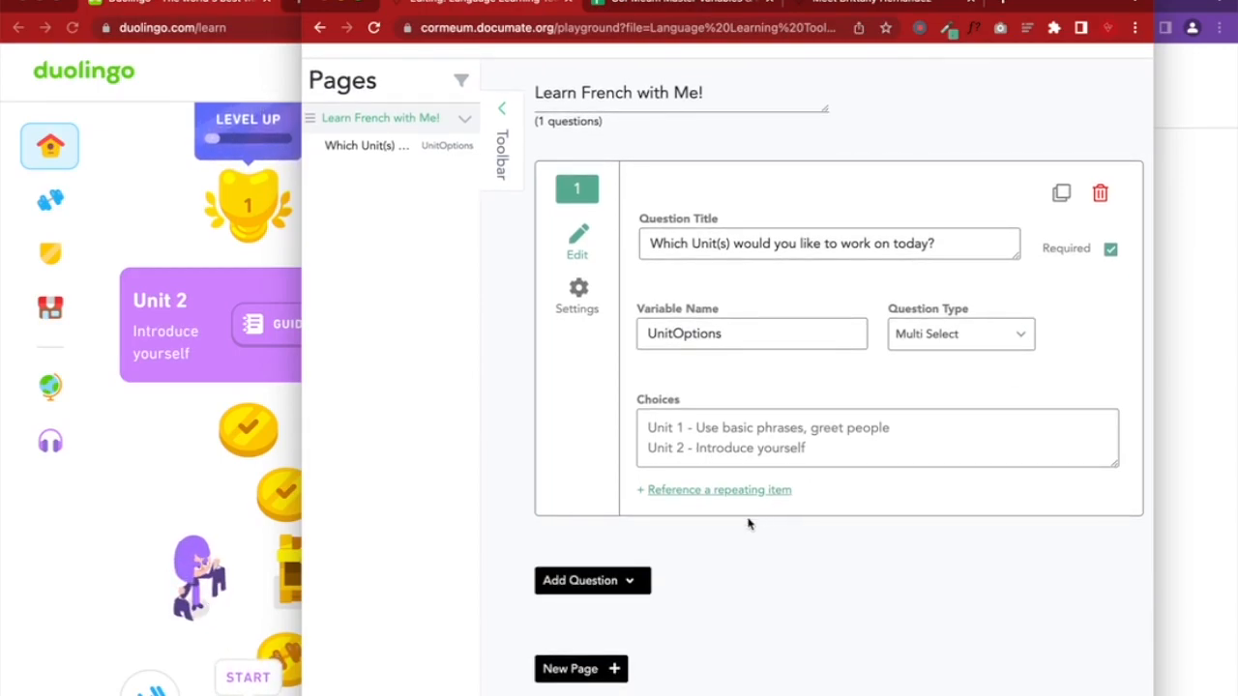
# Add a new page titled 'Unit 1' and save the form
pyautogui.click(605, 680)
pyautogui.click(616, 373)
pyautogui.tripleClick(615, 374)
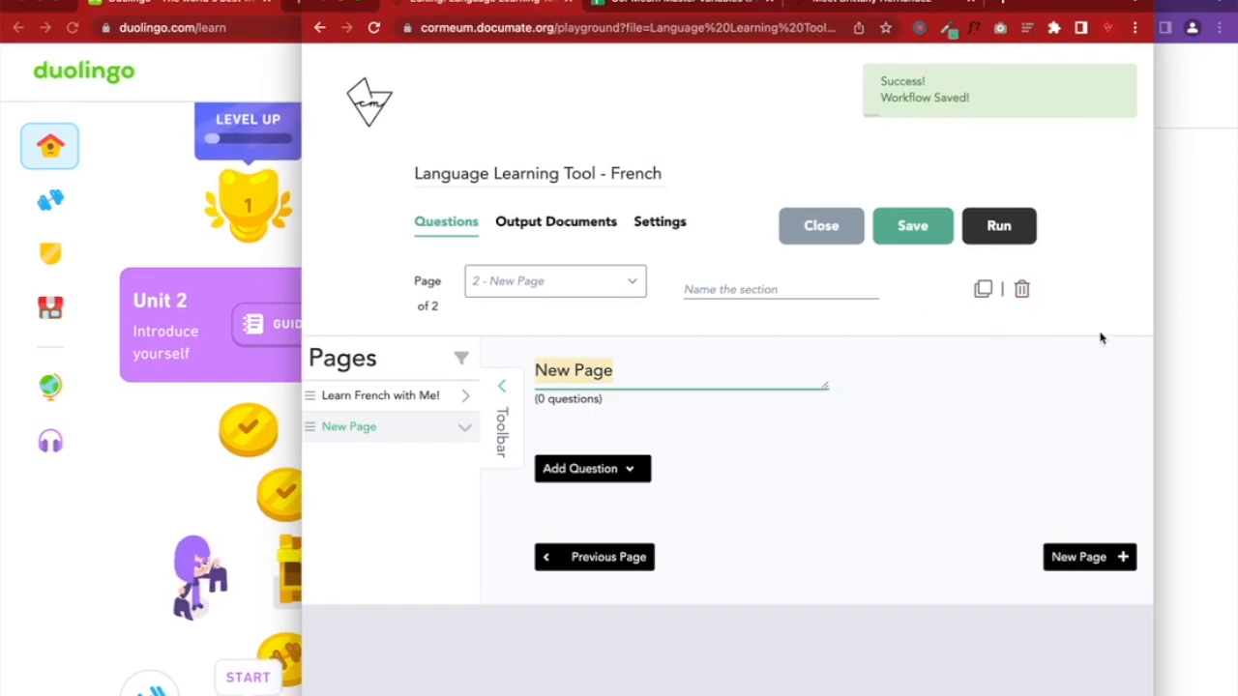
pyautogui.write('Unit 1')
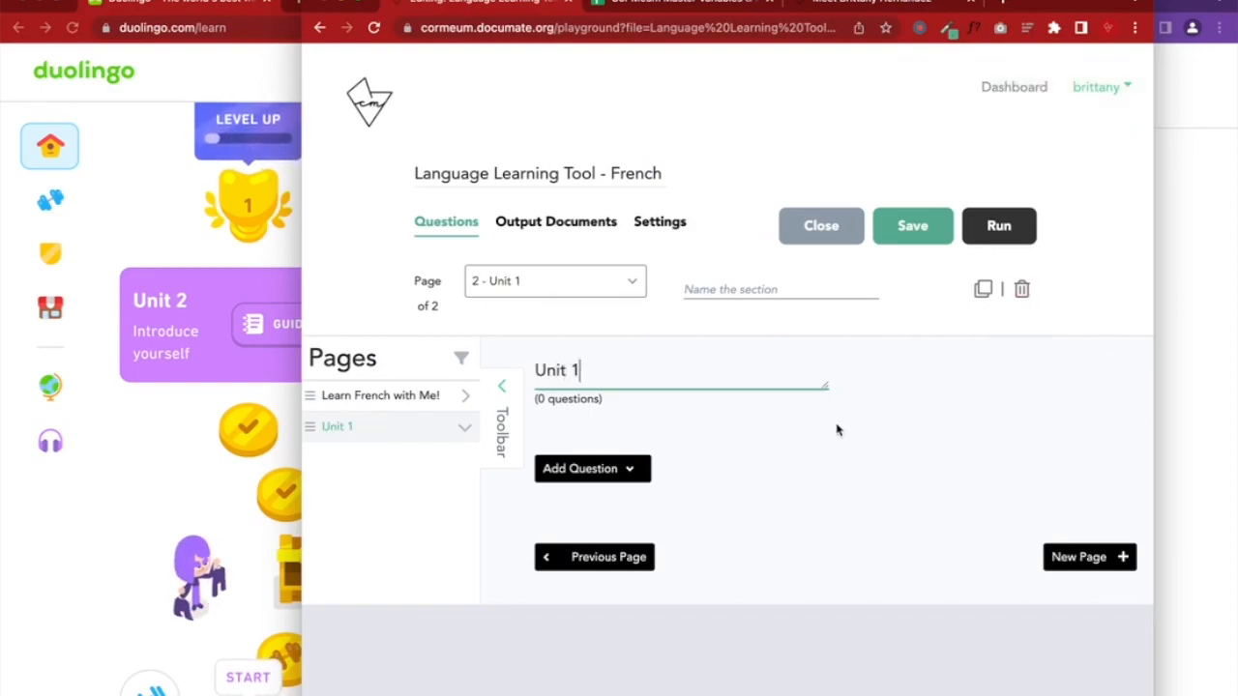
pyautogui.click(897, 242)
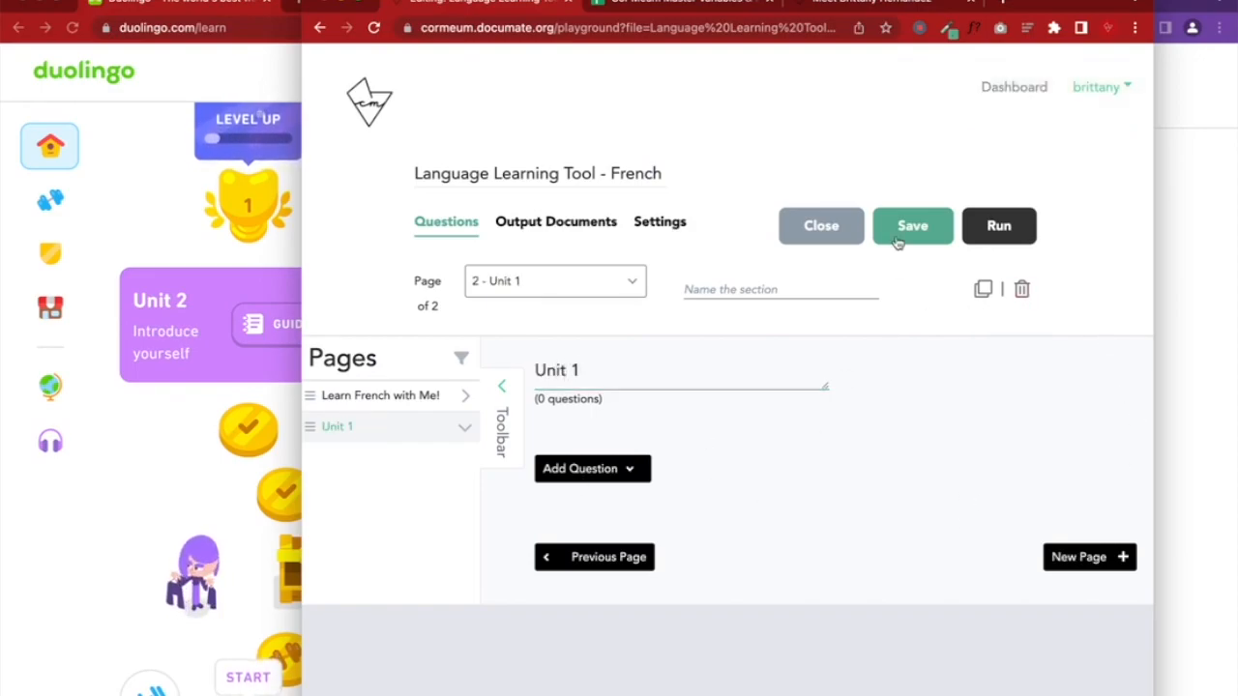
# Add another page titled 'Unit 2', save, and go back to the Unit 1 page
pyautogui.click(1063, 556)
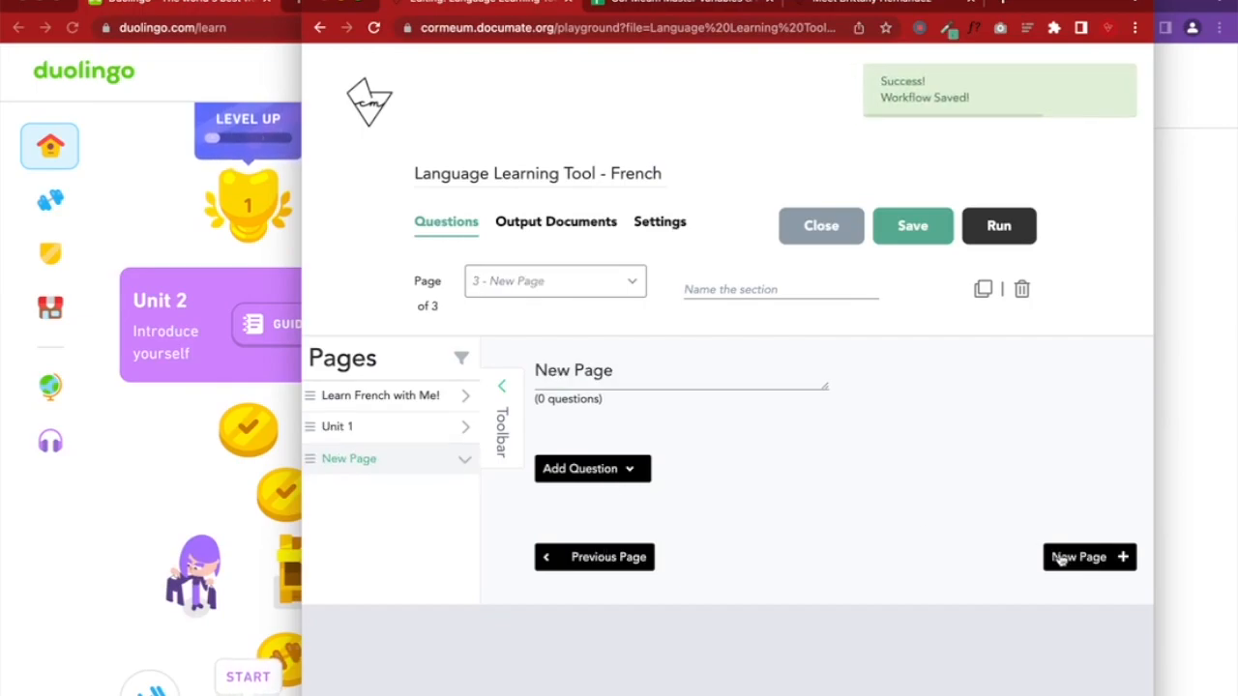
pyautogui.tripleClick(613, 387)
pyautogui.write('Unit 2')
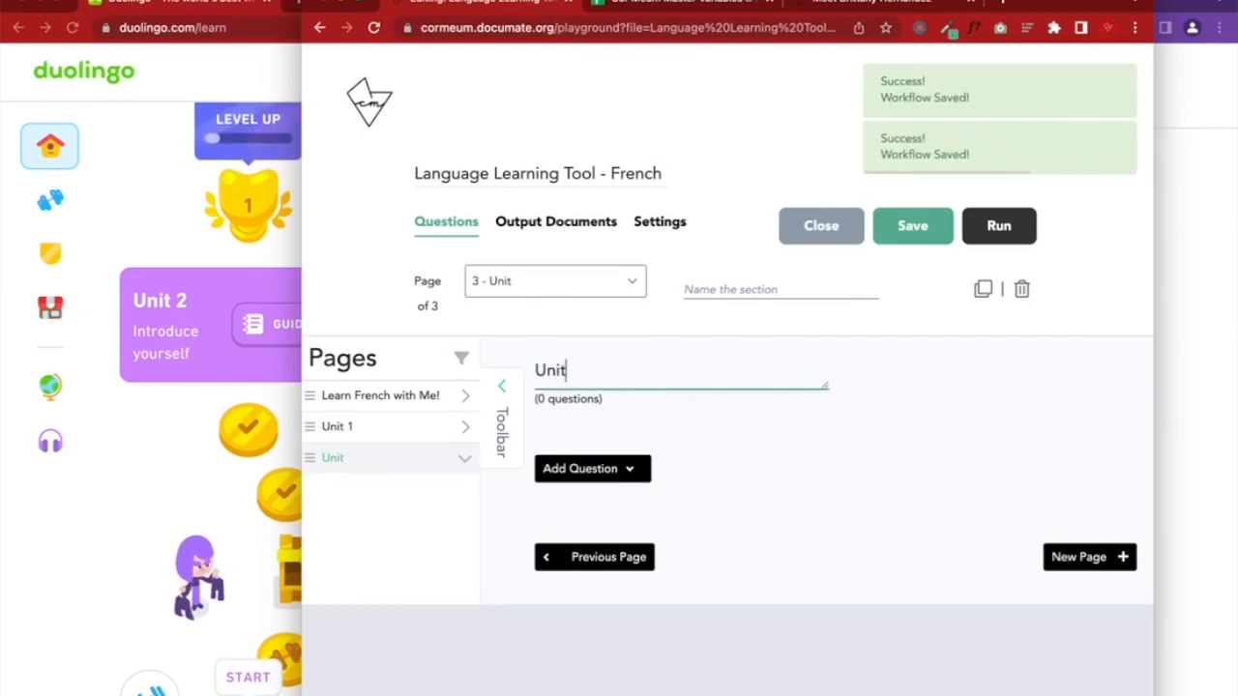
pyautogui.click(914, 232)
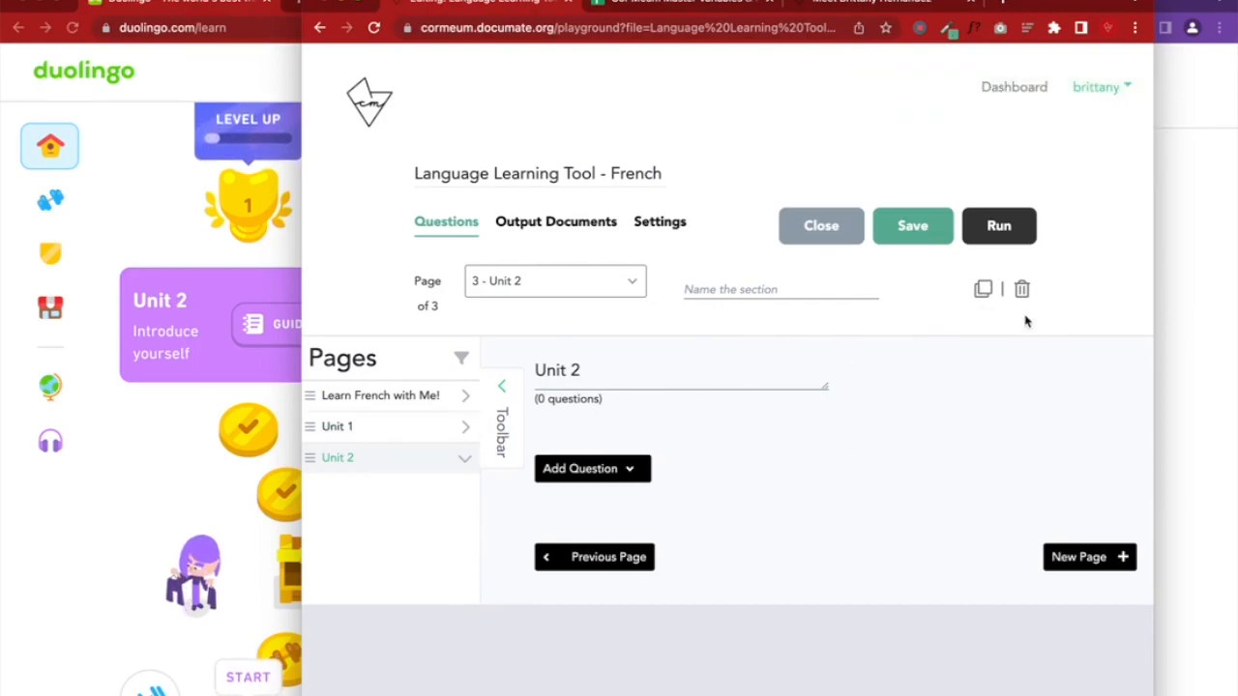
pyautogui.click(462, 429)
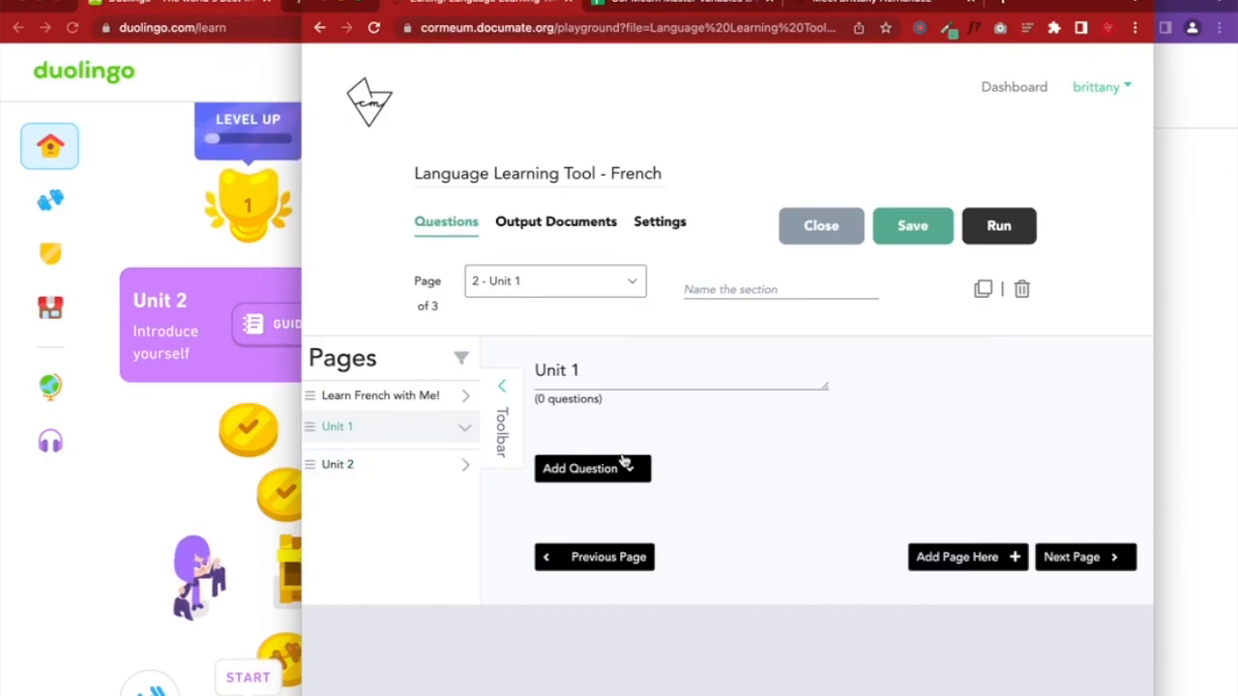
# Add an Instruction question titled '.' to the Unit 1 page and save
pyautogui.click(591, 467)
pyautogui.scroll(-3, 627, 465)
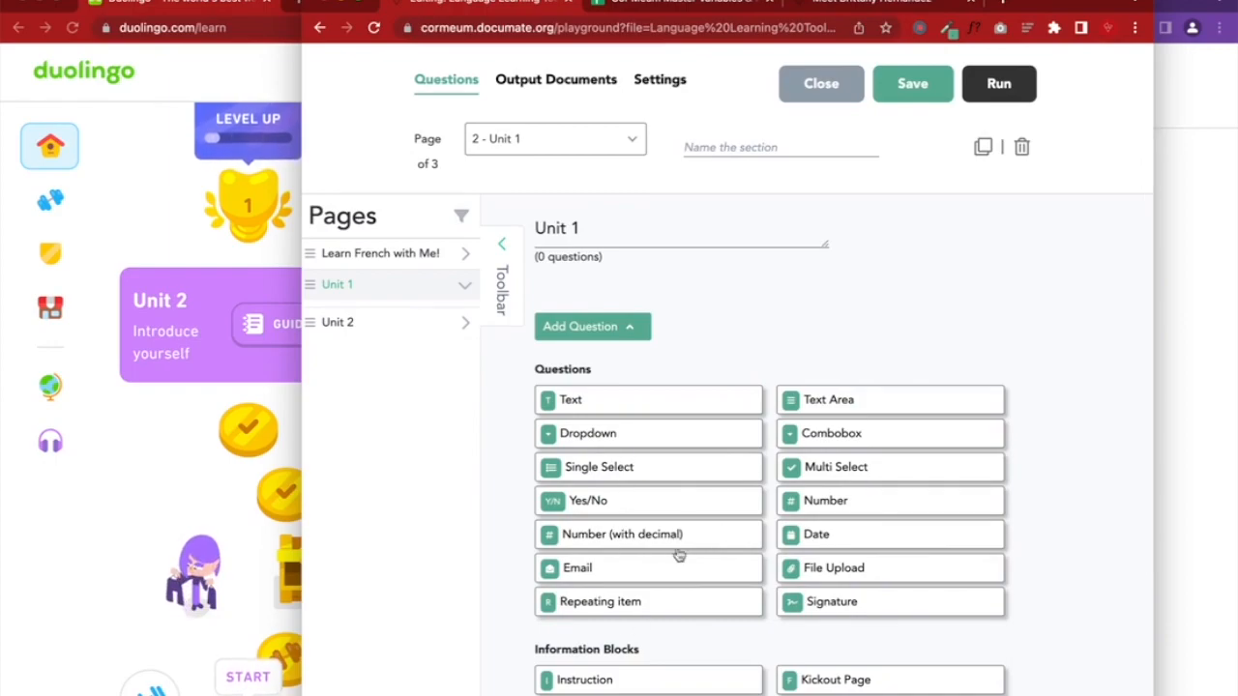
pyautogui.scroll(-1, 680, 566)
pyautogui.click(618, 635)
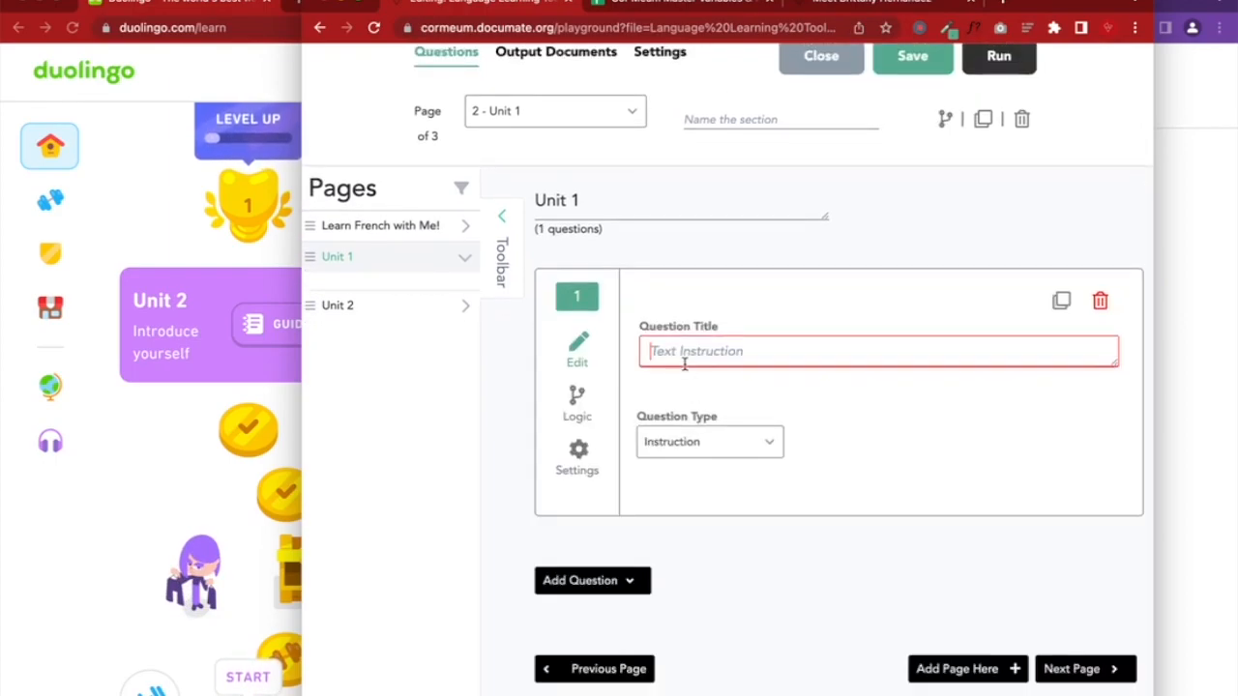
pyautogui.write('.')
pyautogui.click(899, 65)
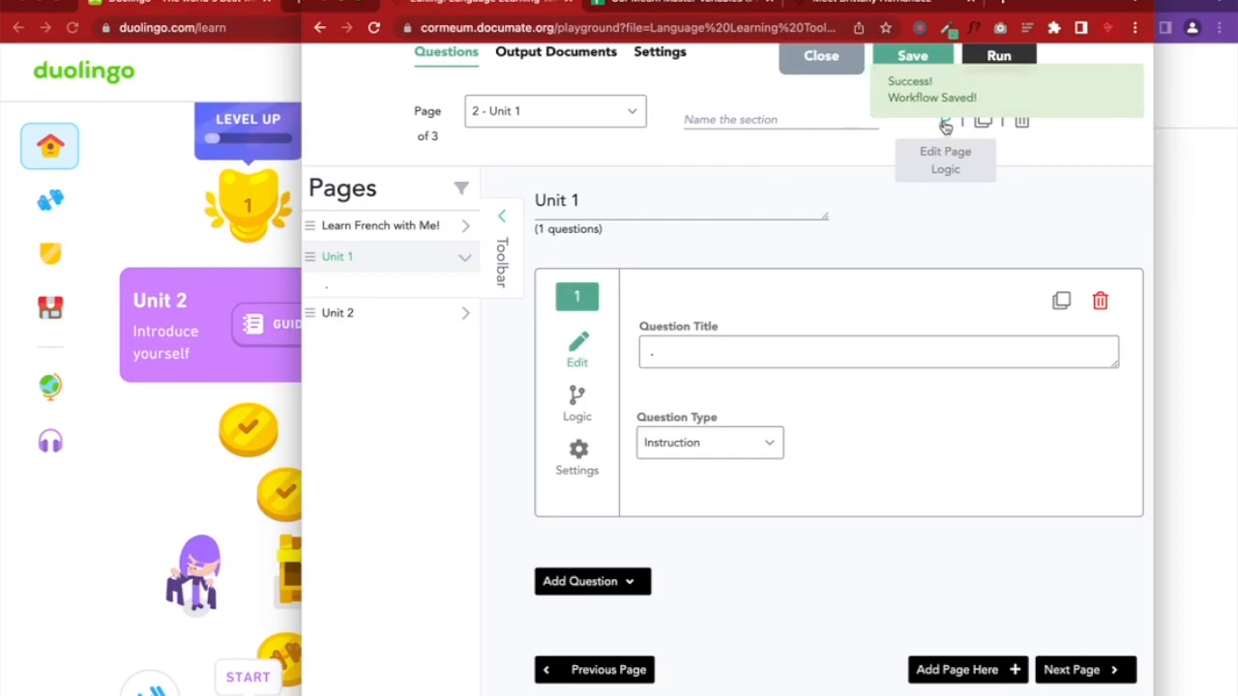
# Show the Unit 1 page only if UnitOptions is 'Unit 1 - Use basic phrases, greet people', then save
pyautogui.click(944, 124)
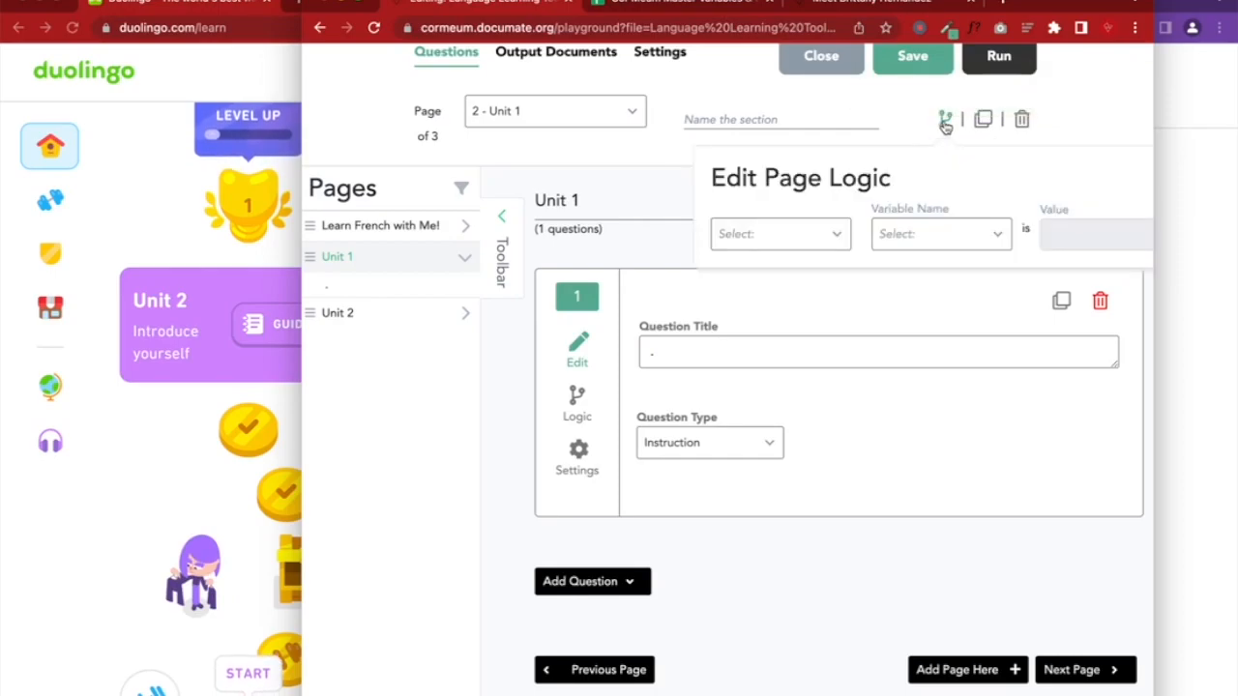
pyautogui.click(801, 242)
pyautogui.click(818, 301)
pyautogui.click(892, 237)
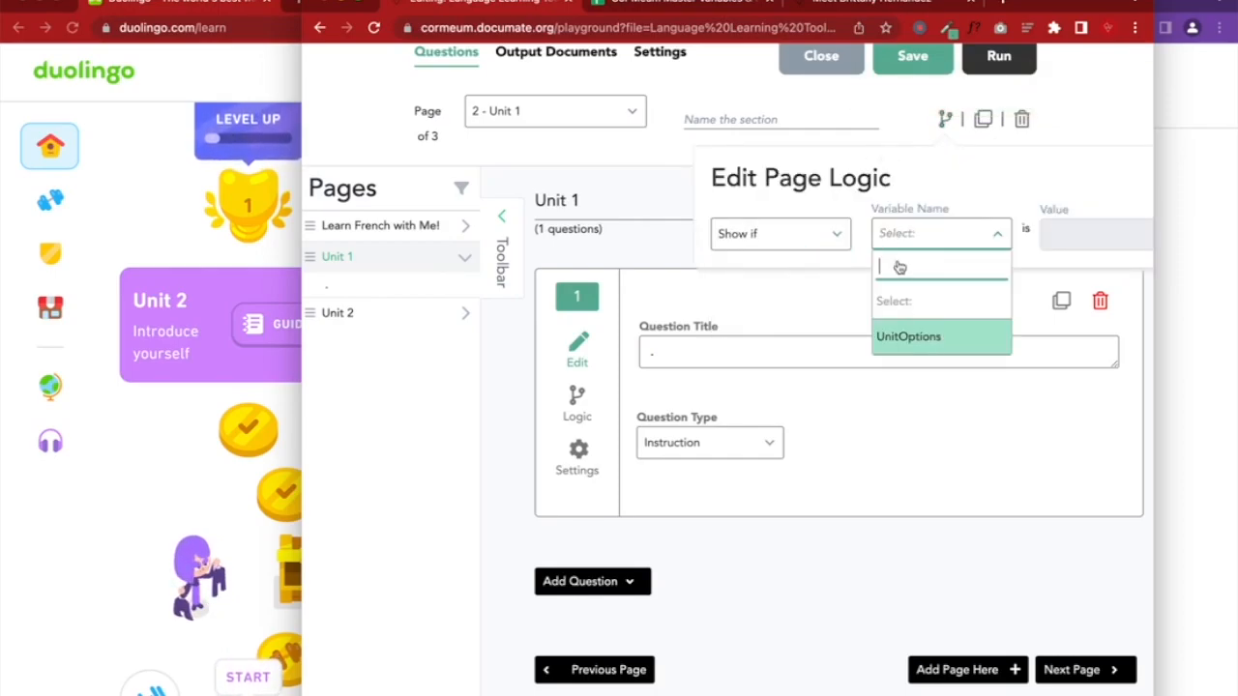
pyautogui.click(914, 336)
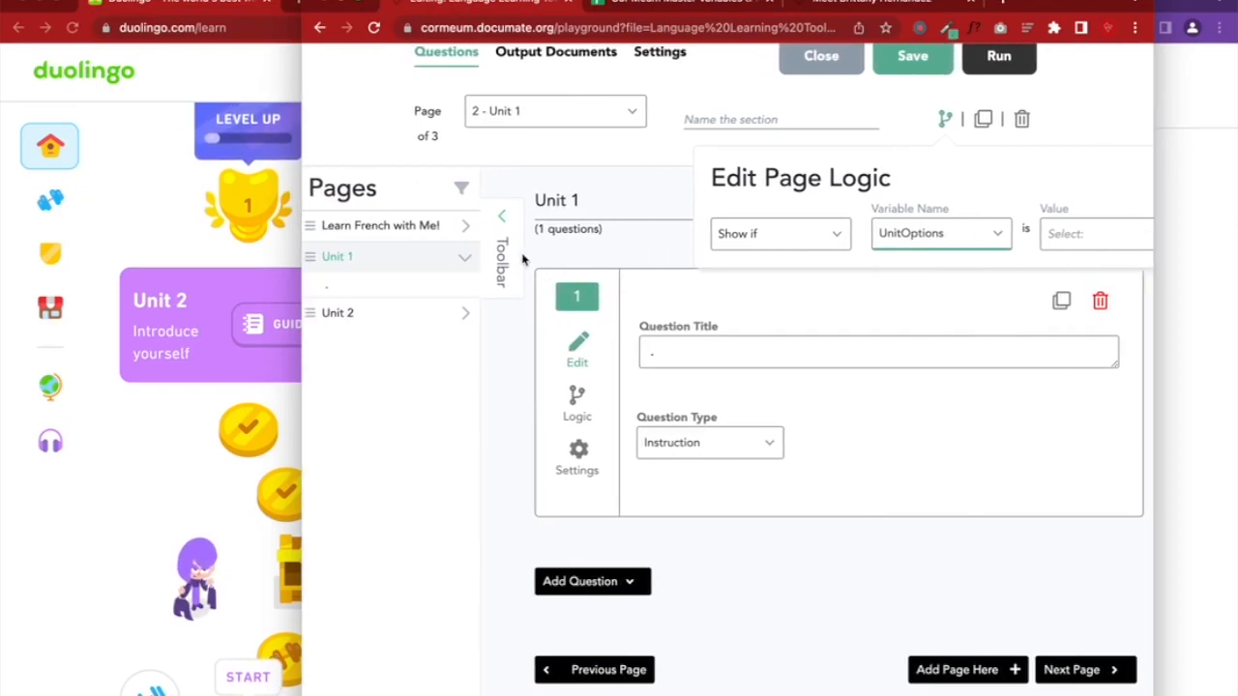
pyautogui.click(522, 259)
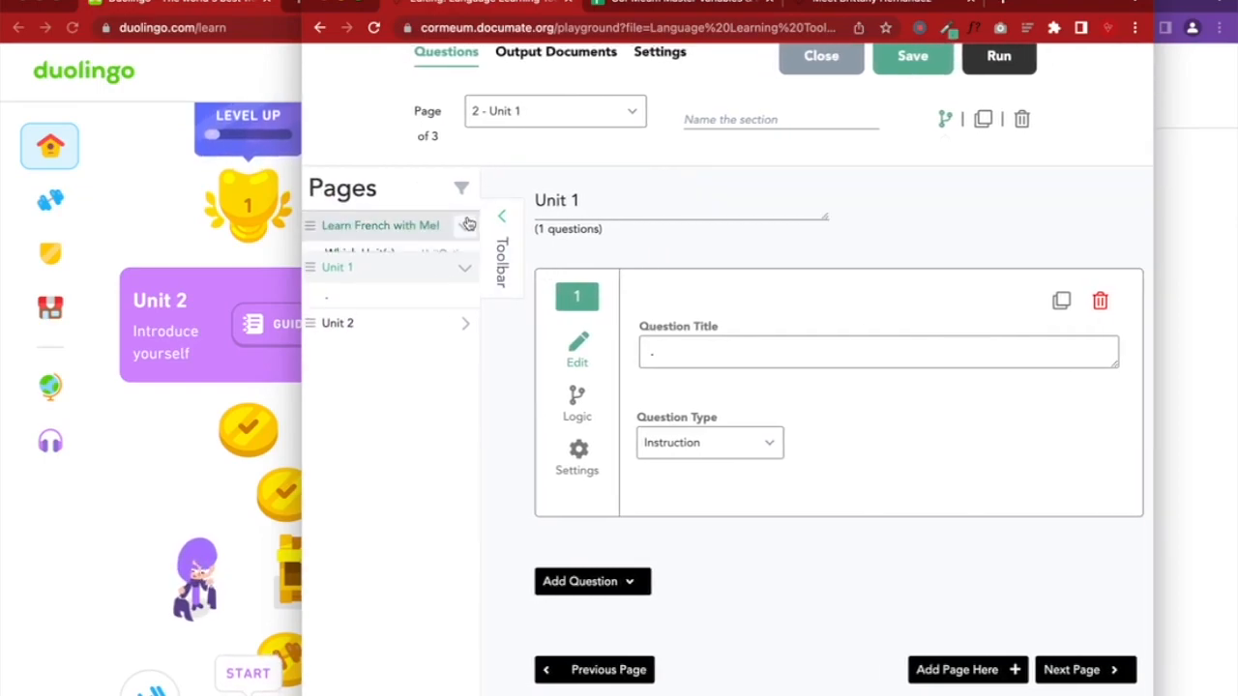
pyautogui.click(945, 118)
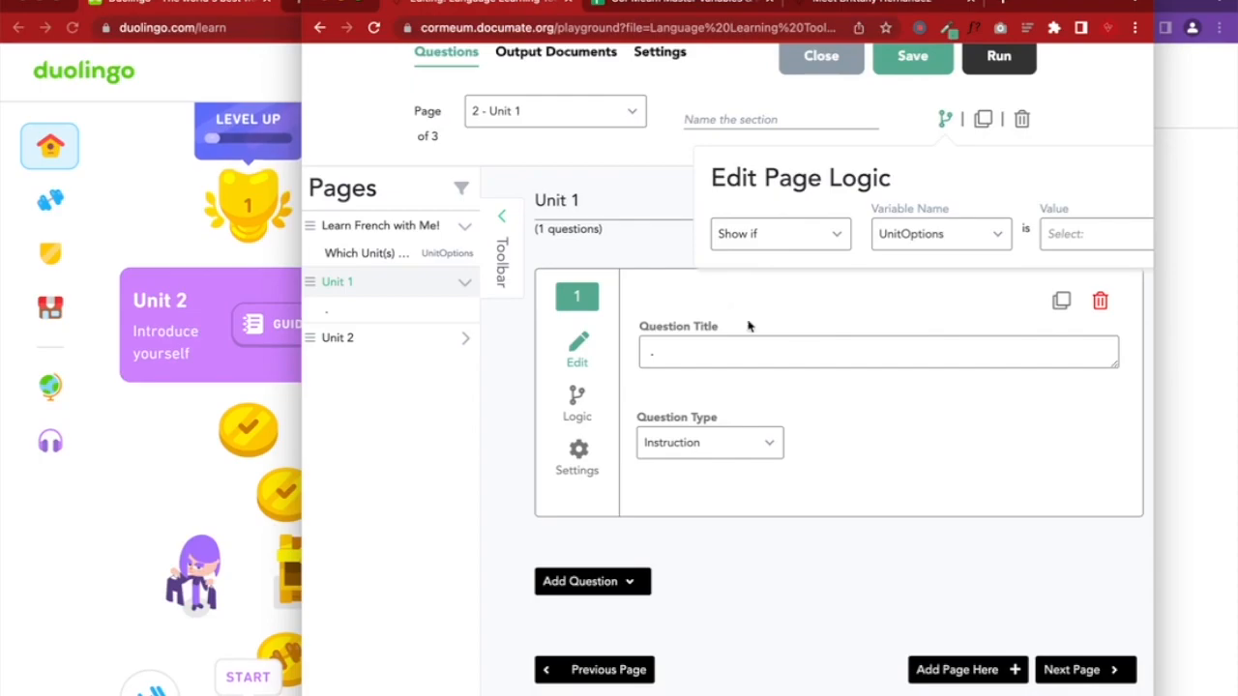
pyautogui.hscroll(2, 864, 209)
pyautogui.click(1061, 230)
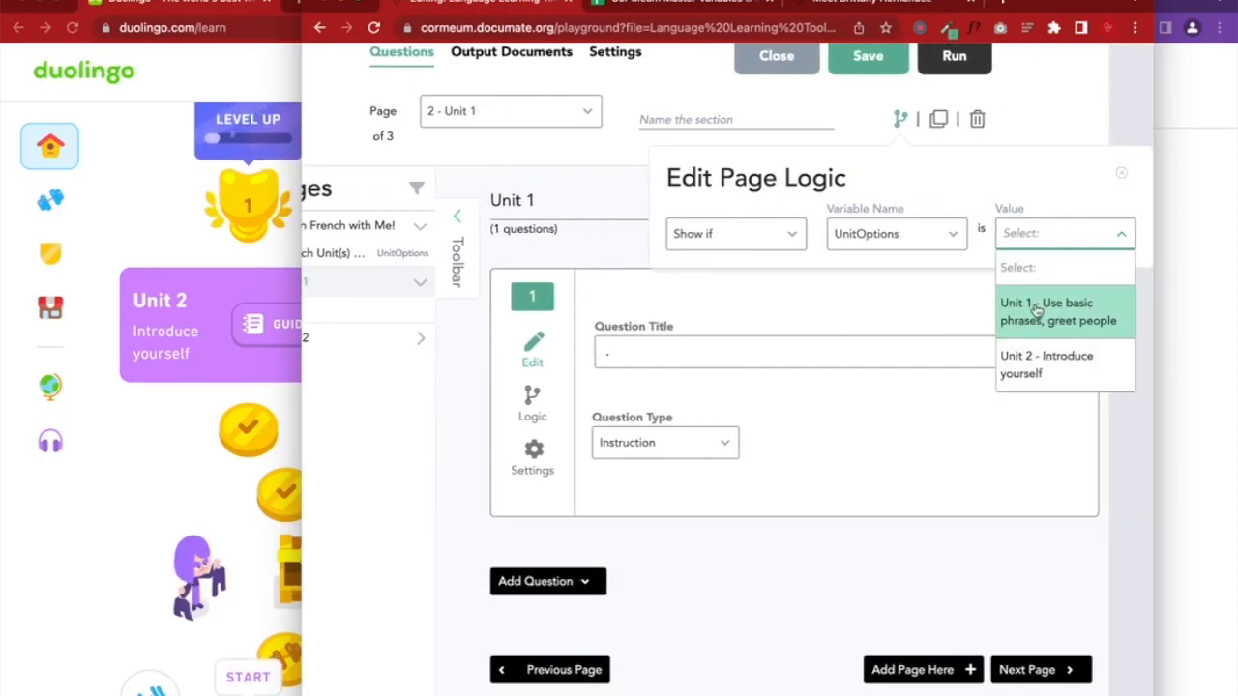
pyautogui.click(1037, 307)
pyautogui.click(868, 58)
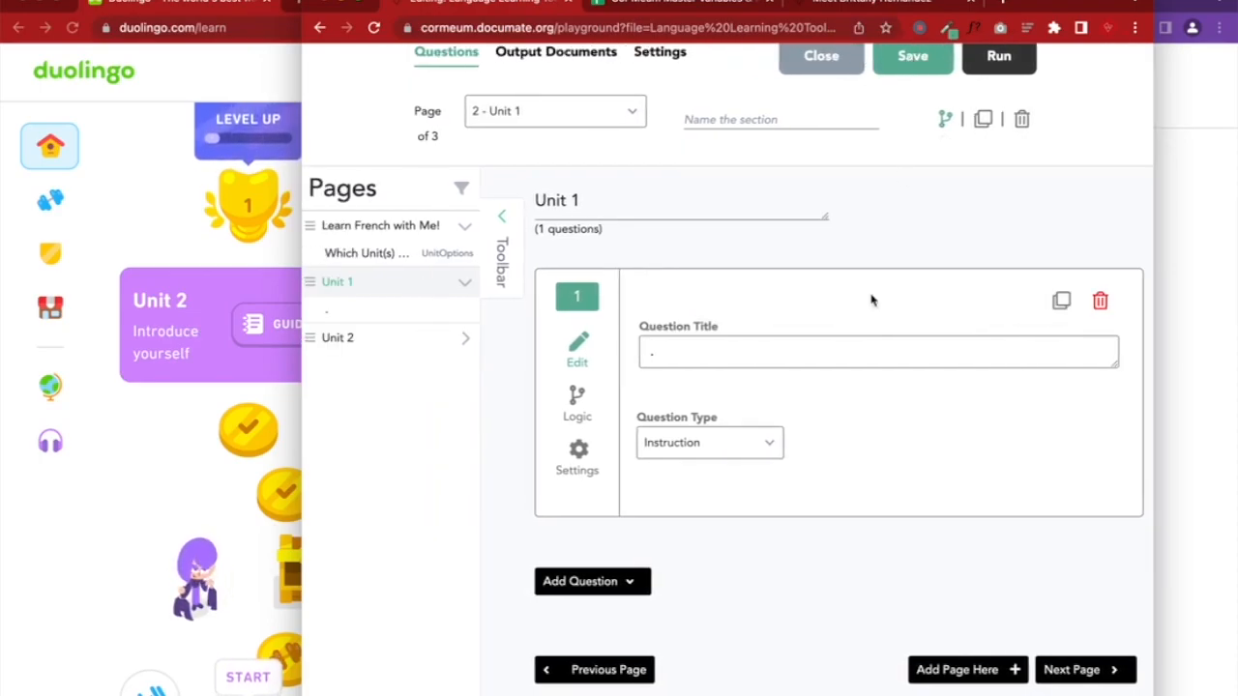
pyautogui.click(1223, 291)
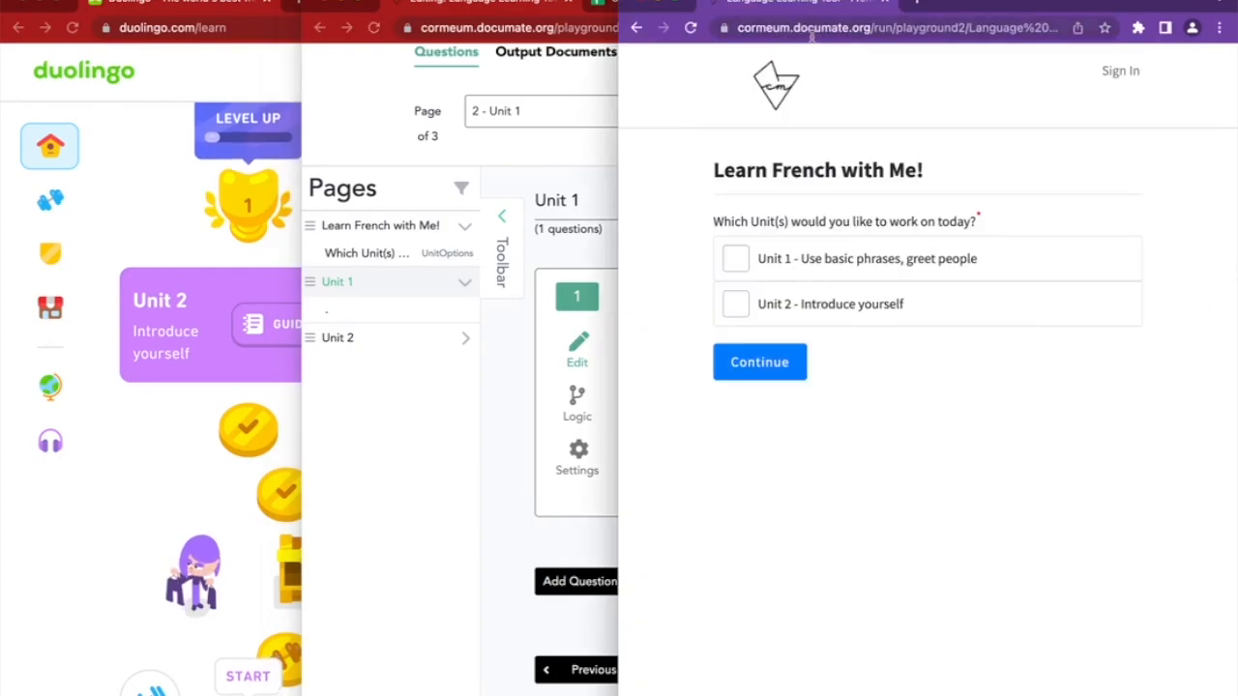
# Reload the preview, tick Unit 1 and continue to its page, then go back and untick it
pyautogui.click(695, 29)
pyautogui.click(779, 257)
pyautogui.click(763, 363)
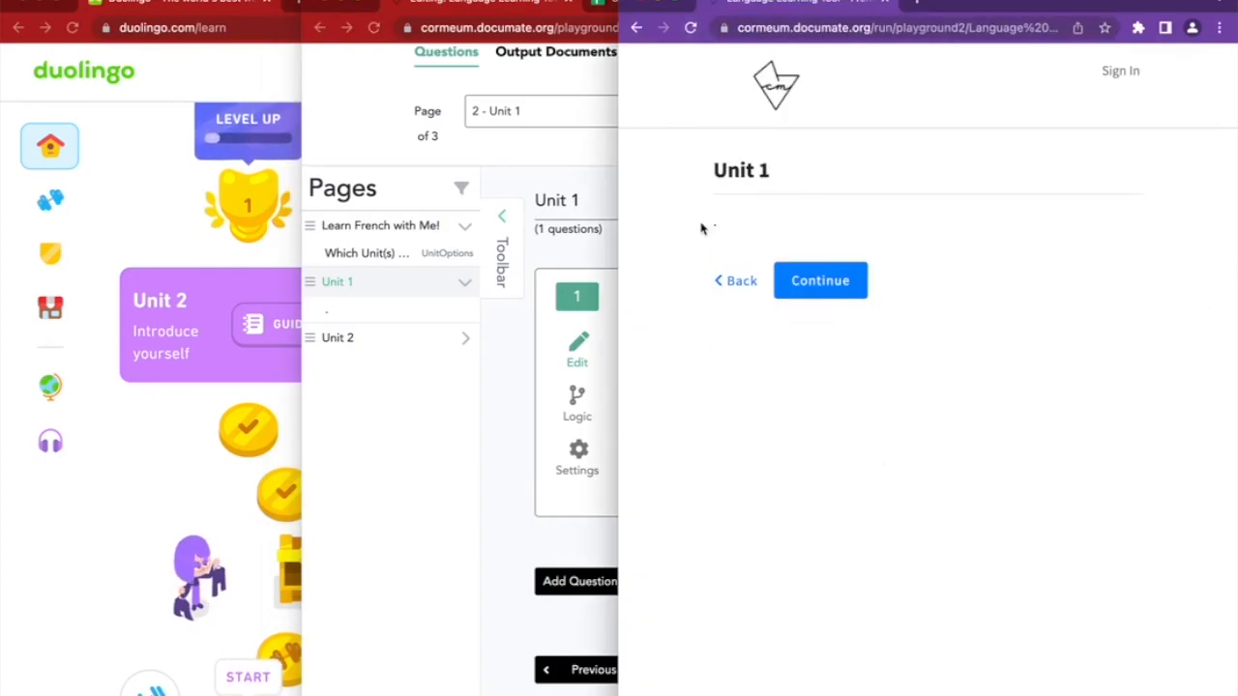
pyautogui.click(734, 282)
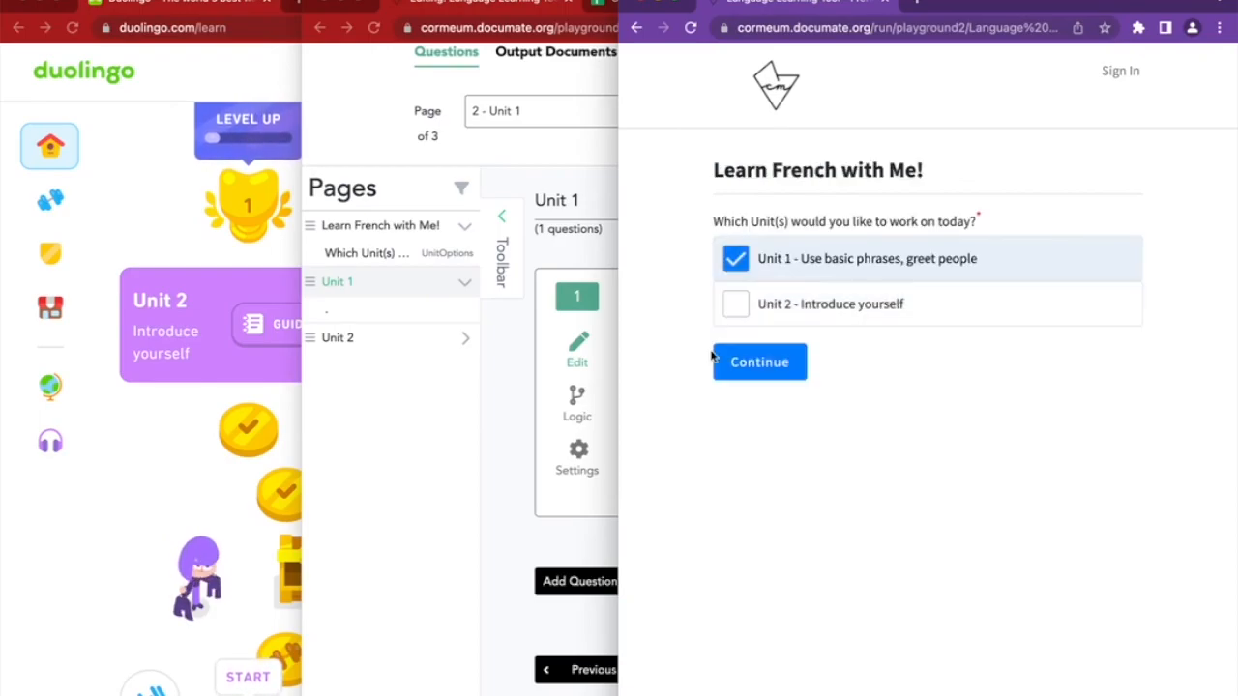
pyautogui.click(717, 277)
pyautogui.click(574, 321)
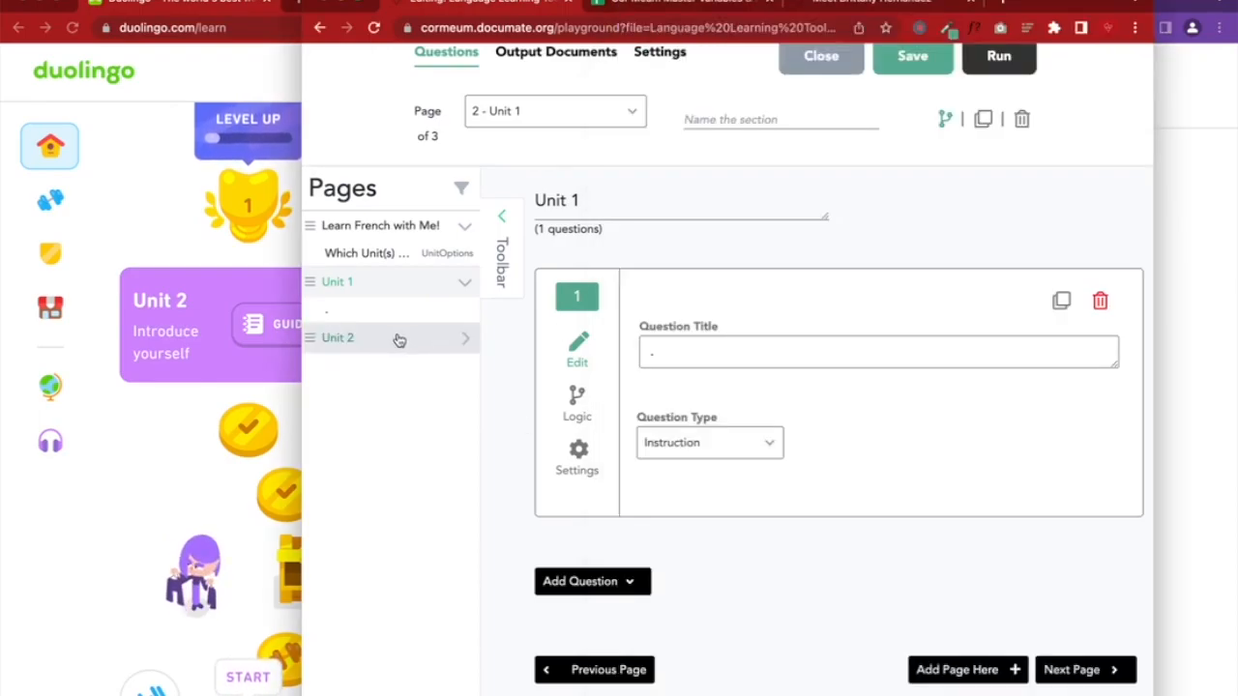
# Add an Instruction question to the Unit 2 page and save the workflow
pyautogui.click(400, 338)
pyautogui.click(615, 472)
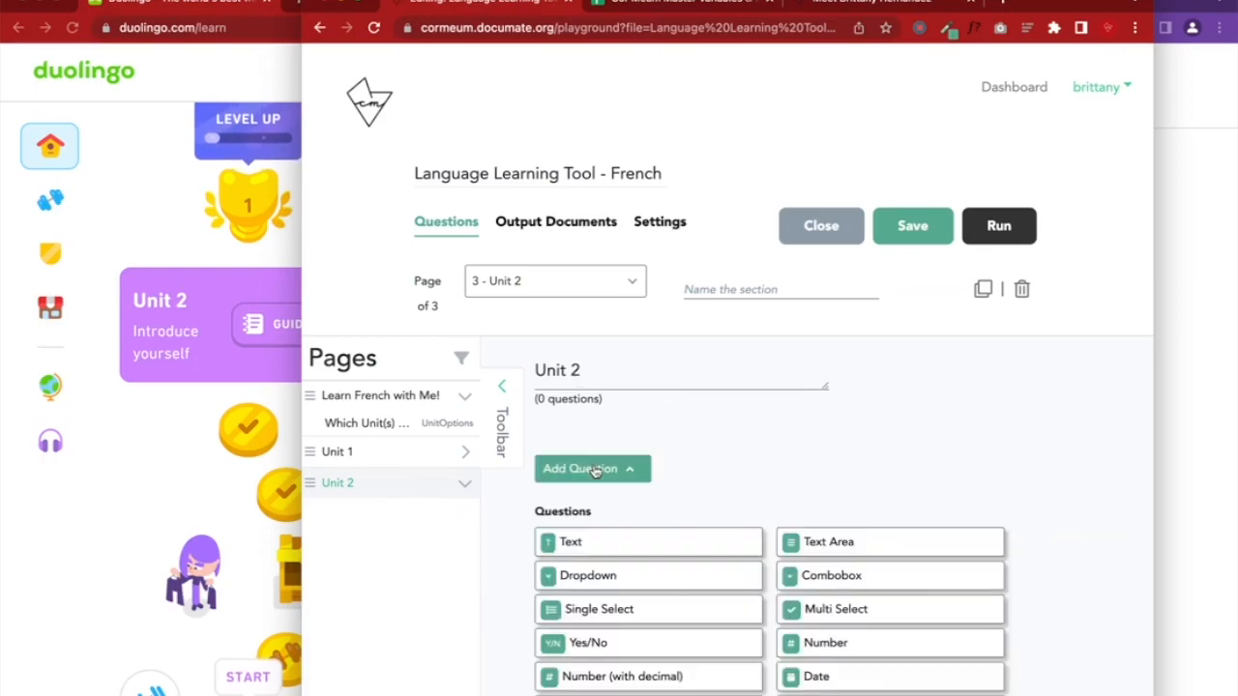
pyautogui.scroll(-2, 613, 474)
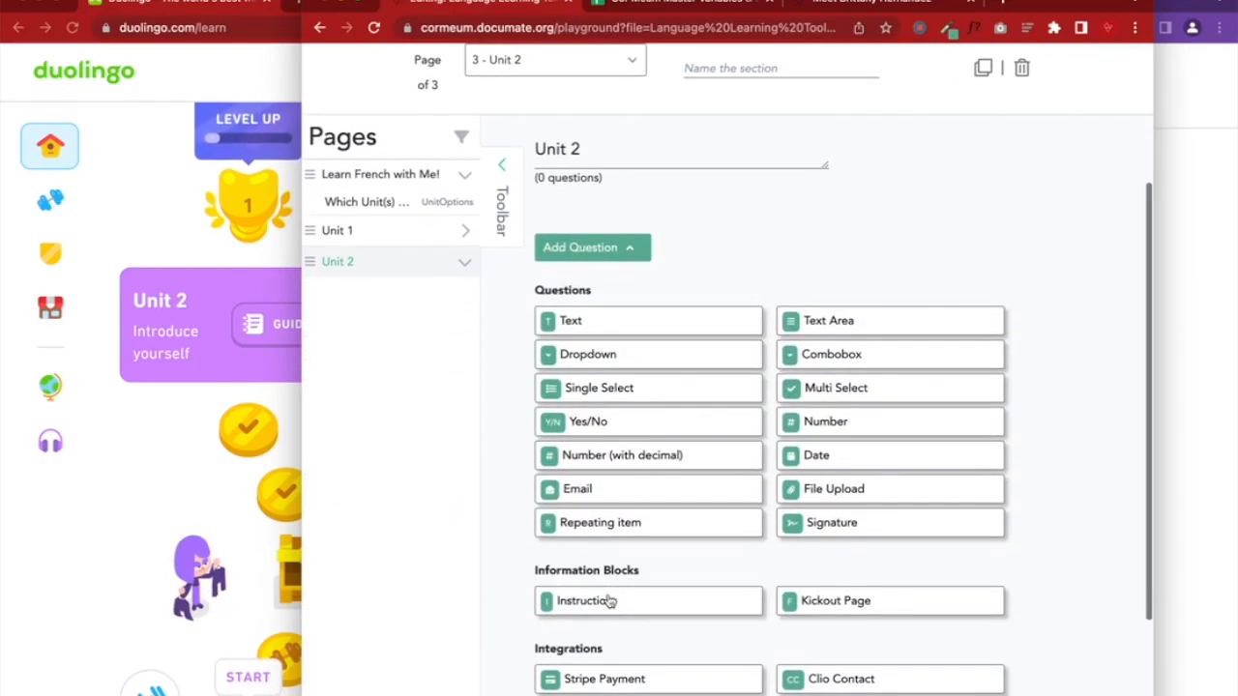
pyautogui.click(610, 604)
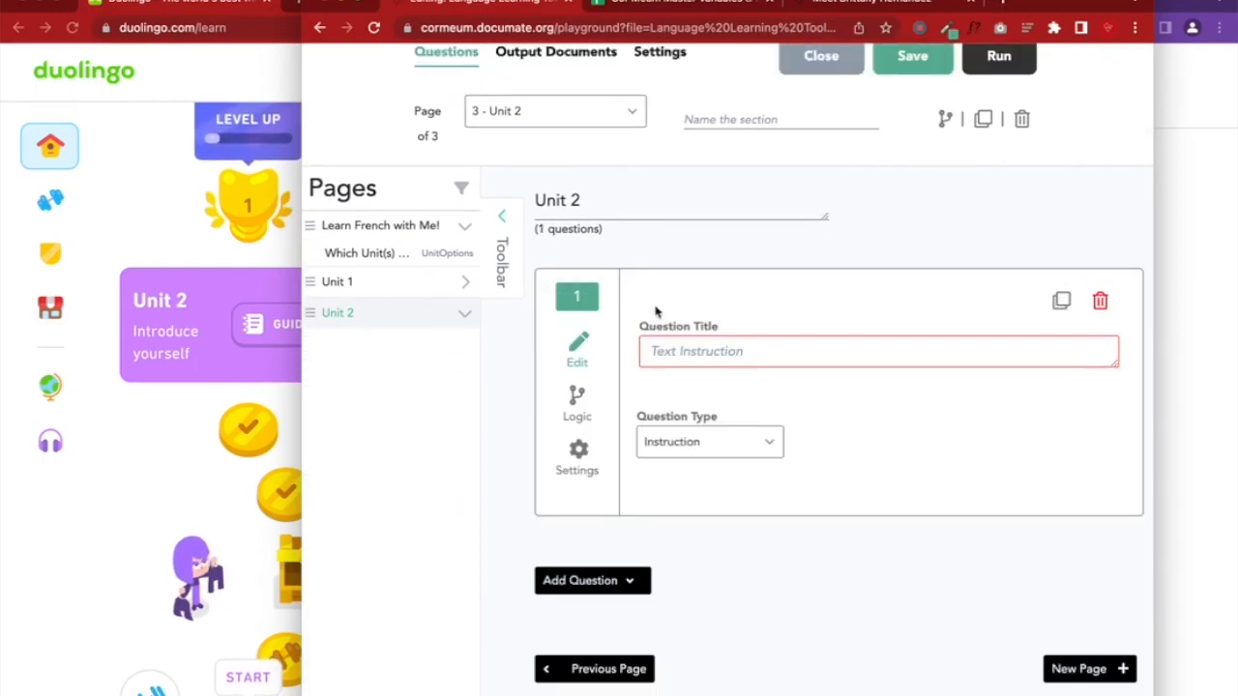
pyautogui.click(654, 350)
pyautogui.scroll(1, 818, 333)
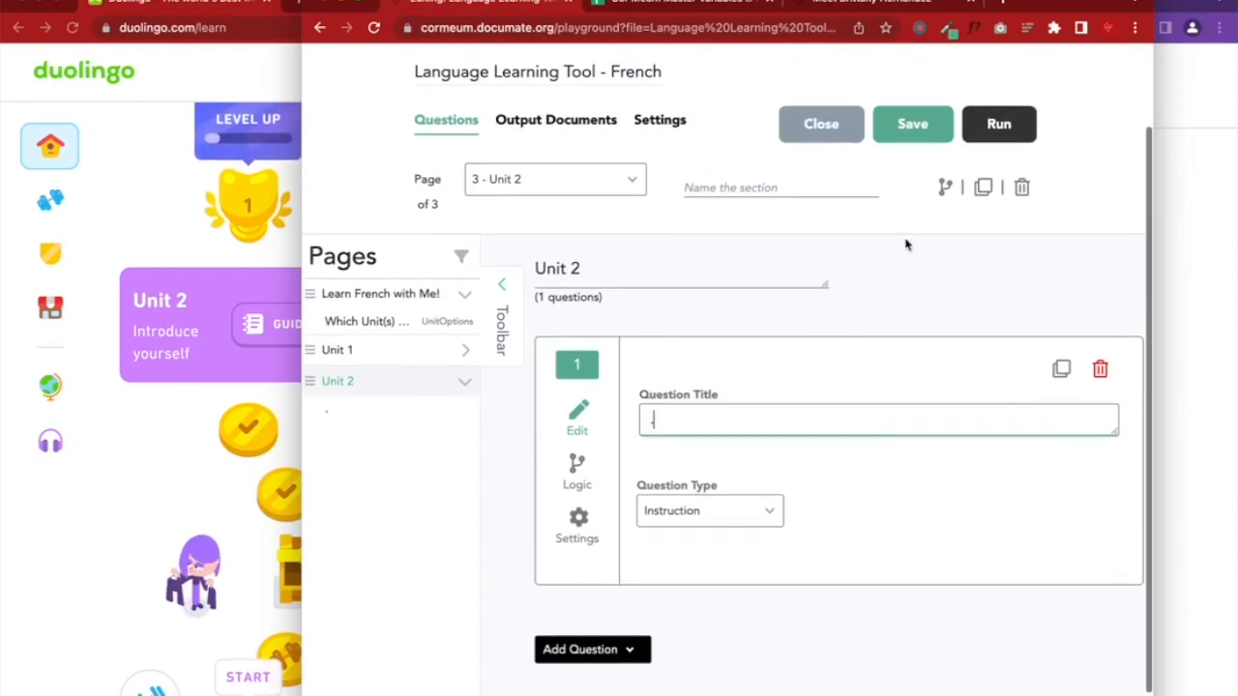
pyautogui.click(912, 123)
# Show the Unit 2 page only if UnitOptions is 'Unit 2 - Introduce yourself'
pyautogui.click(943, 189)
pyautogui.click(780, 302)
pyautogui.click(779, 373)
pyautogui.click(901, 307)
pyautogui.click(909, 404)
pyautogui.click(1065, 304)
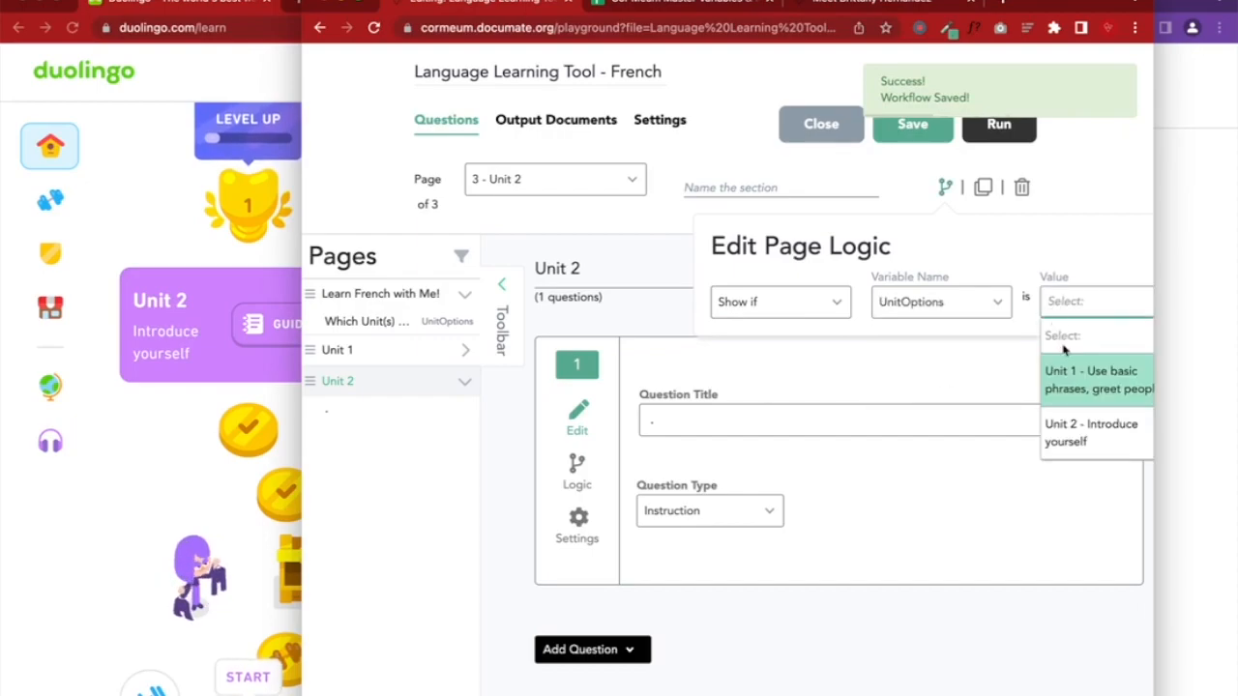
pyautogui.click(1067, 431)
pyautogui.click(899, 140)
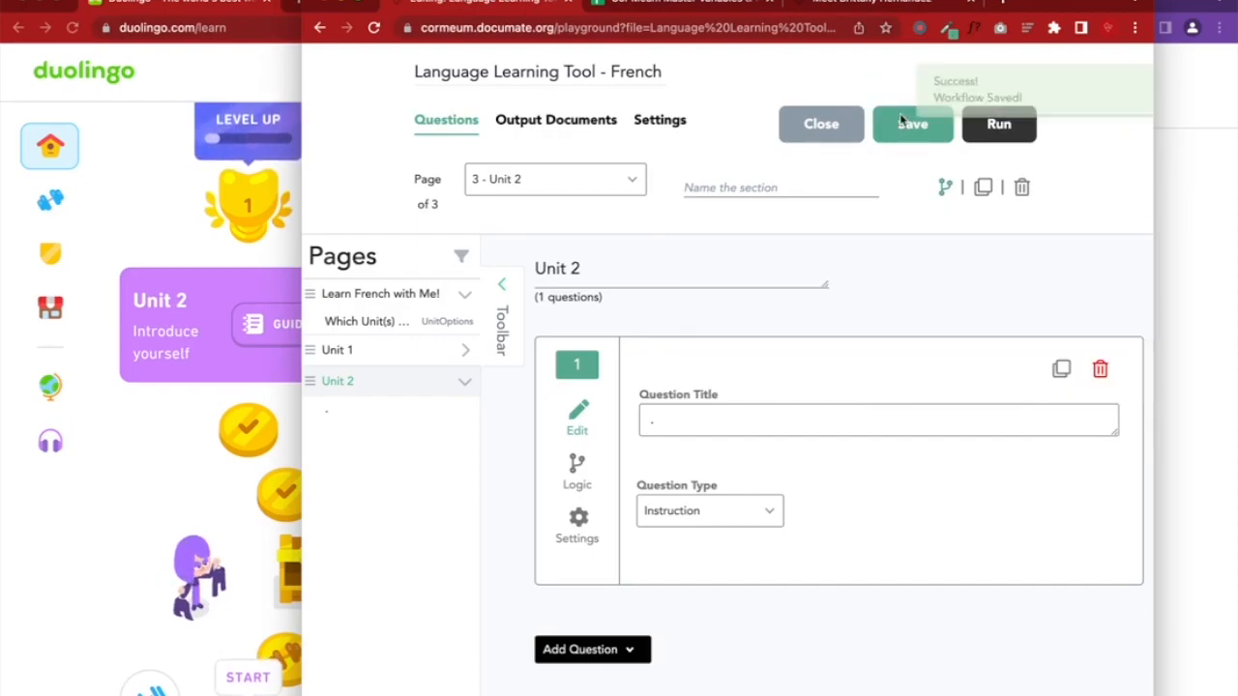
pyautogui.click(1191, 290)
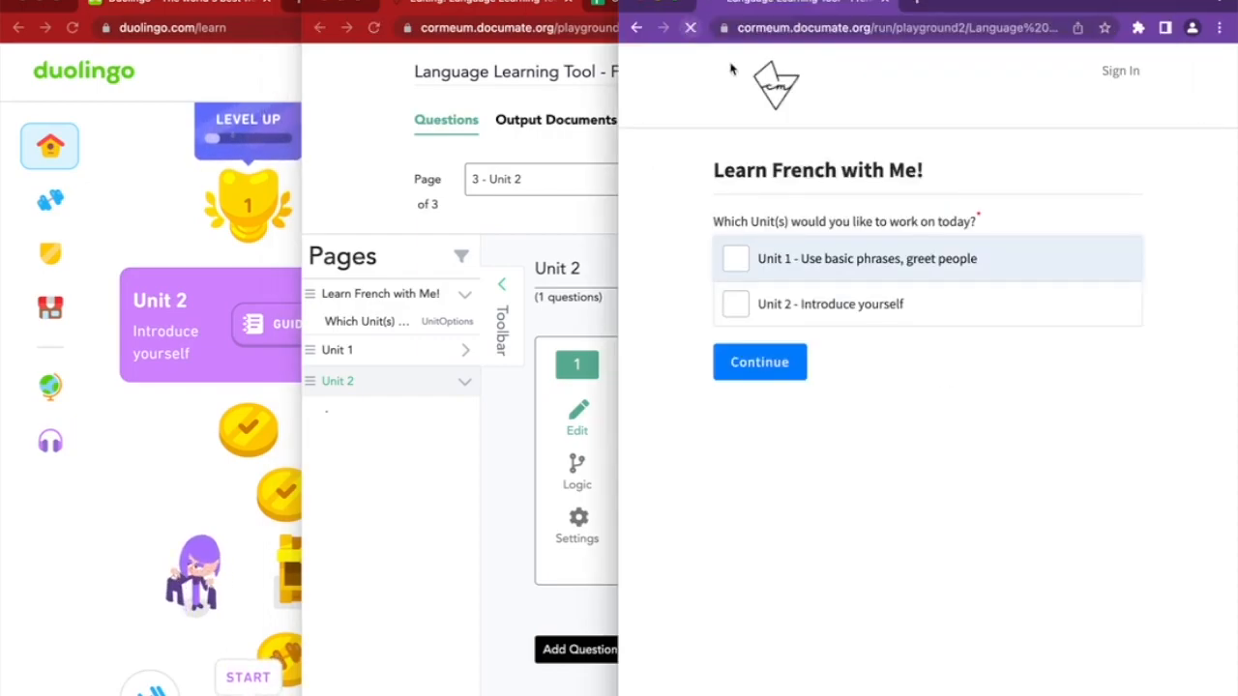
# Run the preview with Unit 2 alone, then Units 1 and 2 together, and save the workflow
pyautogui.click(834, 304)
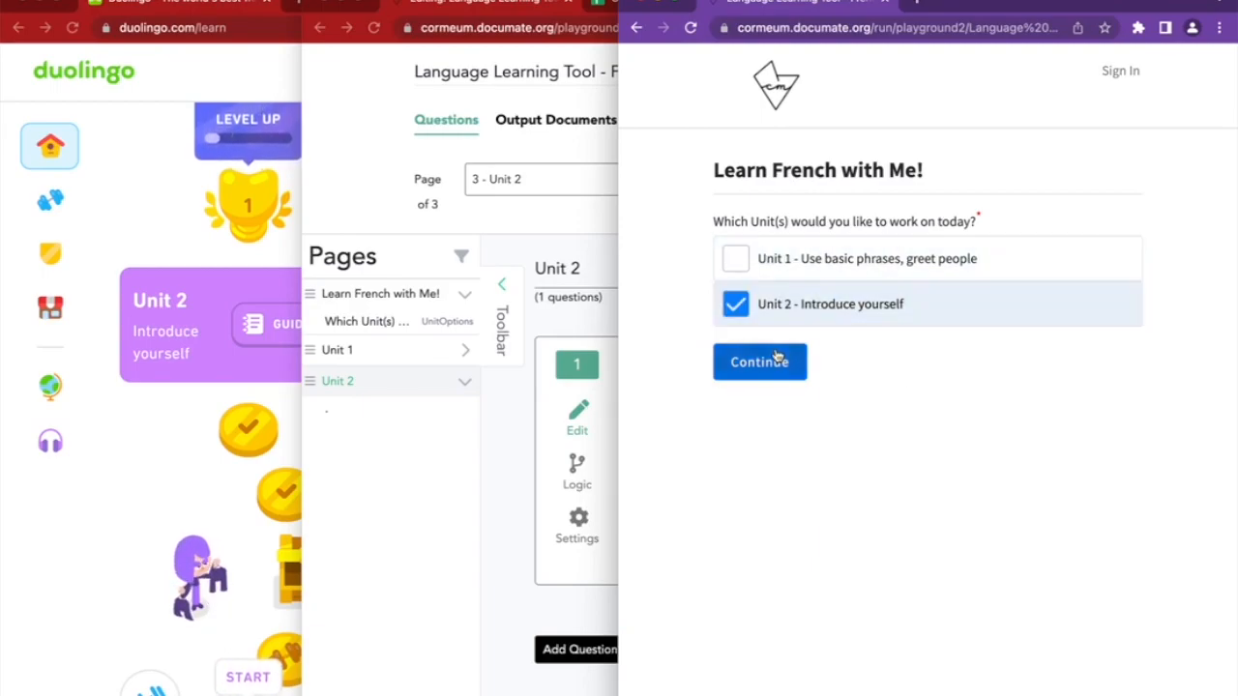
pyautogui.click(754, 362)
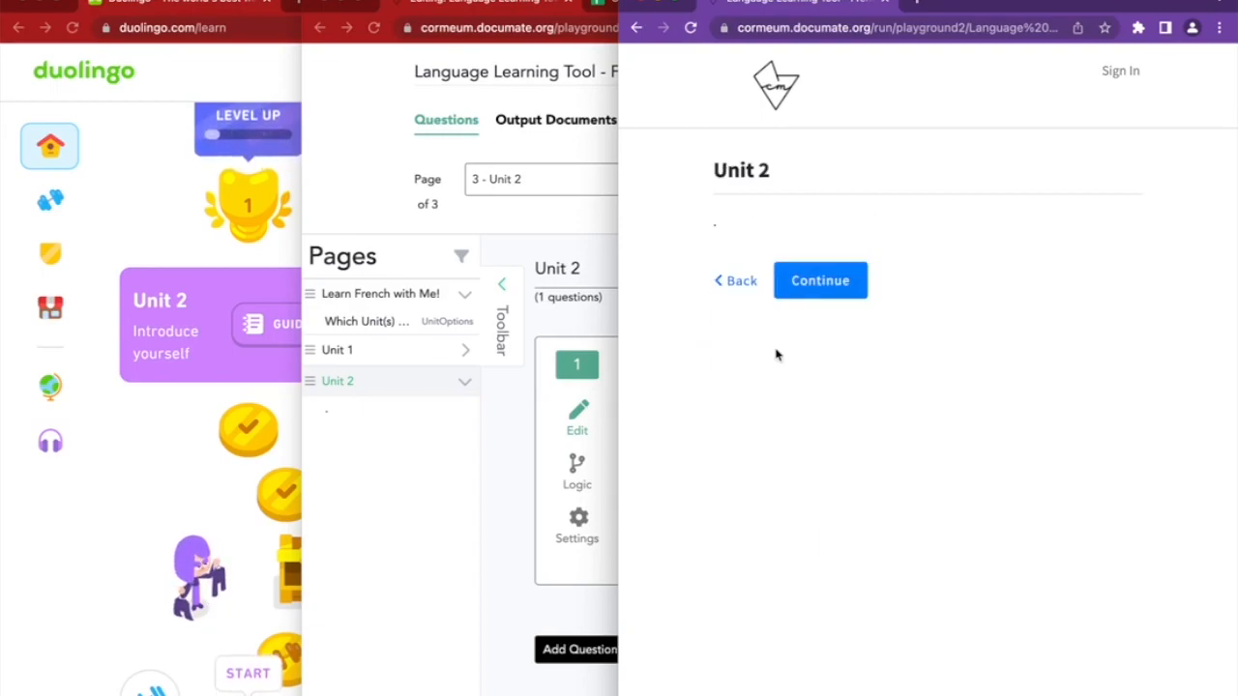
pyautogui.click(741, 281)
pyautogui.click(774, 257)
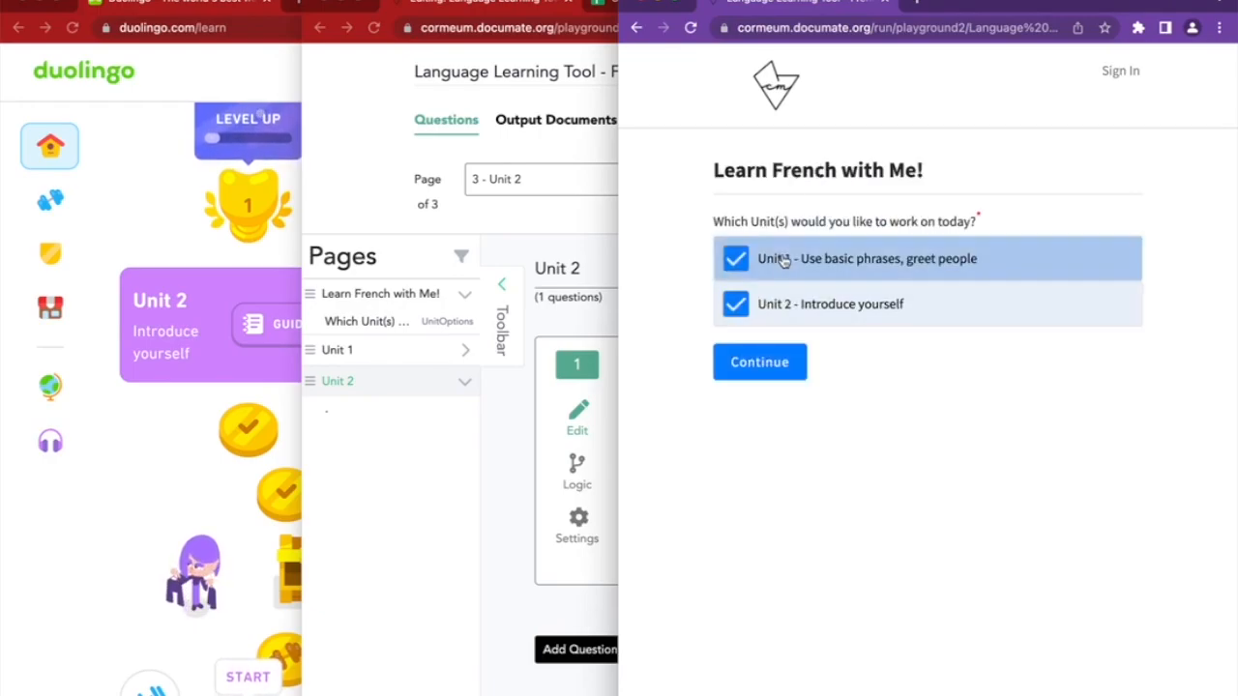
pyautogui.click(762, 366)
pyautogui.click(820, 280)
pyautogui.click(741, 283)
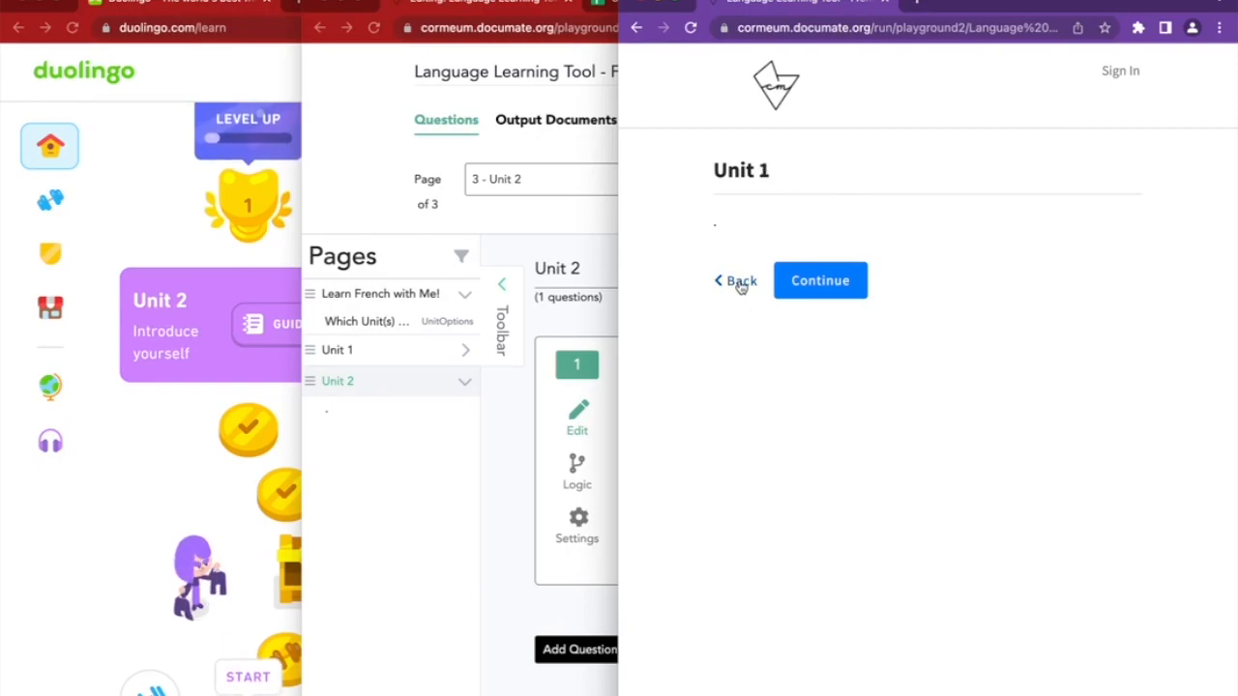
pyautogui.click(740, 283)
pyautogui.click(525, 445)
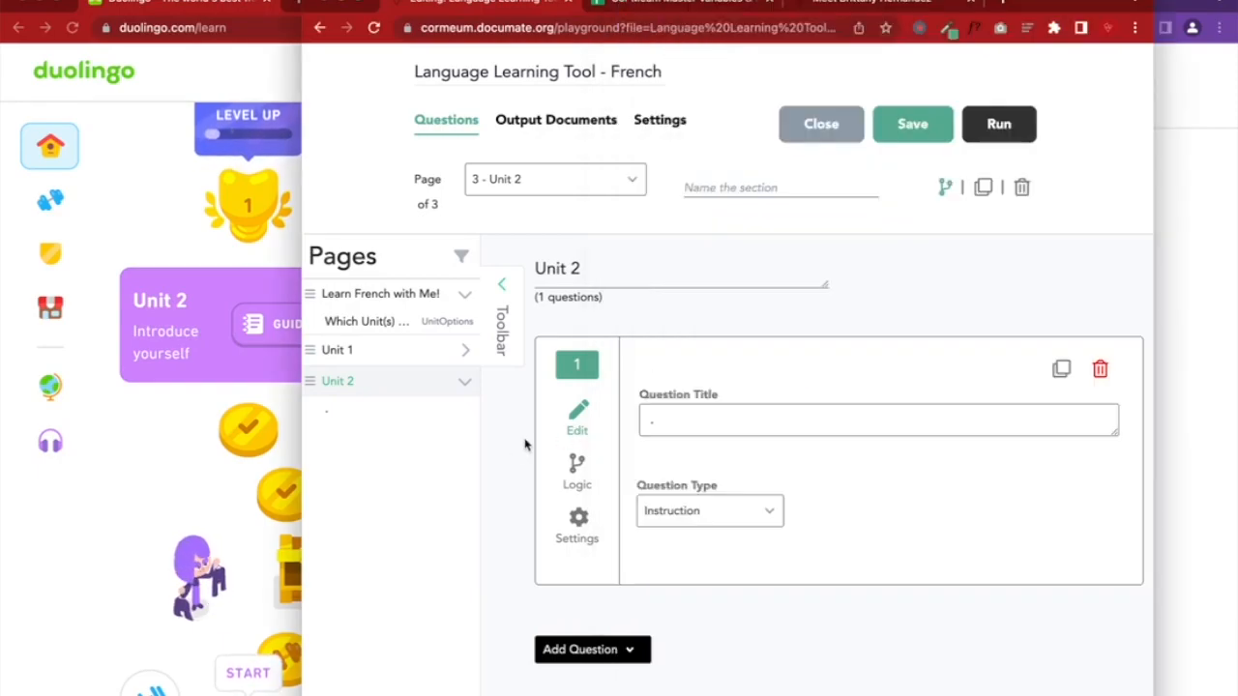
pyautogui.click(907, 136)
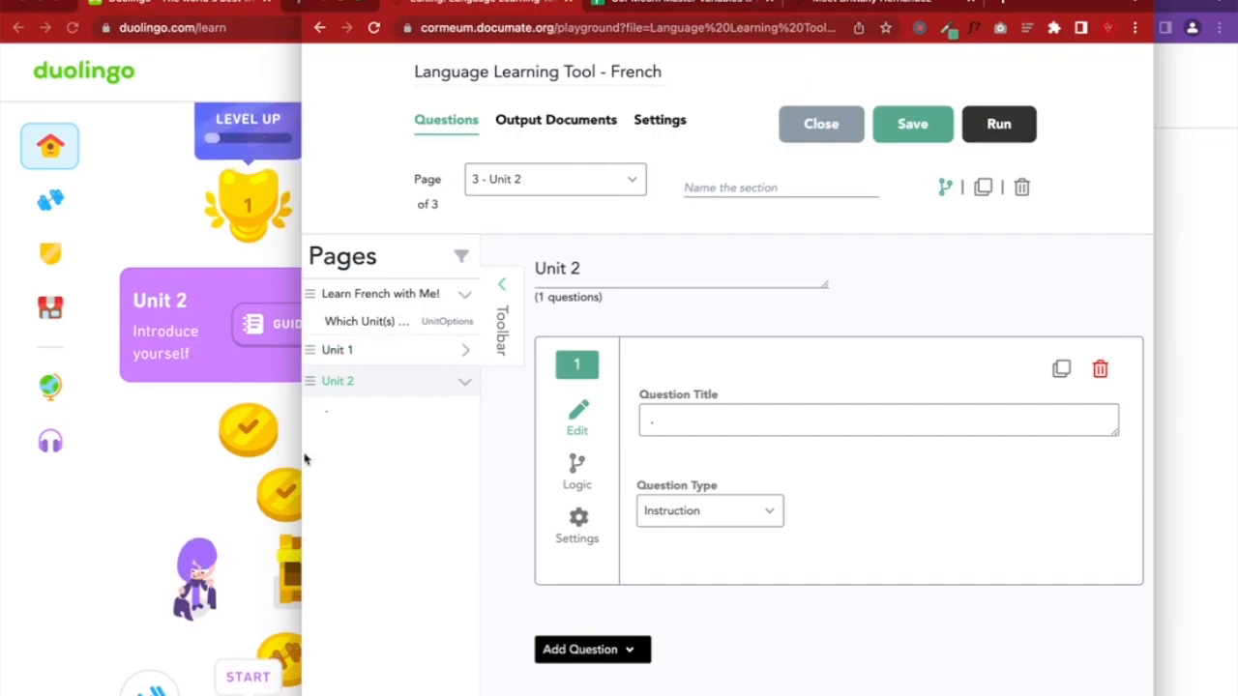
# Start a practice session of the first Unit 1 Duolingo lesson, then return to Documate
pyautogui.click(173, 475)
pyautogui.scroll(5, 175, 475)
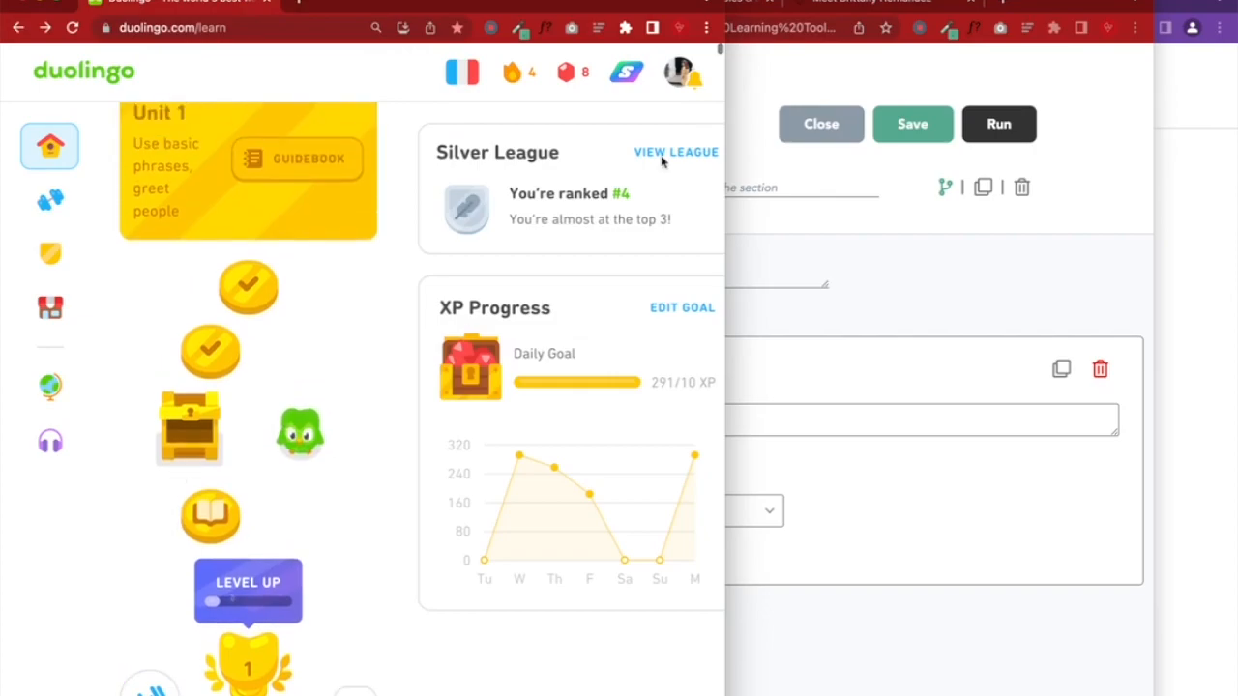
pyautogui.moveTo(725, 3); pyautogui.dragTo(879, 3)
pyautogui.scroll(1, 406, 227)
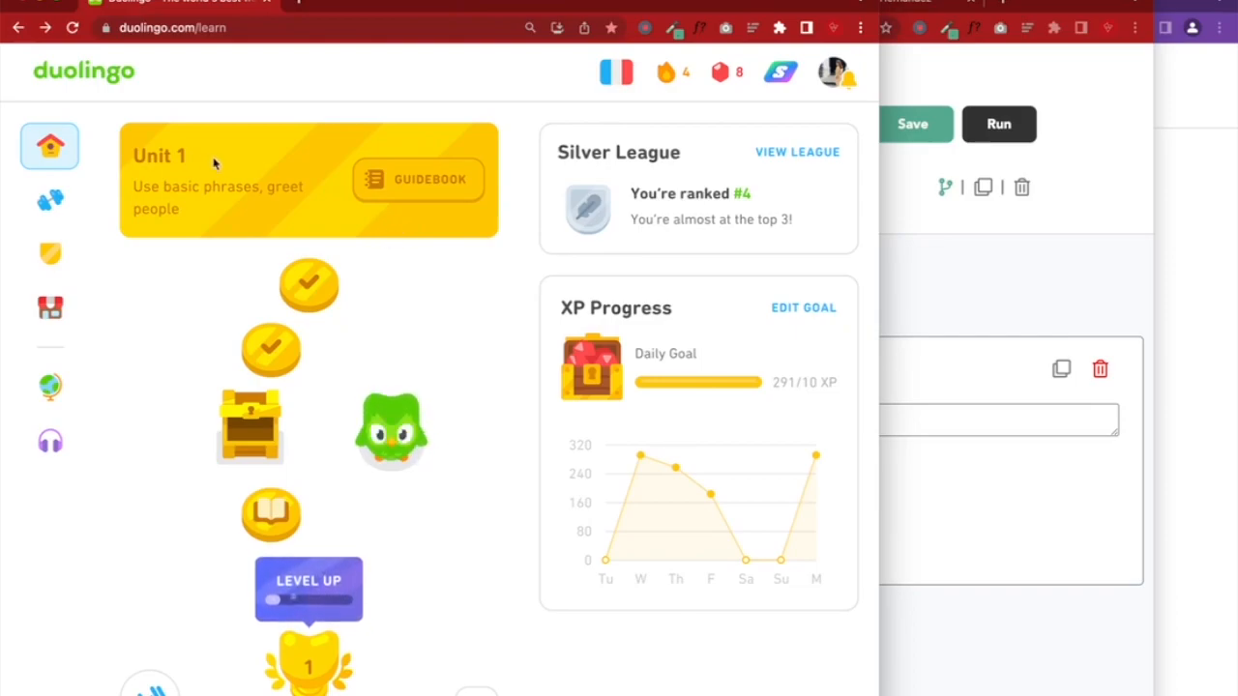
pyautogui.click(304, 293)
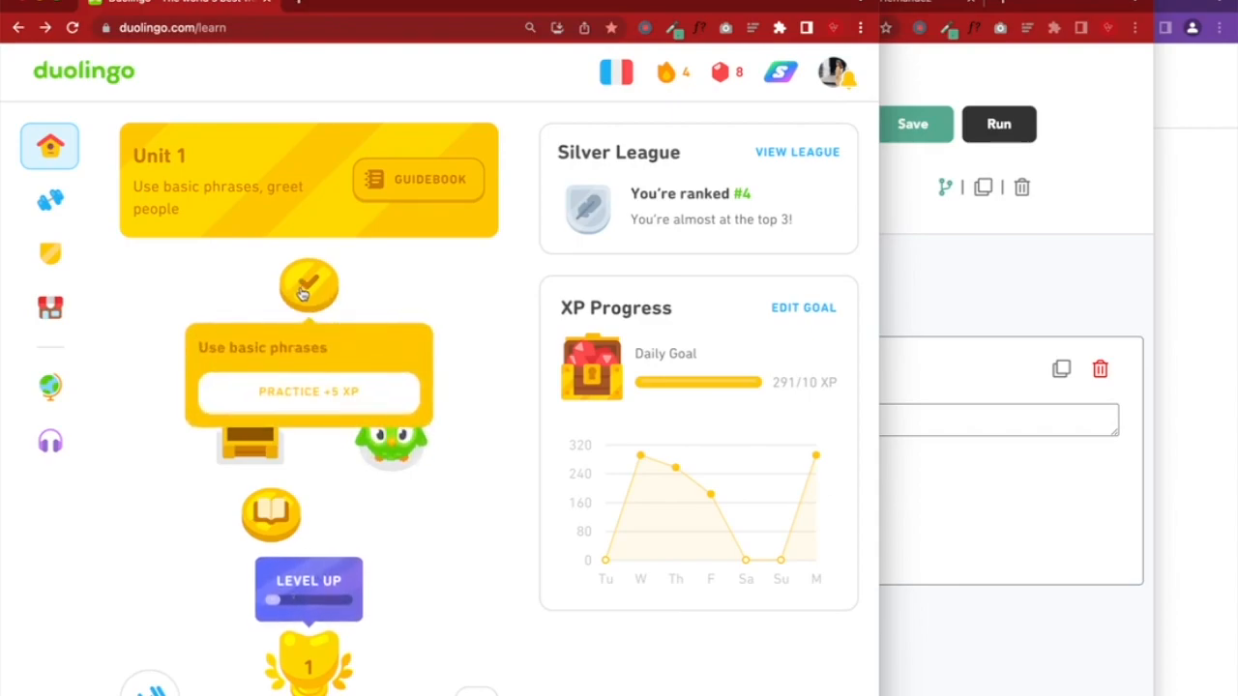
pyautogui.click(330, 403)
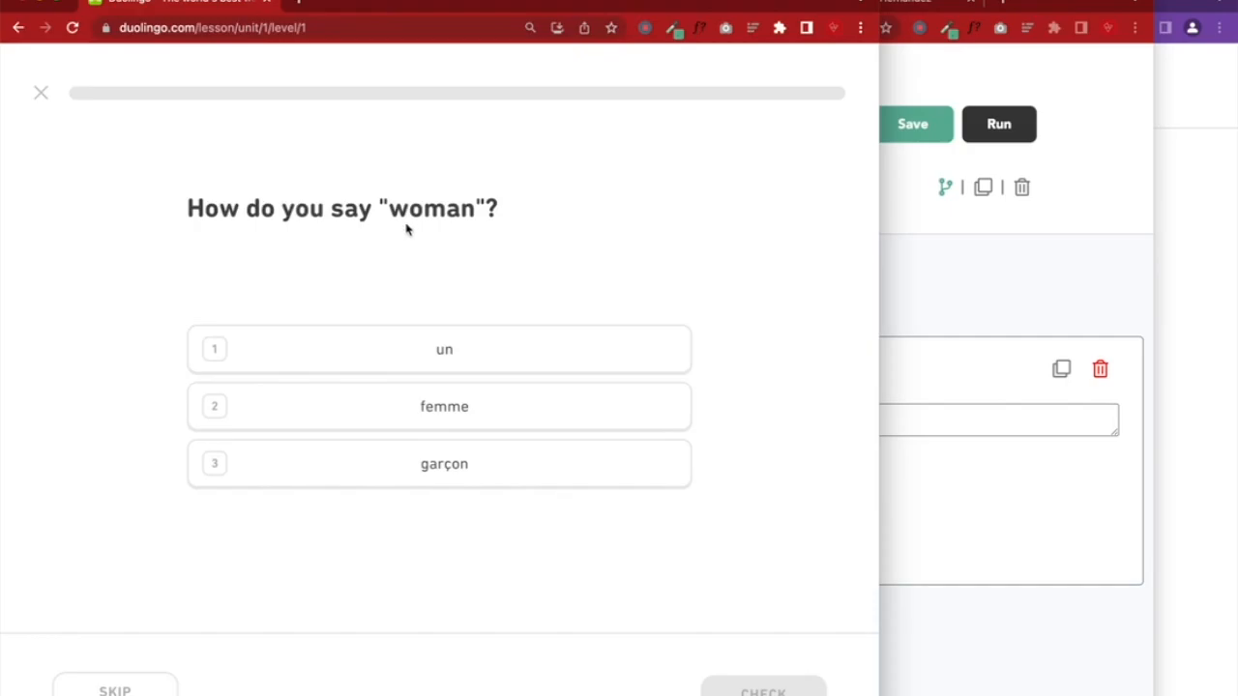
pyautogui.click(1061, 506)
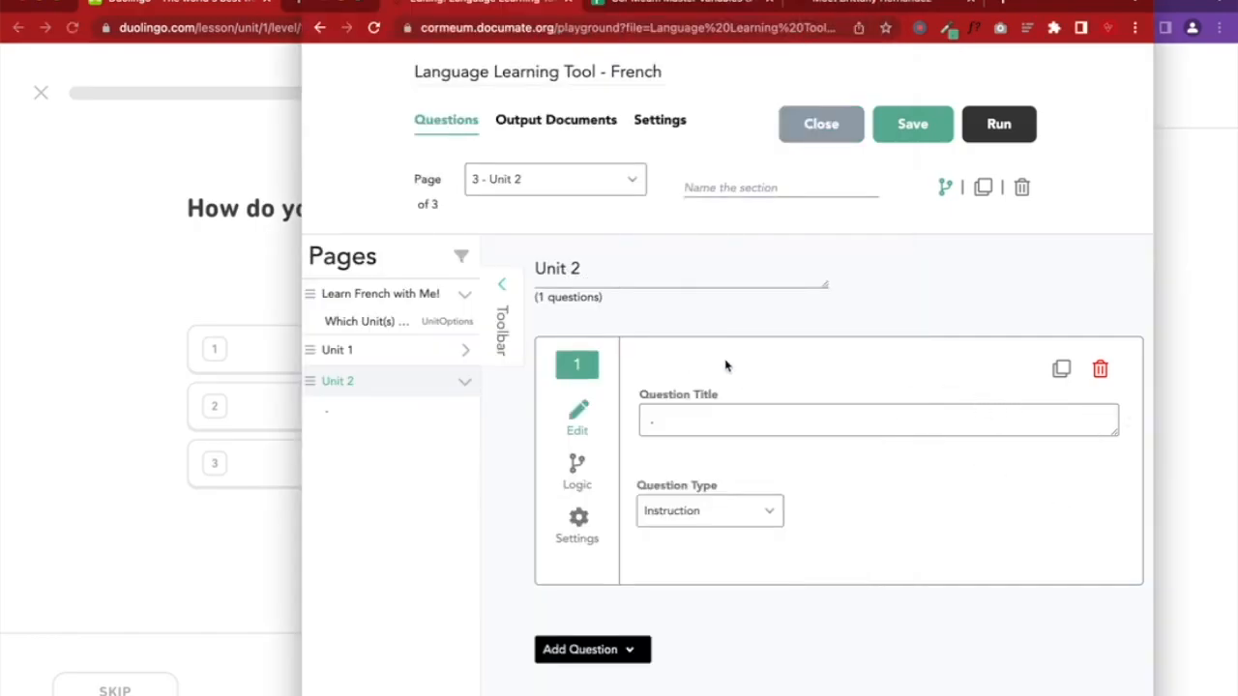
# Draft the Unit 1 question title against the Duolingo wording, then clear it again
pyautogui.click(390, 349)
pyautogui.scroll(1, 846, 377)
pyautogui.click(686, 525)
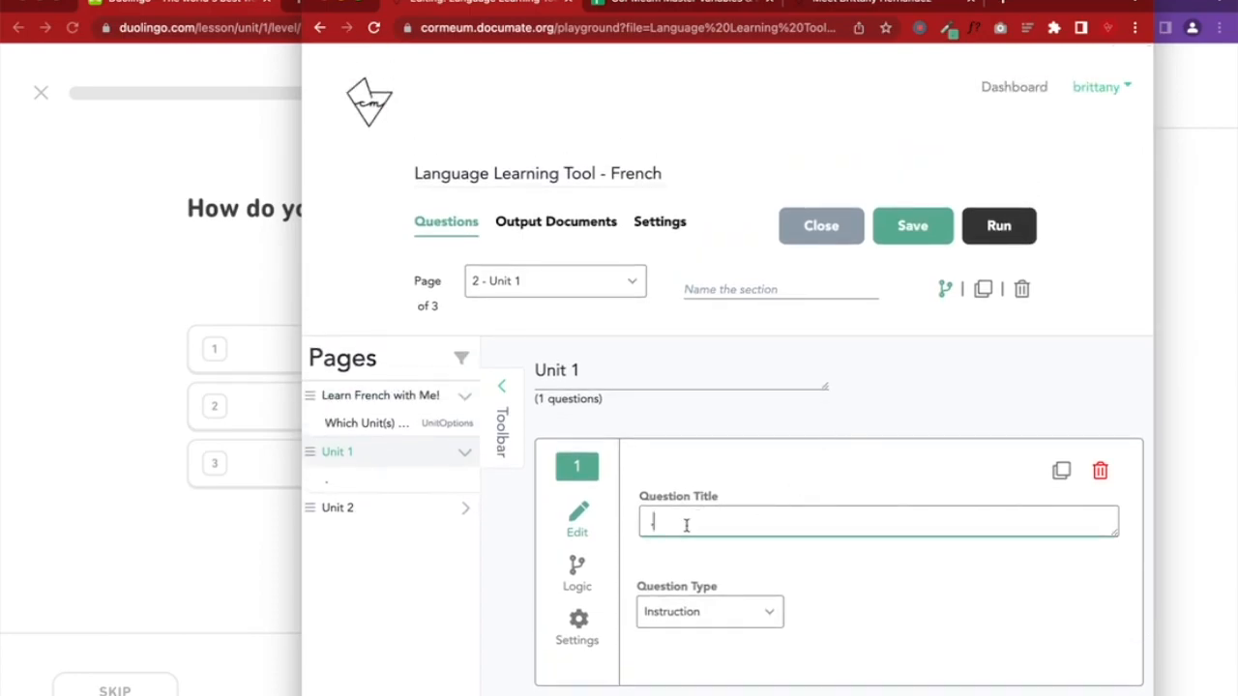
pyautogui.write('HO')
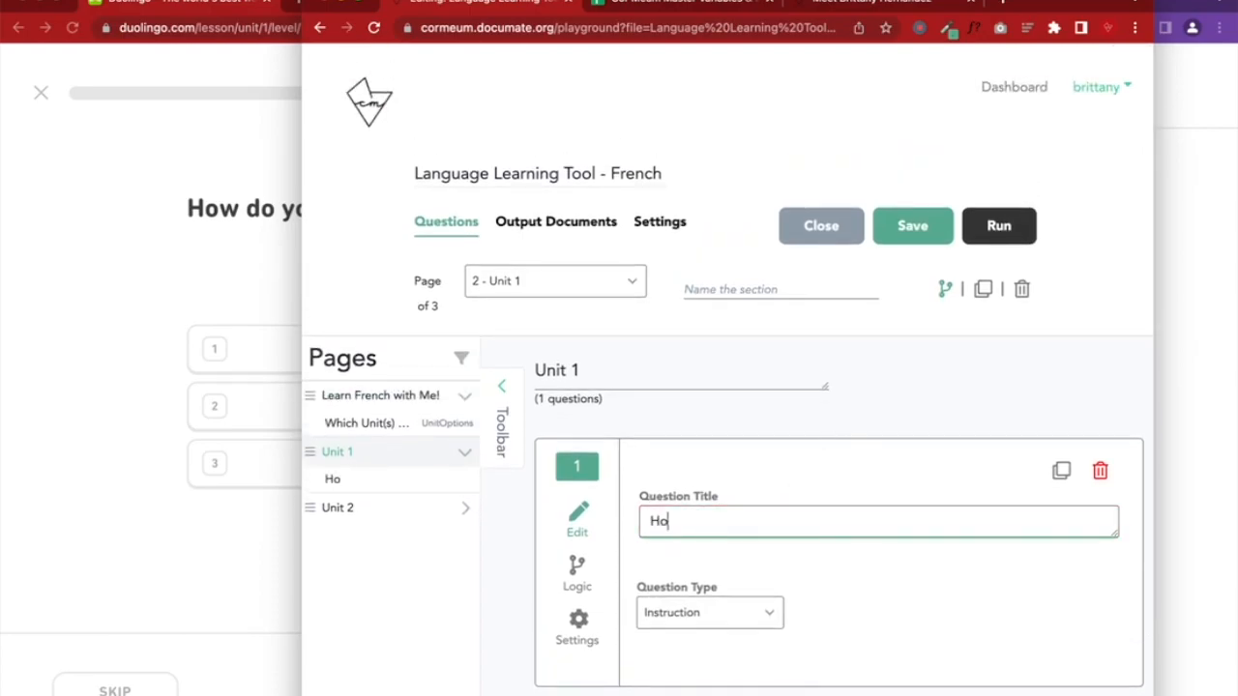
pyautogui.write('w do you say woman?')
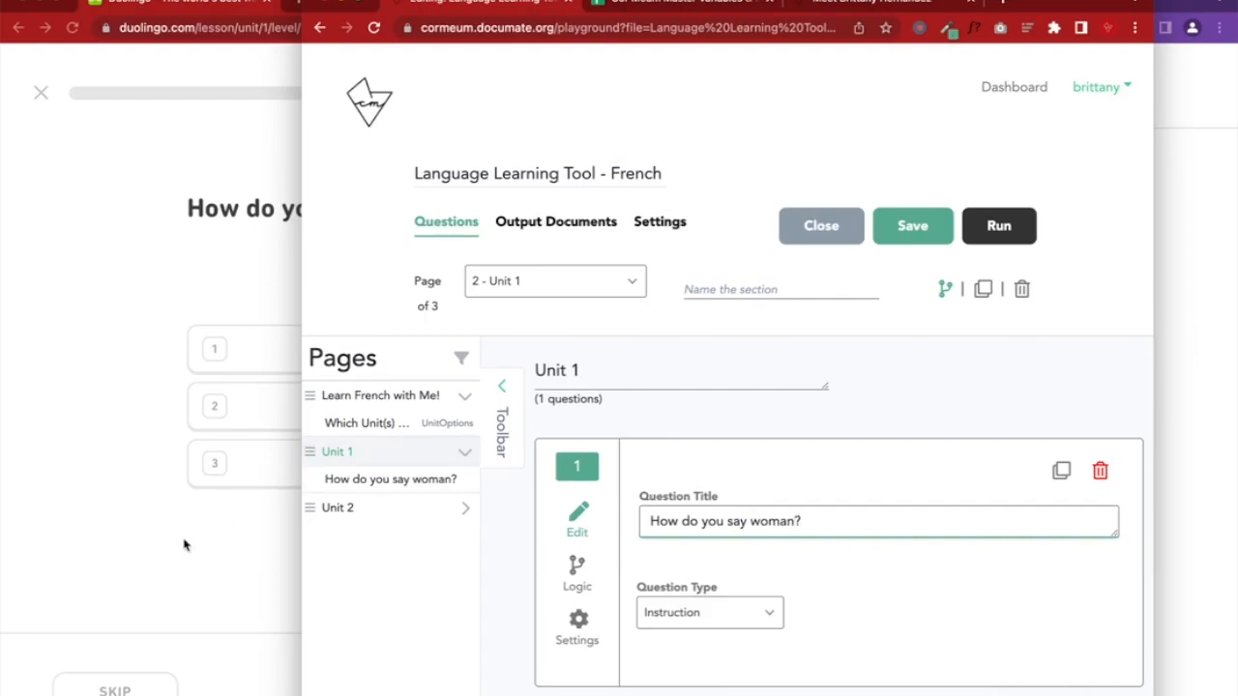
pyautogui.click(182, 541)
pyautogui.click(956, 581)
pyautogui.tripleClick(861, 535)
pyautogui.hotkey('ctrl', 'c')
pyautogui.press('BackSpace')
# Browse the question-type list and recheck the Duolingo lesson for reference
pyautogui.click(730, 620)
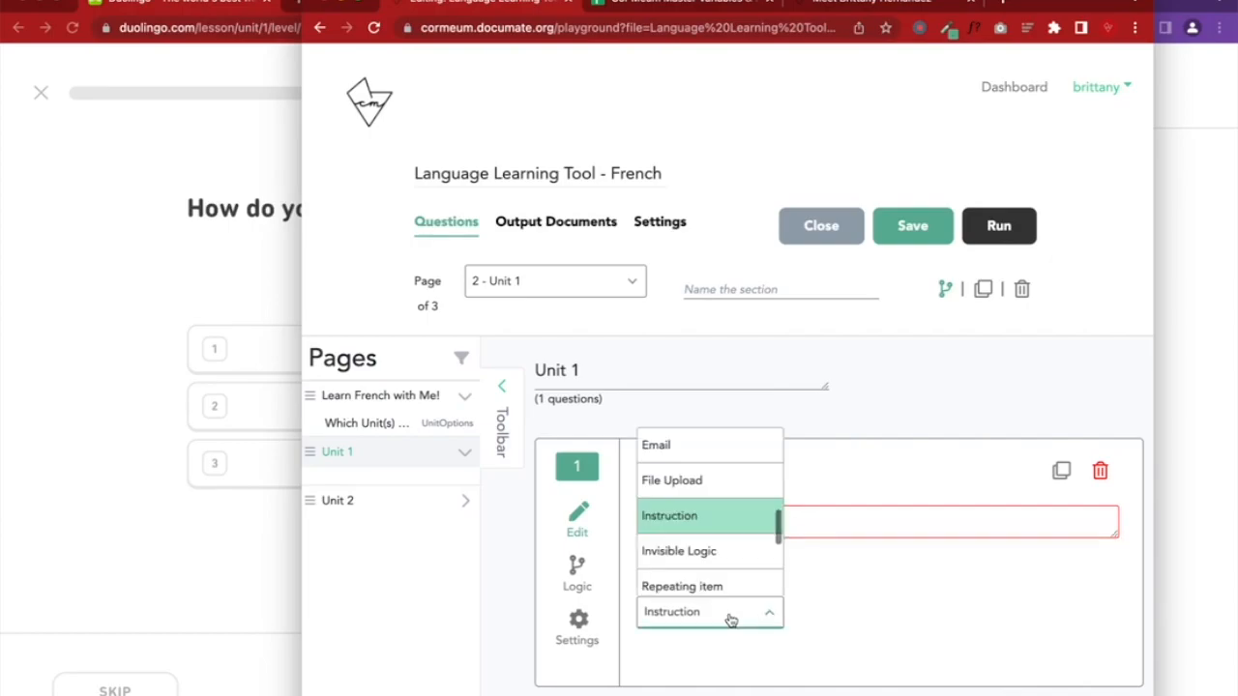
pyautogui.click(863, 521)
pyautogui.click(672, 625)
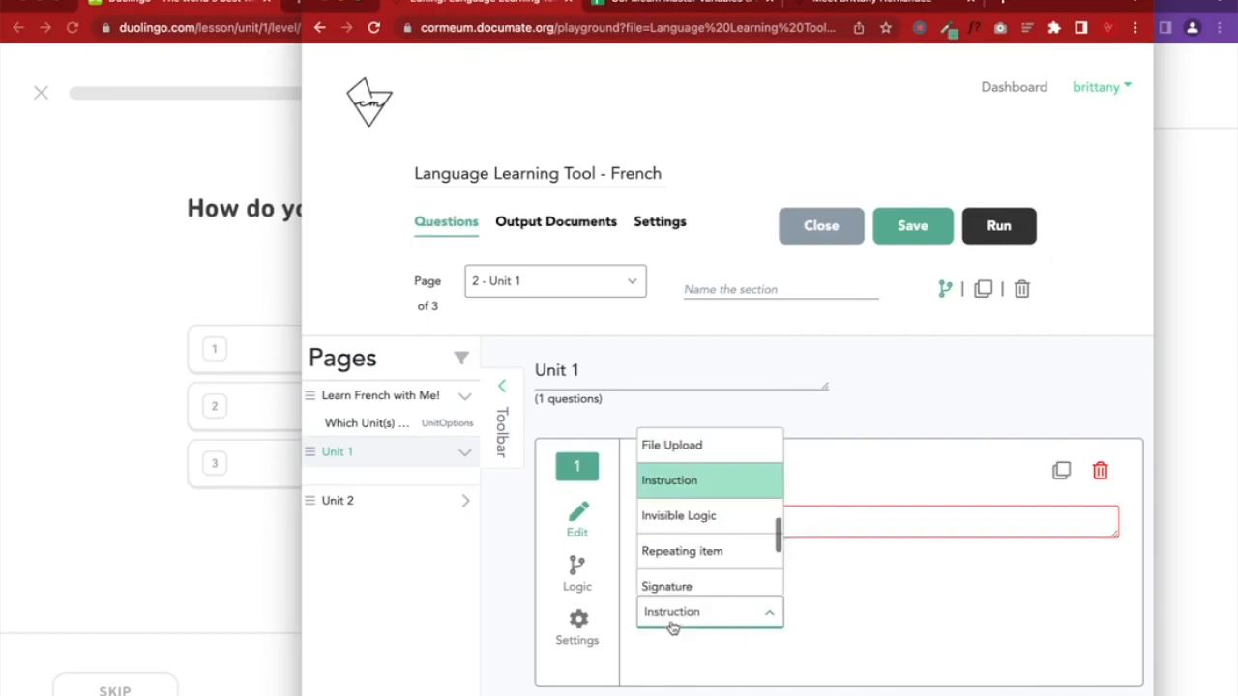
pyautogui.click(881, 589)
pyautogui.scroll(-2, 728, 625)
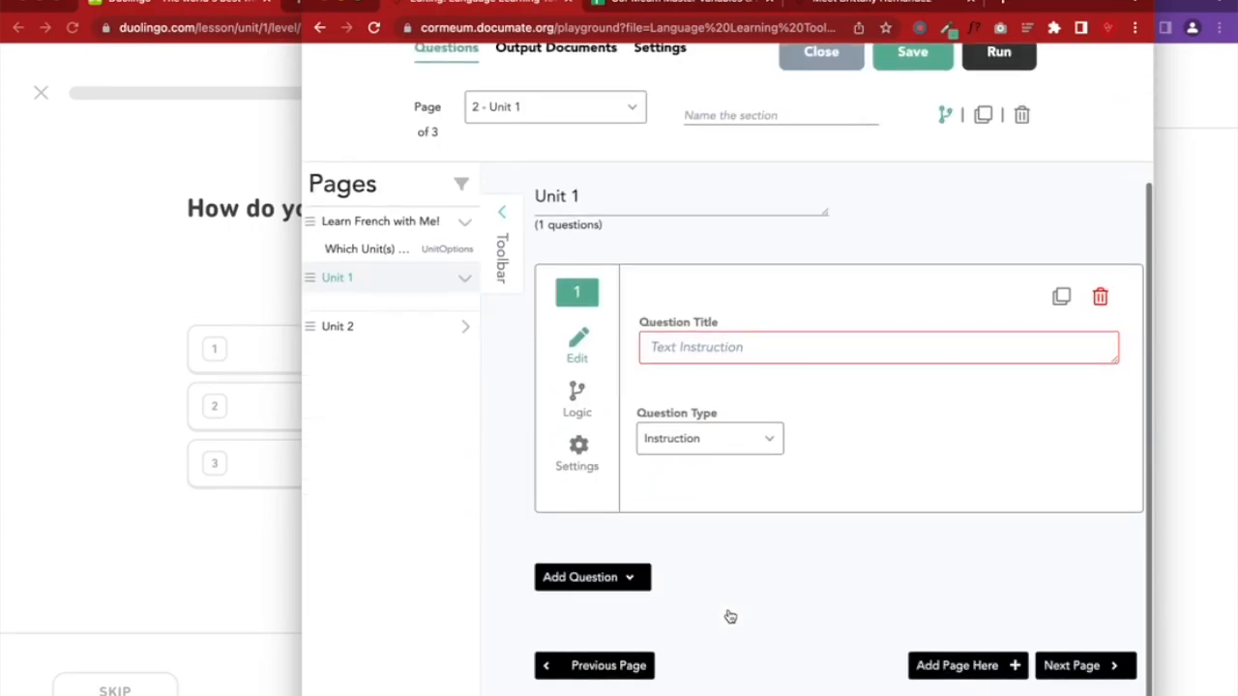
pyautogui.click(167, 461)
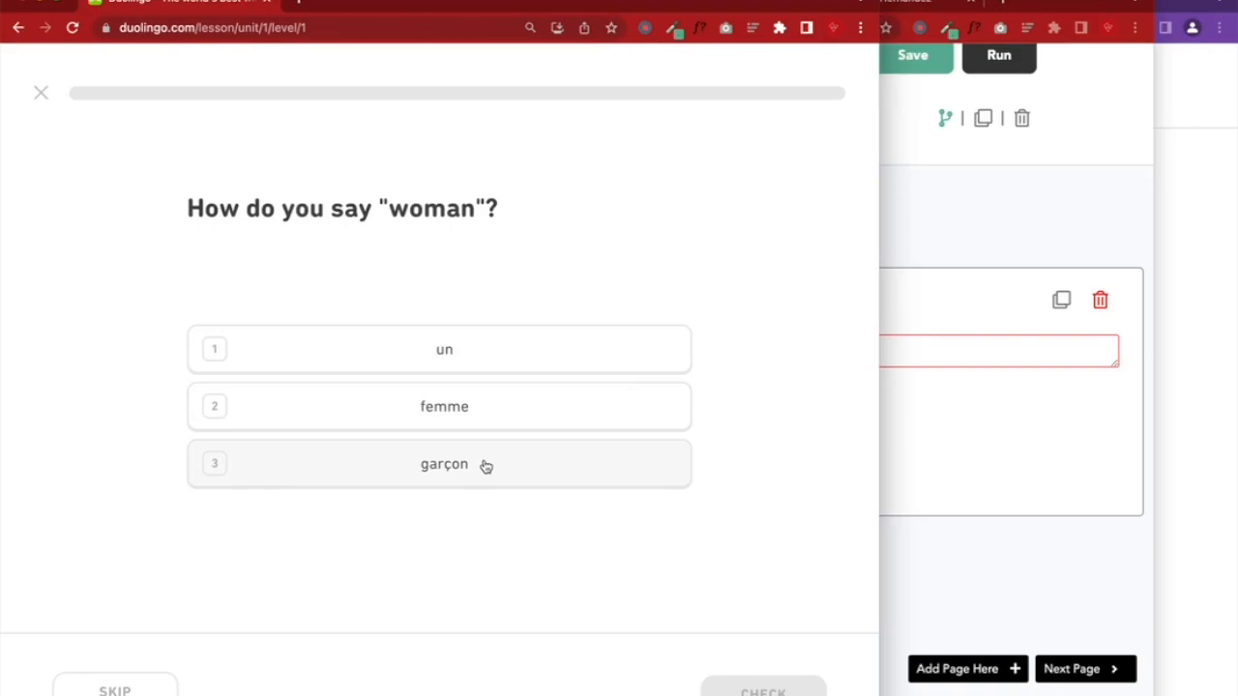
pyautogui.click(954, 440)
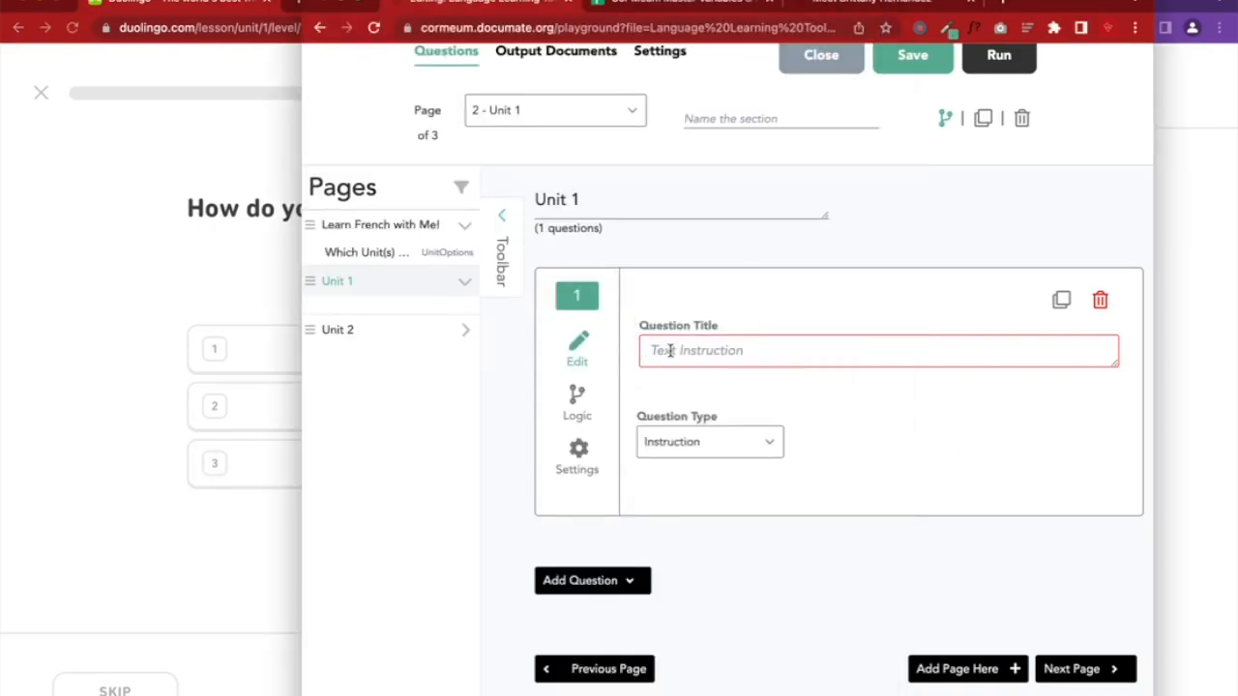
# Change the Unit 1 question's type from Instruction to Single Select
pyautogui.click(685, 441)
pyautogui.scroll(-1, 689, 368)
pyautogui.scroll(-4, 690, 367)
pyautogui.scroll(7, 689, 367)
pyautogui.scroll(5, 689, 367)
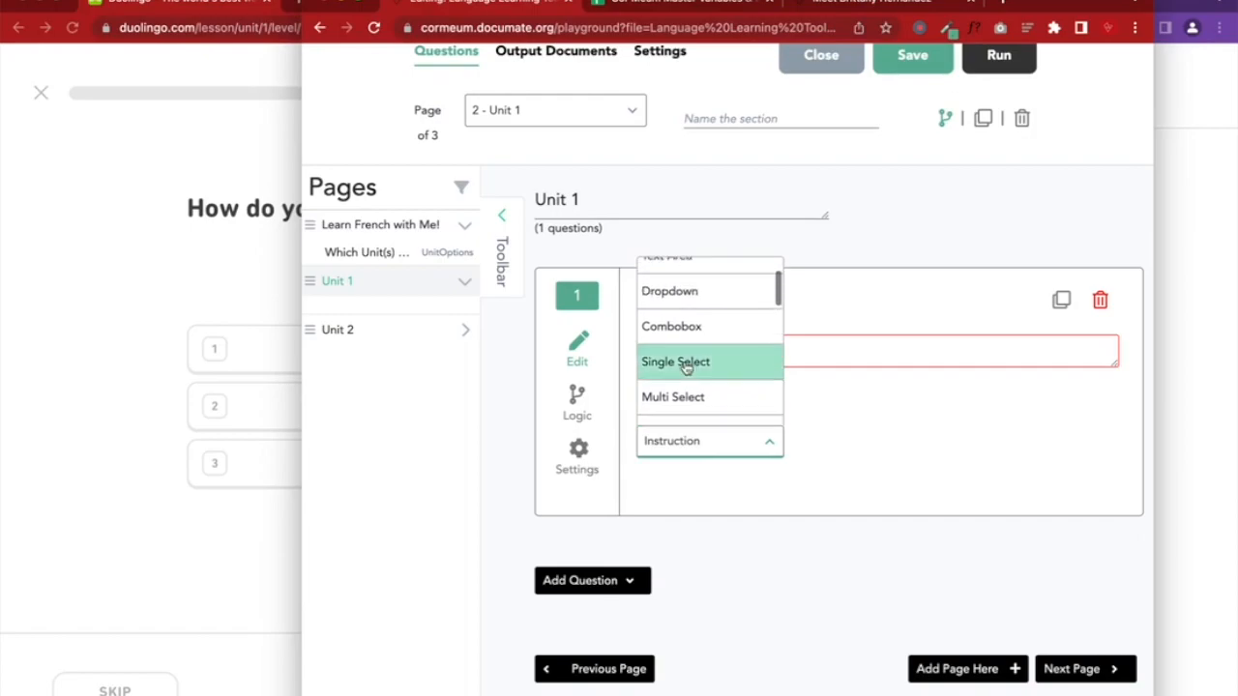
pyautogui.click(674, 443)
pyautogui.click(704, 434)
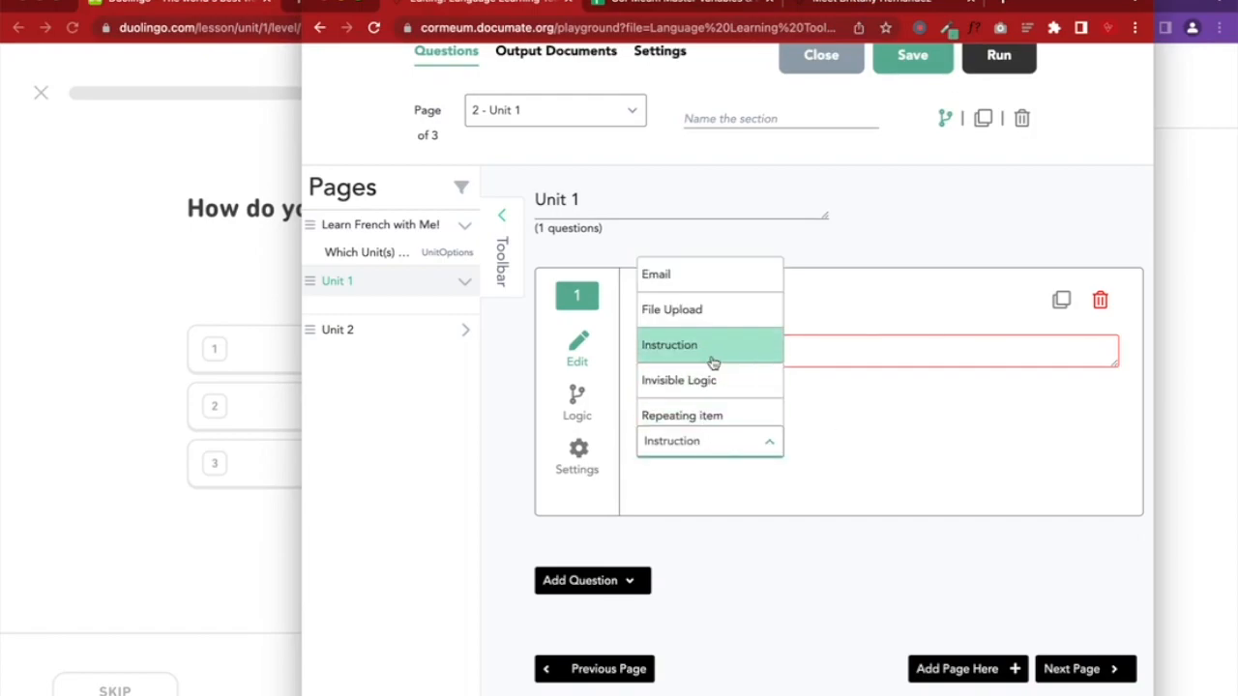
pyautogui.scroll(-3, 709, 361)
pyautogui.scroll(6, 682, 361)
pyautogui.scroll(2, 682, 361)
pyautogui.scroll(-1, 671, 373)
pyautogui.click(672, 373)
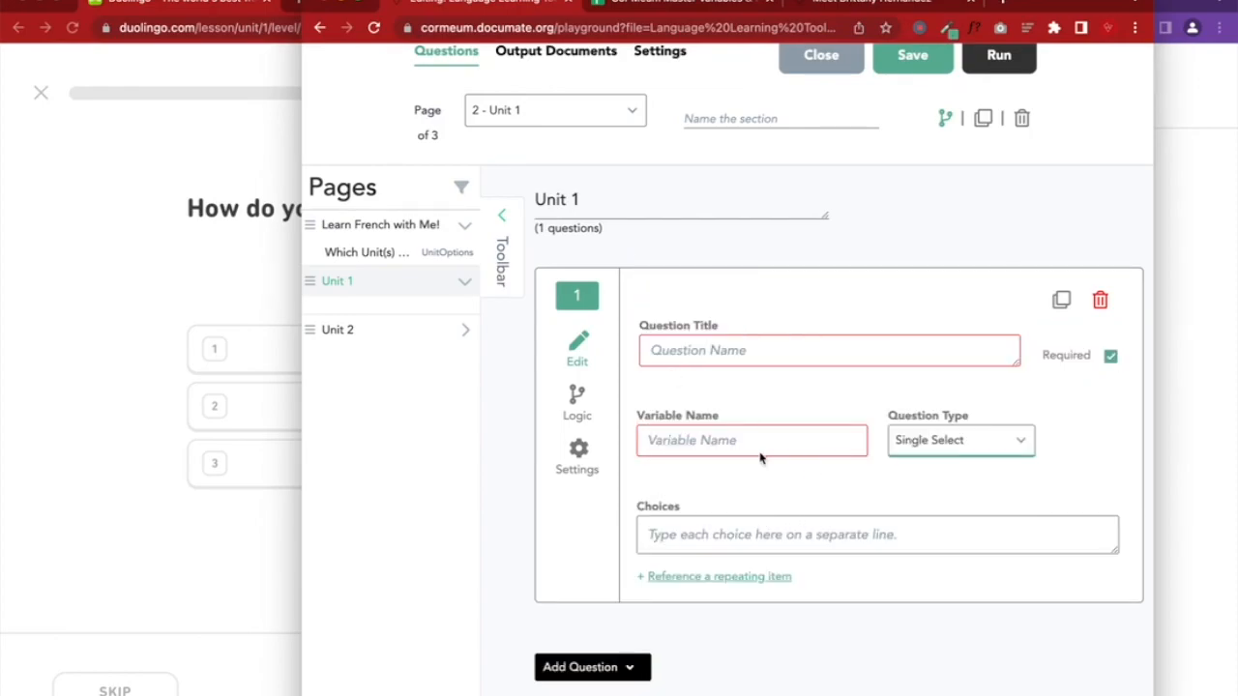
# Title the question 'How do you say woman?' and name its variable WomanQ1
pyautogui.click(680, 350)
pyautogui.hotkey('ctrl', 'v')
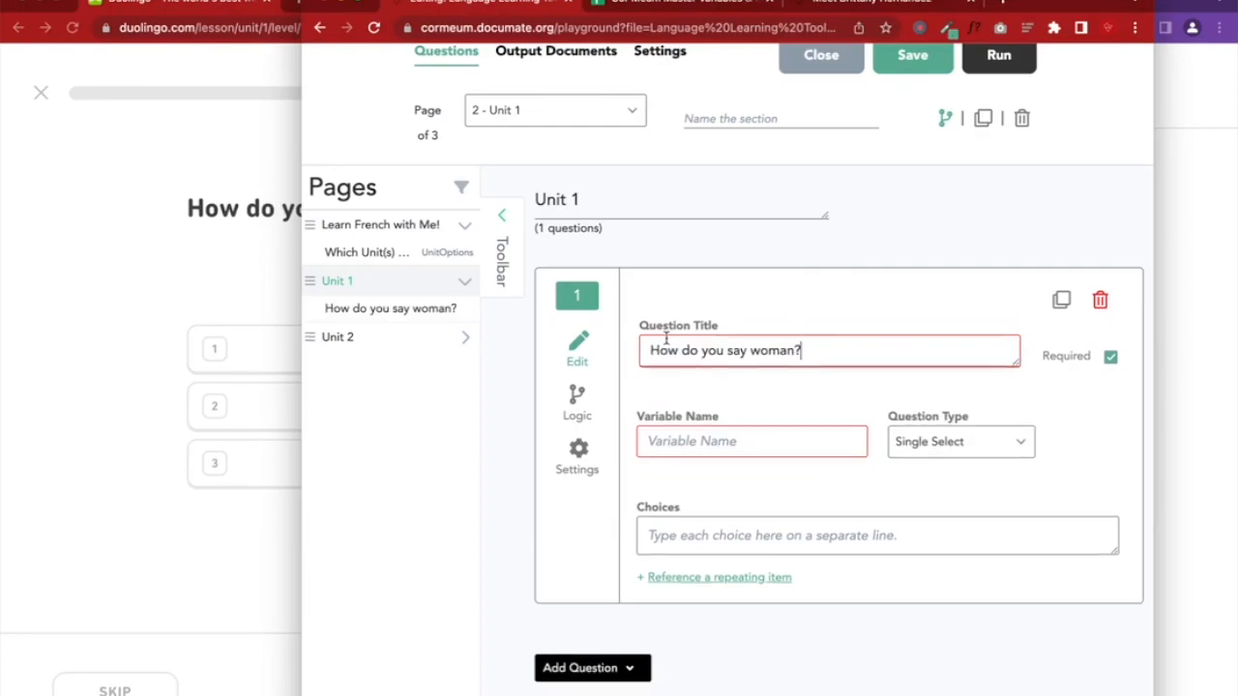
pyautogui.click(682, 441)
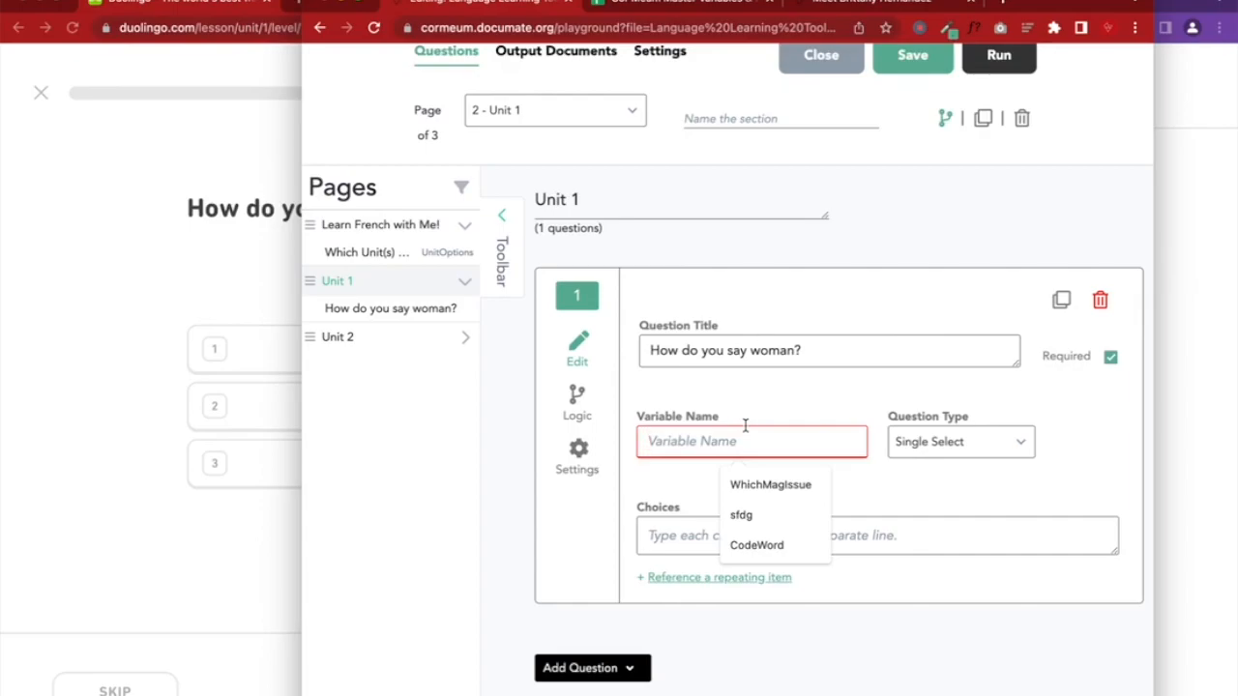
pyautogui.write('Woma')
pyautogui.press('BackSpace')
pyautogui.press('BackSpace')
pyautogui.press('BackSpace')
pyautogui.press('BackSpace')
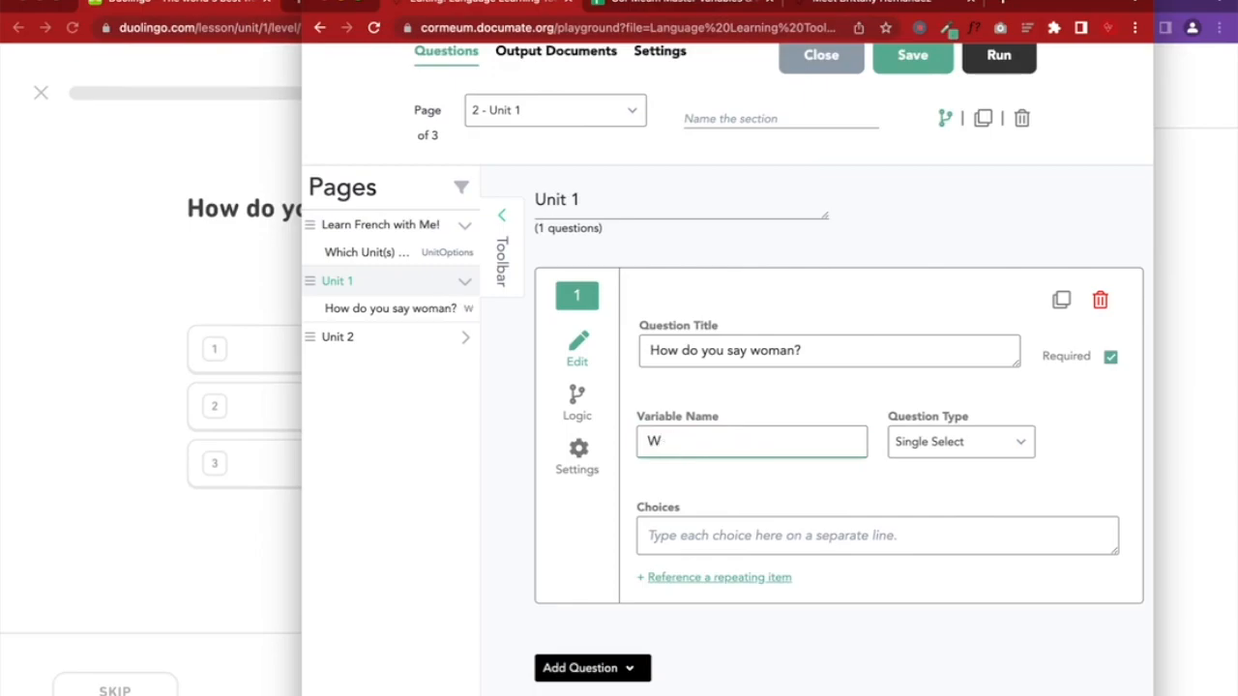
pyautogui.write('Woman')
pyautogui.write('Q1')
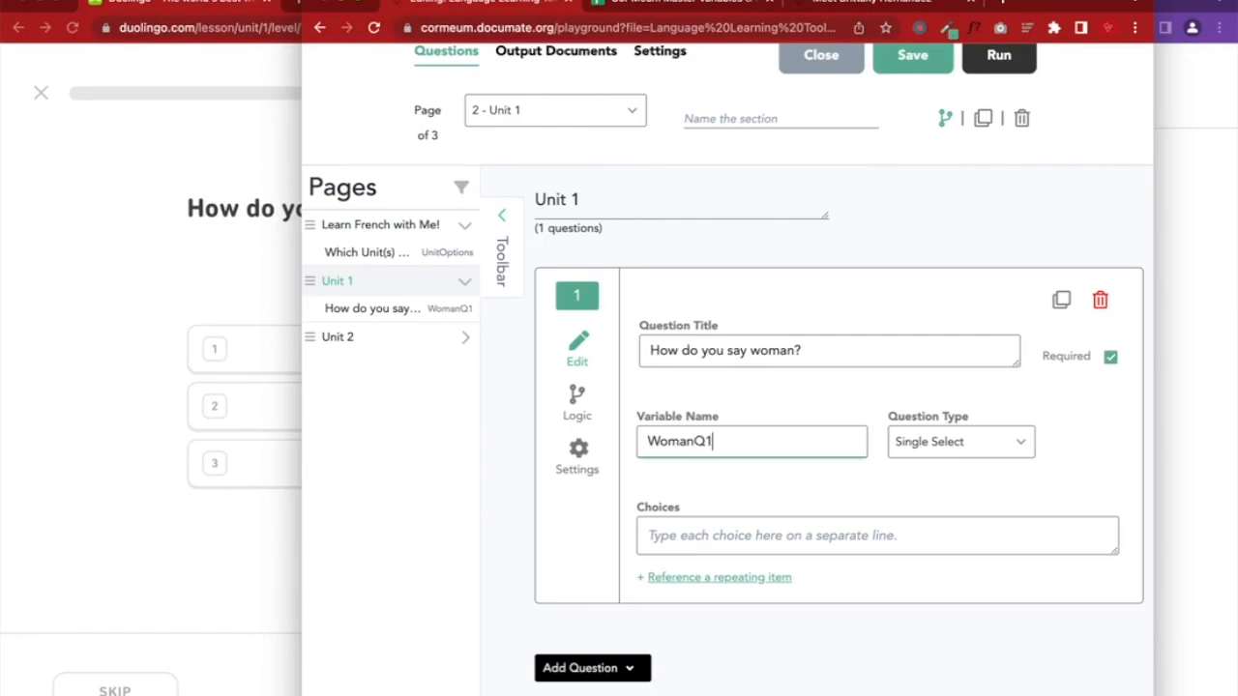
# Enter the choices un, femme and garçon, then save the workflow
pyautogui.moveTo(301, 322); pyautogui.dragTo(489, 322)
pyautogui.click(863, 543)
pyautogui.write('un')
pyautogui.press('Return')
pyautogui.write('femme')
pyautogui.press('Return')
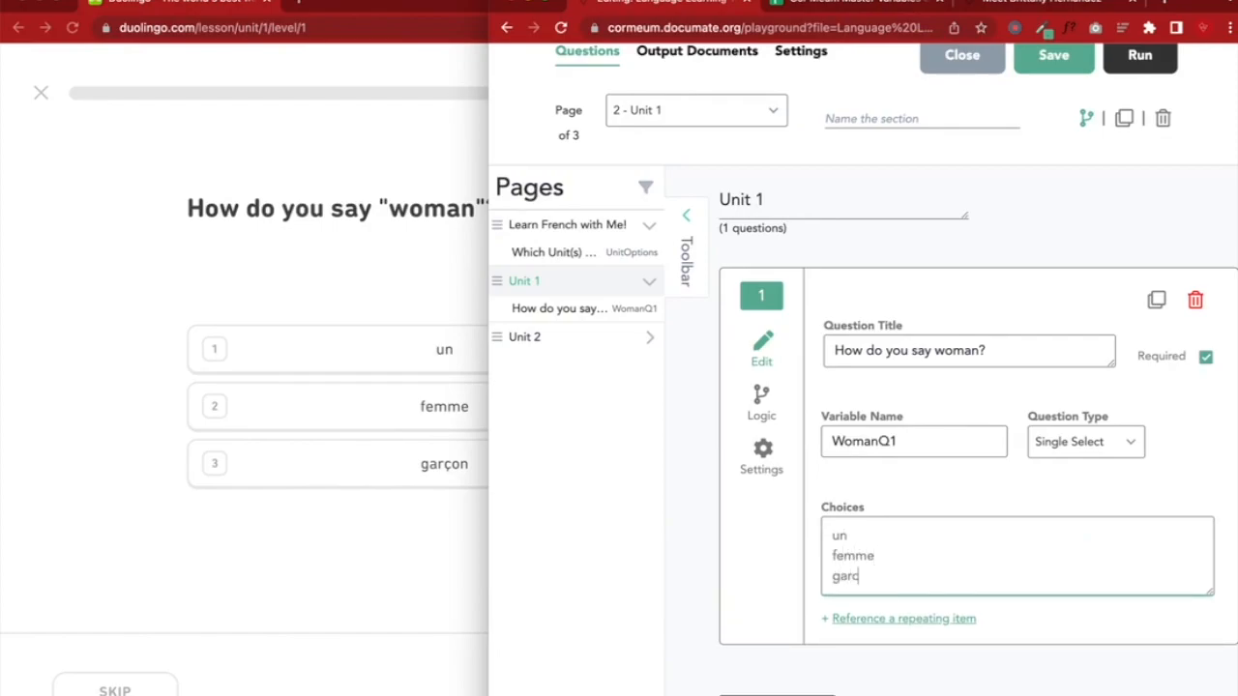
pyautogui.write('garc')
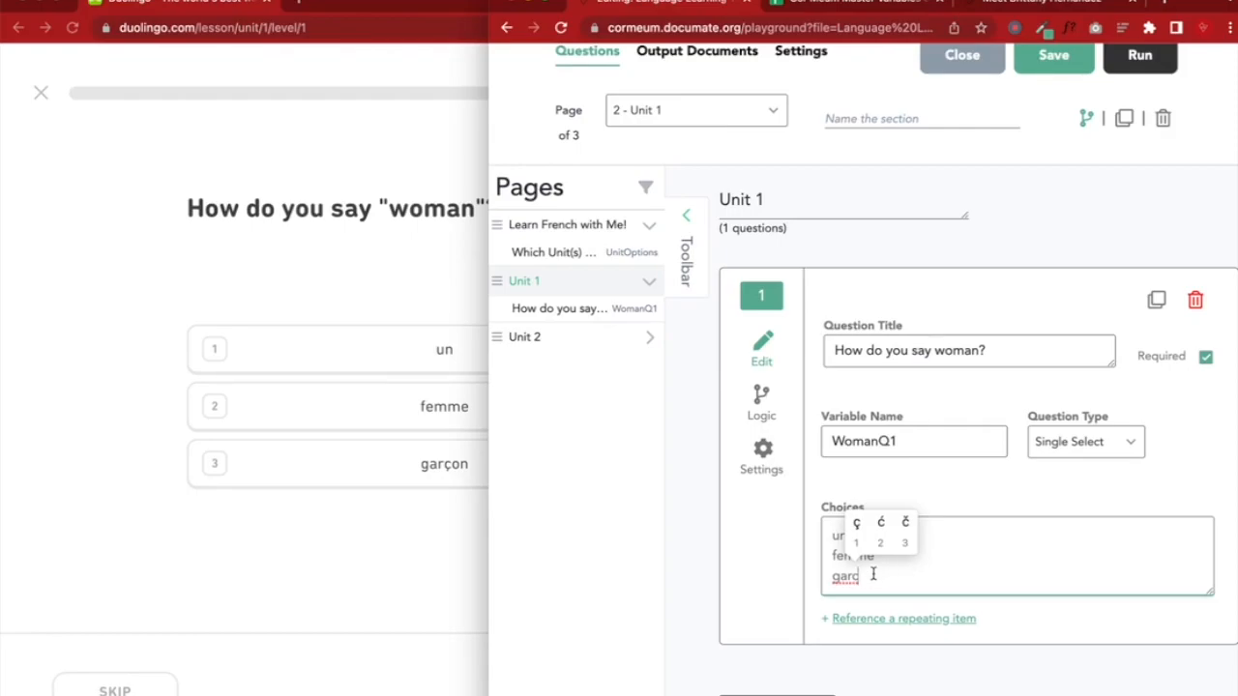
pyautogui.click(856, 523)
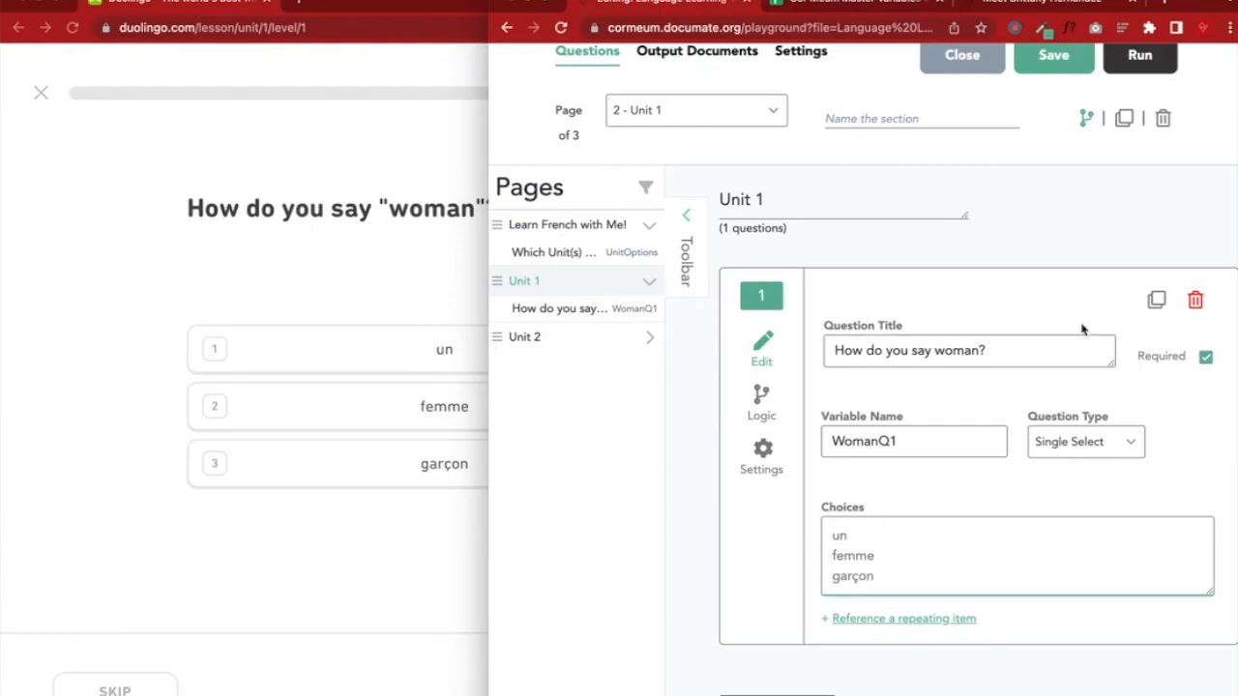
pyautogui.click(1044, 58)
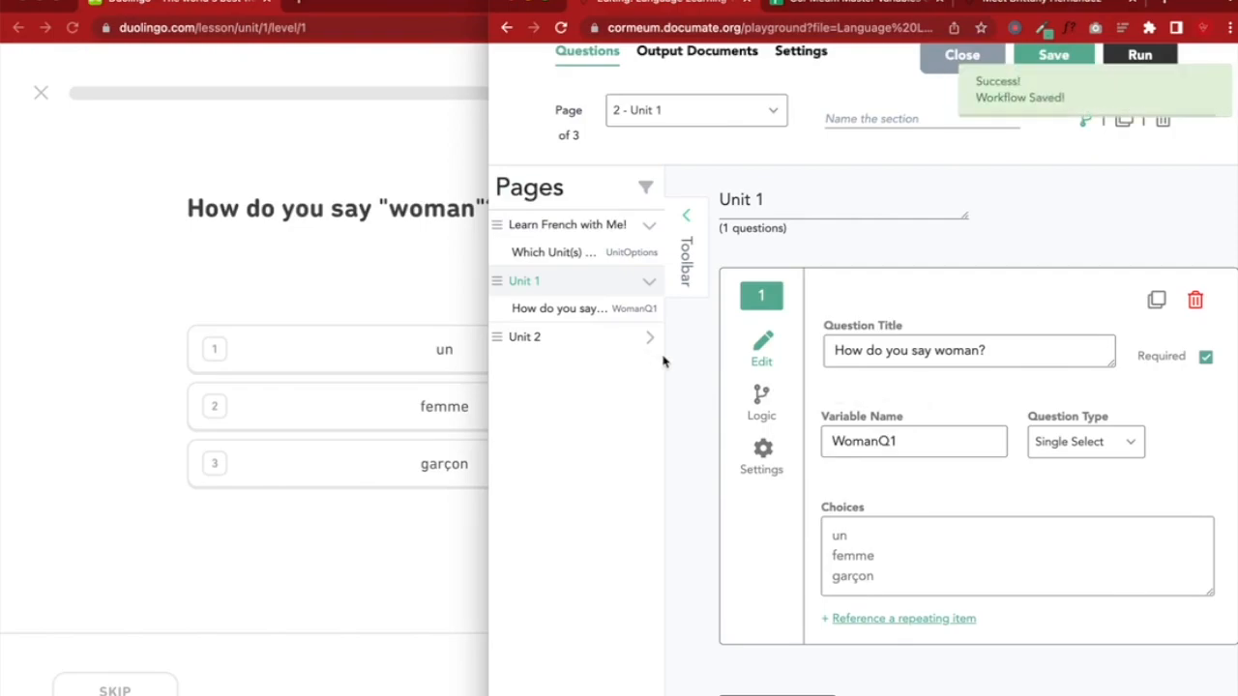
# Copy the WomanQ1 variable name into cell B404 of the master variables spreadsheet
pyautogui.moveTo(489, 5); pyautogui.dragTo(212, 10)
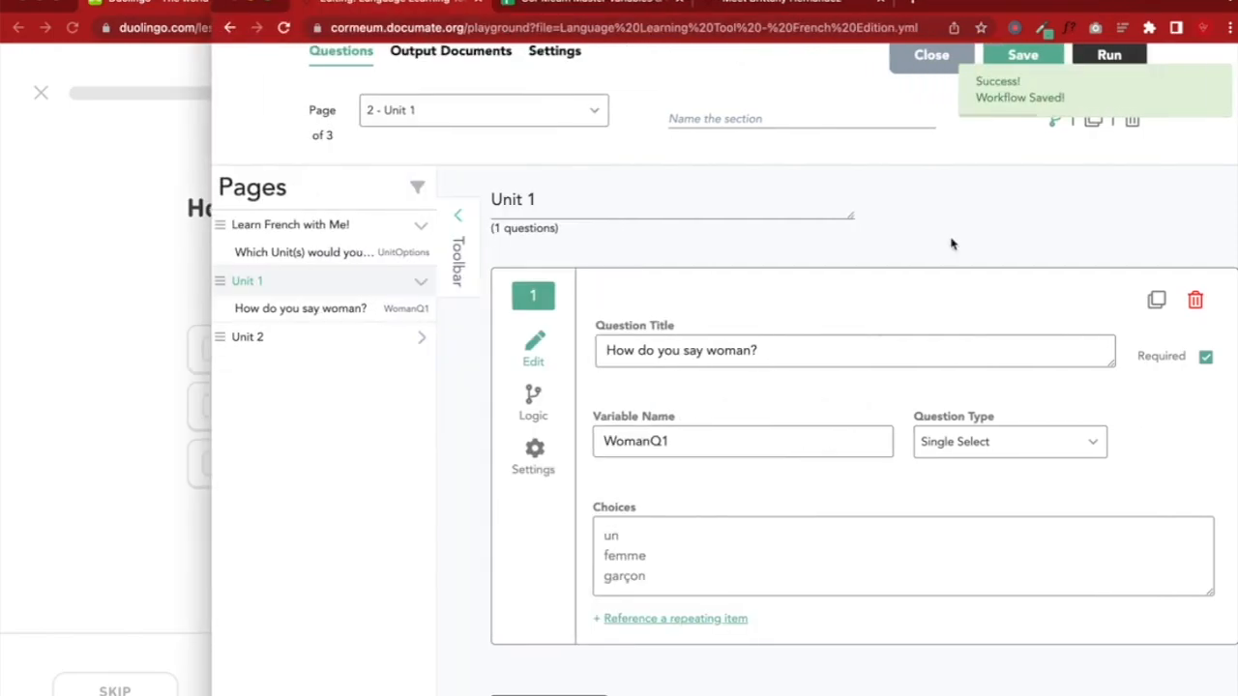
pyautogui.moveTo(1175, 3); pyautogui.dragTo(1084, 3)
pyautogui.doubleClick(609, 443)
pyautogui.press('super+c')
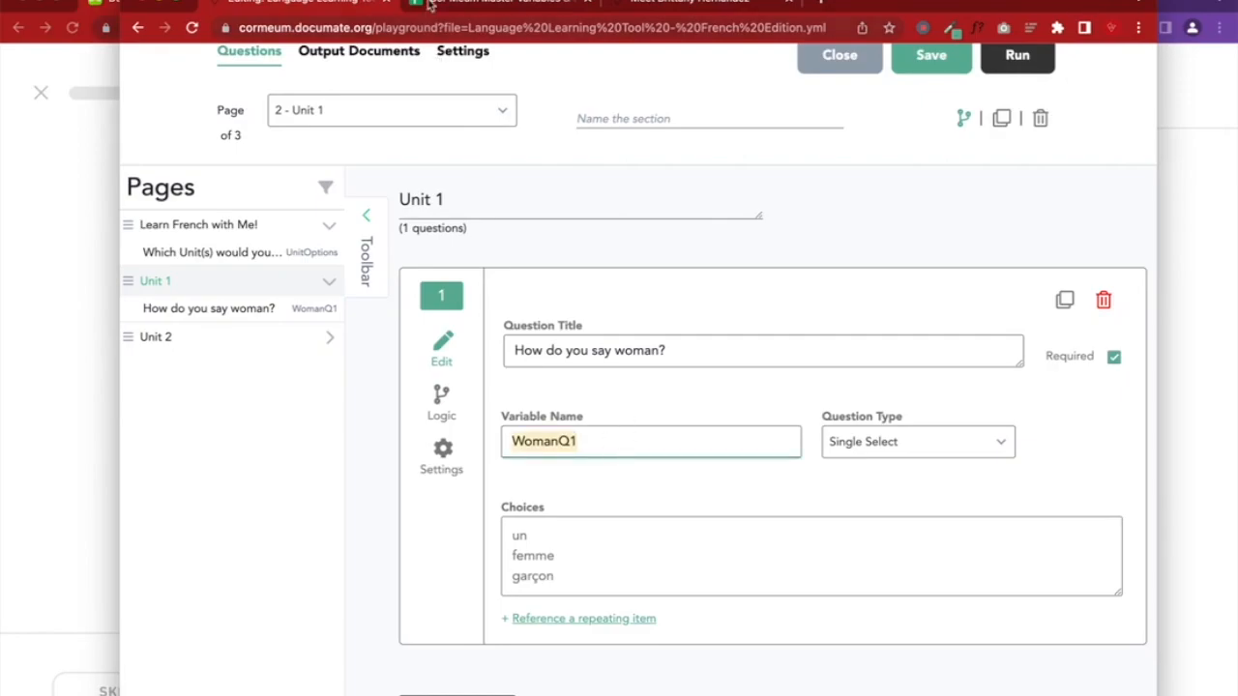
pyautogui.click(433, 5)
pyautogui.click(329, 242)
pyautogui.click(329, 229)
pyautogui.press('super+v')
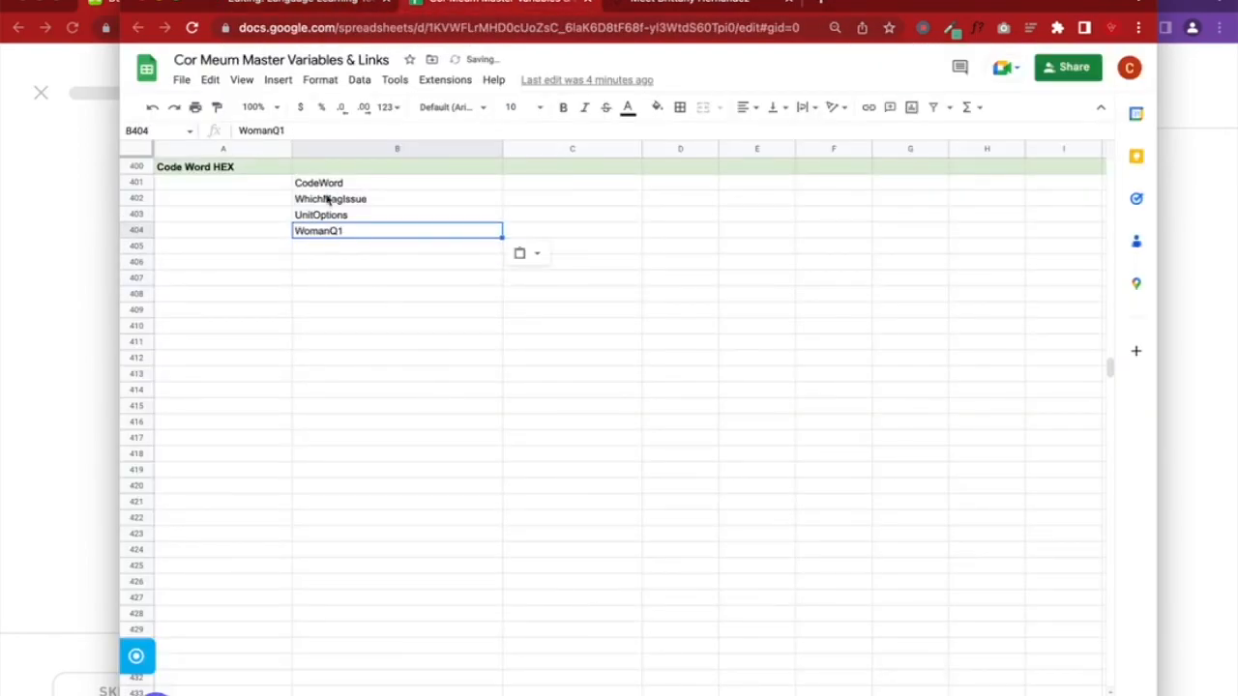
pyautogui.click(315, 4)
pyautogui.scroll(-1, 877, 335)
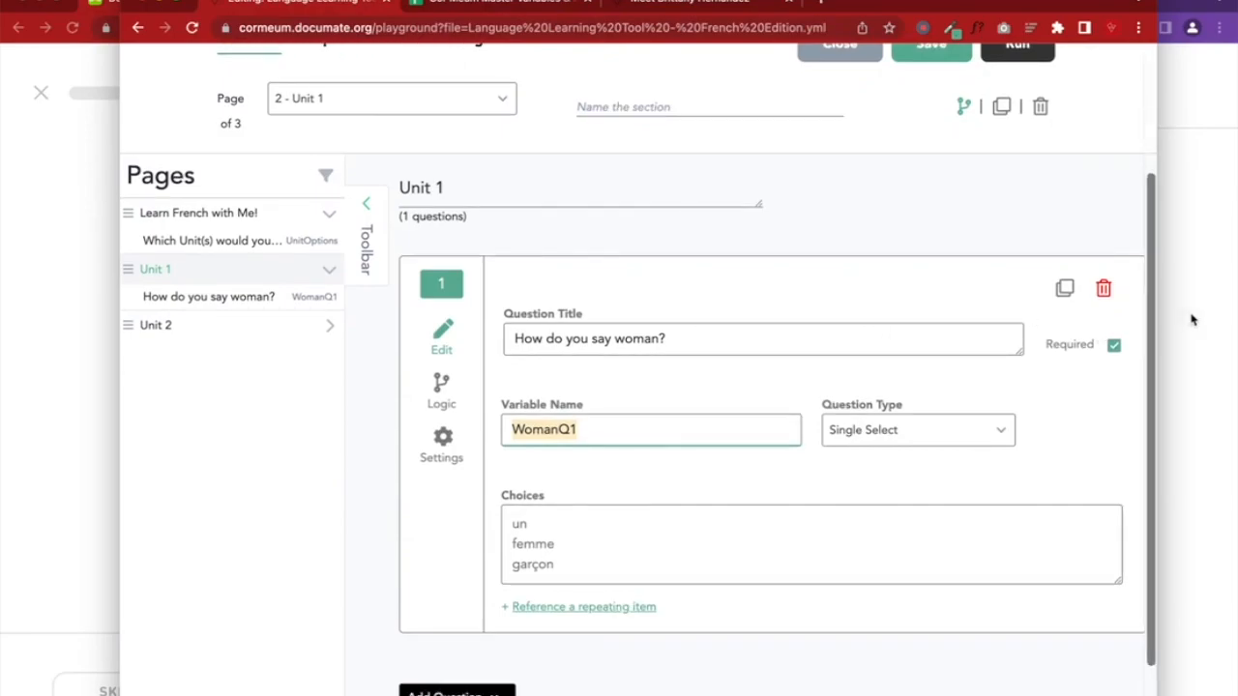
pyautogui.click(1191, 320)
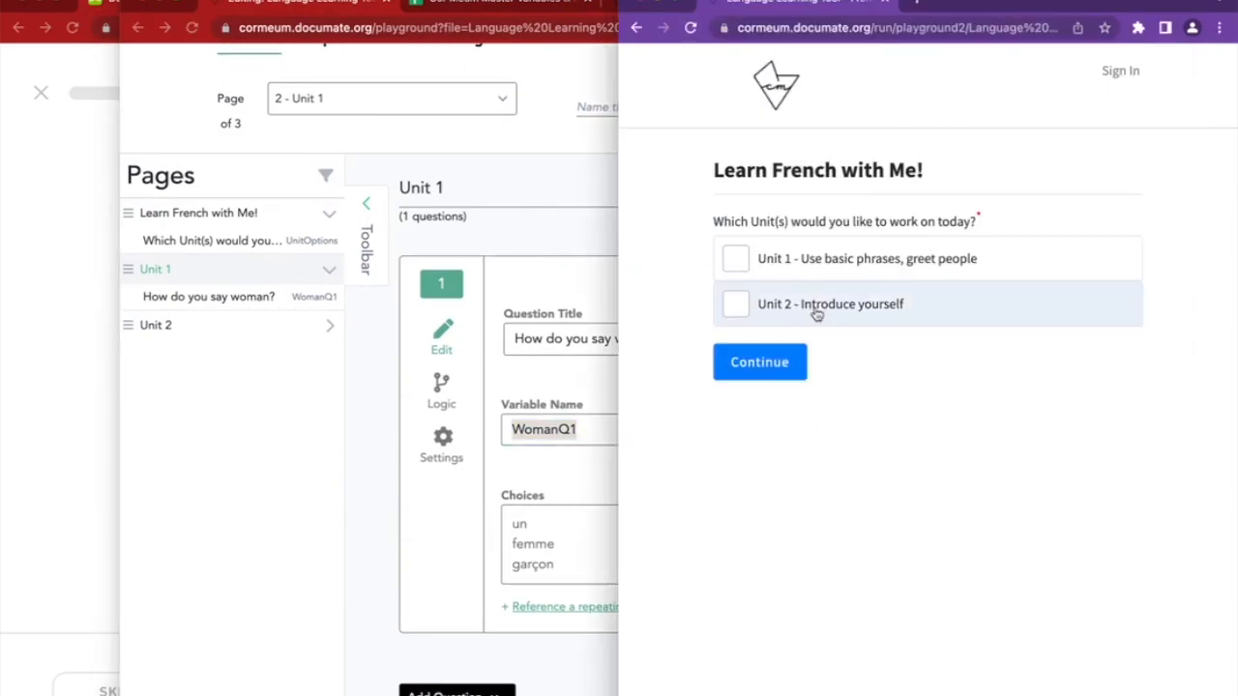
pyautogui.click(778, 271)
pyautogui.click(779, 361)
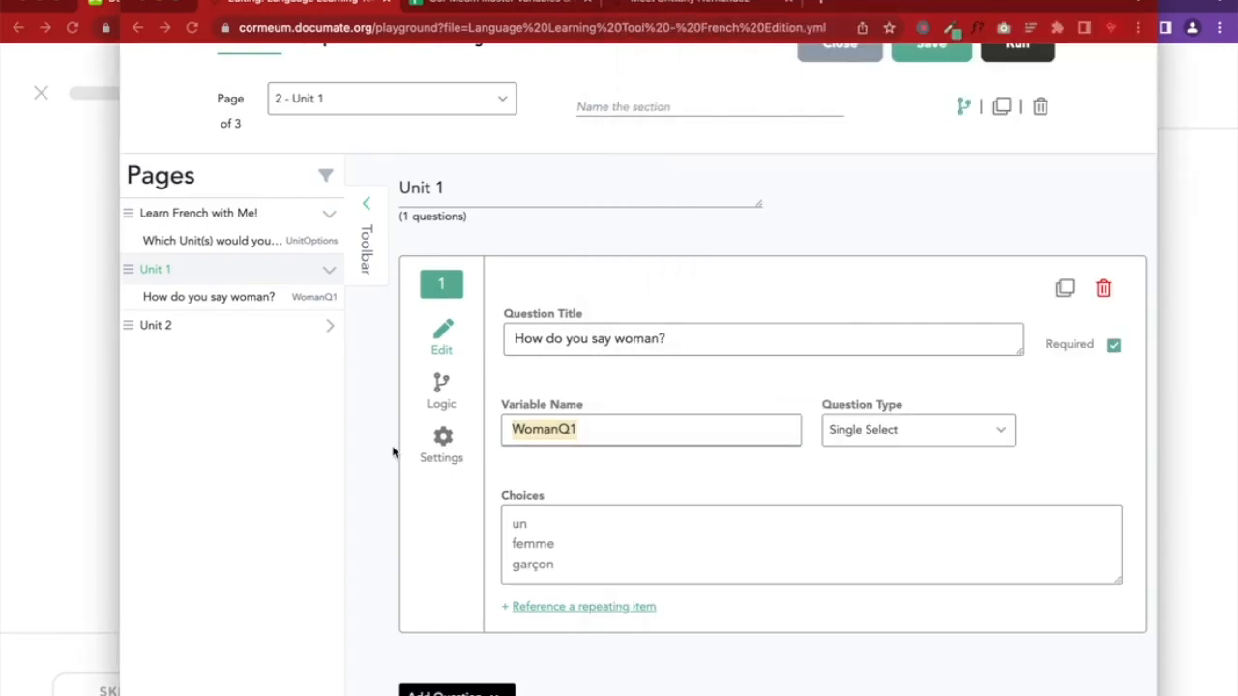
pyautogui.scroll(-2, 720, 677)
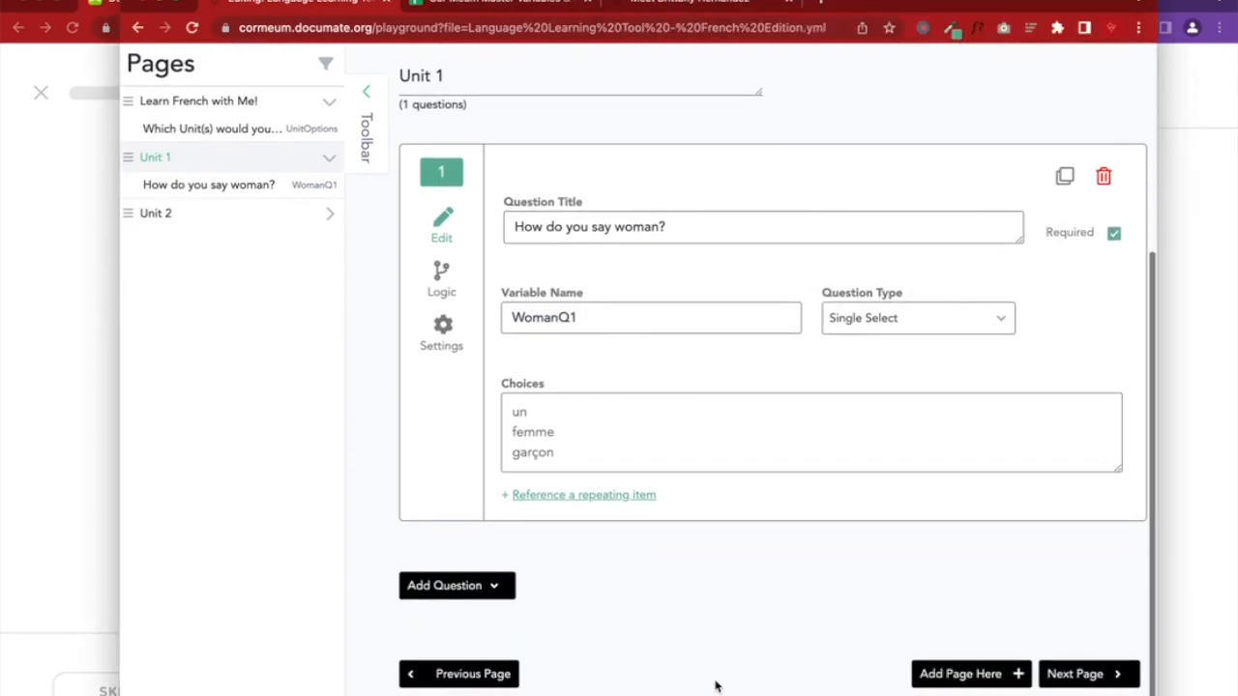
# Add an Instruction block as question 2 and enter the title 'Try again'
pyautogui.click(493, 586)
pyautogui.scroll(-3, 493, 593)
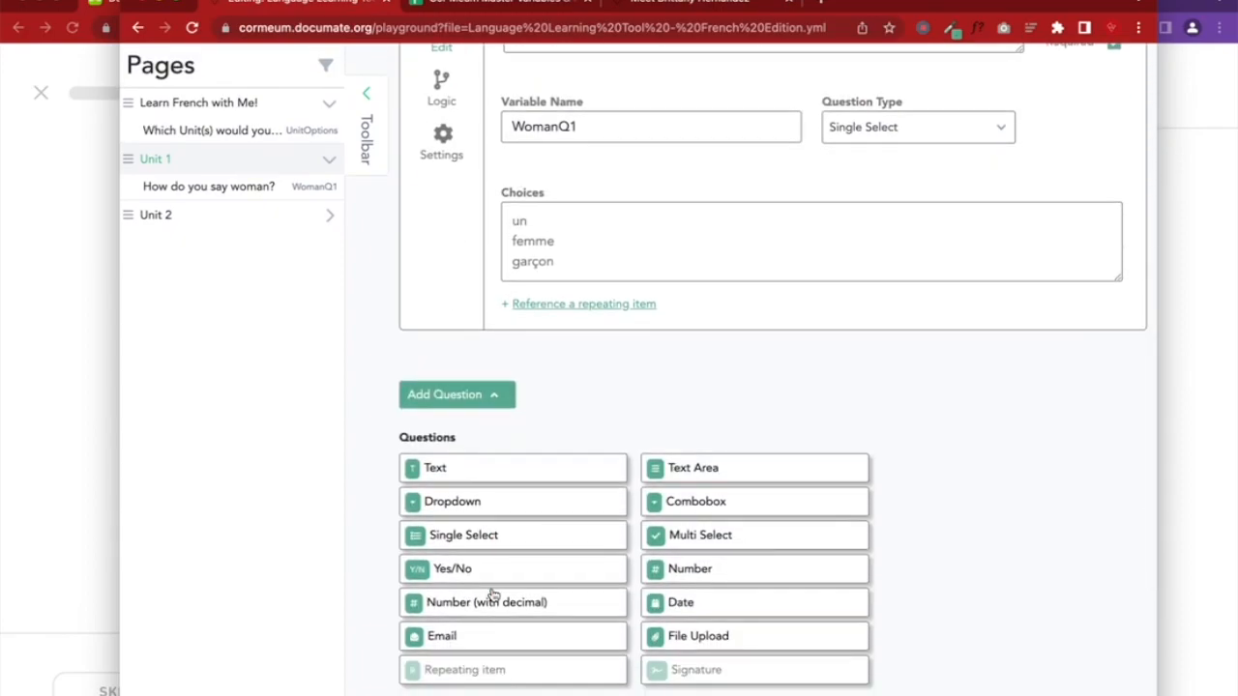
pyautogui.scroll(-2, 473, 591)
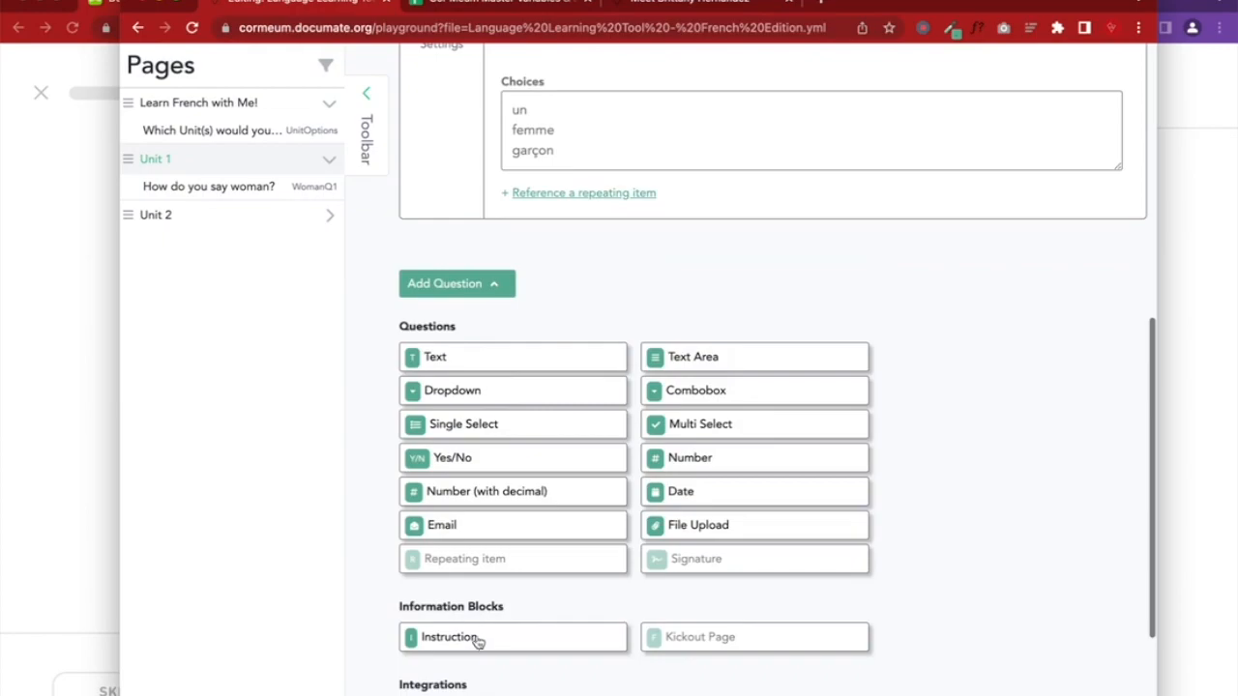
pyautogui.click(475, 637)
pyautogui.click(572, 342)
pyautogui.scroll(5, 573, 342)
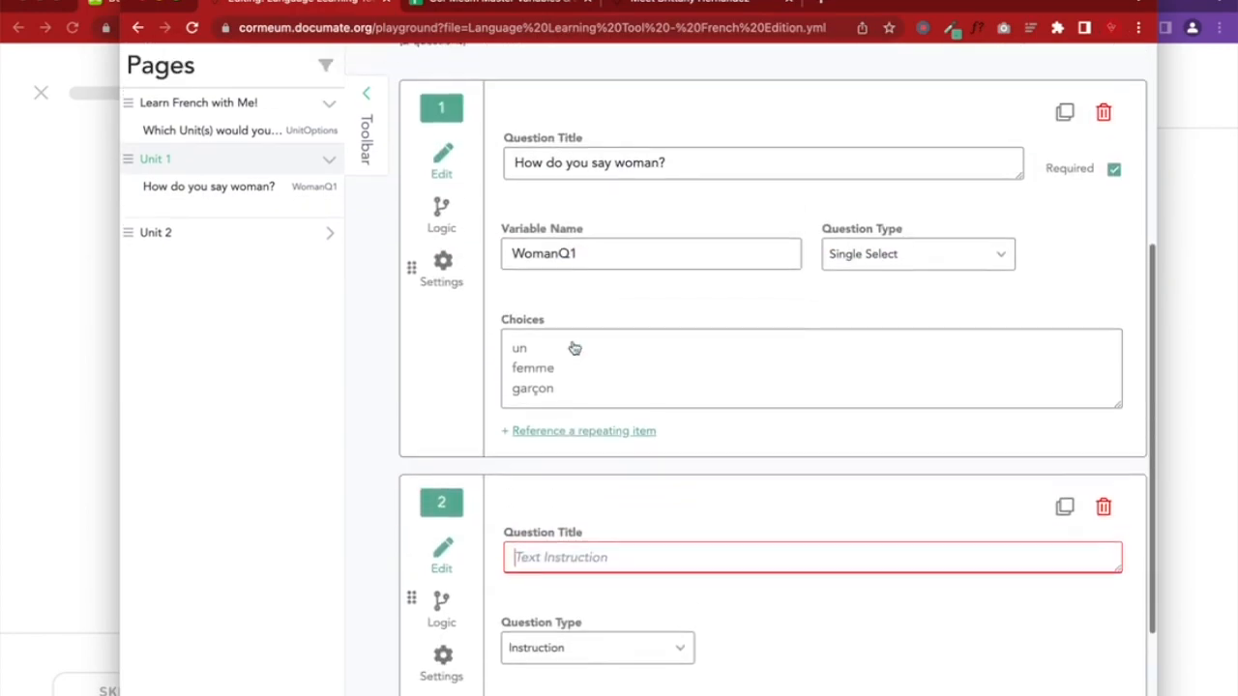
pyautogui.write('Try again :)')
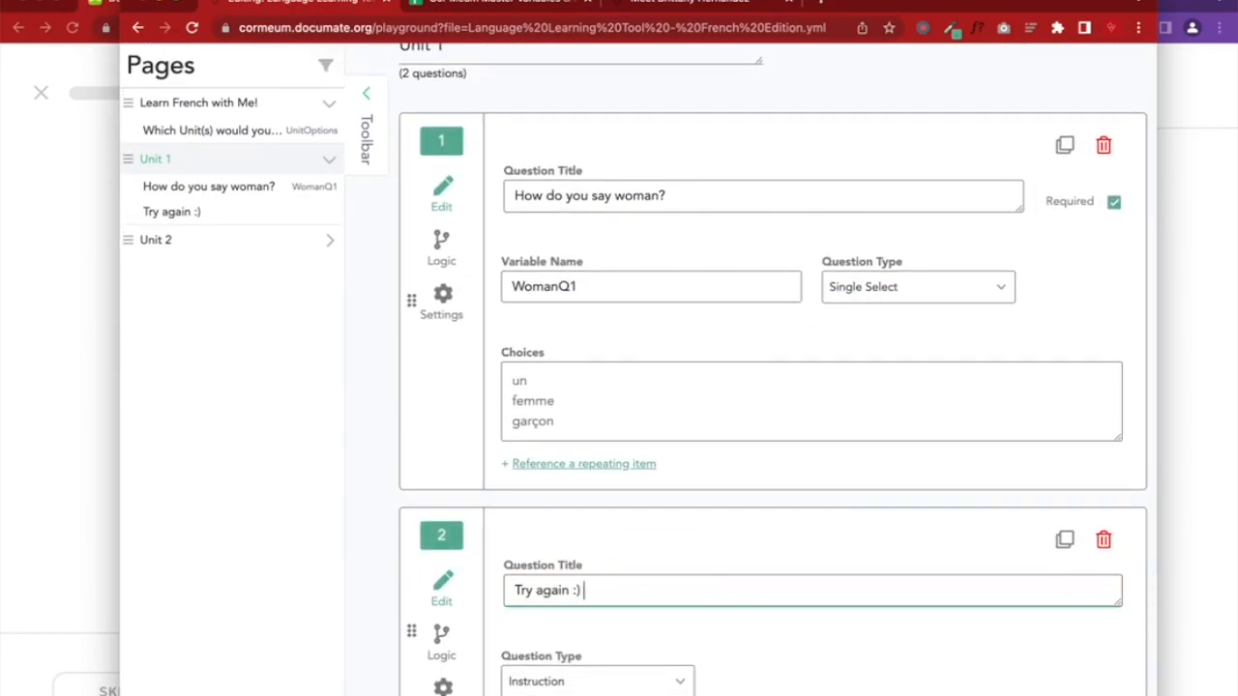
pyautogui.scroll(-3, 571, 338)
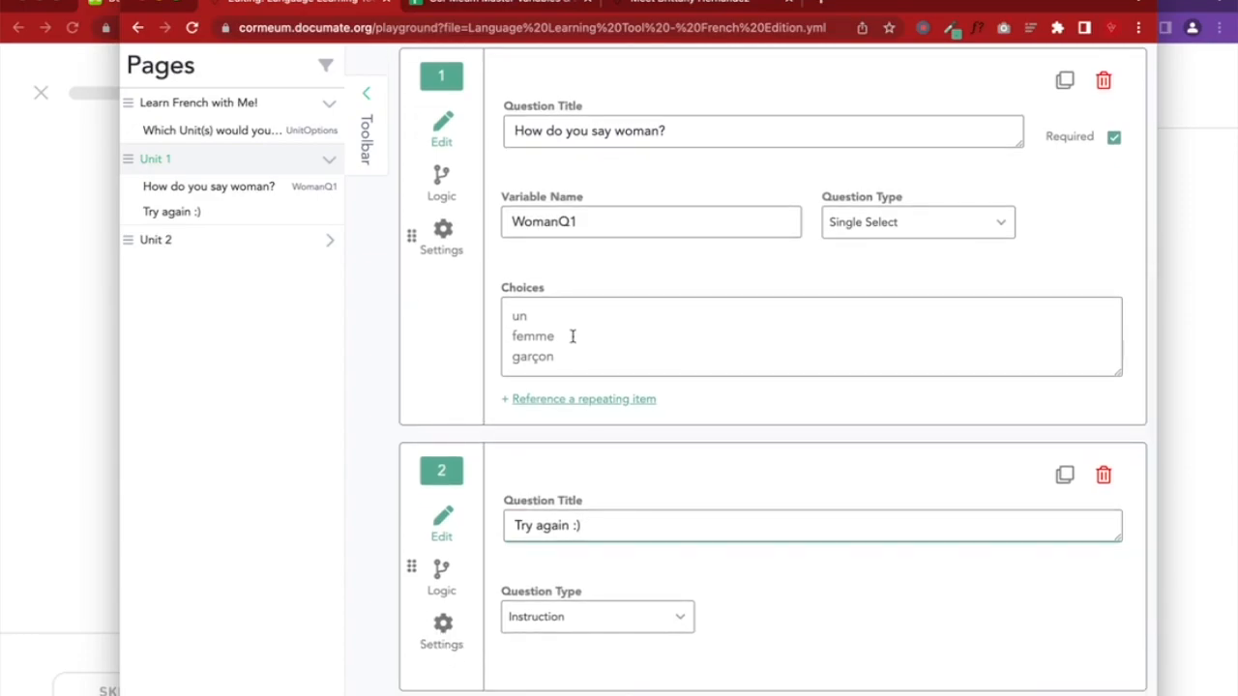
# Give question 2 display logic: hide it if WomanQ1 is answered femme
pyautogui.click(441, 455)
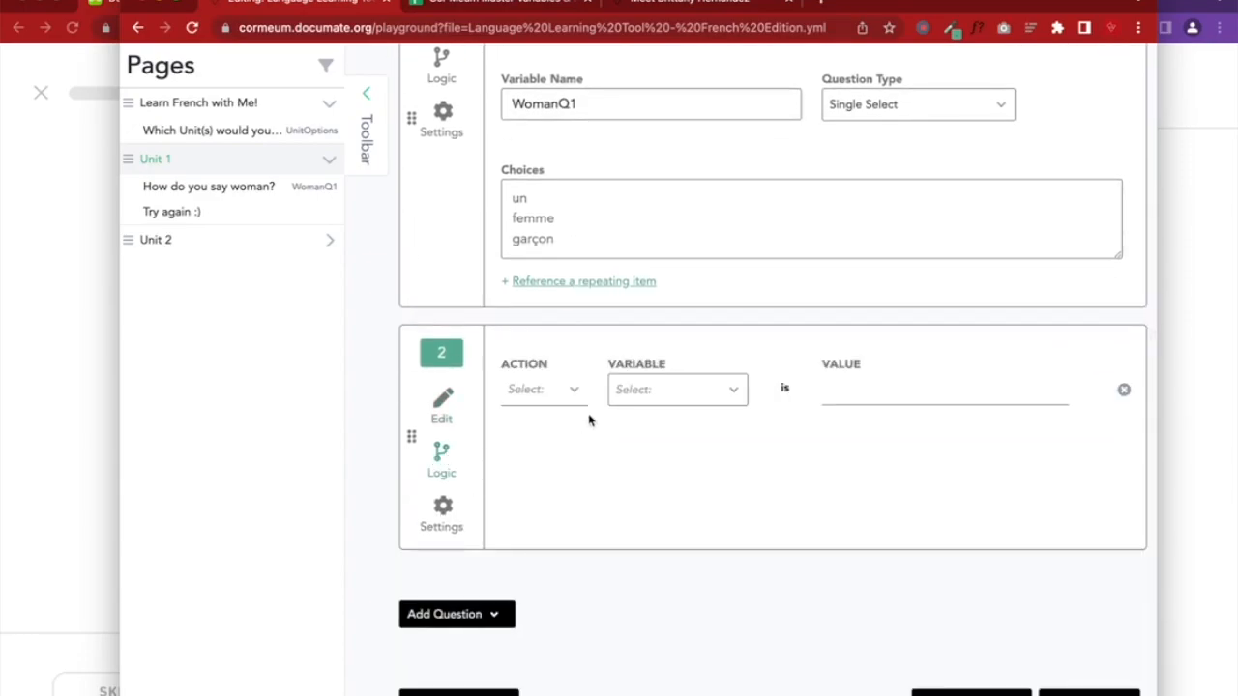
pyautogui.click(561, 391)
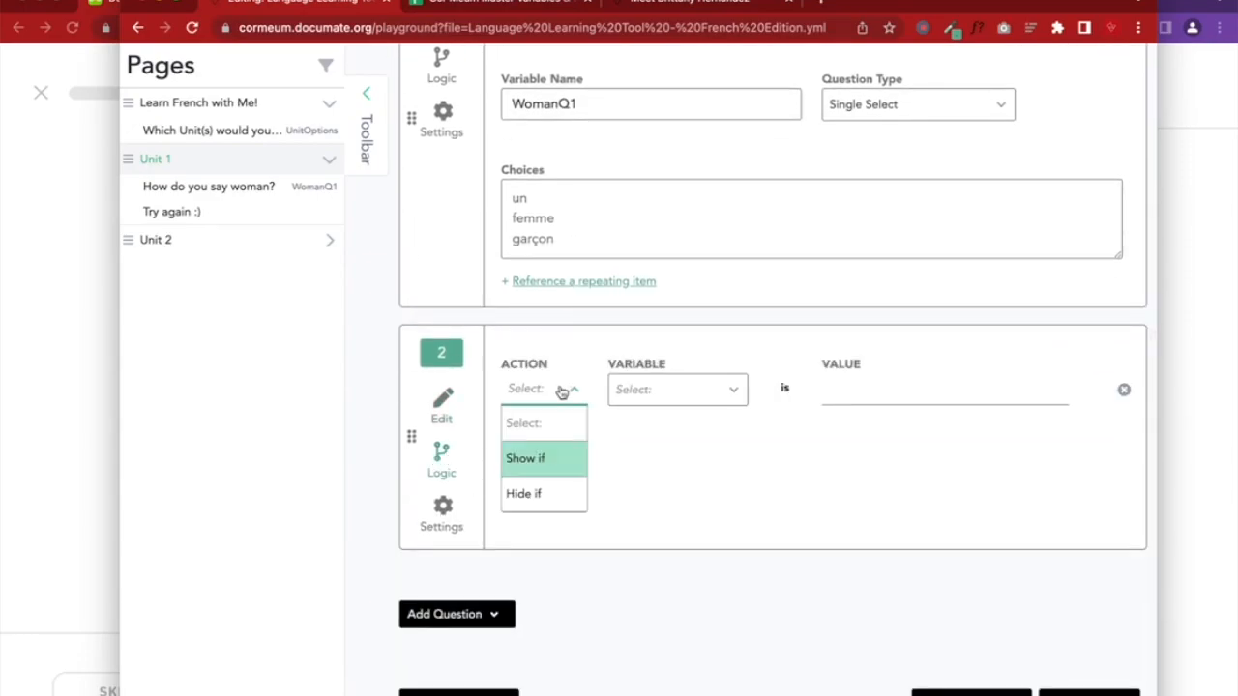
pyautogui.click(558, 496)
pyautogui.click(664, 411)
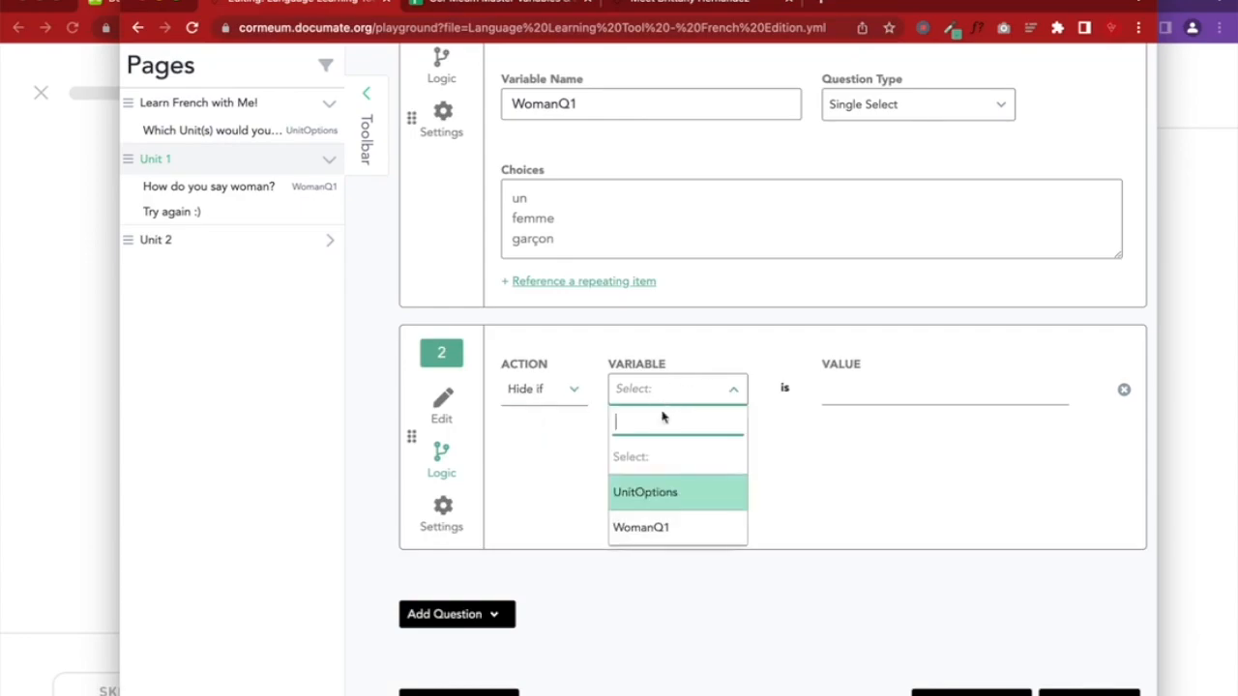
pyautogui.click(656, 530)
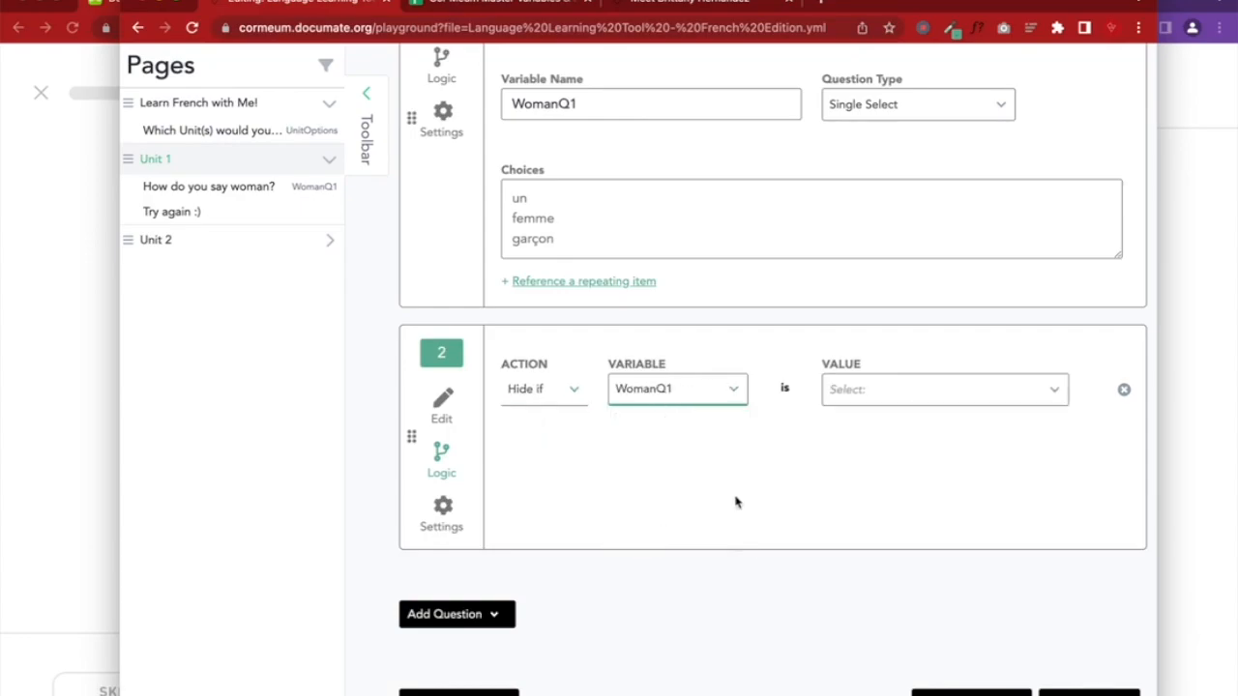
pyautogui.click(852, 395)
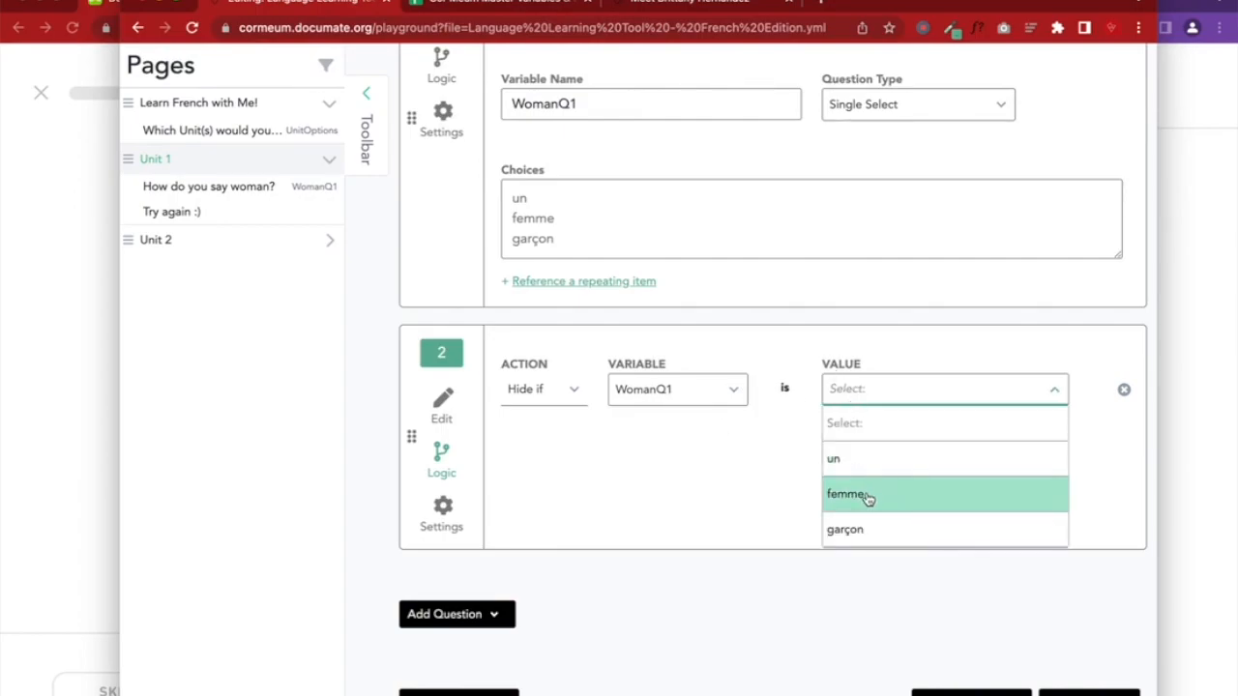
pyautogui.scroll(3, 690, 448)
pyautogui.scroll(-2, 690, 445)
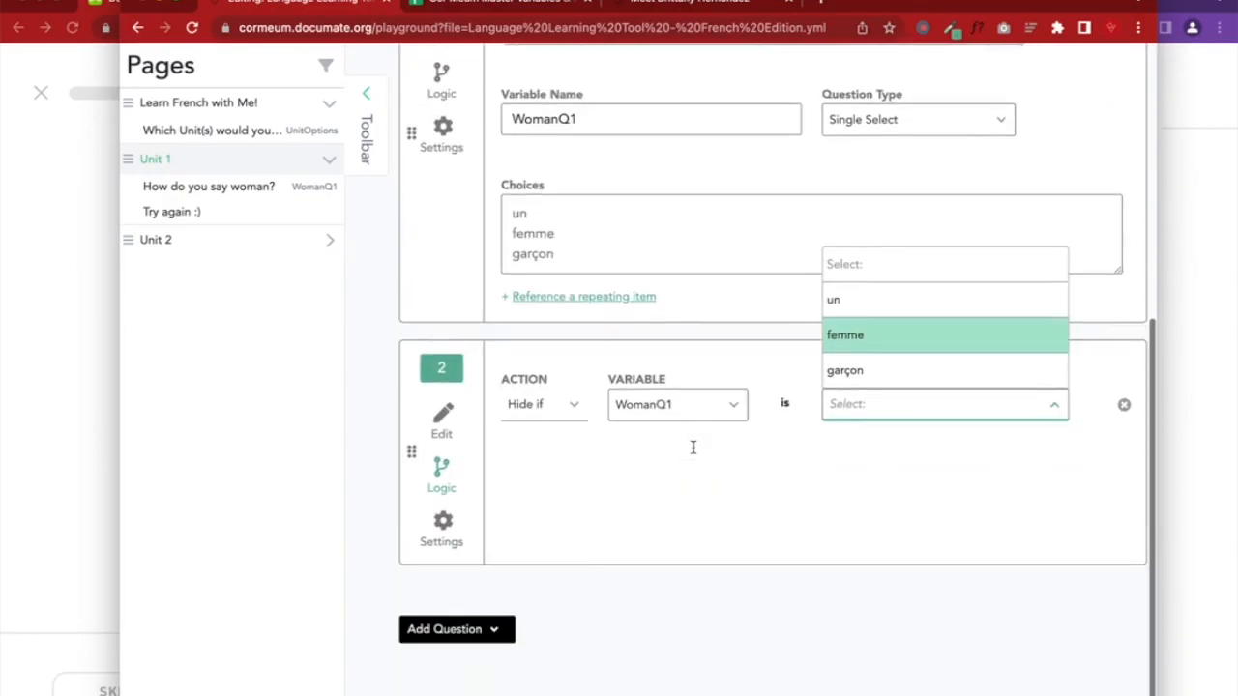
pyautogui.click(856, 338)
pyautogui.click(445, 418)
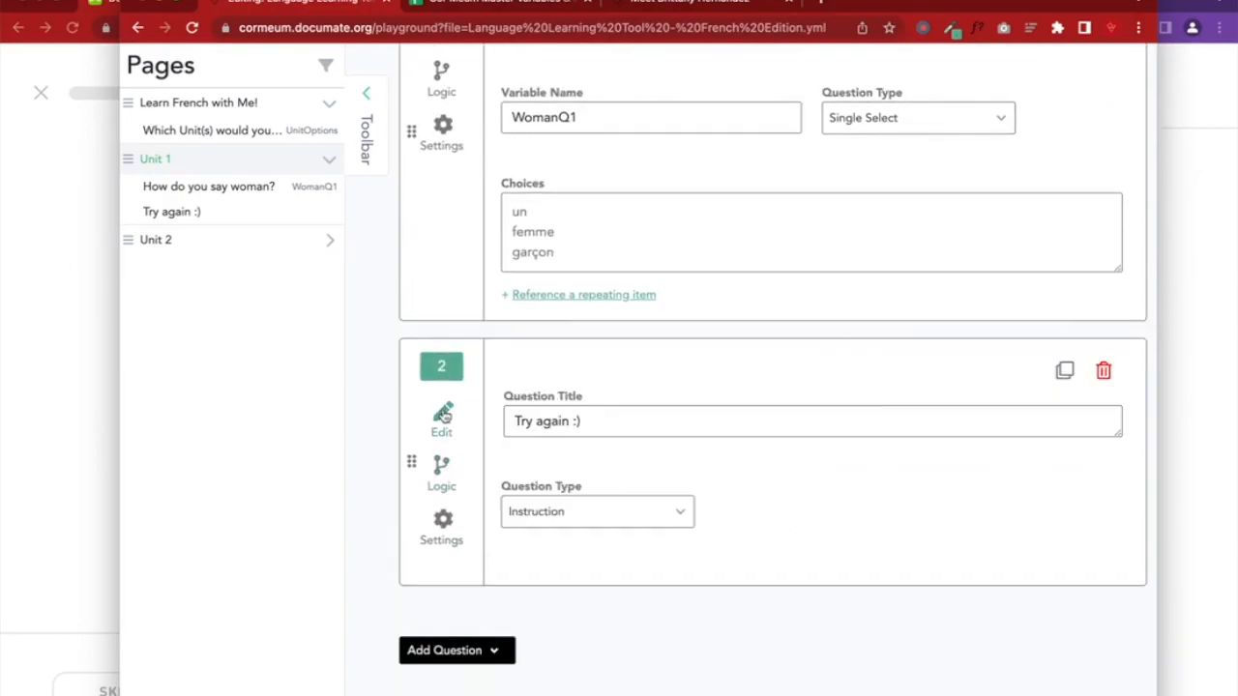
# Save the quiz and reload the preview window to pick up the changes
pyautogui.scroll(5, 801, 412)
pyautogui.click(934, 232)
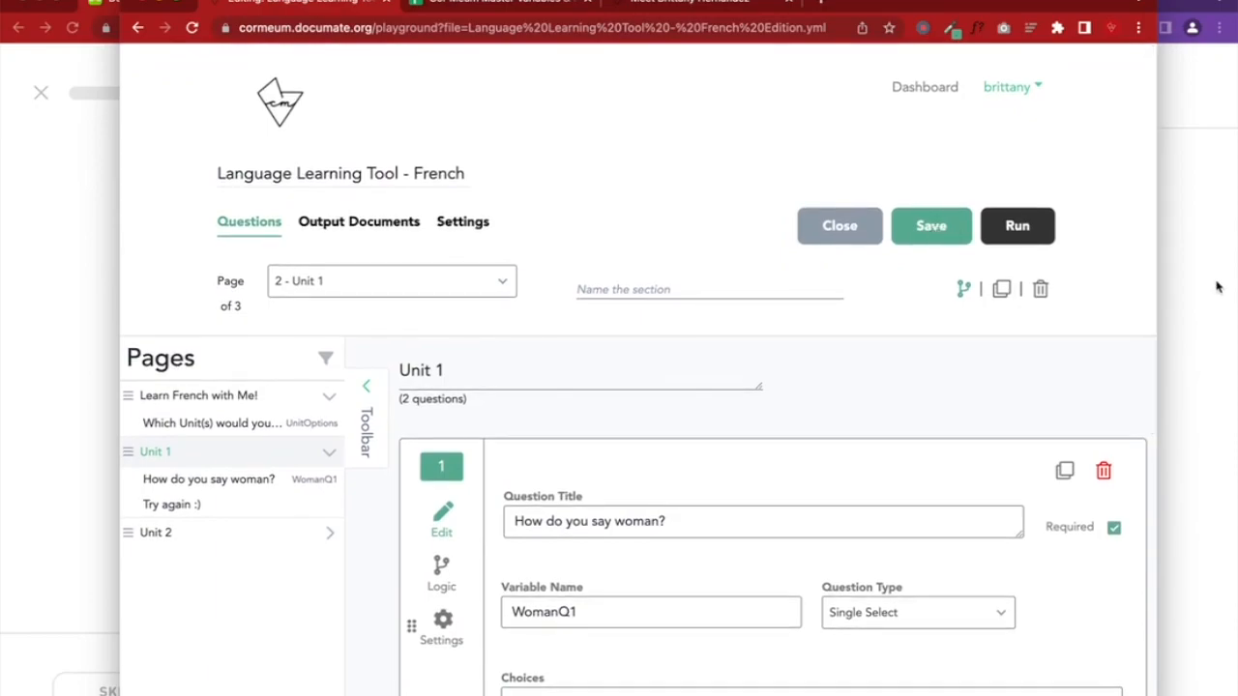
pyautogui.click(1216, 285)
pyautogui.click(691, 29)
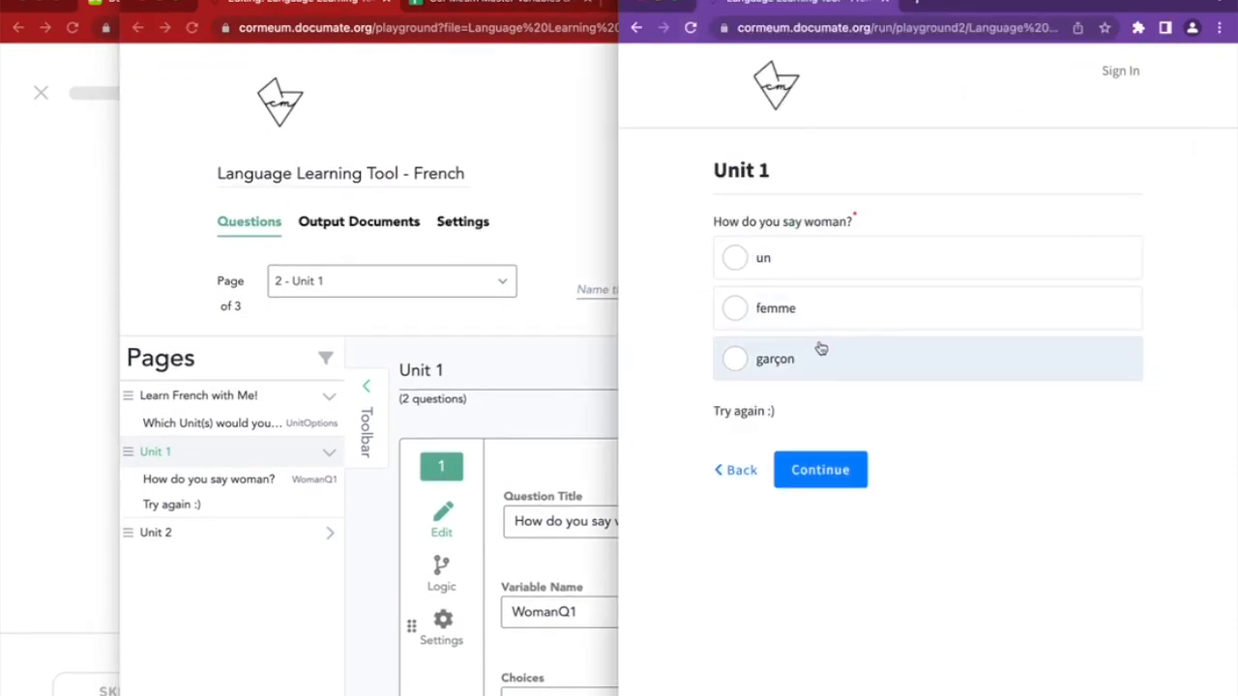
# Cycle through un, femme and garçon in the preview, ending on femme so the retry message hides
pyautogui.click(802, 277)
pyautogui.click(804, 320)
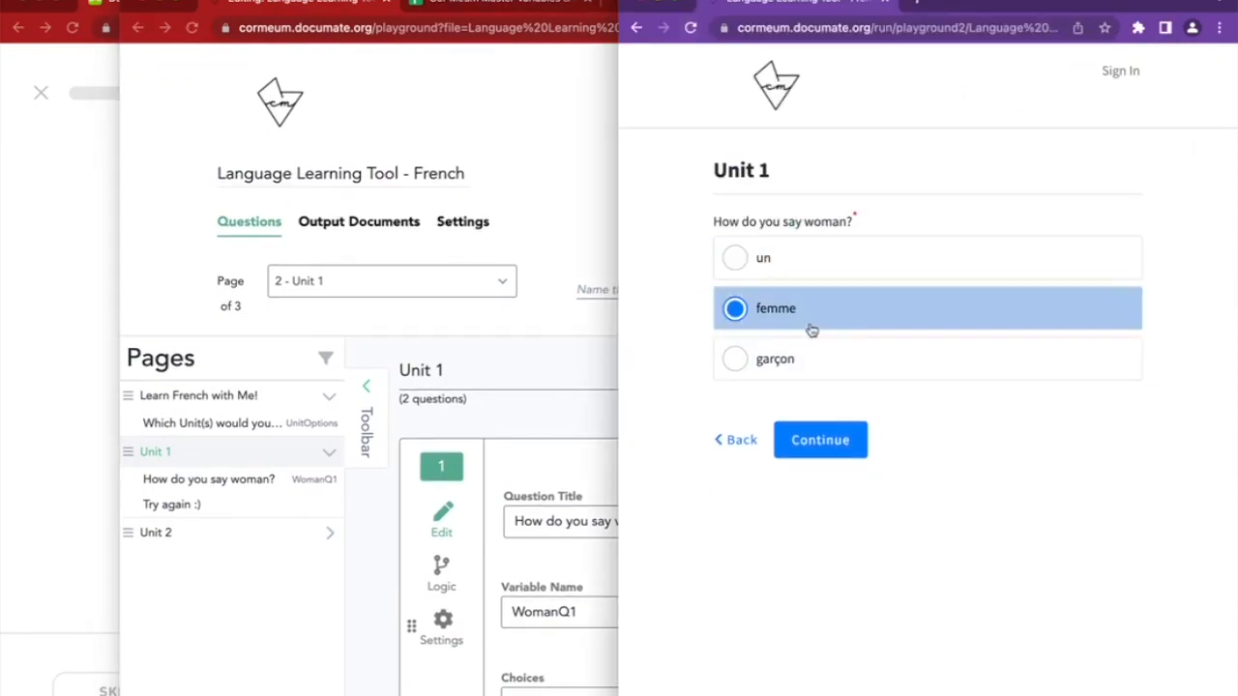
pyautogui.click(799, 358)
pyautogui.click(790, 322)
pyautogui.click(799, 357)
pyautogui.click(788, 271)
pyautogui.click(802, 323)
pyautogui.click(800, 358)
pyautogui.click(790, 324)
# Recheck the preview: garçon shows 'Try again :)' and reselecting femme hides it
pyautogui.click(400, 547)
pyautogui.scroll(-5, 392, 551)
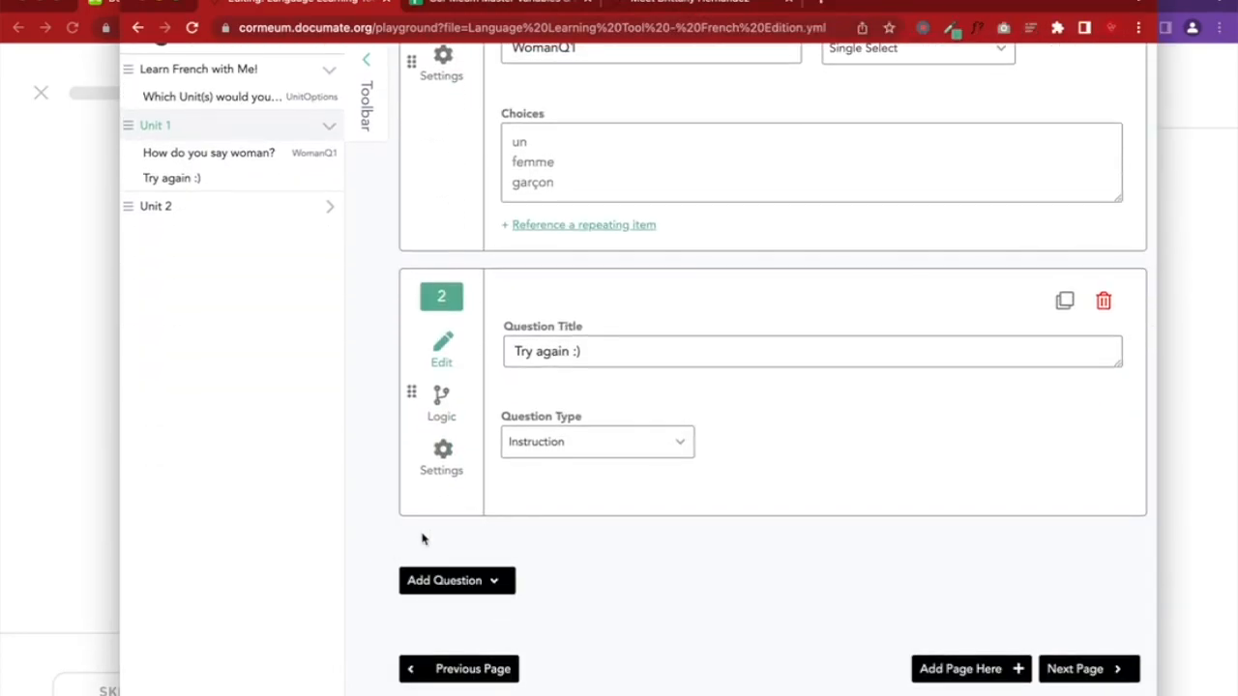
pyautogui.click(1180, 331)
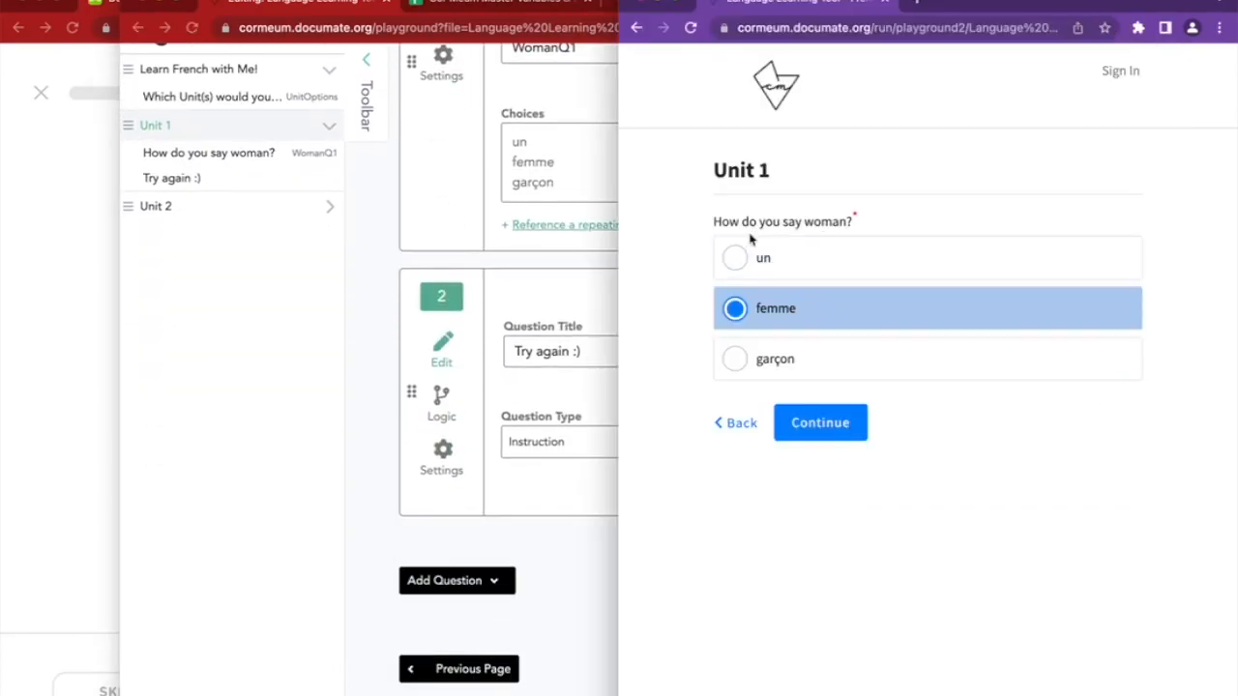
pyautogui.click(791, 360)
pyautogui.click(796, 305)
pyautogui.click(343, 480)
# Add a new Instruction to Unit 1 titled "That's right!"
pyautogui.click(484, 579)
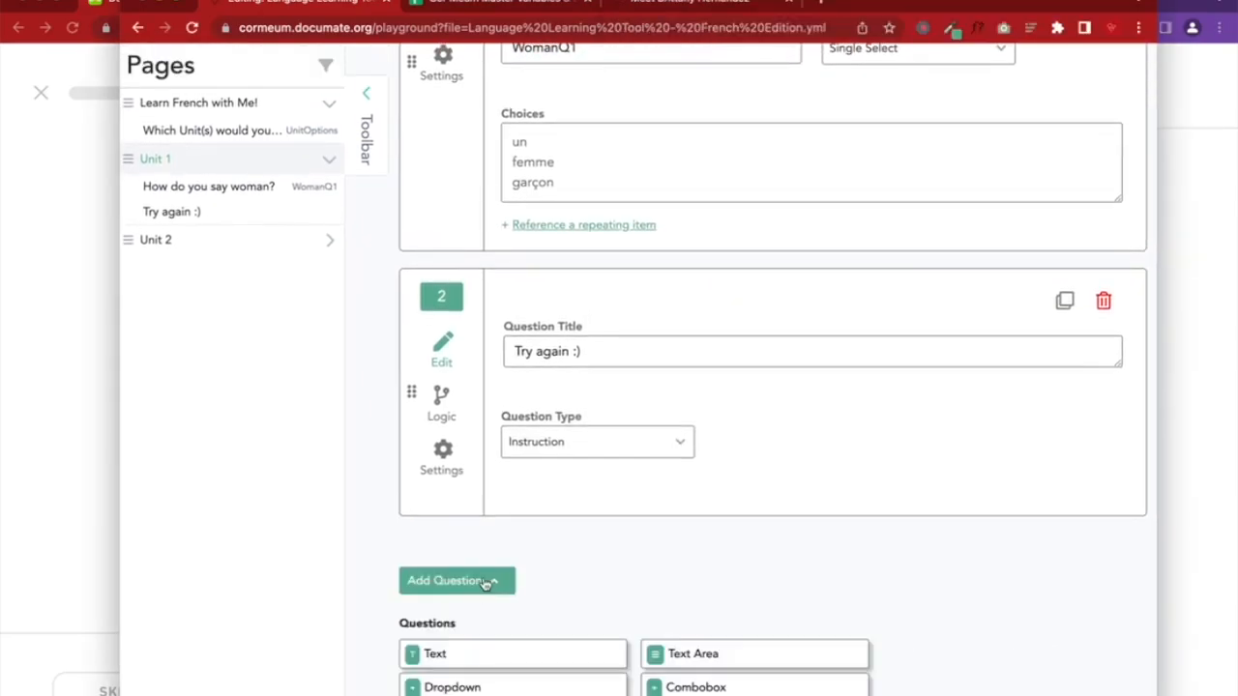
pyautogui.scroll(-3, 511, 502)
pyautogui.scroll(-1, 510, 502)
pyautogui.click(416, 632)
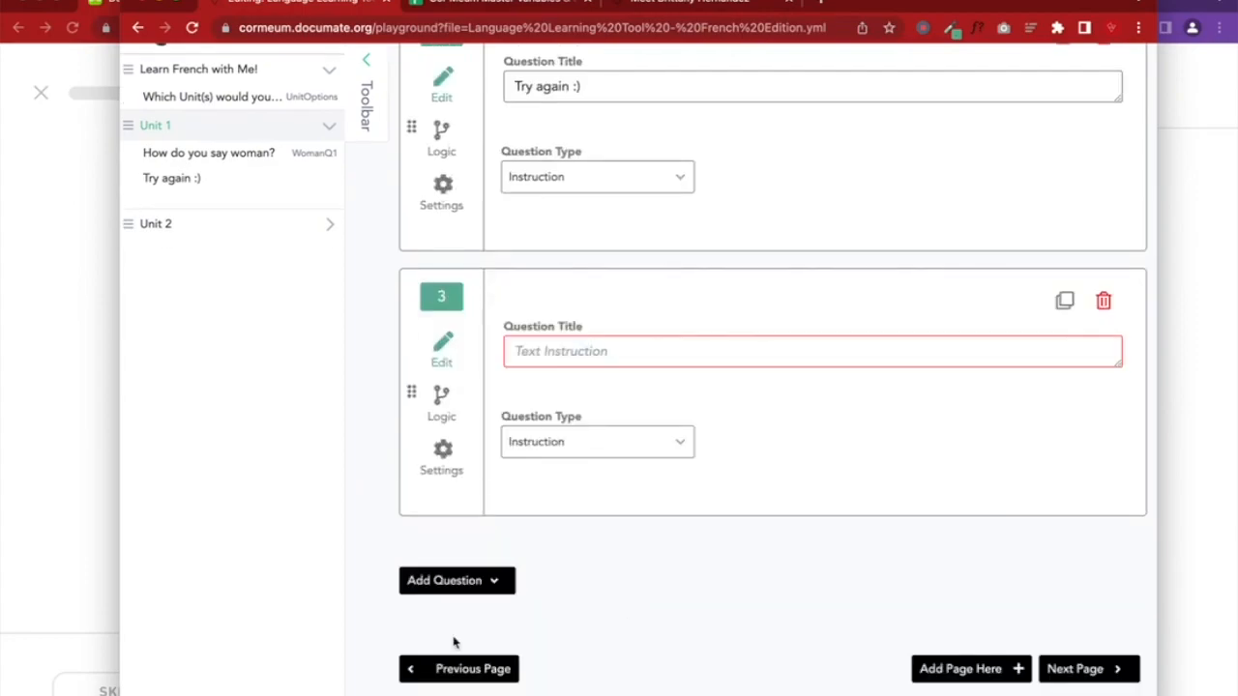
pyautogui.click(562, 364)
pyautogui.write("That's ")
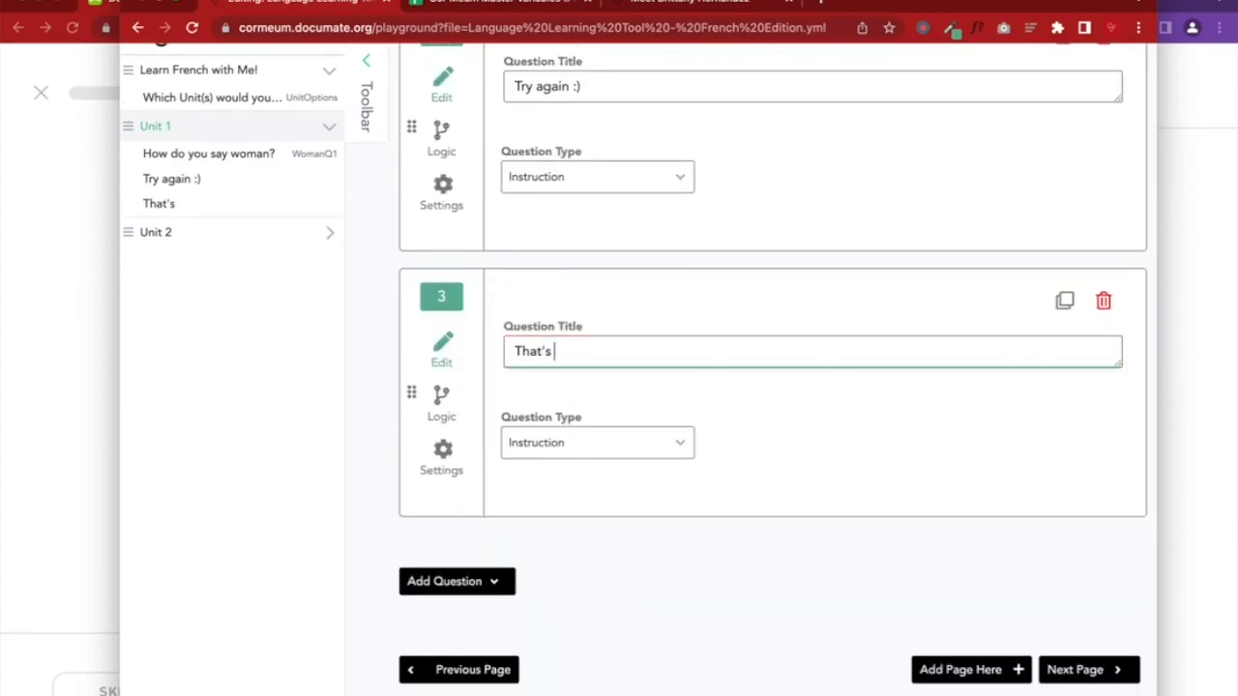
pyautogui.write('right!')
pyautogui.scroll(2, 665, 460)
pyautogui.scroll(-2, 665, 460)
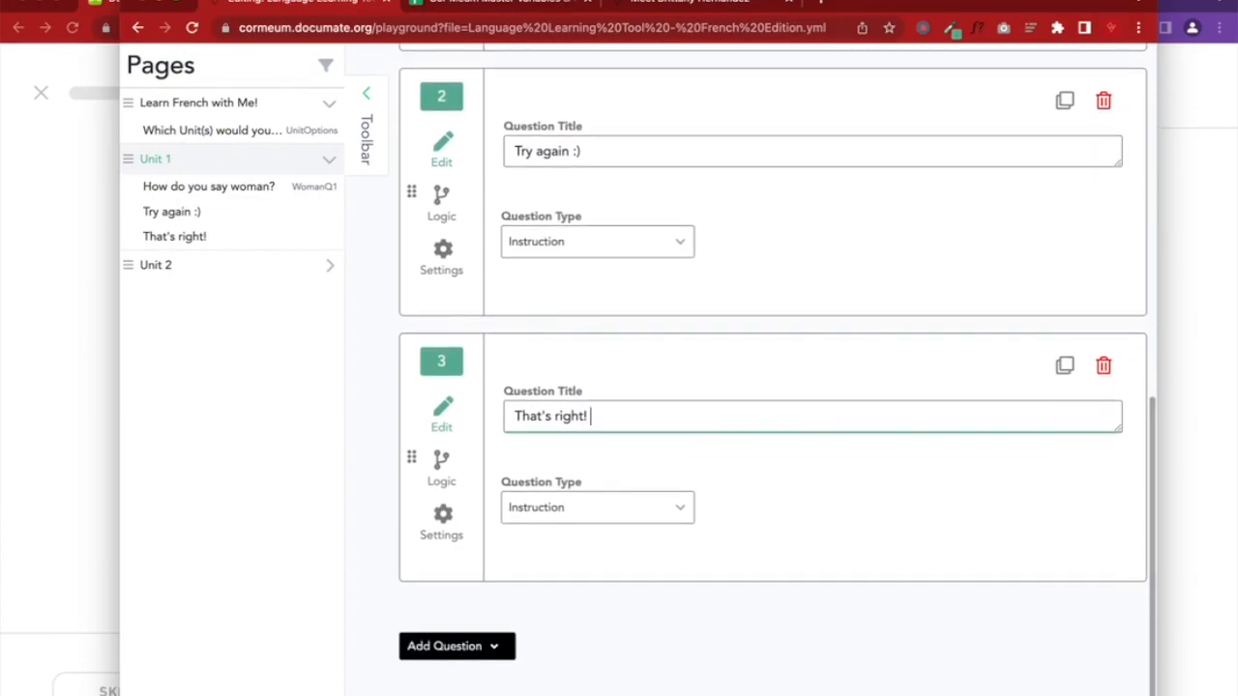
# Append the party face emoji from the emoji picker (searched 'cele') and save the quiz
pyautogui.press('ctrl+super+space')
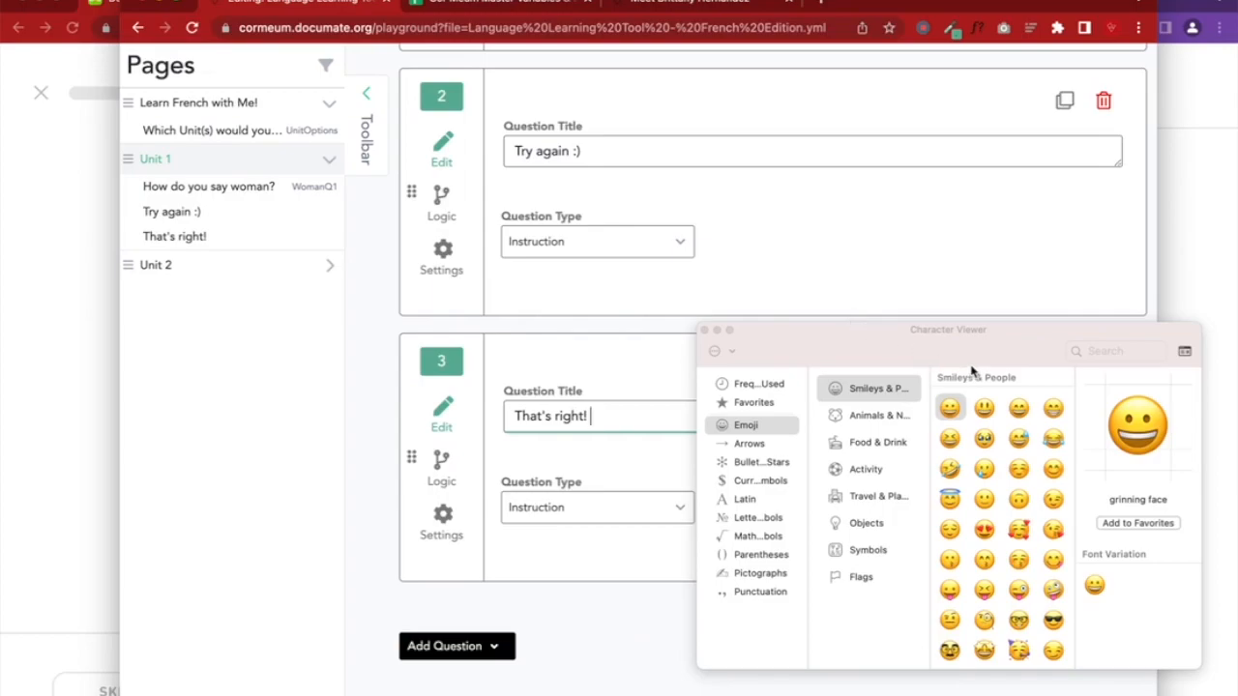
pyautogui.scroll(-5, 1023, 503)
pyautogui.click(1113, 350)
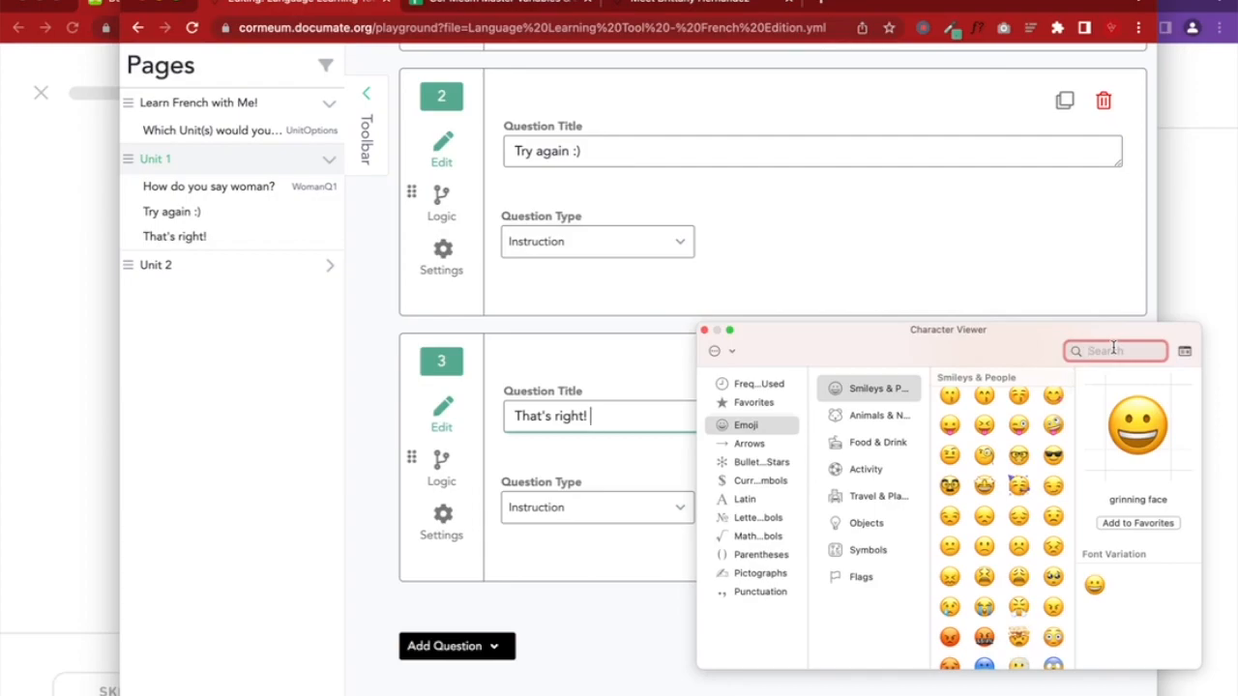
pyautogui.write('cele')
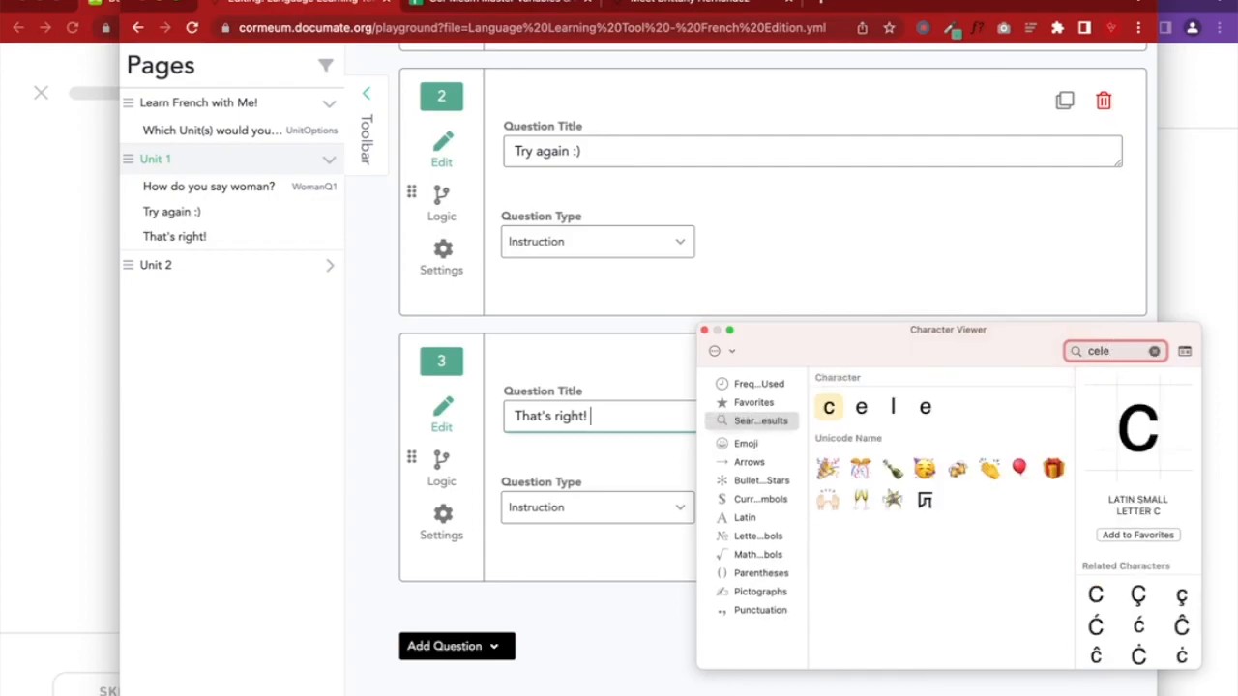
pyautogui.click(925, 469)
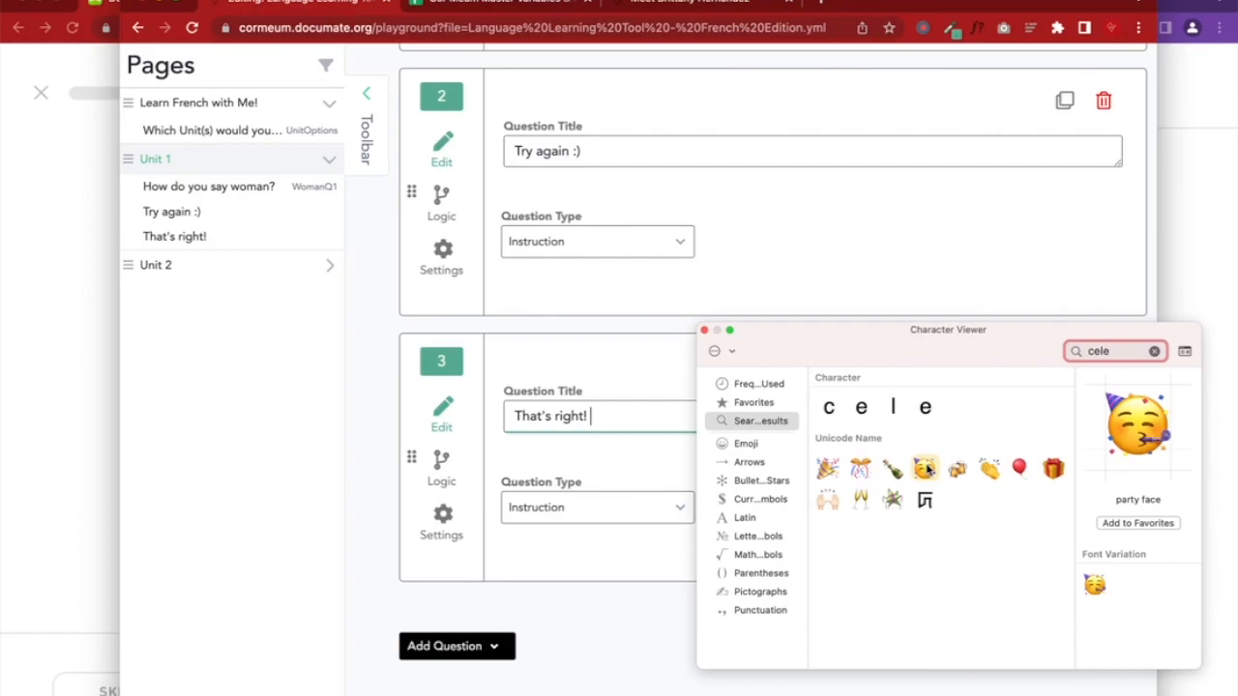
pyautogui.doubleClick(925, 469)
pyautogui.click(704, 330)
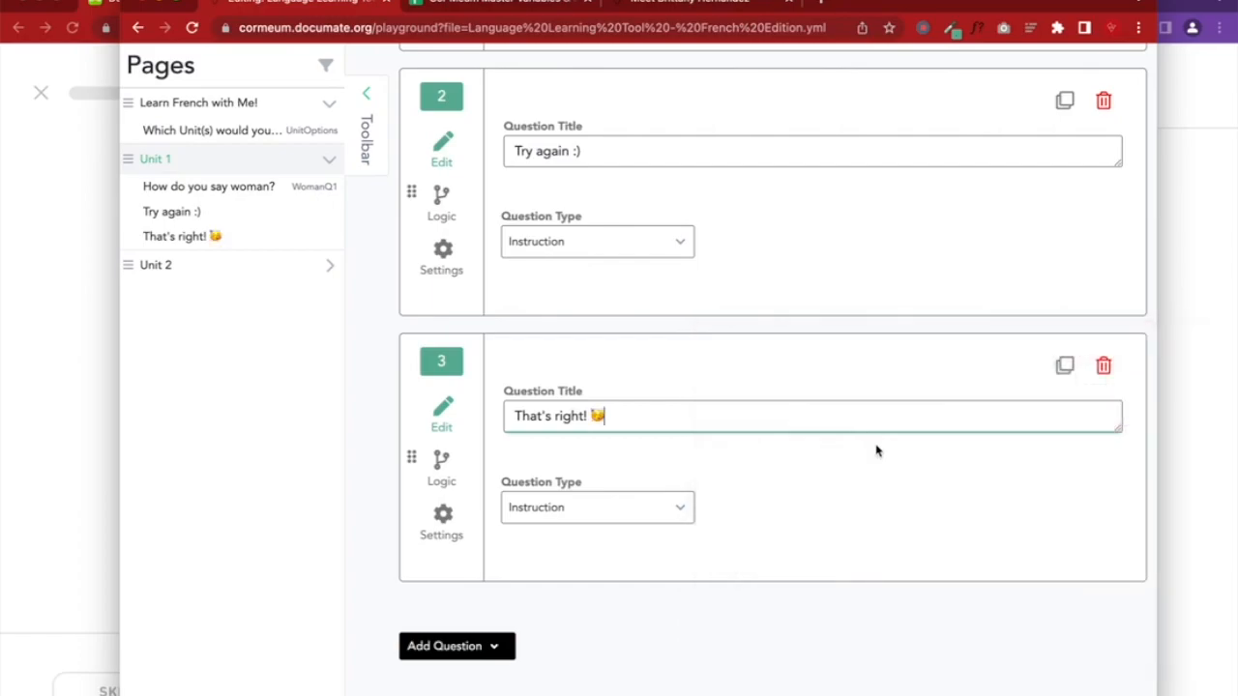
pyautogui.scroll(10, 879, 448)
pyautogui.click(936, 233)
# Reload the preview and pick femme, then un, seeing both 'Try again :)' and "That's right!" appear
pyautogui.click(1233, 246)
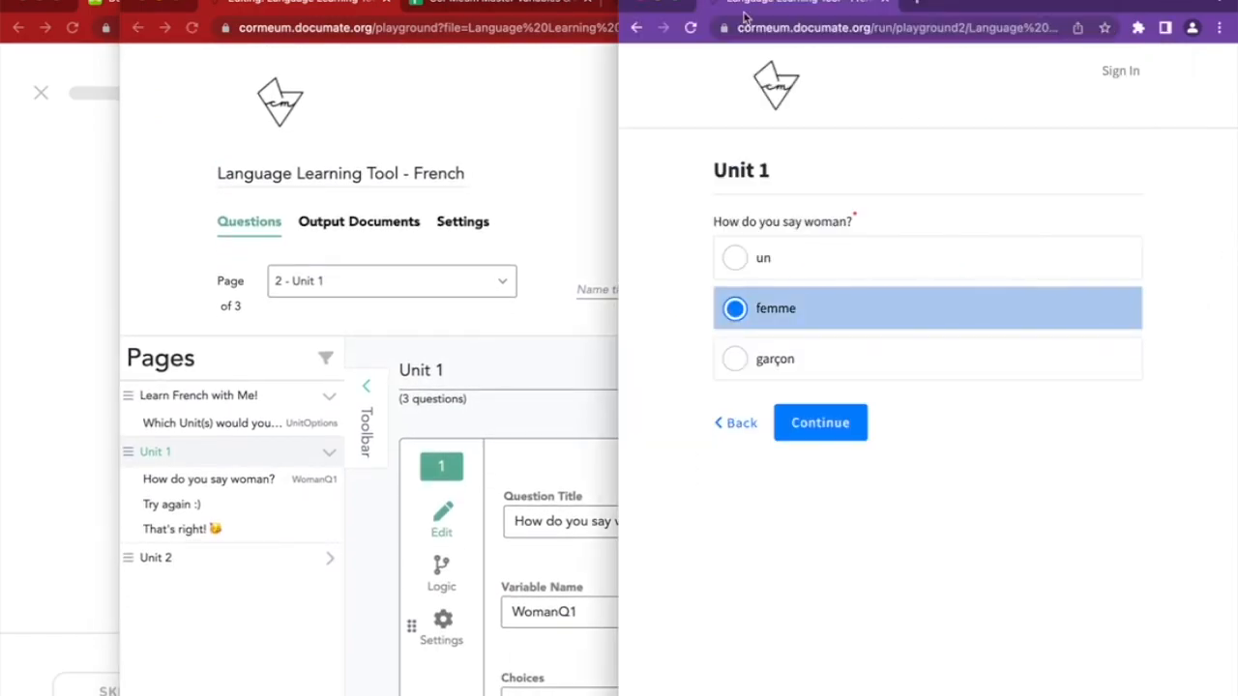
pyautogui.click(691, 27)
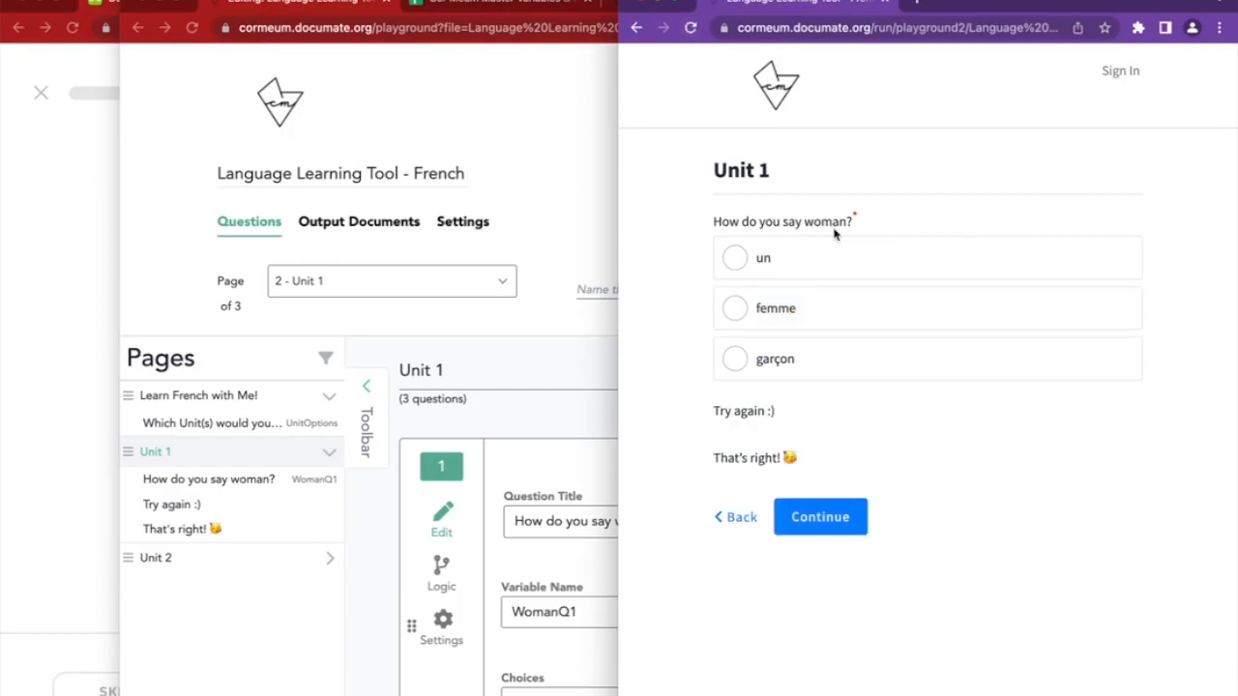
pyautogui.click(525, 425)
pyautogui.scroll(-10, 525, 426)
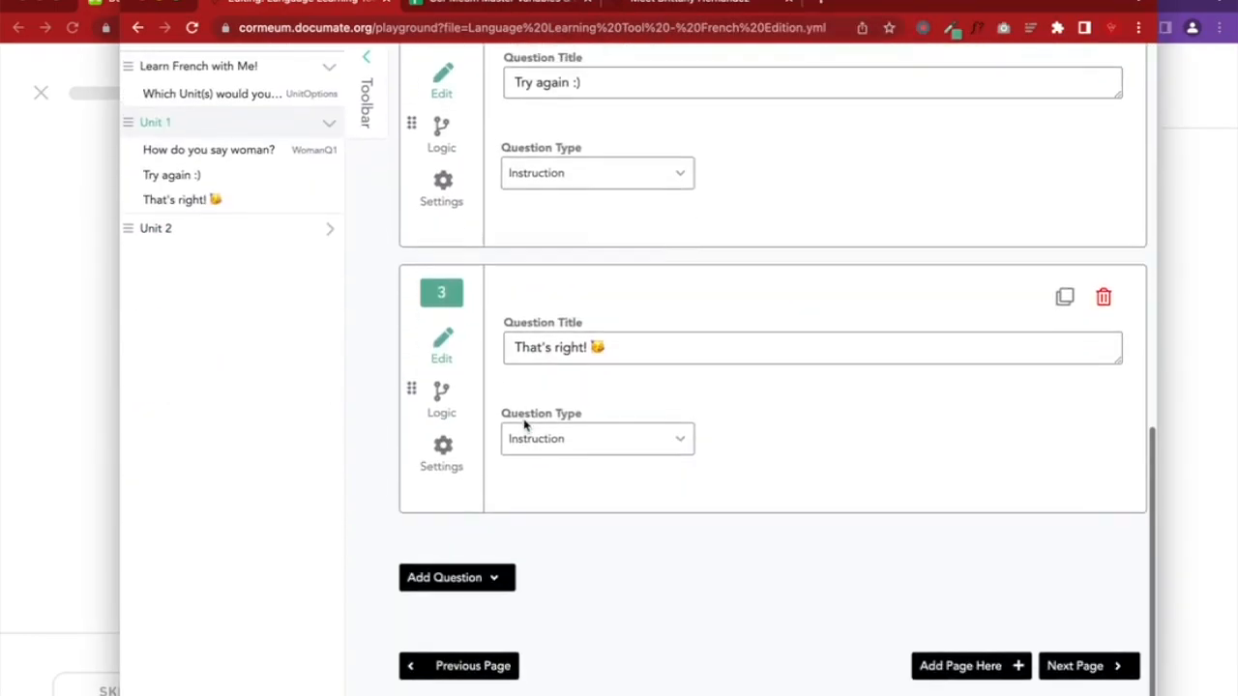
pyautogui.scroll(3, 525, 426)
pyautogui.click(1221, 239)
pyautogui.click(824, 308)
pyautogui.click(813, 261)
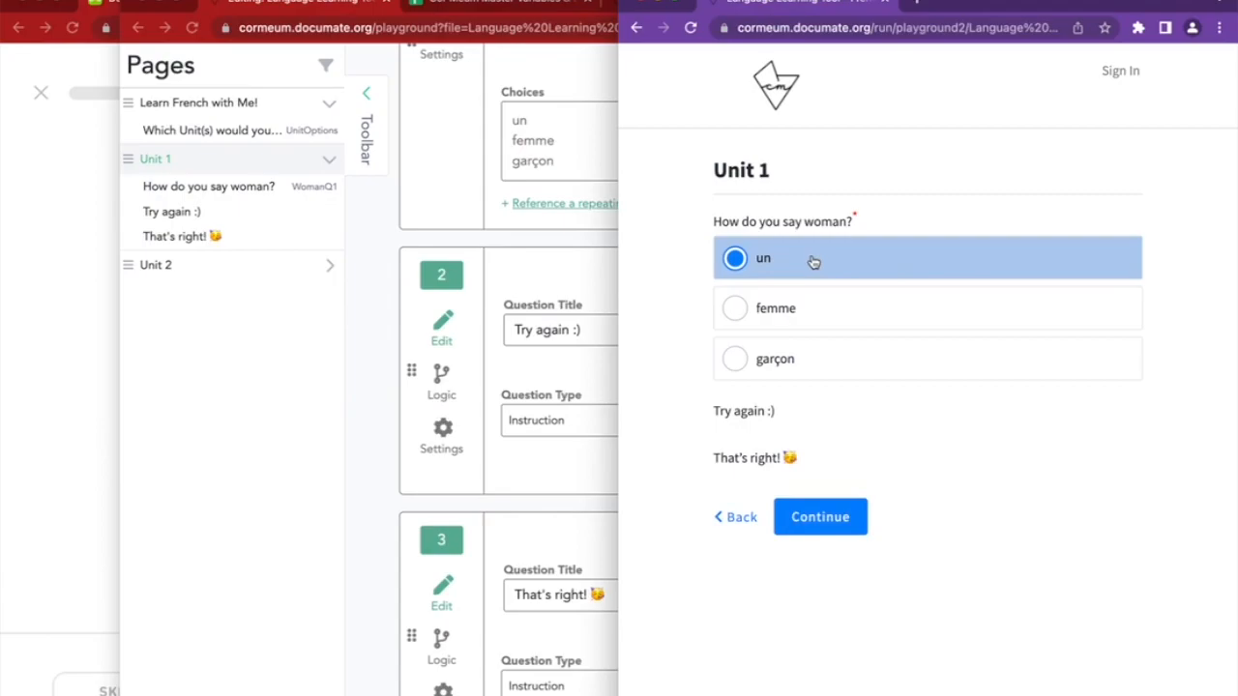
pyautogui.click(418, 527)
pyautogui.click(1185, 392)
pyautogui.click(373, 497)
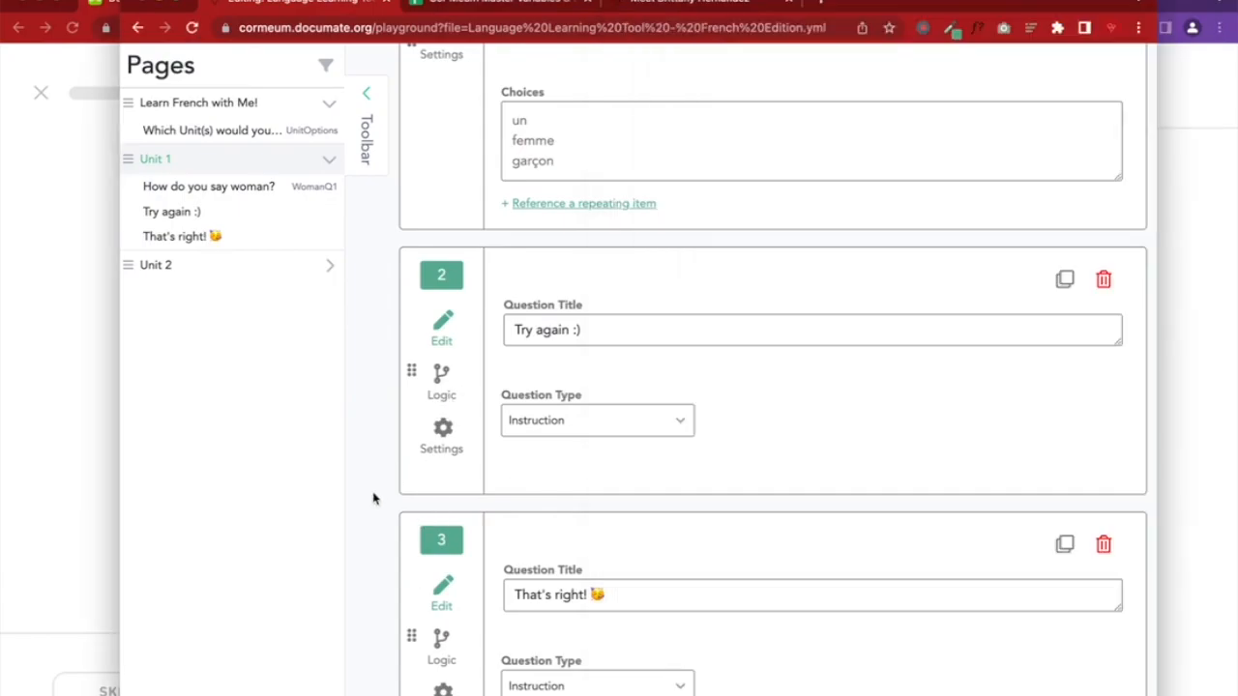
pyautogui.scroll(-4, 373, 497)
# Set question 3's logic to Show if WomanQ1 equals femme
pyautogui.click(442, 433)
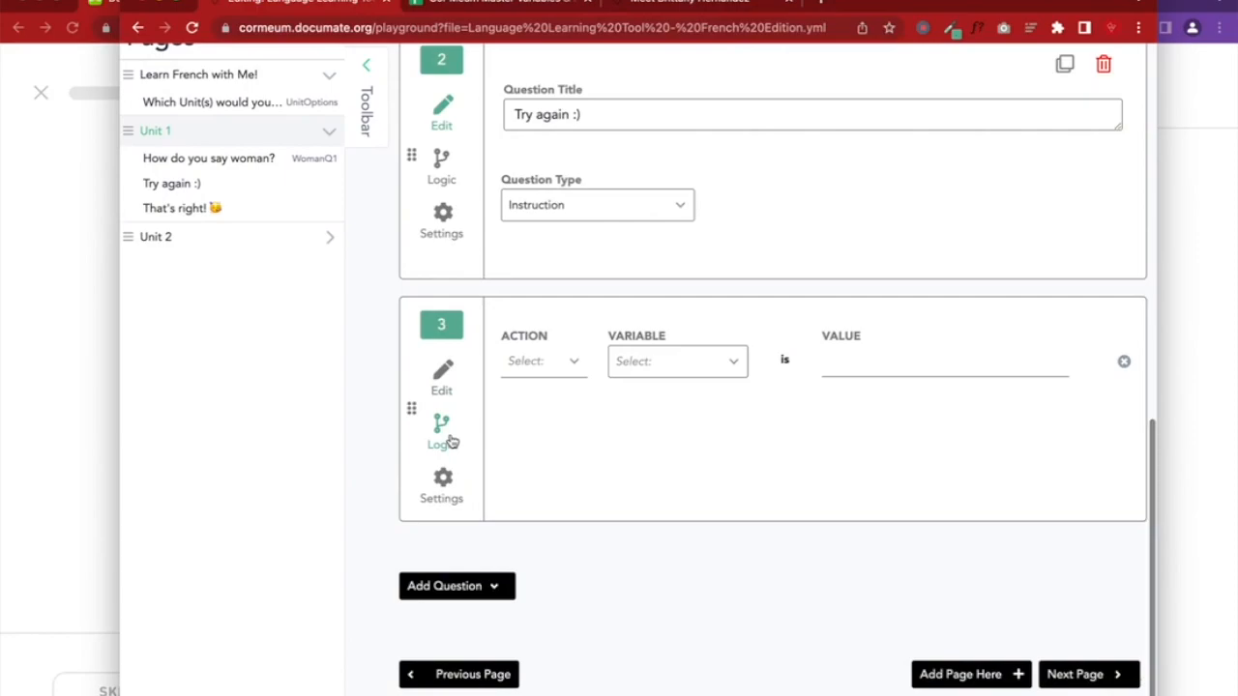
pyautogui.click(549, 372)
pyautogui.click(539, 428)
pyautogui.click(644, 374)
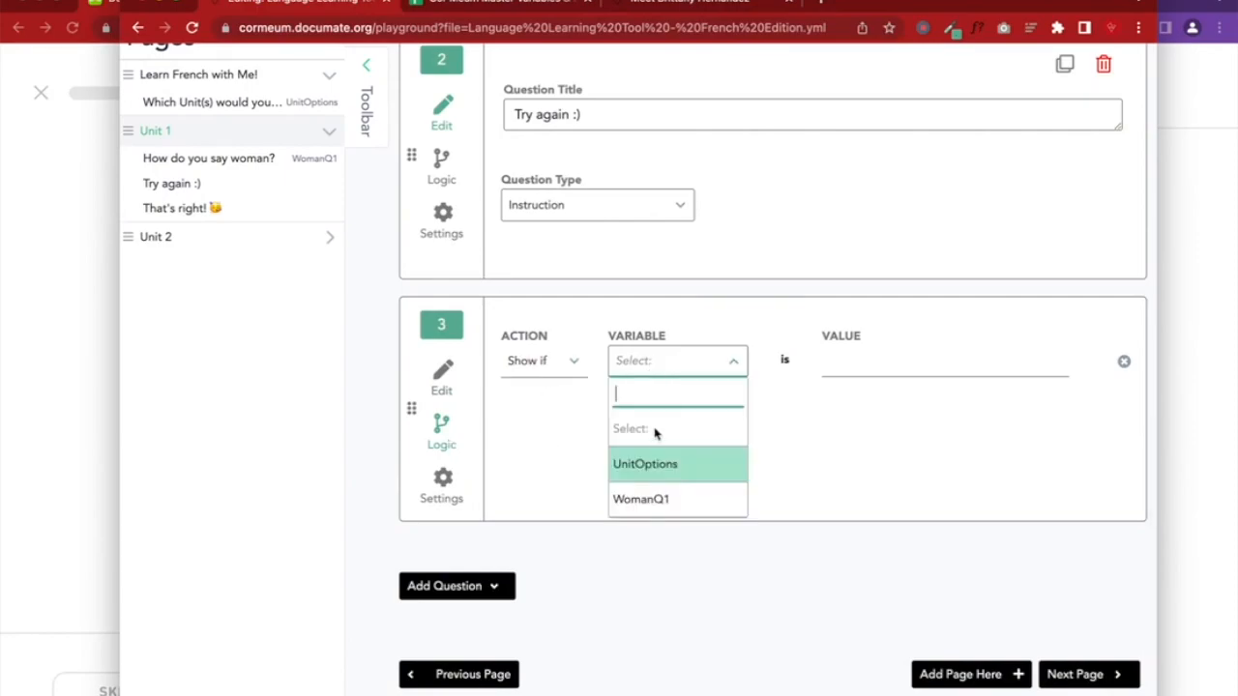
pyautogui.click(665, 500)
pyautogui.click(837, 364)
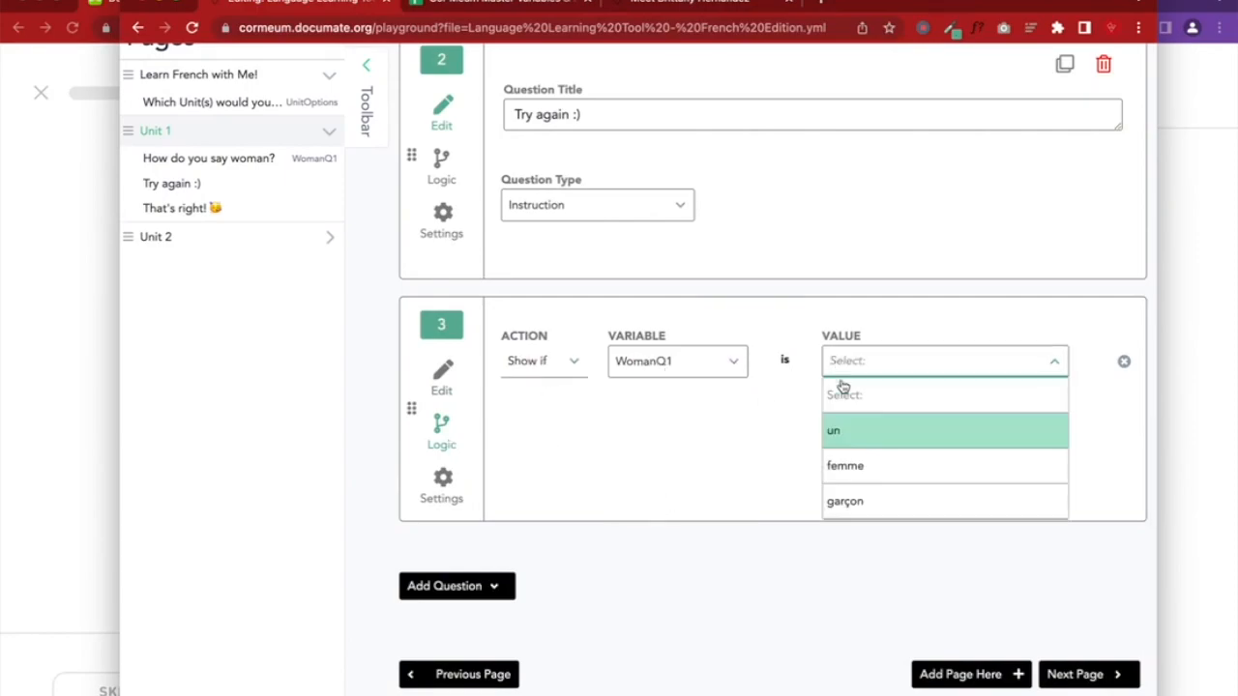
pyautogui.click(870, 466)
pyautogui.click(443, 376)
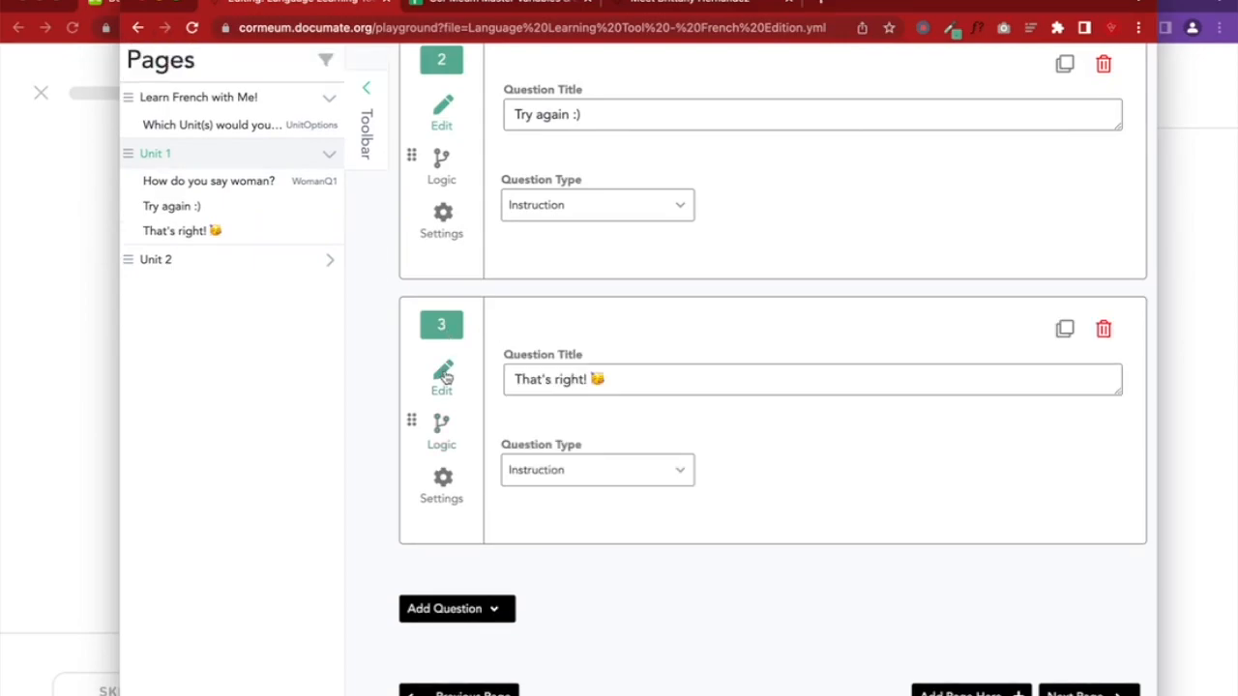
pyautogui.click(442, 423)
pyautogui.click(444, 378)
# Save the quiz and reload the preview to apply the new condition
pyautogui.scroll(9, 733, 415)
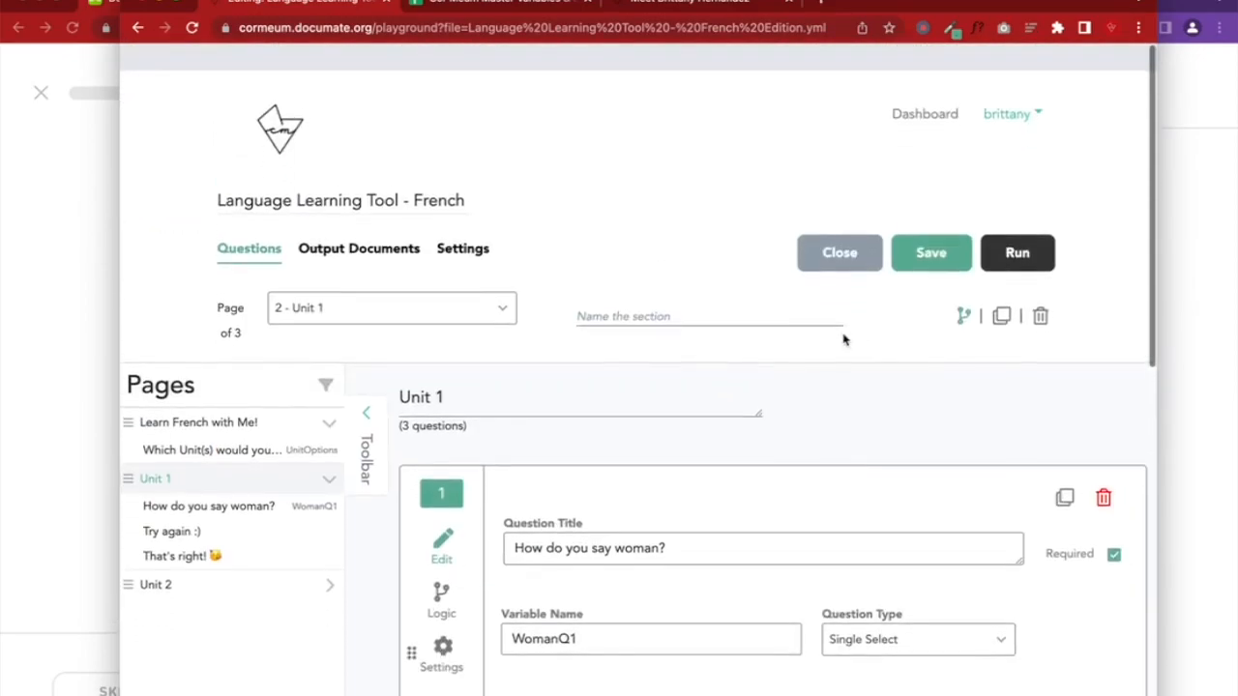
pyautogui.click(923, 233)
pyautogui.click(1209, 259)
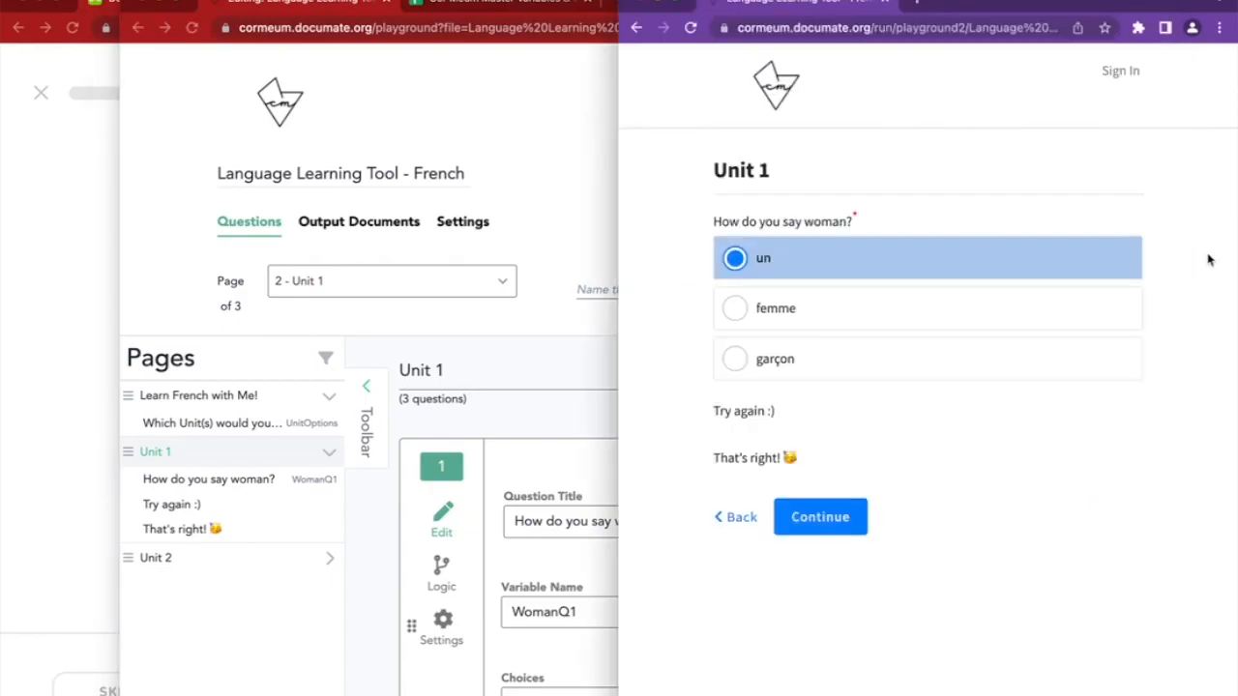
pyautogui.click(691, 27)
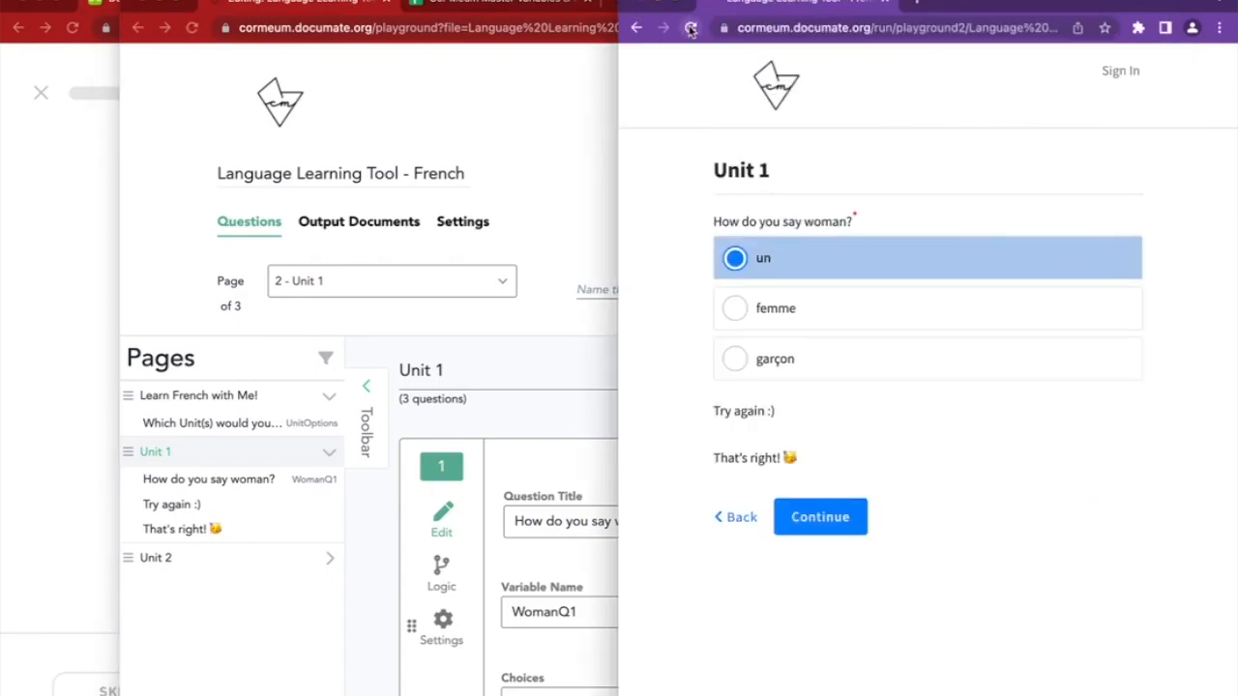
# Test un, garçon and femme, confirming femme shows only "That's right!"
pyautogui.click(817, 263)
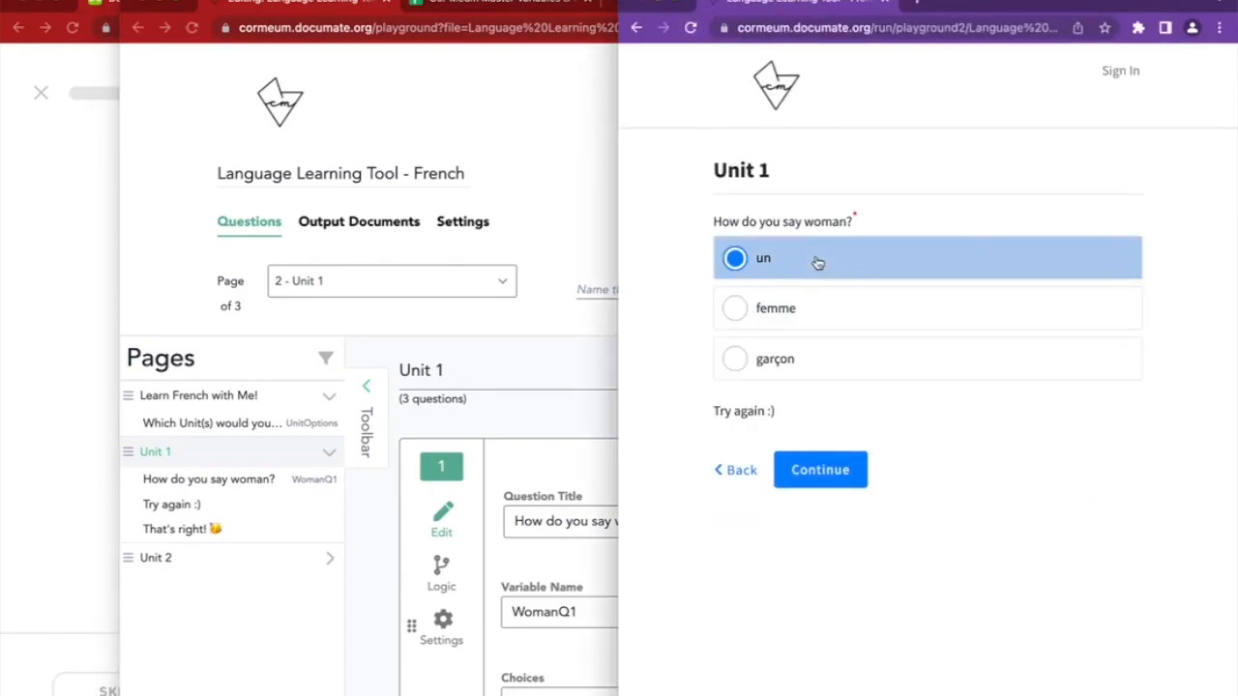
pyautogui.click(793, 364)
pyautogui.click(784, 312)
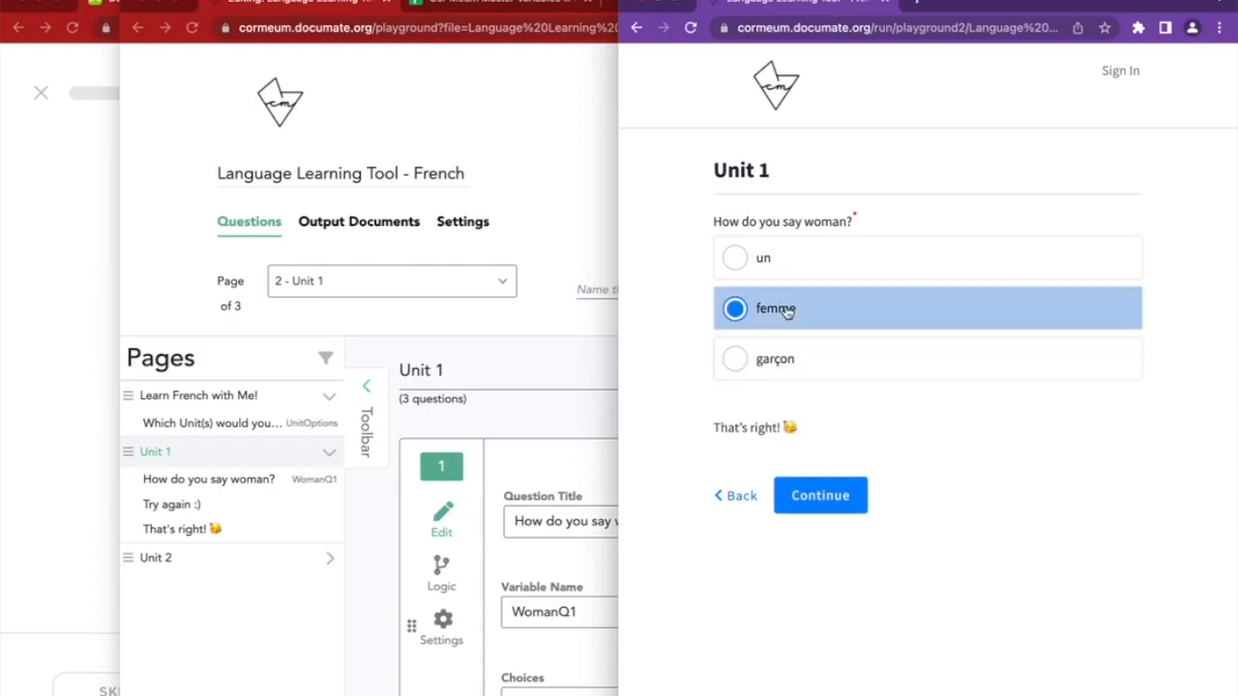
pyautogui.moveTo(717, 414); pyautogui.dragTo(838, 420)
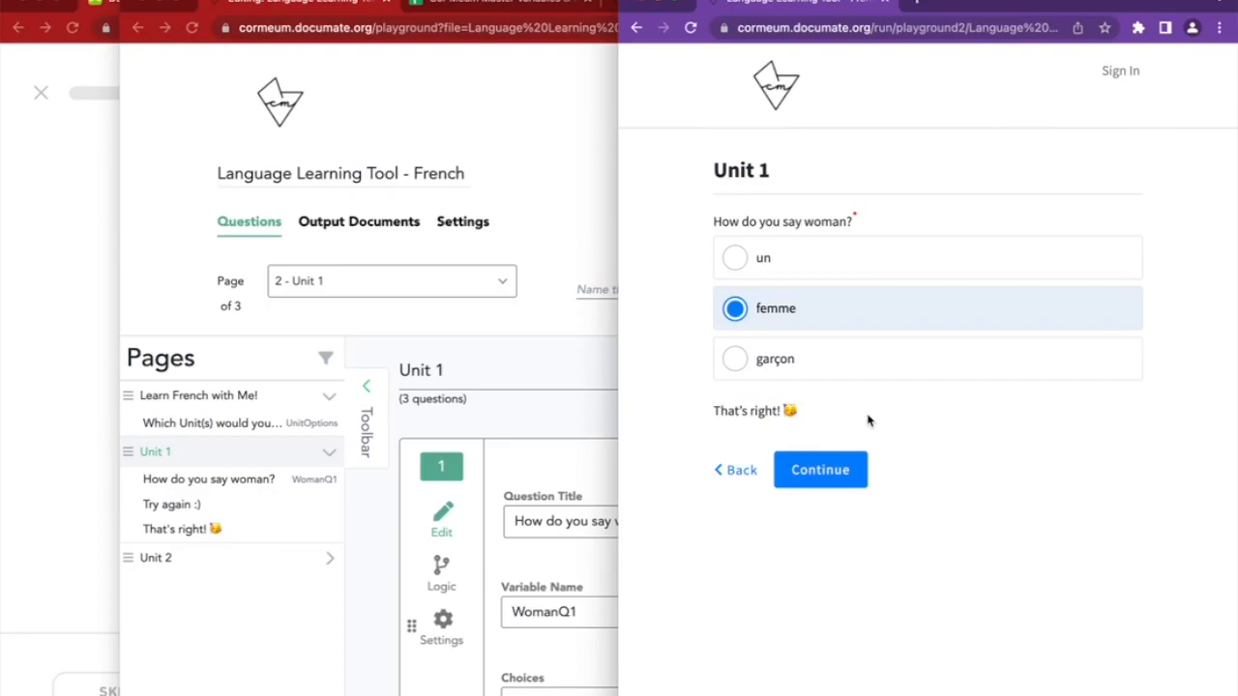
pyautogui.click(799, 261)
pyautogui.click(803, 309)
# Switch to the Duolingo 'How do you say woman?' lesson and choose femme
pyautogui.click(69, 484)
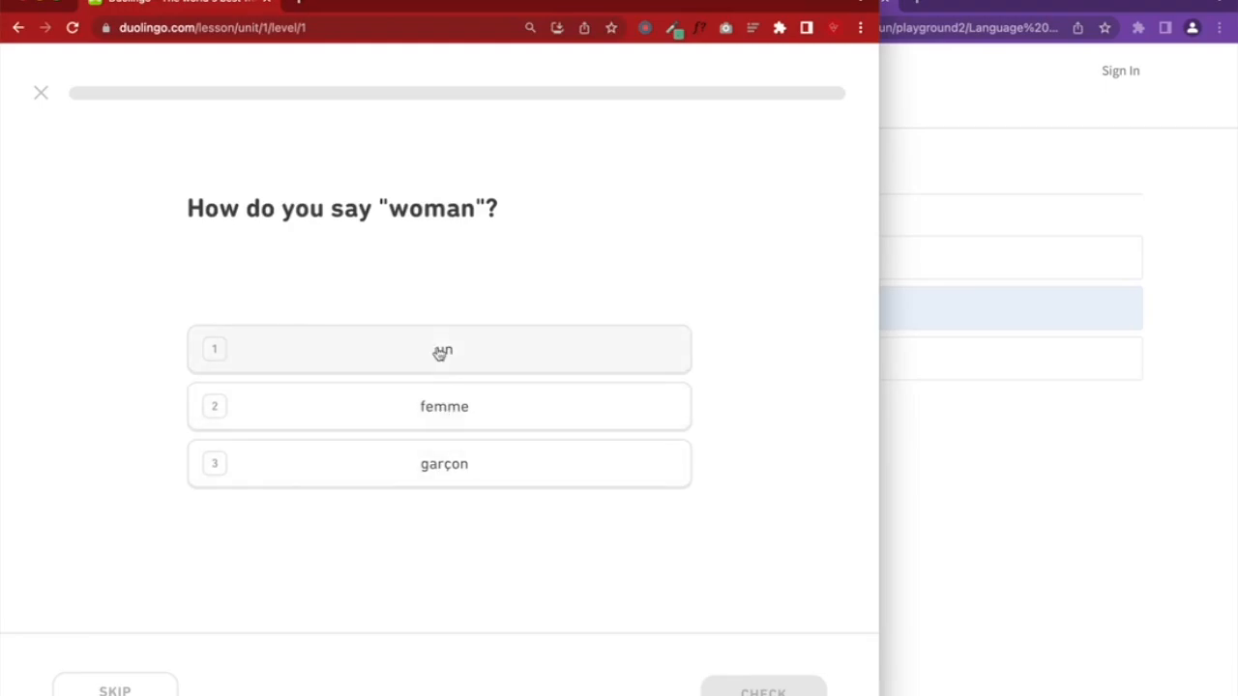
pyautogui.click(445, 408)
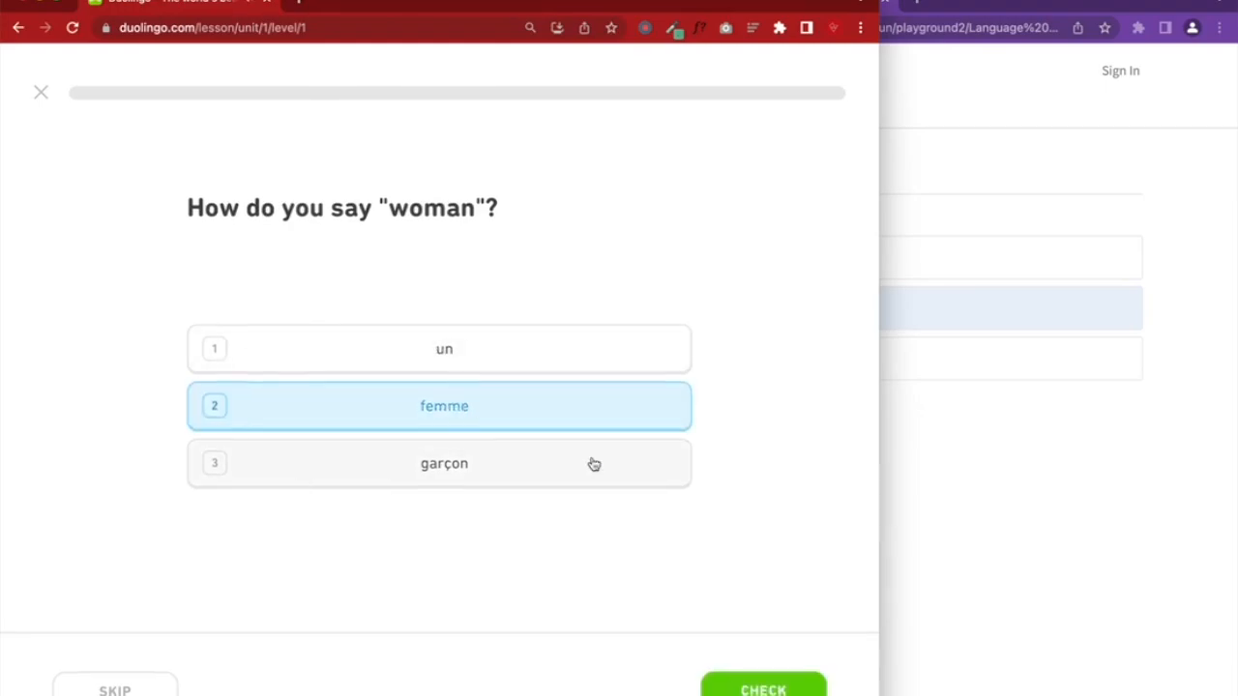
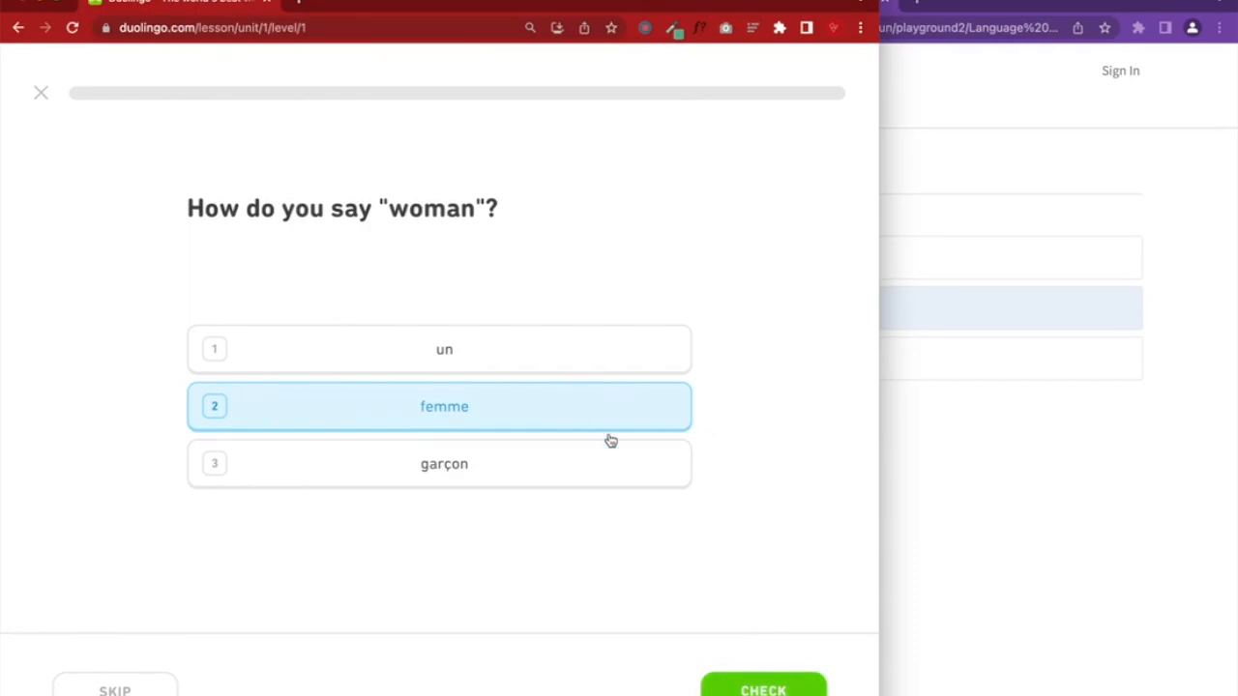
# Try un, femme and garçon in Duolingo's 'How do you say woman?' question, then bring the Documate quiz alongside
pyautogui.click(403, 366)
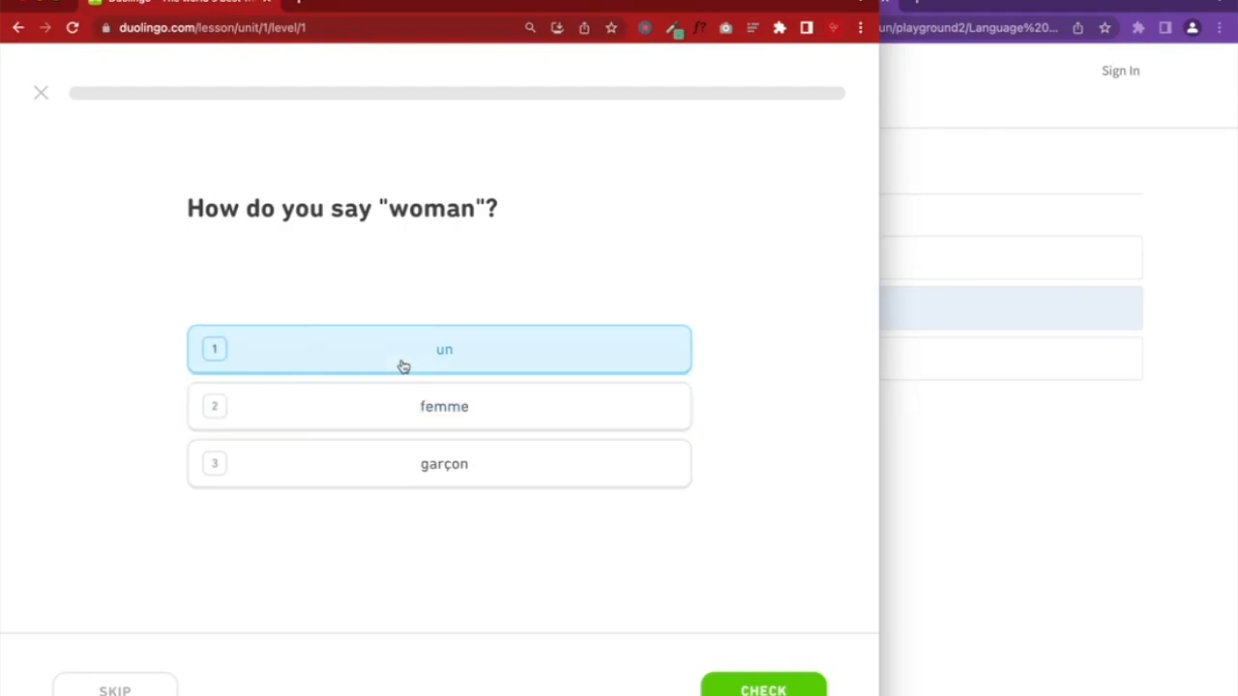
pyautogui.click(428, 409)
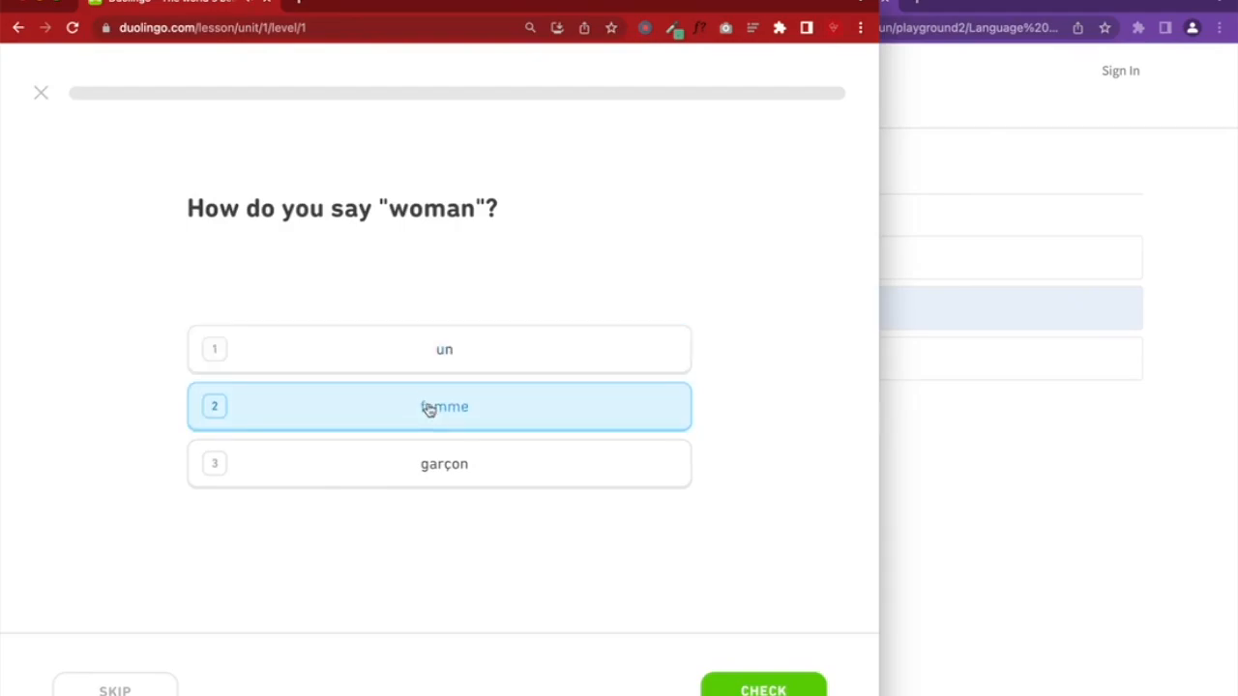
pyautogui.click(440, 465)
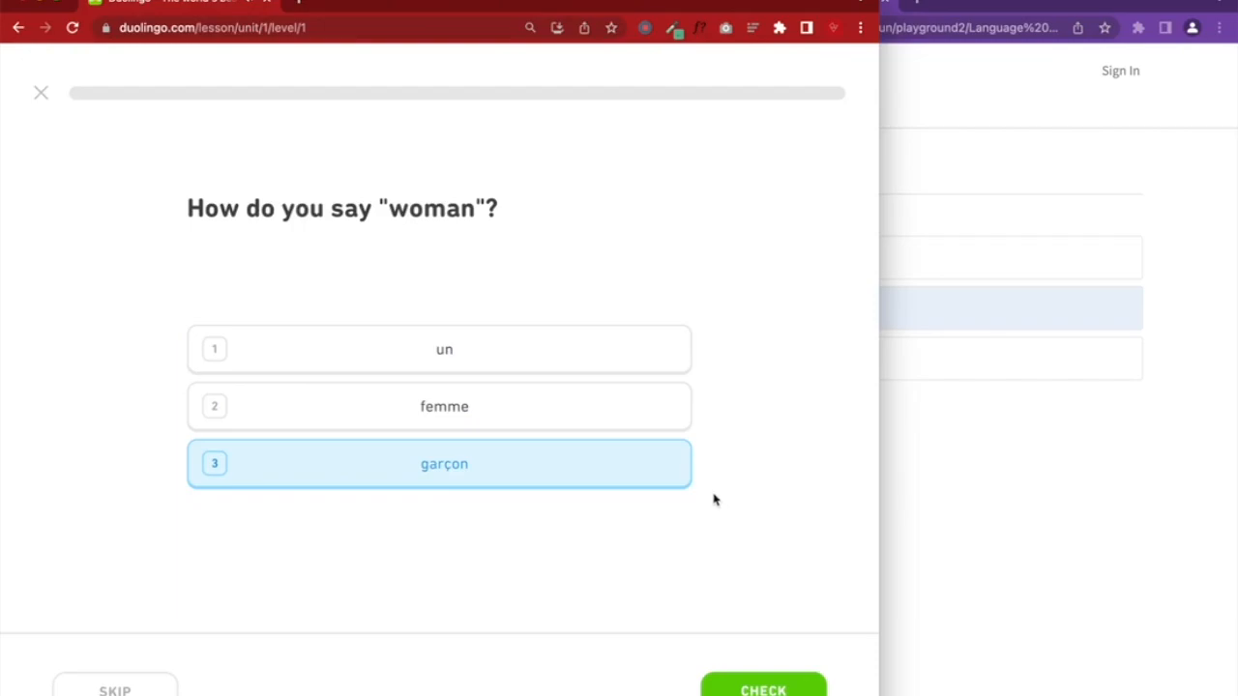
pyautogui.click(909, 490)
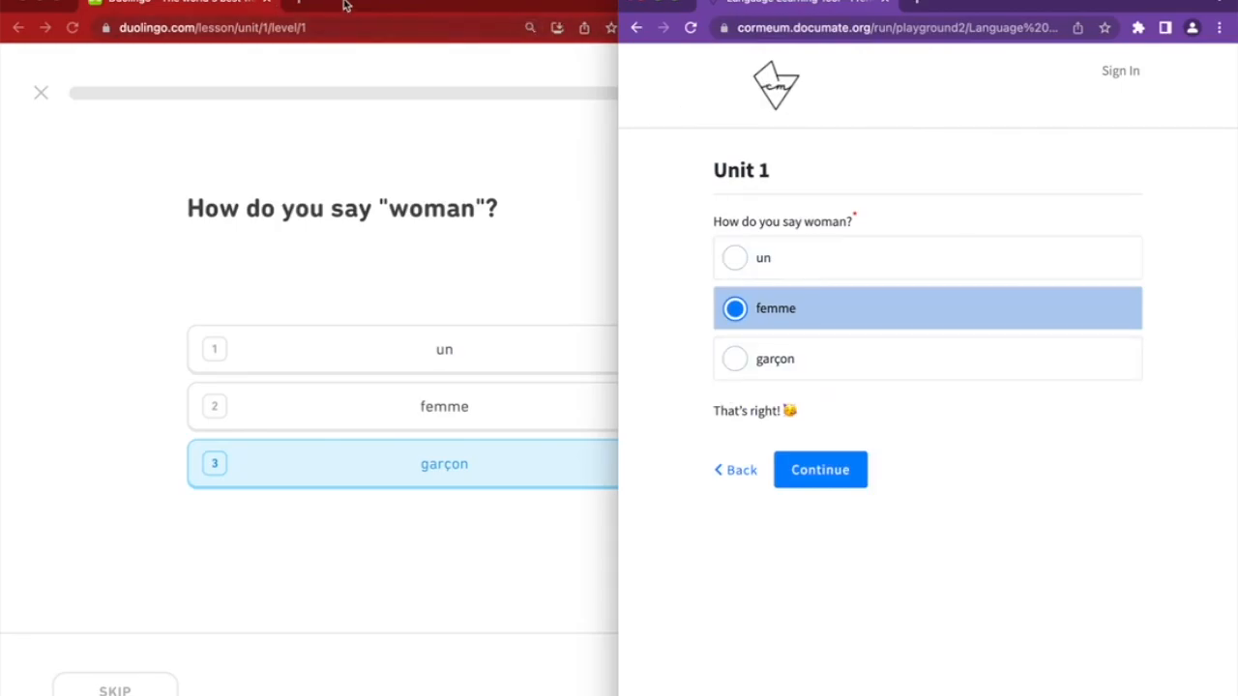
pyautogui.click(302, 4)
# Search YouTube for 'french pronunciation of woman' and open the 'How to Say WOMAN in French' video
pyautogui.write('youtube.com')
pyautogui.press('Return')
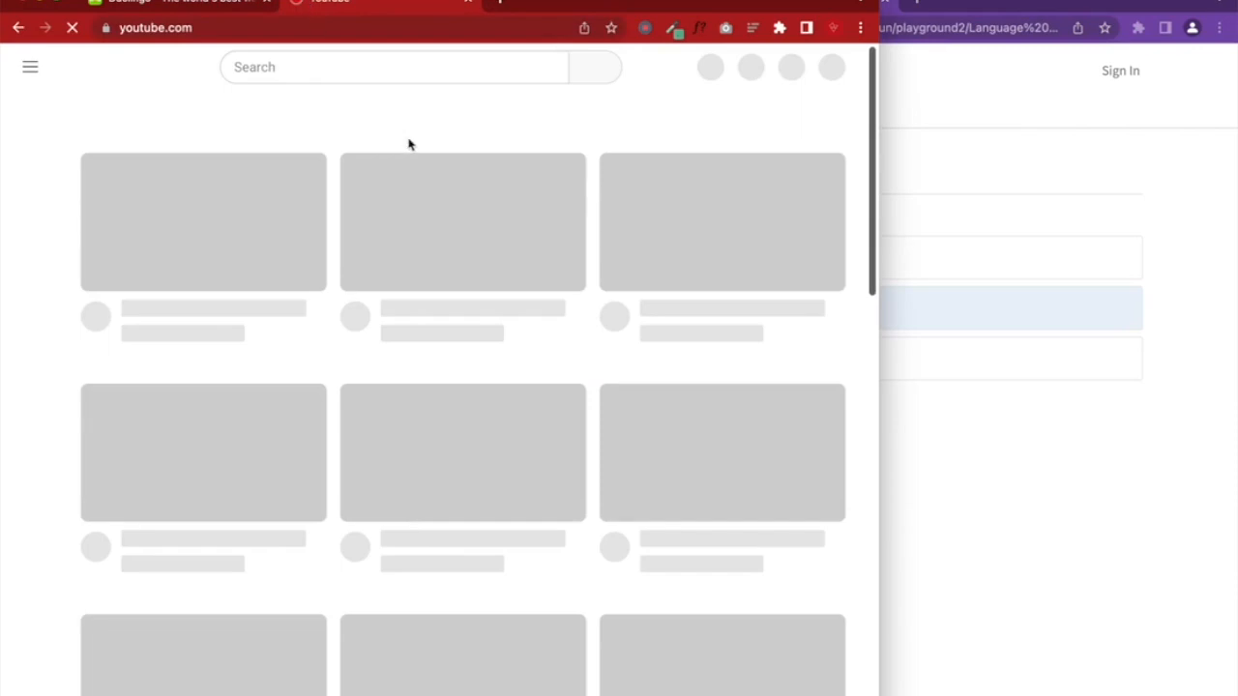
pyautogui.click(338, 72)
pyautogui.write('french ')
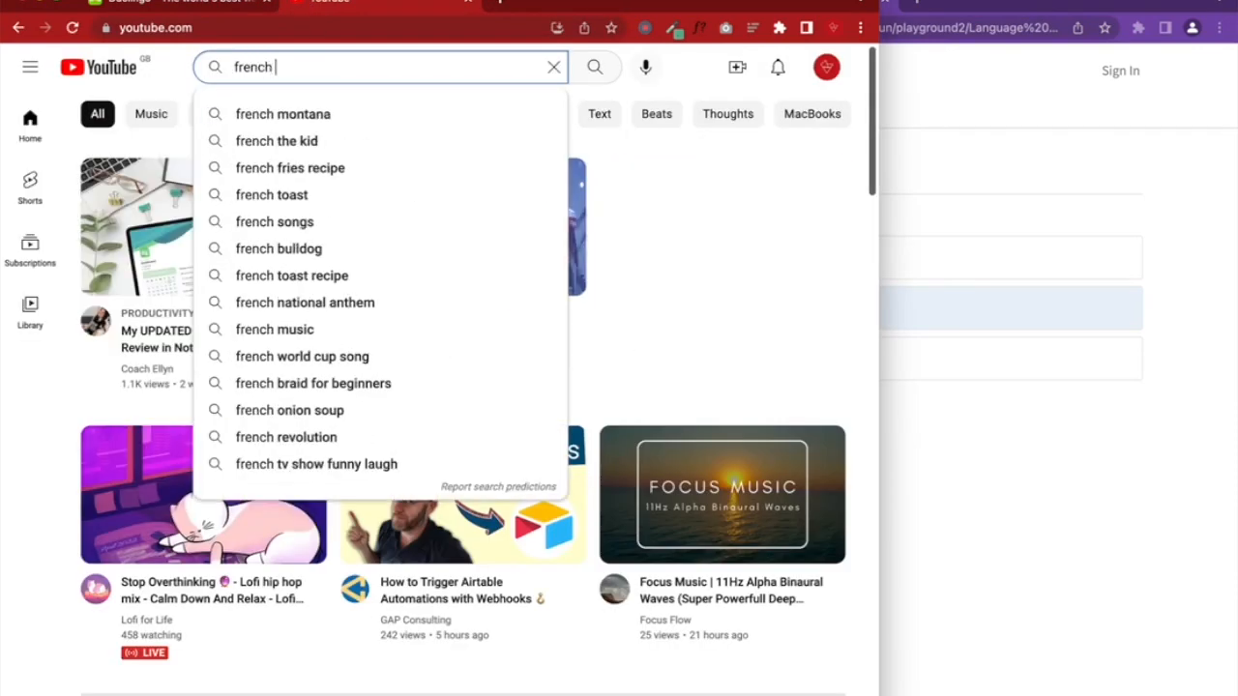
pyautogui.write('sound')
pyautogui.press('BackSpace')
pyautogui.press('BackSpace')
pyautogui.press('BackSpace')
pyautogui.press('BackSpace')
pyautogui.write('pronunciati')
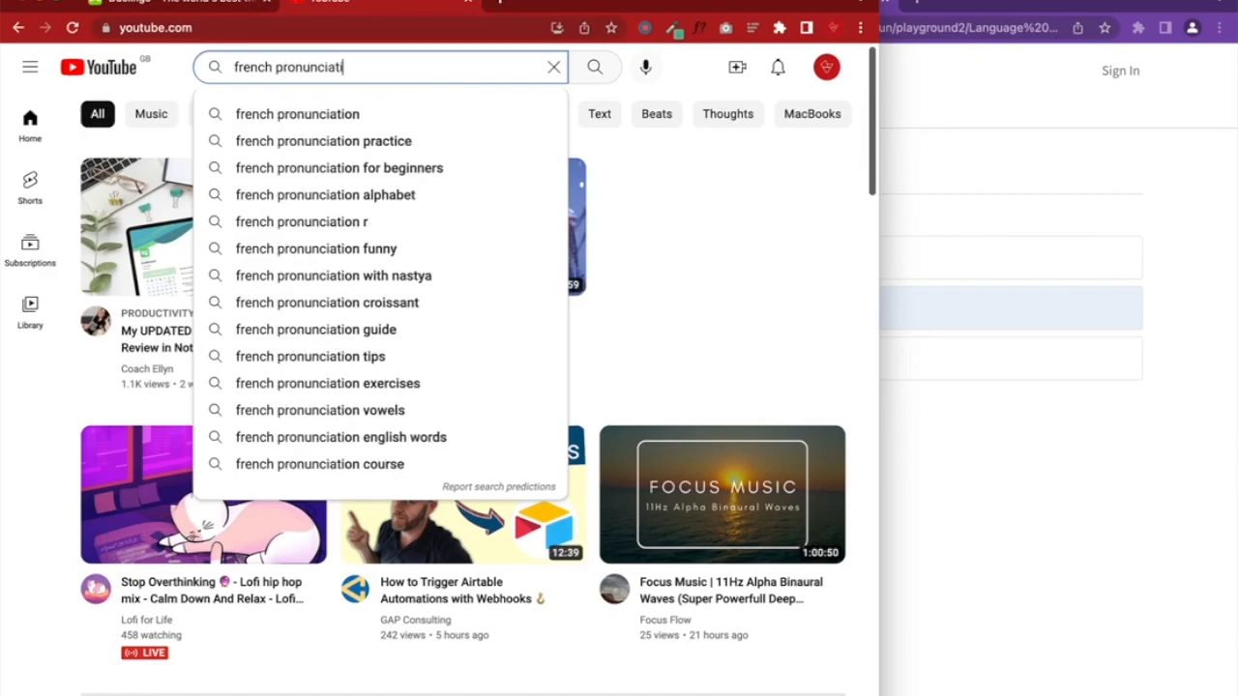
pyautogui.write('on of woman')
pyautogui.press('Return')
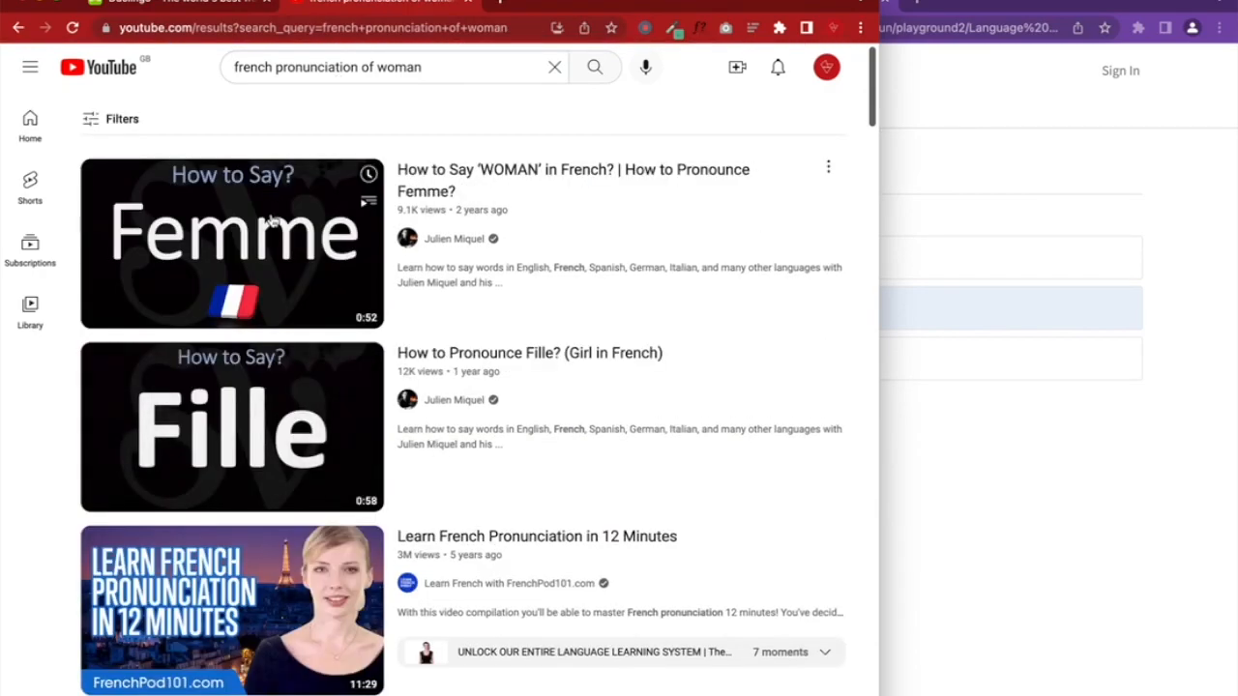
pyautogui.click(329, 281)
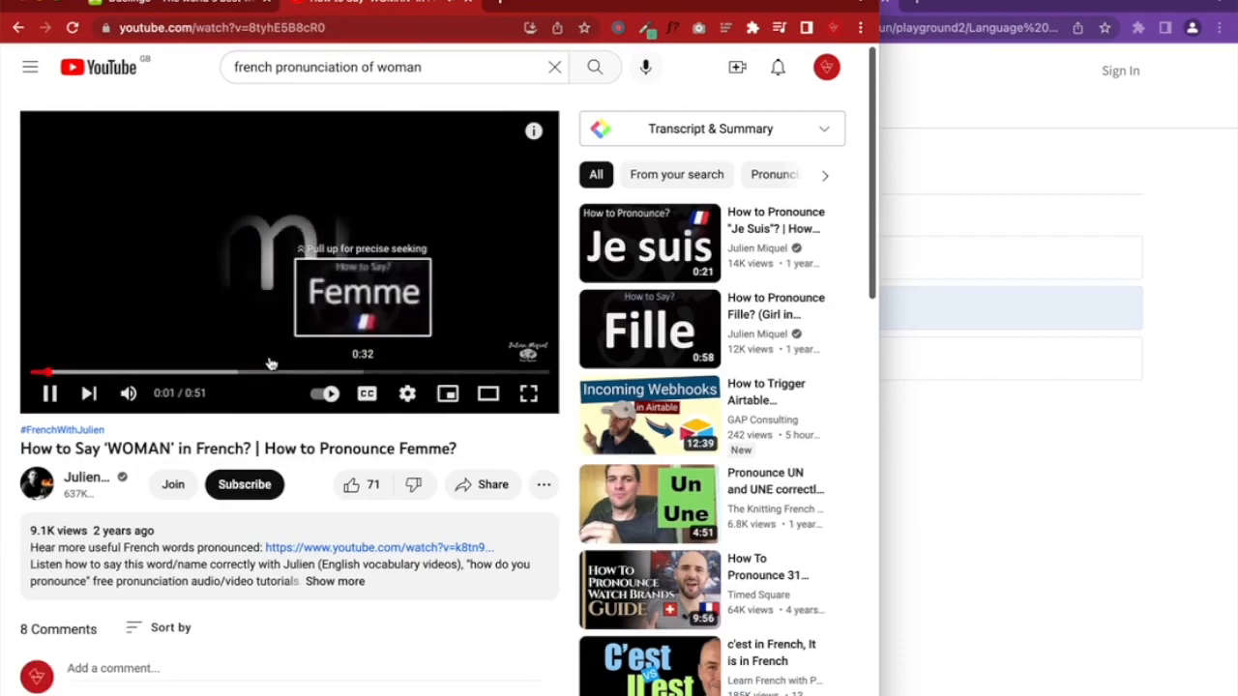
# Scrub the video back and forth to pause it at 0:16
pyautogui.press('Right')
pyautogui.press('Right')
pyautogui.press('Right')
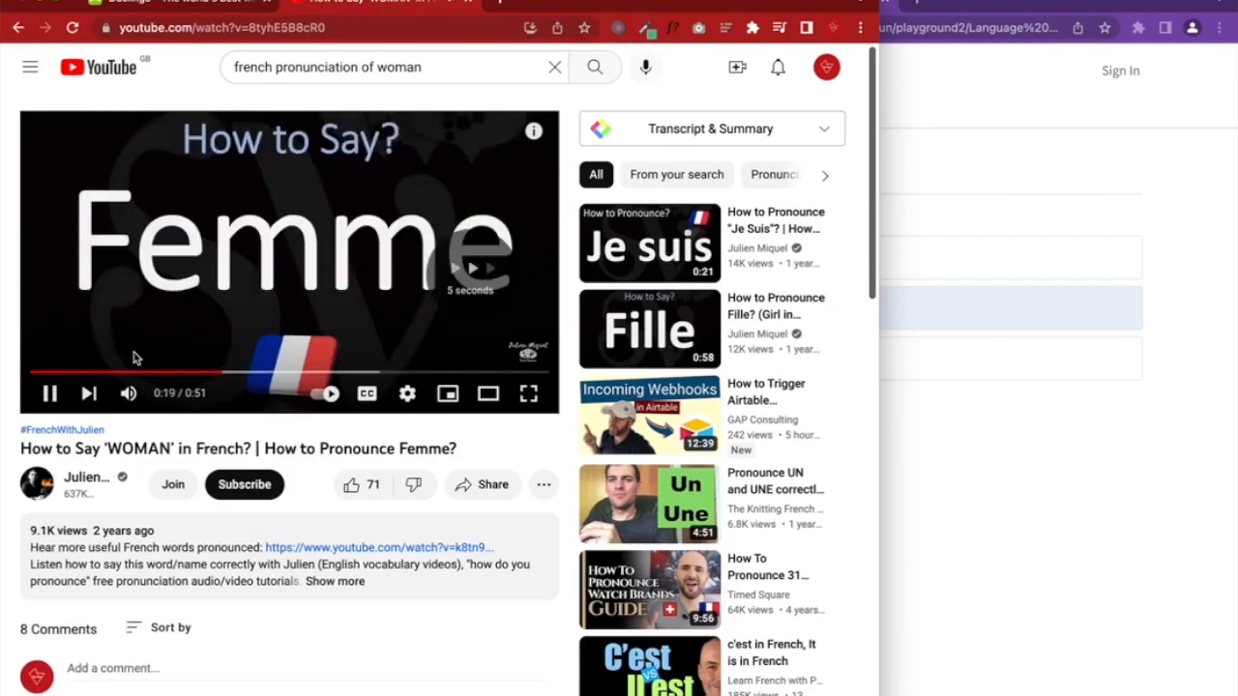
pyautogui.click(49, 393)
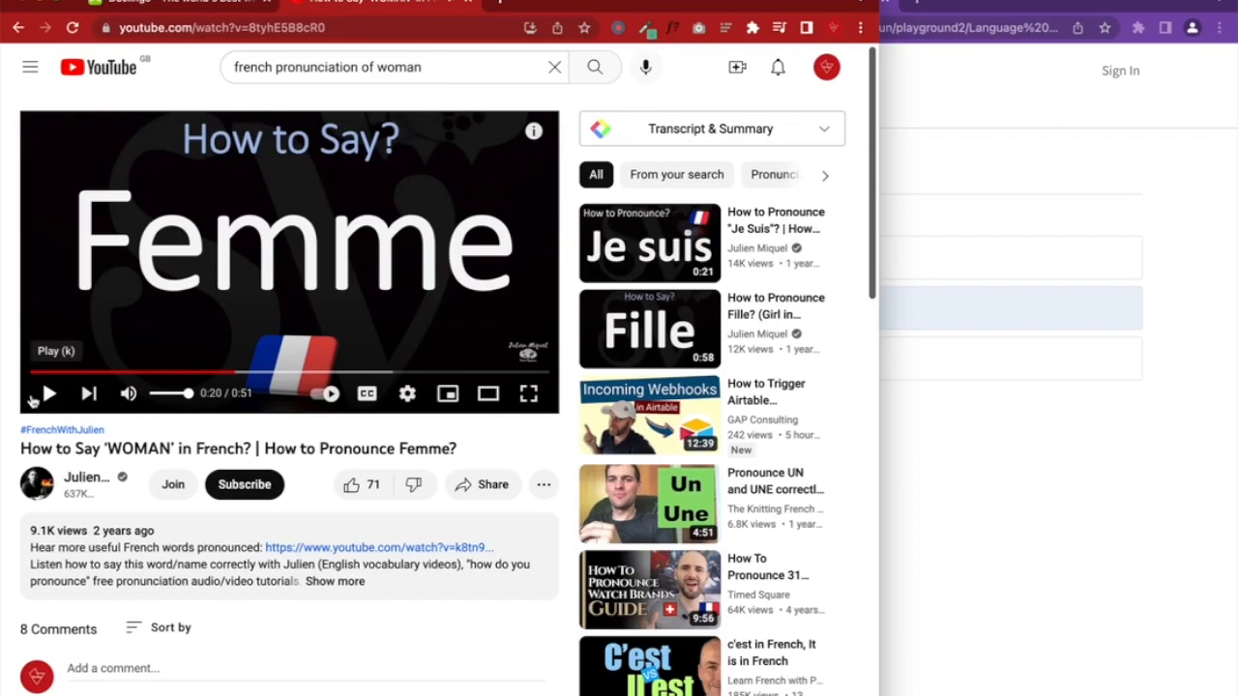
pyautogui.press('Left')
pyautogui.click(49, 394)
pyautogui.click(50, 395)
pyautogui.click(51, 394)
pyautogui.click(50, 394)
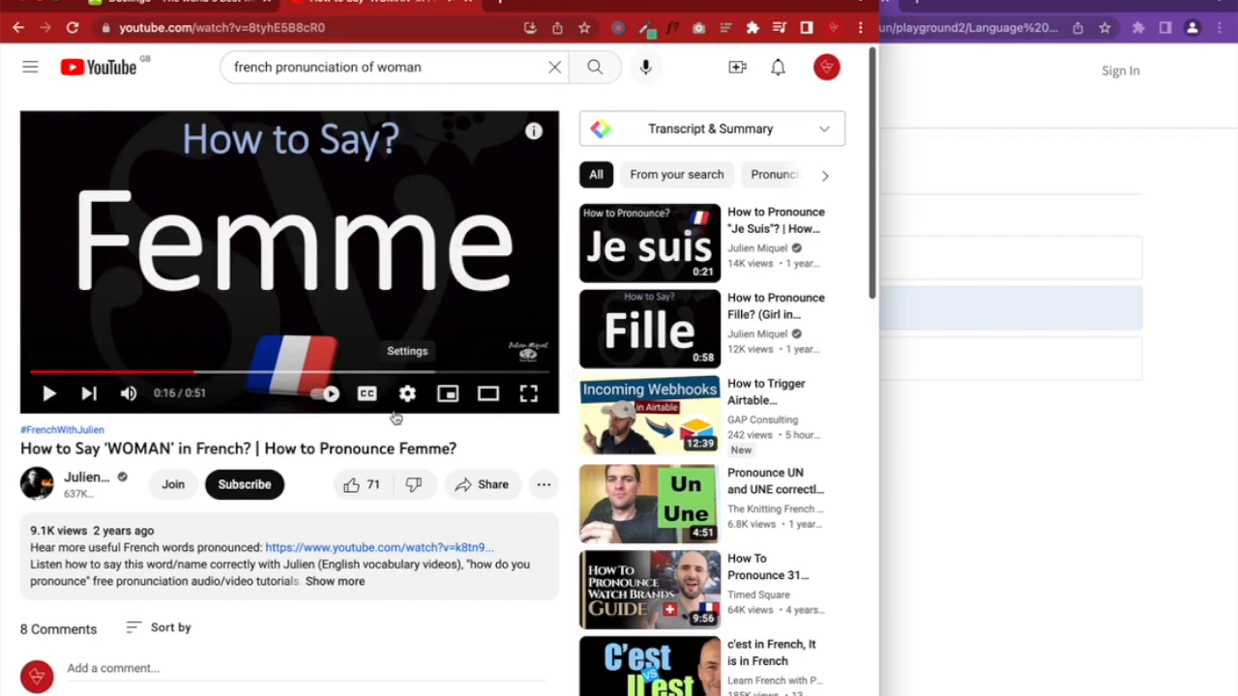
# Copy the video's embed code with Start at 0:16 ticked
pyautogui.click(495, 488)
pyautogui.click(250, 559)
pyautogui.click(590, 495)
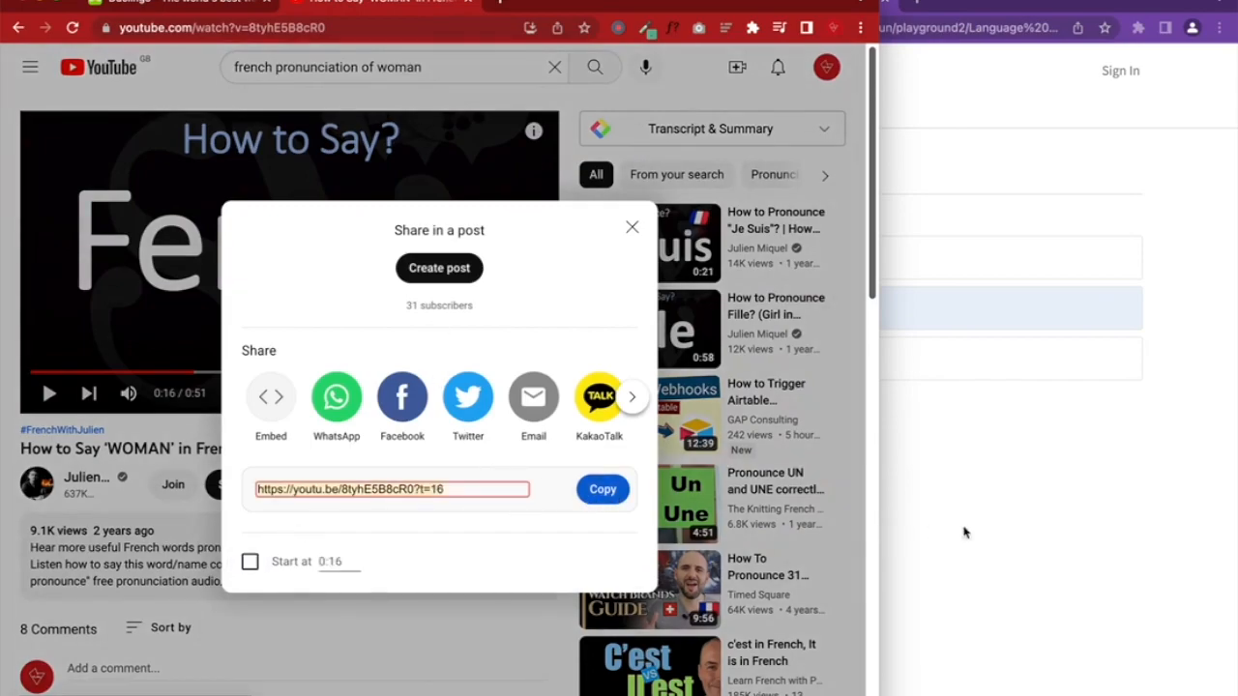
pyautogui.click(256, 418)
pyautogui.click(270, 396)
pyautogui.scroll(-2, 513, 587)
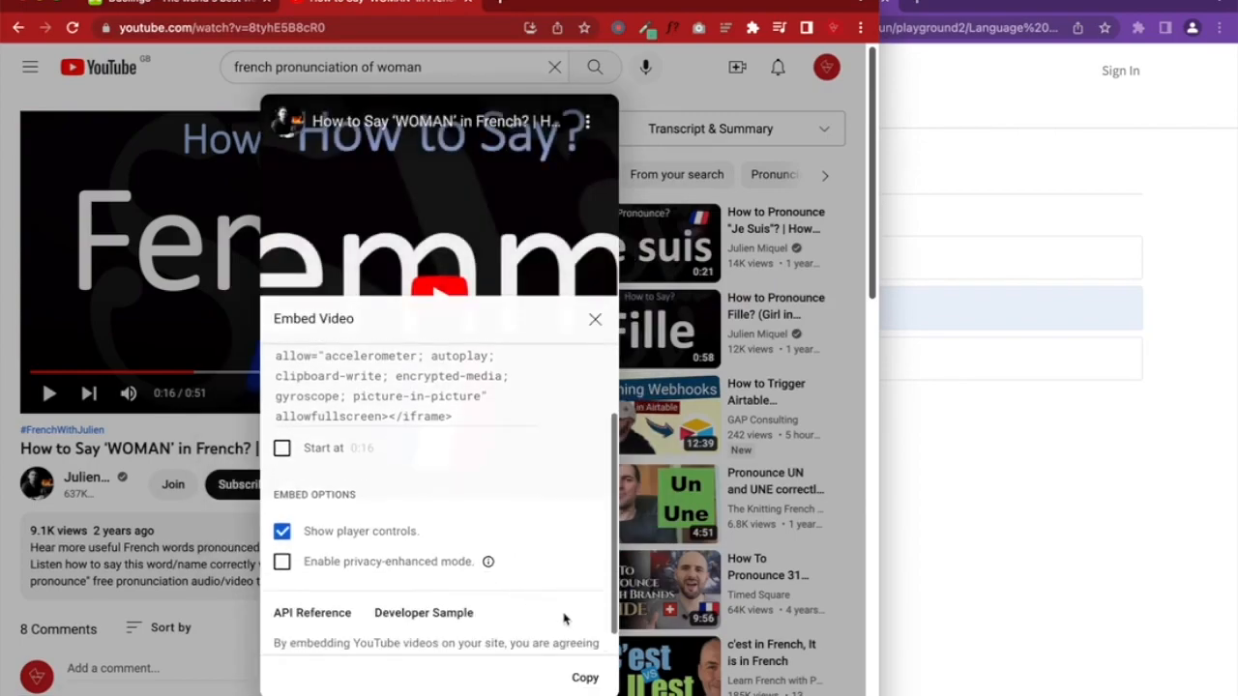
pyautogui.click(584, 676)
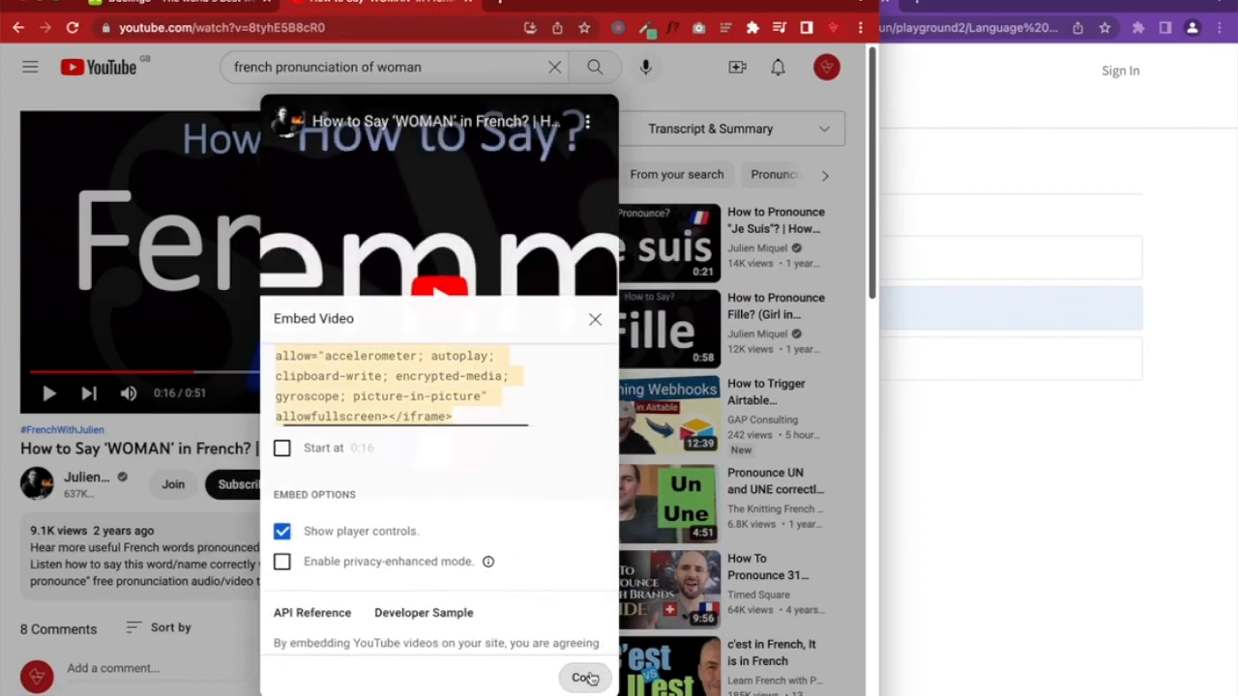
pyautogui.click(282, 448)
pyautogui.click(585, 678)
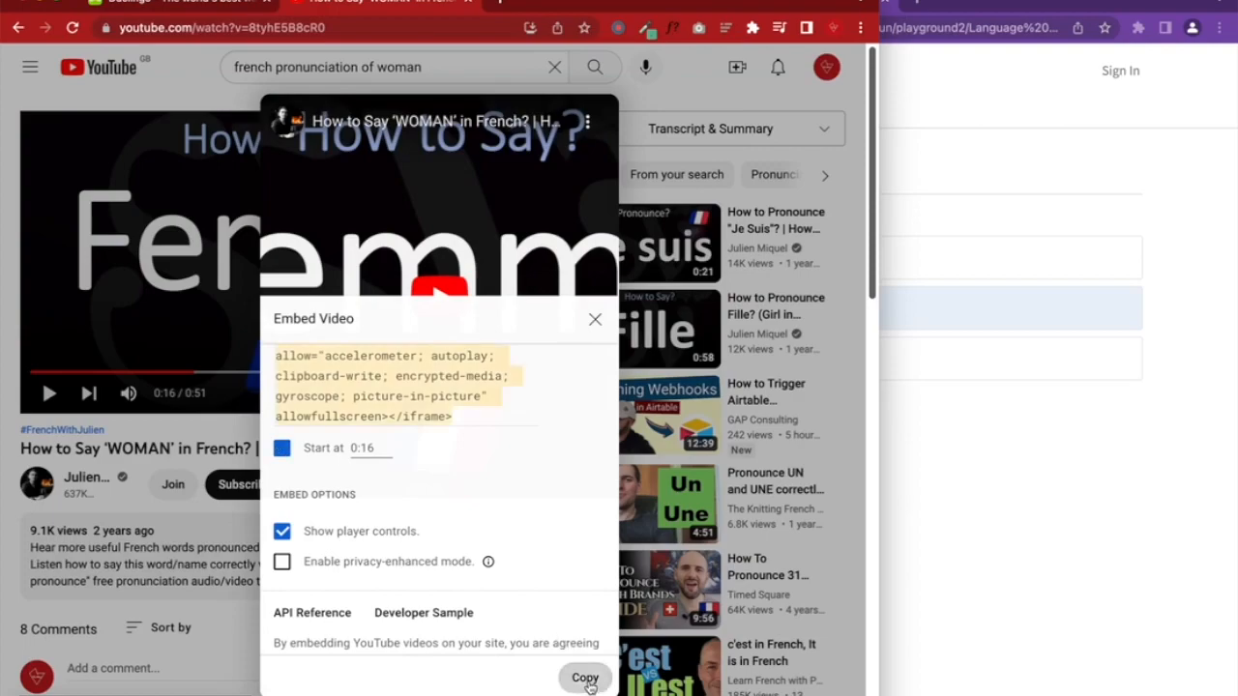
pyautogui.click(985, 470)
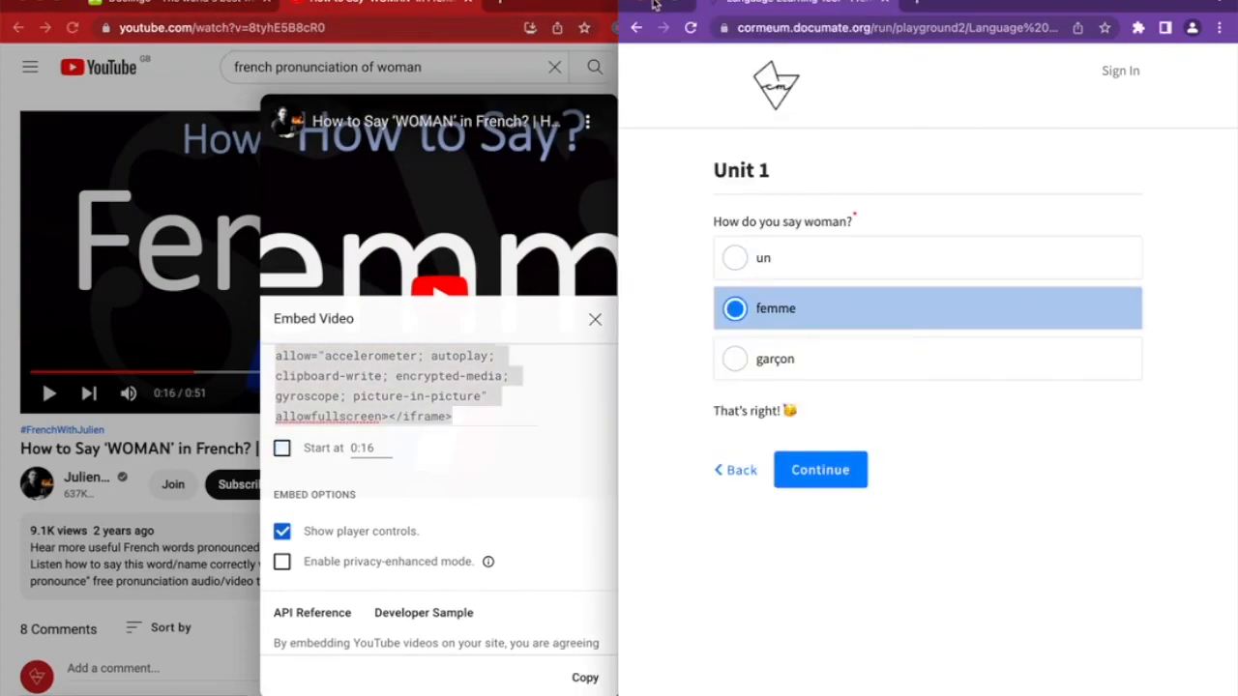
# Paste the YouTube iframe on a new line of question 3's 'That's right!' title and save
pyautogui.moveTo(619, 309)
pyautogui.mouseDown()
pyautogui.moveTo(807, 310)
pyautogui.moveTo(619, 309)
pyautogui.mouseUp()
pyautogui.click(773, 309)
pyautogui.click(714, 153)
pyautogui.scroll(-7, 693, 564)
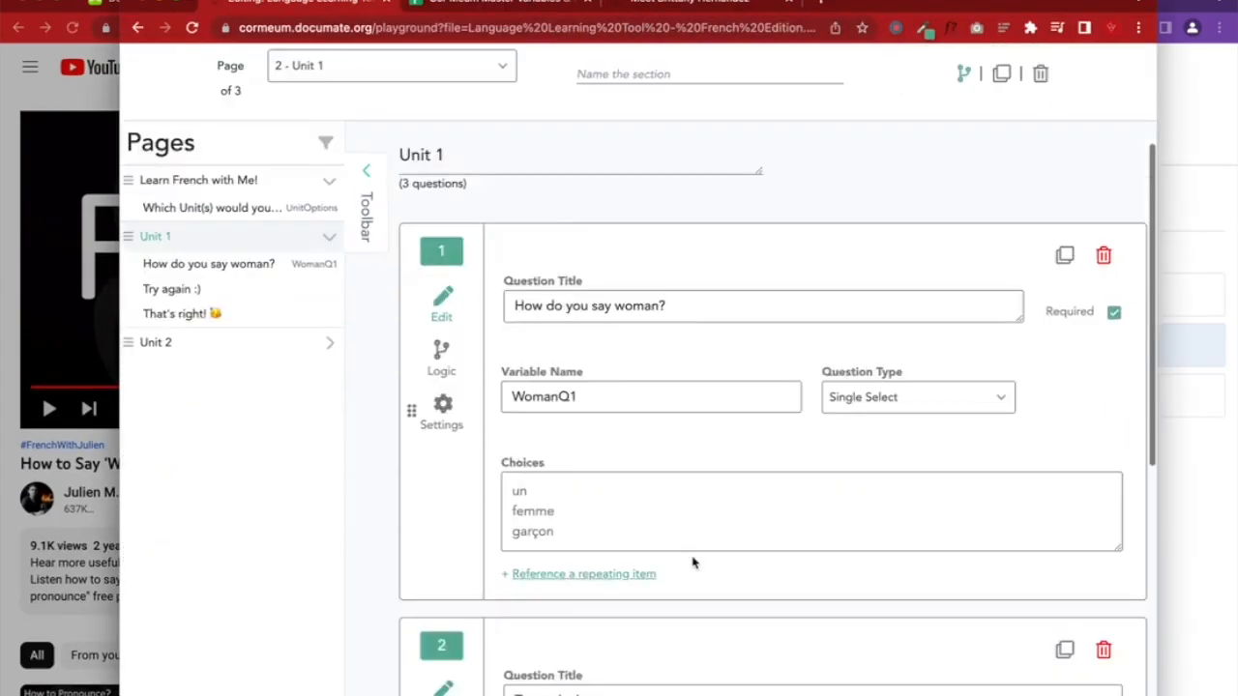
pyautogui.scroll(-1, 693, 563)
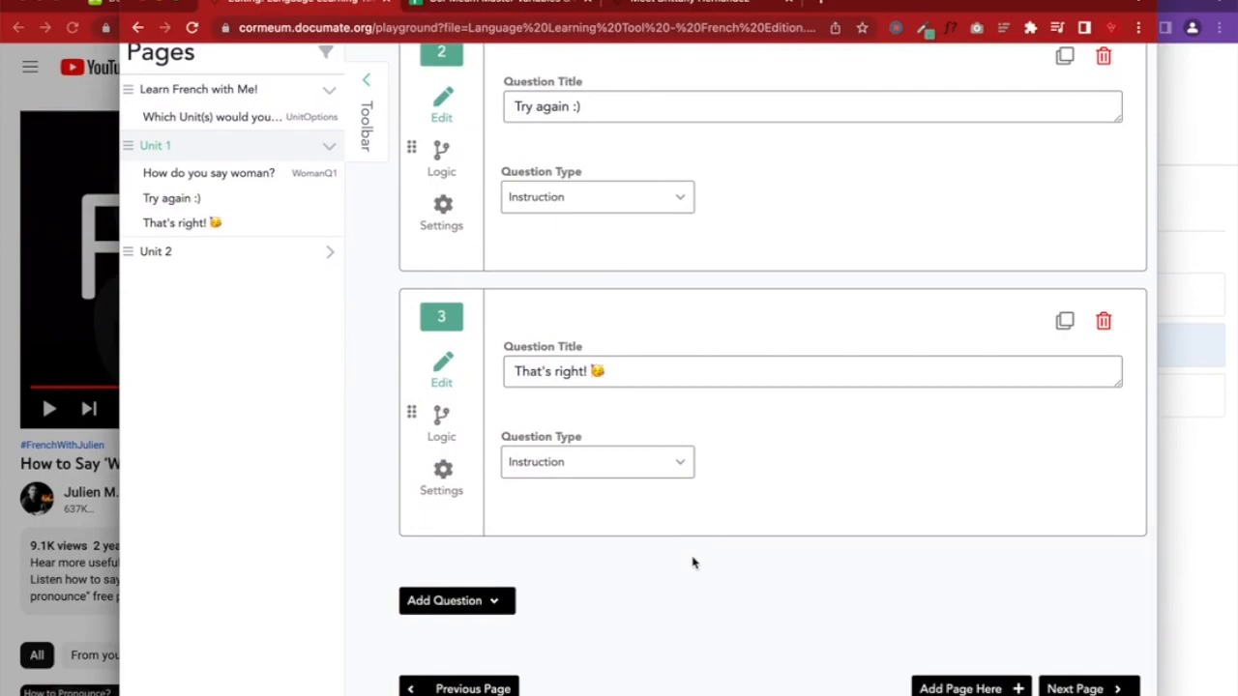
pyautogui.click(635, 375)
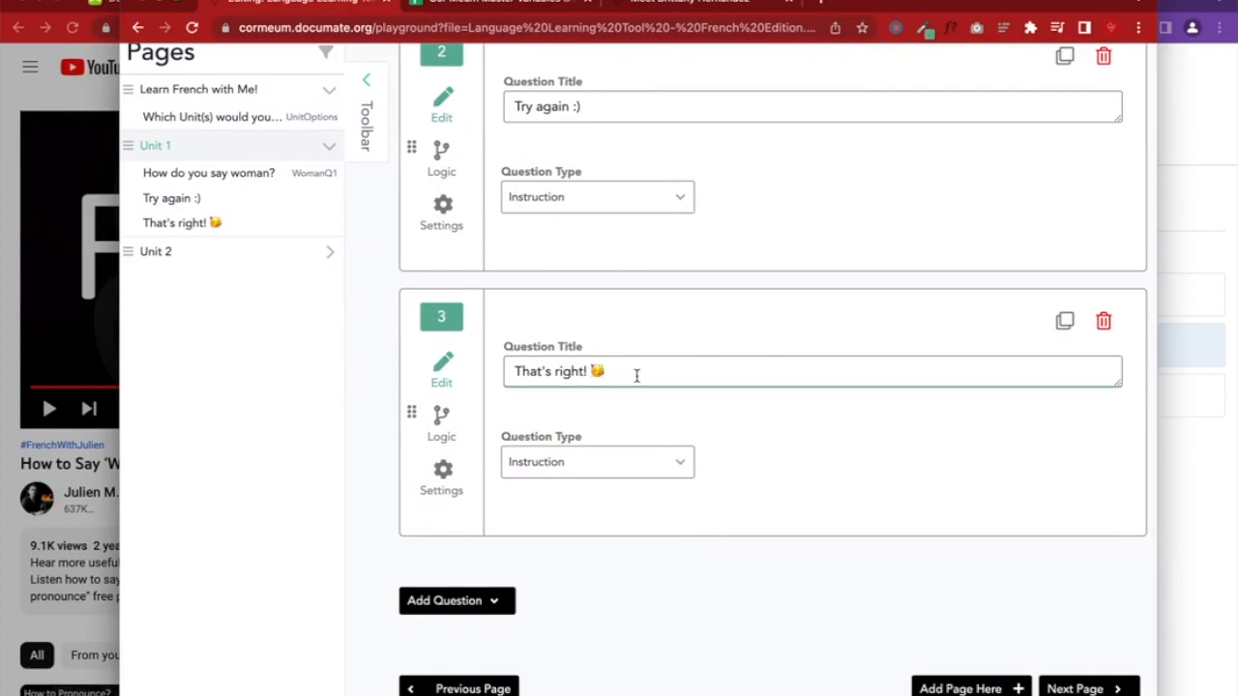
pyautogui.press('Return')
pyautogui.hotkey('ctrl', 'v')
pyautogui.scroll(10, 862, 343)
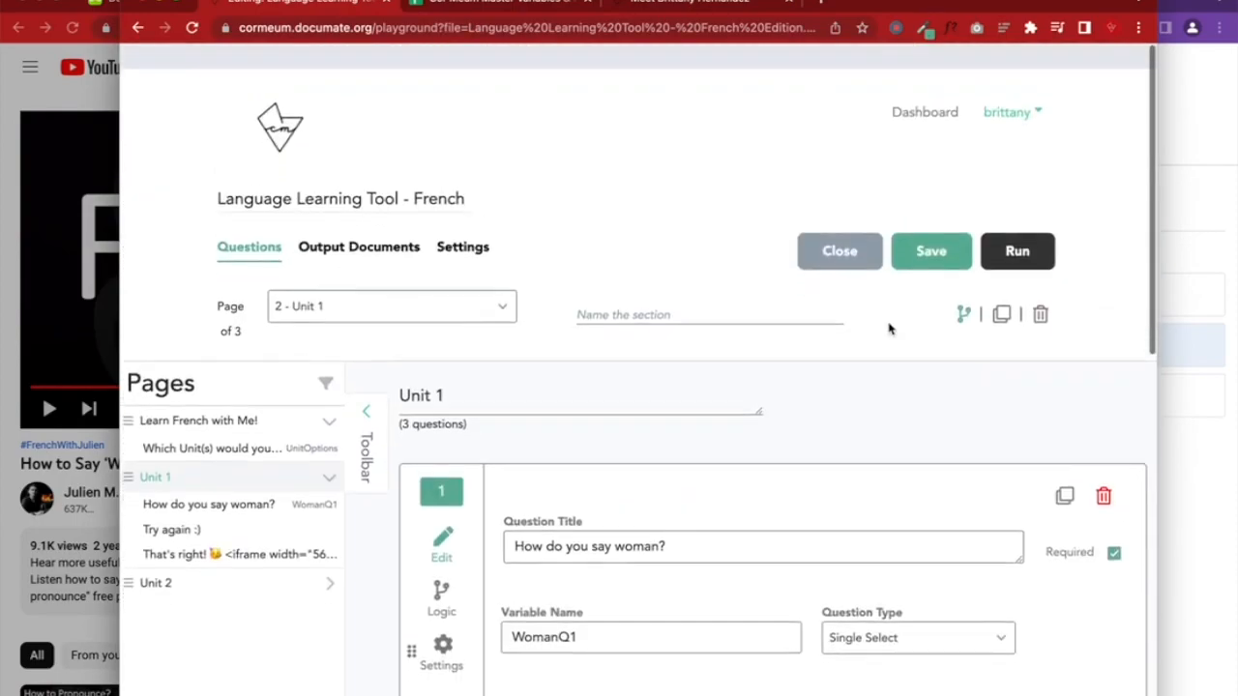
pyautogui.click(940, 234)
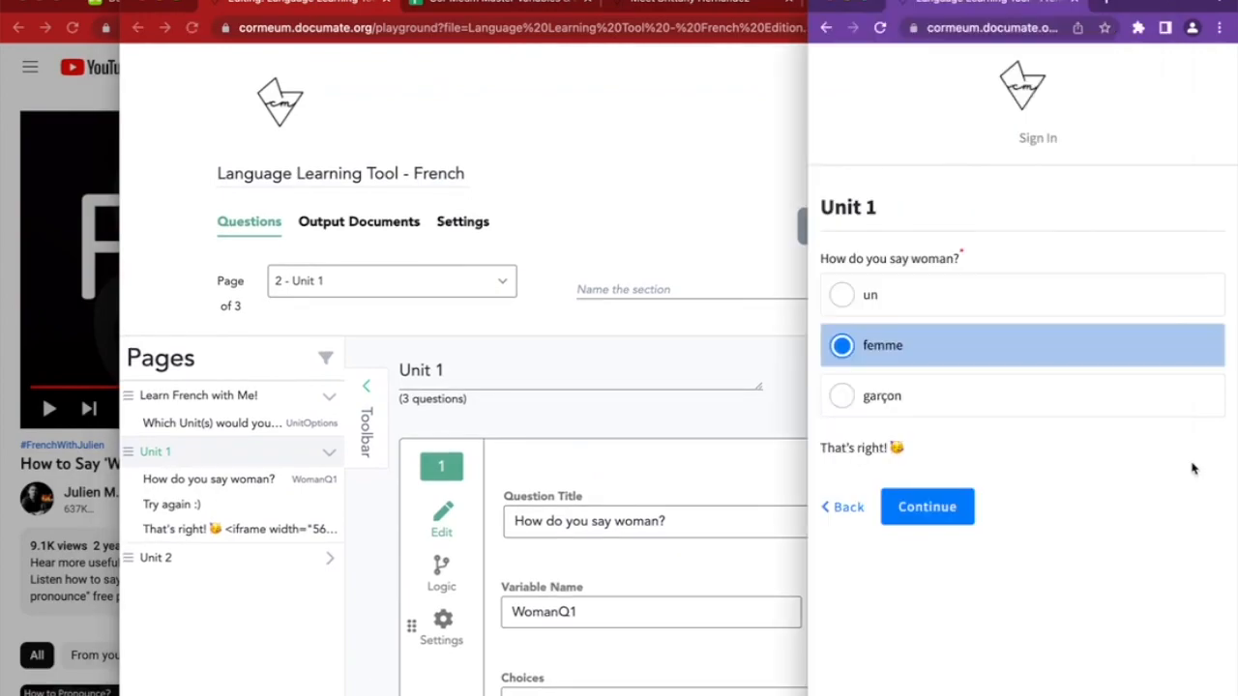
# Reload the preview, answer femme, and play then pause the embedded pronunciation video
pyautogui.click(882, 28)
pyautogui.moveTo(808, 164); pyautogui.dragTo(431, 174)
pyautogui.click(600, 318)
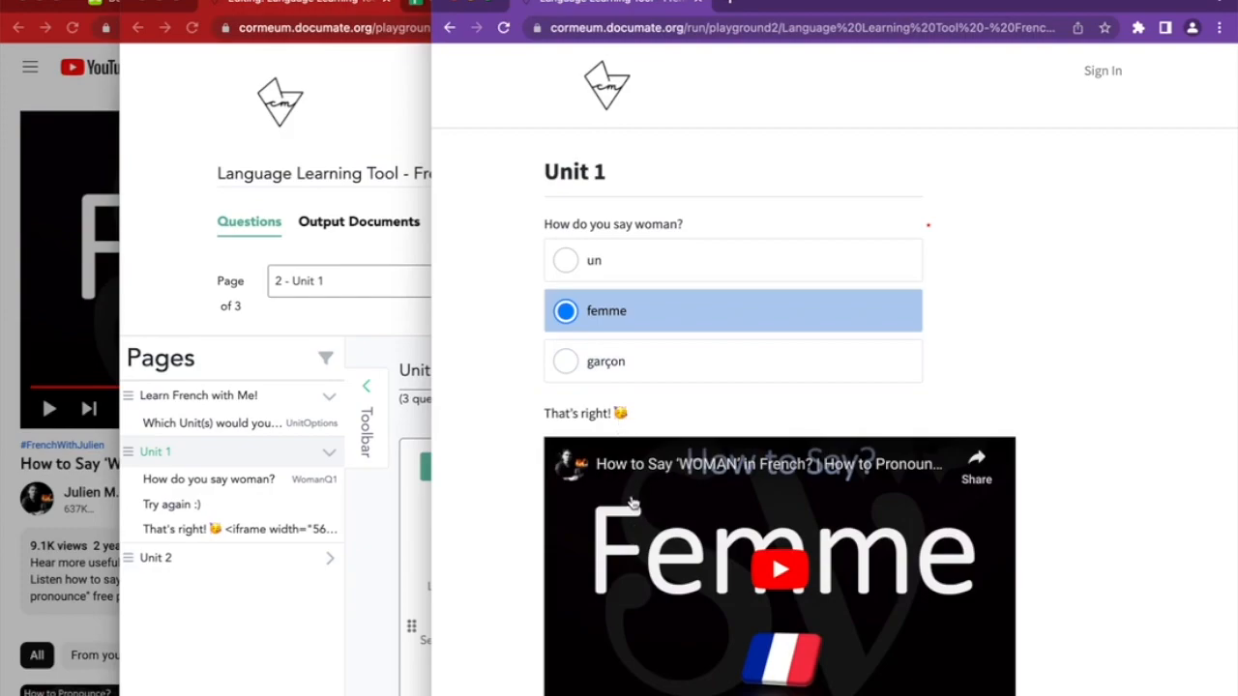
pyautogui.click(782, 574)
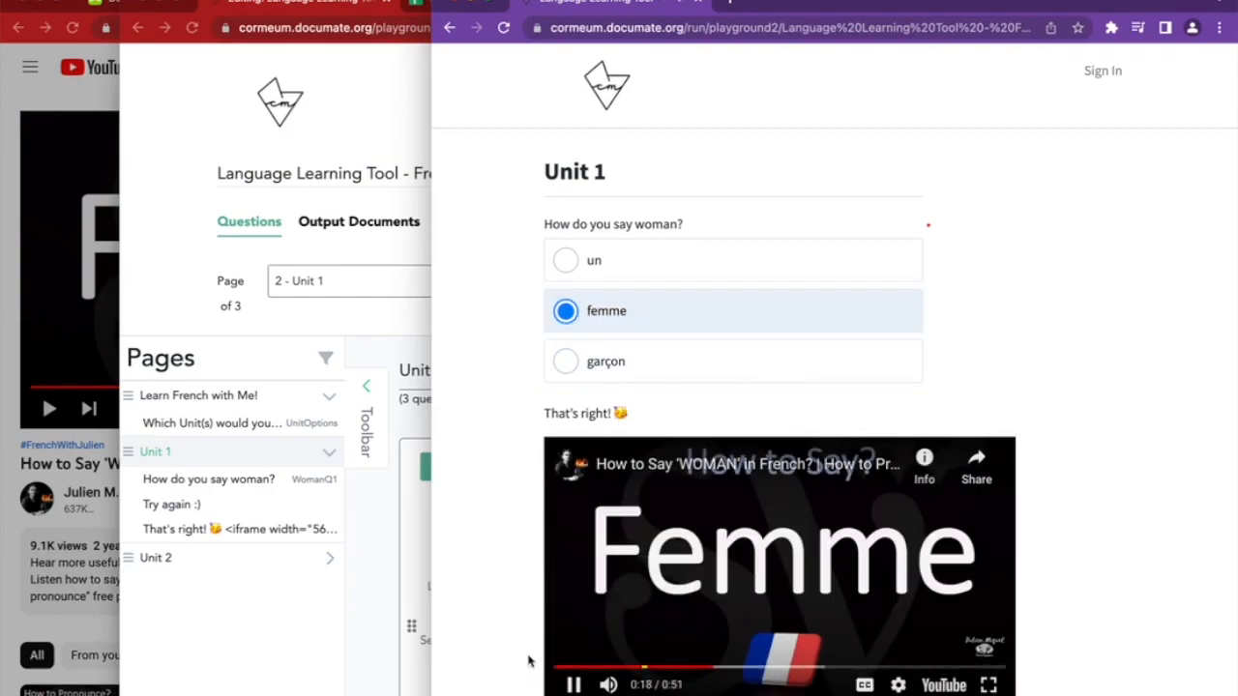
pyautogui.scroll(-1, 528, 662)
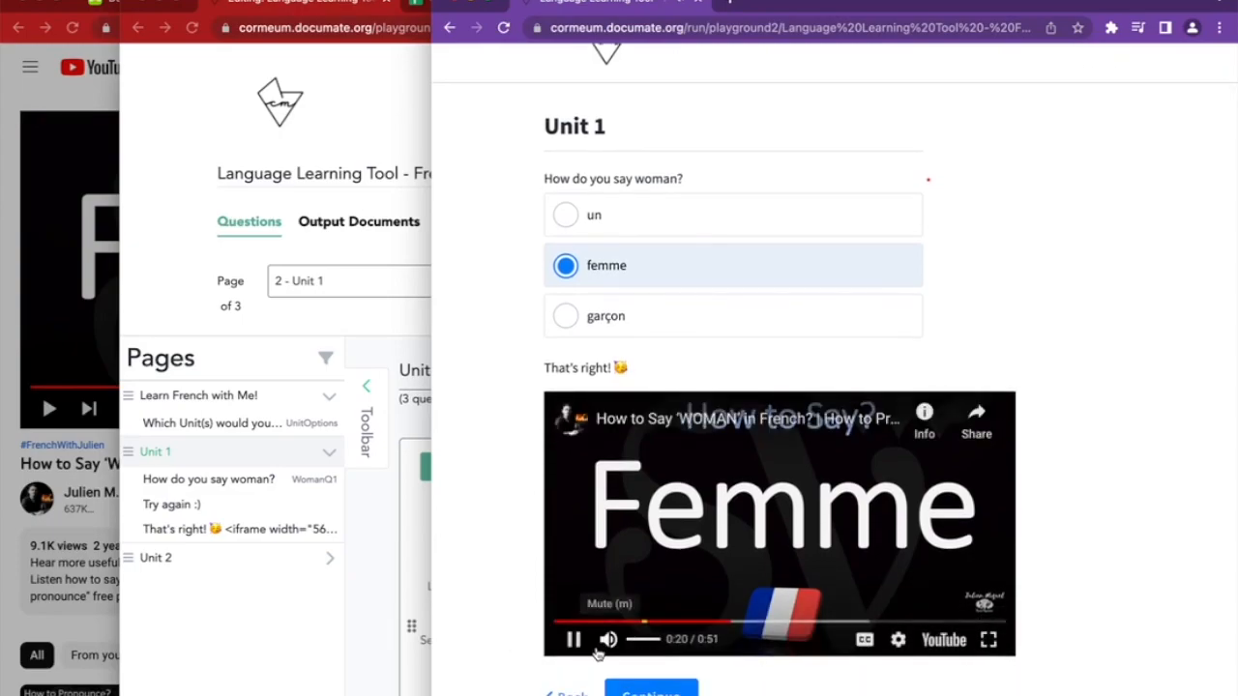
pyautogui.click(573, 639)
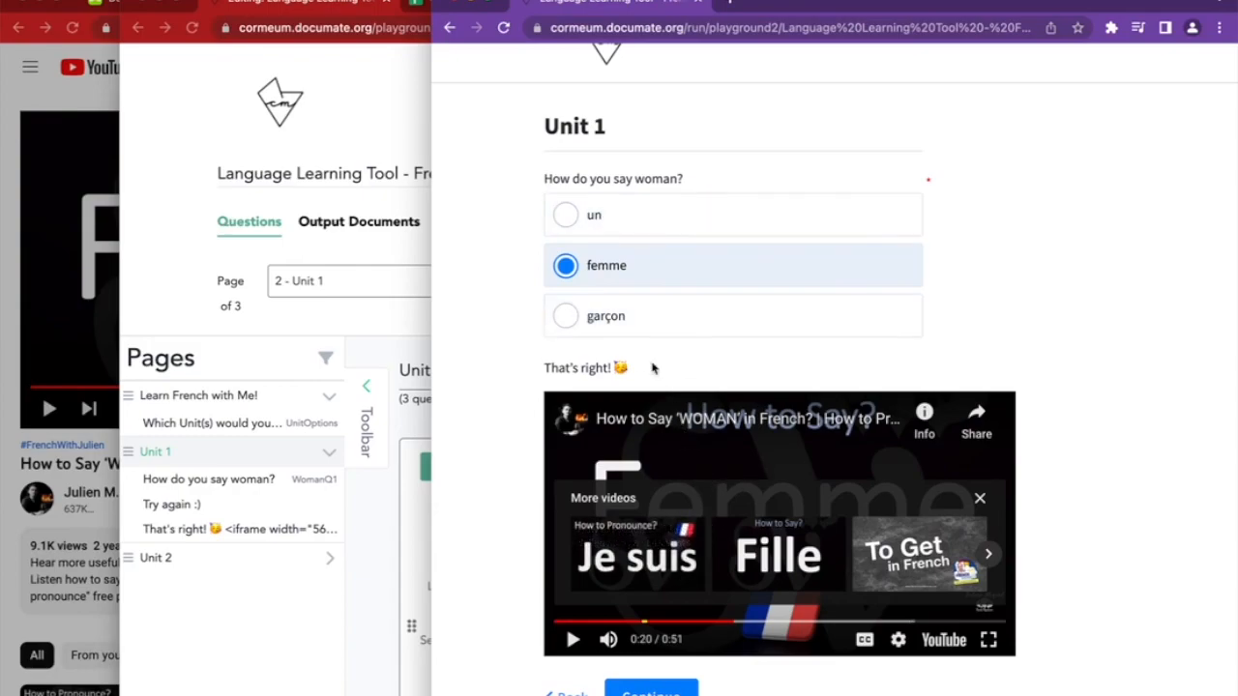
# Check that garçon shows 'Try again :)', then switch the answer through un back to femme
pyautogui.click(641, 320)
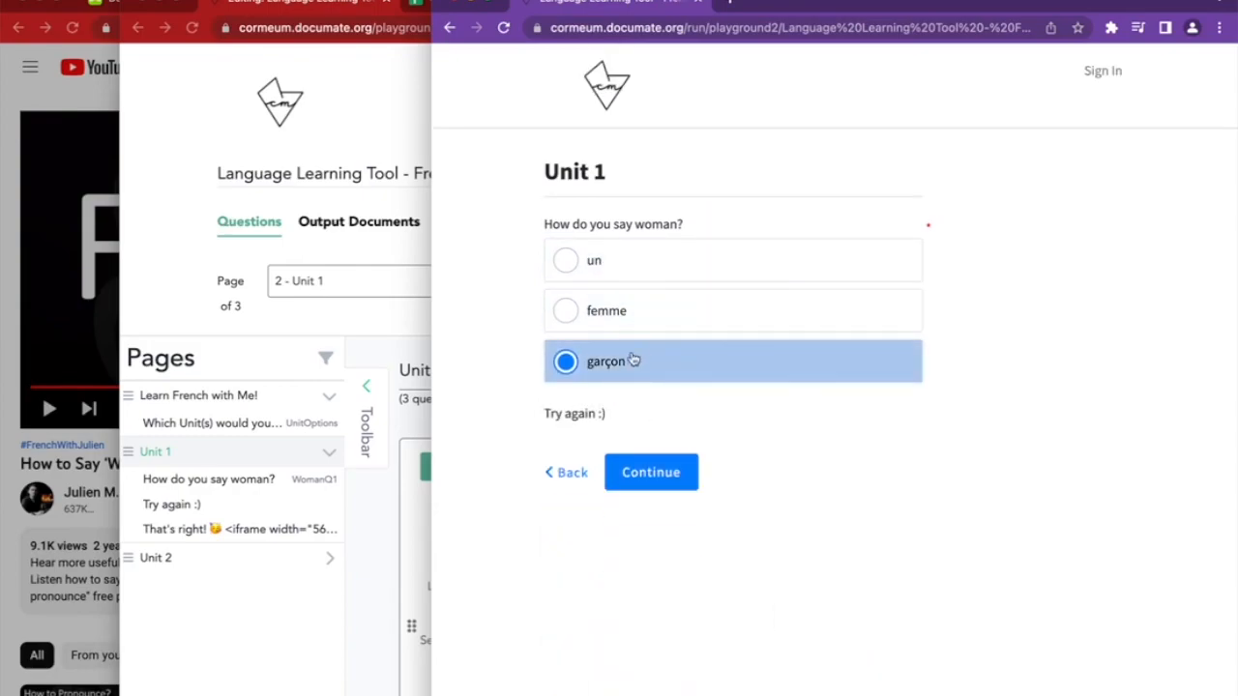
pyautogui.click(610, 265)
pyautogui.click(630, 312)
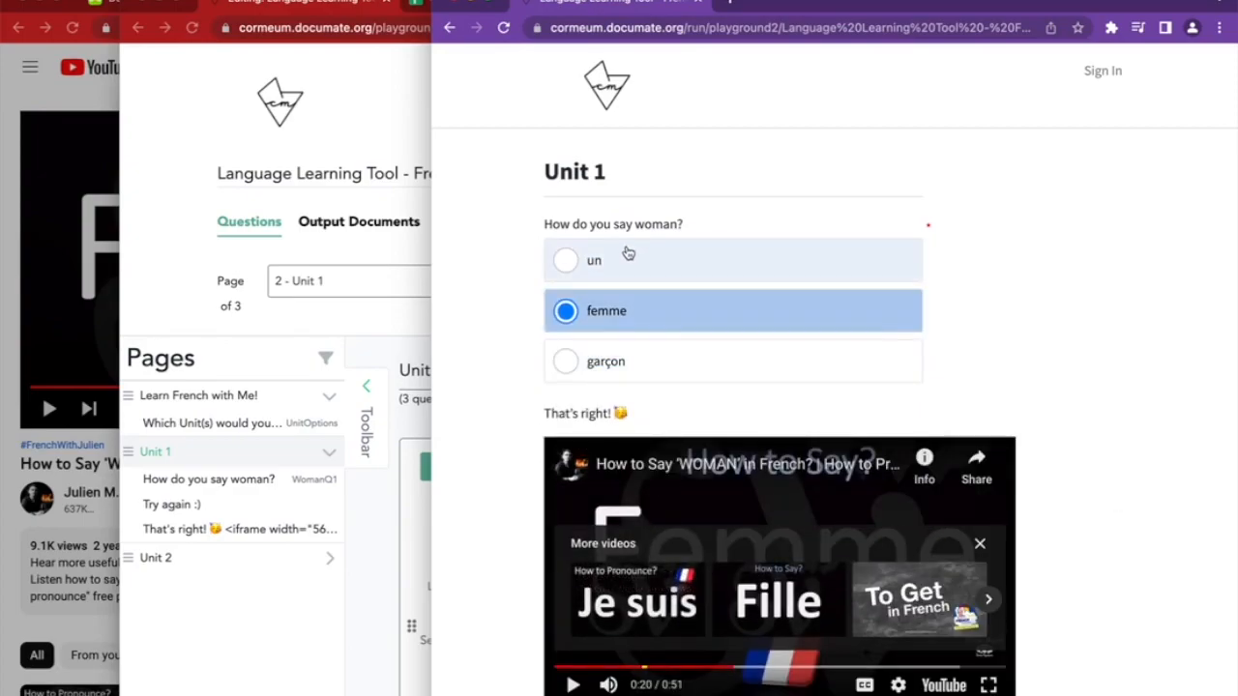
pyautogui.click(5, 431)
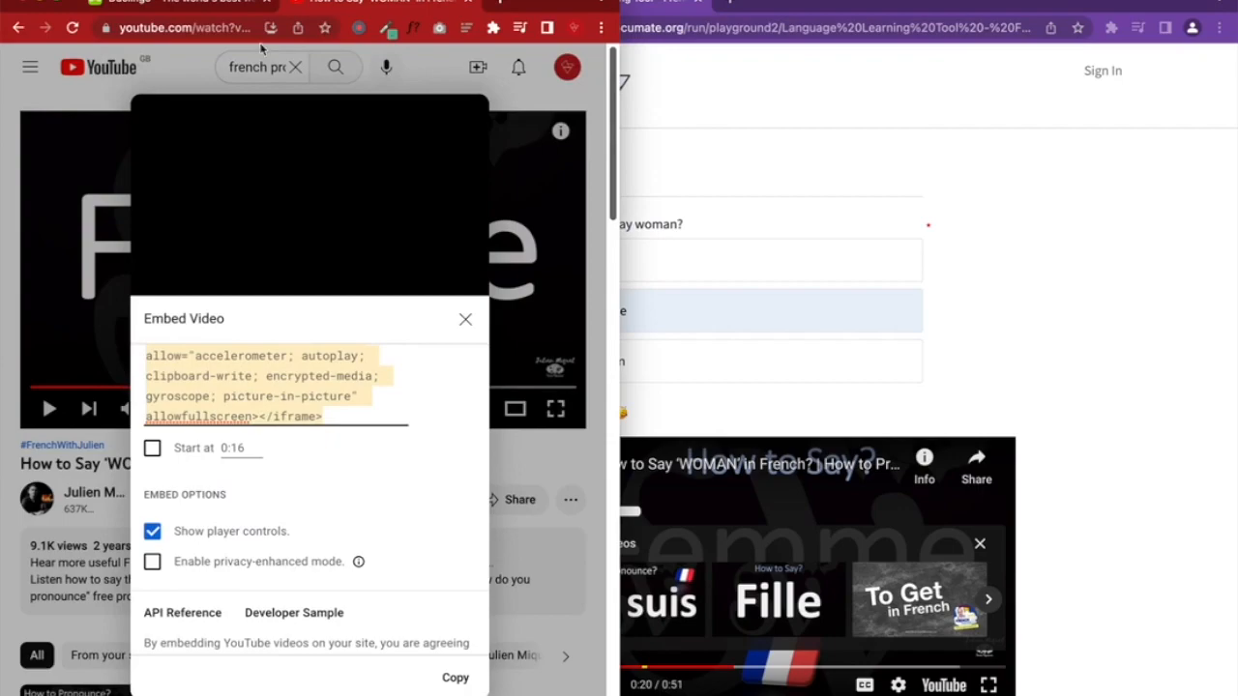
# Answer femme in the Duolingo lesson, check it and continue to the next exercise
pyautogui.click(203, 5)
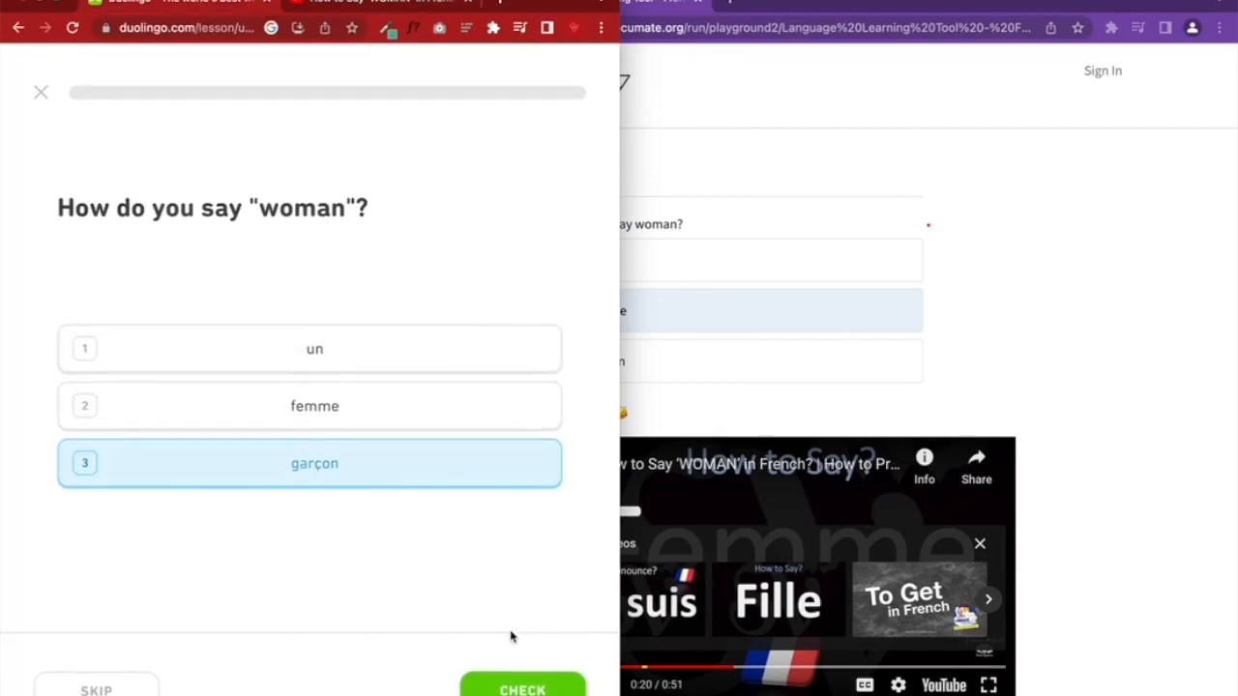
pyautogui.click(463, 409)
pyautogui.click(522, 686)
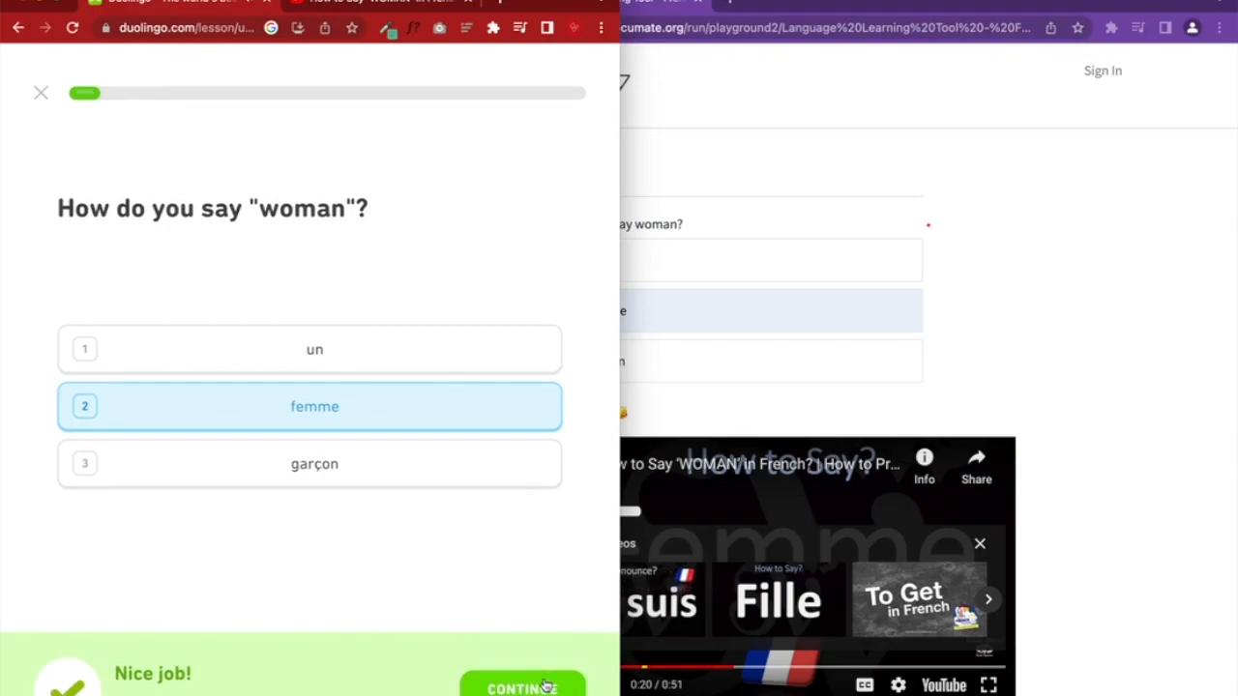
pyautogui.click(522, 688)
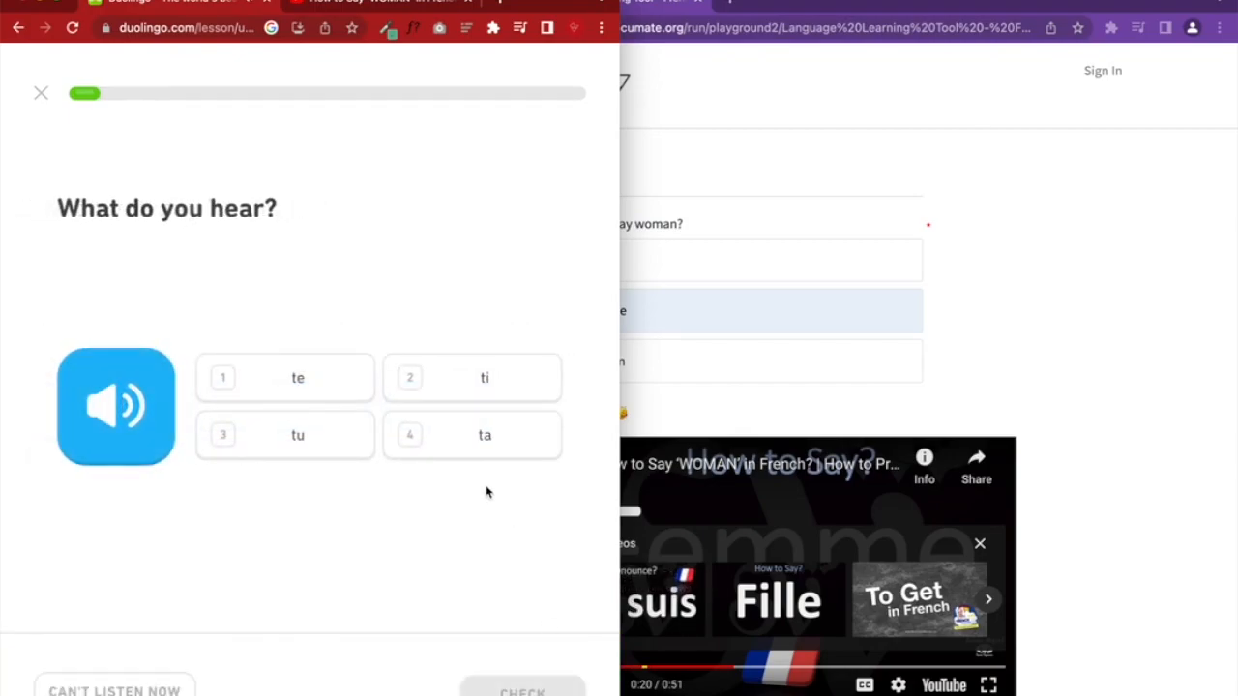
# Narrow the Documate preview beside the lesson and return to the YouTube embed dialog
pyautogui.click(1027, 361)
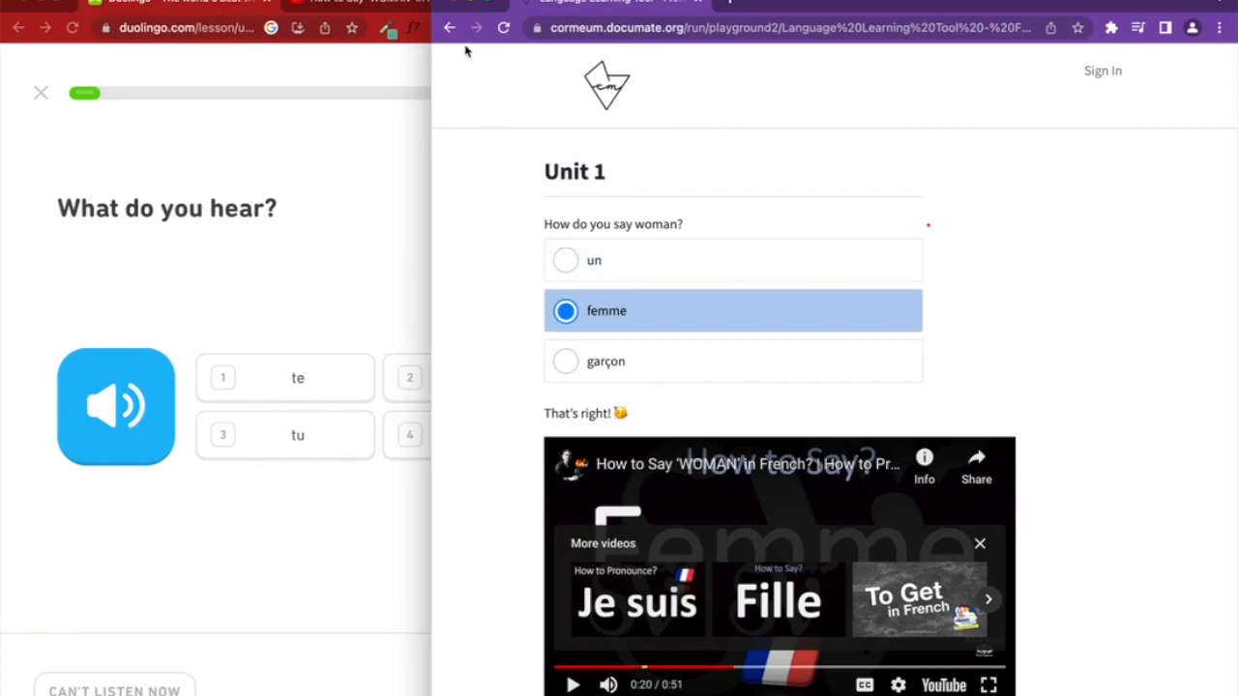
pyautogui.moveTo(431, 87); pyautogui.dragTo(614, 87)
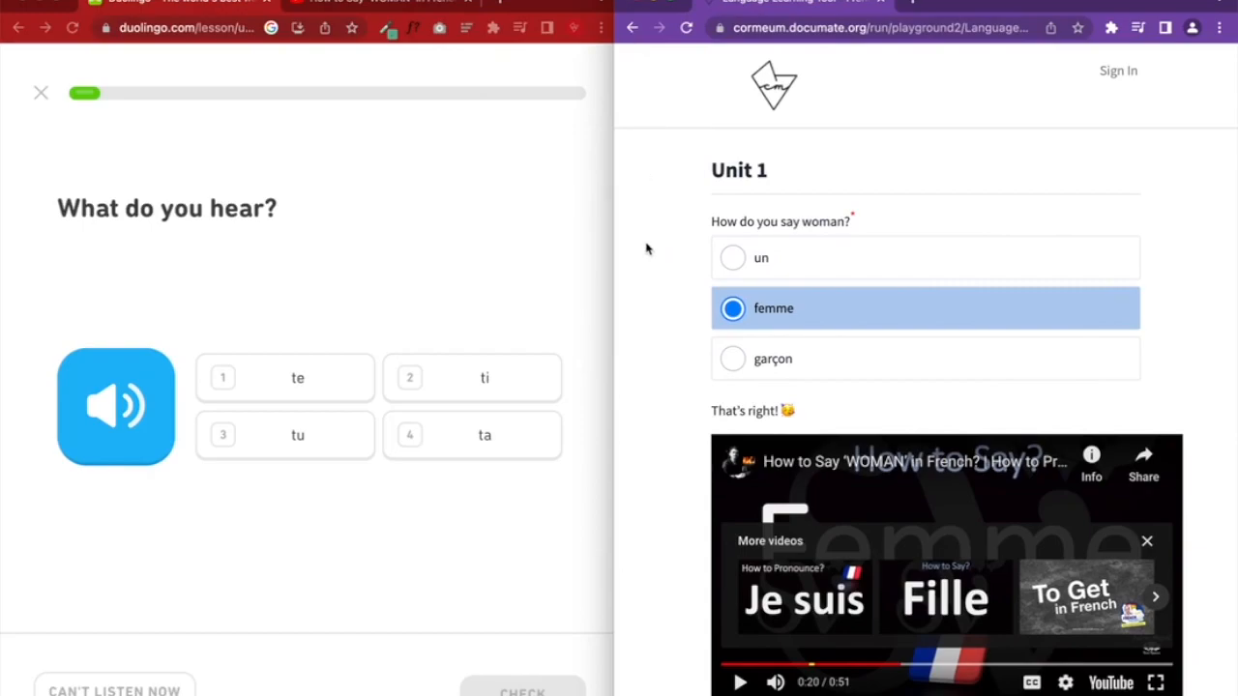
pyautogui.click(390, 3)
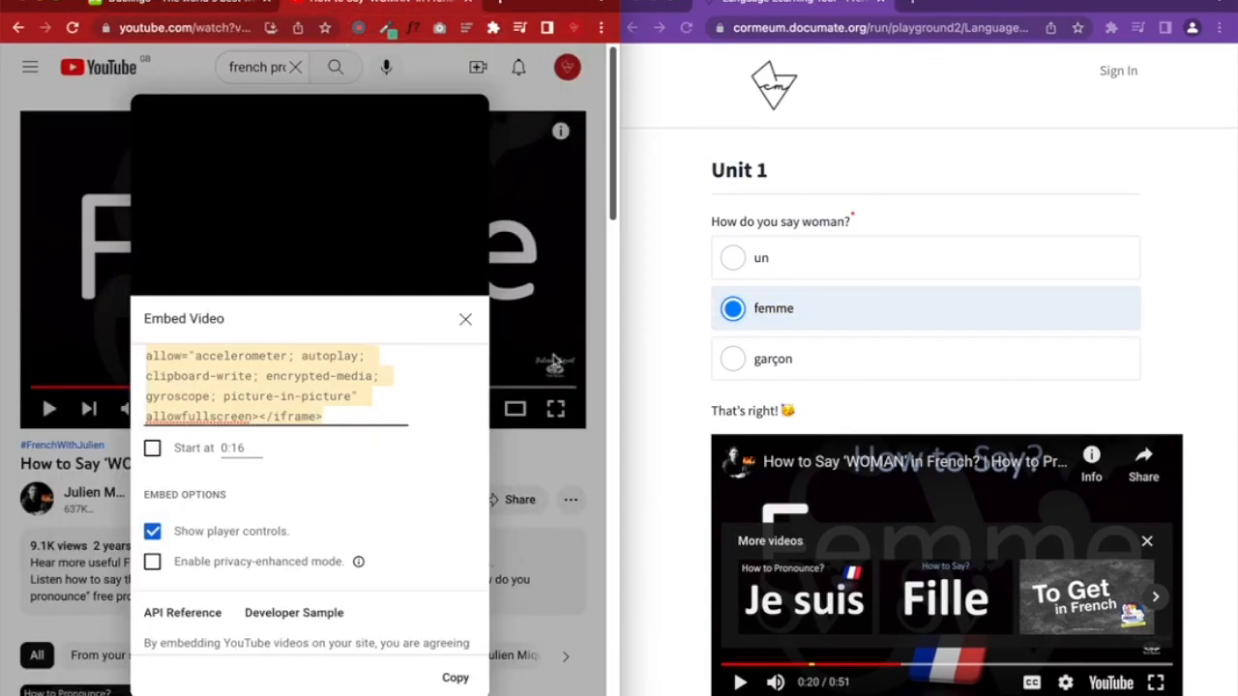
# Close YouTube's embed dialog and save the quiz workflow in the Documate editor
pyautogui.click(474, 334)
pyautogui.click(580, 290)
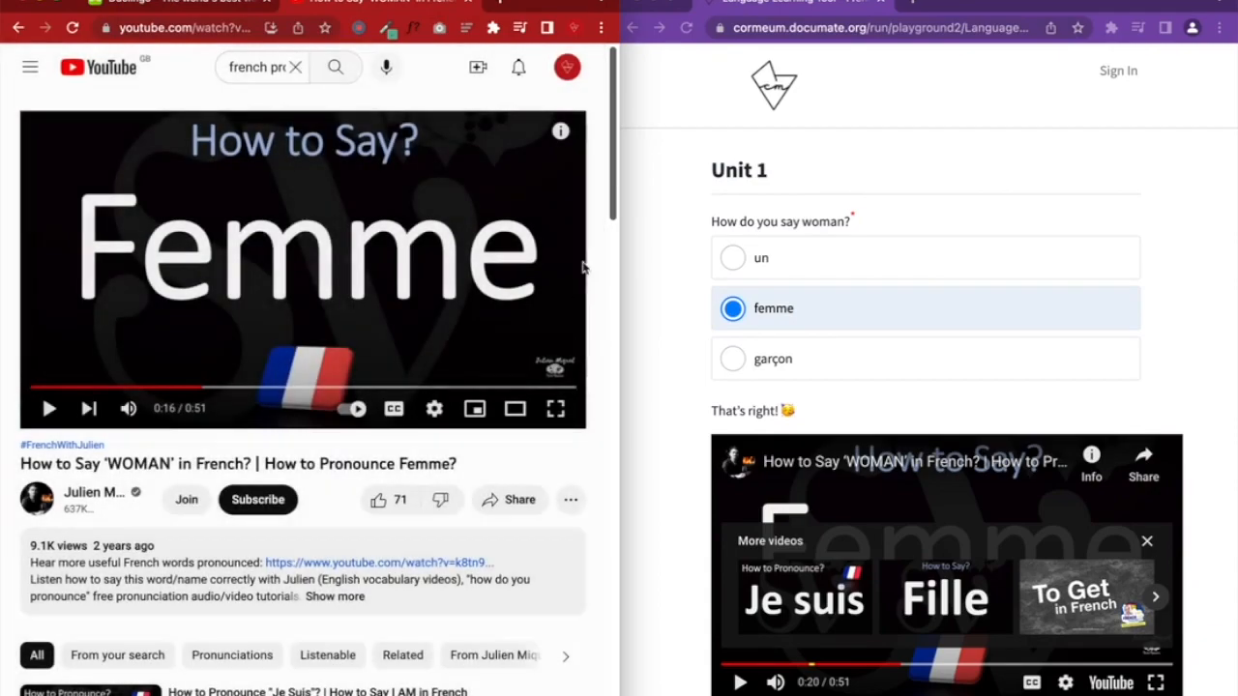
pyautogui.click(869, 184)
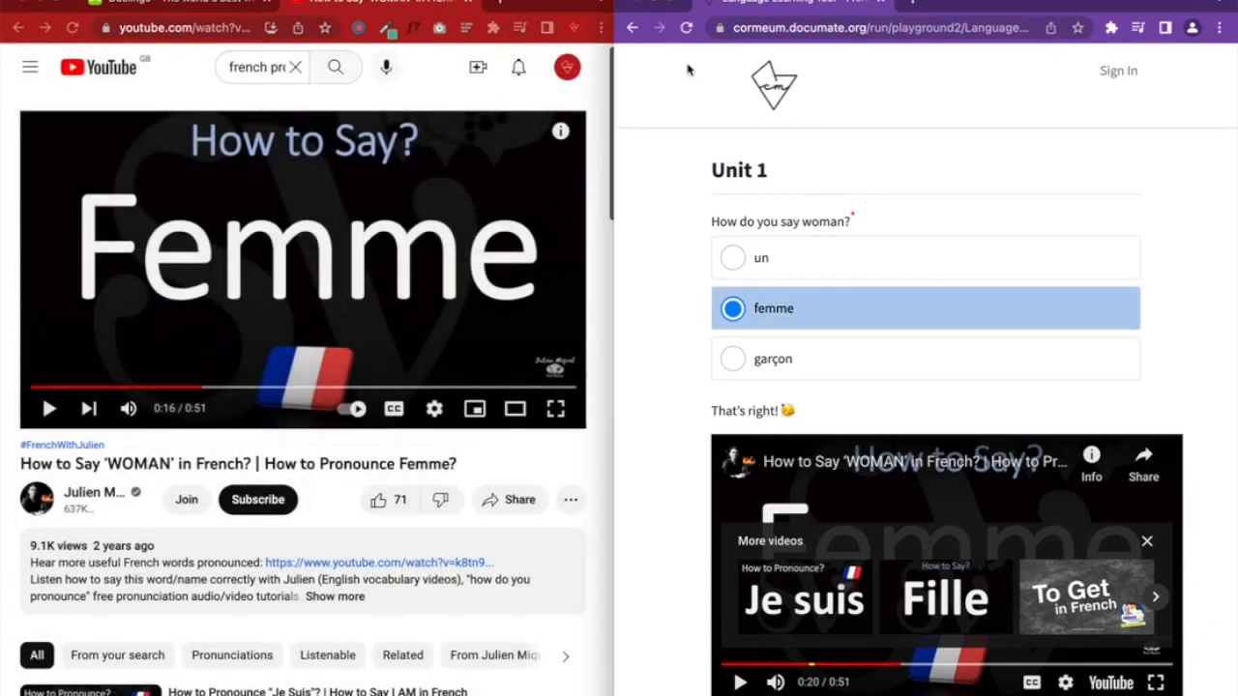
pyautogui.moveTo(628, 7); pyautogui.dragTo(682, 8)
pyautogui.click(663, 139)
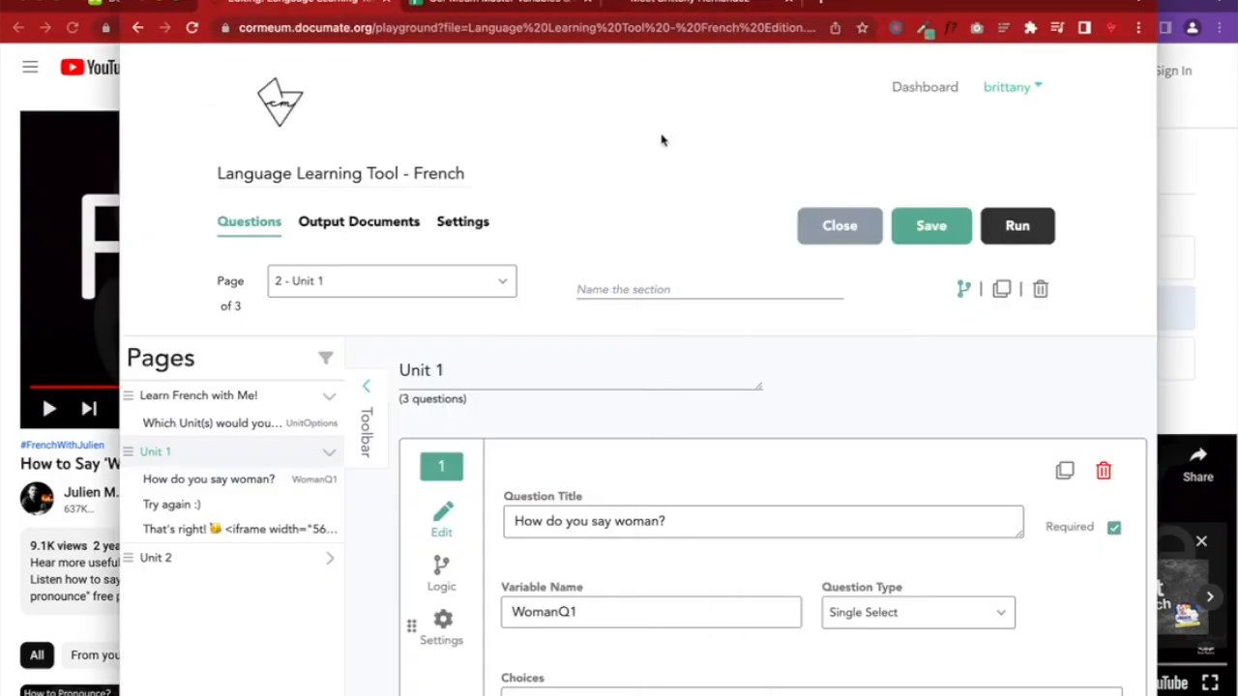
pyautogui.scroll(-2, 757, 384)
pyautogui.scroll(3, 757, 385)
pyautogui.click(932, 155)
# Change the YouTube search to 'french pronunciation of tu' and run it
pyautogui.click(3, 274)
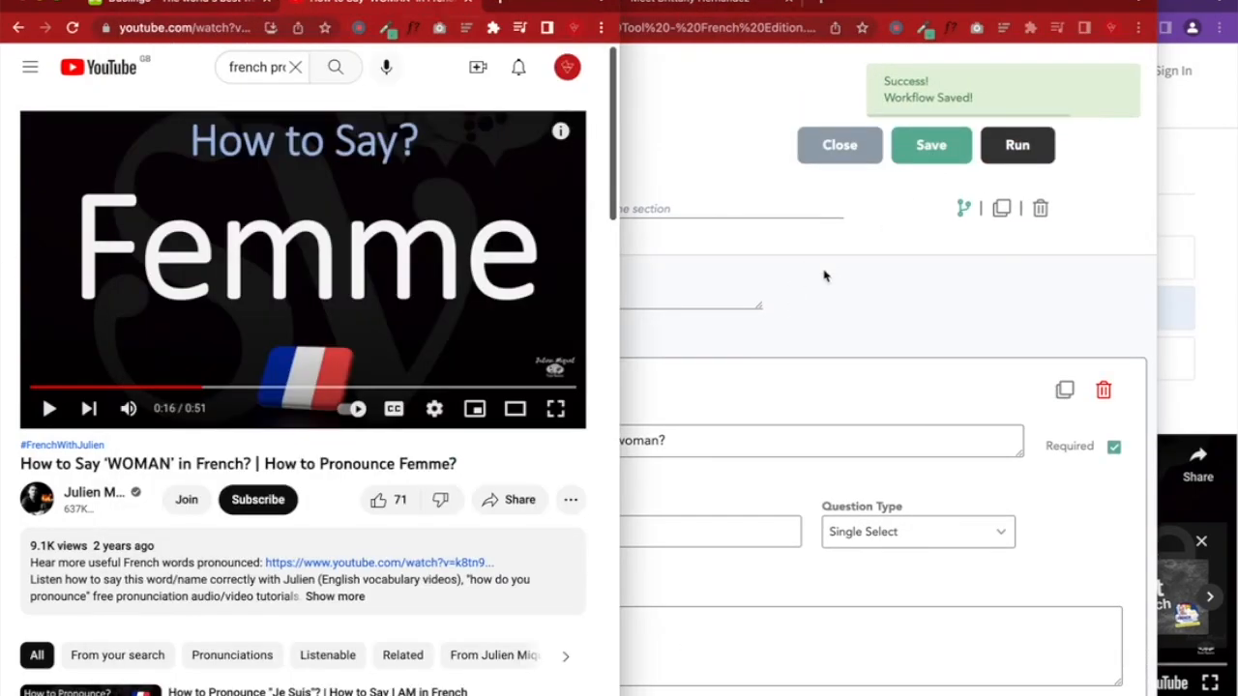
pyautogui.click(266, 67)
pyautogui.press('super+a')
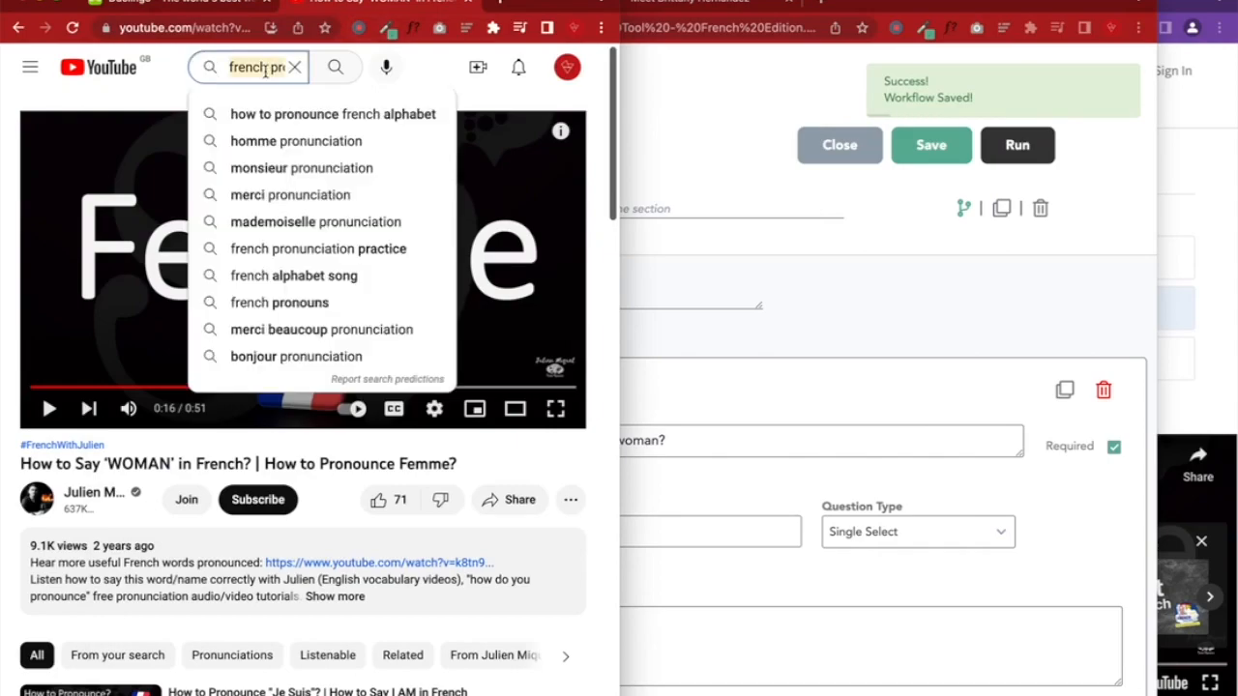
pyautogui.press('Right')
pyautogui.press('BackSpace')
pyautogui.press('BackSpace')
pyautogui.press('BackSpace')
pyautogui.press('BackSpace')
pyautogui.press('BackSpace')
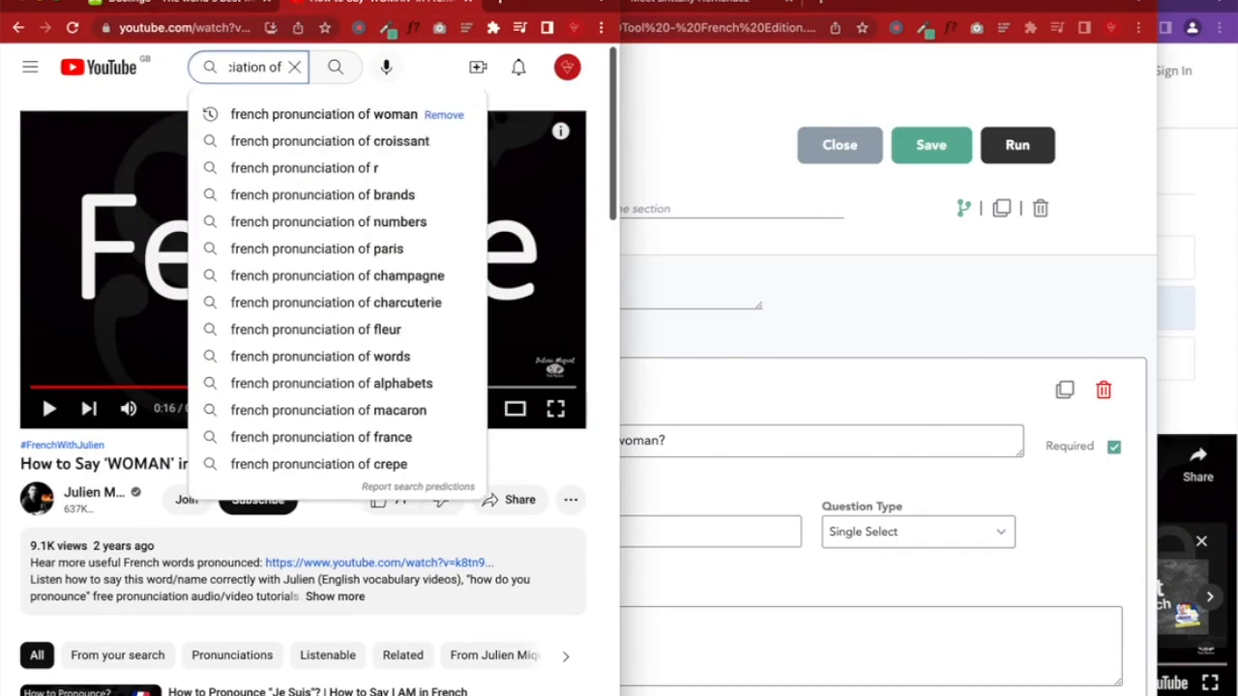
pyautogui.write('tu')
pyautogui.press('Return')
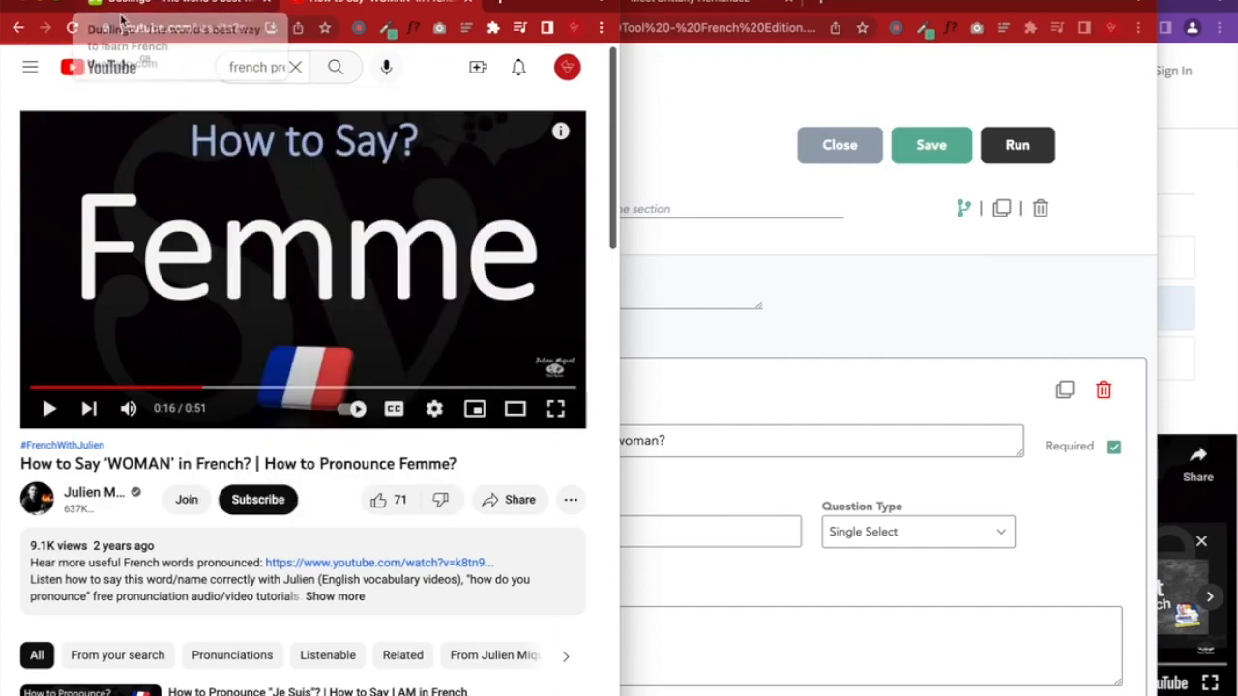
# Play the Duolingo audio, choose tu, and open the 'How to Pronounce TU?' video
pyautogui.click(194, 3)
pyautogui.click(85, 354)
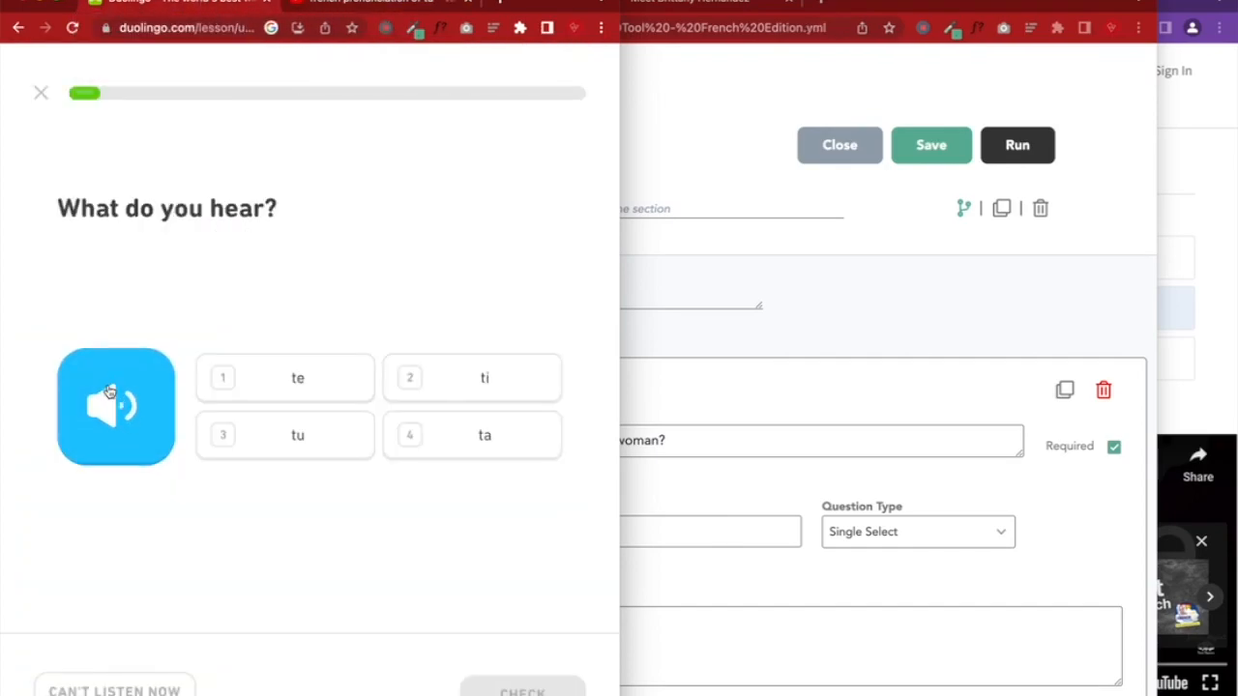
pyautogui.click(279, 440)
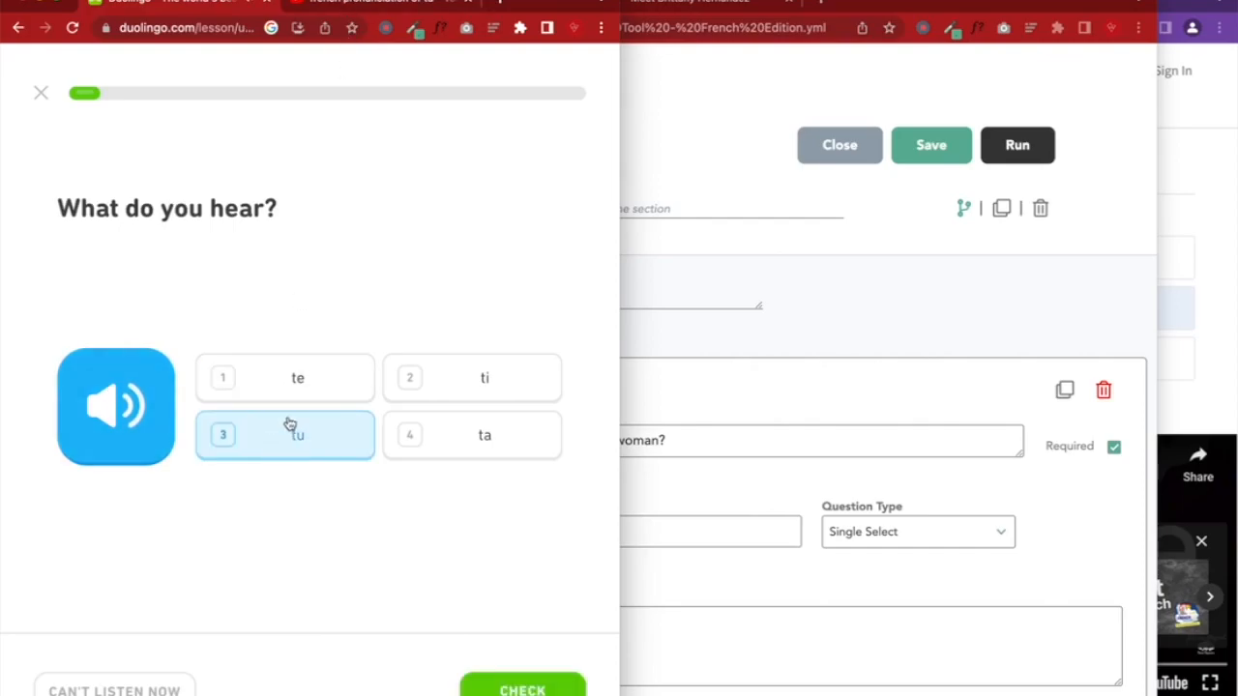
pyautogui.click(360, 4)
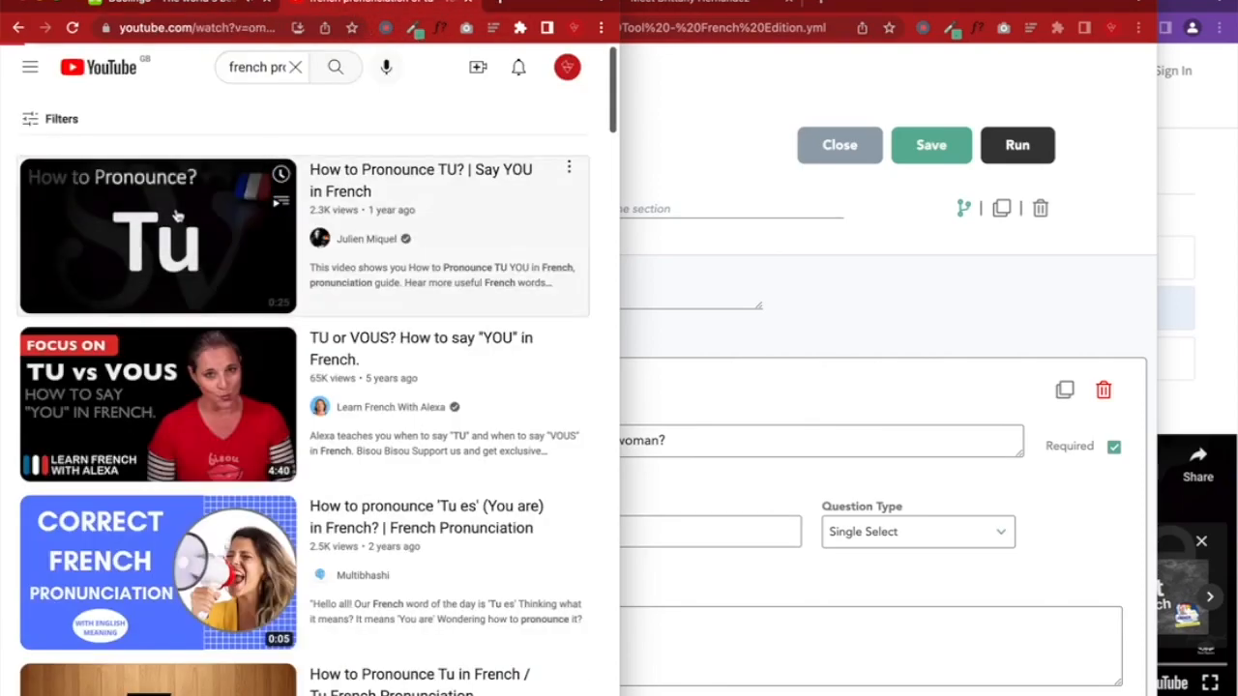
pyautogui.click(177, 214)
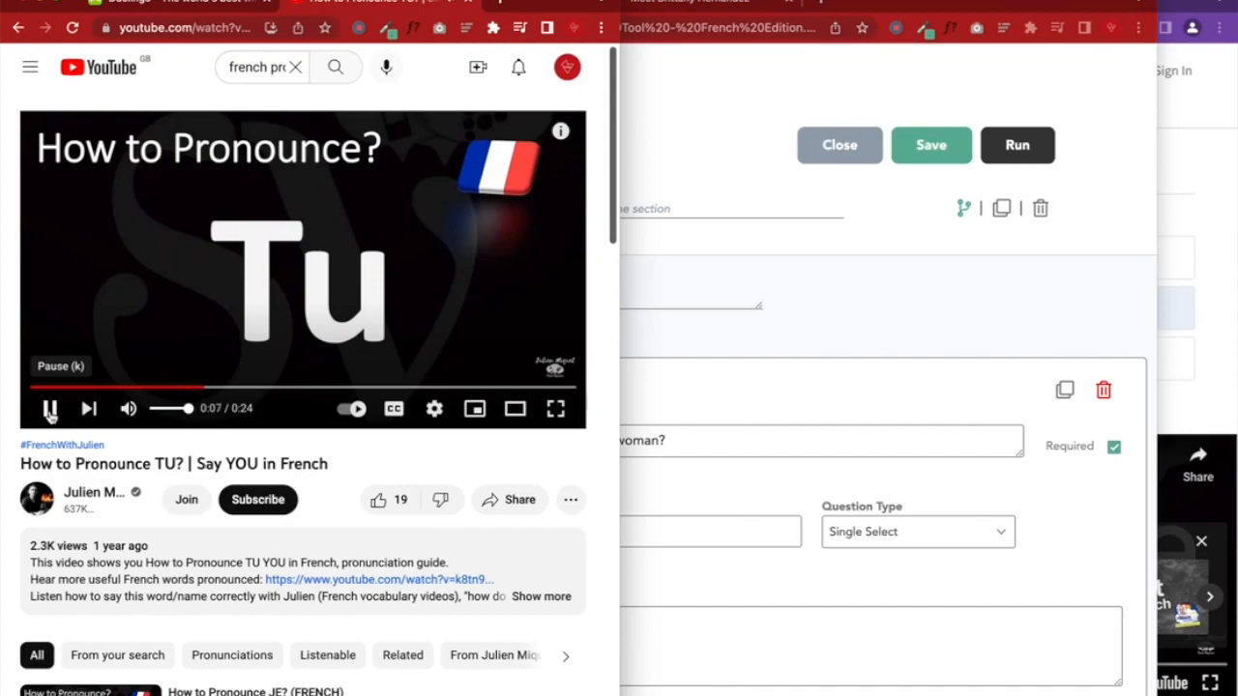
# Compare the Duolingo lesson with the TU video, then open Voice Memos
pyautogui.click(222, 4)
pyautogui.click(377, 4)
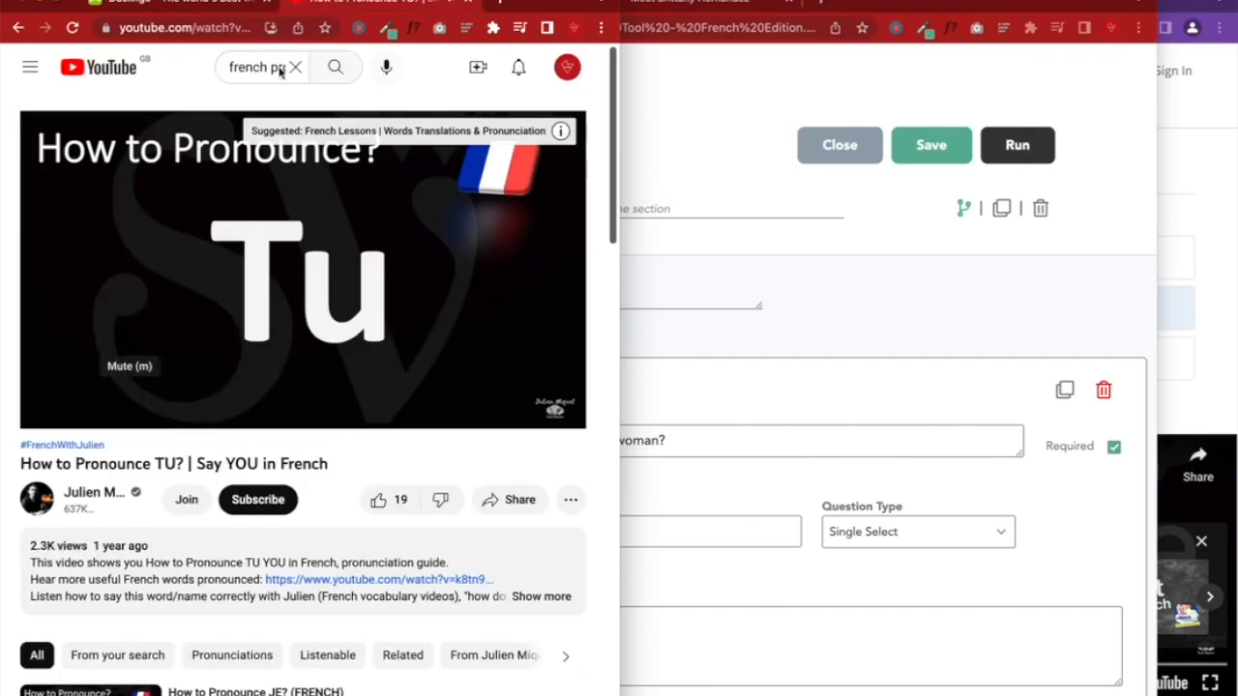
pyautogui.click(211, 4)
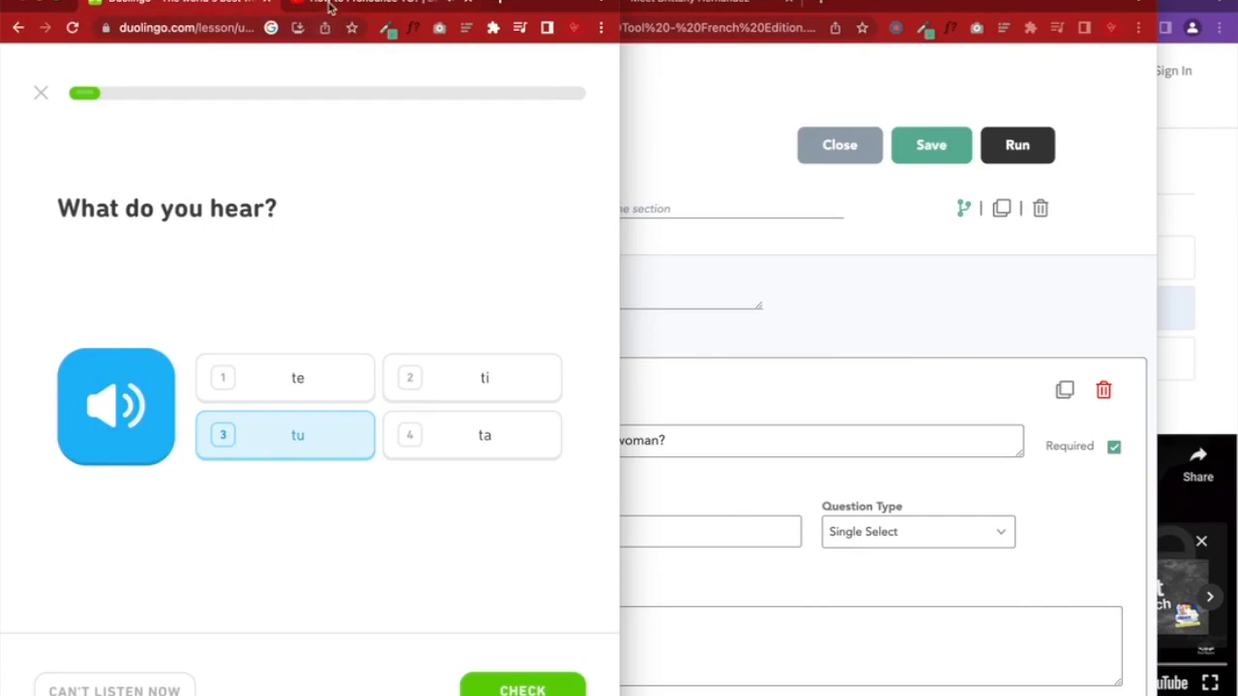
pyautogui.click(332, 4)
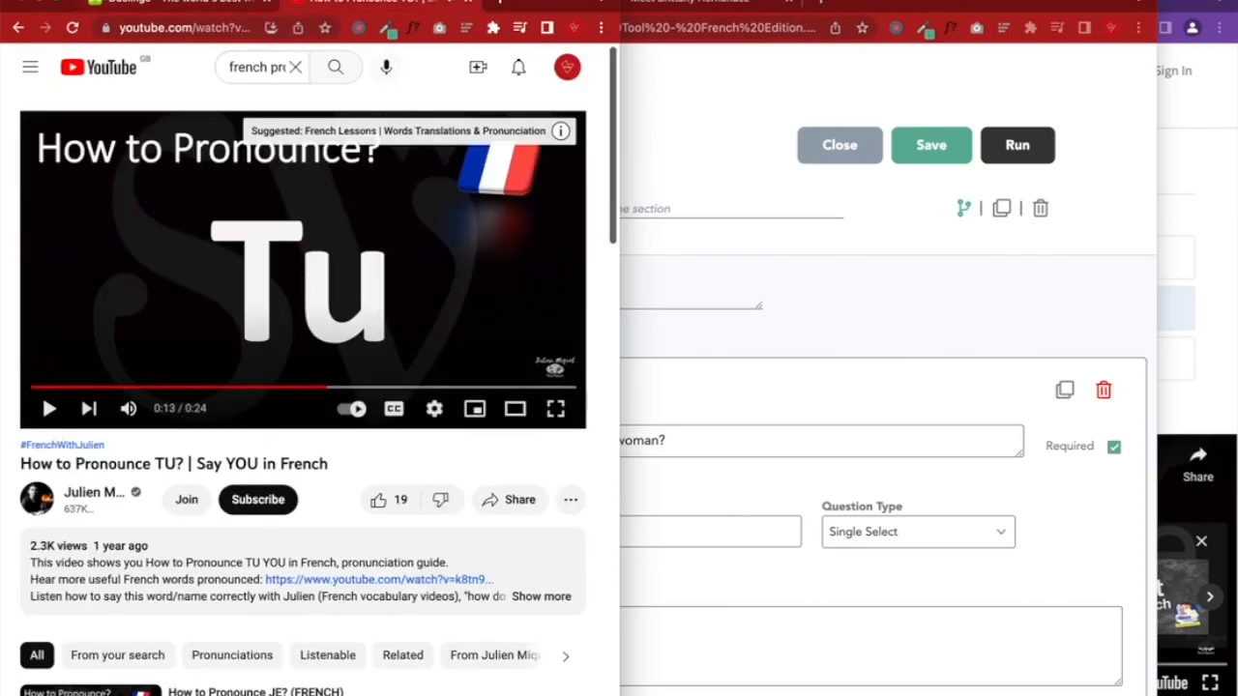
pyautogui.click(147, 8)
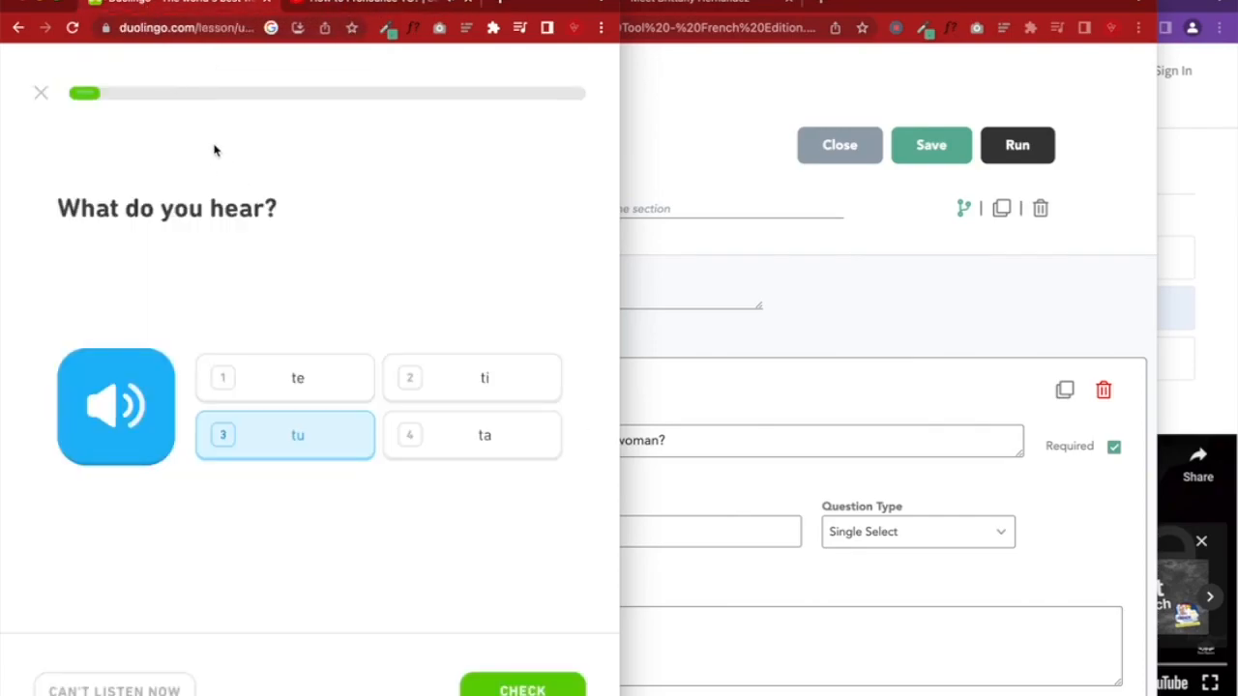
pyautogui.click(329, 6)
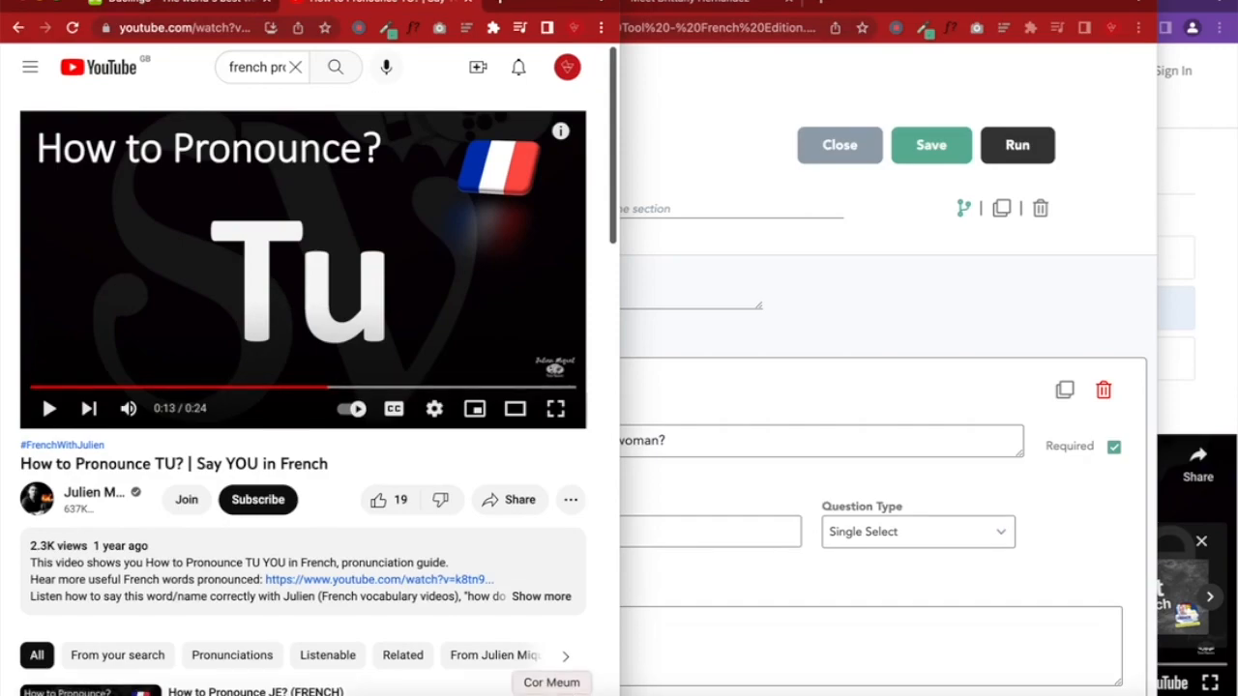
pyautogui.click(310, 692)
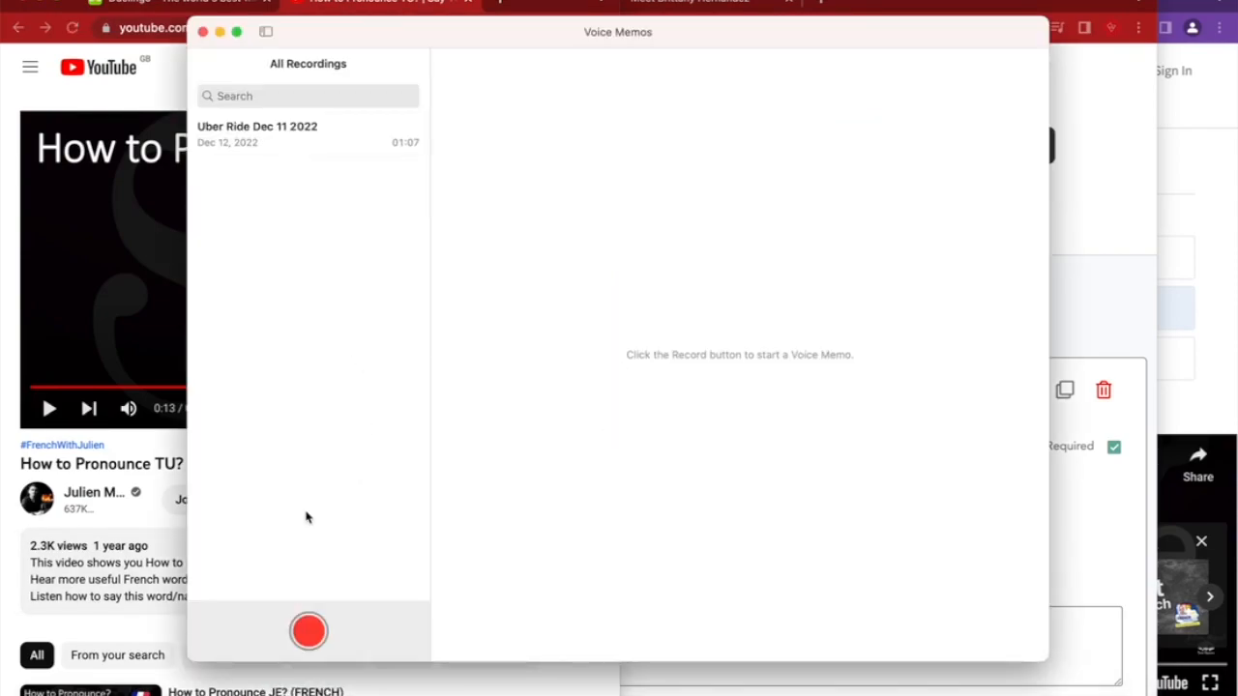
# Record the Duolingo tu audio in Voice Memos and save it as New Recording
pyautogui.moveTo(308, 39); pyautogui.dragTo(441, 22)
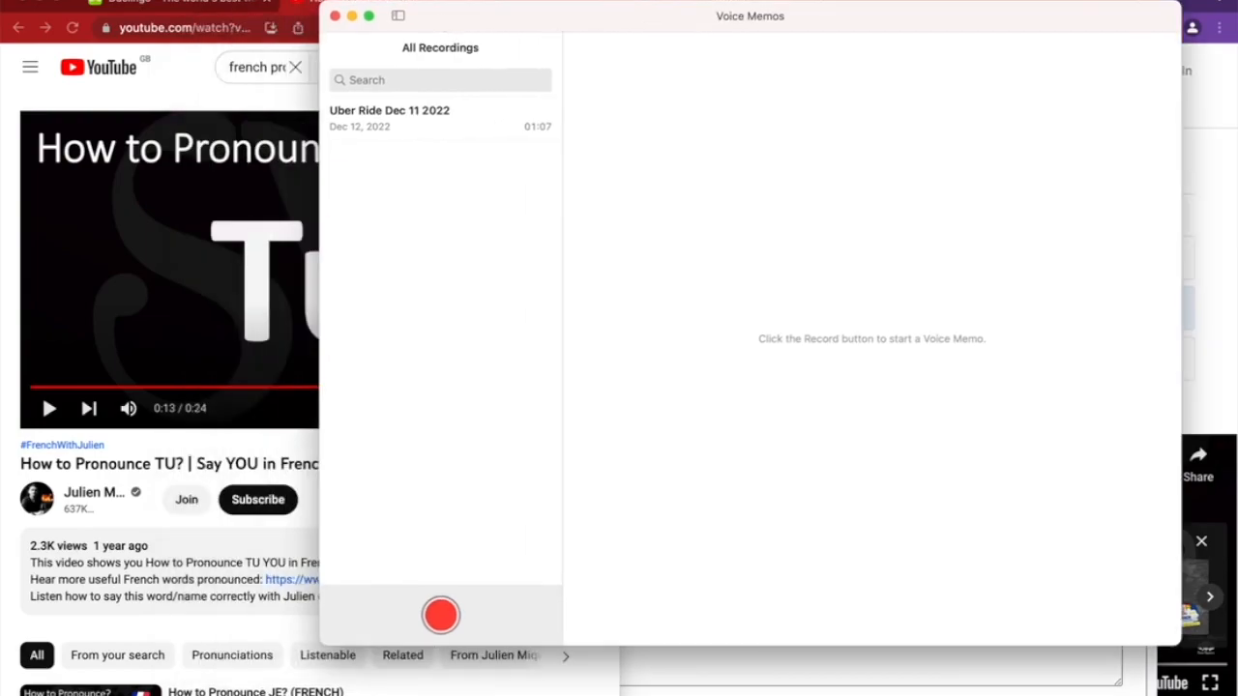
pyautogui.click(186, 9)
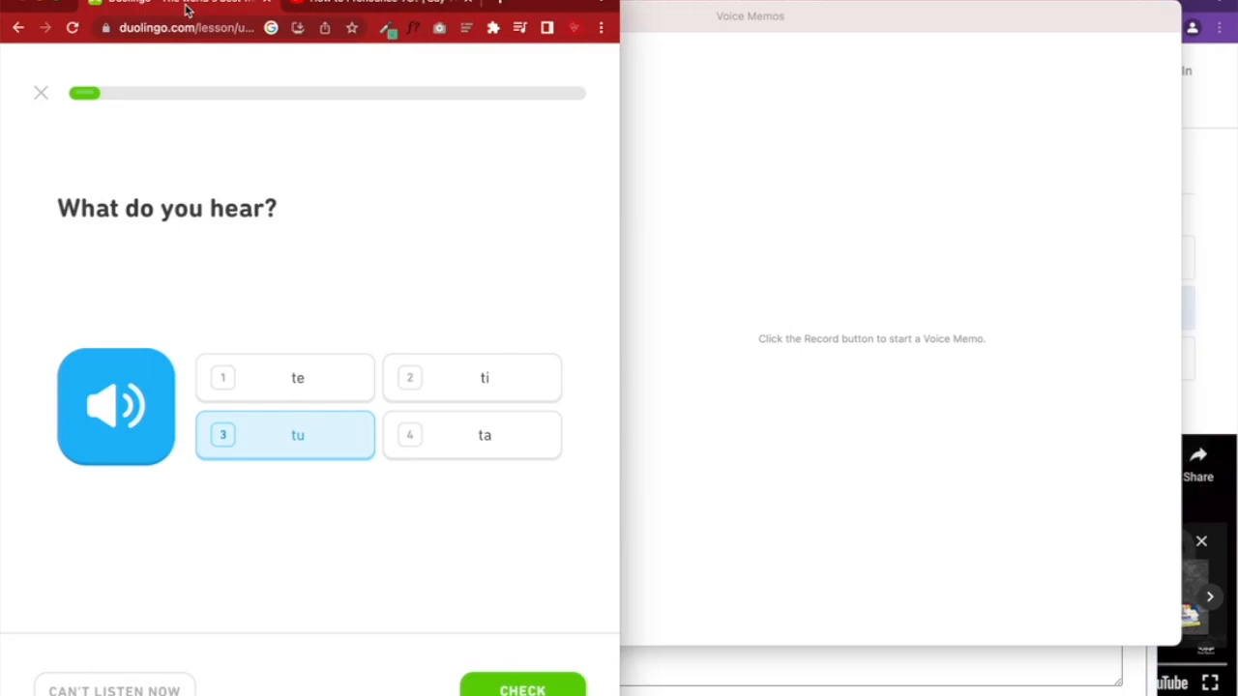
pyautogui.click(153, 393)
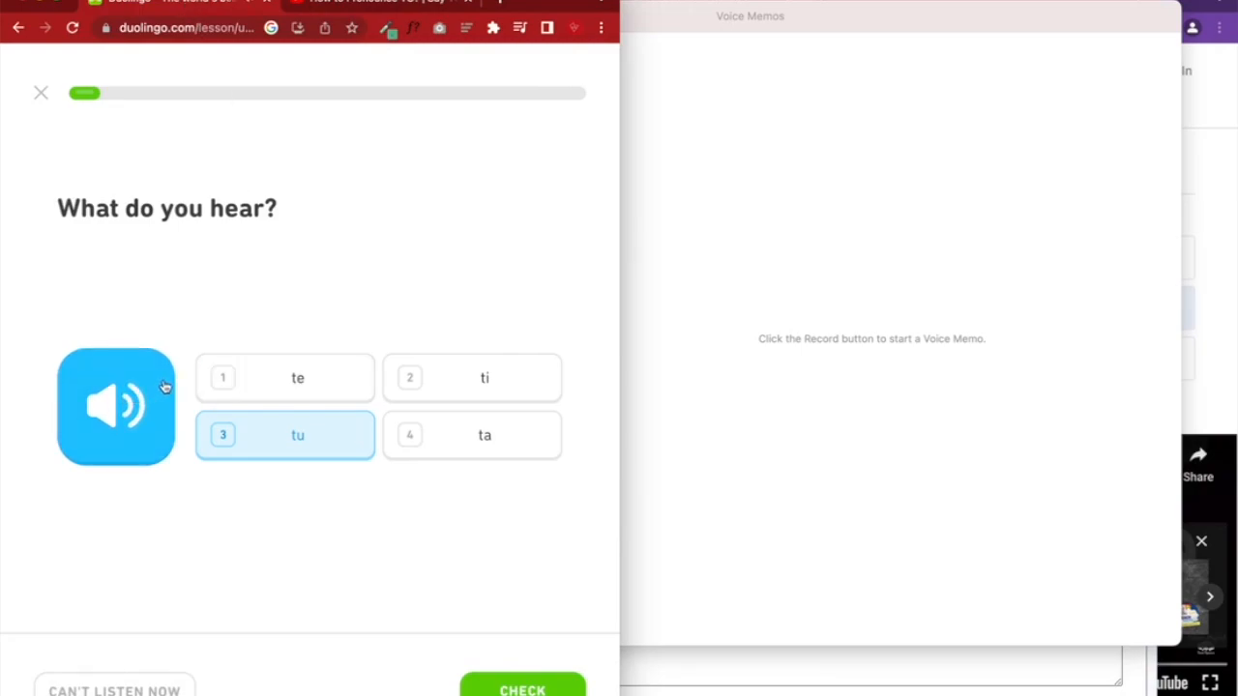
pyautogui.click(735, 206)
pyautogui.click(441, 615)
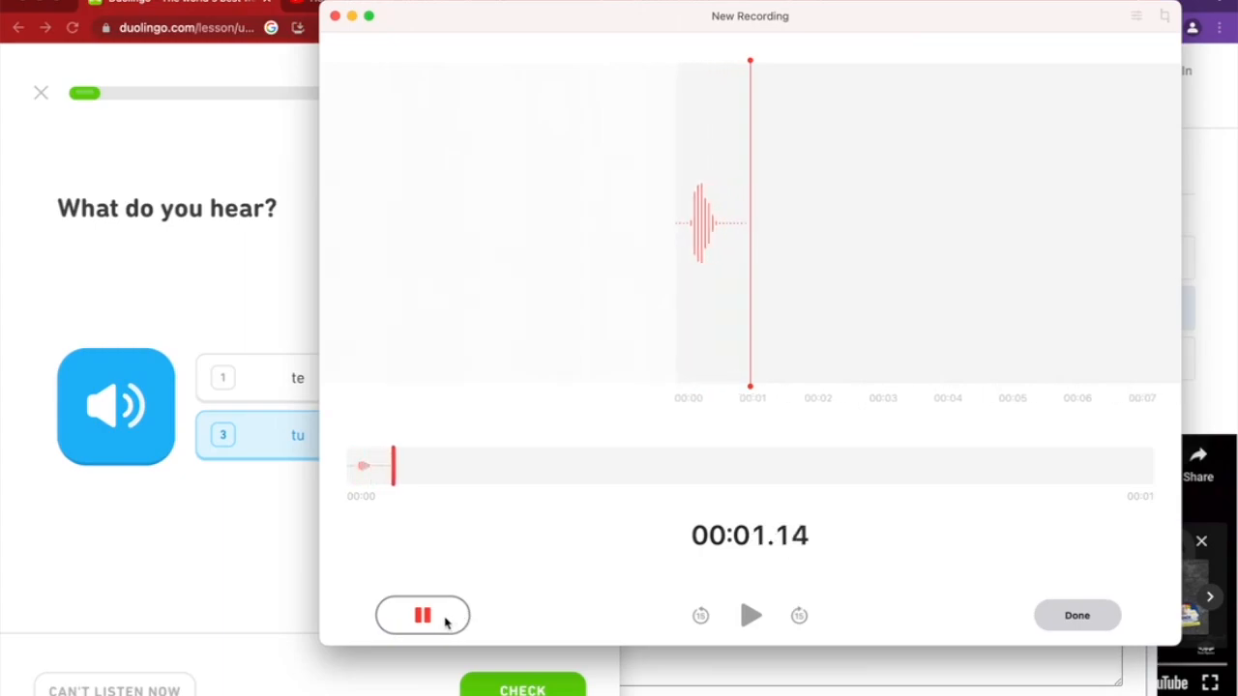
pyautogui.click(447, 617)
pyautogui.click(746, 617)
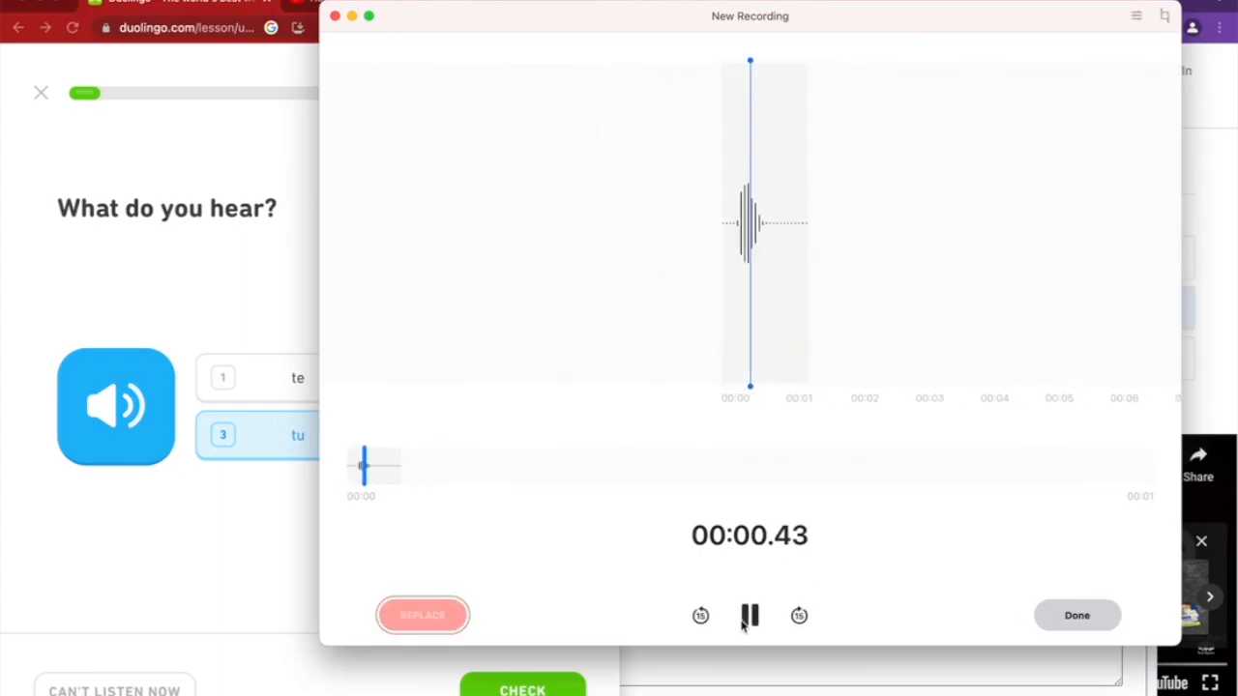
pyautogui.click(143, 443)
pyautogui.click(745, 507)
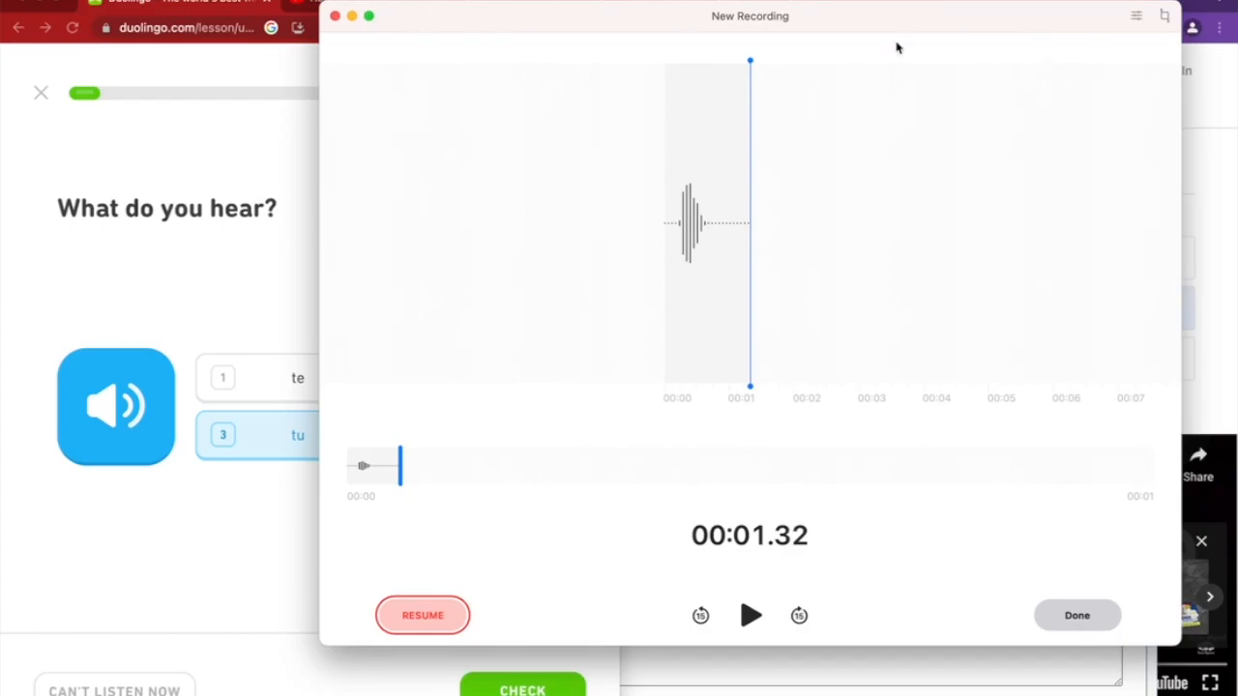
pyautogui.click(1074, 613)
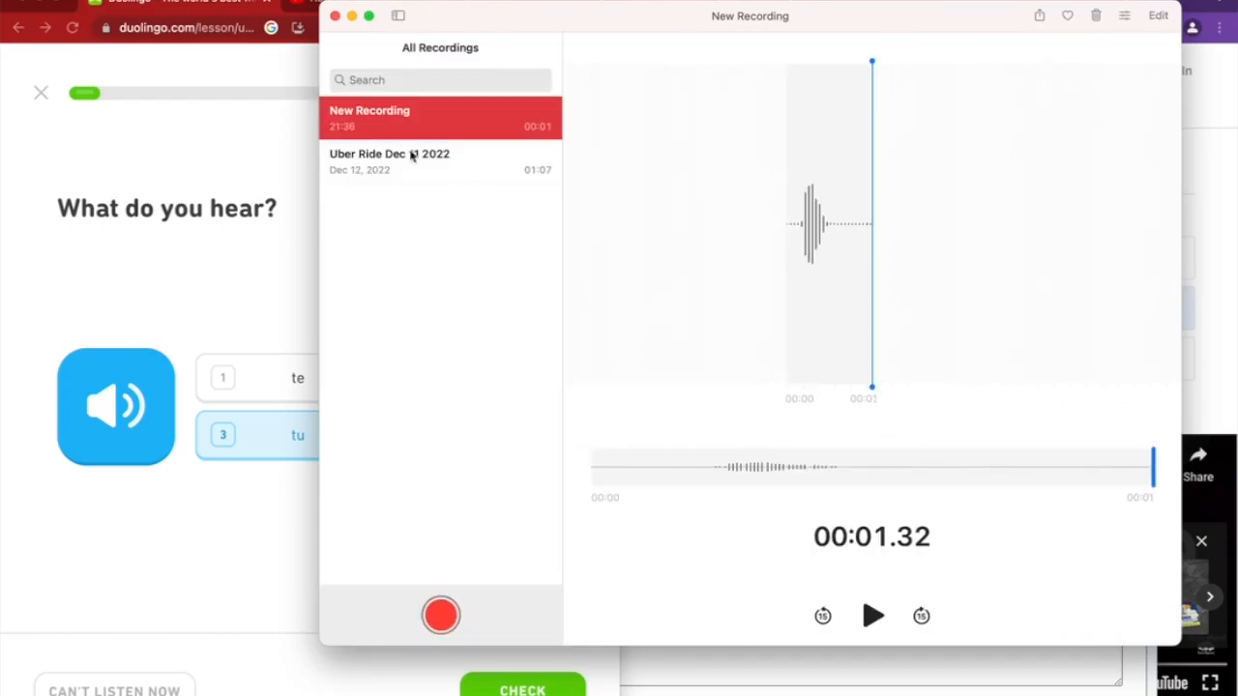
pyautogui.doubleClick(459, 122)
pyautogui.click(462, 125)
# Record a second clip of the tu audio, saved as New Recording 2
pyautogui.click(179, 471)
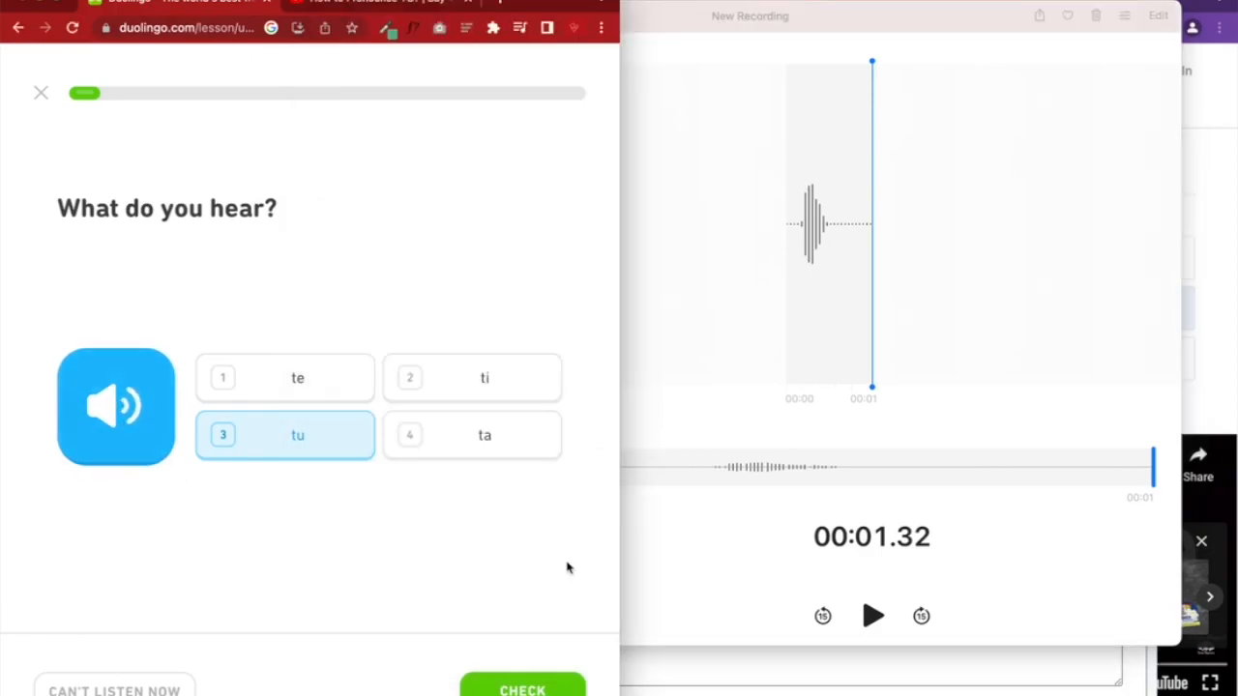
pyautogui.click(730, 555)
pyautogui.click(441, 615)
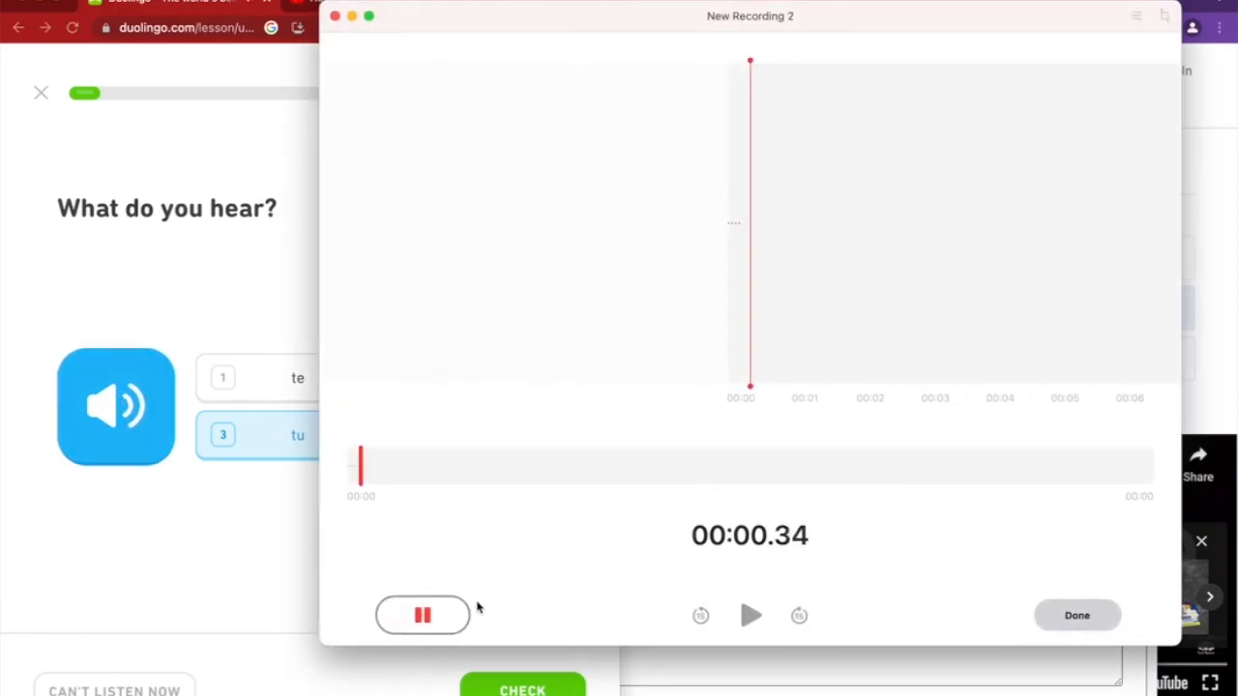
pyautogui.click(462, 619)
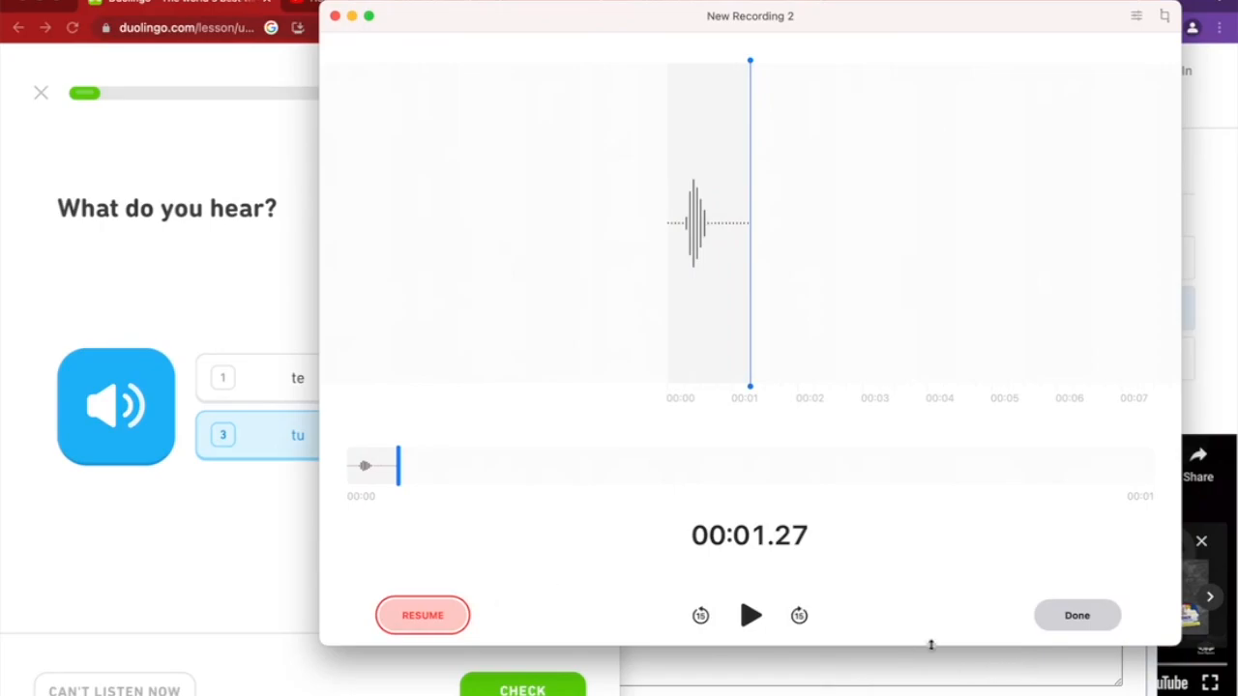
pyautogui.click(750, 615)
pyautogui.click(1076, 615)
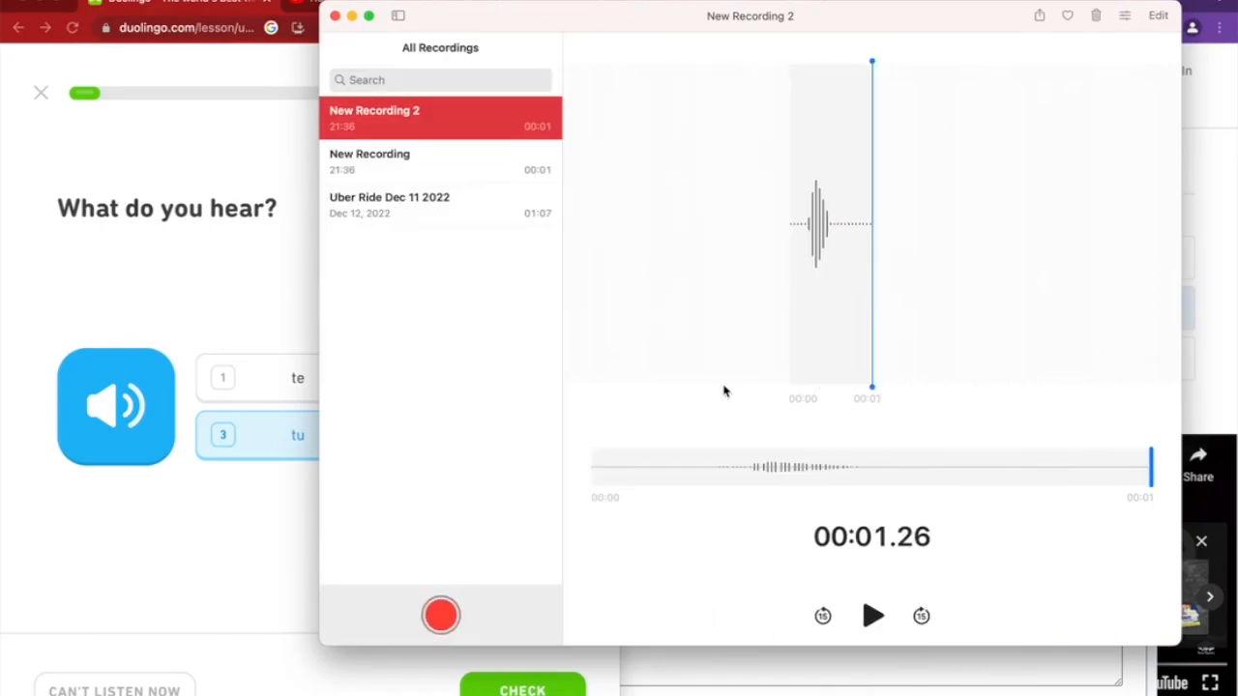
# Open New Recording 2 and look through its file menu commands
pyautogui.rightClick(462, 125)
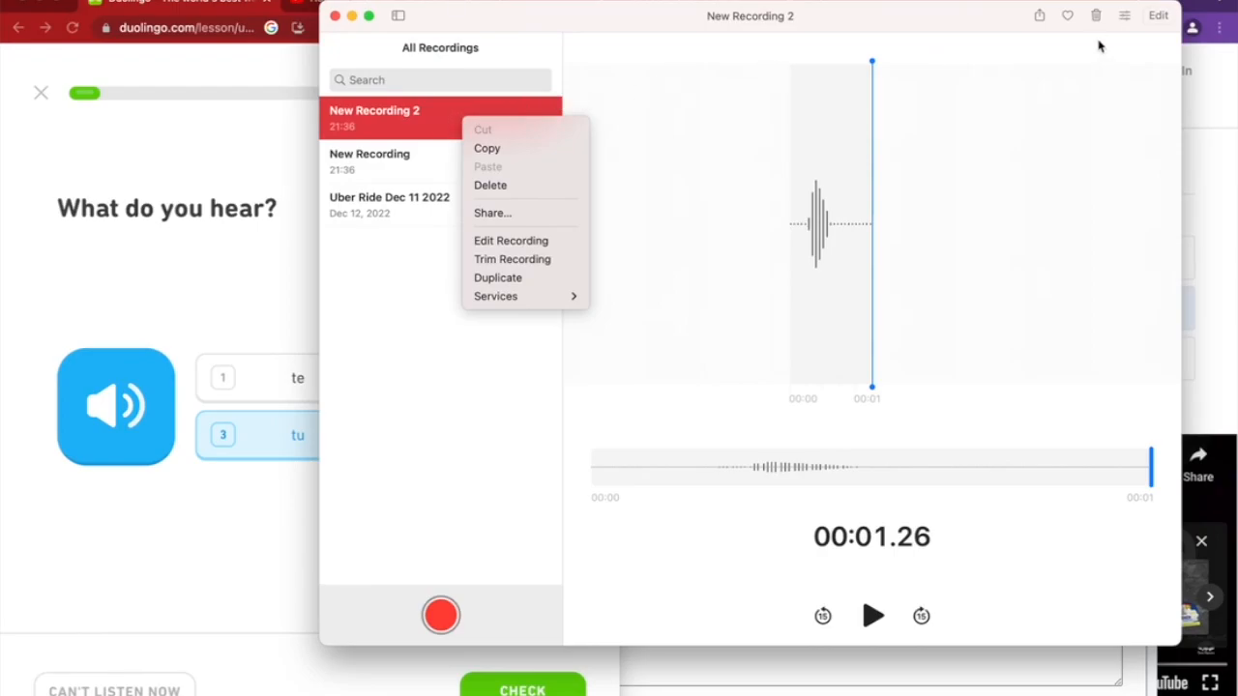
pyautogui.click(1157, 15)
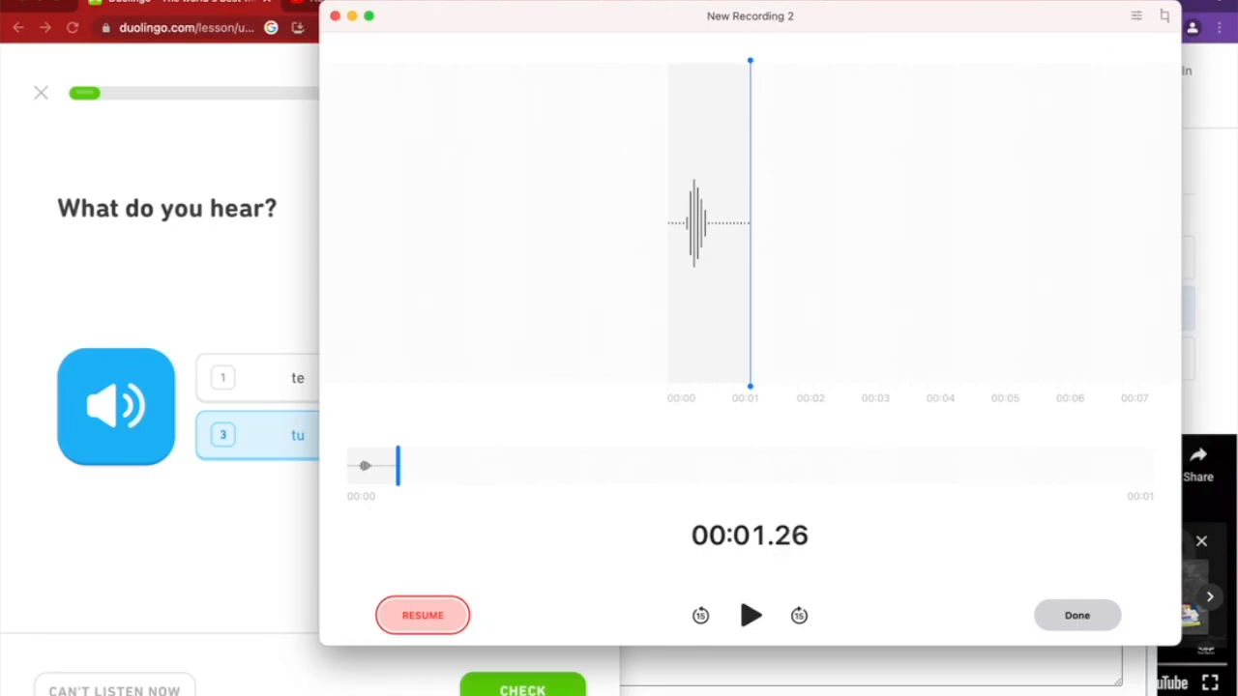
pyautogui.click(135, 1)
pyautogui.moveTo(174, 1)
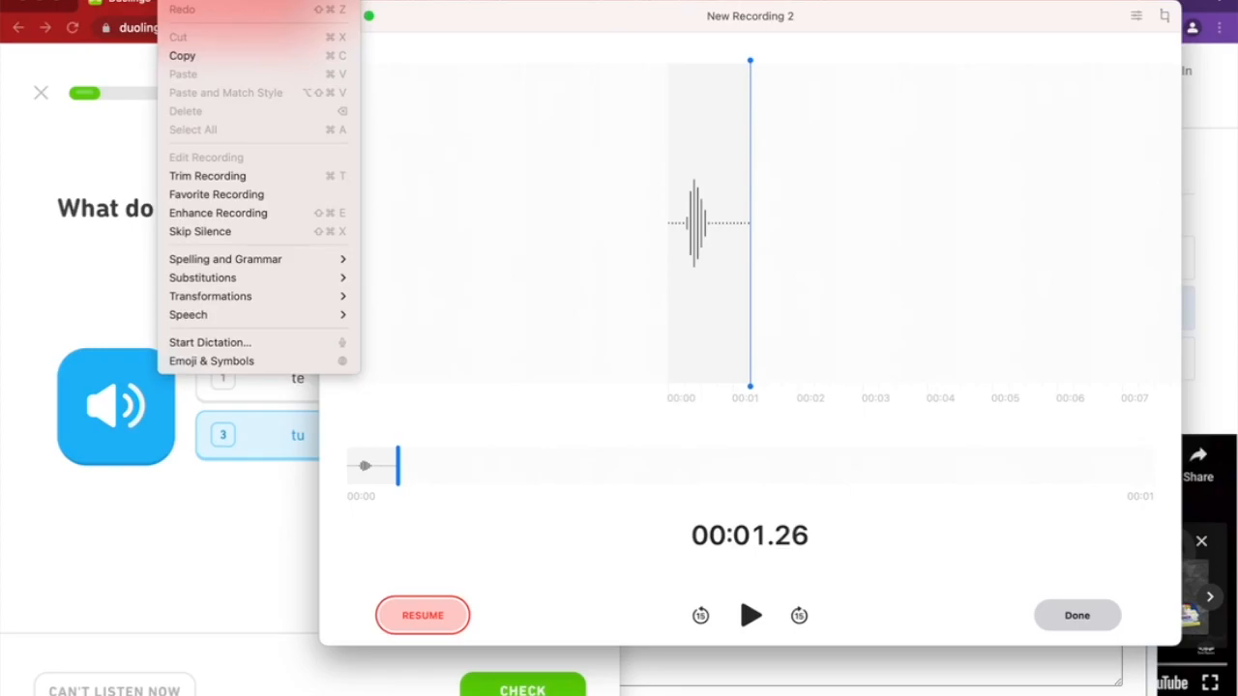
pyautogui.moveTo(77, 1)
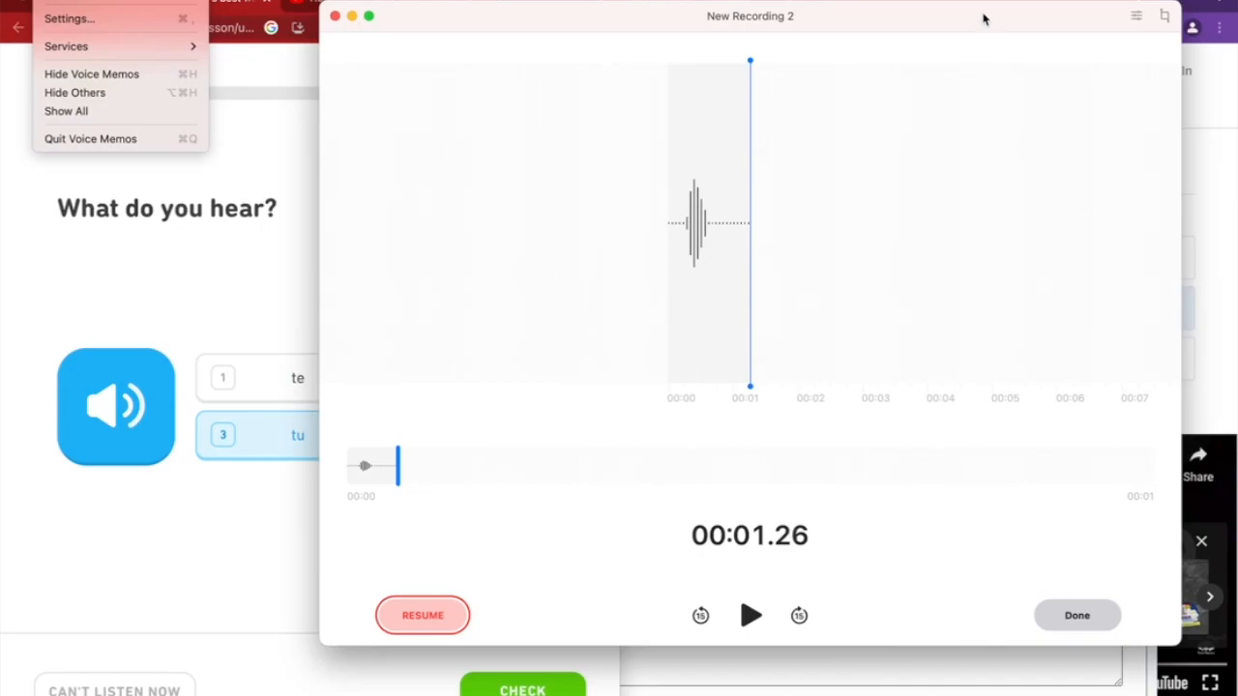
pyautogui.moveTo(983, 19); pyautogui.dragTo(700, 163)
pyautogui.moveTo(777, 194); pyautogui.dragTo(1040, 61)
pyautogui.click(1118, 4)
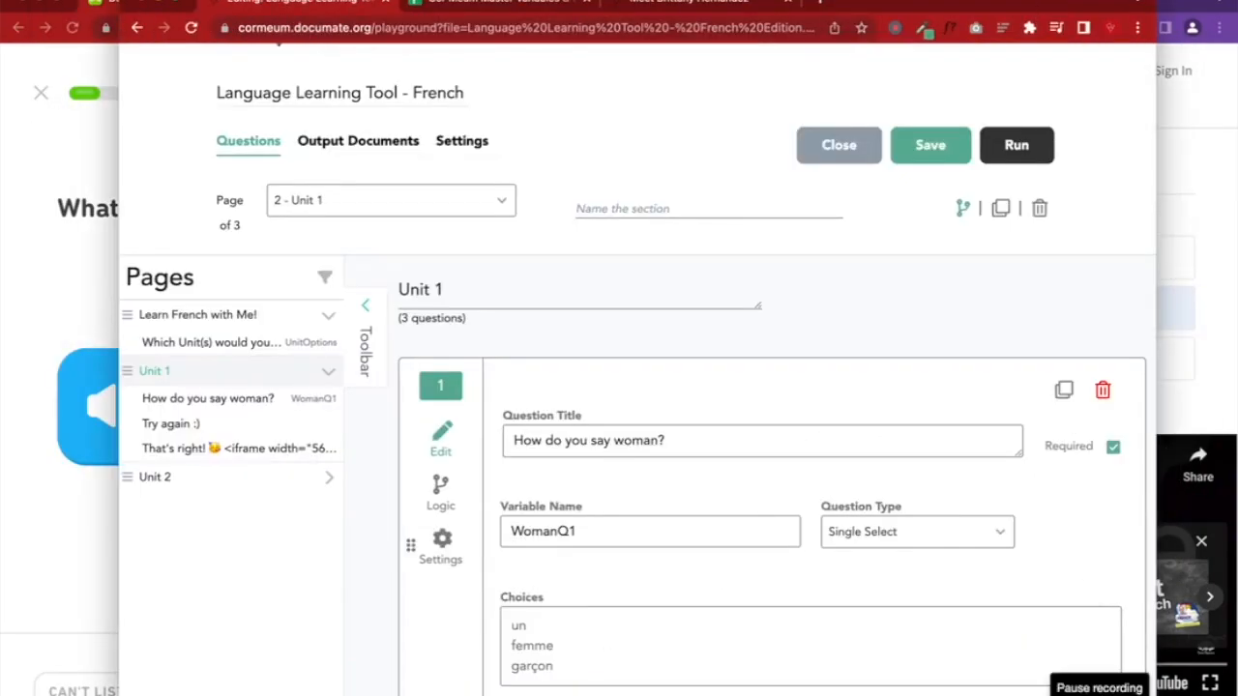
pyautogui.click(434, 168)
# Use New Recording 2's Services > Show in Finder to reveal its .m4a file
pyautogui.rightClick(434, 171)
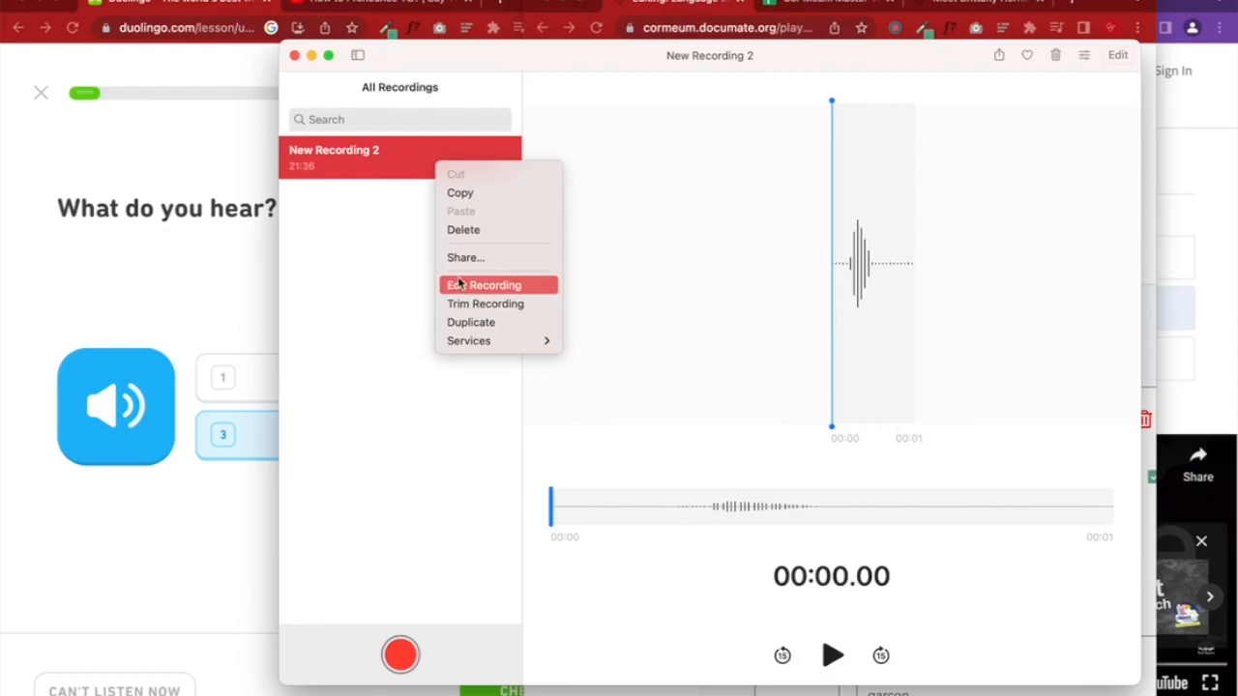
pyautogui.click(378, 229)
pyautogui.rightClick(406, 183)
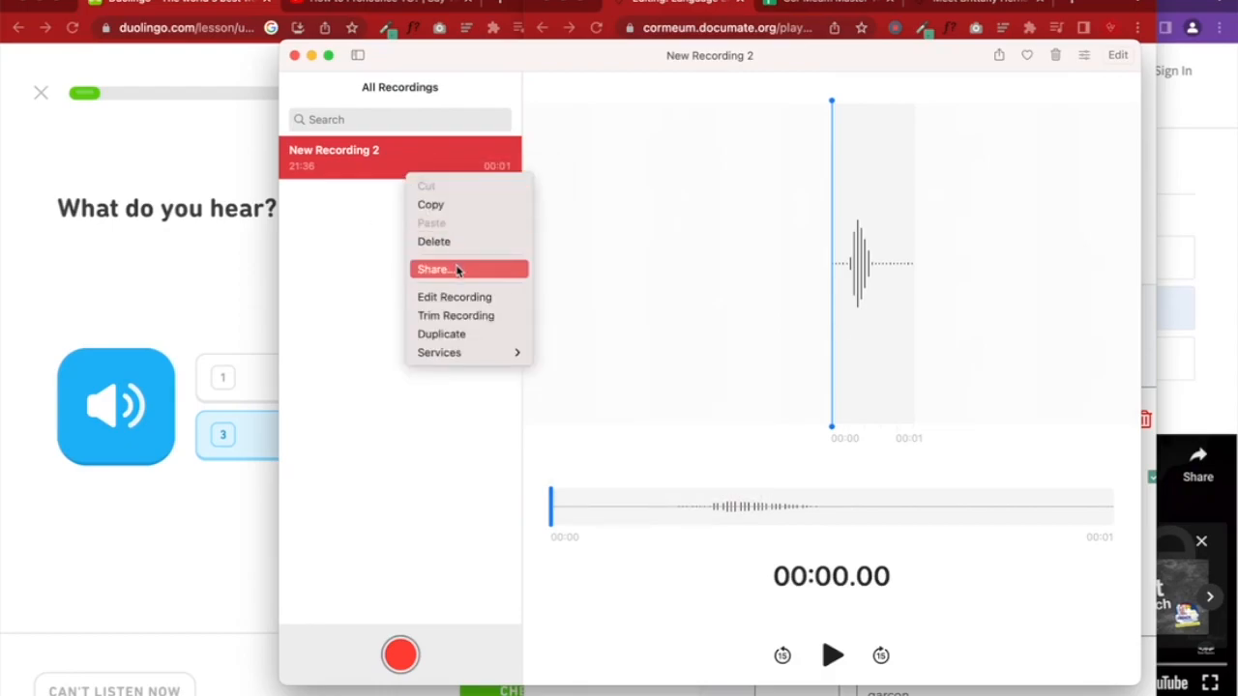
pyautogui.moveTo(473, 358)
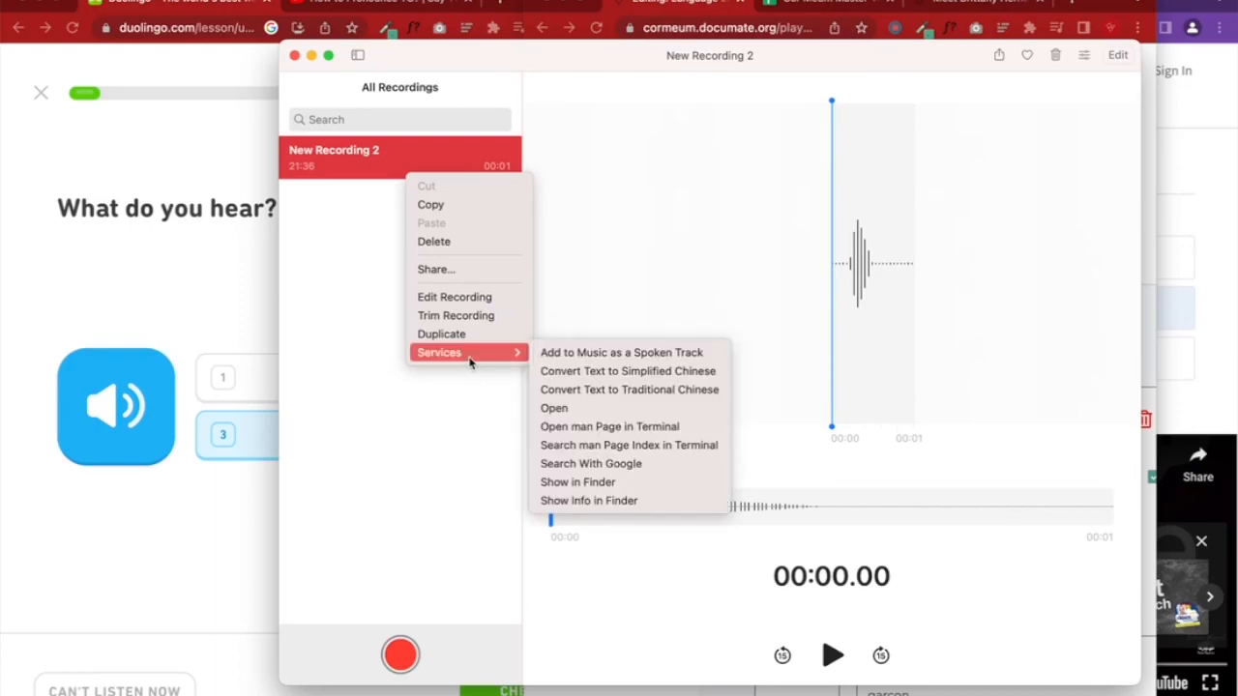
pyautogui.click(600, 482)
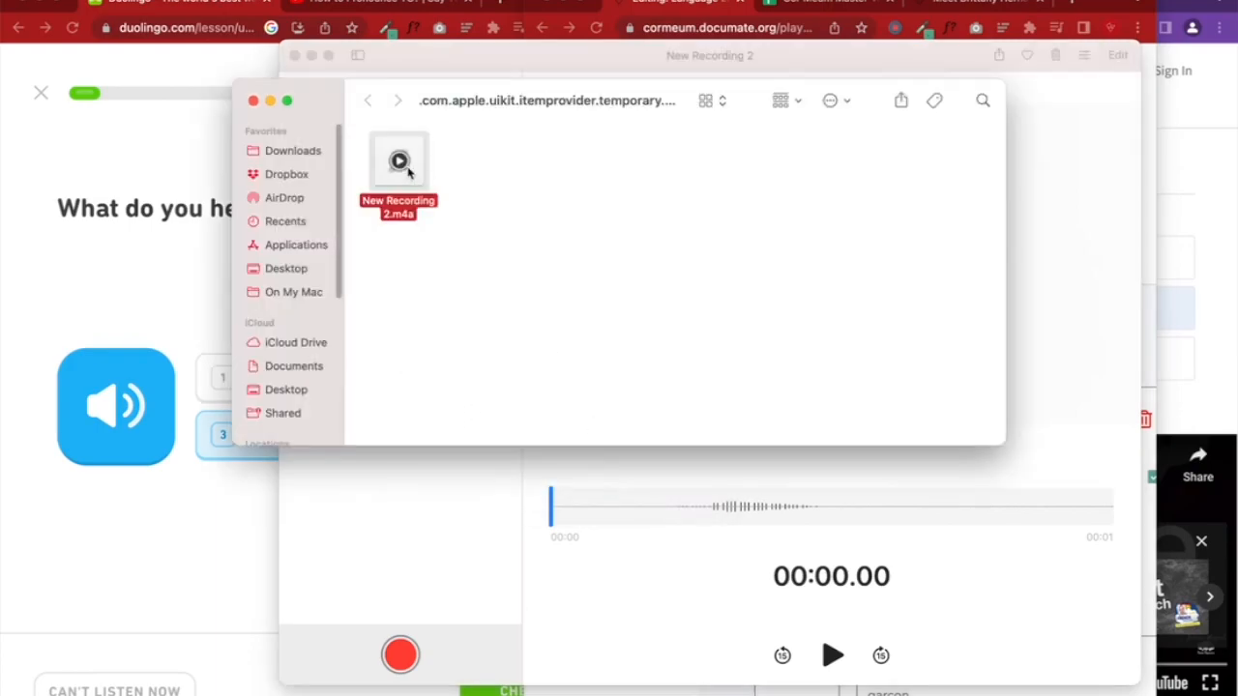
# Rename the recording file to 'Tu sound.m4a'
pyautogui.click(395, 201)
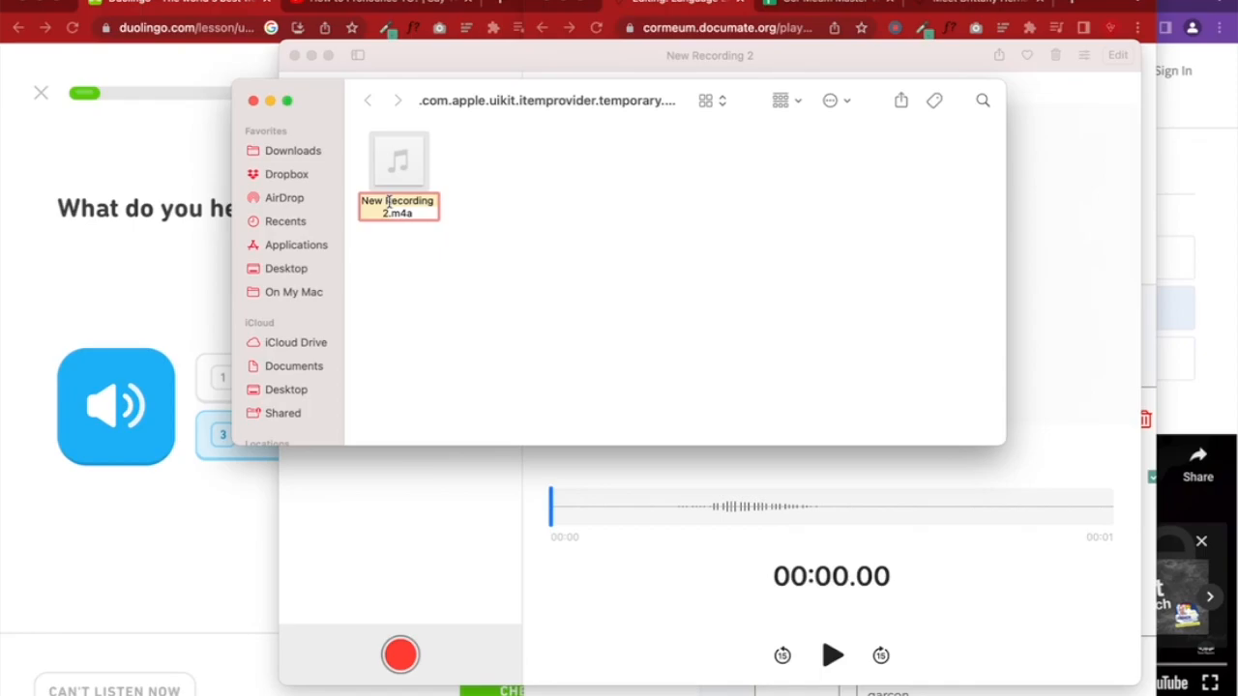
pyautogui.write('Tu sound')
pyautogui.click(534, 237)
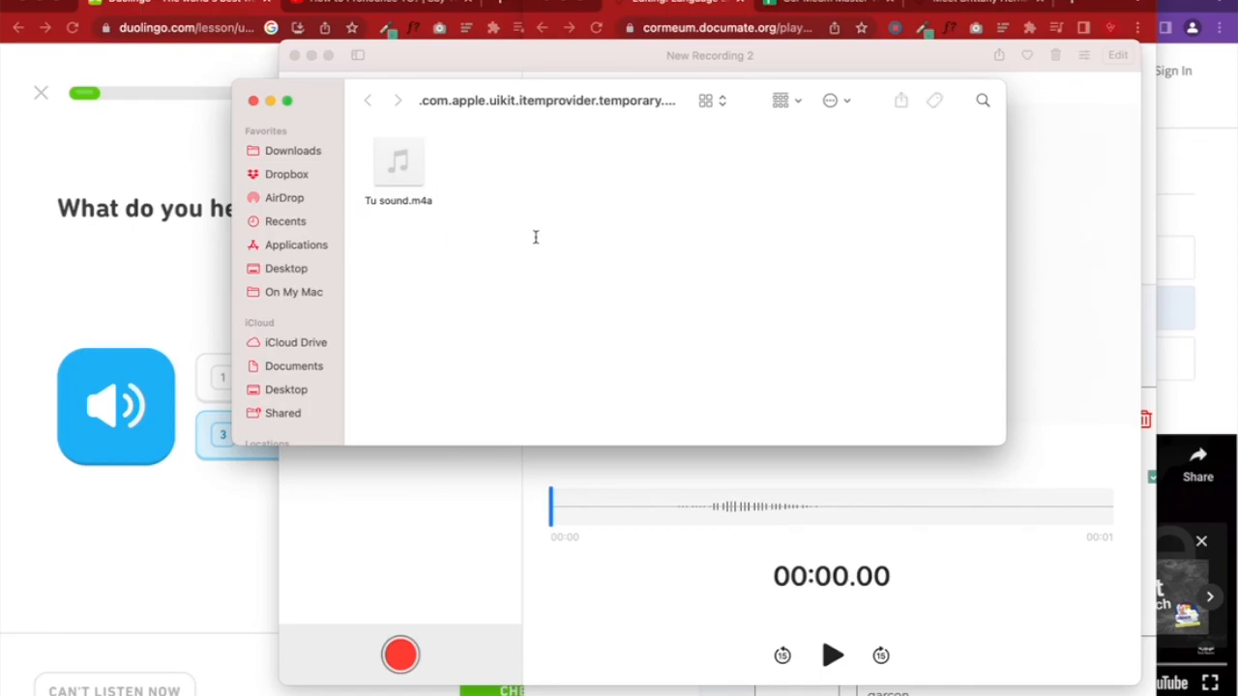
# Move Tu sound.m4a onto the desktop, then close Finder and Voice Memos
pyautogui.moveTo(1234, 155); pyautogui.dragTo(1223, 158)
pyautogui.moveTo(1139, 5); pyautogui.dragTo(1038, 5)
pyautogui.click(538, 163)
pyautogui.moveTo(414, 168); pyautogui.dragTo(1199, 169)
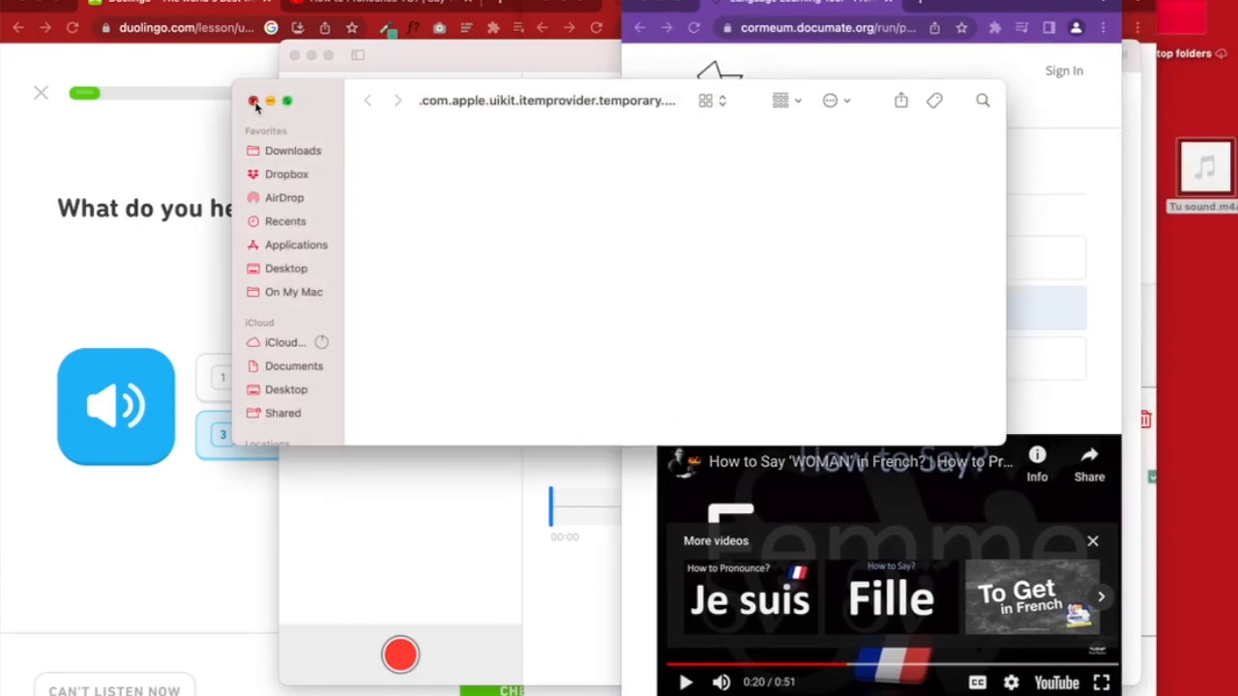
pyautogui.click(254, 101)
pyautogui.click(295, 55)
pyautogui.moveTo(1031, 4); pyautogui.dragTo(663, 4)
# Widen the quiz preview and drag Tu sound.m4a from the desktop toward it
pyautogui.doubleClick(732, 7)
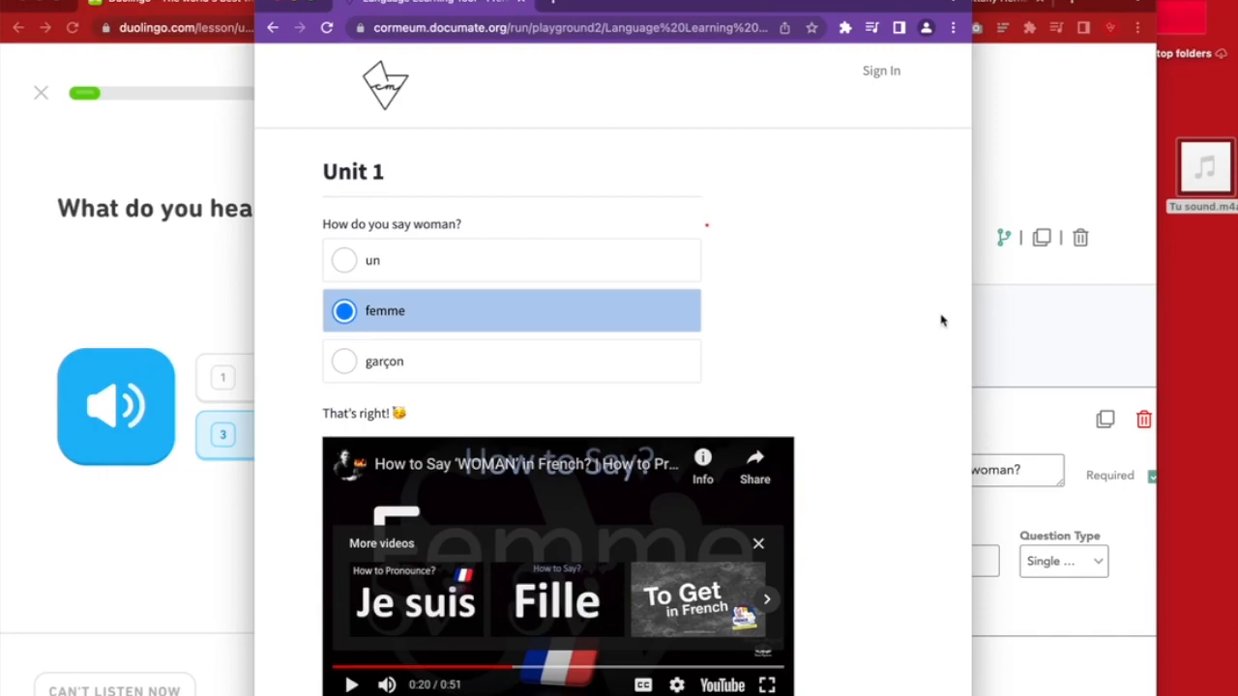
pyautogui.click(1199, 150)
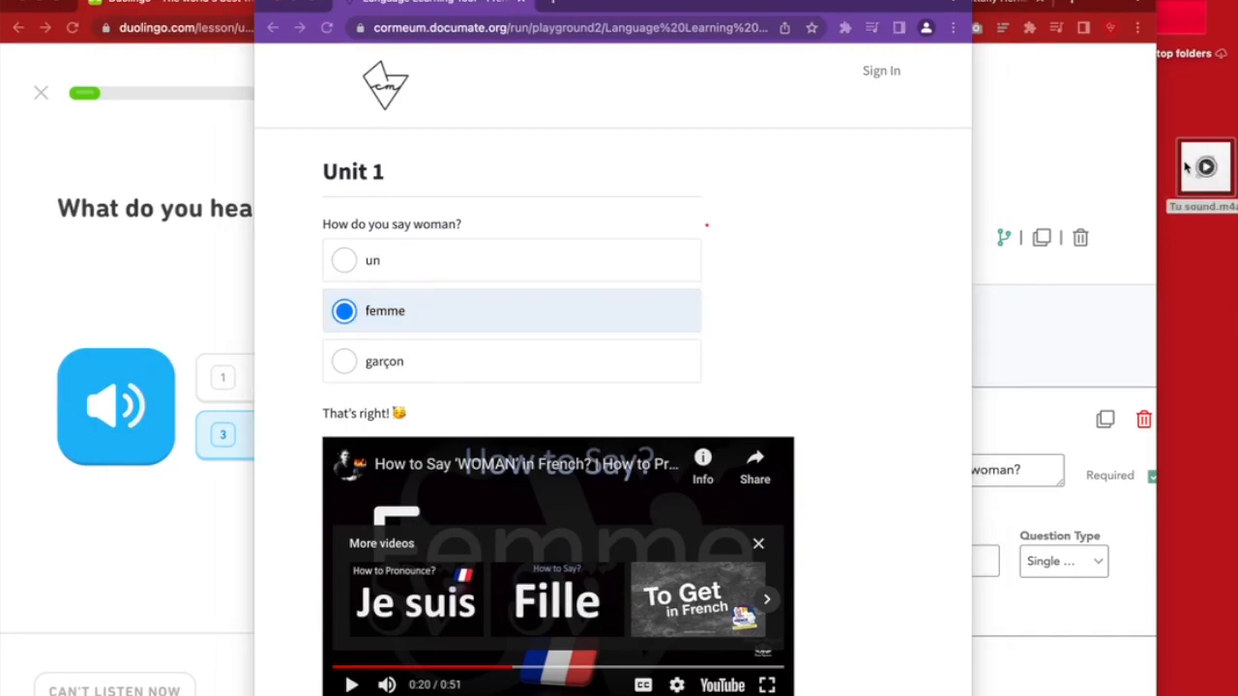
pyautogui.moveTo(1188, 168); pyautogui.dragTo(1196, 141)
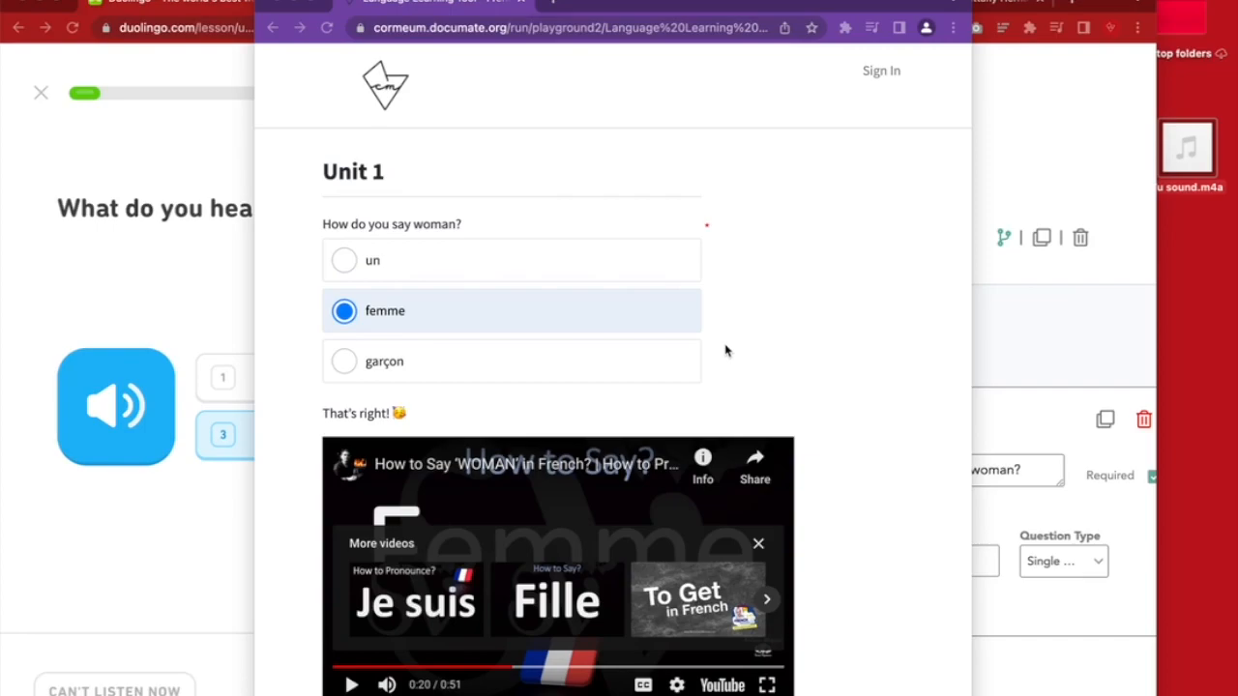
# Resize the preview, widen the Documate editor beside it, then switch to the profile page tab
pyautogui.click(745, 313)
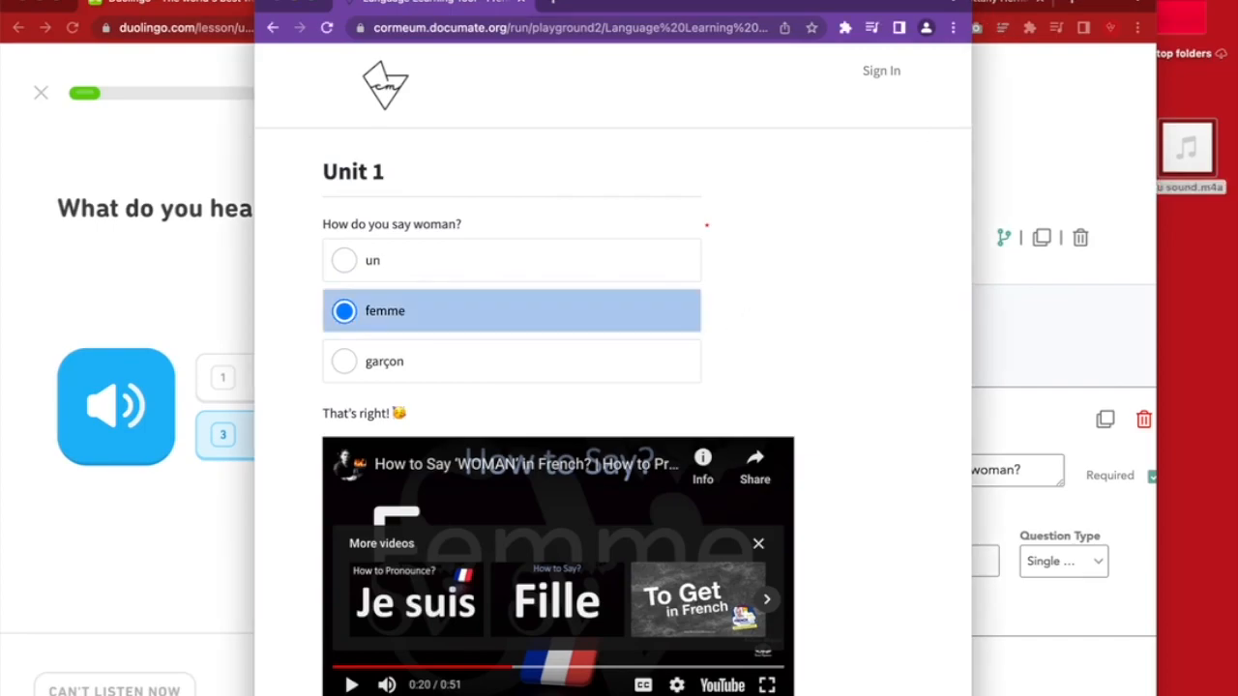
pyautogui.moveTo(971, 319); pyautogui.dragTo(1197, 320)
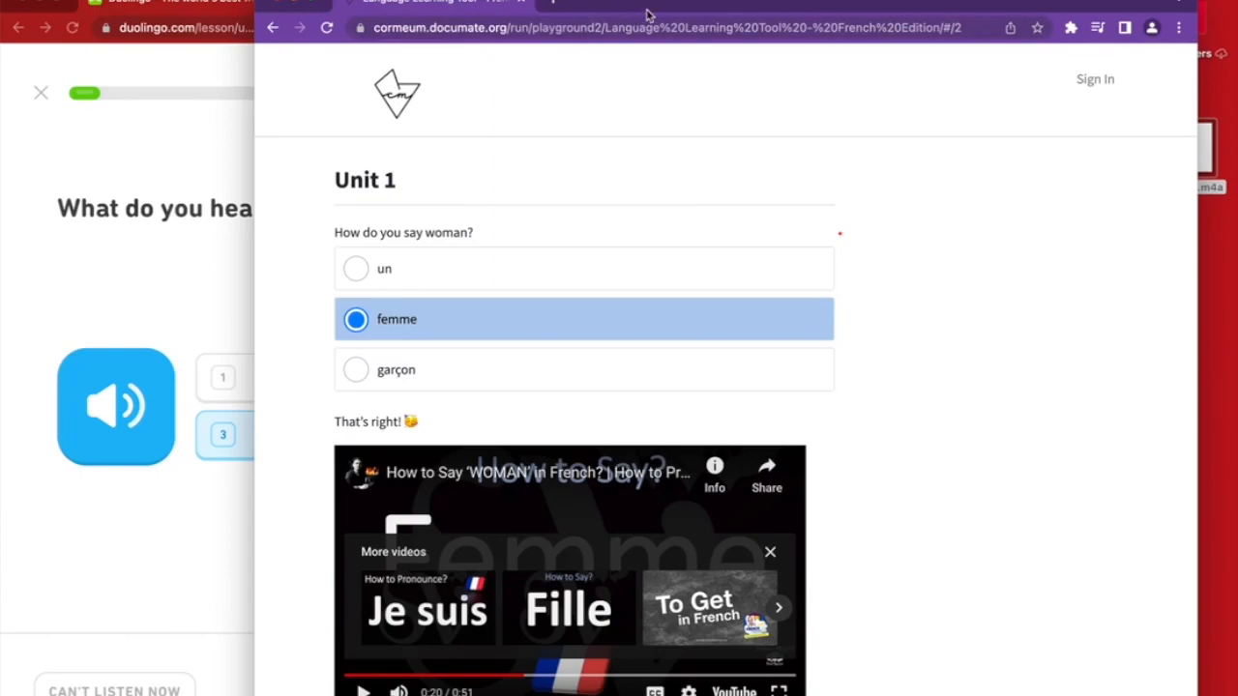
pyautogui.moveTo(648, 14); pyautogui.dragTo(694, 4)
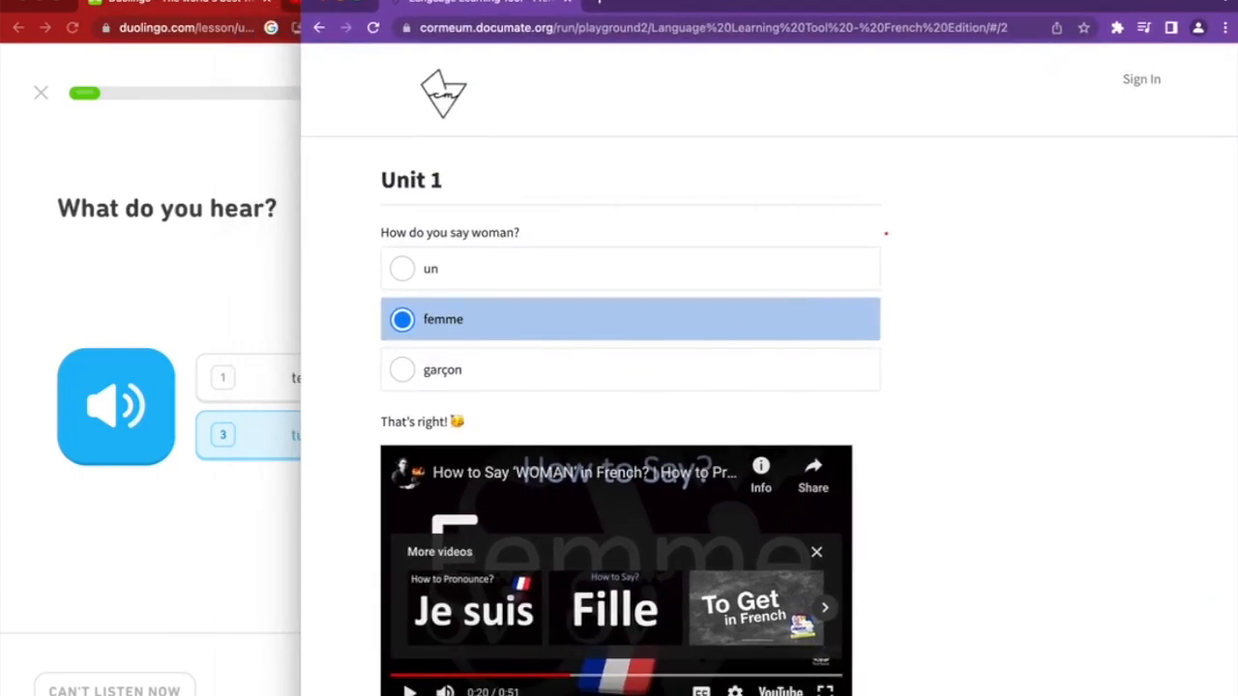
pyautogui.moveTo(301, 329); pyautogui.dragTo(713, 329)
pyautogui.click(667, 5)
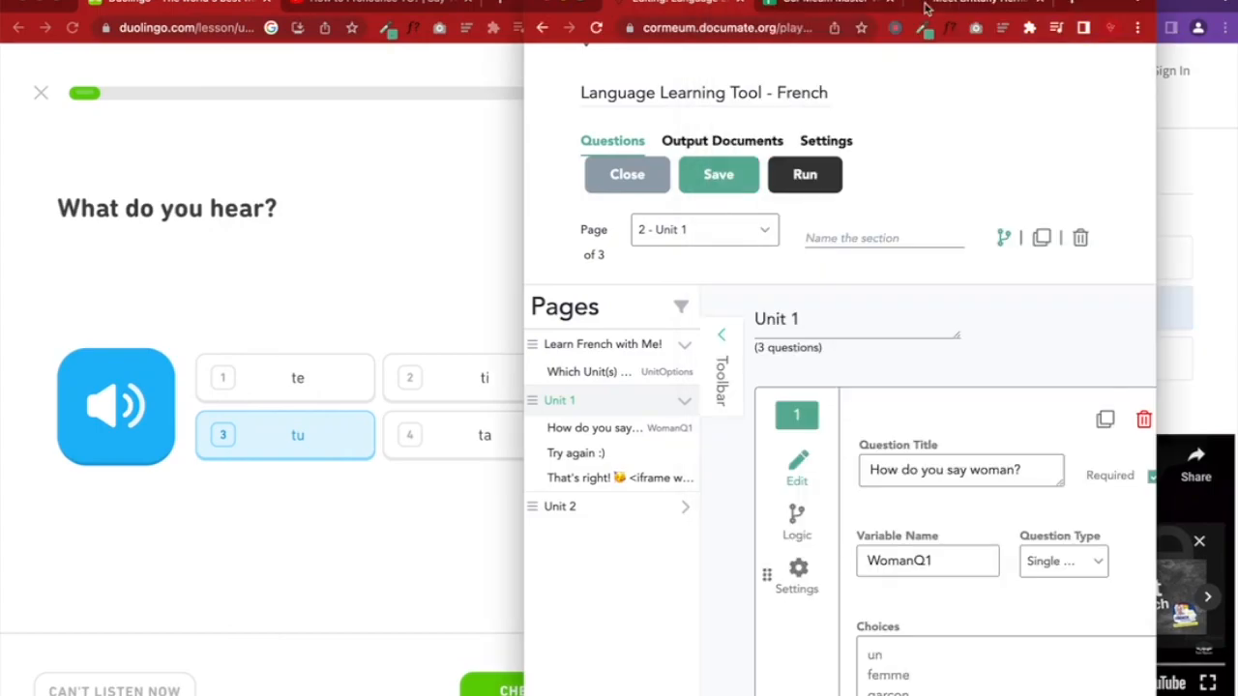
pyautogui.moveTo(1092, 4); pyautogui.dragTo(671, 4)
pyautogui.moveTo(735, 349); pyautogui.dragTo(1078, 348)
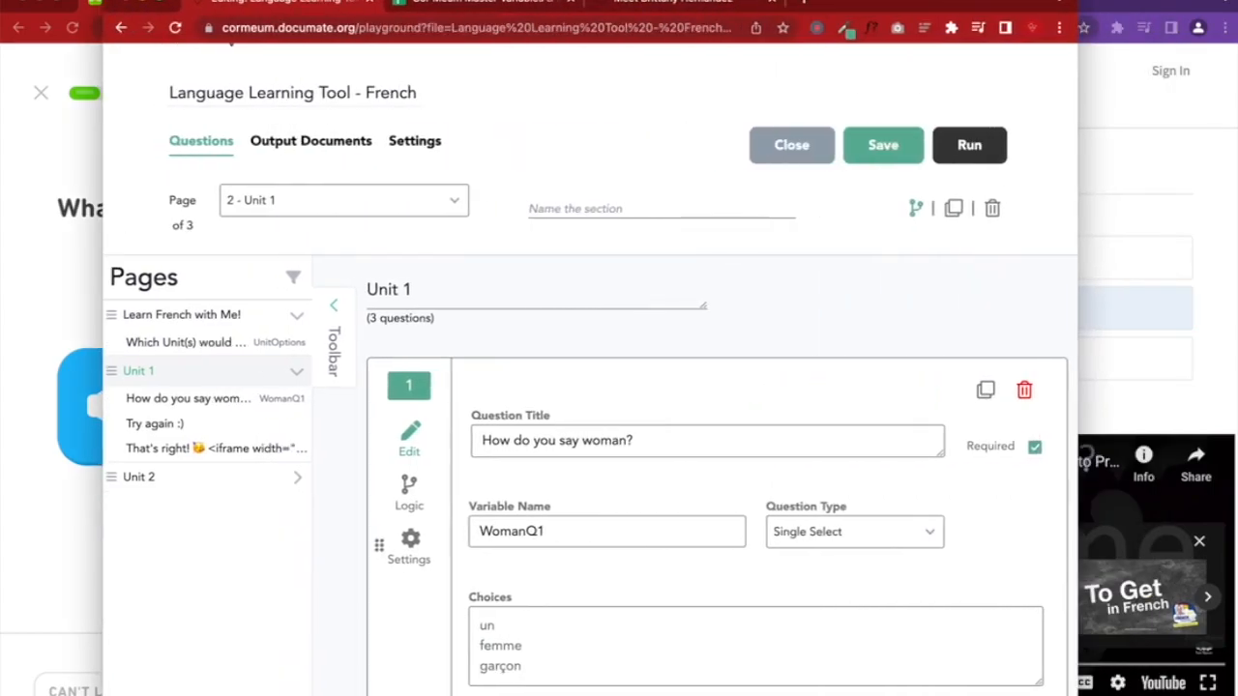
pyautogui.click(690, 6)
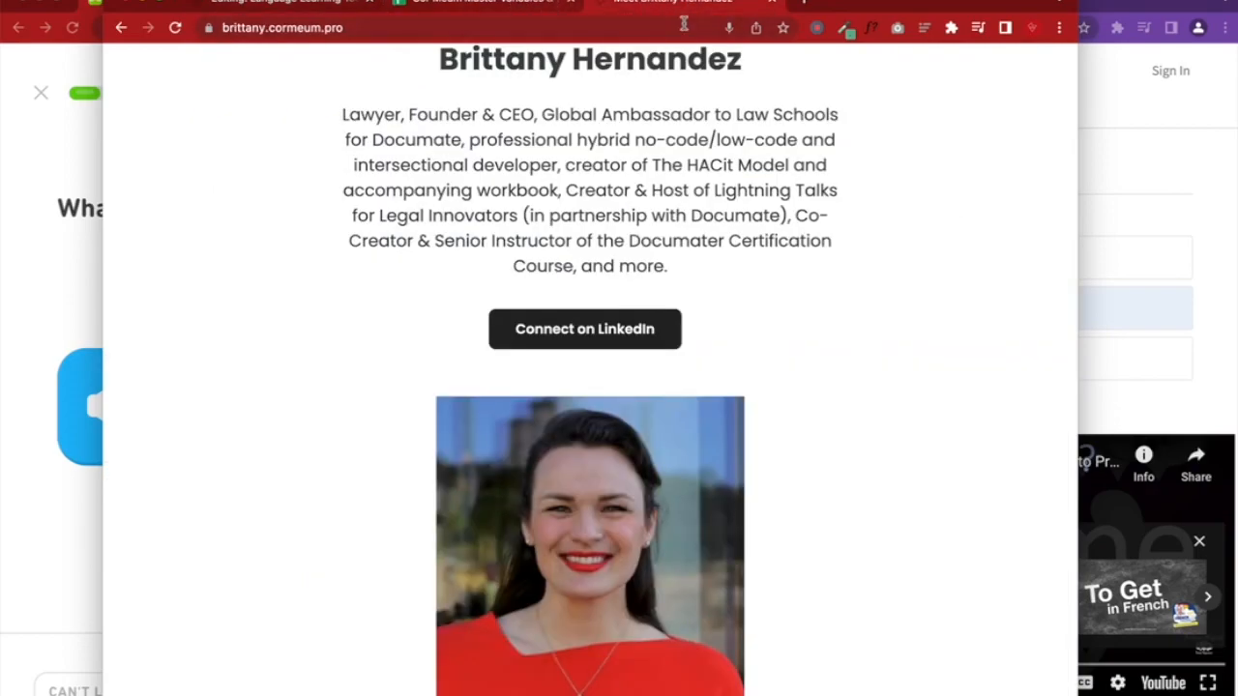
# Return to the French workflow editor and open the Dashboard link in a new tab
pyautogui.click(483, 5)
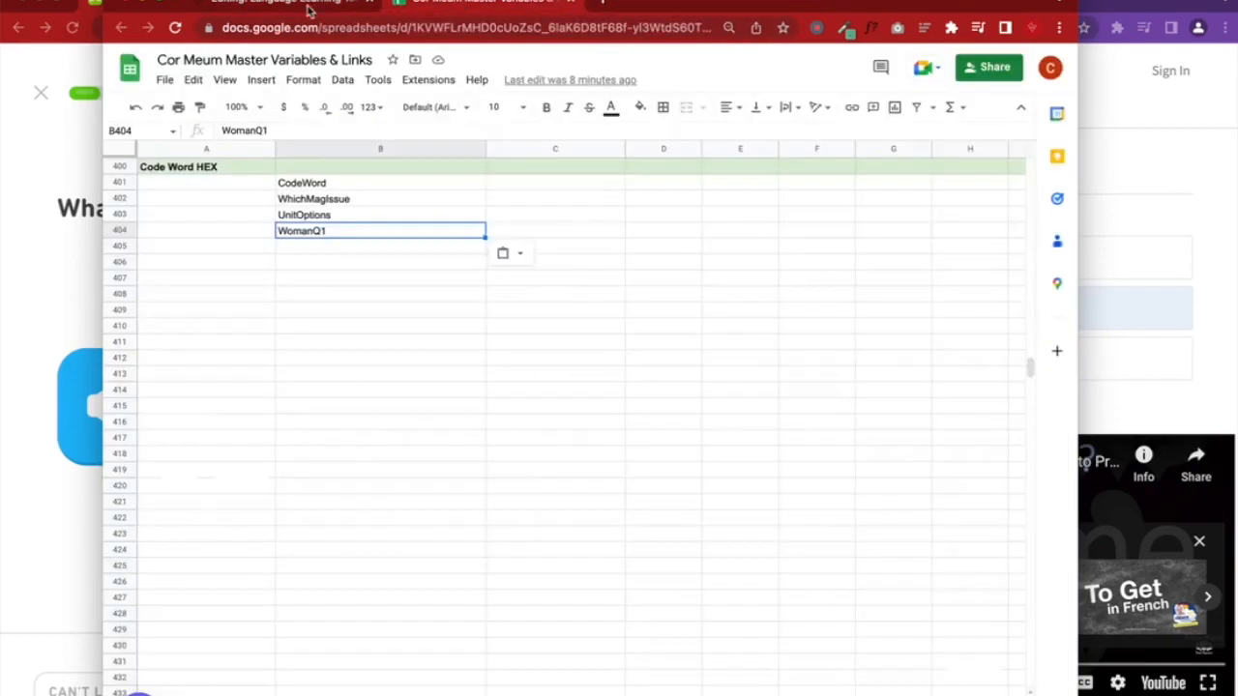
pyautogui.click(309, 8)
pyautogui.scroll(2, 456, 247)
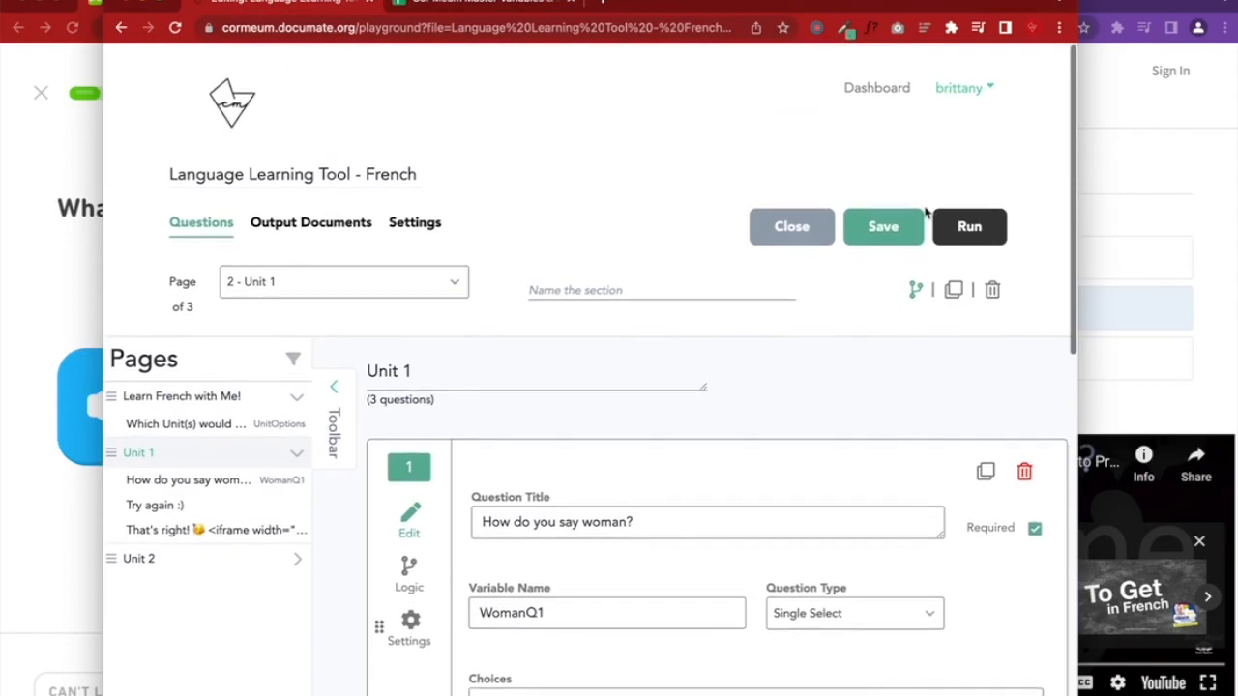
pyautogui.rightClick(876, 89)
pyautogui.click(943, 99)
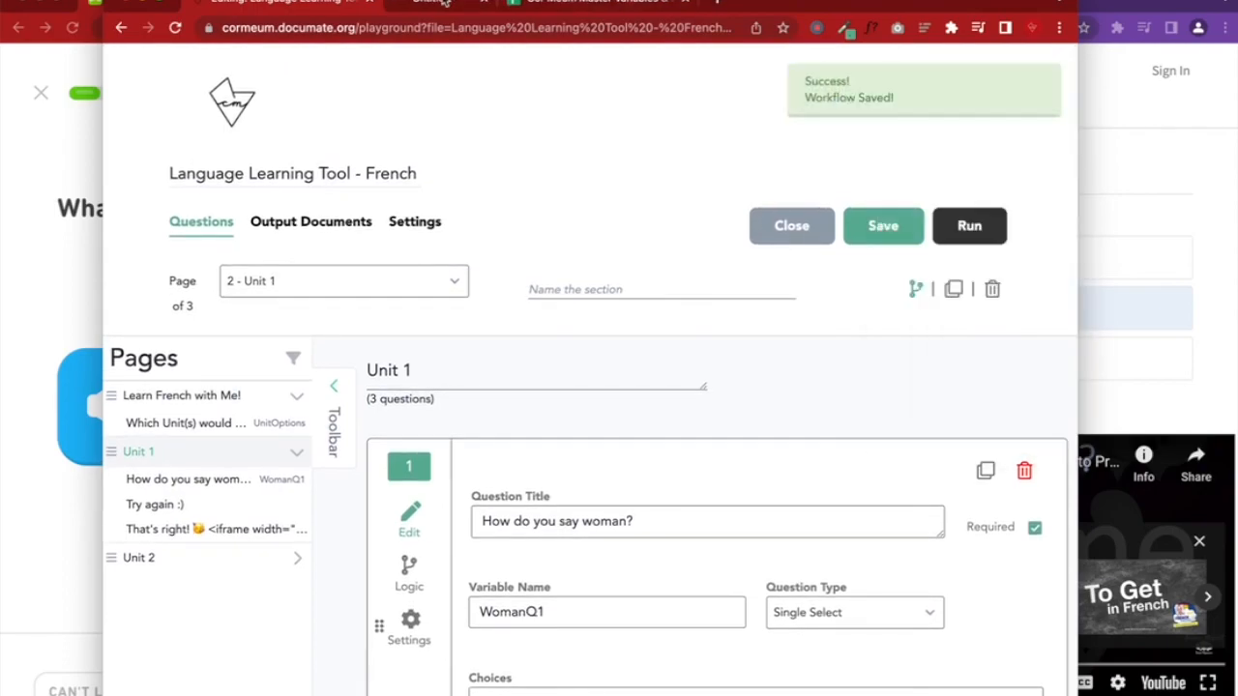
# Expand Files in the Workflows dashboard sidebar, then open a blank browser tab
pyautogui.click(449, 4)
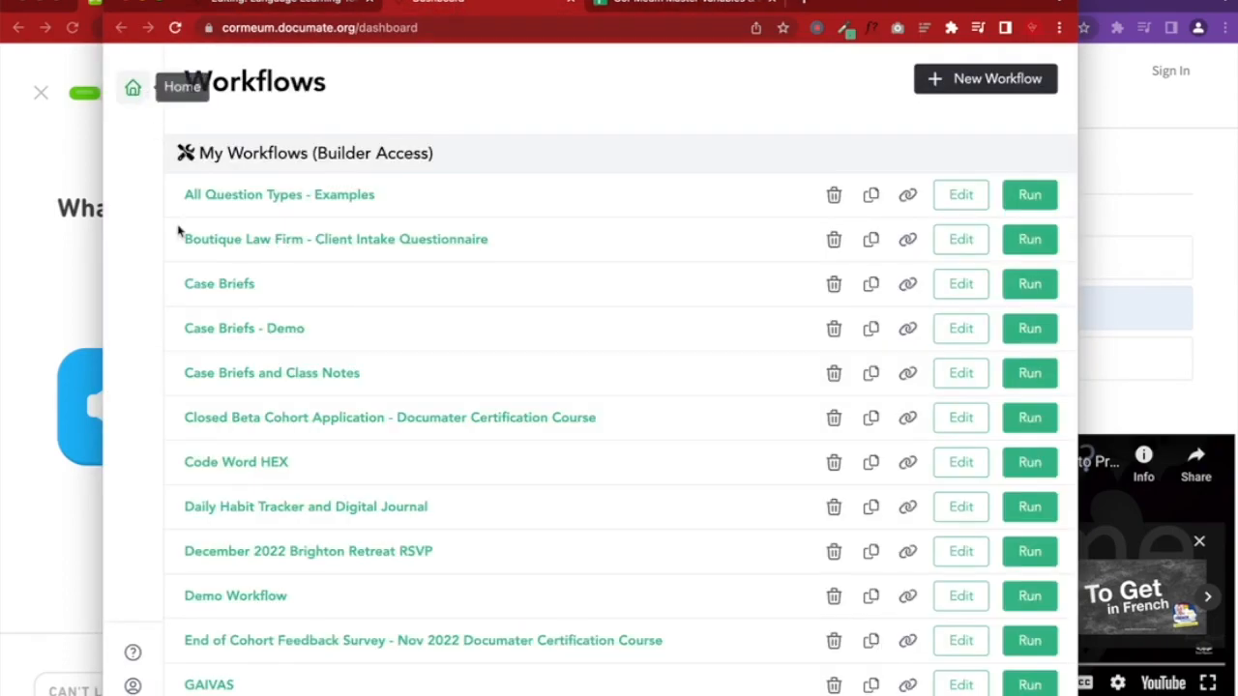
pyautogui.click(136, 694)
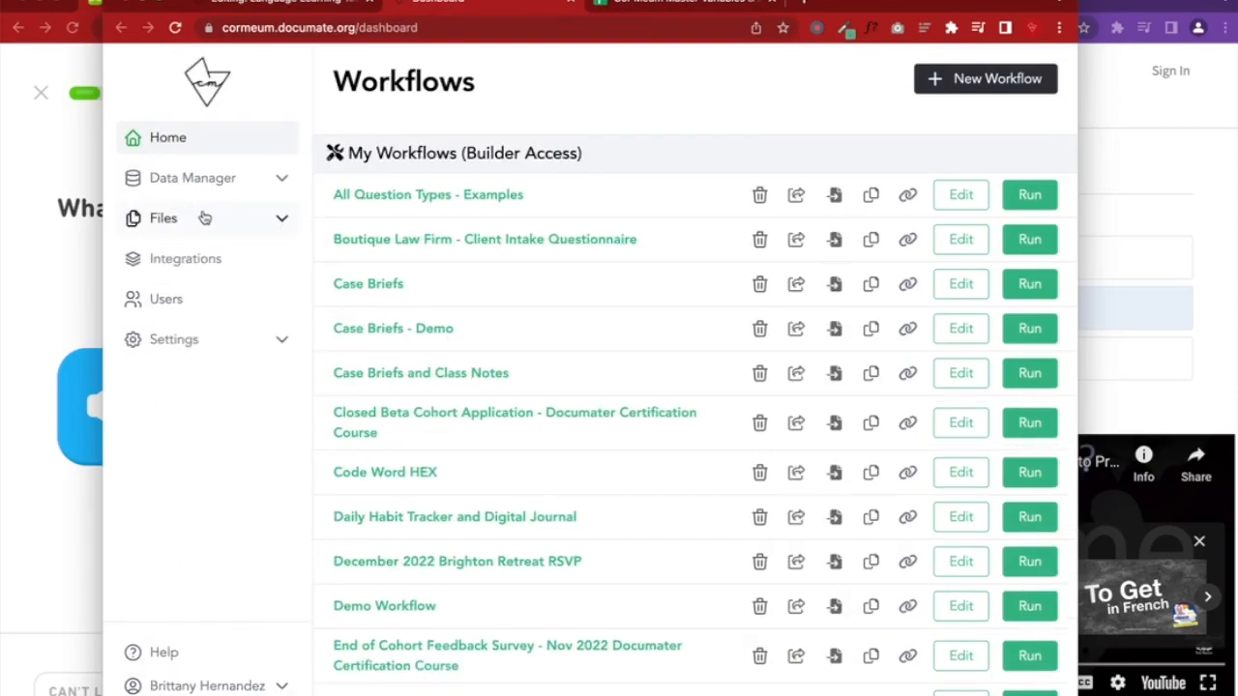
pyautogui.click(228, 222)
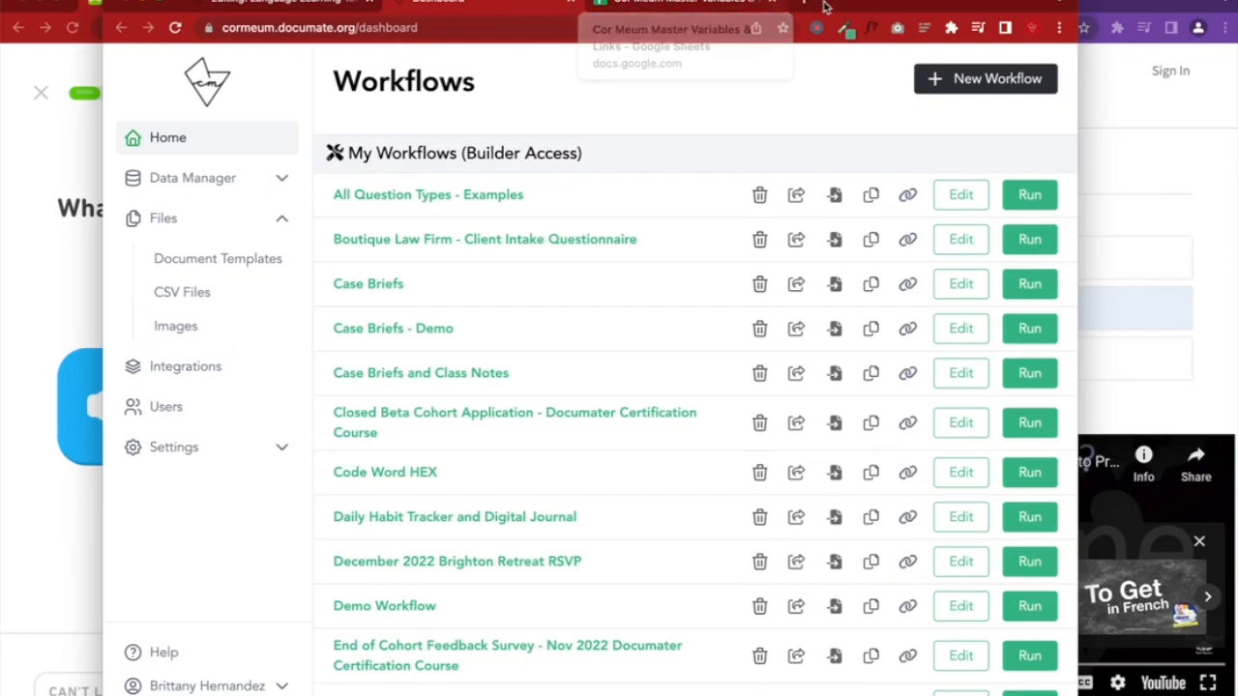
pyautogui.click(800, 5)
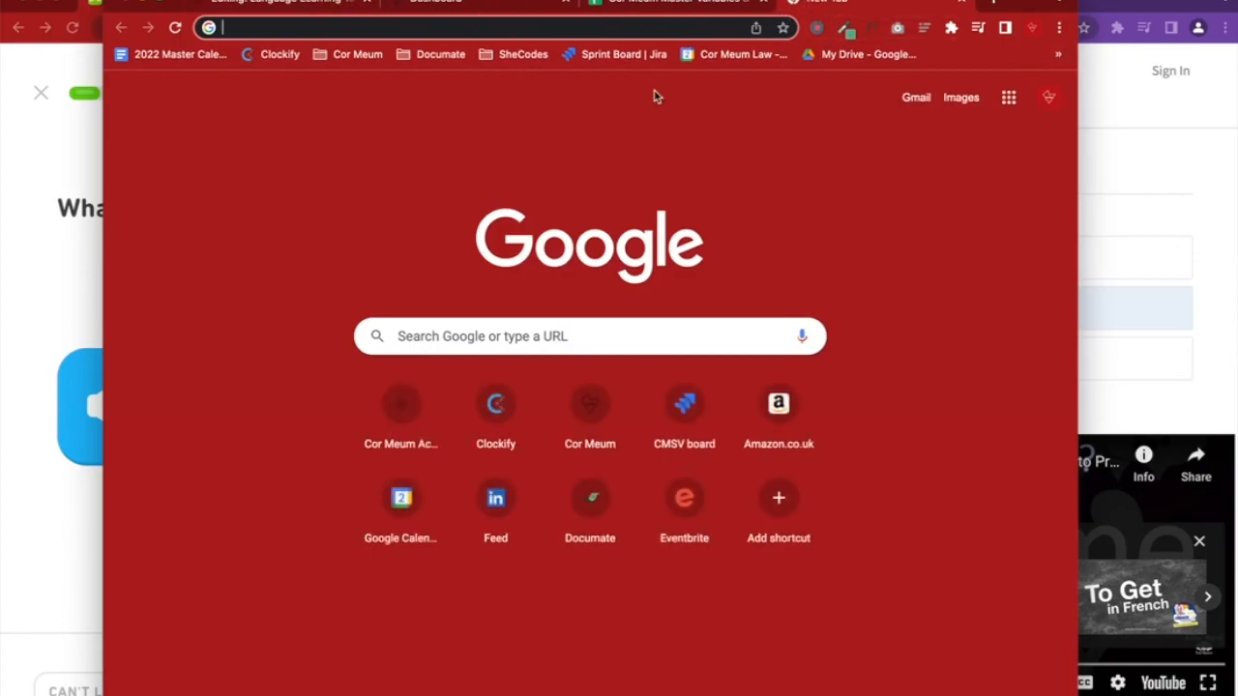
# Go to documate.org and open the Documate Learning Center
pyautogui.write('documate.org')
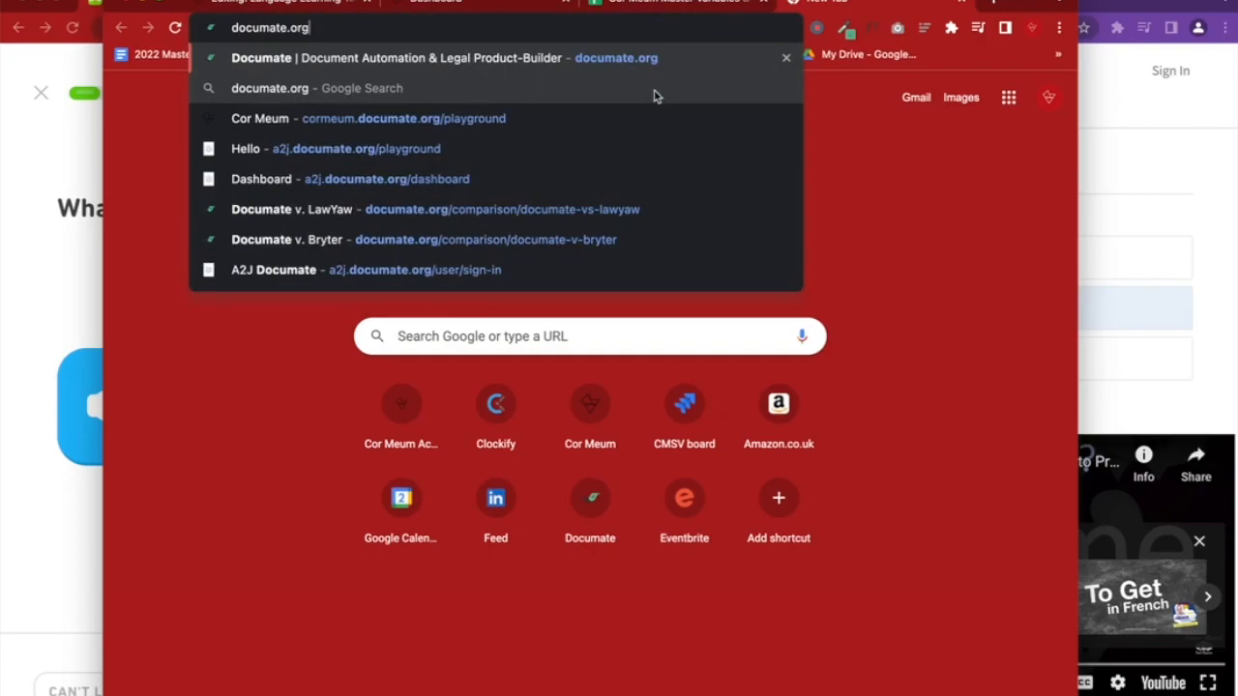
pyautogui.press('Return')
pyautogui.moveTo(265, 94)
pyautogui.moveTo(171, 116)
pyautogui.click(198, 176)
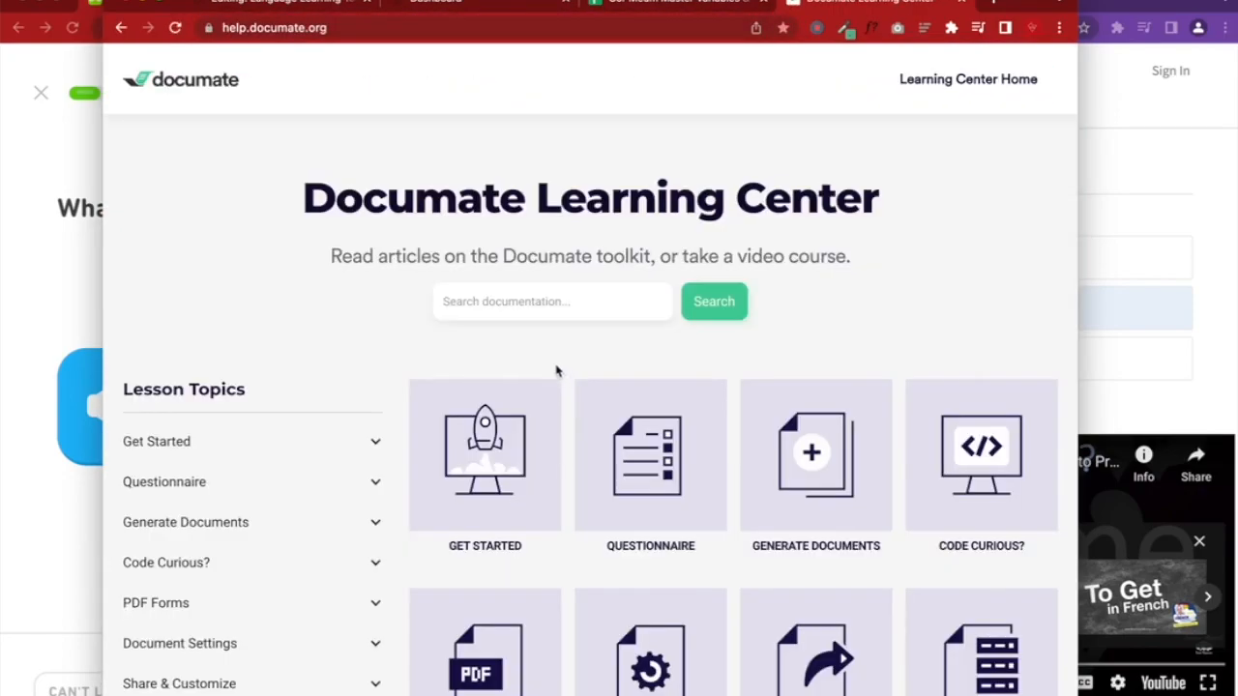
# Browse the Learning Center home, including the Code Curious? lessons, then search the documentation for 'embed'
pyautogui.scroll(-3, 395, 387)
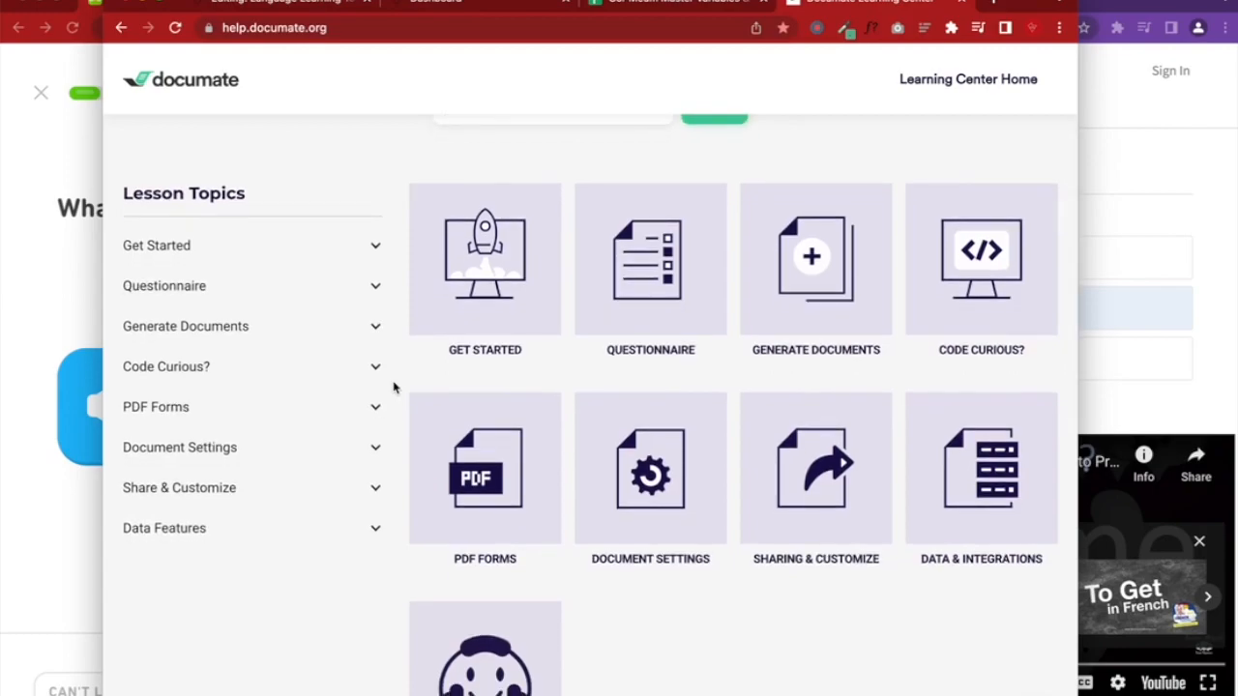
pyautogui.click(375, 366)
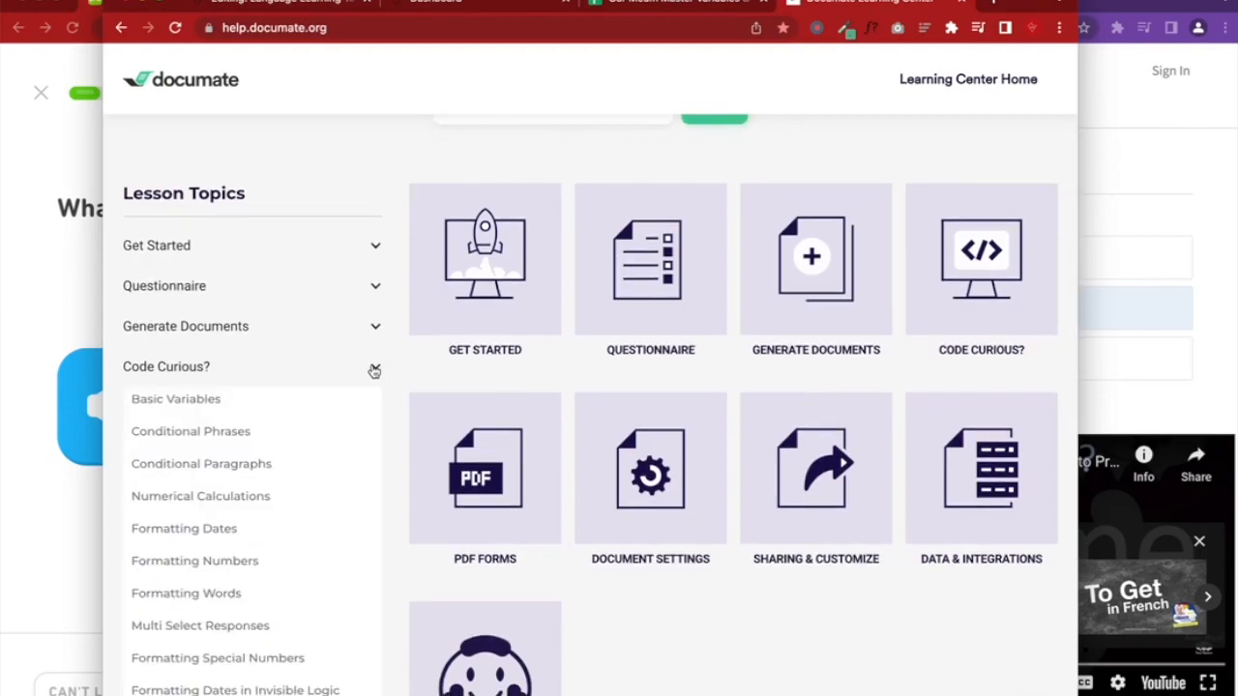
pyautogui.scroll(-2, 374, 372)
pyautogui.scroll(-1, 374, 372)
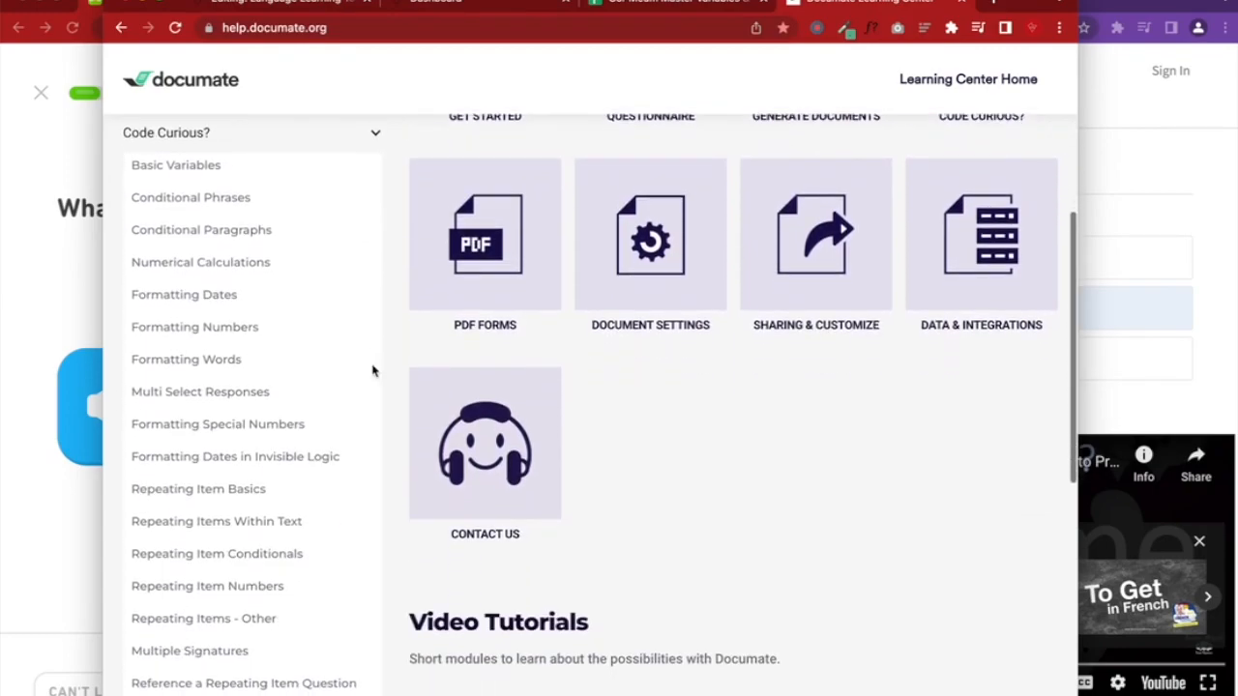
pyautogui.scroll(-2, 374, 370)
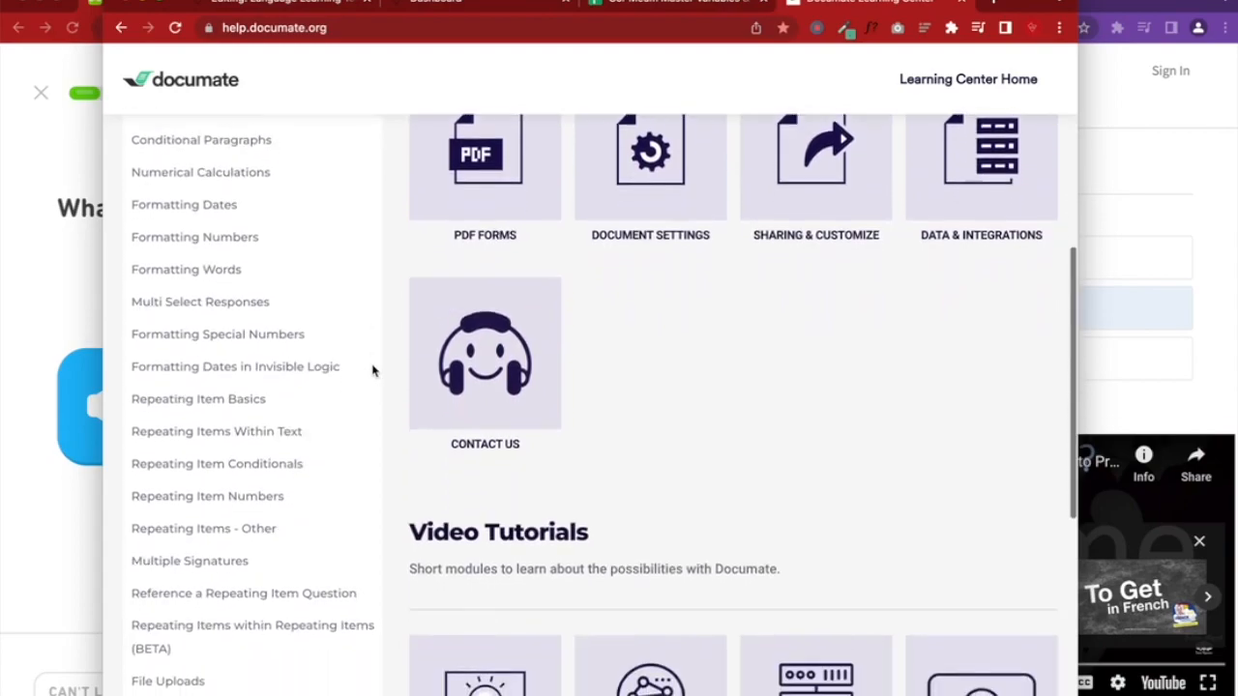
pyautogui.scroll(-3, 372, 371)
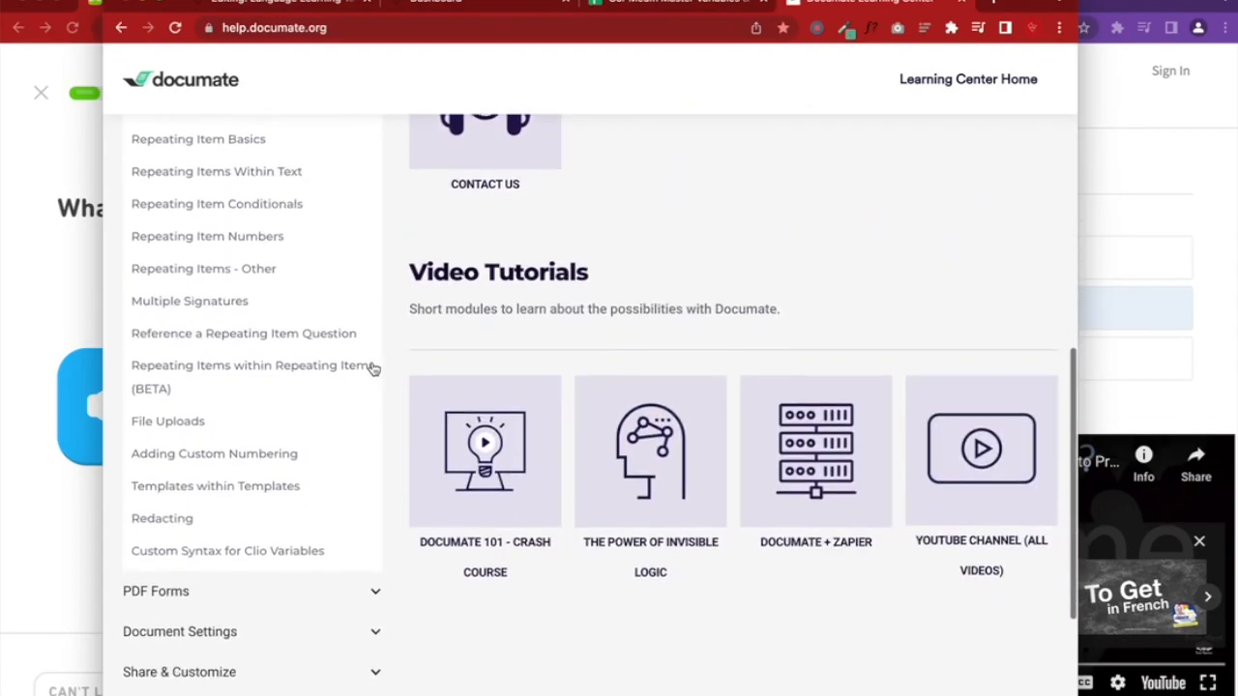
pyautogui.scroll(10, 373, 365)
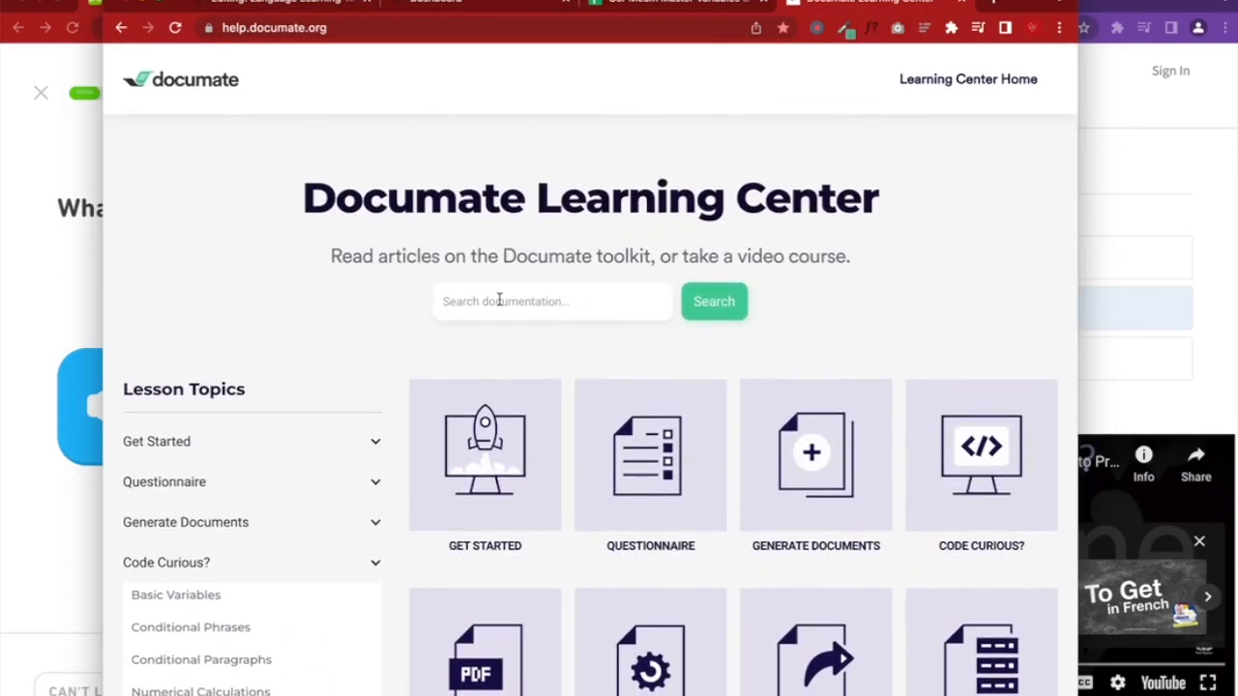
pyautogui.click(499, 300)
pyautogui.write('embed')
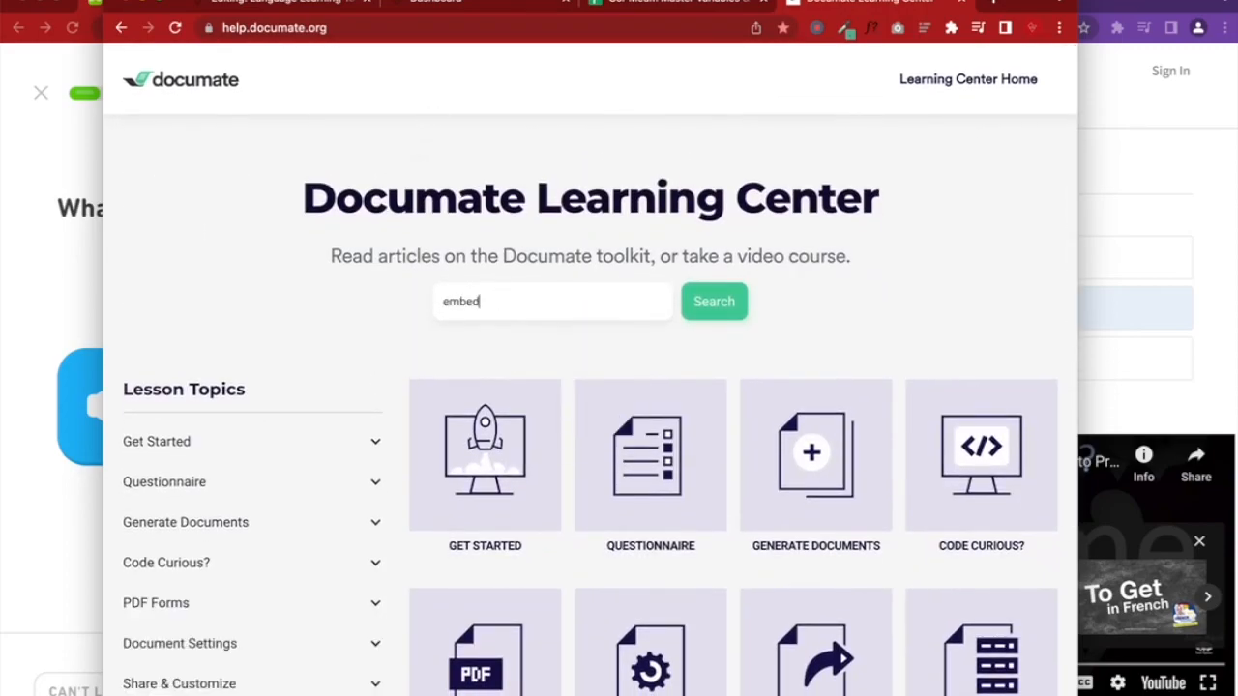
pyautogui.press('Return')
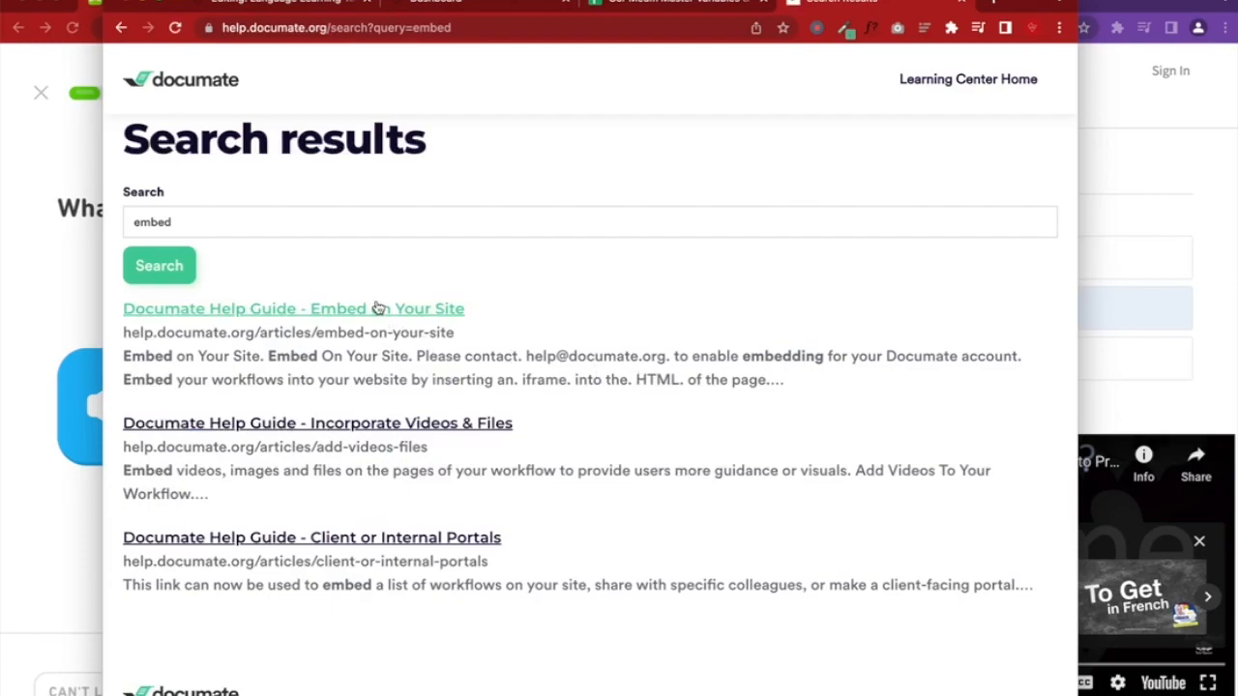
# Open the Incorporate Videos & Files guide and read its [FILE FileName.png] syntax and image storage location
pyautogui.click(466, 431)
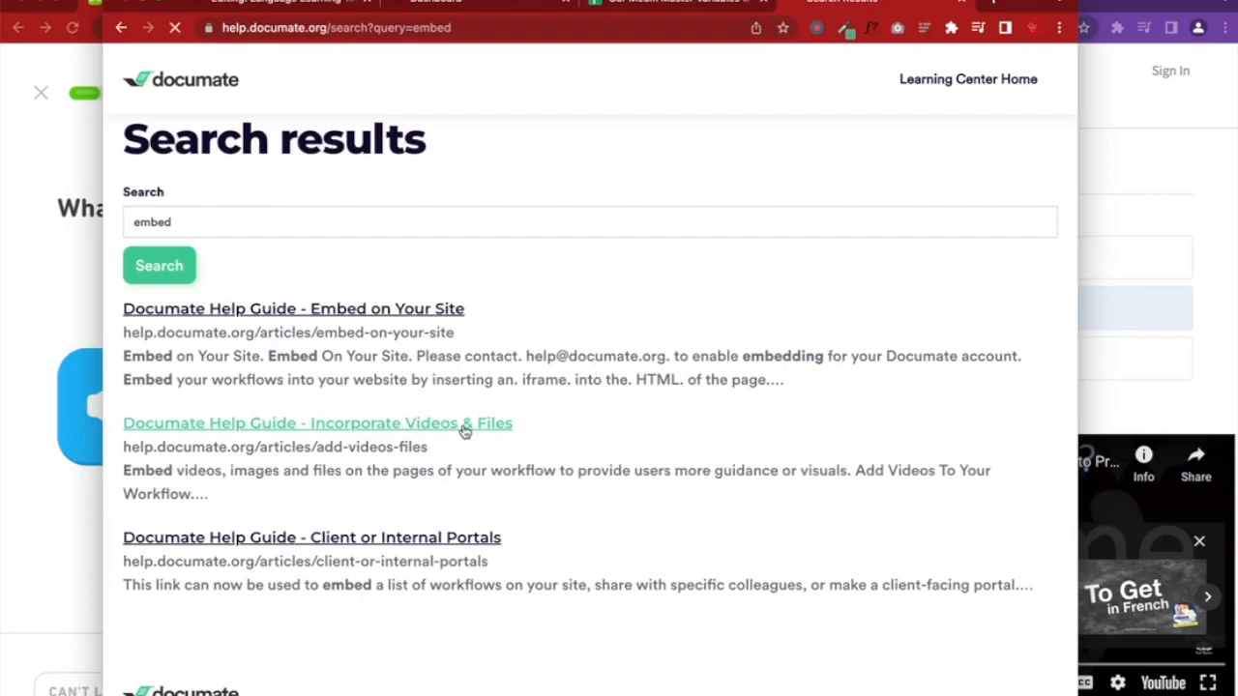
pyautogui.scroll(-5, 465, 431)
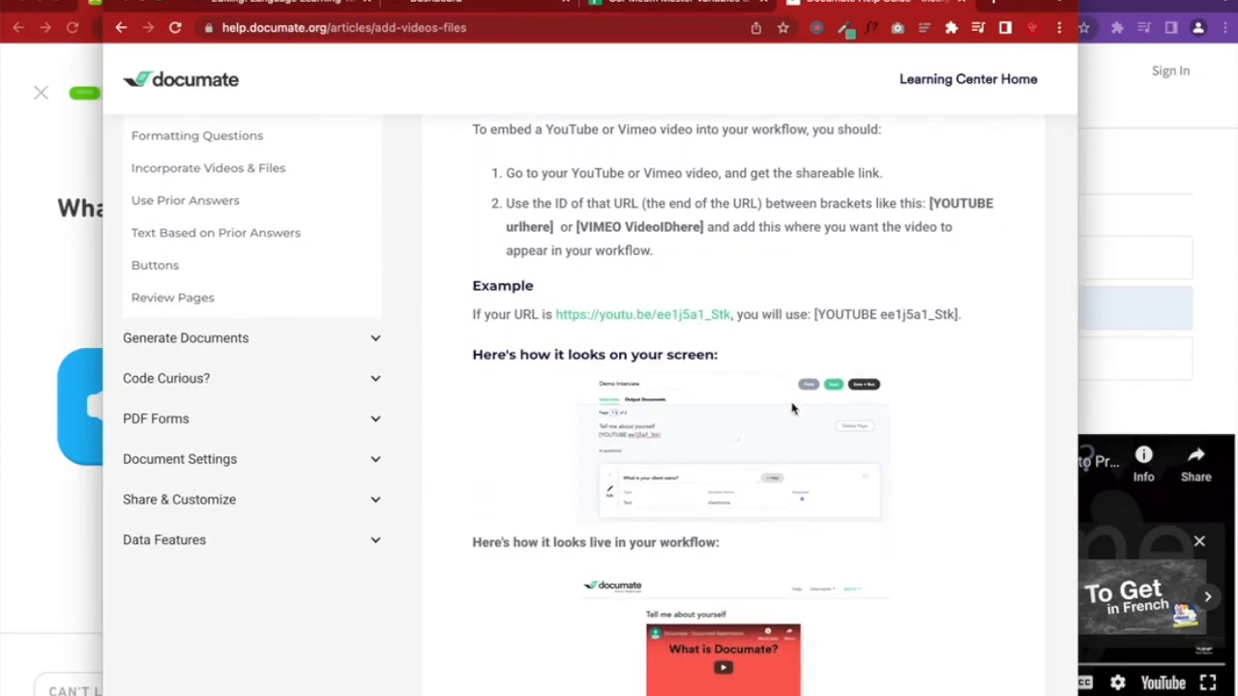
pyautogui.scroll(-6, 791, 409)
pyautogui.moveTo(474, 429); pyautogui.dragTo(654, 435)
pyautogui.scroll(-1, 654, 433)
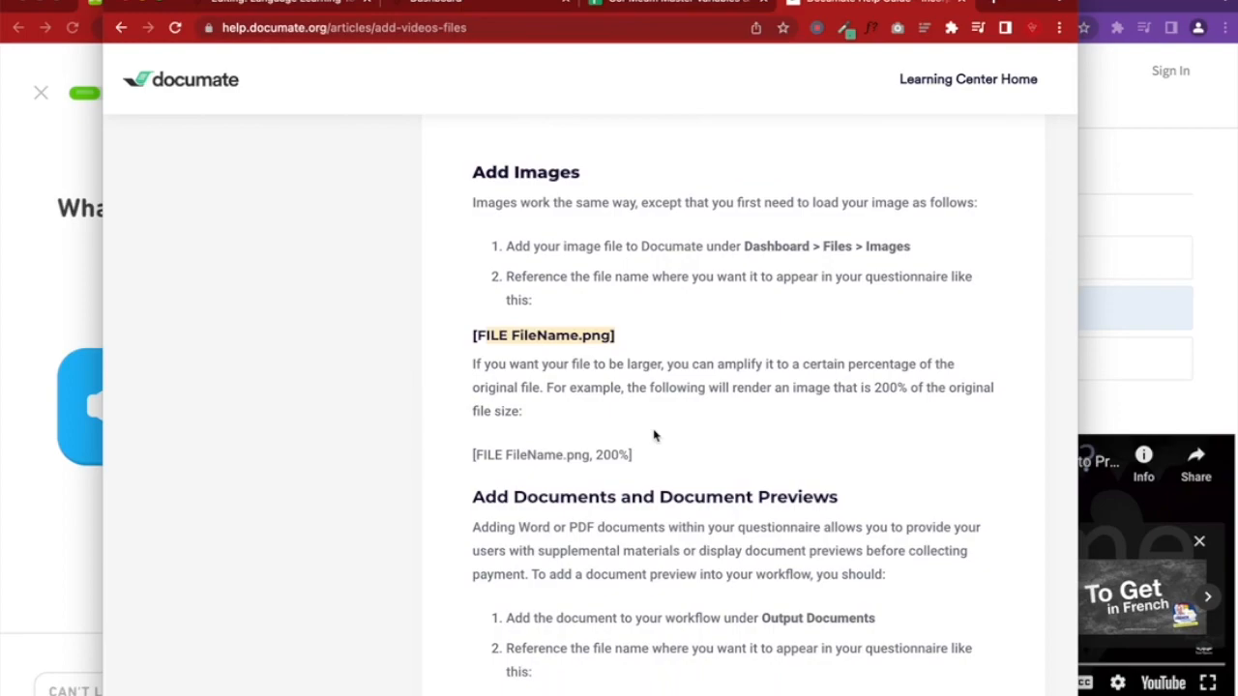
pyautogui.moveTo(867, 247); pyautogui.dragTo(962, 250)
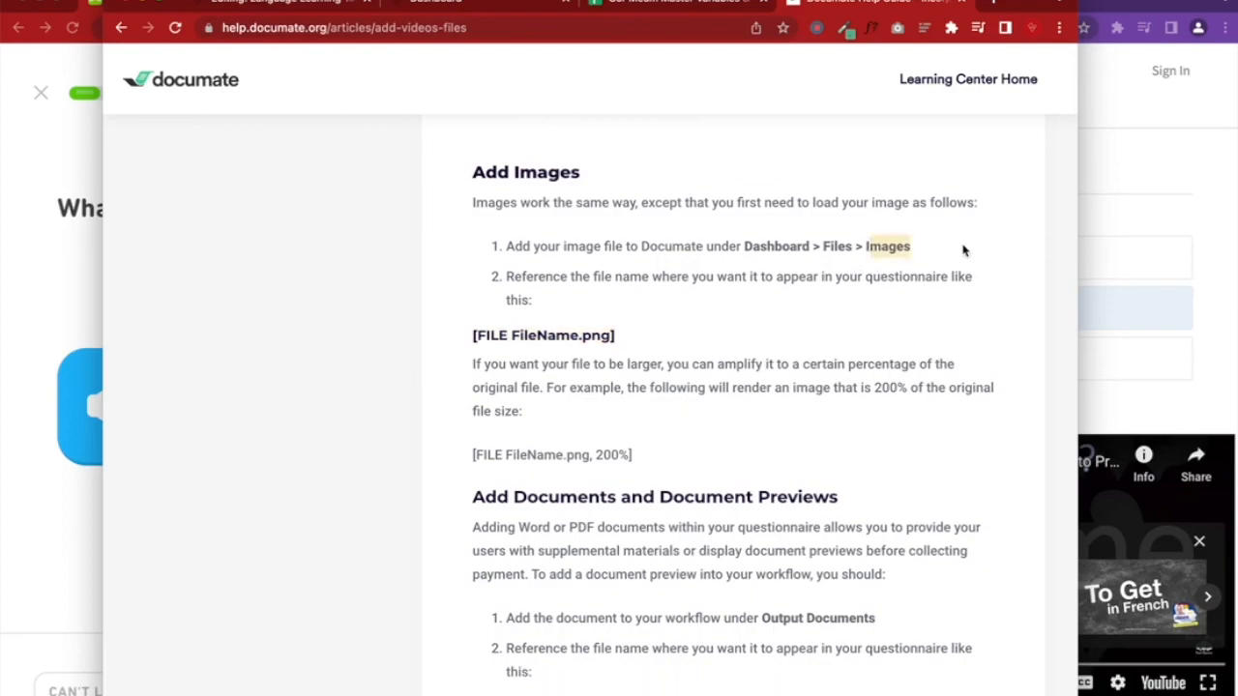
# Finish reading the Add Images section, then go back to the French workflow editor
pyautogui.scroll(-1, 963, 250)
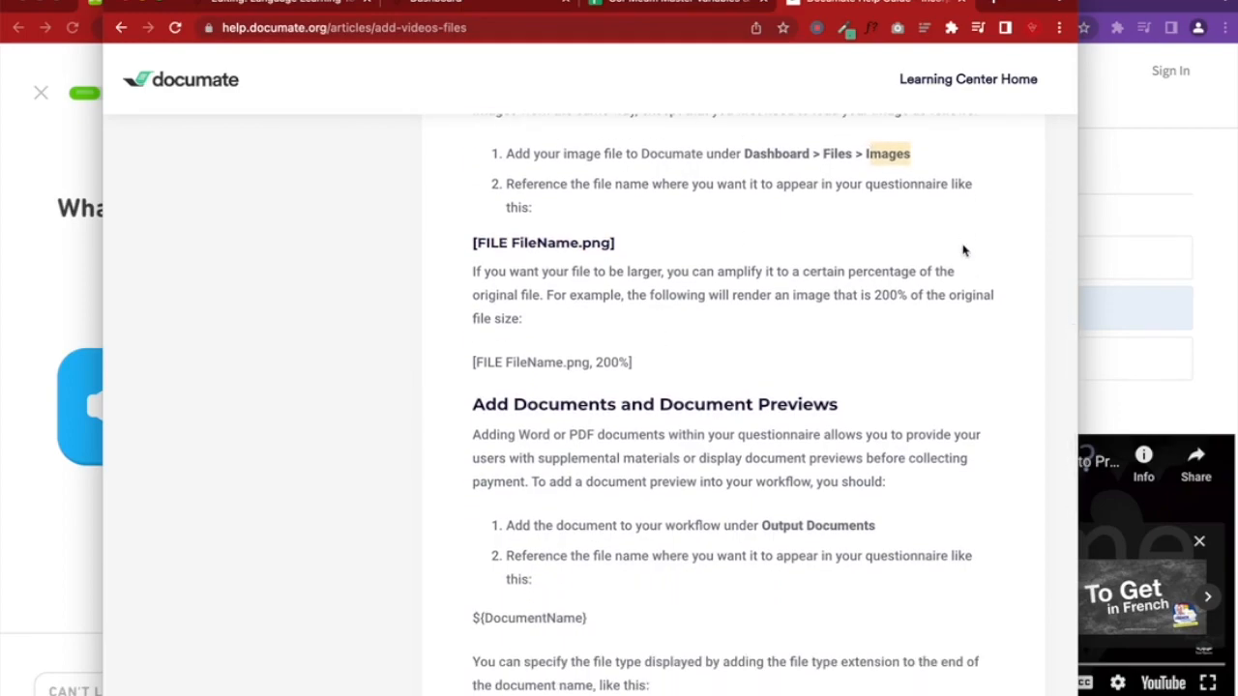
pyautogui.scroll(1, 716, 385)
pyautogui.scroll(-2, 715, 385)
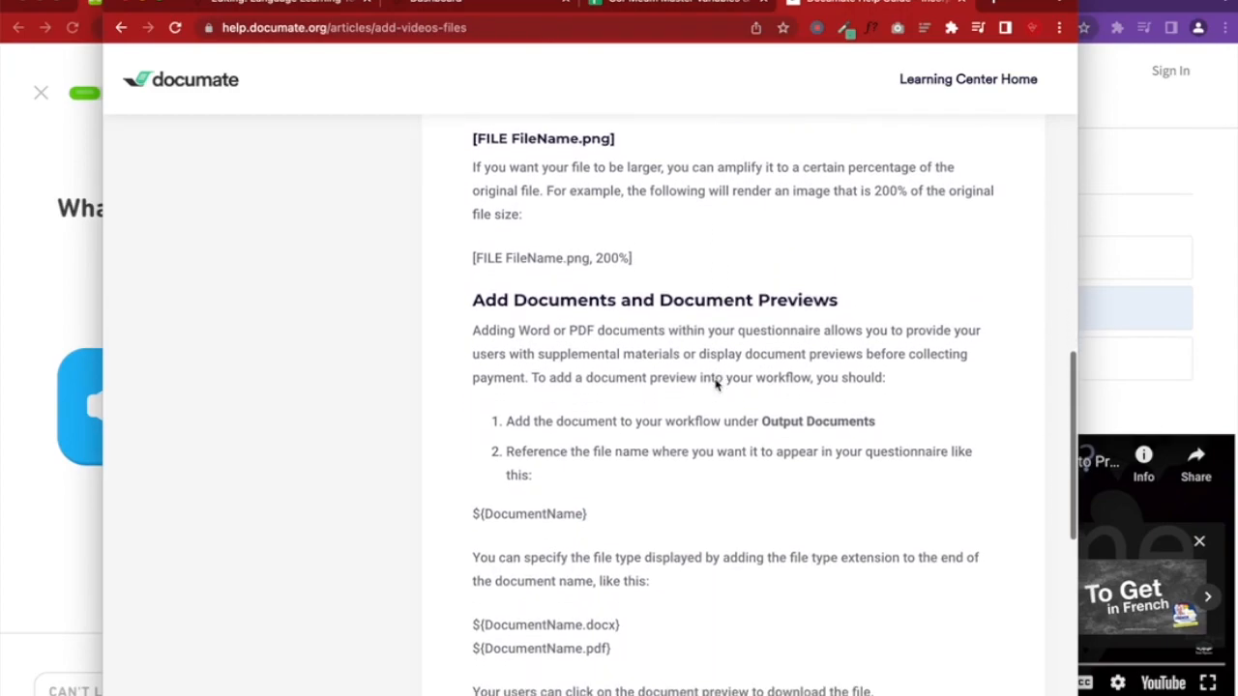
pyautogui.scroll(-6, 716, 385)
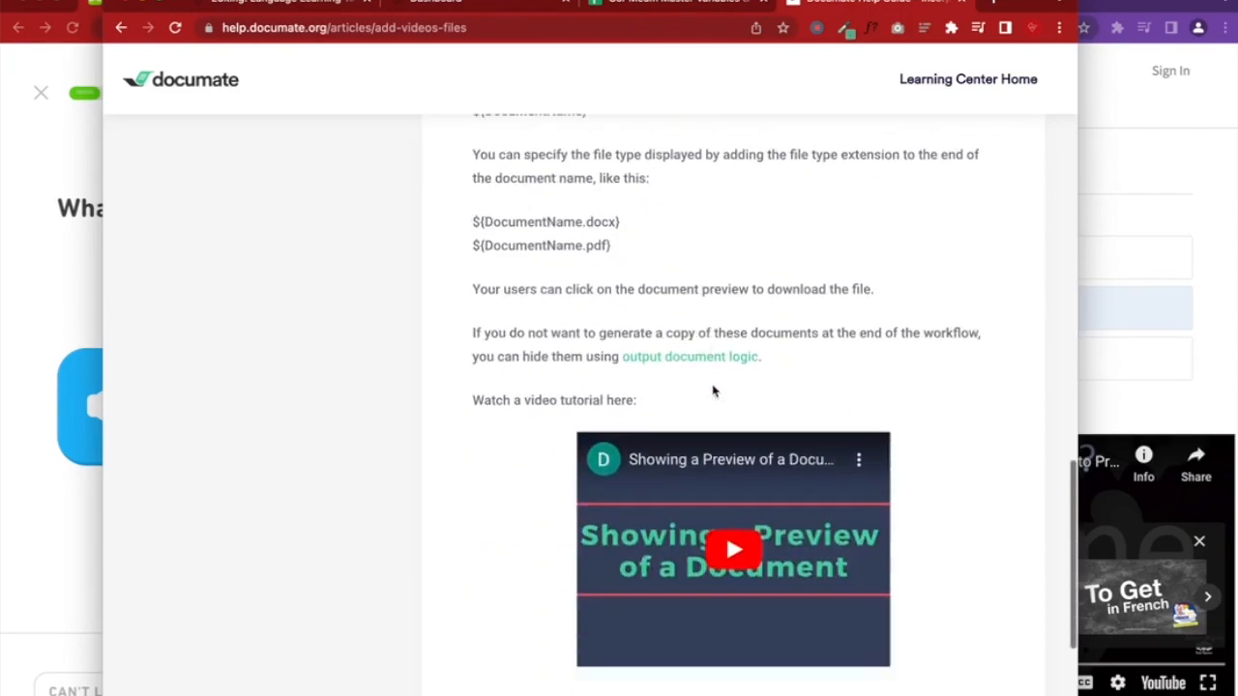
pyautogui.scroll(4, 713, 390)
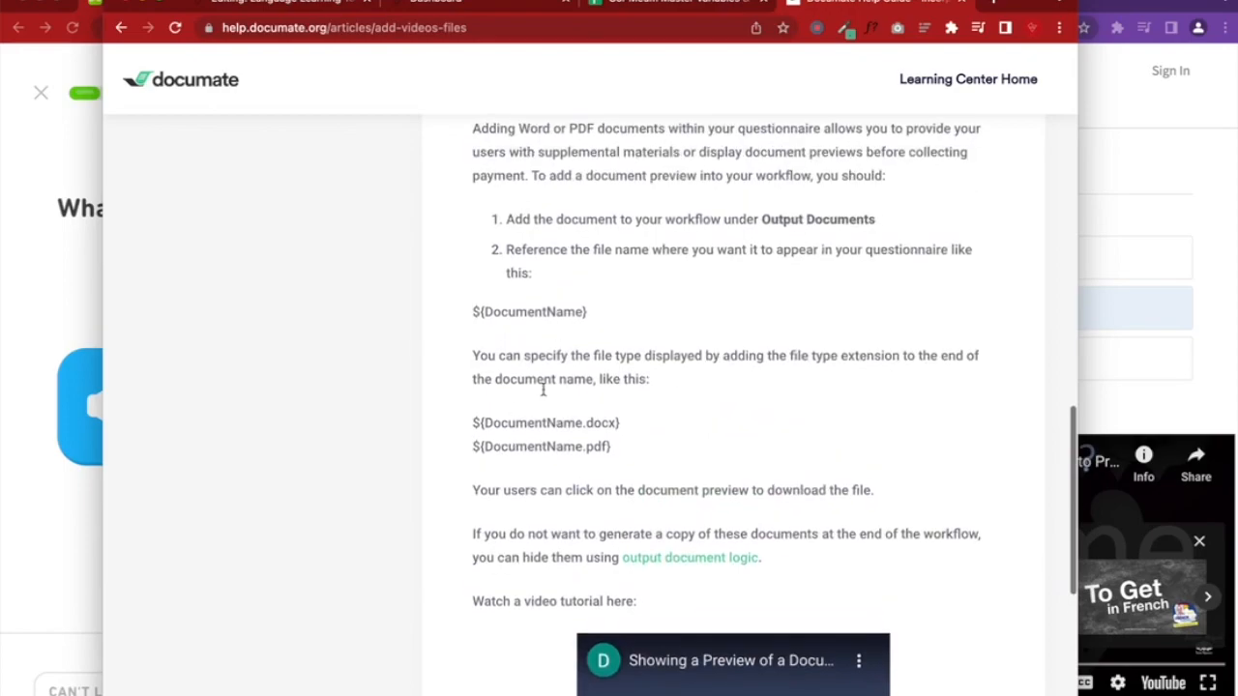
pyautogui.moveTo(488, 422); pyautogui.dragTo(460, 404)
pyautogui.scroll(-1, 638, 422)
pyautogui.scroll(1, 636, 419)
pyautogui.scroll(-4, 460, 404)
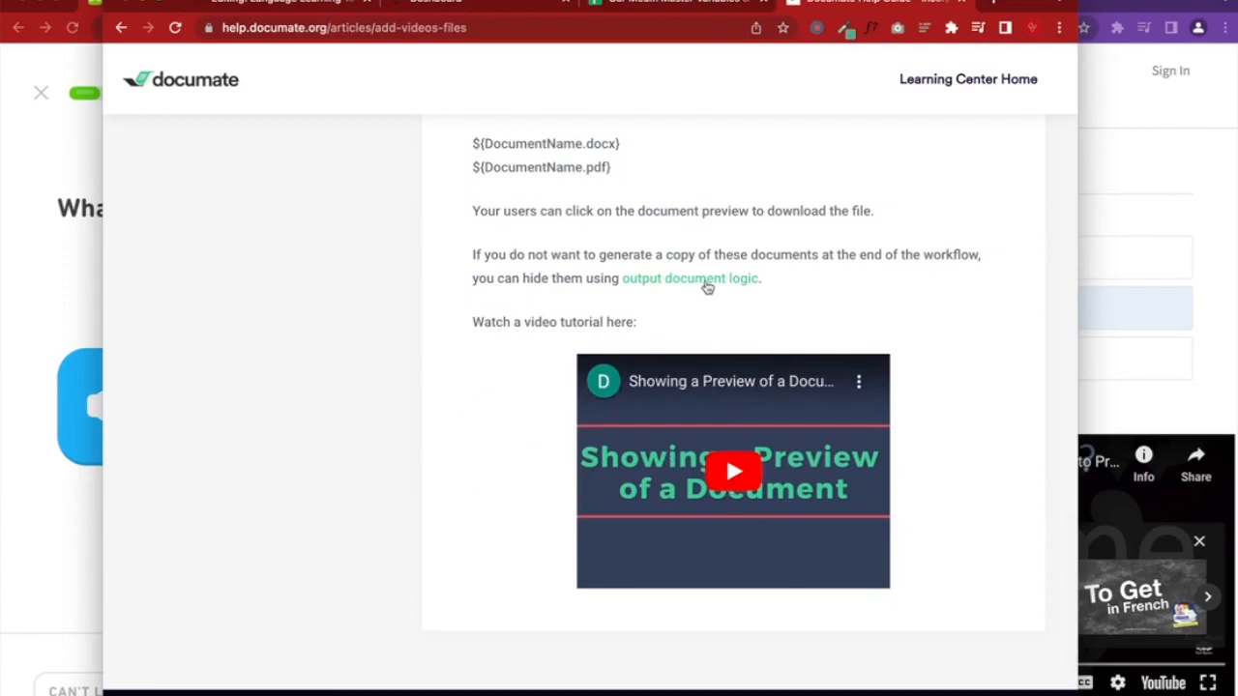
pyautogui.click(261, 3)
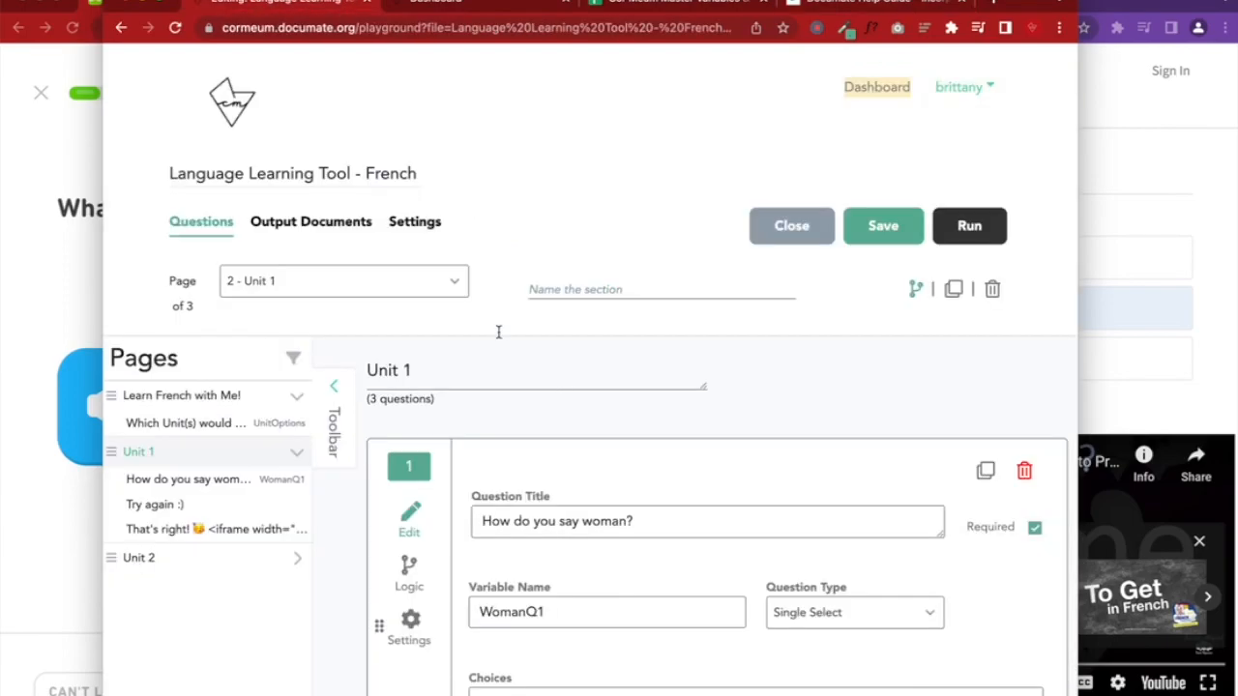
# Upload Tu sound.m4a from the Desktop under Files > Images and confirm Tu_sound.m4a is listed
pyautogui.click(876, 87)
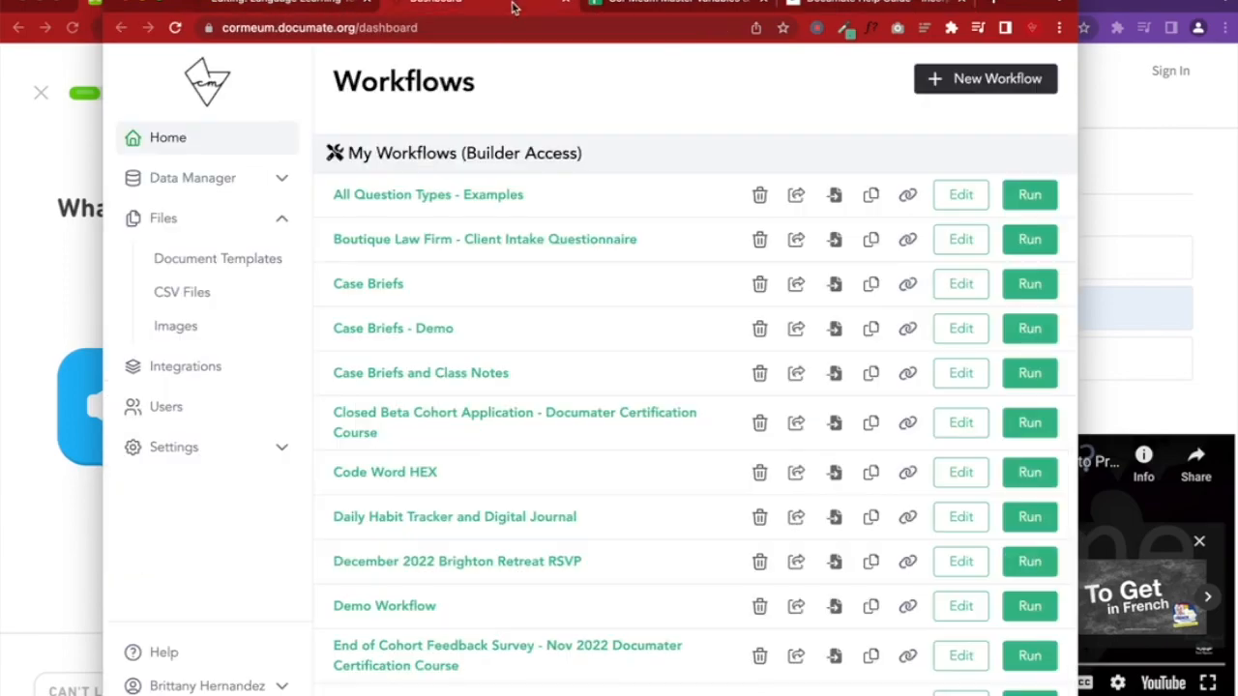
pyautogui.click(175, 327)
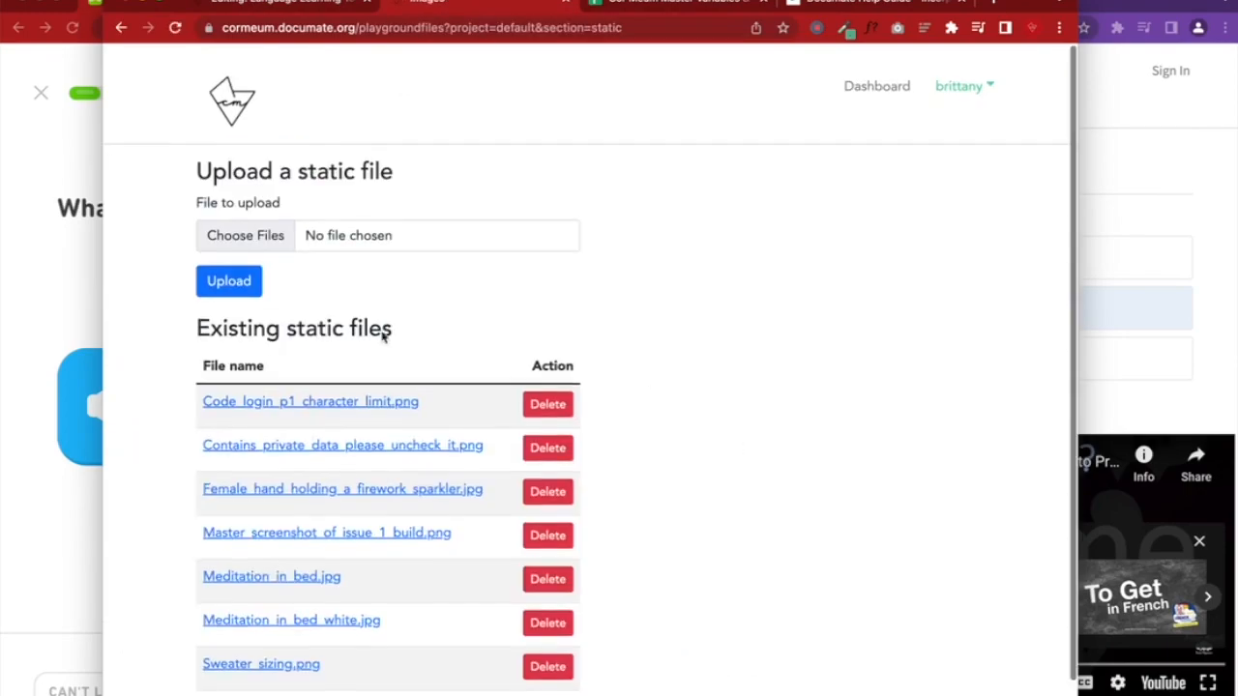
pyautogui.click(246, 236)
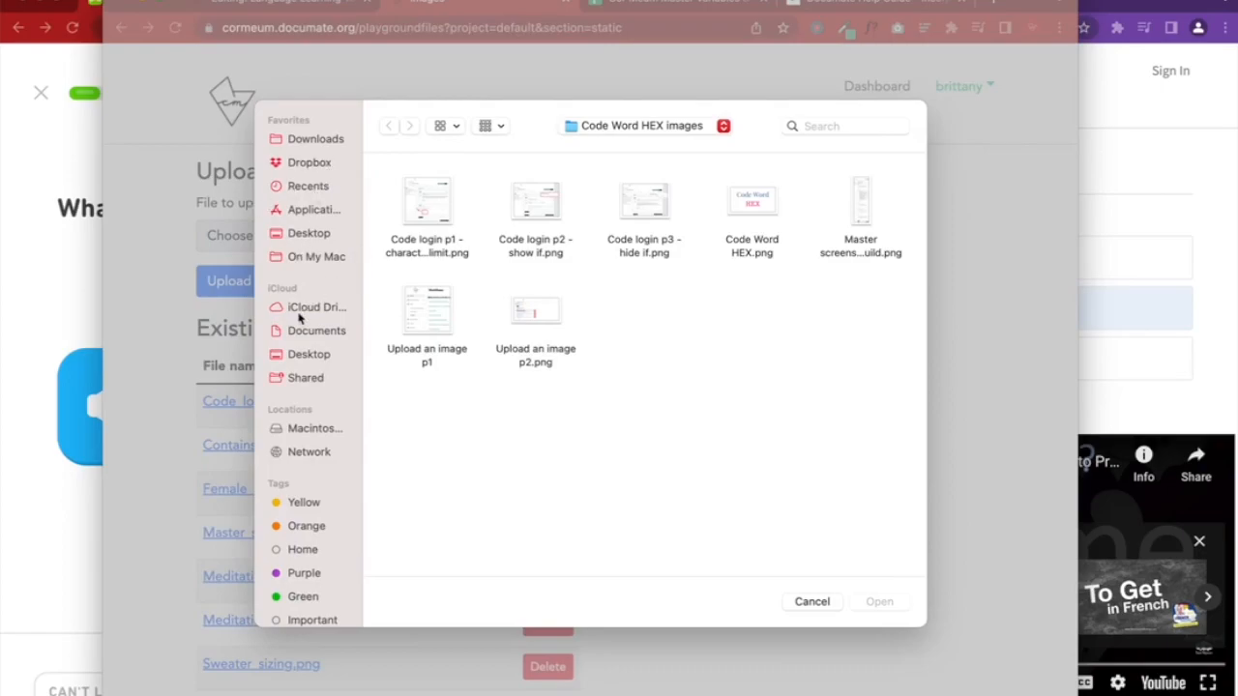
pyautogui.click(311, 234)
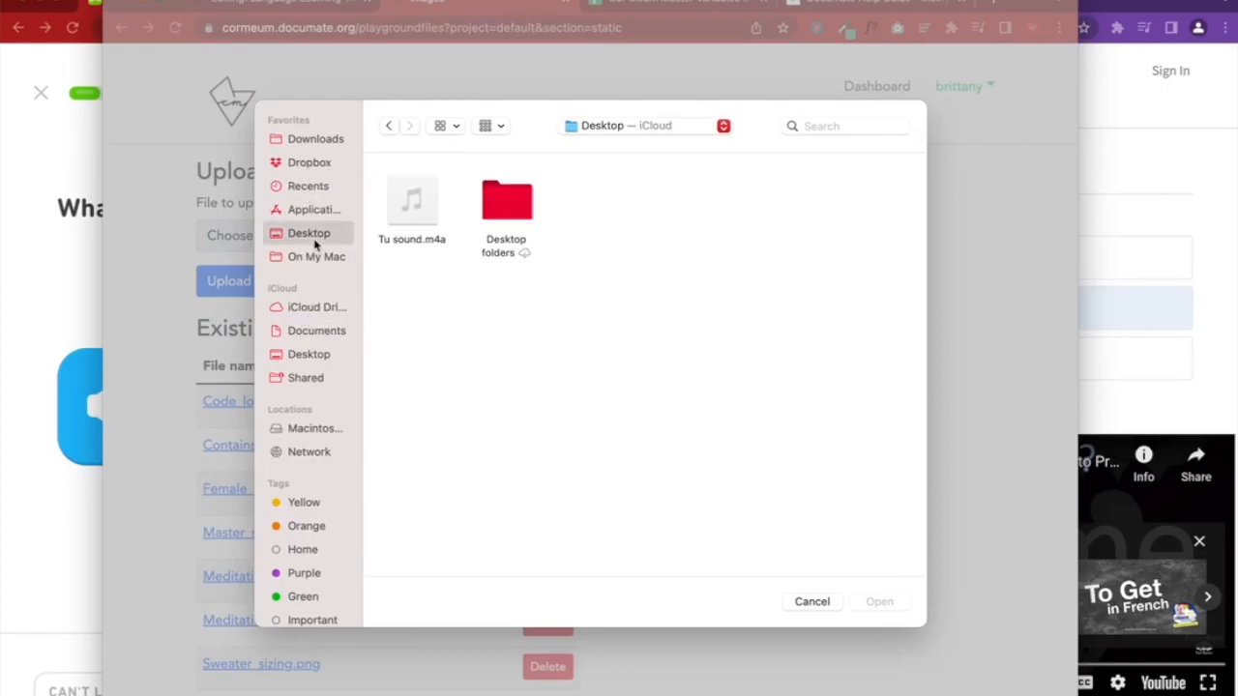
pyautogui.click(448, 239)
pyautogui.click(904, 605)
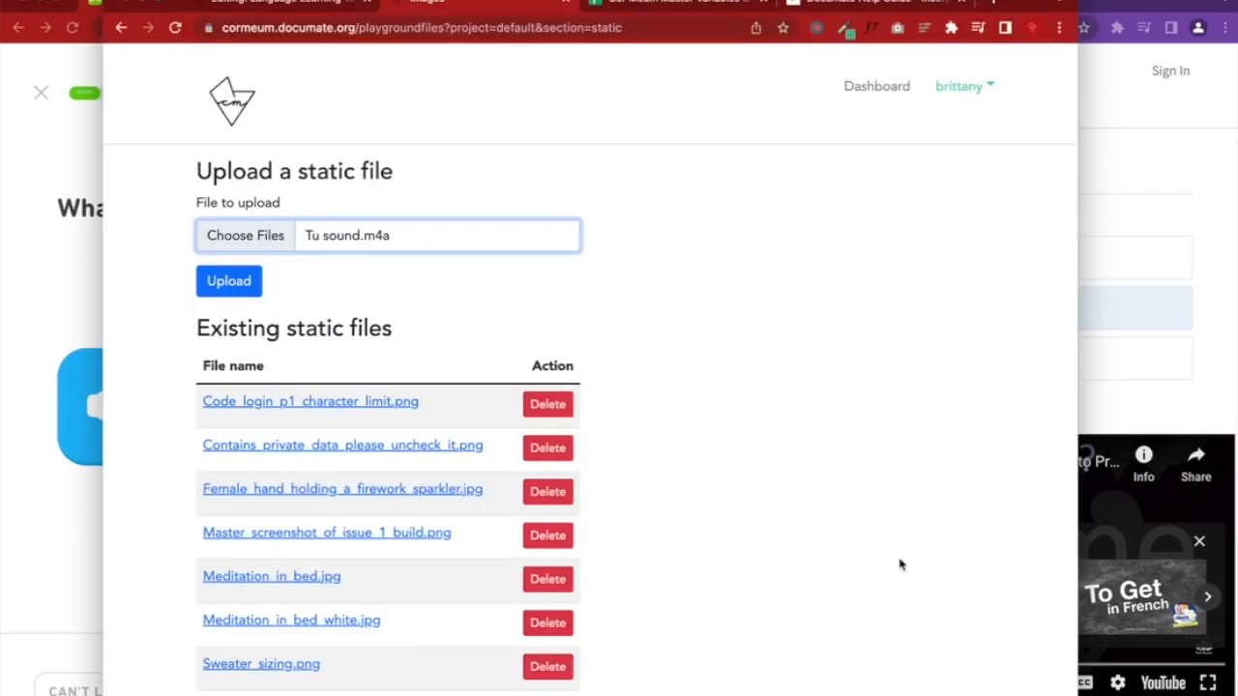
pyautogui.click(250, 286)
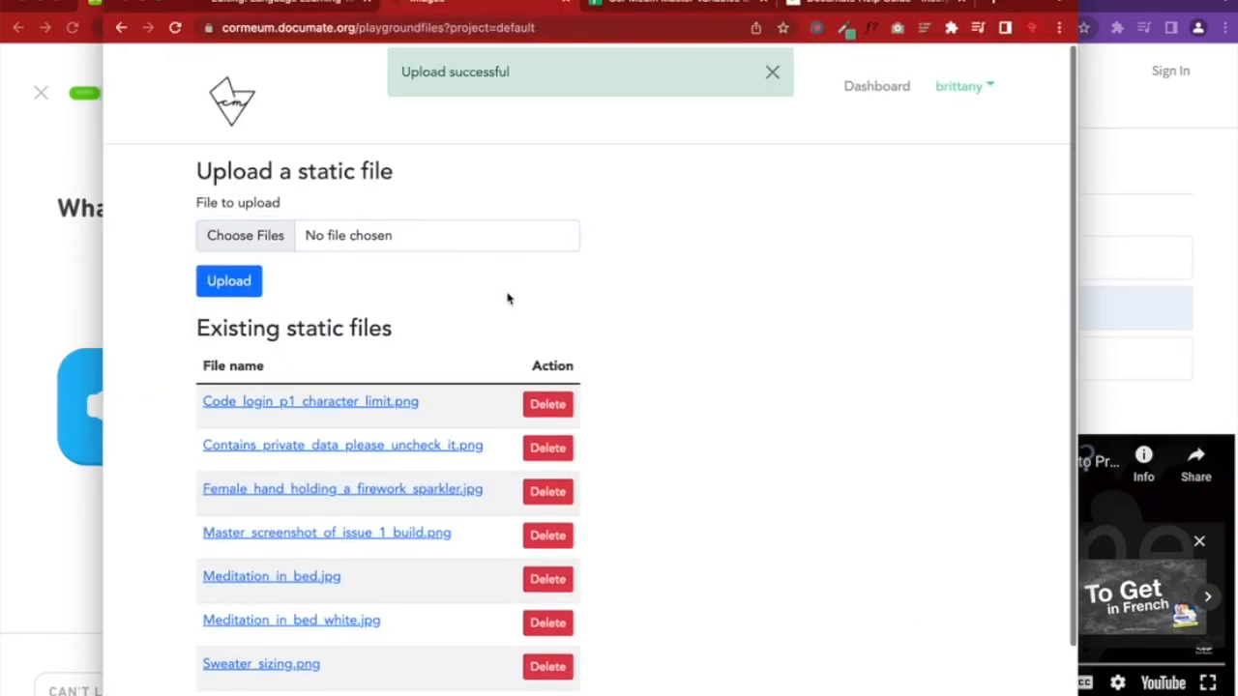
pyautogui.scroll(-3, 351, 370)
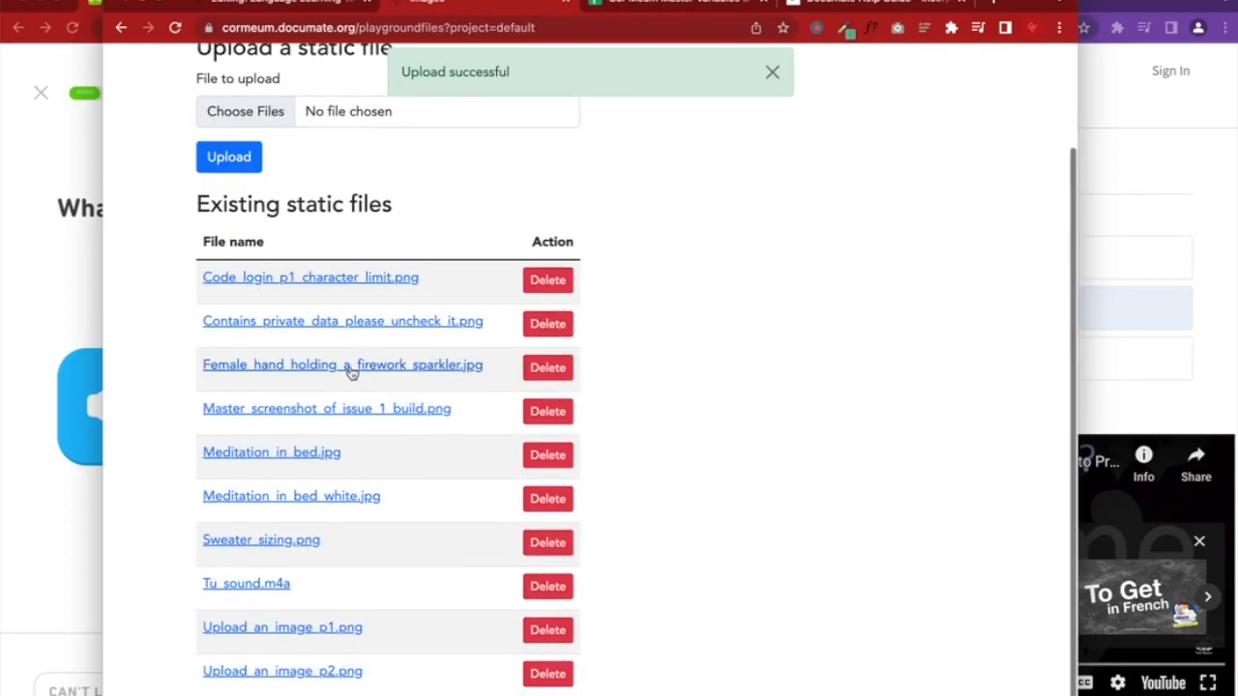
pyautogui.moveTo(292, 589); pyautogui.dragTo(206, 594)
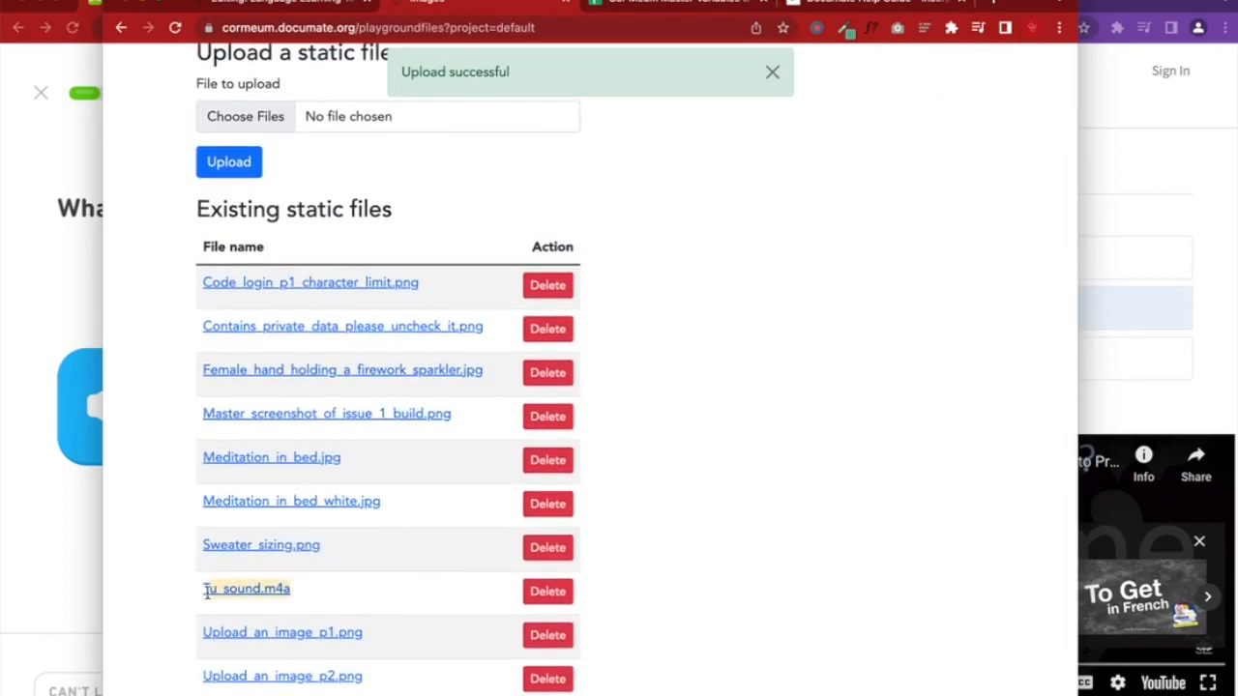
pyautogui.click(298, 12)
# Start a new line below the YouTube iframe code in question 3's title
pyautogui.scroll(-5, 612, 492)
pyautogui.scroll(-10, 612, 493)
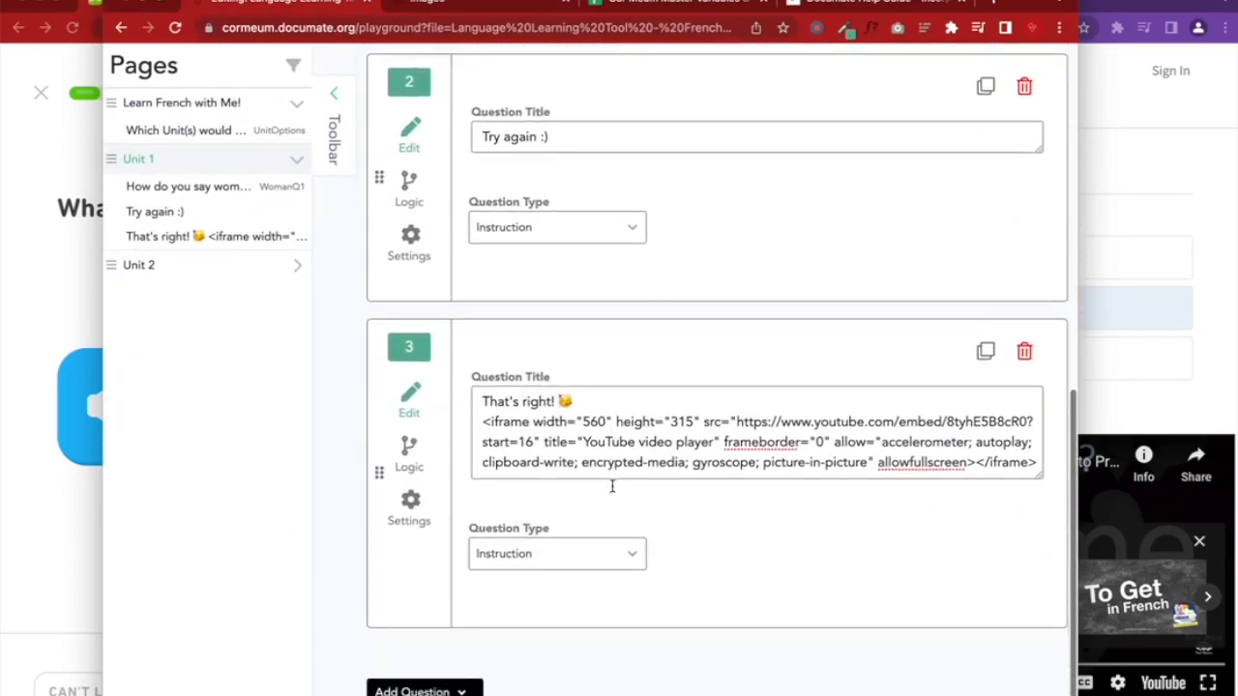
pyautogui.scroll(8, 632, 269)
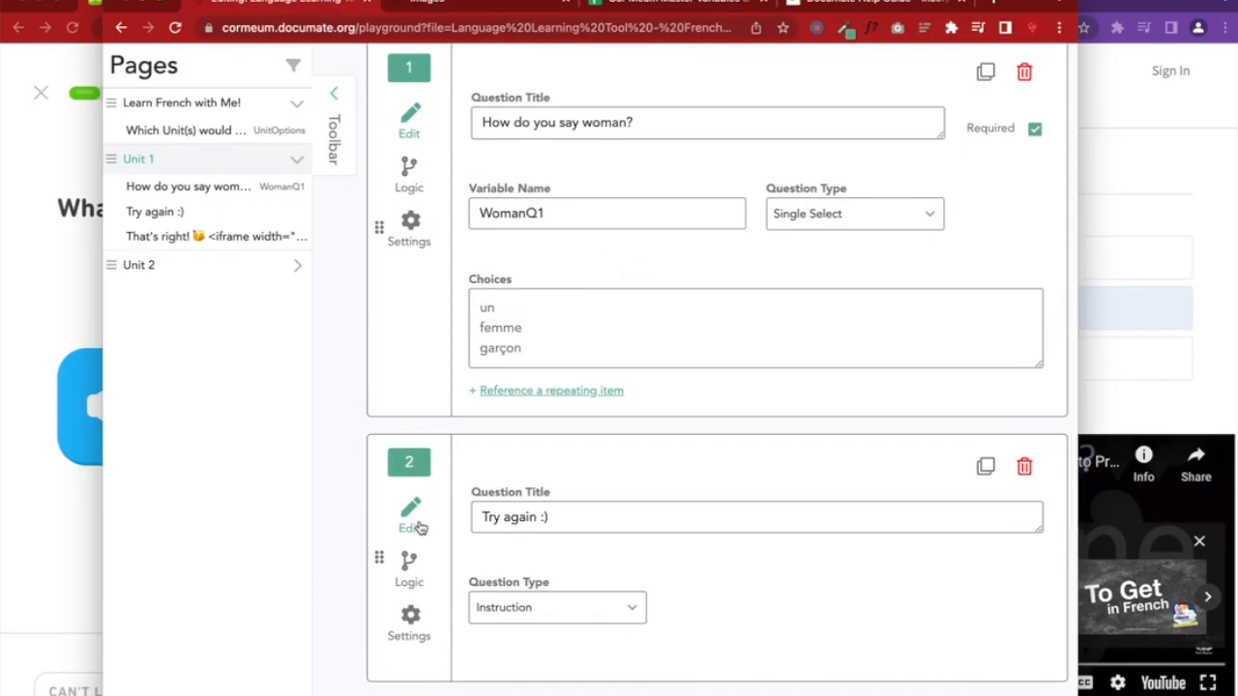
pyautogui.scroll(-3, 421, 529)
pyautogui.scroll(-1, 428, 475)
pyautogui.scroll(7, 638, 274)
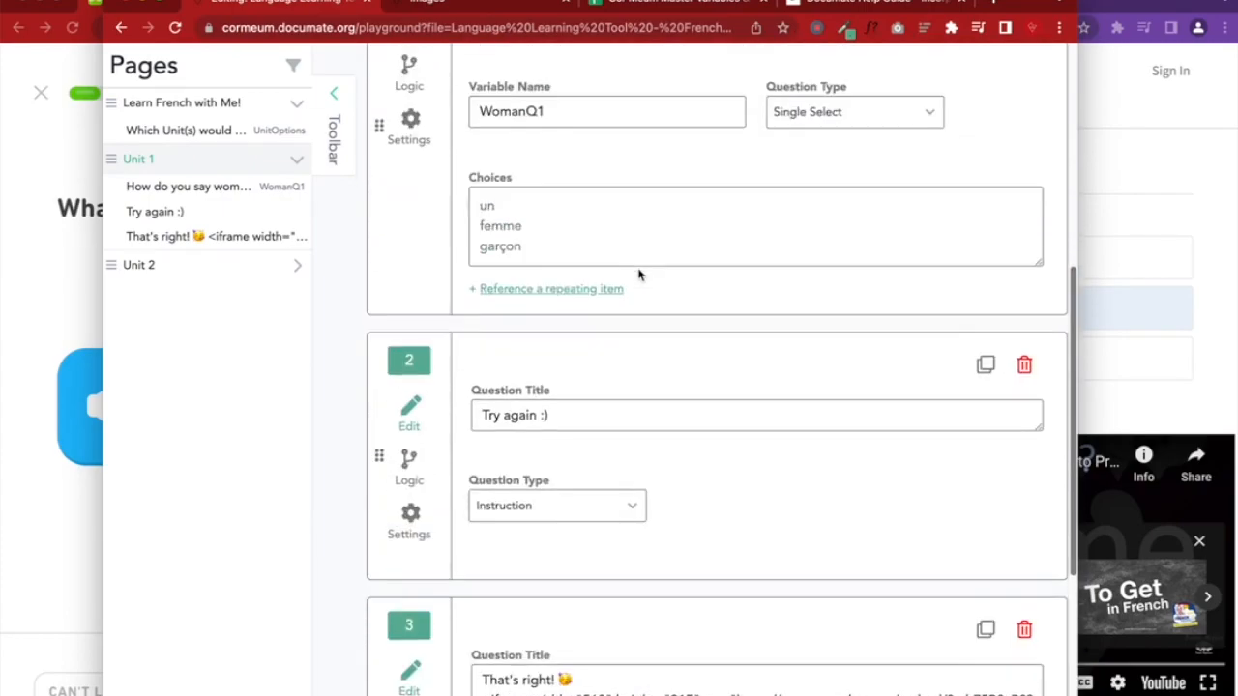
pyautogui.scroll(-5, 539, 229)
pyautogui.scroll(-3, 541, 230)
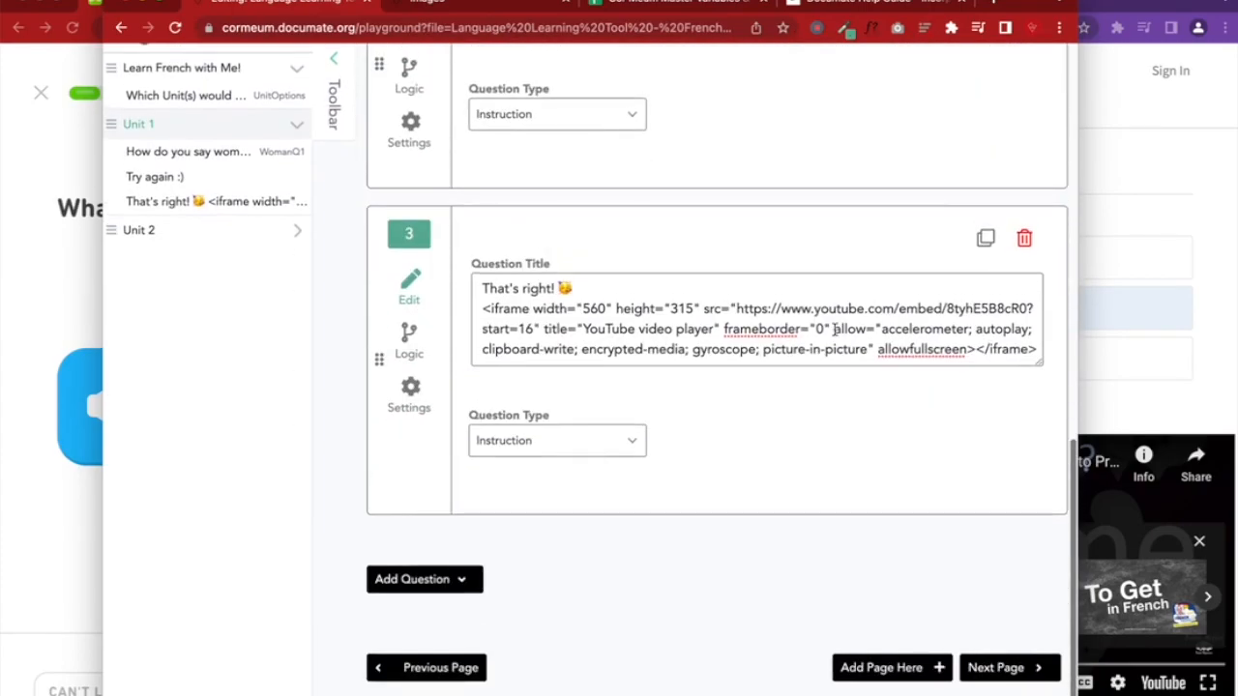
pyautogui.click(1035, 352)
pyautogui.press('Return')
pyautogui.press('Return')
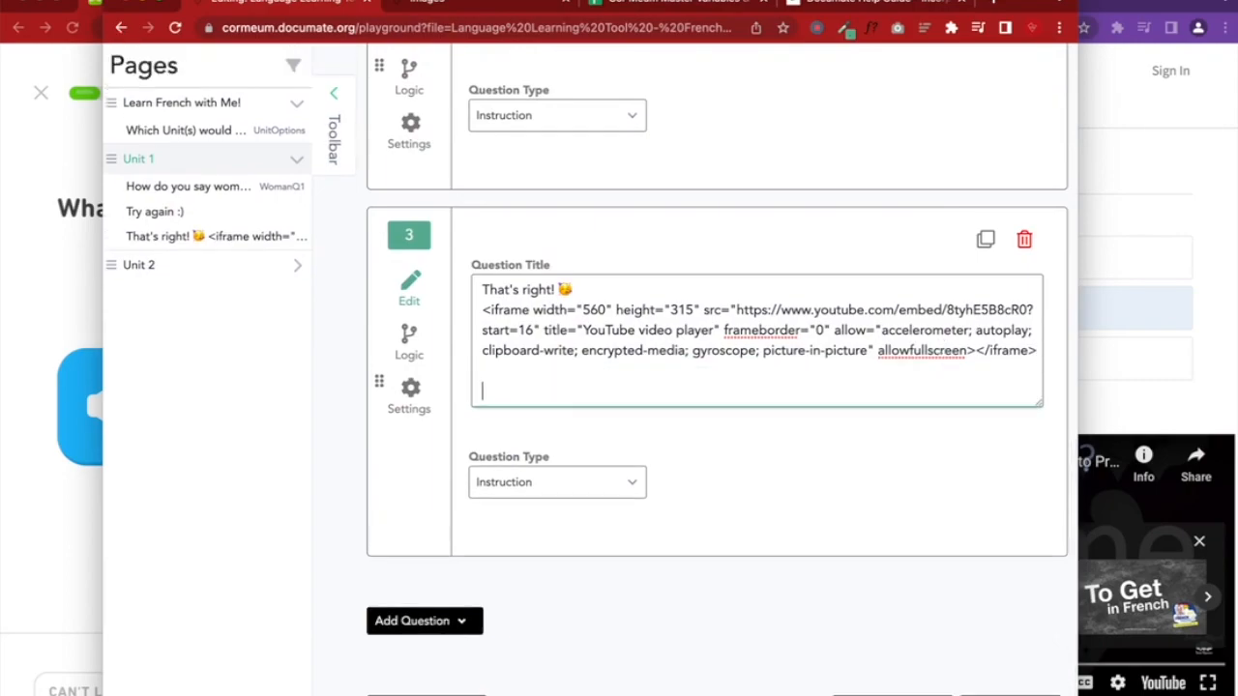
# Enter [FILE Tu_sound.m4a], correcting the FILE keyword typo, then save and run the workflow
pyautogui.write('[FrLE Tu_sound.m4a')
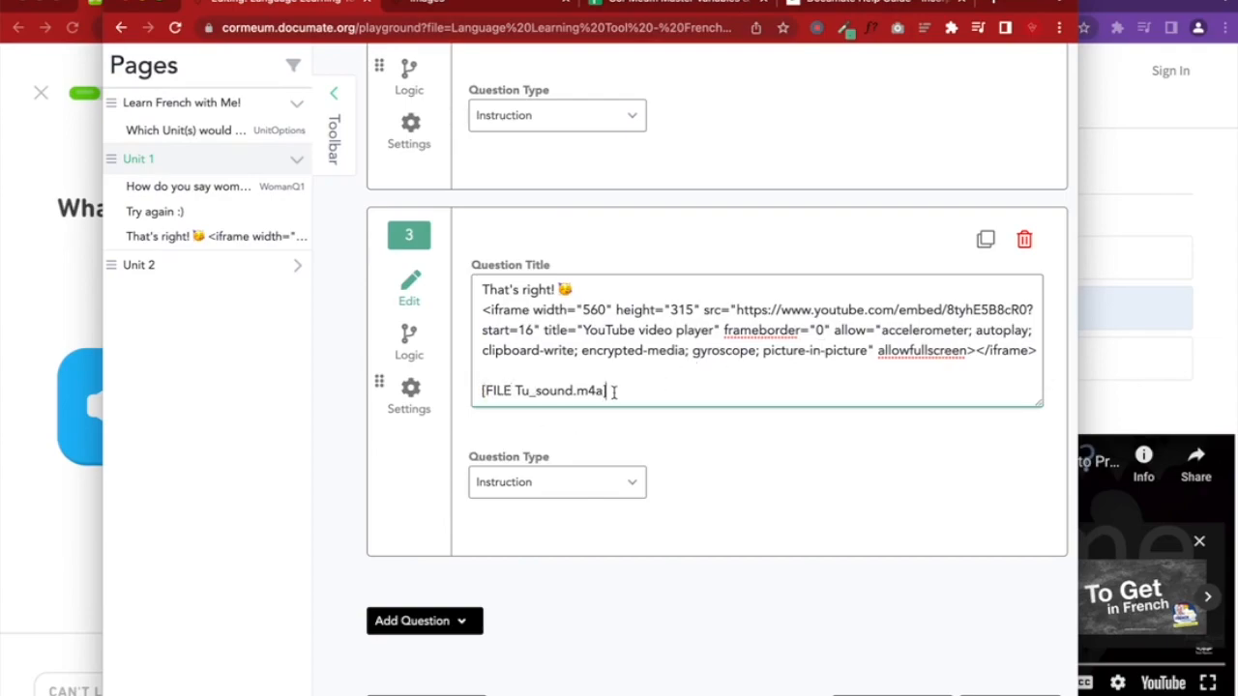
pyautogui.moveTo(512, 390); pyautogui.dragTo(604, 390)
pyautogui.click(516, 390)
pyautogui.scroll(10, 602, 391)
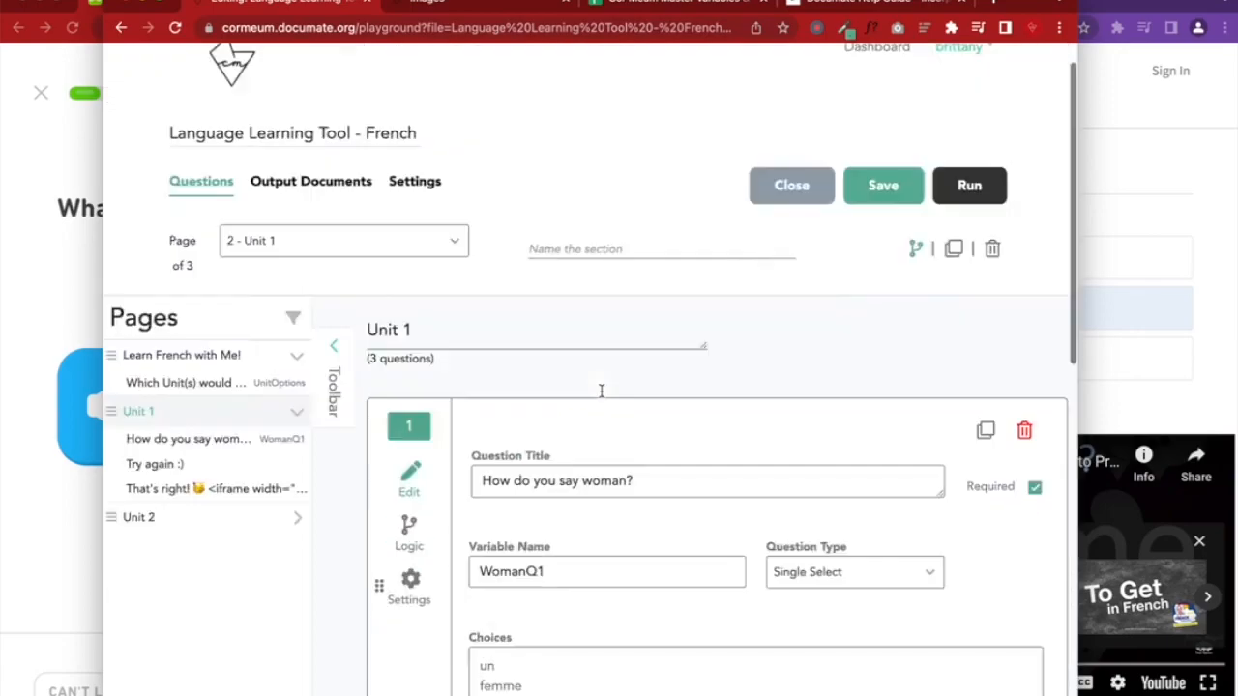
pyautogui.click(969, 226)
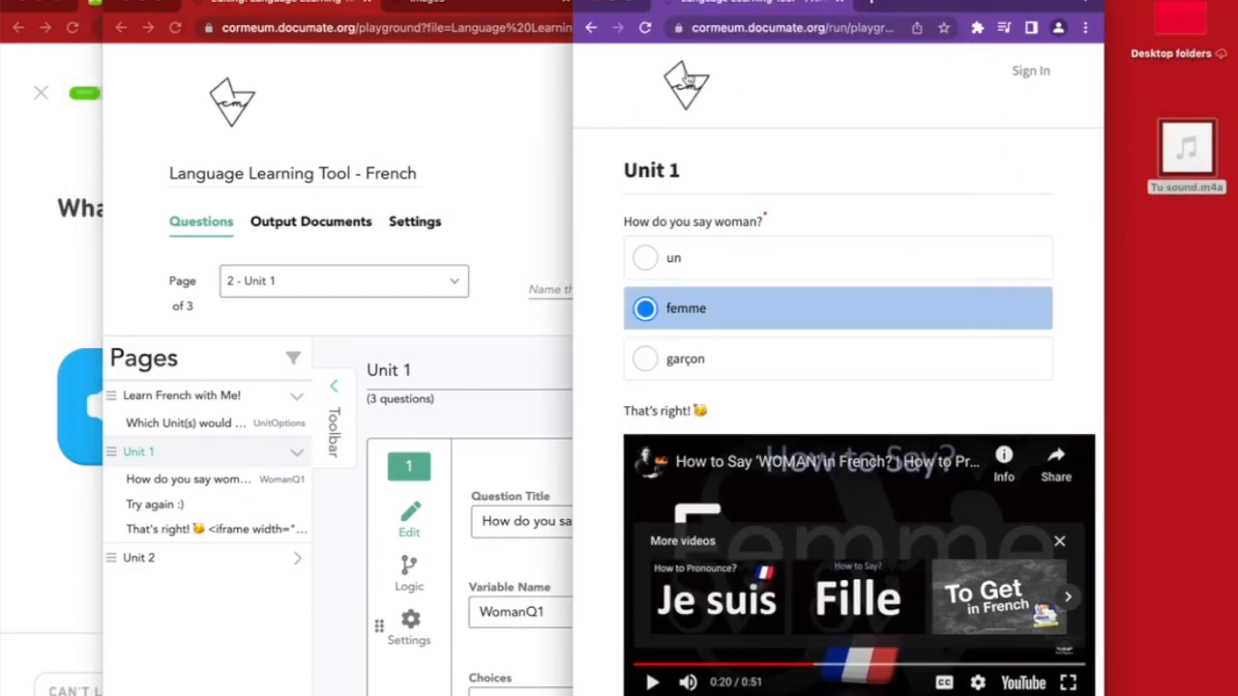
# Reload the Unit 1 test run and answer femme to show the That's right! note
pyautogui.click(647, 27)
pyautogui.scroll(-1, 1064, 454)
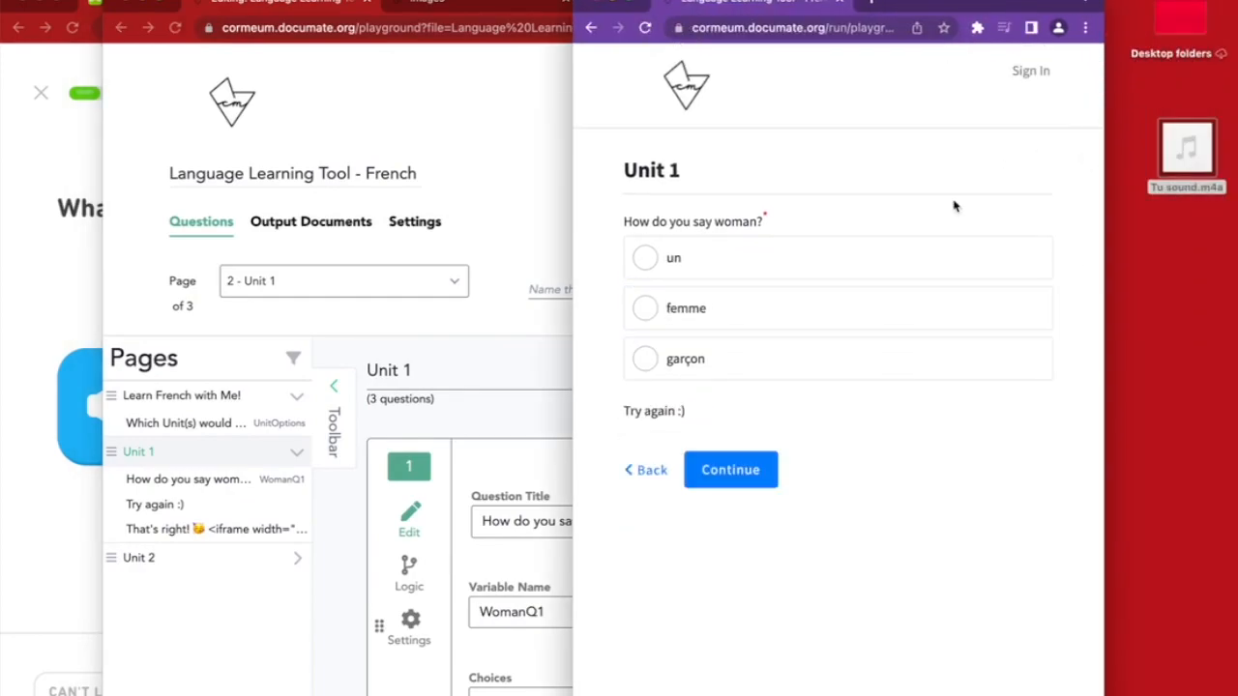
pyautogui.click(766, 320)
pyautogui.scroll(-3, 765, 318)
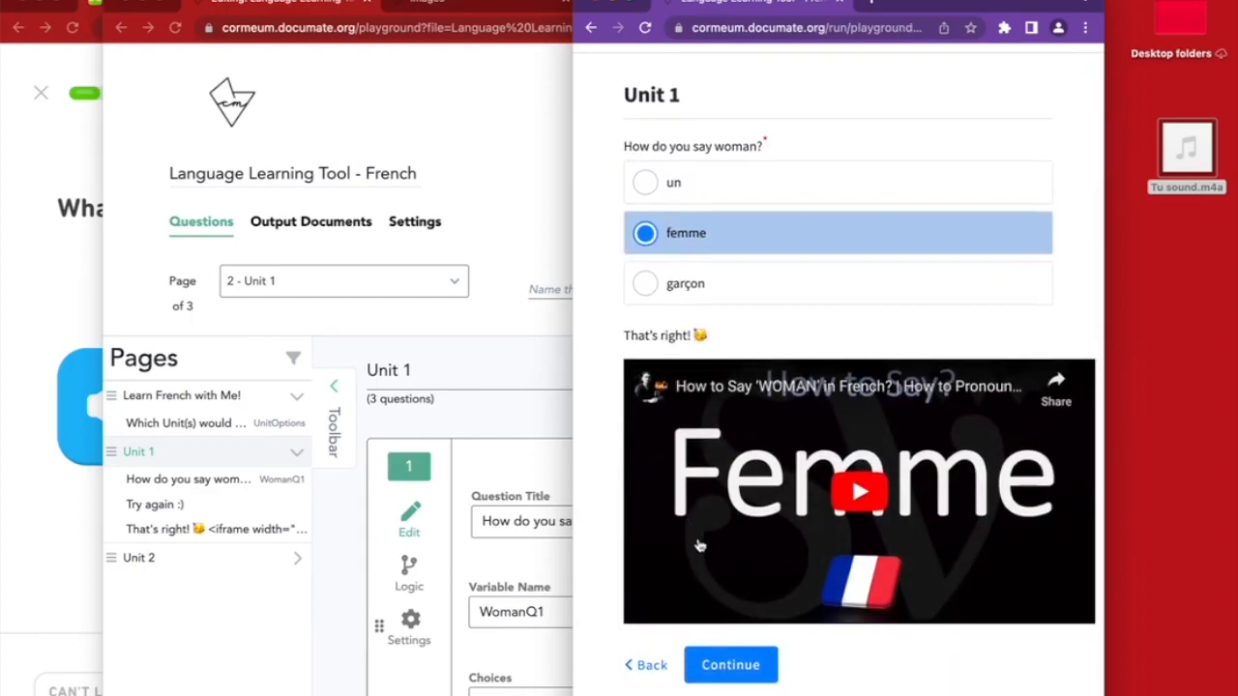
# Compare the quiz editor with the preview, widening the preview window to the screen edge
pyautogui.click(338, 558)
pyautogui.scroll(-10, 346, 560)
pyautogui.scroll(3, 346, 560)
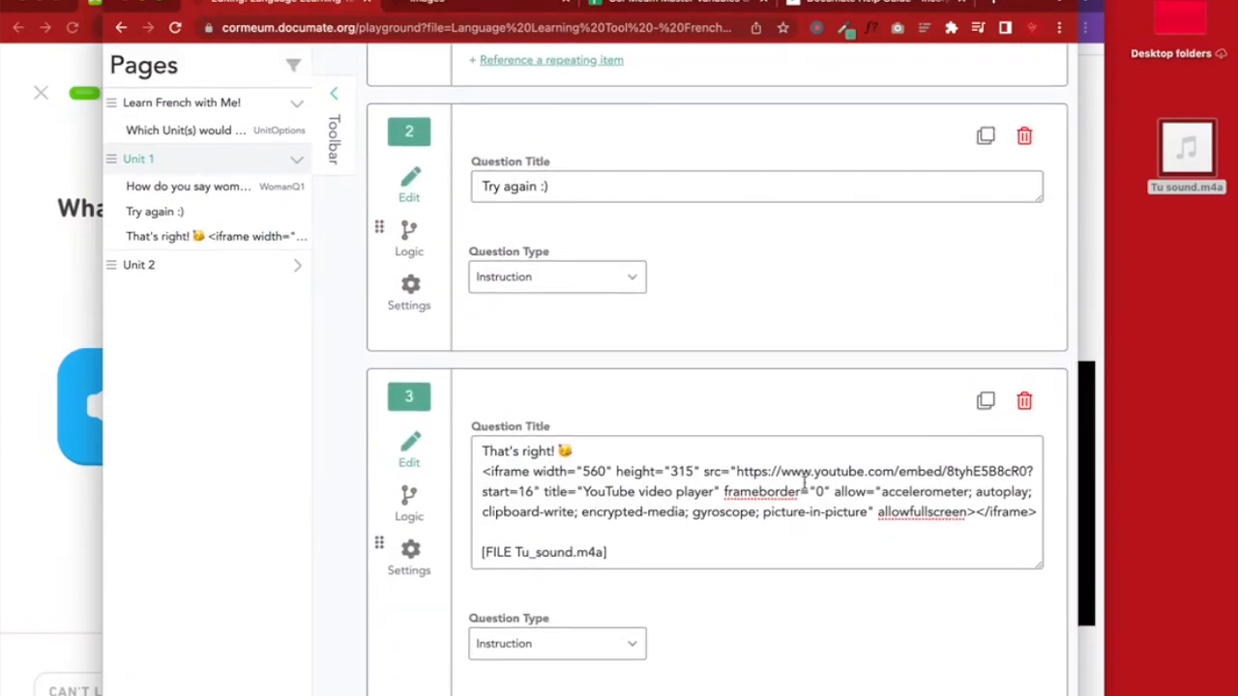
pyautogui.click(1101, 237)
pyautogui.moveTo(1103, 236); pyautogui.dragTo(1234, 204)
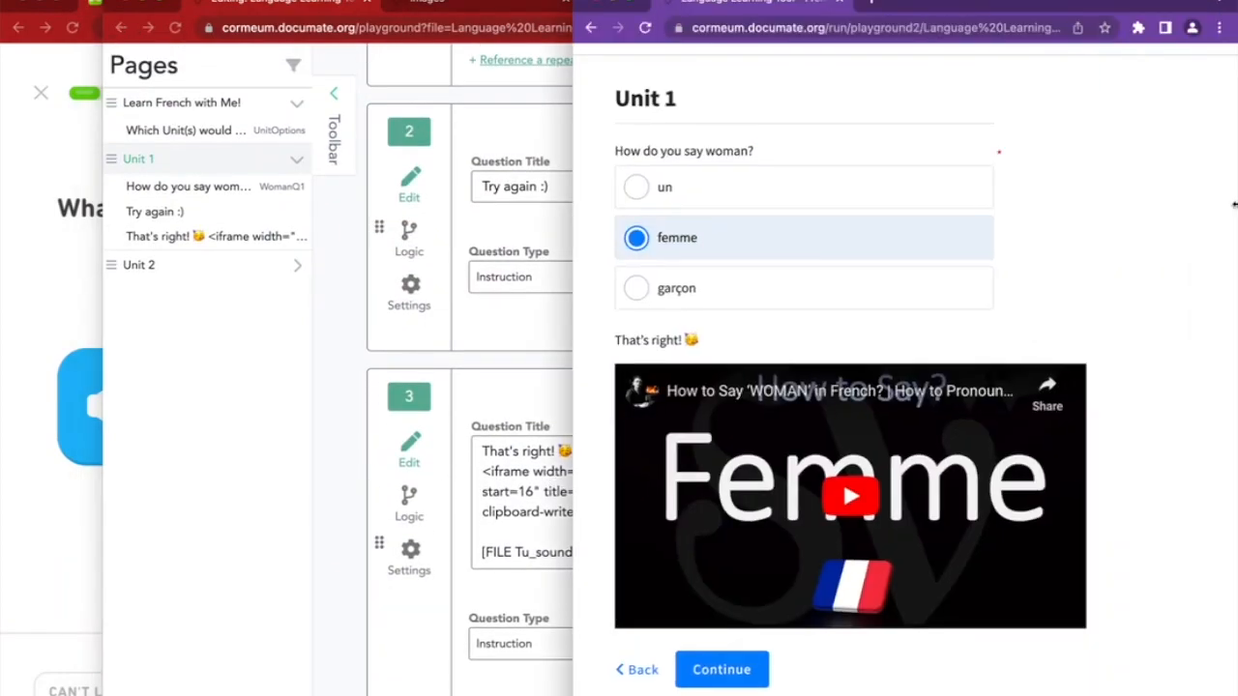
pyautogui.scroll(-1, 730, 505)
pyautogui.scroll(1, 730, 504)
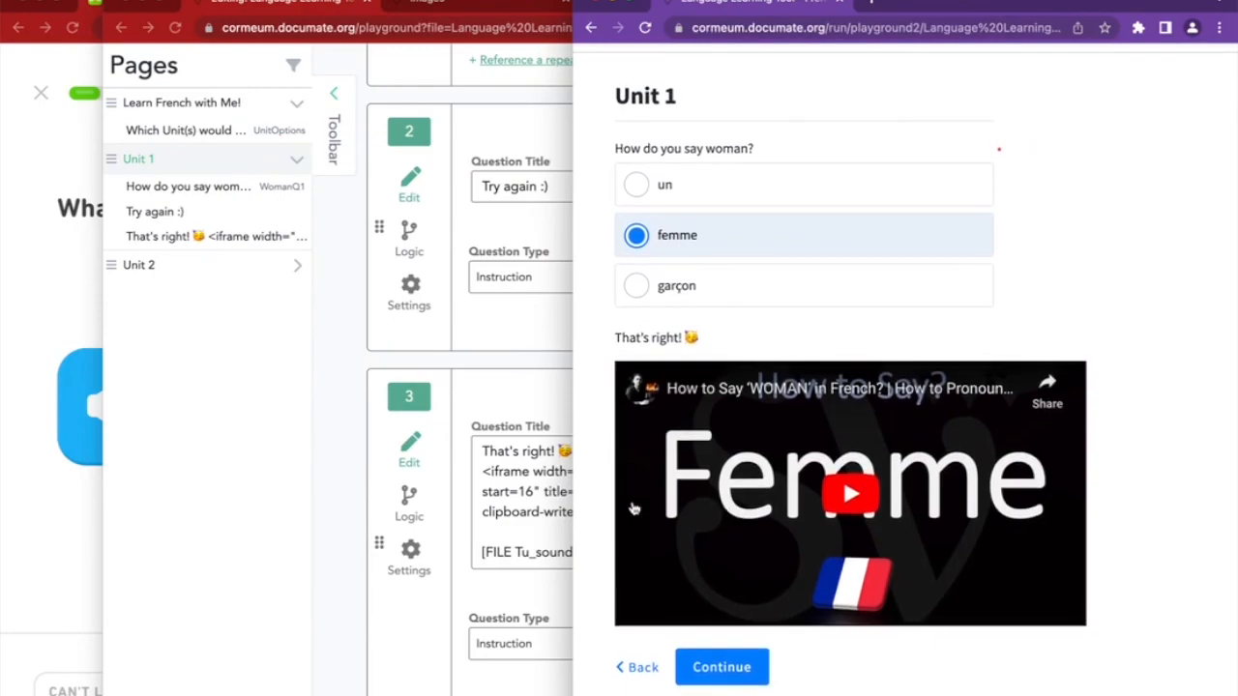
pyautogui.click(357, 600)
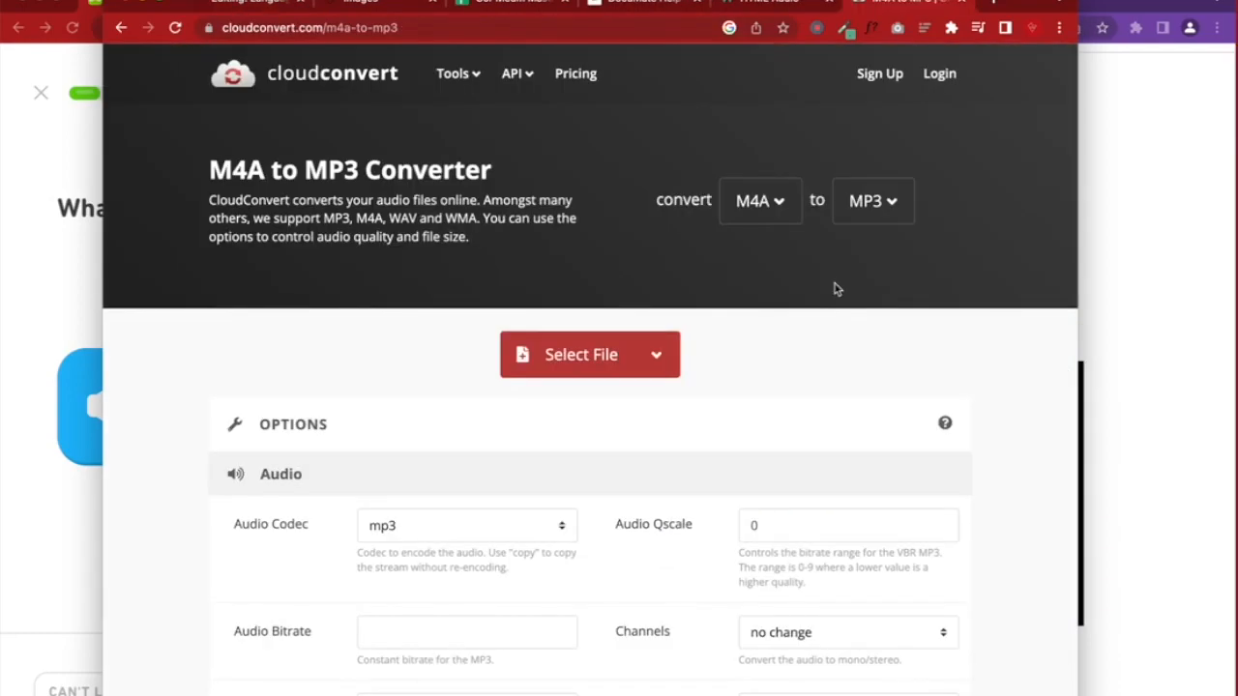
# Paste the W3Schools HTML Audio tutorial's web address into a new note
pyautogui.click(768, 3)
pyautogui.click(472, 27)
pyautogui.hotkey('ctrl', 'c')
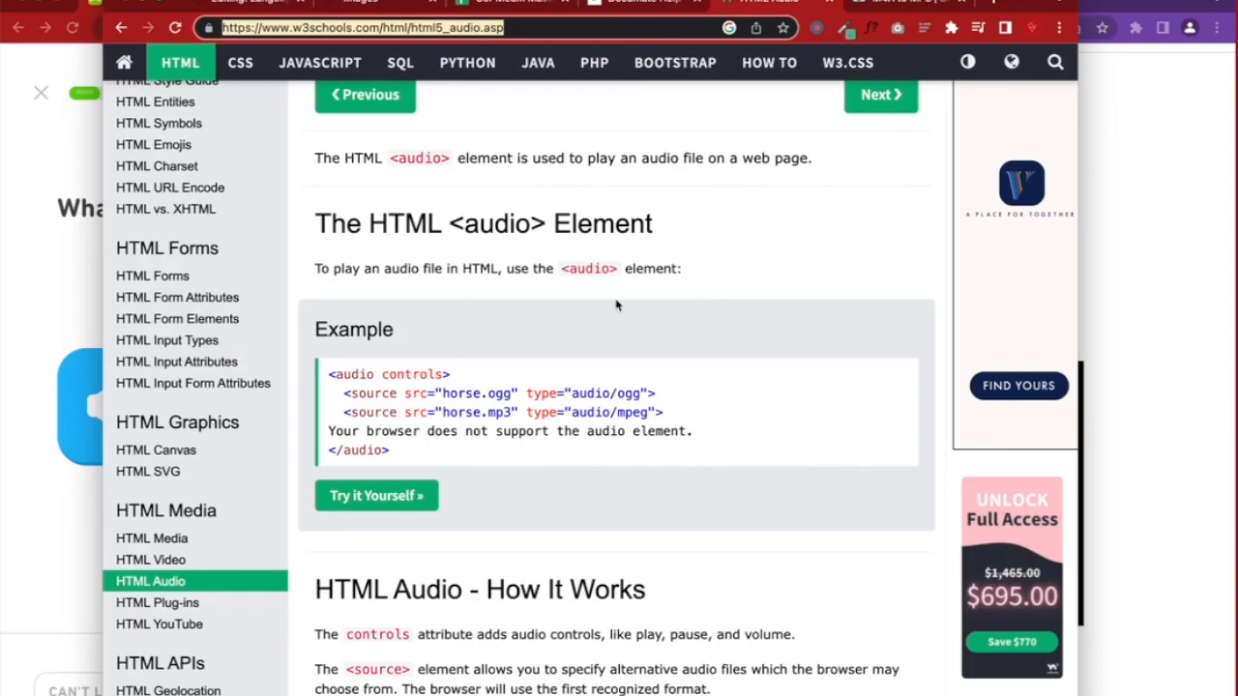
pyautogui.moveTo(333, 225); pyautogui.dragTo(641, 223)
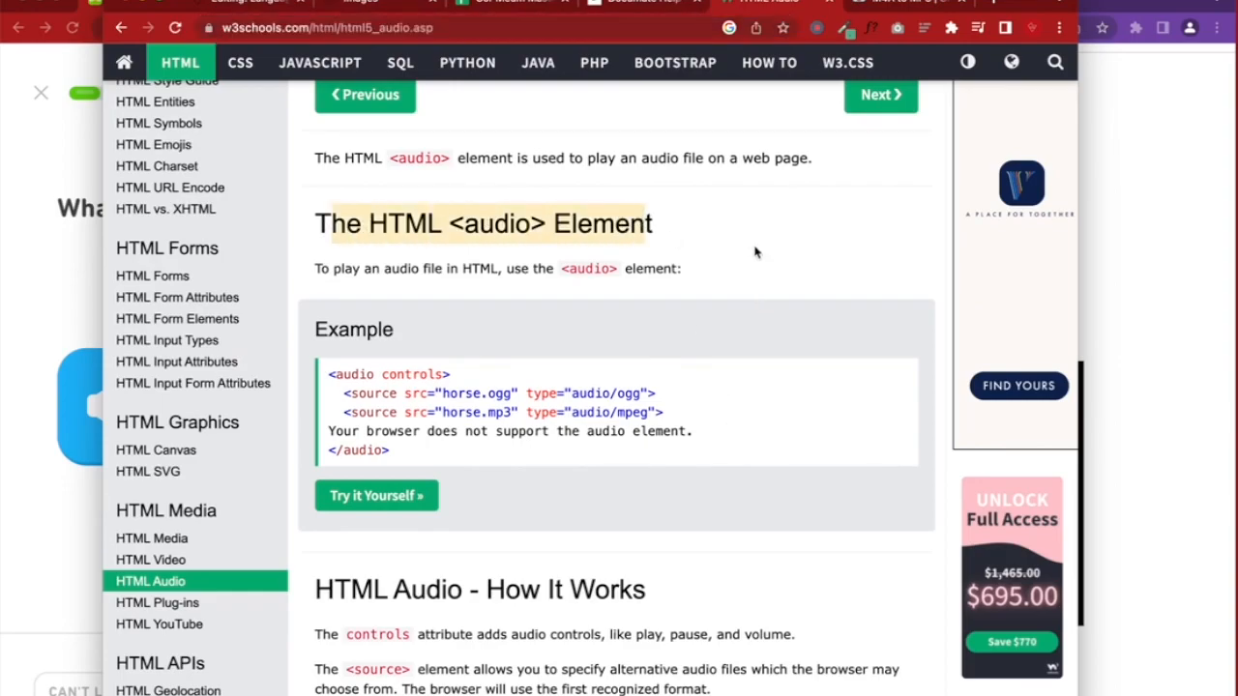
pyautogui.scroll(-1, 757, 253)
pyautogui.click(1230, 690)
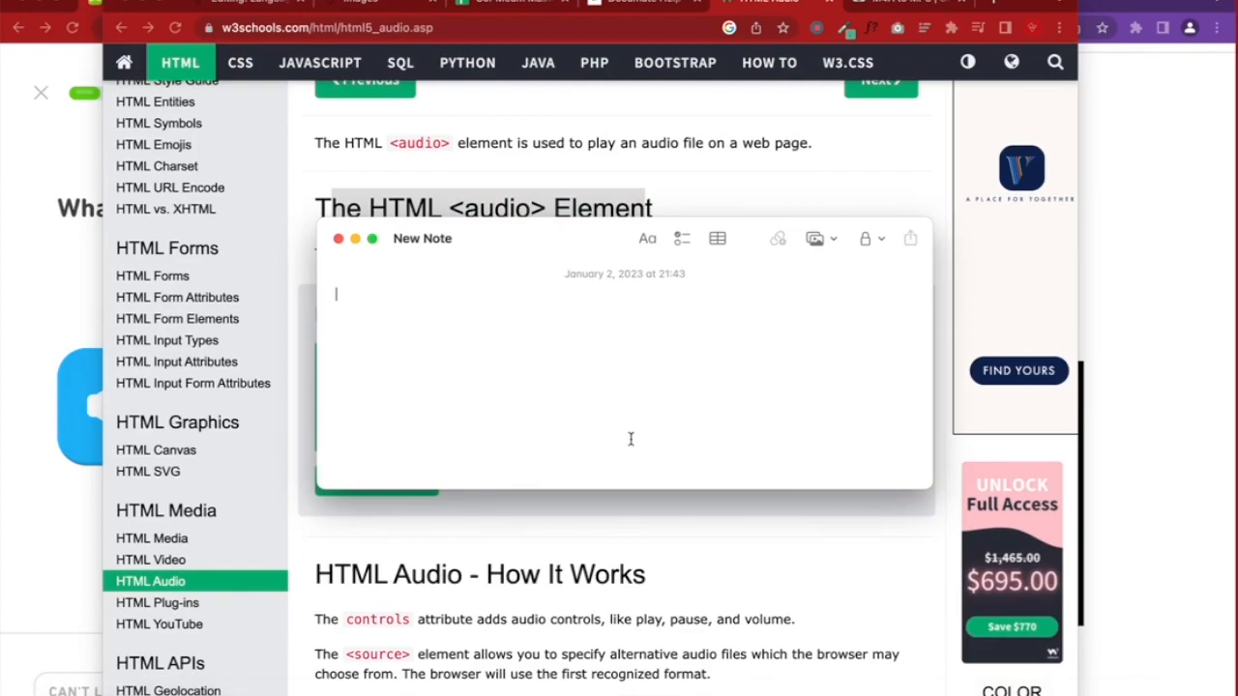
pyautogui.hotkey('ctrl', 'v')
pyautogui.press('Return')
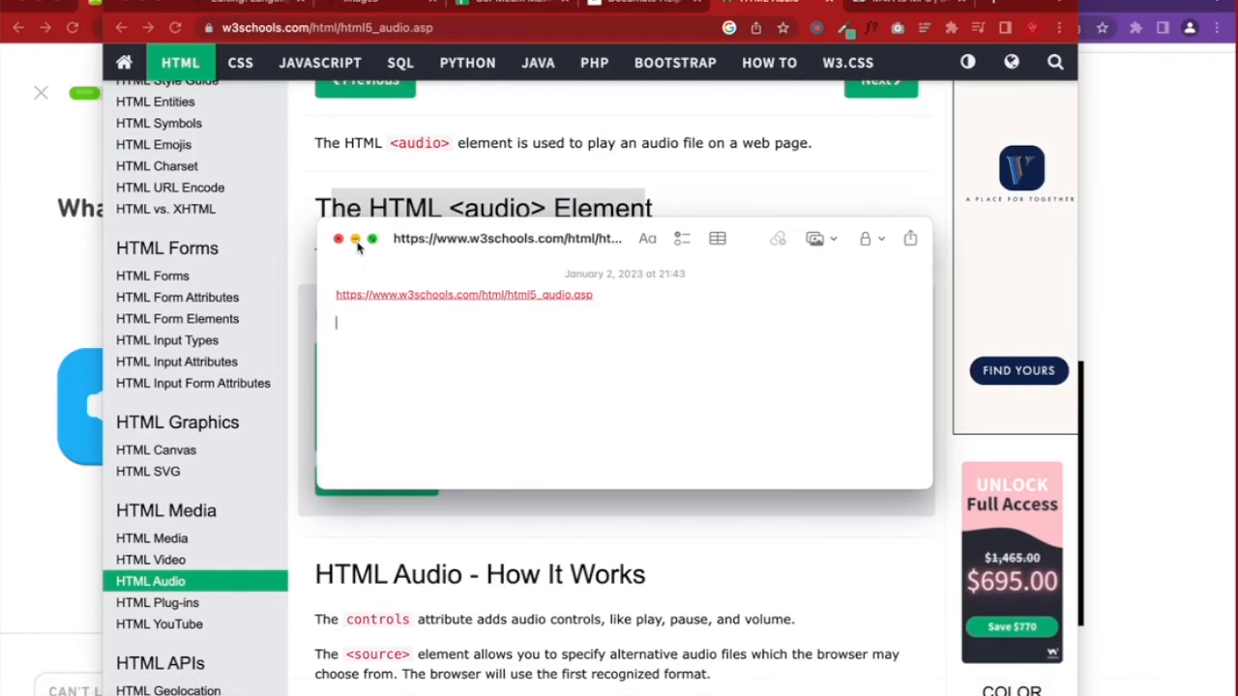
pyautogui.click(354, 239)
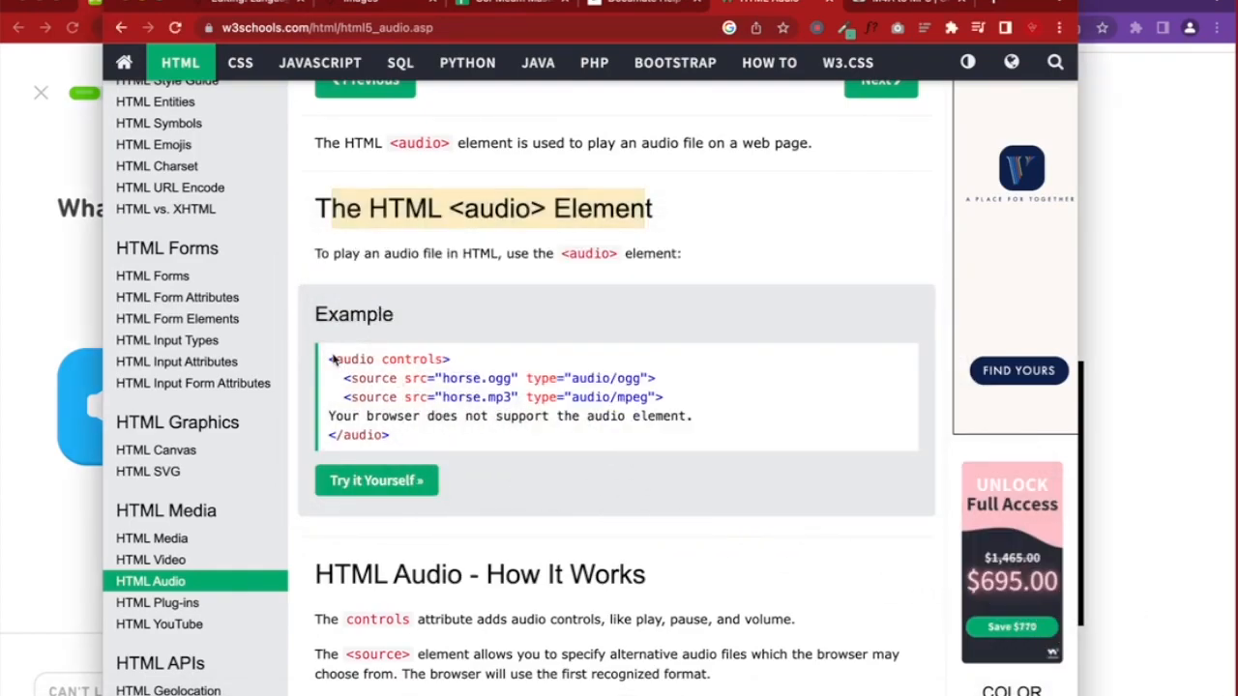
# Paste the <audio> code example below the address in the note, then reposition the quiz preview window
pyautogui.moveTo(327, 359); pyautogui.dragTo(469, 435)
pyautogui.press('super+c')
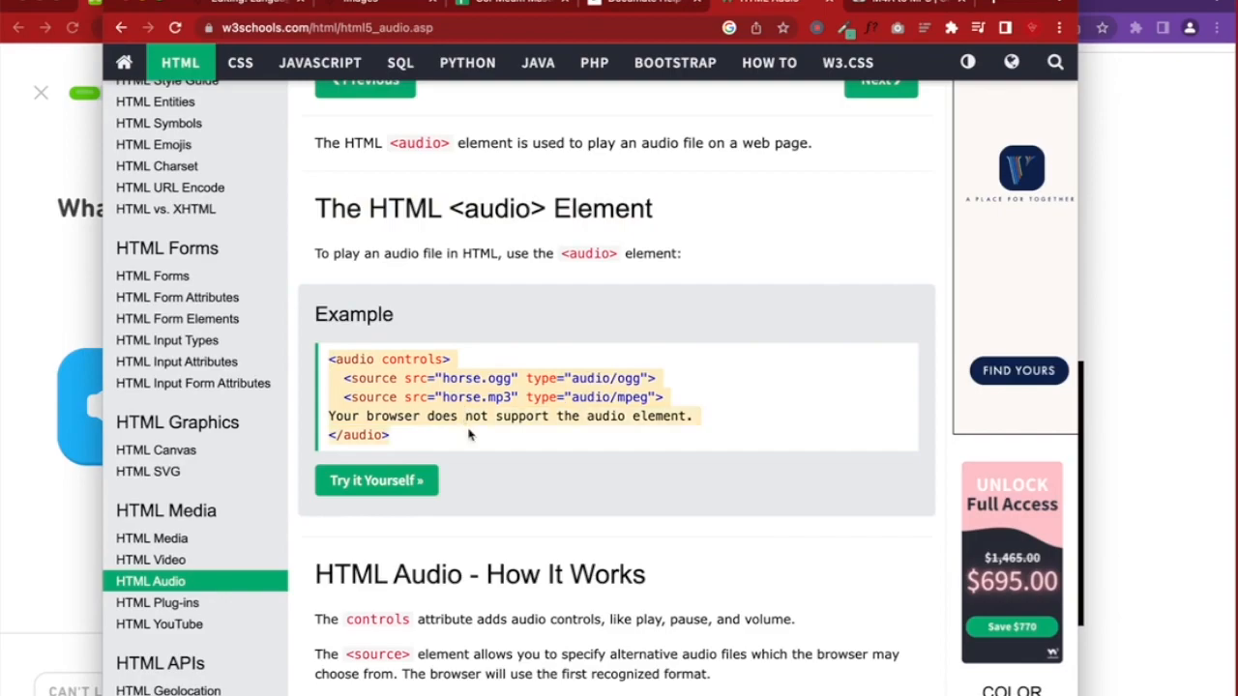
pyautogui.scroll(-9, 469, 435)
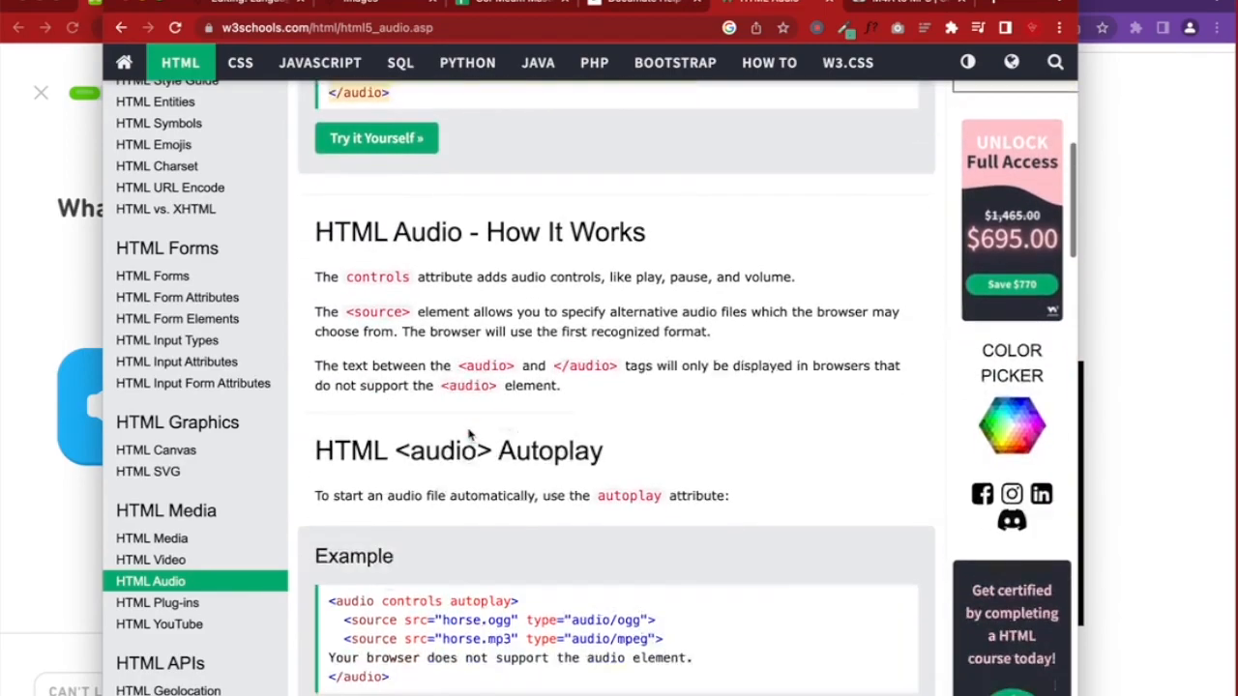
pyautogui.scroll(-5, 469, 436)
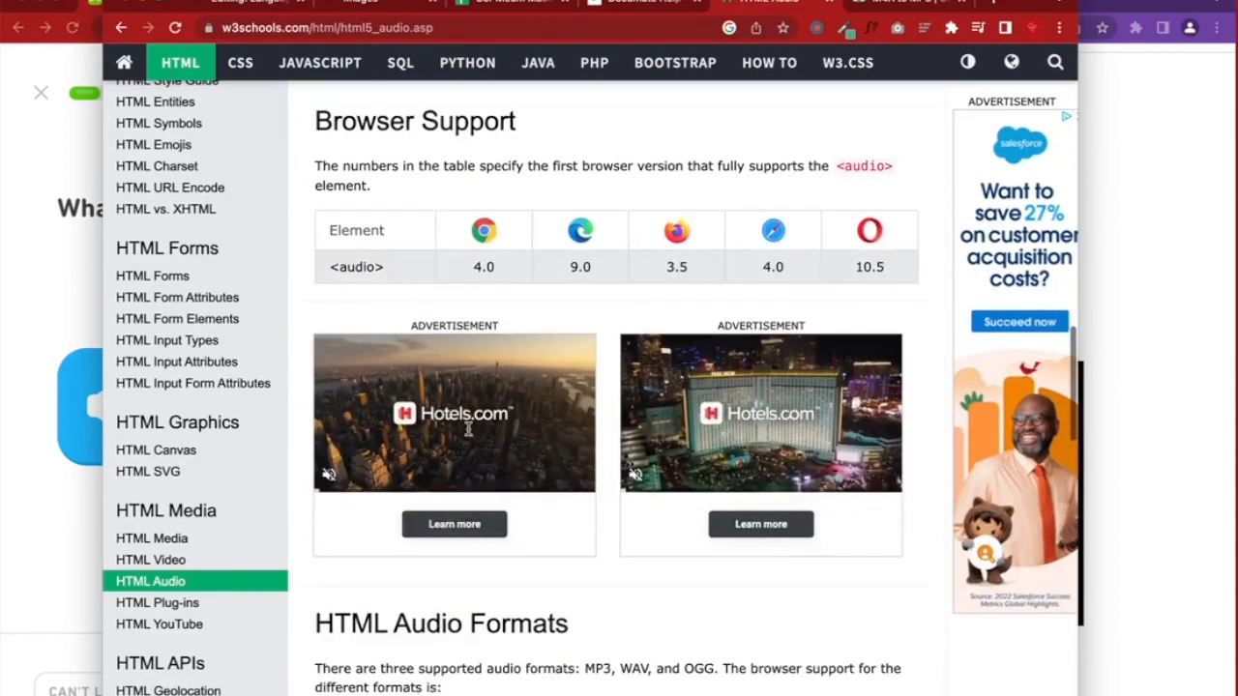
pyautogui.scroll(15, 469, 435)
pyautogui.click(1156, 692)
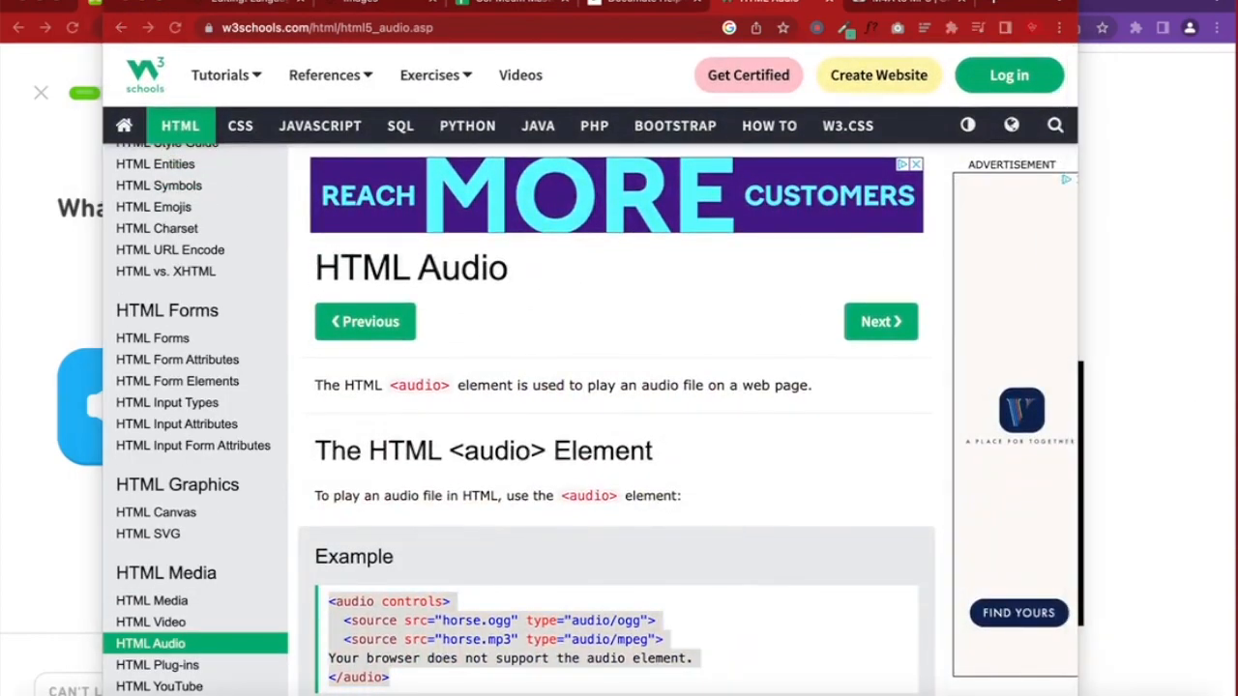
pyautogui.click(602, 318)
pyautogui.press('super+v')
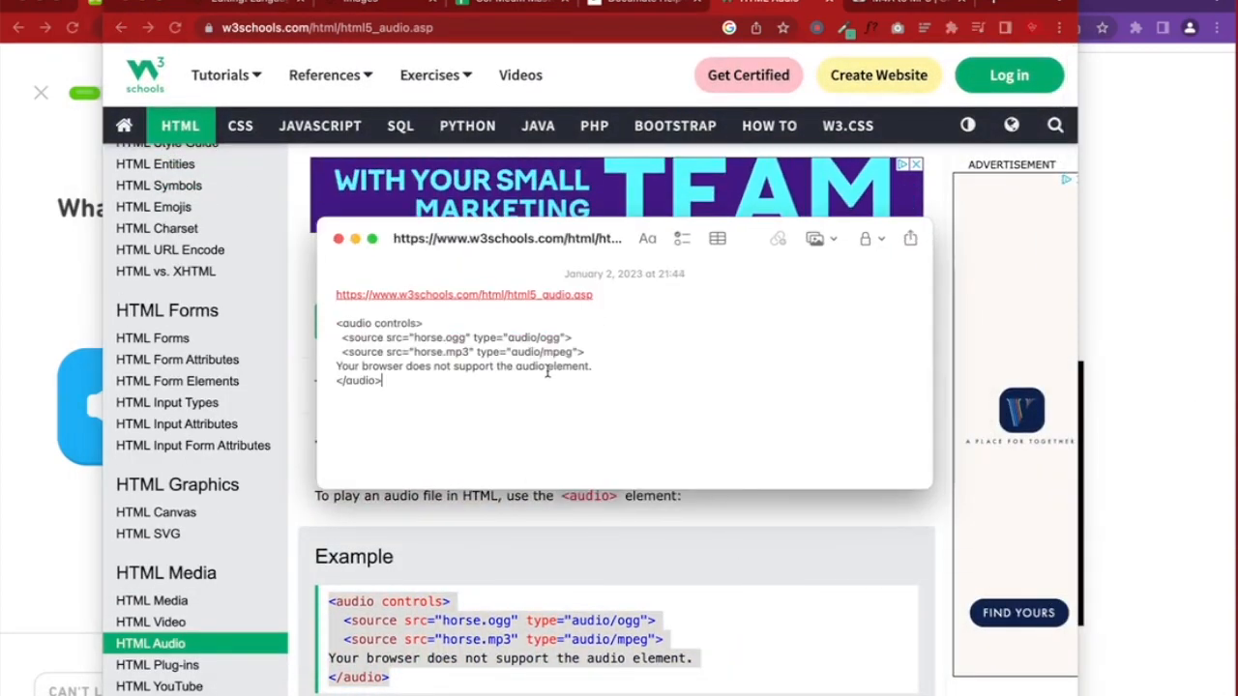
pyautogui.moveTo(445, 352); pyautogui.dragTo(469, 352)
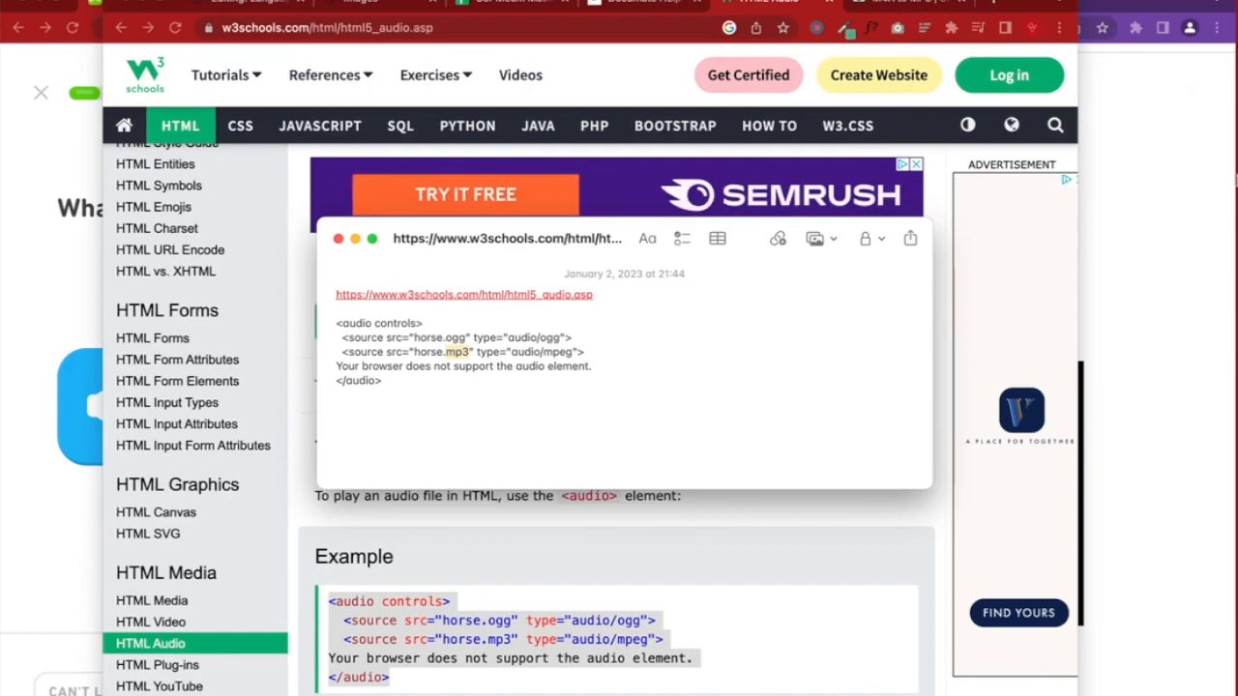
pyautogui.click(1084, 74)
pyautogui.moveTo(996, 10); pyautogui.dragTo(945, 9)
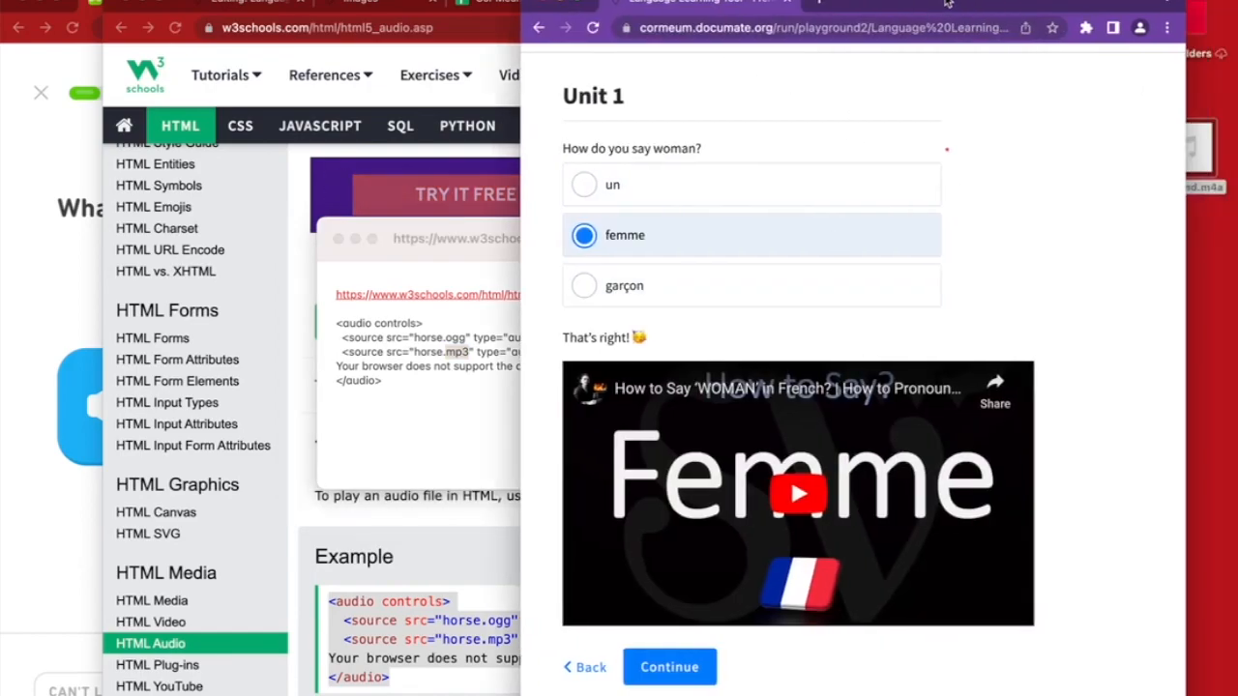
# Load Tu sound.m4a into CloudConvert's M4A to MP3 converter and convert it to MP3
pyautogui.click(308, 207)
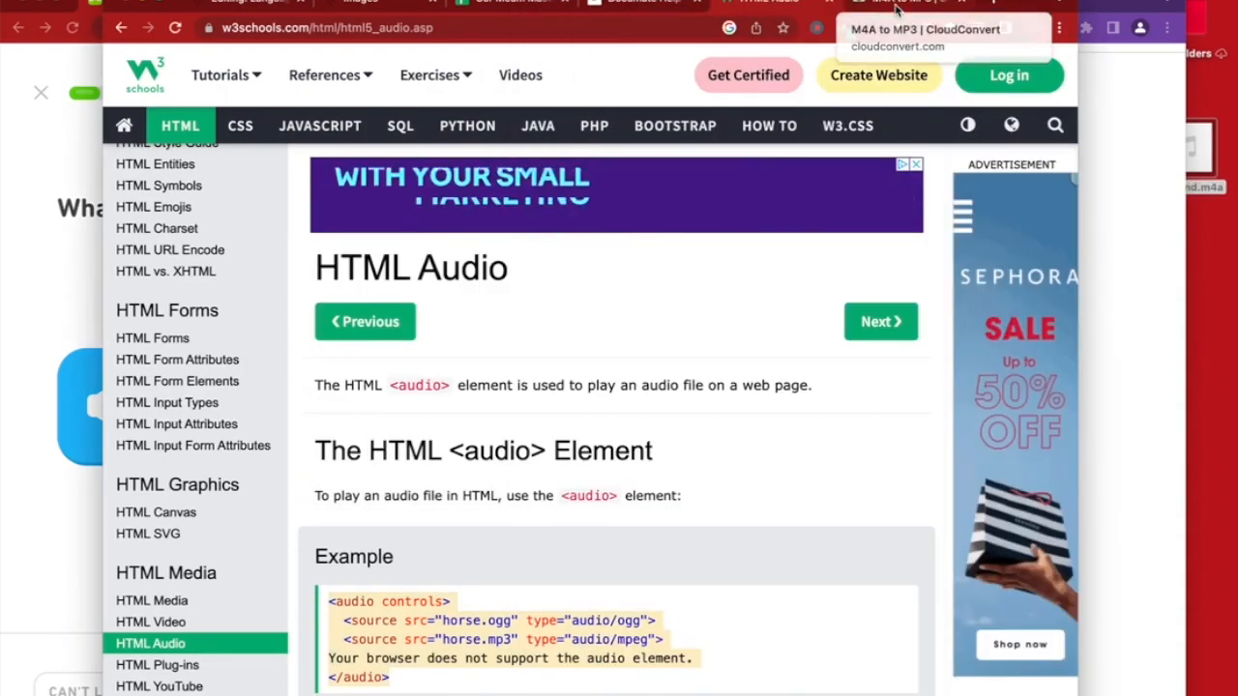
pyautogui.click(896, 9)
pyautogui.click(408, 27)
pyautogui.press('super+c')
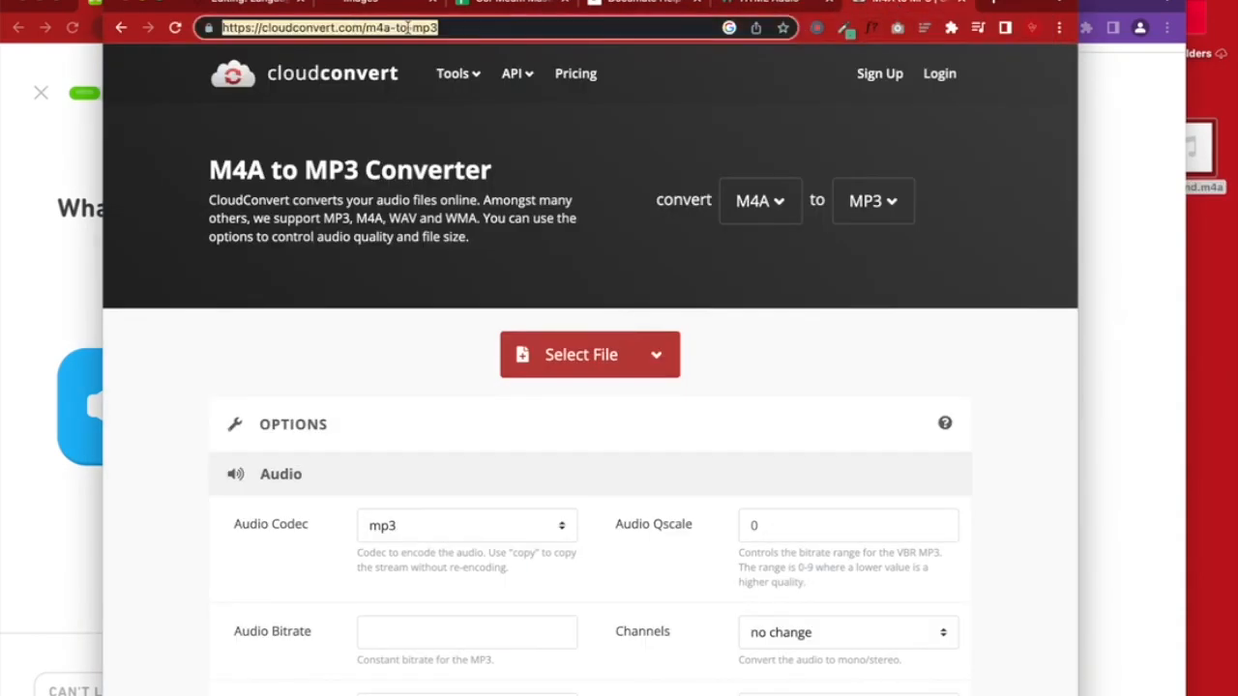
pyautogui.click(576, 360)
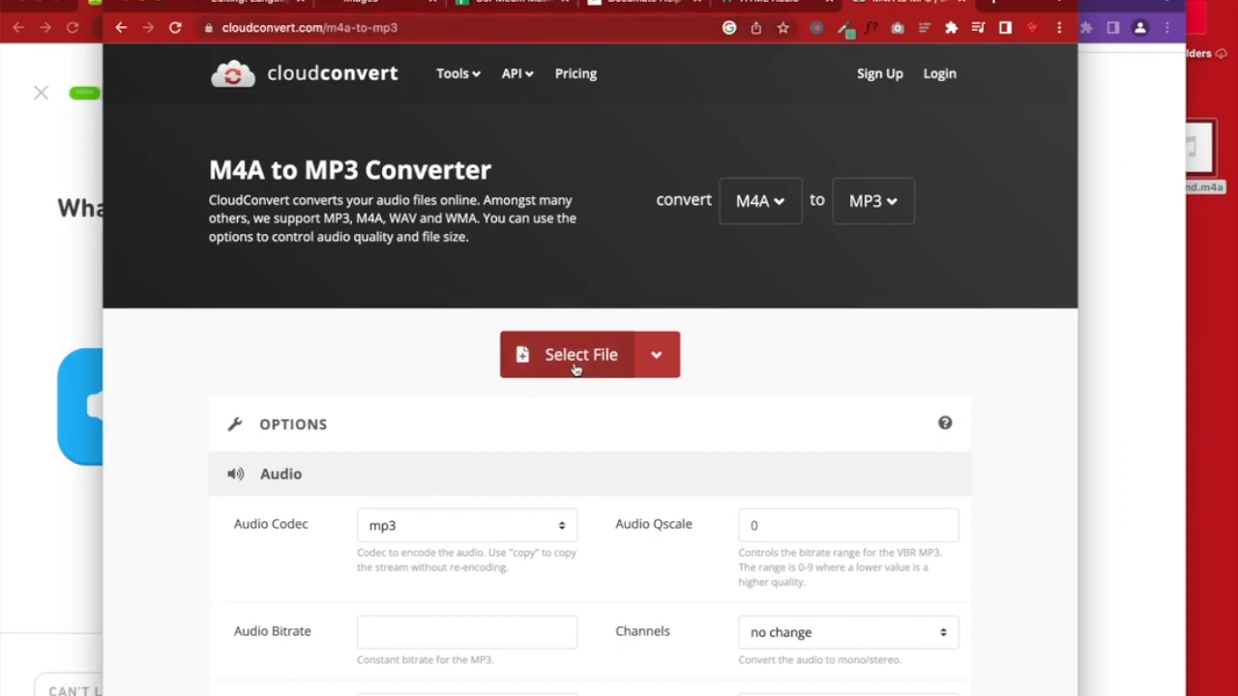
pyautogui.click(404, 208)
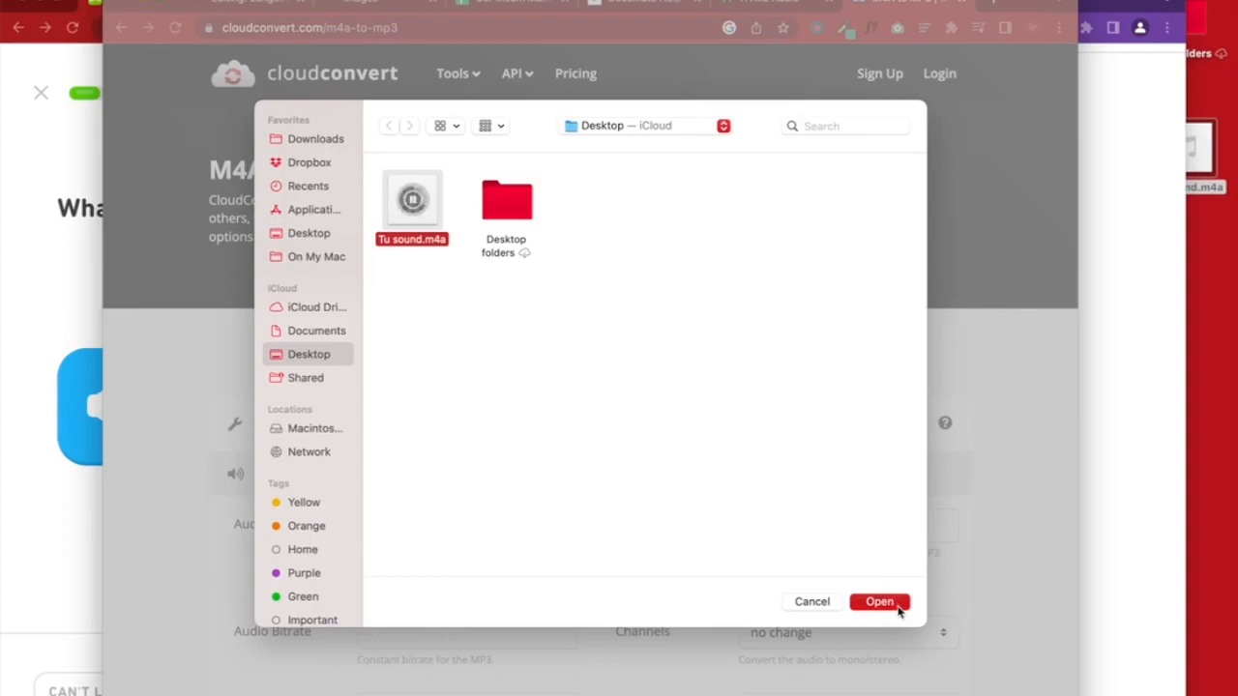
pyautogui.click(892, 602)
pyautogui.click(881, 440)
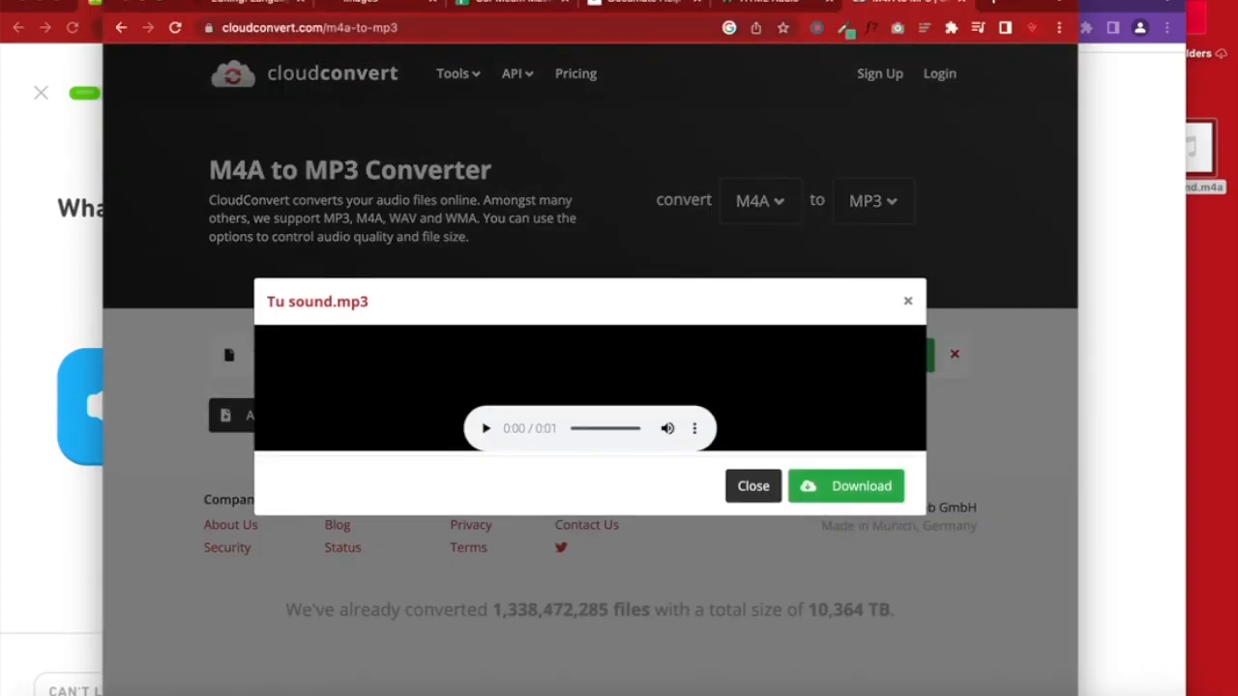
# Paste the converter's address into the note, download Tu sound.mp3, check it in Downloads, and close the converter
pyautogui.click(1137, 694)
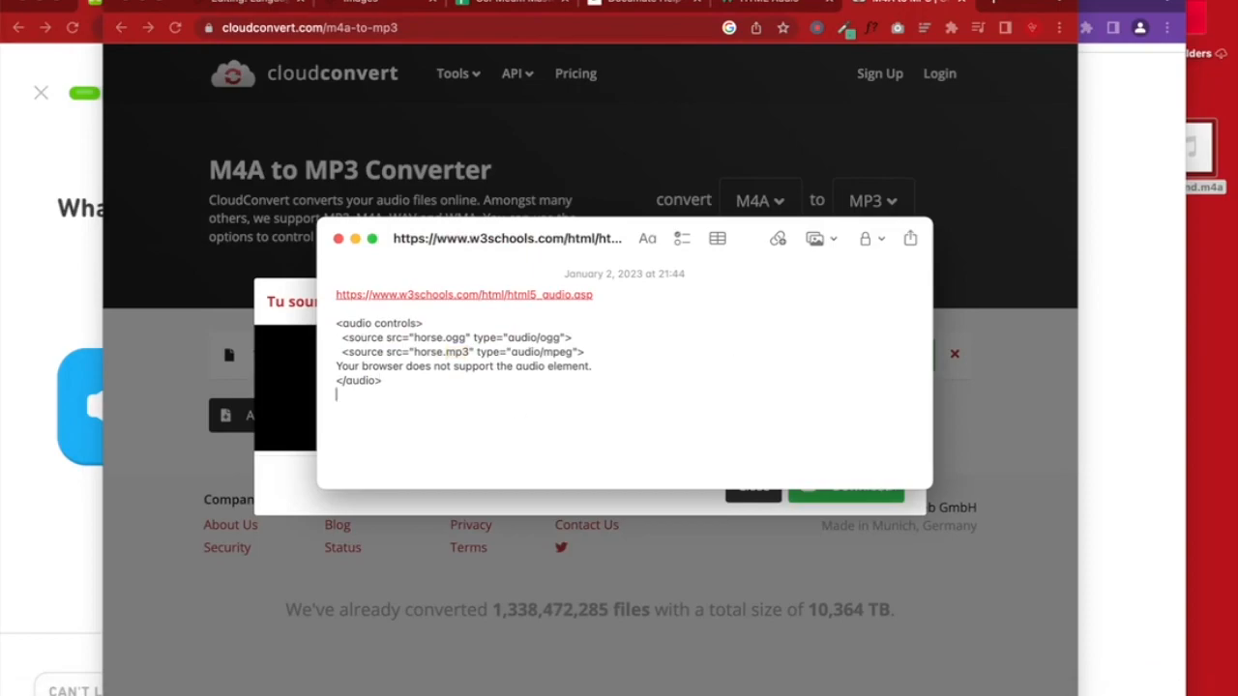
pyautogui.press('super+v')
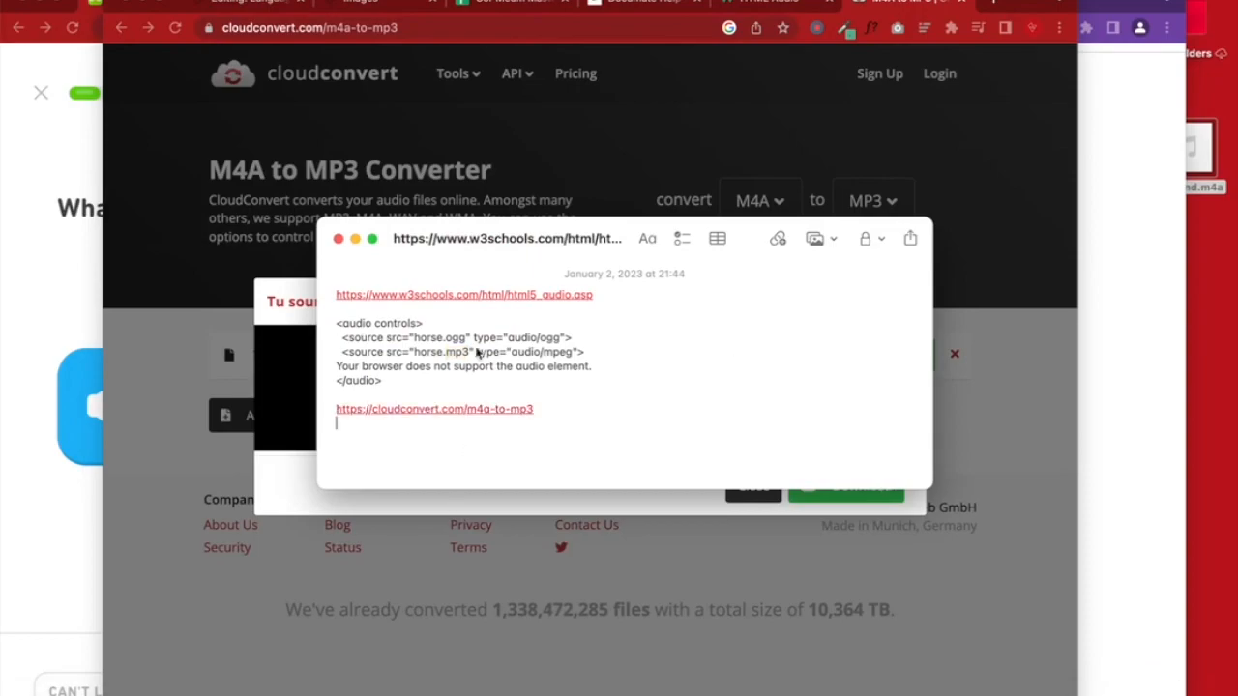
pyautogui.click(254, 397)
pyautogui.click(846, 485)
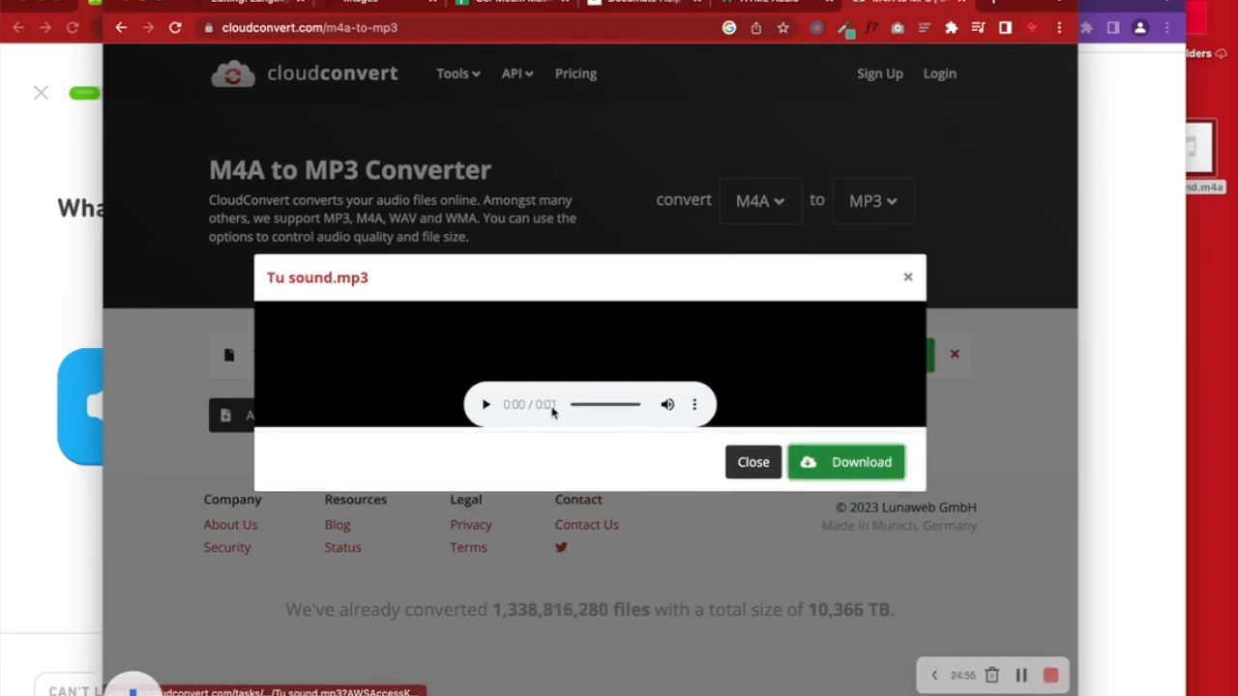
pyautogui.click(1139, 691)
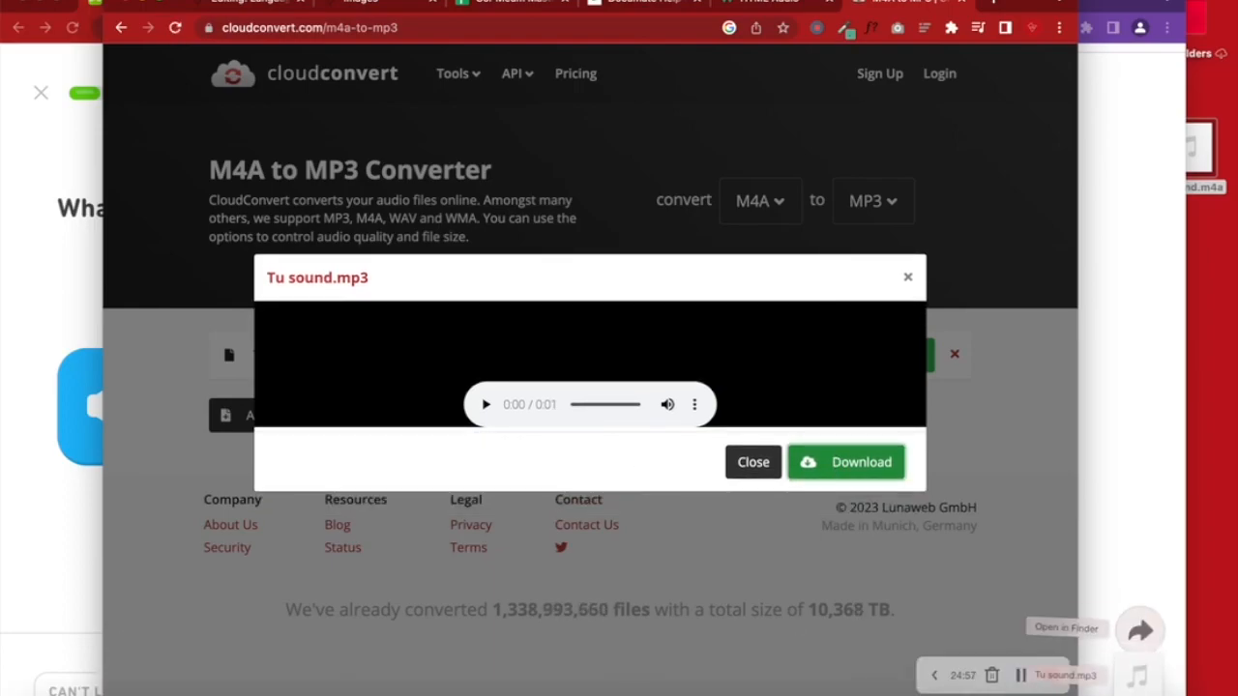
pyautogui.click(1141, 623)
pyautogui.click(811, 344)
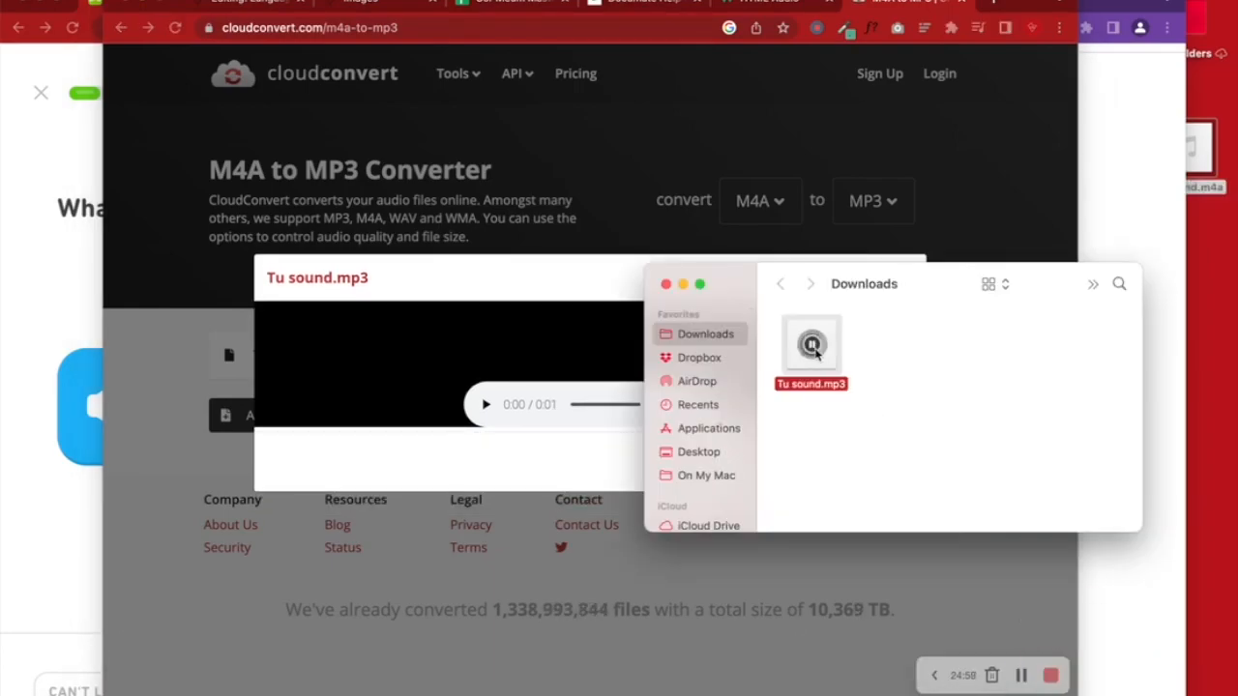
pyautogui.click(665, 283)
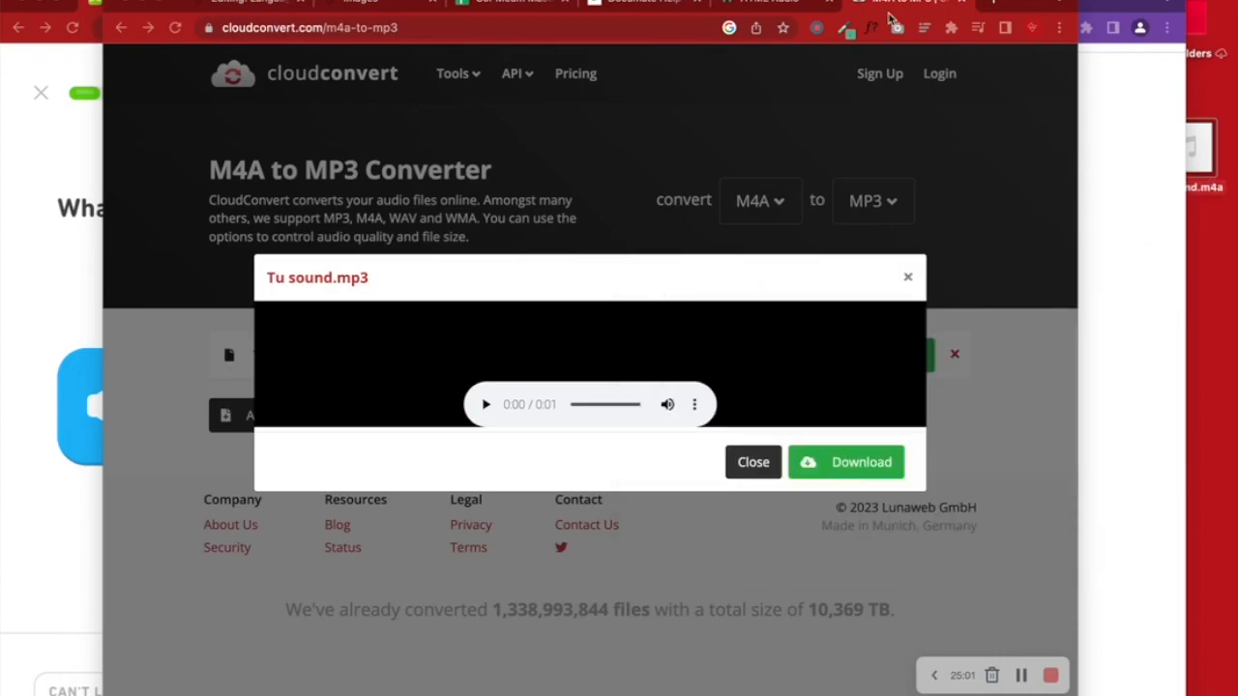
pyautogui.click(969, 3)
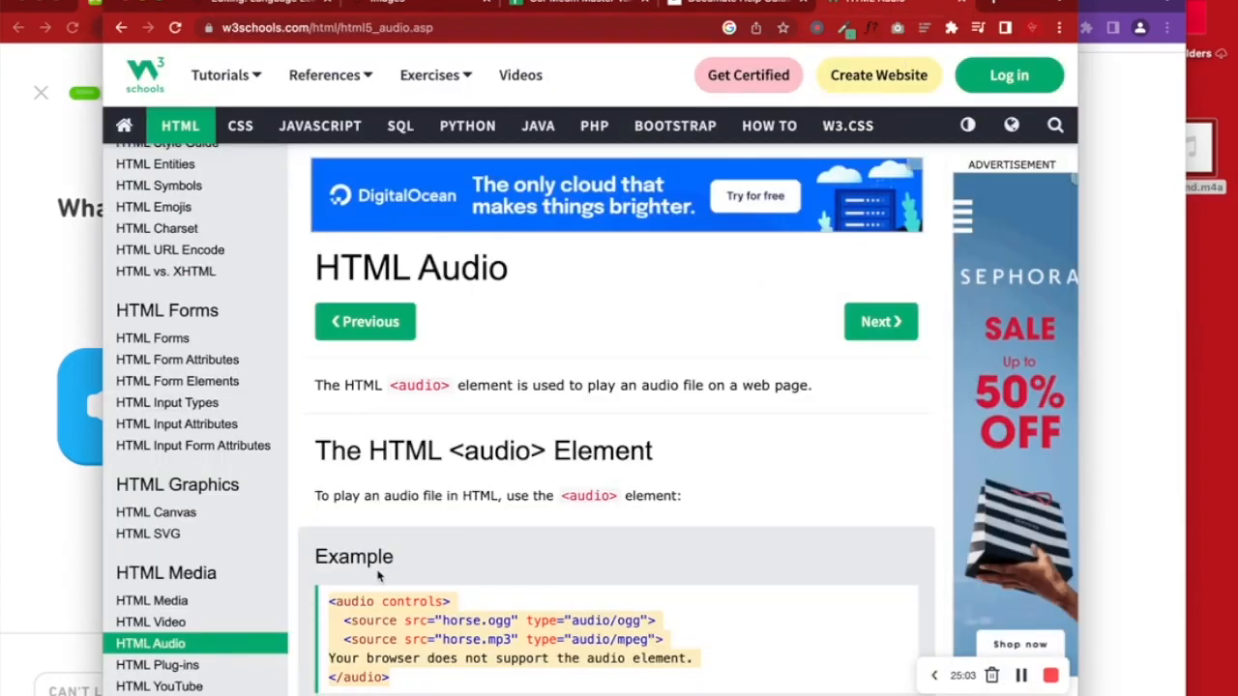
# Copy the <audio controls> code and paste it over the [FILE Tu_sound.m4a] line in question 3's title
pyautogui.scroll(-3, 379, 572)
pyautogui.scroll(-1, 379, 576)
pyautogui.click(406, 459)
pyautogui.moveTo(410, 451); pyautogui.dragTo(319, 370)
pyautogui.hotkey('ctrl', 'c')
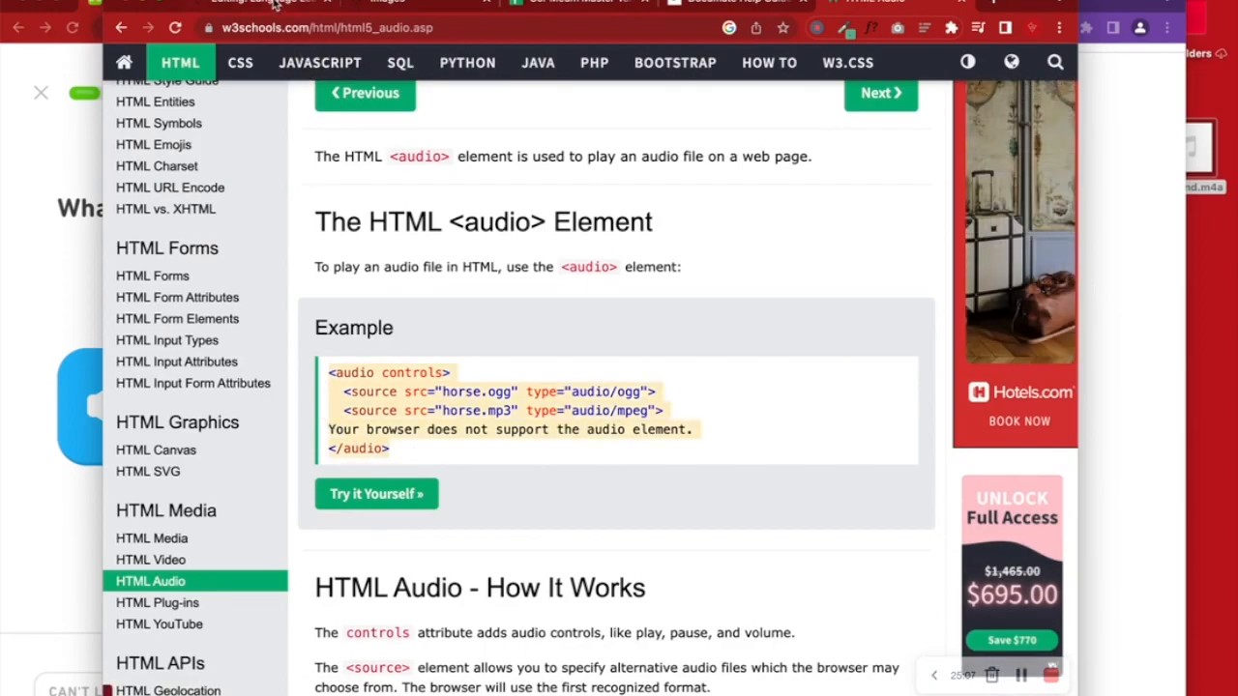
pyautogui.click(316, 6)
pyautogui.moveTo(607, 552); pyautogui.dragTo(483, 550)
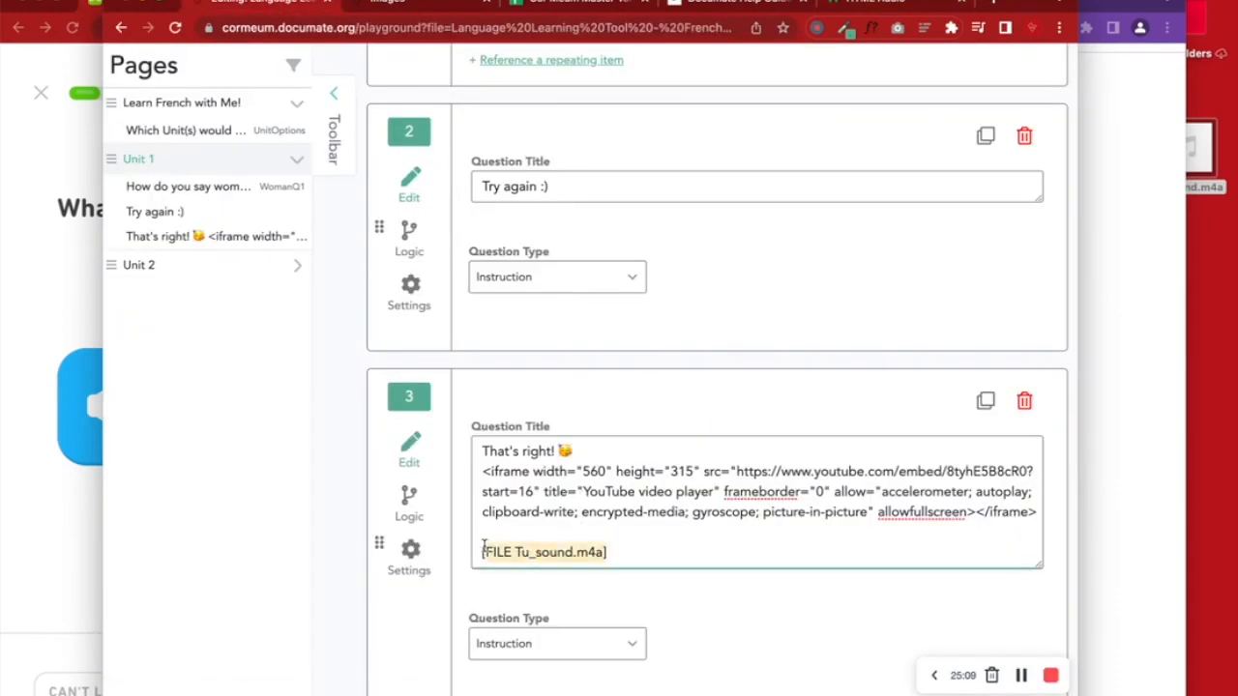
pyautogui.hotkey('ctrl', 'v')
# Delete the horse.ogg source line, leaving only the horse.mp3 (audio/mpeg) source
pyautogui.scroll(-3, 641, 545)
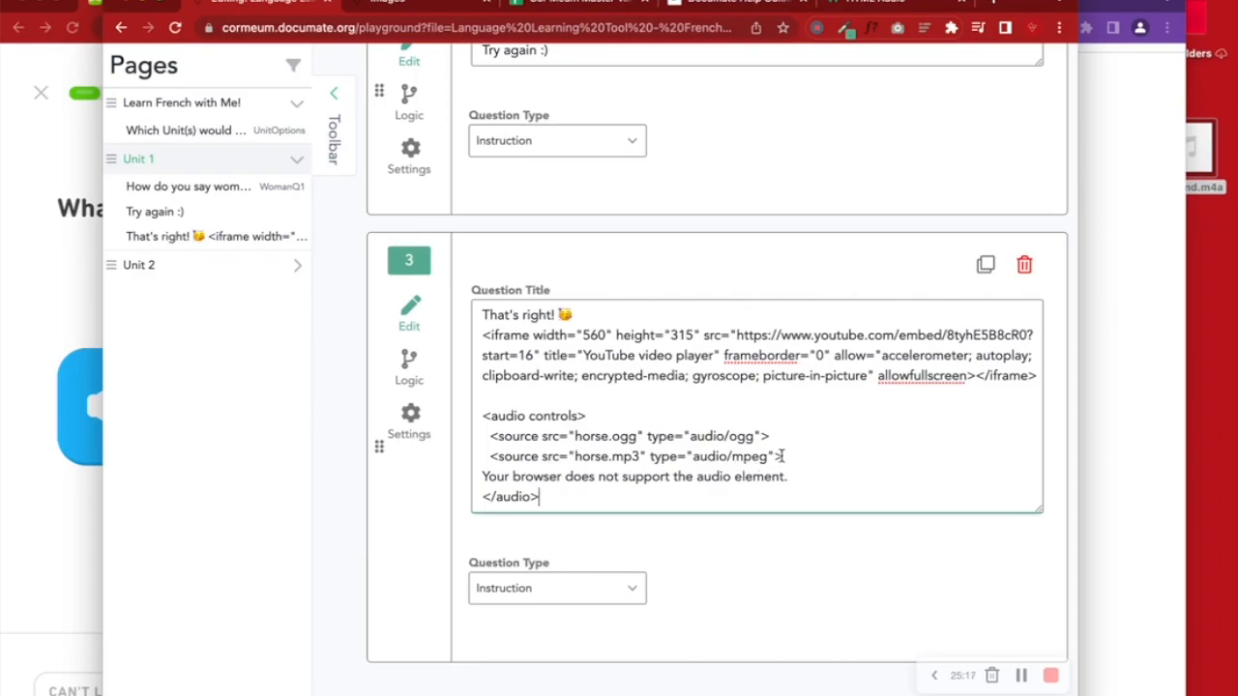
pyautogui.moveTo(764, 436); pyautogui.dragTo(472, 437)
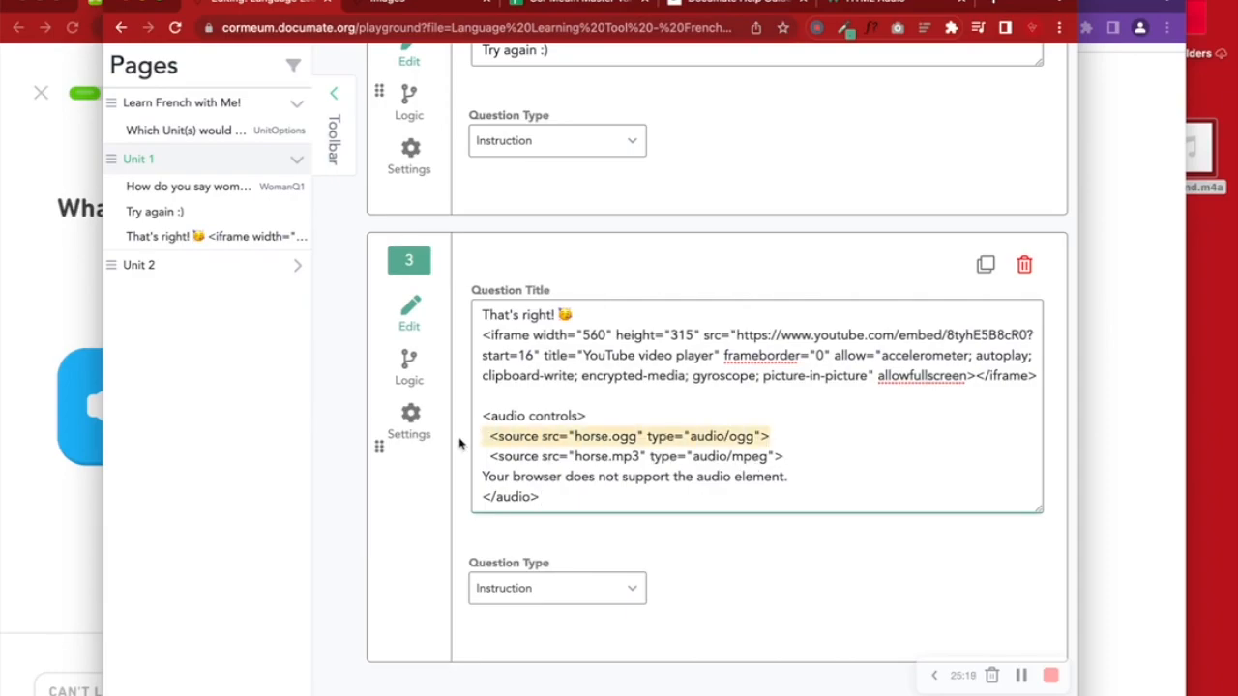
pyautogui.press('BackSpace')
pyautogui.press('BackSpace')
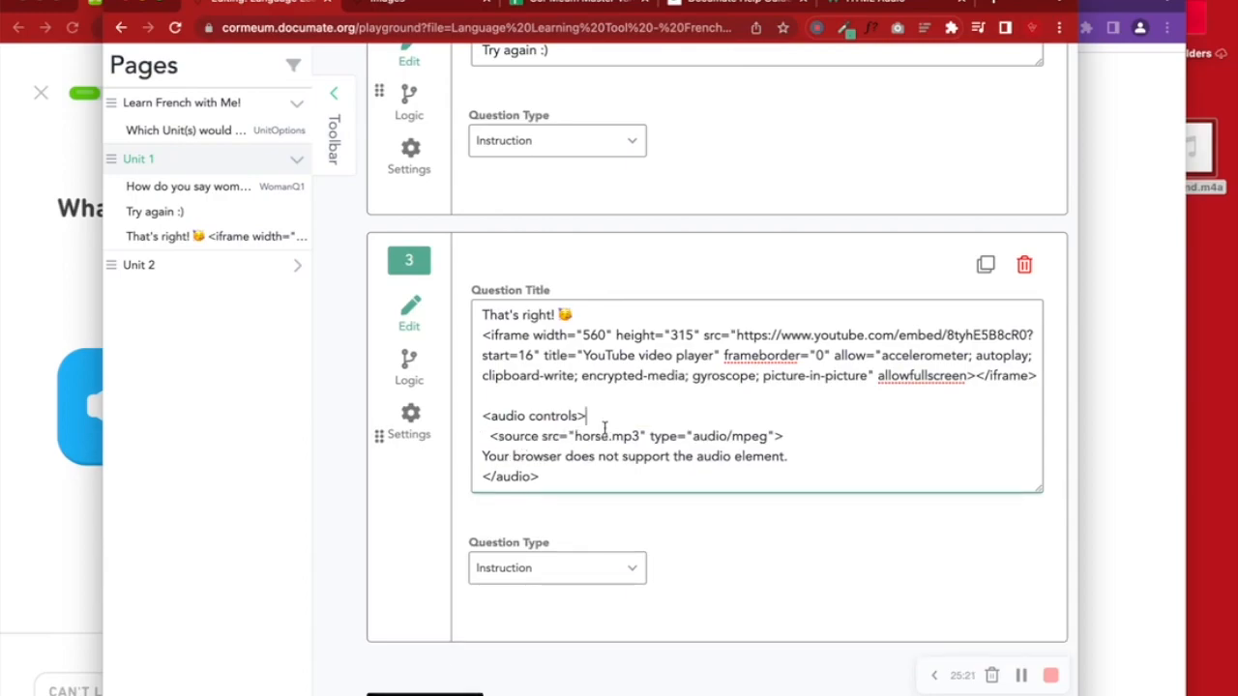
pyautogui.moveTo(640, 436); pyautogui.dragTo(571, 436)
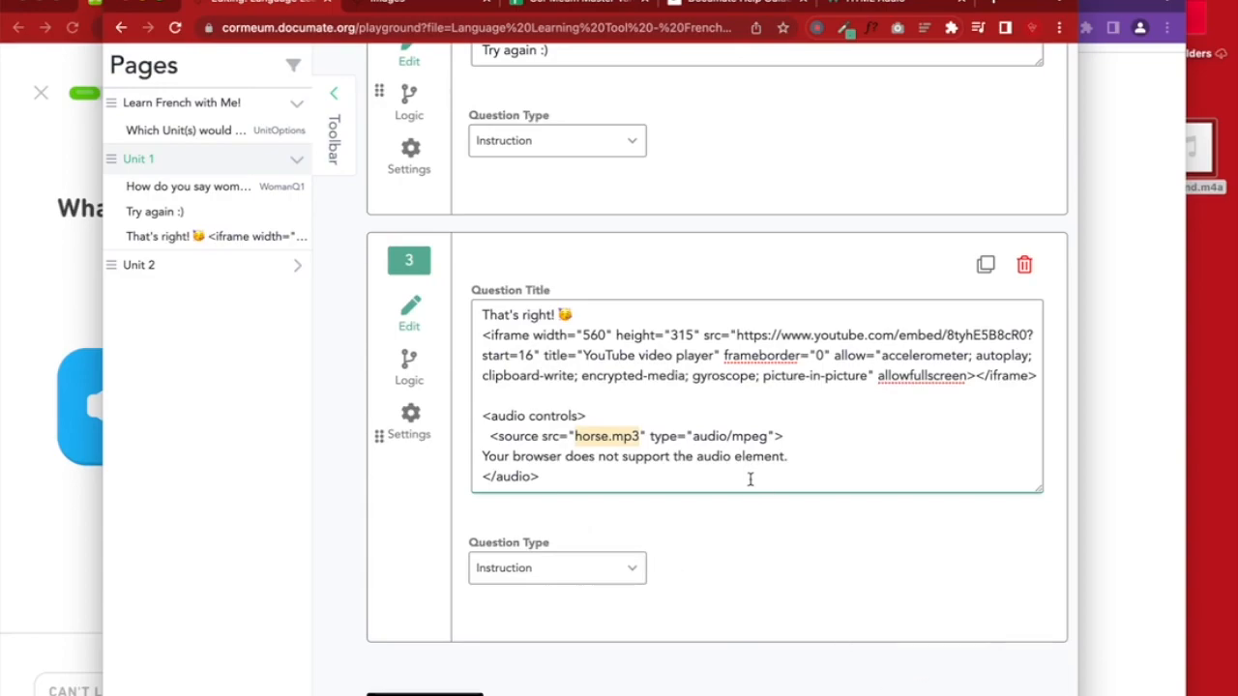
pyautogui.scroll(15, 750, 479)
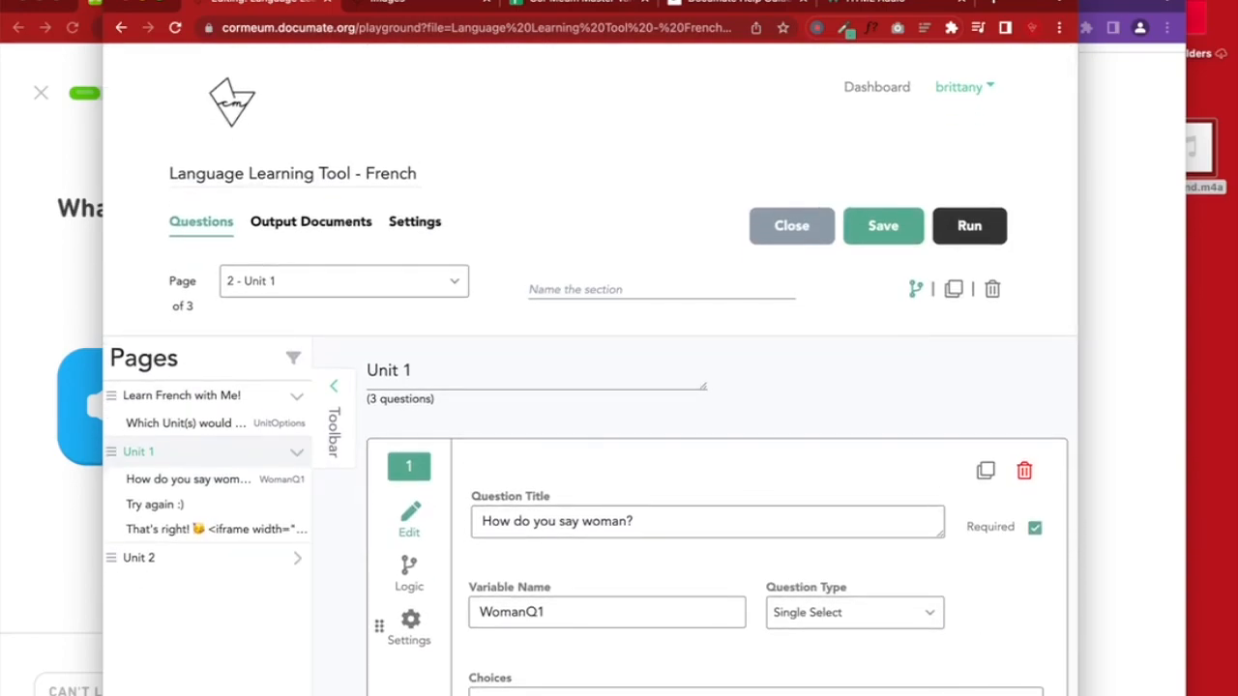
# Delete Tu_sound.m4a from the Images static files and upload Tu sound.mp3 from Downloads
pyautogui.click(454, 8)
pyautogui.click(550, 590)
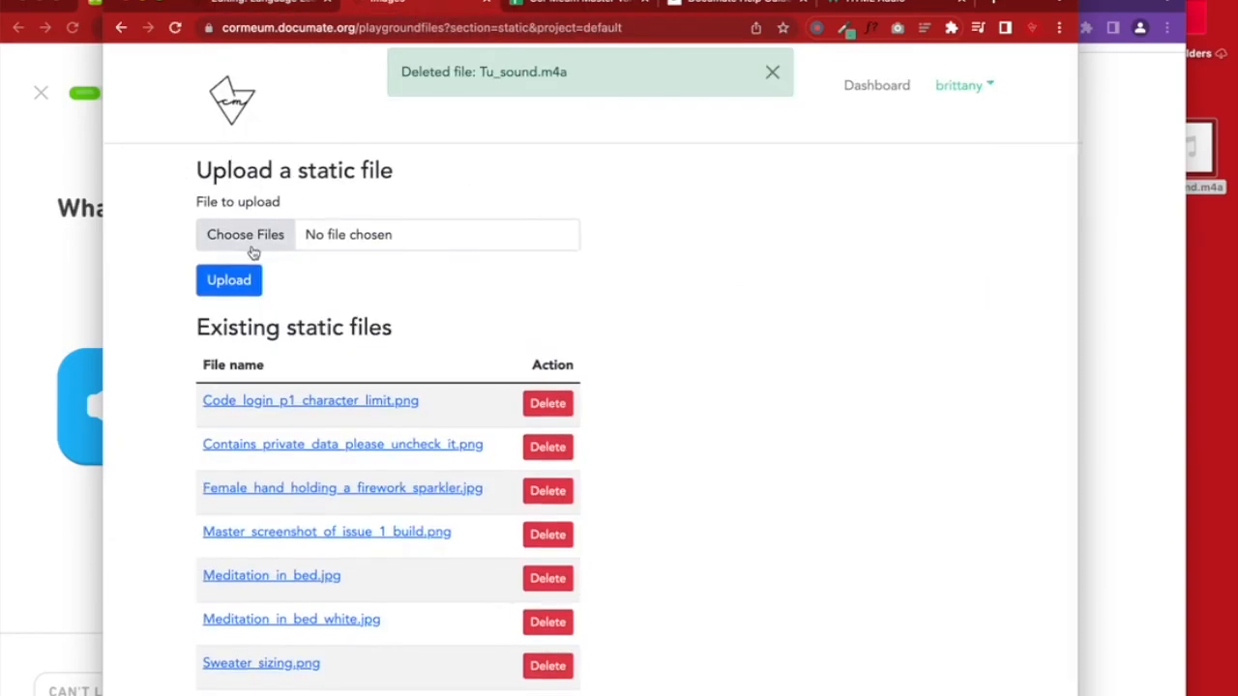
pyautogui.click(250, 234)
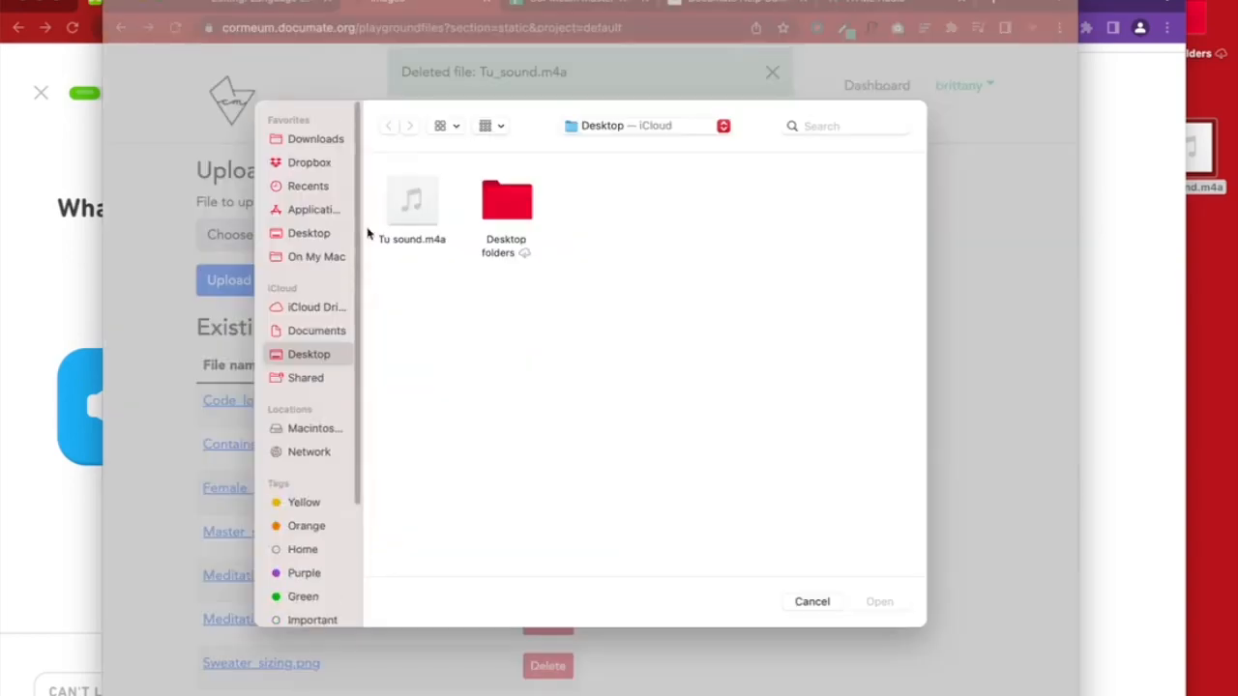
pyautogui.click(324, 139)
pyautogui.click(430, 207)
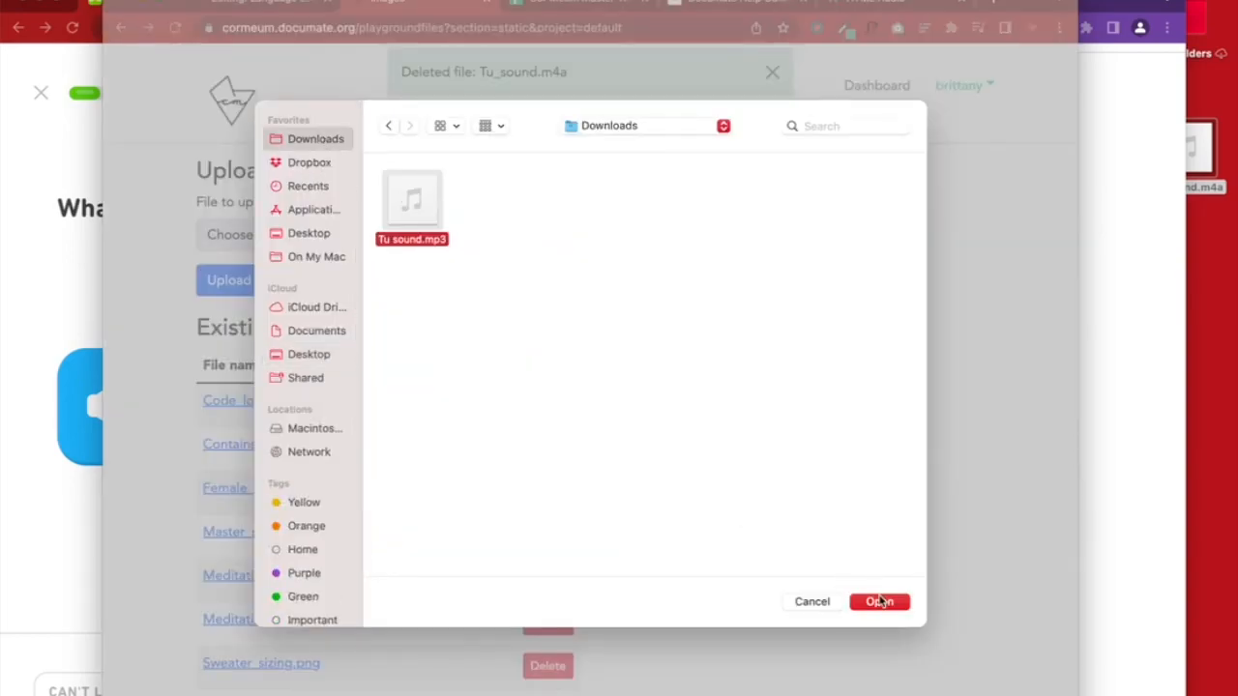
pyautogui.click(880, 601)
pyautogui.click(233, 280)
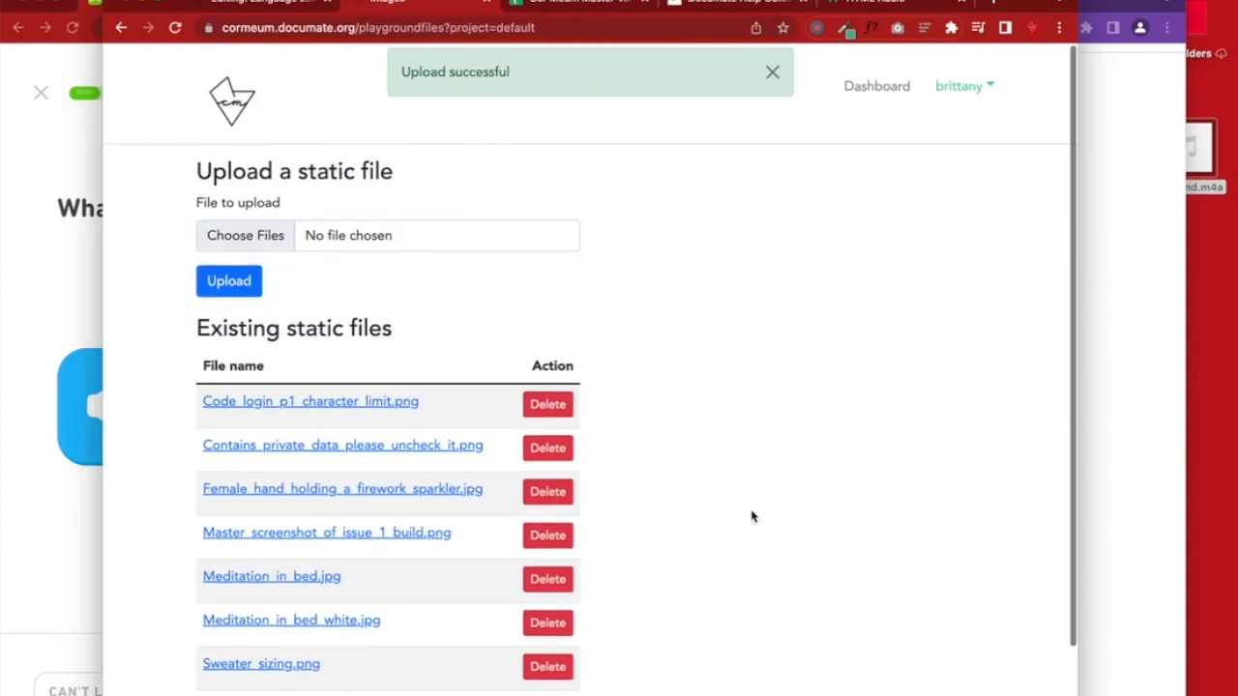
pyautogui.scroll(-3, 752, 517)
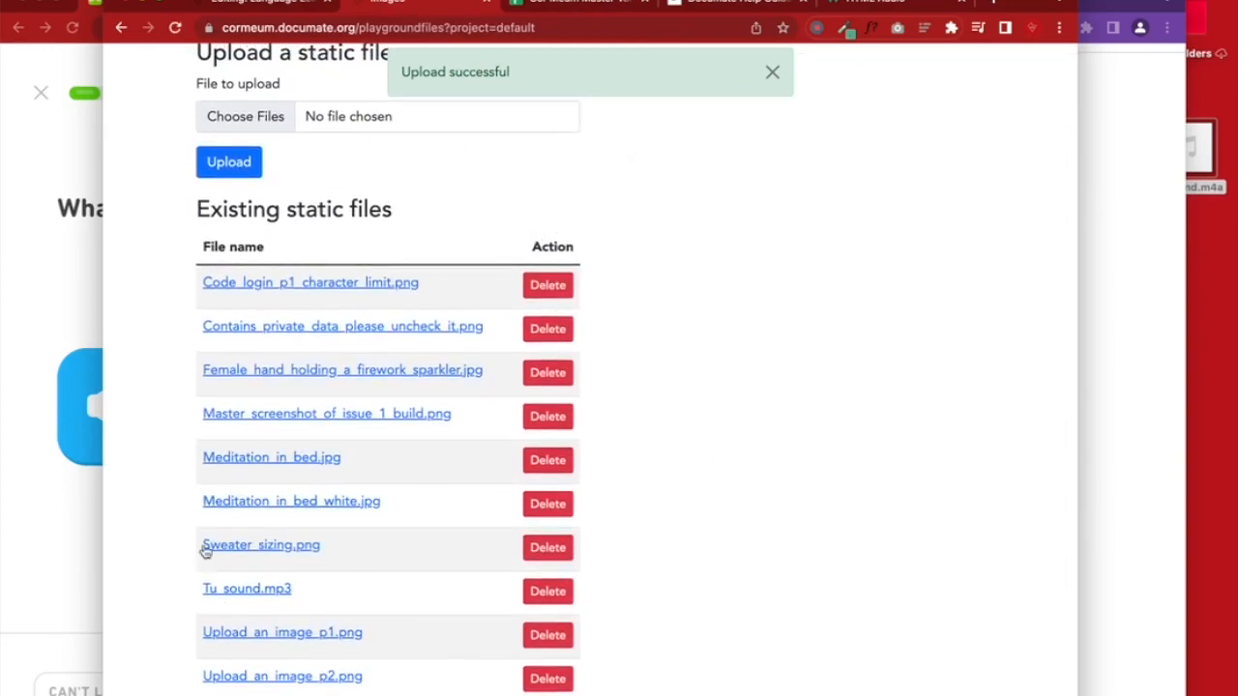
# Replace horse.mp3 with Tu_sound.mp3 in the audio source and delete the fallback text line
pyautogui.click(306, 8)
pyautogui.scroll(-10, 738, 374)
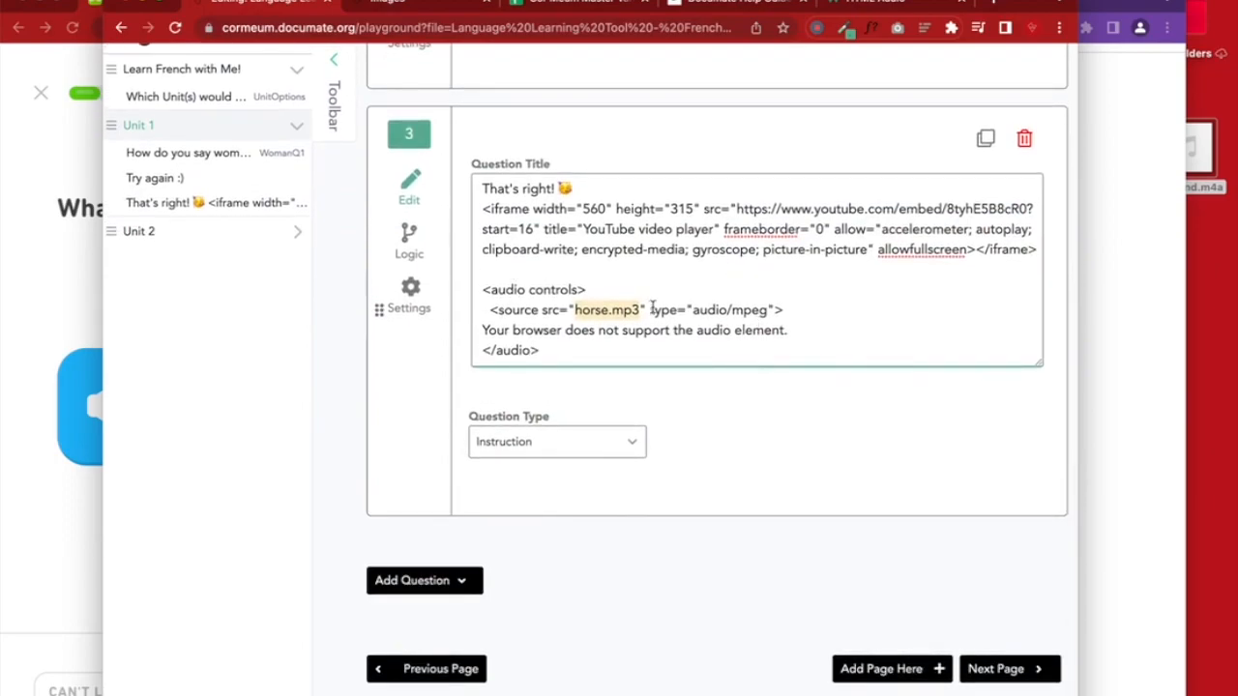
pyautogui.click(419, 7)
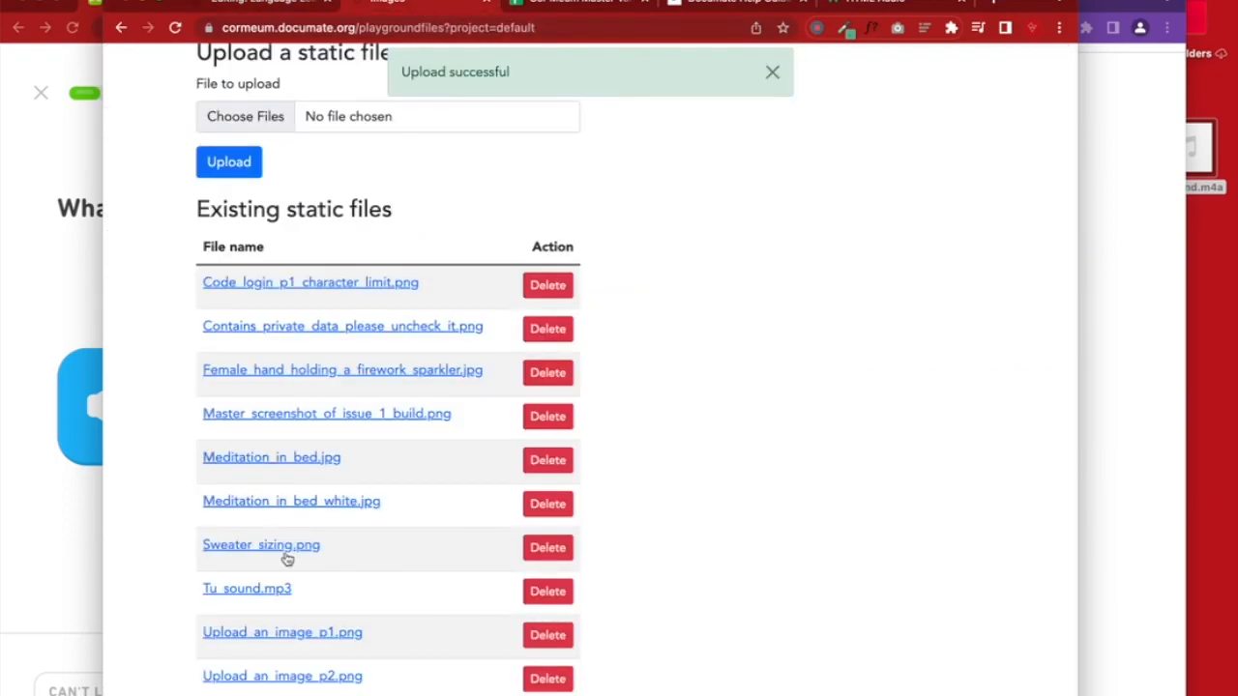
pyautogui.moveTo(320, 609); pyautogui.dragTo(195, 600)
pyautogui.moveTo(329, 597); pyautogui.dragTo(205, 594)
pyautogui.hotkey('ctrl', 'c')
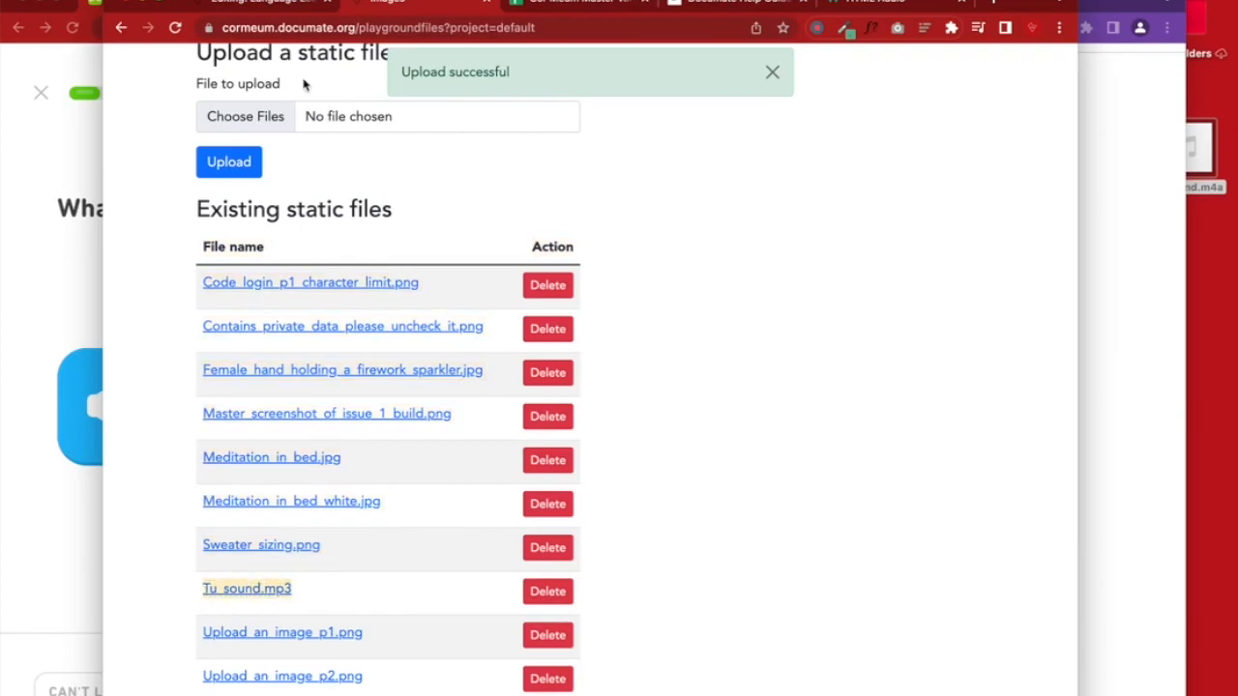
pyautogui.click(280, 17)
pyautogui.hotkey('ctrl', 'v')
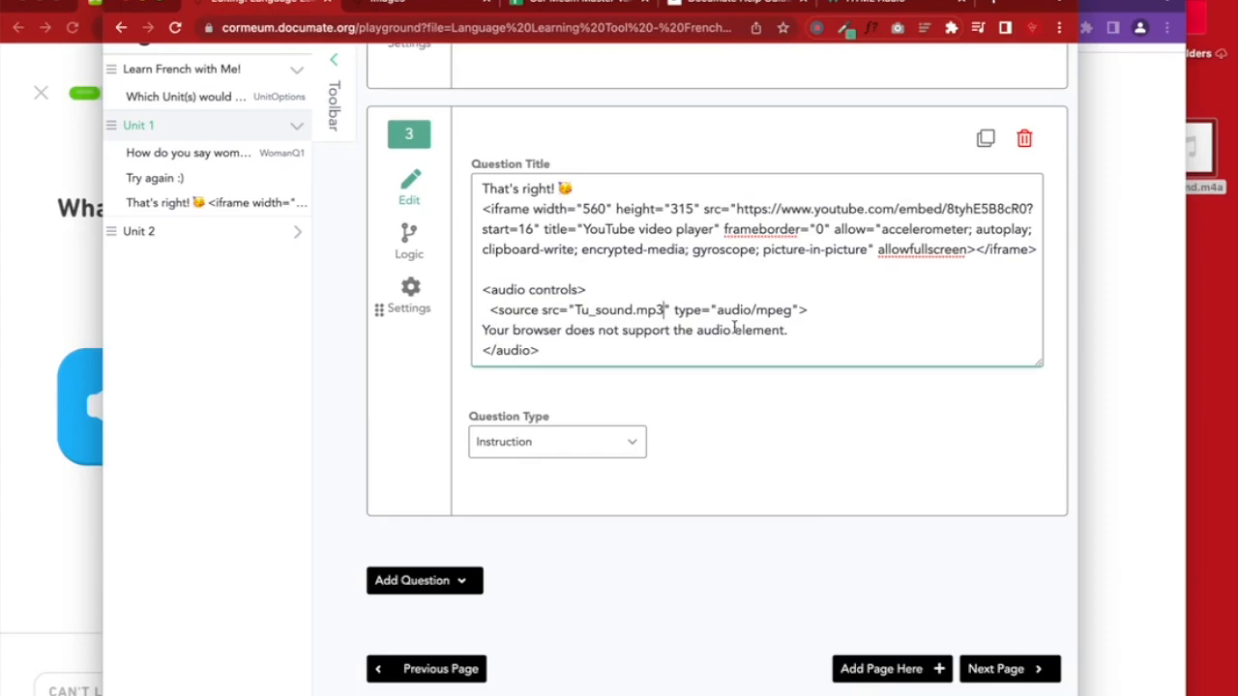
pyautogui.moveTo(803, 330); pyautogui.dragTo(418, 336)
pyautogui.hotkey('ctrl', 'c')
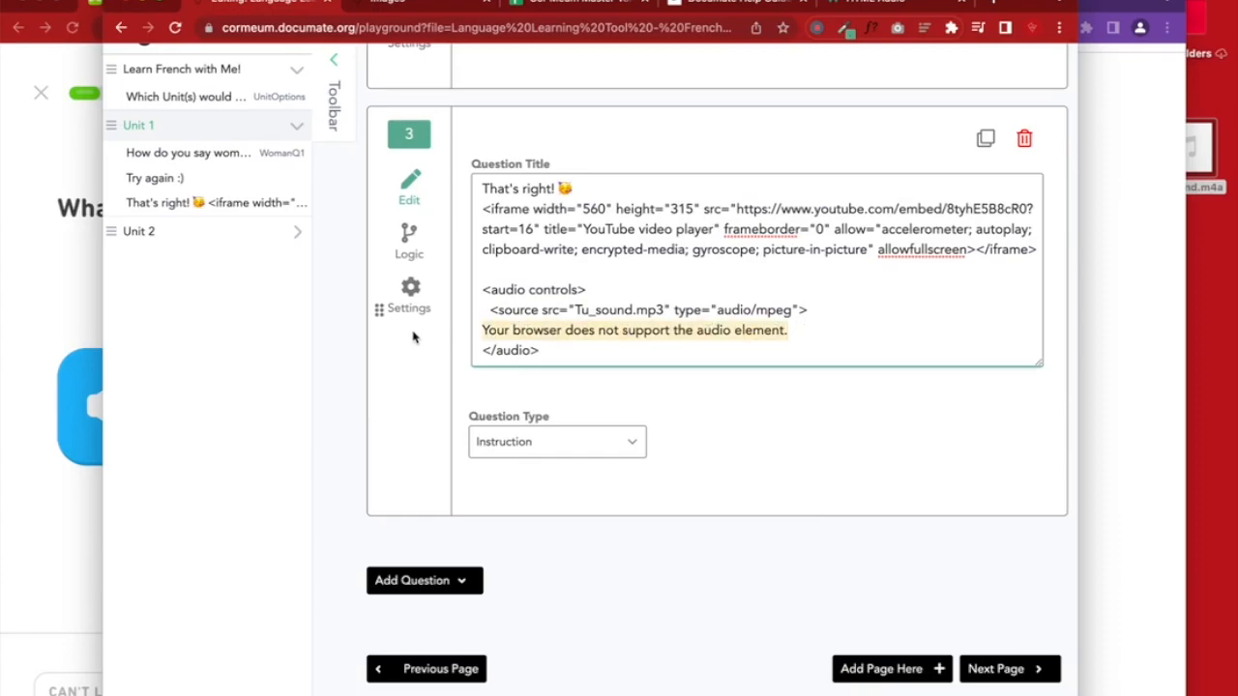
pyautogui.press('BackSpace')
pyautogui.press('BackSpace')
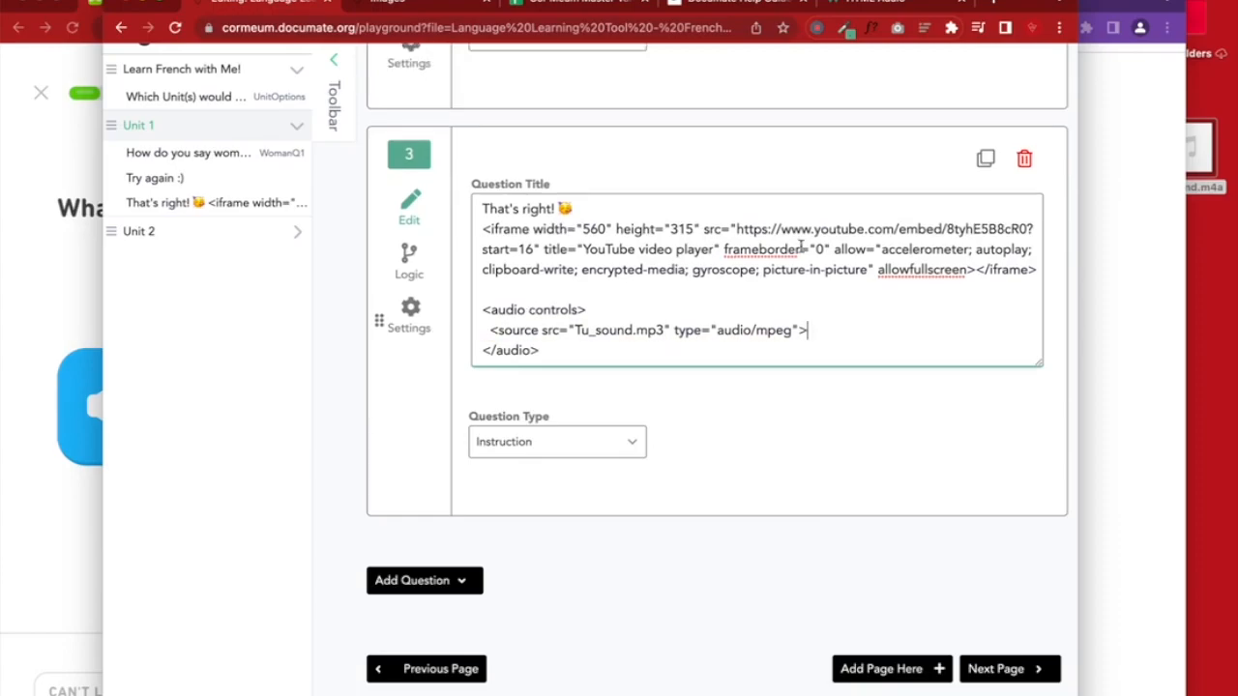
pyautogui.scroll(1, 858, 239)
pyautogui.click(1154, 337)
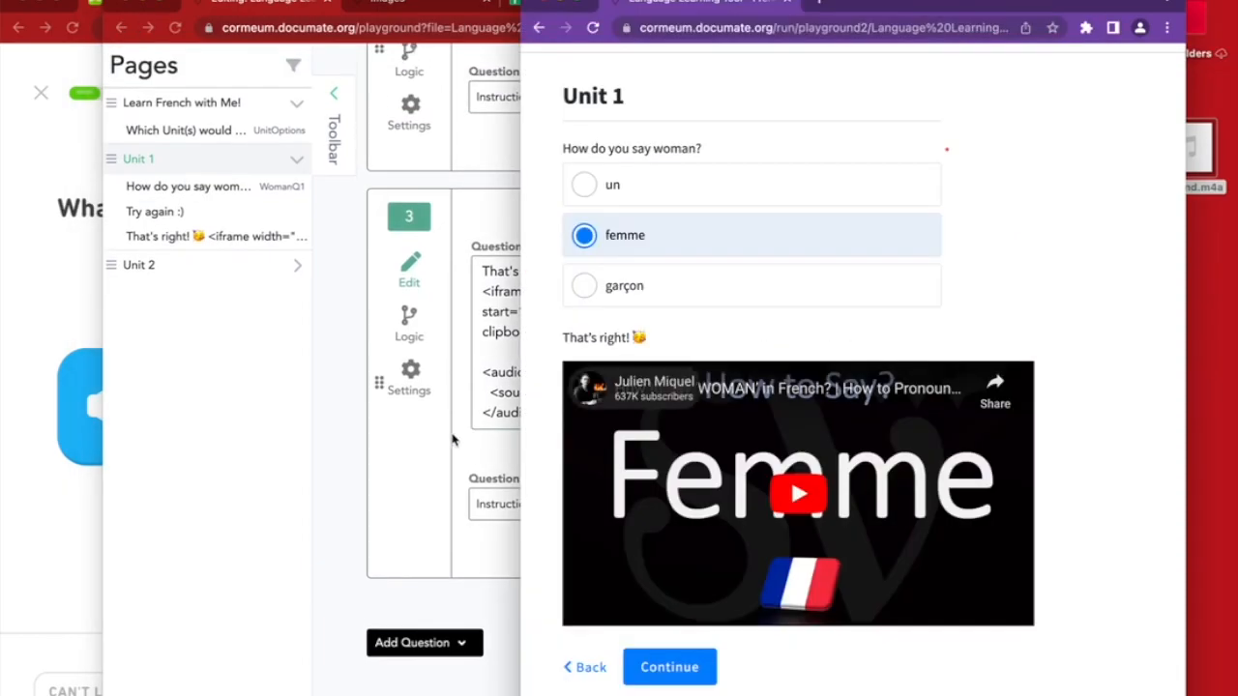
pyautogui.click(445, 12)
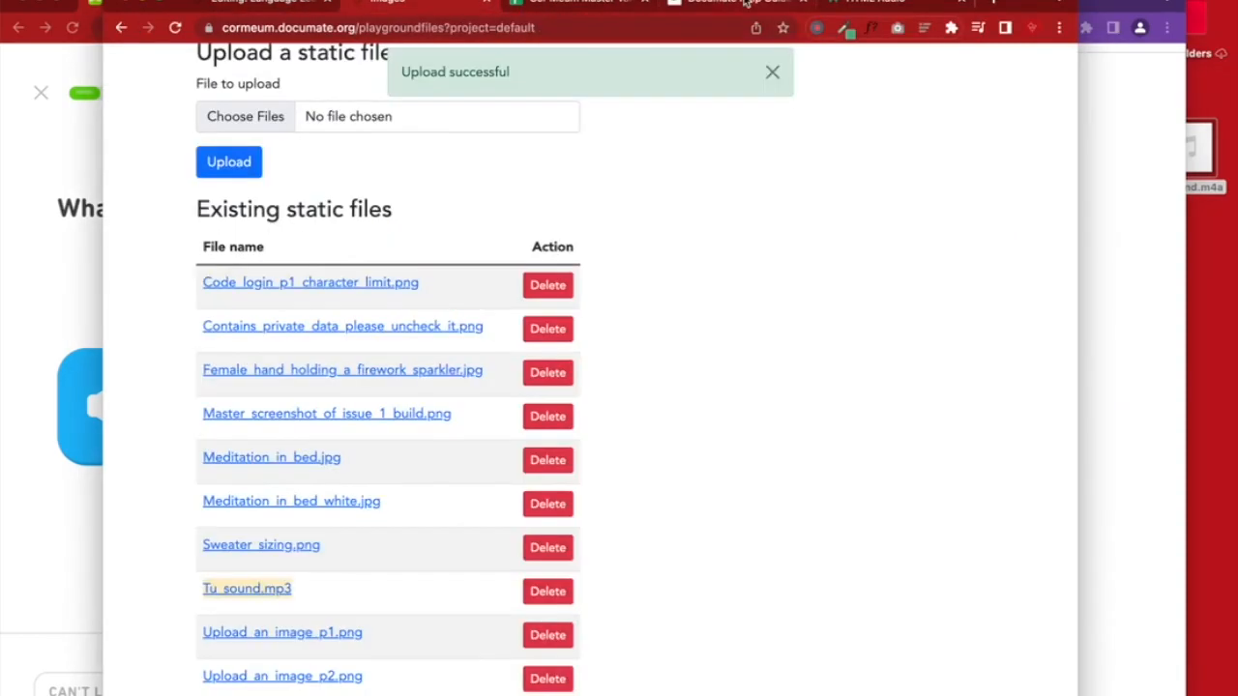
pyautogui.click(860, 4)
pyautogui.click(430, 454)
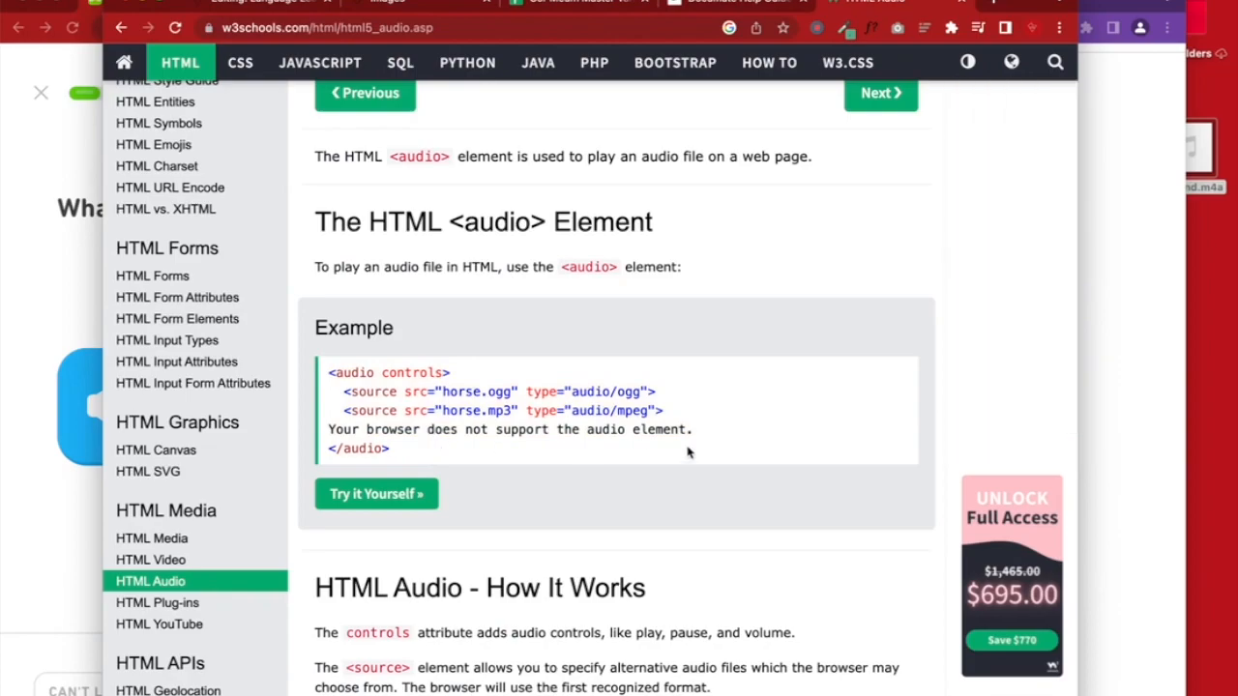
pyautogui.scroll(1, 479, 394)
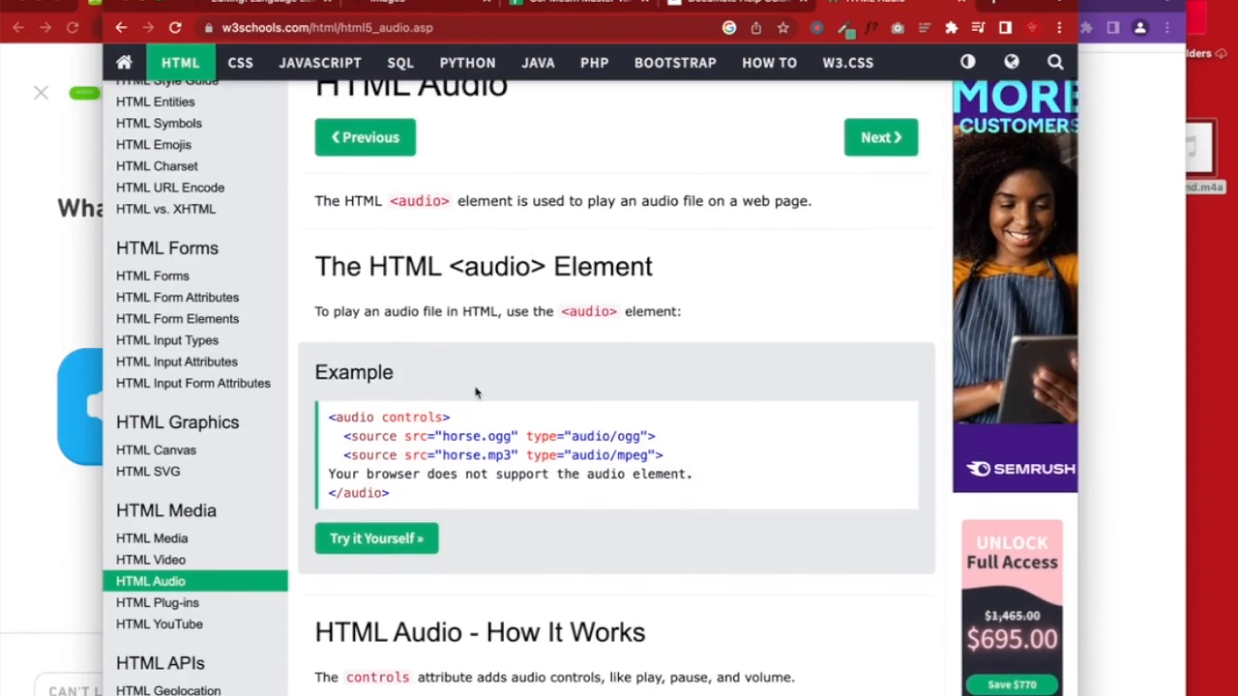
pyautogui.click(261, 3)
pyautogui.scroll(10, 716, 362)
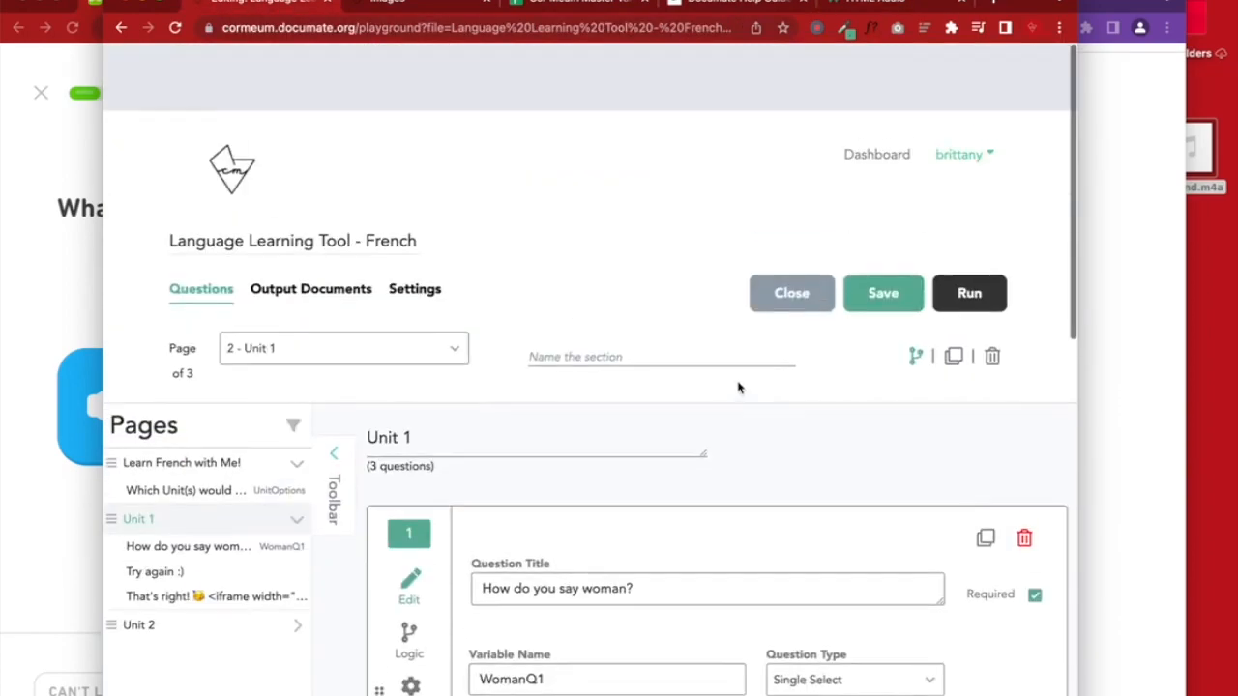
pyautogui.click(1113, 230)
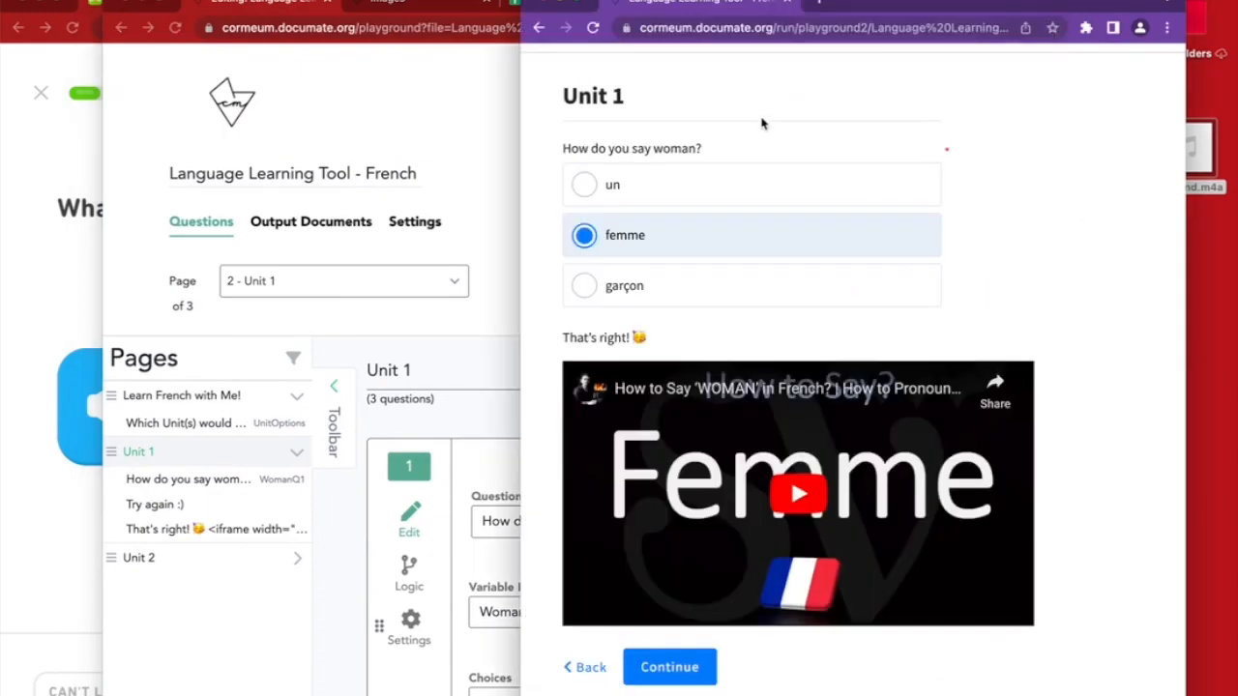
pyautogui.click(593, 30)
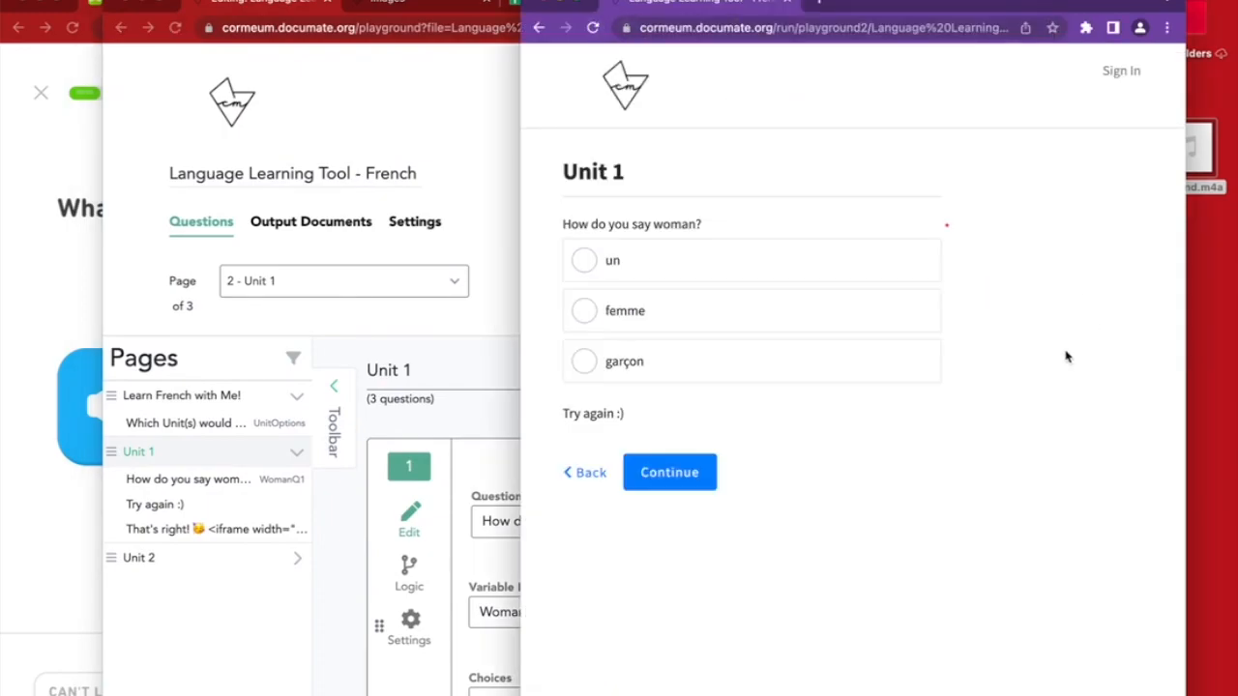
pyautogui.click(685, 311)
pyautogui.scroll(-3, 773, 435)
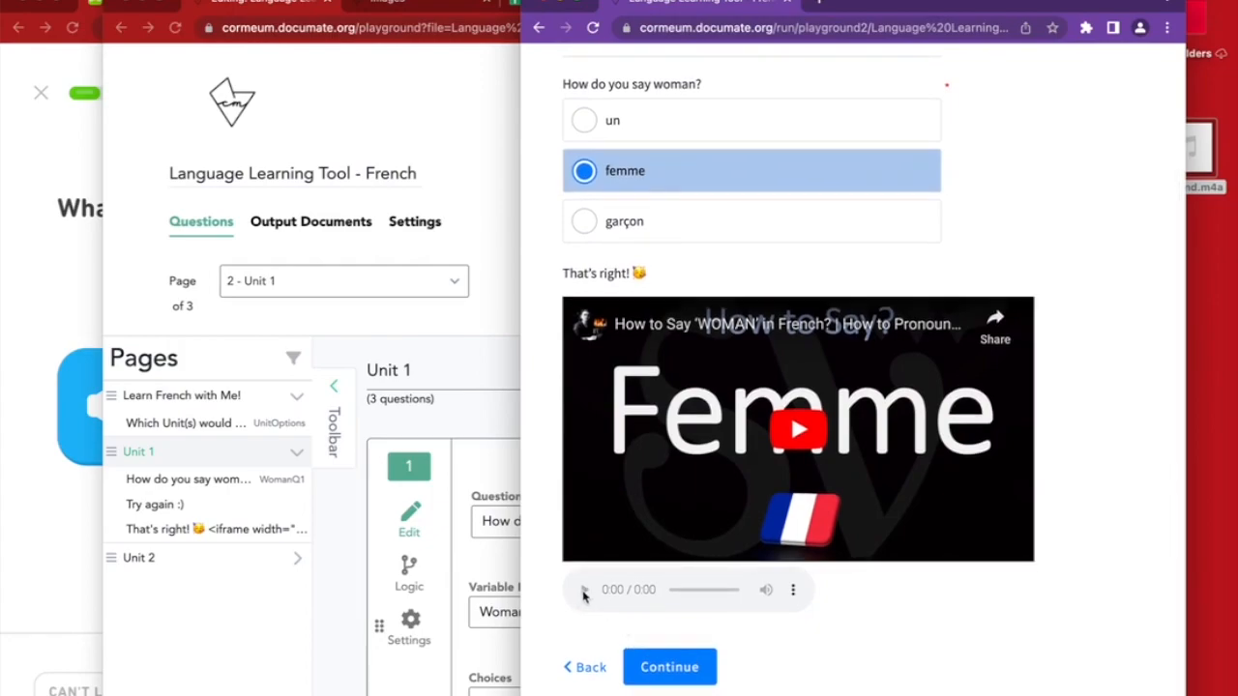
pyautogui.click(793, 590)
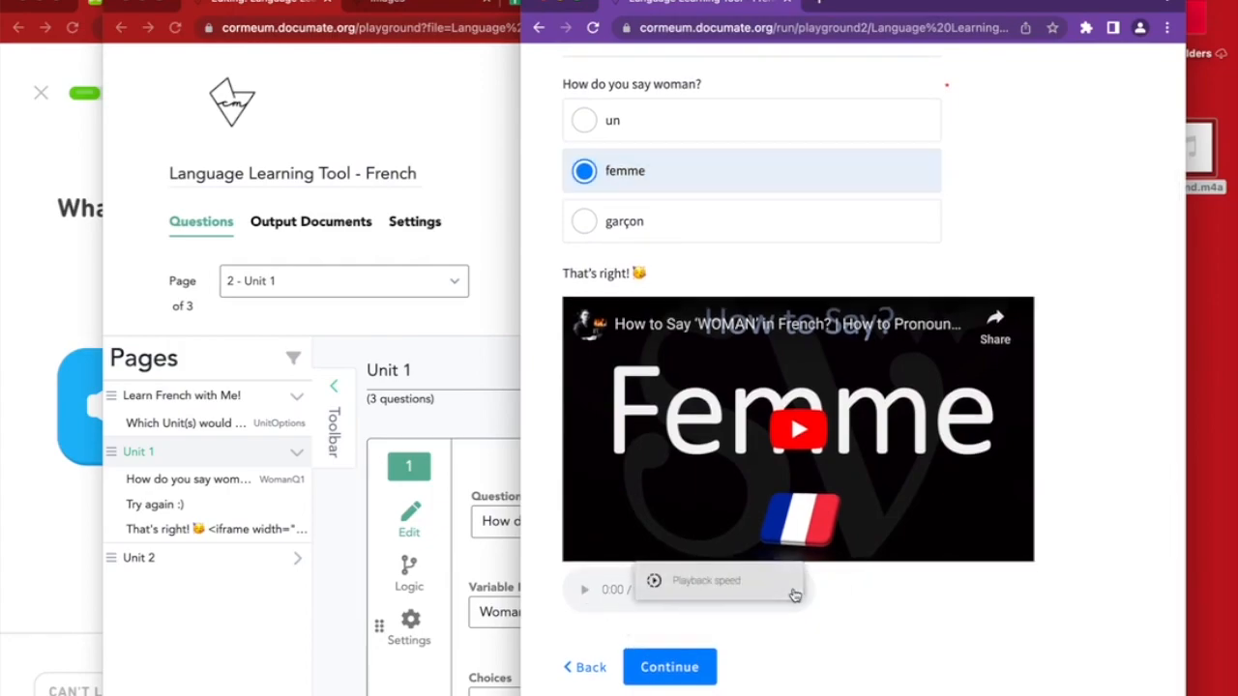
pyautogui.click(926, 648)
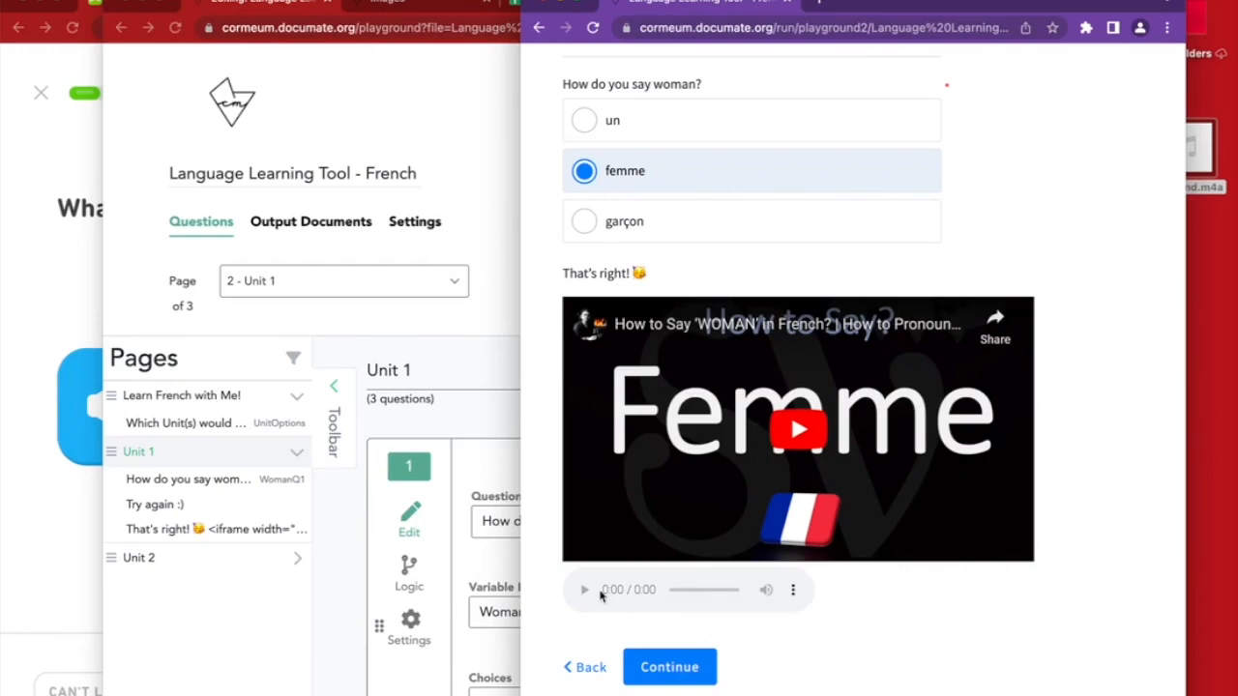
pyautogui.click(436, 664)
pyautogui.scroll(-8, 435, 664)
pyautogui.scroll(-5, 436, 664)
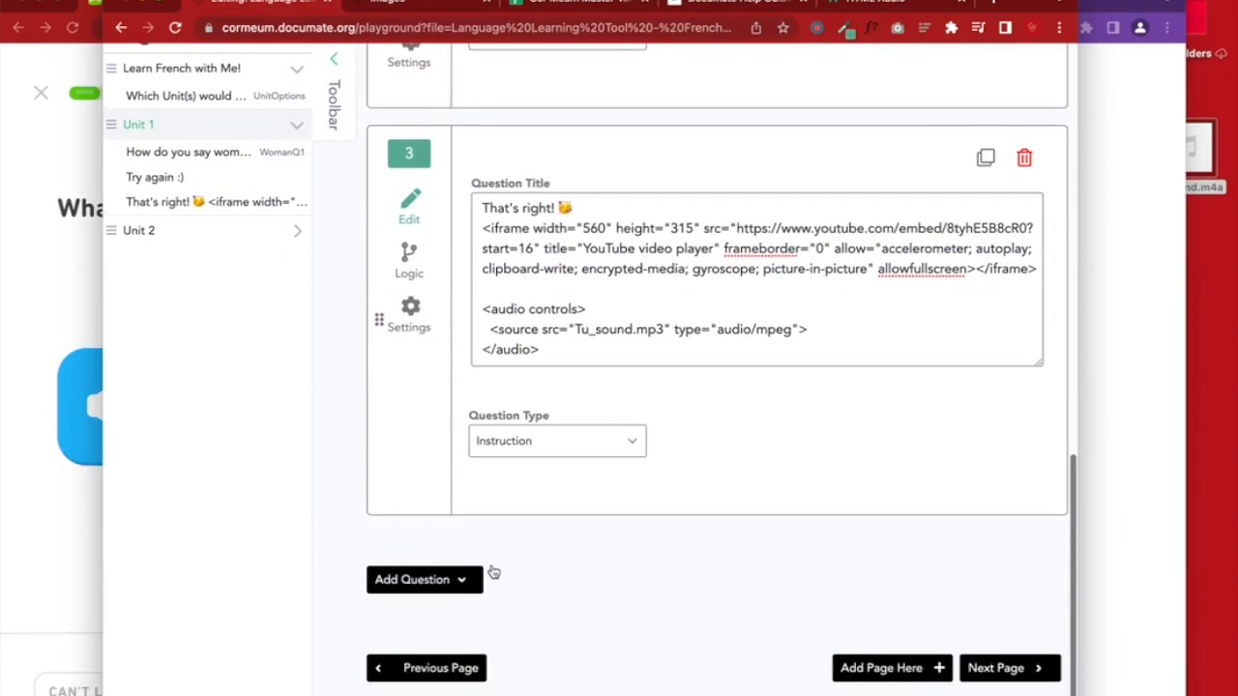
# Paste the unsupported-browser fallback text line back before the closing audio tag
pyautogui.click(814, 331)
pyautogui.press('Return')
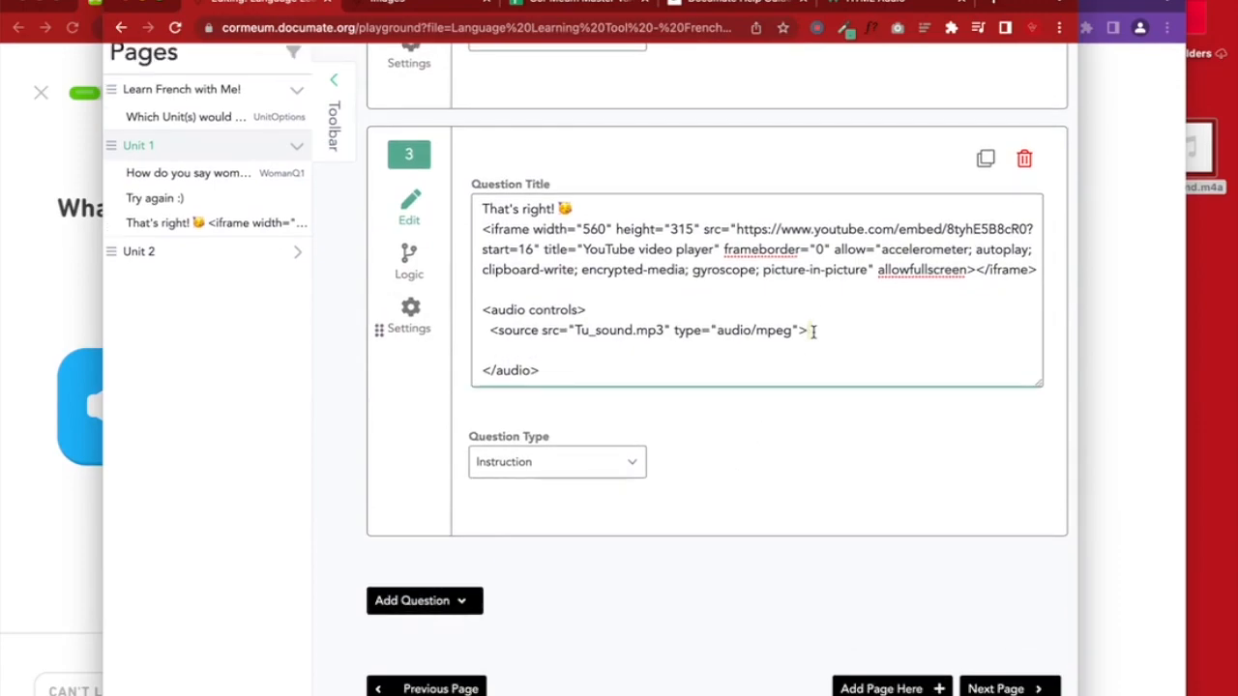
pyautogui.hotkey('ctrl', 'v')
pyautogui.click(802, 350)
# Save the quiz, run the preview, and choose femme to check the 'That's right!' note
pyautogui.scroll(10, 801, 348)
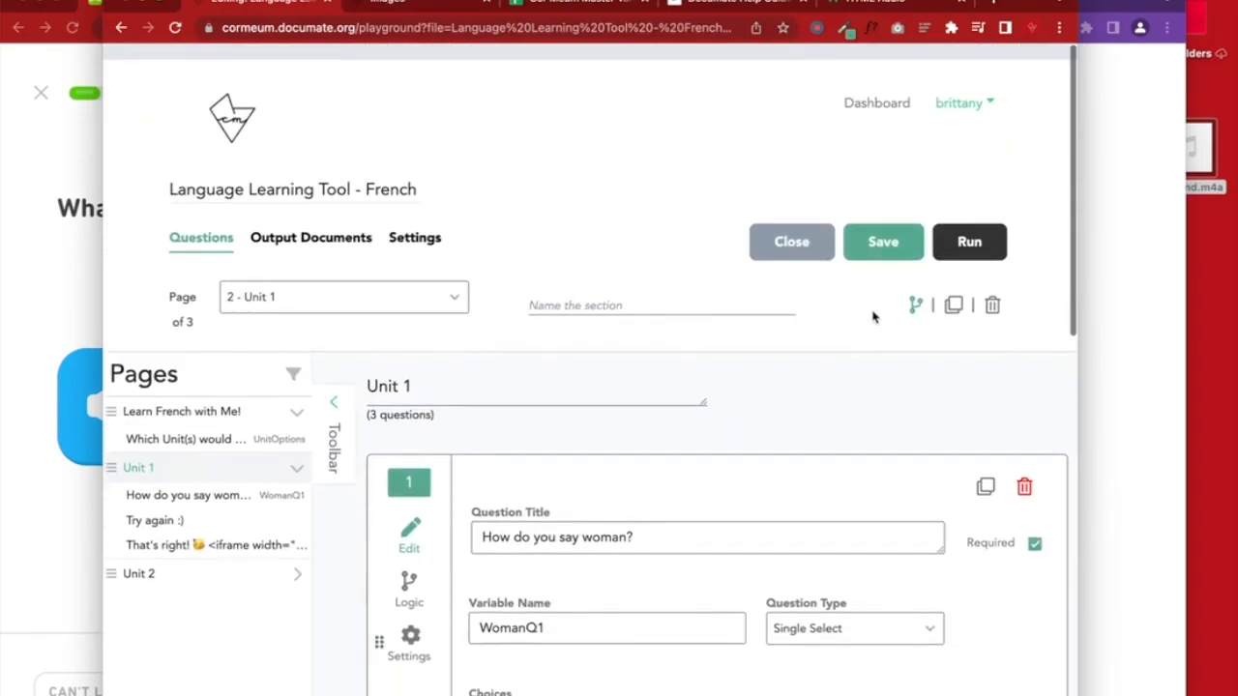
pyautogui.click(883, 229)
pyautogui.click(969, 225)
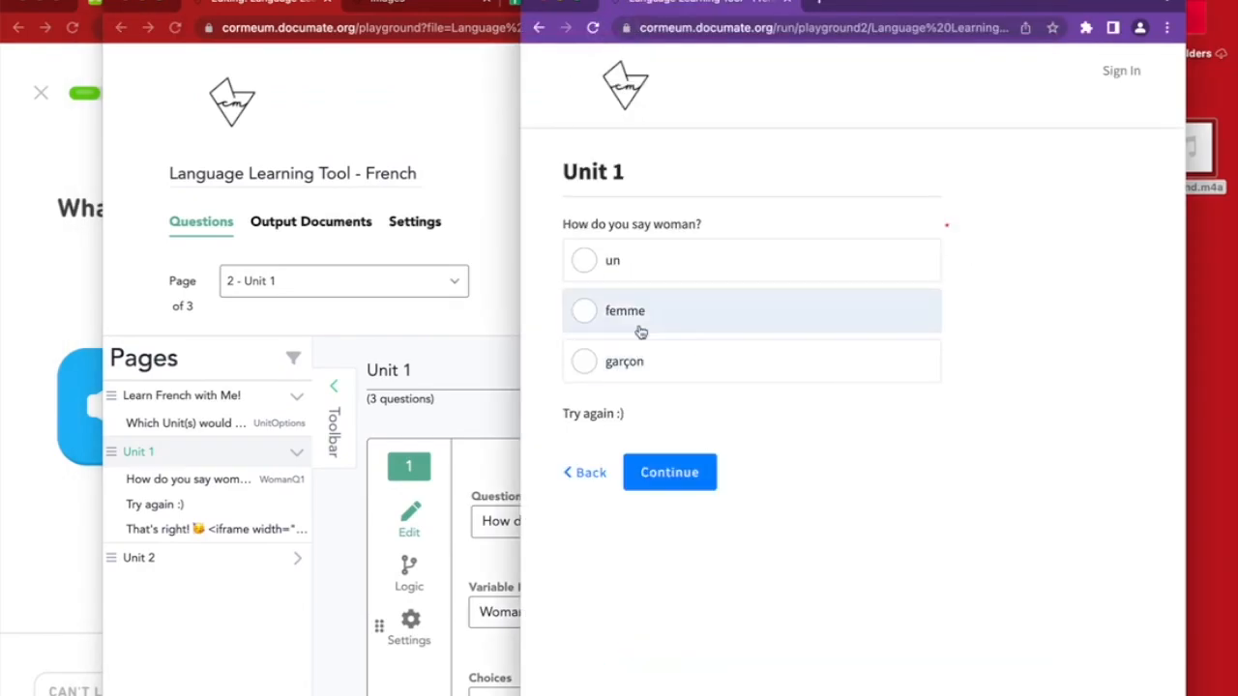
pyautogui.click(638, 323)
# Select the horse.ogg file name on the restored source line, ready to replace it with Tu_sound.mp3
pyautogui.scroll(-3, 594, 630)
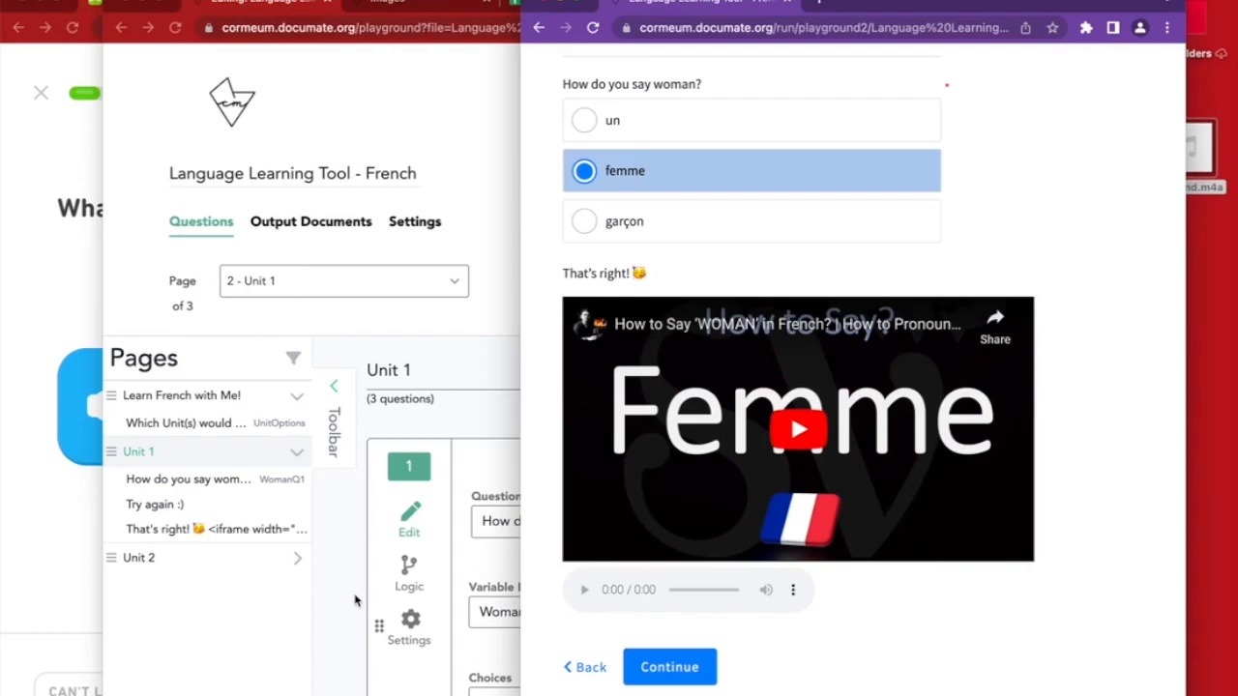
pyautogui.scroll(-10, 355, 601)
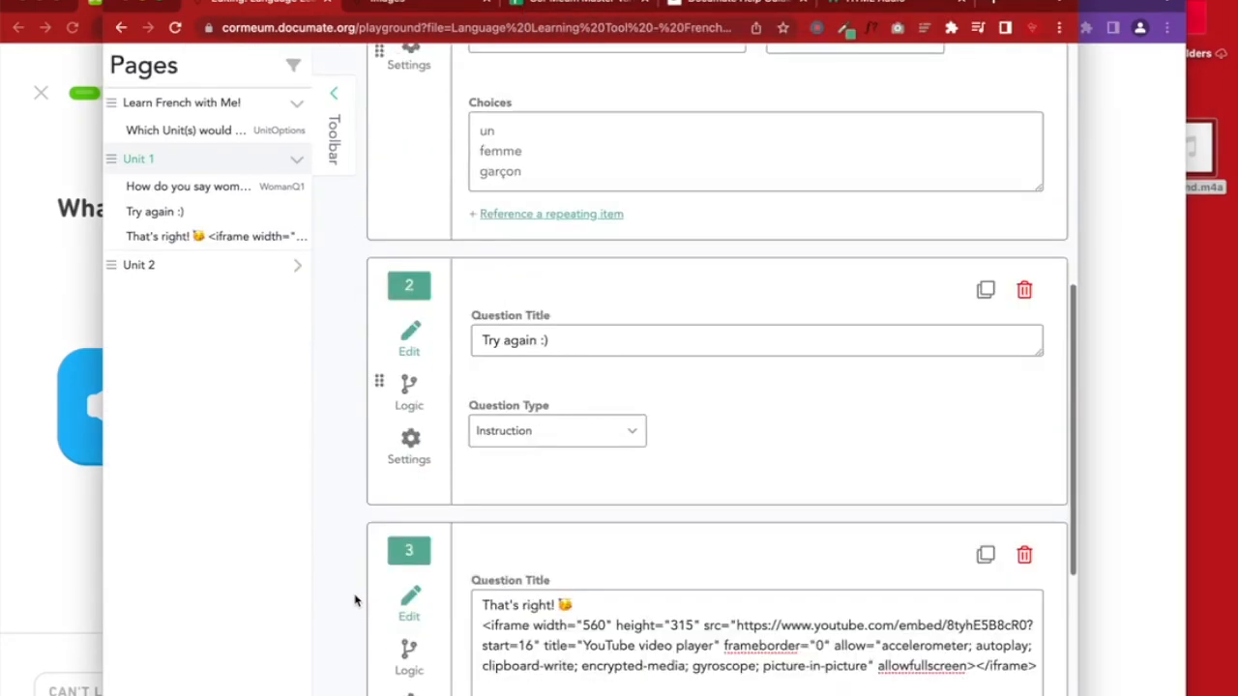
pyautogui.click(574, 312)
pyautogui.moveTo(502, 309); pyautogui.dragTo(669, 309)
pyautogui.click(668, 310)
pyautogui.scroll(10, 669, 309)
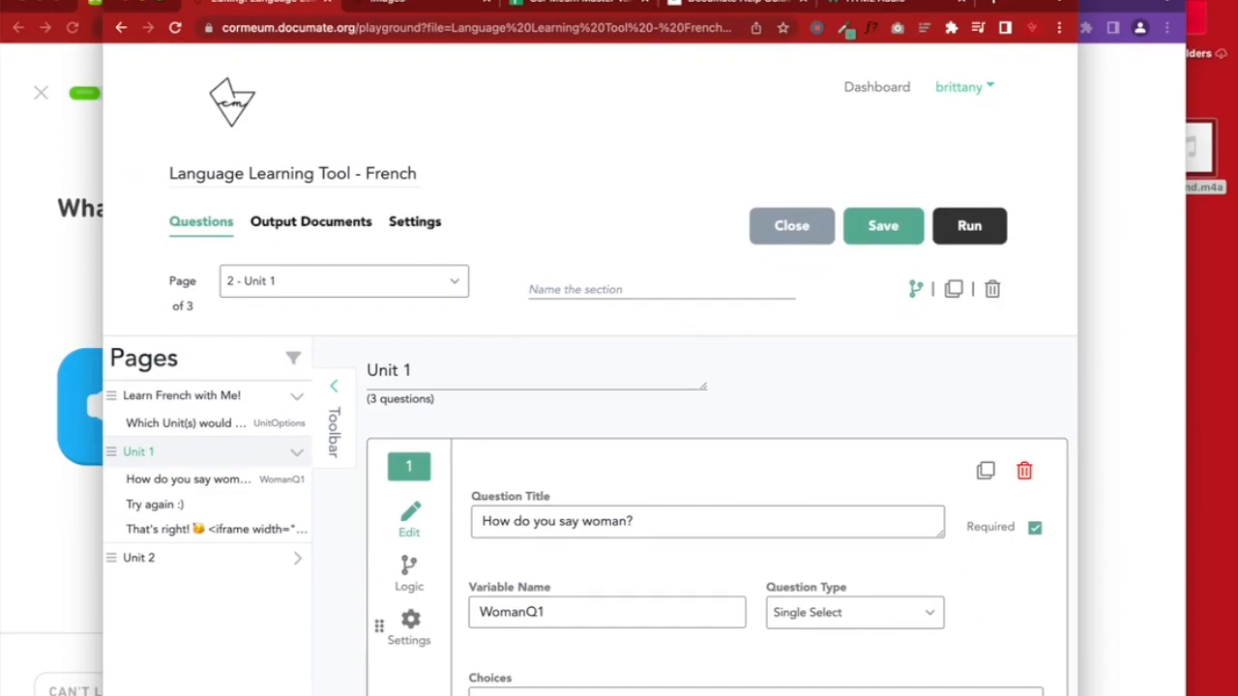
pyautogui.scroll(-10, 669, 309)
pyautogui.moveTo(797, 290); pyautogui.dragTo(467, 304)
pyautogui.click(640, 289)
pyautogui.moveTo(637, 289); pyautogui.dragTo(571, 290)
pyautogui.moveTo(666, 309); pyautogui.dragTo(584, 290)
# Replace horse.ogg with Tu_sound.mp3 in the first source and save the quiz
pyautogui.write('Tu_sound.mp3')
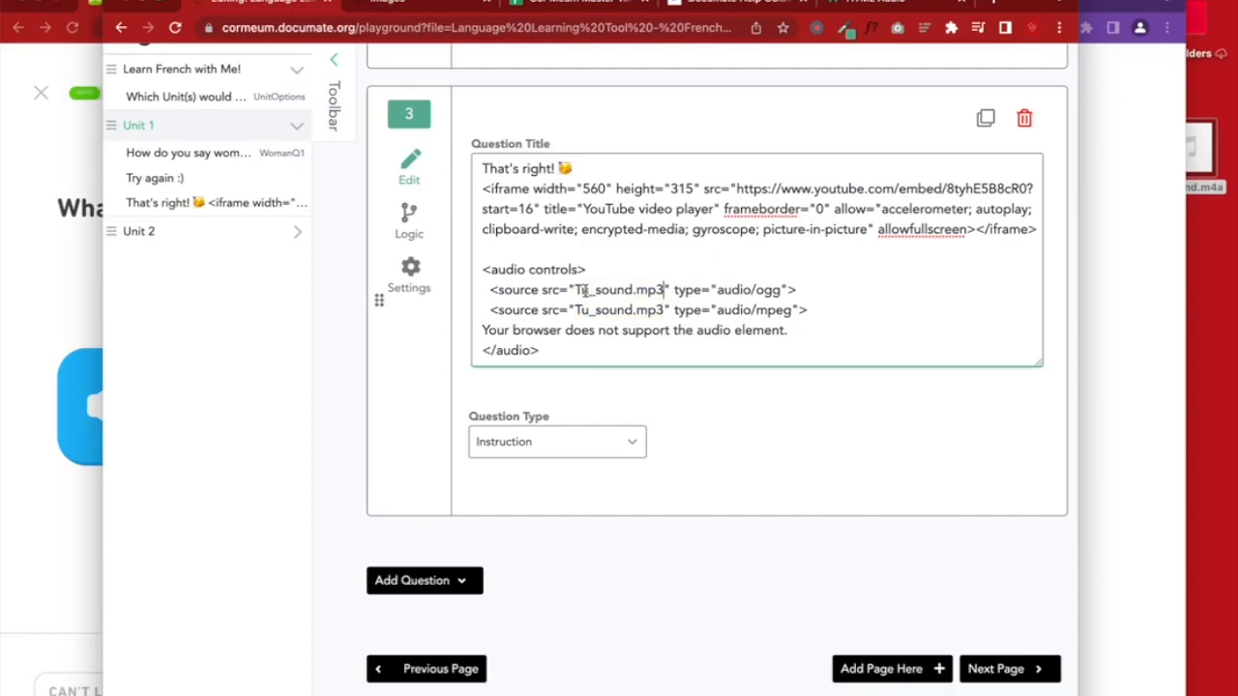
pyautogui.scroll(10, 795, 285)
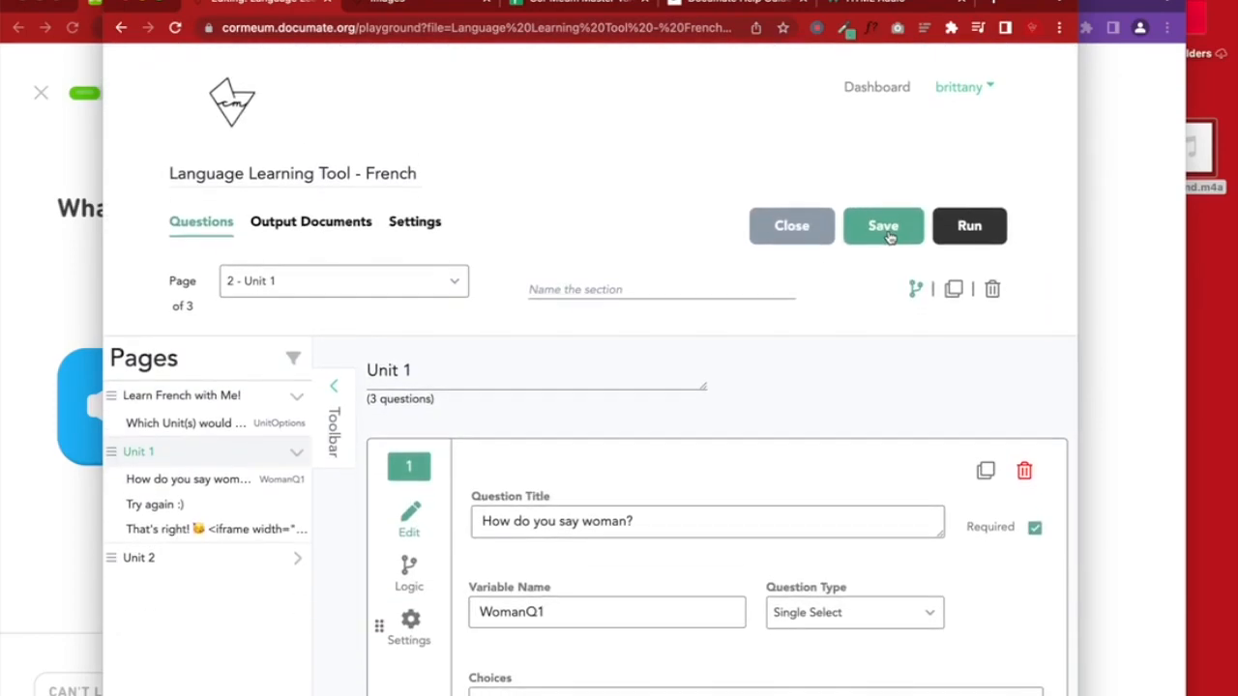
pyautogui.click(887, 237)
# Change the first source's extension from mp3 to ogg, making it Tu_sound.ogg
pyautogui.scroll(-10, 771, 467)
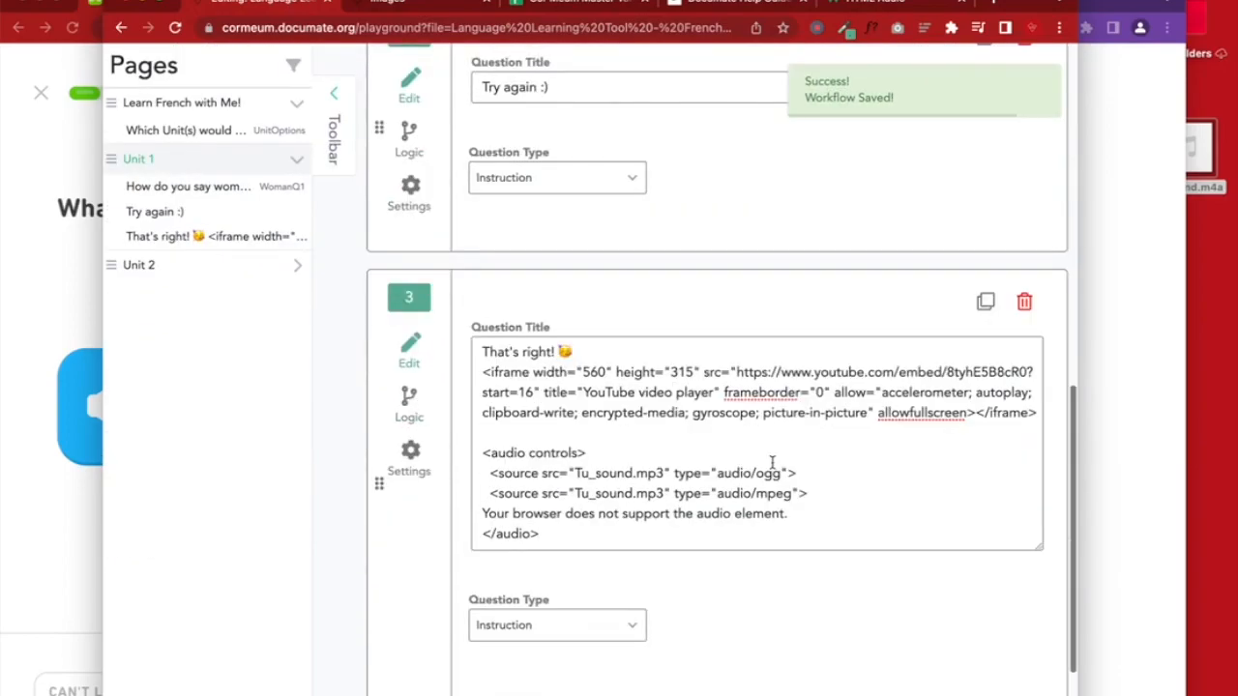
pyautogui.click(663, 473)
pyautogui.press('BackSpace')
pyautogui.press('BackSpace')
pyautogui.press('BackSpace')
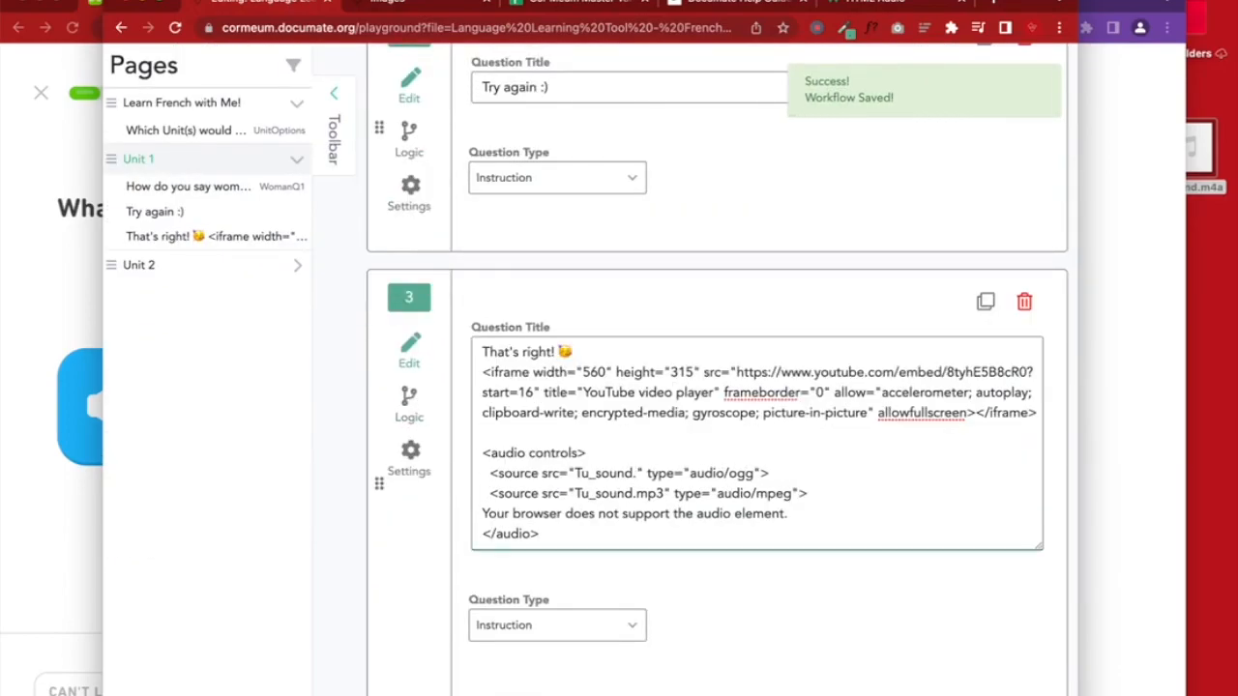
pyautogui.write('ogg')
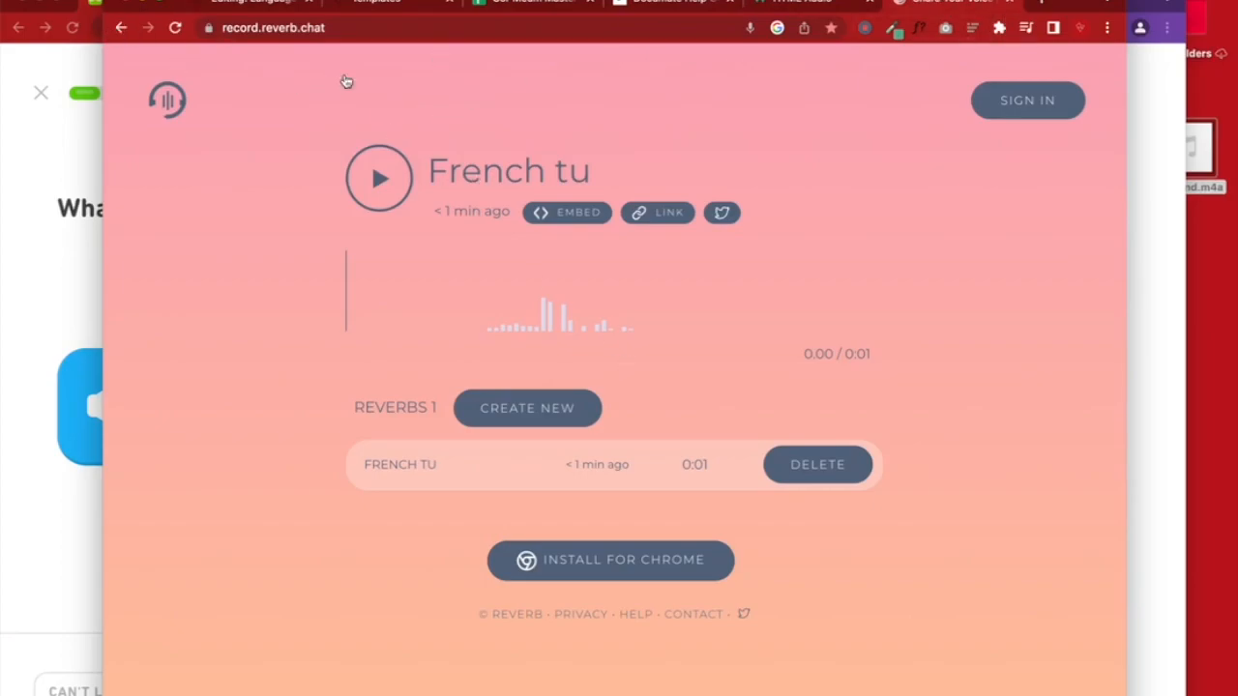
# Copy the French tu recording's embed code and go back to the Google results
pyautogui.click(571, 214)
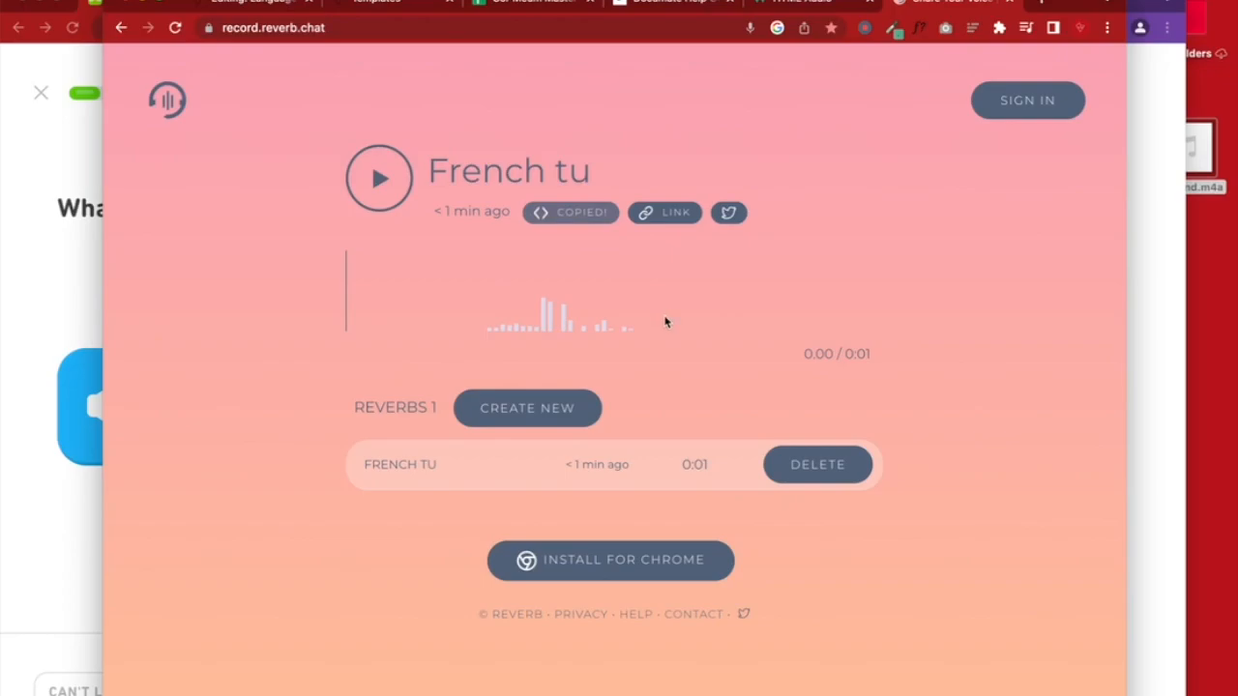
pyautogui.click(122, 27)
pyautogui.click(122, 27)
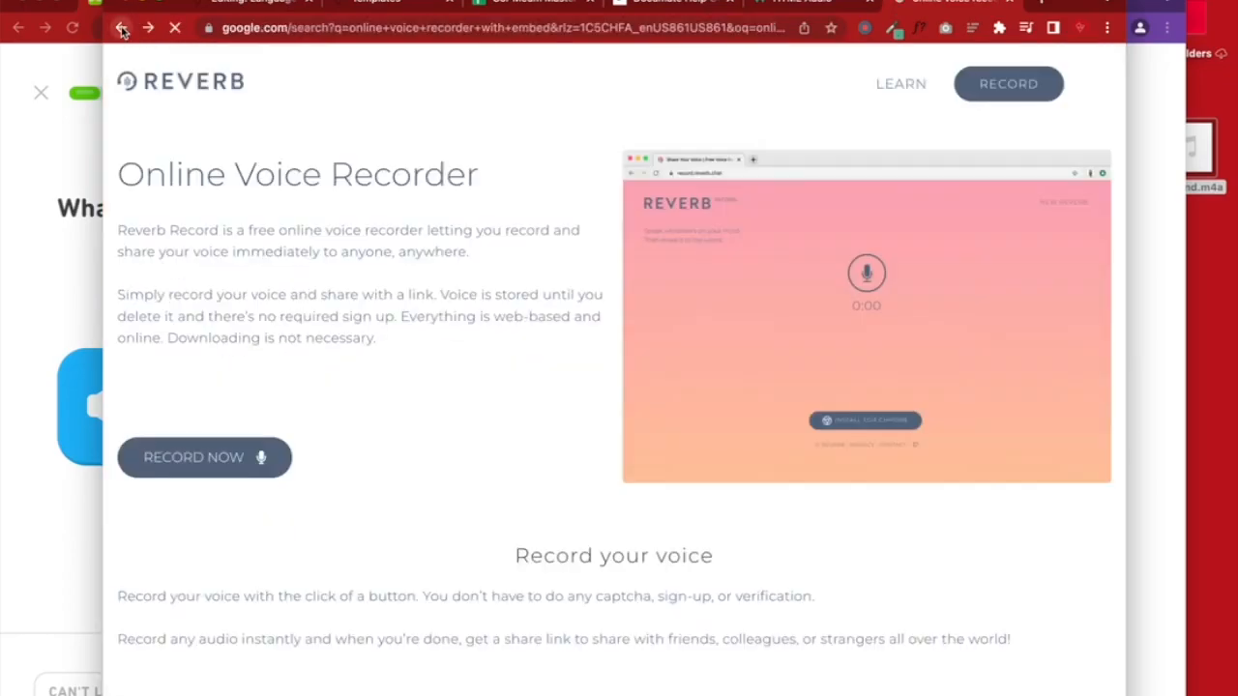
pyautogui.moveTo(295, 85); pyautogui.dragTo(496, 84)
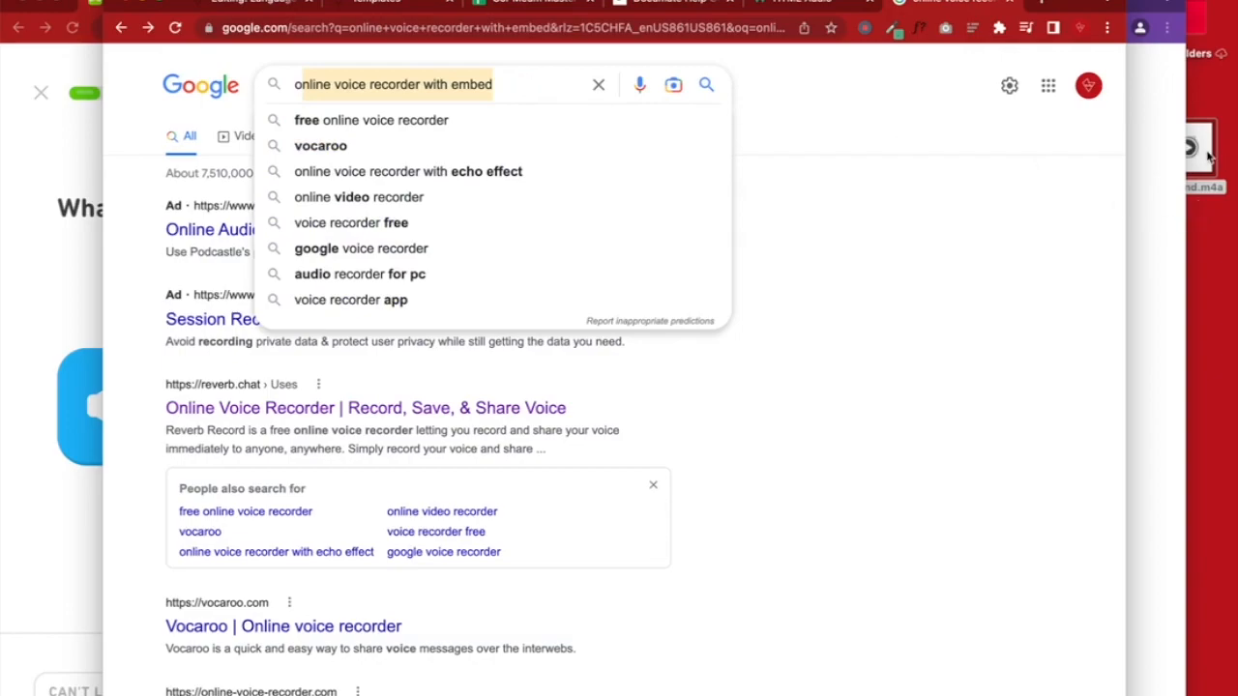
pyautogui.click(1215, 183)
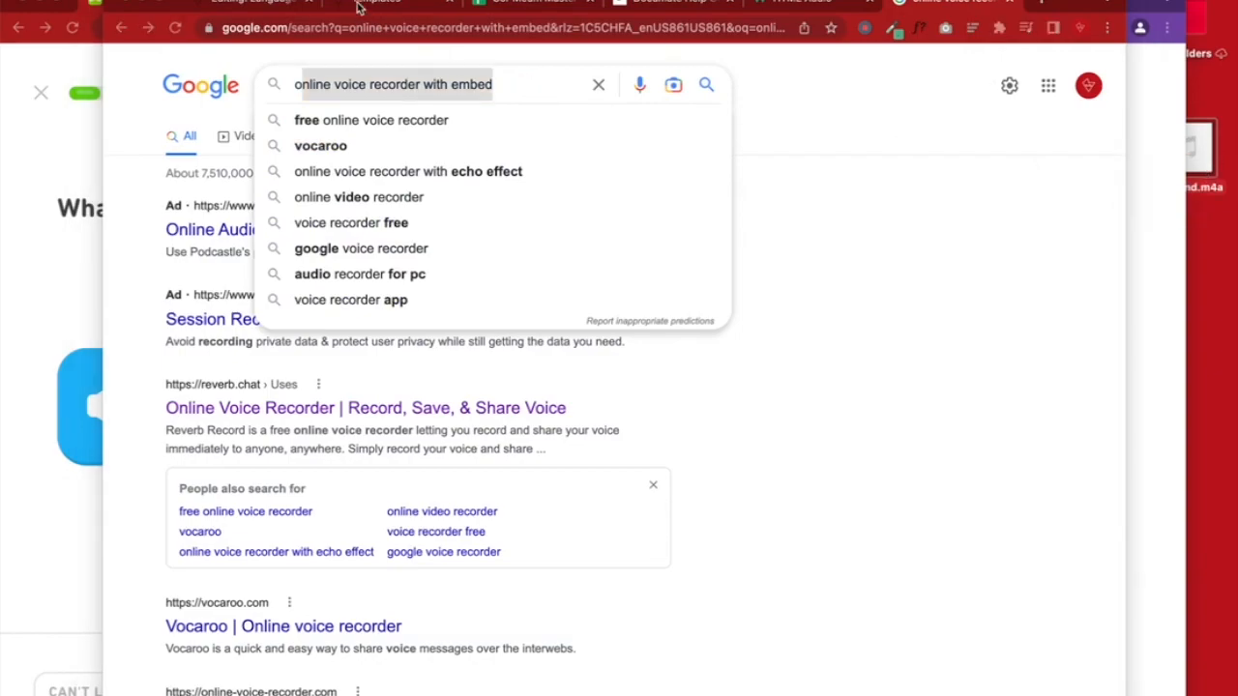
pyautogui.click(358, 5)
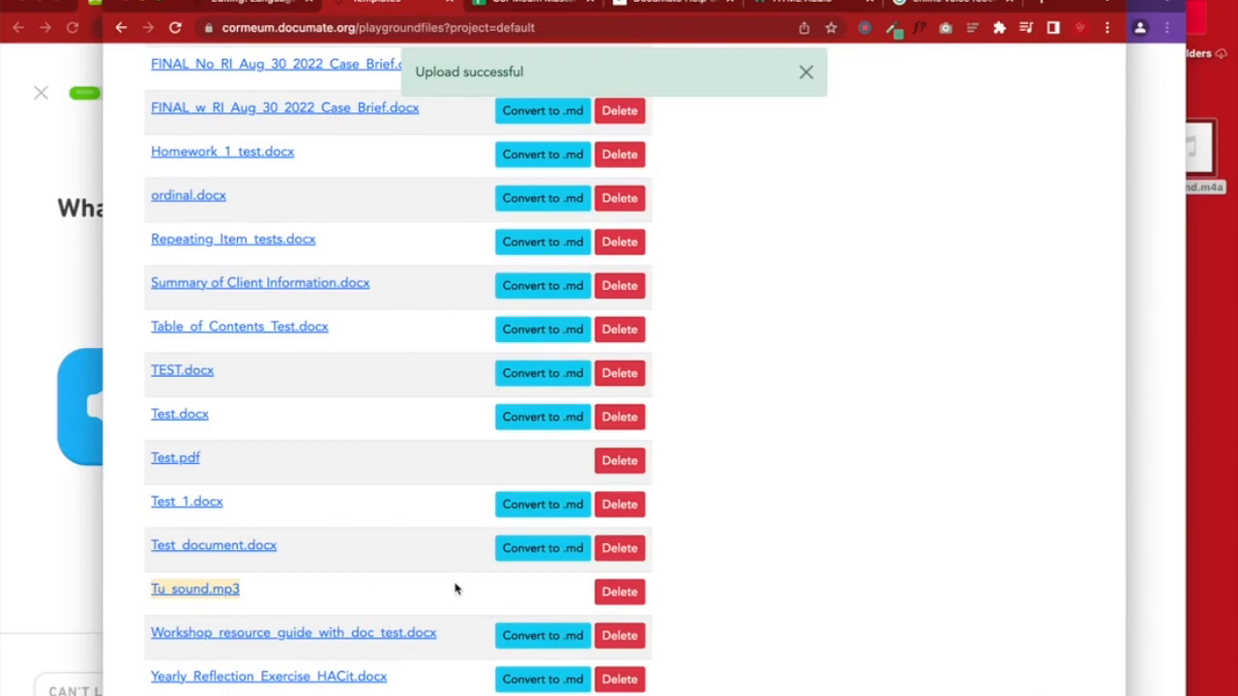
# Delete Tu_sound.mp3 from the template files
pyautogui.scroll(10, 456, 589)
pyautogui.scroll(-10, 456, 586)
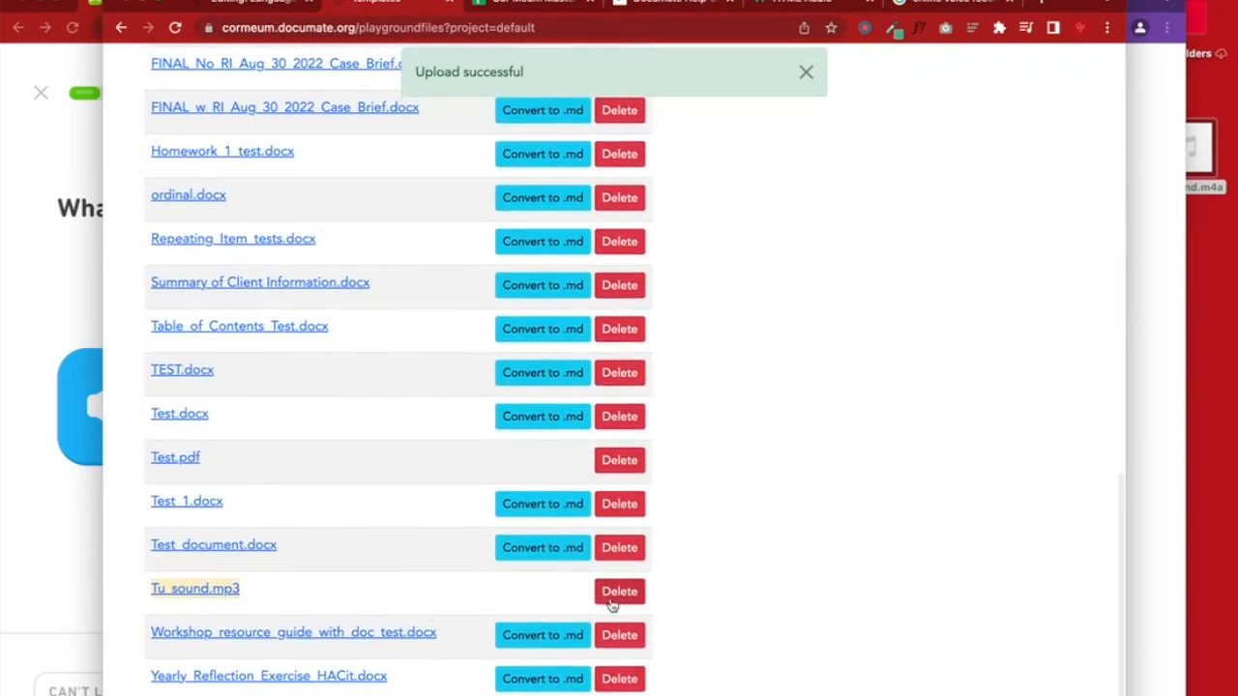
pyautogui.click(612, 599)
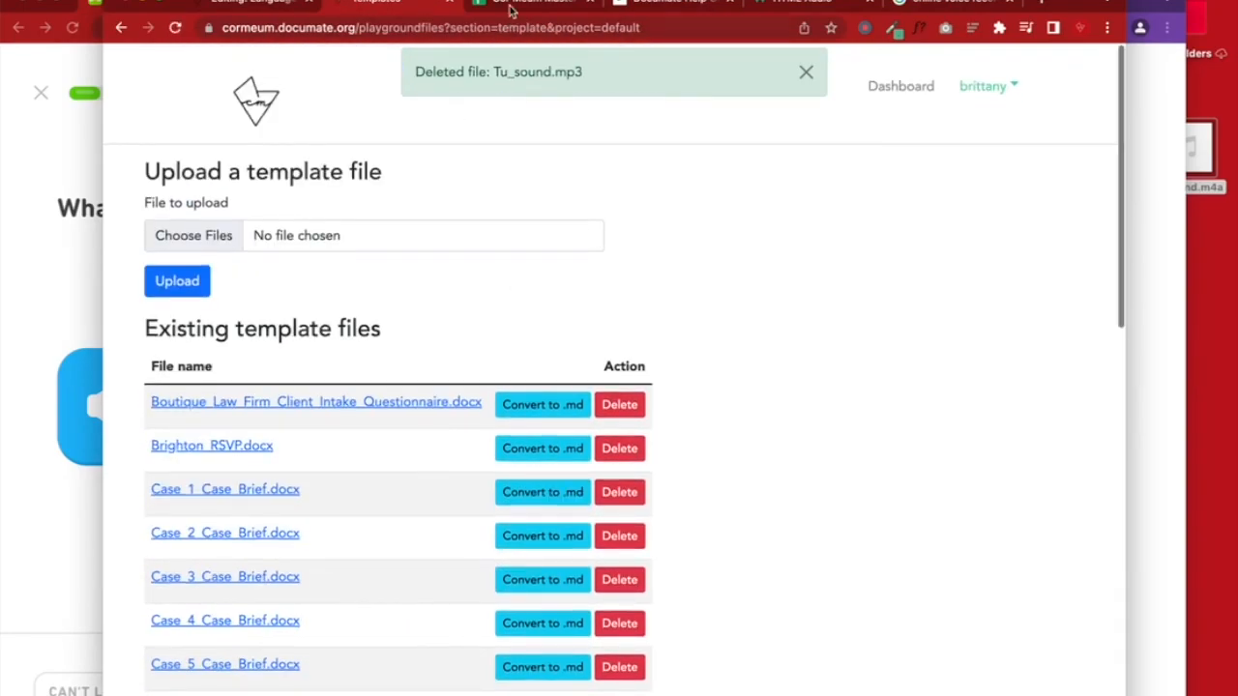
# Check the audio block's source file name in the French quiz editor and save the workflow
pyautogui.click(263, 11)
pyautogui.scroll(-10, 547, 493)
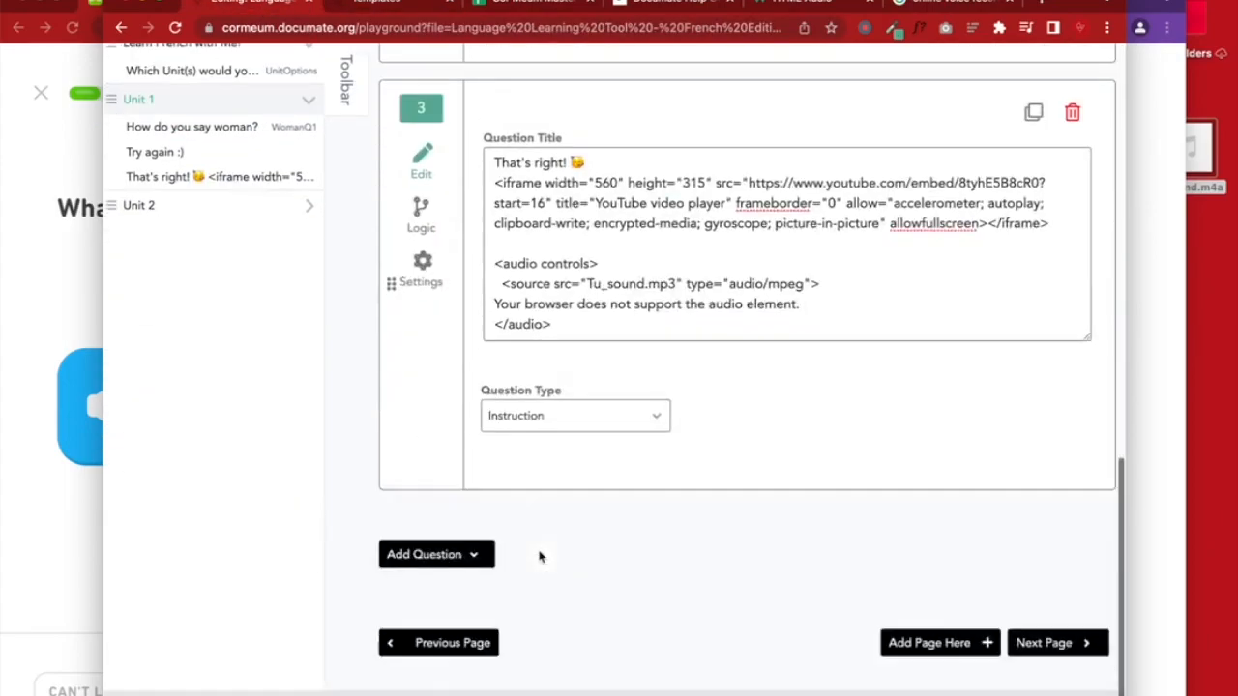
pyautogui.moveTo(580, 360); pyautogui.dragTo(493, 287)
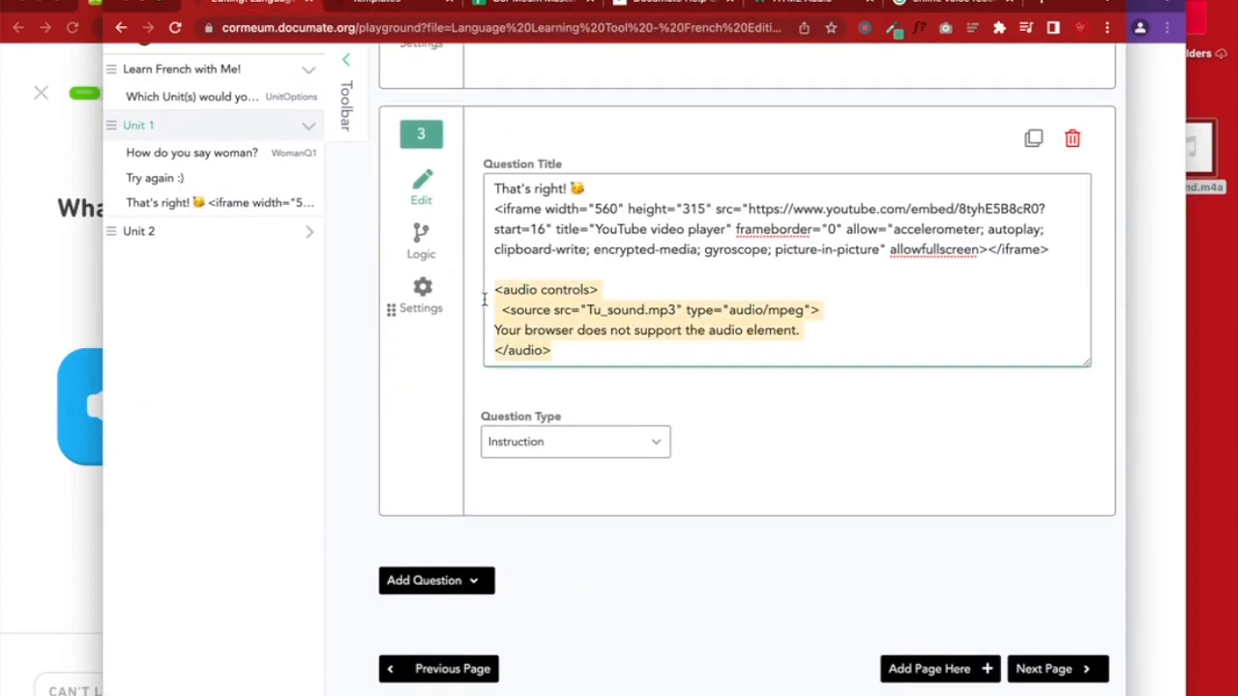
pyautogui.click(611, 310)
pyautogui.moveTo(588, 310); pyautogui.dragTo(674, 309)
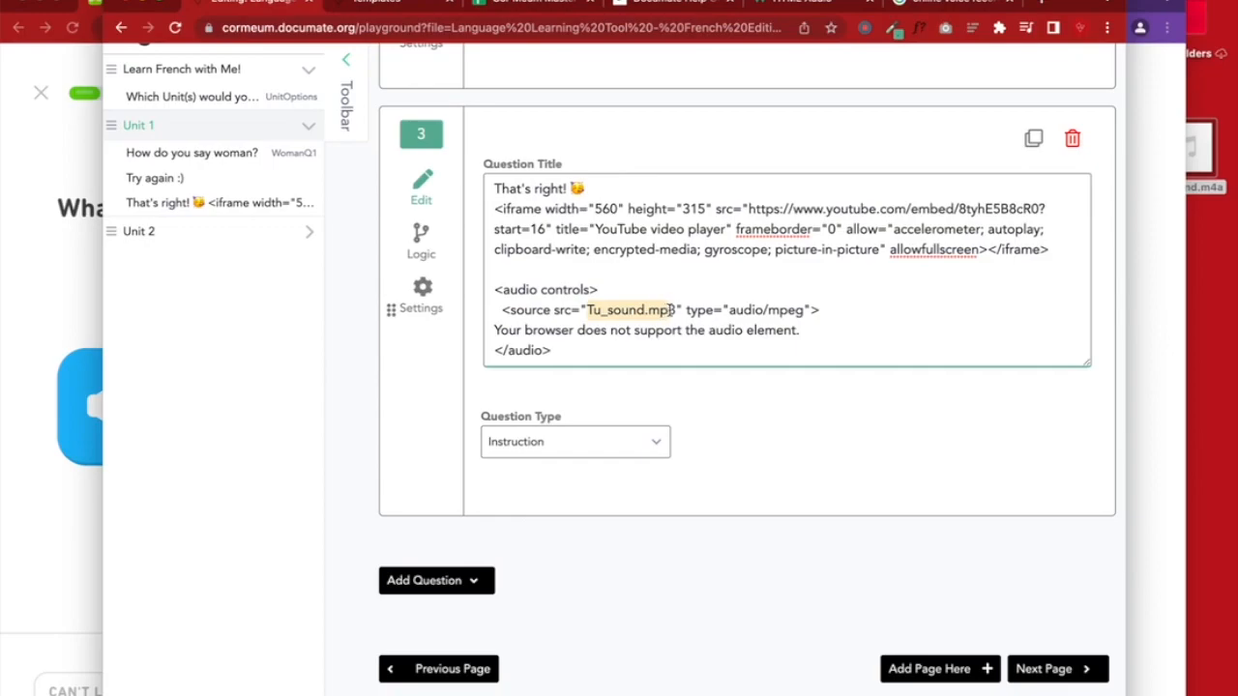
pyautogui.scroll(10, 677, 310)
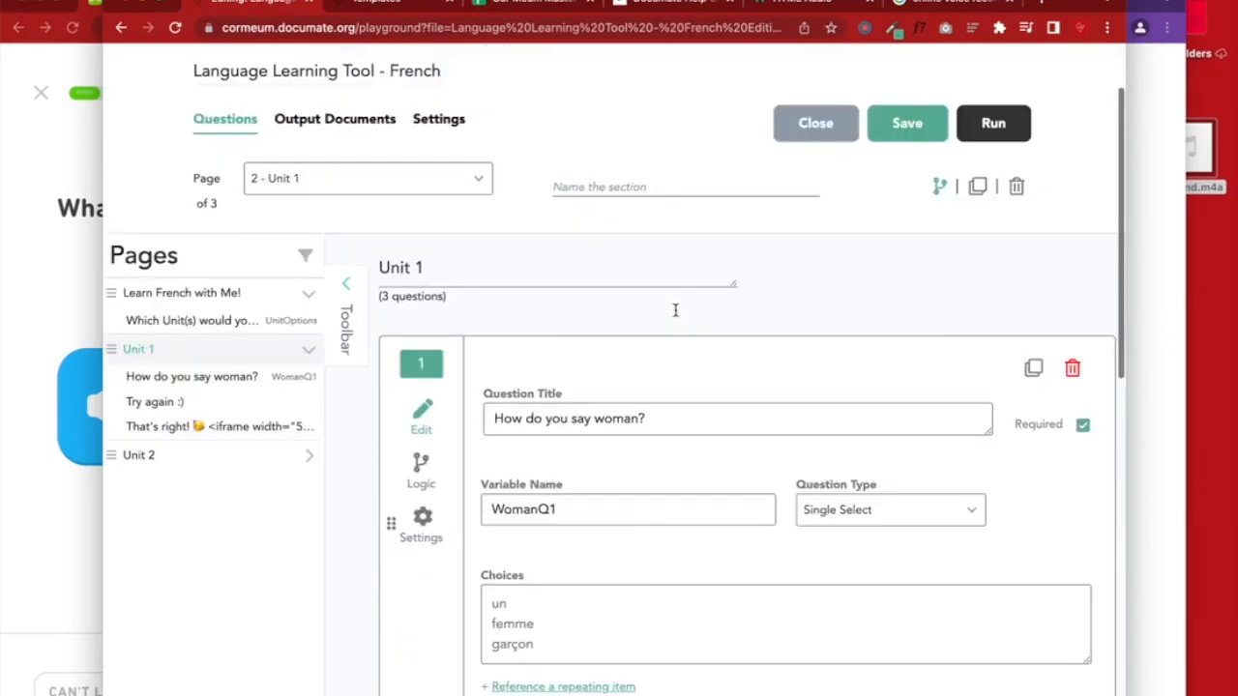
pyautogui.click(909, 227)
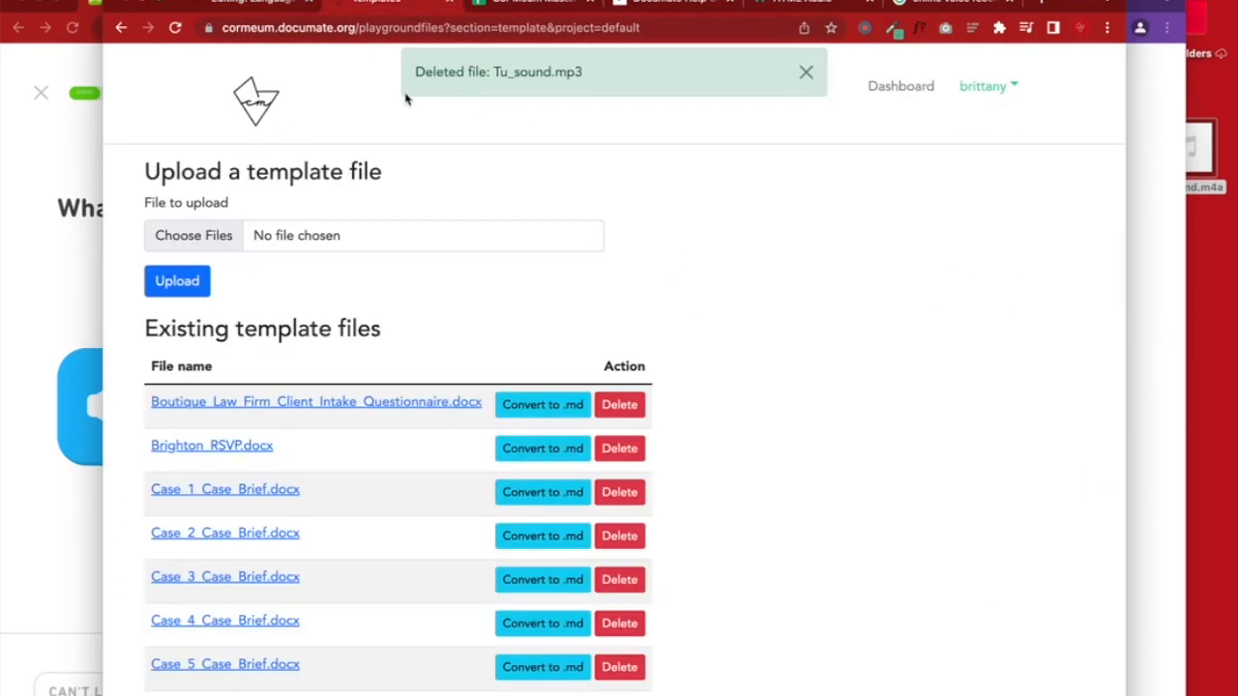
# Delete Tu_sound.mp3 from the static image files via Dashboard > Files > Images
pyautogui.click(872, 89)
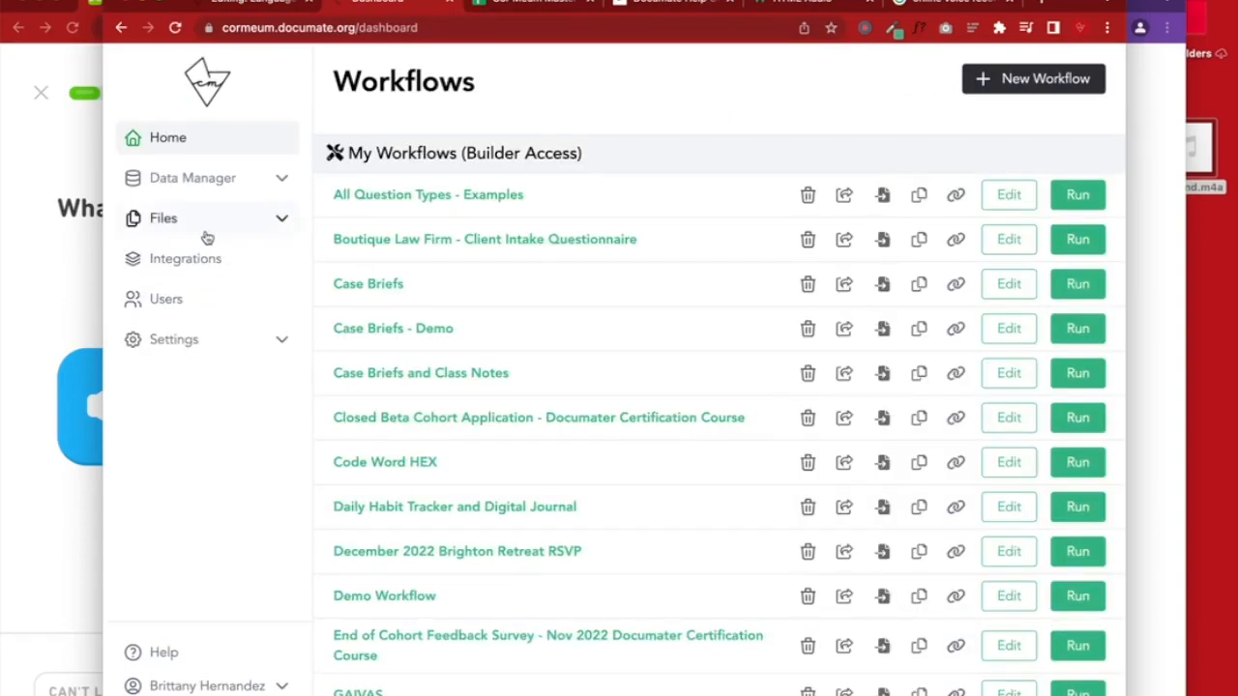
pyautogui.click(198, 221)
pyautogui.click(179, 329)
pyautogui.scroll(-2, 415, 406)
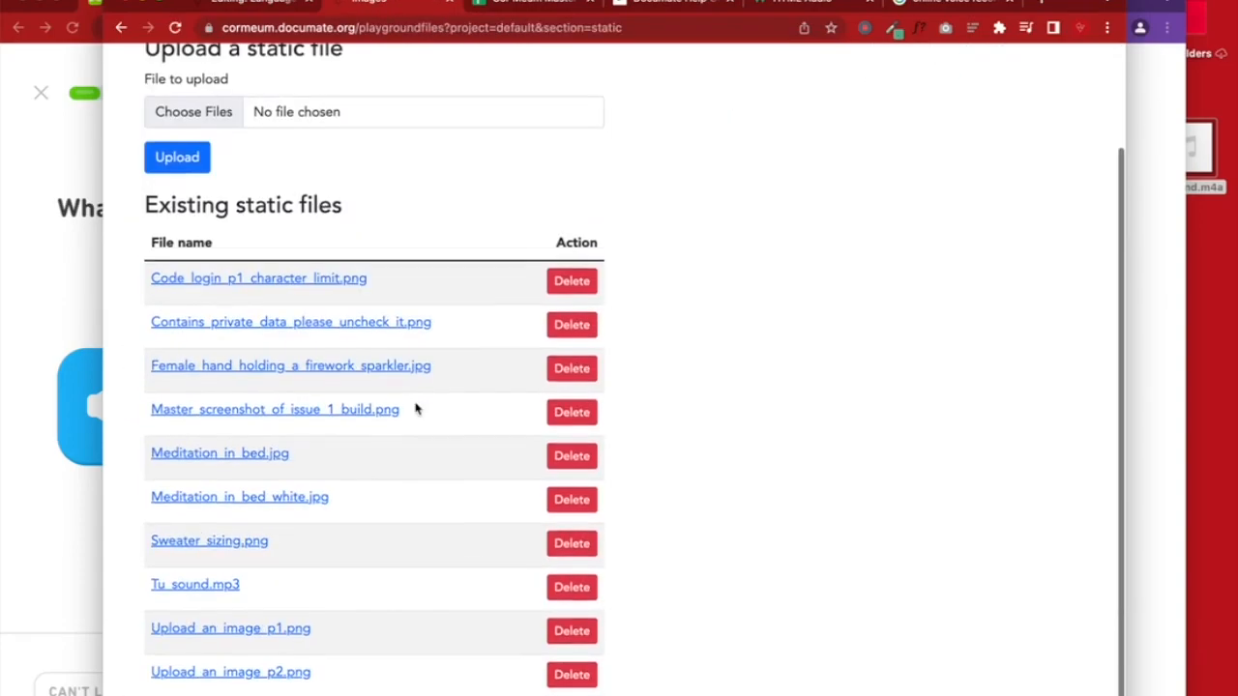
pyautogui.click(568, 591)
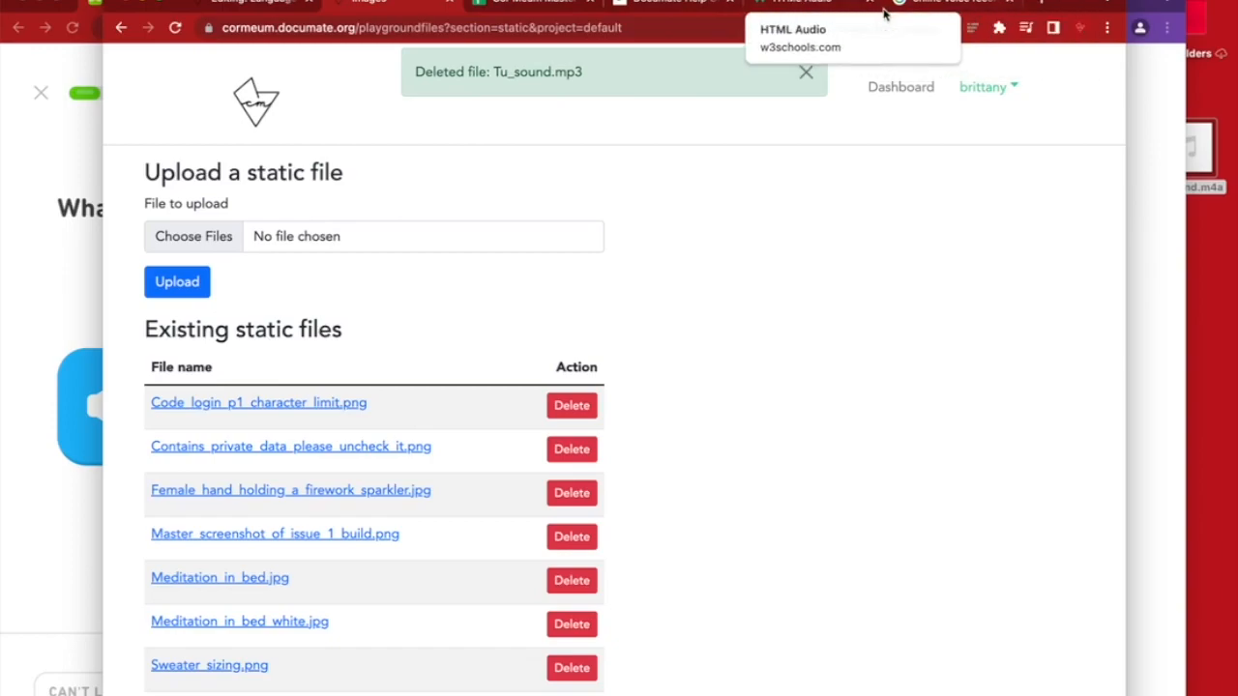
pyautogui.click(817, 8)
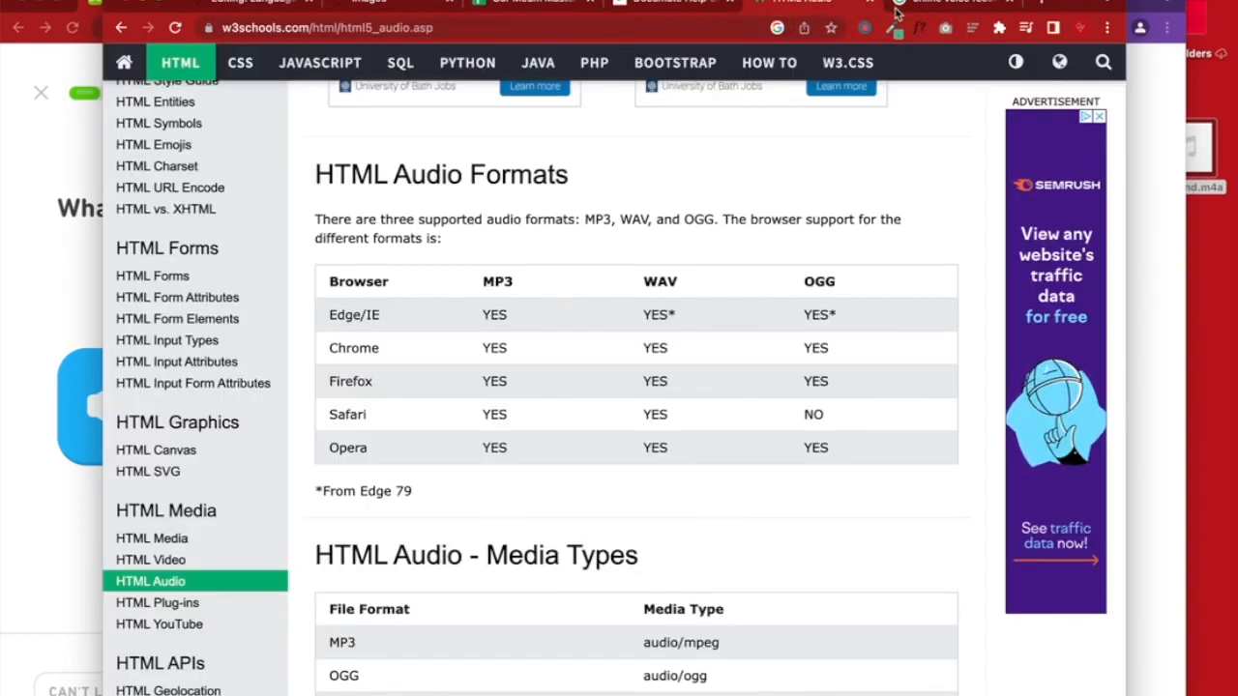
# Leave the W3Schools audio formats table and return to the 'online voice recorder with embed' results
pyautogui.moveTo(1213, 170); pyautogui.dragTo(1220, 213)
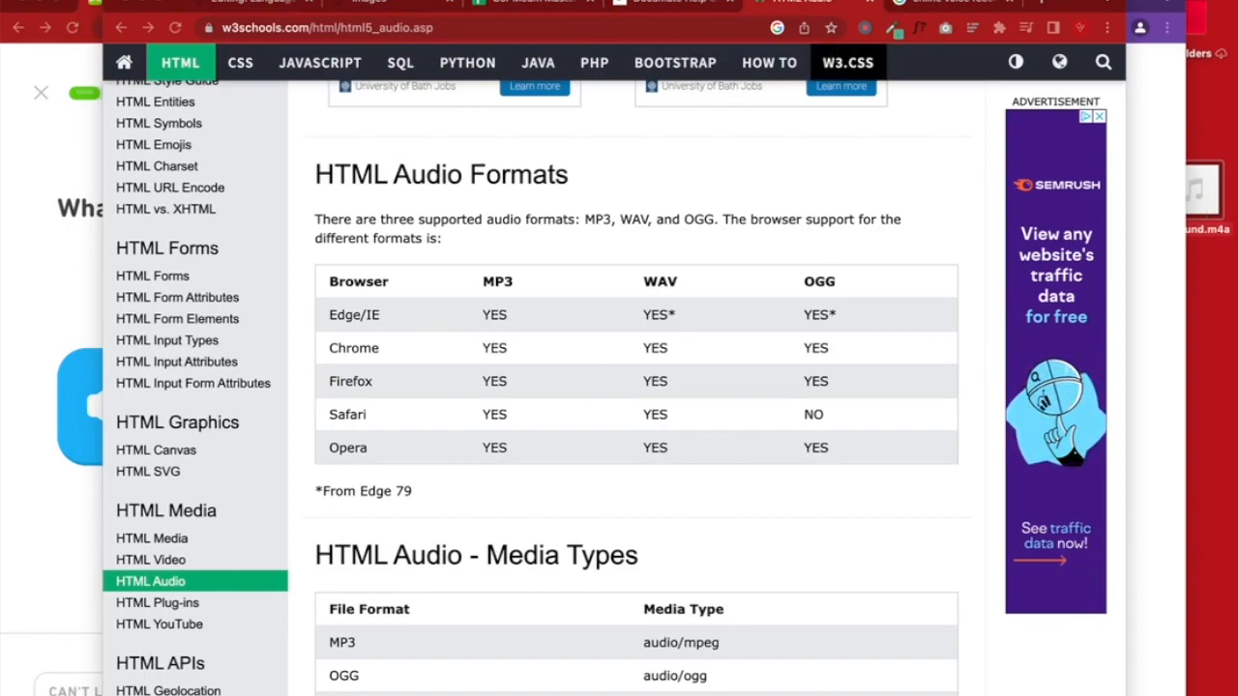
pyautogui.click(931, 10)
pyautogui.click(856, 197)
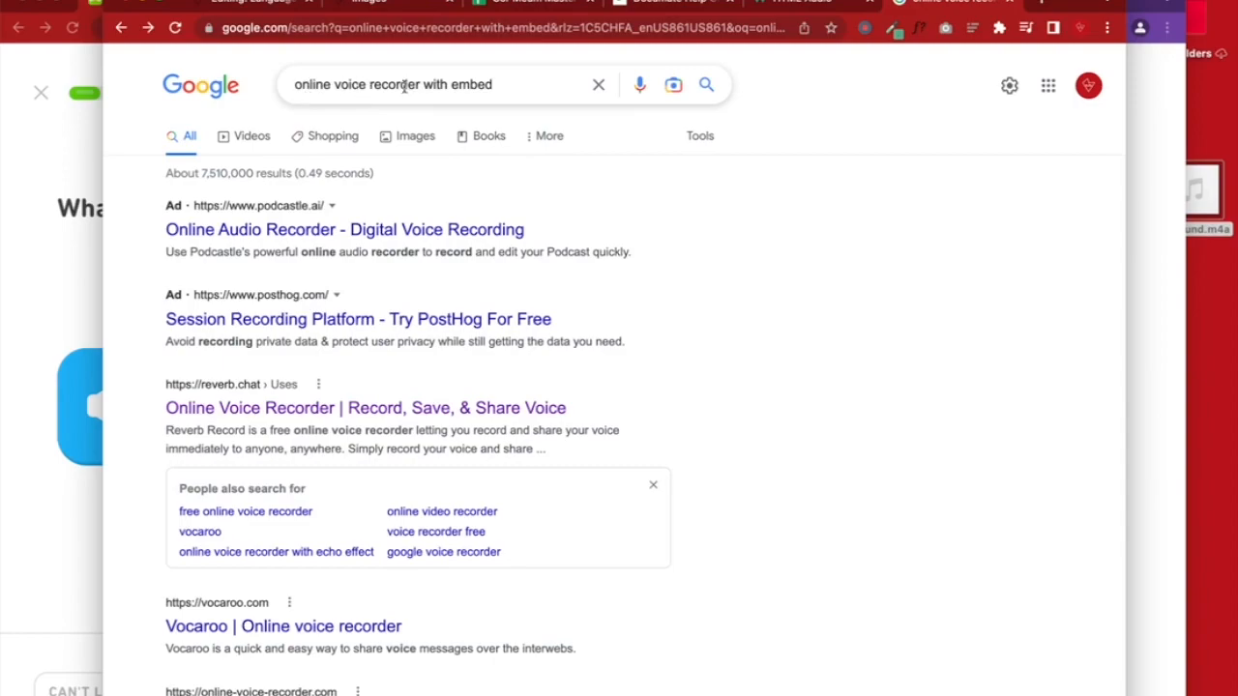
# Scroll the Google results down to the reverb.chat Online Voice Recorder link
pyautogui.scroll(-1, 380, 575)
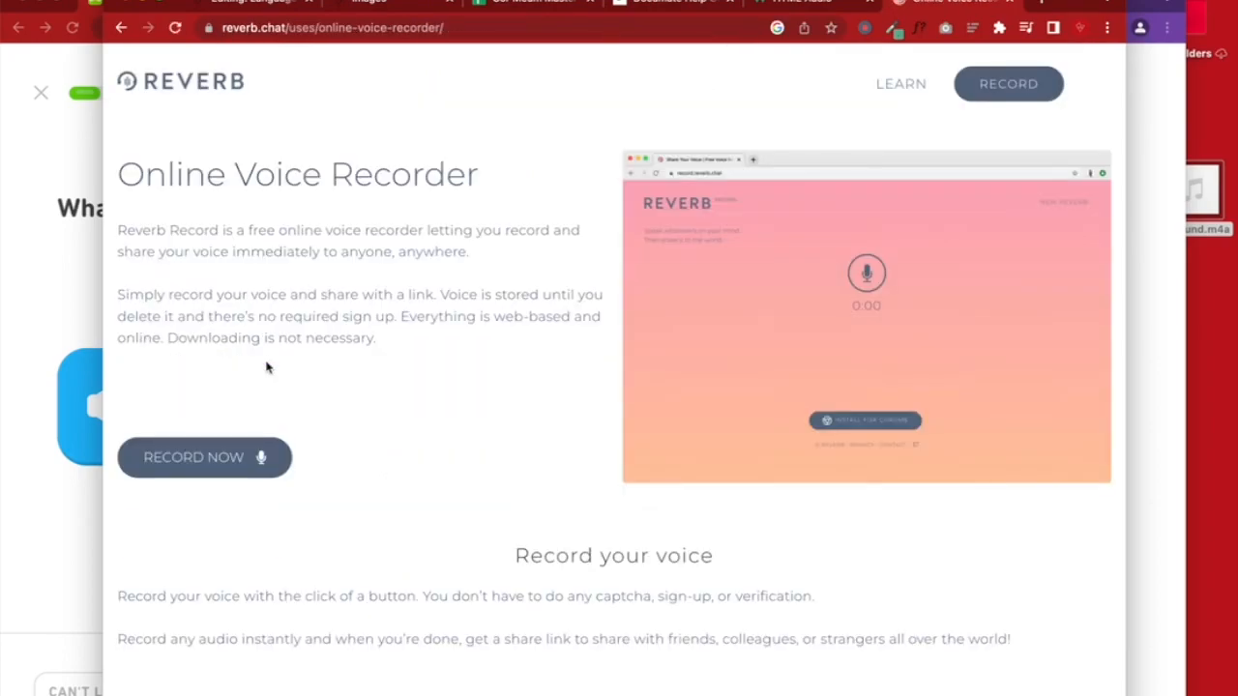
# Record and save a short test clip titled 'This is a test', then copy the French tu embed code
pyautogui.click(213, 458)
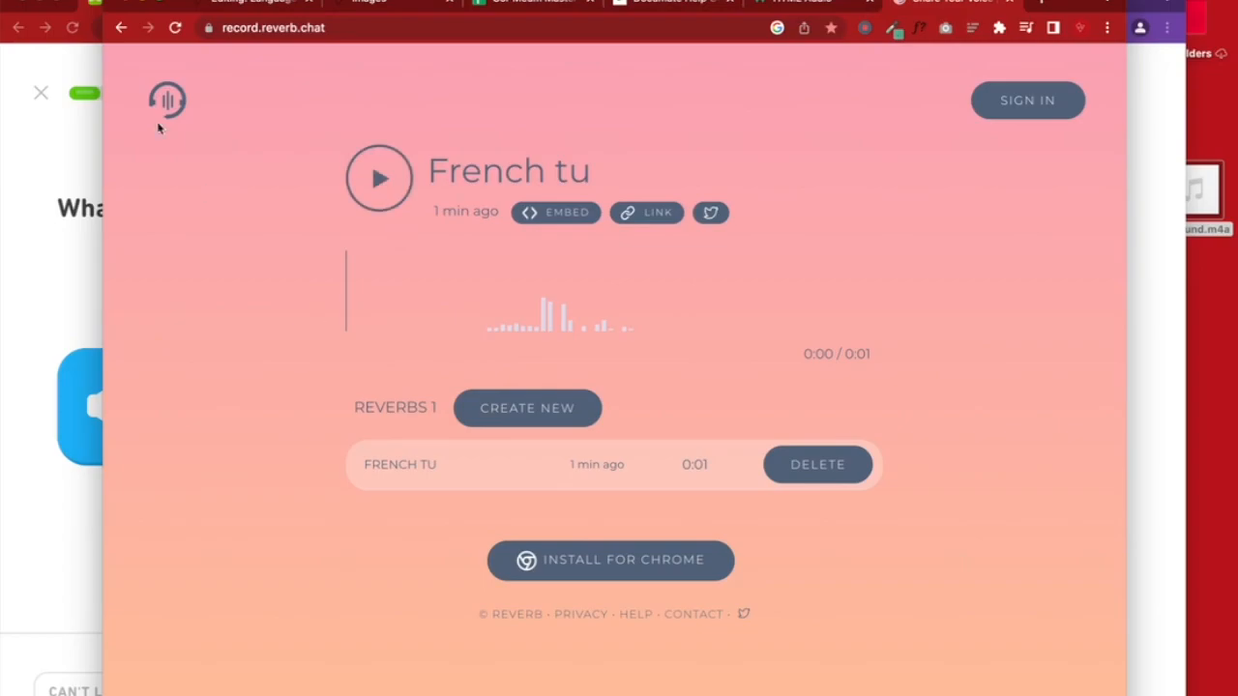
pyautogui.click(527, 408)
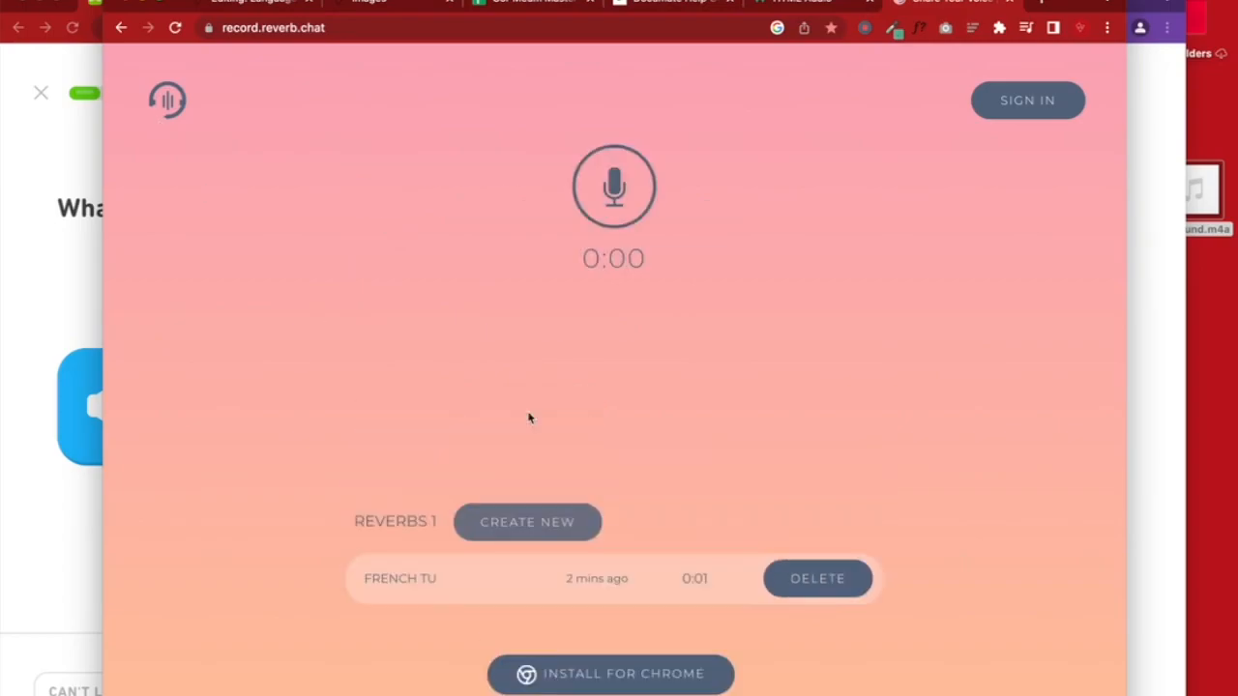
pyautogui.click(615, 189)
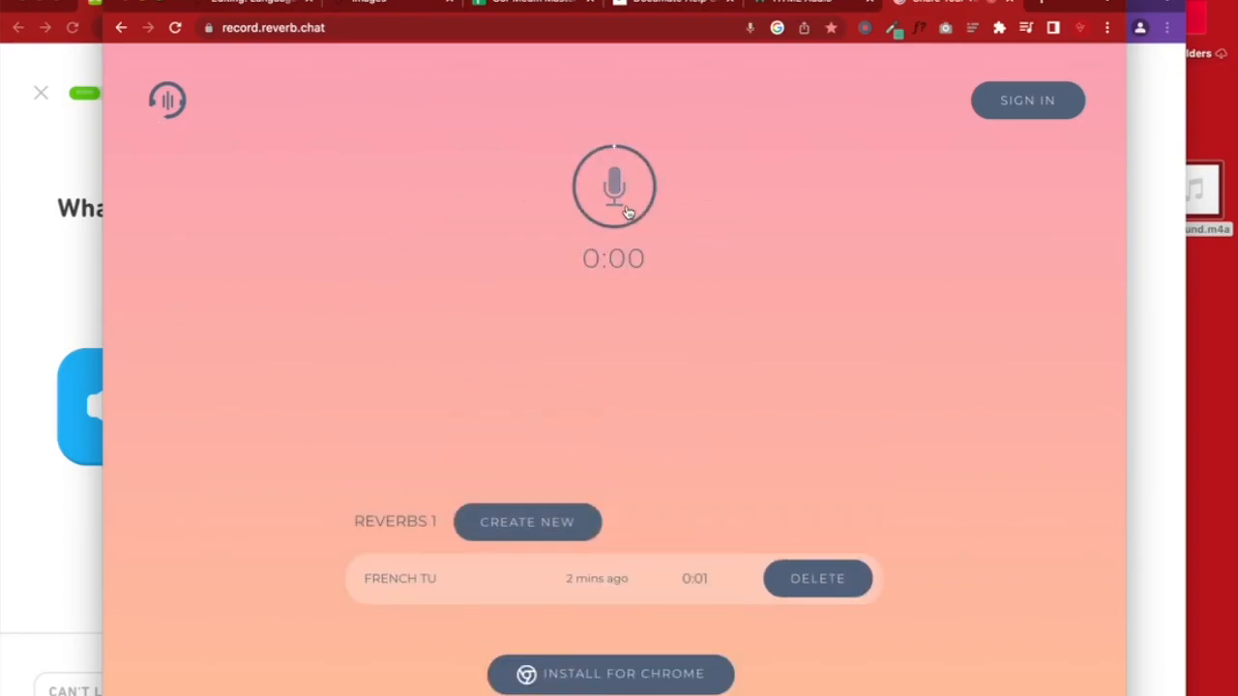
pyautogui.click(626, 210)
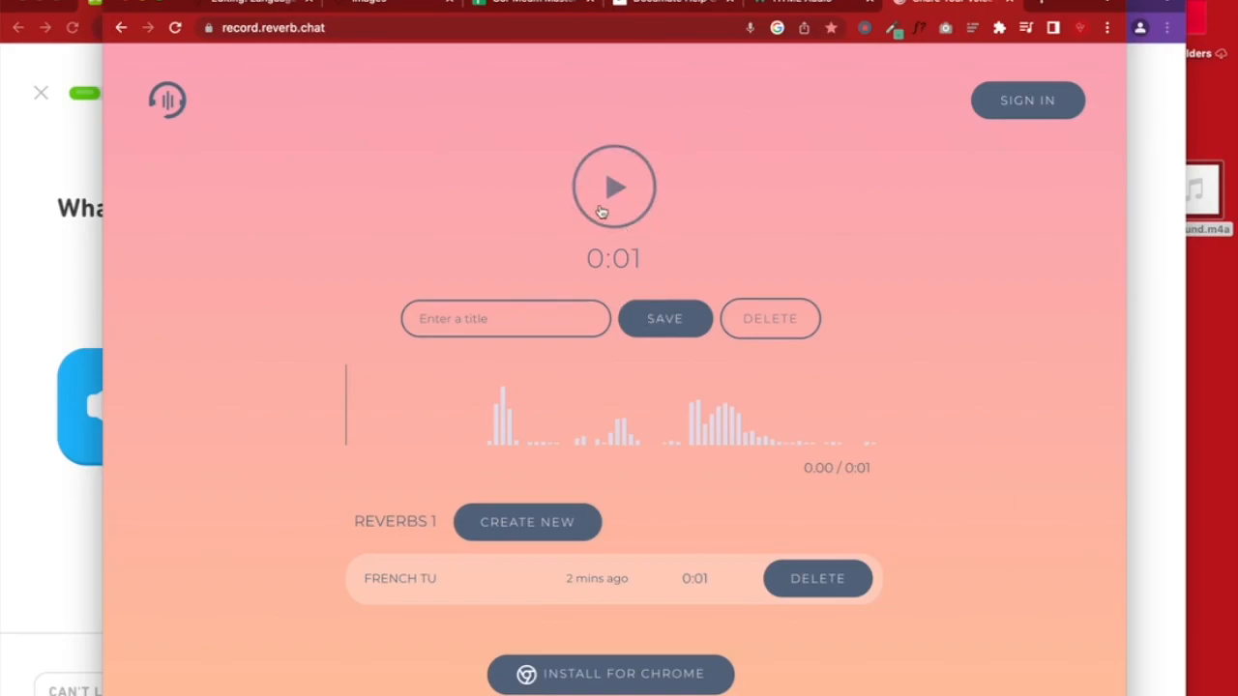
pyautogui.click(601, 211)
pyautogui.click(647, 321)
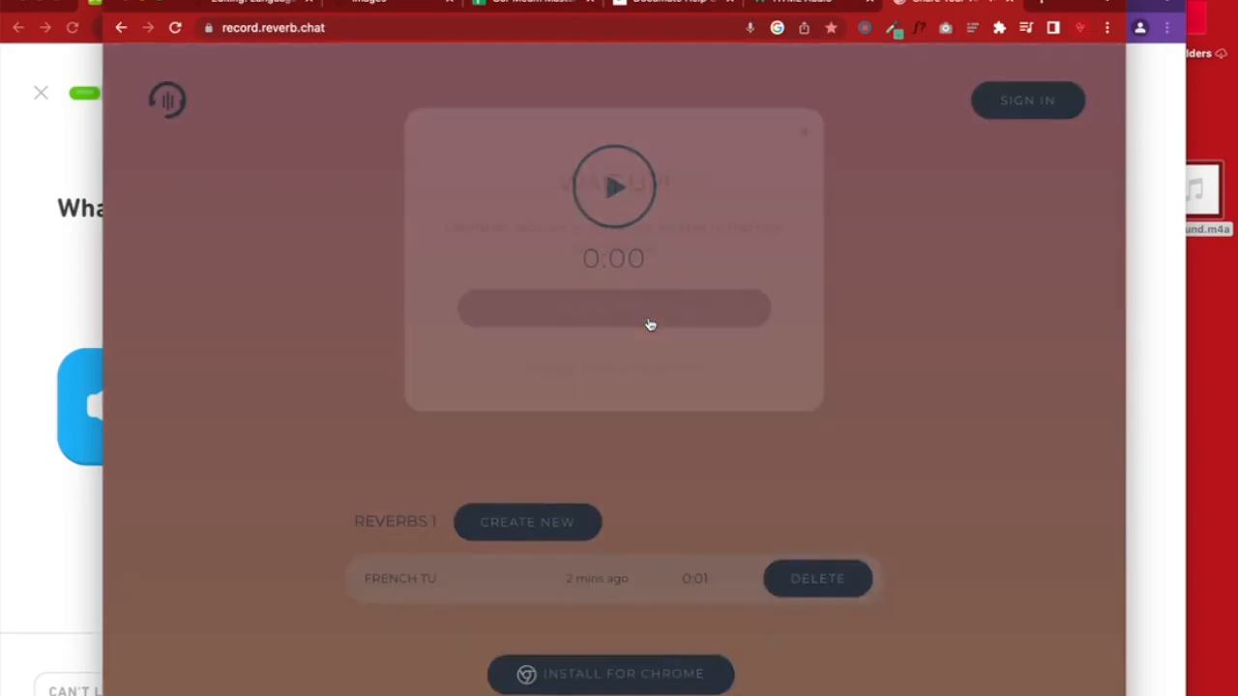
pyautogui.click(800, 172)
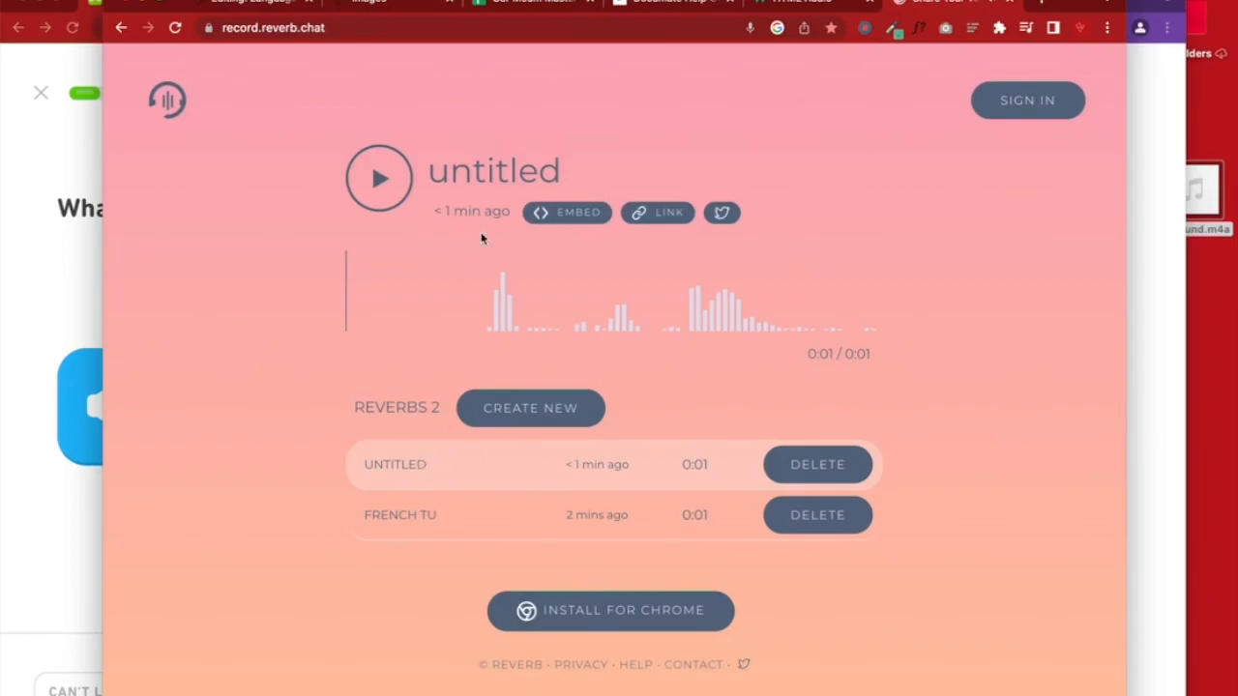
pyautogui.write('This')
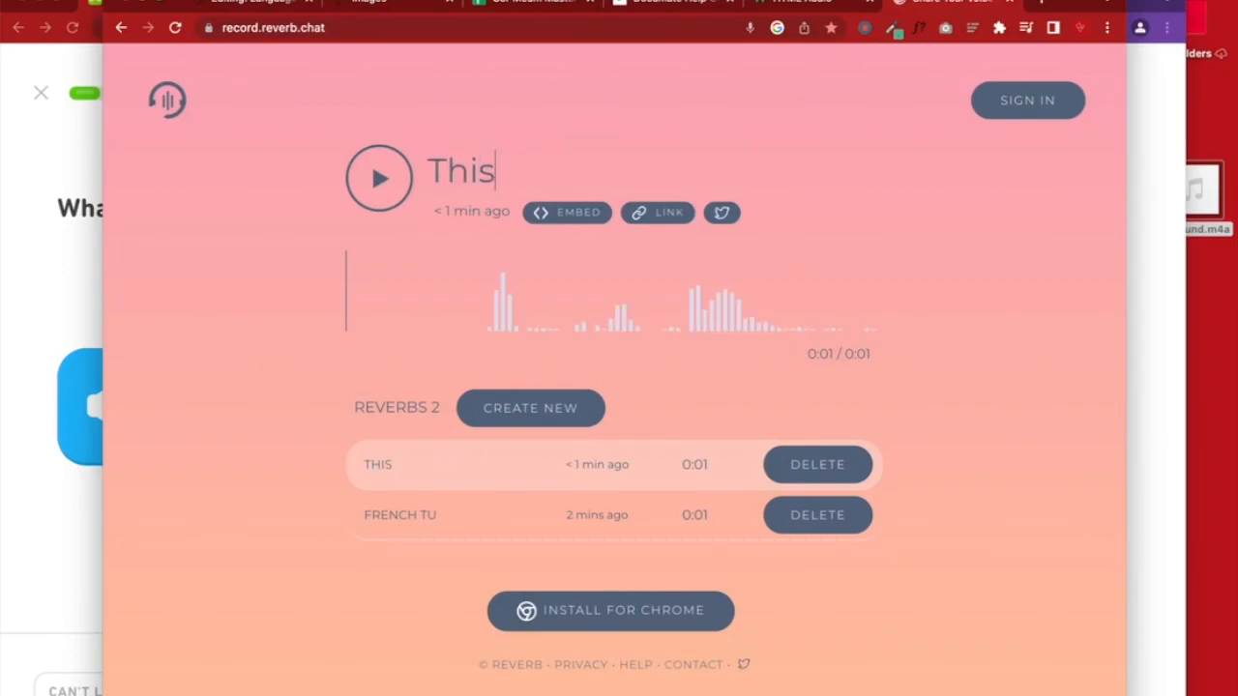
pyautogui.write(' is a test')
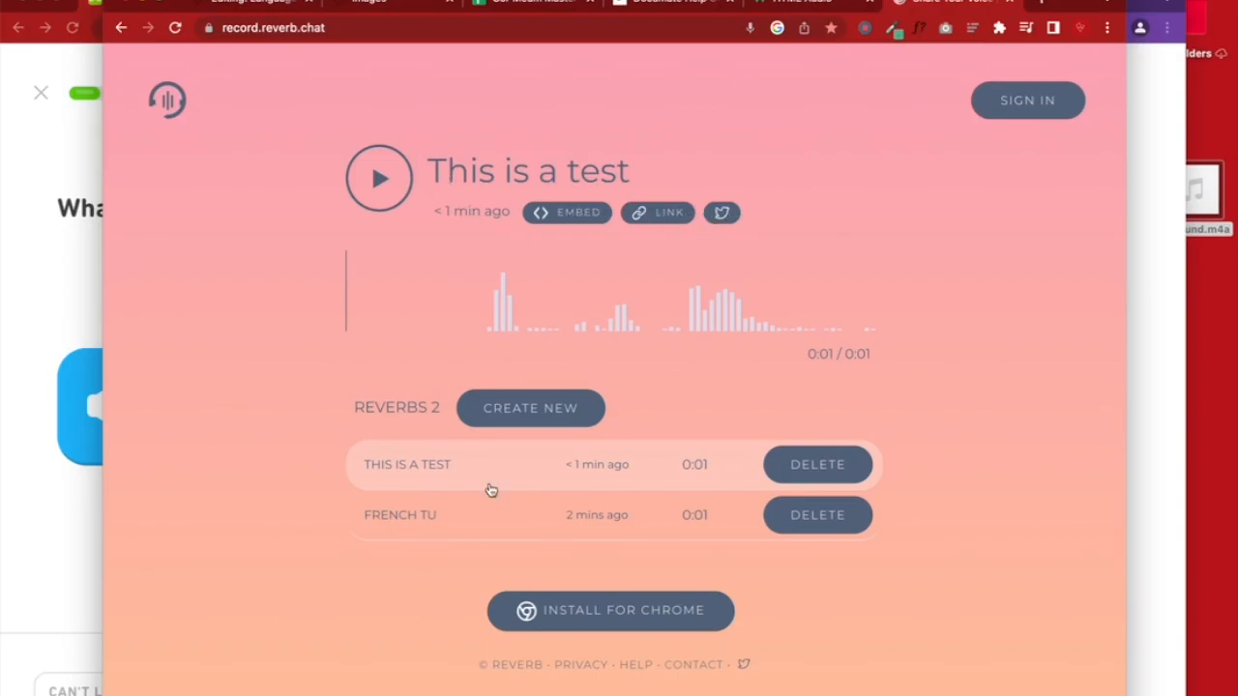
pyautogui.click(550, 531)
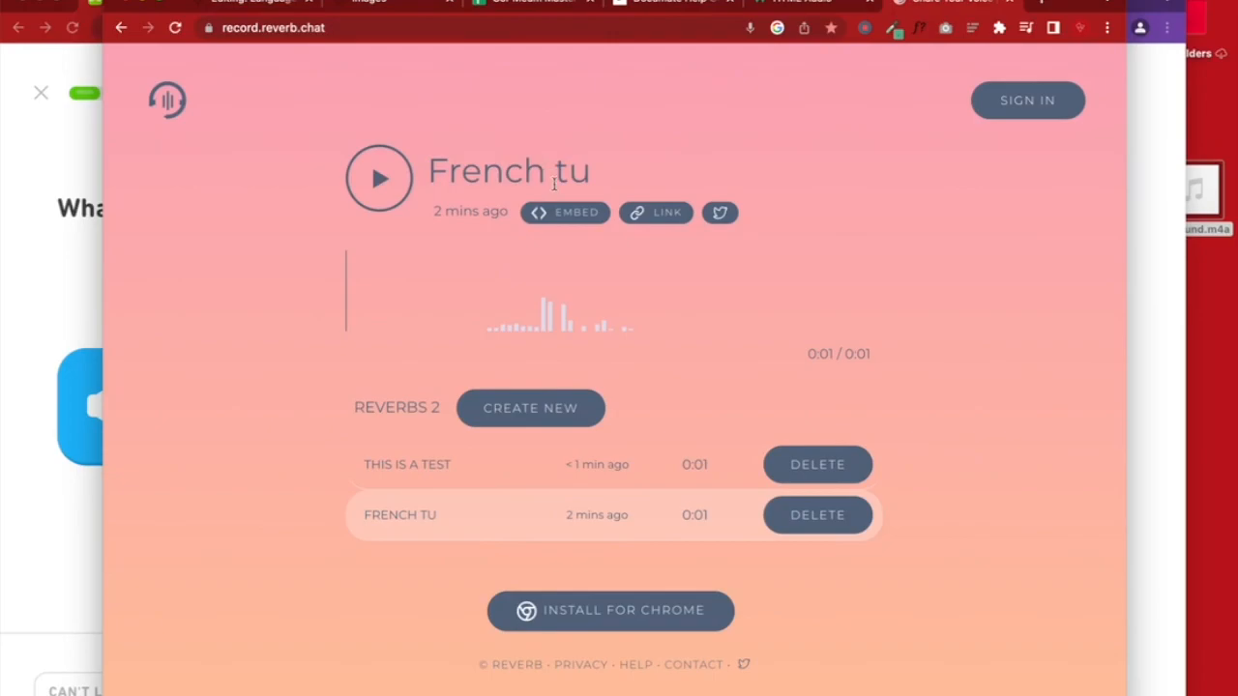
pyautogui.click(559, 214)
# Replace question 3's audio block with the pasted Reverb iframe embed and save the quiz
pyautogui.click(261, 5)
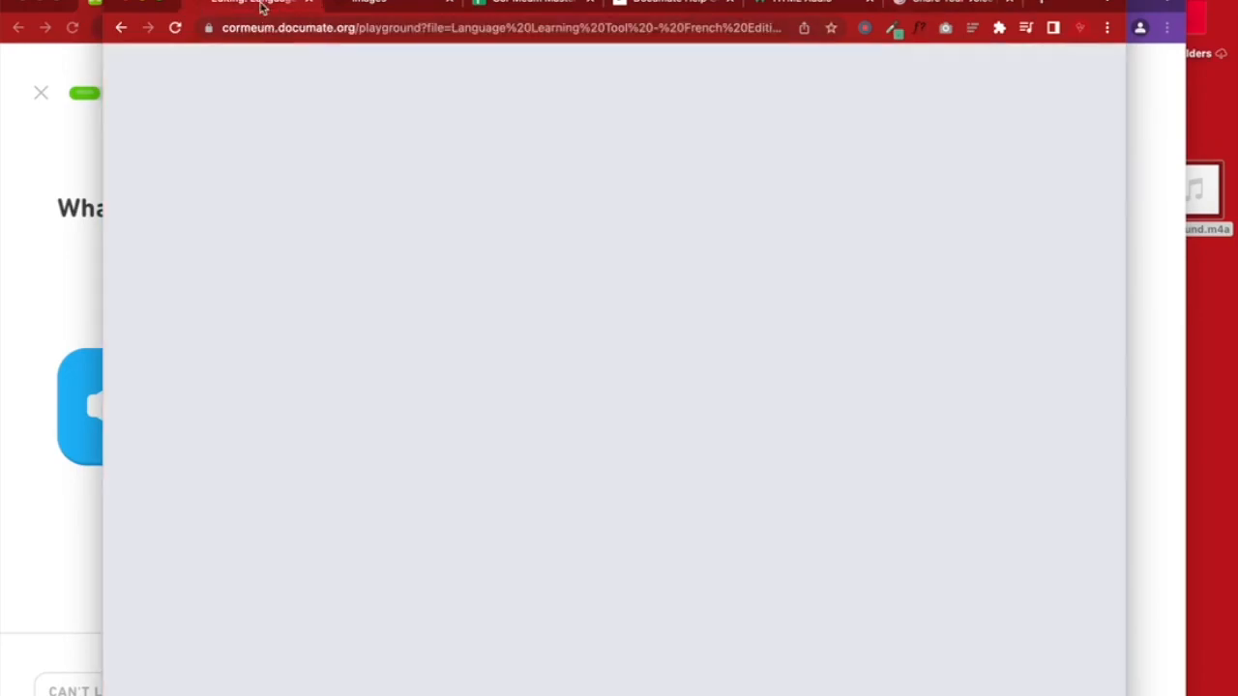
pyautogui.scroll(-3, 580, 450)
pyautogui.scroll(-10, 580, 450)
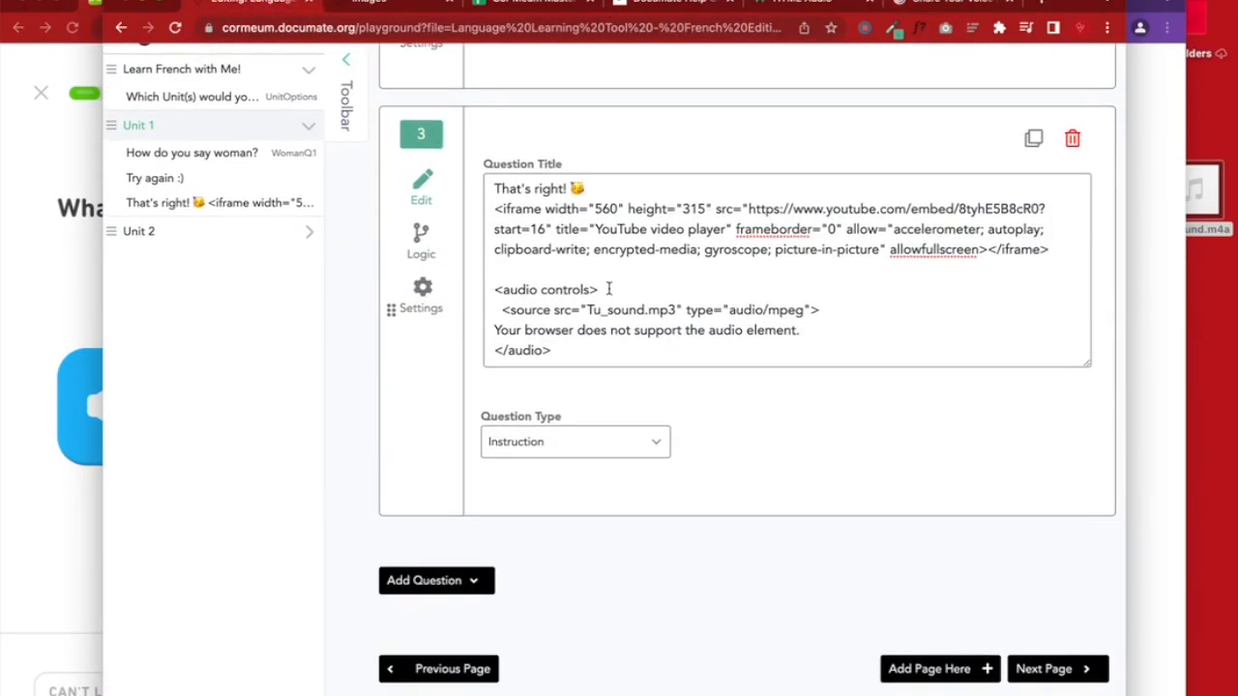
pyautogui.moveTo(583, 351); pyautogui.dragTo(482, 292)
pyautogui.press('BackSpace')
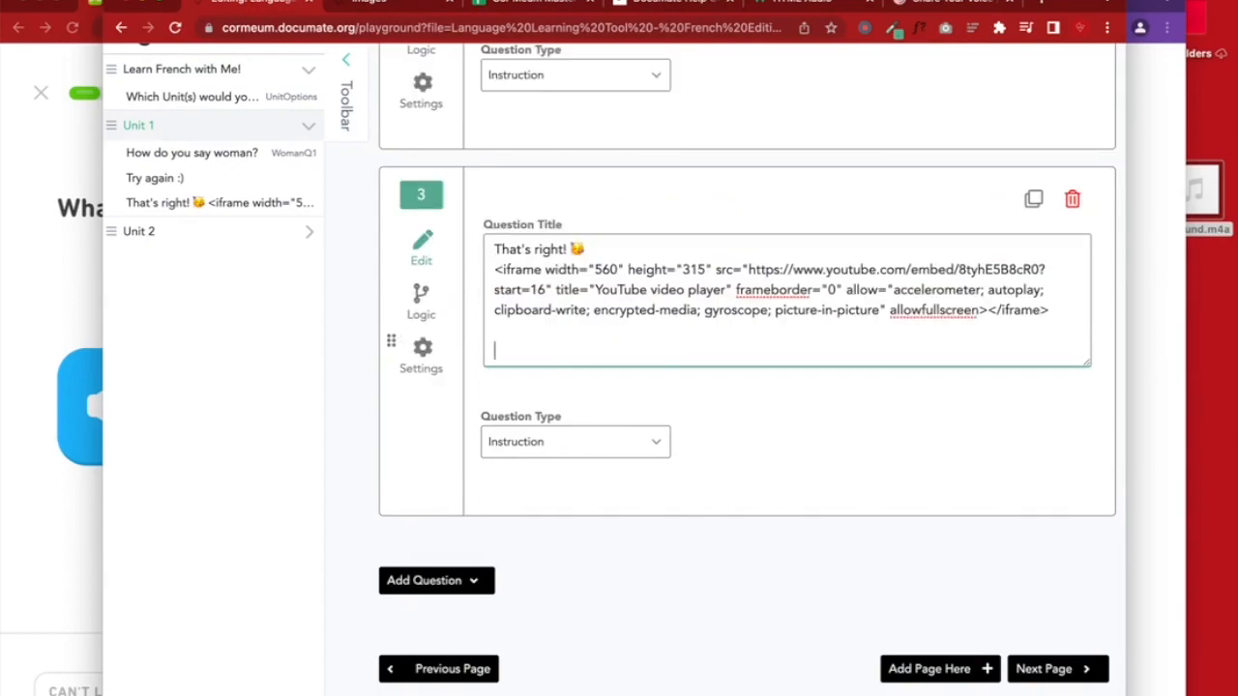
pyautogui.press('super+v')
pyautogui.scroll(10, 923, 434)
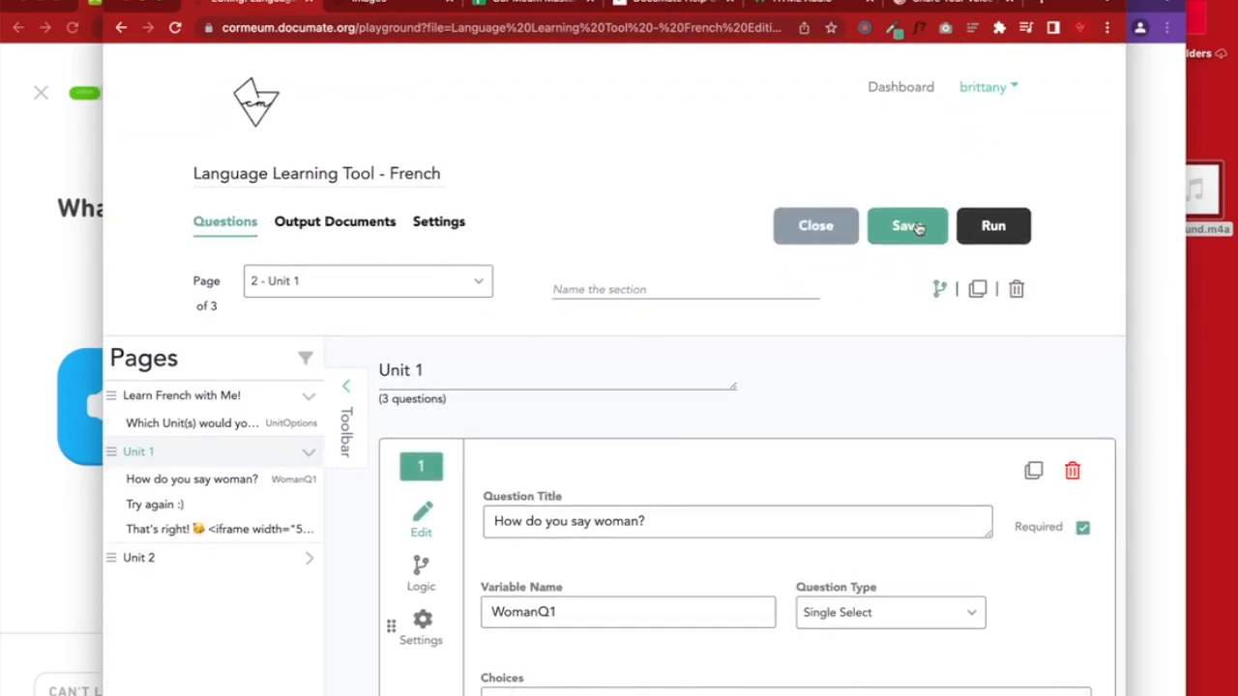
pyautogui.click(918, 228)
# Reload the preview, choose femme, and play the embedded French clip to confirm it works
pyautogui.click(1146, 256)
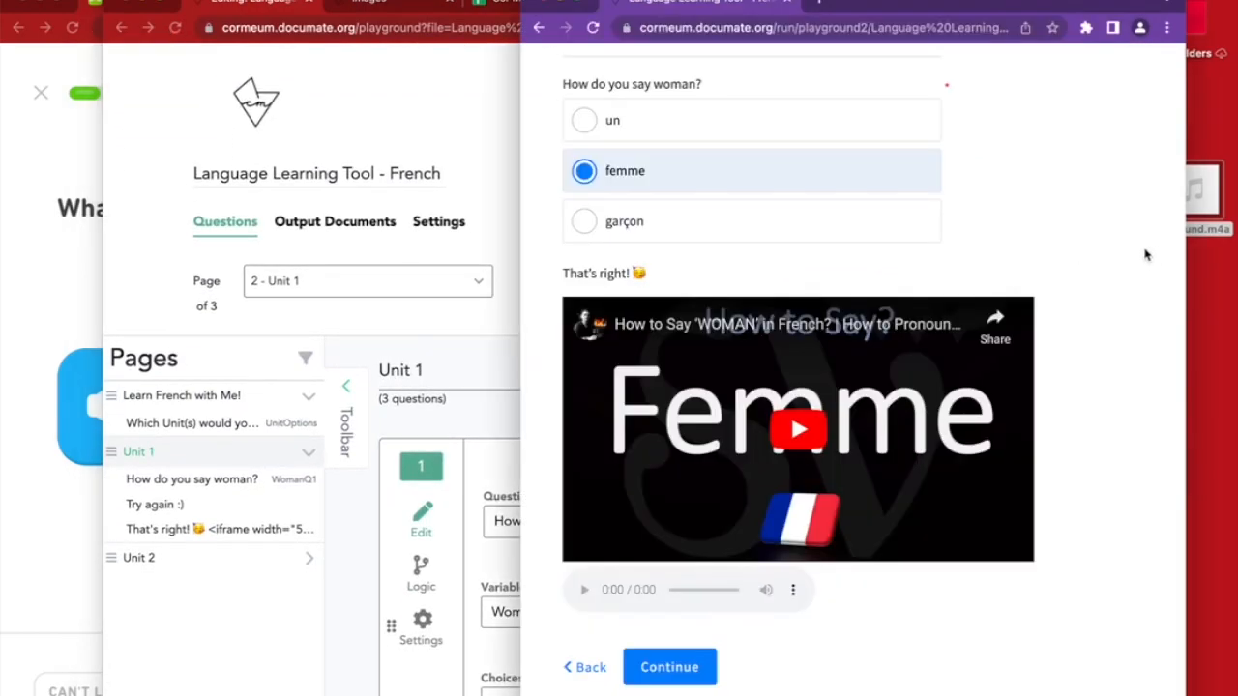
pyautogui.click(592, 32)
pyautogui.click(657, 335)
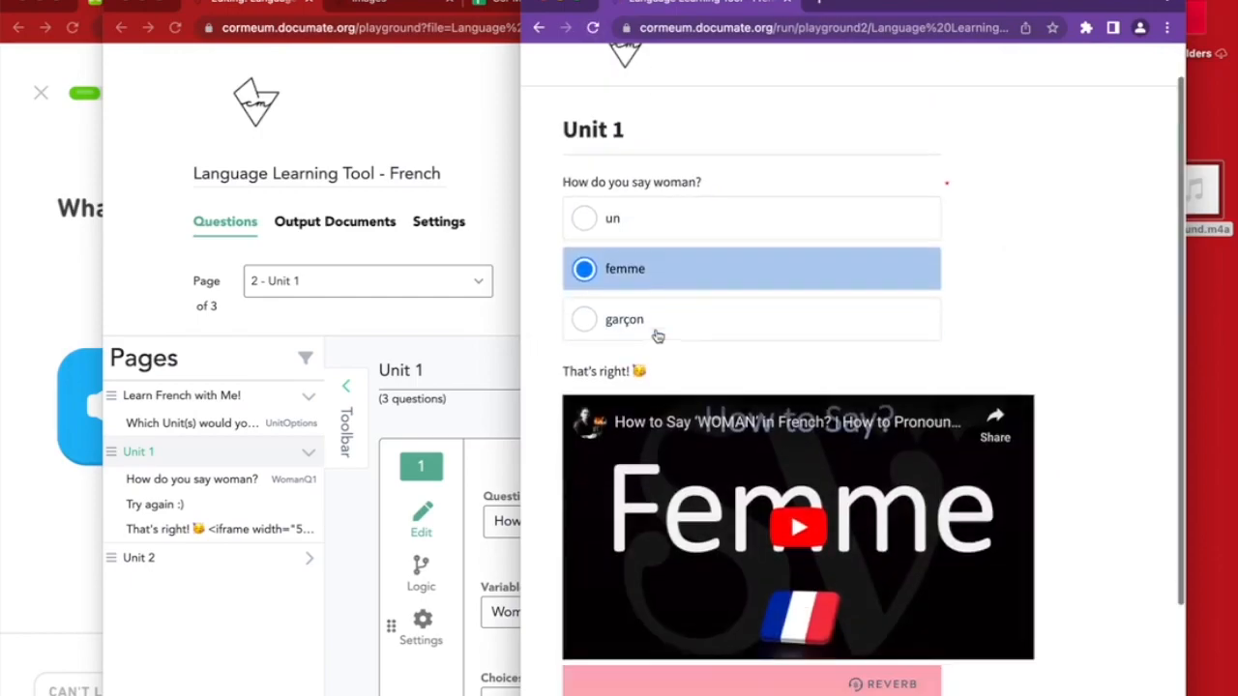
pyautogui.scroll(-2, 657, 335)
pyautogui.click(600, 566)
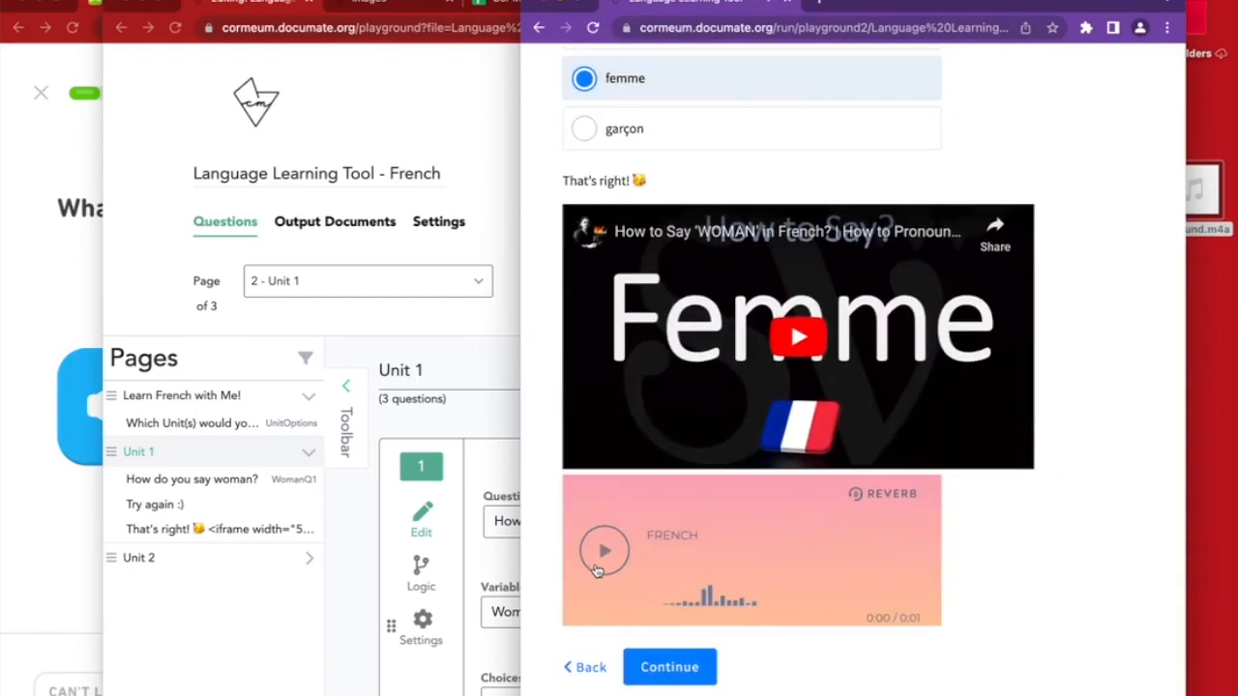
pyautogui.click(600, 568)
pyautogui.click(362, 534)
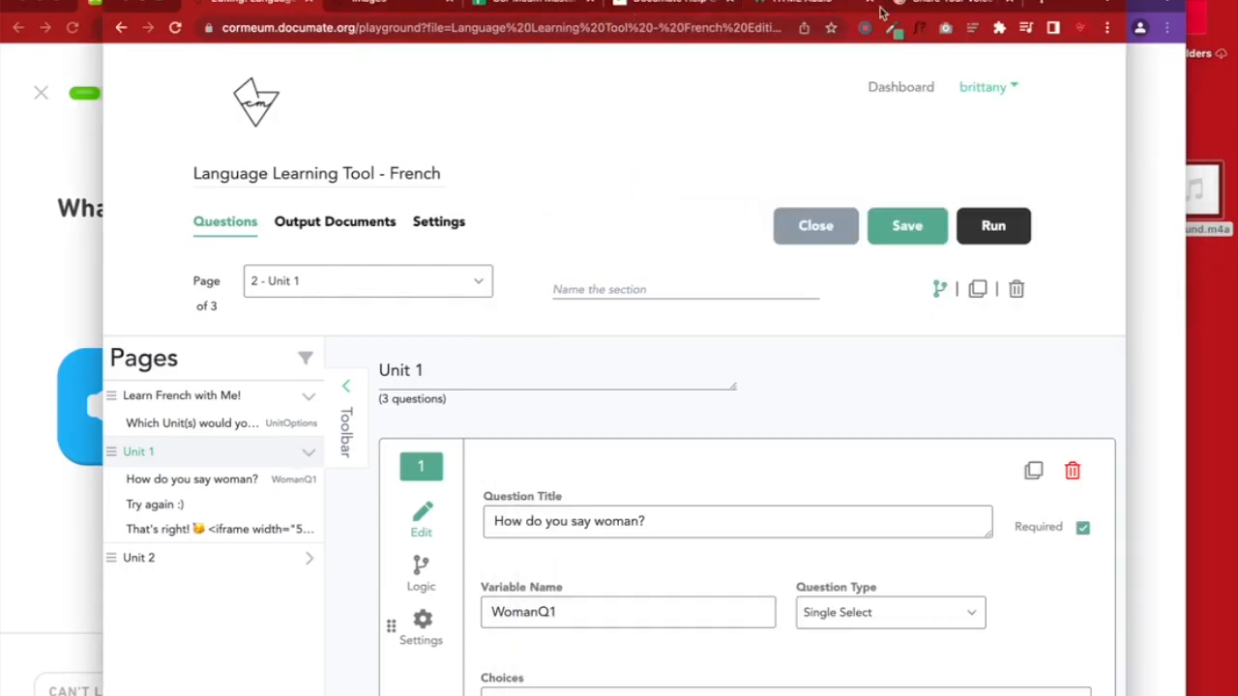
# Rename the Reverb recording from 'French tu' to 'What do you hear? Q2'
pyautogui.click(936, 5)
pyautogui.click(584, 171)
pyautogui.doubleClick(572, 171)
pyautogui.press('BackSpace')
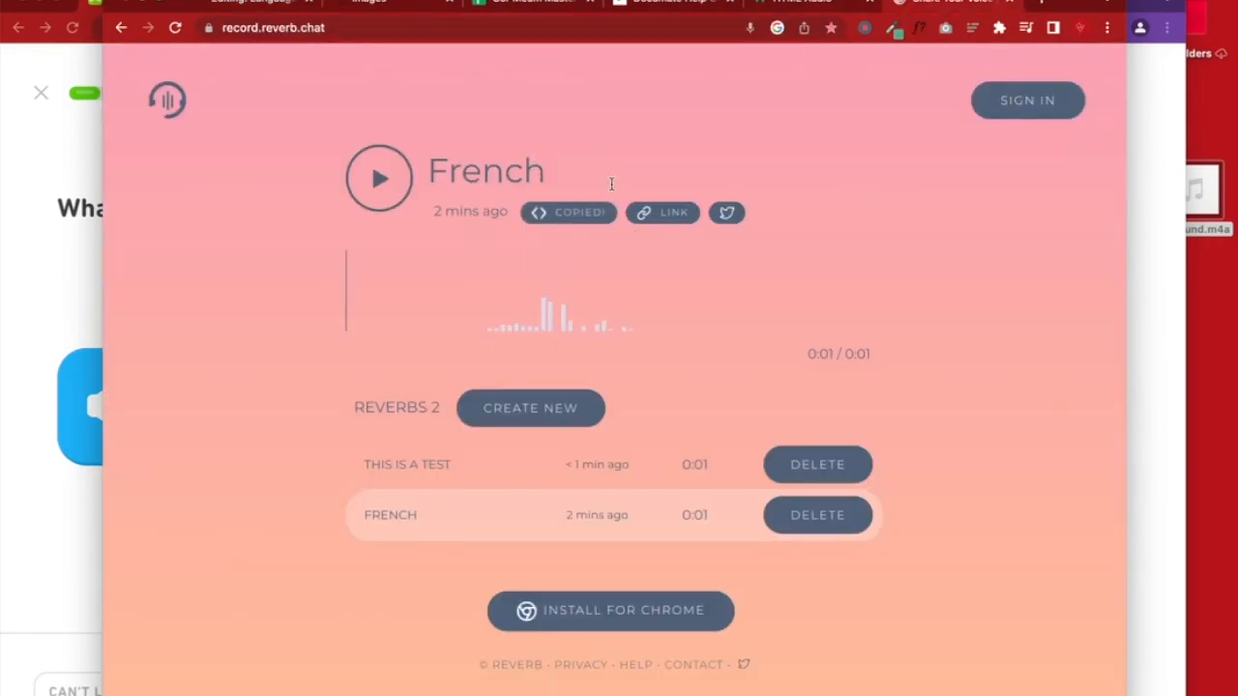
pyautogui.click(1126, 329)
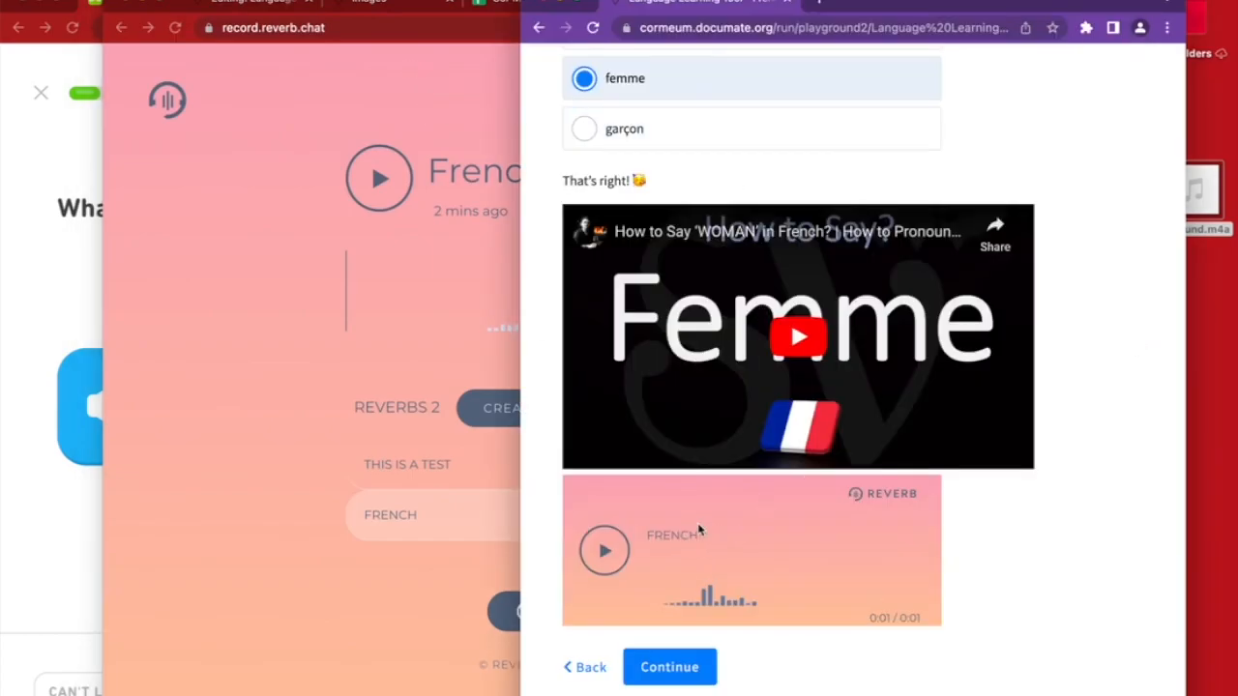
pyautogui.click(333, 425)
pyautogui.doubleClick(544, 179)
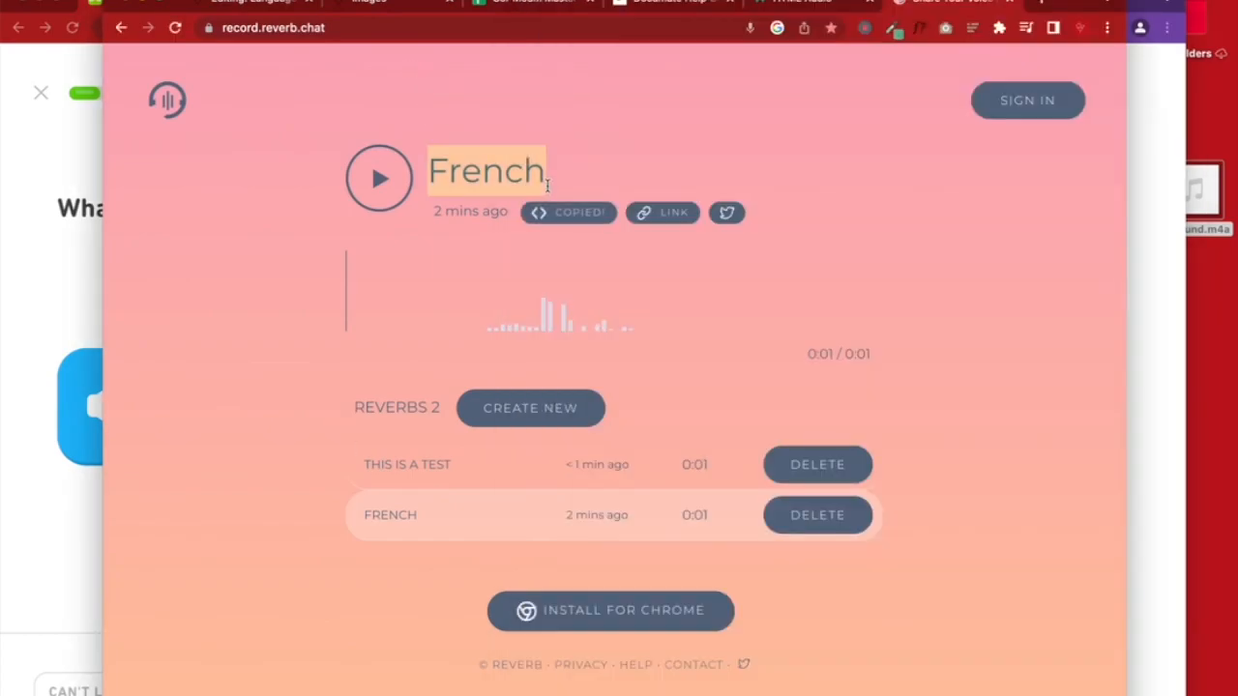
pyautogui.write('What')
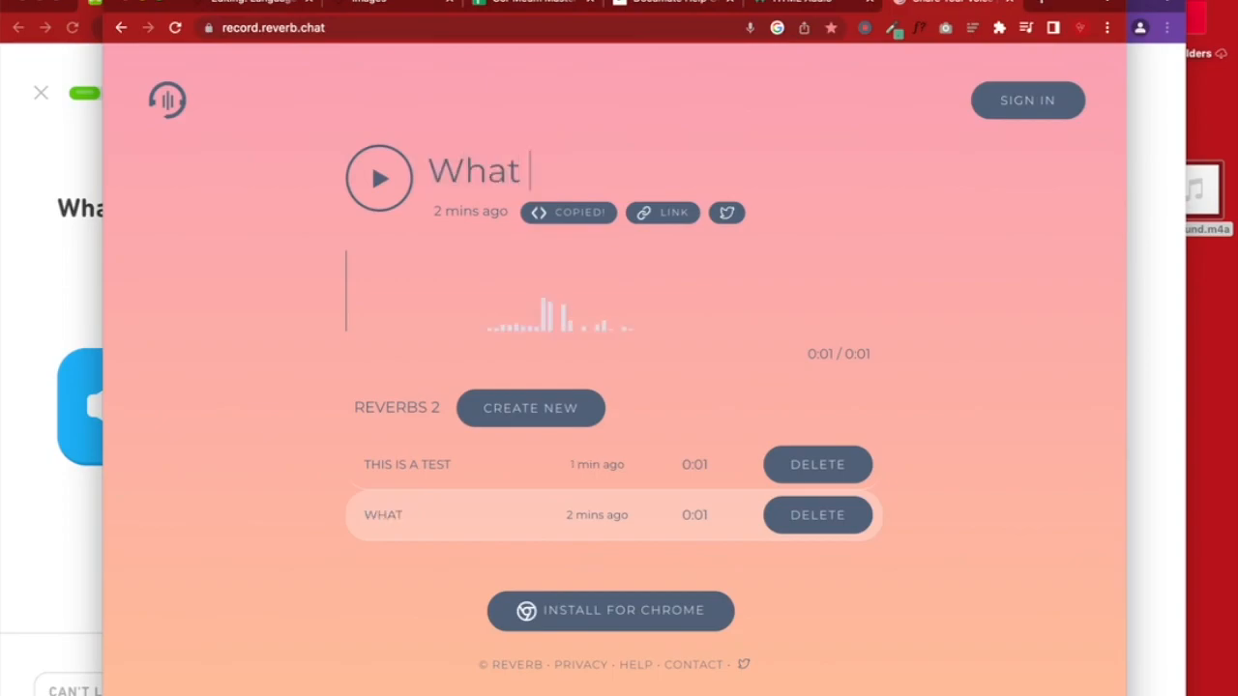
pyautogui.press('BackSpace')
pyautogui.press('BackSpace')
pyautogui.press('BackSpace')
pyautogui.press('BackSpace')
pyautogui.press('BackSpace')
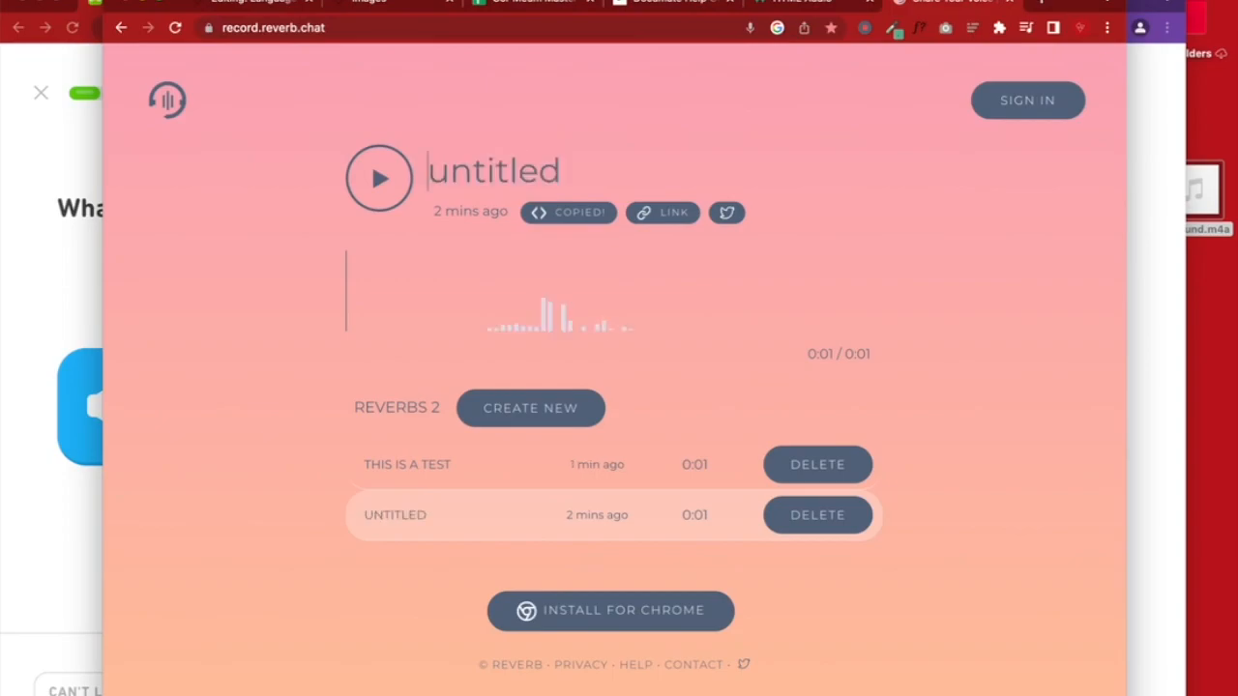
pyautogui.write('What ')
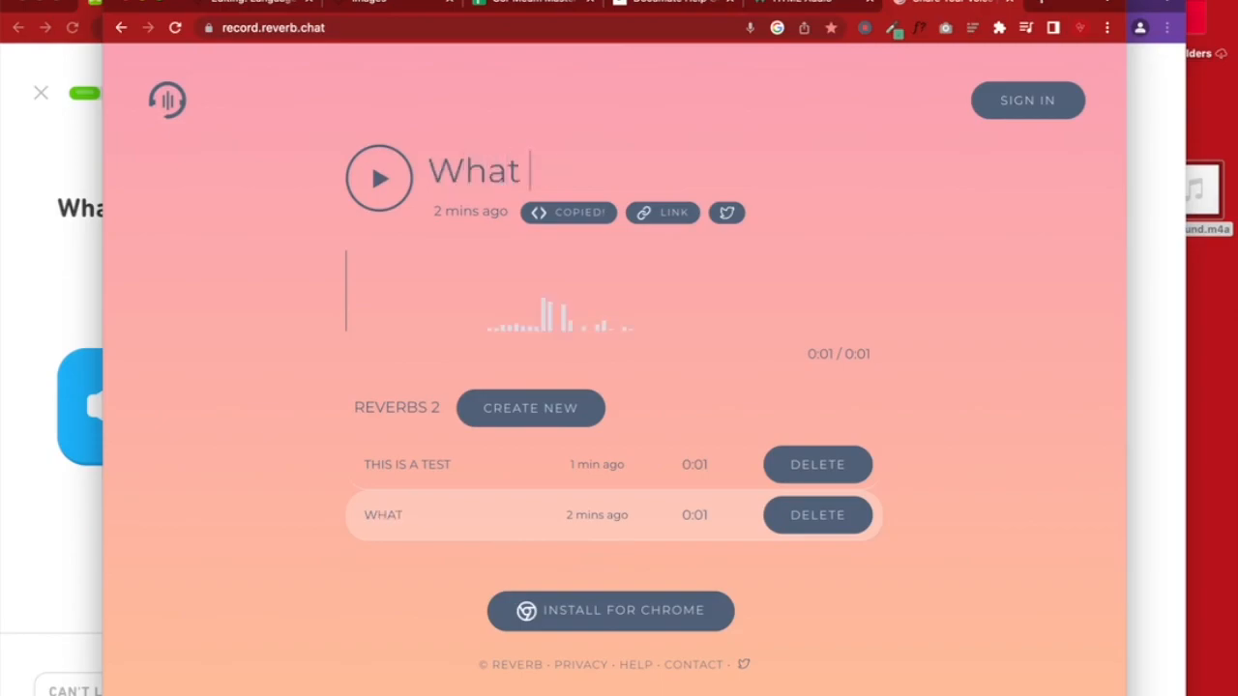
pyautogui.write('do you hear?')
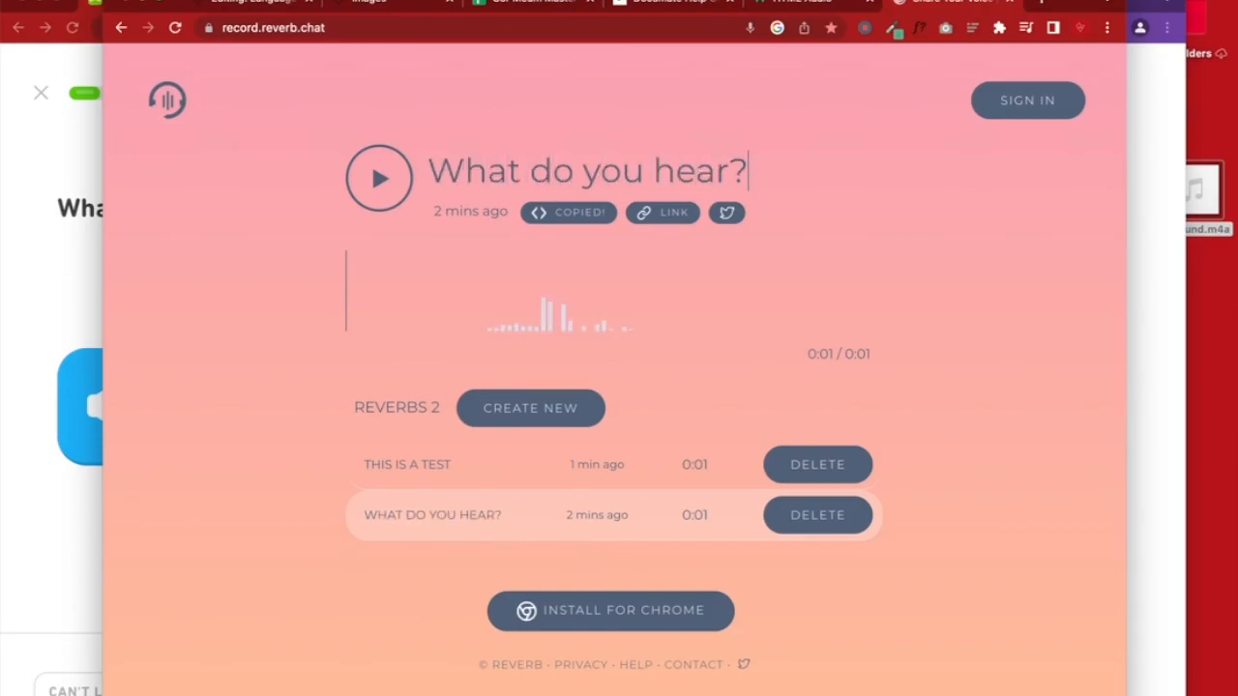
pyautogui.write(' Q2')
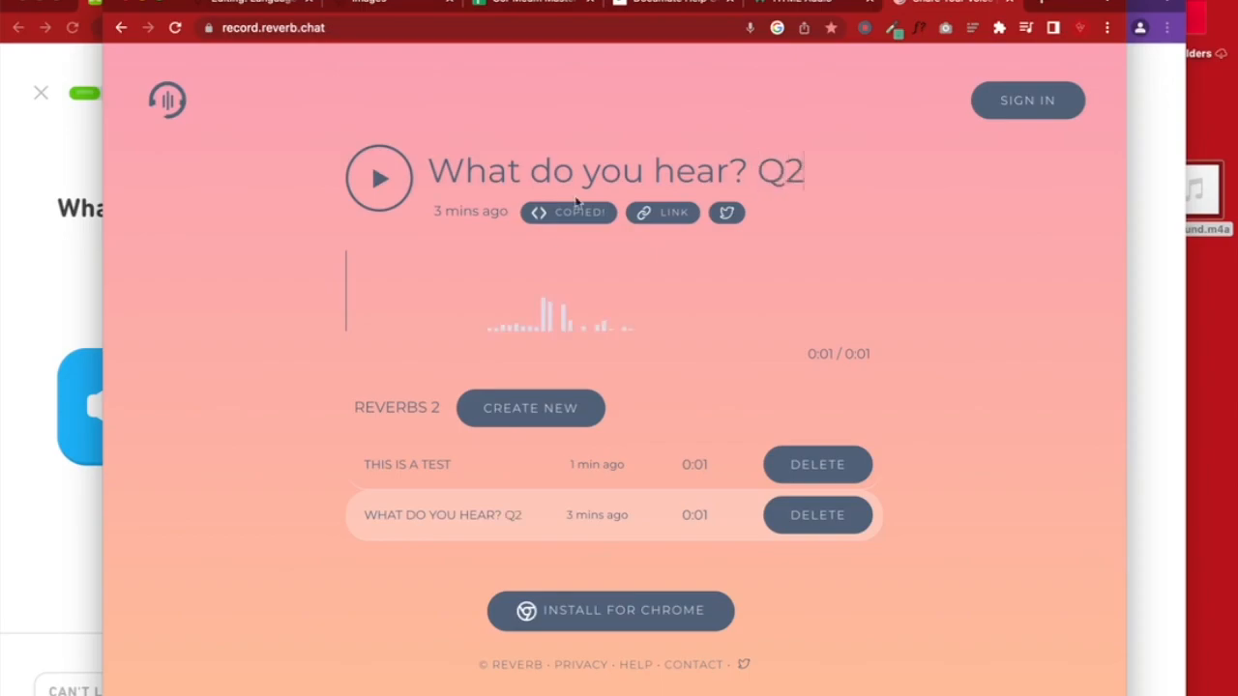
# Copy the recording's share link, test it in a new tab, then close that tab
pyautogui.click(665, 214)
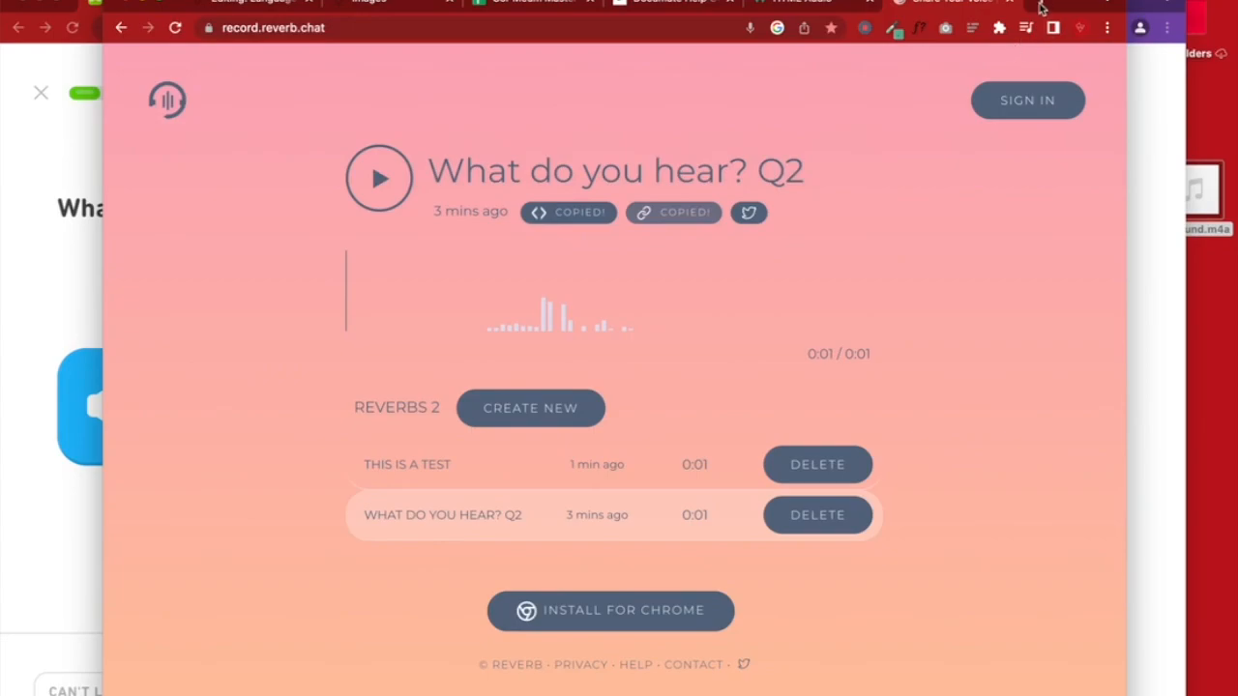
pyautogui.click(1041, 7)
pyautogui.hotkey('ctrl', 'v')
pyautogui.press('Return')
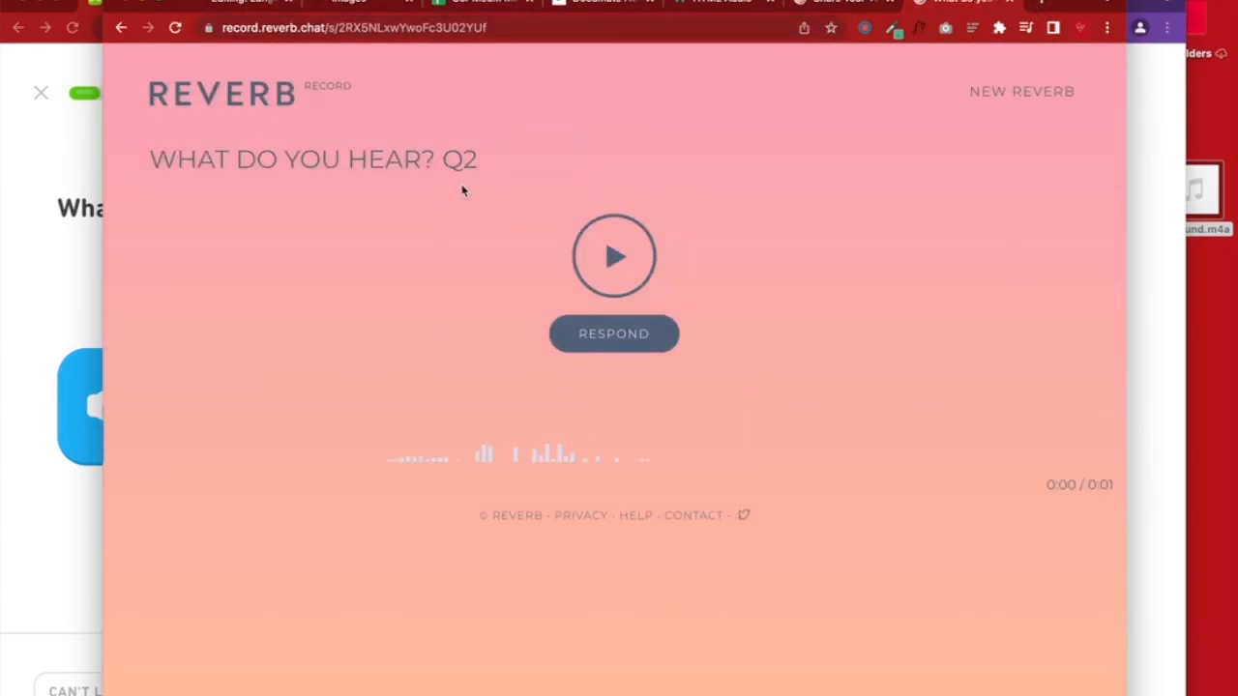
pyautogui.click(630, 282)
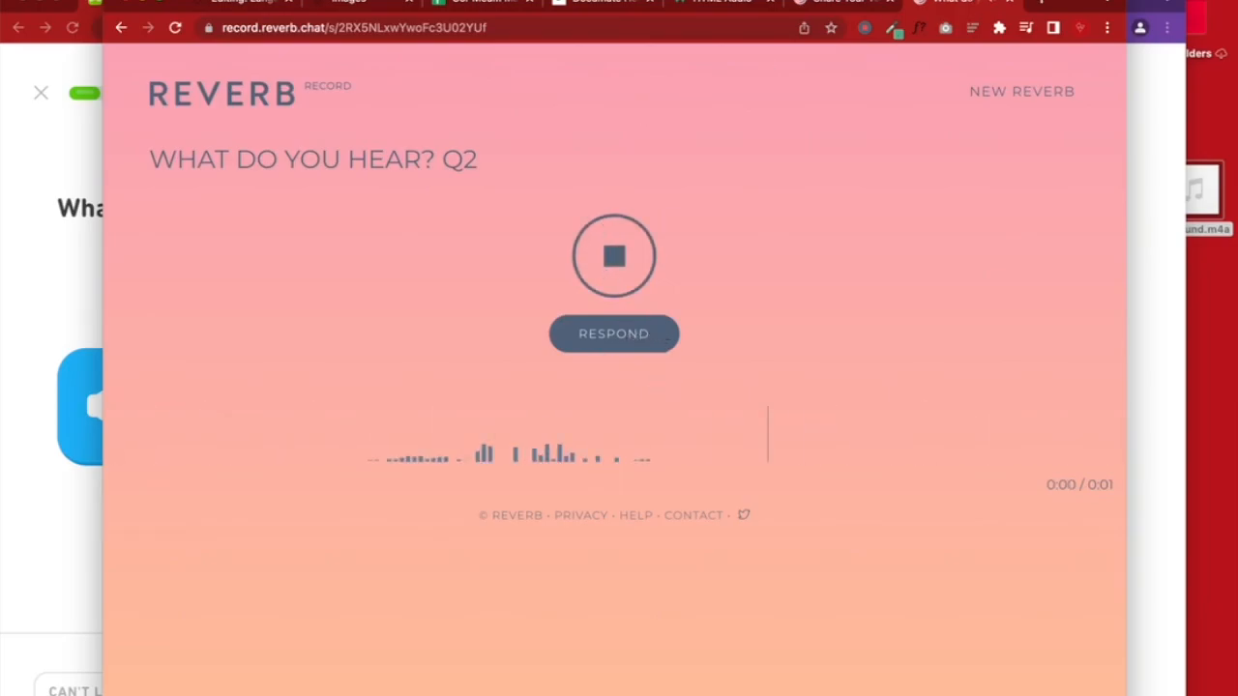
pyautogui.click(1010, 3)
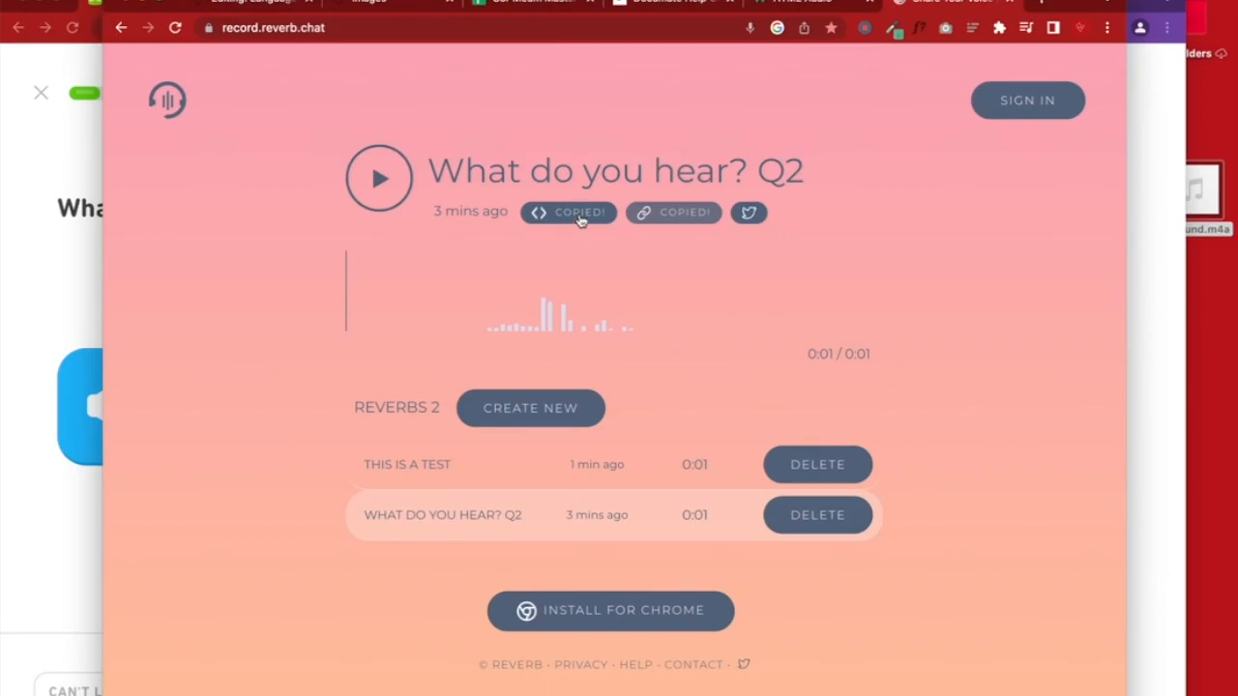
pyautogui.click(266, 4)
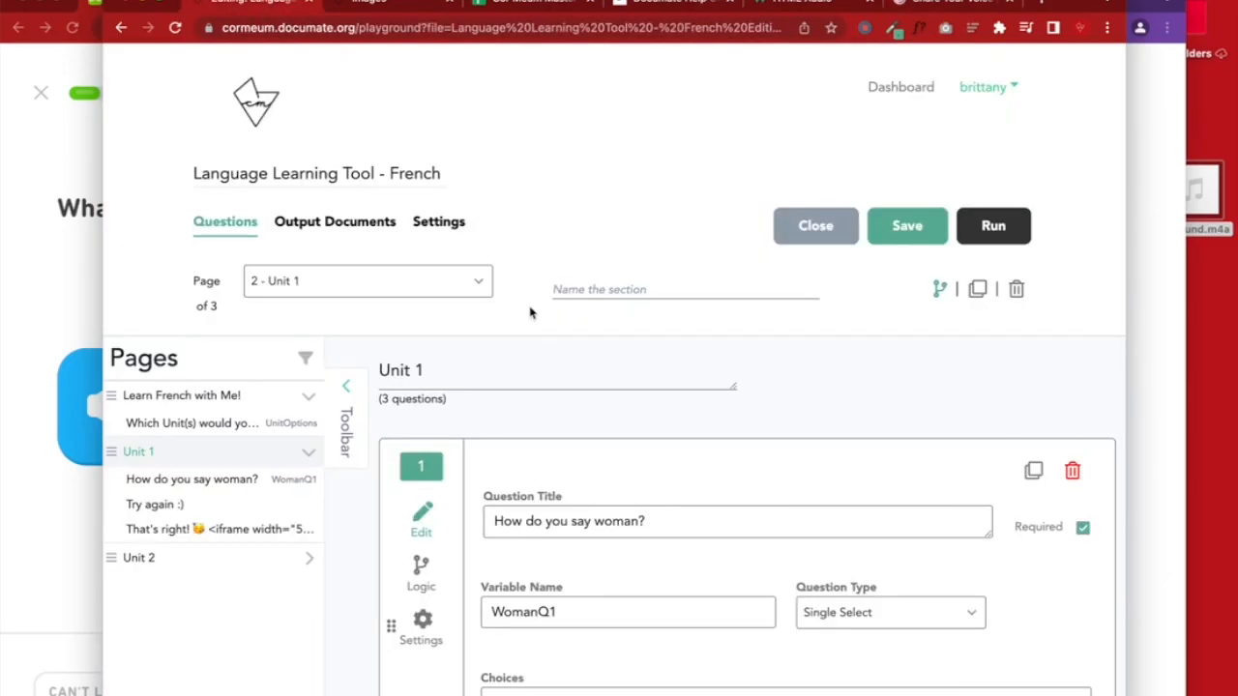
# Delete the Reverb player iframe line from question 3's 'That's right!' title, keeping the YouTube embed
pyautogui.scroll(-10, 530, 312)
pyautogui.moveTo(992, 350); pyautogui.dragTo(510, 310)
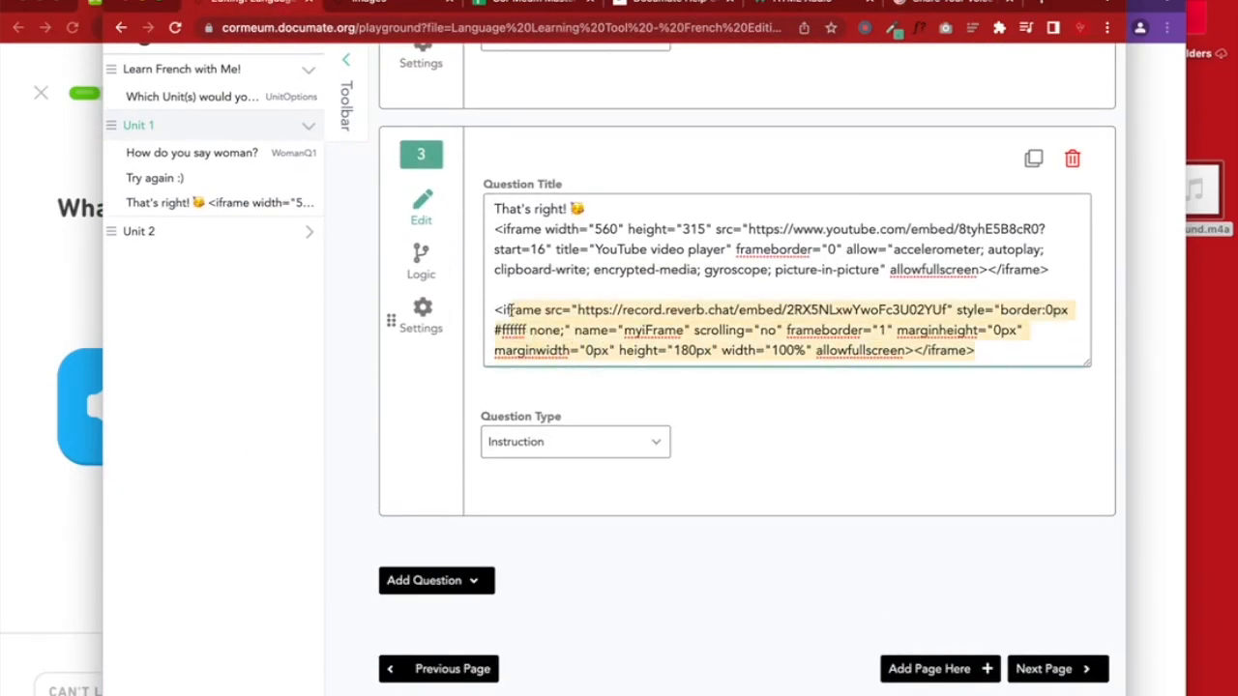
pyautogui.press('BackSpace')
pyautogui.press('BackSpace')
pyautogui.press('BackSpace')
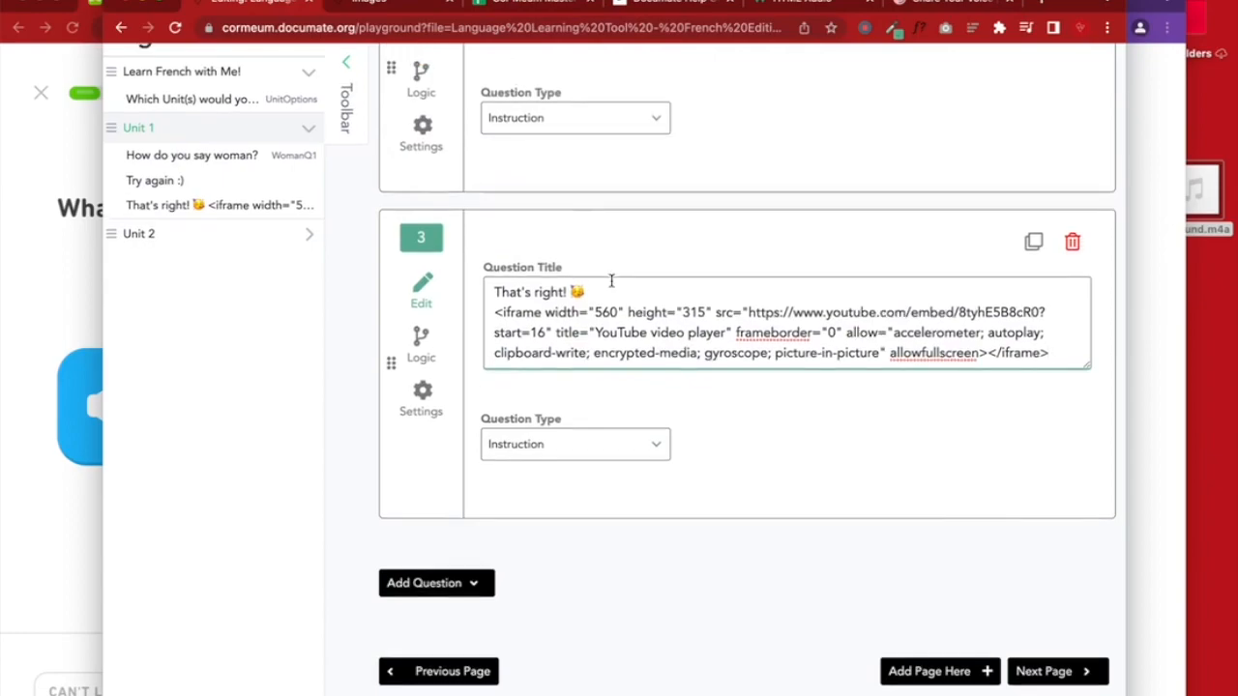
# Save the quiz workflow
pyautogui.scroll(10, 611, 281)
pyautogui.click(911, 230)
pyautogui.scroll(-1, 613, 497)
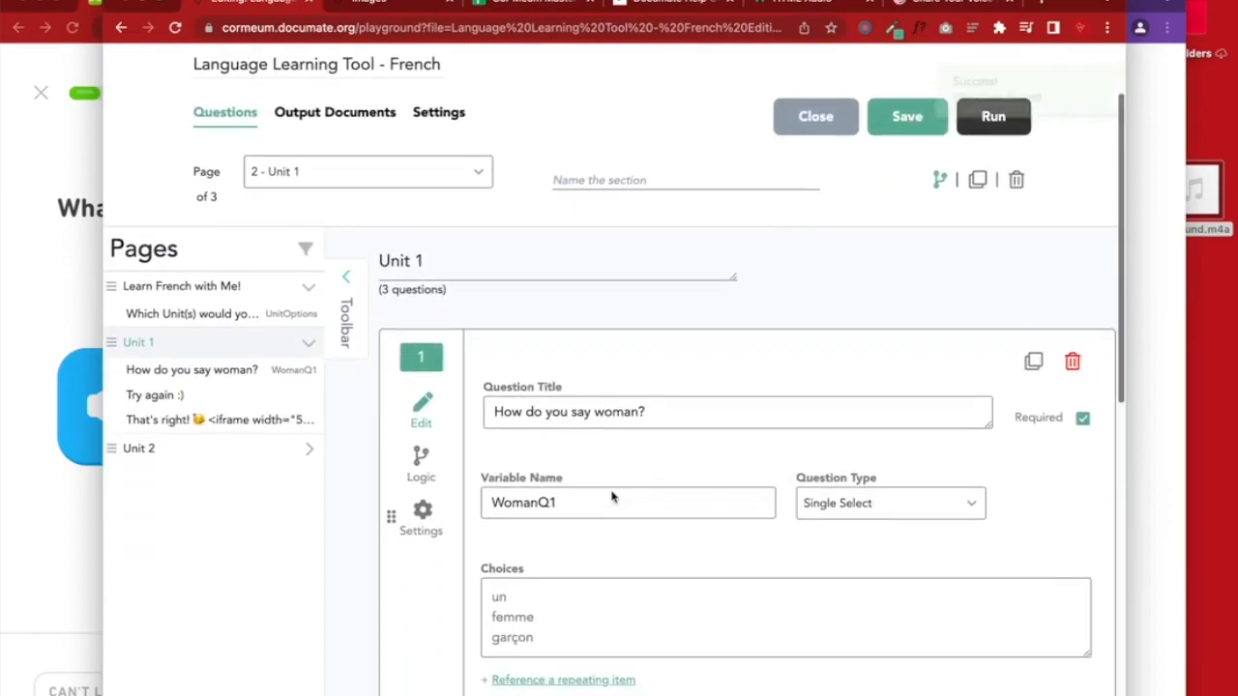
pyautogui.scroll(-10, 837, 423)
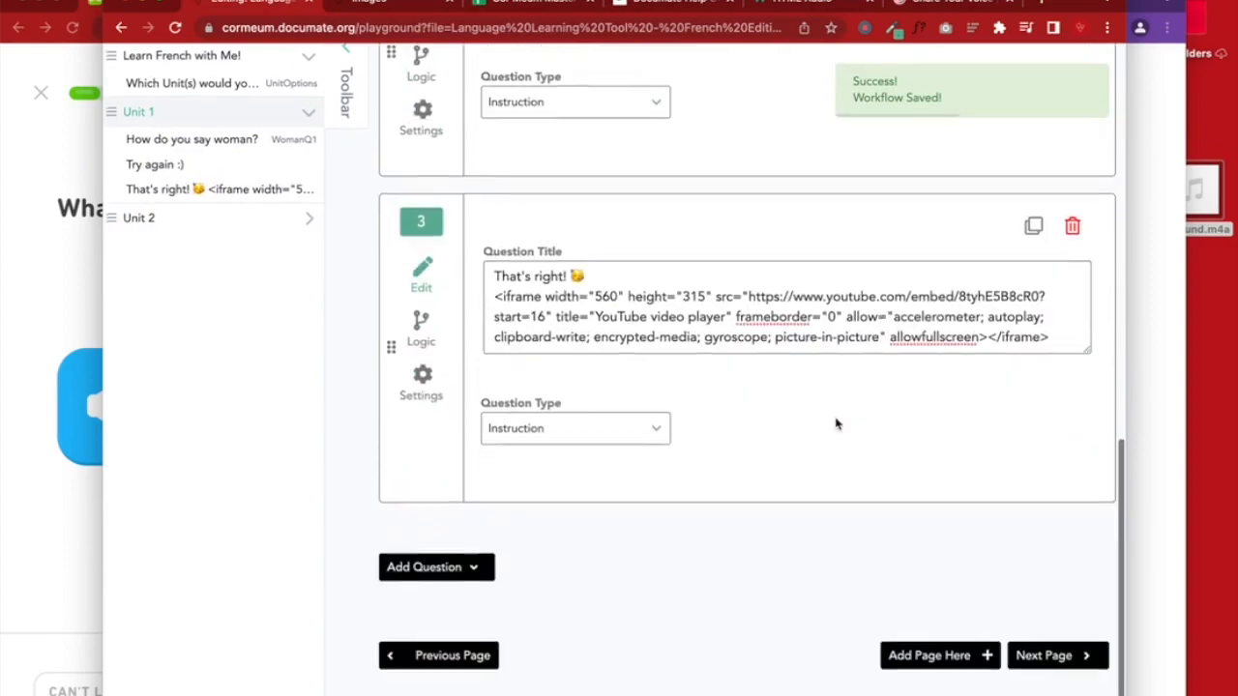
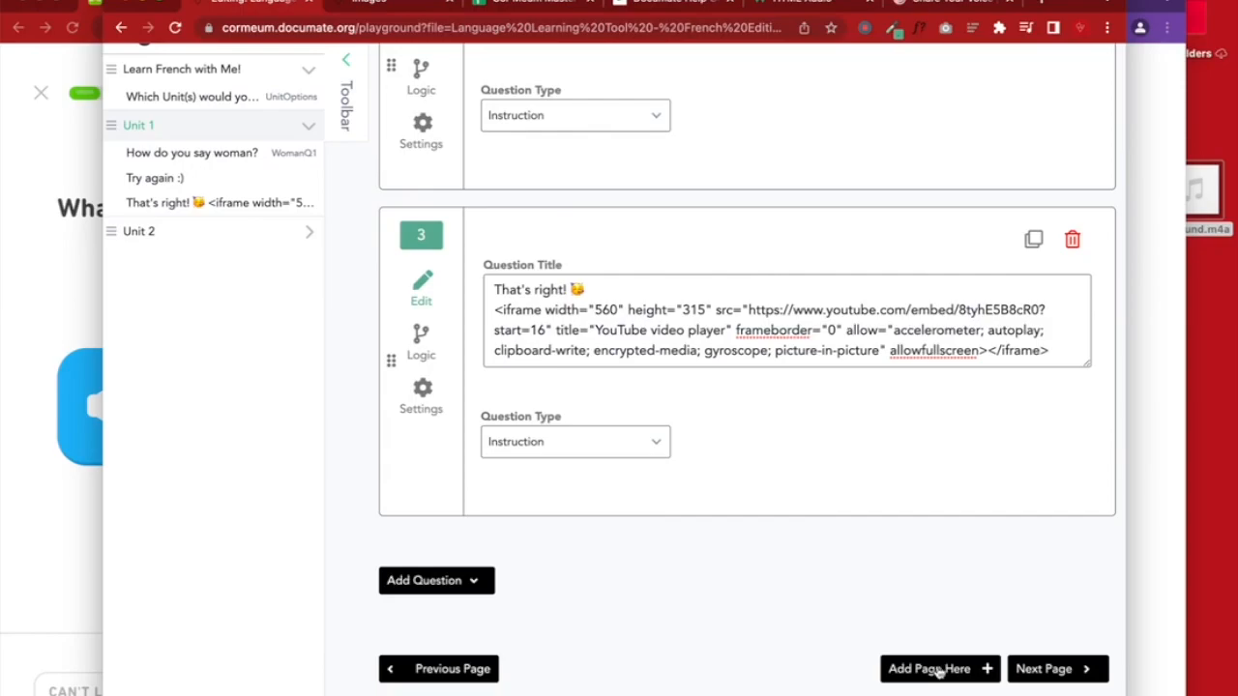
# Add a new page after Unit 1 and name it Q2
pyautogui.click(936, 670)
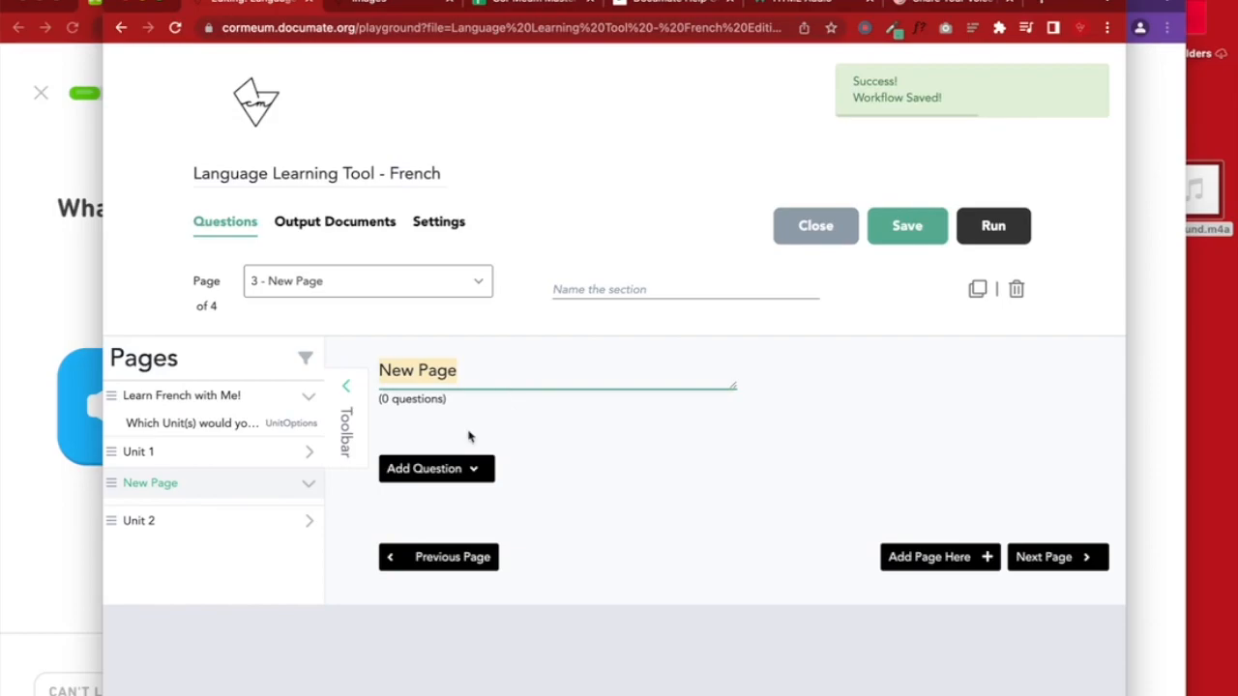
pyautogui.click(309, 458)
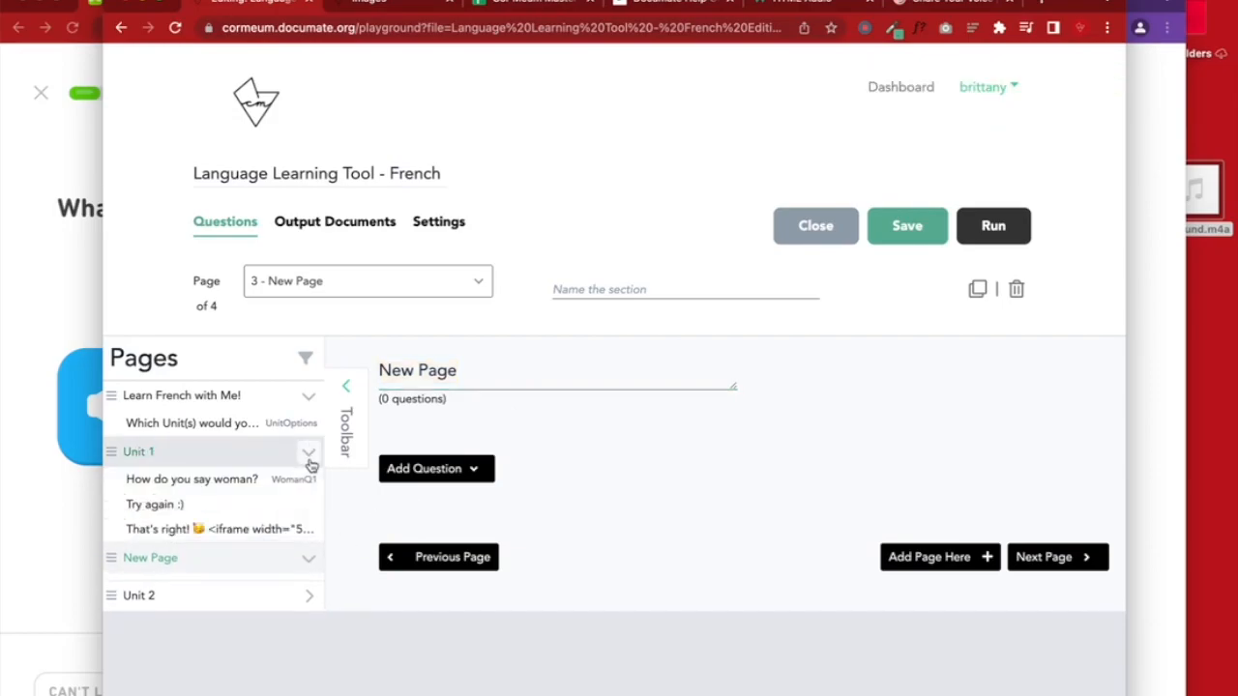
pyautogui.click(238, 481)
pyautogui.scroll(-3, 589, 445)
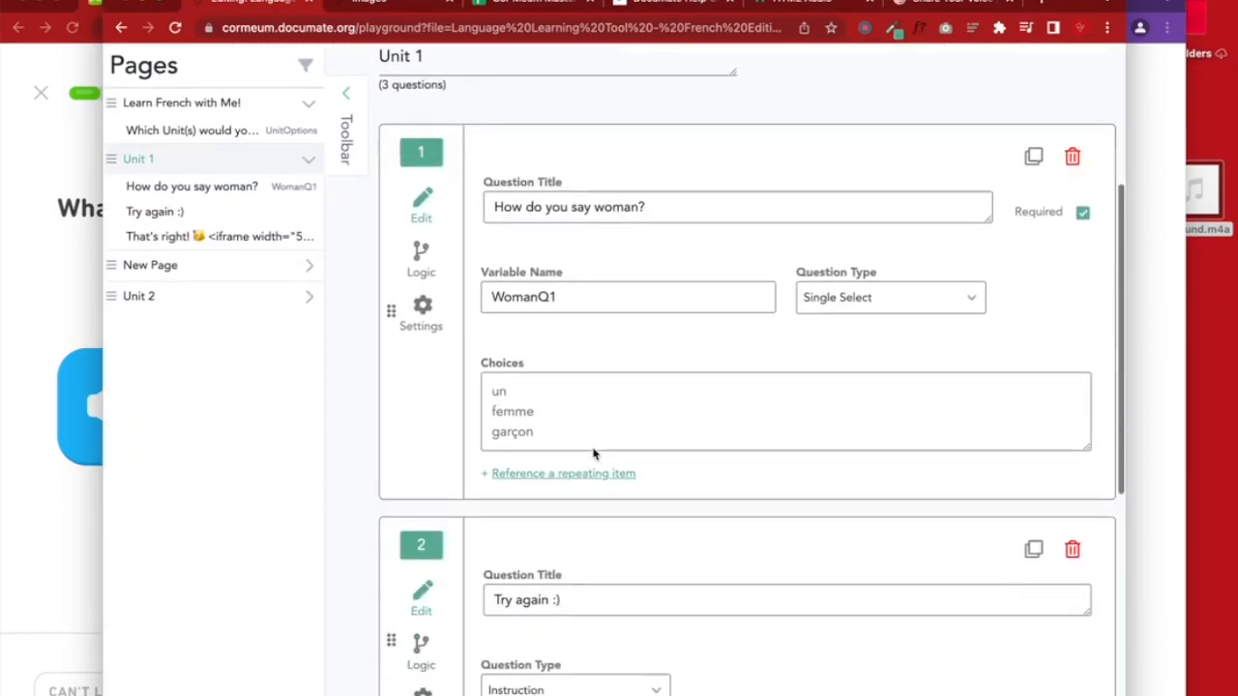
pyautogui.scroll(-3, 594, 453)
pyautogui.click(170, 266)
pyautogui.click(535, 370)
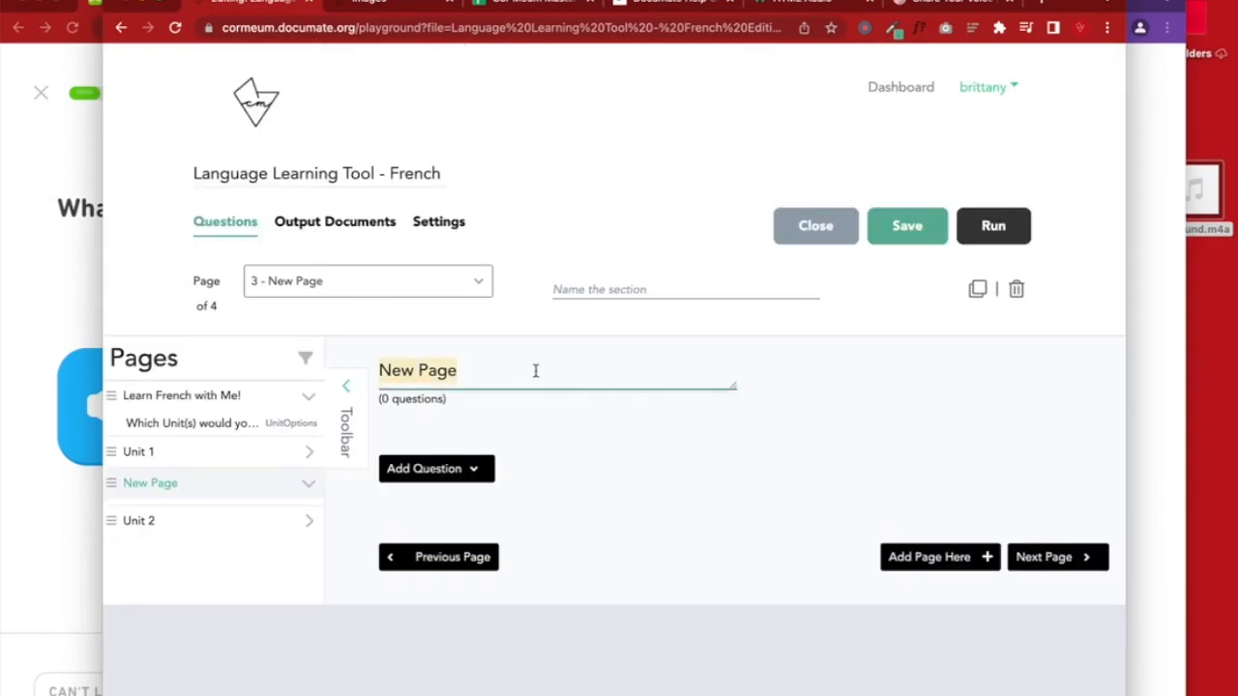
pyautogui.write('Q12')
pyautogui.press('BackSpace')
pyautogui.press('BackSpace')
pyautogui.write('2')
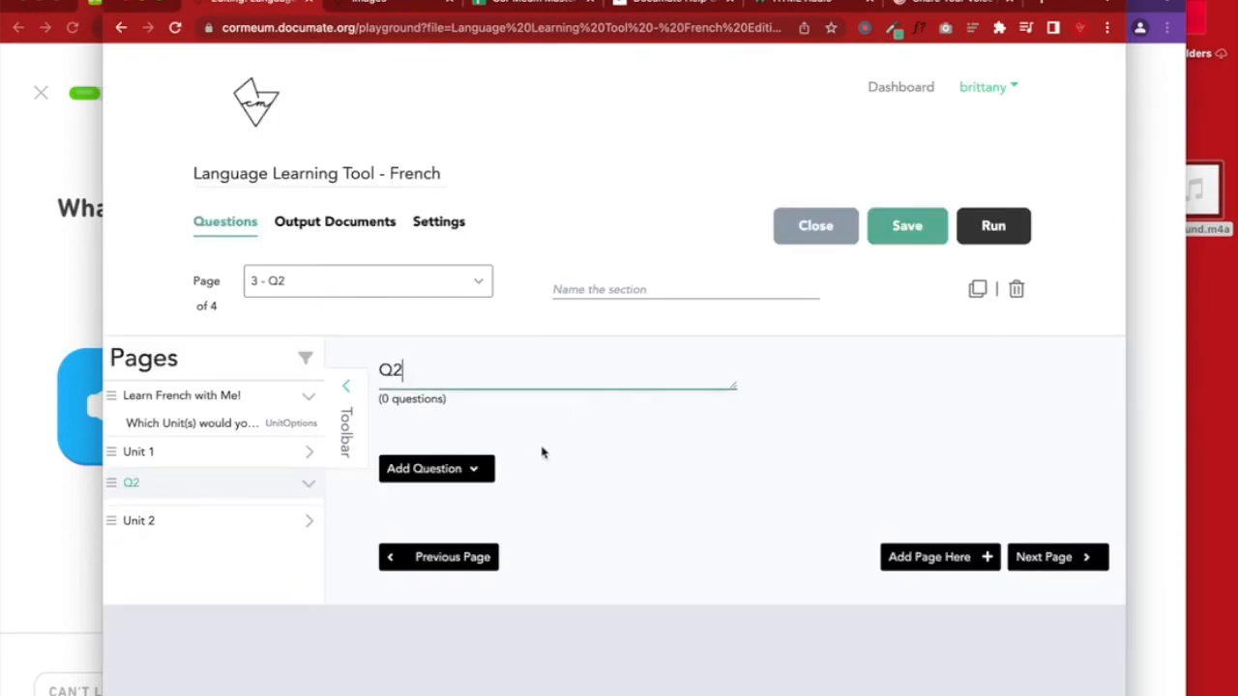
# Add an Instruction to Q2 with the Reverb Record iframe embed pasted as its title, then save
pyautogui.click(471, 469)
pyautogui.scroll(-5, 478, 478)
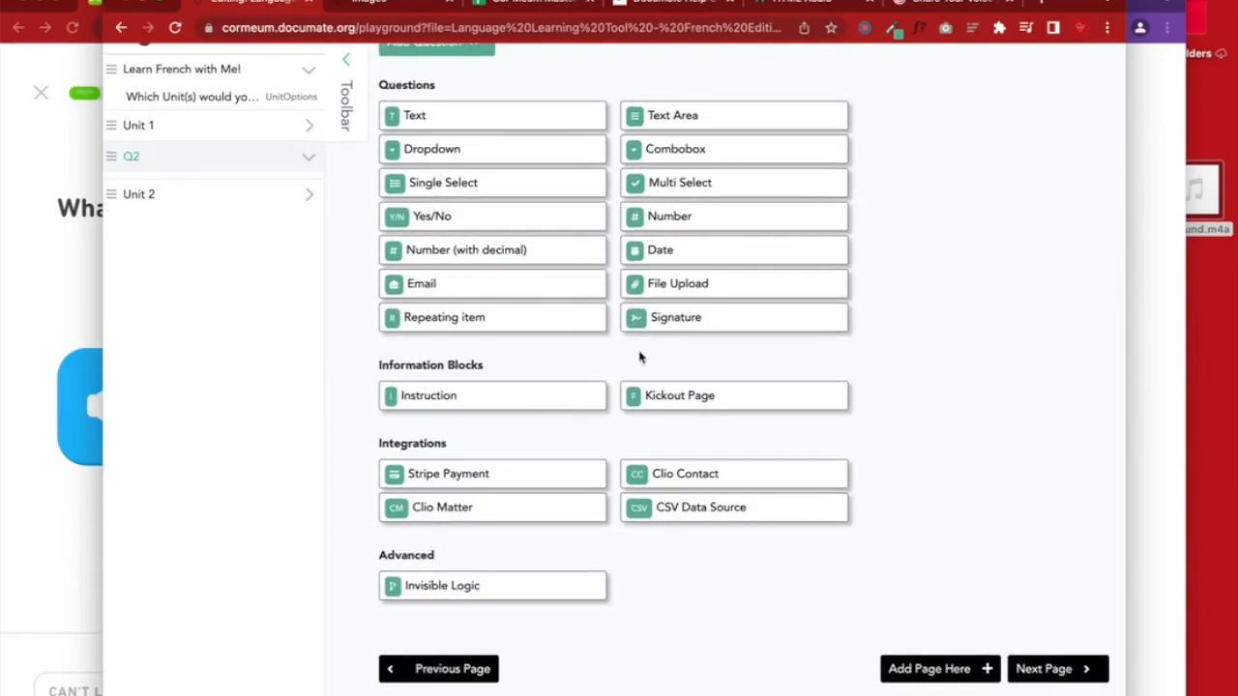
pyautogui.click(442, 397)
pyautogui.click(555, 350)
pyautogui.write('<iframe src="https://record.reverb.chat/embed/2RX5NLxwYwoFc3U02YUf" style="border:0px #ffffff none;" name="myiFrame" scrolling="no" frameborder="1" marginheight="0px" marginwidth="0px" height="180px" width="100%" allowfullscreen></iframe>')
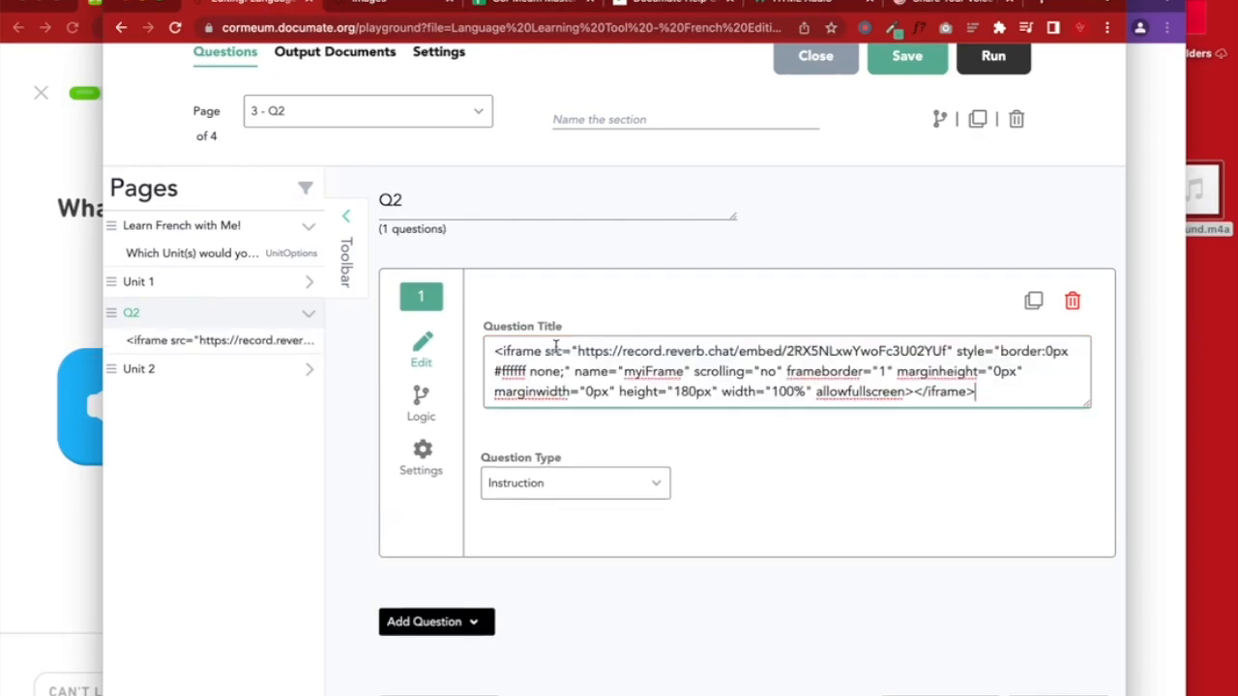
pyautogui.click(900, 68)
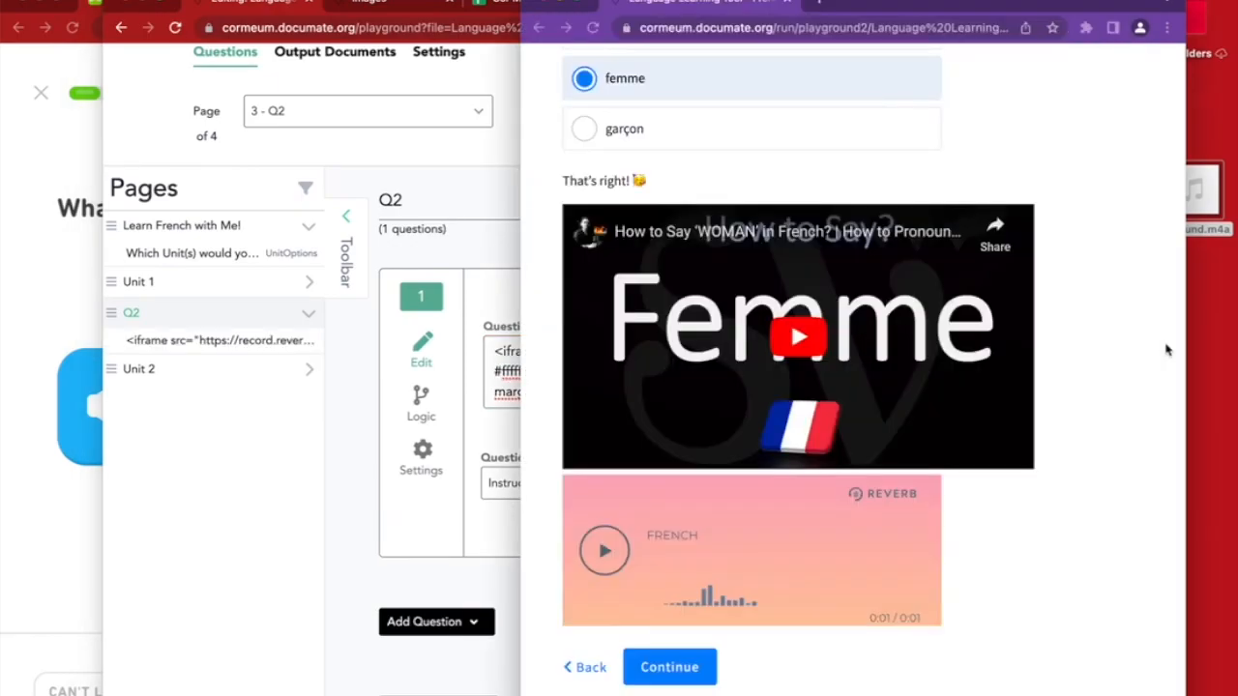
# Run the preview, answer femme, and play the Reverb audio clip on the Q2 page
pyautogui.click(993, 55)
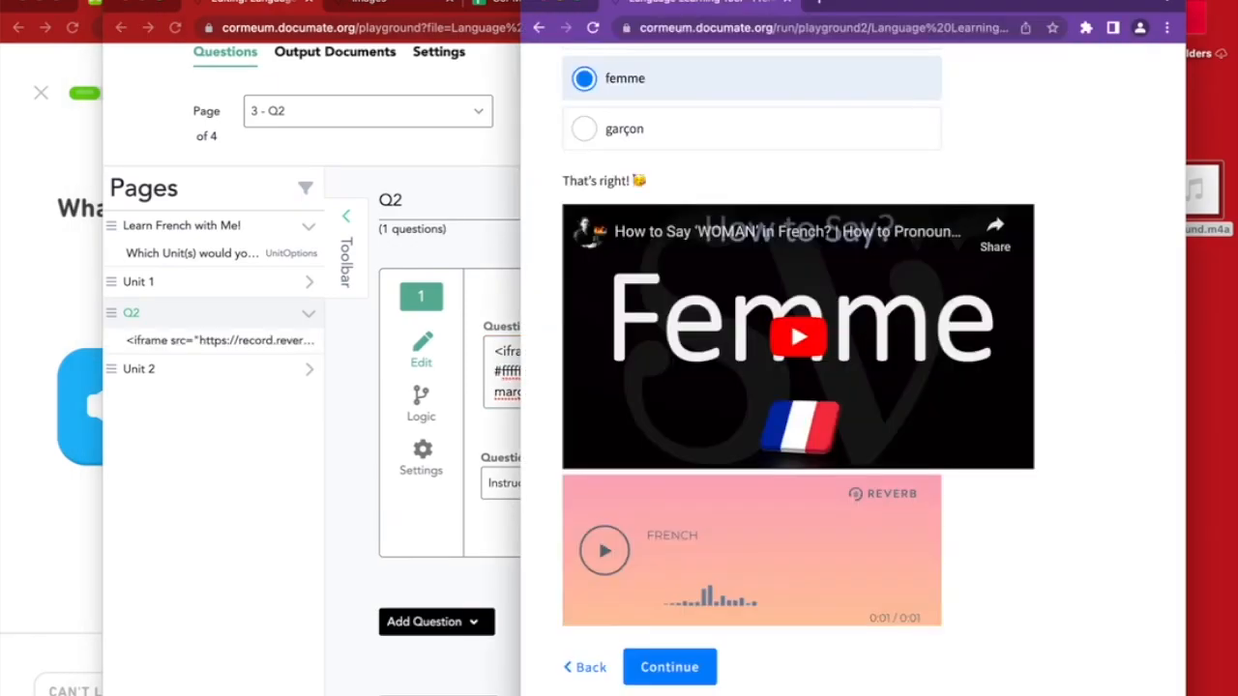
pyautogui.click(594, 27)
pyautogui.click(613, 319)
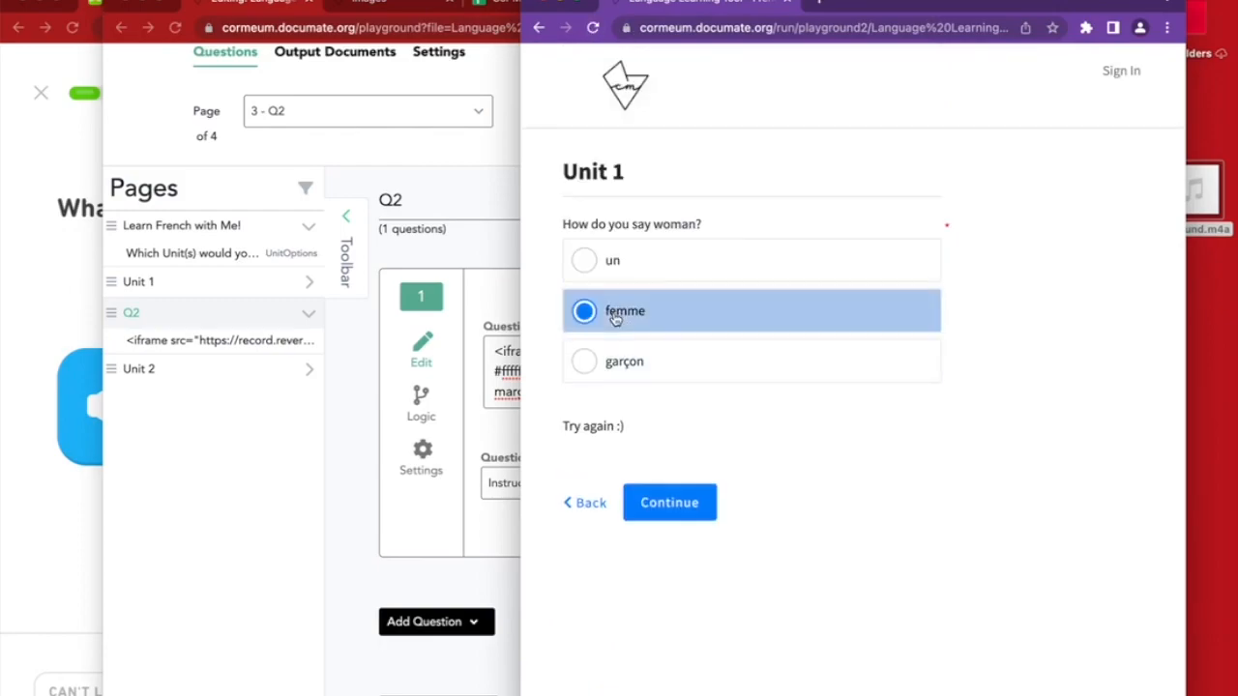
pyautogui.scroll(-2, 684, 605)
pyautogui.click(680, 666)
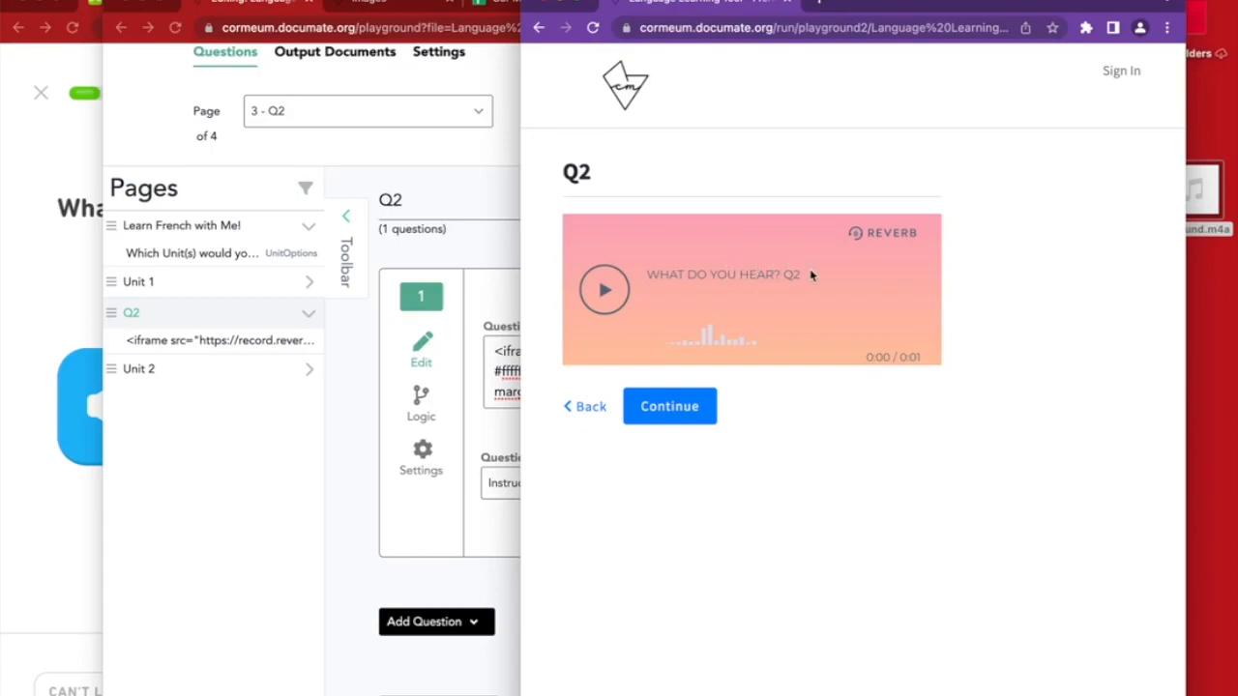
pyautogui.click(605, 292)
pyautogui.click(607, 294)
# Back in the editor, bring up the list of question types for Q2
pyautogui.click(395, 512)
pyautogui.scroll(-1, 426, 517)
pyautogui.click(443, 571)
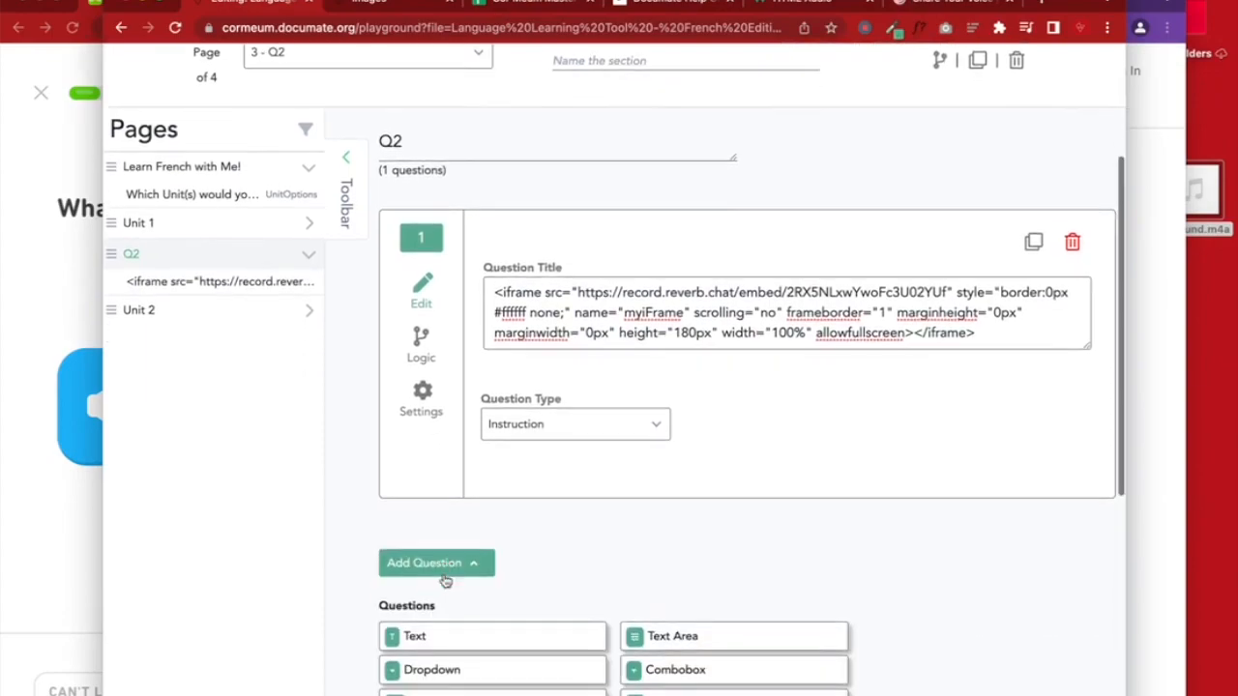
pyautogui.scroll(-5, 445, 580)
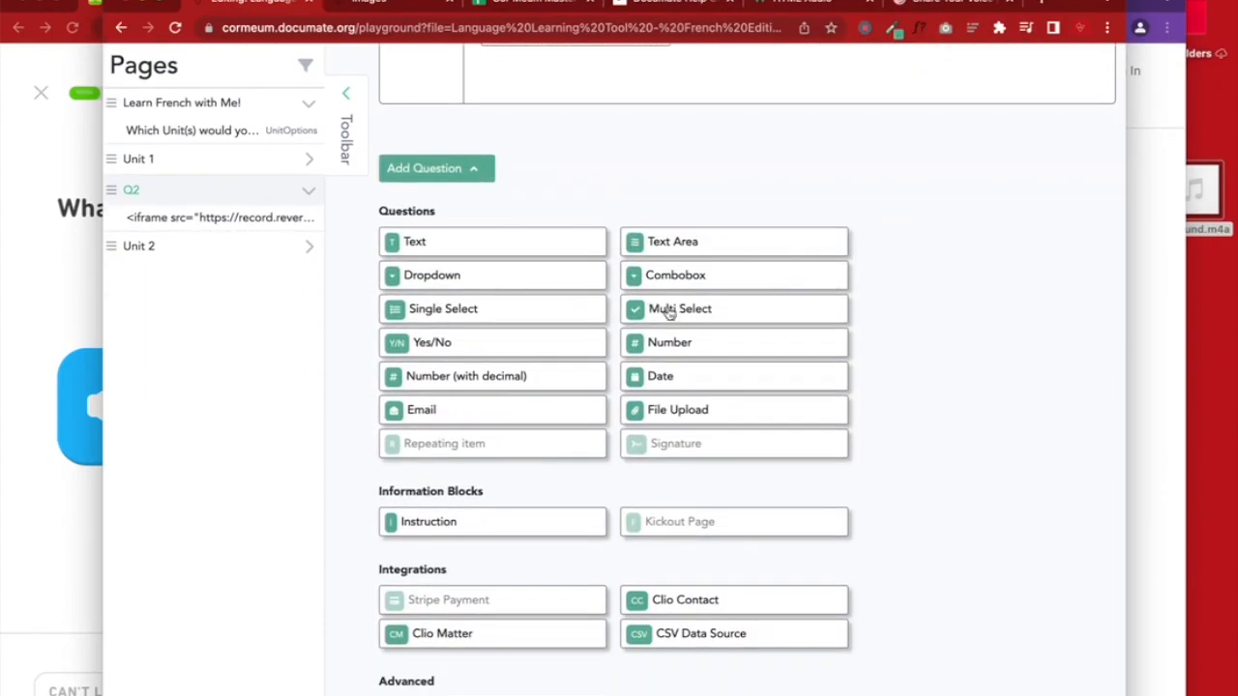
# Add a Single Select question titled 'What do you hear?' to Q2
pyautogui.click(443, 315)
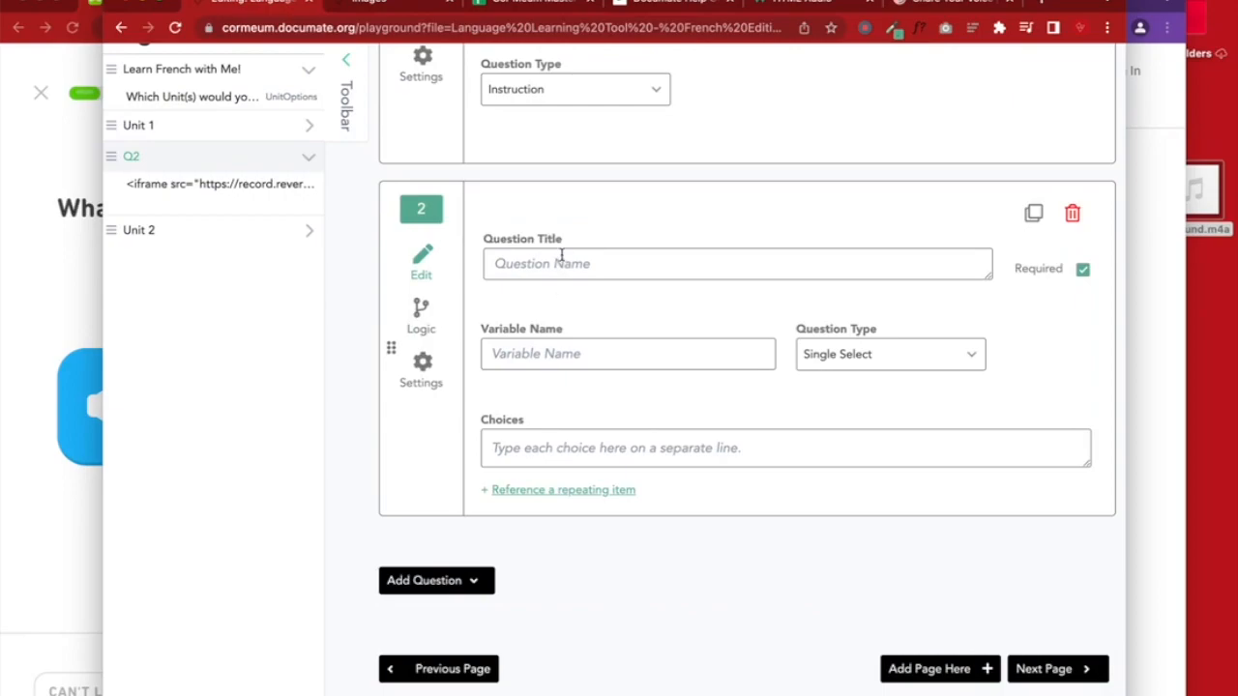
pyautogui.click(533, 269)
pyautogui.write('what')
pyautogui.press('BackSpace')
pyautogui.press('BackSpace')
pyautogui.write('What yo')
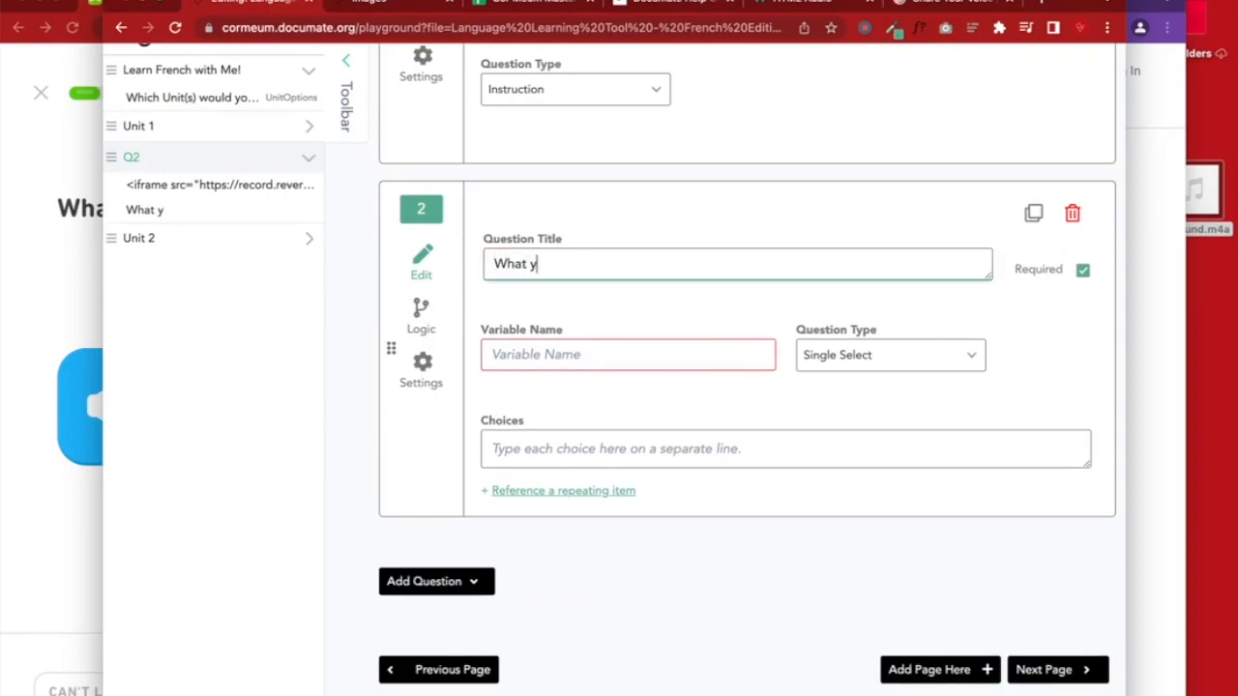
pyautogui.press('BackSpace')
pyautogui.press('BackSpace')
pyautogui.write('do you hear?')
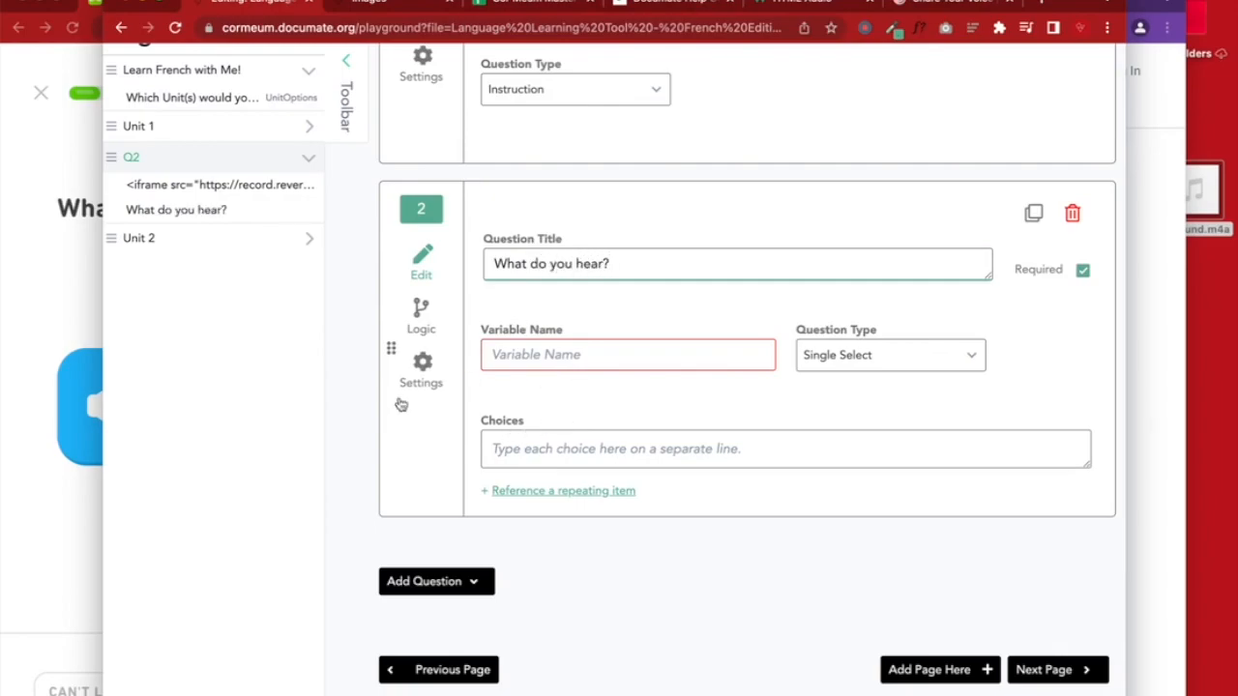
# Name its variable TuQ2Audio and record that name in cell B405 of the tracking spreadsheet
pyautogui.click(18, 484)
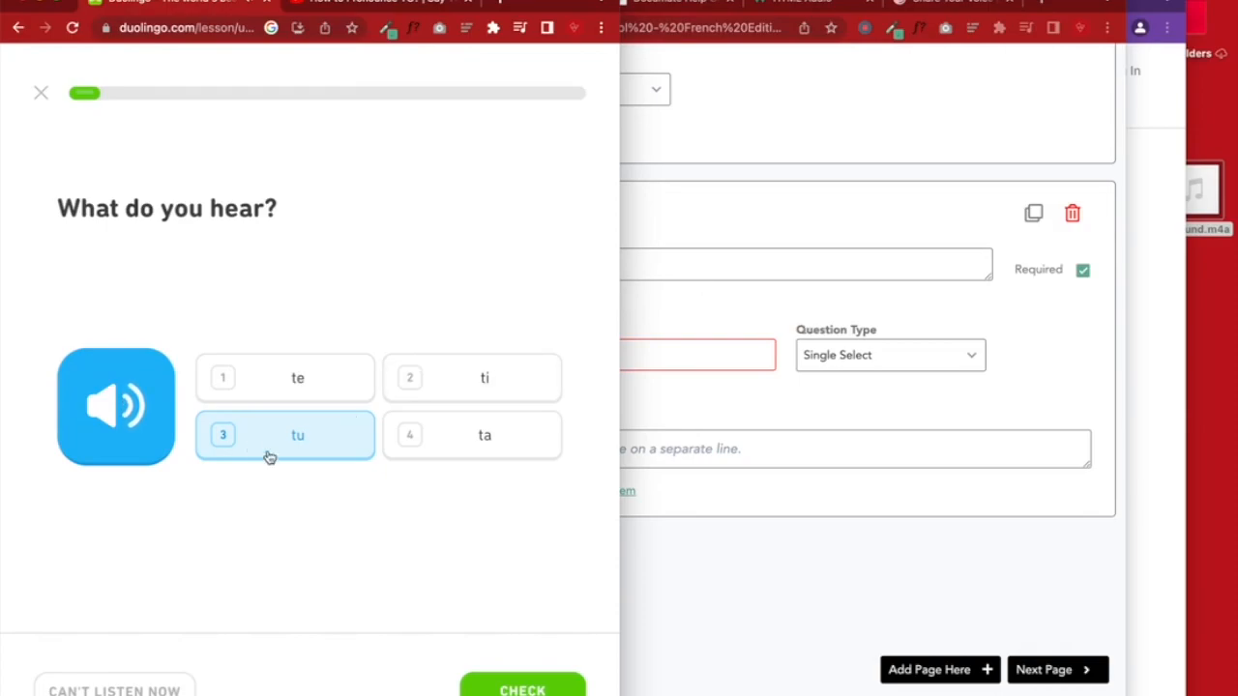
pyautogui.click(751, 305)
pyautogui.click(563, 359)
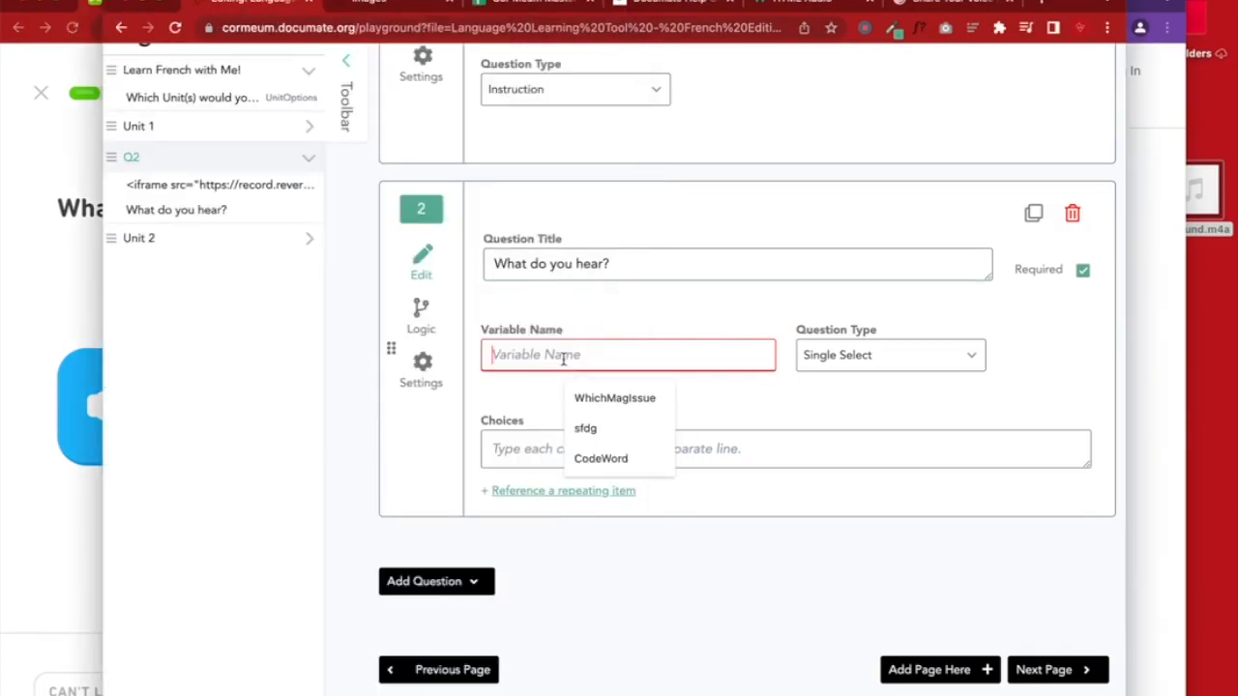
pyautogui.write('T')
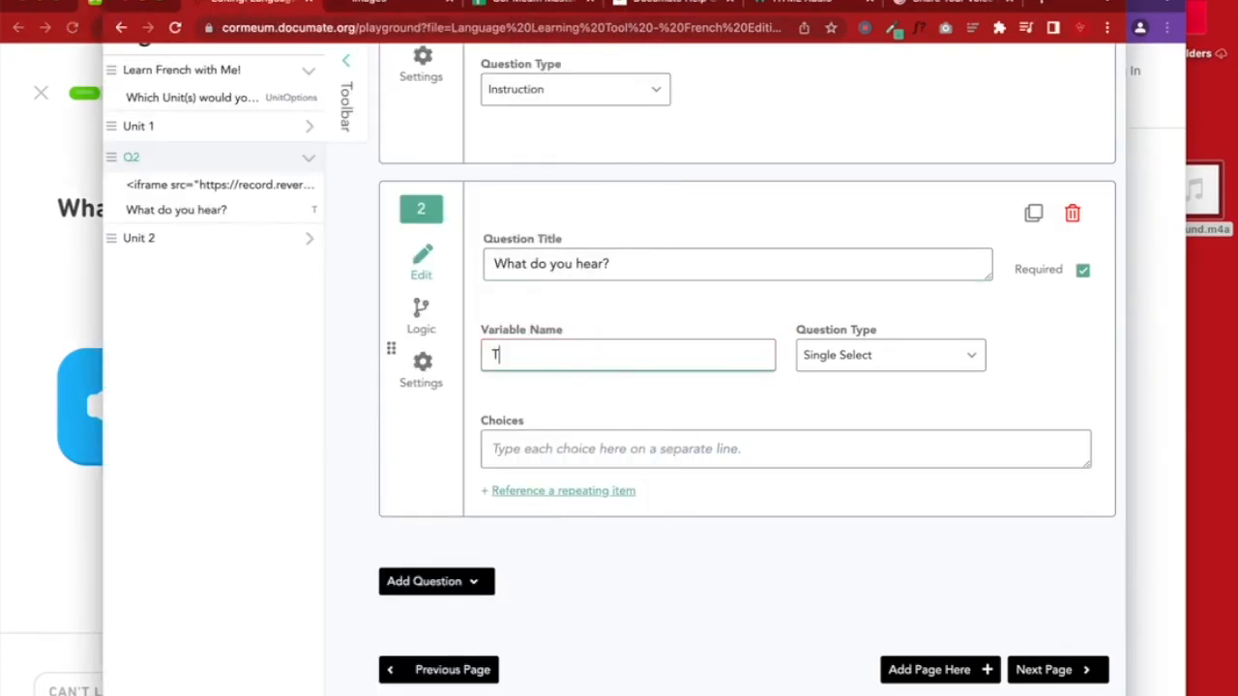
pyautogui.write('uQ2Audio')
pyautogui.doubleClick(568, 357)
pyautogui.hotkey('ctrl', 'c')
pyautogui.click(493, 4)
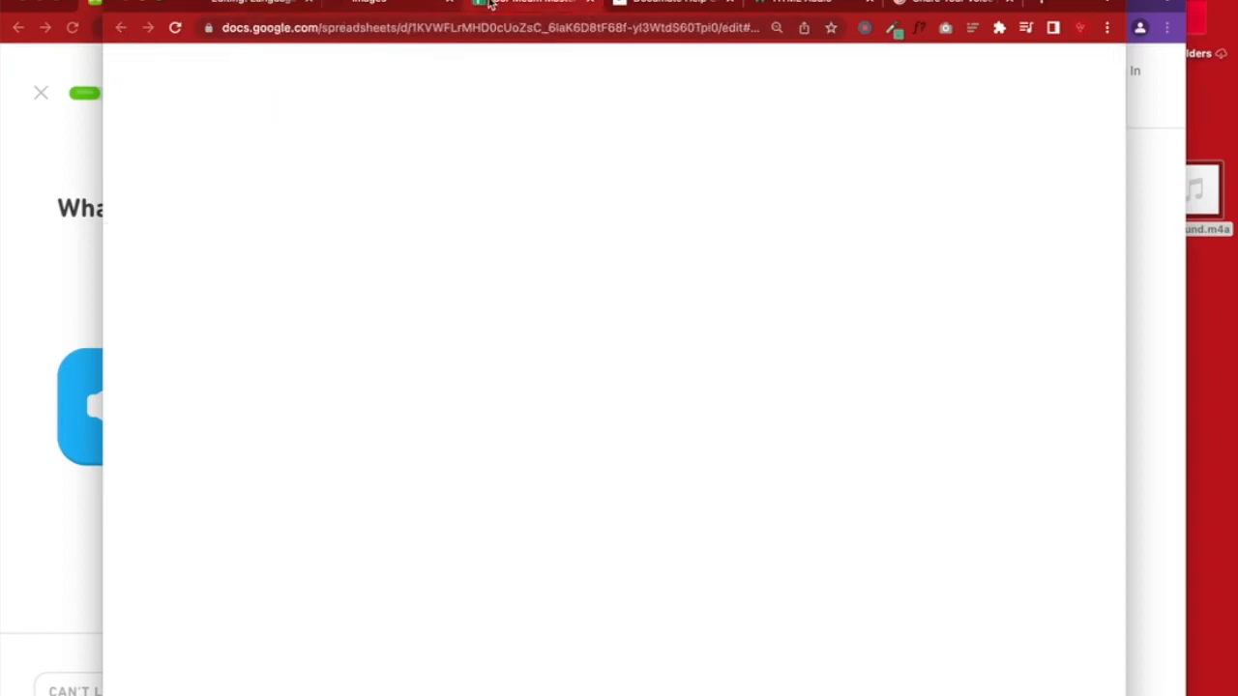
pyautogui.click(342, 247)
pyautogui.hotkey('ctrl', 'v')
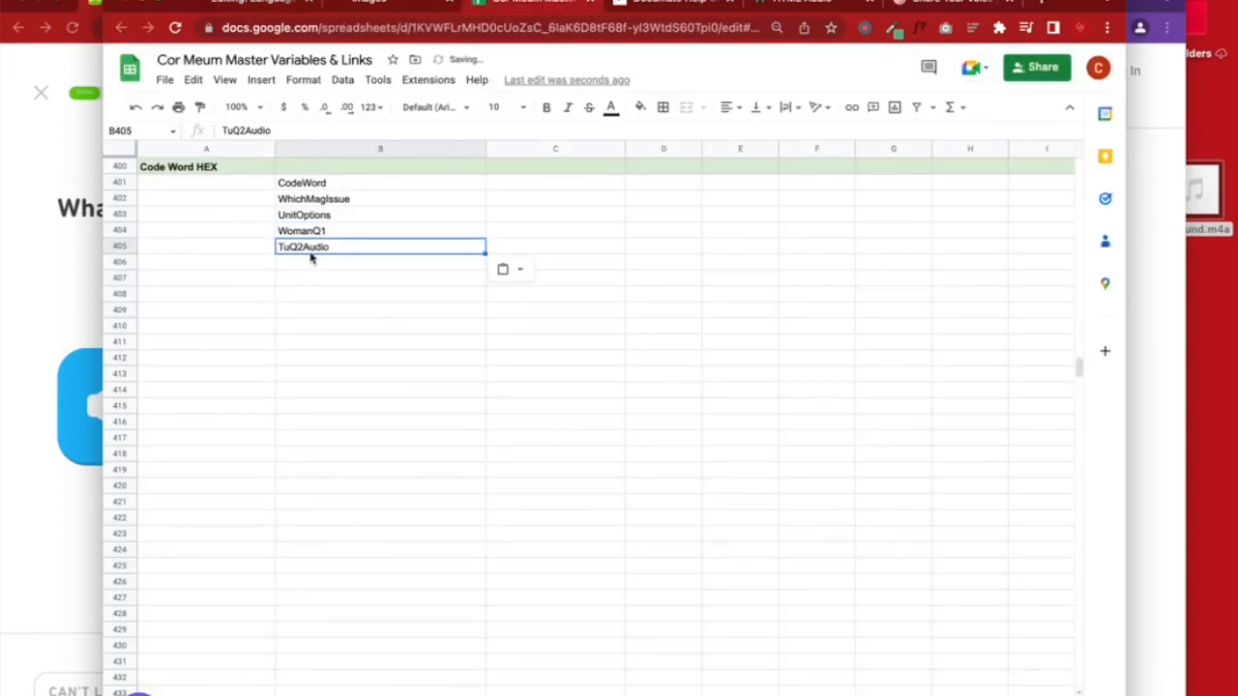
pyautogui.click(266, 3)
# Enter the choices Te, Ti, Tu and Ta on separate lines, then save the workflow
pyautogui.click(542, 447)
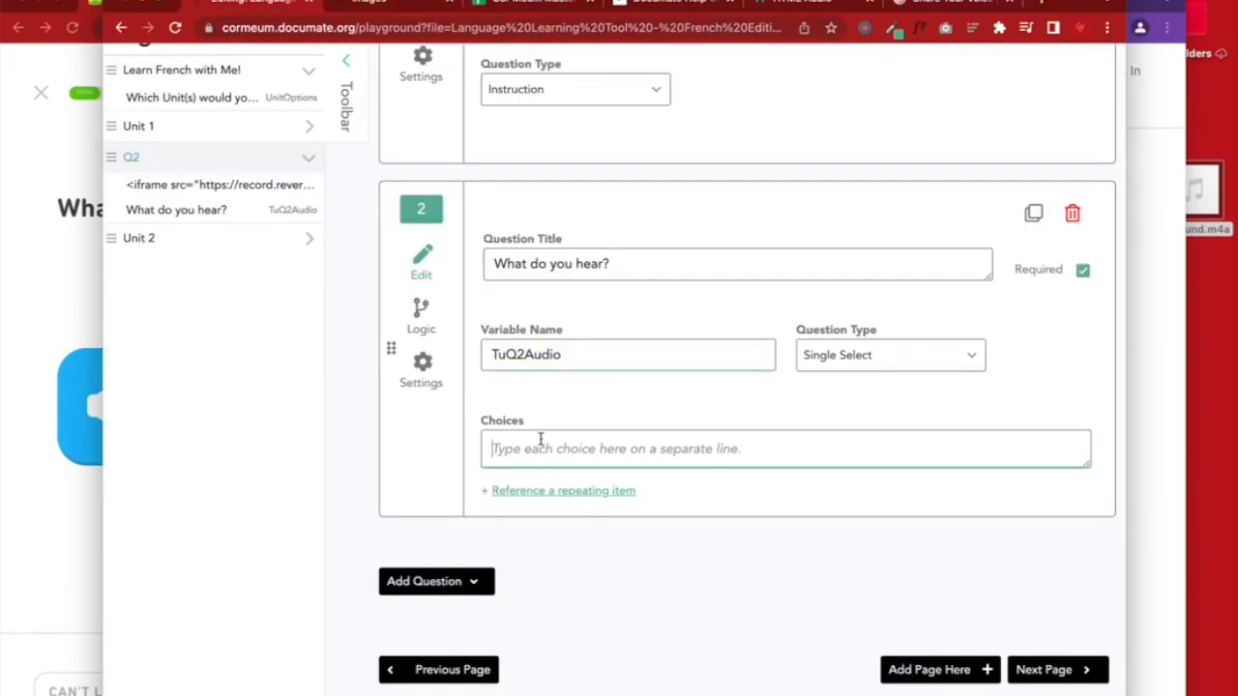
pyautogui.moveTo(97, 451); pyautogui.dragTo(570, 437)
pyautogui.write('Te')
pyautogui.press('Return')
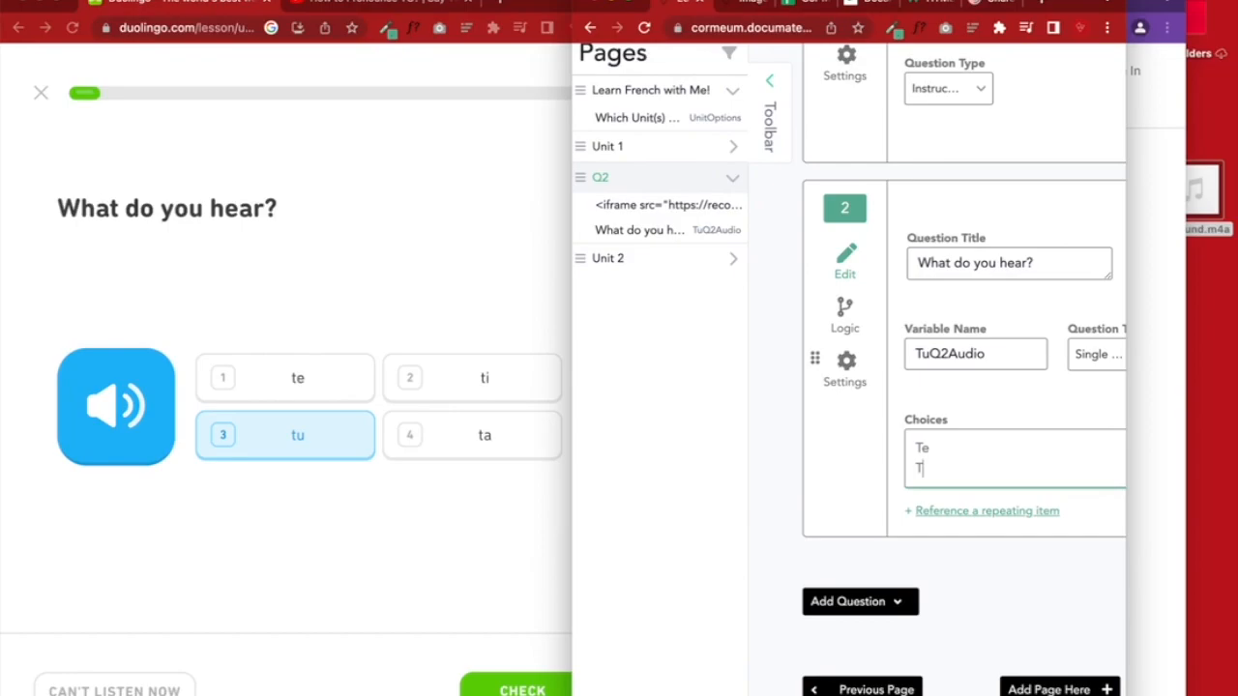
pyautogui.write('Ti')
pyautogui.press('Return')
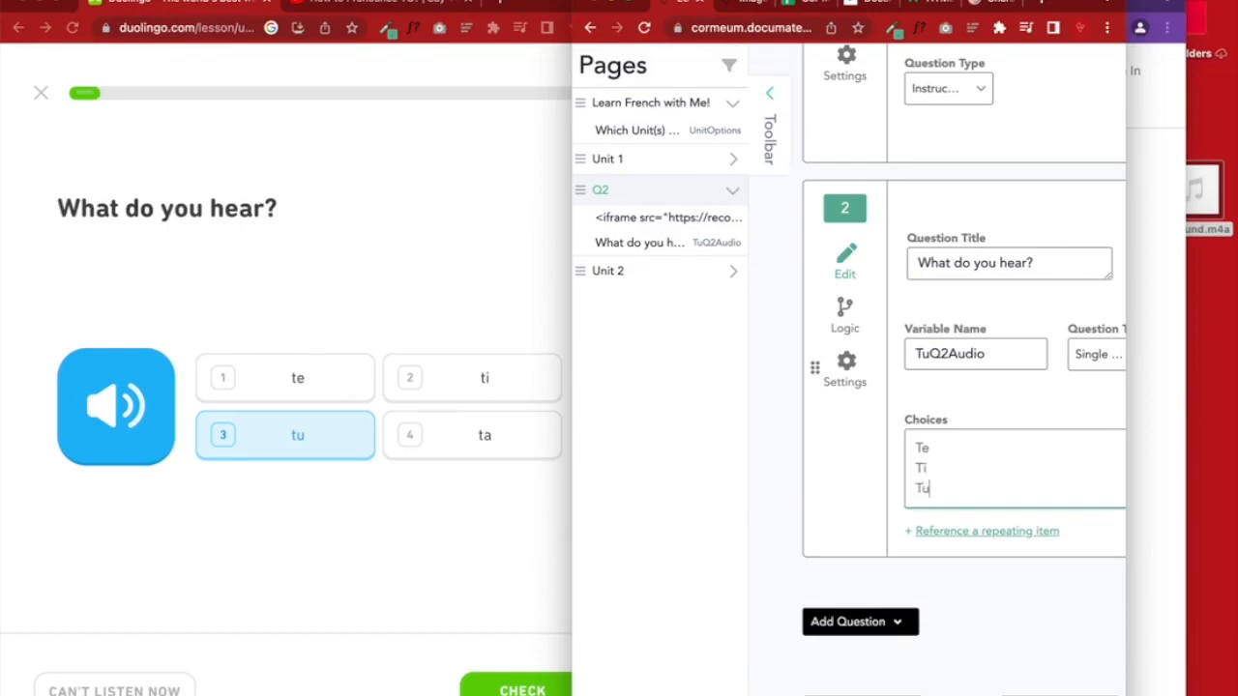
pyautogui.write('Tu')
pyautogui.press('Return')
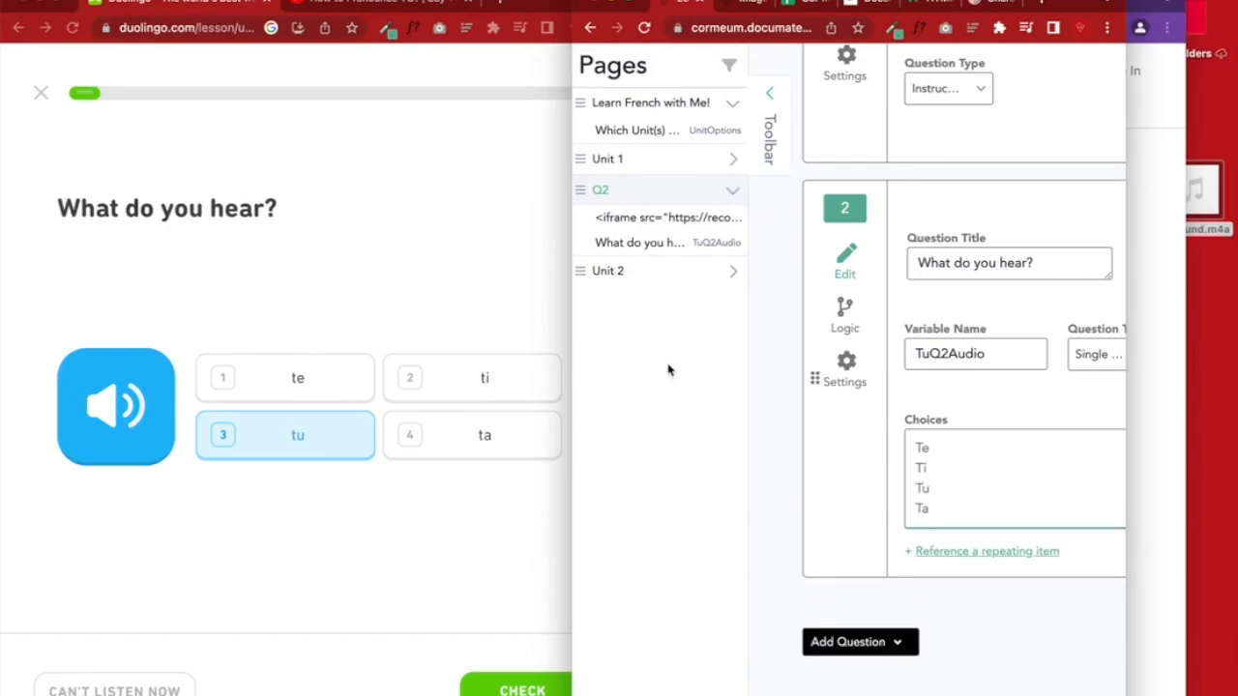
pyautogui.doubleClick(561, 345)
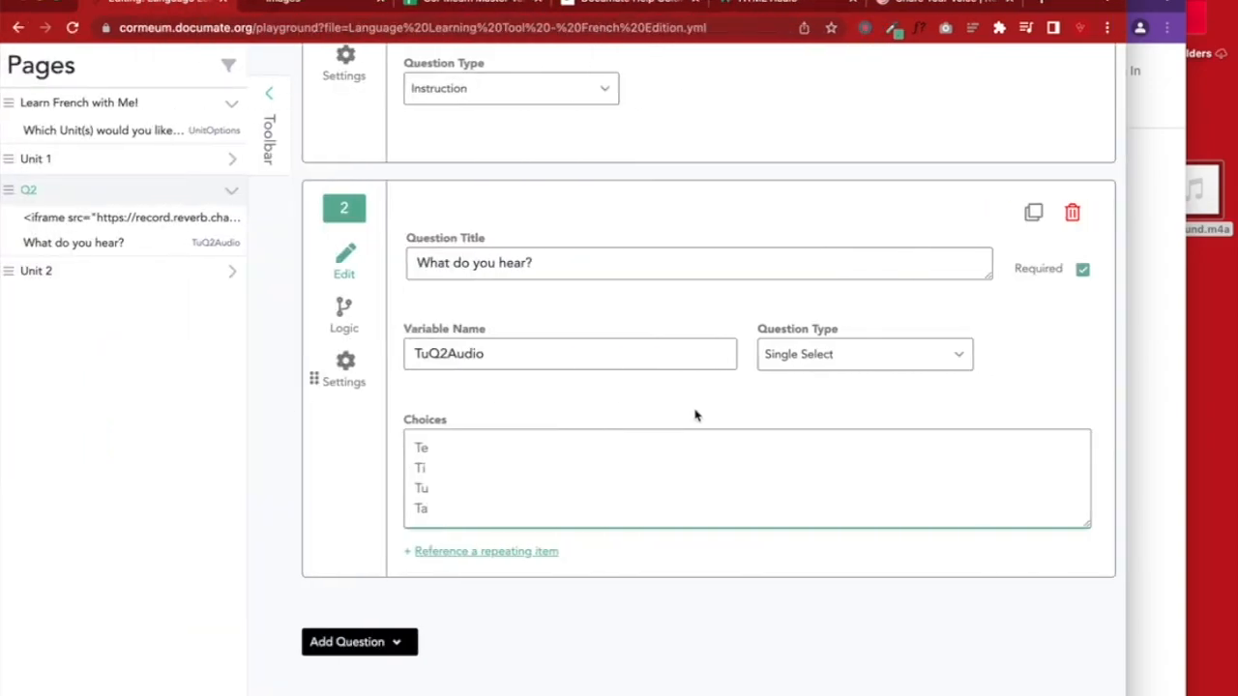
pyautogui.scroll(6, 696, 416)
pyautogui.click(959, 236)
# Add an Instruction titled 'Try again!' after the single-select question
pyautogui.scroll(-7, 606, 608)
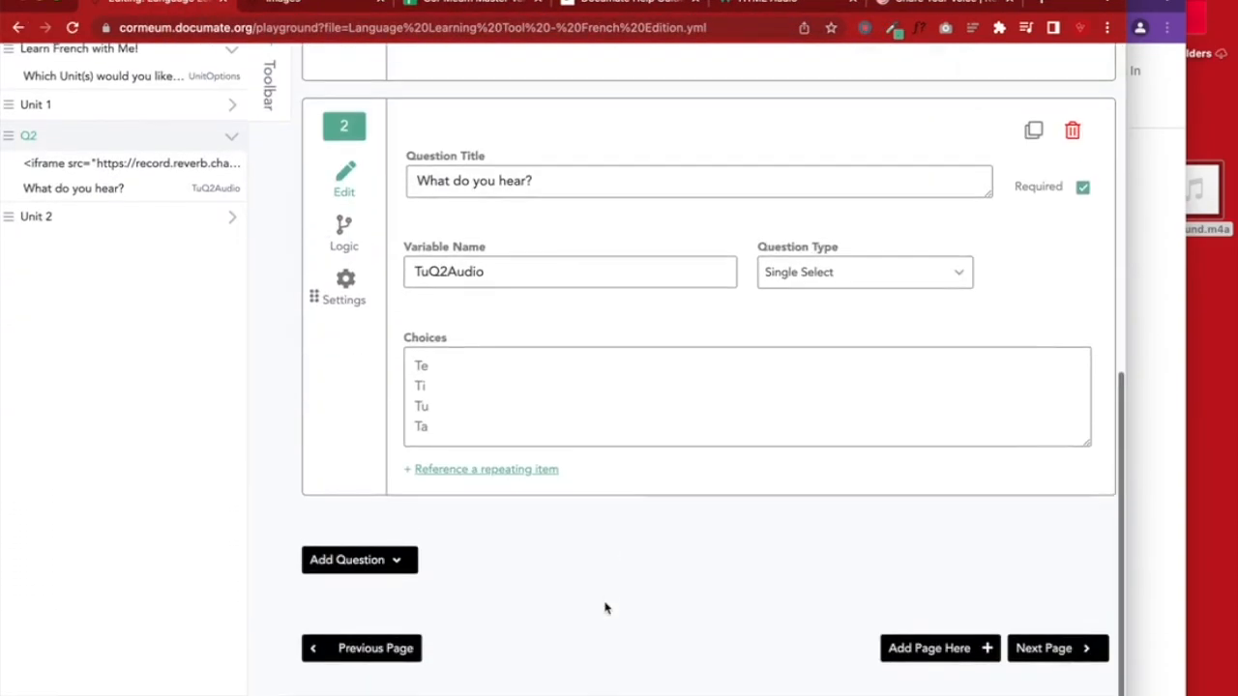
pyautogui.click(398, 581)
pyautogui.scroll(-4, 381, 589)
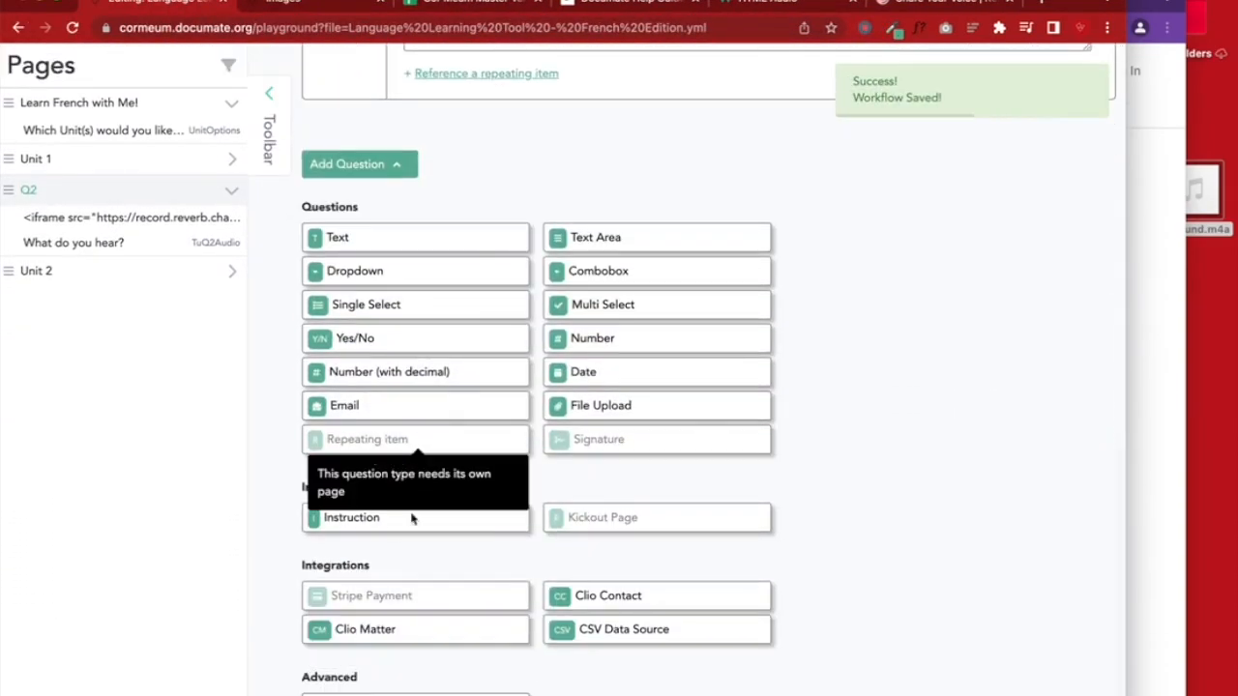
pyautogui.click(377, 522)
pyautogui.click(421, 351)
pyautogui.write('Try again!')
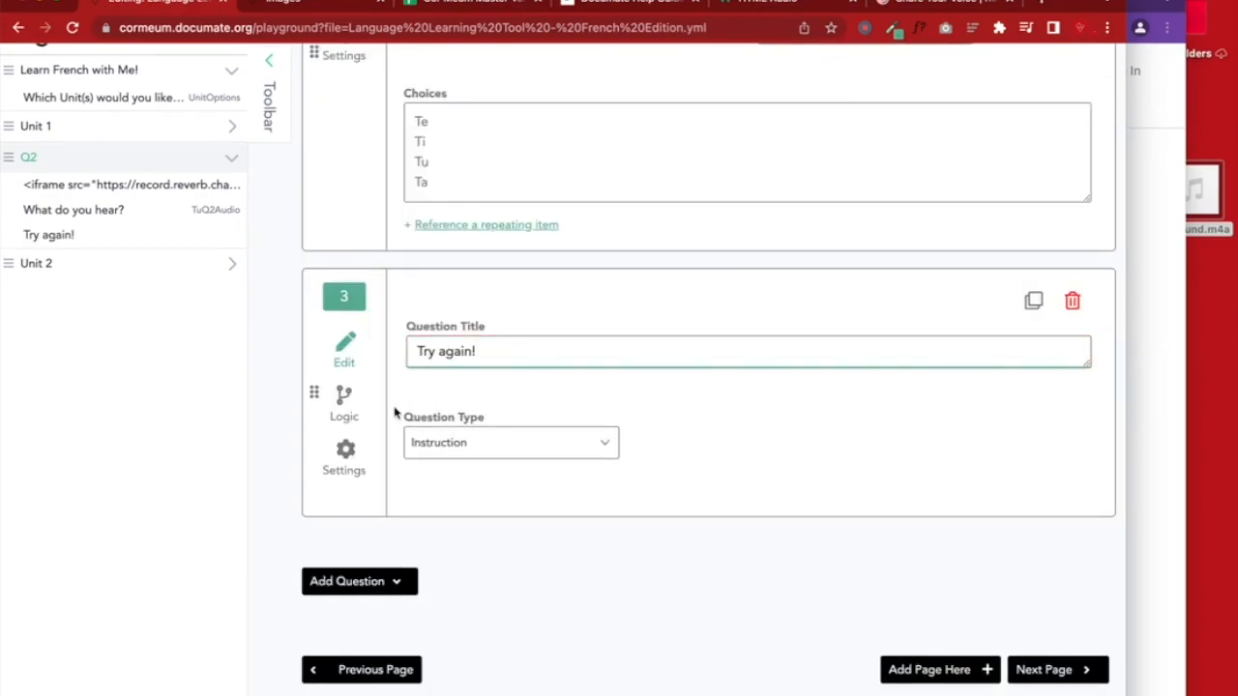
# Hide 'Try again!' when TuQ2Audio is Tu, and save the workflow
pyautogui.click(343, 404)
pyautogui.click(485, 364)
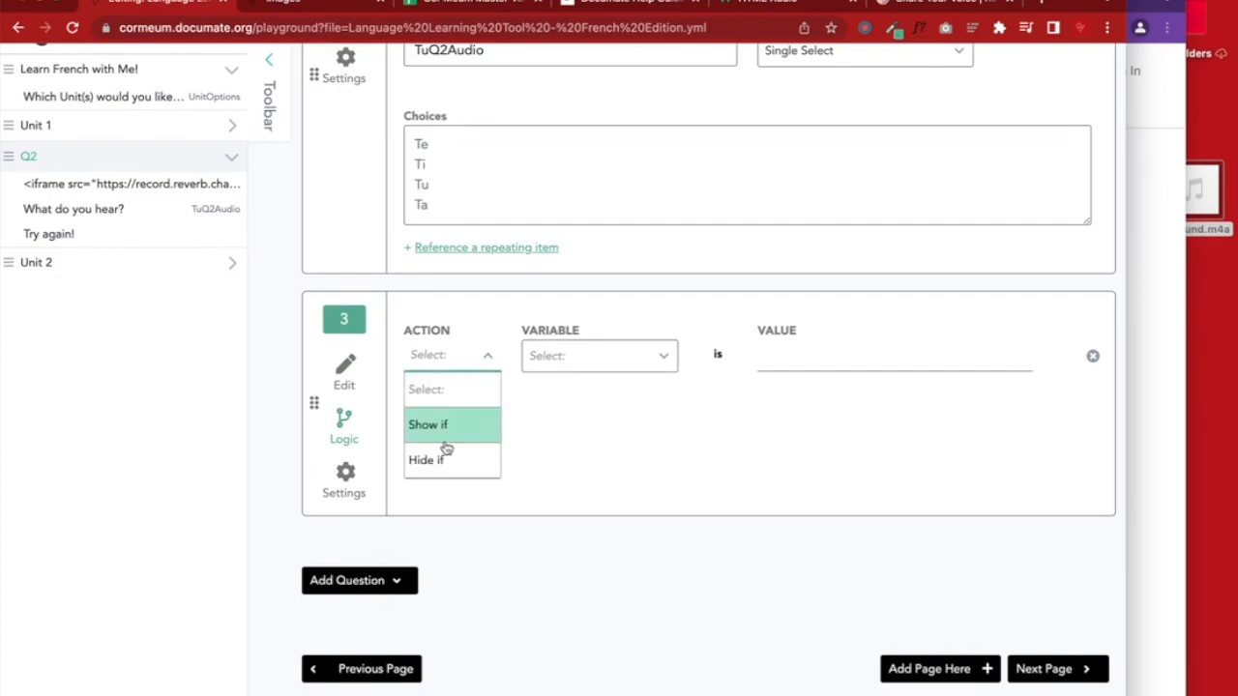
pyautogui.click(440, 459)
pyautogui.click(580, 358)
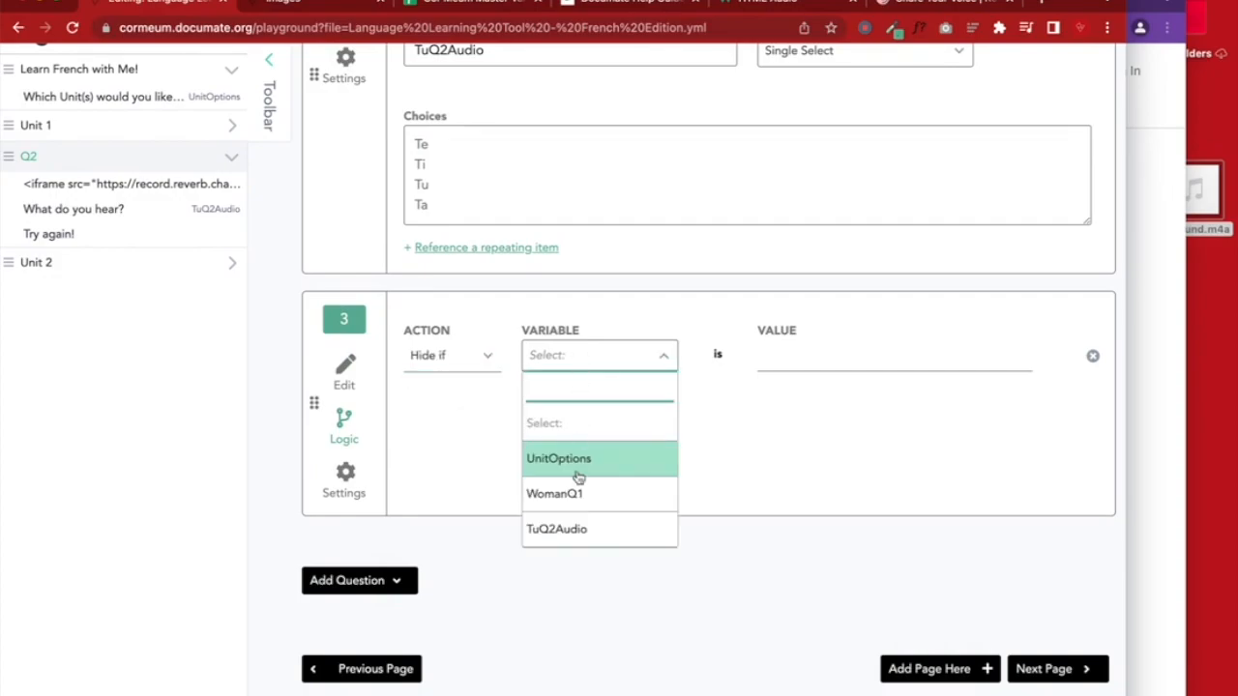
pyautogui.click(562, 527)
pyautogui.click(793, 356)
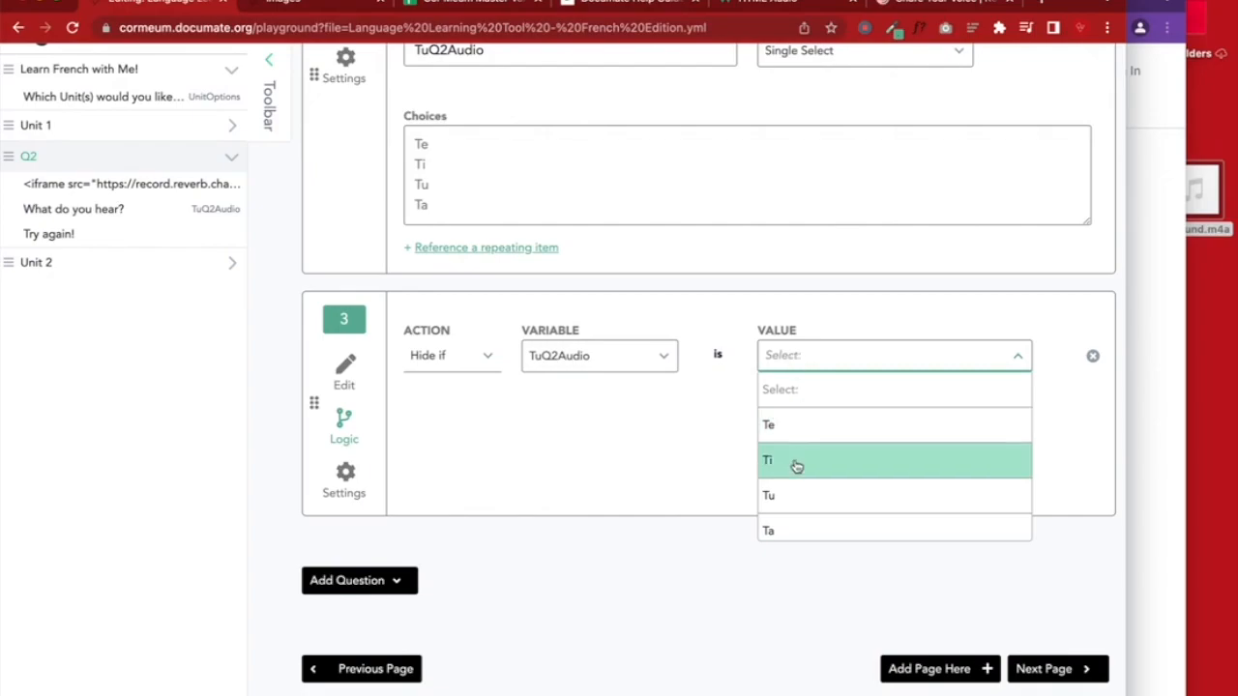
pyautogui.click(785, 497)
pyautogui.click(348, 368)
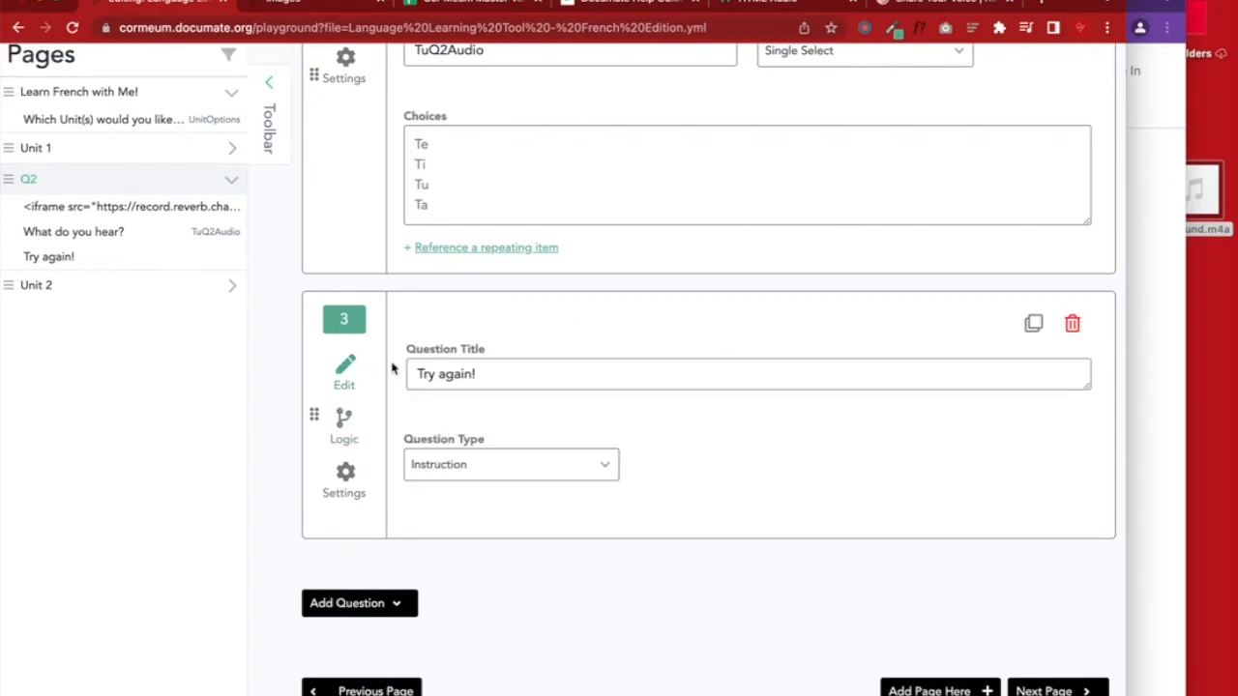
pyautogui.scroll(10, 676, 310)
pyautogui.click(963, 232)
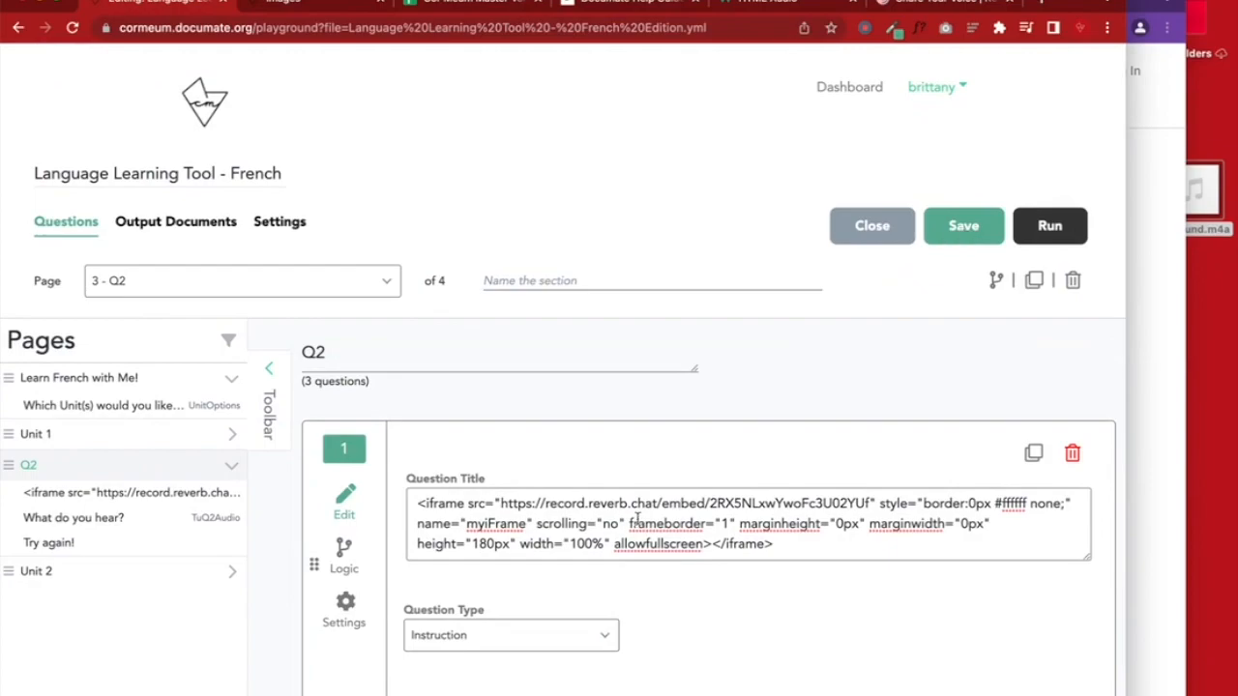
# Add another Instruction titled 'That's right! 🥳' with the party-face emoji
pyautogui.scroll(-10, 638, 516)
pyautogui.click(387, 579)
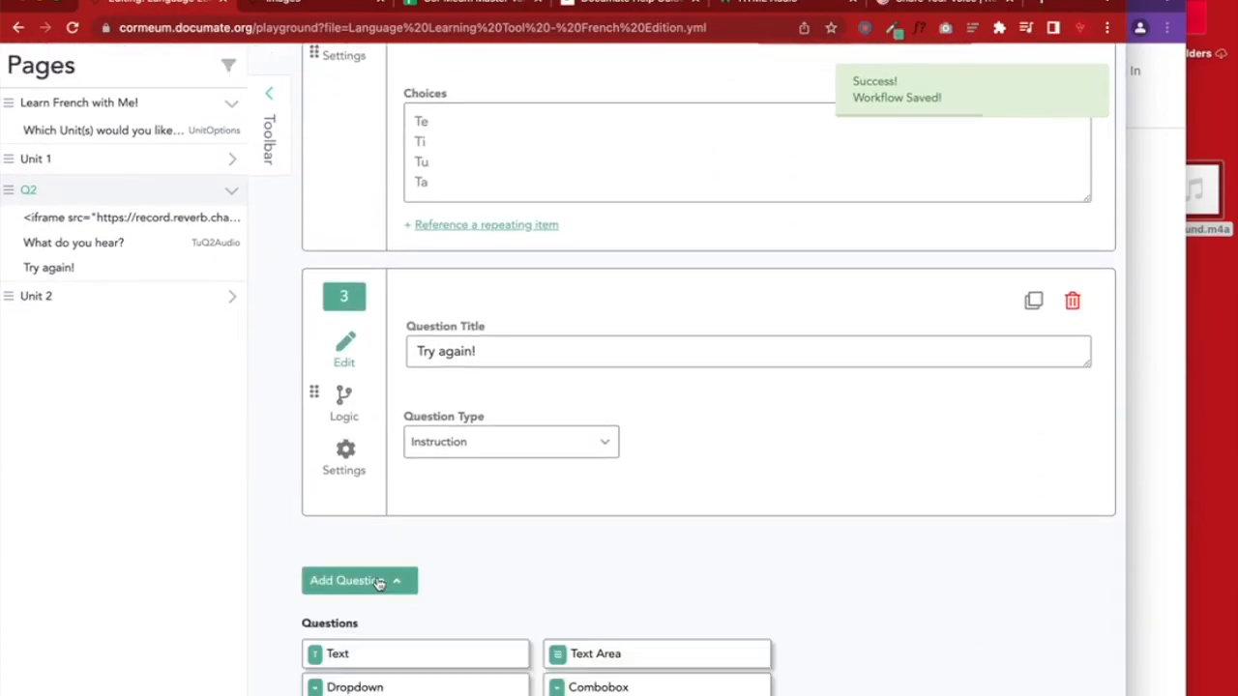
pyautogui.scroll(-5, 381, 580)
pyautogui.click(365, 404)
pyautogui.write("That's t")
pyautogui.write('igfh')
pyautogui.press('BackSpace')
pyautogui.press('BackSpace')
pyautogui.press('BackSpace')
pyautogui.press('BackSpace')
pyautogui.write('ight!')
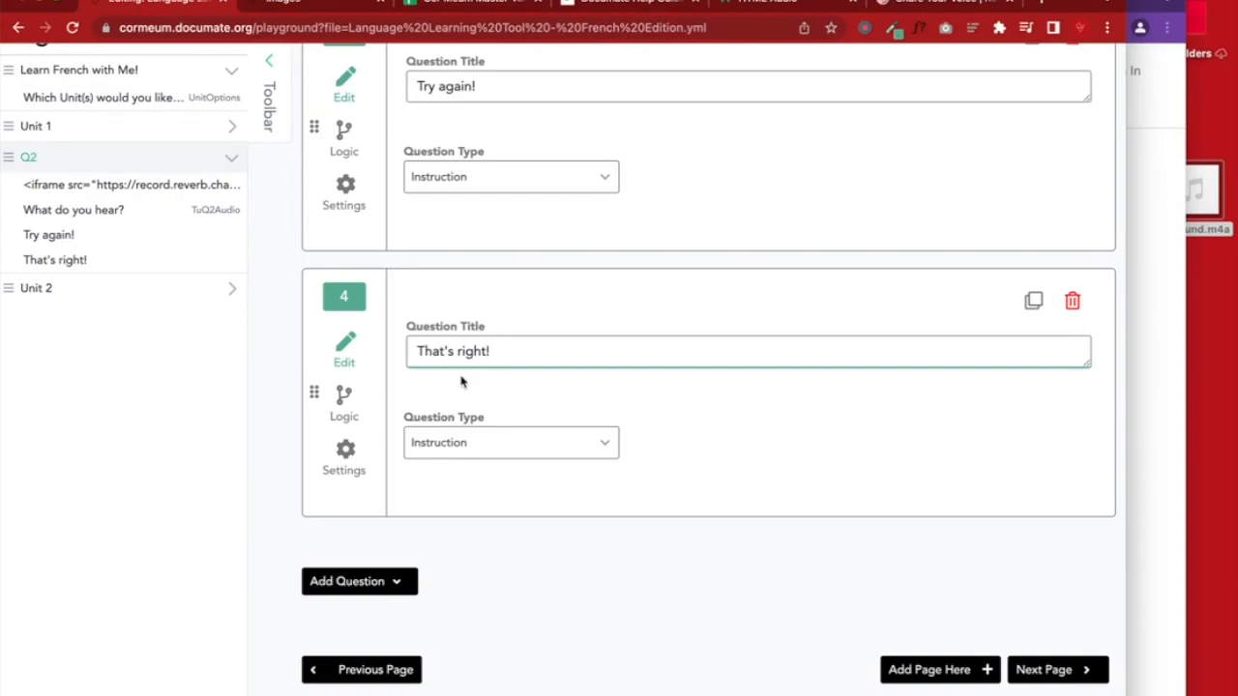
pyautogui.press('ctrl+super+space')
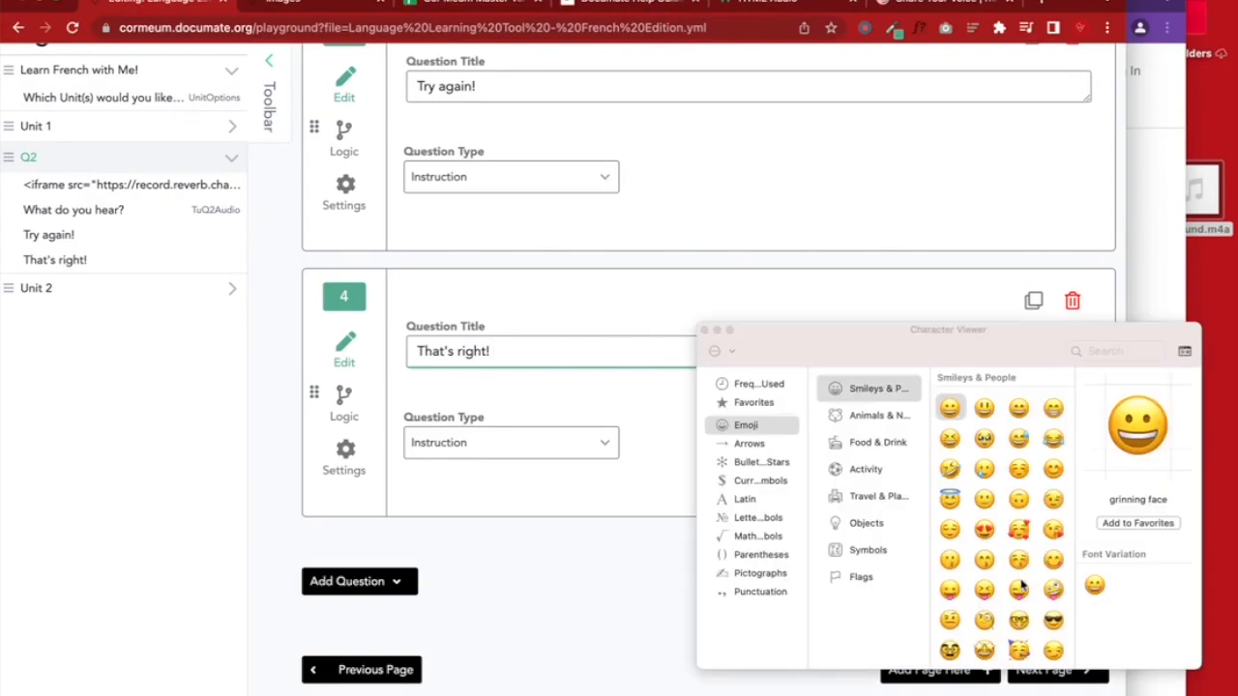
pyautogui.click(1098, 352)
pyautogui.write('cele')
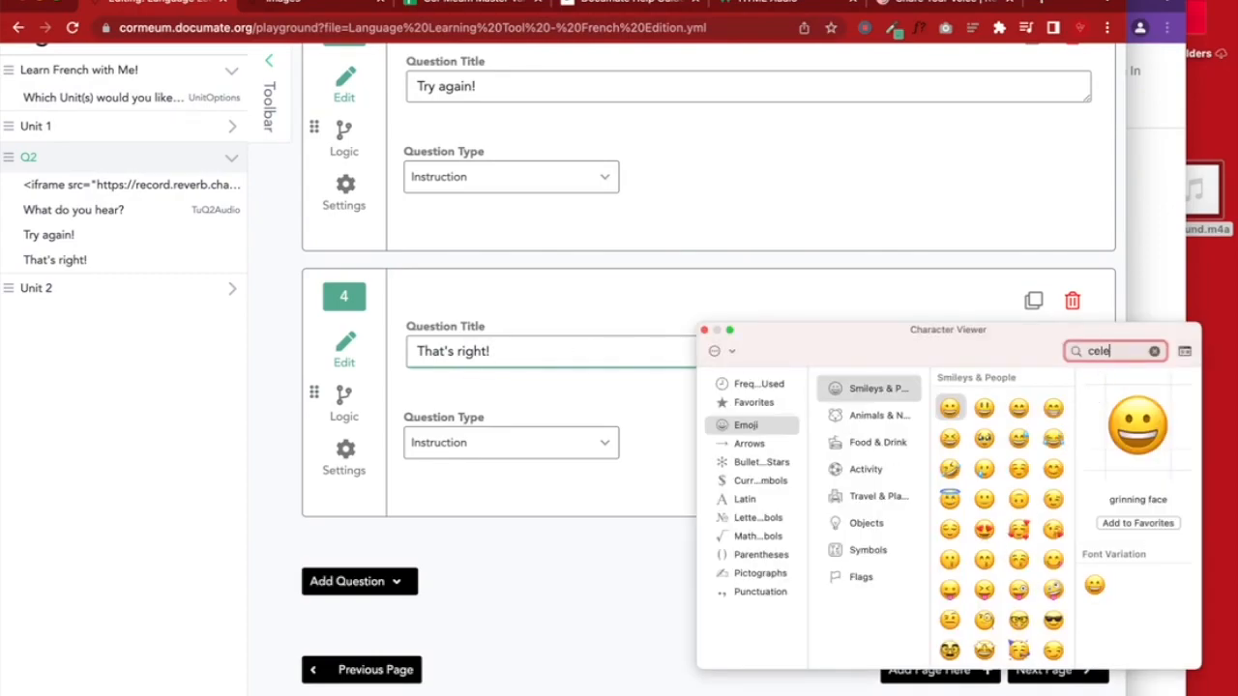
pyautogui.doubleClick(924, 468)
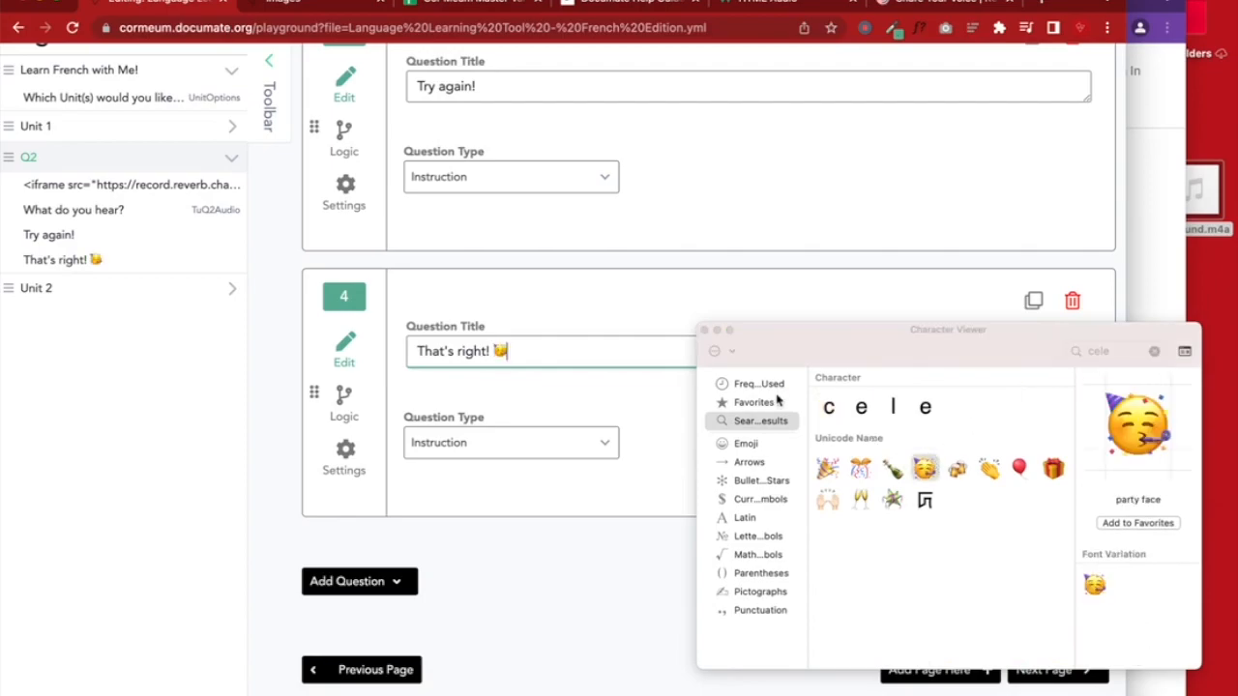
pyautogui.click(704, 330)
# Show 'That's right! 🥳' only when TuQ2Audio is Tu, and save the workflow
pyautogui.click(345, 401)
pyautogui.click(487, 356)
pyautogui.click(434, 428)
pyautogui.click(573, 356)
pyautogui.click(583, 529)
pyautogui.click(795, 358)
pyautogui.click(797, 501)
pyautogui.click(359, 370)
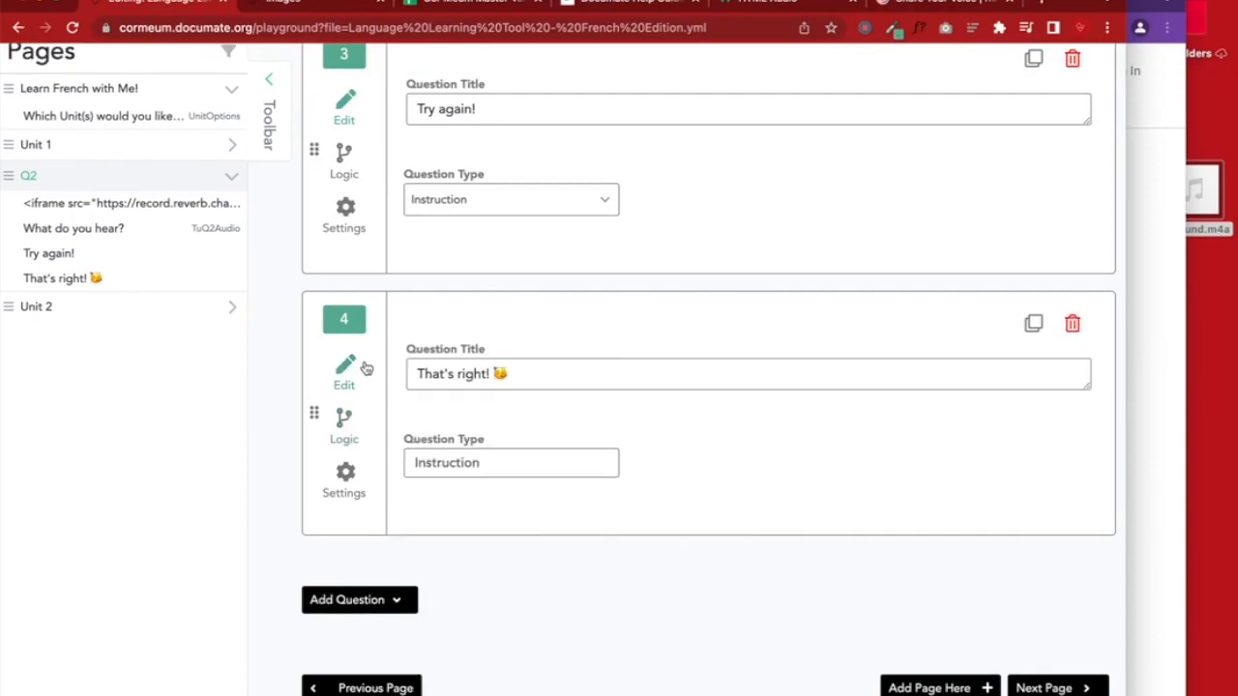
pyautogui.scroll(10, 762, 375)
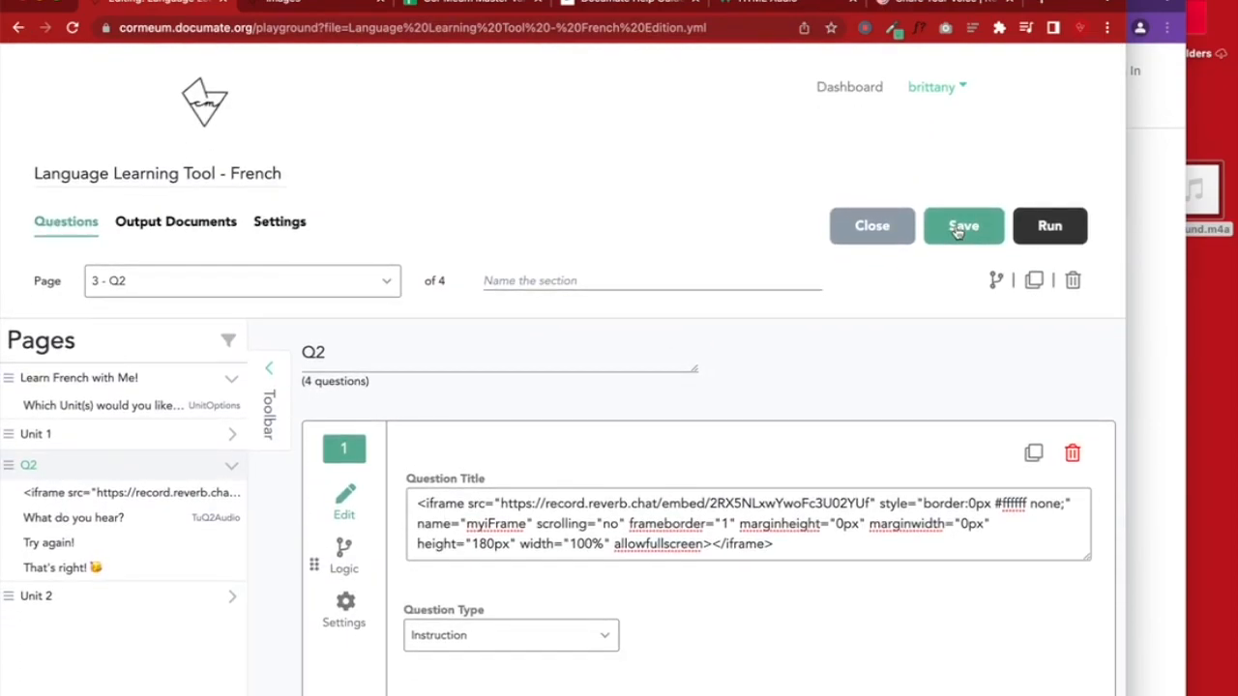
pyautogui.click(956, 232)
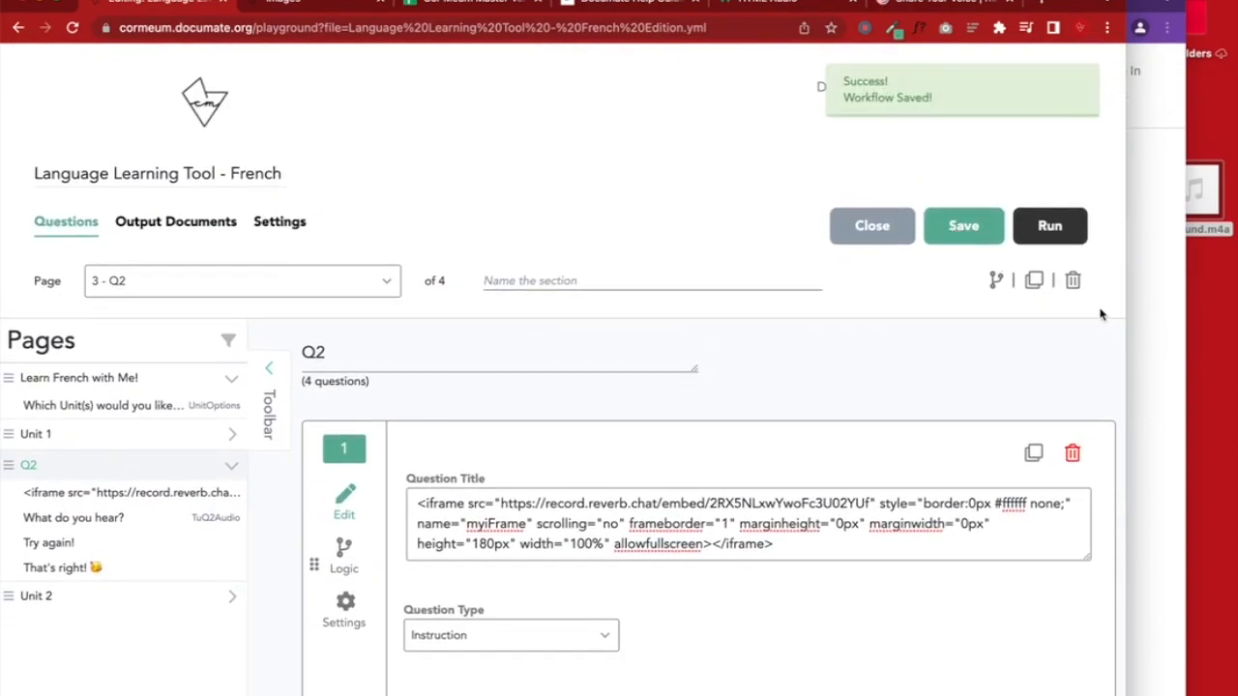
# Make the Q2 page show only if UnitOptions is 'Unit 1 - Use basic phrases, greet people', and save
pyautogui.click(995, 283)
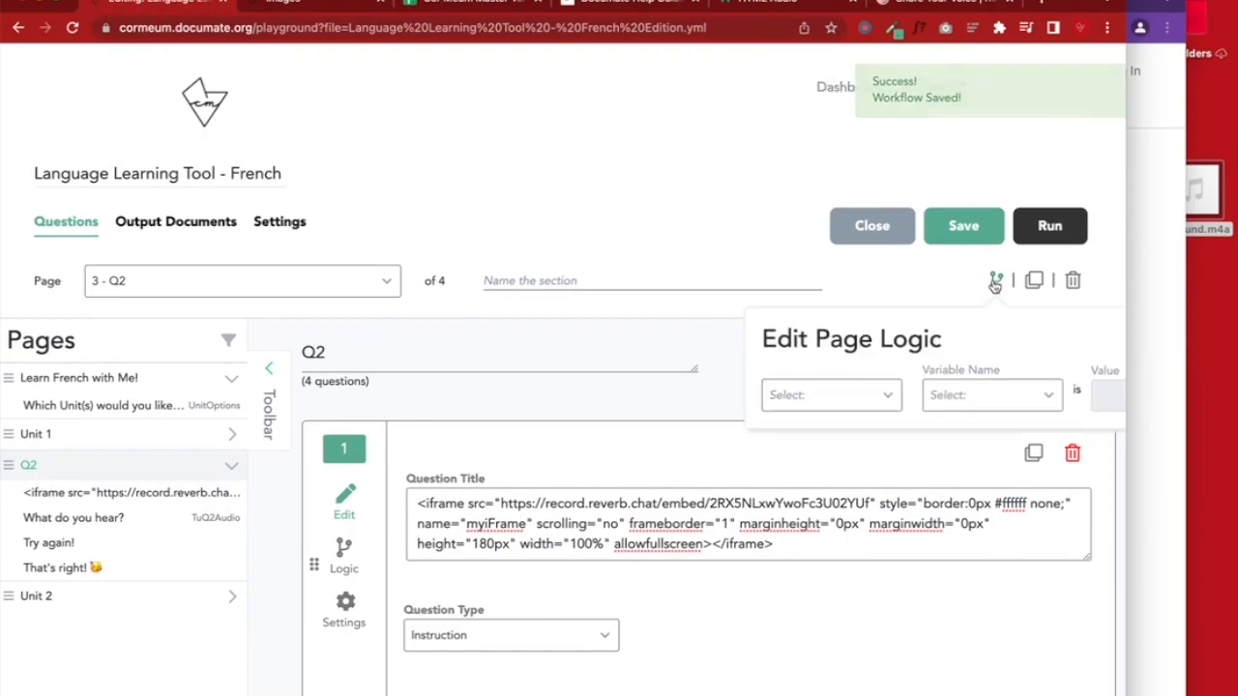
pyautogui.click(834, 440)
pyautogui.click(995, 280)
pyautogui.click(802, 395)
pyautogui.click(802, 459)
pyautogui.click(965, 393)
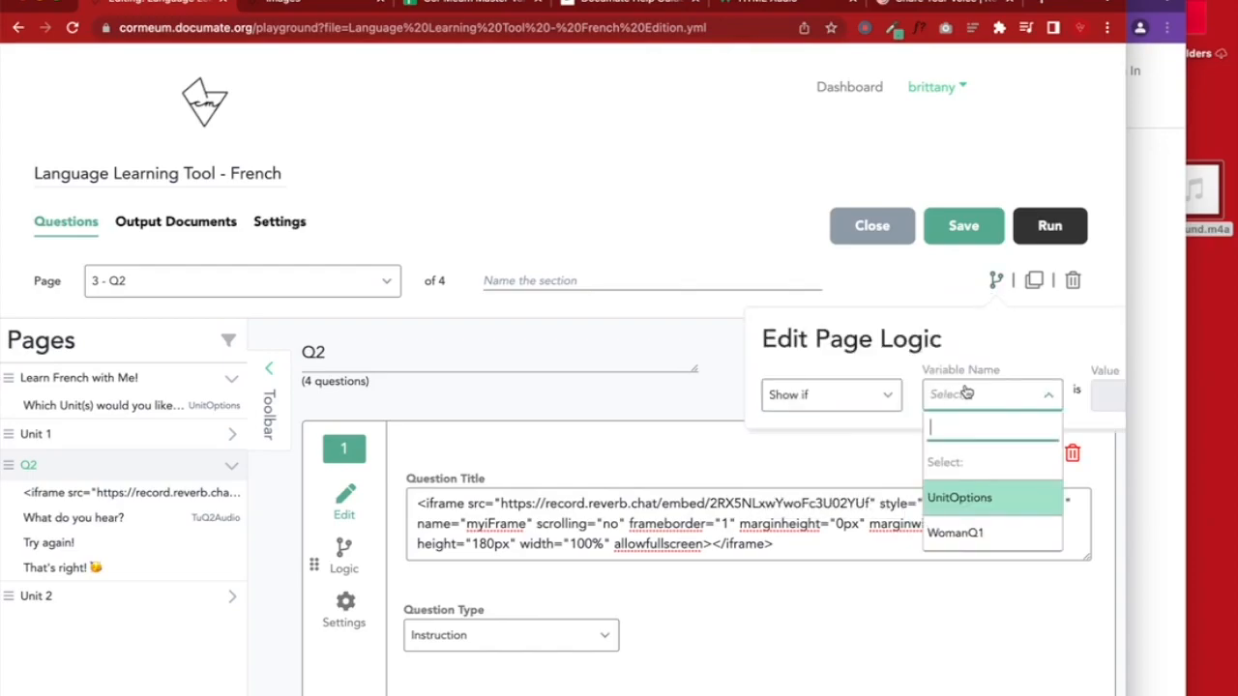
pyautogui.click(970, 498)
pyautogui.click(1099, 402)
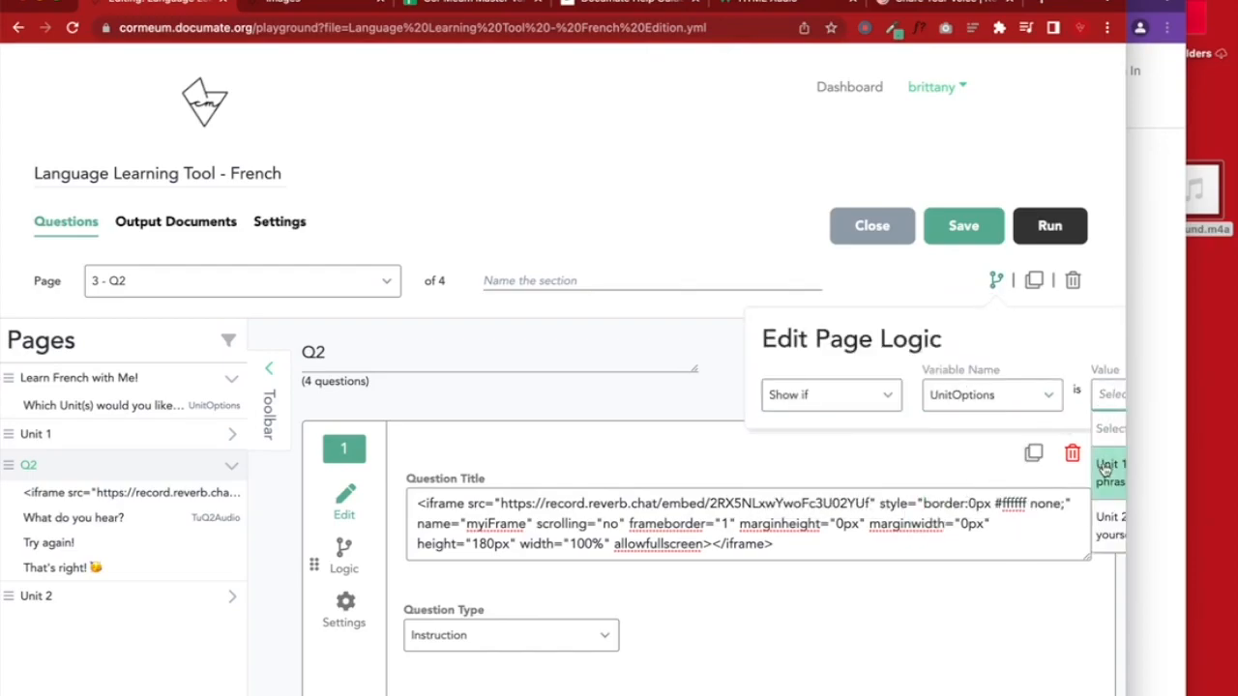
pyautogui.hscroll(3, 1107, 472)
pyautogui.click(810, 474)
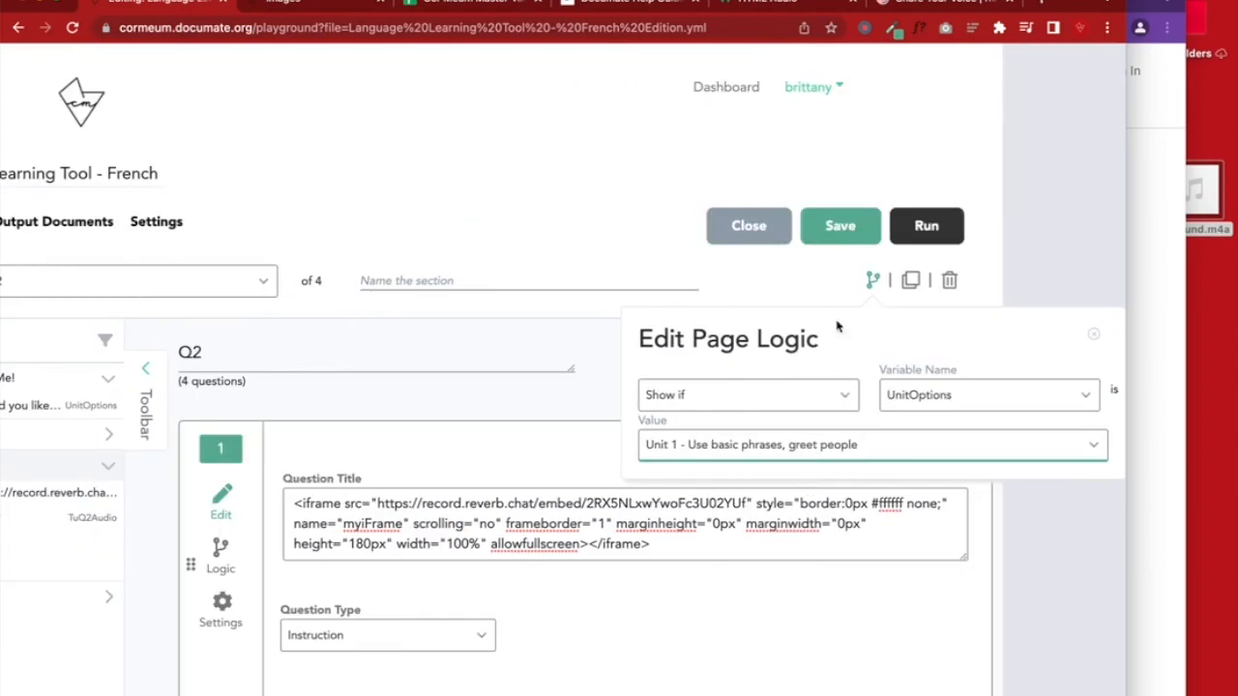
pyautogui.click(835, 240)
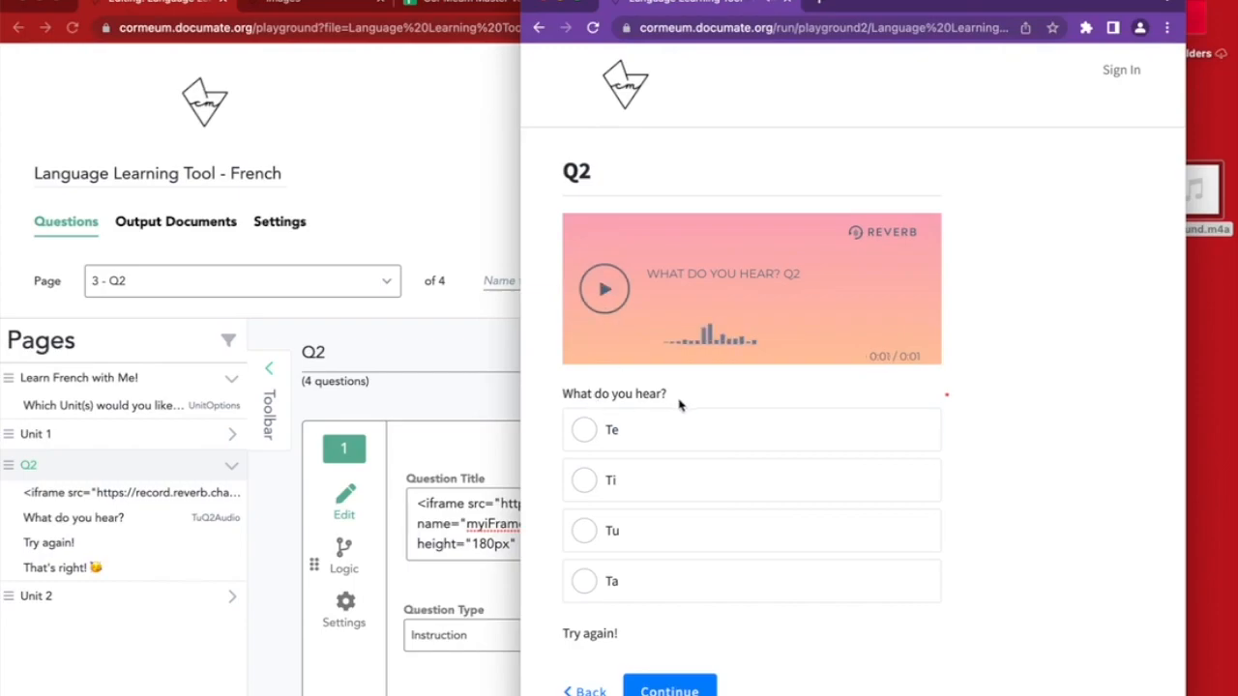
# Try answers Te, Ti, Tu and Ta in the preview, confirming only Tu shows 'That's right! 🥳'
pyautogui.click(638, 441)
pyautogui.click(641, 476)
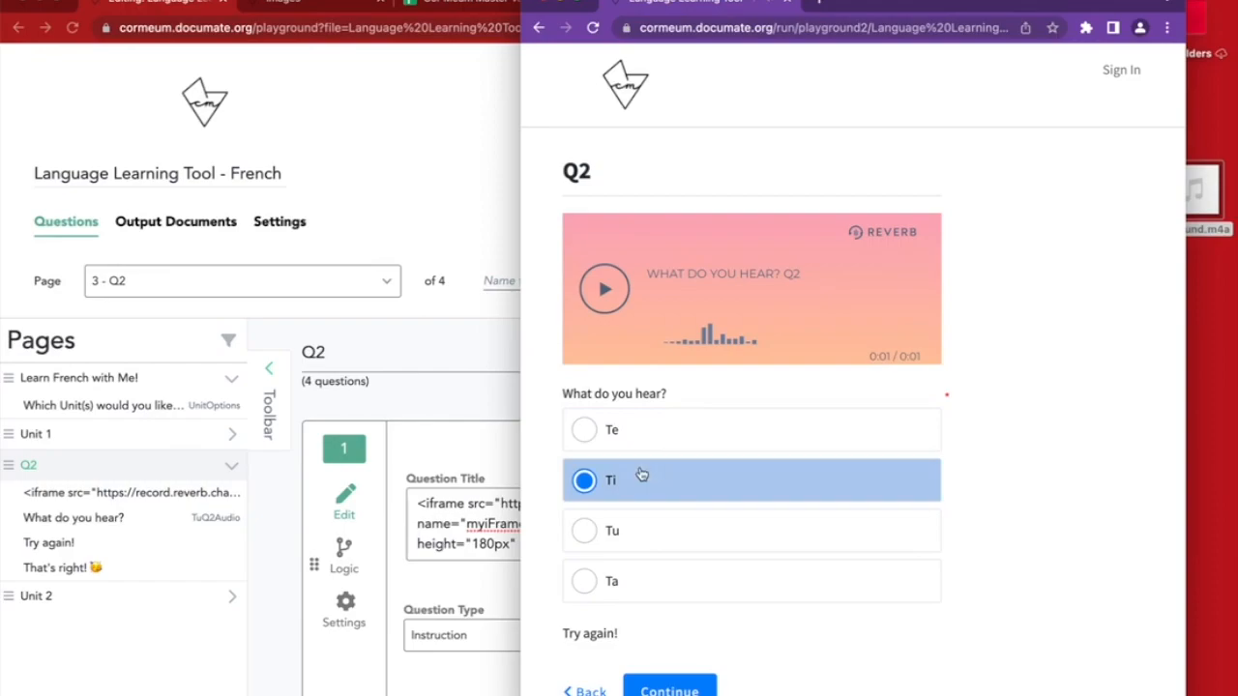
pyautogui.click(615, 436)
pyautogui.click(619, 483)
pyautogui.click(624, 528)
pyautogui.click(631, 578)
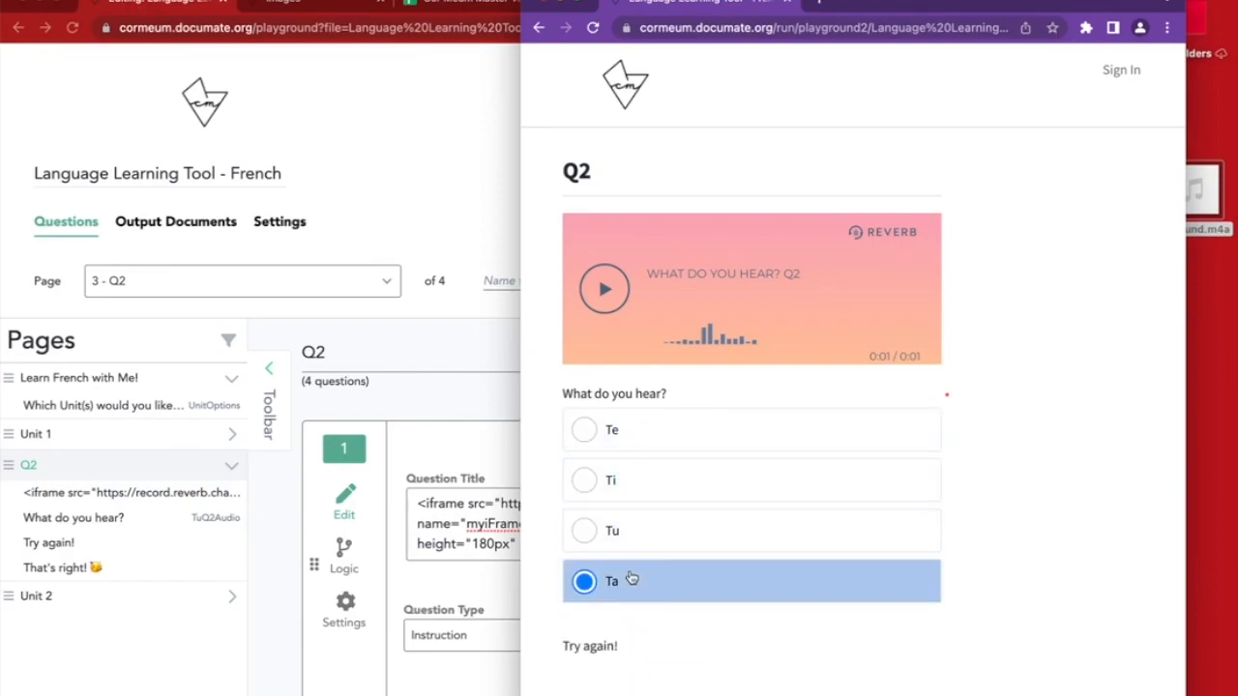
pyautogui.click(629, 547)
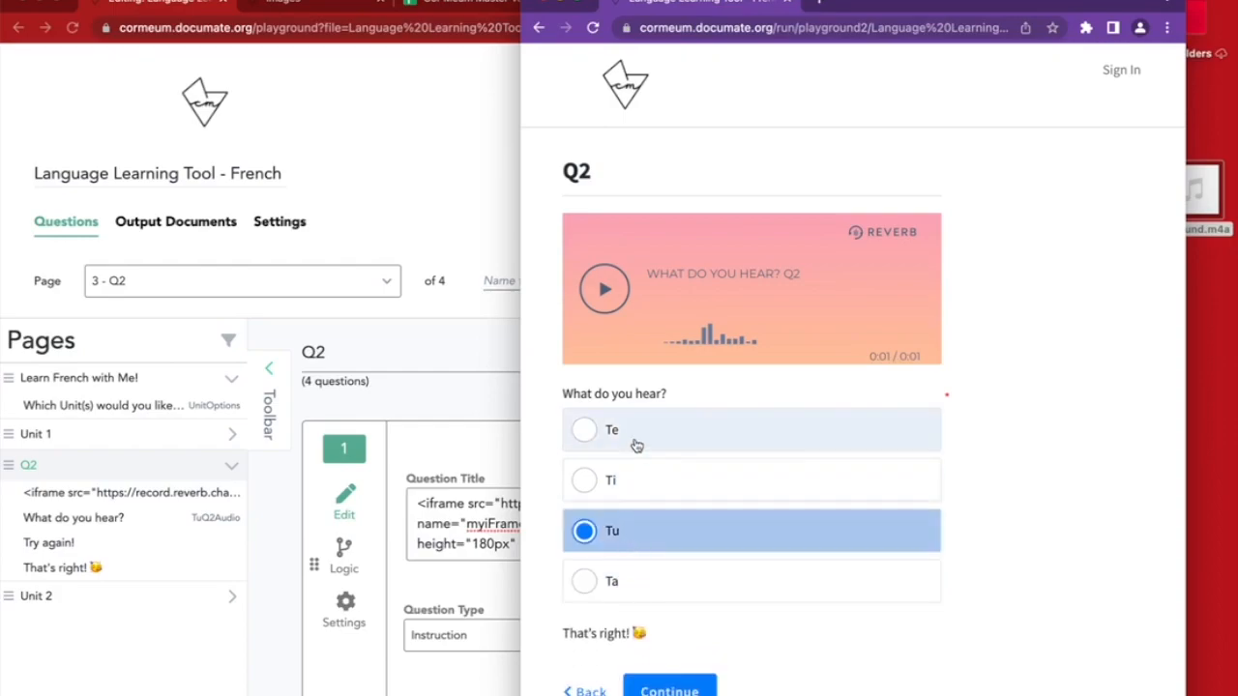
pyautogui.click(633, 440)
pyautogui.click(626, 533)
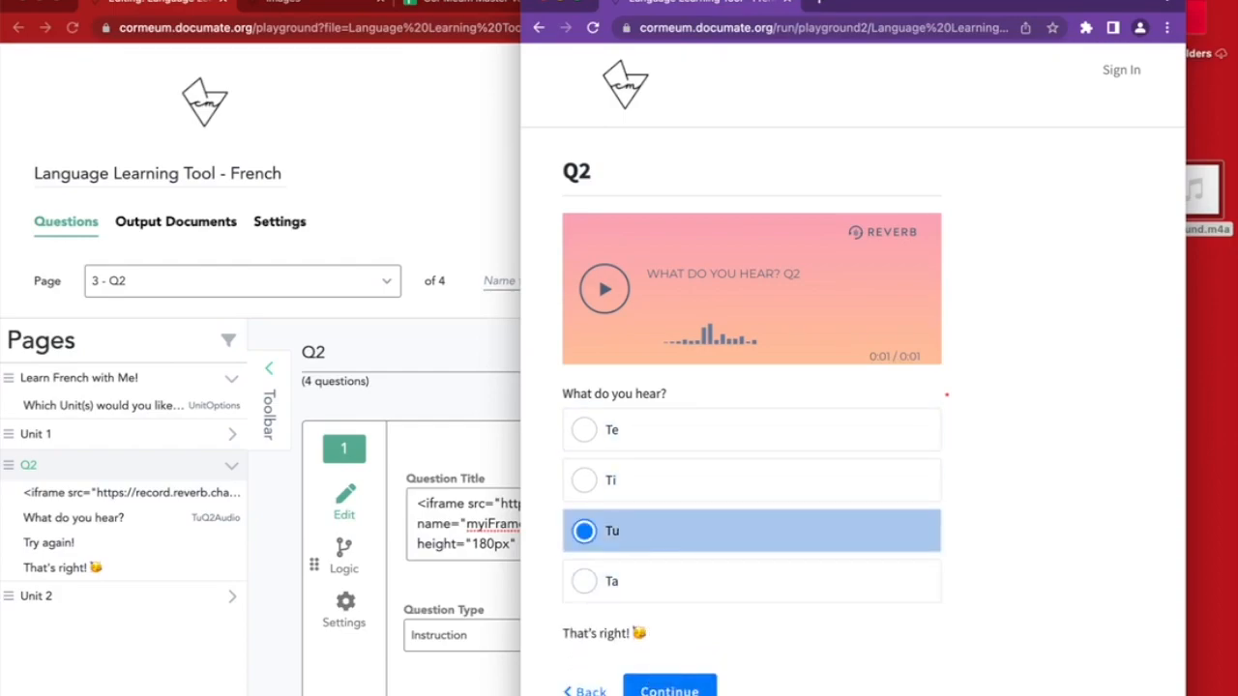
pyautogui.click(583, 685)
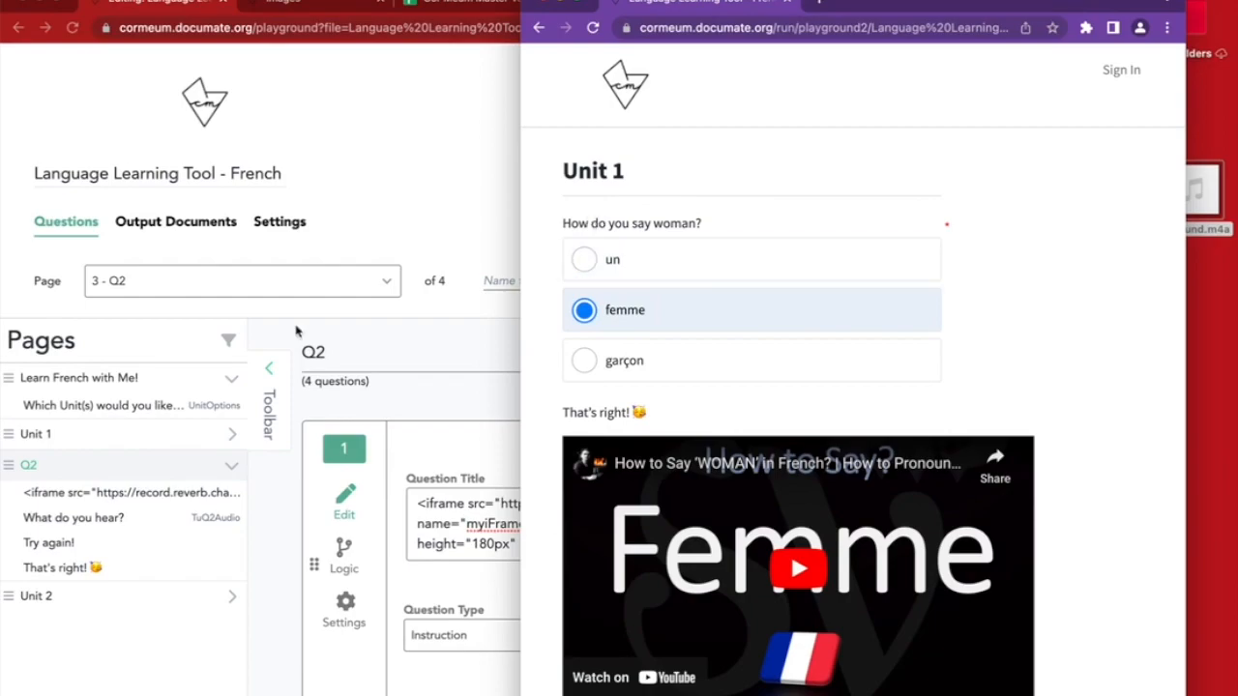
pyautogui.click(133, 442)
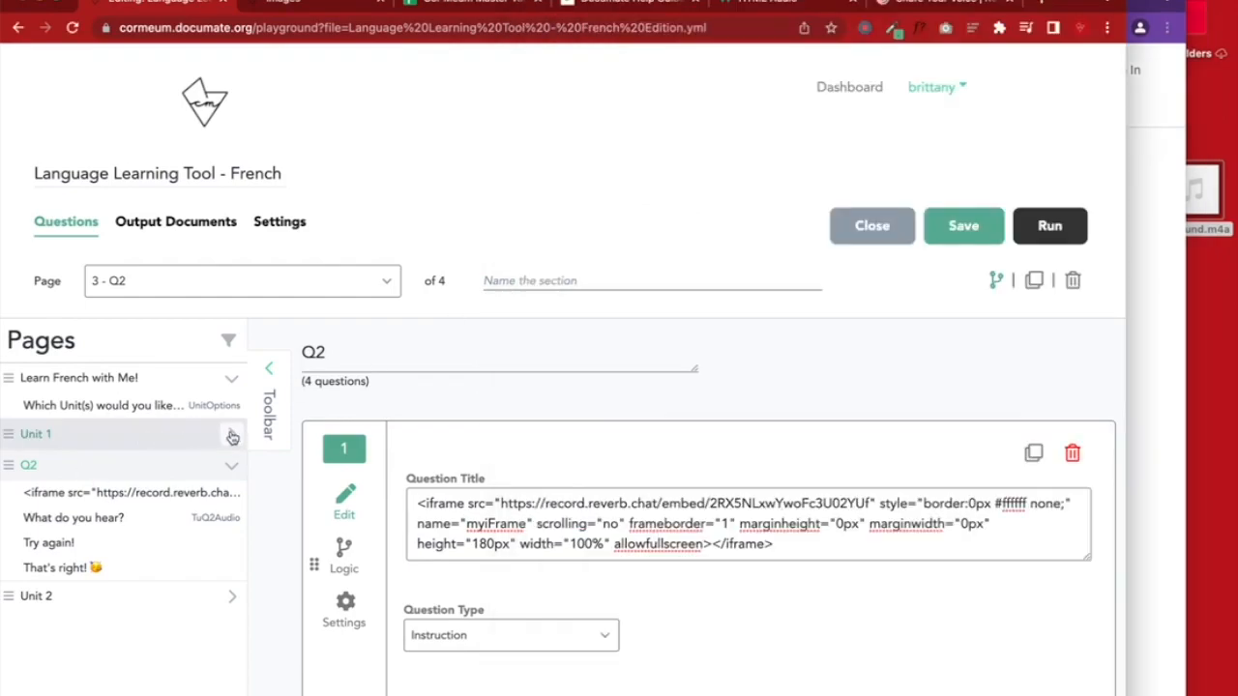
# Add a '#Q1' heading above the Unit 1 woman question's title, save, and check it in the preview
pyautogui.click(72, 435)
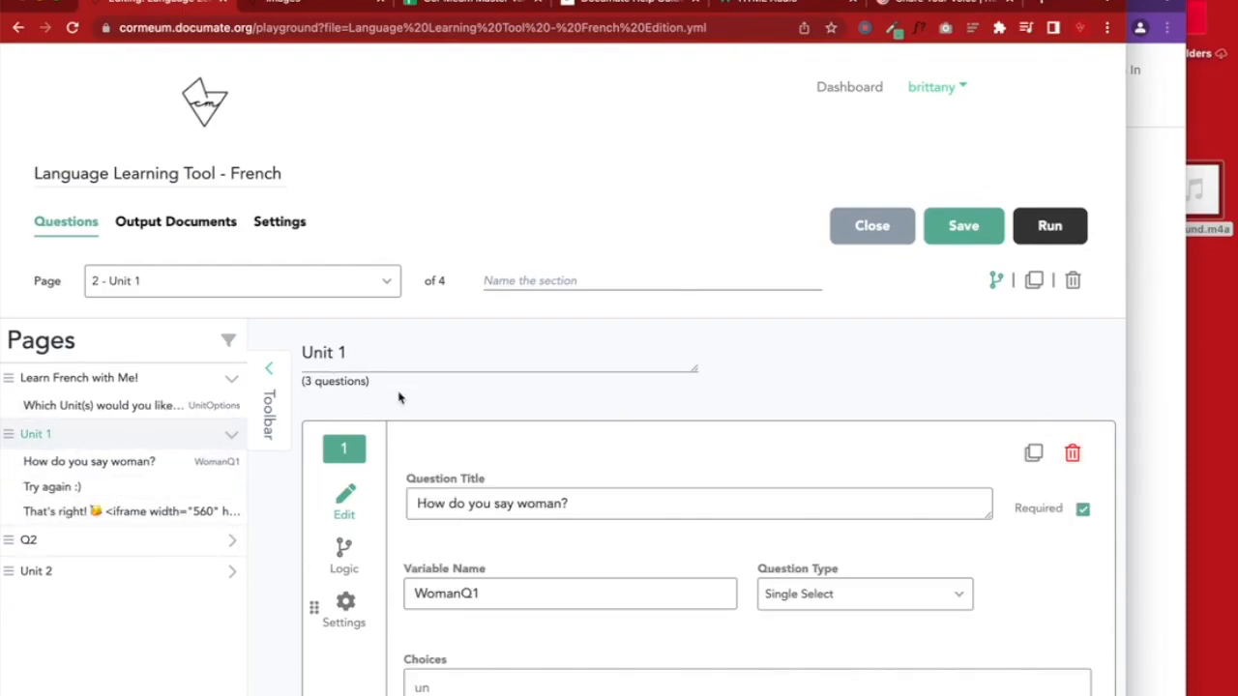
pyautogui.click(428, 491)
pyautogui.press('Return')
pyautogui.press('Return')
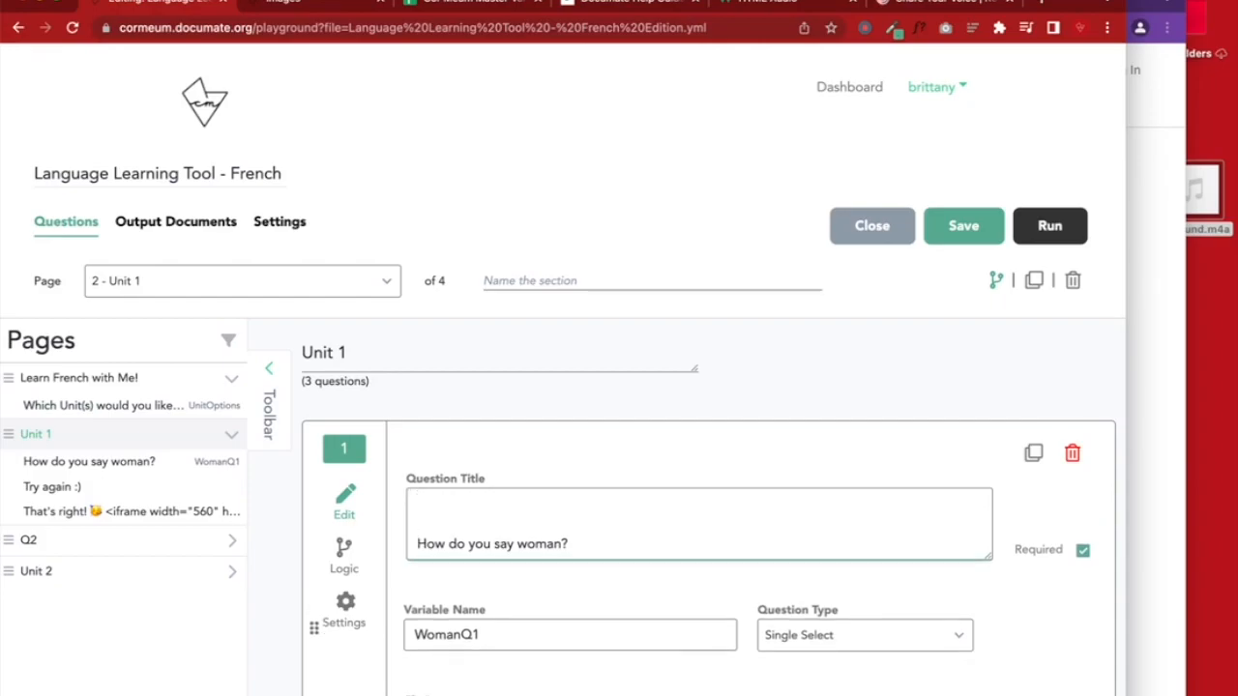
pyautogui.write('#')
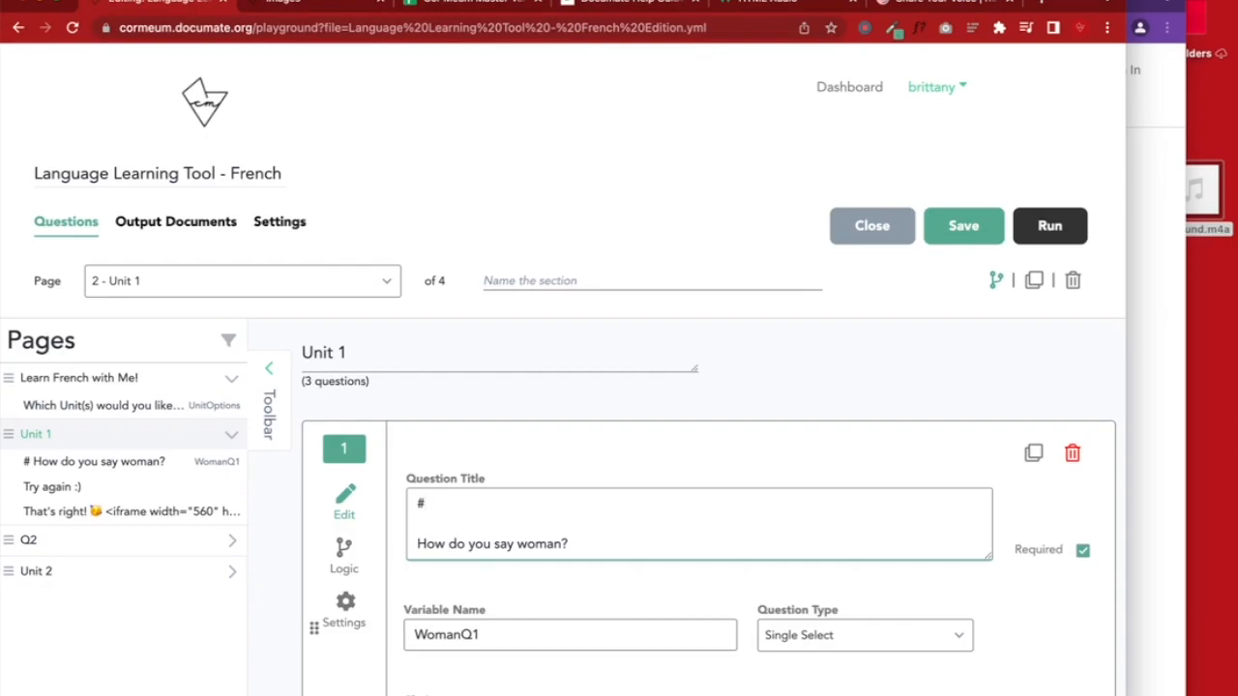
pyautogui.write('Q1')
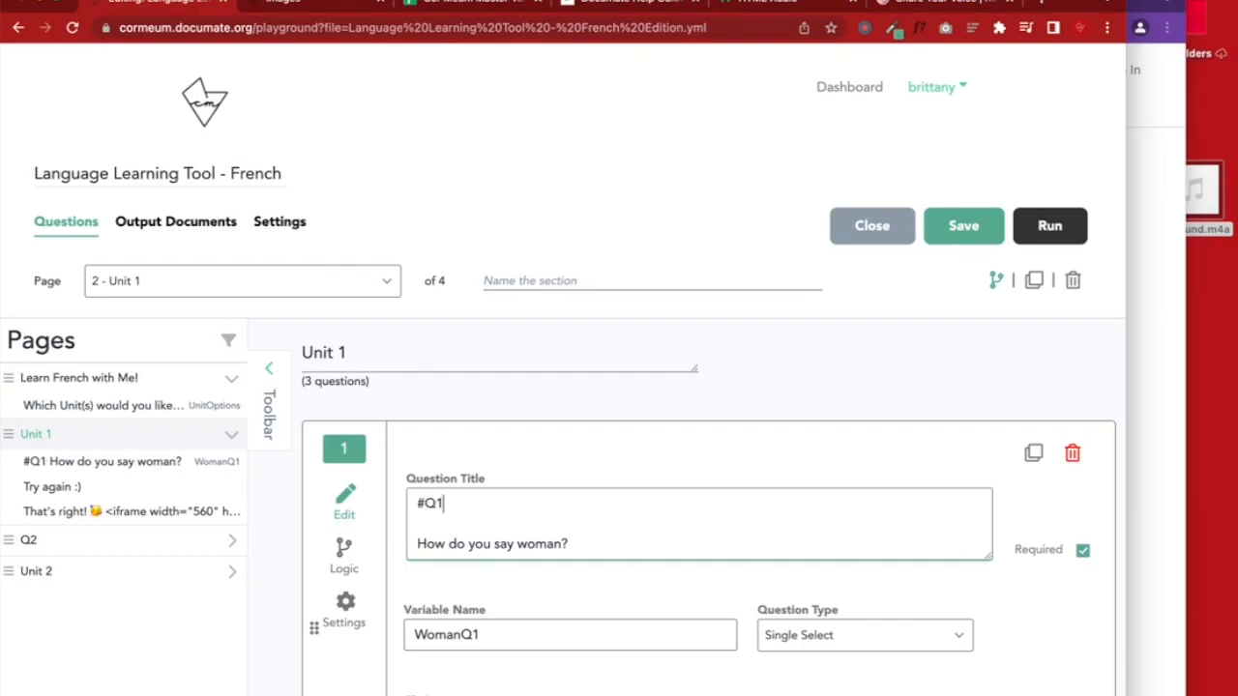
pyautogui.click(970, 224)
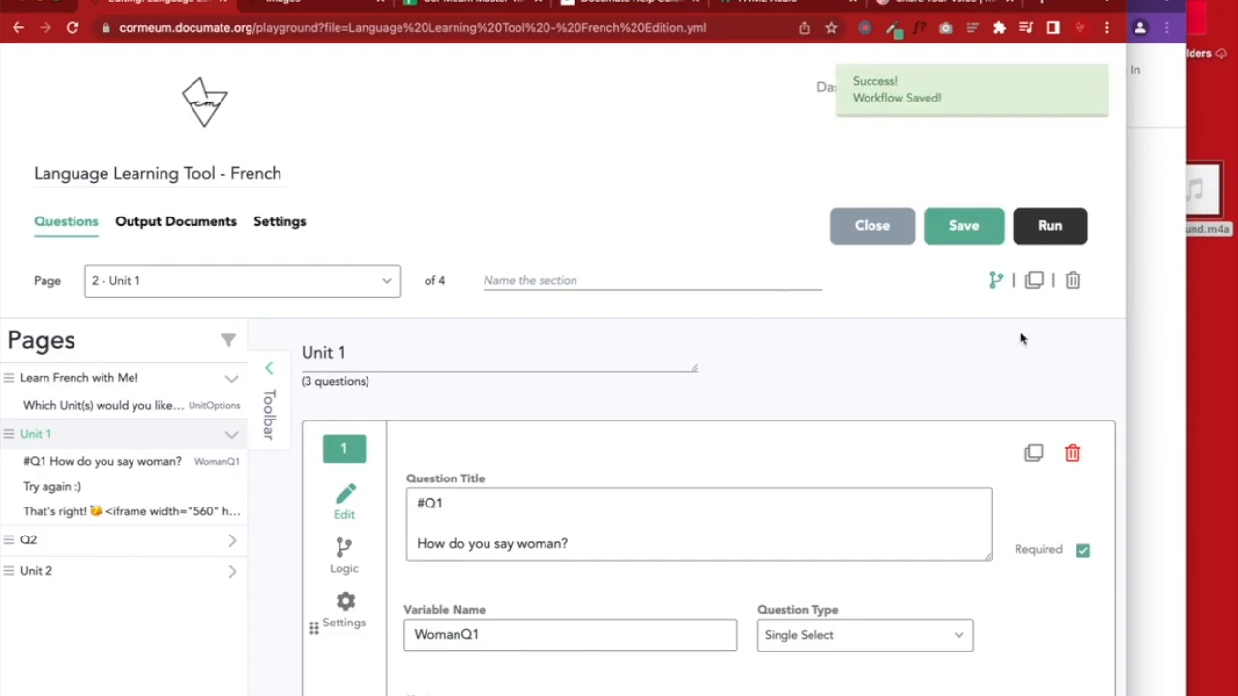
pyautogui.click(1180, 325)
pyautogui.click(594, 28)
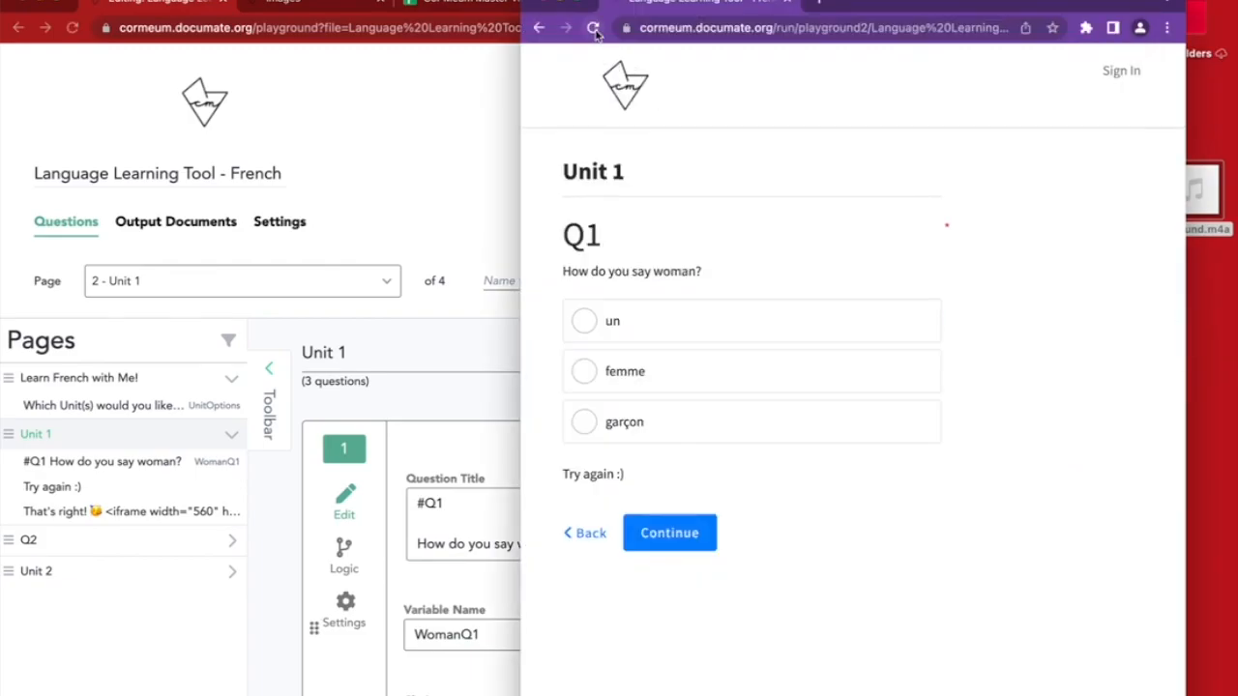
pyautogui.moveTo(584, 242); pyautogui.dragTo(630, 242)
# Change the heading to '##Q1' and save, then delete the heading line
pyautogui.click(435, 520)
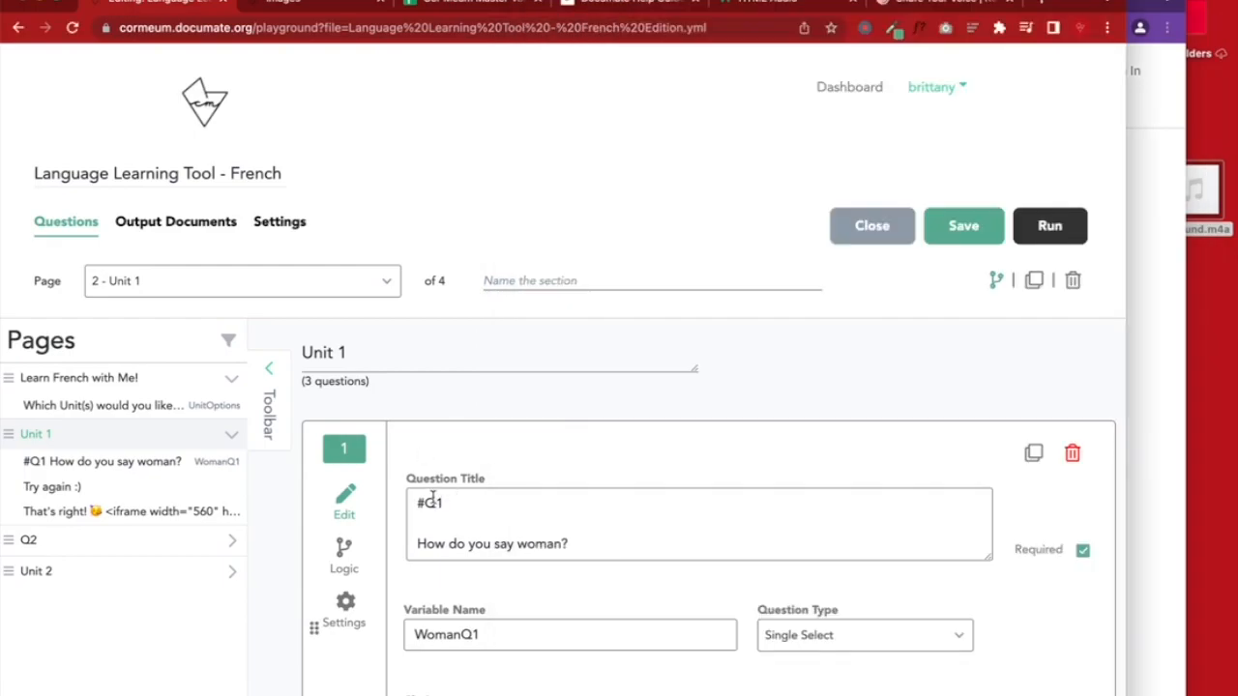
pyautogui.click(425, 500)
pyautogui.write('#')
pyautogui.click(963, 235)
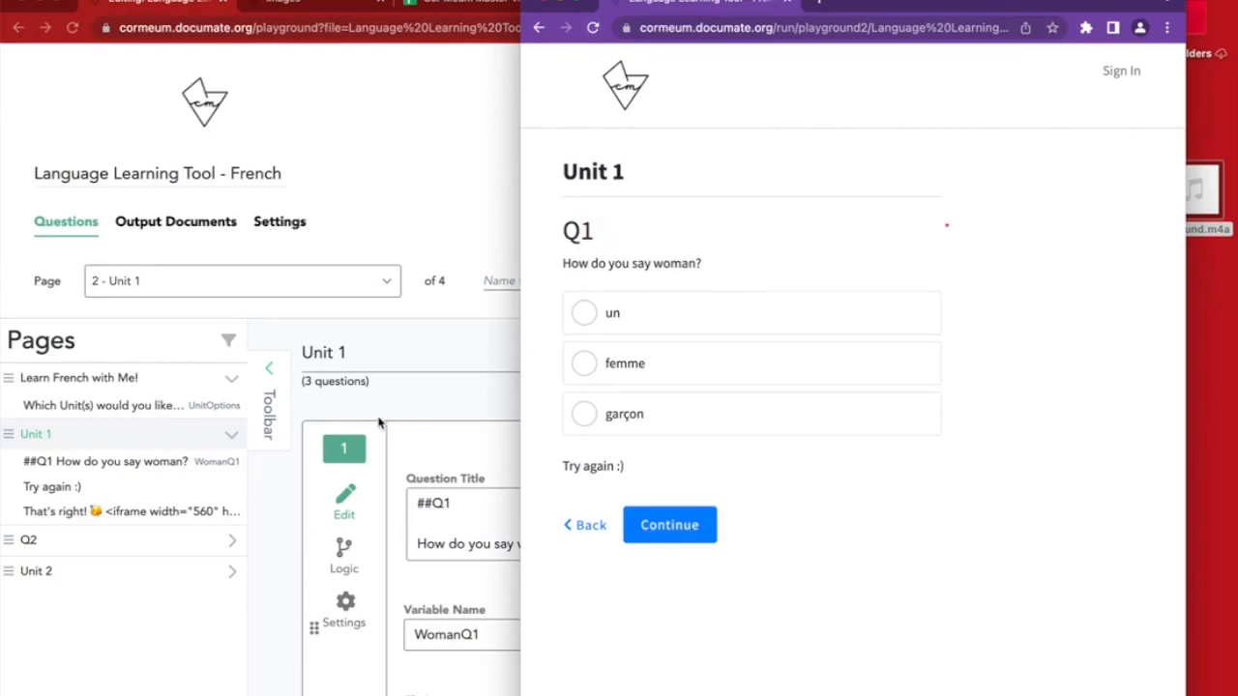
pyautogui.click(450, 517)
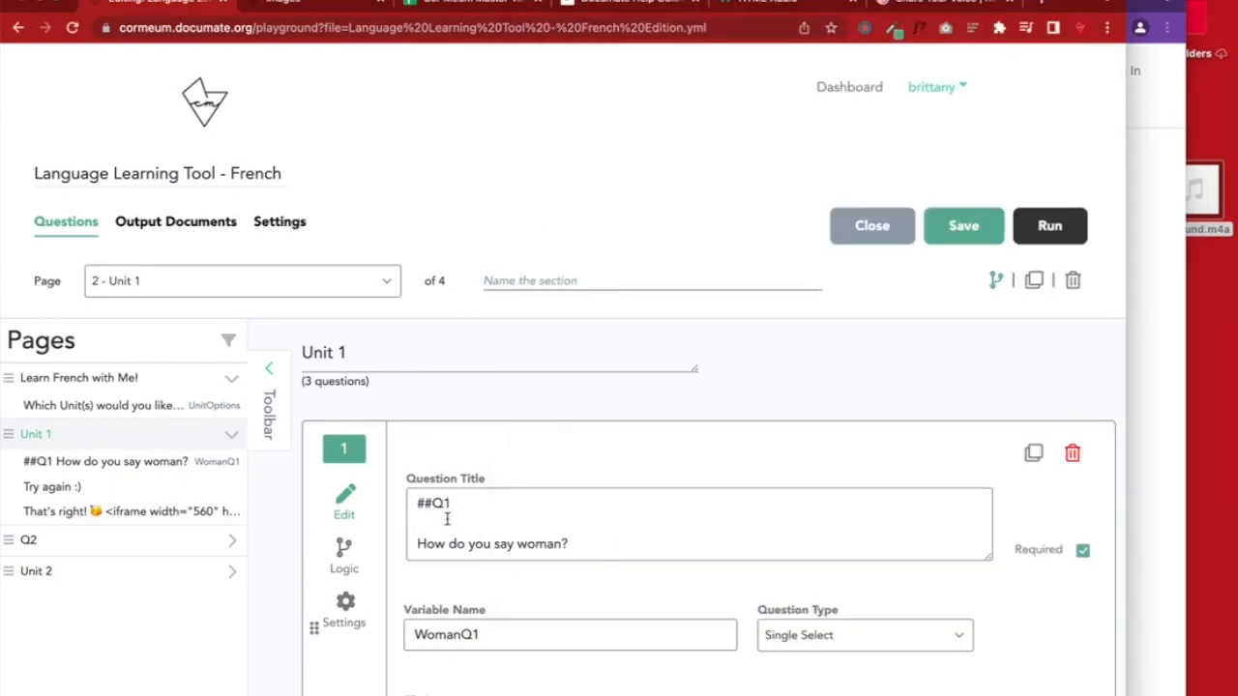
pyautogui.press('BackSpace')
pyautogui.press('BackSpace')
pyautogui.press('BackSpace')
pyautogui.press('BackSpace')
pyautogui.press('BackSpace')
# Remove the leftover blank line and retitle the first question page 'Unit 1 - Q1', saving the workflow
pyautogui.press('Delete')
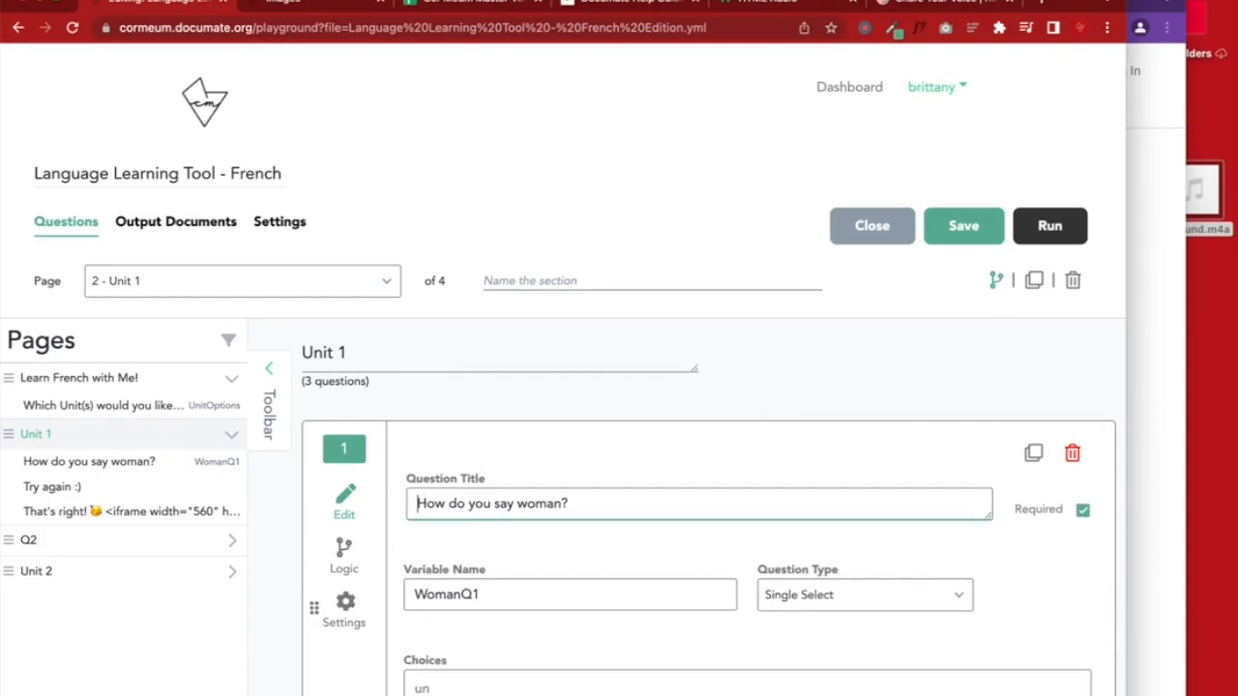
pyautogui.moveTo(351, 357); pyautogui.dragTo(271, 364)
pyautogui.write('Q1')
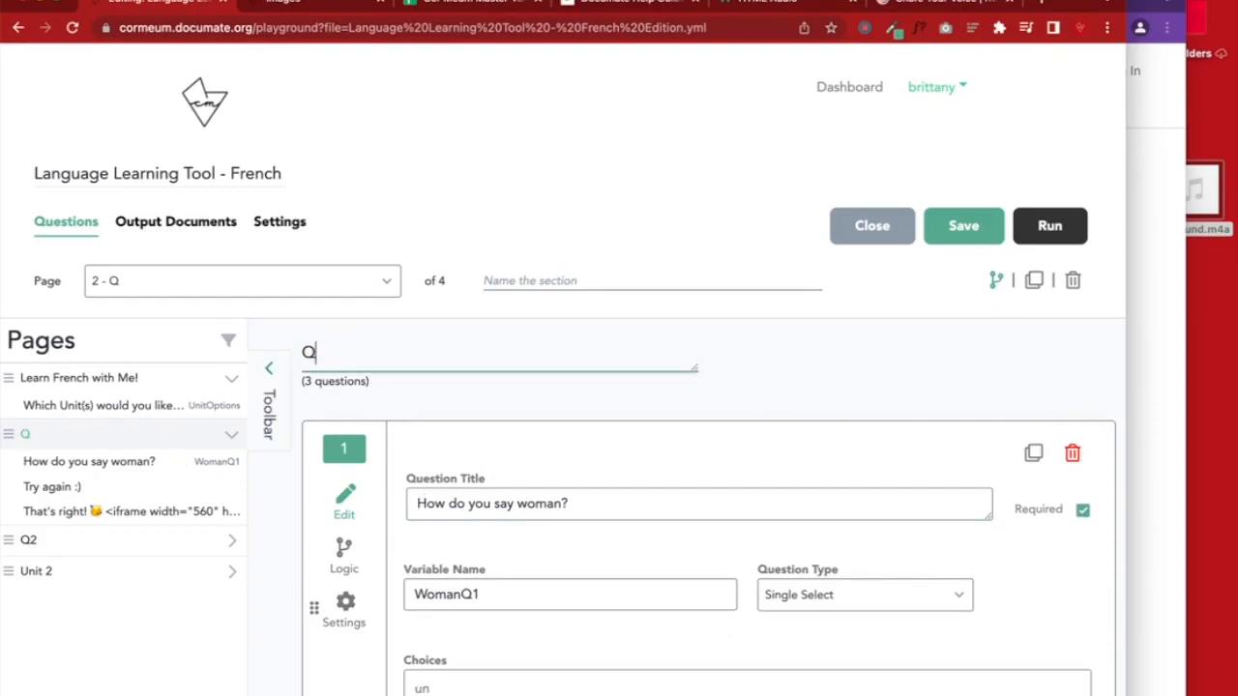
pyautogui.click(963, 226)
pyautogui.click(303, 353)
pyautogui.write('Unit §')
pyautogui.press('BackSpace')
pyautogui.press('BackSpace')
pyautogui.write('1 -')
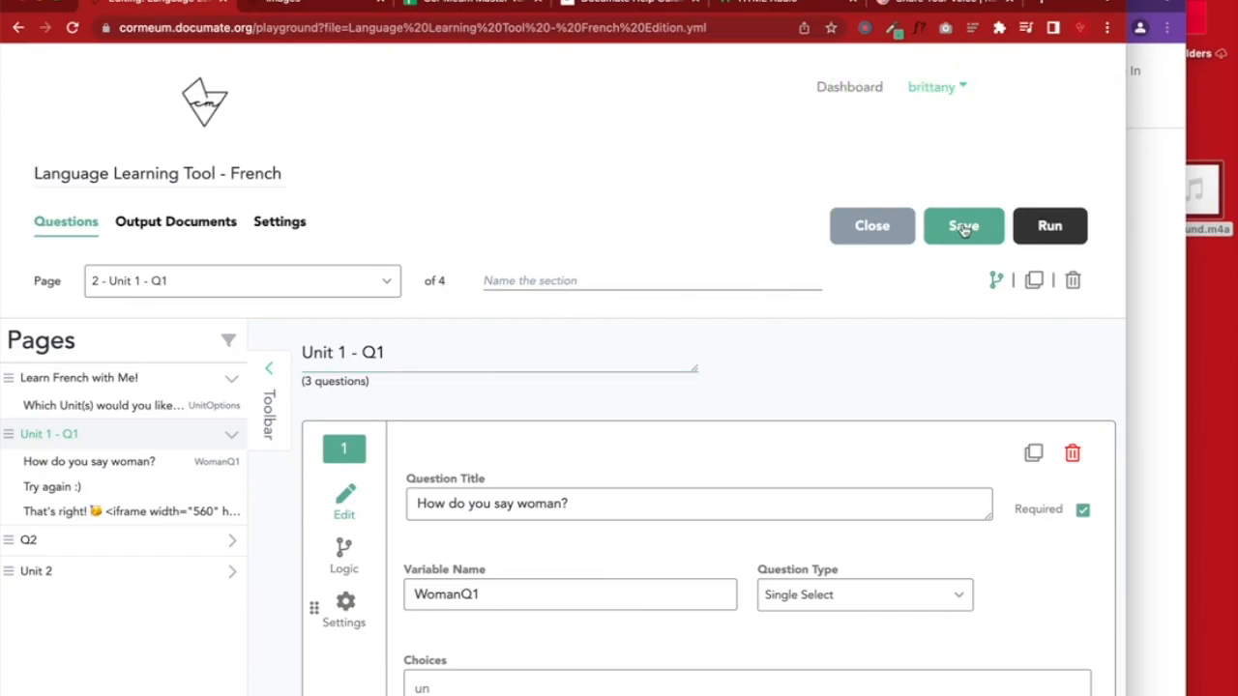
pyautogui.click(963, 230)
# Retitle the Q2 page 'Unit 1 - Q2' and save
pyautogui.click(133, 539)
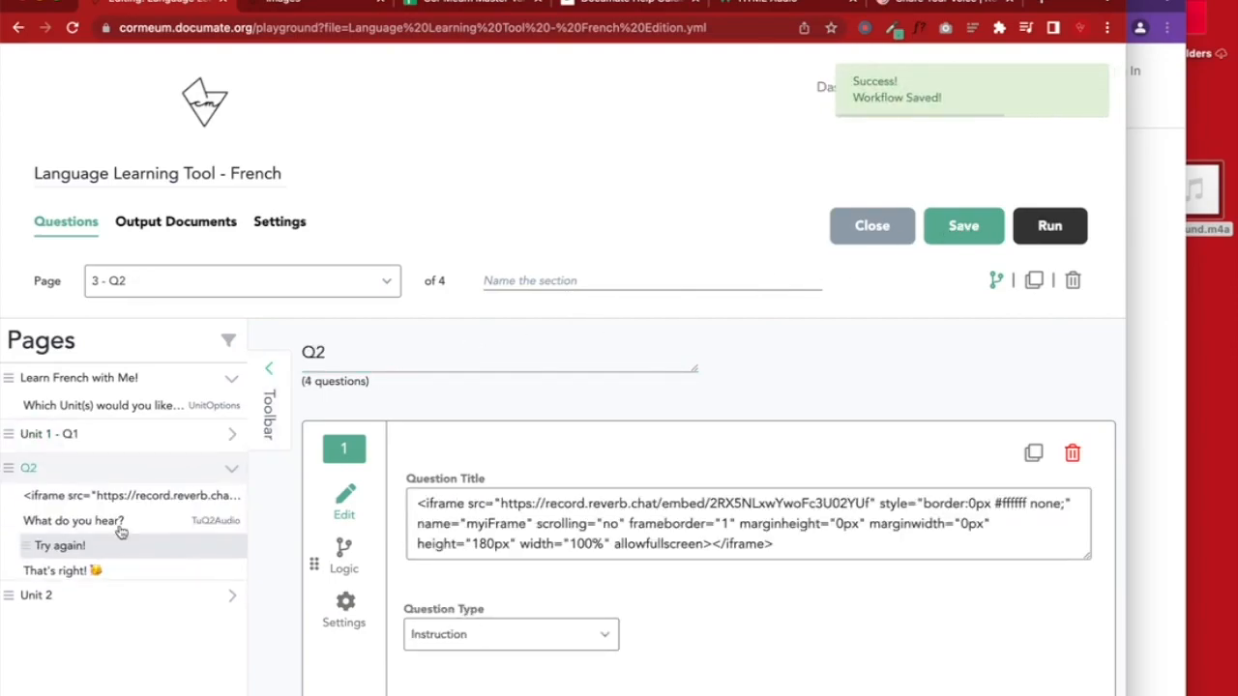
pyautogui.click(304, 353)
pyautogui.write('Unit 1 -')
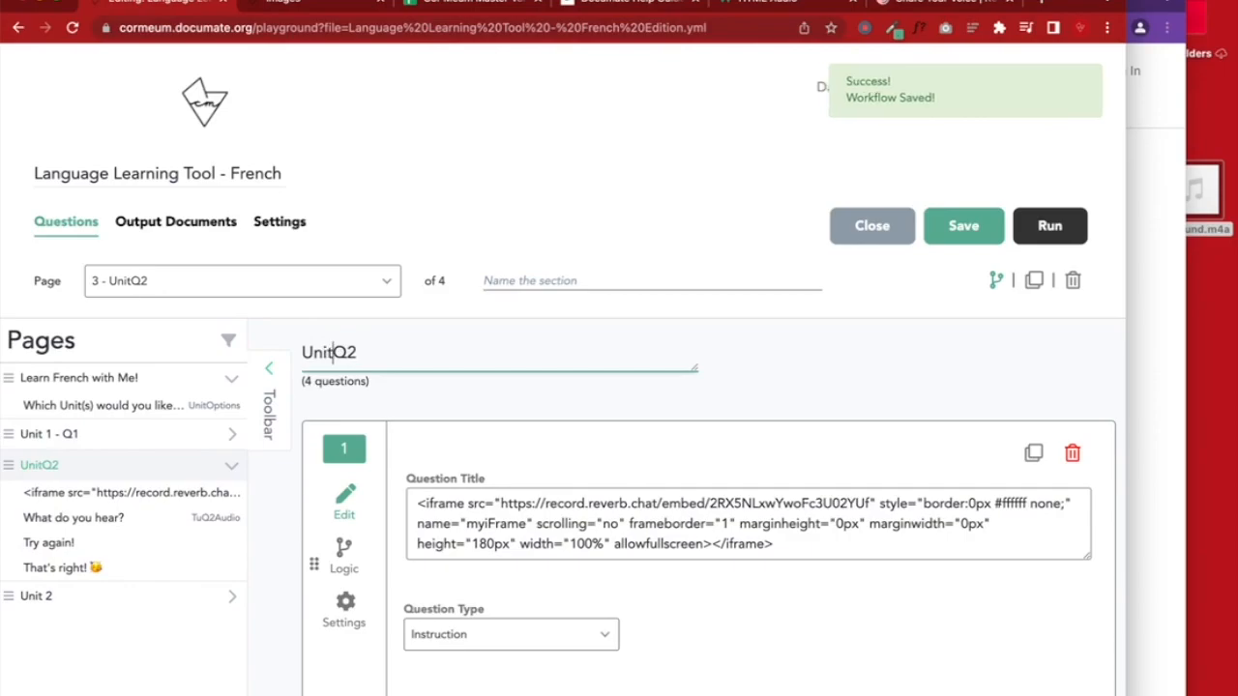
pyautogui.click(957, 228)
# Reload the quiz preview to confirm the new page headings, widening its window
pyautogui.click(499, 277)
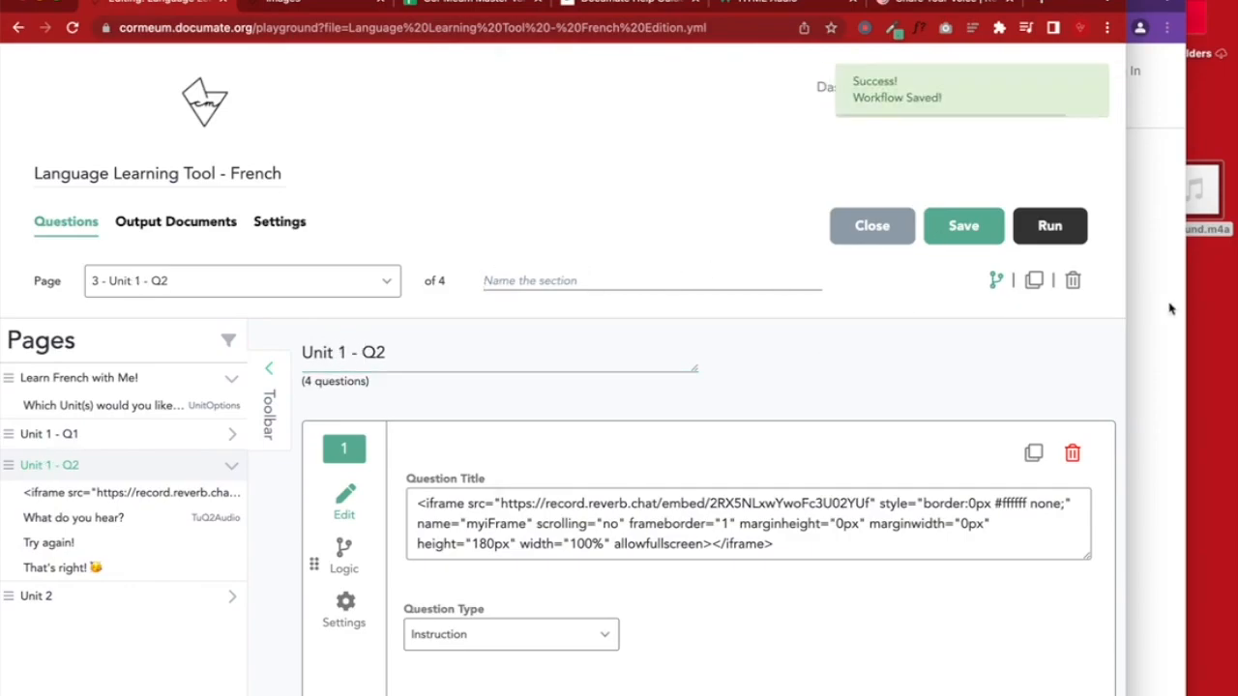
pyautogui.click(1172, 308)
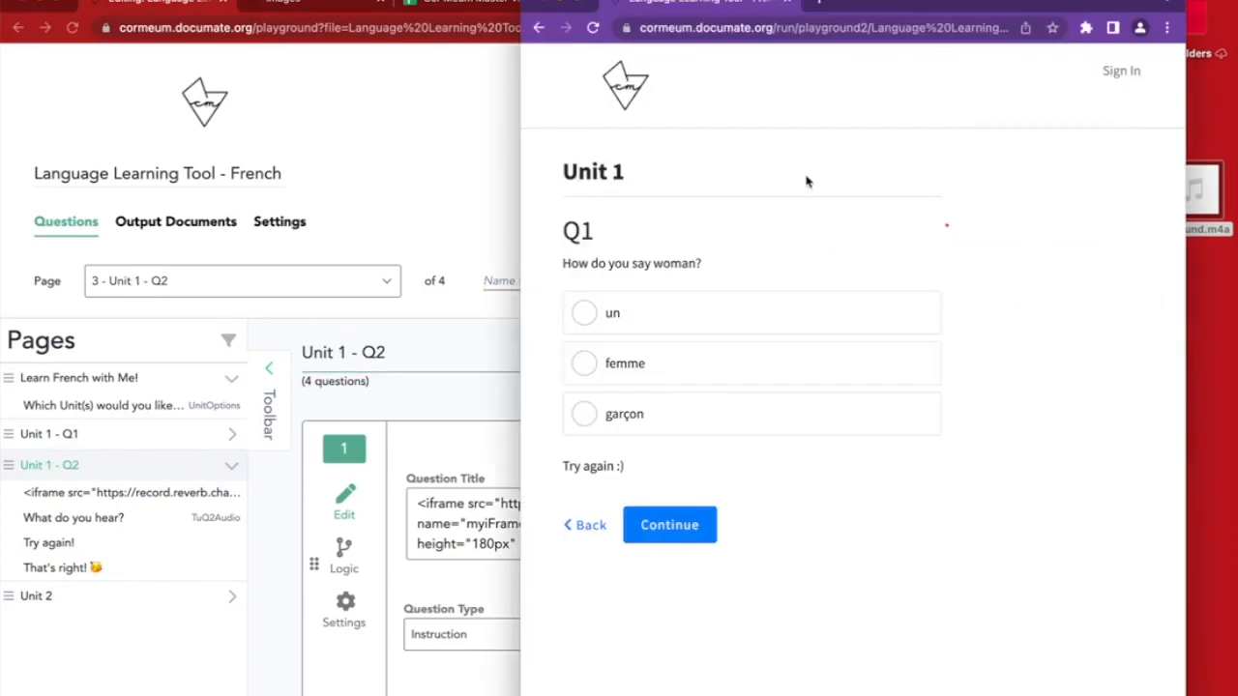
pyautogui.click(592, 27)
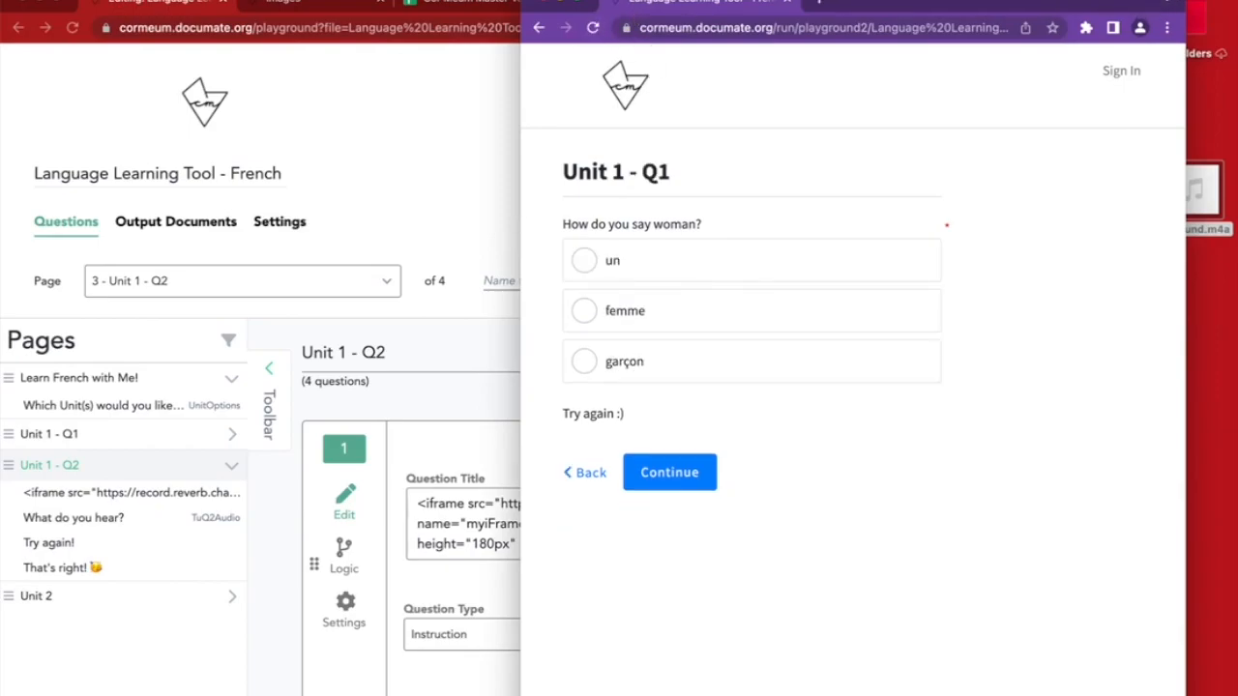
pyautogui.moveTo(1186, 126); pyautogui.dragTo(1236, 126)
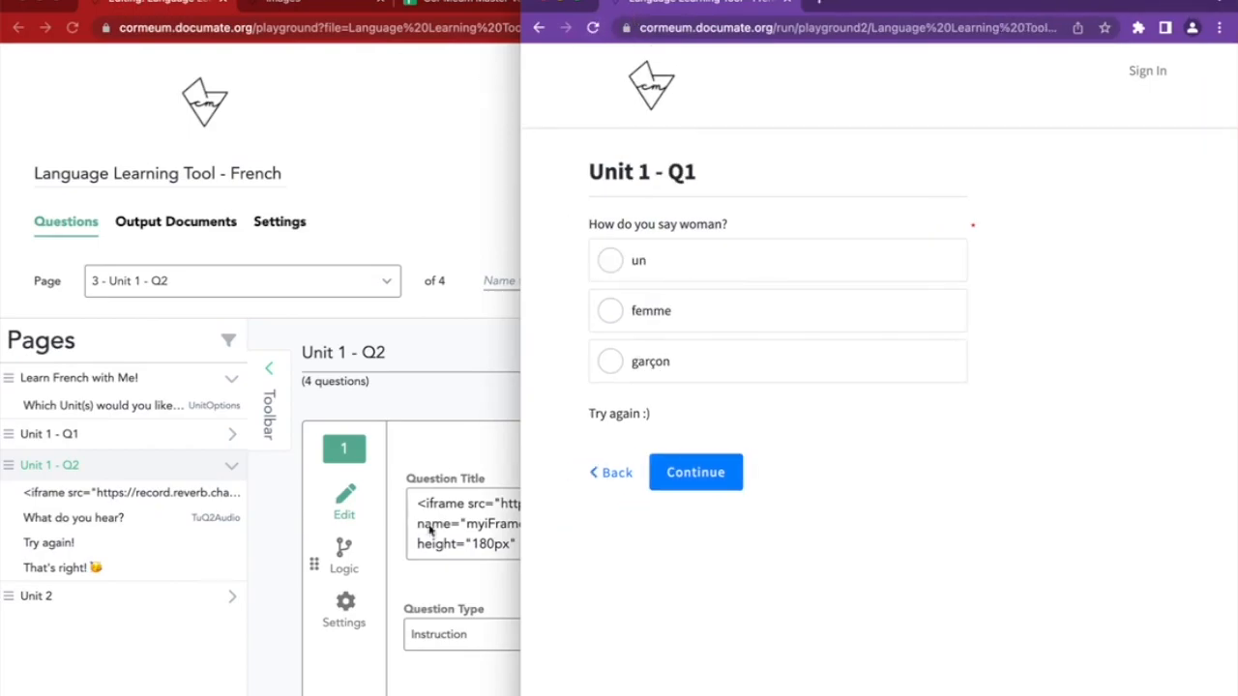
pyautogui.click(437, 515)
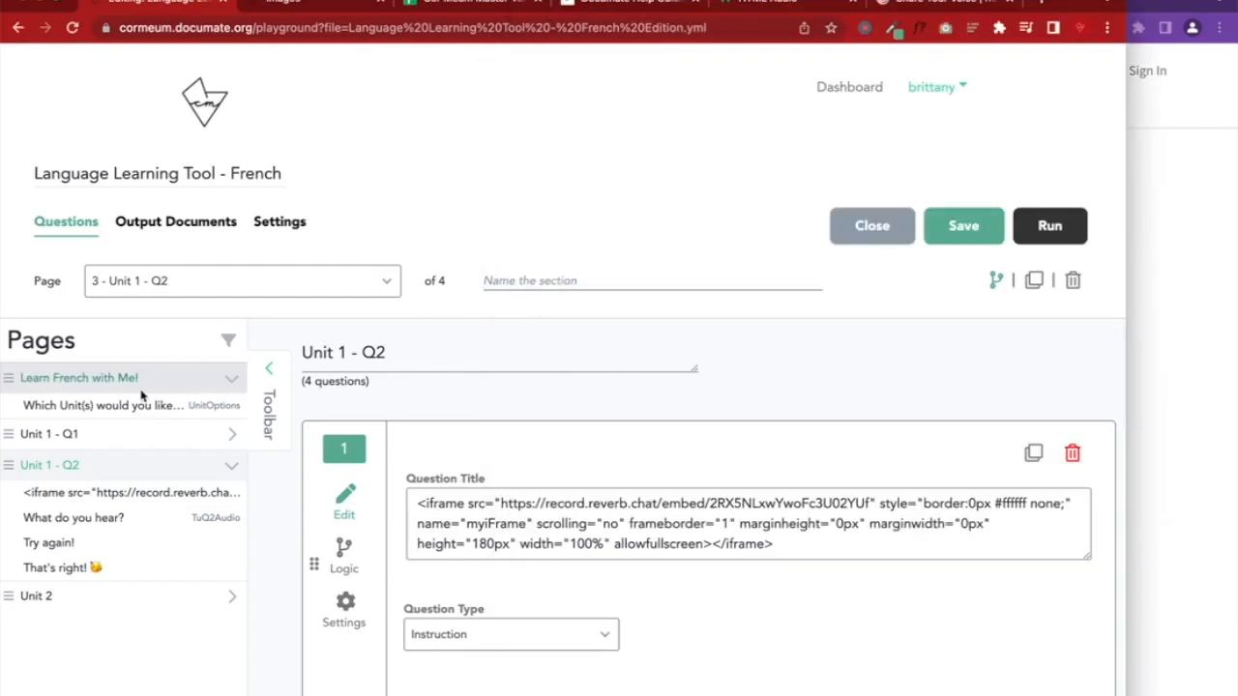
# Name the intro page's section 'Welcome!' and the Unit 1 - Q1 section 'Unit 1'
pyautogui.click(96, 377)
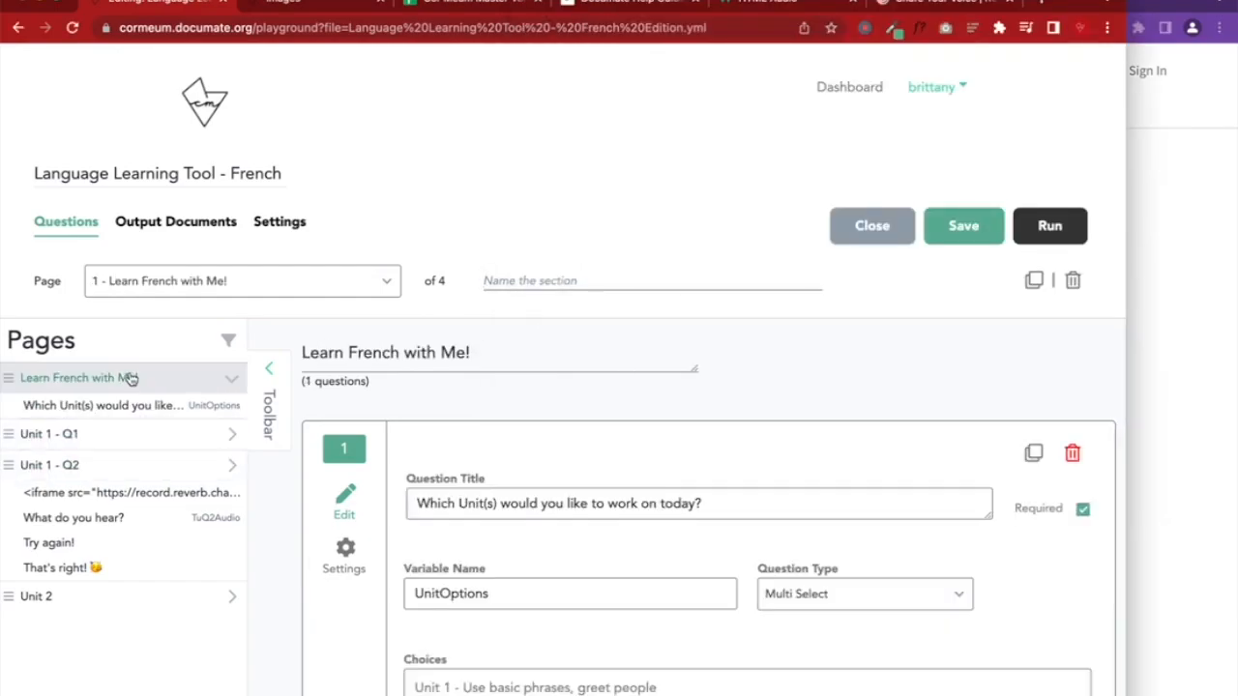
pyautogui.click(538, 279)
pyautogui.write('Welcome!')
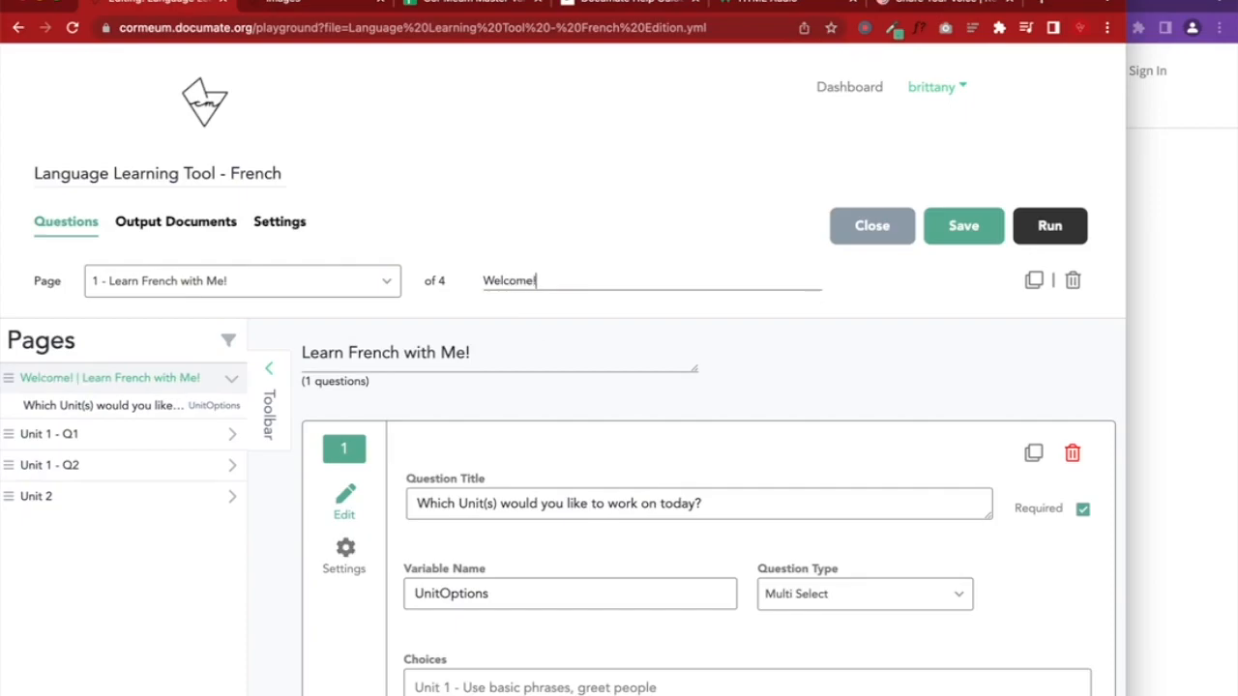
pyautogui.click(53, 435)
pyautogui.click(525, 281)
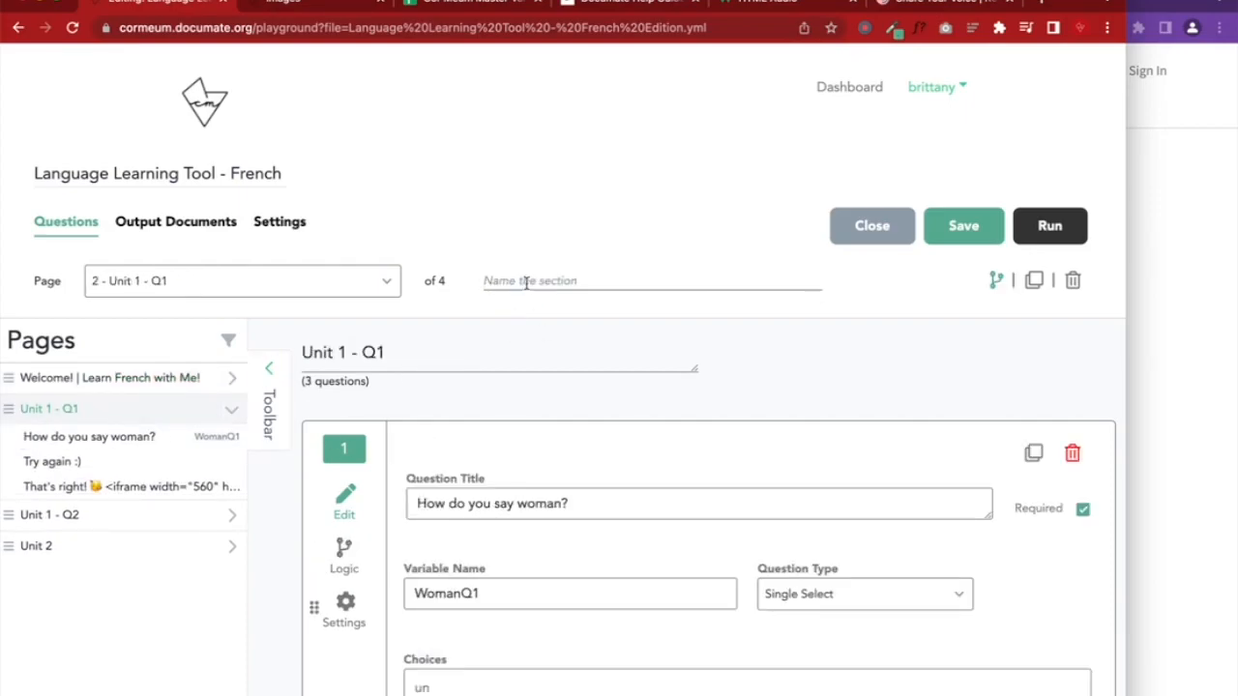
pyautogui.click(122, 377)
pyautogui.click(91, 434)
pyautogui.write('Unit 1')
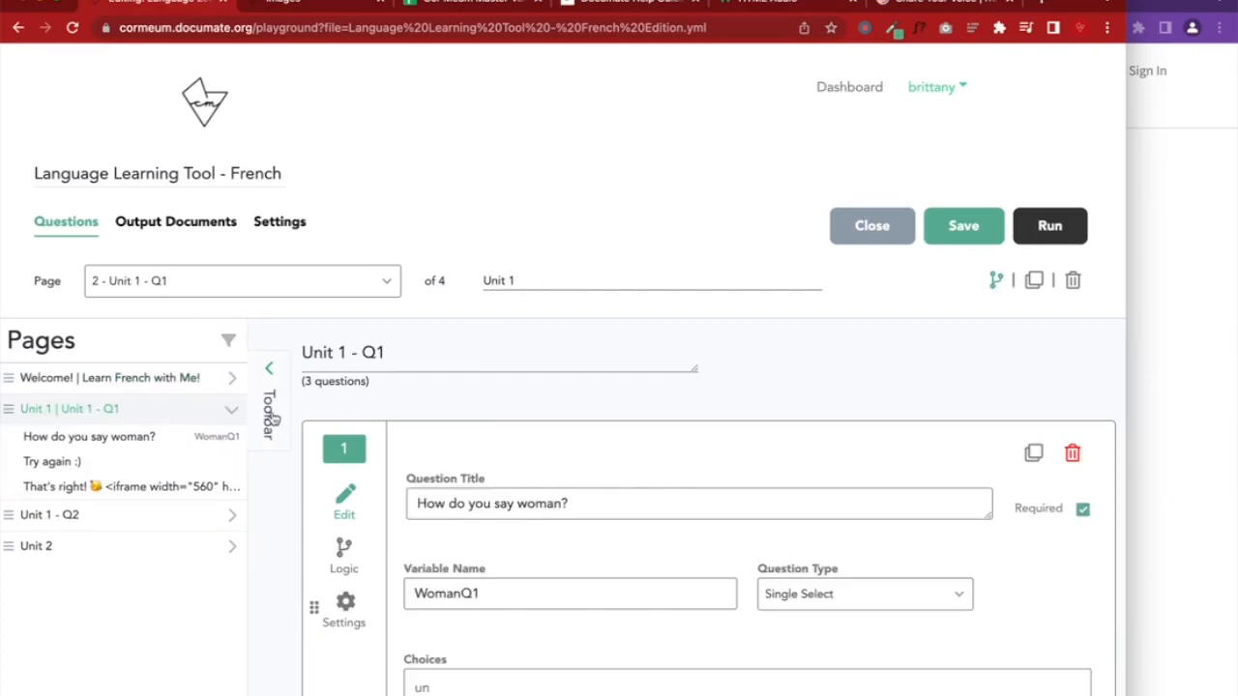
# Name the Unit 2 page's section 'Unit 2' and the Unit 1 - Q2 section 'Unit 1'
pyautogui.click(52, 545)
pyautogui.click(542, 279)
pyautogui.write('U')
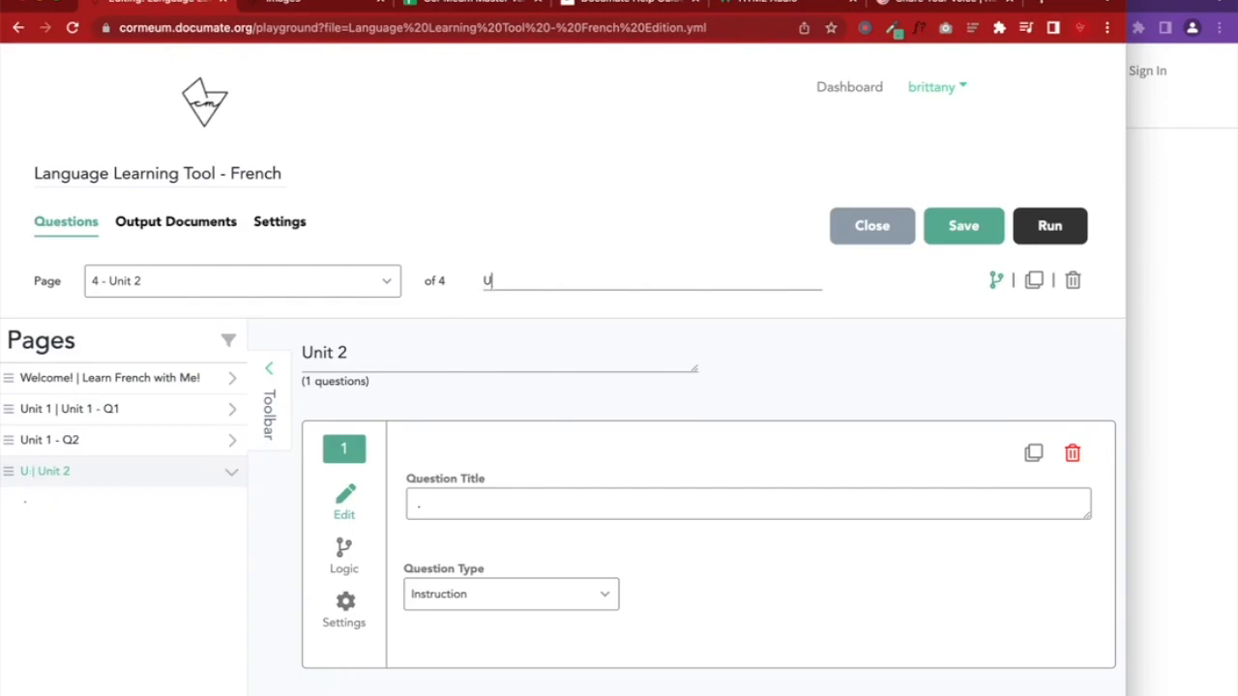
pyautogui.write('nit 2')
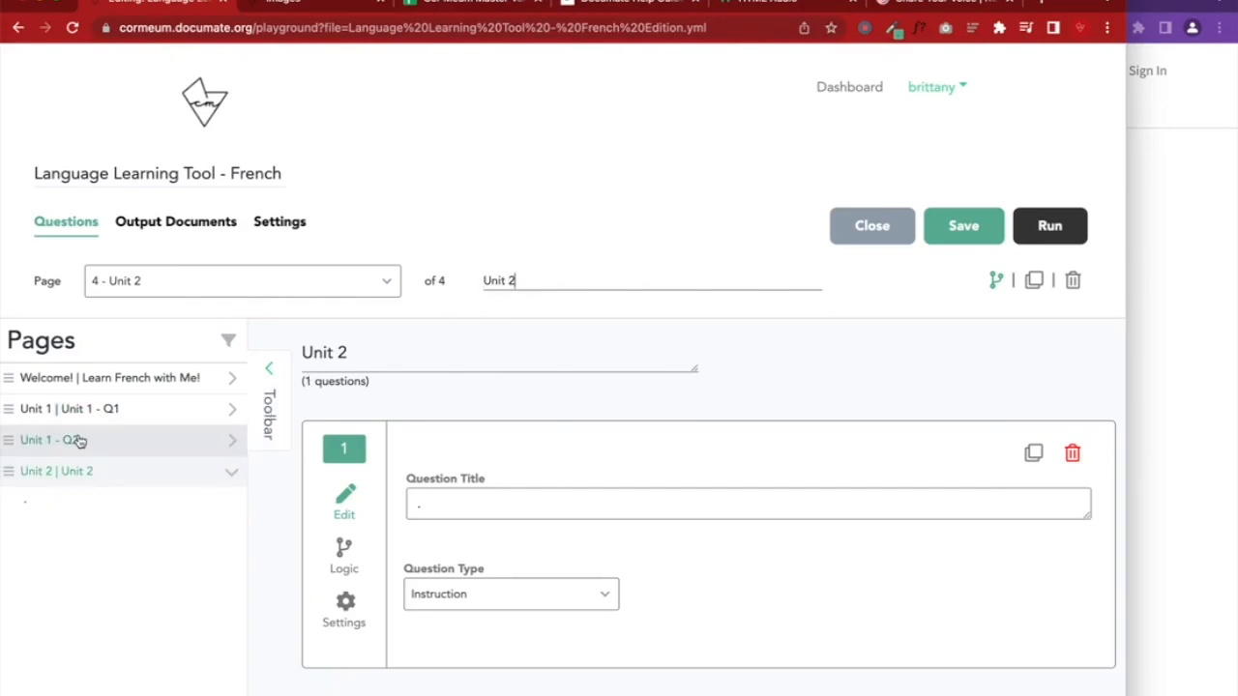
pyautogui.click(79, 440)
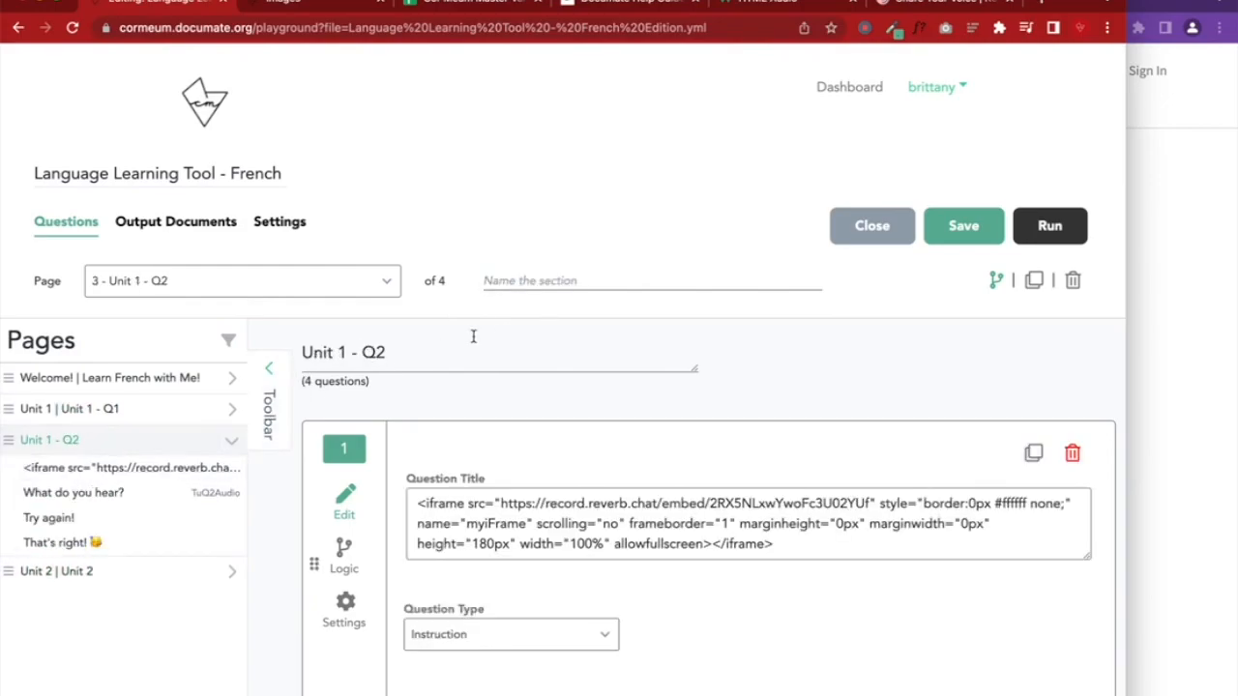
pyautogui.click(515, 279)
pyautogui.write('Unit 1')
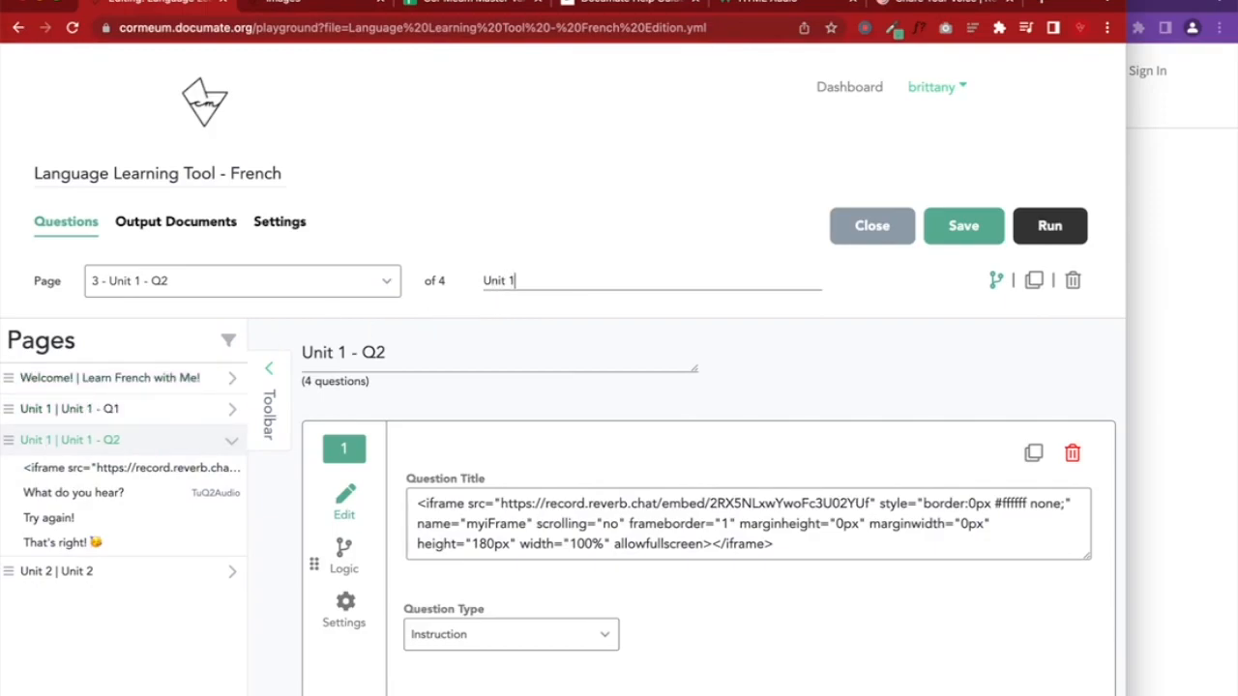
# Save the section names, then in the enlarged preview choose Unit 1 and advance to Unit 1 - Q1
pyautogui.click(961, 233)
pyautogui.click(1160, 242)
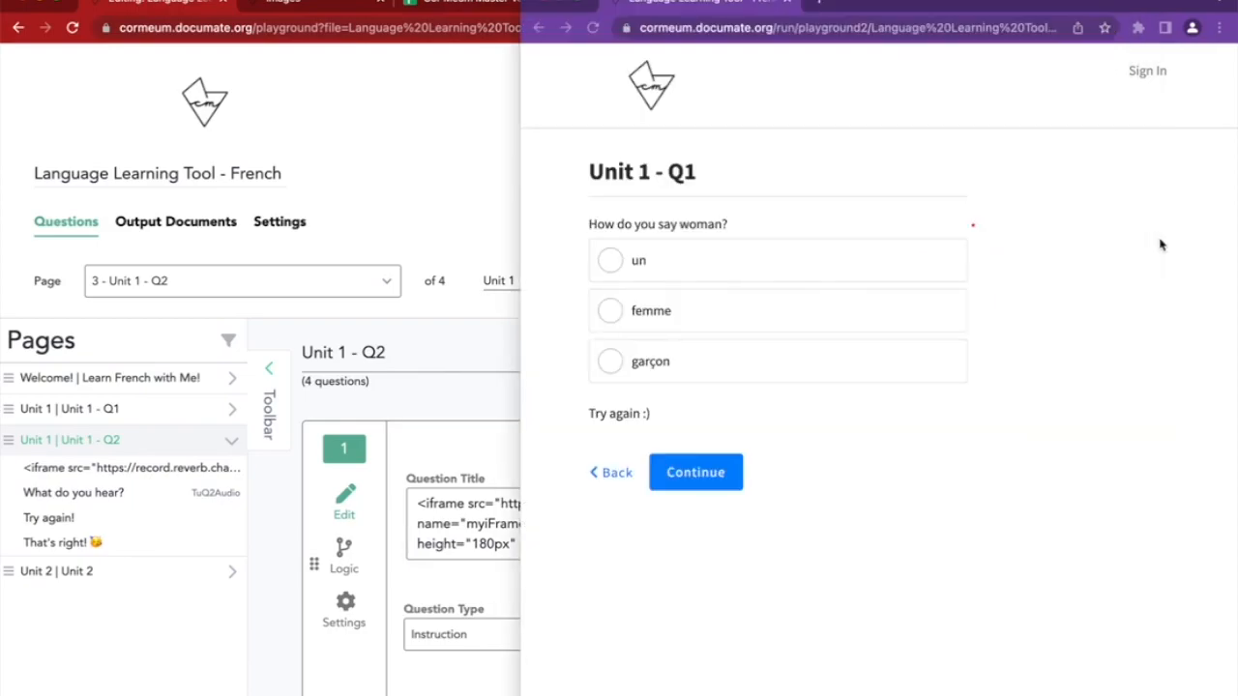
pyautogui.moveTo(521, 0); pyautogui.dragTo(2, 1)
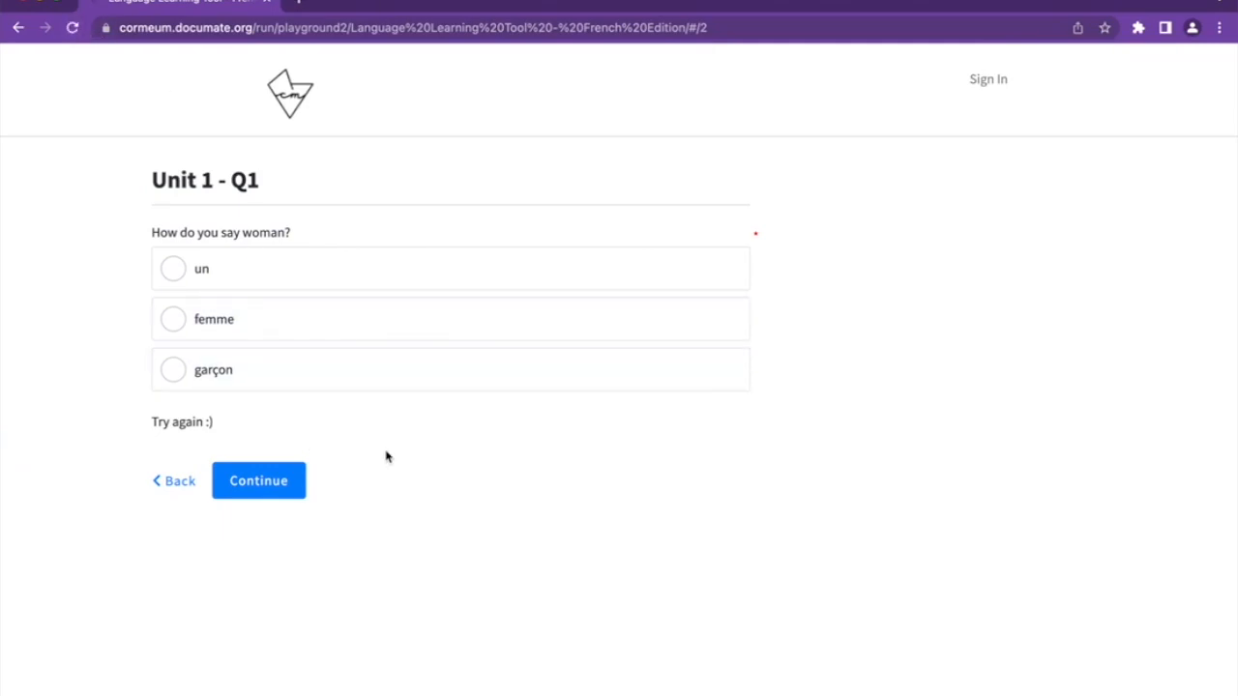
pyautogui.click(182, 487)
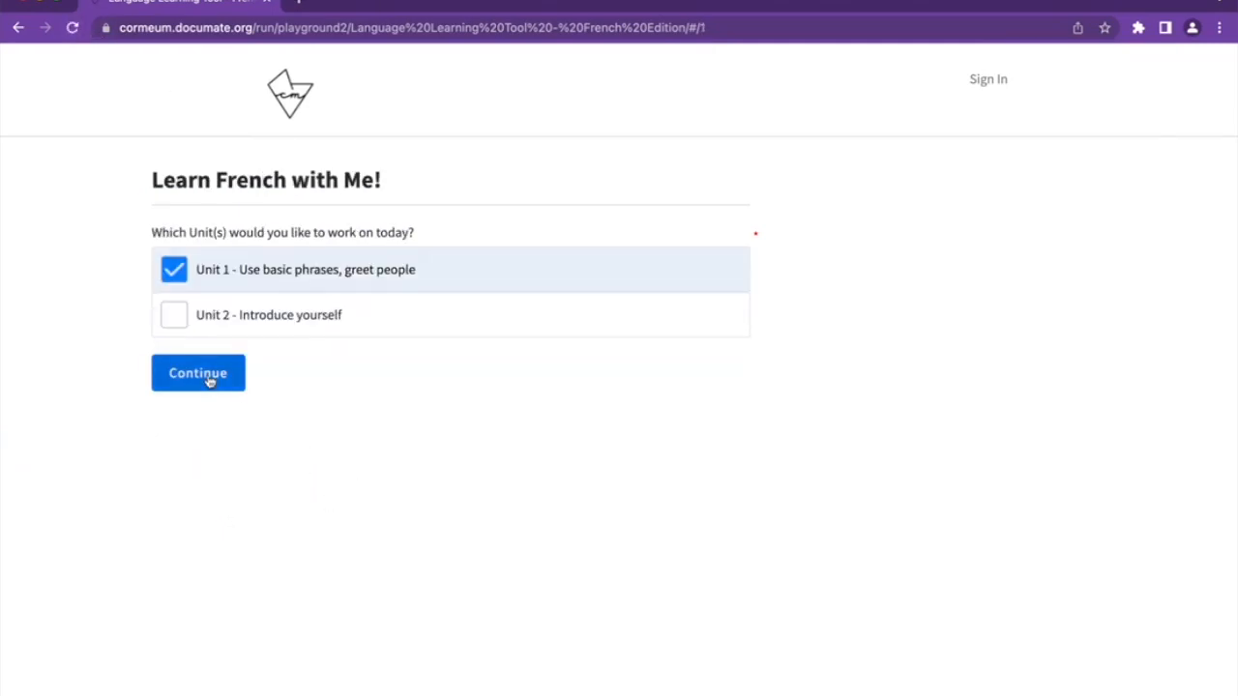
pyautogui.click(174, 270)
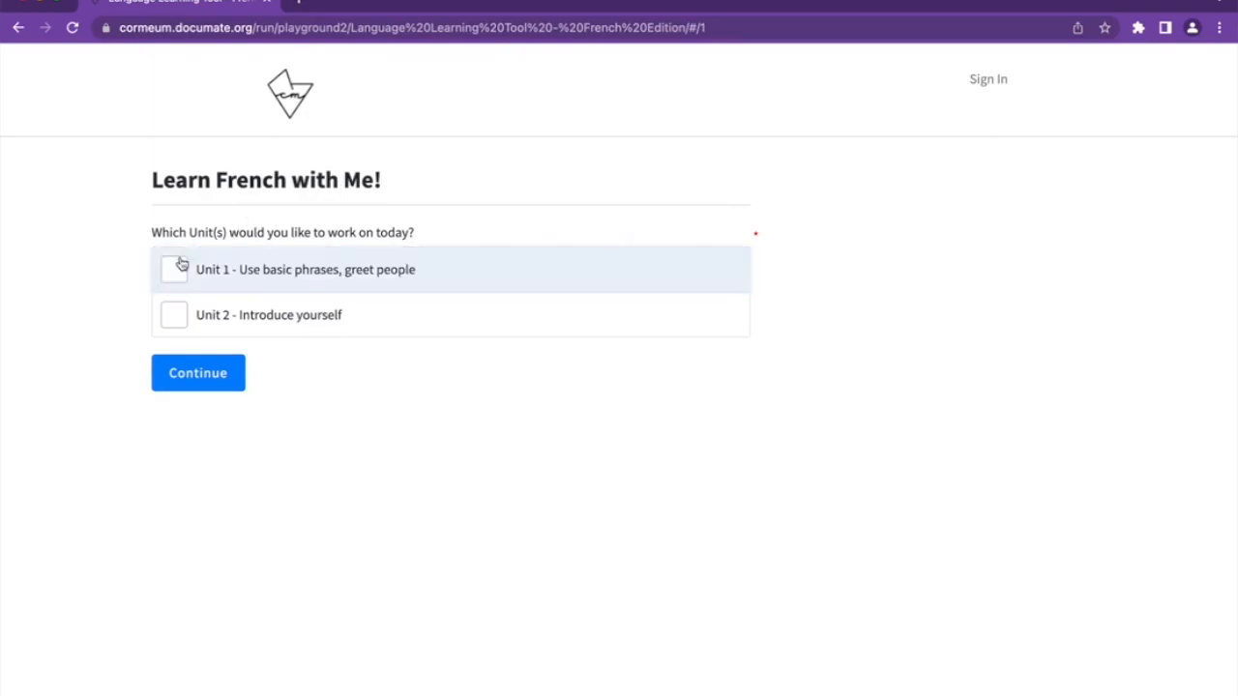
pyautogui.moveTo(167, 235); pyautogui.dragTo(435, 240)
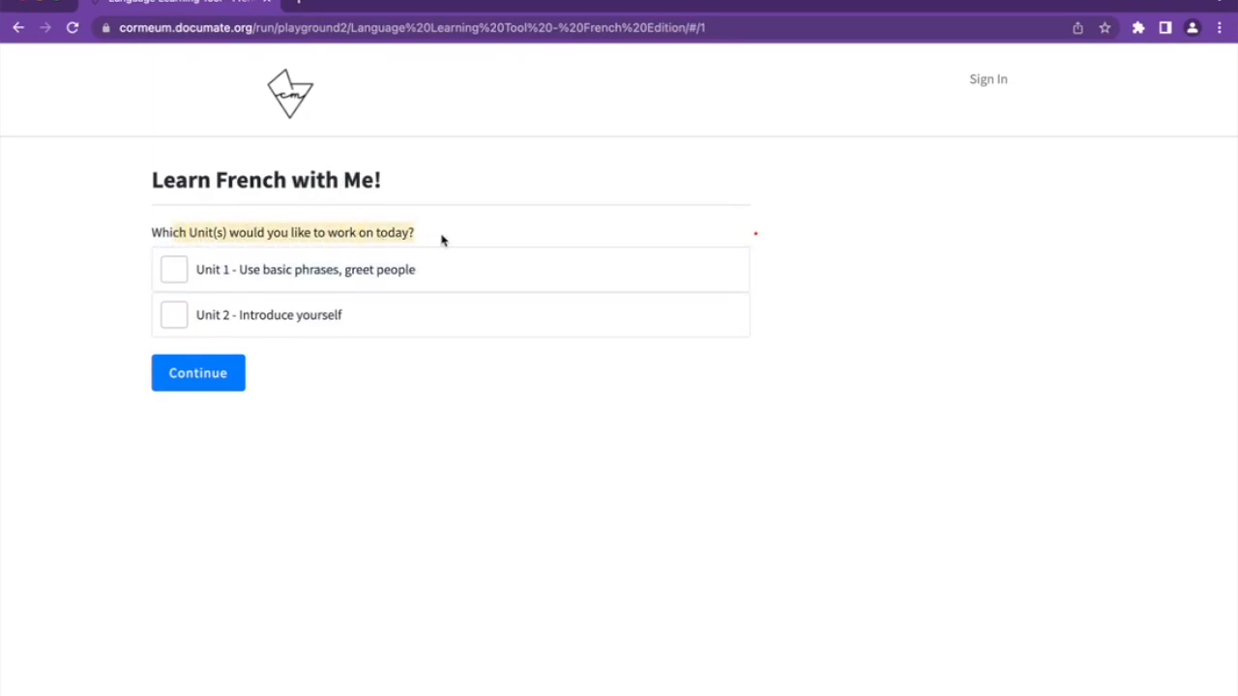
pyautogui.click(280, 272)
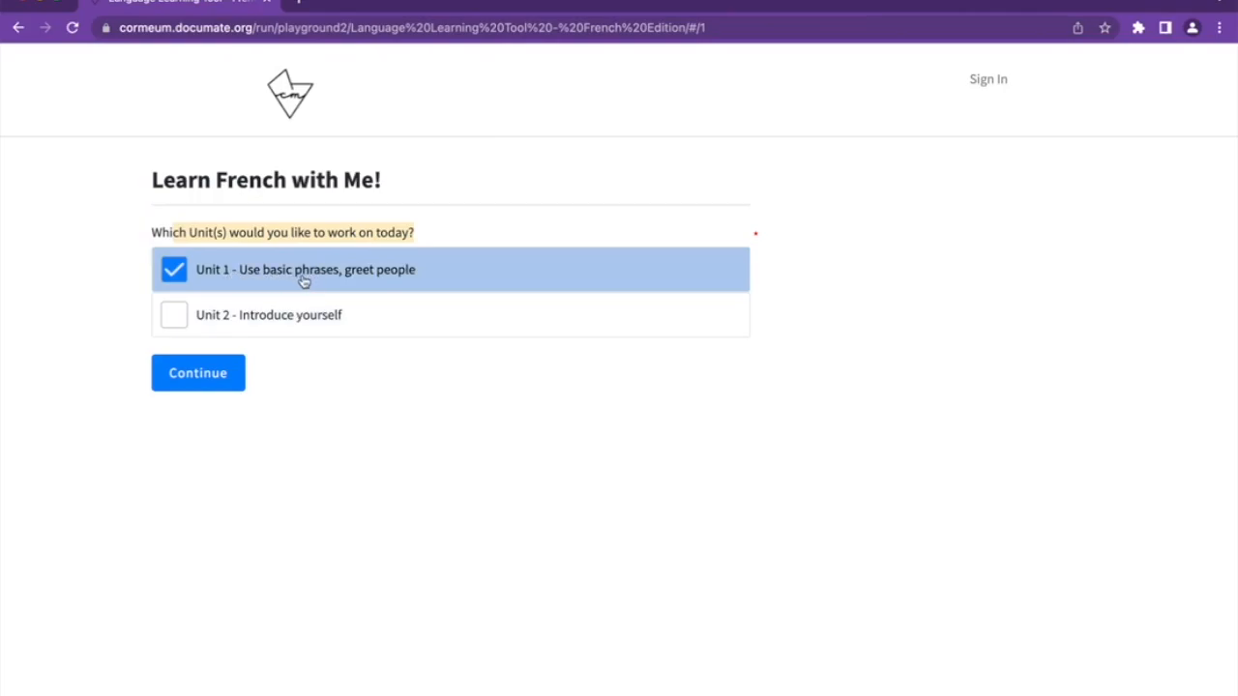
pyautogui.click(185, 377)
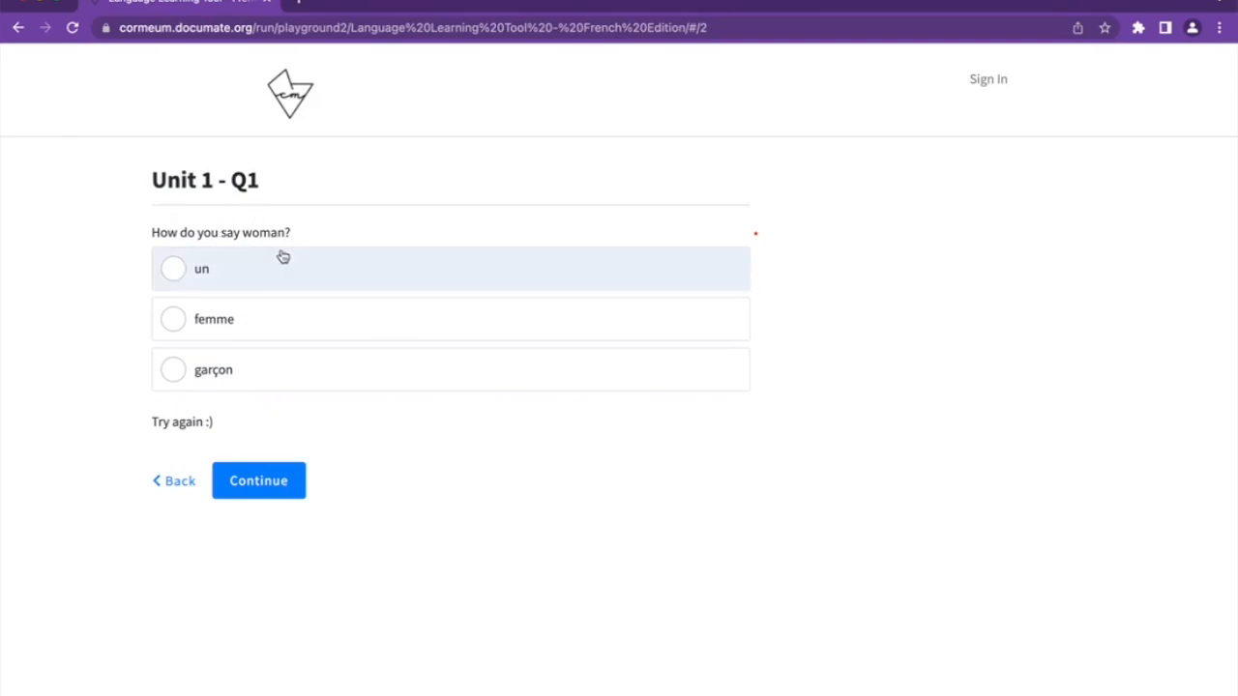
# Test Q1 answers femme, un and garçon, play the pronunciation video, then continue to Unit 1 - Q2
pyautogui.click(249, 322)
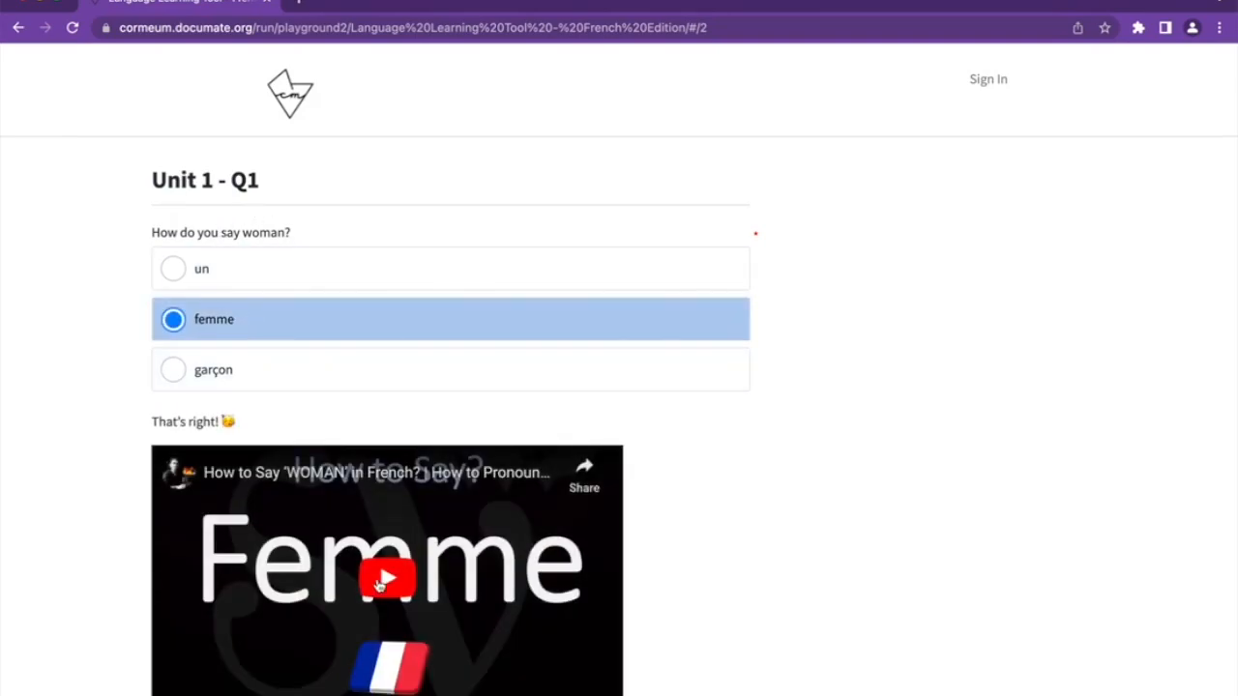
pyautogui.click(386, 580)
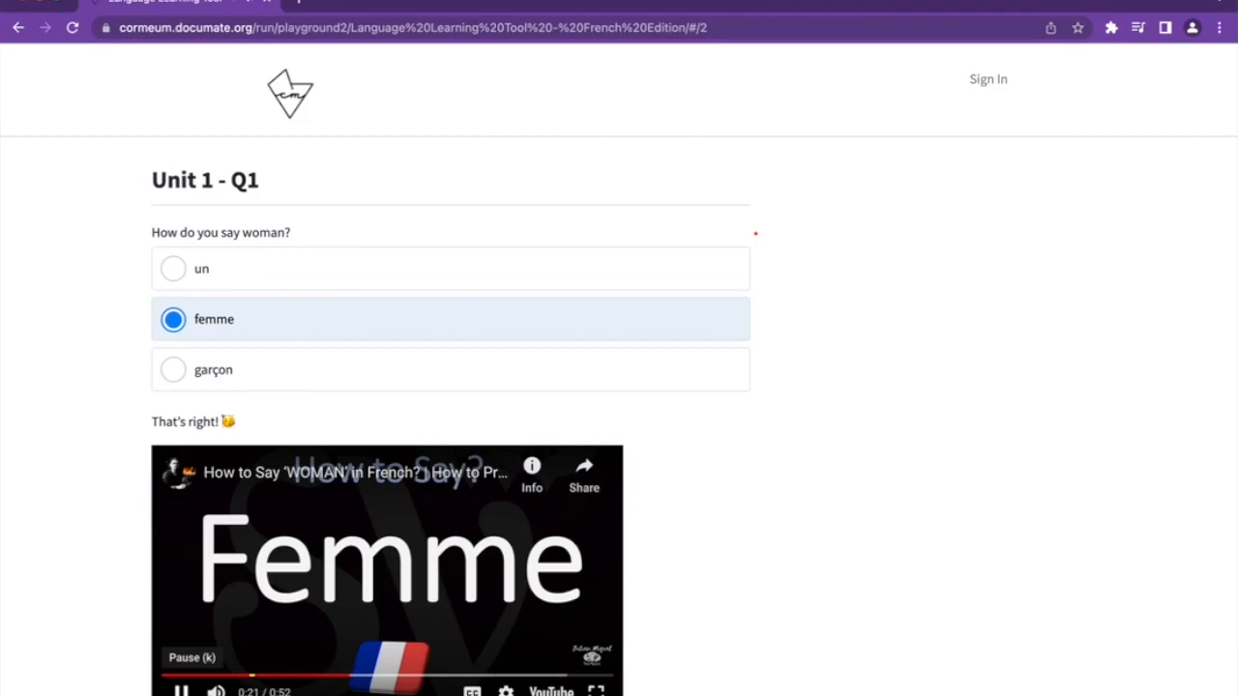
pyautogui.click(248, 287)
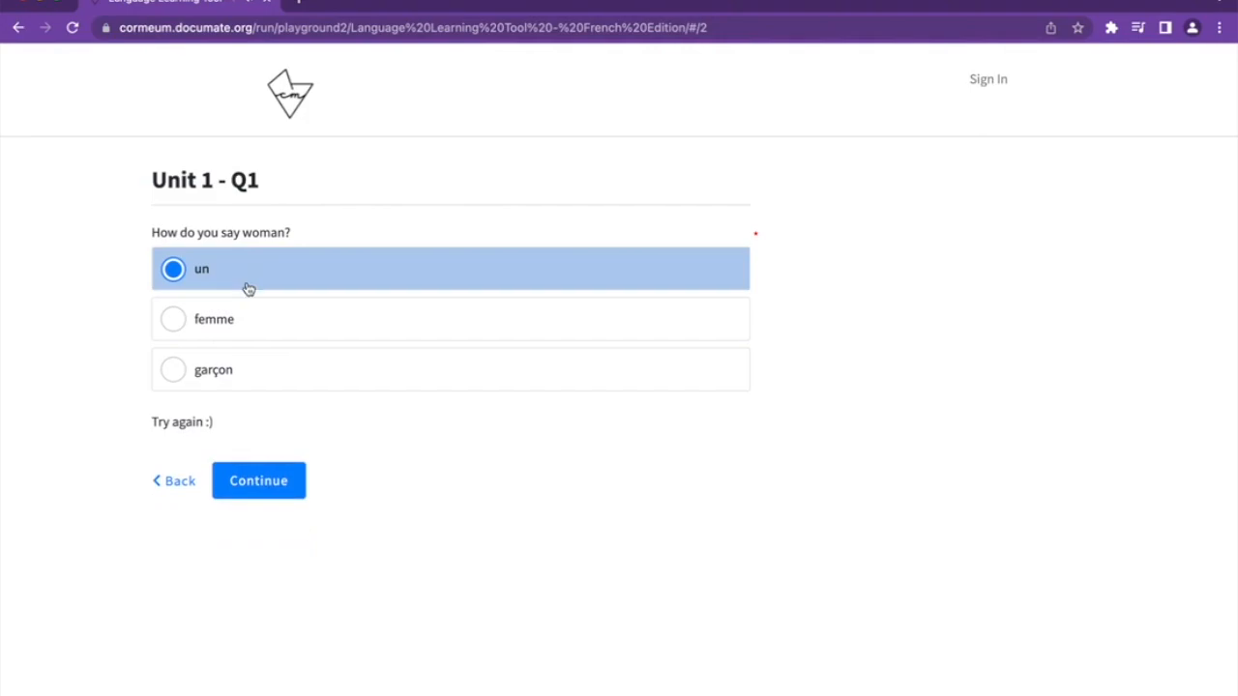
pyautogui.click(225, 379)
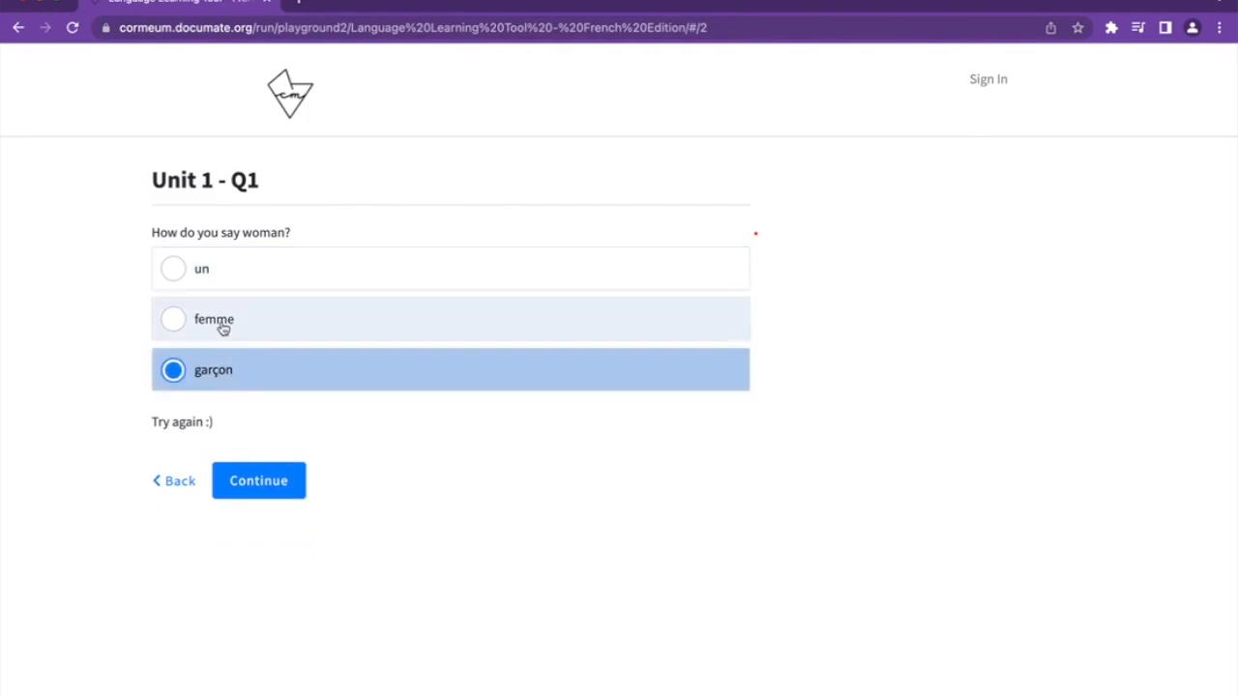
pyautogui.click(222, 326)
pyautogui.scroll(-2, 219, 502)
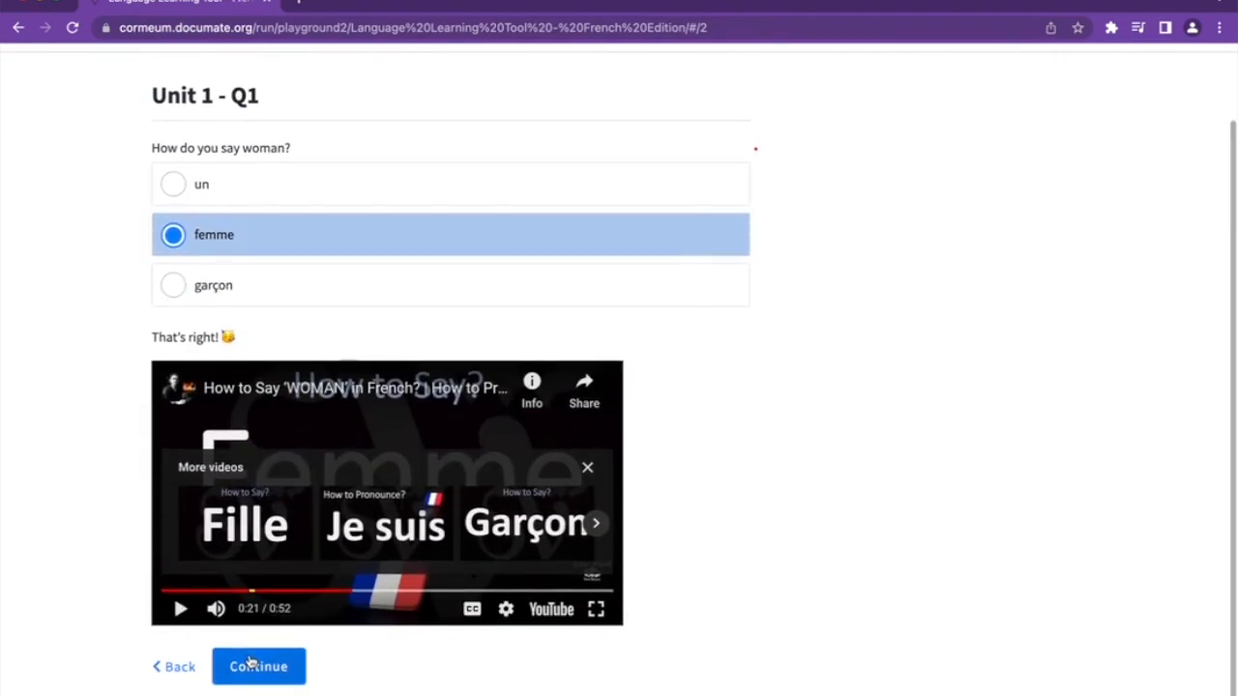
pyautogui.click(247, 638)
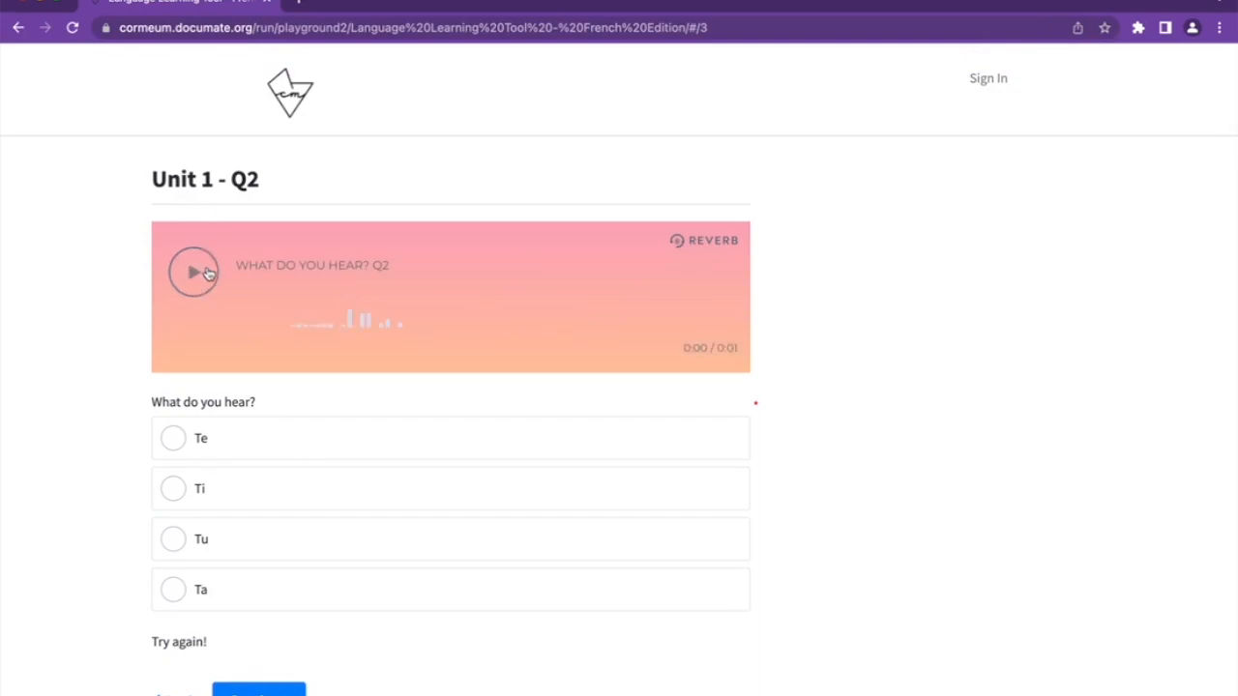
# Play the Q2 audio and try answers Te, Ti, Tu and Ta, ending on Tu's 'That's right!' feedback
pyautogui.click(207, 275)
pyautogui.click(212, 438)
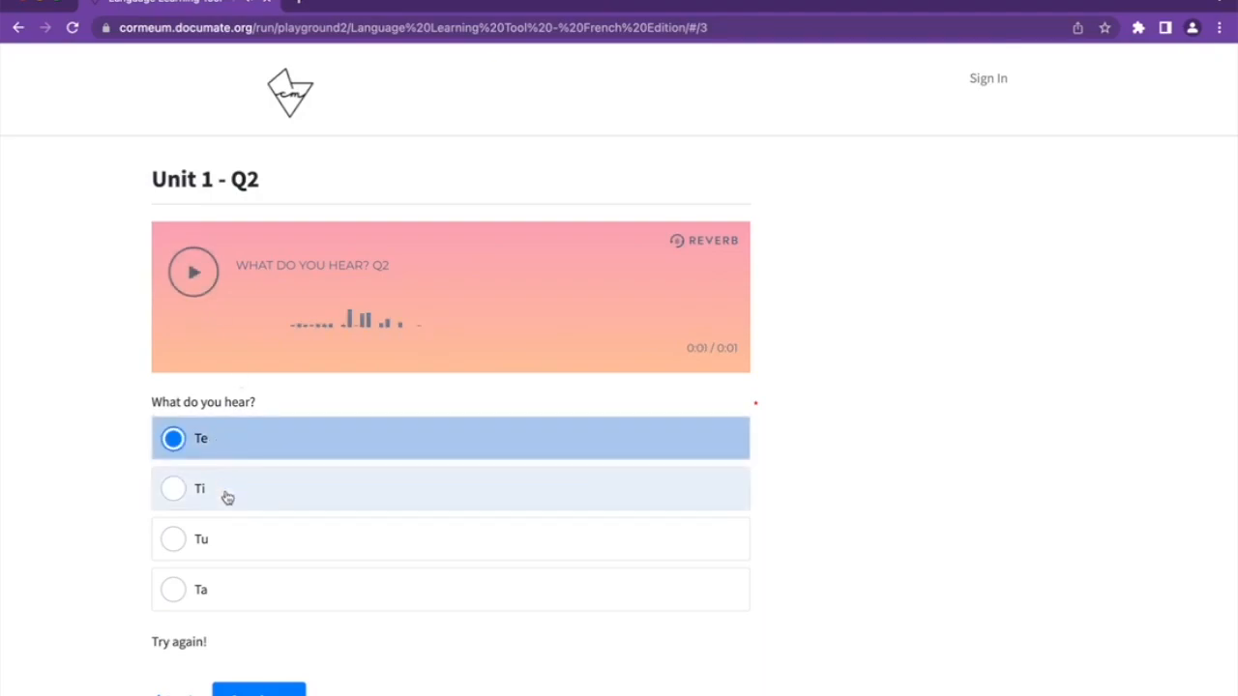
pyautogui.click(223, 493)
pyautogui.click(224, 550)
pyautogui.click(226, 604)
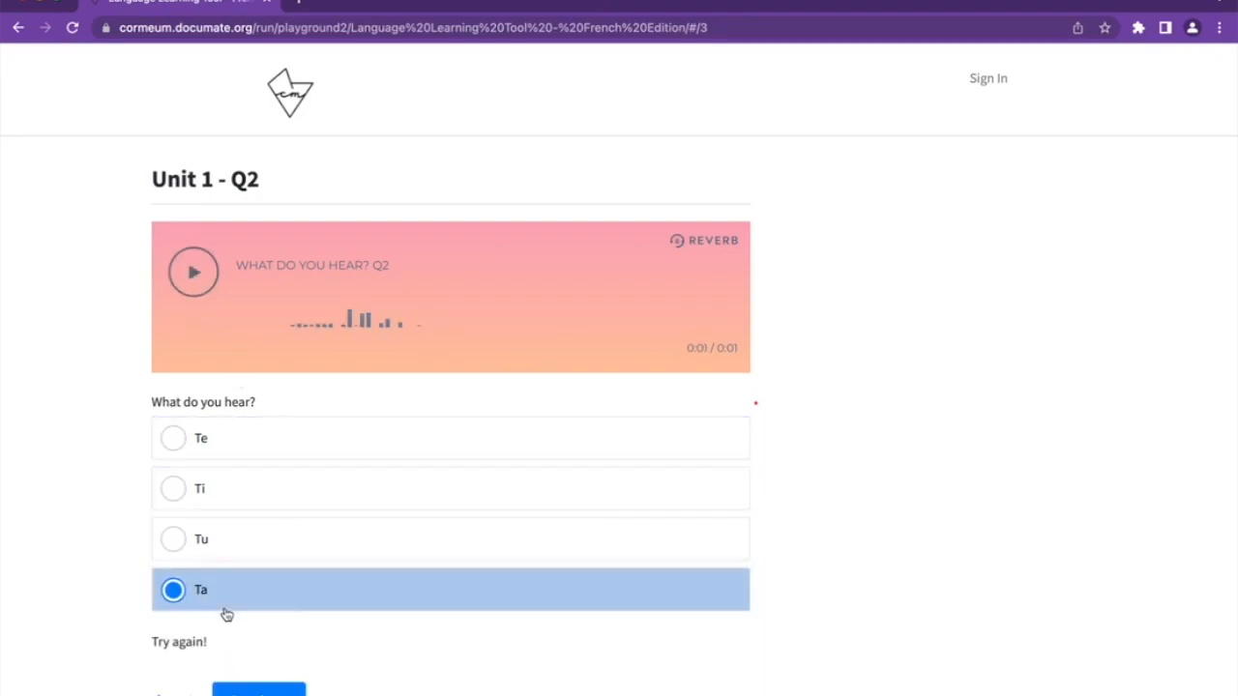
pyautogui.click(227, 561)
pyautogui.moveTo(159, 641); pyautogui.dragTo(295, 648)
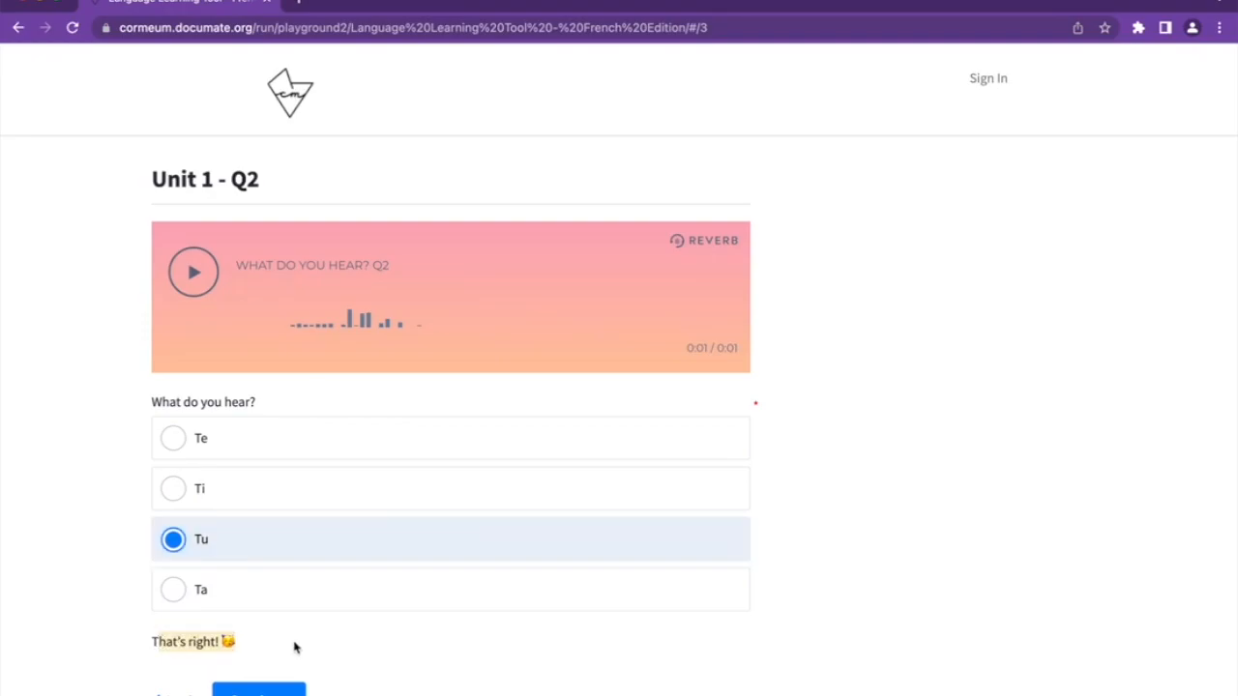
# Narrow the preview and browser windows and bring the Duolingo lesson forward
pyautogui.moveTo(223, 423); pyautogui.dragTo(479, 410)
pyautogui.moveTo(1, 432); pyautogui.dragTo(116, 425)
pyautogui.click(54, 525)
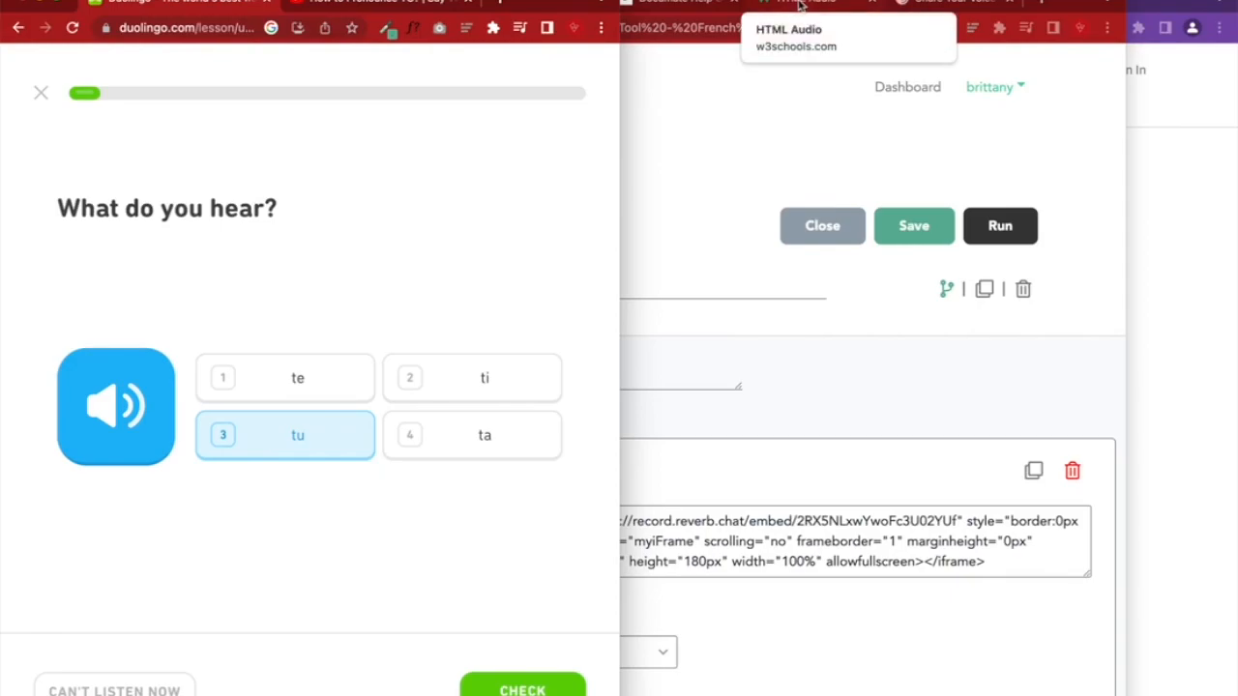
# Check the Reverb page's address, then quit the Duolingo listening lesson and scroll the learn path
pyautogui.click(922, 5)
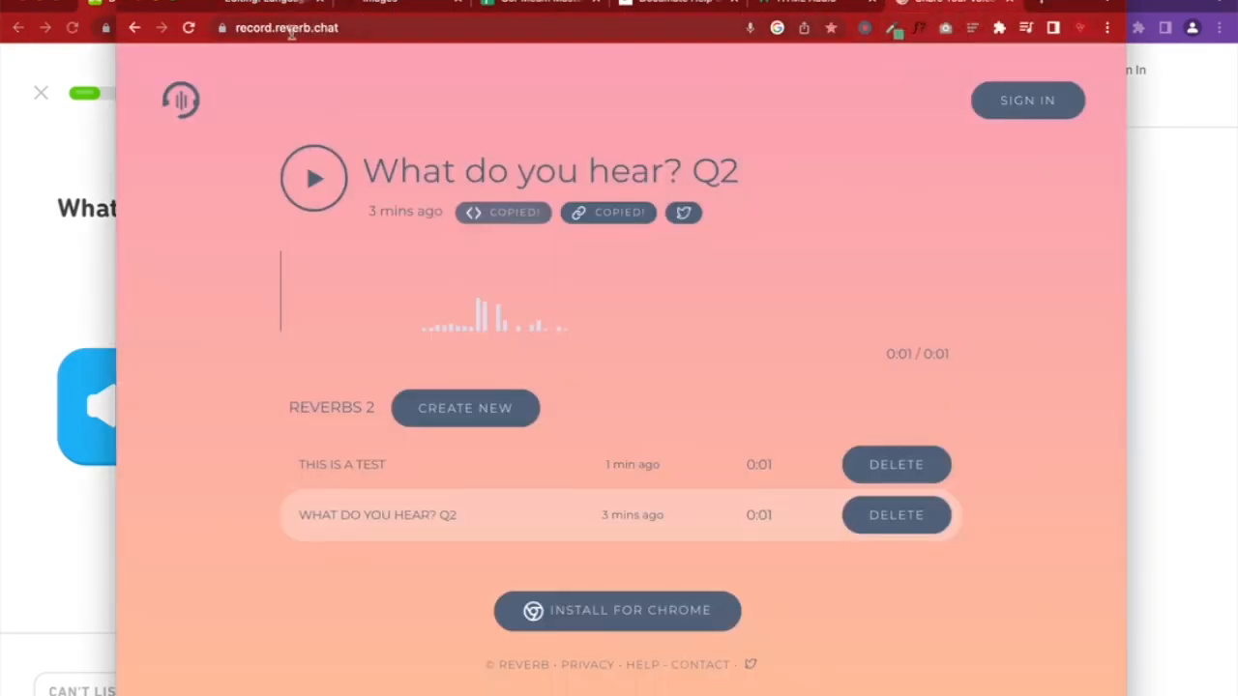
pyautogui.click(340, 27)
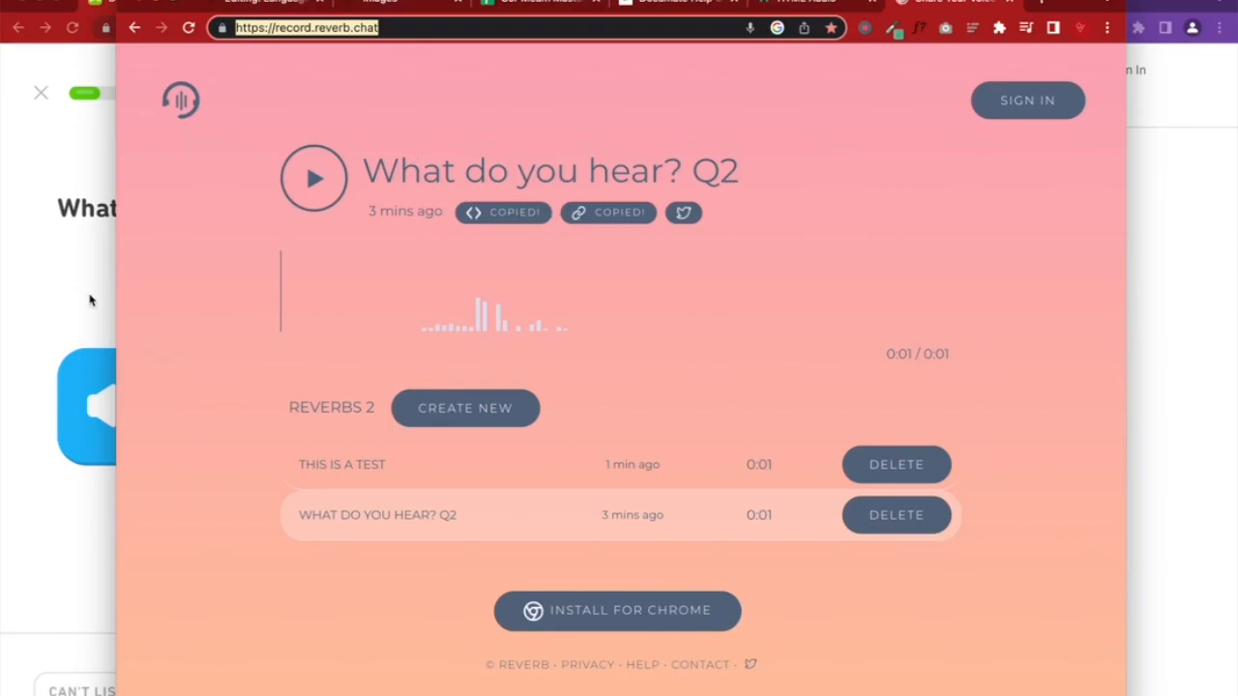
pyautogui.click(26, 297)
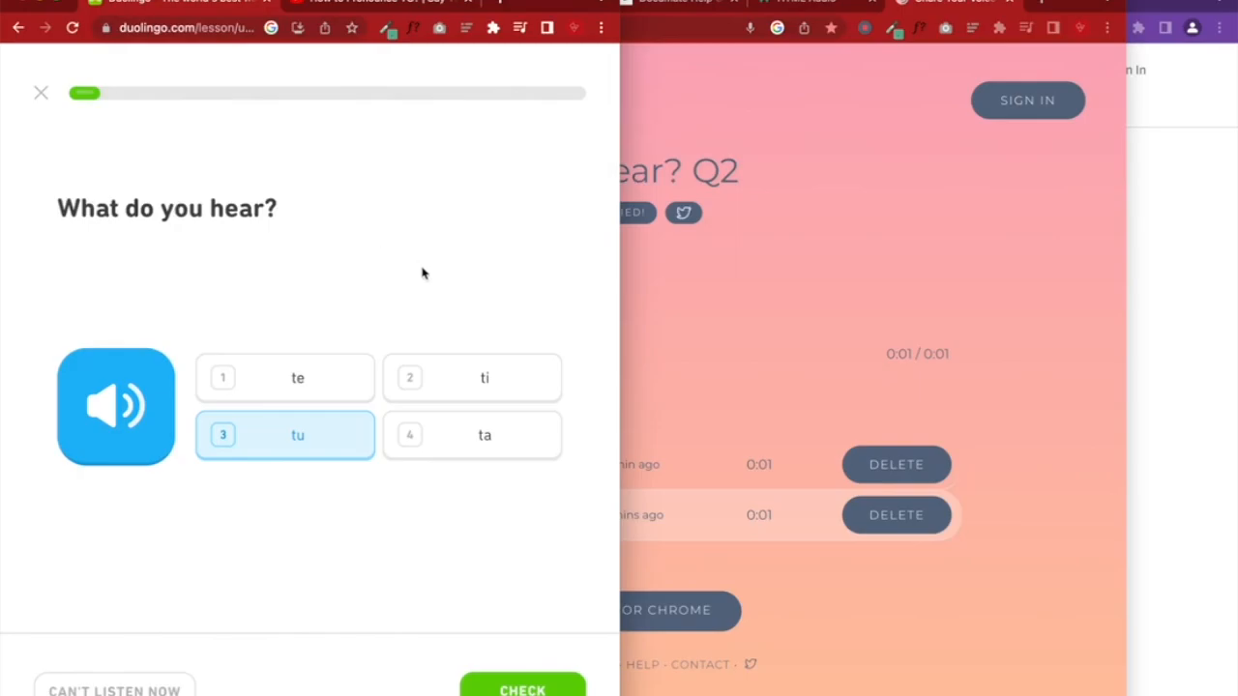
pyautogui.click(41, 93)
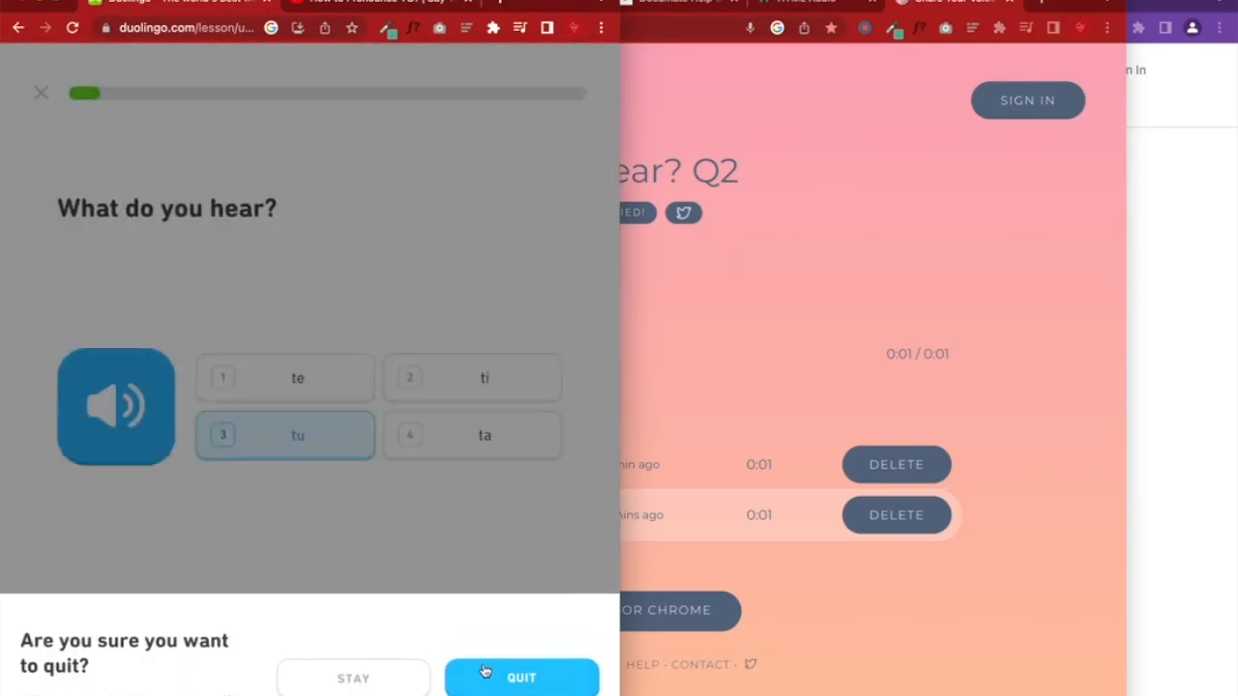
pyautogui.click(484, 671)
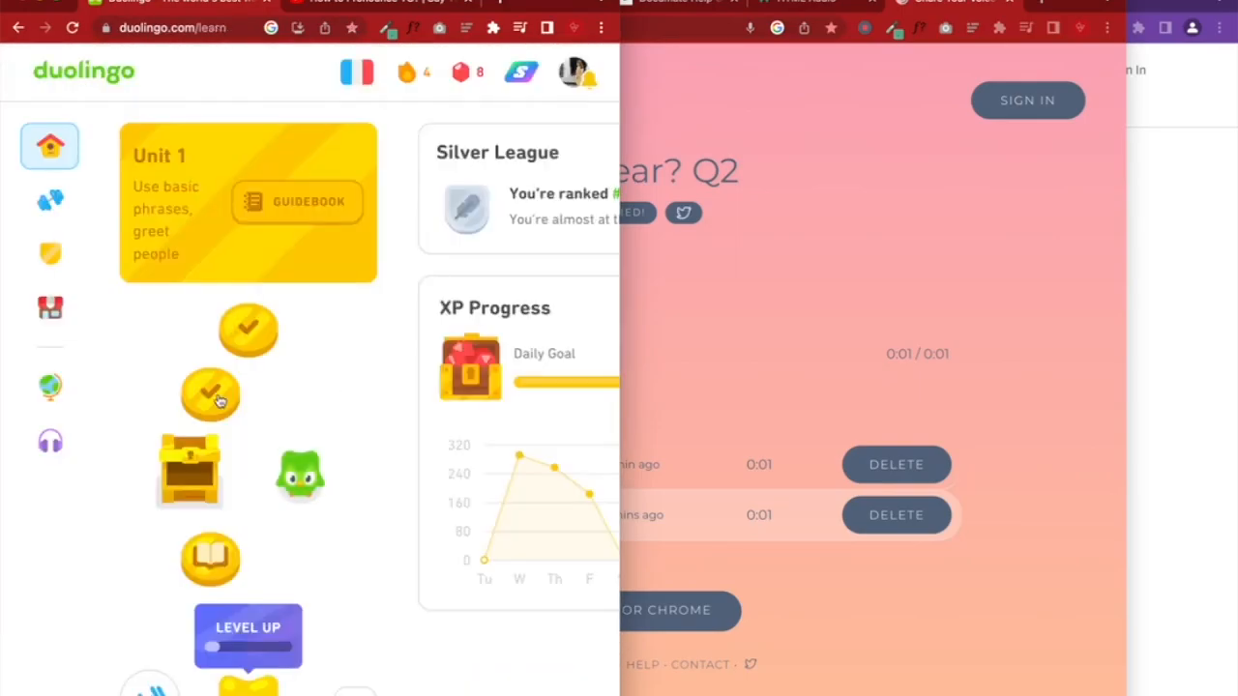
pyautogui.scroll(-6, 257, 310)
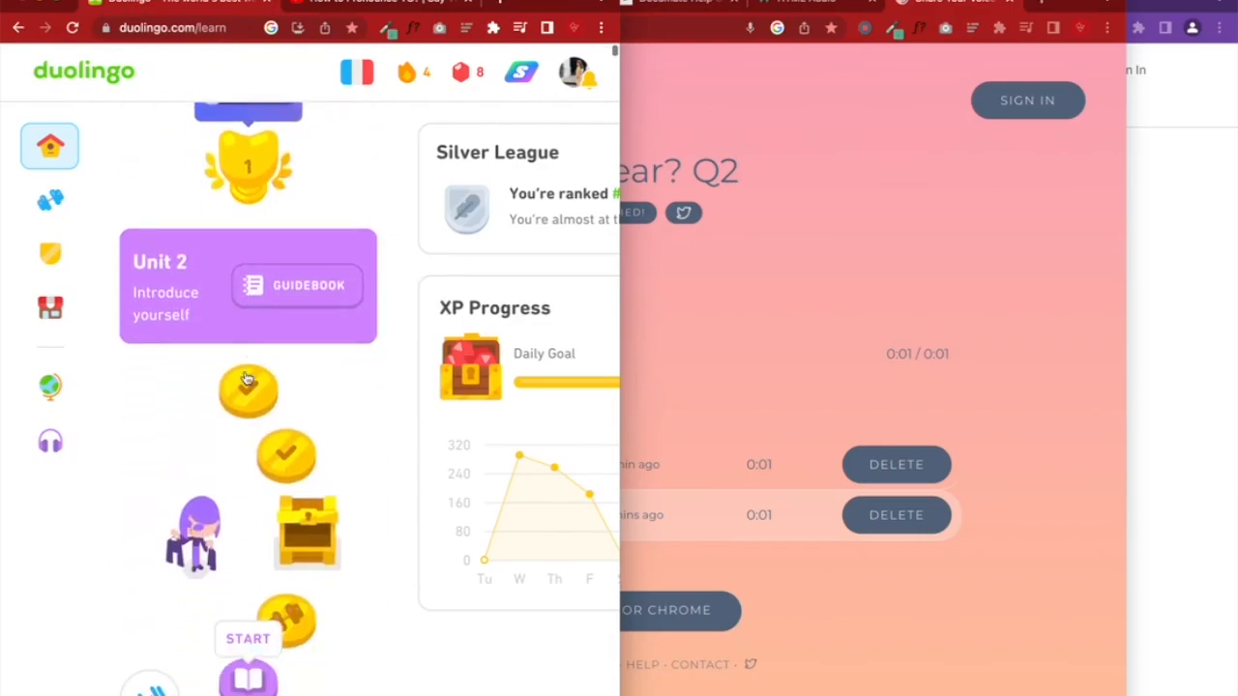
# Switch between the preview and Duolingo windows, then close the Reverb recording tab
pyautogui.click(1136, 374)
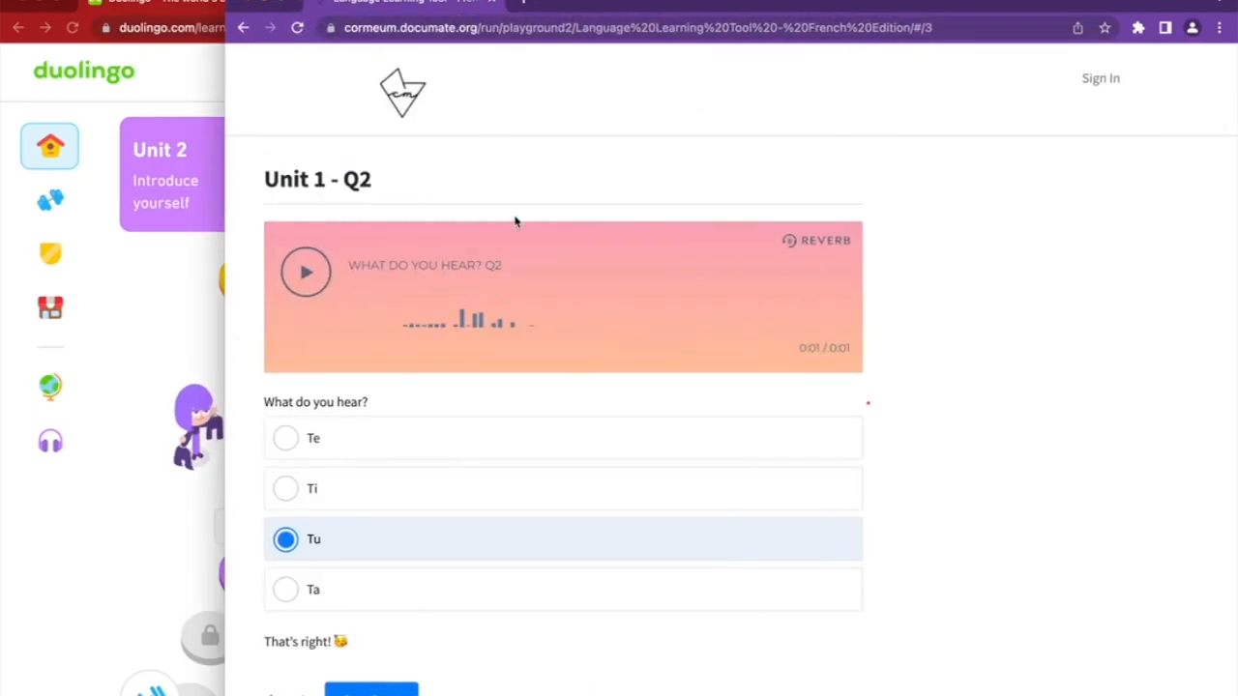
pyautogui.click(221, 3)
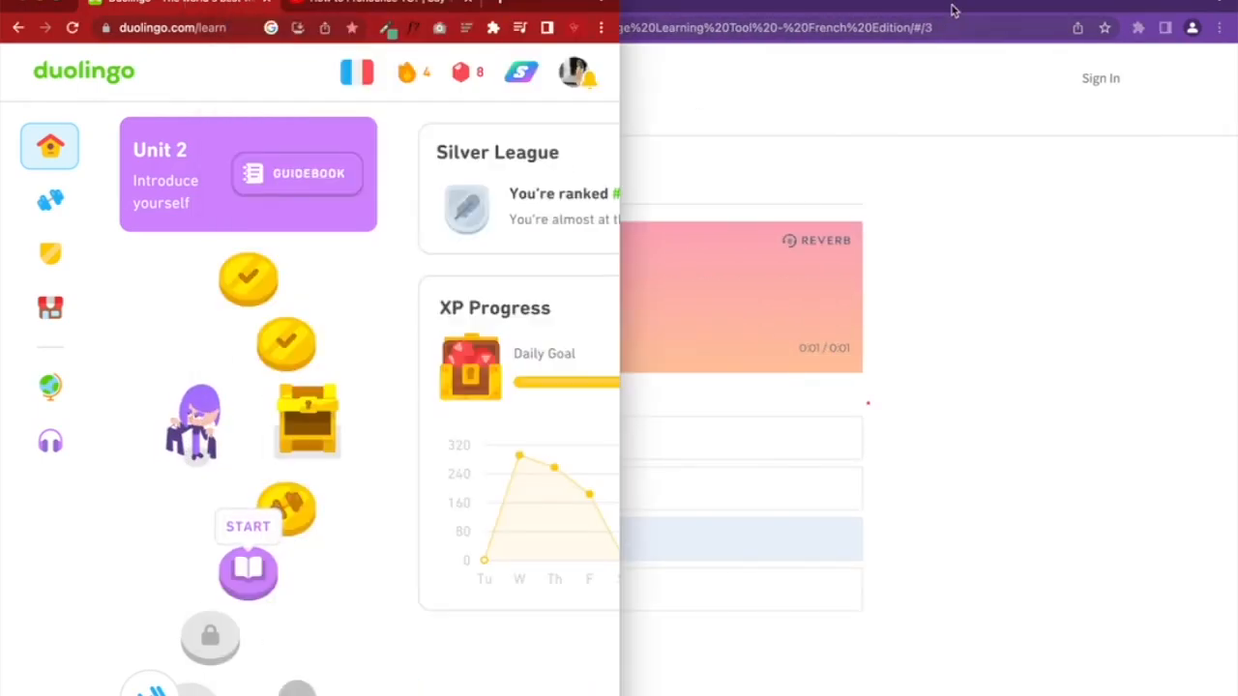
pyautogui.click(954, 7)
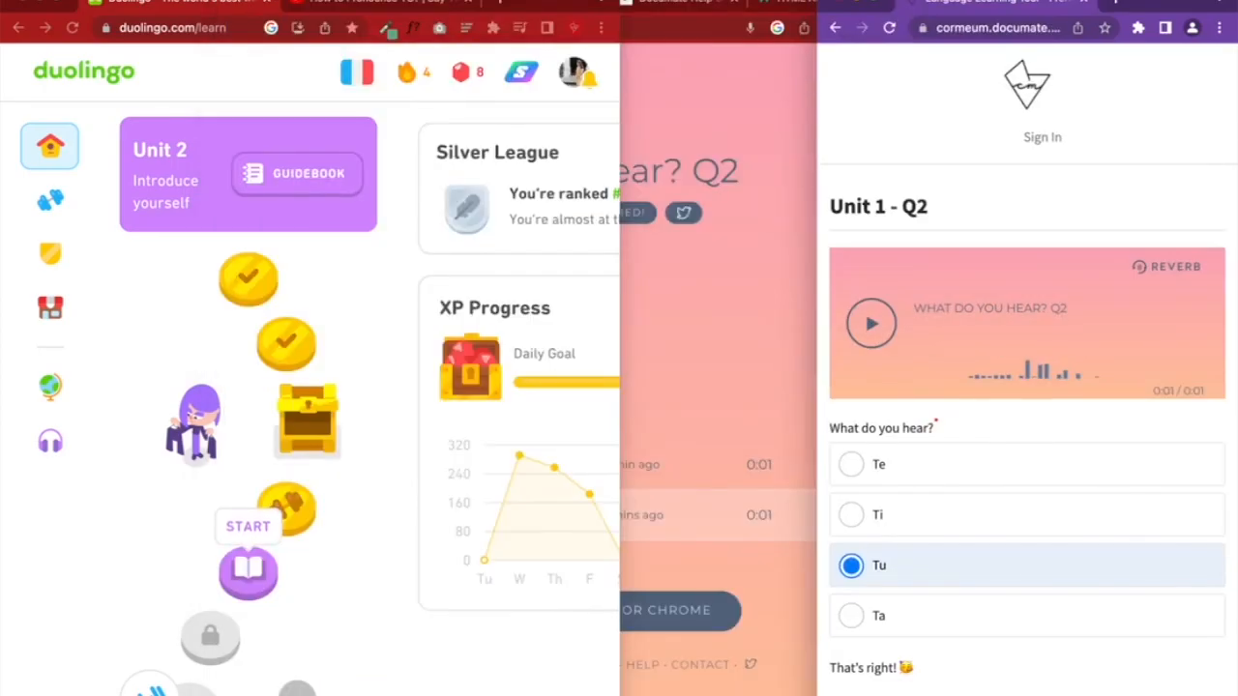
pyautogui.click(769, 124)
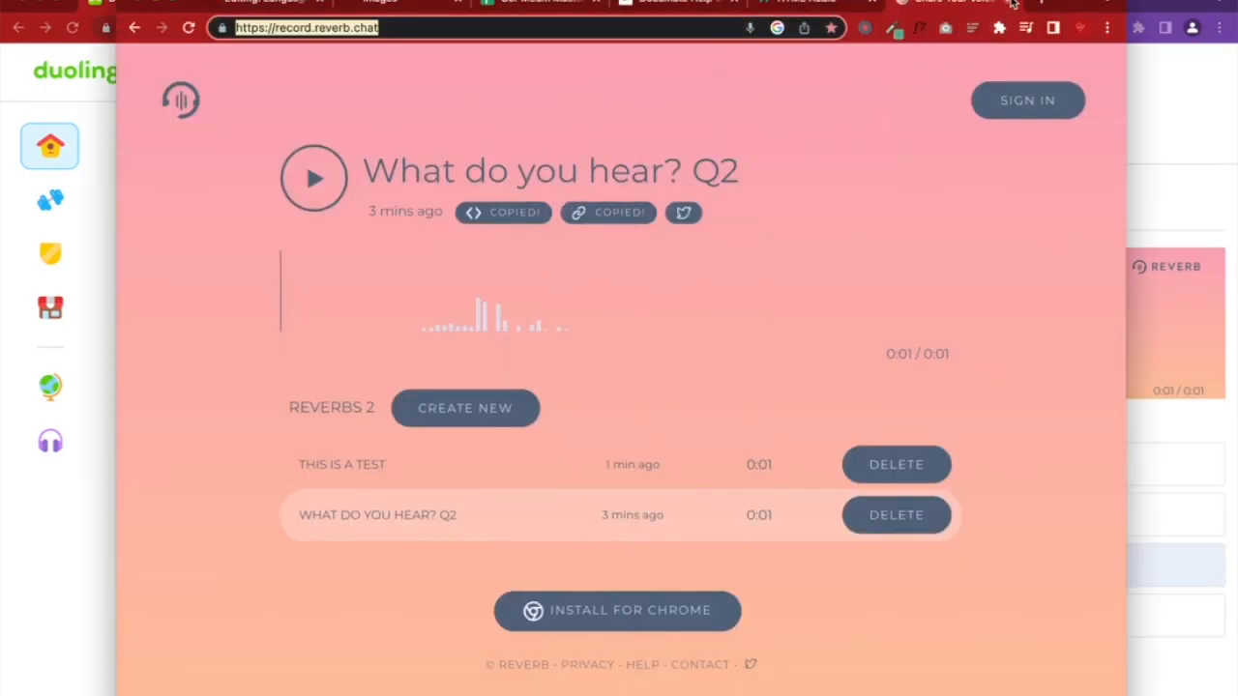
pyautogui.click(1006, 5)
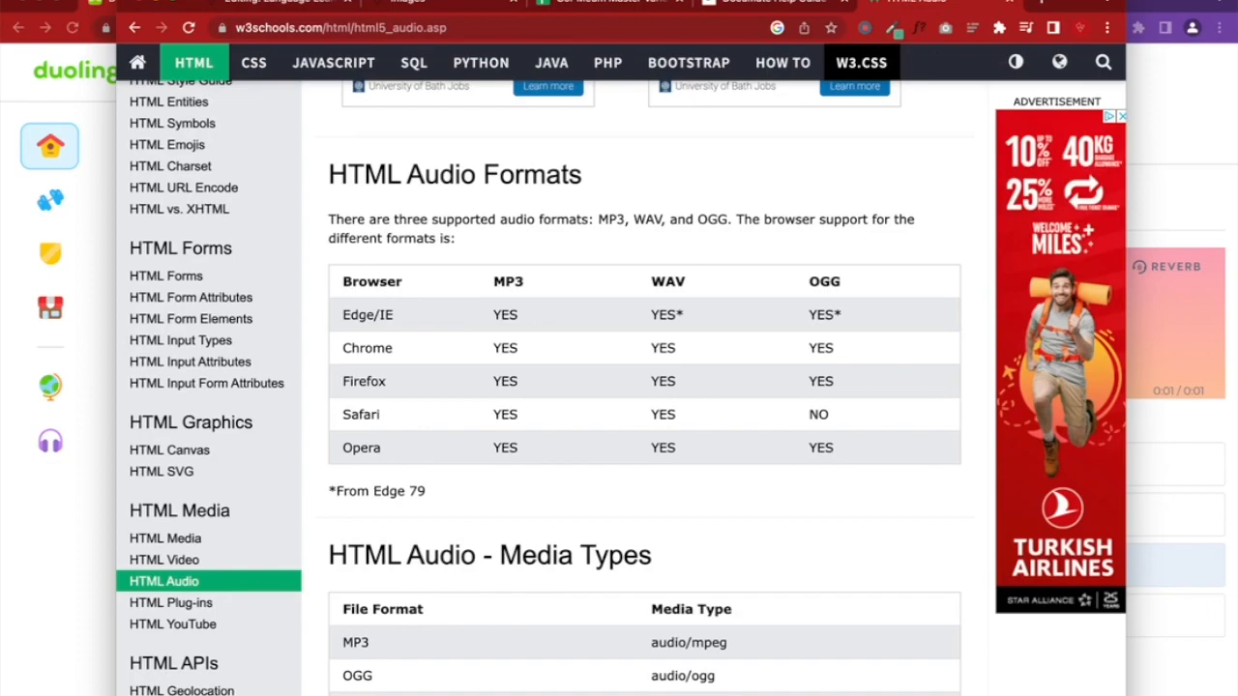
# Close the HTML Audio, Documate help guide and static files tabs, returning to the quiz editor
pyautogui.click(1009, 3)
pyautogui.click(987, 2)
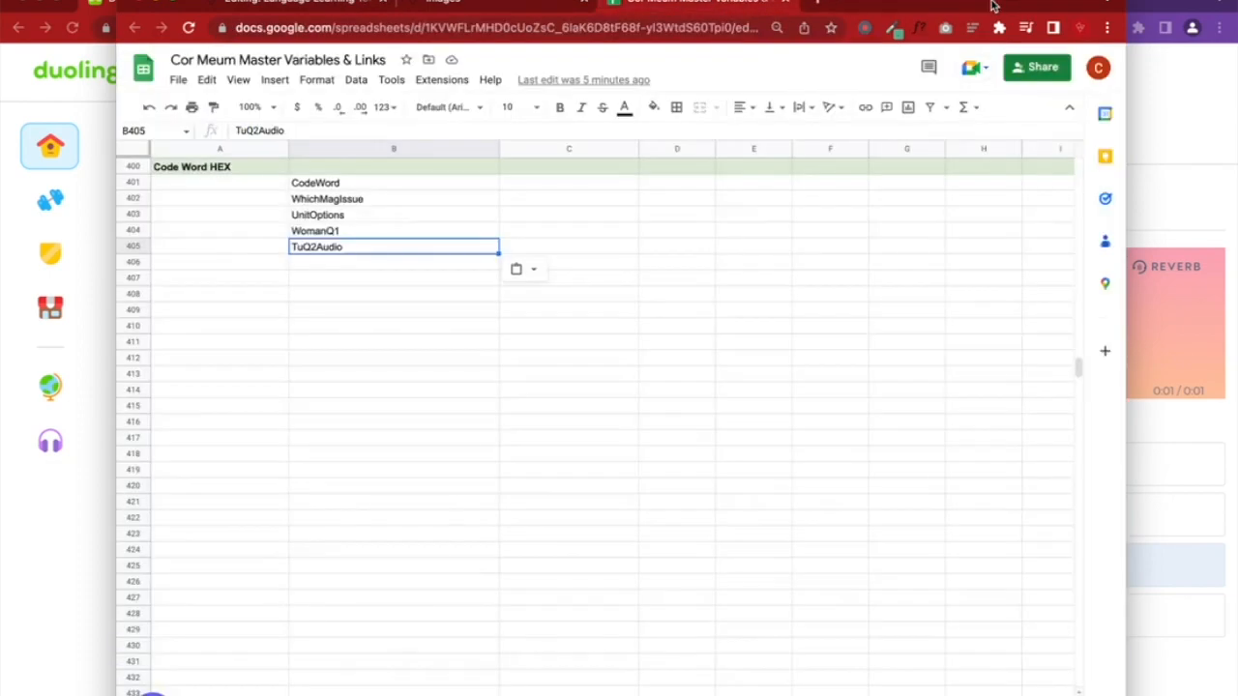
pyautogui.click(472, 4)
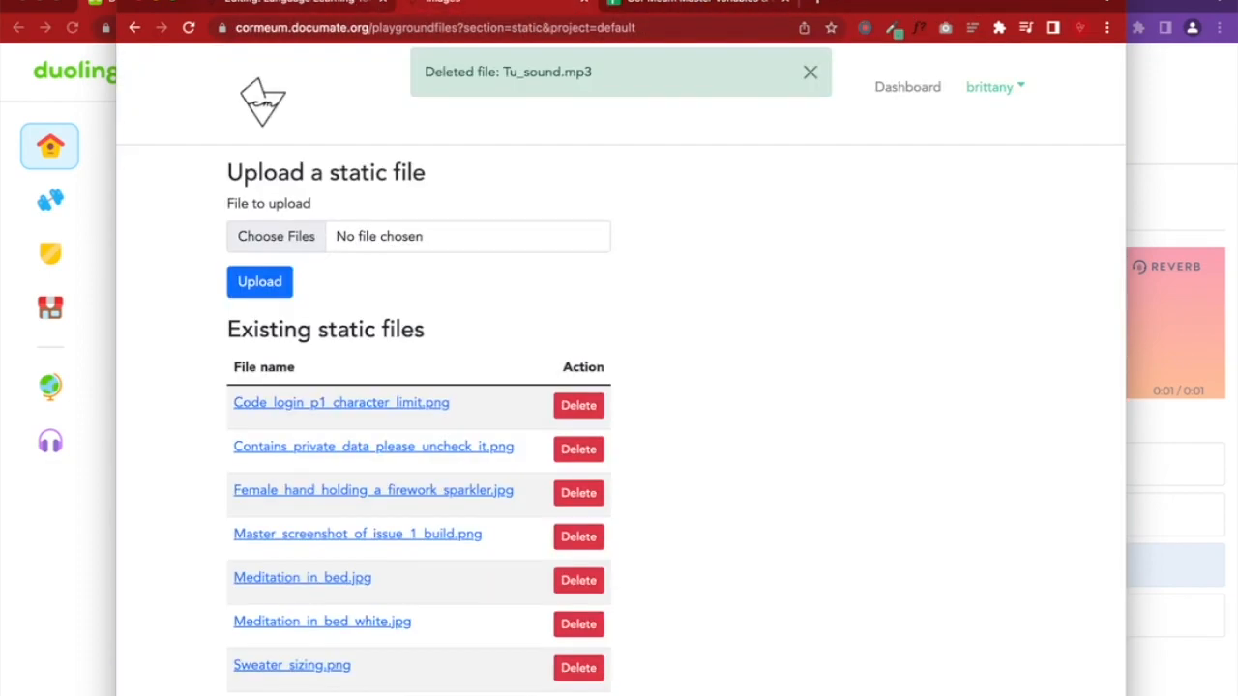
pyautogui.click(588, 3)
pyautogui.click(273, 5)
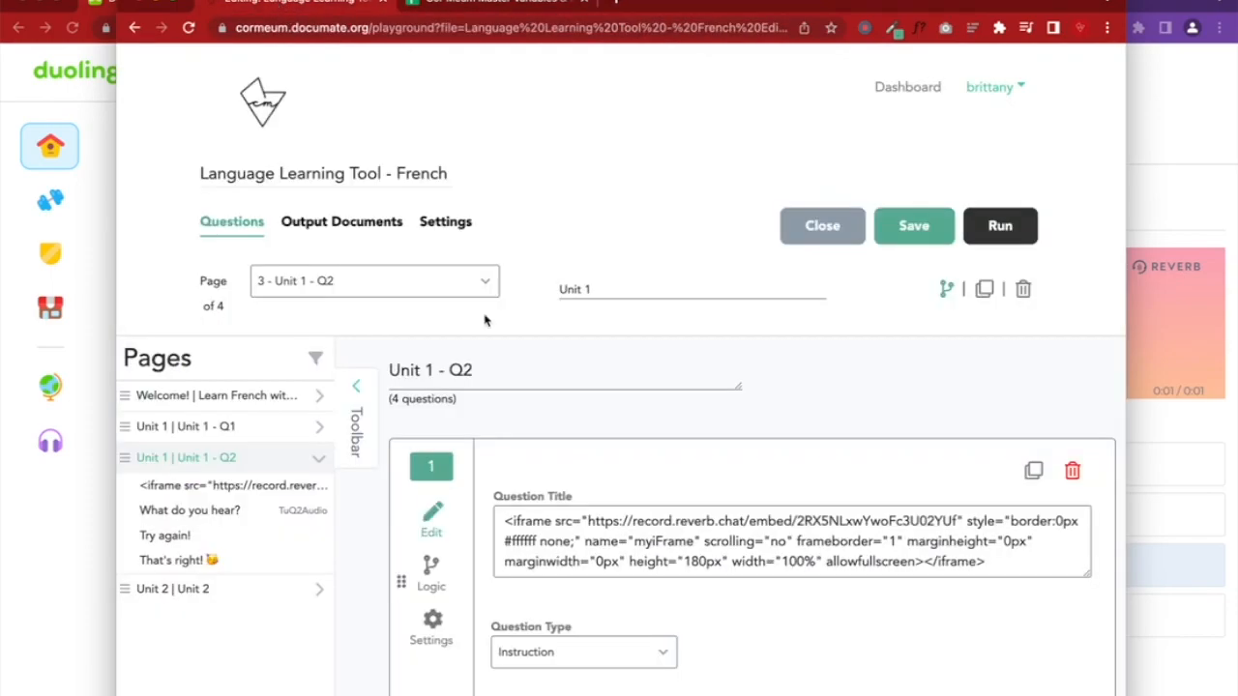
pyautogui.scroll(-5, 485, 320)
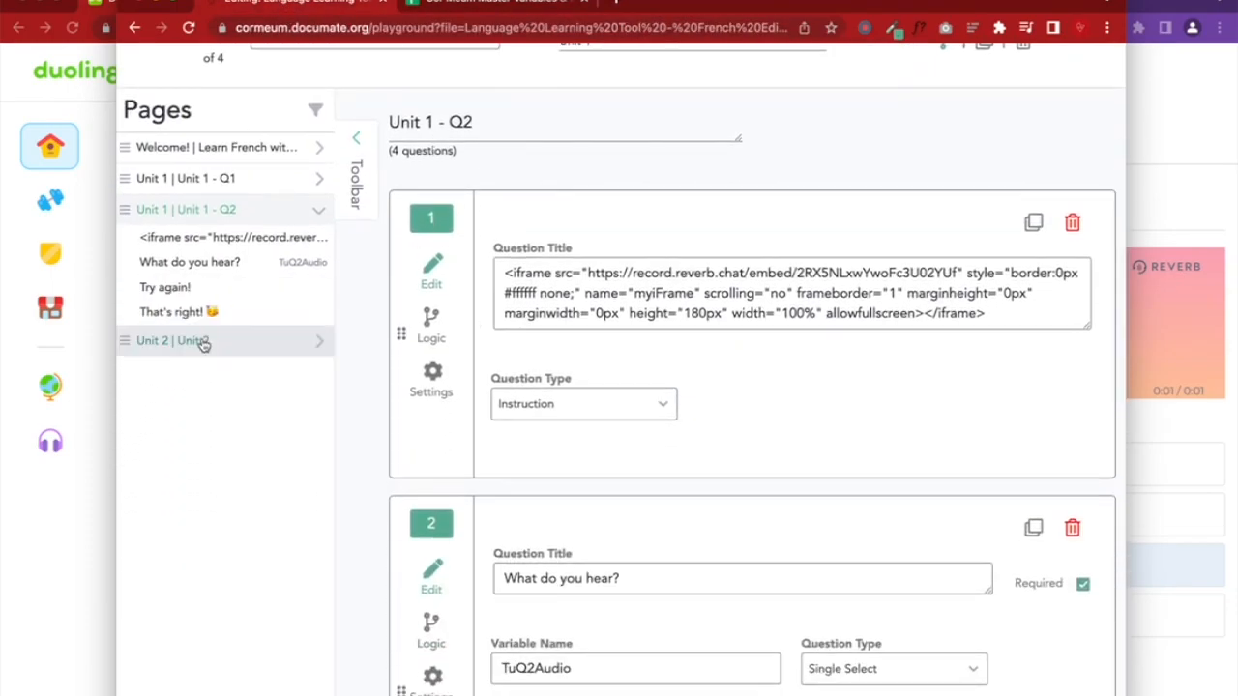
# Append 'Q1' to the Unit 2 page title to make 'Unit 2 - Q1' and save
pyautogui.click(203, 342)
pyautogui.click(459, 369)
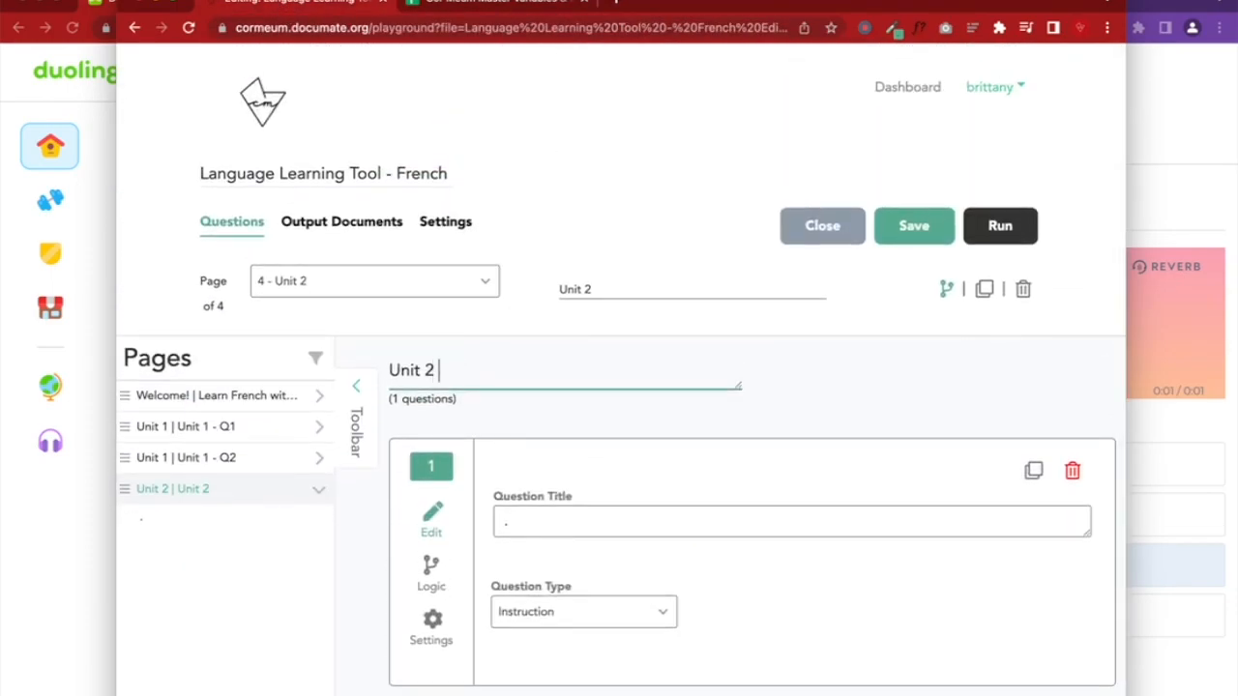
pyautogui.write('Q1')
pyautogui.click(909, 227)
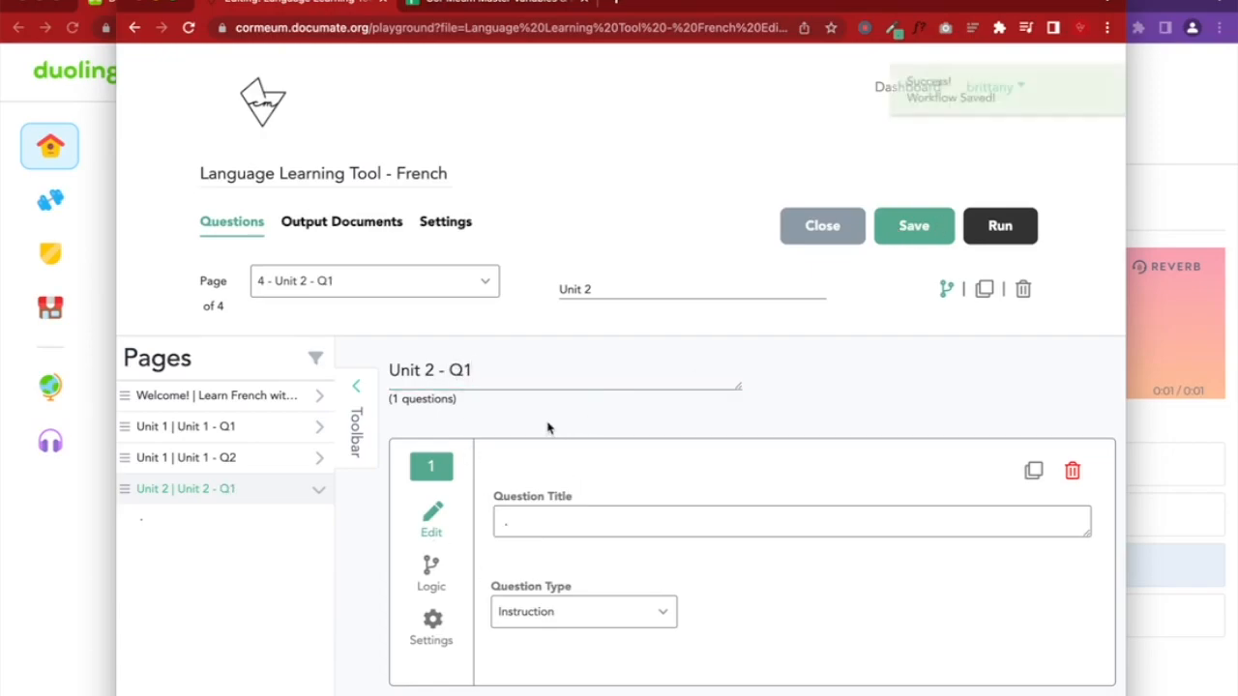
pyautogui.click(108, 464)
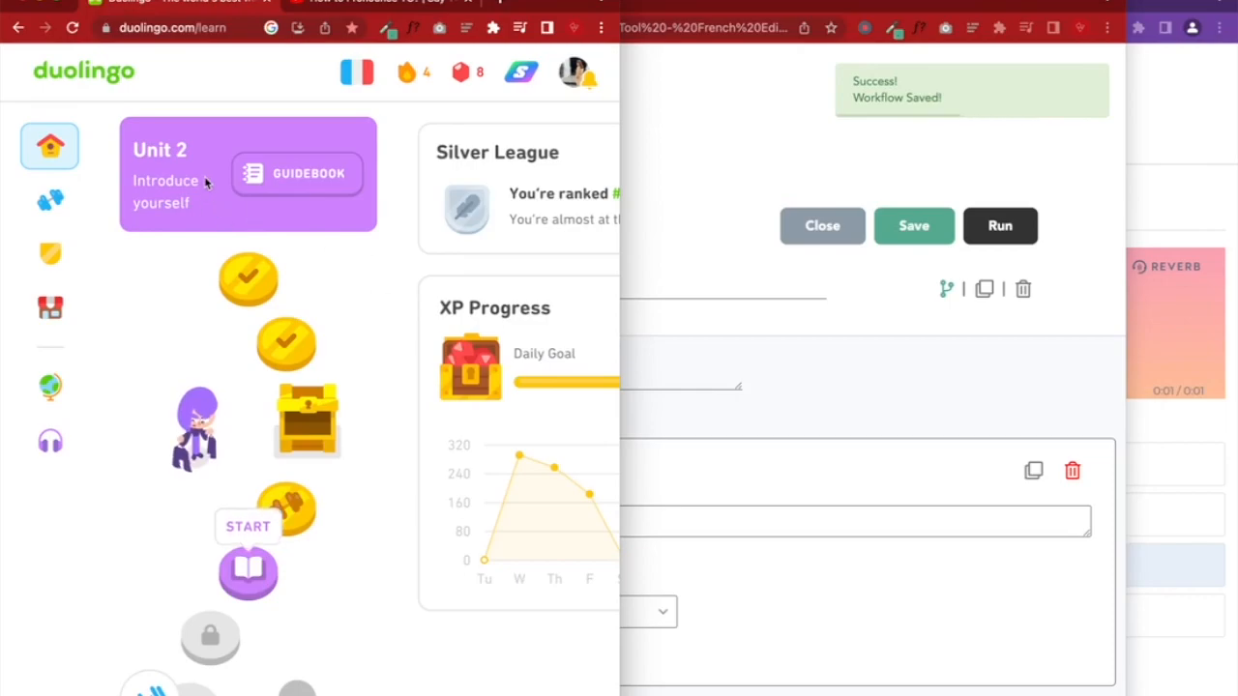
# Start a basic phrases practice and answer the listening question with 'tu', checking and continuing
pyautogui.click(286, 343)
pyautogui.click(249, 389)
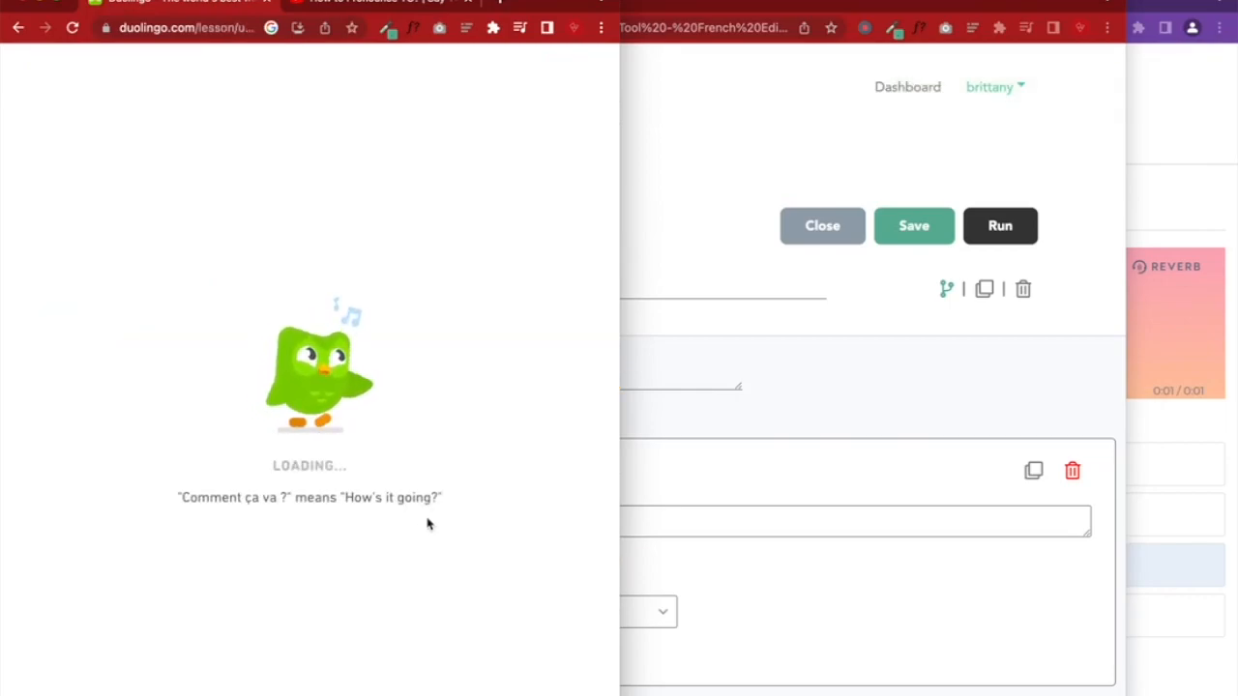
pyautogui.moveTo(191, 498); pyautogui.dragTo(442, 500)
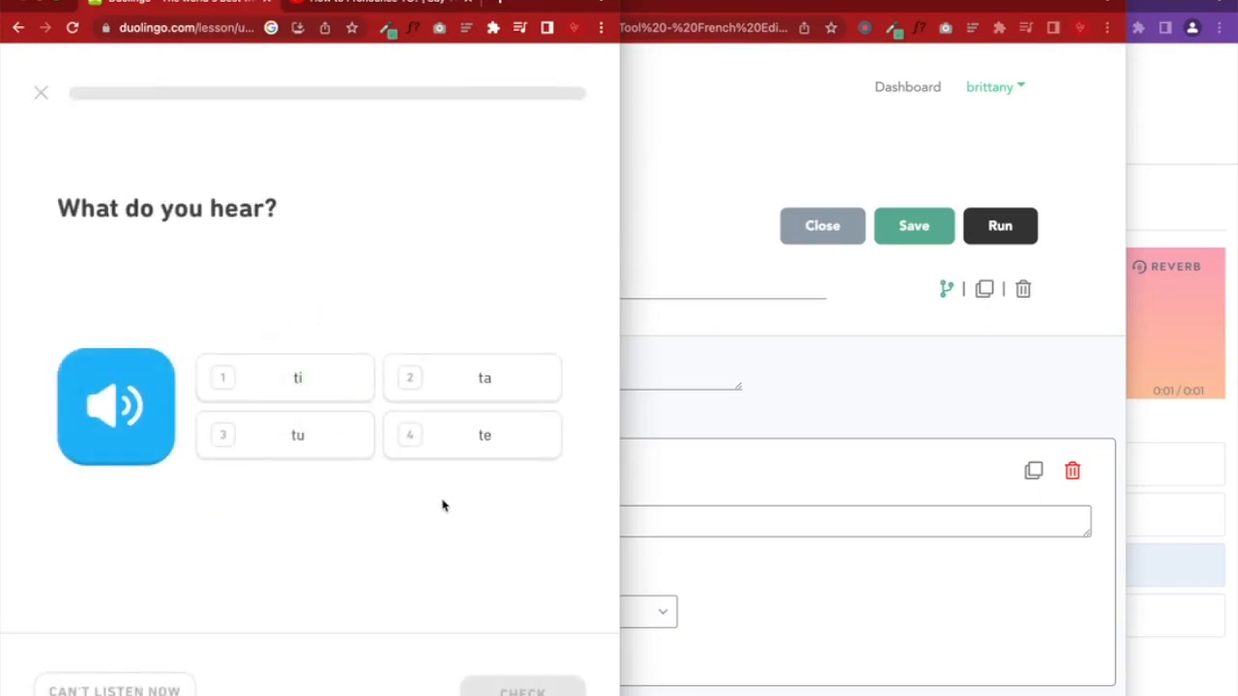
pyautogui.click(289, 458)
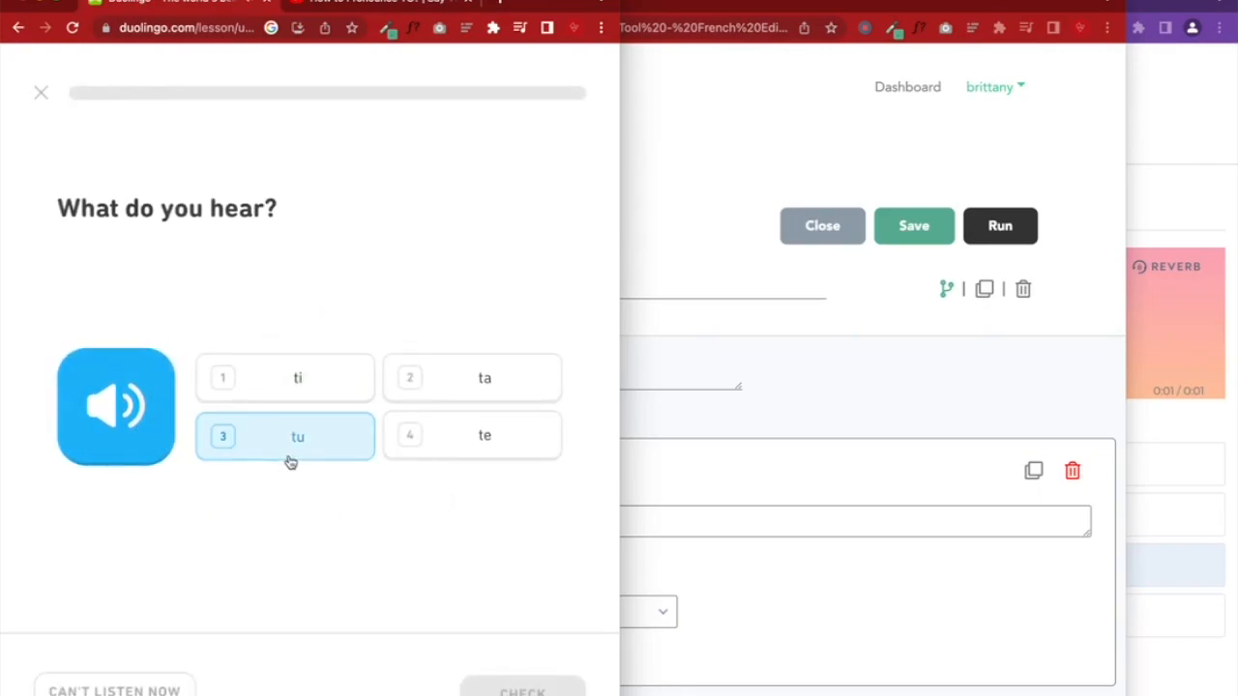
pyautogui.click(502, 689)
pyautogui.click(502, 688)
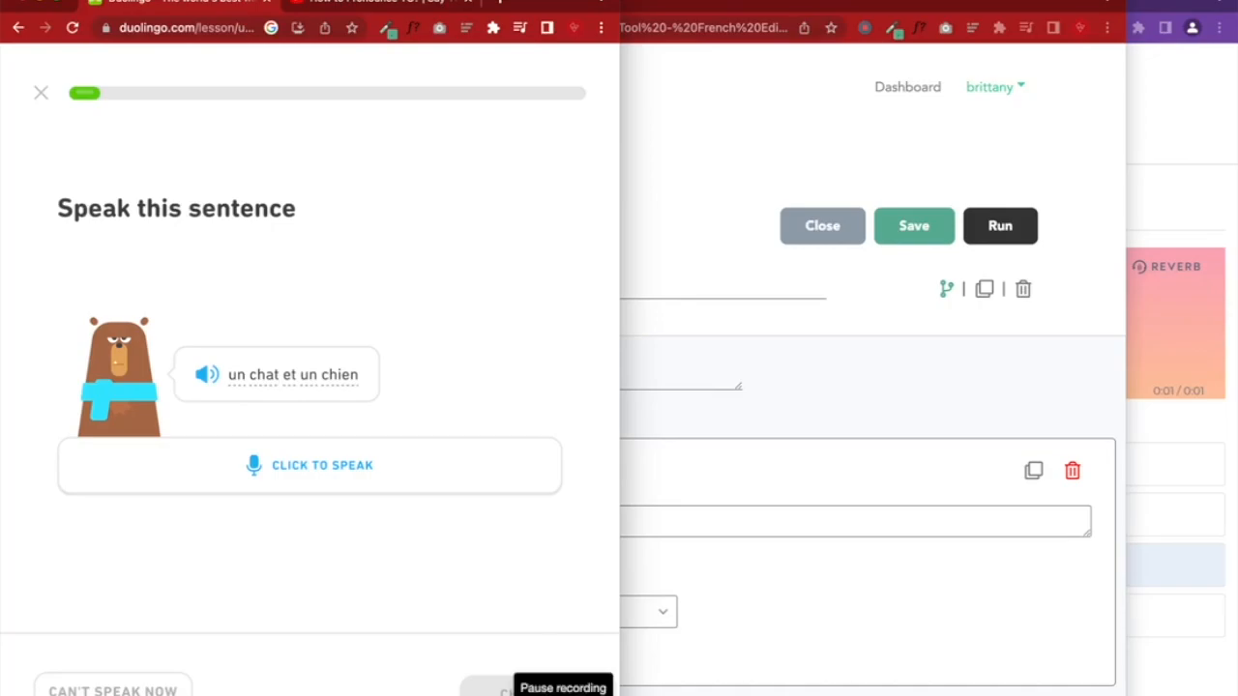
# Delete the placeholder question from Unit 2 - Q1 and bring up the Add Question type list
pyautogui.click(859, 431)
pyautogui.scroll(-3, 858, 430)
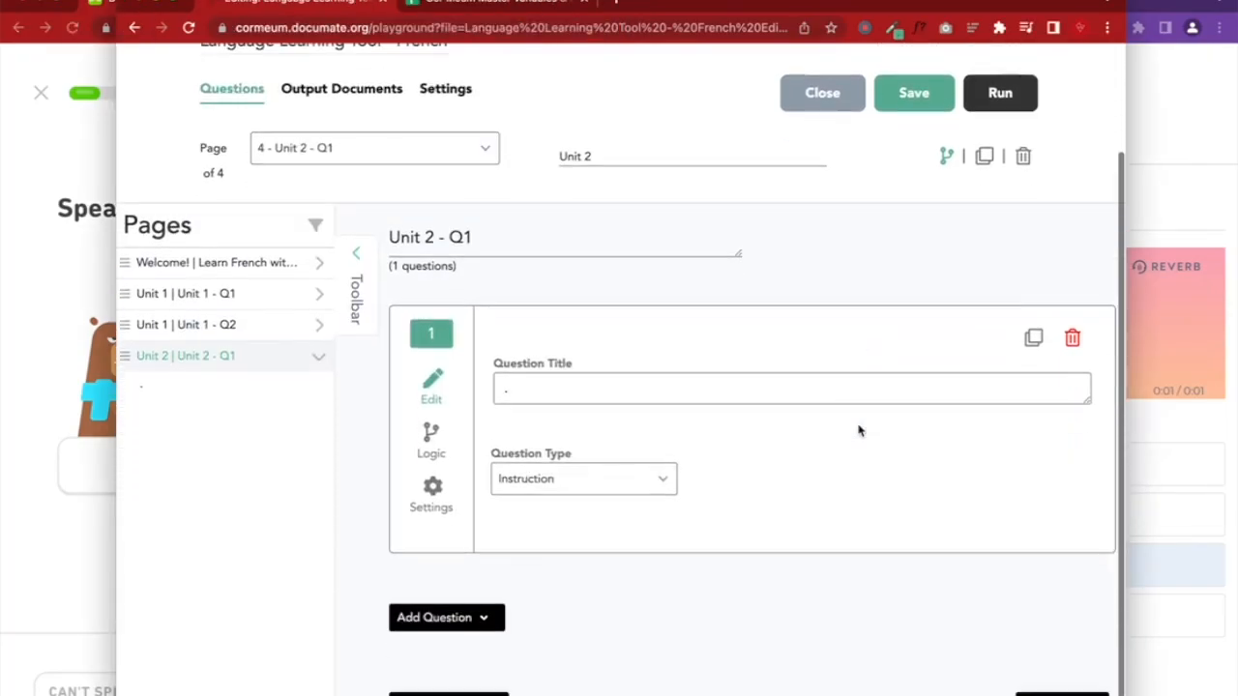
pyautogui.click(1072, 301)
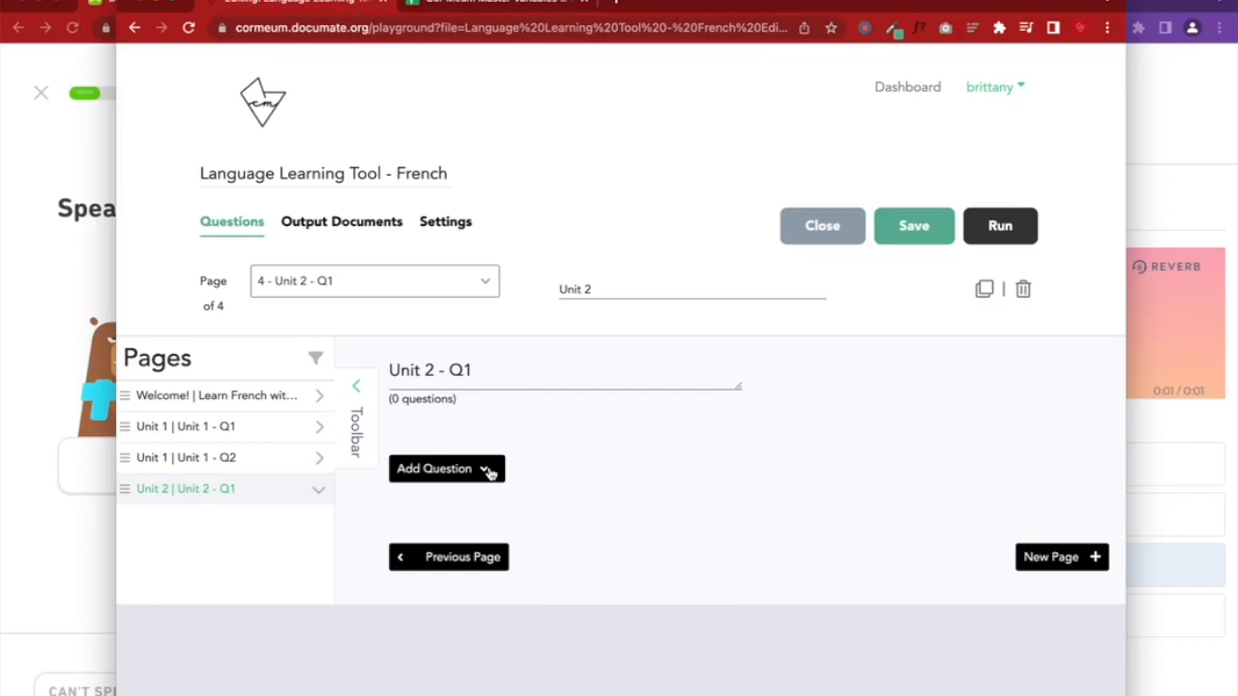
pyautogui.click(1154, 224)
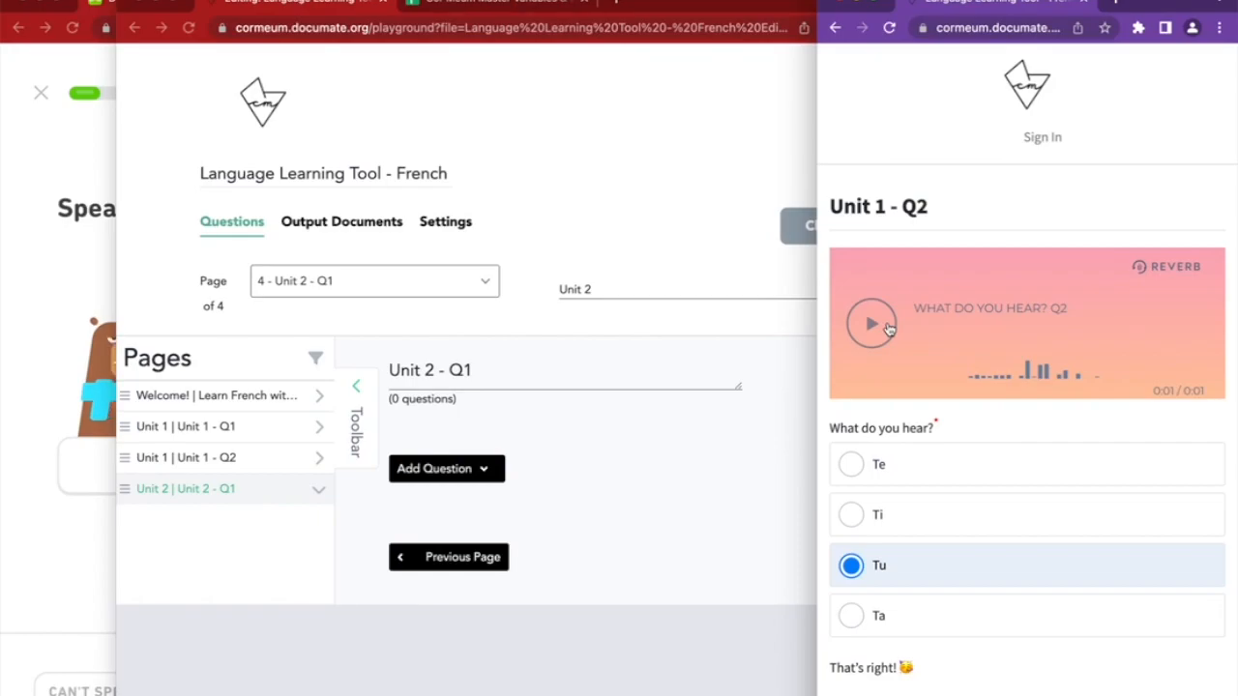
pyautogui.click(513, 439)
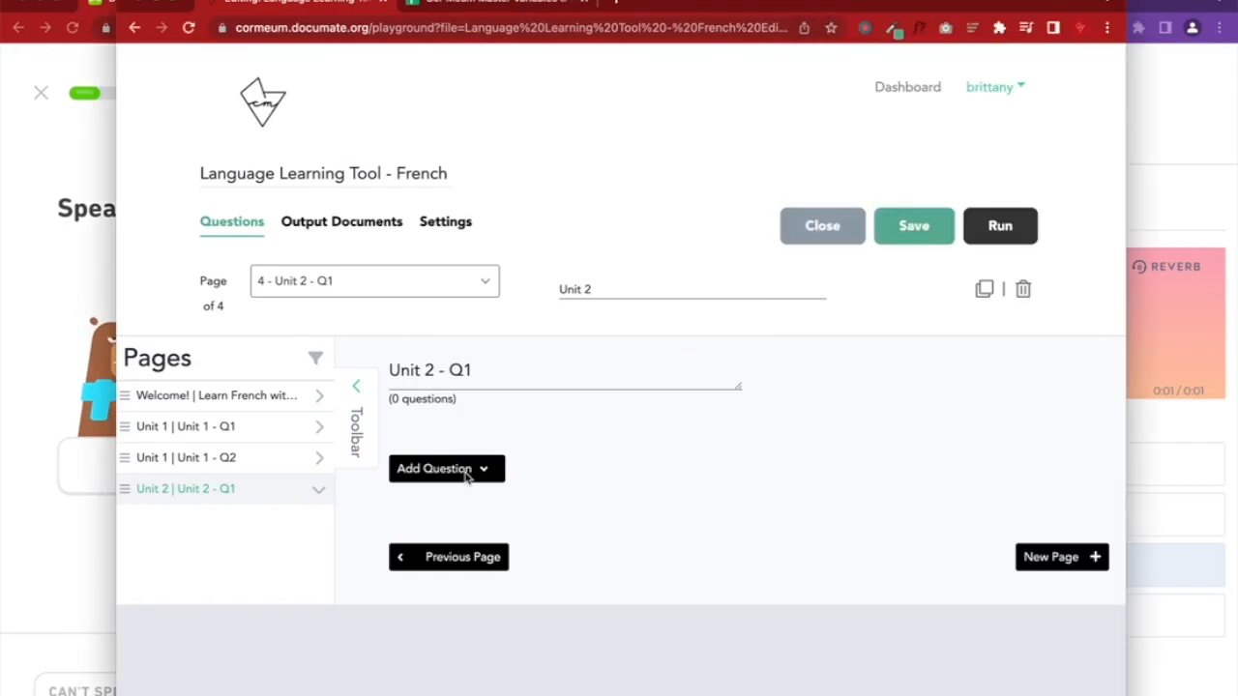
pyautogui.click(465, 477)
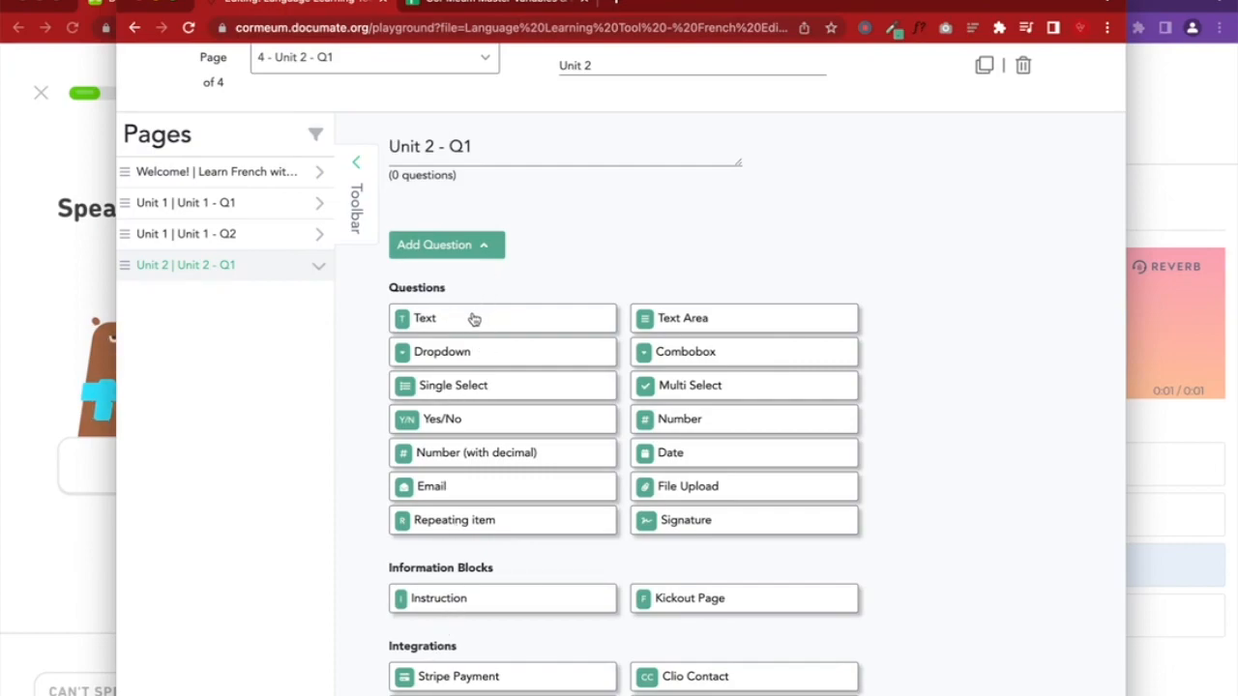
# Add a File Upload question titled 'Record yourself saying the phrase un chat et un chien'
pyautogui.click(1221, 221)
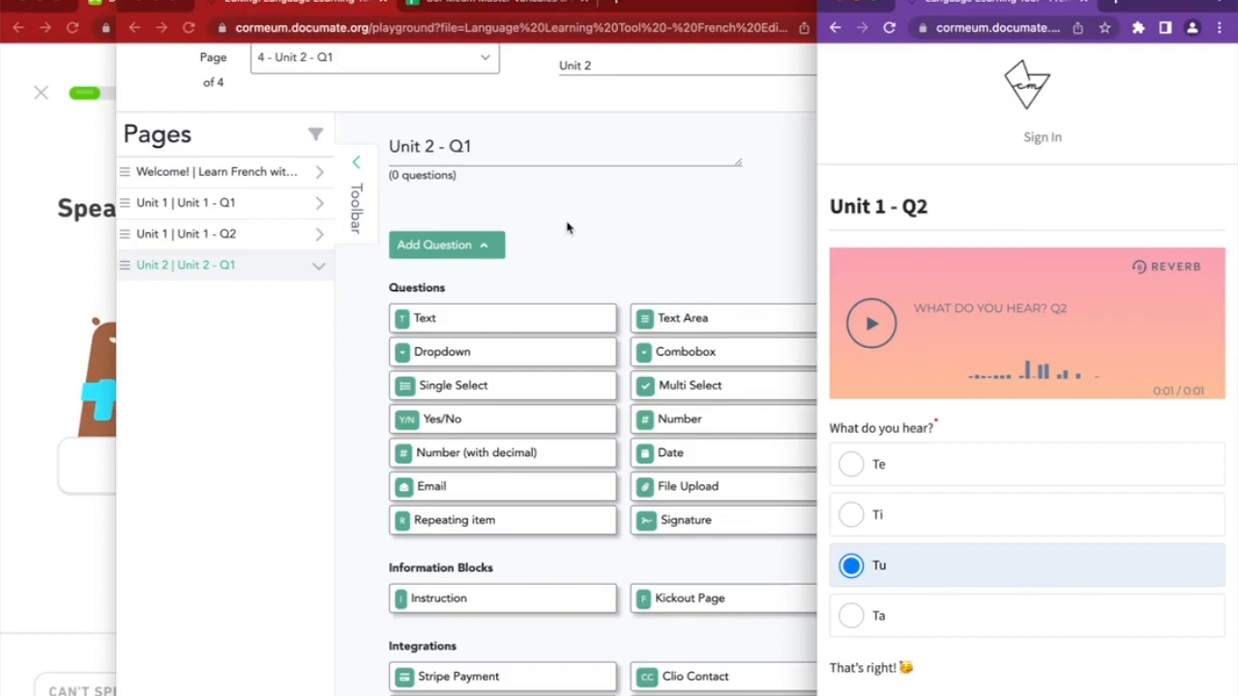
pyautogui.click(568, 228)
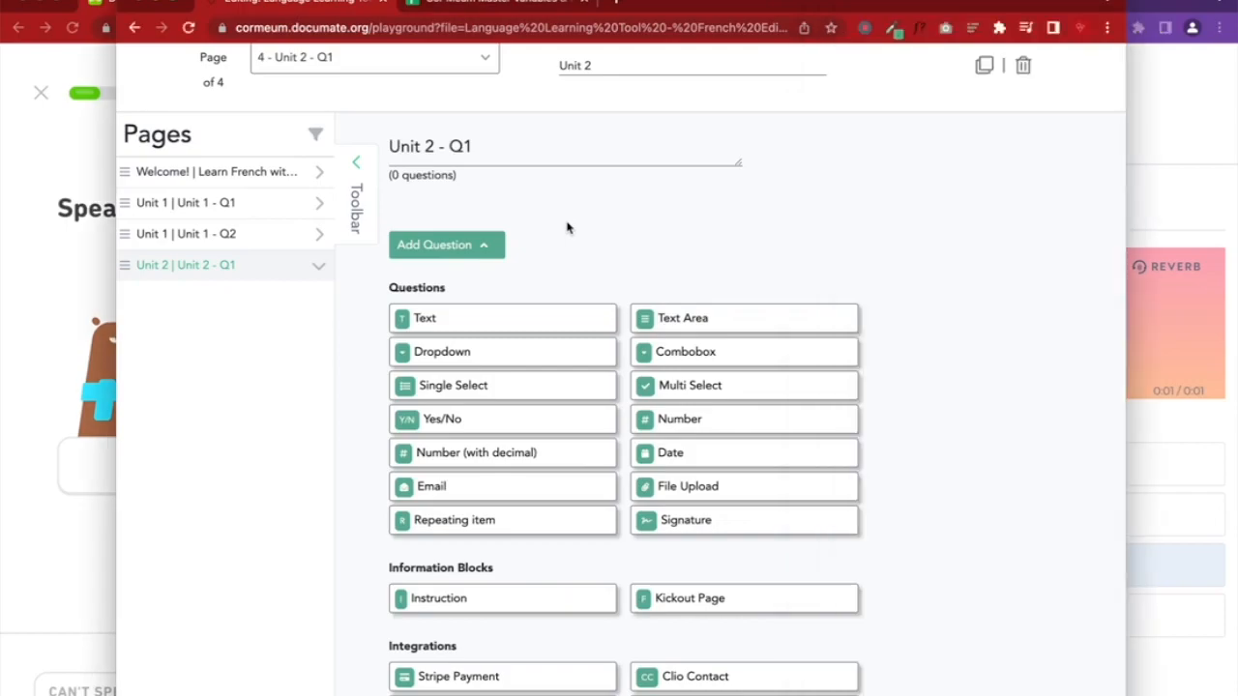
pyautogui.click(678, 486)
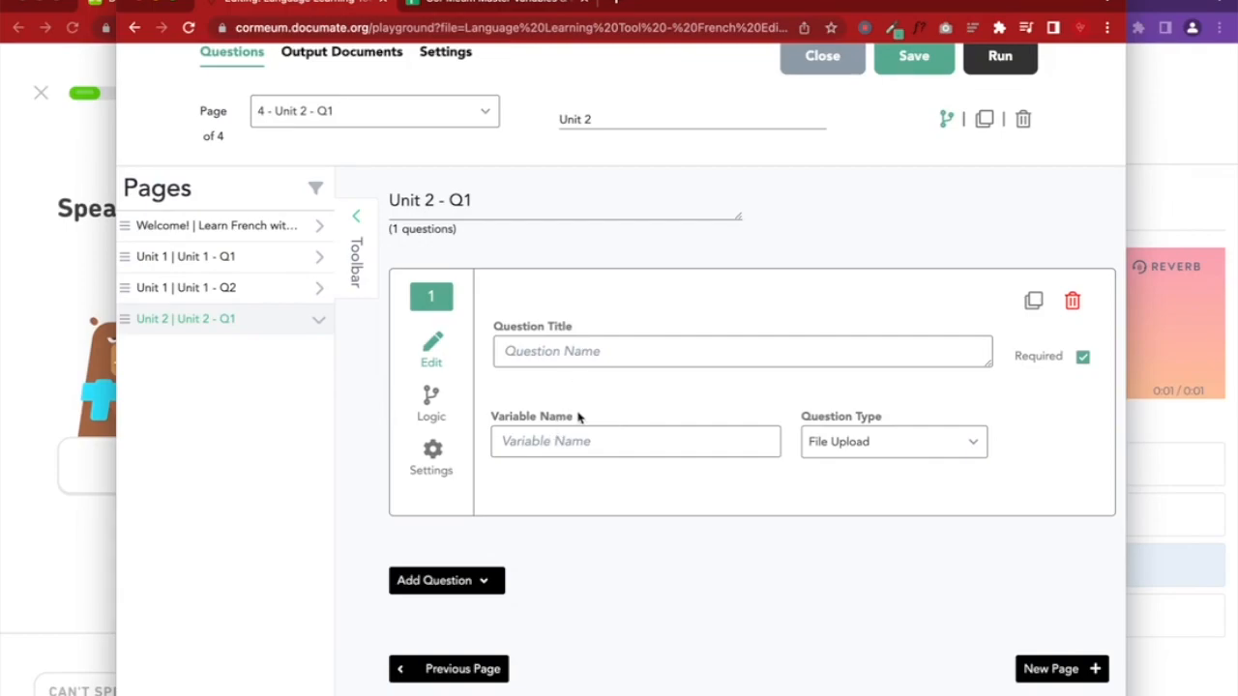
pyautogui.click(551, 360)
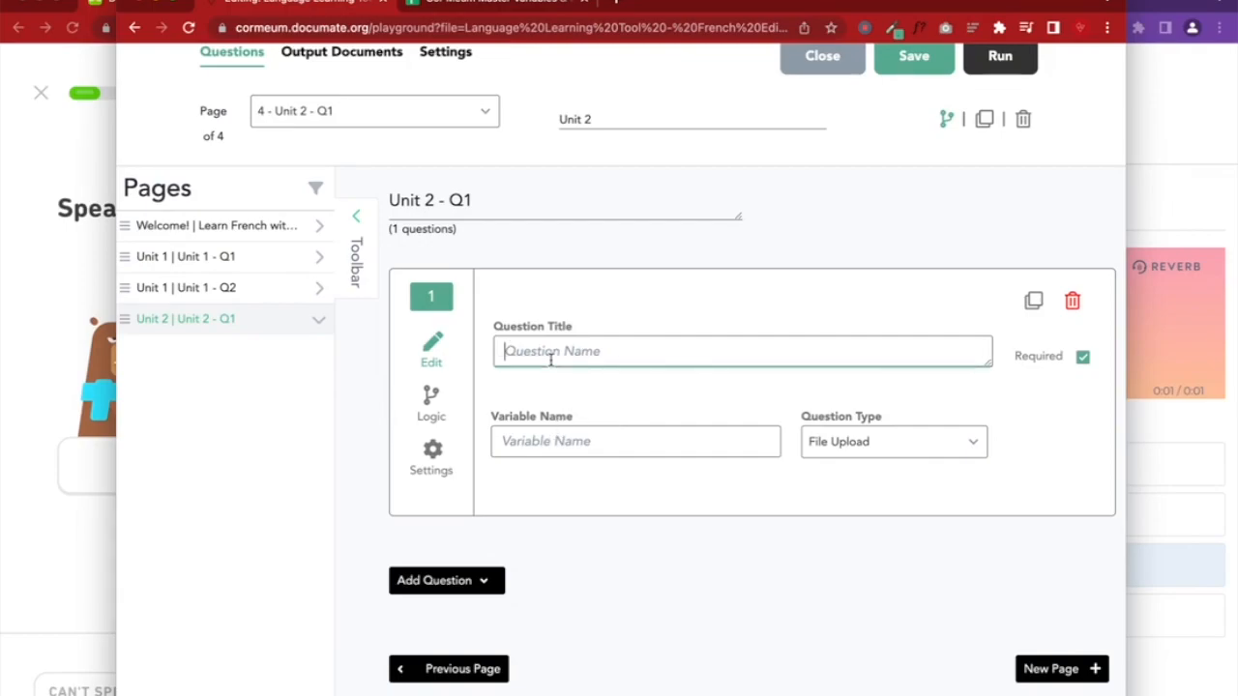
pyautogui.write('Record')
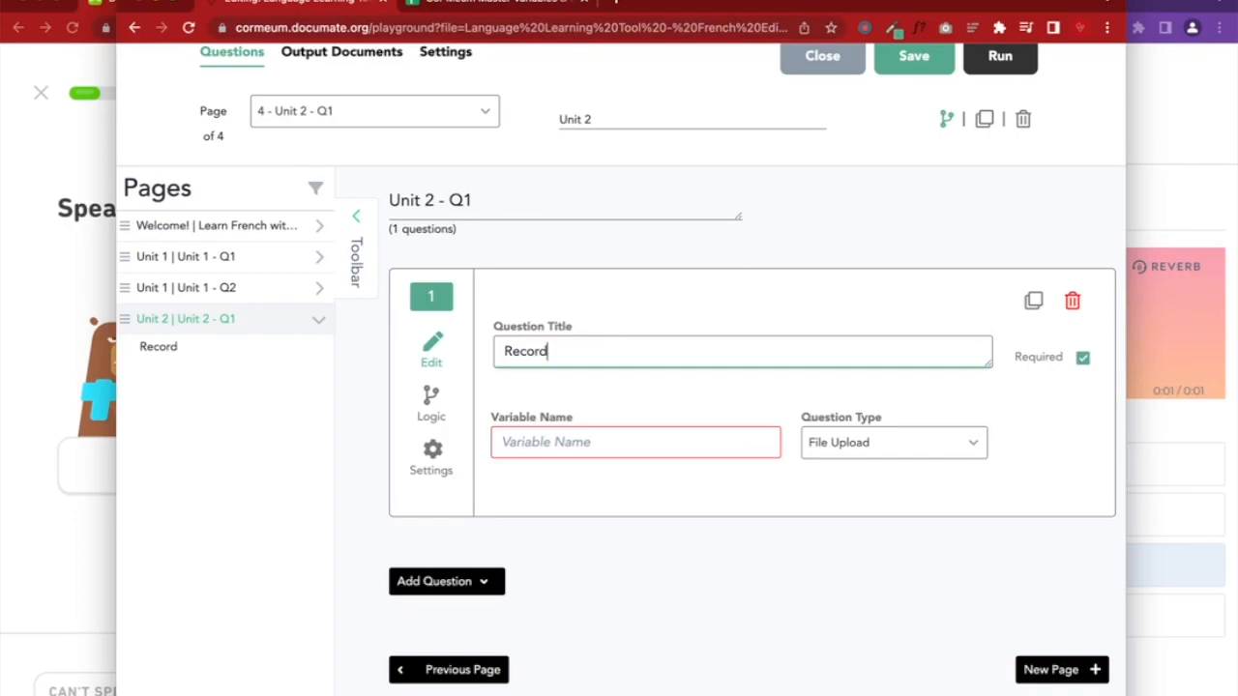
pyautogui.write(' yourself')
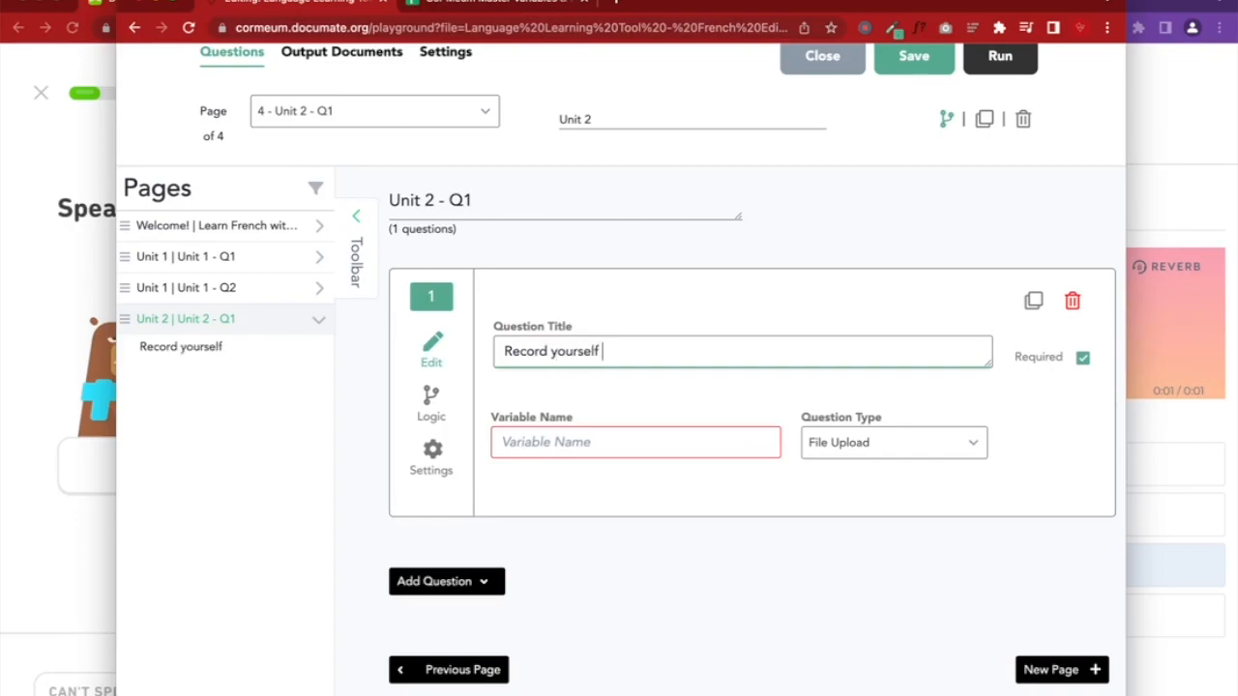
pyautogui.write(' saying')
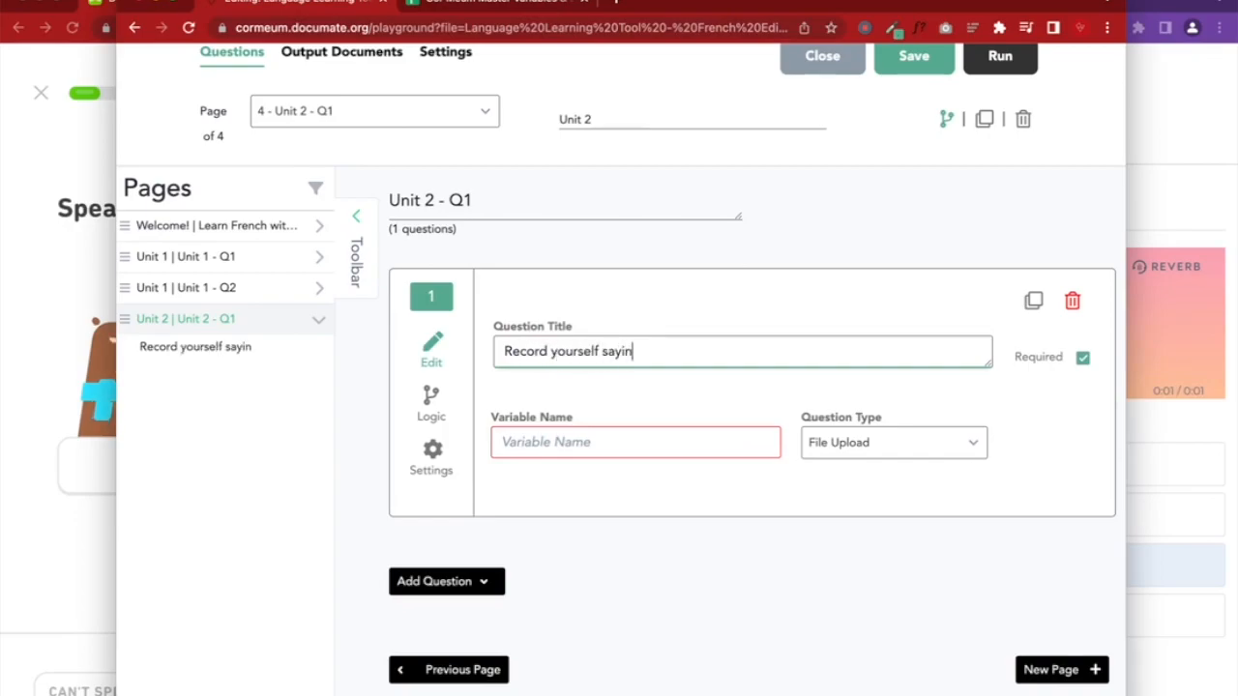
pyautogui.click(3, 600)
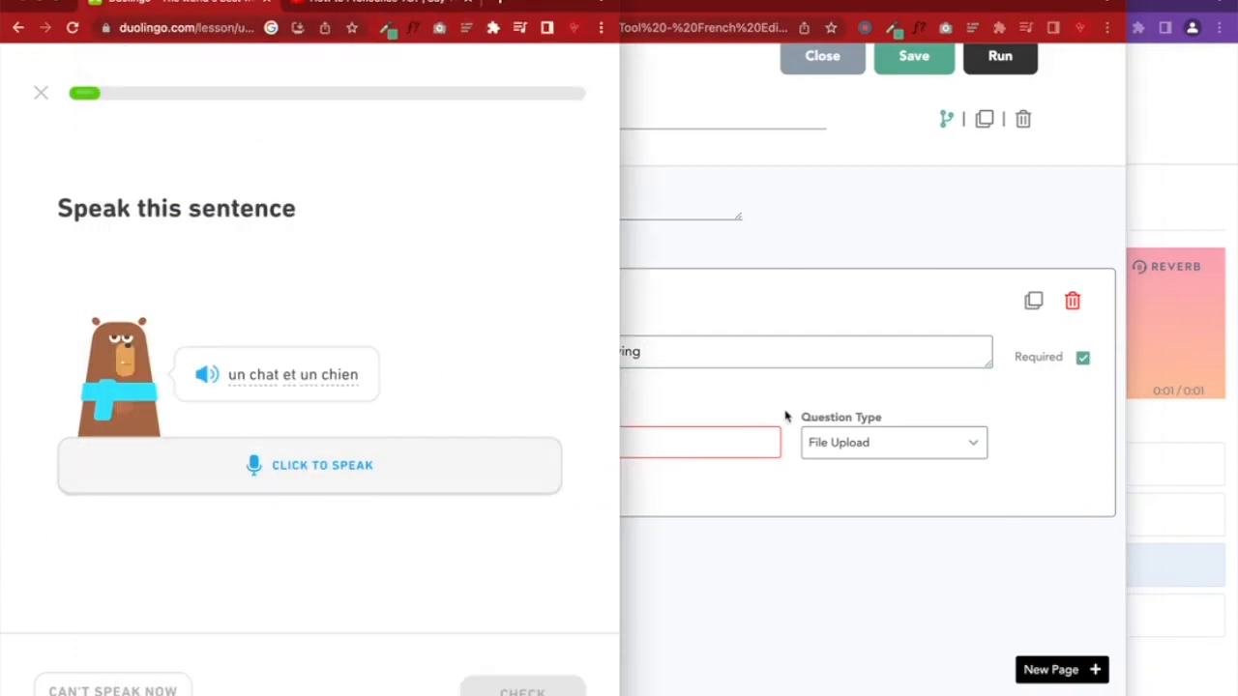
pyautogui.click(709, 351)
pyautogui.write('the phrase:')
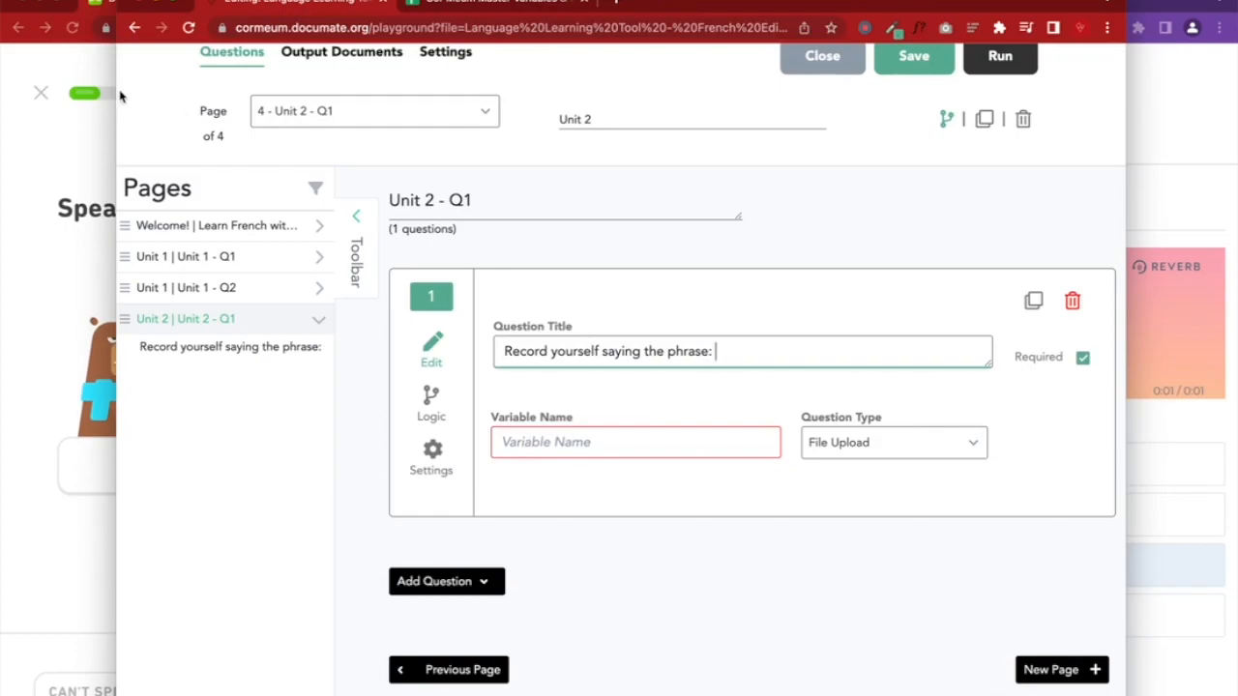
pyautogui.moveTo(117, 91); pyautogui.dragTo(440, 73)
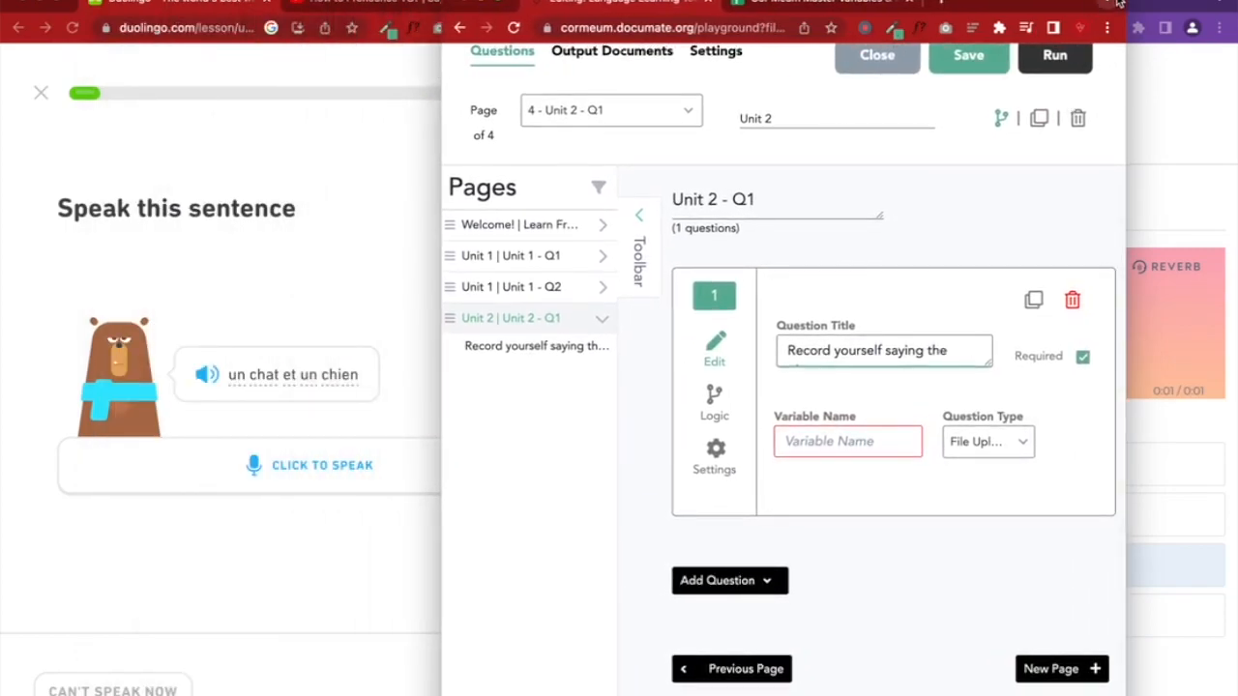
pyautogui.click(1015, 355)
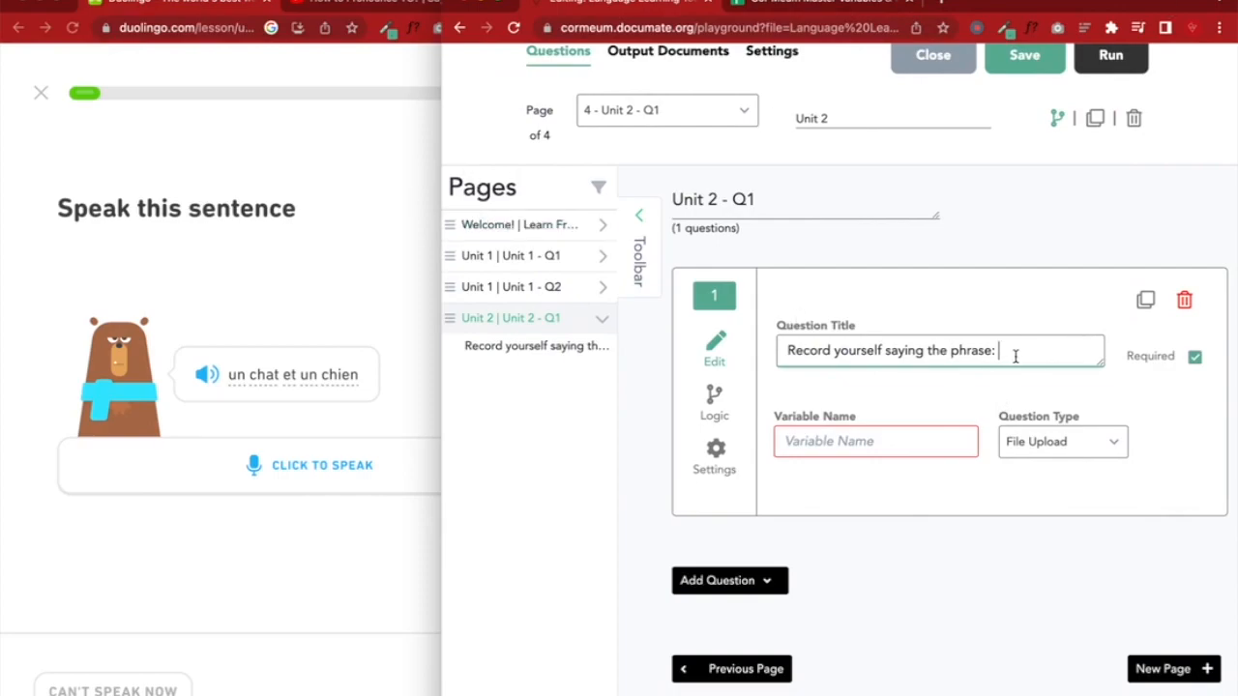
pyautogui.write('un chat ')
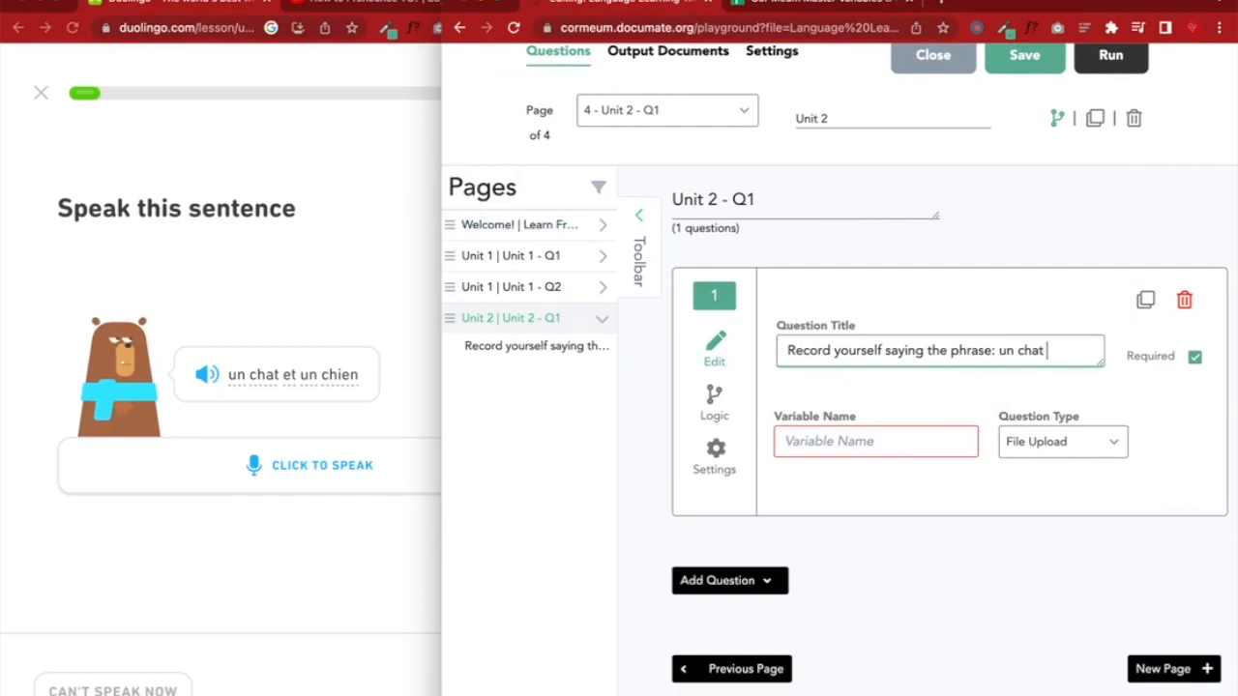
pyautogui.write('et un chien')
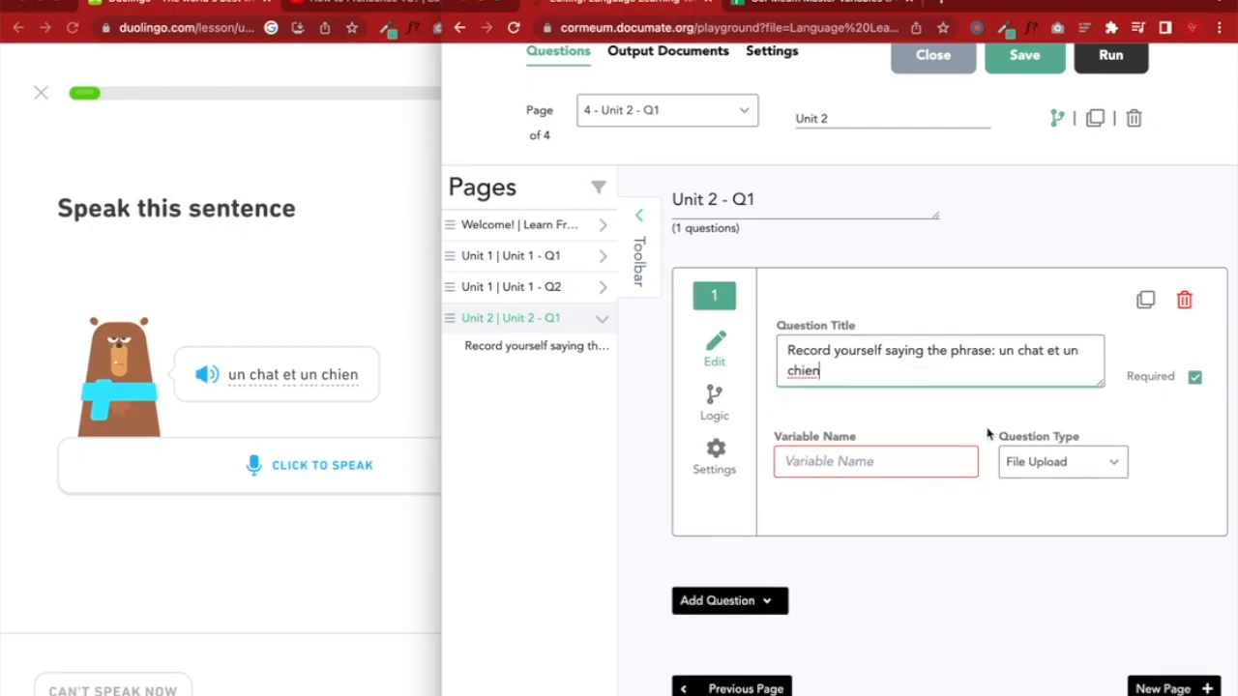
# Set the question's variable name to ChatEtChienQ1 and save the workflow
pyautogui.click(864, 463)
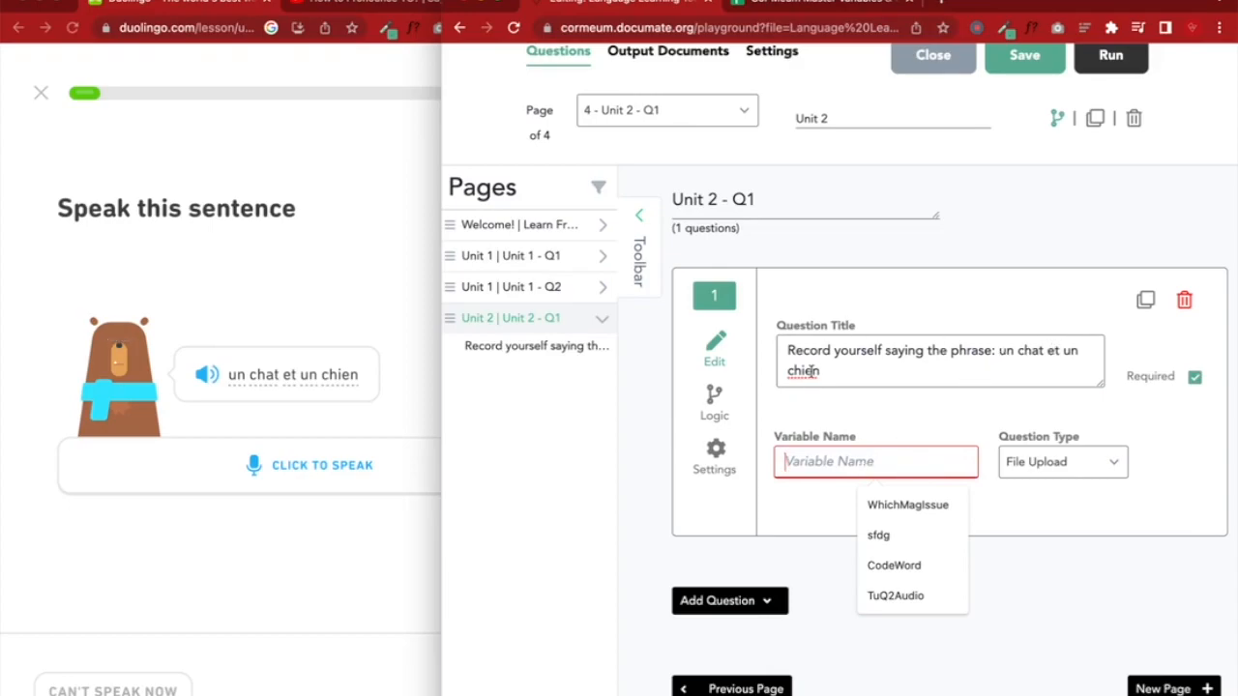
pyautogui.write('e')
pyautogui.press('BackSpace')
pyautogui.write('cA')
pyautogui.press('BackSpace')
pyautogui.press('BackSpace')
pyautogui.write('Ca')
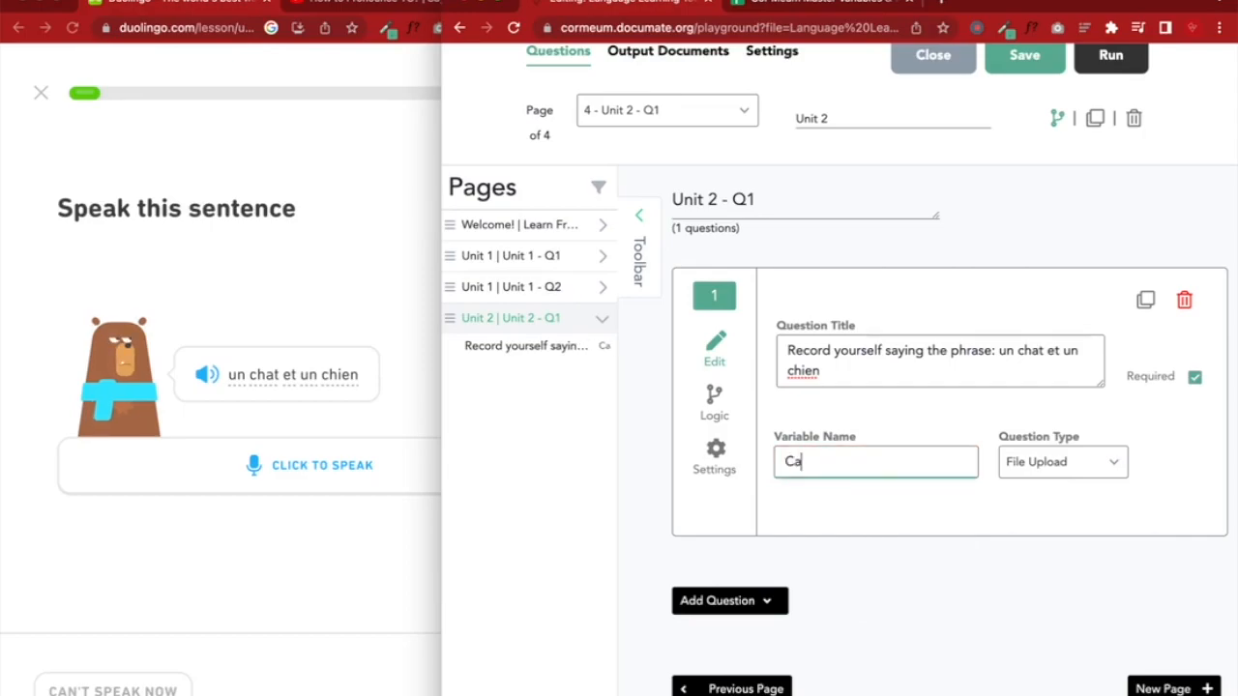
pyautogui.press('BackSpace')
pyautogui.write('hatEt')
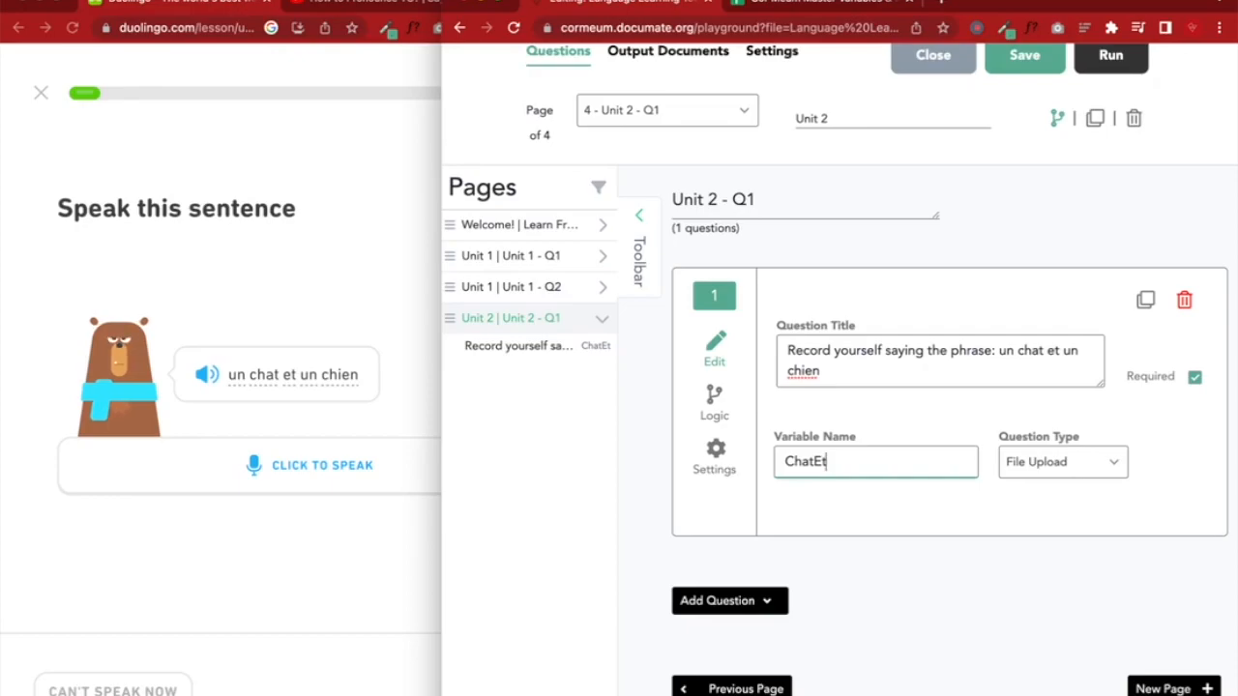
pyautogui.write('Chien')
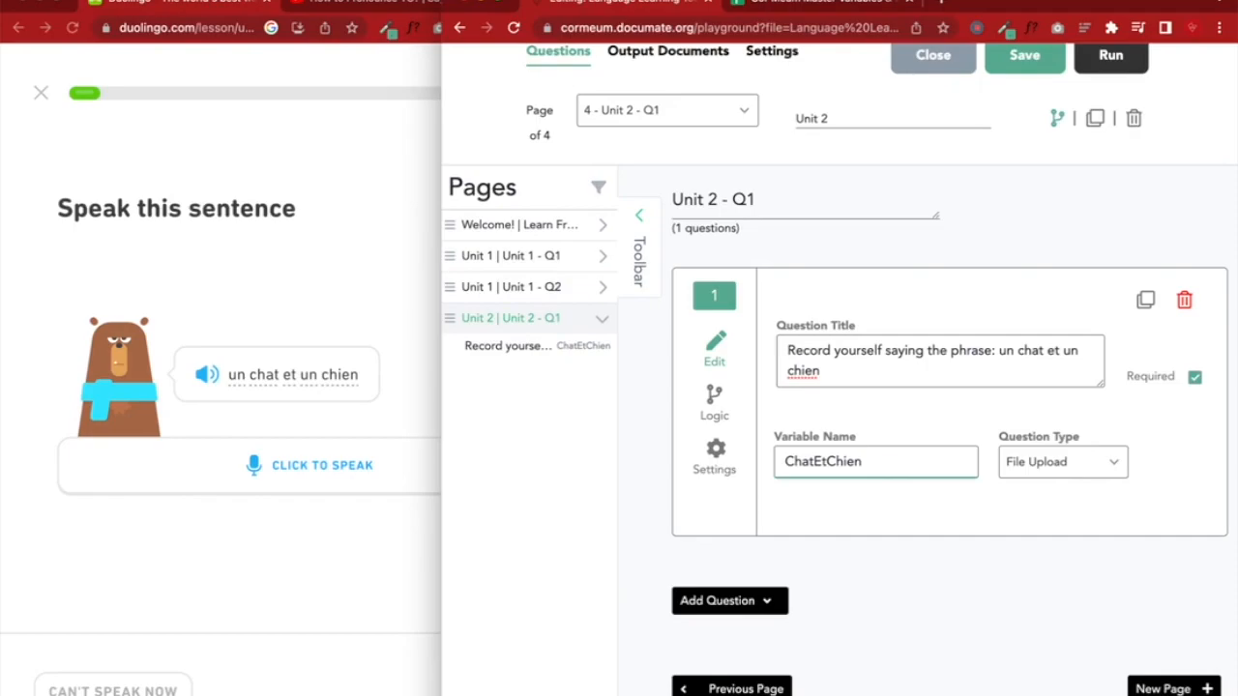
pyautogui.write('Q1')
pyautogui.click(935, 588)
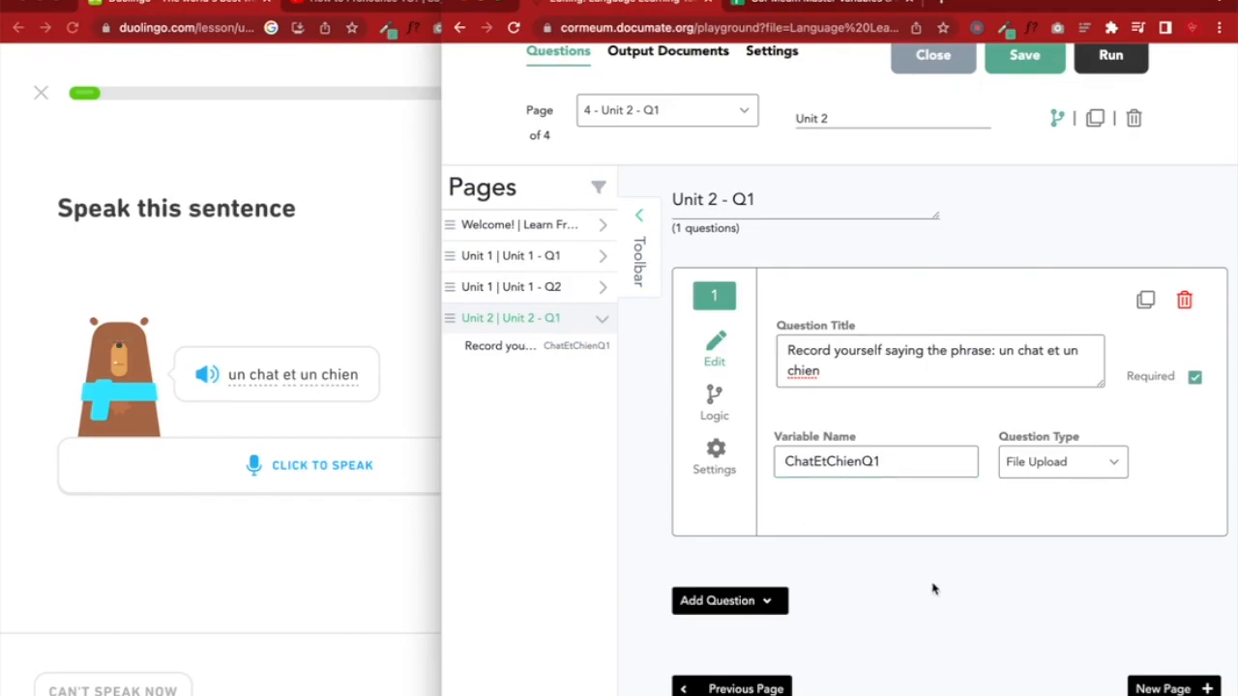
pyautogui.click(1006, 71)
# Copy ChatEtChienQ1 into cell B406 of the master variables spreadsheet, then return to the editor
pyautogui.doubleClick(858, 463)
pyautogui.hotkey('ctrl', 'c')
pyautogui.click(774, 4)
pyautogui.click(644, 265)
pyautogui.hotkey('ctrl', 'v')
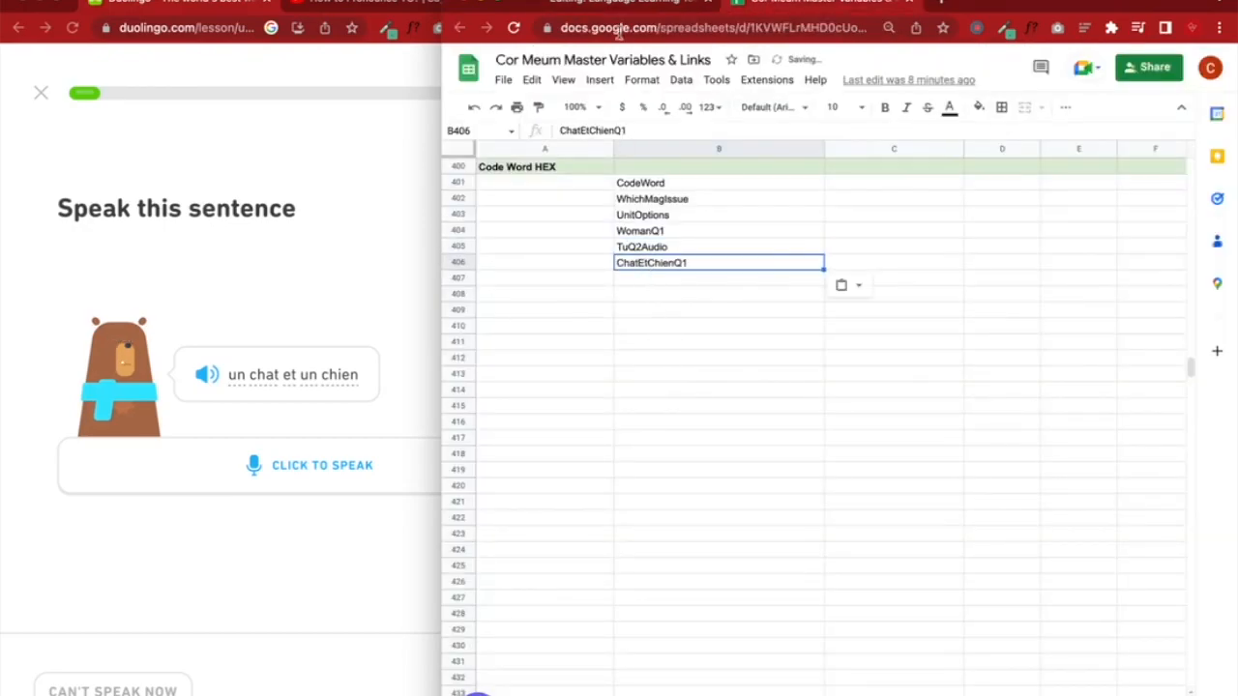
pyautogui.click(624, 4)
pyautogui.moveTo(1083, 3); pyautogui.dragTo(763, 2)
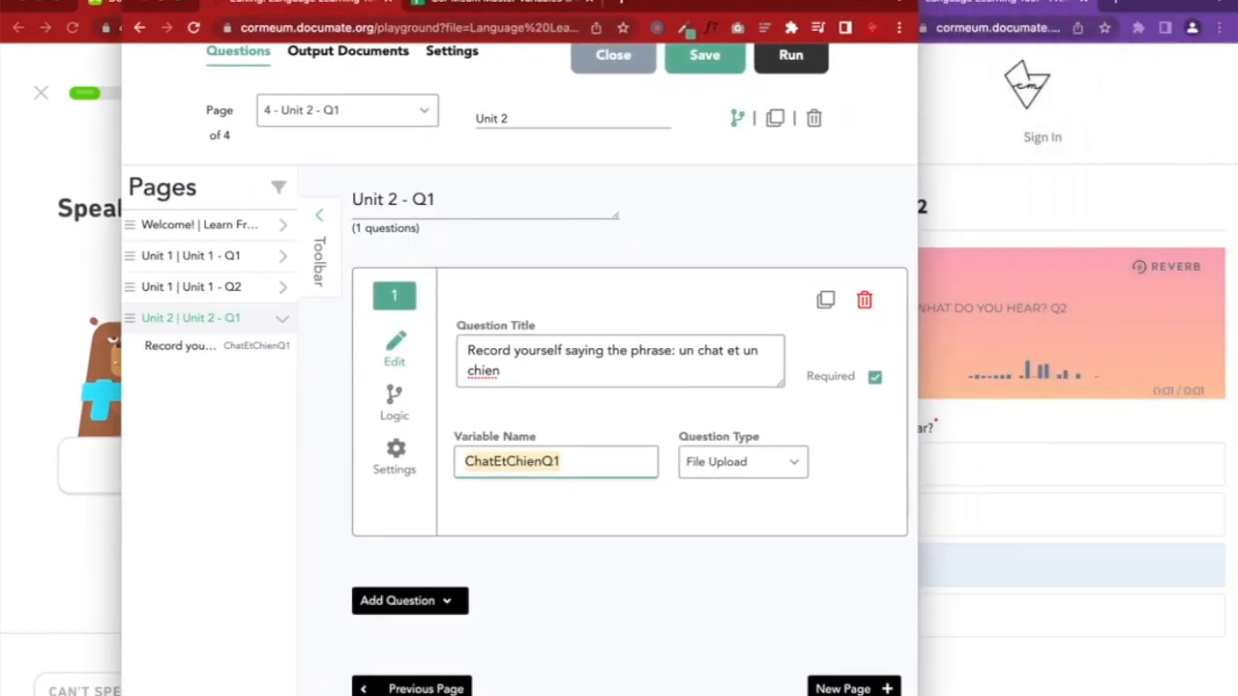
# Reload and enlarge the quiz preview, then navigate back to the unit selection page
pyautogui.click(1060, 205)
pyautogui.click(888, 28)
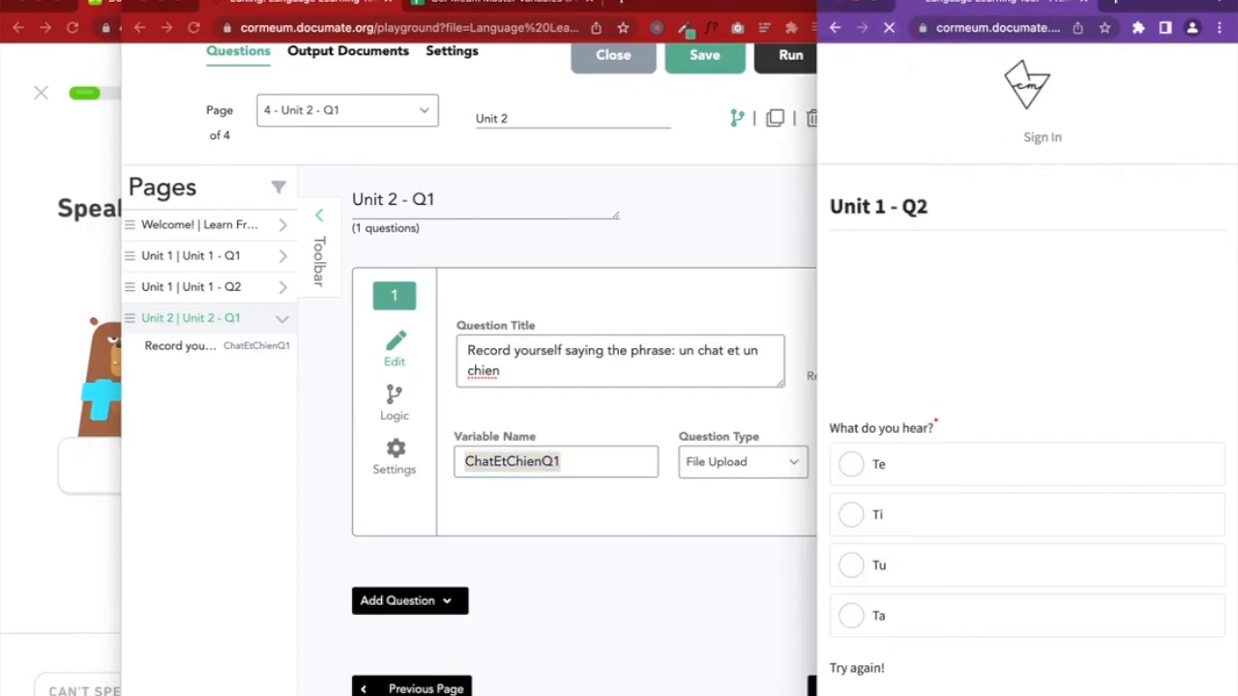
pyautogui.doubleClick(910, 1)
pyautogui.click(463, 690)
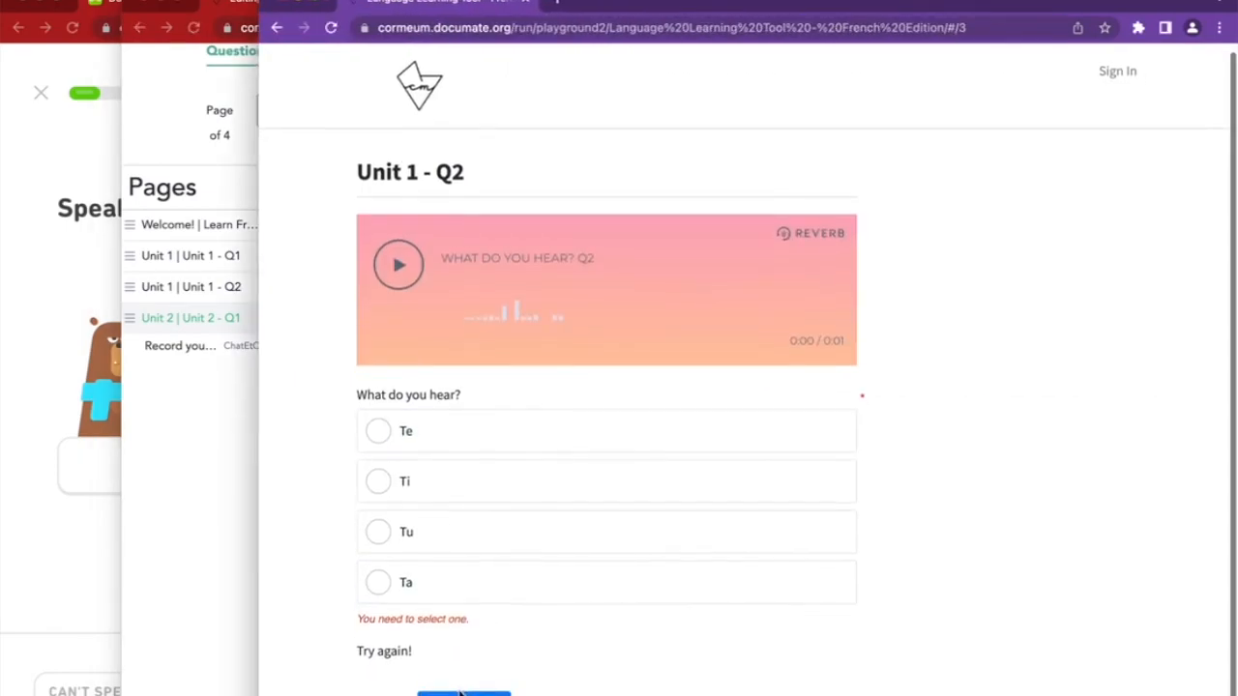
pyautogui.click(380, 685)
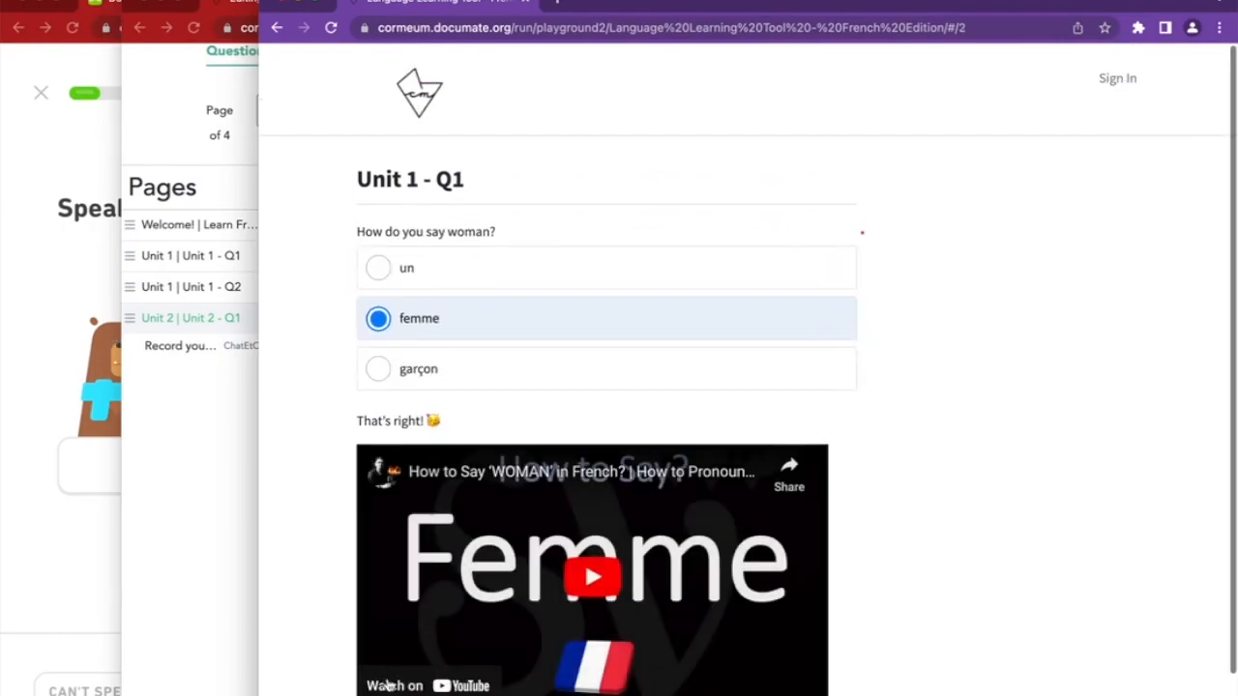
pyautogui.scroll(-2, 392, 688)
pyautogui.click(379, 677)
# Test choosing only Unit 2 - Introduce yourself, which still leads to the femme question
pyautogui.click(420, 329)
pyautogui.click(415, 375)
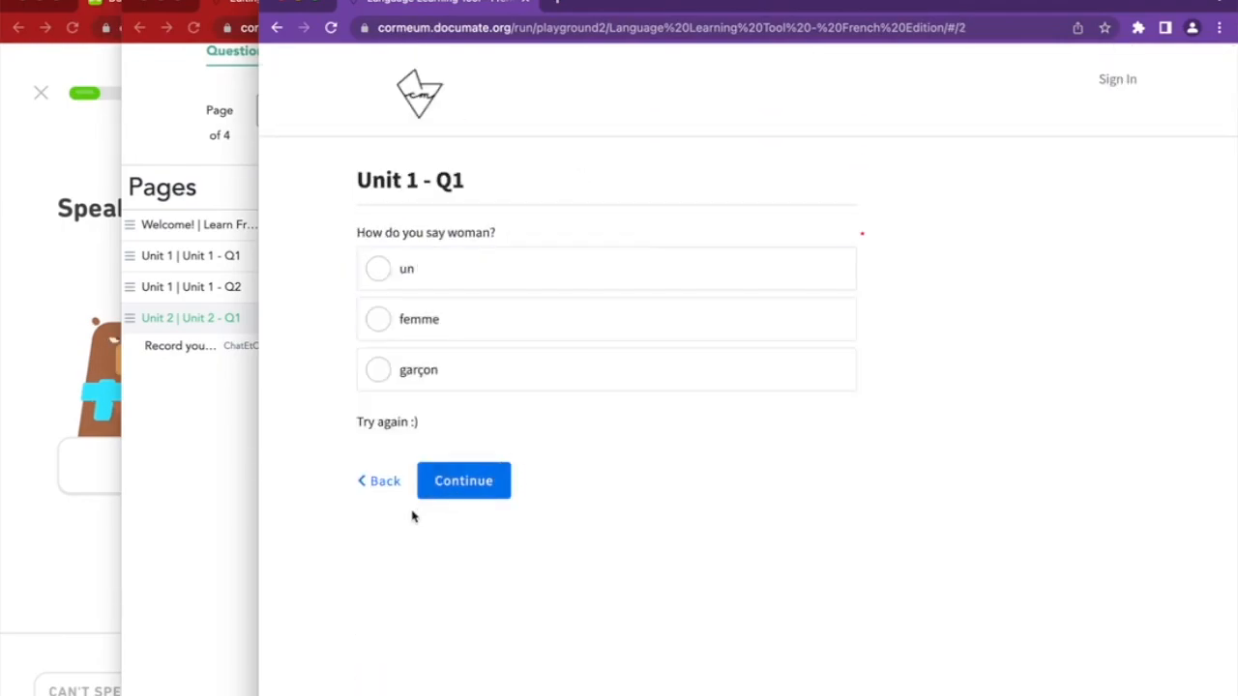
pyautogui.click(385, 484)
pyautogui.click(421, 286)
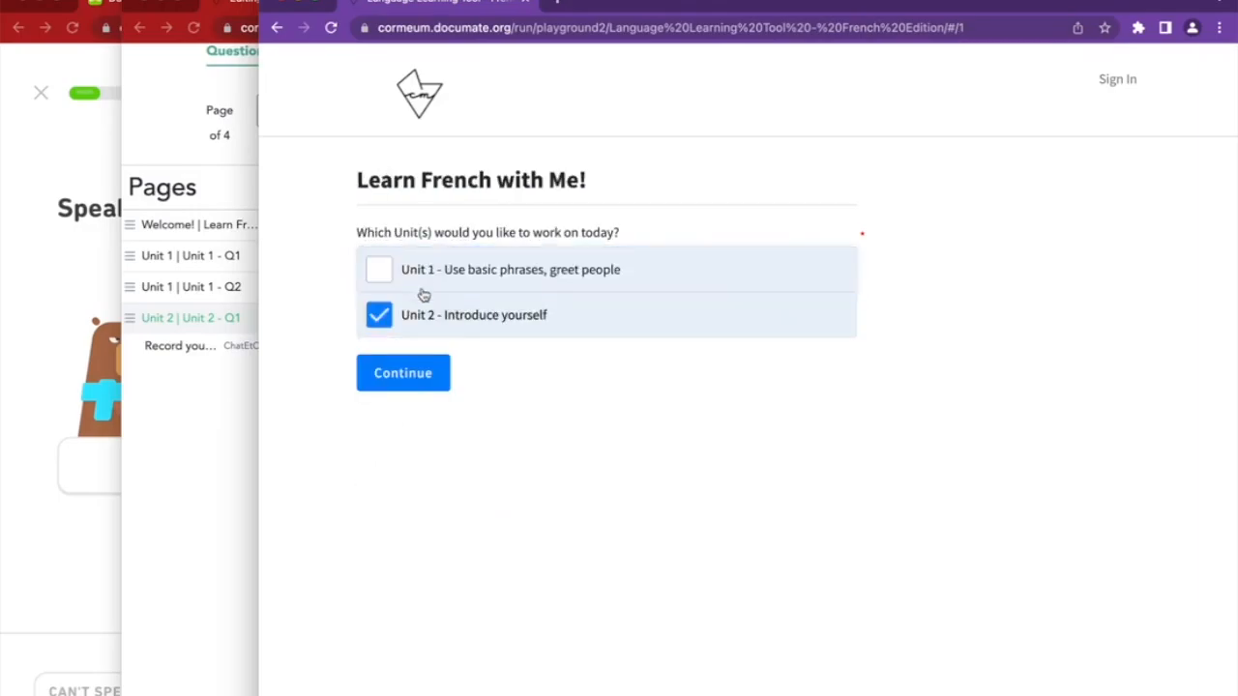
pyautogui.click(415, 374)
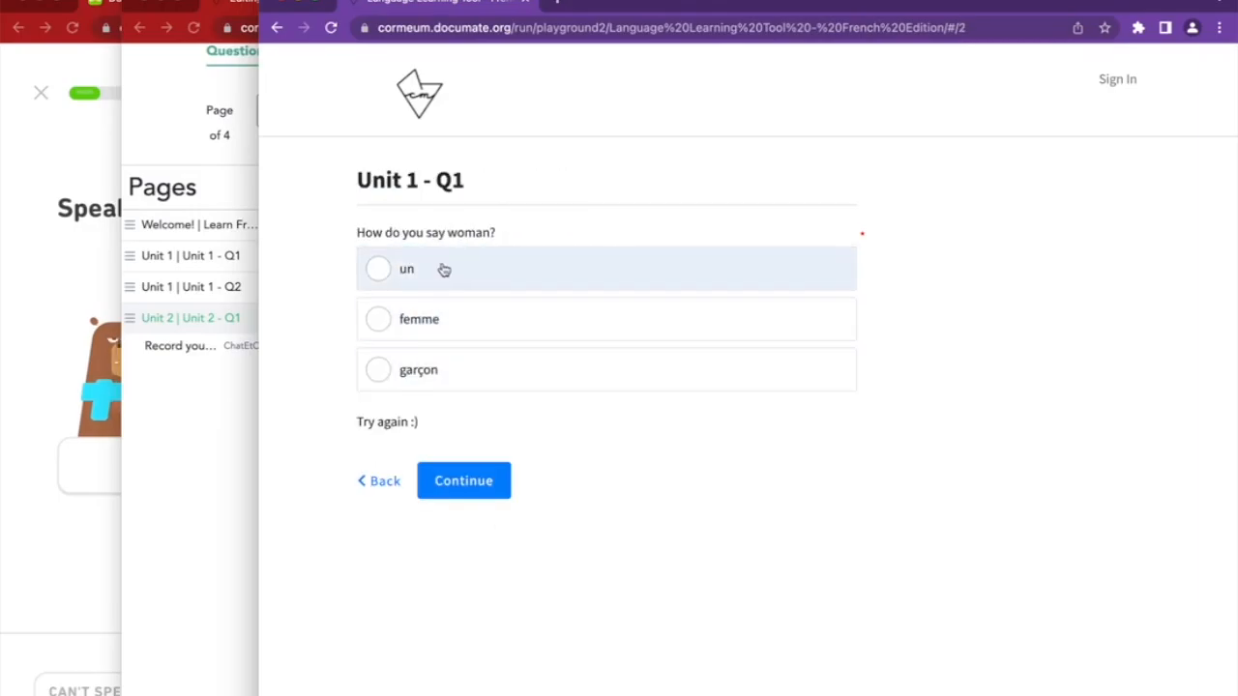
pyautogui.click(454, 322)
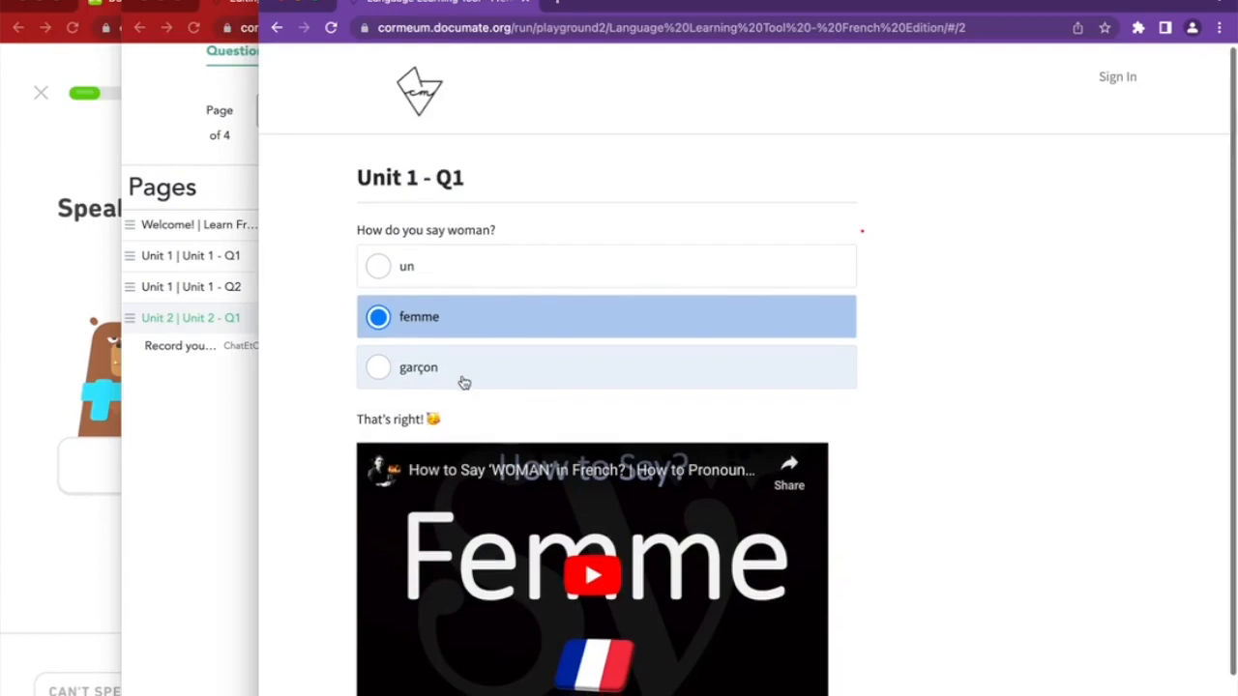
pyautogui.scroll(-2, 462, 343)
pyautogui.click(382, 664)
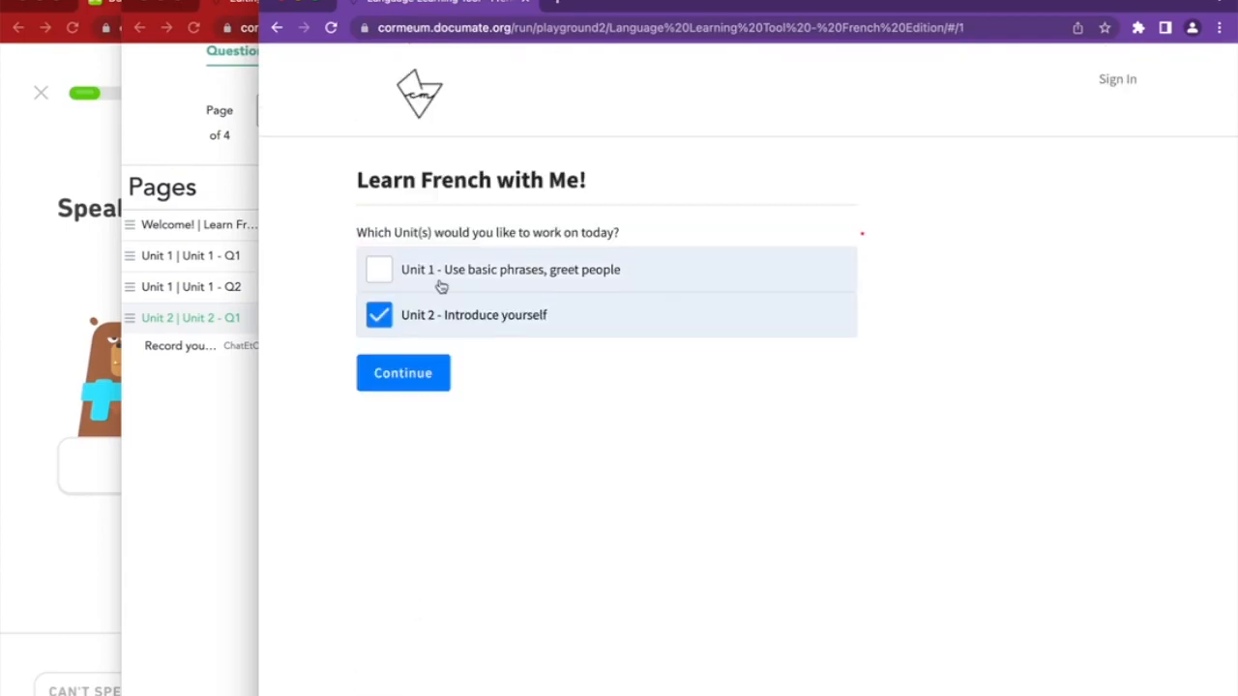
# Reload the preview, retry ticking Unit 2, then open Unit 1 - Q2 in the editor
pyautogui.click(331, 27)
pyautogui.click(396, 311)
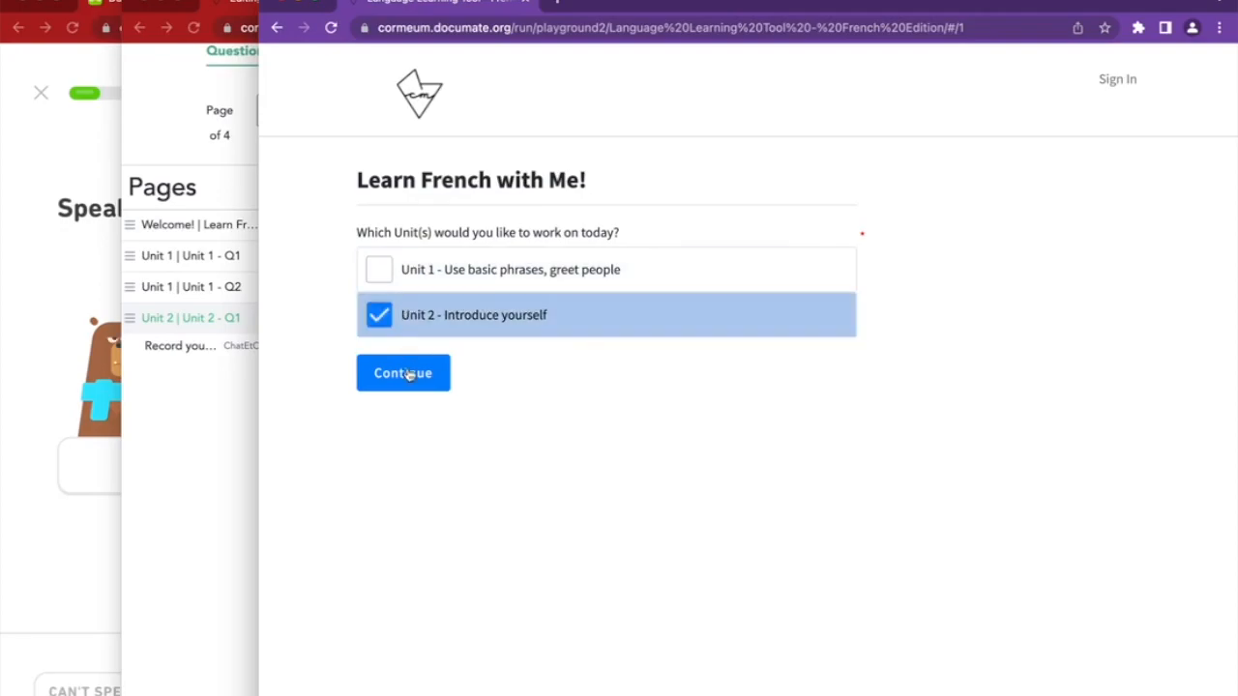
pyautogui.click(406, 375)
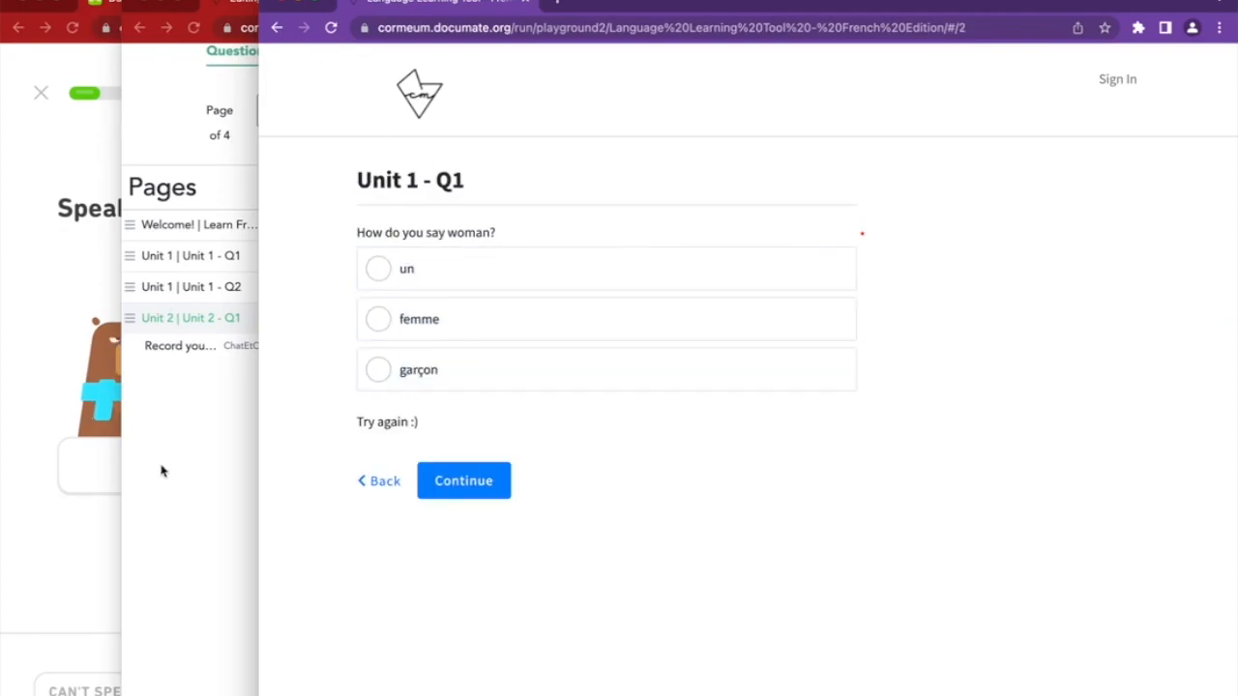
pyautogui.click(162, 483)
pyautogui.click(232, 281)
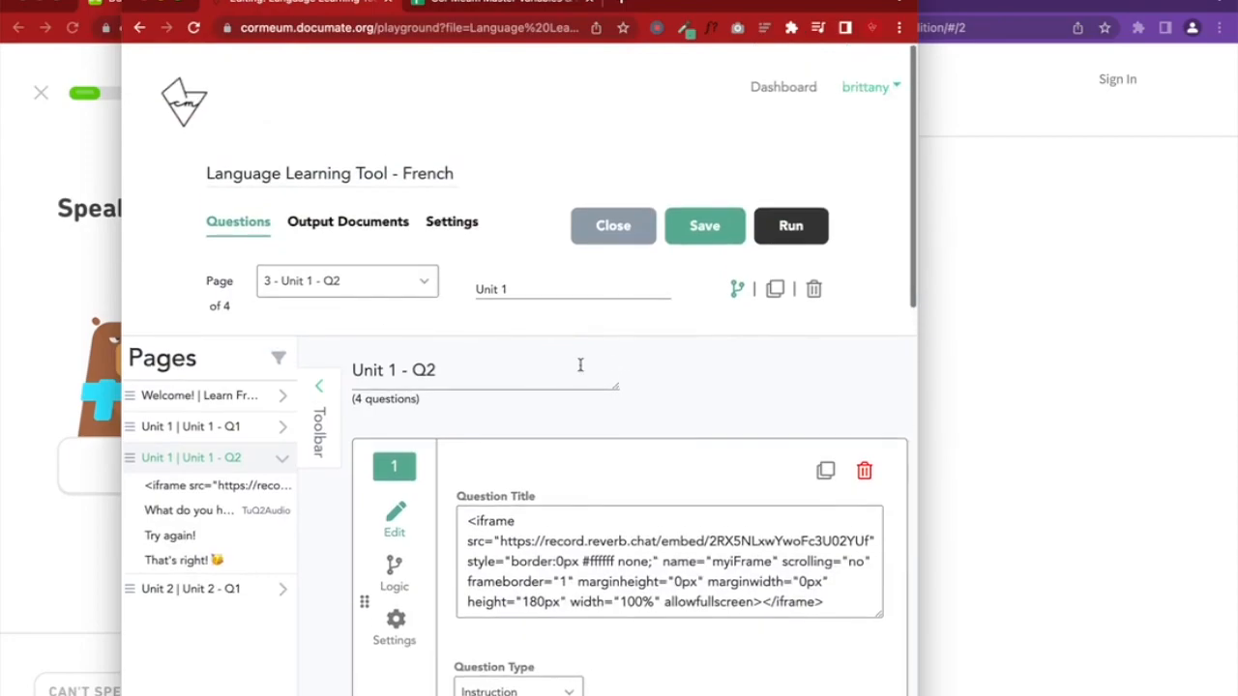
pyautogui.click(738, 291)
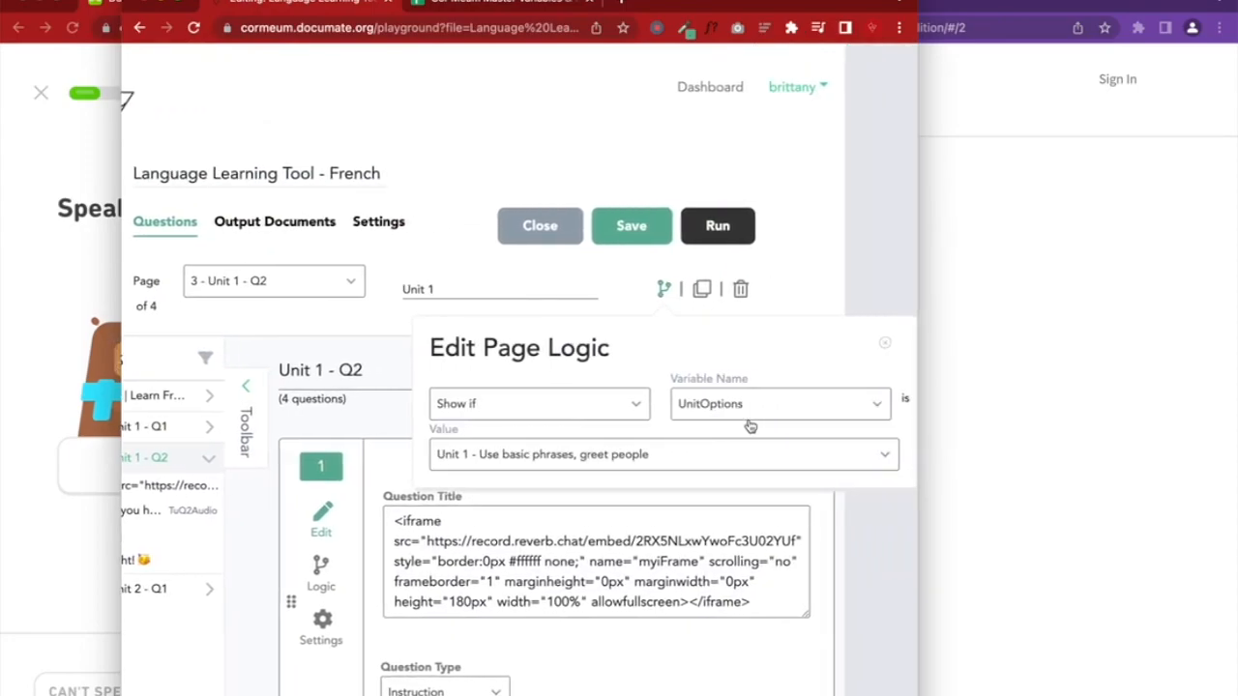
pyautogui.hscroll(-1, 750, 426)
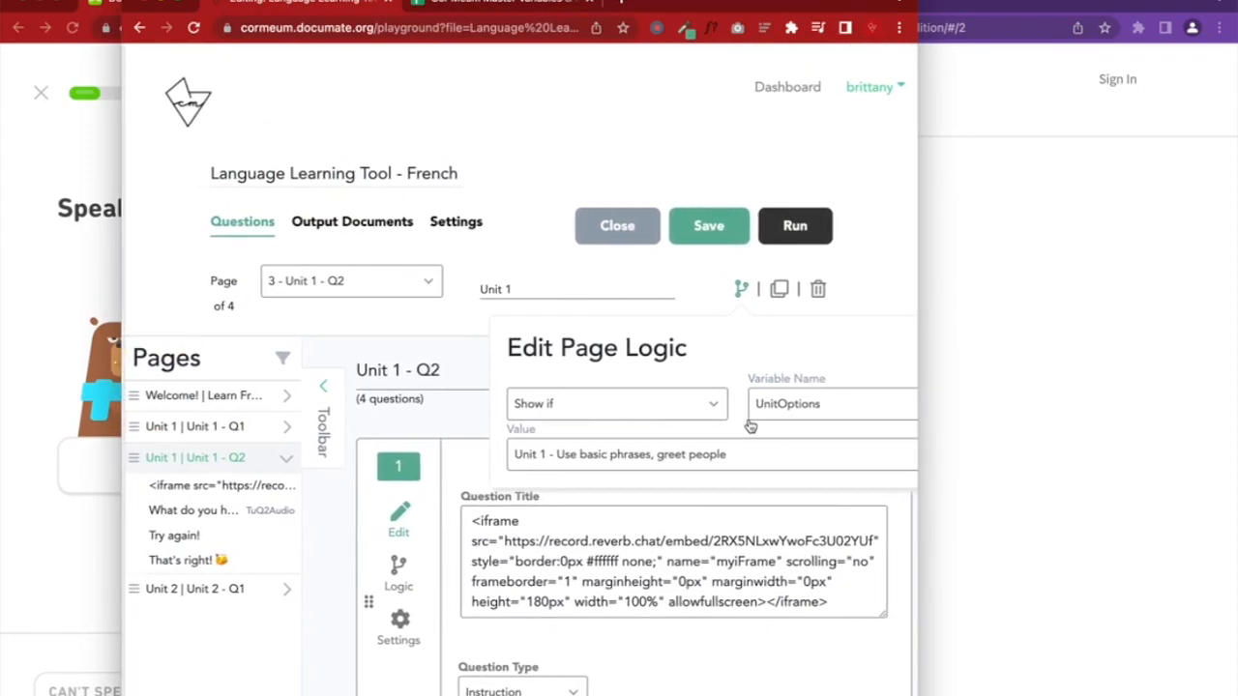
pyautogui.click(234, 437)
pyautogui.click(737, 289)
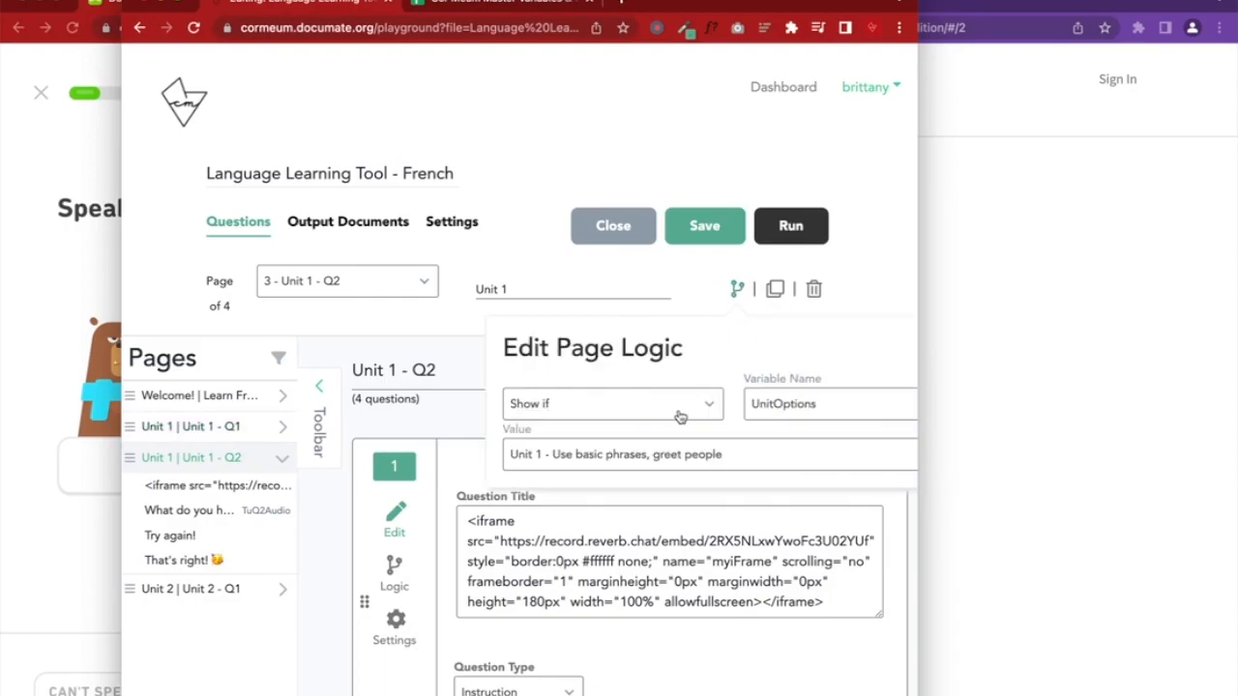
pyautogui.hscroll(2, 681, 416)
pyautogui.hscroll(-2, 680, 416)
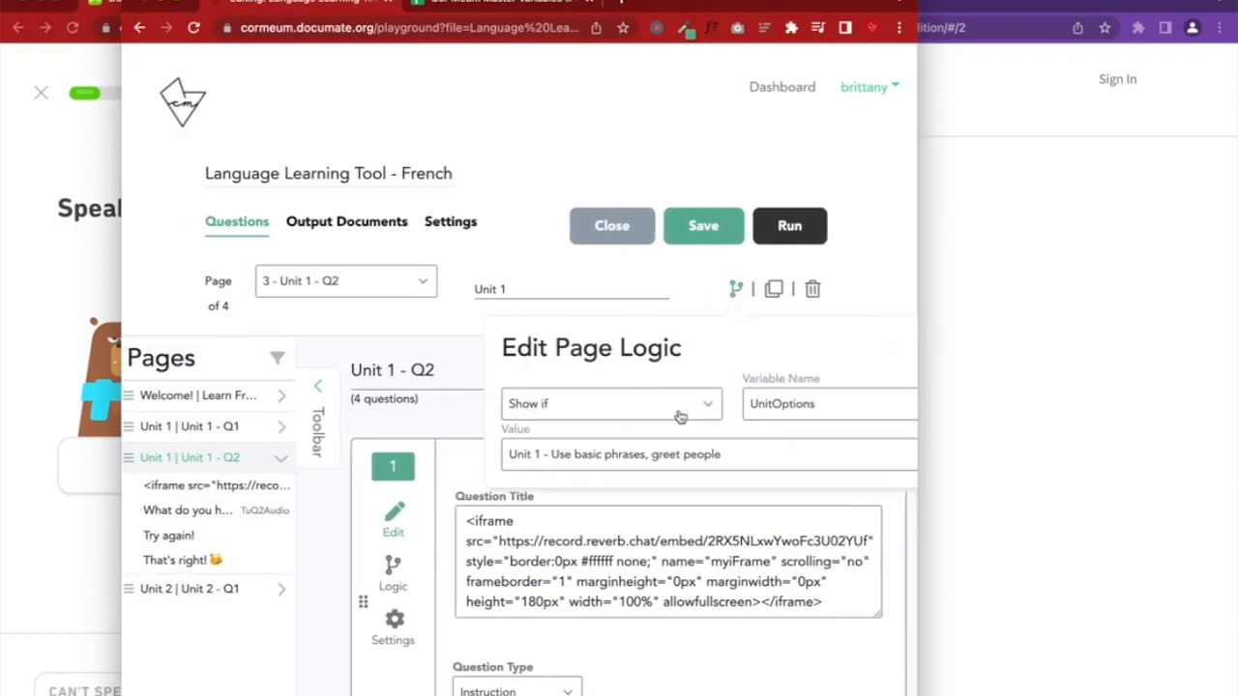
pyautogui.click(326, 567)
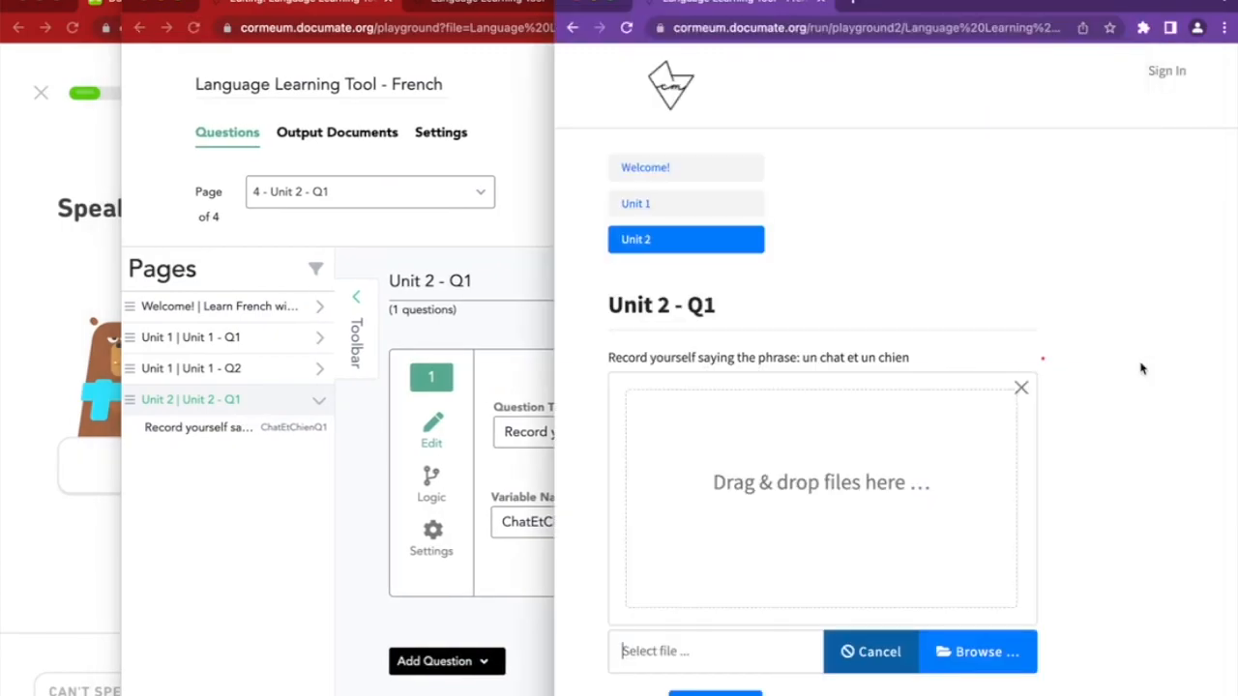
# Widen the preview and review the Unit 2 - Q1 heading and recording instruction
pyautogui.moveTo(555, 387); pyautogui.dragTo(274, 387)
pyautogui.moveTo(615, 180); pyautogui.dragTo(726, 184)
pyautogui.moveTo(616, 237); pyautogui.dragTo(919, 241)
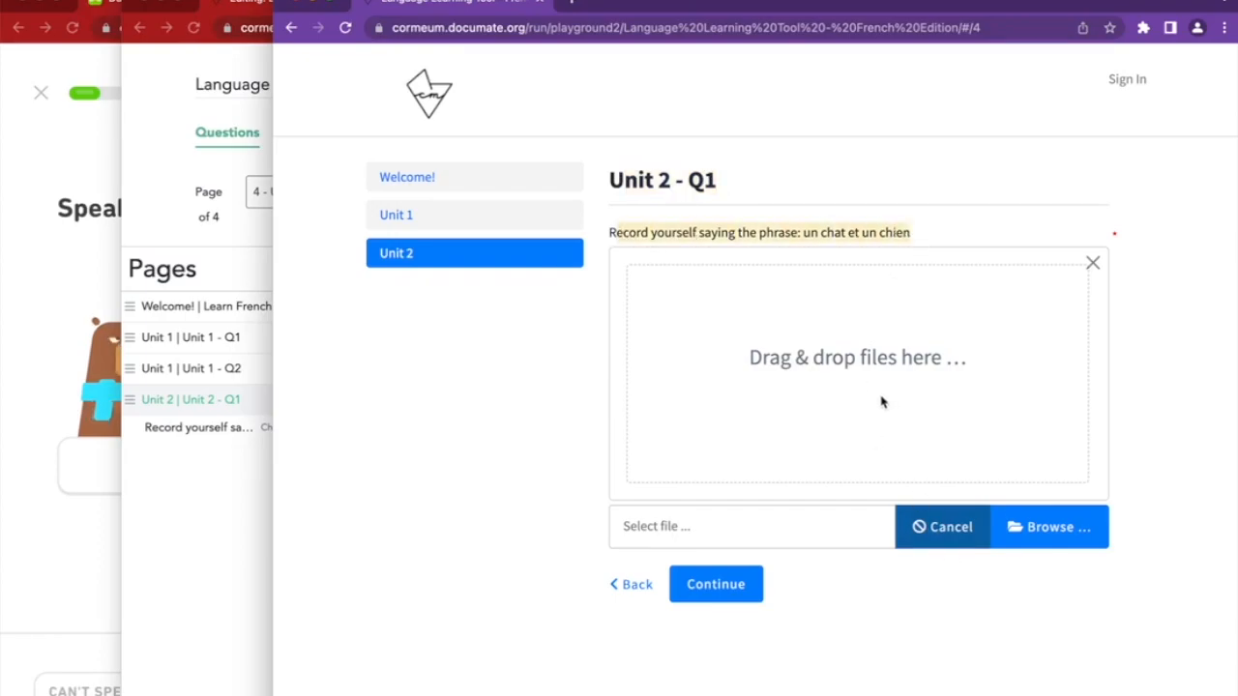
pyautogui.click(674, 533)
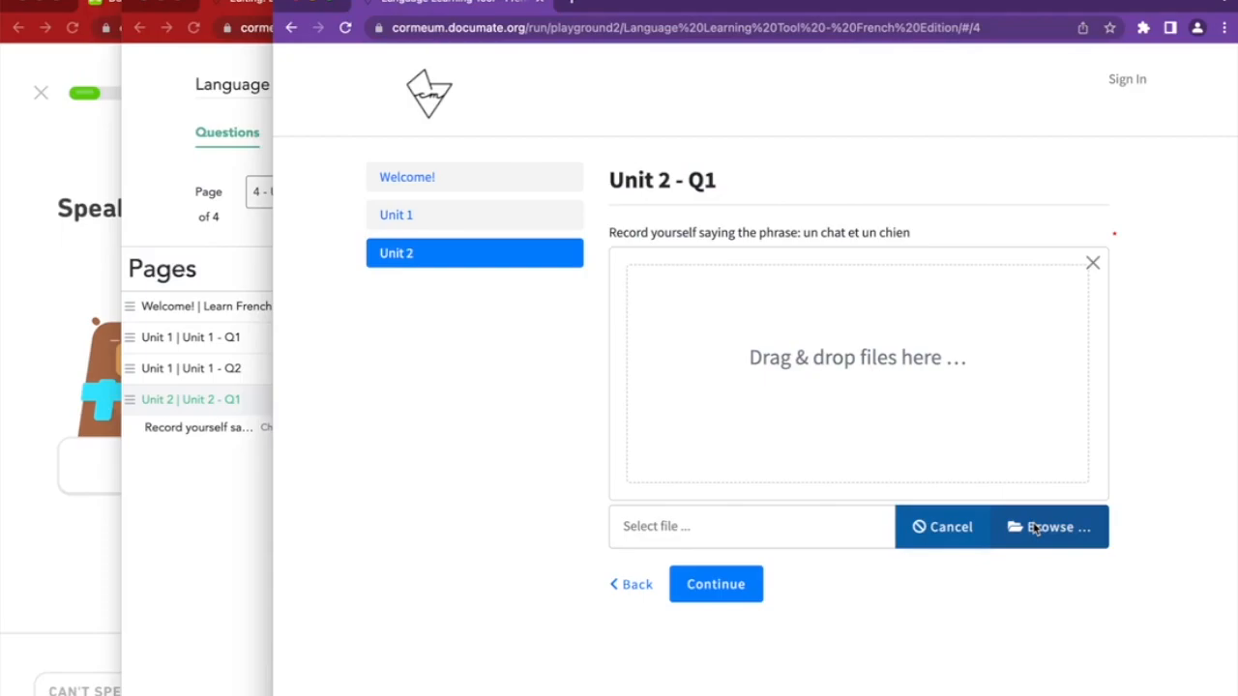
# Upload Tu sound.mp3 from Downloads to the question and play the clip
pyautogui.click(1035, 528)
pyautogui.click(474, 233)
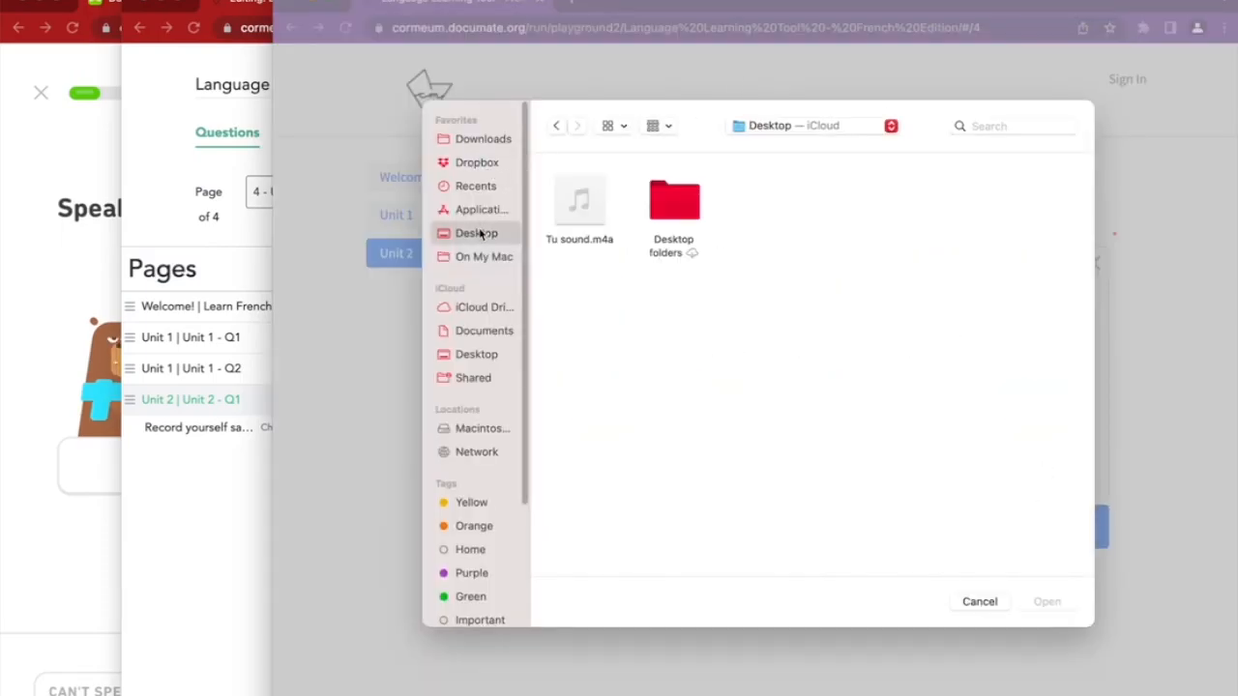
pyautogui.click(470, 138)
pyautogui.click(585, 208)
pyautogui.click(1063, 603)
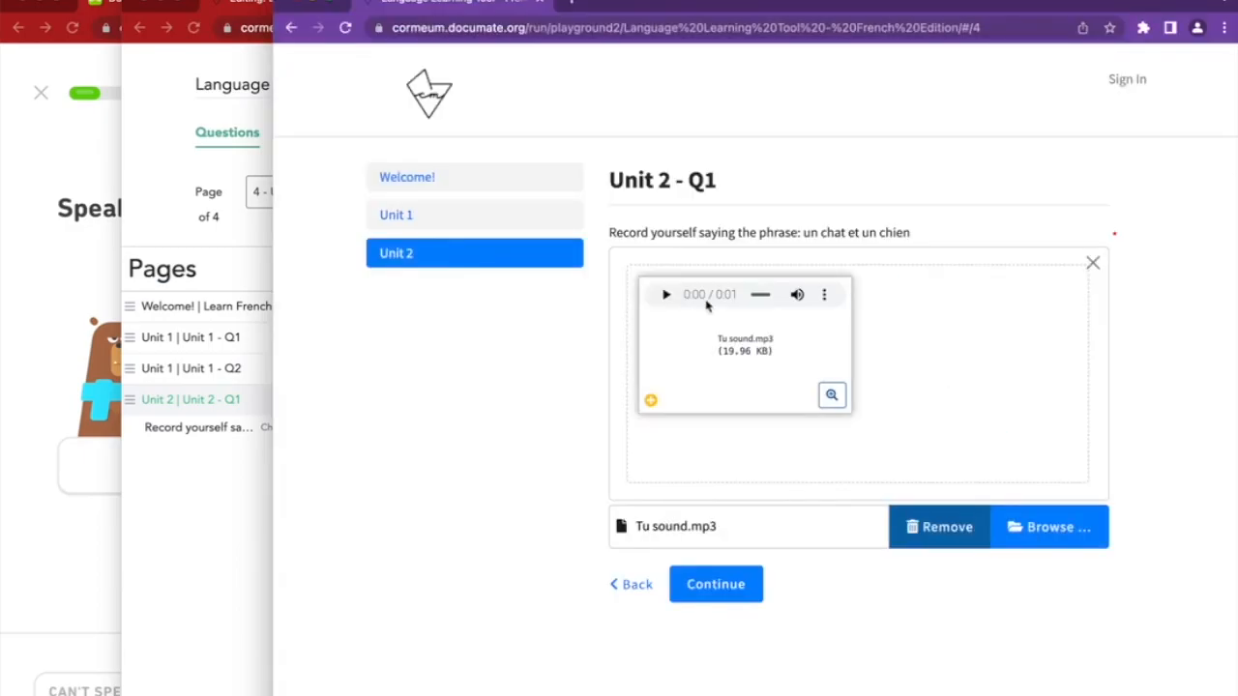
pyautogui.click(666, 294)
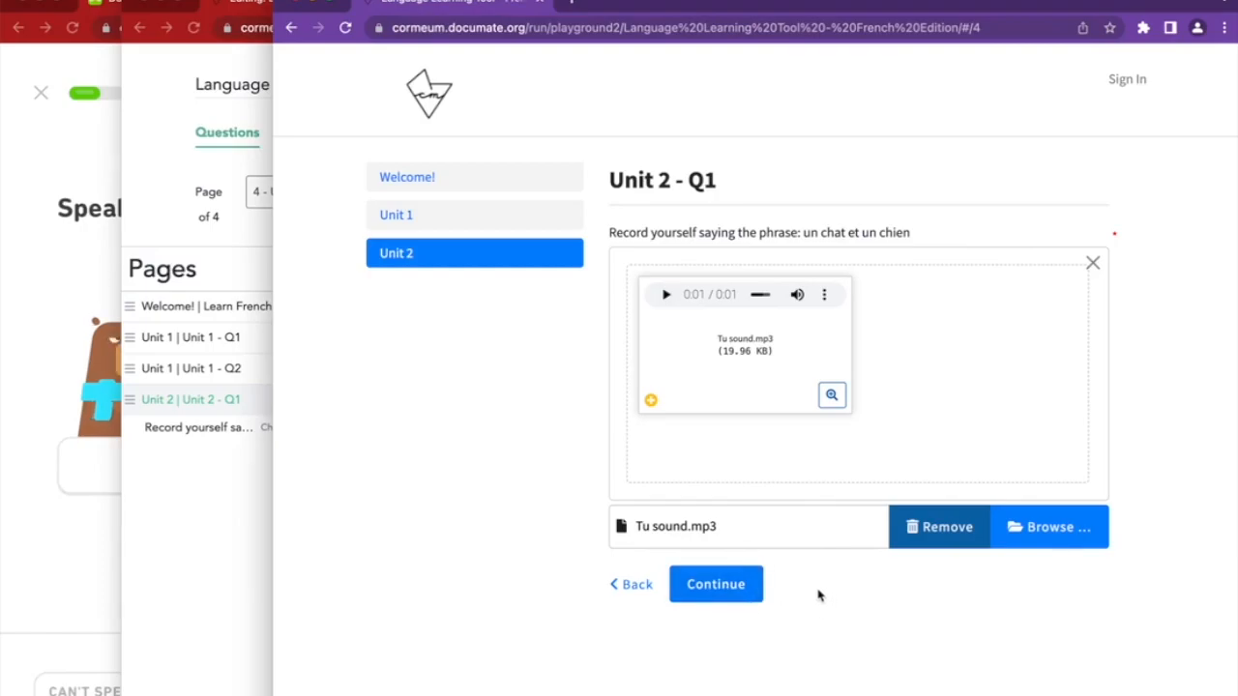
# Submit the page and confirm Tu sound.mp3 is rejected as an unsupported file type
pyautogui.click(714, 601)
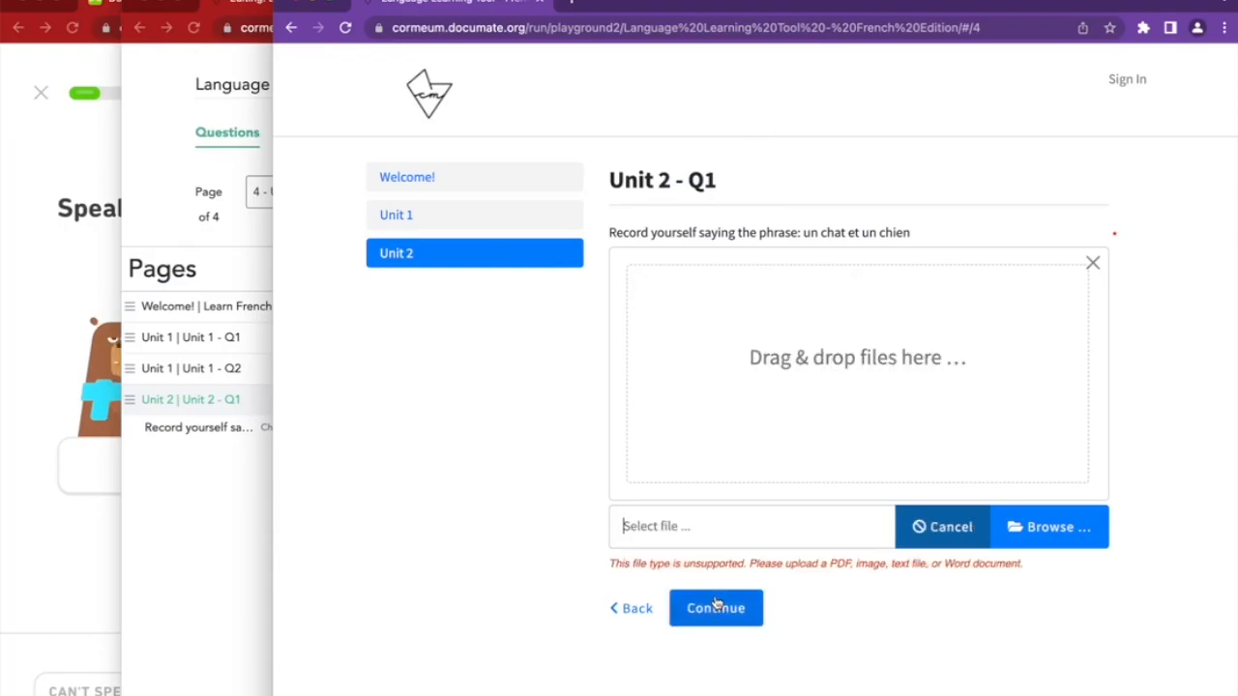
pyautogui.moveTo(607, 569); pyautogui.dragTo(1080, 571)
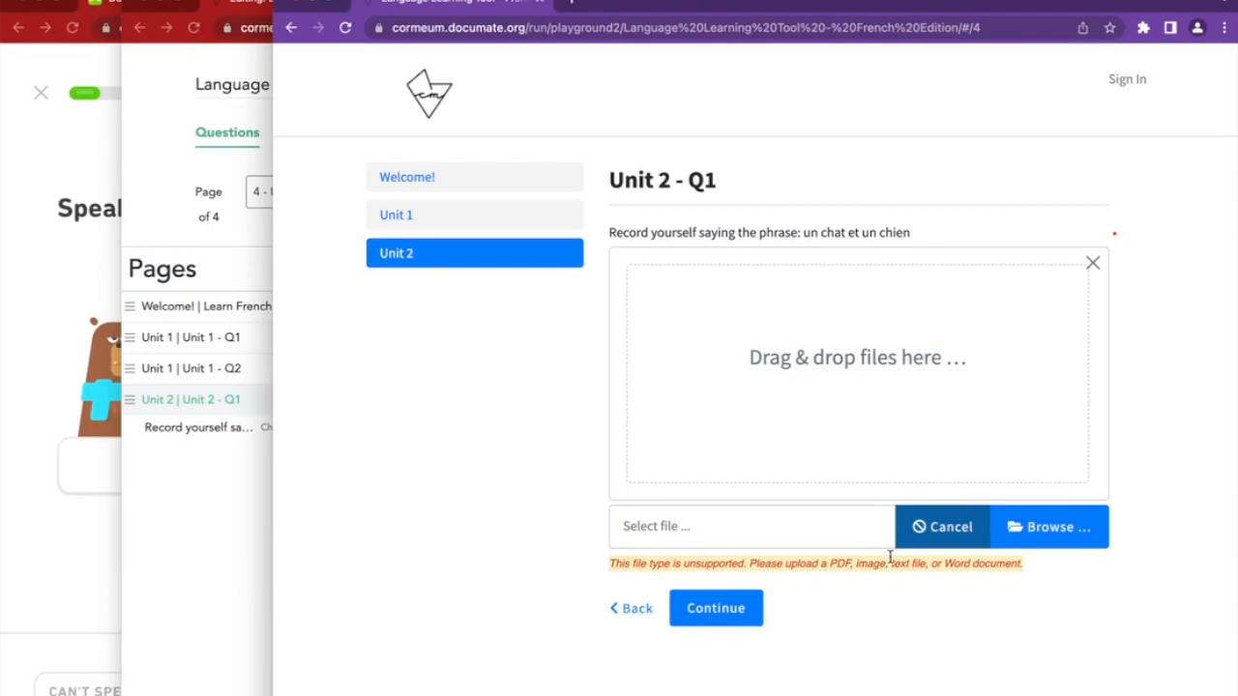
pyautogui.click(827, 565)
pyautogui.moveTo(746, 564); pyautogui.dragTo(1025, 571)
pyautogui.click(1027, 575)
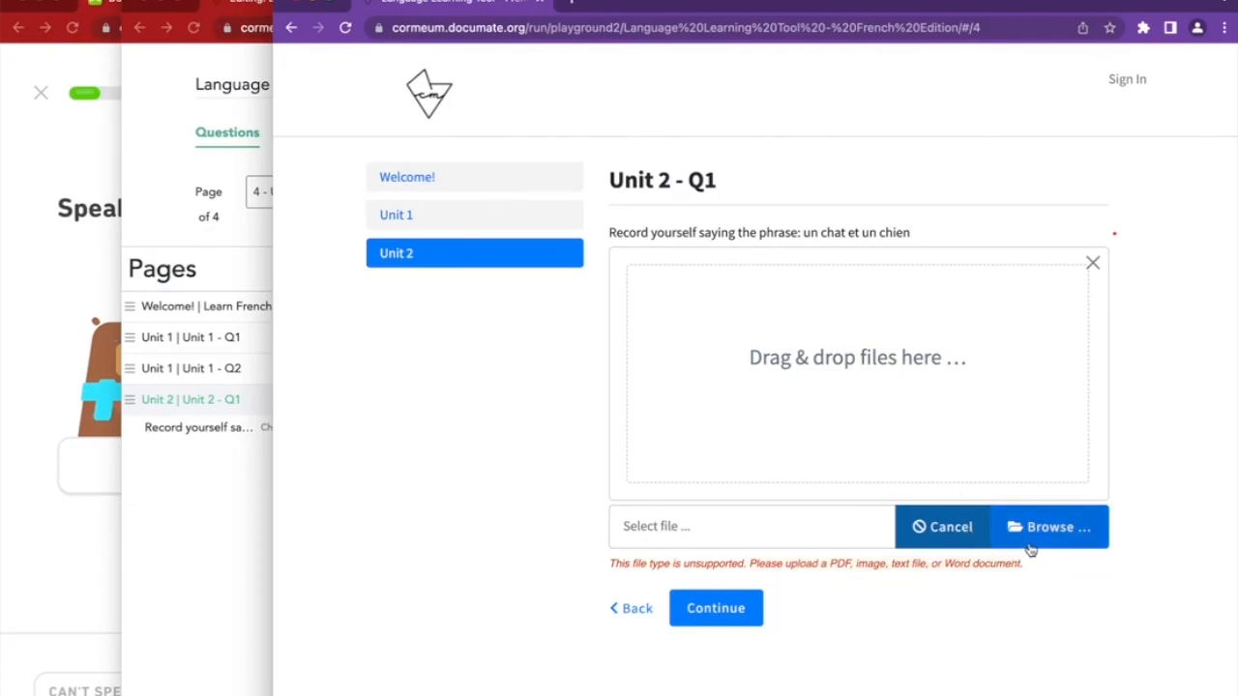
# Delete the File Upload question and add a blank Text question, ready to edit its title
pyautogui.click(202, 538)
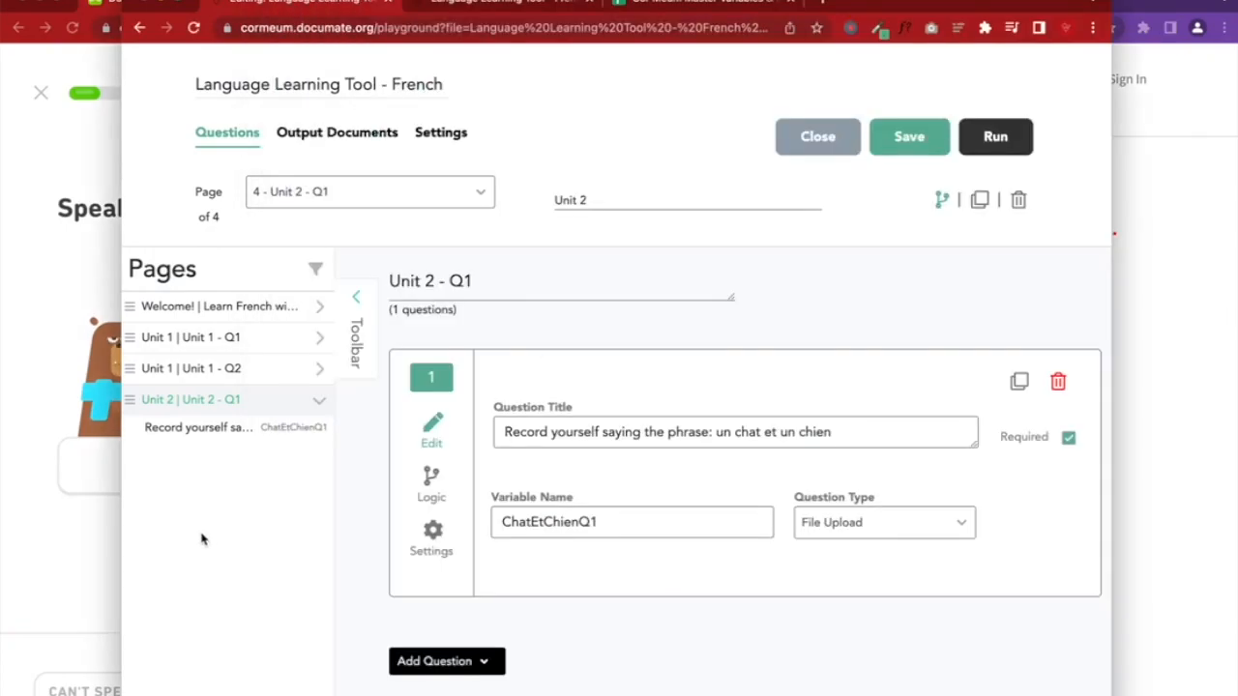
pyautogui.click(1058, 383)
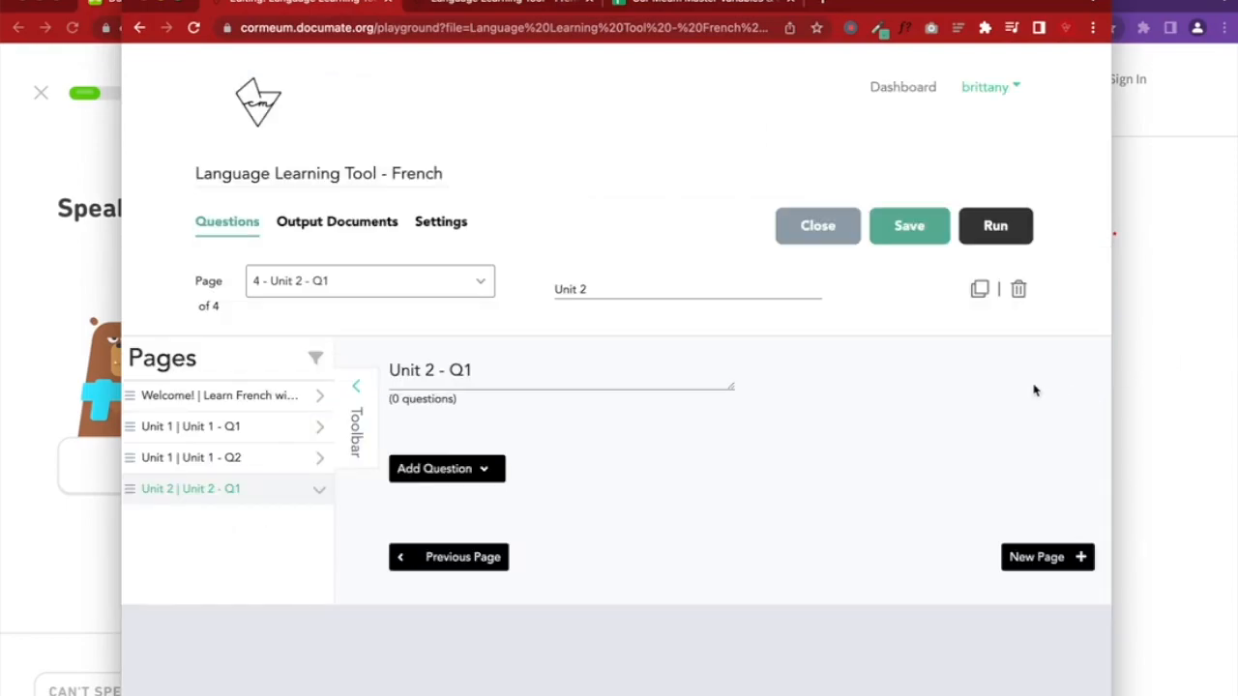
pyautogui.click(448, 469)
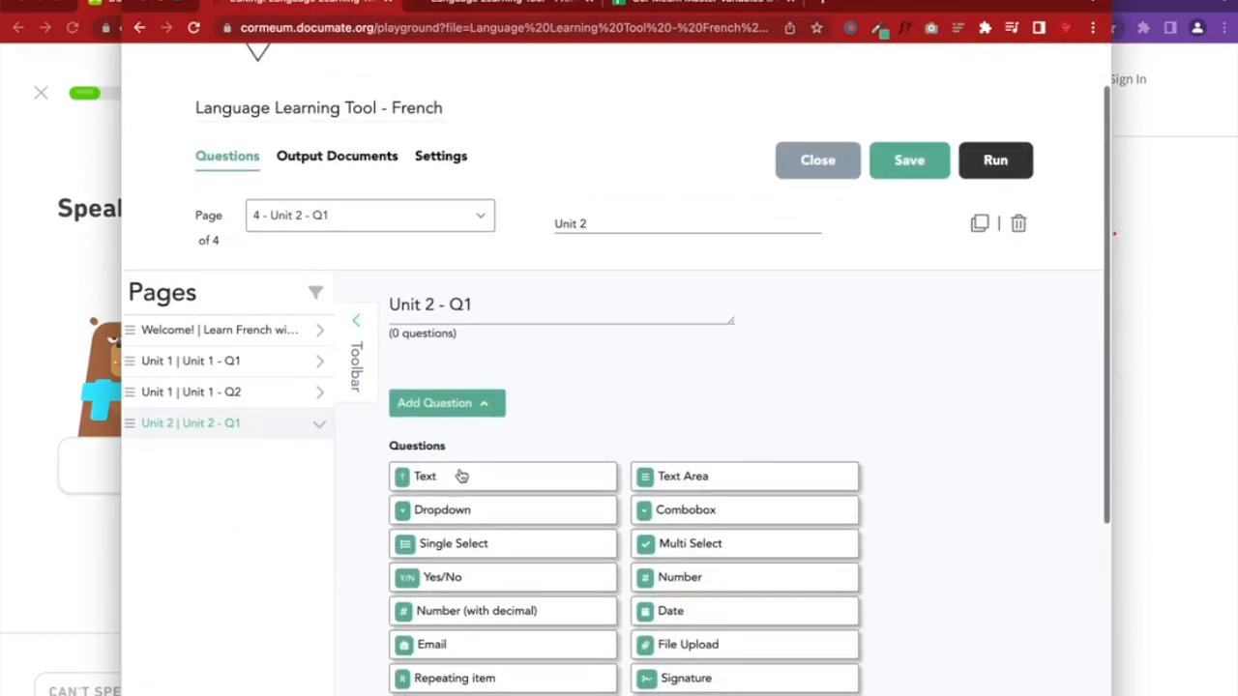
pyautogui.click(456, 478)
pyautogui.click(576, 455)
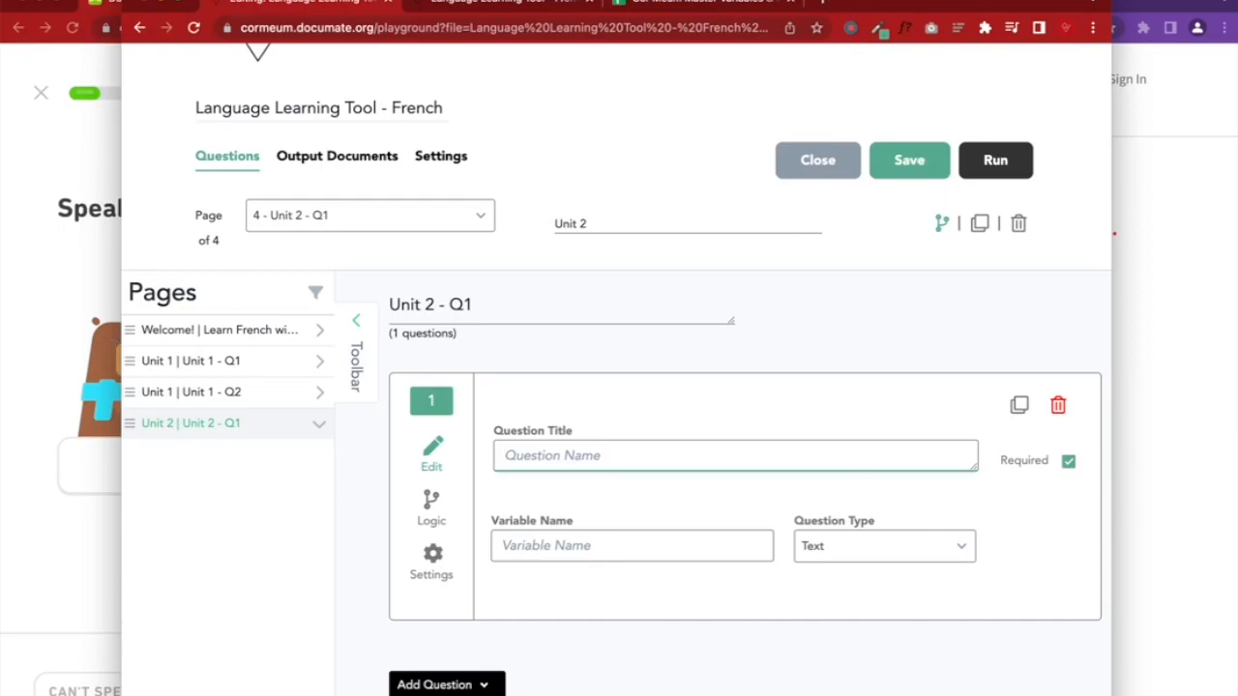
# Reopen Share Your Voice | Reverb Record from history, copy its URL, and return to the editor
pyautogui.click(235, 0)
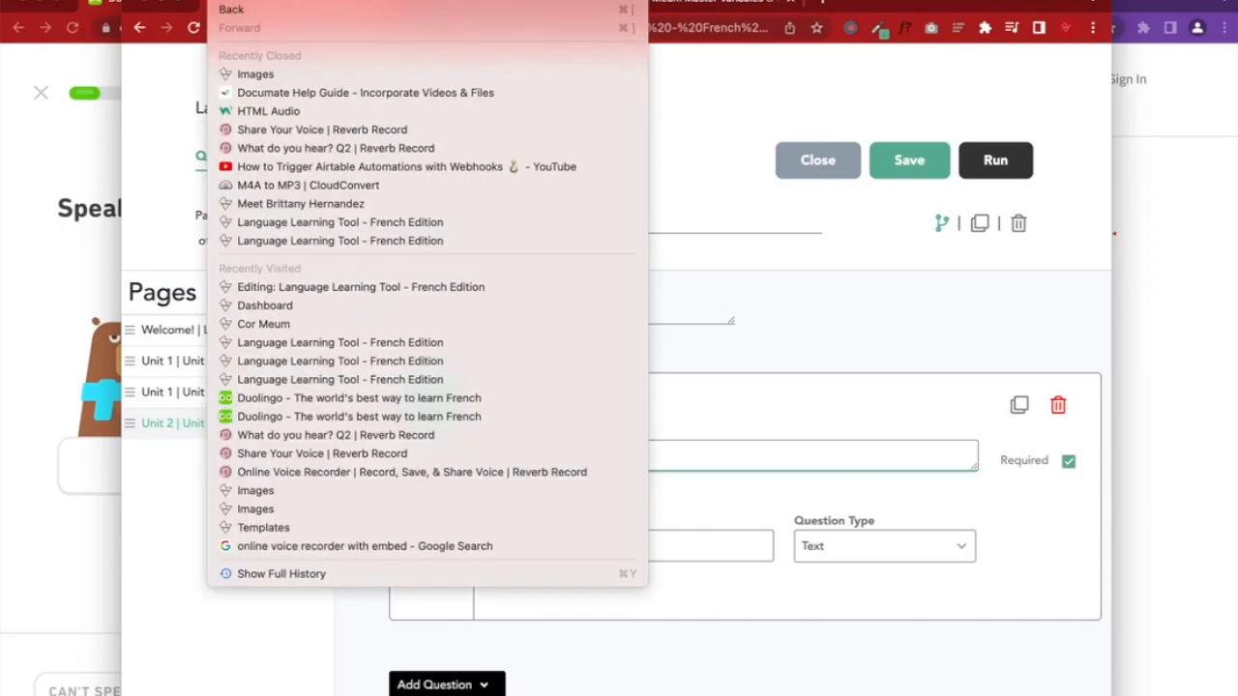
pyautogui.click(279, 130)
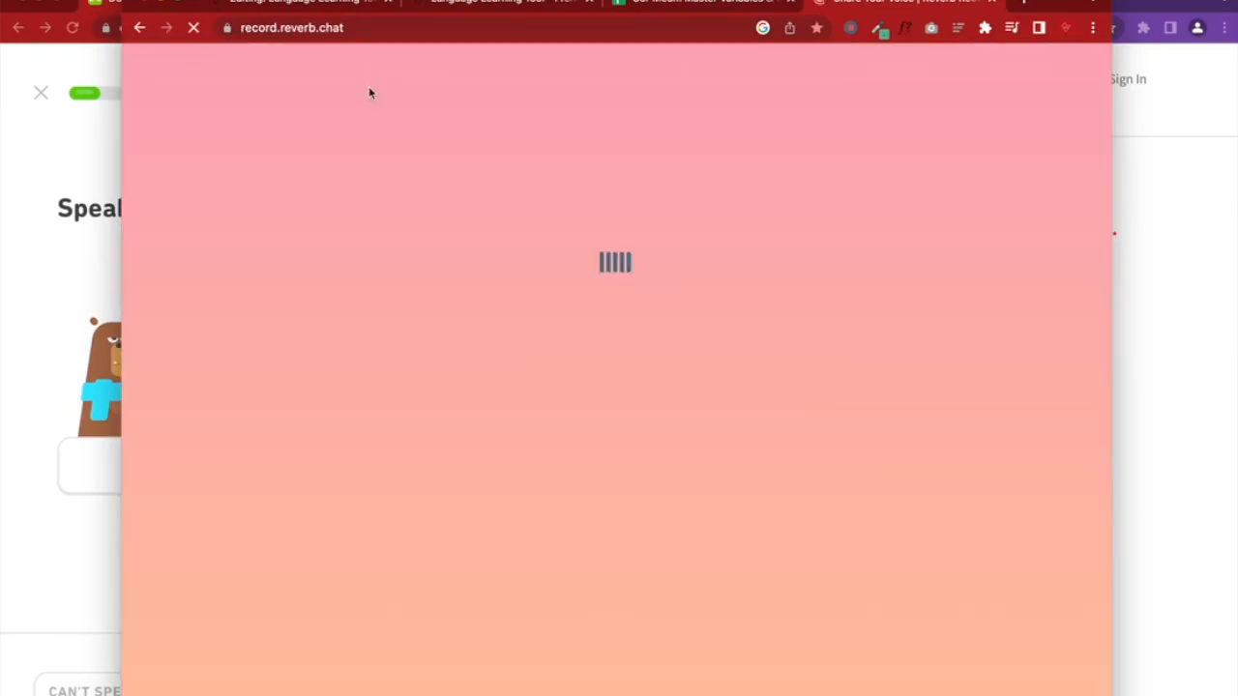
pyautogui.click(397, 27)
pyautogui.hotkey('ctrl', 'c')
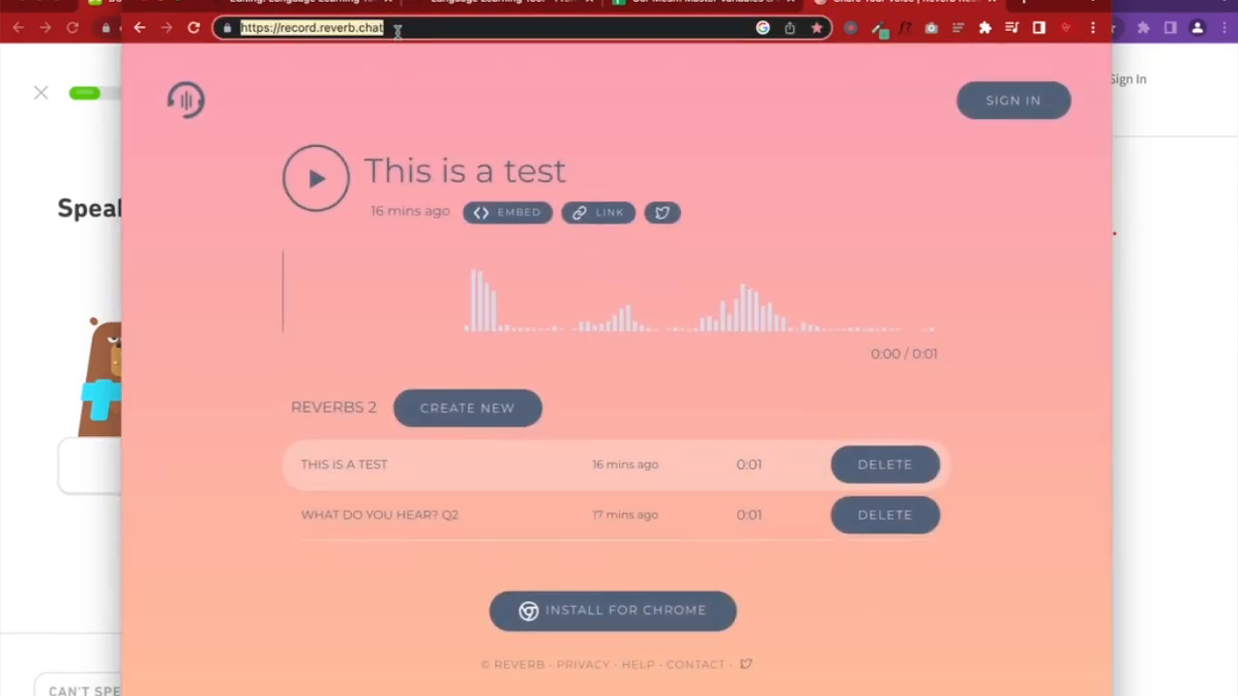
pyautogui.click(706, 8)
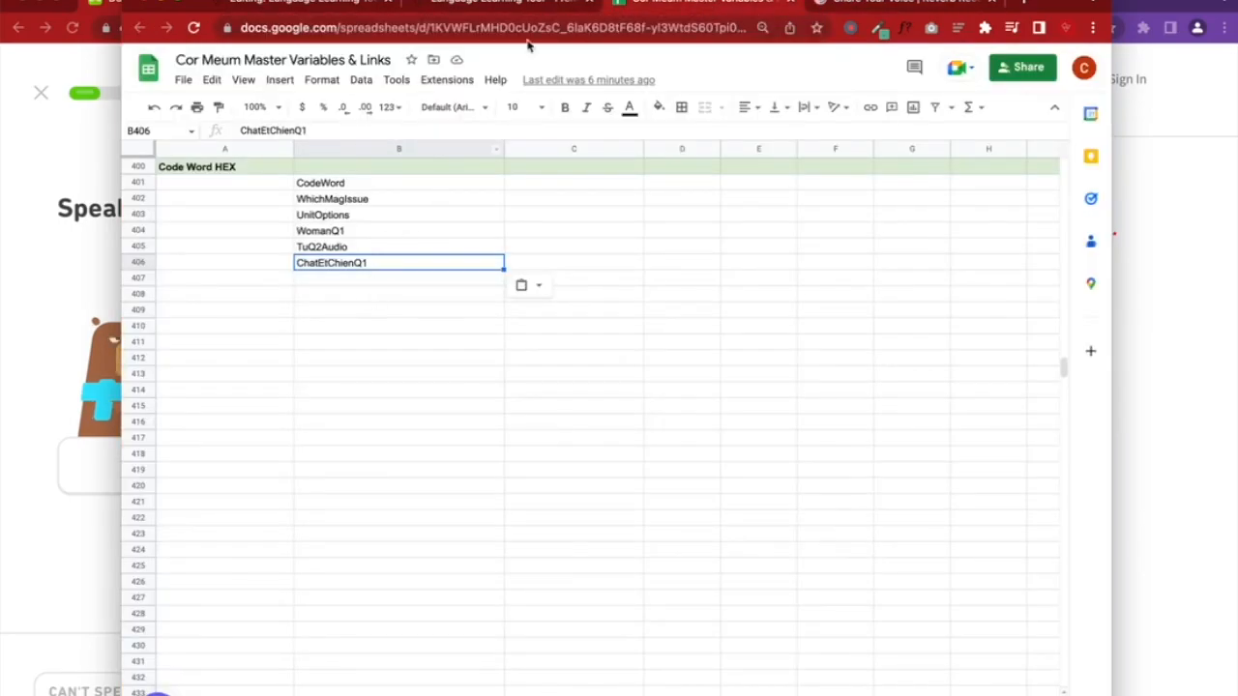
pyautogui.click(502, 4)
pyautogui.click(345, 9)
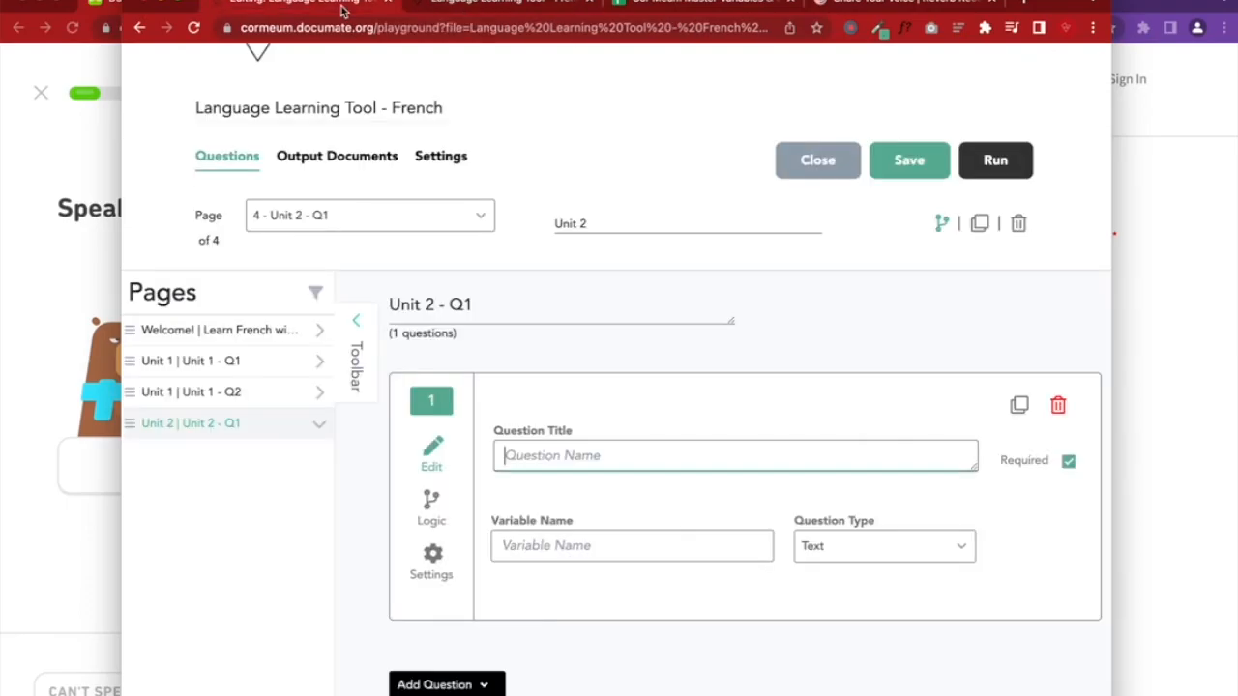
pyautogui.click(589, 3)
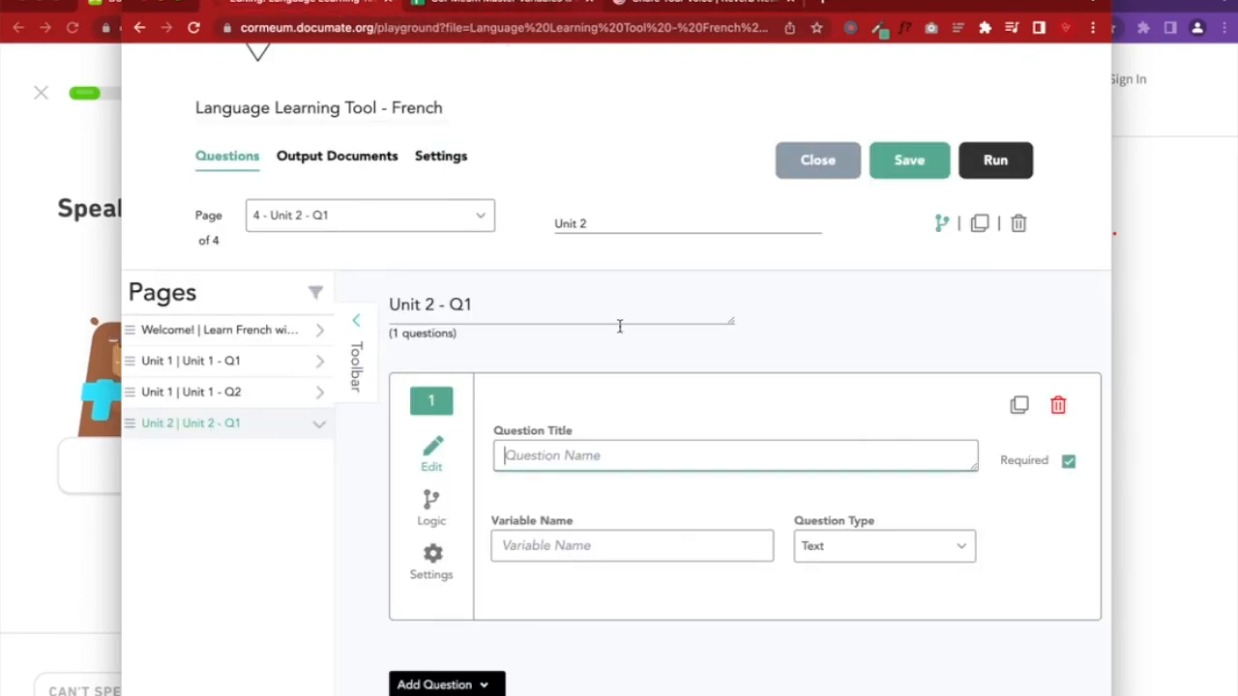
pyautogui.write('Go ')
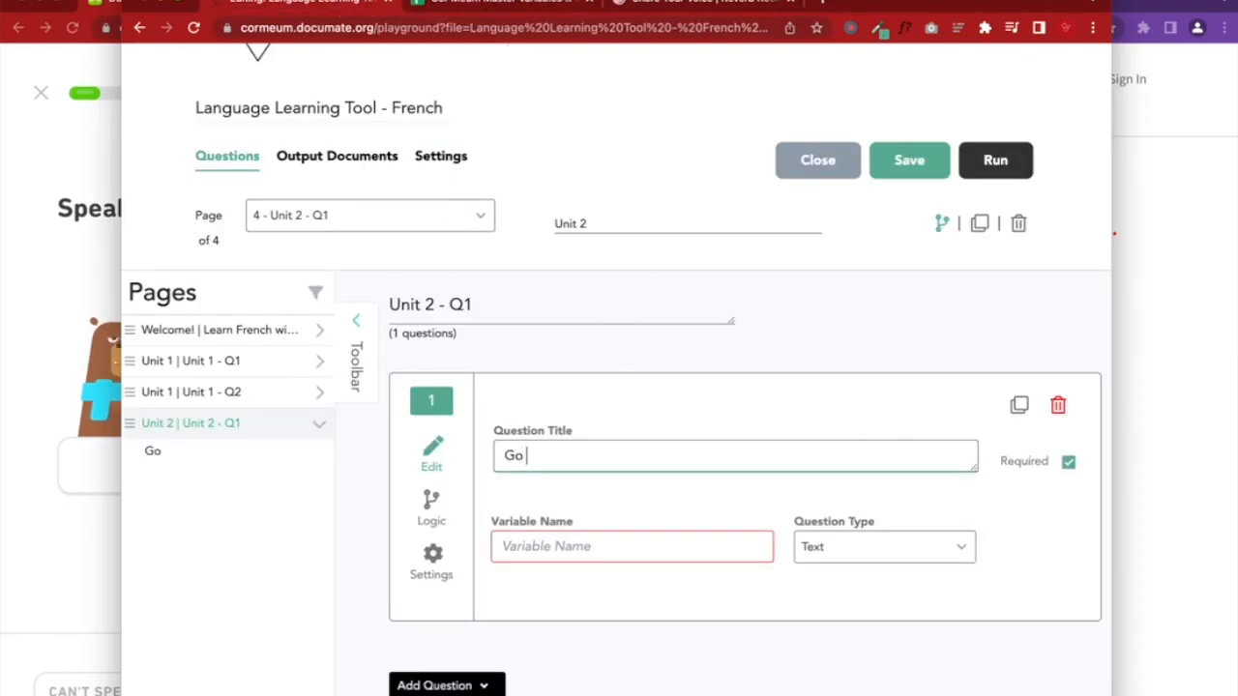
pyautogui.write('to this')
pyautogui.press('BackSpace')
pyautogui.press('BackSpace')
pyautogui.press('BackSpace')
pyautogui.press('BackSpace')
pyautogui.press('BackSpace')
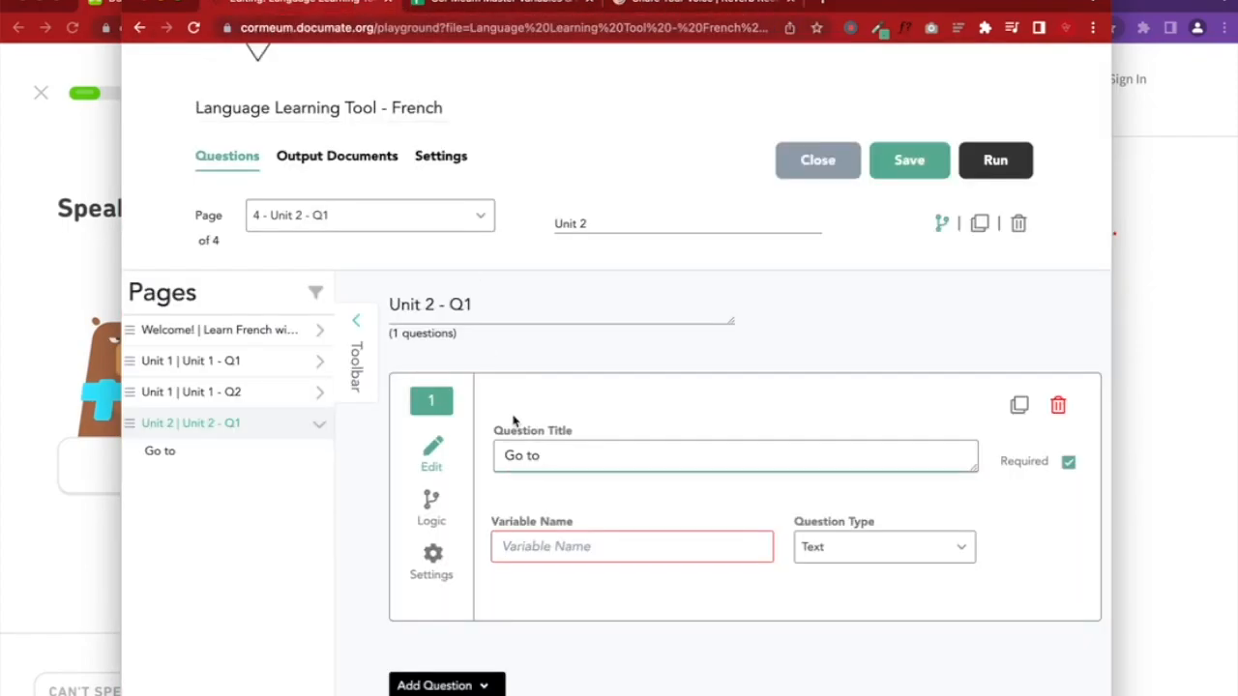
pyautogui.write('Rever')
pyautogui.write('b Record')
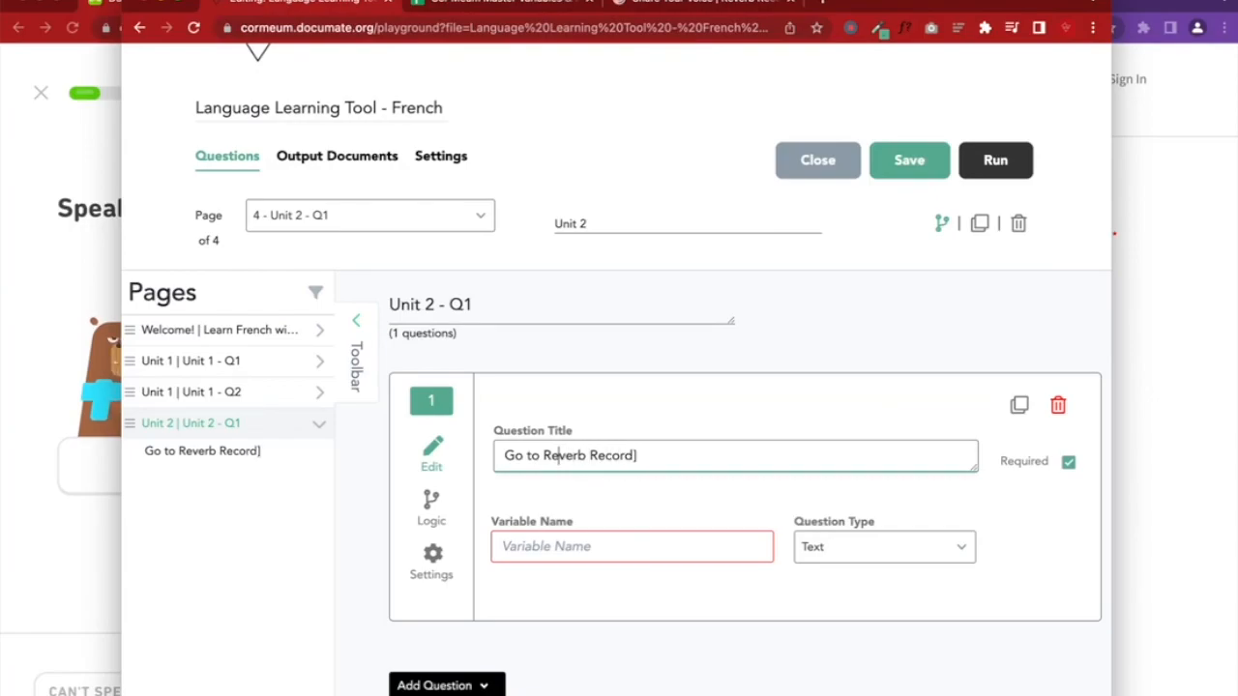
pyautogui.write('[')
pyautogui.click(650, 456)
pyautogui.write('()')
pyautogui.hotkey('ctrl', 'v')
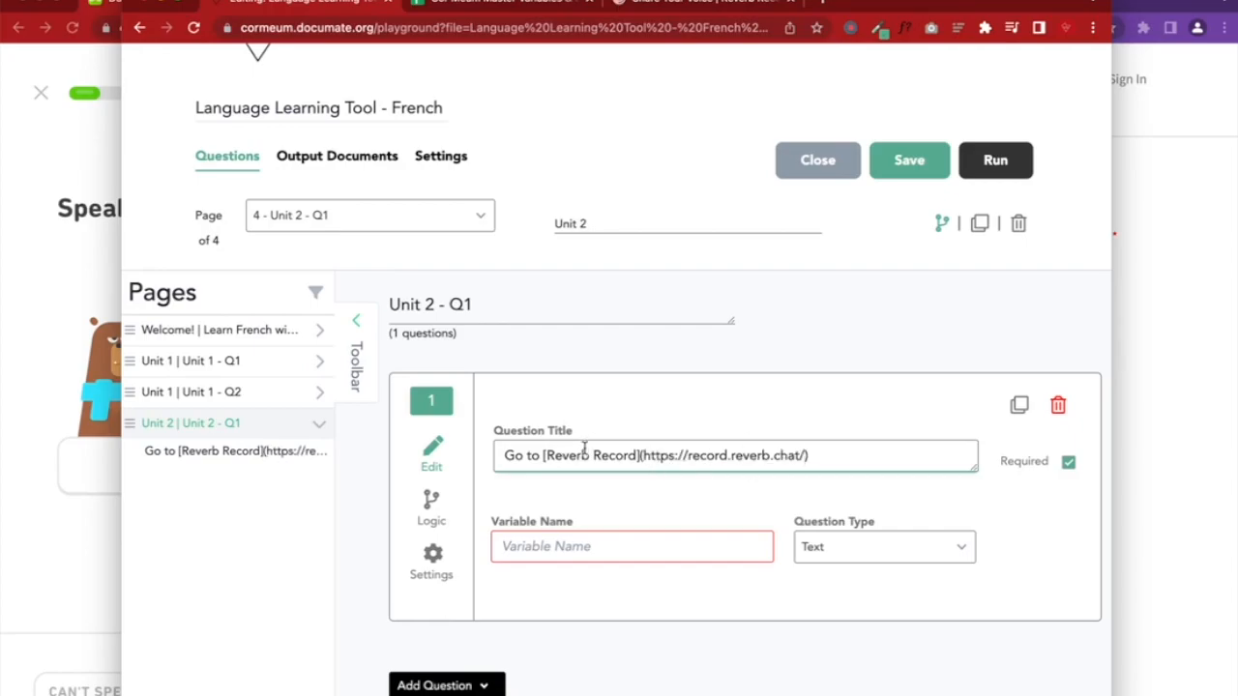
# Finish the title with 'and record yourself saying the phrase'
pyautogui.moveTo(546, 455); pyautogui.dragTo(642, 456)
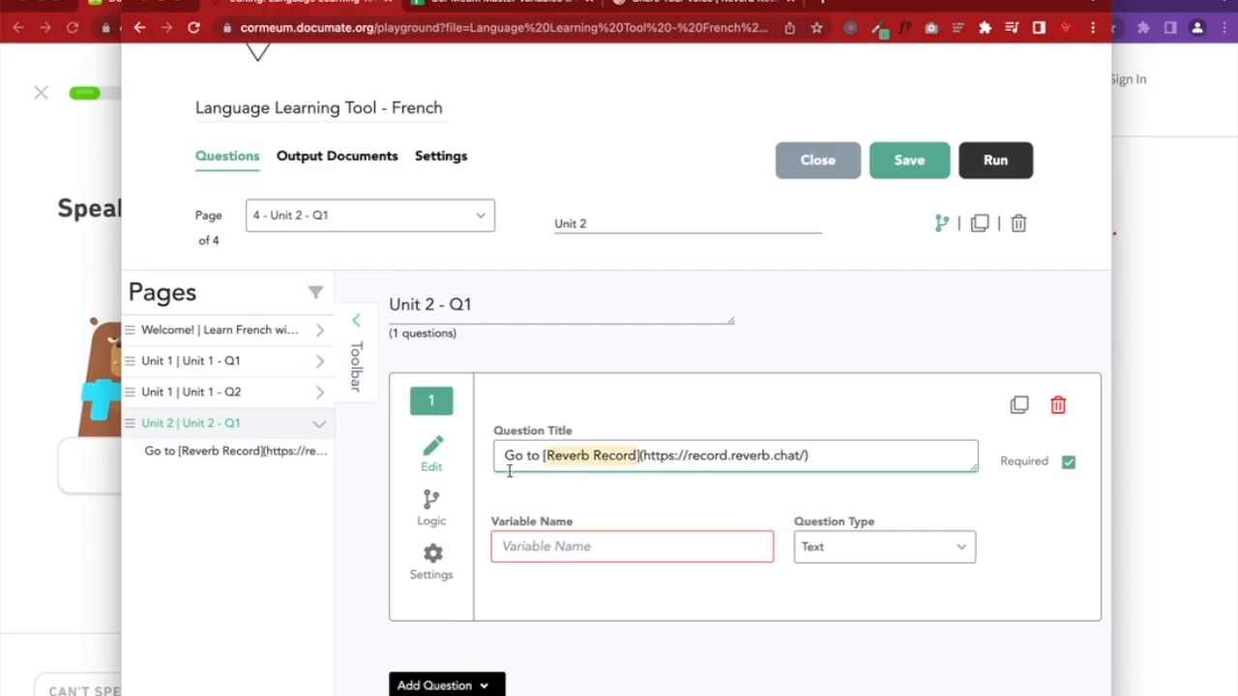
pyautogui.click(825, 454)
pyautogui.write('and ')
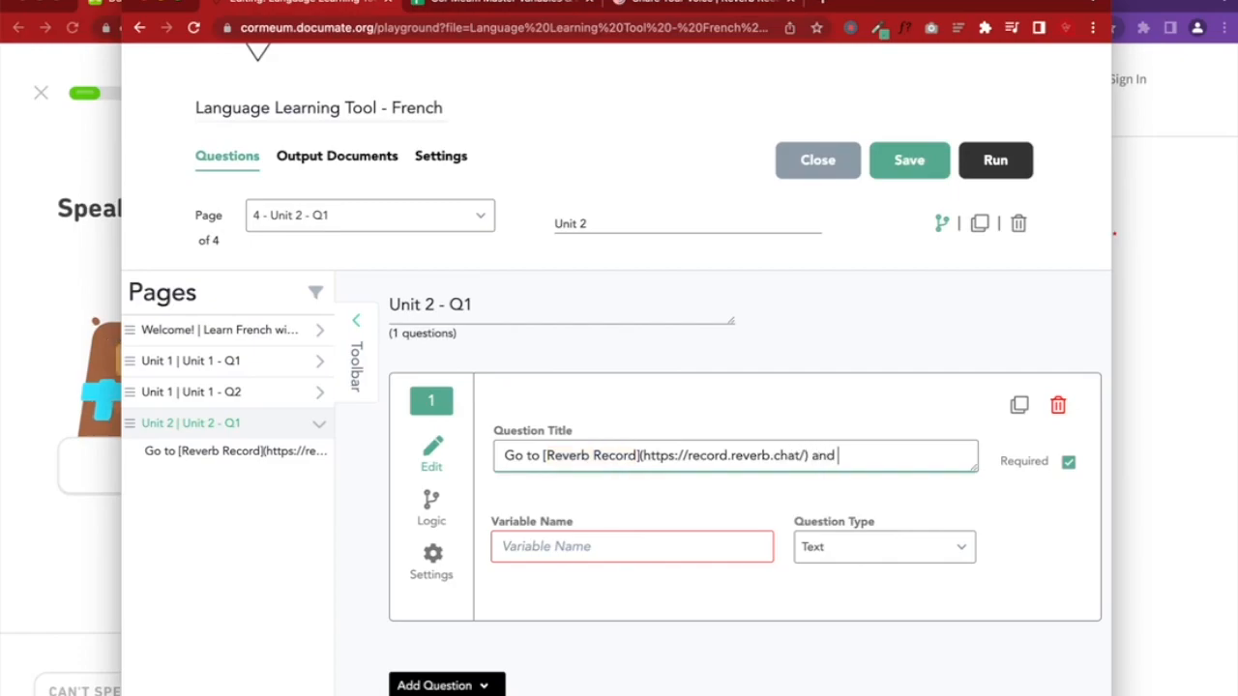
pyautogui.write('record ty')
pyautogui.write('yourself')
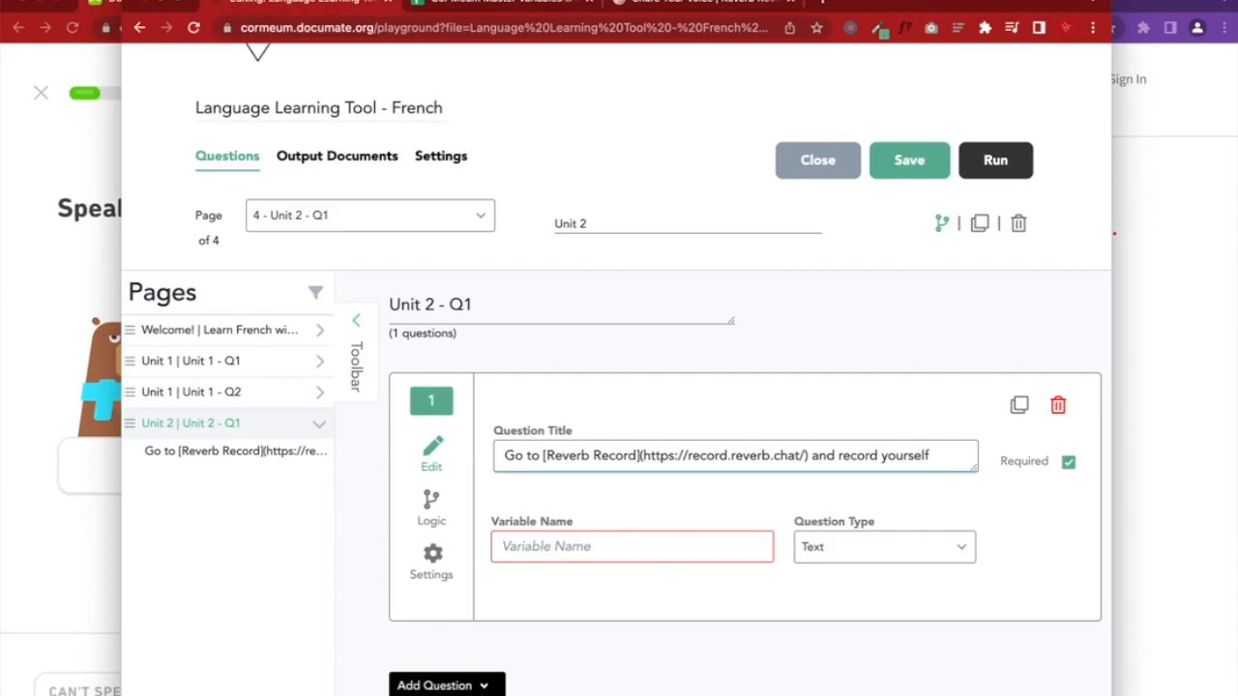
pyautogui.write(' sayign th')
pyautogui.press('BackSpace')
pyautogui.press('BackSpace')
pyautogui.press('BackSpace')
pyautogui.press('BackSpace')
pyautogui.write('ing the phrase:')
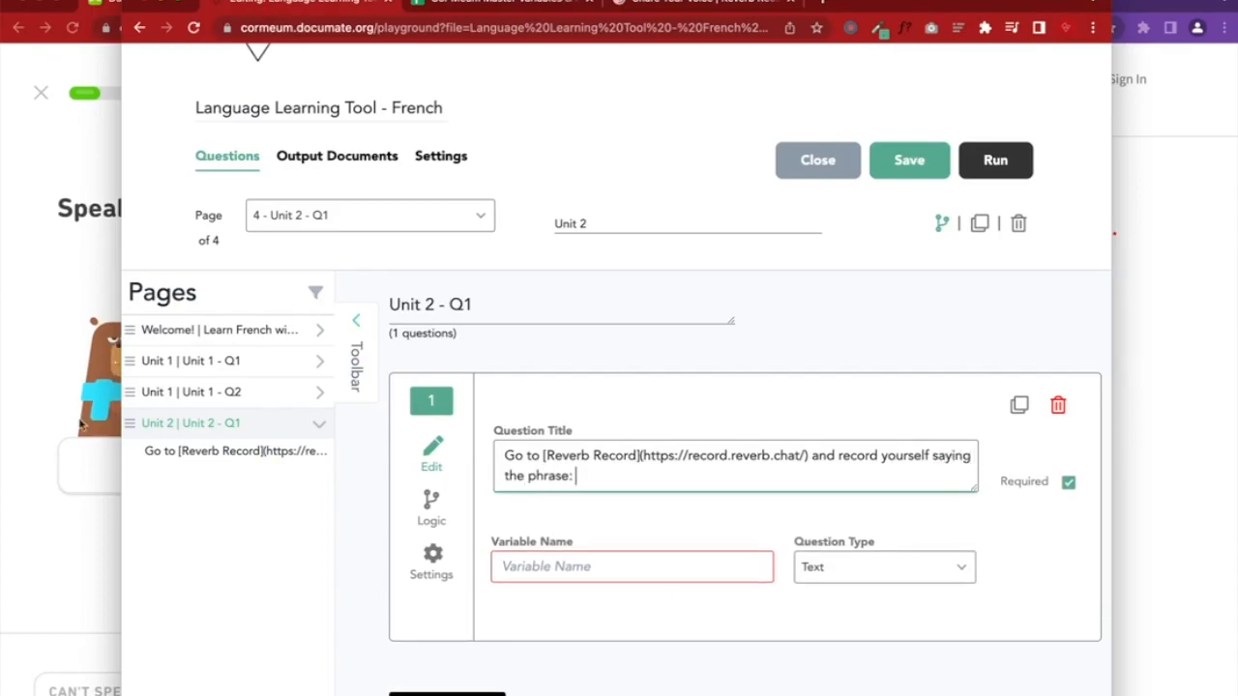
# Listen to 'un chat et un chien' in Duolingo and add it to the question title
pyautogui.click(82, 426)
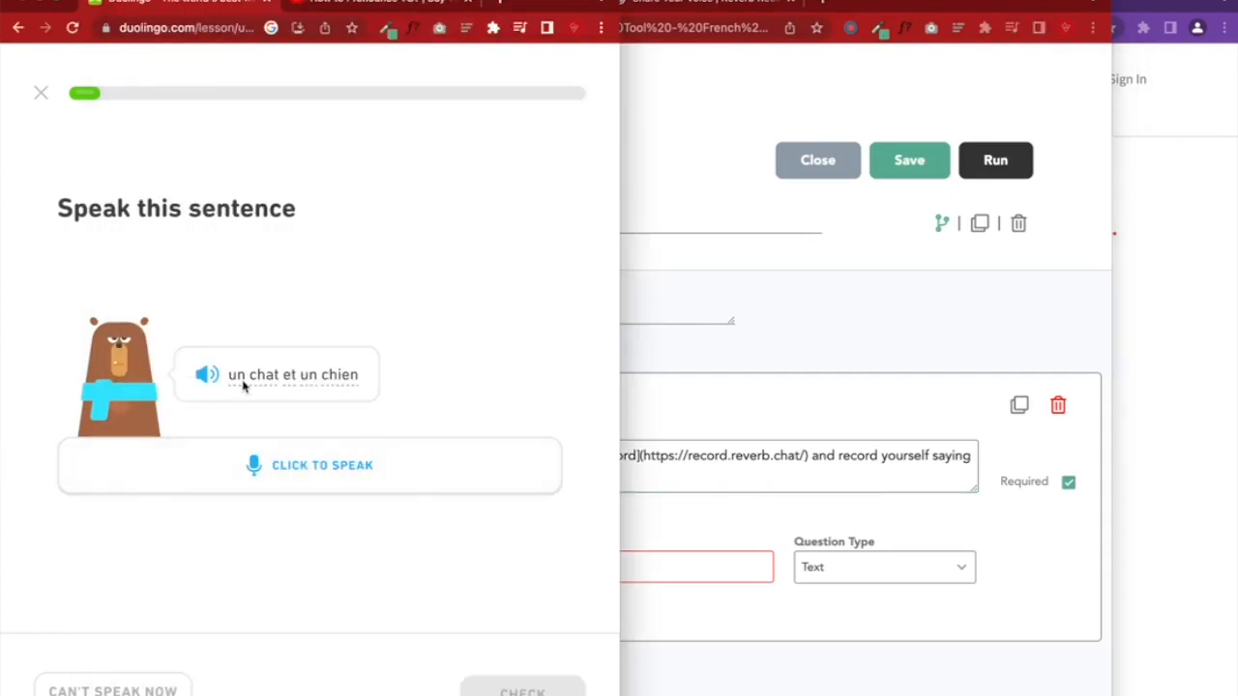
pyautogui.click(205, 375)
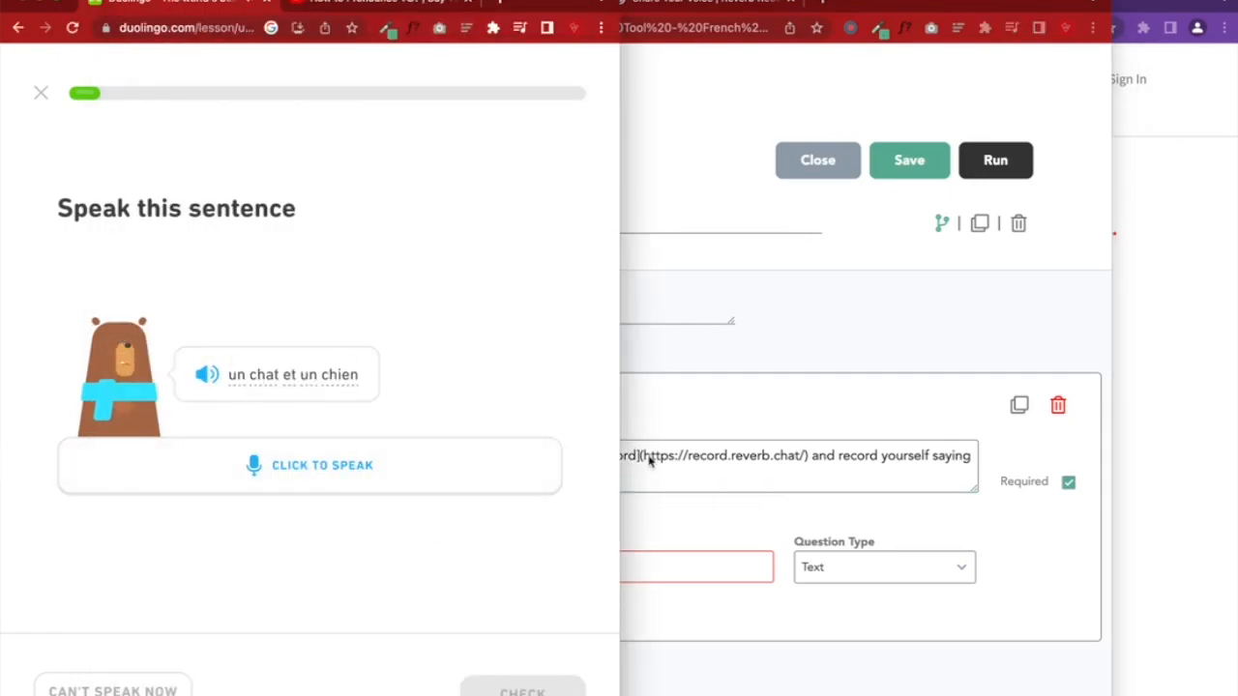
pyautogui.click(673, 499)
pyautogui.moveTo(889, 6); pyautogui.dragTo(994, 4)
pyautogui.moveTo(226, 223); pyautogui.dragTo(380, 228)
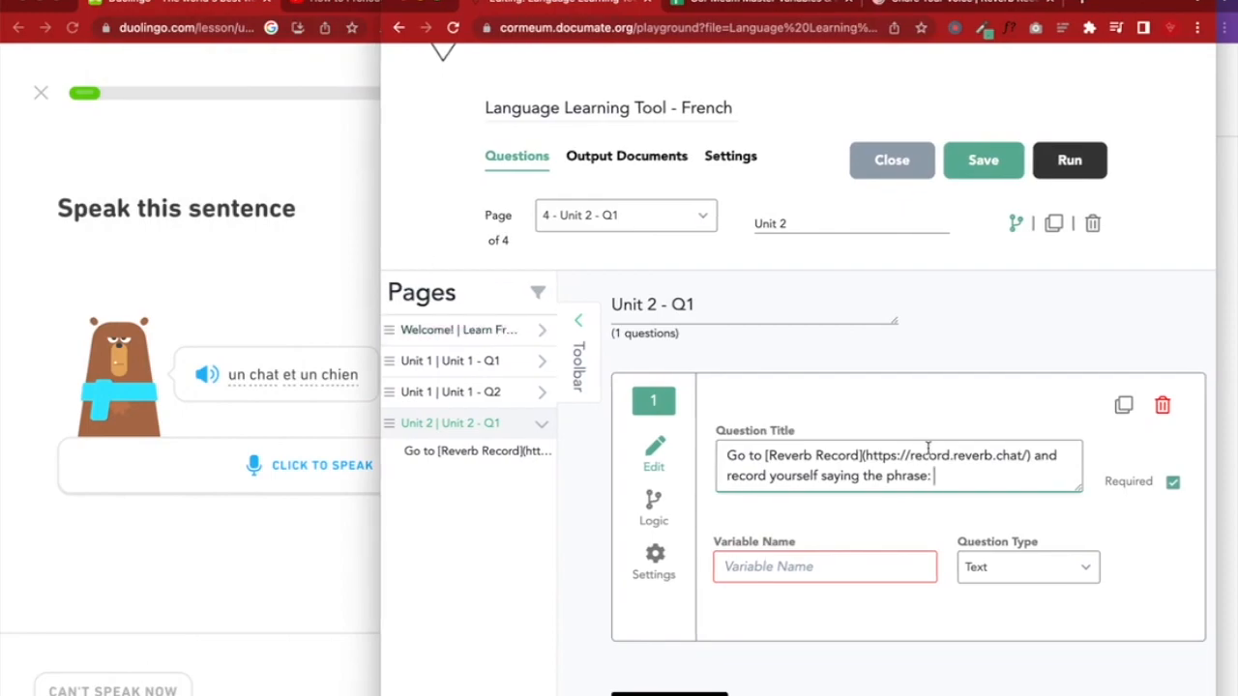
pyautogui.write('un chat et un chien')
# Copy ChatEtChienQ1 from the master variables sheet into Variable Name and save the workflow
pyautogui.click(797, 561)
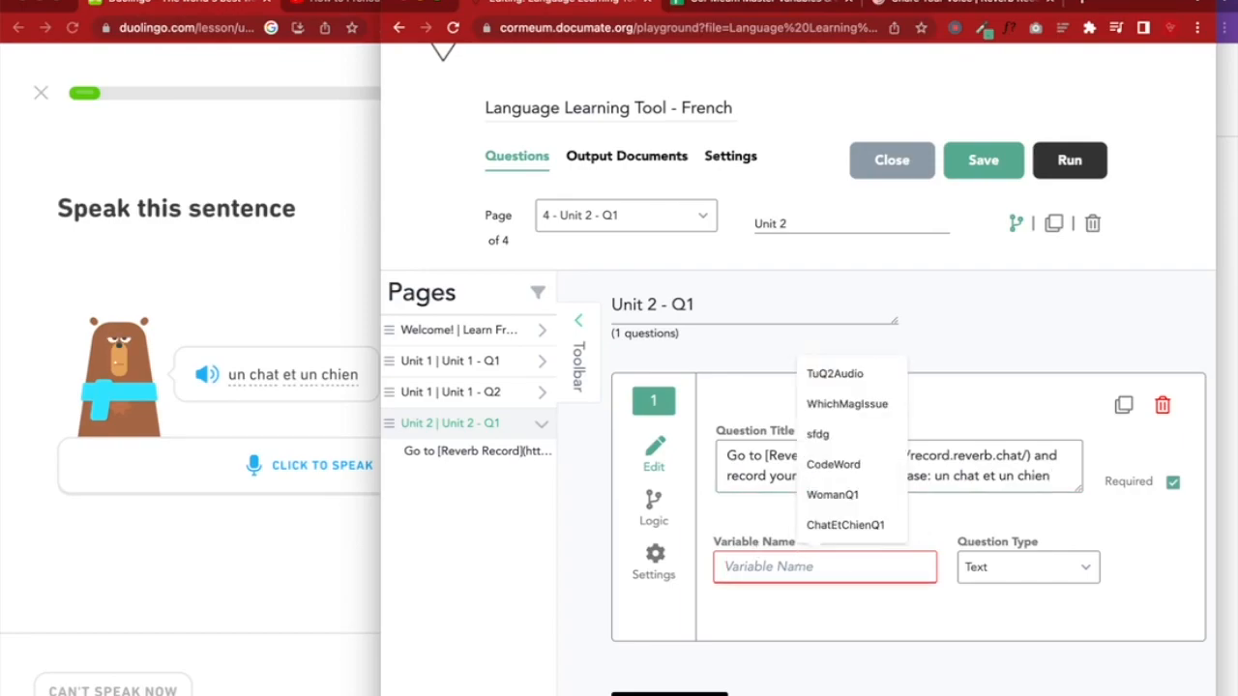
pyautogui.click(721, 8)
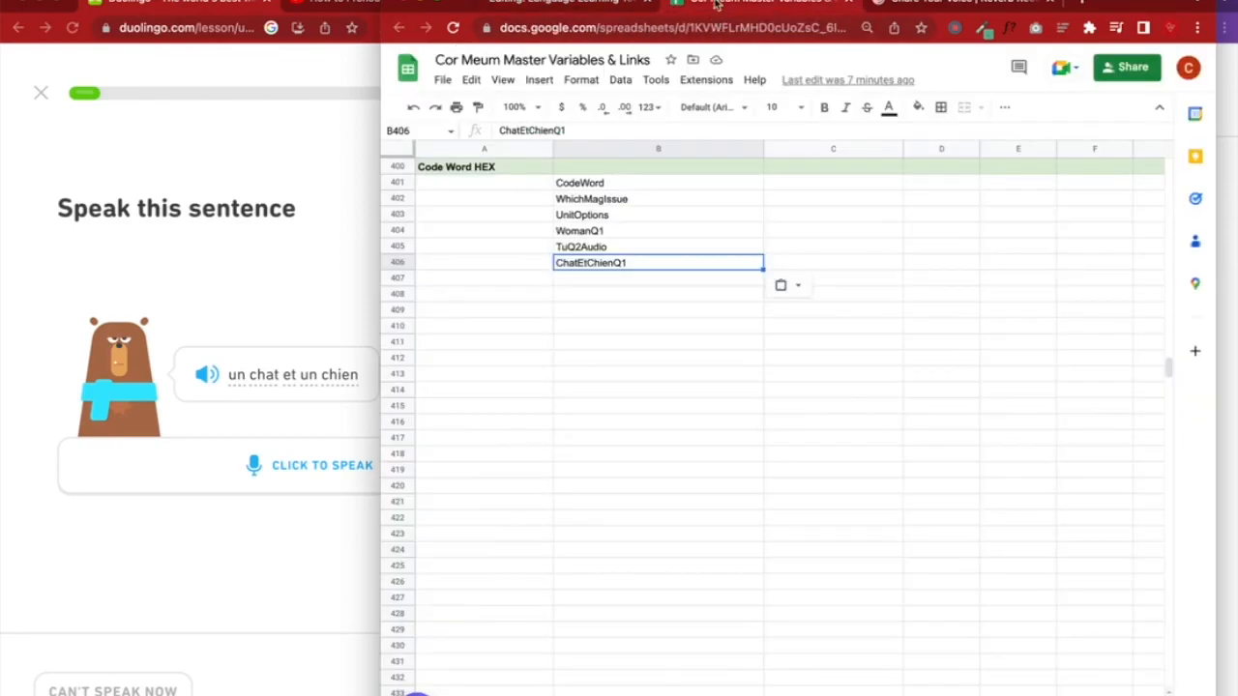
pyautogui.doubleClick(621, 265)
pyautogui.click(629, 303)
pyautogui.click(561, 10)
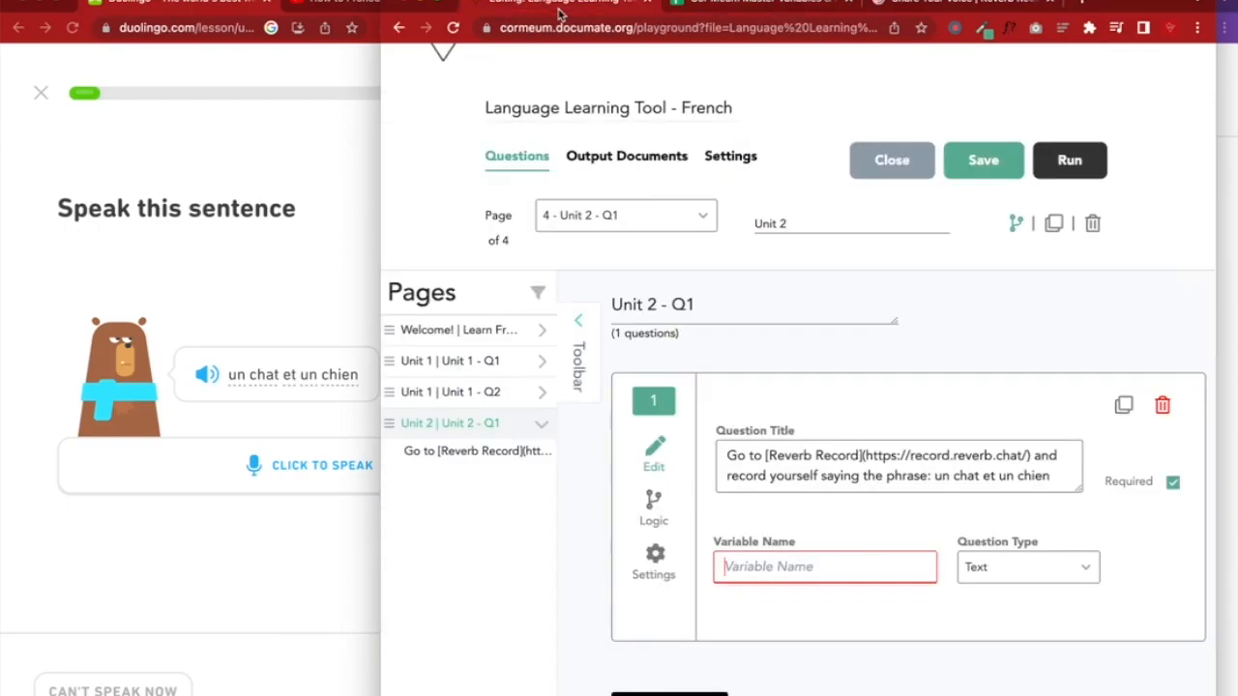
pyautogui.click(765, 569)
pyautogui.write('ChatEtChienQ1')
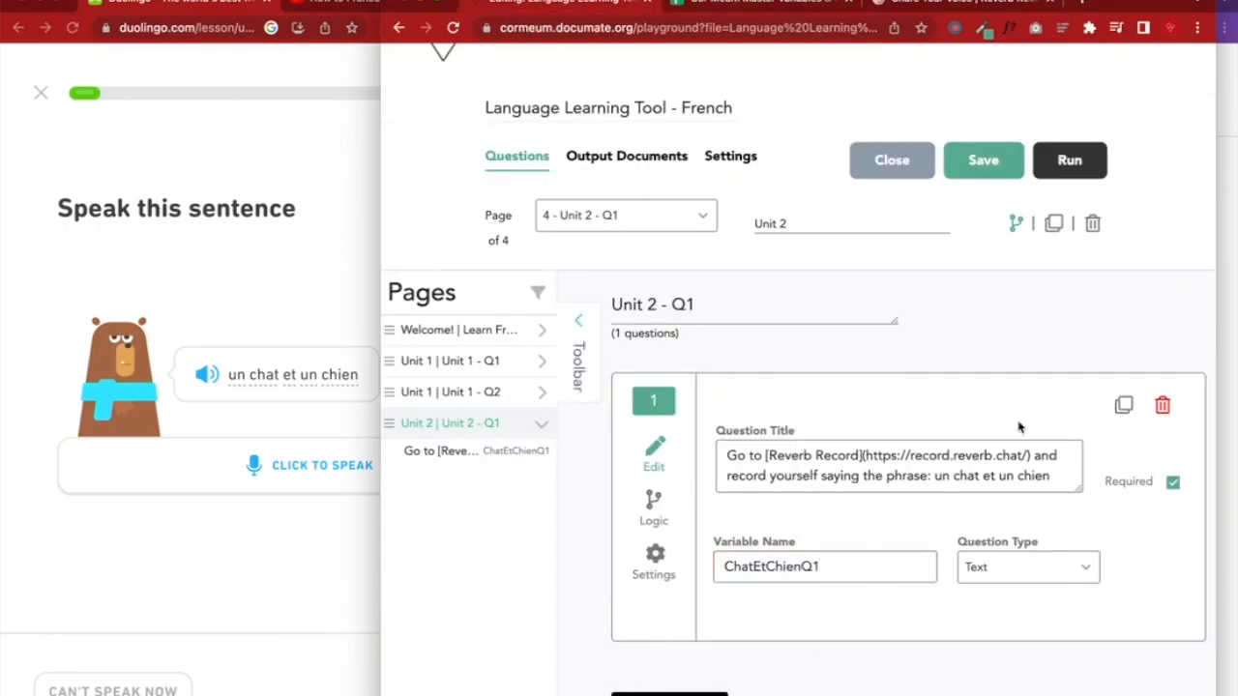
pyautogui.click(988, 167)
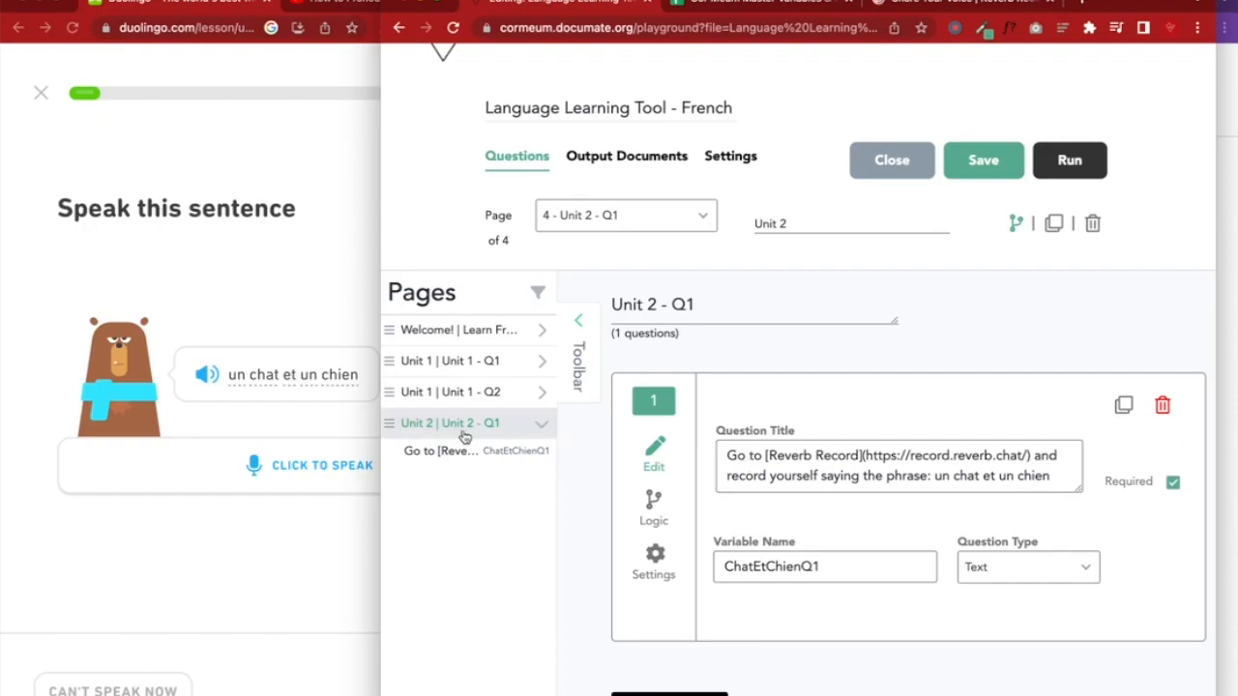
# Append ', then' after 'un chat et un chien' in the question title
pyautogui.moveTo(380, 452); pyautogui.dragTo(3, 547)
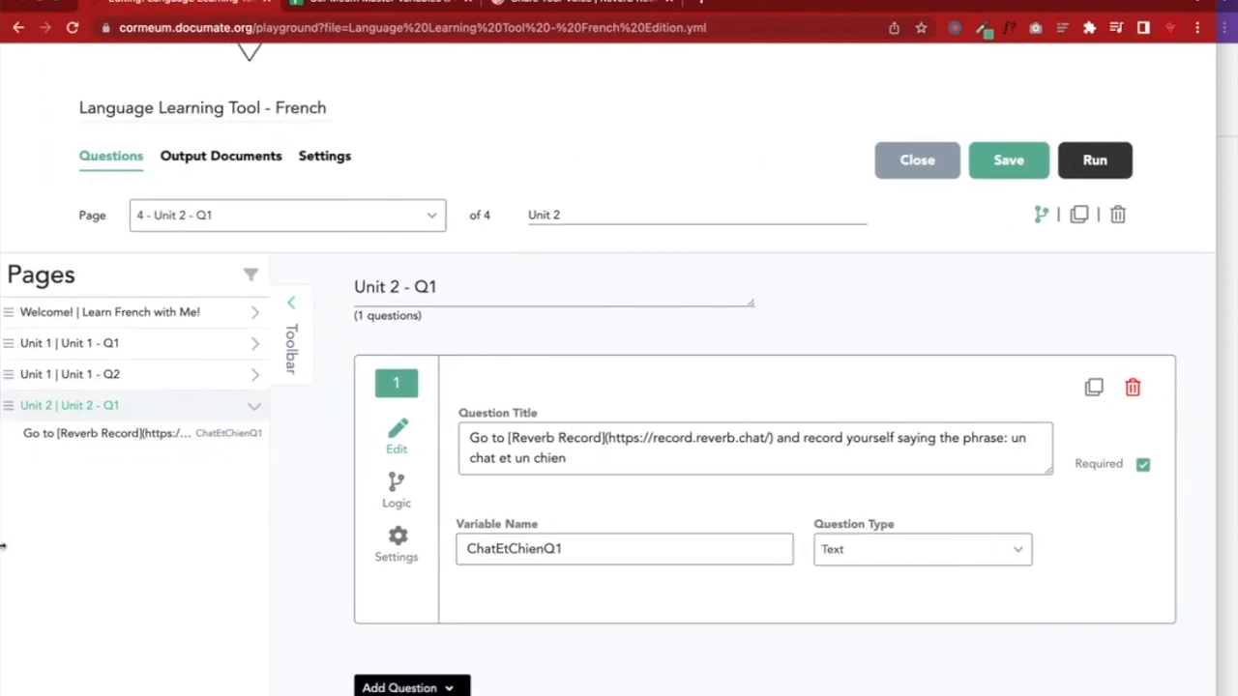
pyautogui.click(599, 457)
pyautogui.write(', ')
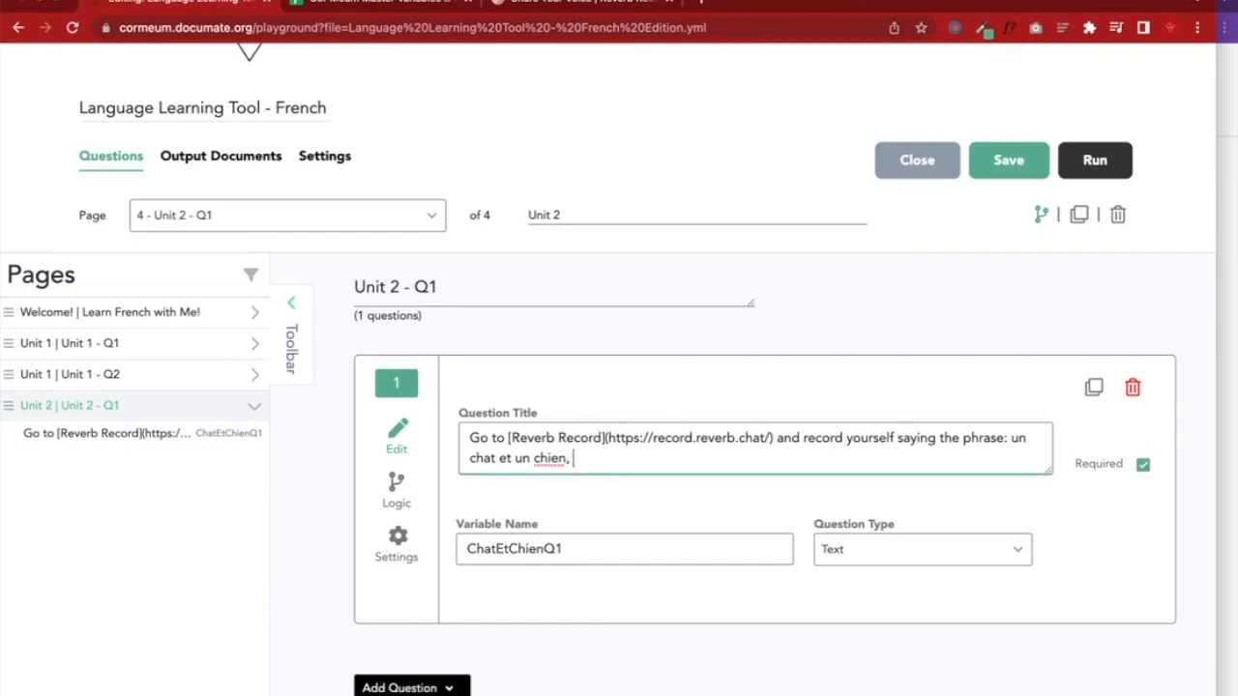
pyautogui.write('then')
pyautogui.click(522, 3)
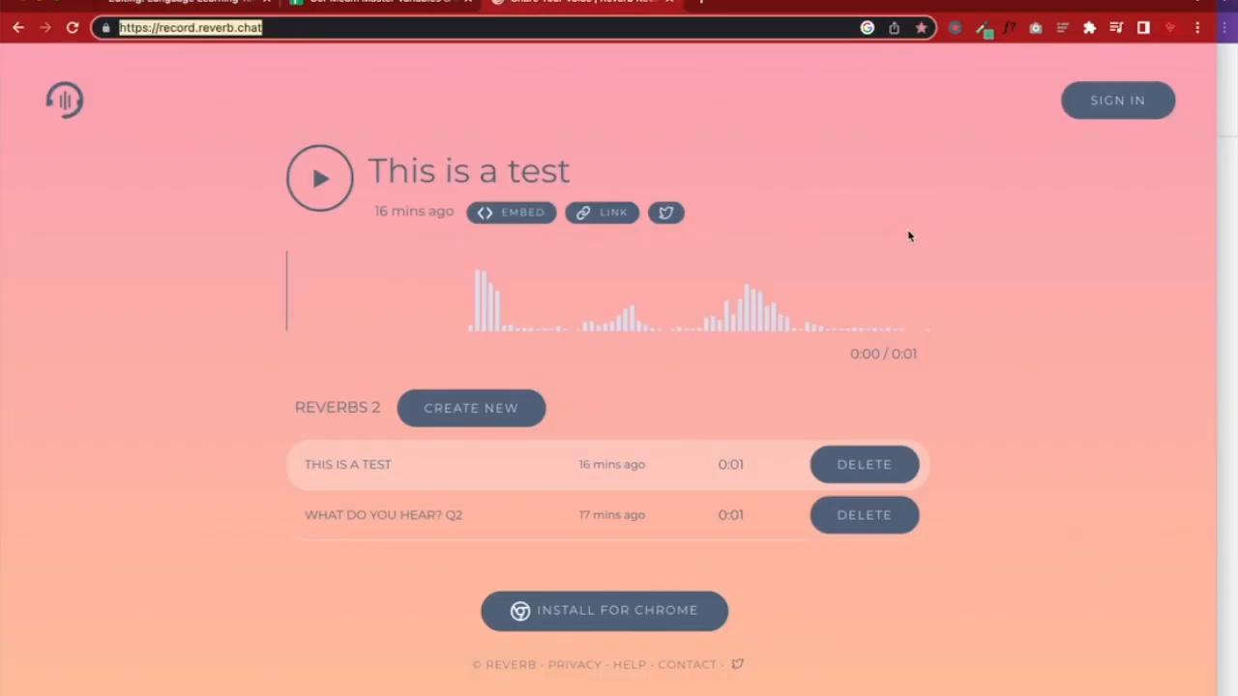
# Screenshot the Reverb Record page and box the LINK label with a red rectangle
pyautogui.press('super+shift+4')
pyautogui.moveTo(17, 50); pyautogui.dragTo(1202, 691)
pyautogui.click(1199, 687)
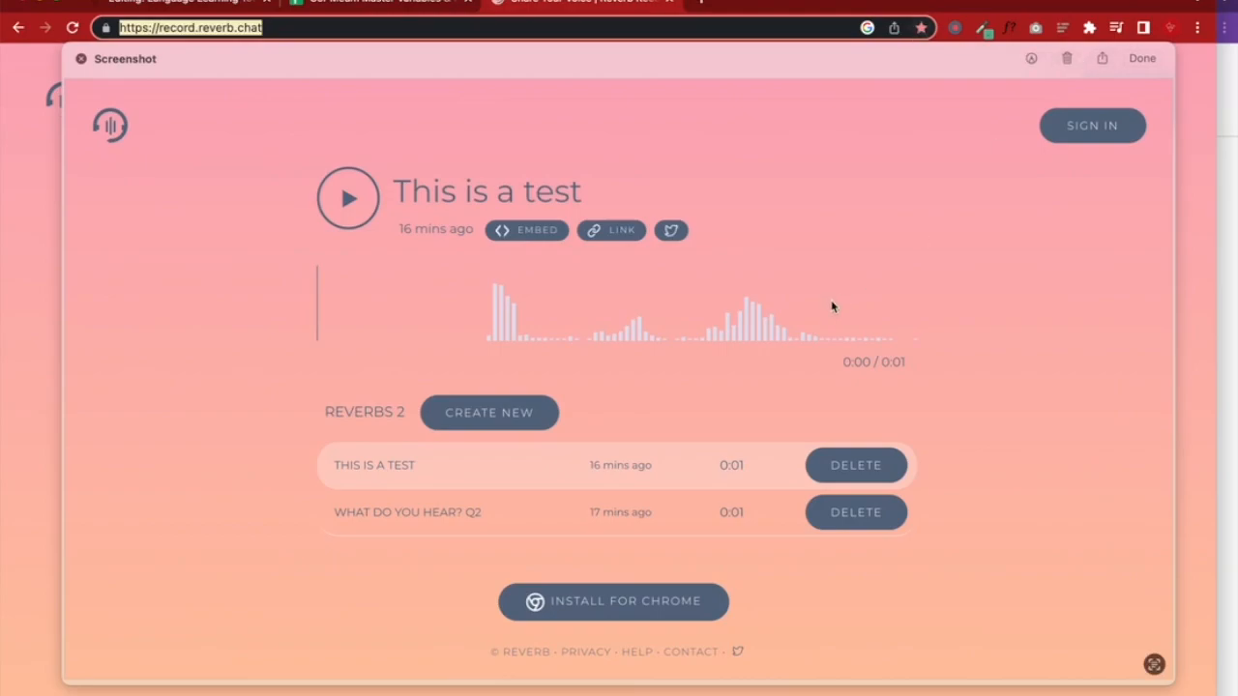
pyautogui.click(1031, 58)
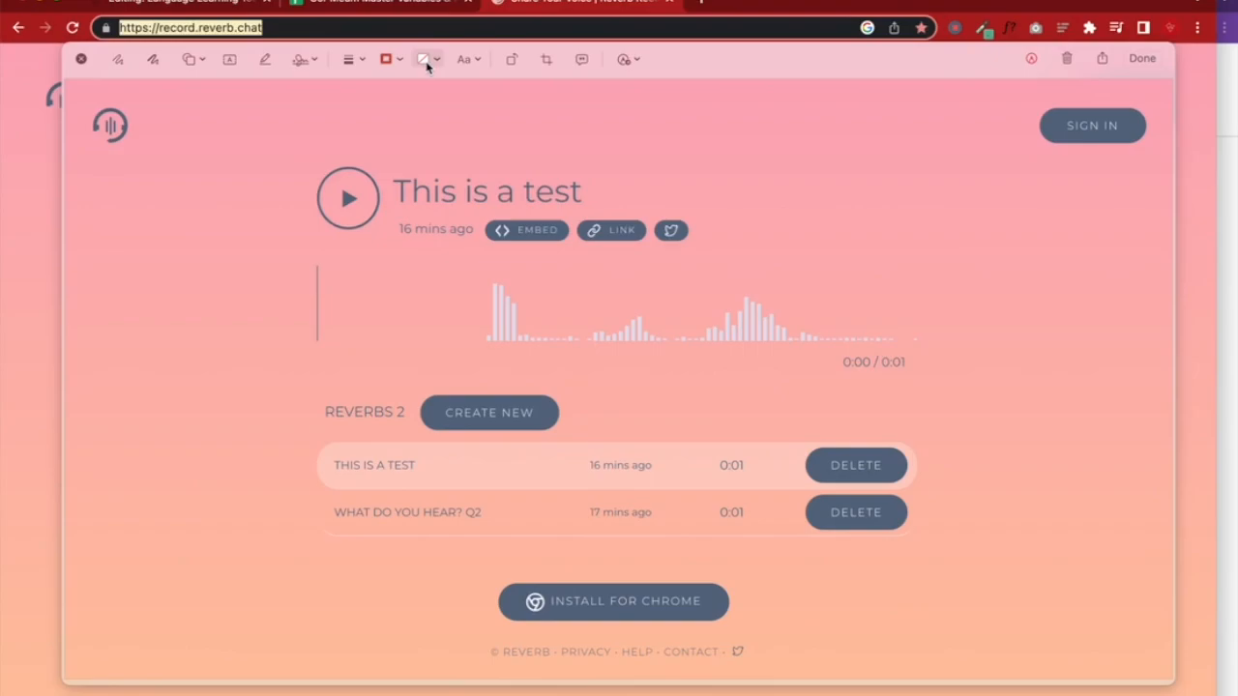
pyautogui.click(192, 59)
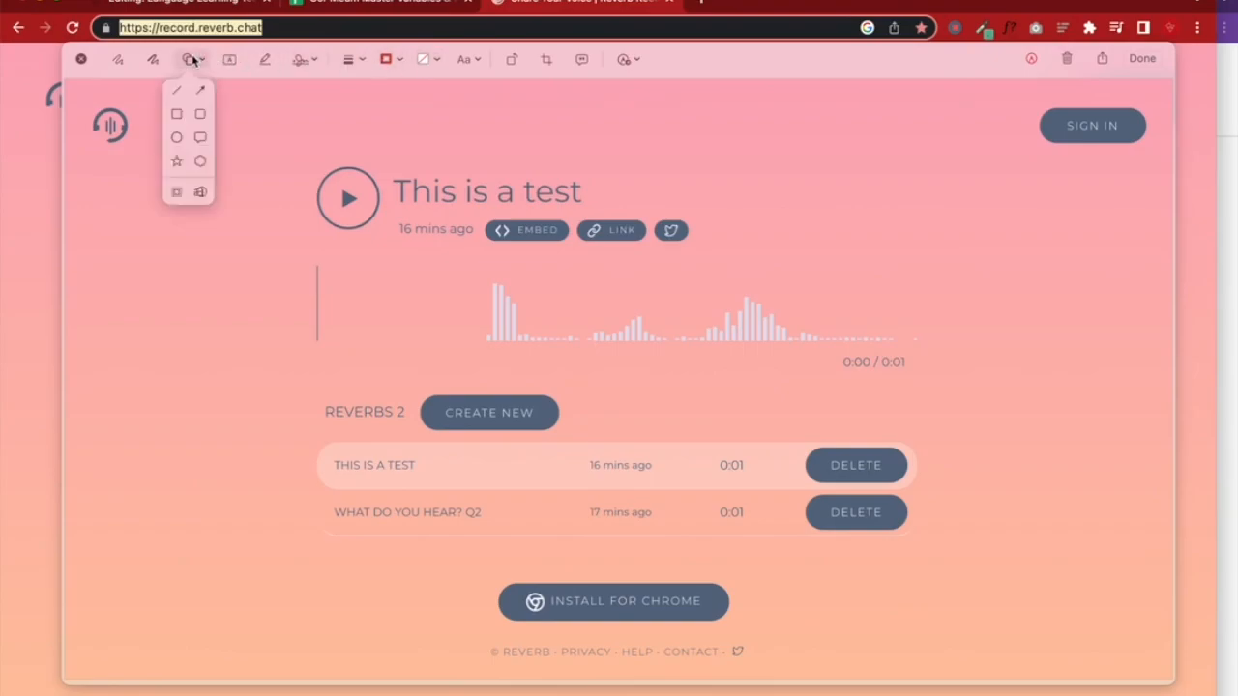
pyautogui.click(176, 114)
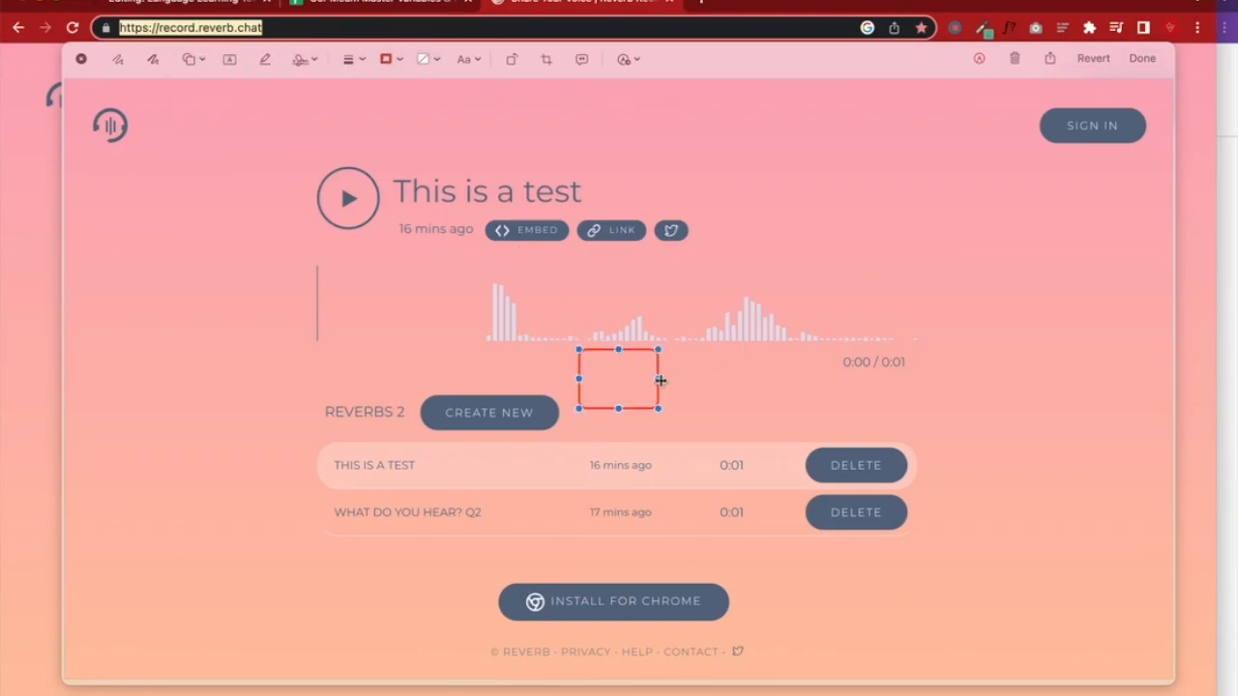
pyautogui.moveTo(603, 348); pyautogui.dragTo(611, 212)
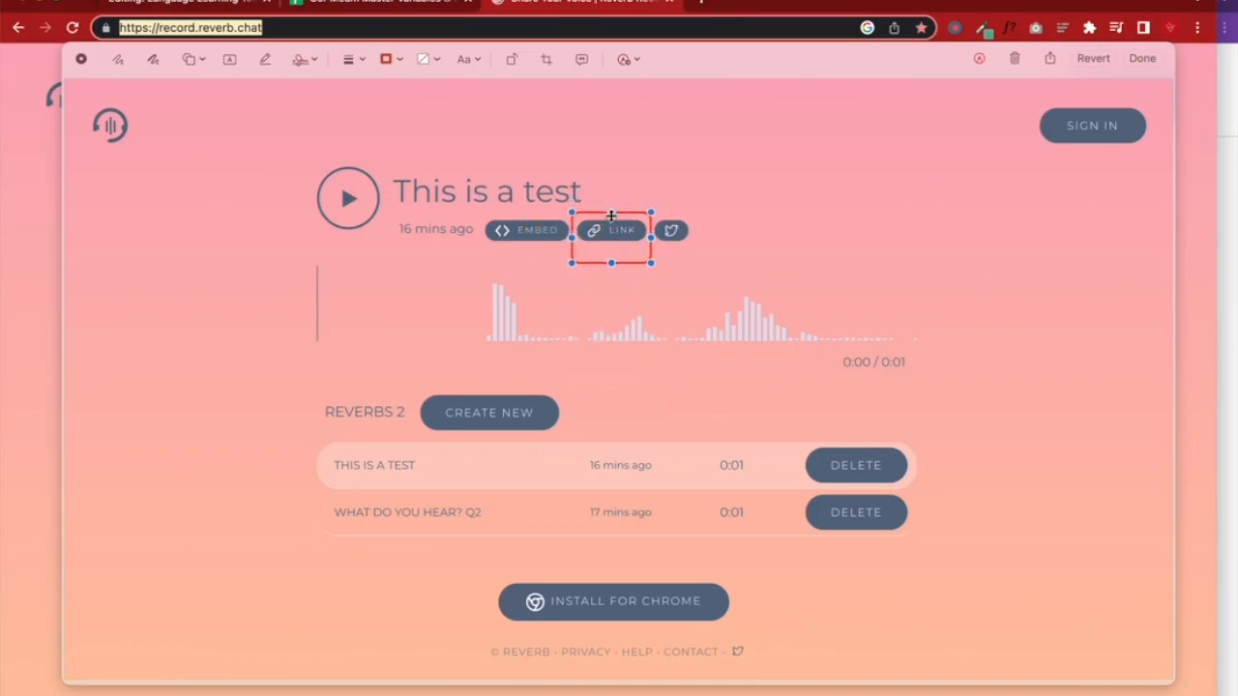
pyautogui.moveTo(611, 262)
pyautogui.mouseDown()
pyautogui.moveTo(609, 238)
pyautogui.moveTo(610, 248)
pyautogui.mouseUp()
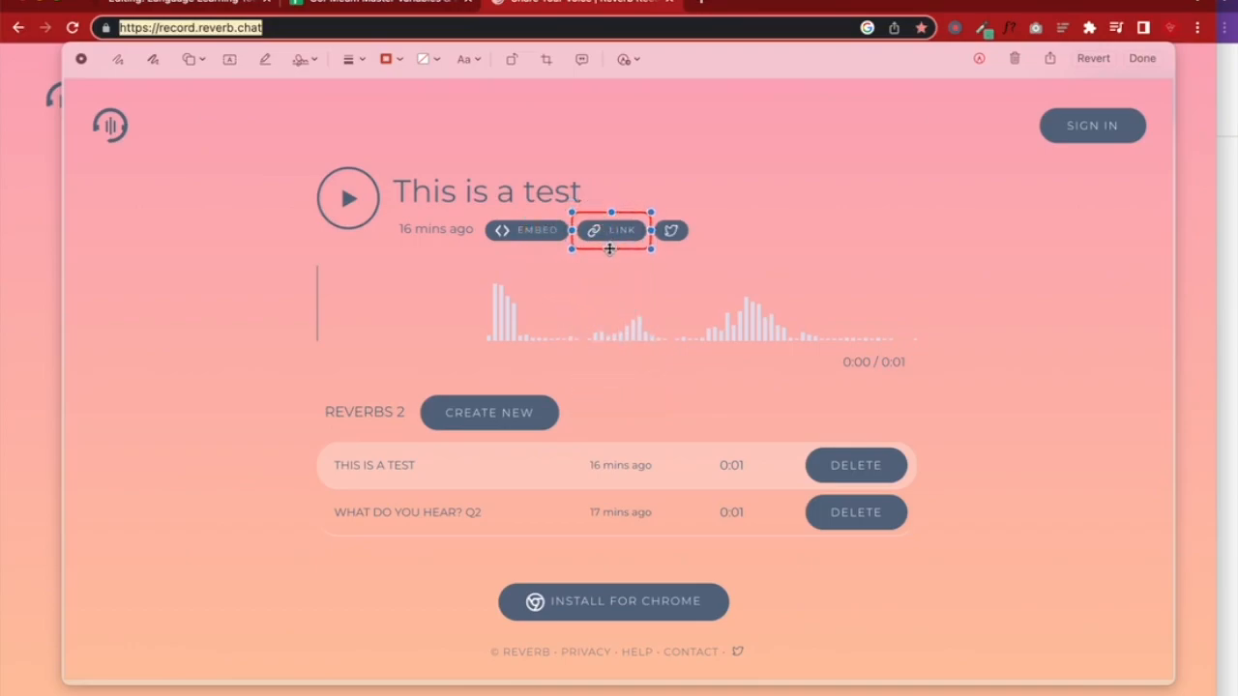
pyautogui.click(583, 303)
# Add a thick red arrow pointing at LINK and keep the annotated screenshot
pyautogui.click(199, 60)
pyautogui.click(200, 92)
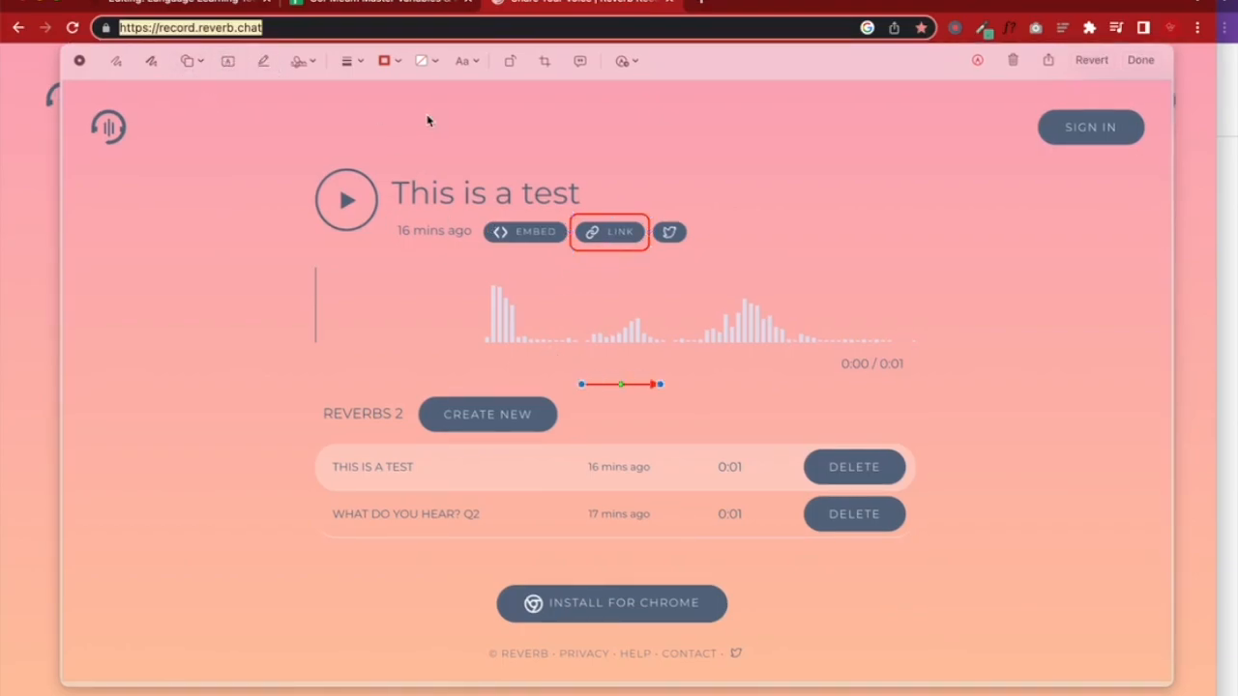
pyautogui.click(362, 63)
pyautogui.click(350, 219)
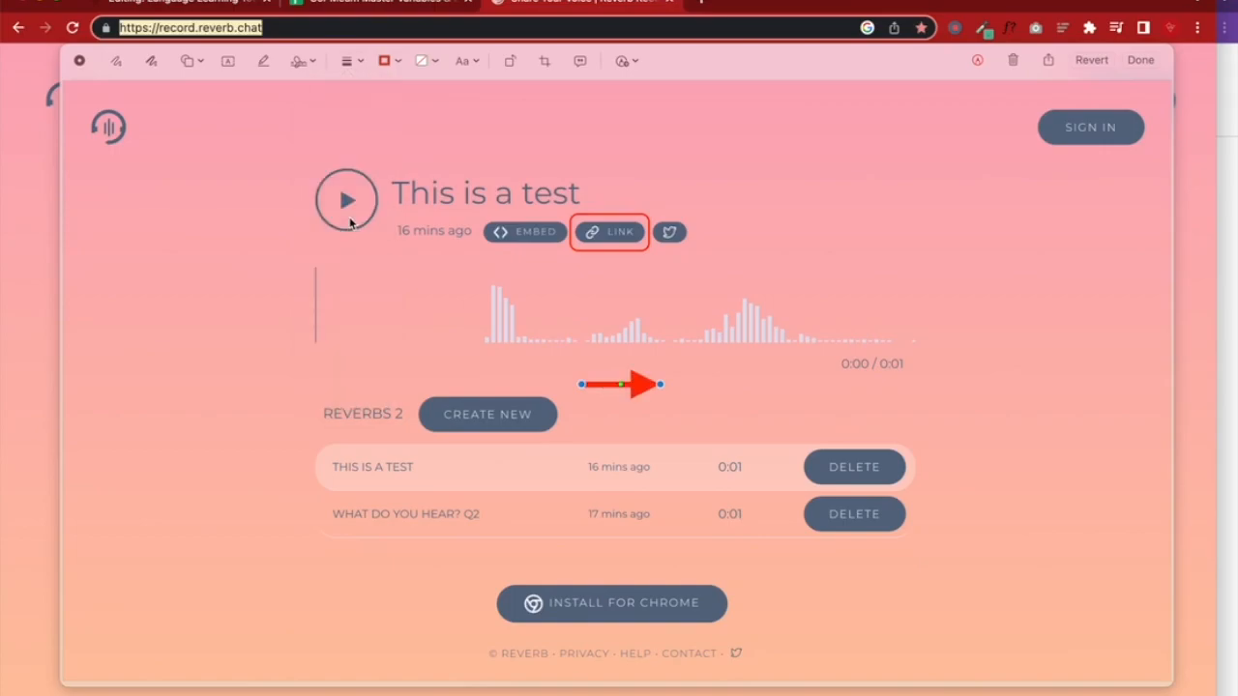
pyautogui.moveTo(621, 384)
pyautogui.mouseDown()
pyautogui.moveTo(628, 179)
pyautogui.moveTo(573, 214)
pyautogui.moveTo(650, 155)
pyautogui.mouseUp()
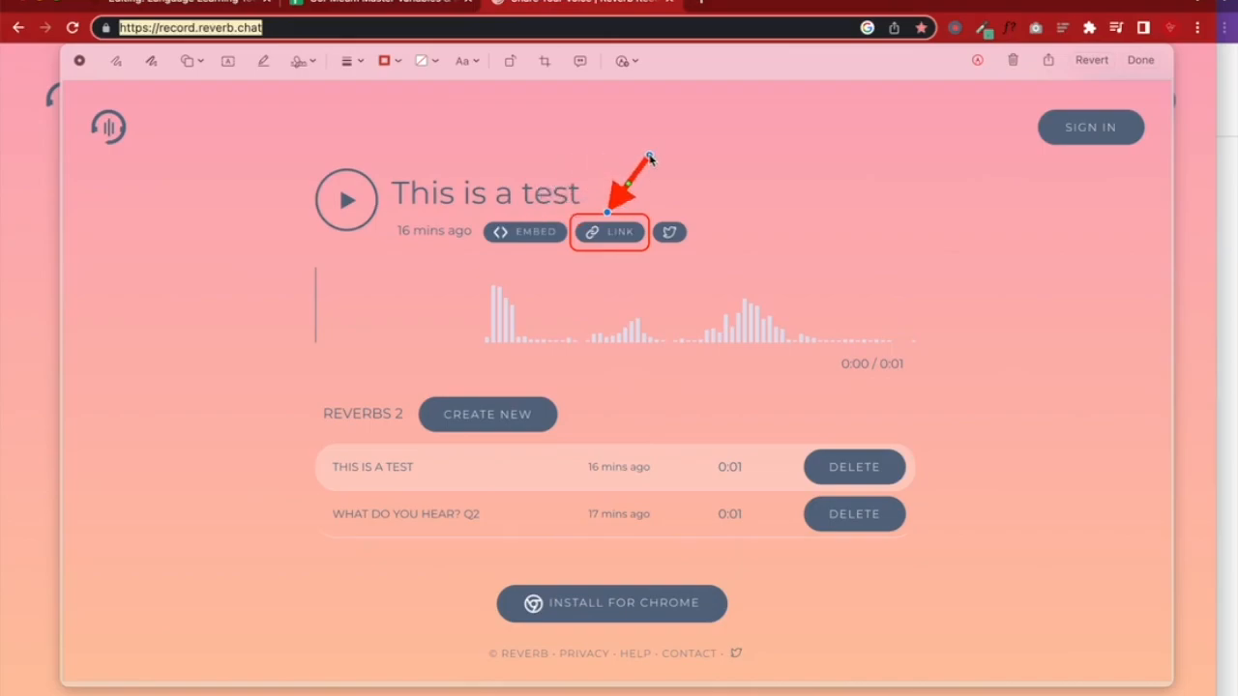
pyautogui.moveTo(620, 197); pyautogui.dragTo(663, 198)
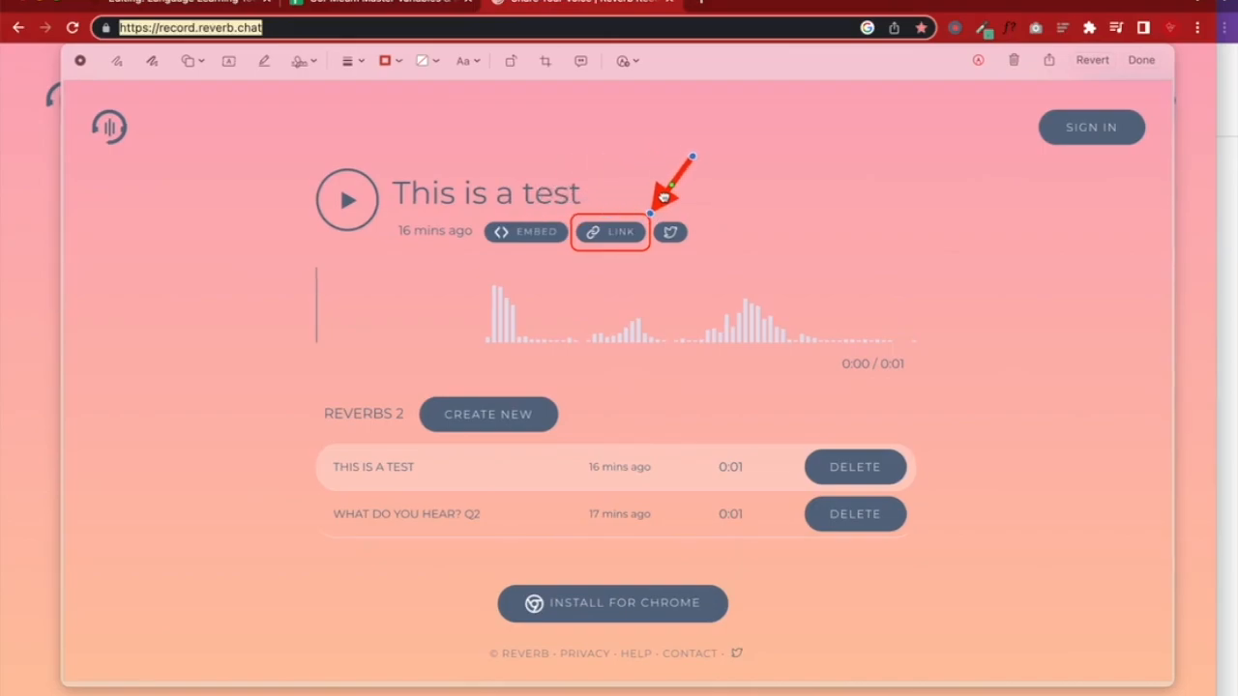
pyautogui.click(721, 256)
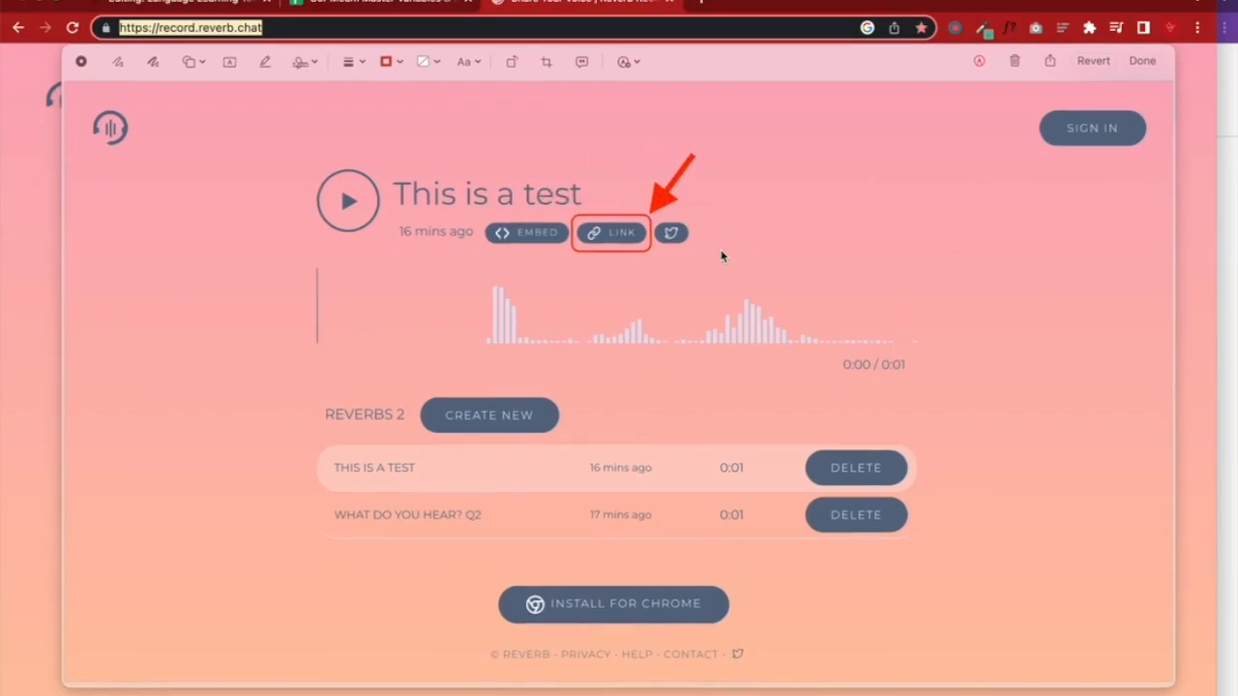
pyautogui.click(1142, 61)
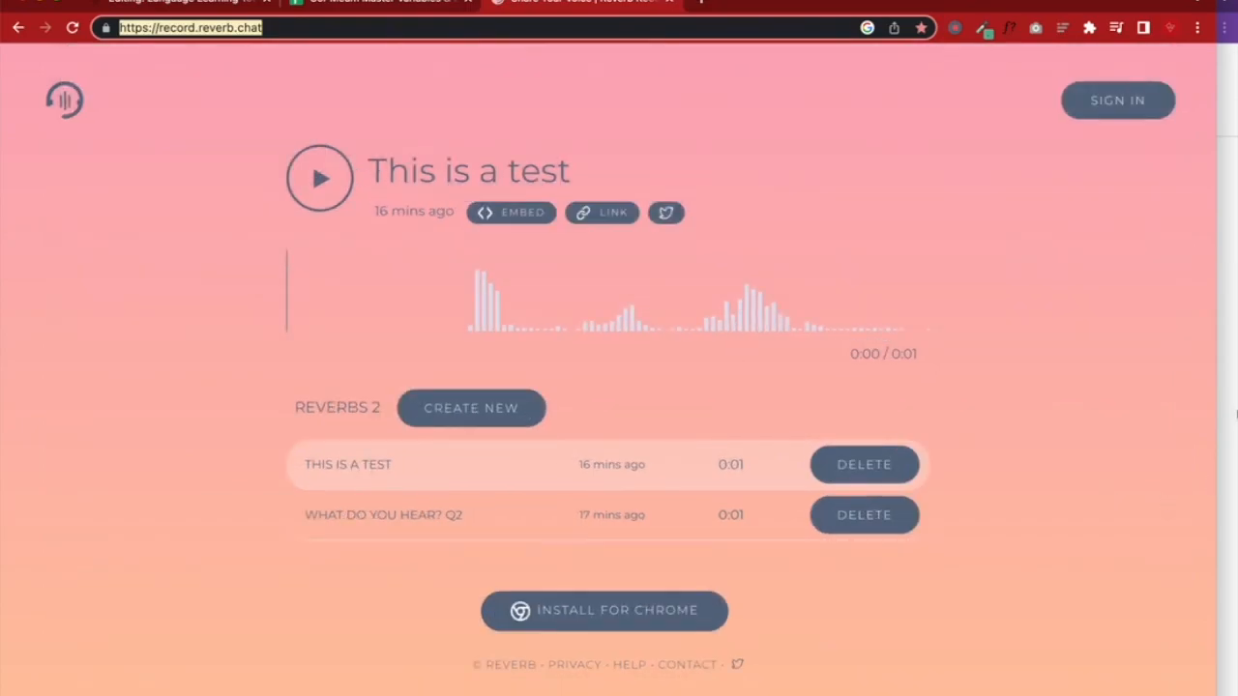
# Reload the preview, confirm the Reverb Record link opens the recording site, and close the extra tab
pyautogui.click(1235, 414)
pyautogui.moveTo(799, 5); pyautogui.dragTo(635, 5)
pyautogui.click(180, 28)
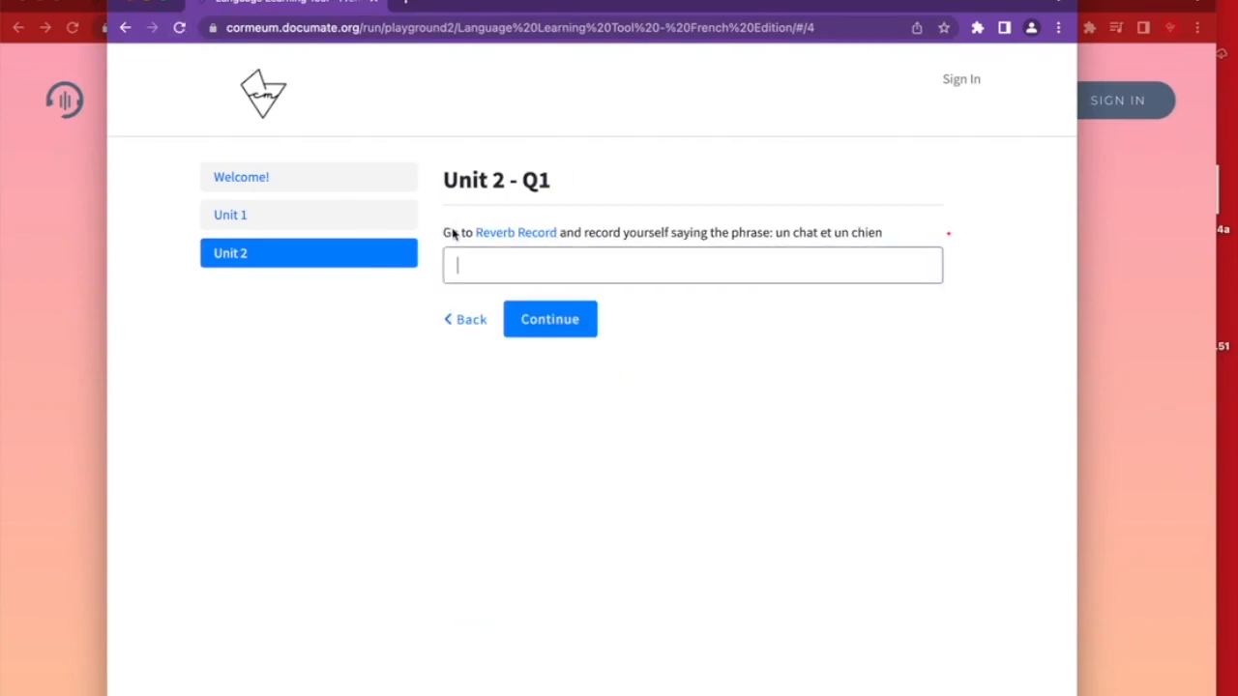
pyautogui.click(497, 232)
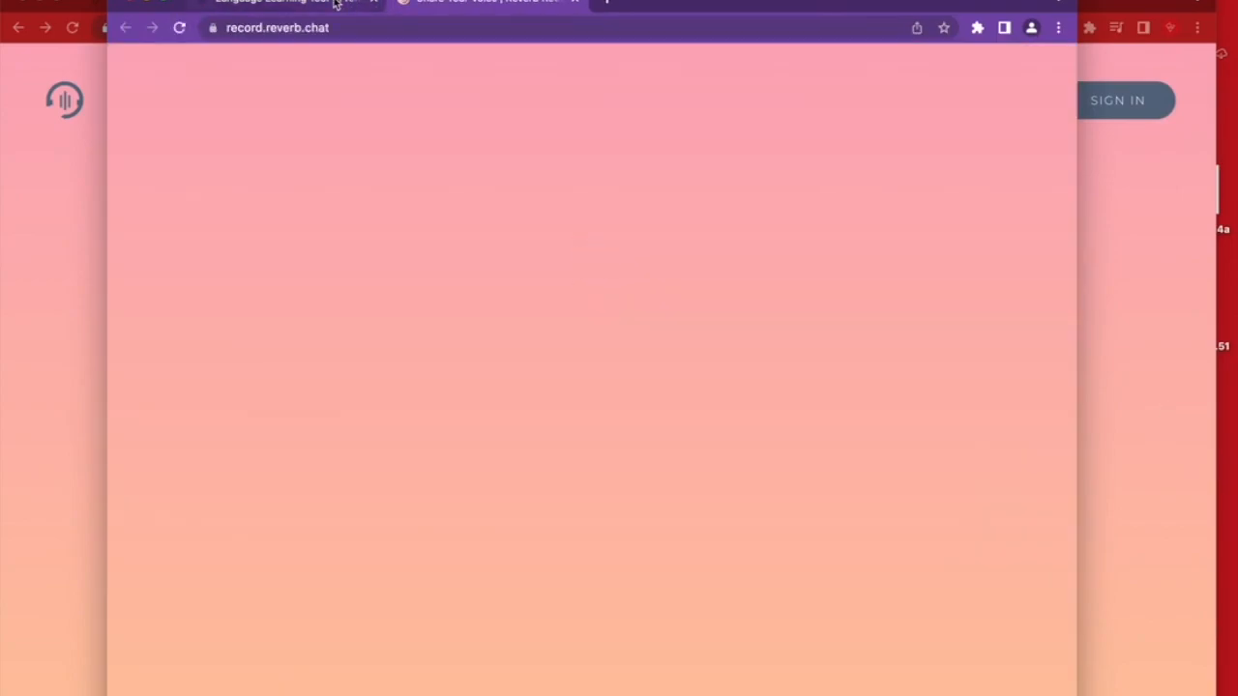
pyautogui.click(338, 5)
pyautogui.moveTo(624, 242); pyautogui.dragTo(884, 243)
pyautogui.click(83, 452)
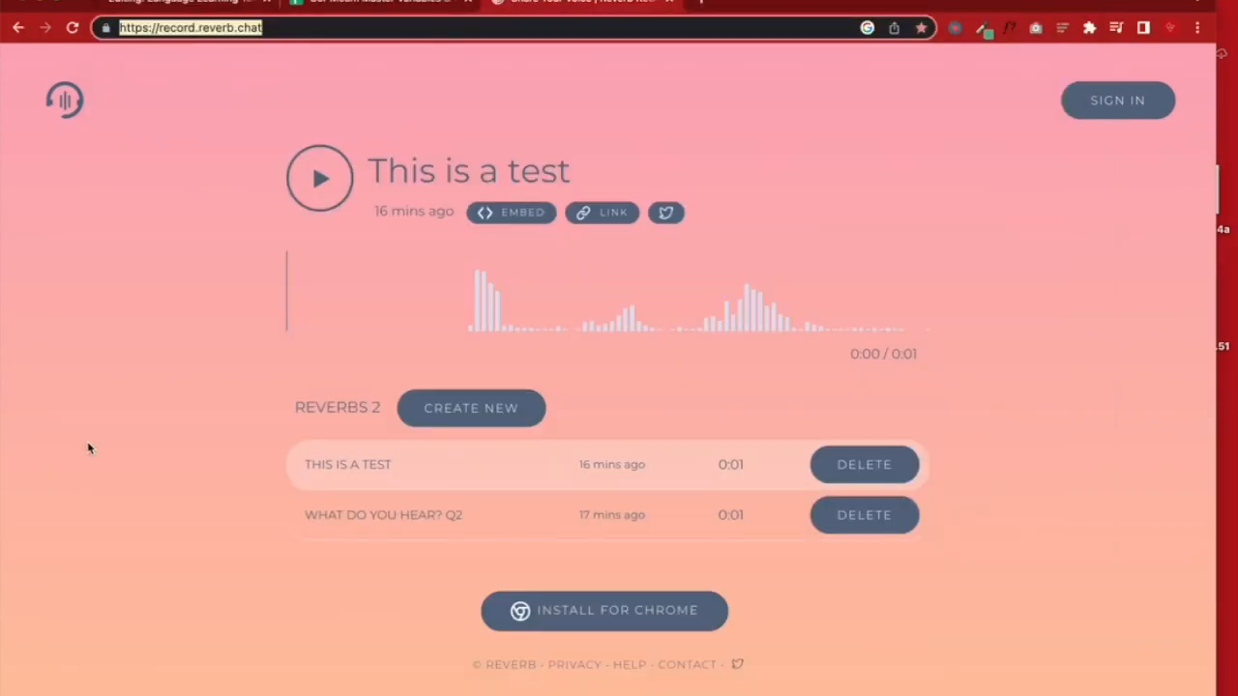
pyautogui.click(671, 2)
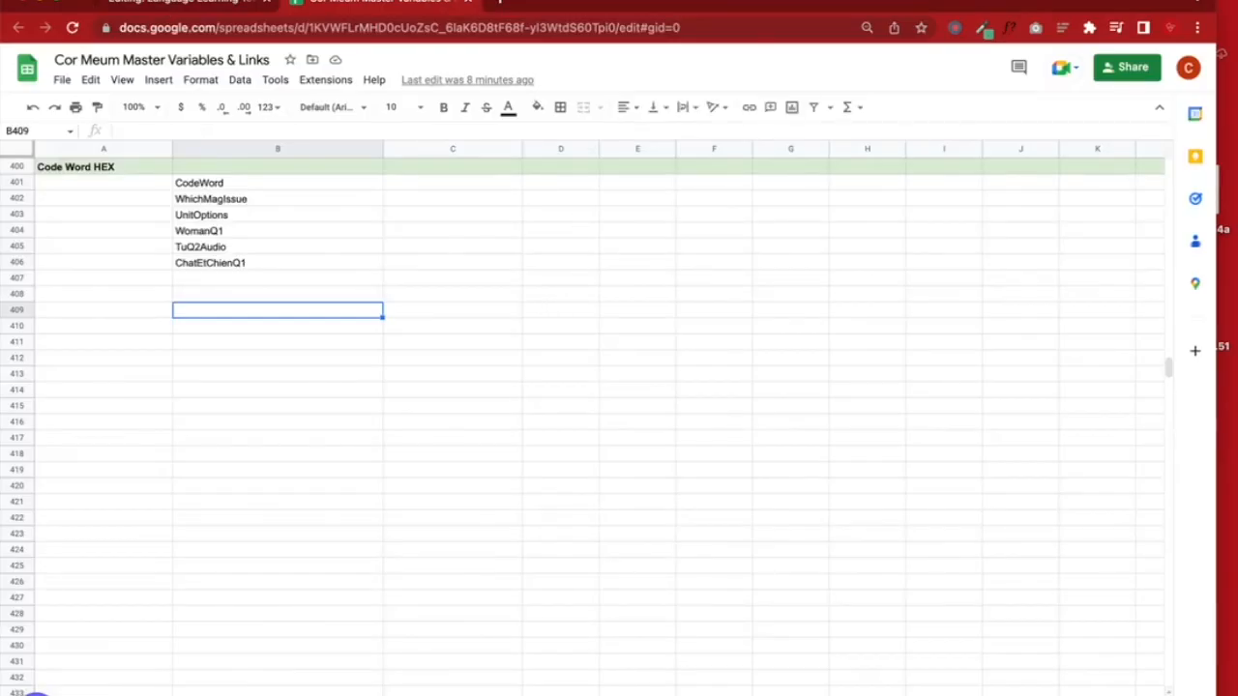
pyautogui.click(186, 2)
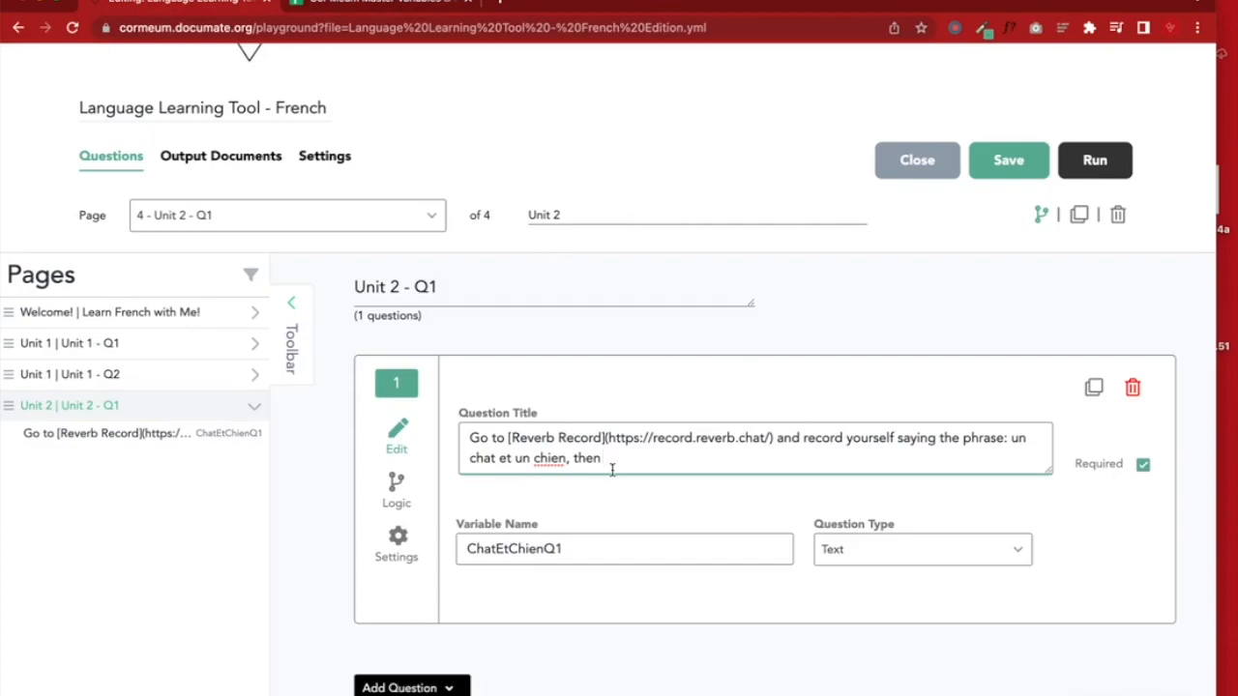
# Append 'then insert your recording link here' and add 'Here is where you can find the link to your recording:'
pyautogui.write('chien, then insert your recording ')
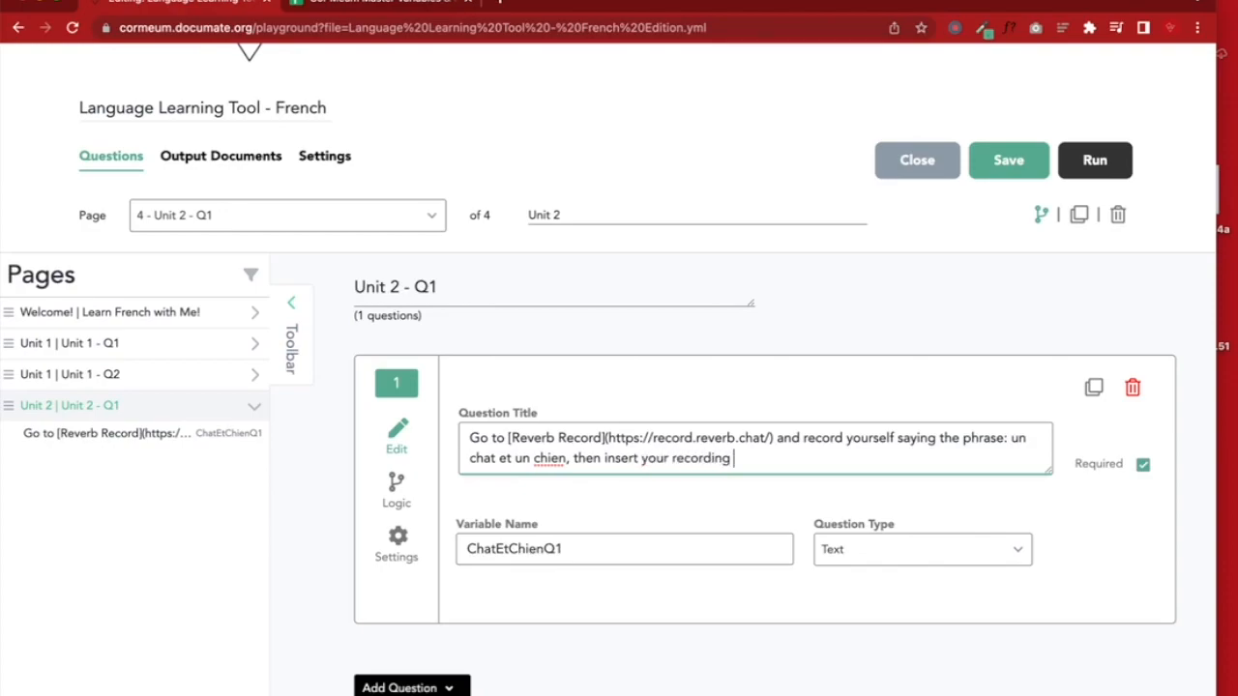
pyautogui.write('link here')
pyautogui.press('Return')
pyautogui.press('Return')
pyautogui.write('Here is an ')
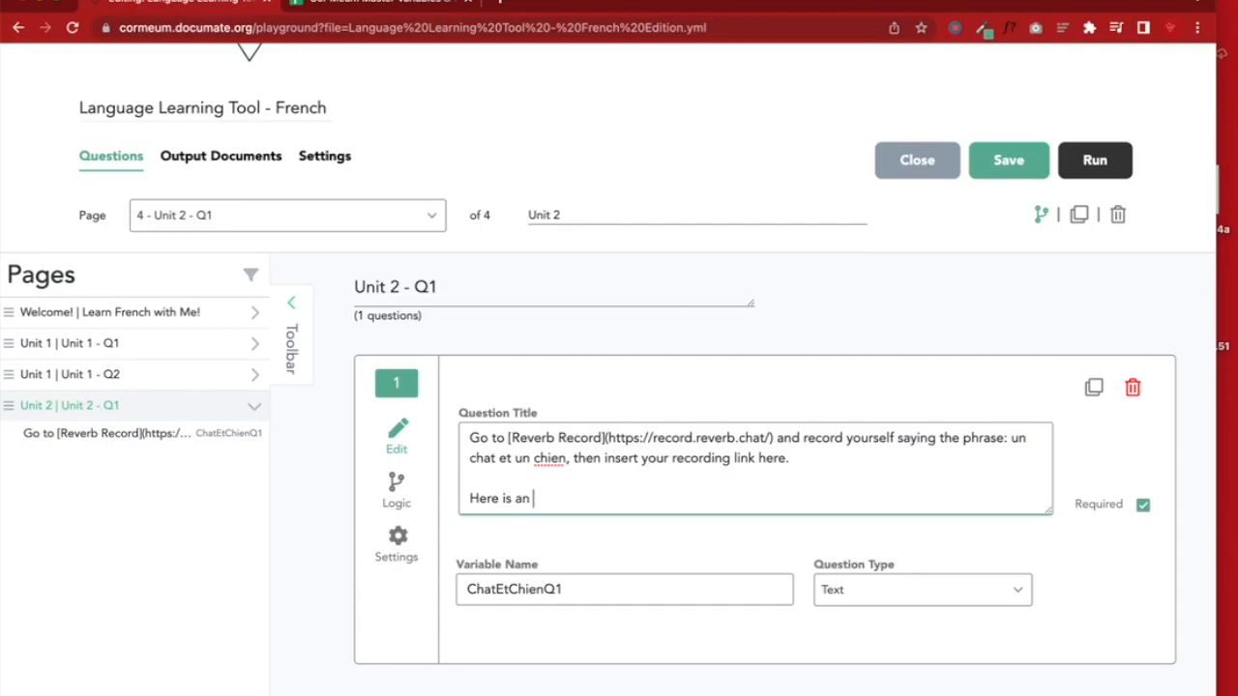
pyautogui.write('em')
pyautogui.write('where you can fin')
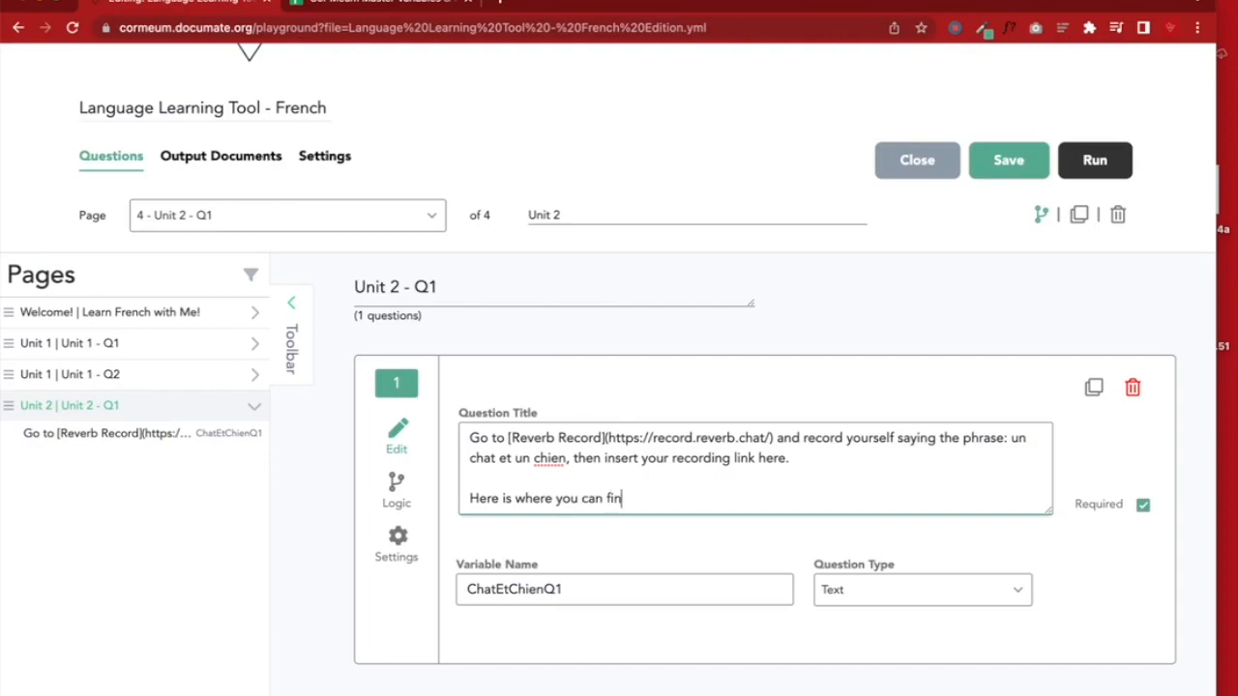
pyautogui.write('d the link to your record')
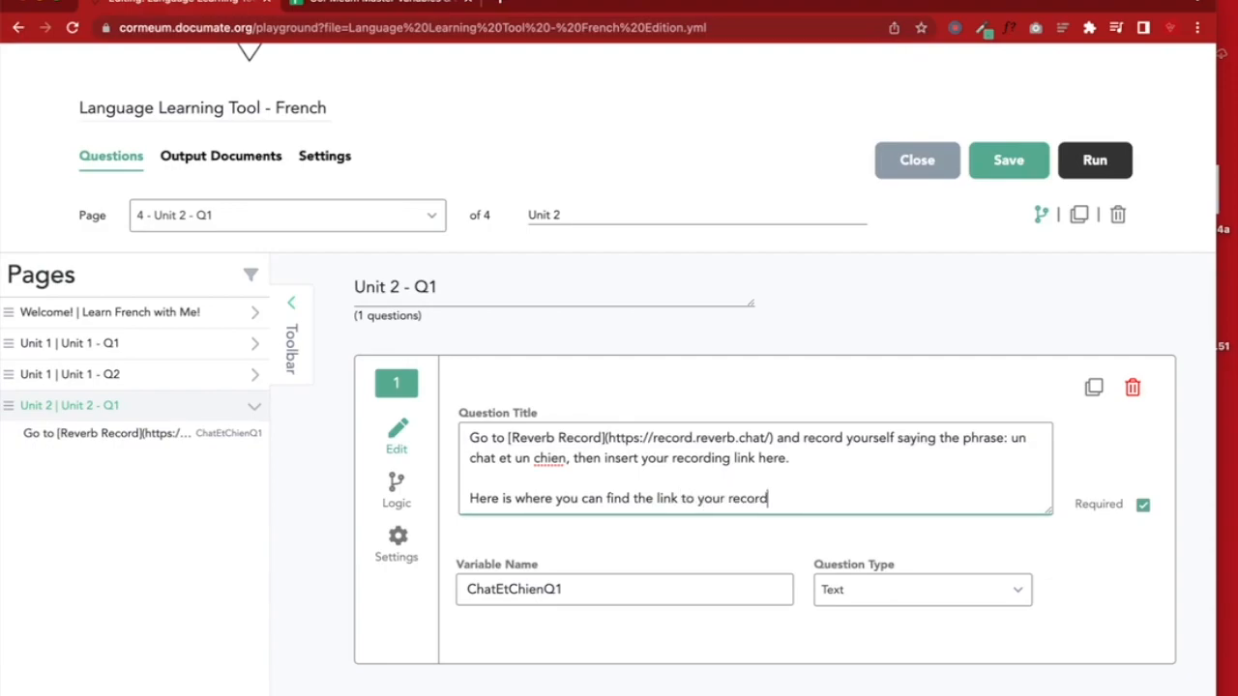
pyautogui.write('ing on')
pyautogui.press('BackSpace')
pyautogui.press('BackSpace')
pyautogui.write(':')
pyautogui.press('Return')
pyautogui.press('Return')
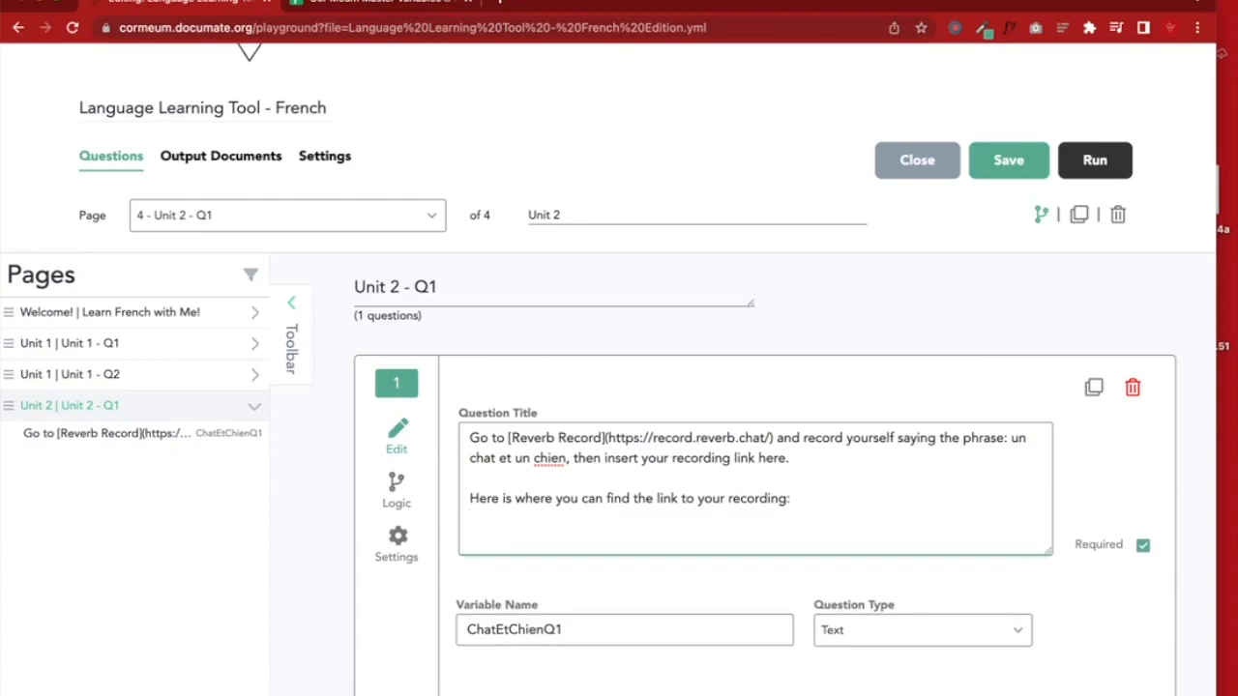
pyautogui.press('BackSpace')
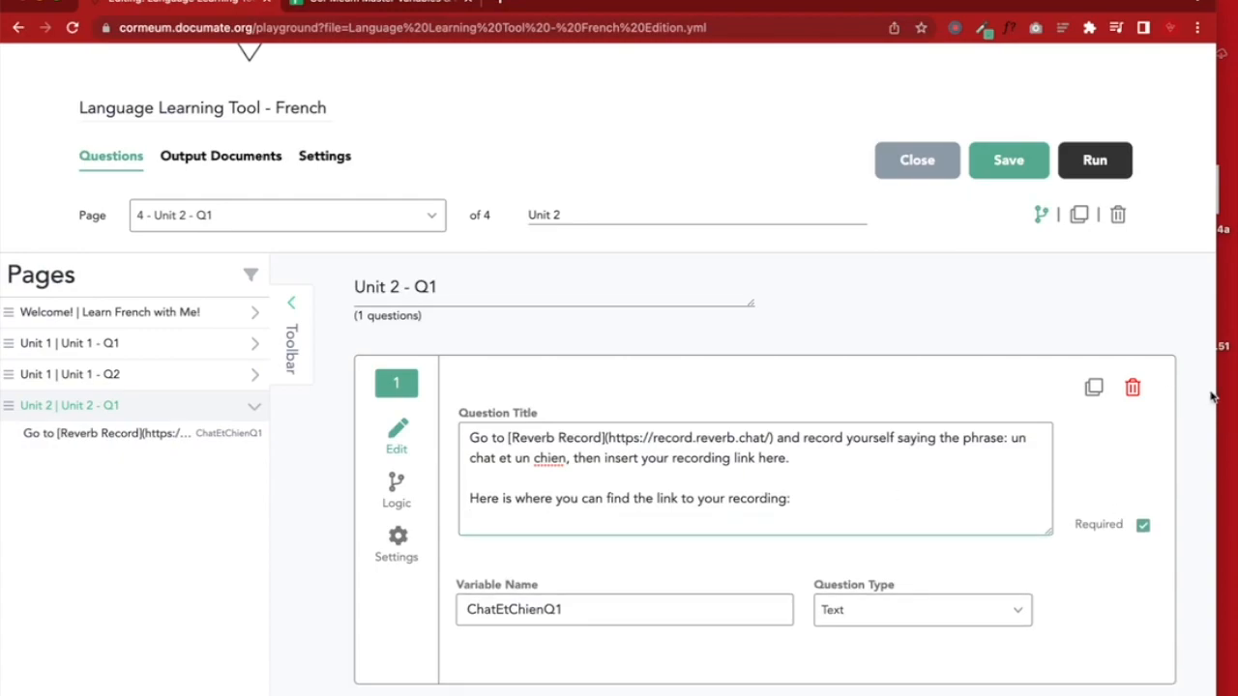
# Rename the desktop screenshot to 'Reverb Record example'
pyautogui.moveTo(1211, 396); pyautogui.dragTo(1122, 387)
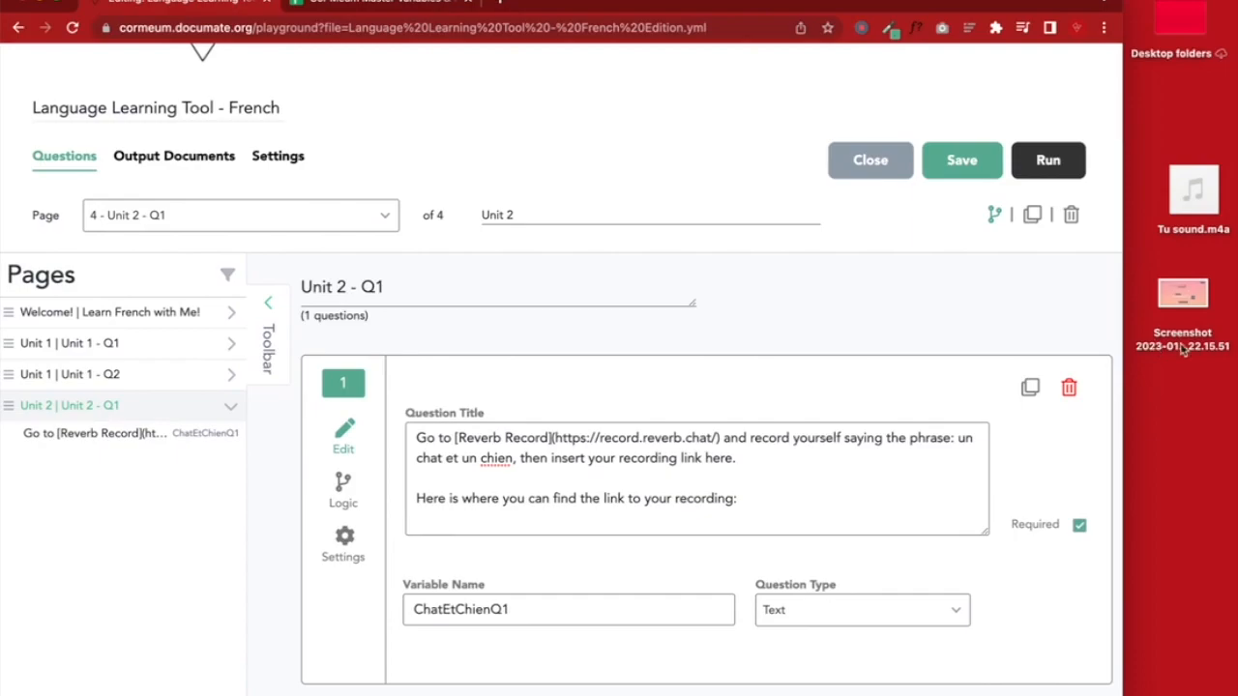
pyautogui.click(1172, 344)
pyautogui.click(1189, 350)
pyautogui.write('Reverd')
pyautogui.press('BackSpace')
pyautogui.write('b')
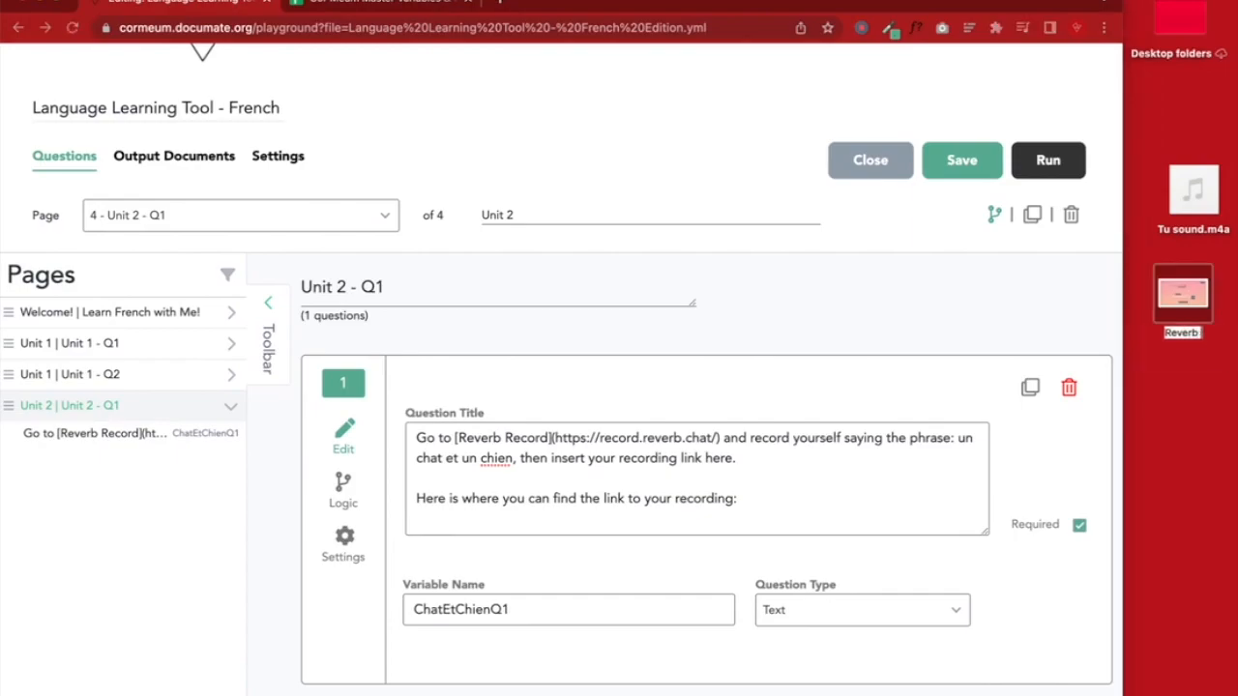
pyautogui.write(' Record example')
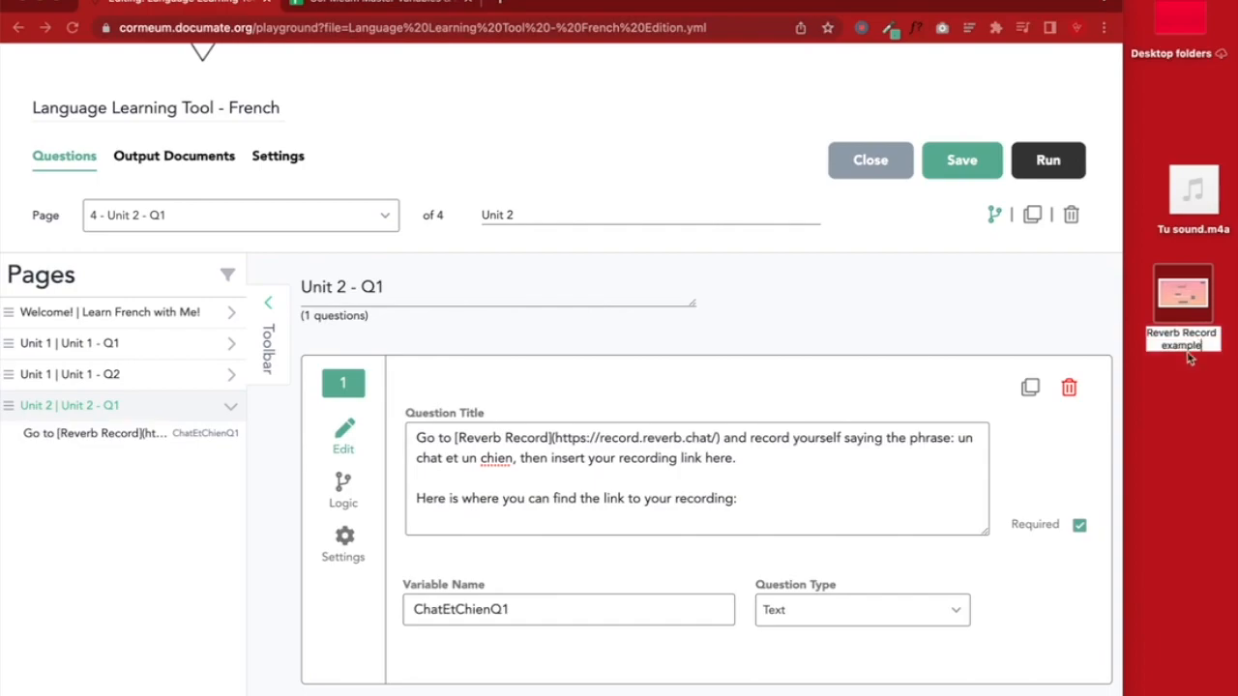
pyautogui.click(1232, 441)
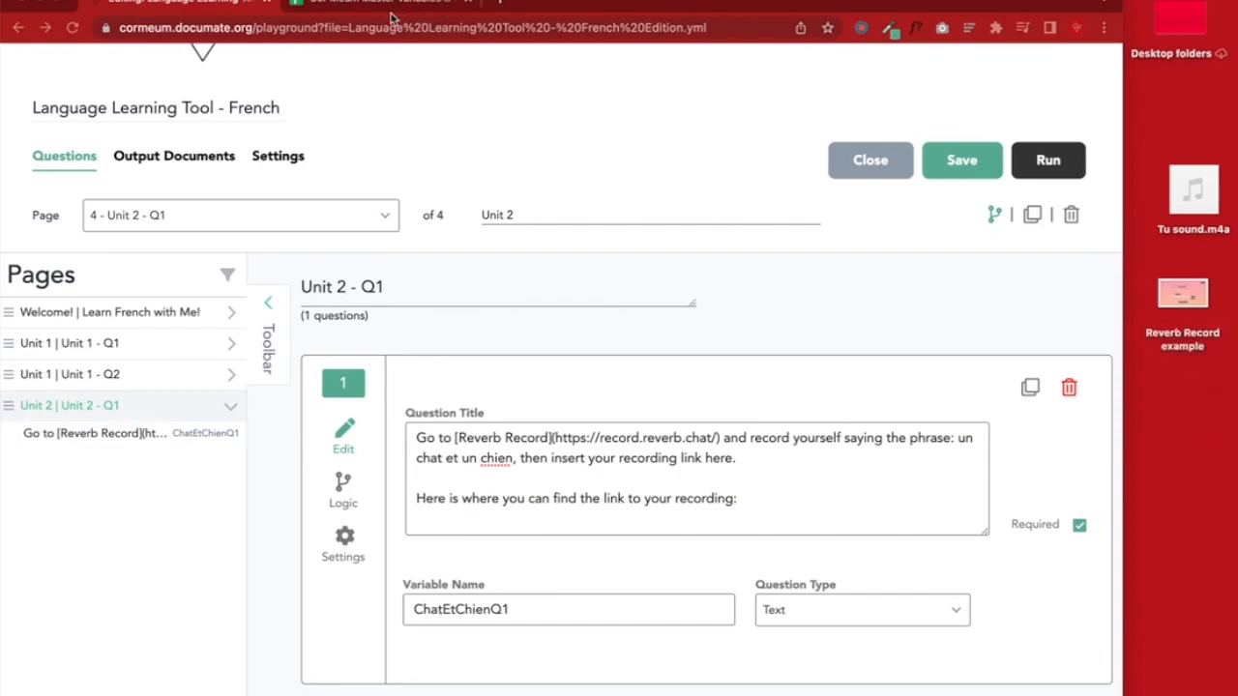
# Save the quiz workflow and open the Dashboard's Workflows list in a new tab
pyautogui.scroll(1, 809, 91)
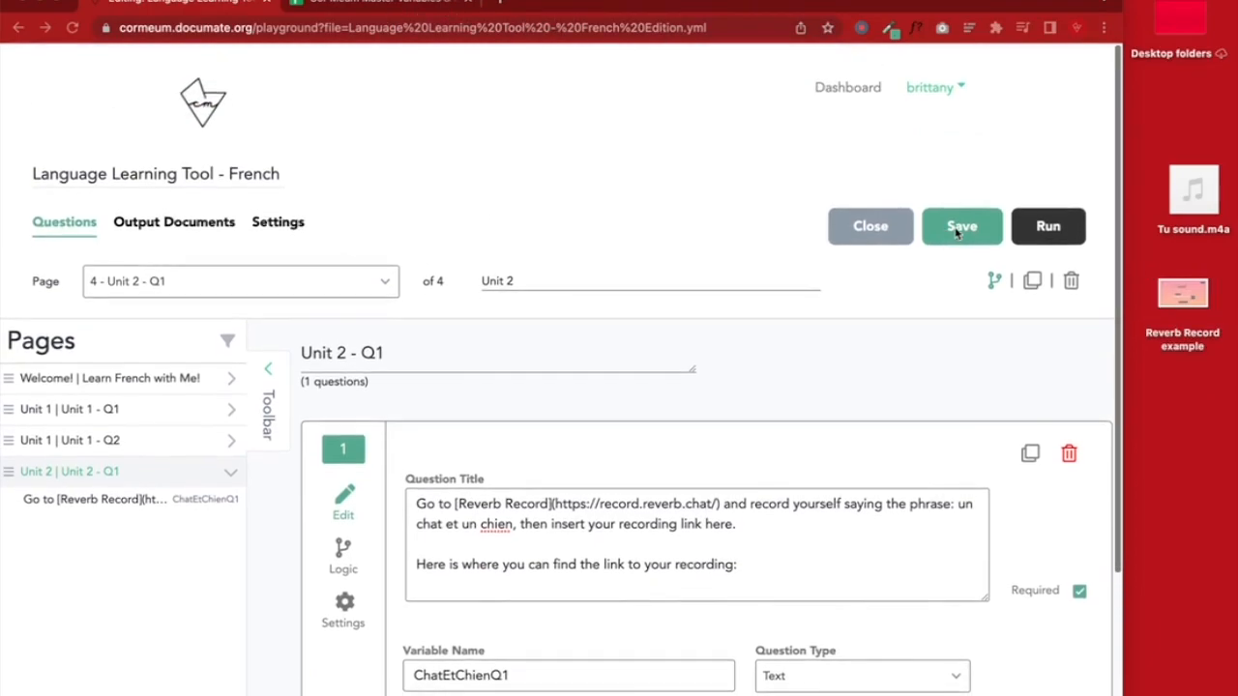
pyautogui.click(952, 230)
pyautogui.rightClick(841, 92)
pyautogui.click(735, 99)
pyautogui.rightClick(820, 89)
pyautogui.click(834, 98)
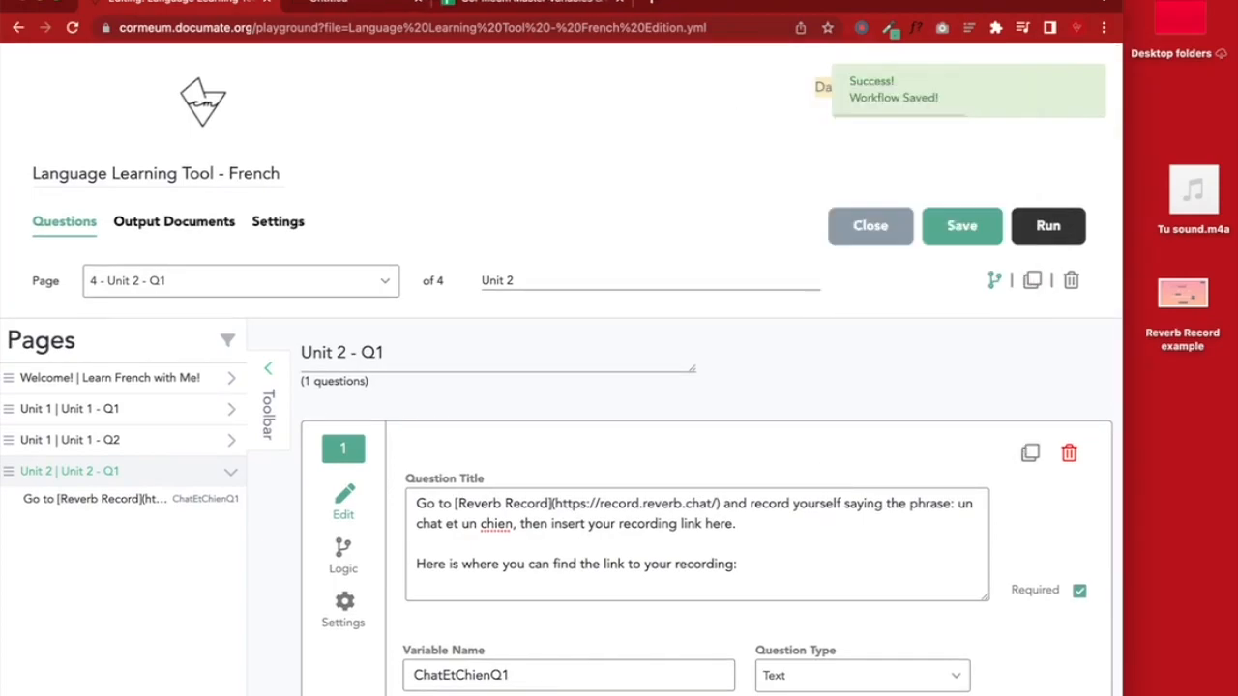
pyautogui.click(329, 3)
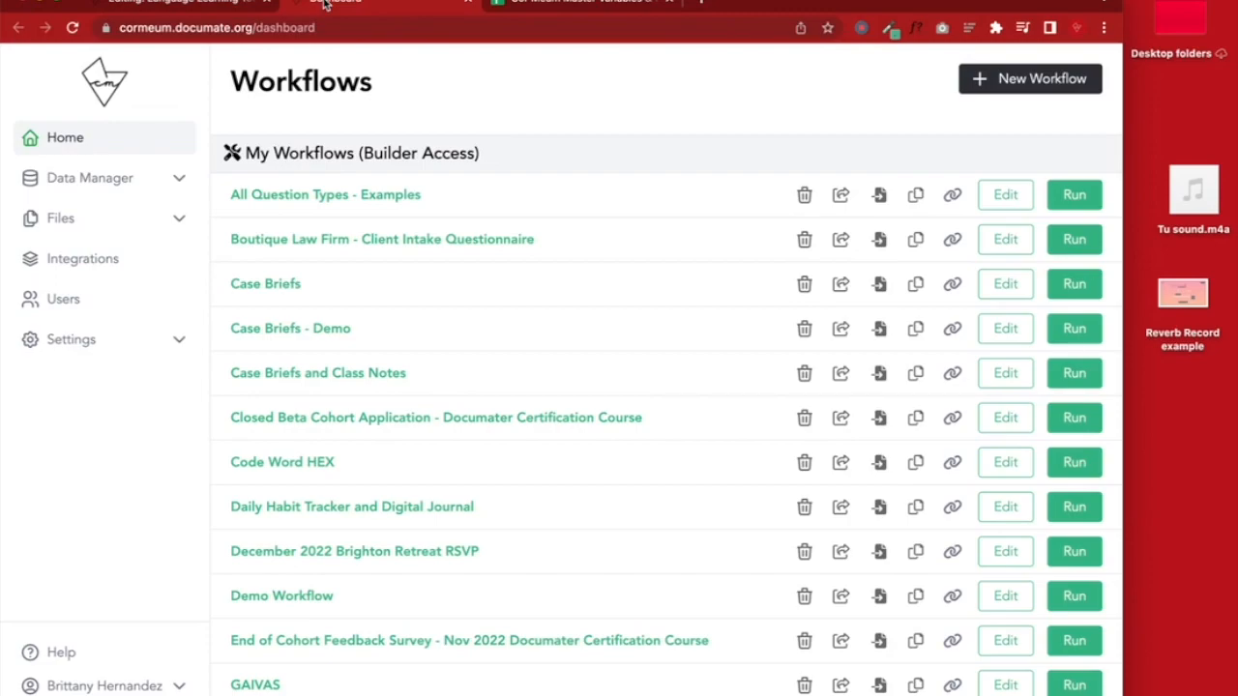
# Upload Reverb Record example from the Desktop under Files > Images as Reverb_Record_example.png
pyautogui.click(108, 221)
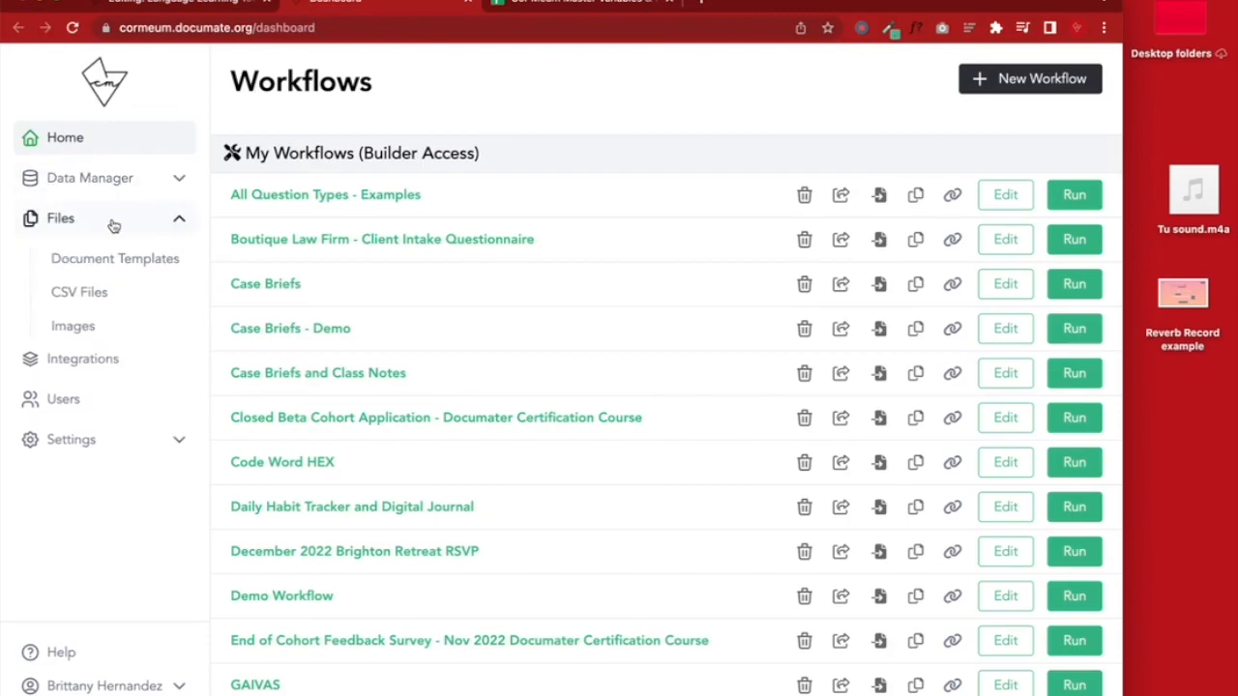
pyautogui.click(73, 327)
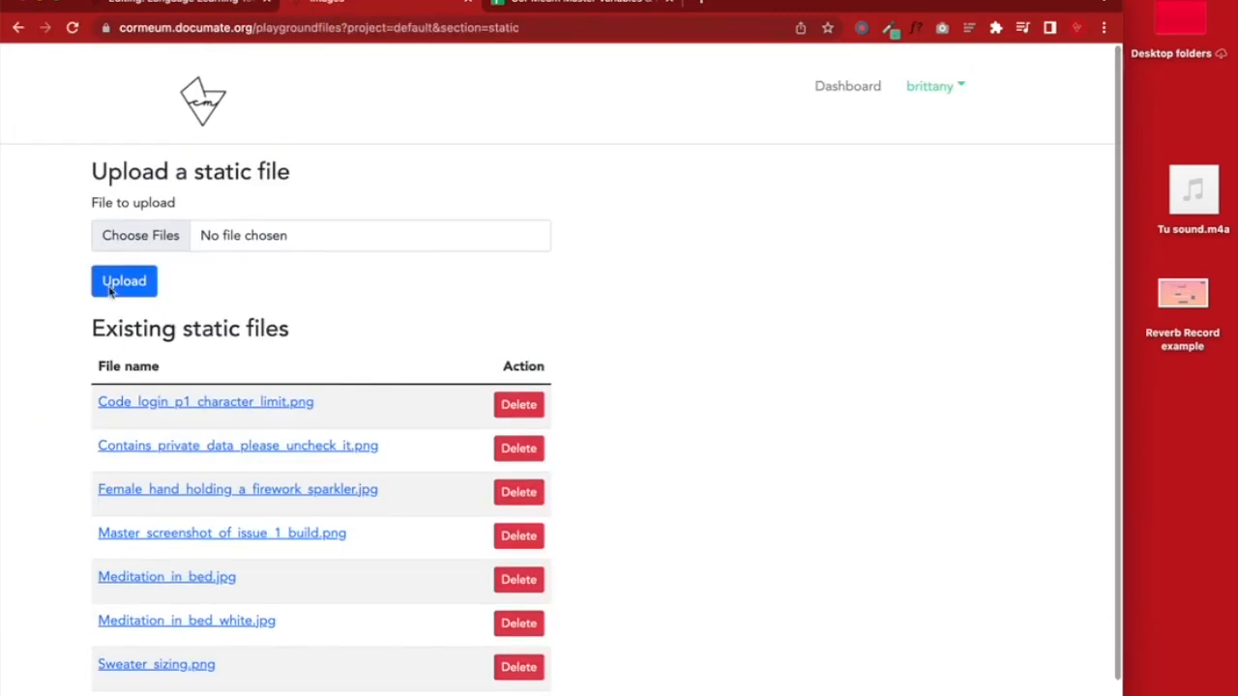
pyautogui.click(142, 236)
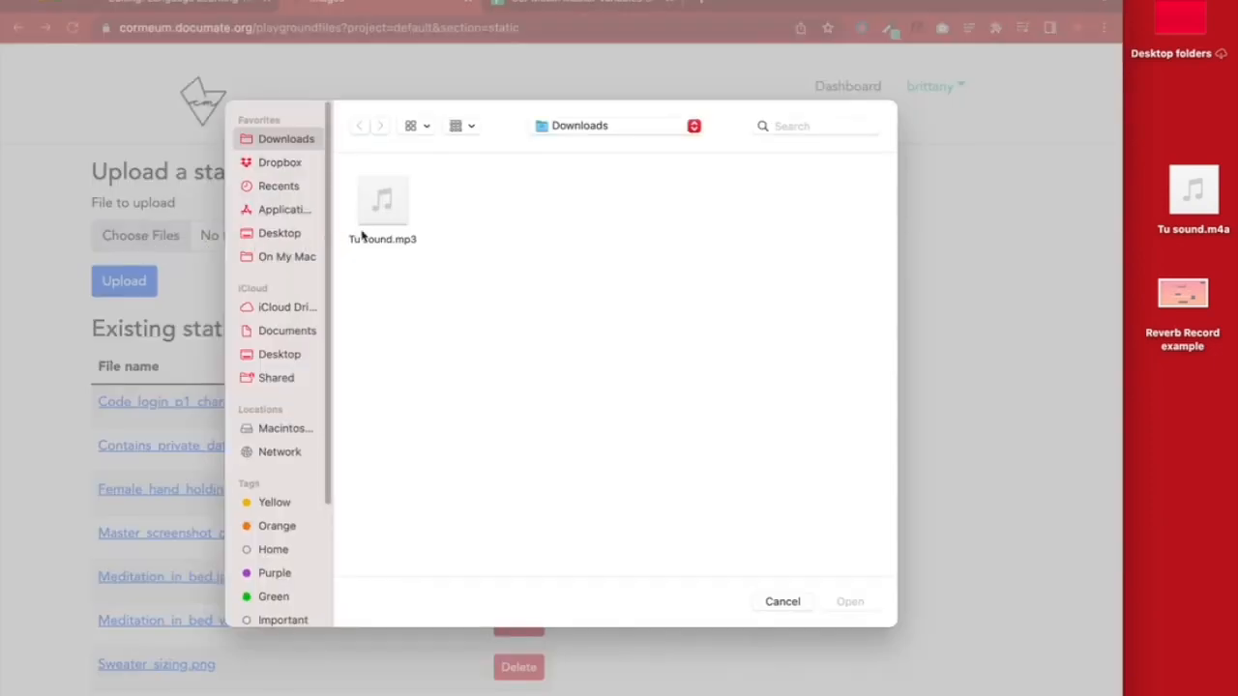
pyautogui.click(280, 233)
pyautogui.click(845, 602)
pyautogui.click(147, 288)
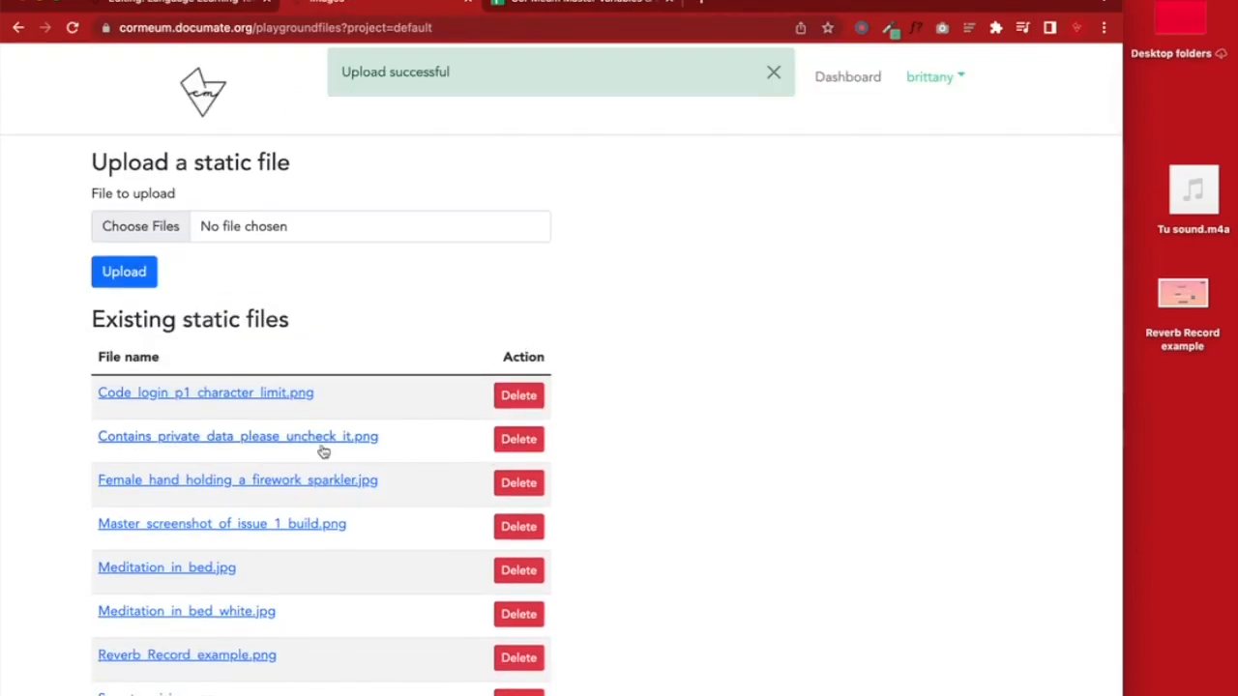
pyautogui.scroll(-2, 323, 451)
pyautogui.moveTo(306, 548); pyautogui.dragTo(95, 549)
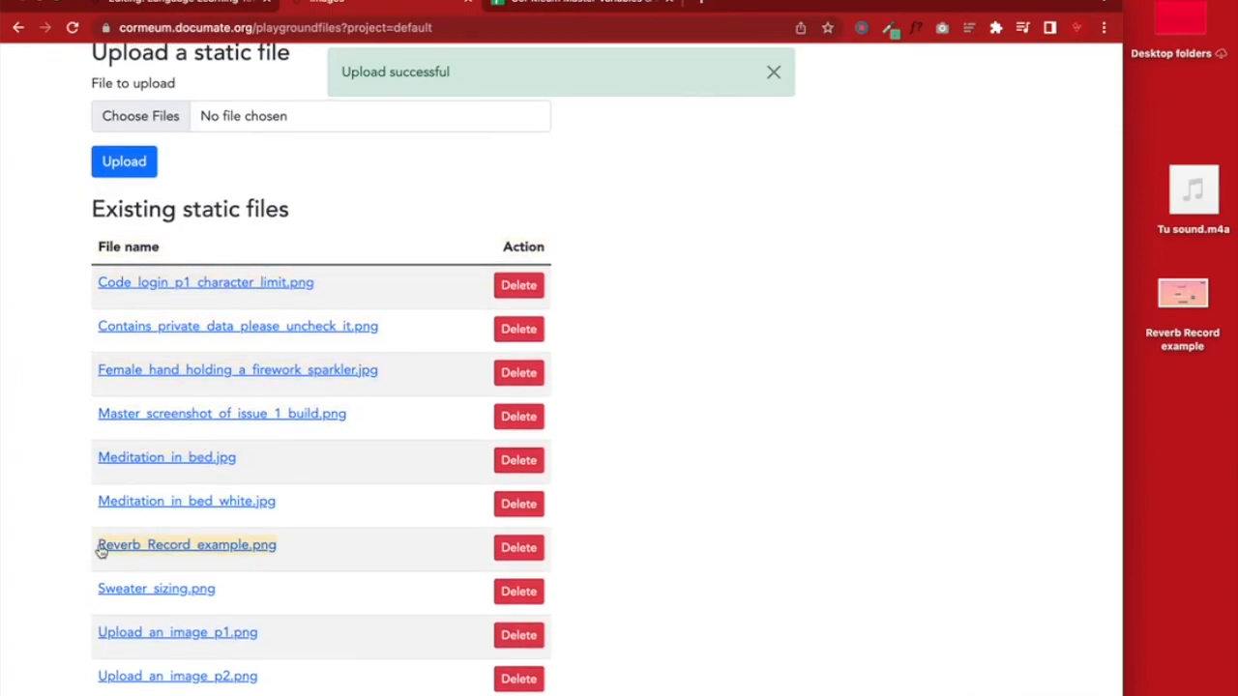
pyautogui.click(201, 5)
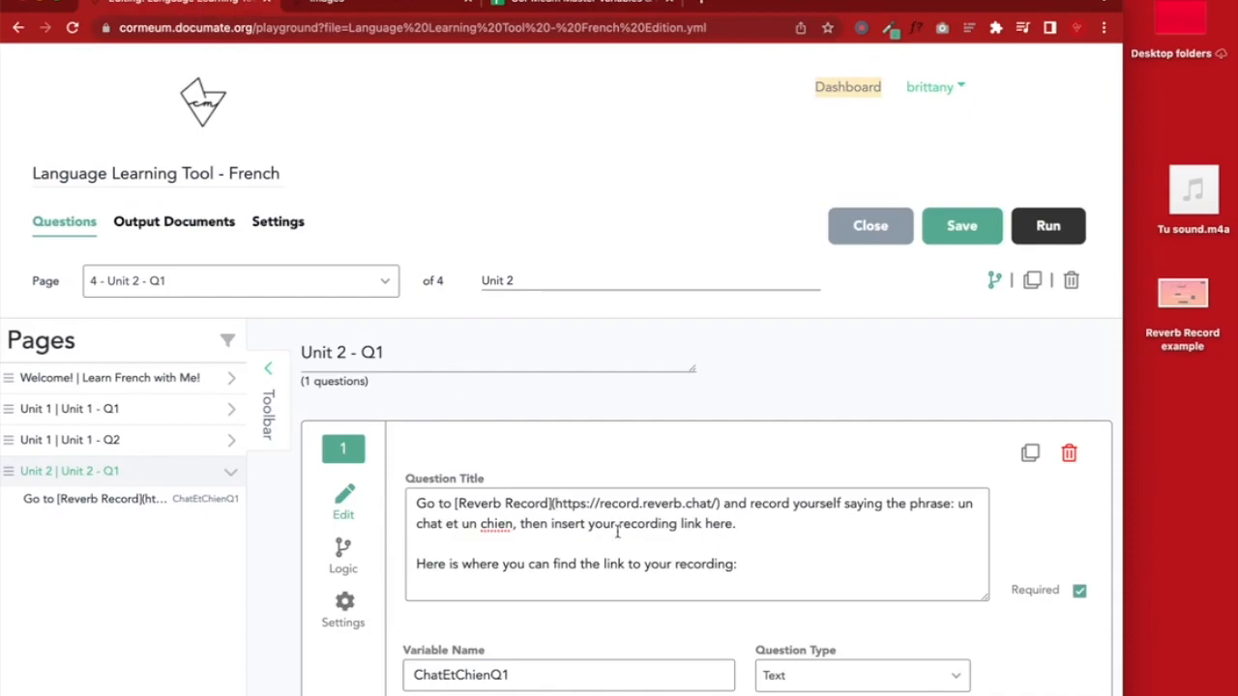
# Append '[FILE Reverb_Record_example.png]' on Q1's last title line, save the workflow, and reveal the preview
pyautogui.click(547, 589)
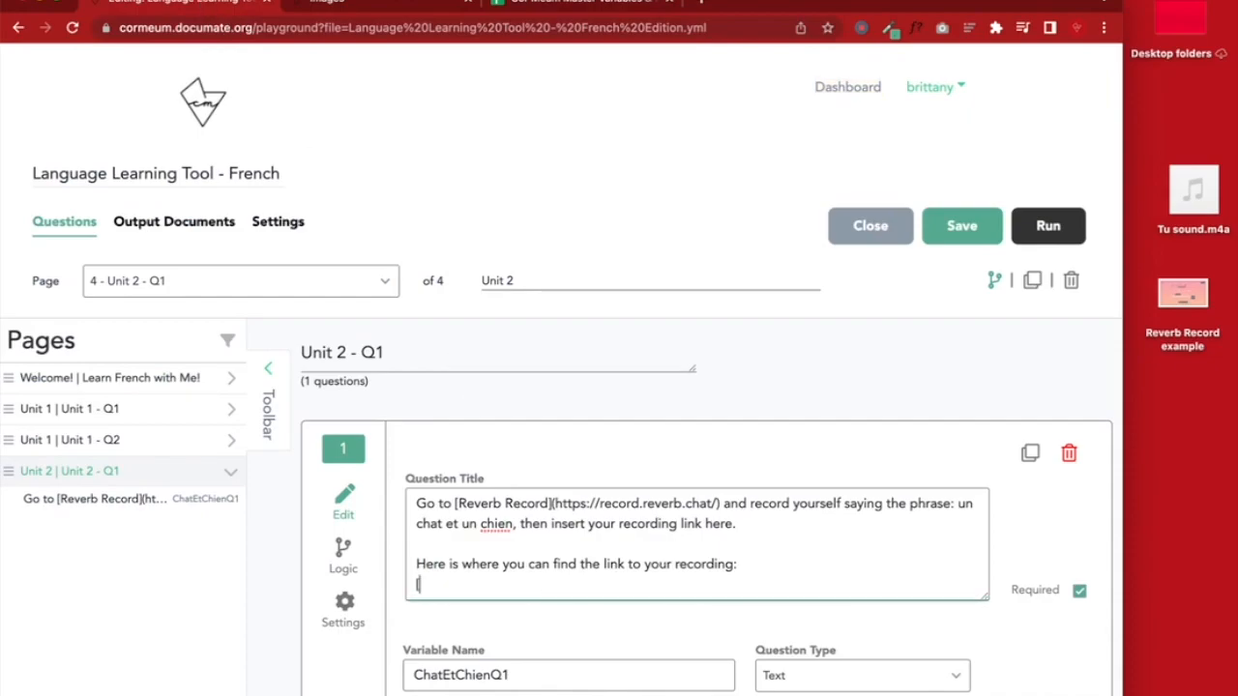
pyautogui.write('[FILE')
pyautogui.write('Reverb_Record_example.png')
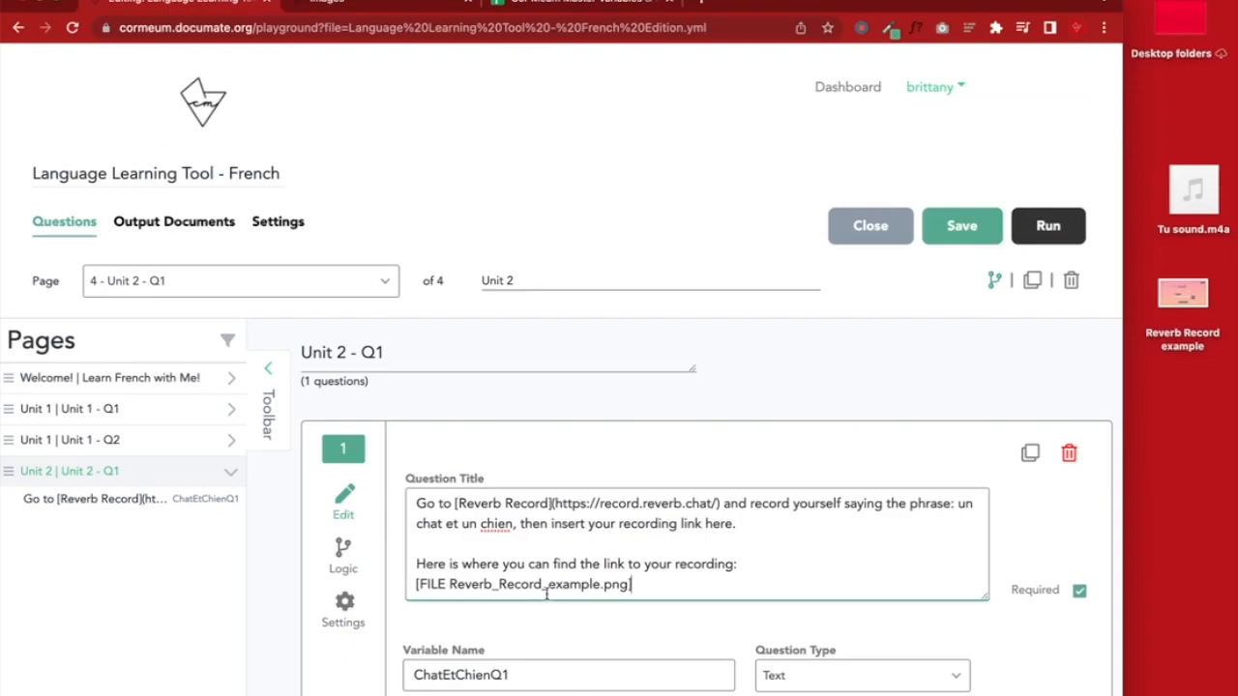
pyautogui.click(951, 225)
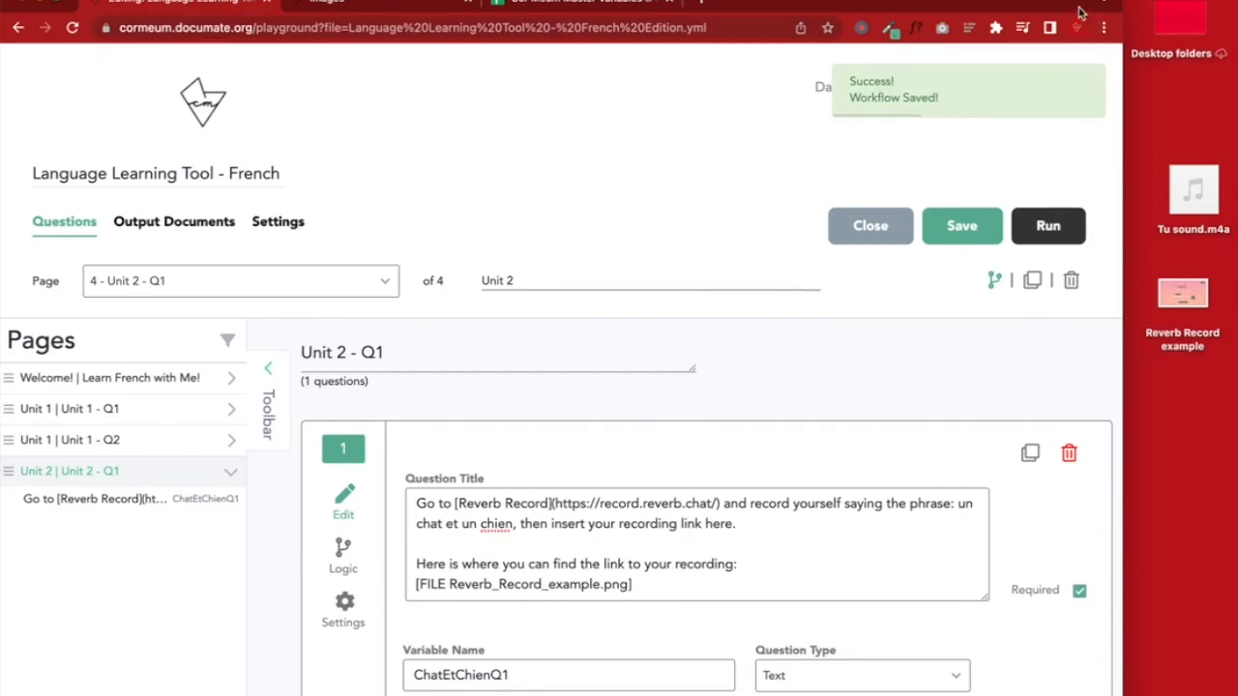
pyautogui.moveTo(1027, 0); pyautogui.dragTo(1160, 8)
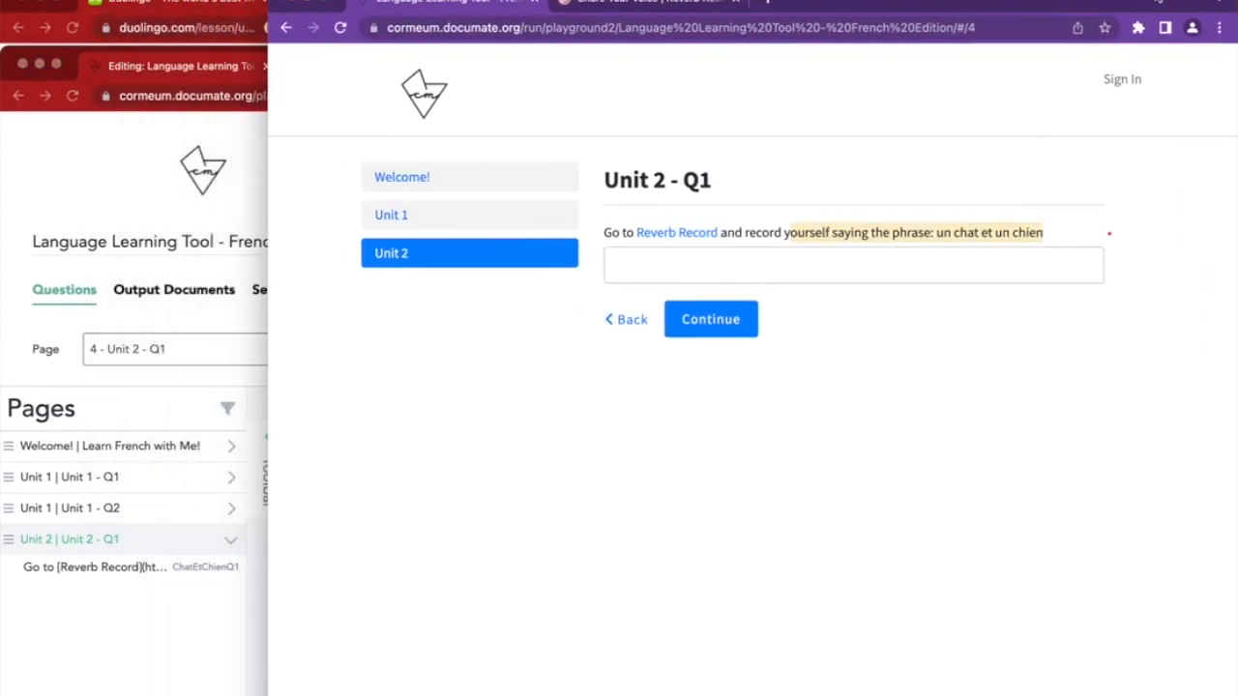
# Wrap the Reverb_Record_example.png file reference in <center></center> tags and save the workflow
pyautogui.click(340, 27)
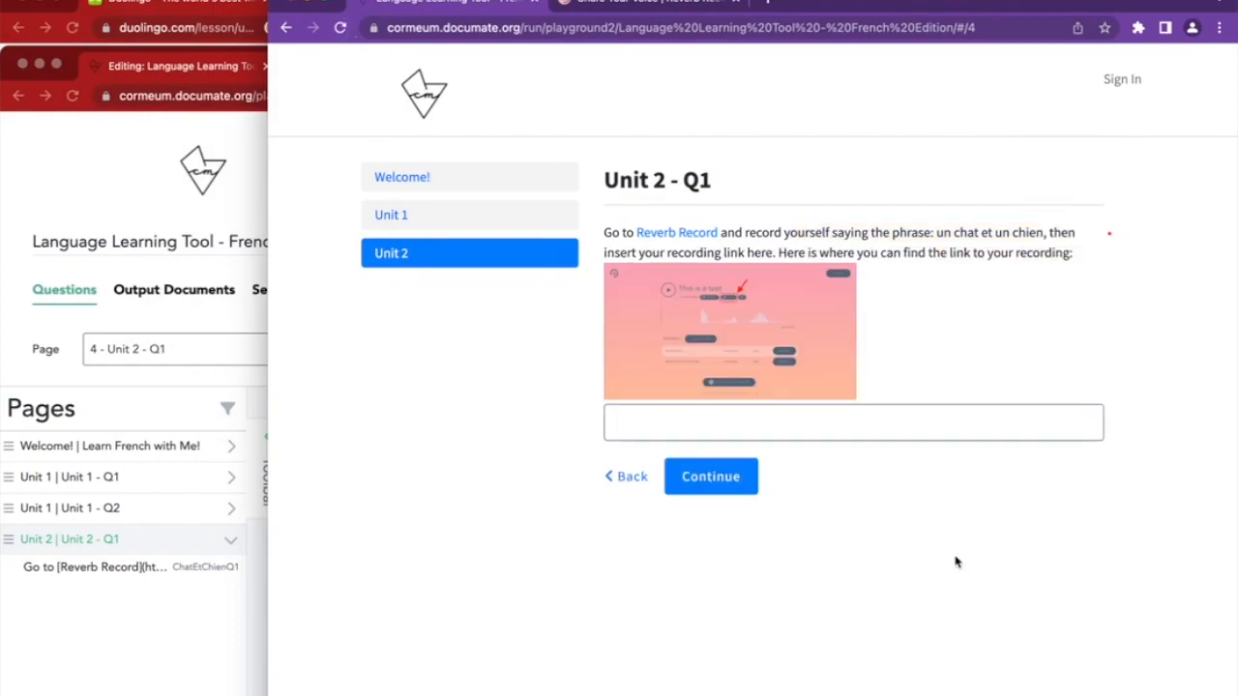
pyautogui.click(152, 664)
pyautogui.click(416, 633)
pyautogui.click(410, 653)
pyautogui.write('<')
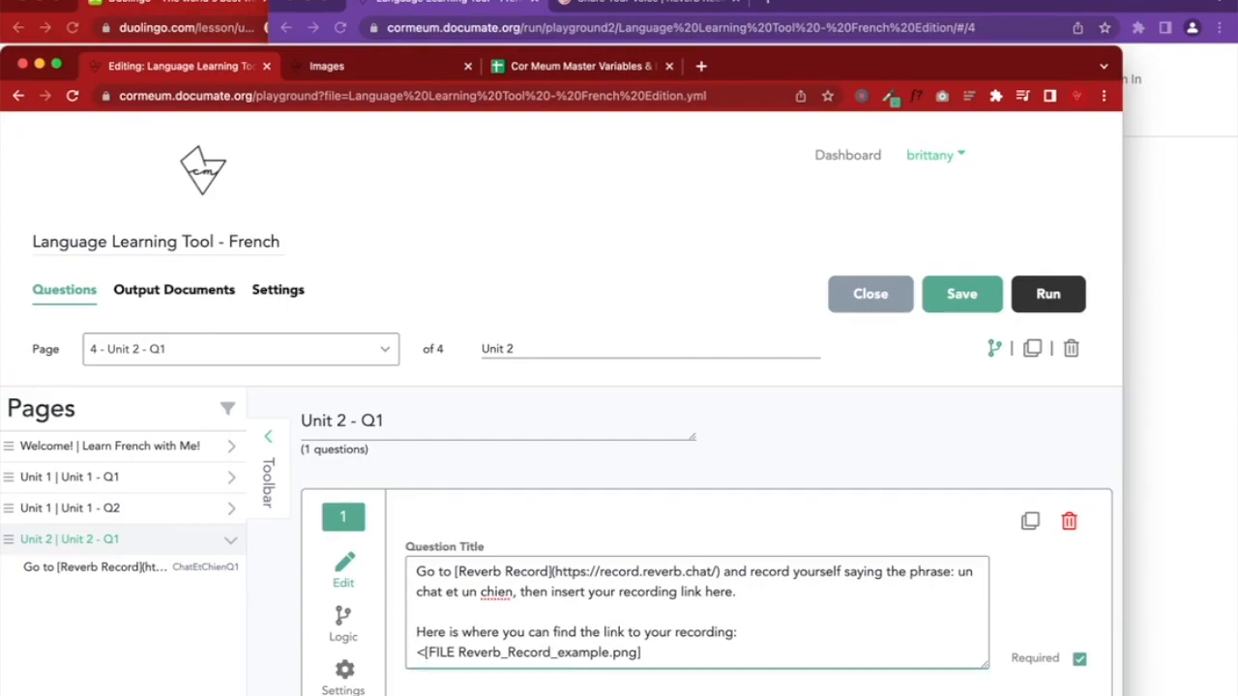
pyautogui.write('ce')
pyautogui.write('nter')
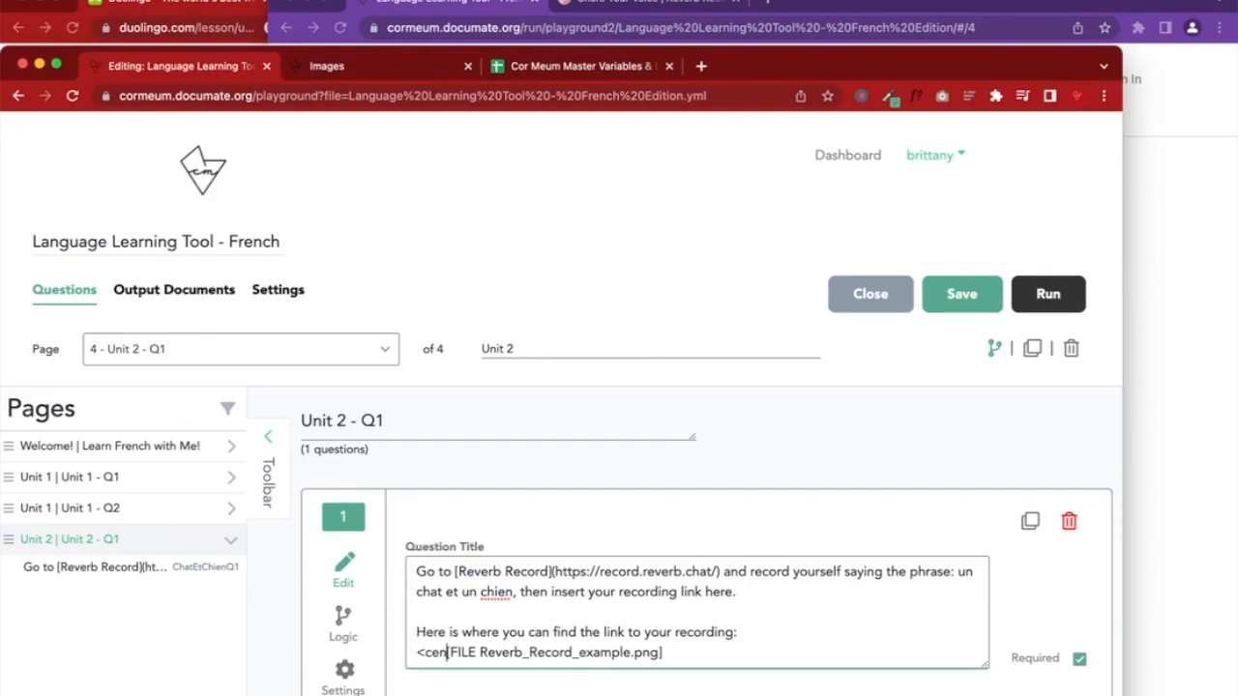
pyautogui.write('>')
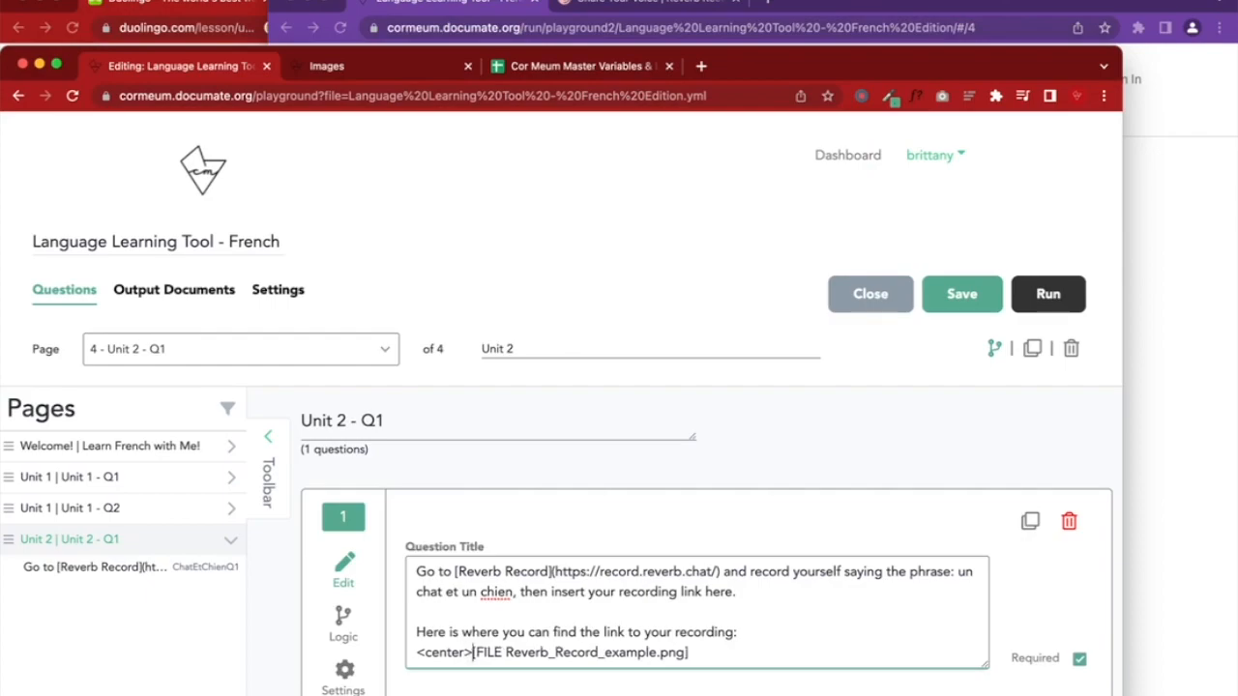
pyautogui.moveTo(470, 653); pyautogui.dragTo(407, 654)
pyautogui.hotkey('ctrl', 'c')
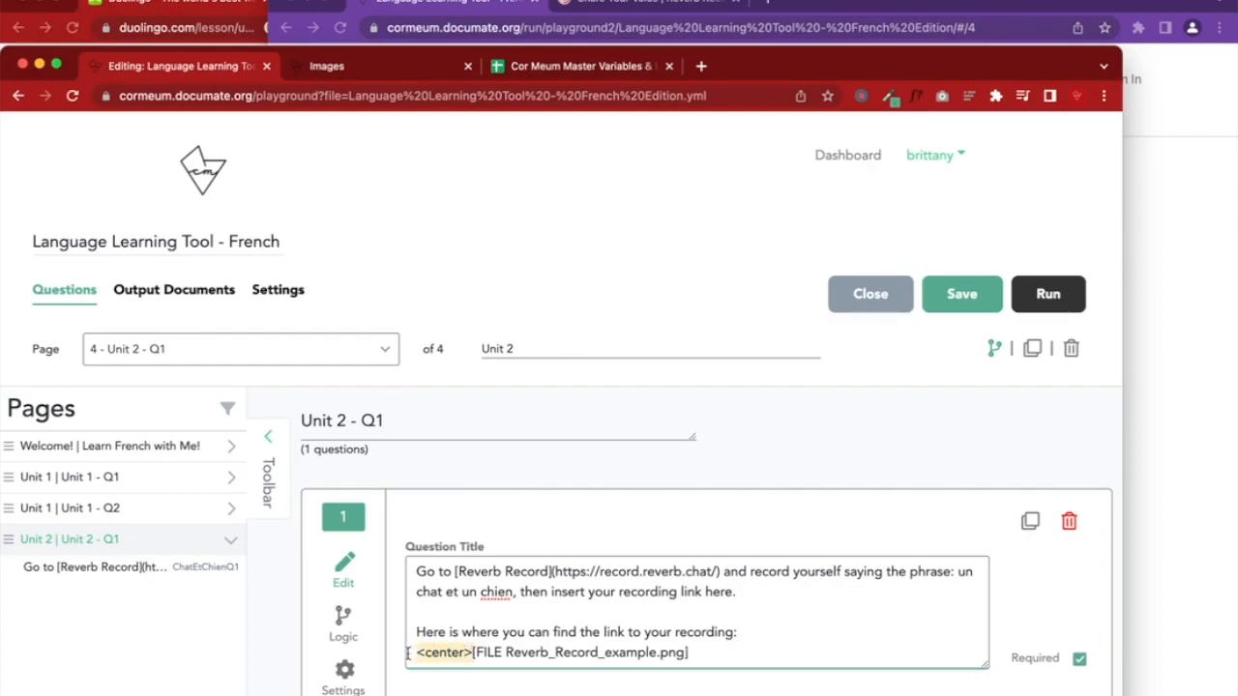
pyautogui.click(721, 660)
pyautogui.hotkey('ctrl', 'v')
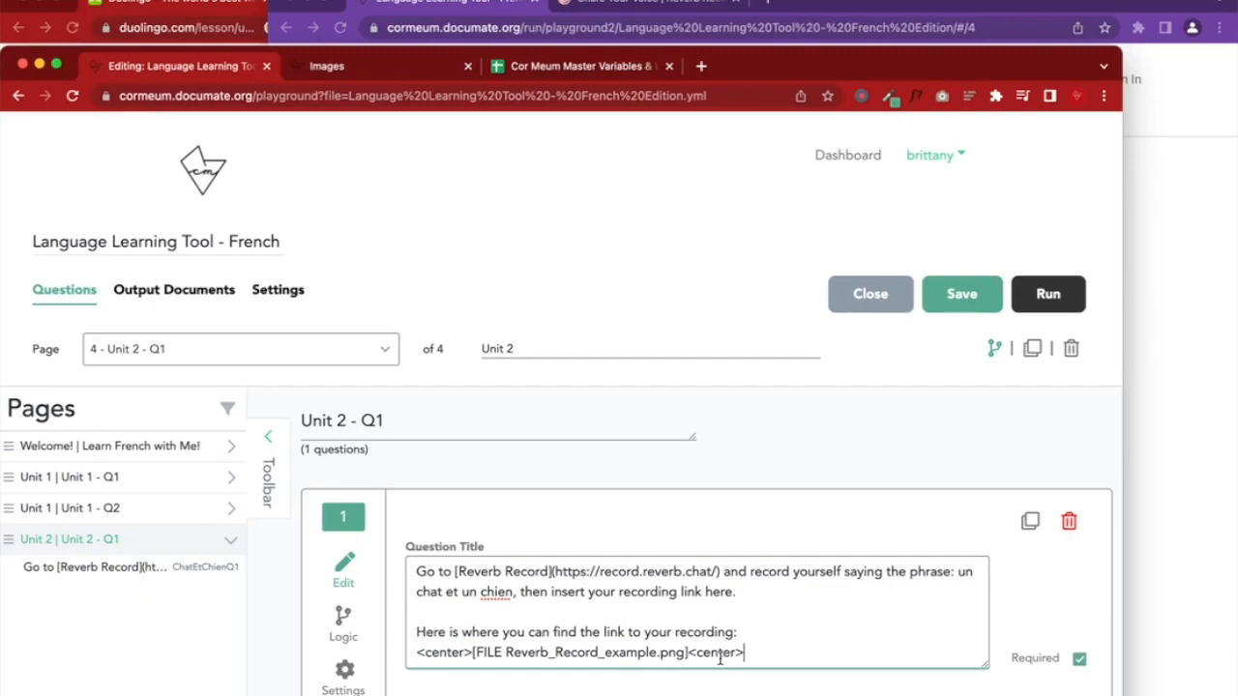
pyautogui.write('/')
pyautogui.click(961, 294)
pyautogui.click(1135, 280)
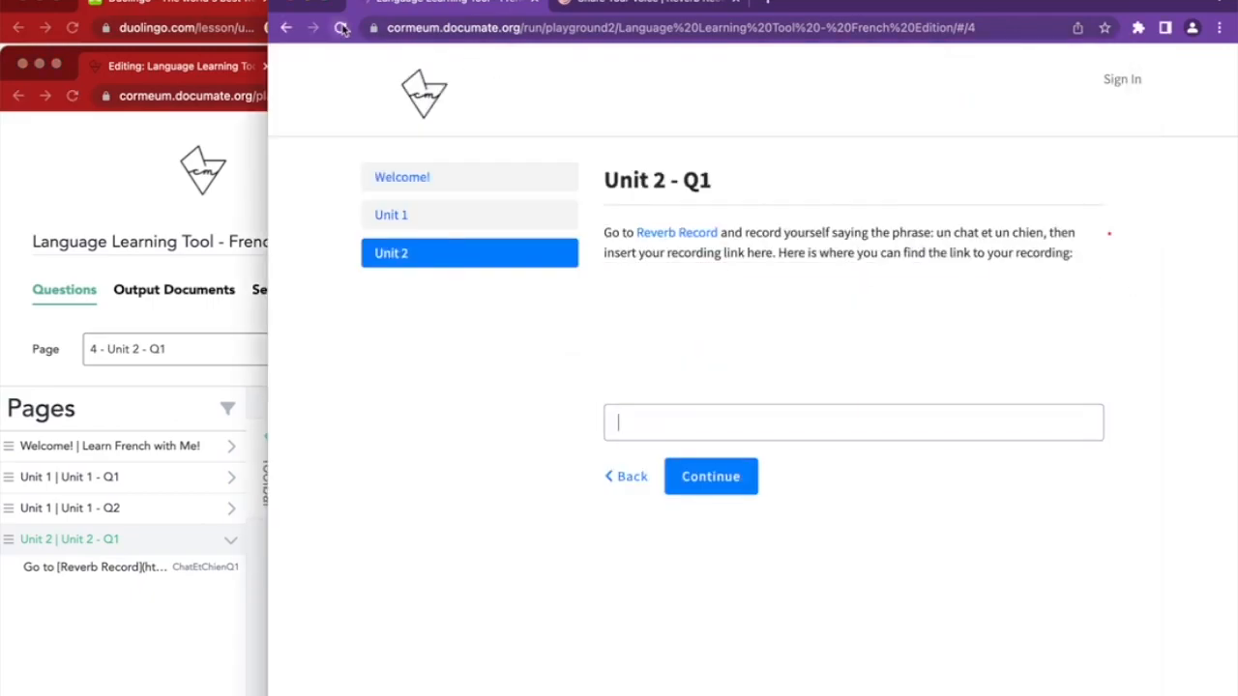
# Add a blank line after the 'recording:' instructions line, save, and check the preview
pyautogui.click(119, 589)
pyautogui.click(747, 632)
pyautogui.press('Return')
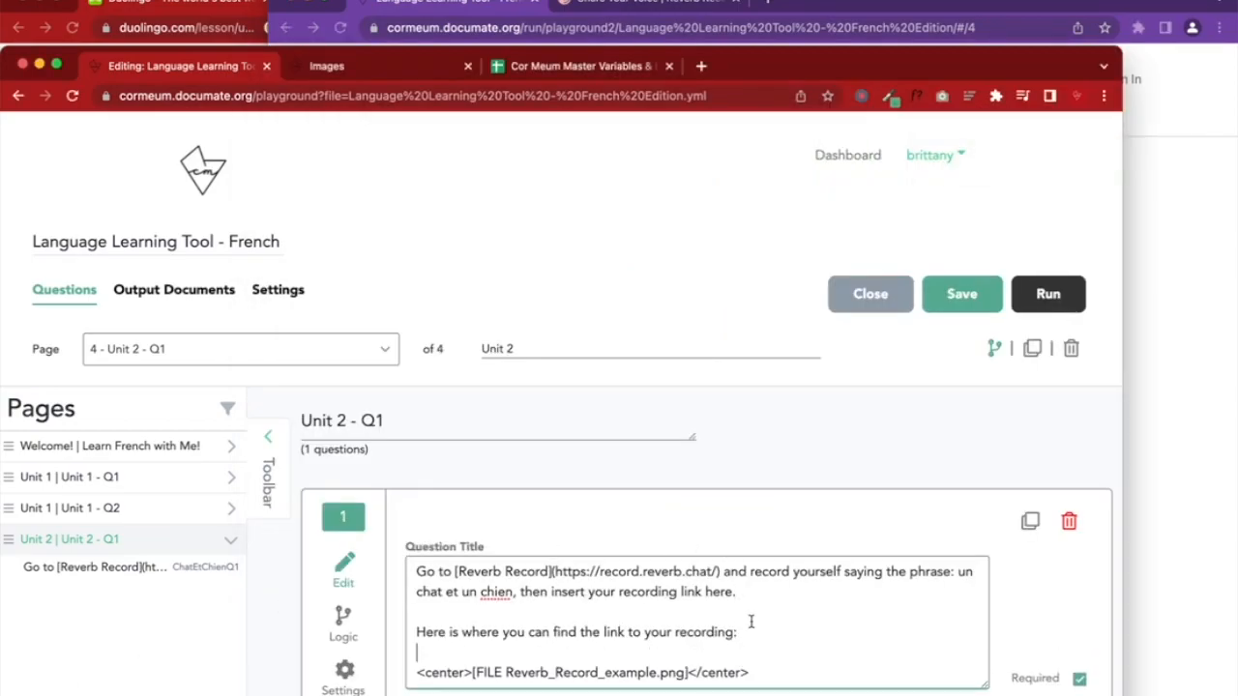
pyautogui.click(963, 296)
pyautogui.click(1228, 231)
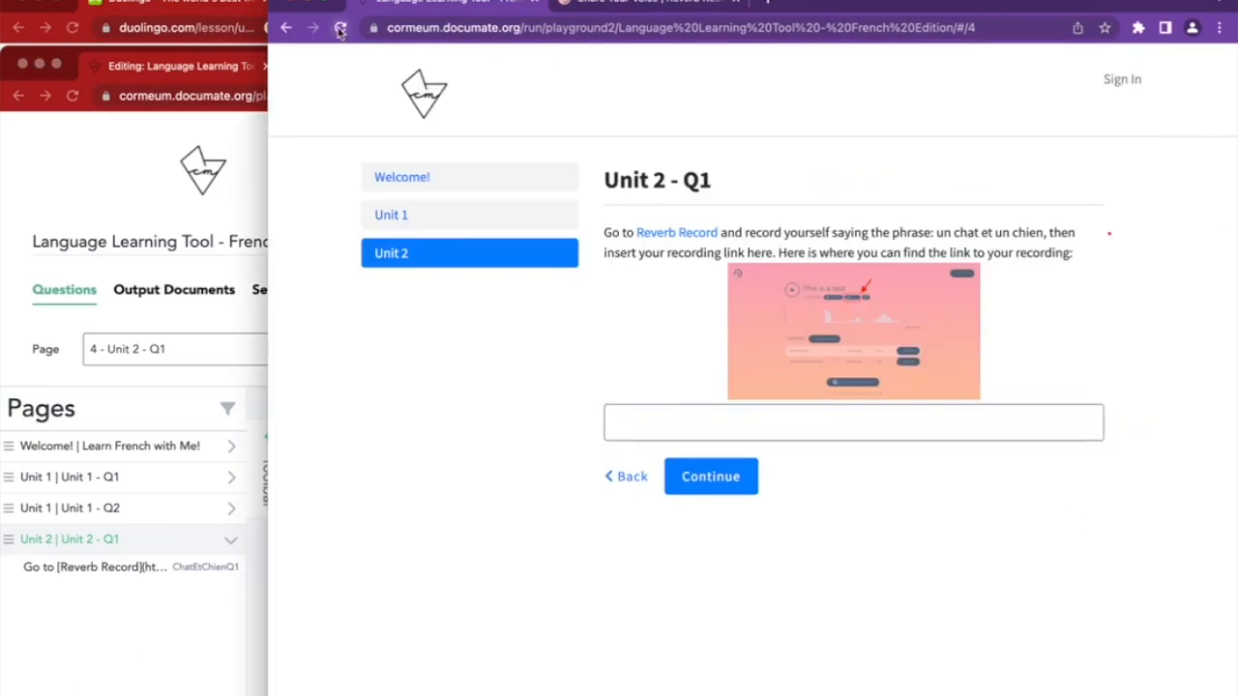
# Insert a <br> line break above the centered screenshot, save, and reload the preview
pyautogui.click(227, 601)
pyautogui.click(613, 652)
pyautogui.write('<br><br>')
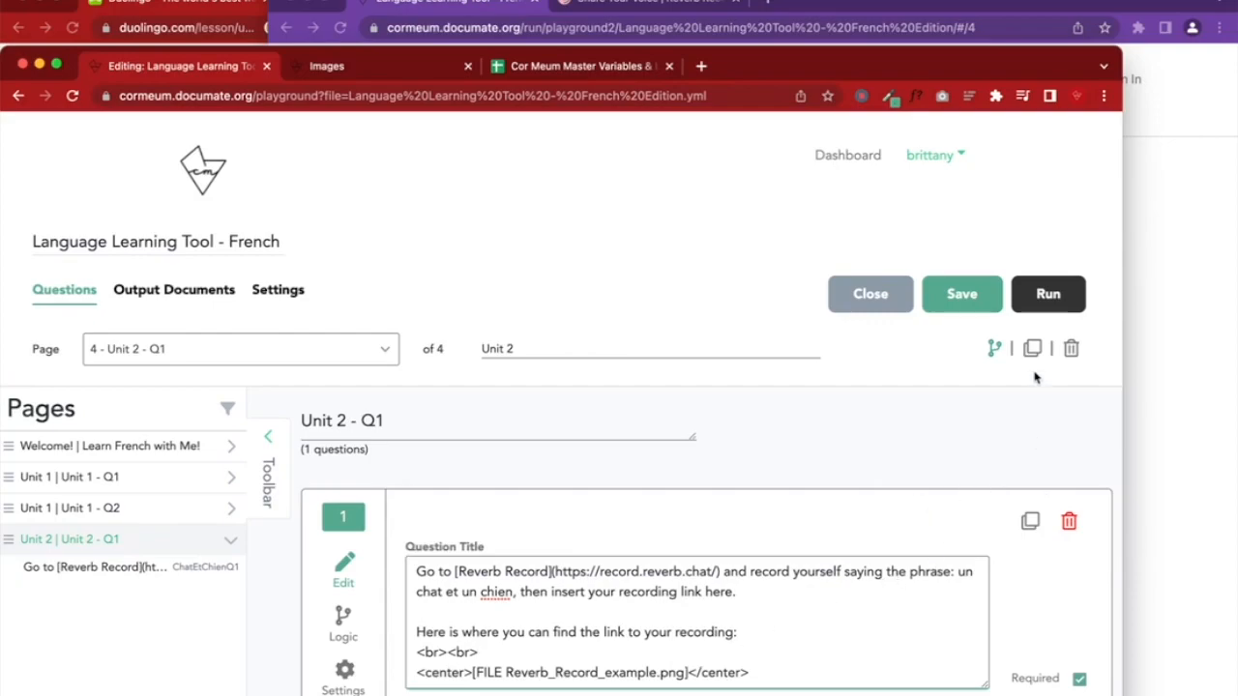
pyautogui.click(958, 296)
pyautogui.click(1148, 266)
pyautogui.click(340, 27)
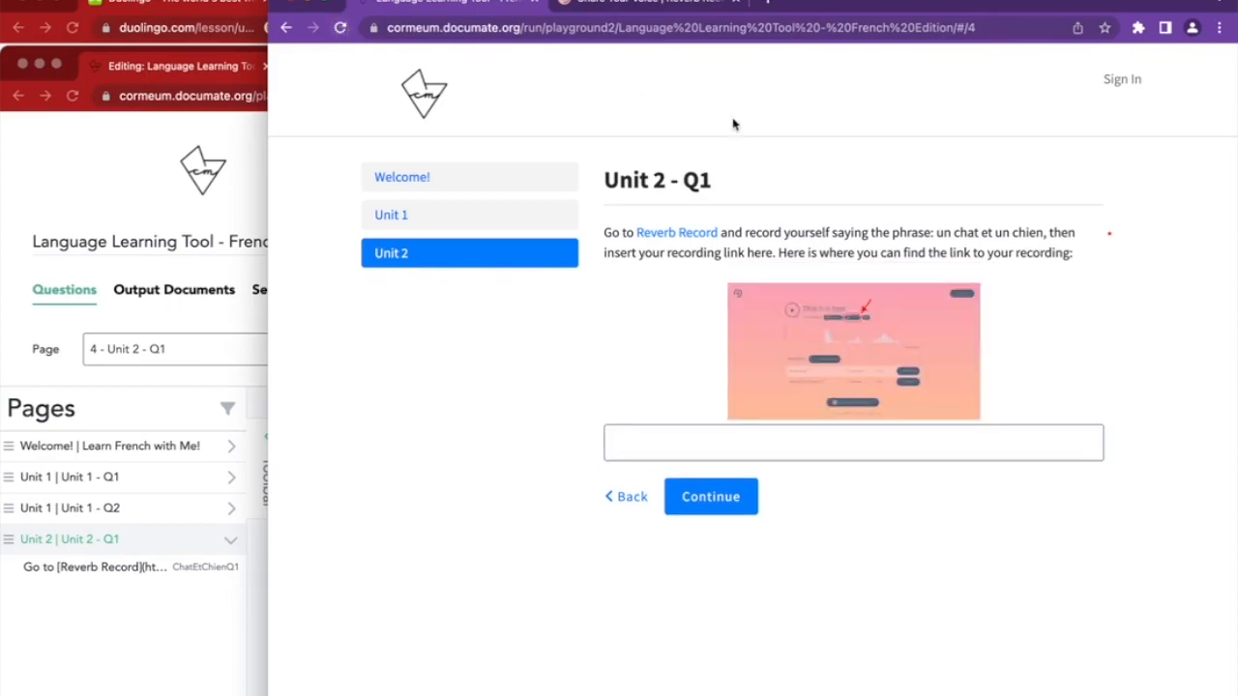
# Remove the doubled line break, add a new line below the screenshot, and save the workflow
pyautogui.click(179, 654)
pyautogui.click(543, 654)
pyautogui.press('BackSpace')
pyautogui.press('BackSpace')
pyautogui.press('BackSpace')
pyautogui.press('BackSpace')
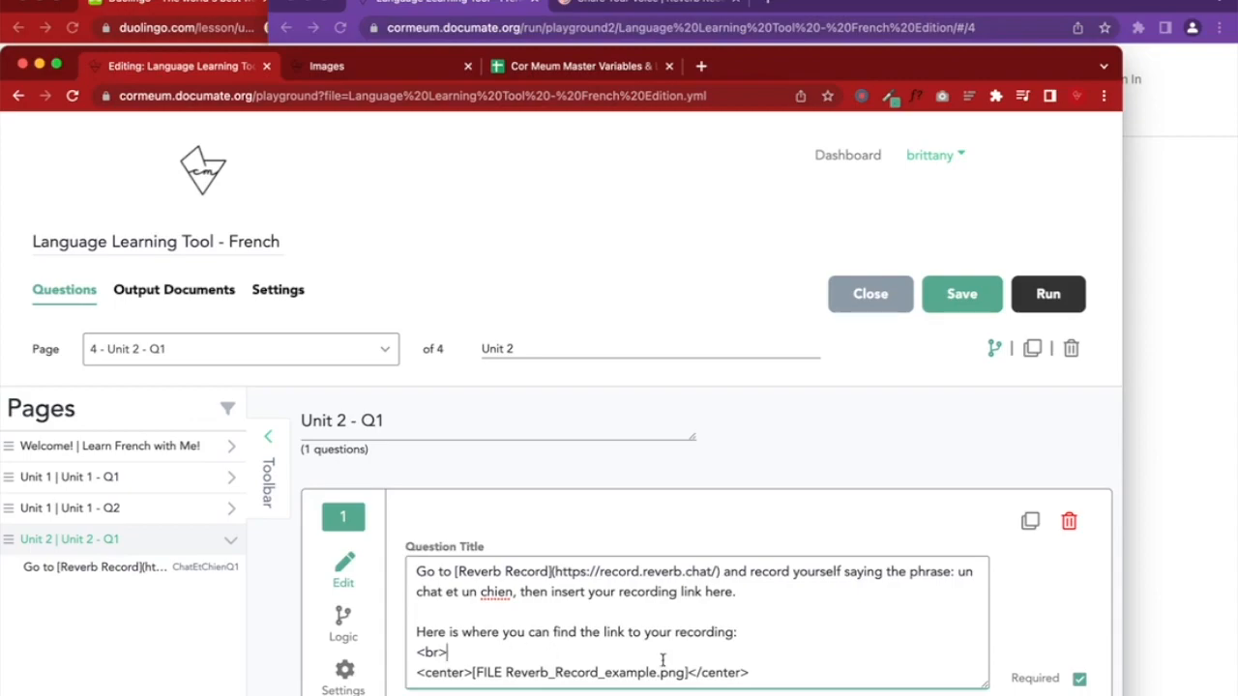
pyautogui.click(759, 670)
pyautogui.press('Return')
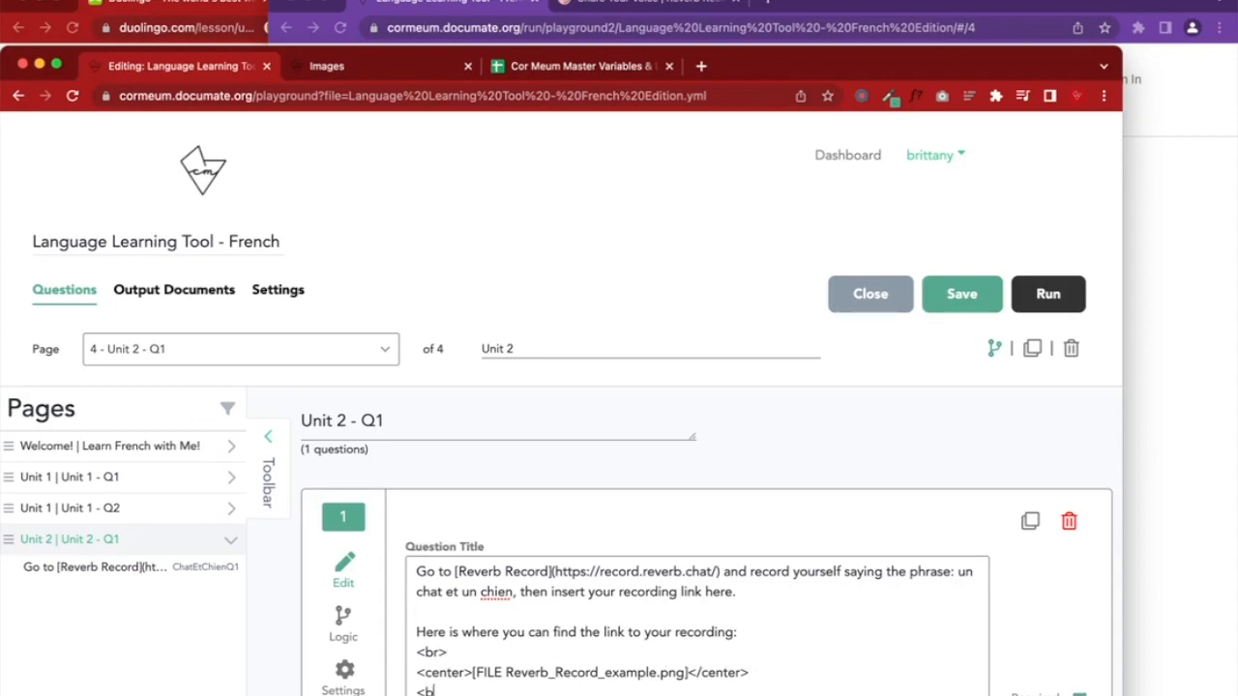
pyautogui.click(957, 293)
pyautogui.click(1160, 295)
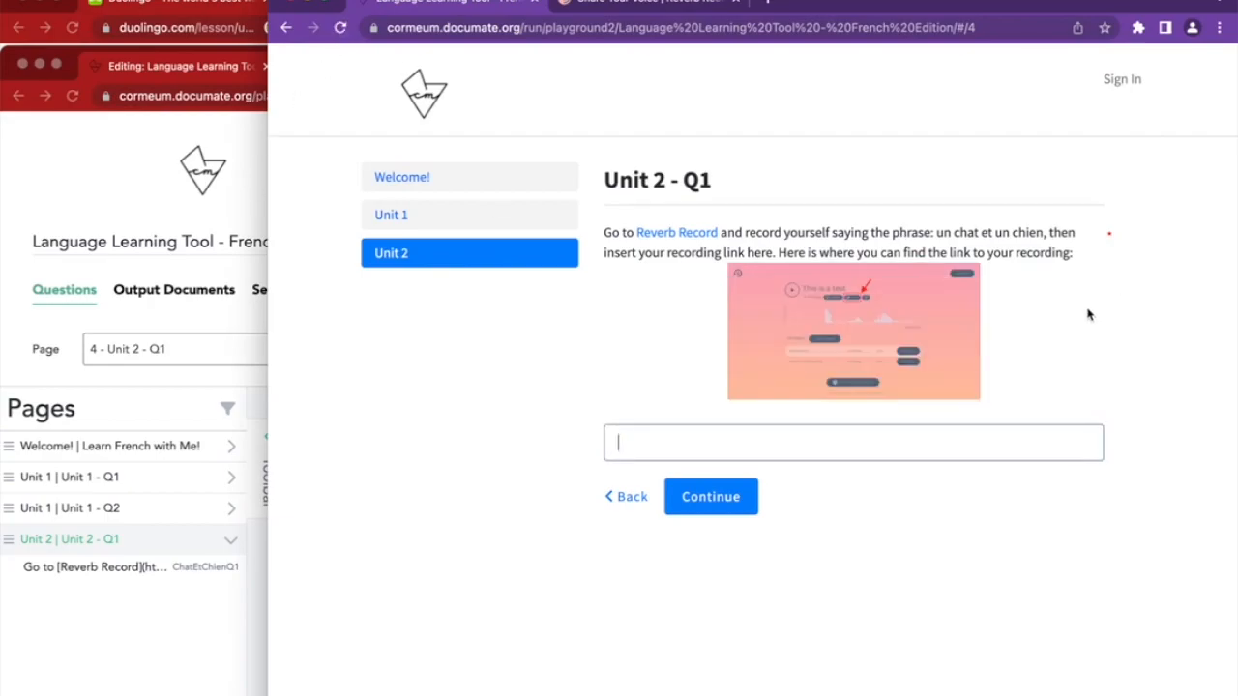
pyautogui.click(215, 606)
pyautogui.click(460, 651)
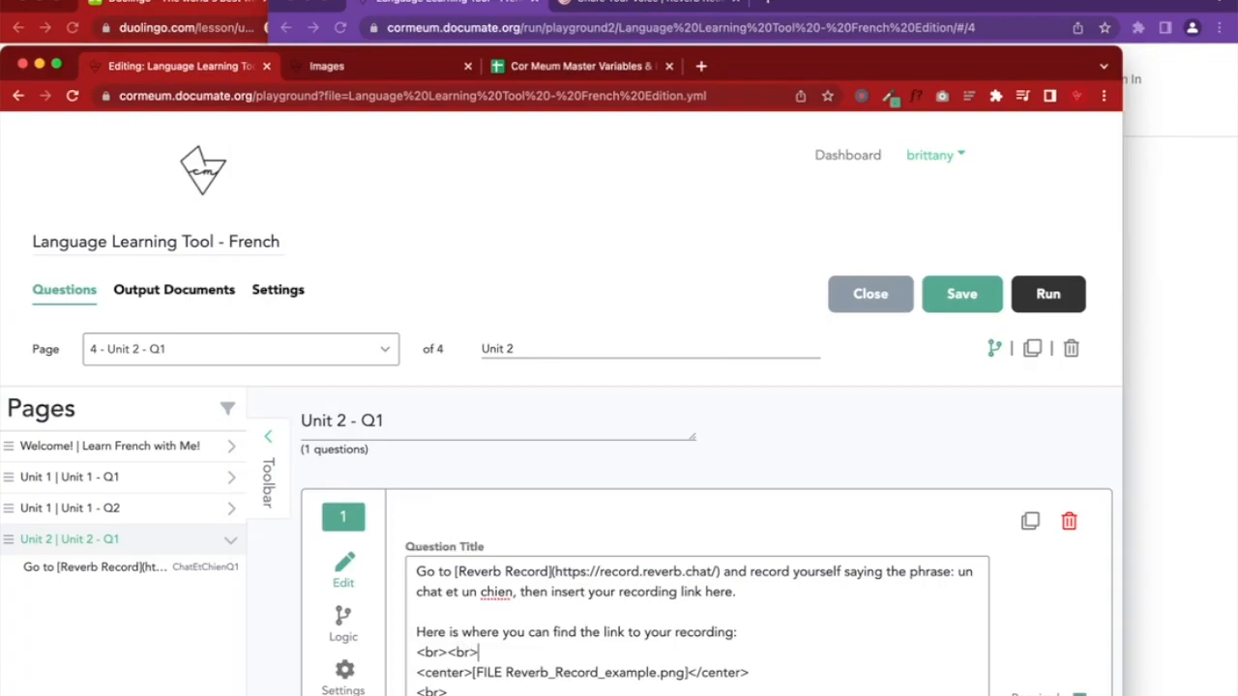
pyautogui.click(1132, 273)
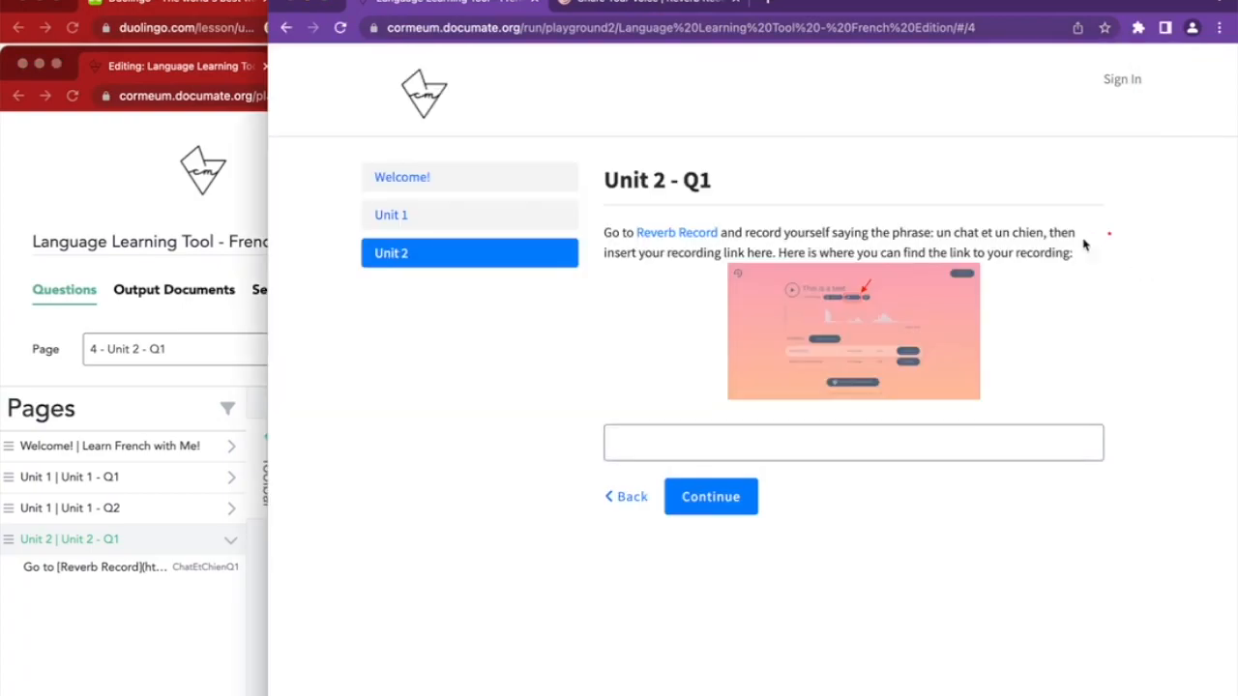
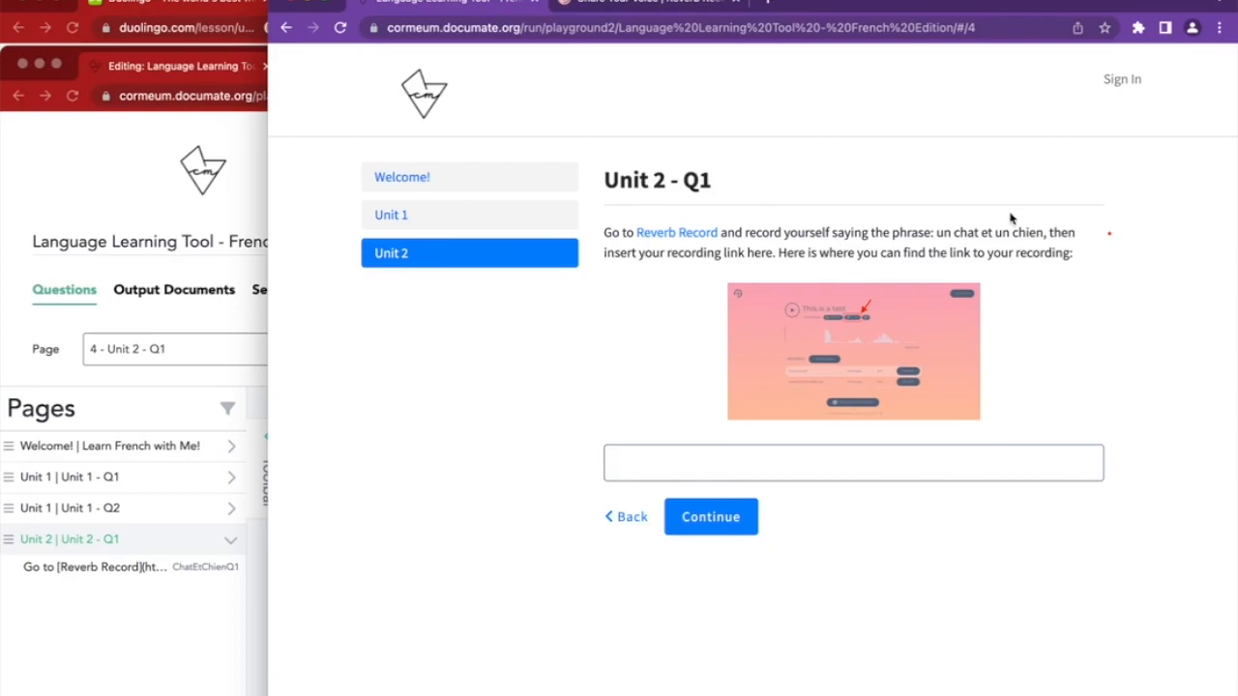
# Highlight 'un chat et un chien' and the link instructions in the Unit 2 - Q1 preview
pyautogui.moveTo(944, 236); pyautogui.dragTo(1061, 236)
pyautogui.click(802, 255)
pyautogui.moveTo(787, 255); pyautogui.dragTo(1096, 264)
pyautogui.click(683, 459)
# Review the Unit 2 - Q1 question in the editor, then open the Reverb Record site
pyautogui.click(200, 636)
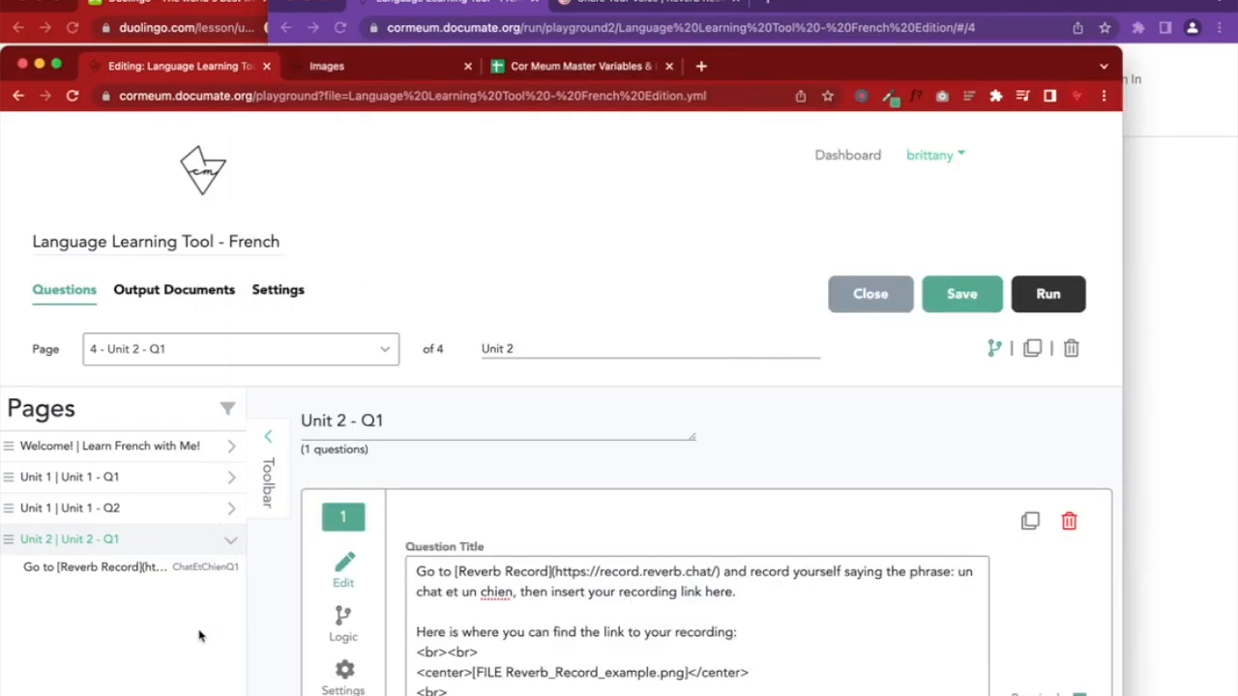
pyautogui.scroll(-5, 885, 515)
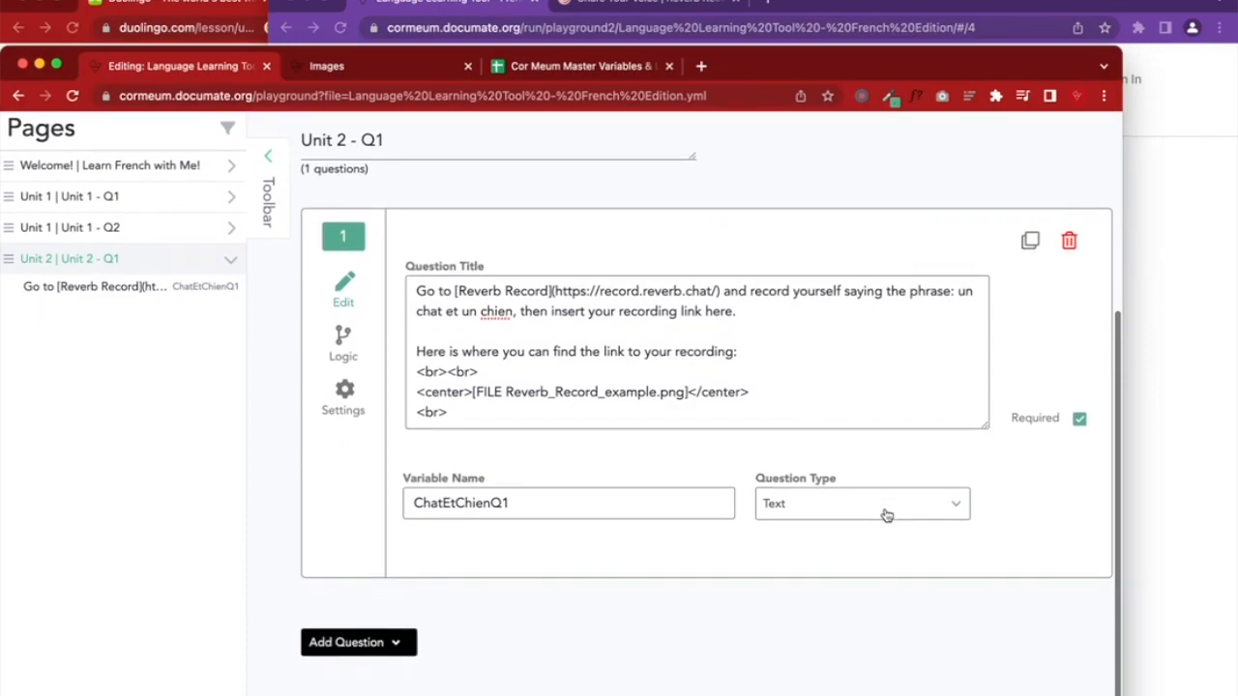
pyautogui.click(1148, 479)
pyautogui.click(648, 4)
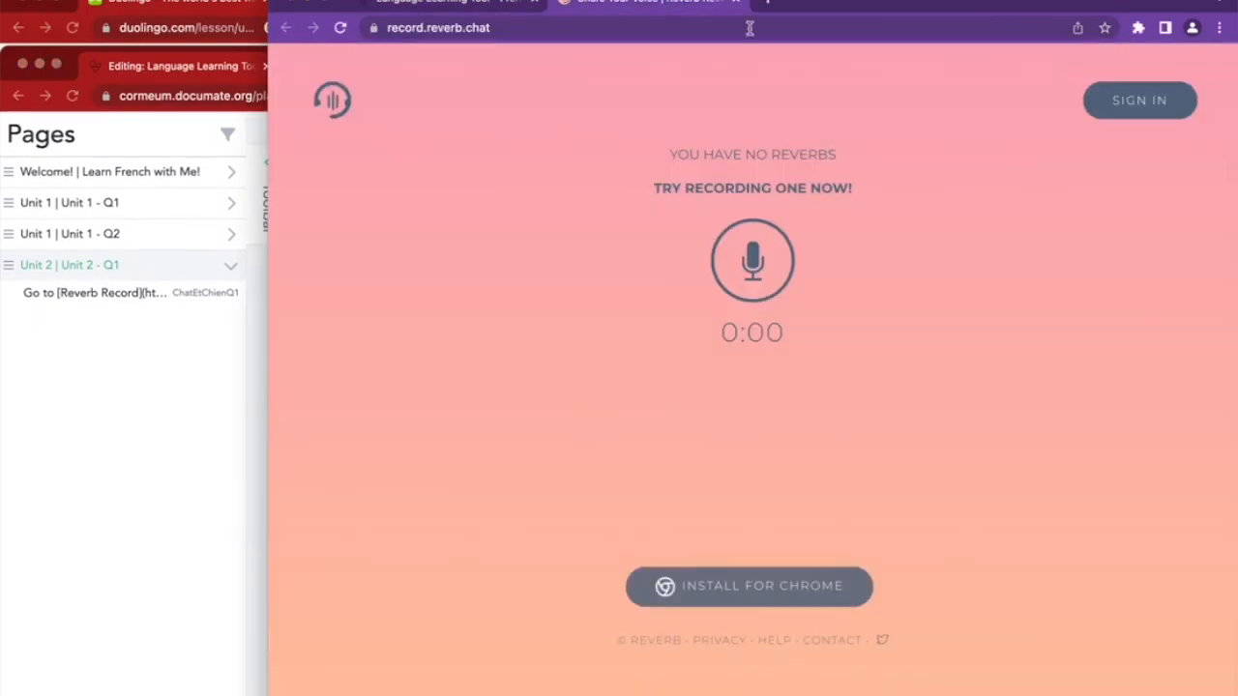
# Record the spoken phrase with microphone access, redo the take, and save the new recording
pyautogui.click(750, 261)
pyautogui.click(586, 123)
pyautogui.click(741, 300)
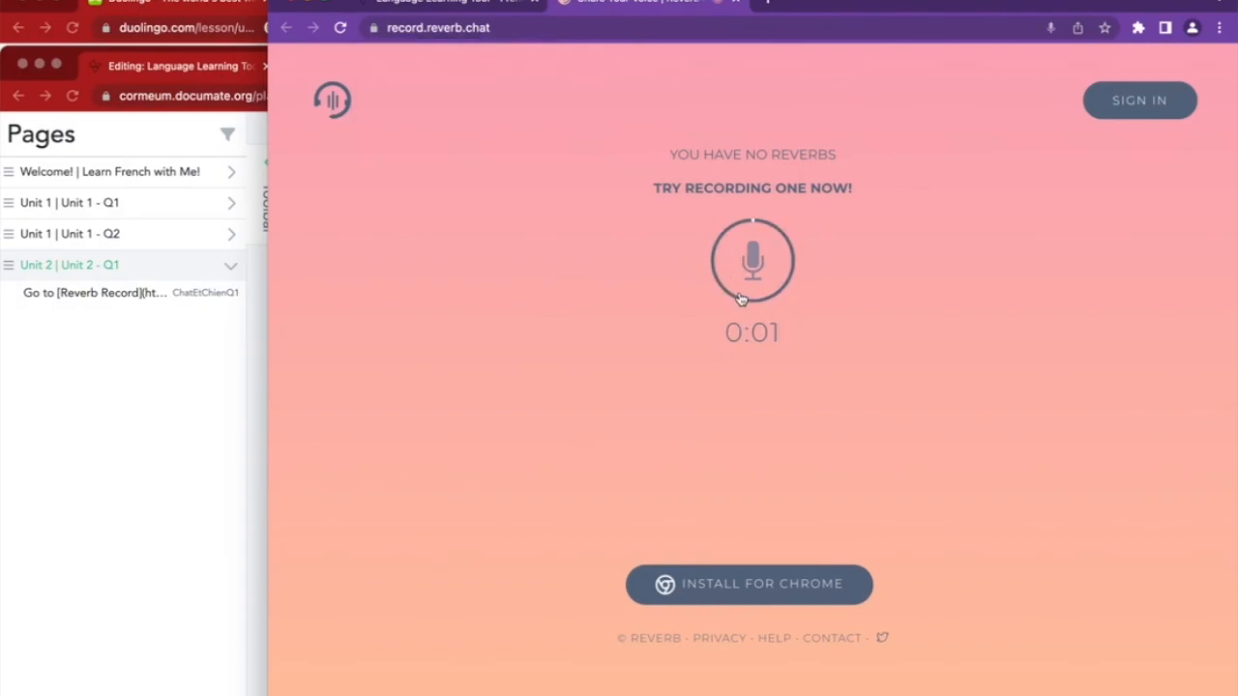
pyautogui.click(741, 299)
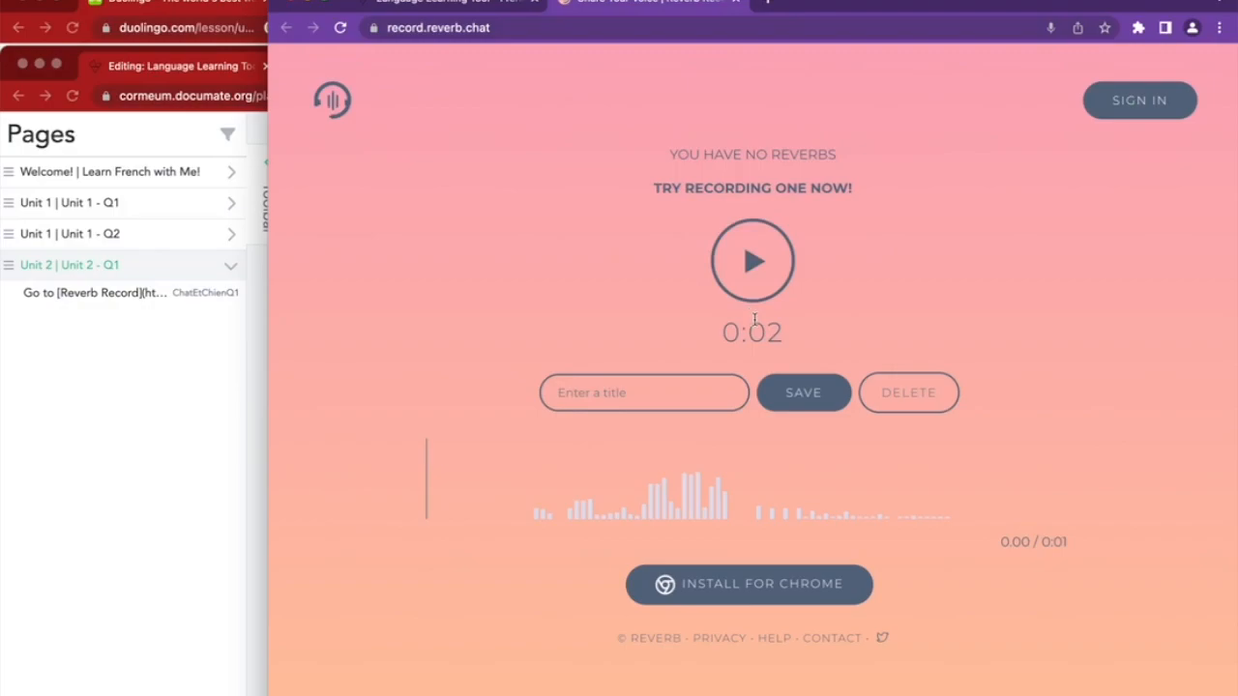
pyautogui.click(889, 395)
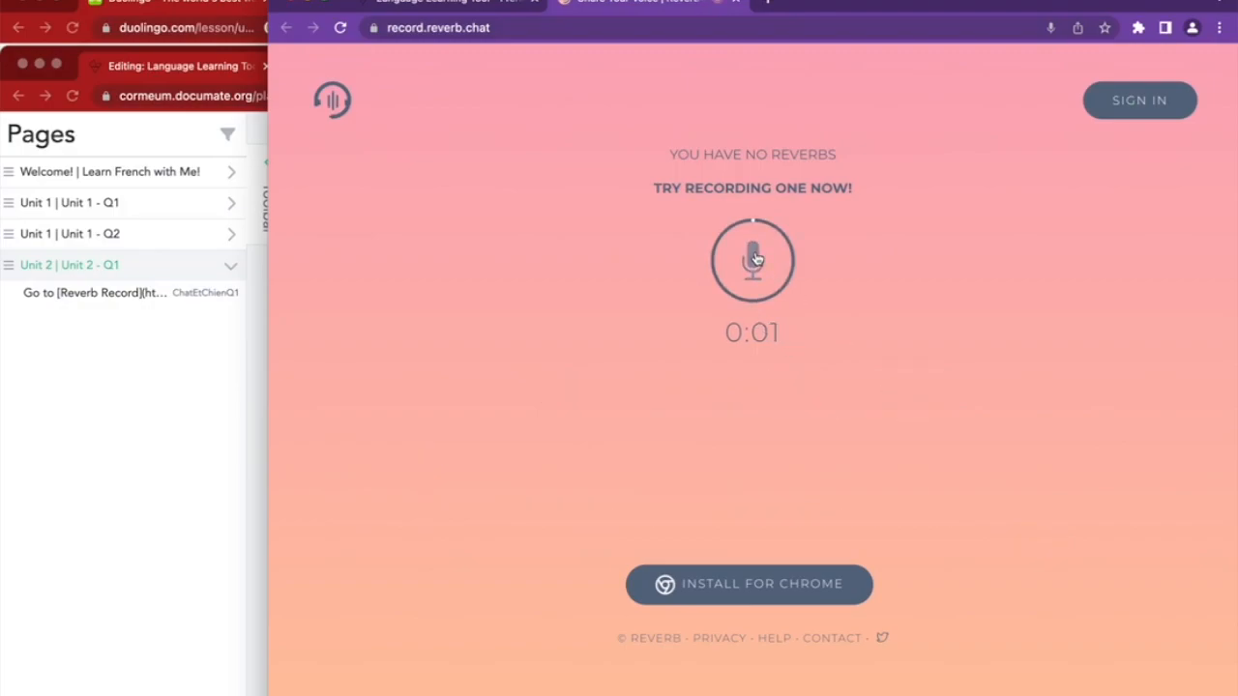
pyautogui.click(754, 259)
pyautogui.click(799, 397)
# Title the recording 'un chat et un chien' and copy its share link
pyautogui.click(936, 174)
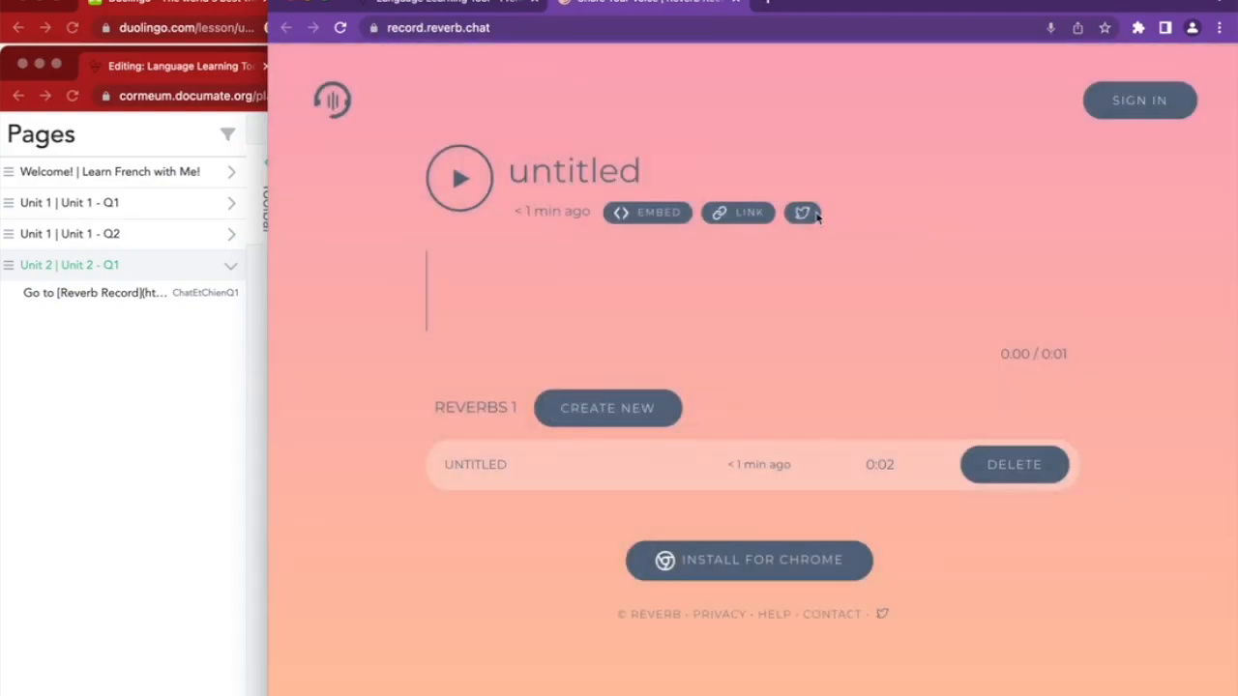
pyautogui.click(677, 157)
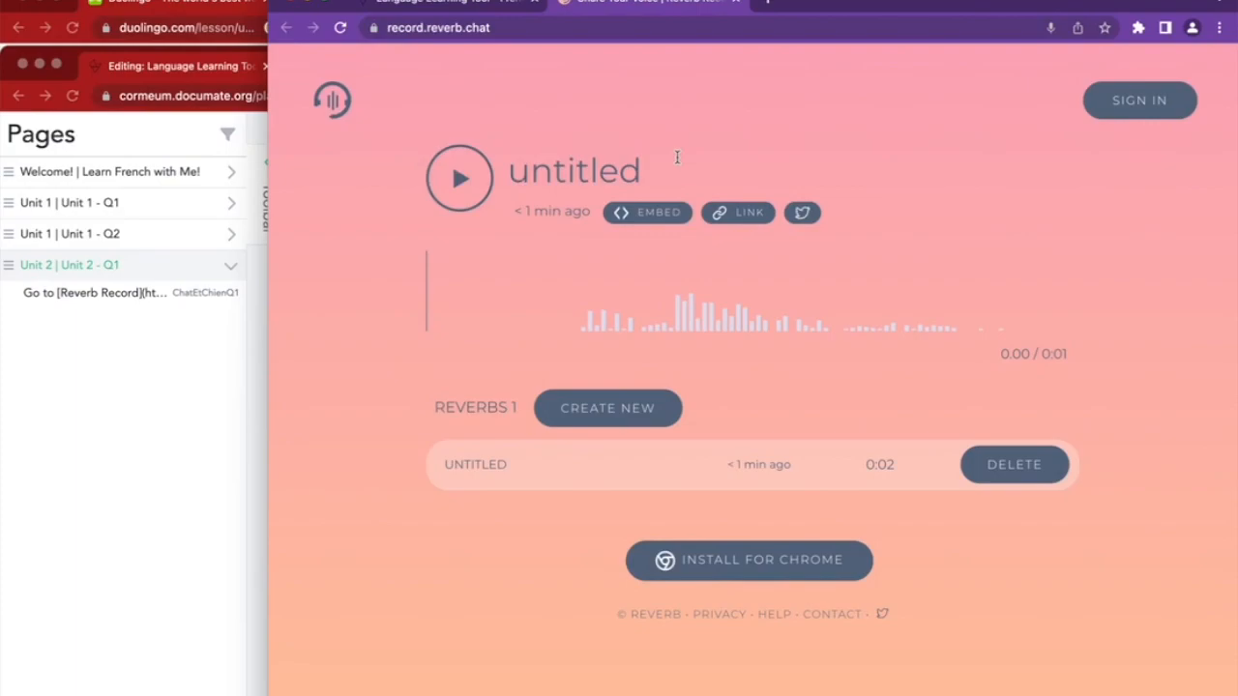
pyautogui.write('un chat ')
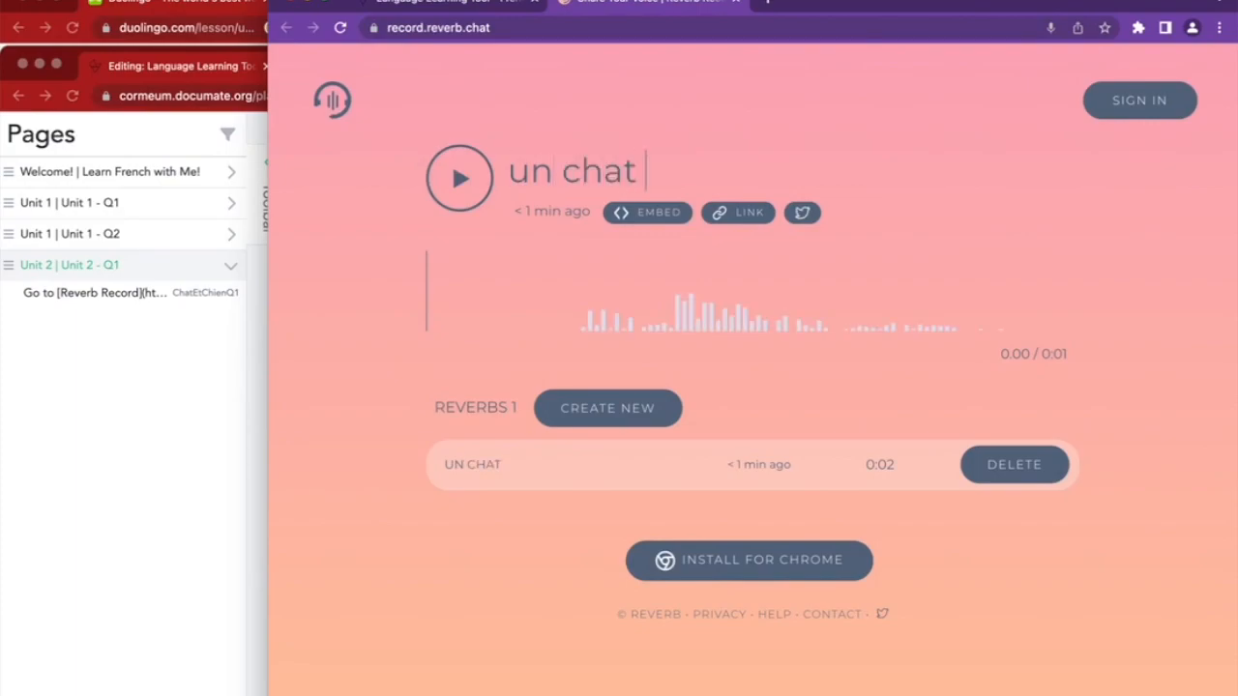
pyautogui.write('et un chien')
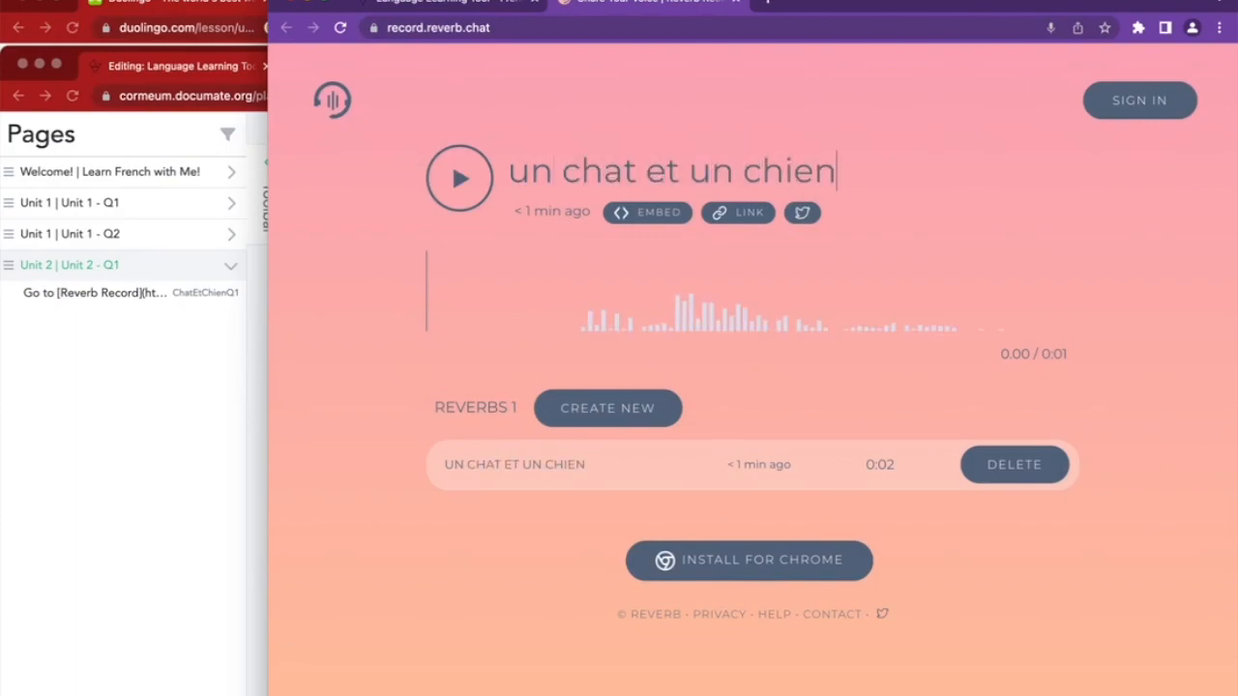
pyautogui.click(735, 213)
# Paste the Reverb link into the Unit 2 - Q1 answer and submit it to the review page
pyautogui.click(471, 4)
pyautogui.hotkey('ctrl', 'v')
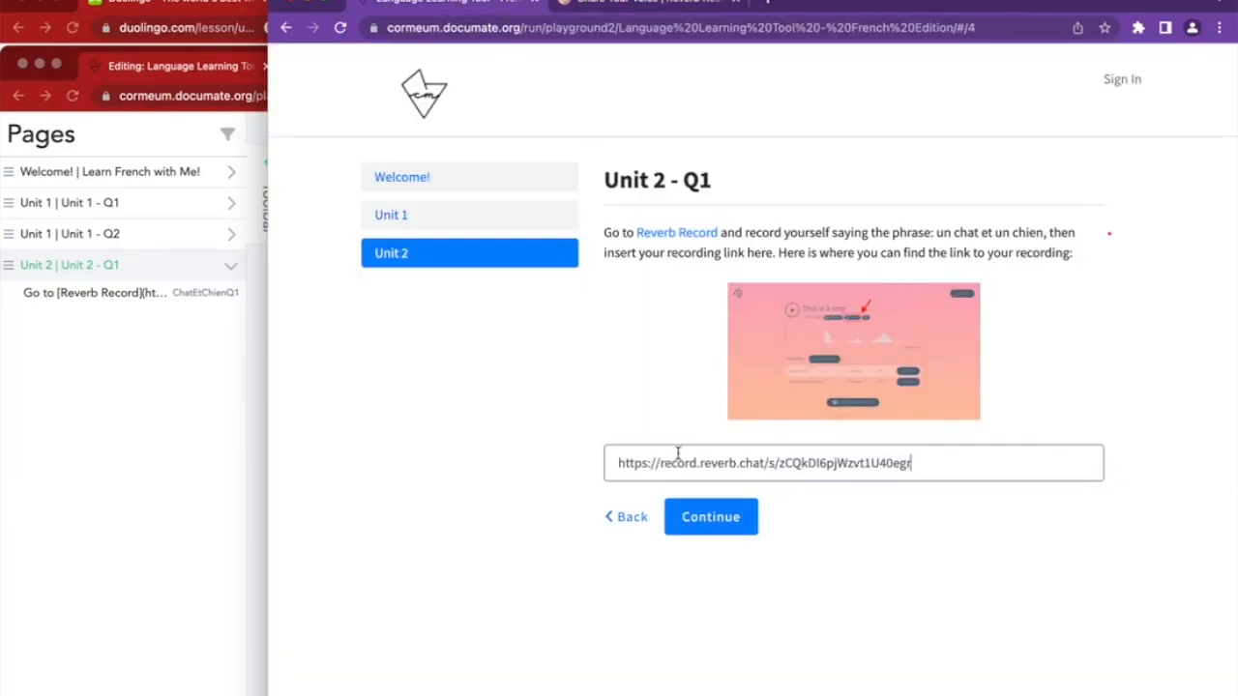
pyautogui.click(718, 534)
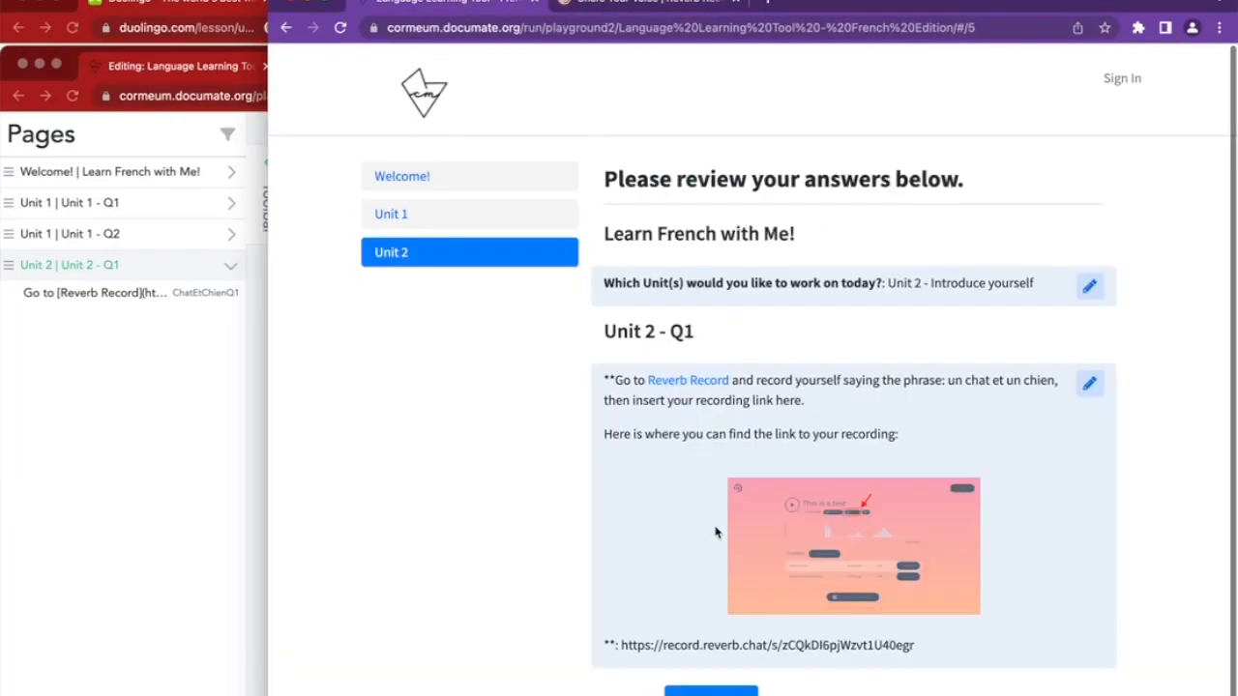
pyautogui.scroll(-1, 713, 531)
pyautogui.scroll(-1, 716, 533)
pyautogui.scroll(1, 715, 533)
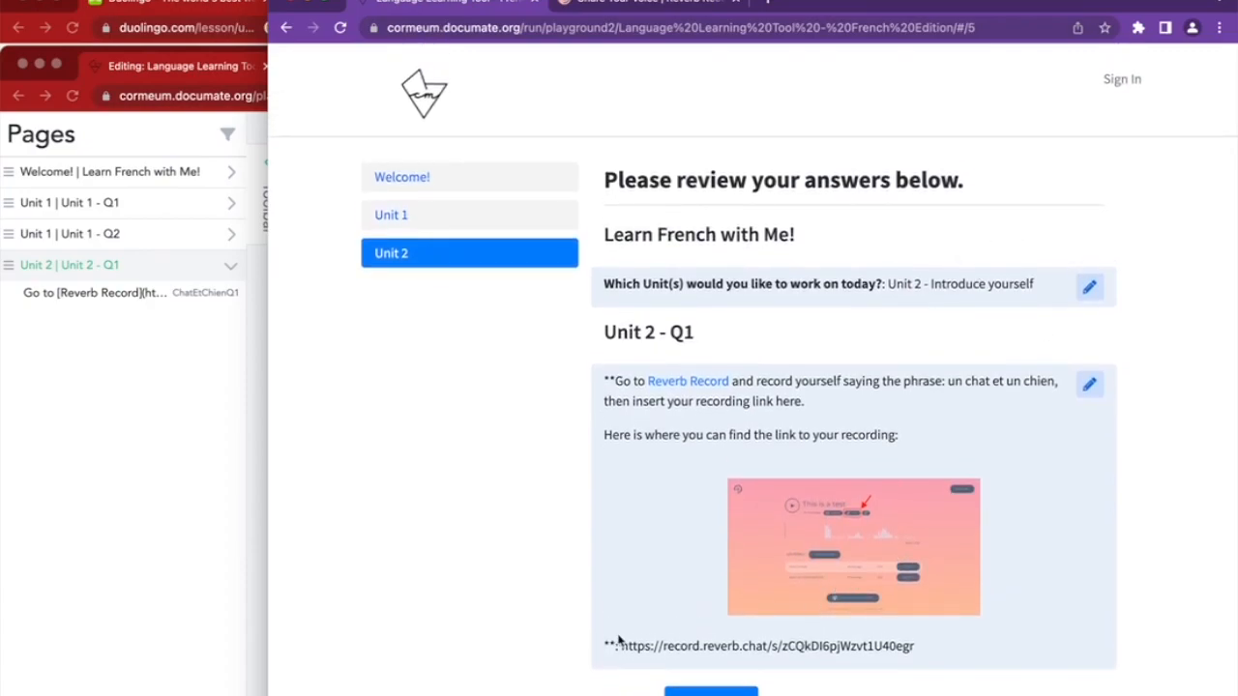
pyautogui.scroll(-1, 687, 461)
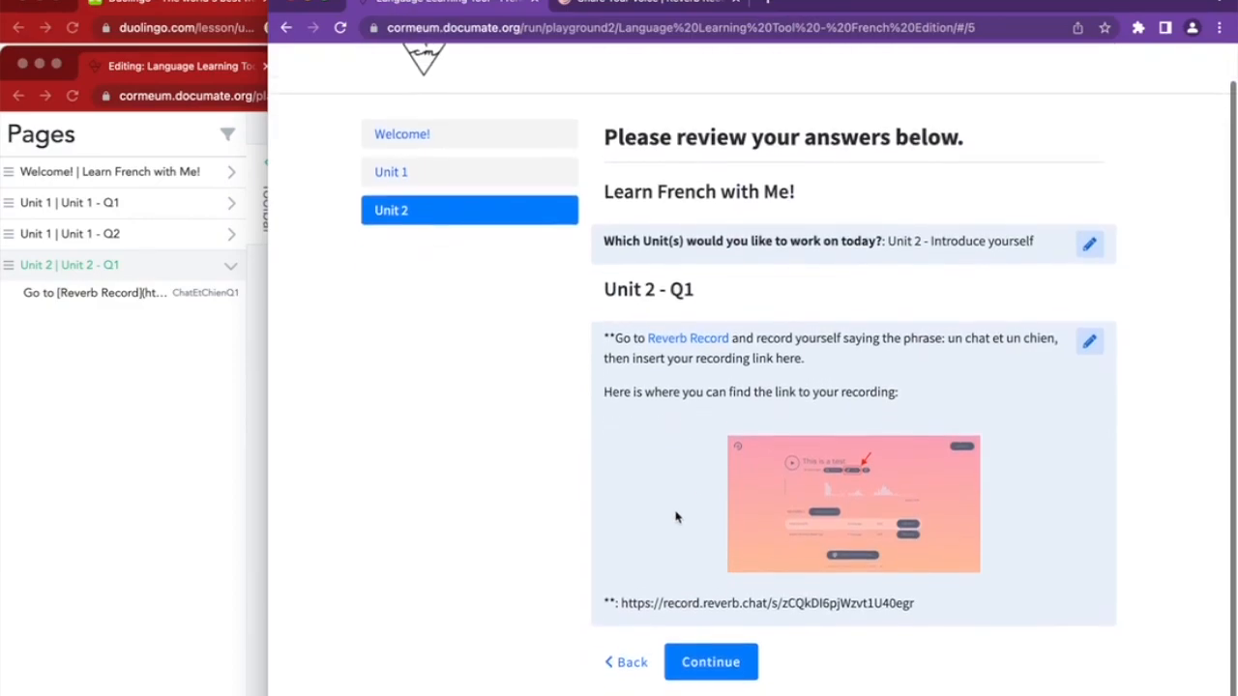
# Reposition the Documate editor window and bring the Duolingo lesson forward
pyautogui.click(219, 370)
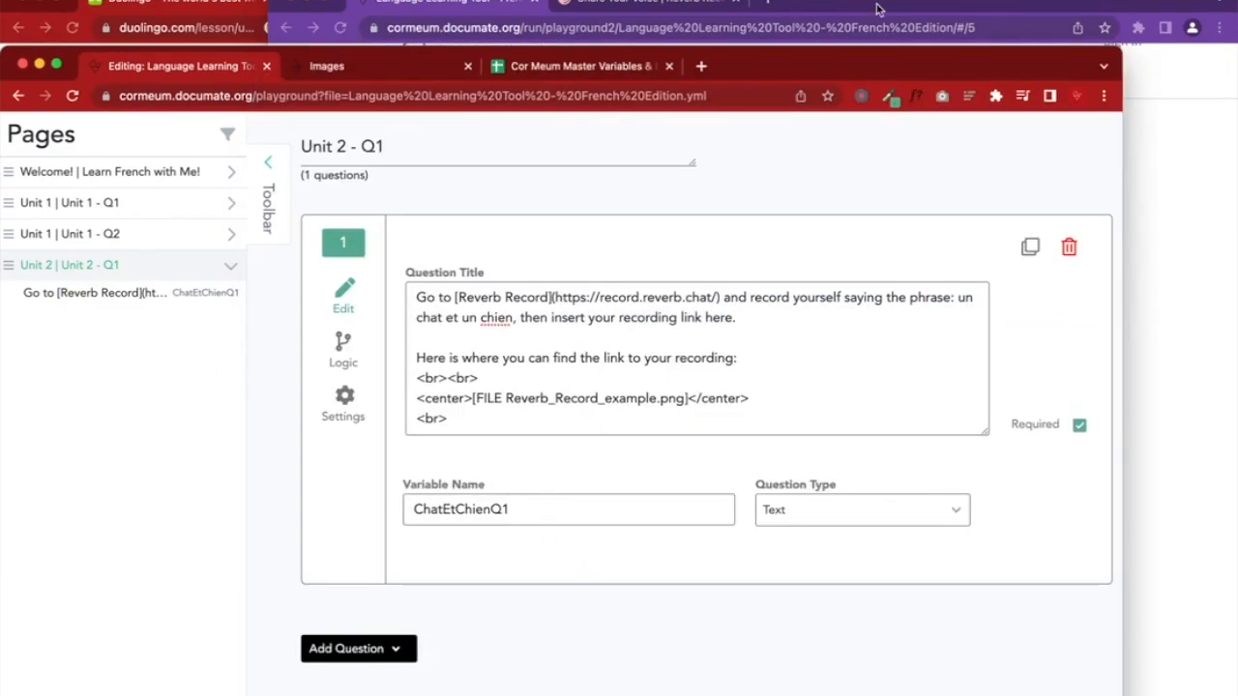
pyautogui.moveTo(775, 71); pyautogui.dragTo(859, 4)
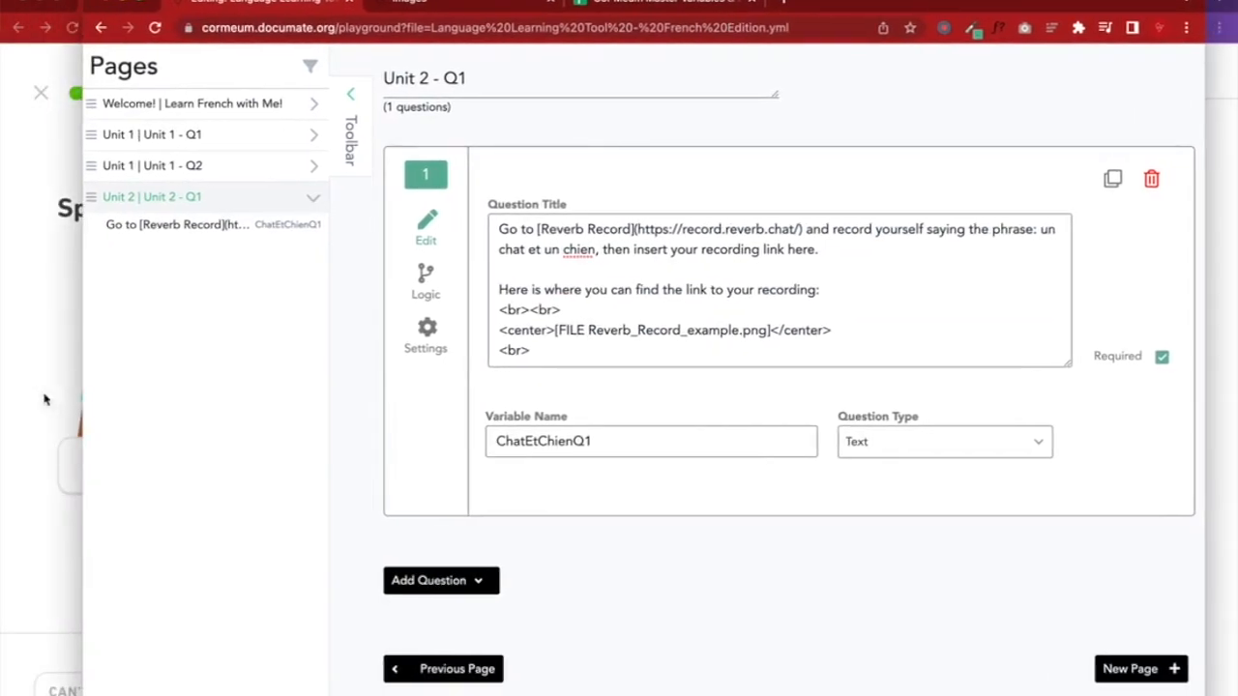
pyautogui.click(60, 398)
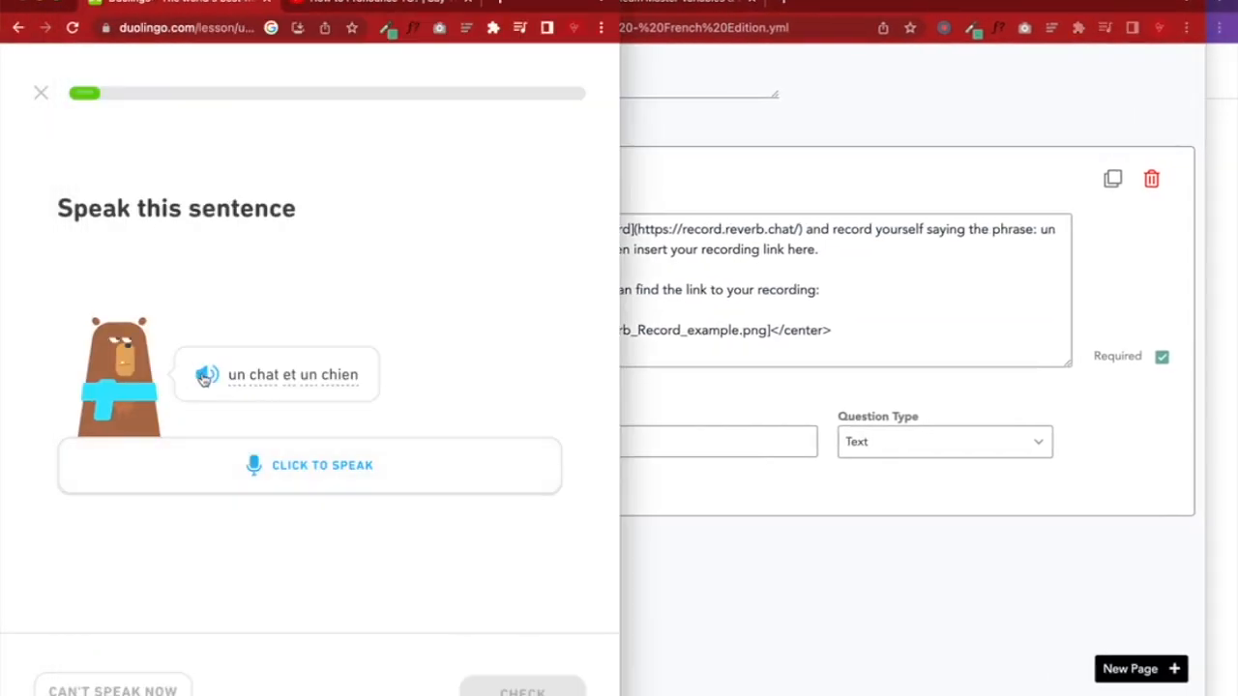
# Pass the speaking exercise and answer the listening exercise with 'une'
pyautogui.click(288, 464)
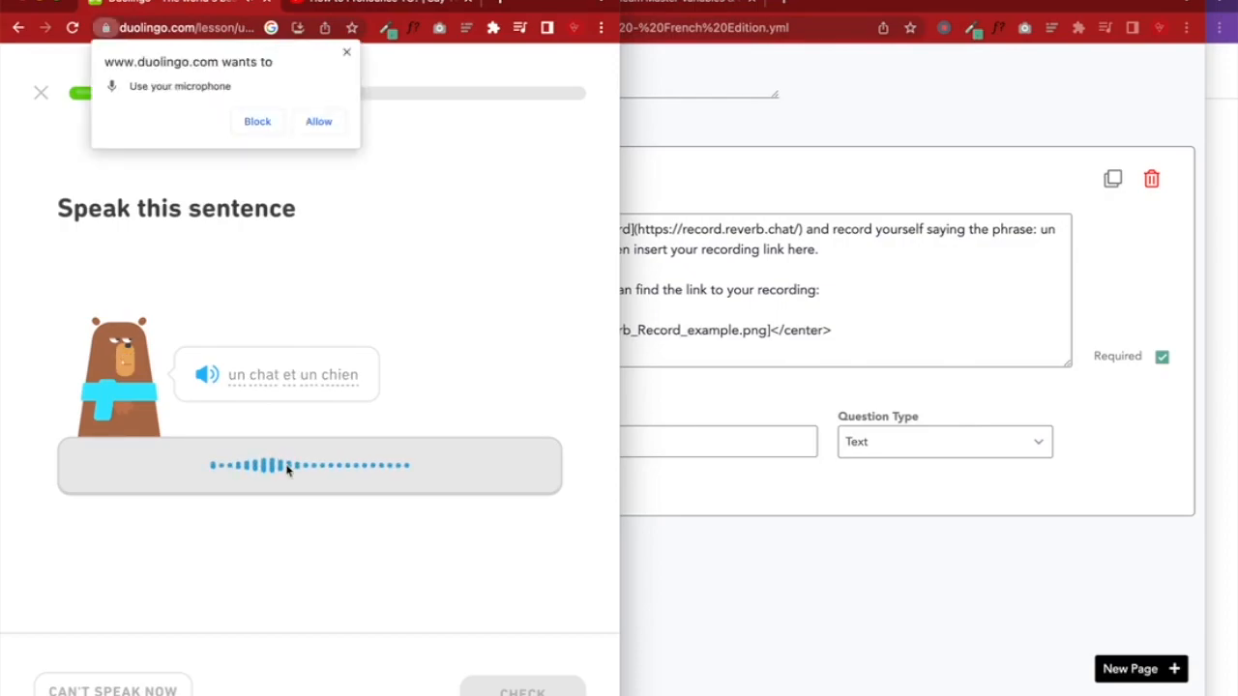
pyautogui.click(319, 128)
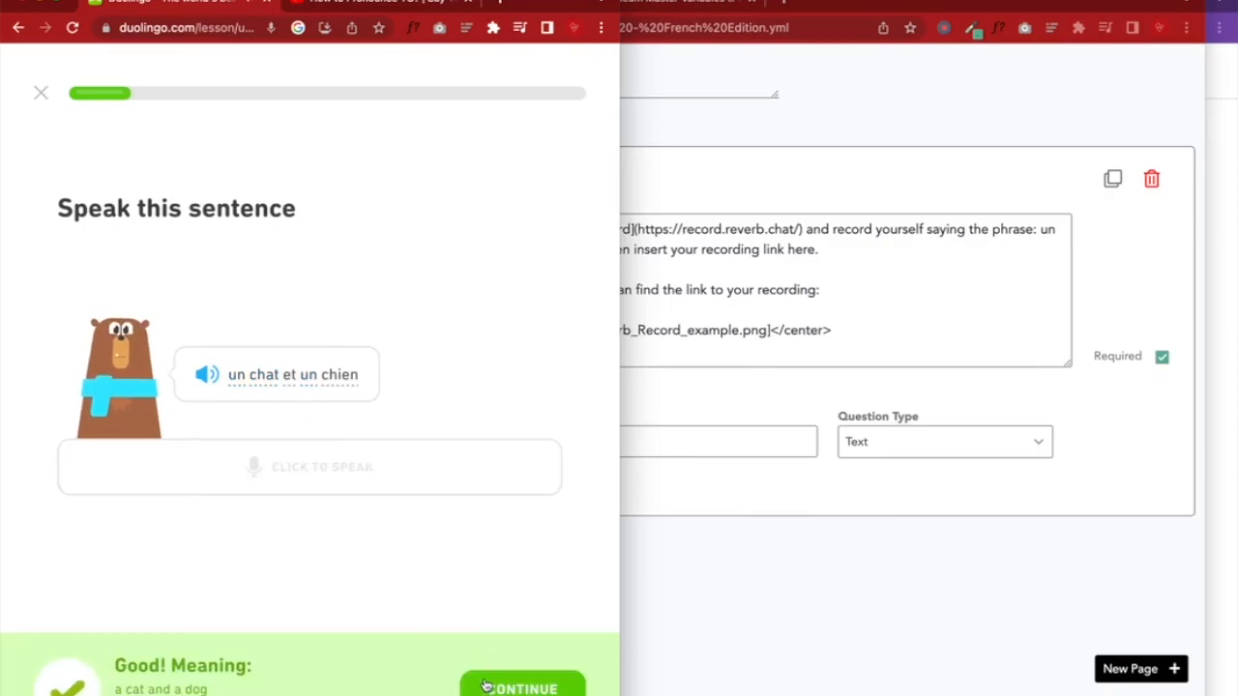
pyautogui.click(481, 686)
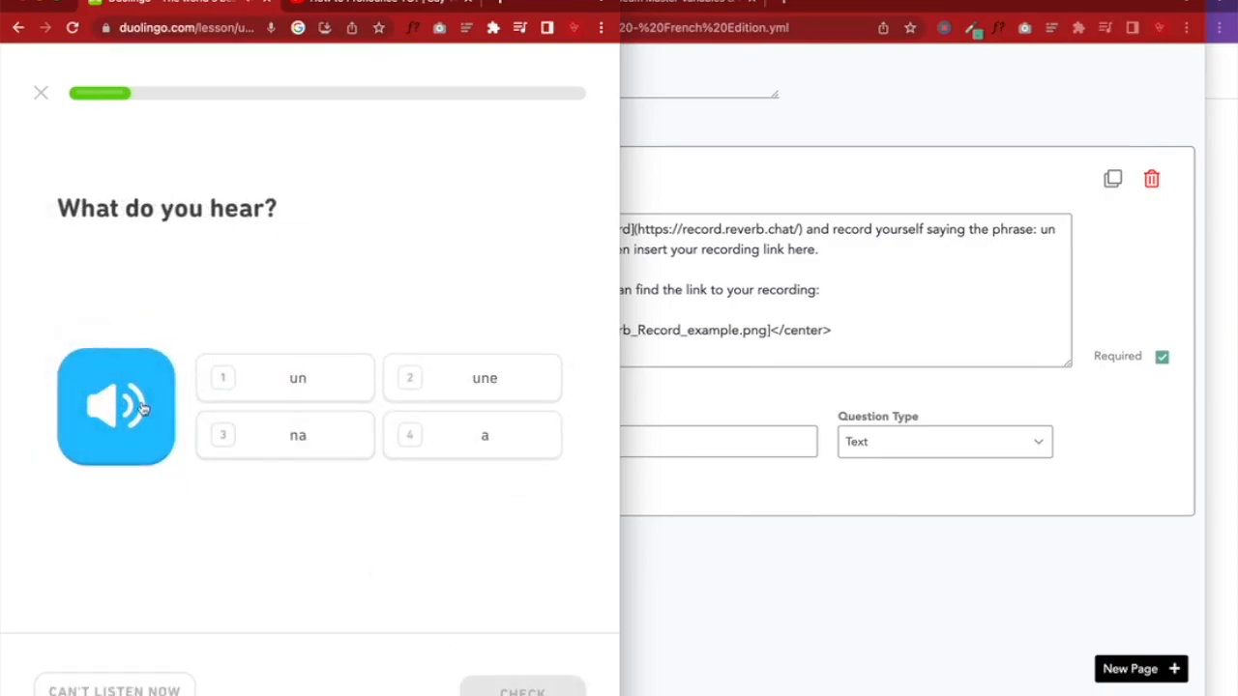
pyautogui.click(274, 387)
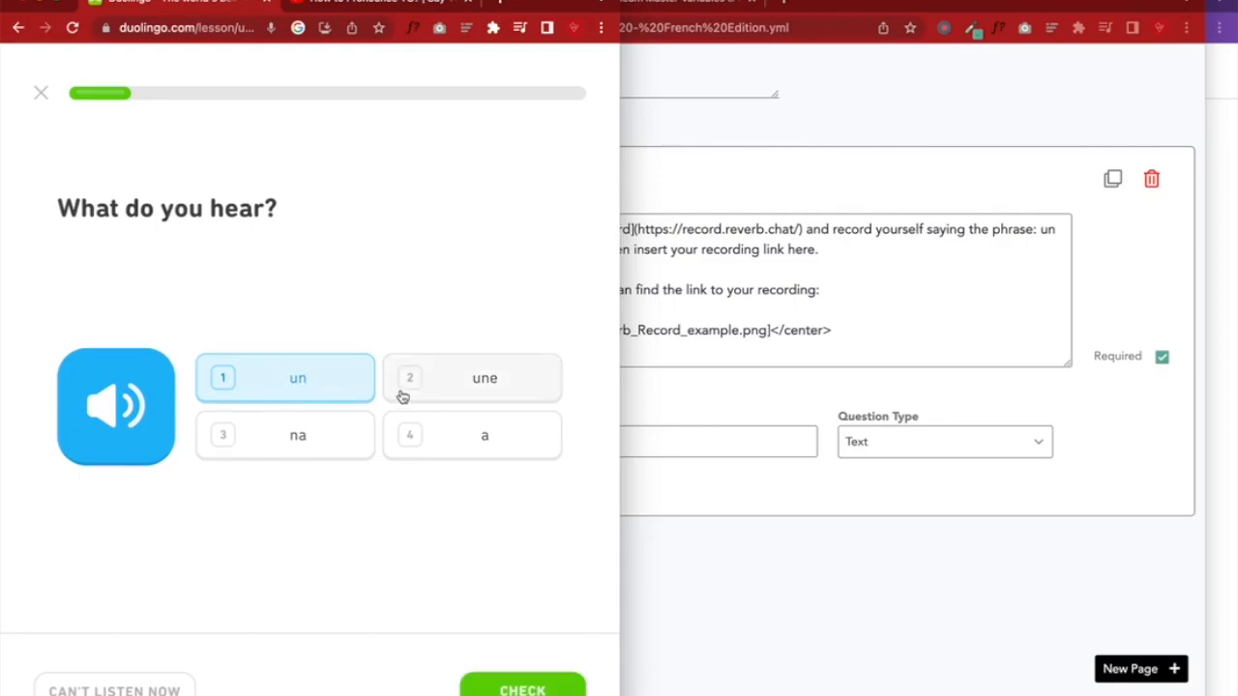
pyautogui.click(431, 392)
pyautogui.click(547, 683)
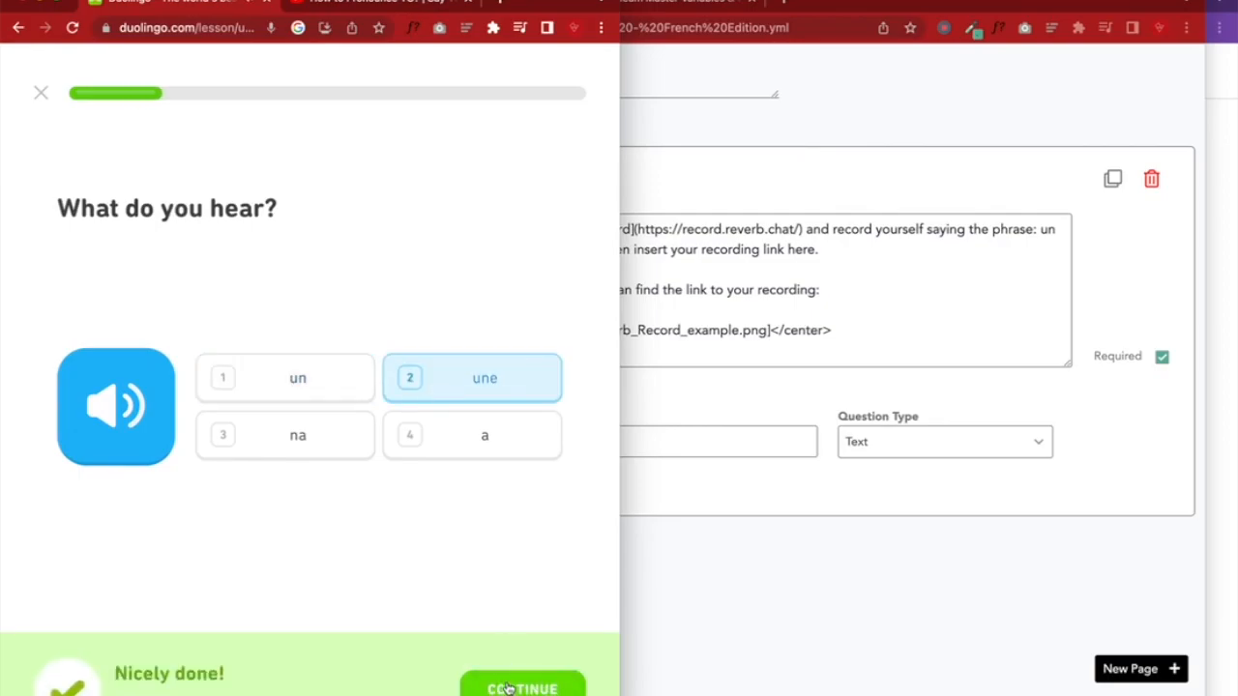
pyautogui.click(522, 686)
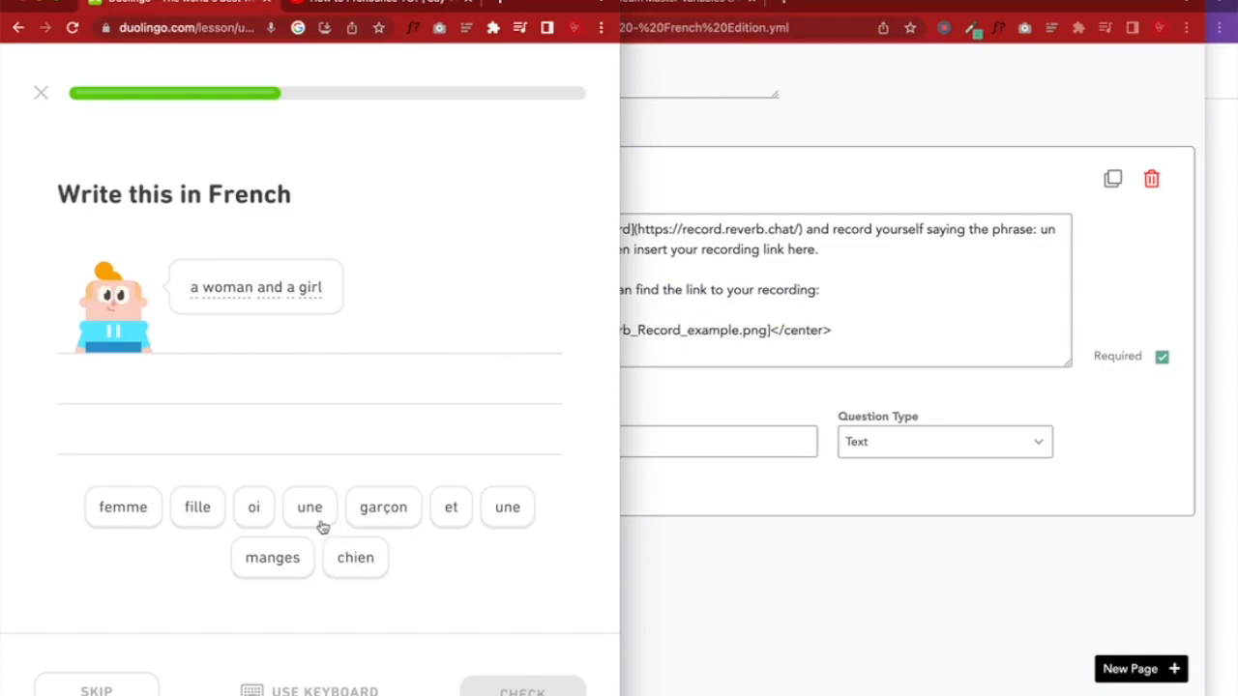
# Build the translation 'une femme et une fille' from the word tiles
pyautogui.click(320, 523)
pyautogui.click(140, 507)
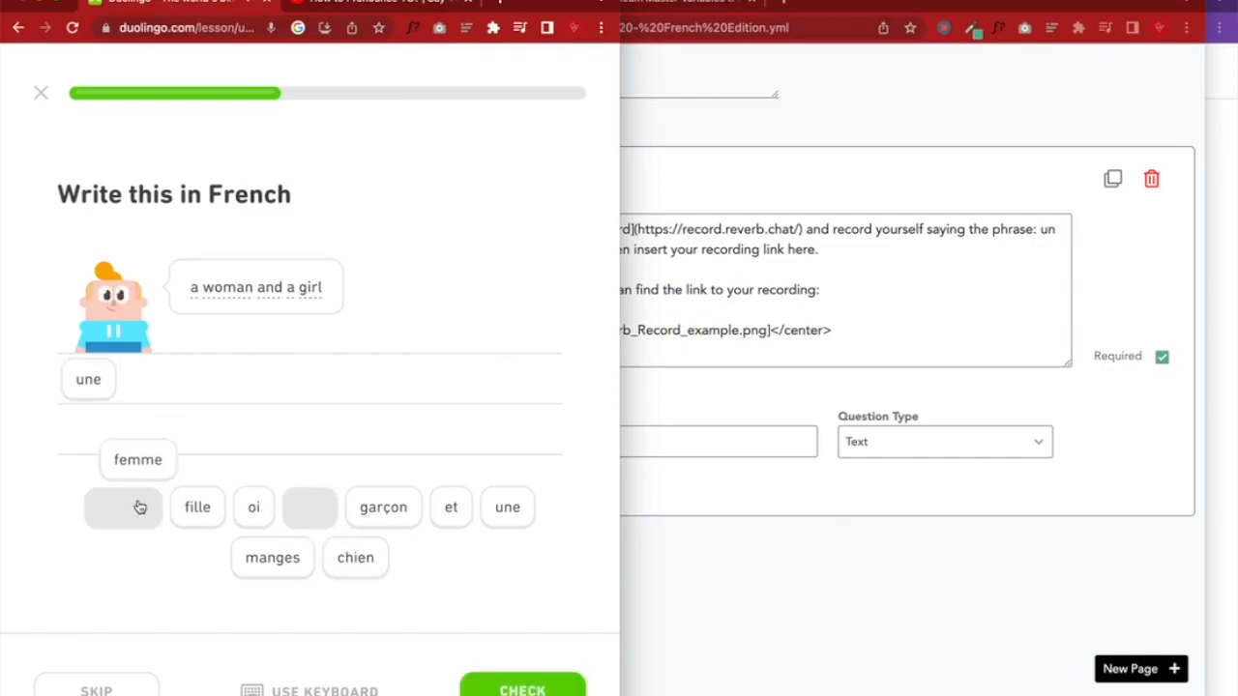
pyautogui.click(453, 513)
pyautogui.click(503, 518)
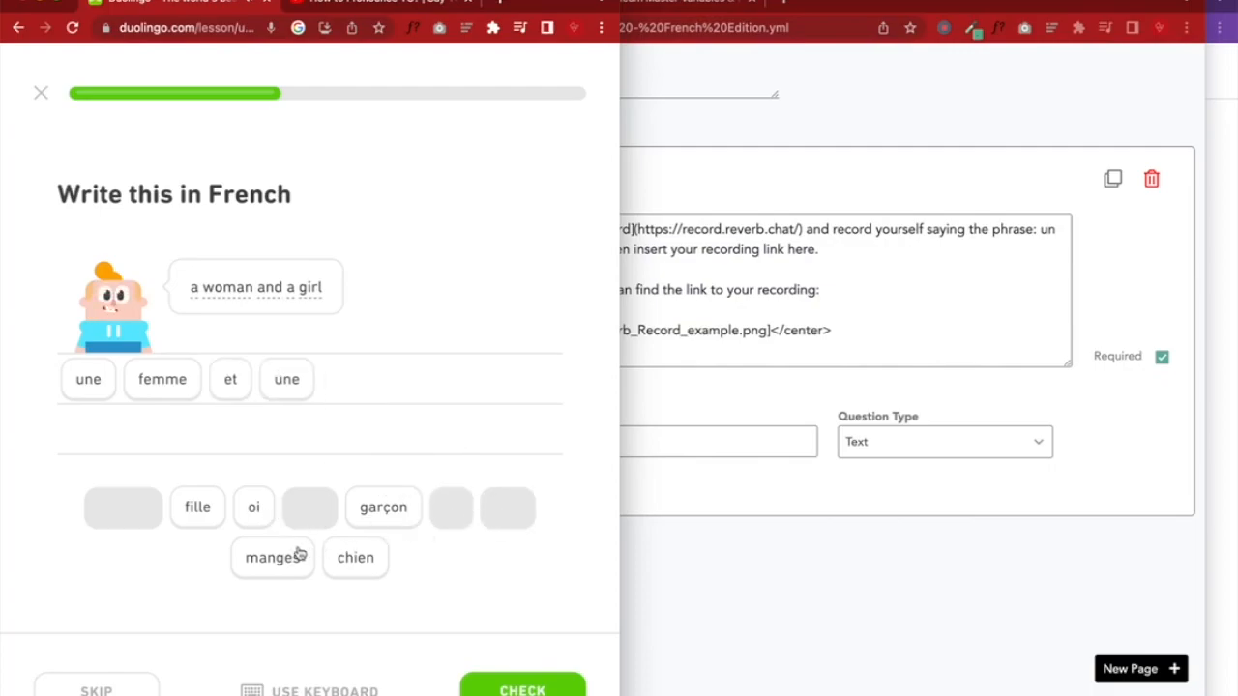
pyautogui.click(208, 507)
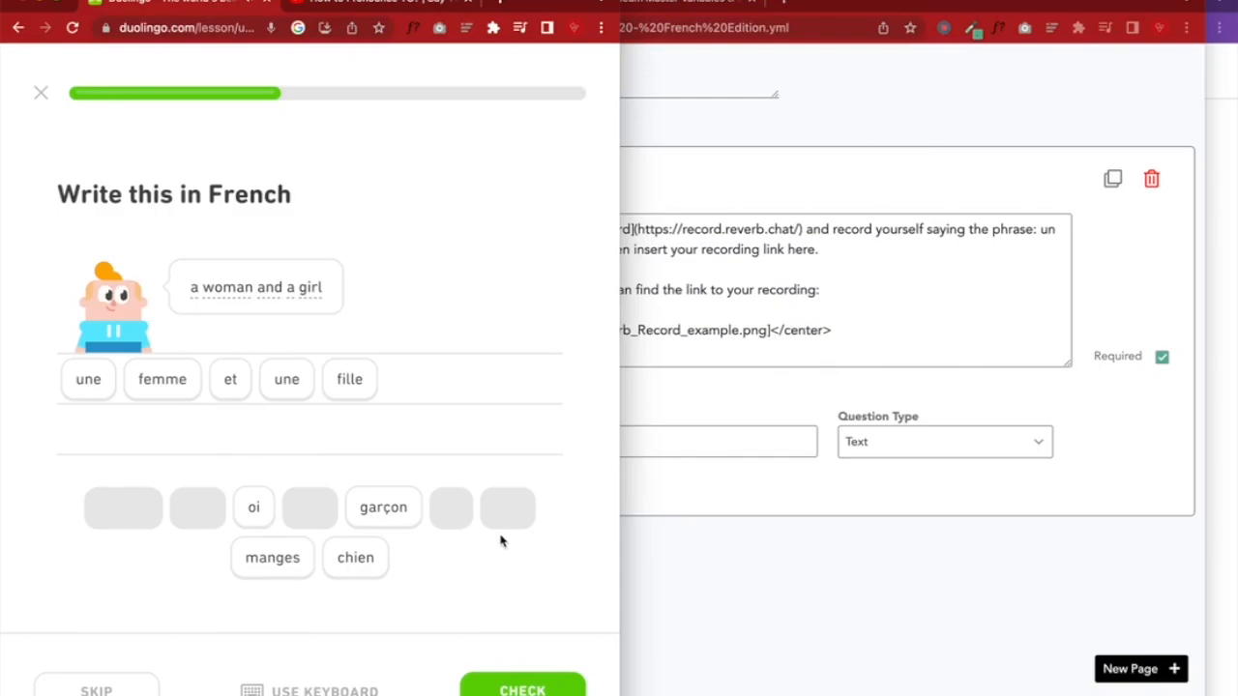
# Add a Multi Select question to the Unit 2 - Q1 page
pyautogui.click(744, 567)
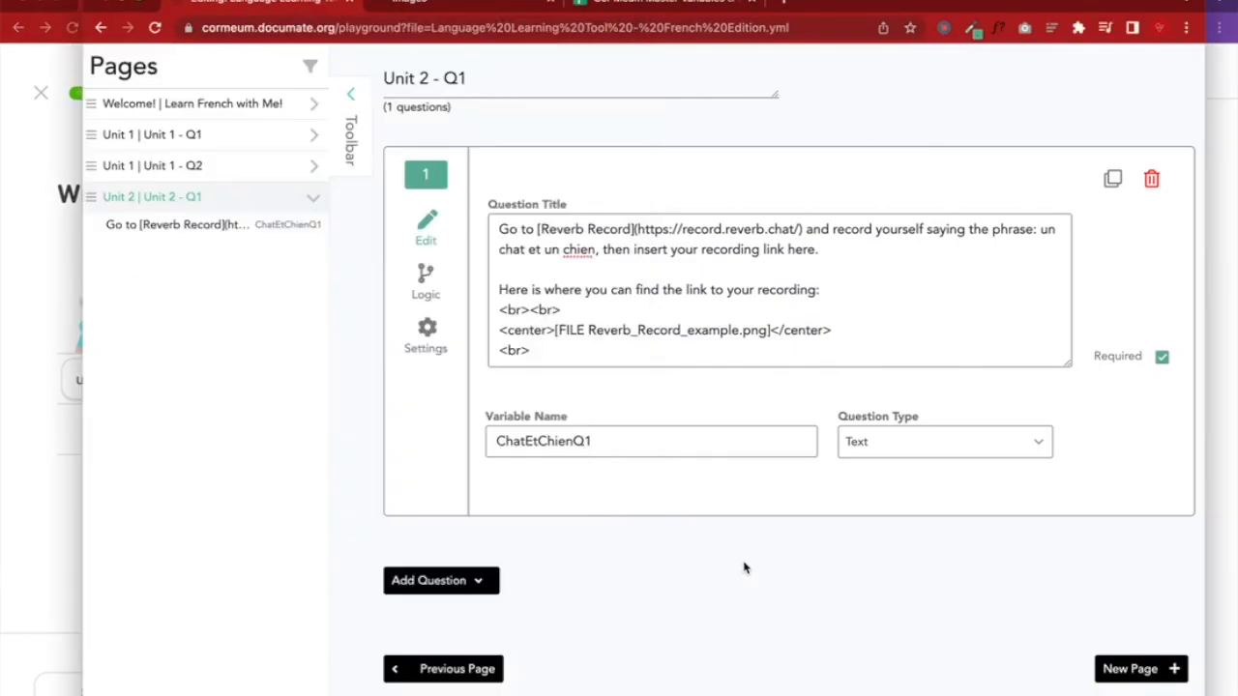
pyautogui.click(468, 582)
pyautogui.scroll(-3, 552, 526)
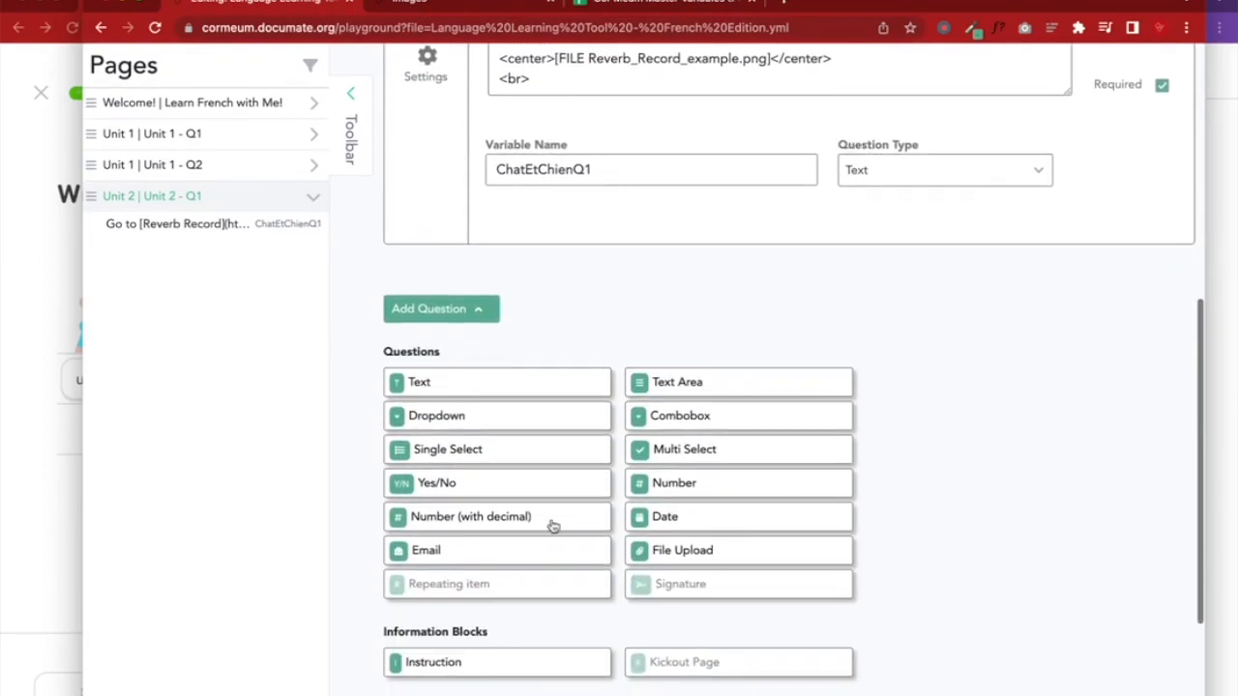
pyautogui.click(683, 452)
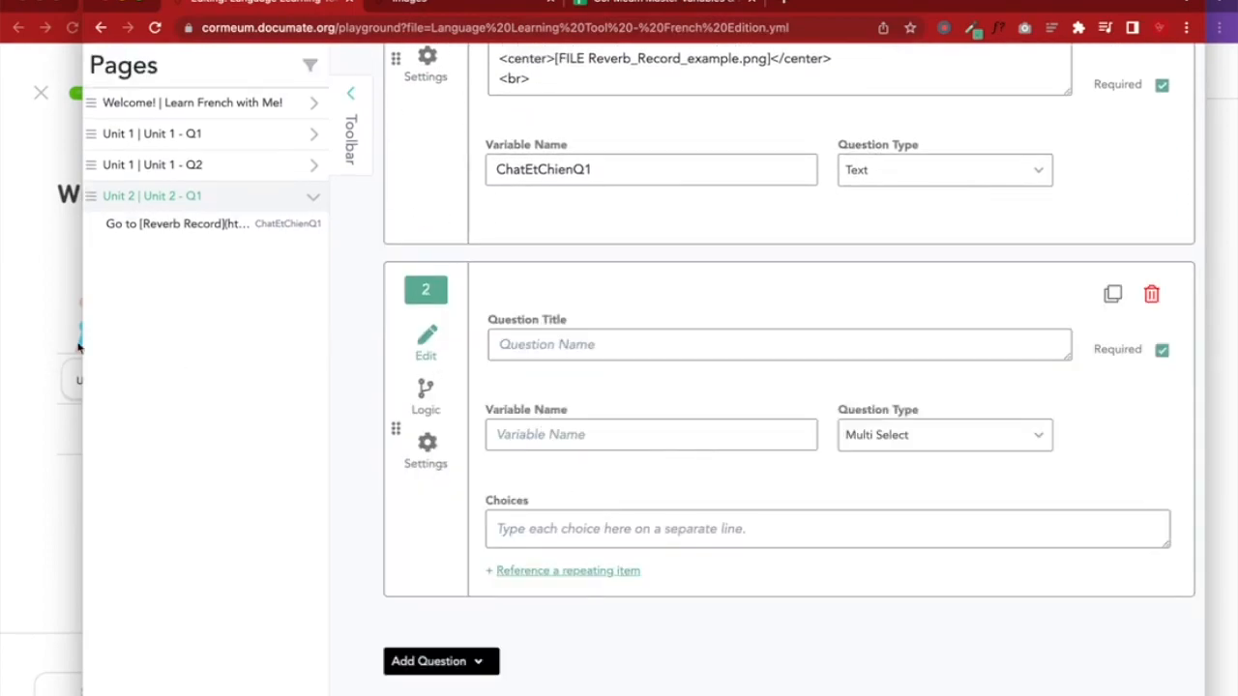
# Title the new question 'Write this in French', matching the Duolingo exercise heading
pyautogui.click(34, 268)
pyautogui.tripleClick(153, 198)
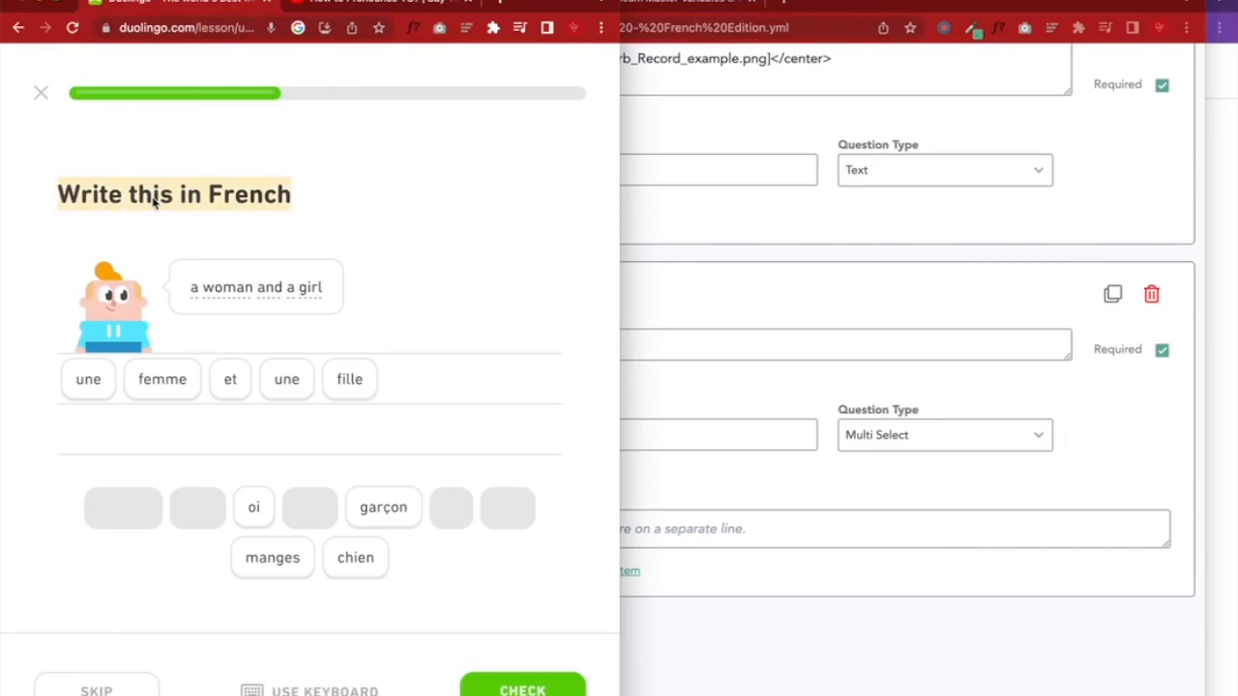
pyautogui.click(355, 557)
pyautogui.click(425, 378)
pyautogui.click(677, 380)
pyautogui.click(644, 345)
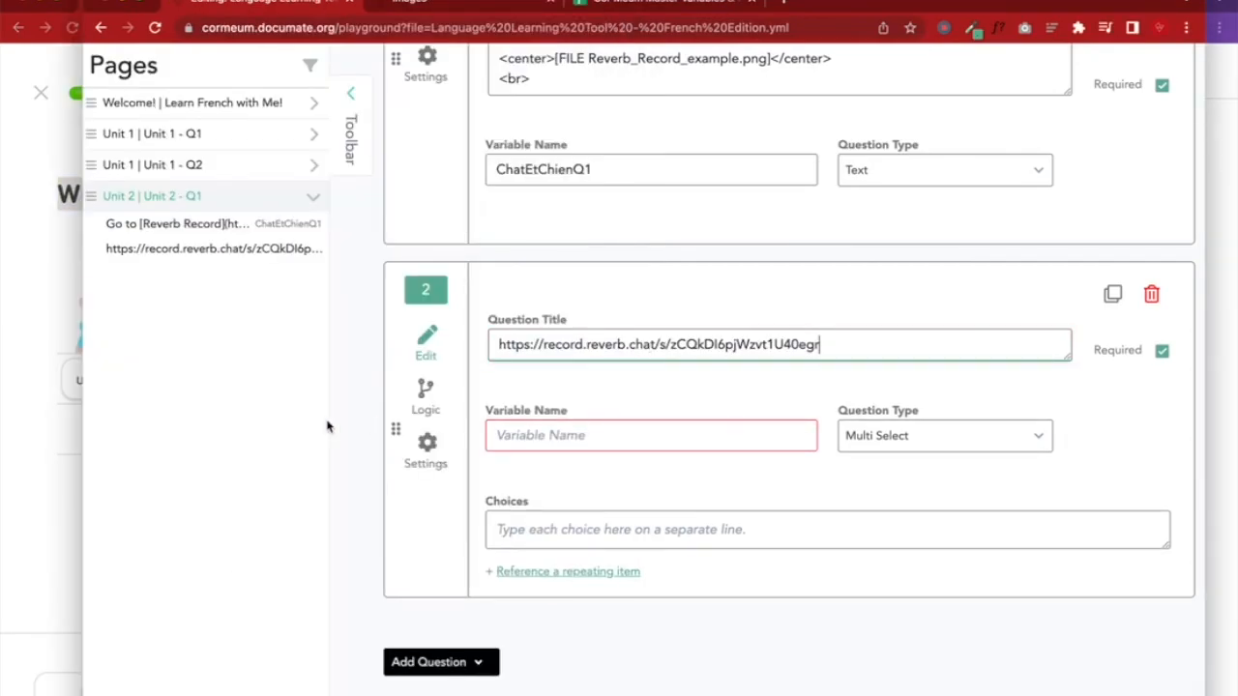
pyautogui.hotkey('ctrl', 'z')
pyautogui.click(7, 377)
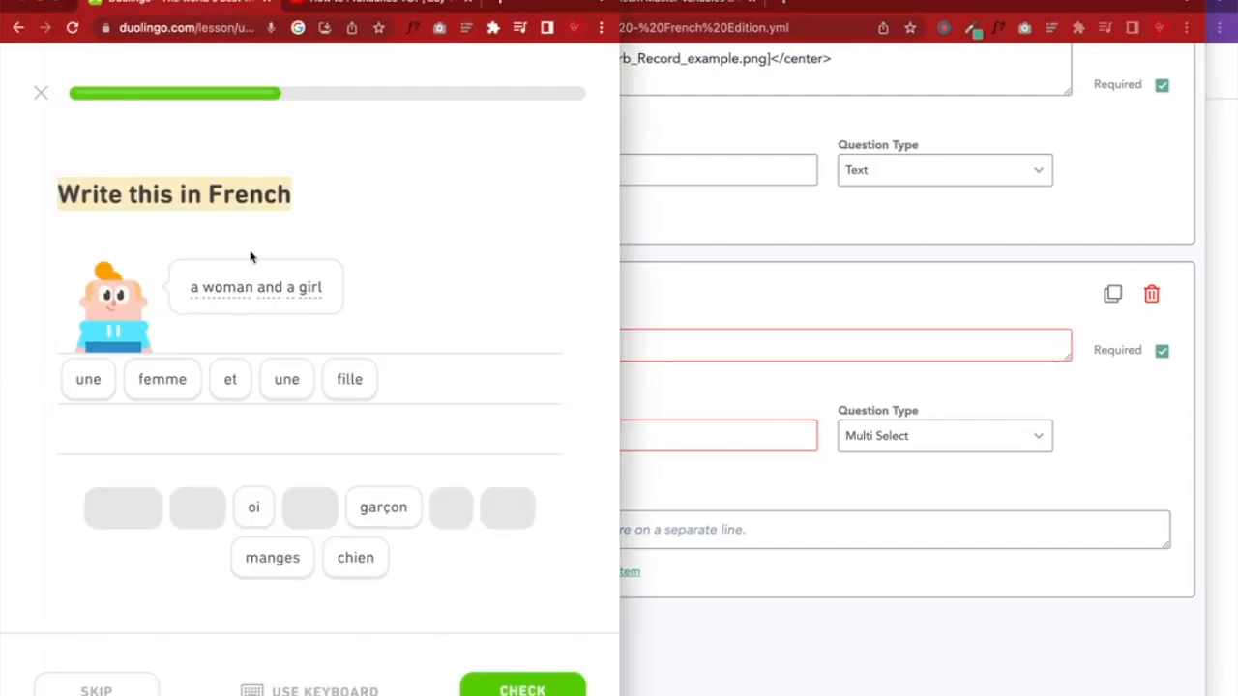
pyautogui.click(292, 207)
pyautogui.click(648, 333)
pyautogui.write('Write this i')
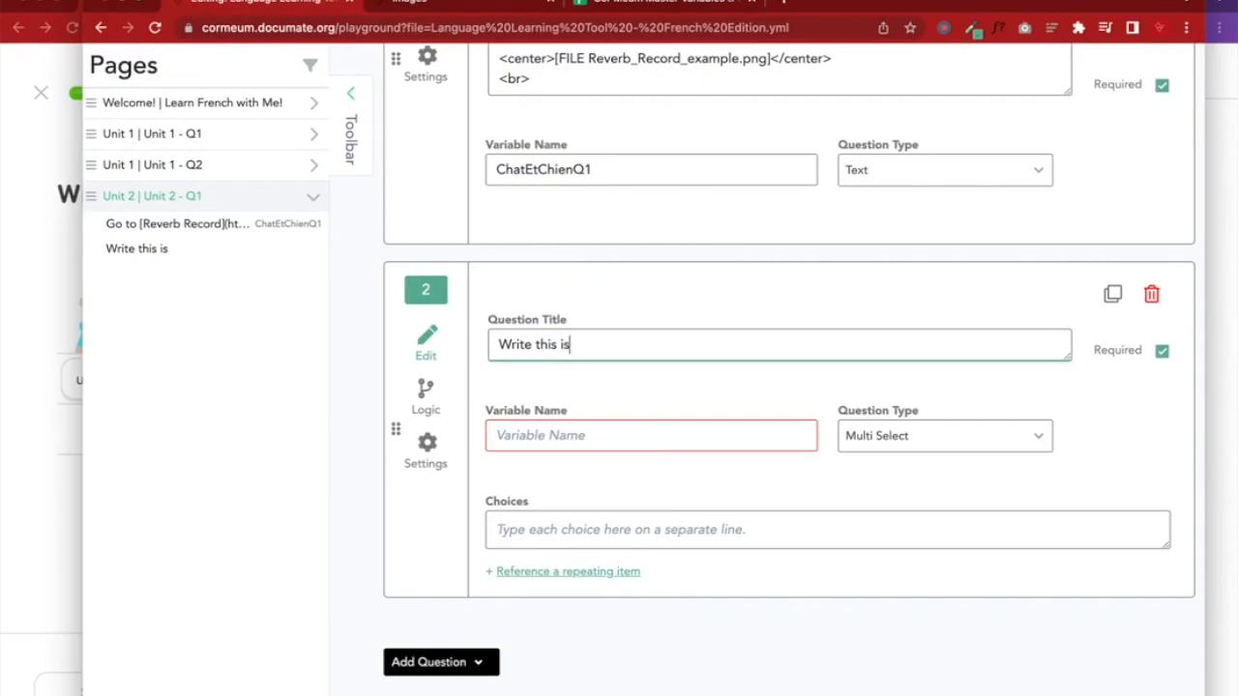
pyautogui.write('n French')
# Name the question's variable FemmeEtFilleWriteThisQ2
pyautogui.click(587, 432)
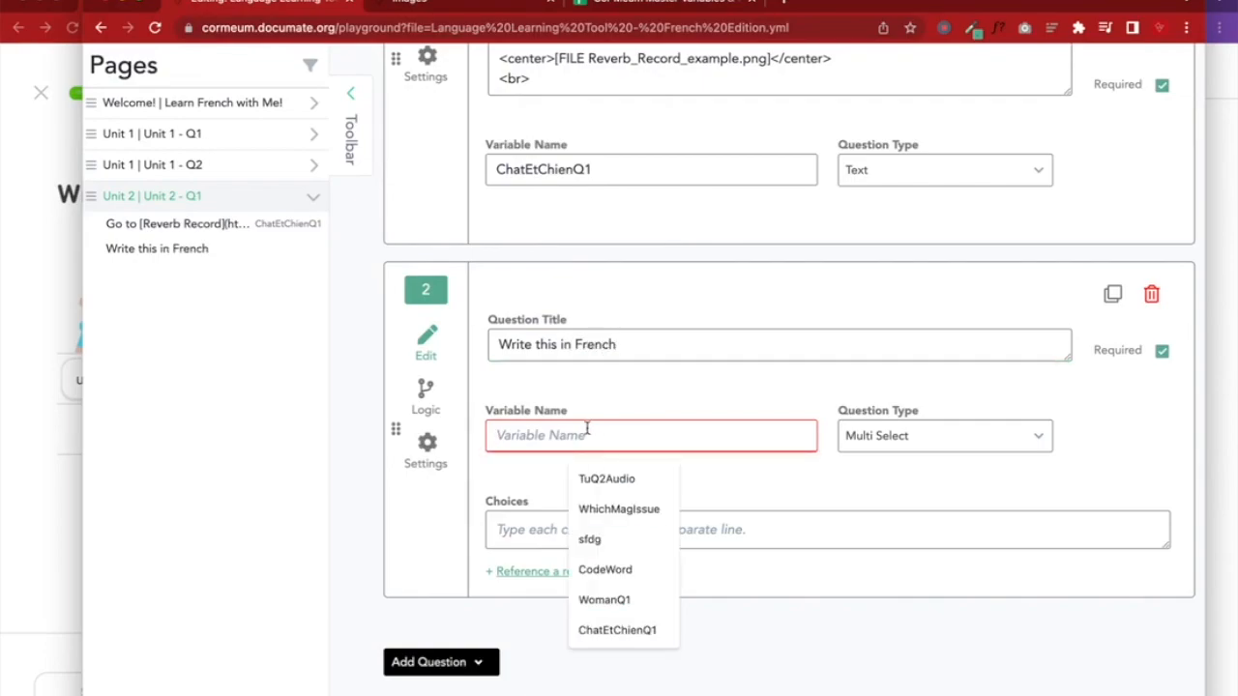
pyautogui.write('FemmeEtFilleWriteTjho')
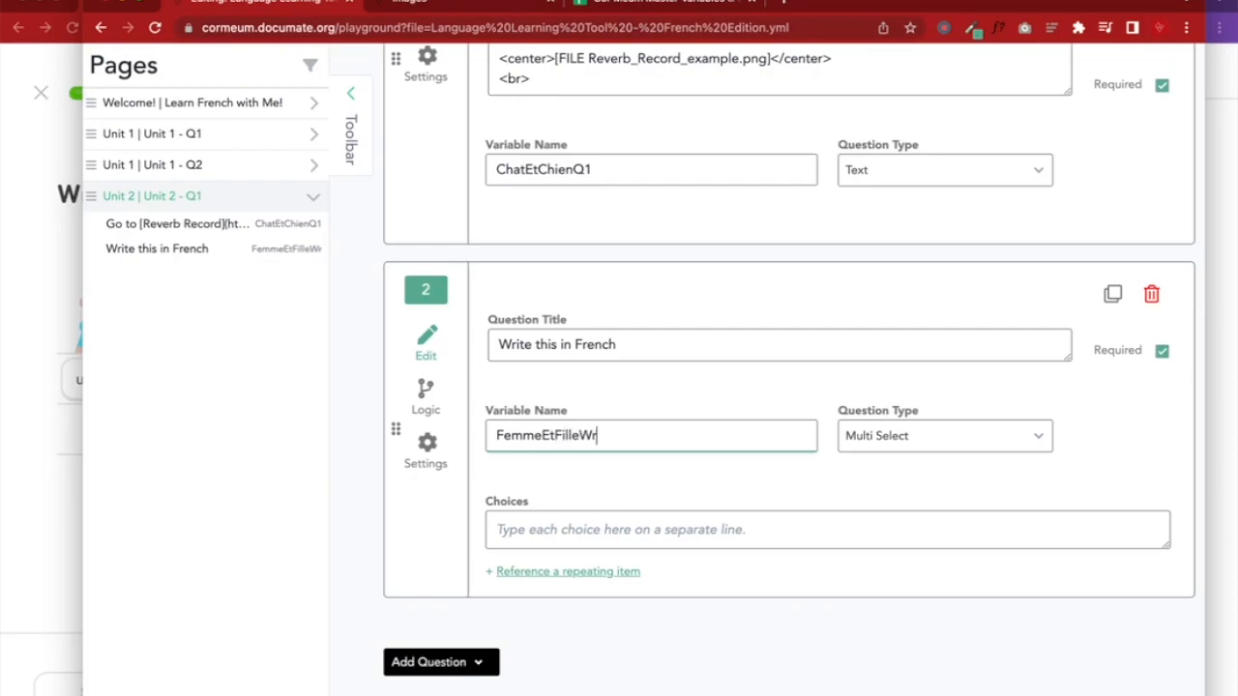
pyautogui.press('BackSpace')
pyautogui.press('BackSpace')
pyautogui.press('BackSpace')
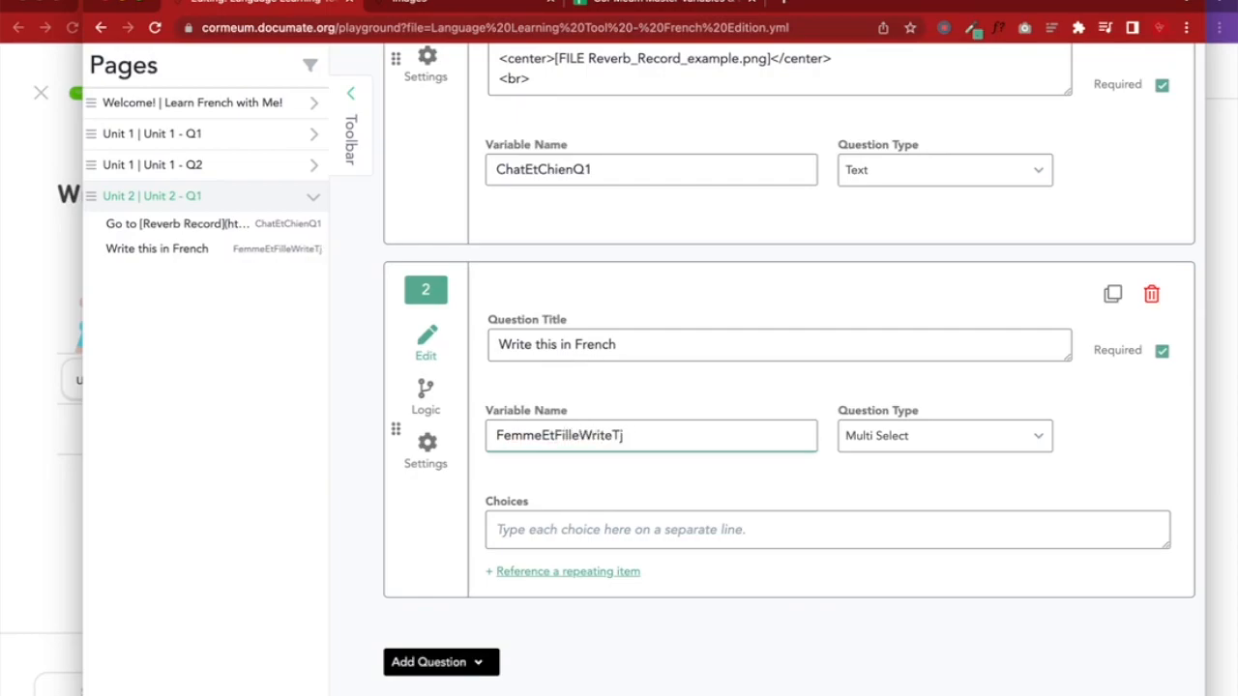
pyautogui.write('hisQ2')
# Copy FemmeEtFilleWriteThisQ2 into cell B407 of the variables spreadsheet
pyautogui.doubleClick(680, 437)
pyautogui.hotkey('ctrl', 'c')
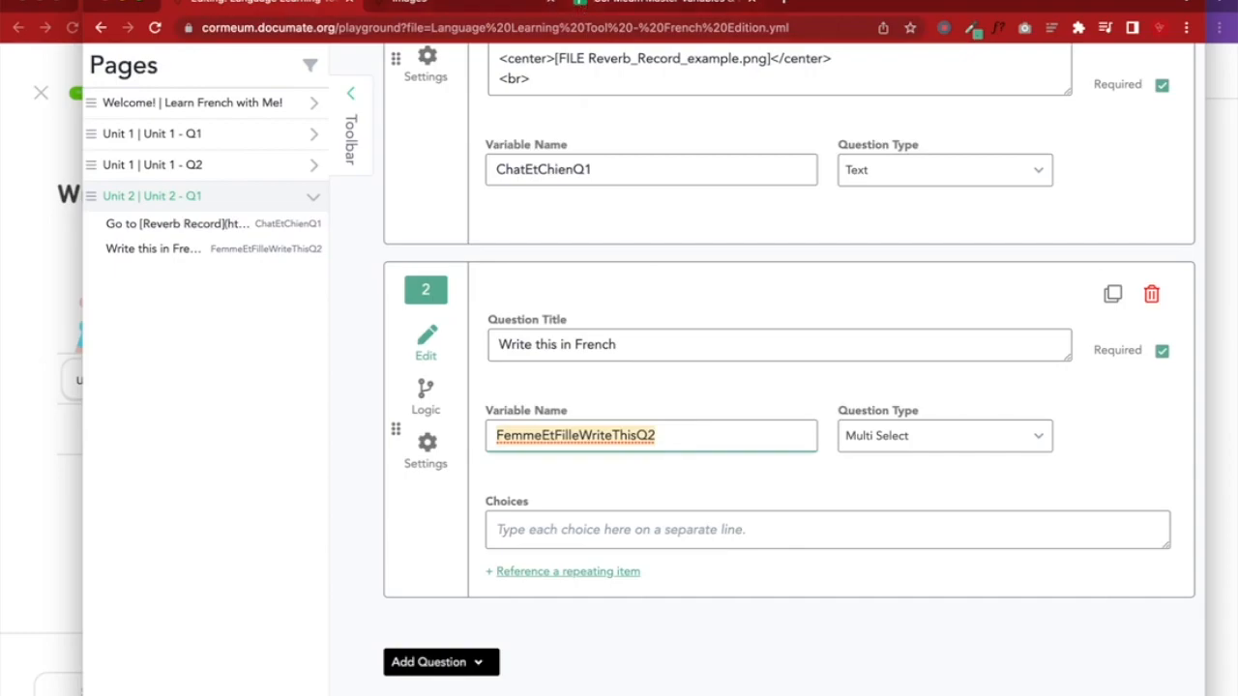
pyautogui.click(613, 3)
pyautogui.click(299, 280)
pyautogui.hotkey('ctrl', 'v')
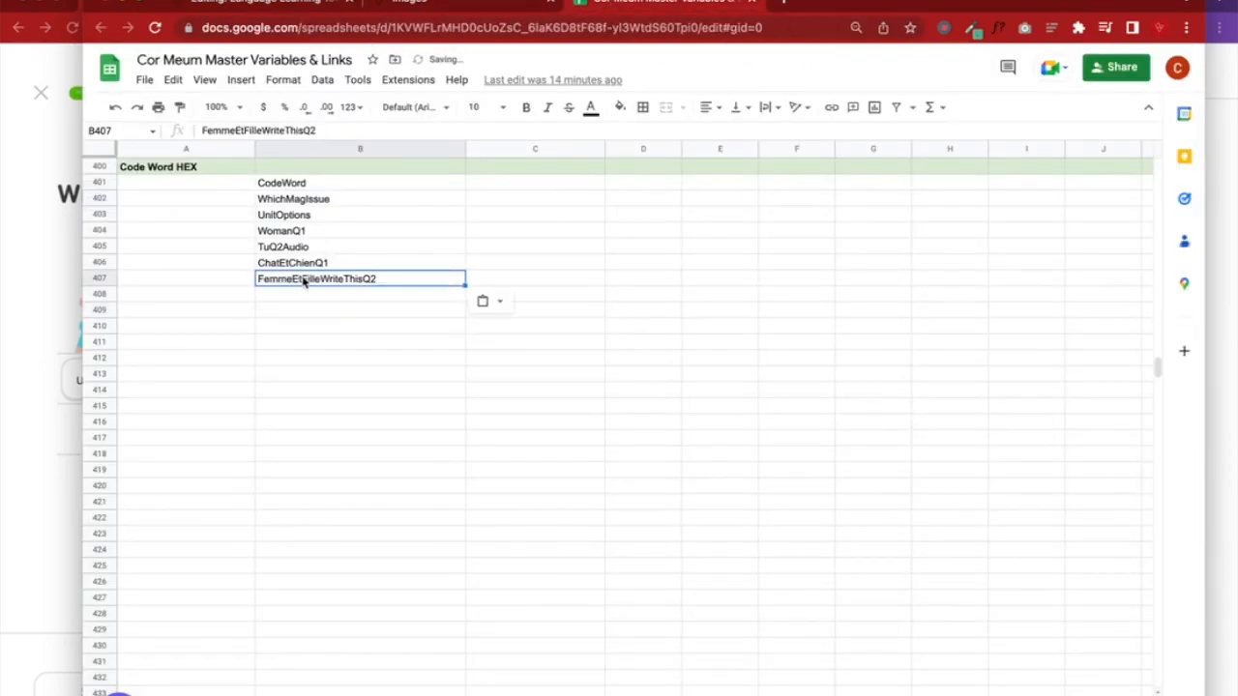
pyautogui.click(282, 10)
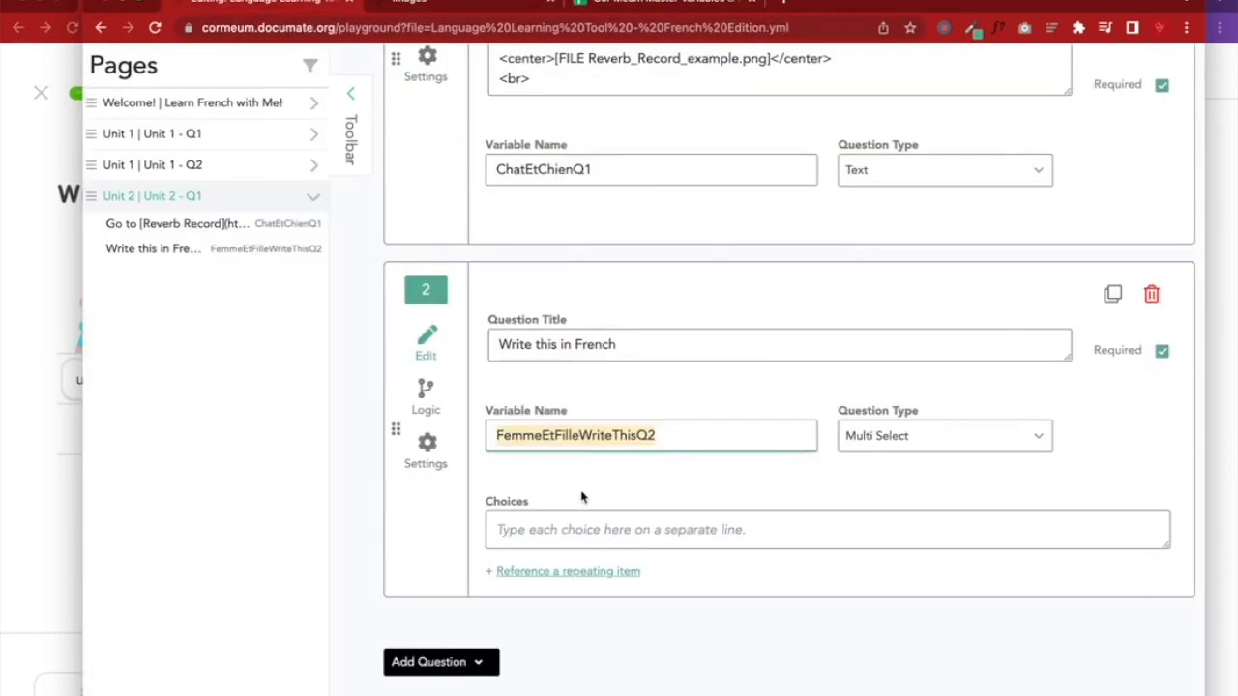
# Enter 'une' as the first choice and narrow the editor to keep the Duolingo tiles visible
pyautogui.click(567, 528)
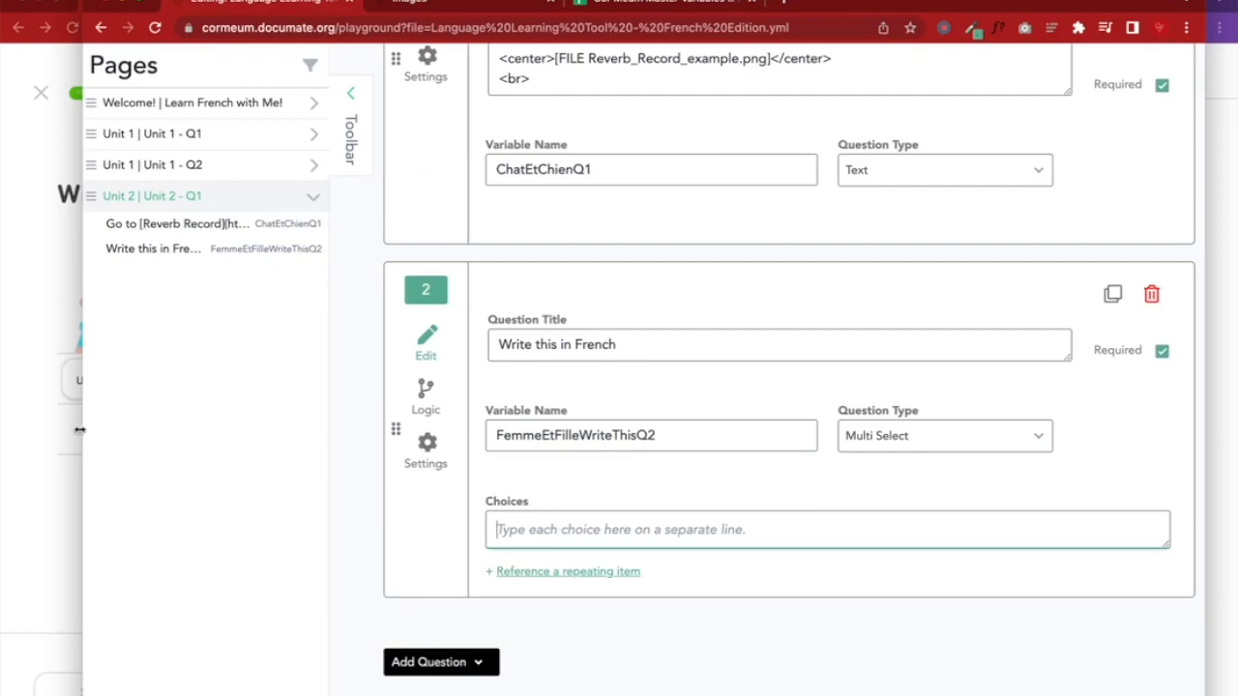
pyautogui.moveTo(80, 429); pyautogui.dragTo(203, 447)
pyautogui.write('Un')
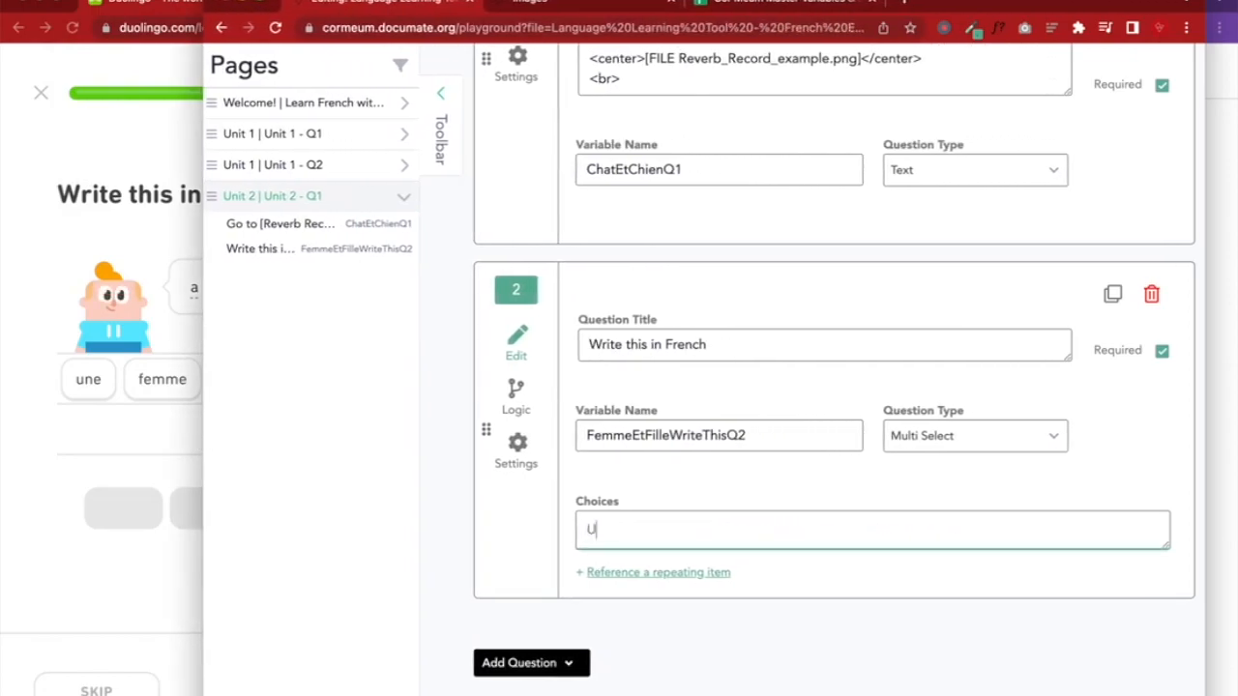
pyautogui.press('BackSpace')
pyautogui.press('BackSpace')
pyautogui.write('une')
pyautogui.press('Return')
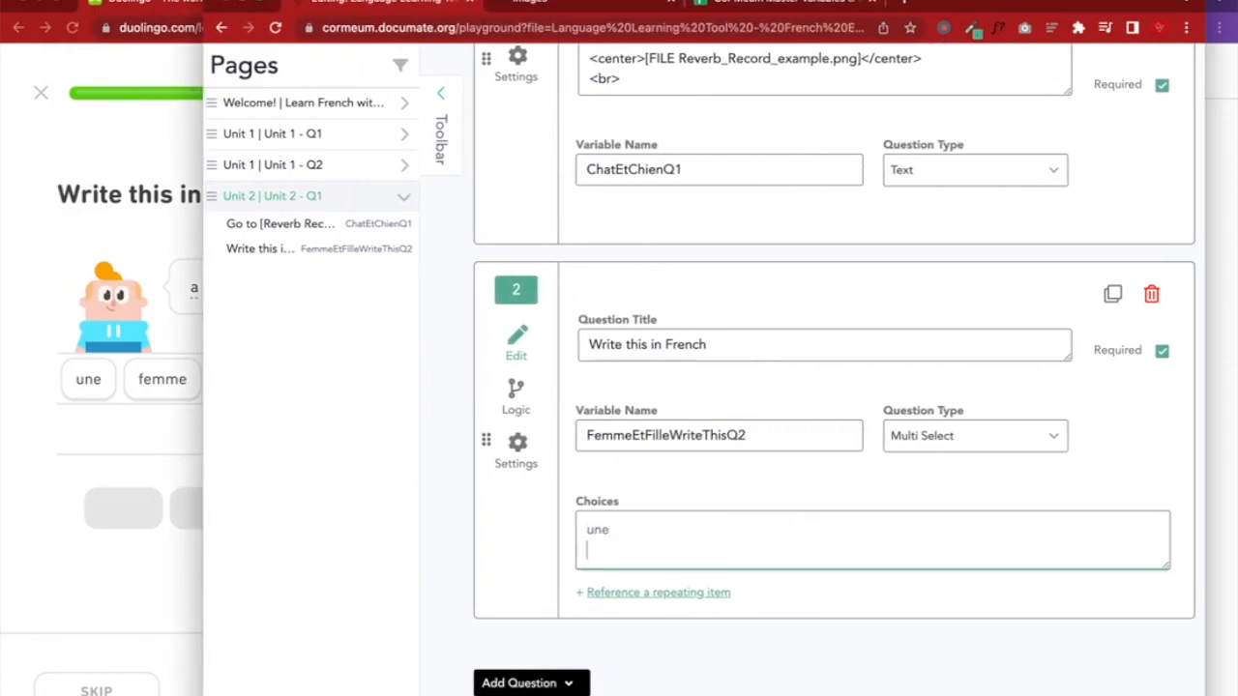
pyautogui.moveTo(203, 260); pyautogui.dragTo(235, 259)
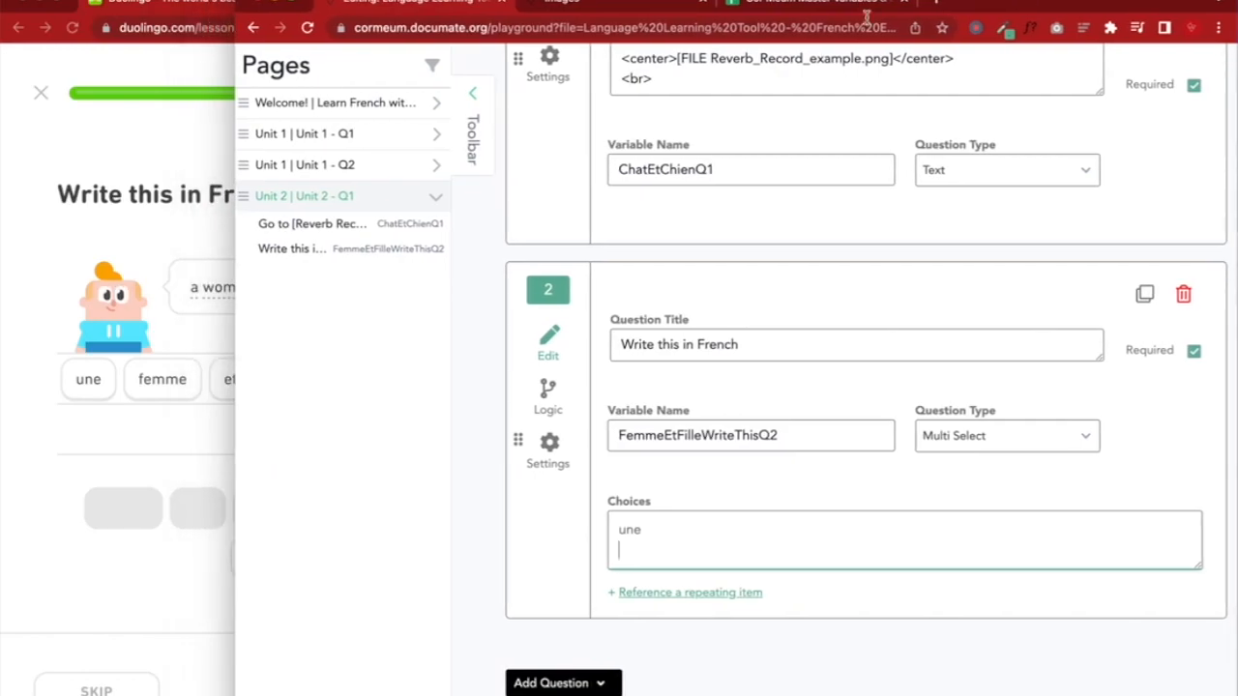
pyautogui.click(473, 94)
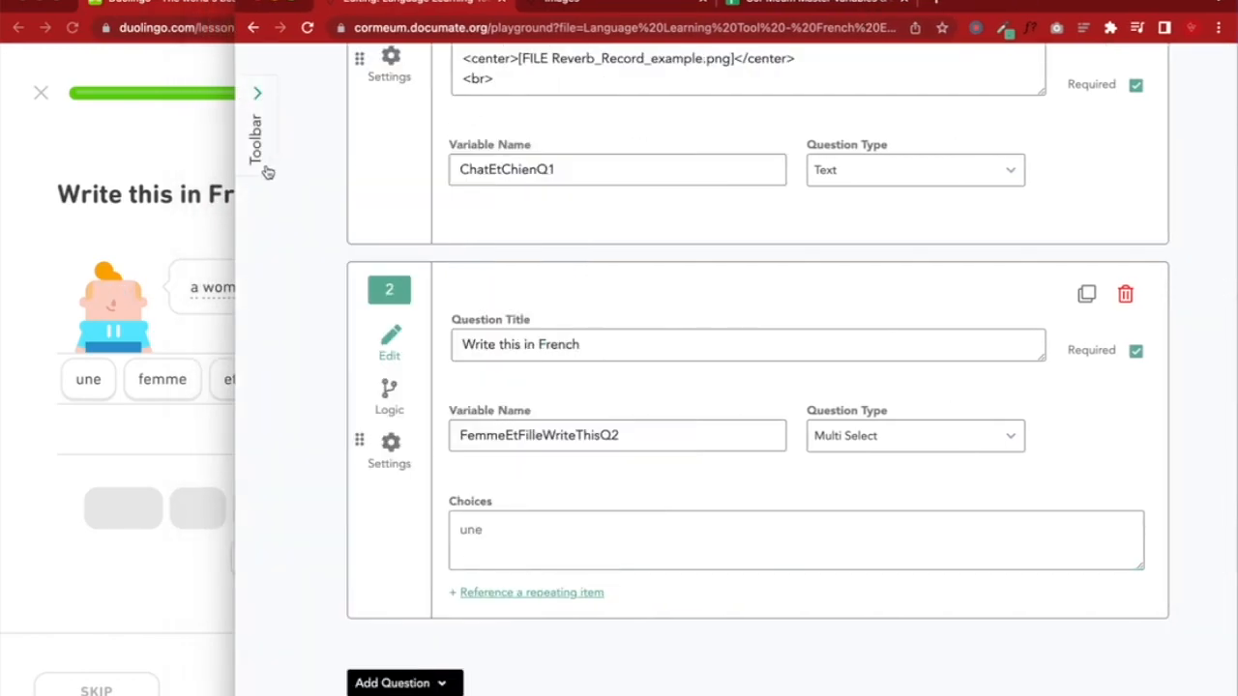
pyautogui.moveTo(236, 174); pyautogui.dragTo(479, 187)
pyautogui.click(665, 550)
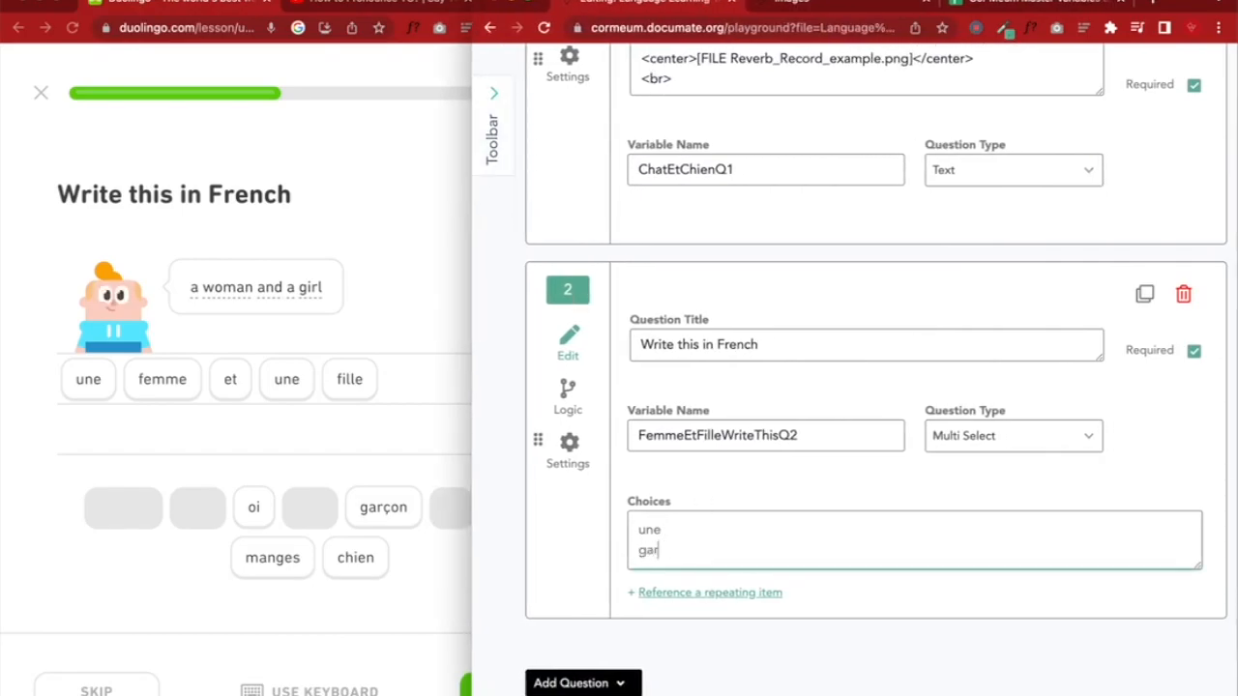
# Add the choices garçon, manges, chien, femme, et, oi, une and fille
pyautogui.write('garc')
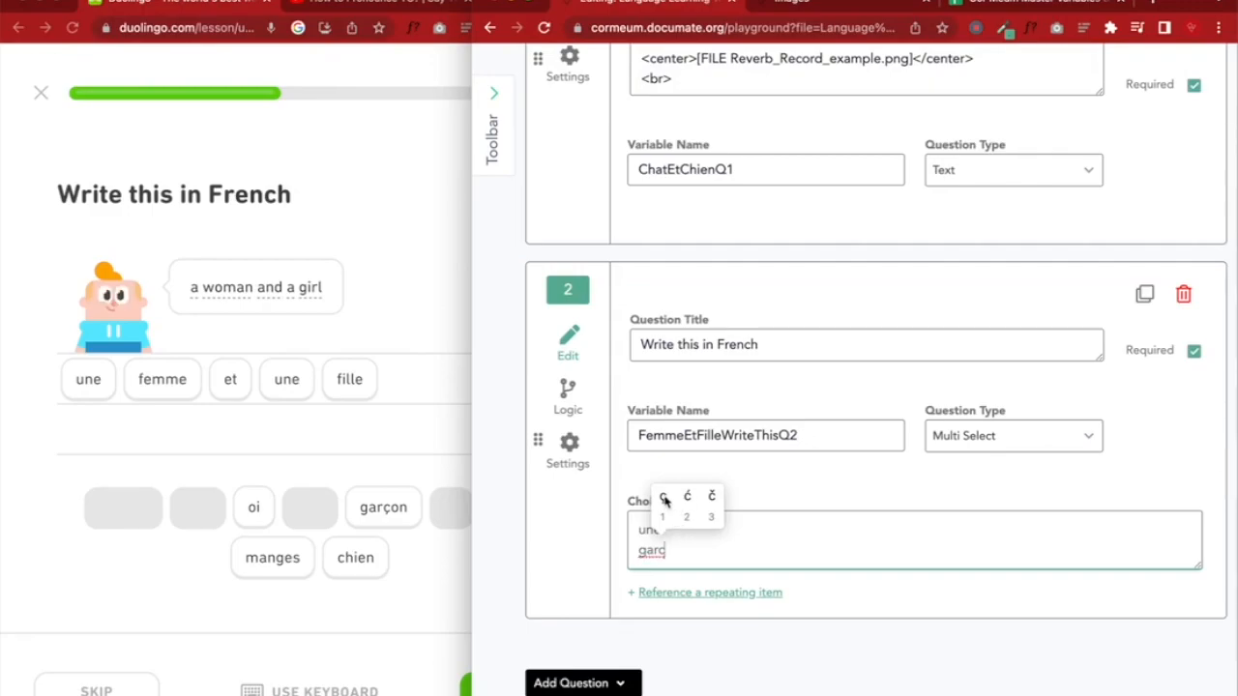
pyautogui.click(666, 499)
pyautogui.write('on')
pyautogui.press('Return')
pyautogui.write('manges')
pyautogui.press('Return')
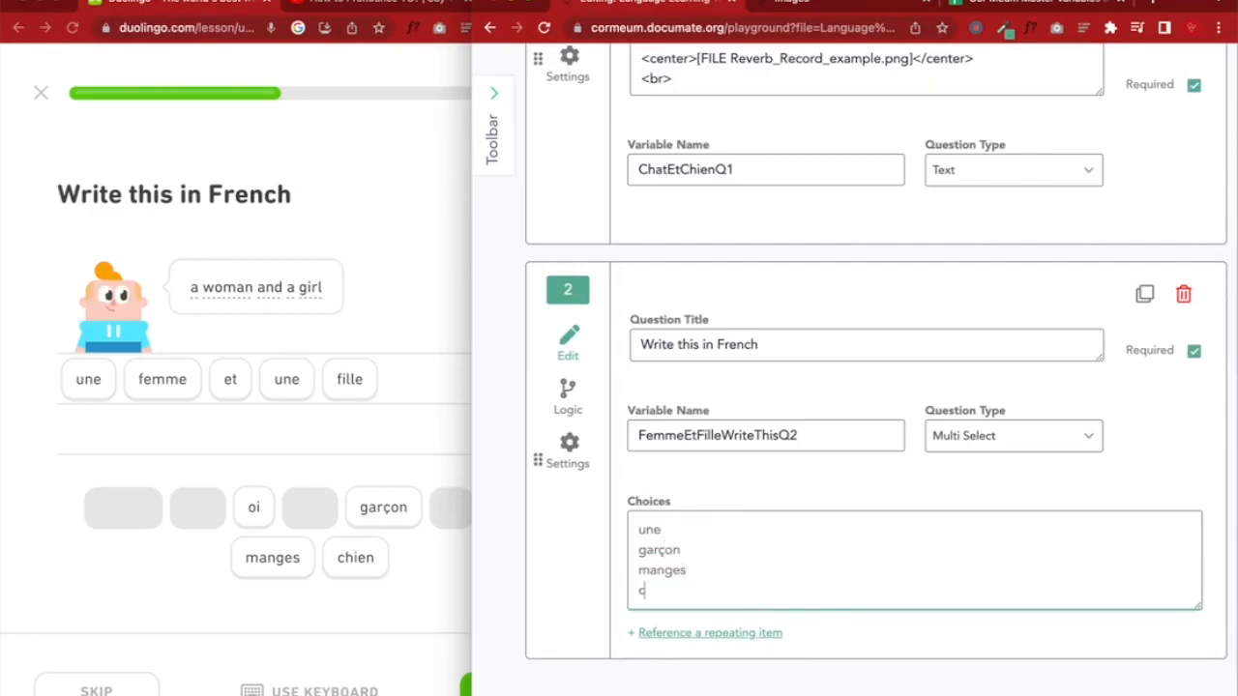
pyautogui.write('chien')
pyautogui.press('Return')
pyautogui.write('femme')
pyautogui.press('Return')
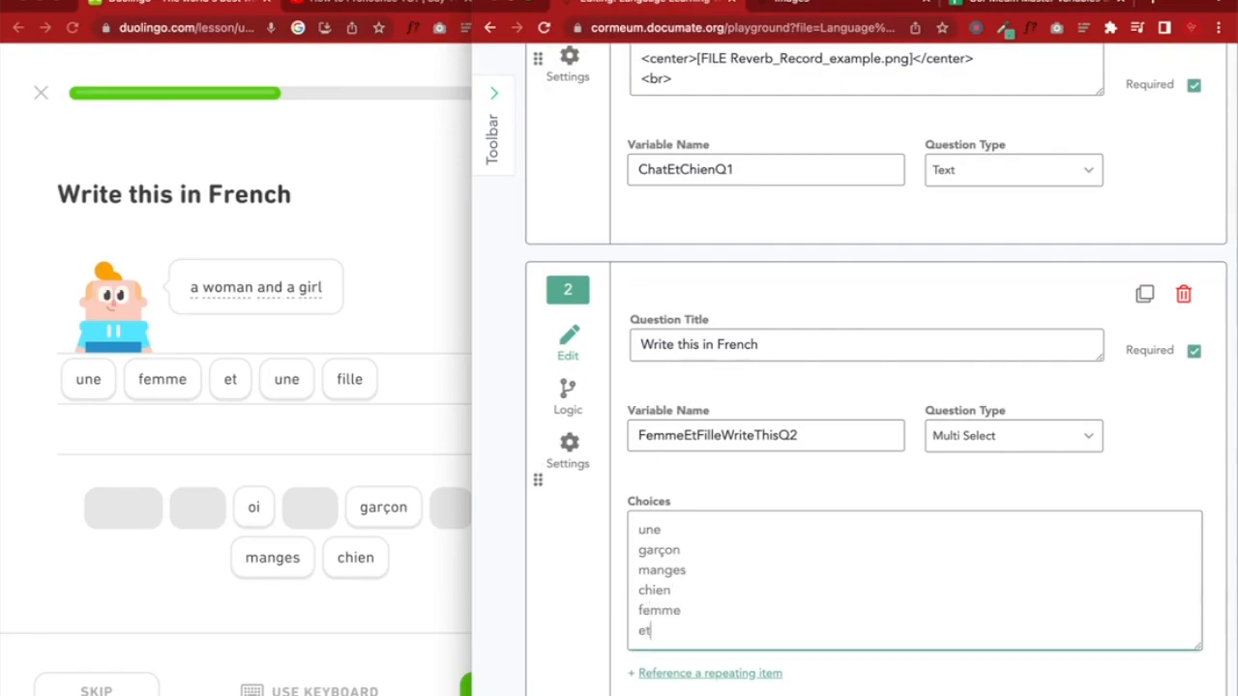
pyautogui.write('et')
pyautogui.press('Return')
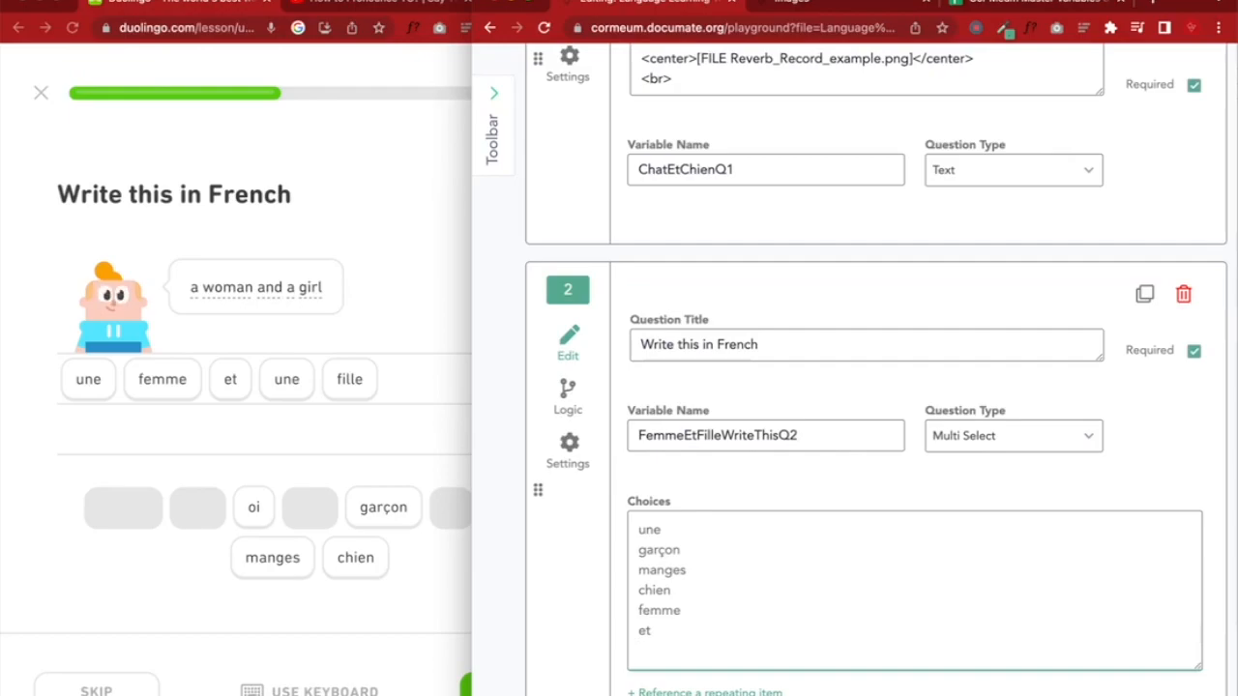
pyautogui.write('oi')
pyautogui.press('Return')
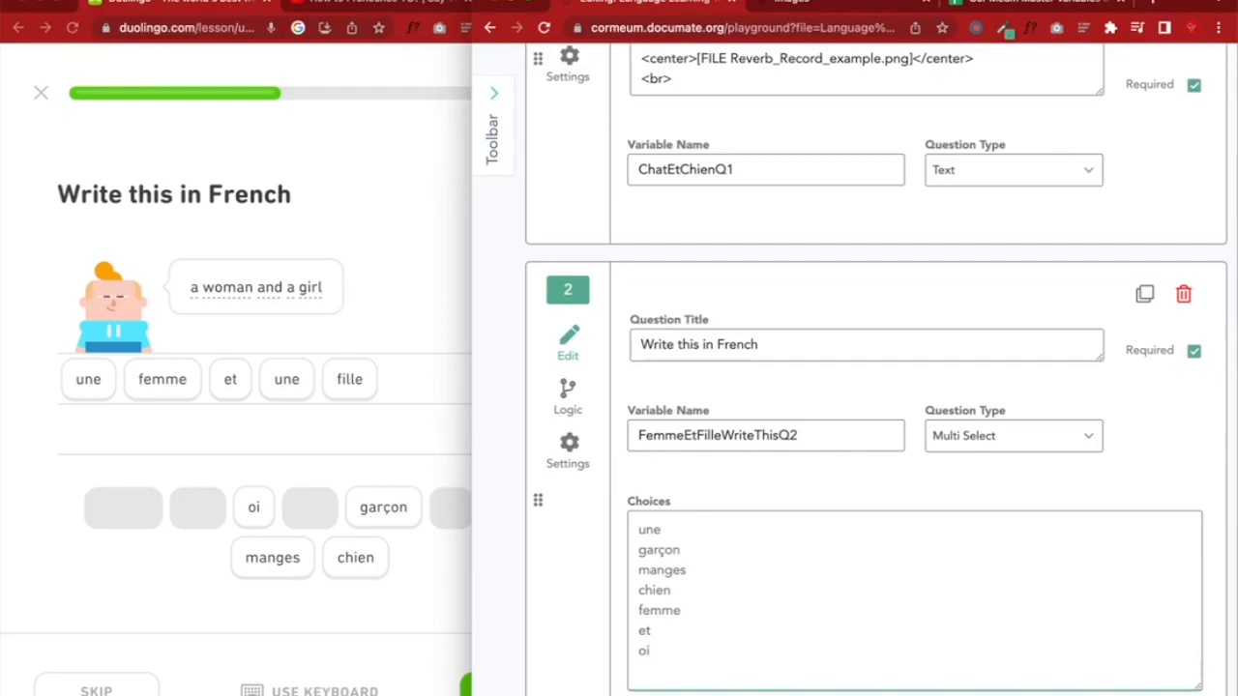
pyautogui.write('une')
pyautogui.press('Return')
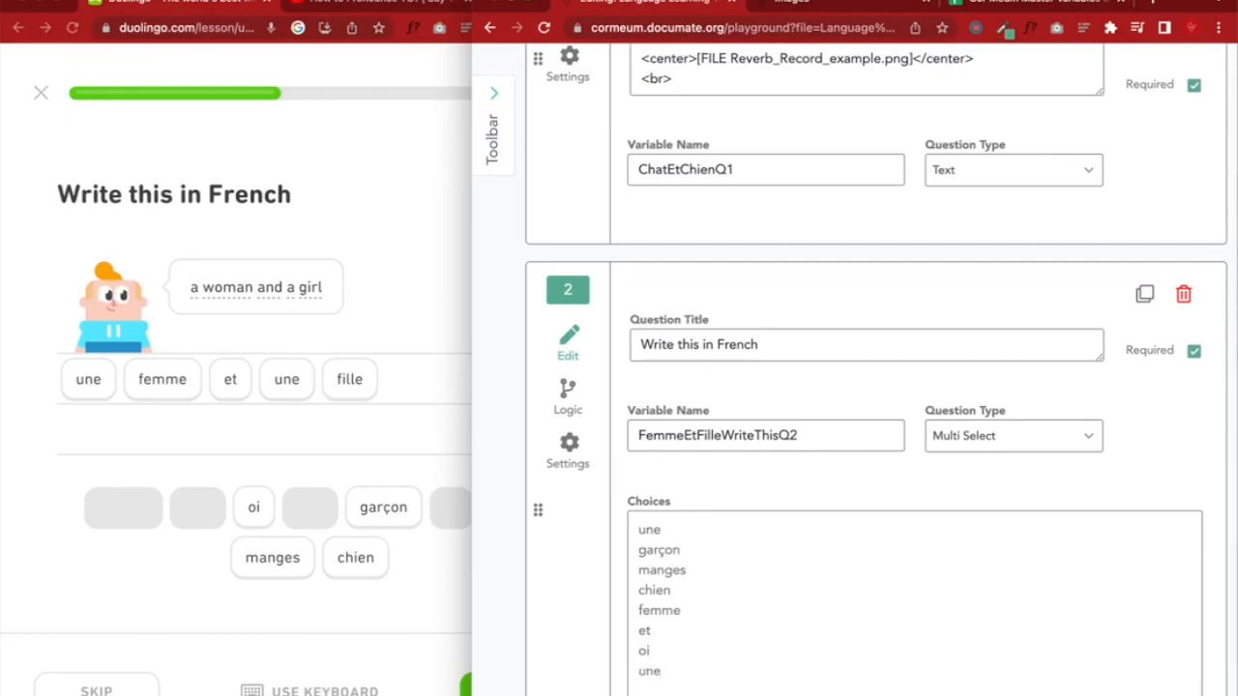
pyautogui.write('fille')
pyautogui.scroll(-1, 817, 466)
# Bring up the run preview and go back to the Unit 2 - Q1 page
pyautogui.scroll(10, 815, 459)
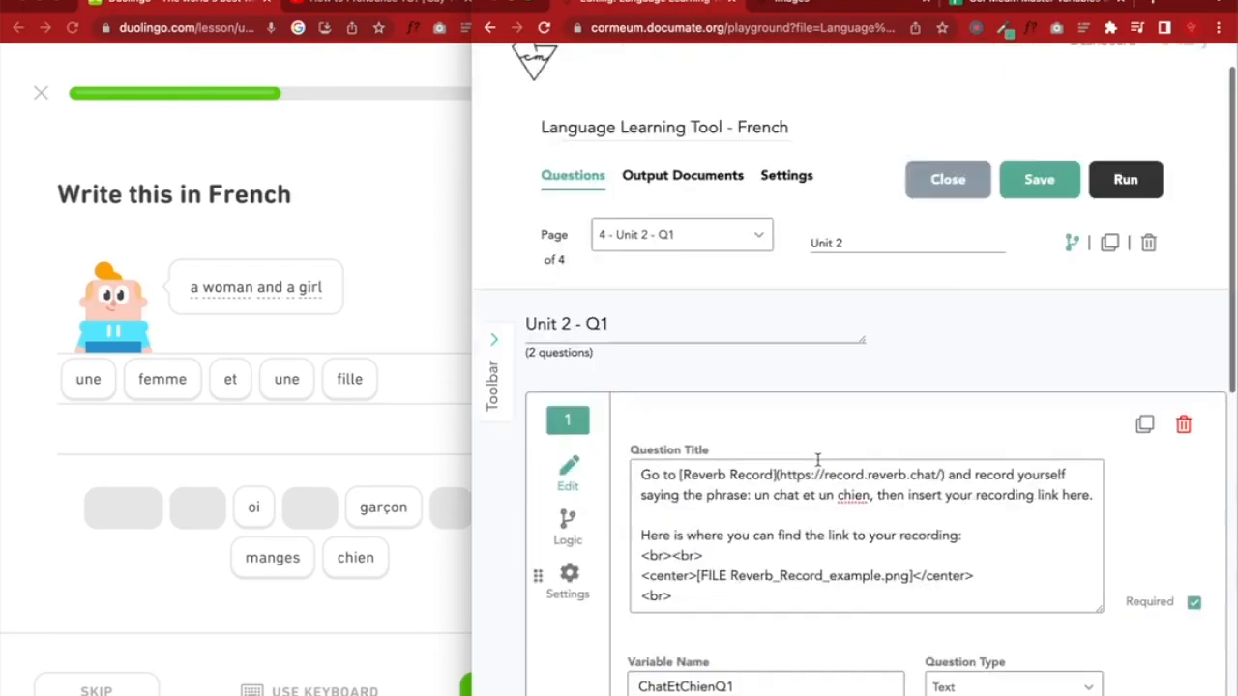
pyautogui.moveTo(1182, 4); pyautogui.dragTo(825, 5)
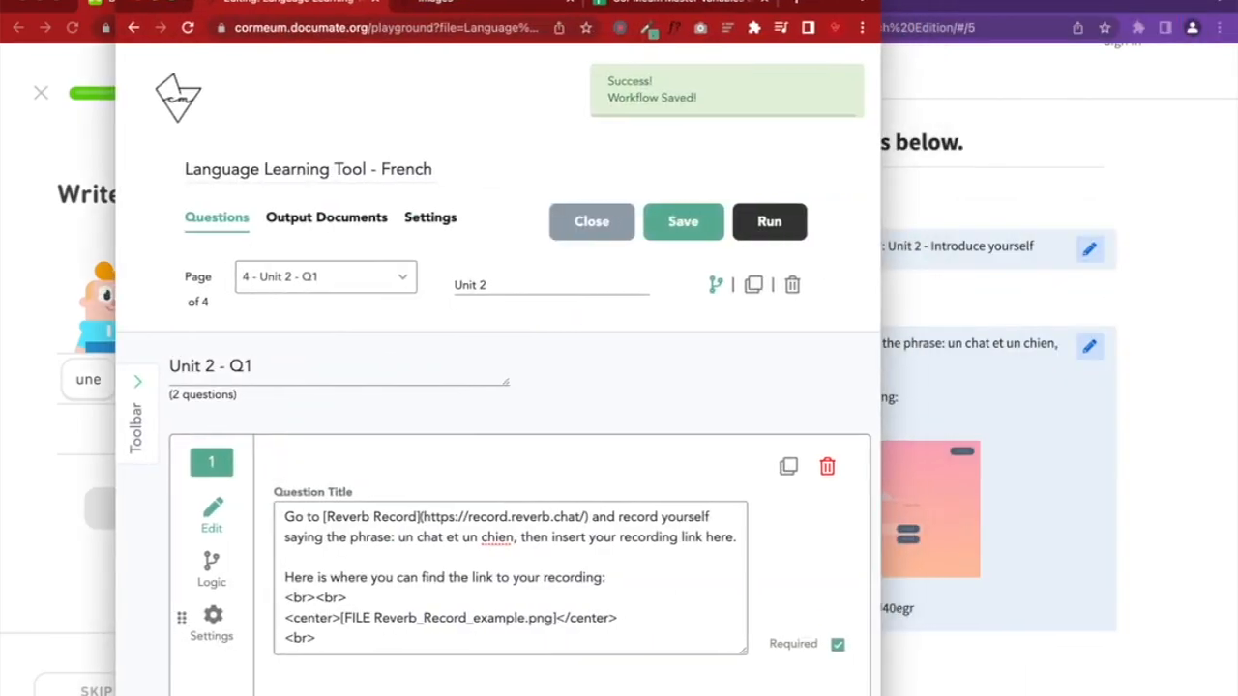
pyautogui.click(1193, 161)
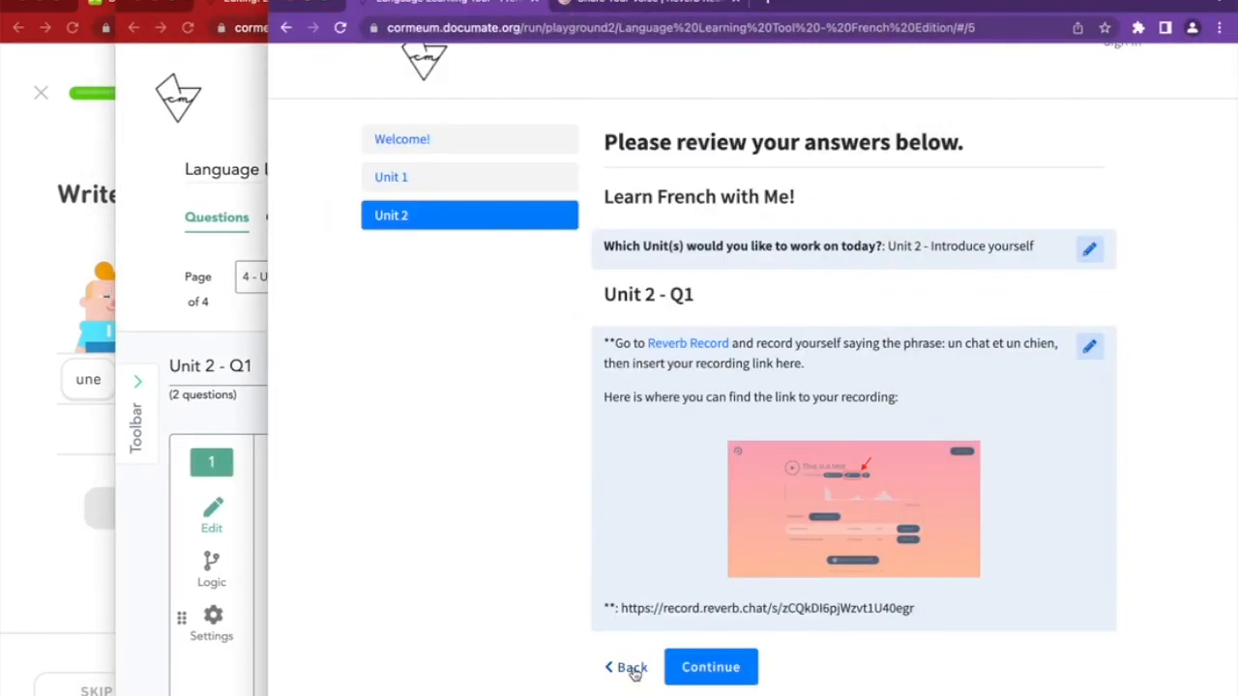
pyautogui.click(628, 668)
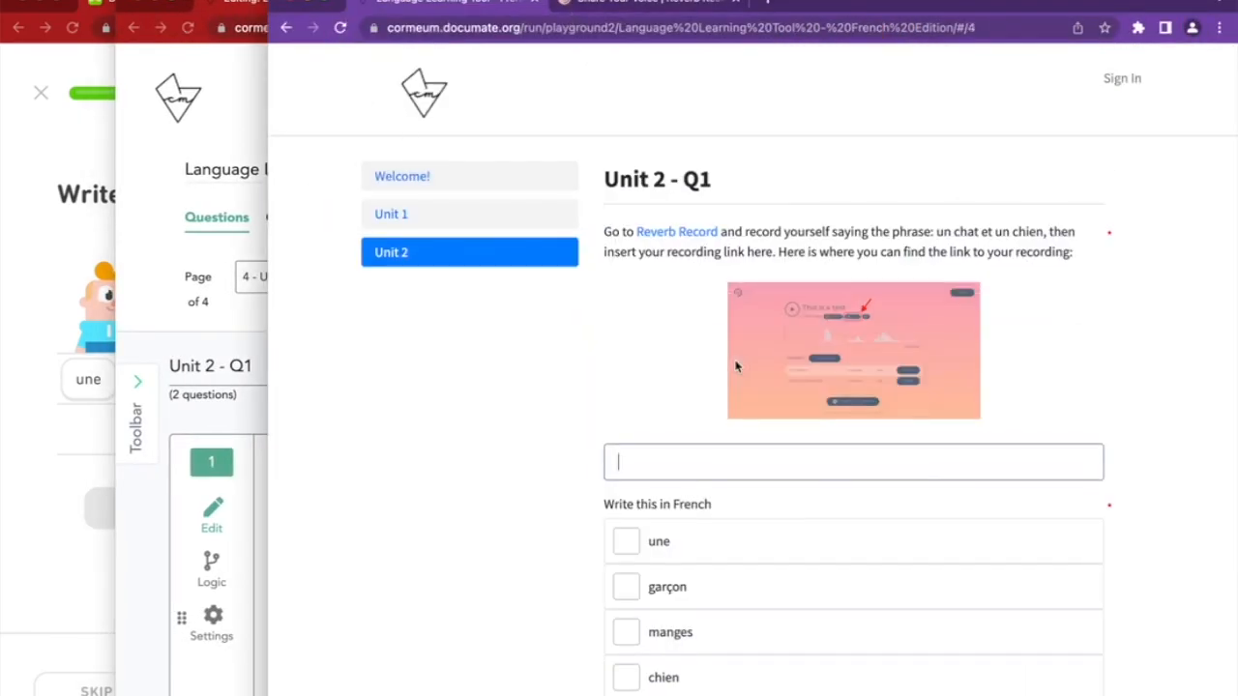
pyautogui.scroll(-2, 735, 362)
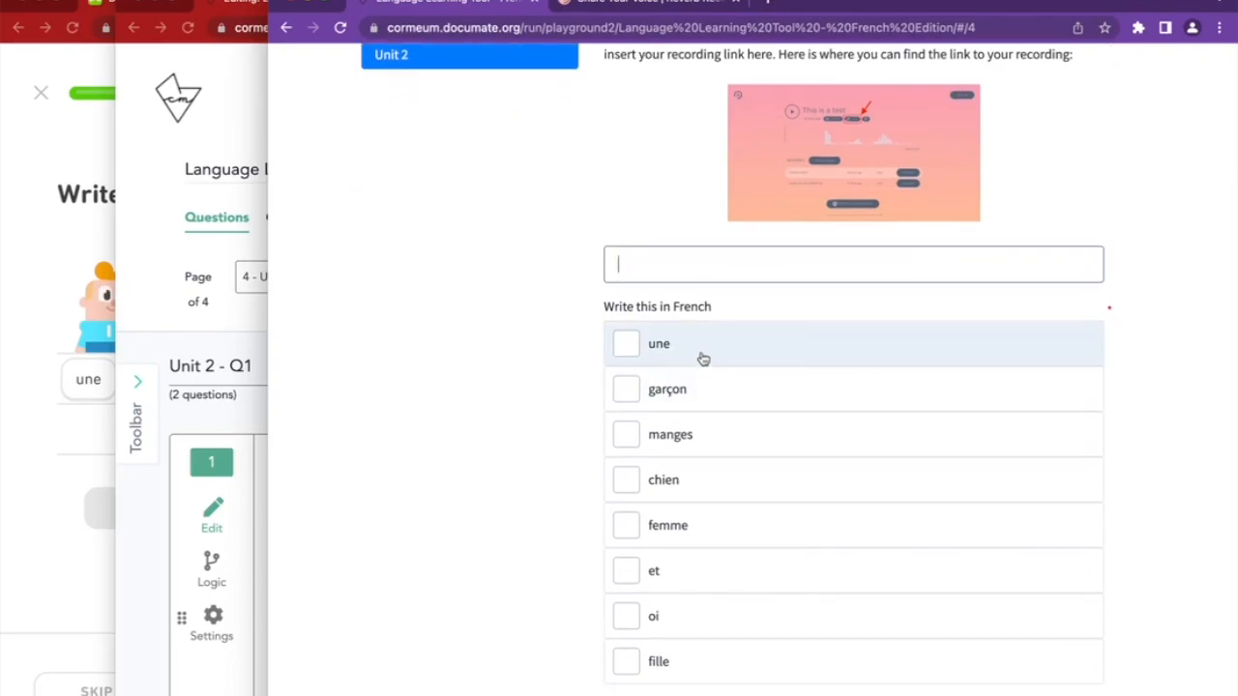
# Test the checkboxes by ticking and unticking une, manges and femme
pyautogui.click(701, 350)
pyautogui.click(701, 435)
pyautogui.click(699, 525)
pyautogui.click(698, 443)
pyautogui.click(689, 356)
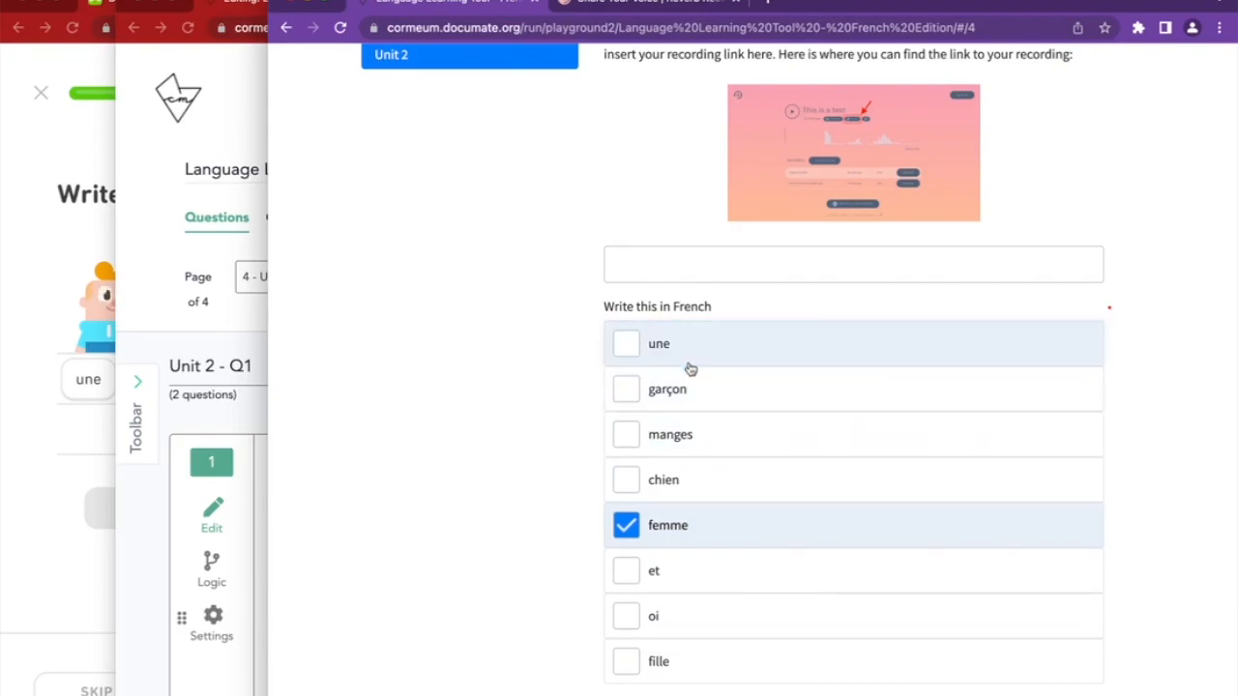
pyautogui.click(689, 532)
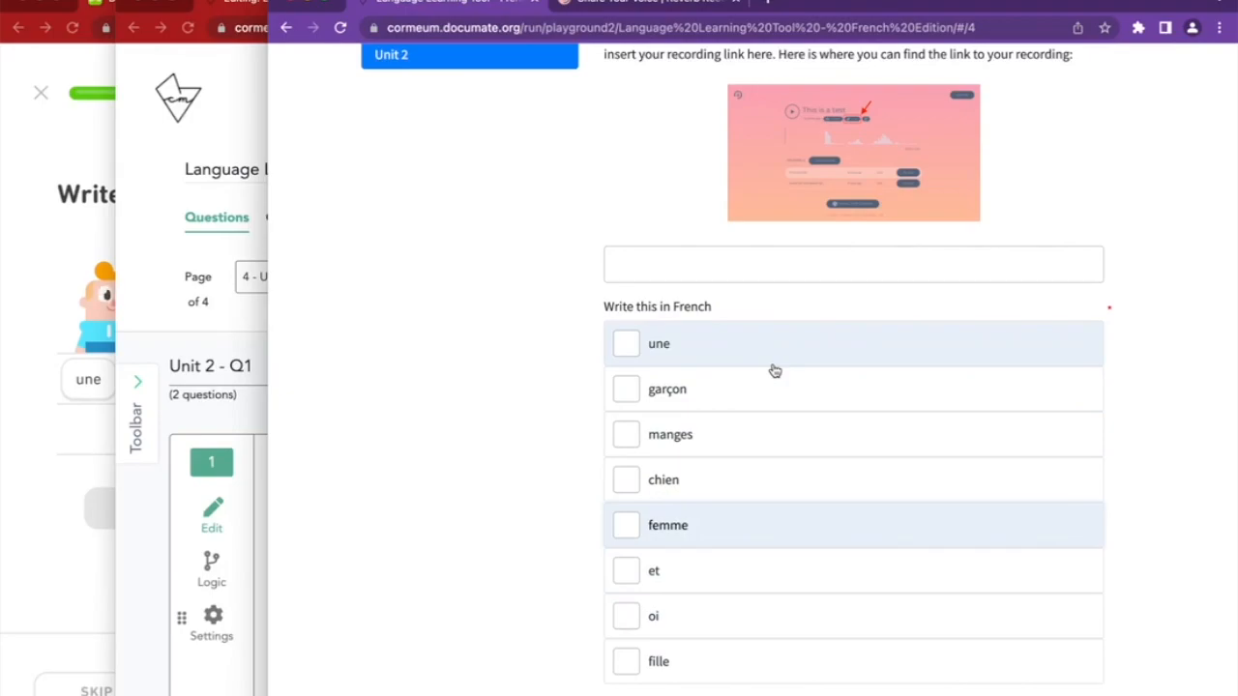
# Arrange the run preview window beside the Duolingo lesson
pyautogui.click(157, 571)
pyautogui.click(60, 570)
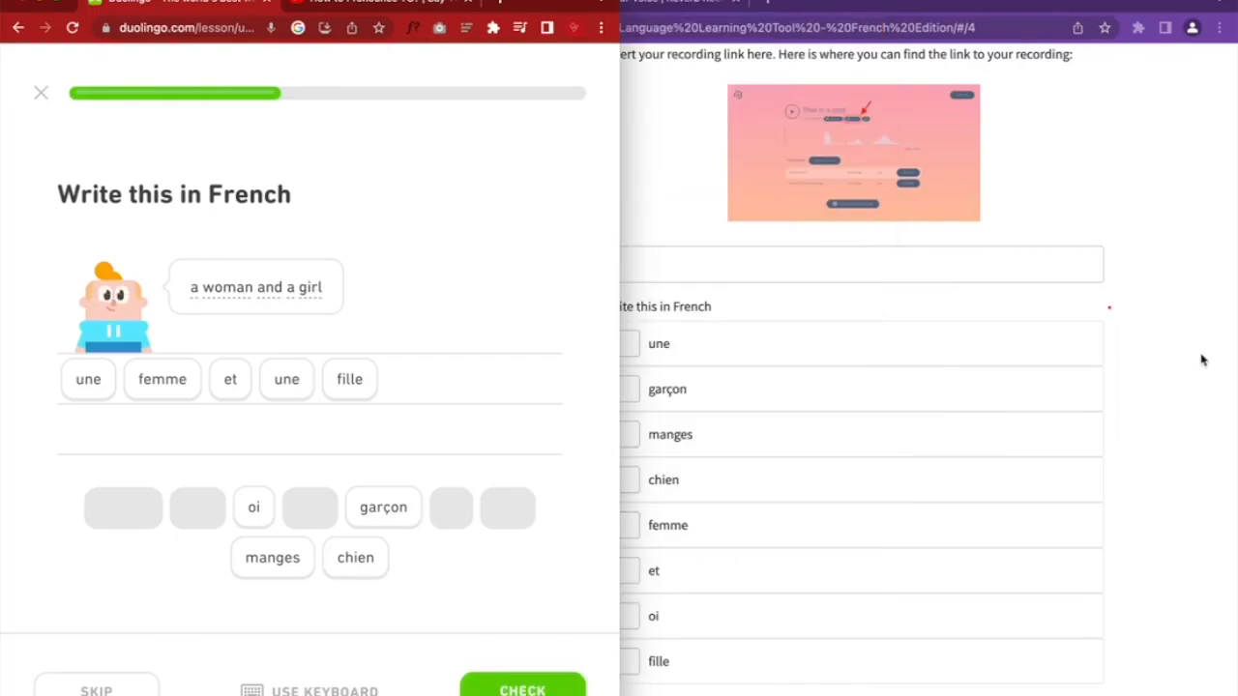
pyautogui.click(1202, 356)
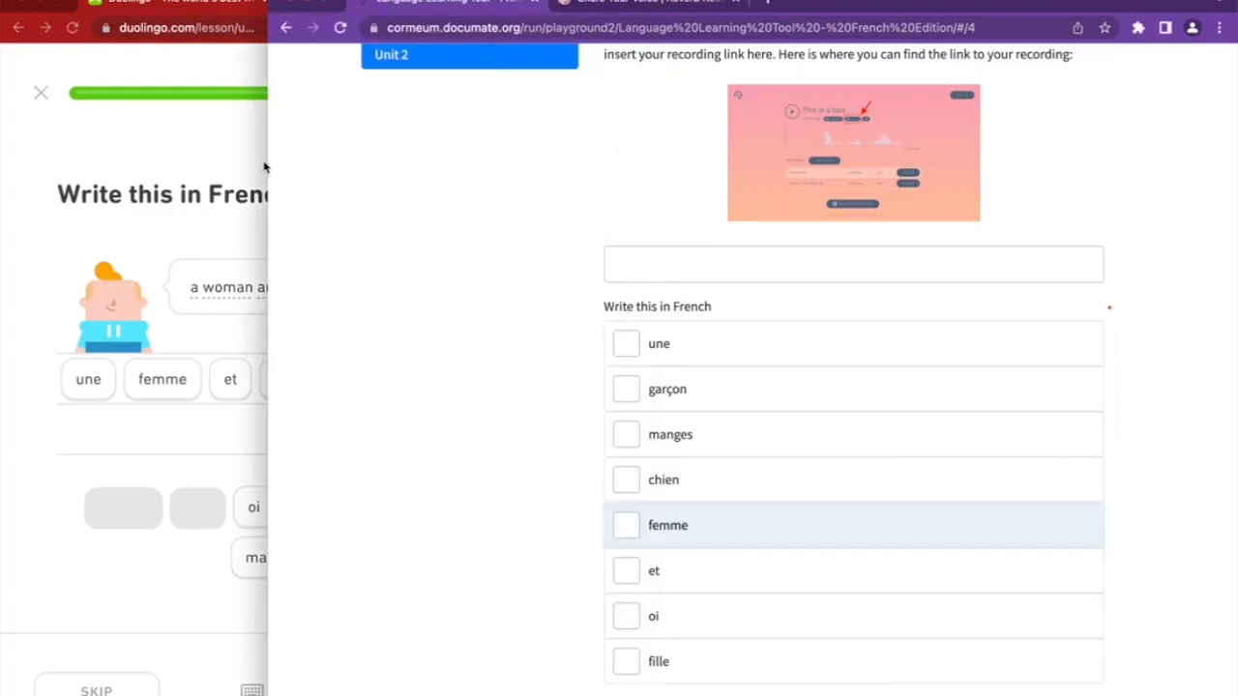
pyautogui.moveTo(267, 167); pyautogui.dragTo(59, 168)
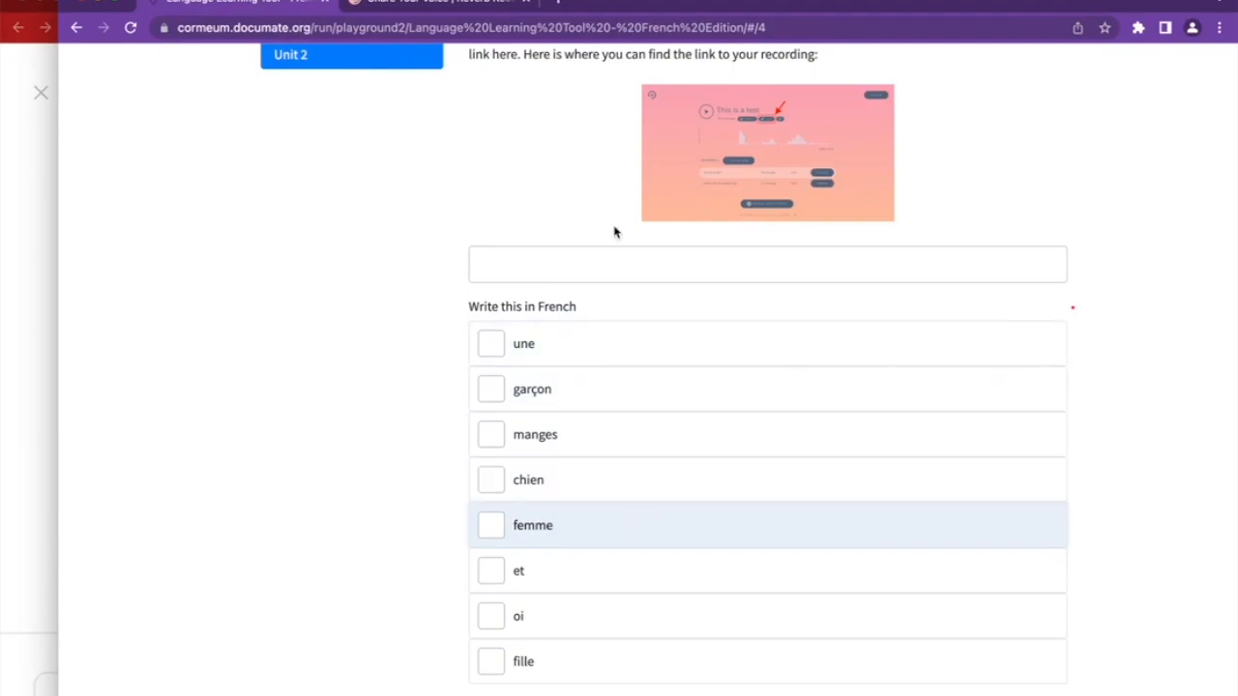
pyautogui.moveTo(58, 168); pyautogui.dragTo(651, 168)
# Add an Instruction block titled 'une' as item 3 on the Unit 2 page
pyautogui.click(638, 101)
pyautogui.scroll(-10, 354, 519)
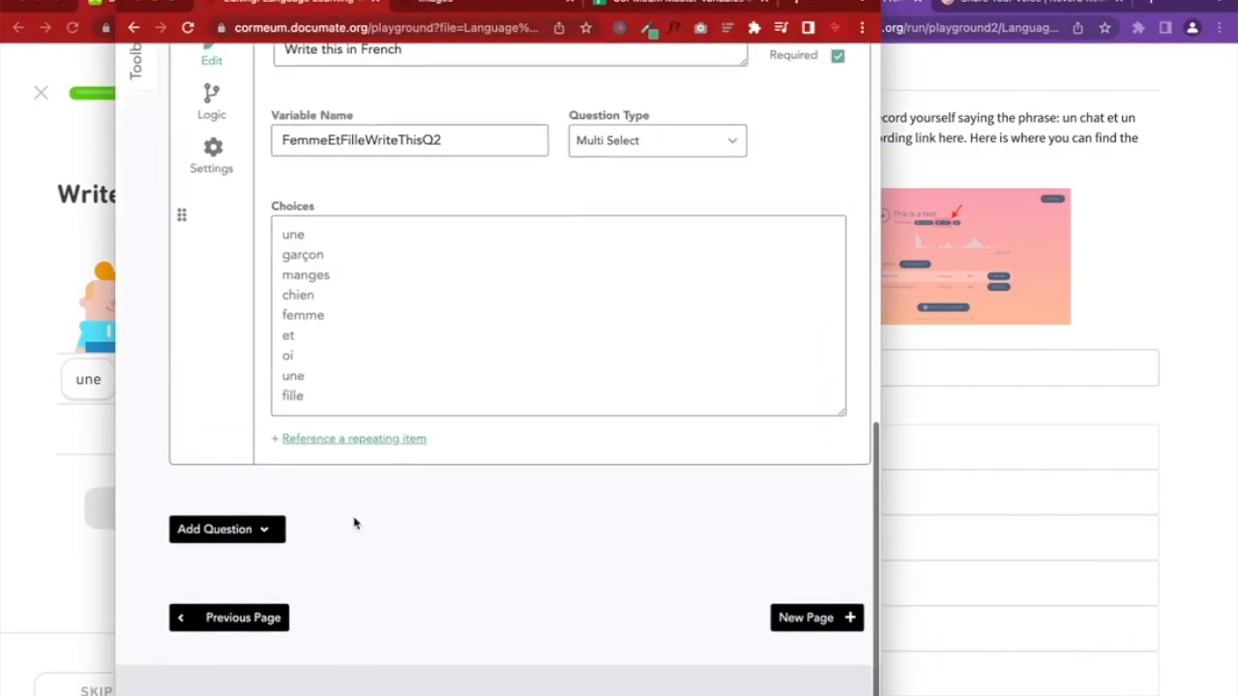
pyautogui.click(276, 582)
pyautogui.scroll(-3, 304, 622)
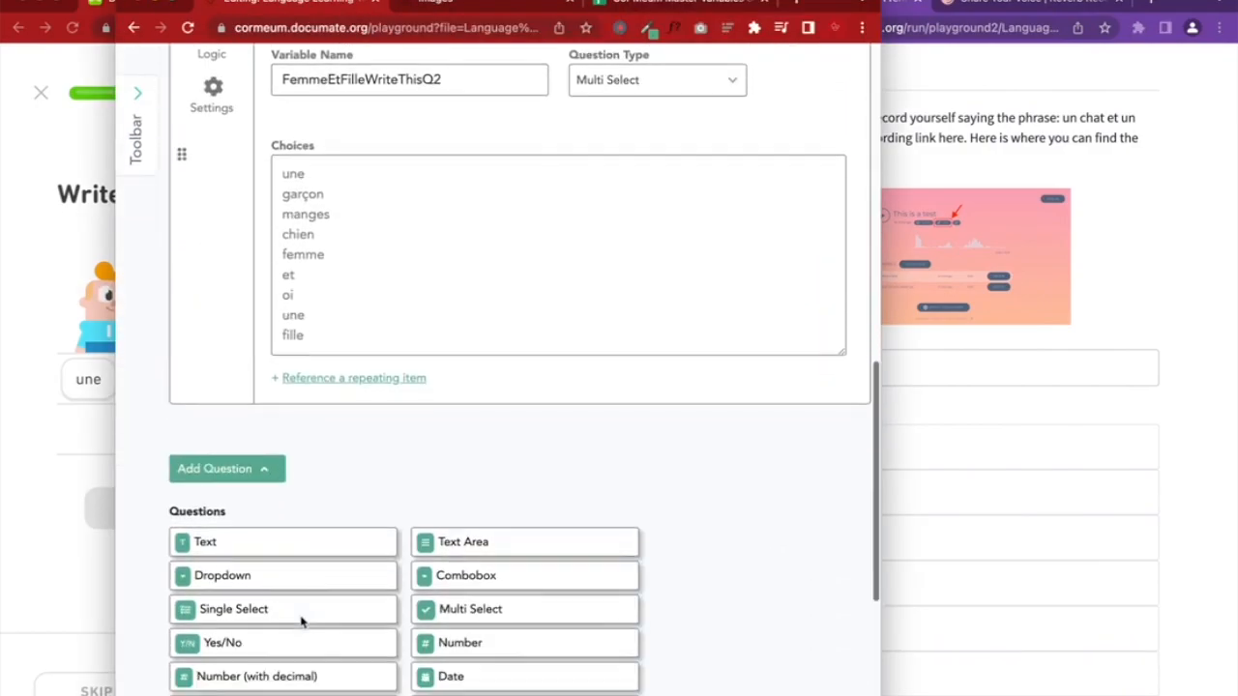
pyautogui.click(236, 693)
pyautogui.click(377, 399)
pyautogui.scroll(3, 377, 399)
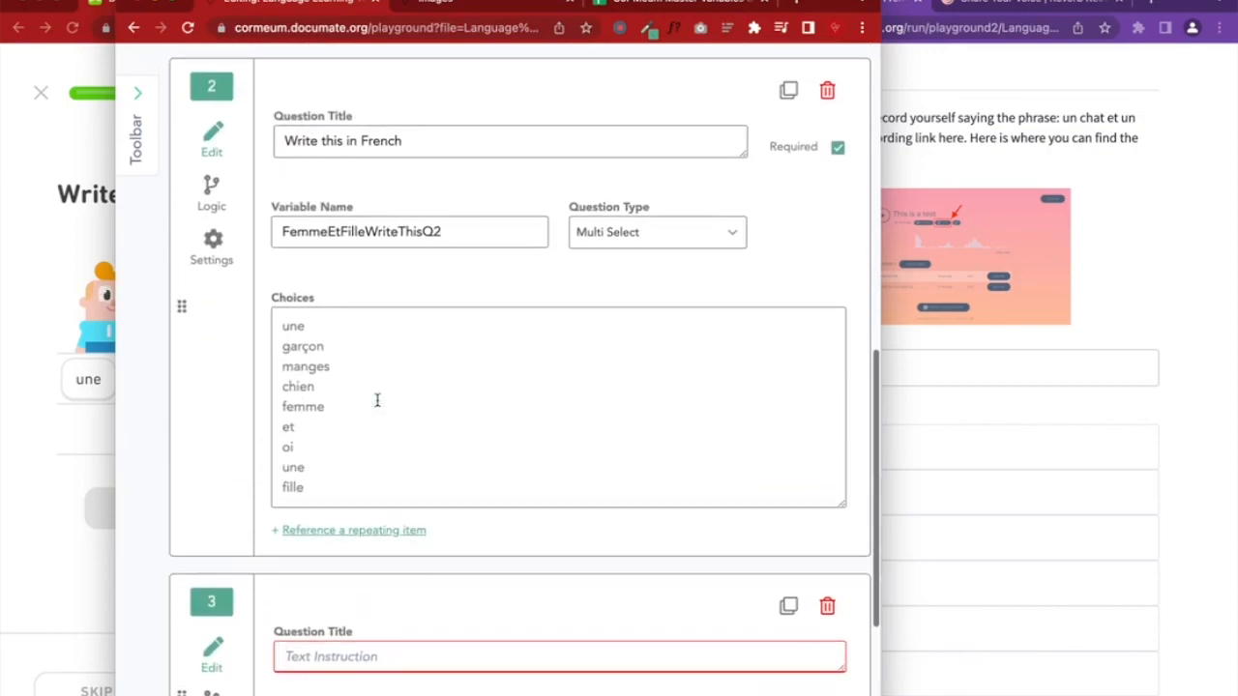
pyautogui.write('une')
pyautogui.scroll(-2, 375, 401)
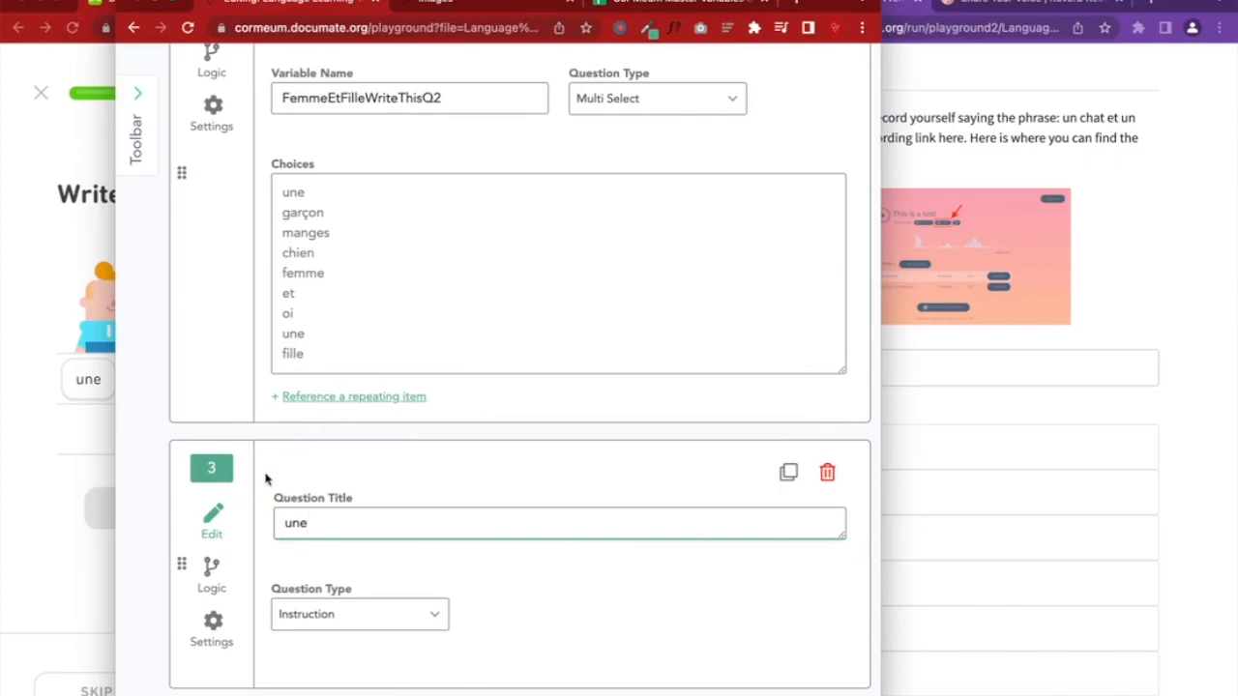
# Make the 'une' block show only when FemmeEtFilleWriteThisQ2 is une
pyautogui.click(212, 571)
pyautogui.click(316, 511)
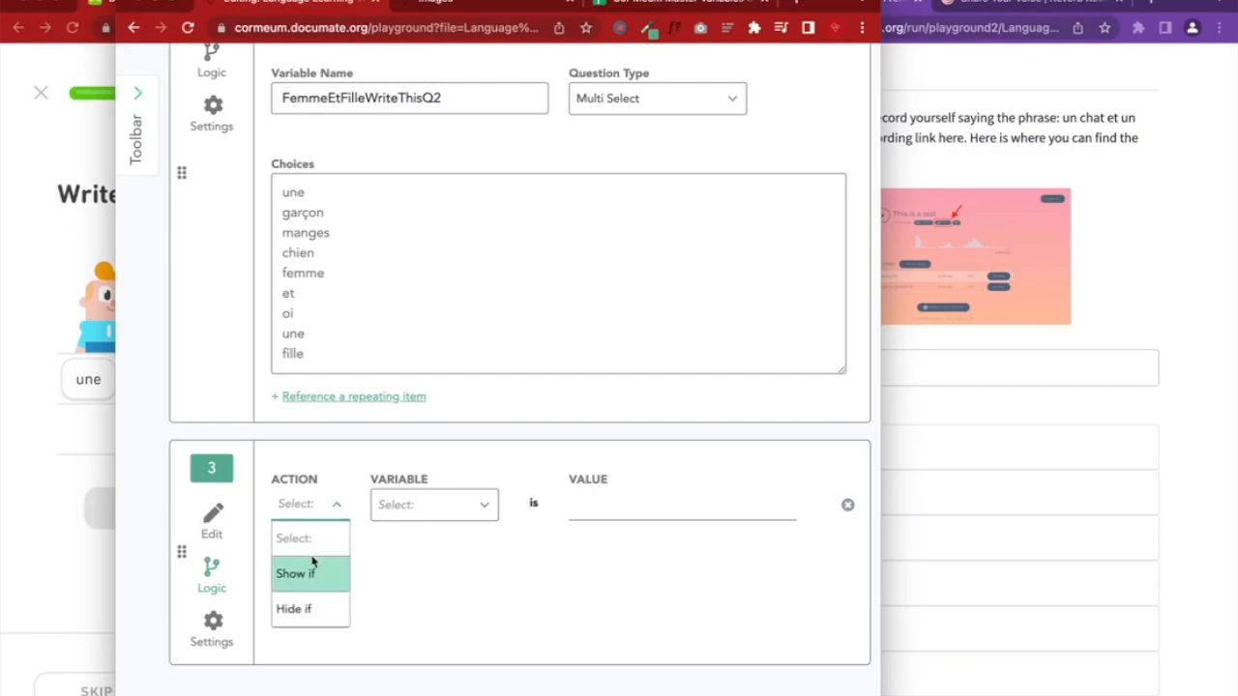
pyautogui.click(306, 572)
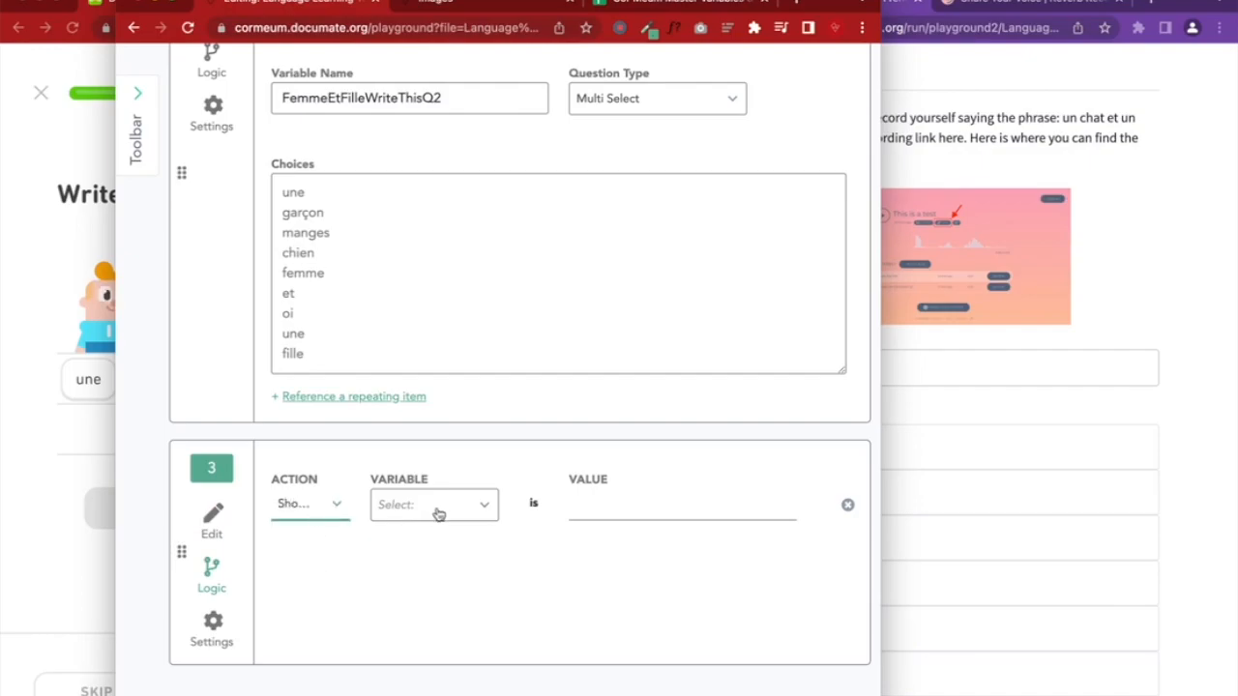
pyautogui.click(438, 513)
pyautogui.scroll(-1, 424, 614)
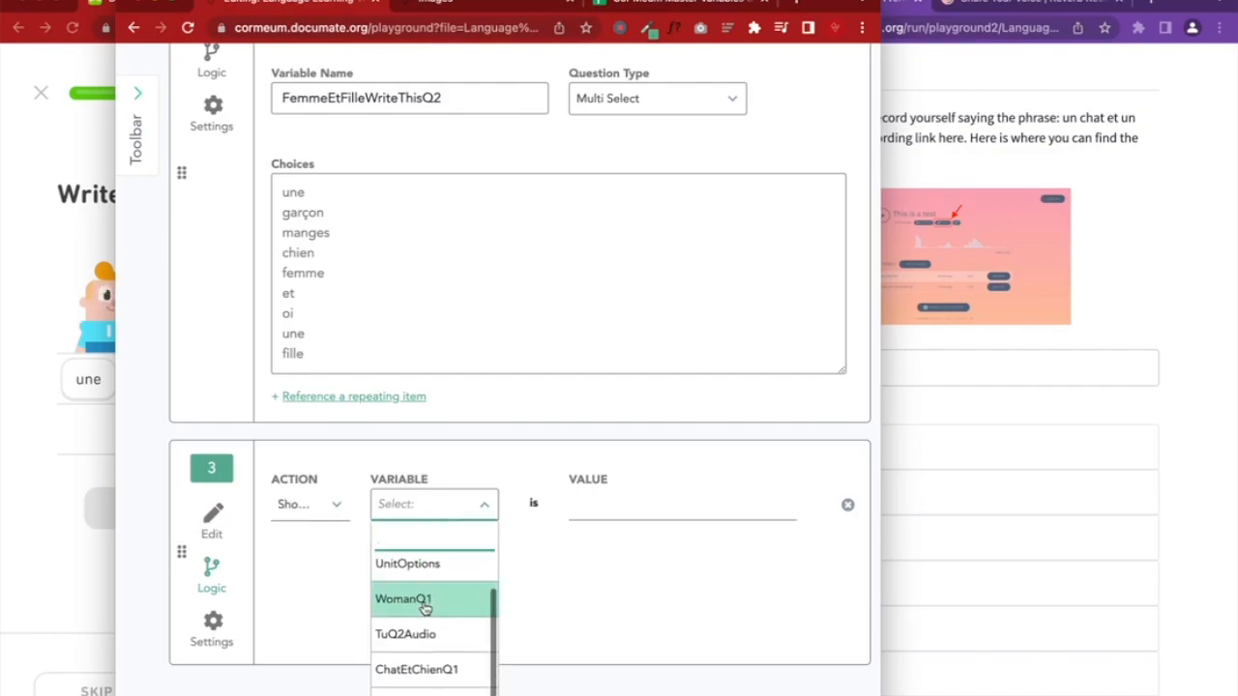
pyautogui.click(426, 693)
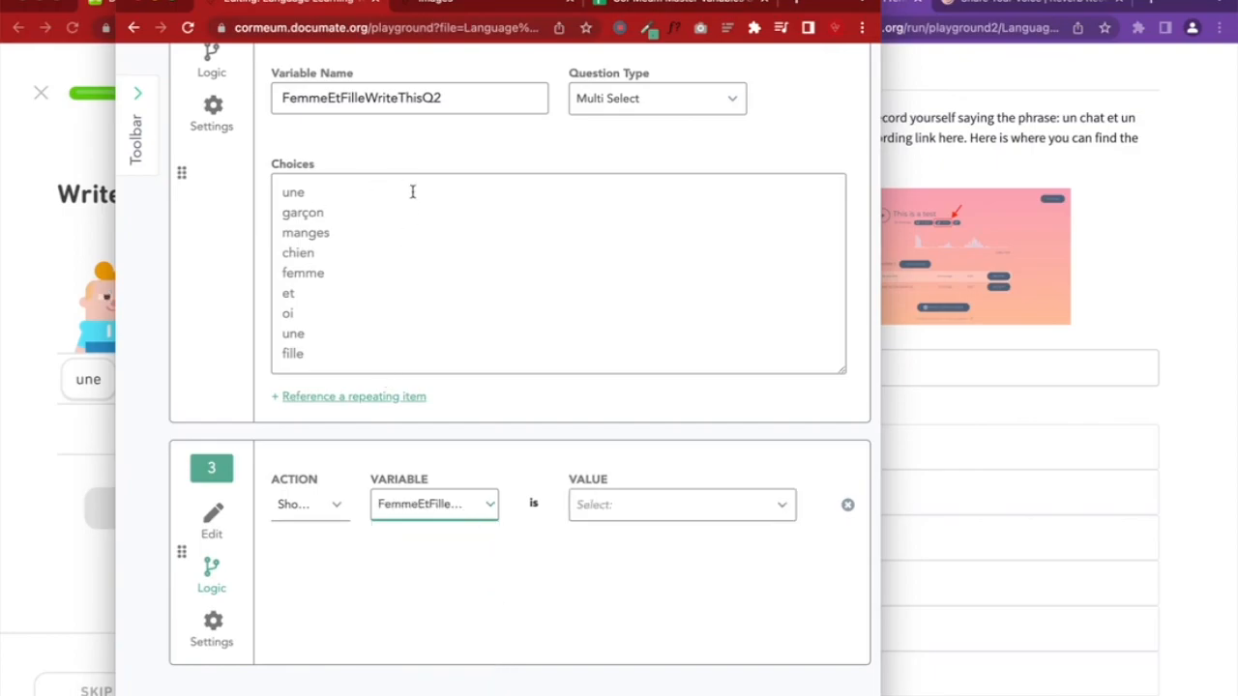
pyautogui.click(461, 101)
pyautogui.click(614, 503)
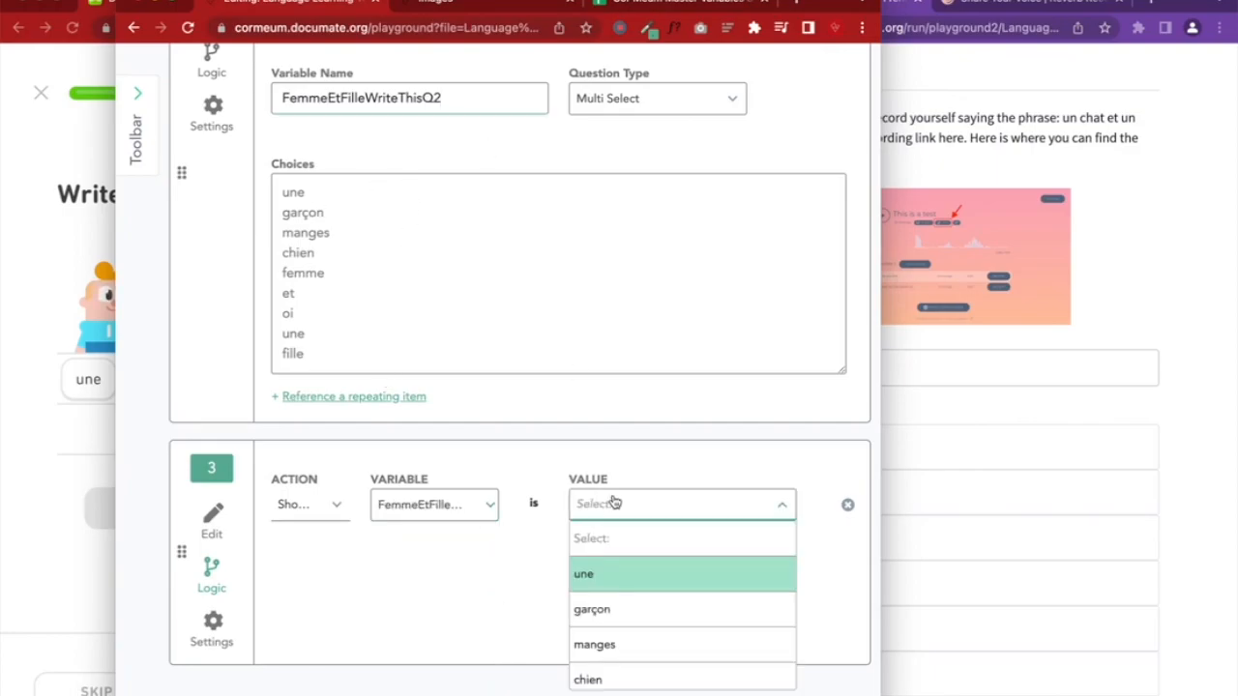
pyautogui.click(615, 580)
pyautogui.scroll(2, 610, 577)
pyautogui.scroll(-2, 499, 529)
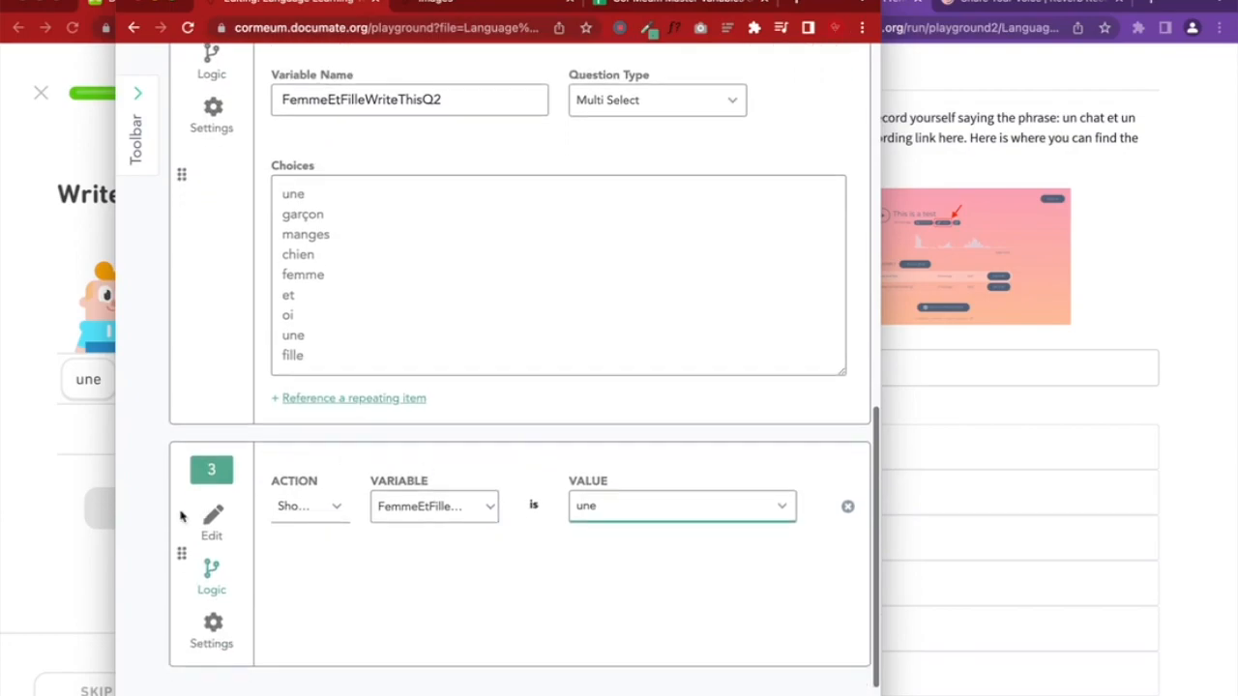
pyautogui.click(209, 522)
# Add a second Instruction block titled 'garçon' as item 4
pyautogui.scroll(-1, 472, 524)
pyautogui.scroll(-3, 472, 524)
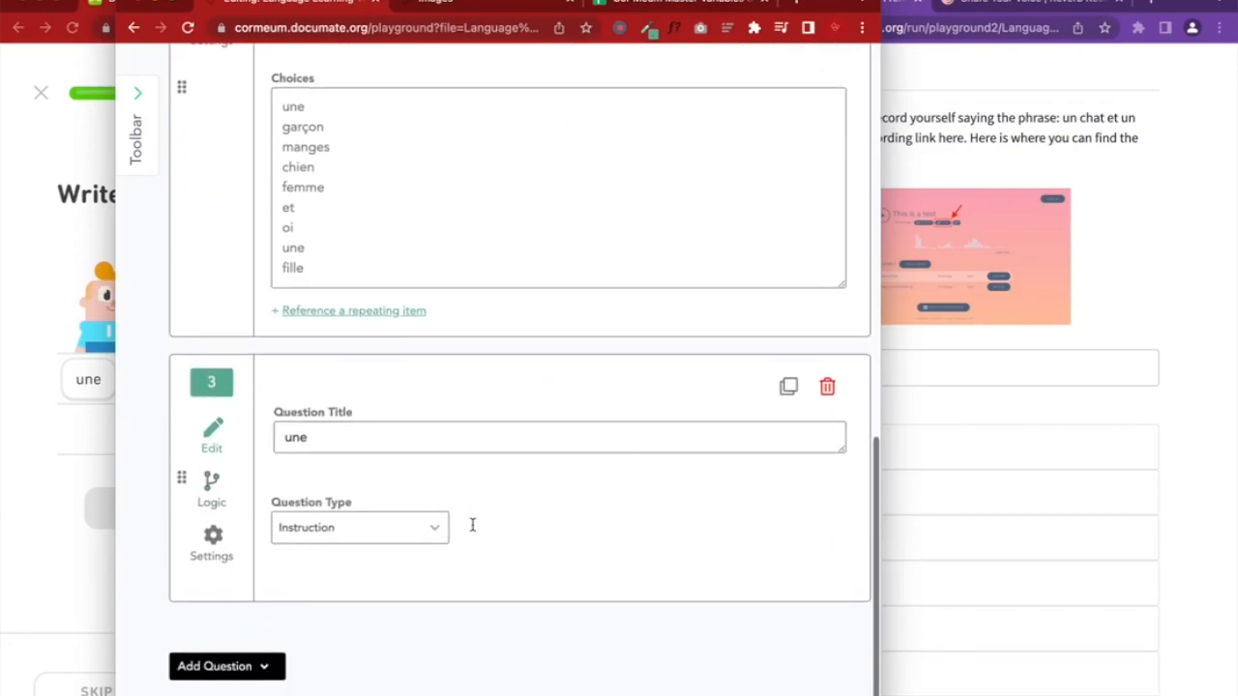
pyautogui.click(259, 580)
pyautogui.scroll(-4, 269, 650)
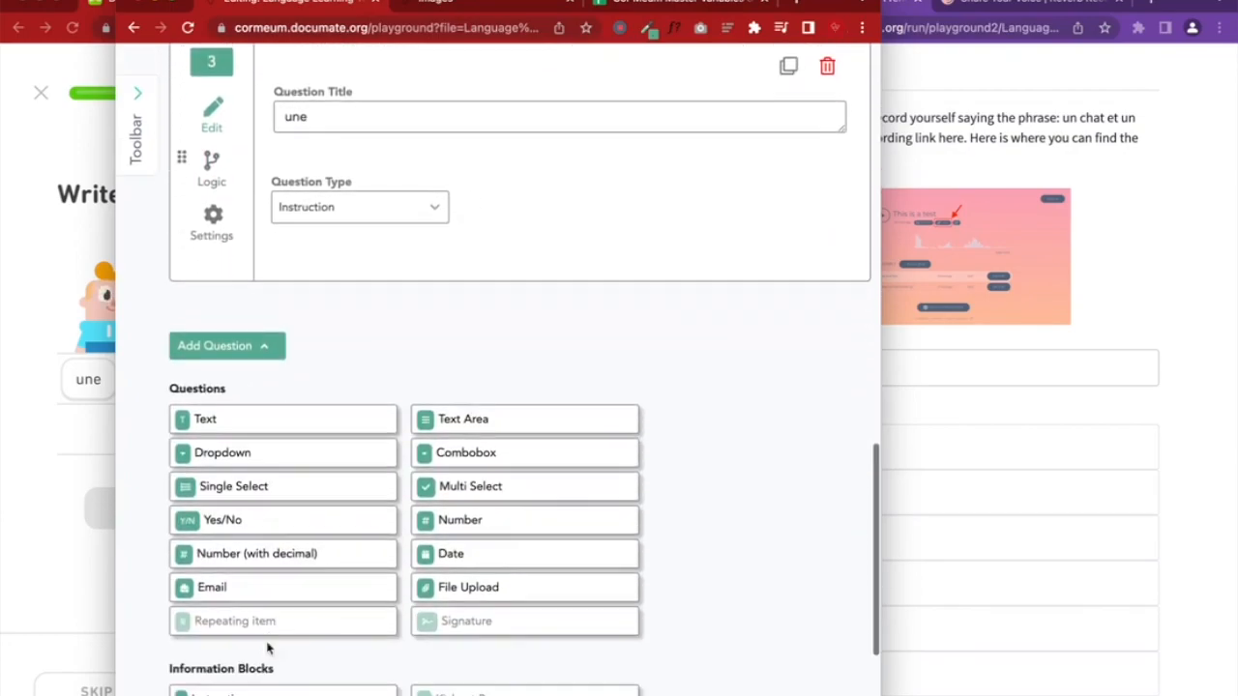
pyautogui.click(271, 691)
pyautogui.scroll(1, 323, 423)
pyautogui.scroll(4, 312, 432)
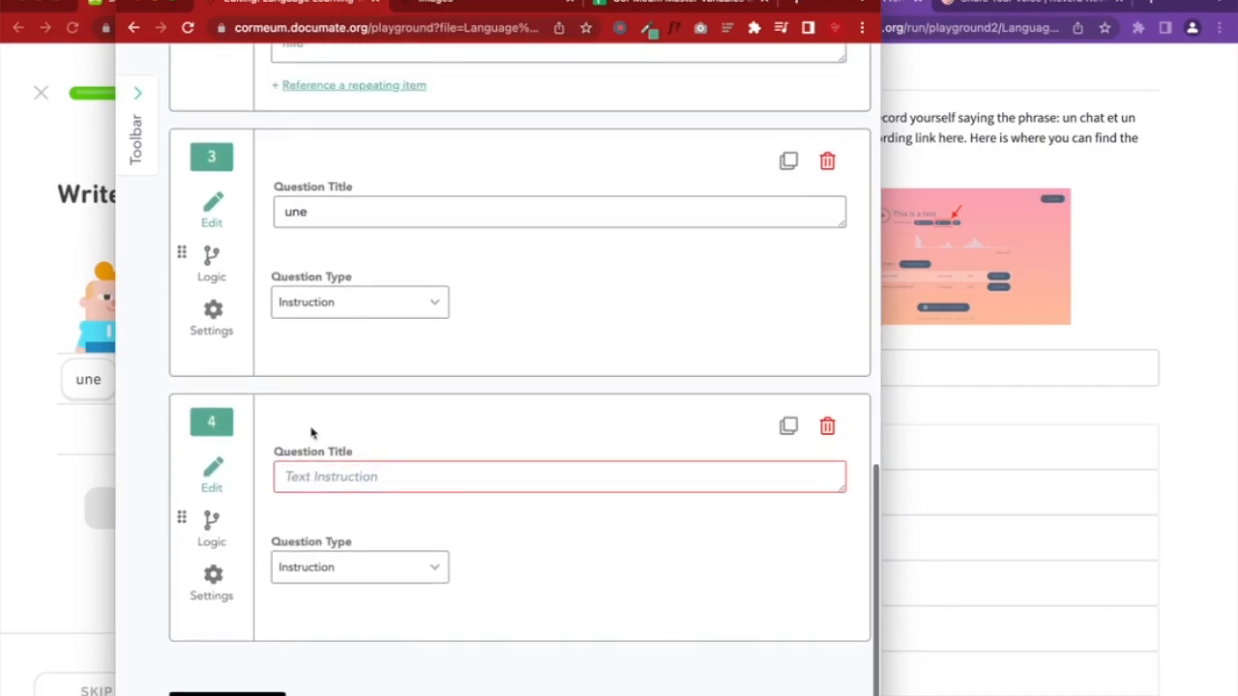
pyautogui.scroll(-3, 312, 434)
pyautogui.click(332, 540)
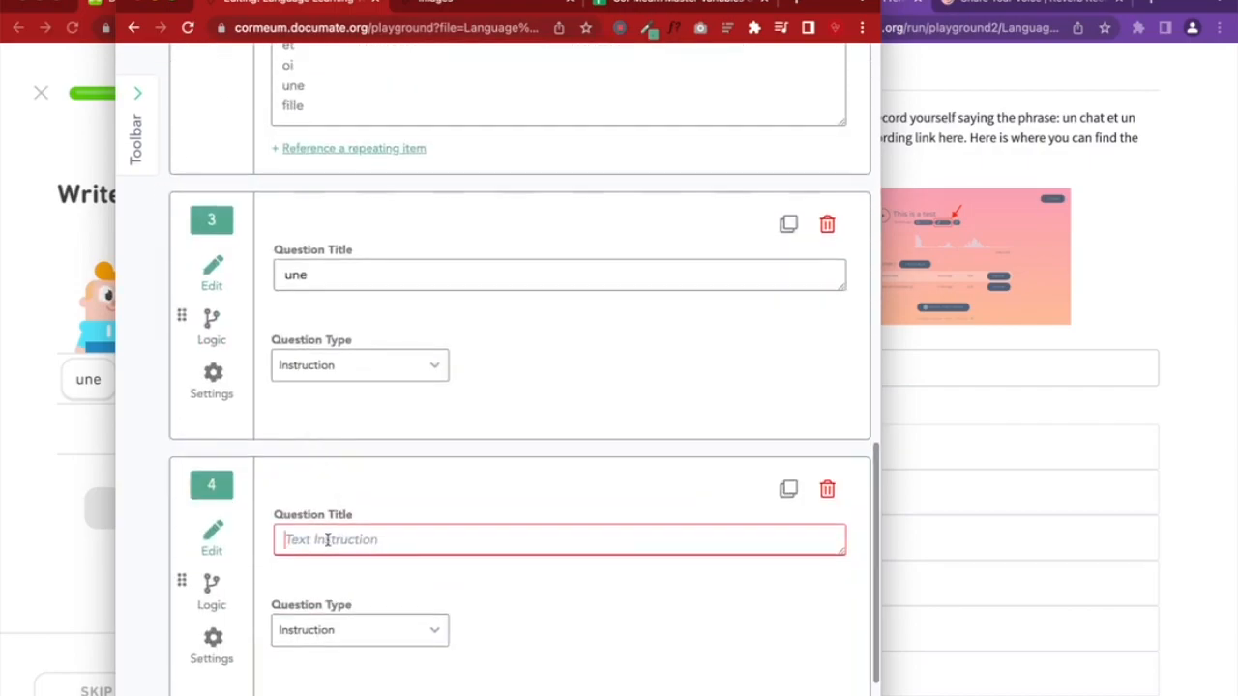
pyautogui.write('garc')
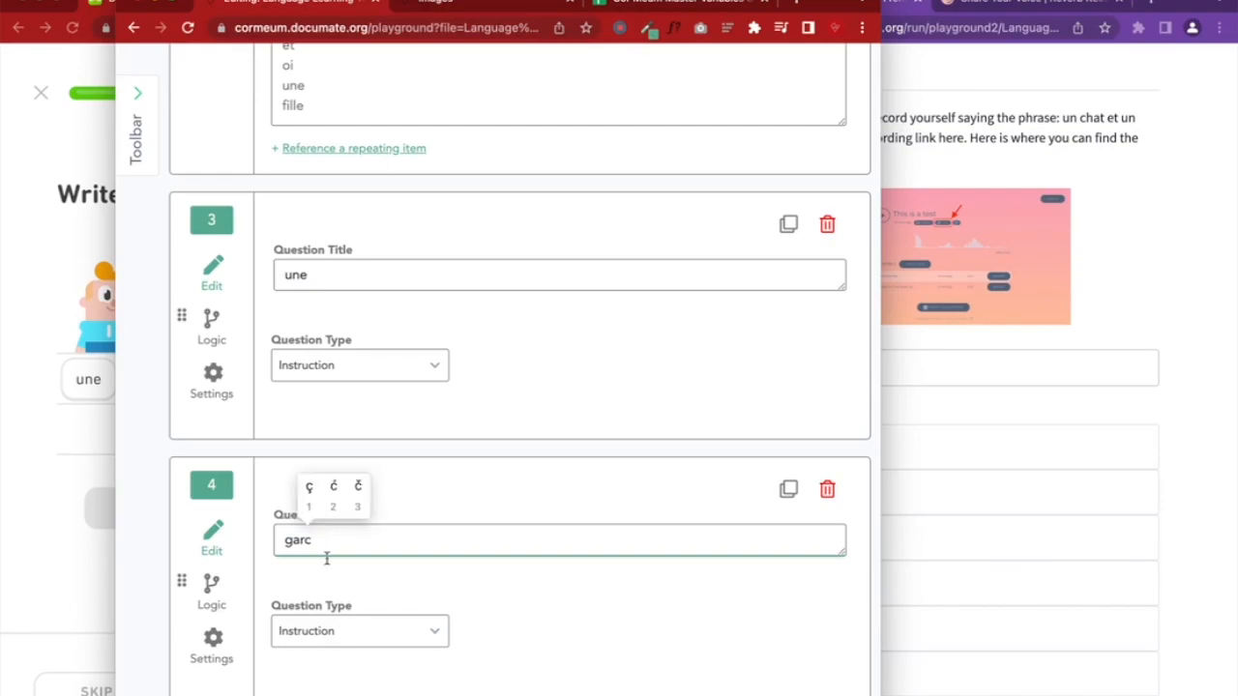
pyautogui.click(309, 486)
pyautogui.write('on')
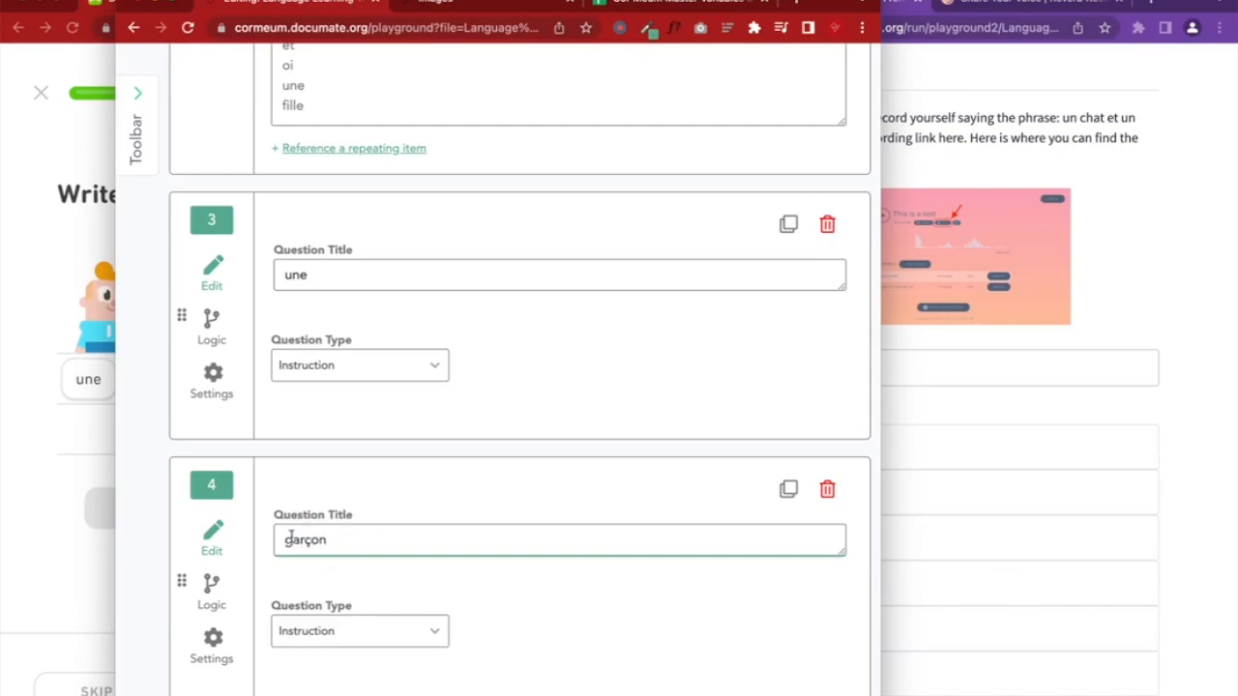
pyautogui.click(219, 545)
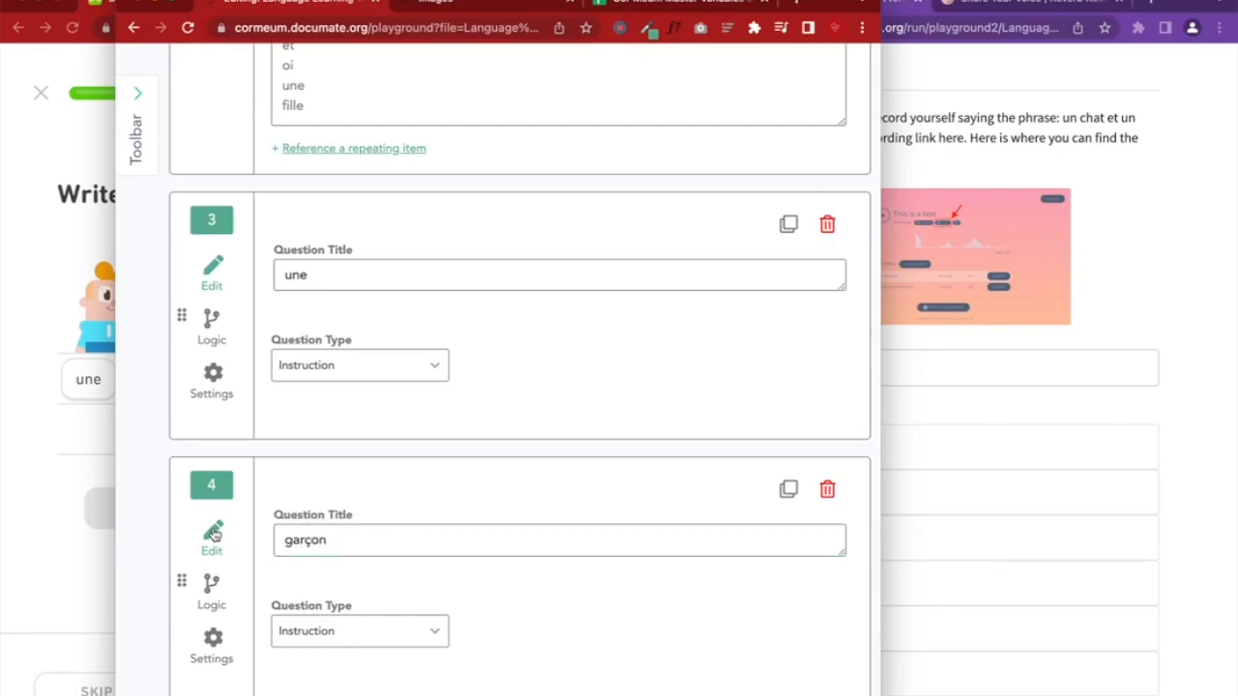
# Make the 'garçon' block show only when FemmeEtFilleWriteThisQ2 is garçon
pyautogui.click(211, 583)
pyautogui.click(318, 532)
pyautogui.click(315, 594)
pyautogui.click(387, 537)
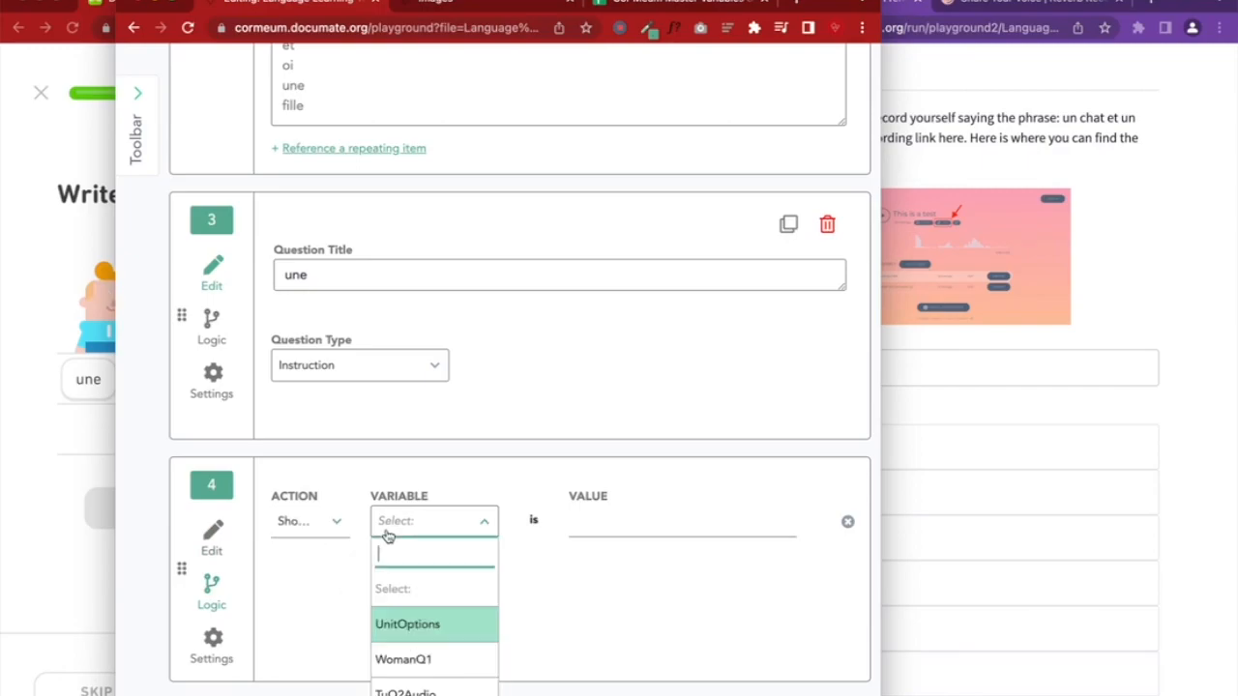
pyautogui.scroll(-1, 425, 667)
pyautogui.click(425, 692)
pyautogui.click(616, 521)
pyautogui.click(607, 626)
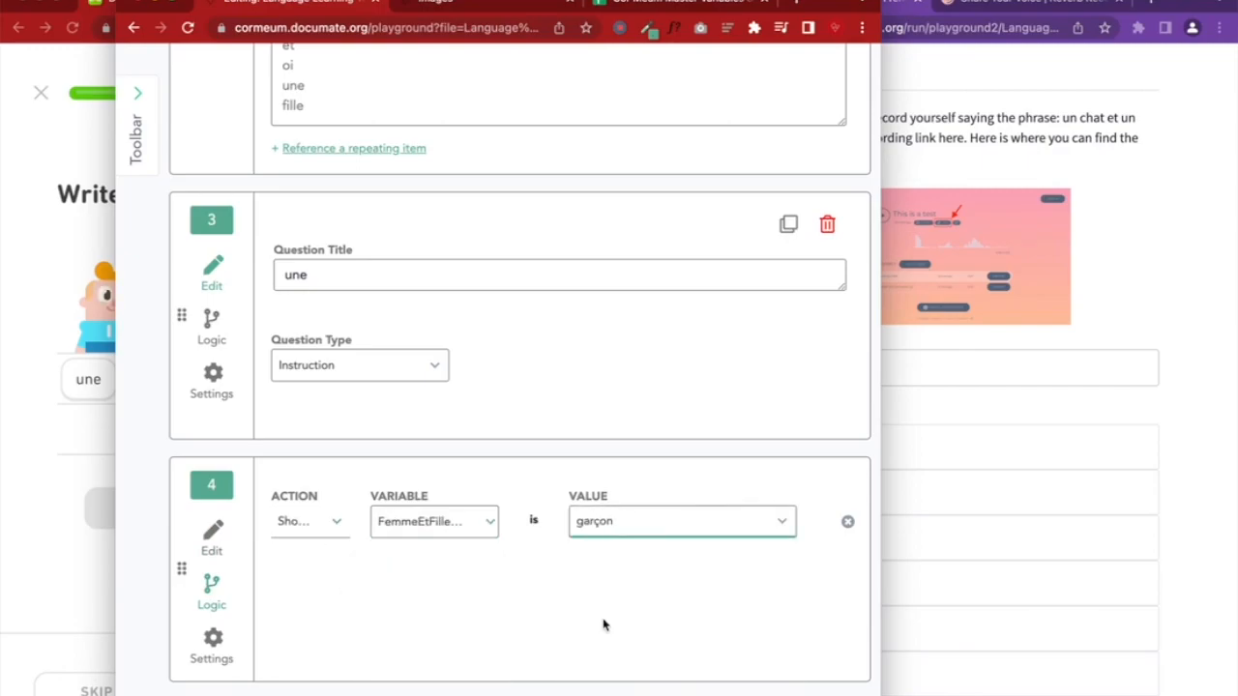
pyautogui.click(211, 534)
# Save the workflow changes
pyautogui.scroll(-2, 442, 569)
pyautogui.scroll(10, 442, 569)
pyautogui.click(685, 226)
pyautogui.click(1001, 146)
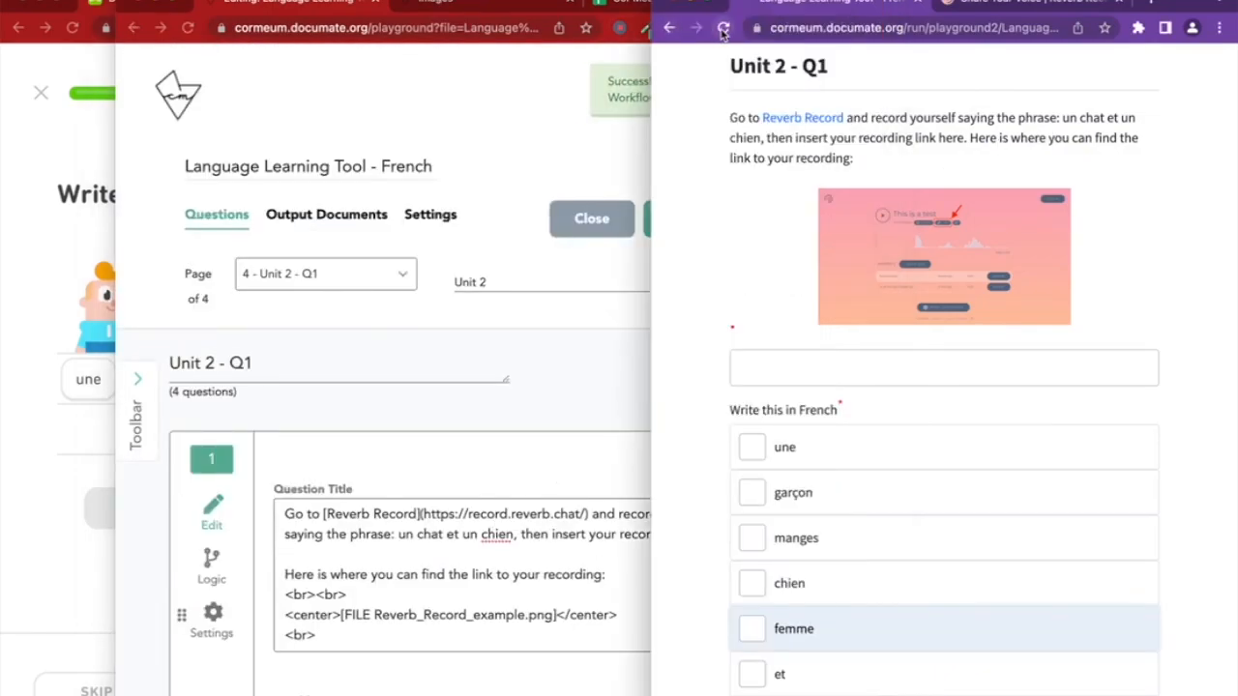
# Reload the preview and tick une and garçon in Write this in French
pyautogui.click(724, 29)
pyautogui.moveTo(650, 290); pyautogui.dragTo(83, 299)
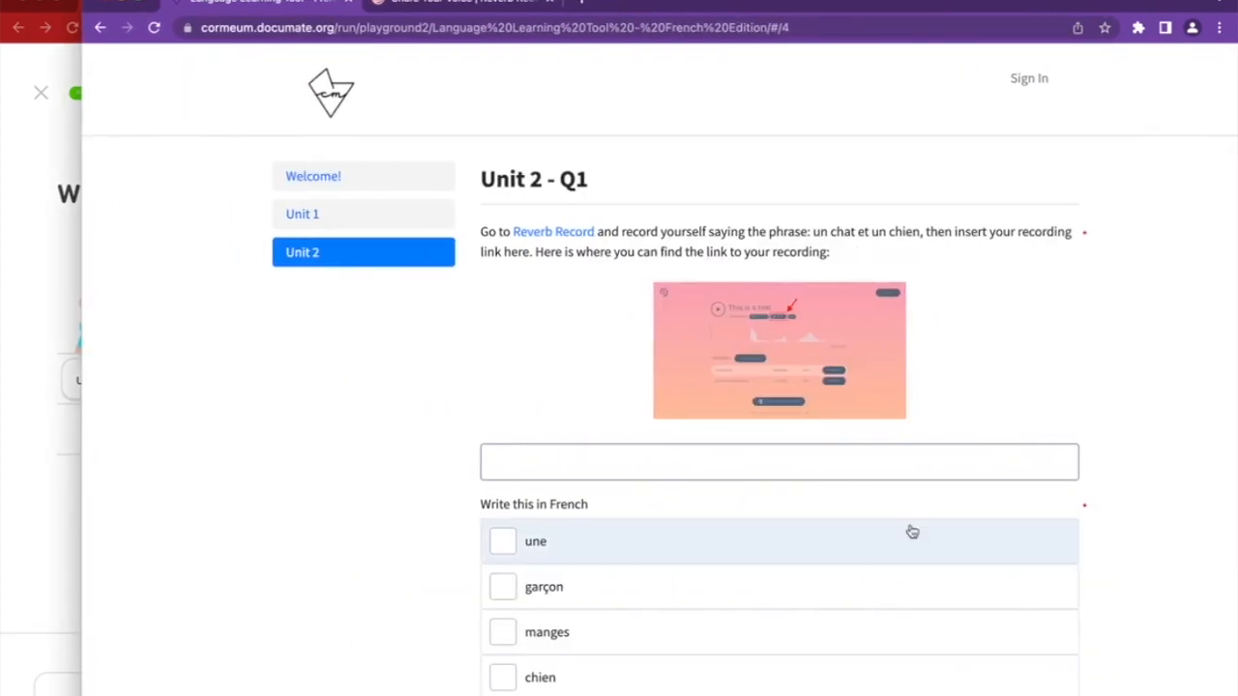
pyautogui.scroll(-3, 912, 532)
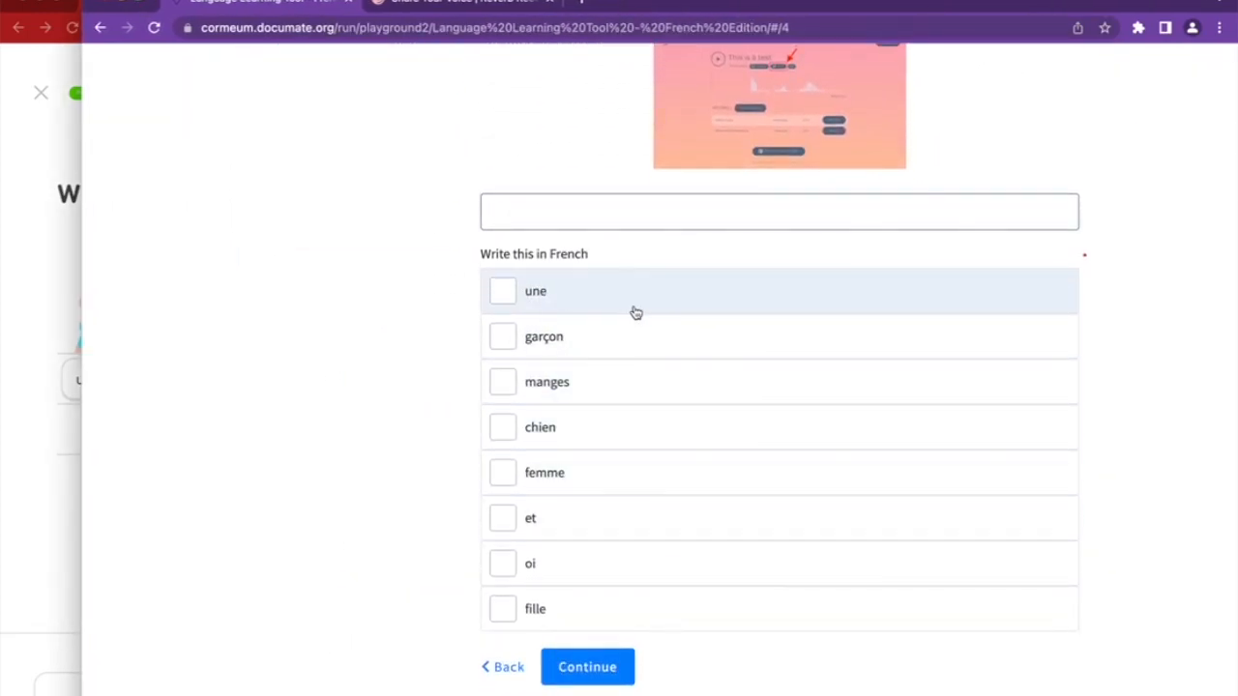
pyautogui.click(23, 464)
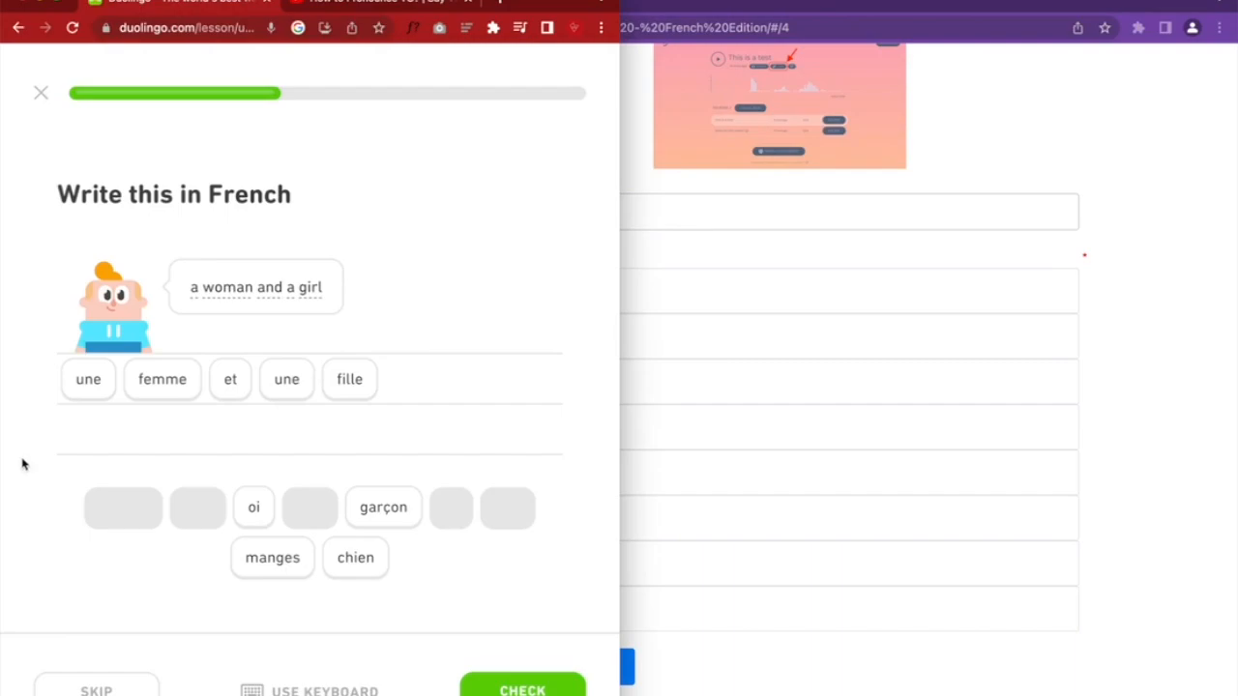
pyautogui.click(817, 655)
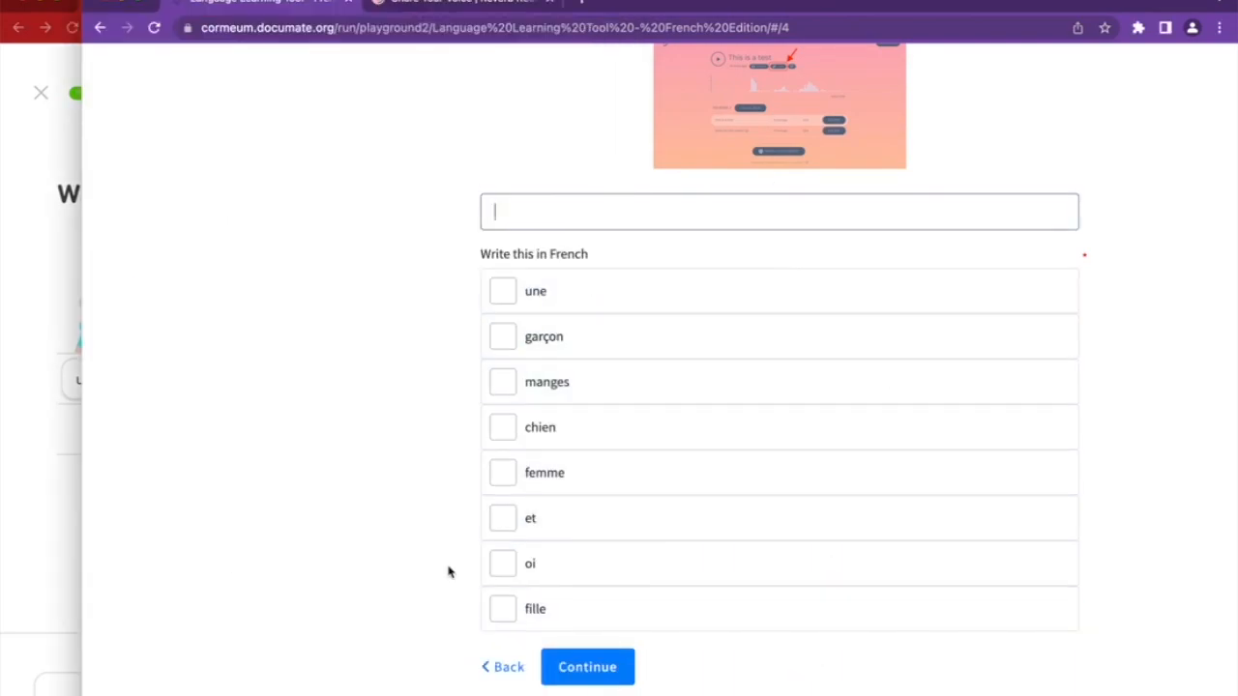
pyautogui.click(566, 297)
pyautogui.scroll(-1, 563, 295)
pyautogui.click(565, 291)
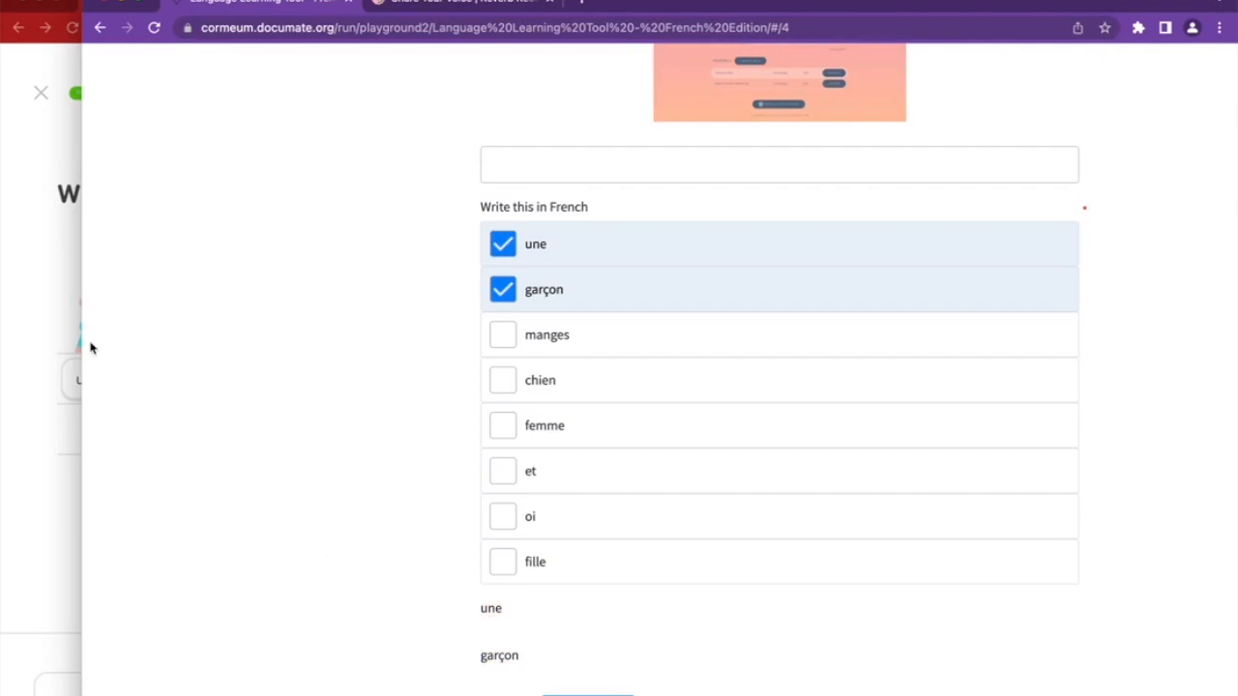
# Resize the preview window beside the Duolingo lesson and close the extra tab
pyautogui.moveTo(83, 341); pyautogui.dragTo(318, 341)
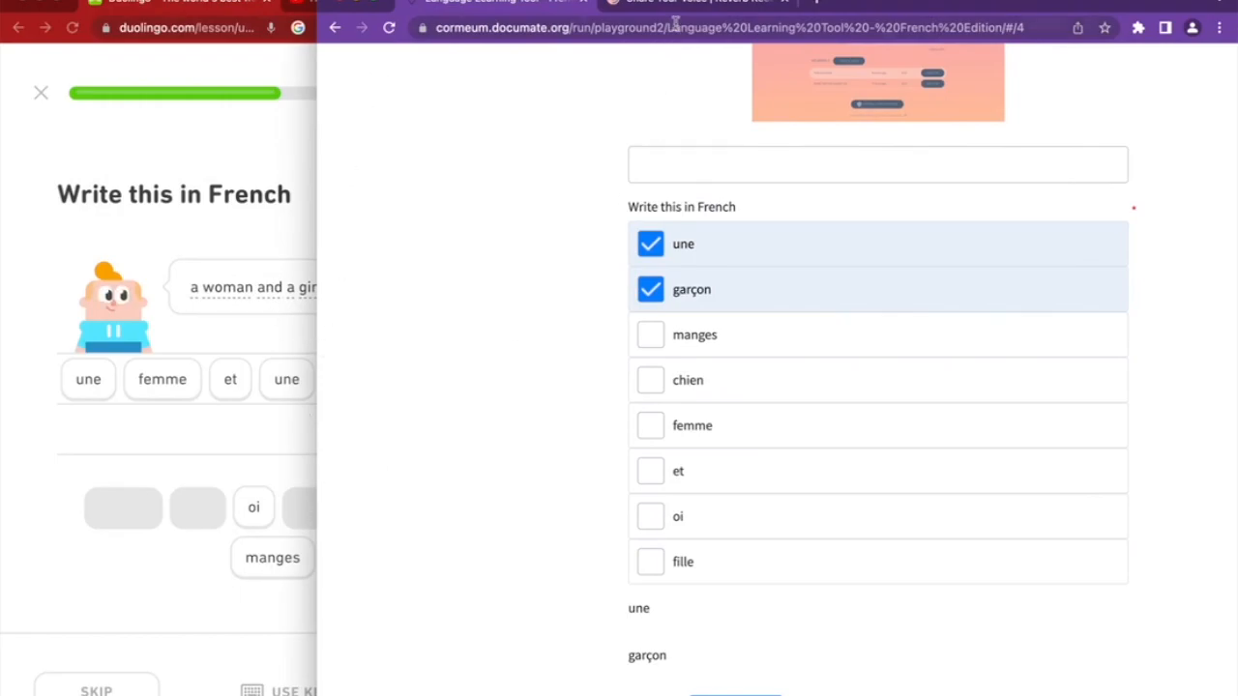
pyautogui.click(783, 5)
pyautogui.moveTo(317, 328); pyautogui.dragTo(666, 329)
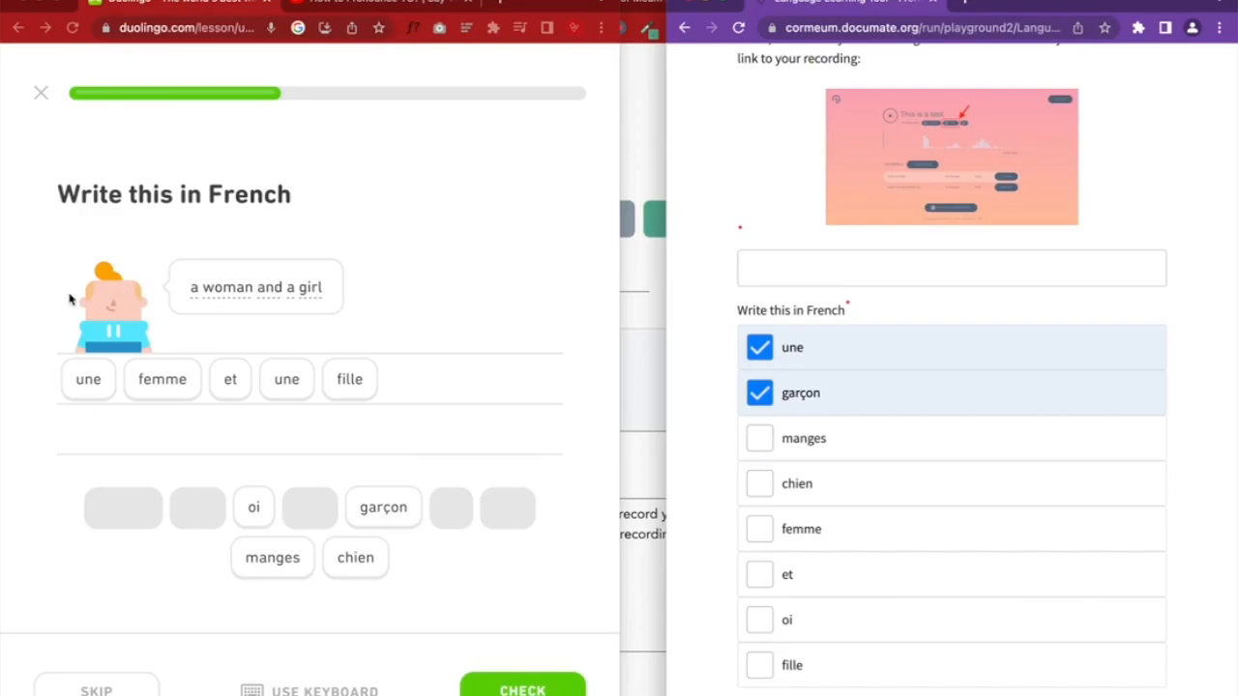
pyautogui.scroll(-2, 749, 476)
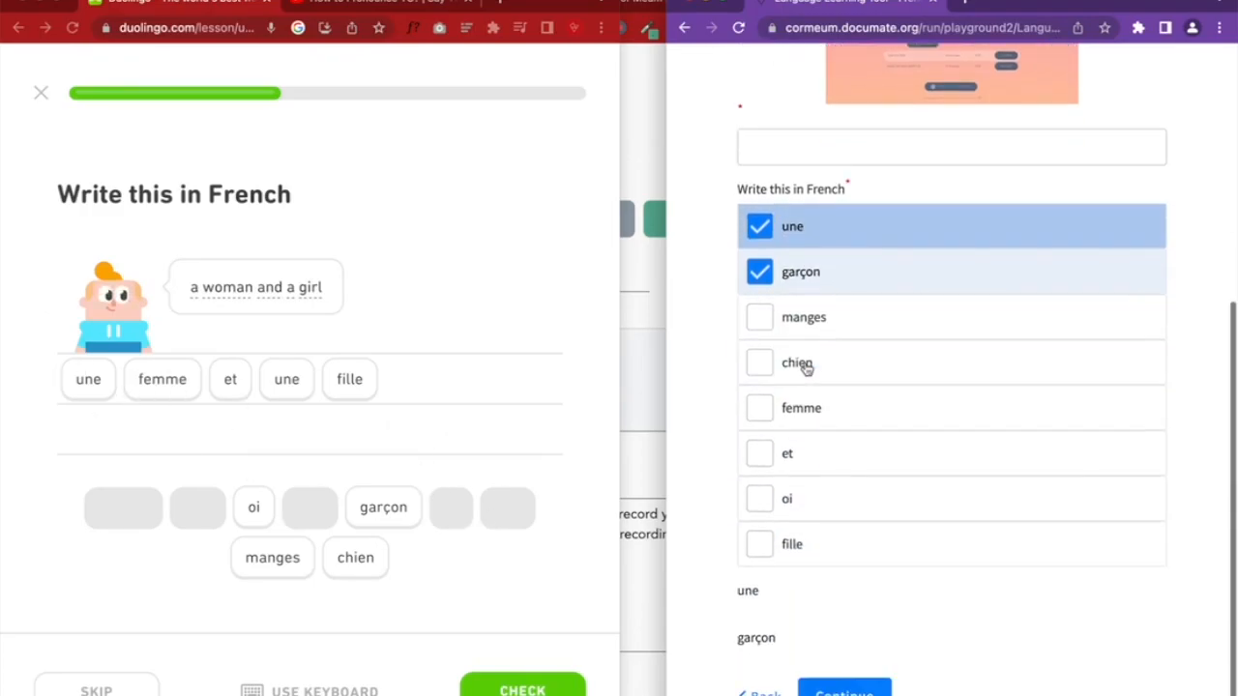
pyautogui.click(644, 528)
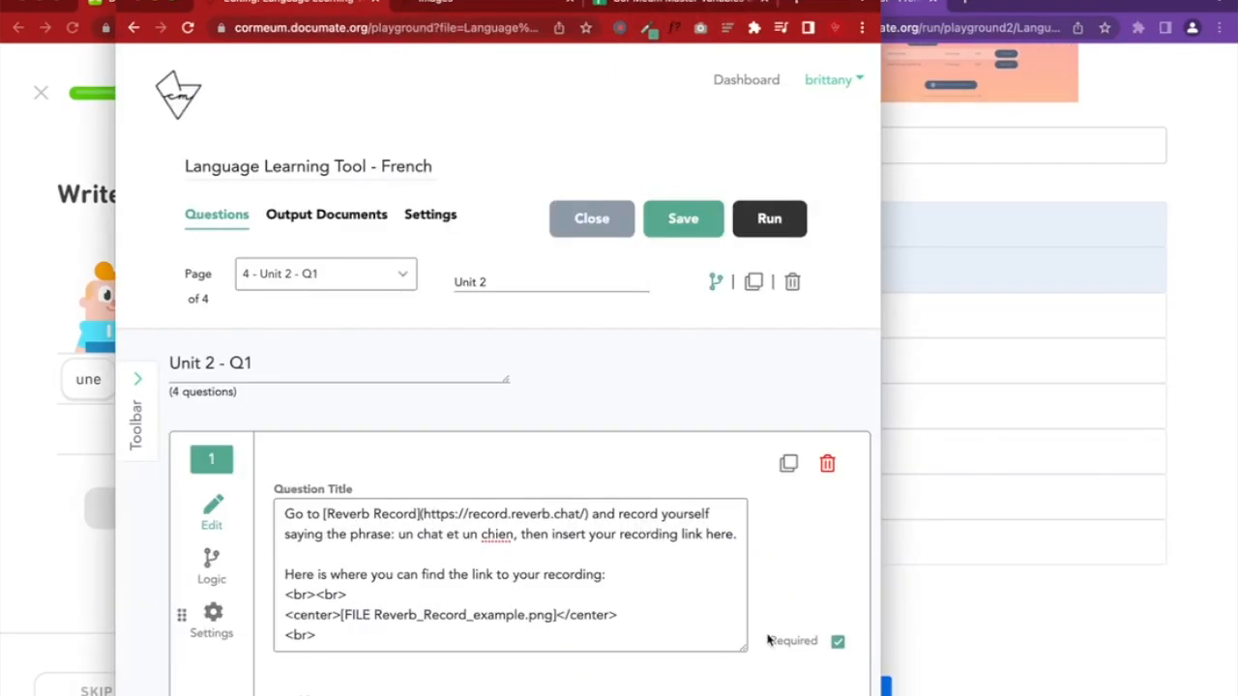
pyautogui.scroll(-3, 764, 634)
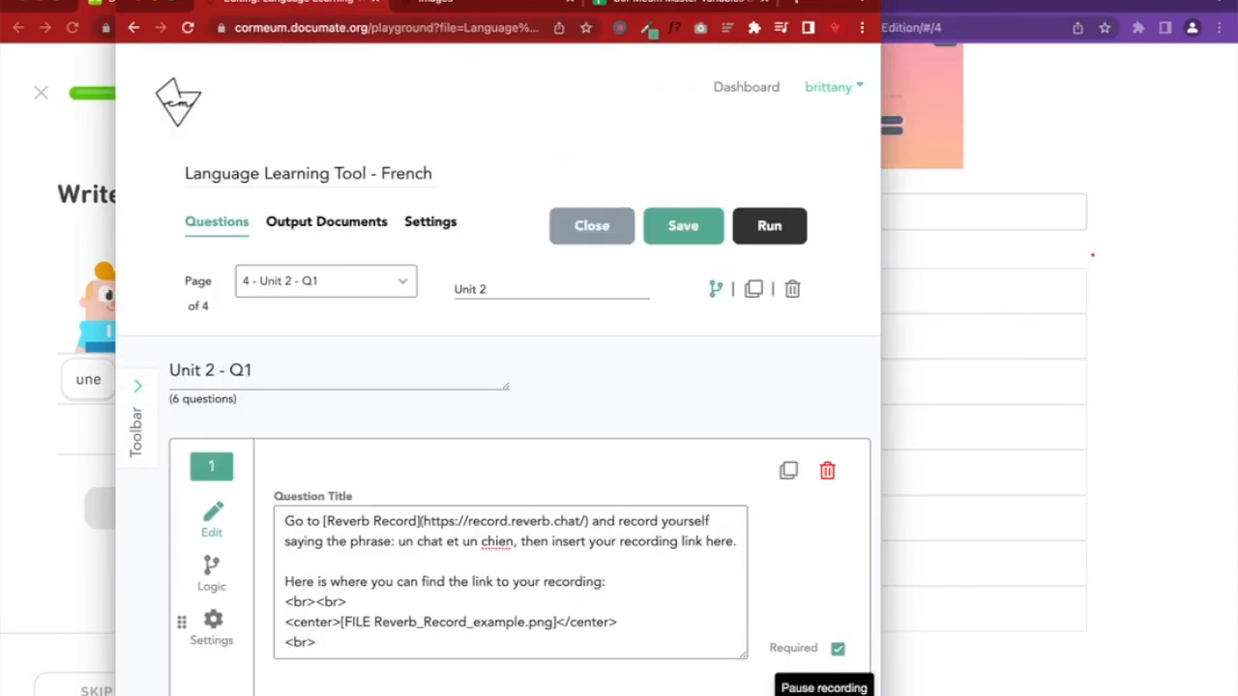
pyautogui.click(1163, 325)
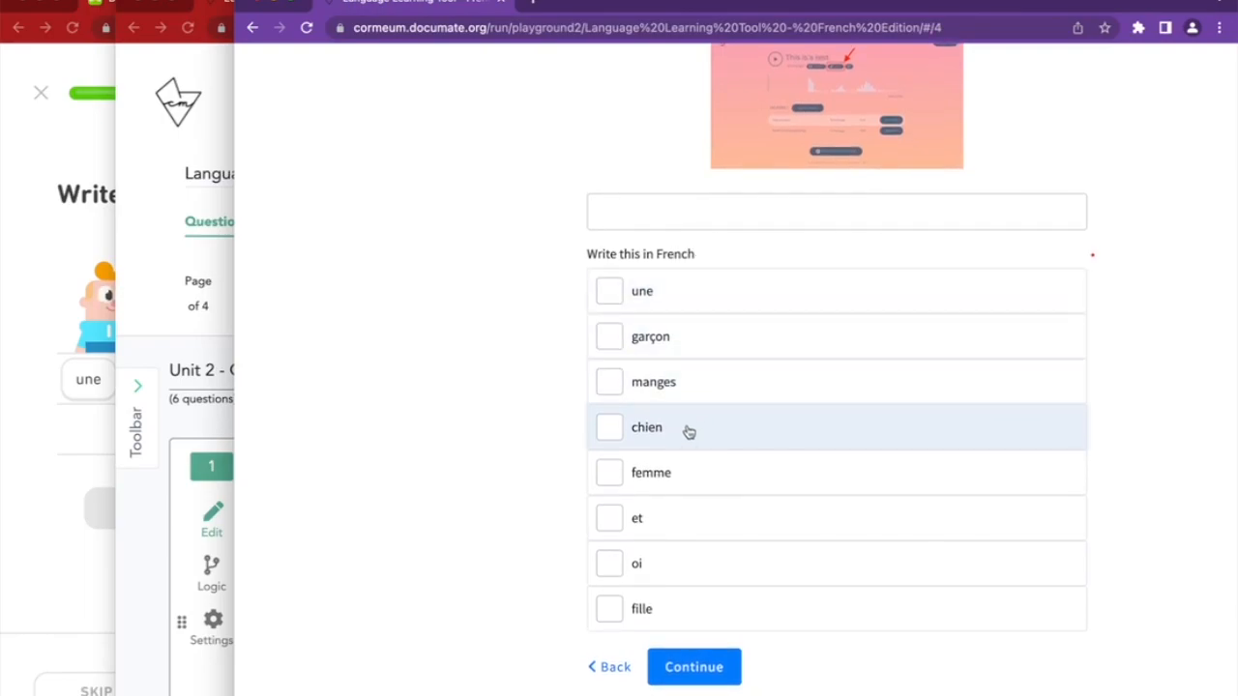
# Tick and clear chien, une, garçon and manges to check their instructions appear
pyautogui.click(689, 431)
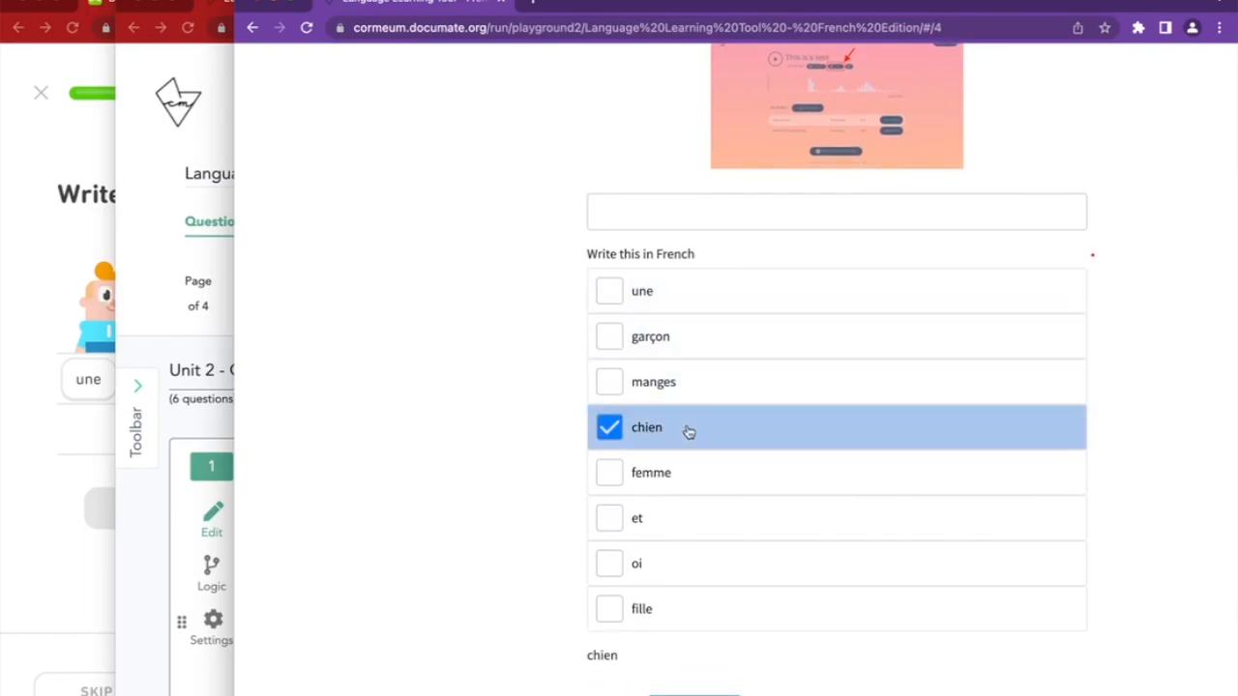
pyautogui.click(662, 298)
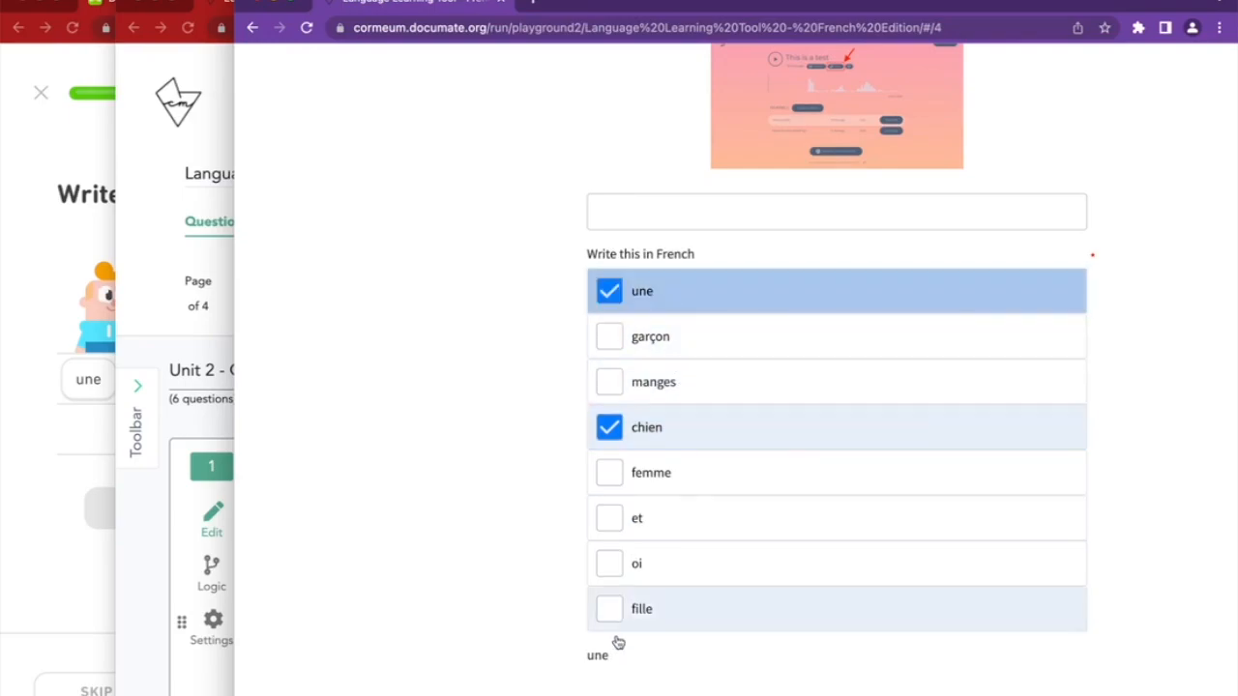
pyautogui.click(665, 292)
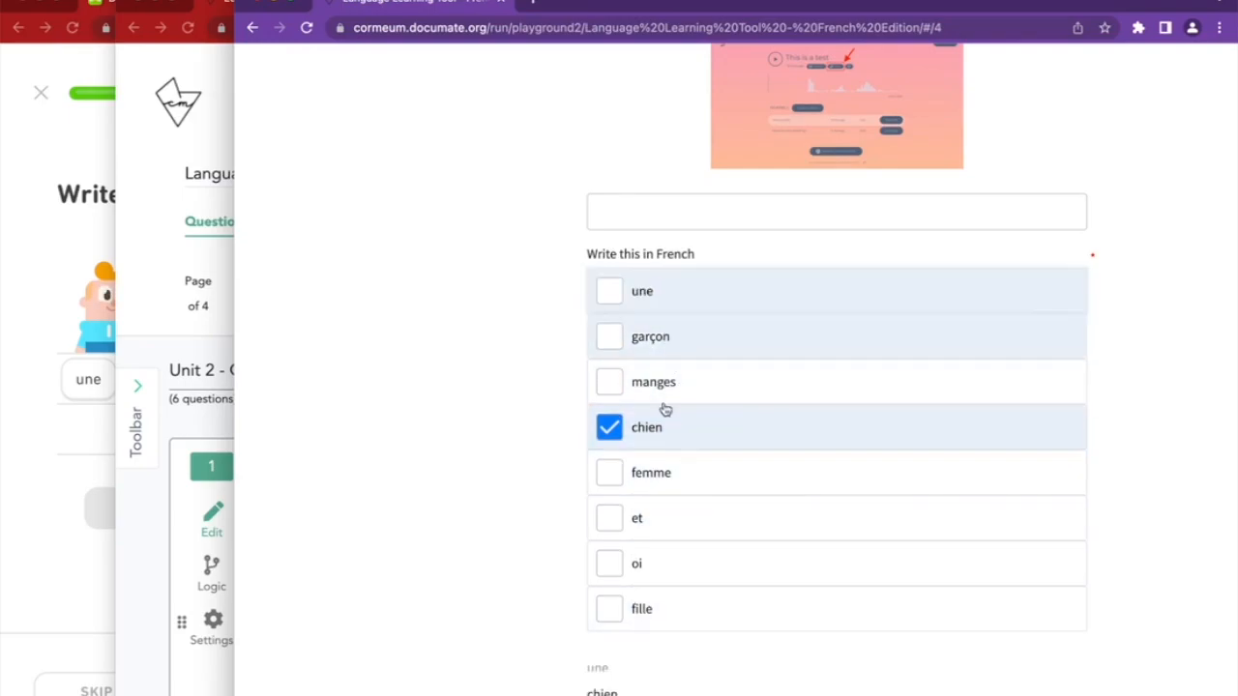
pyautogui.click(665, 443)
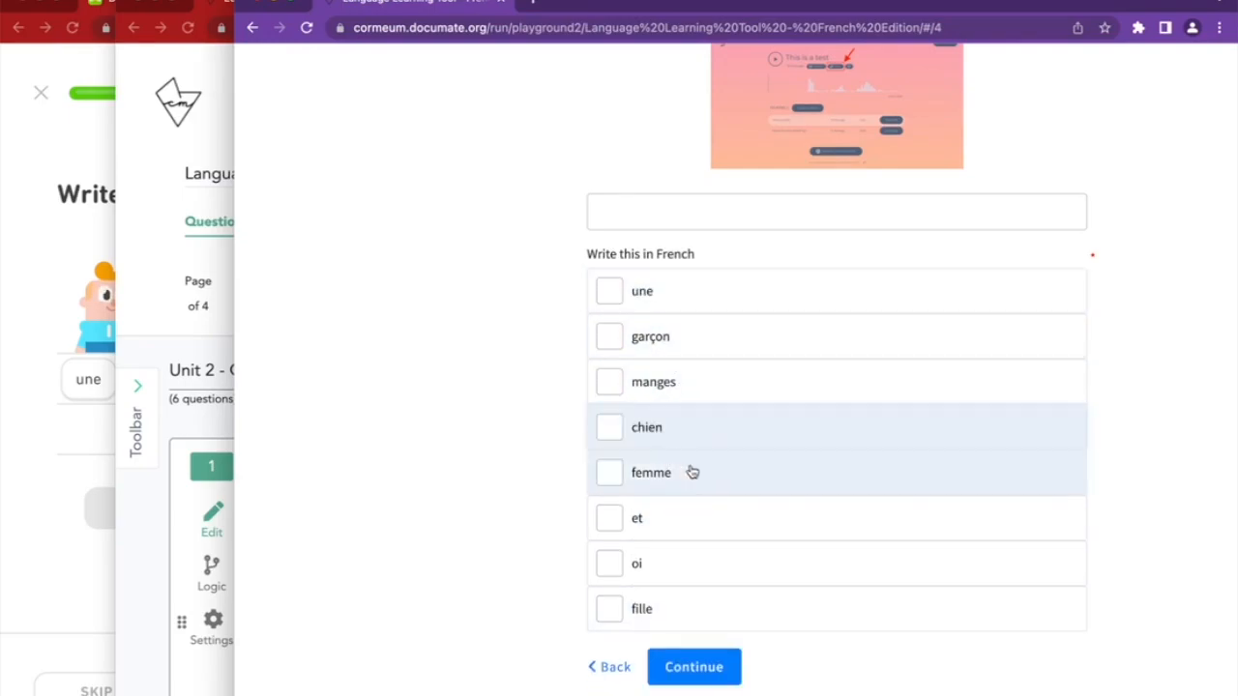
pyautogui.click(672, 337)
pyautogui.click(685, 433)
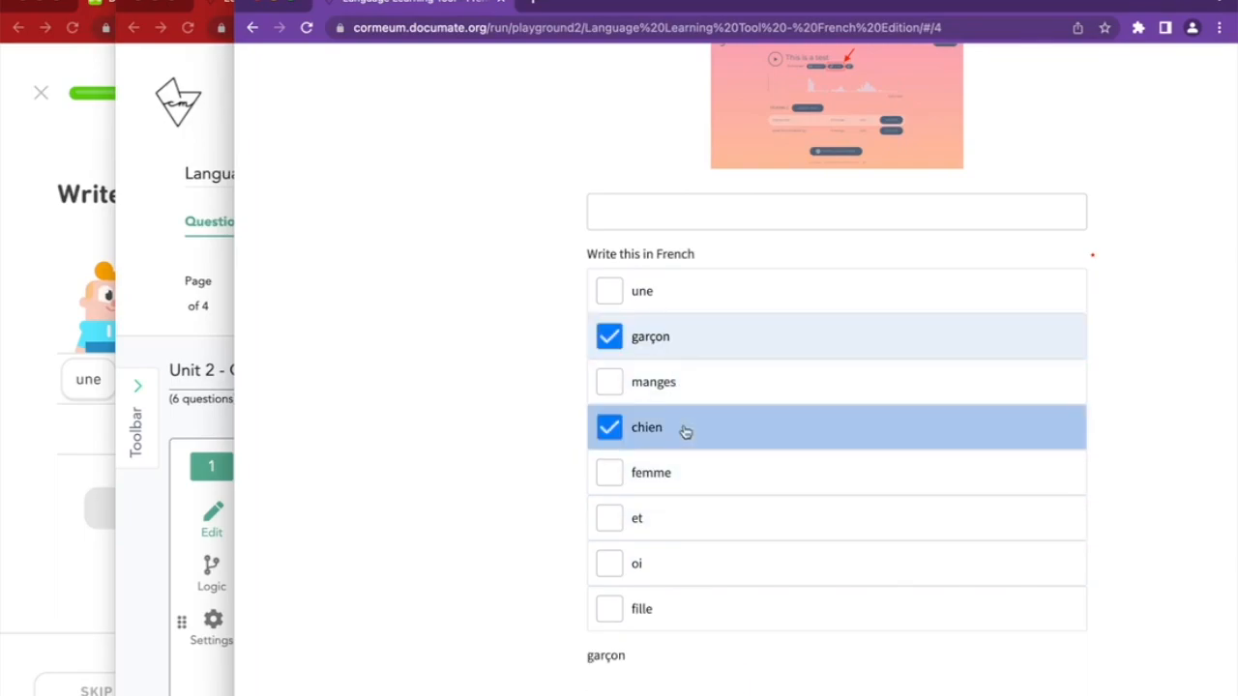
pyautogui.click(663, 384)
pyautogui.click(665, 353)
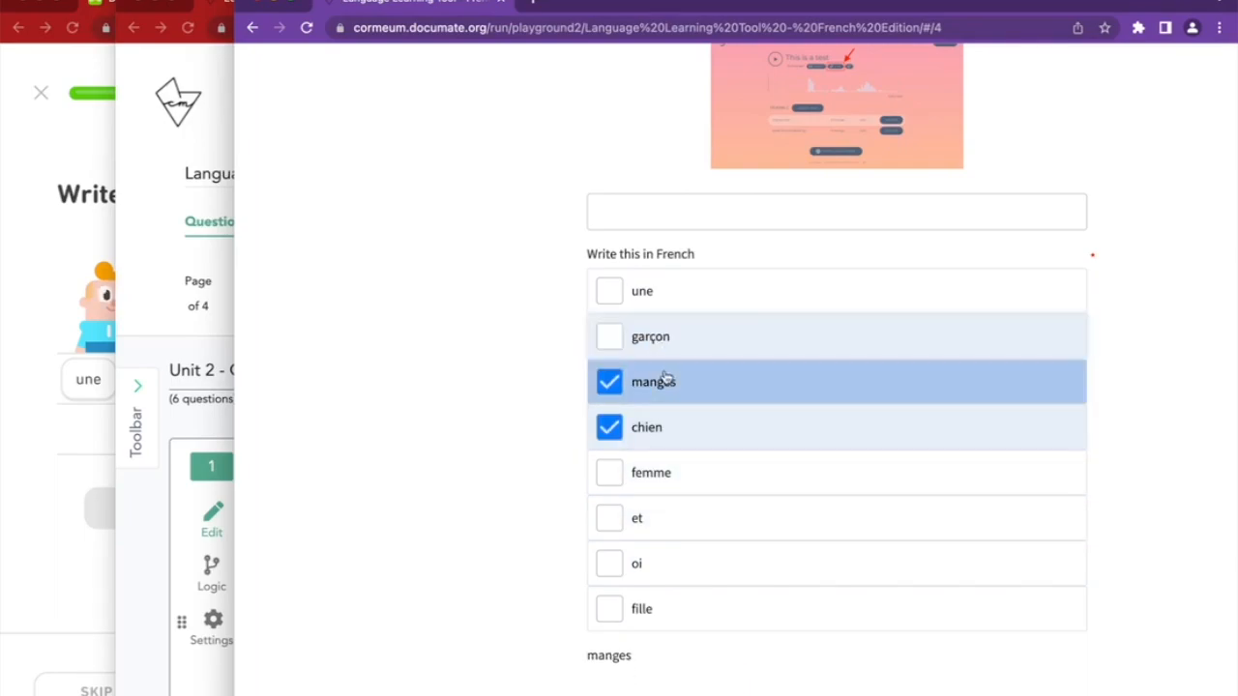
pyautogui.click(664, 382)
pyautogui.click(662, 423)
# Test femme, une, chien, manges and garçon combinations, ending with nothing ticked
pyautogui.click(655, 470)
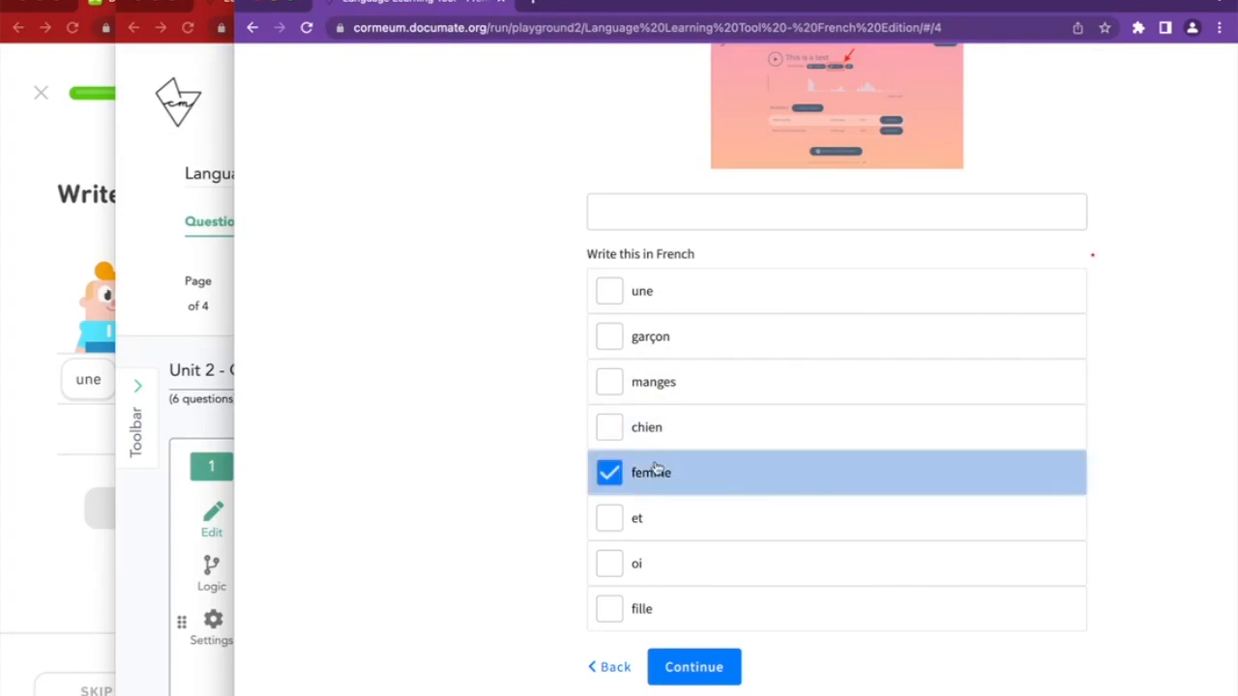
pyautogui.click(657, 291)
pyautogui.click(655, 456)
pyautogui.click(651, 432)
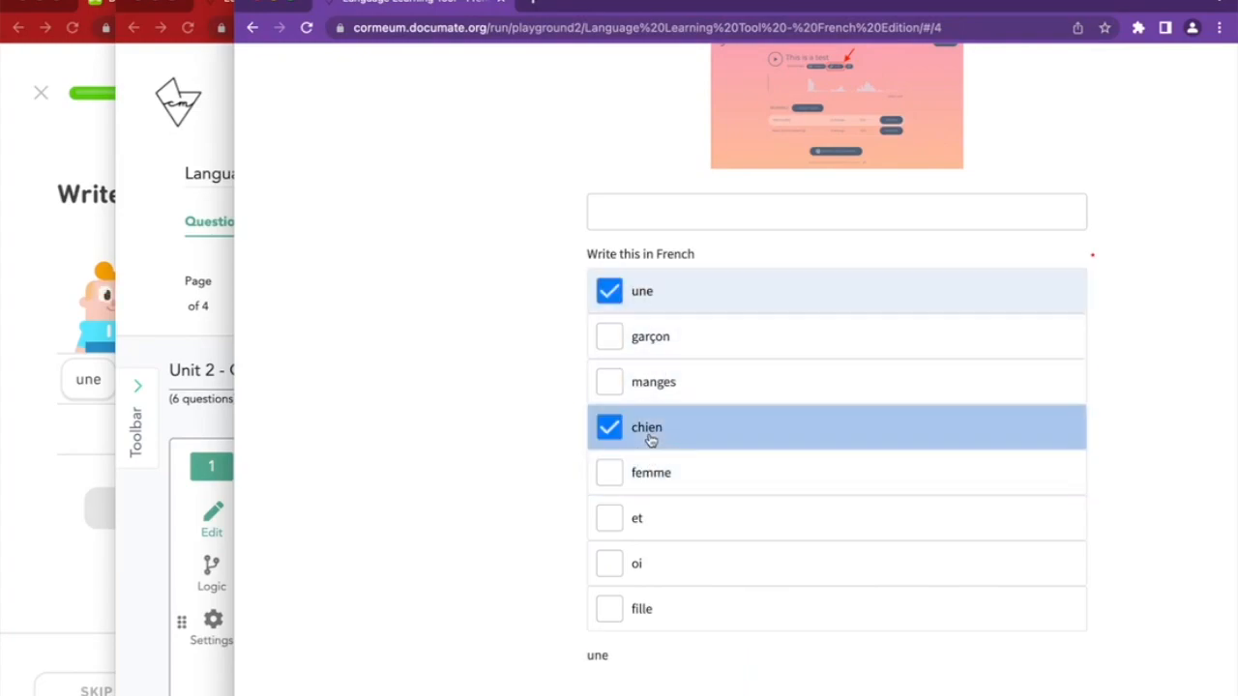
pyautogui.click(646, 294)
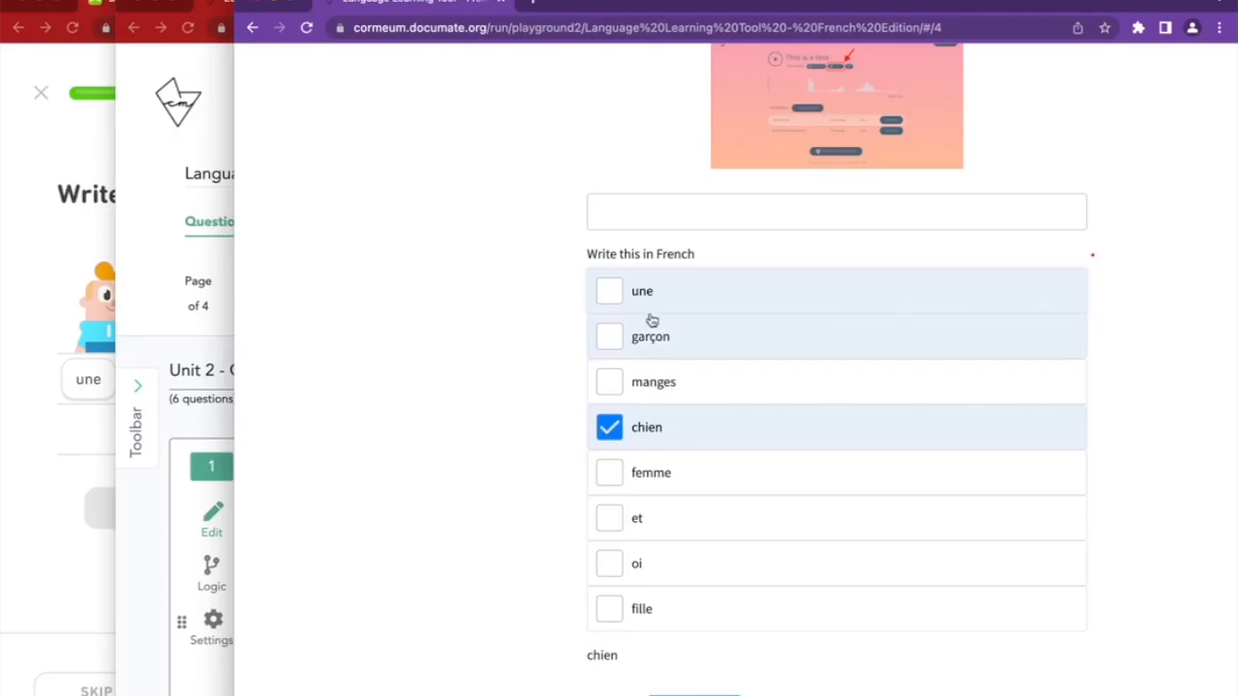
pyautogui.click(663, 440)
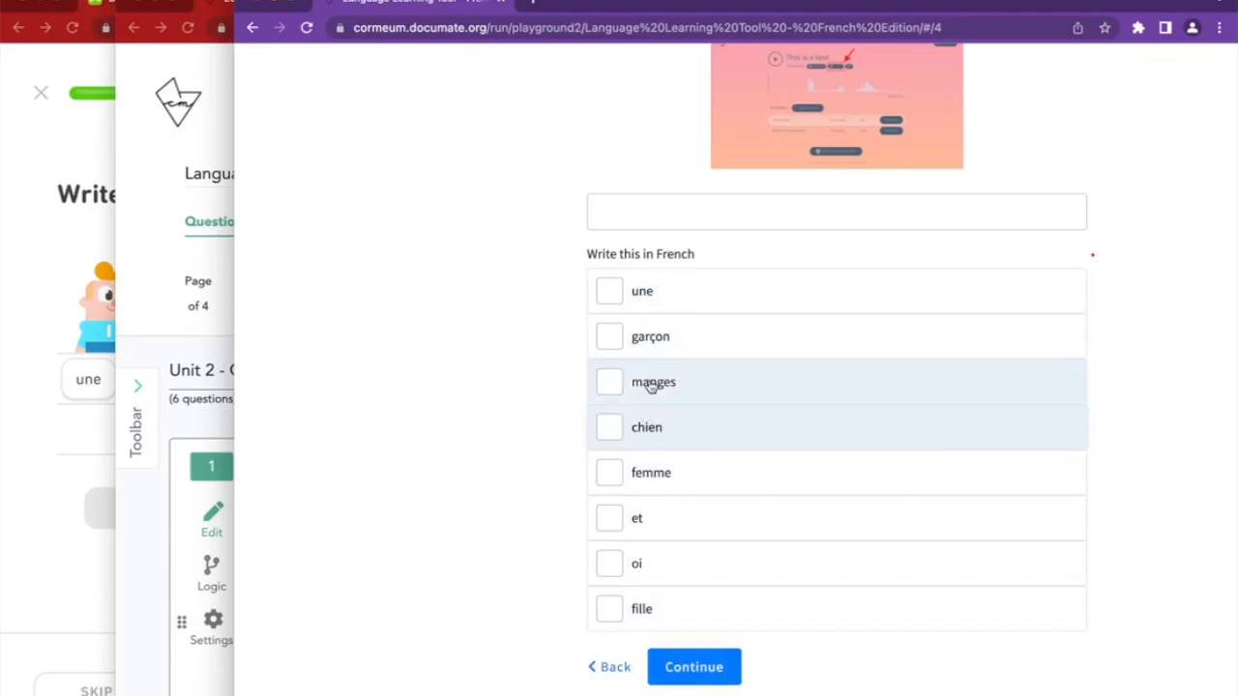
pyautogui.click(646, 382)
pyautogui.click(661, 323)
pyautogui.click(662, 325)
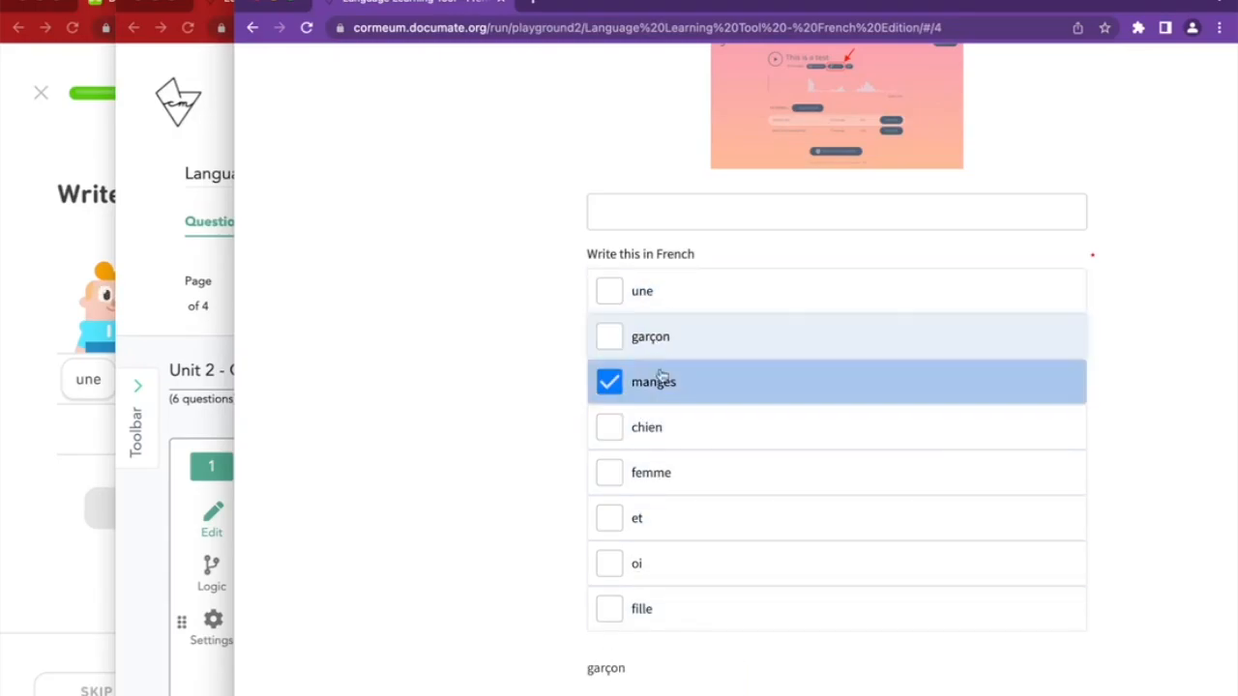
pyautogui.click(660, 381)
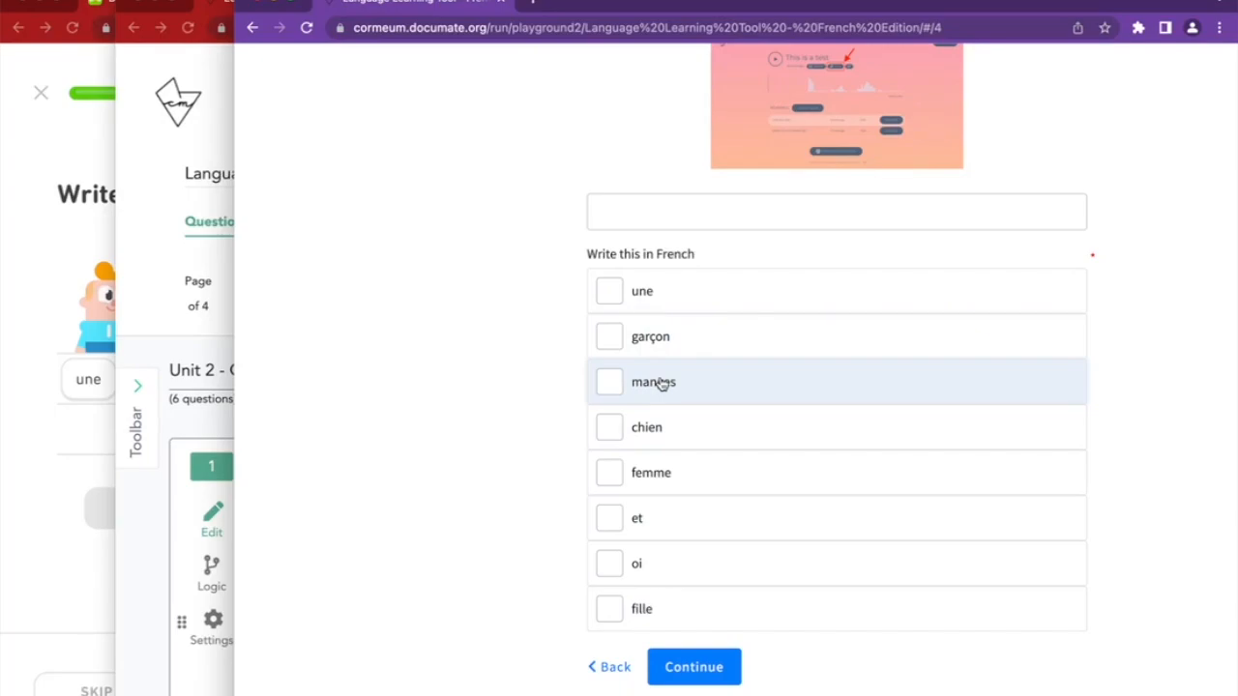
pyautogui.click(156, 621)
# Delete the une, garçon and chien questions from the page
pyautogui.scroll(-10, 812, 677)
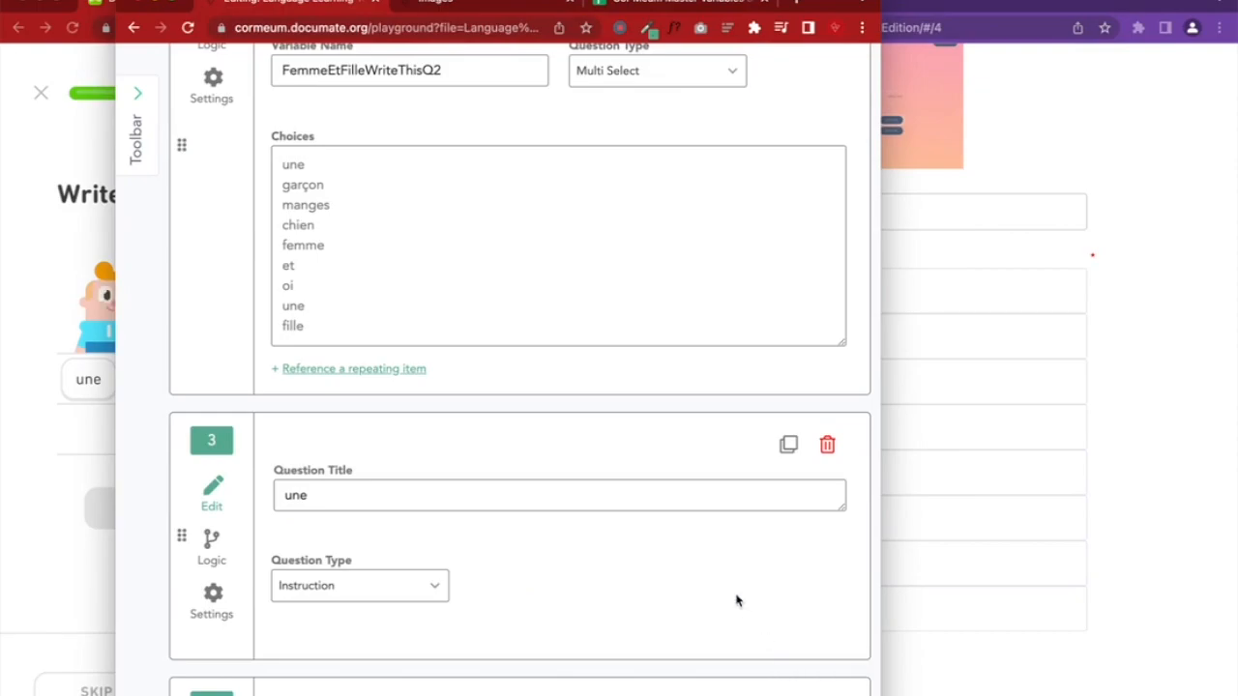
pyautogui.moveTo(881, 454); pyautogui.dragTo(1233, 433)
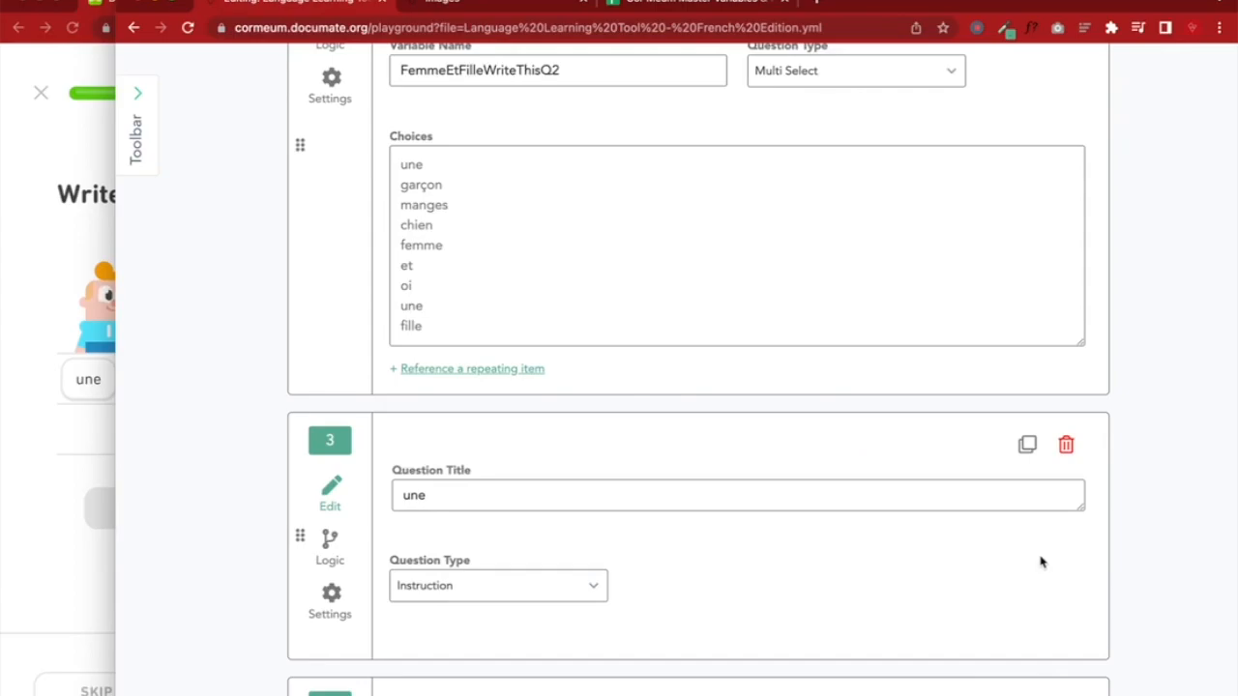
pyautogui.scroll(-1, 1041, 561)
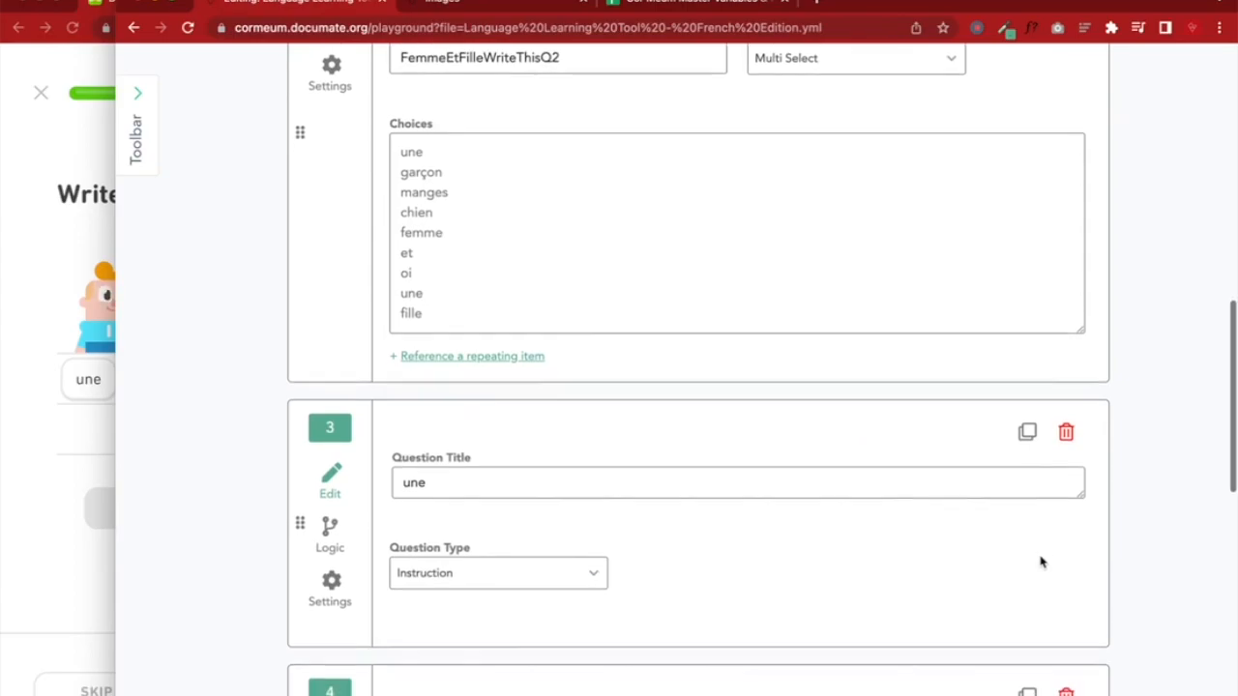
pyautogui.click(1065, 424)
pyautogui.click(1066, 423)
pyautogui.click(1065, 423)
# Retitle question 2 'Write this in French: a woman and a girl' and save
pyautogui.scroll(1, 832, 408)
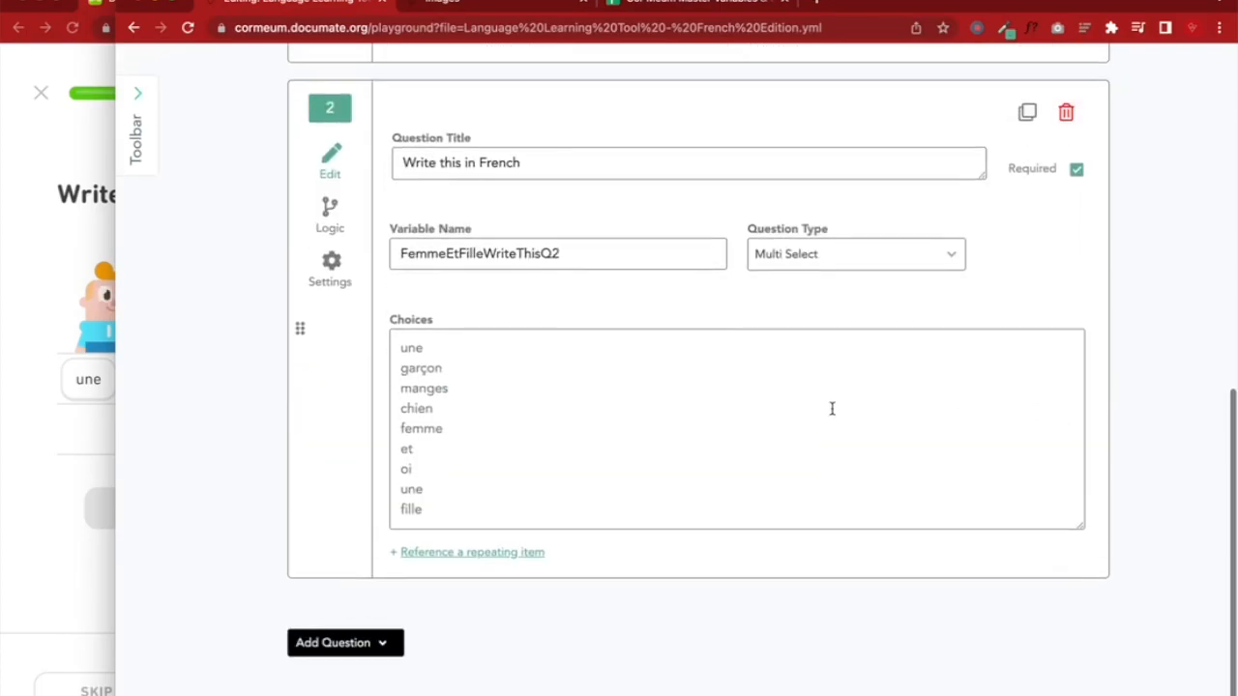
pyautogui.click(551, 165)
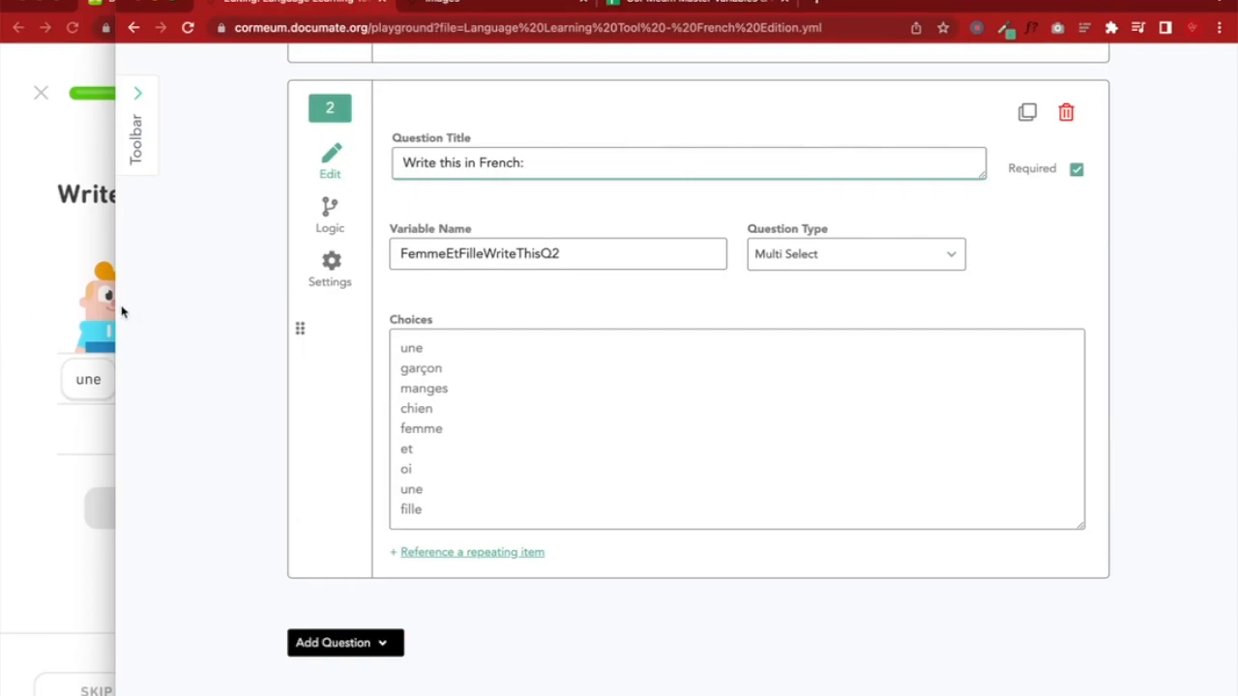
pyautogui.moveTo(123, 304); pyautogui.dragTo(390, 298)
pyautogui.write('a woman and a girl')
pyautogui.scroll(10, 609, 510)
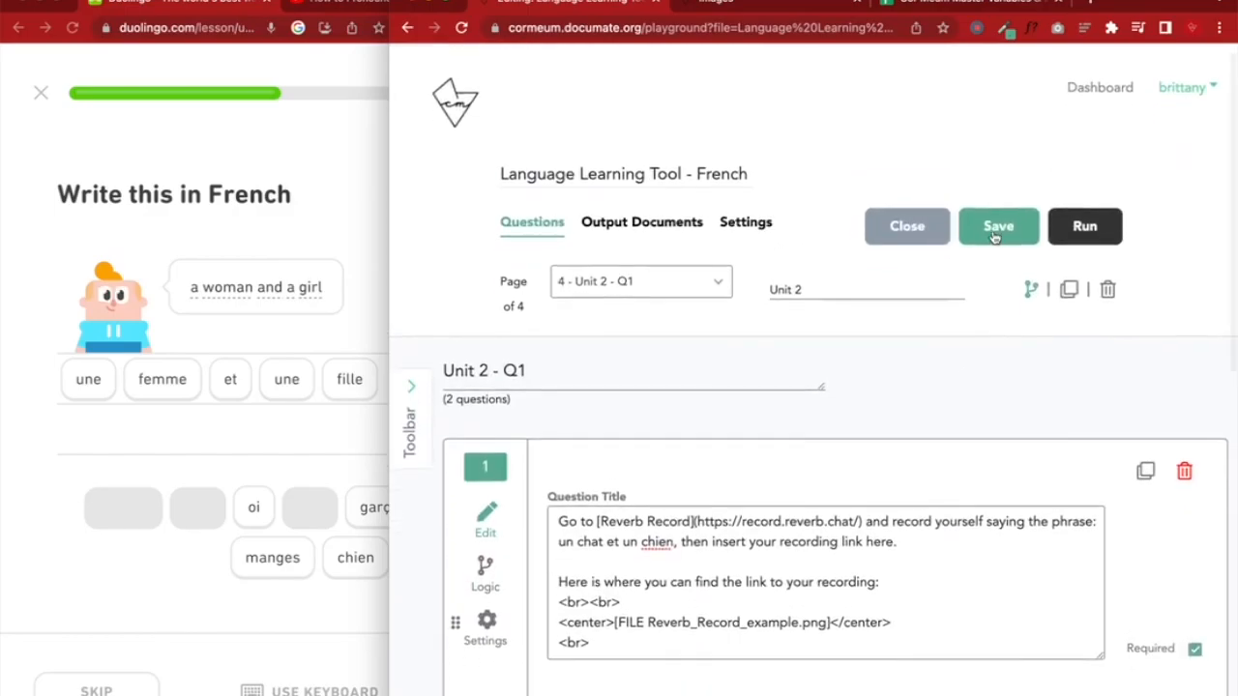
pyautogui.click(998, 225)
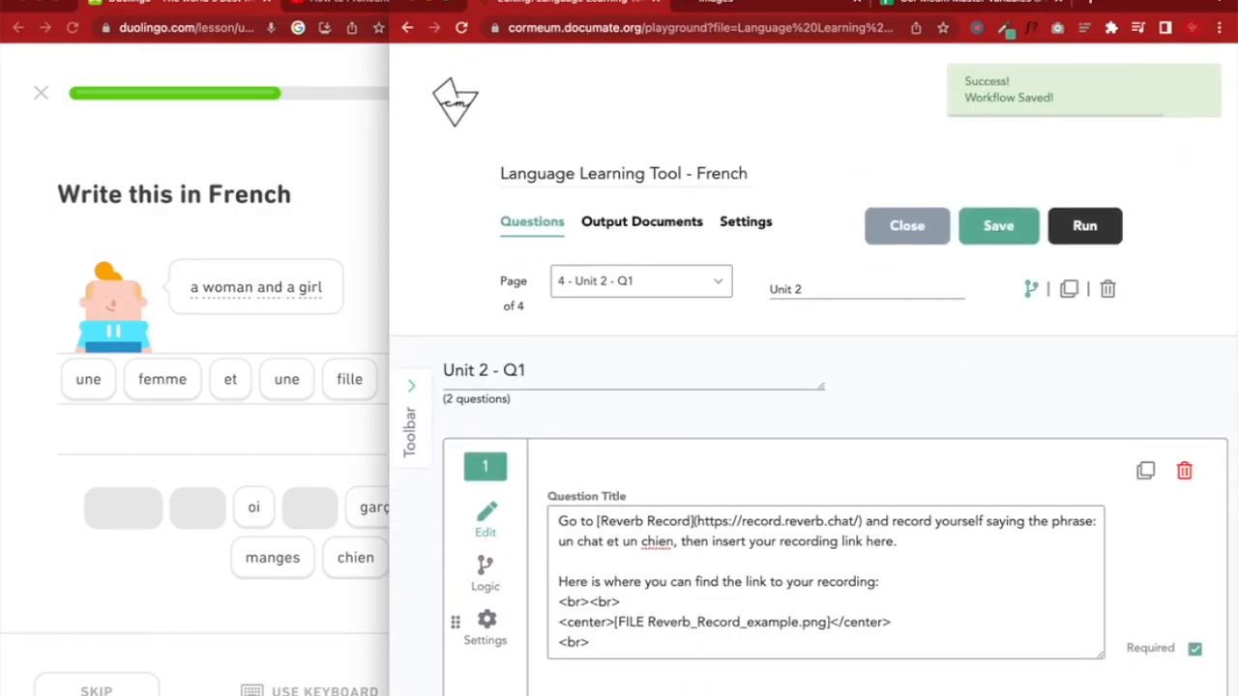
# Add a new page to the workflow from the pages list
pyautogui.click(375, 6)
pyautogui.click(165, 4)
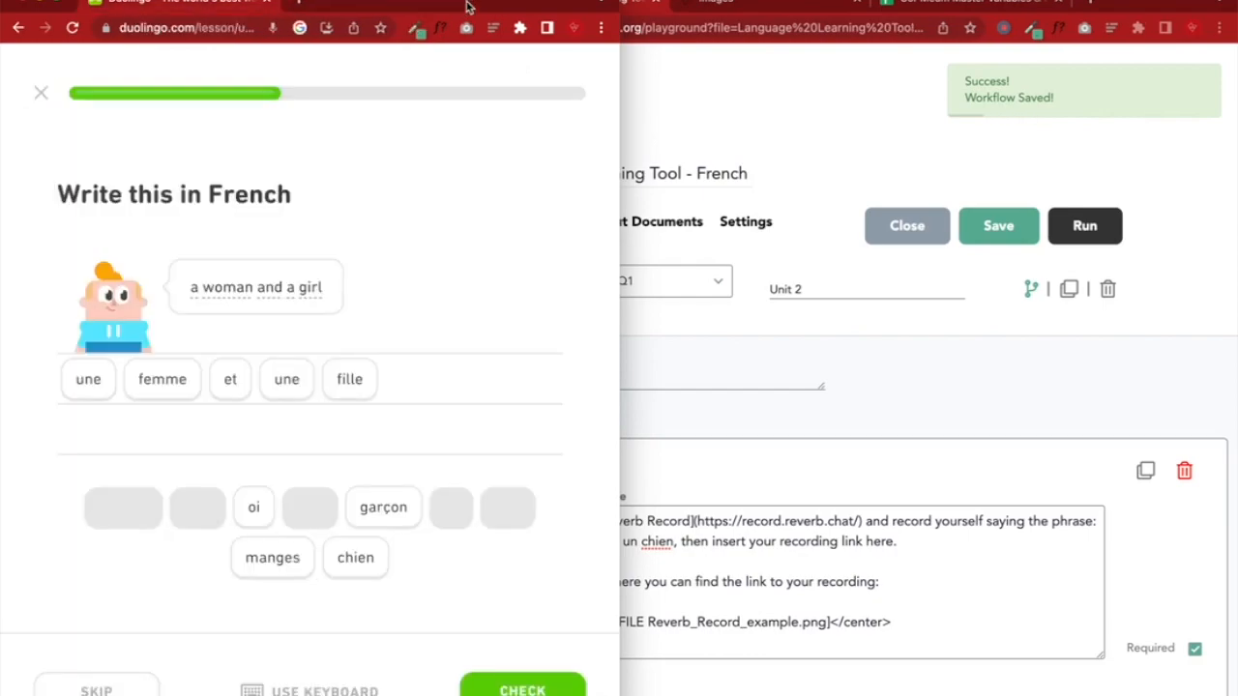
pyautogui.click(1127, 6)
pyautogui.moveTo(1112, 5); pyautogui.dragTo(974, 5)
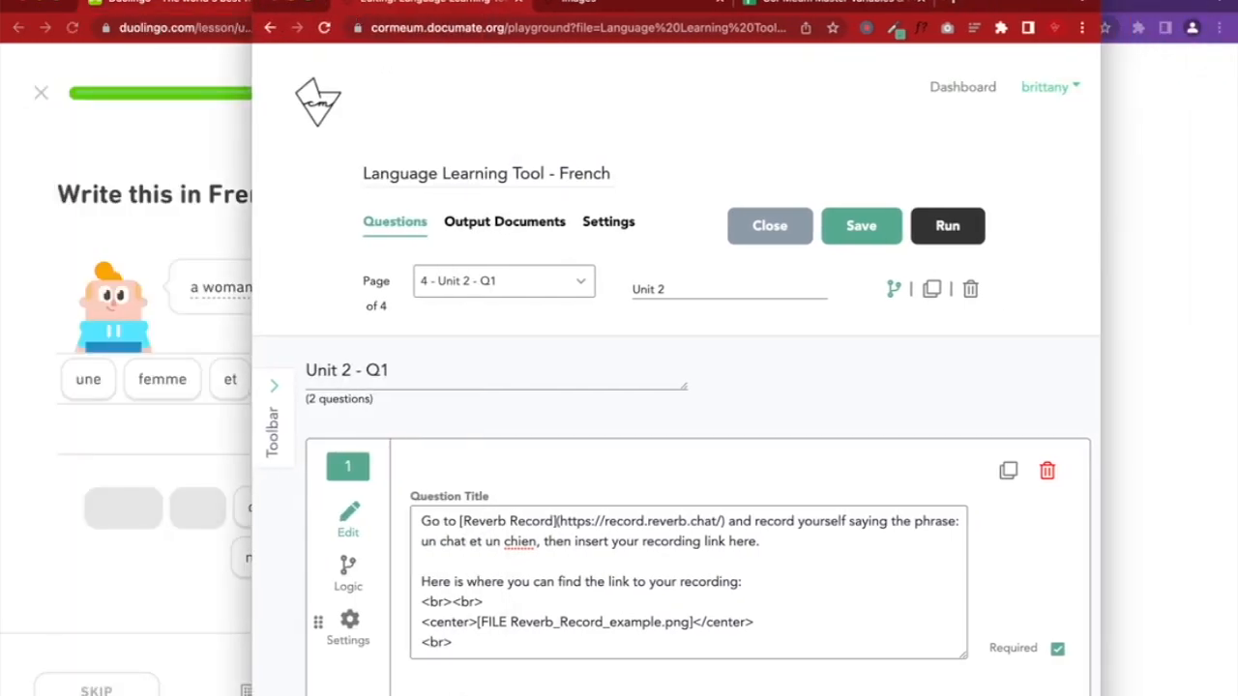
pyautogui.moveTo(251, 387); pyautogui.dragTo(1, 386)
pyautogui.click(21, 396)
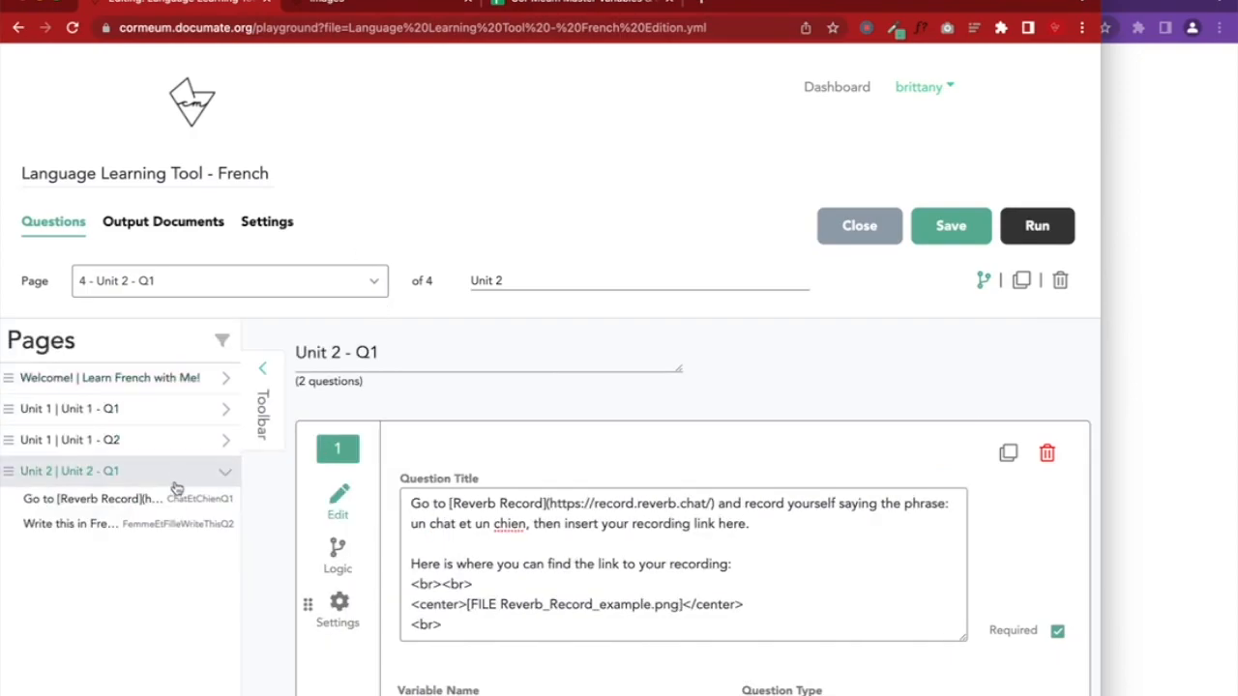
pyautogui.scroll(-10, 707, 547)
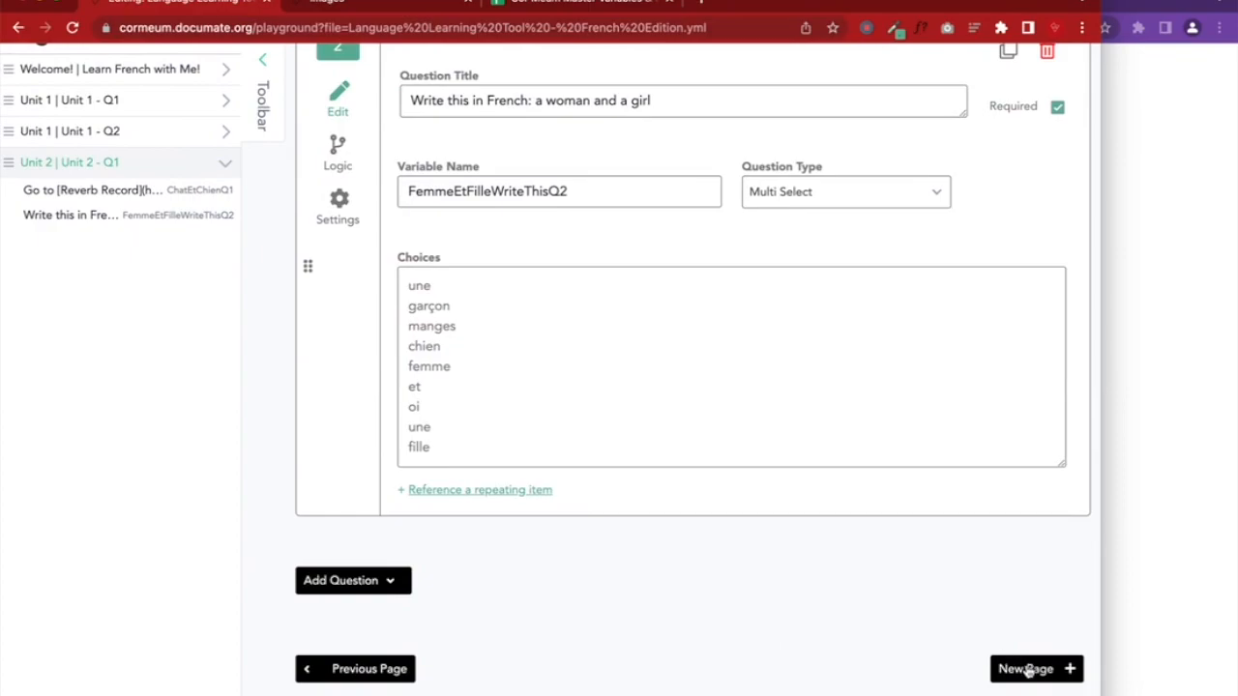
pyautogui.click(1024, 669)
# Replace the 'New Page' title with 'IL - U2 Q2 femme et un fille' and list question types
pyautogui.click(369, 356)
pyautogui.doubleClick(368, 356)
pyautogui.tripleClick(368, 356)
pyautogui.write('IL - ')
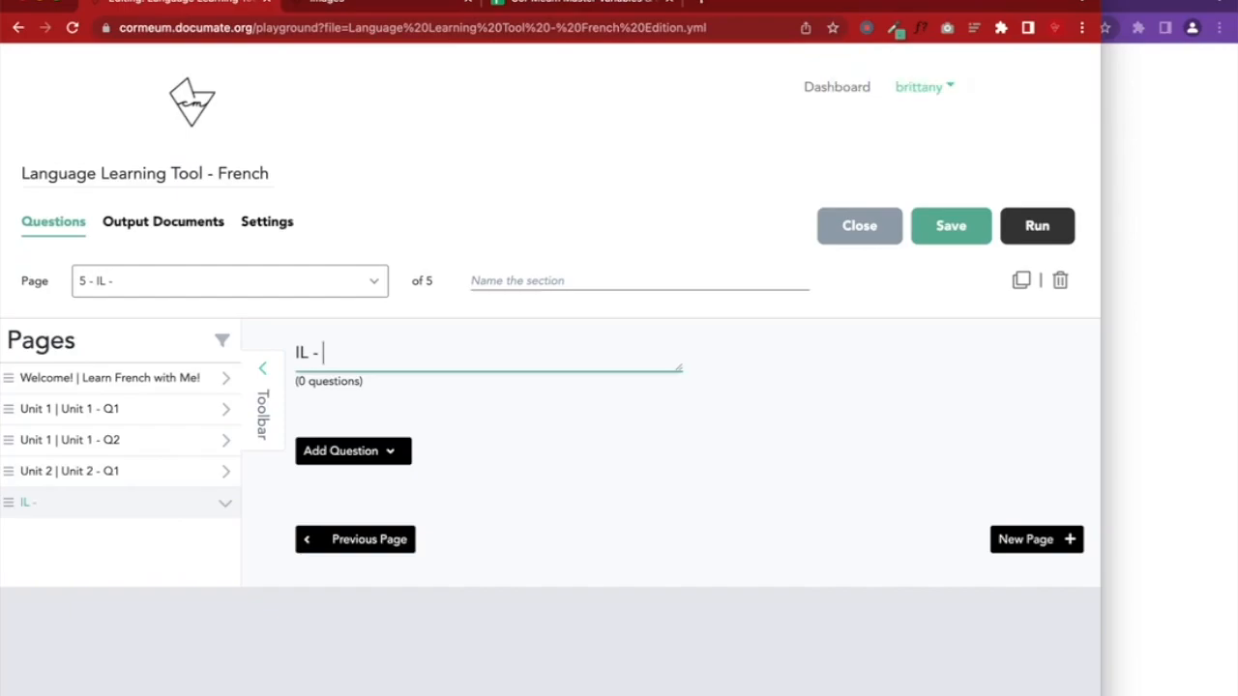
pyautogui.write('U2 Q2')
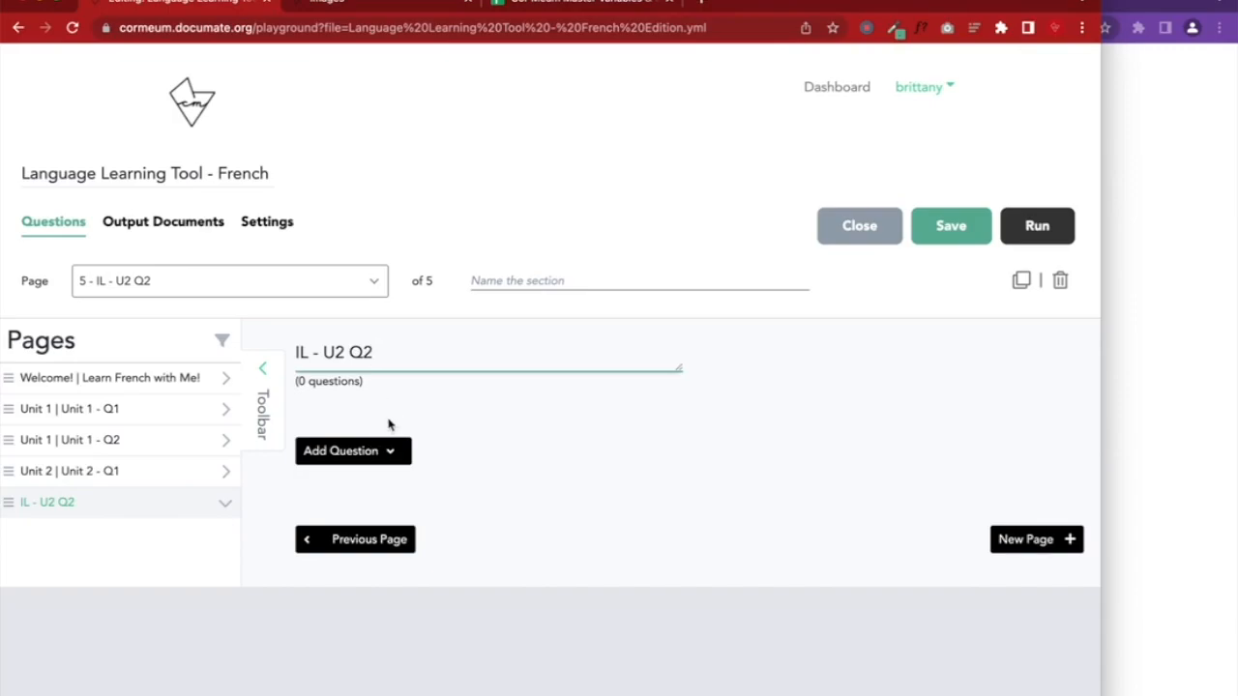
pyautogui.write('femme')
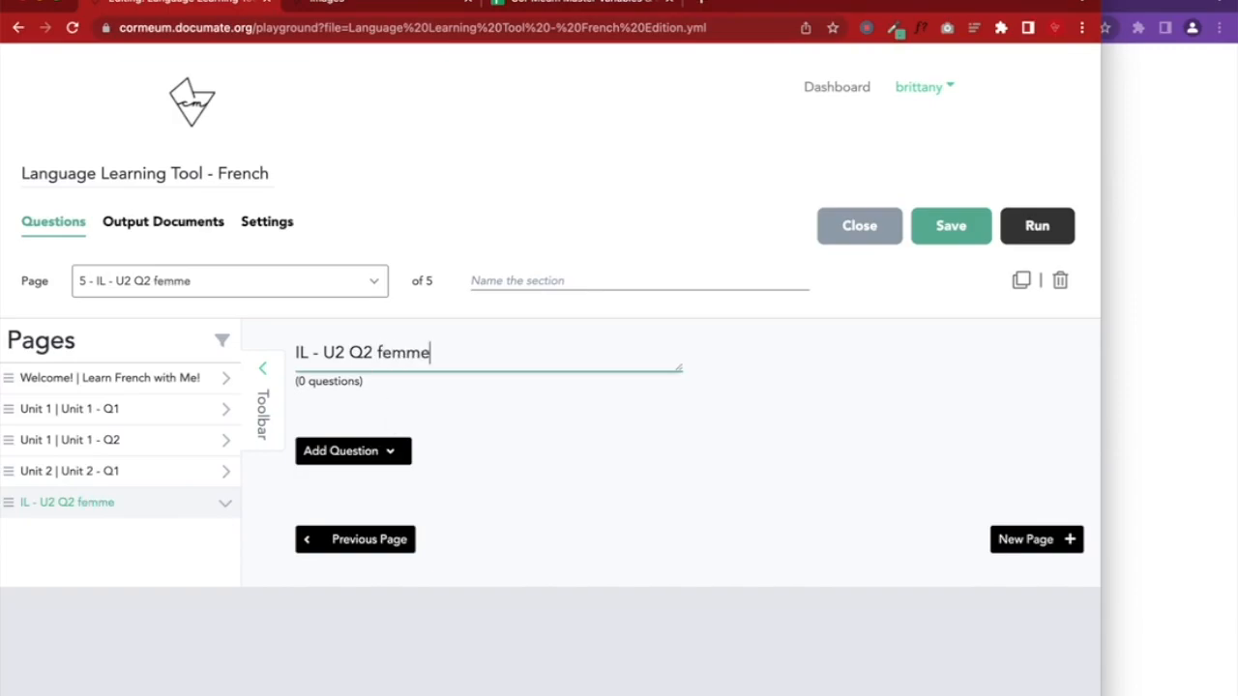
pyautogui.write(' et un fille')
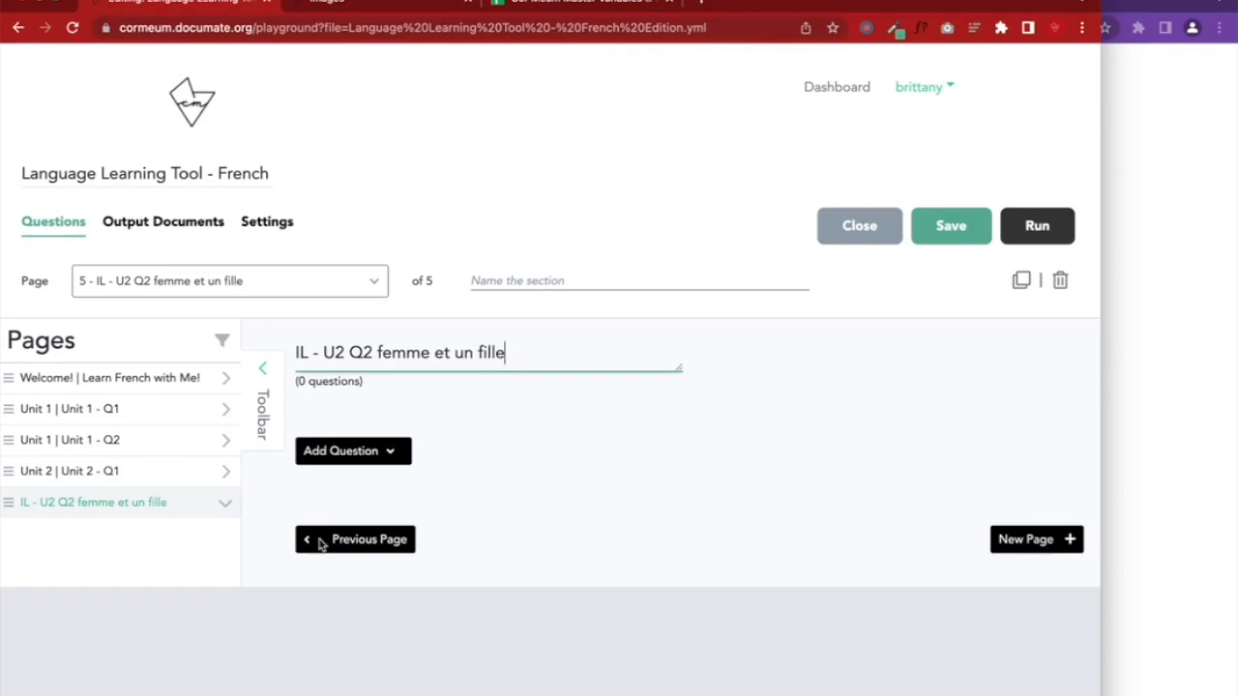
pyautogui.click(391, 451)
pyautogui.scroll(-5, 464, 552)
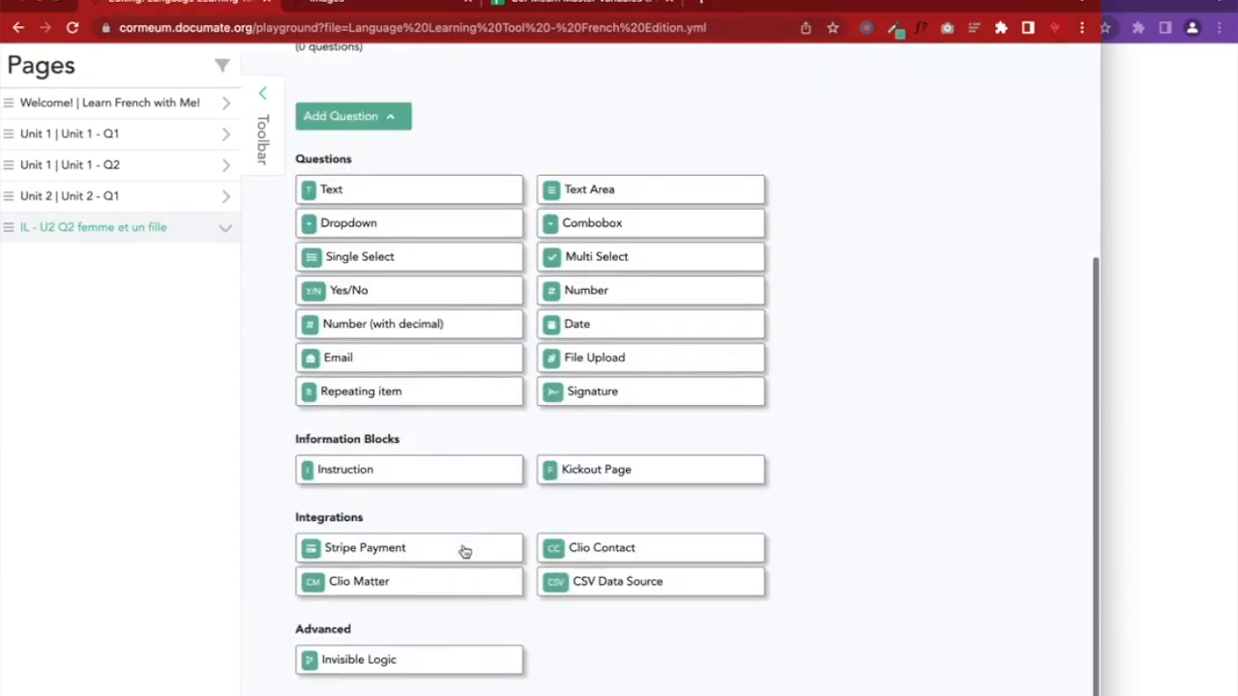
# Add an Invisible Logic block with a variable named FemmeEtUnFilleCorrectA
pyautogui.click(392, 590)
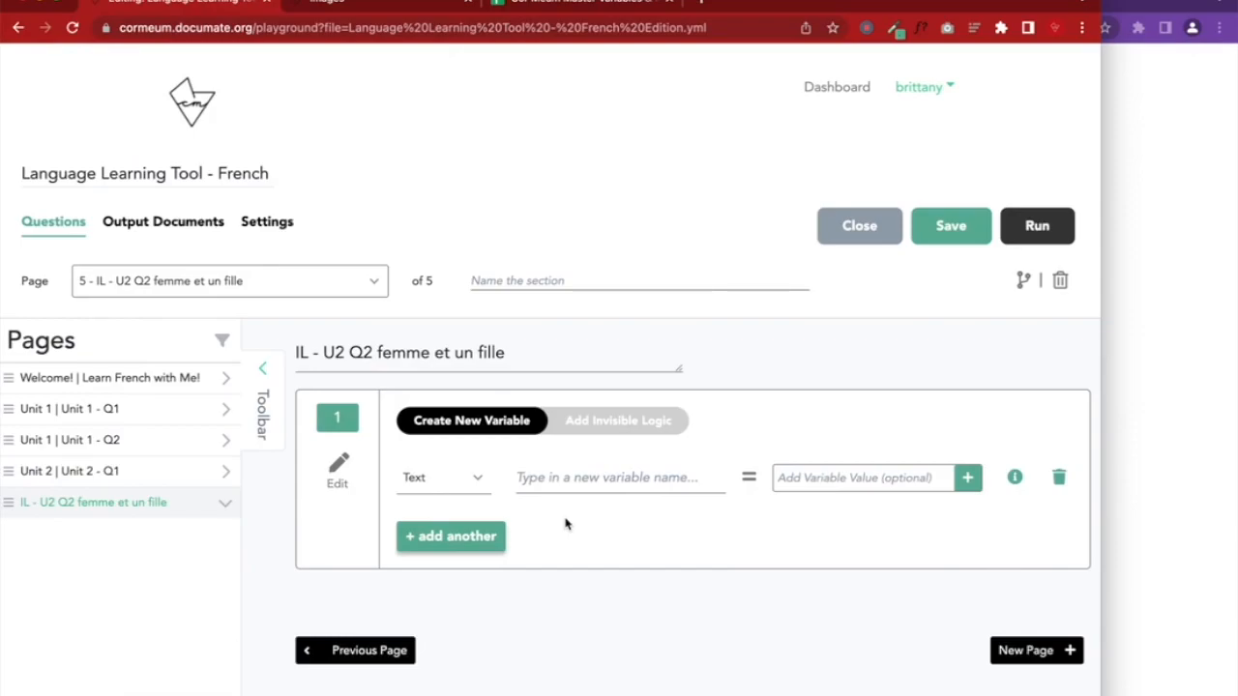
pyautogui.click(577, 481)
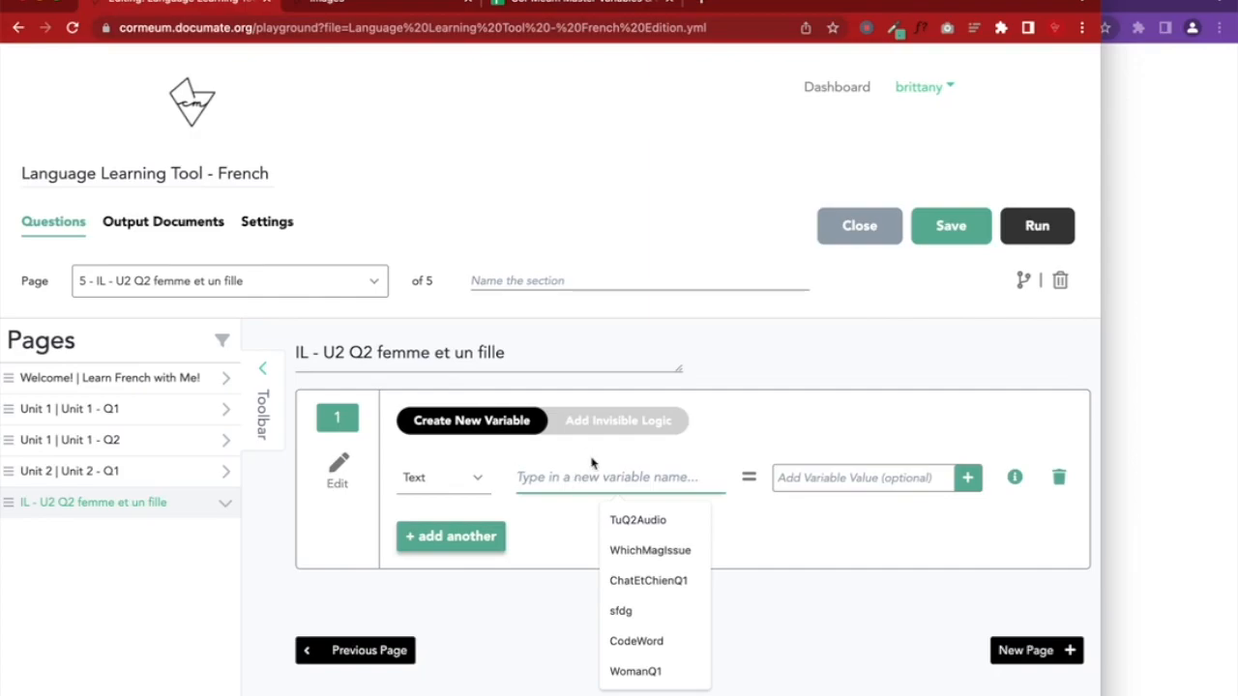
pyautogui.write('Fe')
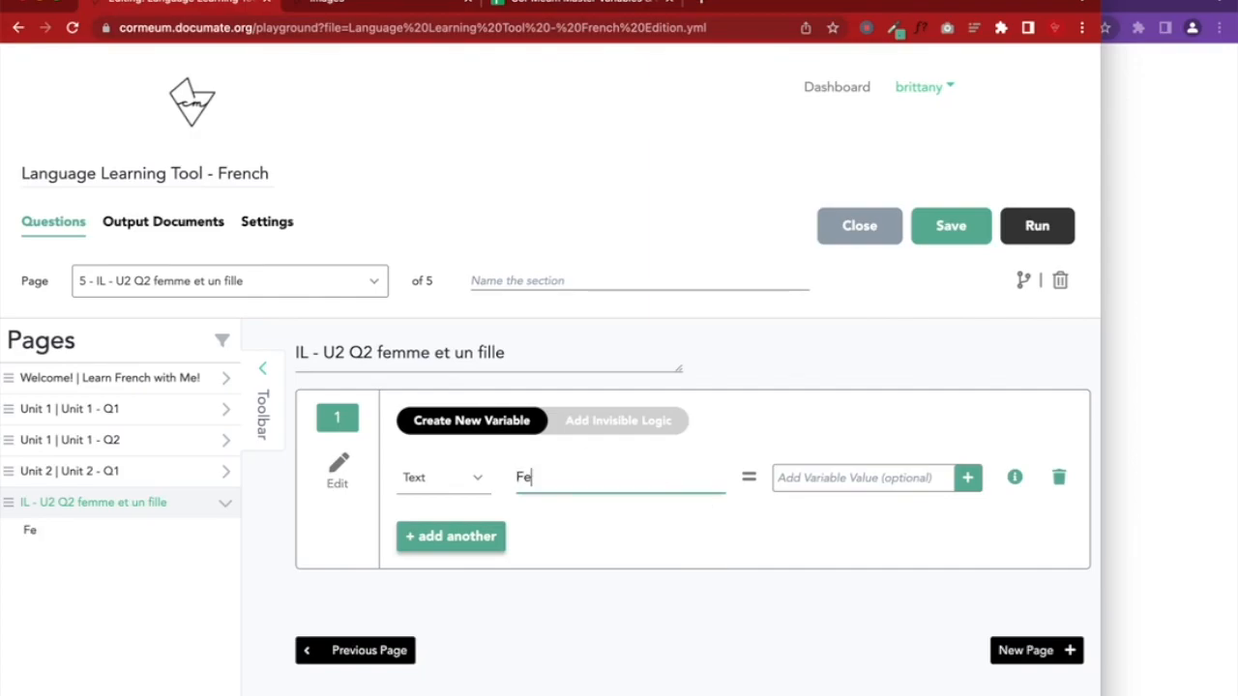
pyautogui.write('mmeEt')
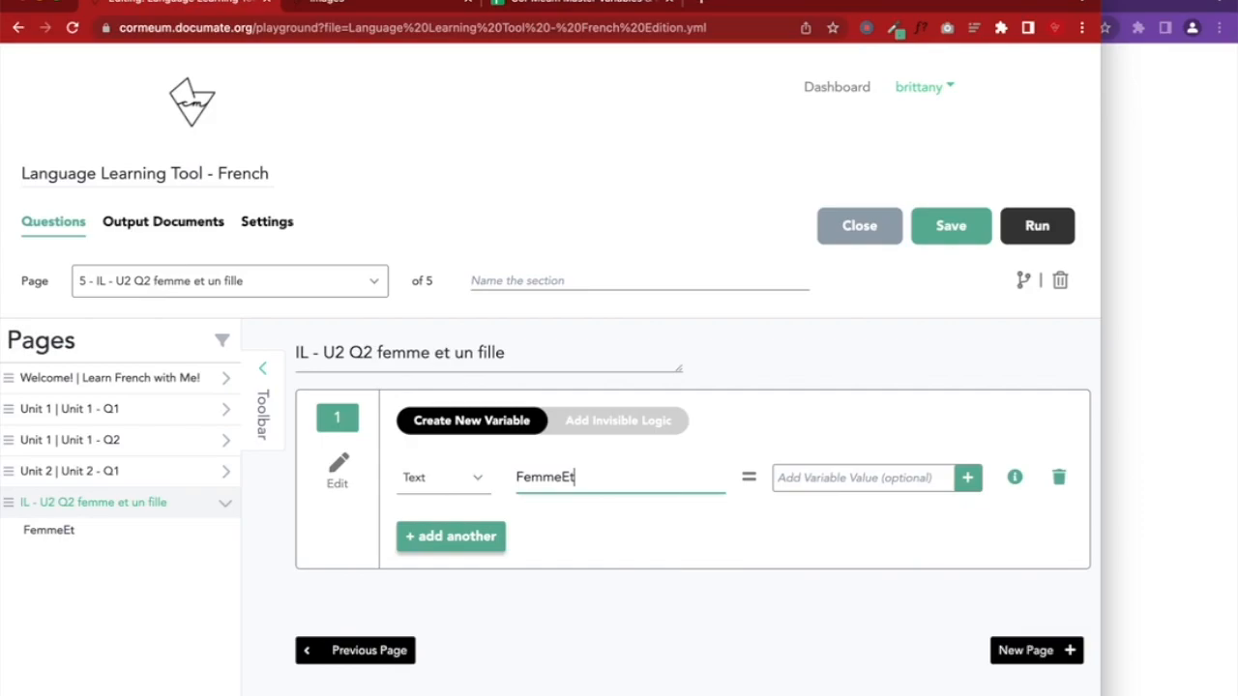
pyautogui.write('UnFilleCorrectA')
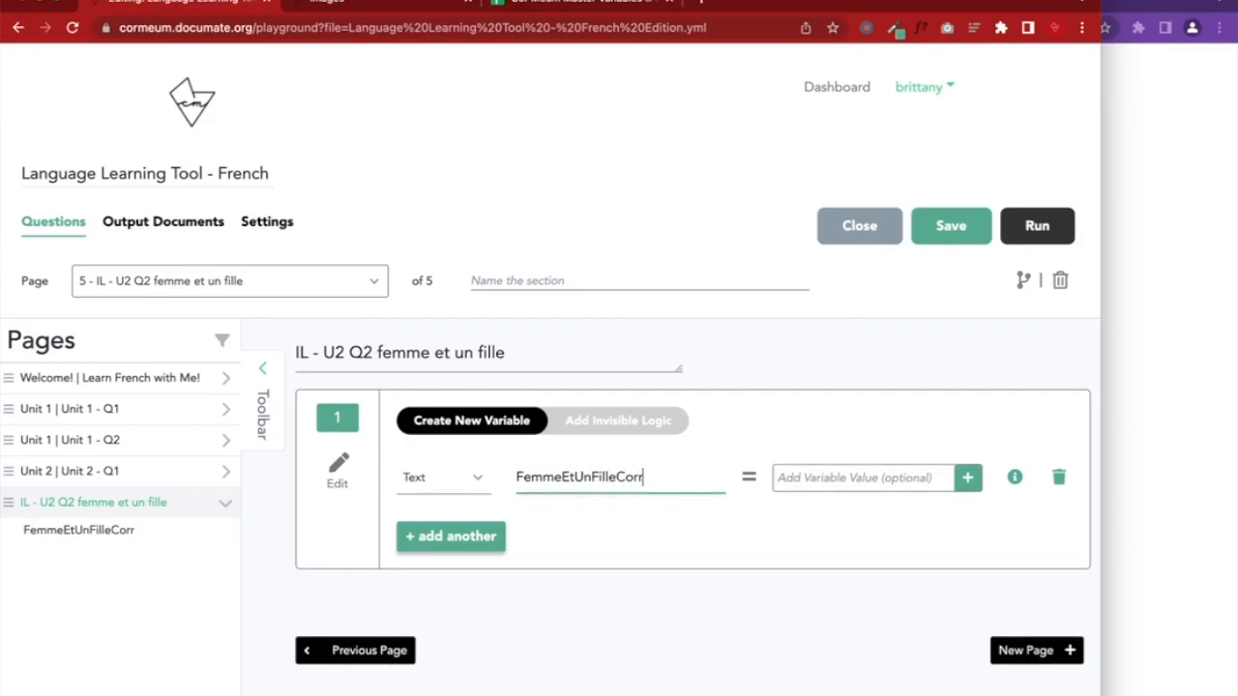
# Copy FemmeEtUnFilleCorrectA into cell B408 of the master variables spreadsheet
pyautogui.hotkey('ctrl', 'a')
pyautogui.hotkey('ctrl', 'c')
pyautogui.click(511, 10)
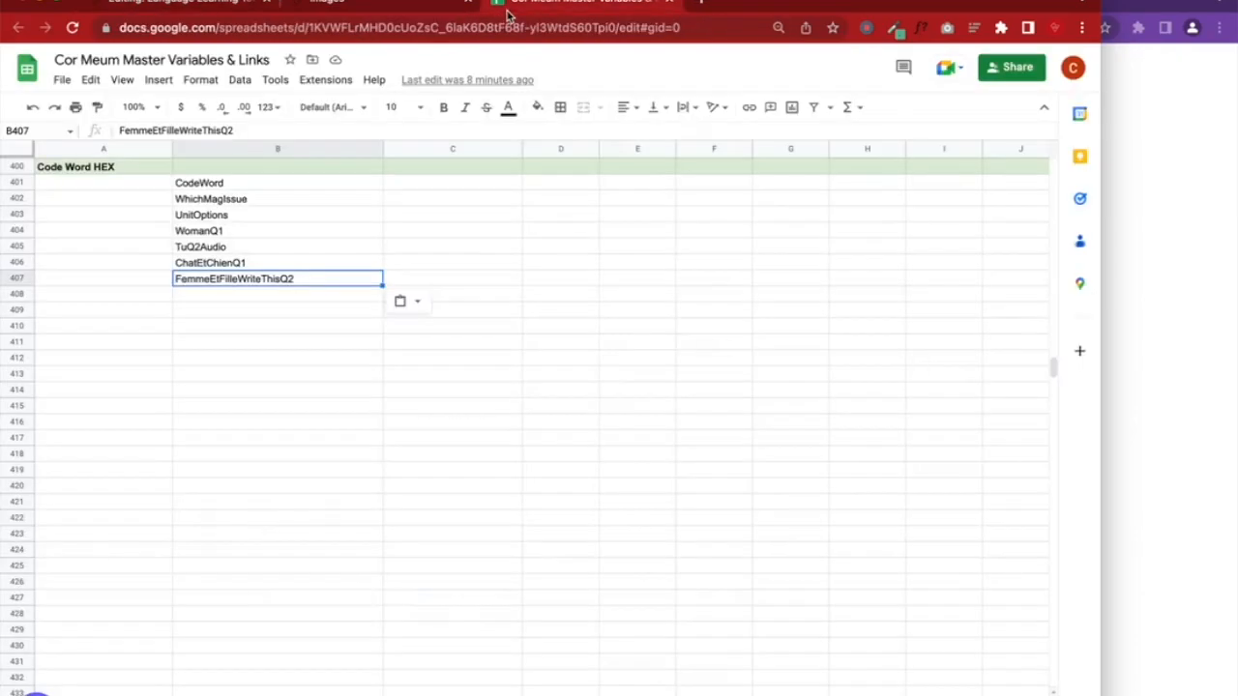
pyautogui.click(245, 296)
pyautogui.hotkey('ctrl', 'v')
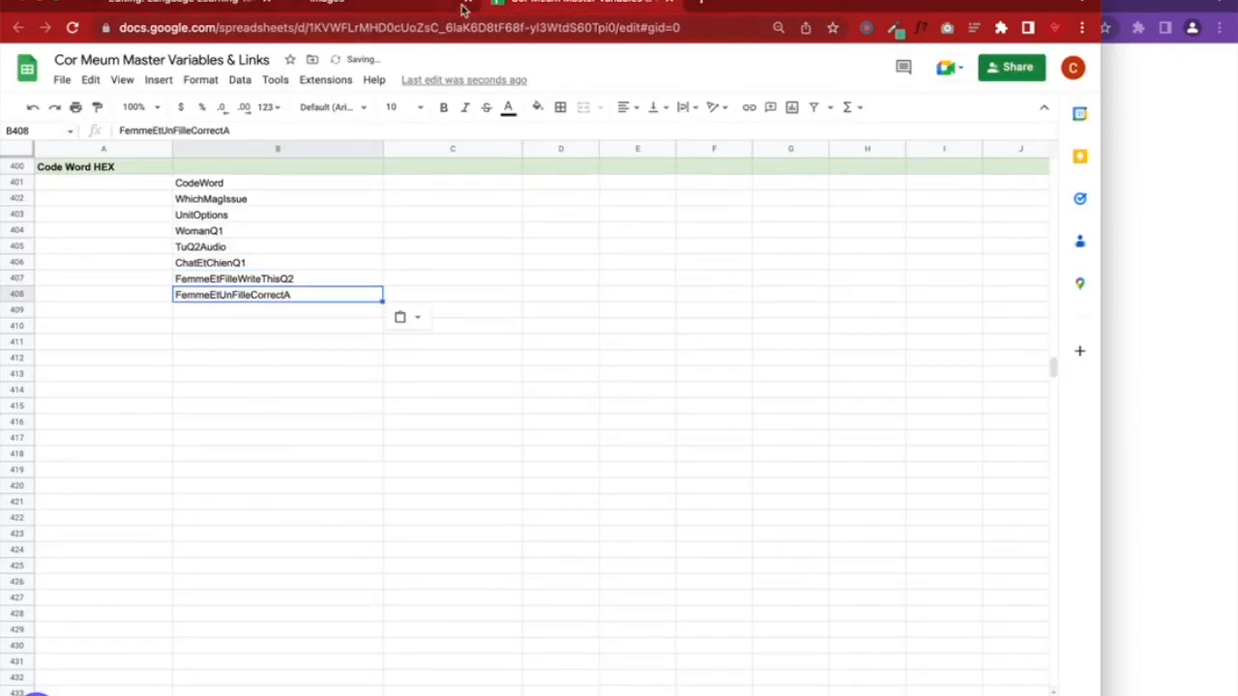
pyautogui.click(188, 9)
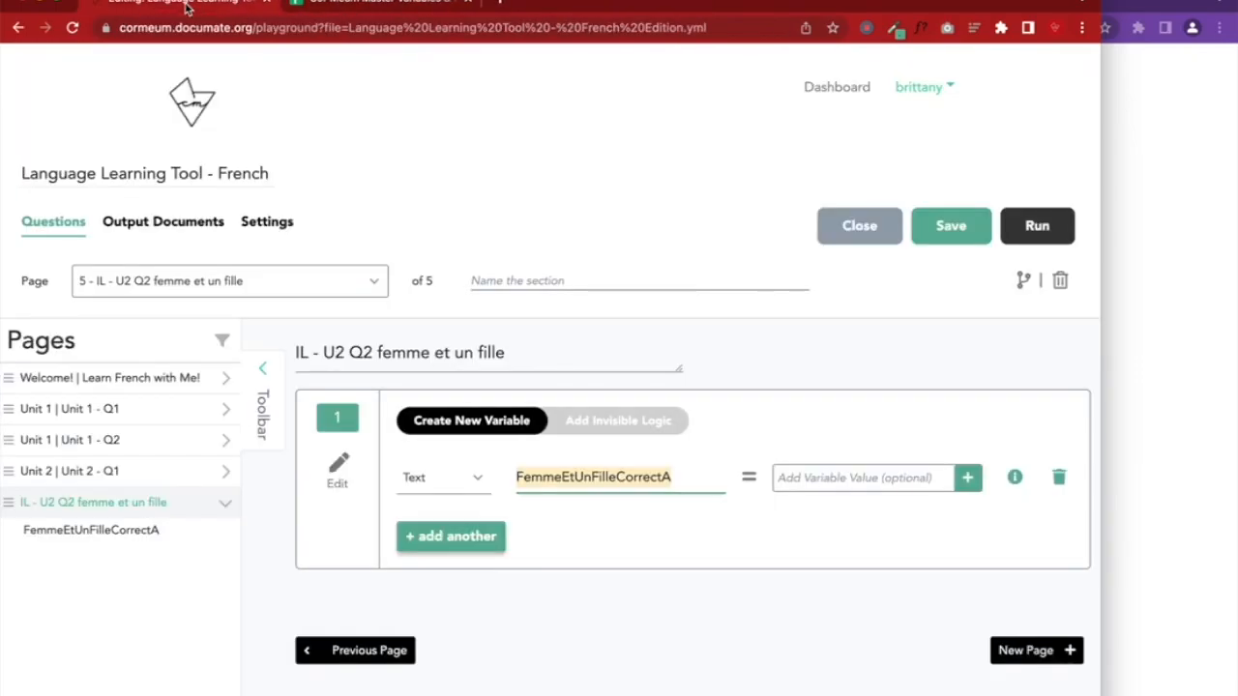
# Add invisible logic to the page with a first IF condition on FemmeEtFilleWriteThisQ2
pyautogui.click(617, 426)
pyautogui.scroll(-4, 713, 531)
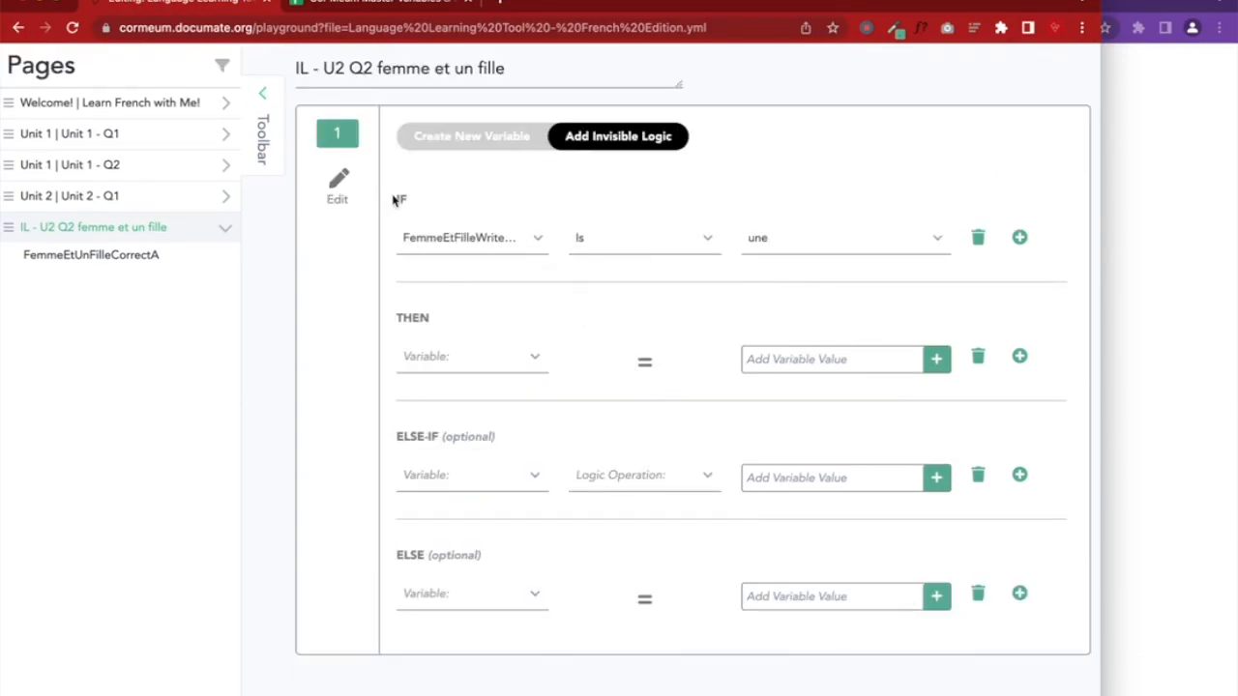
pyautogui.click(461, 239)
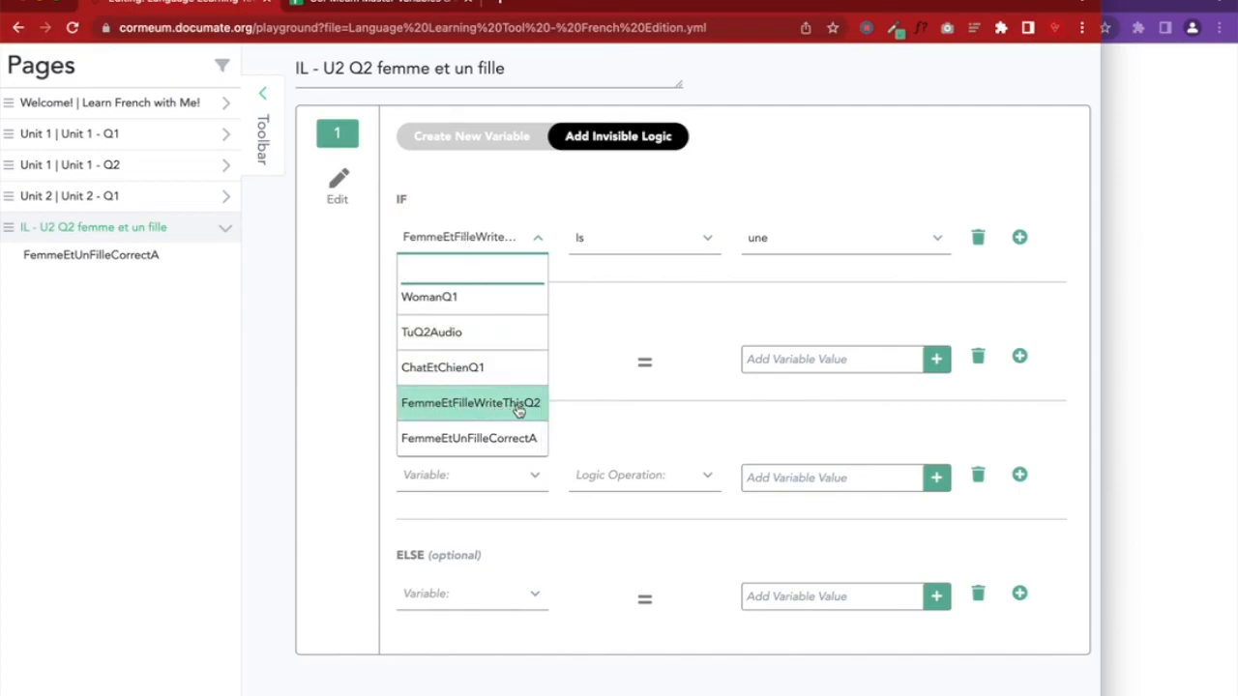
pyautogui.click(517, 408)
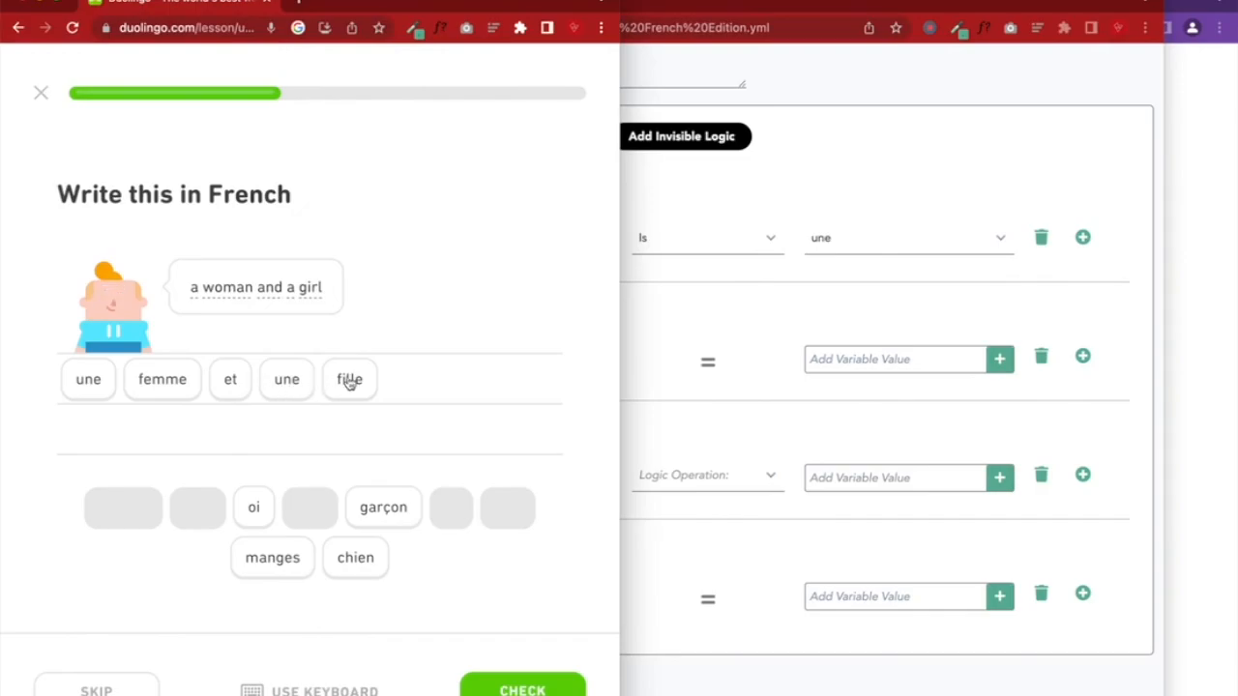
pyautogui.click(1053, 180)
# Add AND conditions requiring FemmeEtFilleWriteThisQ2 to be femme and et
pyautogui.click(1082, 237)
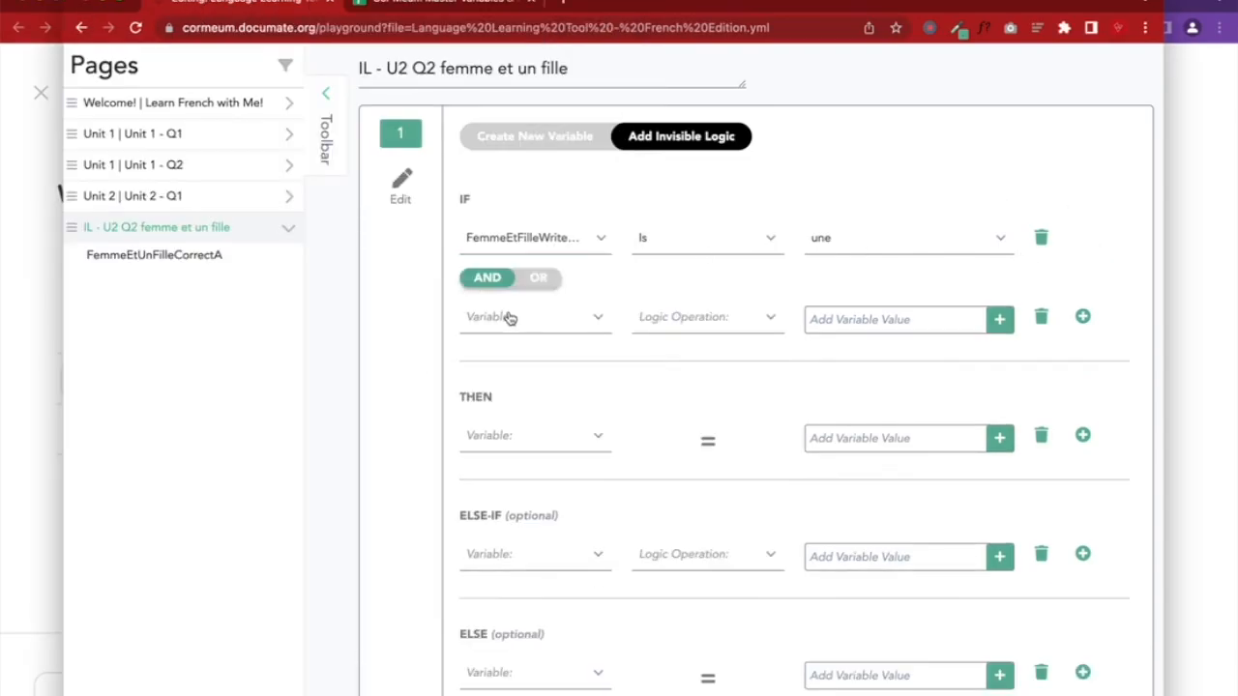
pyautogui.click(510, 318)
pyautogui.scroll(-2, 508, 411)
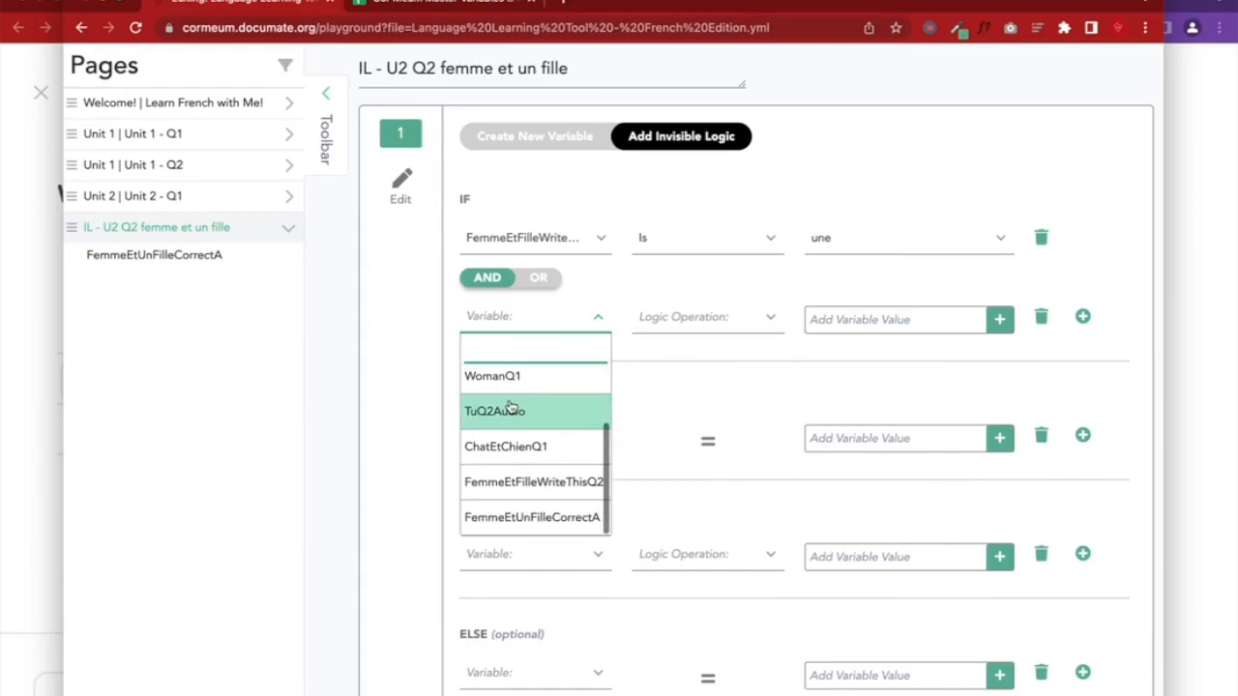
pyautogui.click(520, 474)
pyautogui.click(817, 317)
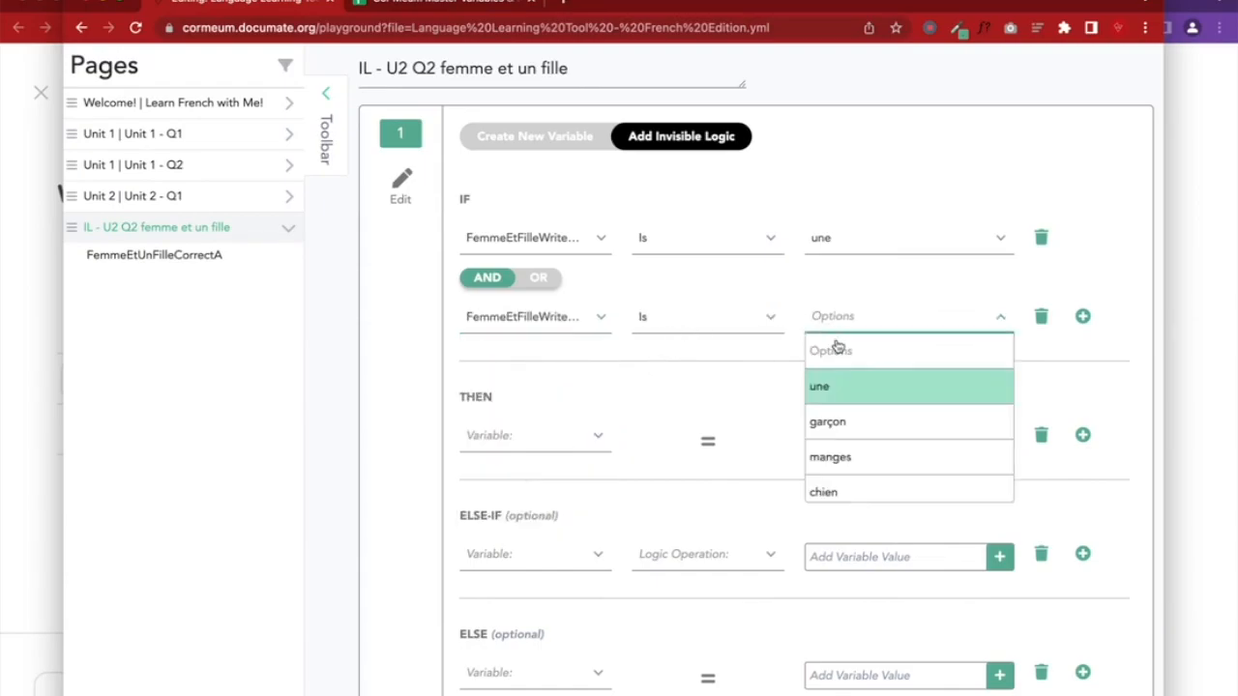
pyautogui.scroll(-3, 856, 472)
pyautogui.click(836, 410)
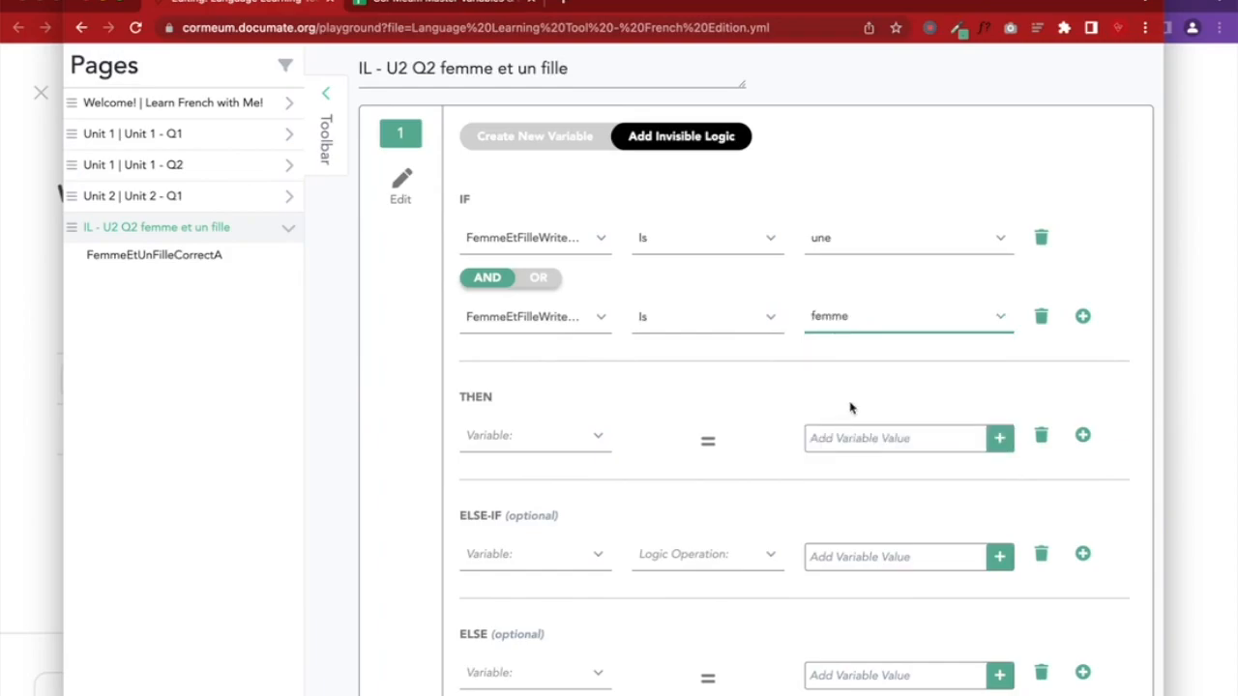
pyautogui.click(1081, 317)
pyautogui.click(519, 410)
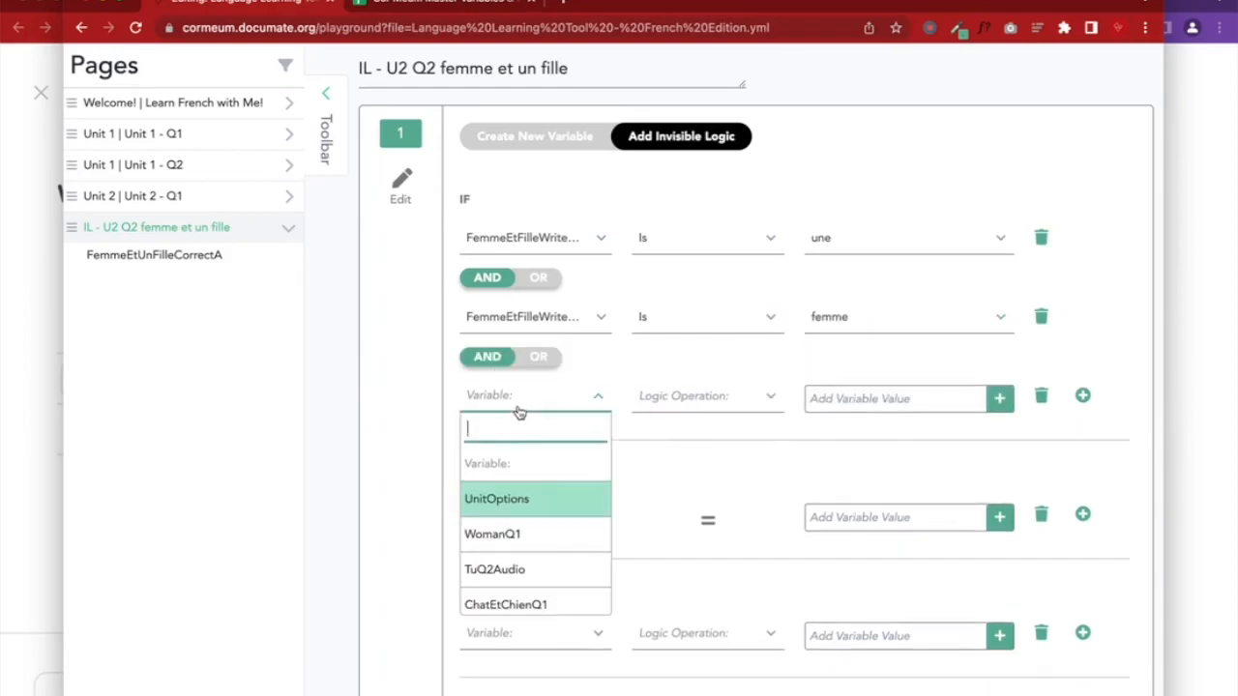
pyautogui.scroll(-2, 517, 493)
pyautogui.click(511, 561)
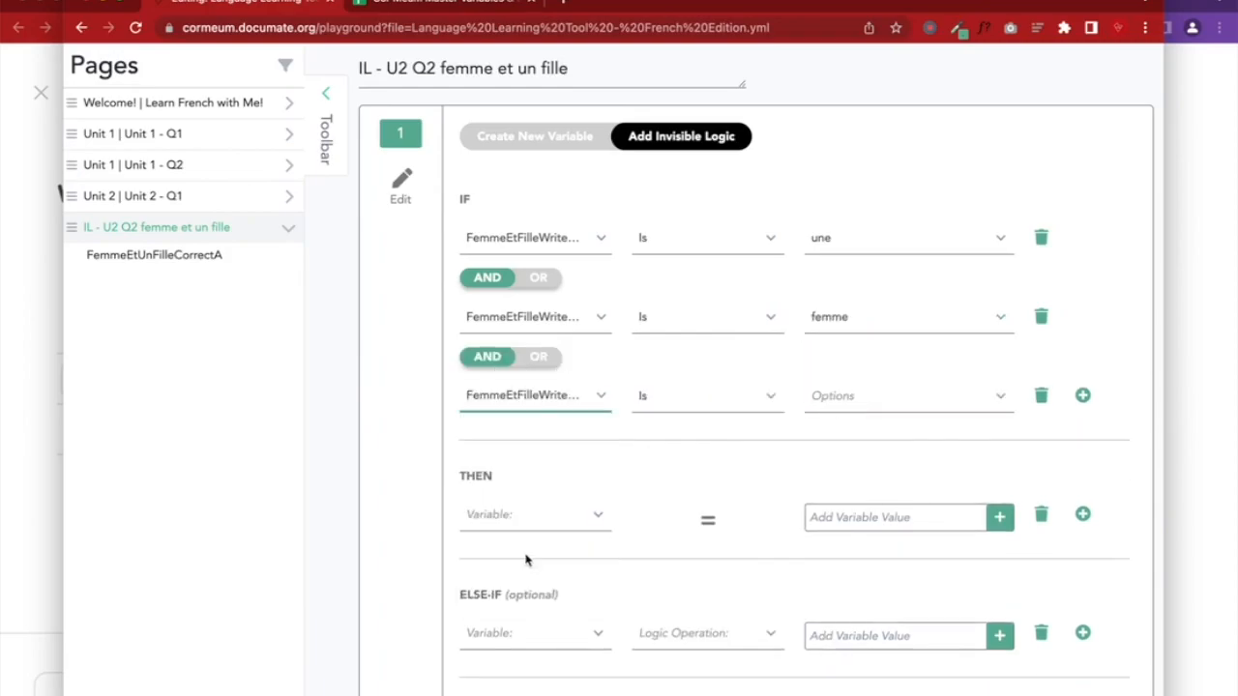
pyautogui.click(837, 406)
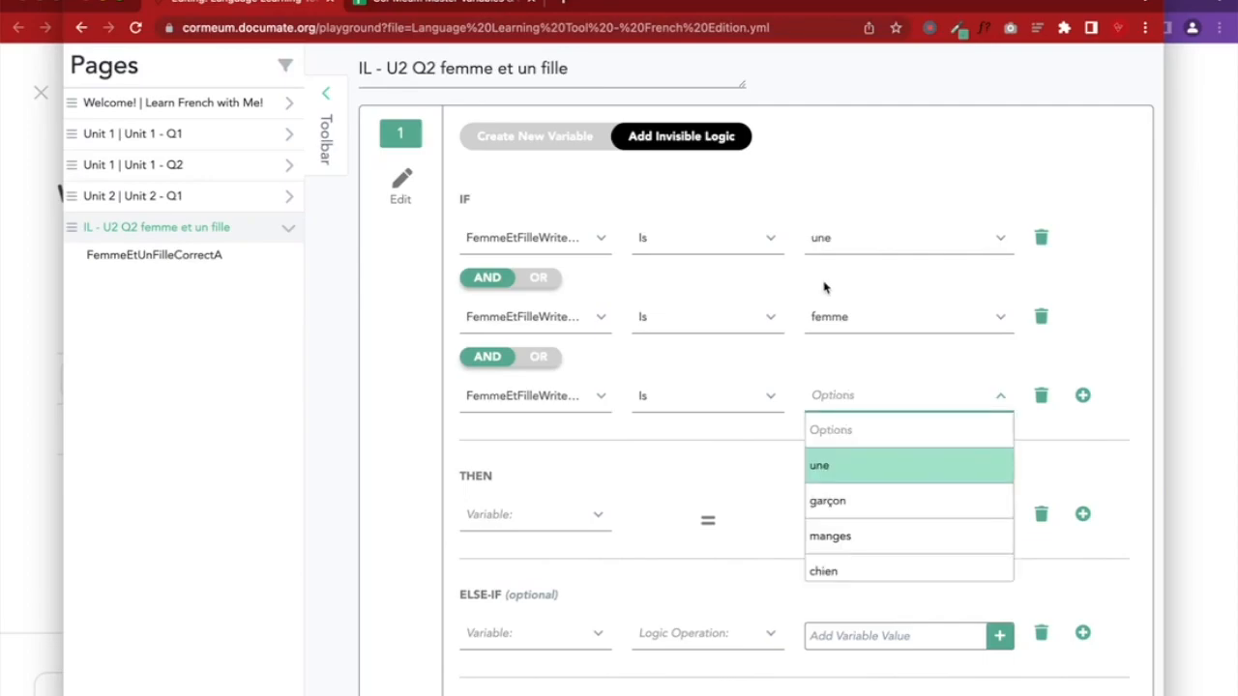
pyautogui.scroll(-2, 837, 516)
pyautogui.click(823, 551)
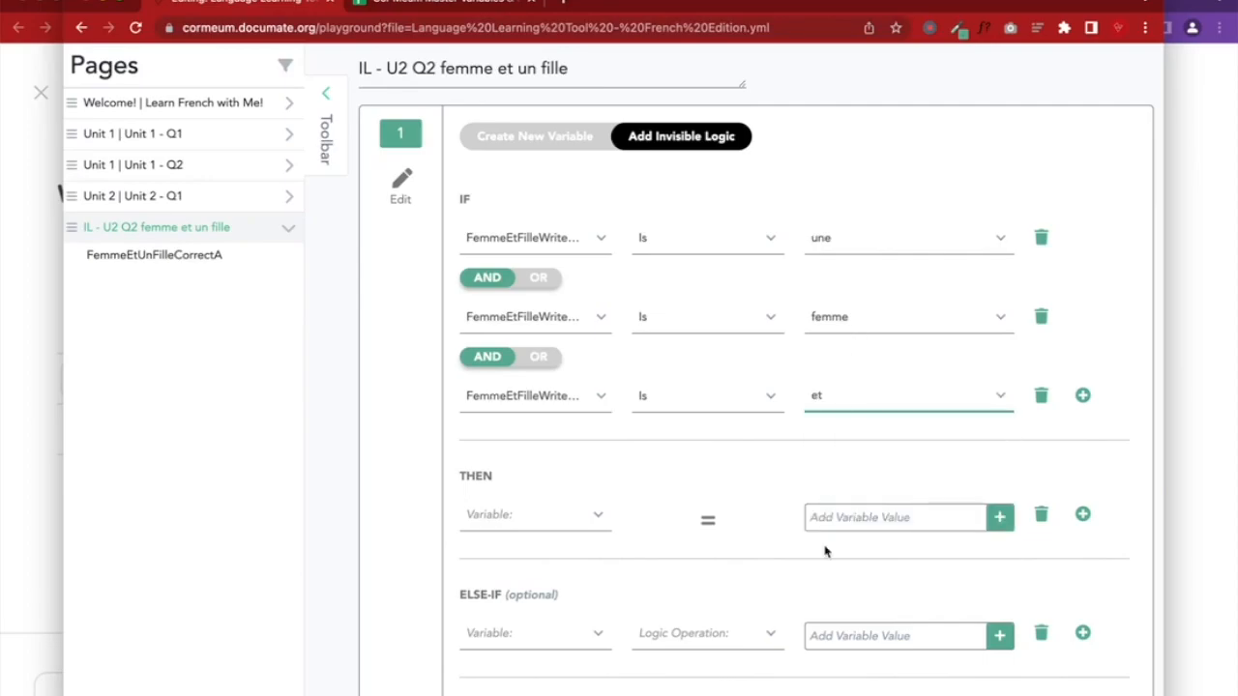
# Add fourth and fifth AND conditions requiring FemmeEtFilleWriteThisQ2 to be une and fille
pyautogui.click(1083, 394)
pyautogui.click(491, 474)
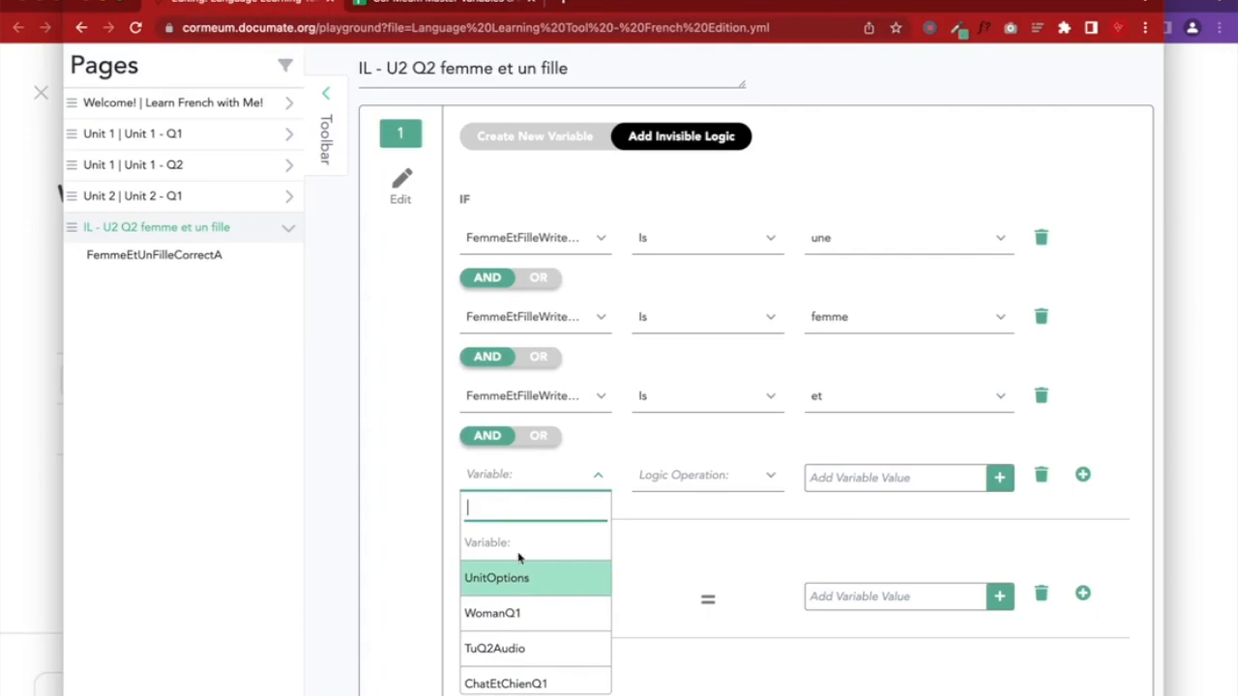
pyautogui.scroll(-2, 506, 571)
pyautogui.click(497, 640)
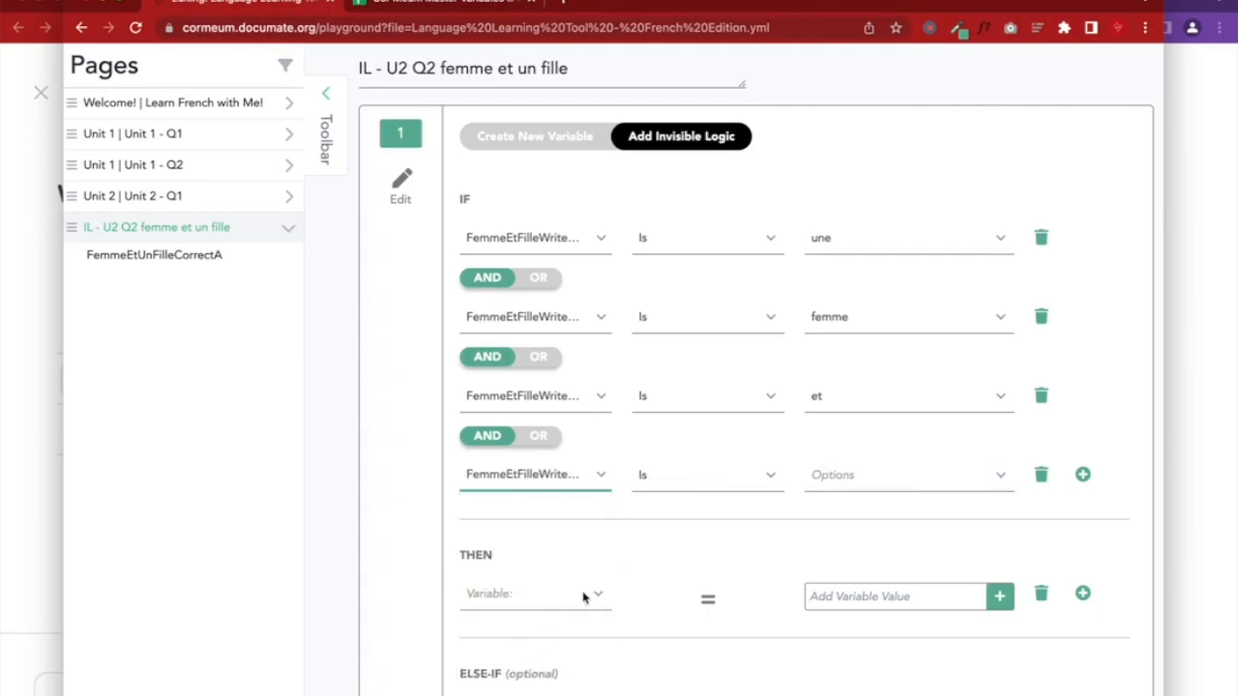
pyautogui.click(829, 476)
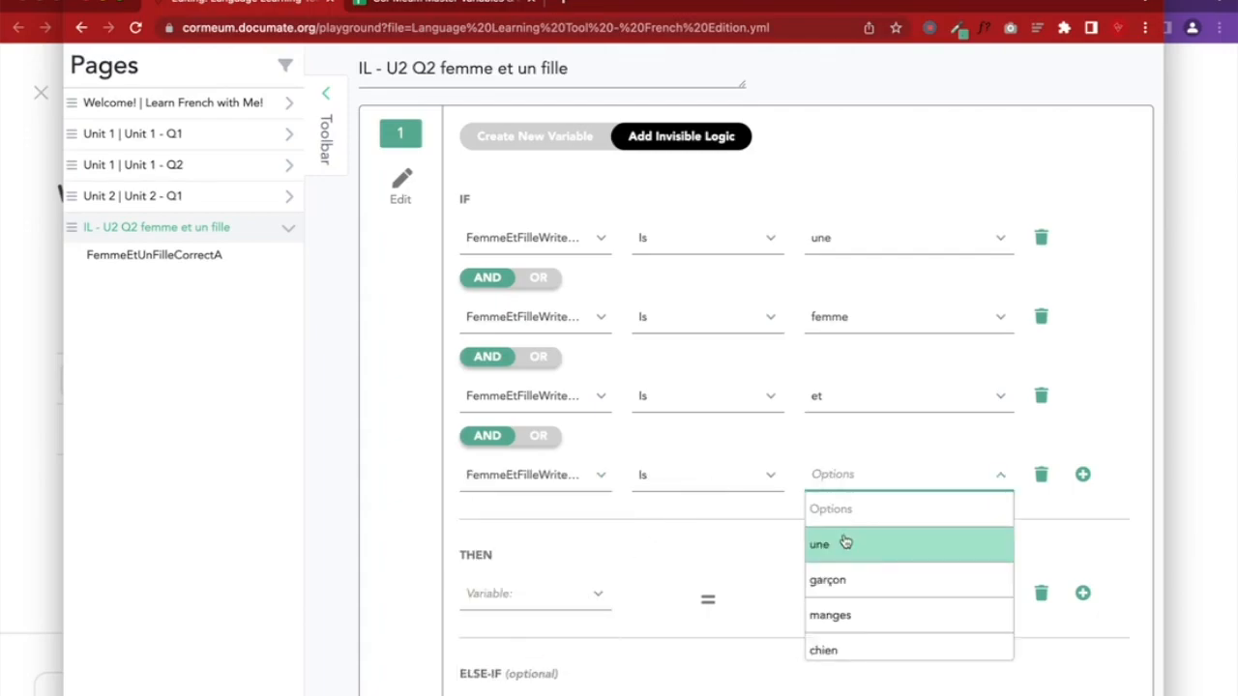
pyautogui.click(843, 544)
pyautogui.click(1082, 475)
pyautogui.click(483, 553)
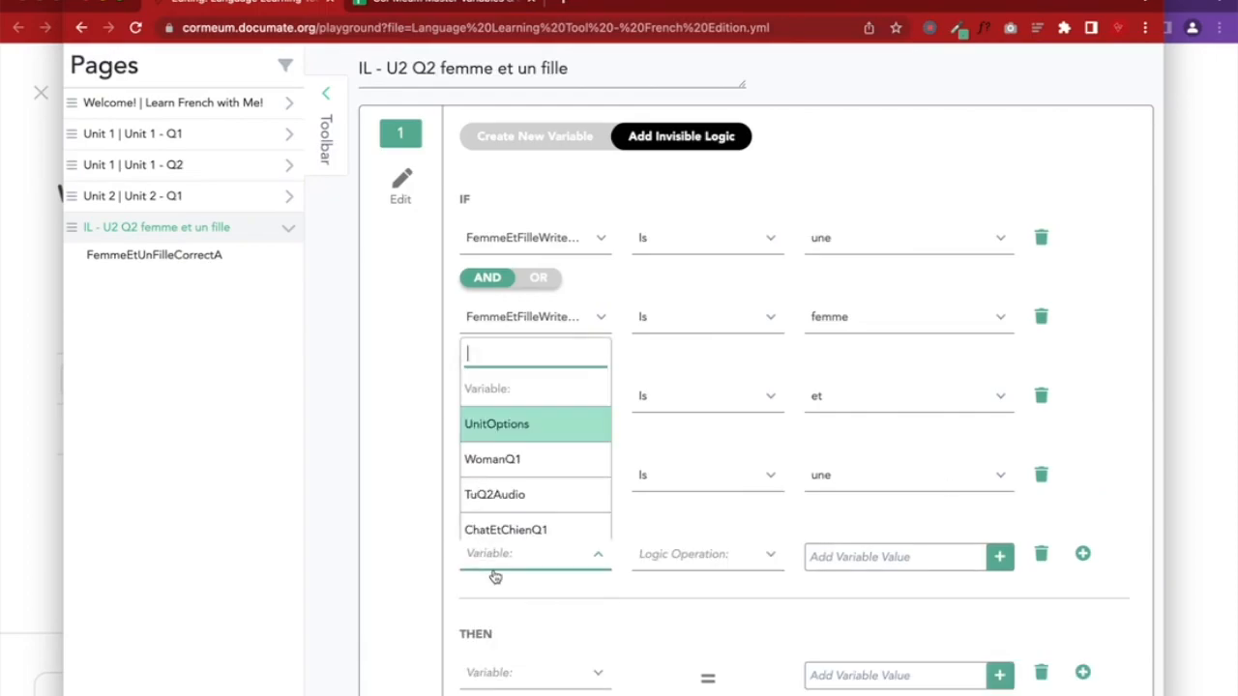
pyautogui.scroll(-2, 512, 480)
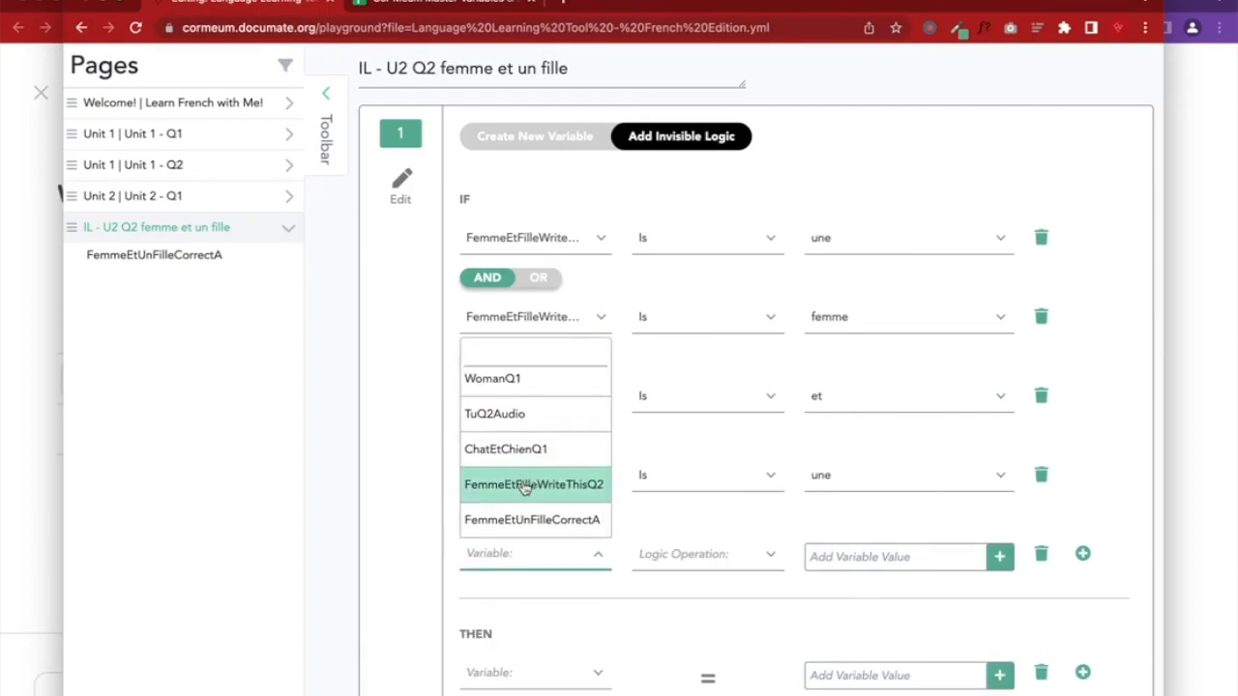
pyautogui.click(515, 485)
pyautogui.click(804, 553)
pyautogui.scroll(-3, 857, 682)
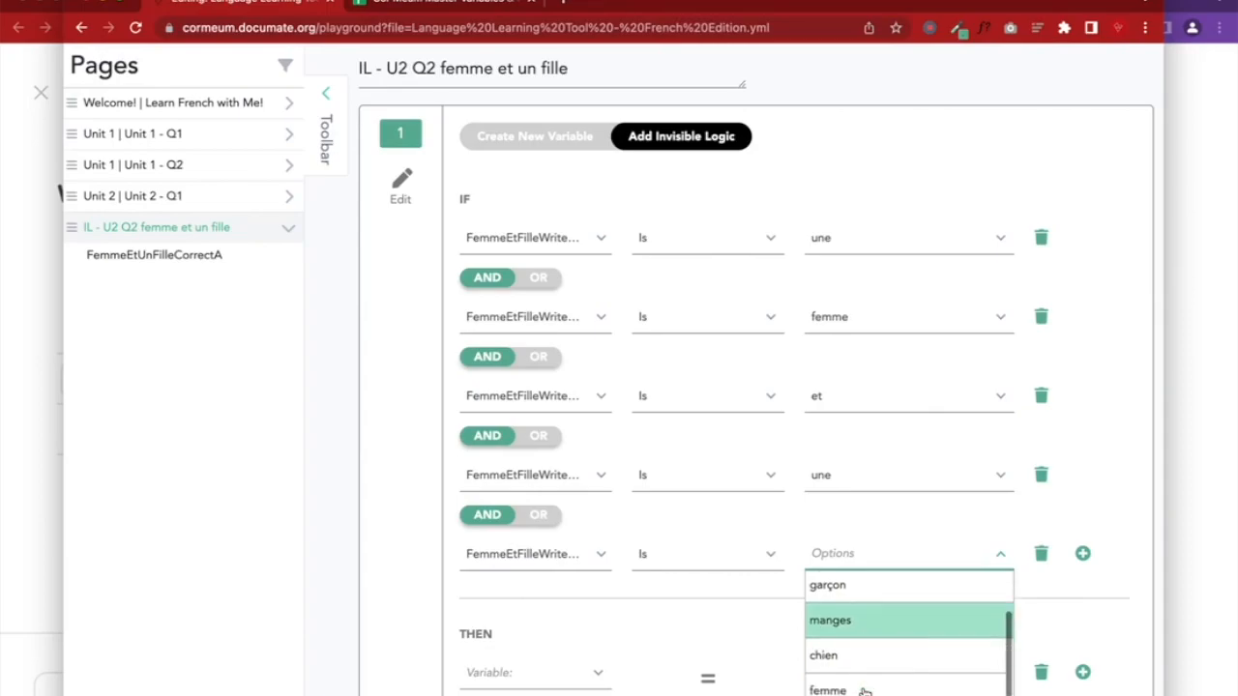
pyautogui.scroll(-1, 857, 692)
pyautogui.click(857, 686)
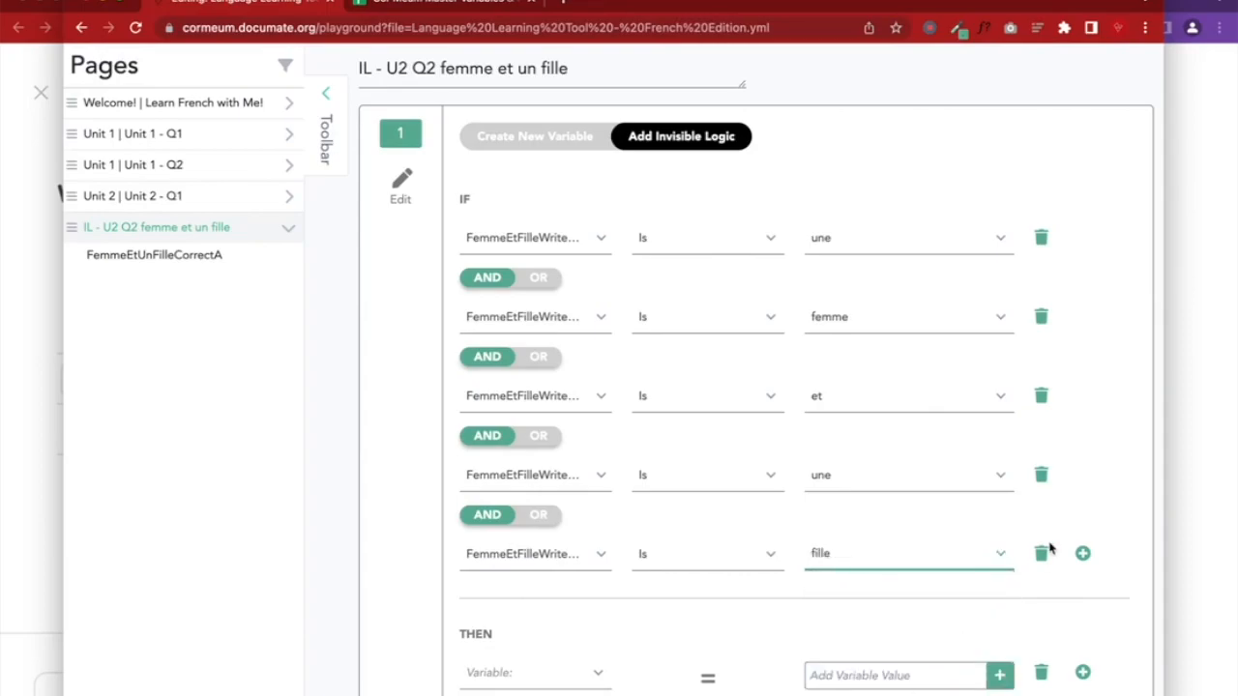
pyautogui.scroll(-3, 1049, 549)
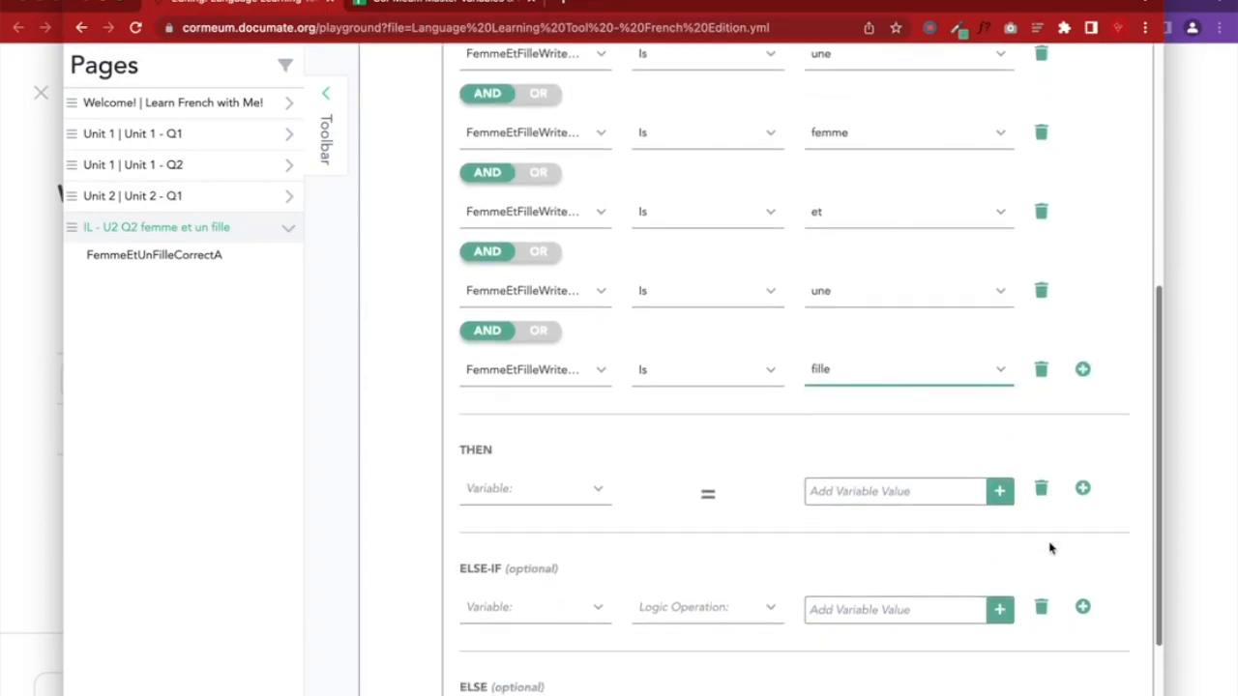
# Assign FemmeEtUnFilleCorrectA in THEN with a short 'Correct!' value, then remove that value
pyautogui.click(535, 496)
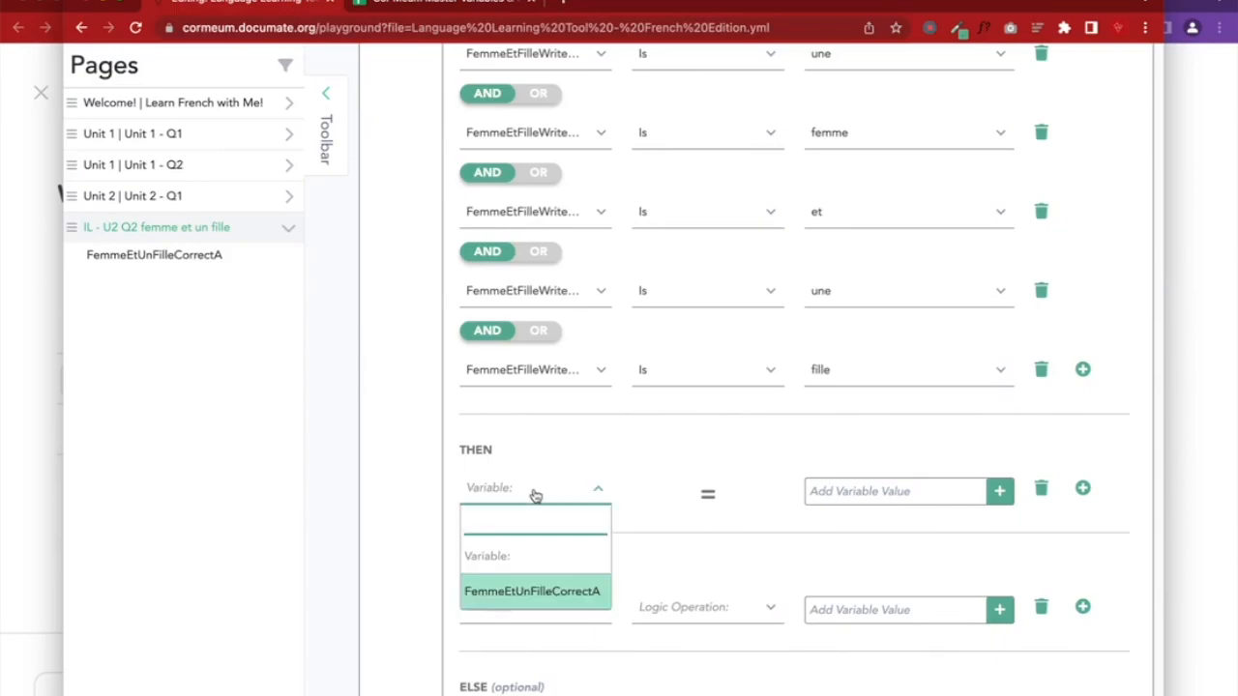
pyautogui.click(561, 591)
pyautogui.click(842, 495)
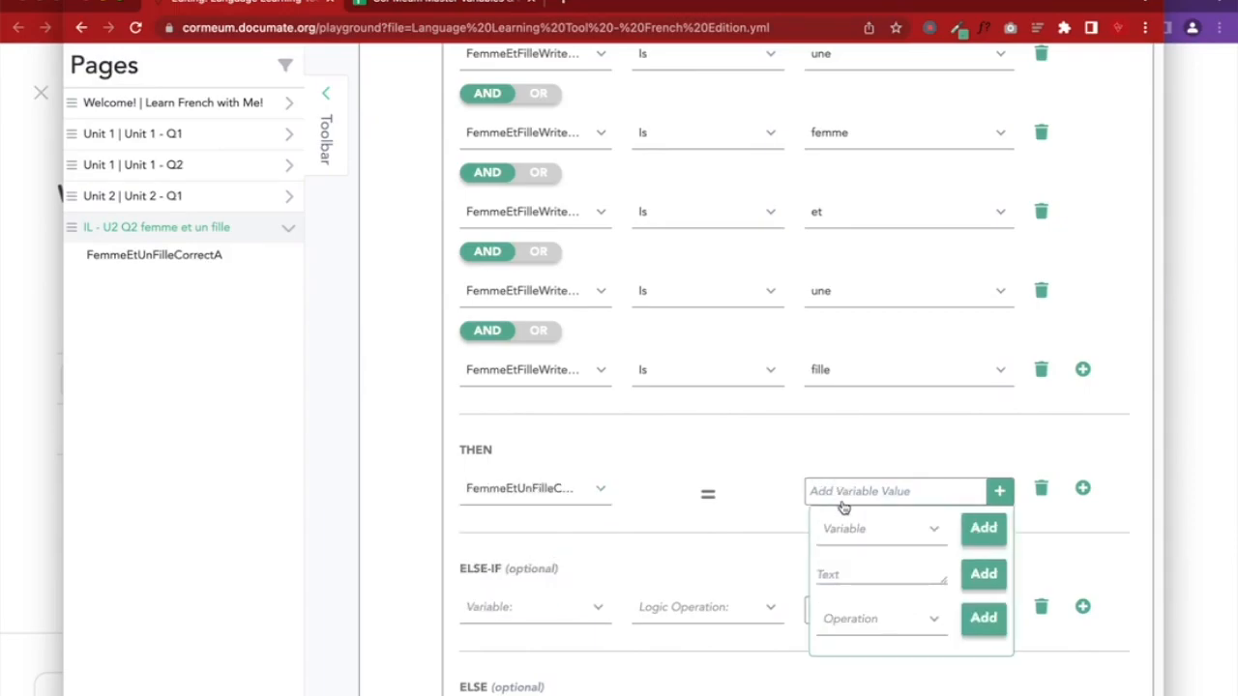
pyautogui.click(843, 575)
pyautogui.write('ct!')
pyautogui.click(983, 574)
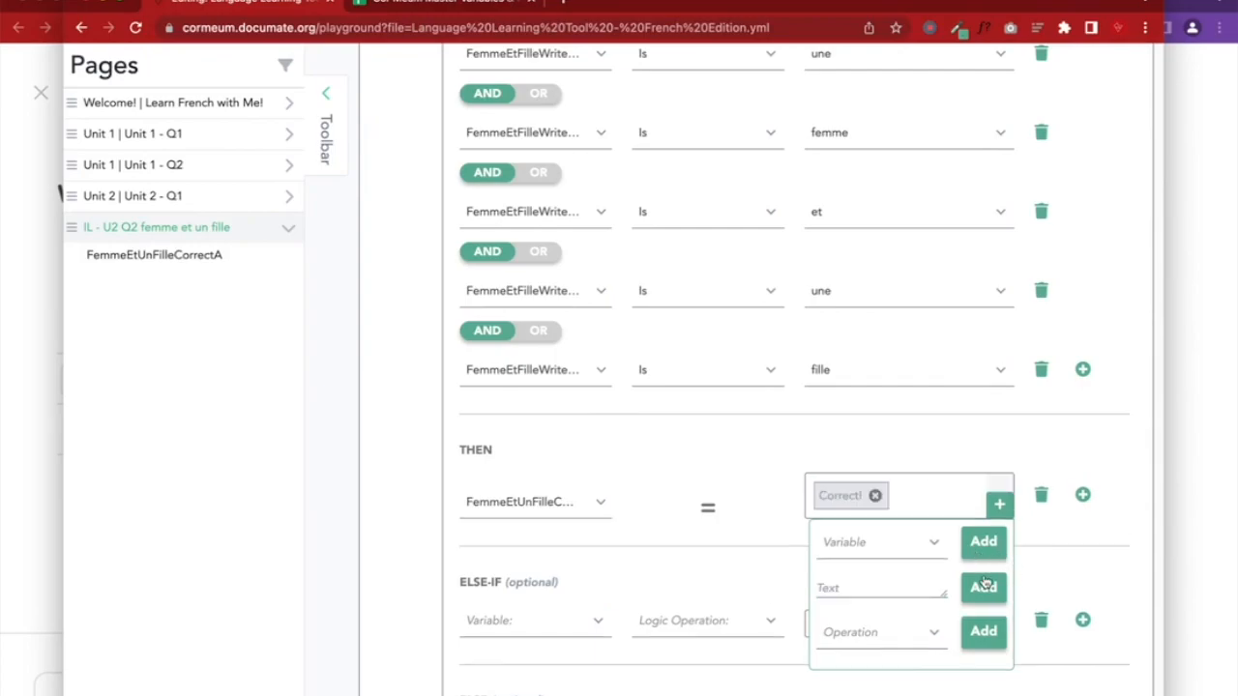
pyautogui.click(858, 587)
pyautogui.click(875, 495)
# Give the THEN result the text 'Correct! Une femme et un fille'
pyautogui.click(888, 498)
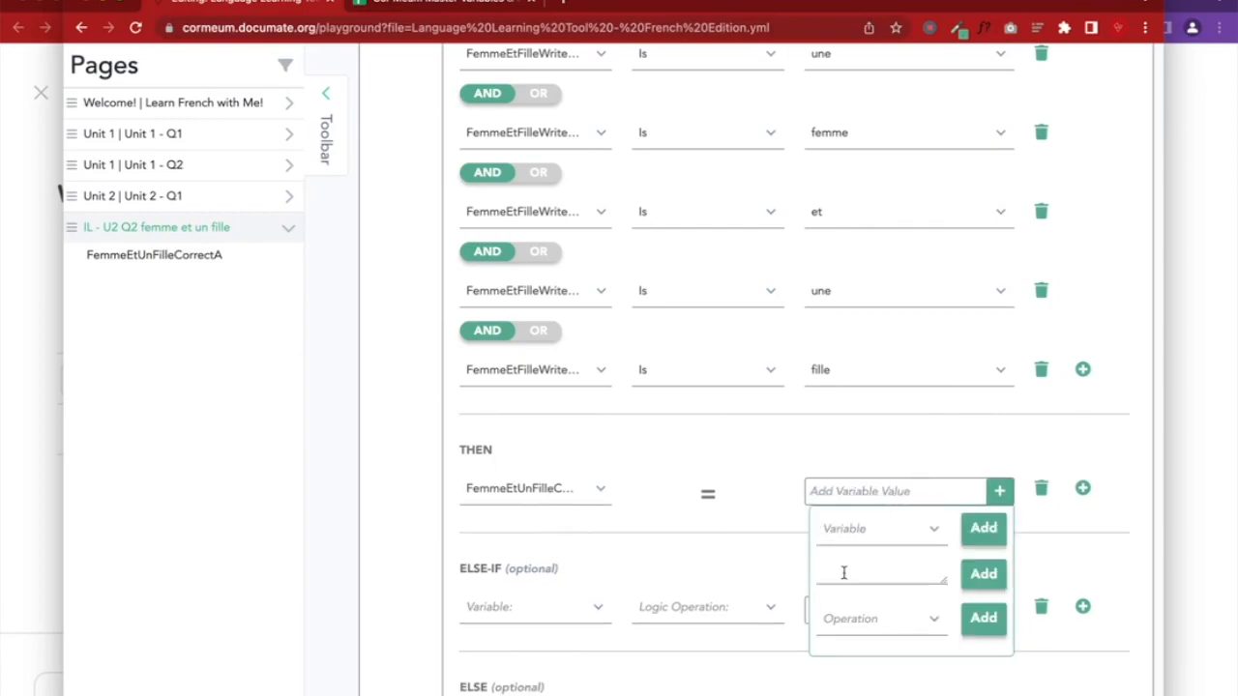
pyautogui.press('BackSpace')
pyautogui.write('Cr')
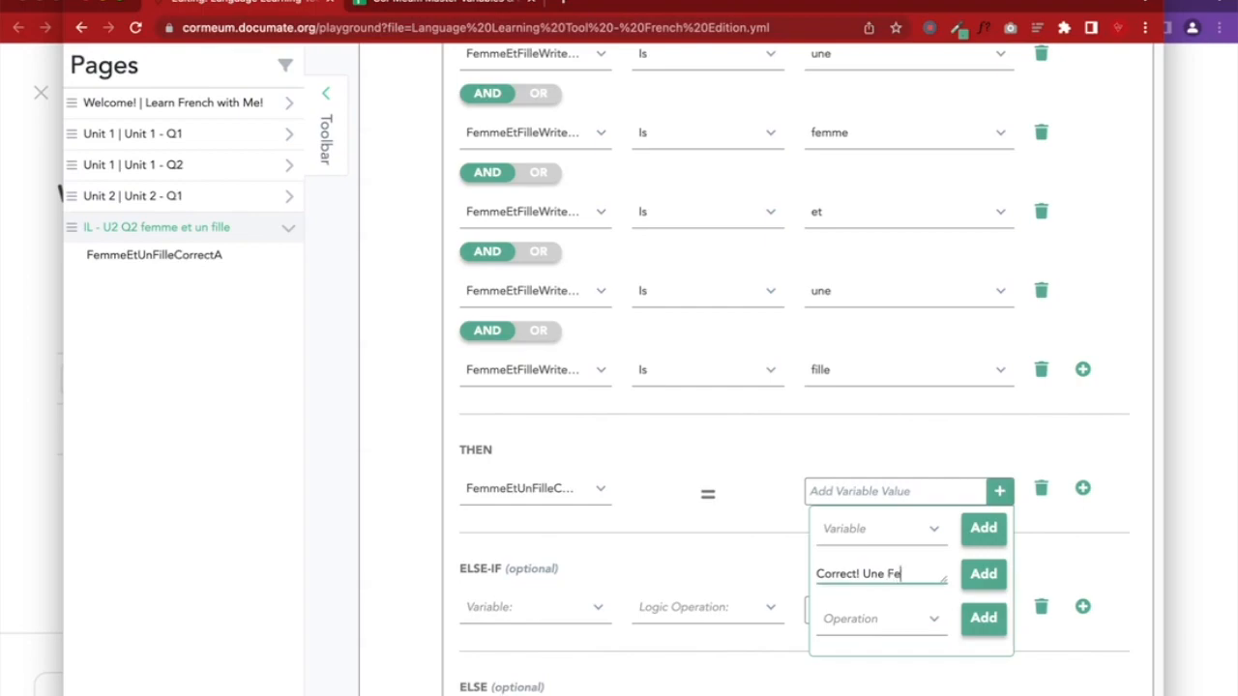
pyautogui.write('orrect! Une femme et un fille')
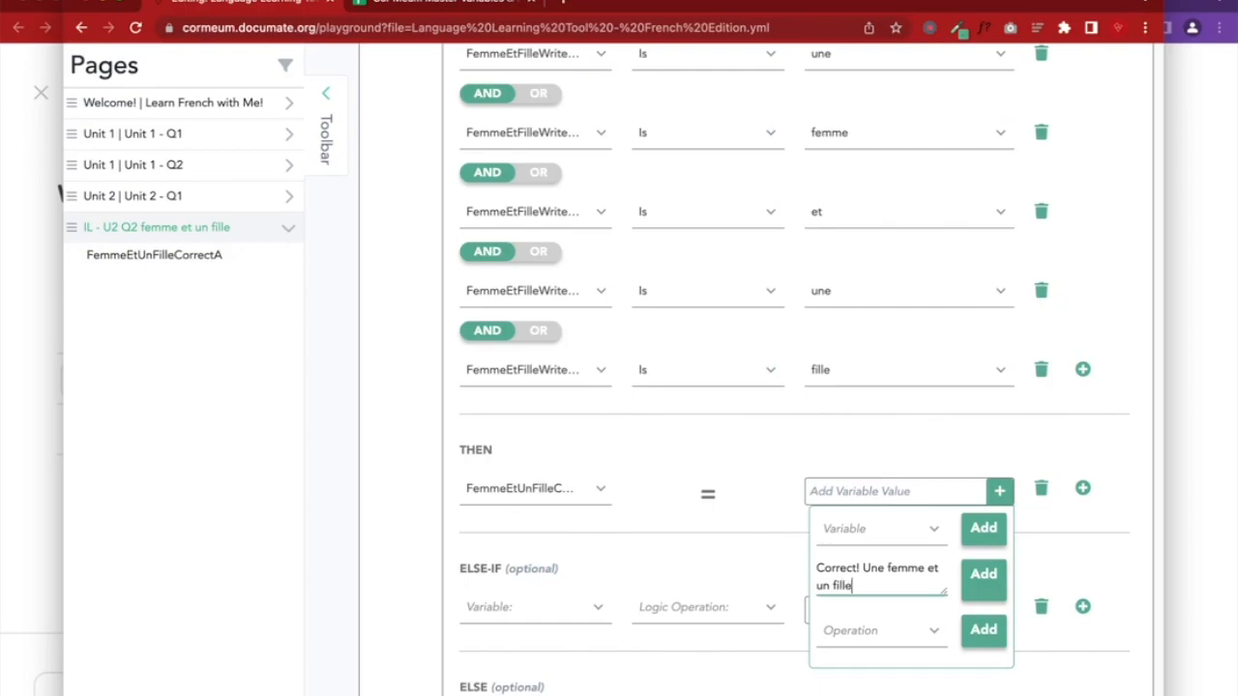
pyautogui.click(987, 590)
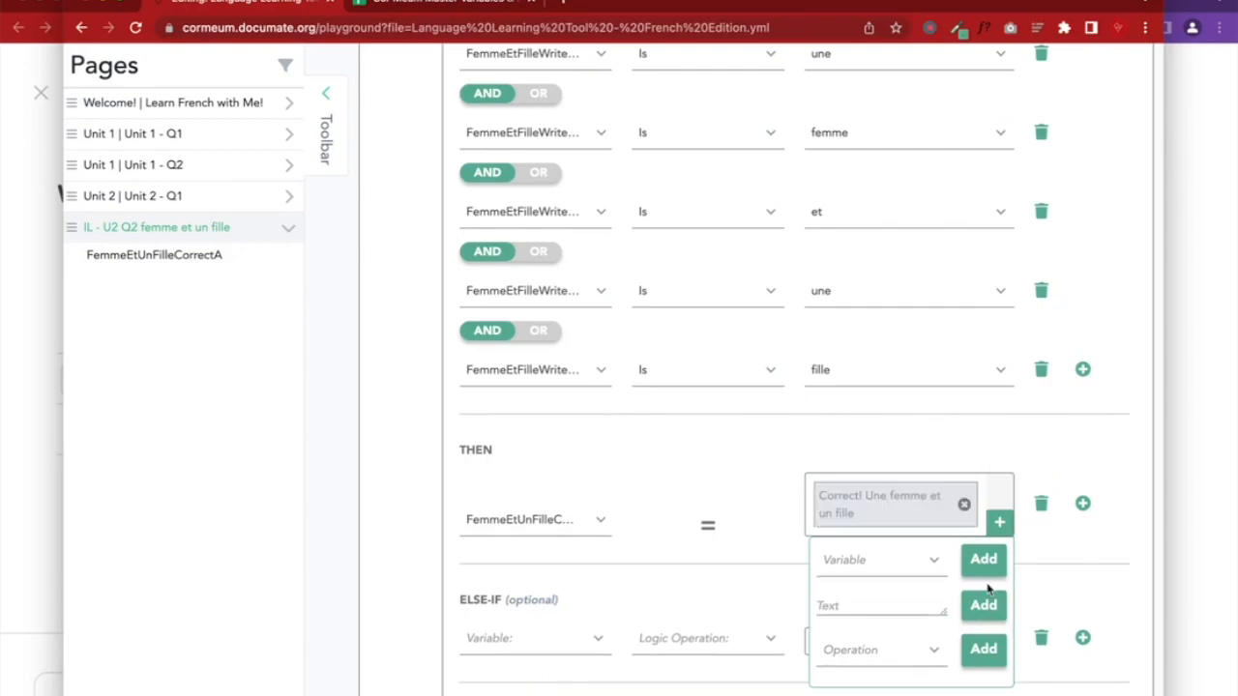
pyautogui.scroll(-2, 739, 573)
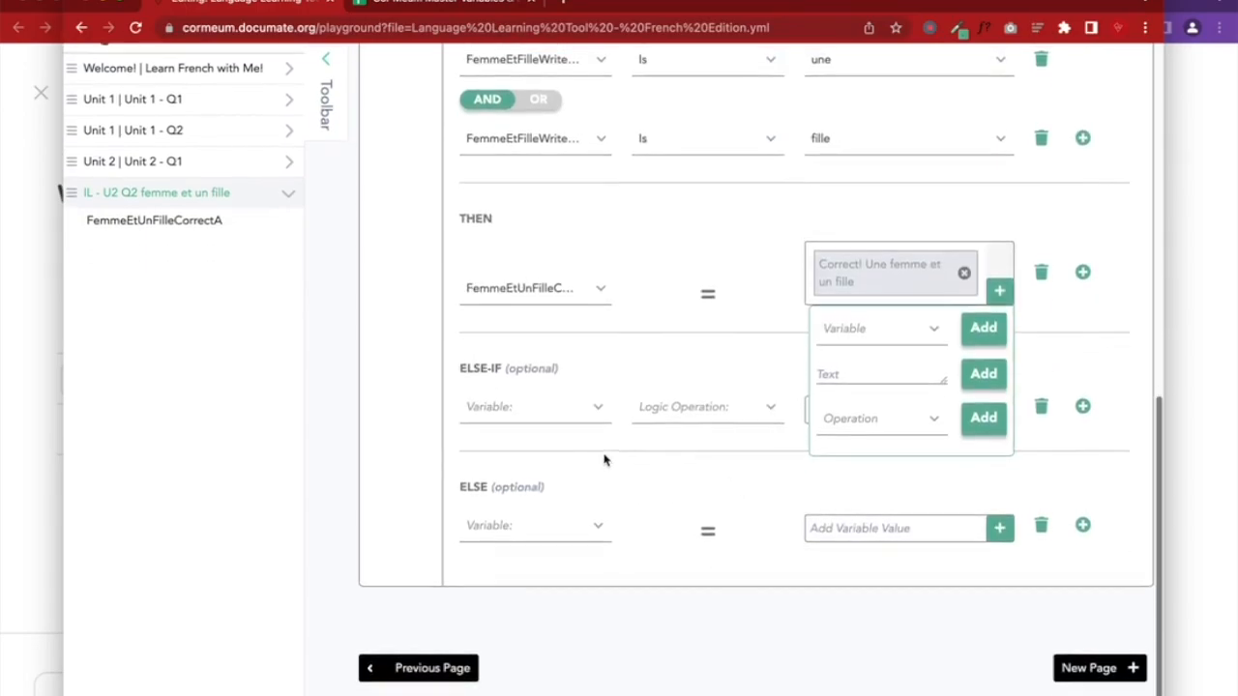
# Add an ELSE-IF testing FemmeEtUnFilleCorrectA is 'Try again!' and save the workflow
pyautogui.click(550, 414)
pyautogui.scroll(-2, 541, 568)
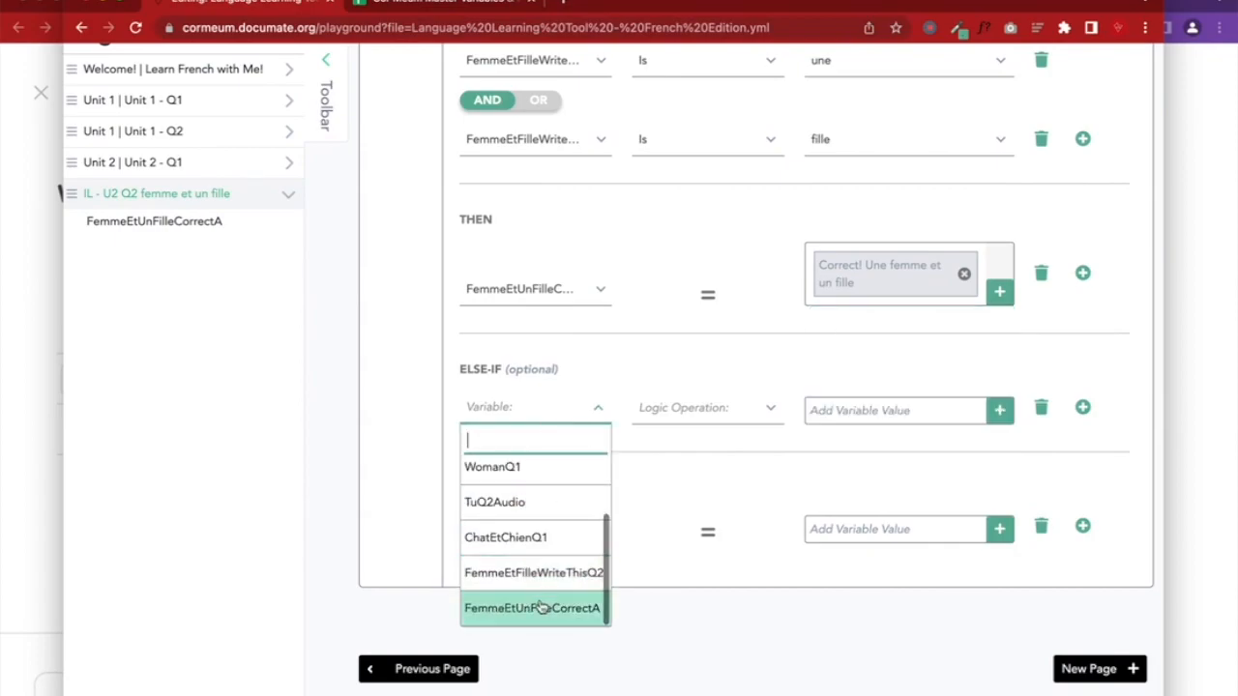
pyautogui.click(538, 605)
pyautogui.click(817, 414)
pyautogui.click(822, 494)
pyautogui.write('Try again')
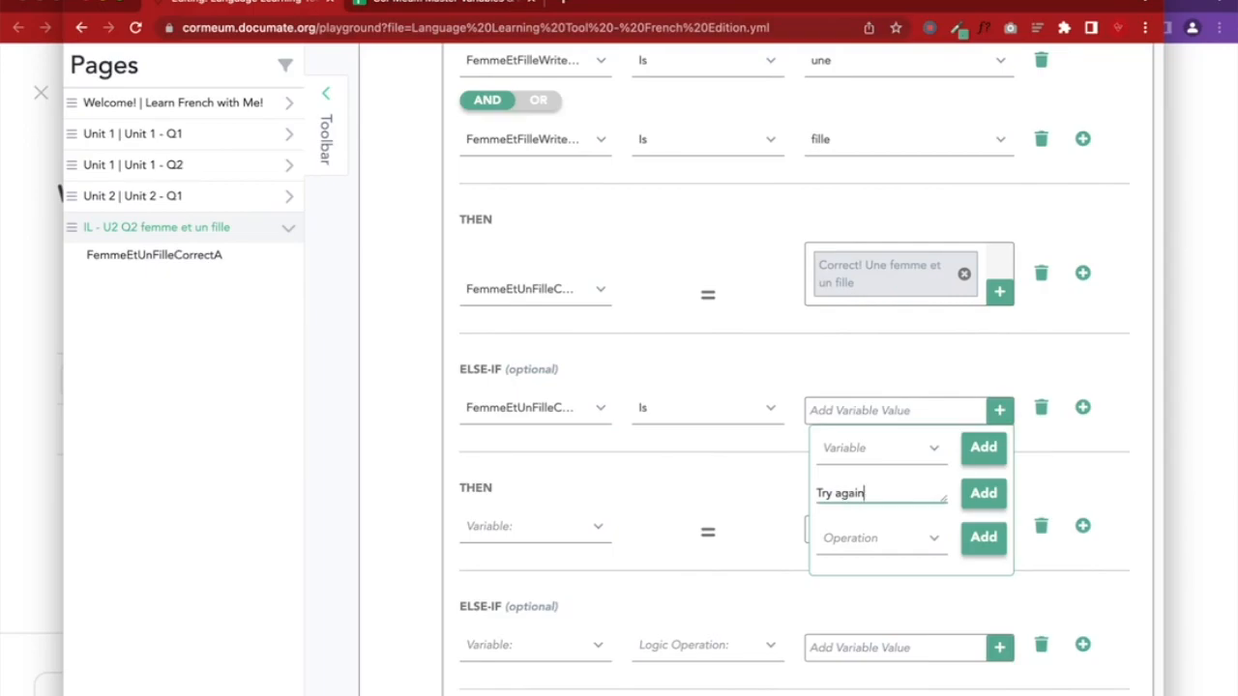
pyautogui.write('!')
pyautogui.click(984, 493)
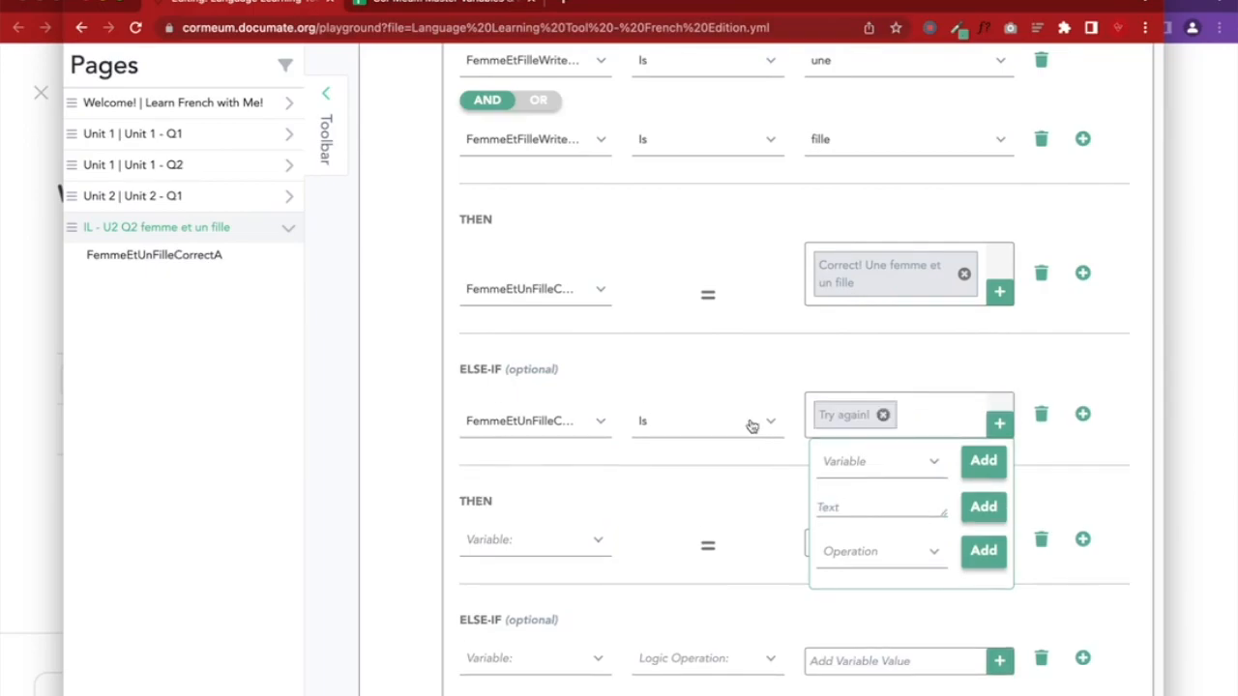
pyautogui.scroll(10, 750, 425)
pyautogui.click(1006, 238)
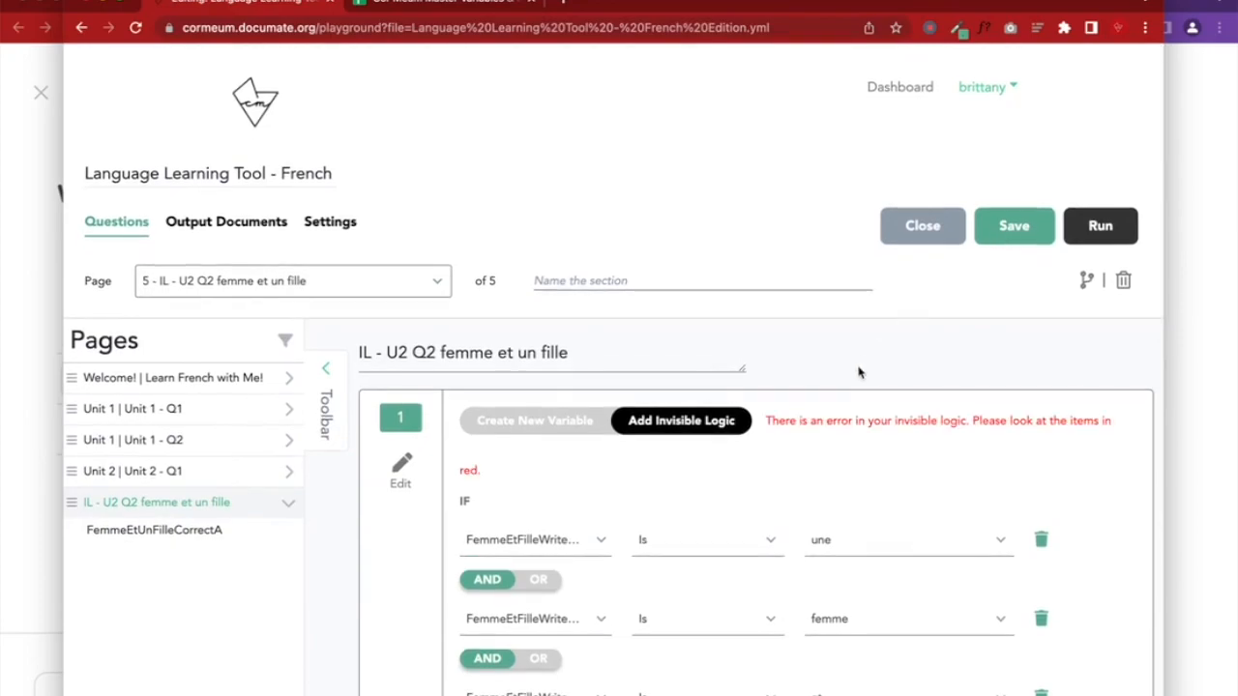
# Expand Unit 2 - Q1 in the Pages sidebar and jump to the 'Write this in French' question
pyautogui.scroll(-8, 856, 381)
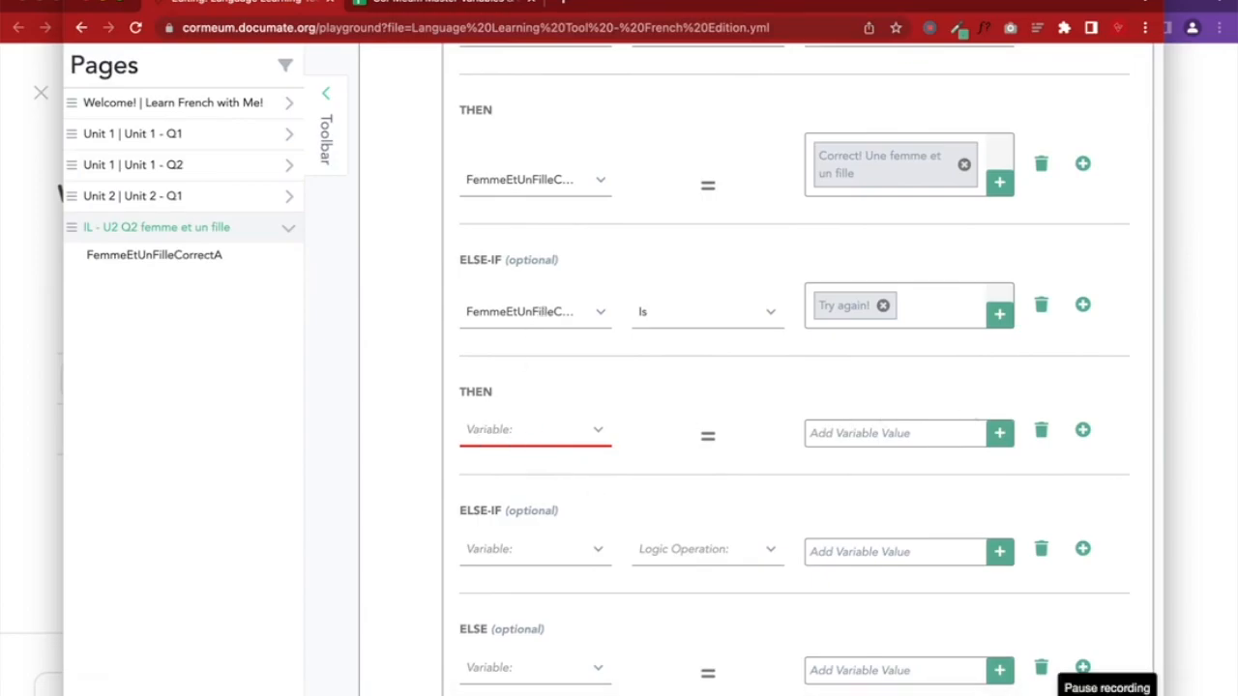
pyautogui.scroll(10, 585, 540)
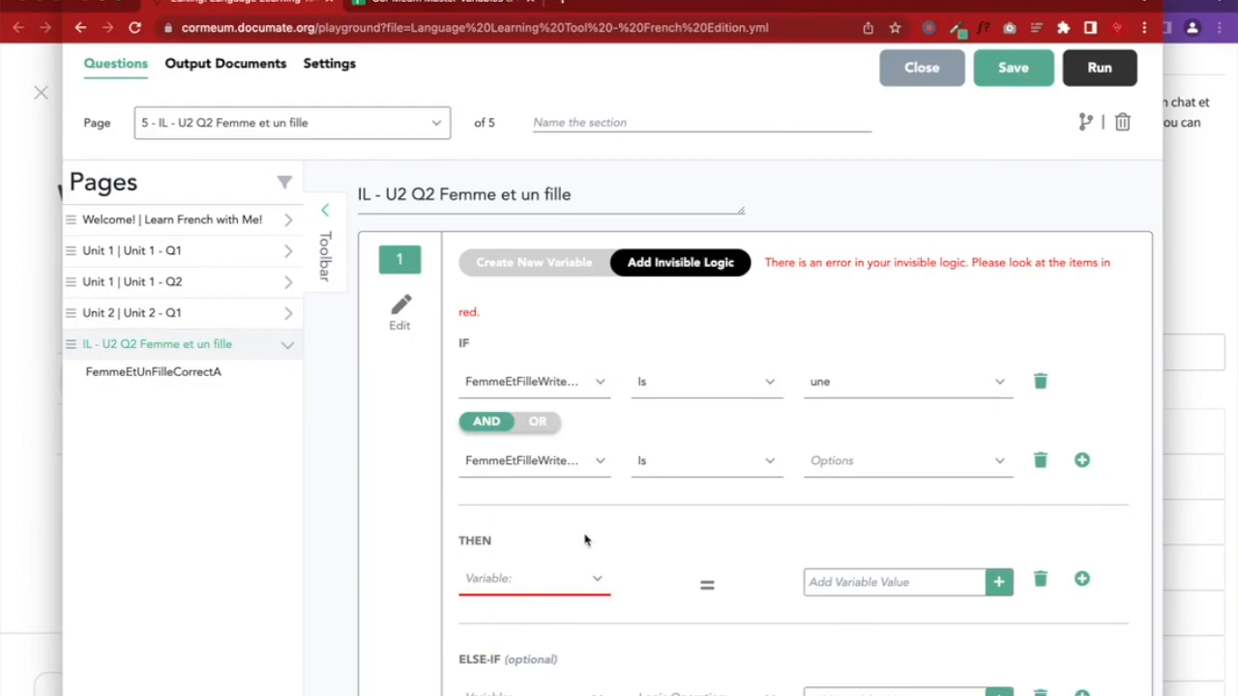
pyautogui.click(292, 314)
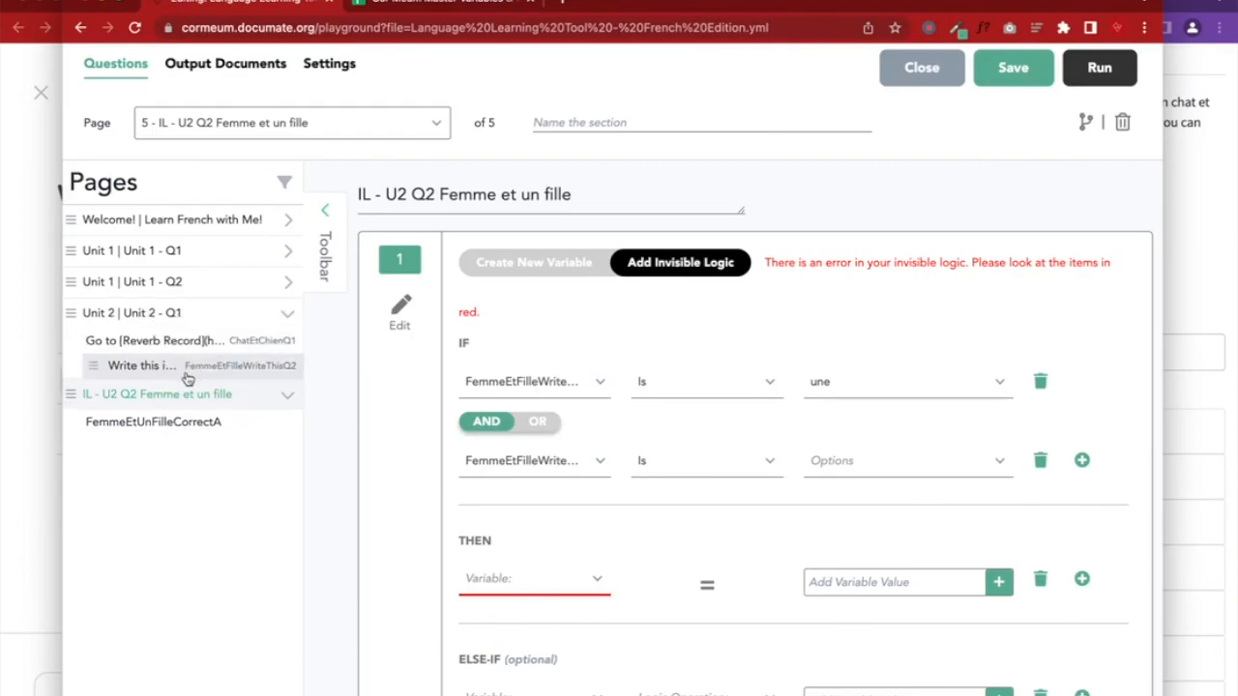
pyautogui.click(881, 393)
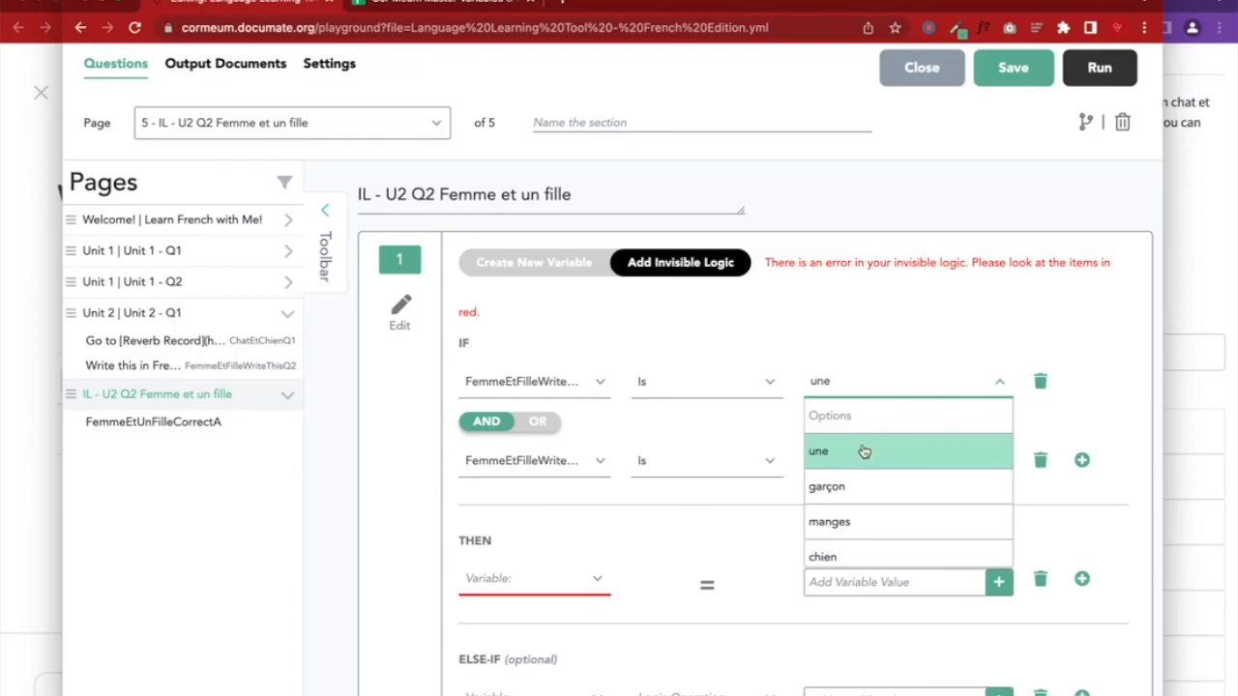
pyautogui.scroll(-3, 857, 461)
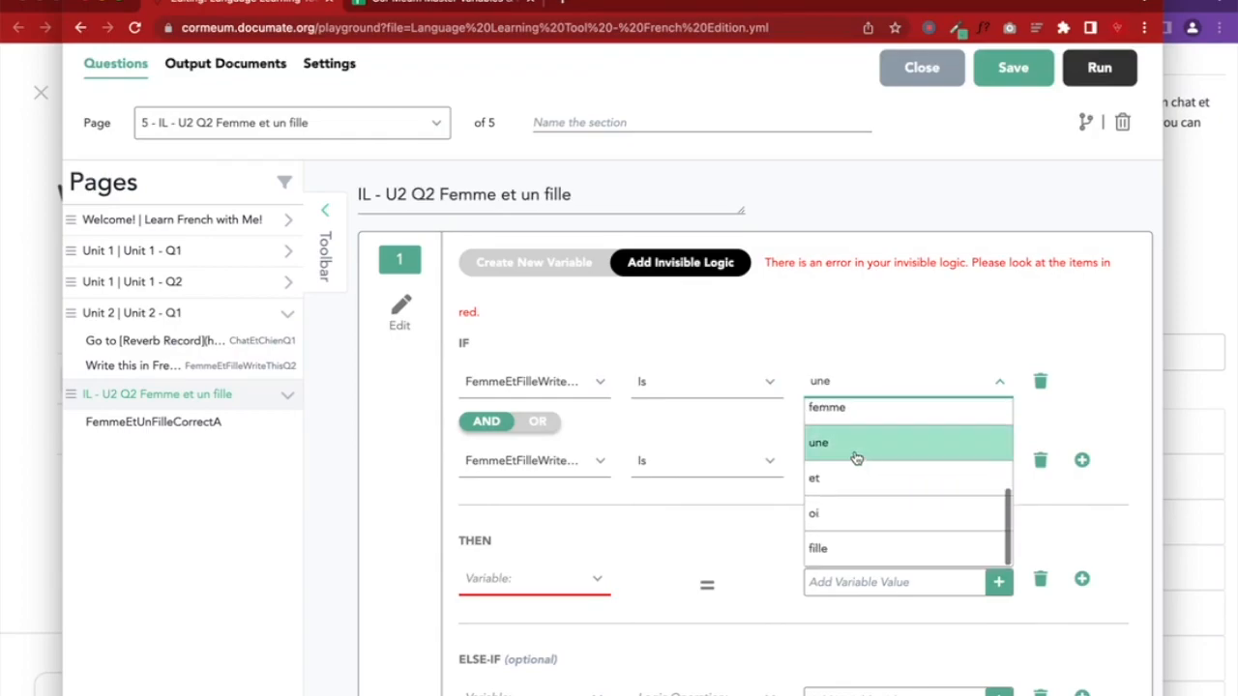
pyautogui.click(240, 366)
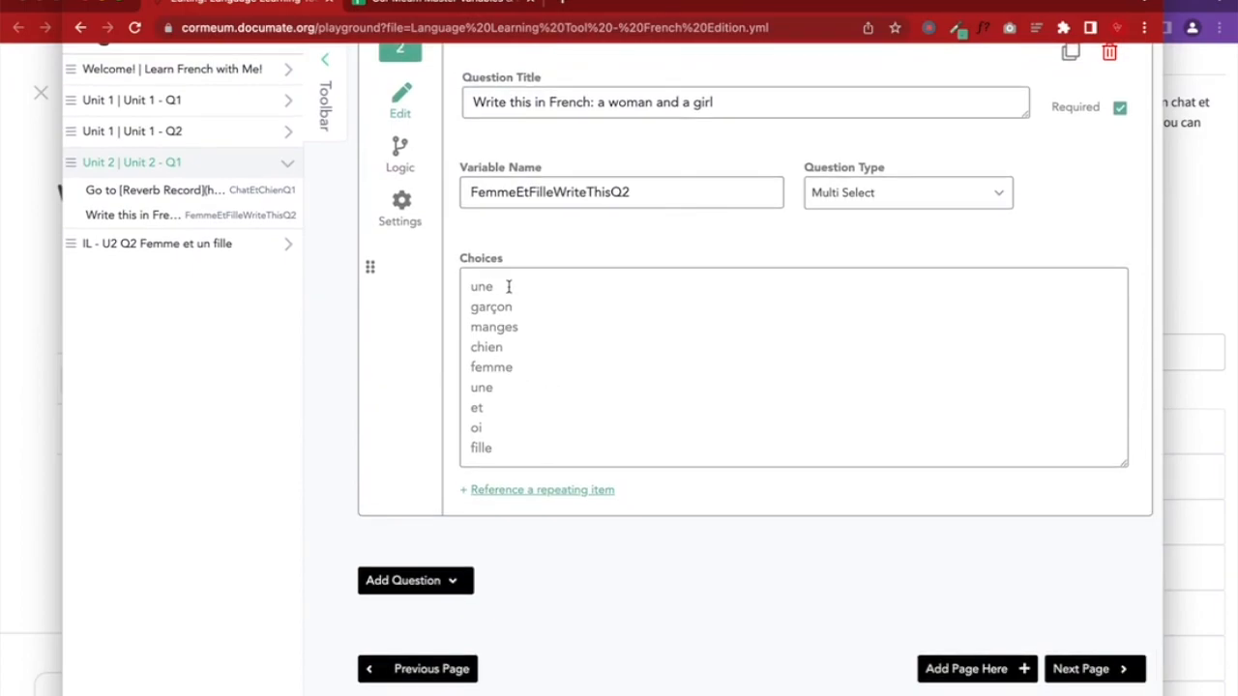
# Check the two duplicate 'une' choices, then go to the IL - U2 Q2 Femme et un fille page
pyautogui.moveTo(496, 285); pyautogui.dragTo(470, 284)
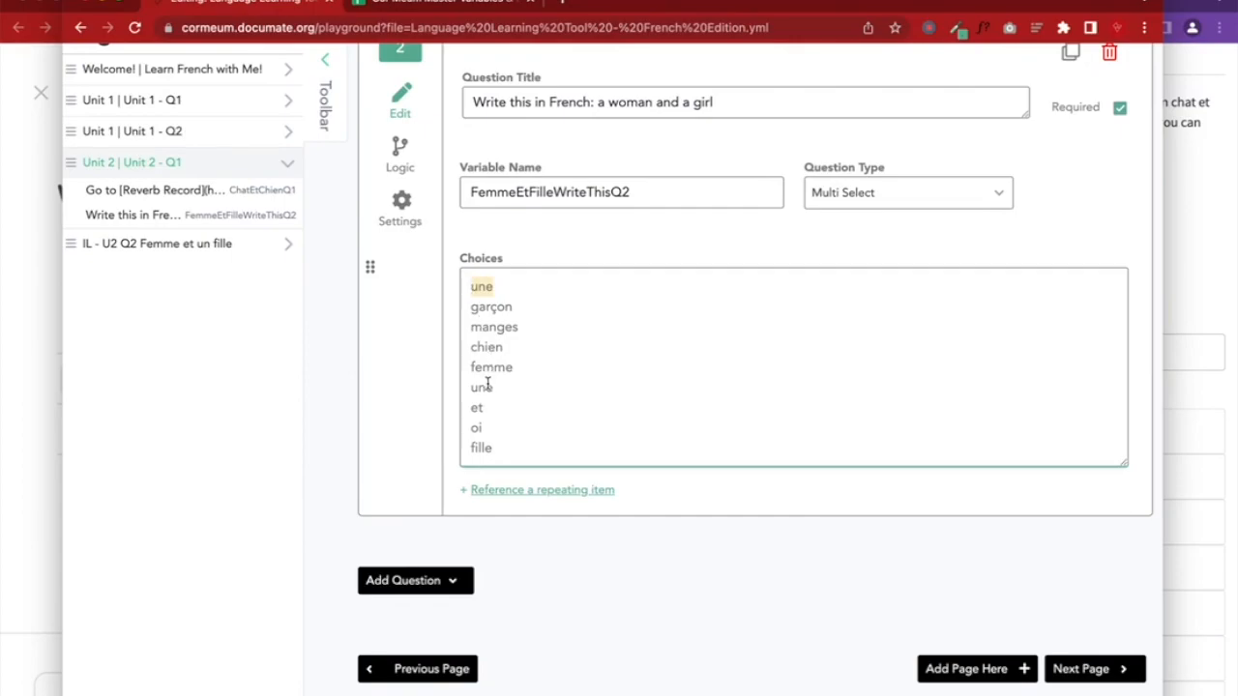
pyautogui.moveTo(490, 387); pyautogui.dragTo(474, 388)
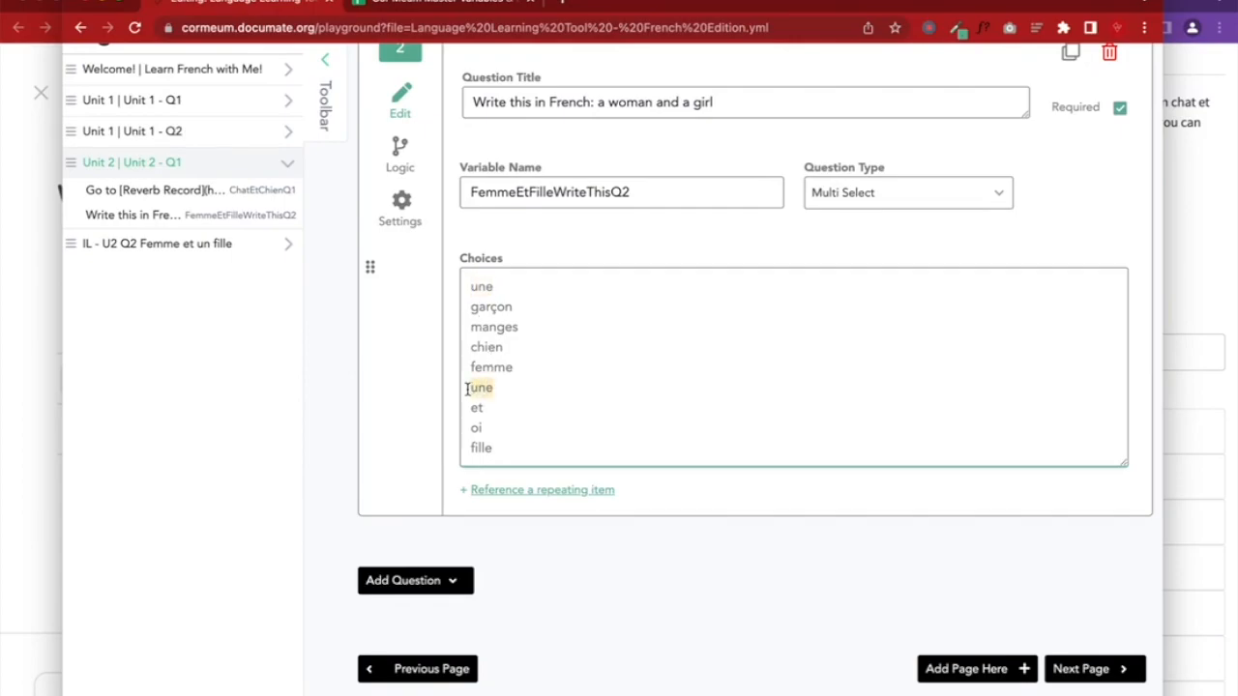
pyautogui.press('Right')
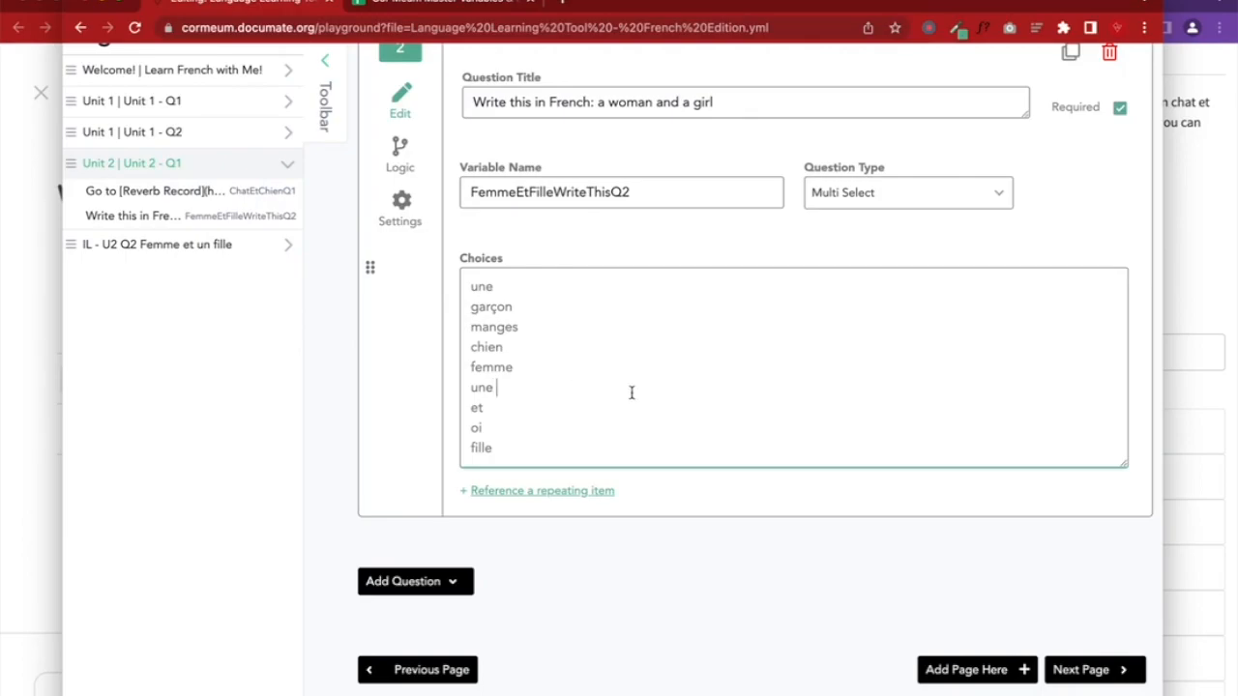
pyautogui.scroll(10, 693, 397)
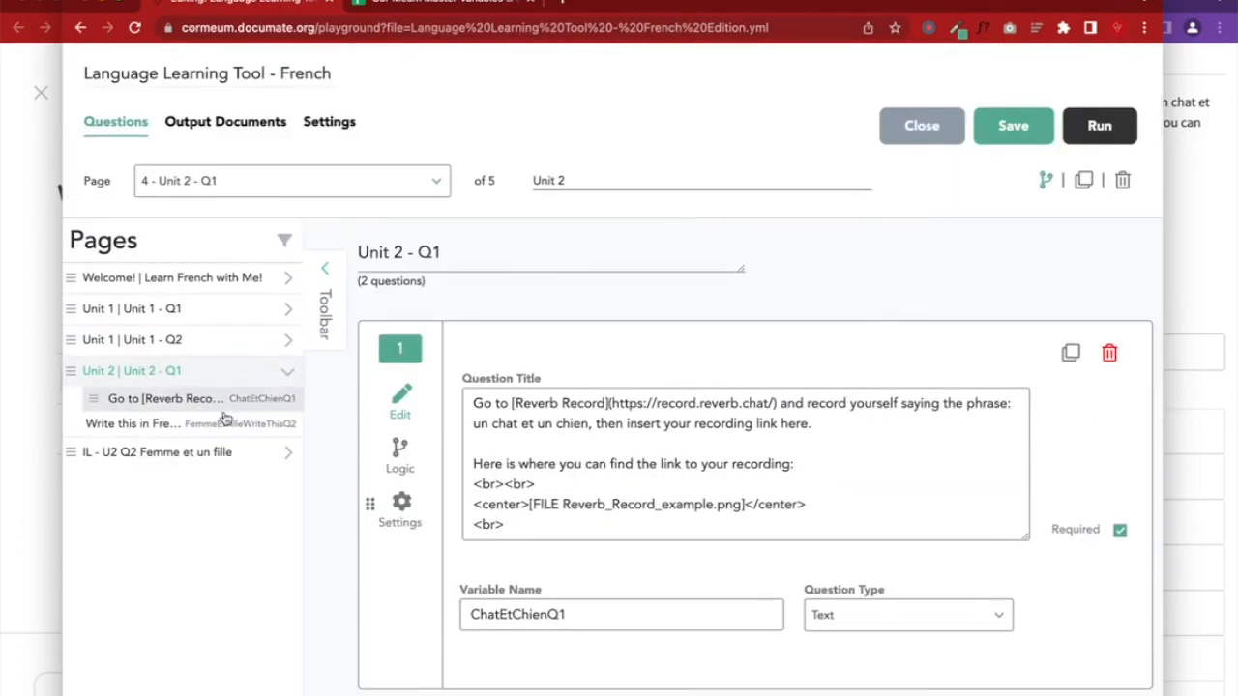
pyautogui.click(209, 451)
# Keep the first condition as FemmeEtFilleWriteThisQ2 is une and set the second to femme
pyautogui.click(727, 425)
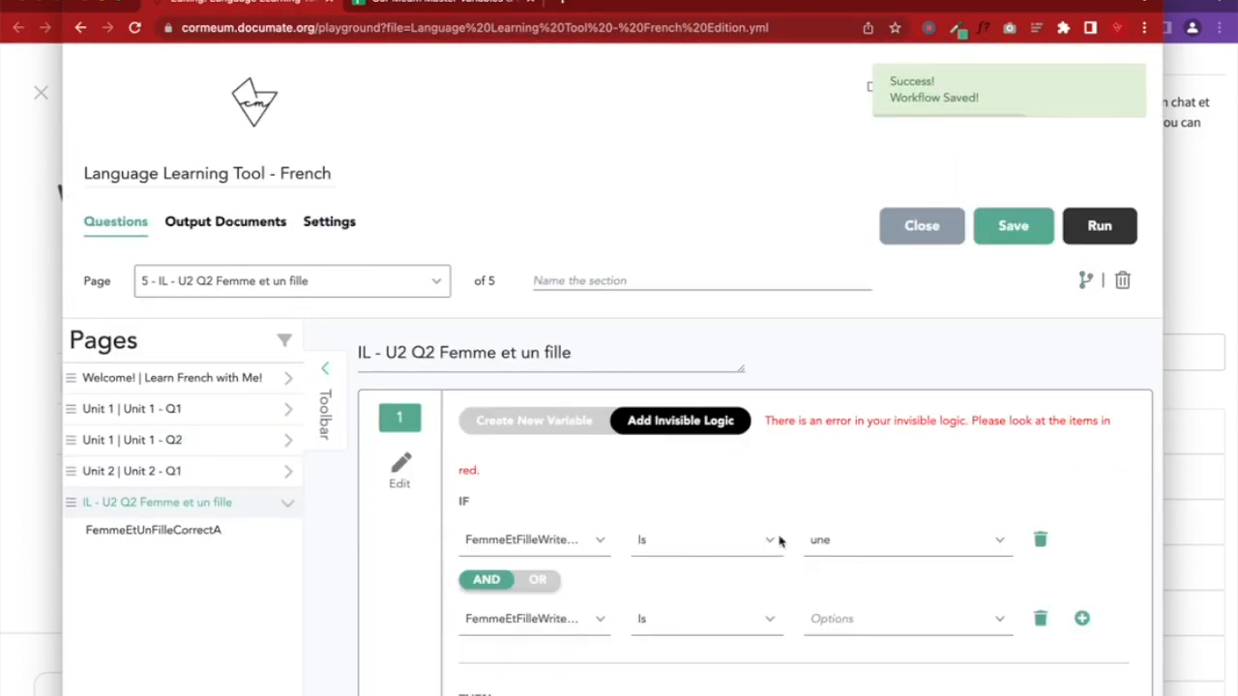
pyautogui.scroll(-4, 755, 502)
pyautogui.click(873, 280)
pyautogui.scroll(-5, 869, 386)
pyautogui.scroll(5, 848, 357)
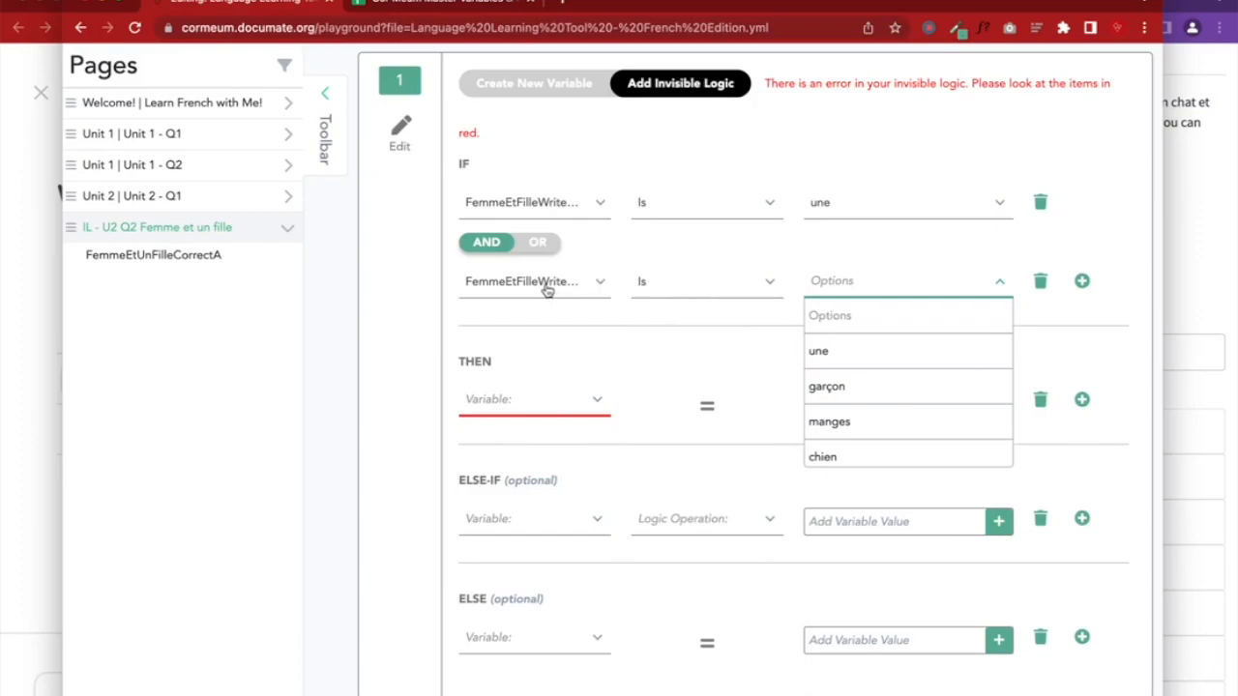
pyautogui.click(533, 206)
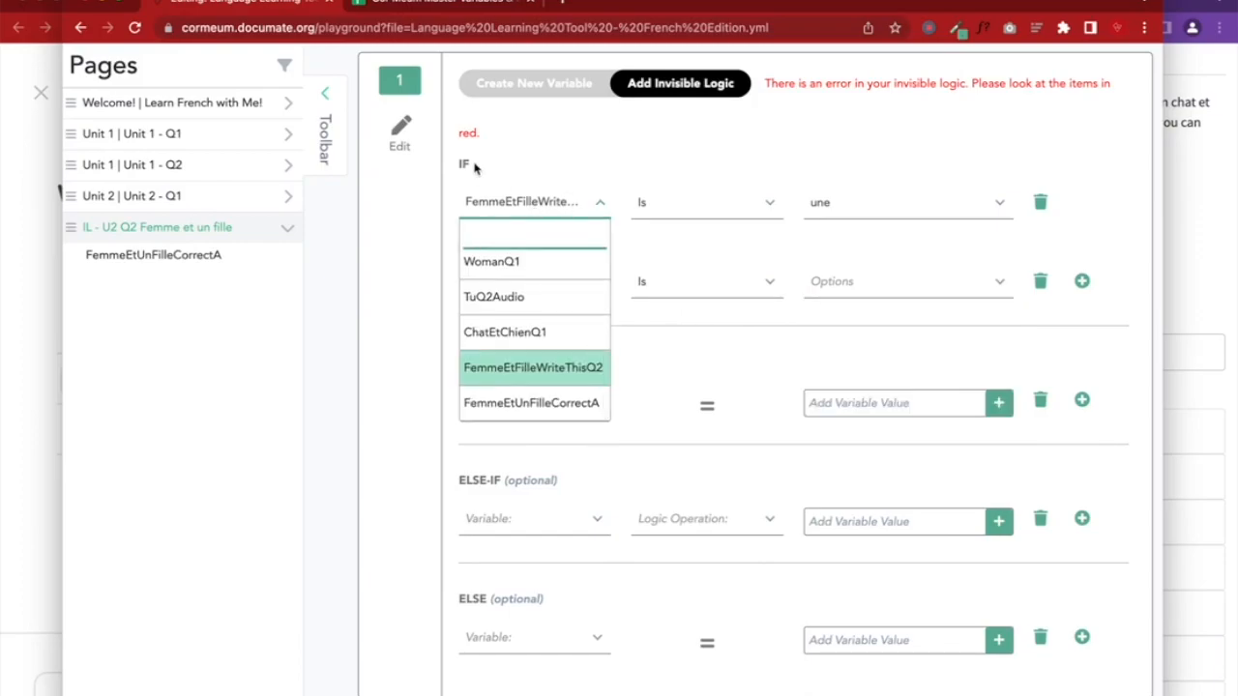
pyautogui.click(548, 368)
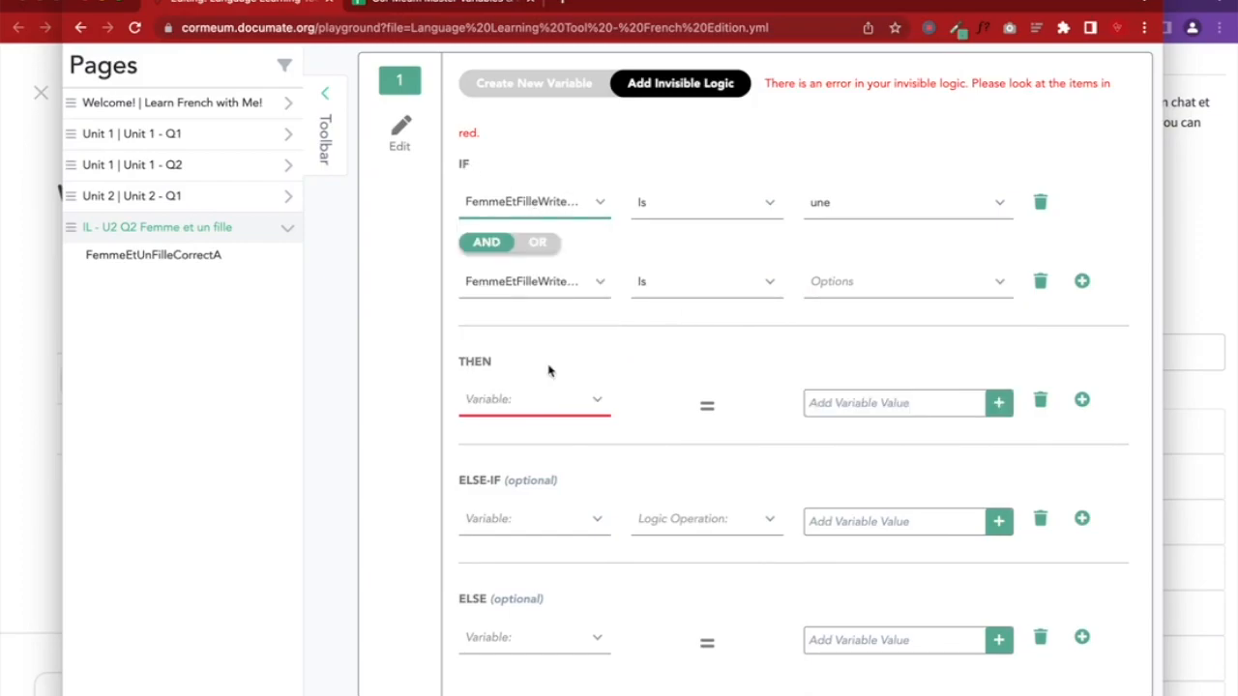
pyautogui.click(878, 207)
pyautogui.click(868, 267)
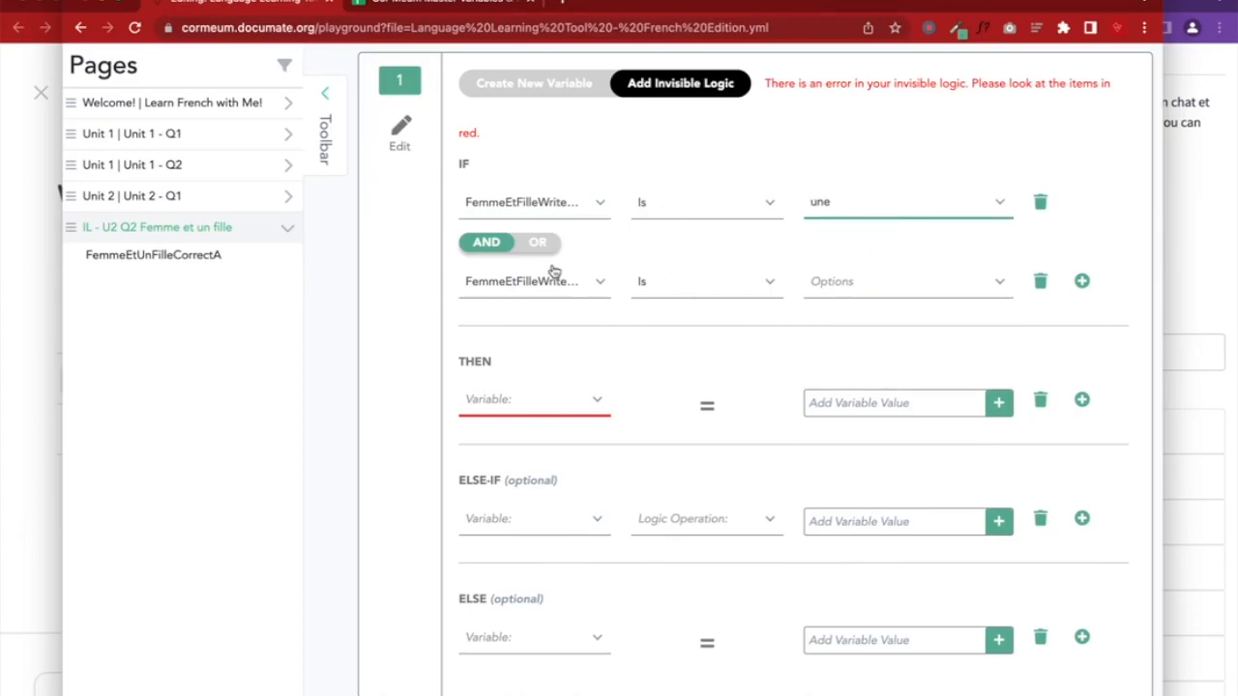
pyautogui.click(873, 285)
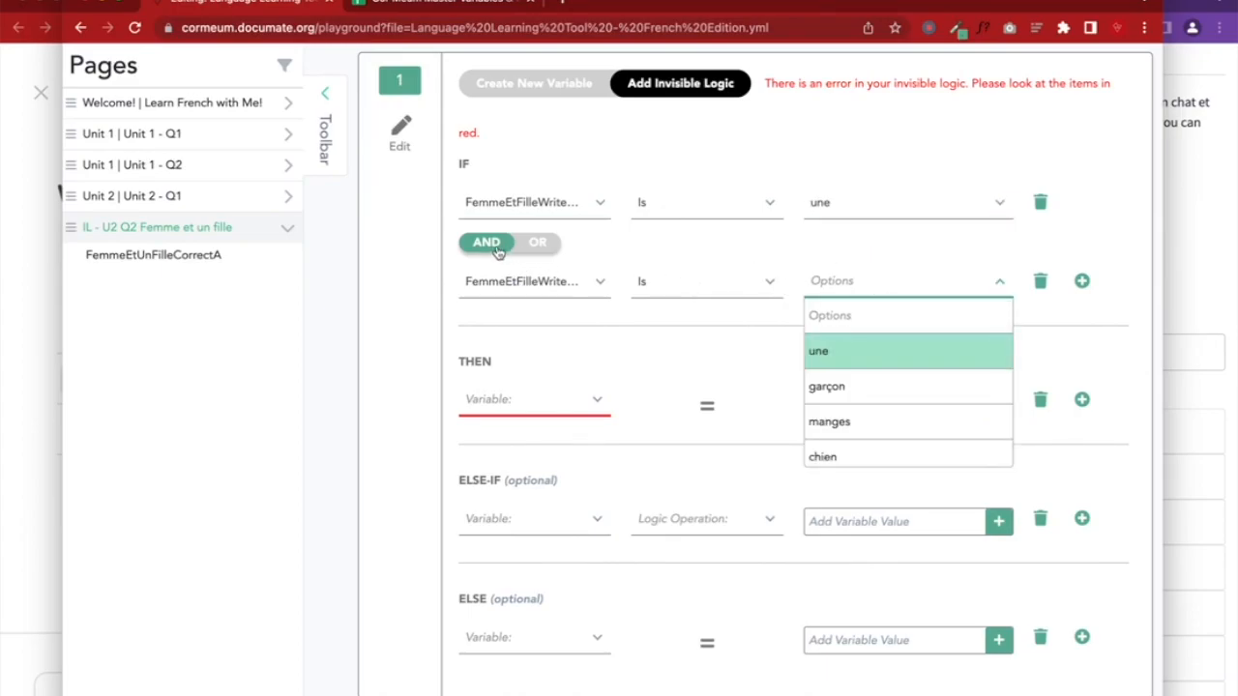
pyautogui.scroll(-3, 871, 409)
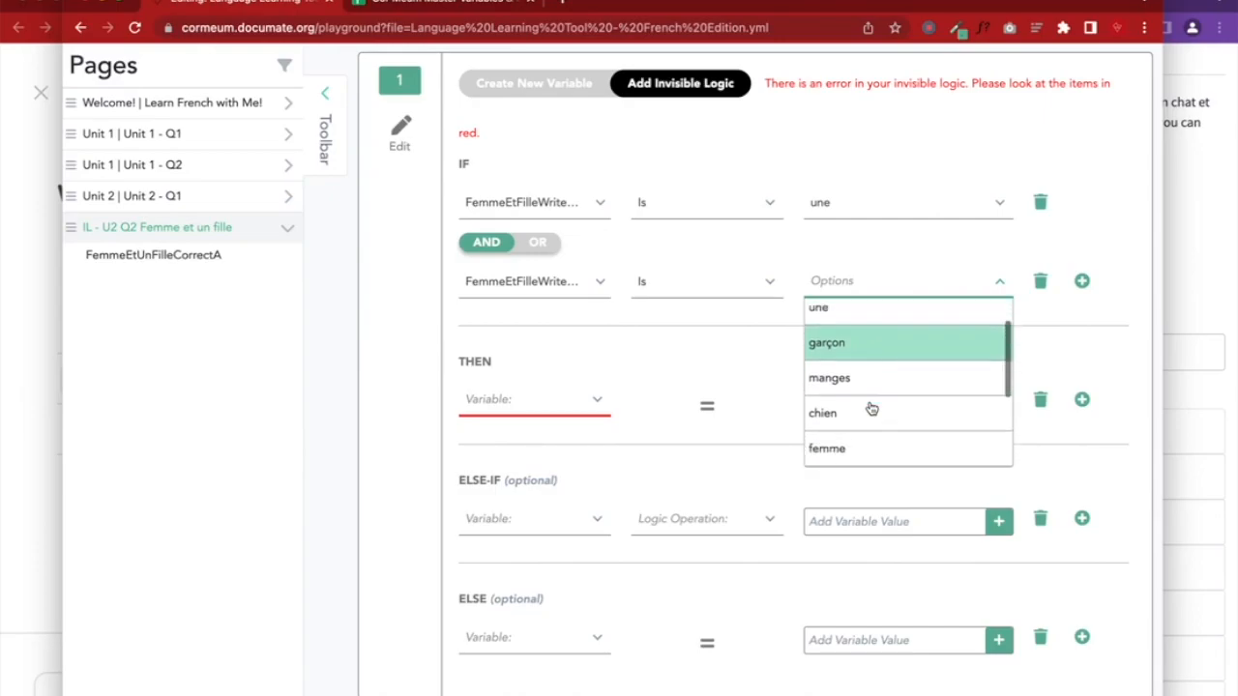
pyautogui.click(864, 403)
# Add AND conditions requiring FemmeEtFilleWriteThisQ2 to be et and une
pyautogui.click(1082, 281)
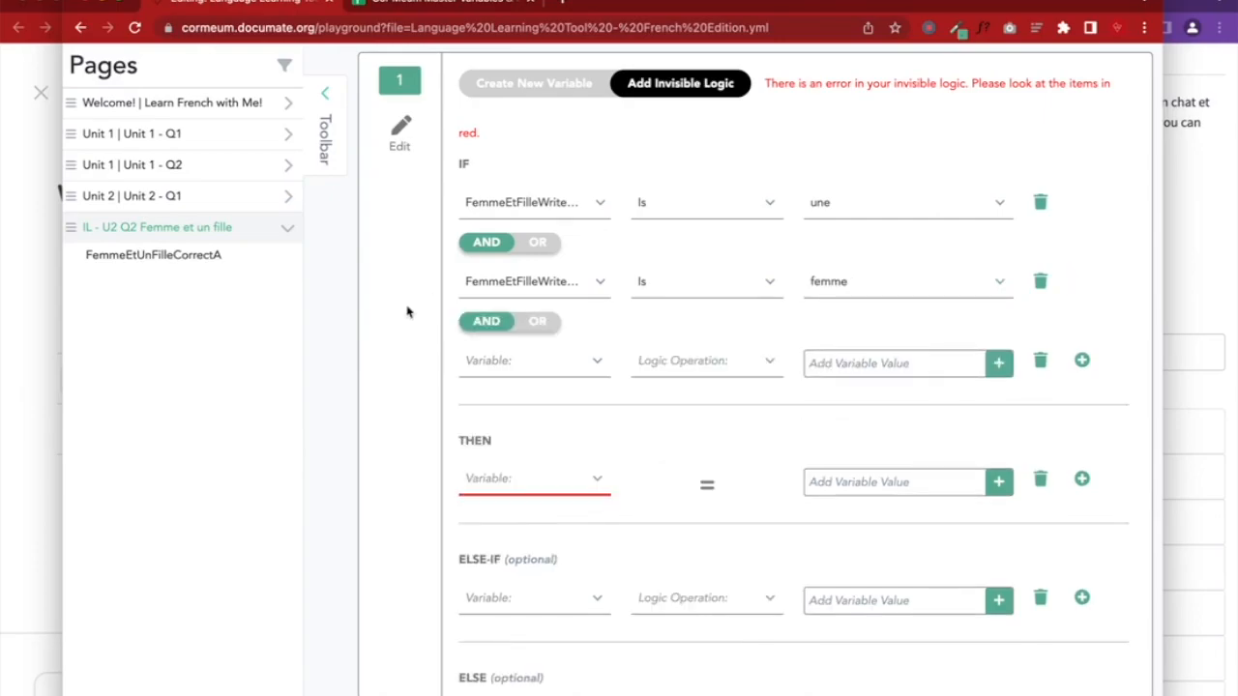
pyautogui.click(491, 364)
pyautogui.scroll(-2, 535, 489)
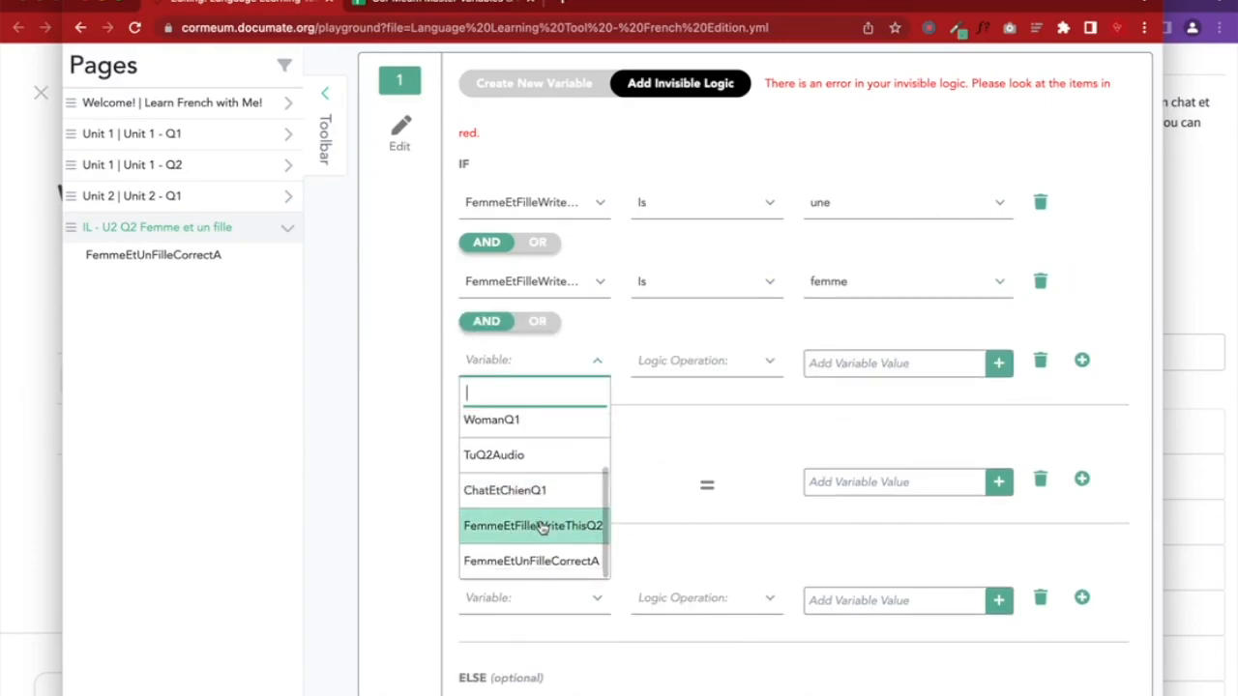
pyautogui.click(556, 522)
pyautogui.click(842, 363)
pyautogui.scroll(-5, 862, 489)
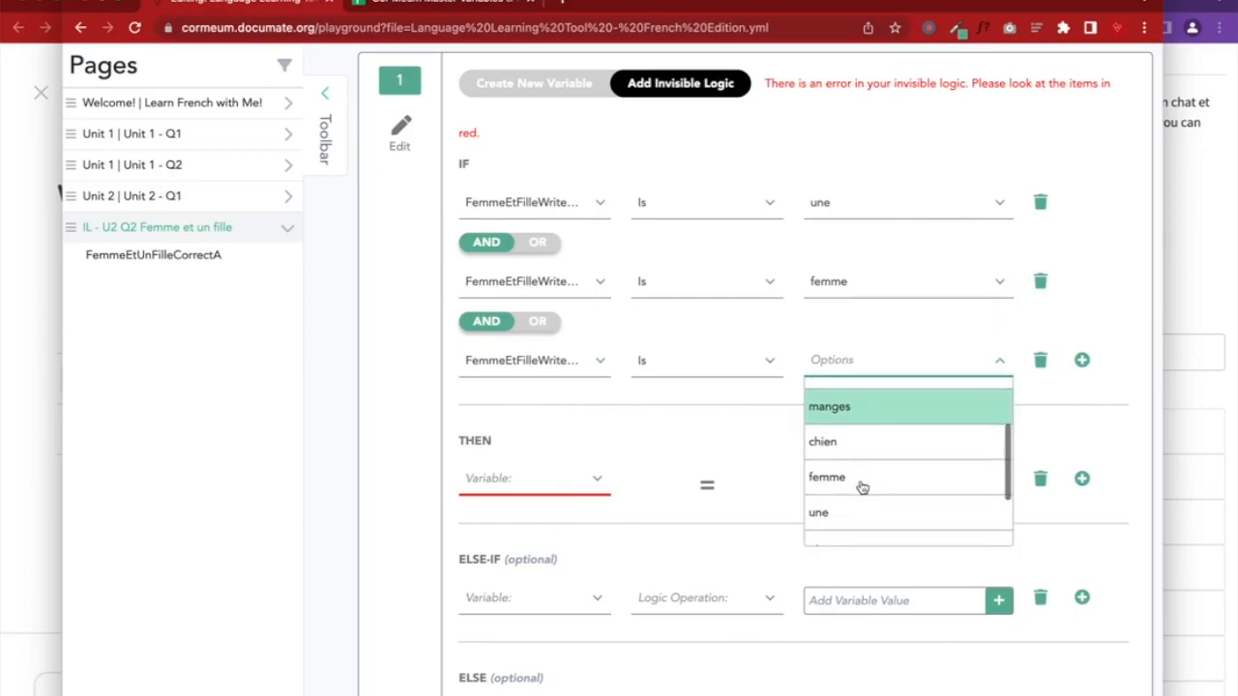
pyautogui.click(835, 511)
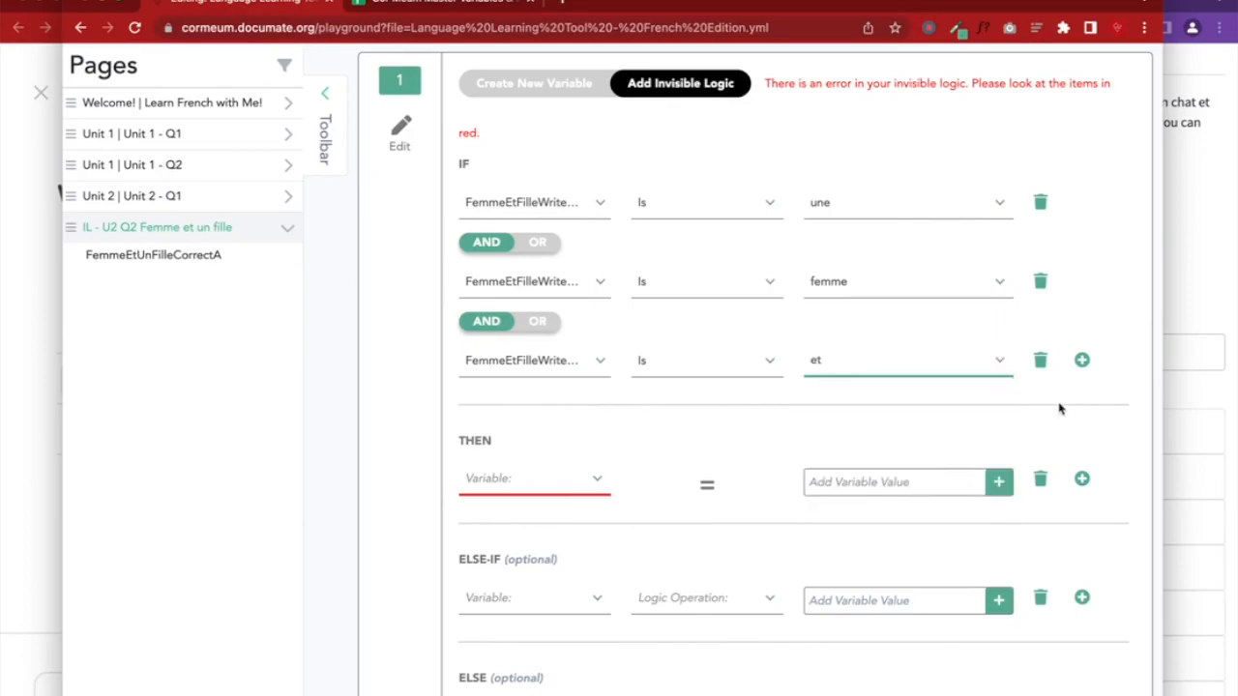
pyautogui.click(1082, 360)
pyautogui.click(522, 439)
pyautogui.scroll(-2, 536, 548)
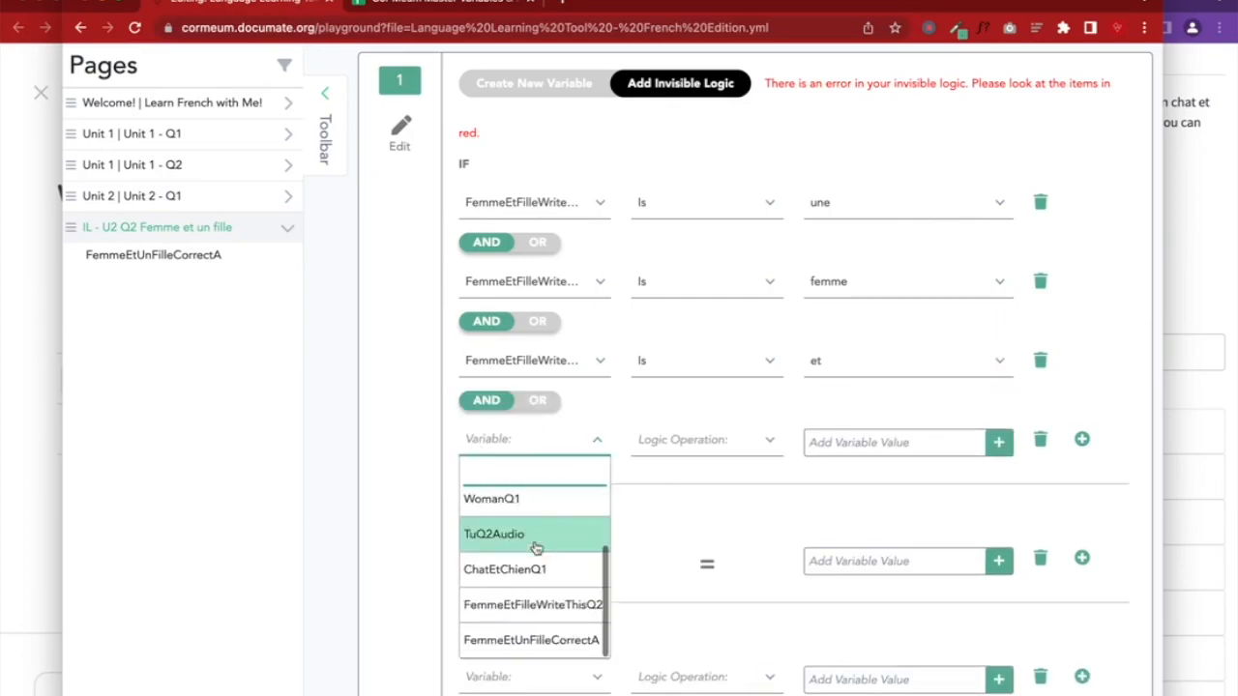
pyautogui.click(554, 604)
pyautogui.click(881, 440)
pyautogui.scroll(-1, 868, 560)
pyautogui.scroll(-3, 865, 559)
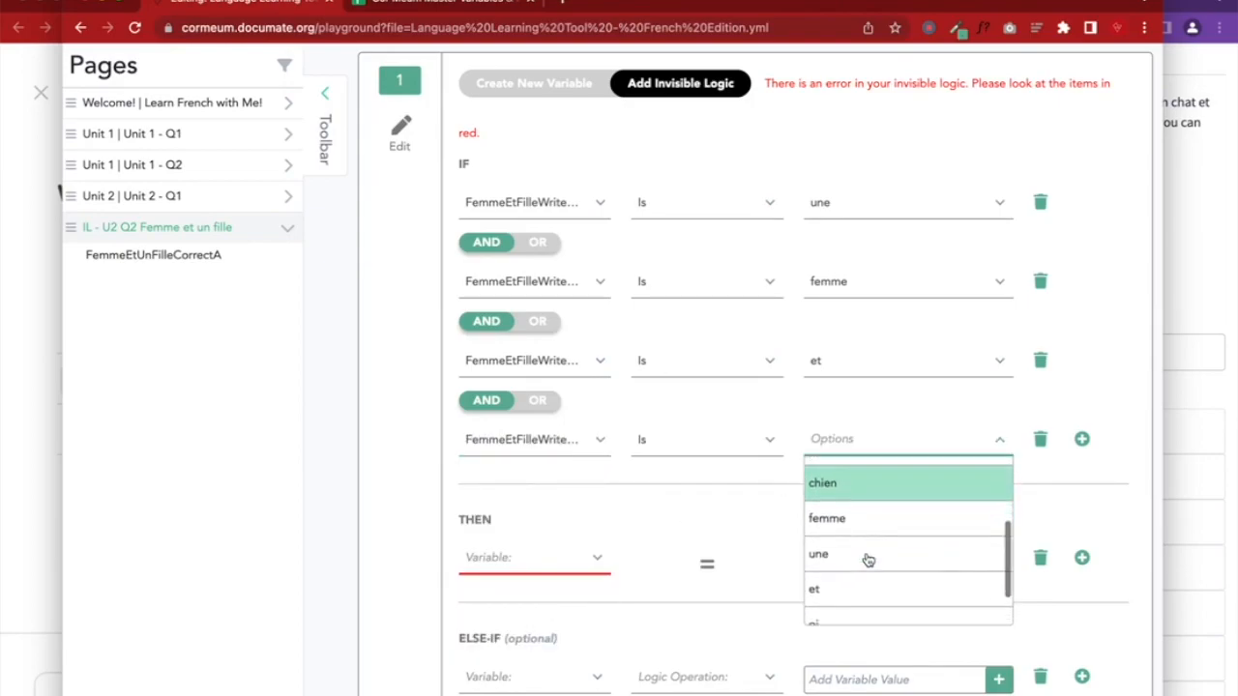
pyautogui.click(843, 543)
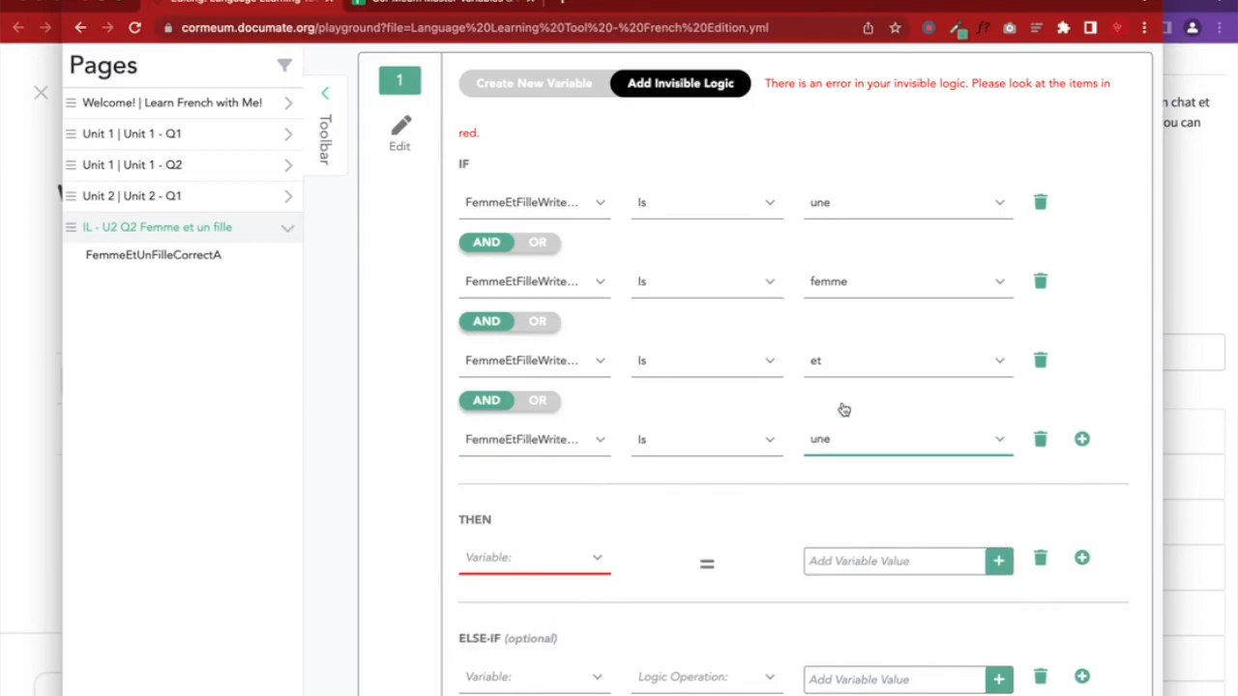
# Add a fifth AND condition requiring FemmeEtFilleWriteThisQ2 to be fille
pyautogui.click(1082, 439)
pyautogui.click(510, 520)
pyautogui.scroll(-2, 539, 632)
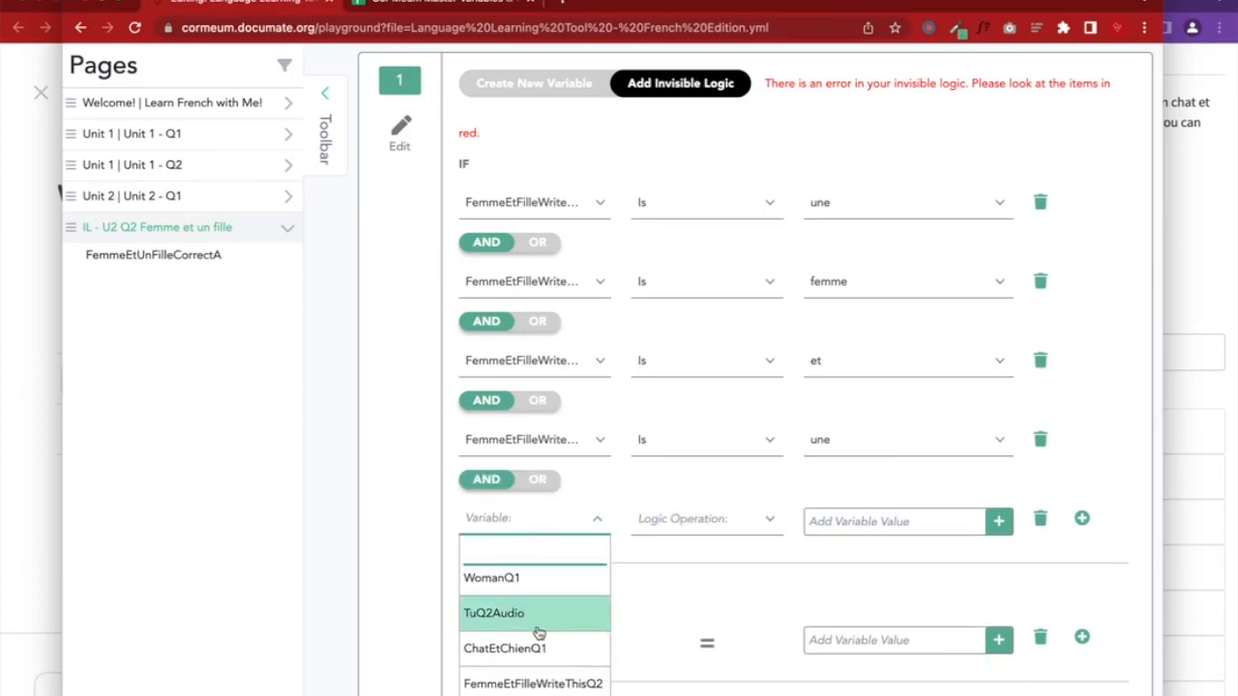
pyautogui.click(535, 682)
pyautogui.click(870, 519)
pyautogui.scroll(-2, 847, 619)
pyautogui.scroll(-3, 843, 649)
pyautogui.click(837, 683)
# Make THEN set FemmeEtUnFilleCorrectA to 'Correct! Une femme et une fille'
pyautogui.scroll(-3, 519, 532)
pyautogui.click(515, 467)
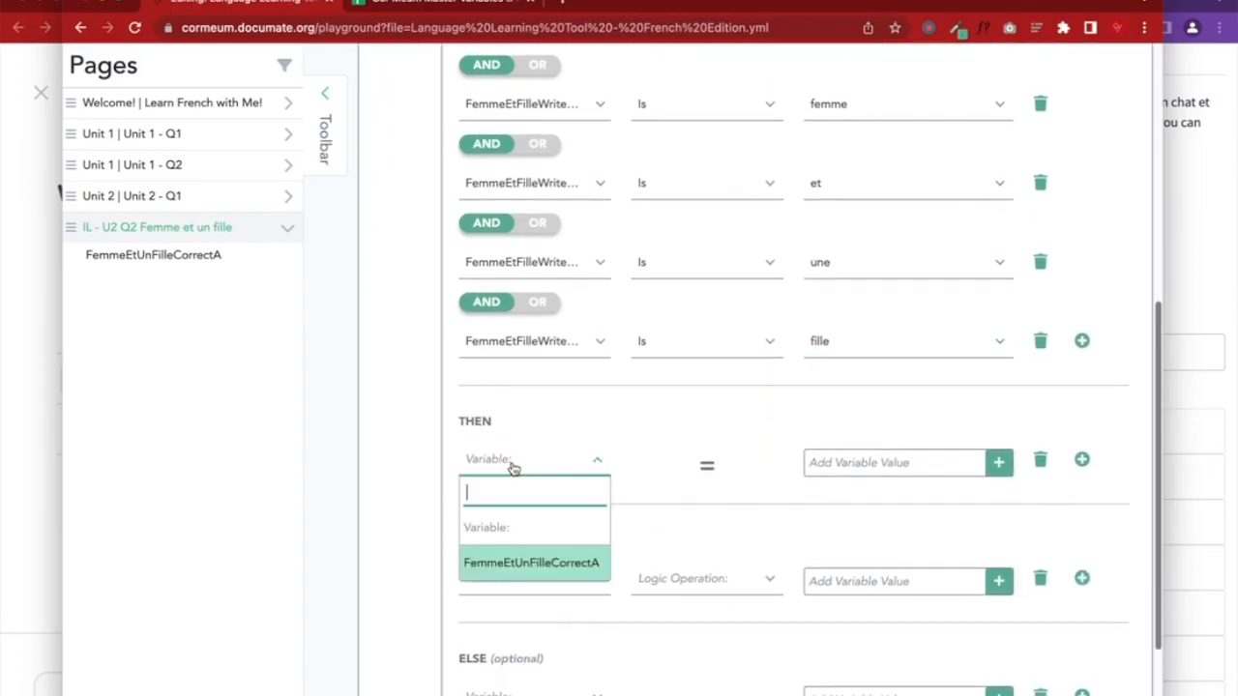
pyautogui.click(529, 570)
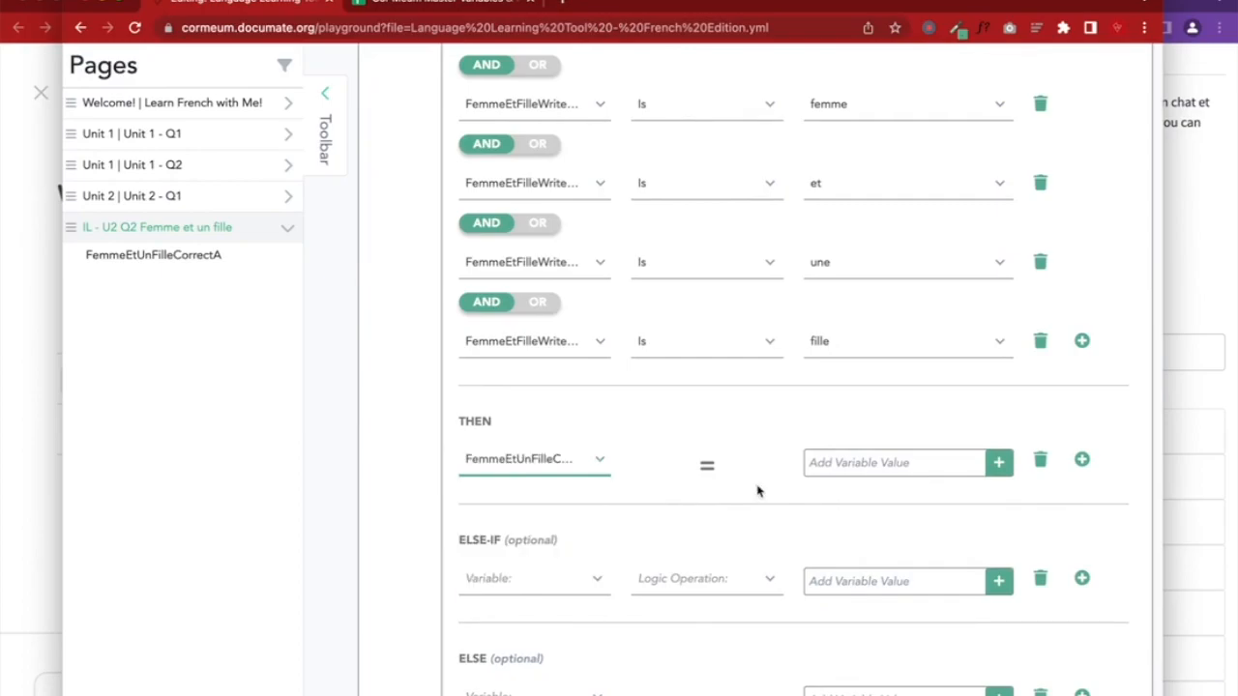
pyautogui.click(820, 462)
pyautogui.click(843, 541)
pyautogui.write('Co')
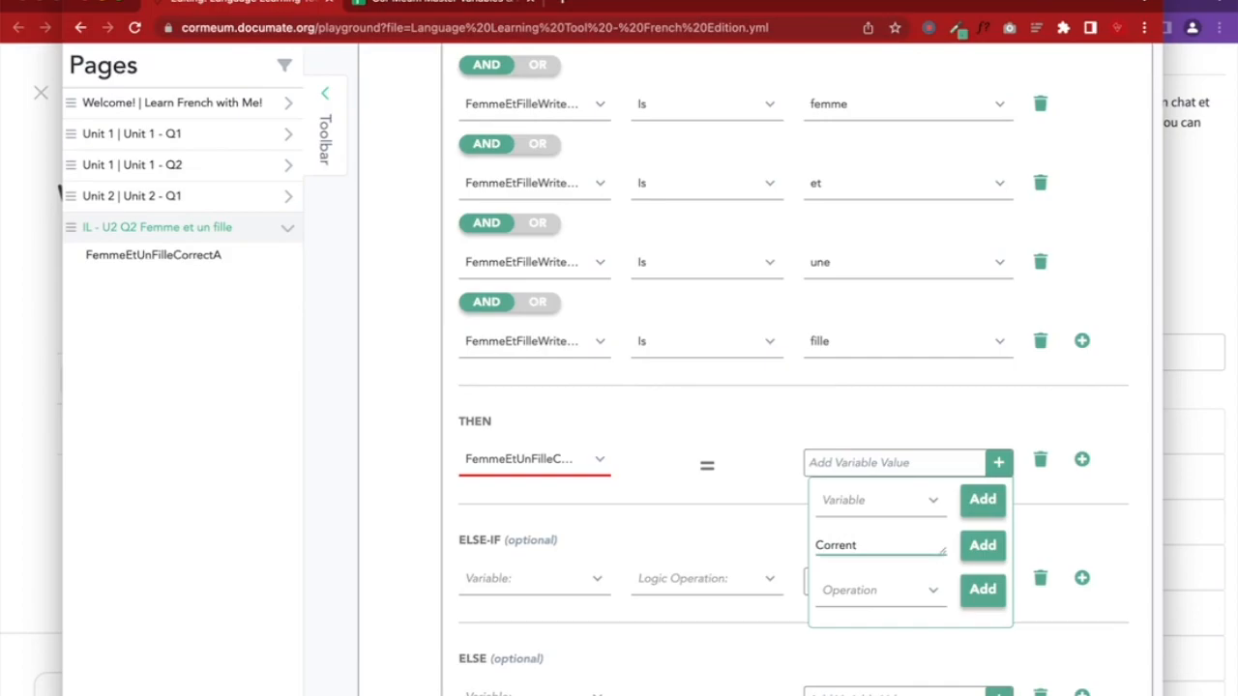
pyautogui.write('rrect! Une femme et une fille')
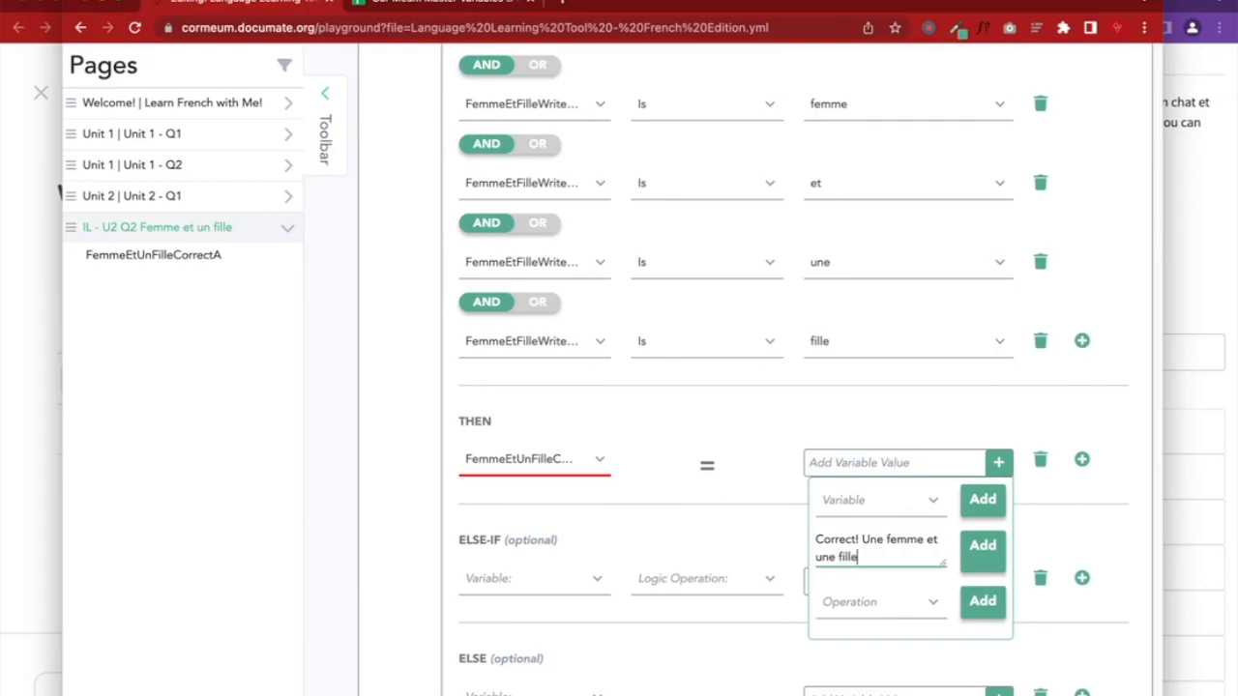
pyautogui.click(983, 553)
# Make the otherwise case set FemmeEtUnFilleCorrectA to 'Try again!'
pyautogui.scroll(-2, 812, 542)
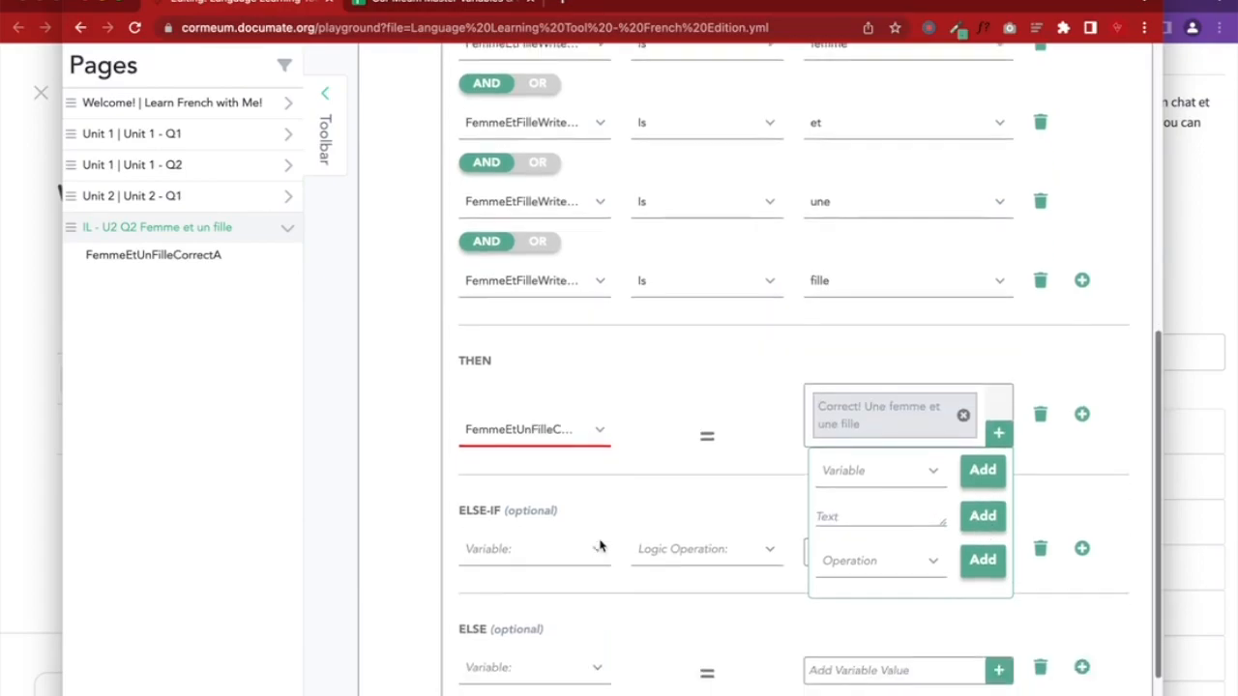
pyautogui.click(504, 643)
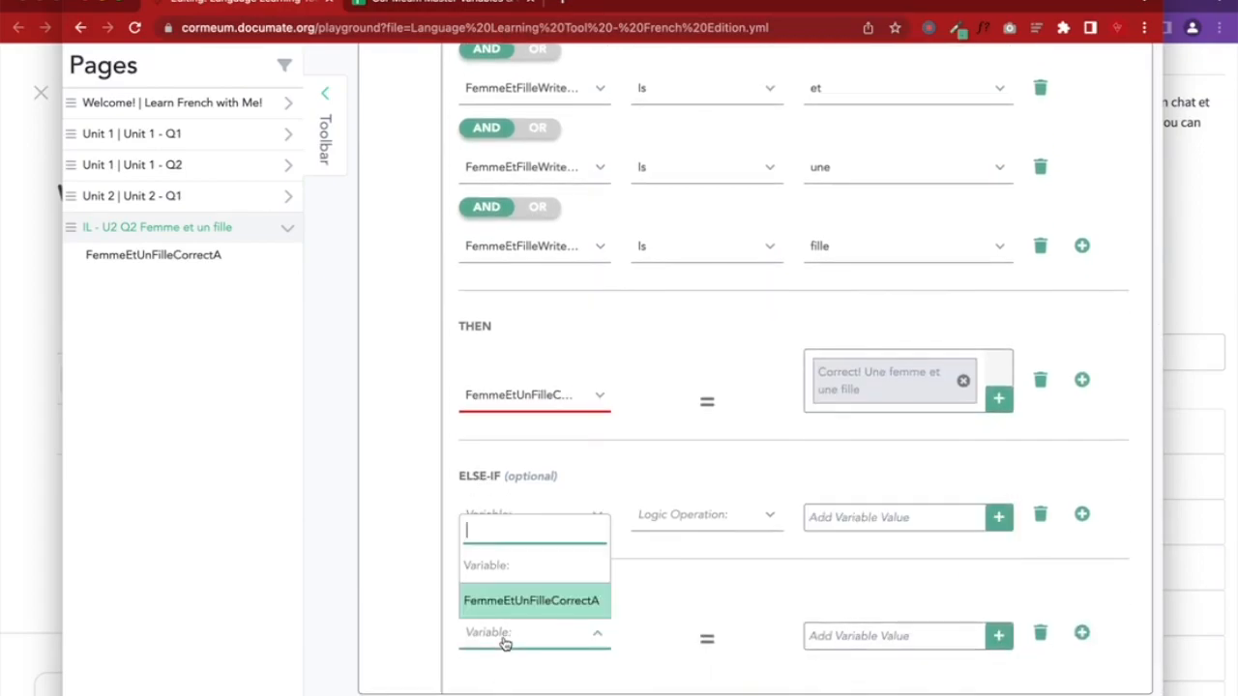
pyautogui.click(522, 597)
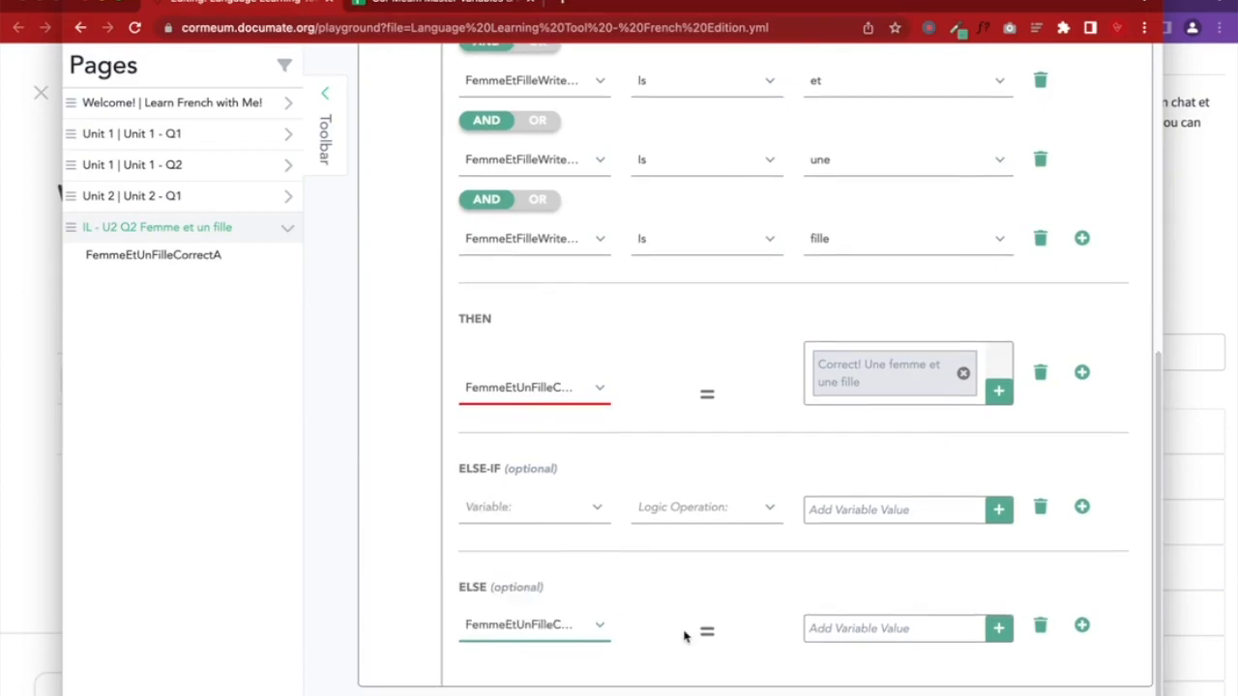
pyautogui.click(849, 638)
pyautogui.scroll(-2, 875, 619)
pyautogui.click(875, 611)
pyautogui.write('Try again!')
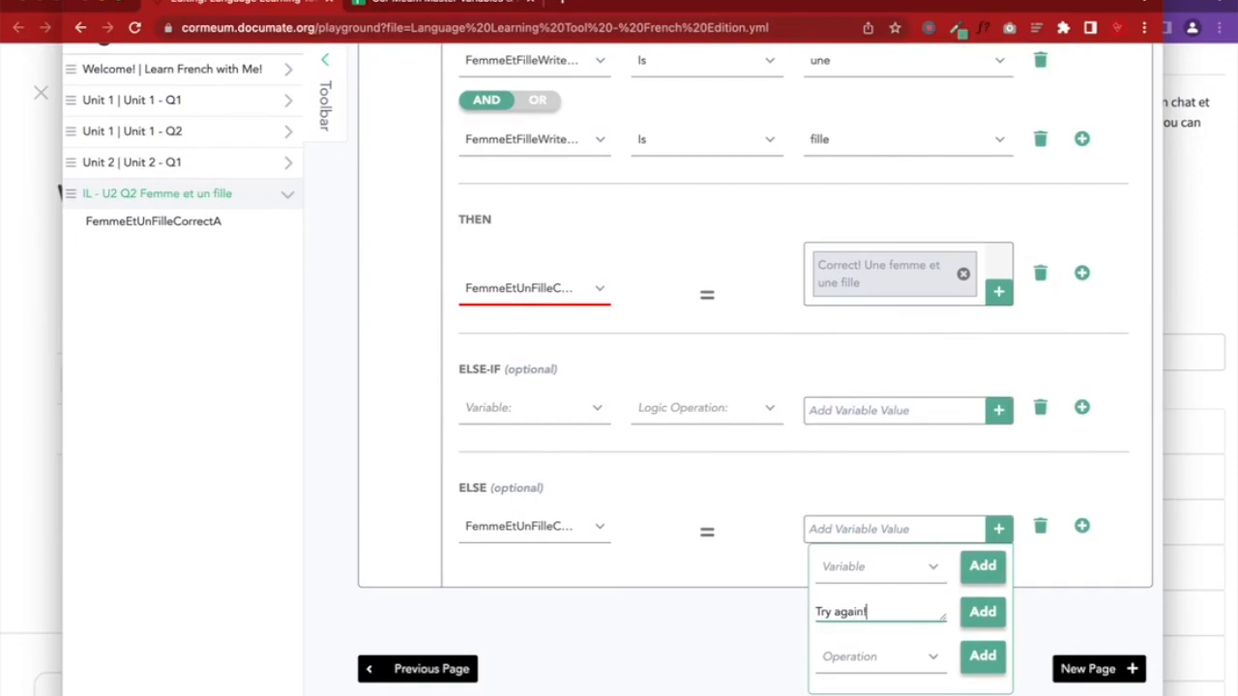
pyautogui.click(986, 613)
pyautogui.click(1067, 609)
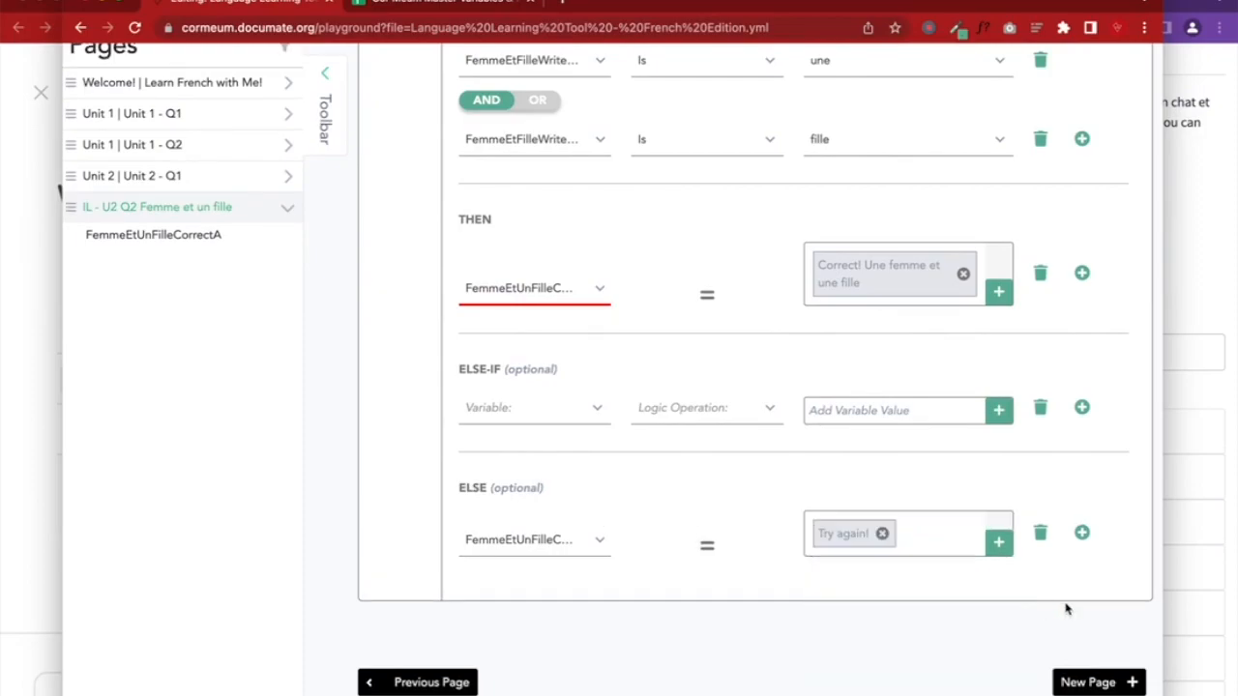
# Save the workflow and review, then collapse, the page's variables
pyautogui.scroll(5, 1067, 609)
pyautogui.click(1006, 229)
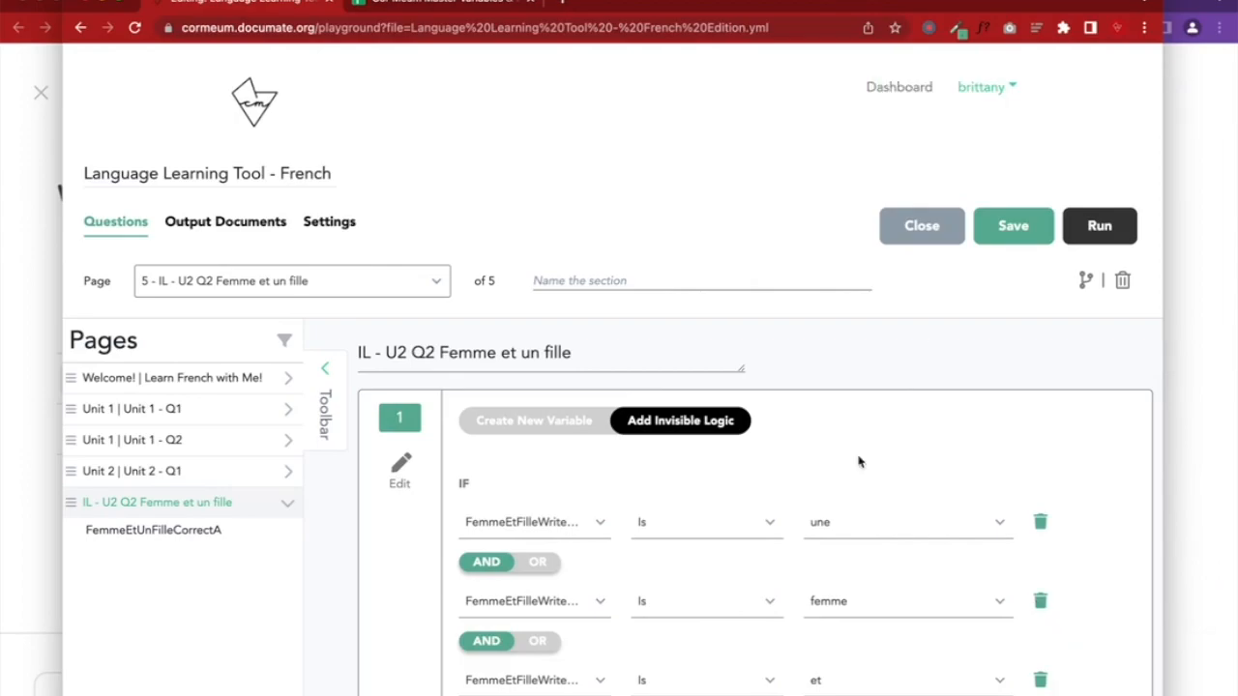
pyautogui.click(532, 422)
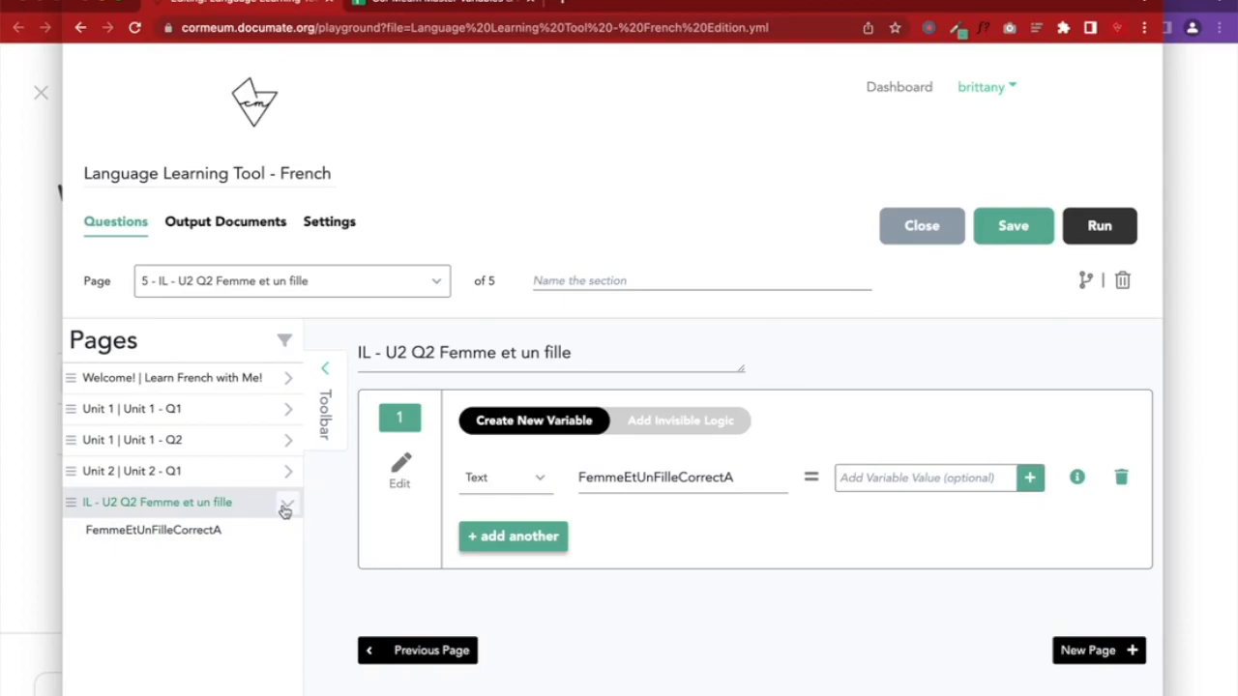
pyautogui.click(287, 507)
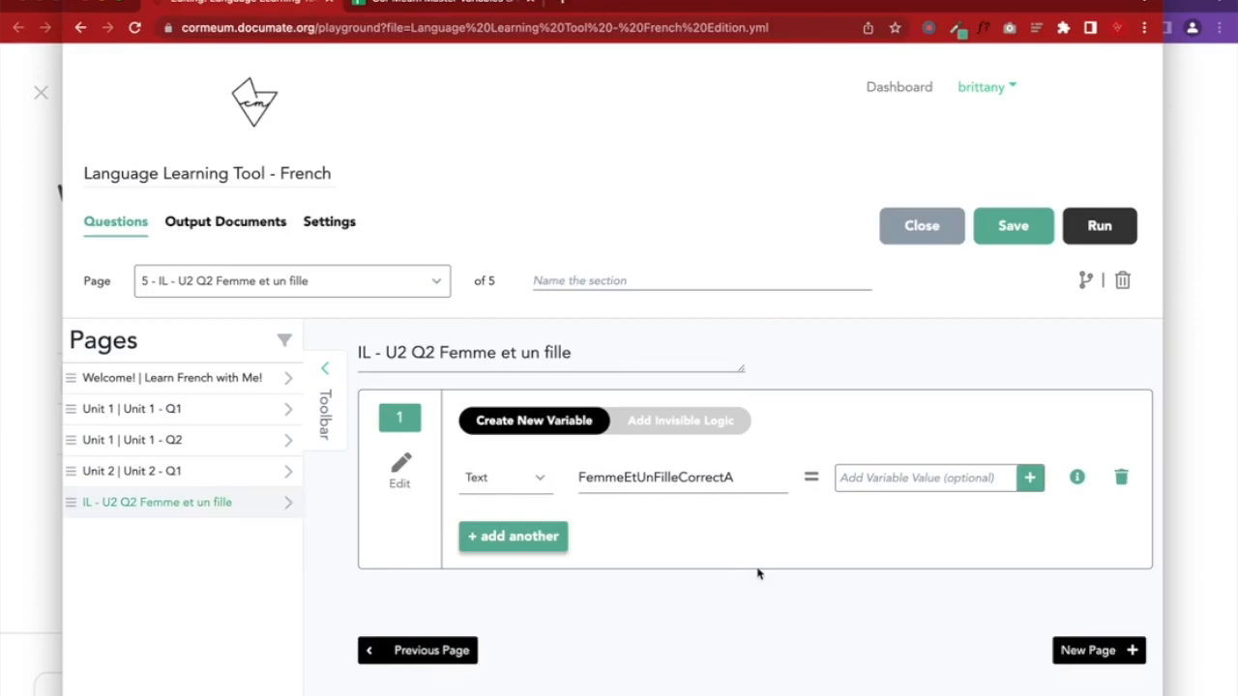
# Add a new page titled Answer
pyautogui.click(1088, 651)
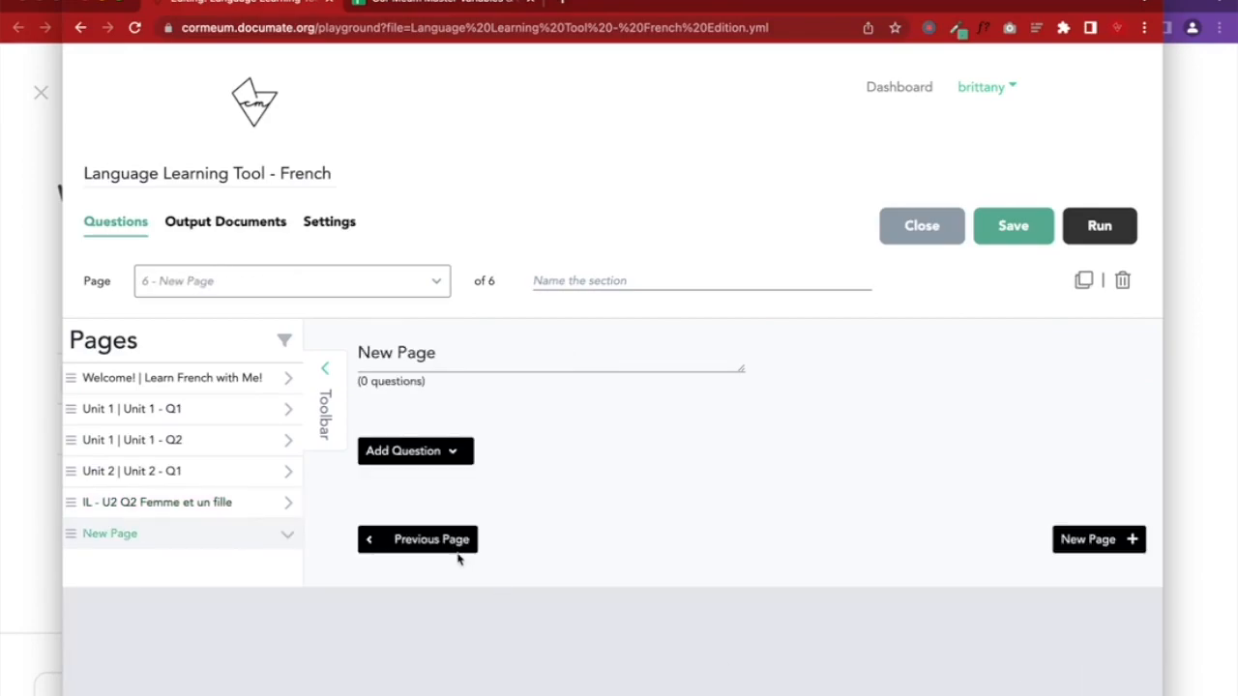
pyautogui.tripleClick(442, 354)
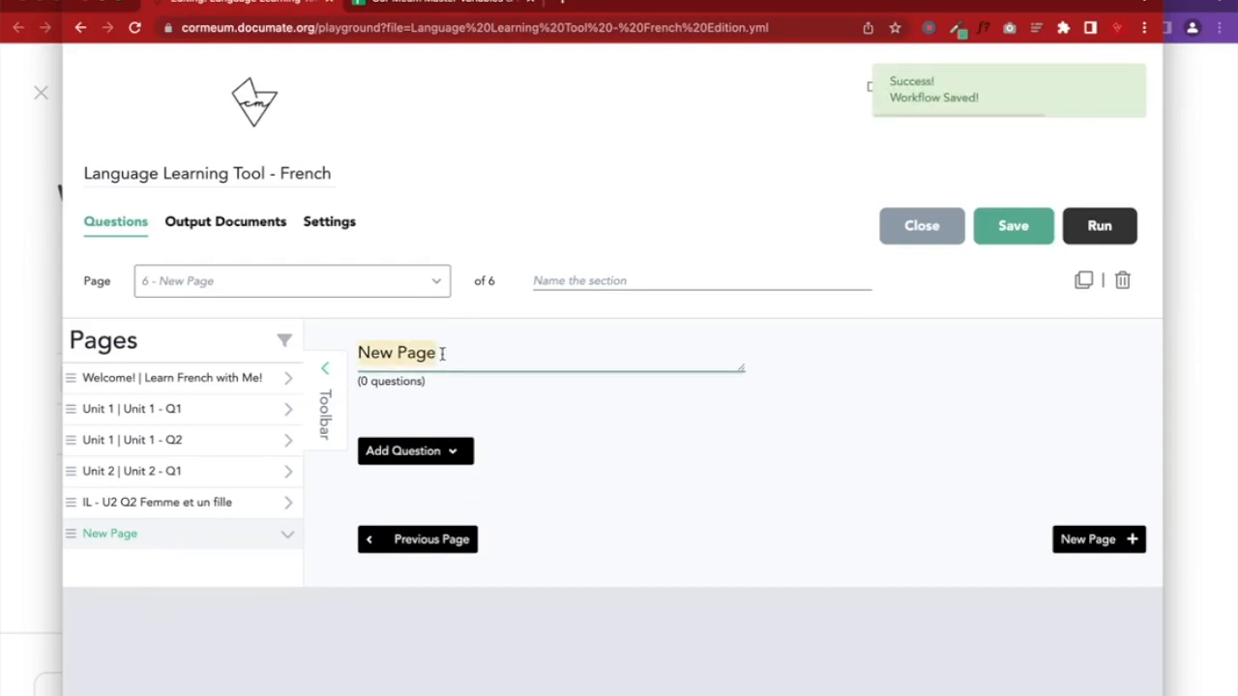
pyautogui.write('Answer')
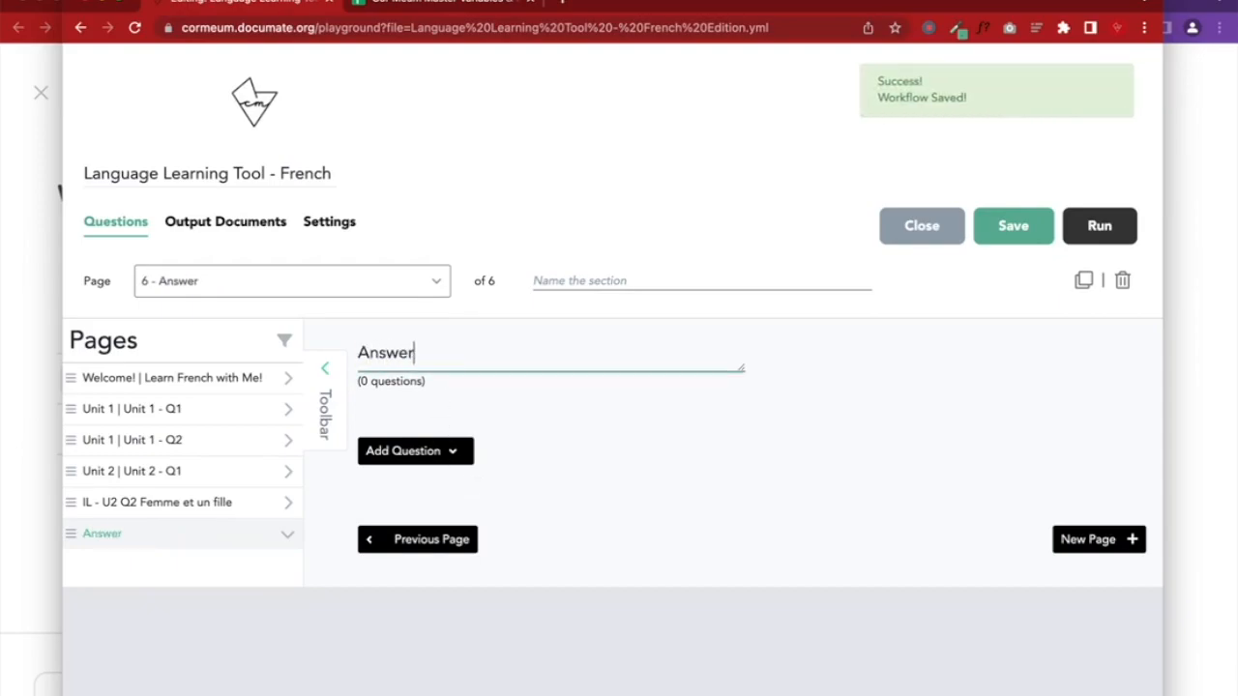
# Add an Instruction titled ${FemmeEtUnFilleCorrectA} to the Answer page and save the workflow
pyautogui.click(415, 454)
pyautogui.scroll(-5, 442, 502)
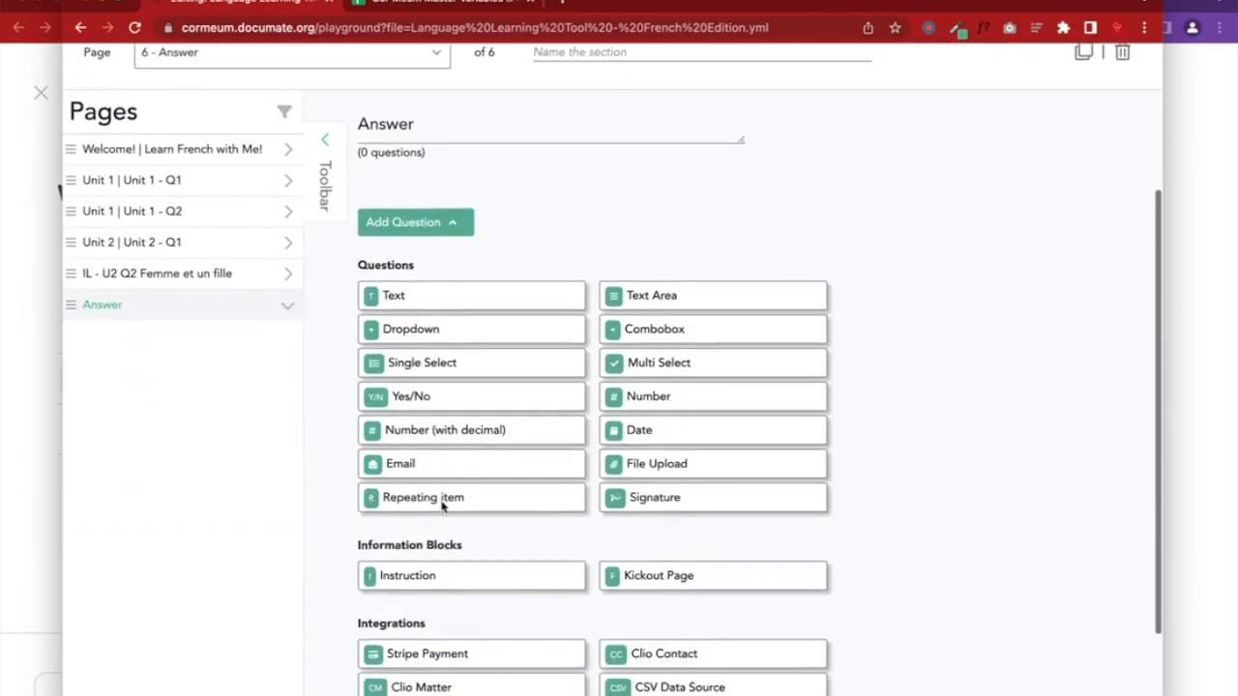
pyautogui.click(424, 399)
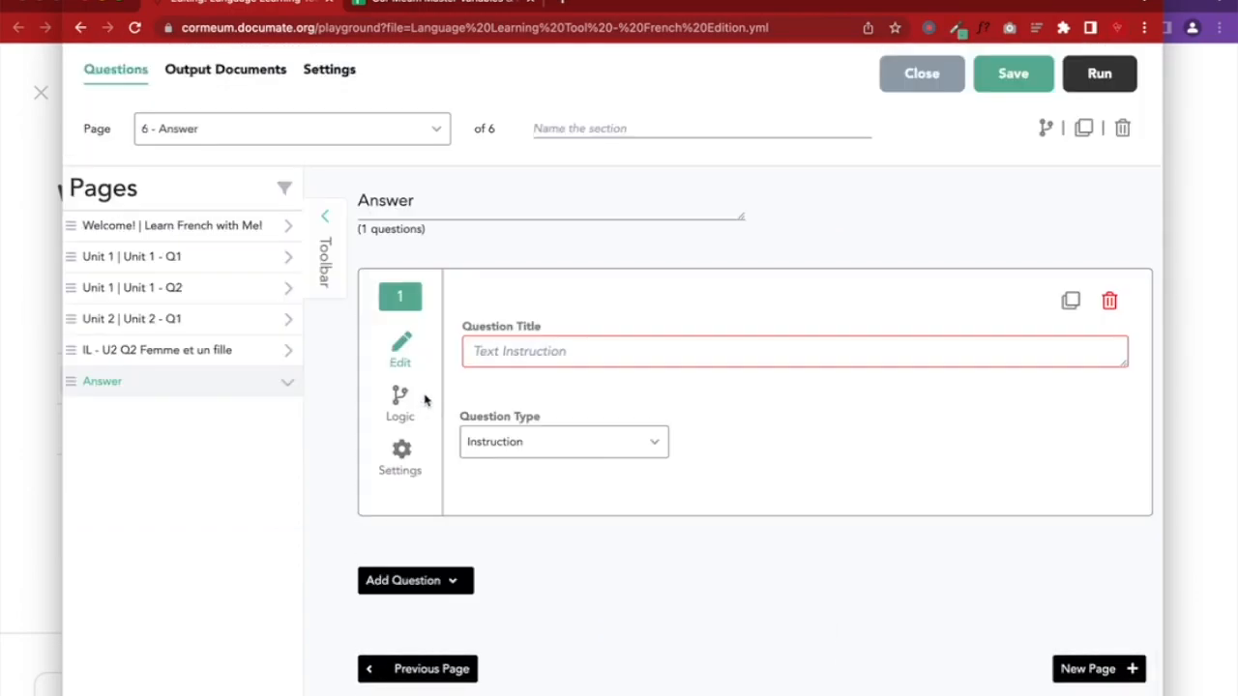
pyautogui.click(504, 341)
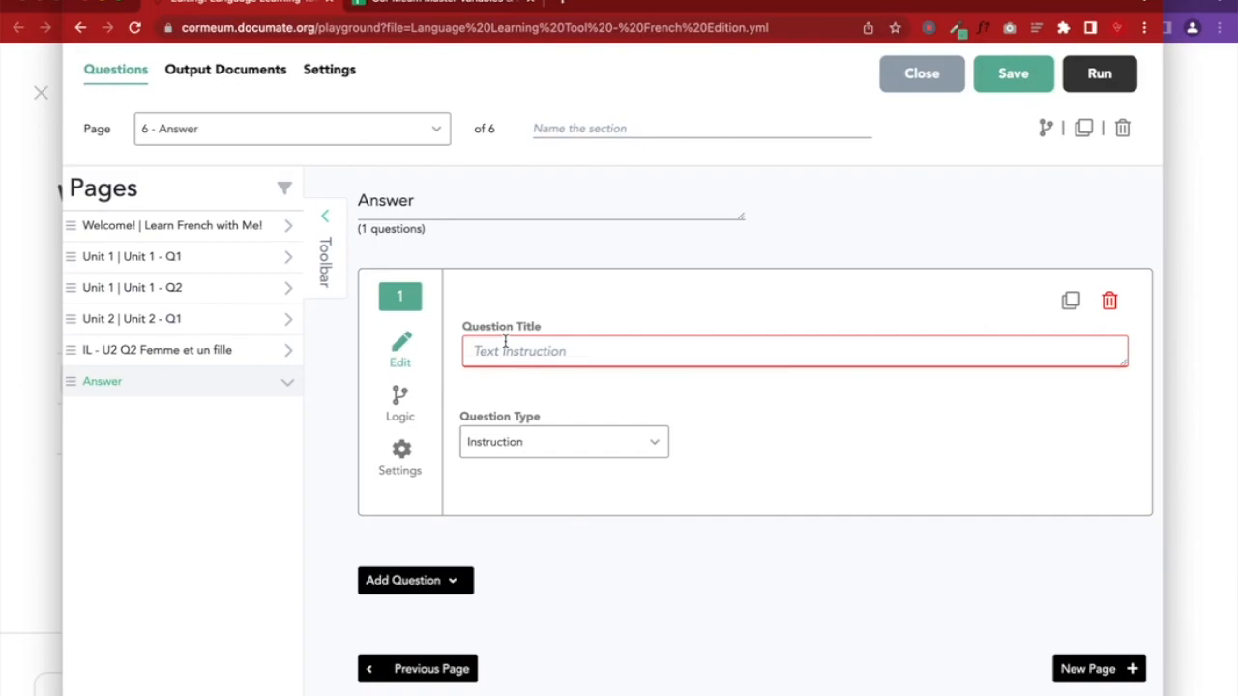
pyautogui.write('${')
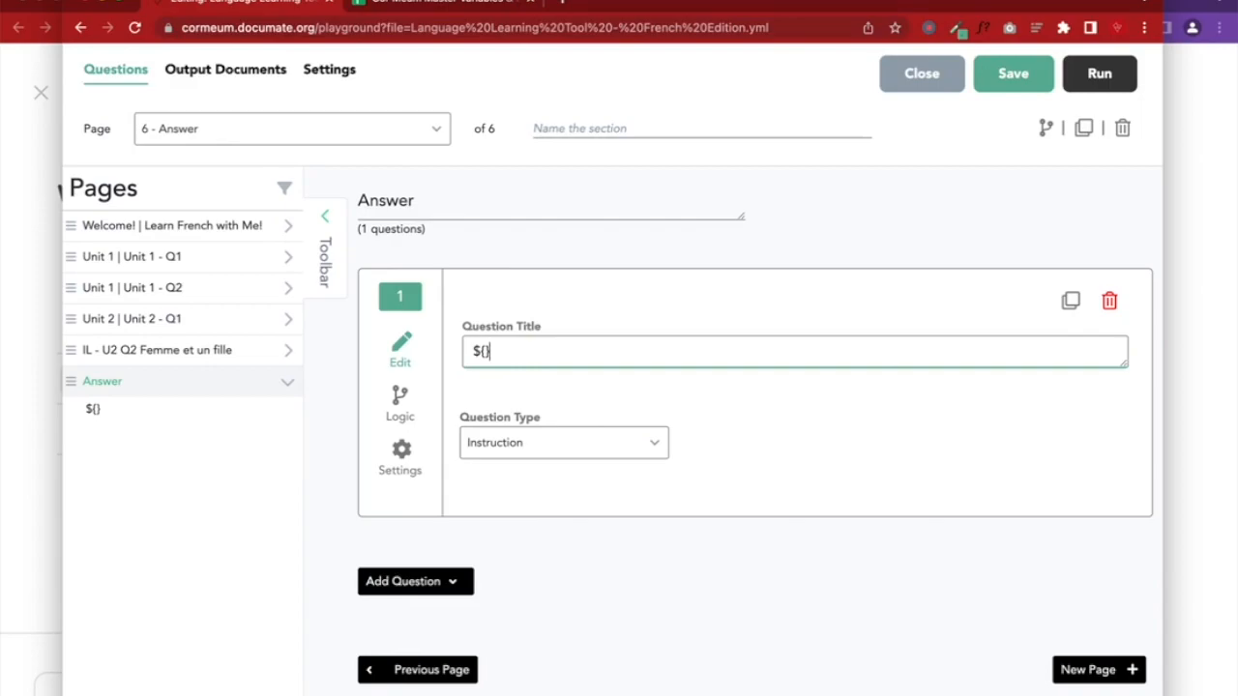
pyautogui.click(288, 351)
pyautogui.click(483, 351)
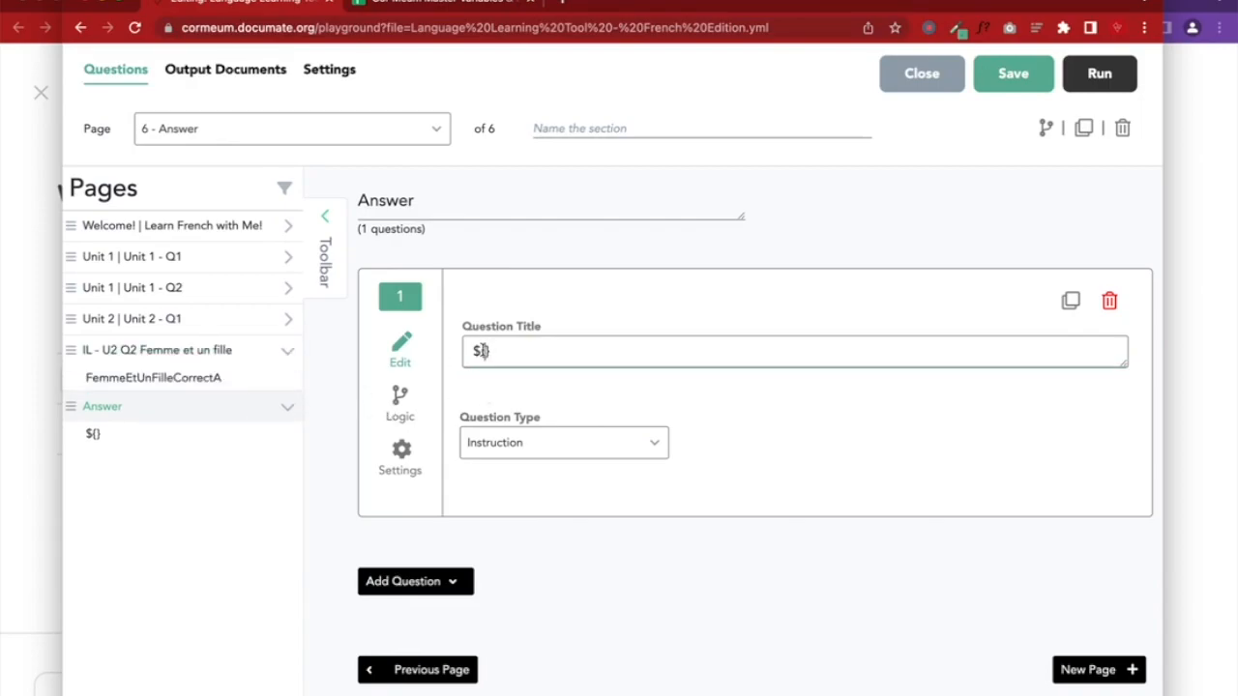
pyautogui.write('Femme')
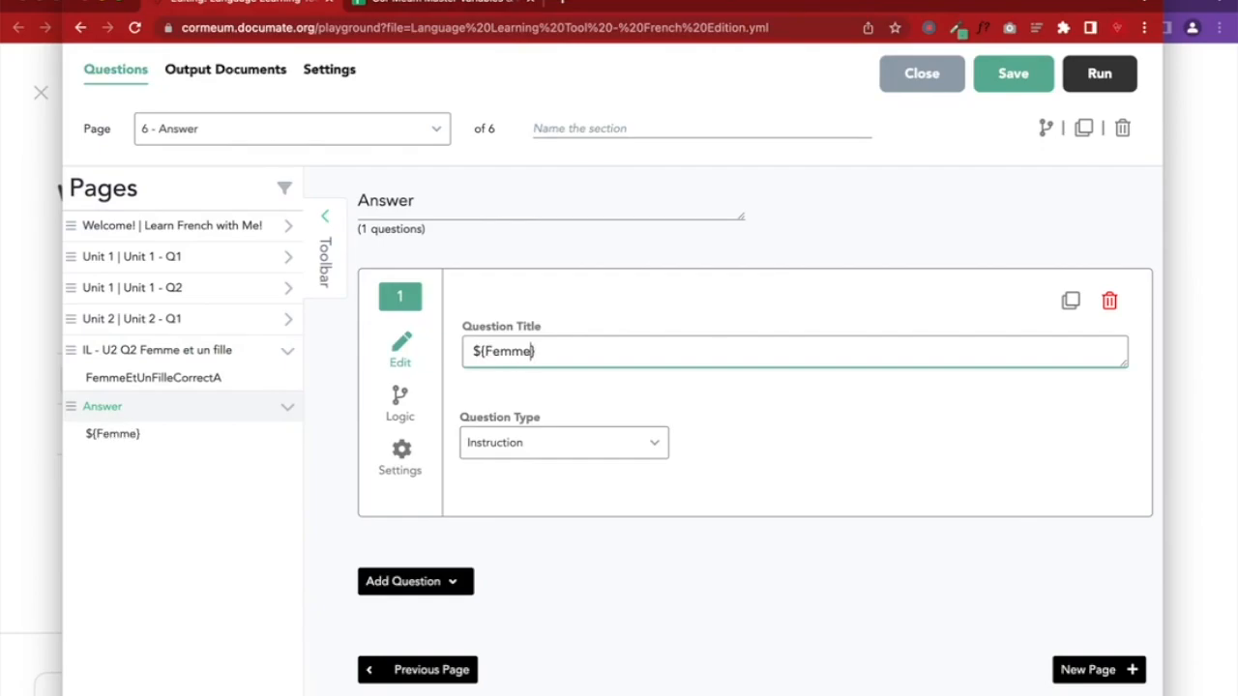
pyautogui.write('EtUnFilleCorrectA')
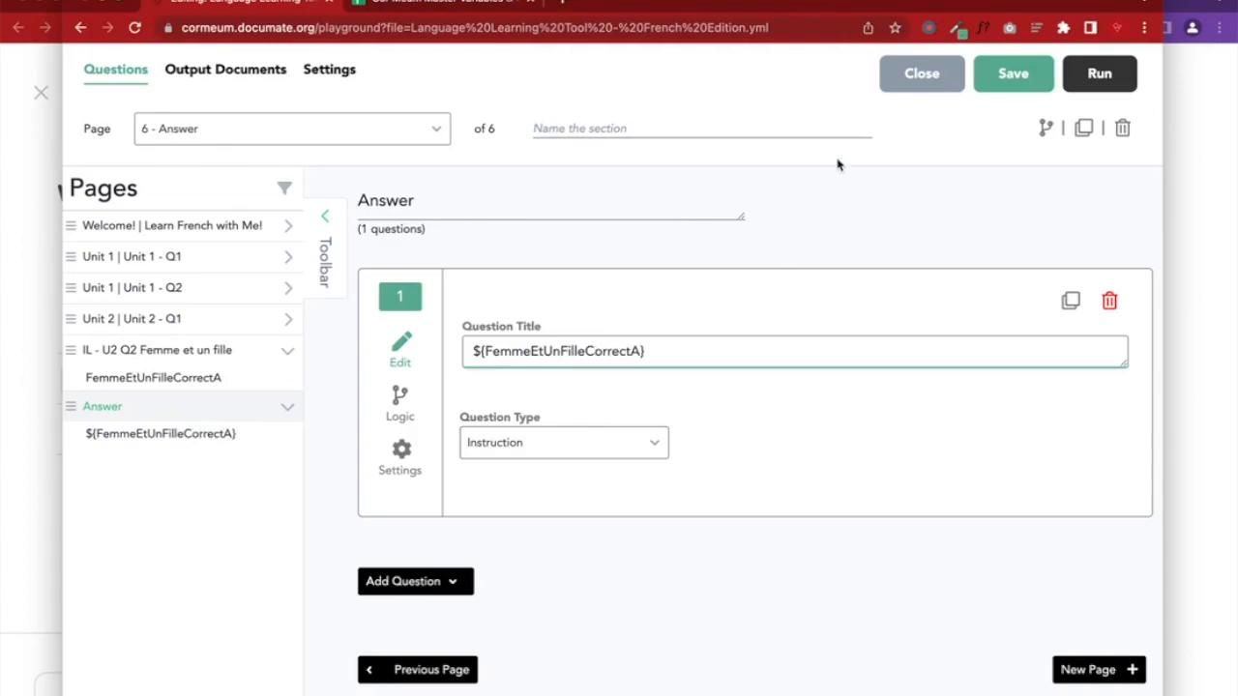
pyautogui.click(996, 90)
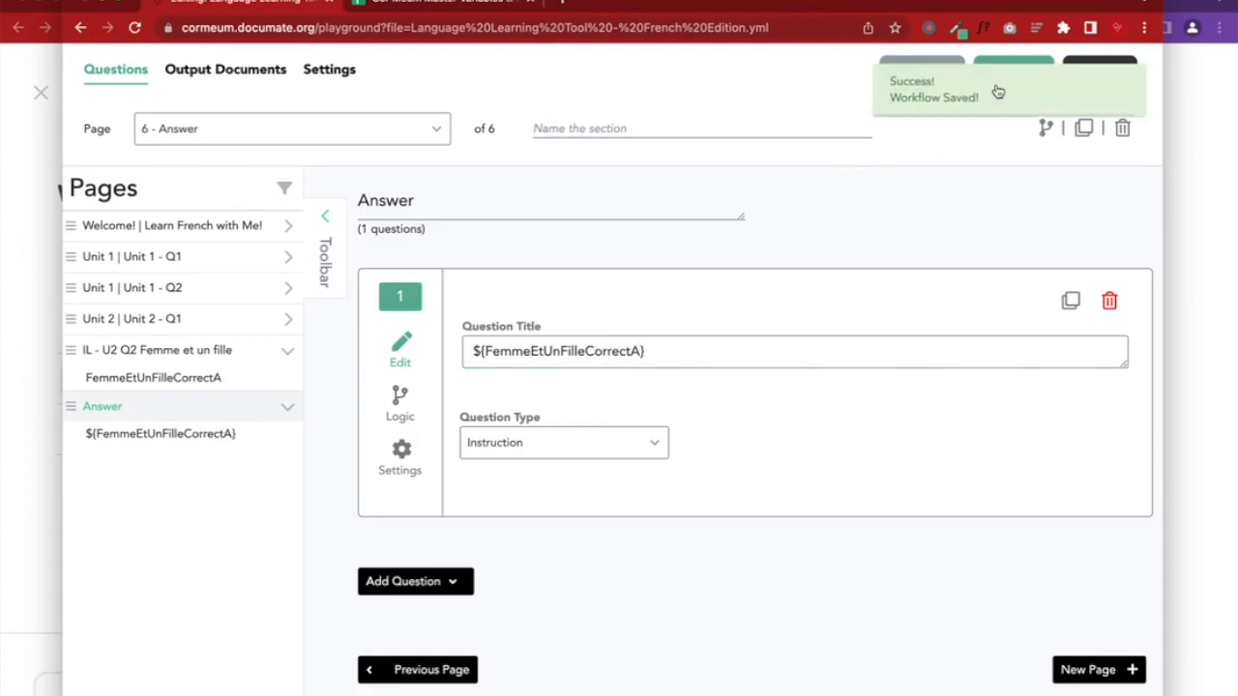
# Reload the quiz preview and fill in the saved recording link
pyautogui.click(1197, 290)
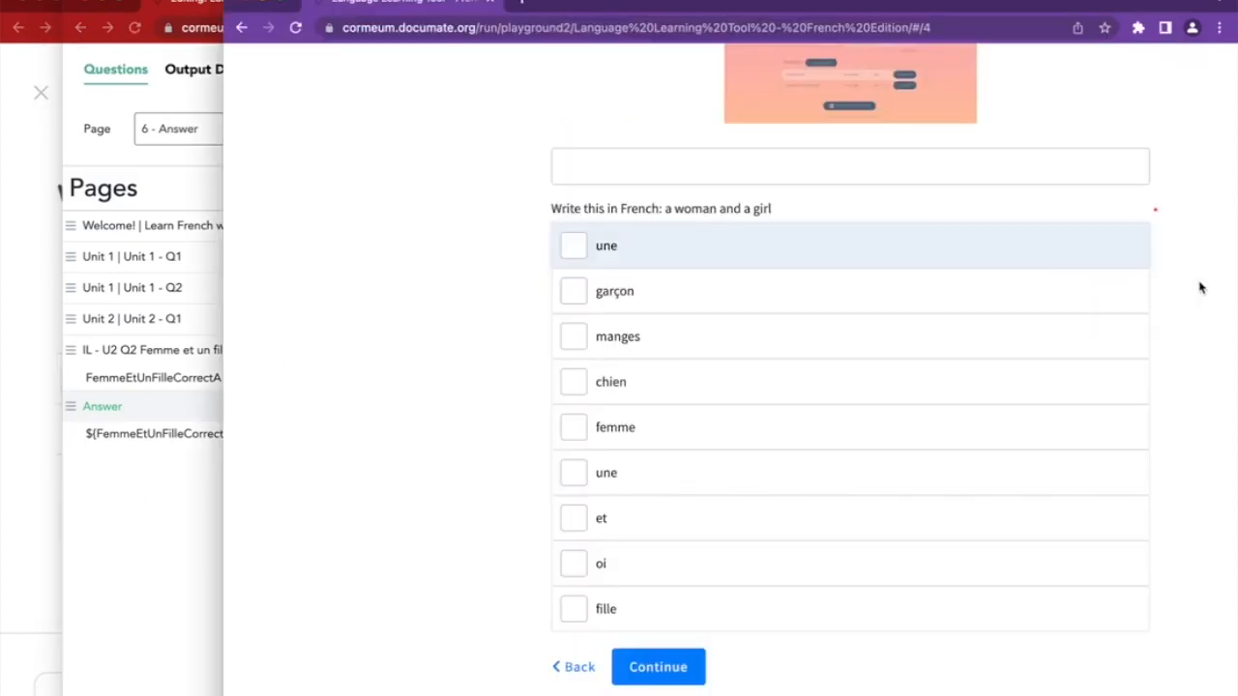
pyautogui.click(295, 27)
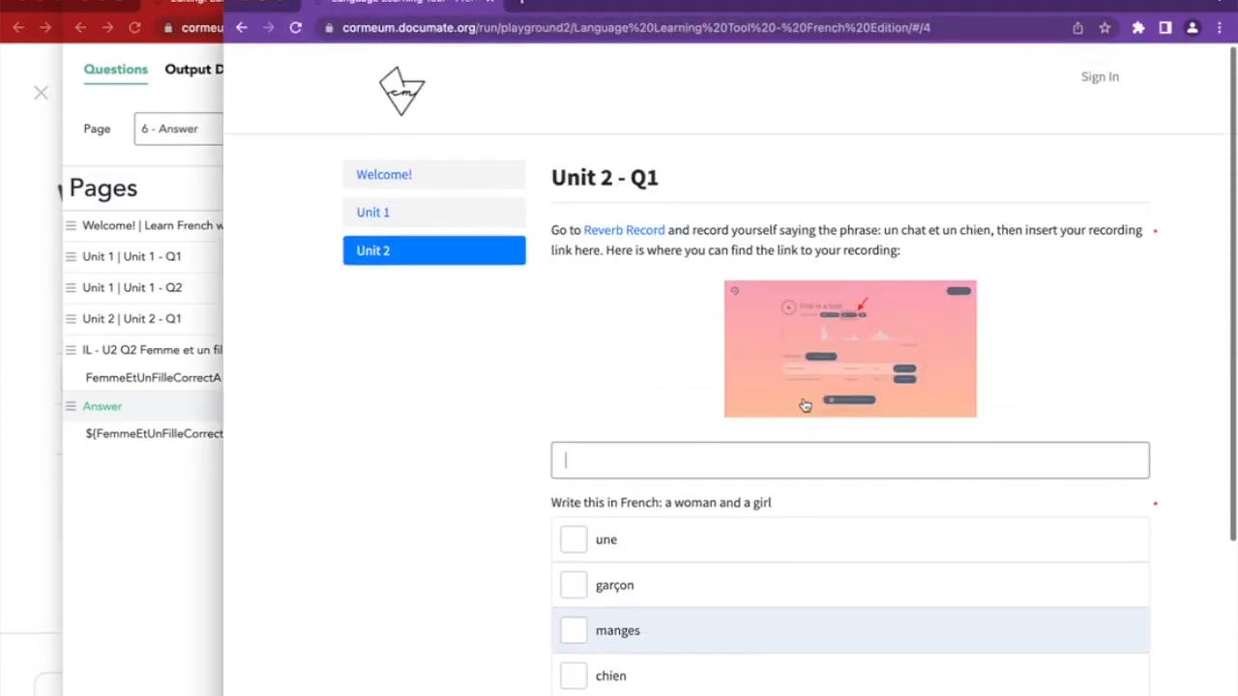
pyautogui.click(652, 299)
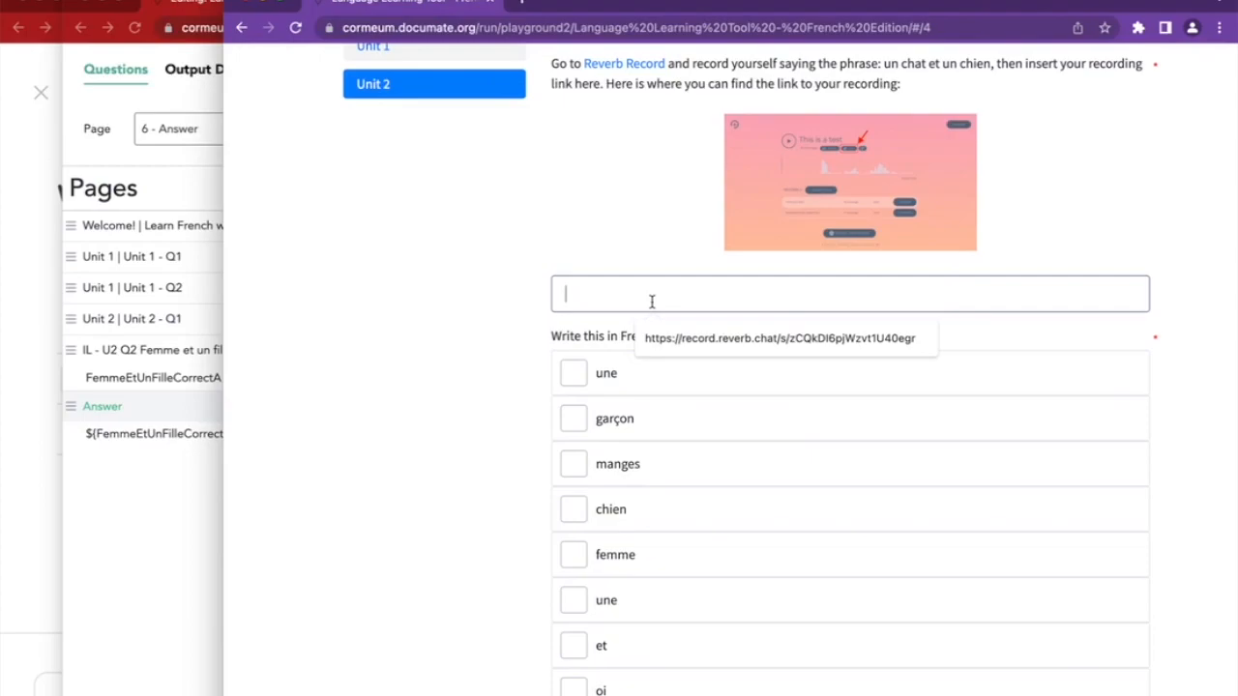
pyautogui.click(707, 348)
pyautogui.scroll(-3, 484, 400)
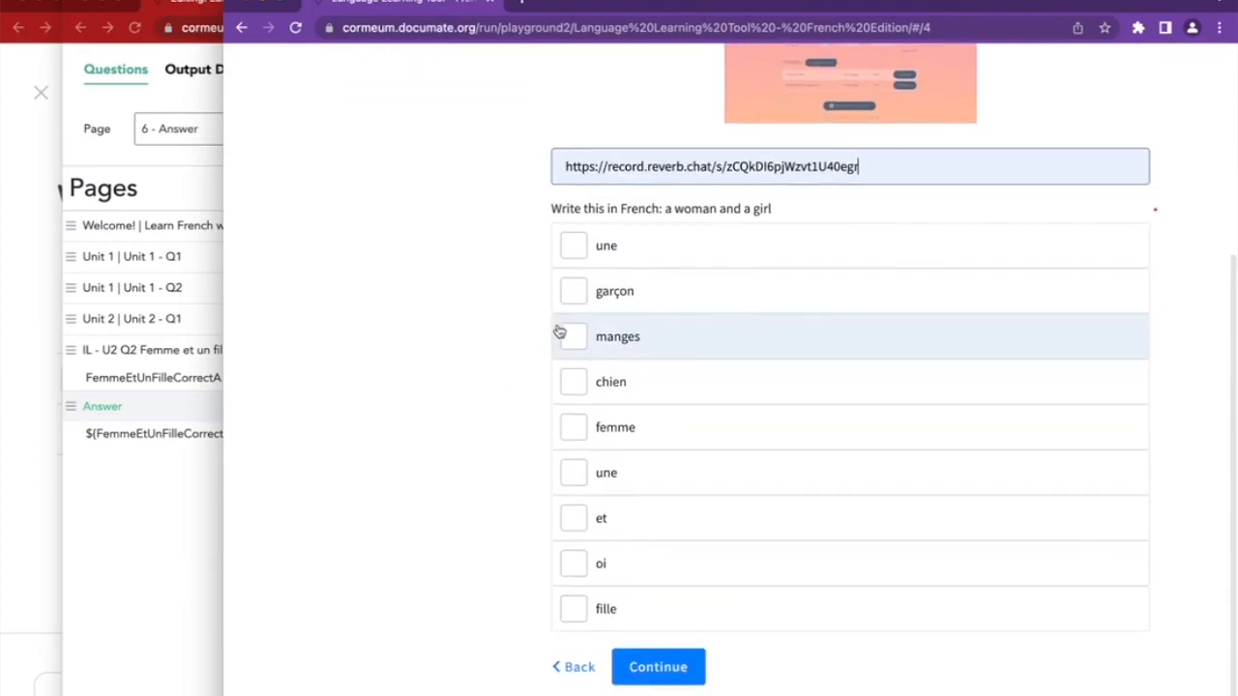
# Answer with une, femme, et, une, fille and submit to see the correct-answer message
pyautogui.click(662, 265)
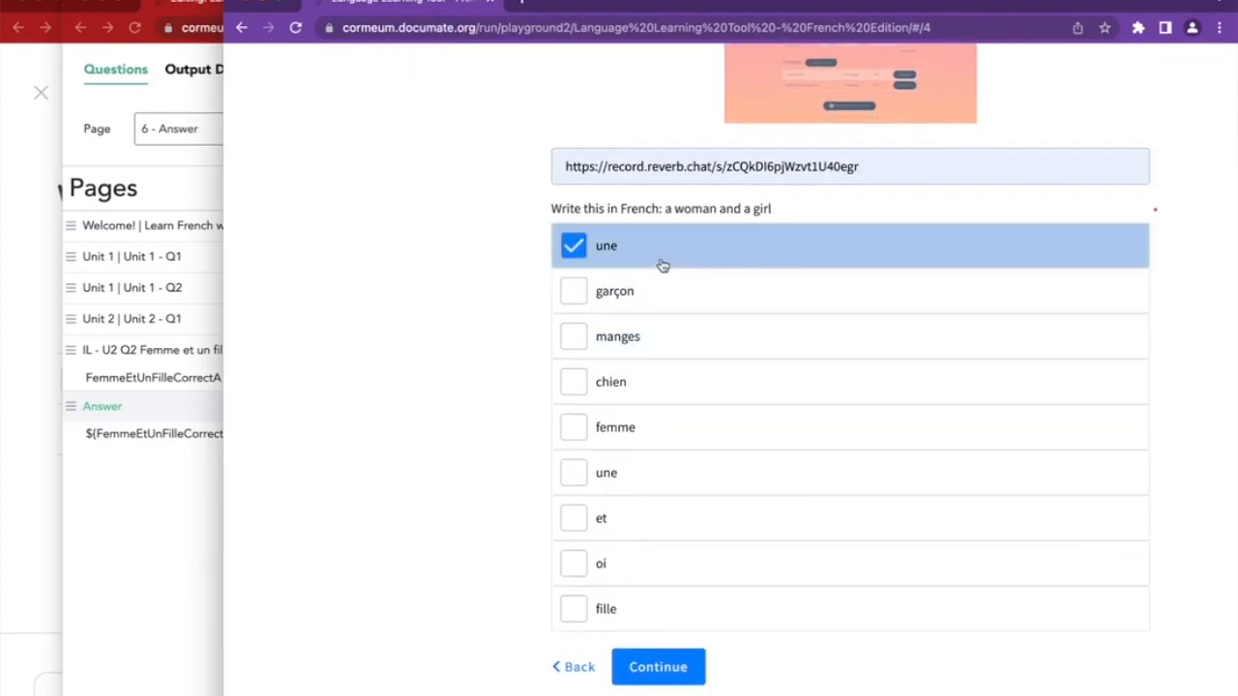
pyautogui.click(620, 431)
pyautogui.click(617, 513)
pyautogui.click(619, 475)
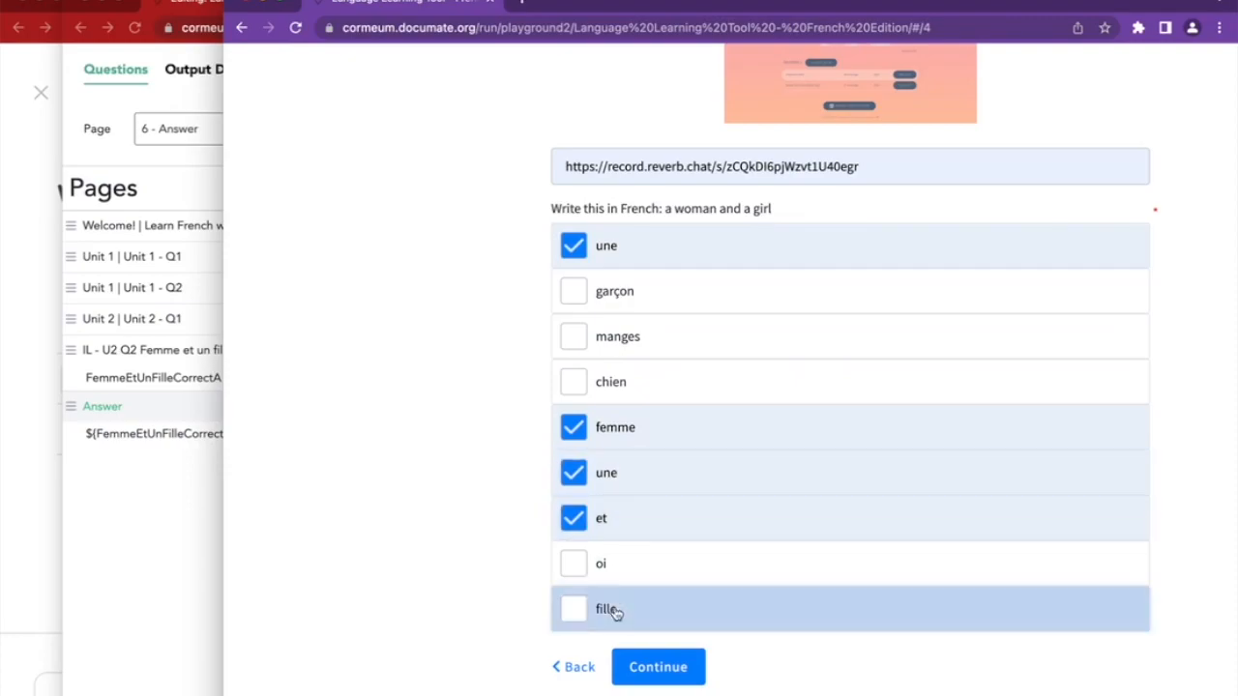
pyautogui.click(613, 613)
pyautogui.click(665, 674)
pyautogui.moveTo(549, 232); pyautogui.dragTo(842, 232)
pyautogui.click(817, 235)
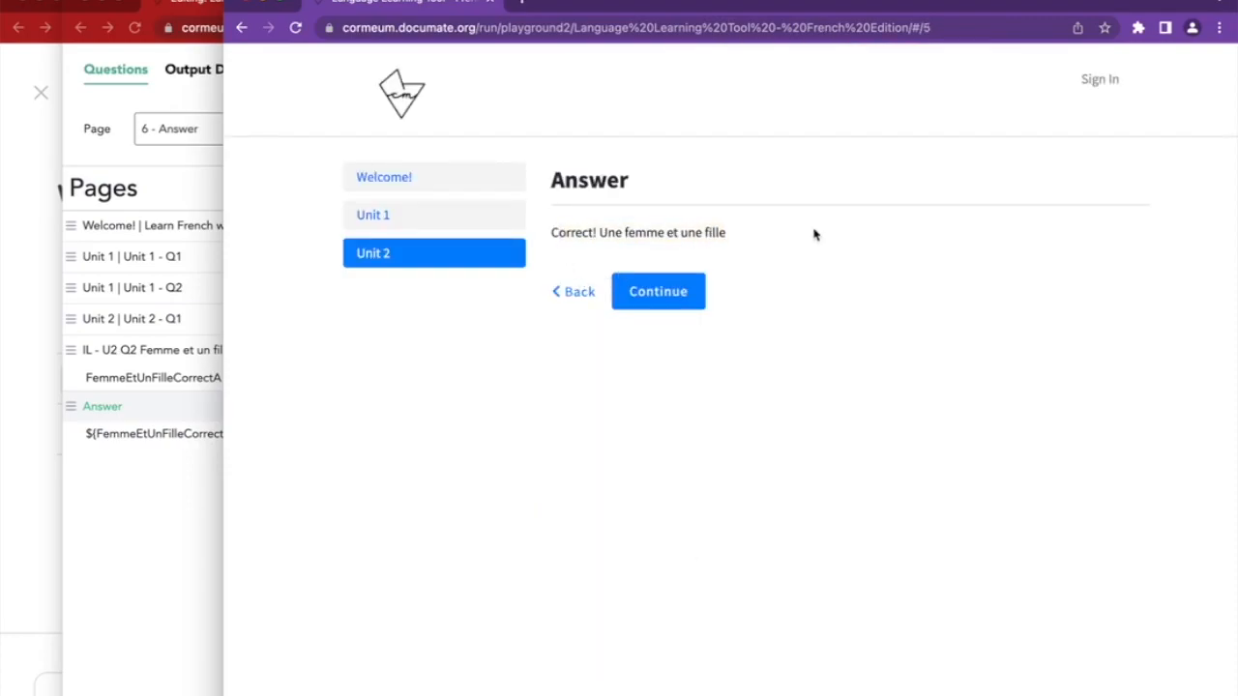
# Go back, also tick garçon, resubmit to check the message, then close the preview
pyautogui.click(581, 293)
pyautogui.scroll(-3, 595, 328)
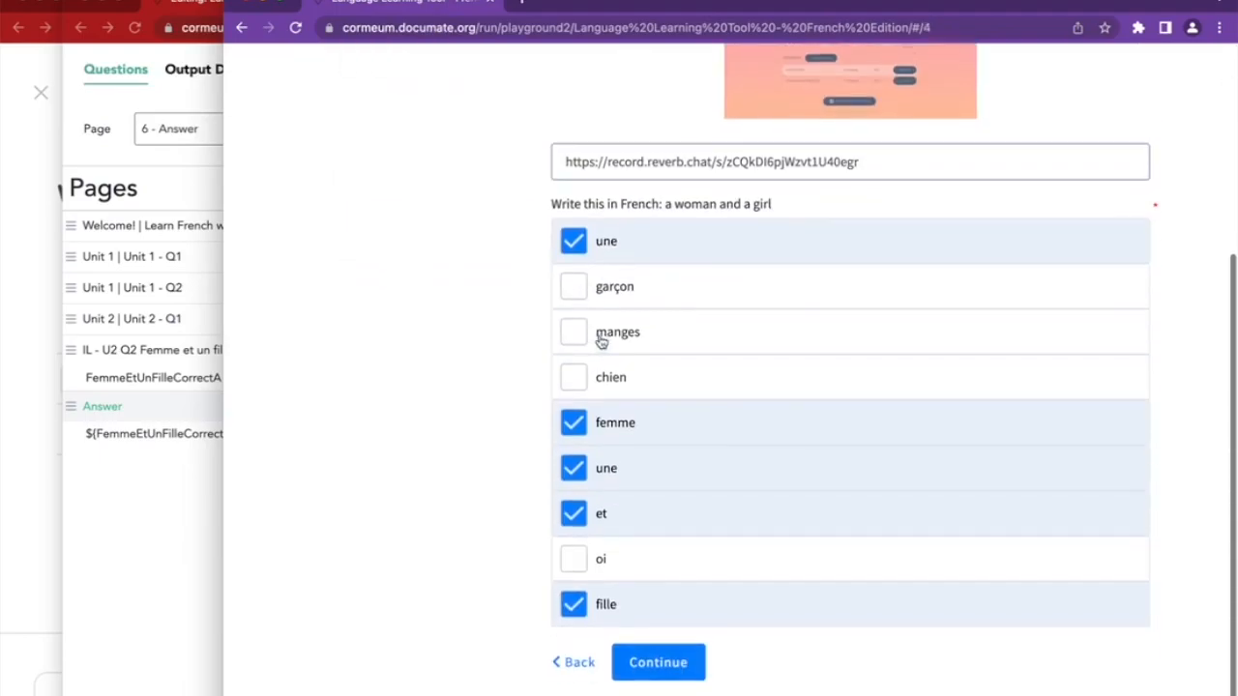
pyautogui.click(613, 293)
pyautogui.click(664, 668)
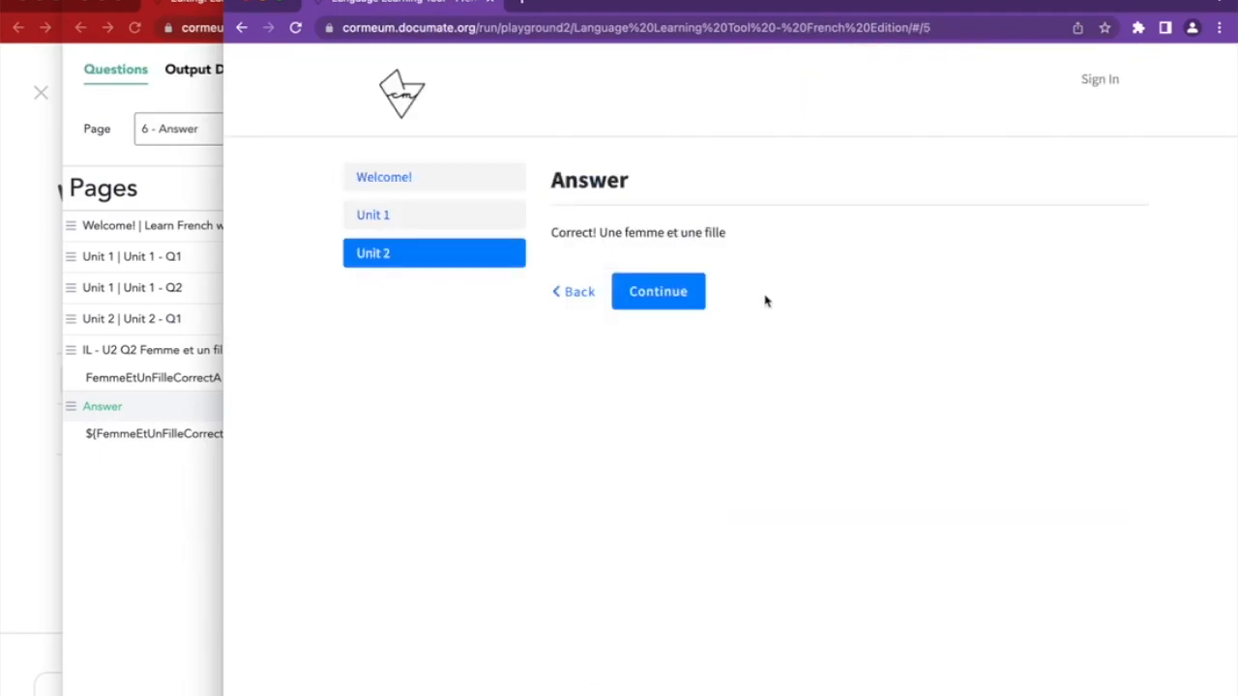
pyautogui.moveTo(569, 230); pyautogui.dragTo(764, 235)
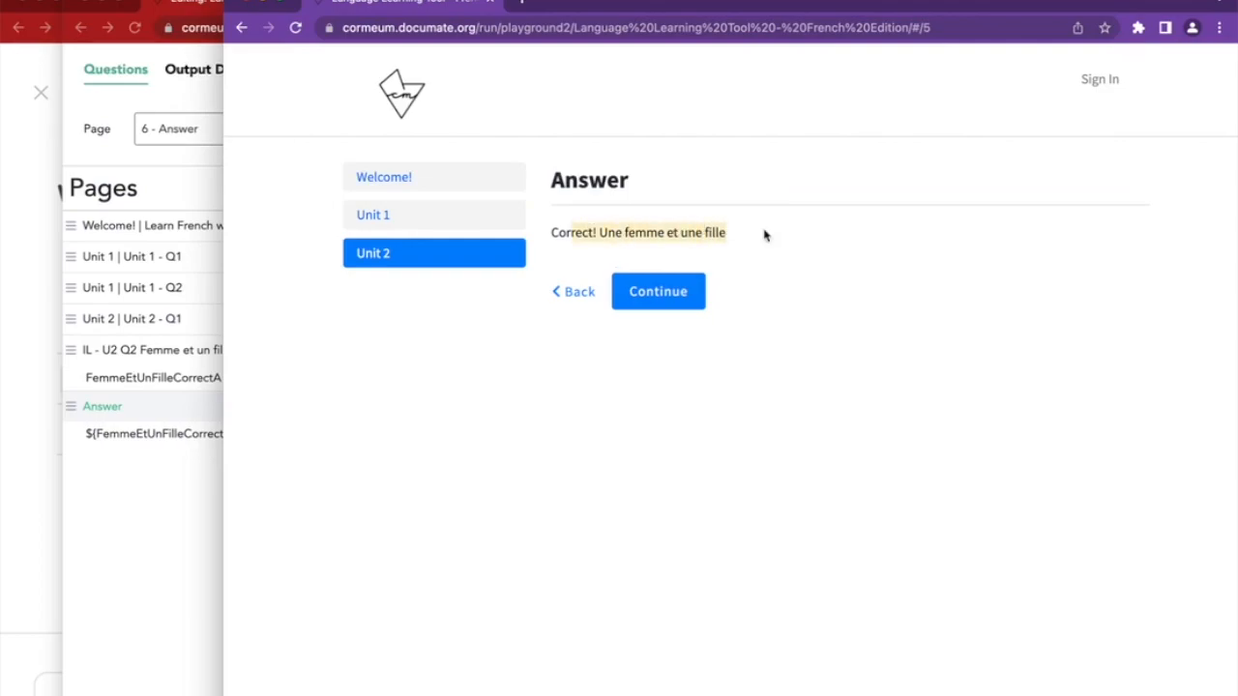
pyautogui.click(575, 292)
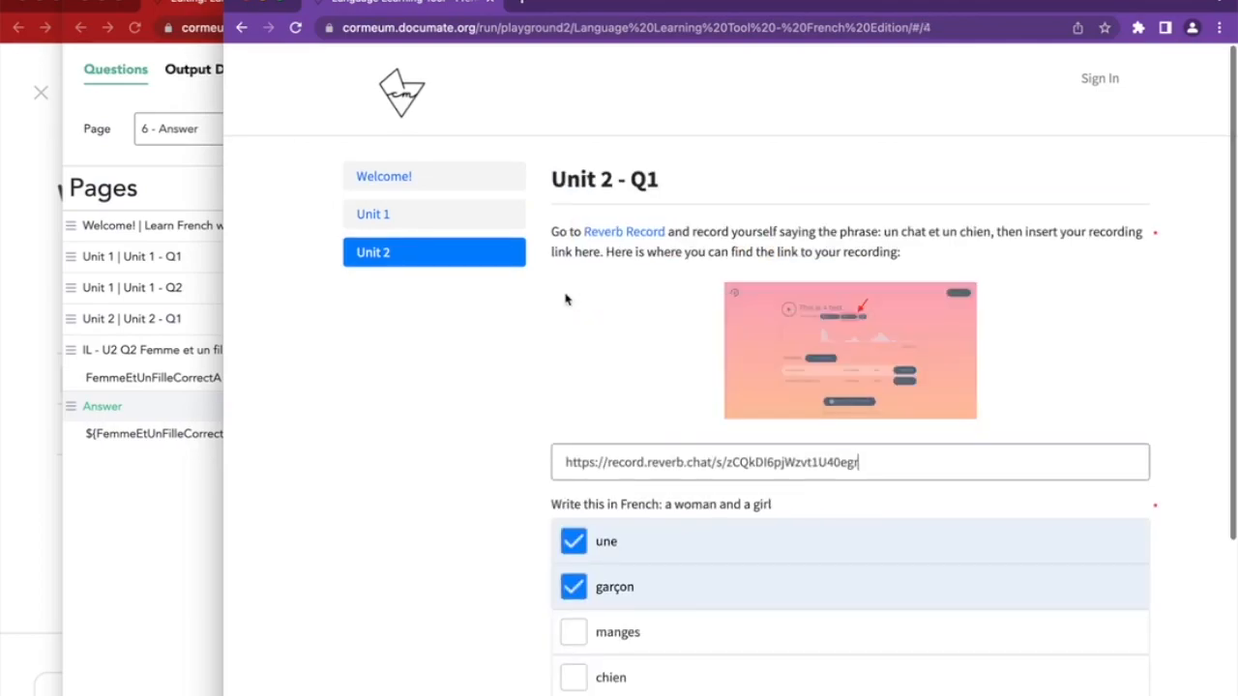
pyautogui.scroll(-5, 567, 298)
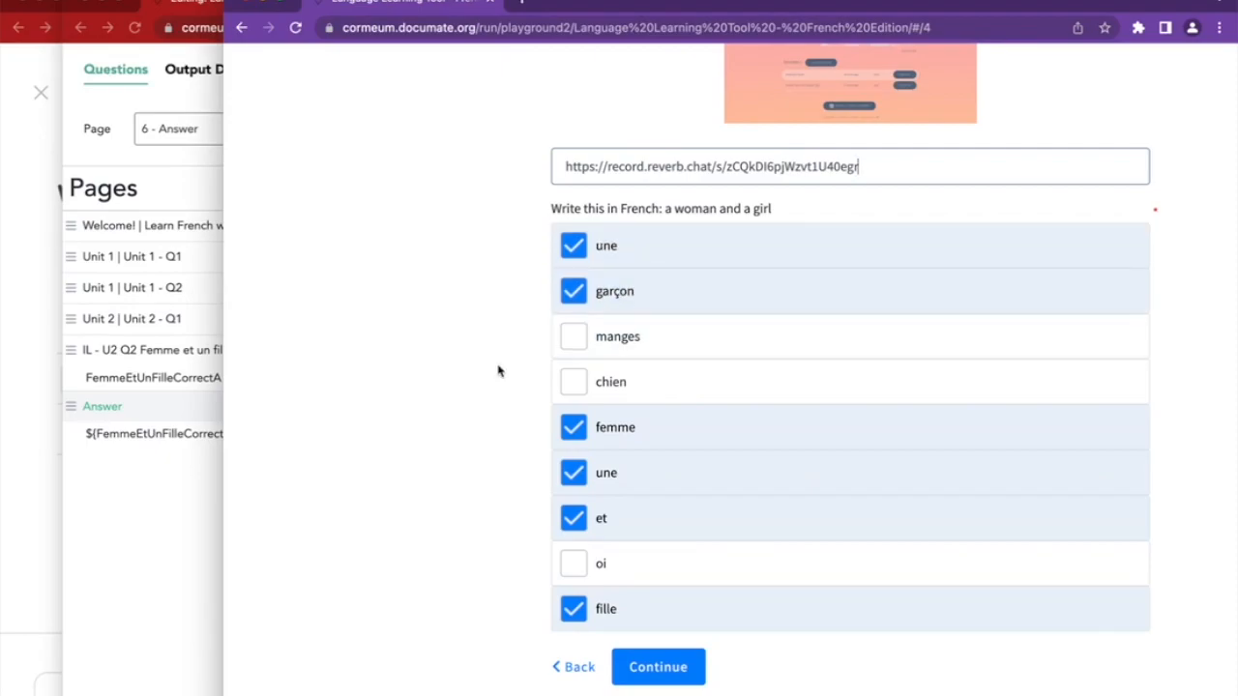
pyautogui.press('super+w')
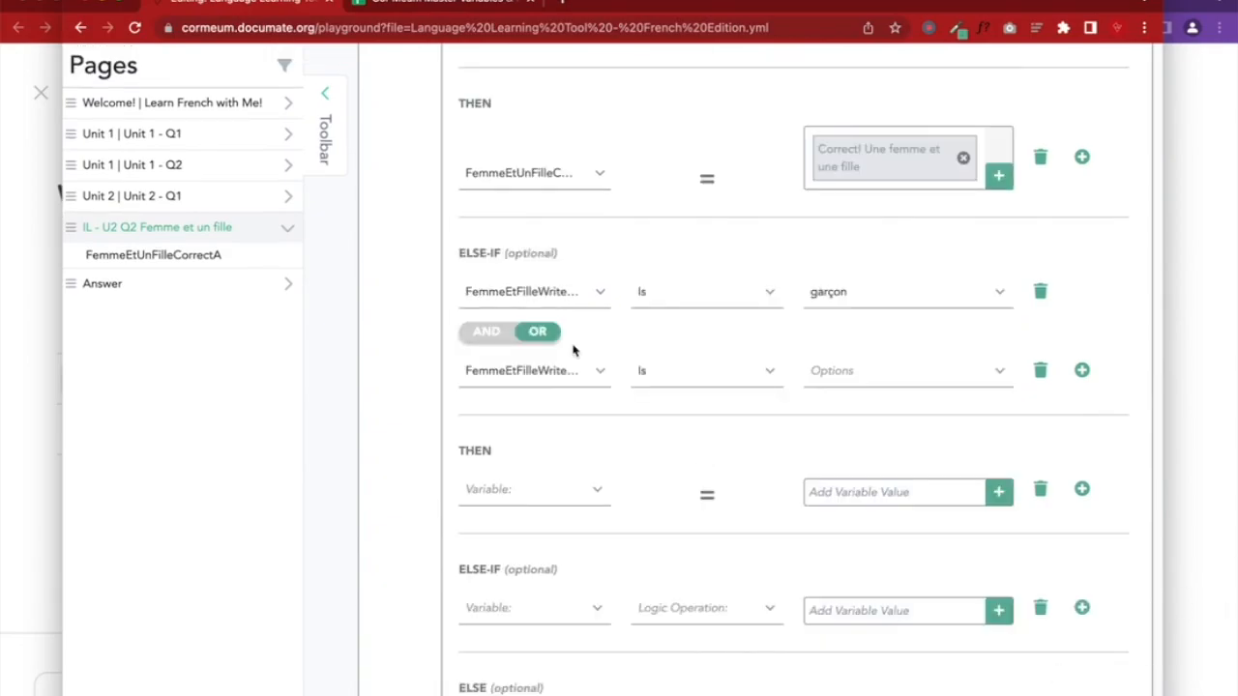
# Add a second else-if condition: FemmeEtFilleWriteThisQ2 Is manges
pyautogui.click(516, 295)
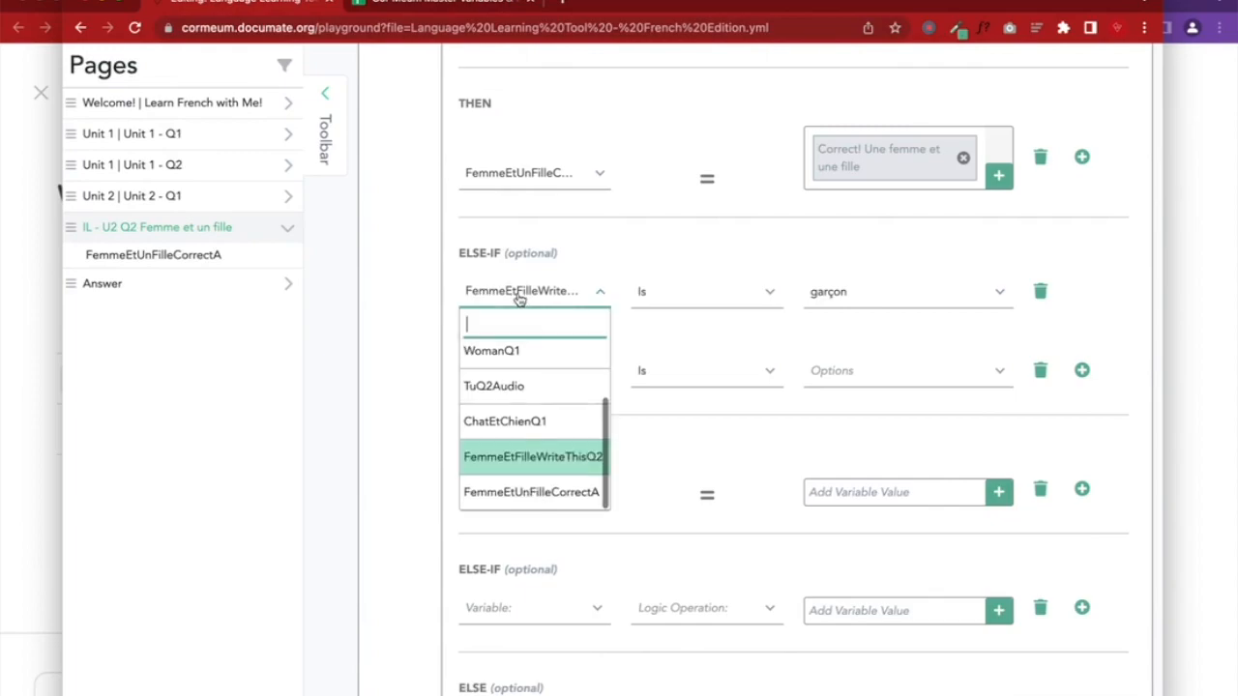
pyautogui.click(540, 456)
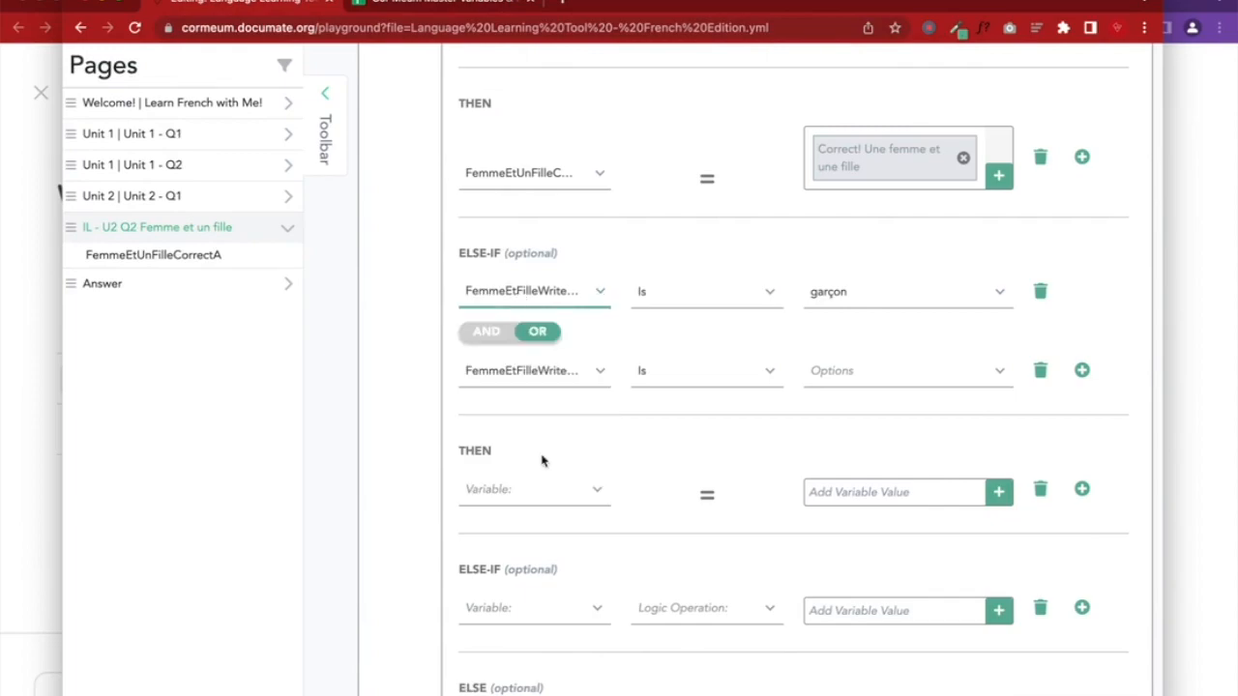
pyautogui.click(533, 288)
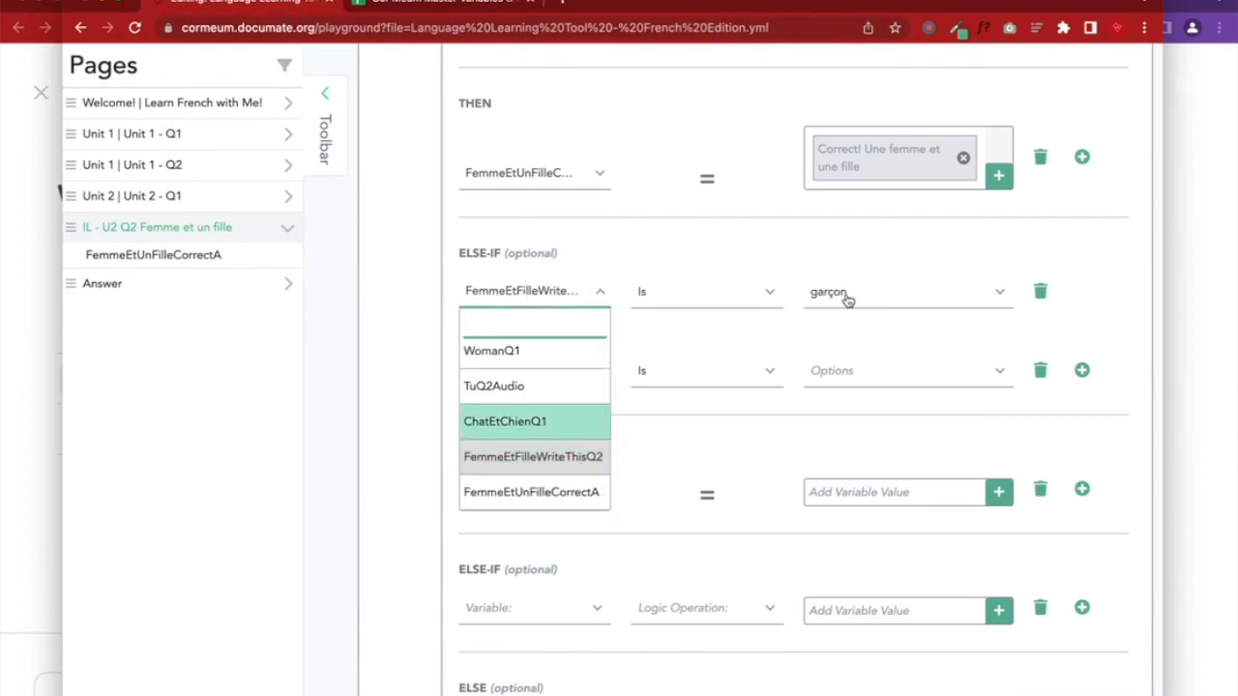
pyautogui.click(725, 431)
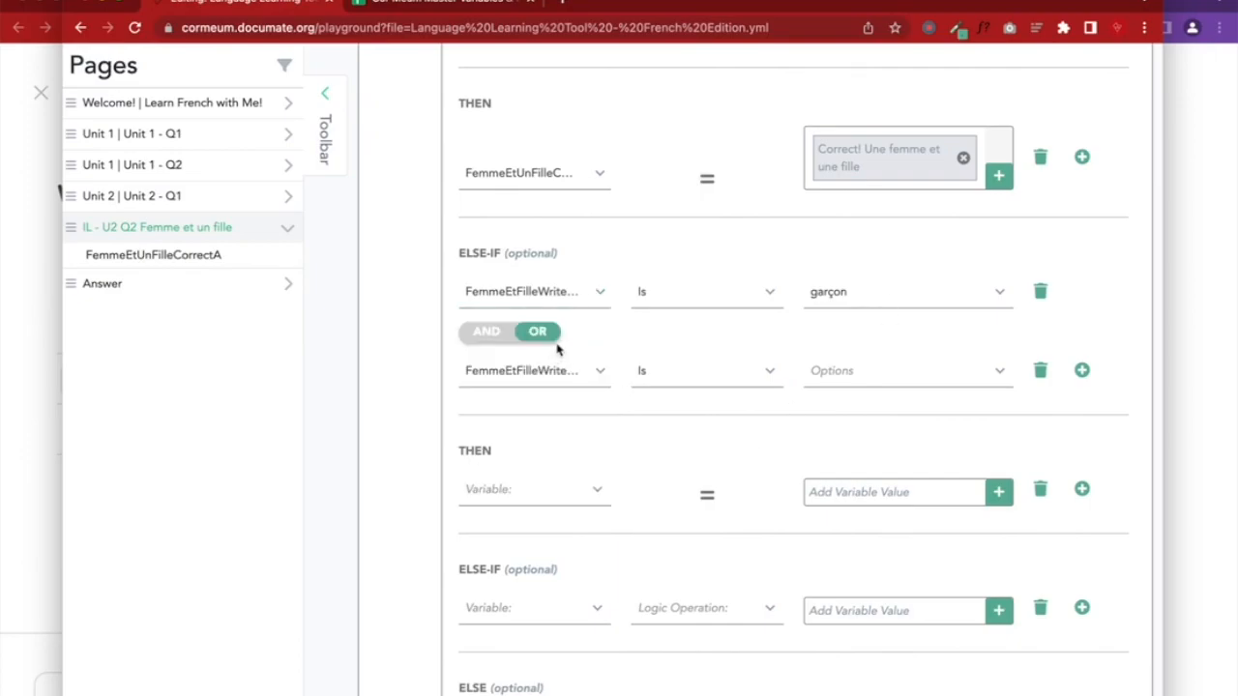
pyautogui.click(524, 378)
pyautogui.click(552, 535)
pyautogui.click(885, 372)
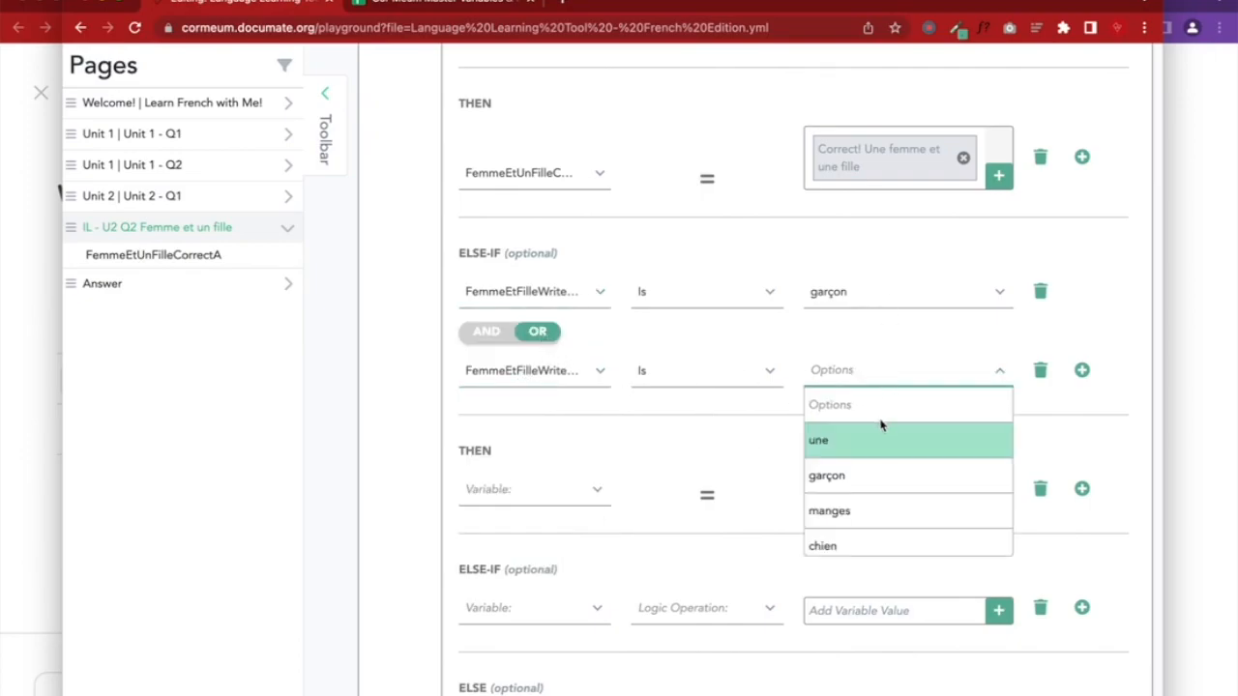
pyautogui.click(835, 511)
# Add an OR condition: FemmeEtFilleWriteThisQ2 Is chien
pyautogui.click(1080, 371)
pyautogui.click(542, 414)
pyautogui.click(544, 460)
pyautogui.scroll(-1, 537, 563)
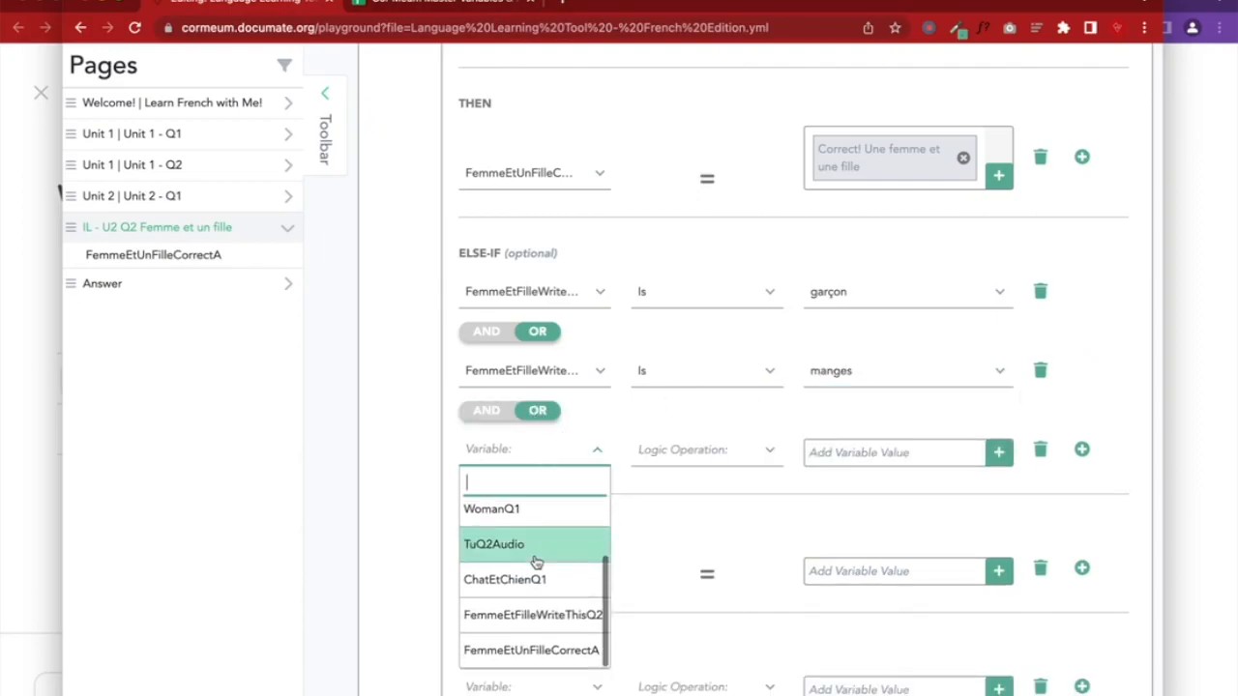
pyautogui.click(541, 613)
pyautogui.click(826, 465)
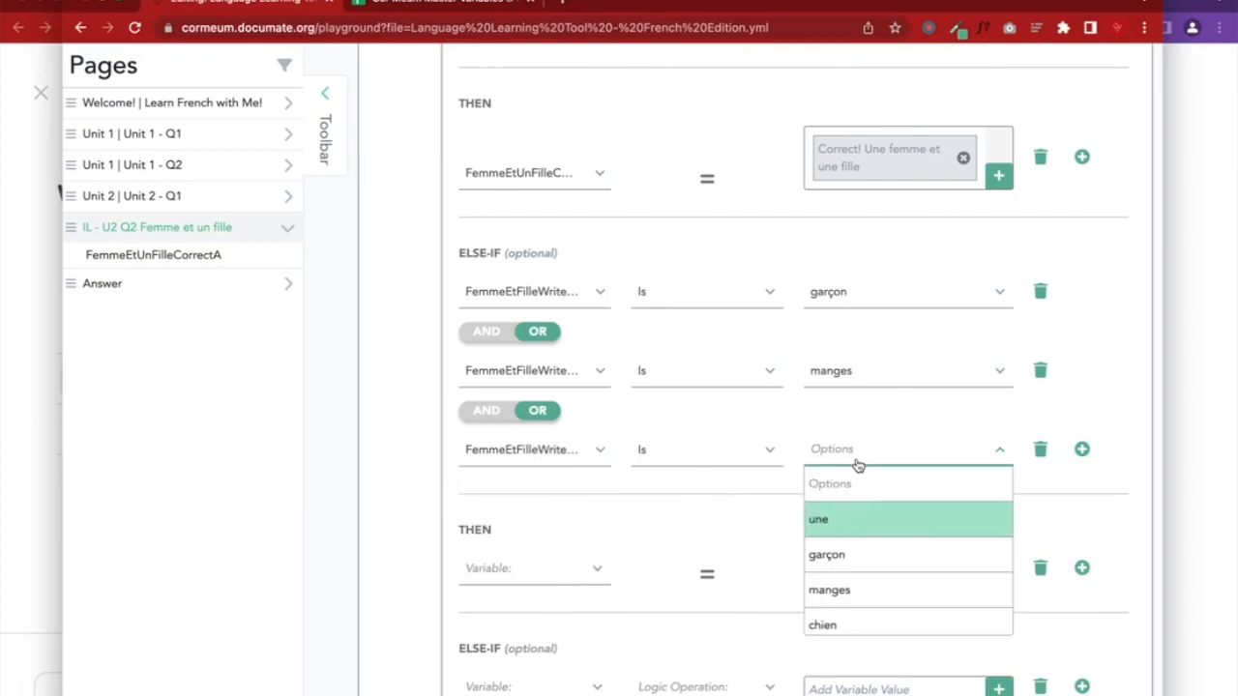
pyautogui.scroll(-3, 880, 567)
pyautogui.click(847, 530)
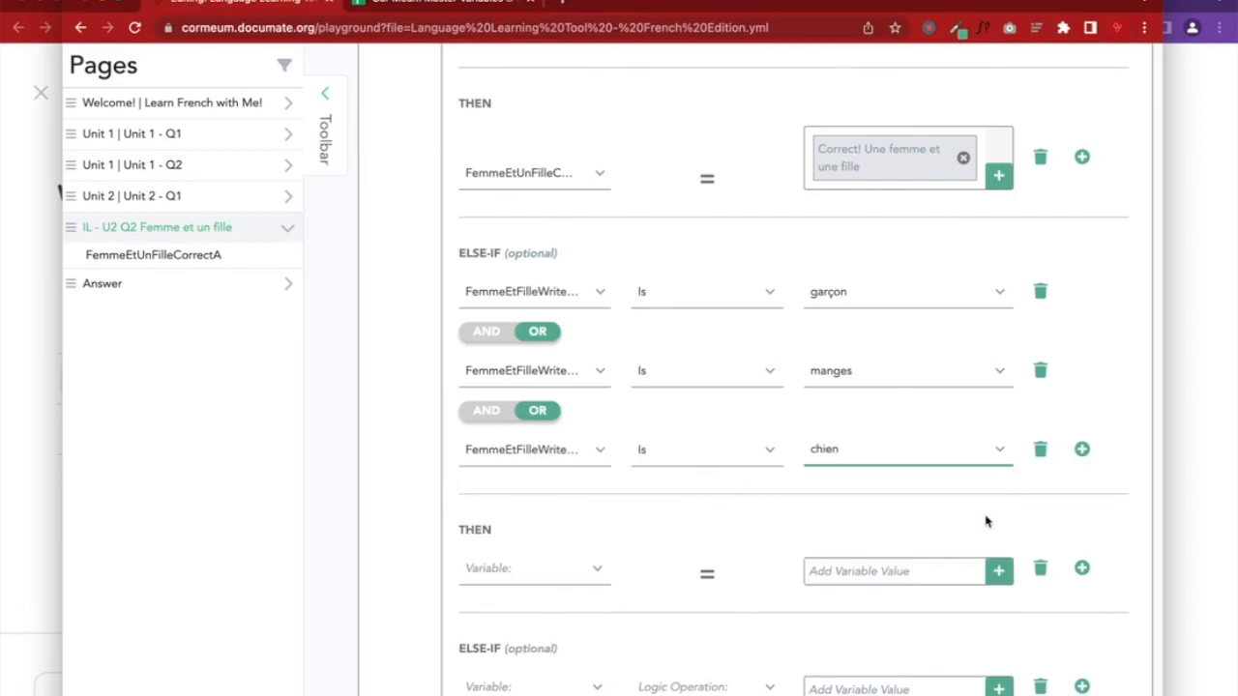
# Add a fourth OR condition: FemmeEtFilleWriteThisQ2 Is oi
pyautogui.click(1081, 449)
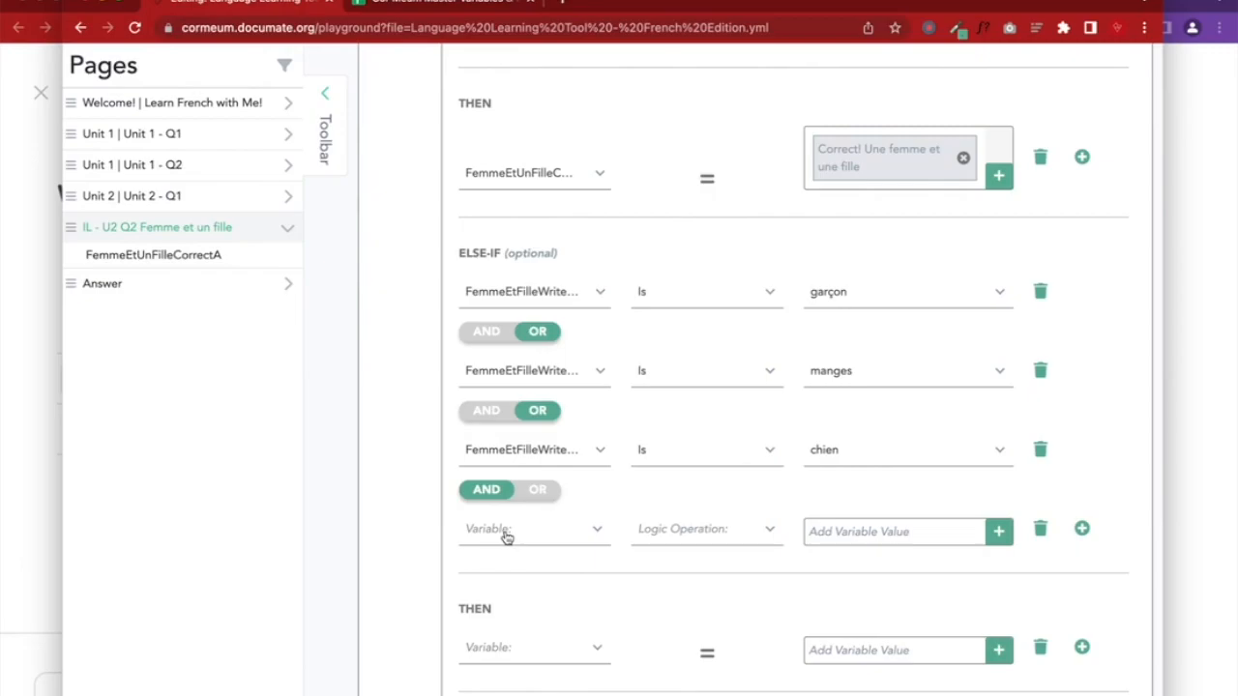
pyautogui.click(538, 489)
pyautogui.click(522, 530)
pyautogui.scroll(-1, 549, 654)
pyautogui.scroll(-1, 549, 655)
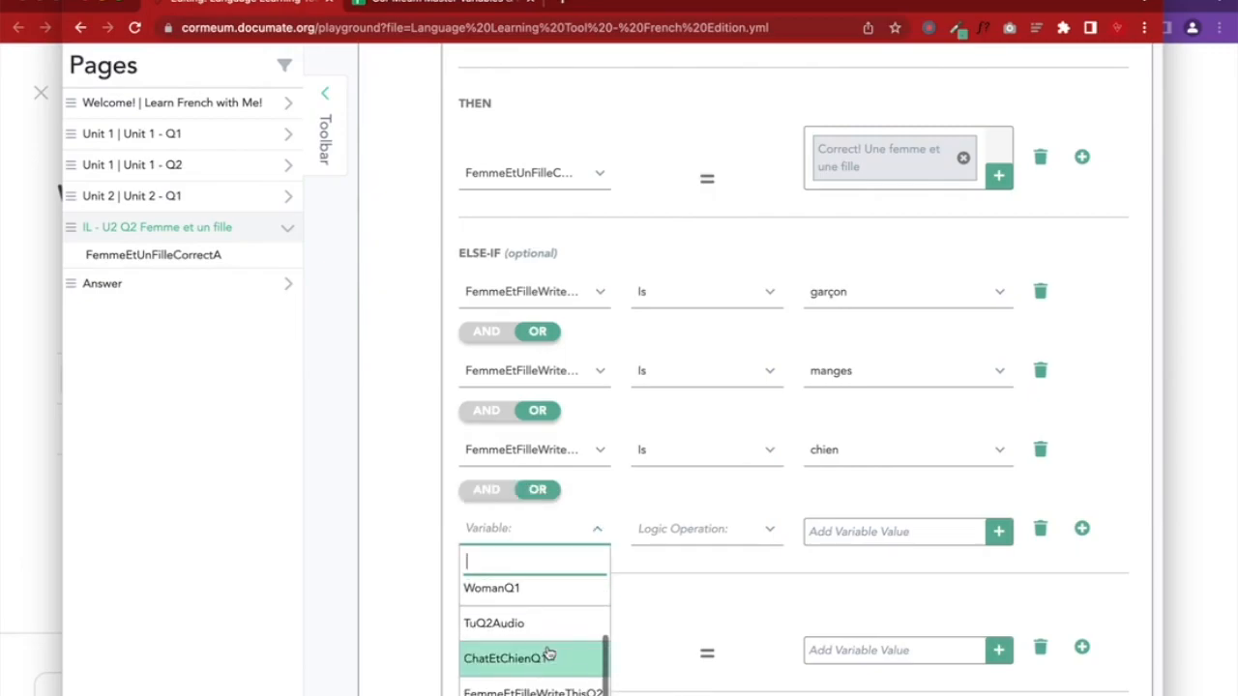
pyautogui.click(522, 688)
pyautogui.click(832, 530)
pyautogui.scroll(-3, 859, 640)
pyautogui.scroll(-2, 857, 635)
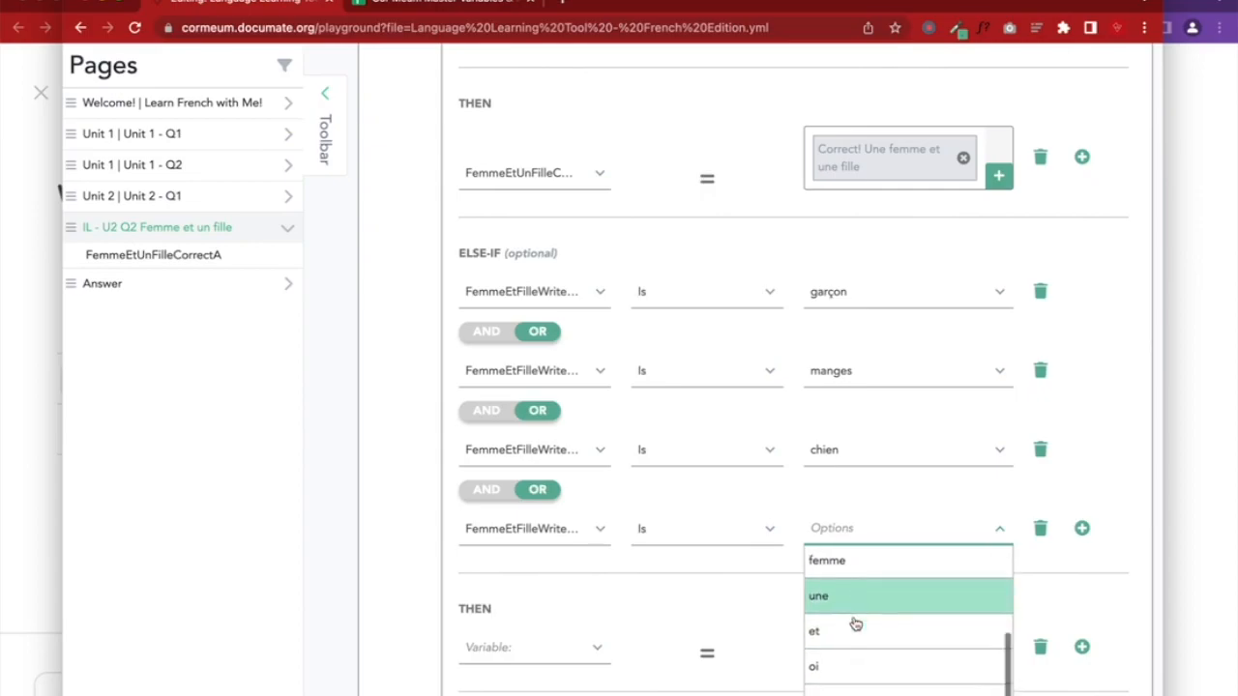
pyautogui.click(840, 663)
pyautogui.scroll(-1, 917, 593)
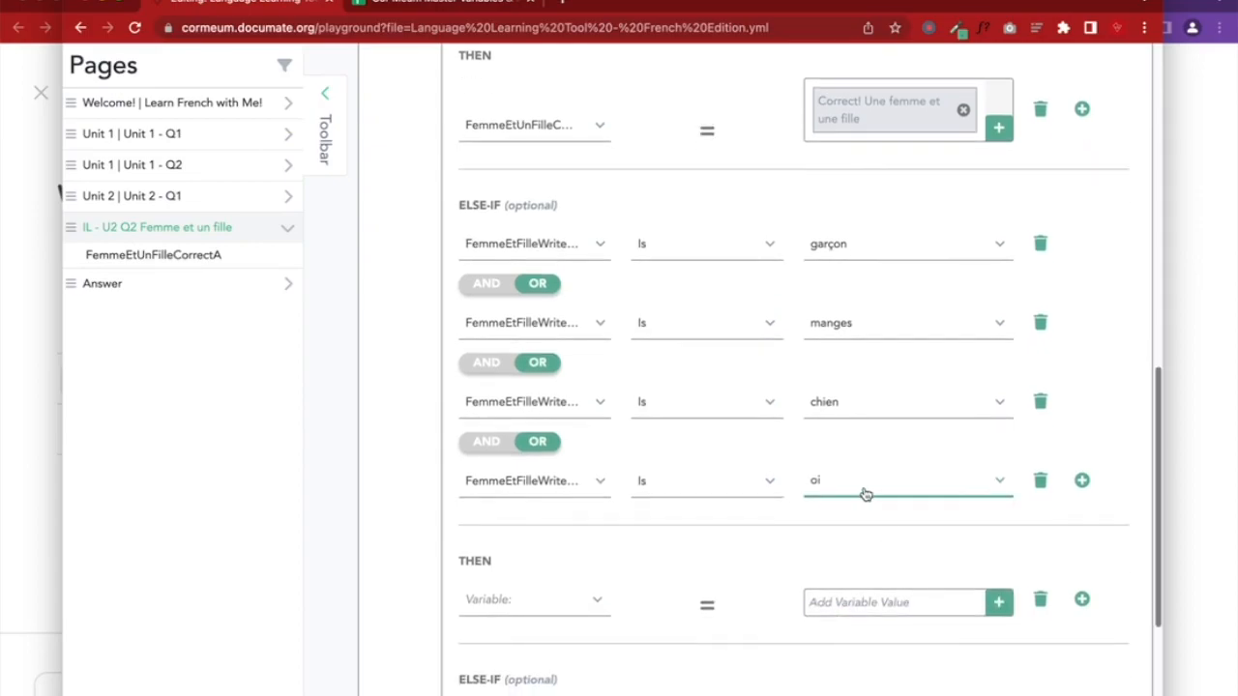
pyautogui.click(864, 488)
pyautogui.scroll(3, 879, 566)
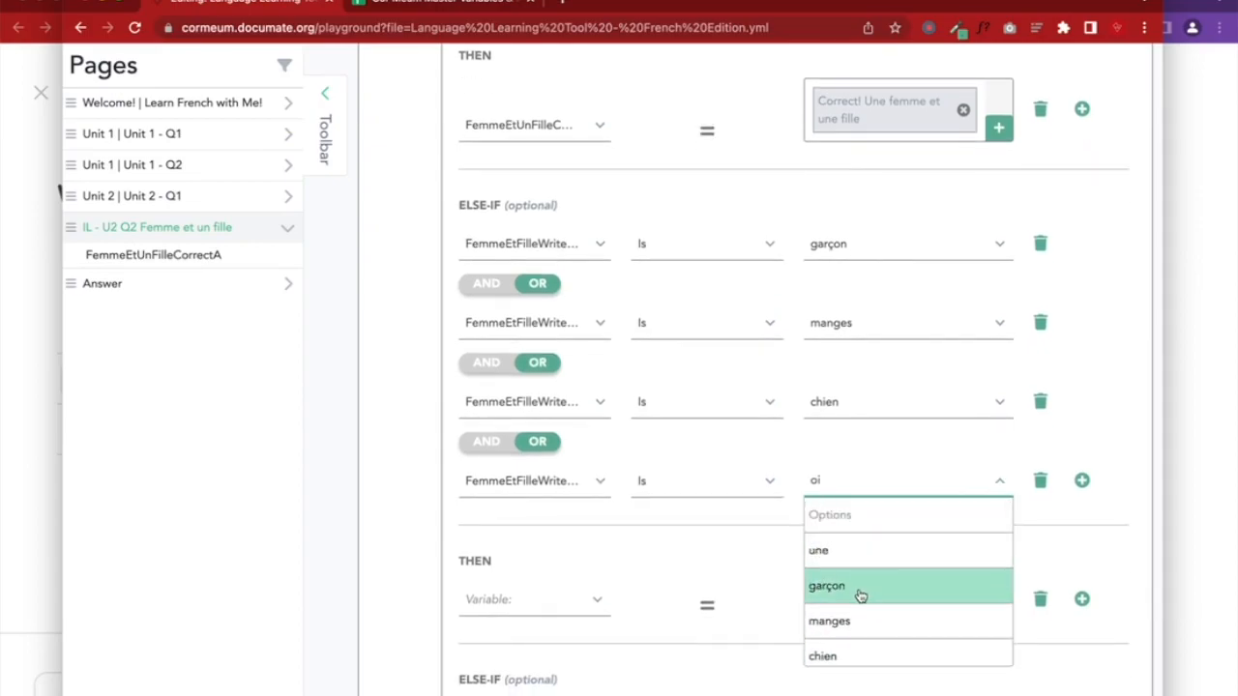
pyautogui.scroll(-1, 860, 624)
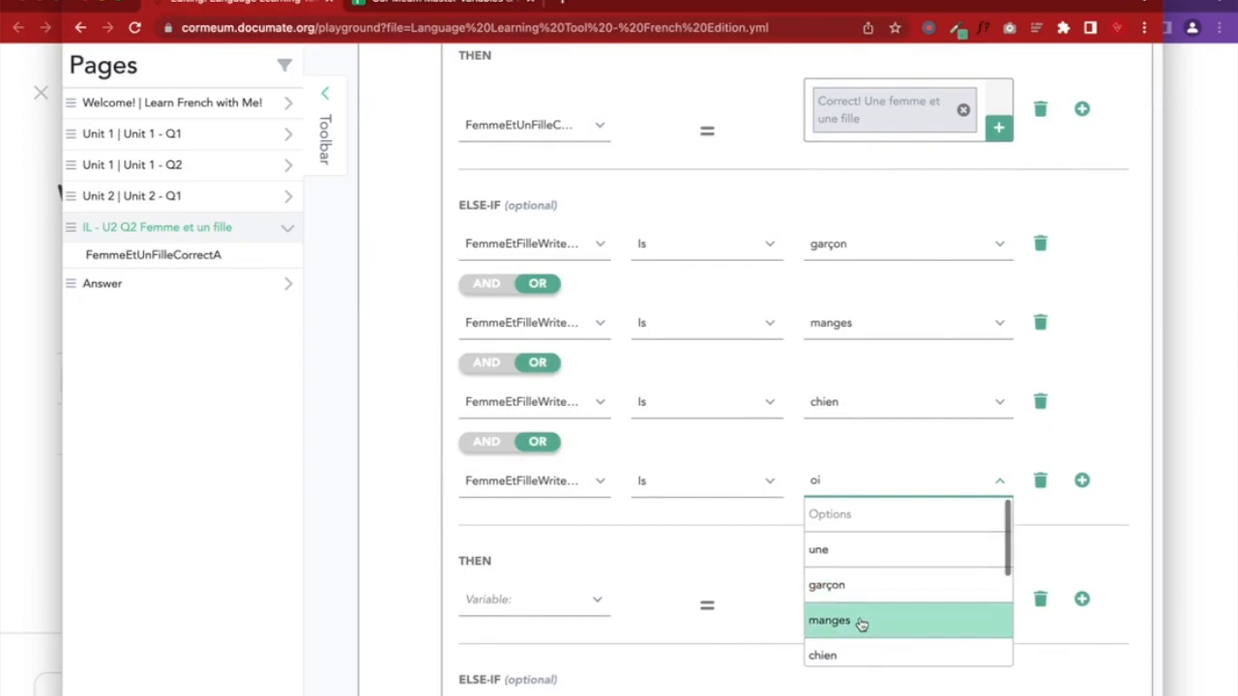
pyautogui.scroll(-3, 856, 618)
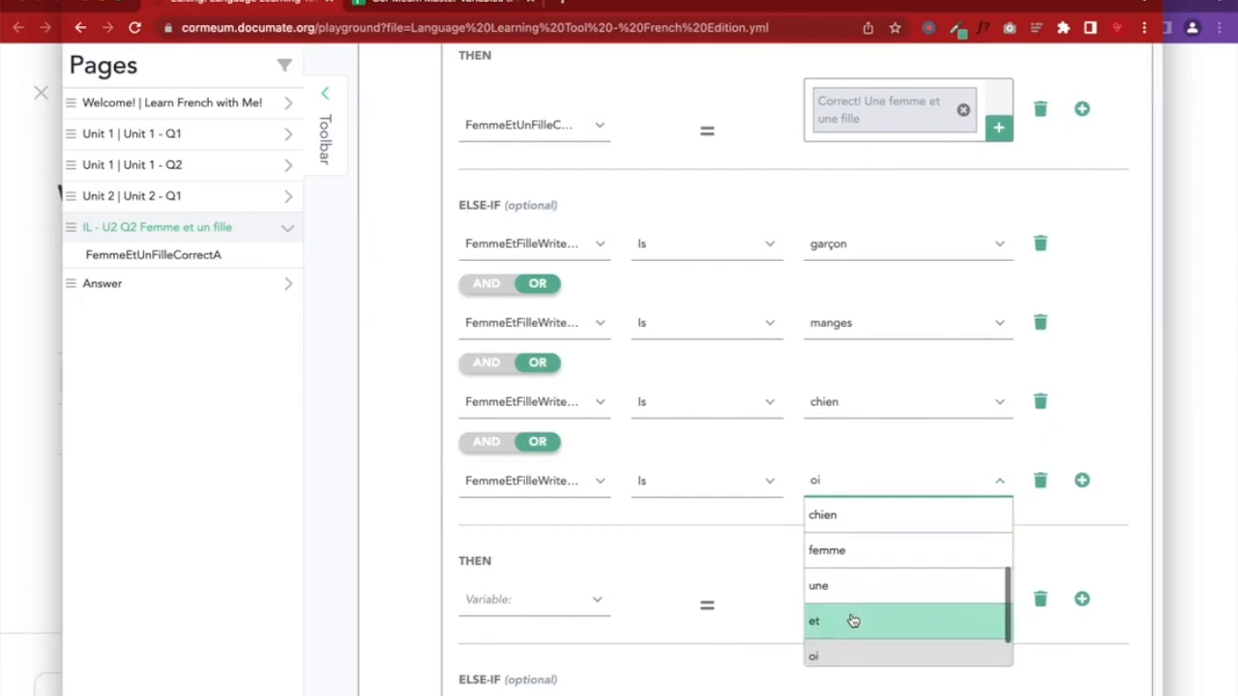
pyautogui.scroll(-1, 839, 620)
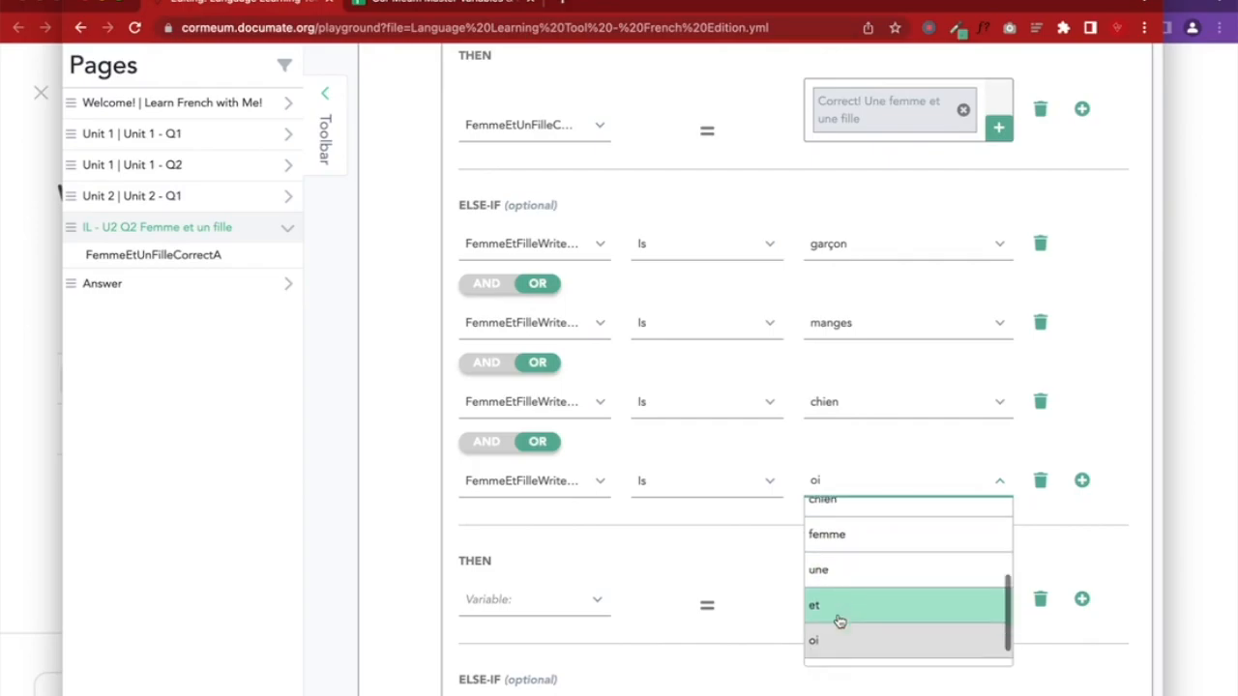
pyautogui.click(829, 623)
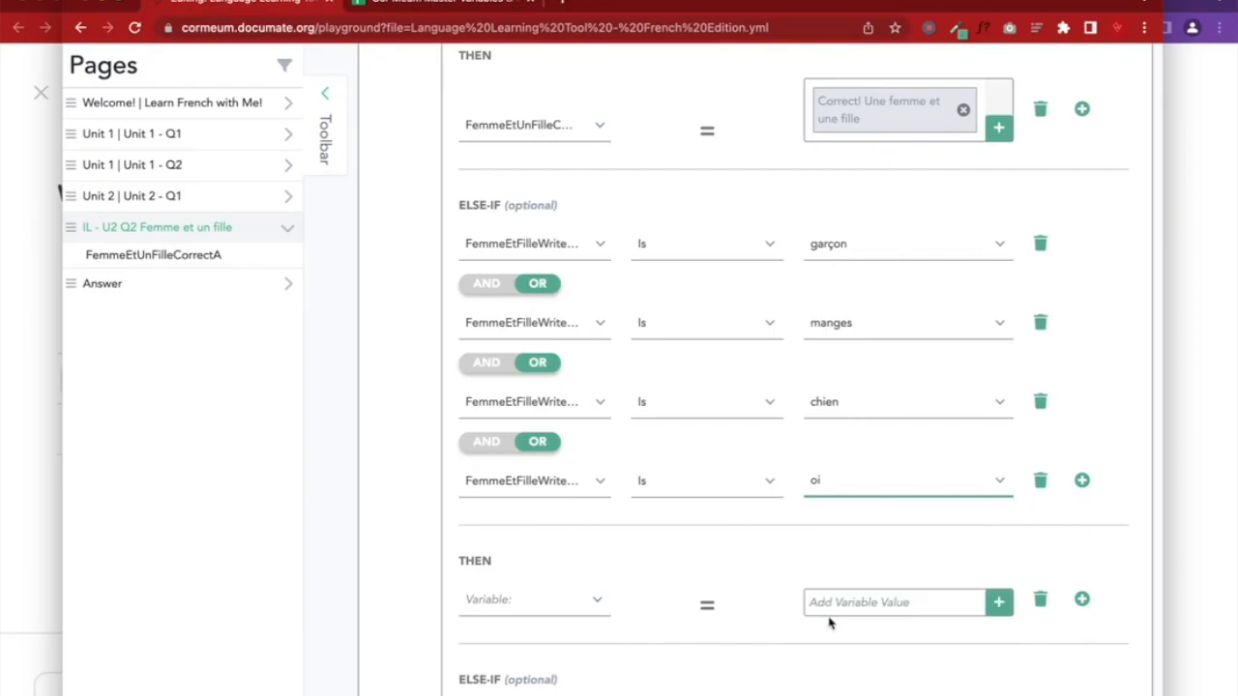
# Set the else-if result FemmeEtUnFilleCorrectA to 'Try again!' and save the workflow
pyautogui.click(498, 603)
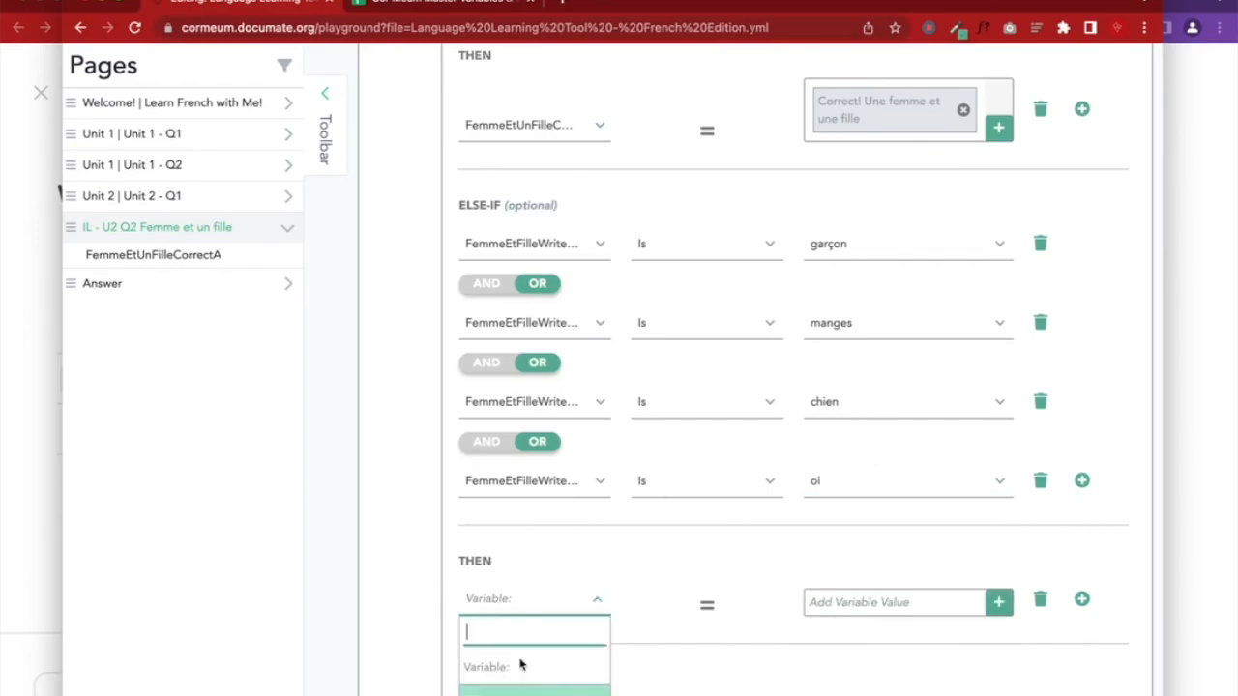
pyautogui.click(534, 689)
pyautogui.click(871, 615)
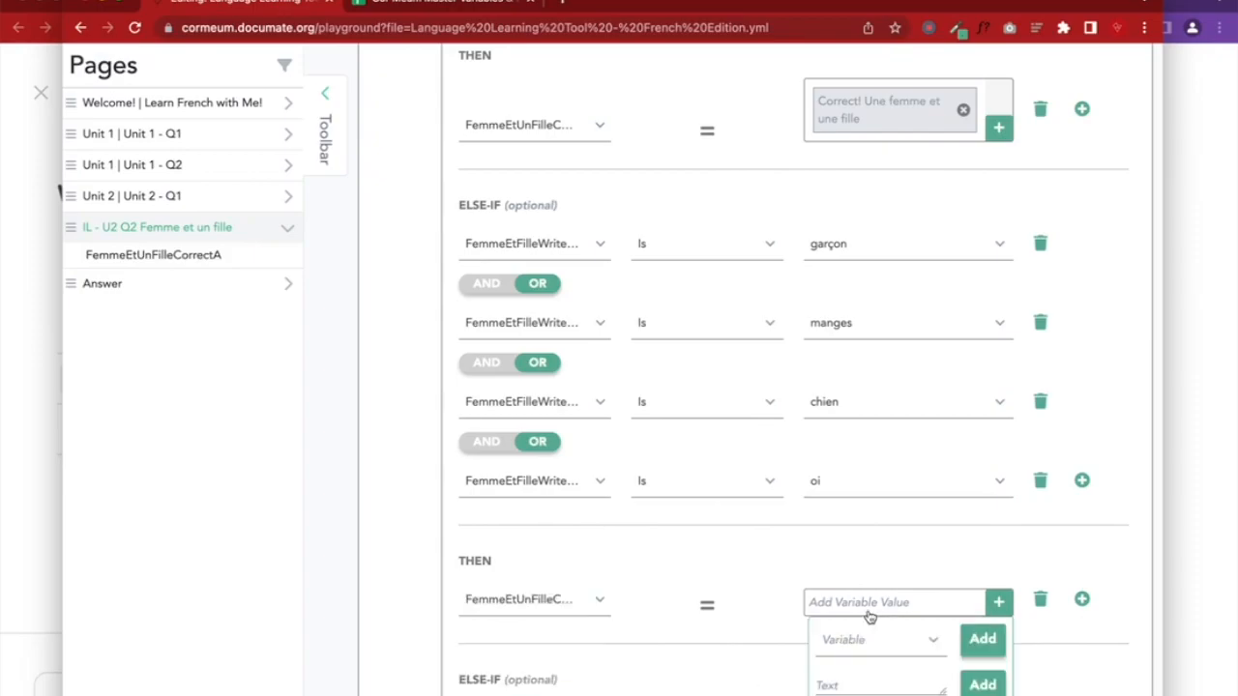
pyautogui.click(838, 680)
pyautogui.write('T')
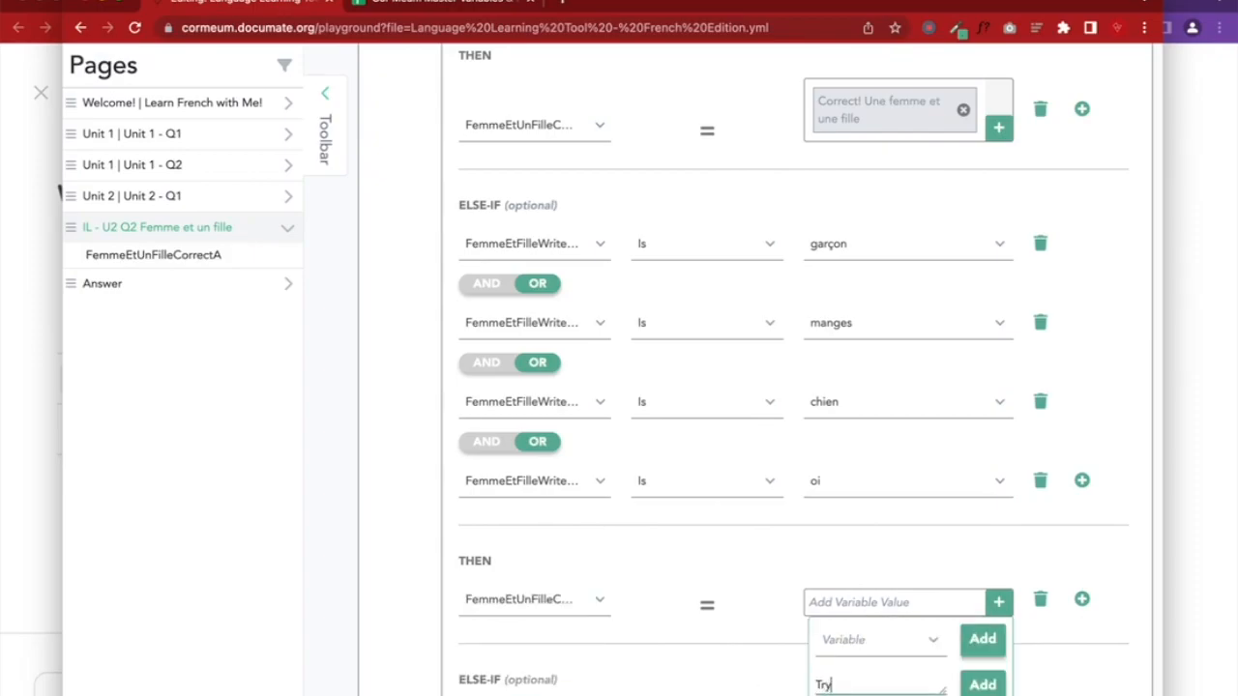
pyautogui.write('ry again!')
pyautogui.click(979, 686)
pyautogui.scroll(10, 1035, 411)
pyautogui.click(1013, 196)
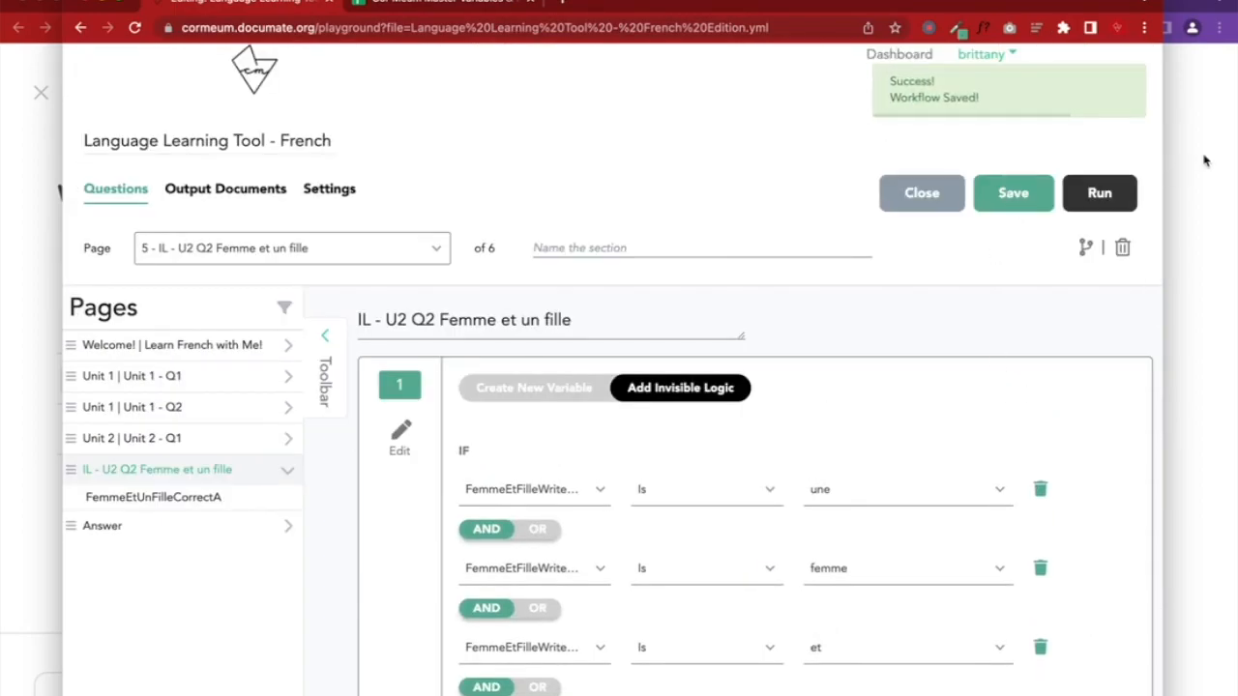
pyautogui.click(1205, 161)
# Reload the preview, tick une, femme, et, une, fille, fill the recording link and submit
pyautogui.click(296, 27)
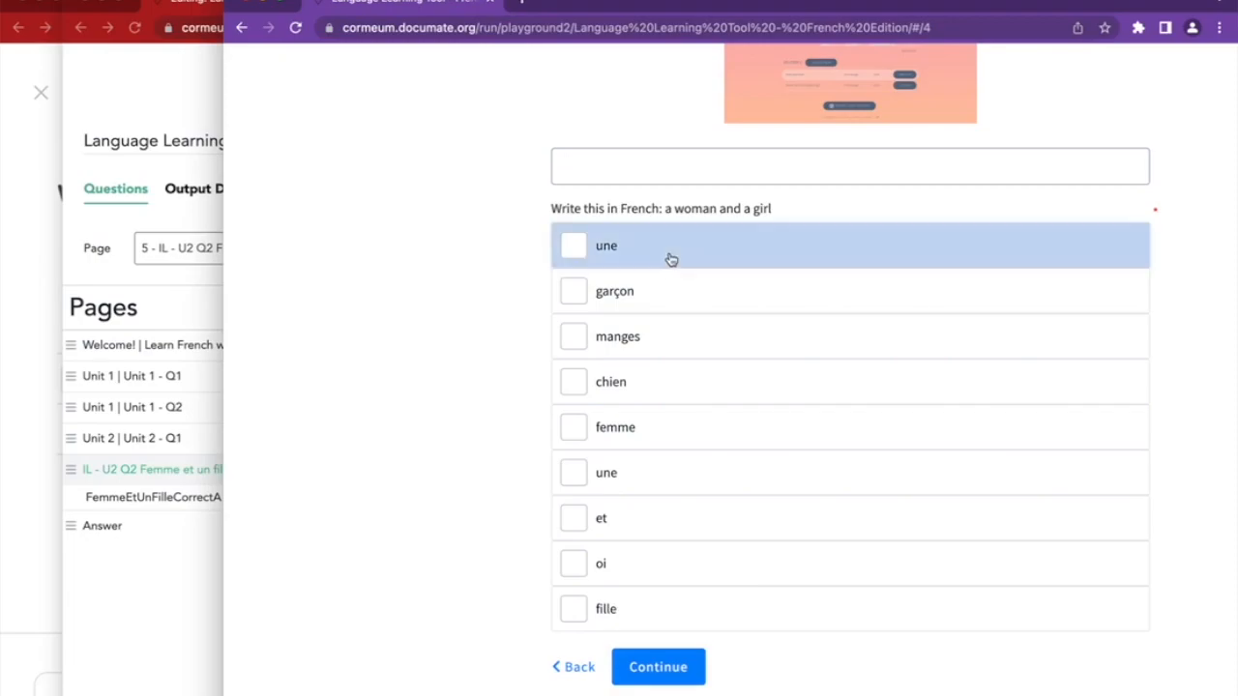
pyautogui.click(669, 258)
pyautogui.click(636, 422)
pyautogui.click(627, 513)
pyautogui.click(625, 484)
pyautogui.click(622, 609)
pyautogui.click(658, 671)
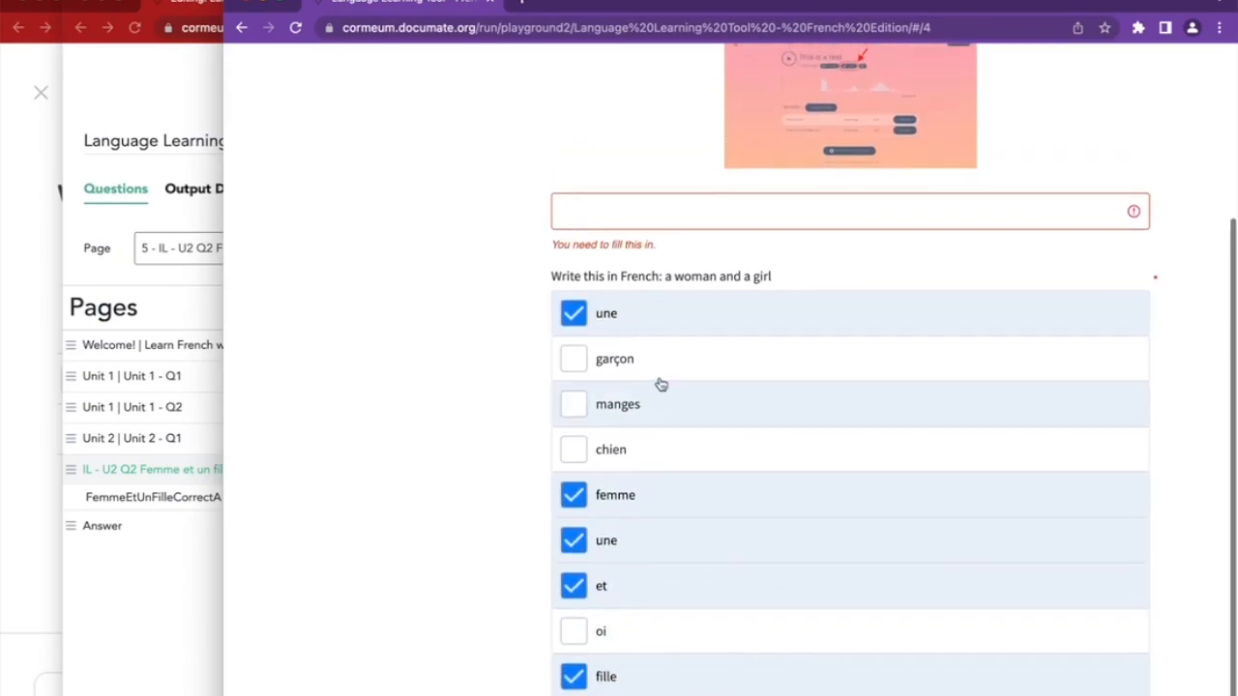
pyautogui.scroll(3, 663, 400)
pyautogui.click(580, 340)
pyautogui.click(664, 379)
pyautogui.scroll(-4, 664, 379)
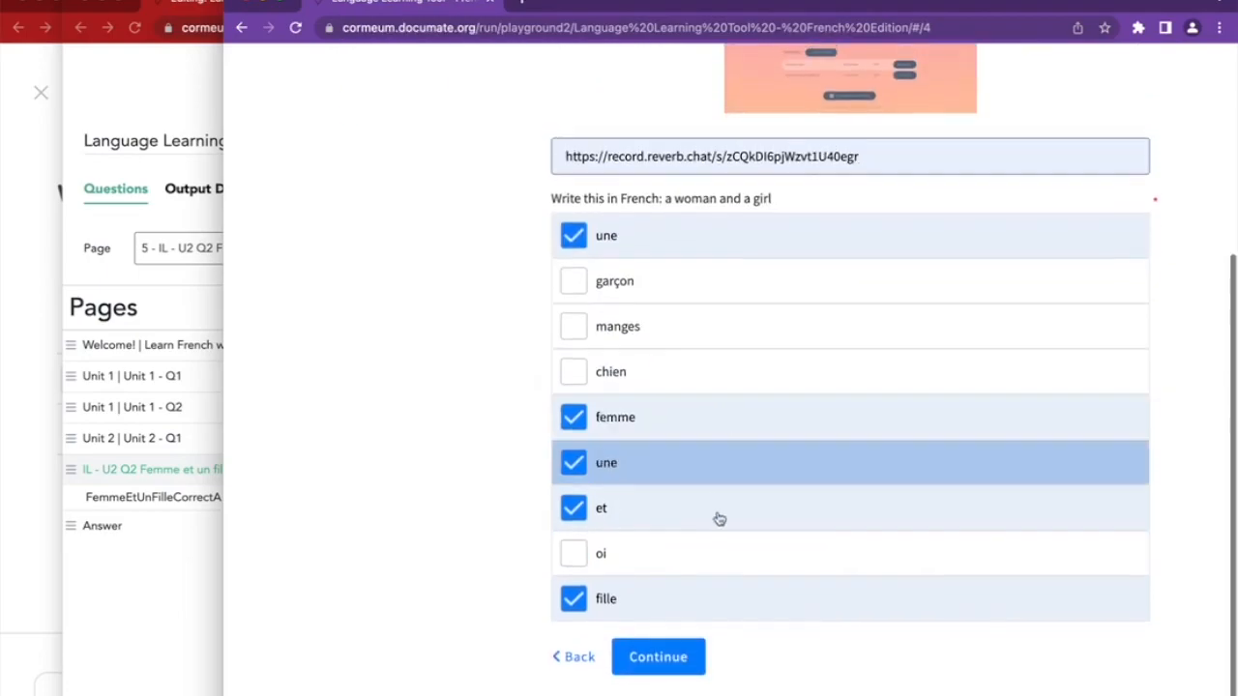
pyautogui.click(671, 666)
# Go back, add garçon to the answer, resubmit, then return to the question page
pyautogui.moveTo(580, 238); pyautogui.dragTo(727, 234)
pyautogui.click(572, 290)
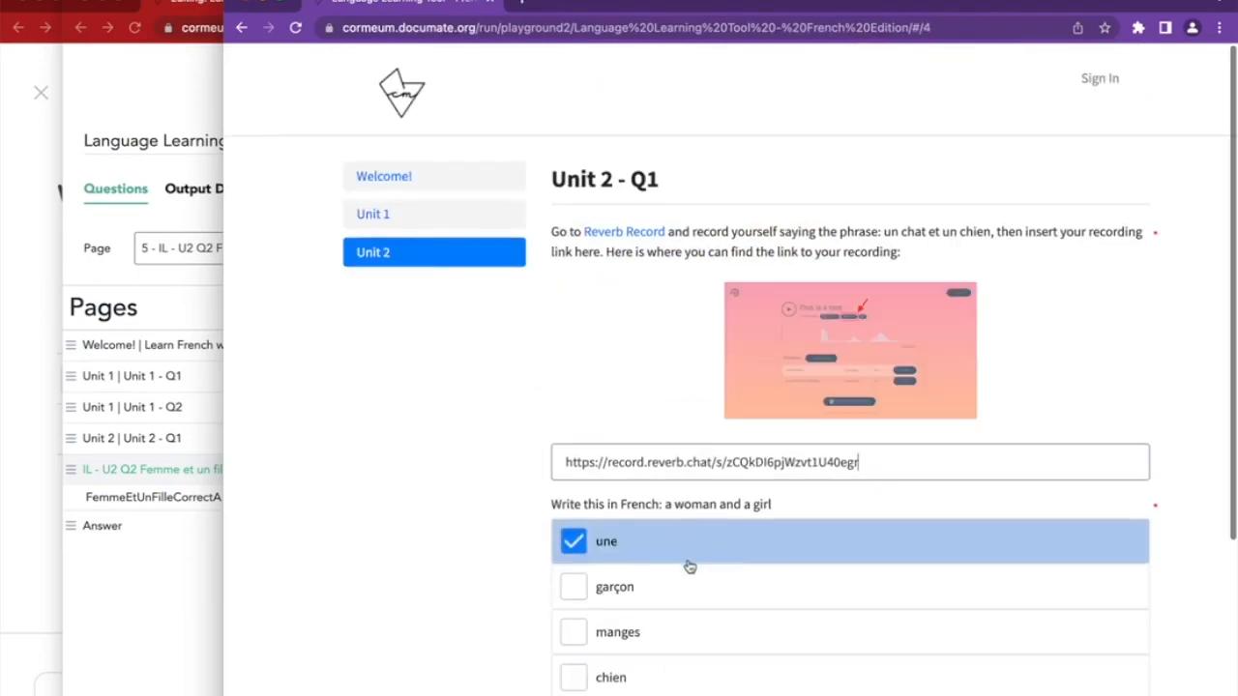
pyautogui.scroll(-3, 690, 562)
pyautogui.click(647, 345)
pyautogui.scroll(-1, 647, 345)
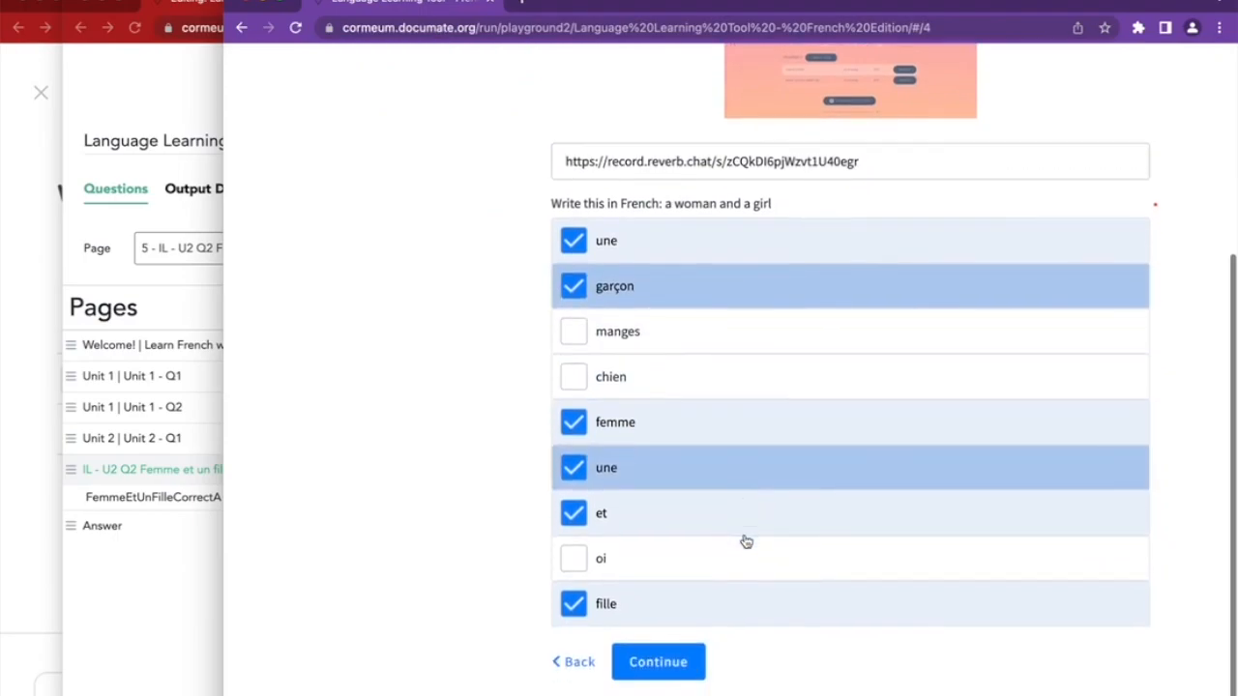
pyautogui.click(682, 674)
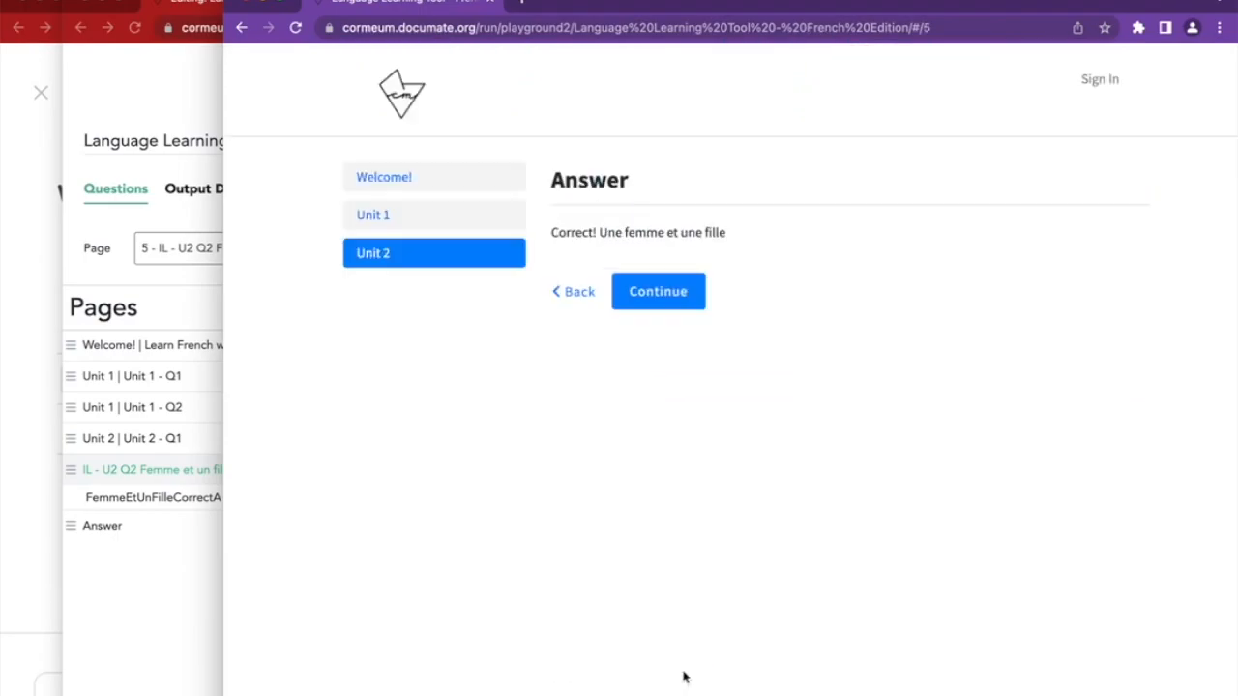
pyautogui.click(579, 294)
pyautogui.click(185, 630)
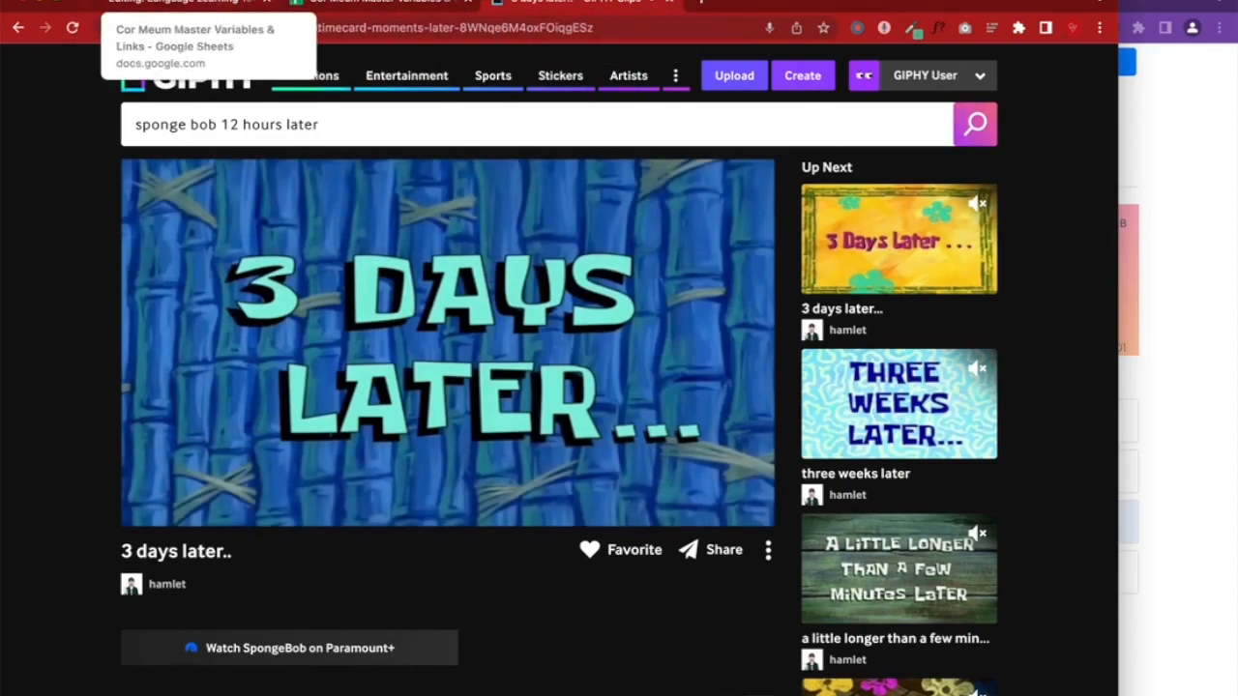
# Close the GIPHY tab and return to the Documate 'Editing: Language Learning…' tab
pyautogui.click(667, 6)
pyautogui.click(225, 3)
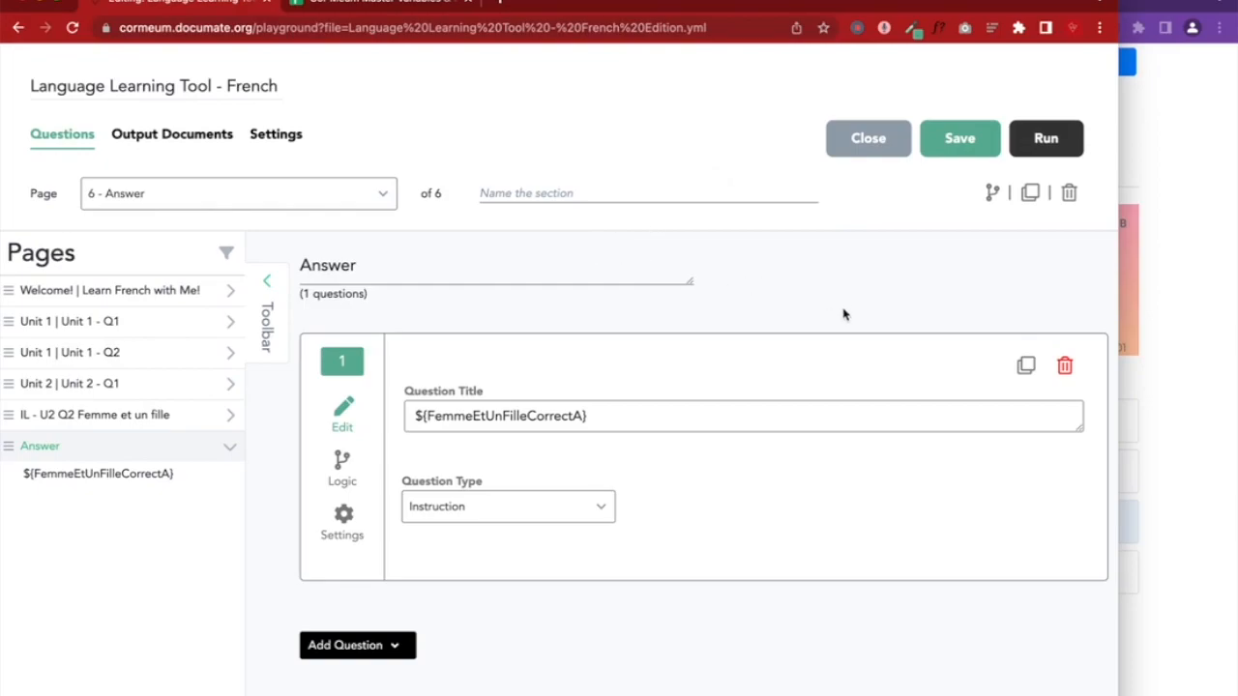
# Open the IL - U2 Q2 Femme et un fille page and show its invisible logic rules
pyautogui.click(155, 414)
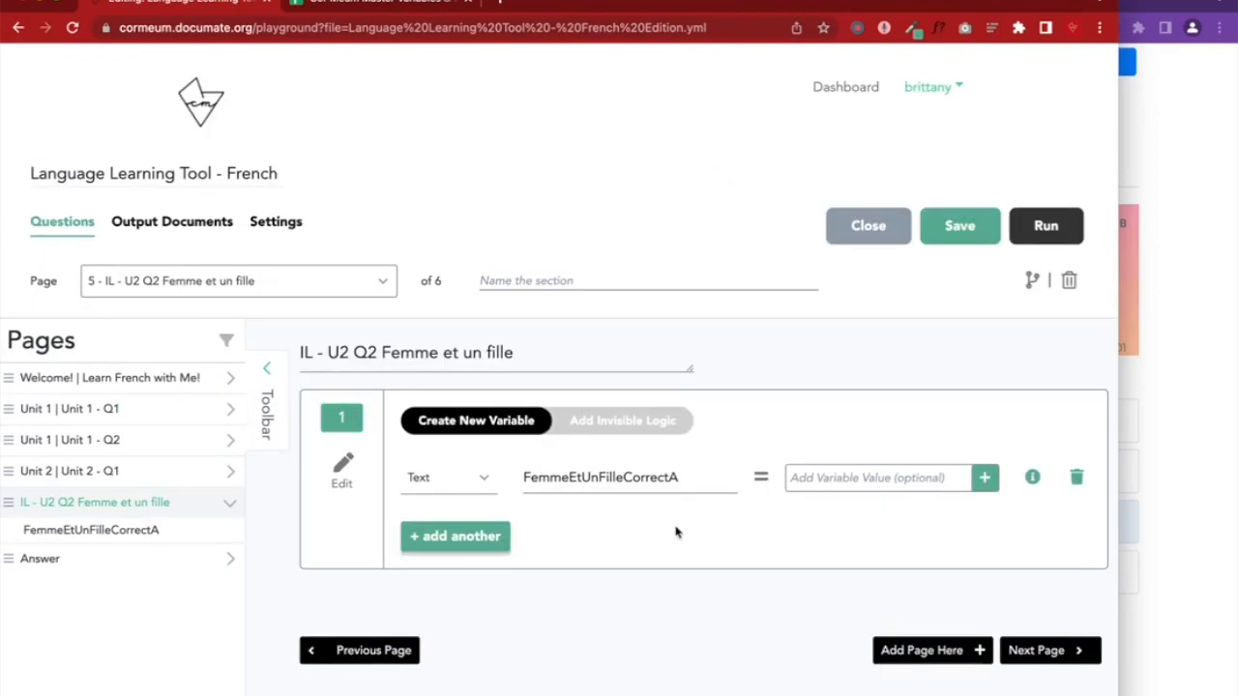
pyautogui.click(592, 415)
pyautogui.scroll(-10, 525, 577)
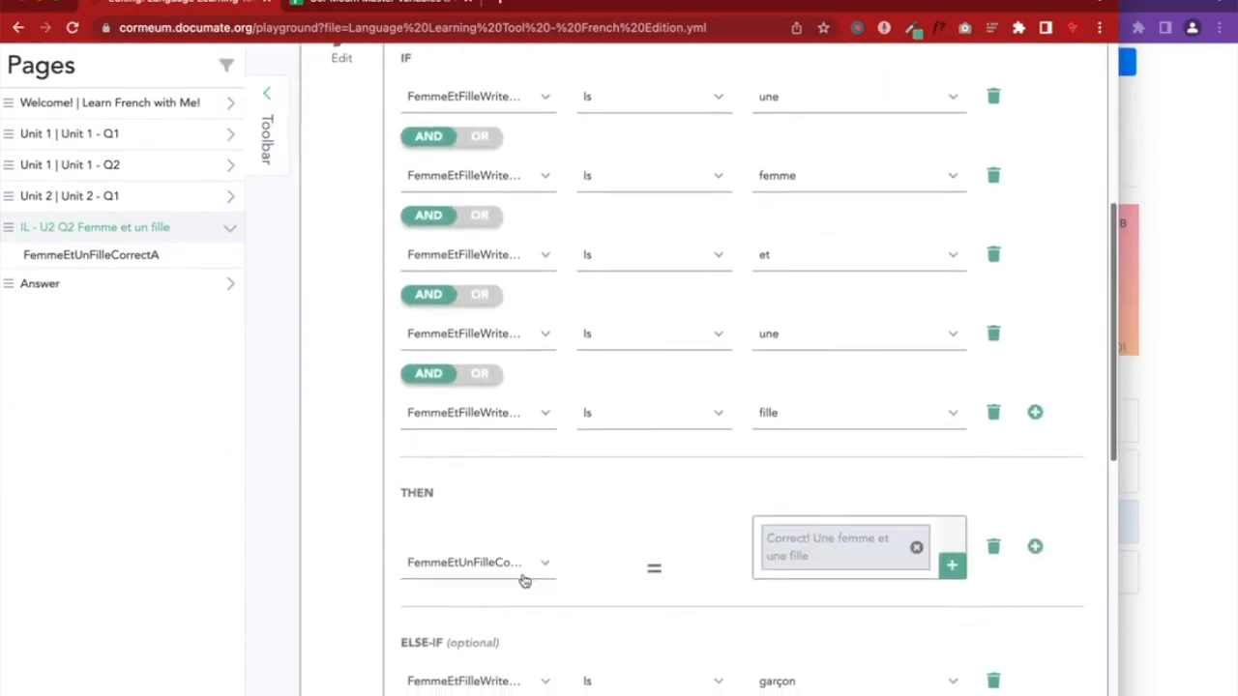
pyautogui.scroll(10, 525, 581)
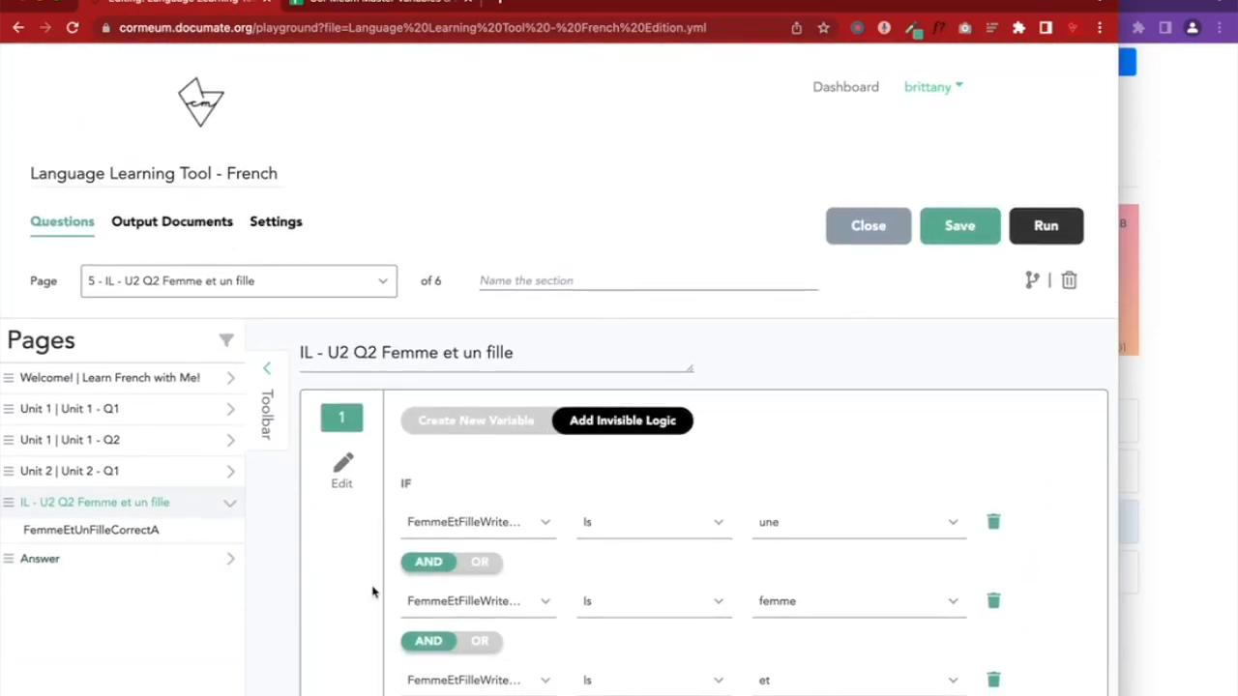
# In the run preview, continue past Unit 1 - Q2 and come back to it
pyautogui.click(1149, 411)
pyautogui.scroll(-1, 1156, 411)
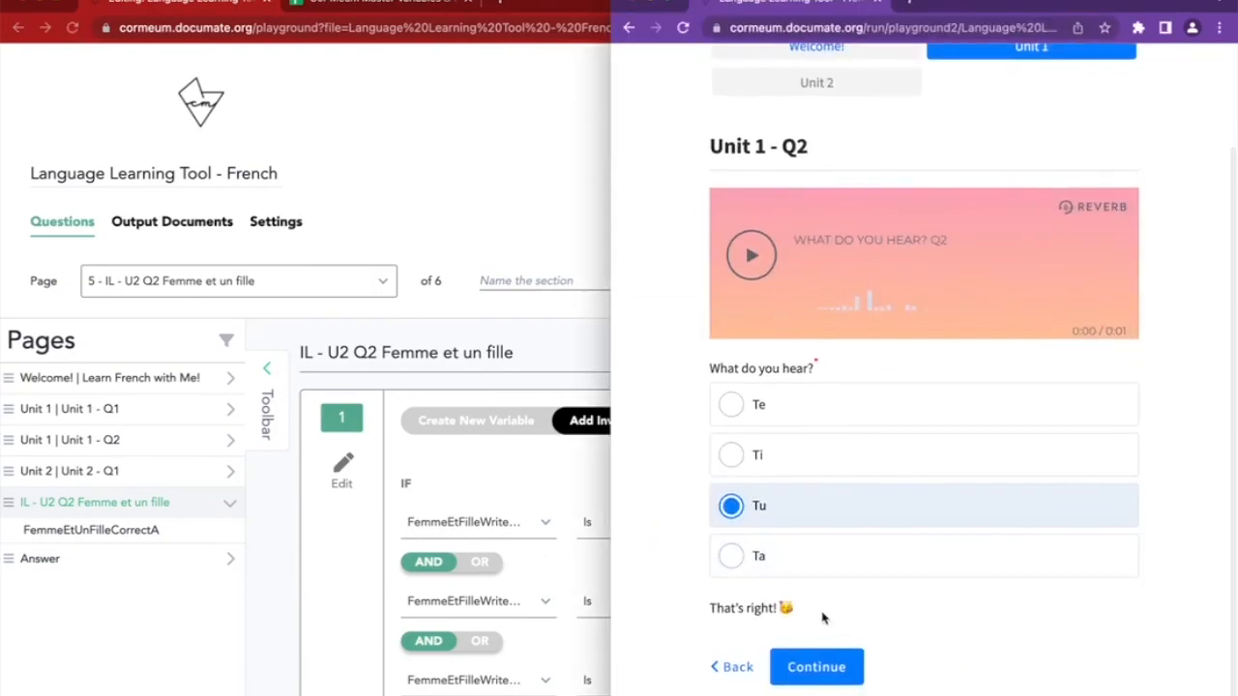
pyautogui.click(815, 667)
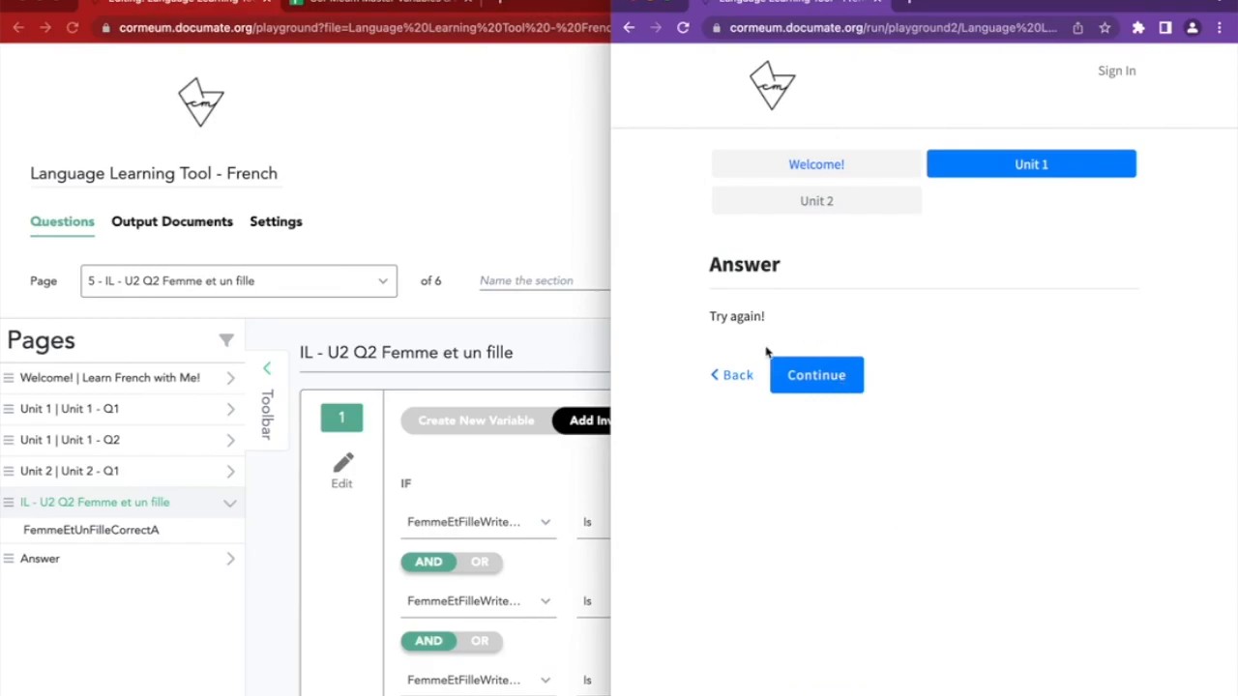
pyautogui.click(732, 376)
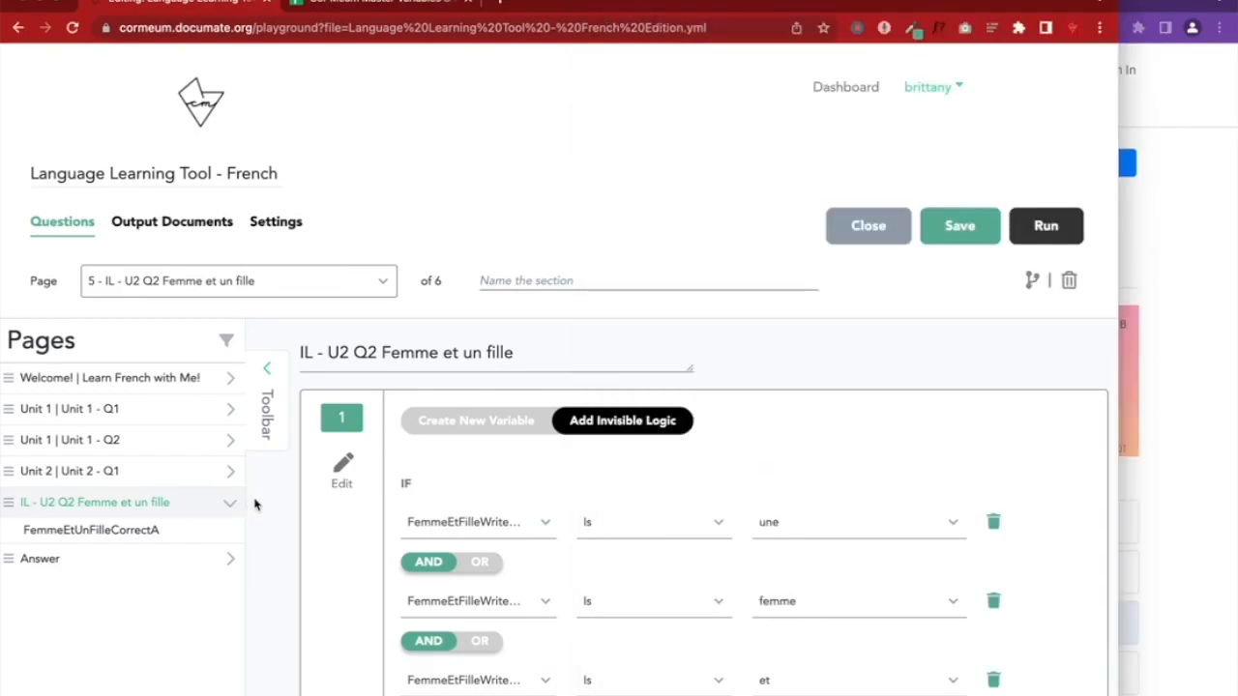
pyautogui.scroll(-5, 574, 500)
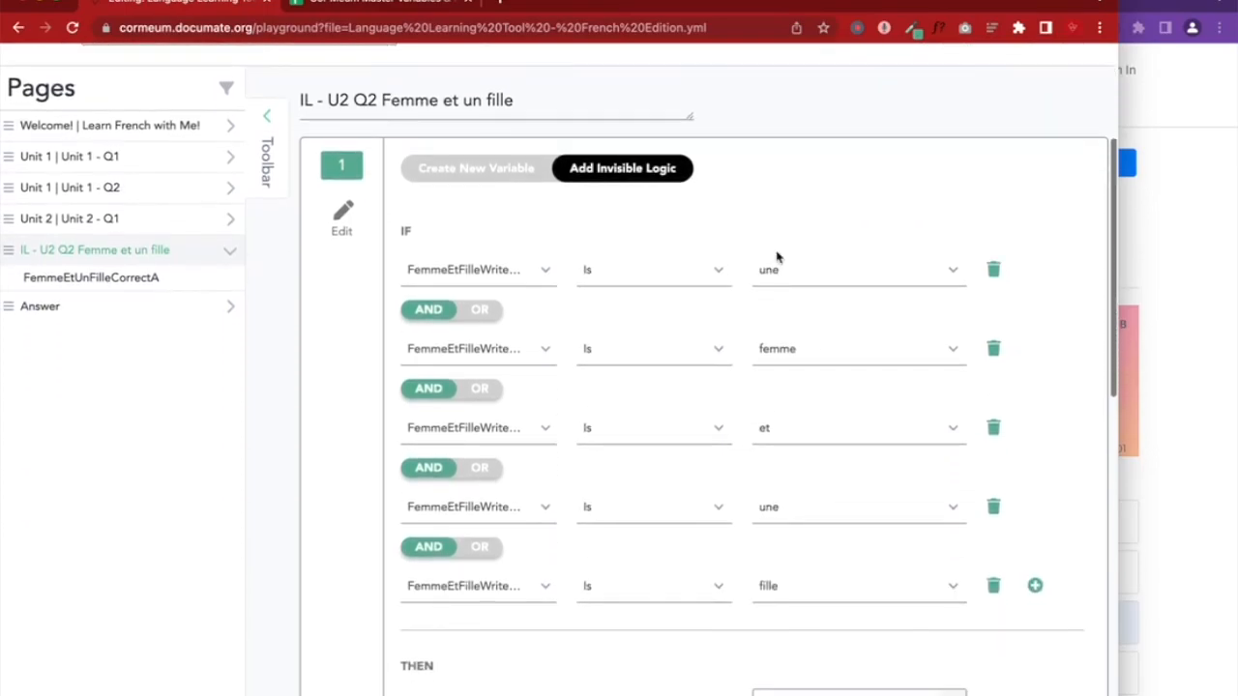
pyautogui.scroll(5, 801, 583)
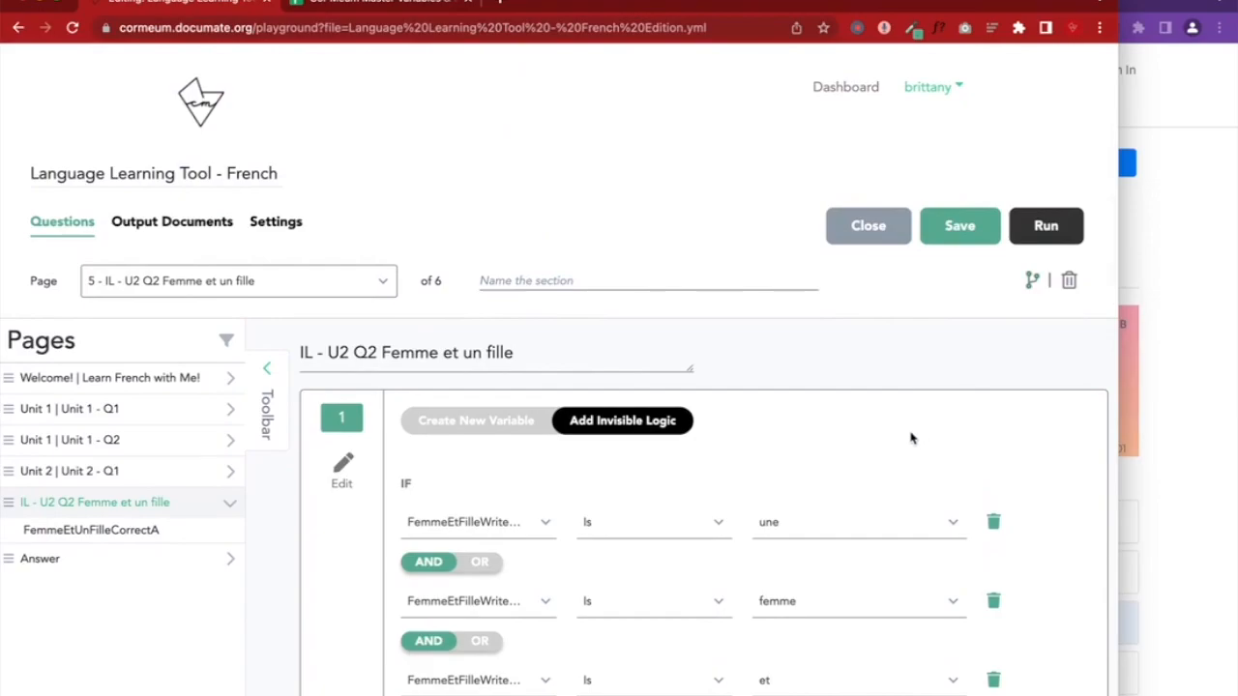
# Delete the IL - U2 Q2 page, the Answer question, and the Answer page, confirming each
pyautogui.click(1072, 282)
pyautogui.click(711, 124)
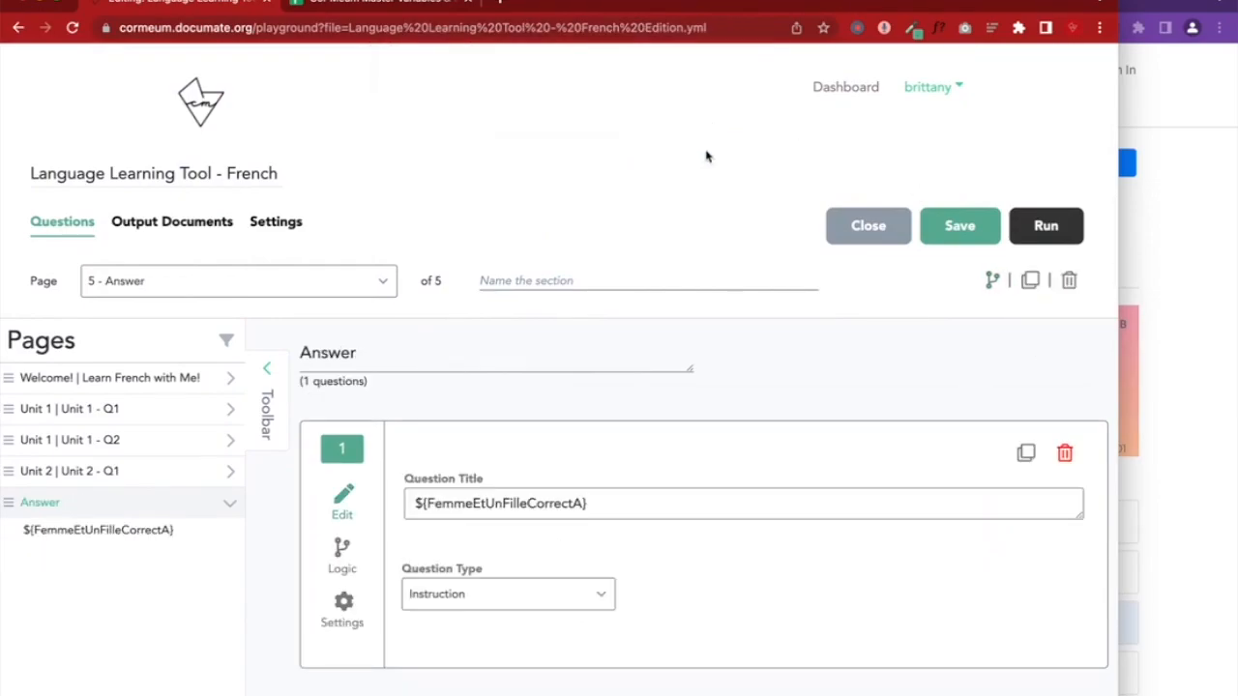
pyautogui.click(1064, 453)
pyautogui.click(1064, 285)
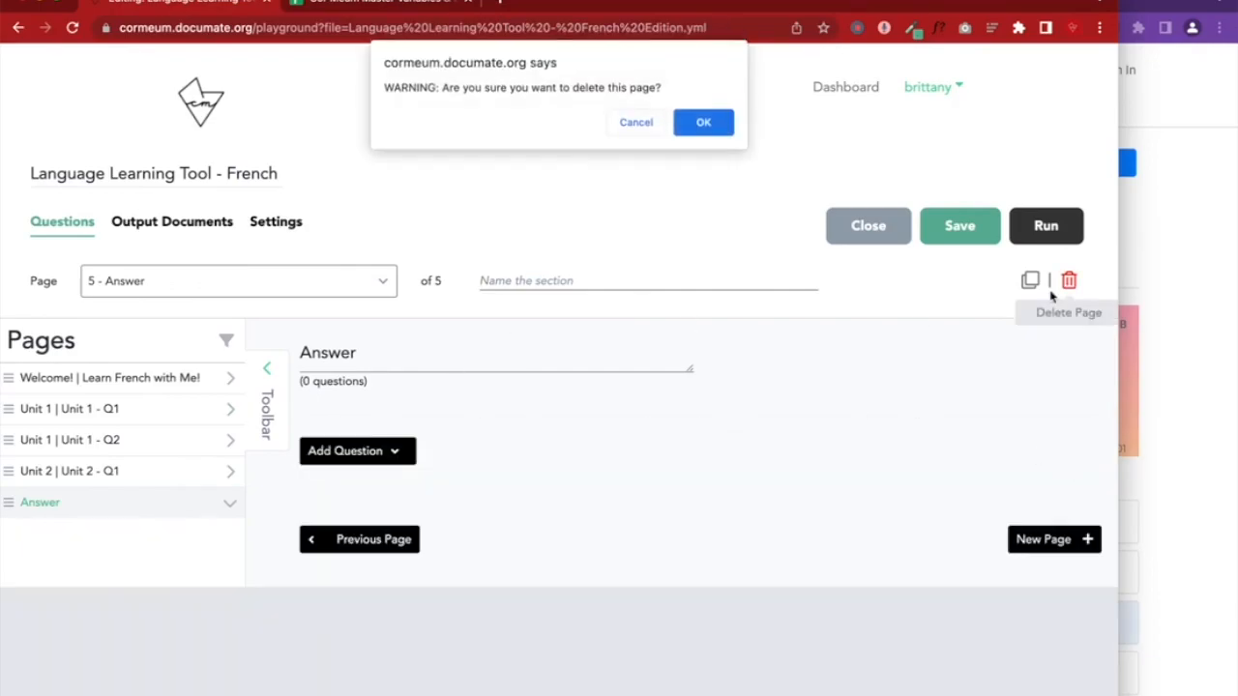
pyautogui.click(703, 122)
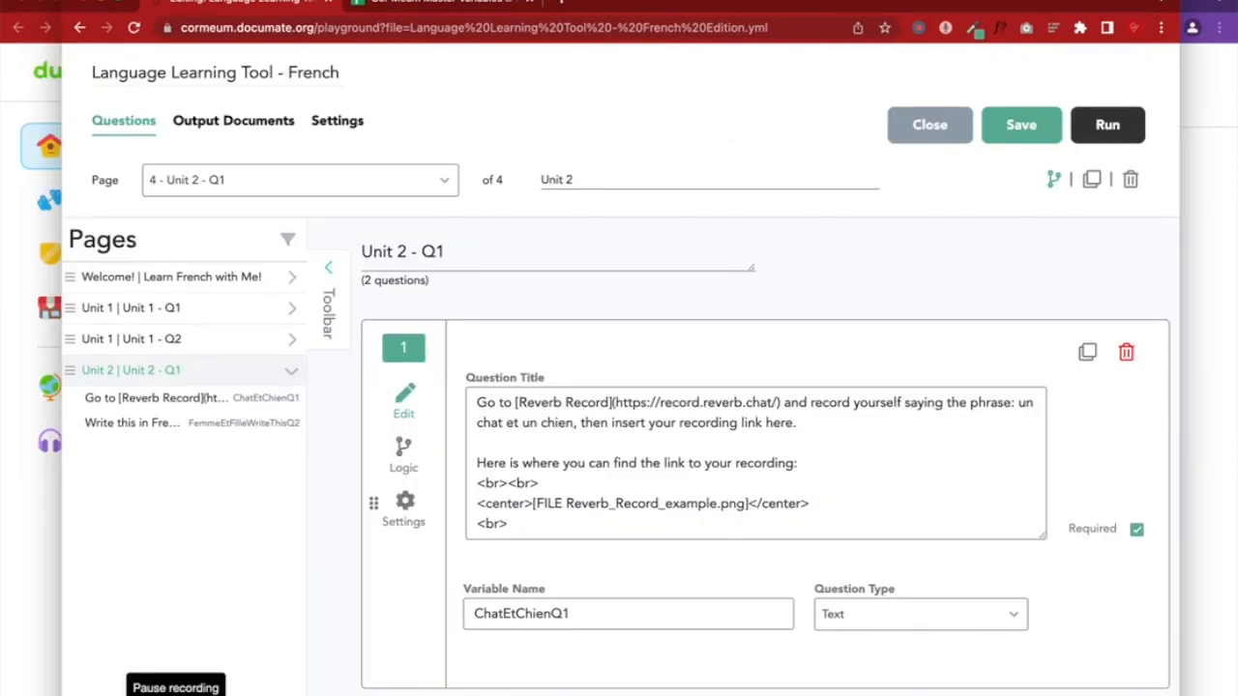
# Expand rows in the Pages list and open the Welcome page, Learn French with Me!, in the editor
pyautogui.click(291, 279)
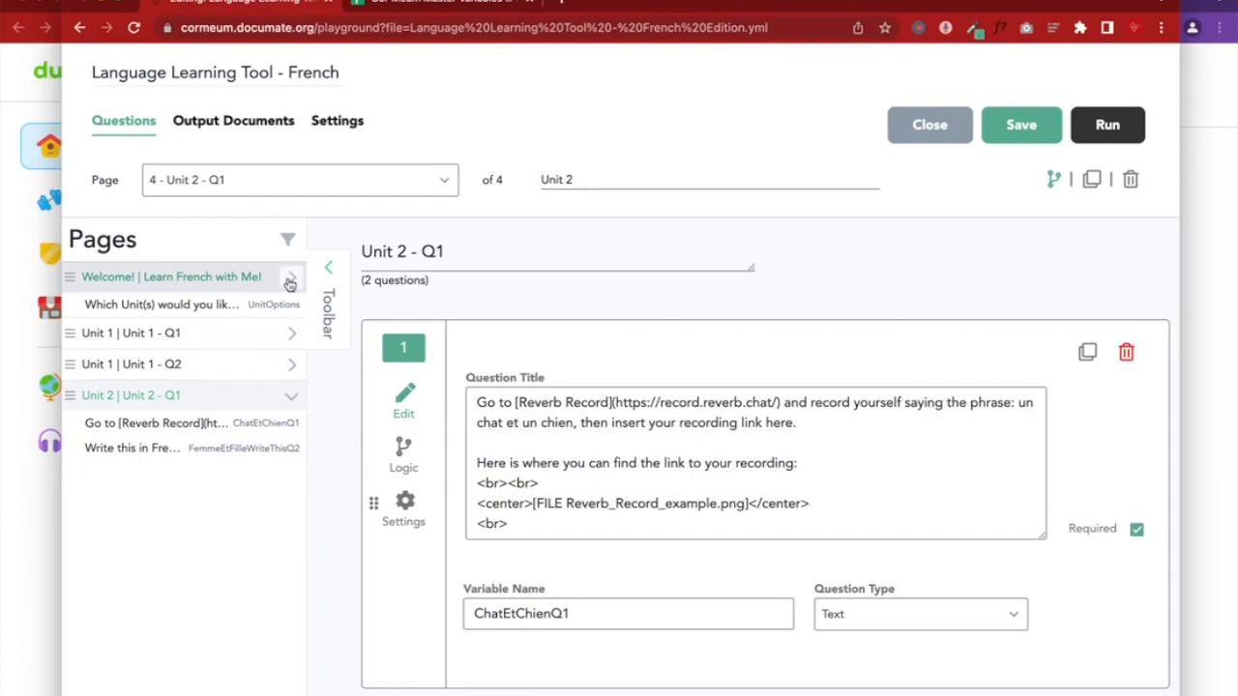
pyautogui.click(290, 280)
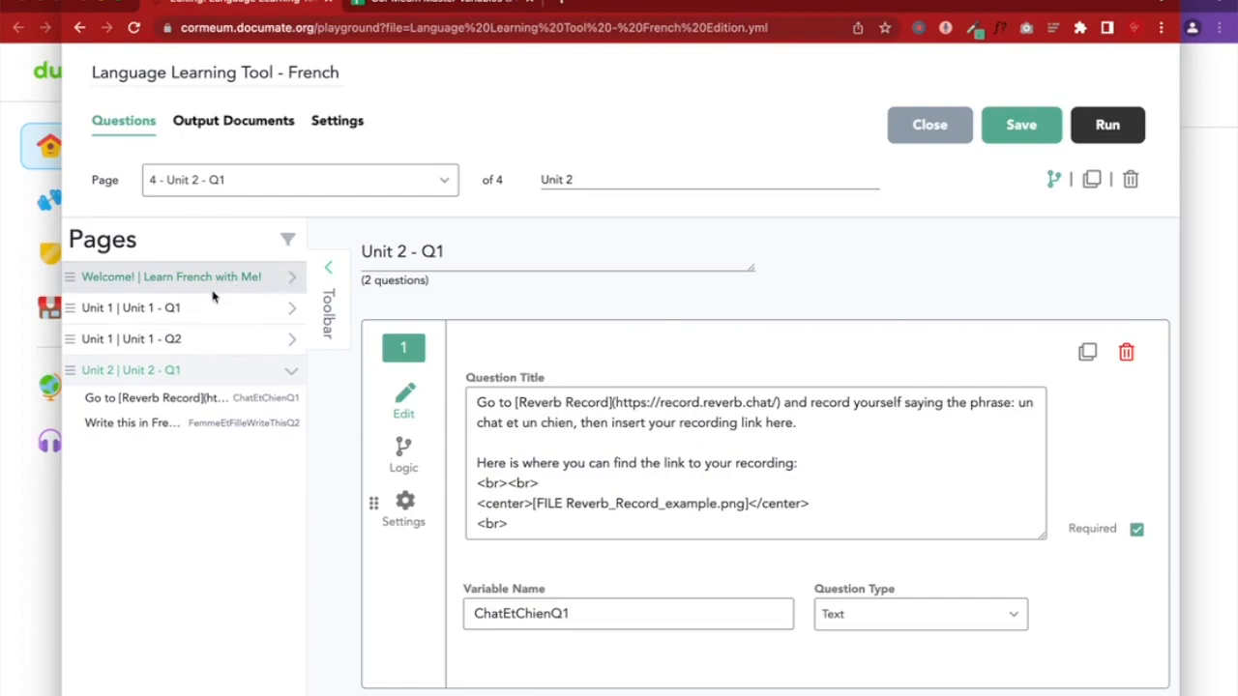
pyautogui.click(293, 310)
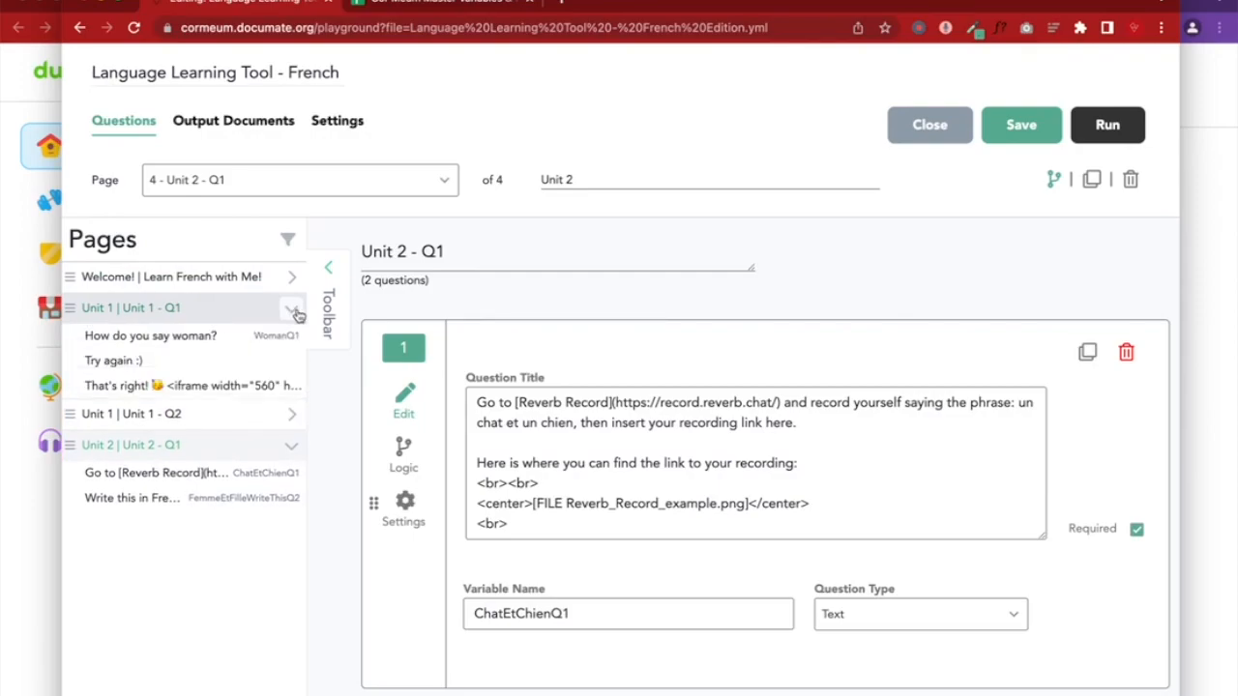
pyautogui.click(249, 280)
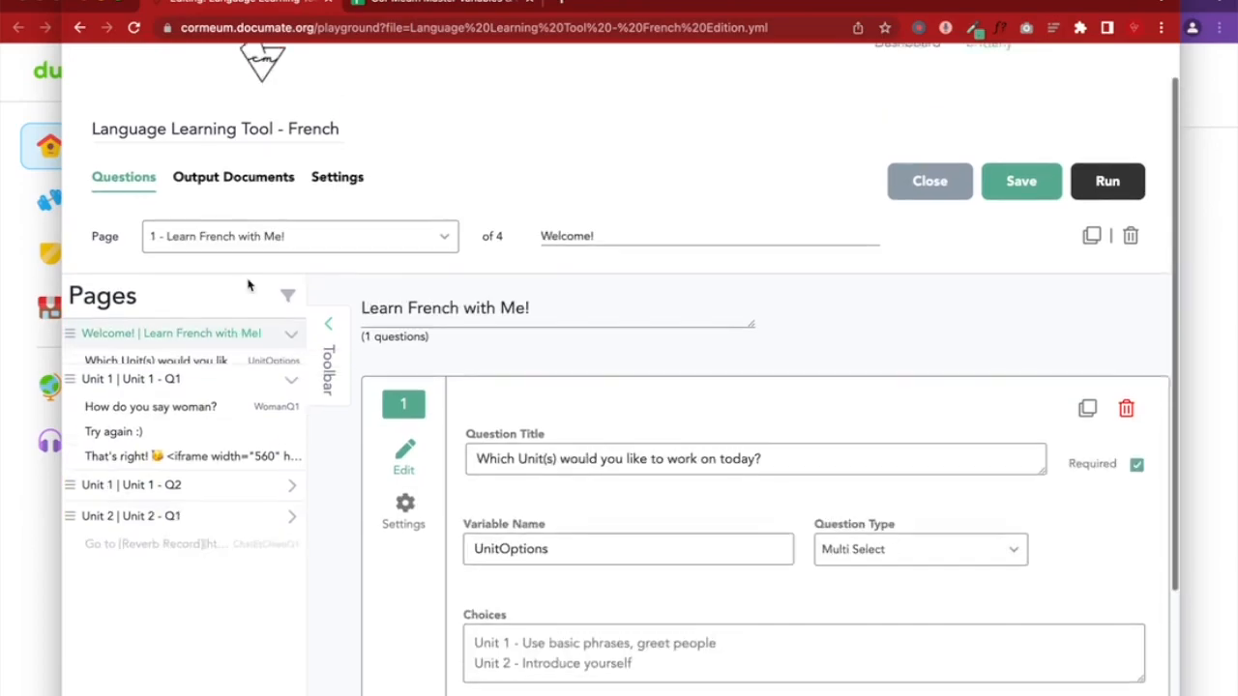
pyautogui.scroll(-2, 540, 386)
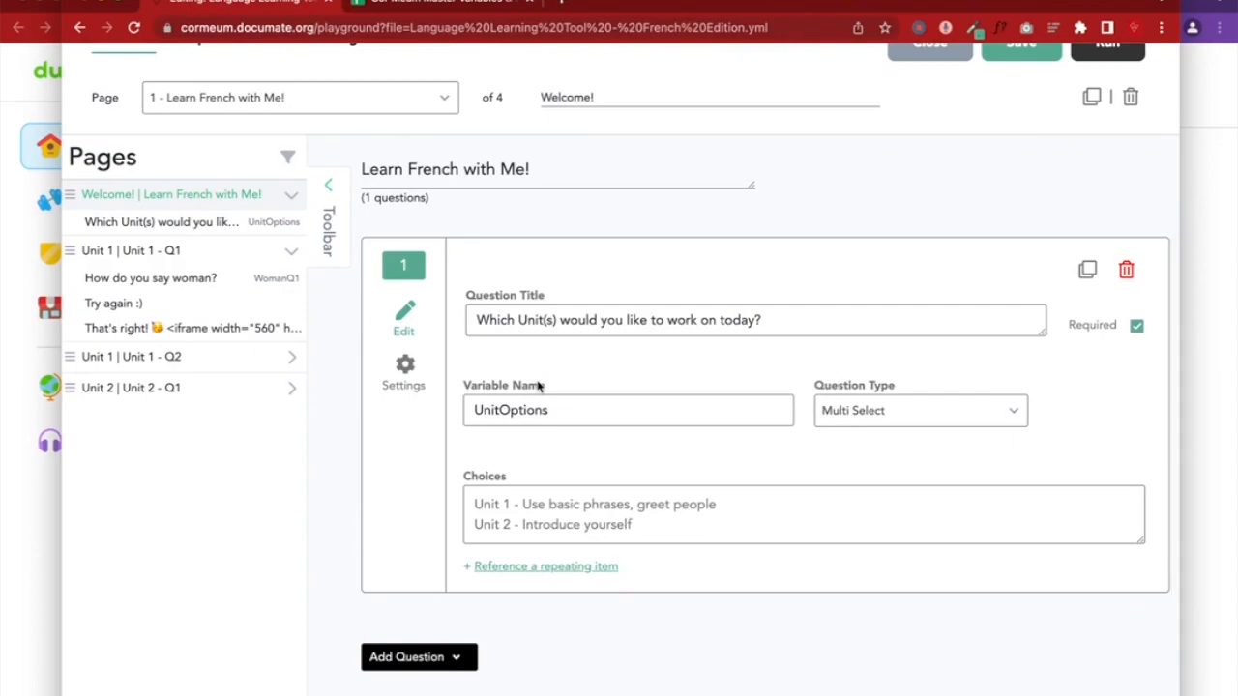
pyautogui.scroll(1, 539, 386)
# Reload the run preview, step back to the Welcome page, and untick Unit 1
pyautogui.click(1215, 208)
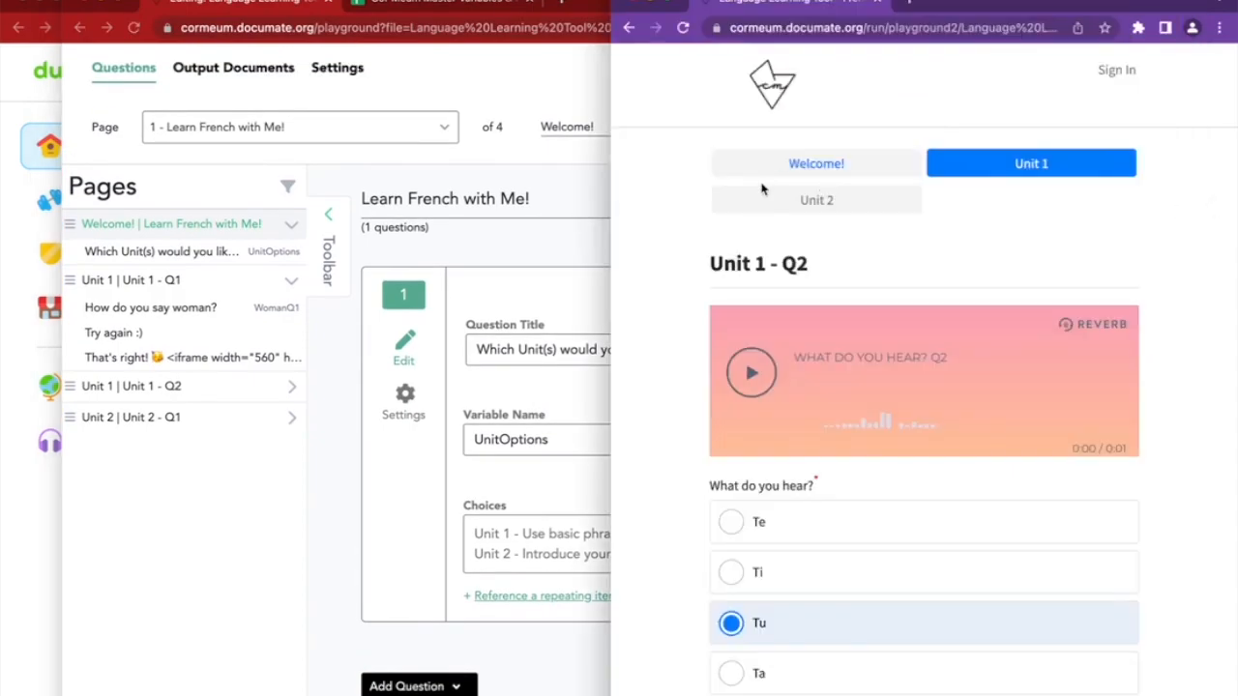
pyautogui.click(554, 230)
pyautogui.scroll(1, 554, 230)
pyautogui.click(1192, 204)
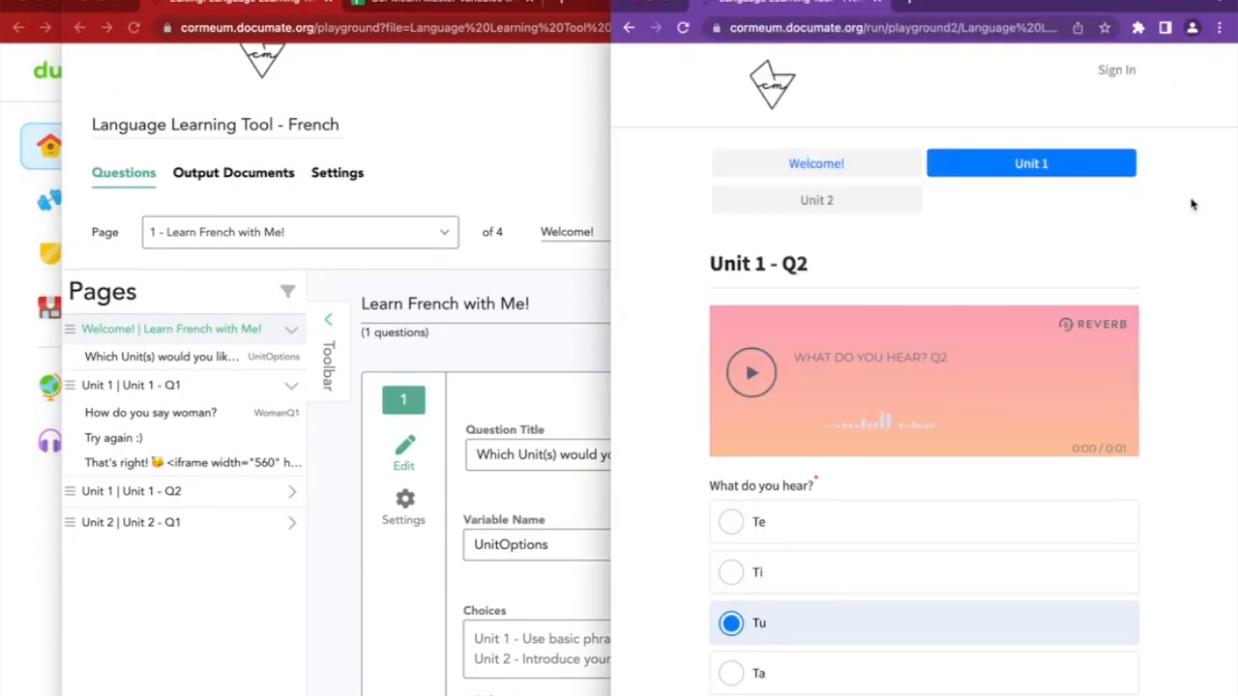
pyautogui.click(682, 27)
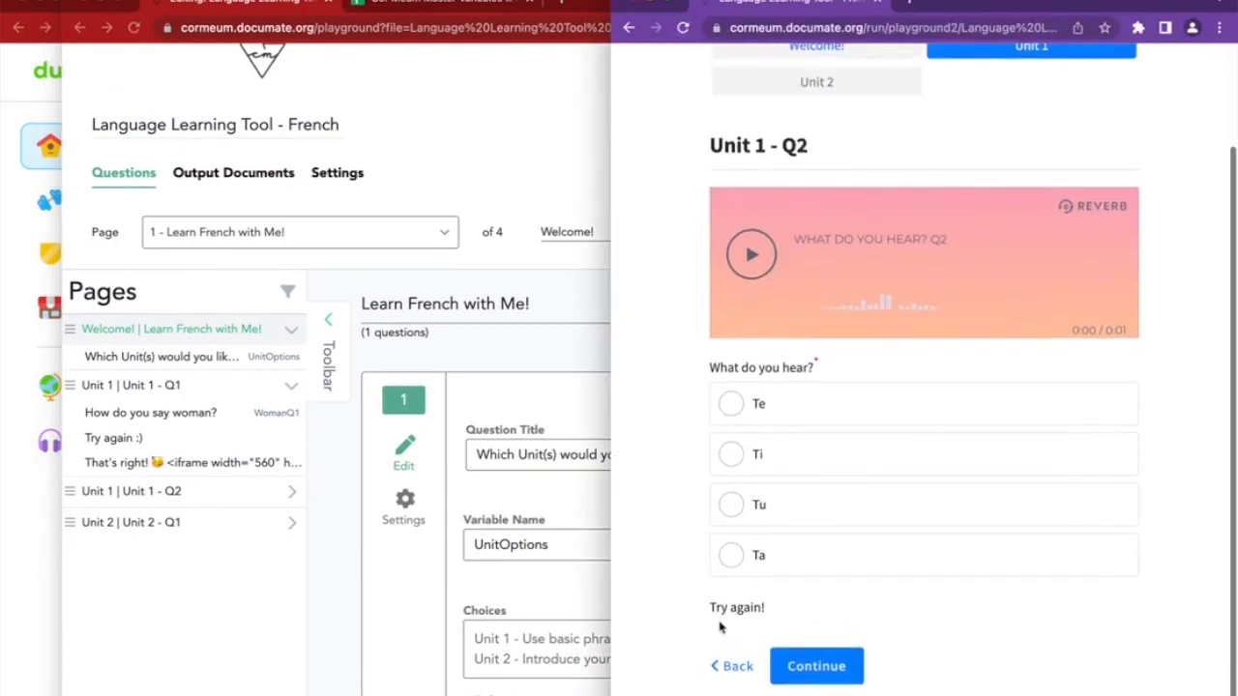
pyautogui.click(720, 663)
pyautogui.scroll(-2, 923, 483)
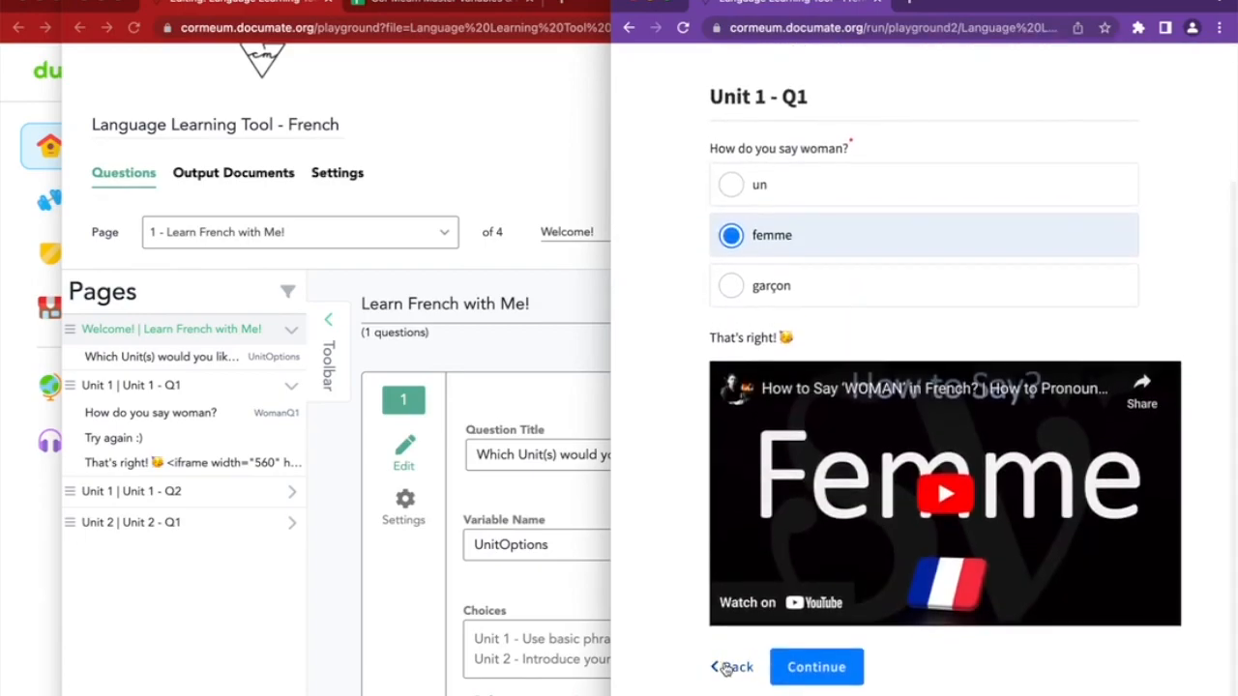
pyautogui.click(725, 666)
pyautogui.click(837, 360)
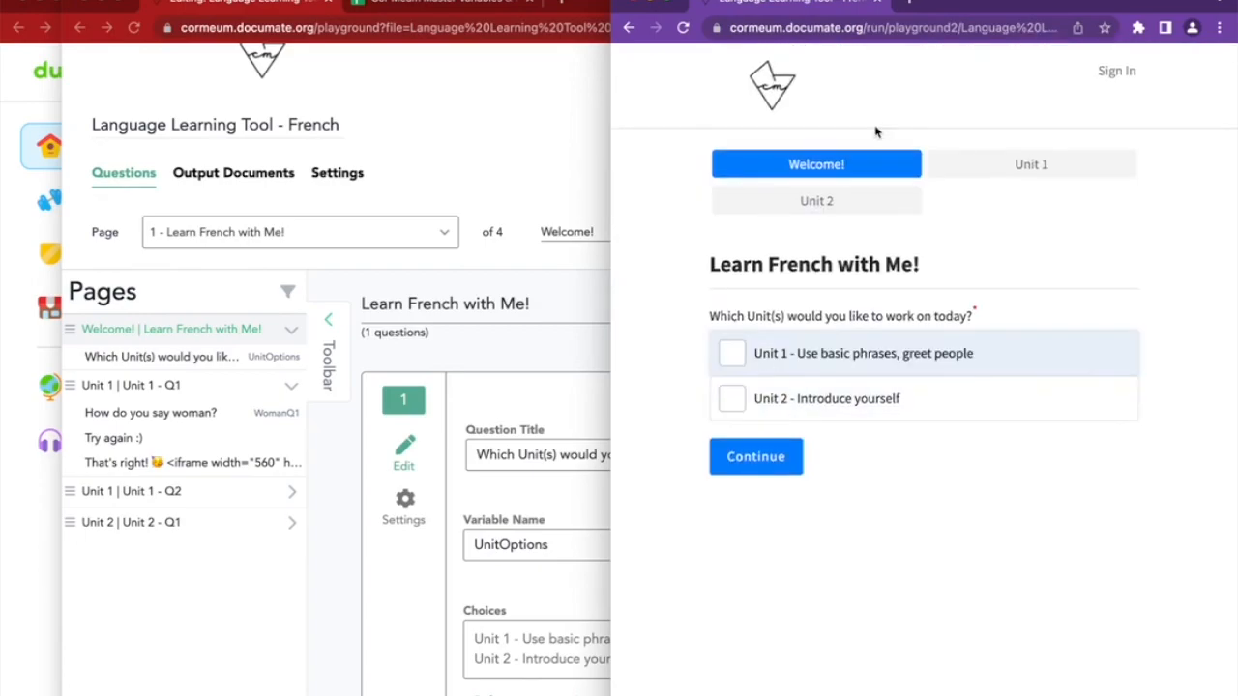
pyautogui.click(505, 340)
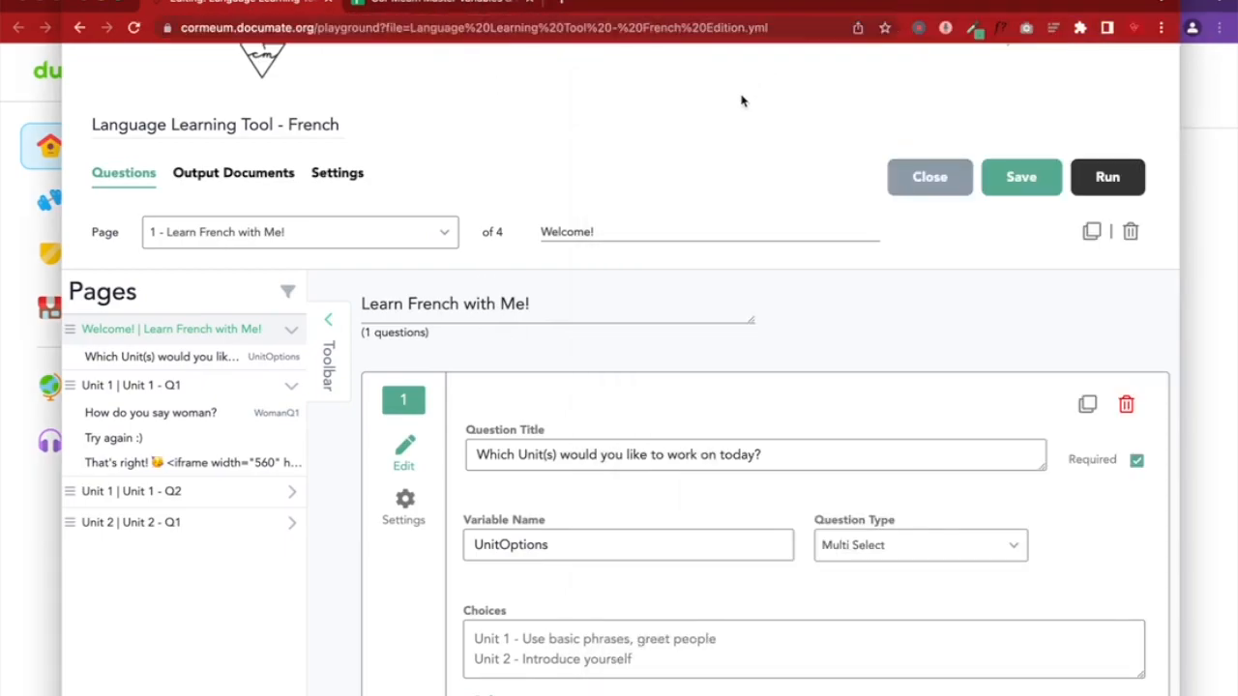
# Start run mode and load the run URL in the second browser window
pyautogui.click(1102, 184)
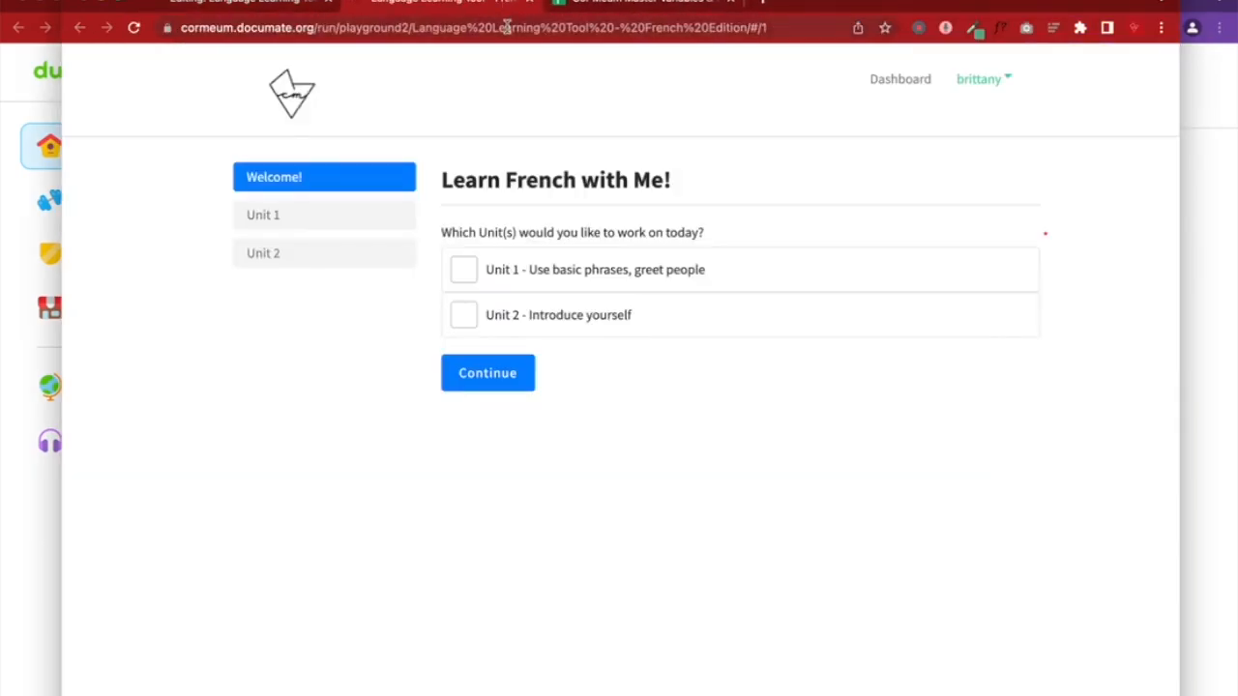
pyautogui.click(506, 27)
pyautogui.hotkey('ctrl', 'c')
pyautogui.click(1197, 186)
pyautogui.click(850, 27)
pyautogui.press('BackSpace')
pyautogui.hotkey('ctrl', 'v')
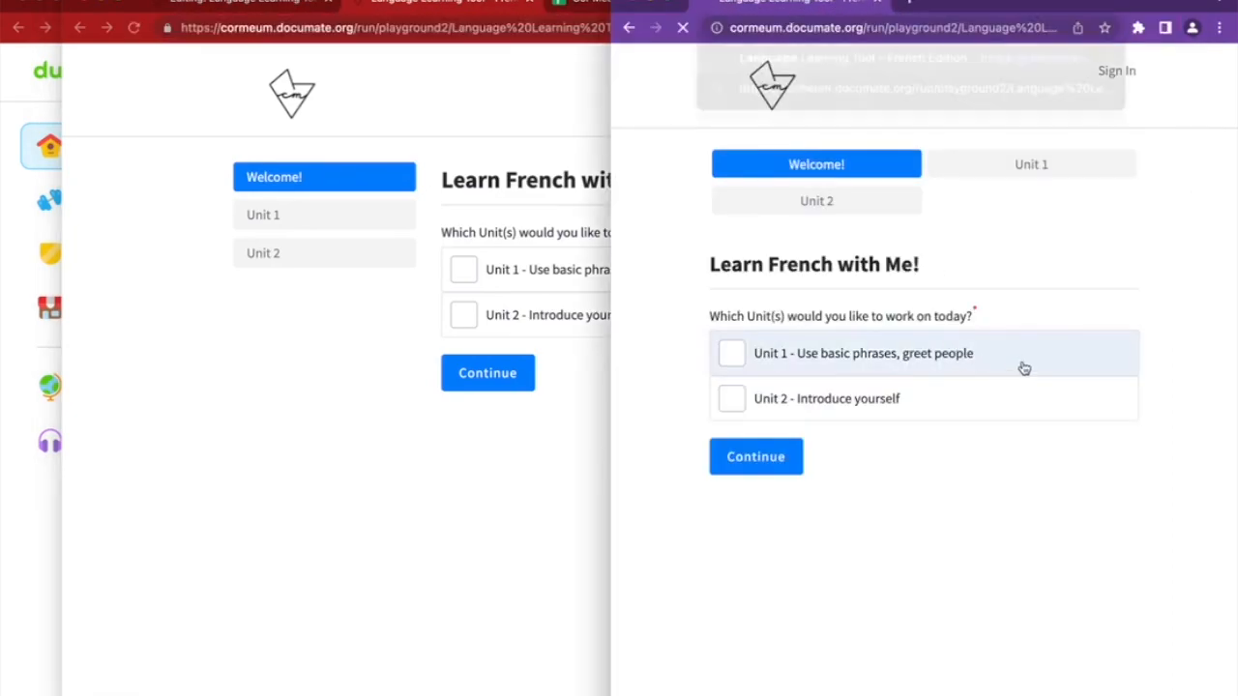
pyautogui.press('Return')
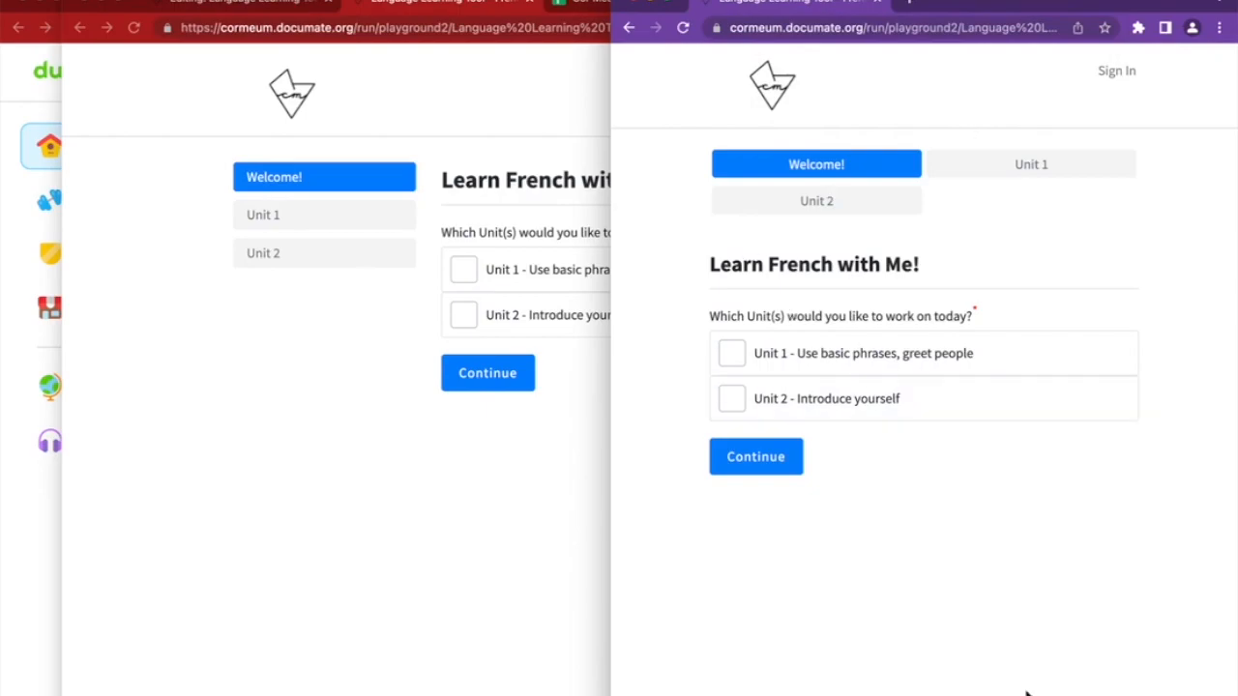
# Close the extra run preview tab and widen the run preview window
pyautogui.click(569, 558)
pyautogui.click(529, 3)
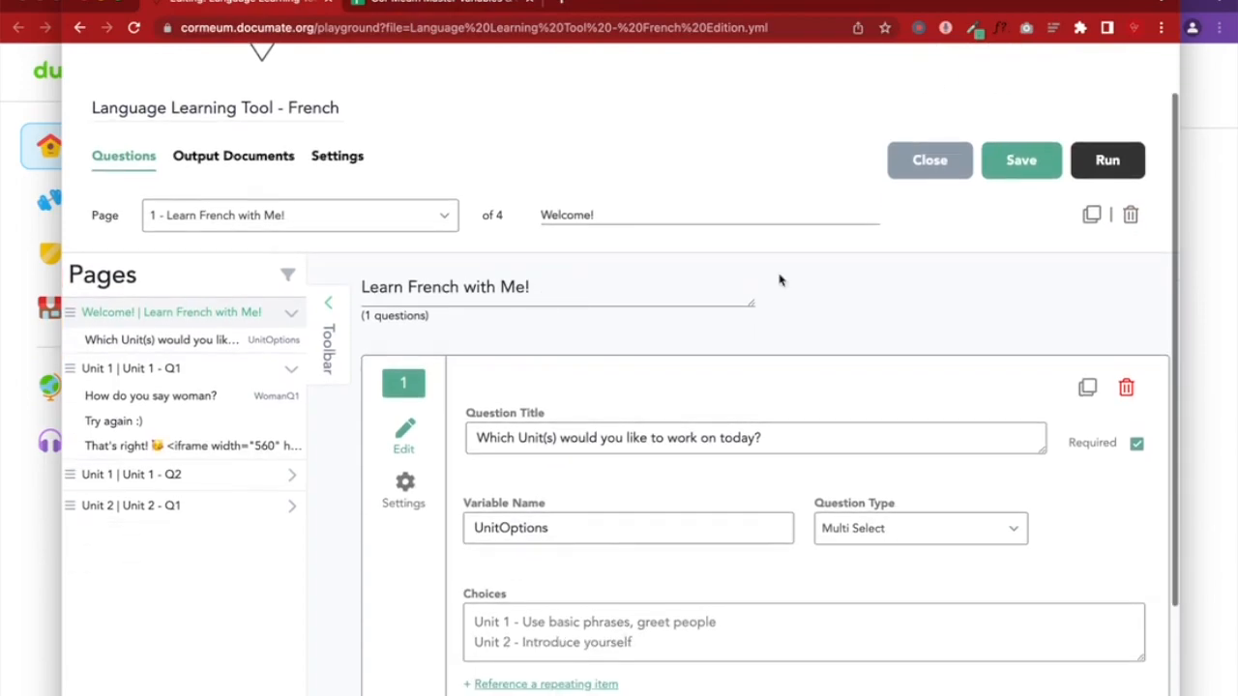
pyautogui.click(1187, 288)
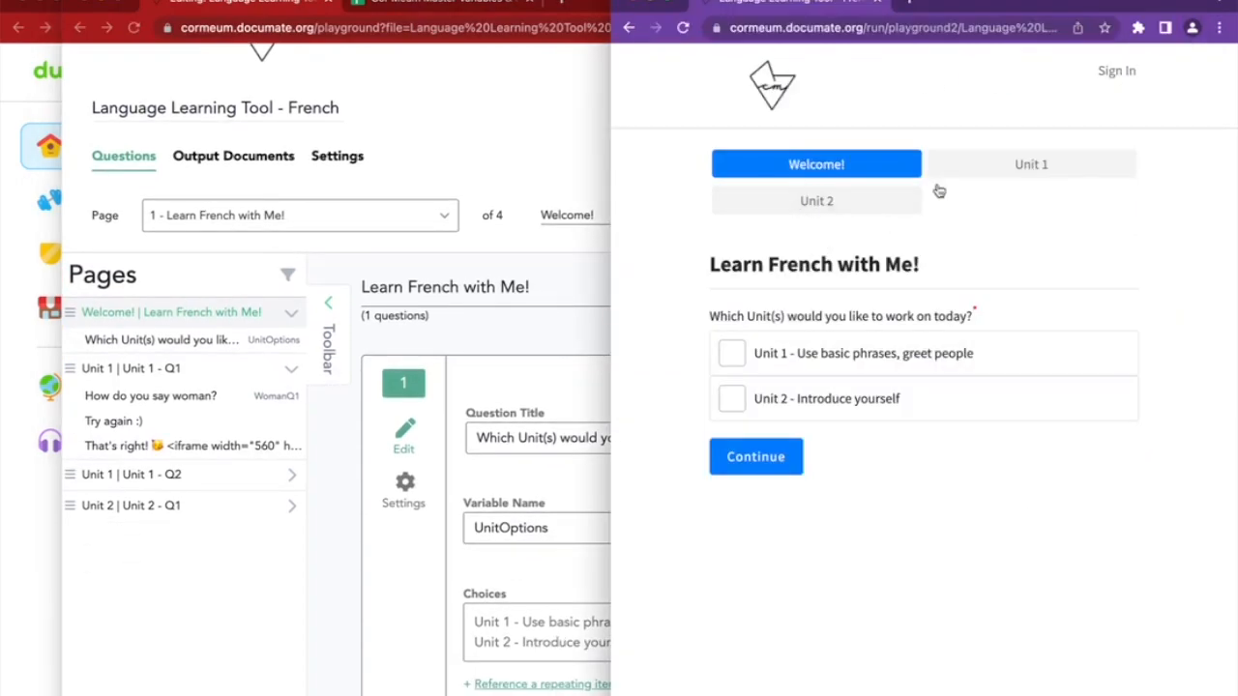
pyautogui.moveTo(609, 167); pyautogui.dragTo(686, 118)
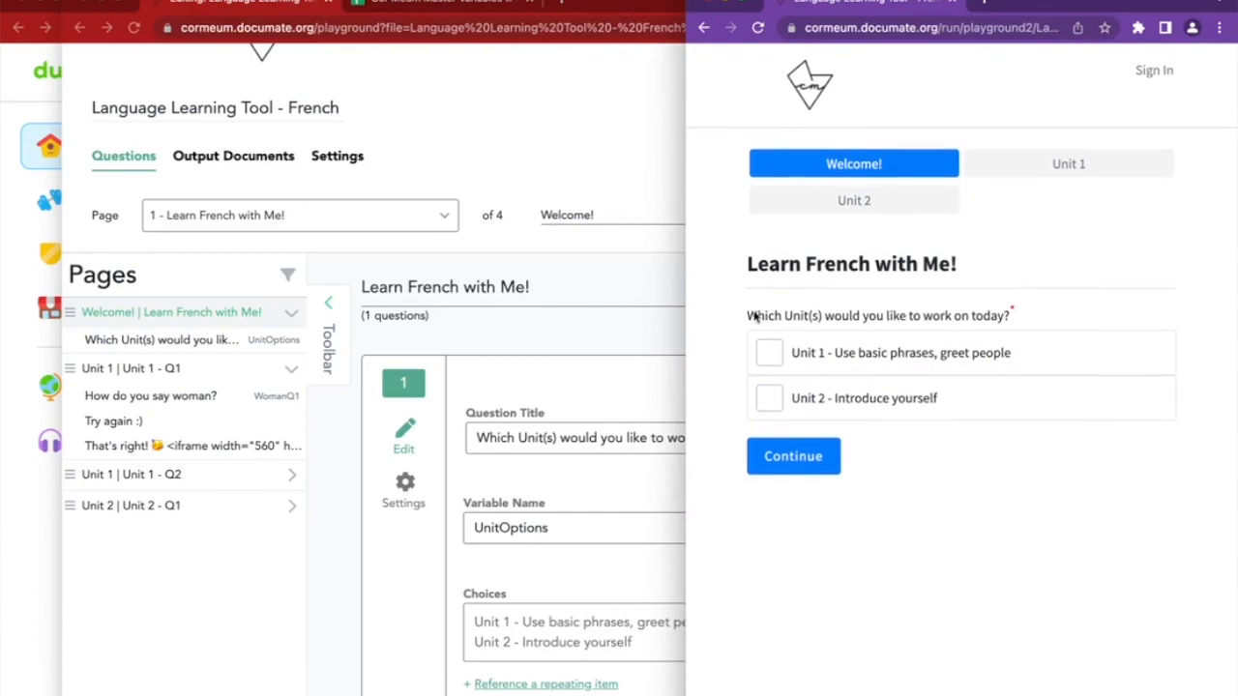
pyautogui.scroll(-2, 587, 335)
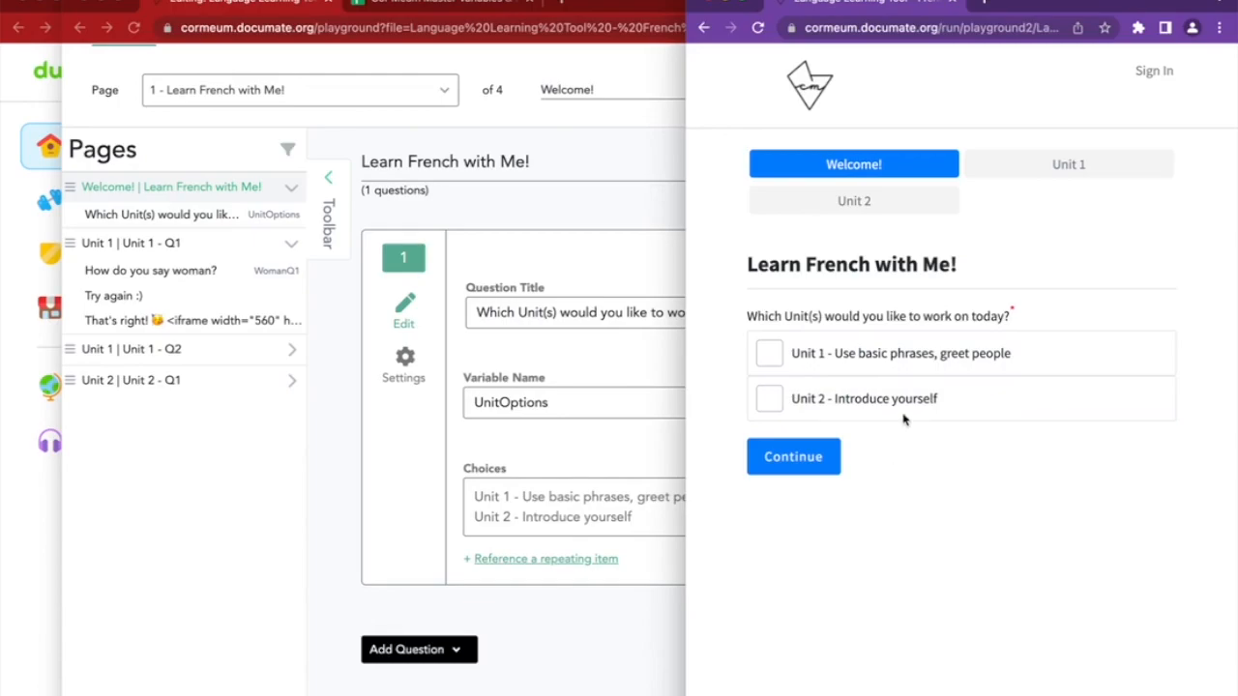
# Tick and untick the Unit 1 and Unit 2 choices in the Welcome page preview
pyautogui.click(870, 356)
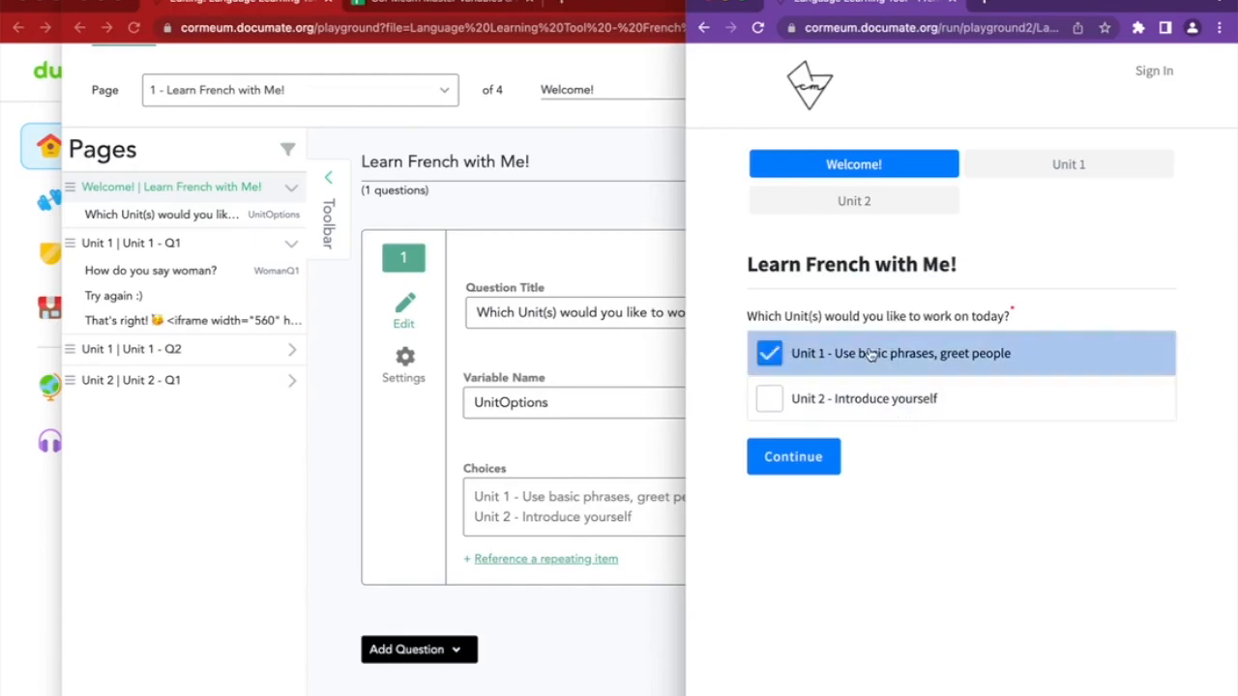
pyautogui.click(912, 400)
pyautogui.click(898, 354)
pyautogui.click(901, 400)
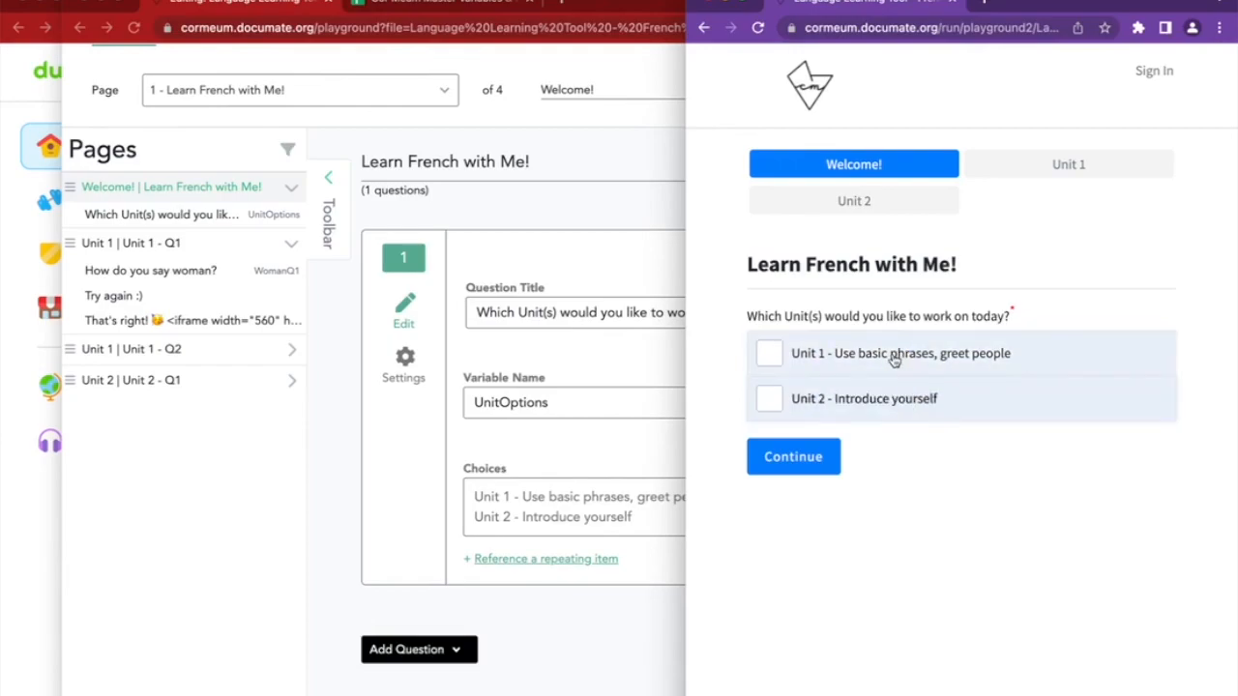
pyautogui.click(893, 358)
pyautogui.click(892, 358)
# Choose both Unit 1 and Unit 2, continue to Unit 1 - Q1, and return to the editor
pyautogui.click(890, 357)
pyautogui.click(879, 399)
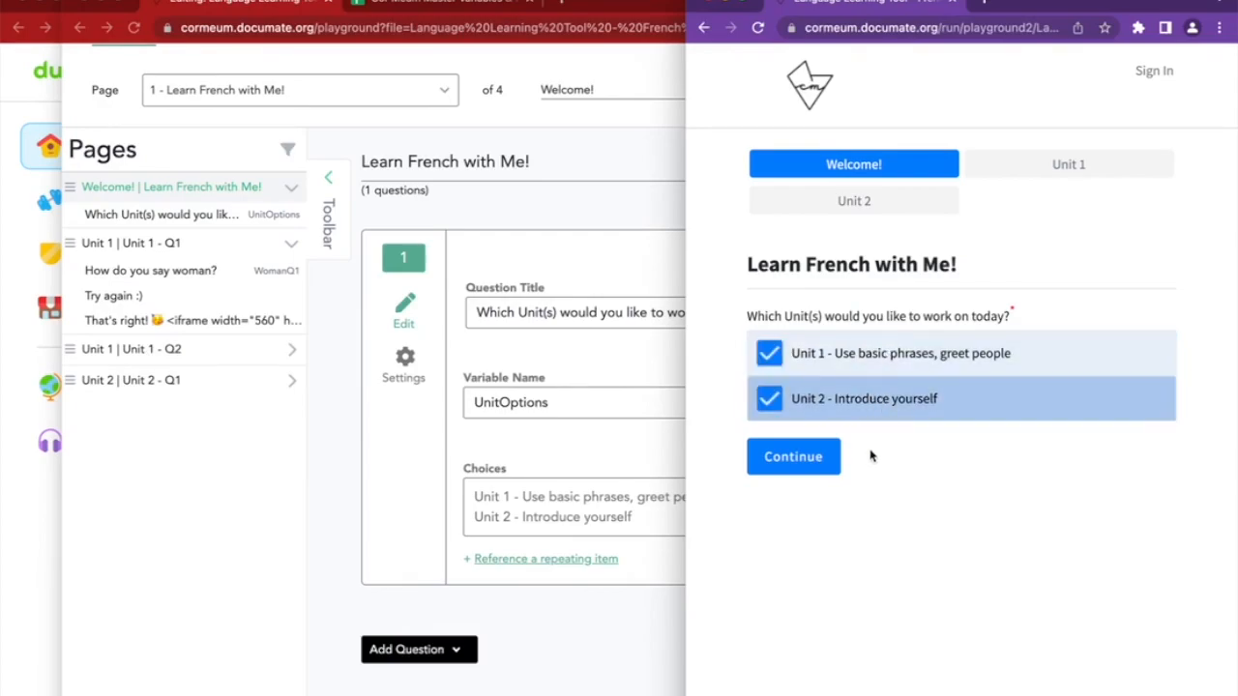
pyautogui.click(801, 461)
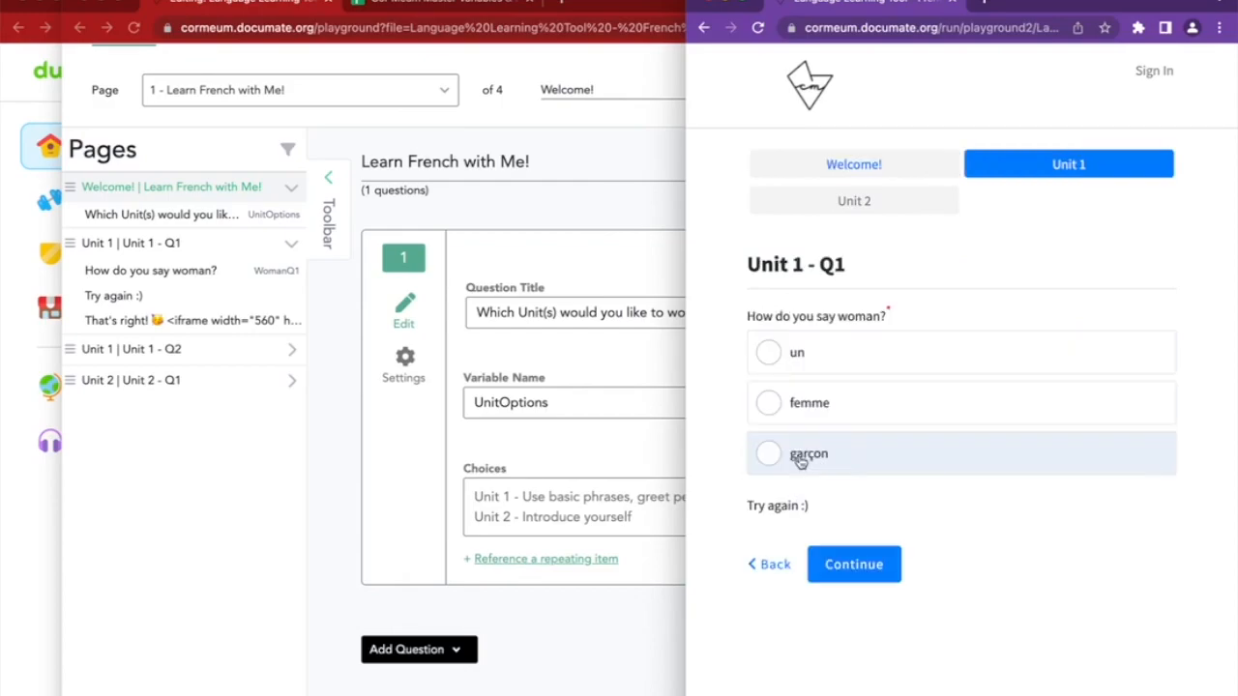
pyautogui.click(308, 268)
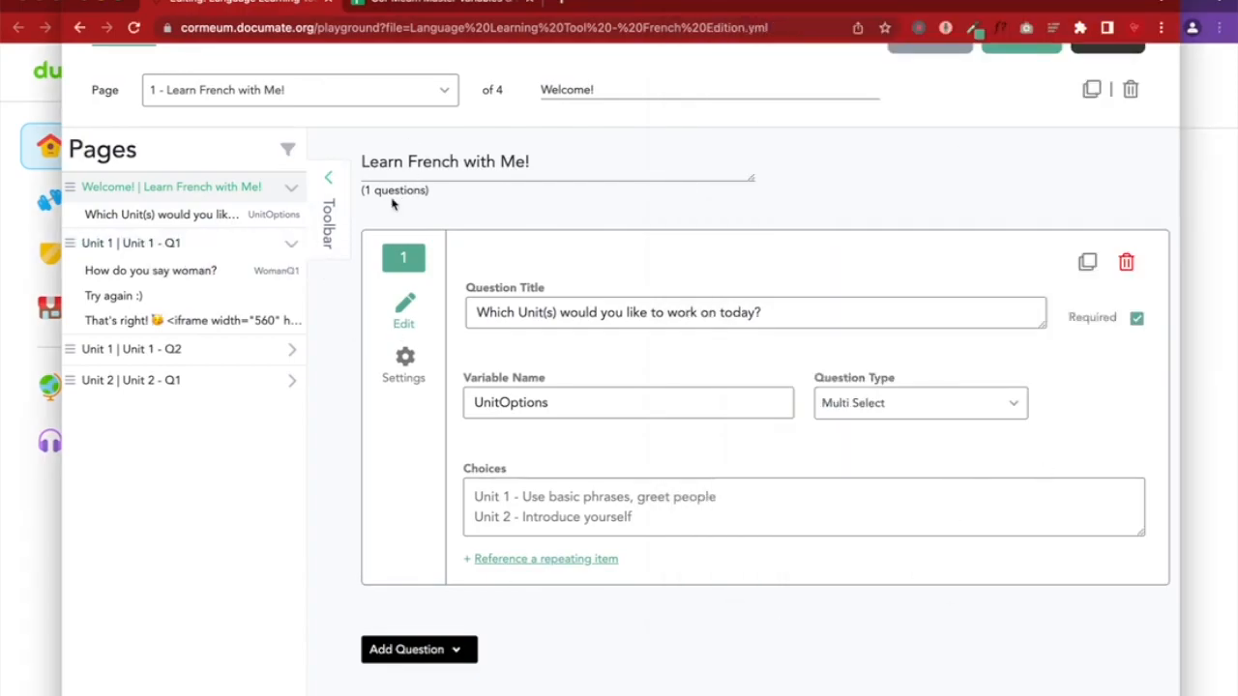
# Open the Unit 1 - Q1 page in the editor
pyautogui.click(165, 245)
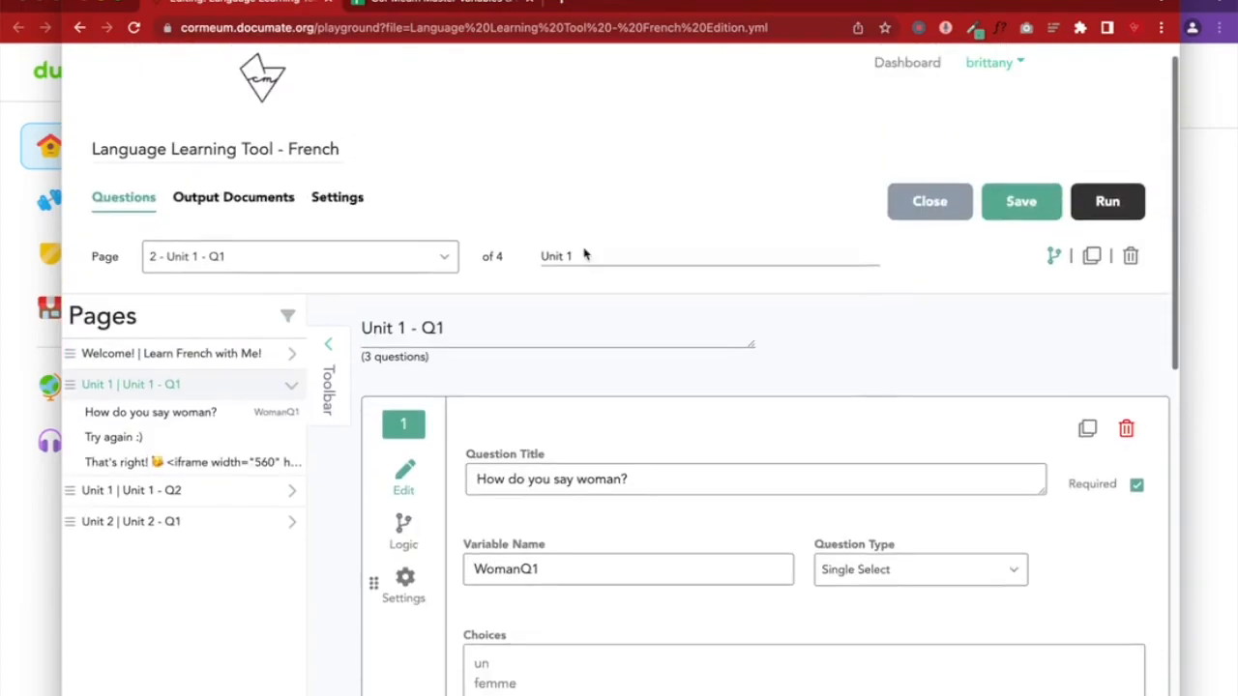
pyautogui.scroll(-5, 629, 447)
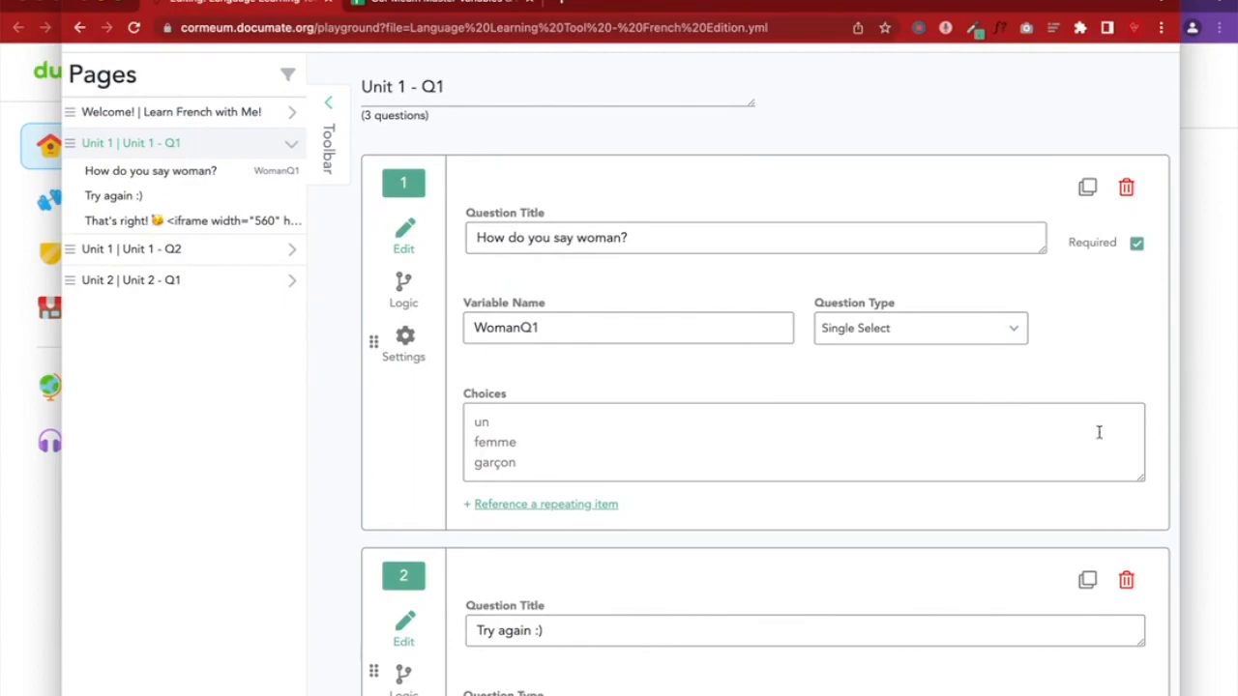
pyautogui.scroll(-10, 1098, 432)
pyautogui.scroll(10, 1063, 406)
# Look up the WomanQ1 variable in the Master Variables & Links spreadsheet
pyautogui.click(1233, 369)
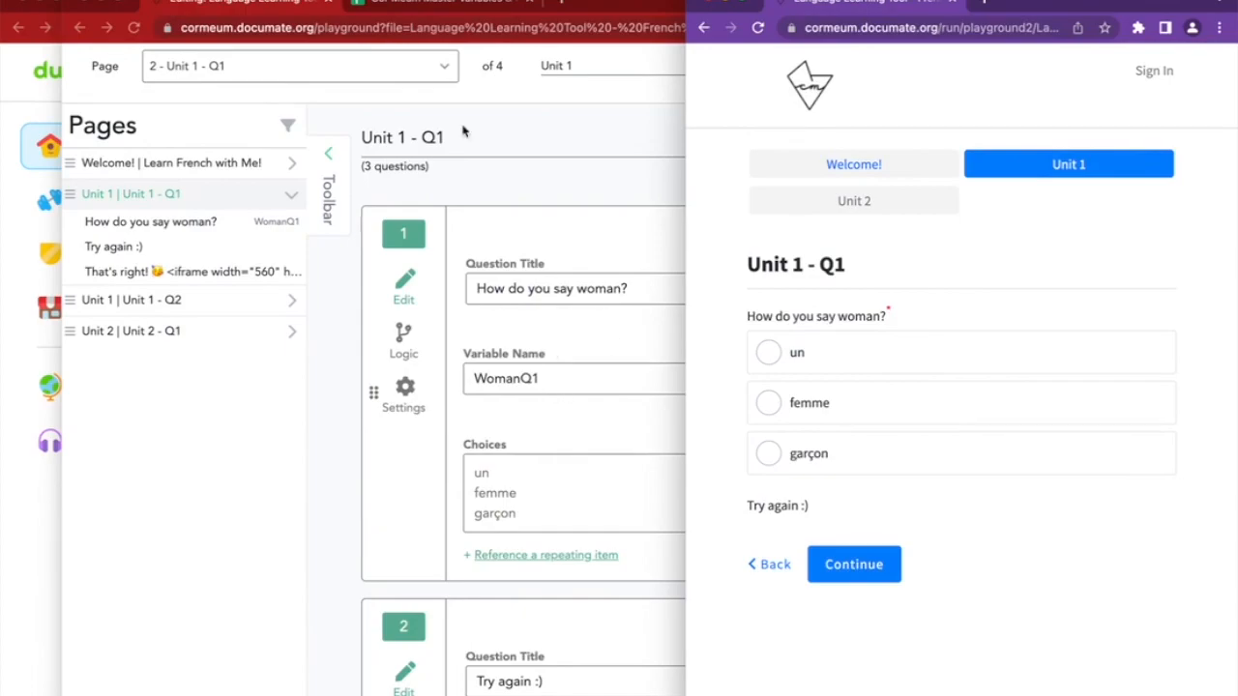
pyautogui.click(407, 2)
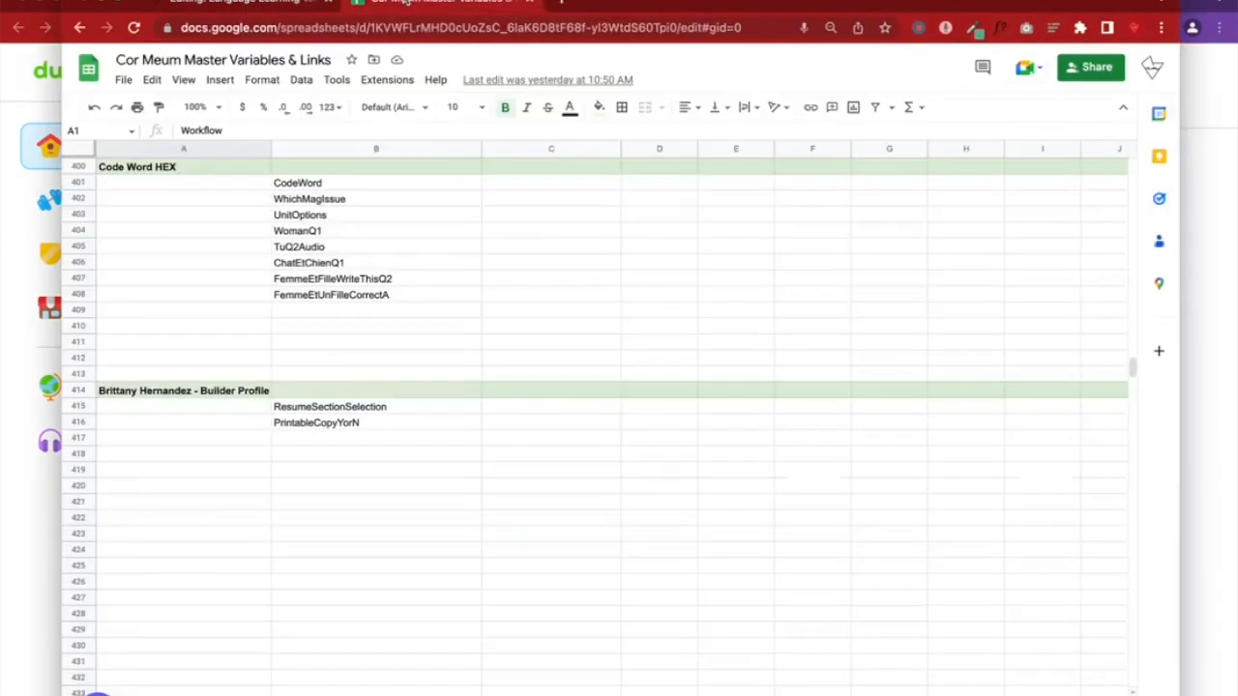
pyautogui.click(324, 230)
pyautogui.click(300, 3)
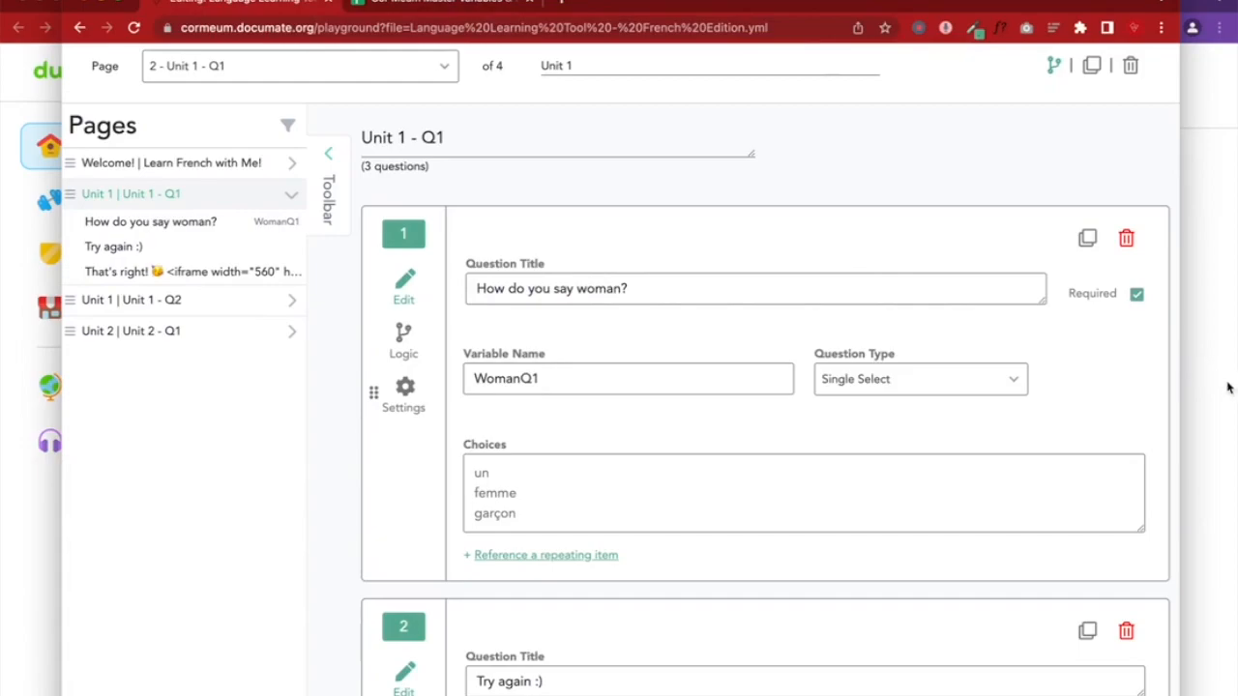
pyautogui.click(1226, 388)
pyautogui.scroll(-2, 658, 414)
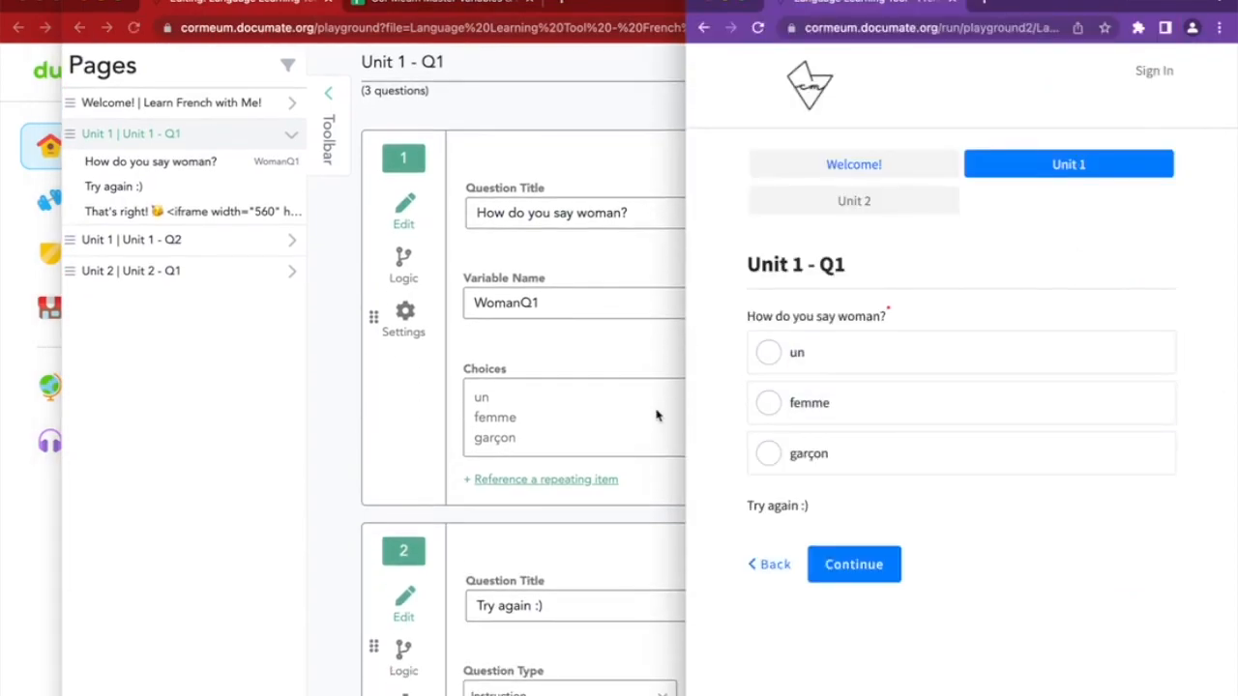
pyautogui.click(608, 347)
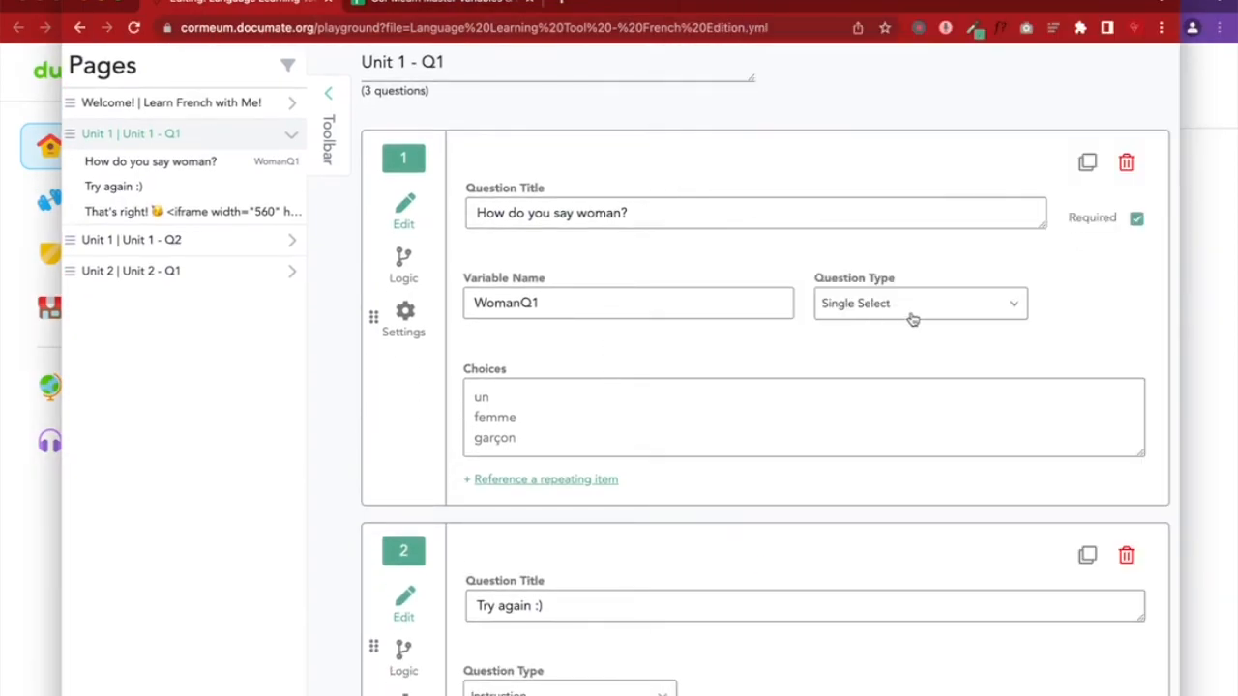
# Cycle the preview's woman answer through un, femme and garçon
pyautogui.click(1209, 345)
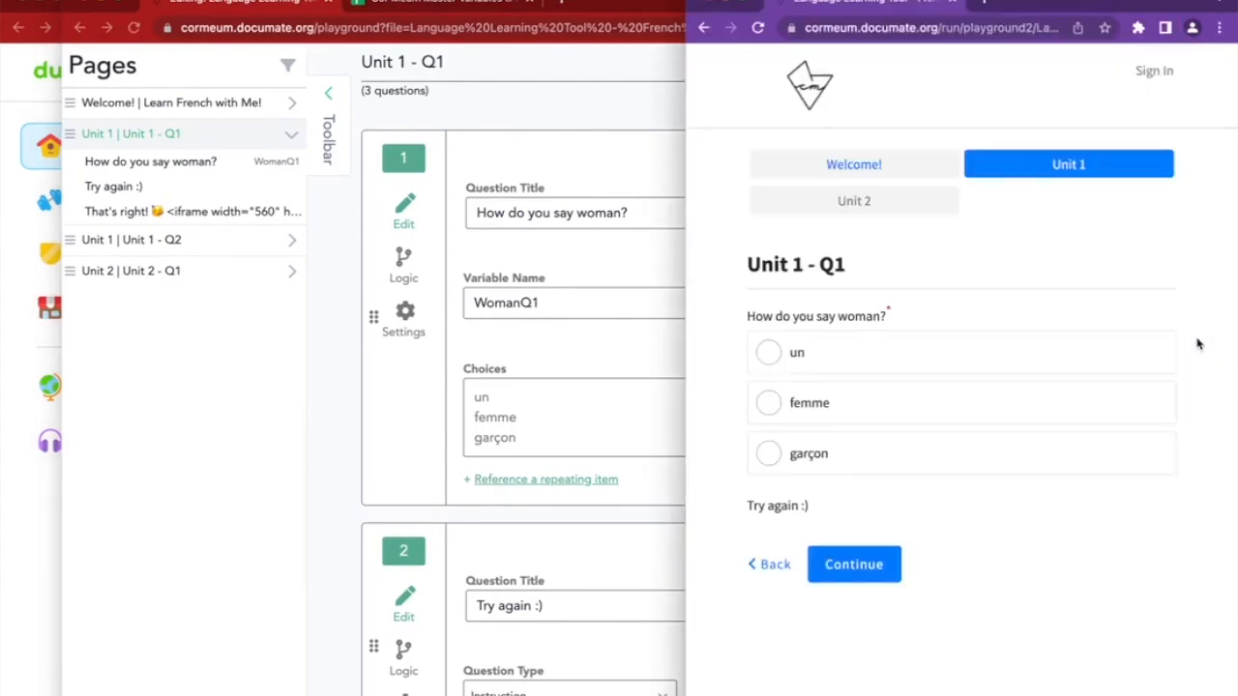
pyautogui.click(810, 353)
pyautogui.click(832, 415)
pyautogui.click(832, 454)
pyautogui.click(822, 353)
pyautogui.click(831, 414)
pyautogui.click(834, 455)
pyautogui.click(829, 352)
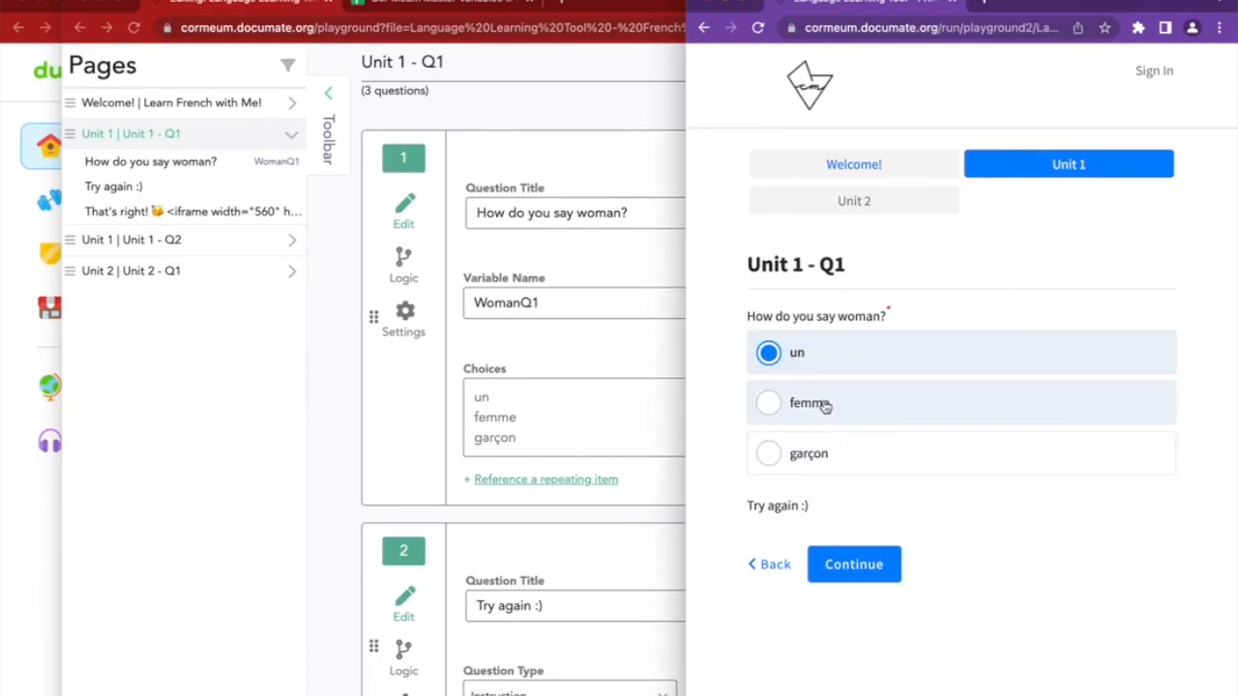
# Answer garçon to see the retry message, then femme for the correct-answer feedback
pyautogui.click(823, 458)
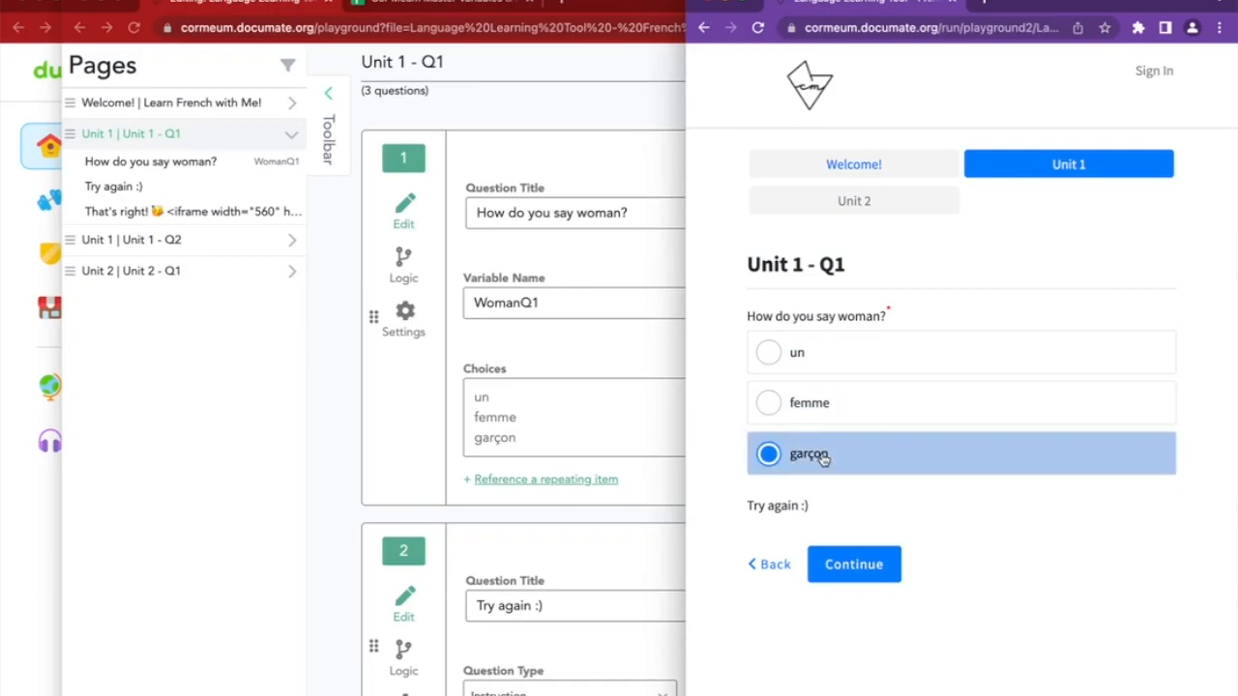
pyautogui.click(812, 402)
pyautogui.scroll(-3, 967, 483)
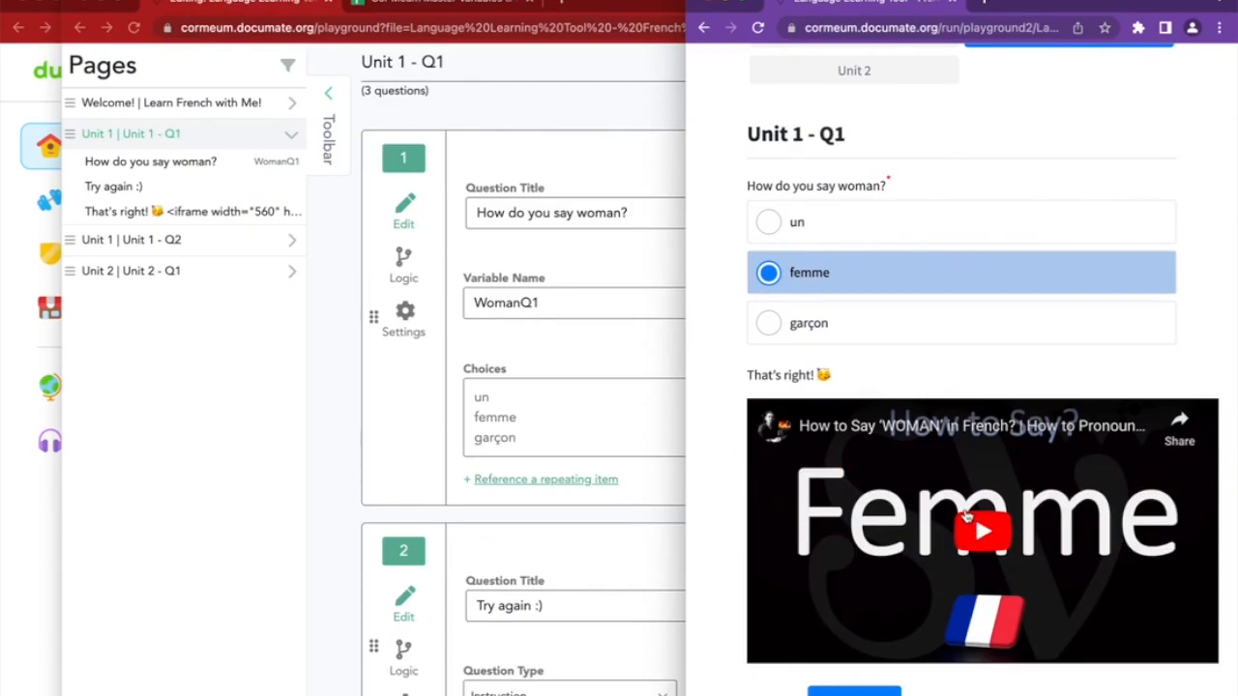
pyautogui.scroll(-1, 967, 516)
pyautogui.scroll(3, 967, 515)
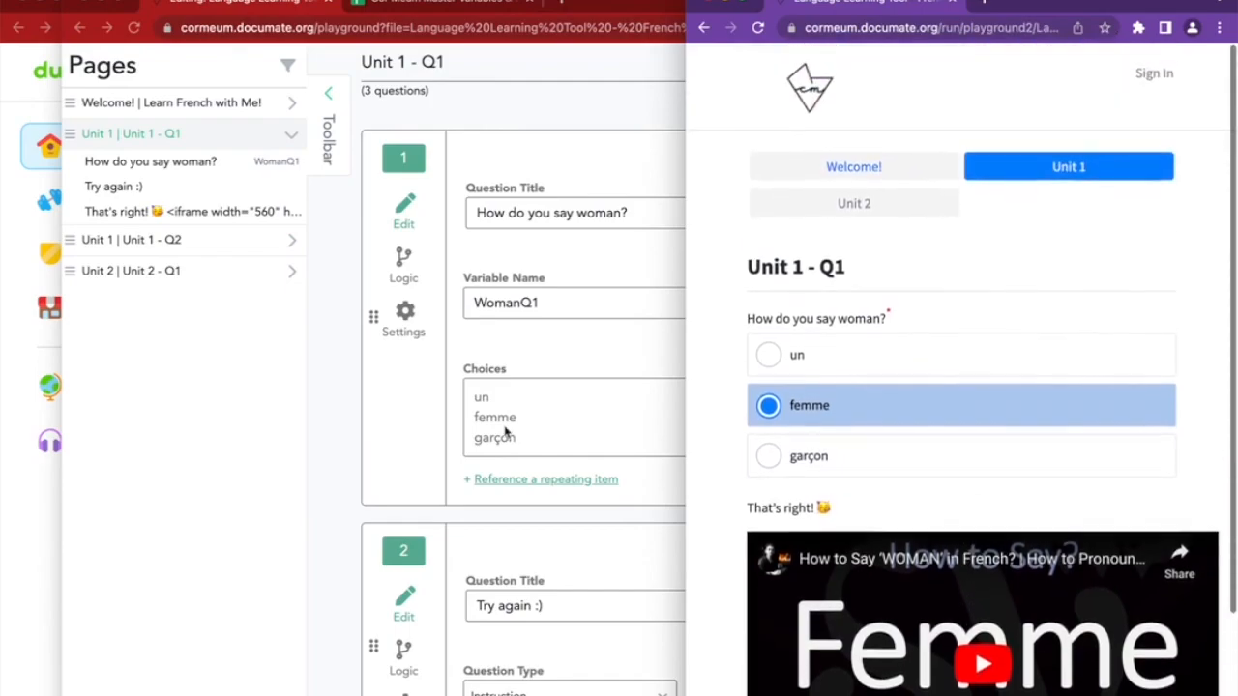
# Show question 2's display rule in the editor
pyautogui.click(422, 497)
pyautogui.scroll(-3, 423, 497)
pyautogui.scroll(-1, 422, 497)
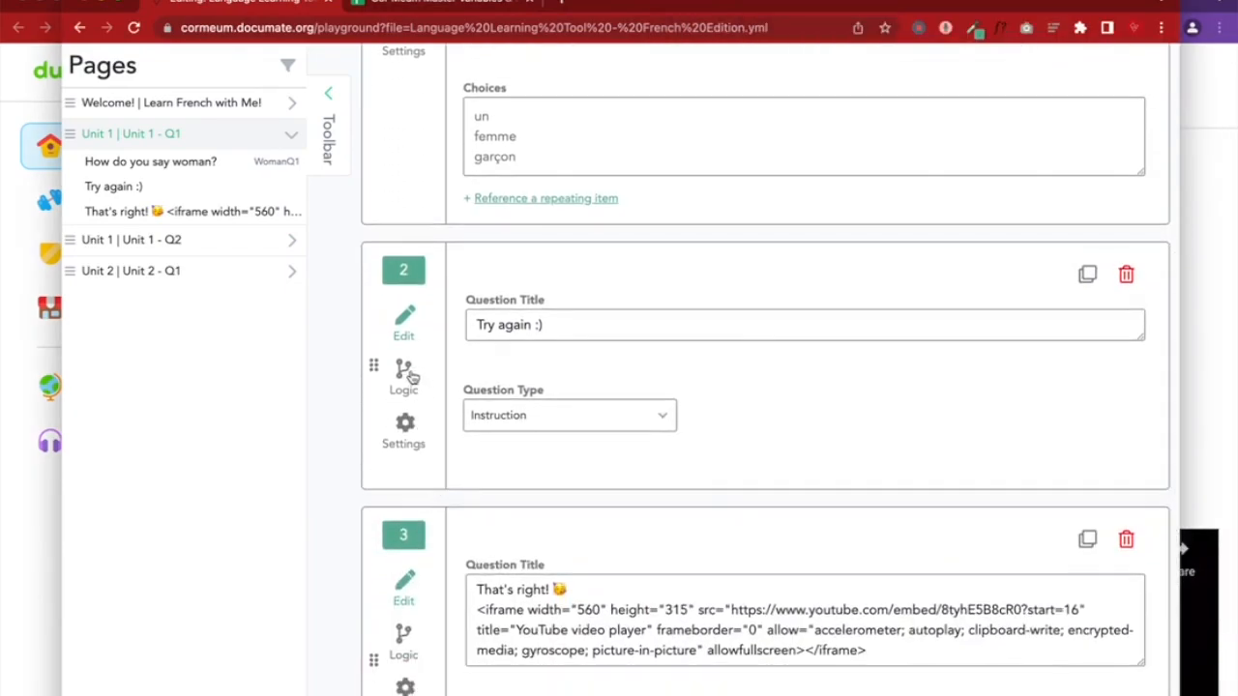
pyautogui.click(409, 372)
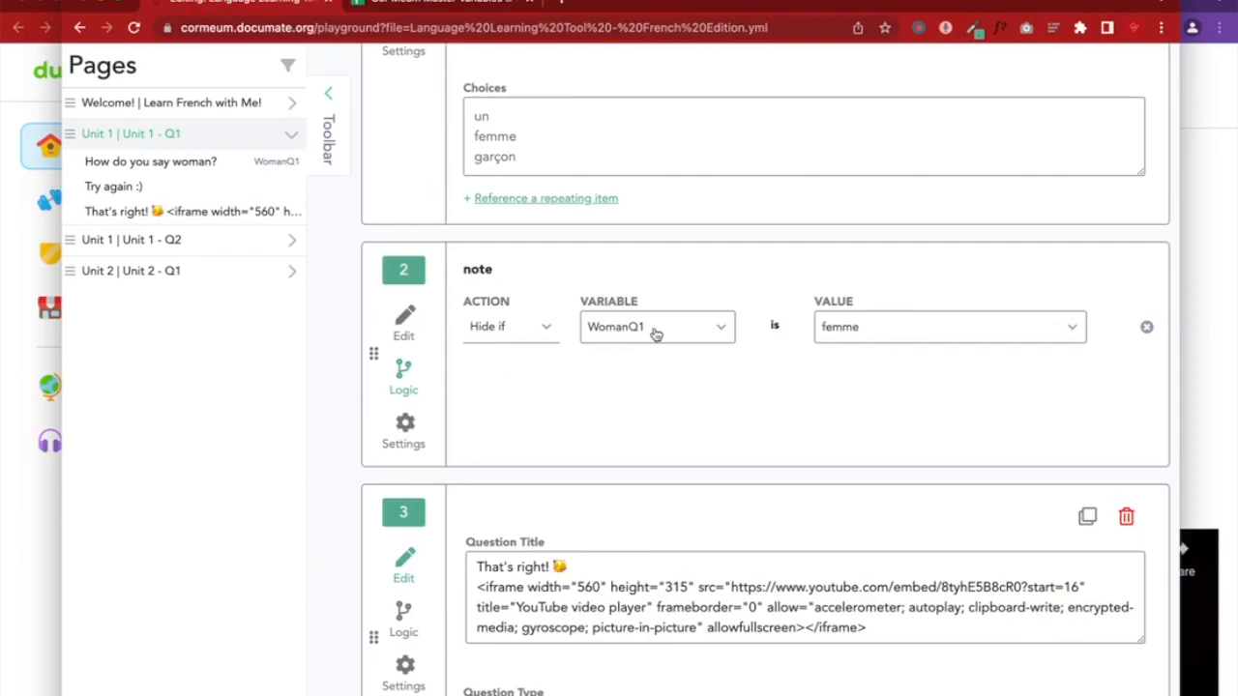
# Restart the preview at Unit 1 - Q1 and highlight the 'Try again :)' message
pyautogui.click(1199, 271)
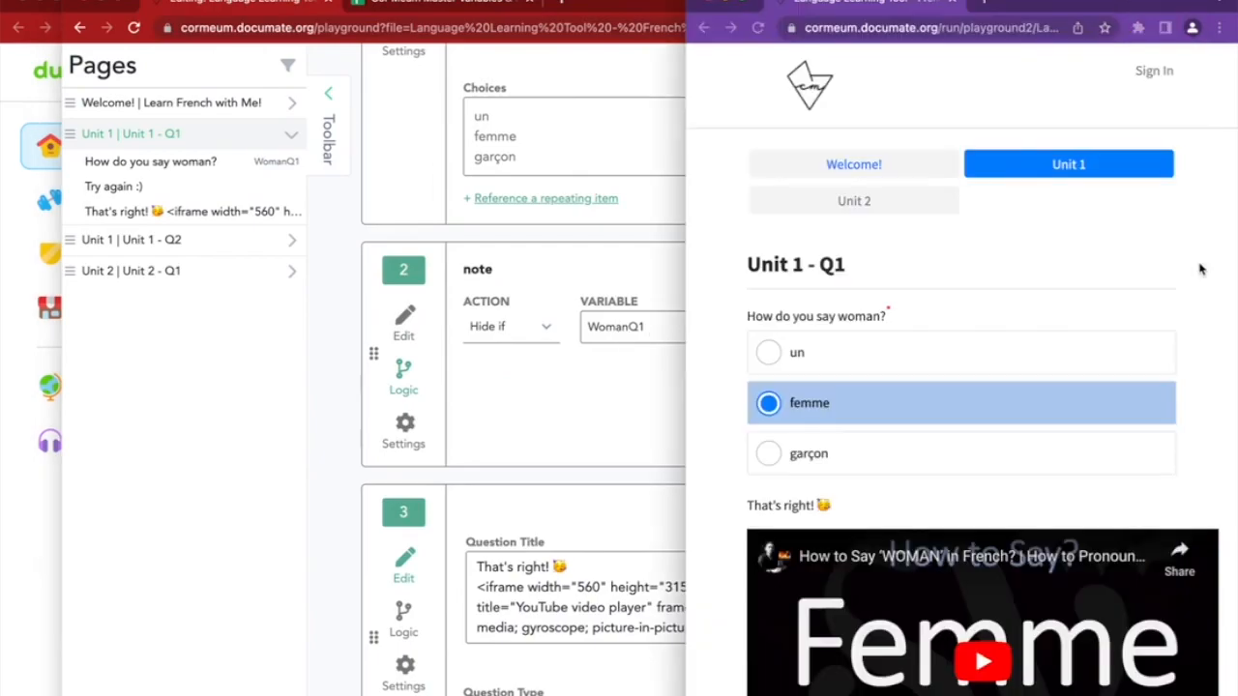
pyautogui.scroll(-2, 909, 334)
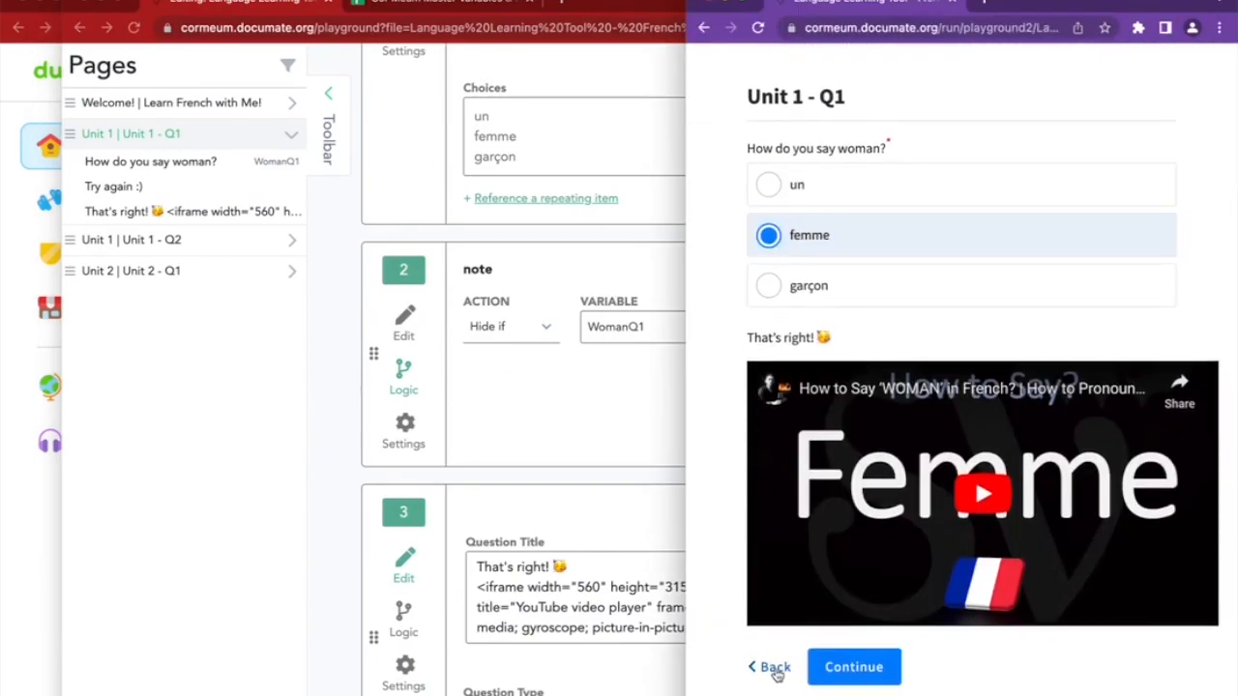
pyautogui.click(774, 658)
pyautogui.click(823, 456)
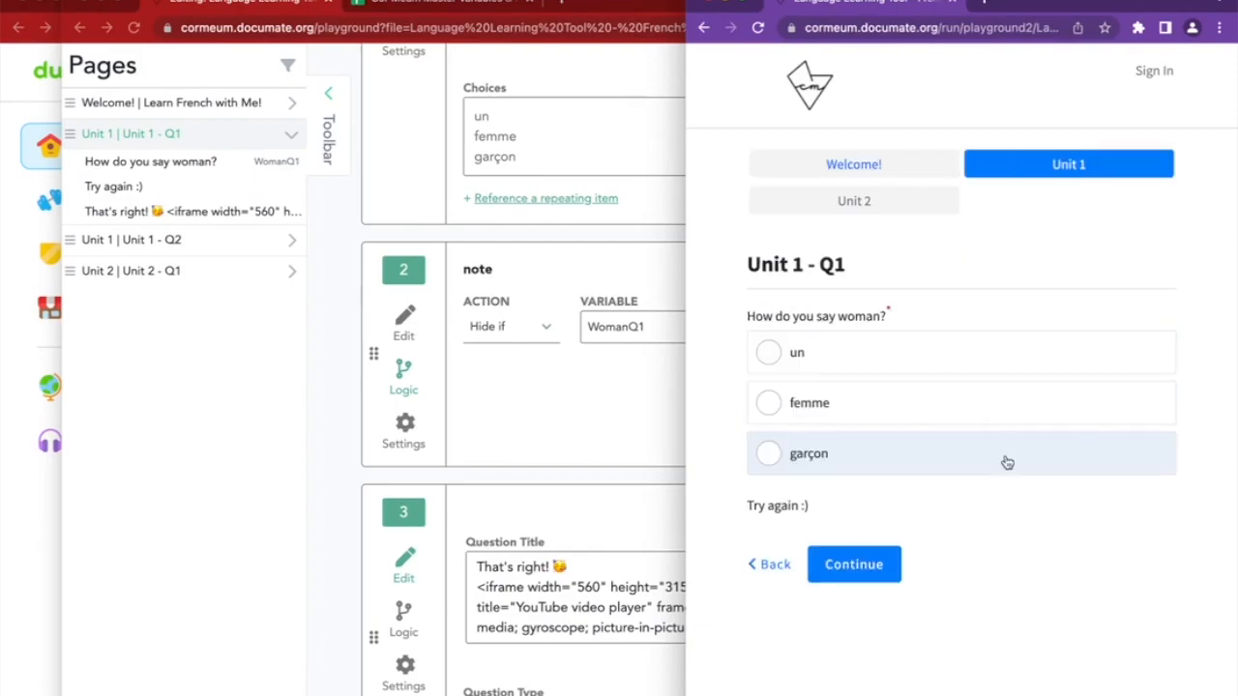
pyautogui.moveTo(824, 506); pyautogui.dragTo(698, 508)
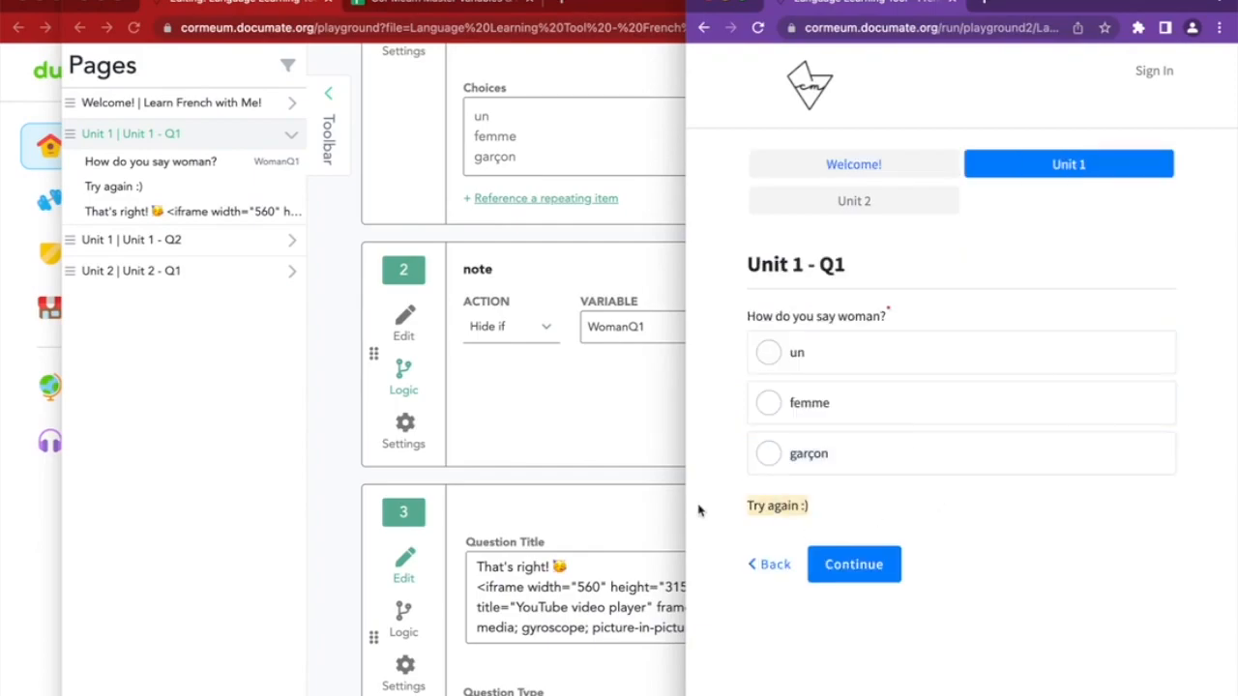
pyautogui.click(915, 504)
pyautogui.click(501, 356)
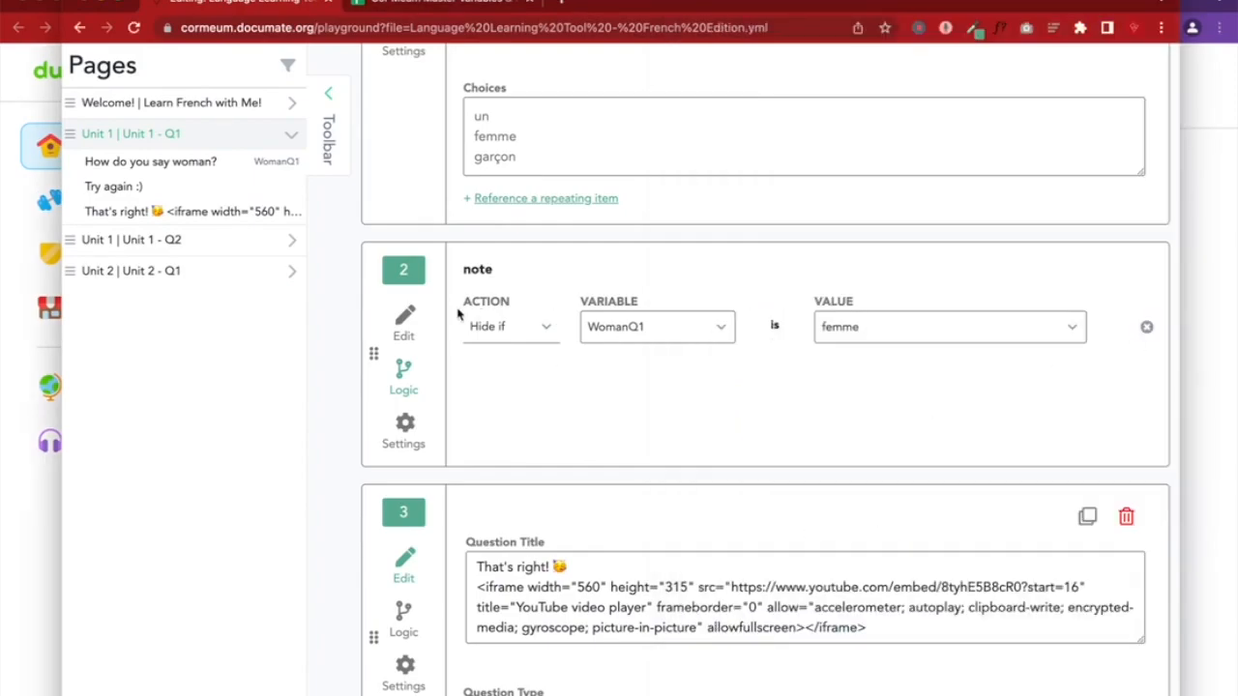
# Switch question 2's display rule from hide to show, keeping WomanQ1 as the variable
pyautogui.click(416, 314)
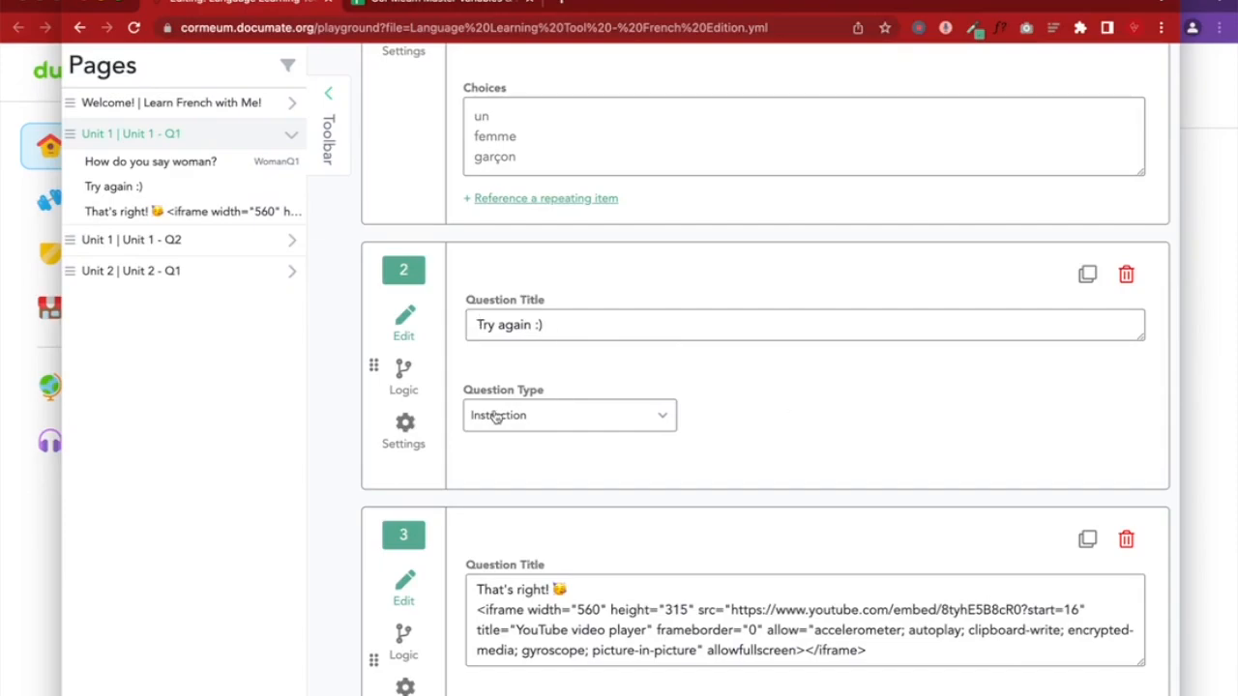
pyautogui.click(404, 368)
pyautogui.click(539, 326)
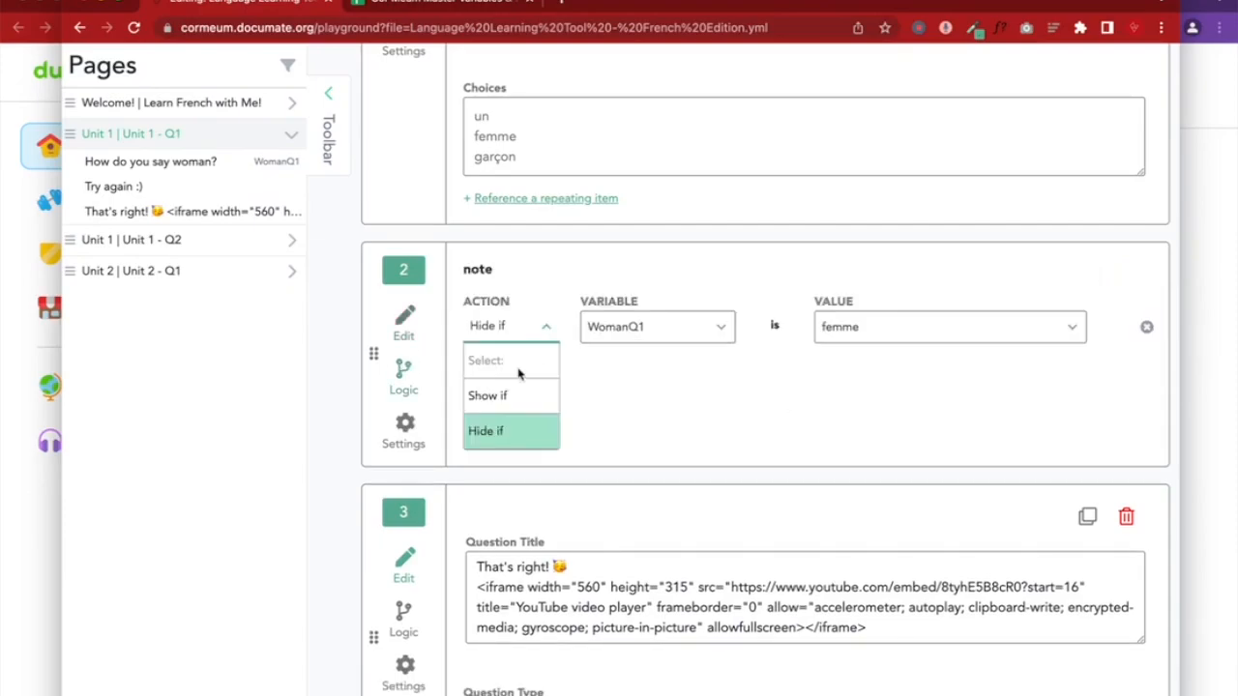
pyautogui.click(513, 392)
pyautogui.click(638, 319)
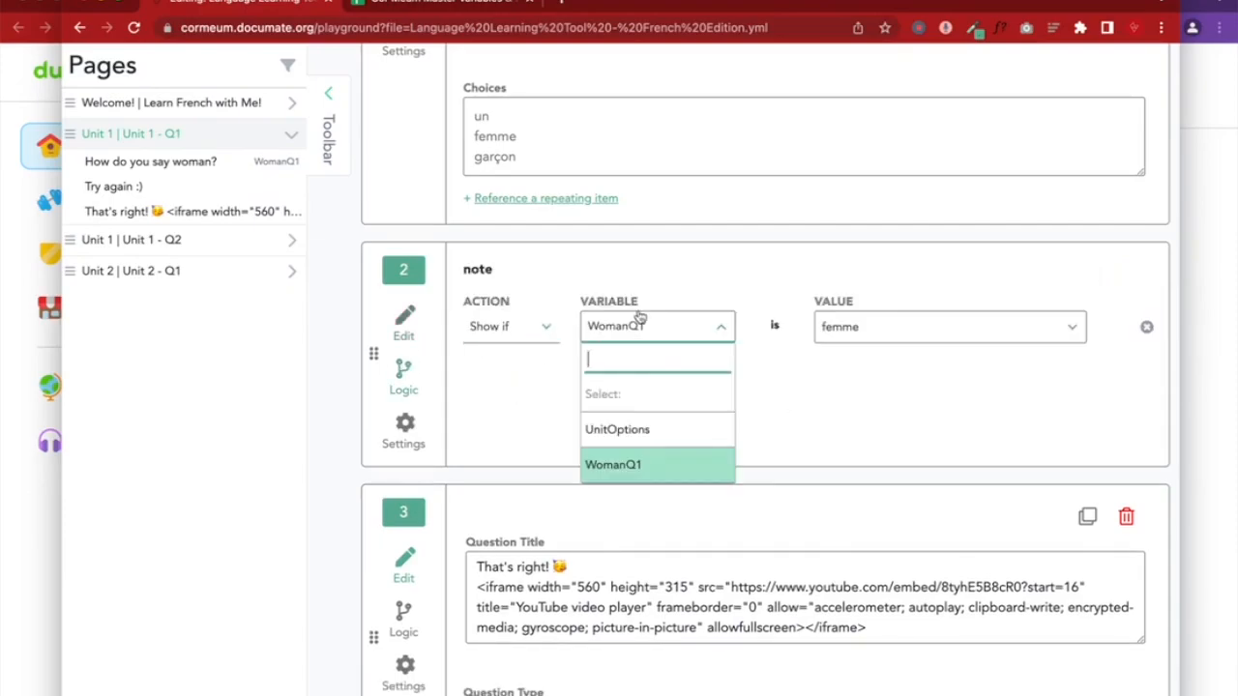
pyautogui.click(834, 336)
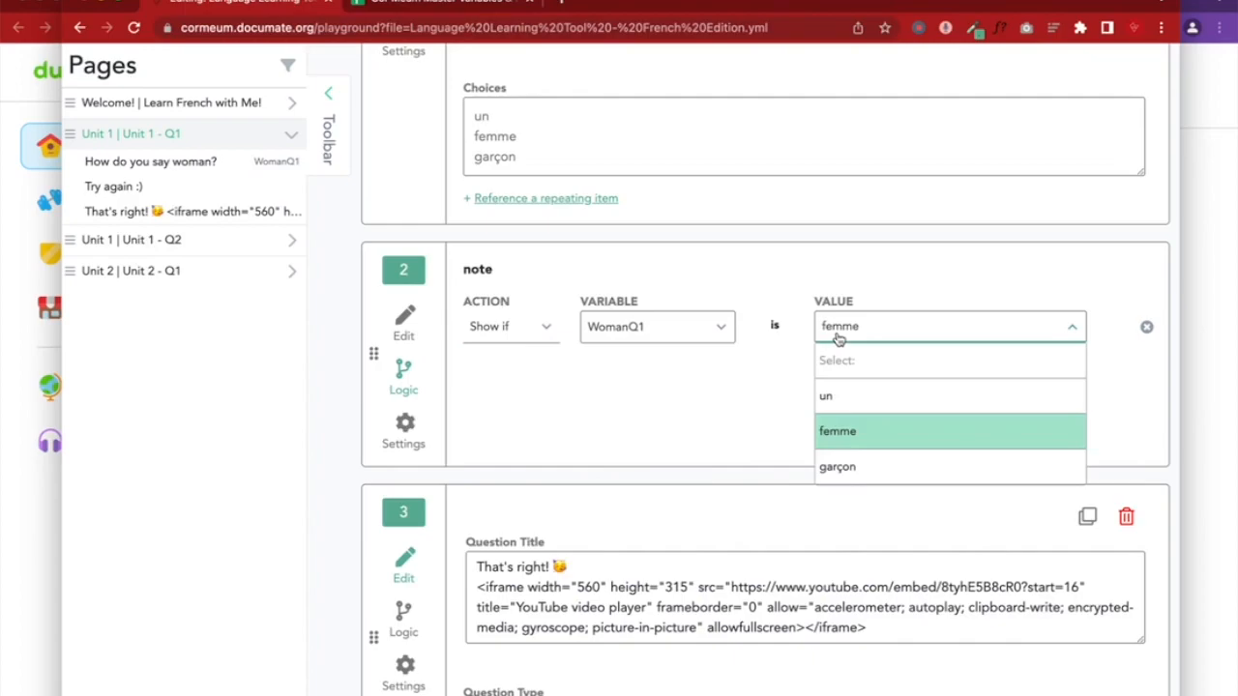
pyautogui.click(405, 324)
pyautogui.scroll(-5, 735, 519)
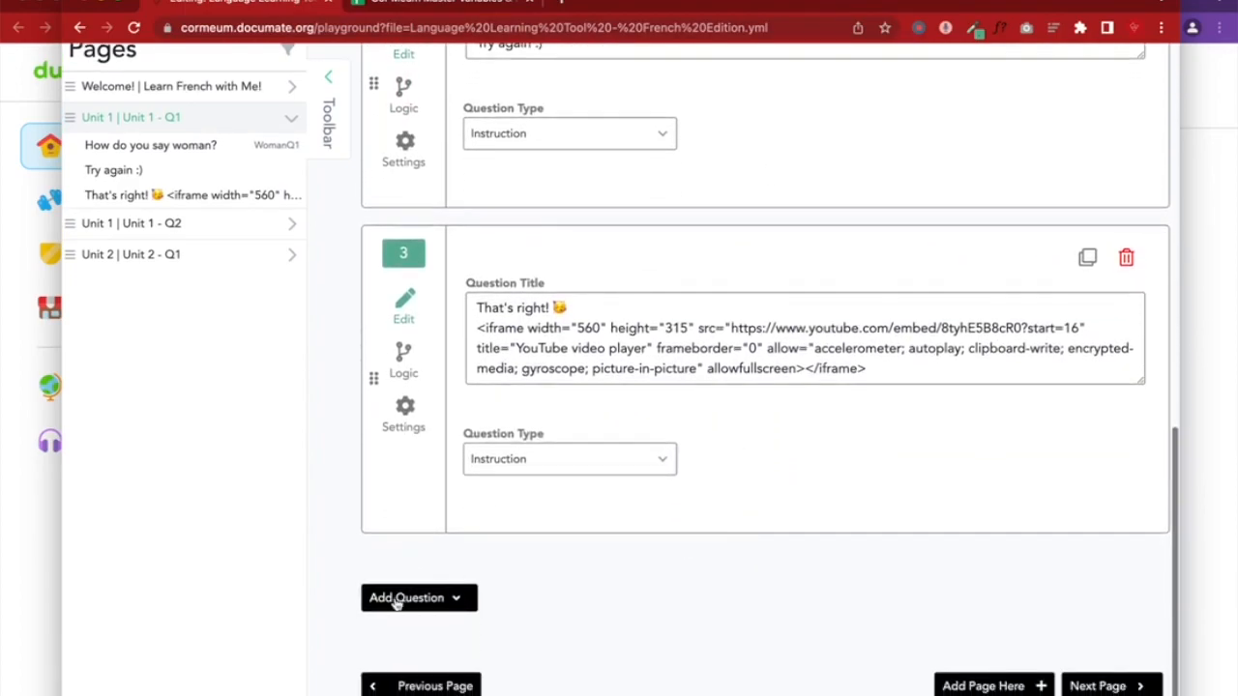
# Add a new instruction as question 4 titled 'Try again :)'
pyautogui.click(396, 599)
pyautogui.scroll(-4, 401, 600)
pyautogui.click(445, 572)
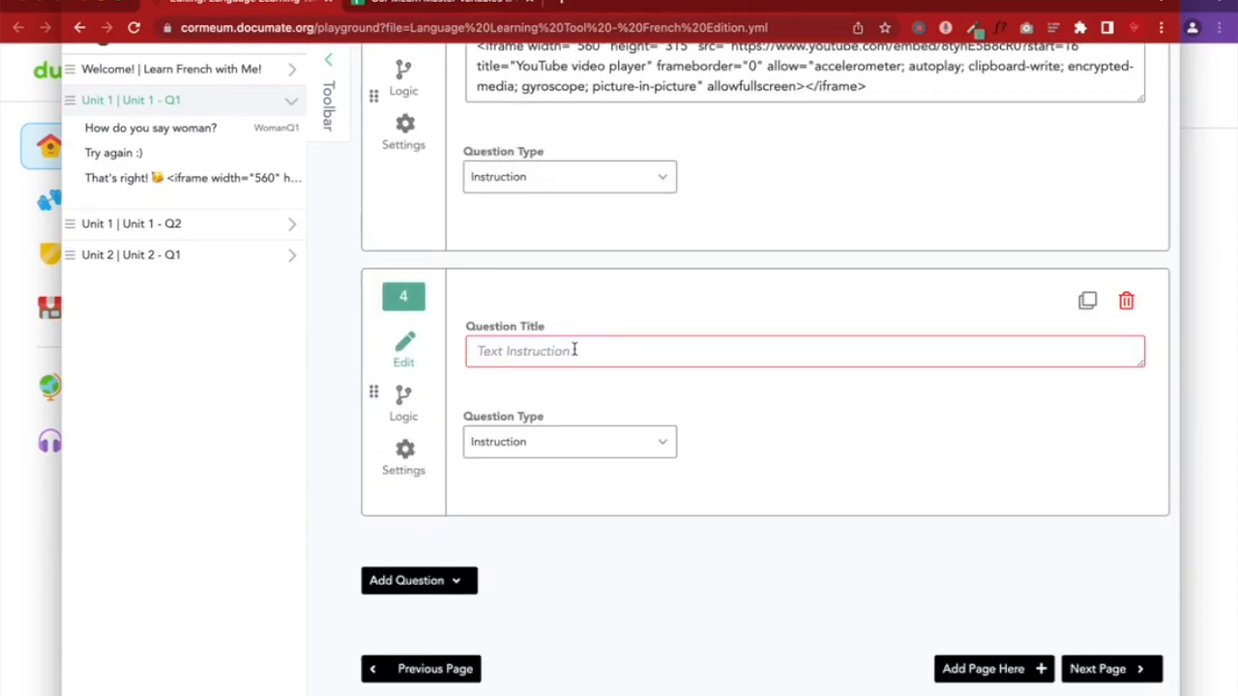
pyautogui.scroll(5, 504, 352)
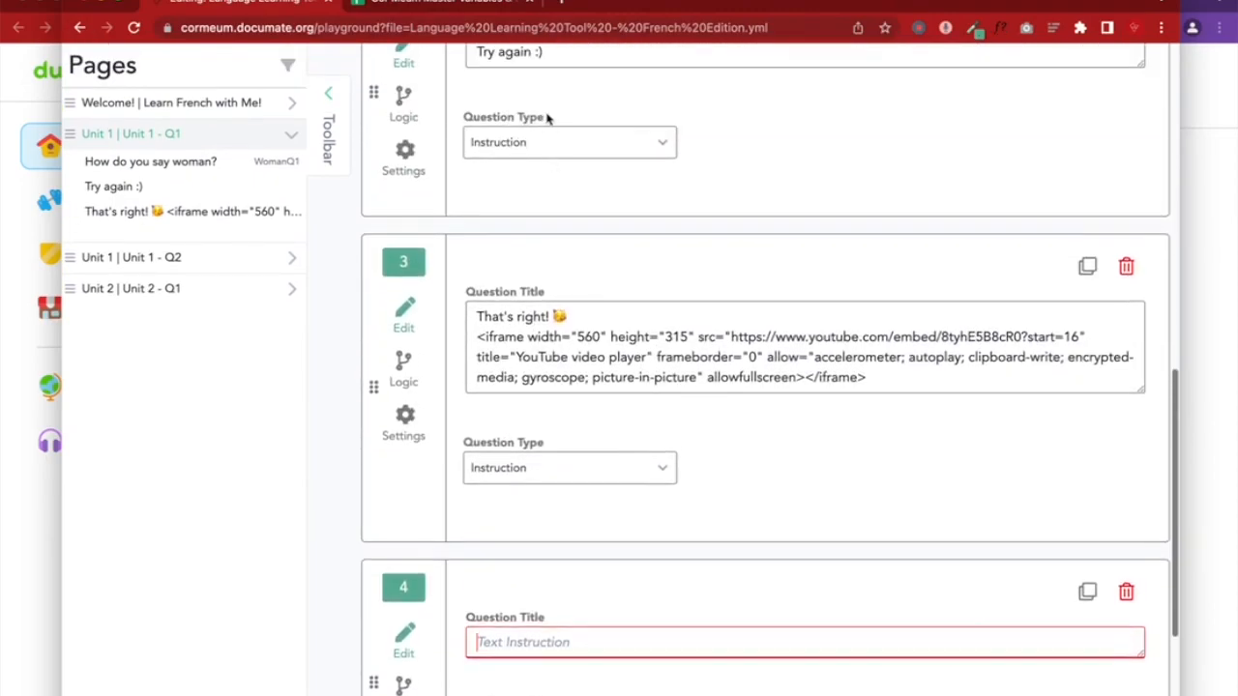
pyautogui.tripleClick(543, 104)
pyautogui.hotkey('ctrl', 'c')
pyautogui.scroll(-3, 539, 100)
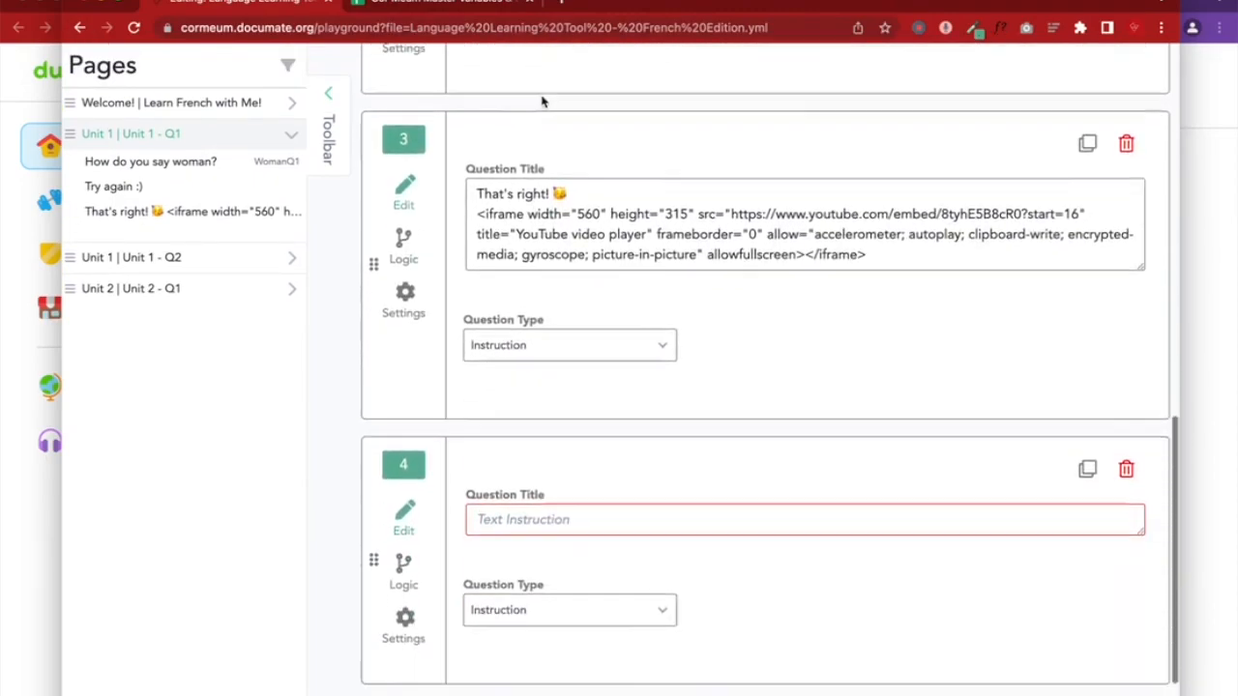
pyautogui.click(515, 425)
pyautogui.hotkey('ctrl', 'v')
# Make question 4 show only when WomanQ1 is garçon
pyautogui.click(404, 473)
pyautogui.click(541, 408)
pyautogui.click(526, 474)
pyautogui.click(616, 407)
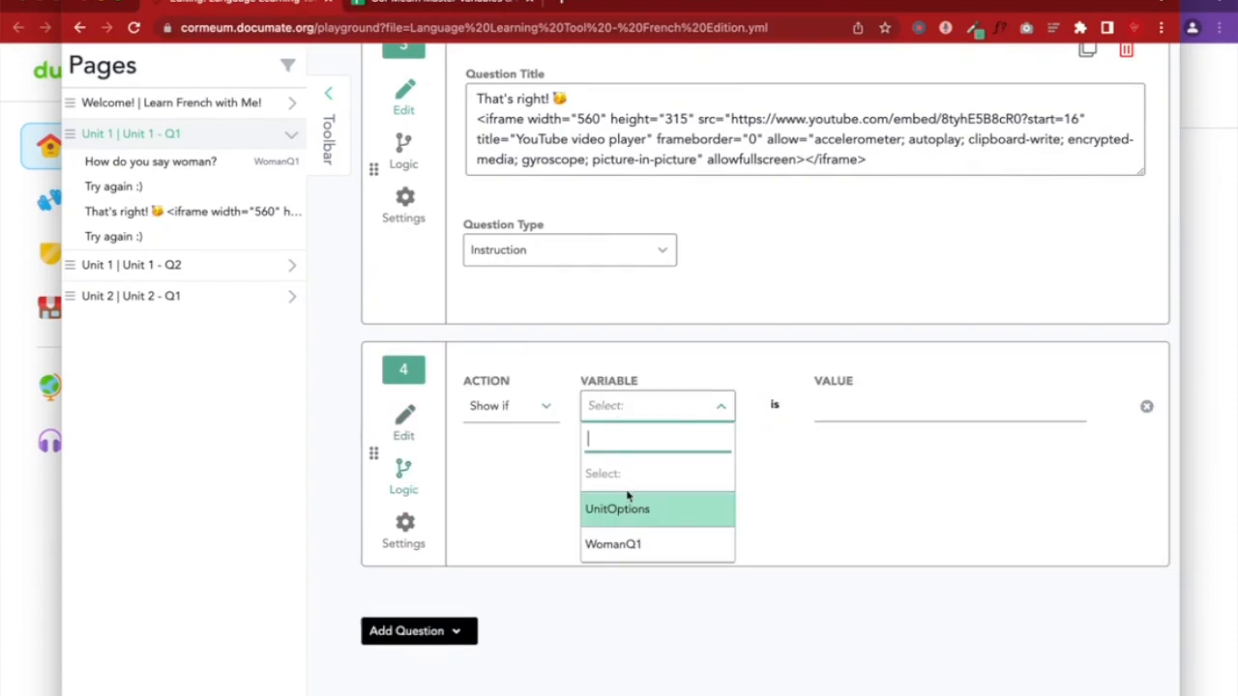
pyautogui.click(627, 542)
pyautogui.click(884, 410)
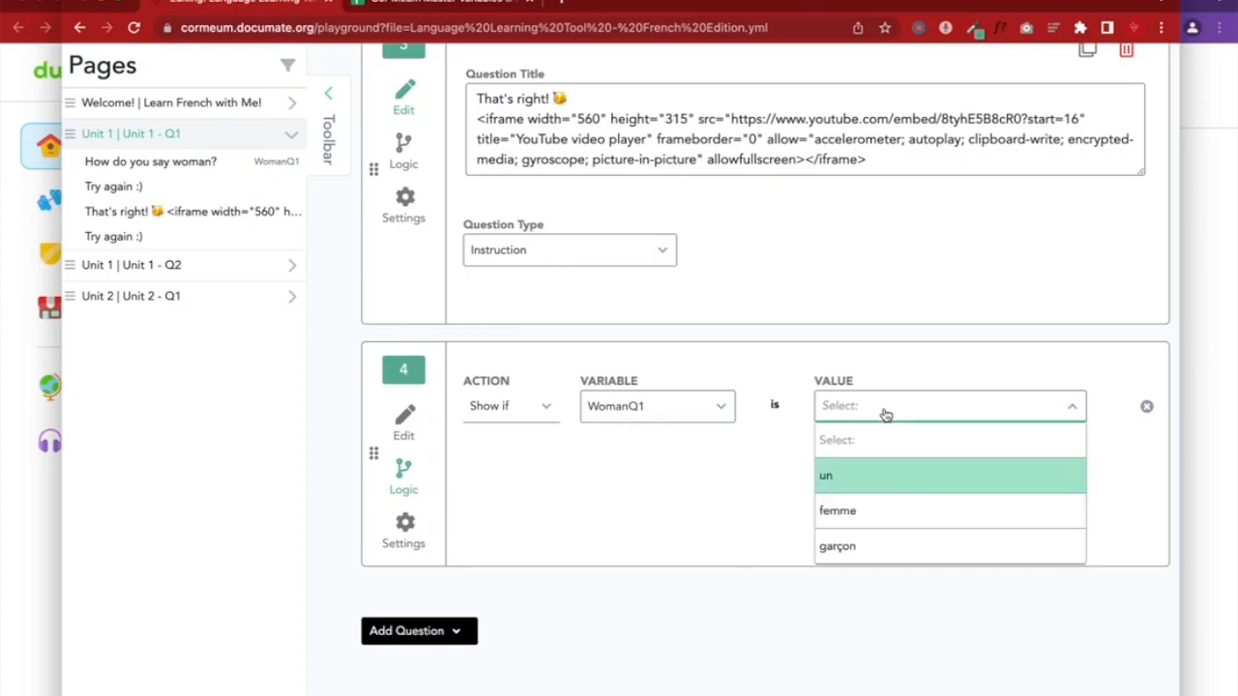
pyautogui.click(860, 549)
# Review question 2's display condition against question 4's
pyautogui.scroll(5, 860, 527)
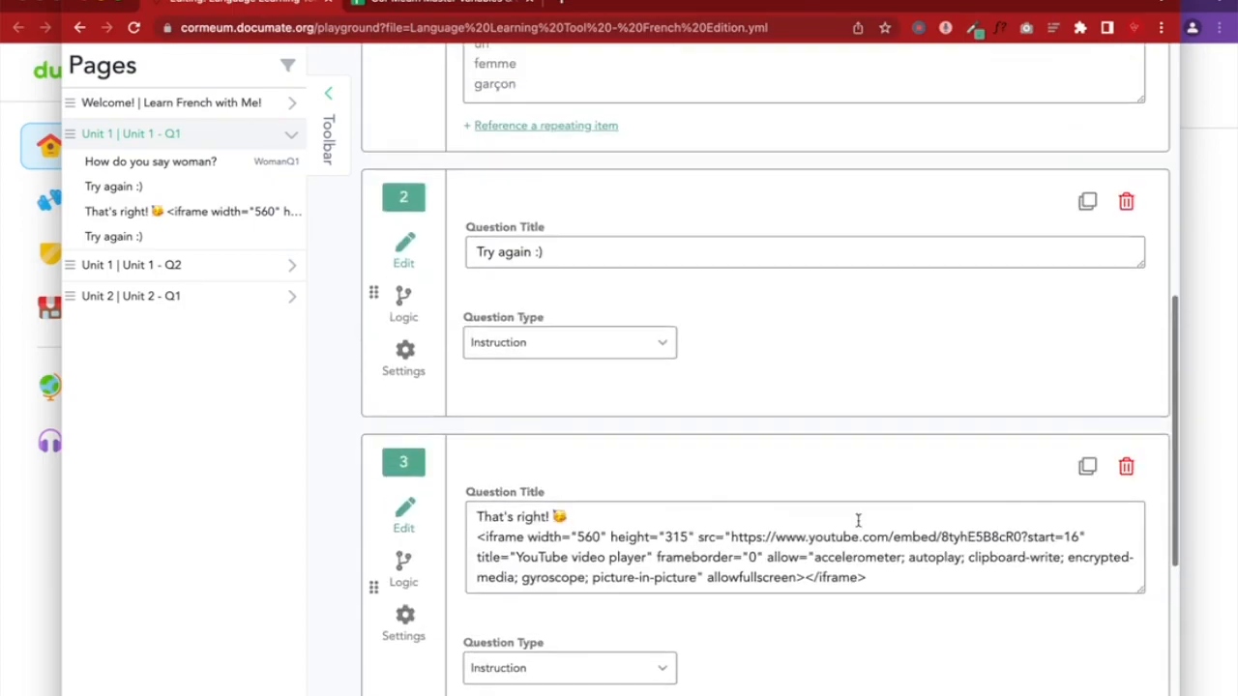
pyautogui.scroll(-1, 735, 502)
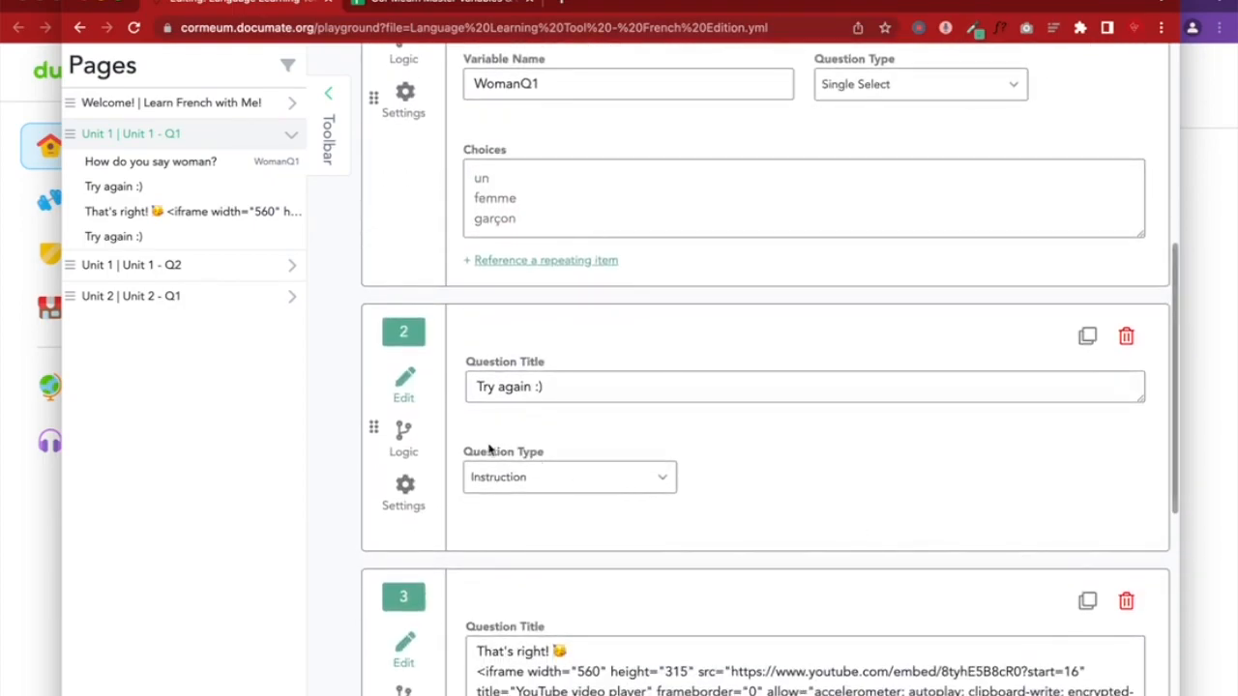
pyautogui.click(406, 435)
pyautogui.click(414, 383)
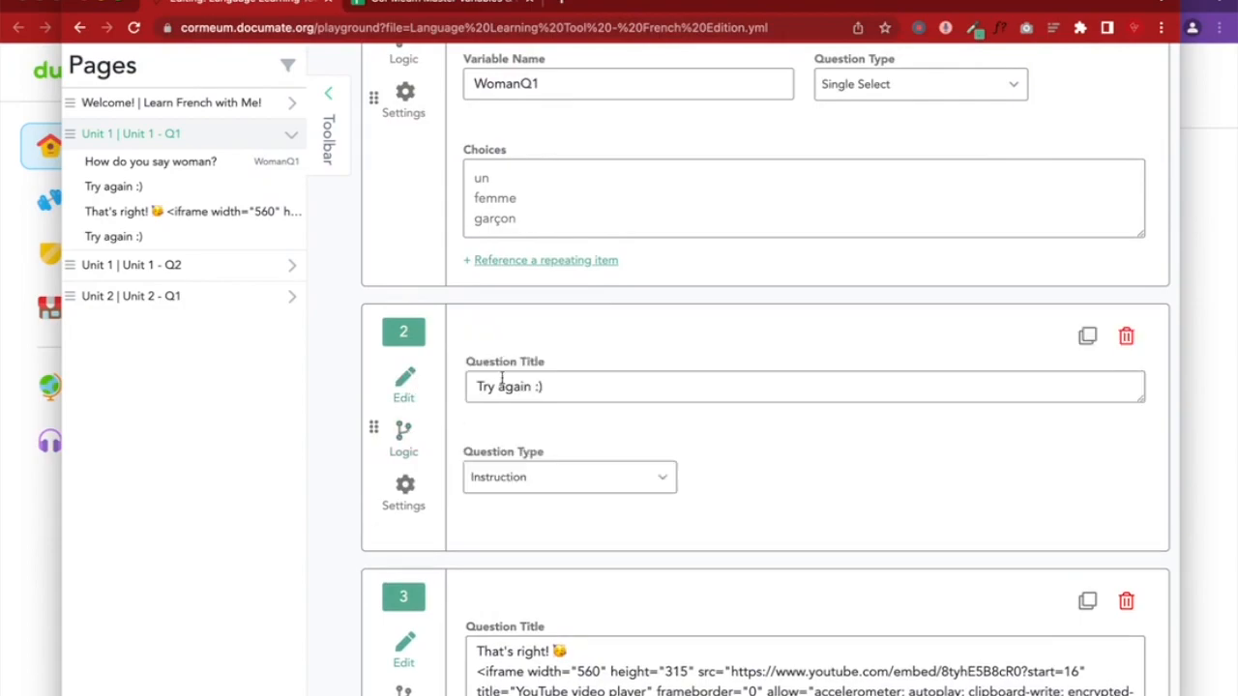
pyautogui.click(398, 434)
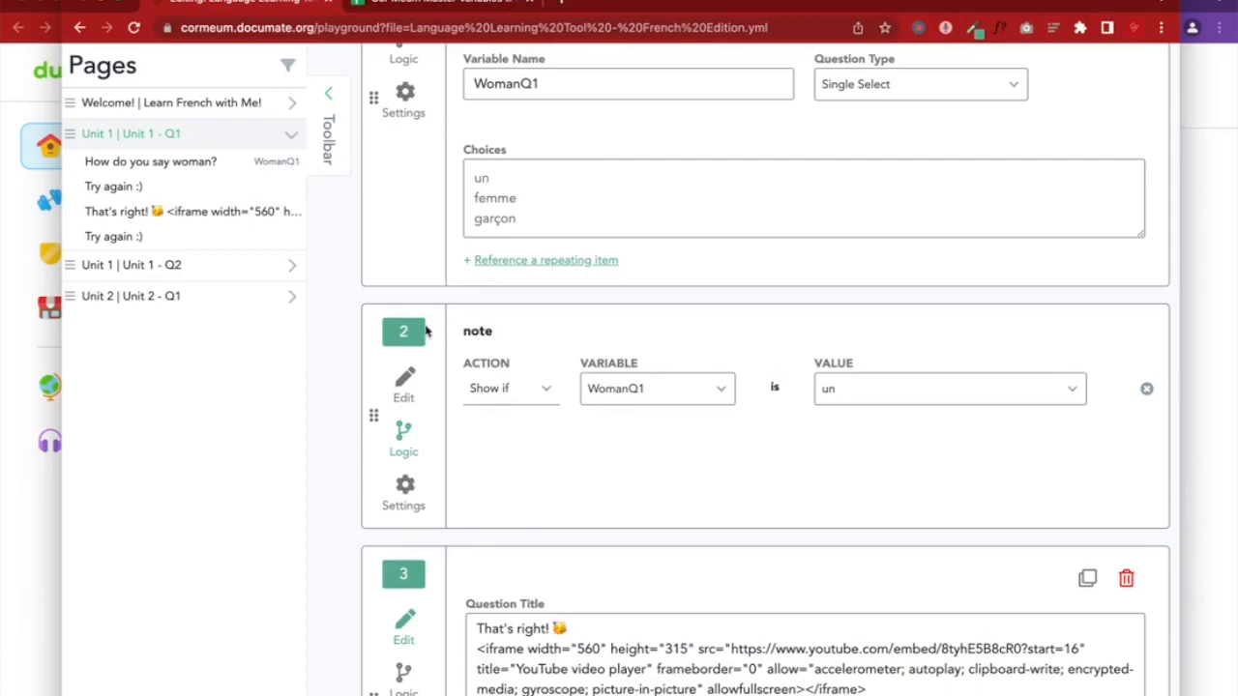
pyautogui.click(404, 383)
pyautogui.scroll(-6, 405, 386)
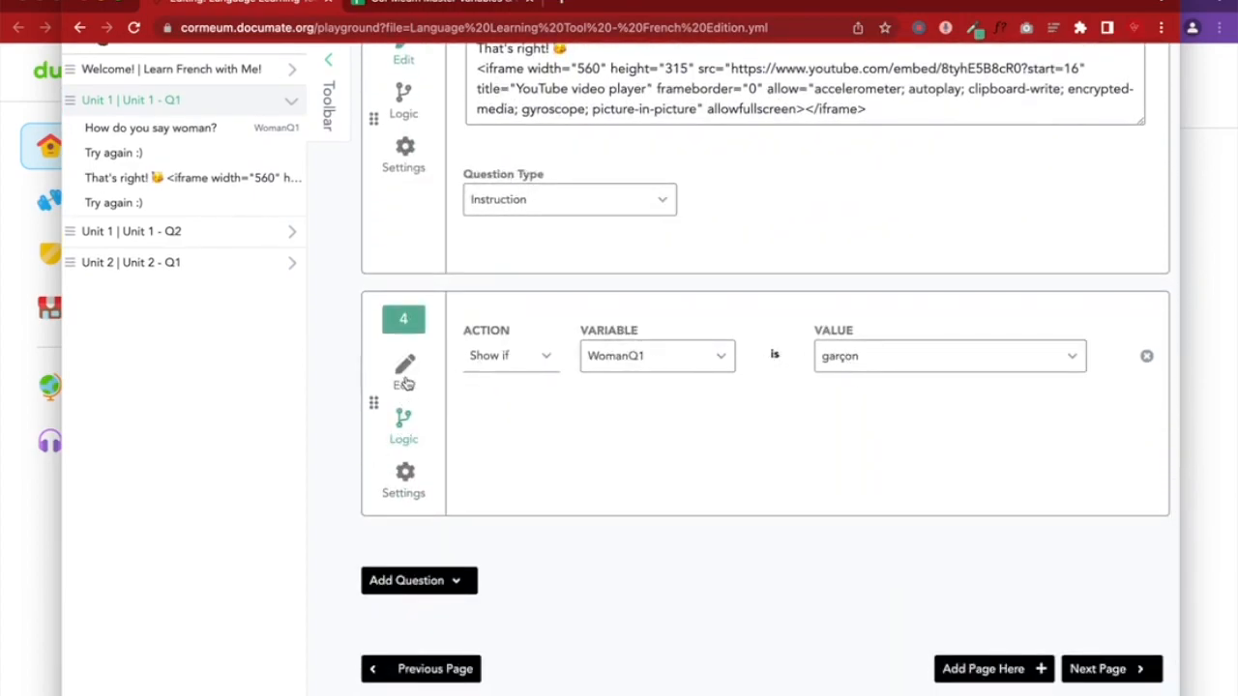
pyautogui.click(405, 383)
# Review question 3's display condition
pyautogui.scroll(4, 406, 383)
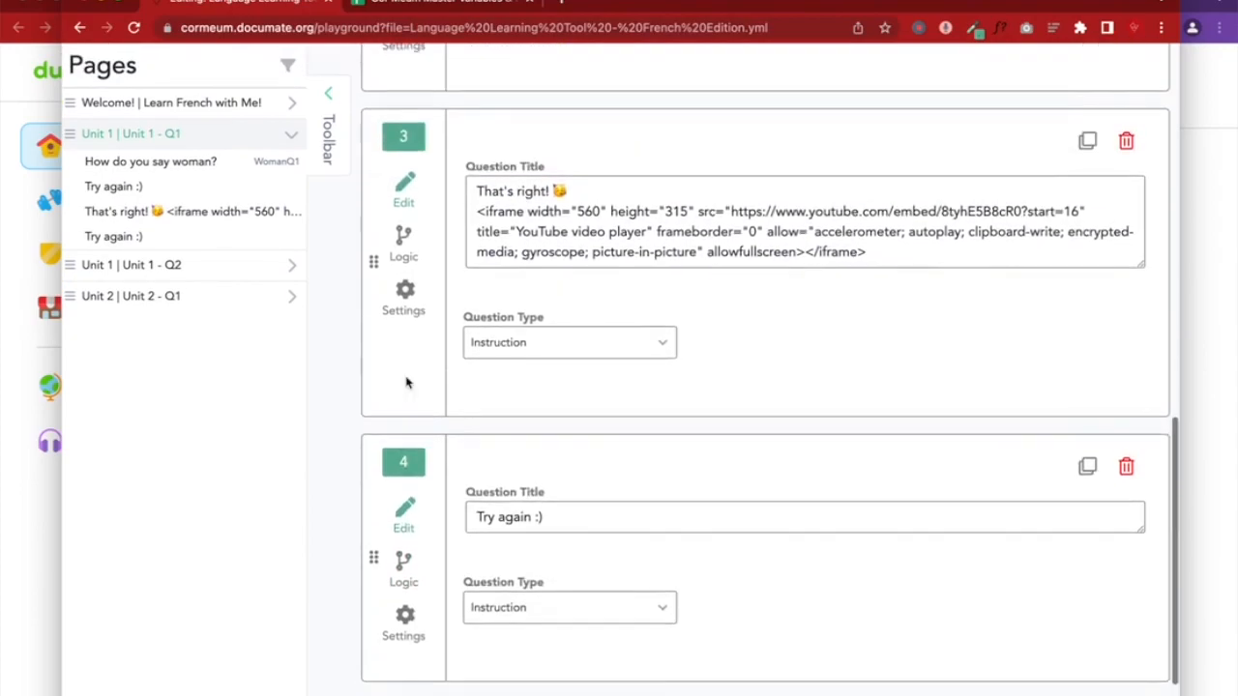
pyautogui.scroll(5, 406, 382)
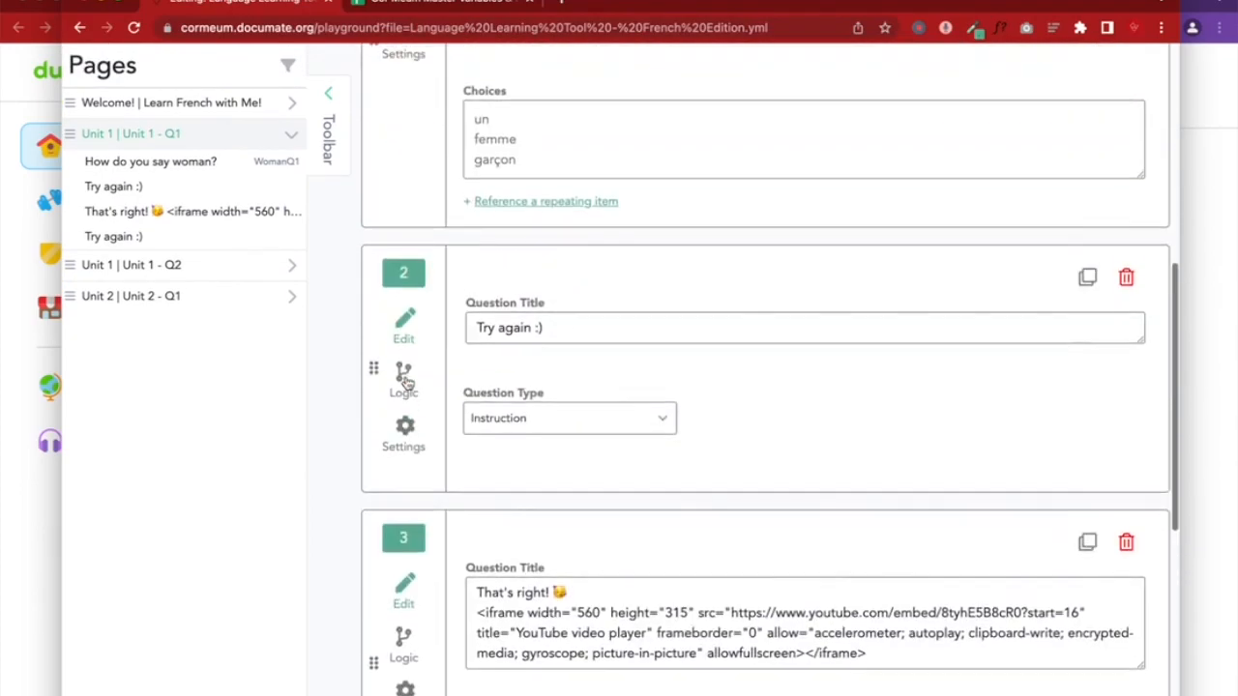
pyautogui.scroll(1, 536, 118)
pyautogui.scroll(-5, 538, 122)
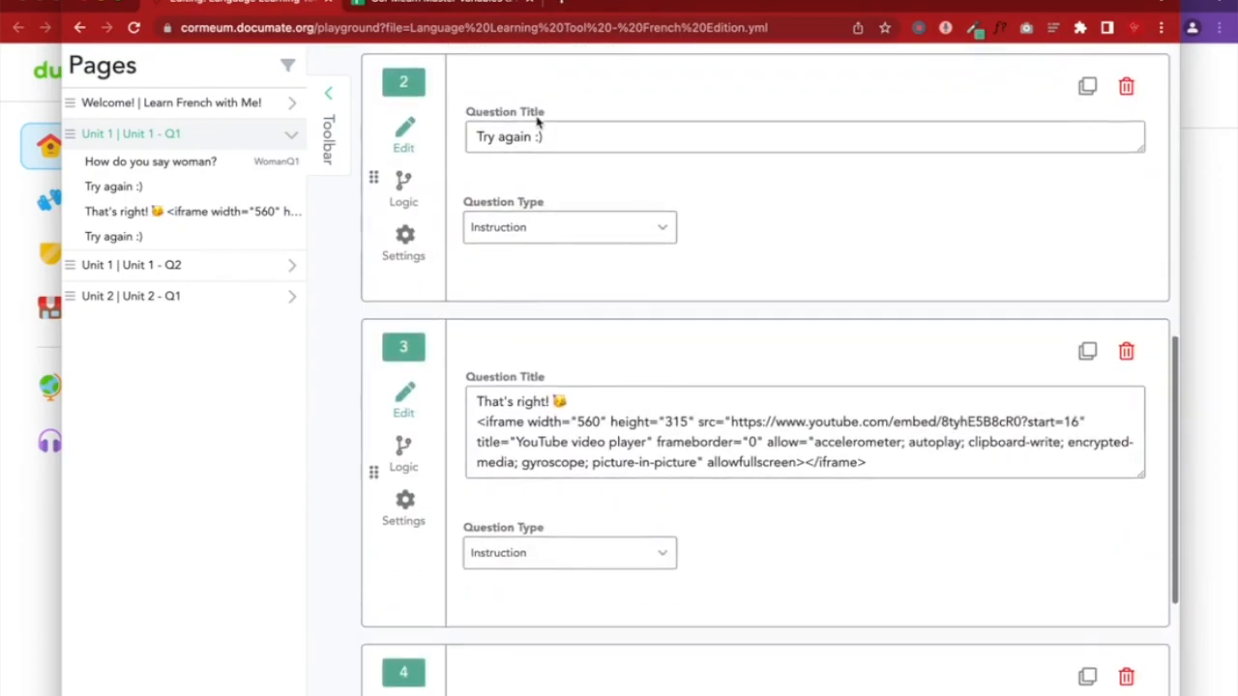
pyautogui.click(403, 292)
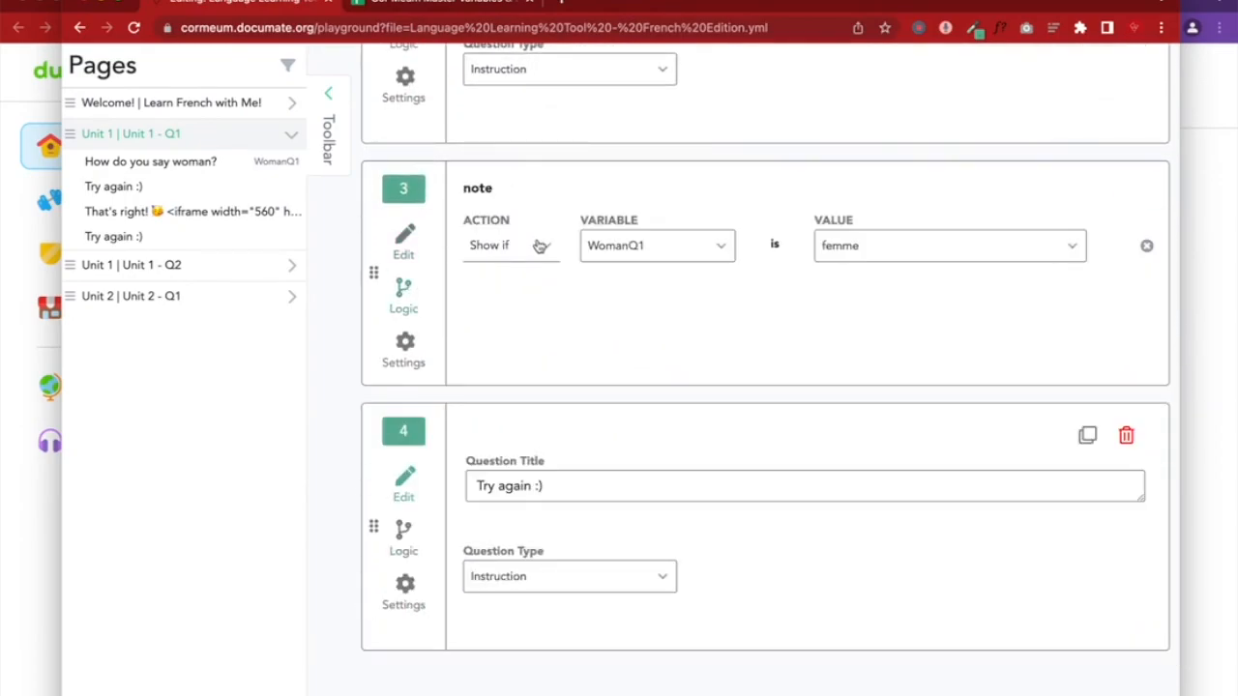
pyautogui.click(403, 237)
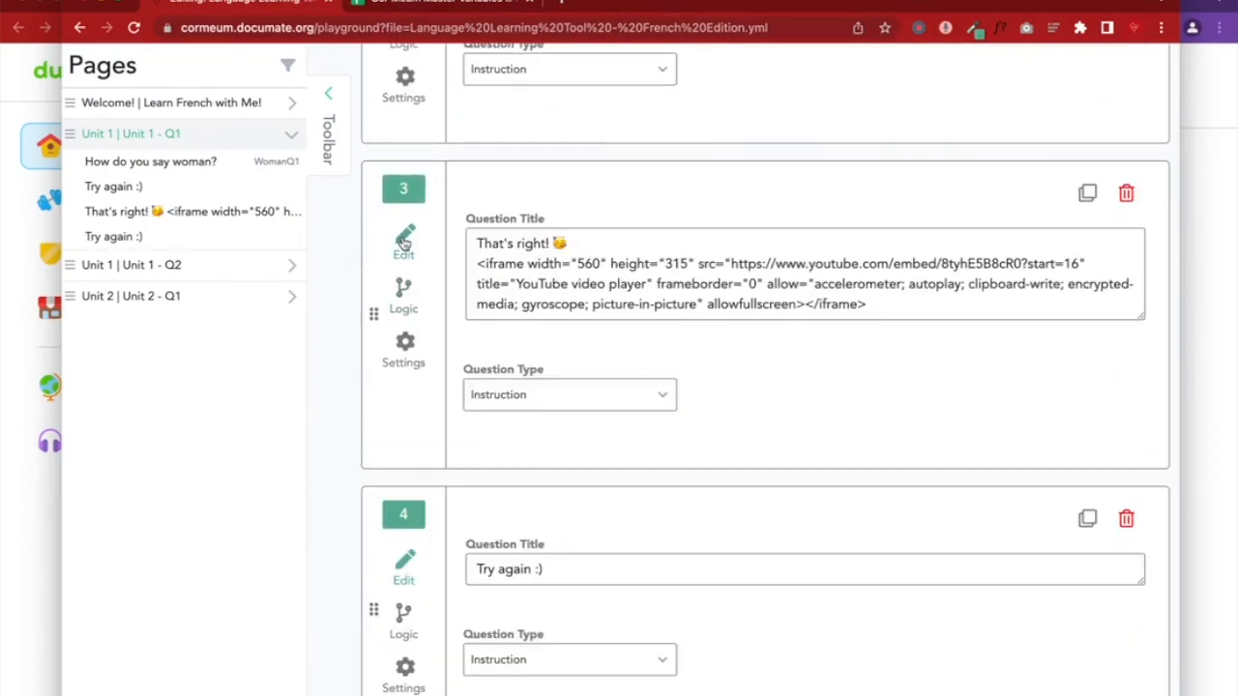
pyautogui.scroll(1, 709, 385)
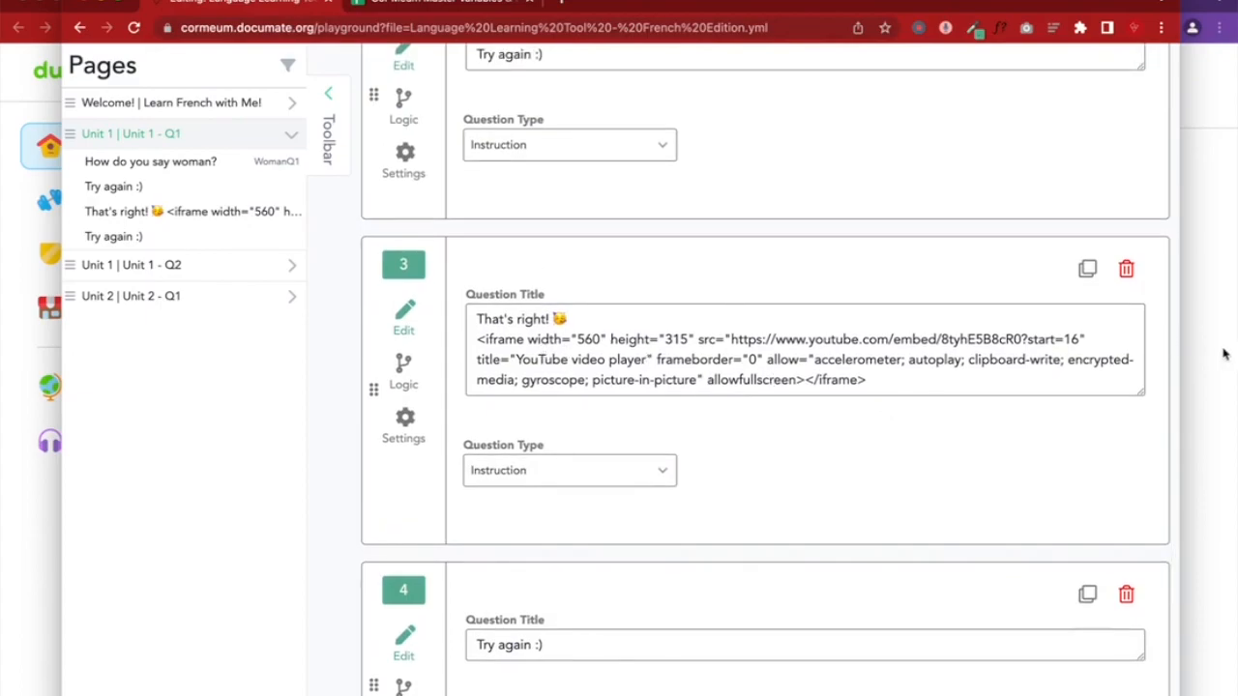
# Answer femme in the quiz preview
pyautogui.click(1224, 354)
pyautogui.click(827, 398)
pyautogui.scroll(-2, 943, 571)
# Play and pause the WOMAN pronunciation video
pyautogui.click(995, 491)
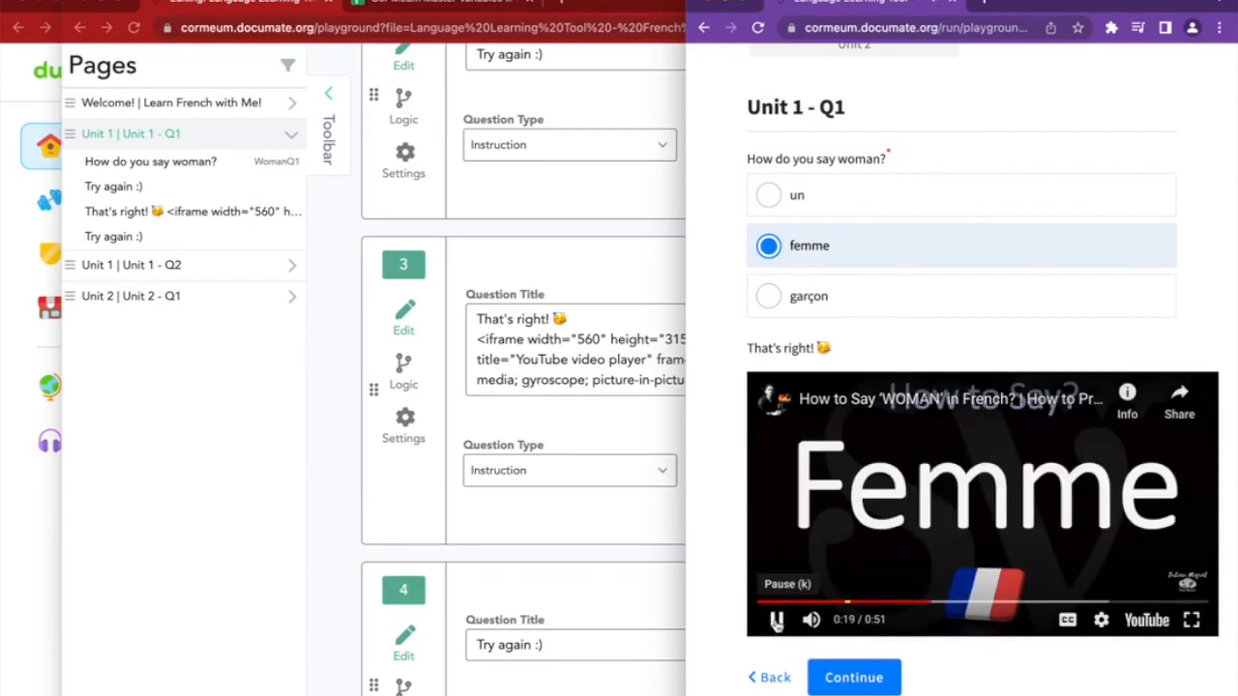
pyautogui.click(777, 620)
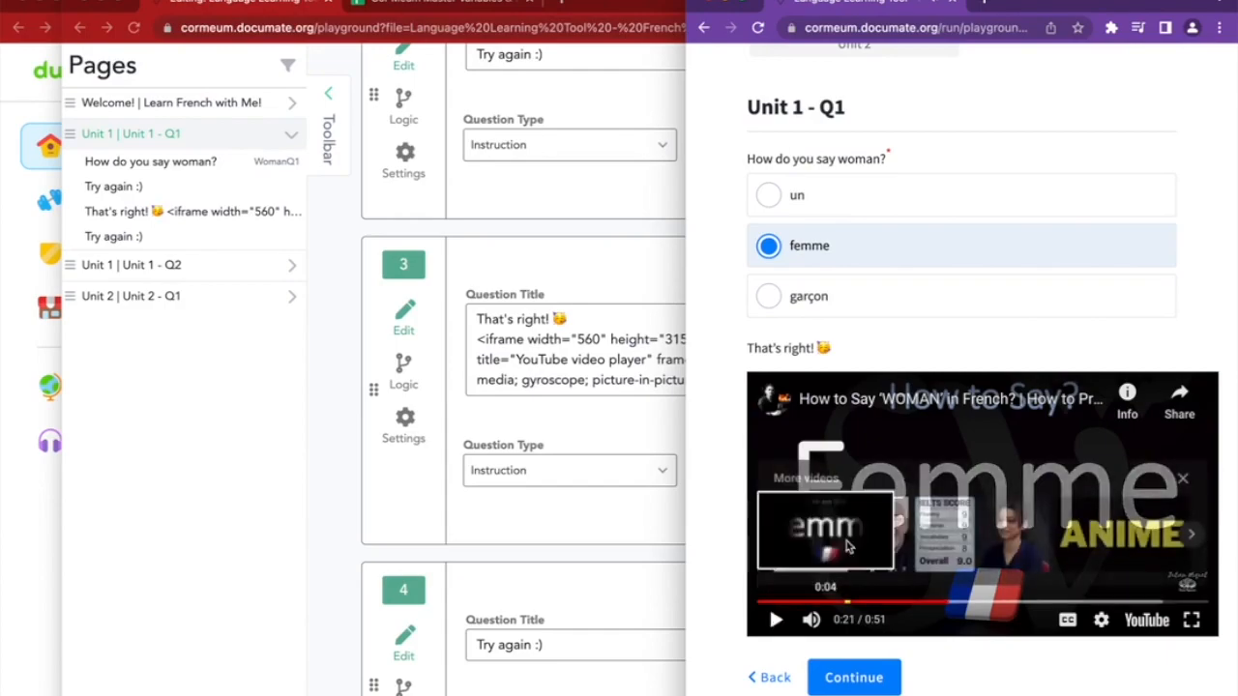
pyautogui.scroll(2, 948, 397)
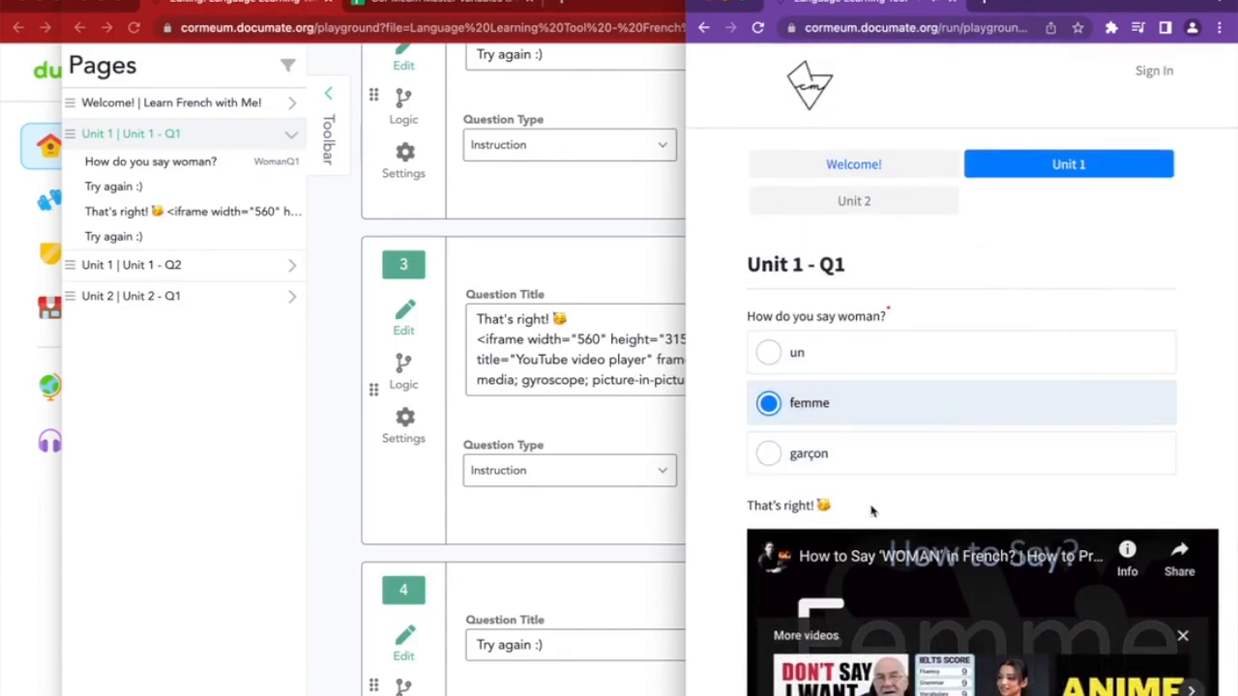
# Save the quiz workflow and reload the preview to pick up the changes
pyautogui.click(339, 398)
pyautogui.scroll(10, 680, 448)
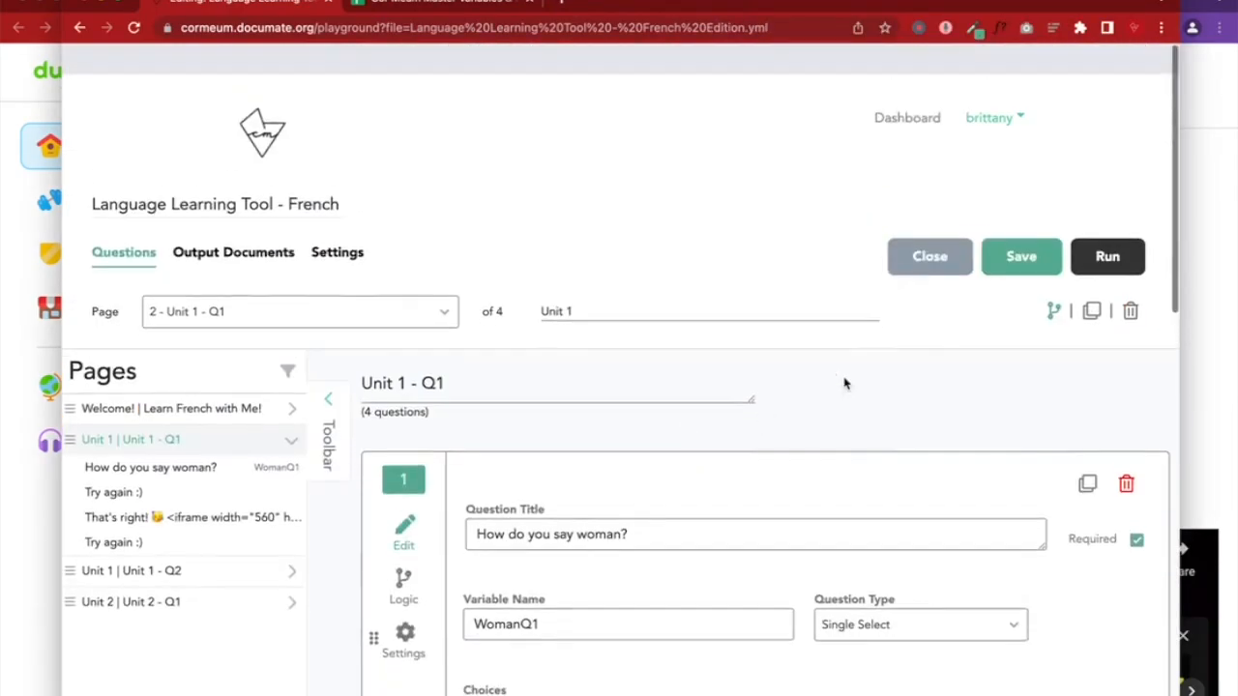
pyautogui.click(1009, 228)
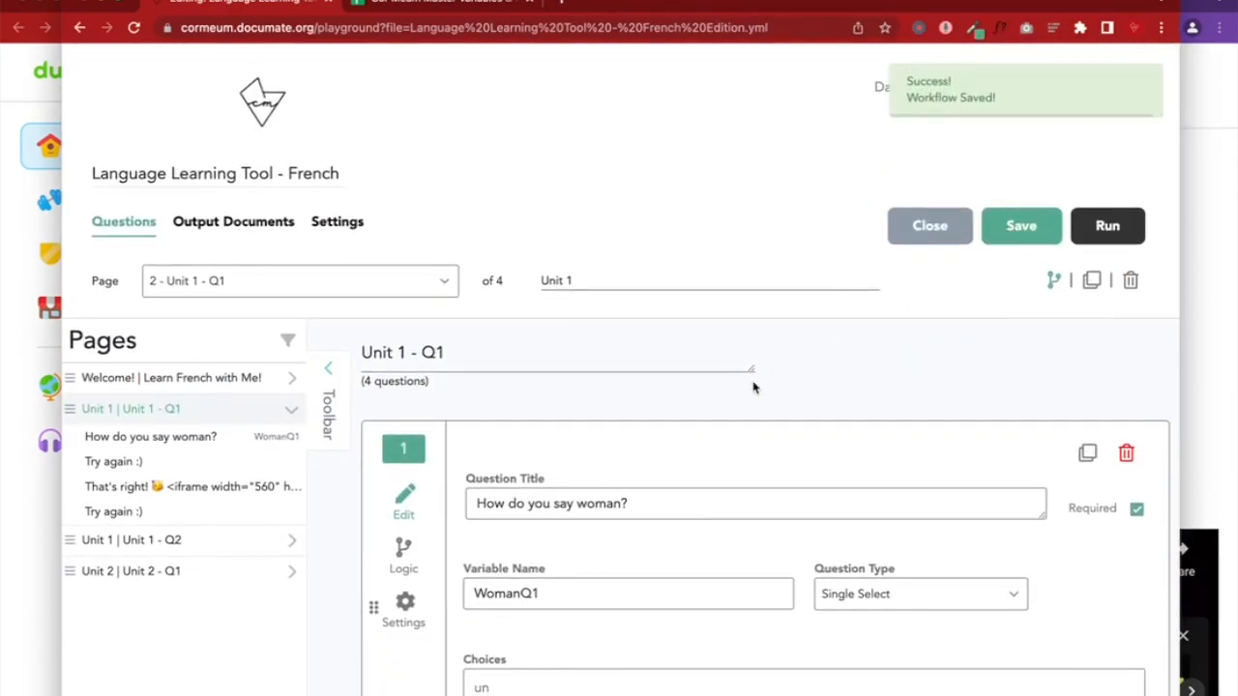
pyautogui.scroll(-3, 754, 387)
pyautogui.click(1191, 185)
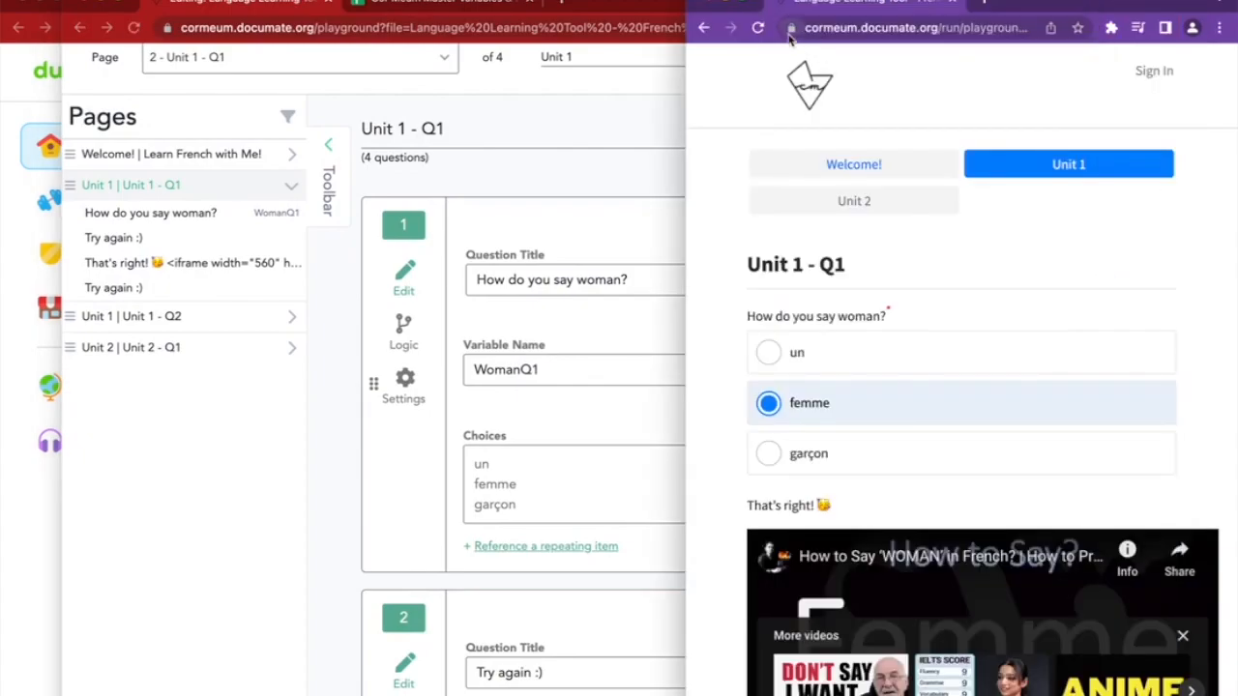
pyautogui.click(757, 27)
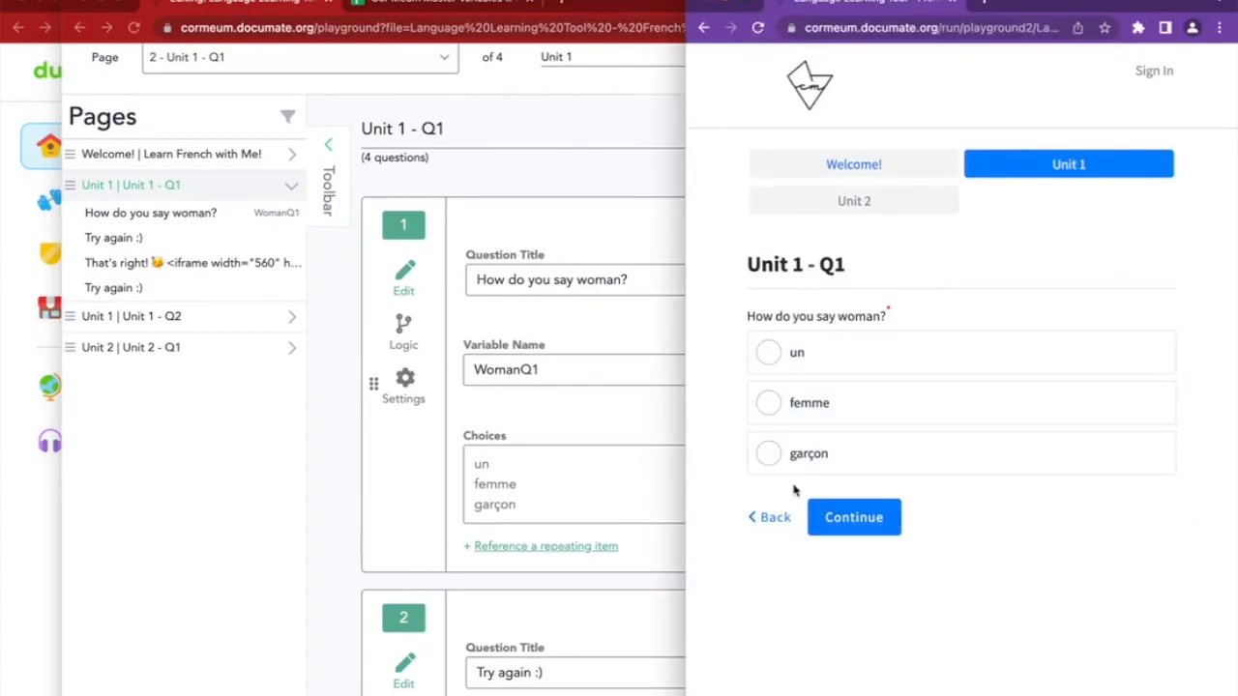
# Confirm un and garçon show 'Try again :)' while femme shows 'That's right!'
pyautogui.click(820, 372)
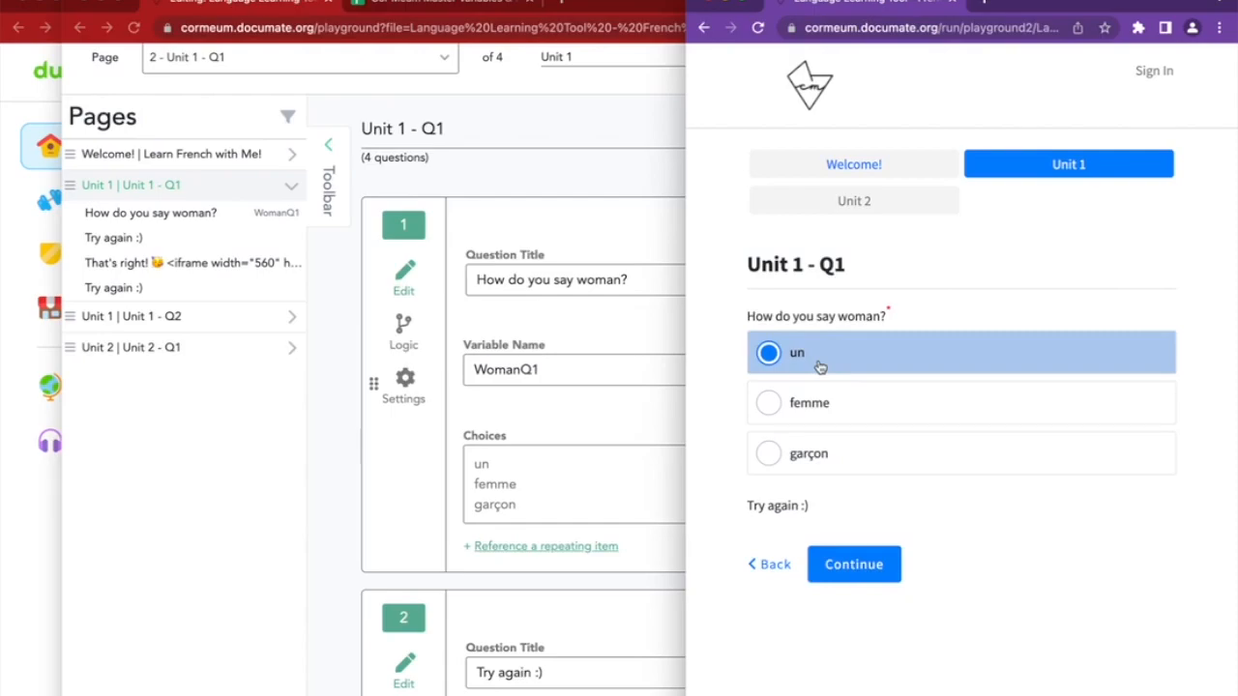
pyautogui.click(823, 461)
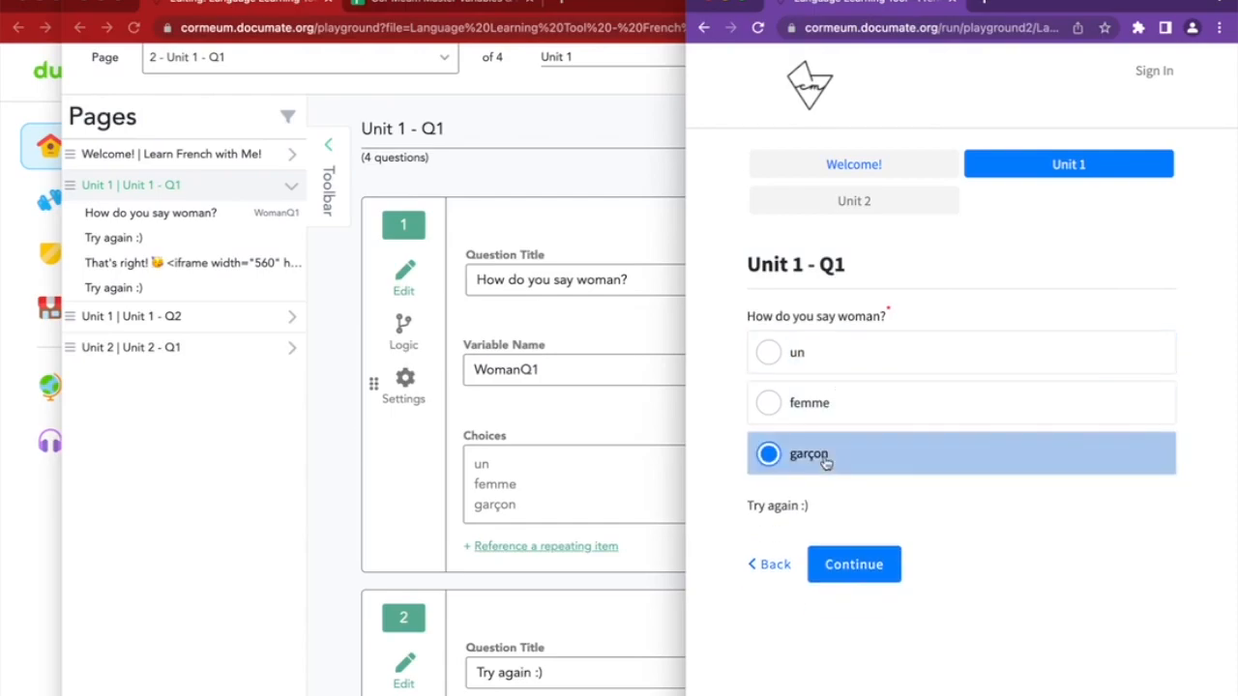
pyautogui.click(837, 403)
pyautogui.scroll(-3, 837, 406)
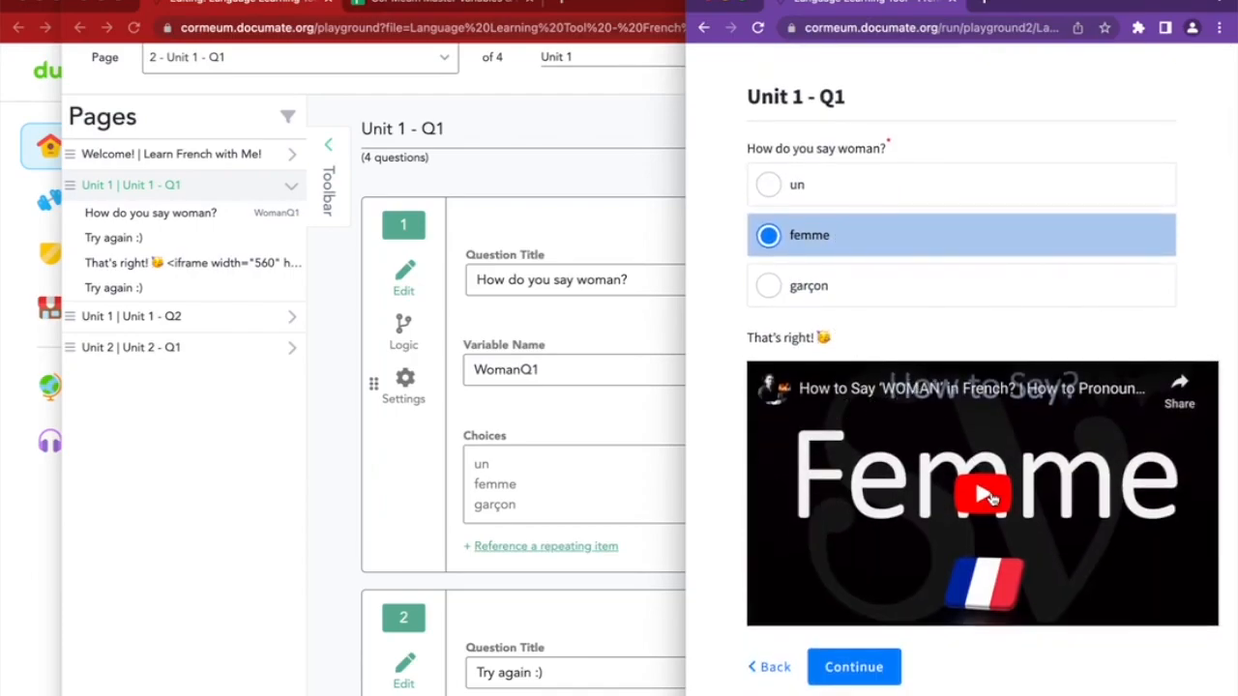
pyautogui.scroll(3, 988, 496)
# Switch rapidly among un, femme and garçon to watch the feedback change
pyautogui.click(829, 365)
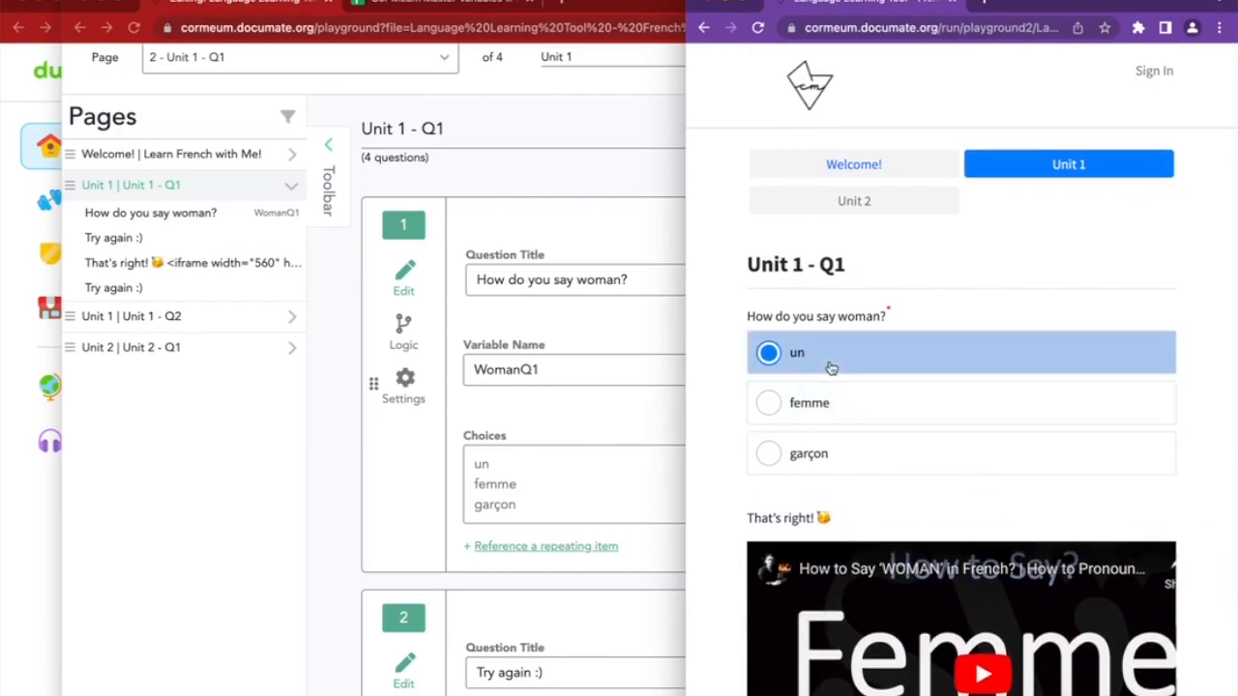
pyautogui.click(838, 410)
pyautogui.click(837, 436)
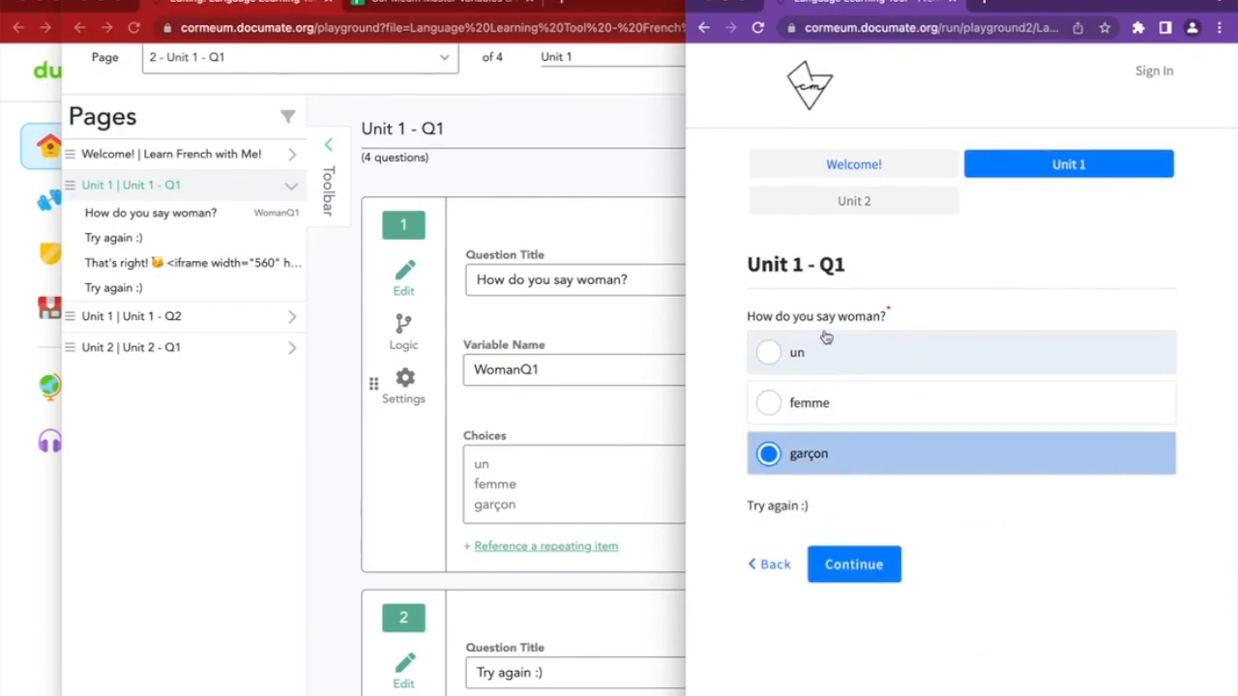
pyautogui.click(832, 354)
pyautogui.click(839, 414)
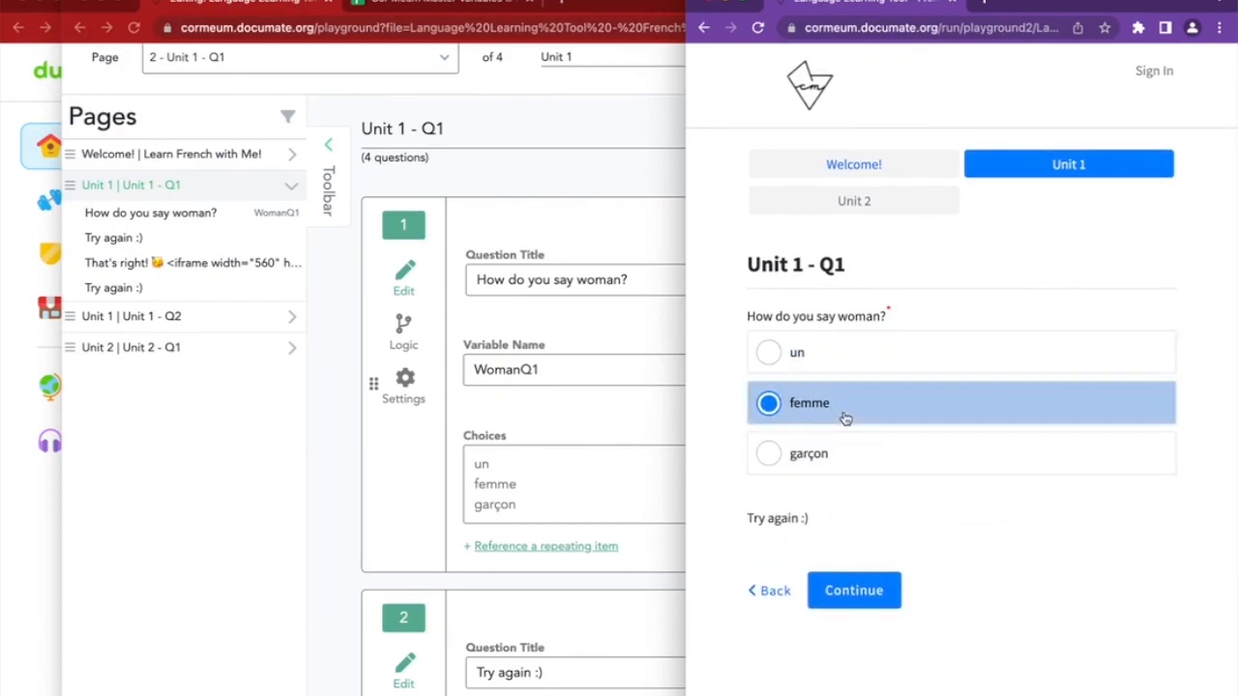
pyautogui.click(845, 454)
pyautogui.click(838, 406)
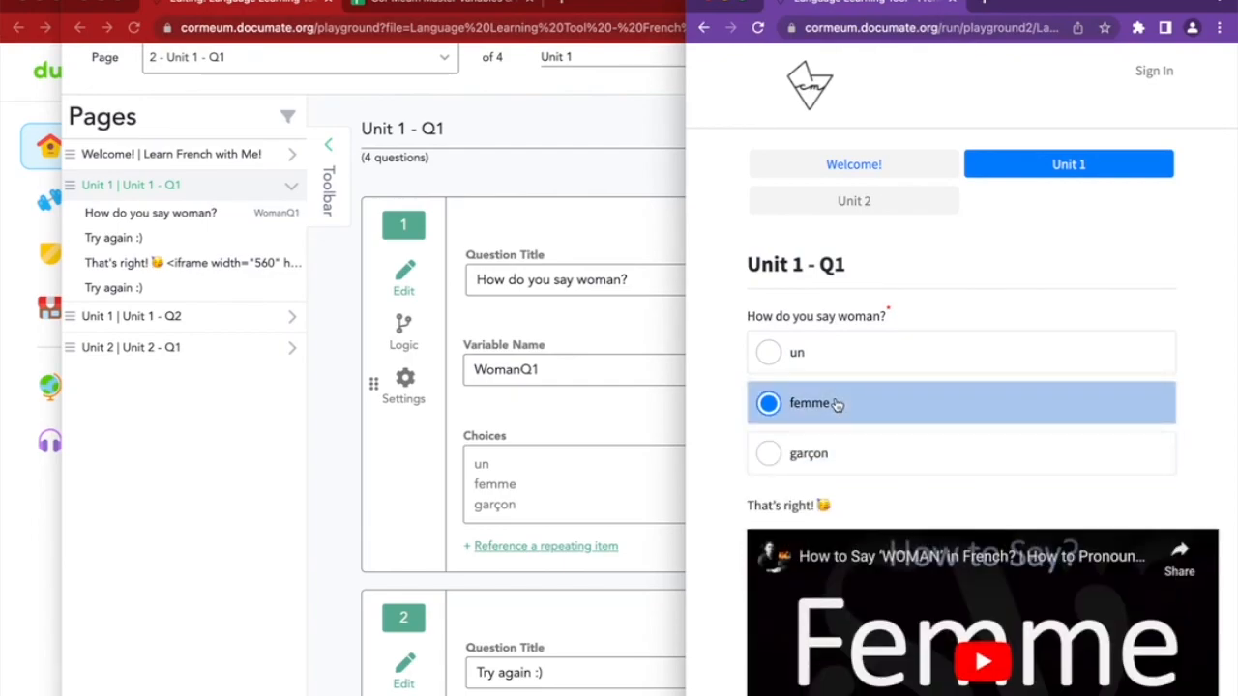
pyautogui.click(823, 359)
pyautogui.click(827, 411)
# Test un, garçon and femme once more, ending on femme's correct-answer video
pyautogui.scroll(-3, 864, 538)
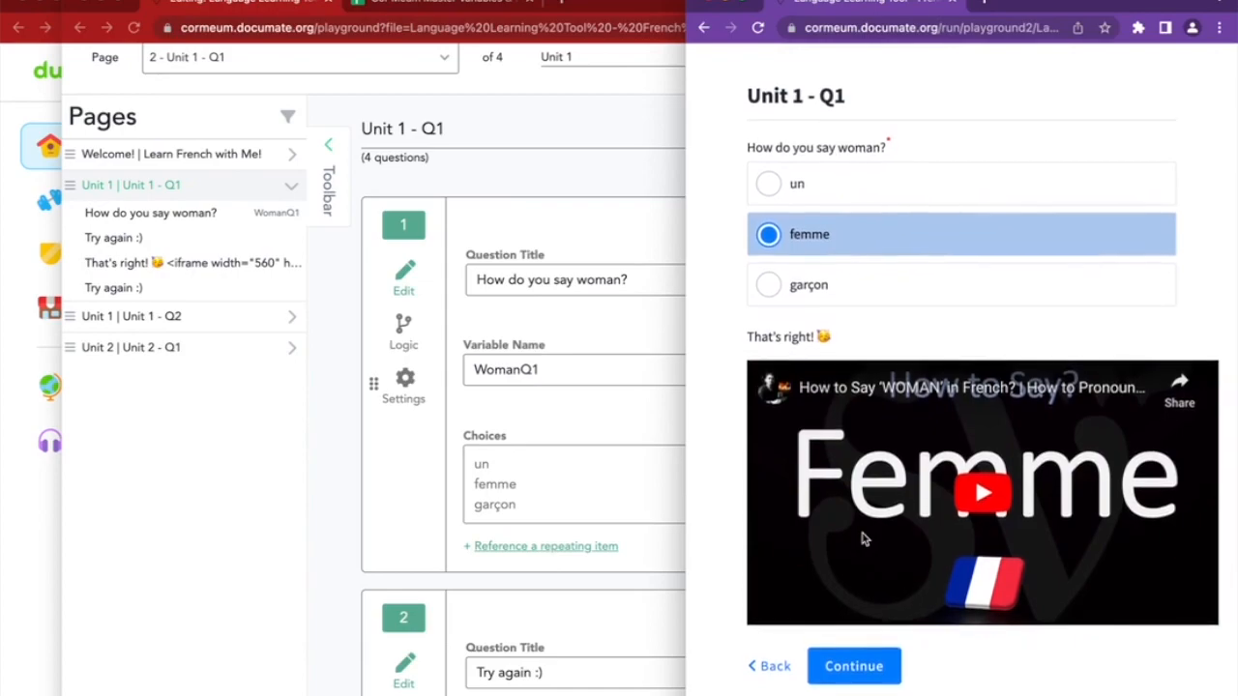
pyautogui.click(796, 186)
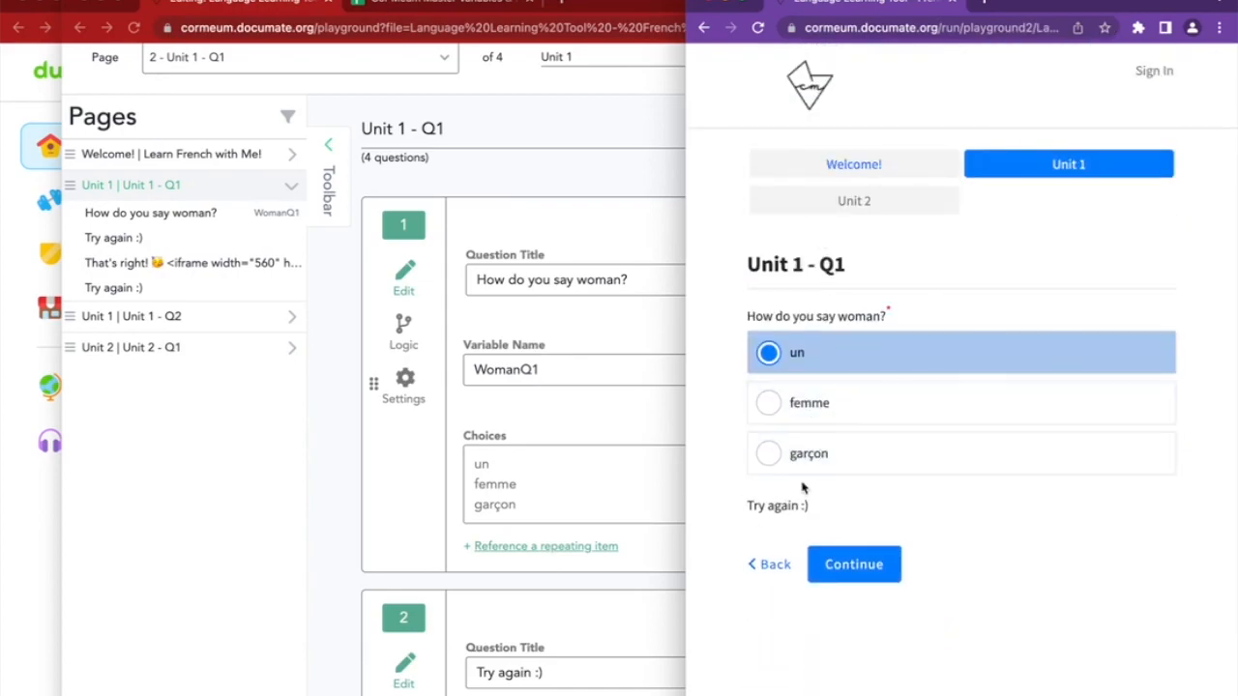
pyautogui.click(817, 458)
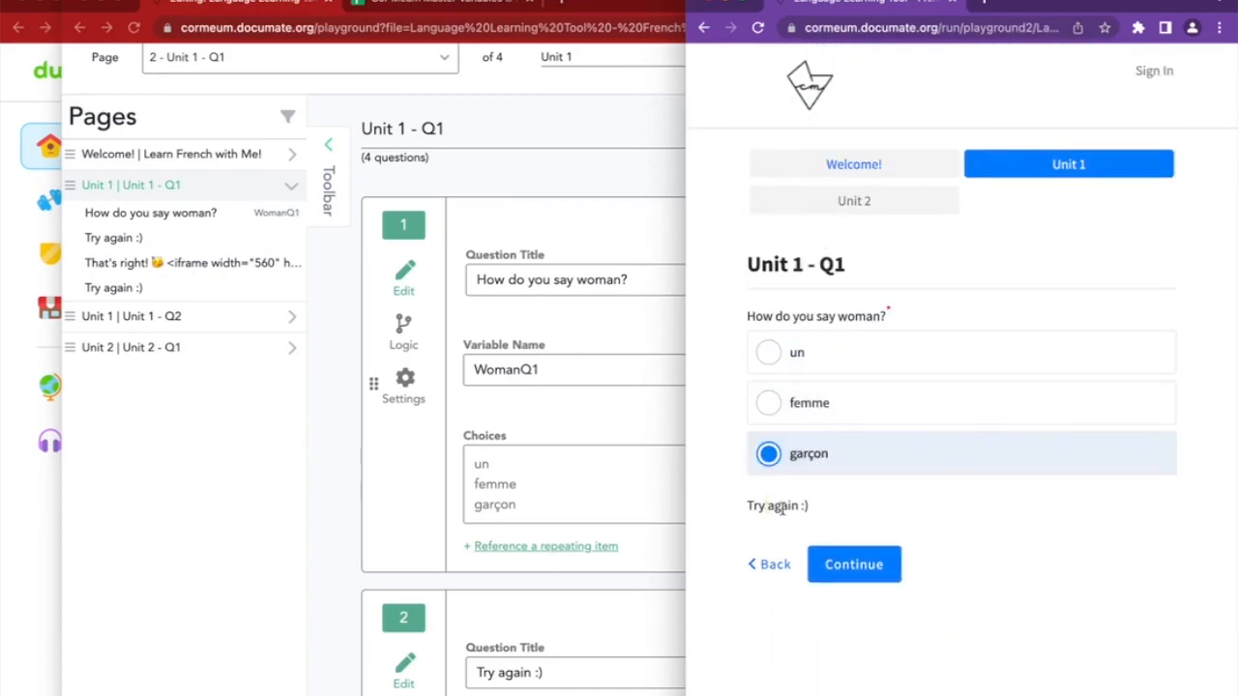
pyautogui.click(821, 418)
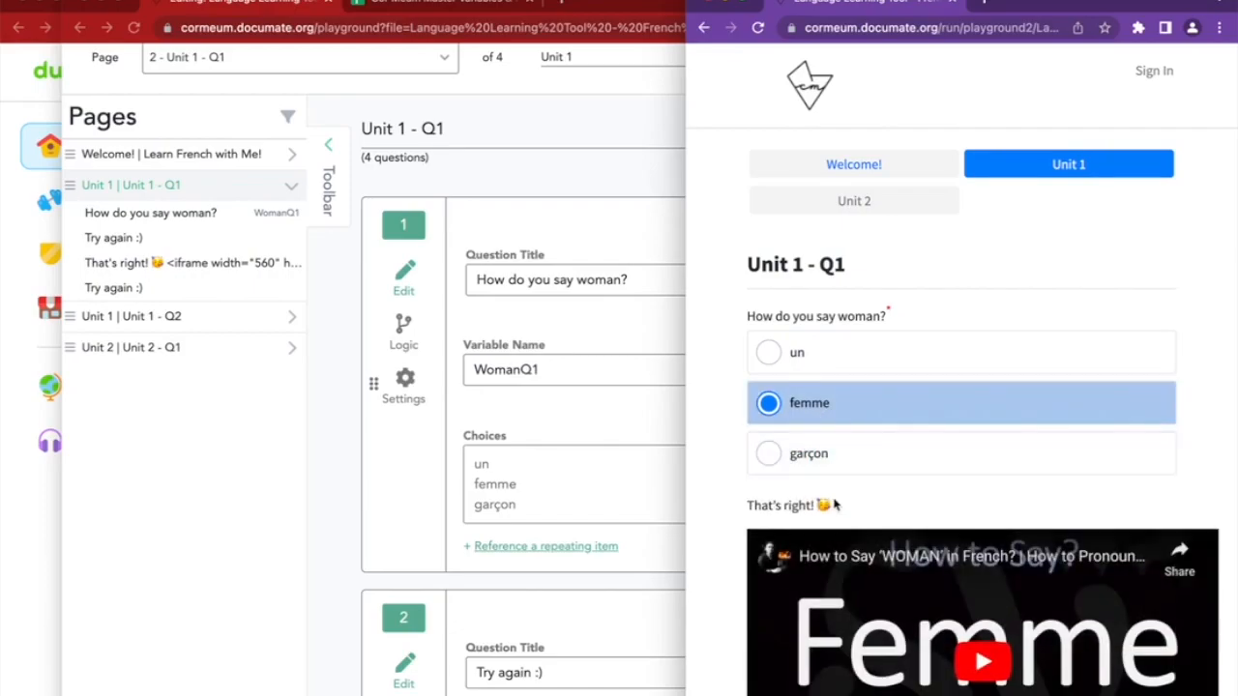
pyautogui.scroll(-3, 837, 507)
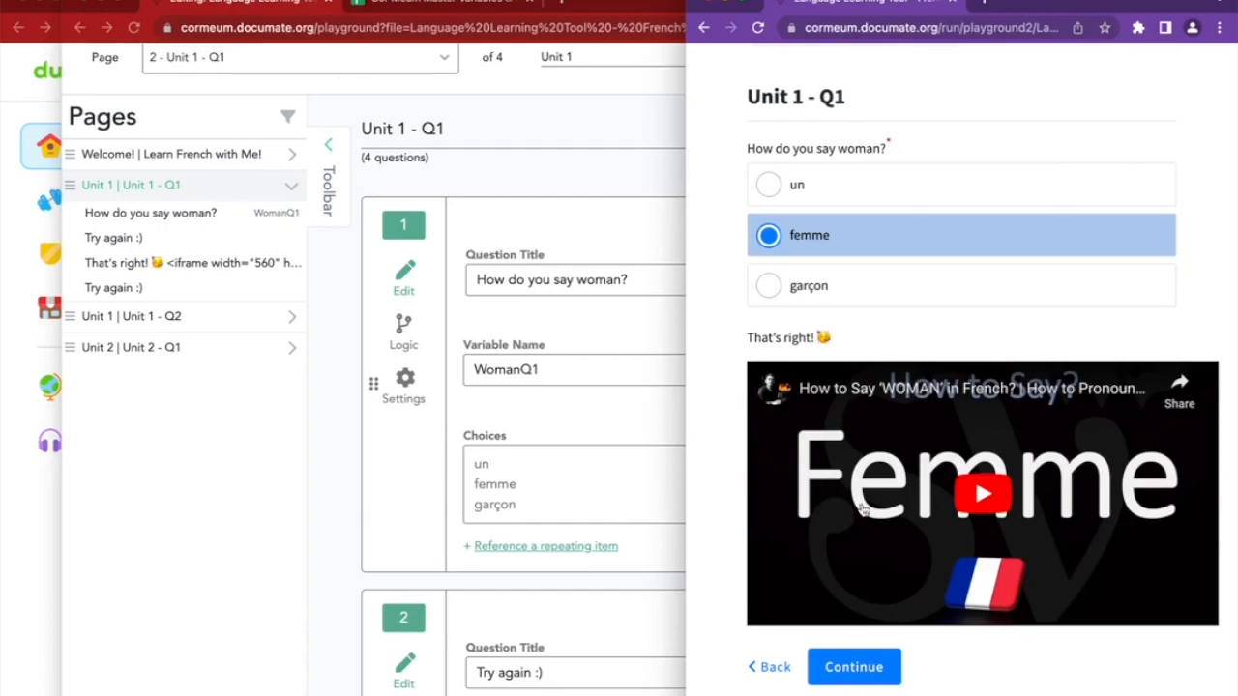
# Advance the preview to the Unit 1 - Q2 listening question
pyautogui.click(854, 667)
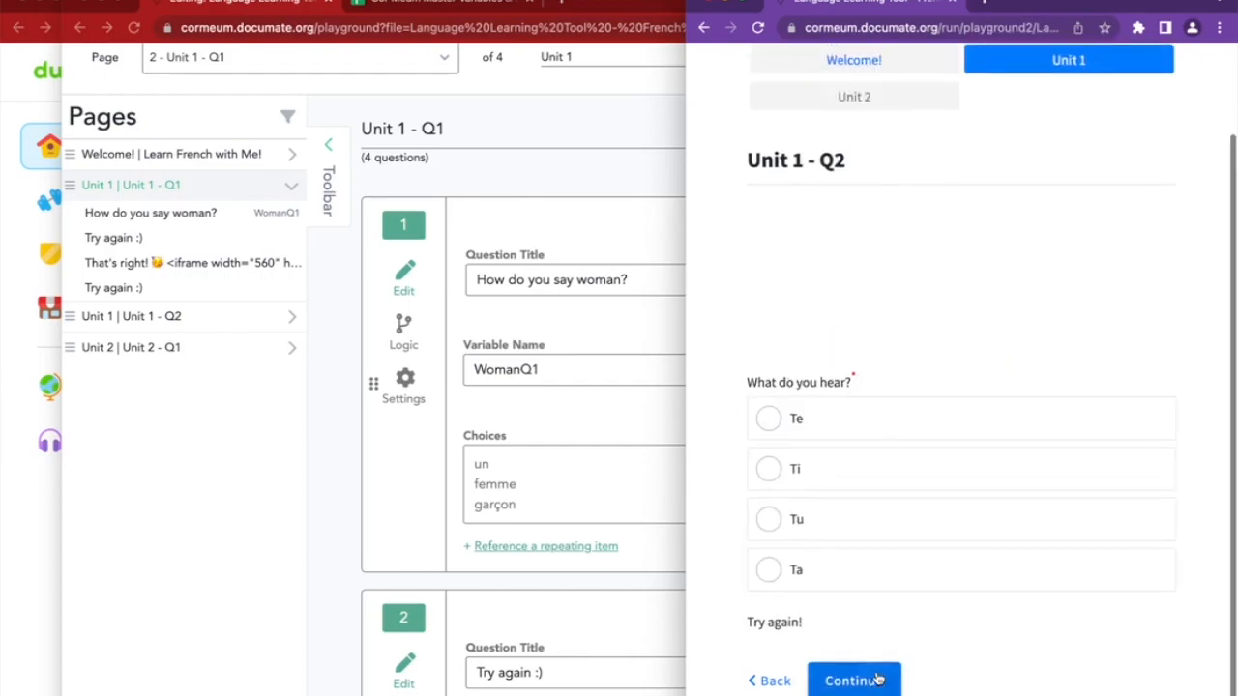
pyautogui.scroll(-3, 873, 604)
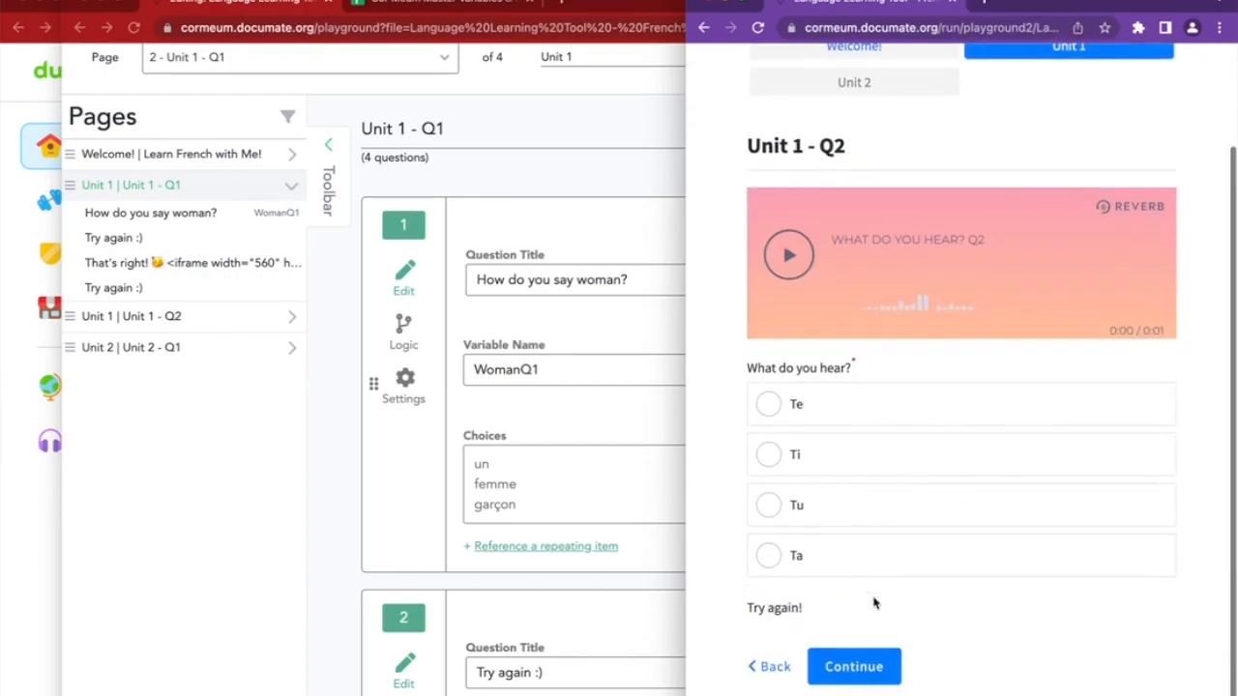
pyautogui.click(332, 382)
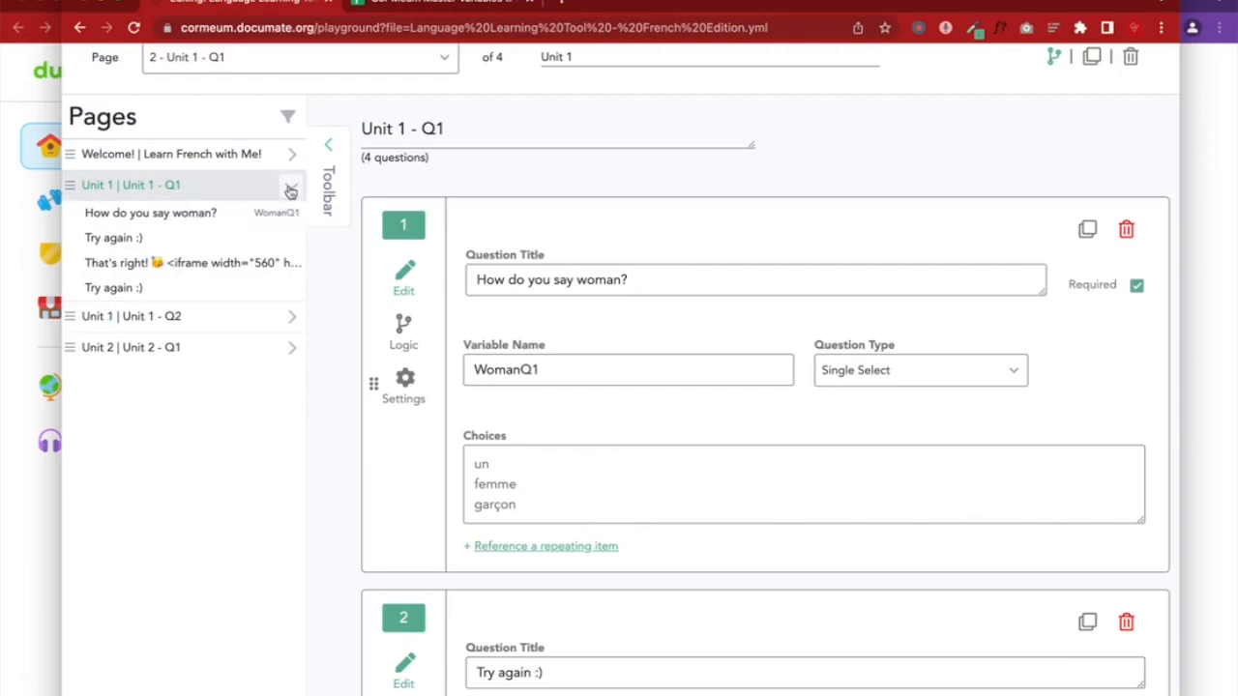
pyautogui.scroll(2, 290, 191)
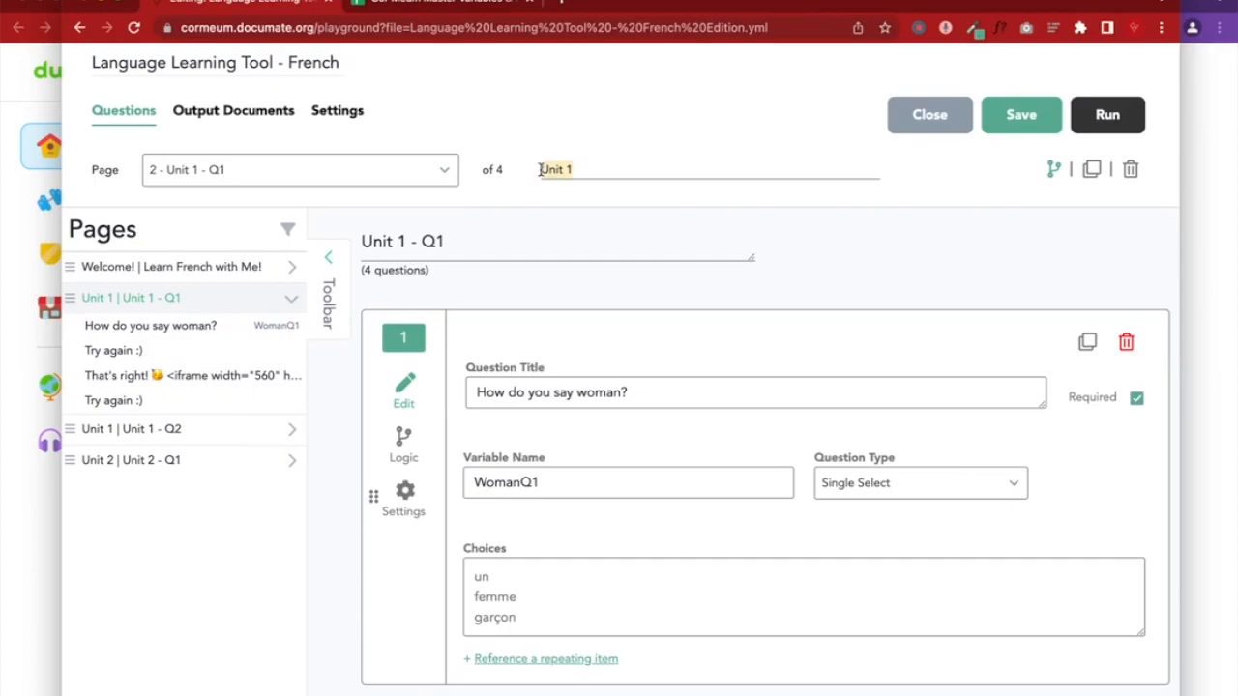
pyautogui.click(1233, 297)
pyautogui.scroll(3, 870, 200)
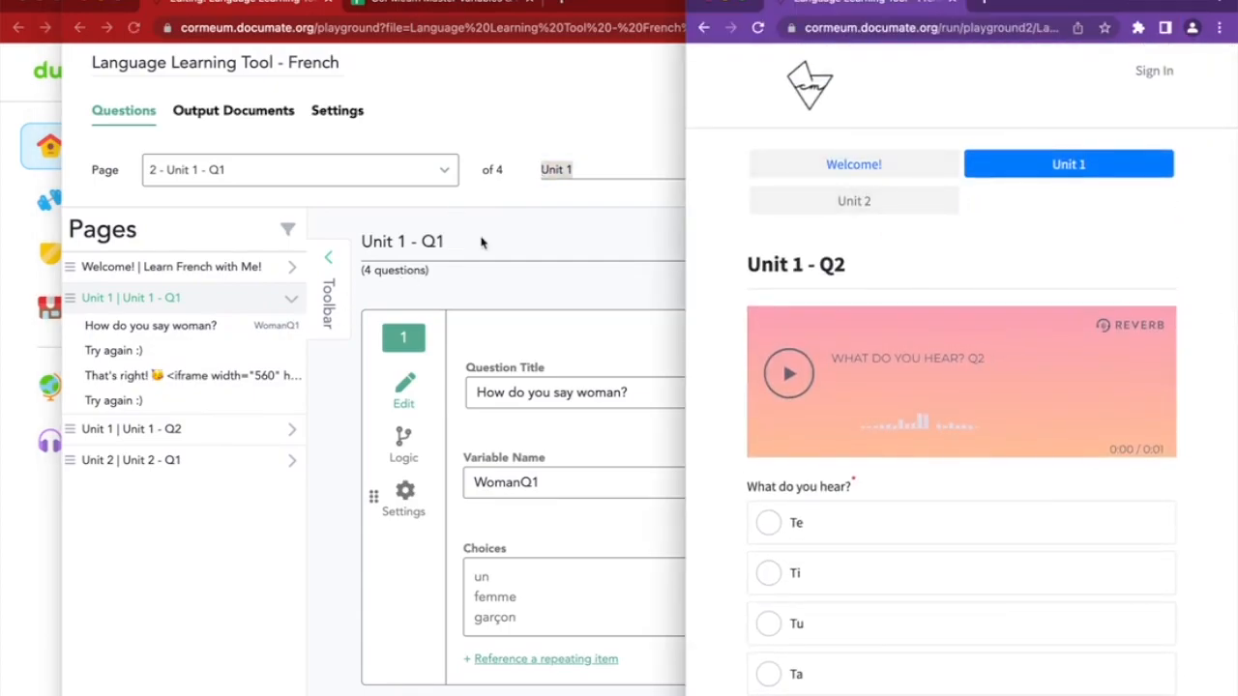
pyautogui.click(567, 218)
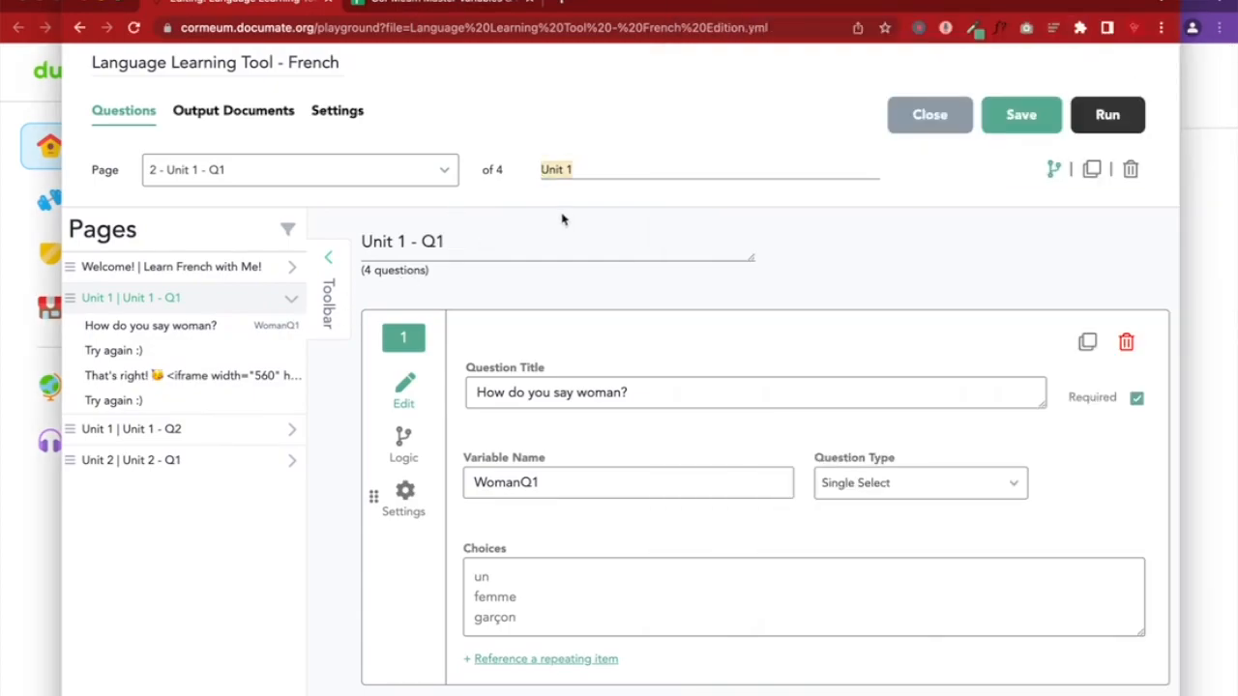
# Open Unit 1 - Q2 in the editor and compare its '1 - Q2' title with the preview heading
pyautogui.click(190, 433)
pyautogui.scroll(2, 583, 262)
pyautogui.click(583, 282)
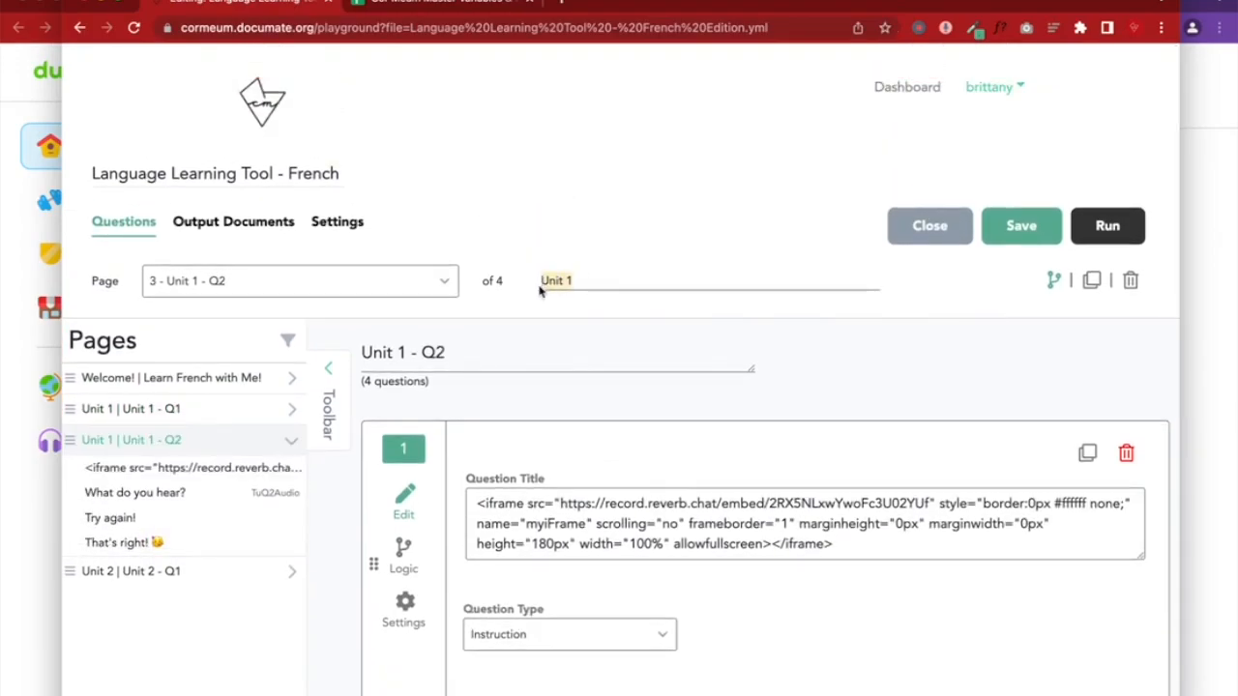
pyautogui.moveTo(397, 353); pyautogui.dragTo(489, 354)
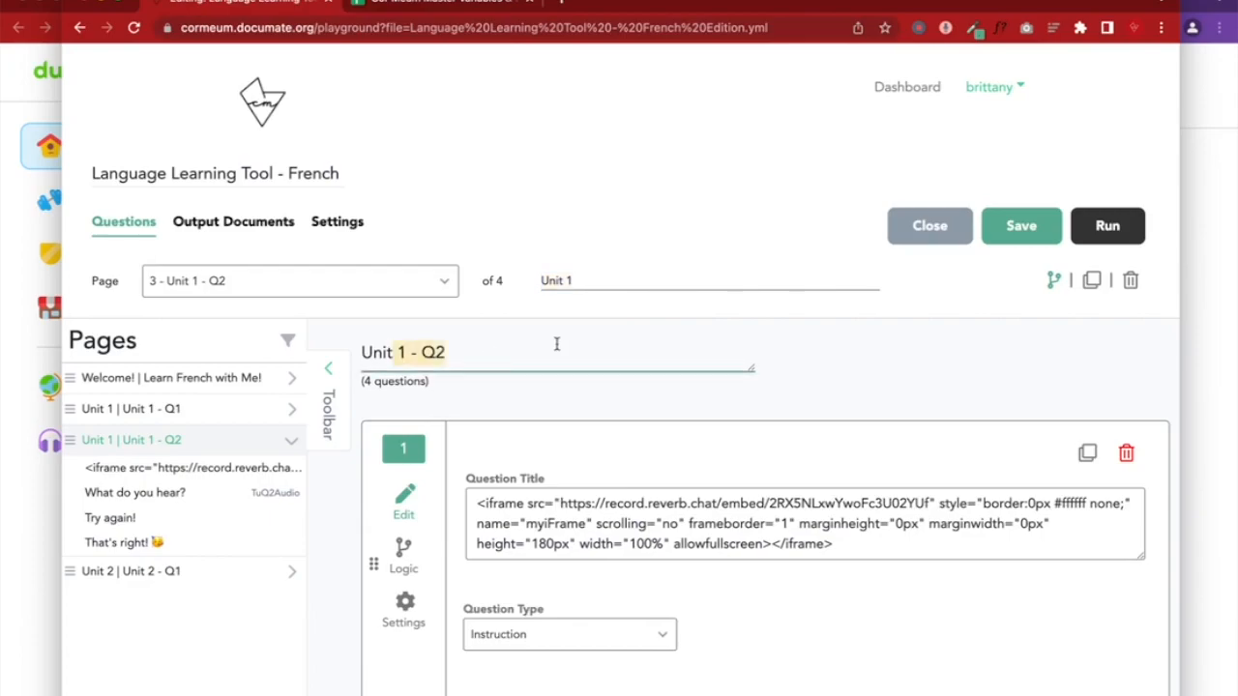
pyautogui.click(1203, 275)
pyautogui.moveTo(793, 266); pyautogui.dragTo(863, 267)
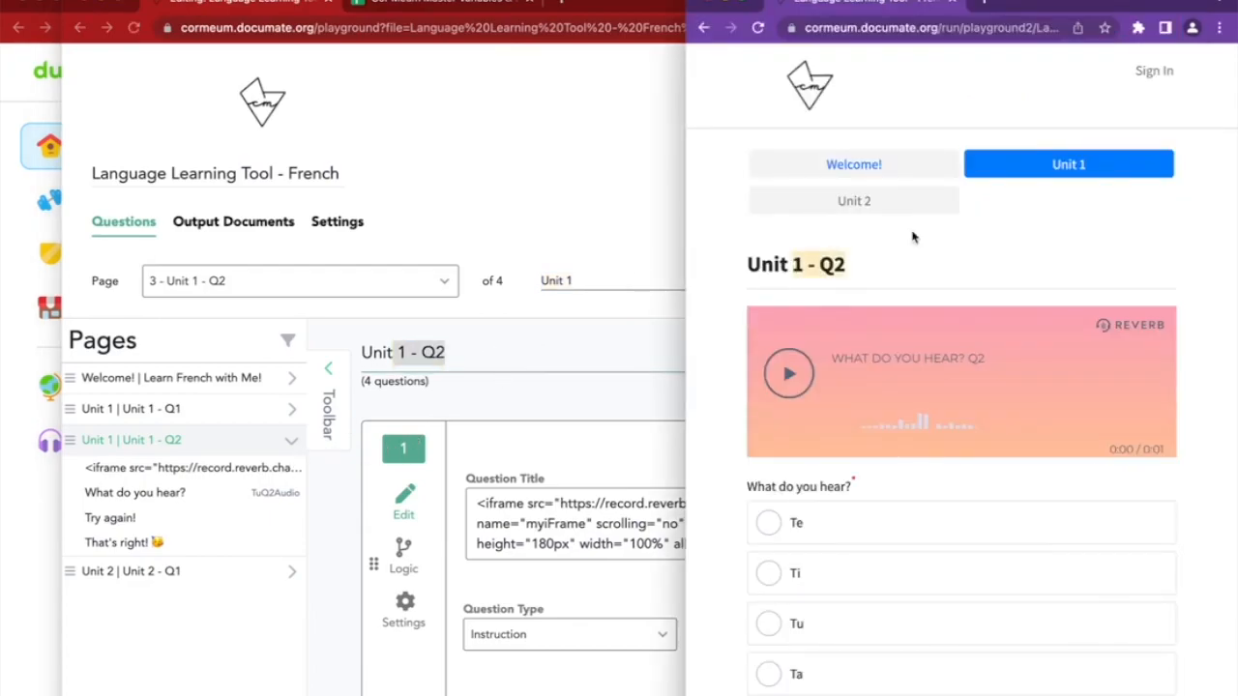
pyautogui.click(330, 472)
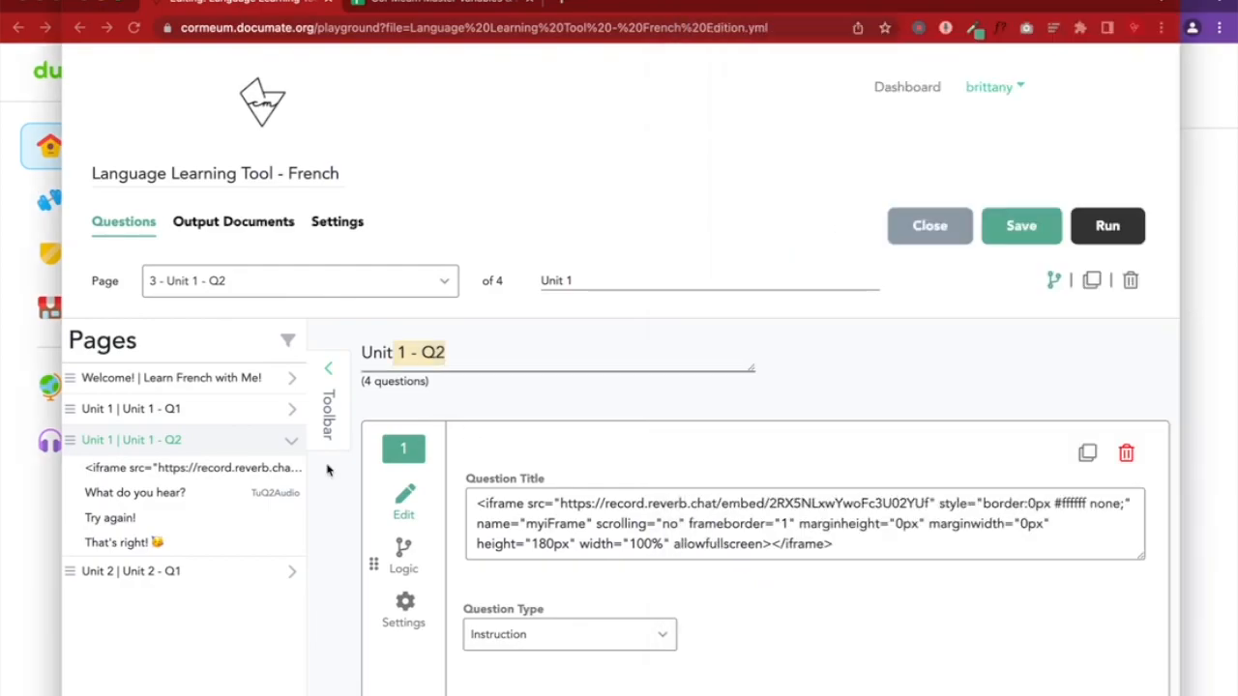
# Collapse the Unit 1 - Q2 question list, check the preview, and open a new browser tab
pyautogui.click(295, 443)
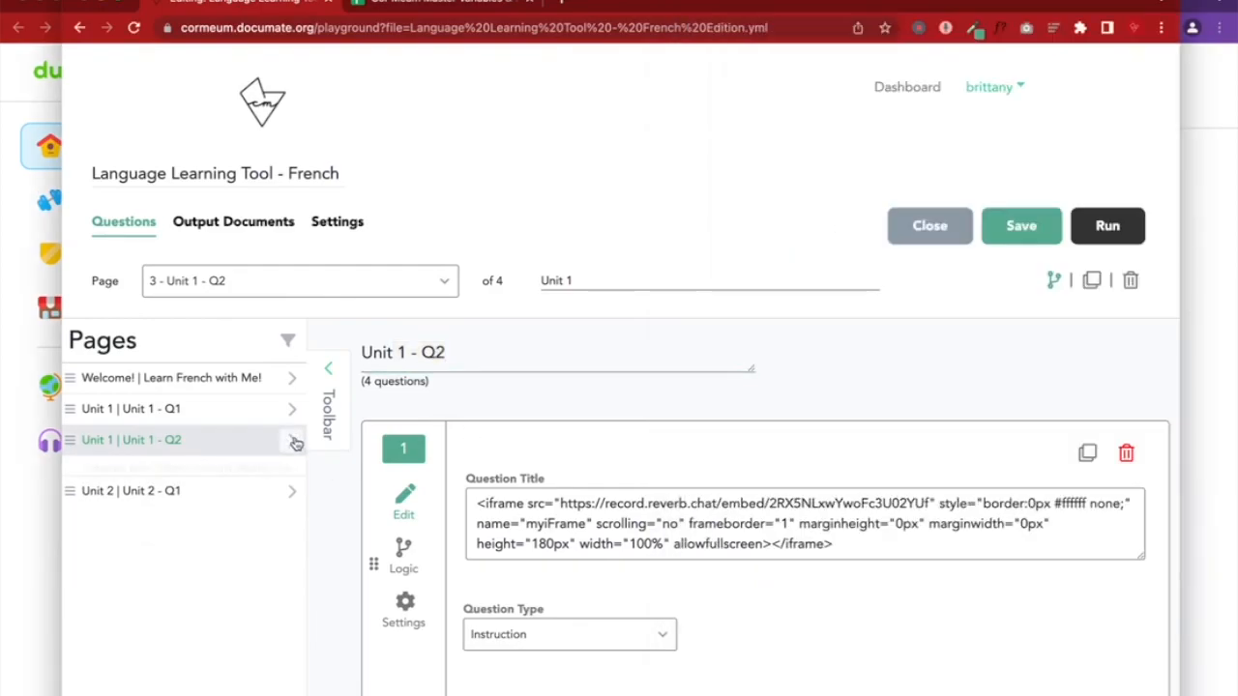
pyautogui.scroll(-5, 619, 474)
pyautogui.scroll(-1, 619, 477)
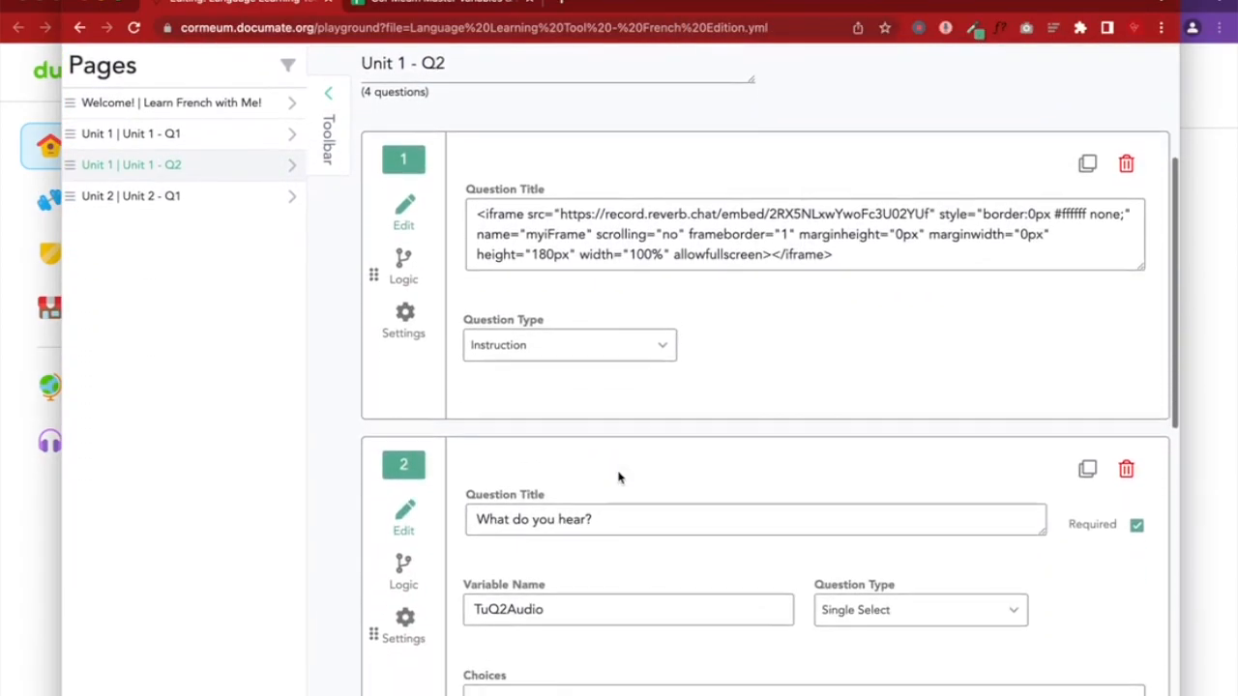
pyautogui.scroll(1, 619, 477)
pyautogui.click(1192, 317)
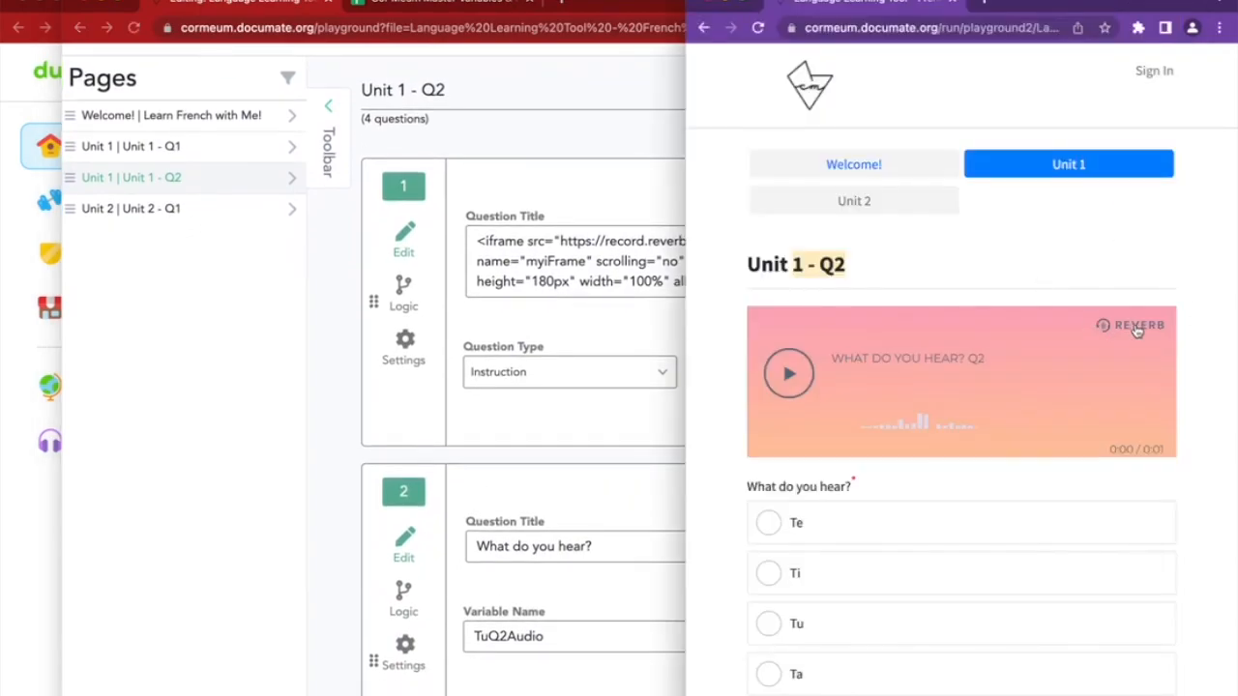
pyautogui.click(337, 283)
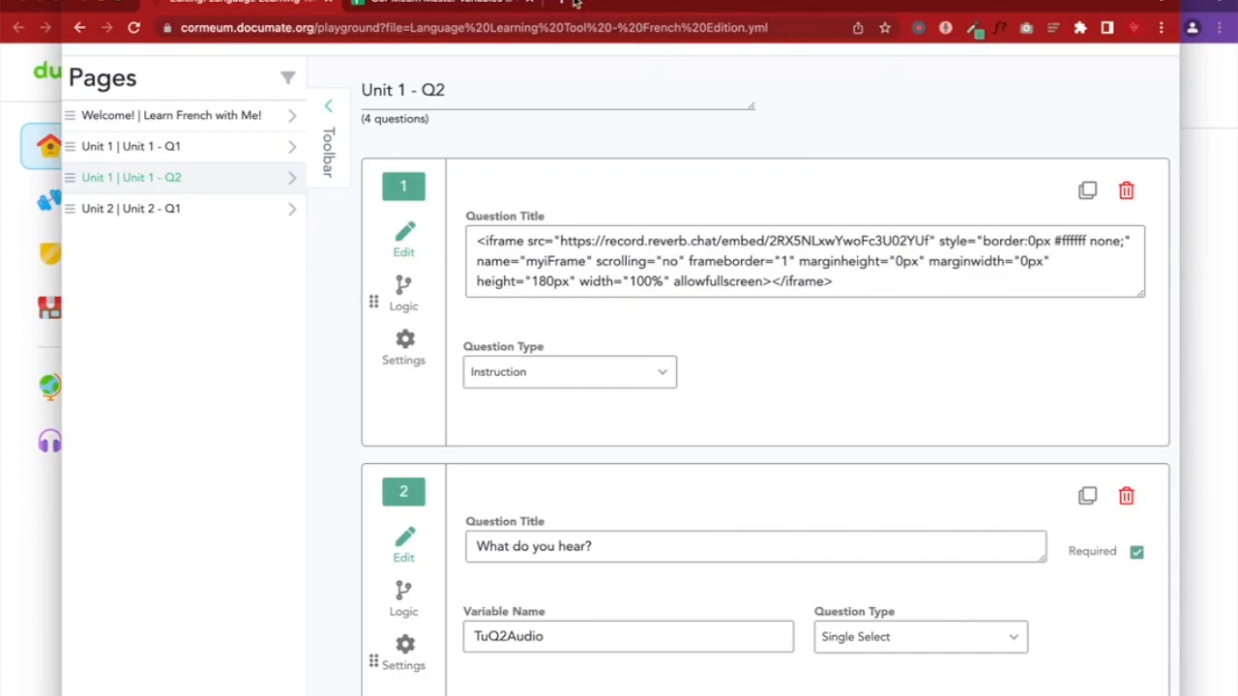
pyautogui.click(569, 3)
# Search for Reverb Record, open the site and copy the What do you hear? Q2 recording's link
pyautogui.write('rever')
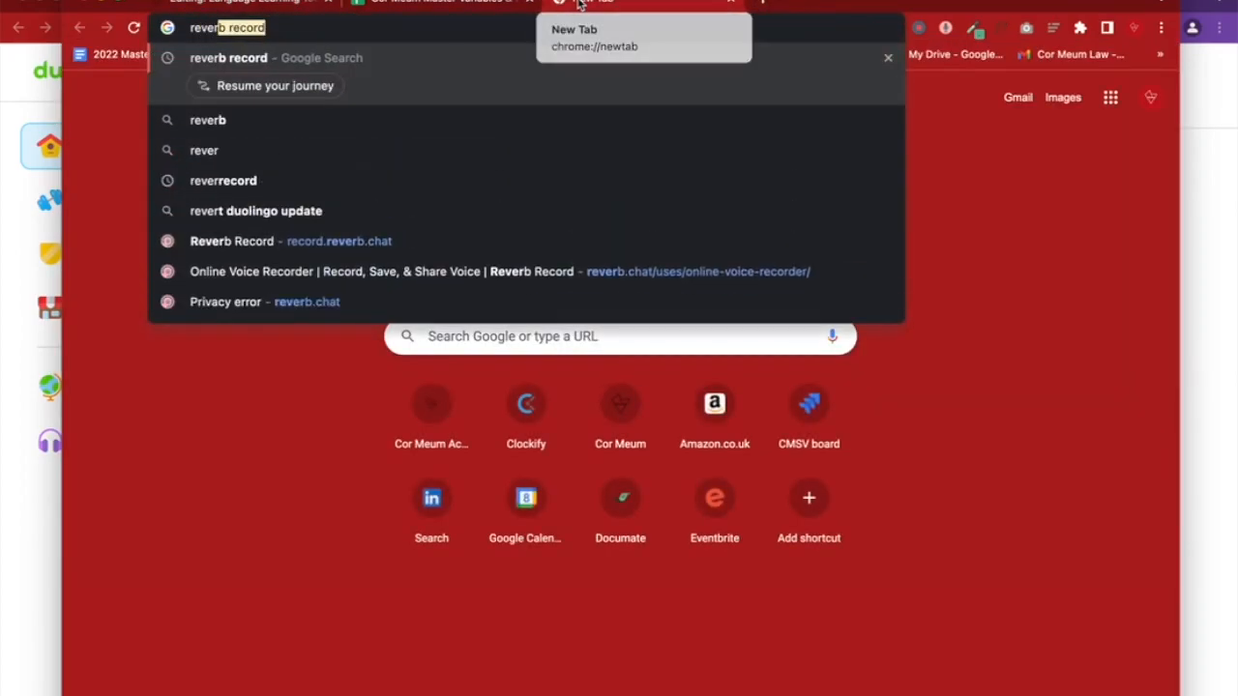
pyautogui.press('Return')
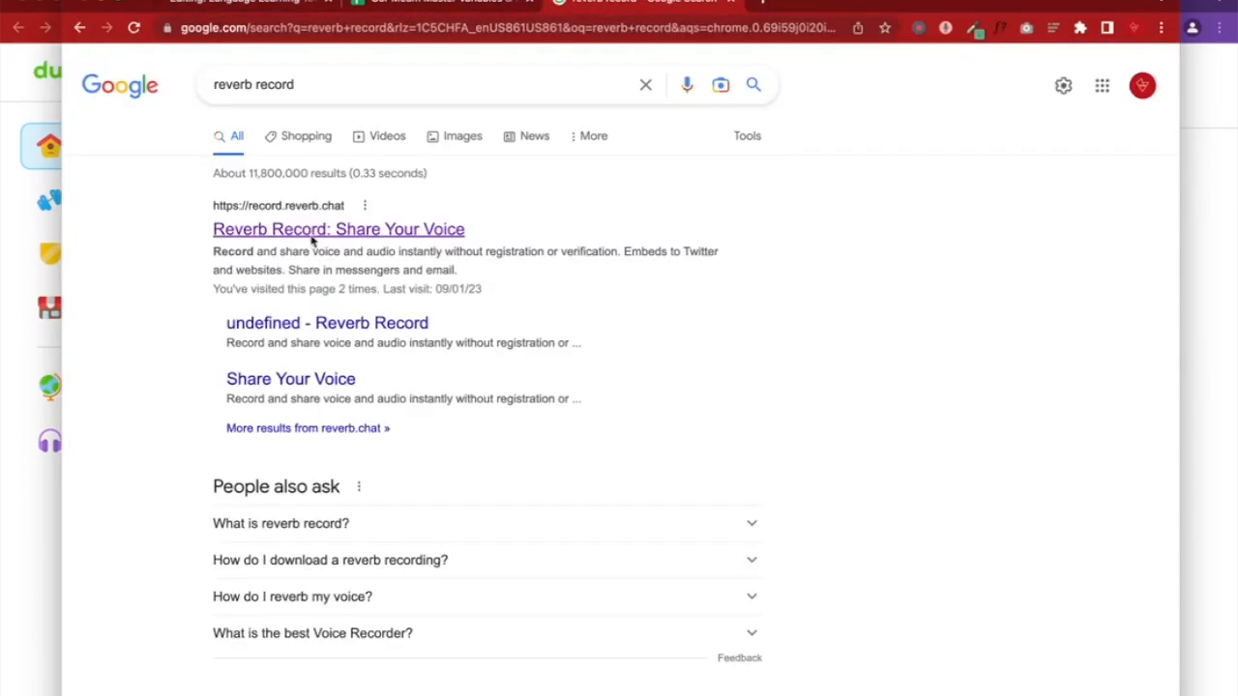
pyautogui.click(311, 232)
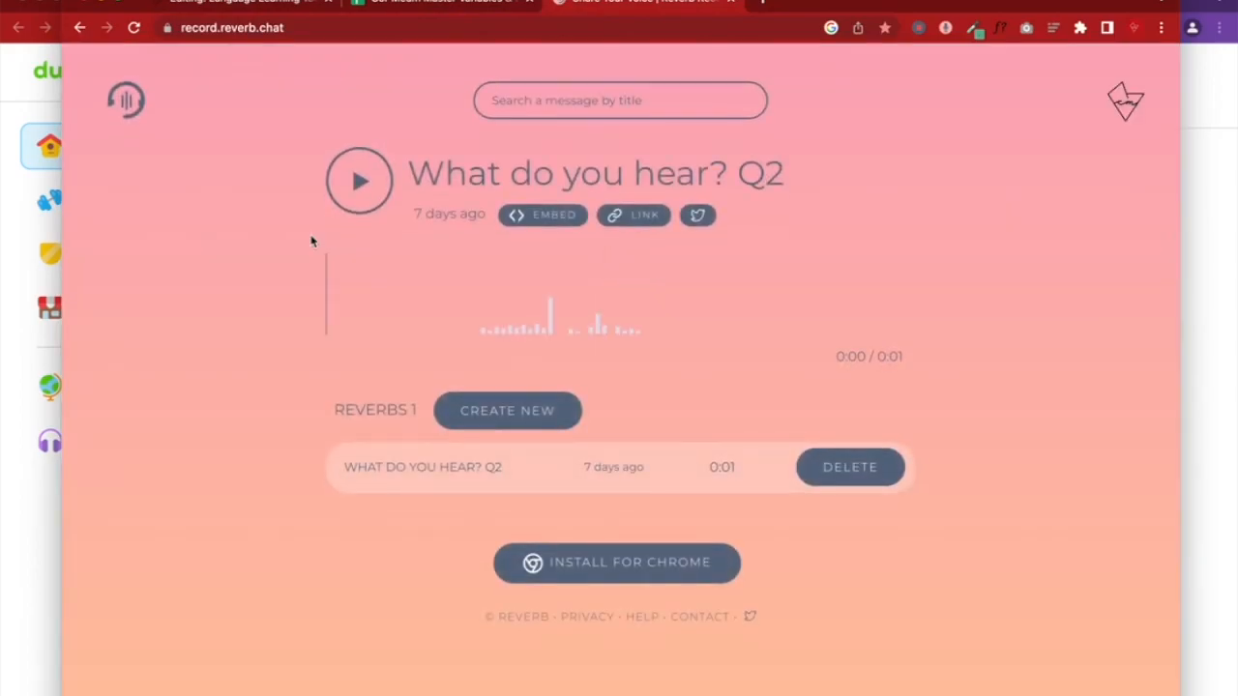
pyautogui.click(633, 219)
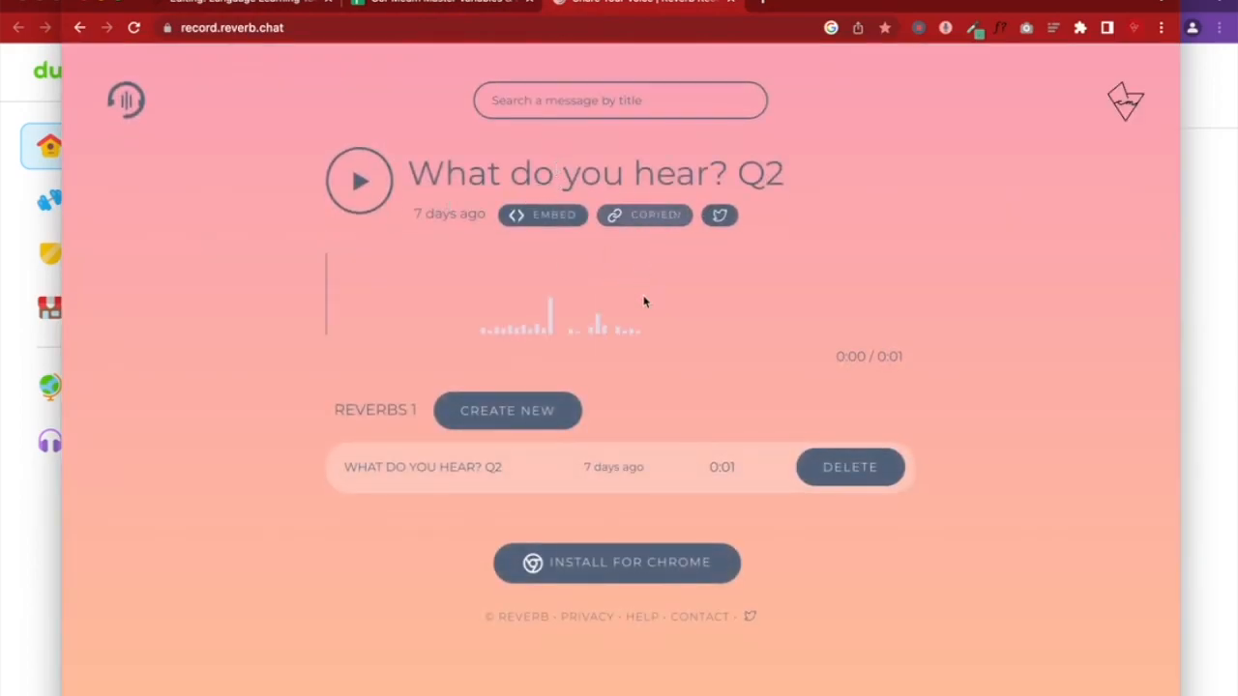
# Play the copied Q2 link in a new private window, then close it and the Reverb tab
pyautogui.click(129, 3)
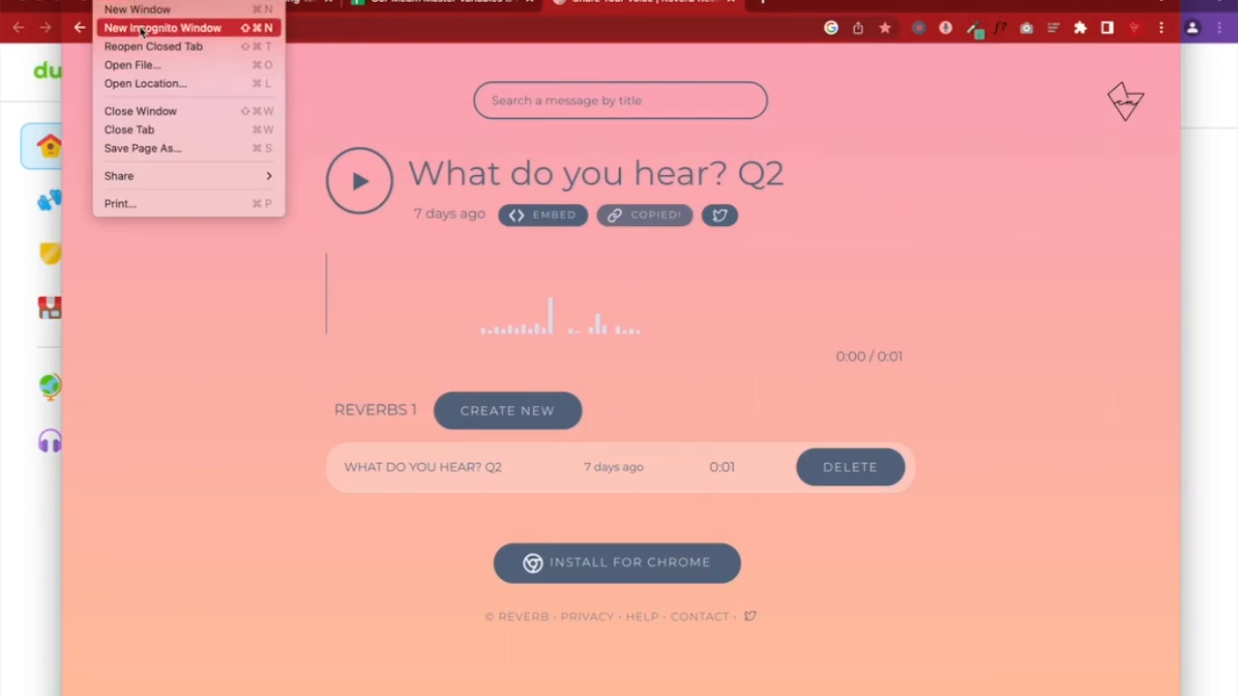
pyautogui.click(155, 27)
pyautogui.press('super+v')
pyautogui.press('Return')
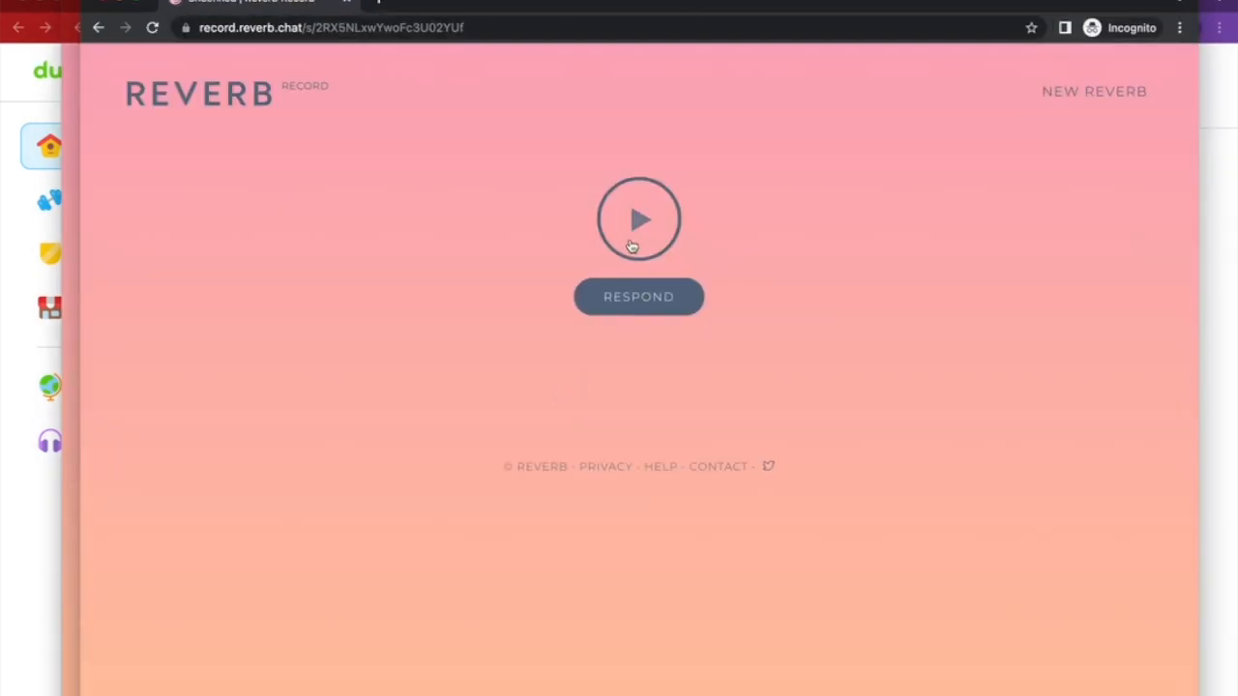
pyautogui.click(635, 256)
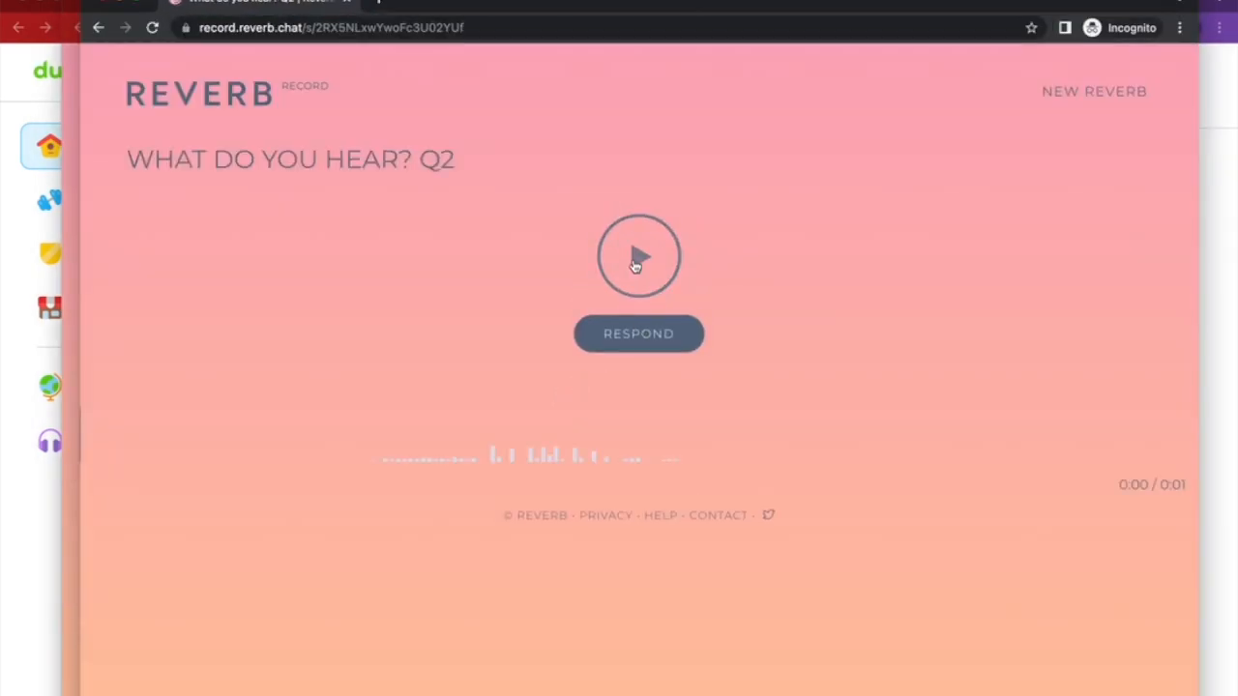
pyautogui.click(634, 264)
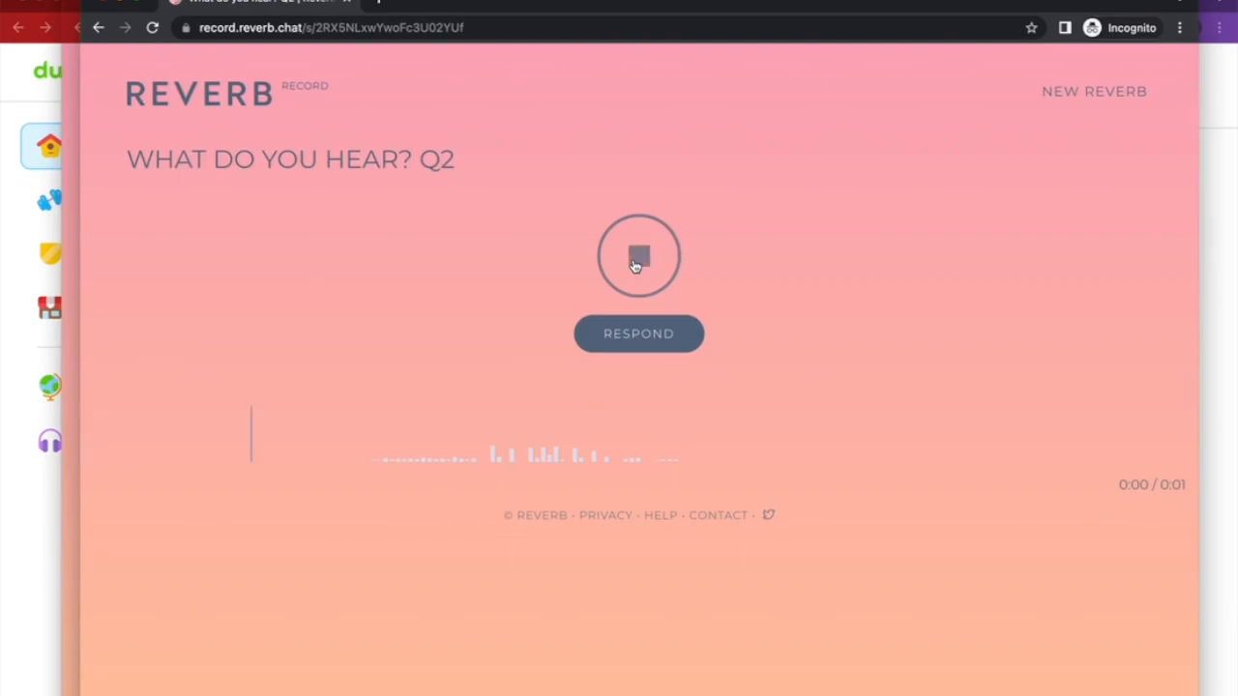
pyautogui.click(655, 344)
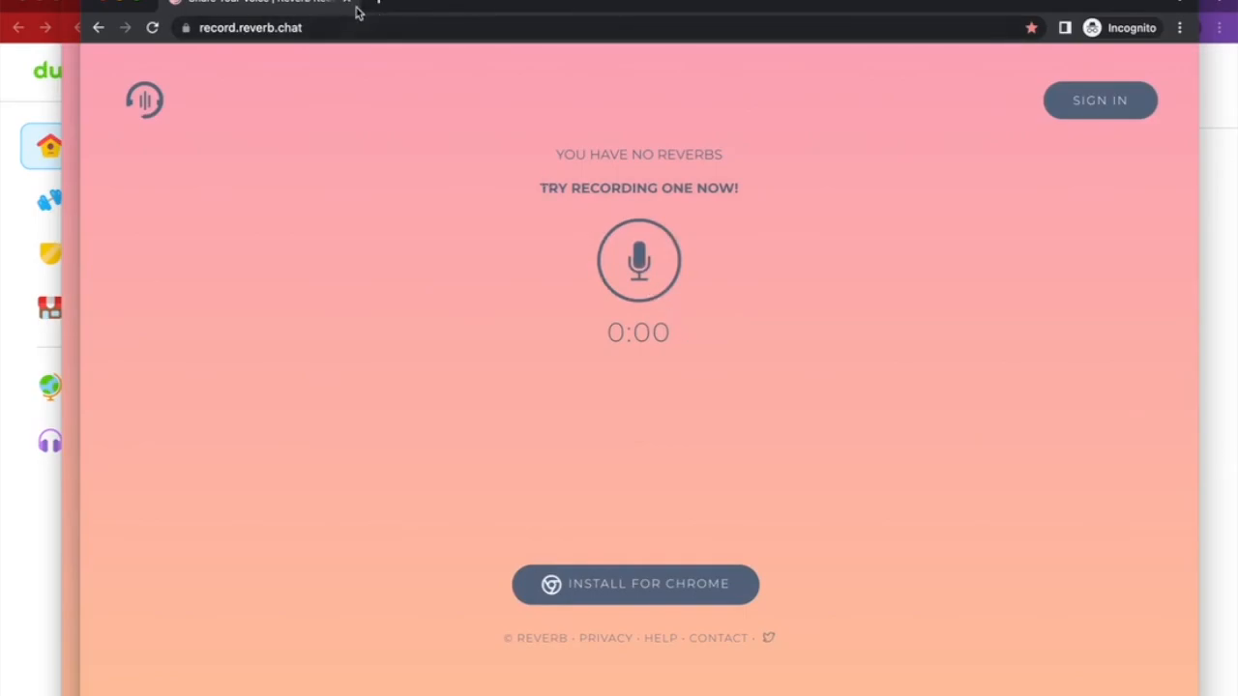
pyautogui.click(348, 4)
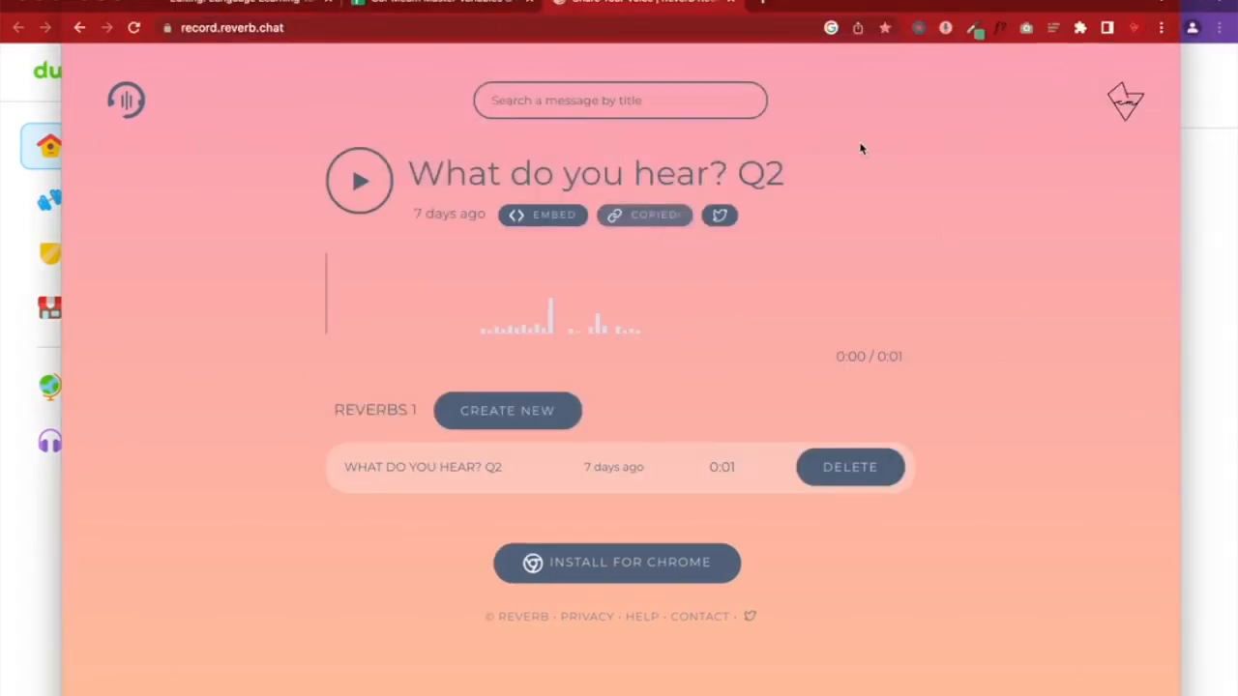
pyautogui.click(730, 2)
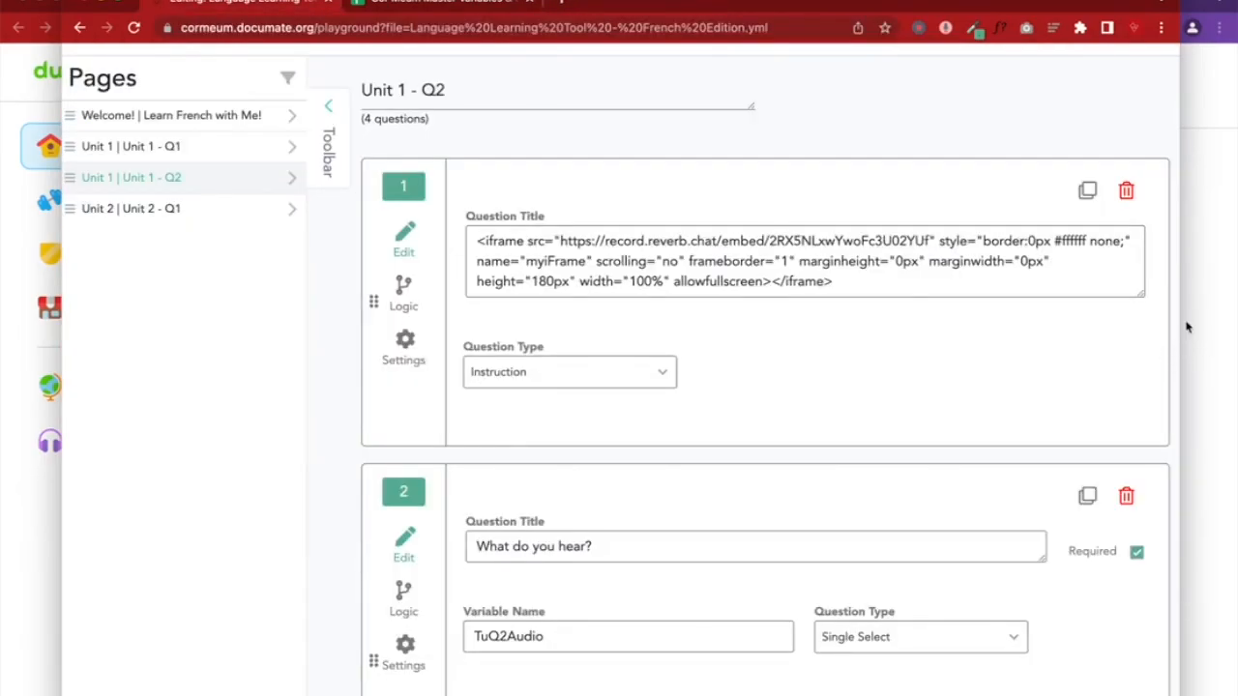
# Answer the Unit 1 - Q2 audio question with Te in the quiz preview to see its feedback
pyautogui.tripleClick(740, 240)
pyautogui.click(1068, 328)
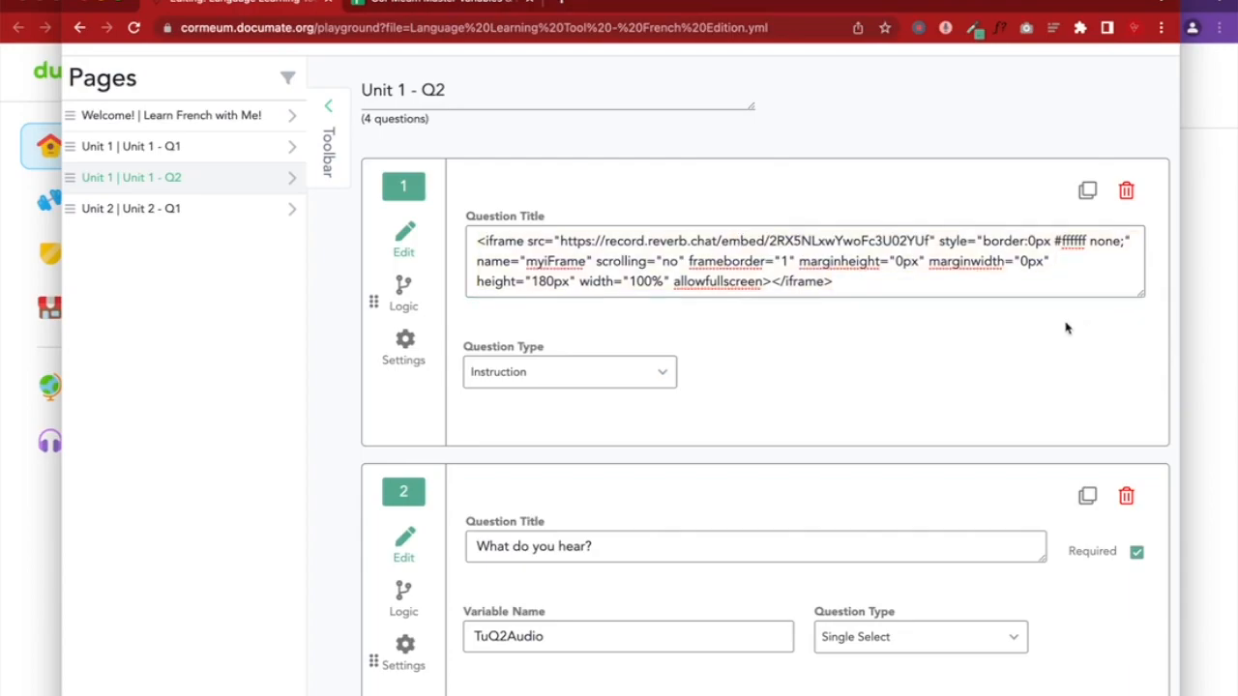
pyautogui.click(1230, 352)
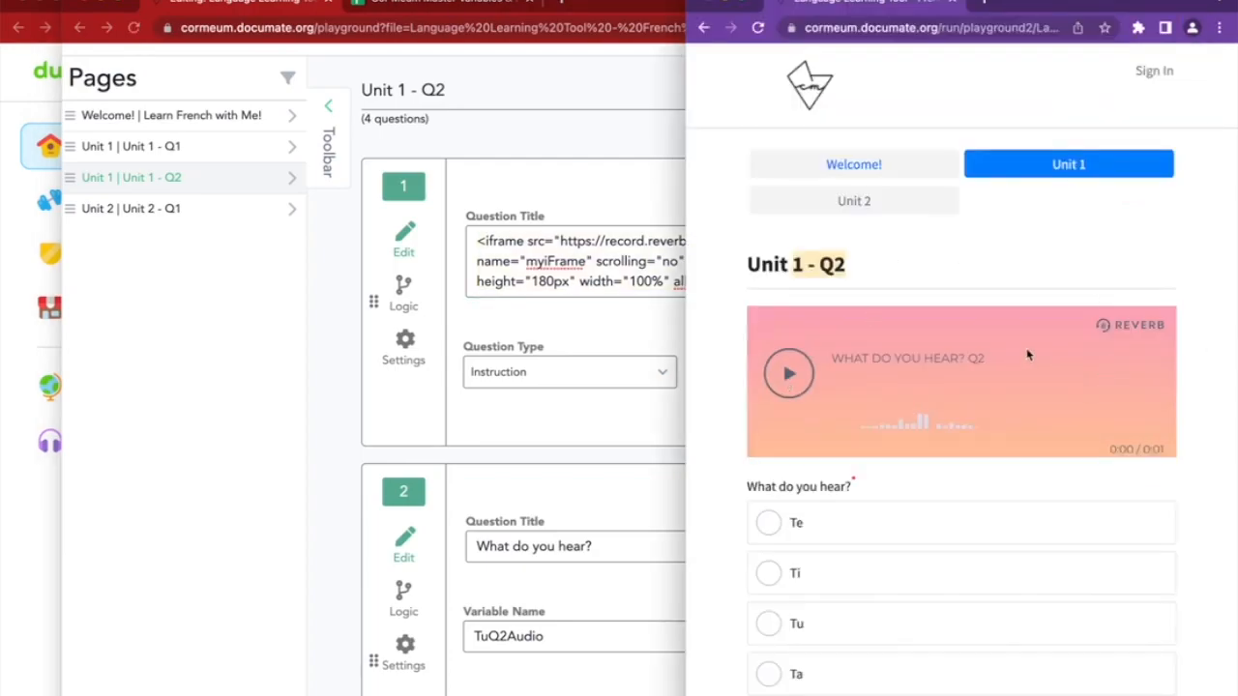
pyautogui.scroll(-2, 1208, 409)
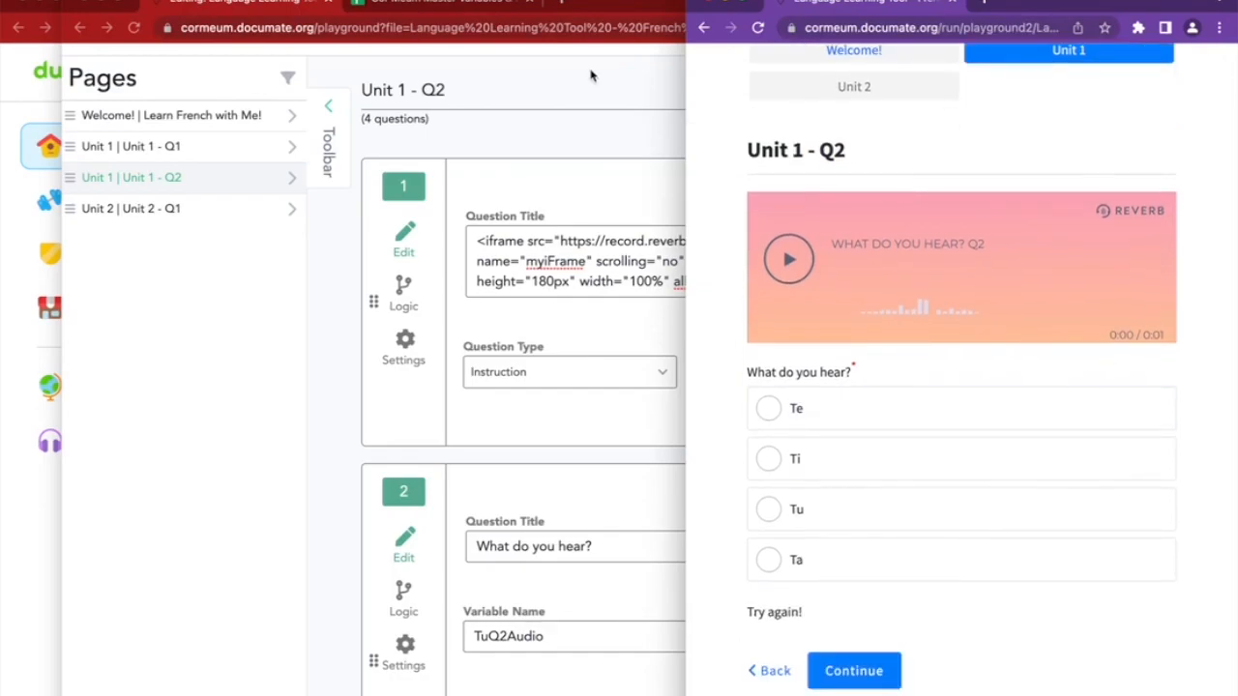
pyautogui.click(290, 182)
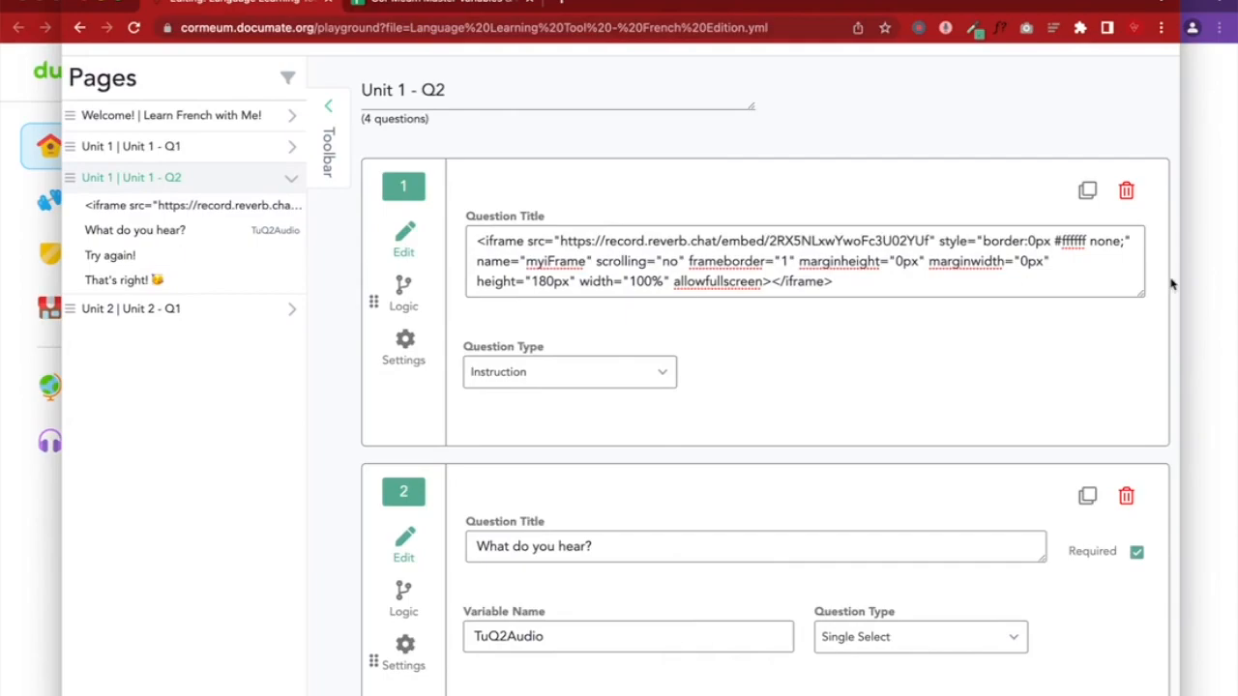
pyautogui.click(1189, 283)
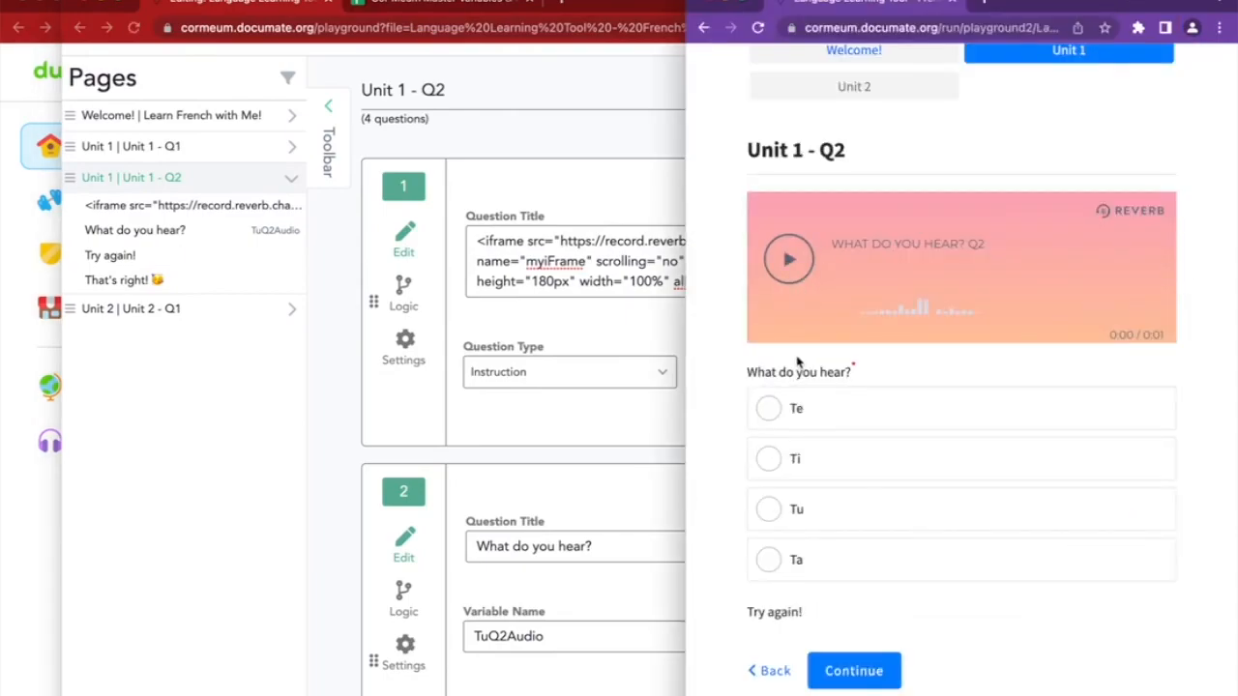
pyautogui.click(799, 410)
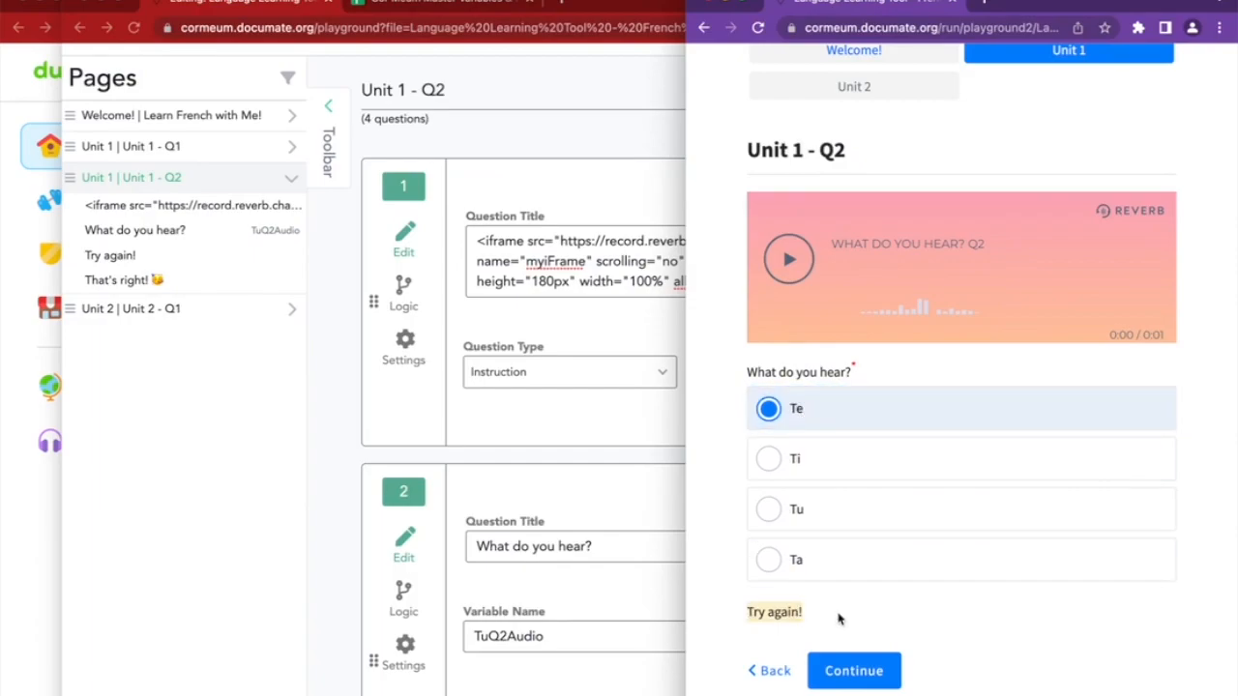
pyautogui.scroll(-1, 838, 617)
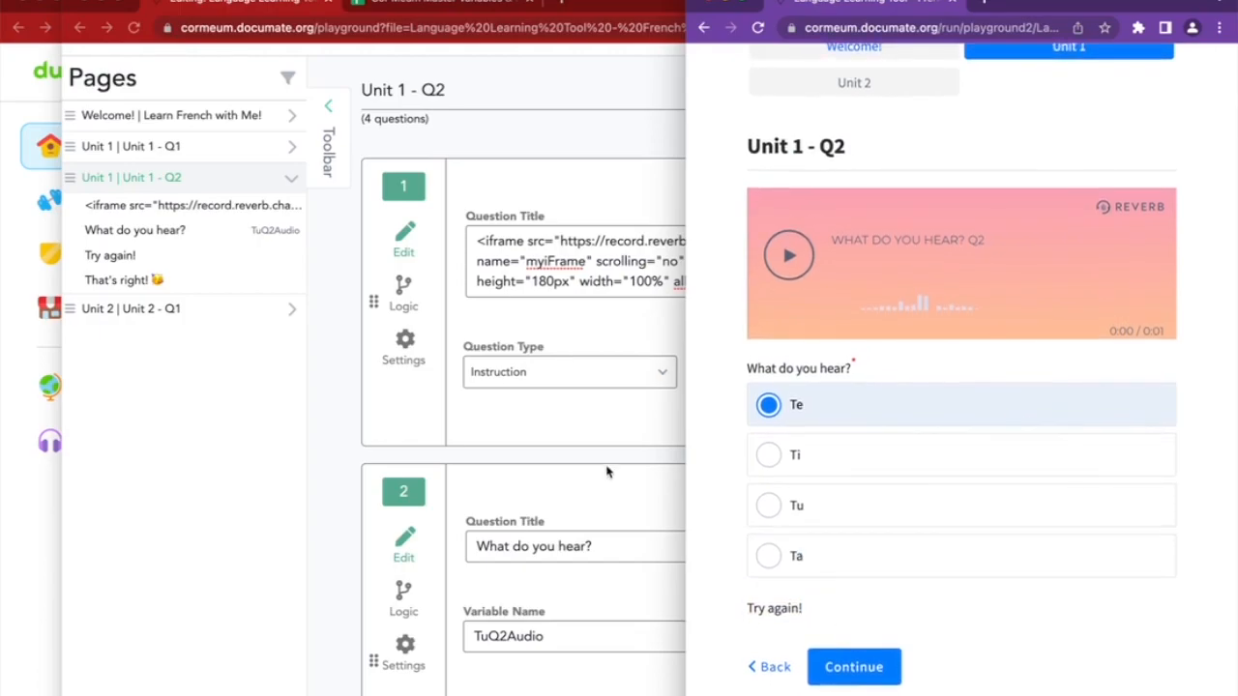
pyautogui.click(484, 466)
pyautogui.scroll(-5, 485, 466)
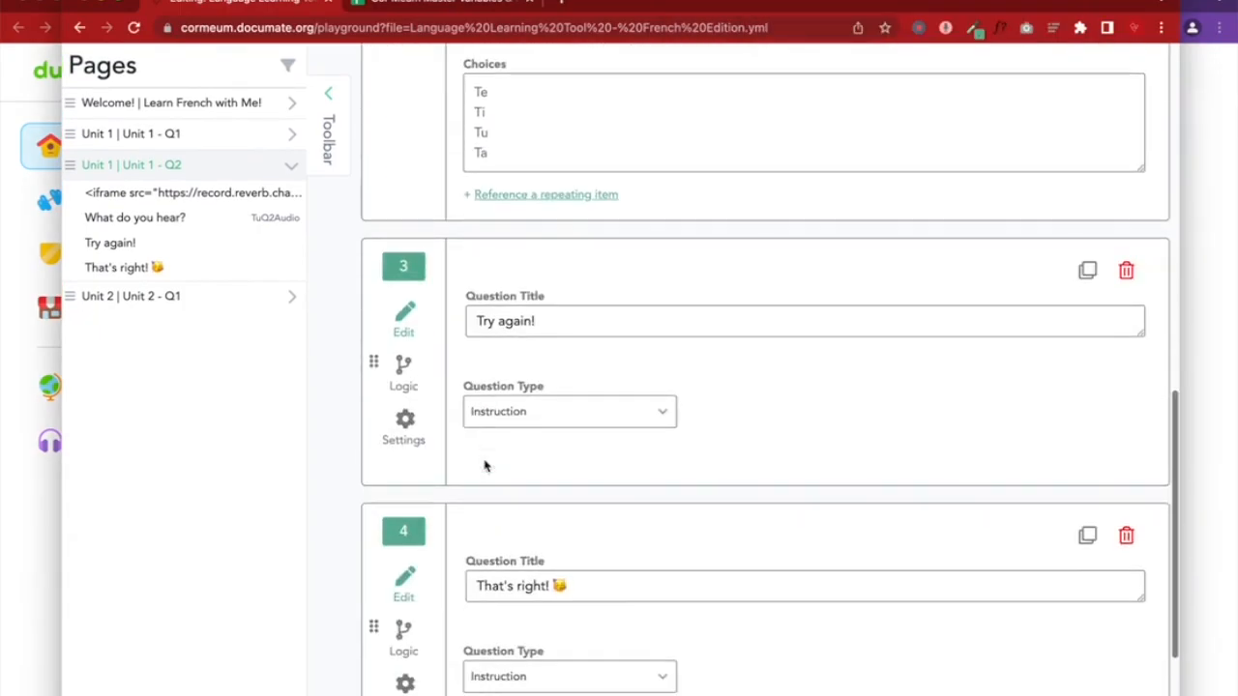
# Set question 3's logic to Show if the audio answer is Te
pyautogui.click(400, 177)
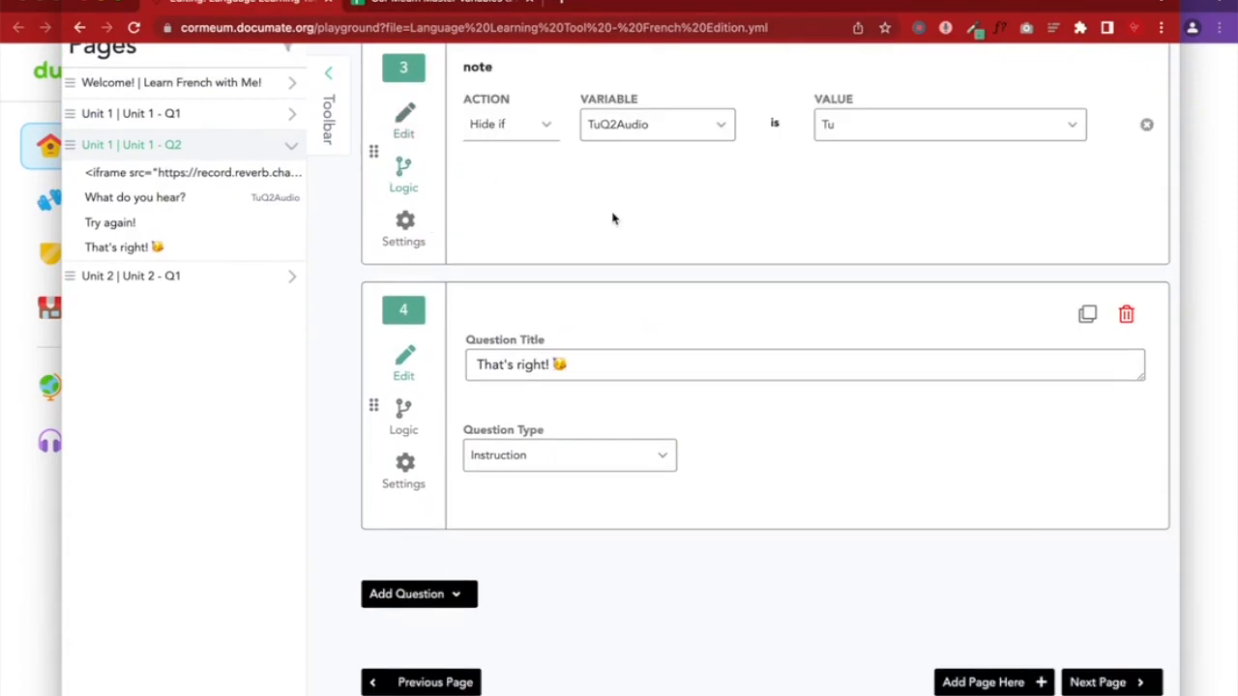
pyautogui.scroll(2, 613, 215)
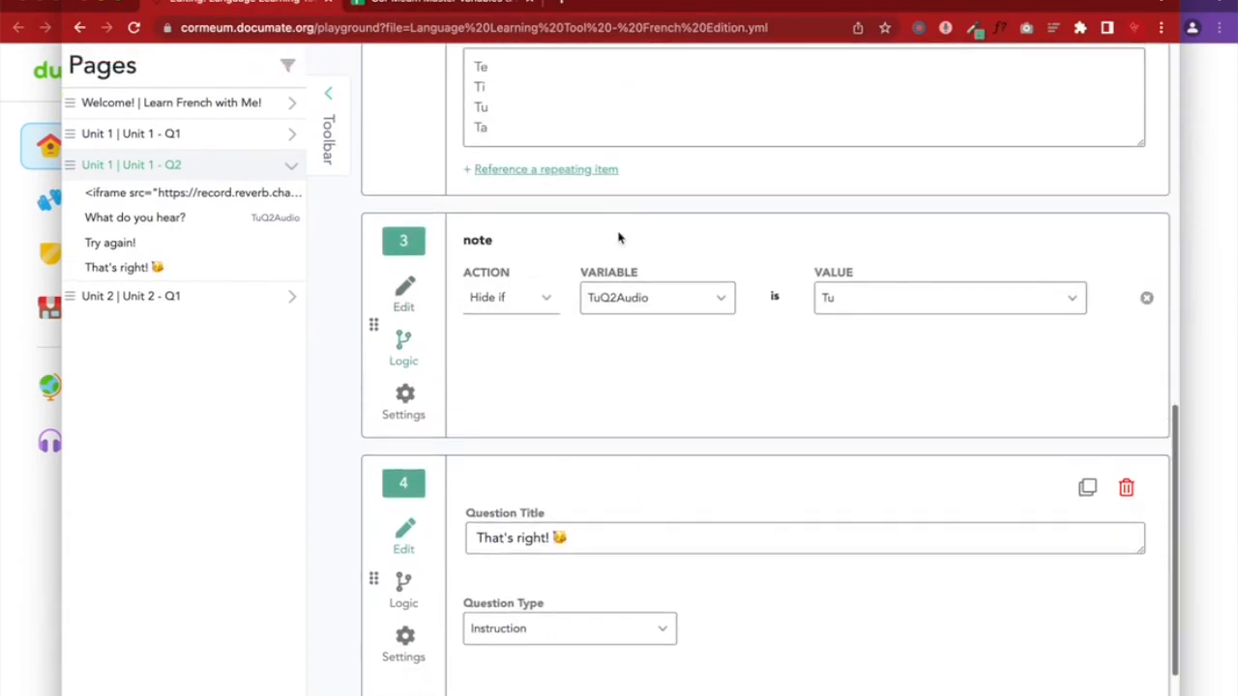
pyautogui.click(1197, 399)
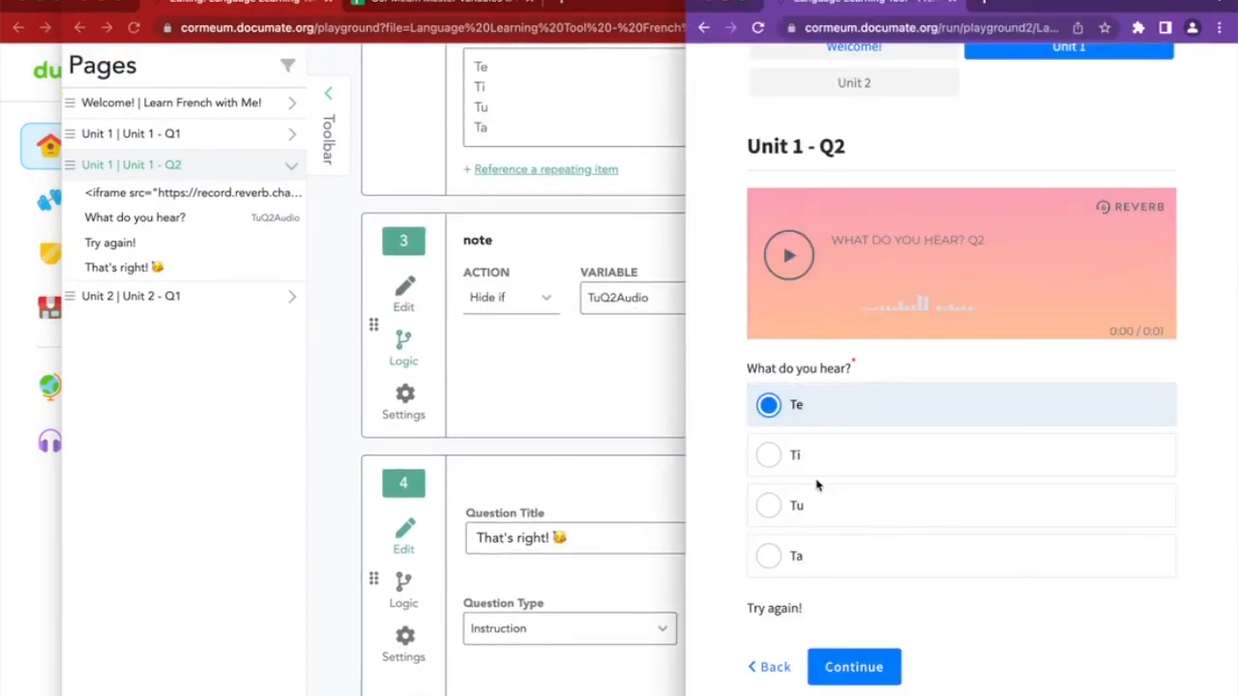
pyautogui.moveTo(759, 609); pyautogui.dragTo(842, 621)
pyautogui.click(501, 306)
pyautogui.click(489, 363)
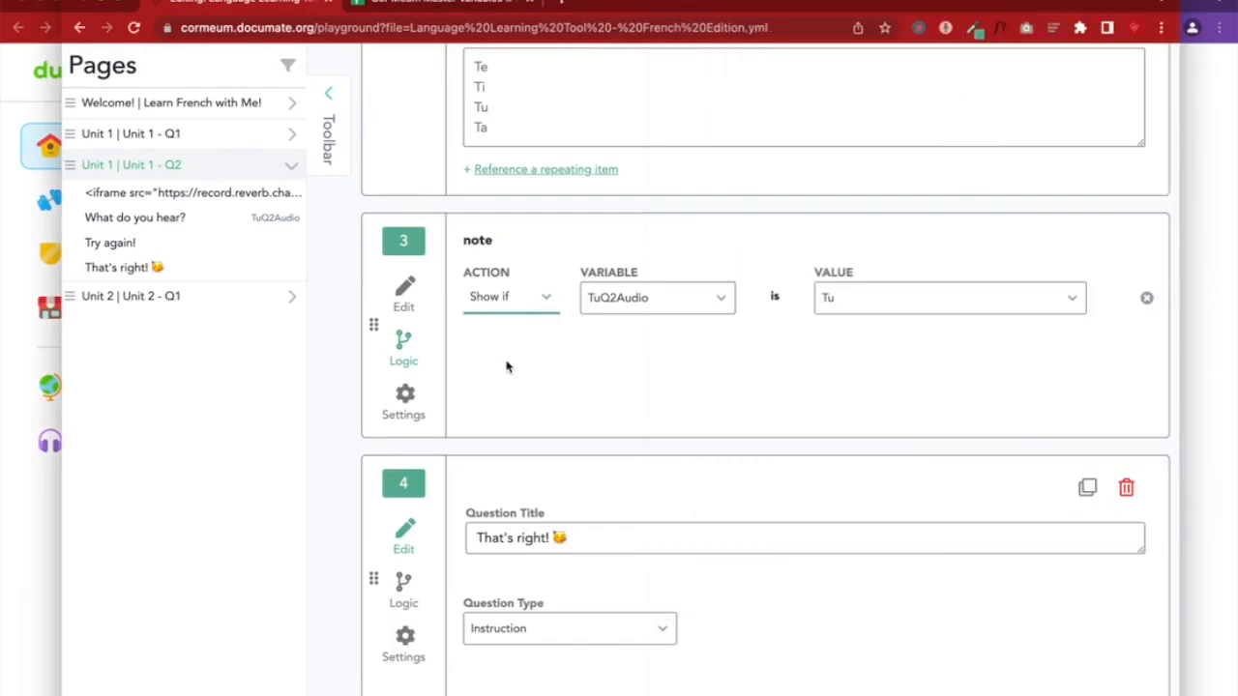
pyautogui.click(1172, 354)
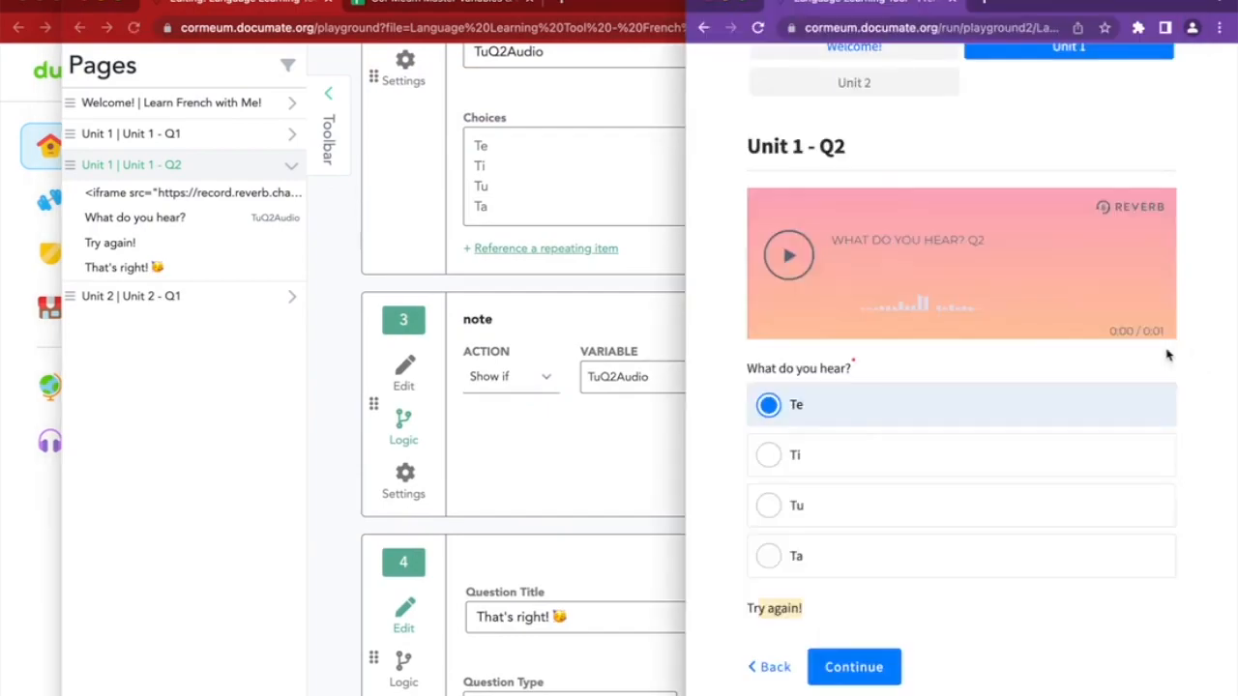
pyautogui.click(598, 419)
pyautogui.click(829, 378)
pyautogui.click(851, 442)
# Change question 3's title to 'Try again :)' and select it for copying
pyautogui.click(405, 367)
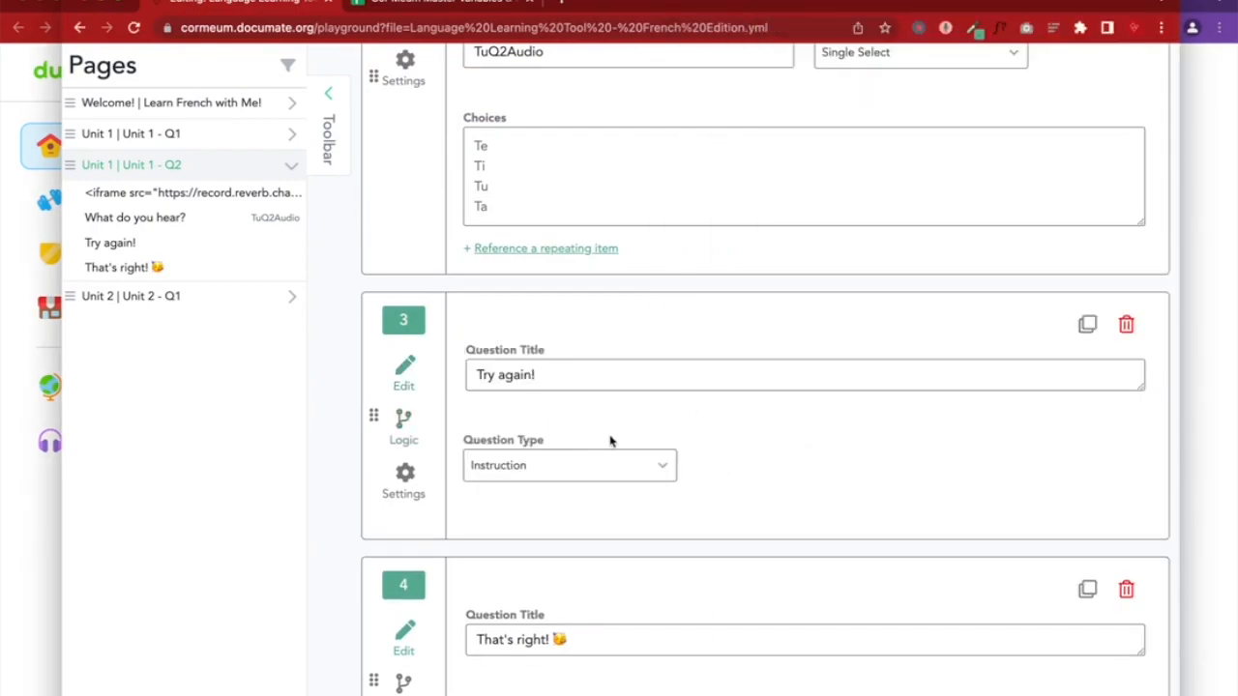
pyautogui.scroll(-2, 613, 443)
pyautogui.click(576, 294)
pyautogui.write('=')
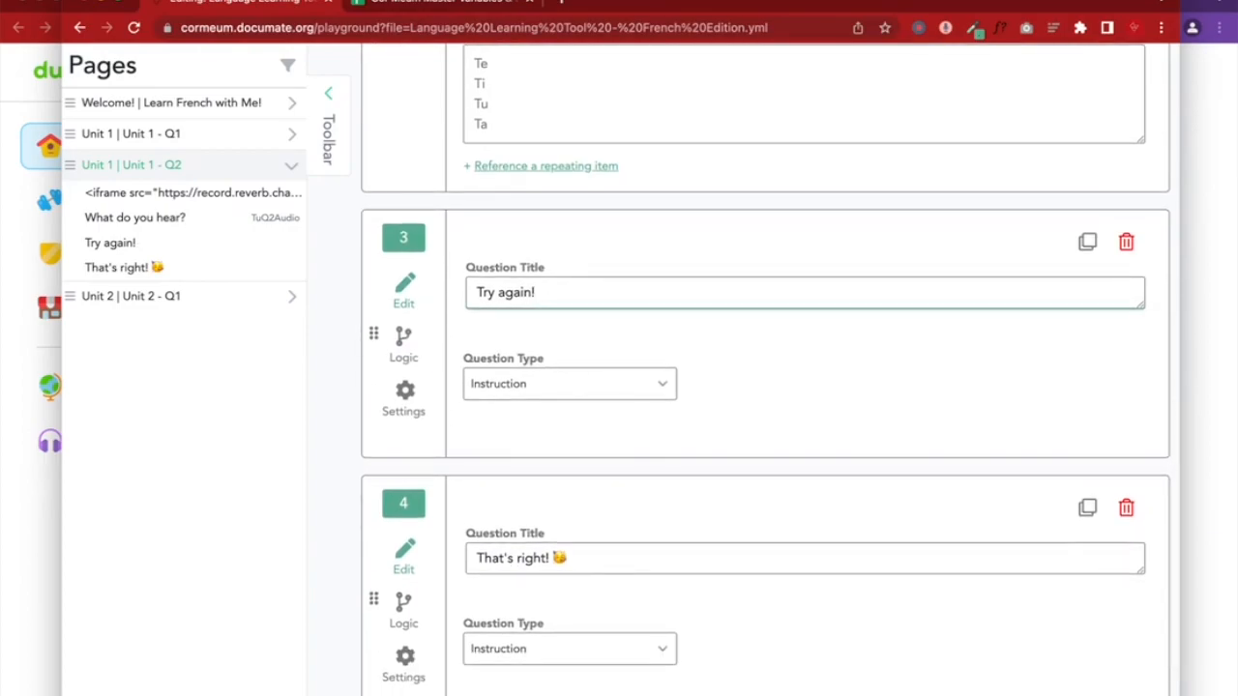
pyautogui.tripleClick(620, 292)
pyautogui.hotkey('ctrl', 'c')
# Add an instruction block as question 5 containing 'Try again :)'
pyautogui.scroll(10, 620, 292)
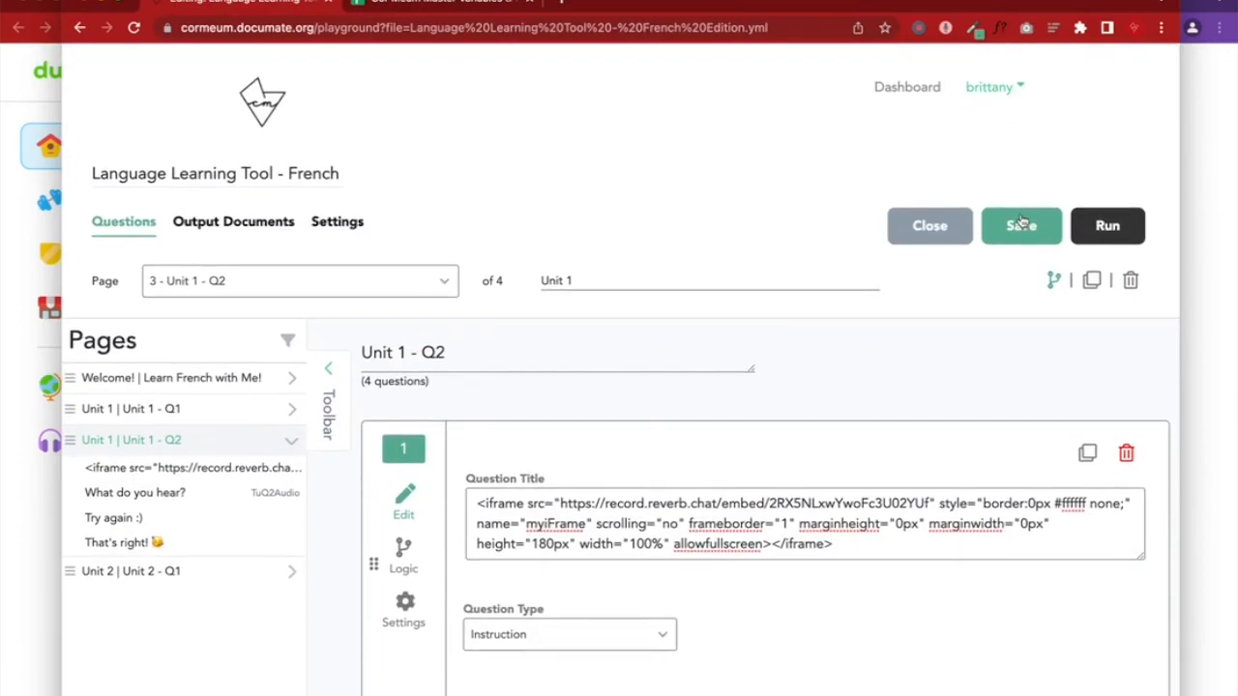
pyautogui.scroll(-6, 600, 414)
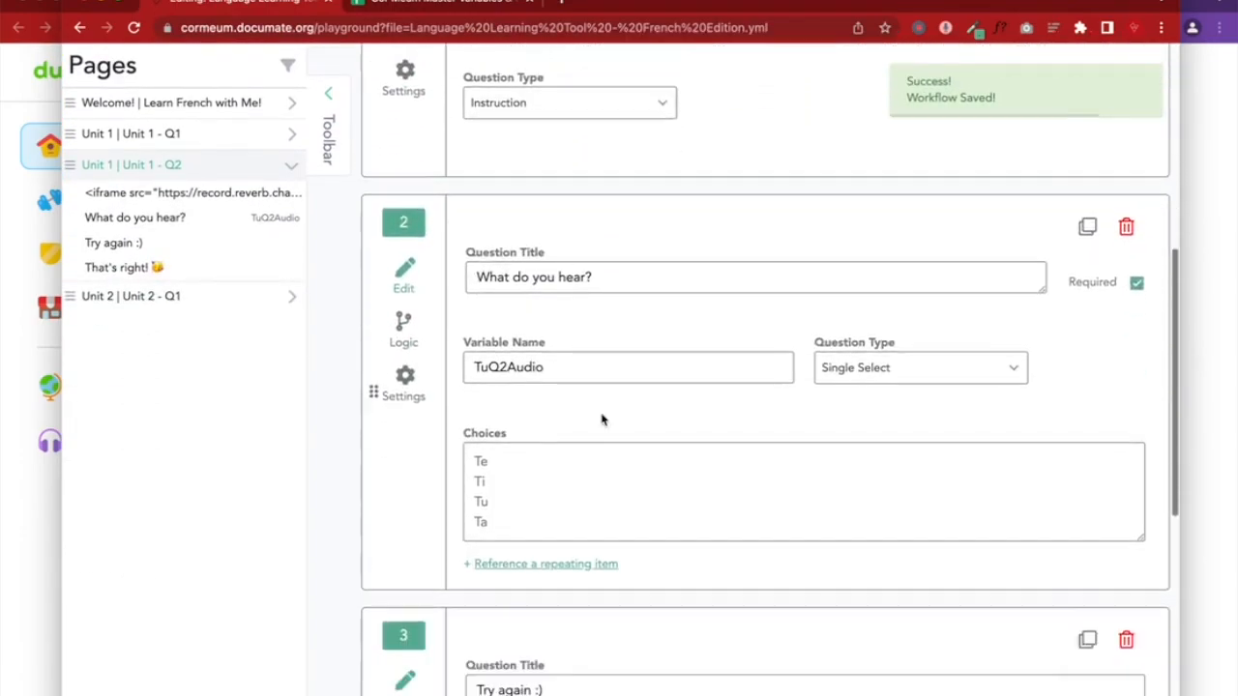
pyautogui.scroll(-1, 601, 414)
pyautogui.scroll(-5, 487, 320)
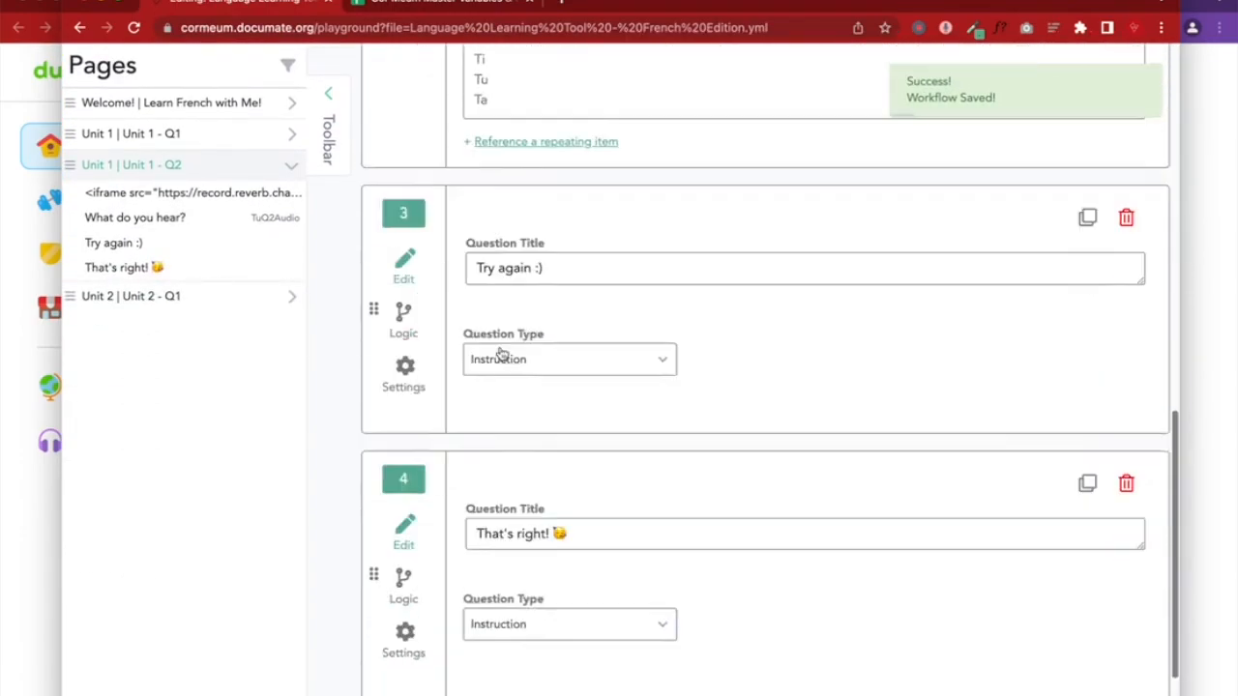
pyautogui.click(421, 578)
pyautogui.scroll(-4, 426, 580)
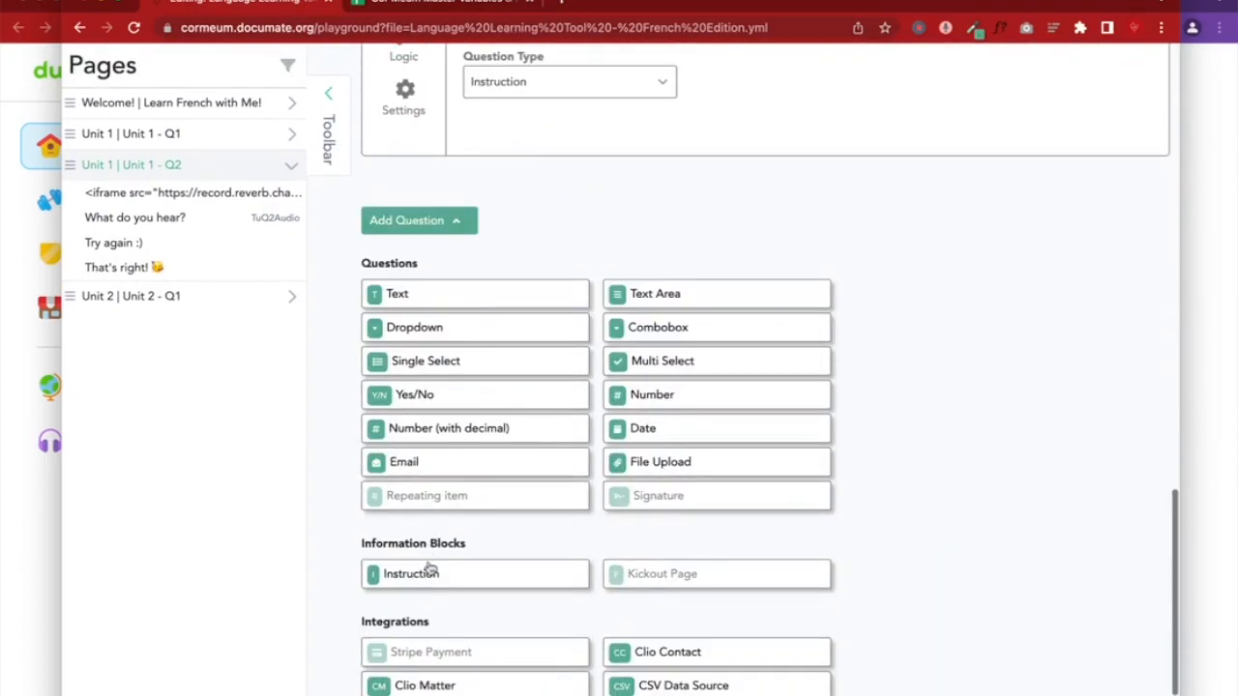
pyautogui.click(430, 573)
pyautogui.click(545, 362)
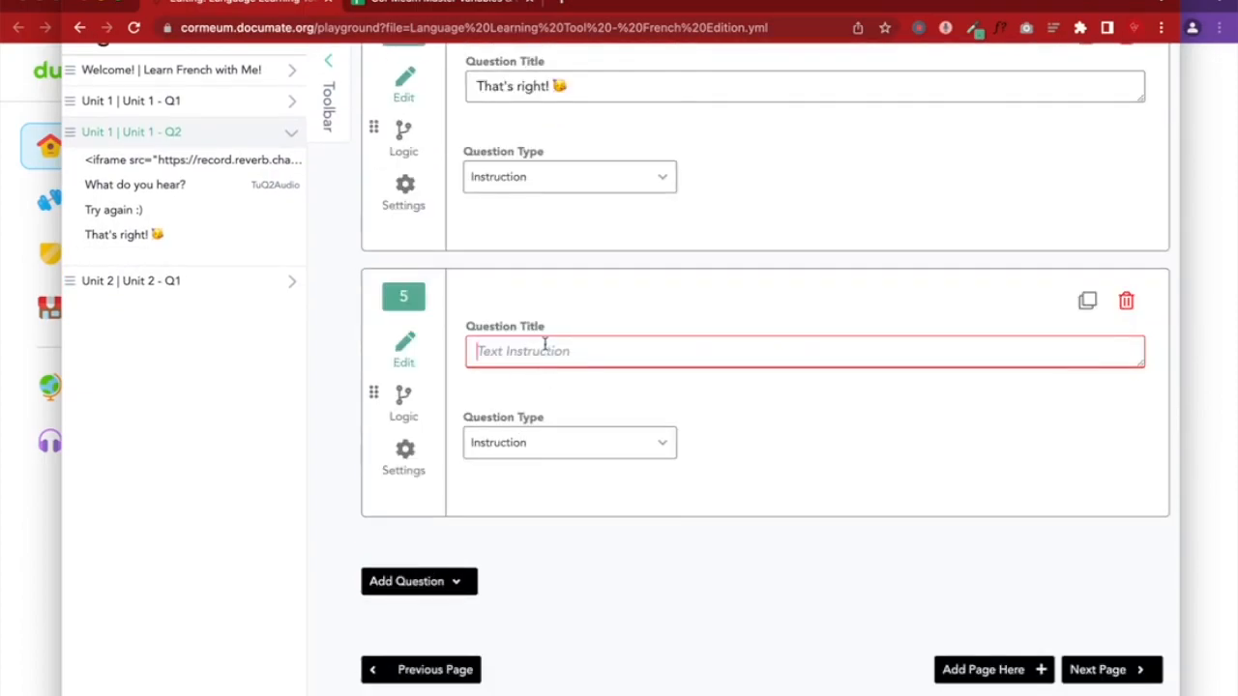
pyautogui.hotkey('ctrl', 'v')
# Make question 5 show only when TuQ2Audio is Ti
pyautogui.click(404, 401)
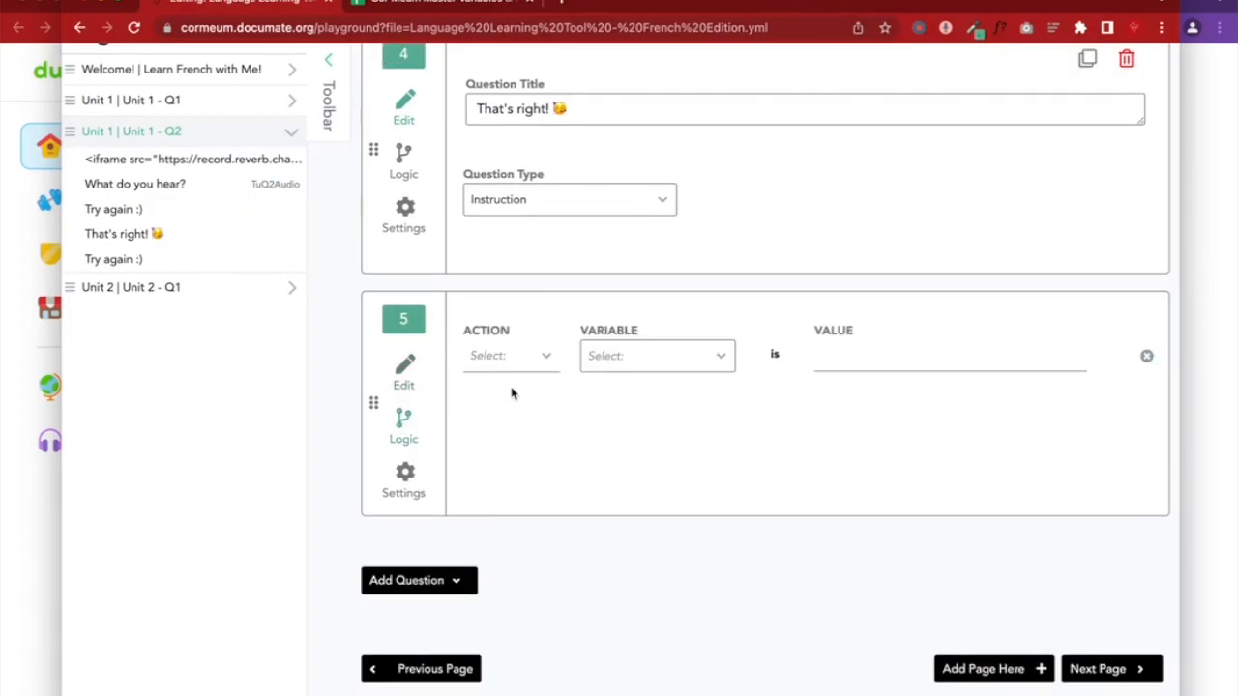
pyautogui.click(507, 360)
pyautogui.click(507, 423)
pyautogui.click(611, 358)
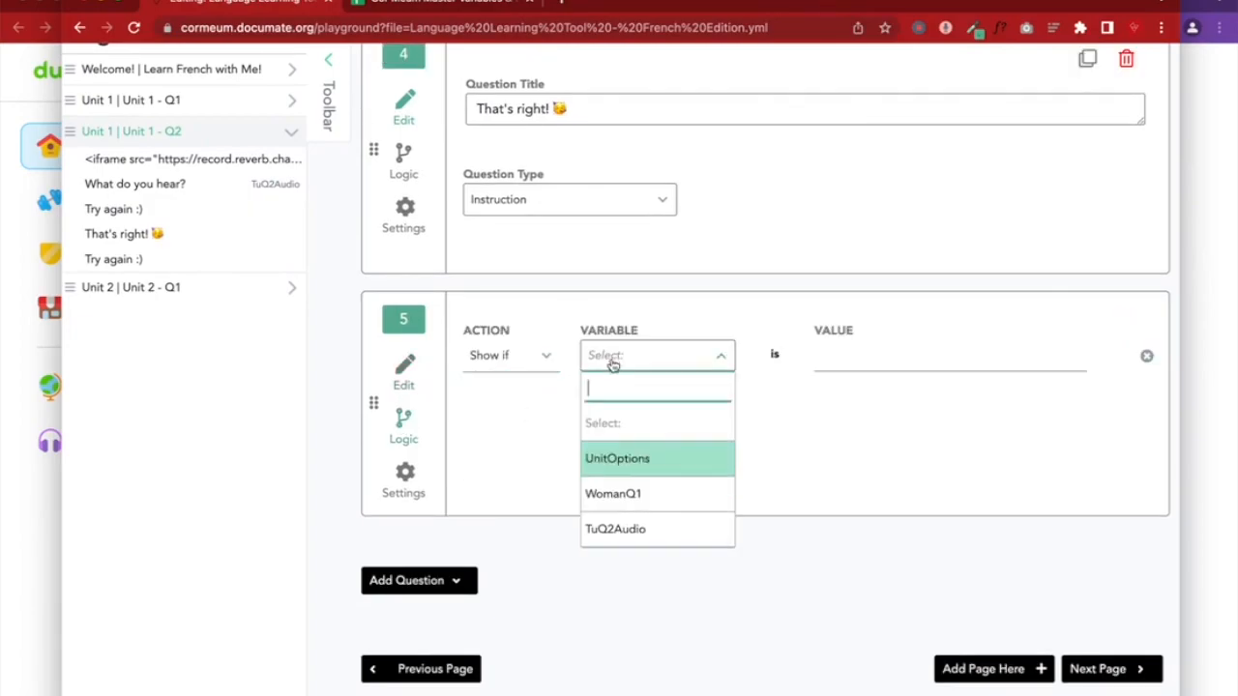
pyautogui.click(639, 539)
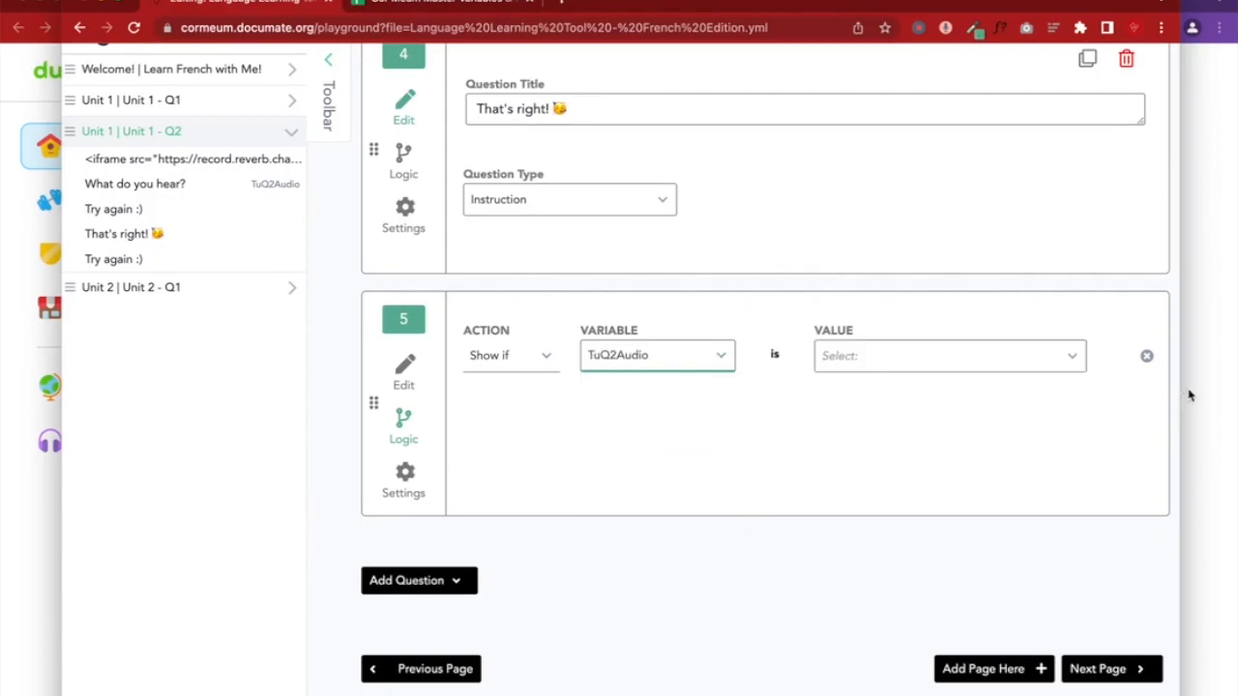
pyautogui.click(887, 371)
pyautogui.click(857, 456)
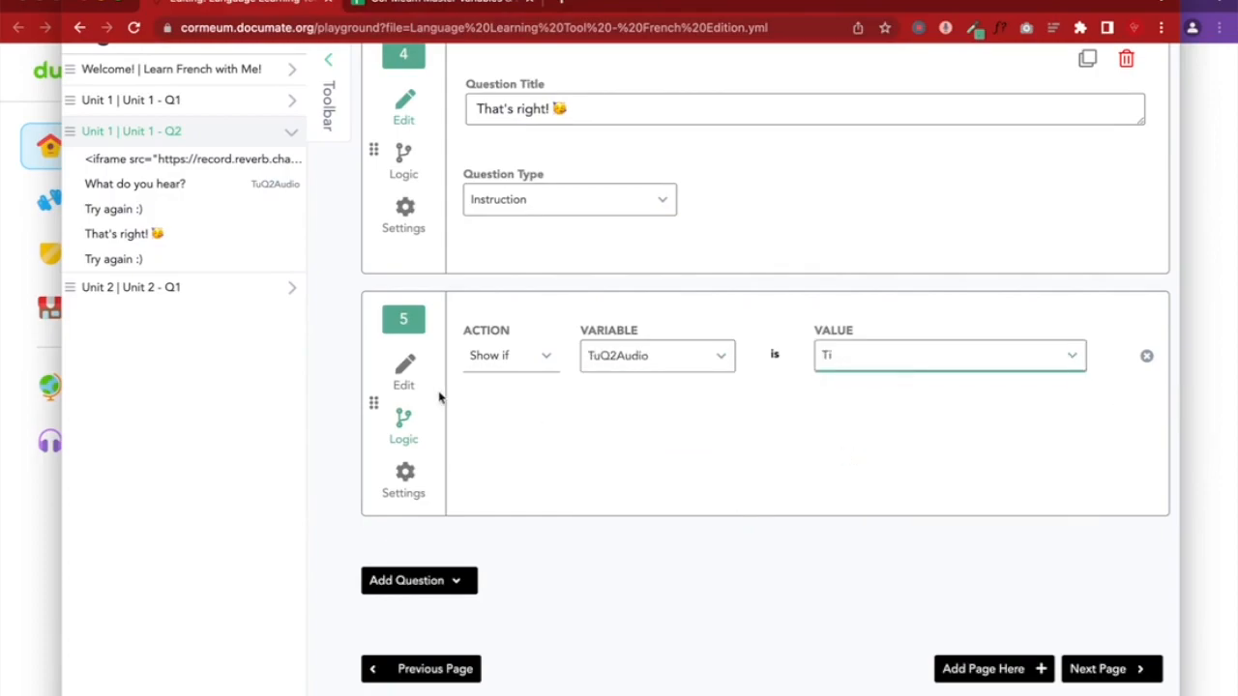
pyautogui.click(404, 372)
pyautogui.scroll(2, 404, 376)
pyautogui.scroll(-1, 406, 377)
pyautogui.scroll(-1, 406, 377)
# Add another instruction block as question 6 containing 'Try again :)'
pyautogui.click(415, 635)
pyautogui.scroll(-5, 415, 632)
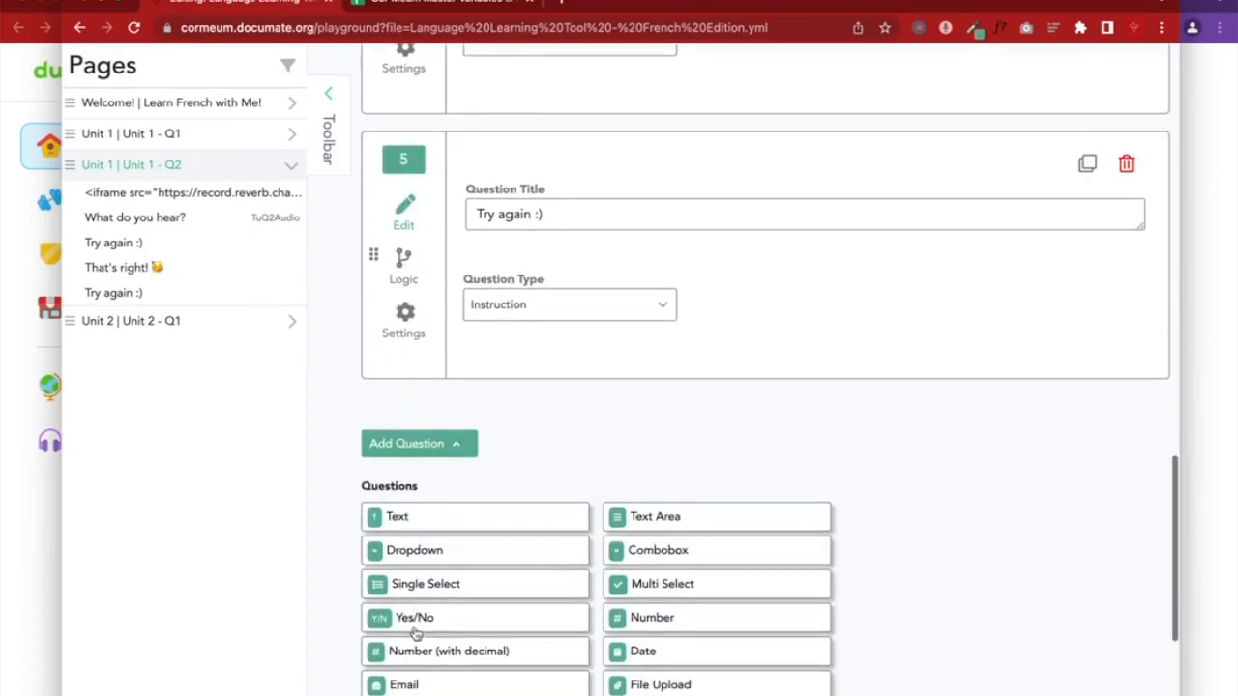
pyautogui.scroll(-2, 414, 676)
pyautogui.click(409, 663)
pyautogui.click(522, 340)
pyautogui.hotkey('ctrl', 'v')
# Make question 6 show only when TuQ2Audio is Ta
pyautogui.click(410, 398)
pyautogui.click(497, 355)
pyautogui.click(504, 428)
pyautogui.click(625, 365)
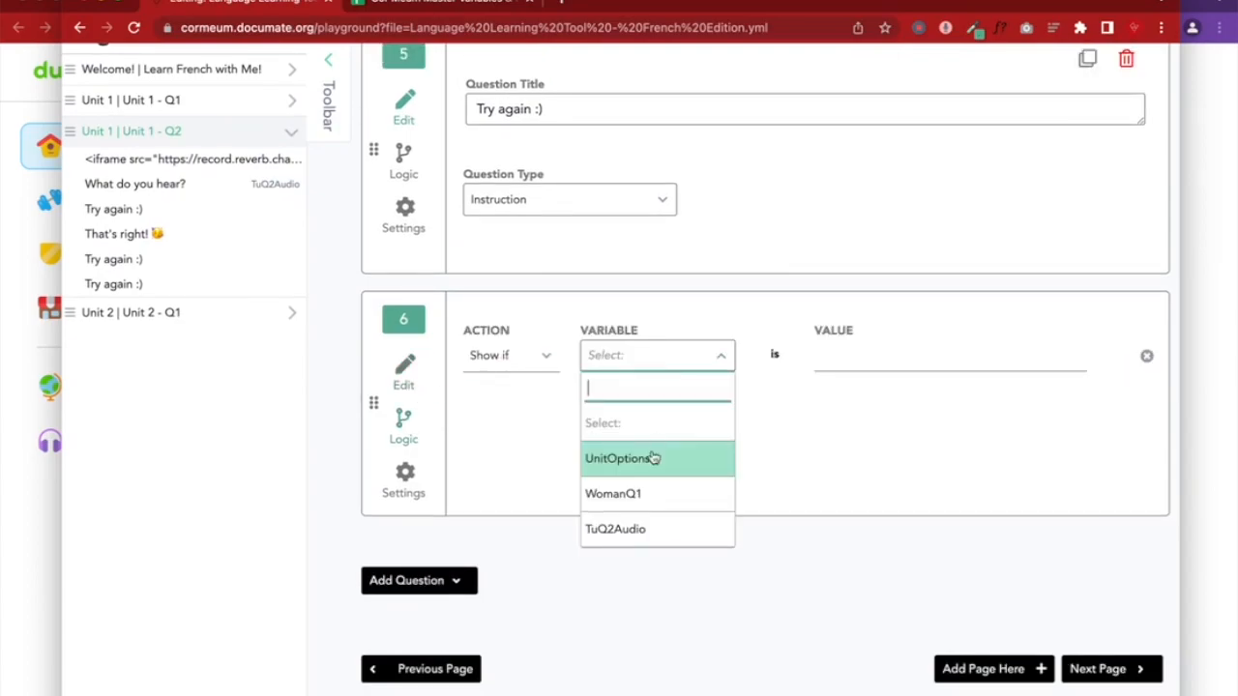
pyautogui.click(628, 530)
pyautogui.click(897, 360)
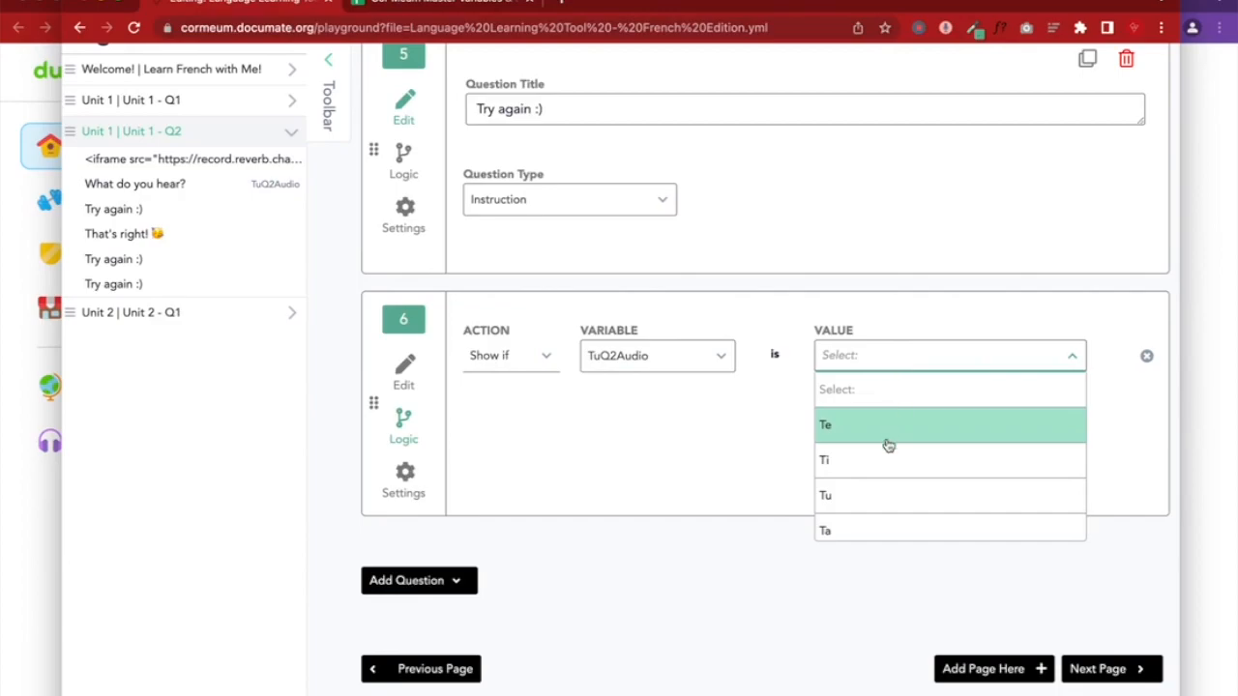
pyautogui.click(841, 528)
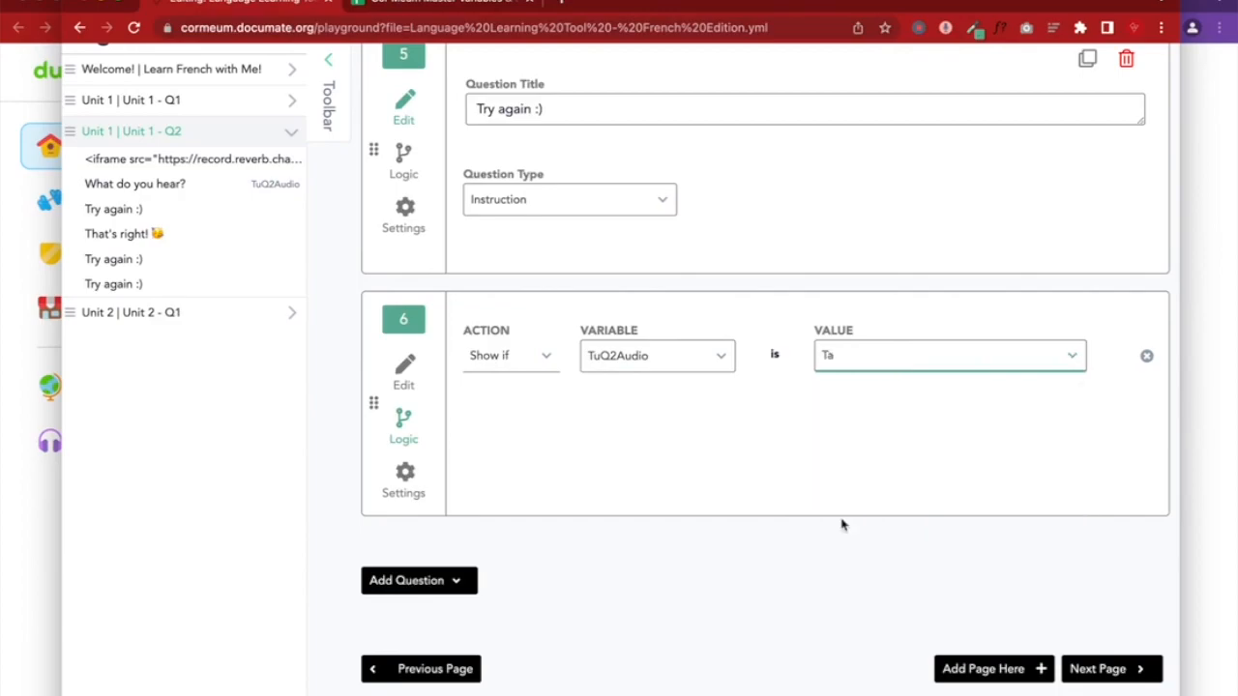
pyautogui.click(402, 379)
pyautogui.scroll(5, 567, 377)
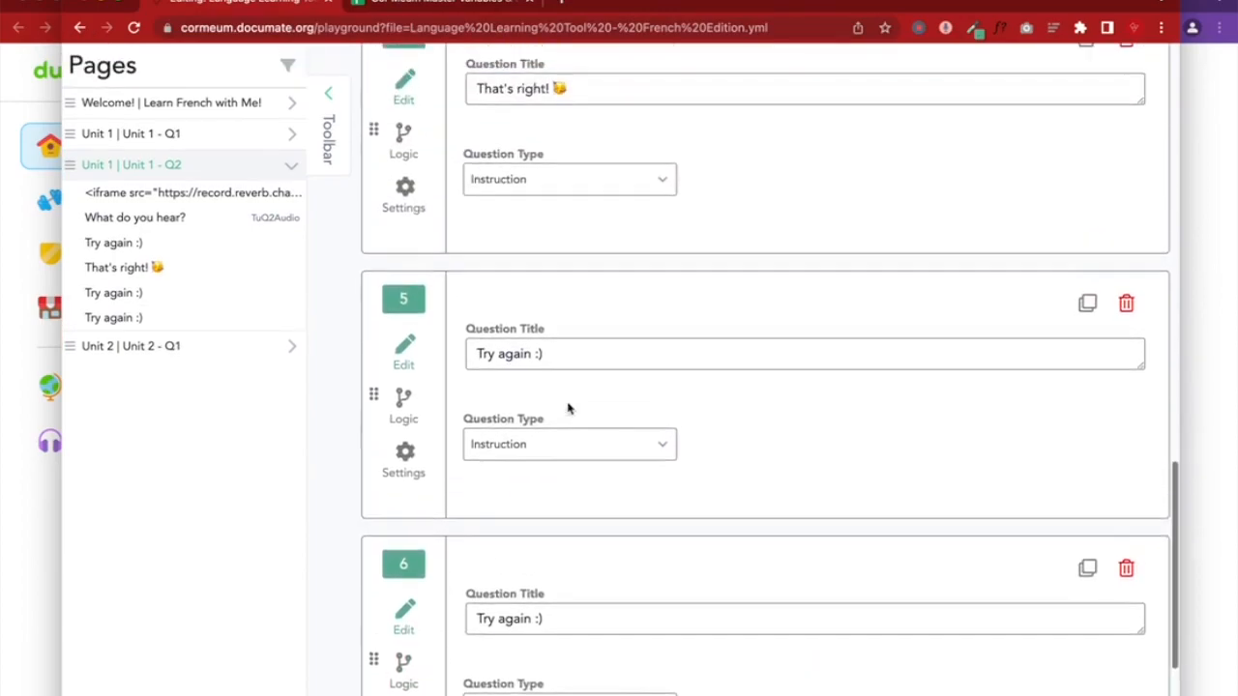
pyautogui.scroll(7, 566, 407)
pyautogui.scroll(7, 802, 318)
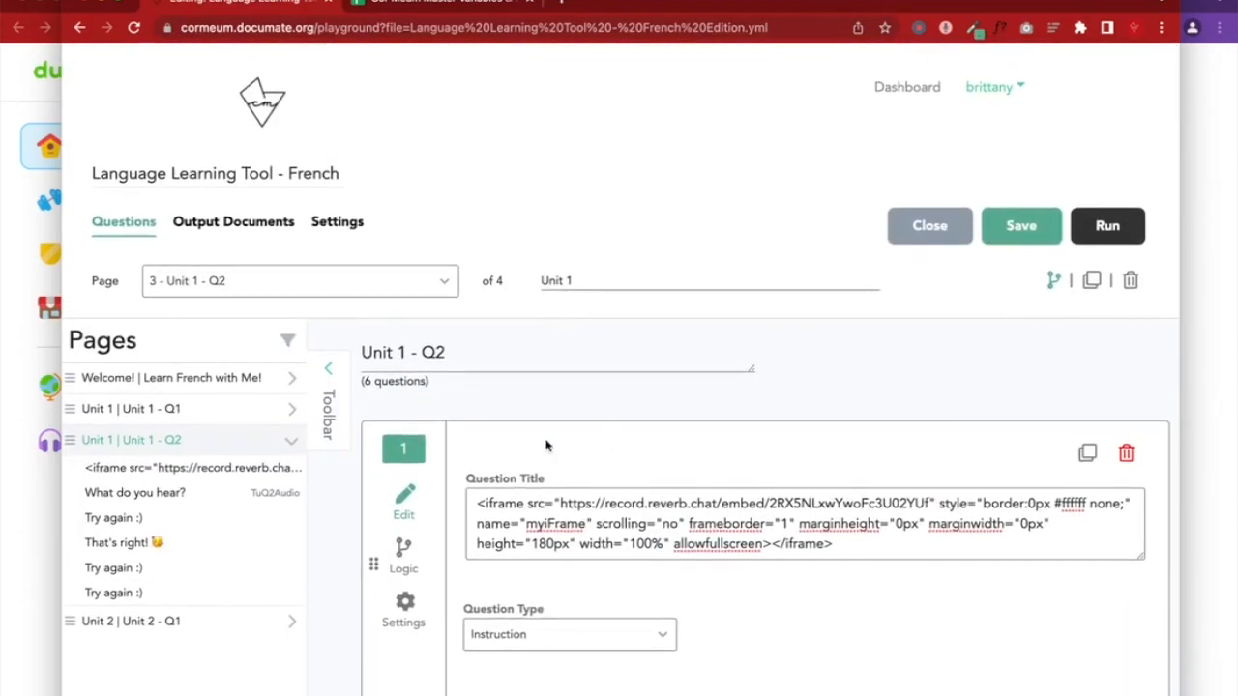
# Drag That's right! below the three 'Try again :)' messages in the Pages panel
pyautogui.scroll(-6, 546, 442)
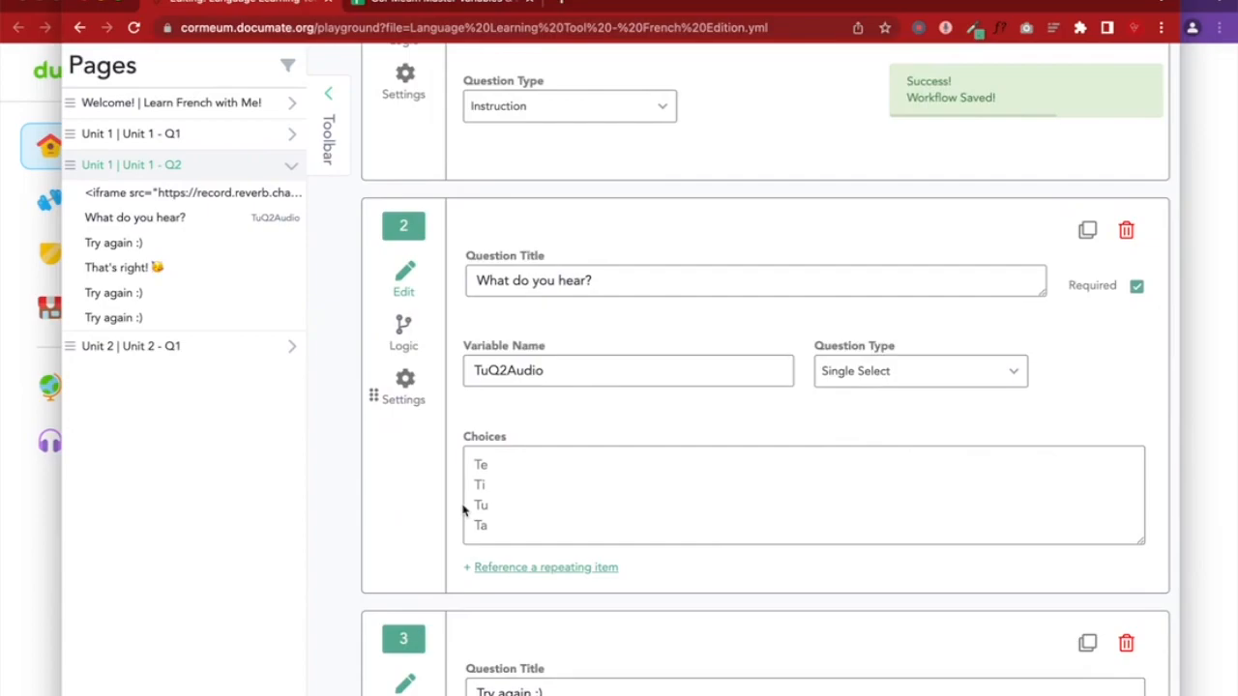
pyautogui.moveTo(206, 243); pyautogui.dragTo(118, 287)
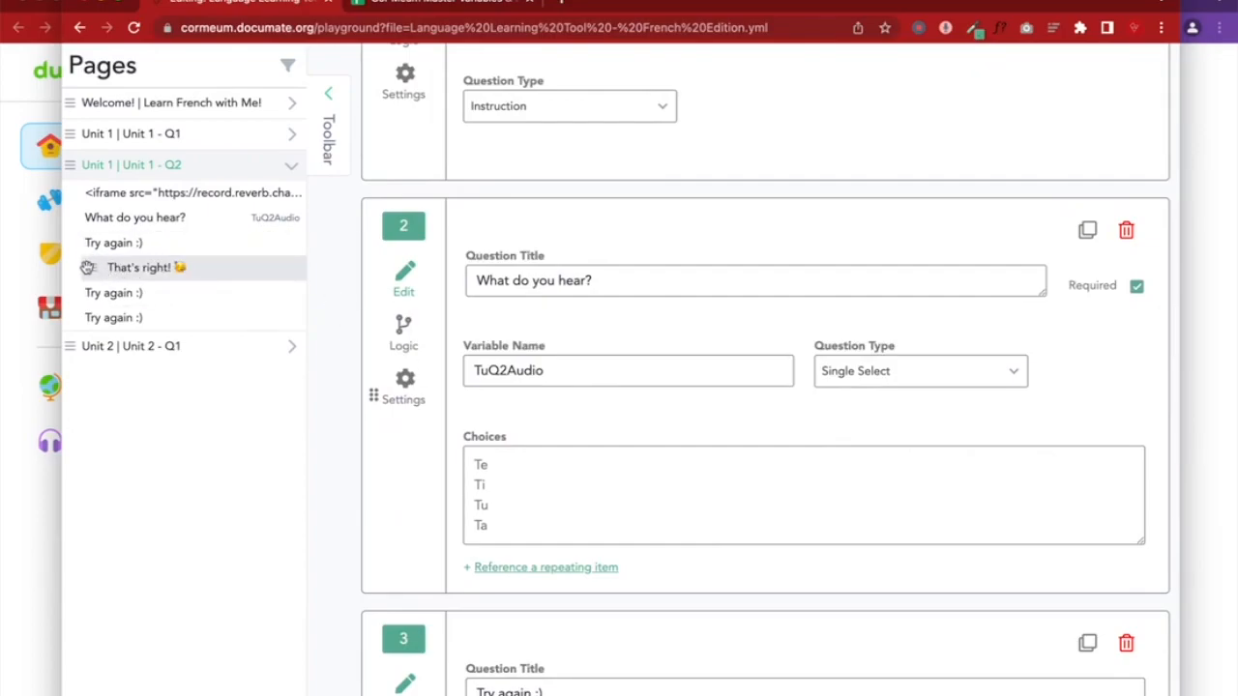
pyautogui.moveTo(93, 268); pyautogui.dragTo(89, 329)
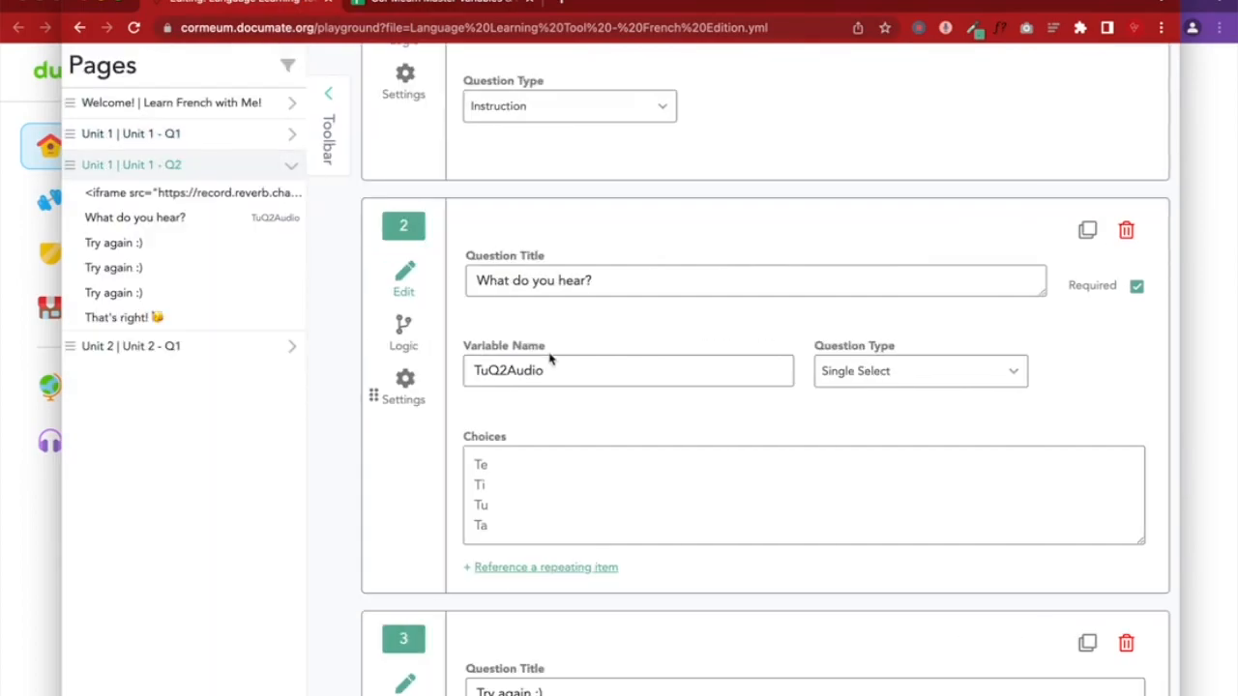
# Verify question 6's show-if condition in its Logic settings
pyautogui.scroll(-7, 570, 378)
pyautogui.scroll(-5, 569, 386)
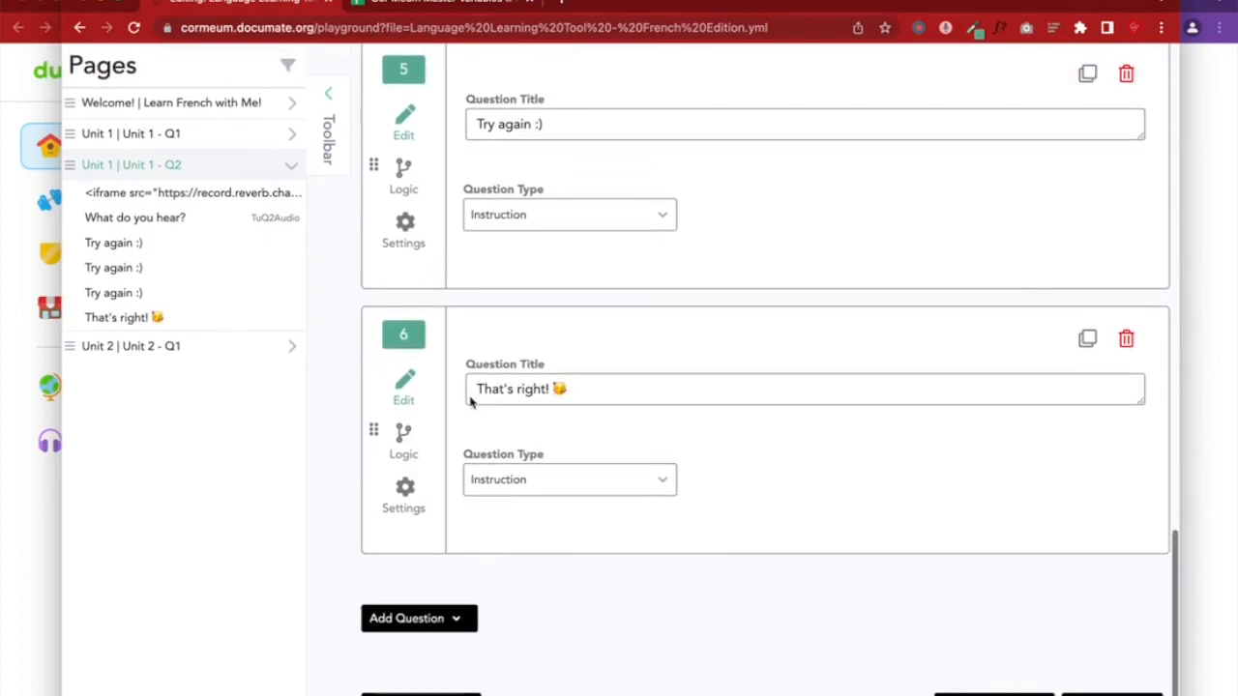
pyautogui.click(403, 437)
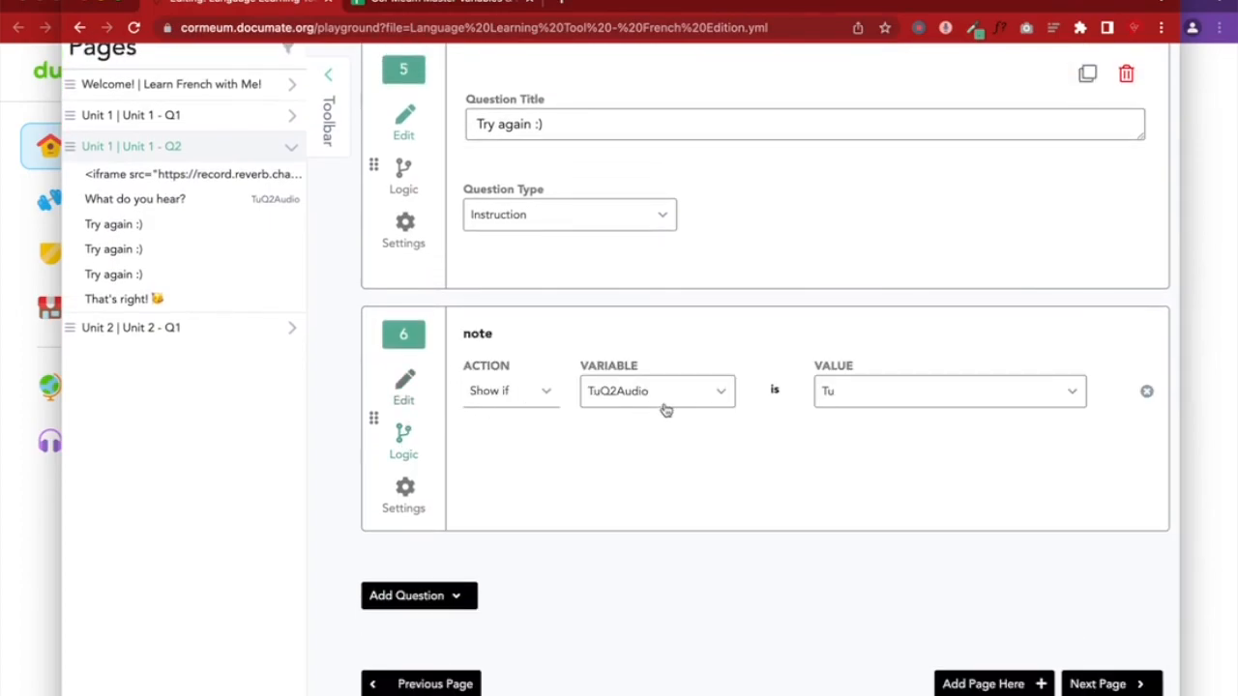
pyautogui.click(404, 394)
pyautogui.scroll(15, 779, 404)
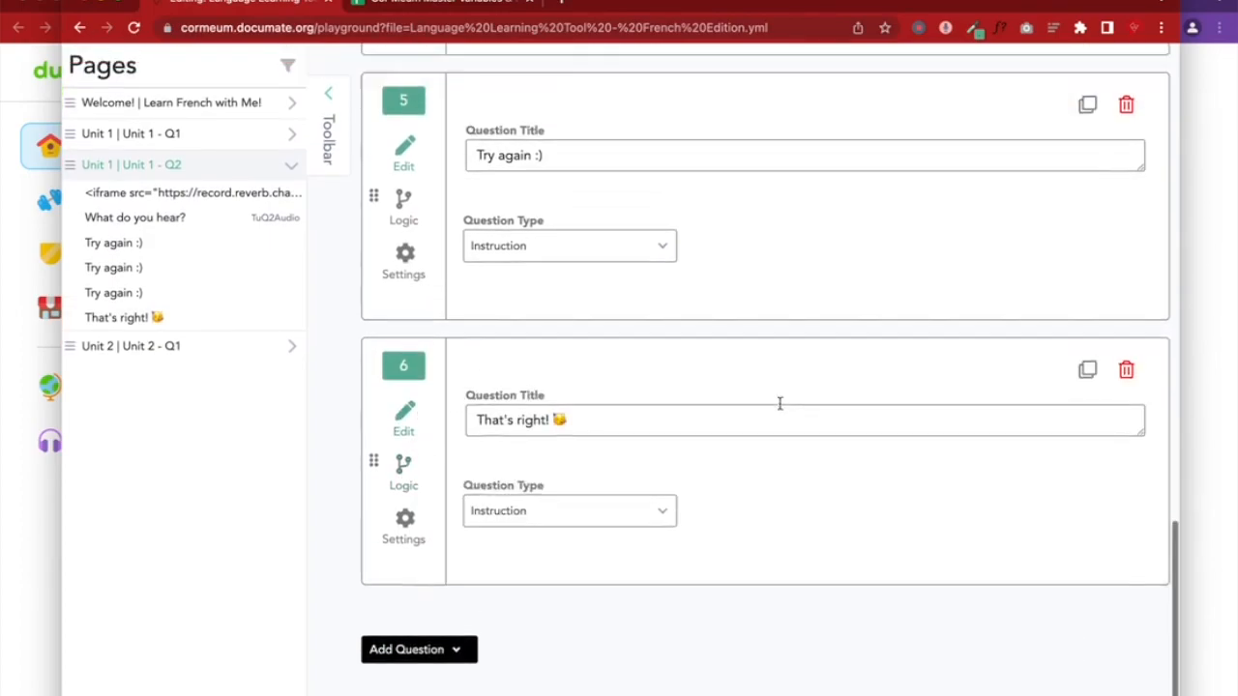
pyautogui.click(1190, 123)
# Reload the preview, answer Te, Ti, Ta then Tu, and advance to Unit 2 - Q1
pyautogui.moveTo(685, 348); pyautogui.dragTo(1, 348)
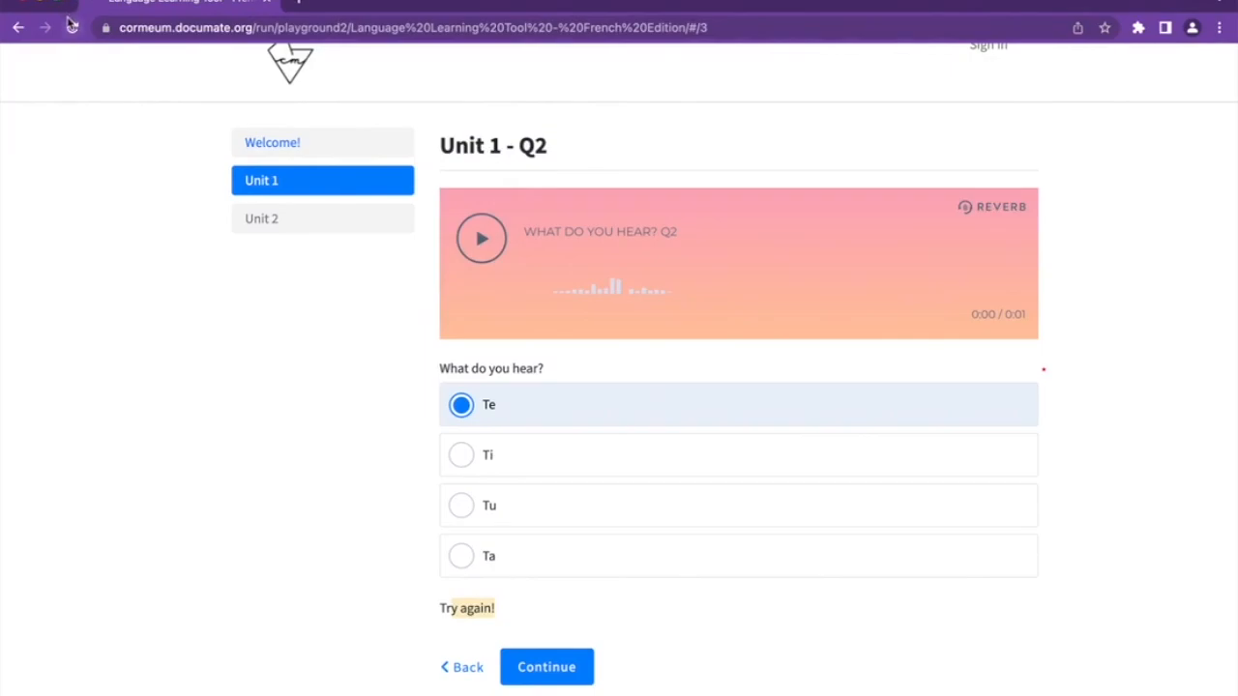
pyautogui.click(71, 27)
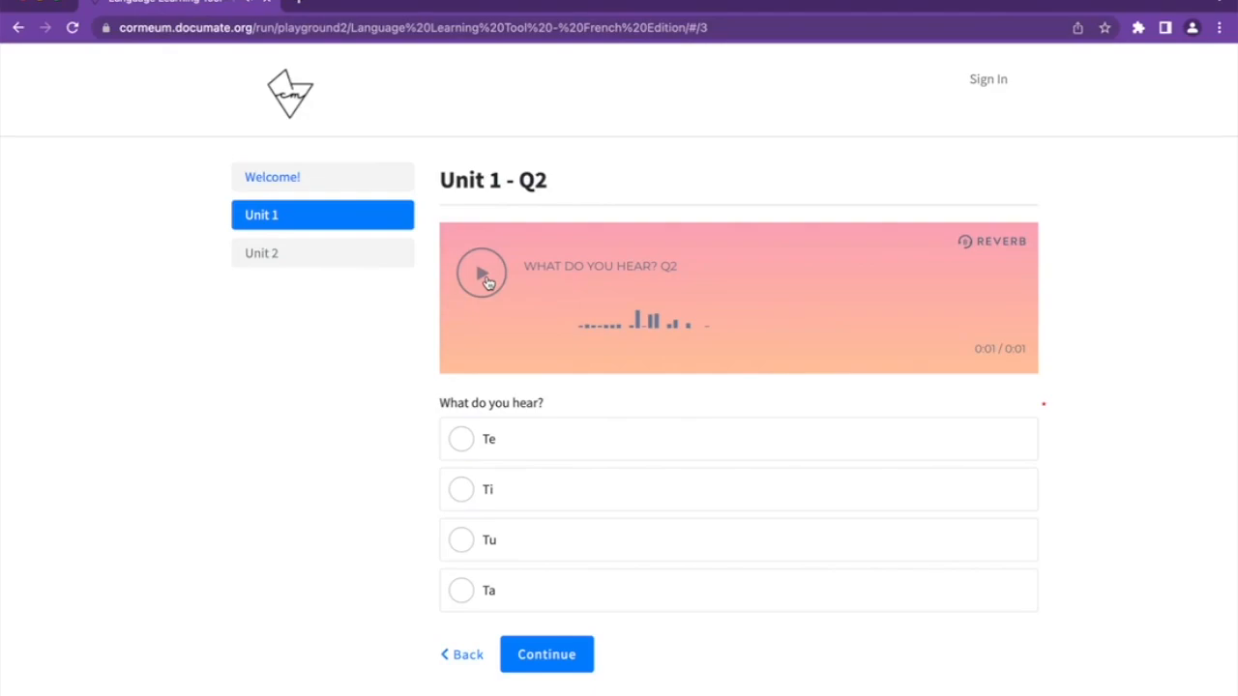
pyautogui.moveTo(449, 411); pyautogui.dragTo(548, 412)
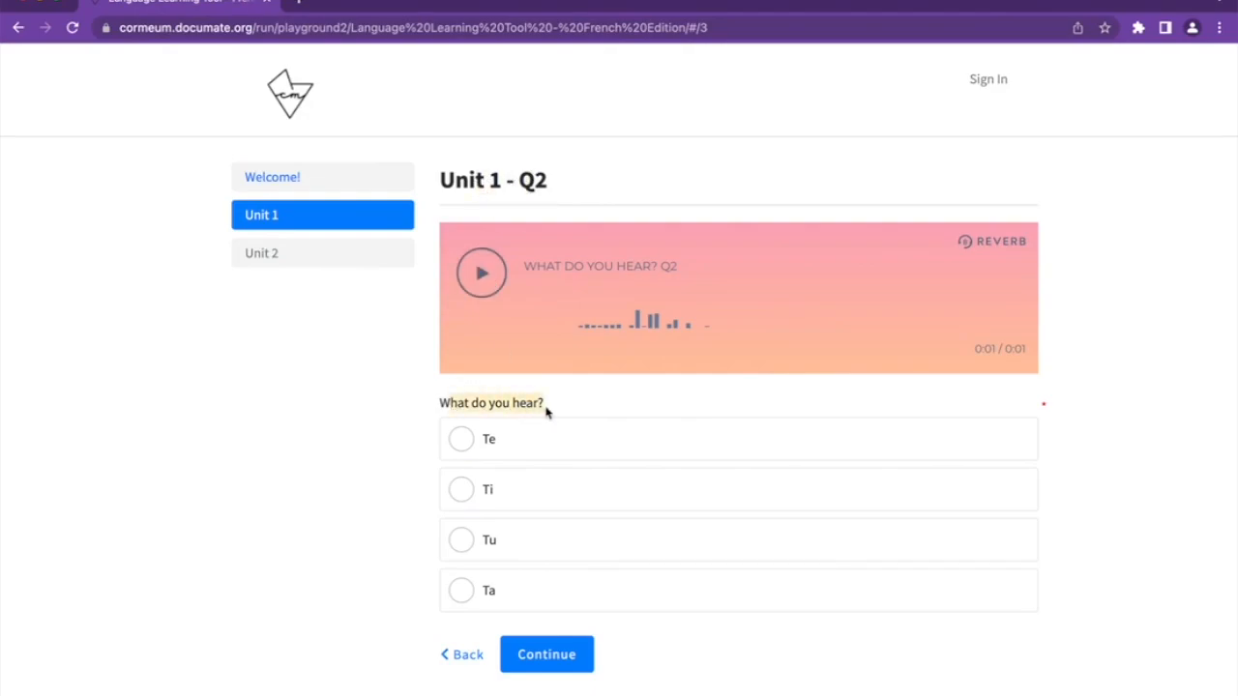
pyautogui.click(506, 453)
pyautogui.scroll(-1, 506, 453)
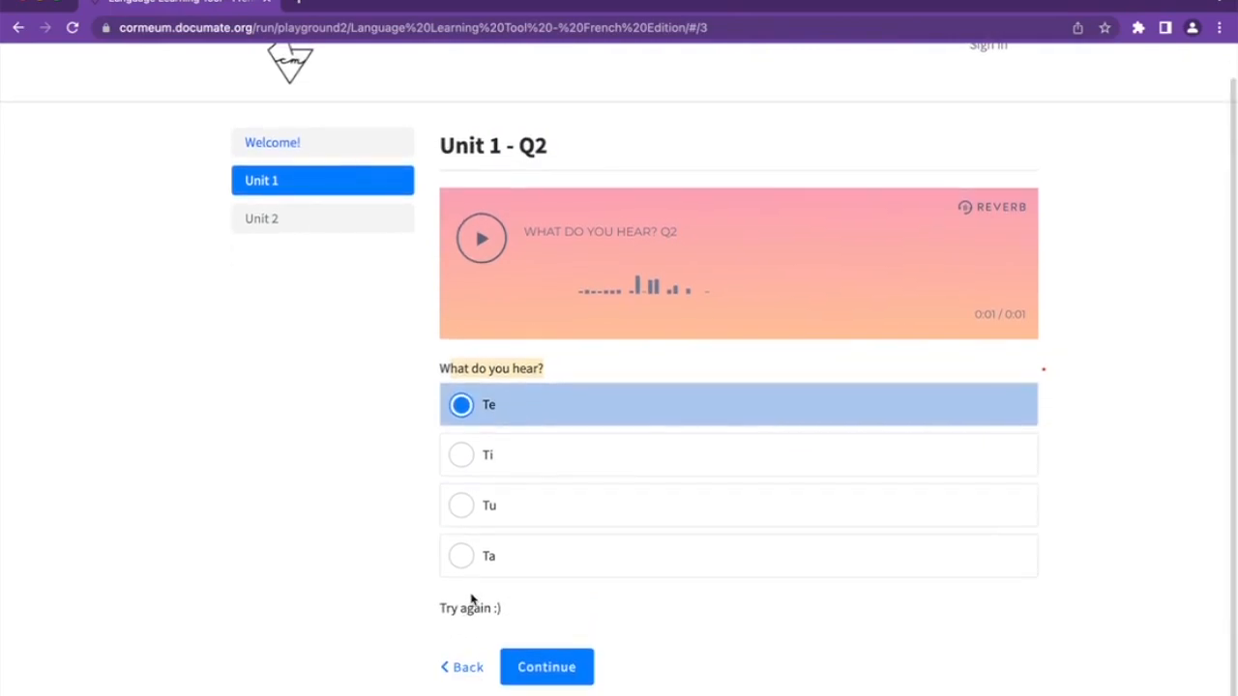
pyautogui.click(522, 461)
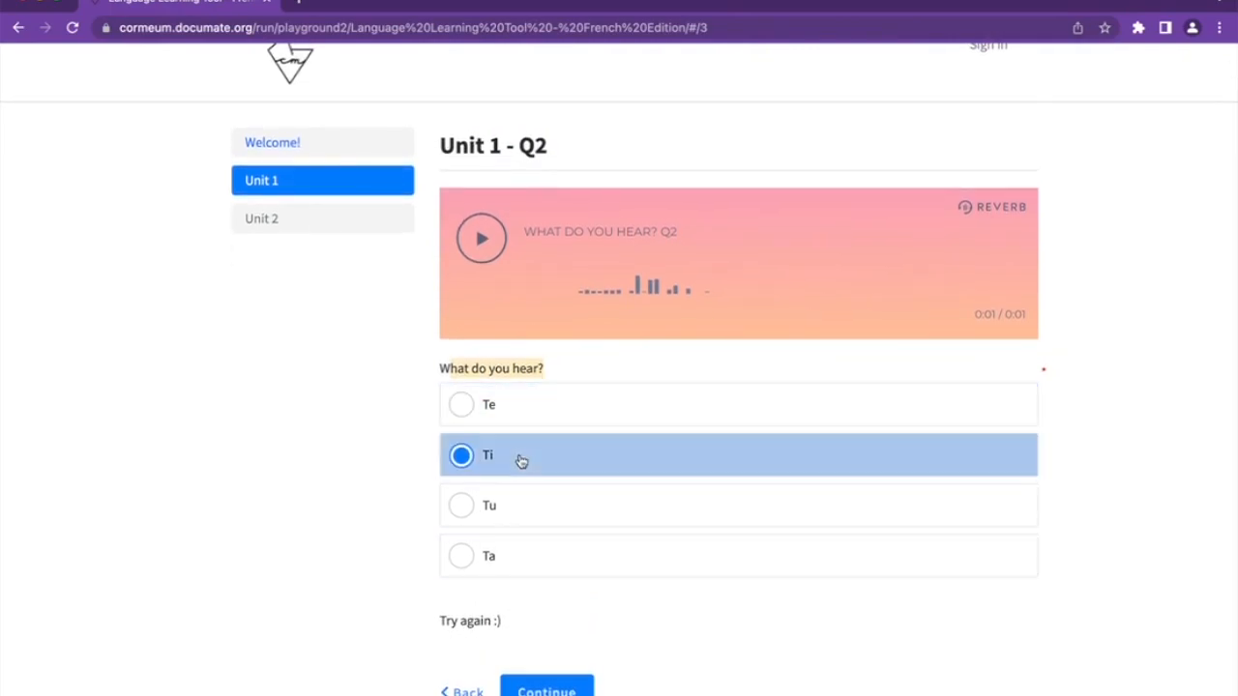
pyautogui.click(521, 563)
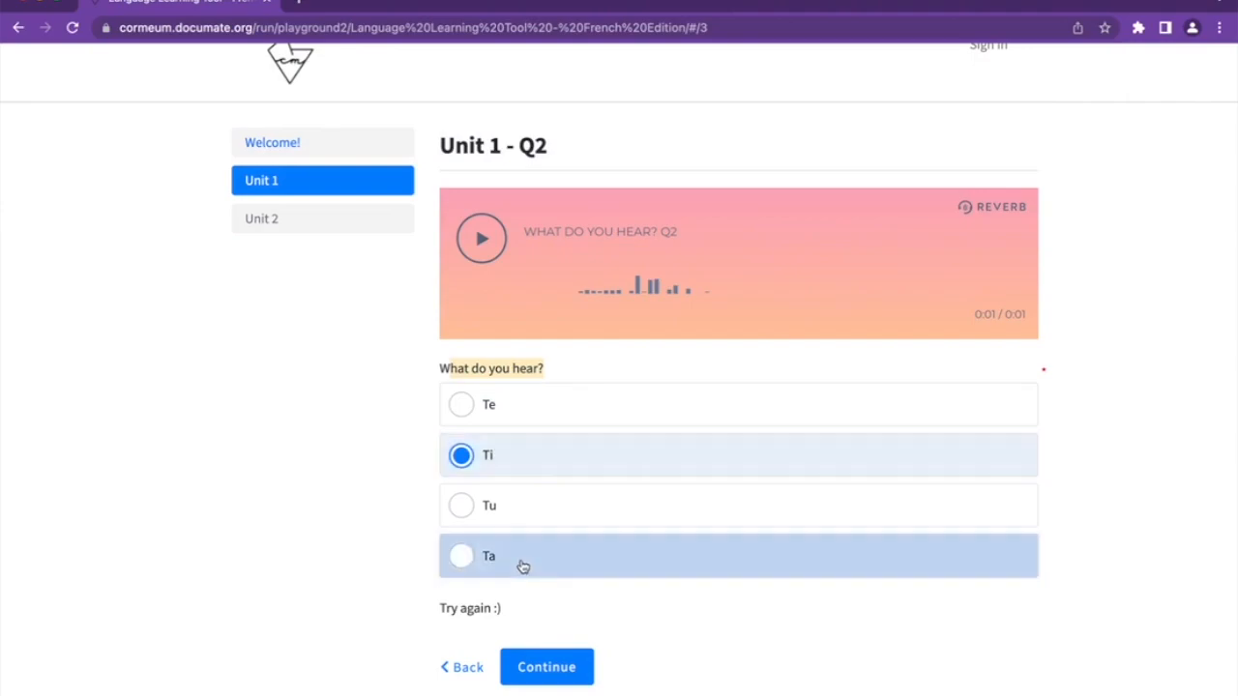
pyautogui.click(525, 508)
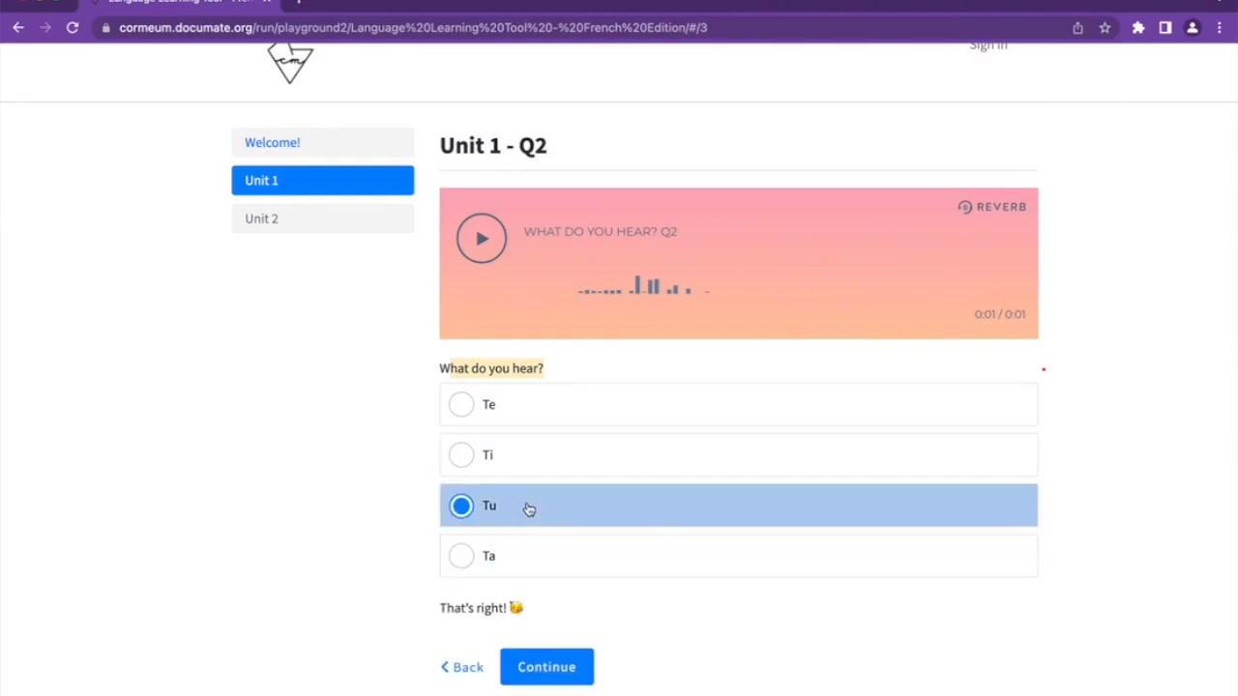
pyautogui.click(543, 671)
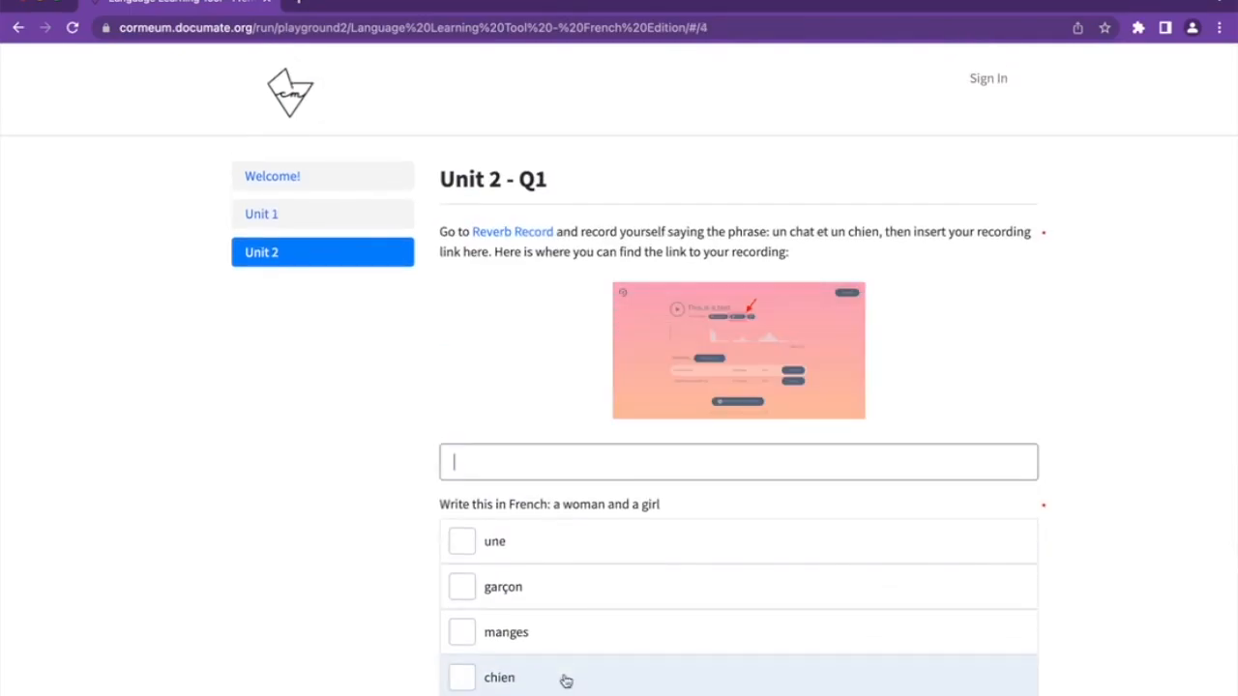
# Follow the Reverb Record link in the Unit 2 - Q1 instructions into a new tab
pyautogui.scroll(-2, 565, 679)
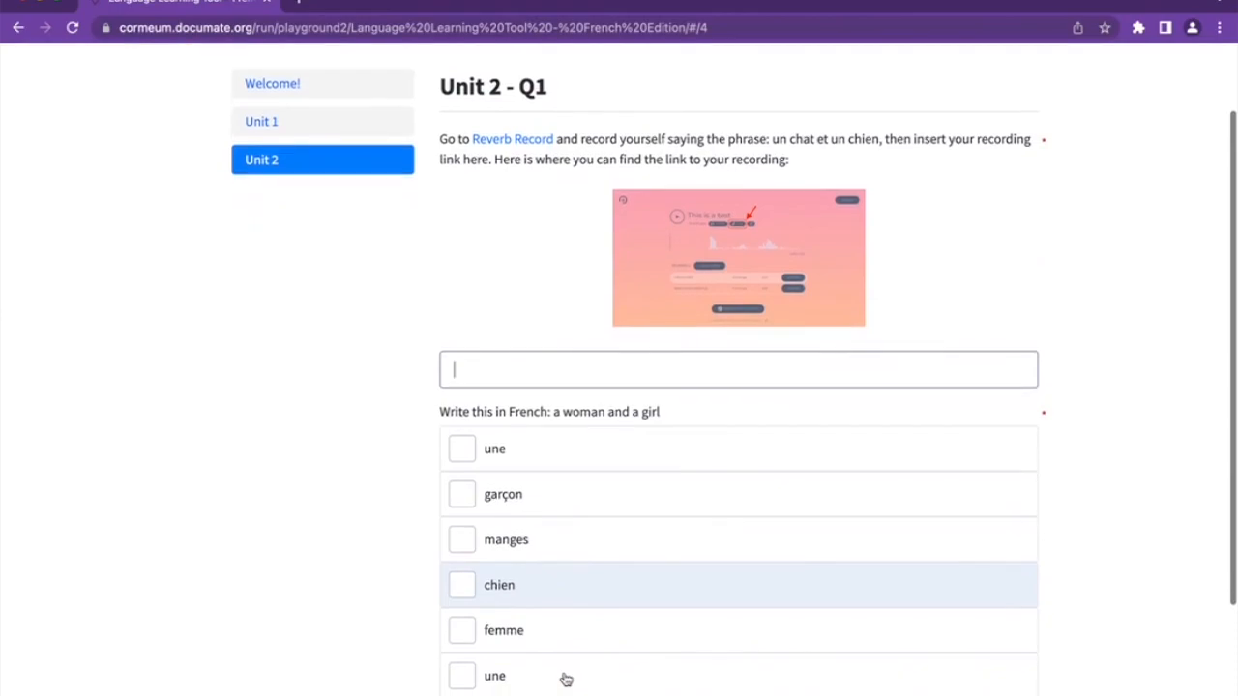
pyautogui.scroll(1, 565, 680)
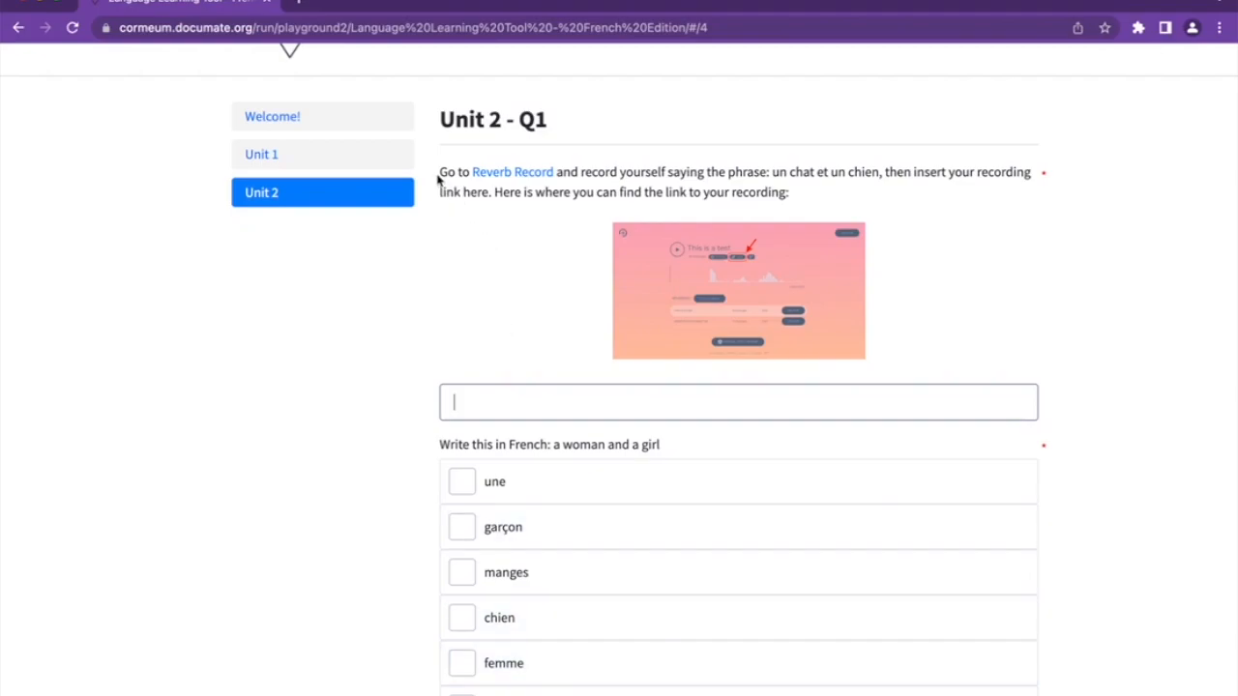
pyautogui.moveTo(436, 177); pyautogui.dragTo(1081, 189)
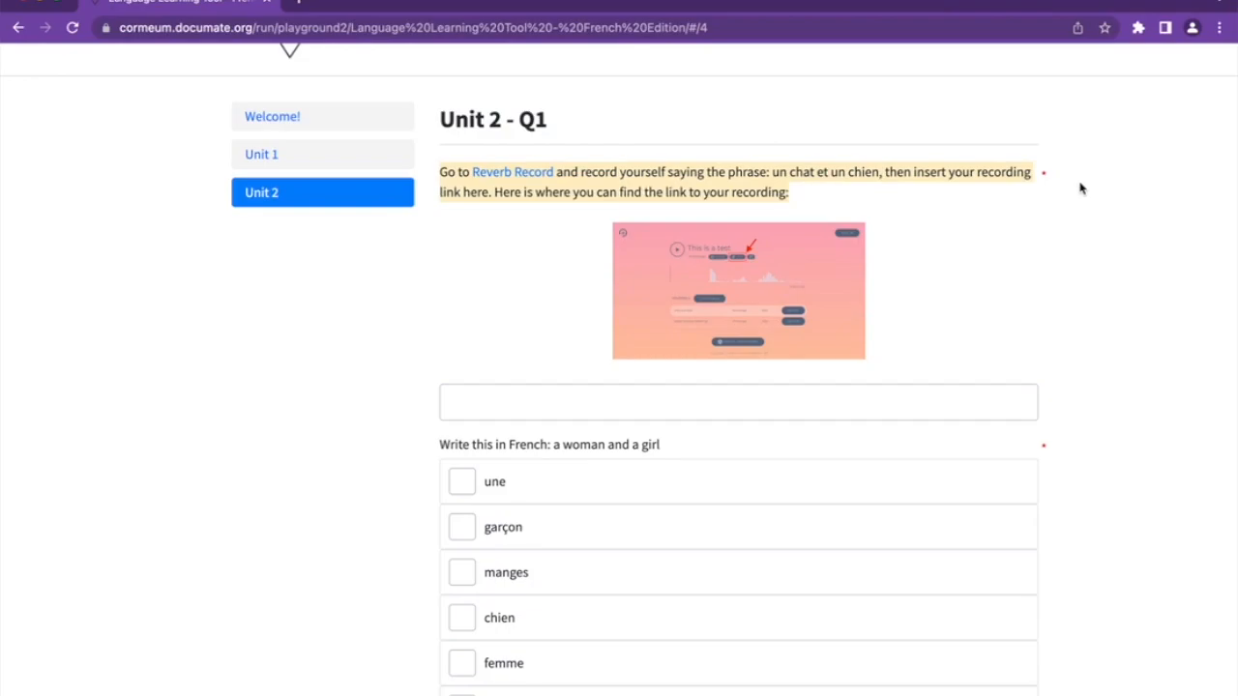
pyautogui.click(806, 178)
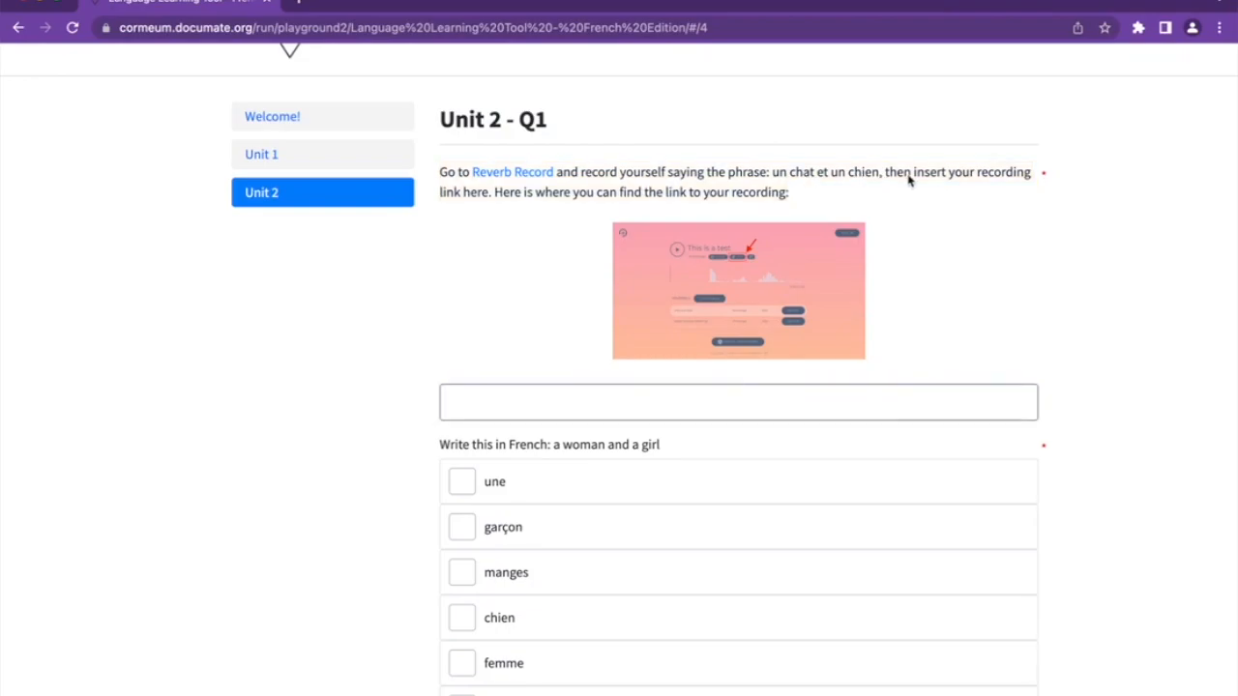
pyautogui.moveTo(497, 200); pyautogui.dragTo(798, 214)
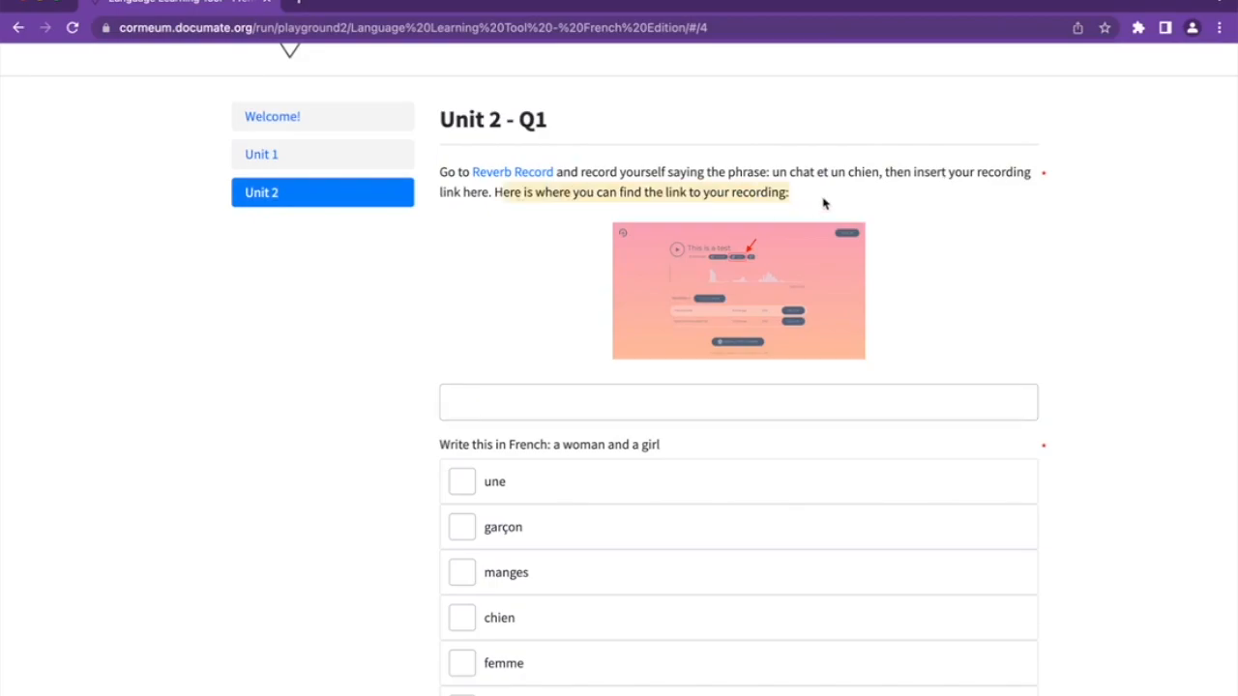
pyautogui.click(513, 172)
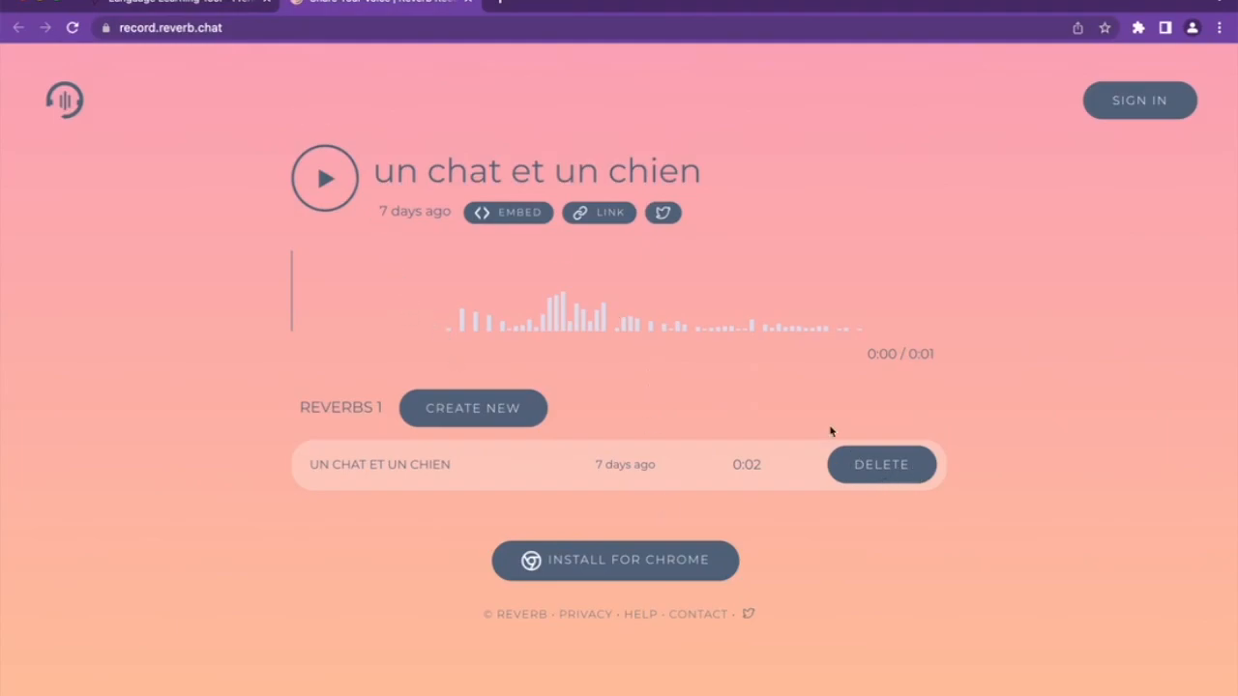
# Delete the 'un chat et un chien' recording and close the Reverb tabs to return to Unit 2 - Q1
pyautogui.click(879, 468)
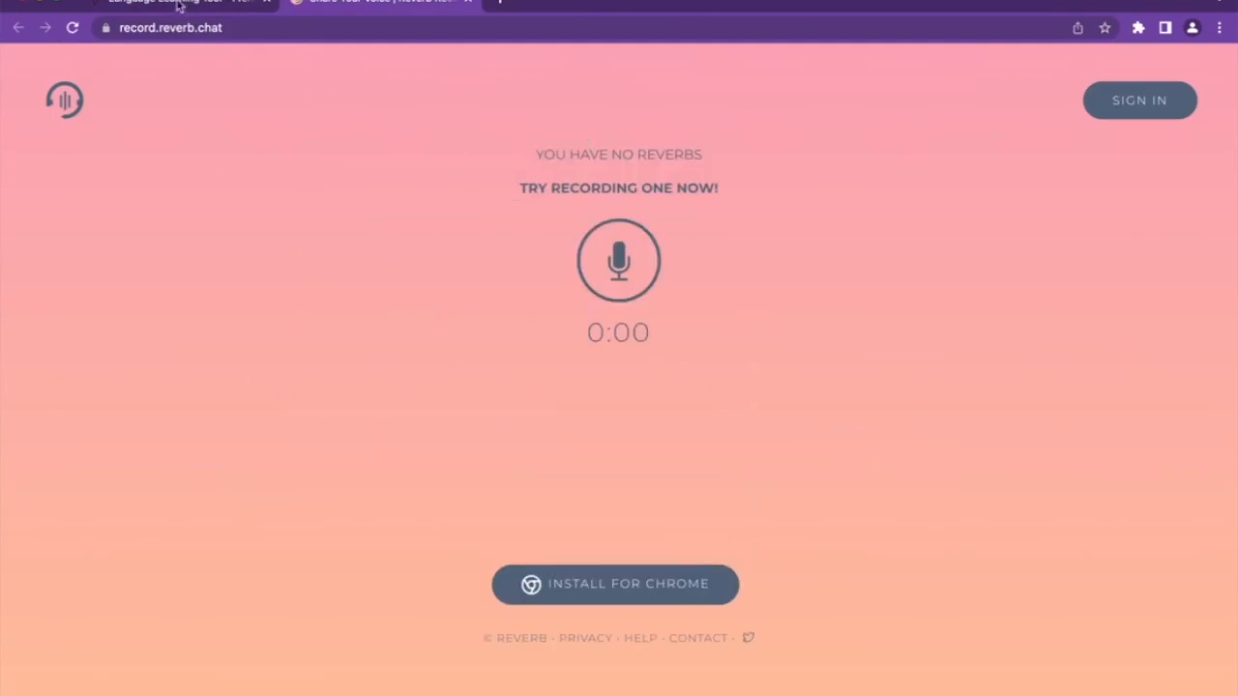
pyautogui.click(177, 5)
pyautogui.click(489, 172)
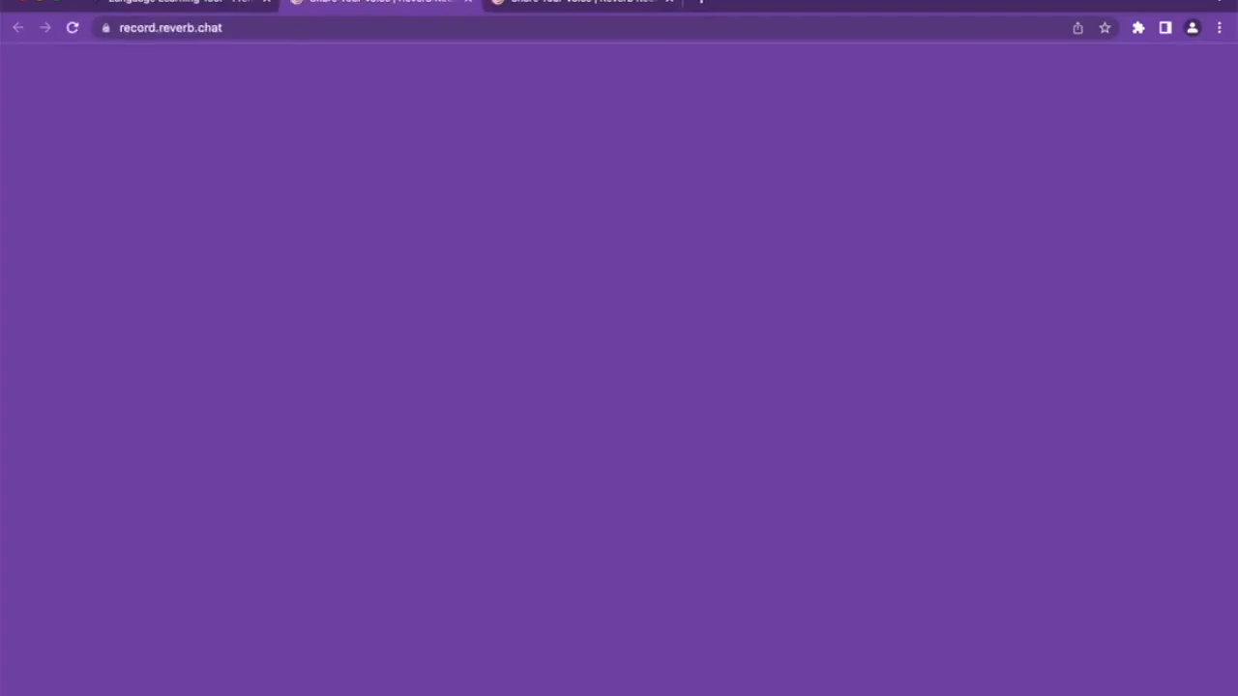
pyautogui.click(668, 2)
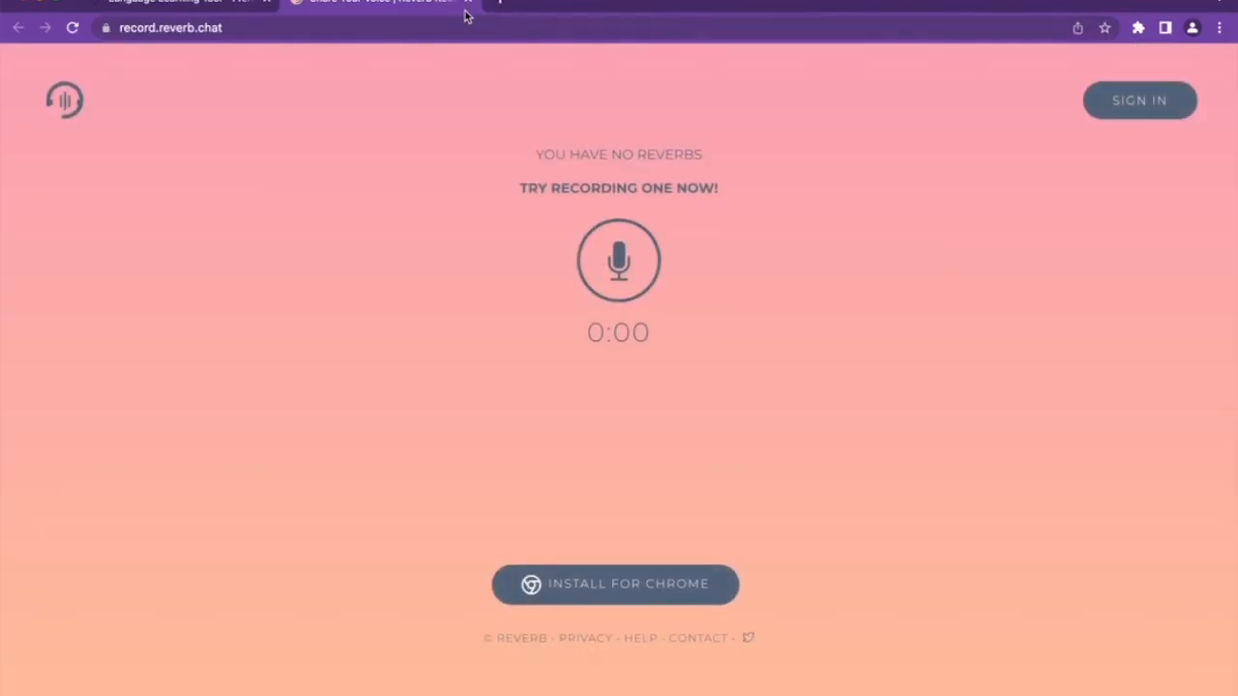
pyautogui.click(467, 3)
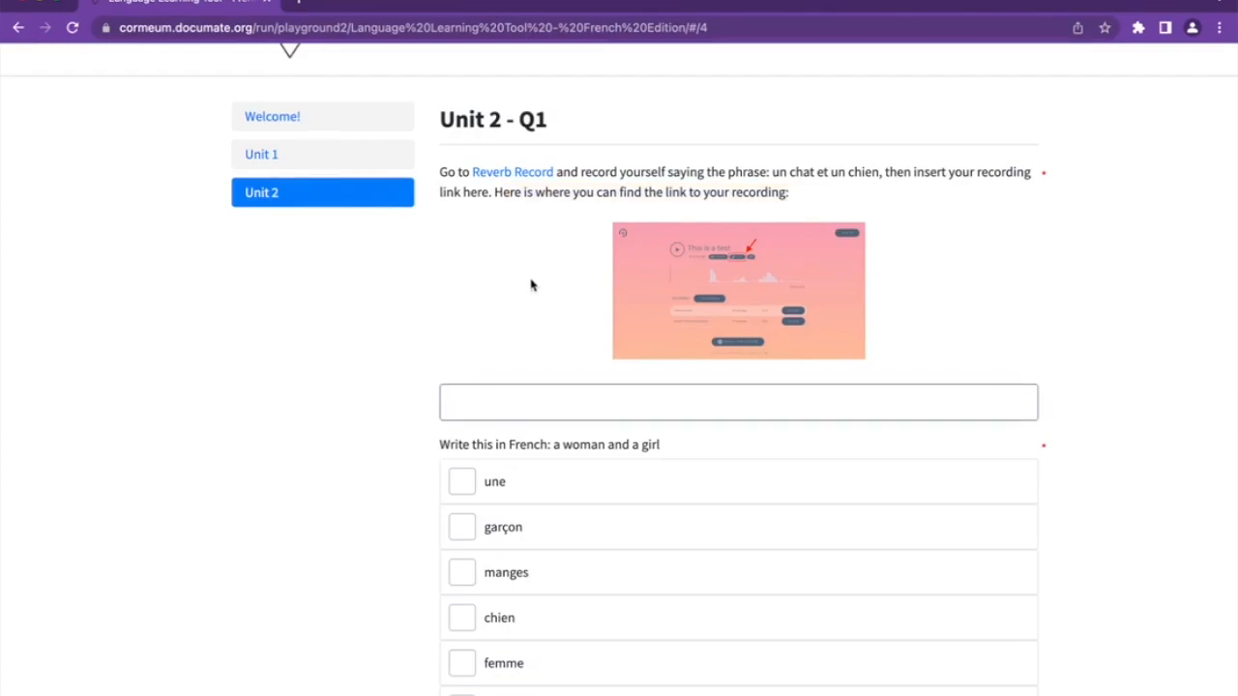
pyautogui.click(466, 402)
pyautogui.click(351, 373)
# Scroll through the Unit 2 - Q1 preview and click into its recording-link answer field
pyautogui.scroll(-1, 353, 379)
pyautogui.scroll(-1, 353, 379)
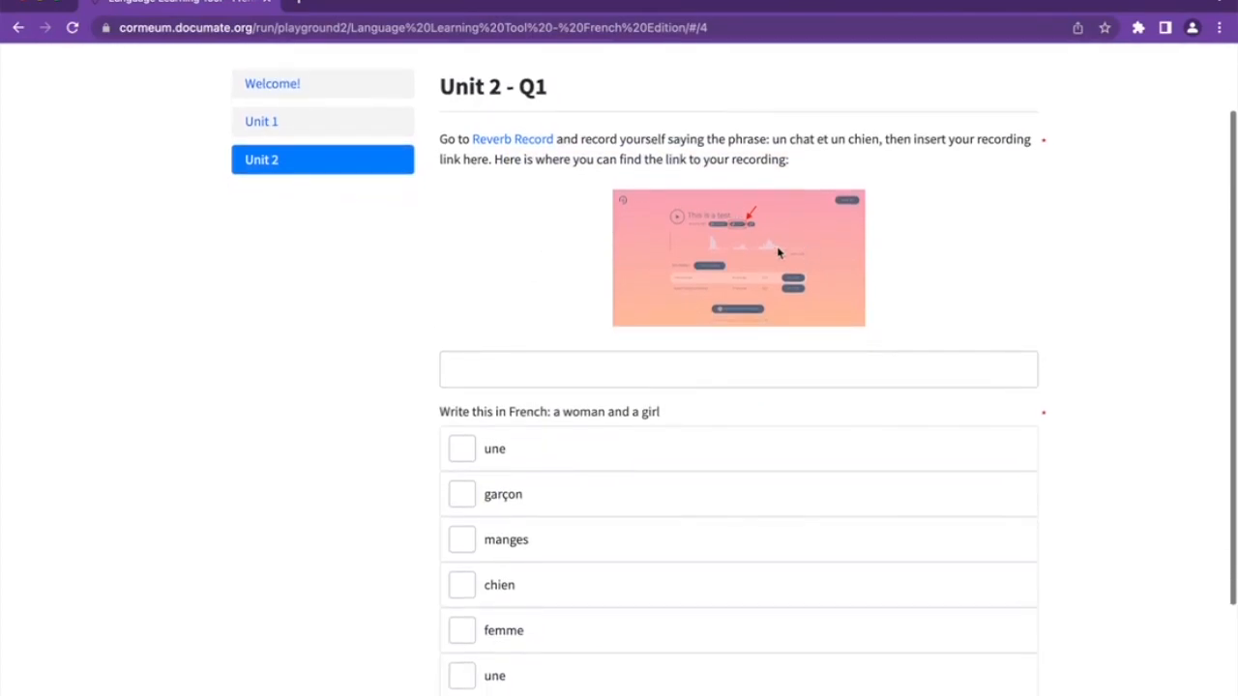
pyautogui.scroll(2, 758, 277)
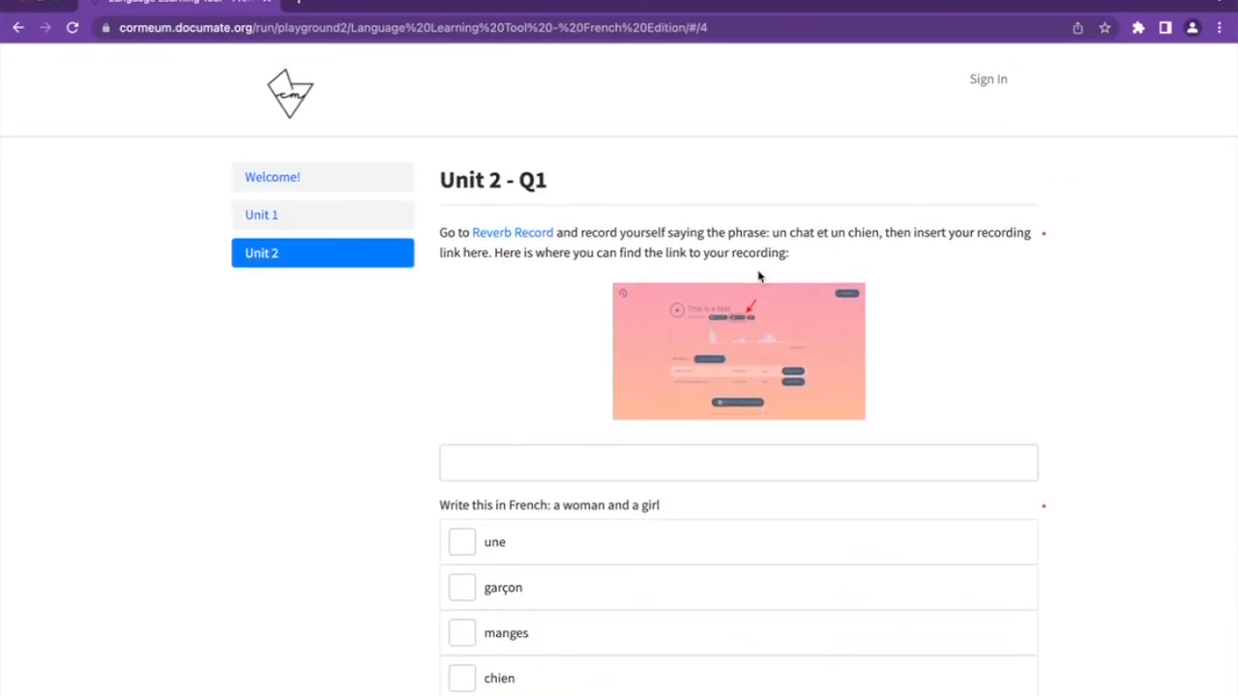
pyautogui.click(508, 469)
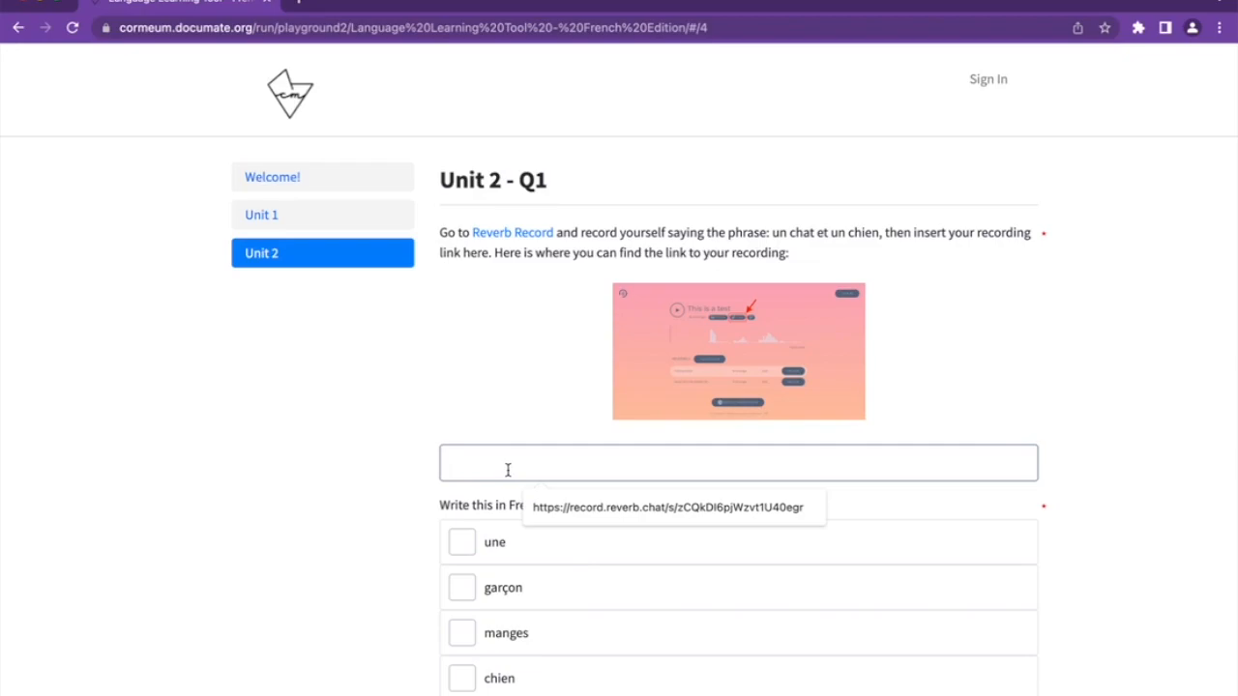
pyautogui.scroll(-3, 507, 470)
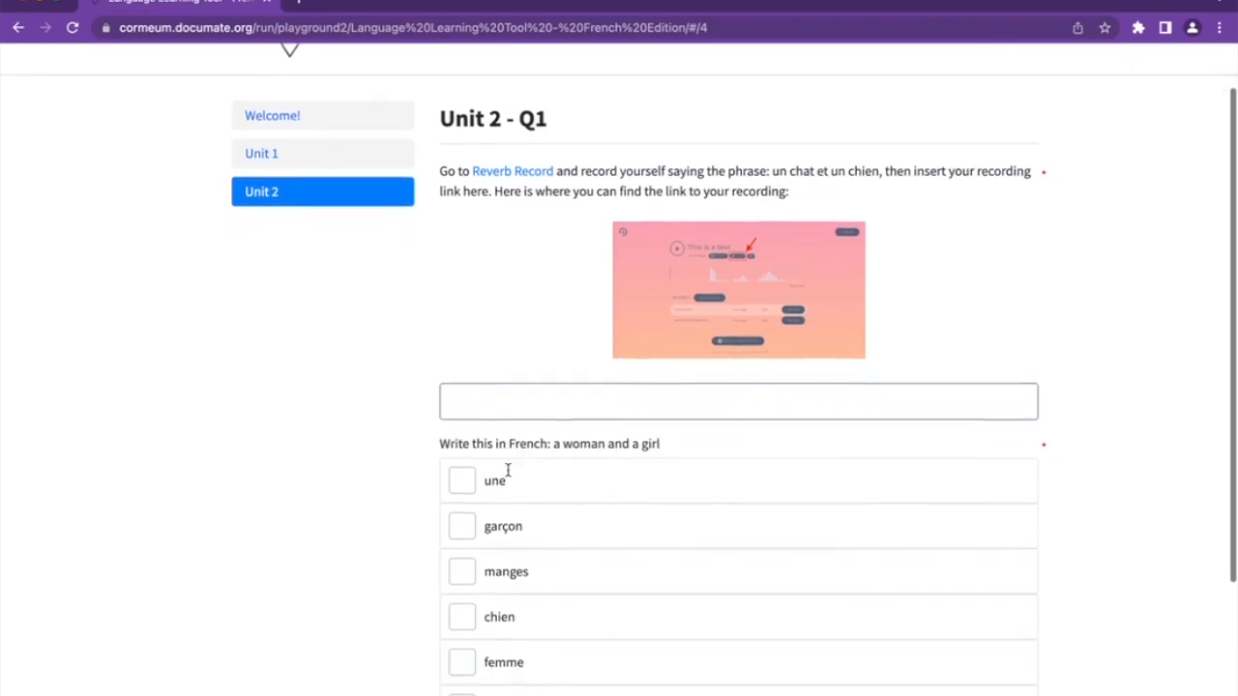
pyautogui.scroll(3, 506, 470)
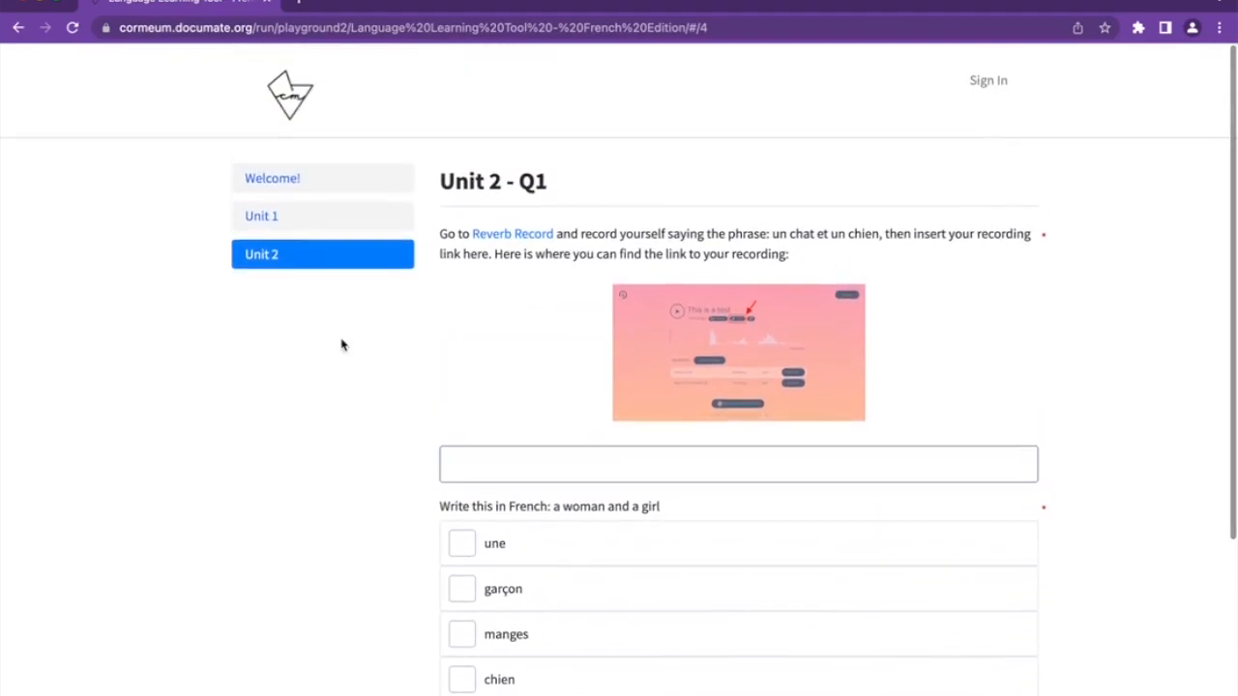
# Resize the lesson window so the Documate editor appears beside the preview
pyautogui.moveTo(3, 246); pyautogui.dragTo(3, 205)
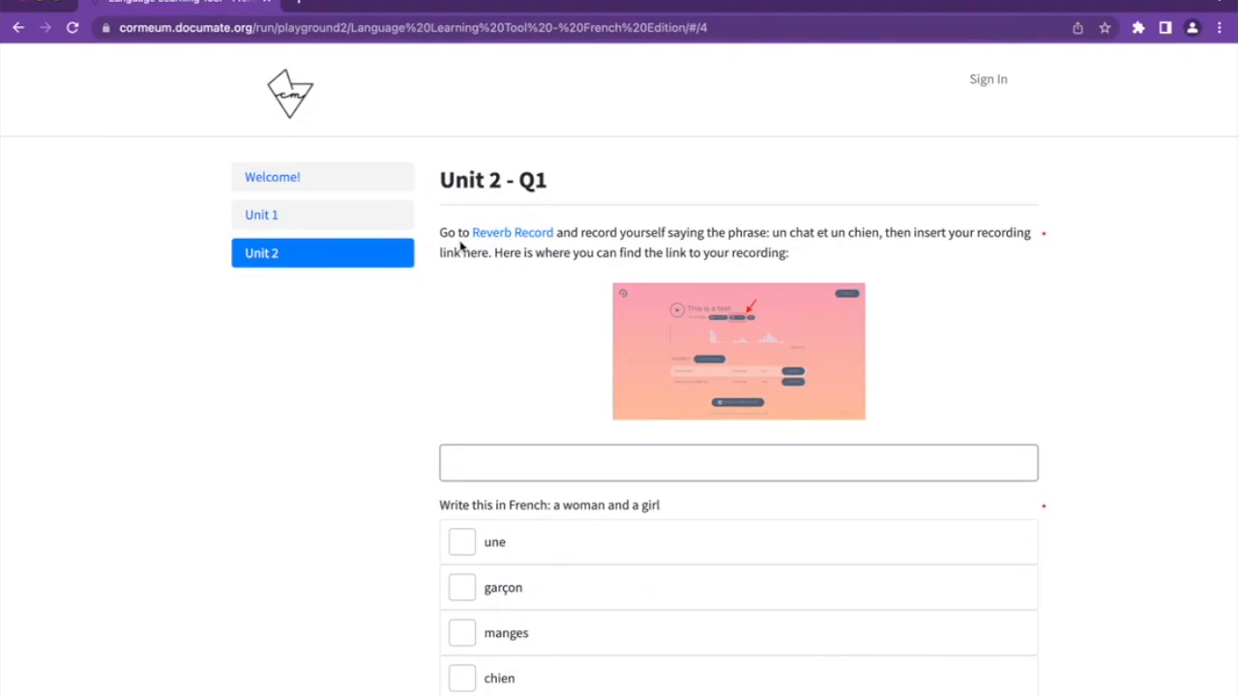
pyautogui.scroll(-4, 461, 375)
pyautogui.moveTo(437, 329); pyautogui.dragTo(667, 335)
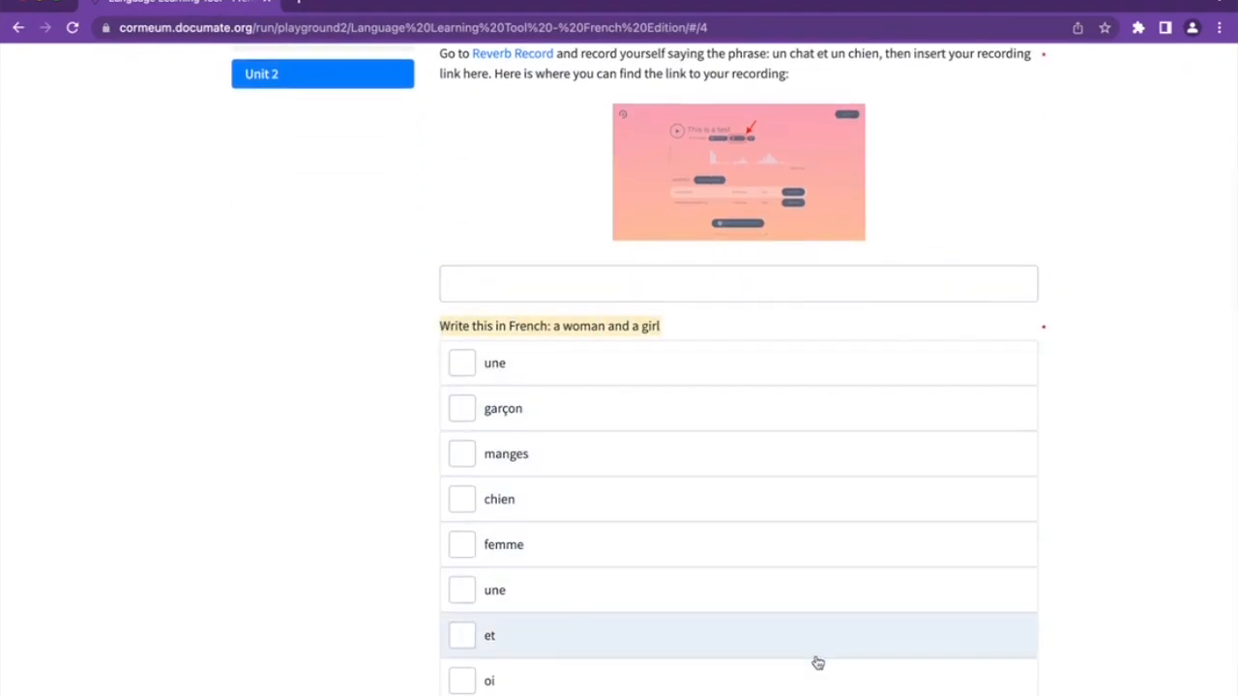
pyautogui.scroll(-3, 506, 241)
pyautogui.scroll(8, 504, 242)
pyautogui.scroll(-2, 503, 242)
pyautogui.moveTo(2, 145); pyautogui.dragTo(608, 111)
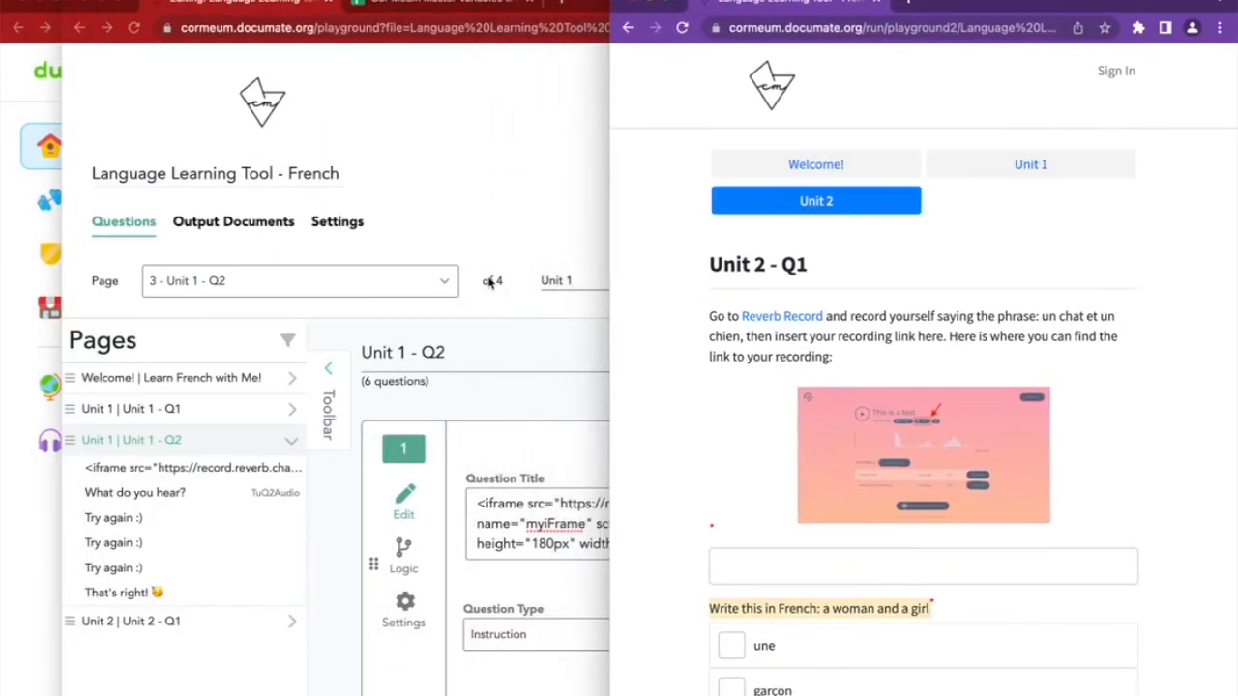
# Add a new page after Unit 1 - Q2 and title it 'Unit 2 - Q2'
pyautogui.scroll(-3, 492, 282)
pyautogui.click(339, 348)
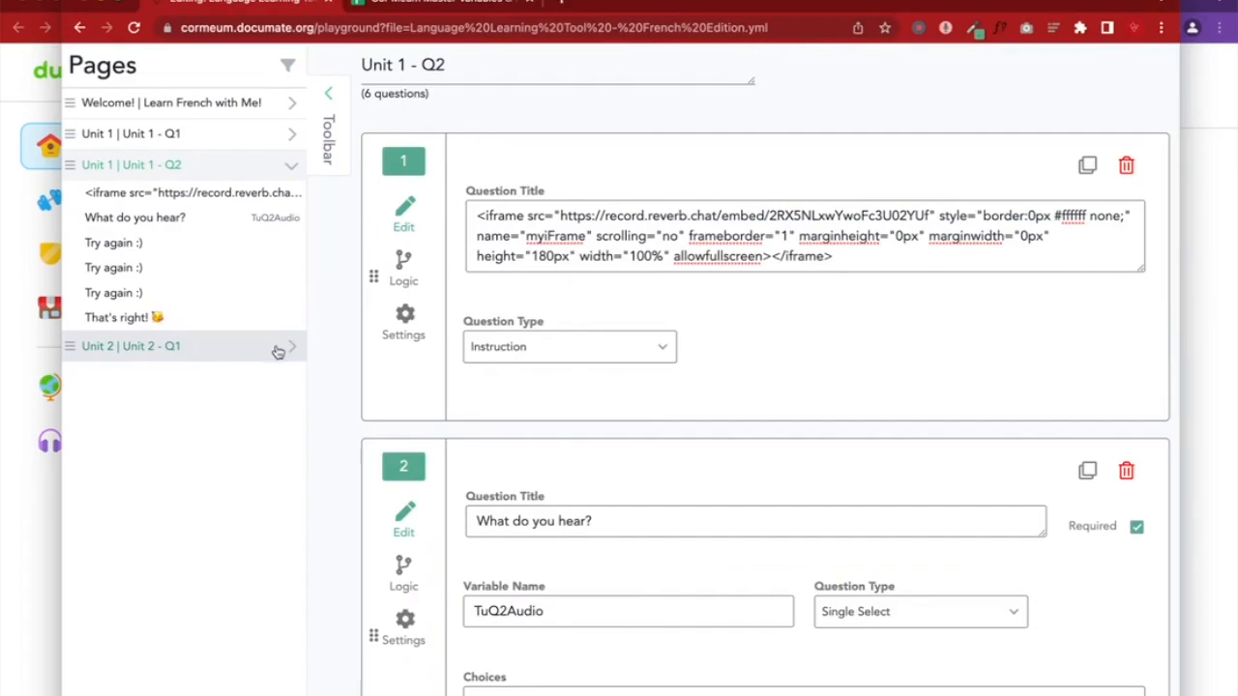
pyautogui.click(278, 349)
pyautogui.scroll(-8, 469, 556)
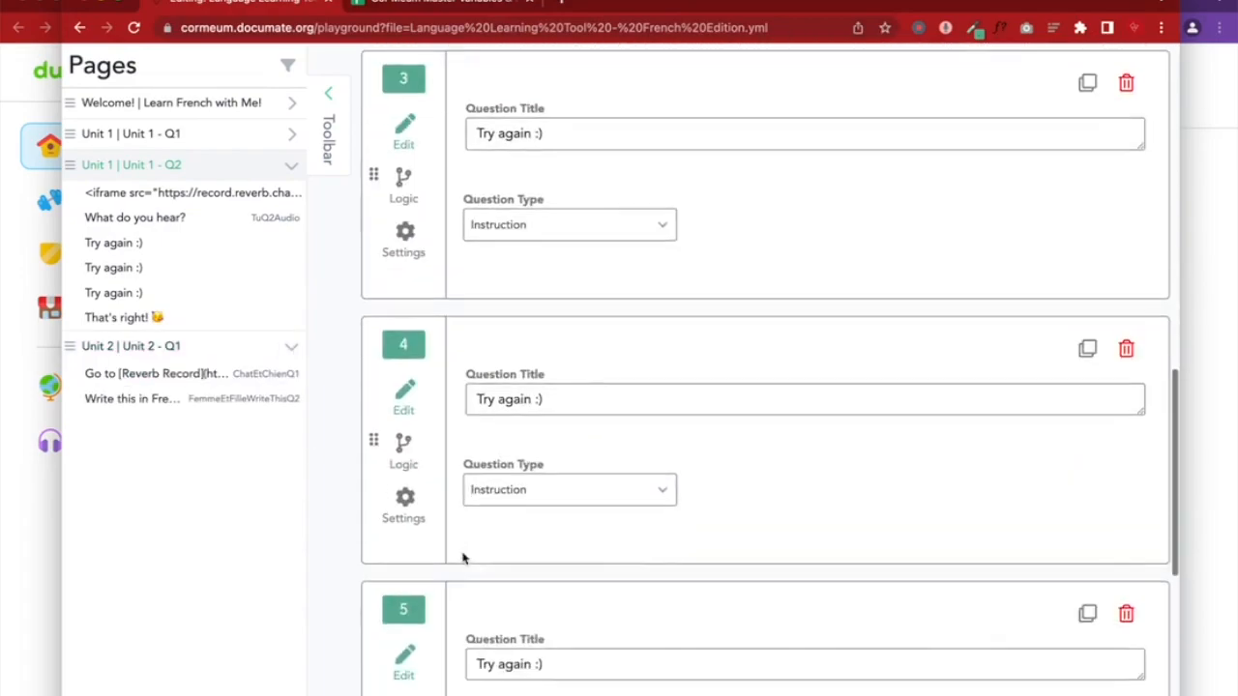
pyautogui.scroll(-5, 462, 558)
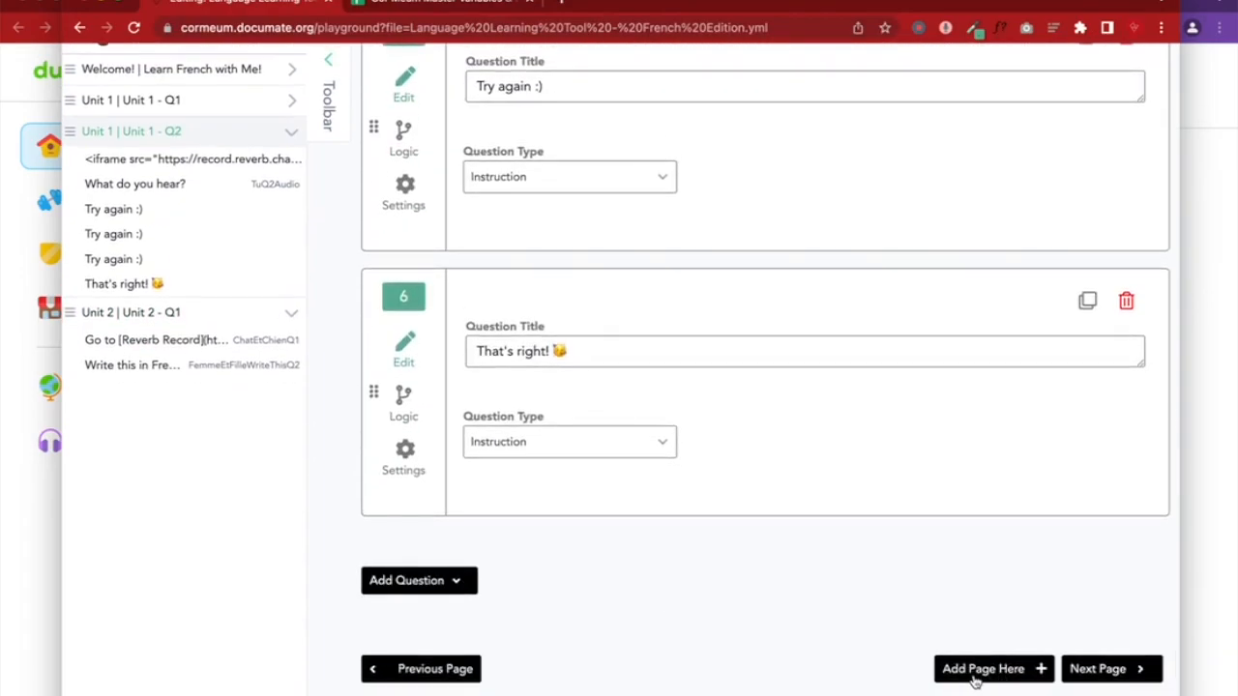
pyautogui.click(974, 669)
pyautogui.click(458, 349)
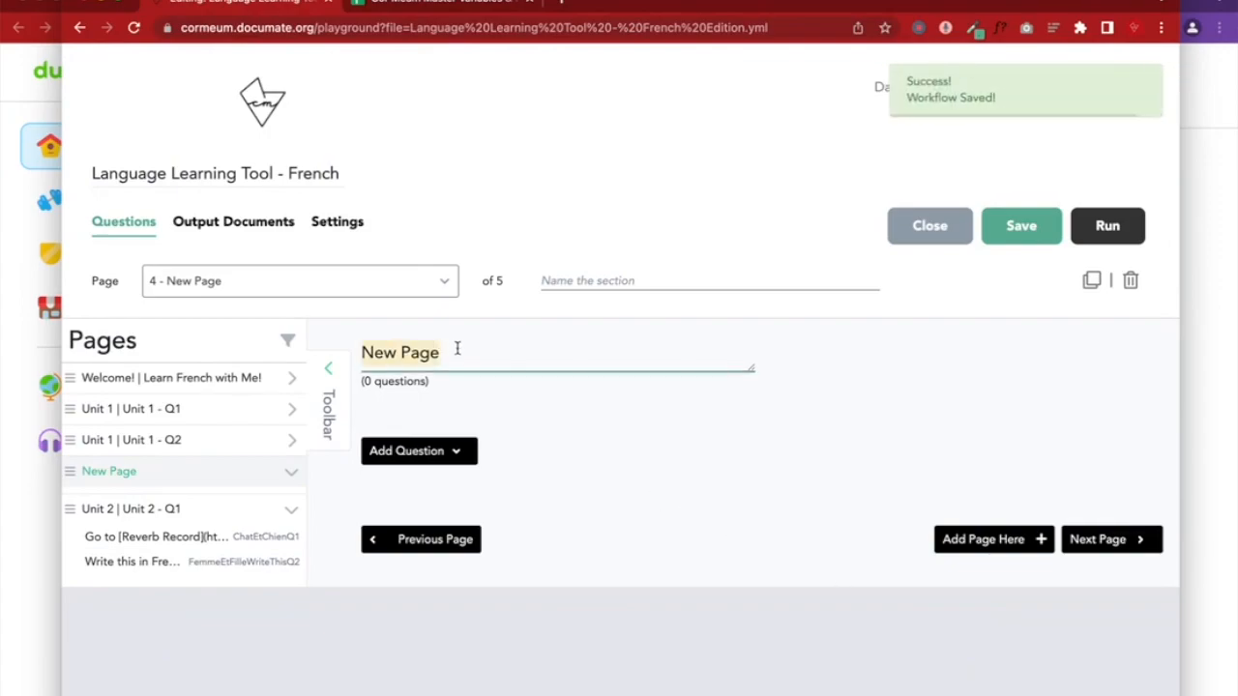
pyautogui.write('Unit 2')
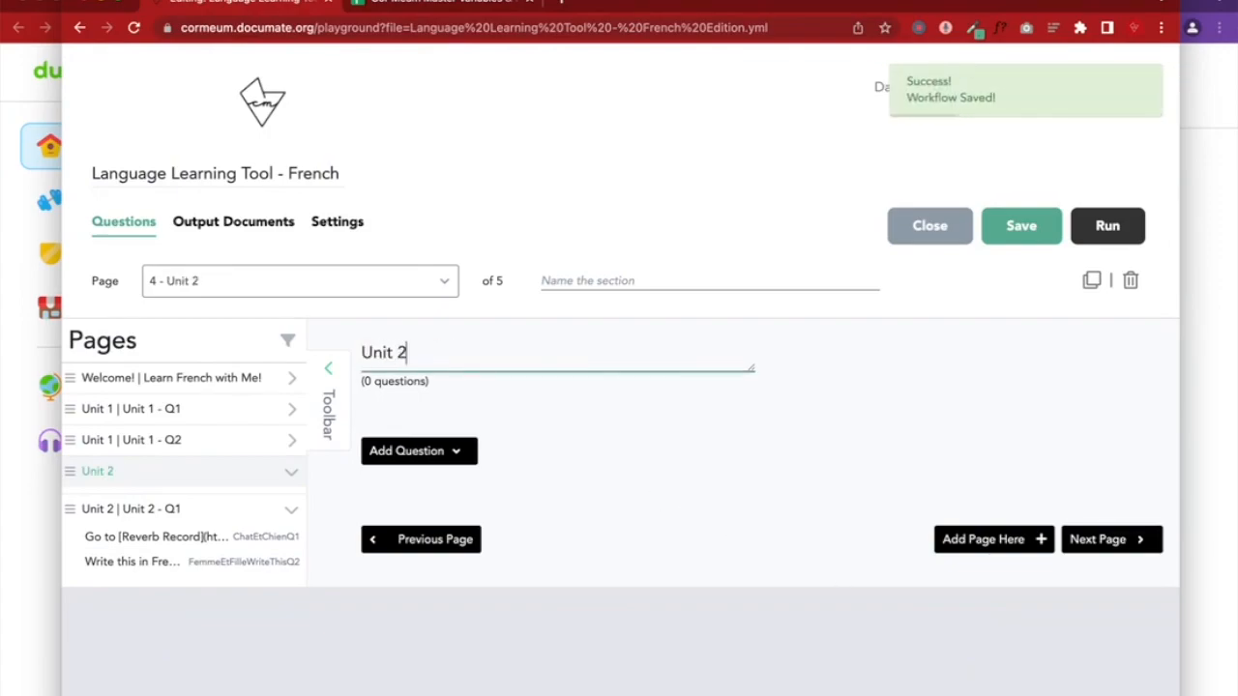
pyautogui.write(' - ')
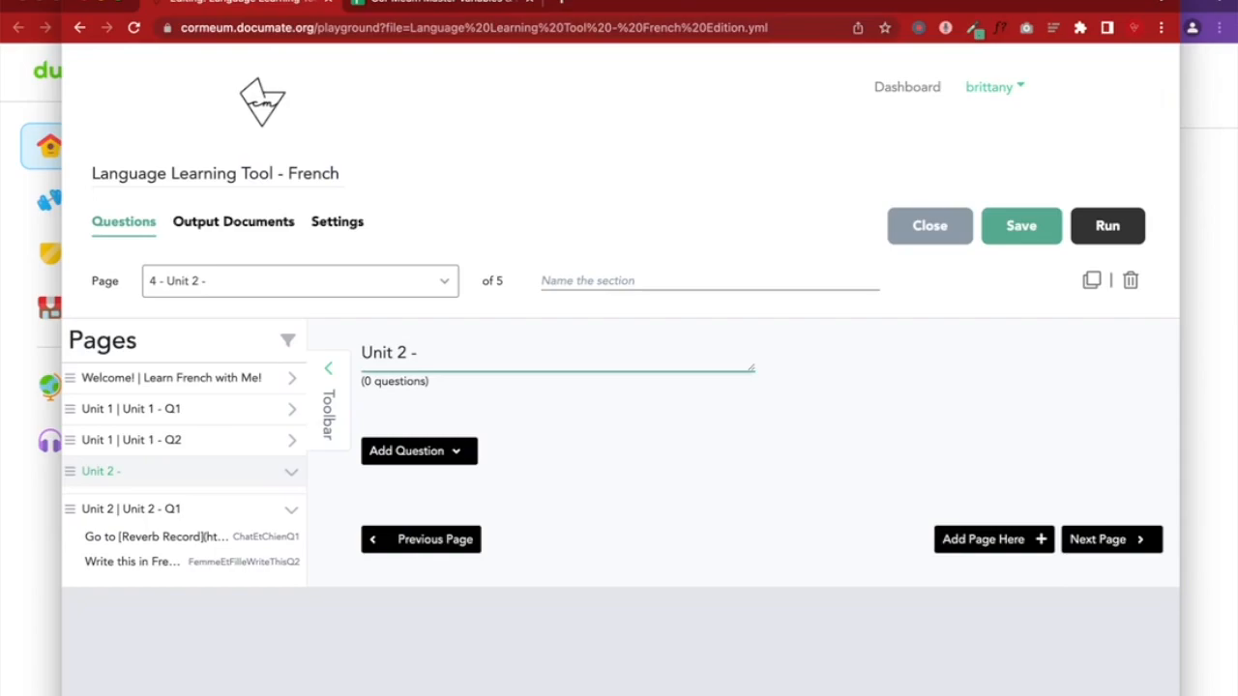
pyautogui.write('Q2')
# Set the page's section name to 'Unit 2' and save the quiz
pyautogui.click(542, 282)
pyautogui.write('Unit 2')
pyautogui.click(1016, 225)
pyautogui.click(423, 455)
pyautogui.scroll(-3, 427, 459)
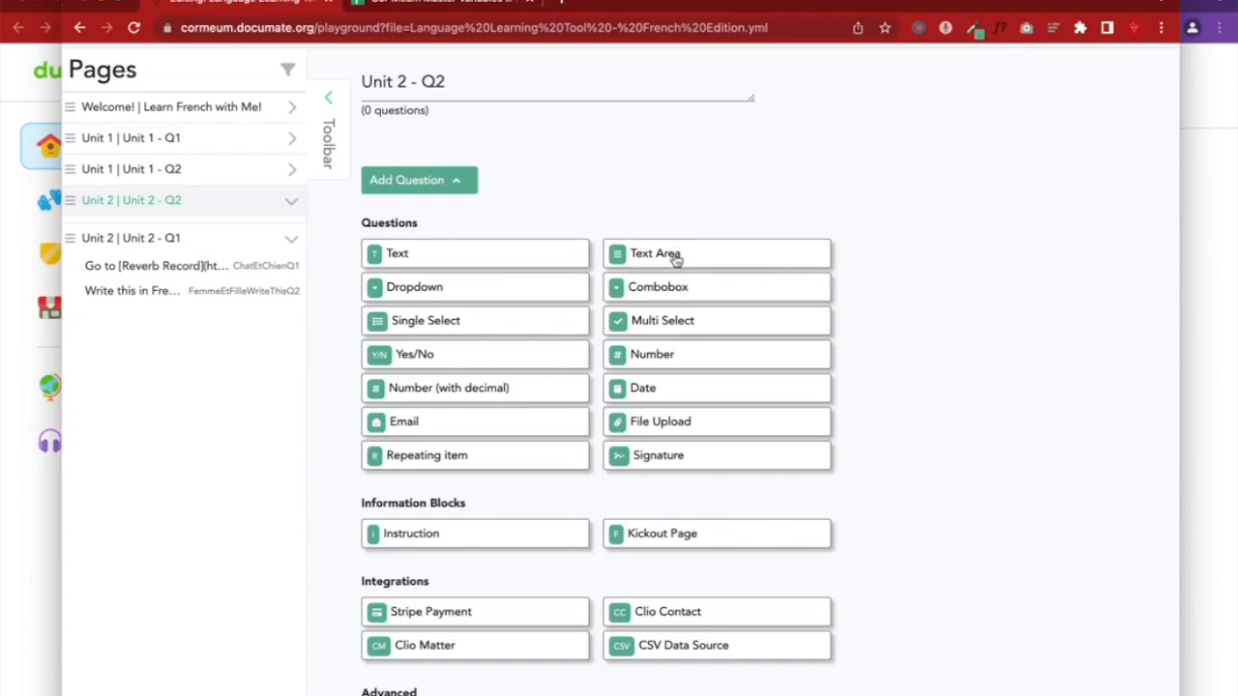
# Add a text question and an instruction block, moving the instruction block to first place
pyautogui.click(483, 256)
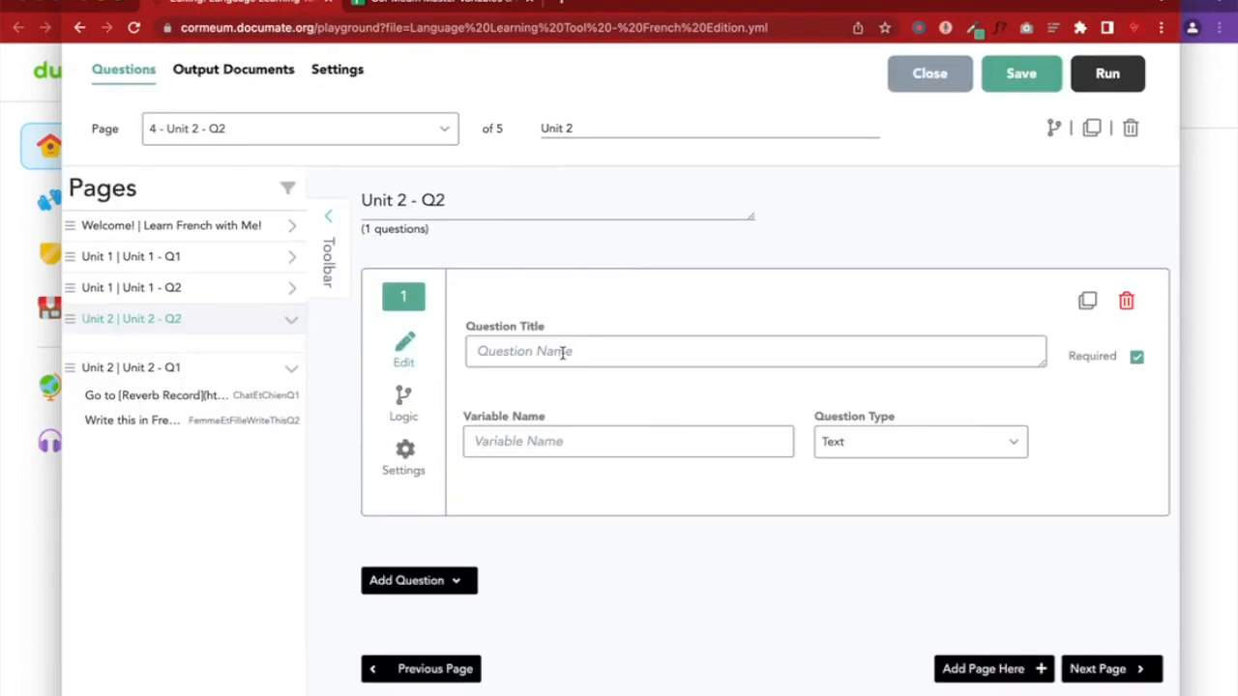
pyautogui.click(434, 584)
pyautogui.scroll(-5, 431, 590)
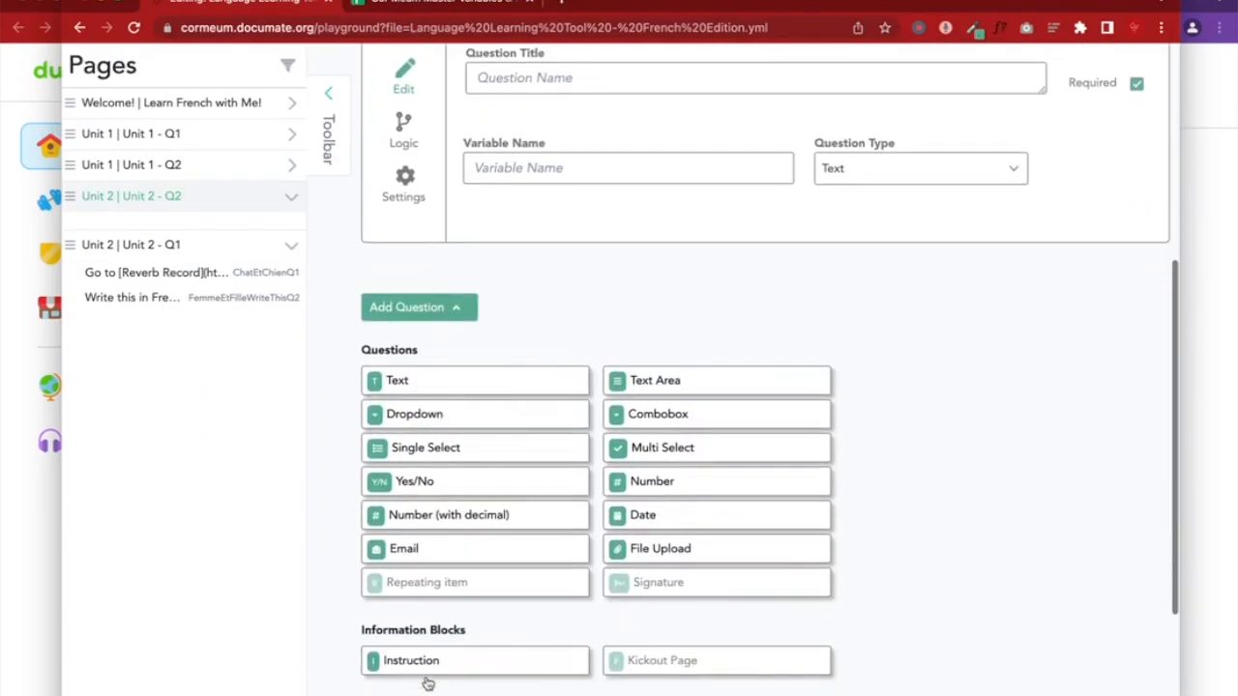
pyautogui.click(428, 662)
pyautogui.scroll(5, 428, 654)
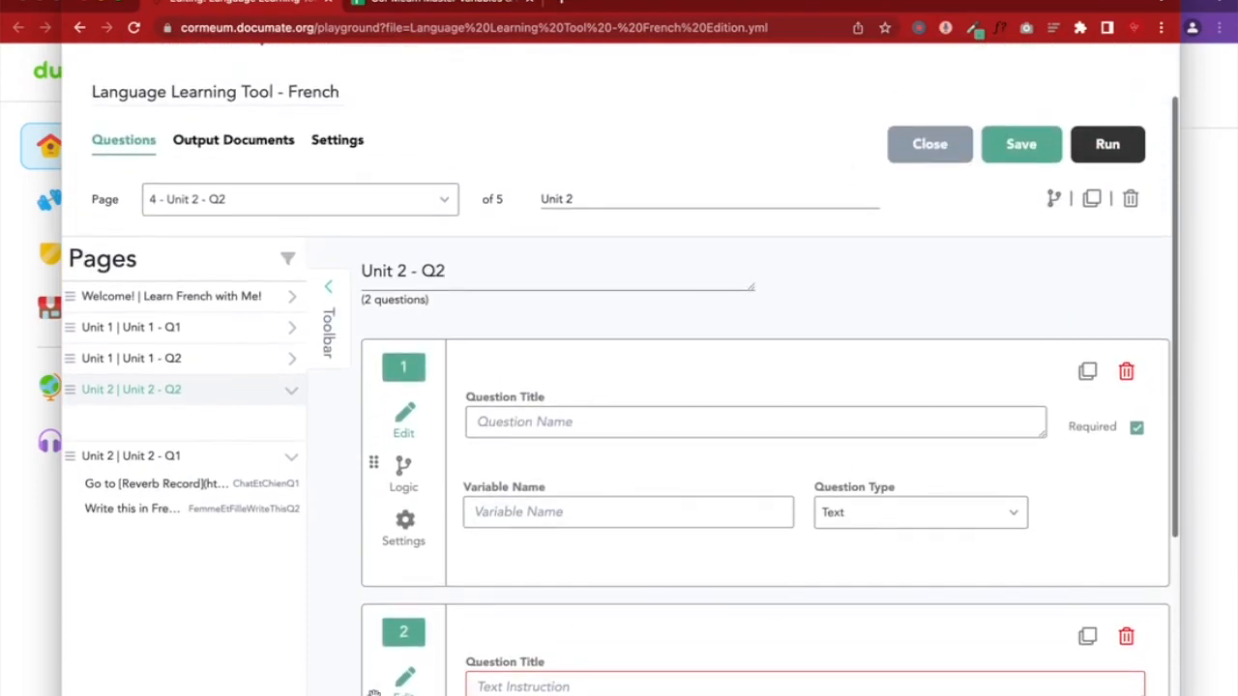
pyautogui.moveTo(373, 693); pyautogui.dragTo(387, 407)
pyautogui.scroll(-2, 393, 426)
pyautogui.scroll(-1, 393, 426)
# Enter '.' as the title of both the instruction block and the text question
pyautogui.click(539, 237)
pyautogui.write('.')
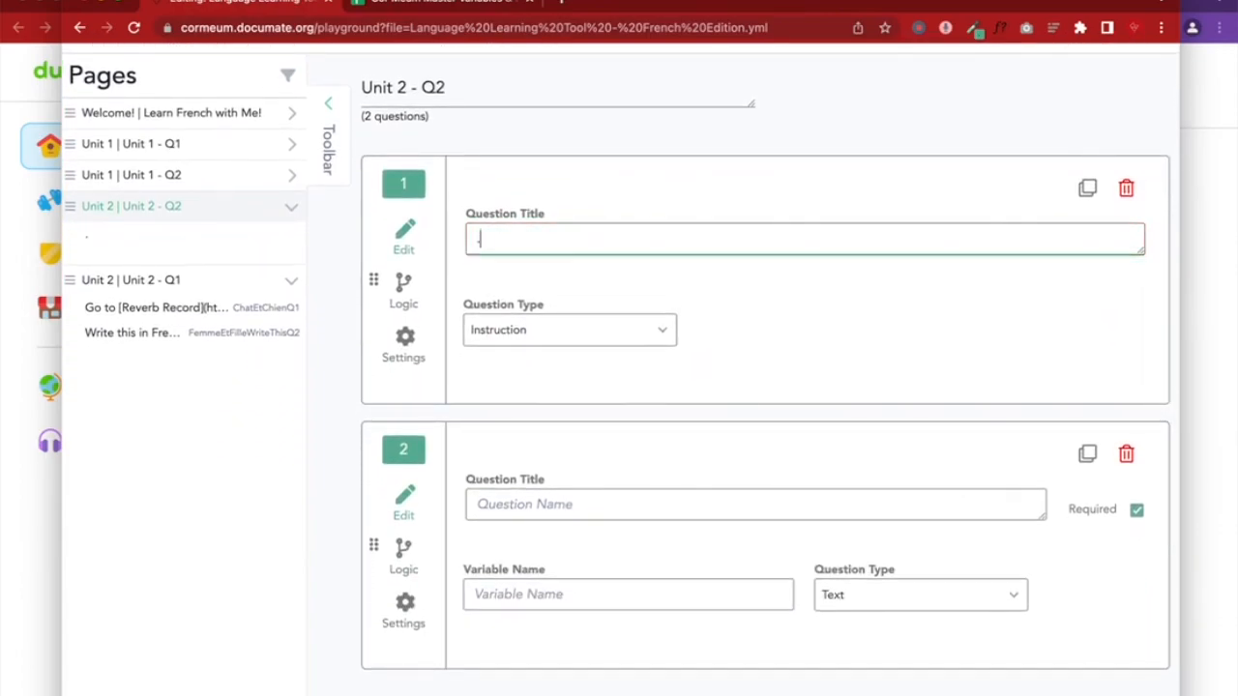
pyautogui.click(540, 504)
pyautogui.write('.')
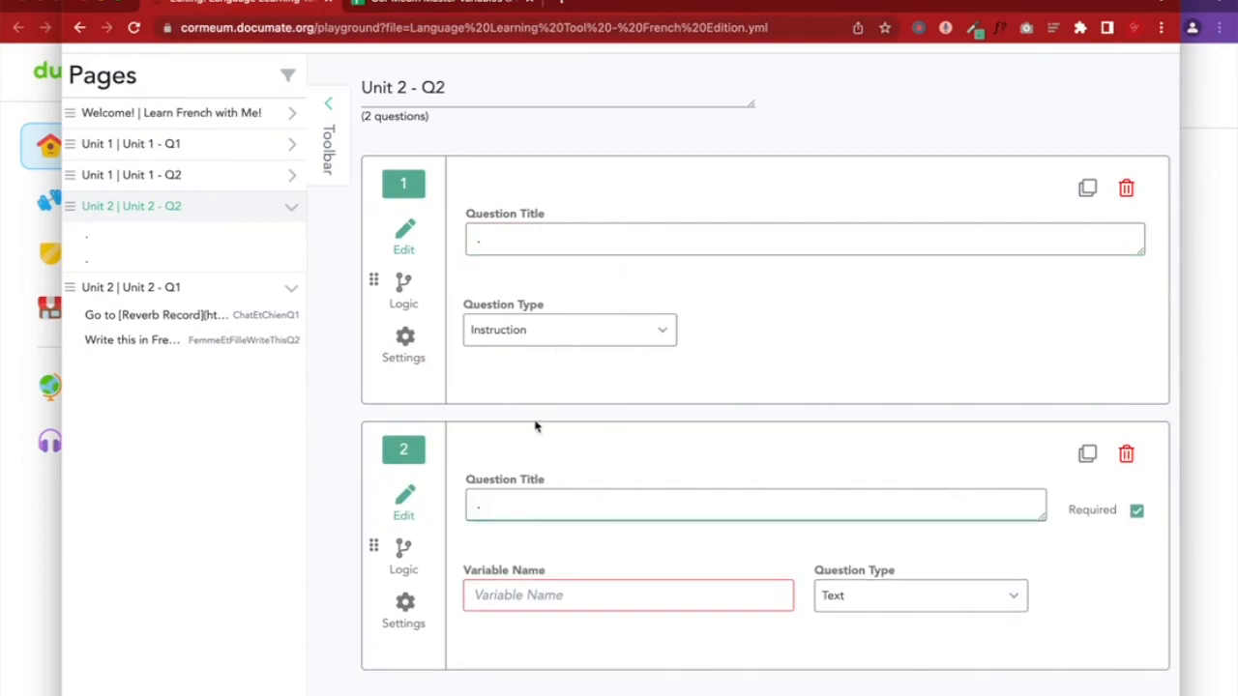
# Name the text question's variable FemmeEtFilleWriteThisQ2New and save the quiz
pyautogui.click(513, 604)
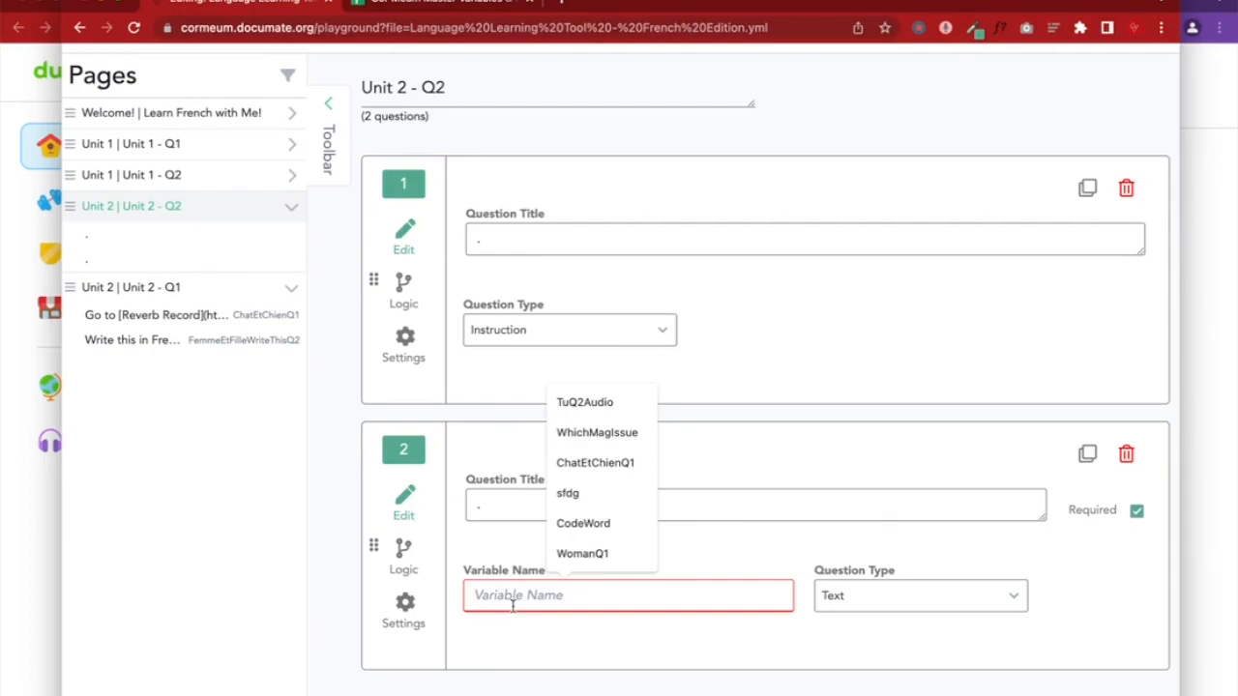
pyautogui.click(1189, 461)
pyautogui.scroll(-4, 936, 462)
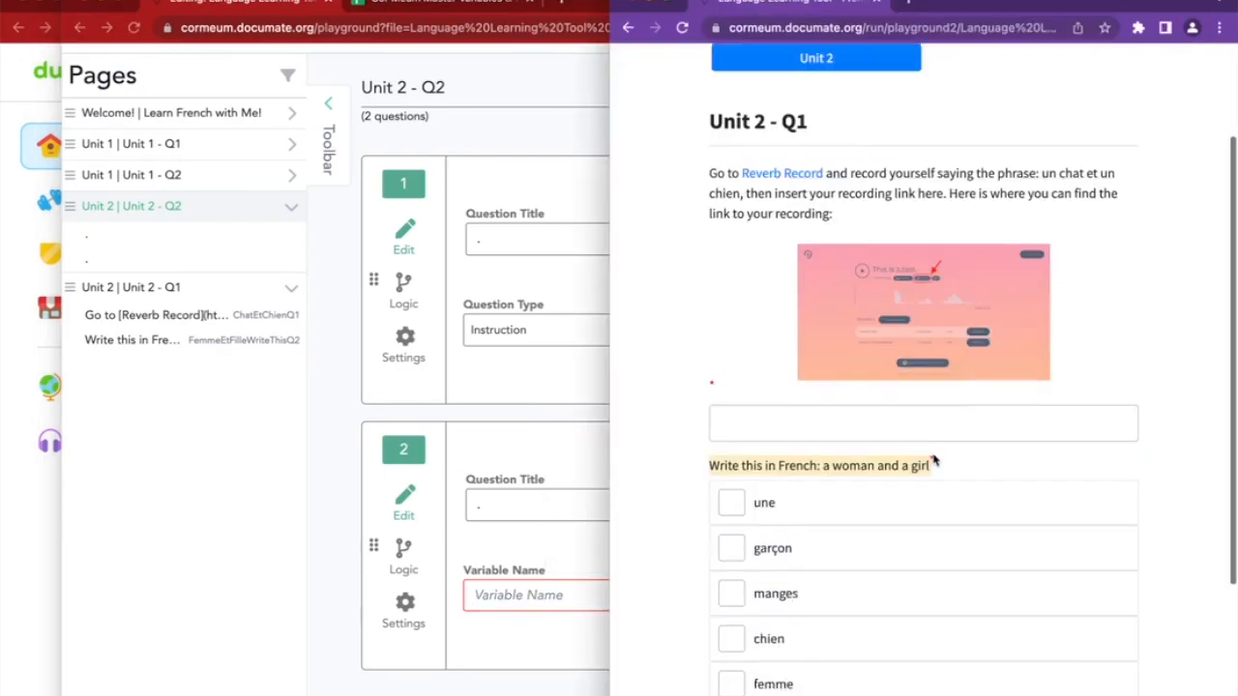
pyautogui.click(349, 404)
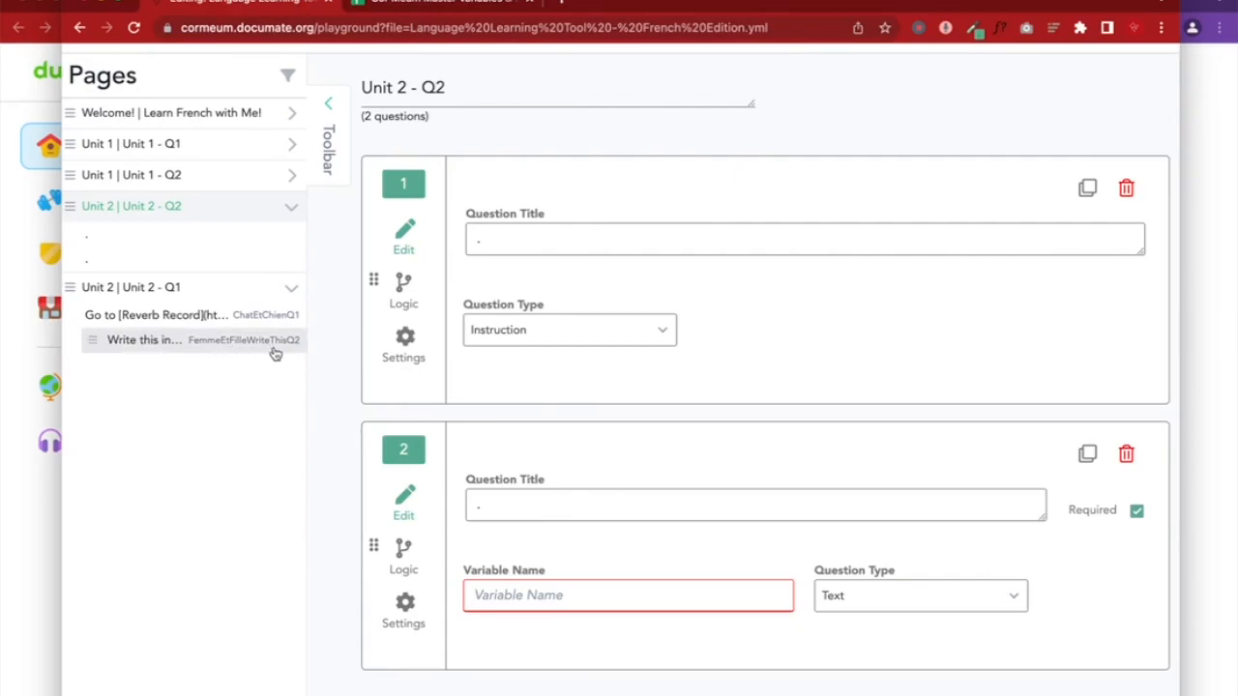
pyautogui.click(501, 597)
pyautogui.write('Femme')
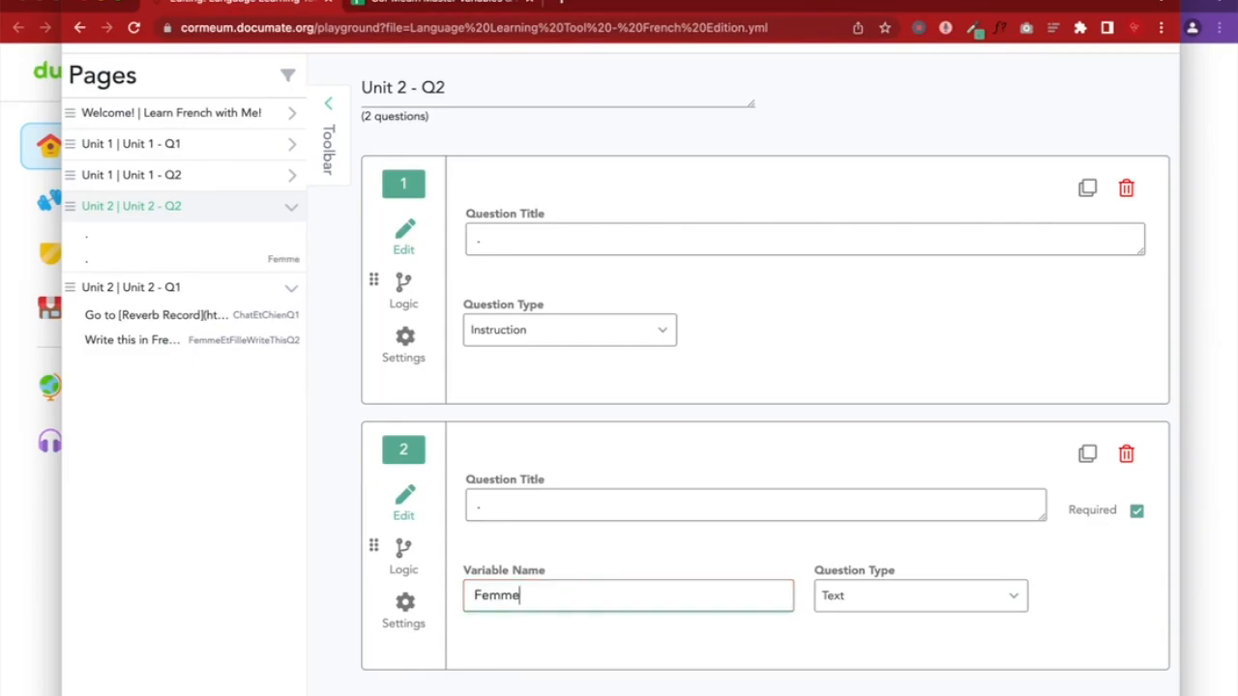
pyautogui.write('Er')
pyautogui.write('Fille')
pyautogui.write('WriteThis')
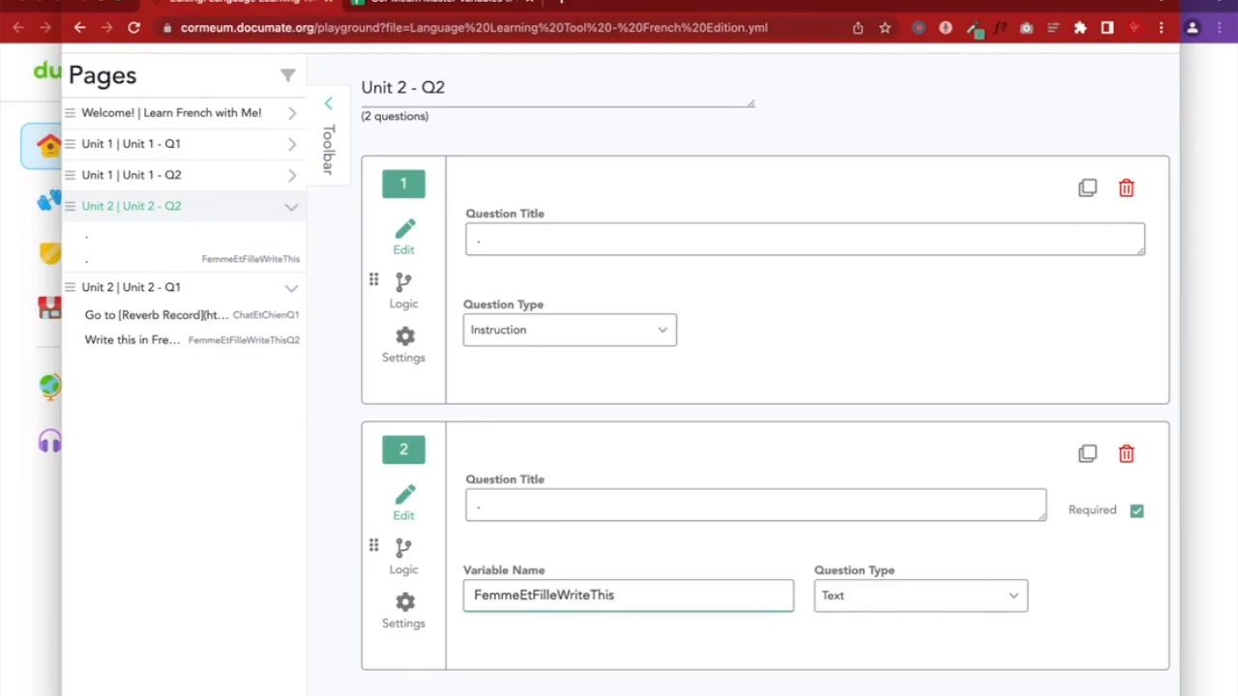
pyautogui.write('Q2')
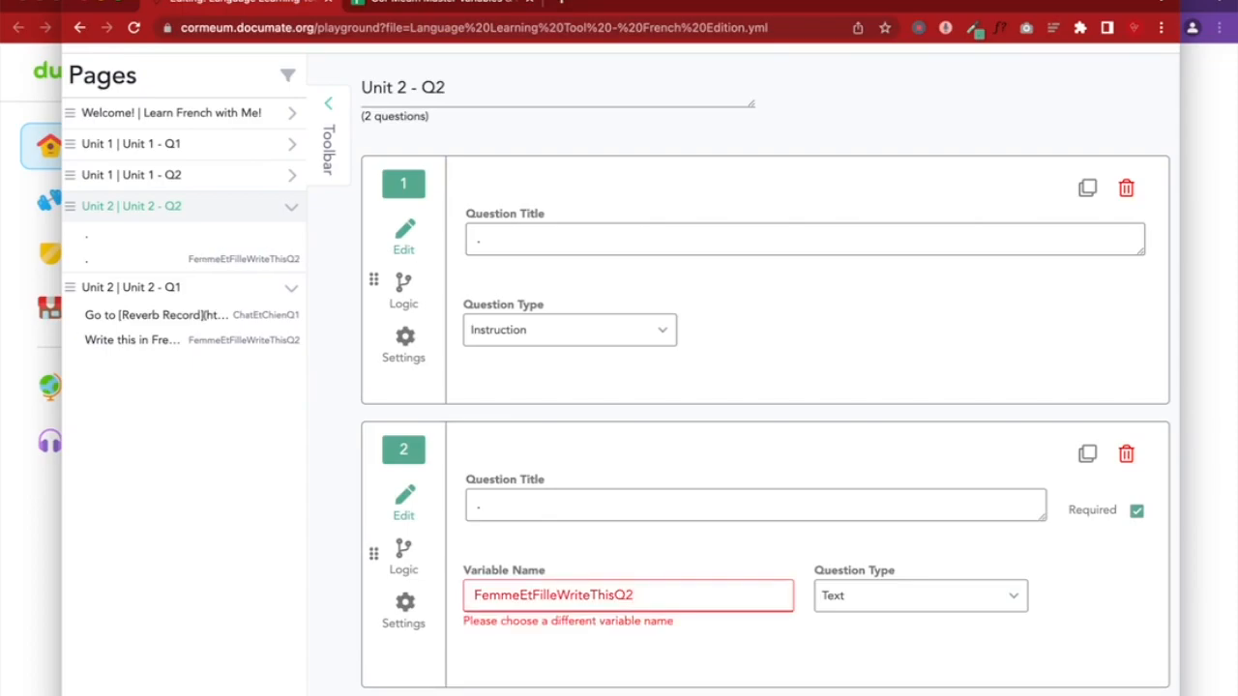
pyautogui.write('.')
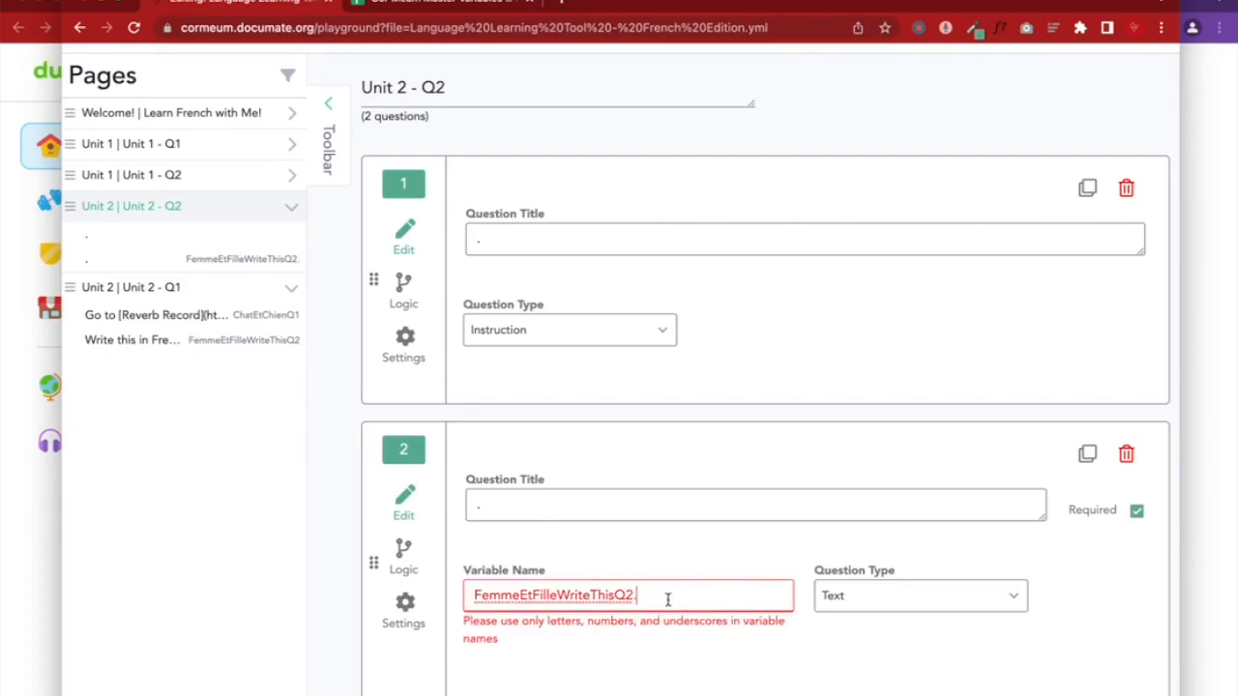
pyautogui.press('BackSpace')
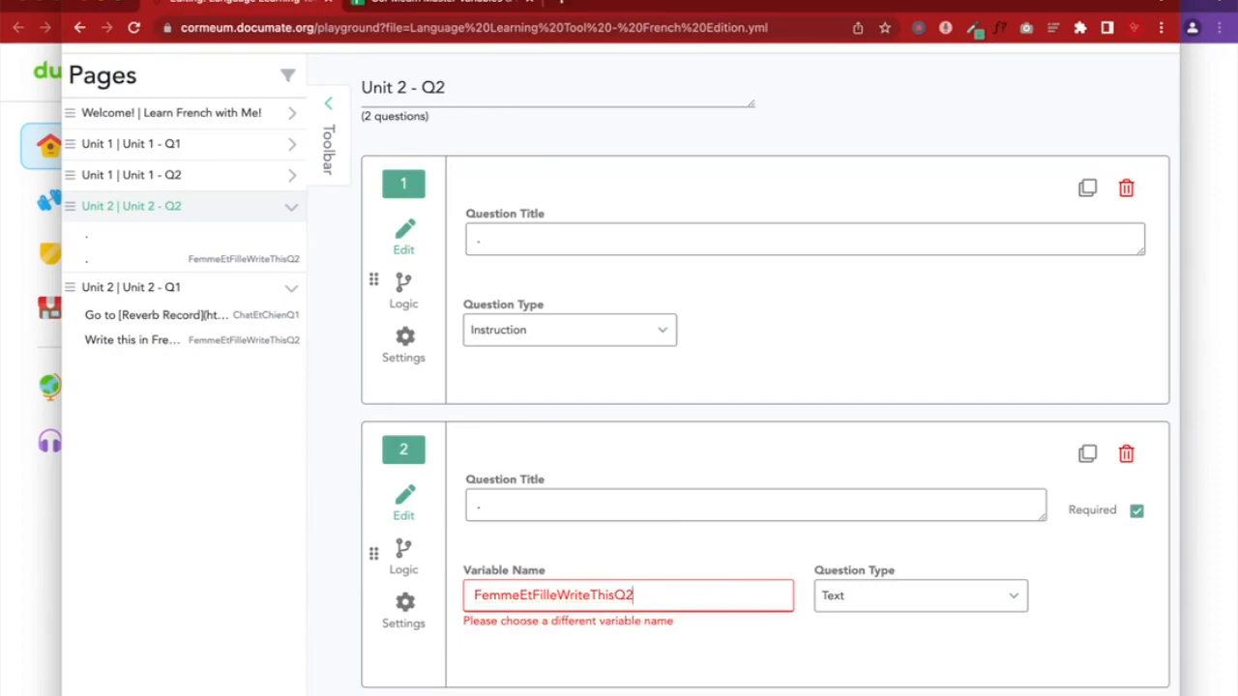
pyautogui.write('New')
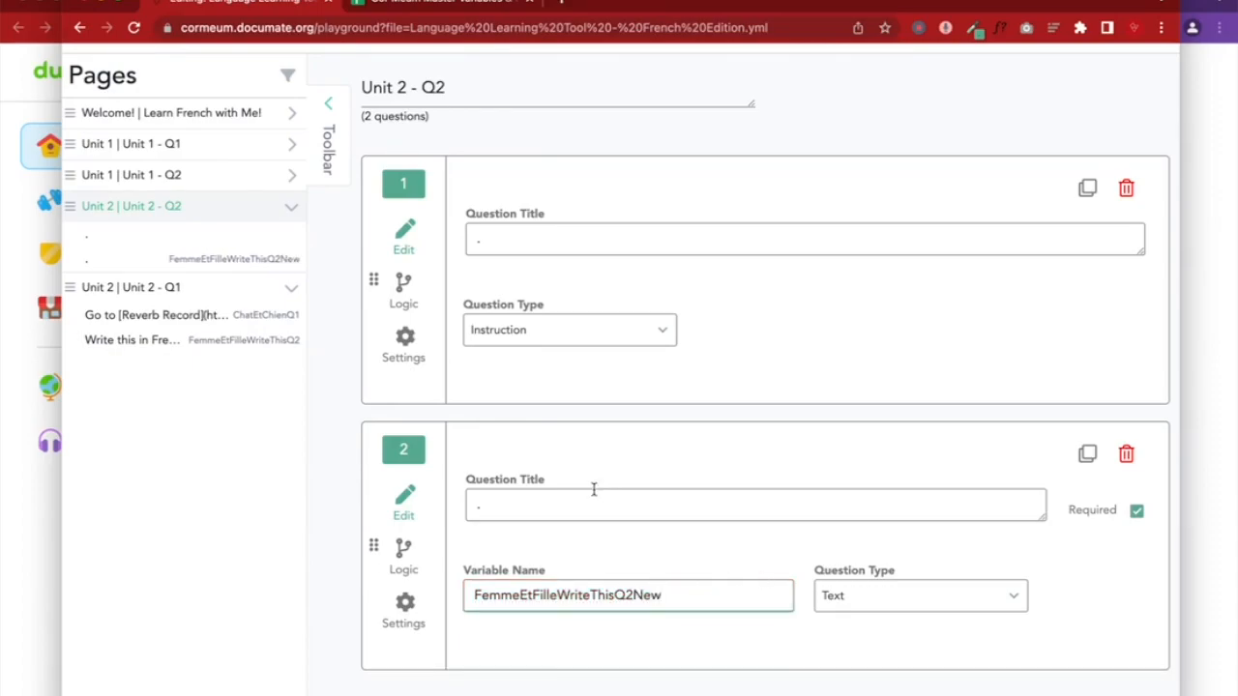
pyautogui.scroll(5, 594, 489)
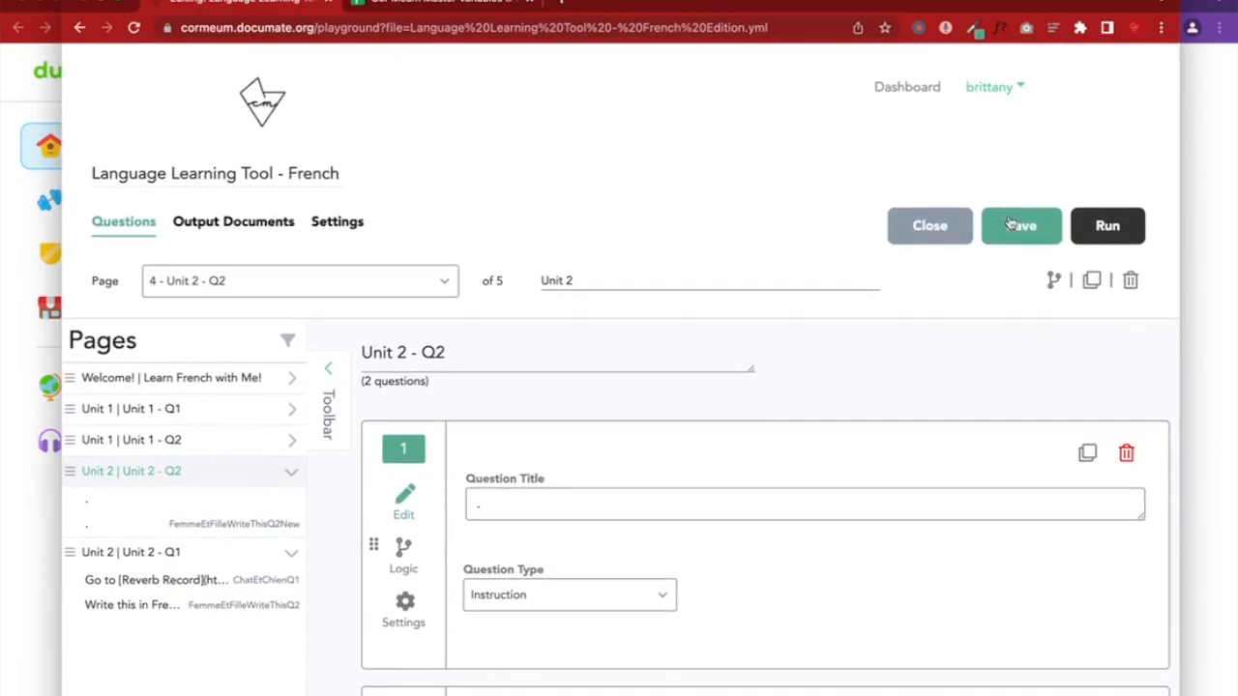
pyautogui.click(1009, 224)
# Move the Unit 2 - Q1 page above Unit 2 - Q2 and review Q1's display conditions
pyautogui.scroll(-3, 319, 452)
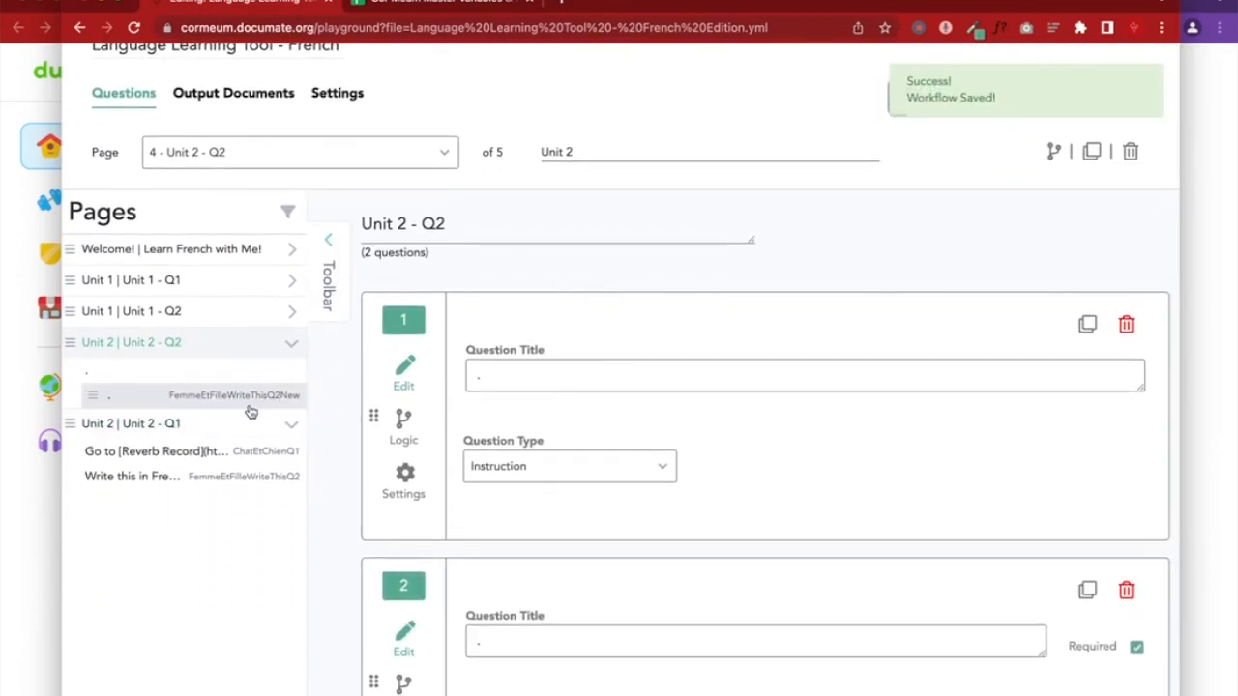
pyautogui.click(290, 346)
pyautogui.moveTo(72, 372); pyautogui.dragTo(72, 335)
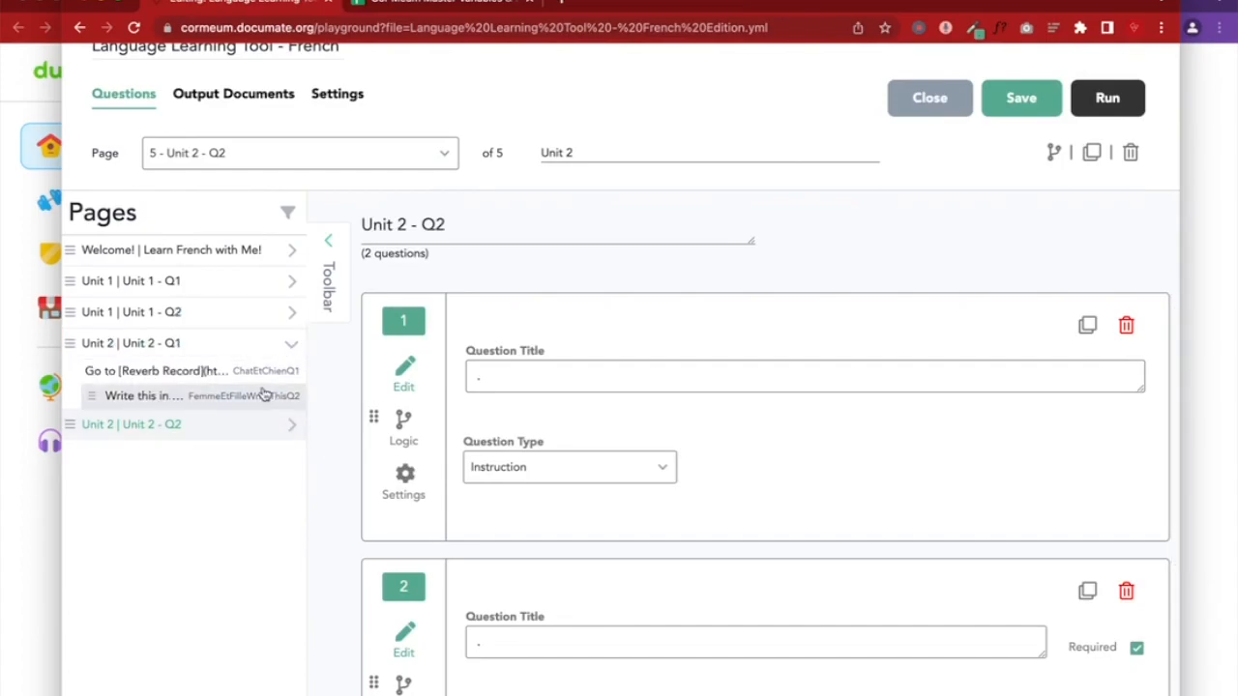
pyautogui.click(222, 348)
pyautogui.click(1050, 282)
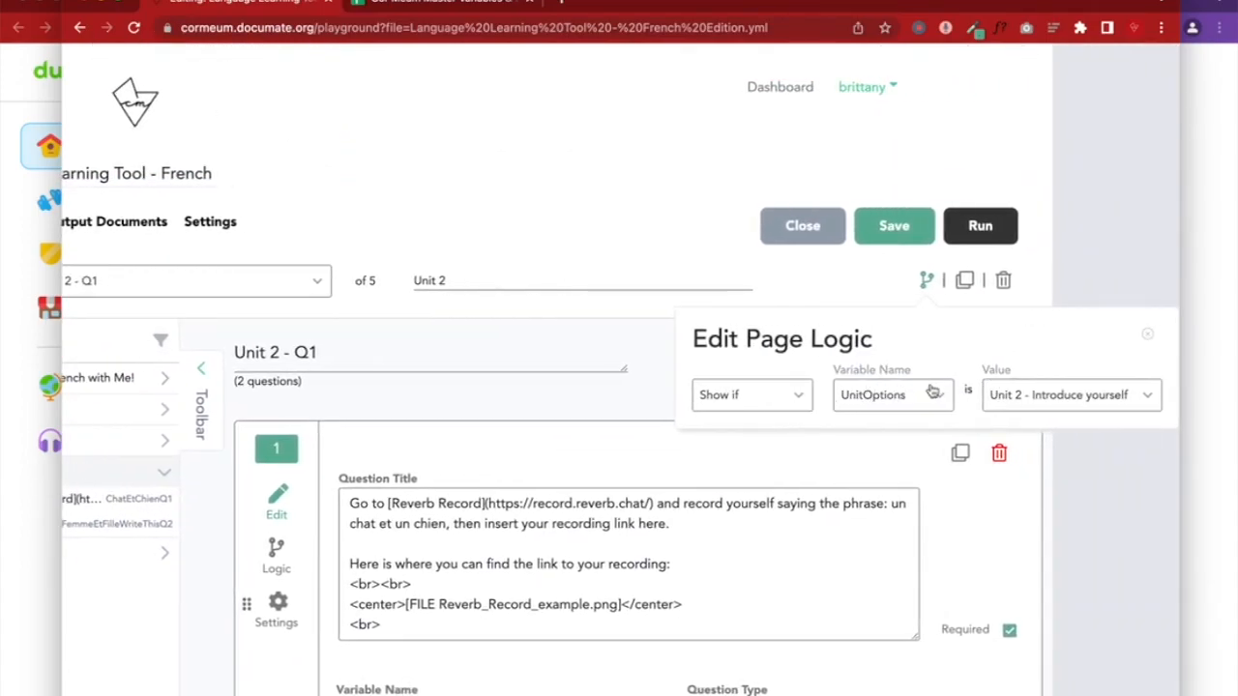
pyautogui.click(532, 380)
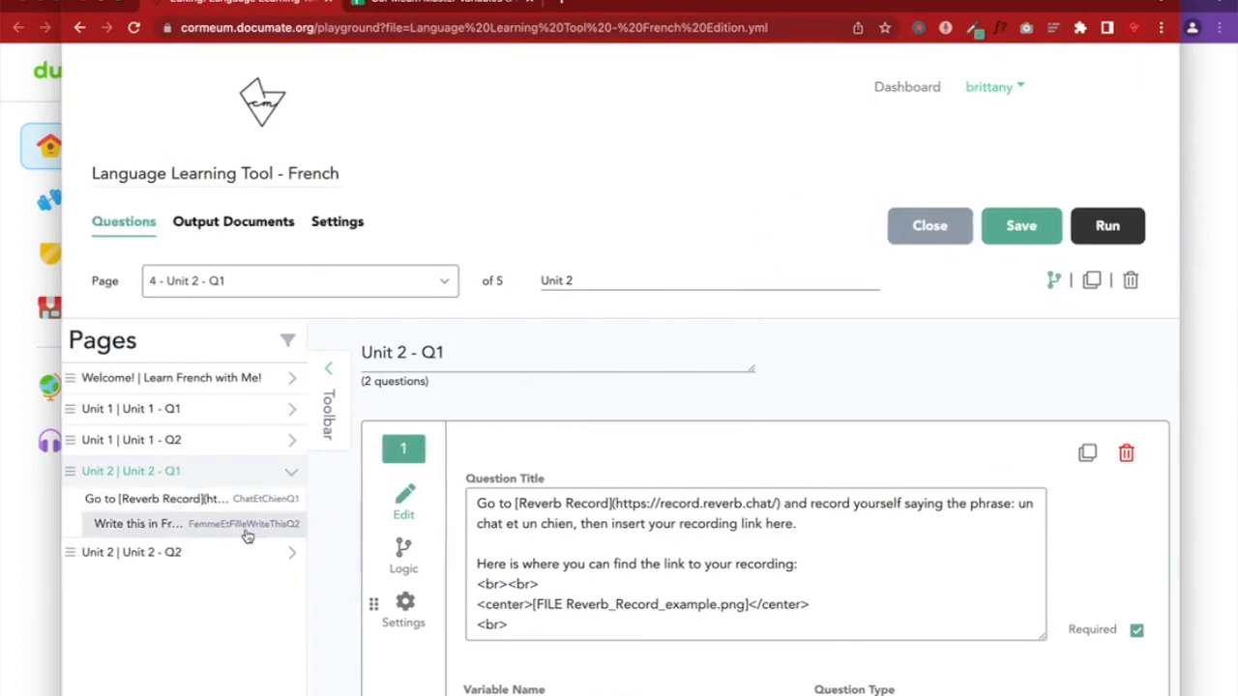
# Give Unit 2 - Q2 a Show-if rule: UnitOptions is 'Unit 2 - Introduce yourself'
pyautogui.click(174, 552)
pyautogui.click(1053, 280)
pyautogui.click(848, 404)
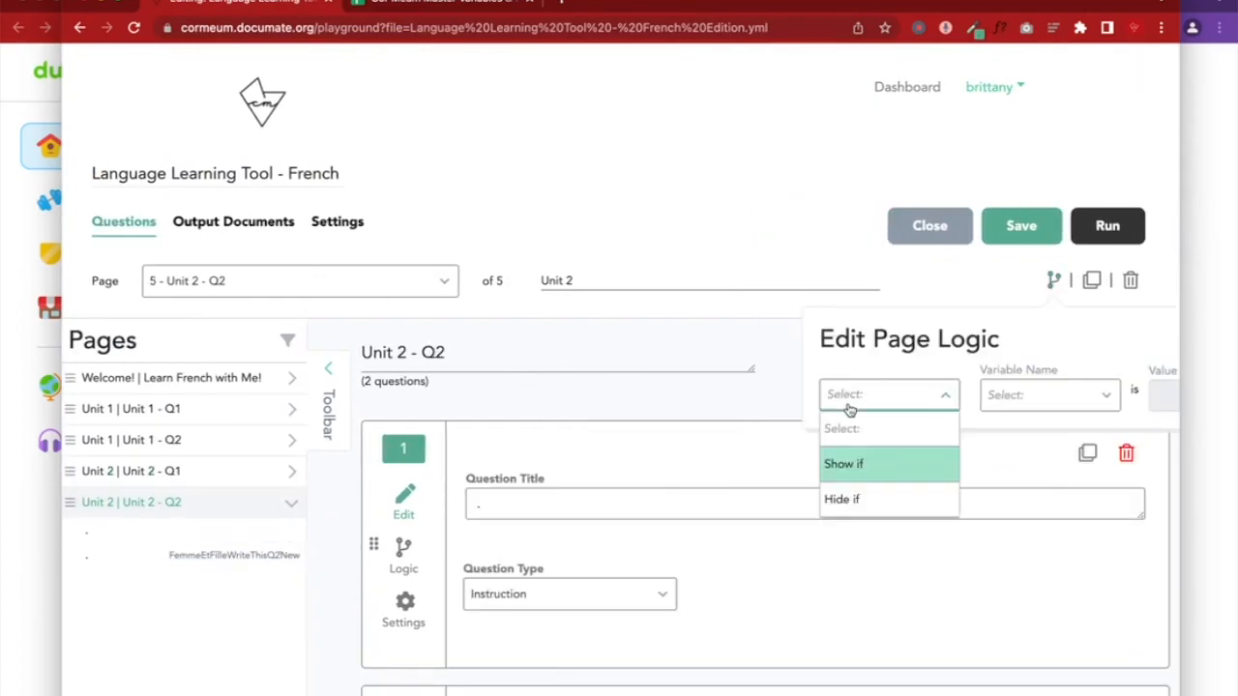
pyautogui.click(855, 464)
pyautogui.click(1031, 401)
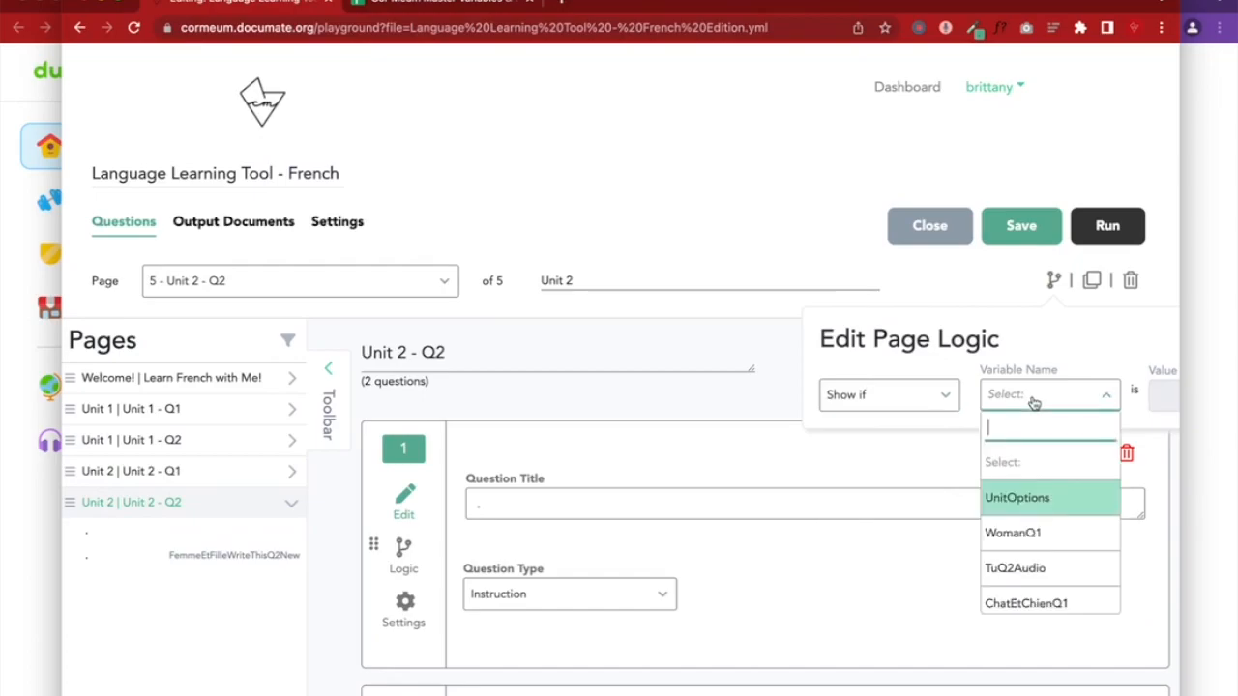
pyautogui.click(1030, 513)
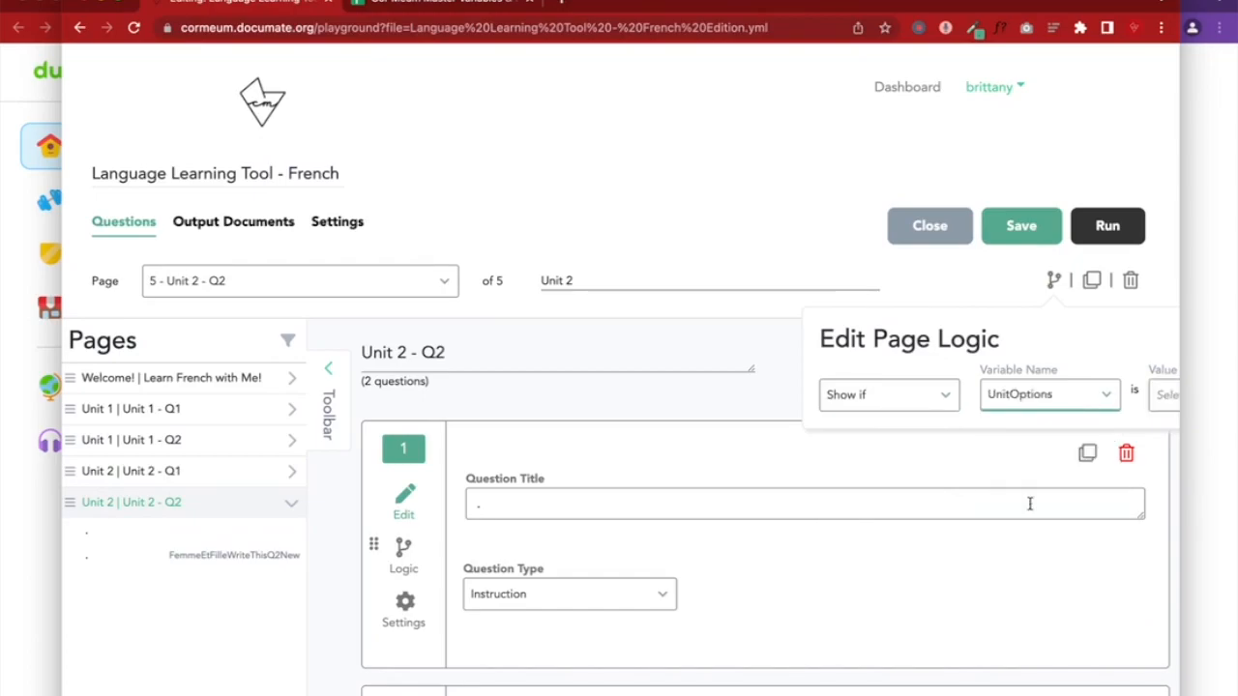
pyautogui.click(1154, 401)
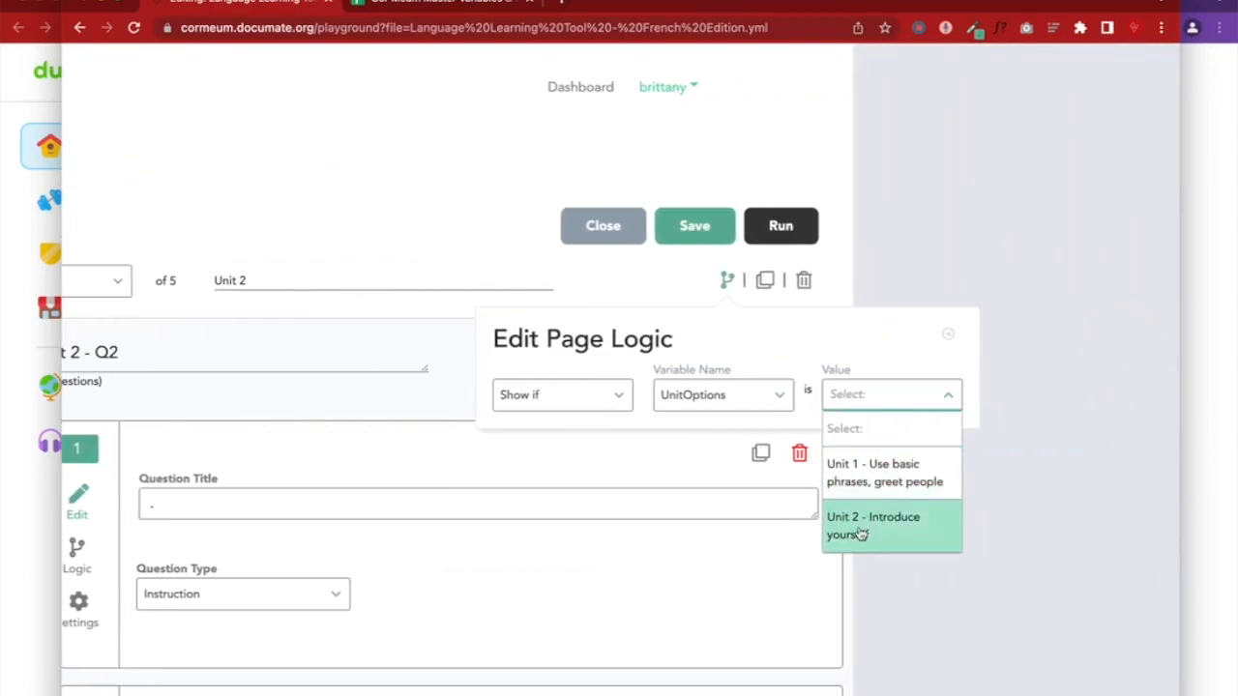
pyautogui.click(859, 532)
pyautogui.click(614, 420)
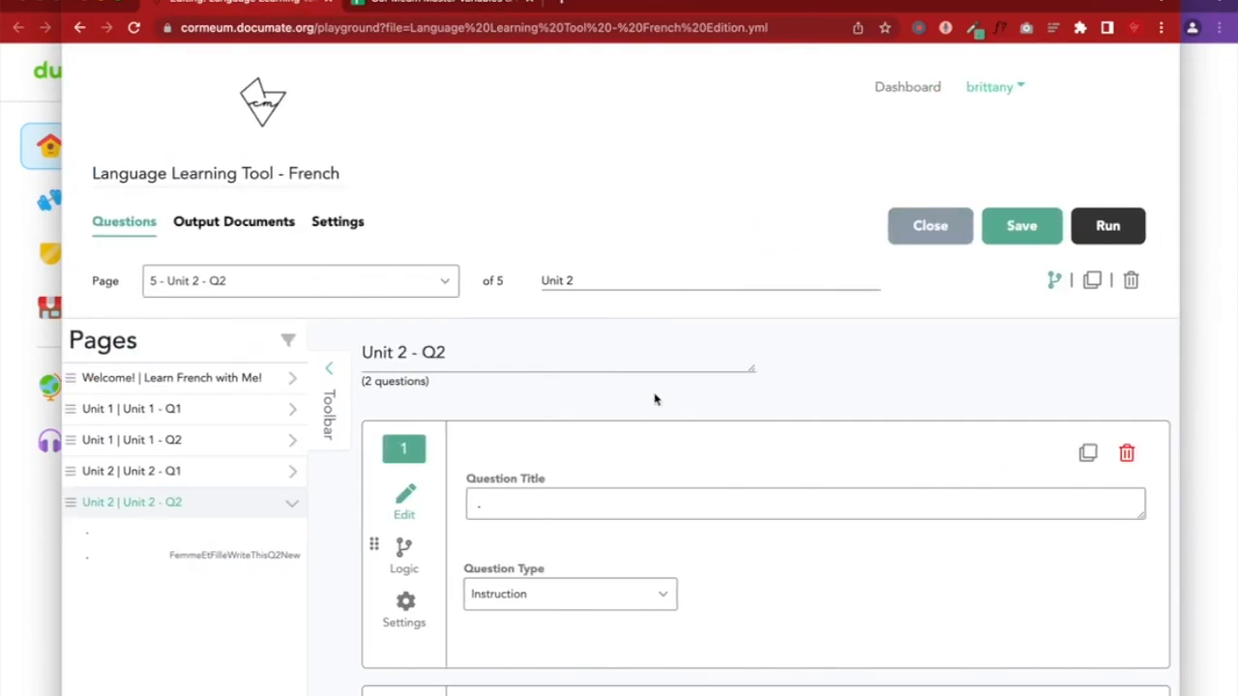
# Save the workflow, then open Unit 2 - Q1 and compare it with the quiz preview
pyautogui.click(1001, 235)
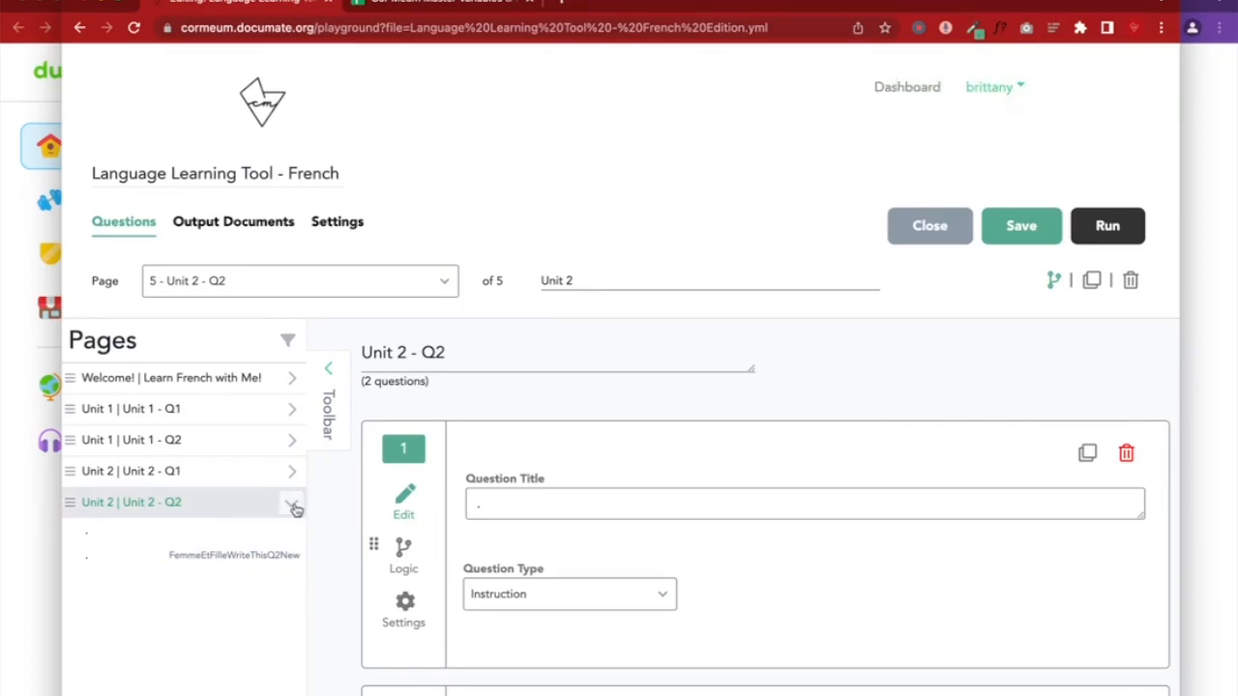
pyautogui.click(294, 478)
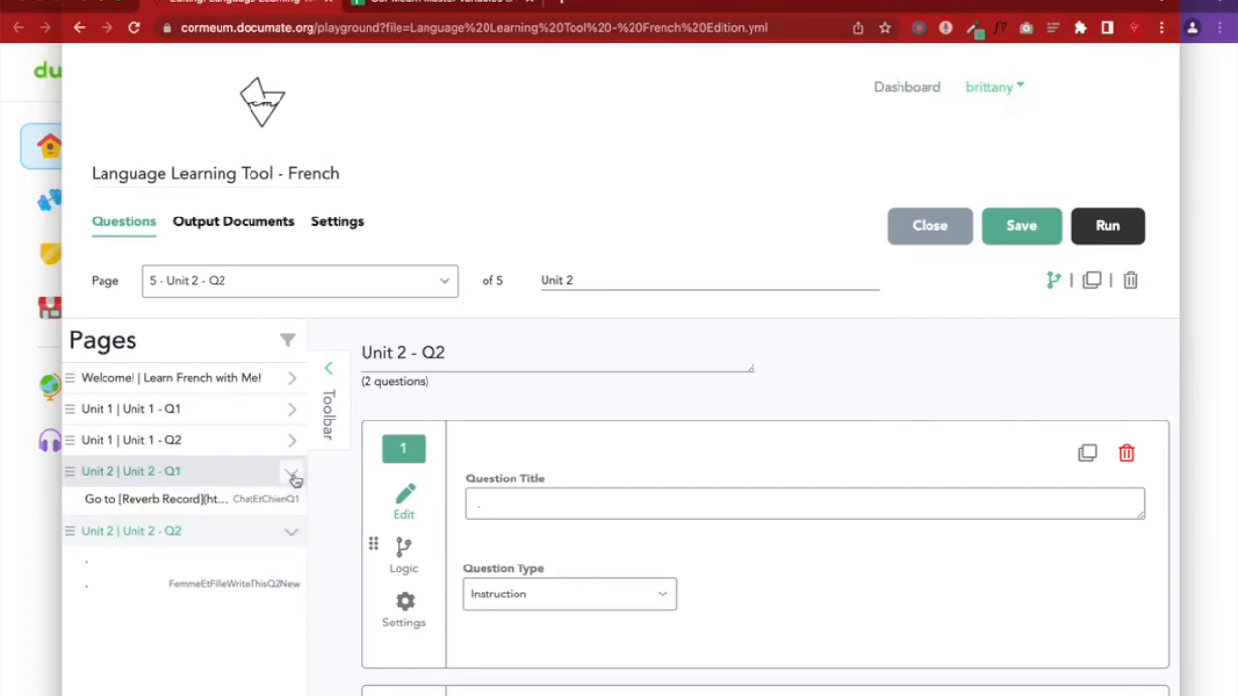
pyautogui.click(196, 504)
pyautogui.scroll(-3, 611, 509)
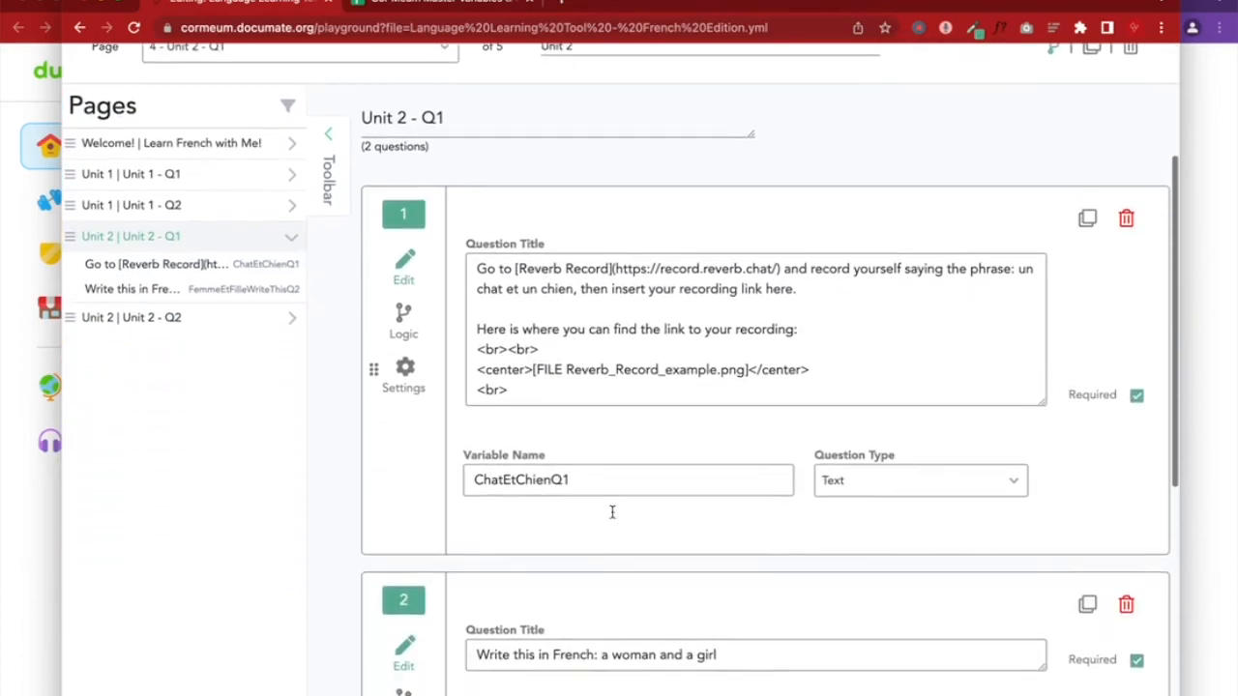
pyautogui.click(1232, 406)
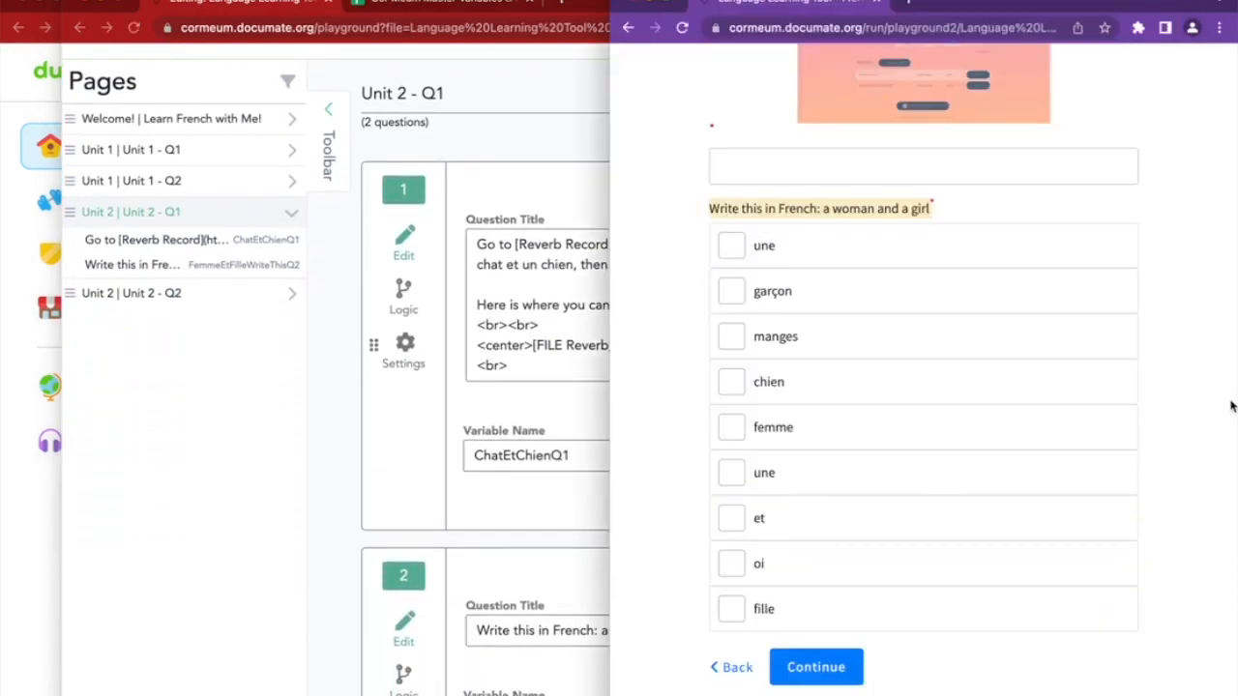
pyautogui.scroll(5, 1112, 355)
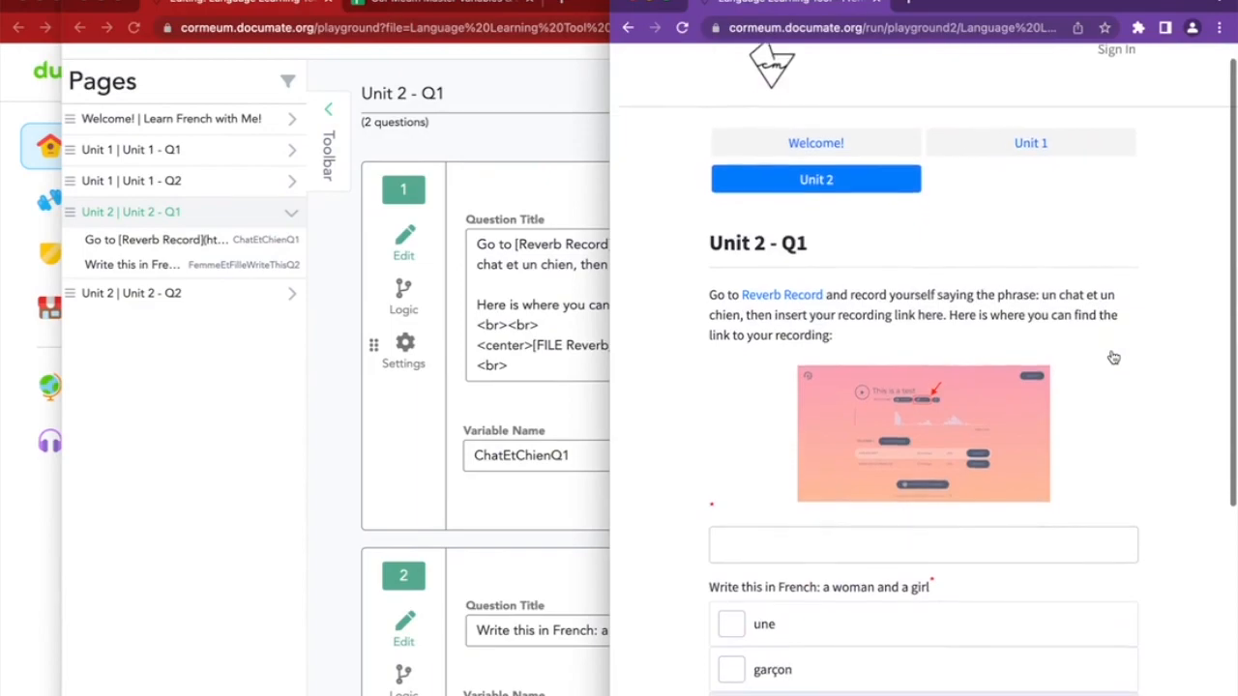
pyautogui.scroll(-2, 1112, 358)
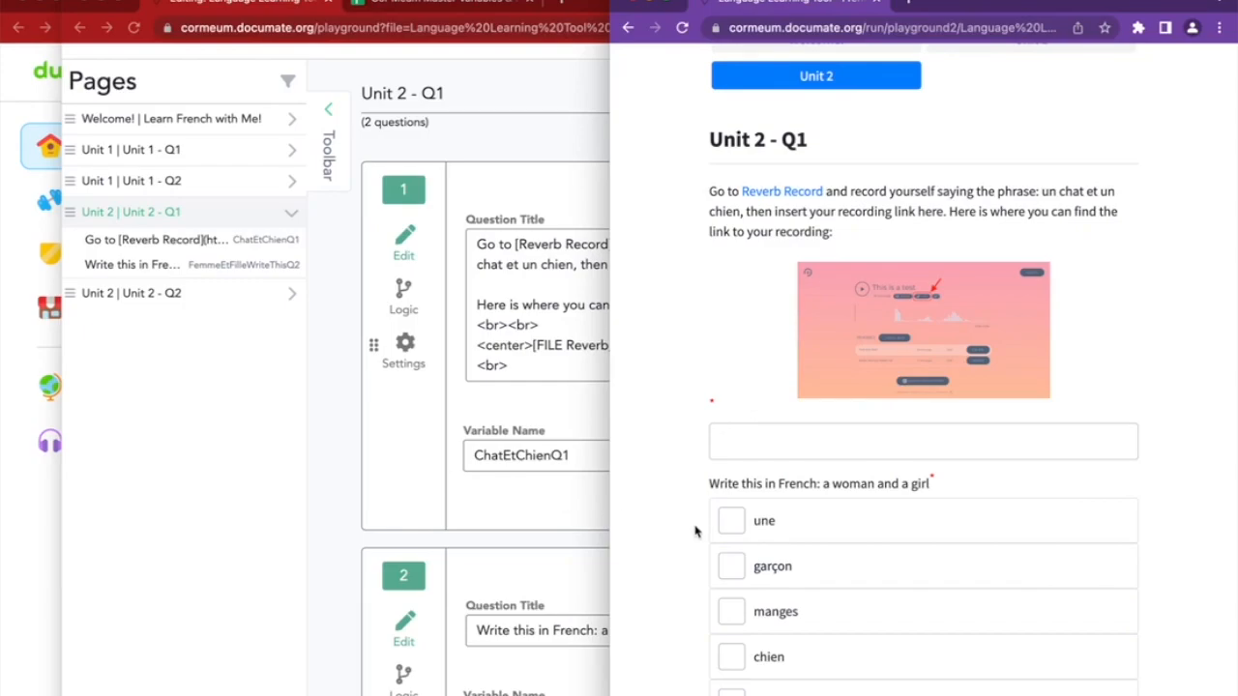
# Select Unit 2 - Q1's whole word-choice list, then go to the Unit 2 - Q2 page
pyautogui.click(464, 495)
pyautogui.scroll(-6, 459, 501)
pyautogui.scroll(1, 459, 502)
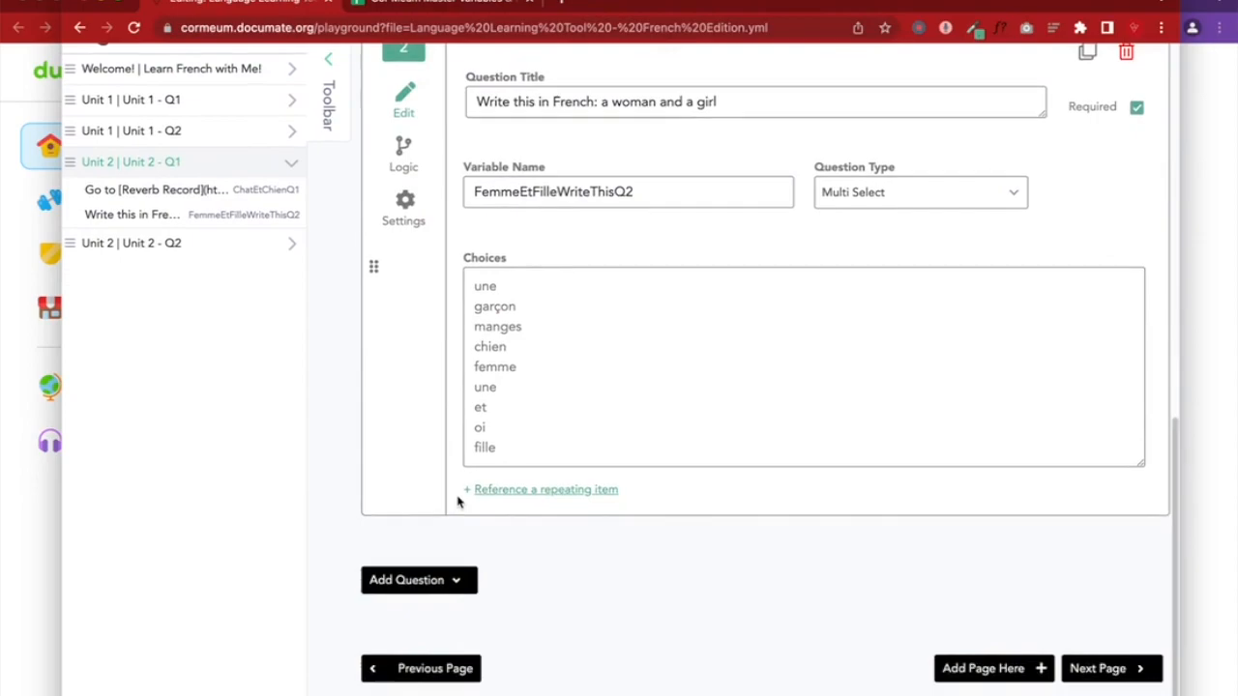
pyautogui.moveTo(517, 460); pyautogui.dragTo(467, 292)
pyautogui.hotkey('ctrl', 'c')
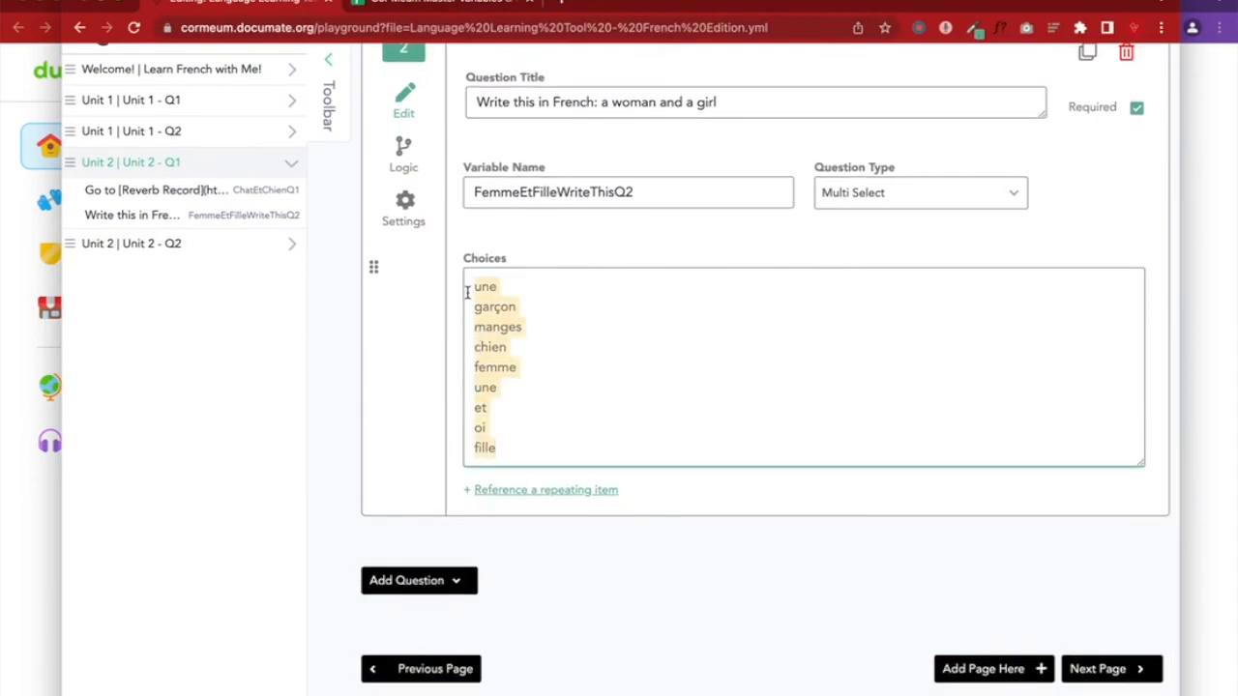
pyautogui.scroll(3, 466, 290)
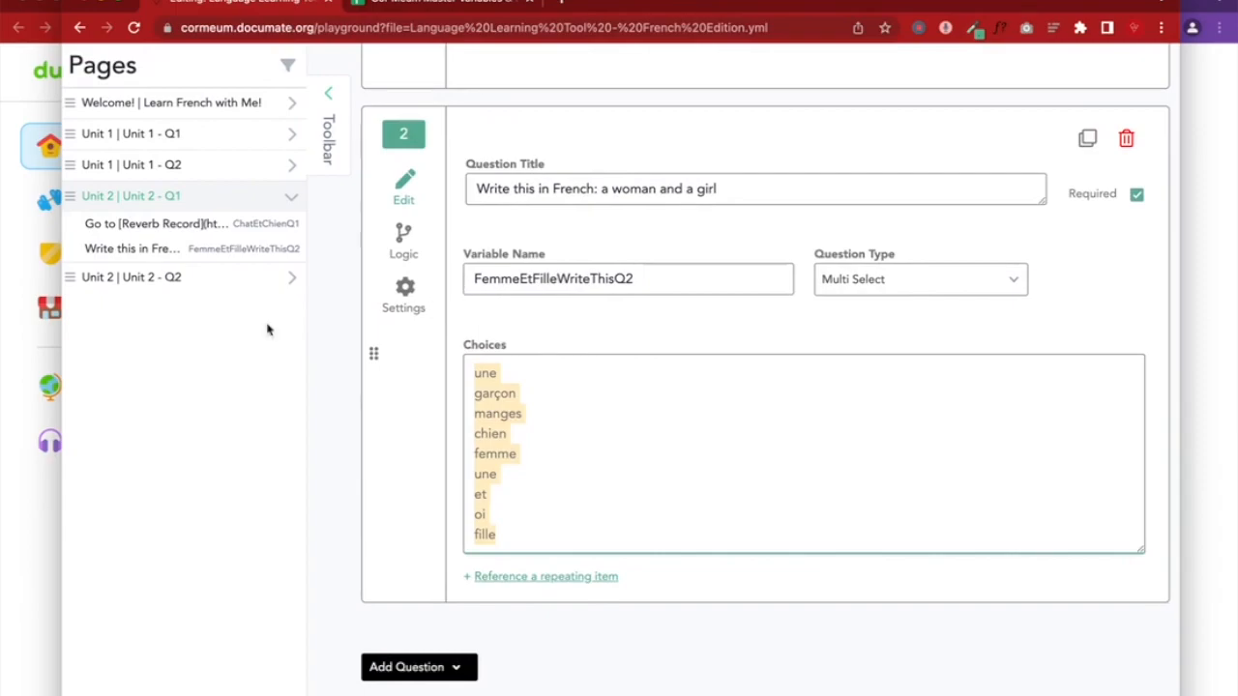
pyautogui.click(229, 278)
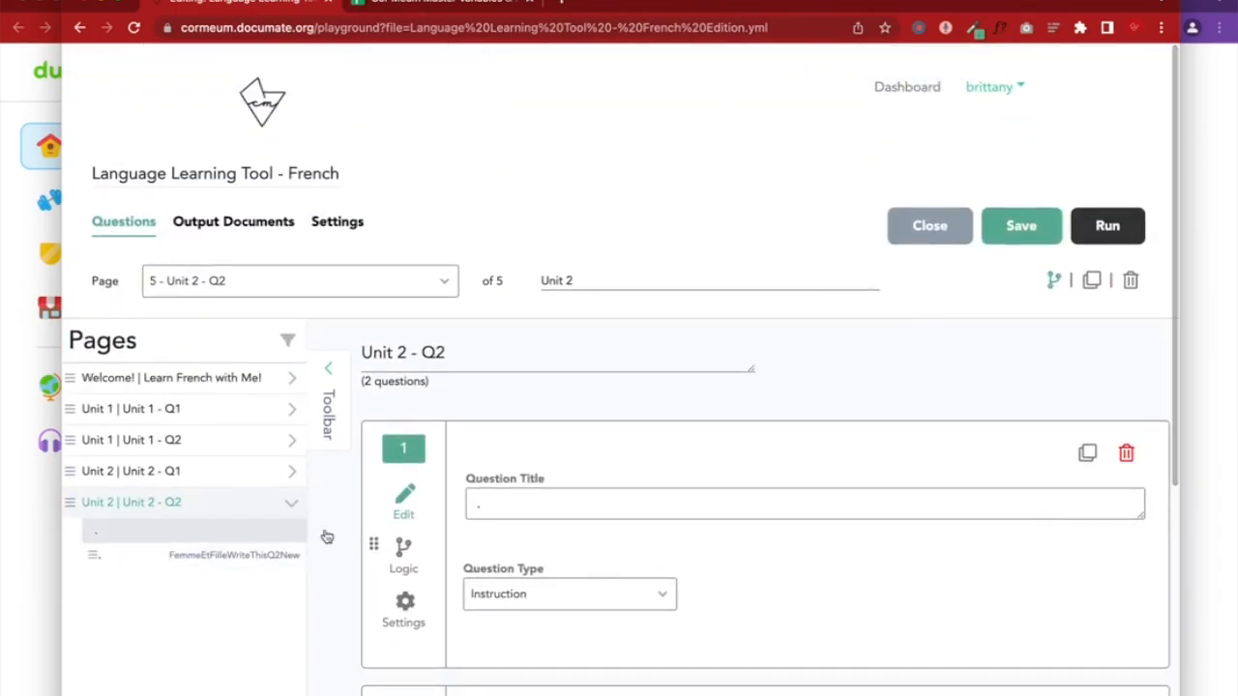
# Clear the '.' placeholders and paste the word list as question 1's title, then save
pyautogui.scroll(-1, 464, 566)
pyautogui.scroll(-2, 519, 426)
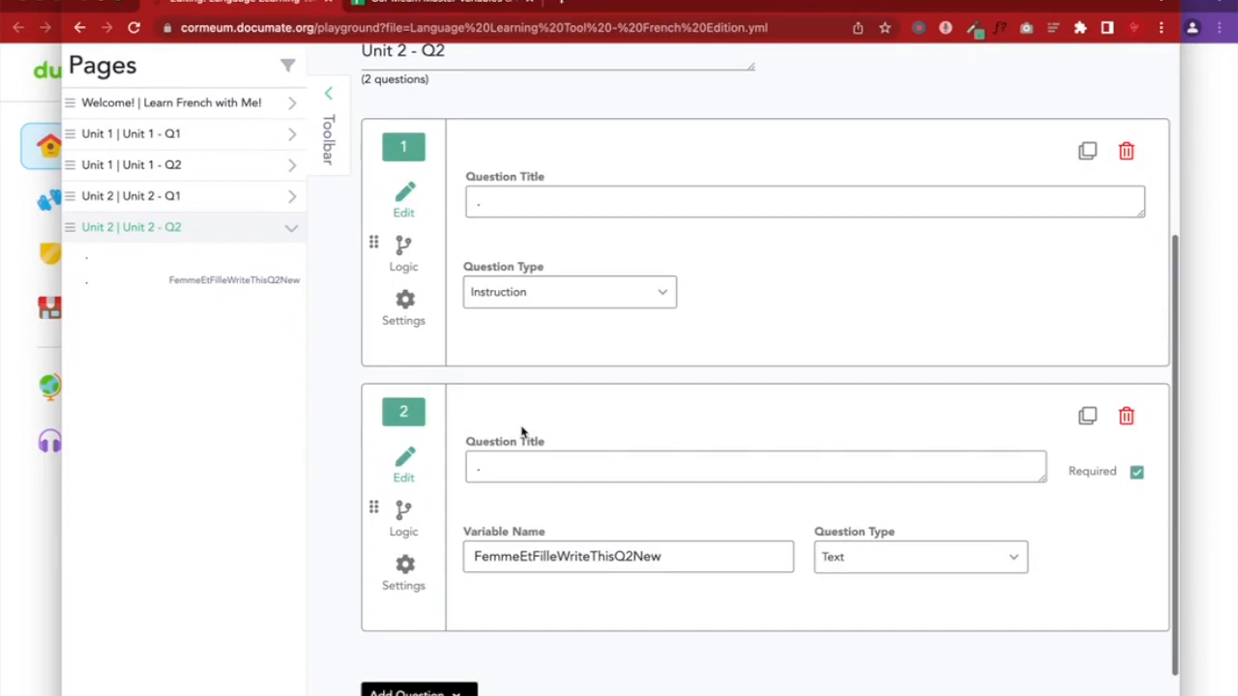
pyautogui.click(509, 473)
pyautogui.press('BackSpace')
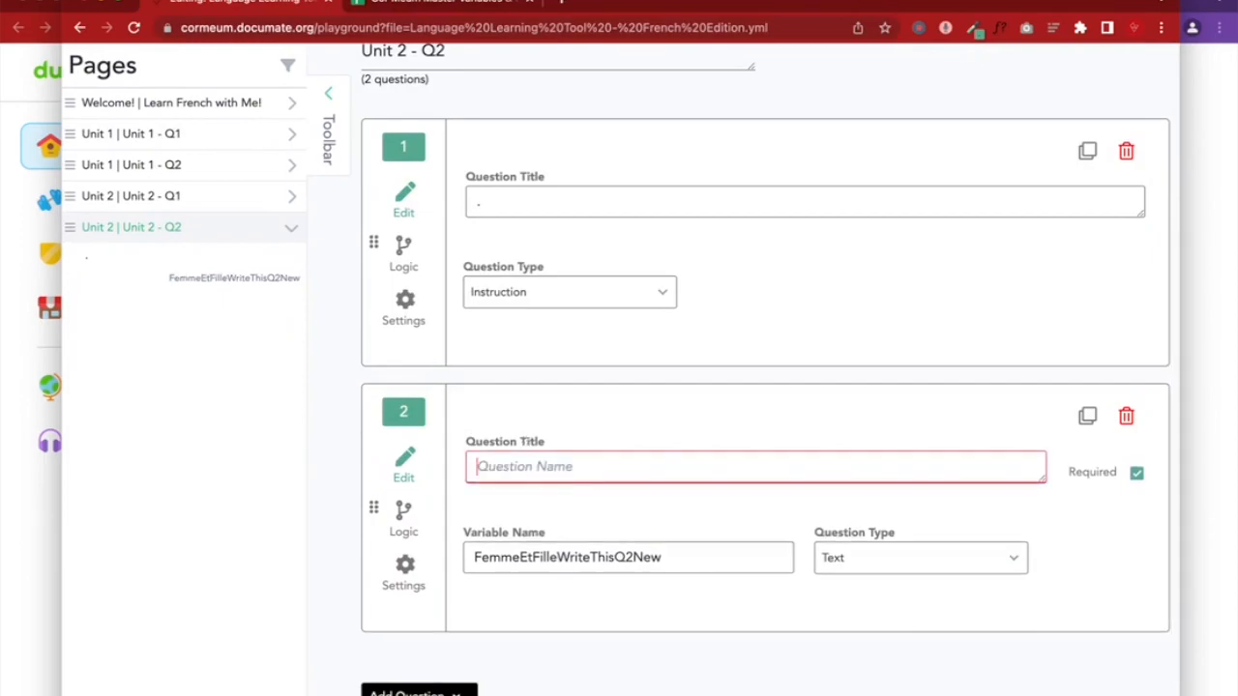
pyautogui.click(518, 190)
pyautogui.press('BackSpace')
pyautogui.hotkey('ctrl', 'v')
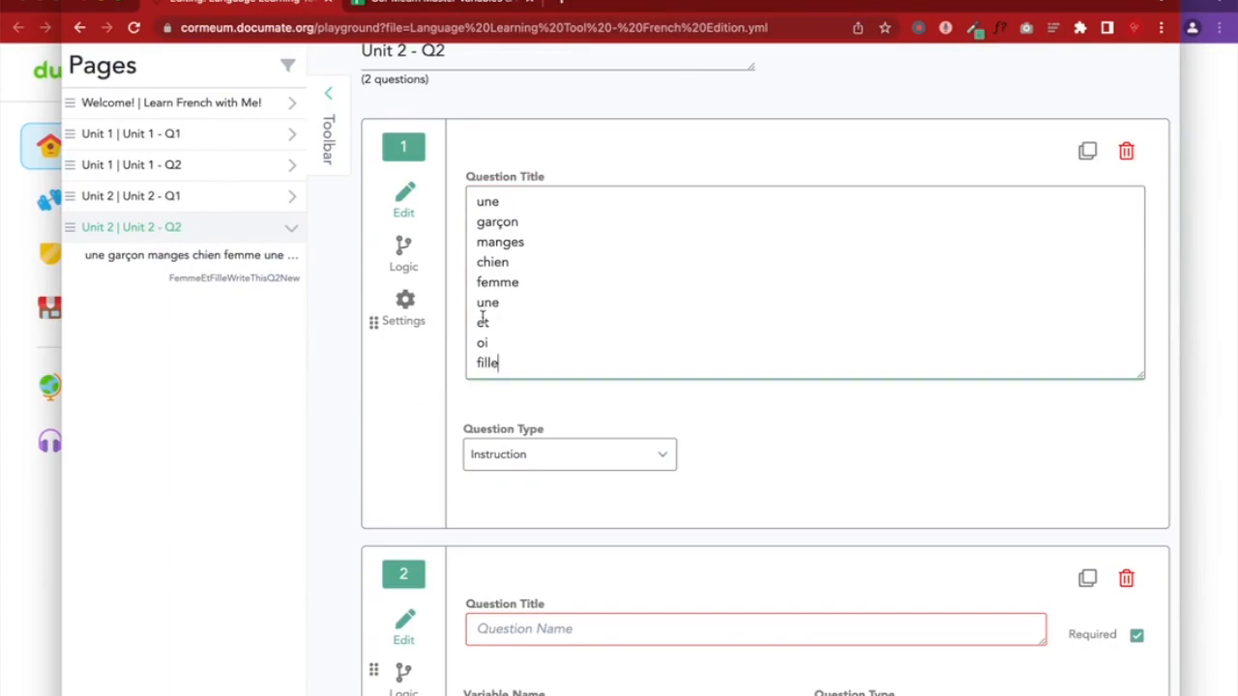
pyautogui.scroll(3, 799, 142)
pyautogui.click(1025, 205)
# Select the woman-and-girl question's title on Unit 2 - Q1, delete that question, and save
pyautogui.click(293, 454)
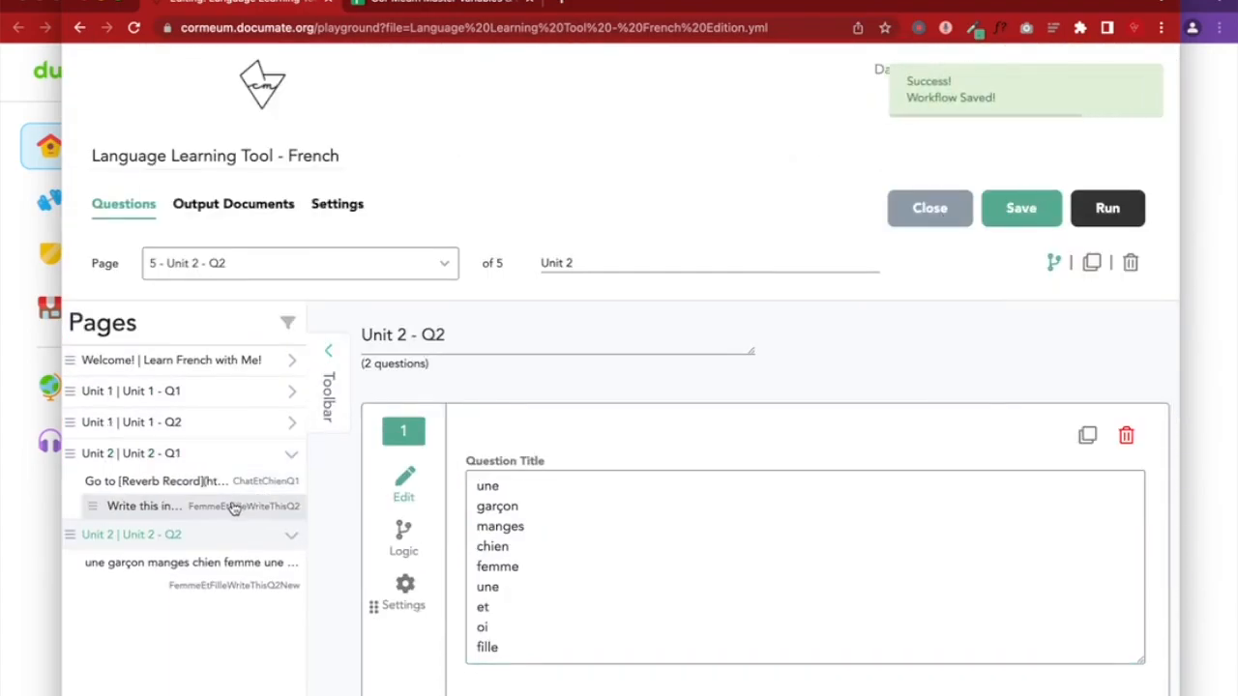
pyautogui.click(232, 508)
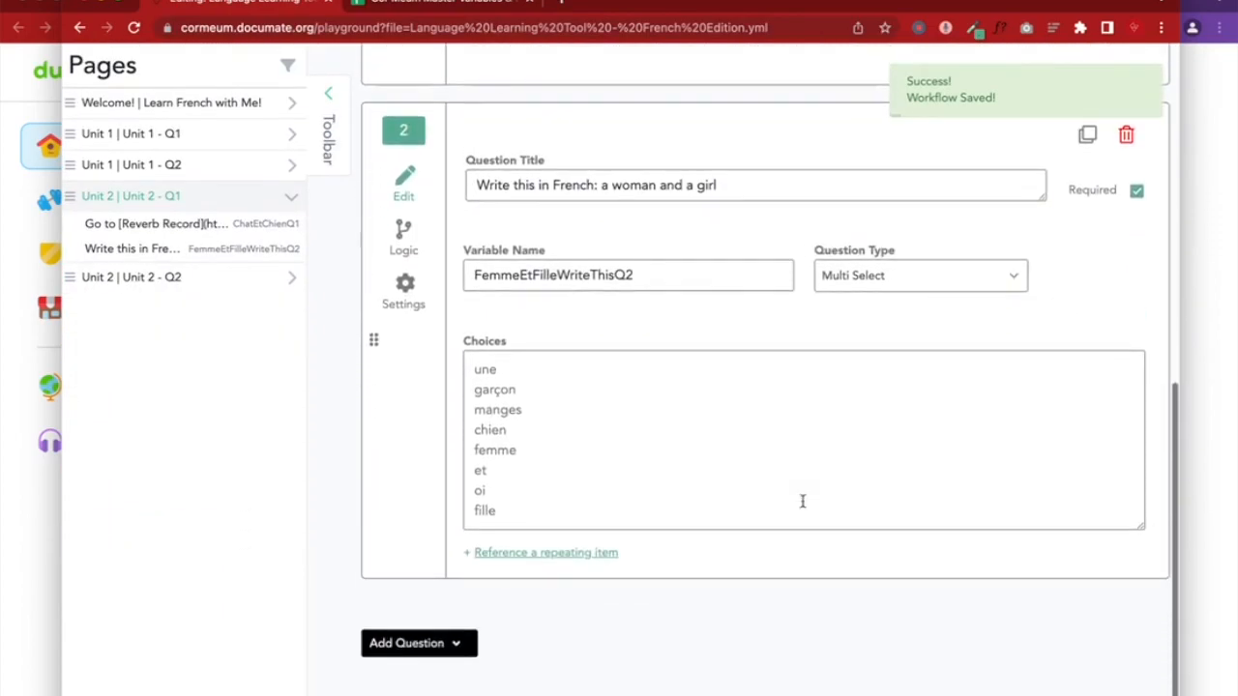
pyautogui.tripleClick(635, 192)
pyautogui.hotkey('ctrl', 'c')
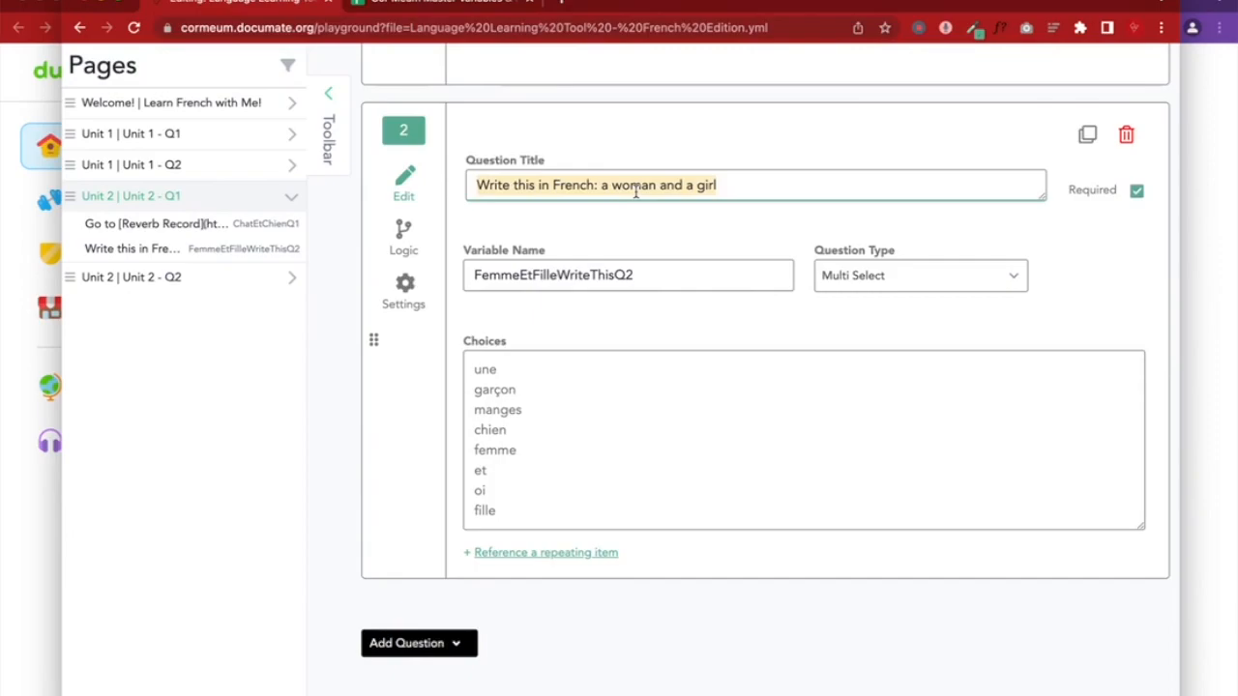
pyautogui.scroll(1, 636, 192)
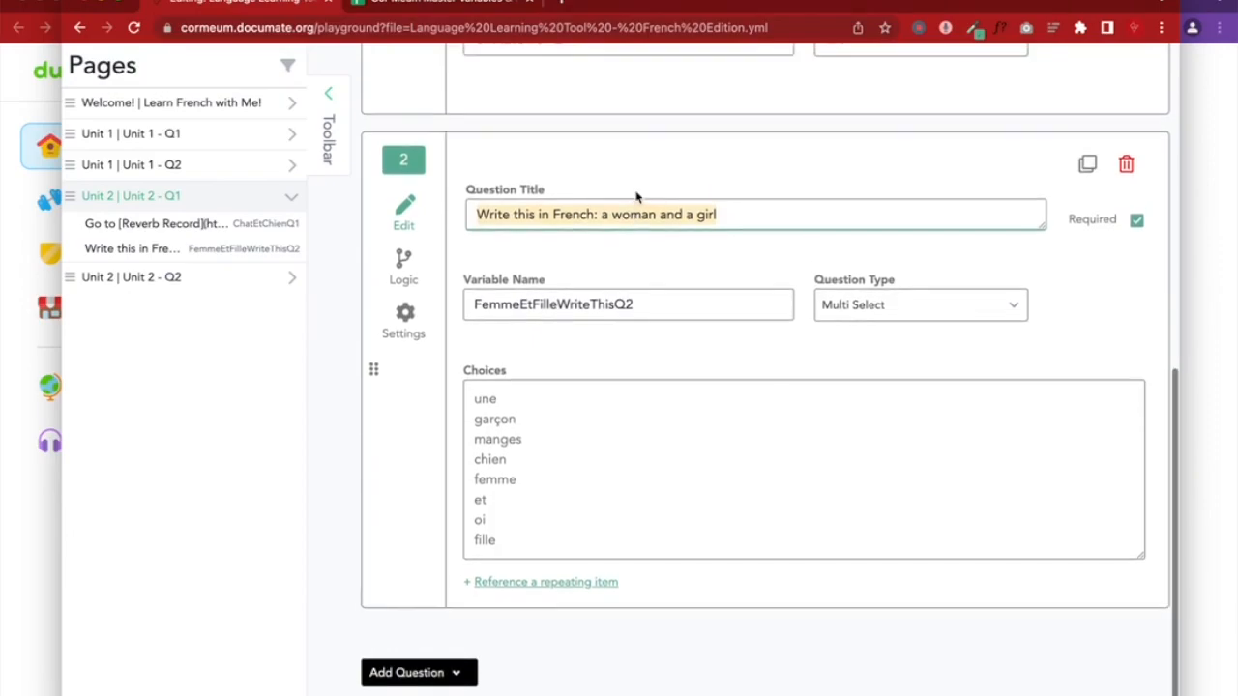
pyautogui.scroll(3, 859, 287)
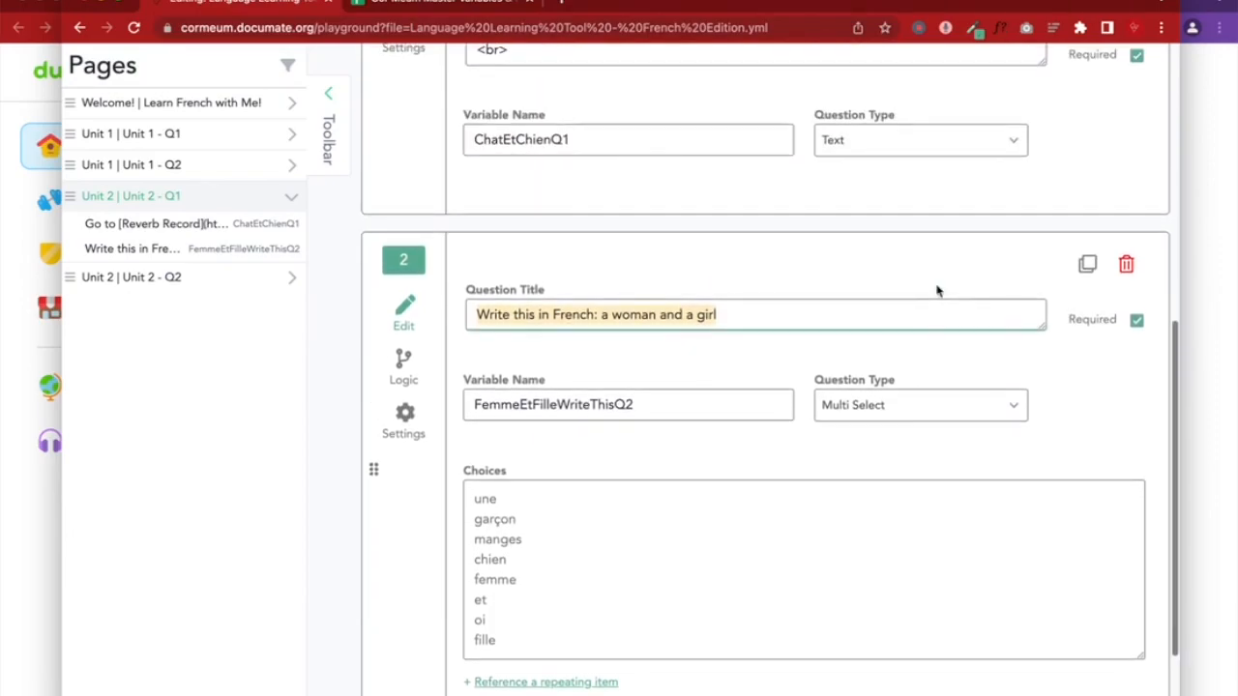
pyautogui.click(1128, 266)
pyautogui.scroll(6, 916, 277)
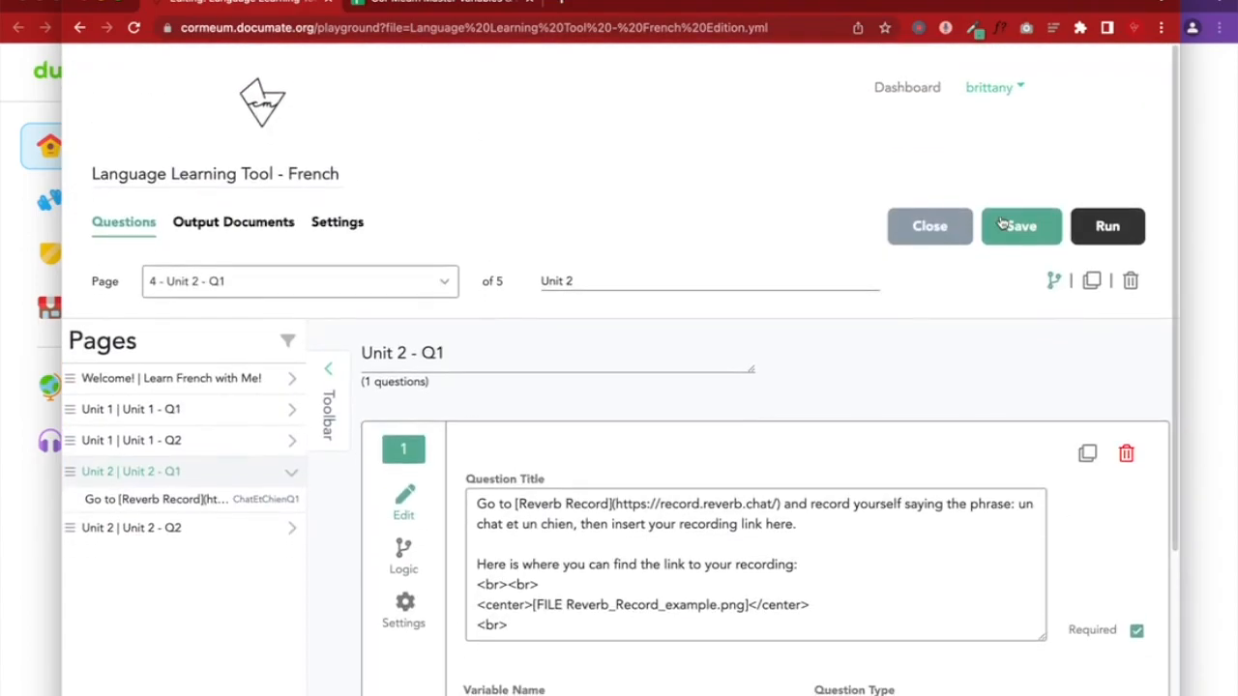
pyautogui.click(1002, 225)
# Paste the woman-and-girl prompt as Unit 2 - Q2's question 2 title and save
pyautogui.click(291, 470)
pyautogui.click(191, 505)
pyautogui.scroll(-6, 431, 574)
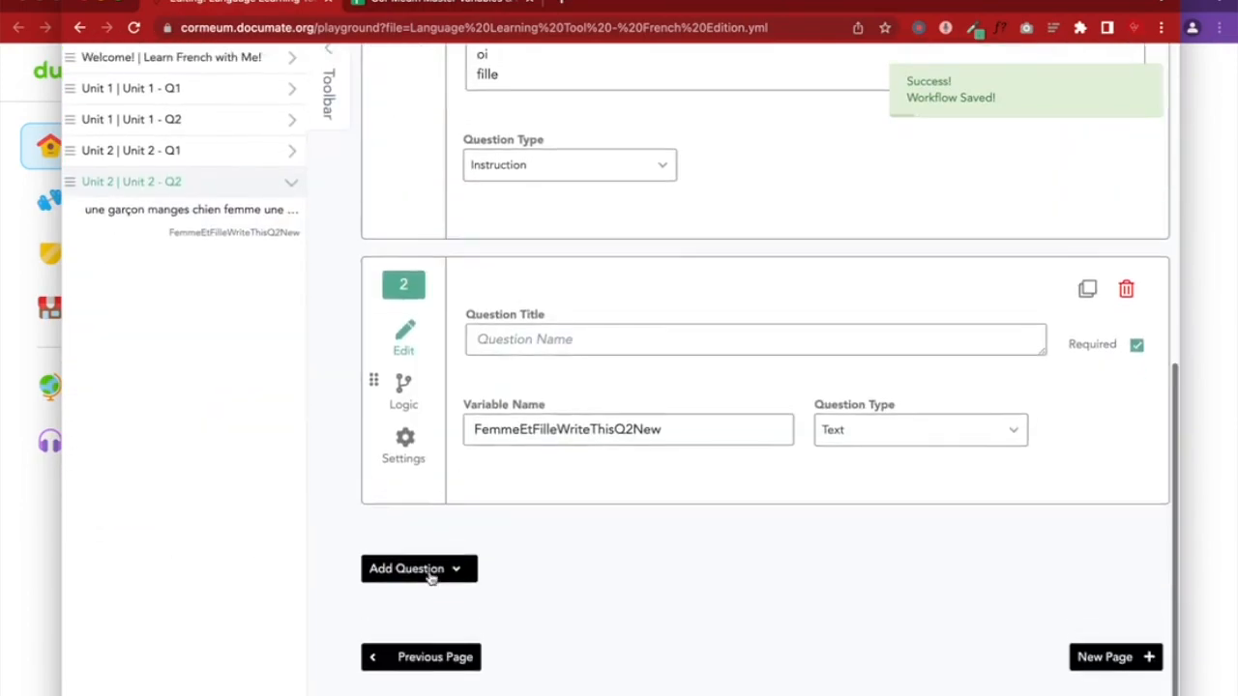
pyautogui.scroll(1, 432, 574)
pyautogui.click(470, 455)
pyautogui.hotkey('ctrl', 'v')
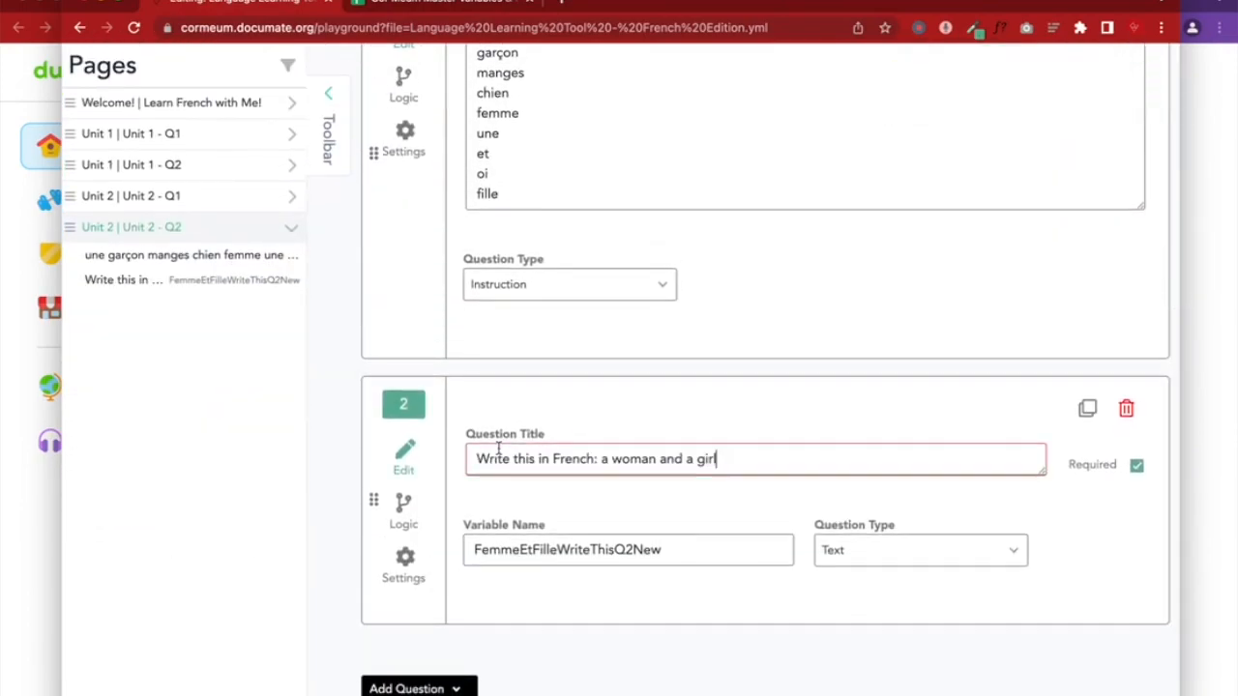
pyautogui.scroll(10, 963, 358)
pyautogui.click(1016, 240)
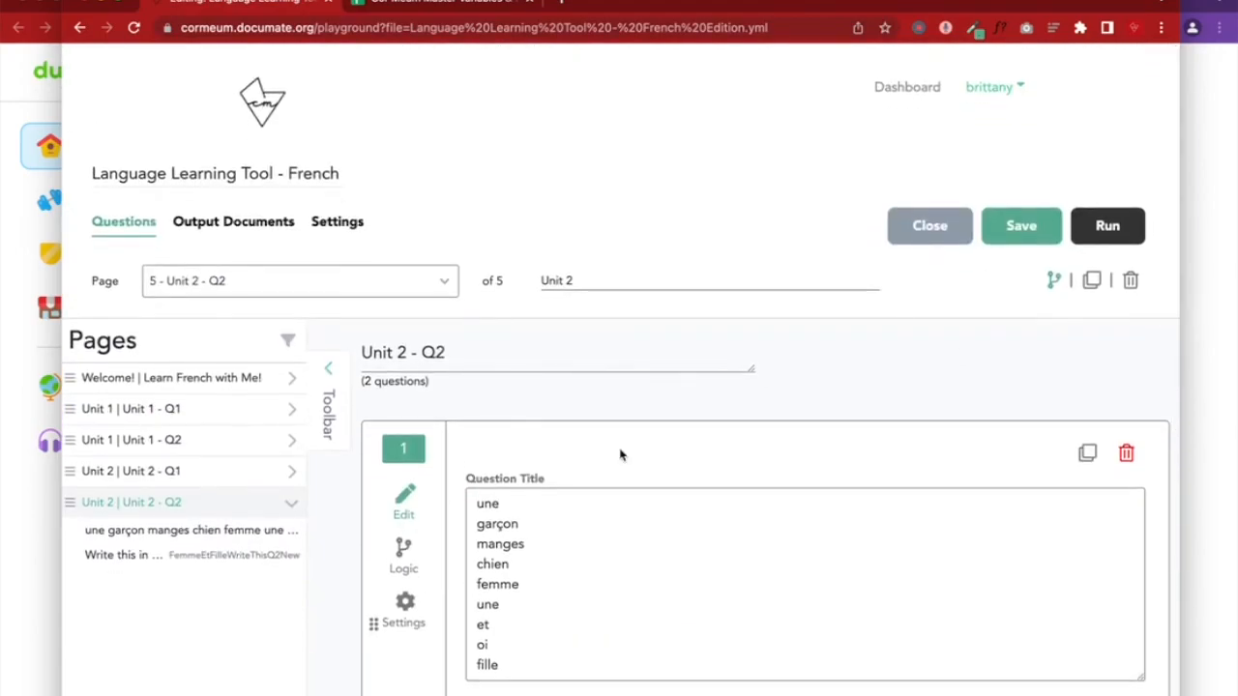
pyautogui.scroll(-5, 622, 455)
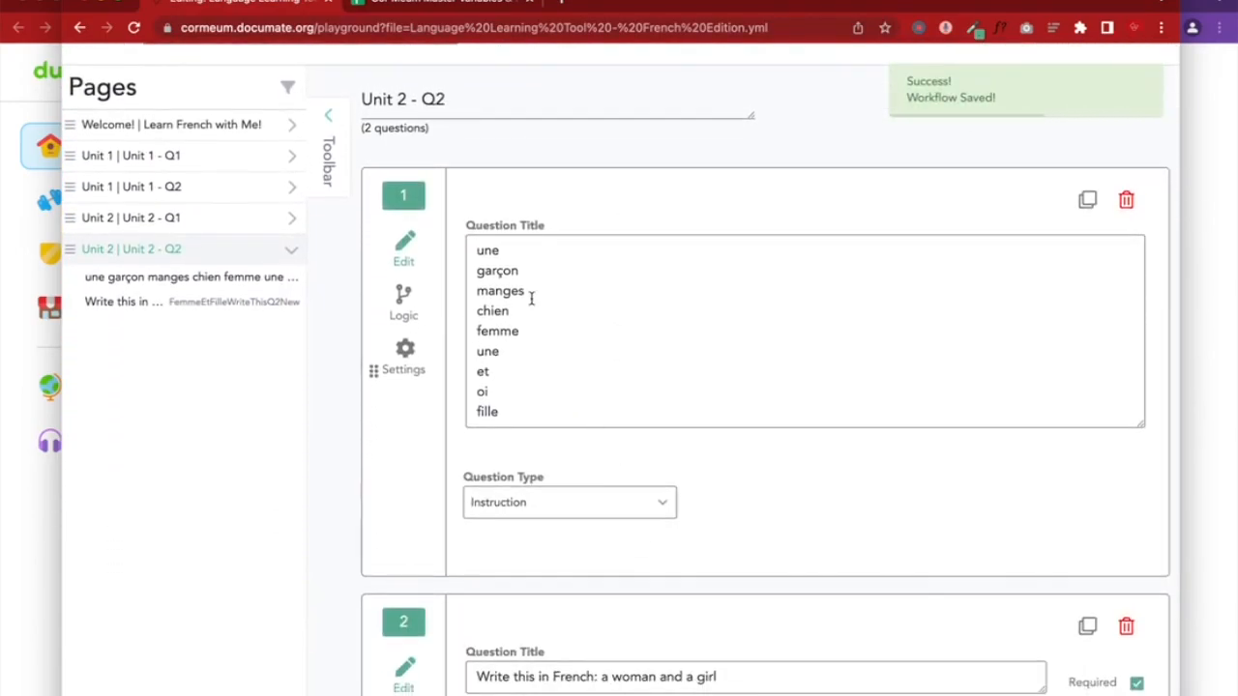
pyautogui.scroll(-3, 531, 299)
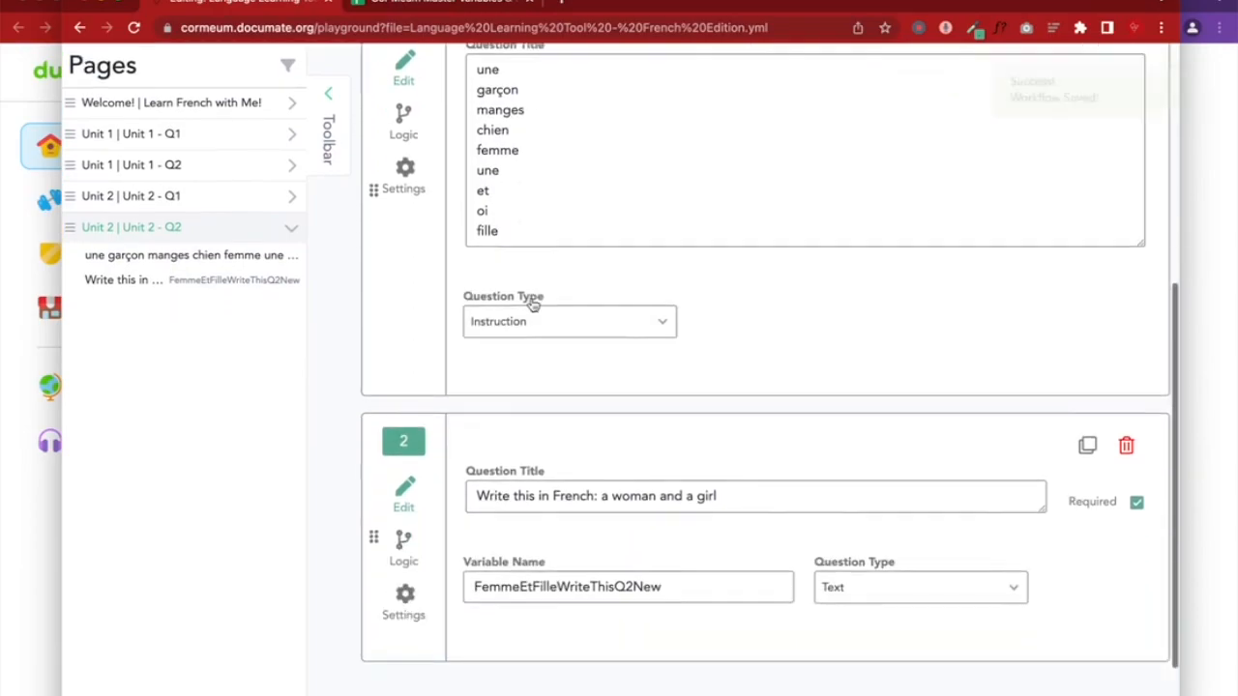
# Start rewording question 2's title as 'From the words above,'
pyautogui.moveTo(608, 485); pyautogui.dragTo(471, 485)
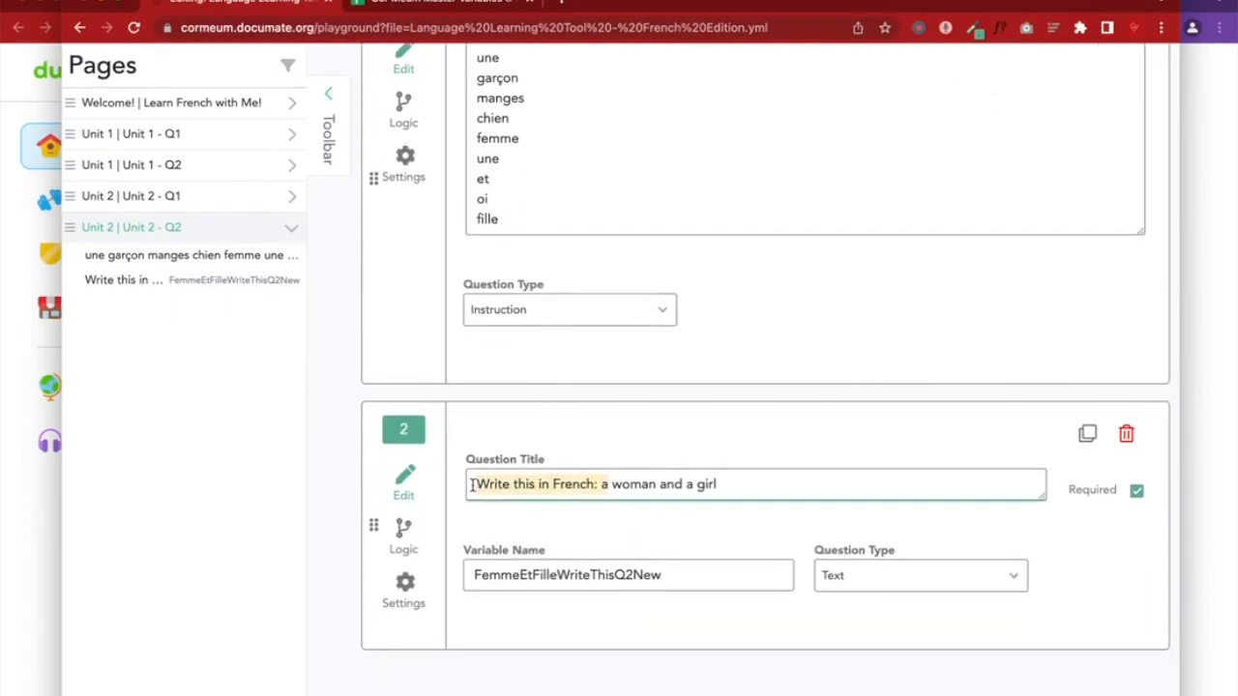
pyautogui.write('A')
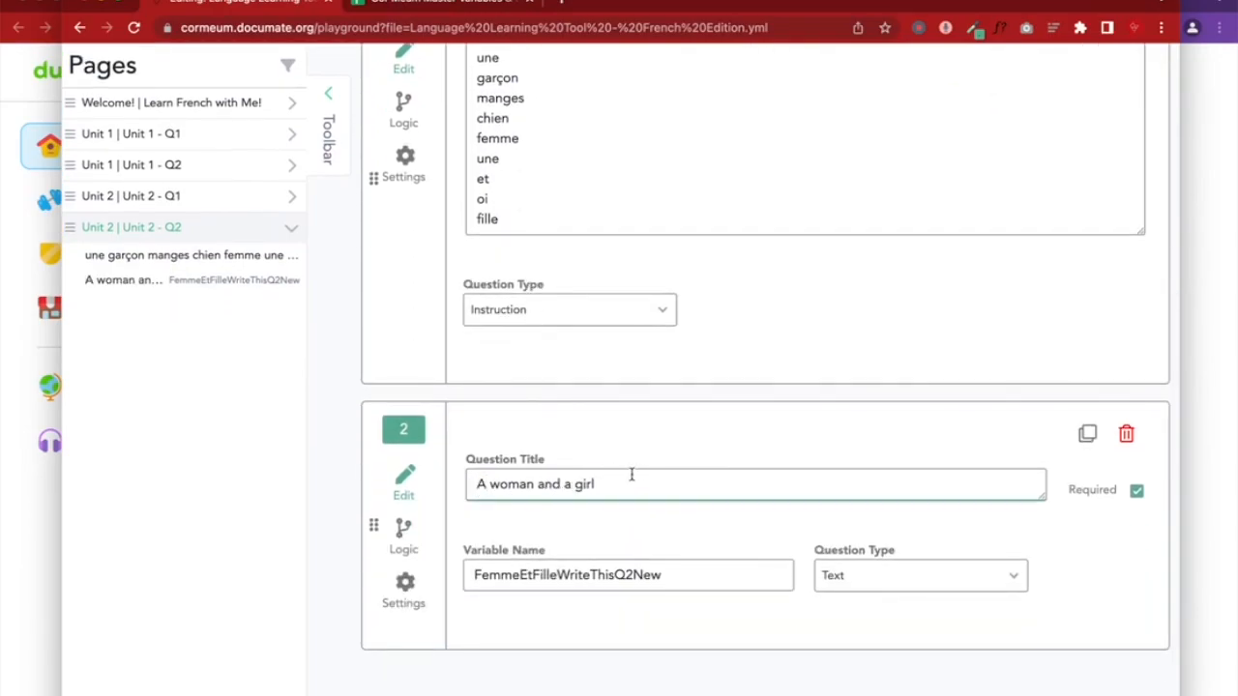
pyautogui.press('BackSpace')
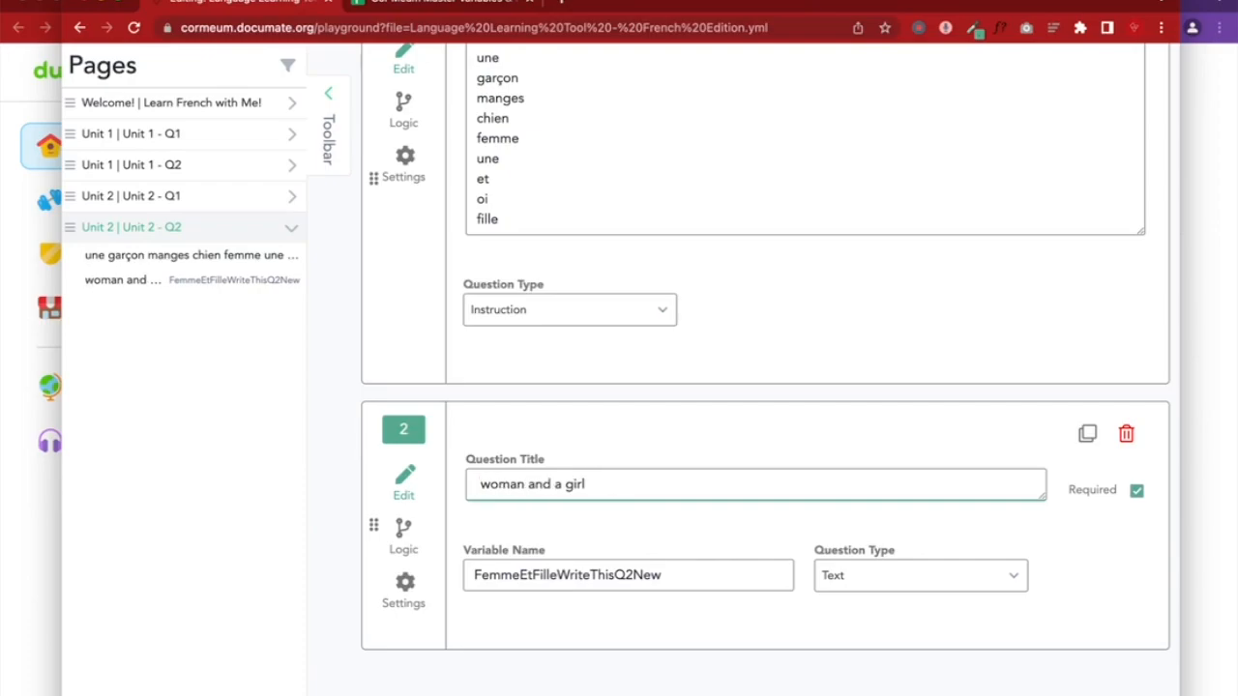
pyautogui.write('F')
pyautogui.press('BackSpace')
pyautogui.write('From the w')
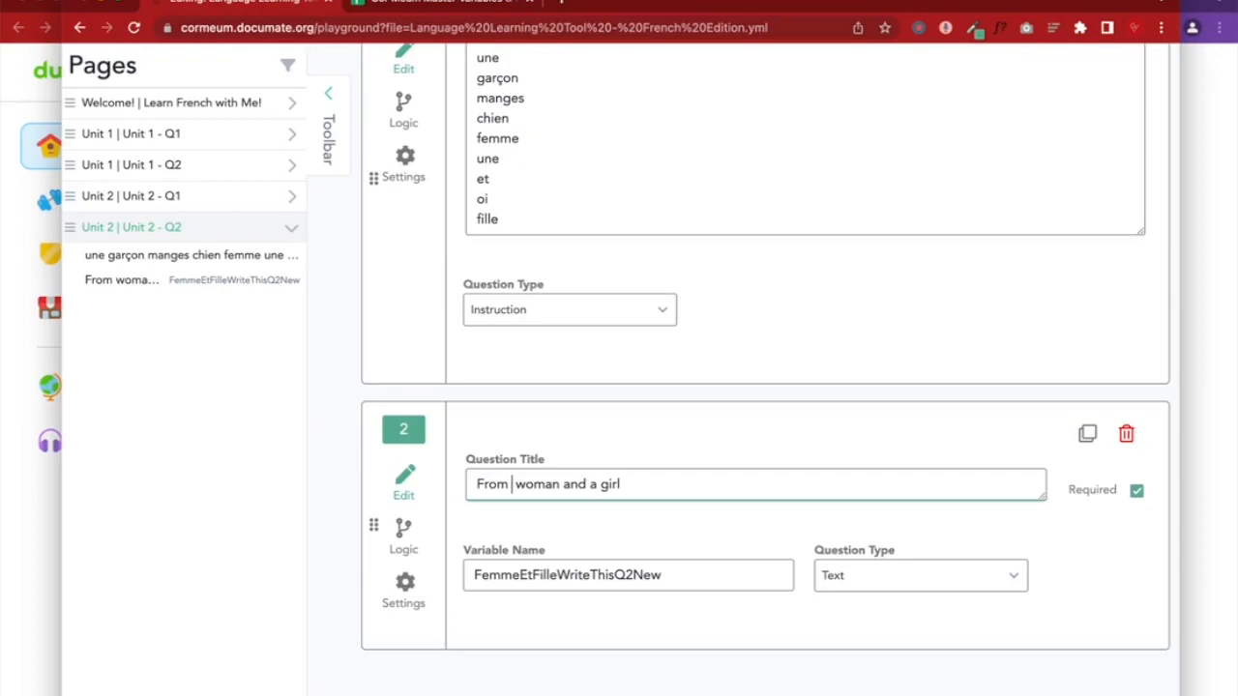
pyautogui.write('ords above')
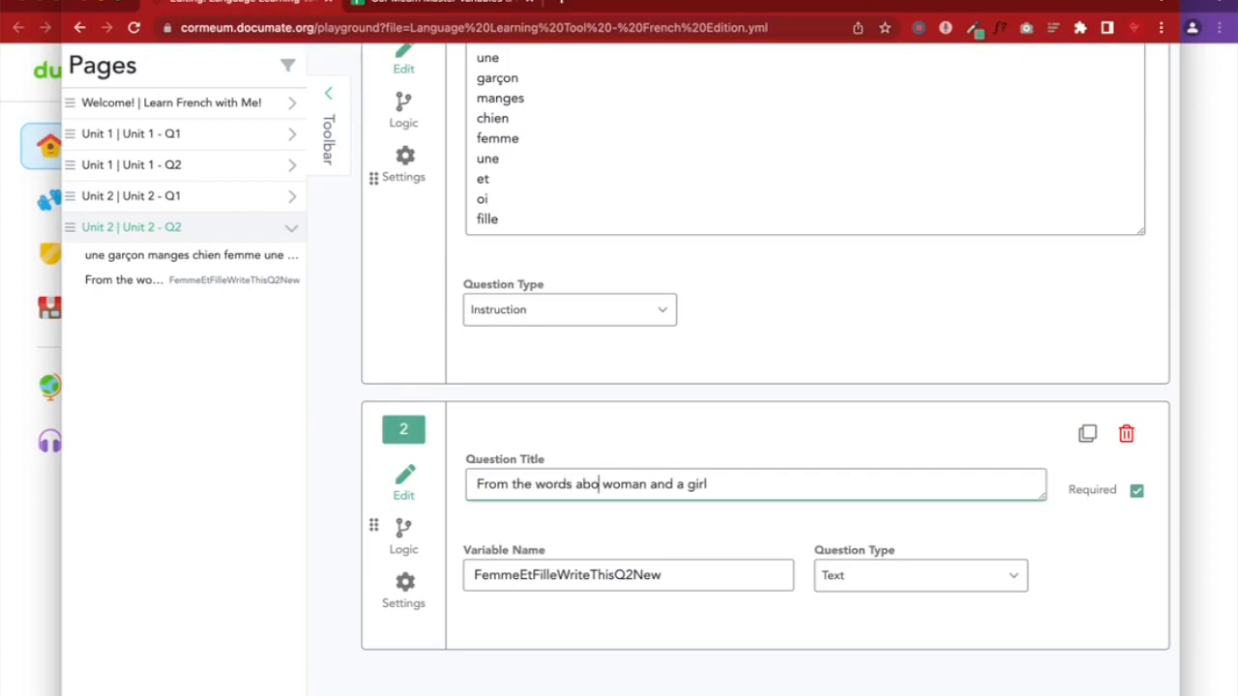
pyautogui.write(',')
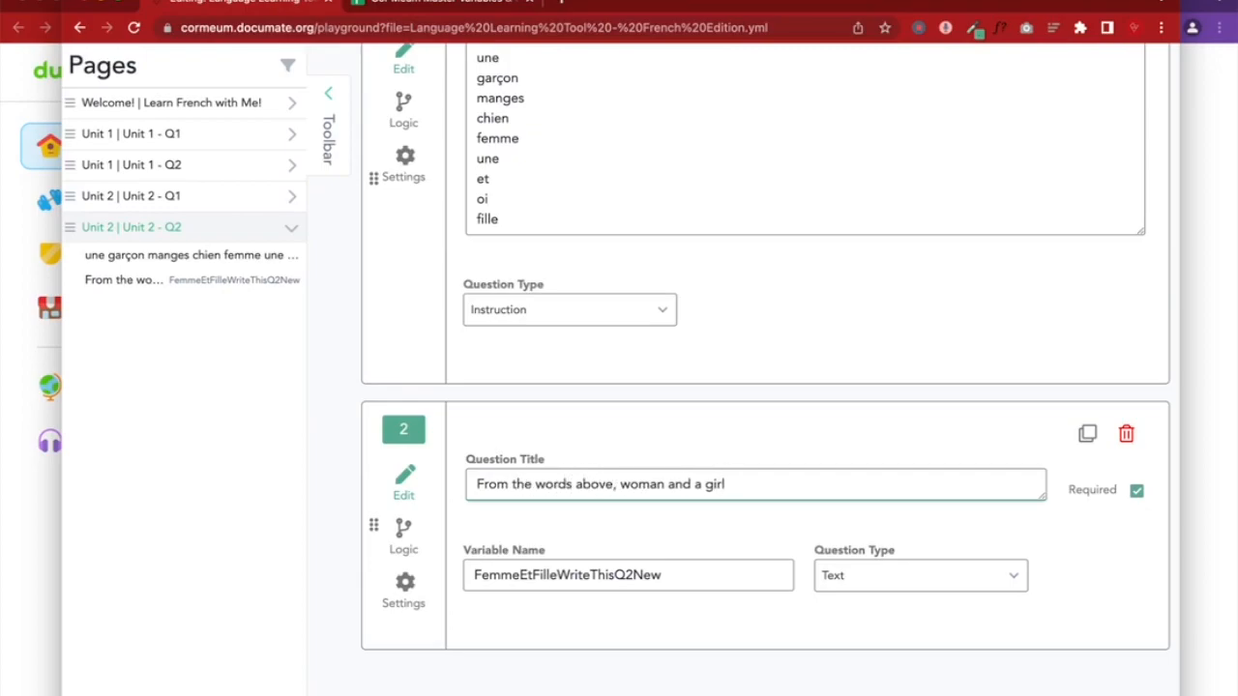
# Replace the title with 'Put the relevant words from the list above in the proper order to say "A woman and a girl"' and save
pyautogui.tripleClick(575, 485)
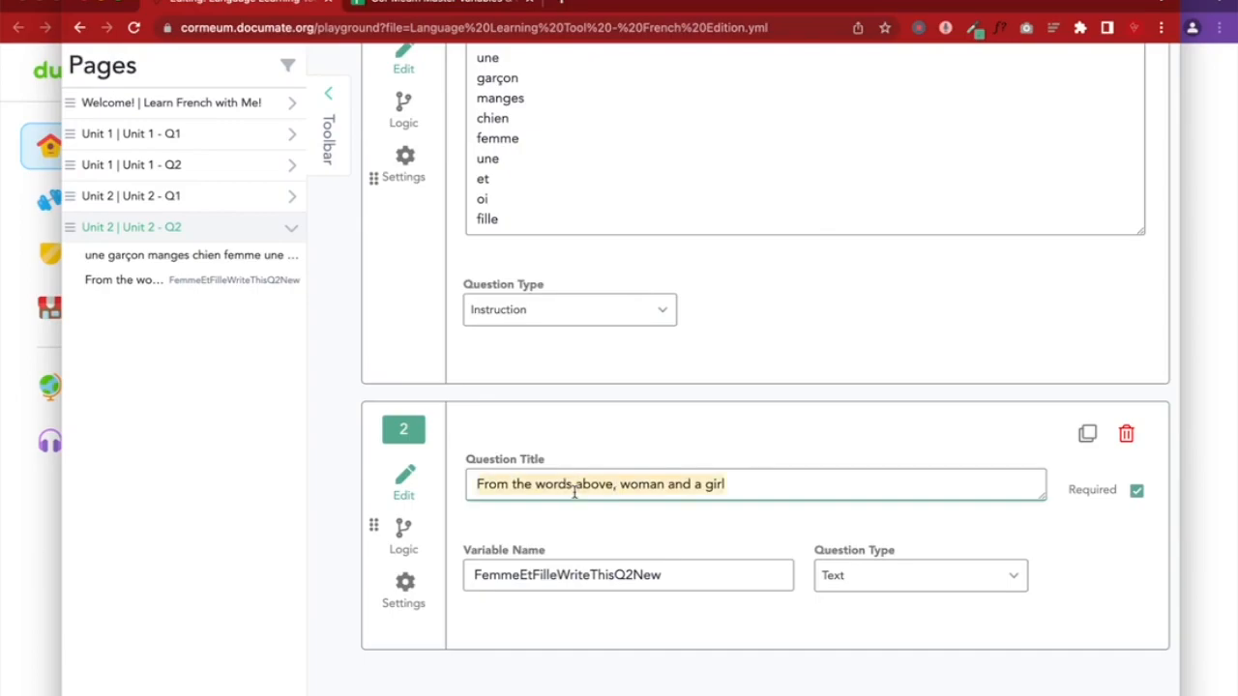
pyautogui.write('Put the ab')
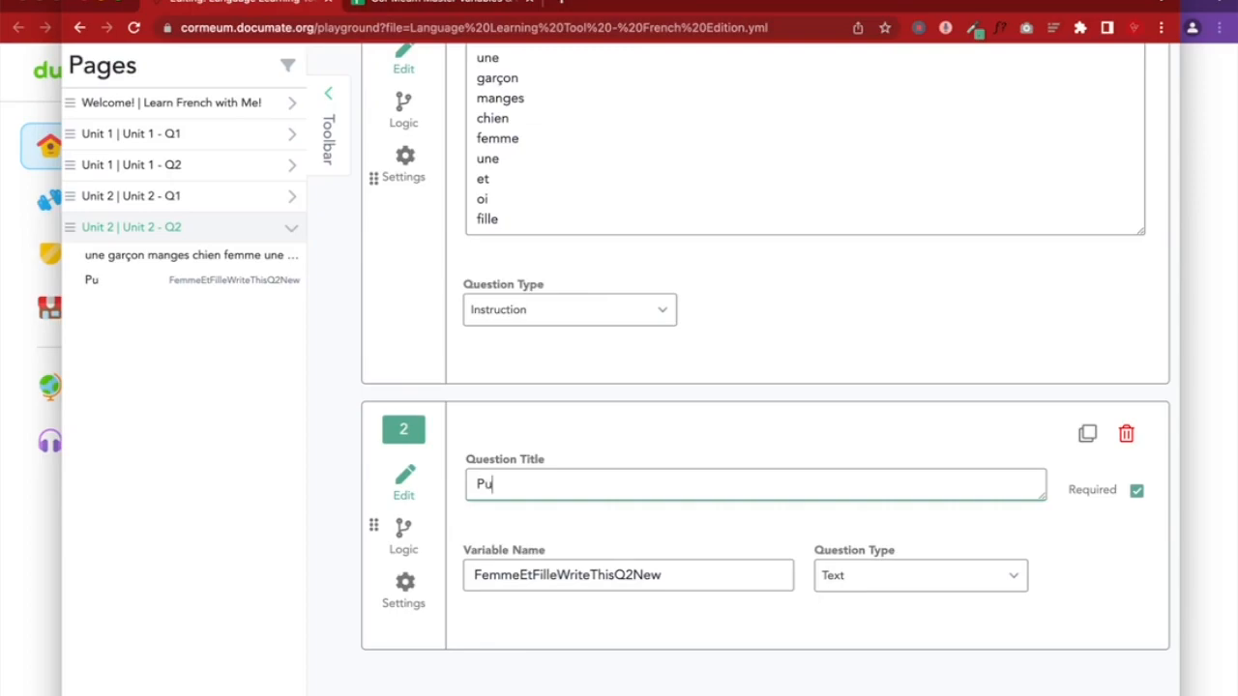
pyautogui.press('BackSpace')
pyautogui.press('BackSpace')
pyautogui.press('BackSpace')
pyautogui.write('relev')
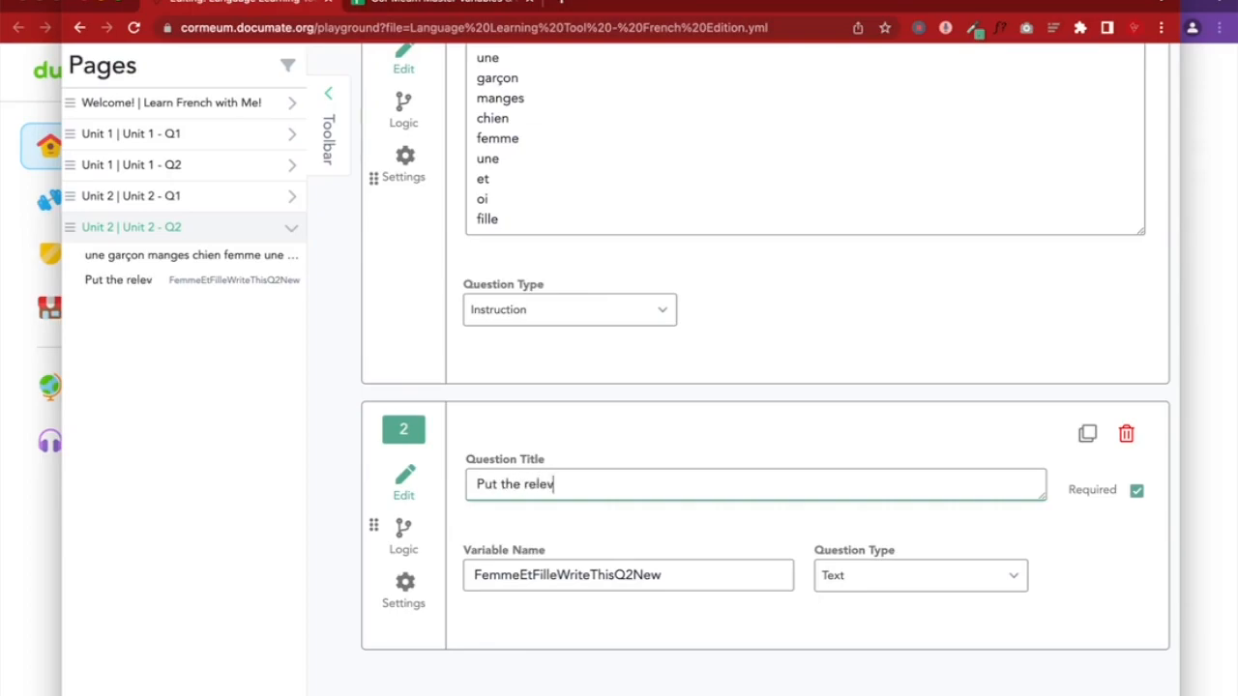
pyautogui.write('ant words from the list above ')
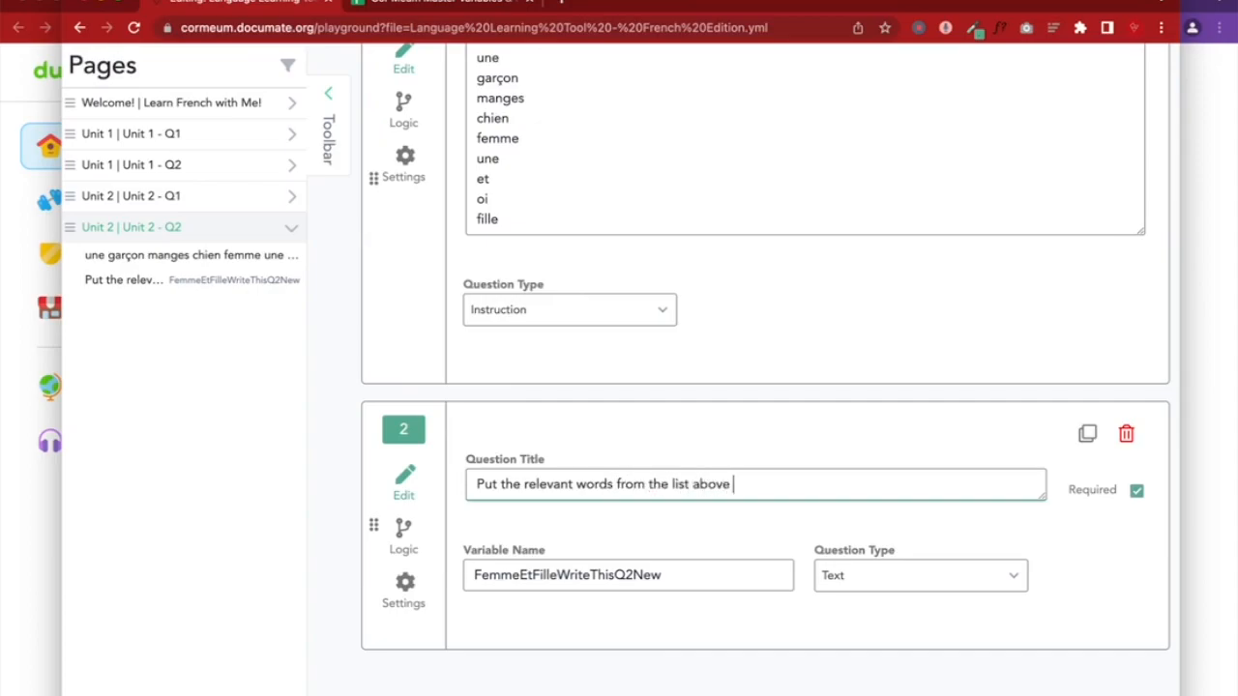
pyautogui.write('in the proper order to say "')
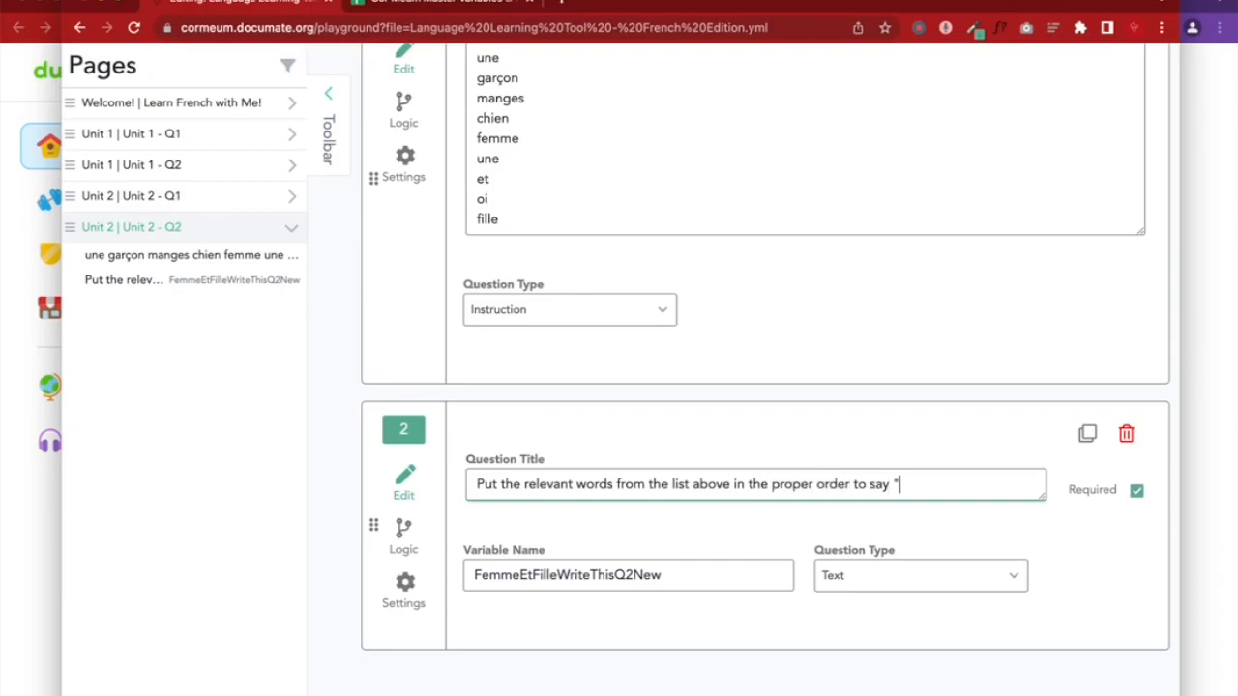
pyautogui.write('A woman and a girl')
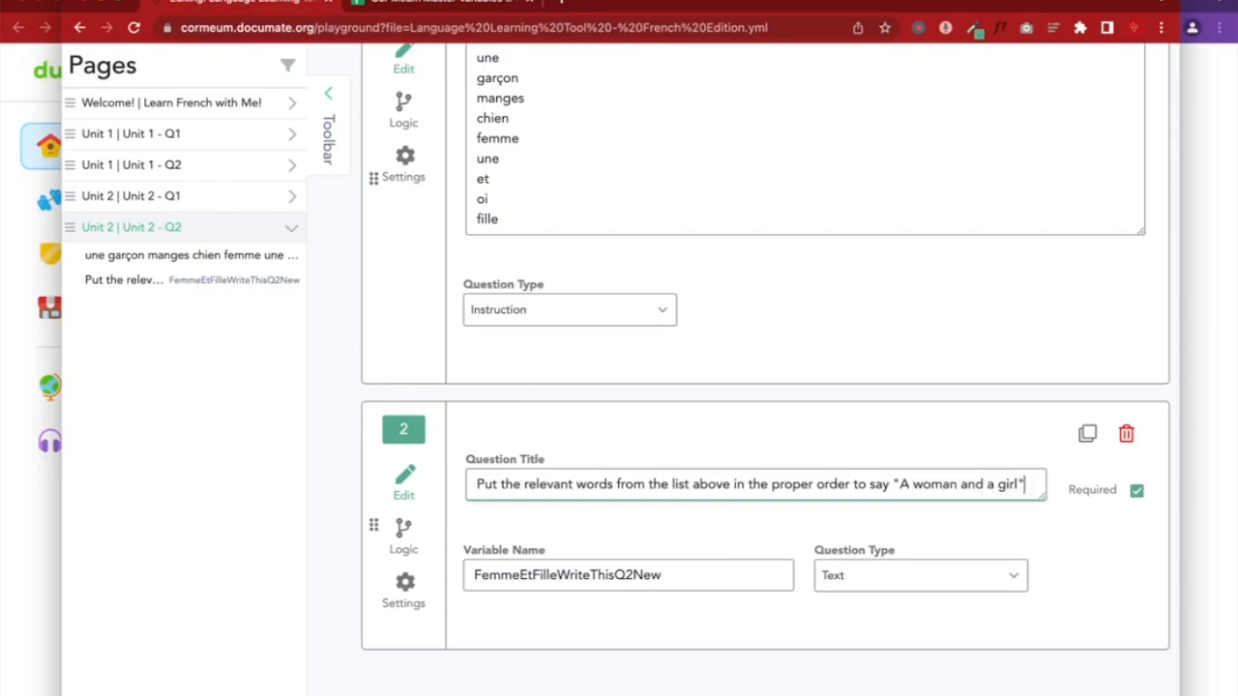
pyautogui.write('"')
pyautogui.scroll(5, 696, 461)
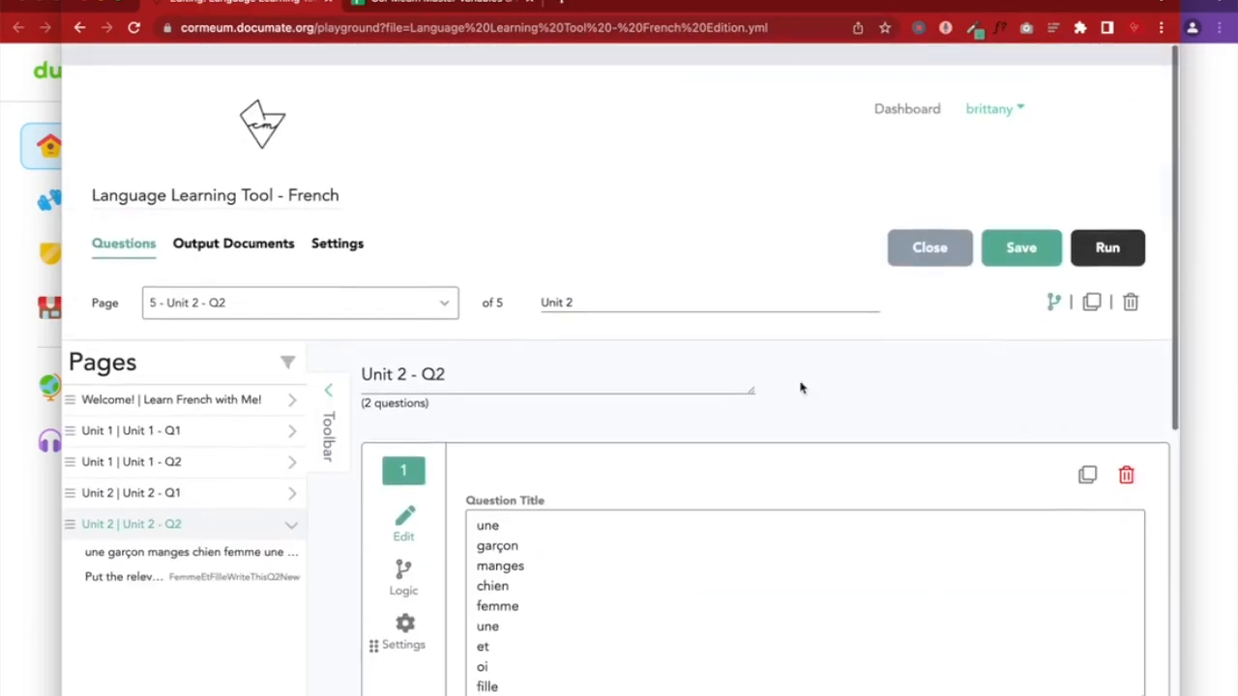
pyautogui.click(1009, 229)
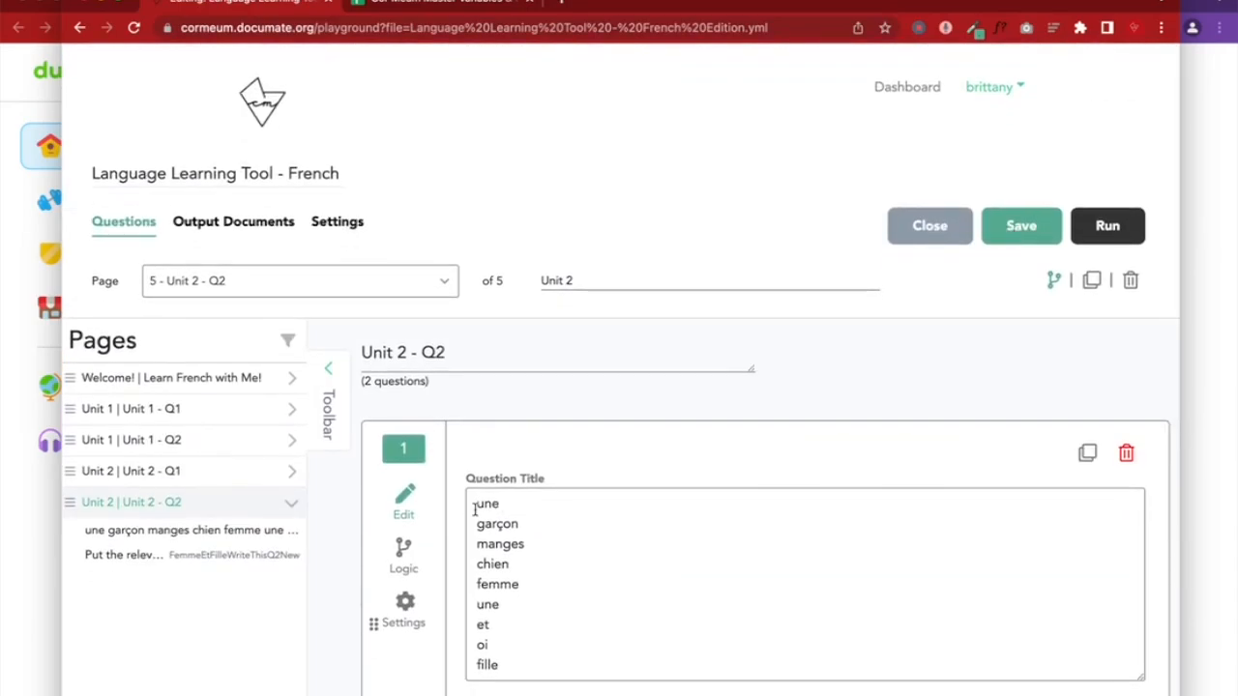
# Reload the quiz preview and review Unit 2 - Q1's heading and instruction text
pyautogui.click(1205, 373)
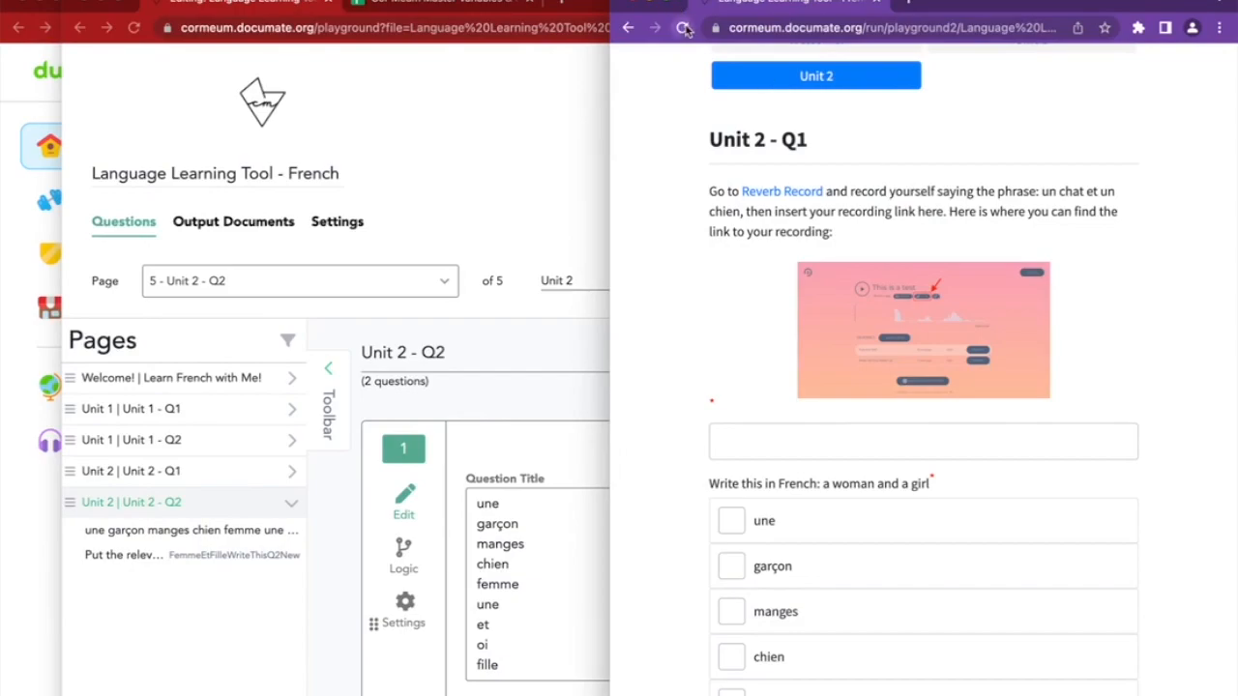
pyautogui.click(683, 28)
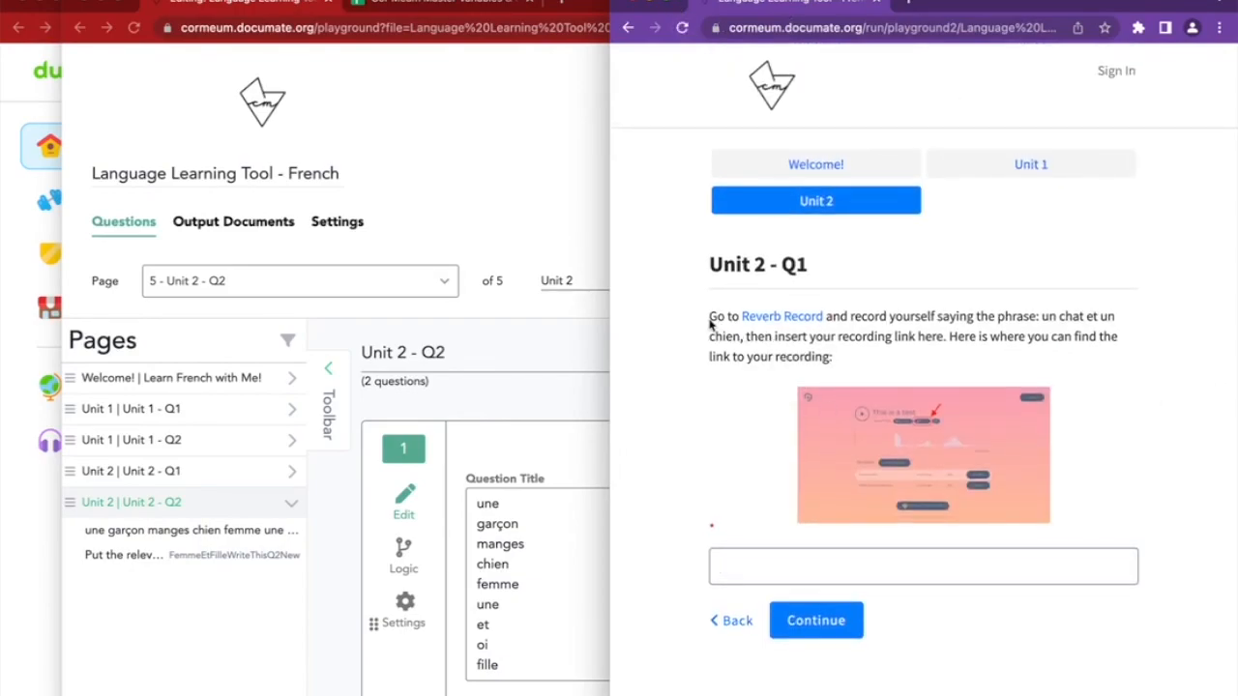
pyautogui.moveTo(715, 265); pyautogui.dragTo(837, 276)
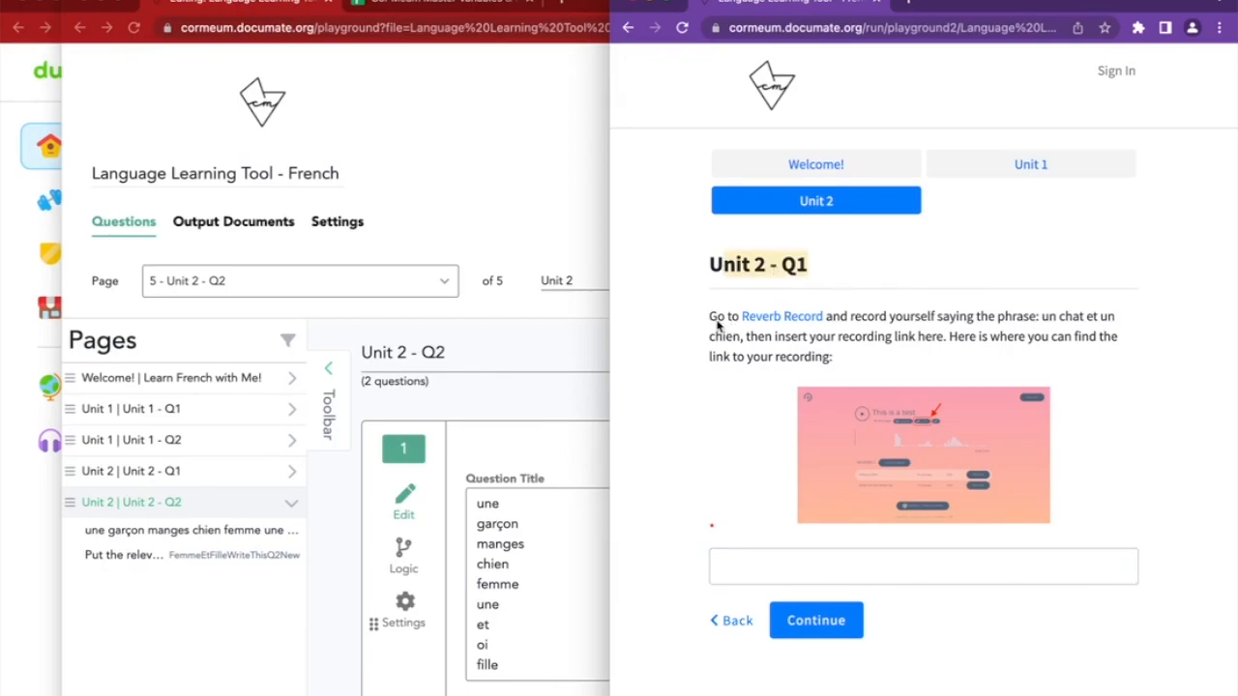
pyautogui.moveTo(715, 325); pyautogui.dragTo(909, 356)
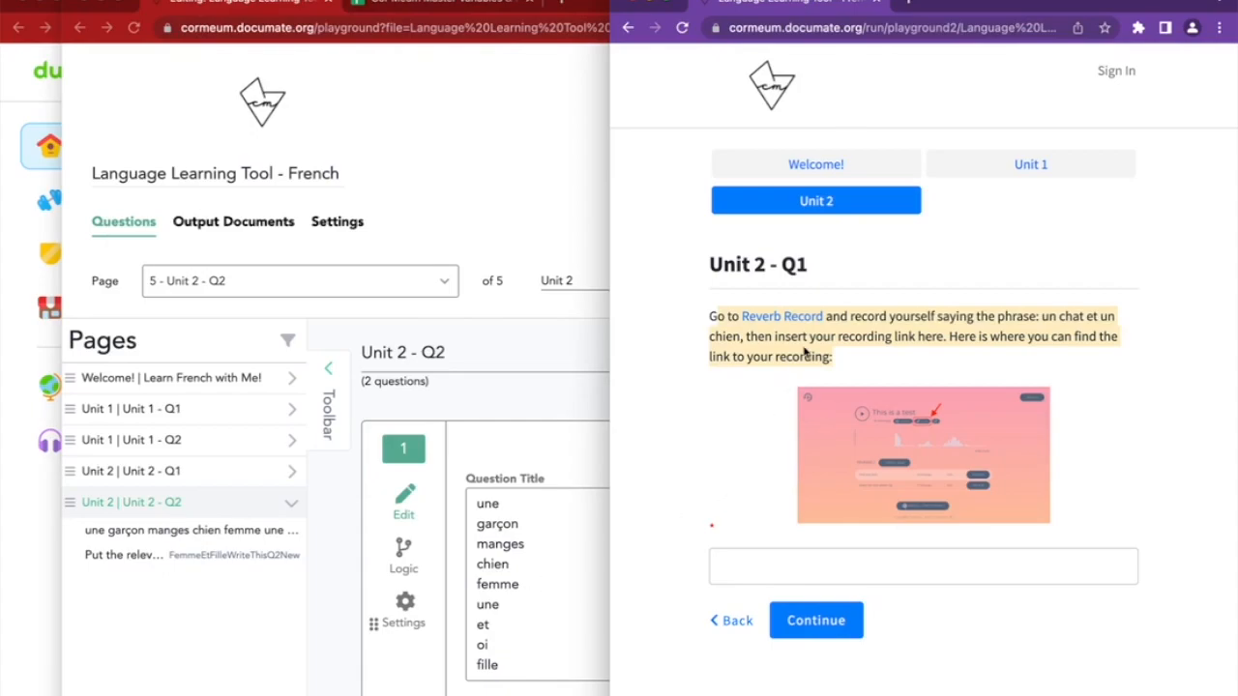
pyautogui.click(249, 500)
# Replace the colon in Unit 2 - Q1's title with quotes around "un chat et un chien" and save
pyautogui.click(290, 471)
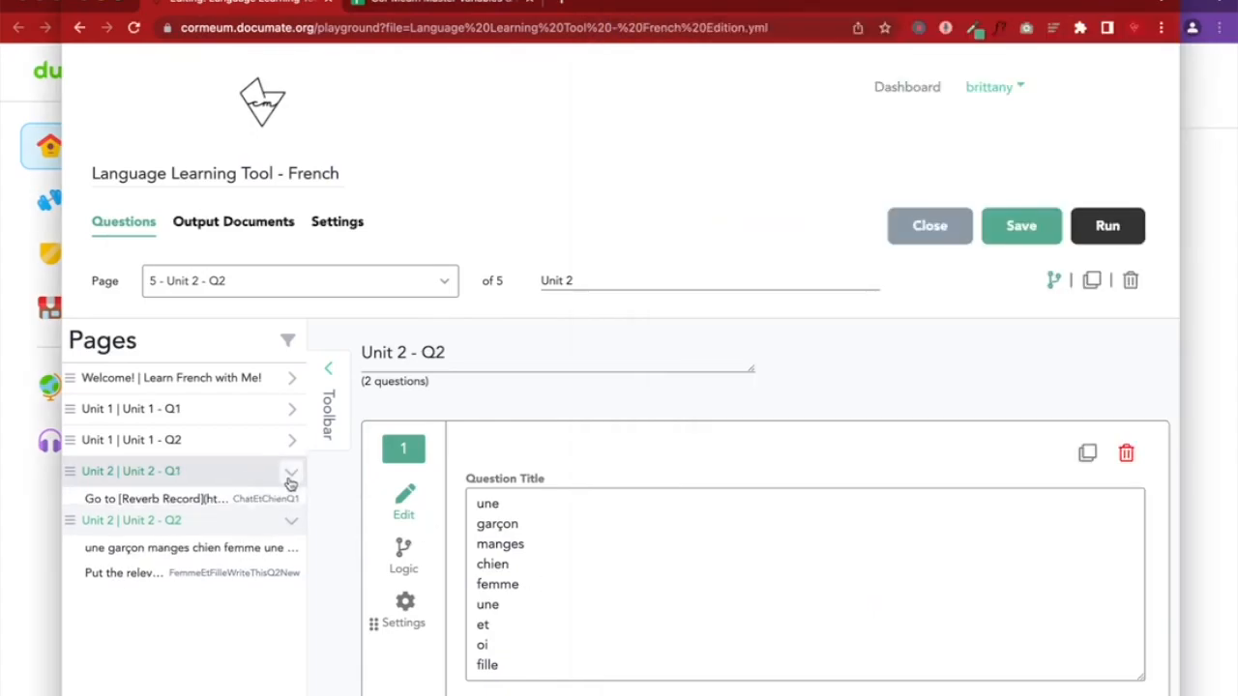
pyautogui.click(188, 498)
pyautogui.scroll(-2, 667, 542)
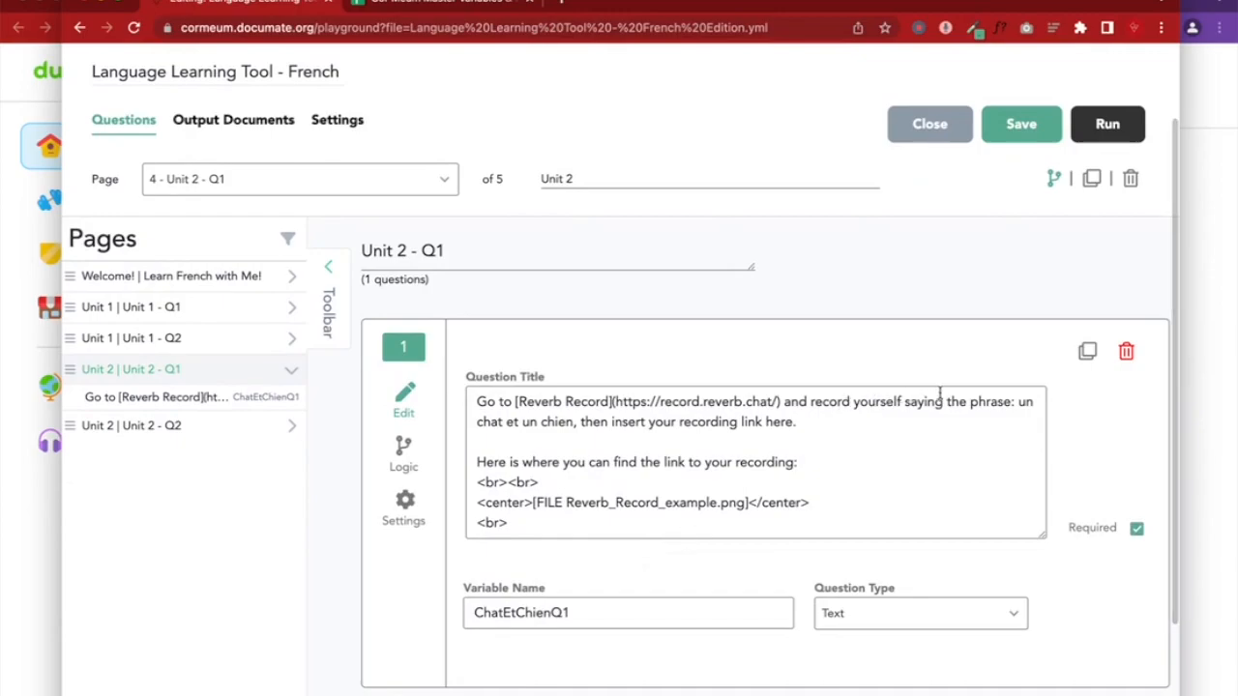
pyautogui.click(1016, 402)
pyautogui.press('BackSpace')
pyautogui.press('BackSpace')
pyautogui.write('"')
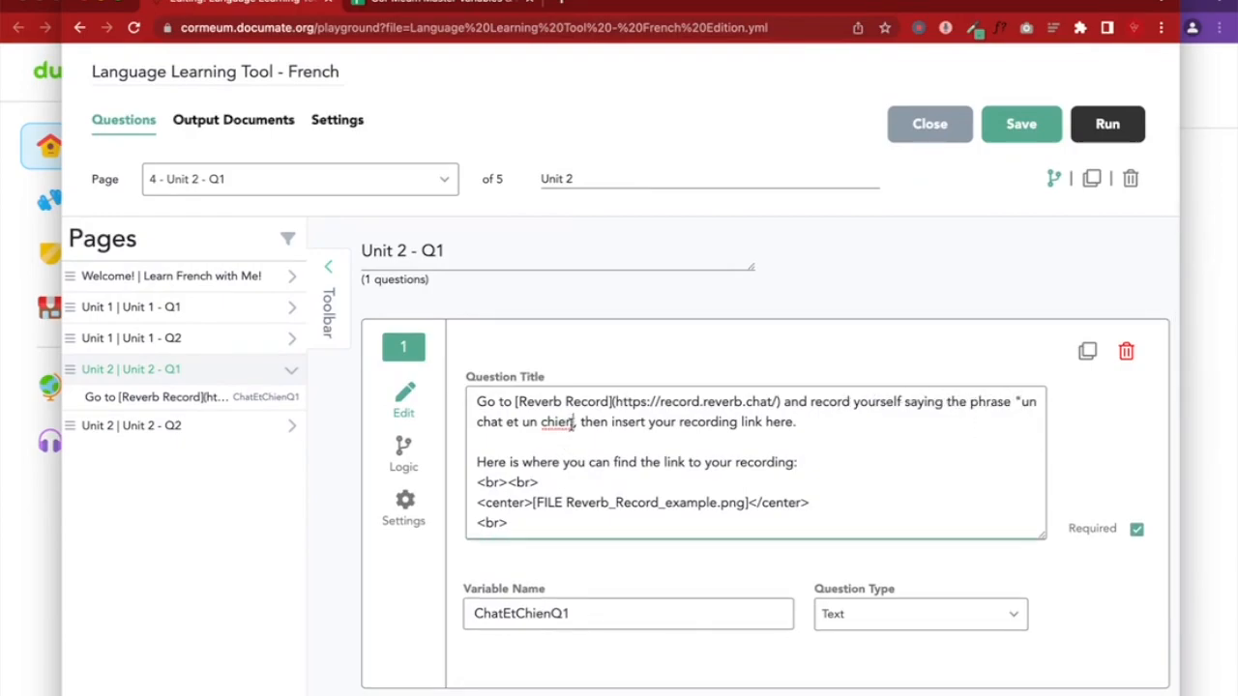
pyautogui.click(575, 423)
pyautogui.write('"')
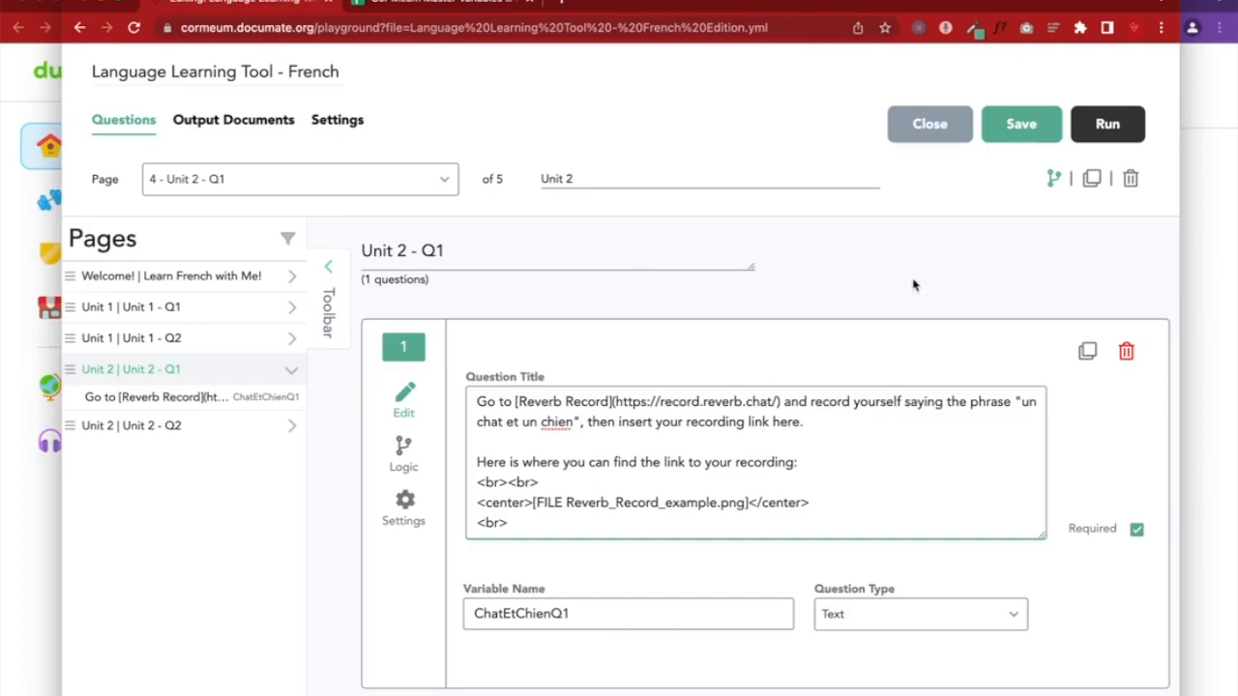
pyautogui.click(1005, 122)
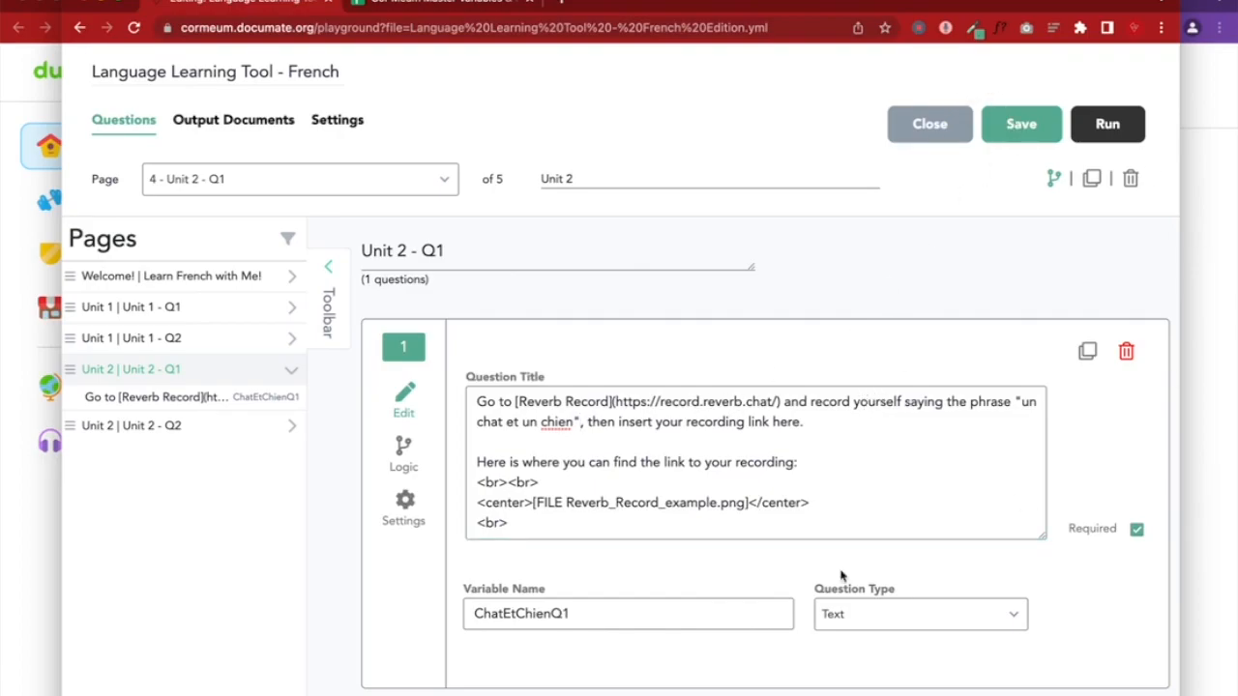
# Reload the preview, fill in the saved Reverb recording link, and continue to Unit 2 - Q2
pyautogui.scroll(-3, 771, 580)
pyautogui.click(1199, 272)
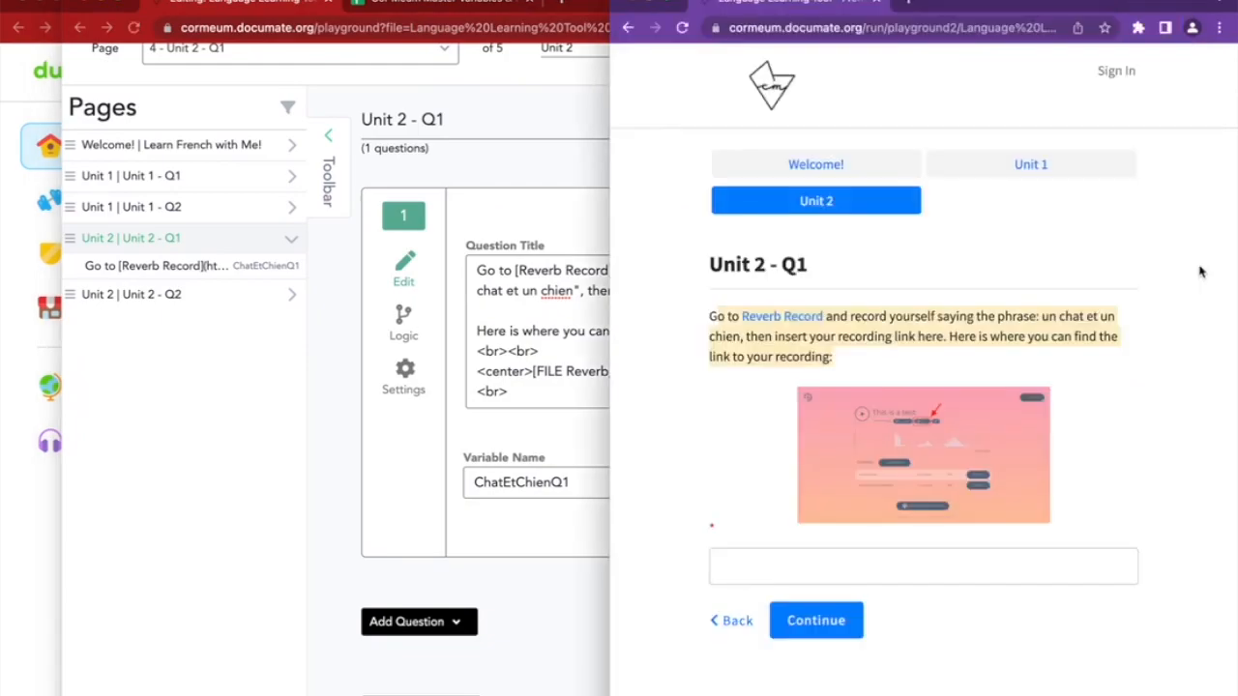
pyautogui.click(682, 28)
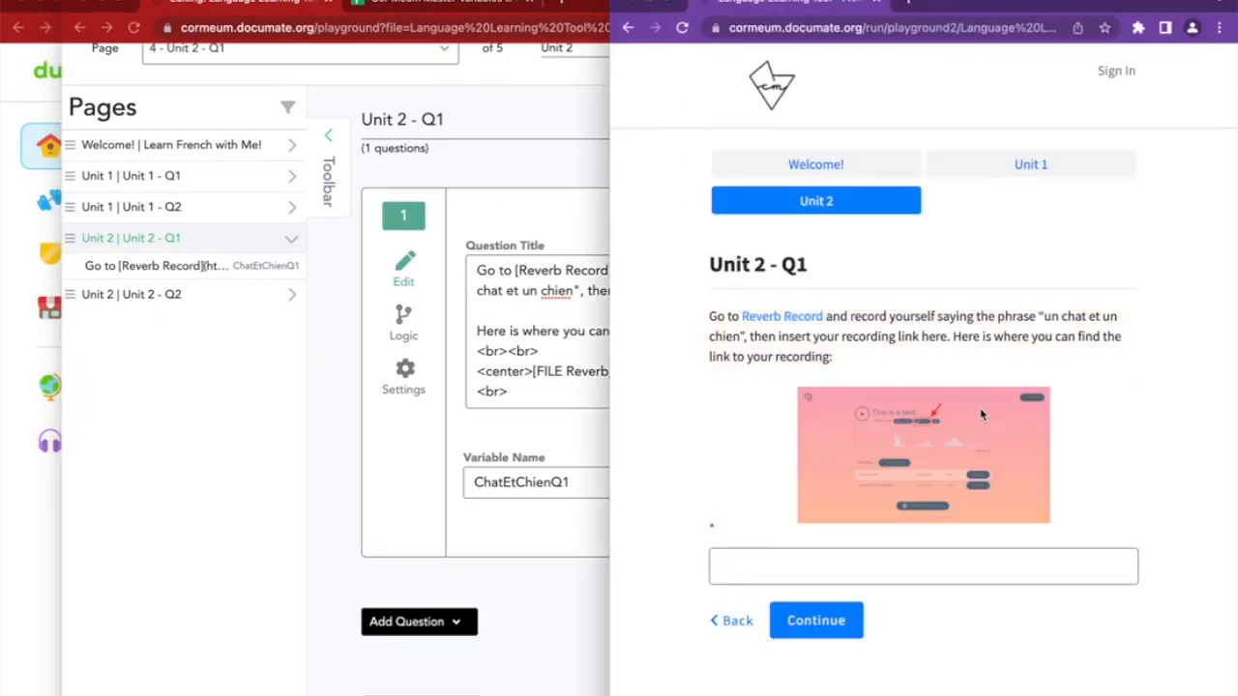
pyautogui.click(768, 570)
pyautogui.click(845, 610)
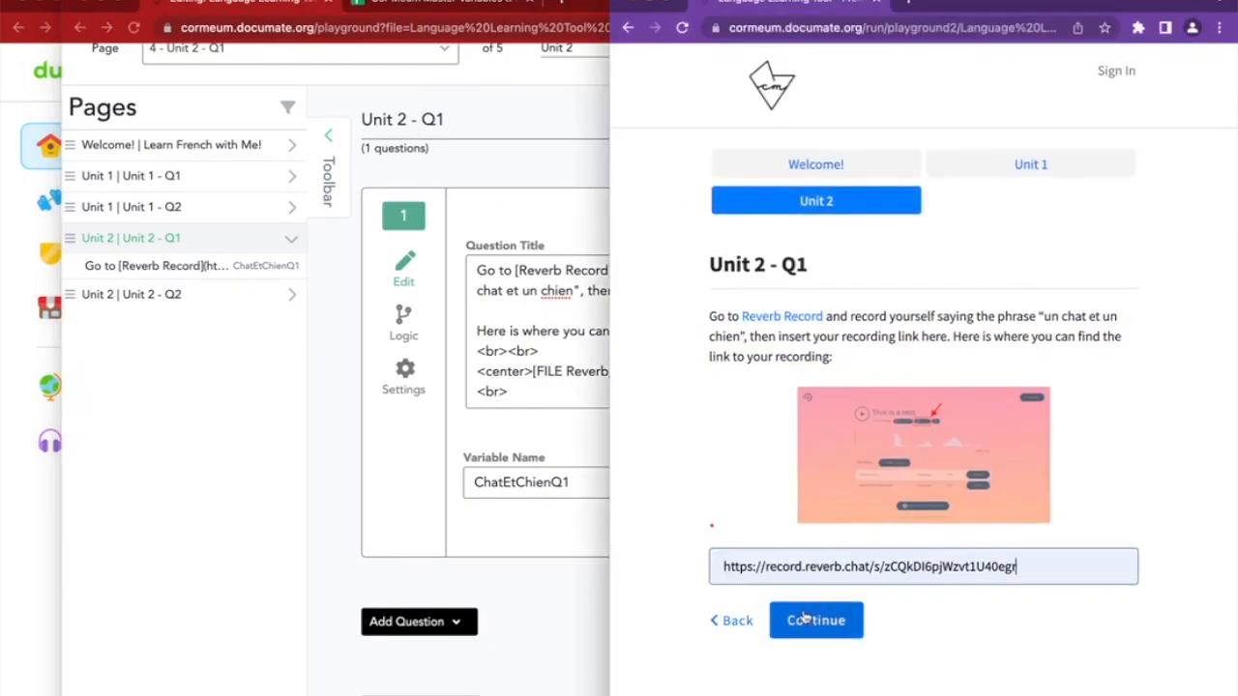
pyautogui.click(824, 634)
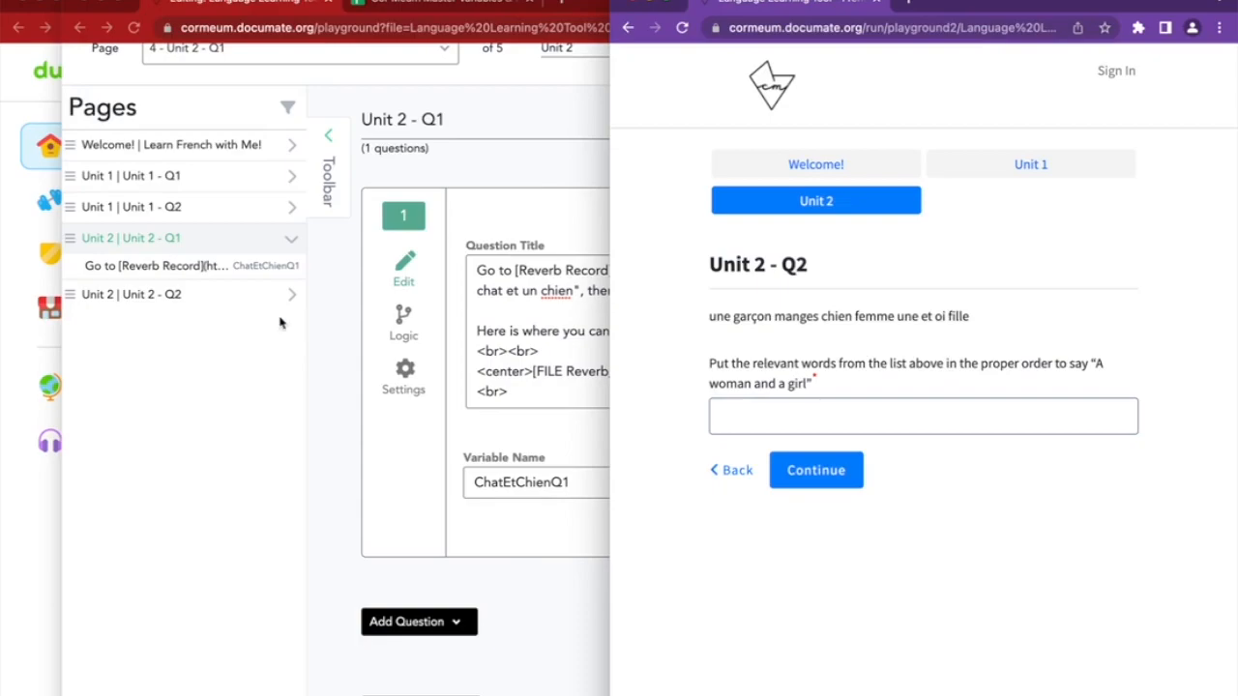
pyautogui.click(210, 300)
pyautogui.scroll(3, 497, 462)
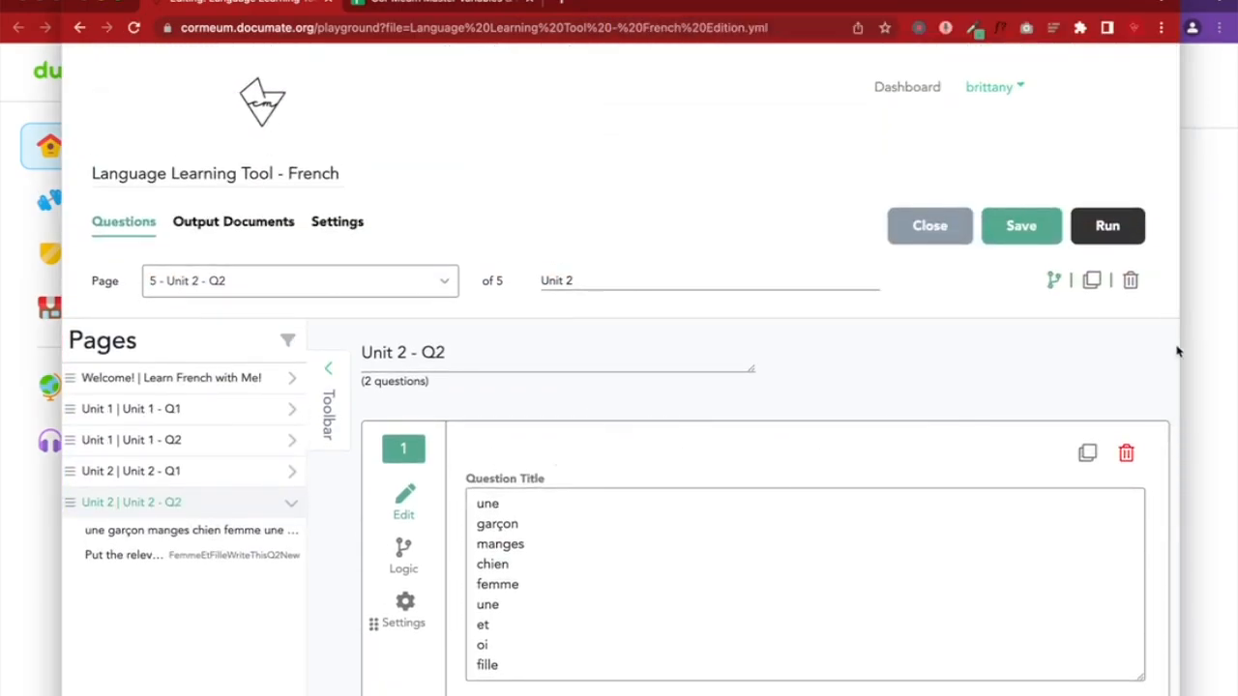
pyautogui.click(1197, 350)
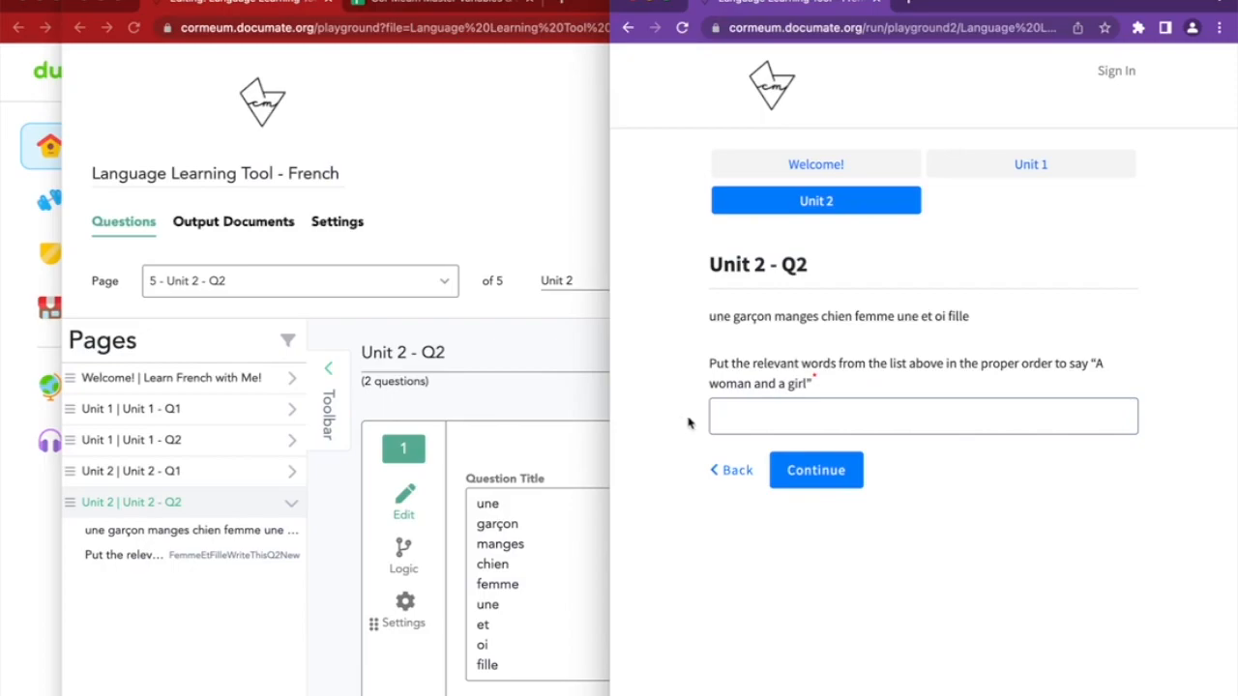
# Insert a <br> line break after the first 'une' in the word list and reload the preview
pyautogui.moveTo(708, 365); pyautogui.dragTo(1090, 384)
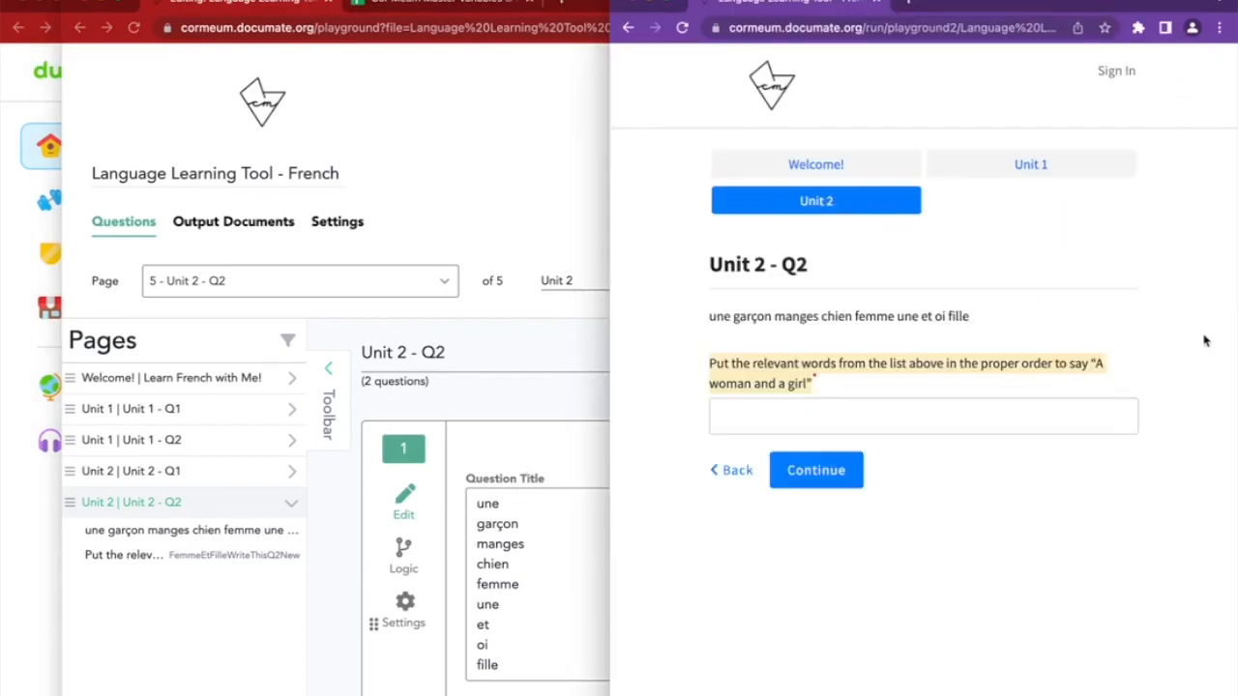
pyautogui.moveTo(709, 316)
pyautogui.mouseDown()
pyautogui.moveTo(997, 340)
pyautogui.moveTo(809, 394)
pyautogui.moveTo(714, 317)
pyautogui.mouseUp()
pyautogui.click(751, 345)
pyautogui.click(472, 499)
pyautogui.click(518, 502)
pyautogui.write('<br />')
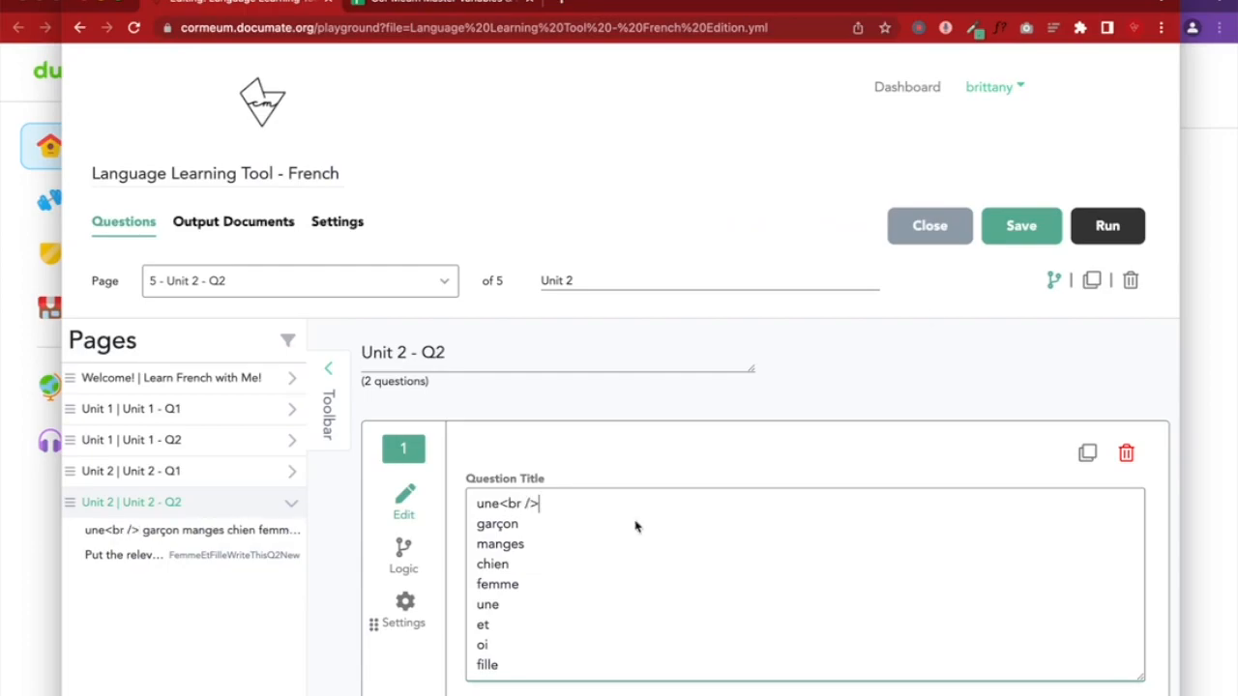
pyautogui.moveTo(539, 503); pyautogui.dragTo(502, 503)
pyautogui.click(534, 503)
pyautogui.press('BackSpace')
pyautogui.press('BackSpace')
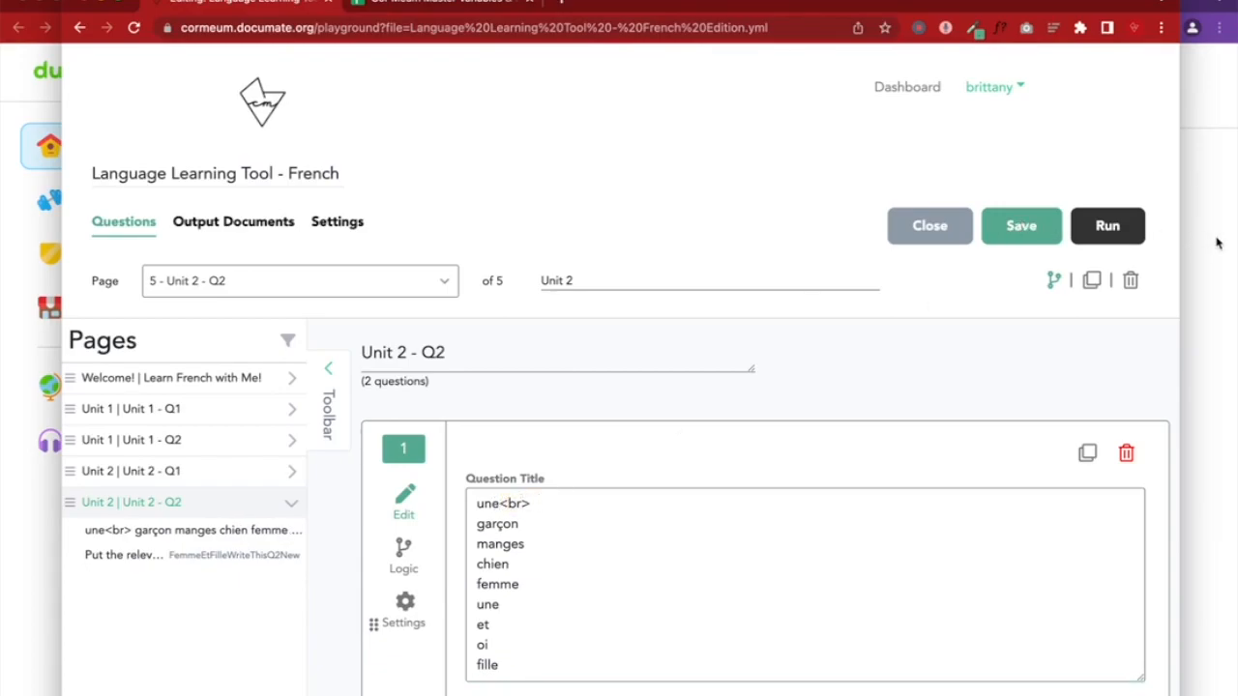
pyautogui.click(1216, 243)
pyautogui.click(682, 27)
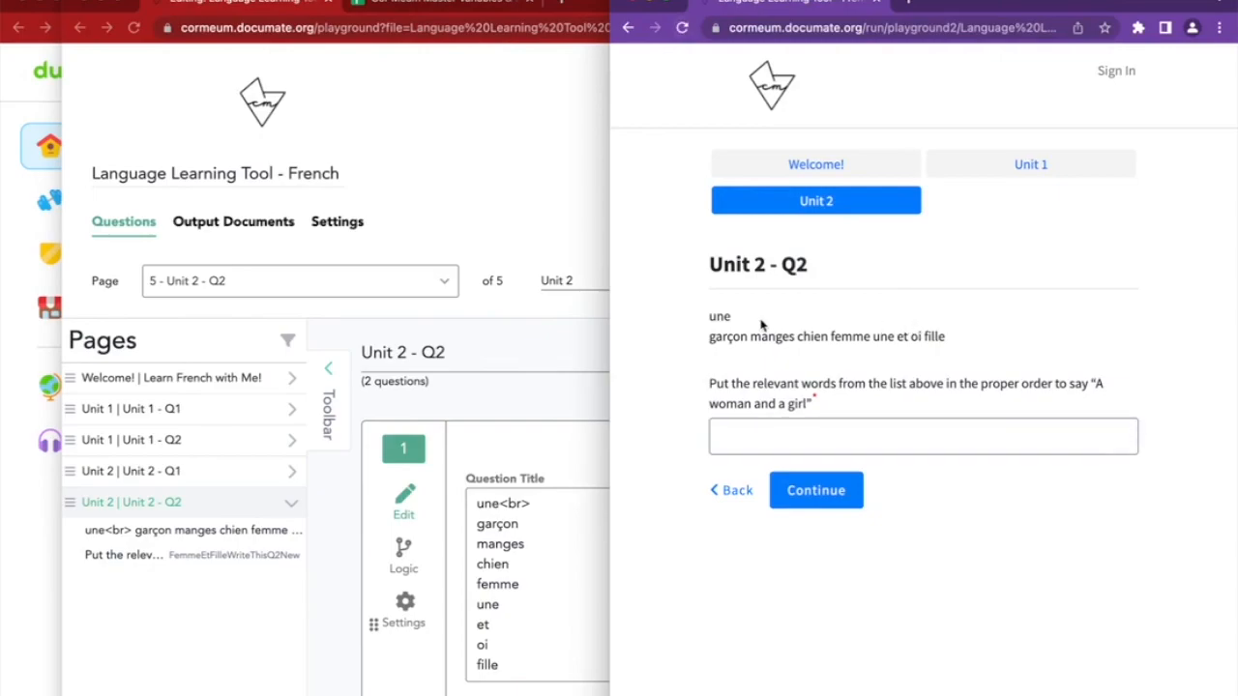
# Replace the line-break tag with bullet markers before 'une' and 'garçon', then reload the preview
pyautogui.moveTo(711, 316); pyautogui.dragTo(737, 323)
pyautogui.click(723, 336)
pyautogui.moveTo(710, 316); pyautogui.dragTo(743, 322)
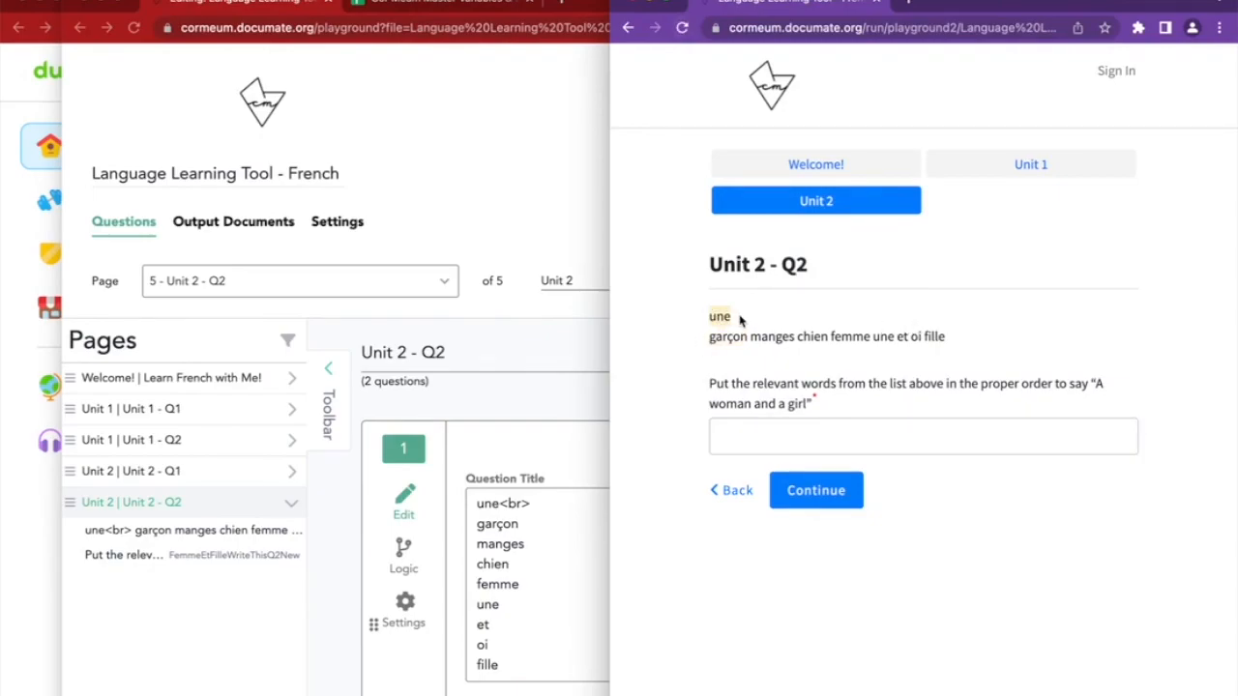
pyautogui.click(539, 515)
pyautogui.click(531, 509)
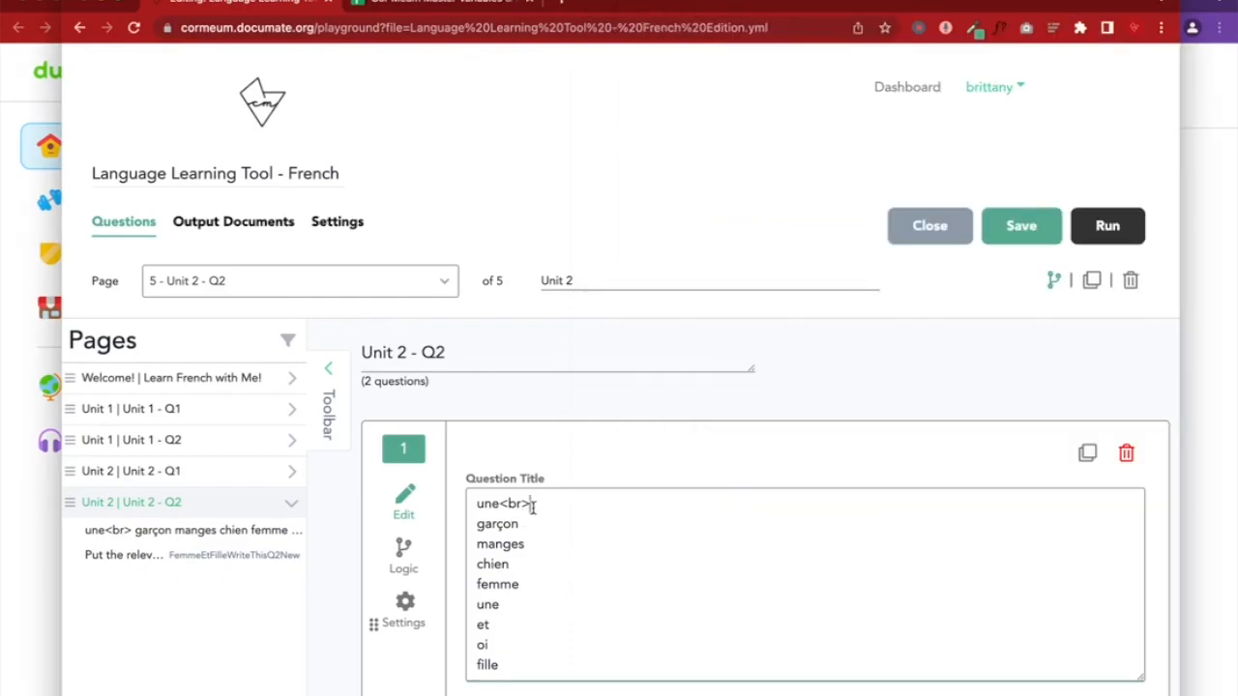
pyautogui.press('BackSpace')
pyautogui.press('BackSpace')
pyautogui.press('BackSpace')
pyautogui.press('BackSpace')
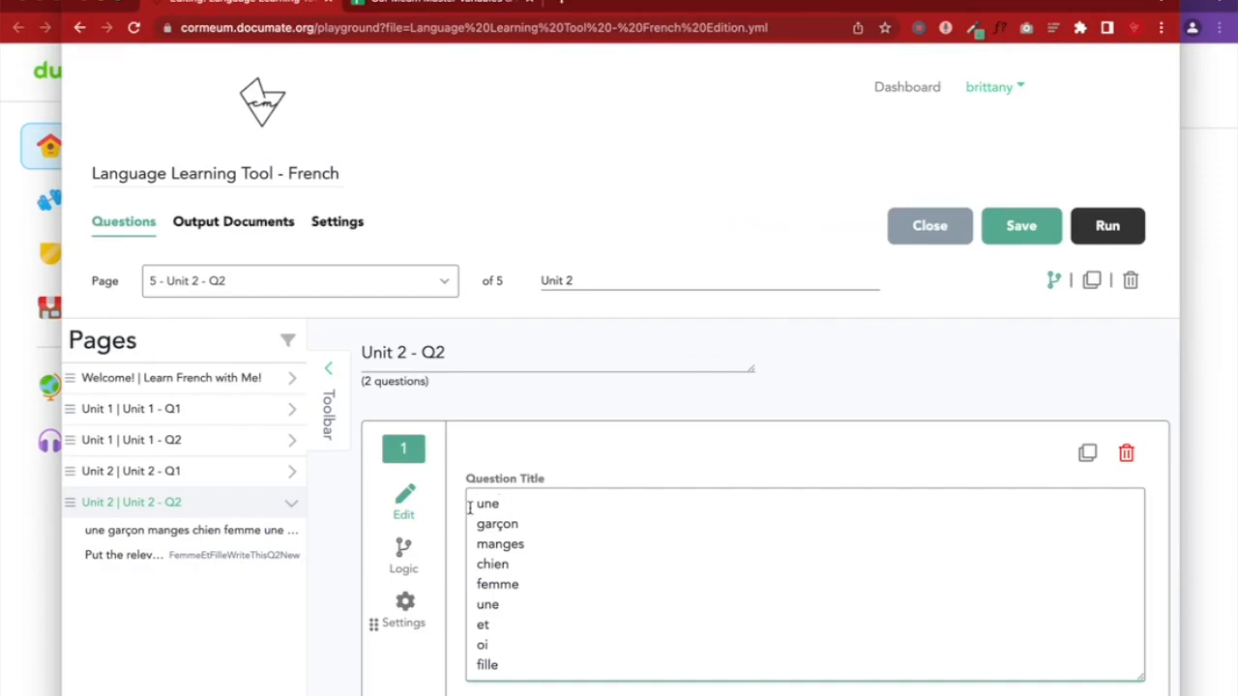
pyautogui.write('-')
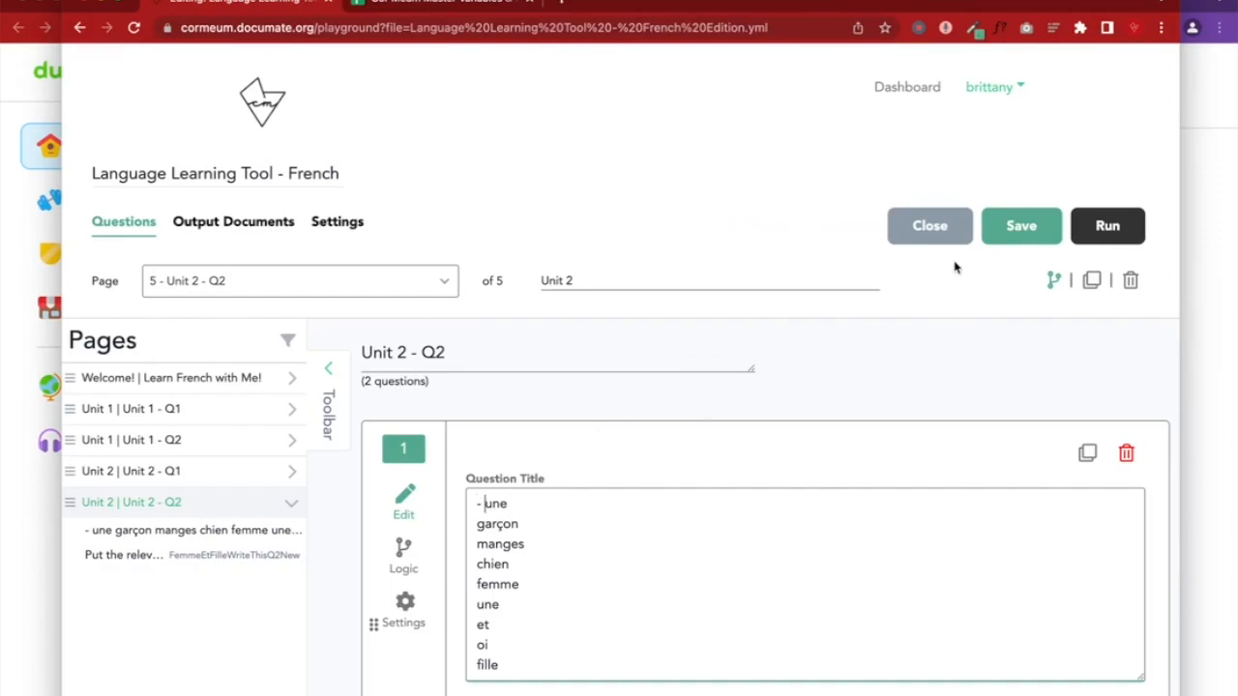
pyautogui.click(475, 523)
pyautogui.write('*')
pyautogui.click(880, 369)
pyautogui.click(1233, 239)
pyautogui.click(682, 27)
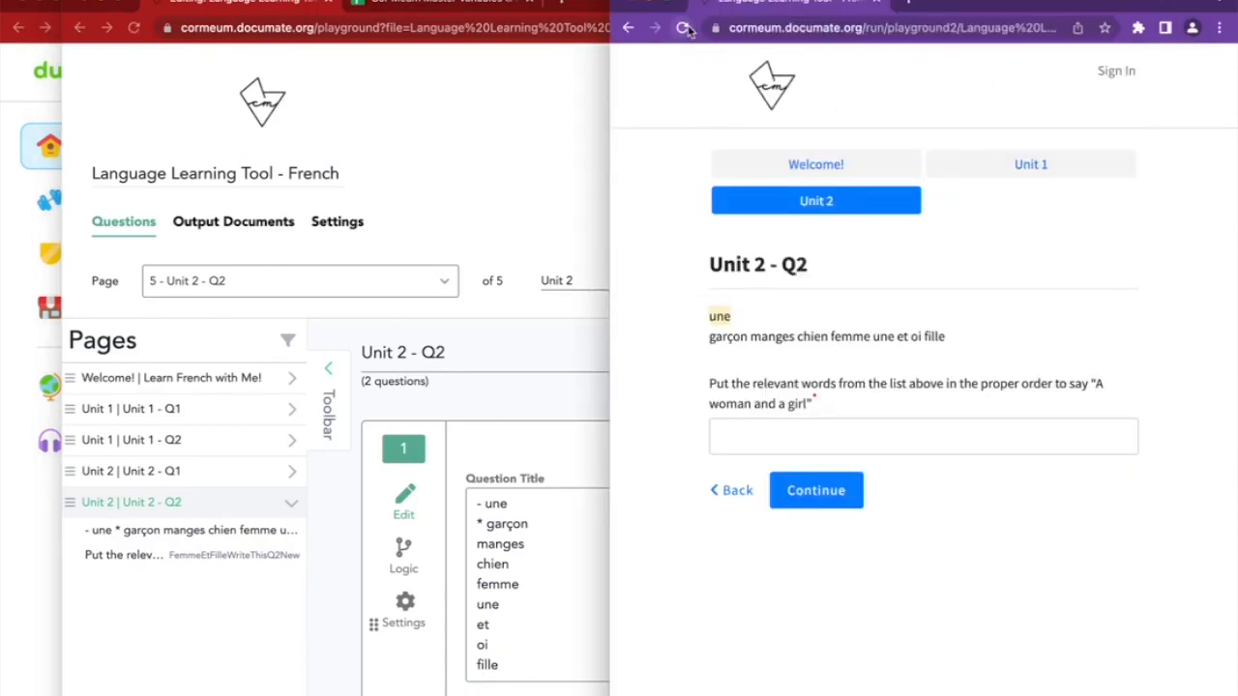
# Prefix the remaining word lines (une, manges, chien, et, fille) with '* ' bullet markers
pyautogui.moveTo(727, 324); pyautogui.dragTo(760, 346)
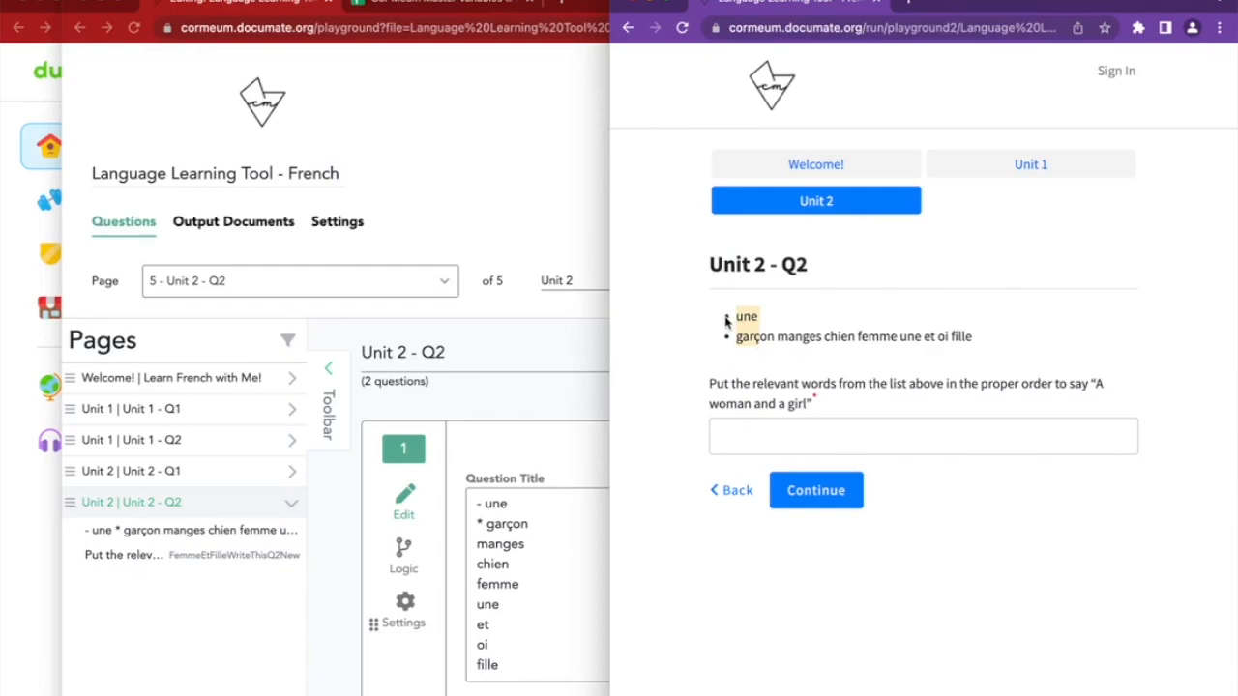
pyautogui.click(481, 504)
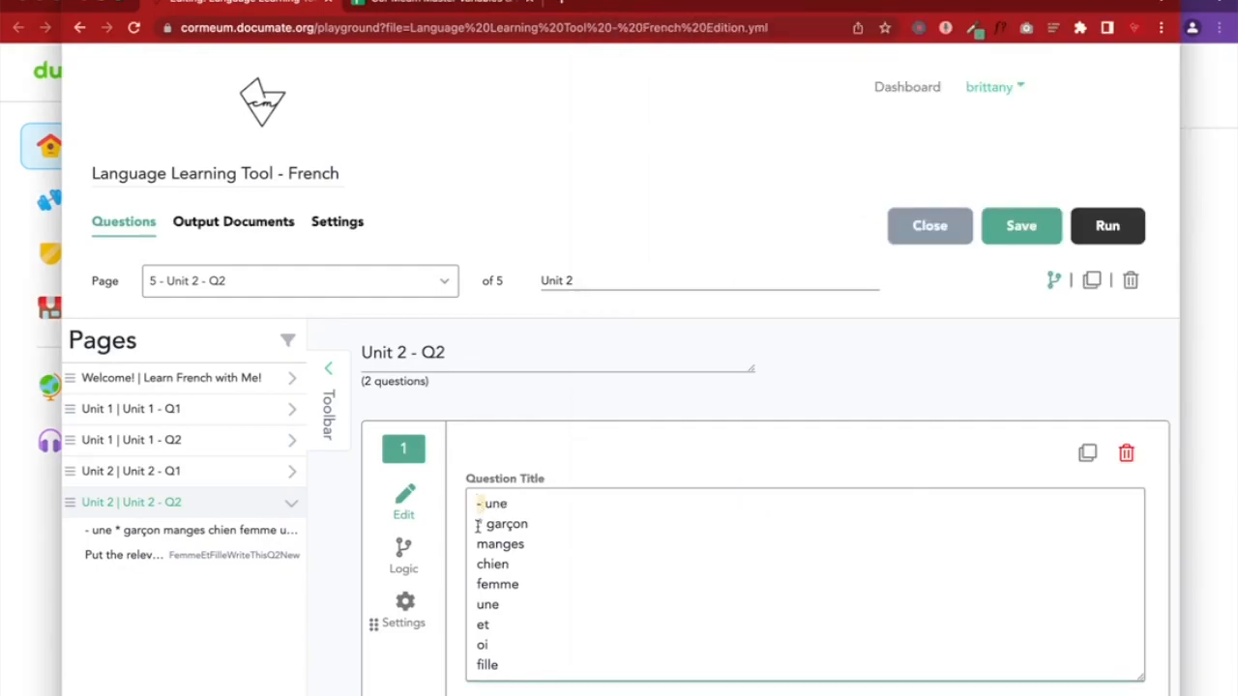
pyautogui.click(479, 524)
pyautogui.click(480, 504)
pyautogui.press('BackSpace')
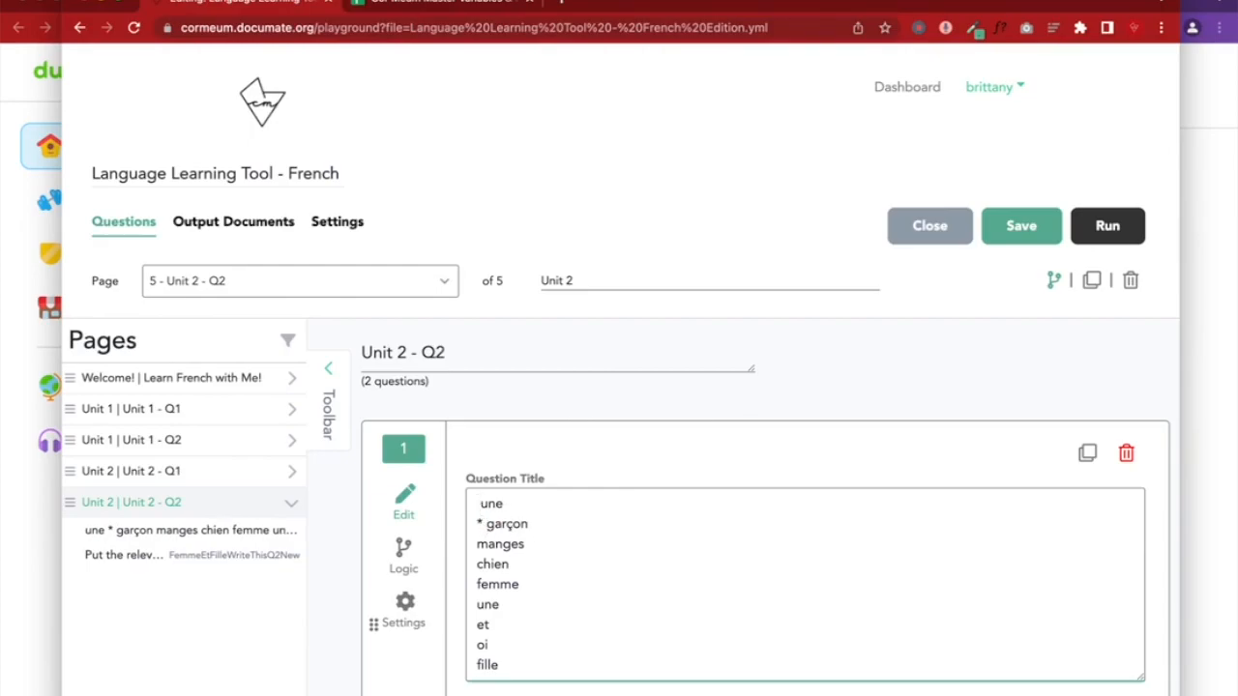
pyautogui.write('*')
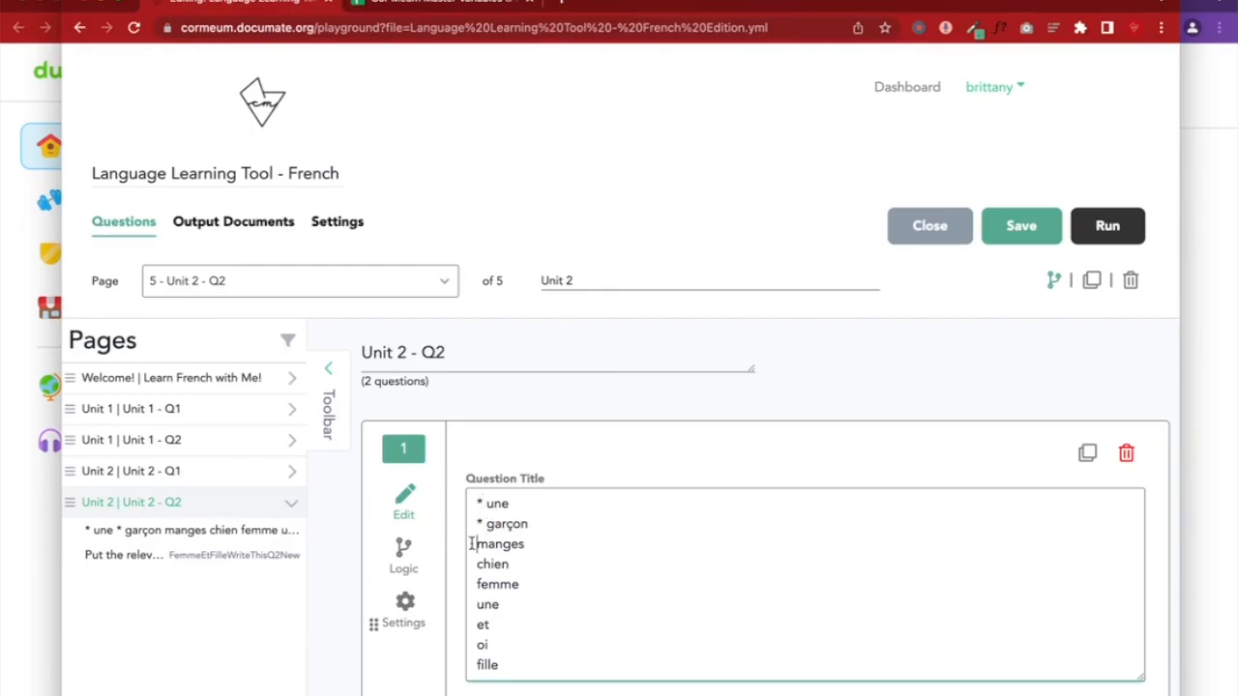
pyautogui.click(474, 545)
pyautogui.write('*')
pyautogui.click(473, 565)
pyautogui.write('* ')
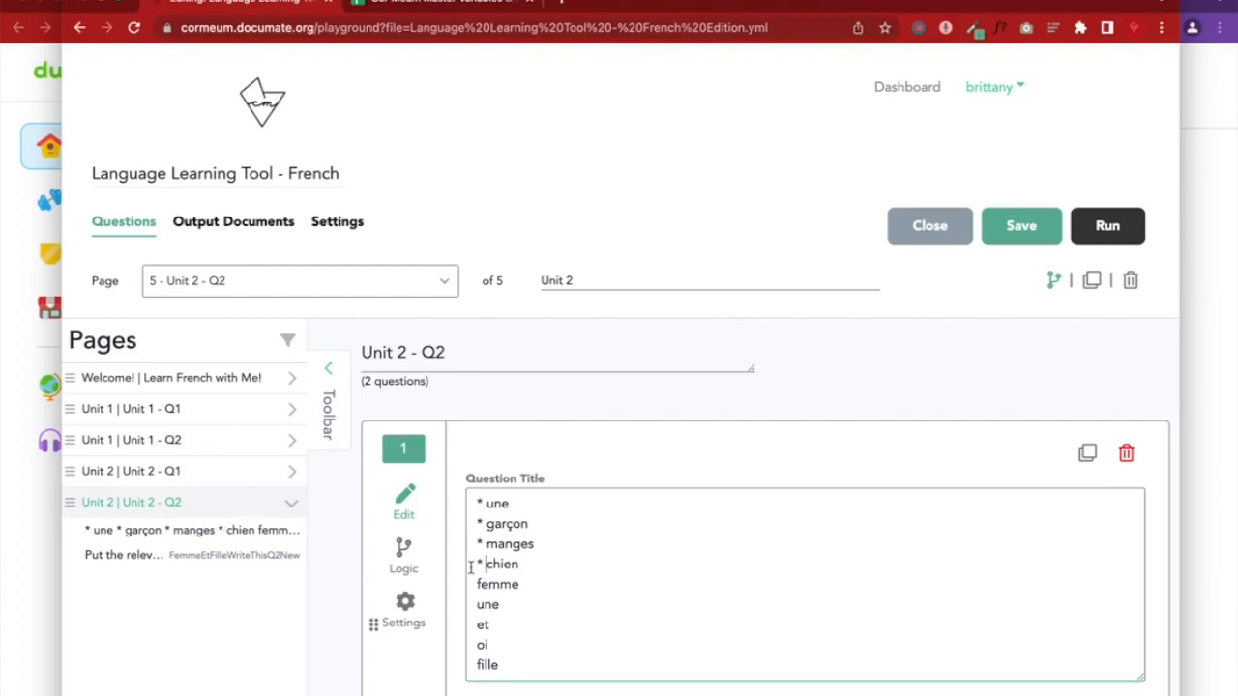
pyautogui.write('* *')
pyautogui.click(473, 625)
pyautogui.write('* et *')
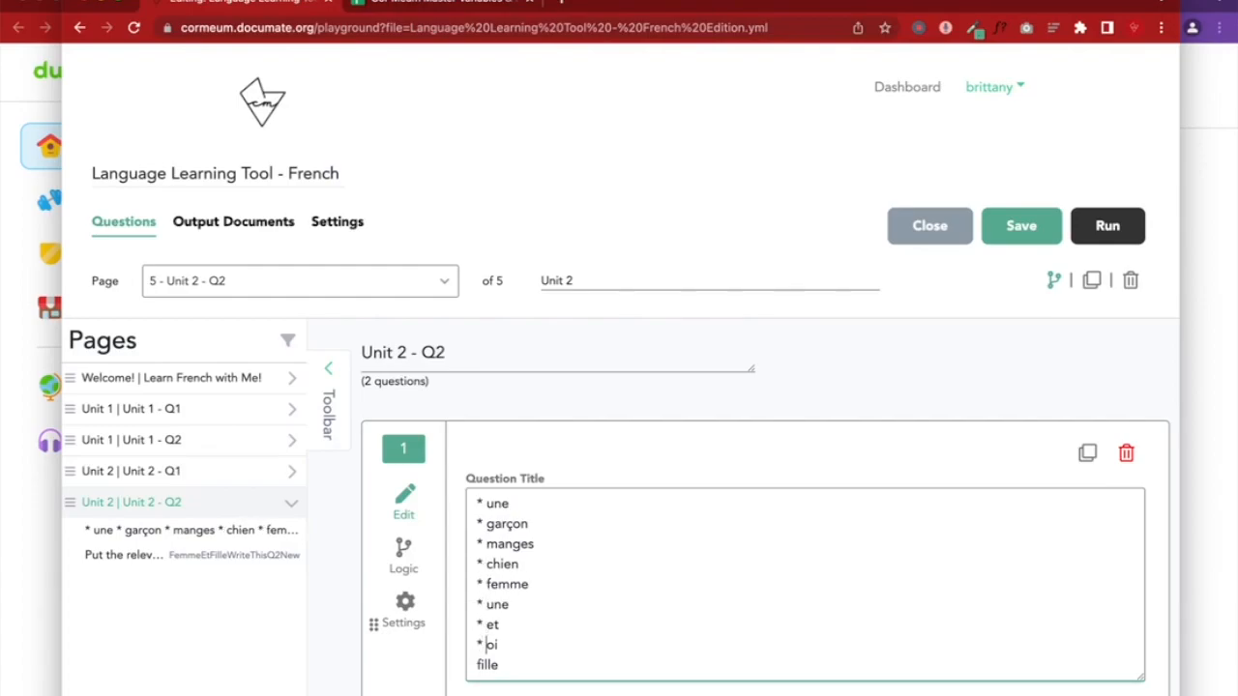
pyautogui.click(474, 665)
pyautogui.write('*')
pyautogui.scroll(-1, 751, 600)
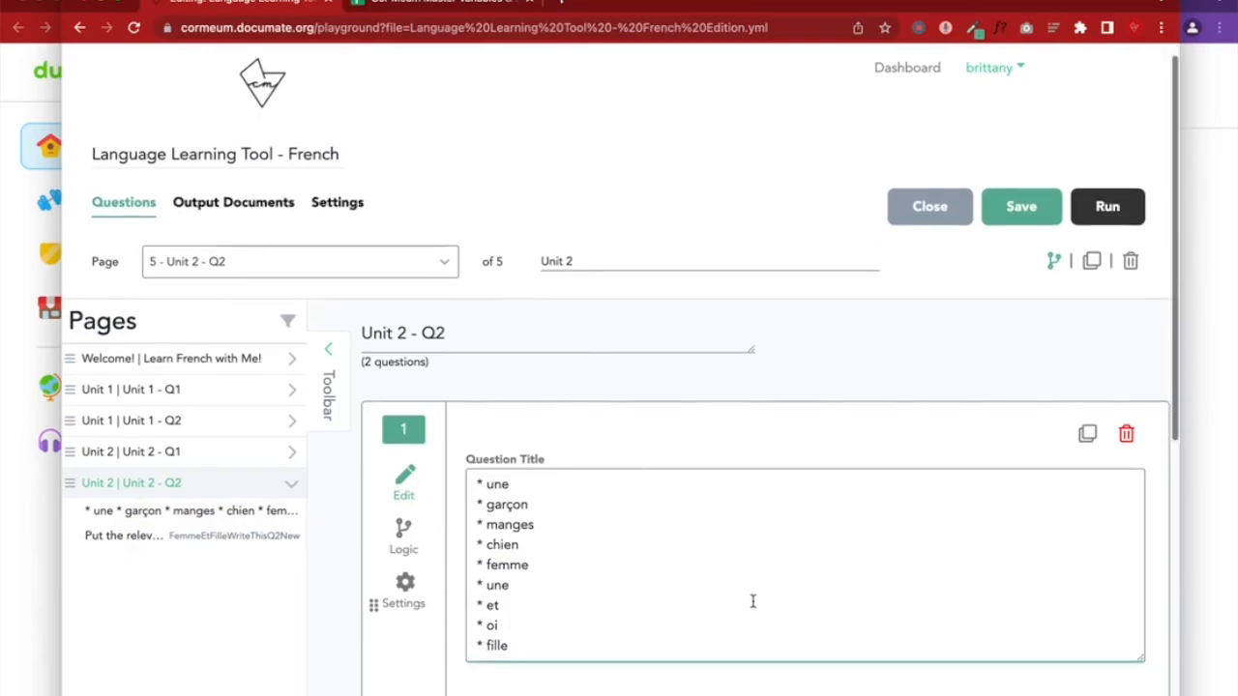
# Reload the preview to check the bulleted list, edit question 2's prompt, and save the workflow
pyautogui.click(1107, 136)
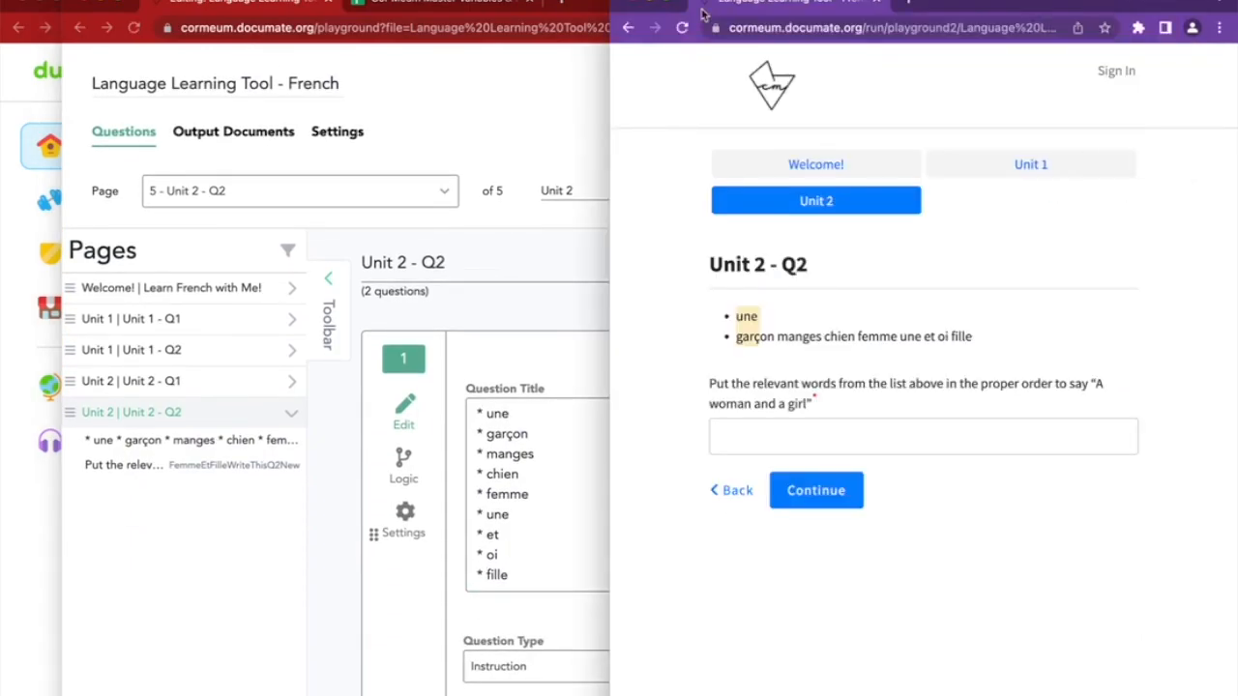
pyautogui.click(682, 28)
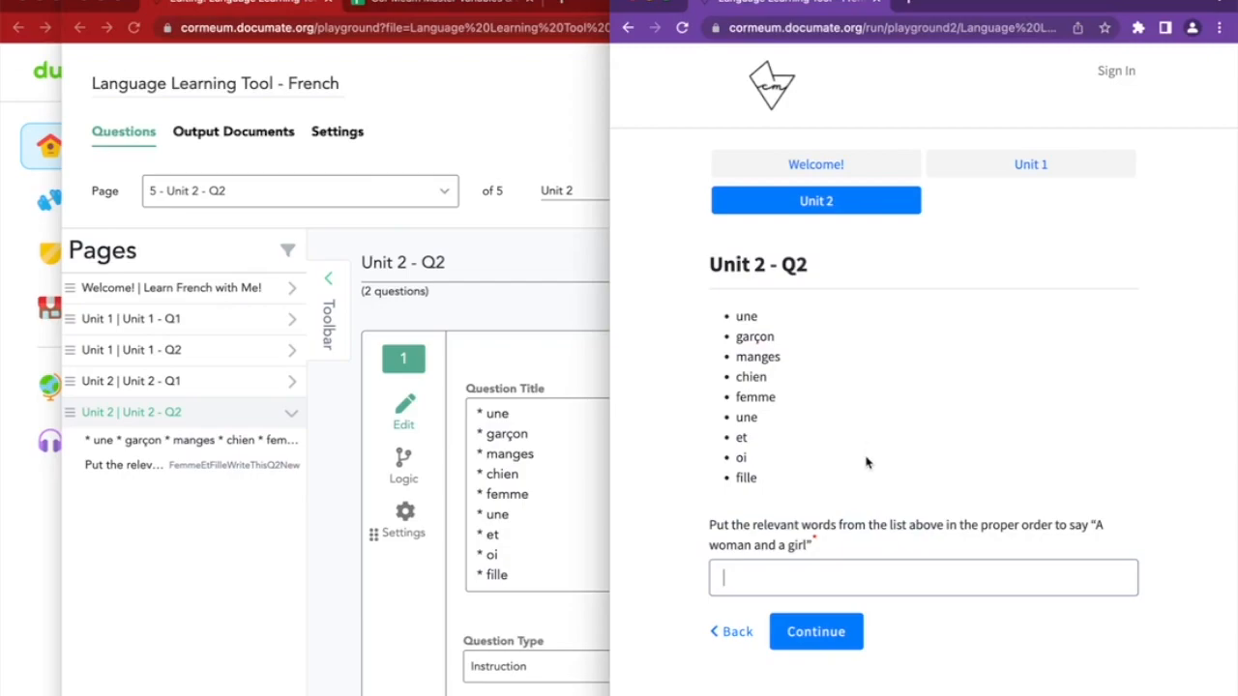
pyautogui.moveTo(737, 316); pyautogui.dragTo(746, 480)
pyautogui.click(778, 488)
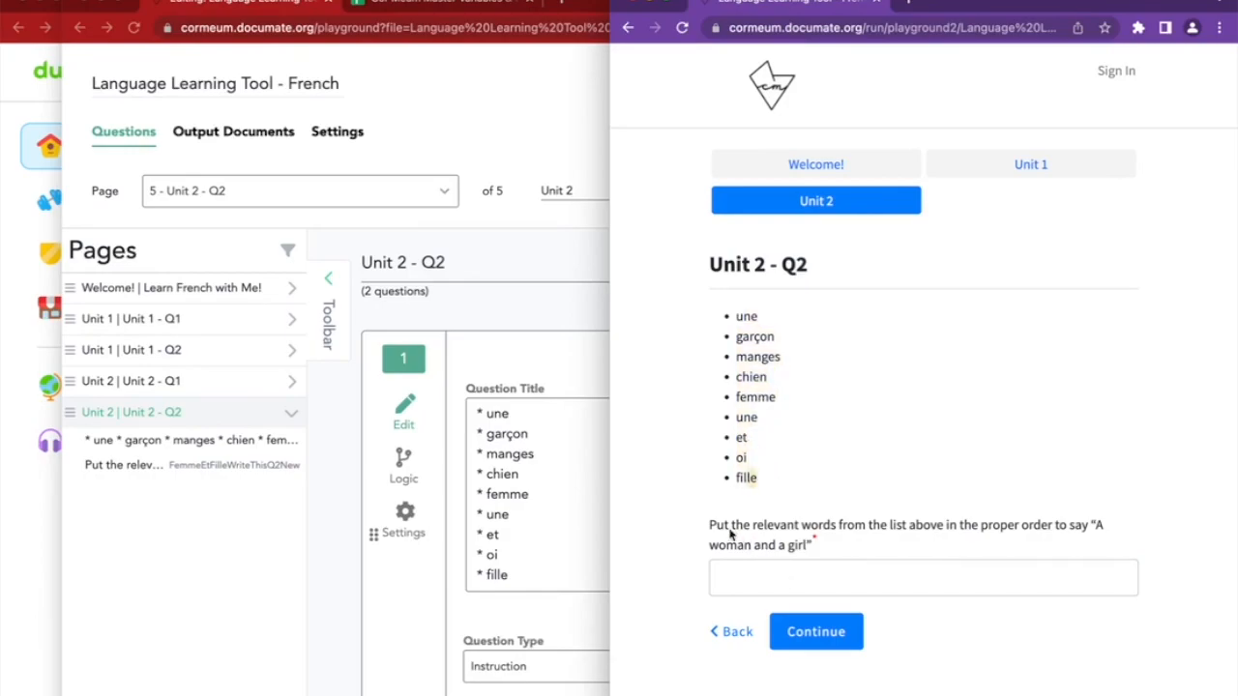
pyautogui.moveTo(709, 527); pyautogui.dragTo(1147, 542)
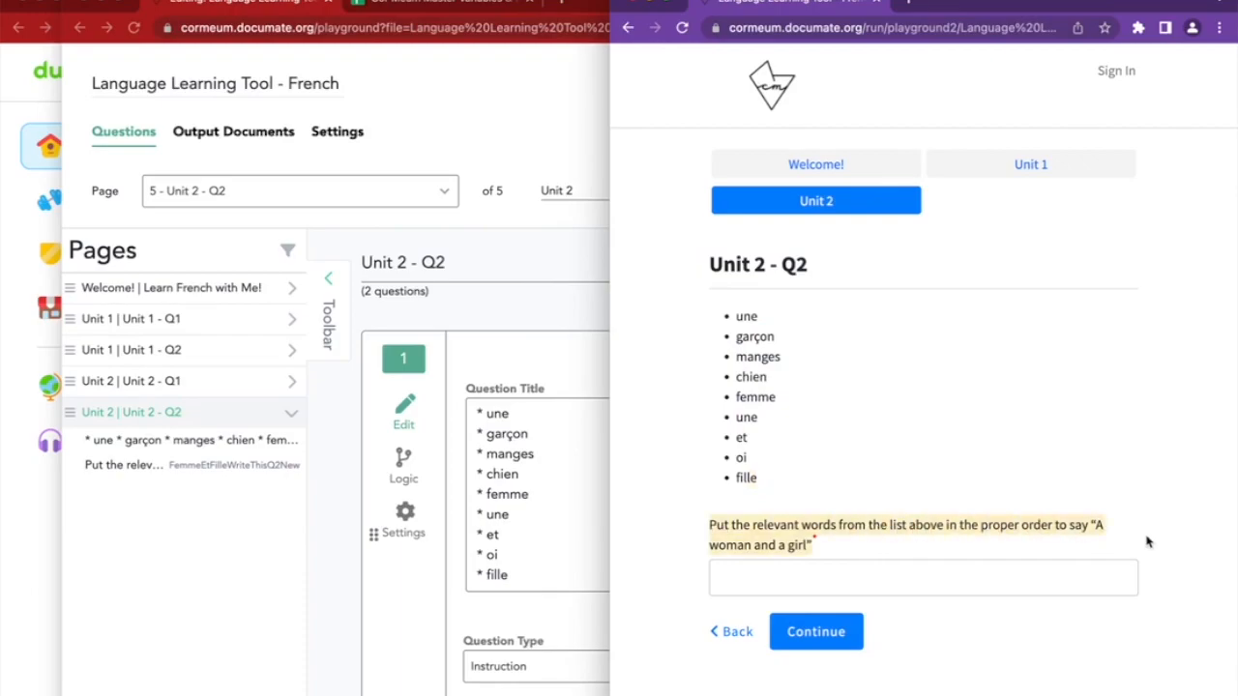
pyautogui.click(1148, 543)
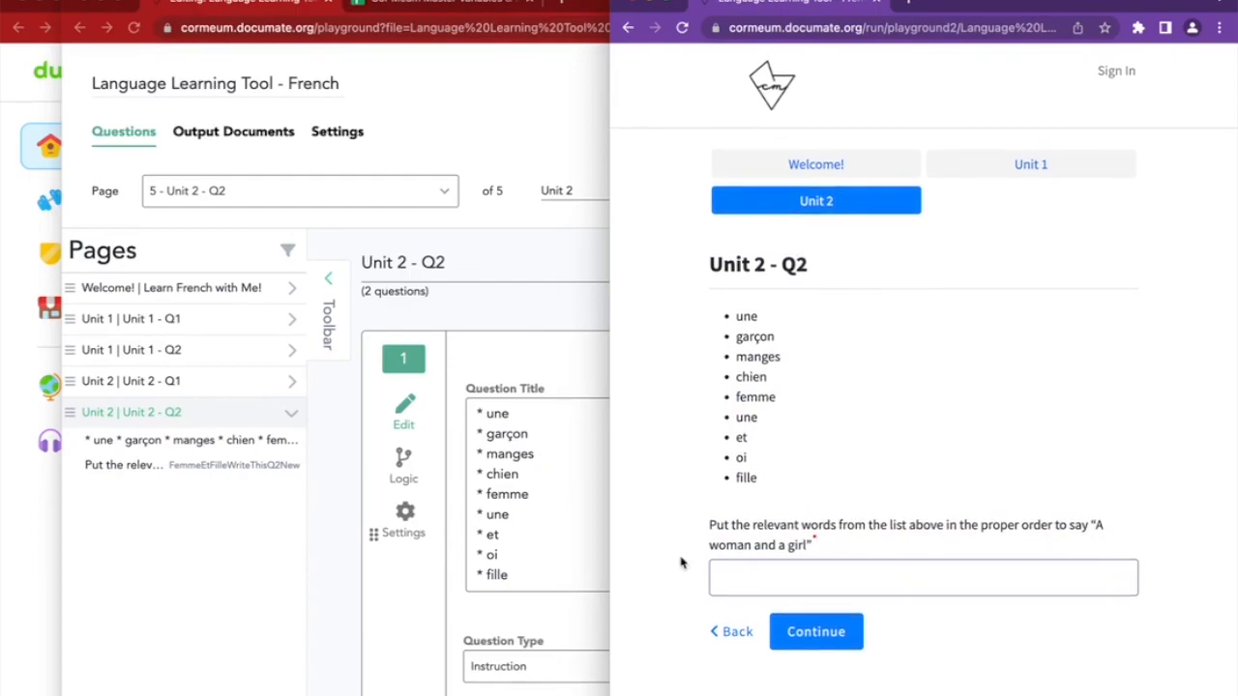
pyautogui.click(561, 612)
pyautogui.scroll(-10, 606, 610)
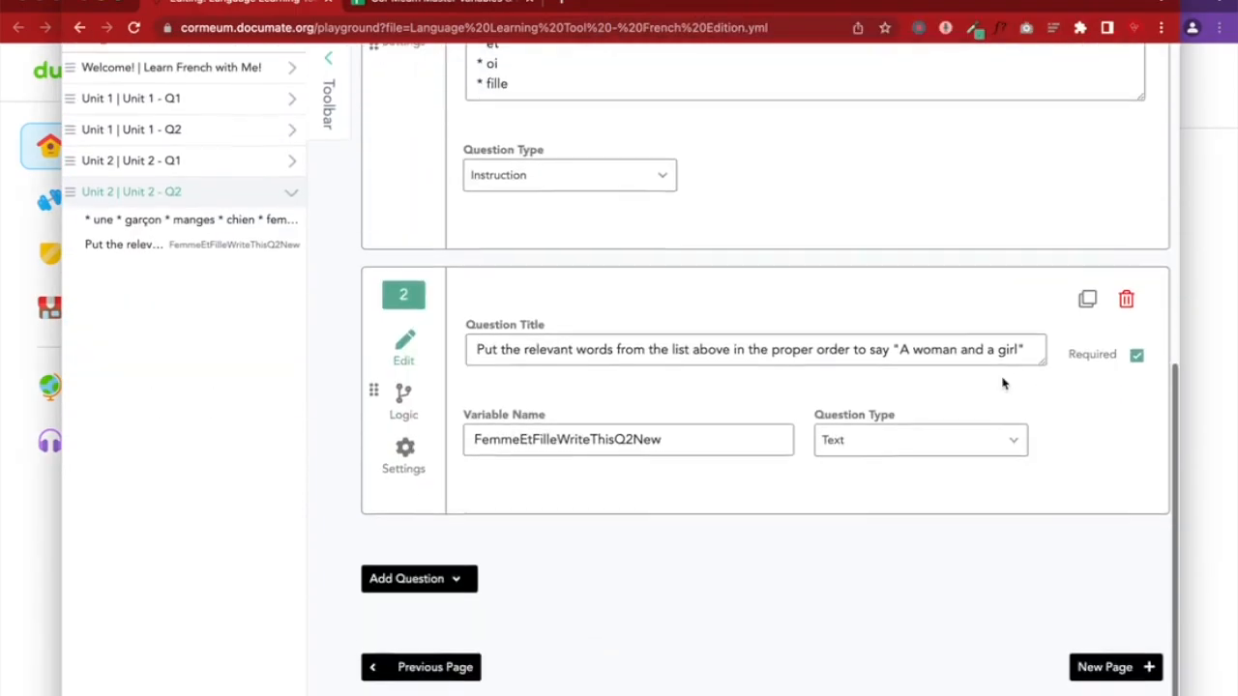
pyautogui.click(903, 351)
pyautogui.scroll(10, 955, 451)
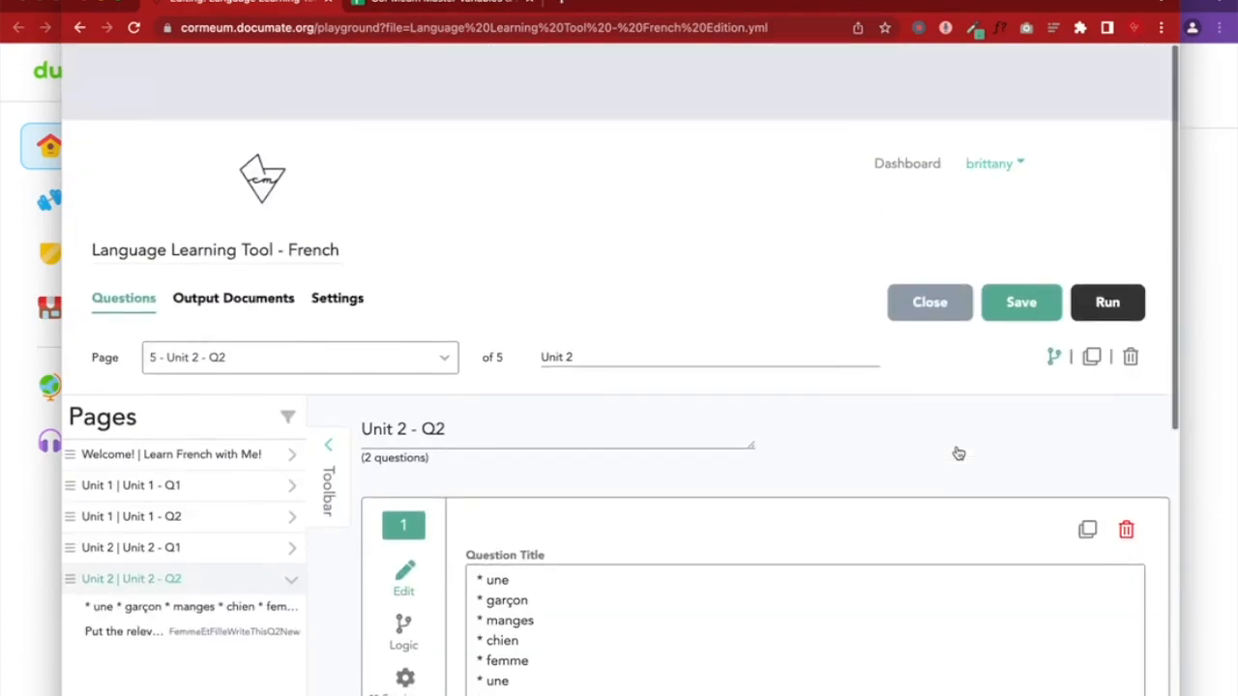
pyautogui.click(1015, 230)
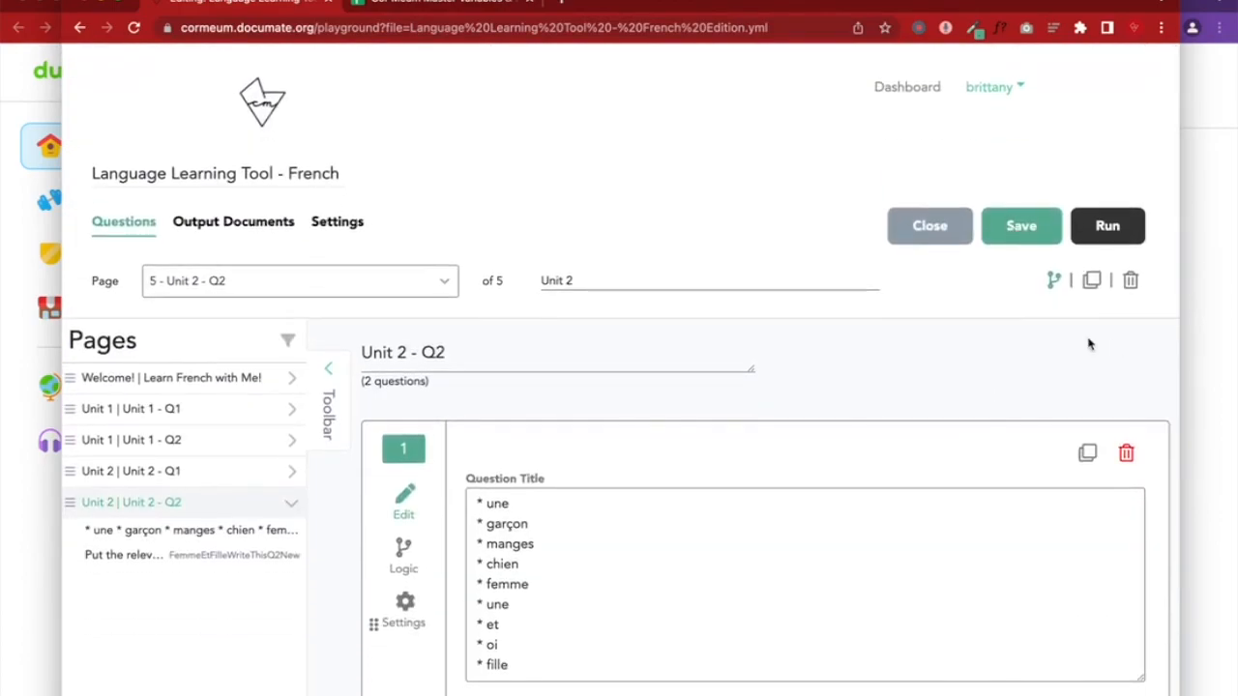
# Widen the preview window and type the test answer 'une femme…' into the answer field
pyautogui.click(1195, 312)
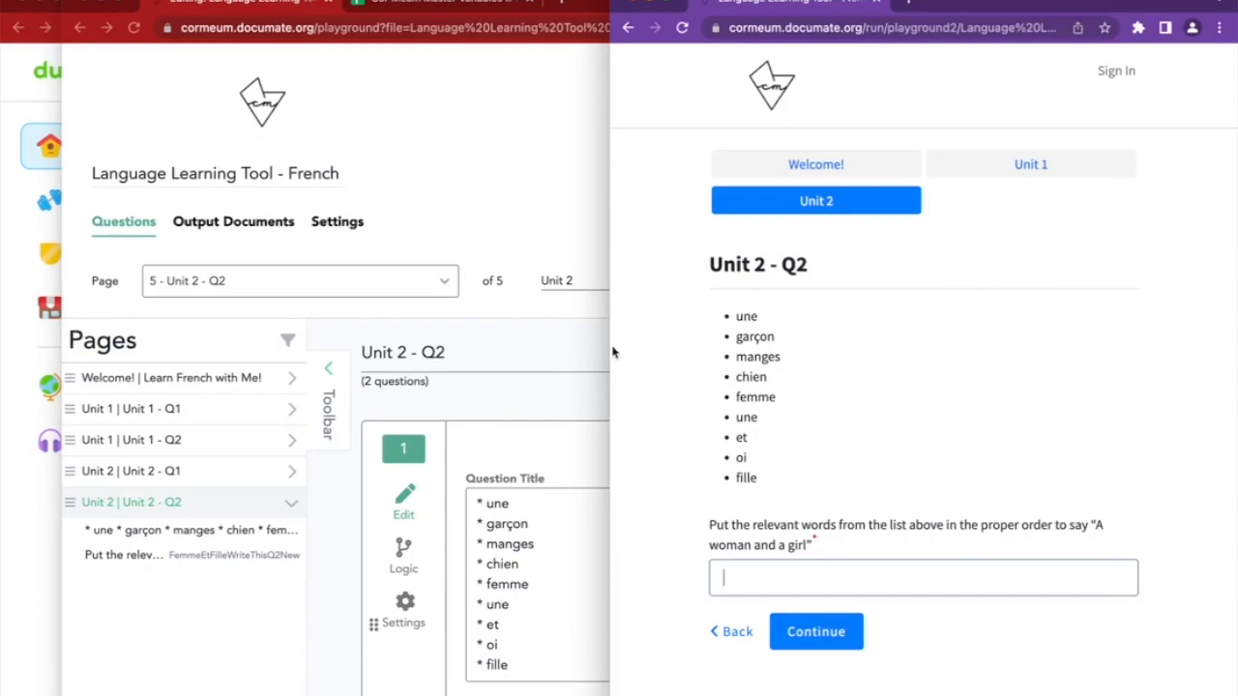
pyautogui.moveTo(598, 346); pyautogui.dragTo(538, 333)
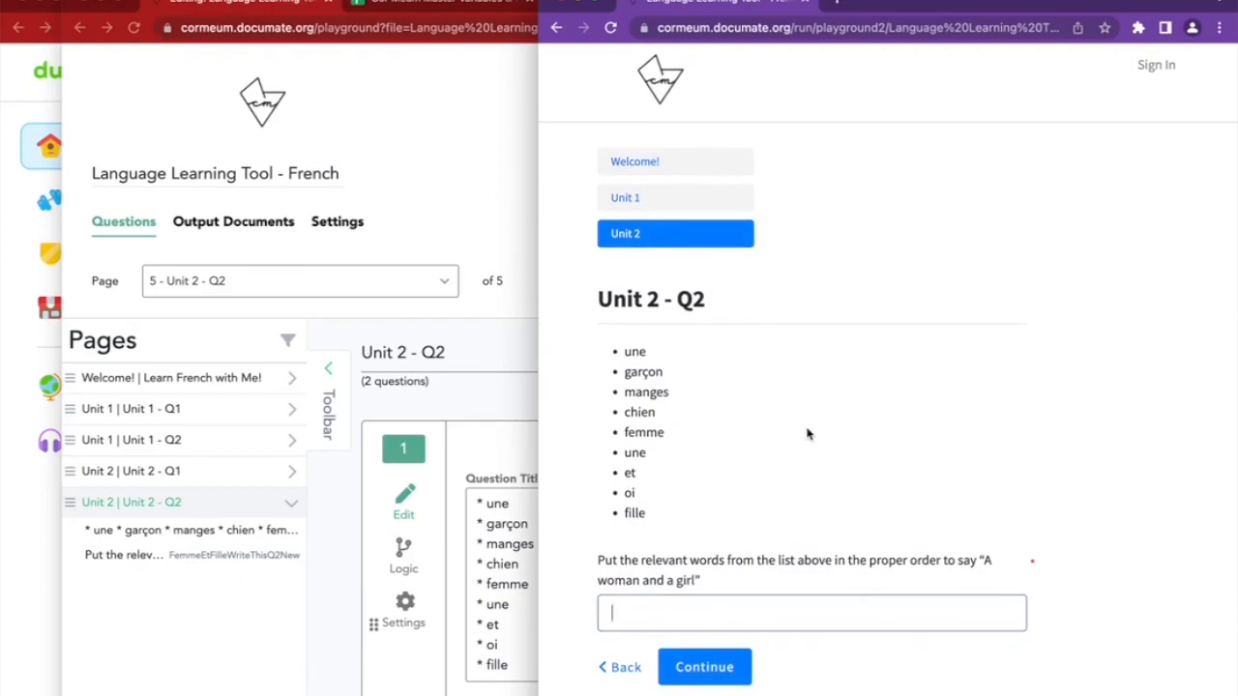
pyautogui.scroll(-6, 500, 428)
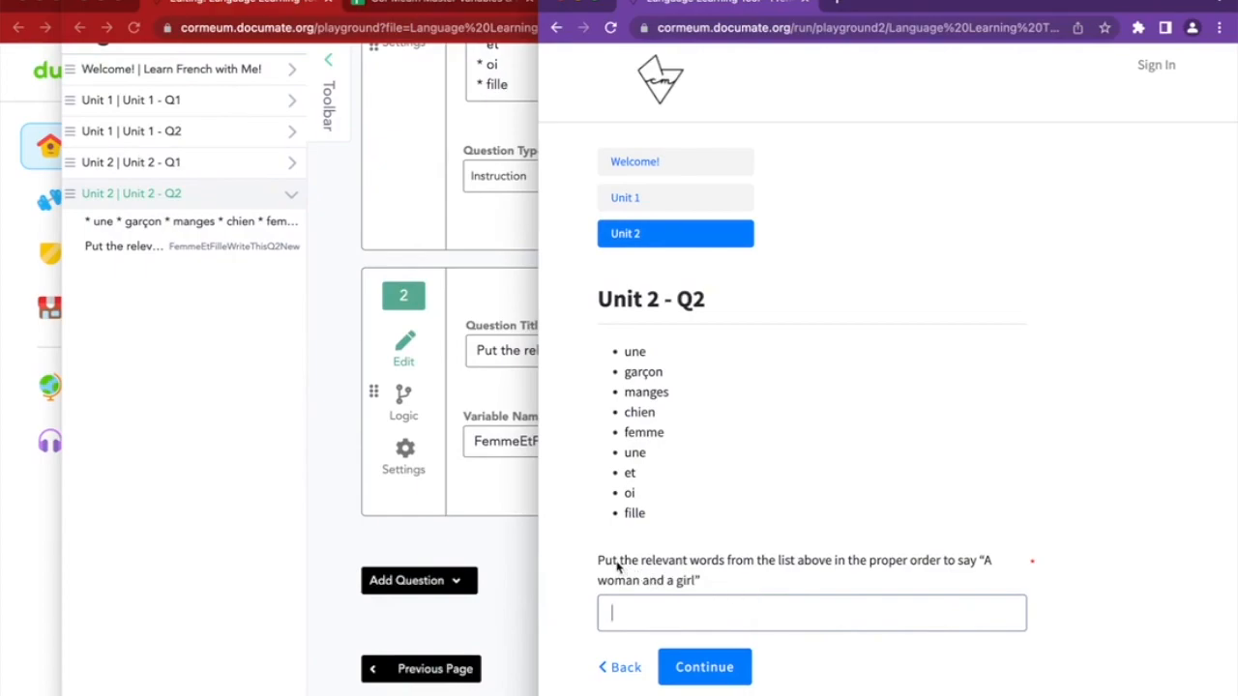
pyautogui.write('Aa')
pyautogui.write('une')
pyautogui.write('femme et une fille')
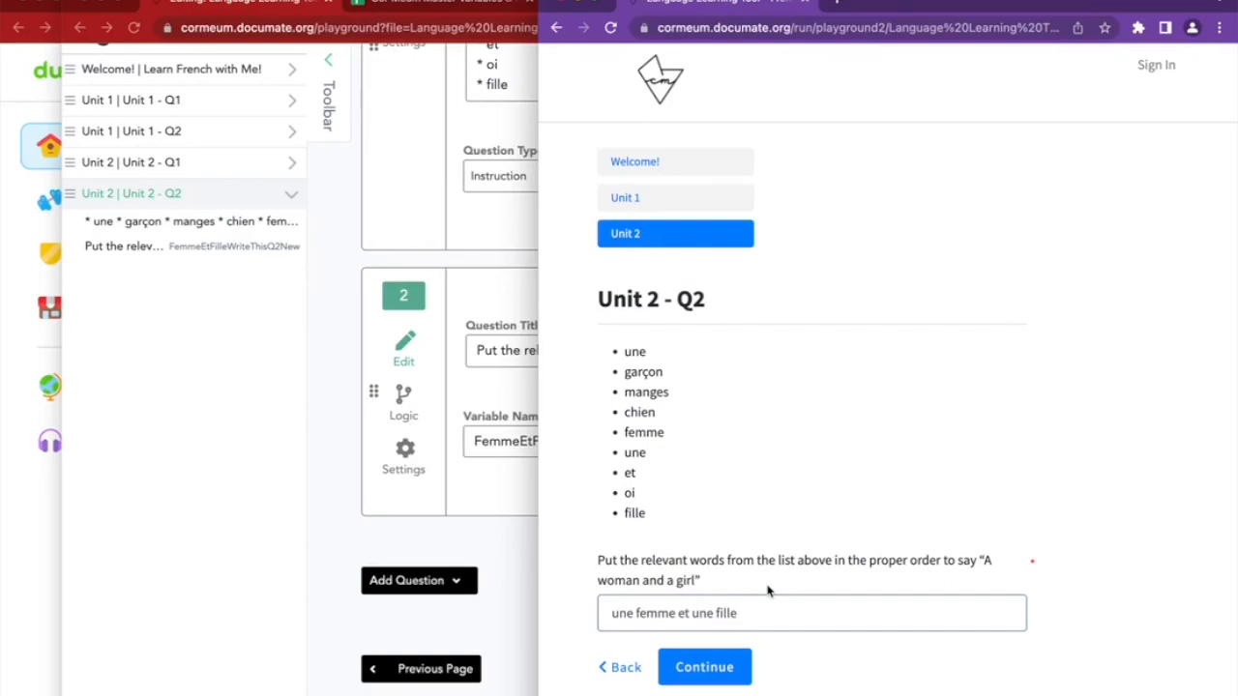
pyautogui.click(512, 523)
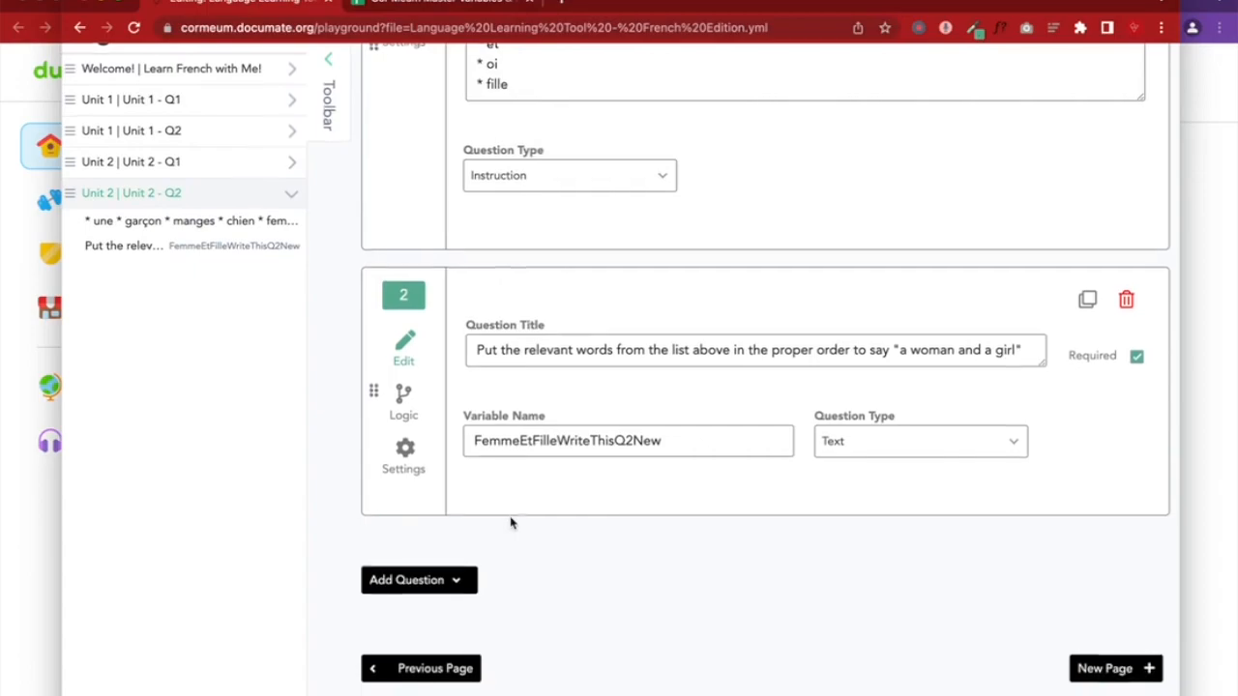
# Add Instruction question 3 titled "That's right!" followed by a party-face emoji
pyautogui.click(447, 584)
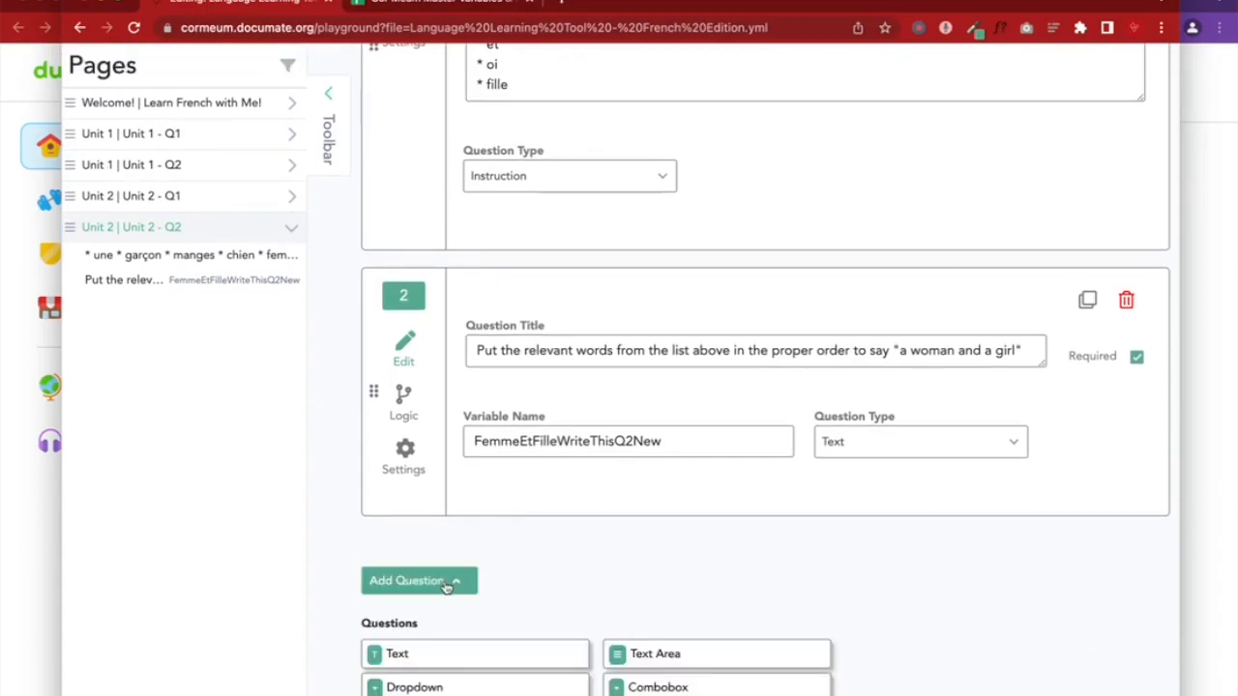
pyautogui.scroll(-5, 446, 585)
pyautogui.scroll(2, 446, 585)
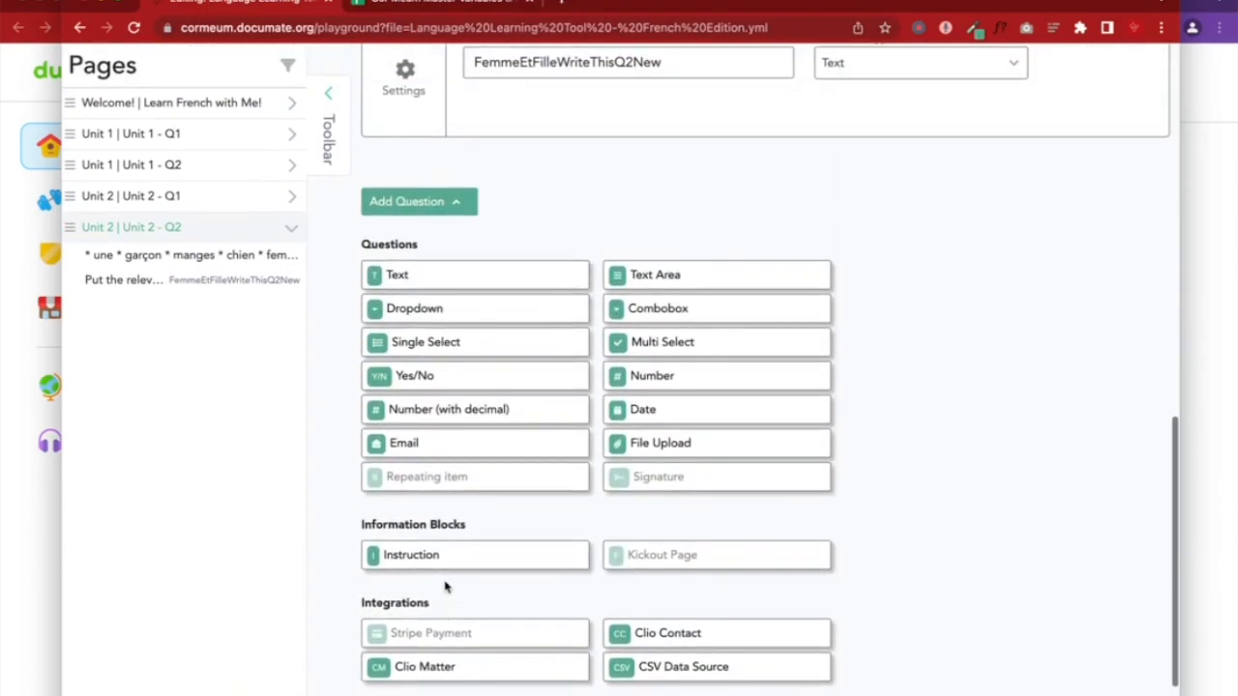
pyautogui.click(458, 562)
pyautogui.click(406, 403)
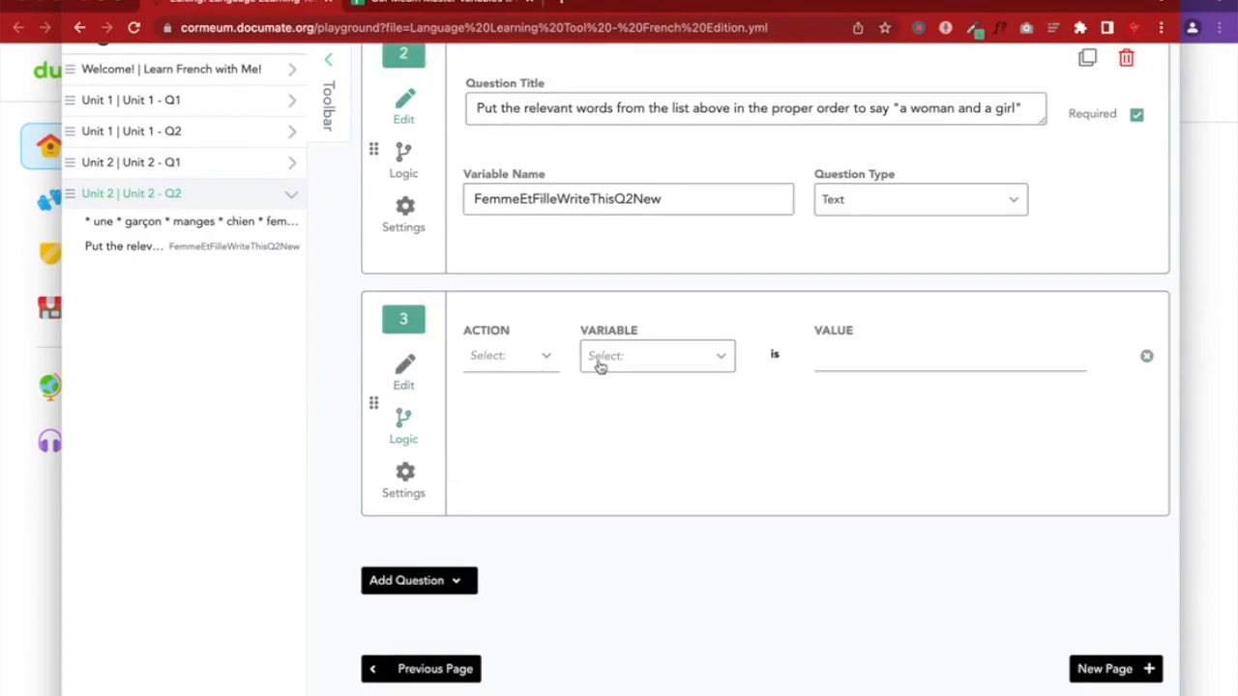
pyautogui.click(434, 373)
pyautogui.click(534, 374)
pyautogui.write("That'")
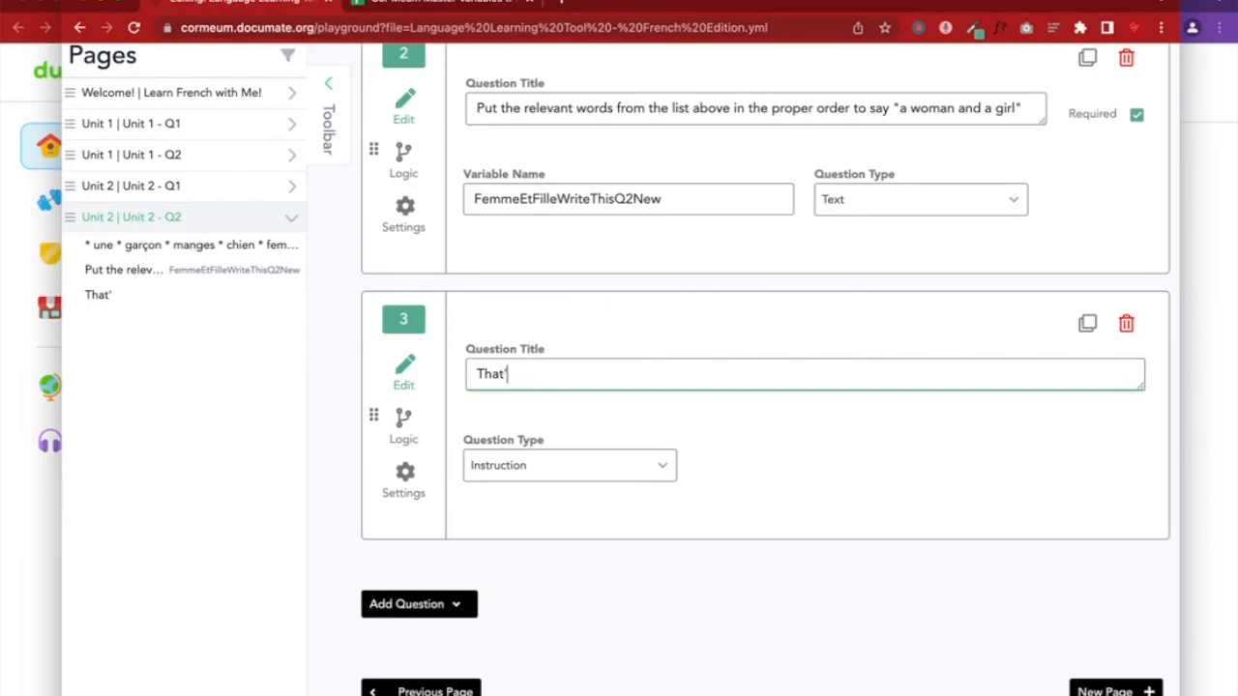
pyautogui.write('s right!')
pyautogui.press('ctrl+super+space')
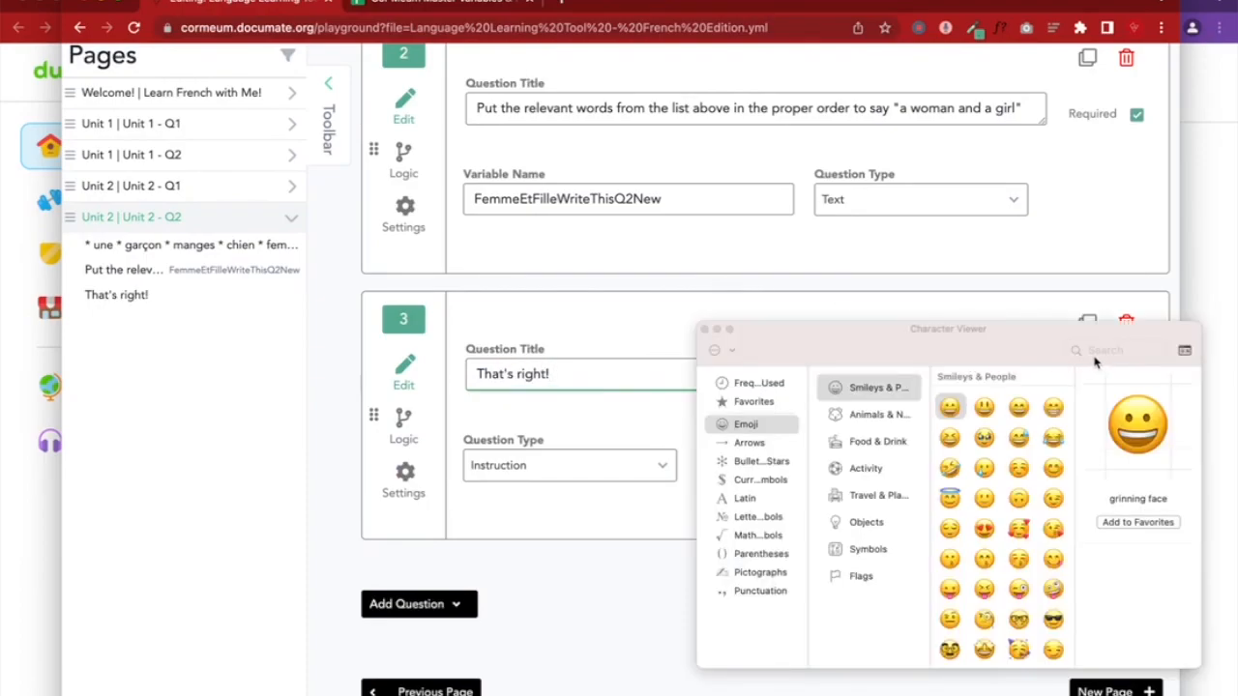
pyautogui.write('party')
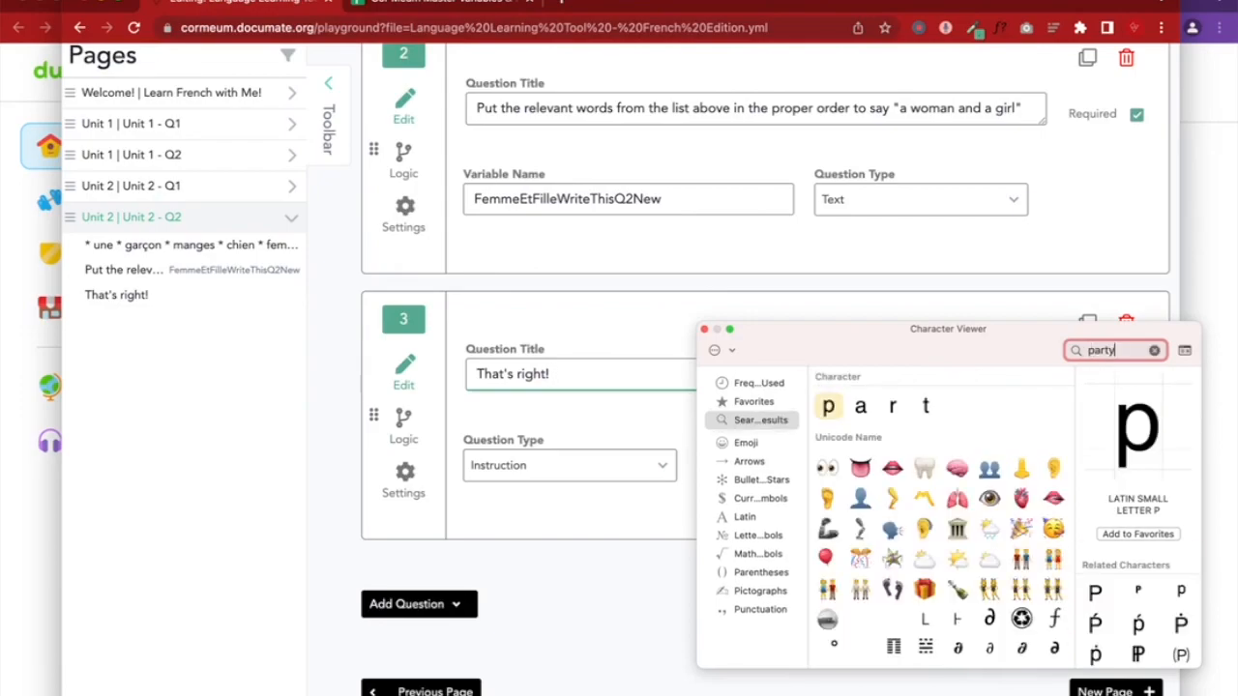
pyautogui.doubleClick(861, 468)
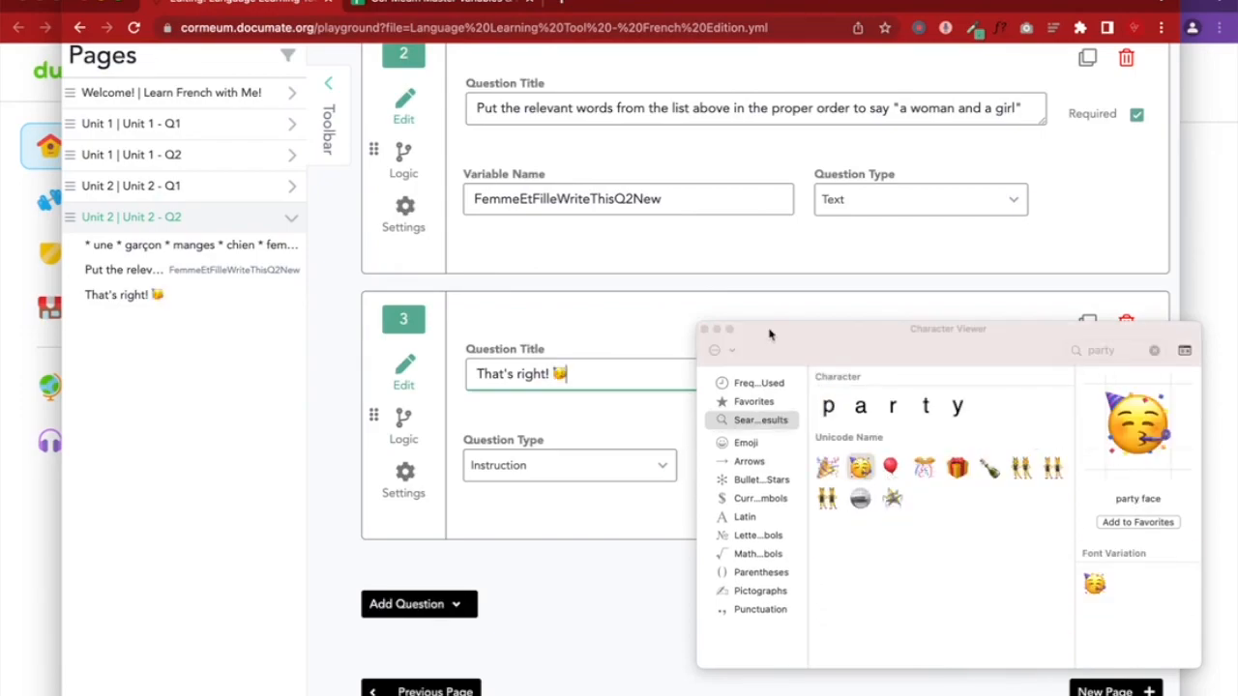
pyautogui.click(704, 329)
# Add Instruction question 4 titled "Try again :)" and save the workflow
pyautogui.click(406, 603)
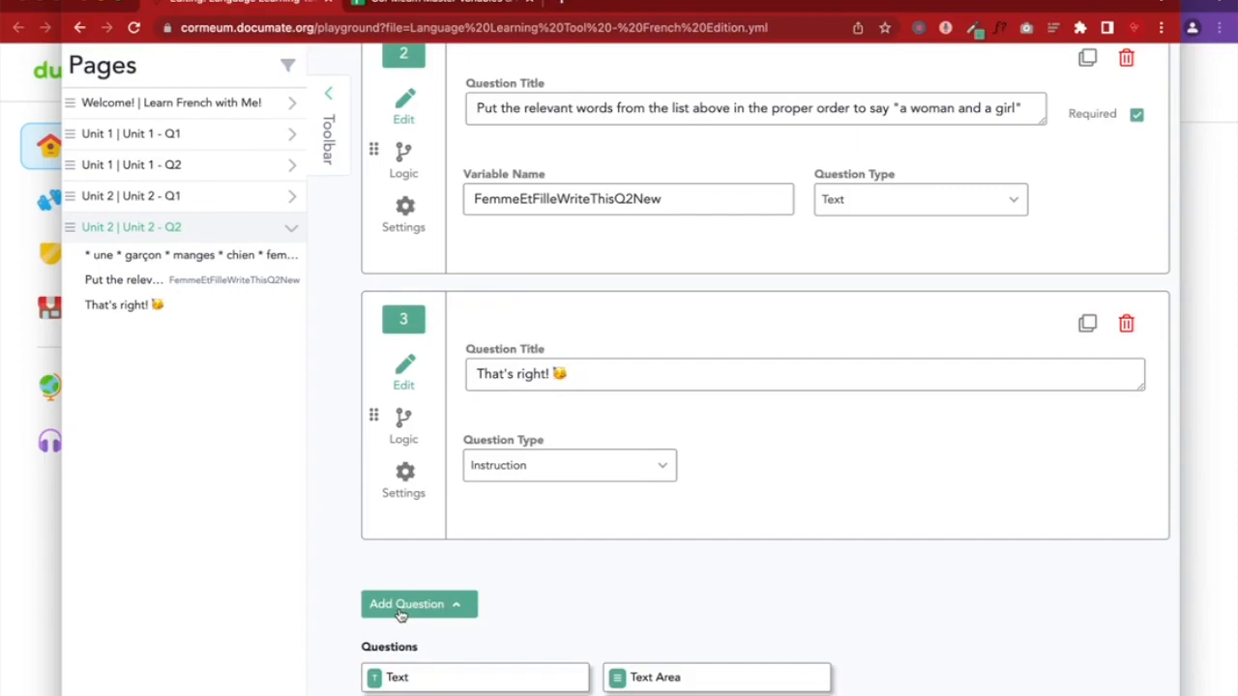
pyautogui.scroll(-1, 400, 618)
pyautogui.scroll(3, 405, 616)
pyautogui.scroll(2, 400, 613)
pyautogui.scroll(-7, 401, 613)
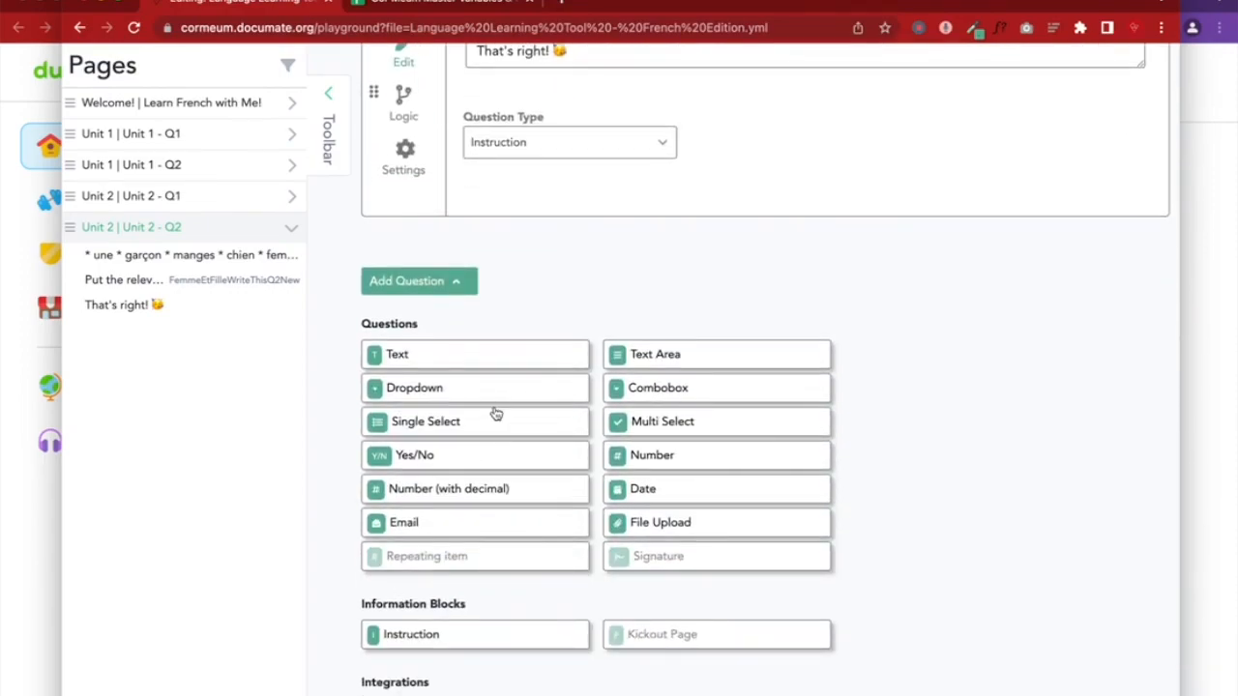
pyautogui.click(426, 637)
pyautogui.click(575, 360)
pyautogui.write('Th')
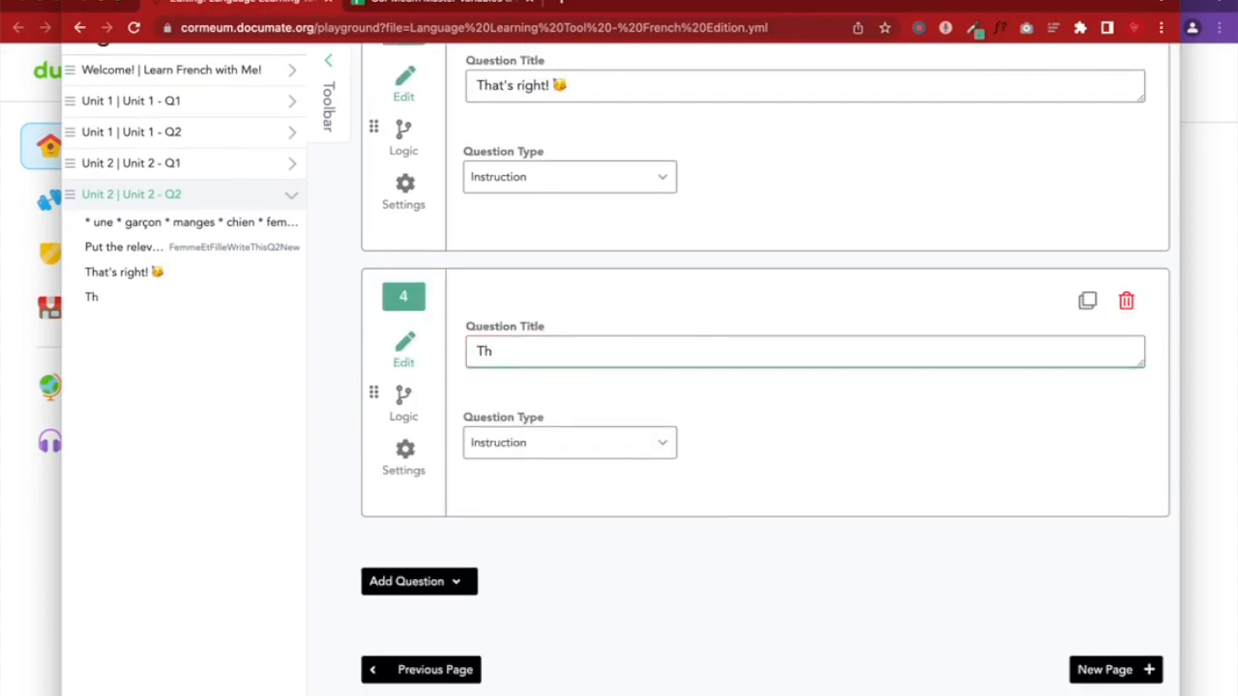
pyautogui.write('at again :)')
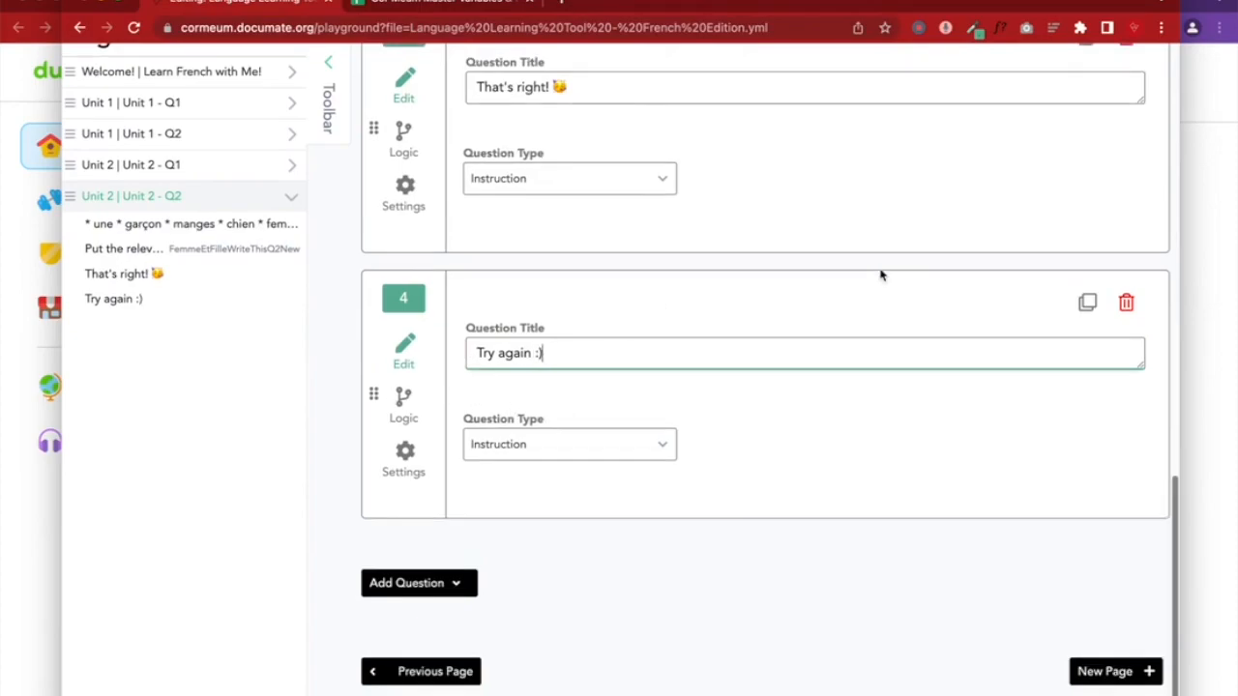
pyautogui.scroll(10, 928, 269)
pyautogui.click(1007, 229)
pyautogui.scroll(-10, 757, 456)
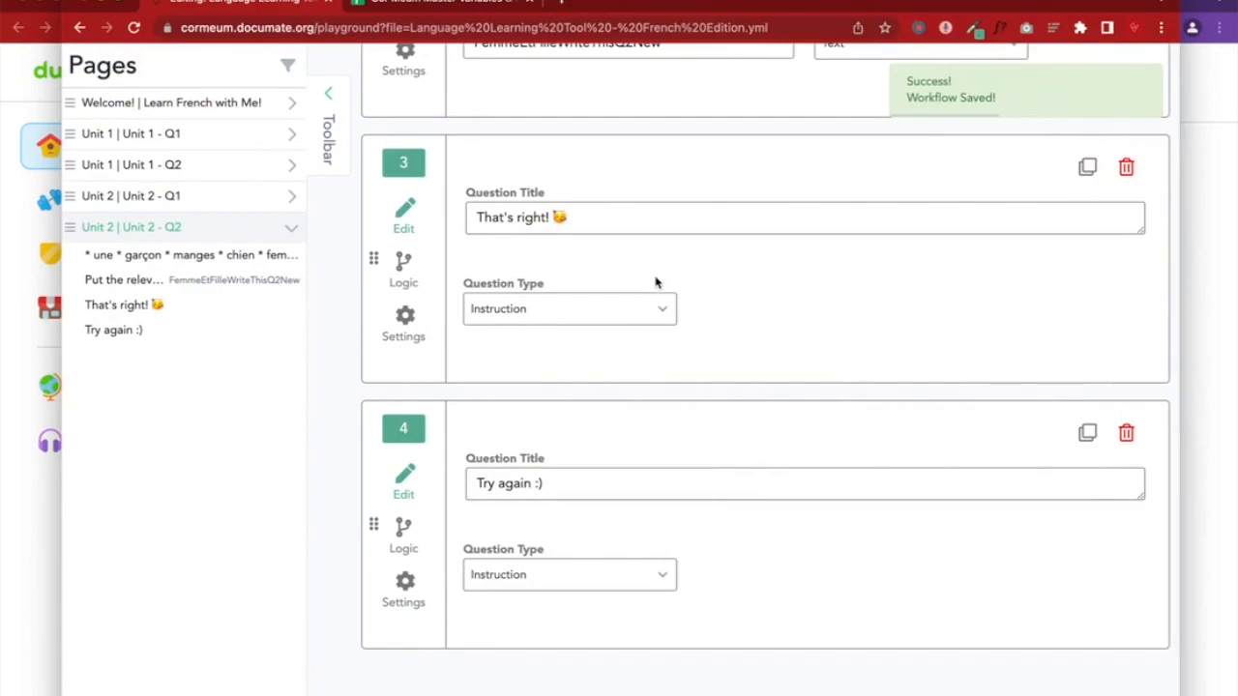
pyautogui.scroll(2, 650, 285)
pyautogui.scroll(1, 644, 290)
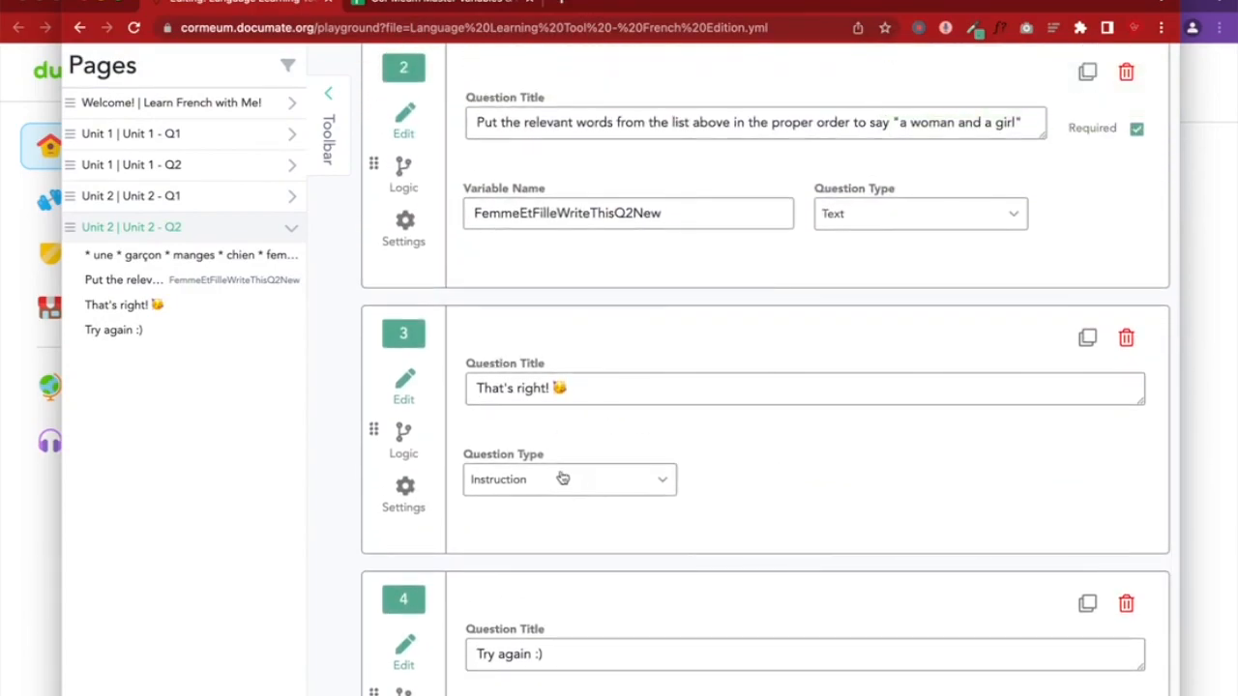
# Set question 3's display condition action to Show if
pyautogui.click(416, 454)
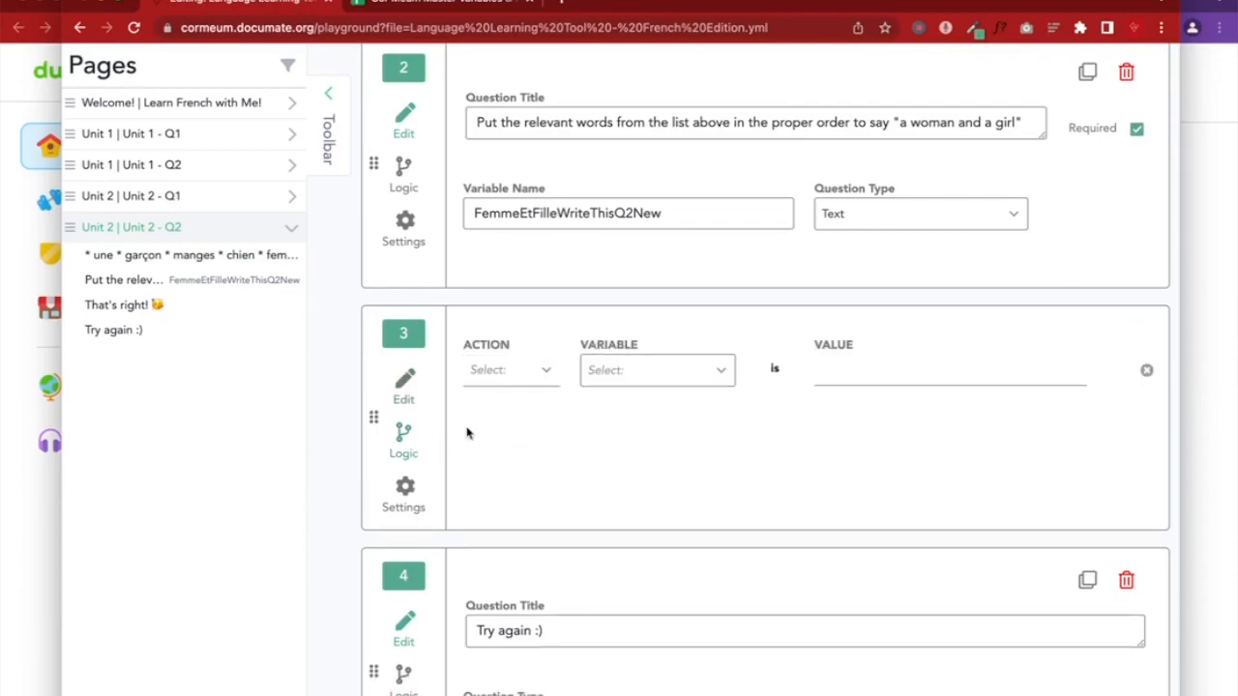
pyautogui.click(514, 380)
pyautogui.scroll(5, 514, 380)
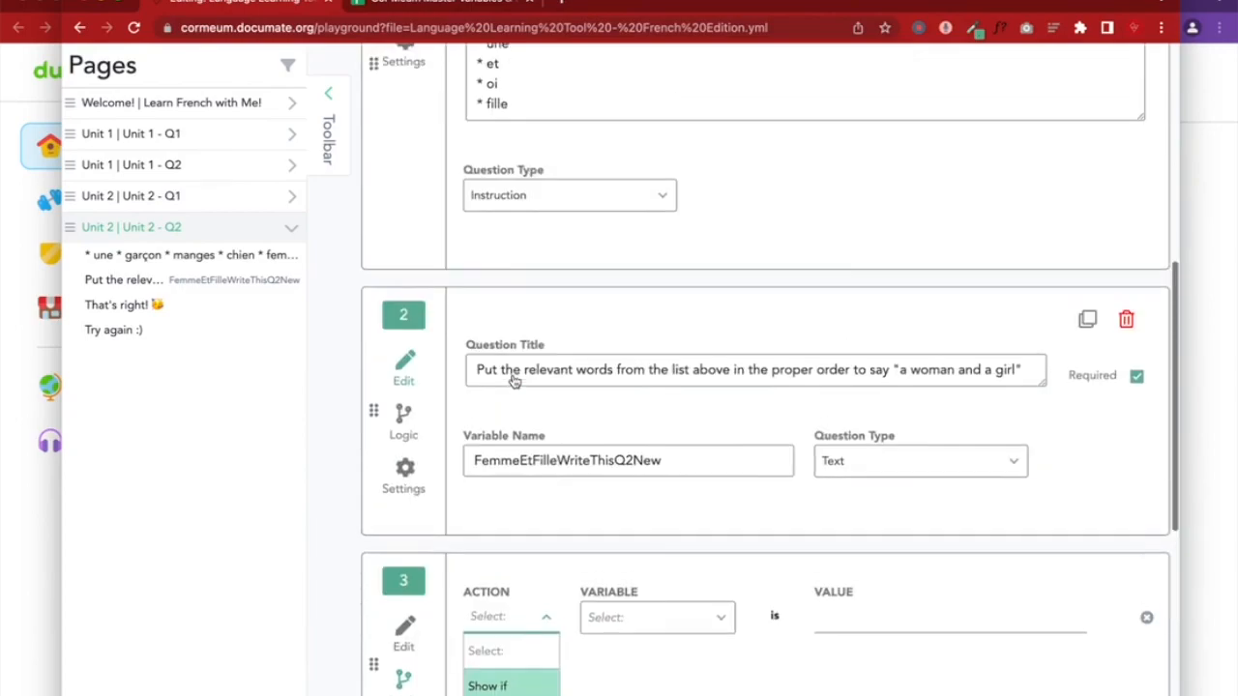
pyautogui.scroll(-5, 513, 380)
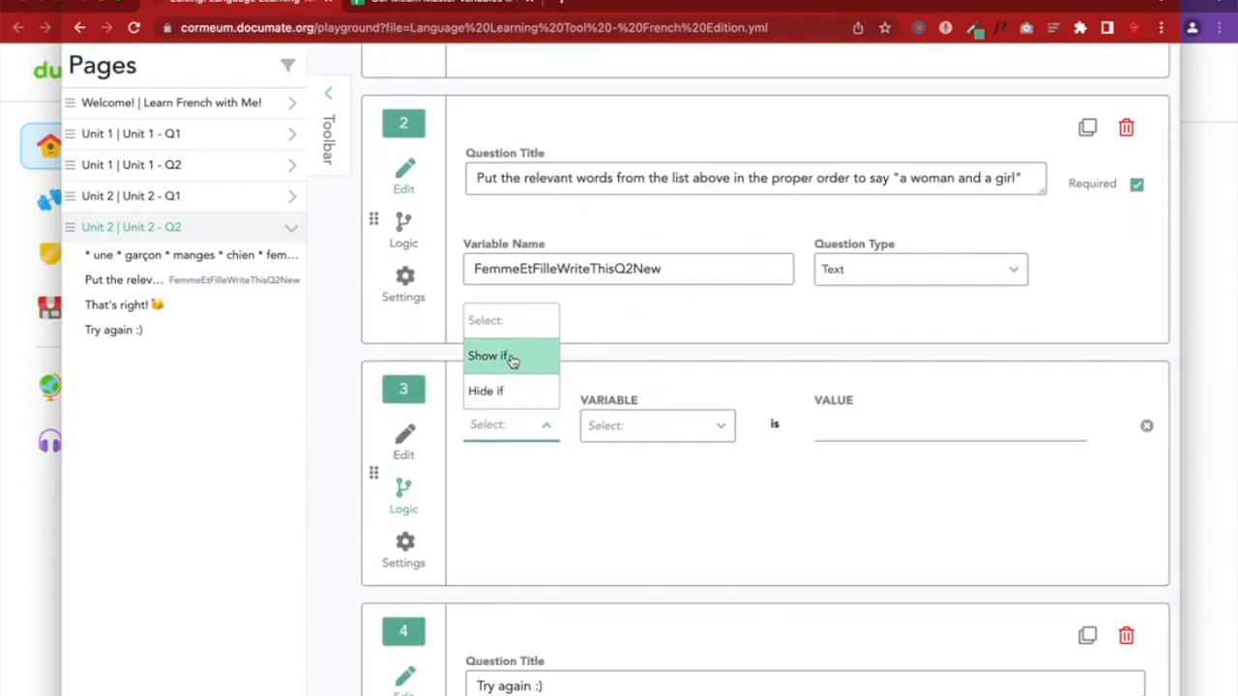
pyautogui.click(513, 358)
pyautogui.click(641, 425)
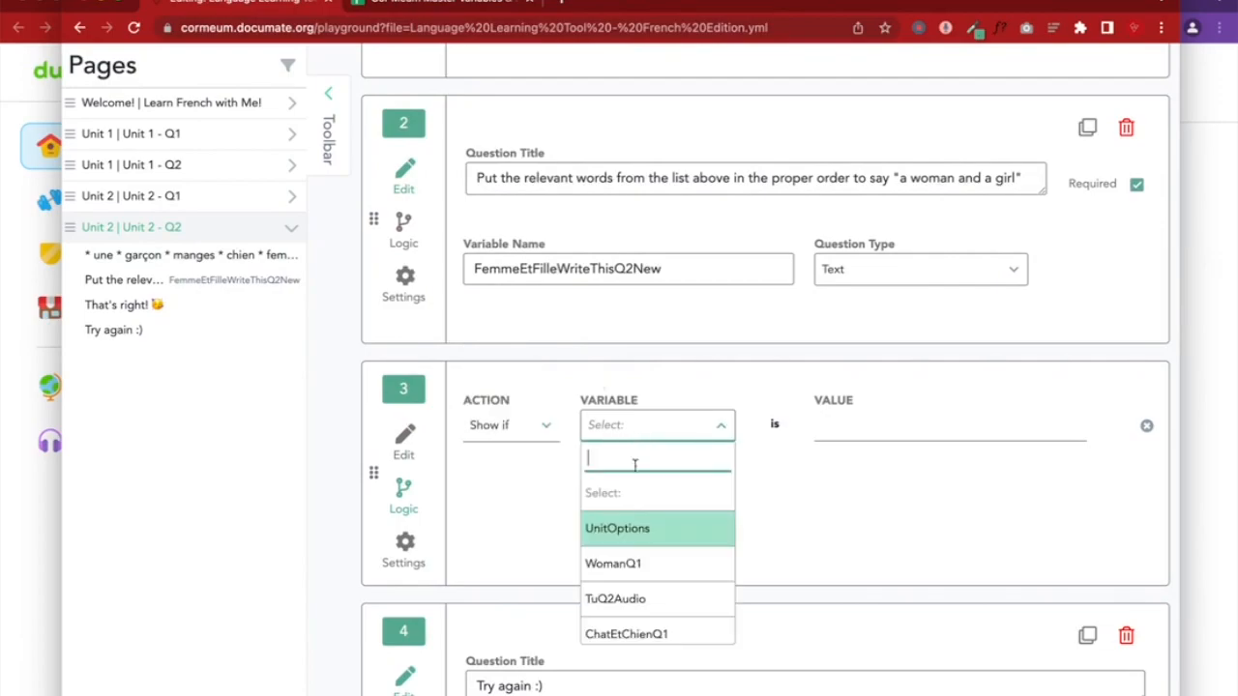
pyautogui.scroll(-1, 638, 581)
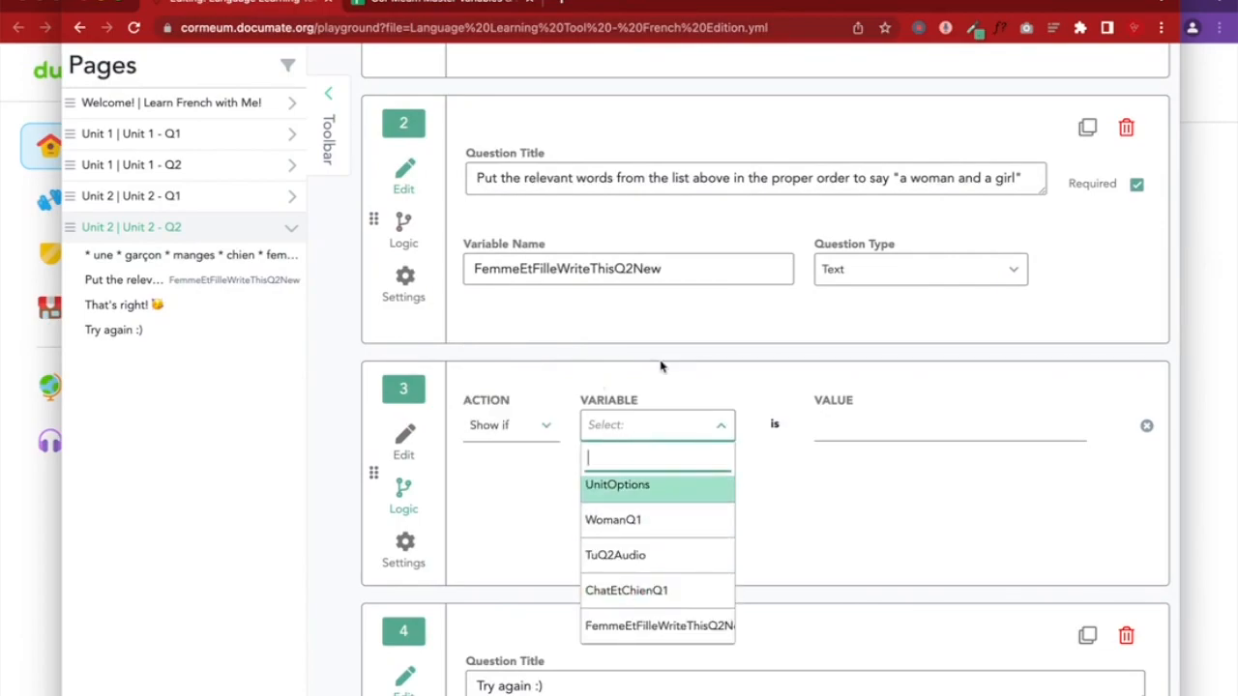
pyautogui.click(618, 297)
# Remove 'New' from question 2's variable name, making it FemmeEtFilleWriteThisQ2, and save
pyautogui.click(680, 269)
pyautogui.press('BackSpace')
pyautogui.press('BackSpace')
pyautogui.press('BackSpace')
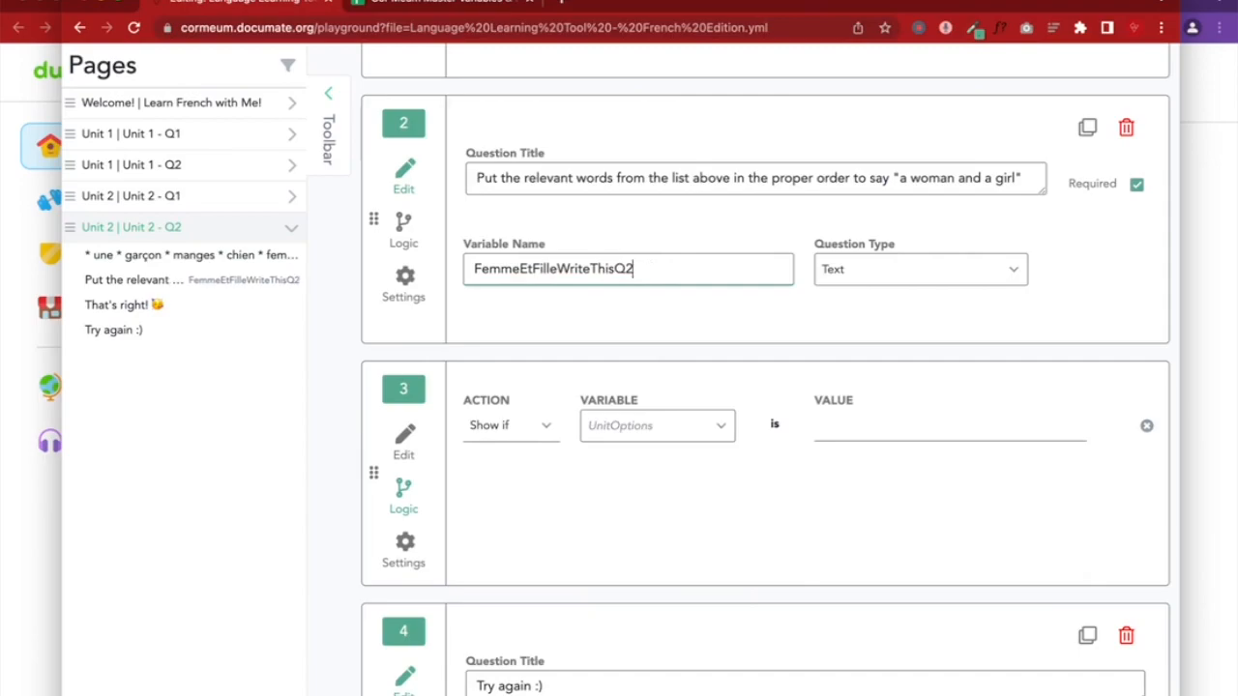
pyautogui.scroll(3, 769, 276)
pyautogui.scroll(6, 769, 275)
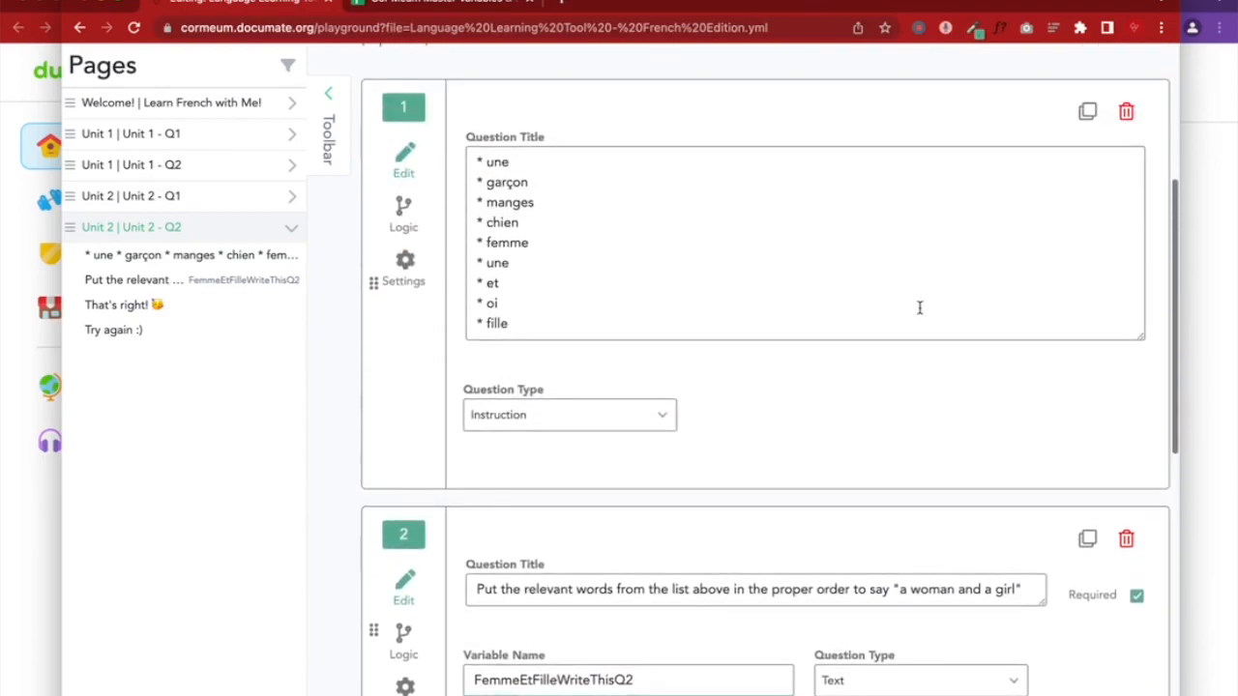
pyautogui.click(1020, 136)
pyautogui.scroll(-15, 746, 567)
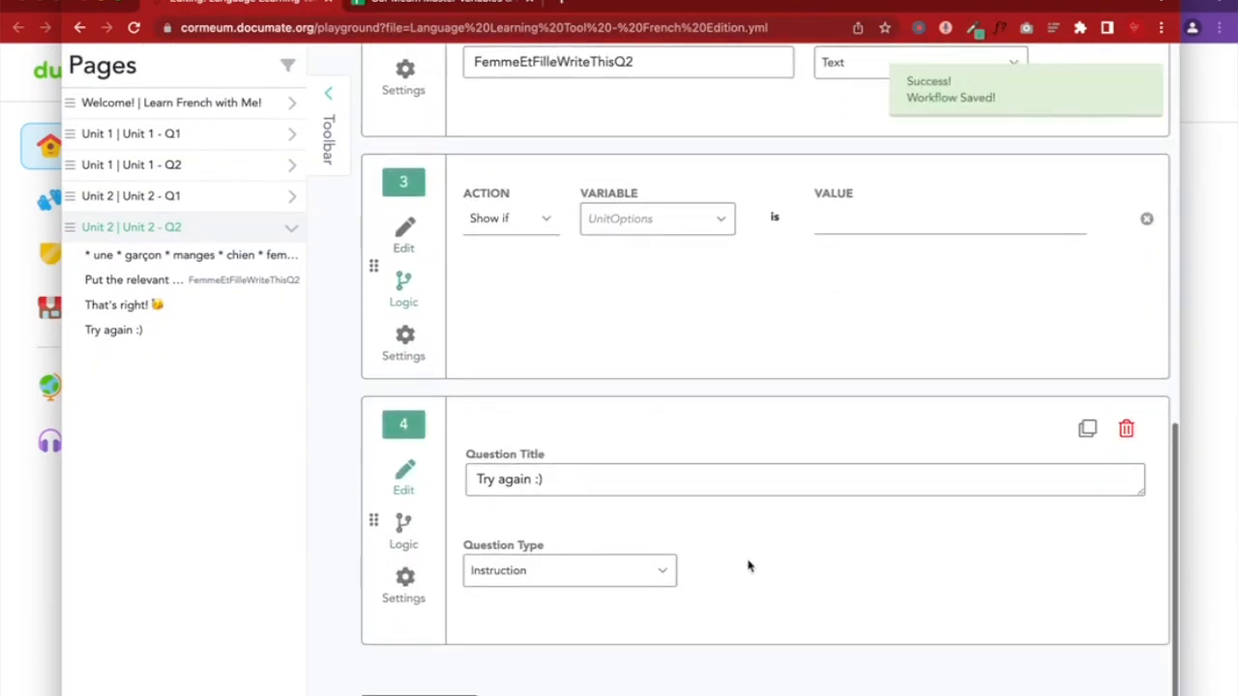
pyautogui.scroll(2, 746, 564)
# Make question 3 show only when FemmeEtFilleWriteThisQ2 is 'une femme et un fille'
pyautogui.click(641, 329)
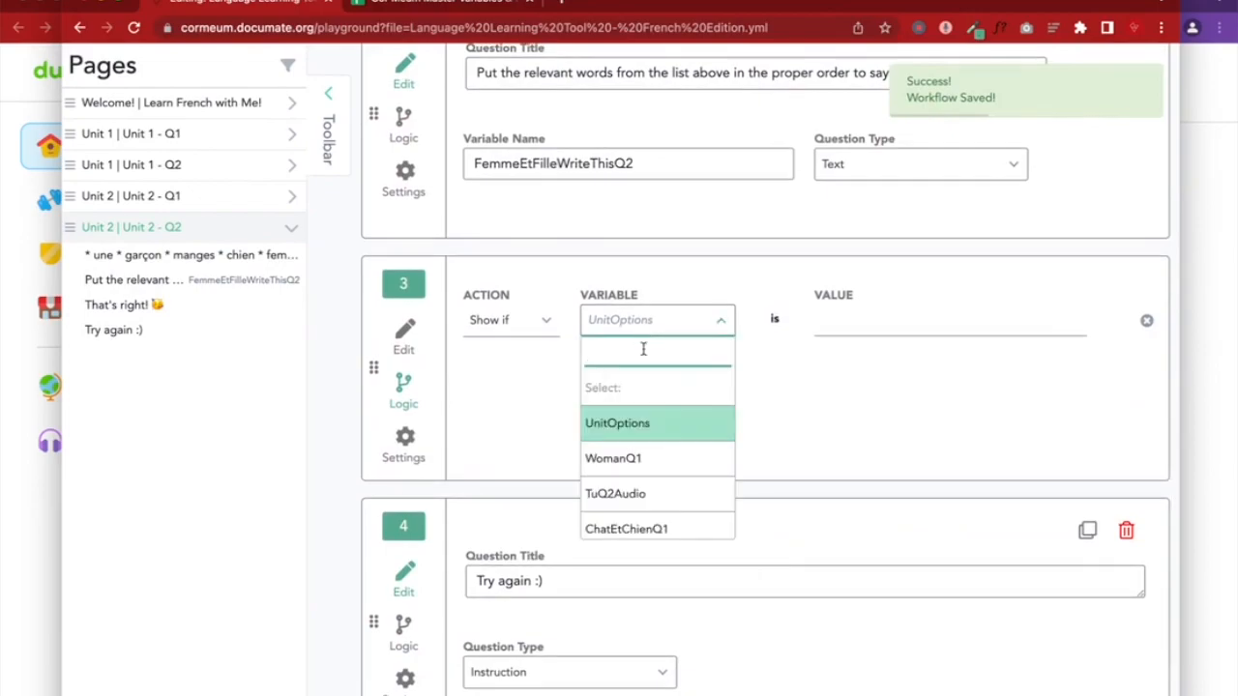
pyautogui.scroll(-2, 641, 392)
pyautogui.scroll(2, 637, 395)
pyautogui.scroll(-1, 641, 452)
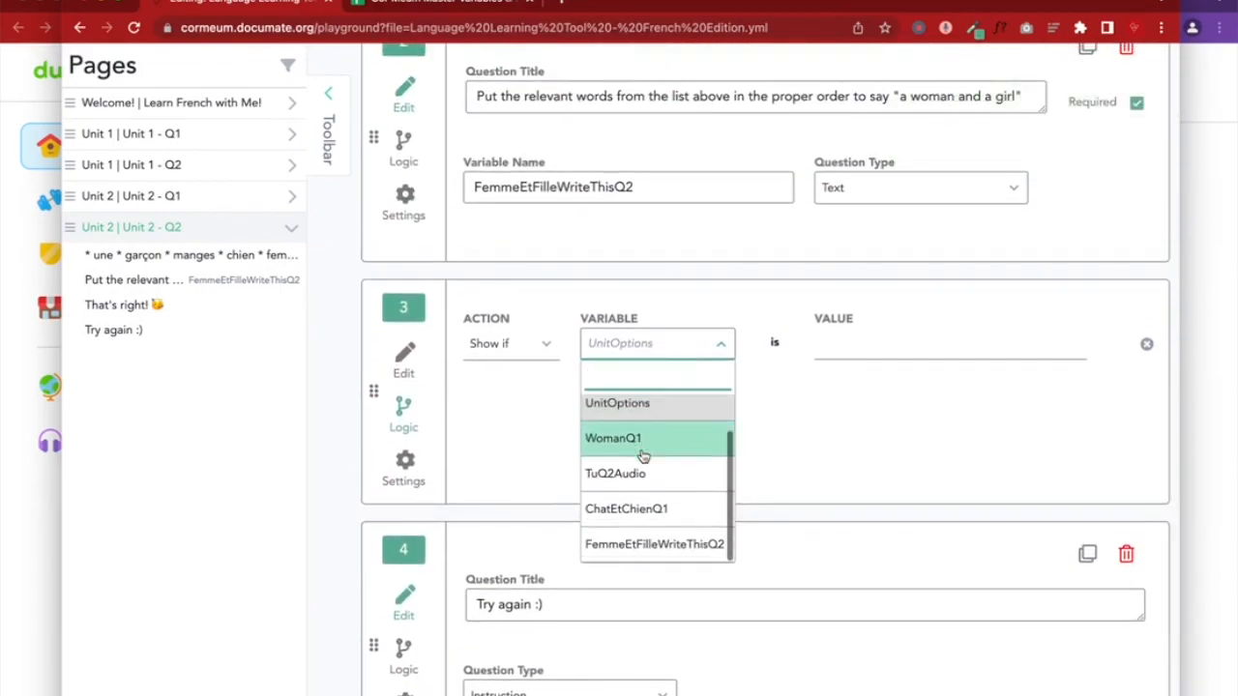
pyautogui.click(680, 552)
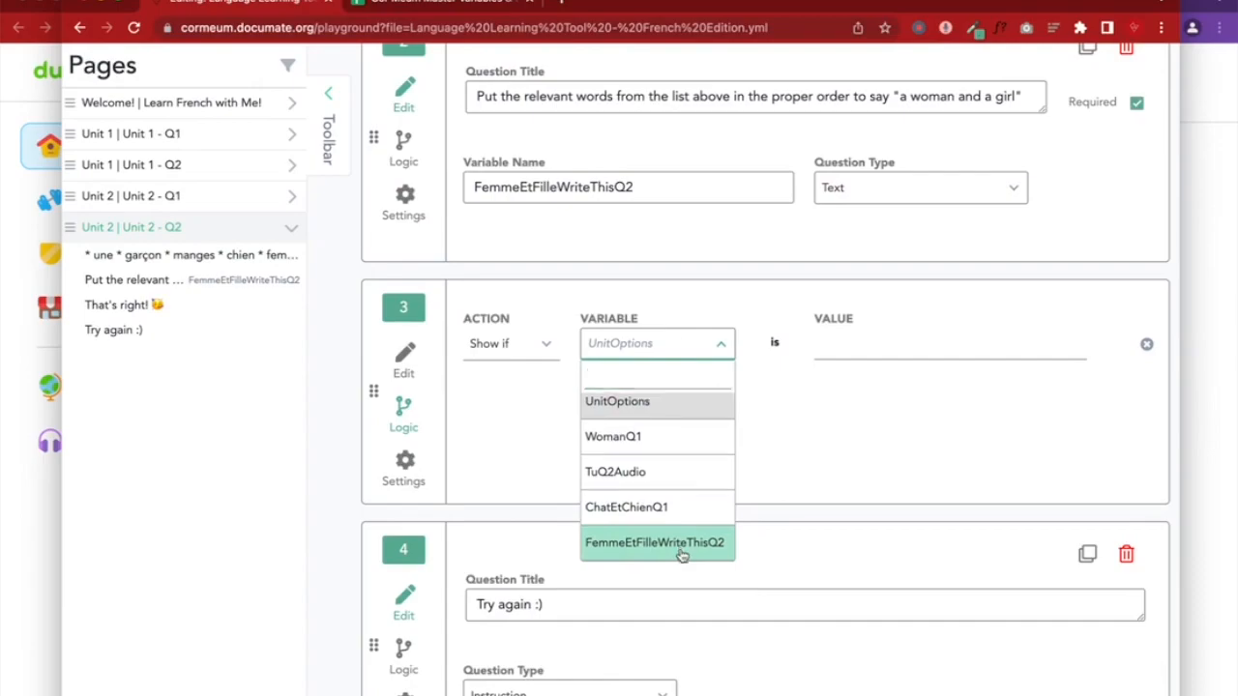
pyautogui.click(818, 345)
pyautogui.write('une')
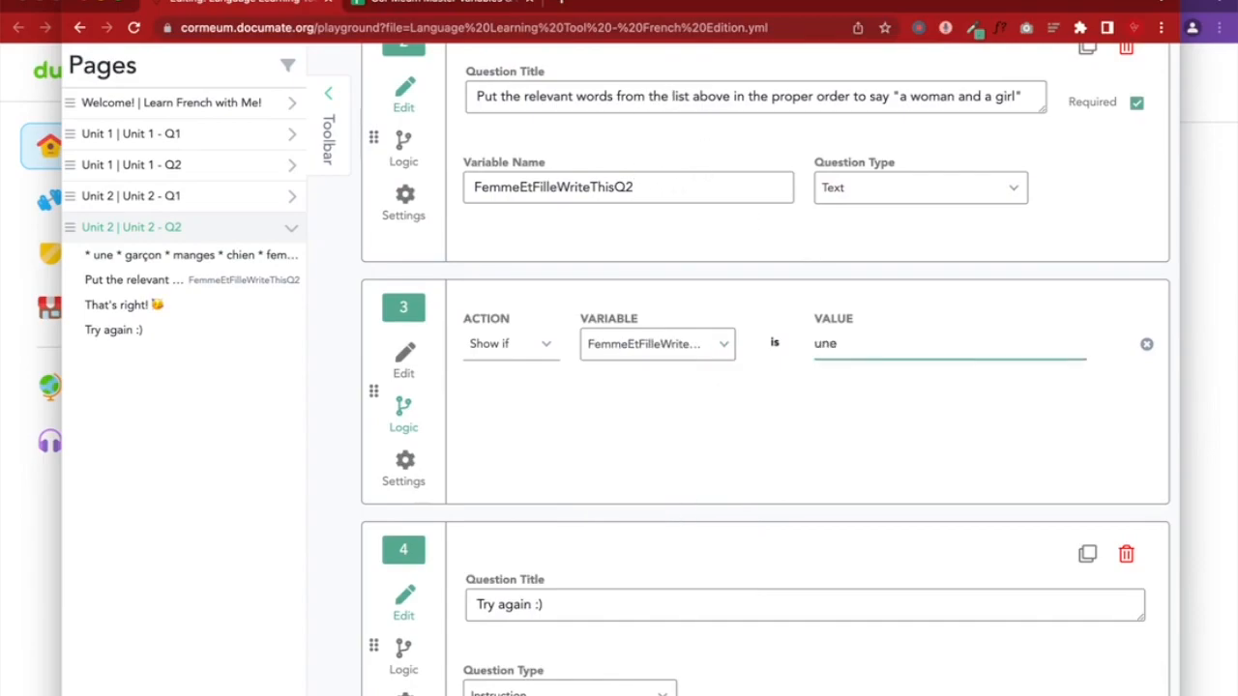
pyautogui.scroll(5, 766, 366)
pyautogui.scroll(-3, 766, 365)
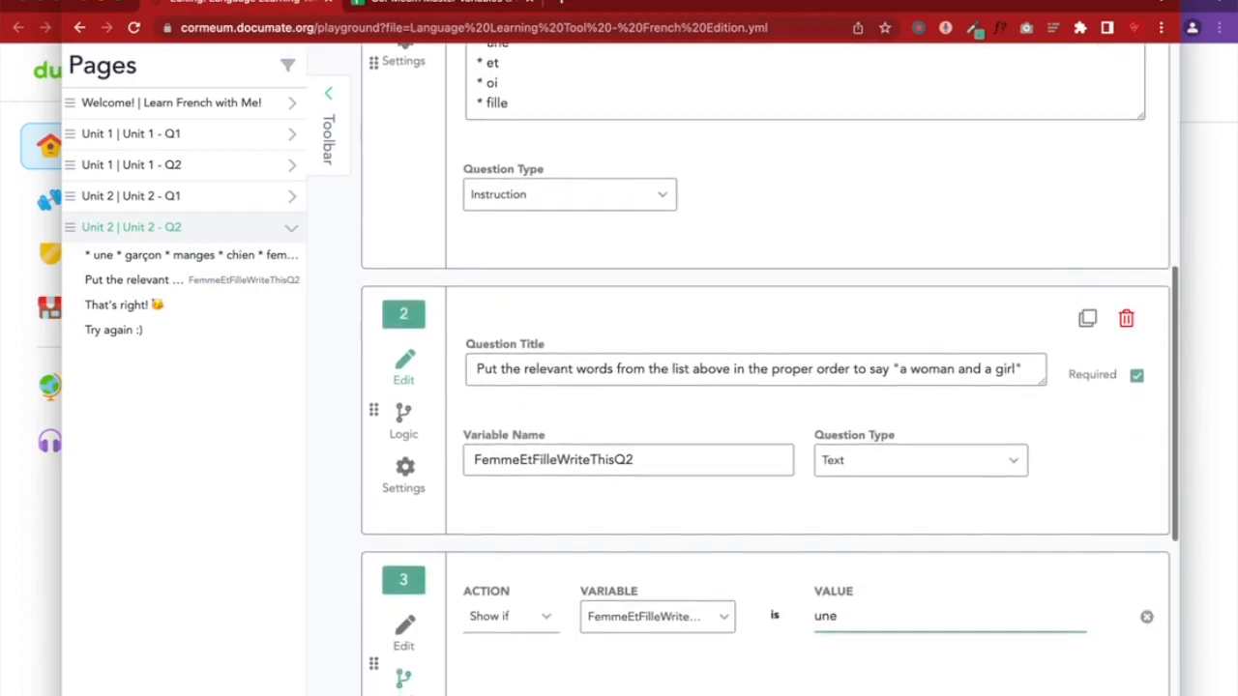
pyautogui.scroll(-1, 765, 365)
pyautogui.write('femme et un fille')
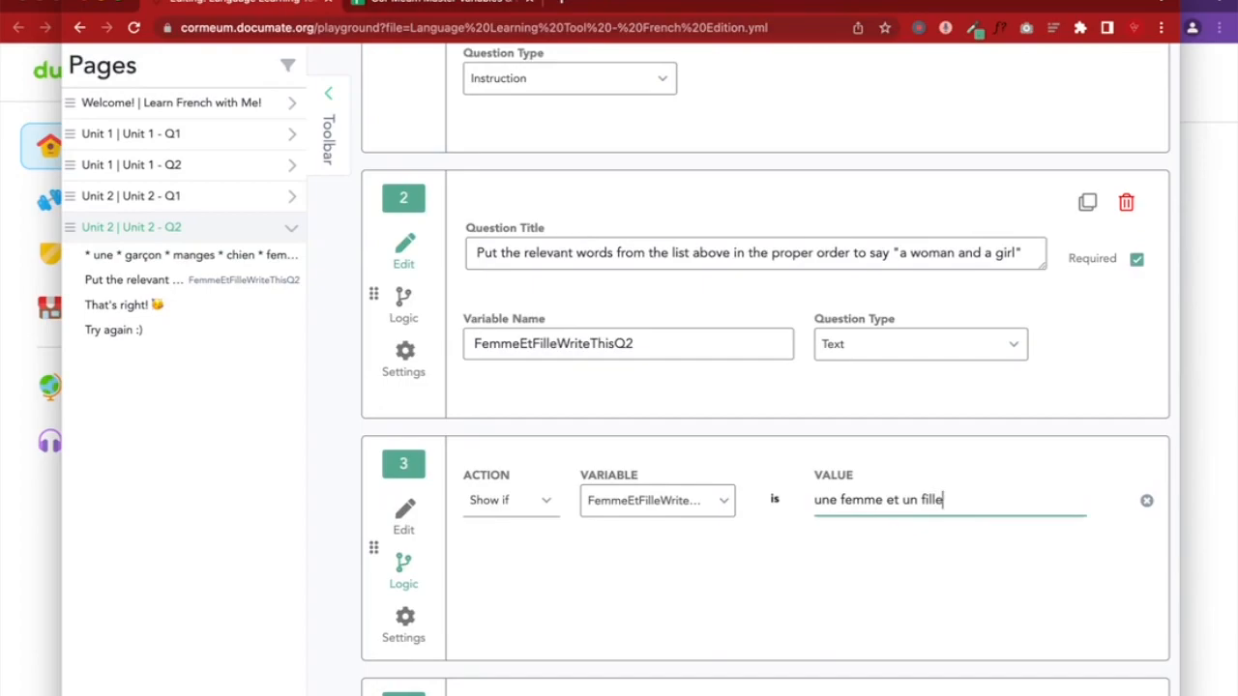
pyautogui.click(406, 527)
pyautogui.scroll(5, 837, 487)
# Save the workflow and start a Show if display condition on question 4
pyautogui.click(1013, 229)
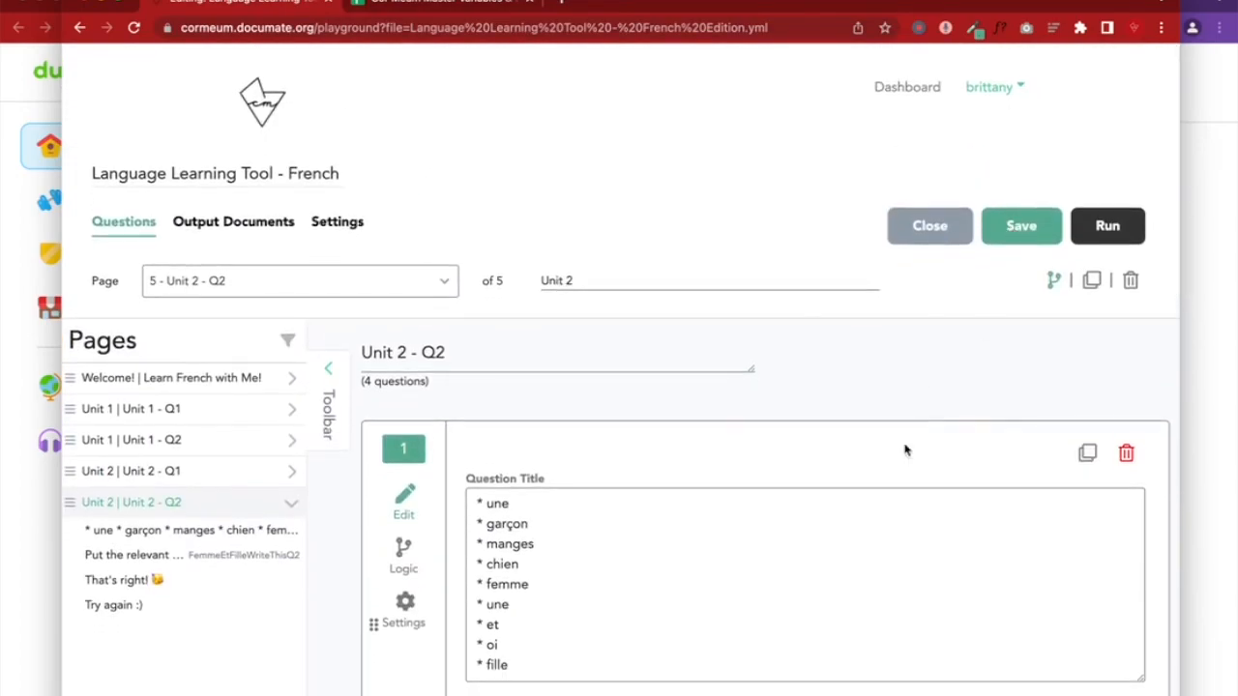
pyautogui.scroll(-10, 784, 513)
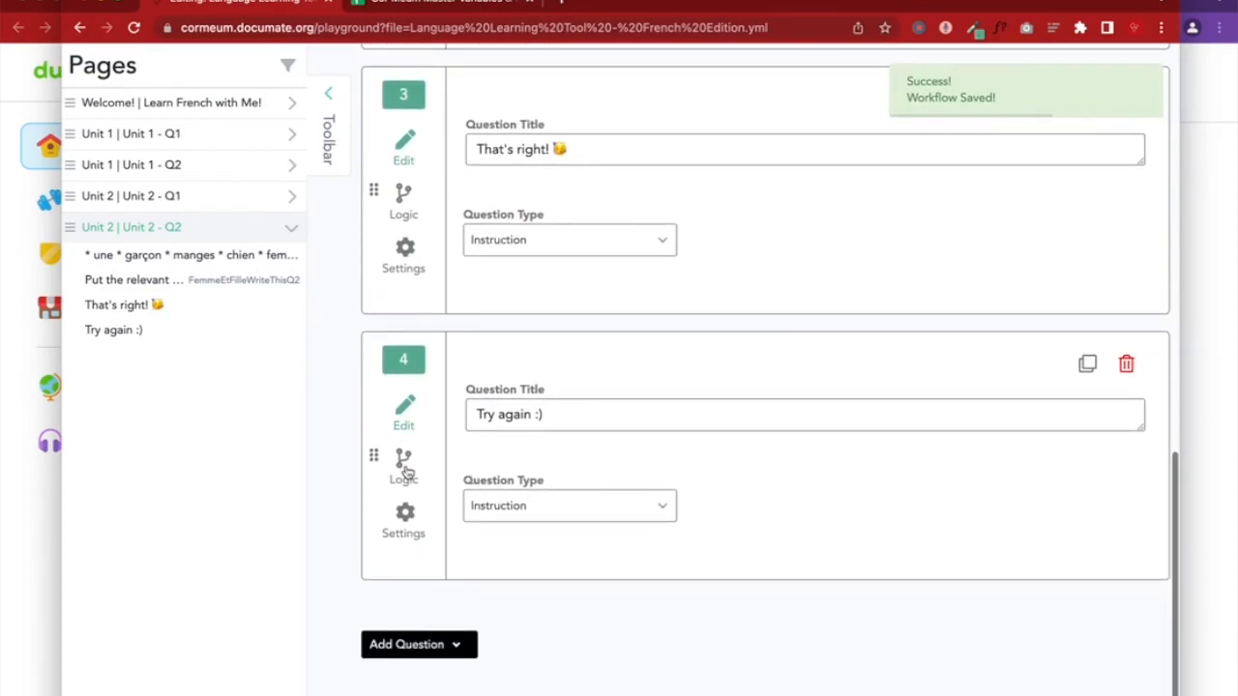
pyautogui.click(404, 466)
pyautogui.click(530, 393)
pyautogui.click(507, 462)
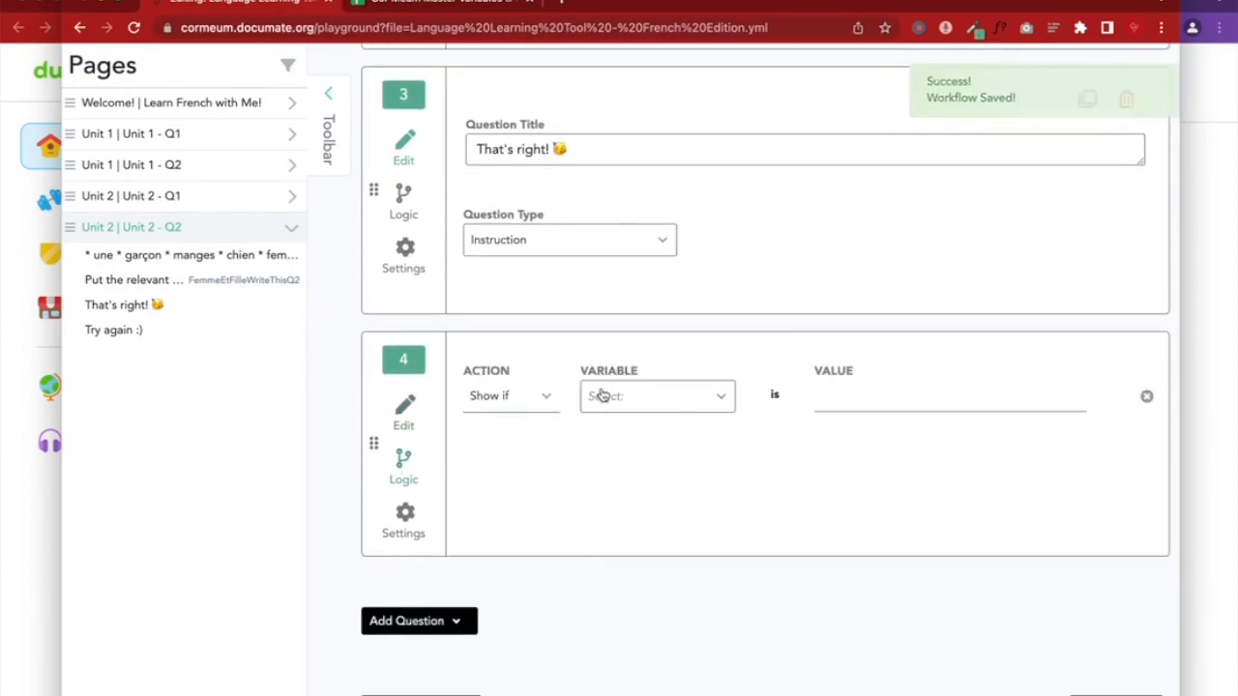
pyautogui.click(598, 396)
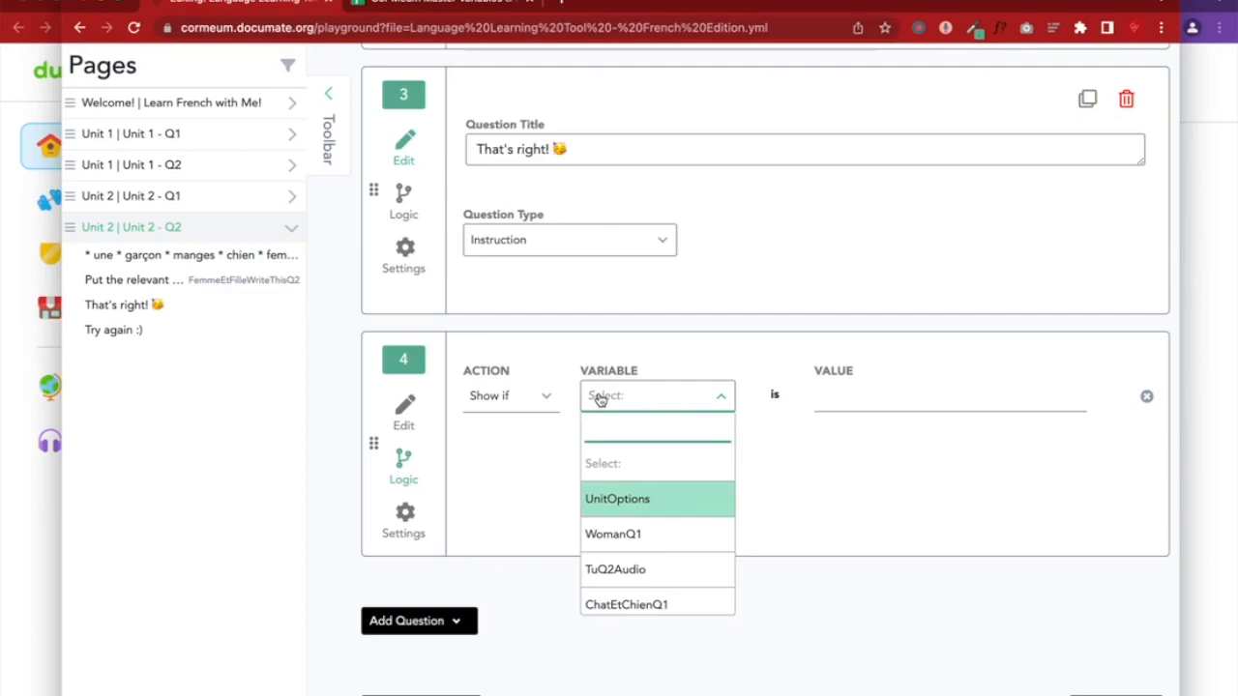
pyautogui.click(209, 690)
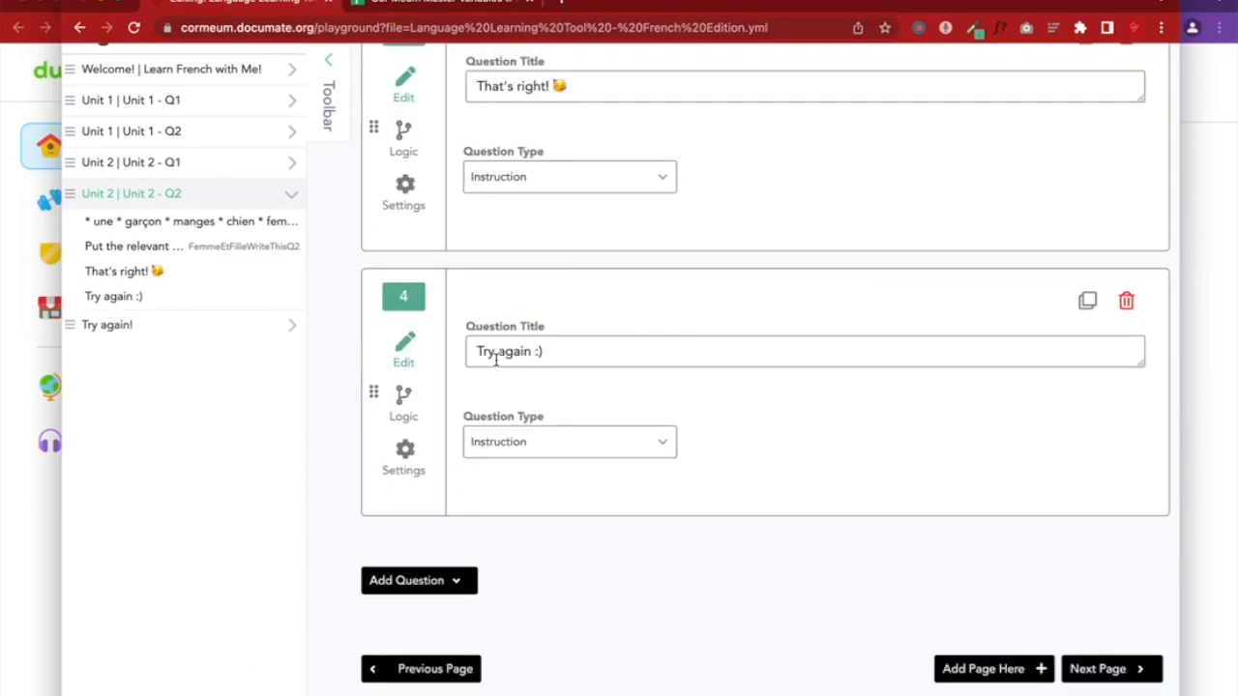
pyautogui.scroll(3, 524, 398)
# Switch question 4 to Hide if FemmeEtFilleWriteThisQ2 is 'une femme et une fille'
pyautogui.click(402, 553)
pyautogui.click(528, 486)
pyautogui.click(515, 578)
pyautogui.click(668, 481)
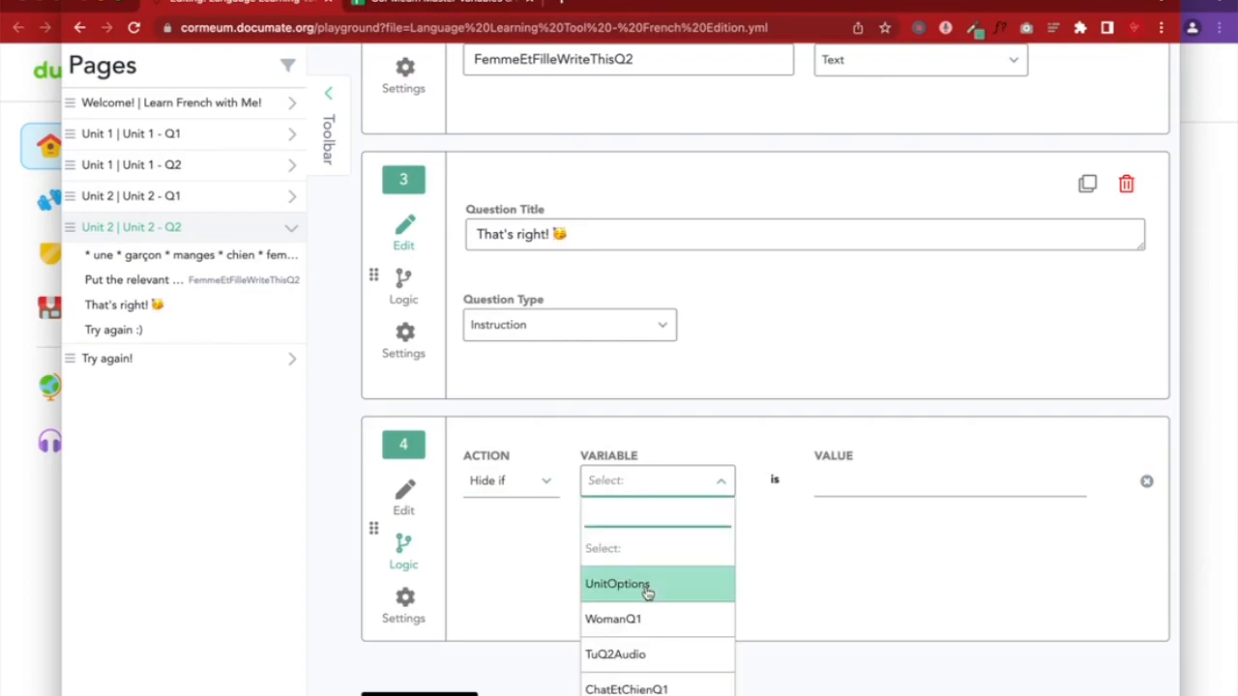
pyautogui.scroll(-1, 645, 591)
pyautogui.click(643, 677)
pyautogui.click(861, 483)
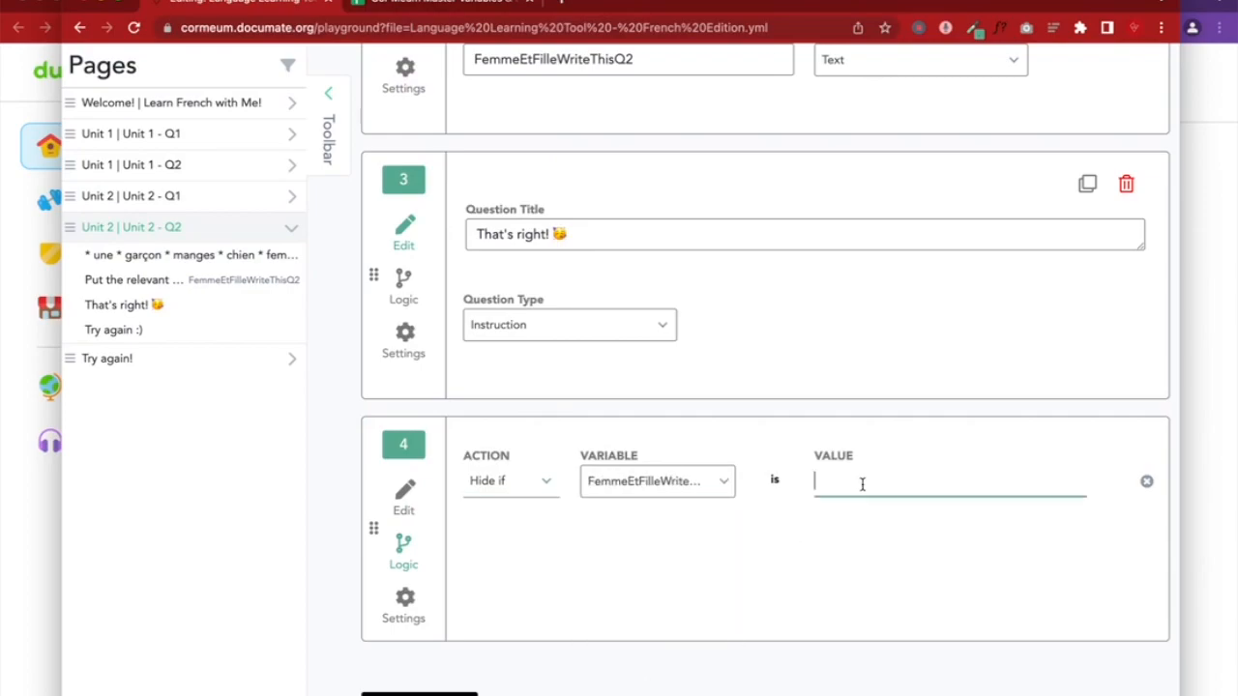
pyautogui.write('une femme et')
pyautogui.click(404, 496)
pyautogui.scroll(10, 860, 477)
pyautogui.click(1022, 237)
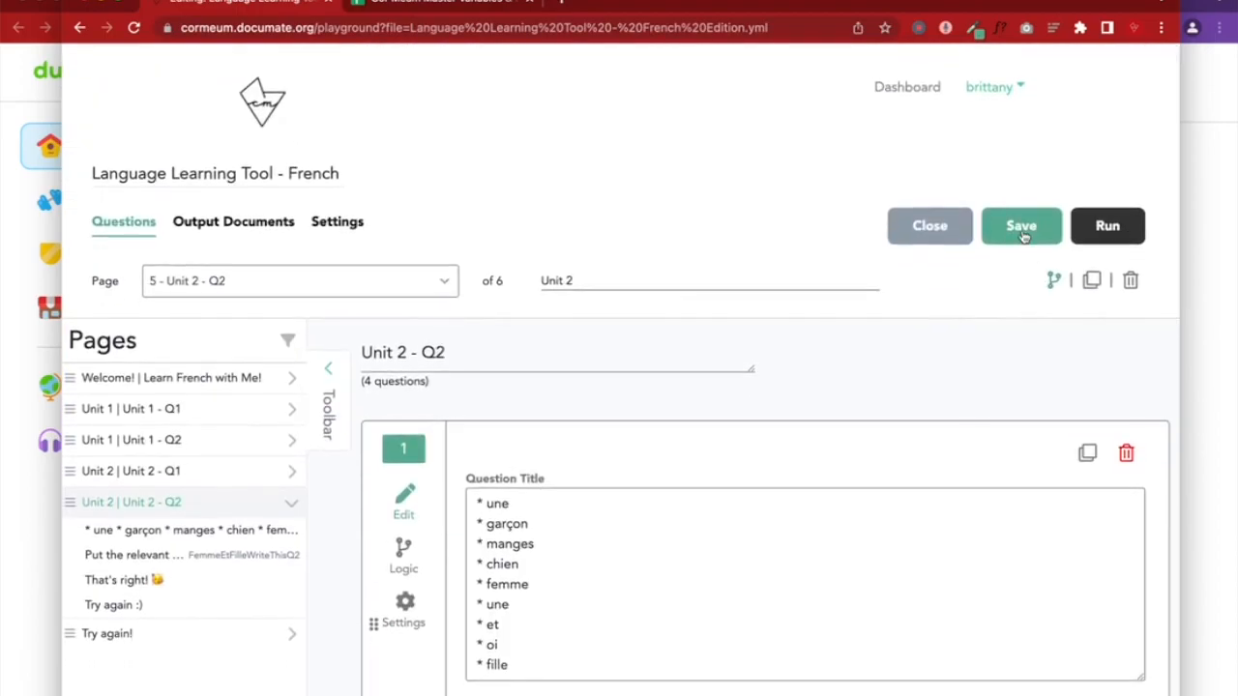
pyautogui.click(1201, 235)
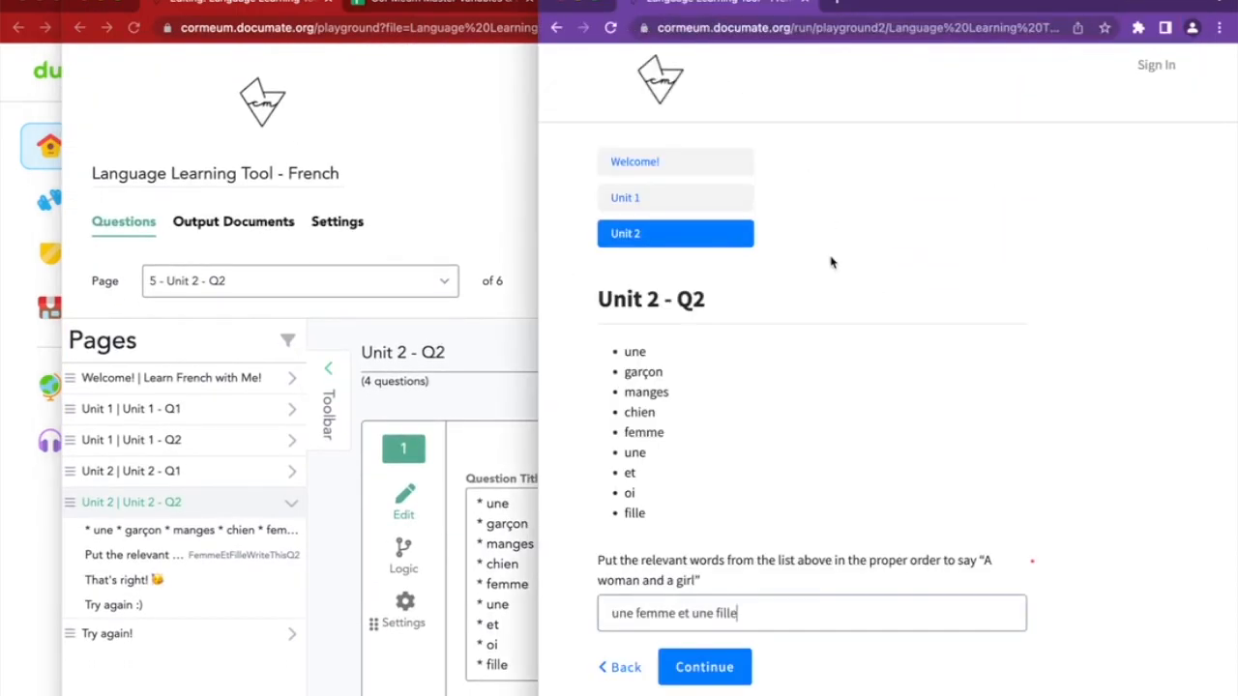
pyautogui.hotkey('ctrl', 'a')
pyautogui.press('BackSpace')
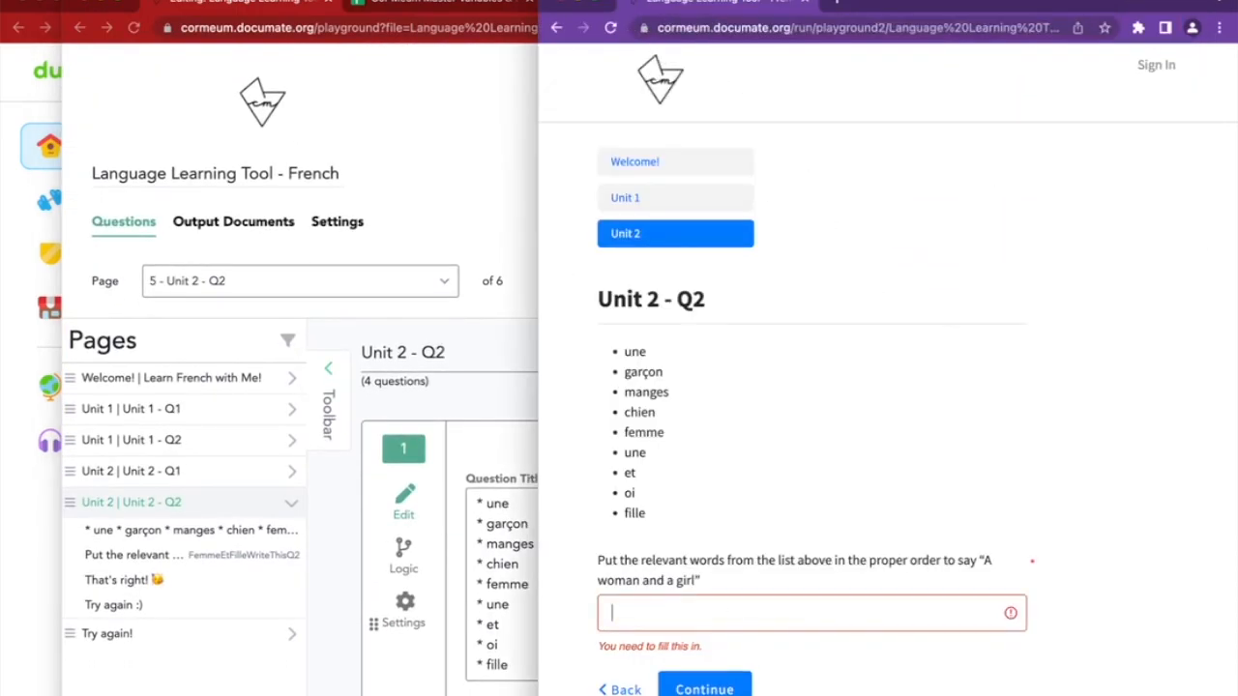
pyautogui.scroll(-1, 759, 507)
pyautogui.click(611, 28)
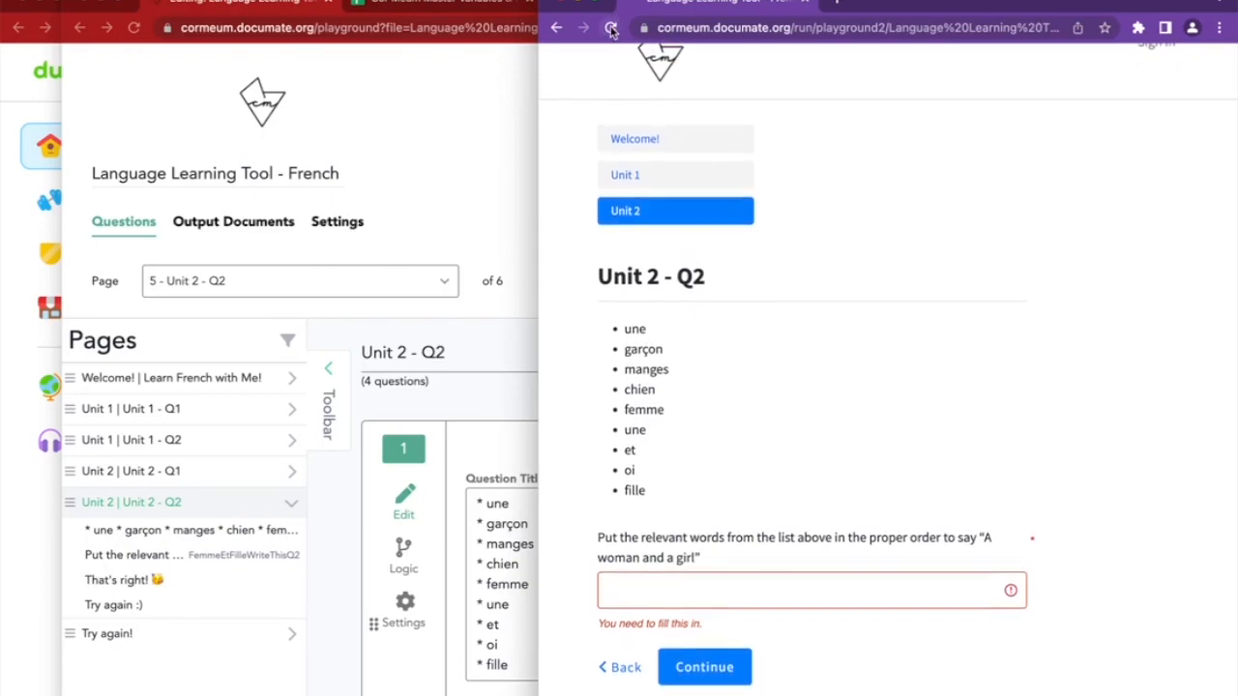
pyautogui.click(654, 673)
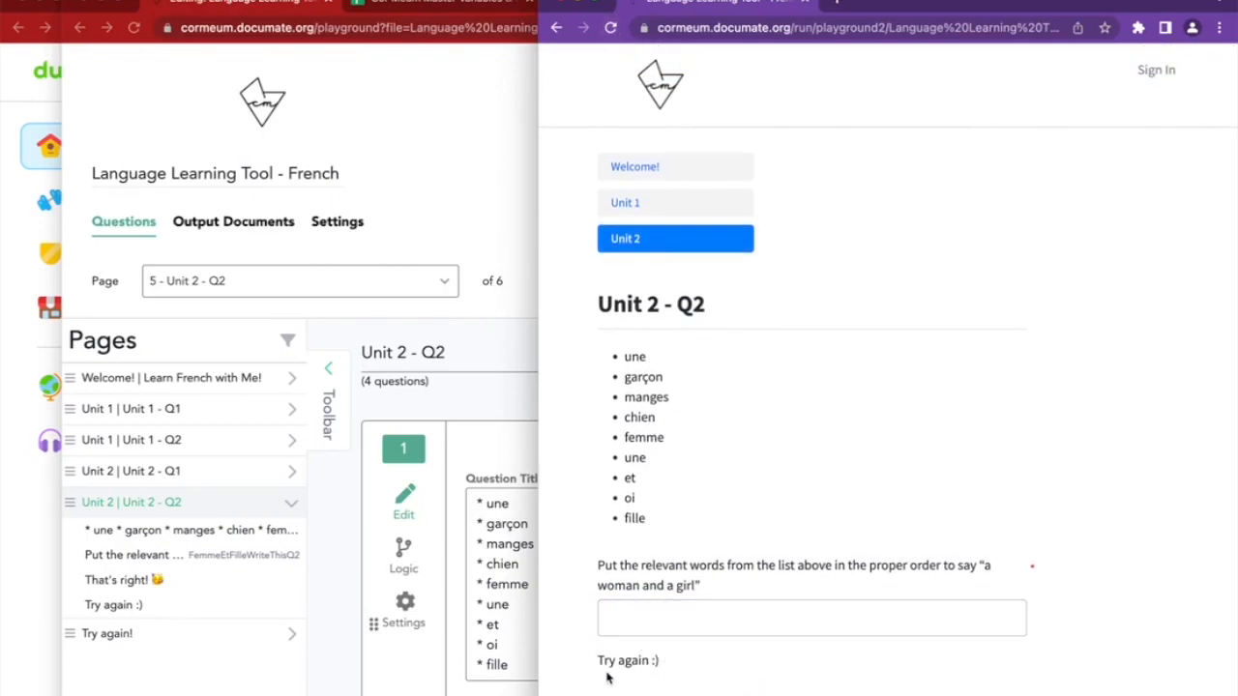
pyautogui.moveTo(598, 663); pyautogui.dragTo(608, 657)
pyautogui.tripleClick(609, 658)
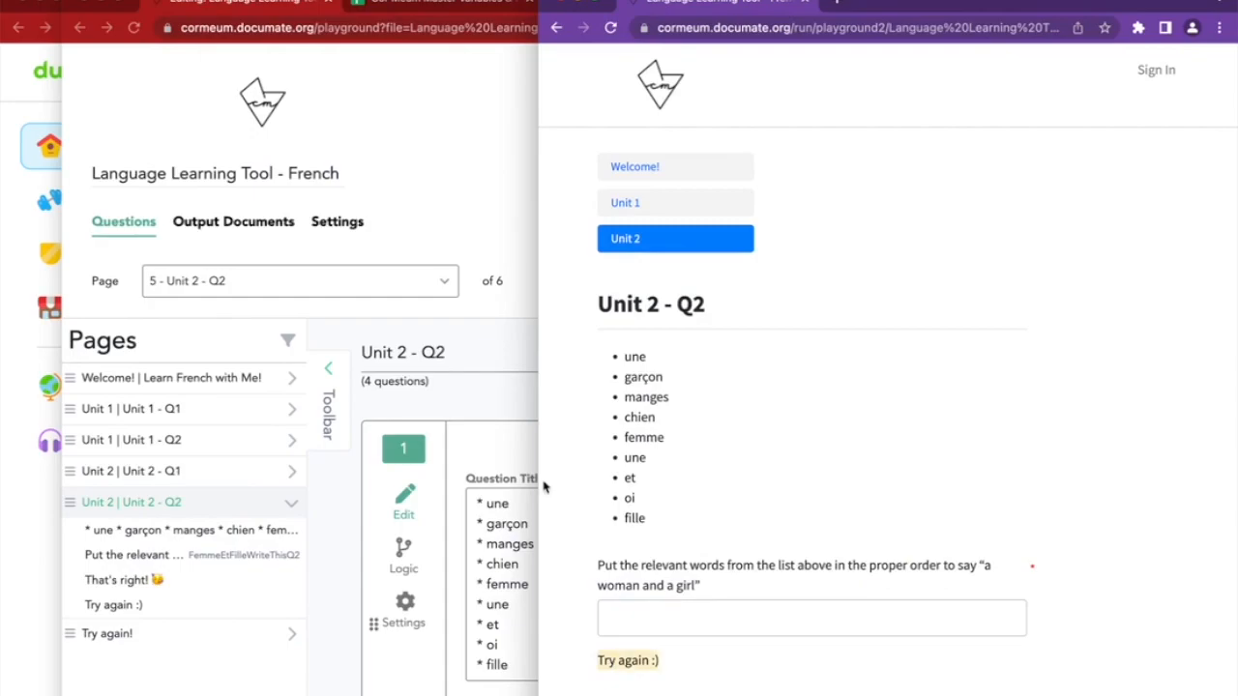
pyautogui.click(505, 370)
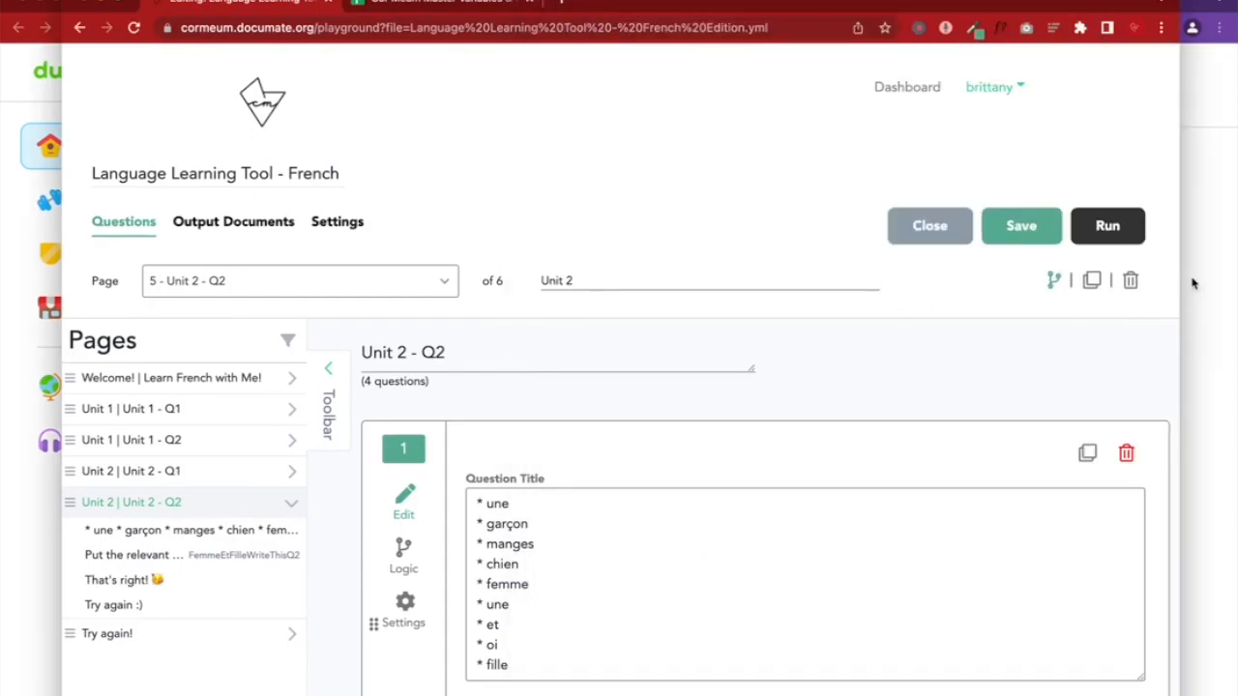
# Delete the 'Try again :)' question from the Unit 2 - Q2 page
pyautogui.click(1193, 280)
pyautogui.click(492, 434)
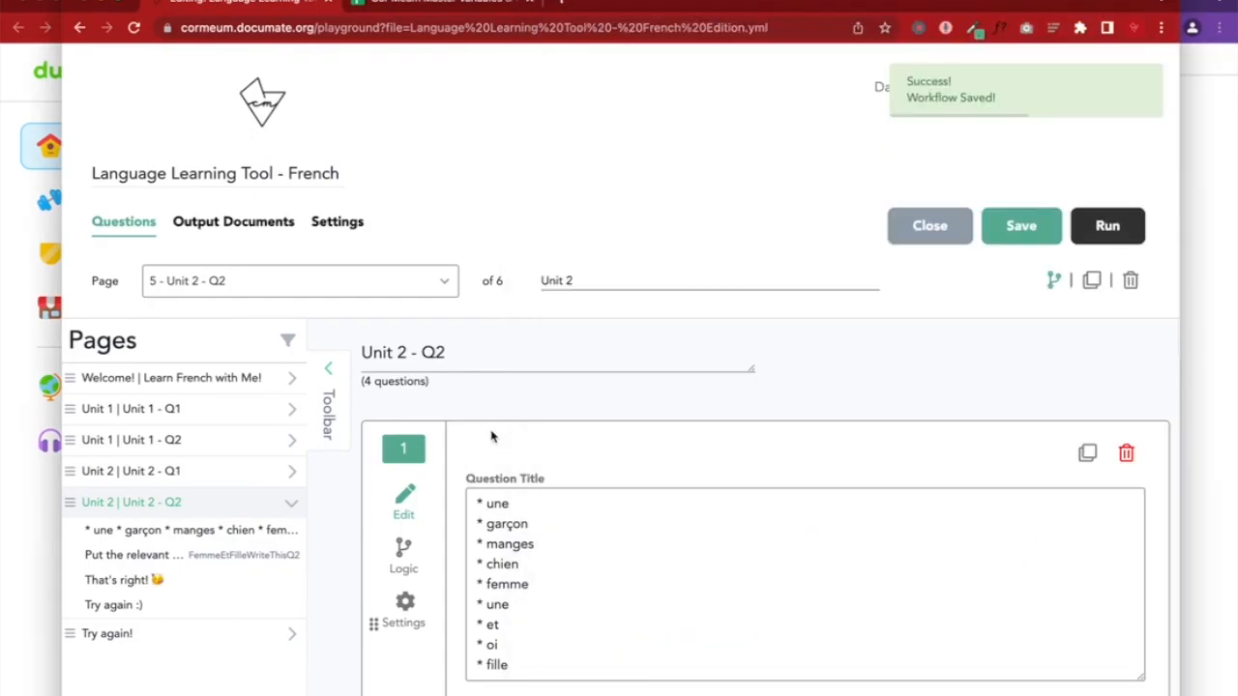
pyautogui.scroll(-10, 492, 434)
pyautogui.click(1125, 301)
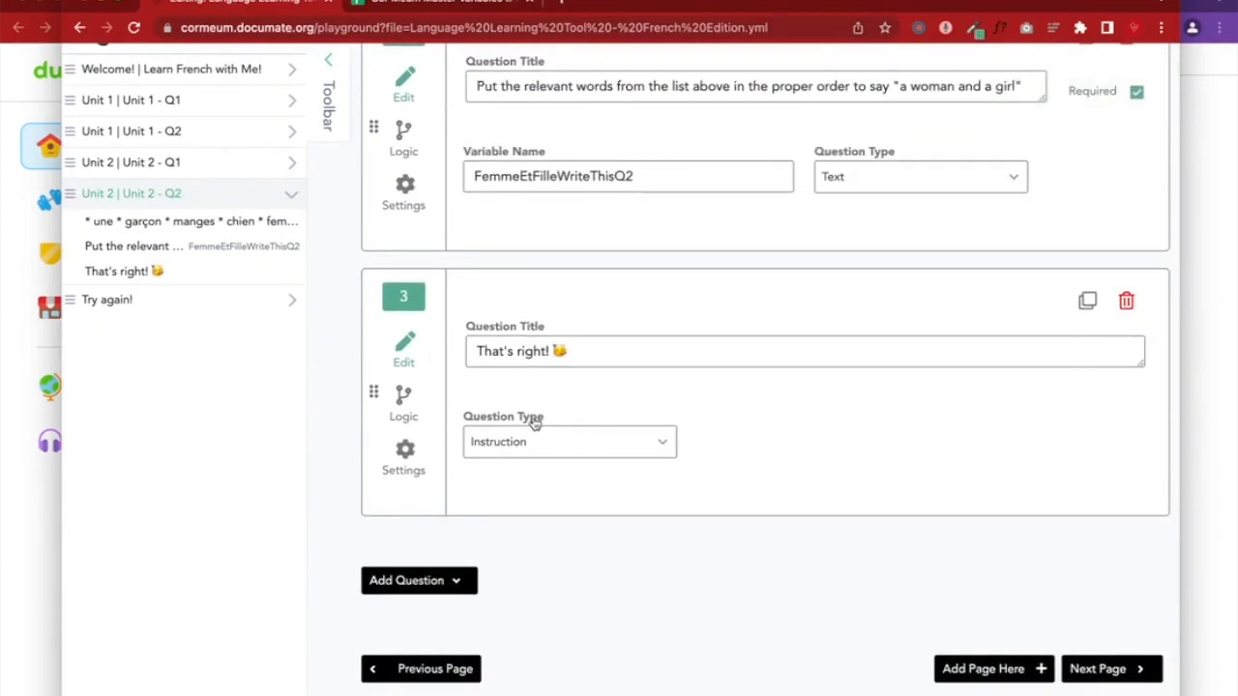
pyautogui.scroll(10, 529, 377)
pyautogui.scroll(3, 529, 377)
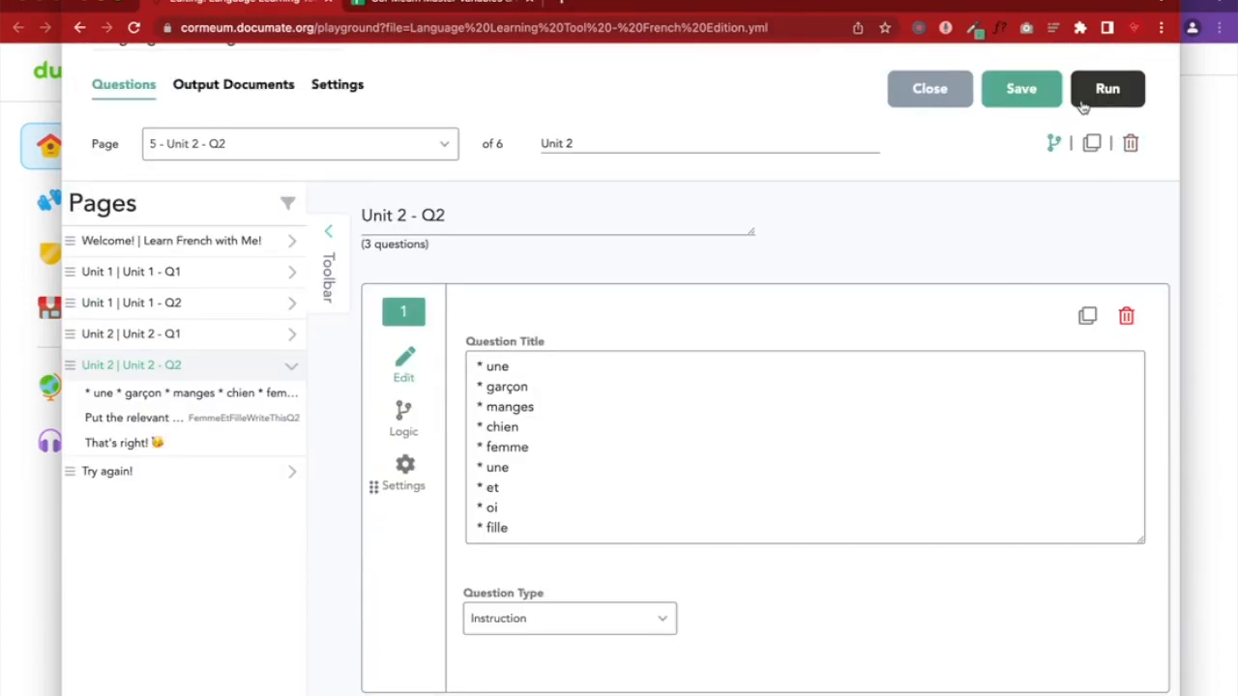
pyautogui.scroll(-1, 595, 378)
pyautogui.scroll(-3, 290, 319)
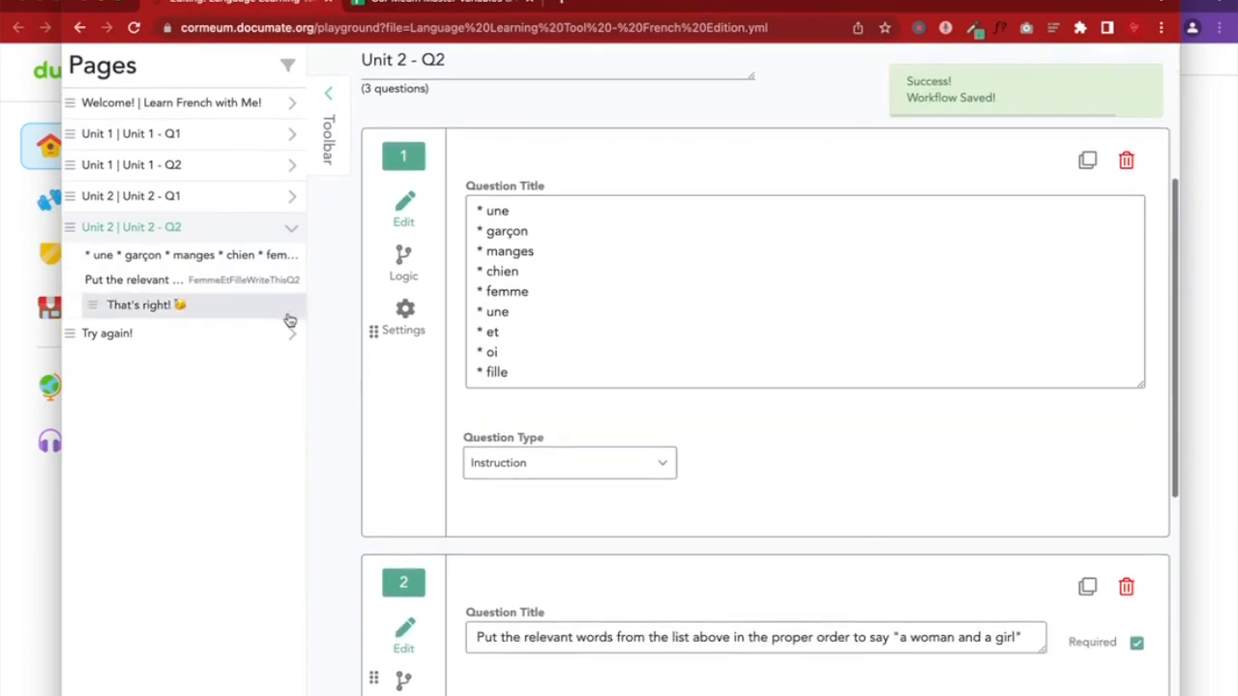
# Add a comma after 'upper case' in the Try again! page's message
pyautogui.click(177, 336)
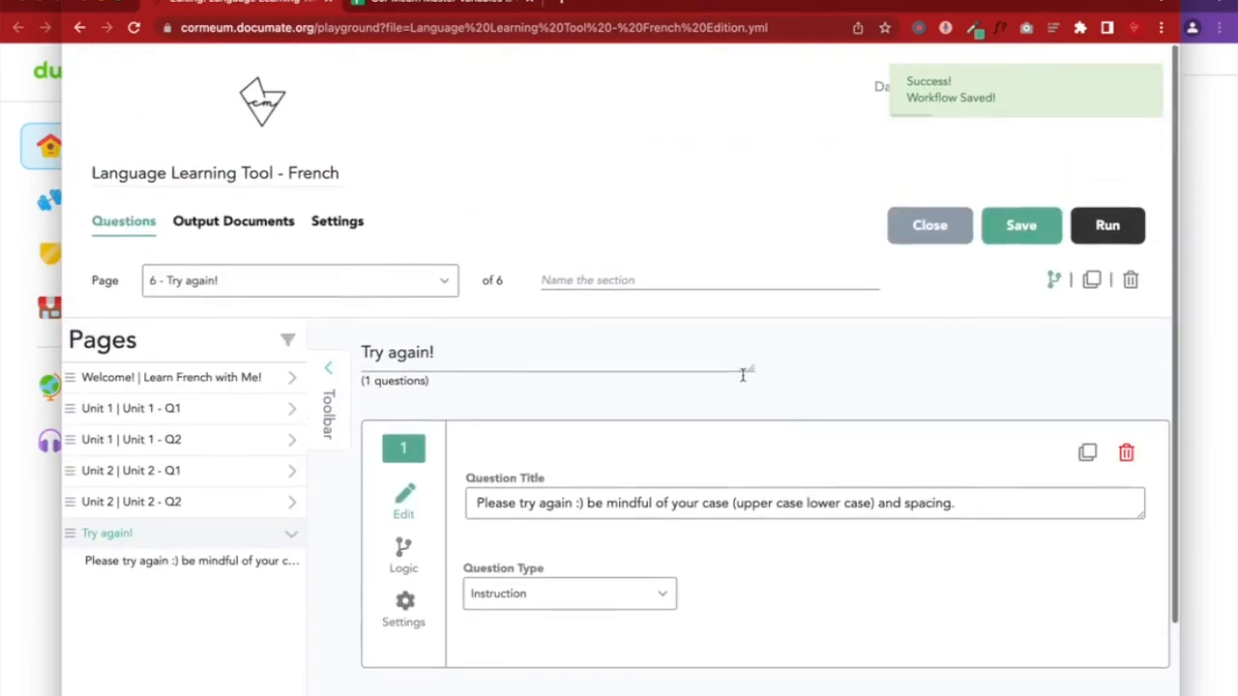
pyautogui.scroll(-1, 737, 539)
pyautogui.scroll(-1, 736, 538)
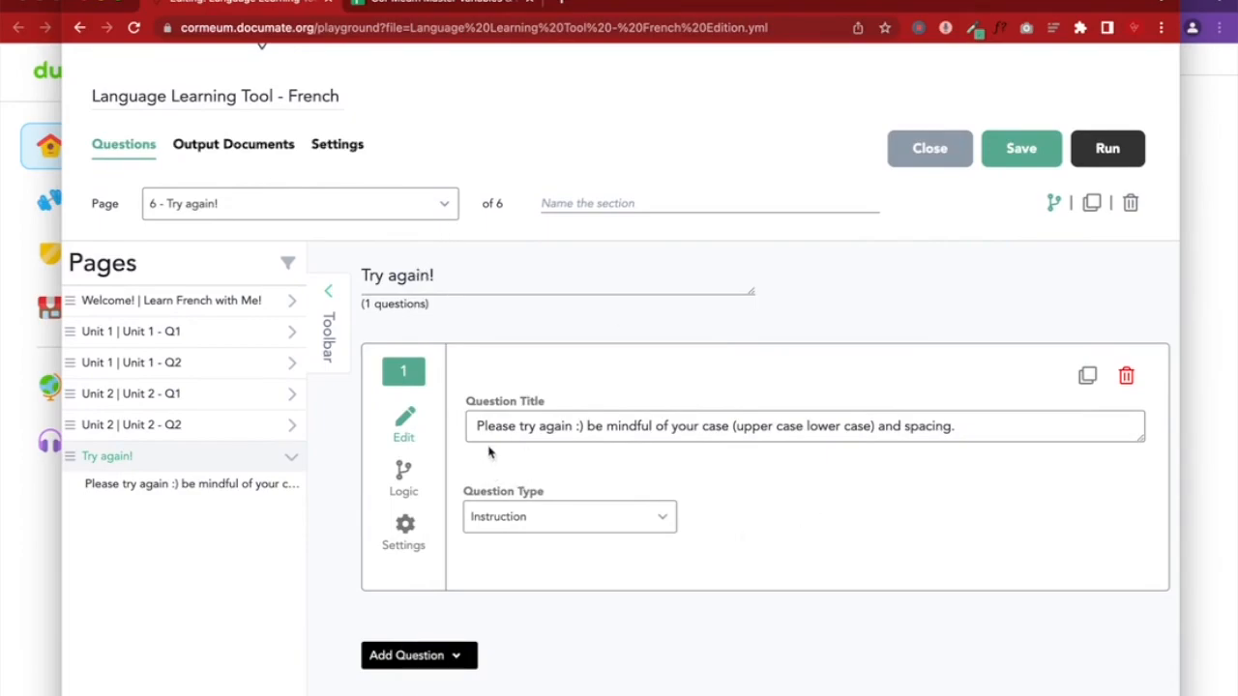
pyautogui.moveTo(474, 429); pyautogui.dragTo(1014, 441)
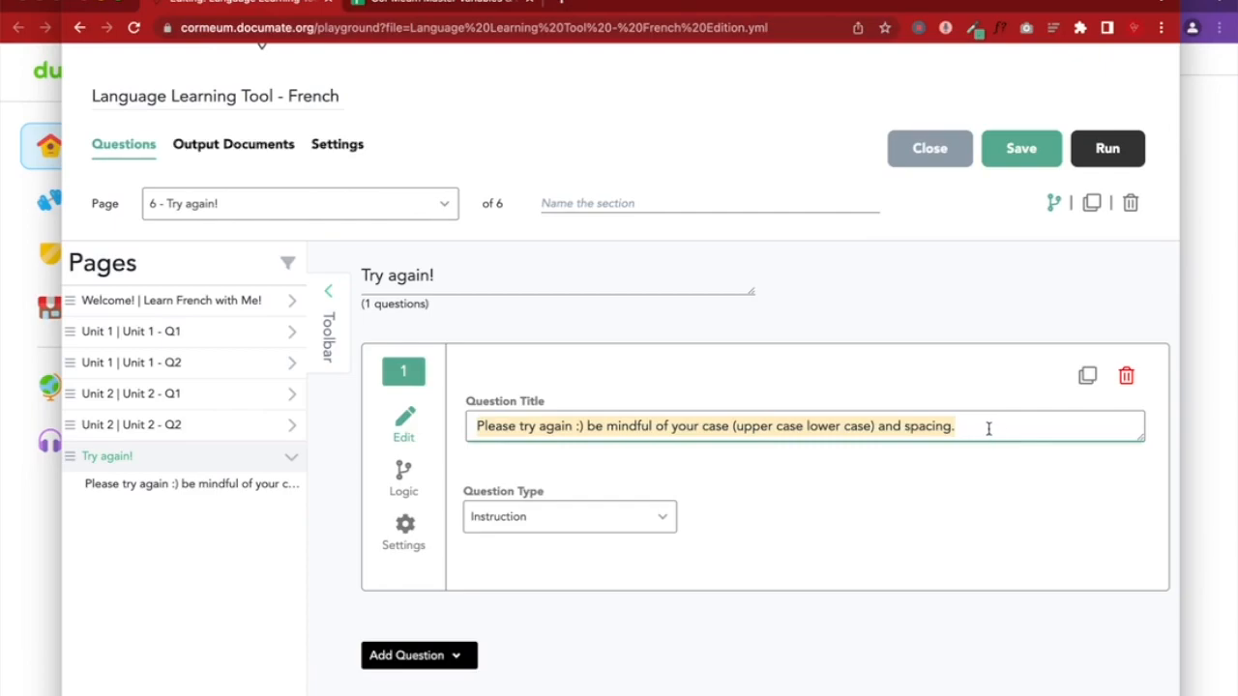
pyautogui.click(804, 425)
pyautogui.write(',')
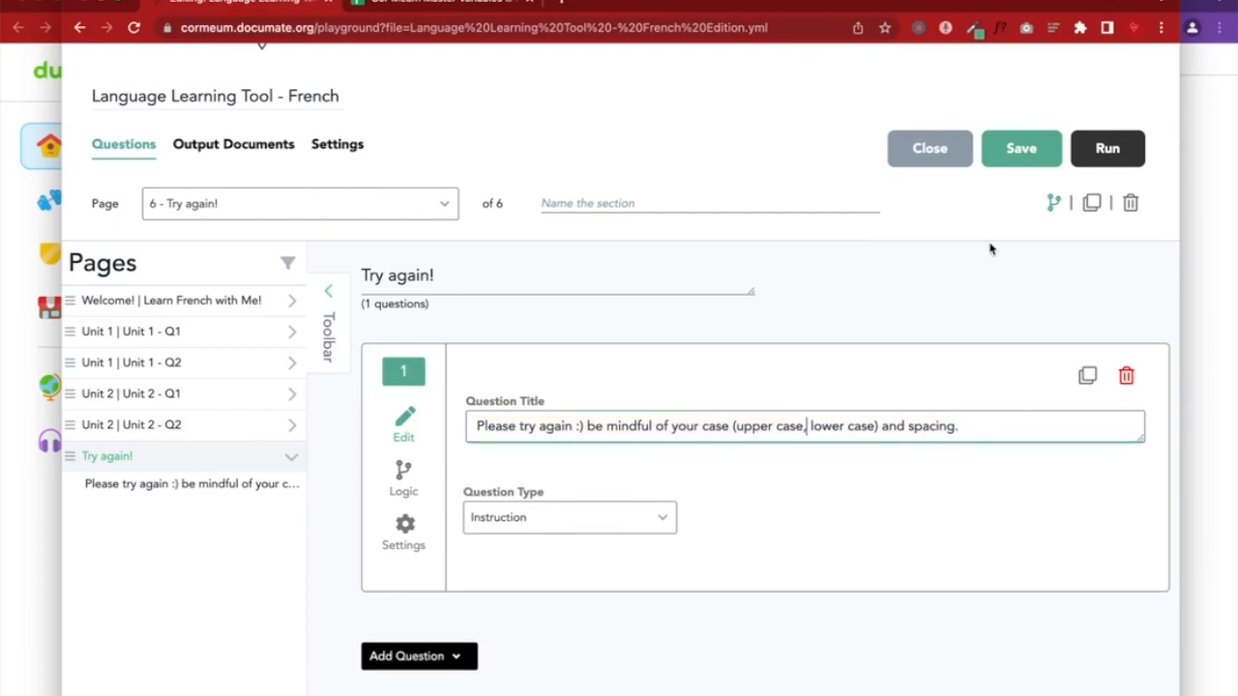
# Compare the preview's French word list and 'a woman and a girl' prompt with the reminder text
pyautogui.click(1229, 420)
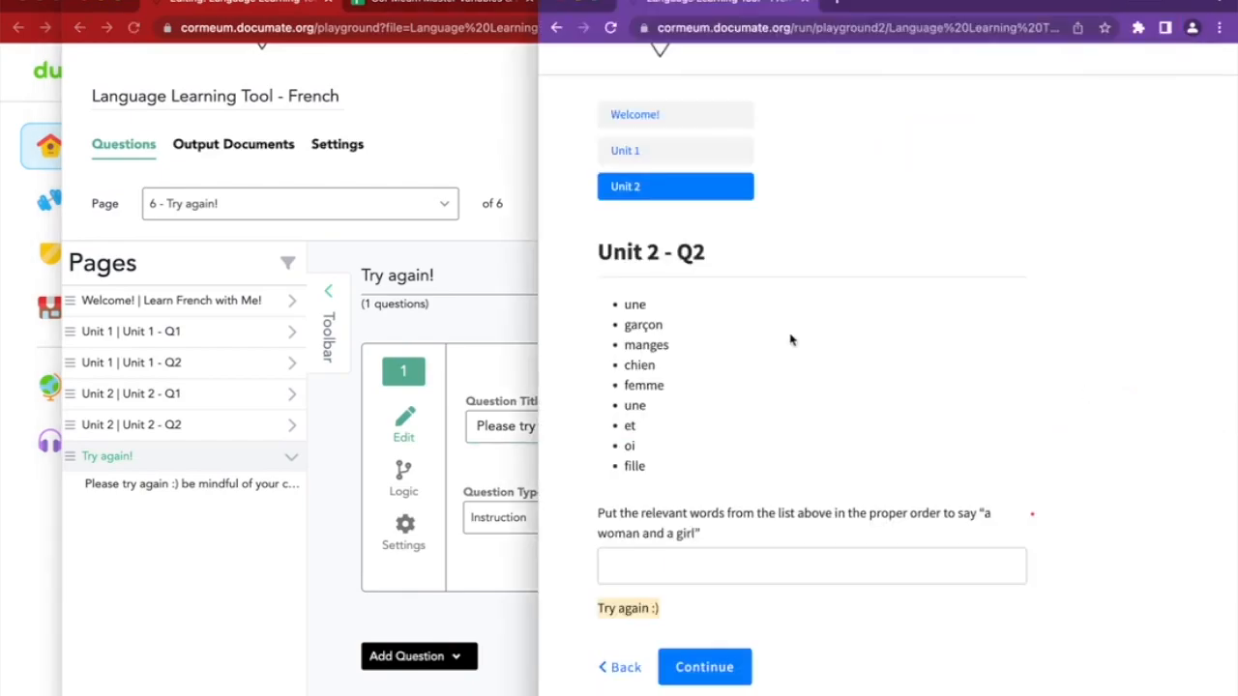
pyautogui.click(639, 565)
pyautogui.doubleClick(627, 304)
pyautogui.moveTo(625, 378); pyautogui.dragTo(652, 469)
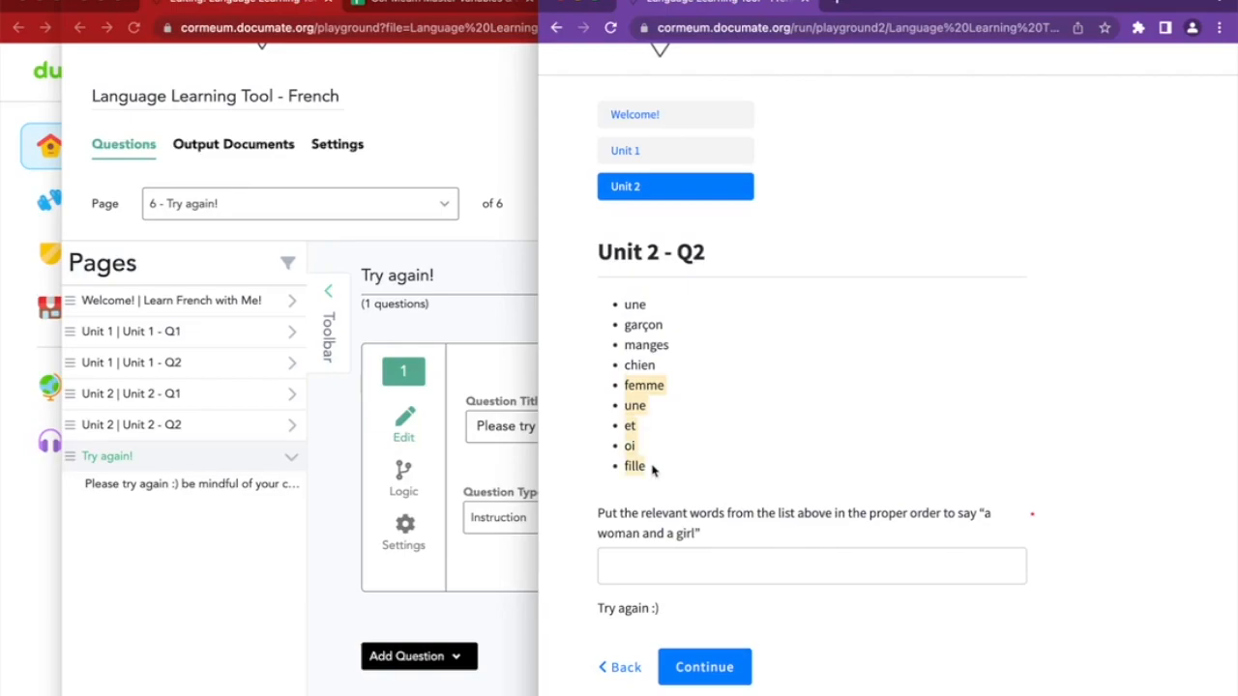
pyautogui.moveTo(982, 514); pyautogui.dragTo(722, 533)
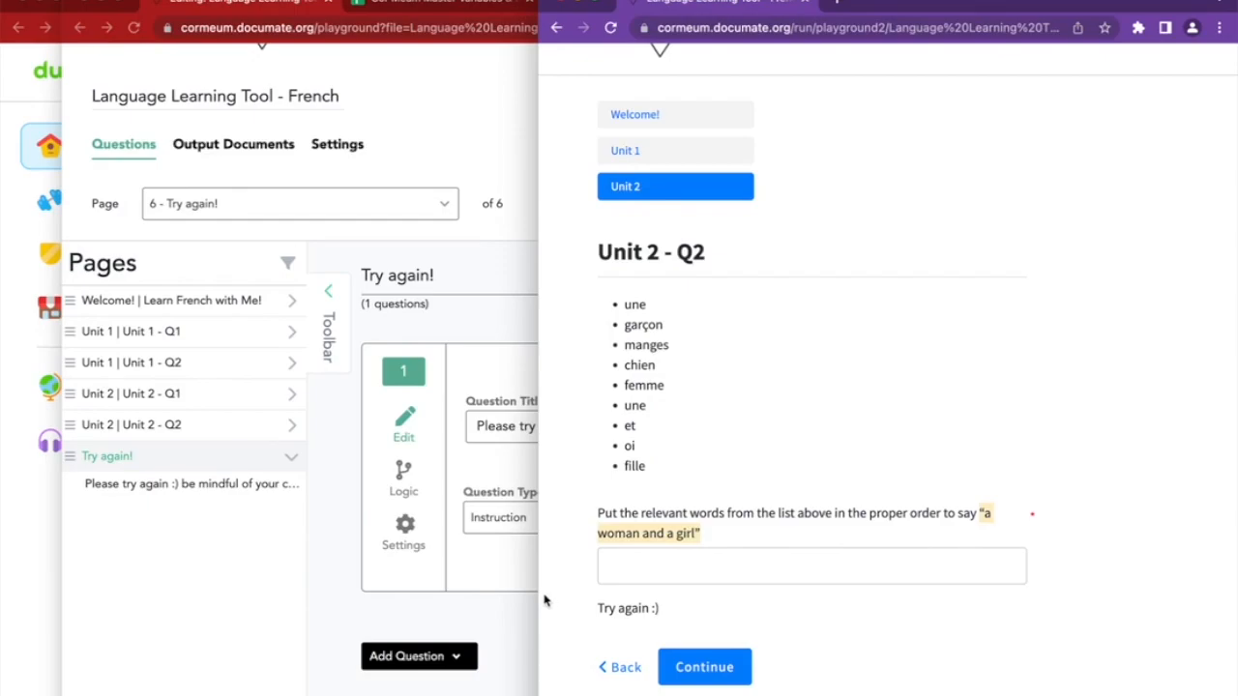
pyautogui.click(498, 618)
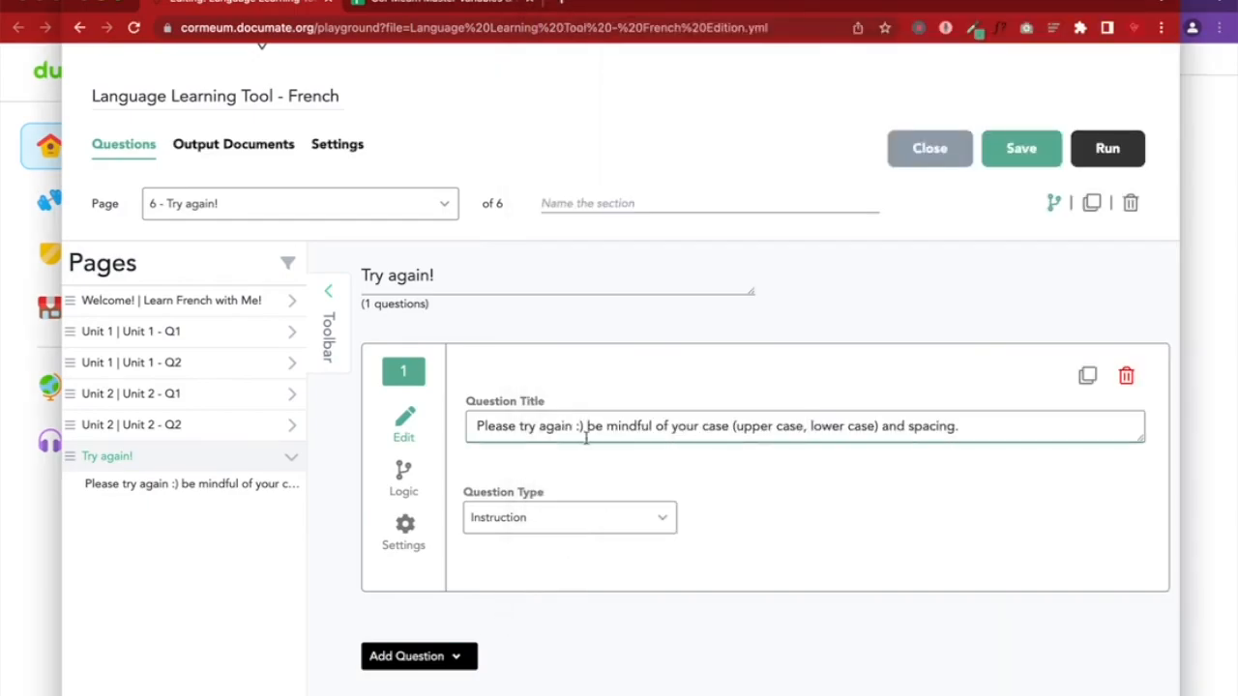
pyautogui.moveTo(578, 427); pyautogui.dragTo(1005, 429)
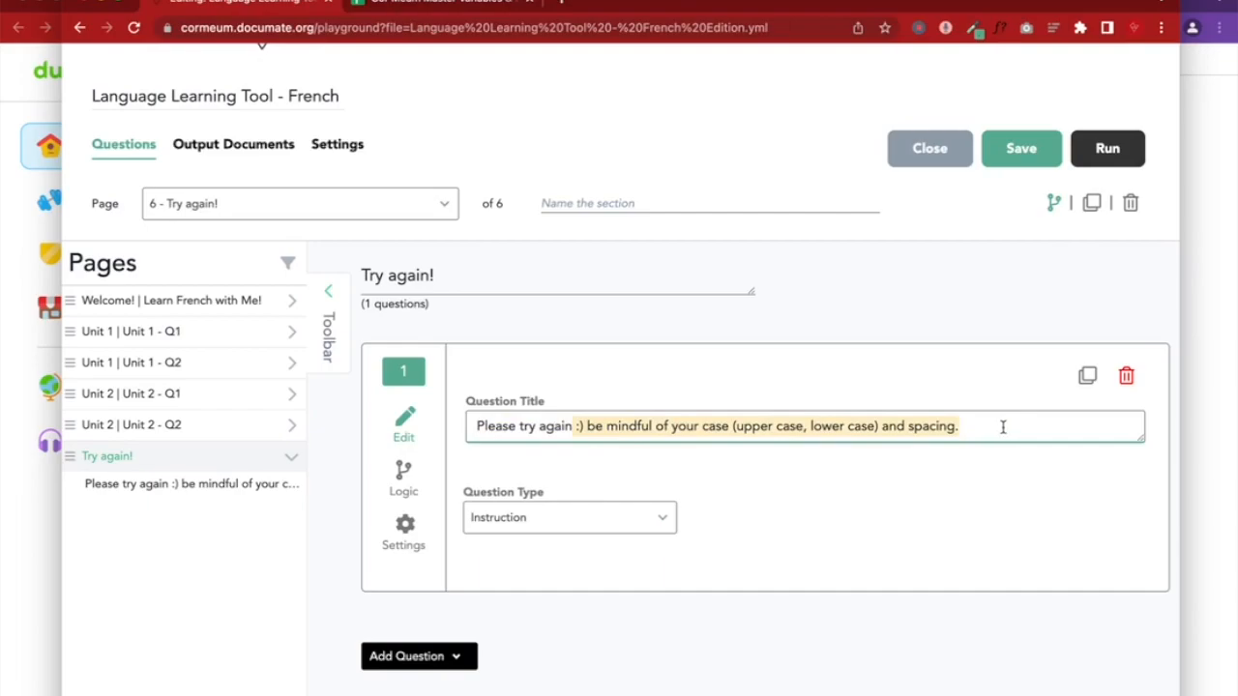
# Review the Try again! page's hide condition on FemmeEtFilleWriteThisQ2, then save the workflow
pyautogui.click(1053, 203)
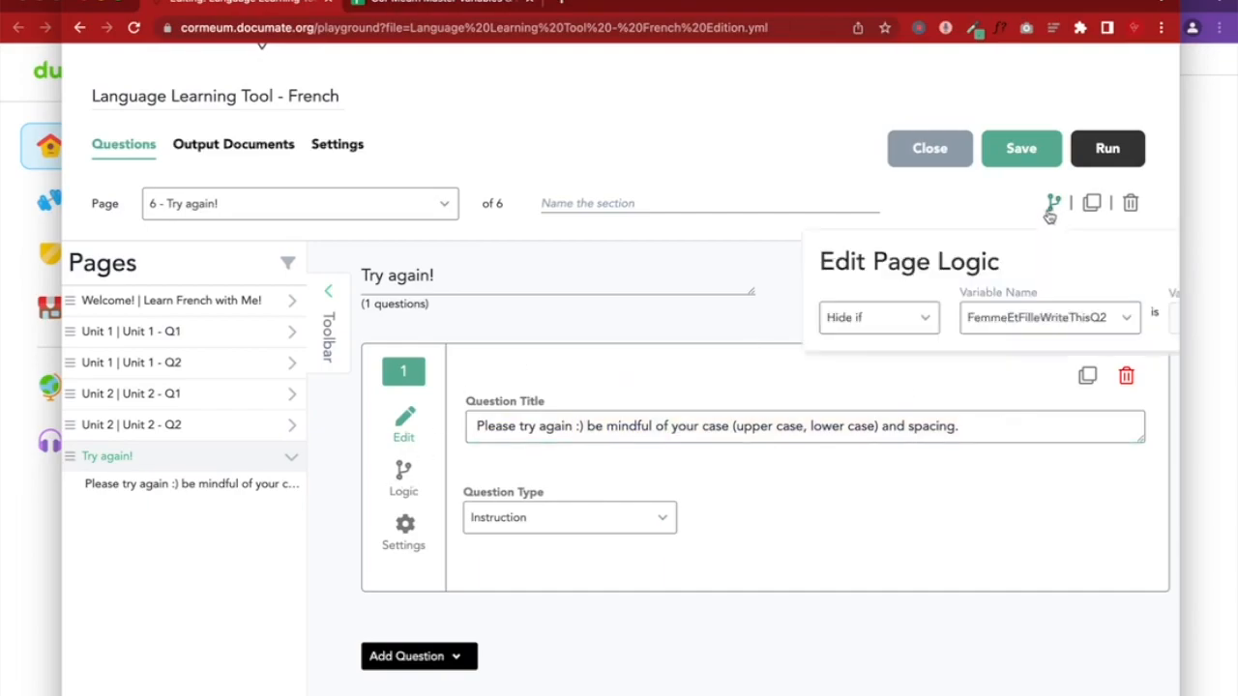
pyautogui.hscroll(3, 907, 322)
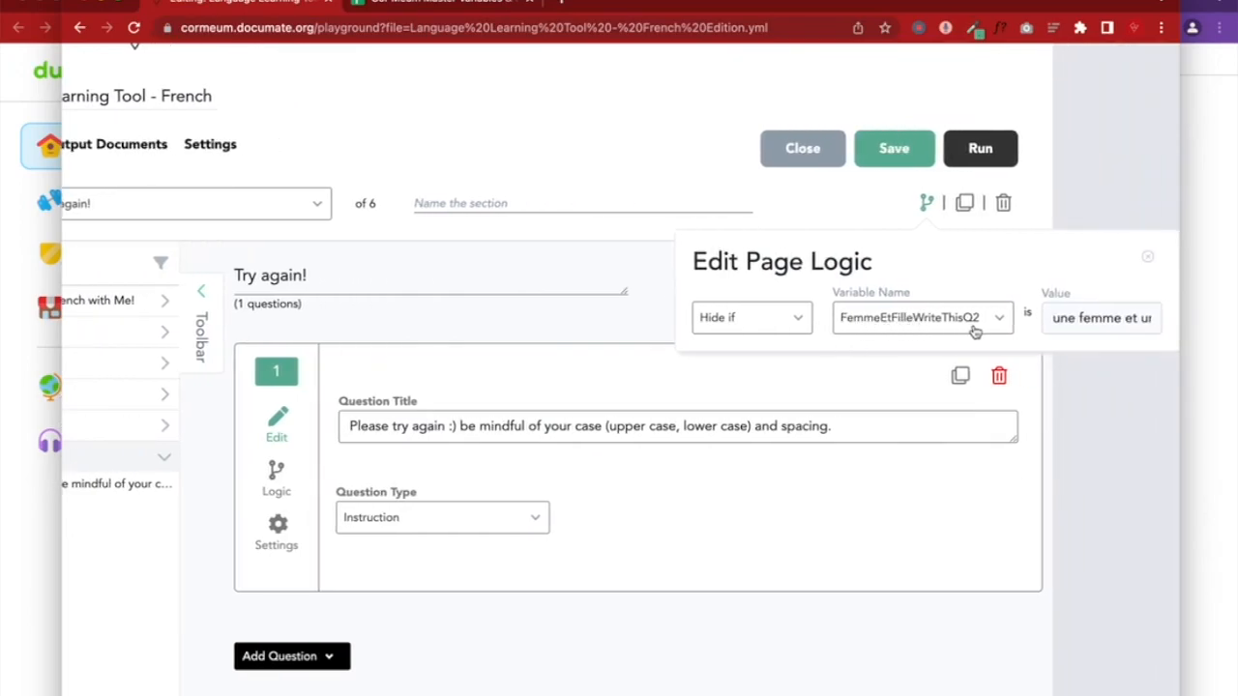
pyautogui.hscroll(1, 1078, 313)
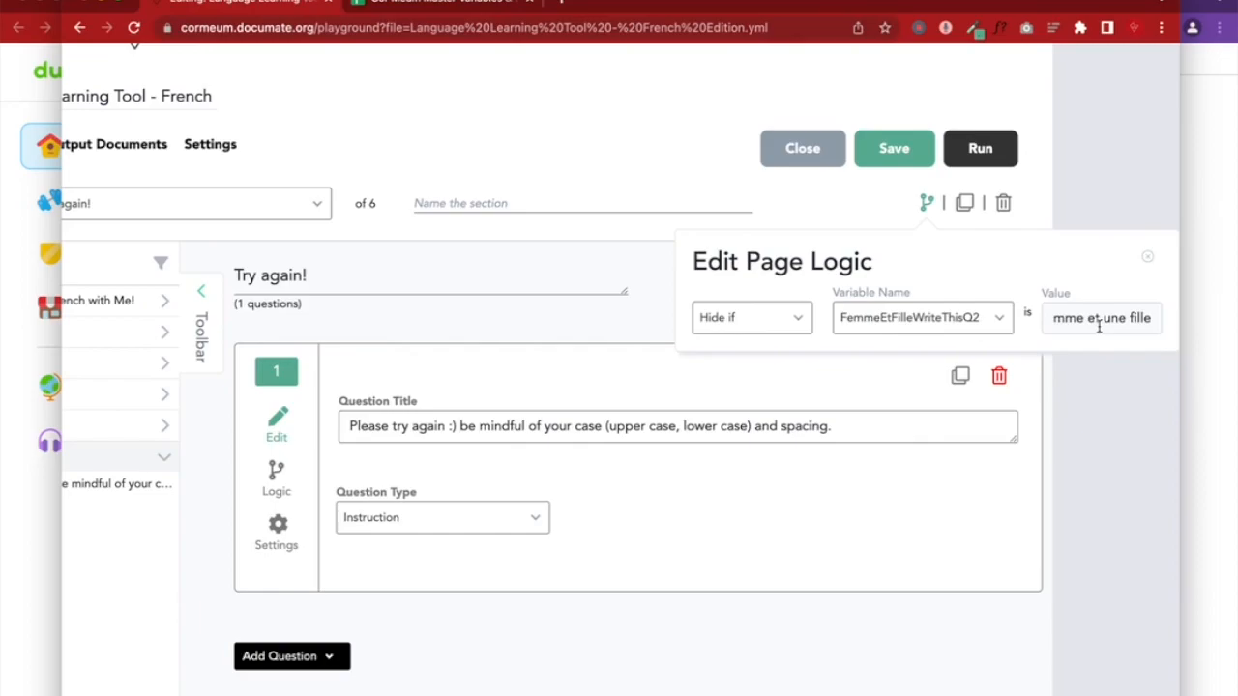
pyautogui.hscroll(-1, 1099, 328)
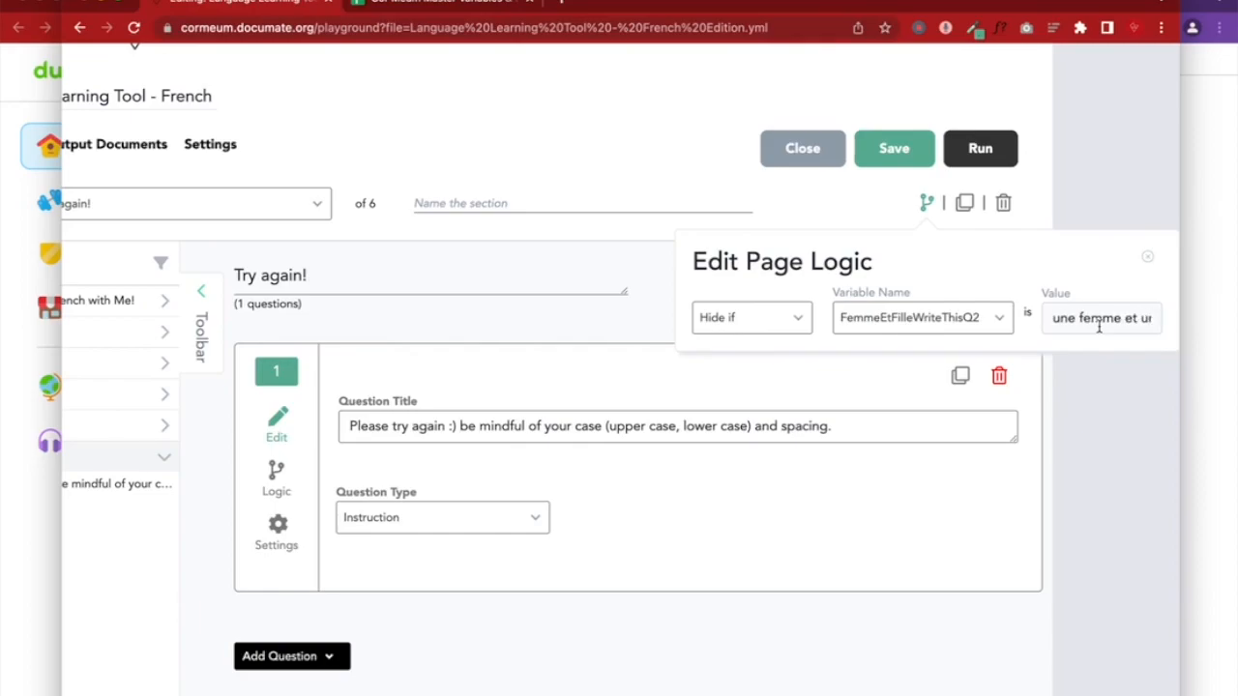
pyautogui.click(1127, 403)
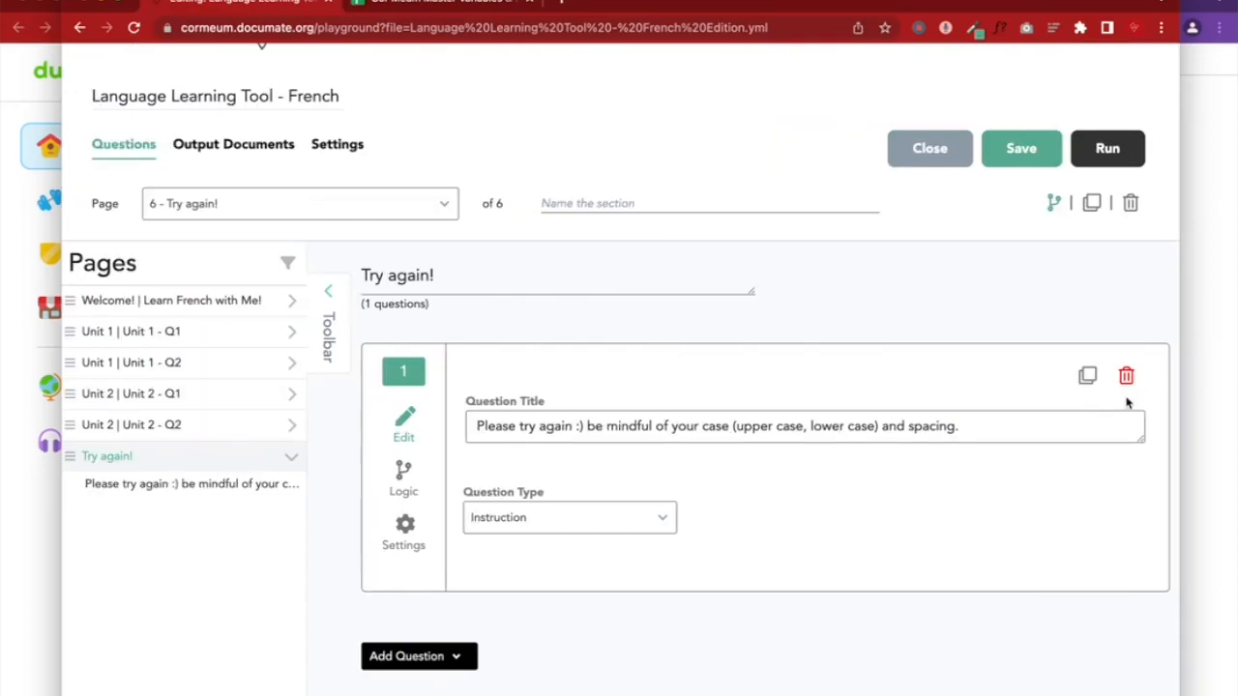
pyautogui.click(1025, 154)
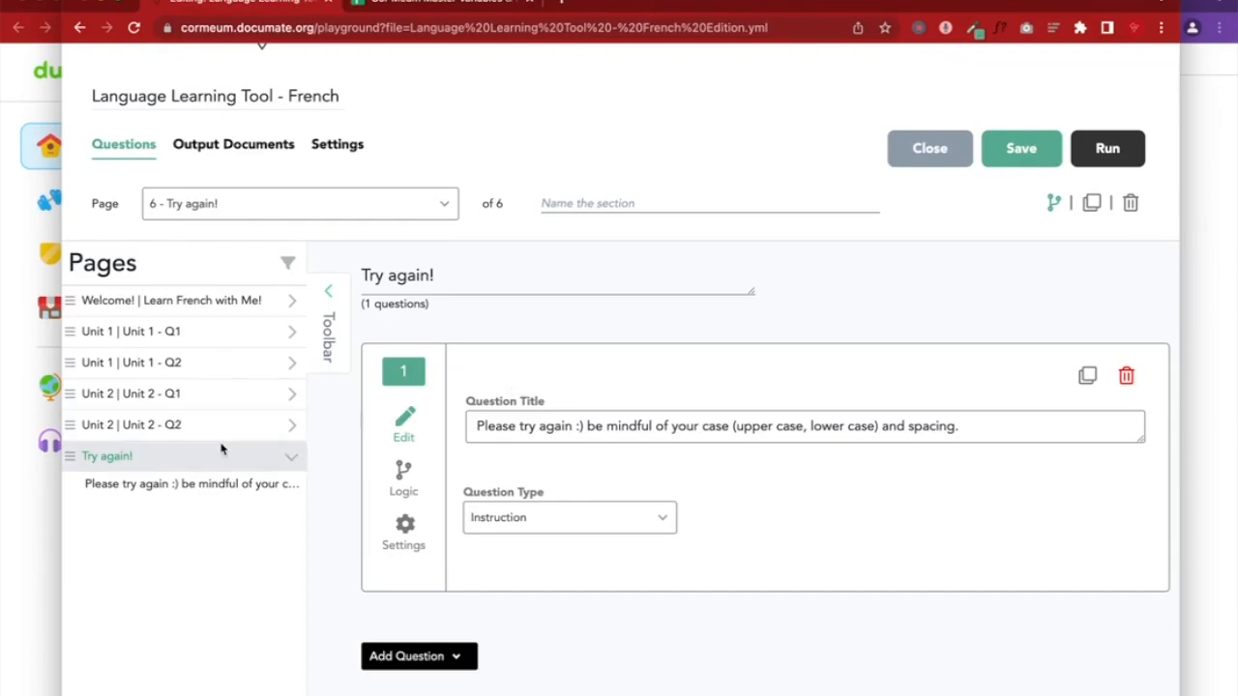
# Open Unit 2 - Q2 in the editor and launch a refreshed, widened preview
pyautogui.click(289, 429)
pyautogui.click(193, 454)
pyautogui.scroll(-9, 793, 610)
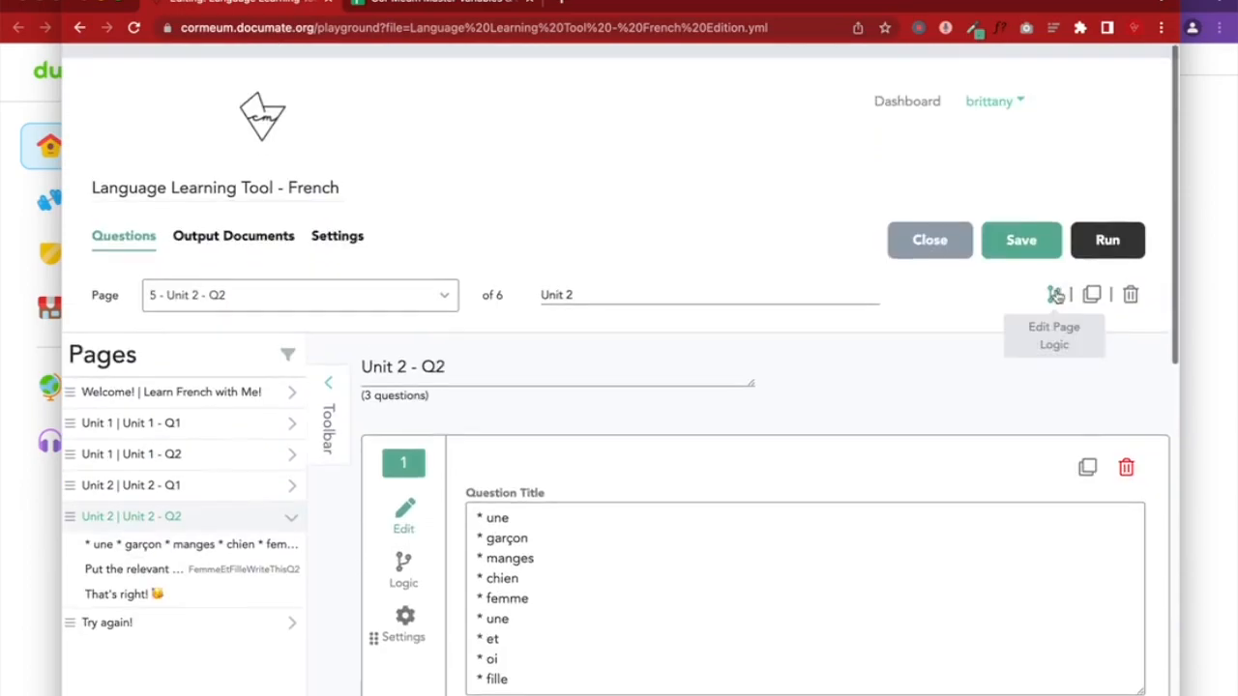
pyautogui.click(1105, 240)
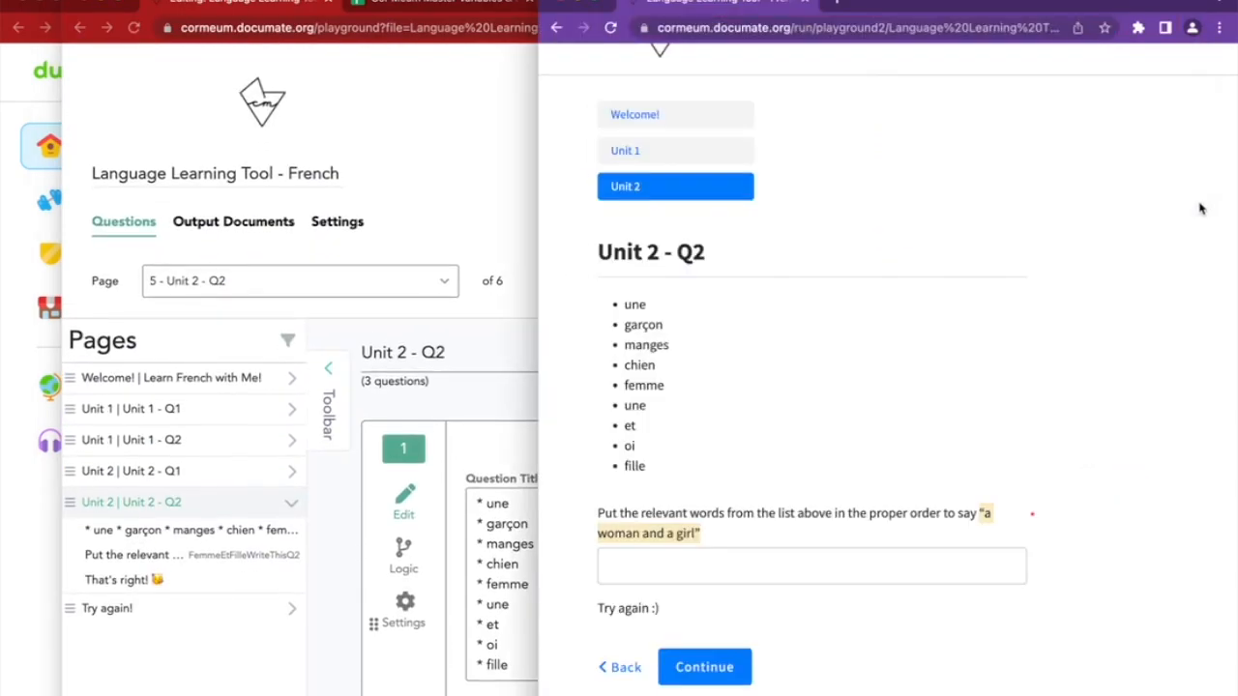
pyautogui.click(610, 30)
pyautogui.moveTo(538, 242); pyautogui.dragTo(292, 242)
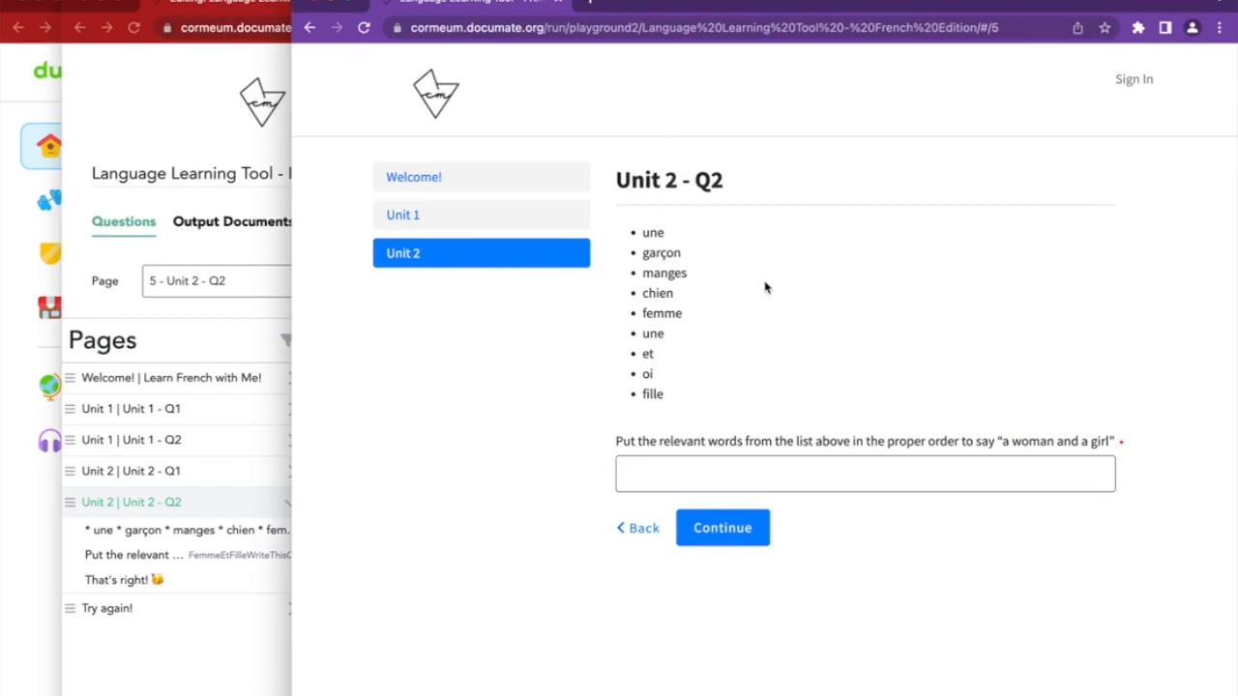
# Enter the answer 'une femme et un fille' in the preview's Unit 2 - Q2 field
pyautogui.moveTo(641, 230); pyautogui.dragTo(676, 393)
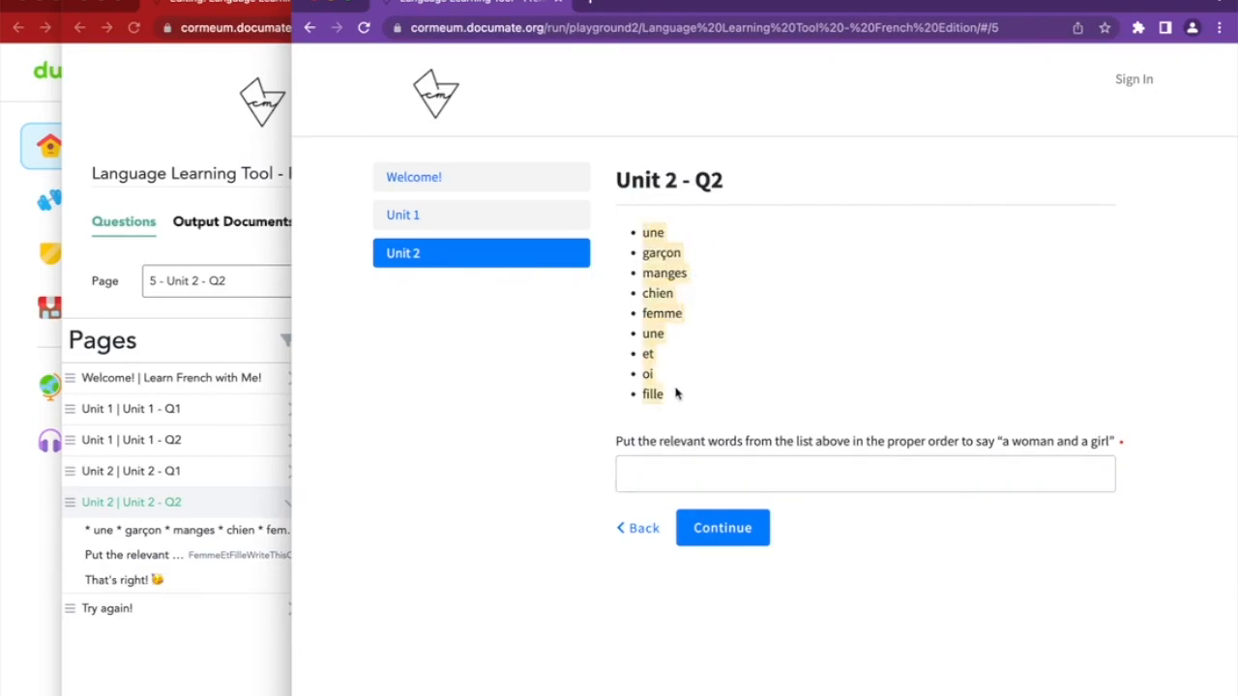
pyautogui.click(638, 430)
pyautogui.moveTo(624, 445); pyautogui.dragTo(1218, 455)
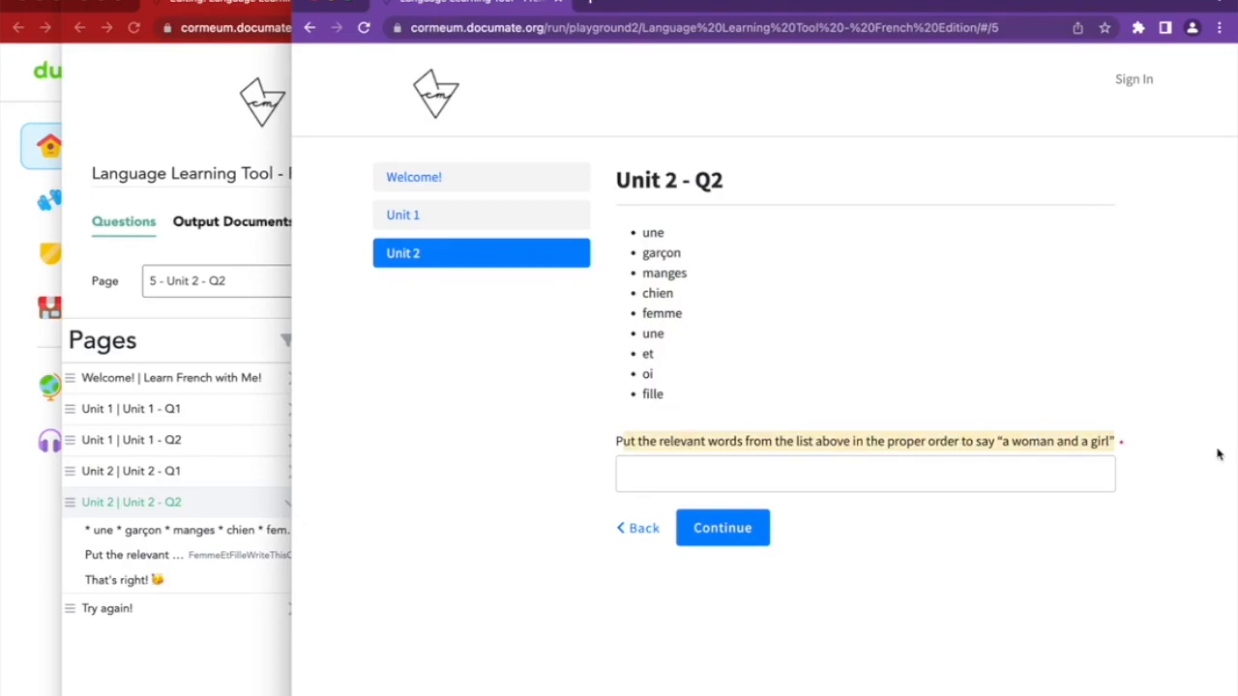
pyautogui.click(620, 471)
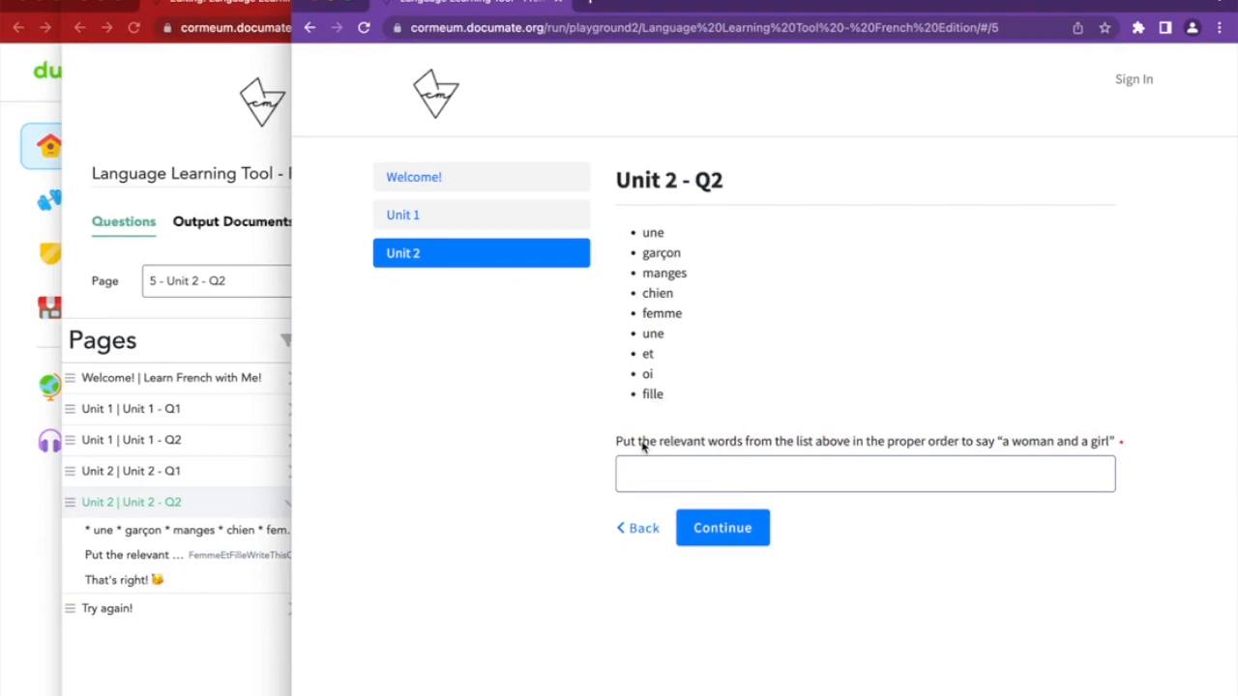
pyautogui.write('une femme et un fille')
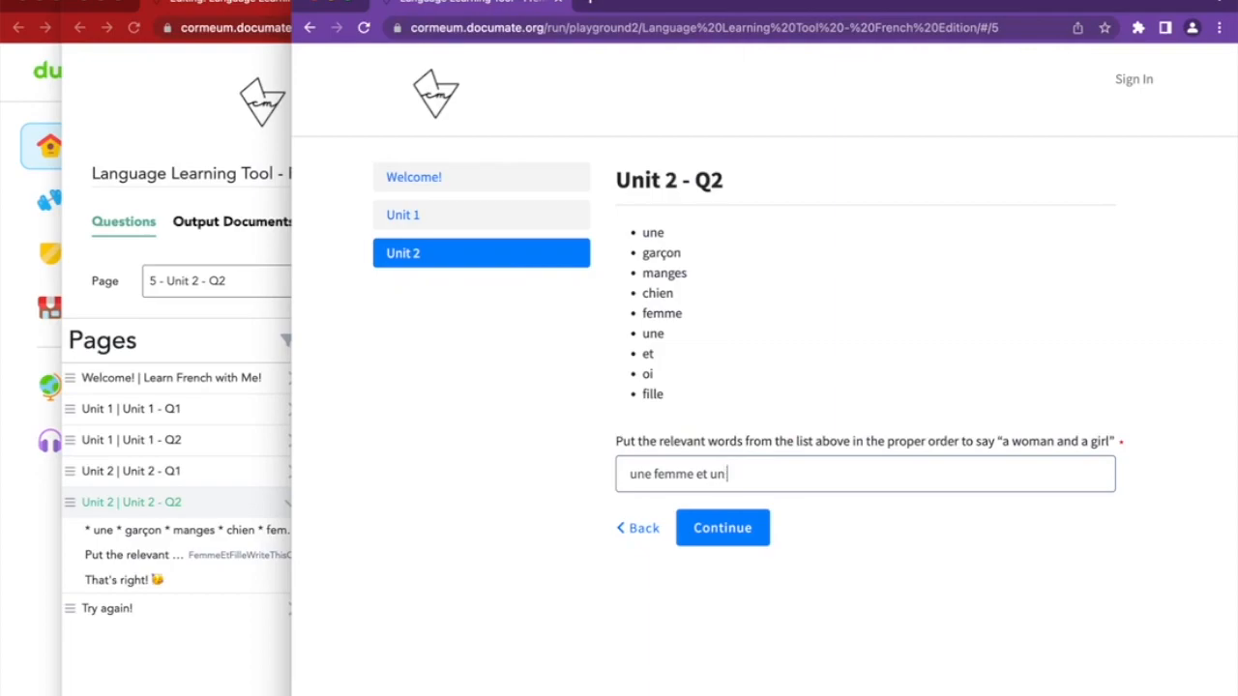
pyautogui.click(713, 530)
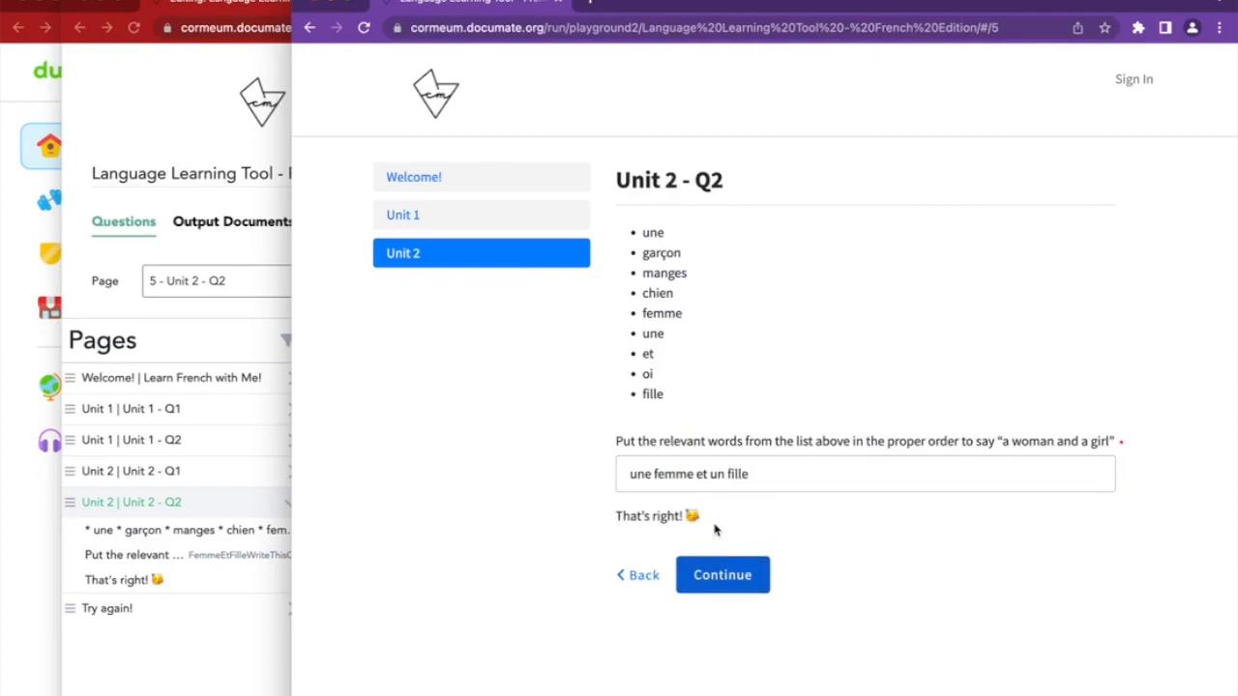
# Change the answer to 'une femme et un garçon' and submit it
pyautogui.click(752, 475)
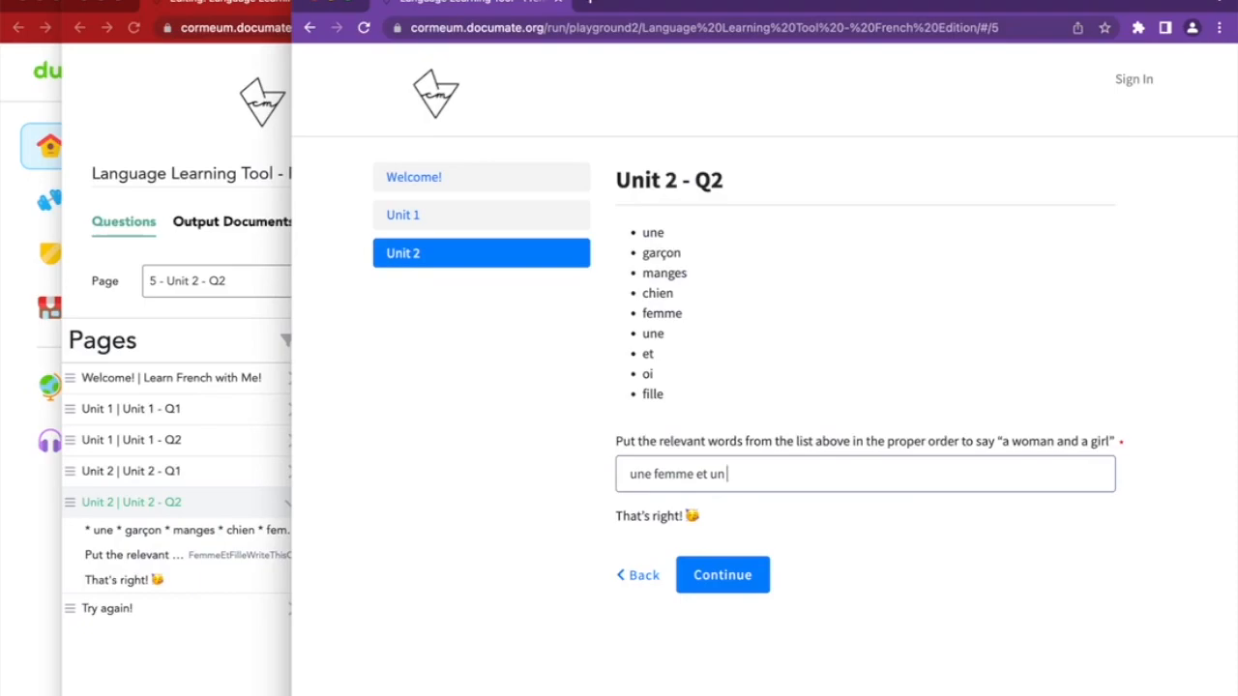
pyautogui.press('c')
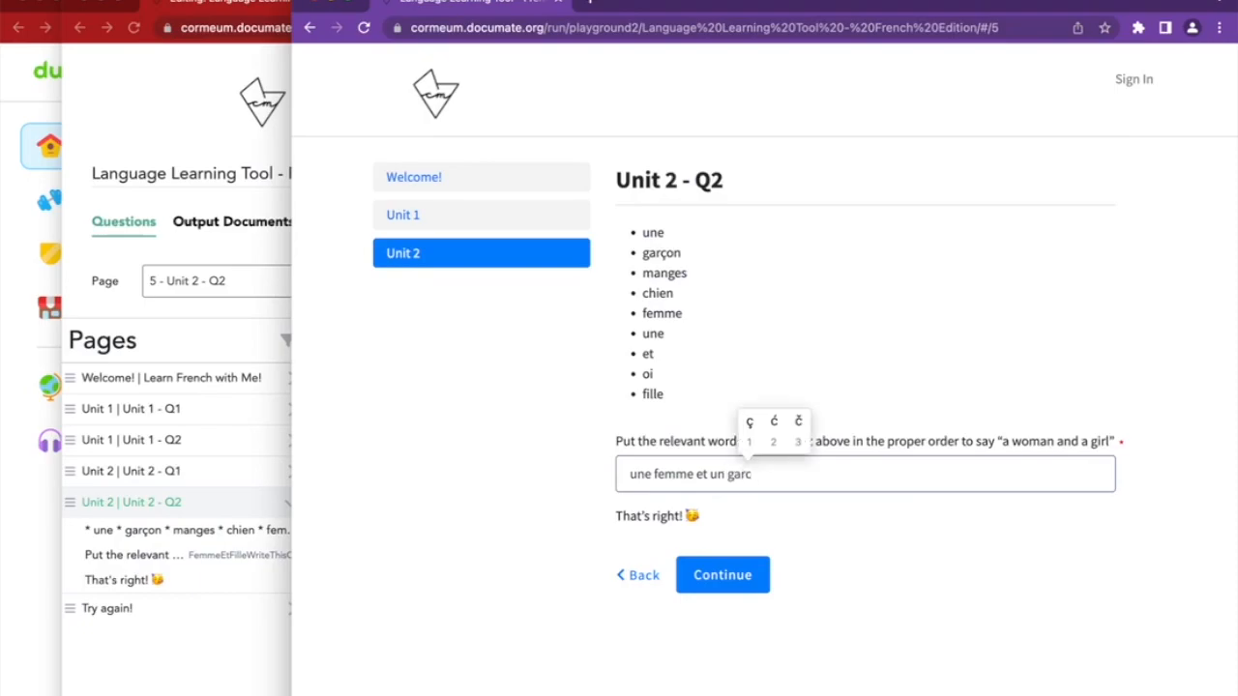
pyautogui.click(748, 423)
pyautogui.write('on')
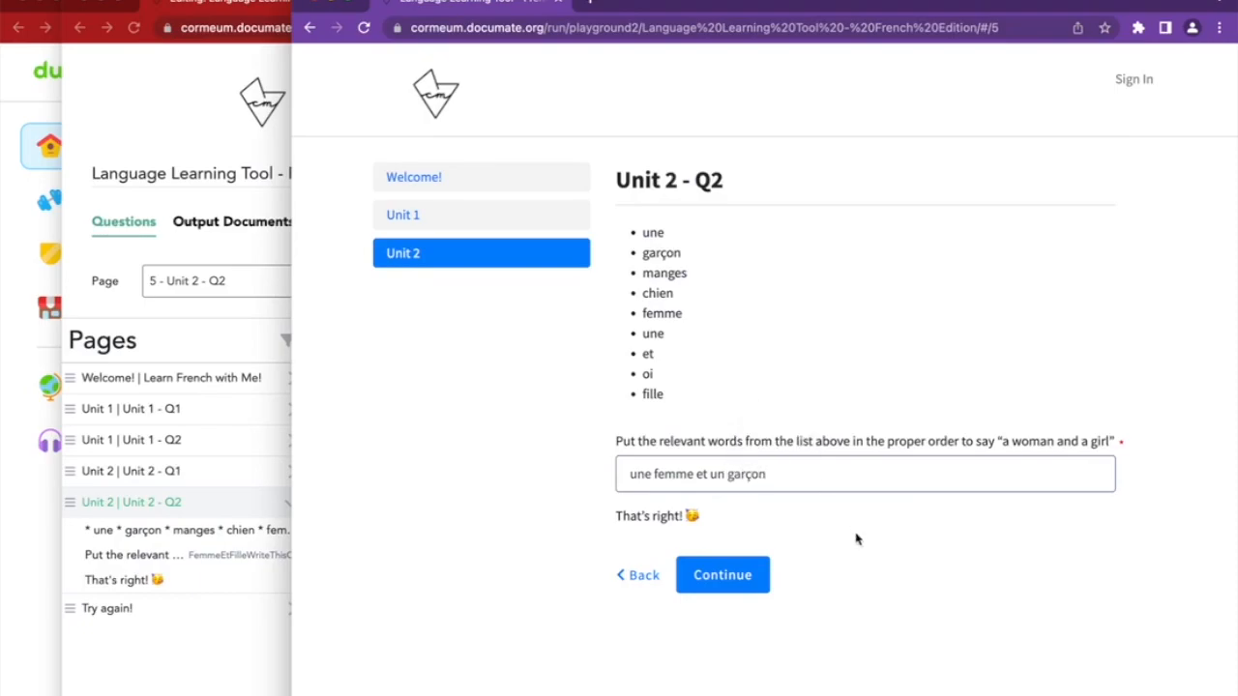
pyautogui.click(855, 542)
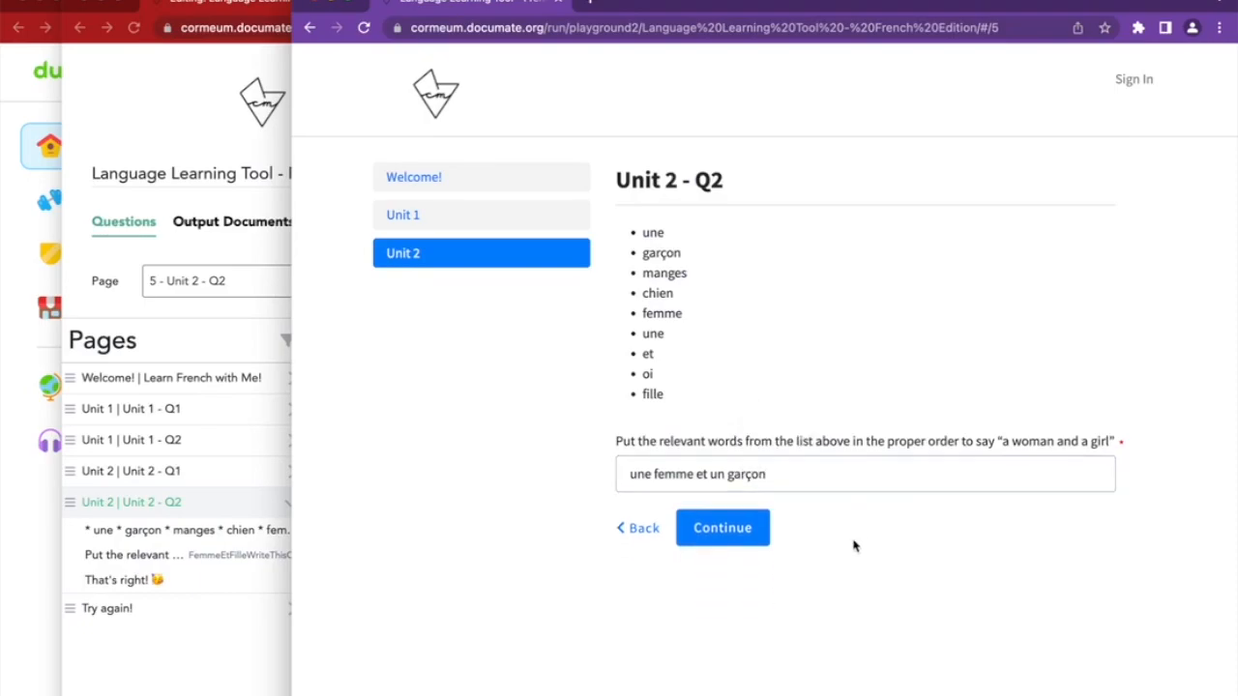
pyautogui.click(716, 543)
# Review the resulting Try again! heading and message
pyautogui.moveTo(628, 190); pyautogui.dragTo(786, 191)
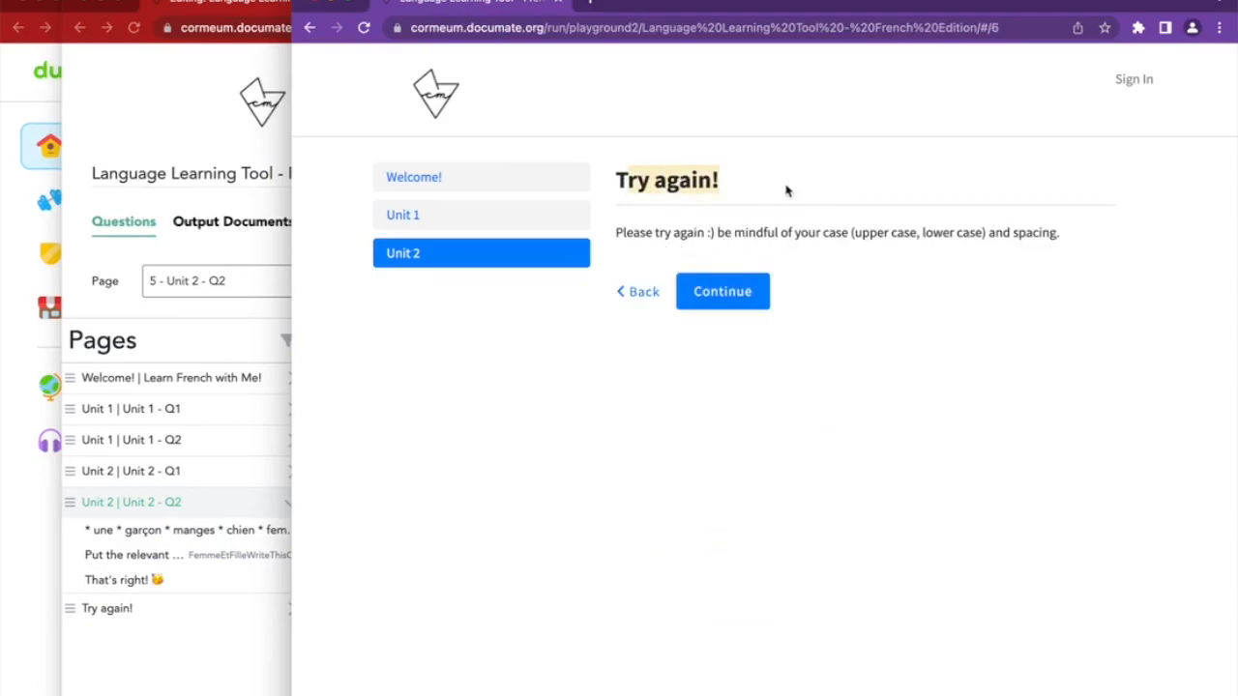
pyautogui.moveTo(642, 227); pyautogui.dragTo(1093, 250)
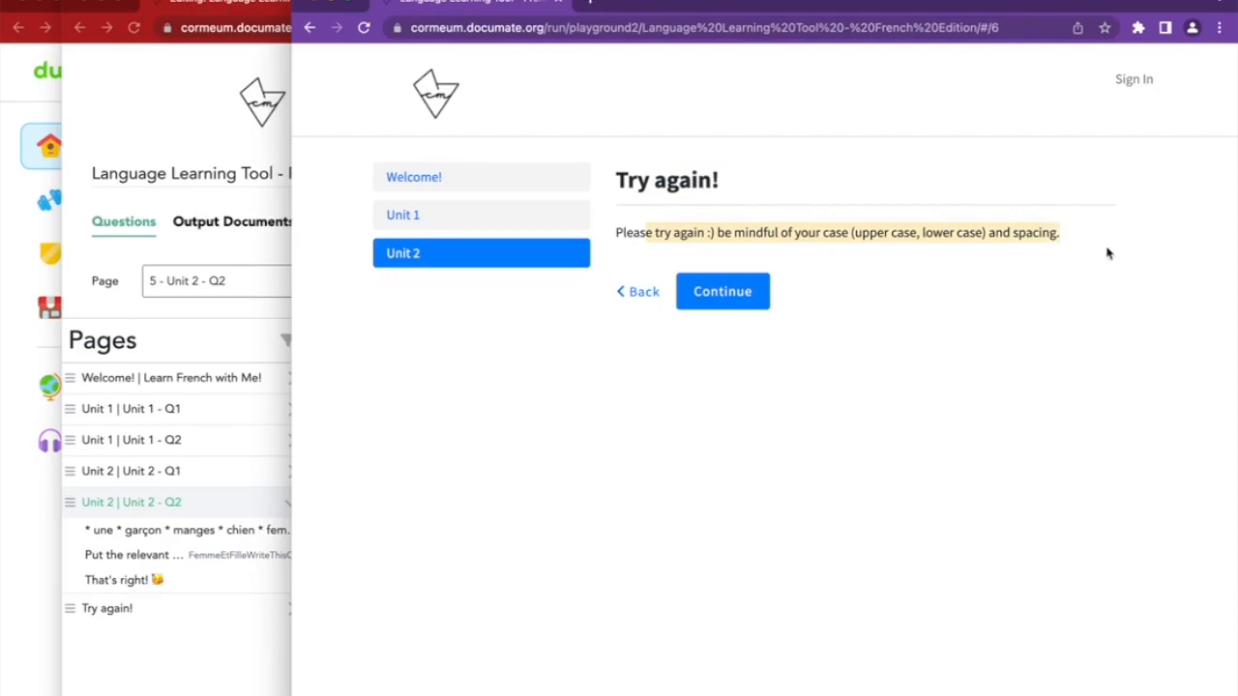
pyautogui.click(1114, 256)
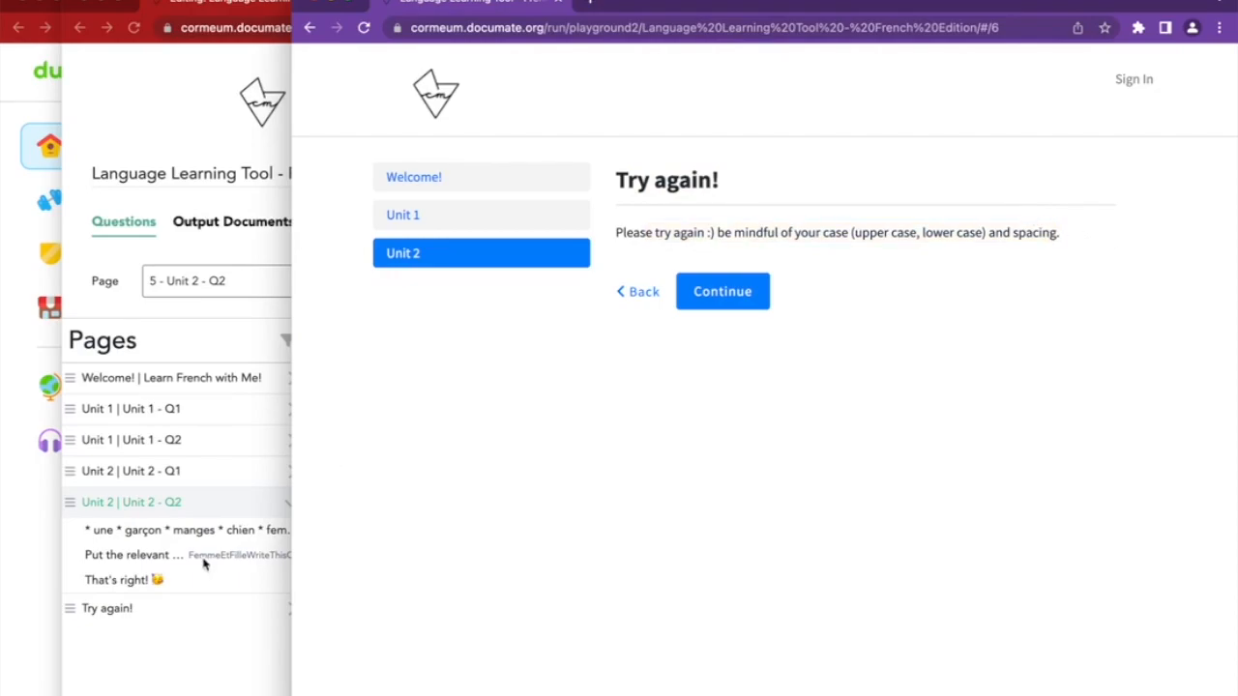
pyautogui.click(235, 627)
# Select the Try again! message text and delete its instruction question
pyautogui.scroll(-10, 586, 604)
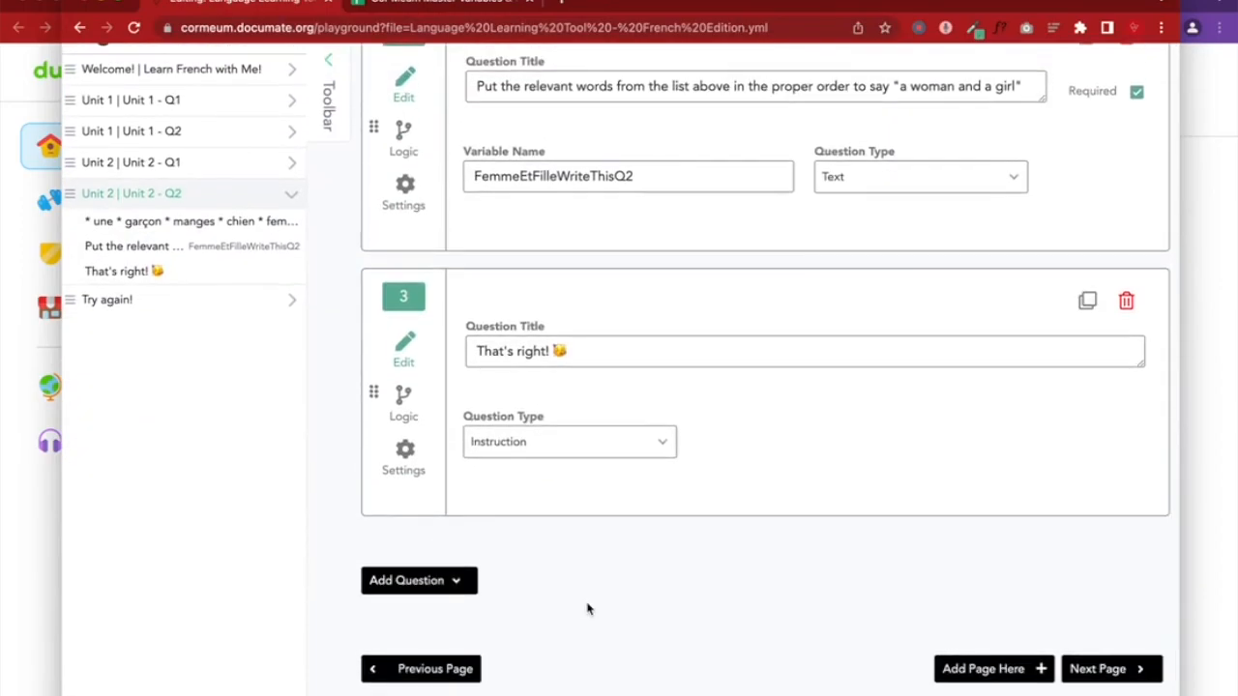
pyautogui.click(1189, 351)
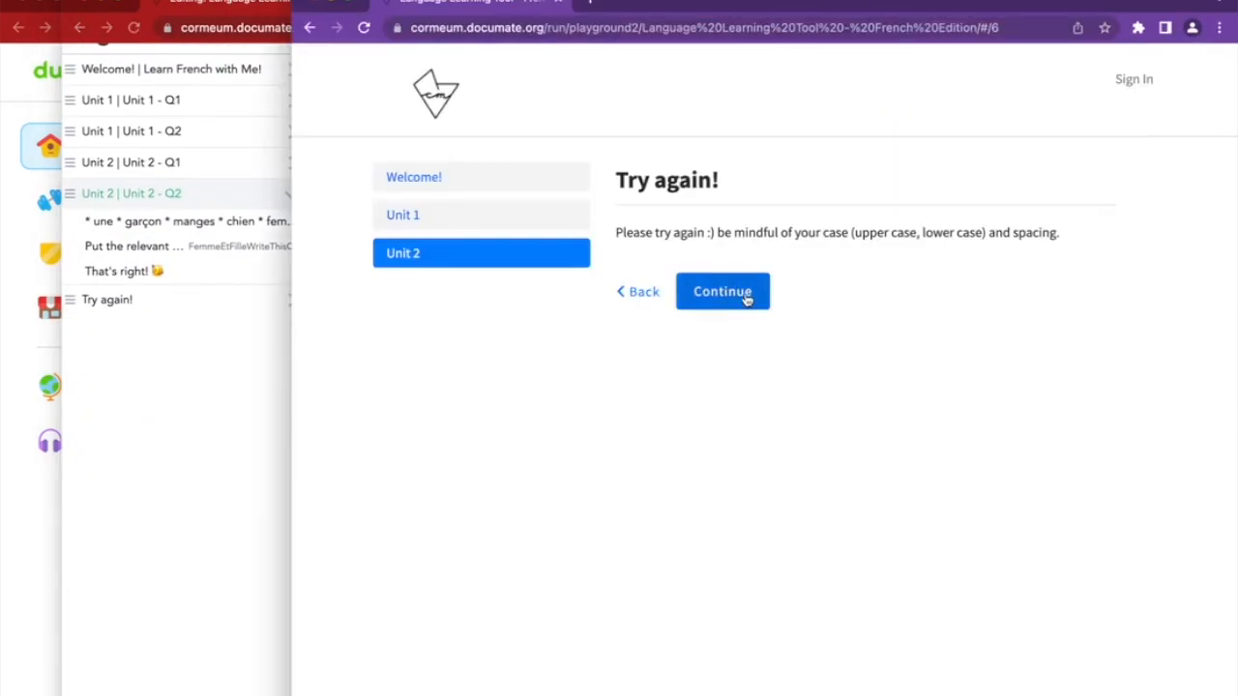
pyautogui.click(221, 579)
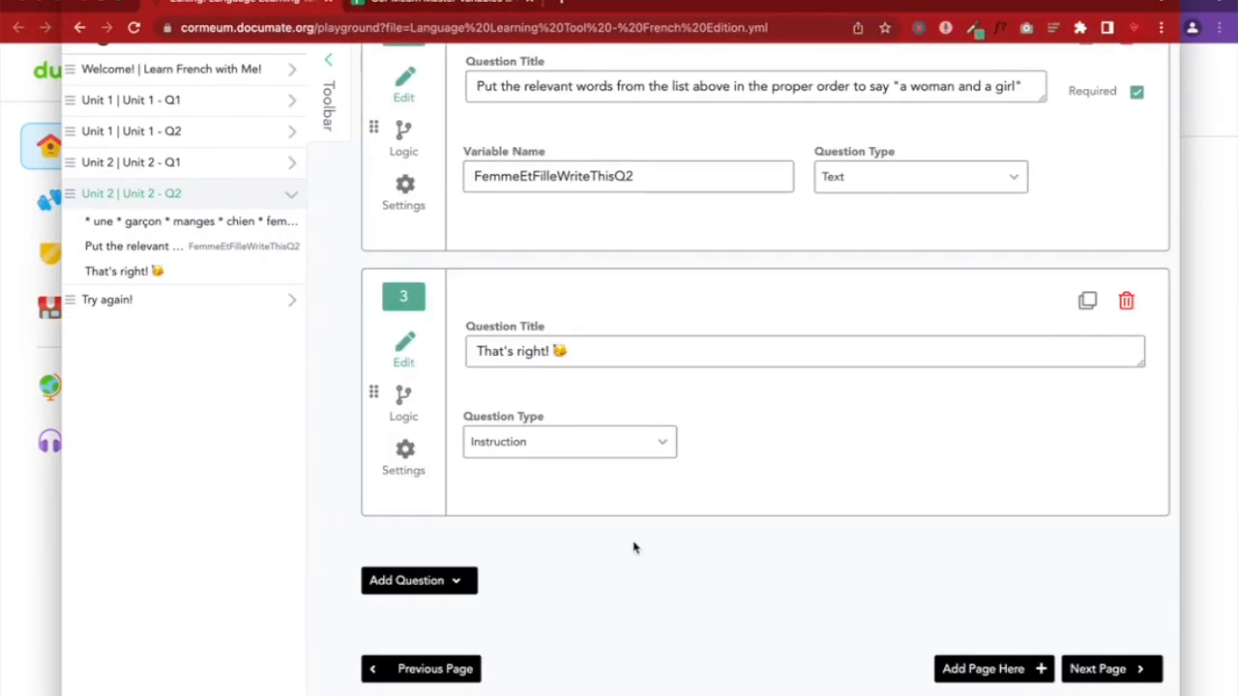
pyautogui.scroll(1, 362, 393)
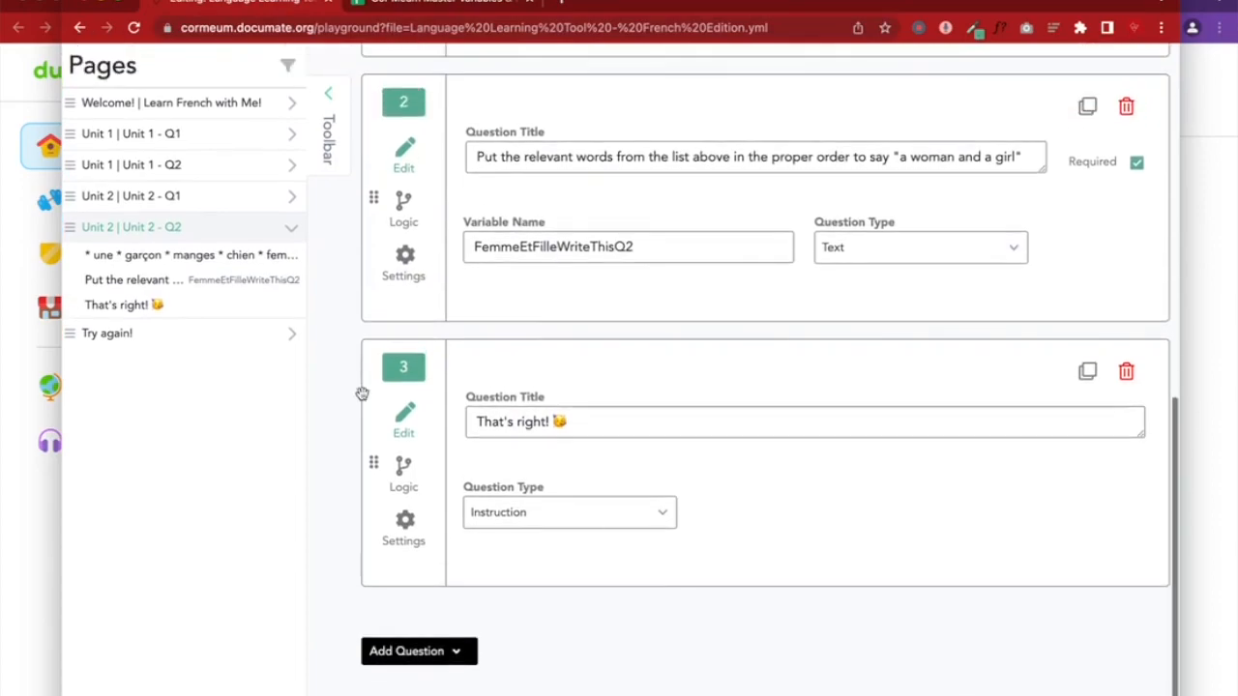
pyautogui.click(246, 347)
pyautogui.tripleClick(607, 512)
pyautogui.hotkey('ctrl', 'c')
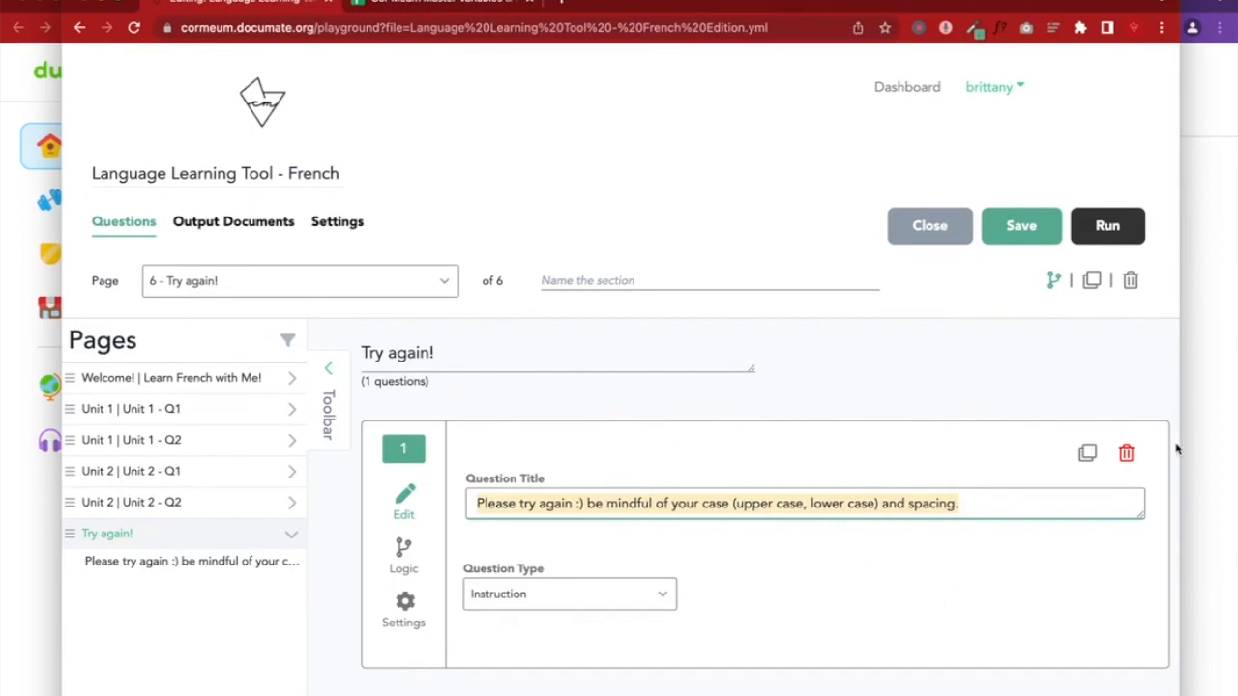
pyautogui.click(1127, 455)
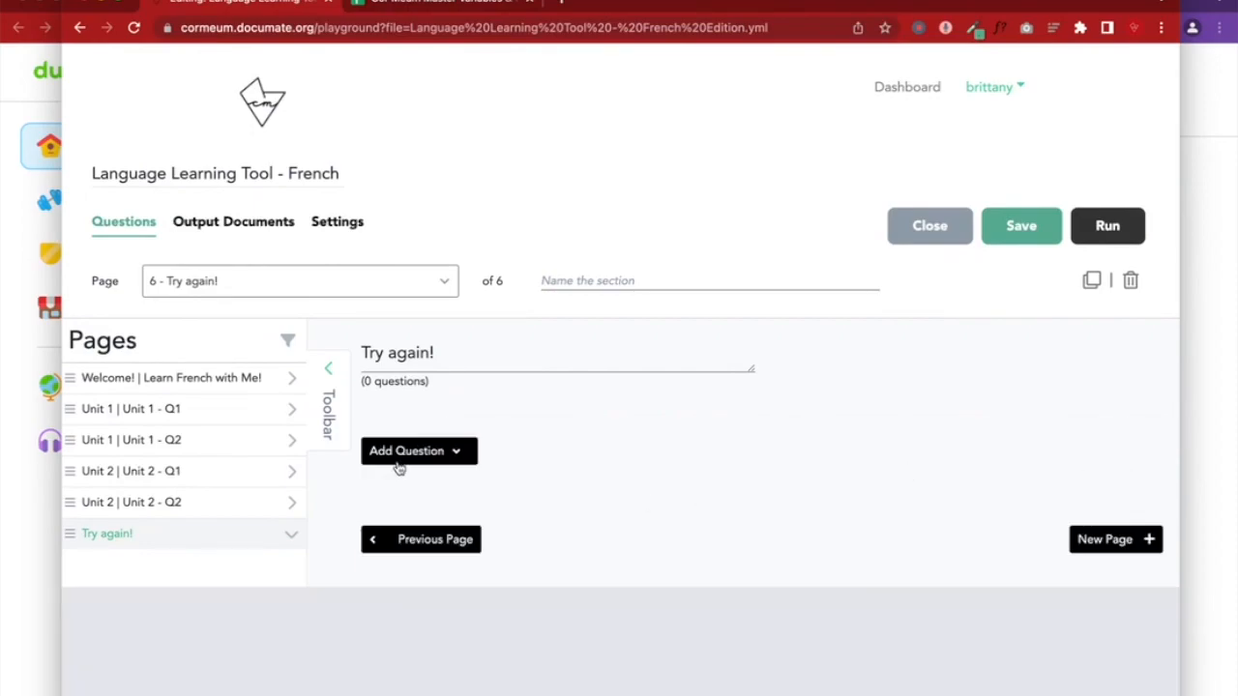
# Add a Kickout Page question with the copied try-again message as its title
pyautogui.click(399, 468)
pyautogui.scroll(-3, 580, 502)
pyautogui.click(667, 536)
pyautogui.click(524, 430)
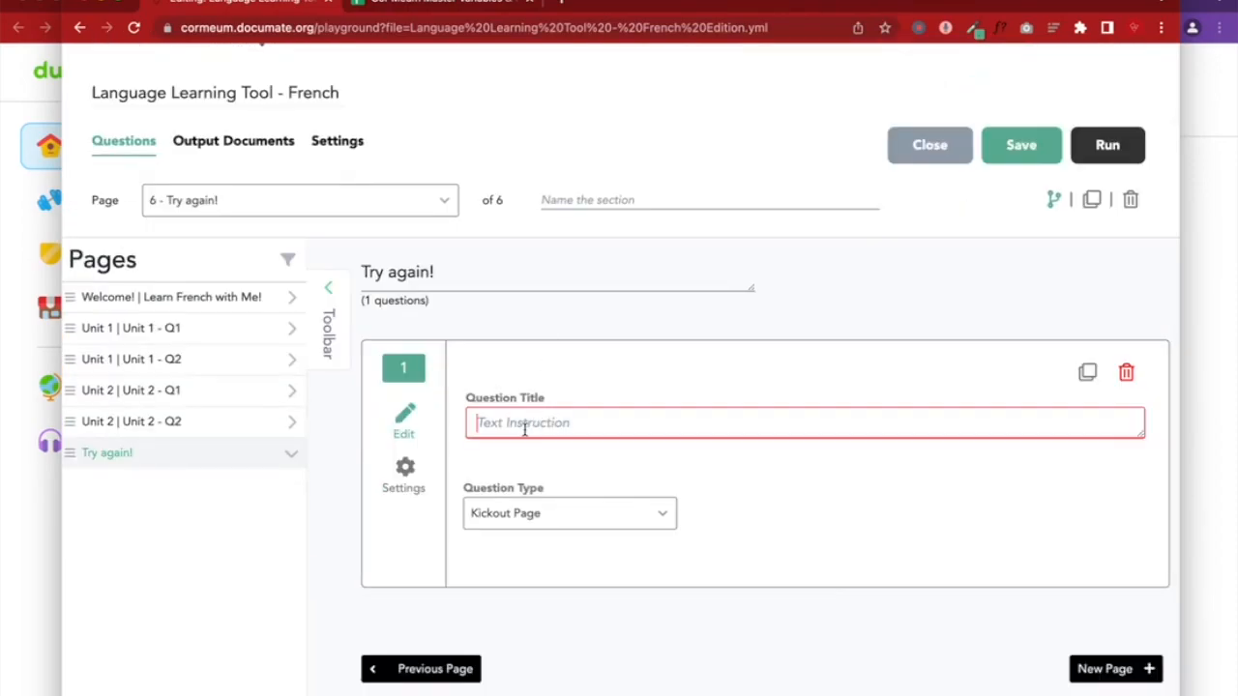
pyautogui.hotkey('ctrl', 'v')
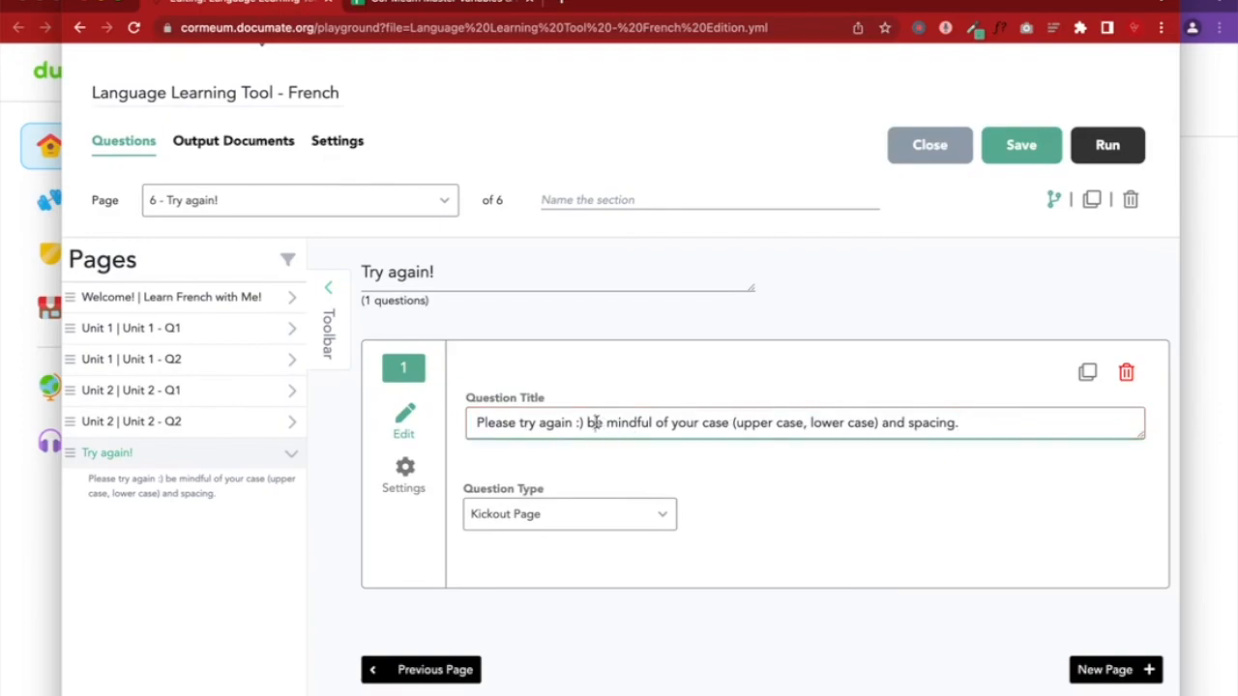
# Check the page logic, save the workflow, and reload the preview
pyautogui.click(1052, 201)
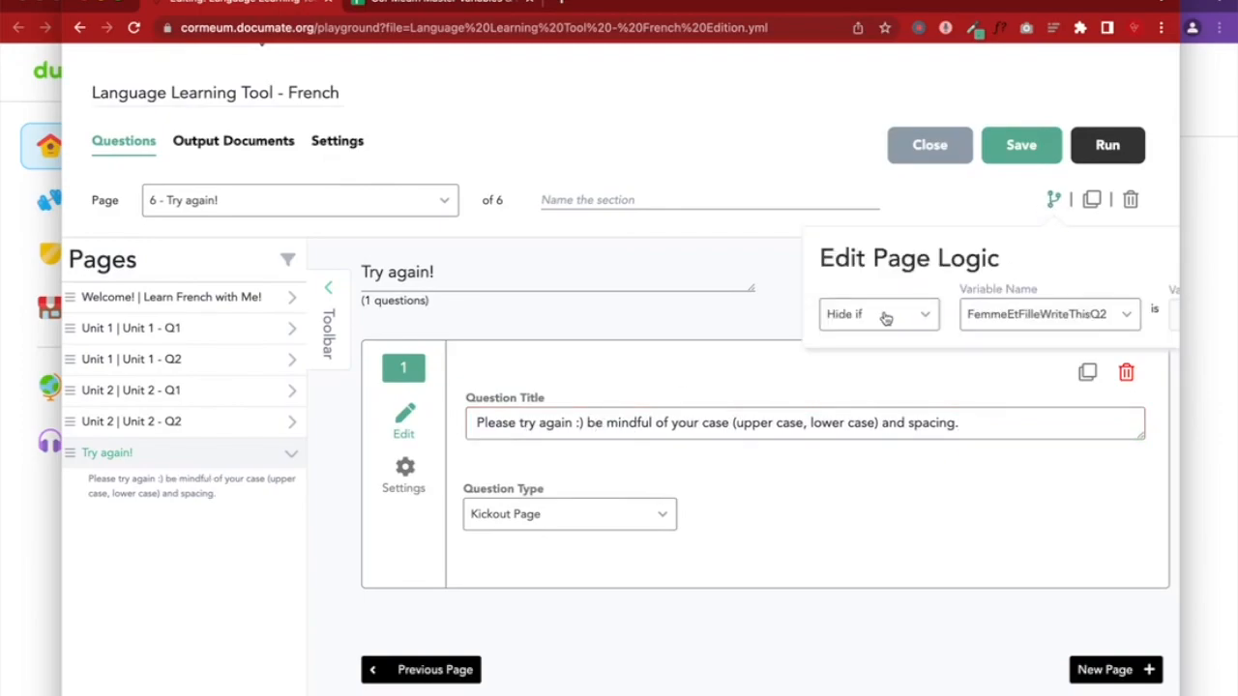
pyautogui.click(927, 517)
pyautogui.click(1033, 147)
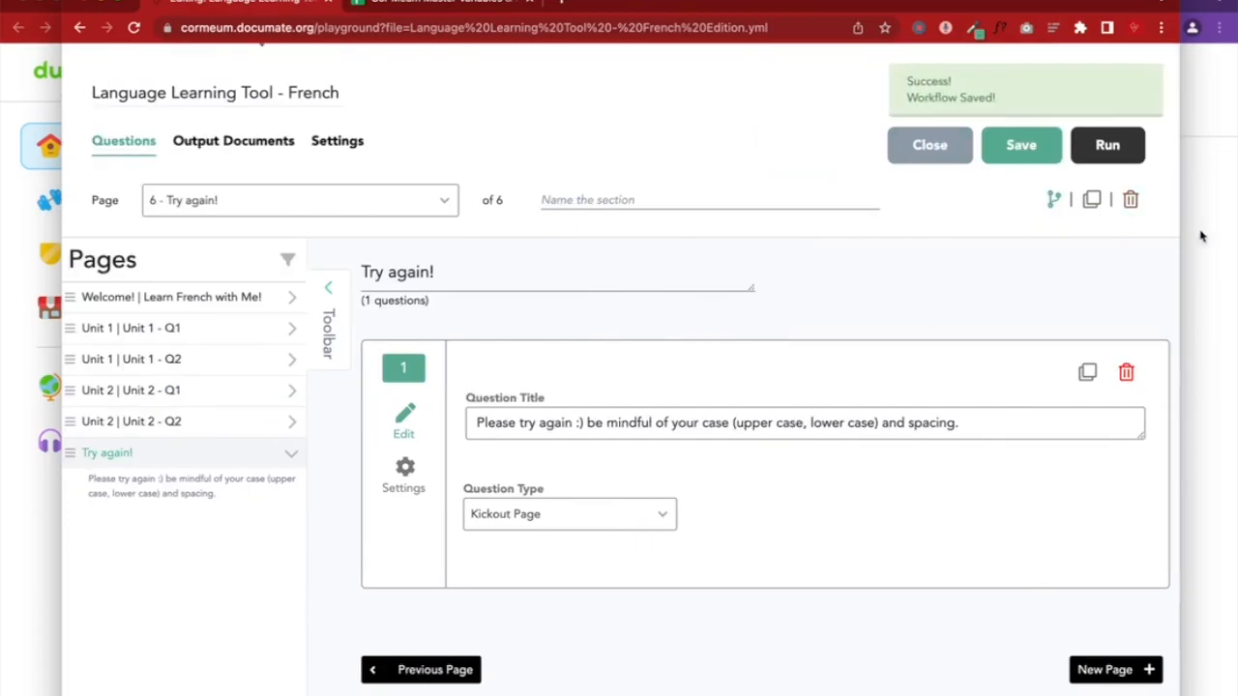
pyautogui.click(1202, 236)
pyautogui.click(368, 29)
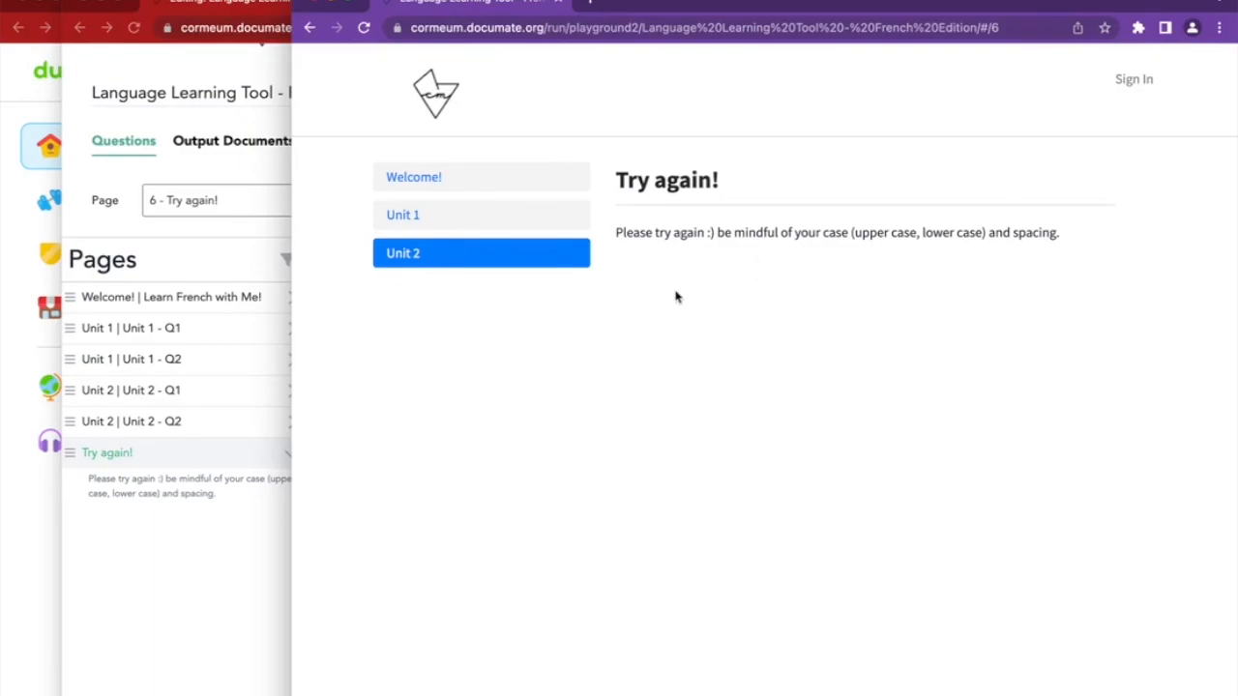
# Capitalize 'Be mindful' in the kickout message
pyautogui.click(205, 611)
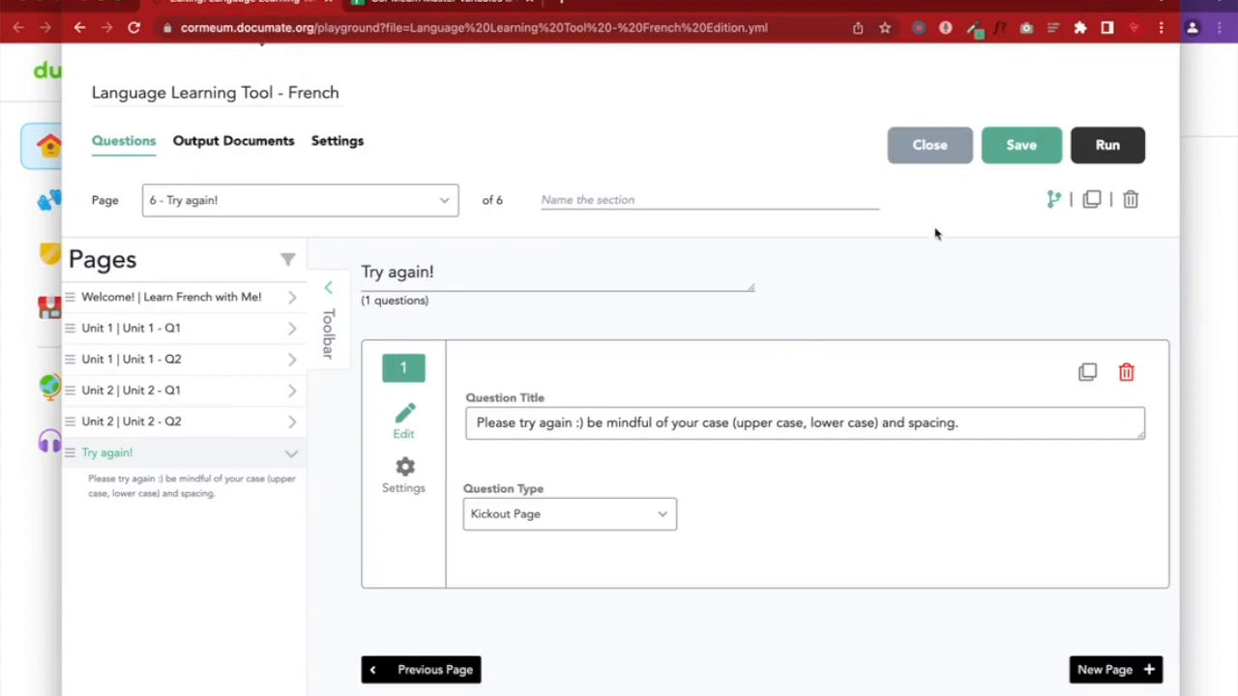
pyautogui.click(596, 422)
pyautogui.press('BackSpace')
pyautogui.write('B')
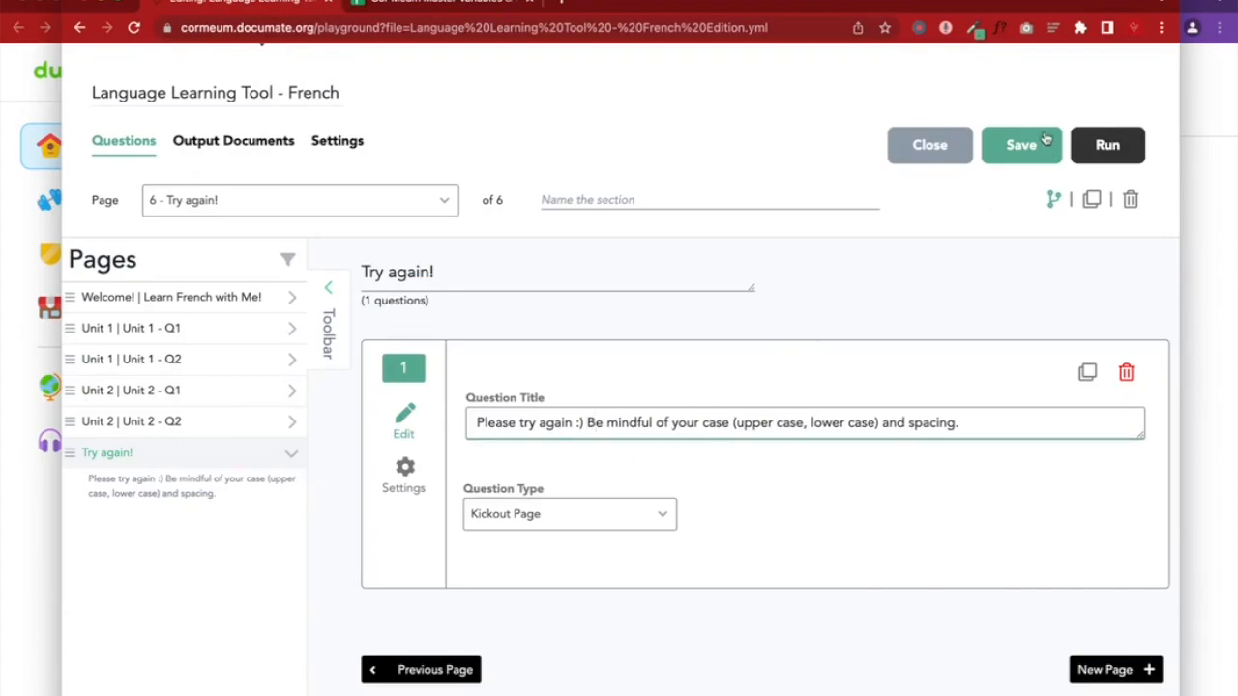
# In the preview, clear the Unit 2 - Q2 answer and resubmit 'une femme et un garçon'
pyautogui.click(1110, 147)
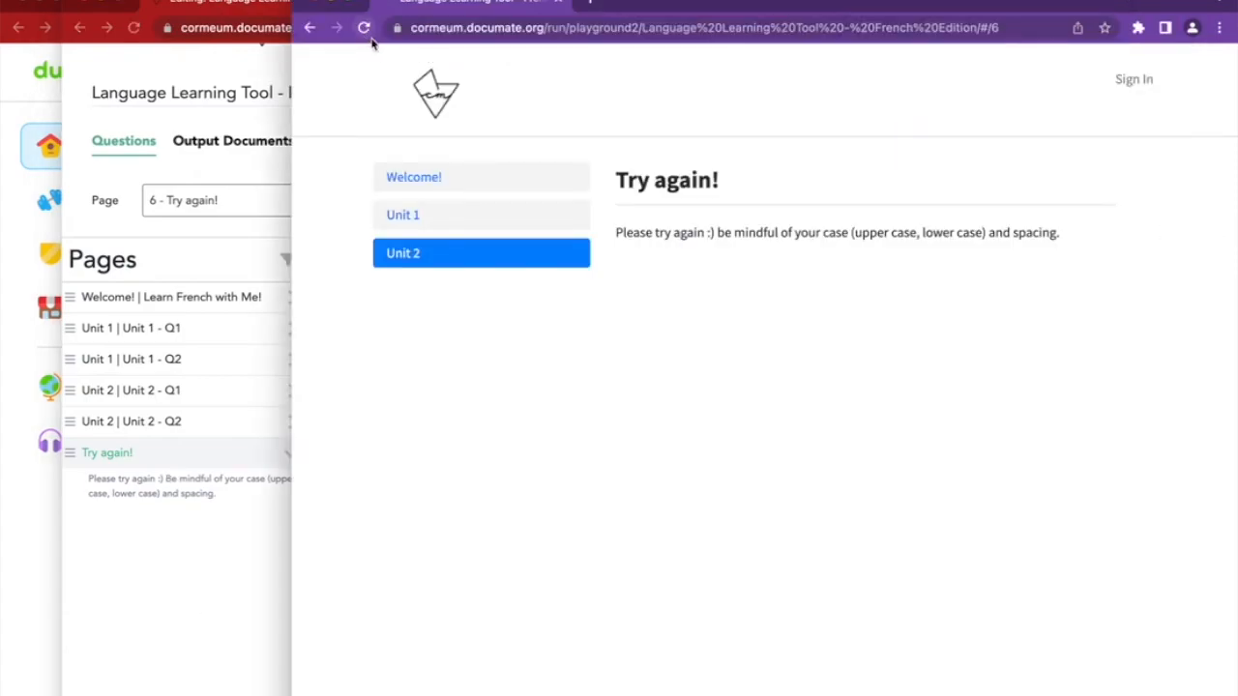
pyautogui.click(309, 27)
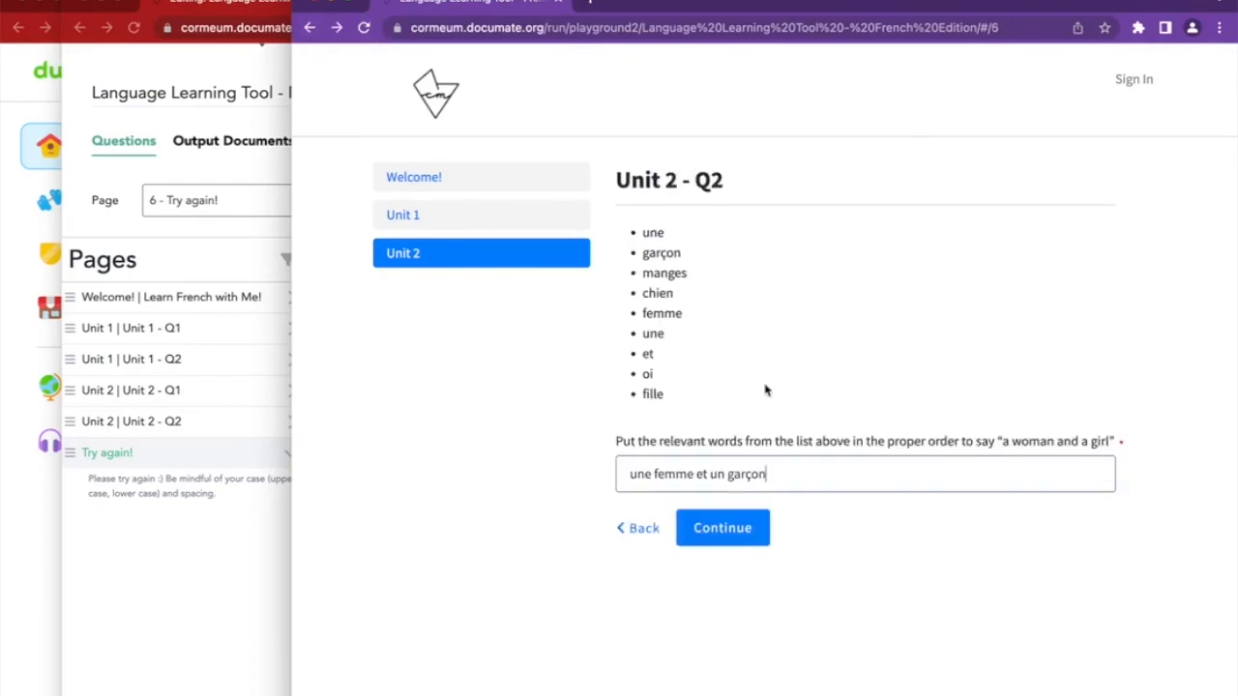
pyautogui.tripleClick(766, 473)
pyautogui.press('BackSpace')
pyautogui.click(948, 524)
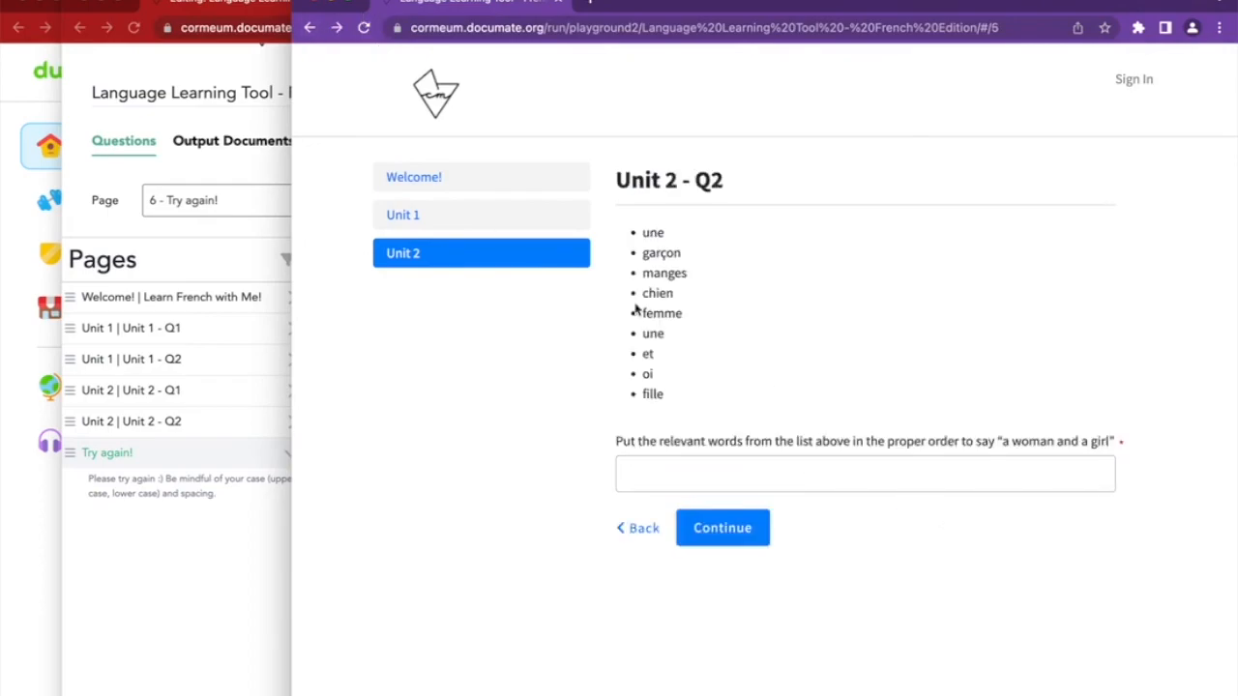
pyautogui.moveTo(635, 241); pyautogui.dragTo(683, 403)
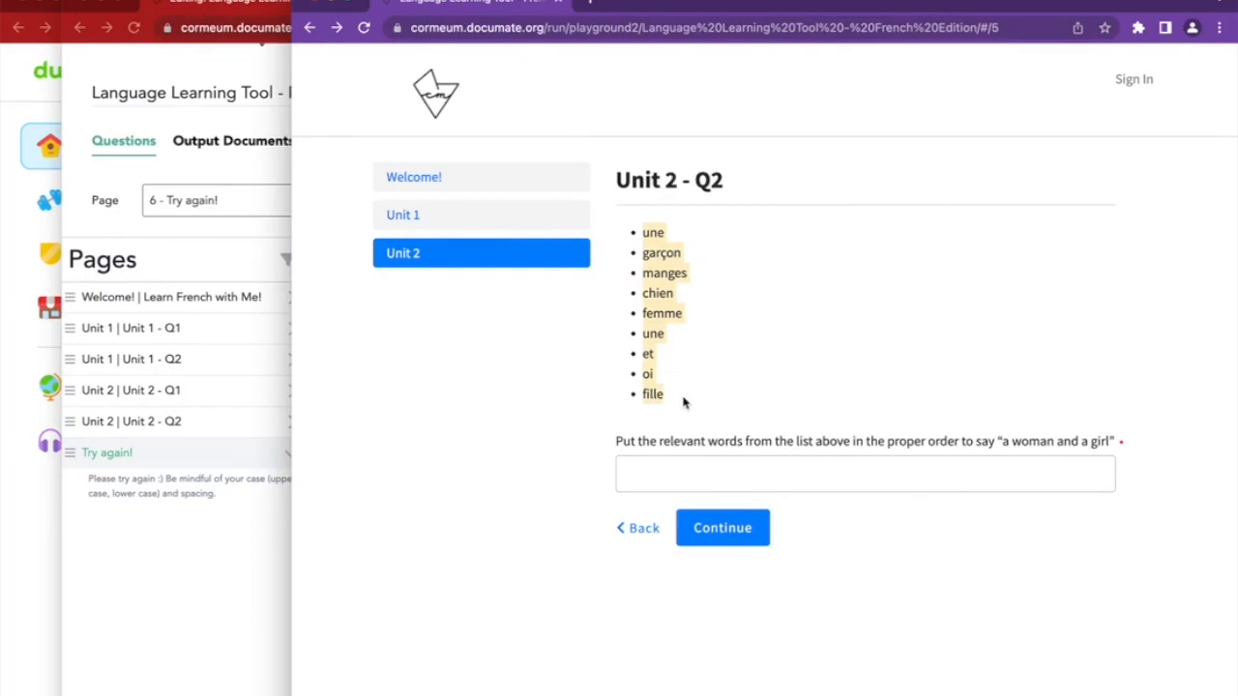
pyautogui.click(682, 403)
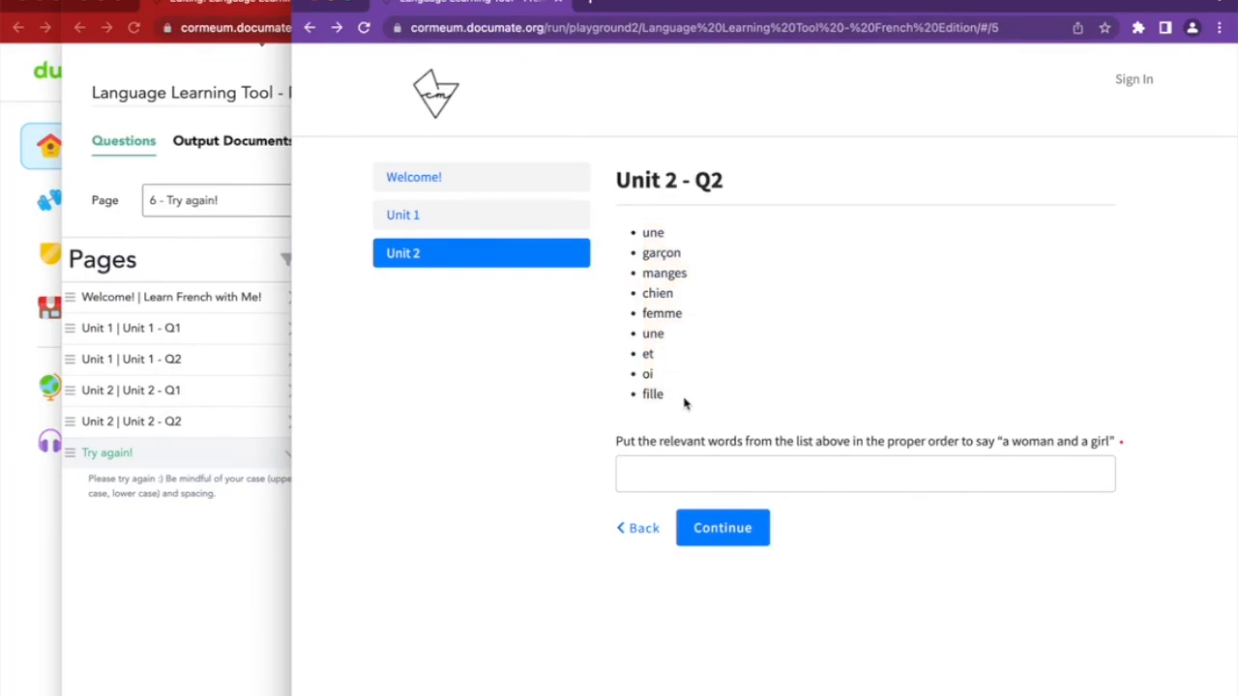
pyautogui.click(653, 468)
pyautogui.click(723, 519)
pyautogui.click(720, 529)
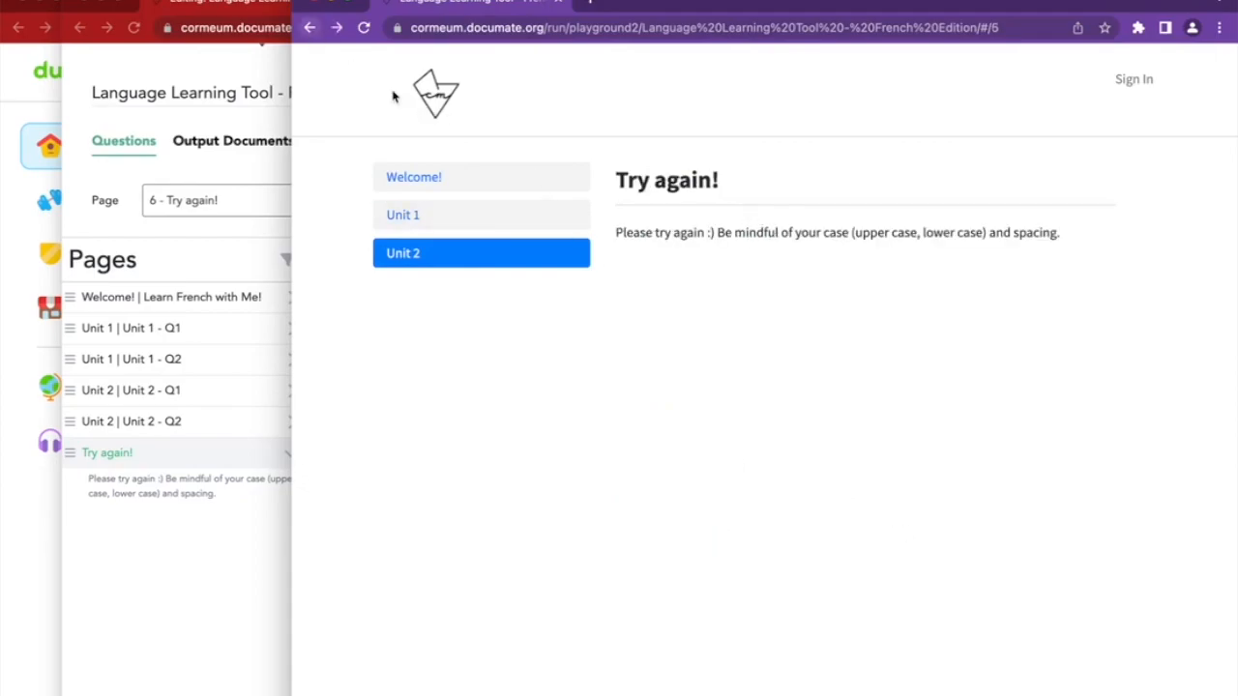
# Correct the answer to 'une femme et une fille' and check the answer summary
pyautogui.click(313, 30)
pyautogui.tripleClick(699, 469)
pyautogui.click(771, 475)
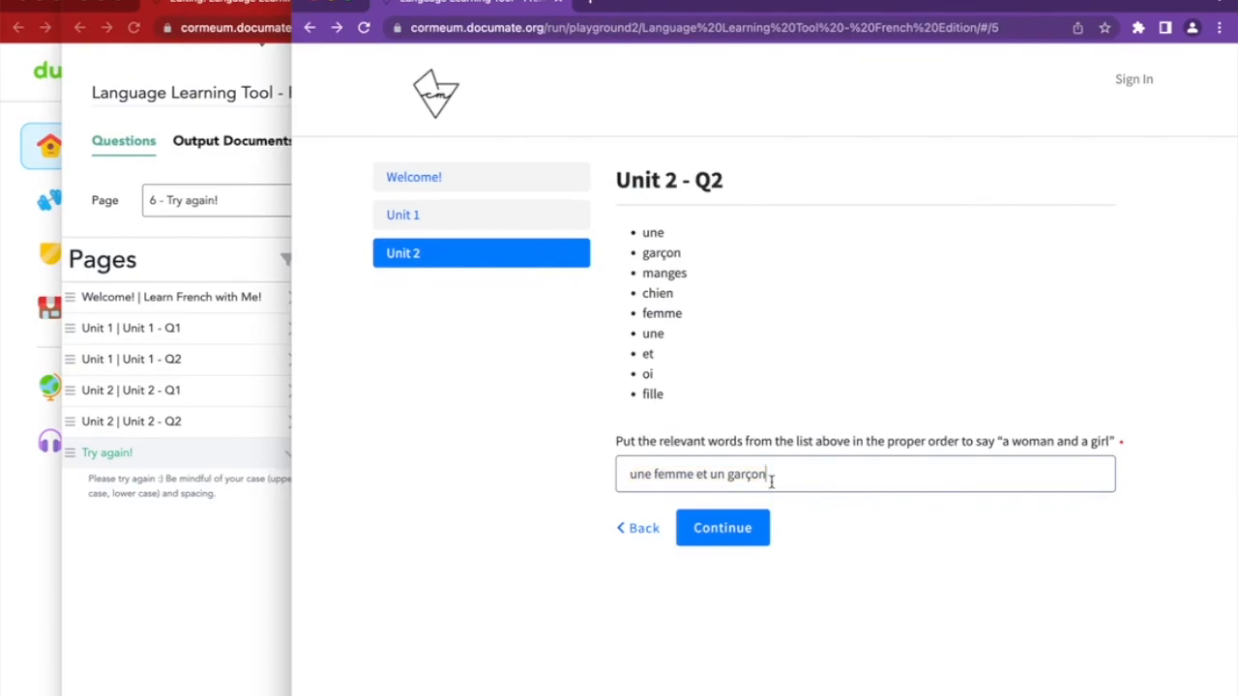
pyautogui.press('BackSpace')
pyautogui.press('BackSpace')
pyautogui.write('e')
pyautogui.click(762, 534)
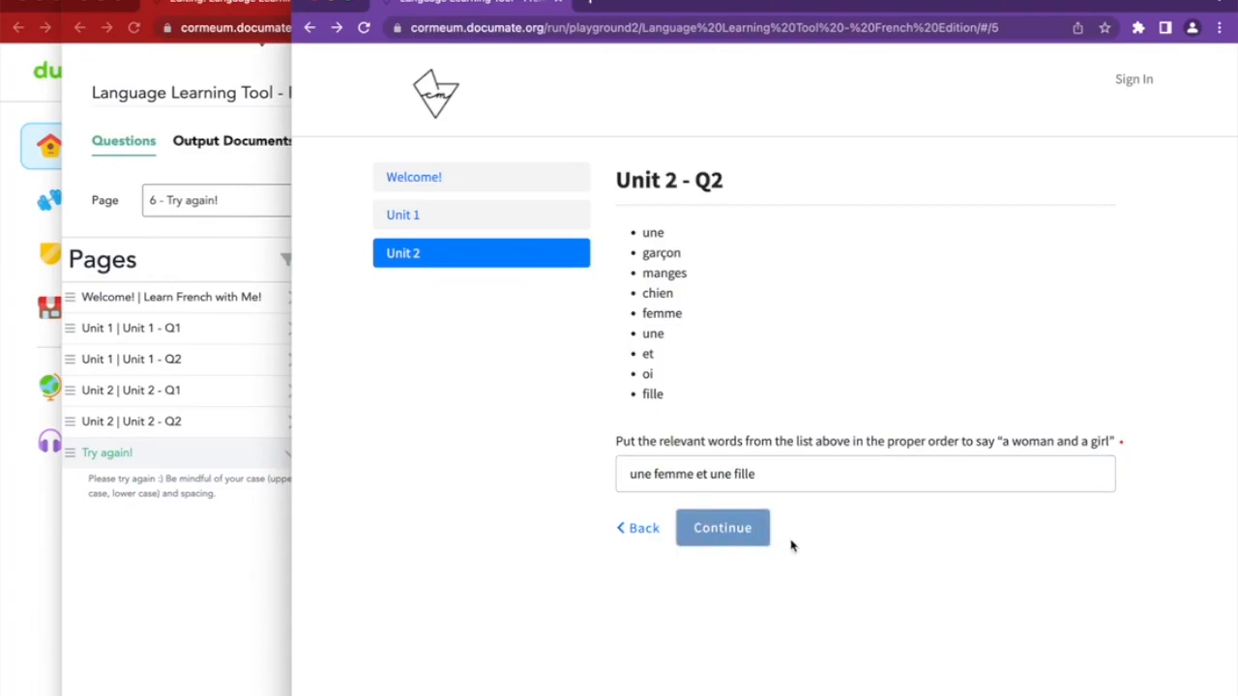
pyautogui.scroll(-5, 597, 390)
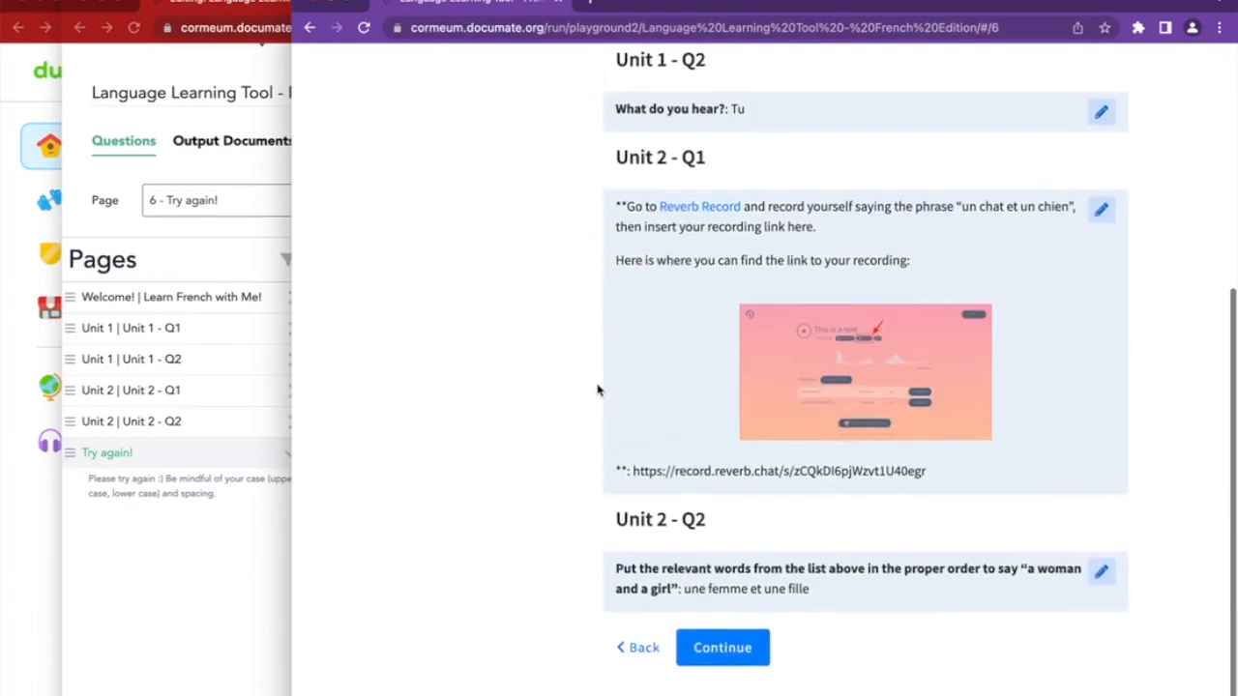
pyautogui.click(641, 667)
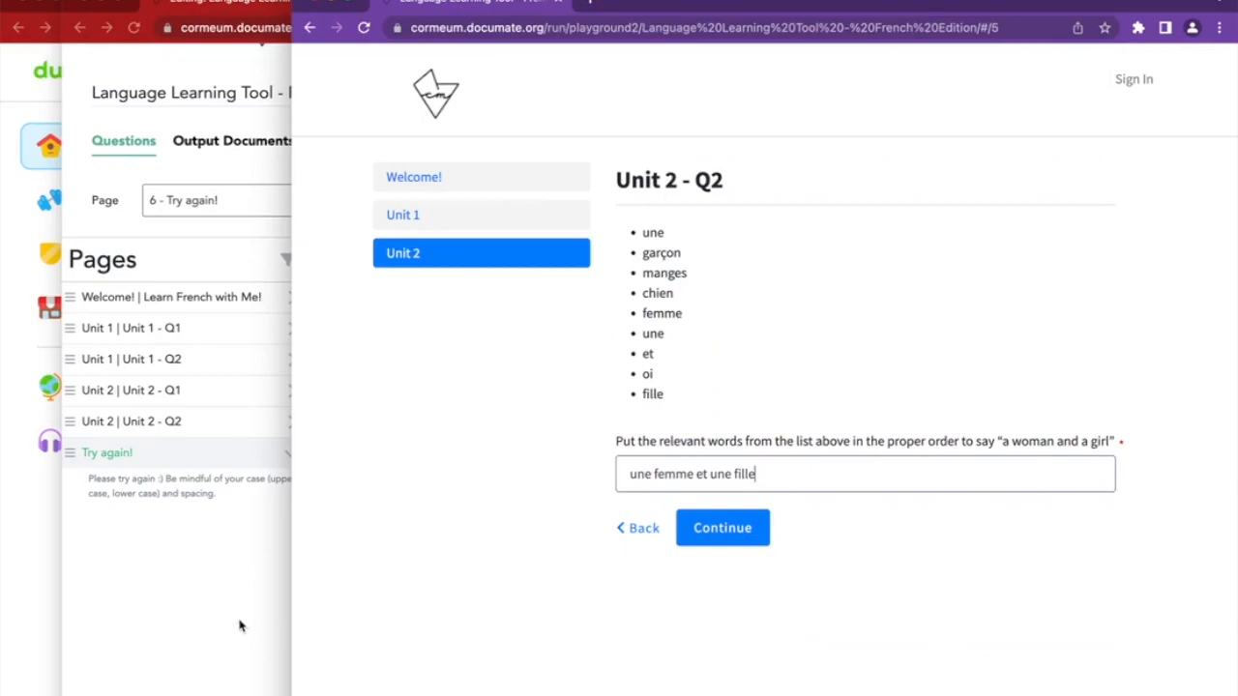
pyautogui.click(225, 512)
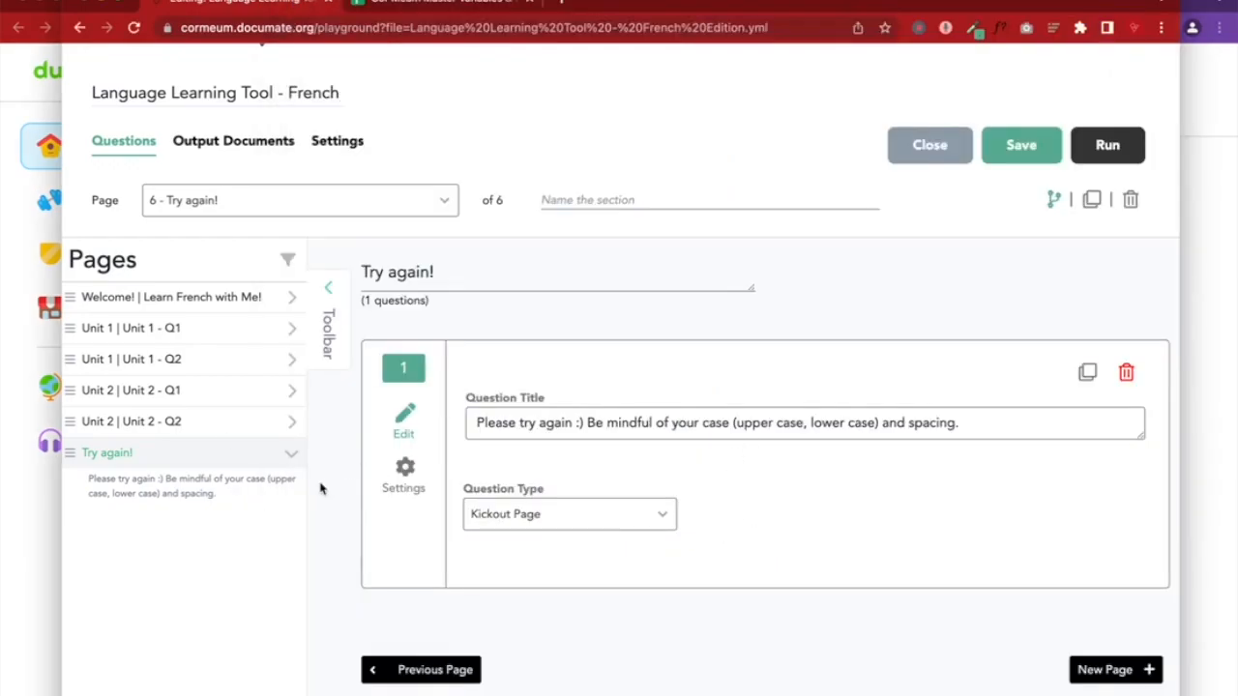
# Add the missing 'e' to the That's right! condition value and save
pyautogui.click(248, 424)
pyautogui.scroll(-5, 516, 643)
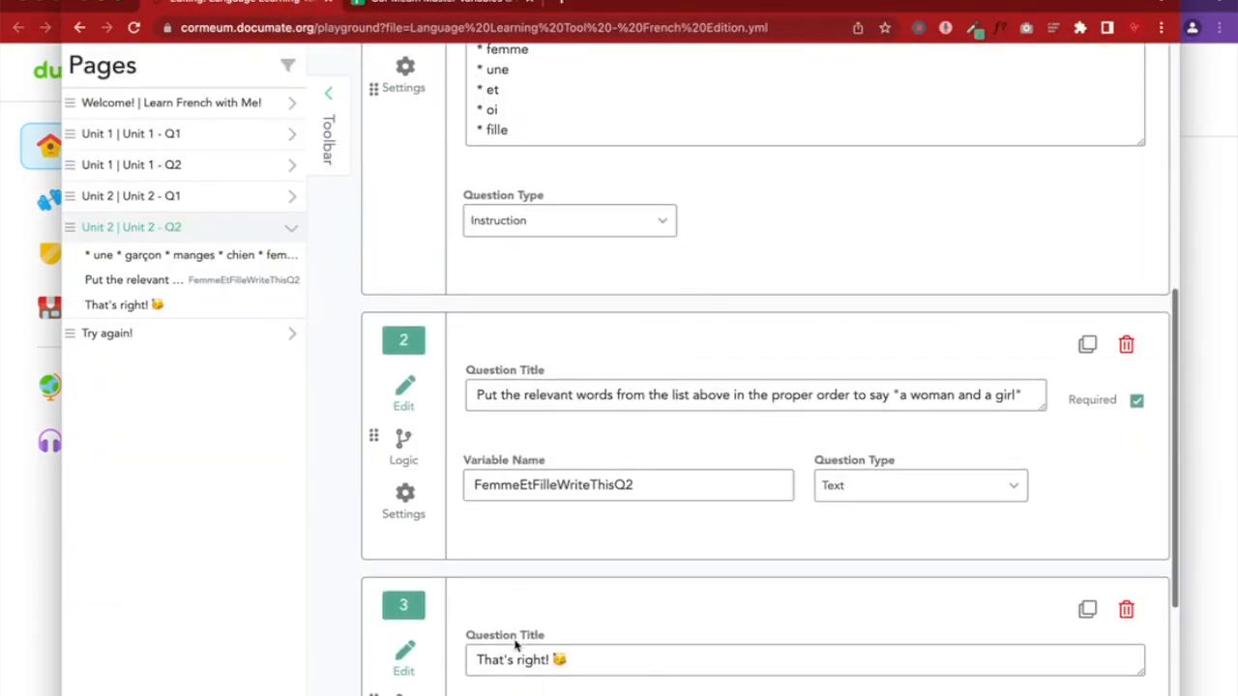
pyautogui.click(403, 437)
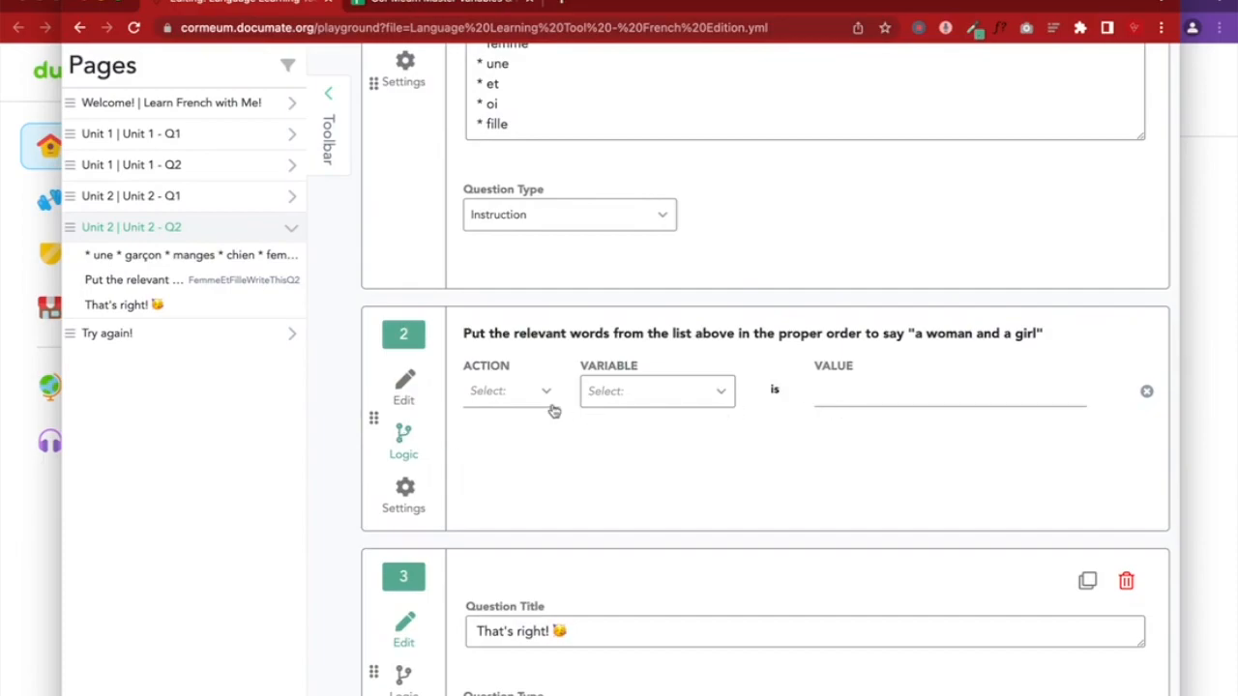
pyautogui.click(416, 385)
pyautogui.scroll(-4, 462, 443)
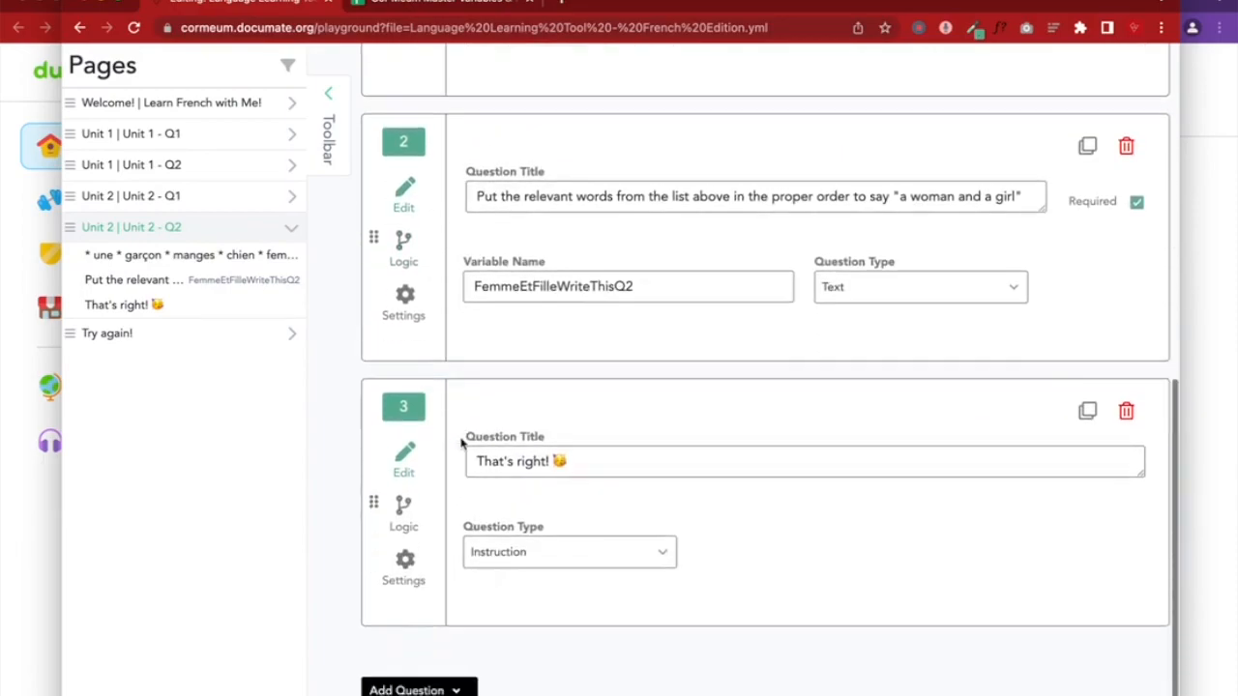
pyautogui.click(410, 460)
pyautogui.click(919, 392)
pyautogui.write('e')
pyautogui.click(405, 406)
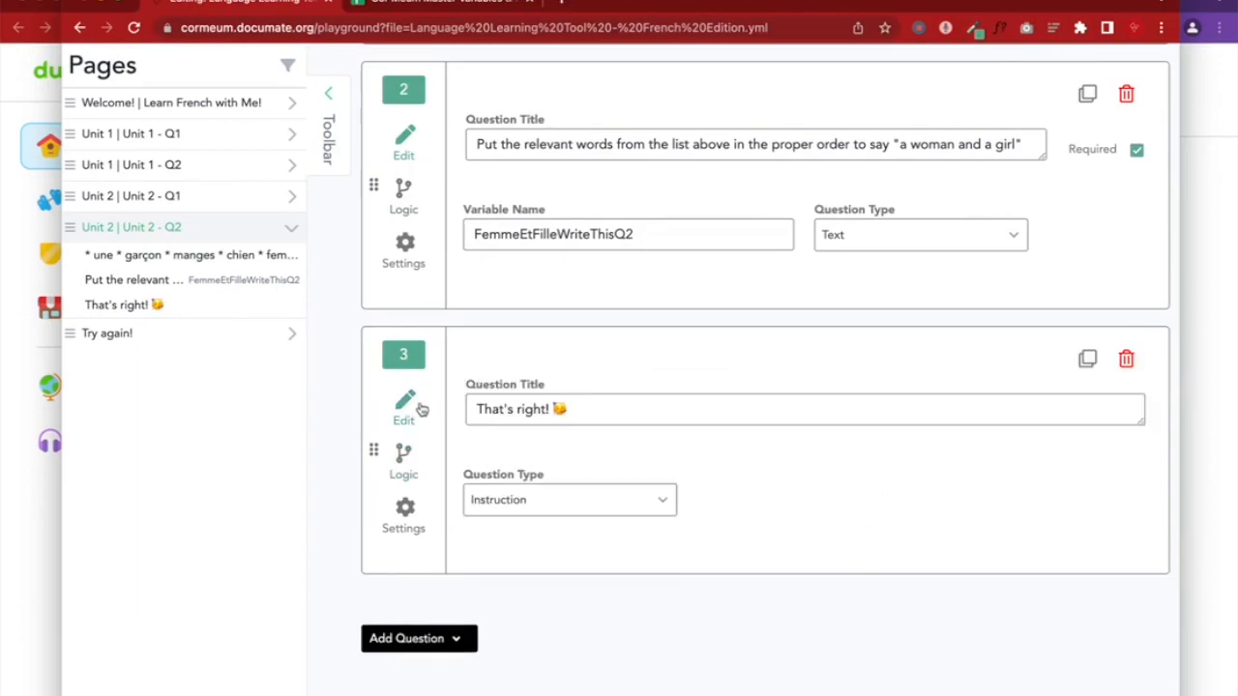
pyautogui.scroll(5, 838, 398)
pyautogui.click(1012, 244)
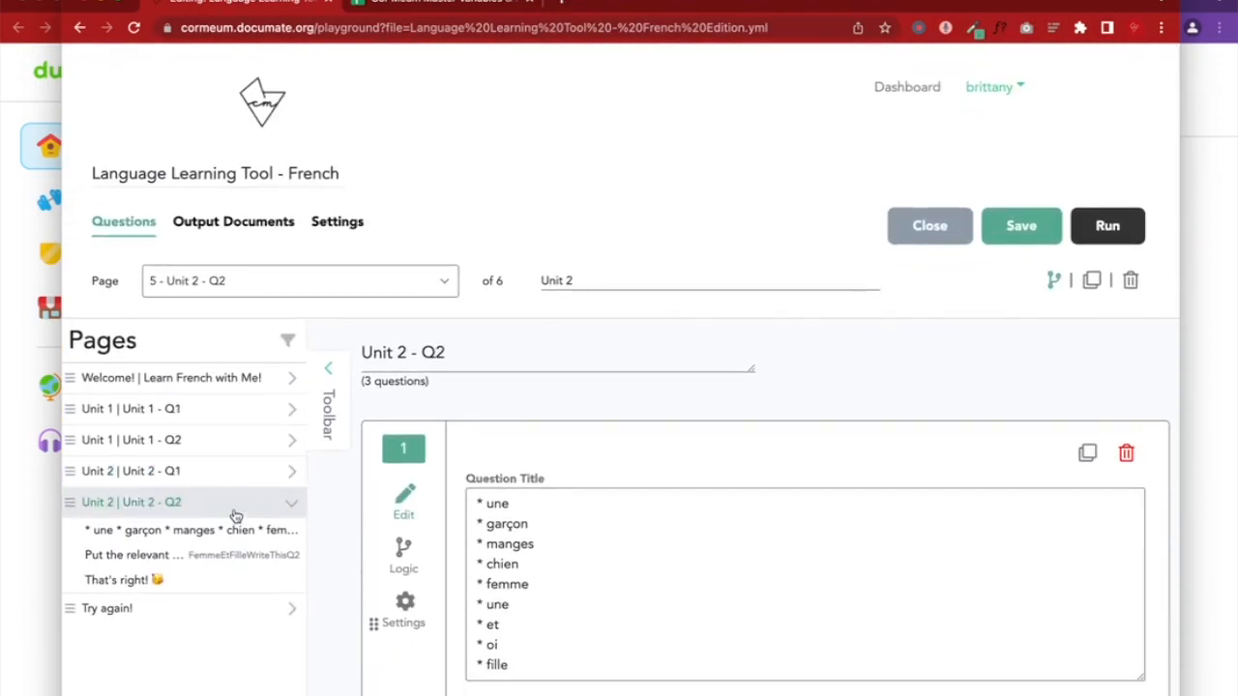
# Inspect the Try again! page's hide condition value and save the workflow again
pyautogui.click(224, 607)
pyautogui.click(1059, 284)
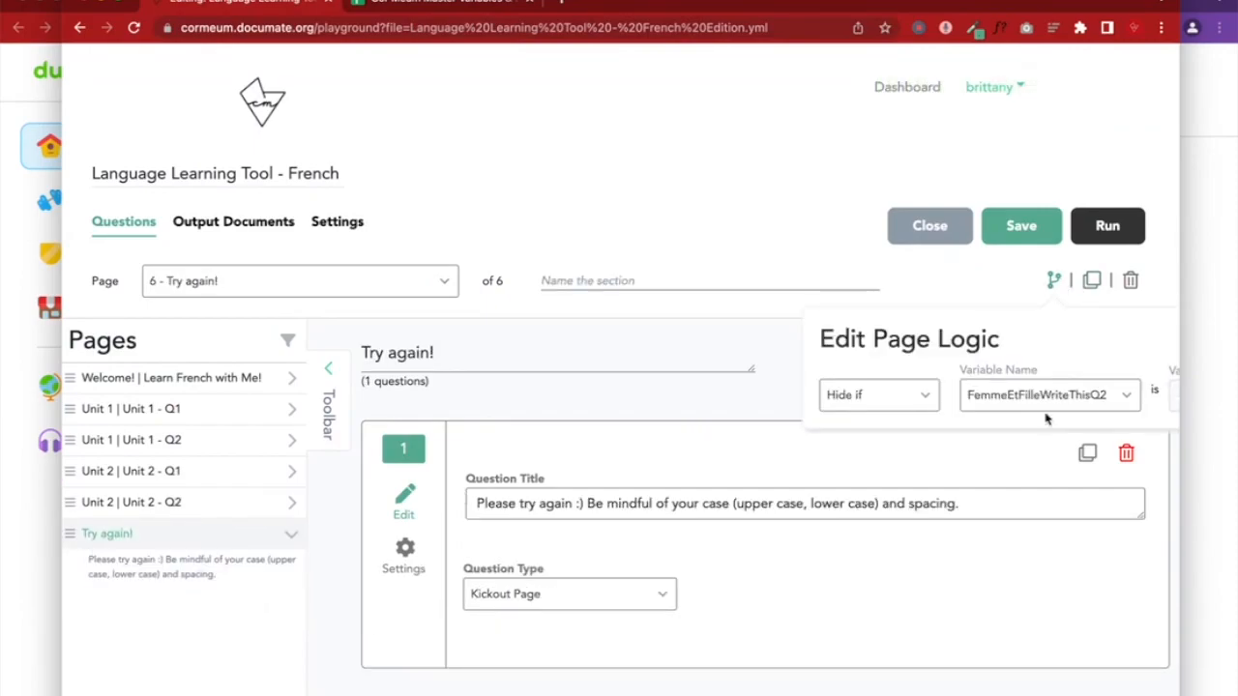
pyautogui.hscroll(2, 1046, 418)
pyautogui.hscroll(1, 1105, 399)
pyautogui.hscroll(-1, 1105, 399)
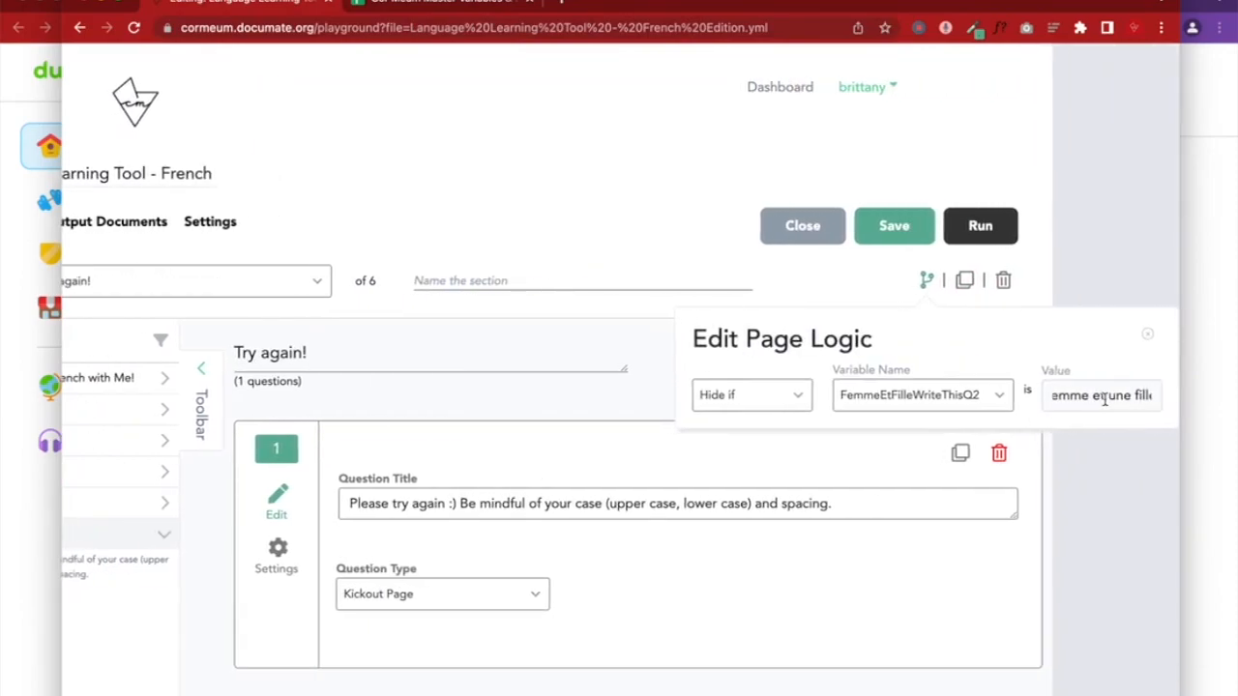
pyautogui.click(1128, 395)
pyautogui.hscroll(-1, 1111, 395)
pyautogui.hscroll(1, 1108, 397)
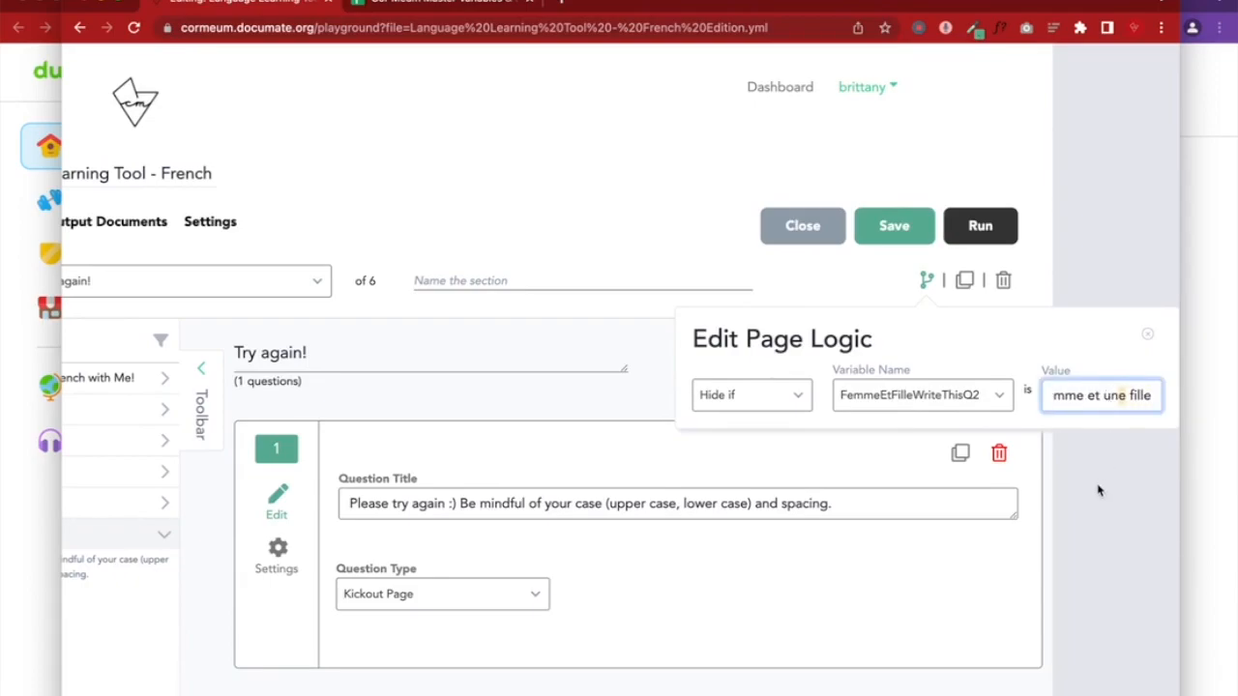
pyautogui.click(1098, 491)
pyautogui.click(1034, 239)
pyautogui.click(1190, 275)
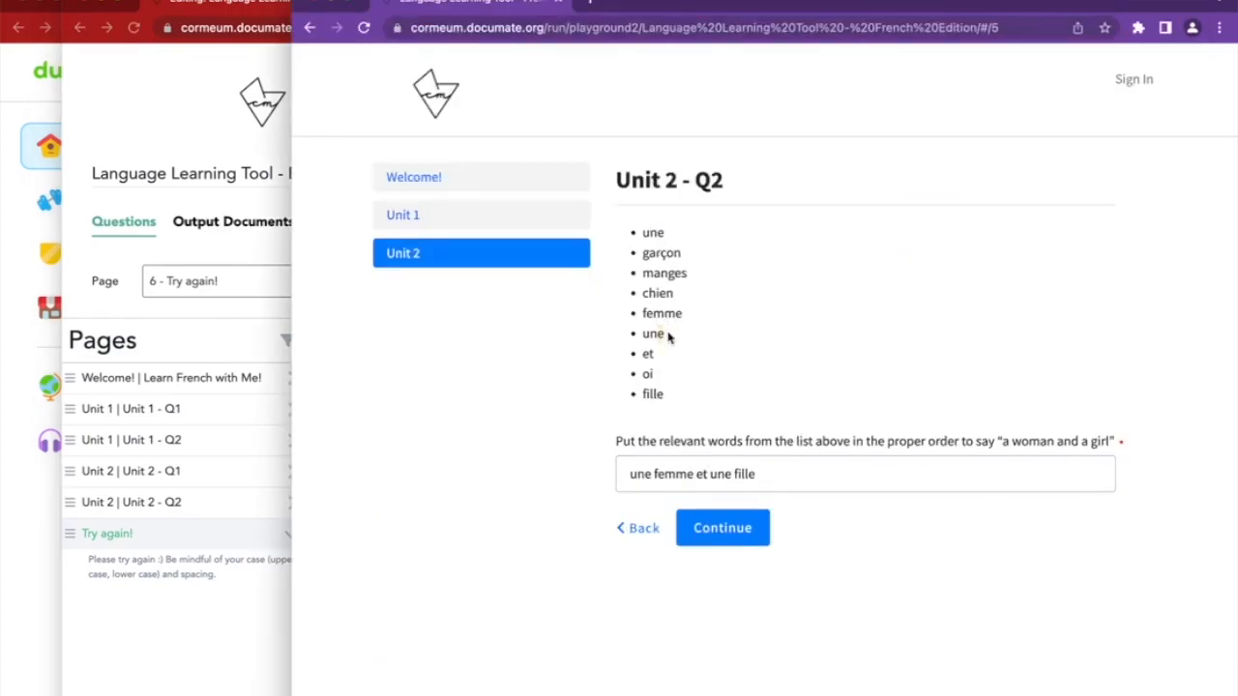
# Refill the preview's Unit 2 - Q2 answer with 'une femme et une fille'
pyautogui.click(727, 474)
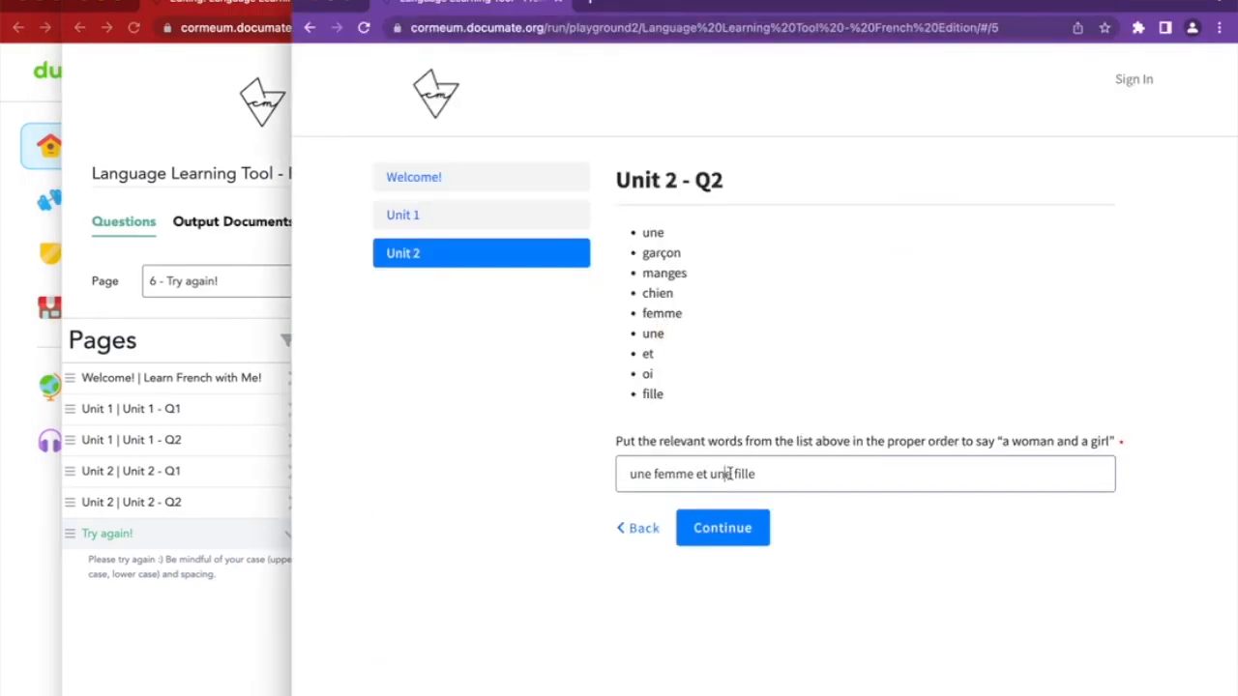
pyautogui.press('BackSpace')
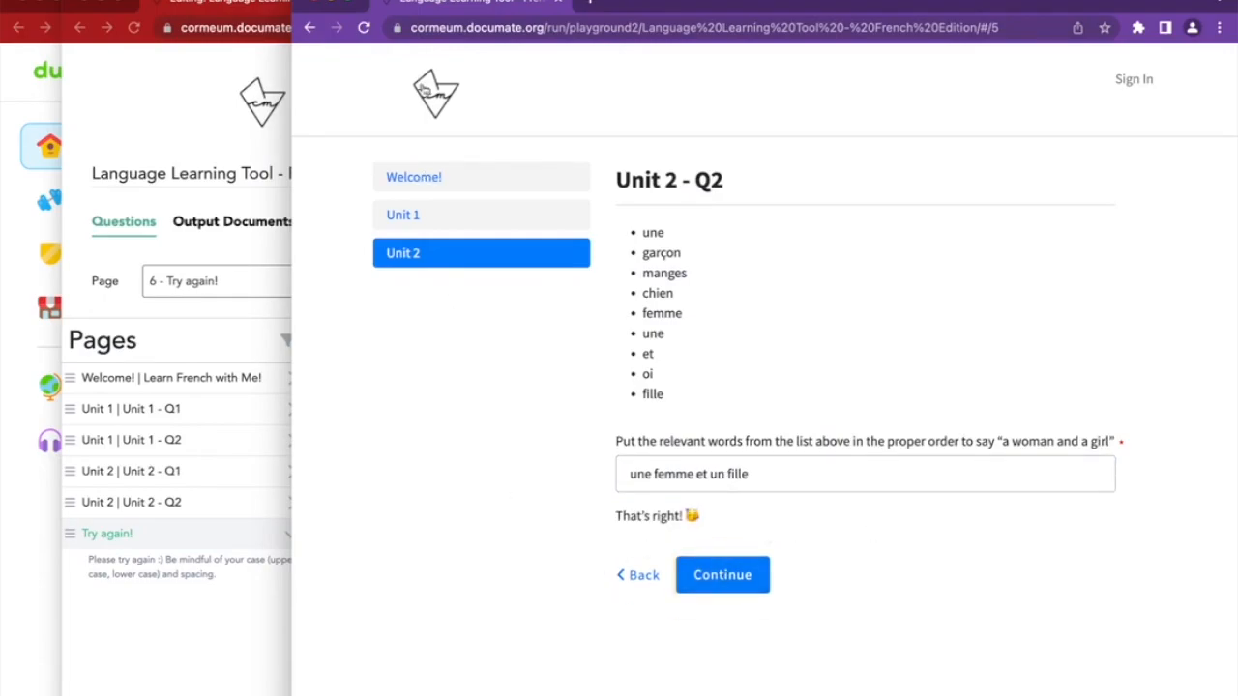
pyautogui.click(364, 27)
pyautogui.click(672, 475)
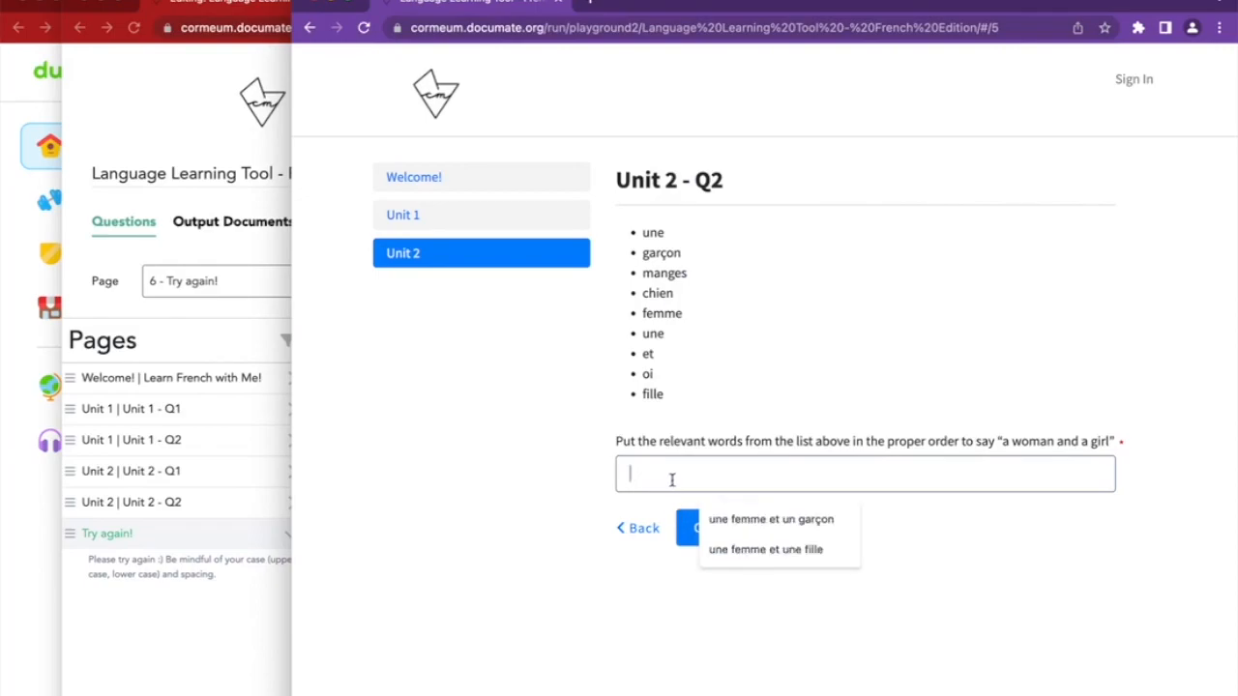
pyautogui.click(751, 559)
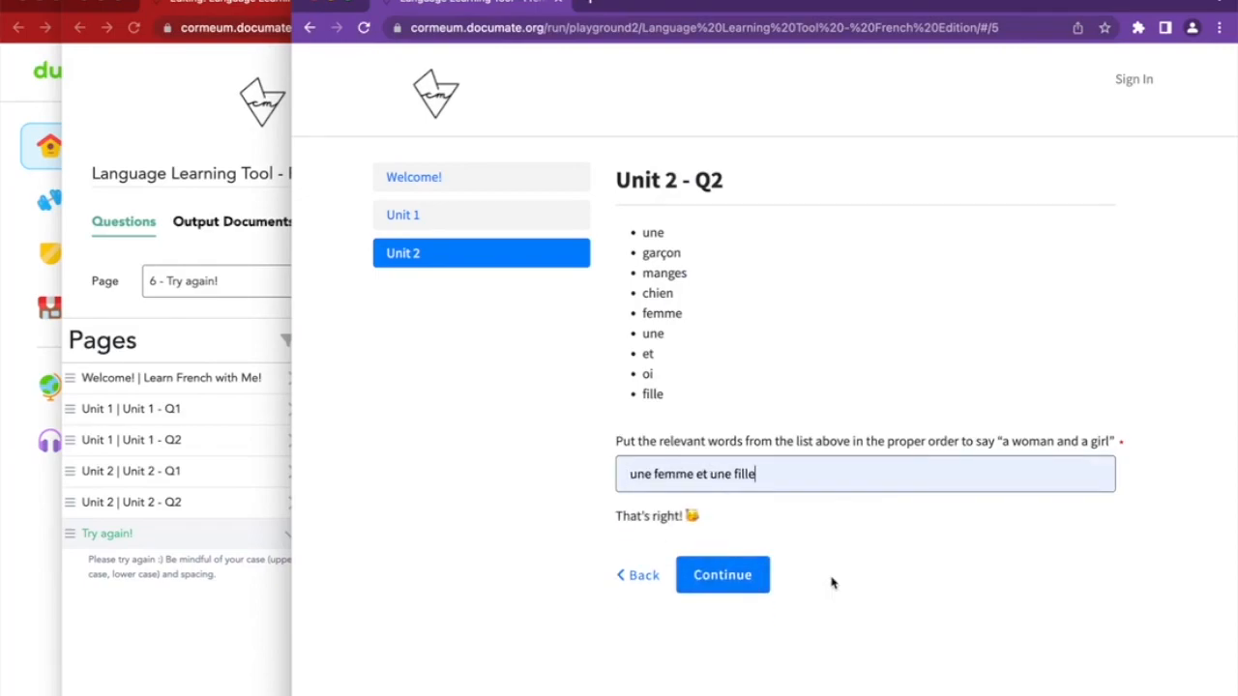
# Submit the wrong answer 'une femme et un fille' to test Try again!, then save the workflow
pyautogui.click(732, 474)
pyautogui.press('BackSpace')
pyautogui.click(721, 530)
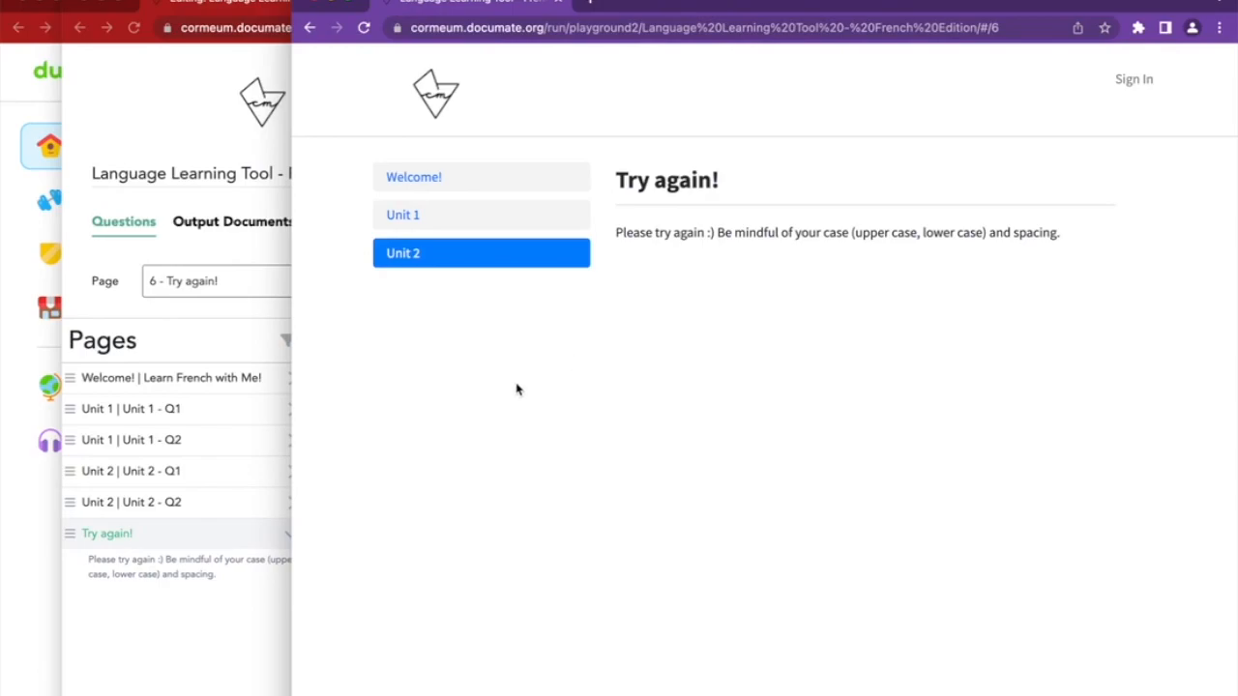
pyautogui.click(309, 27)
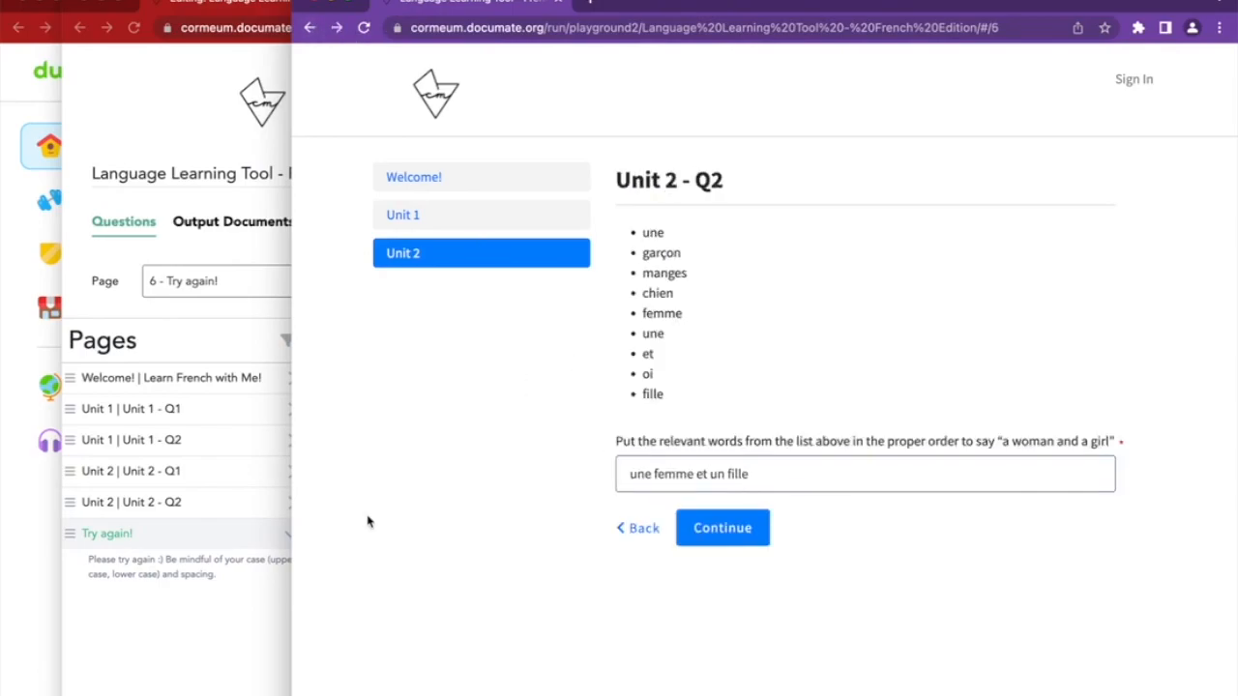
pyautogui.click(173, 636)
pyautogui.click(1004, 230)
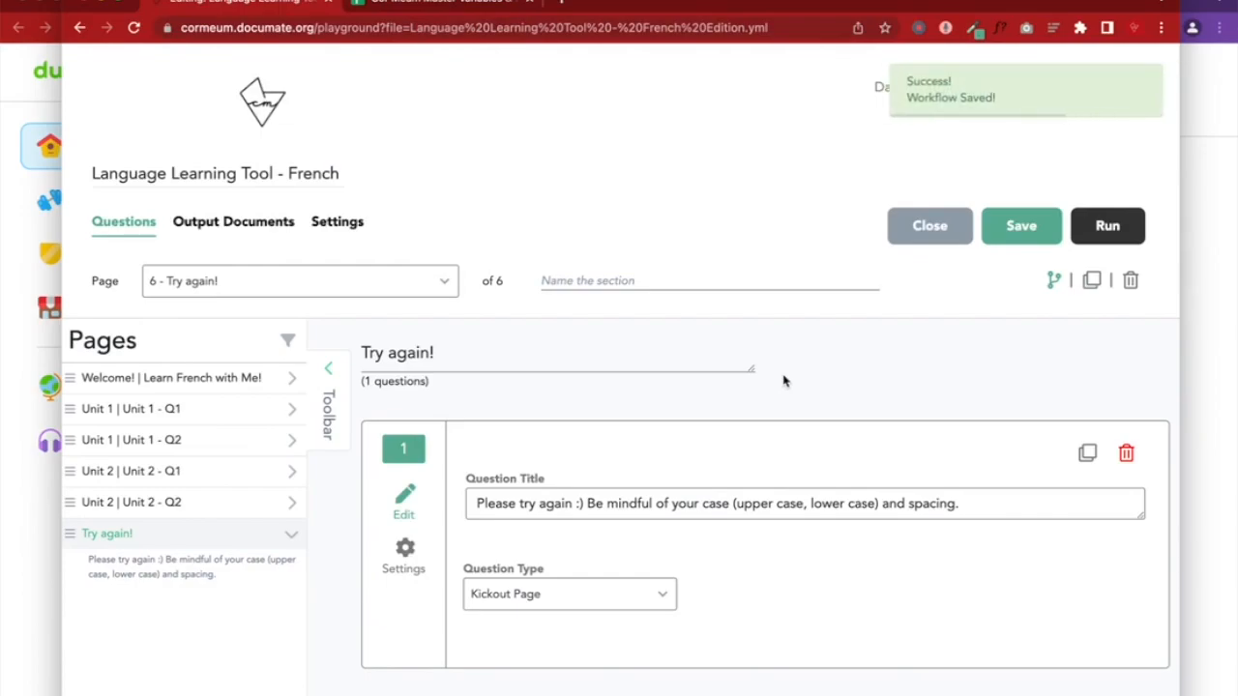
pyautogui.click(1226, 395)
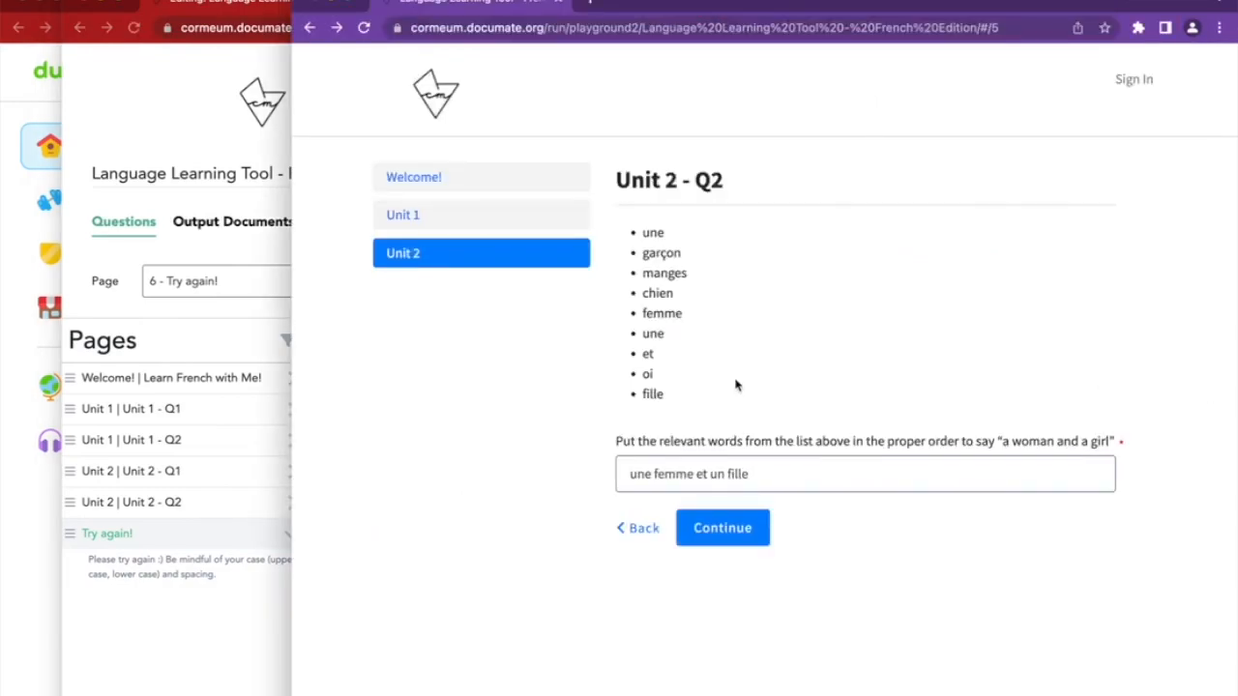
# Resubmit the wrong answer, then restore 'une femme et une fille' to get That's right!
pyautogui.click(713, 526)
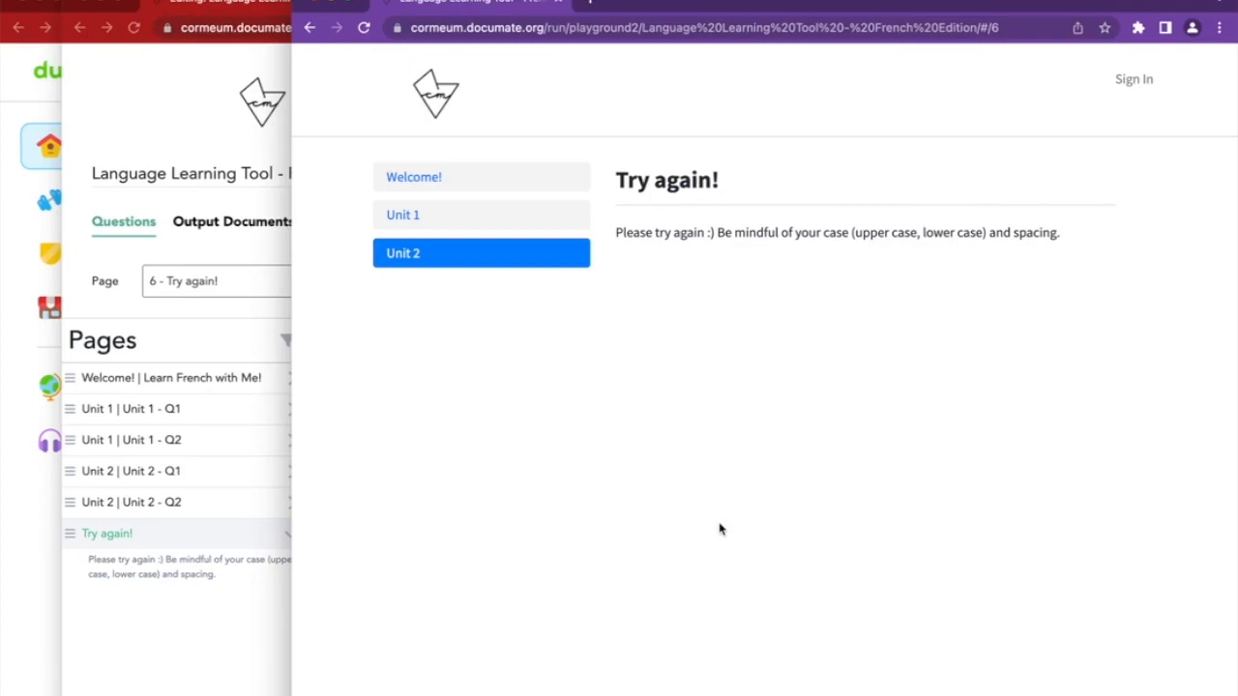
pyautogui.click(309, 27)
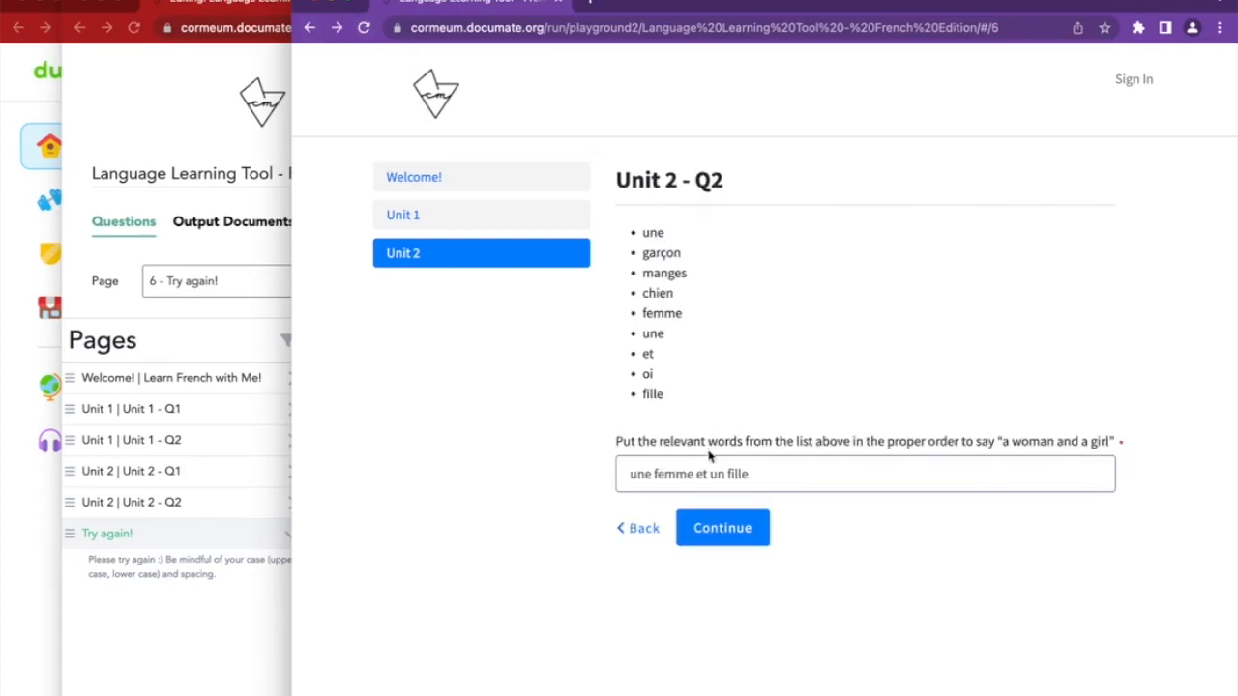
pyautogui.click(723, 473)
pyautogui.write('e')
pyautogui.click(822, 581)
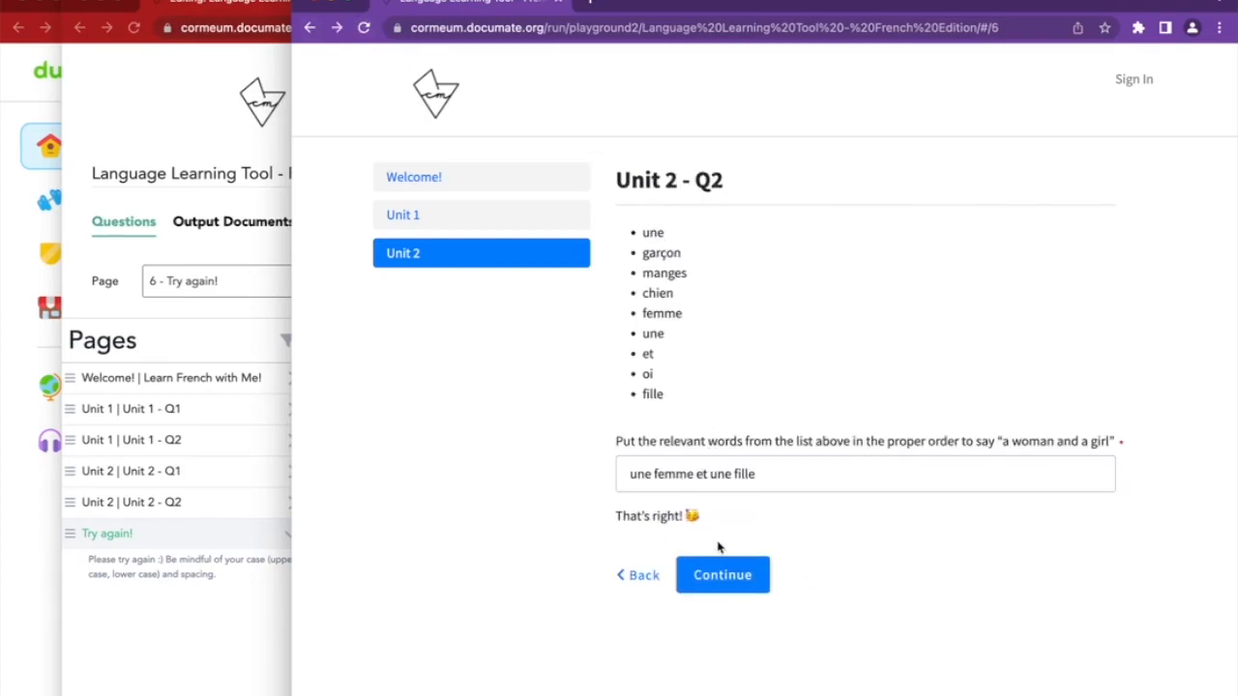
# Submit the correct answer in the test run to reach the review page
pyautogui.click(723, 575)
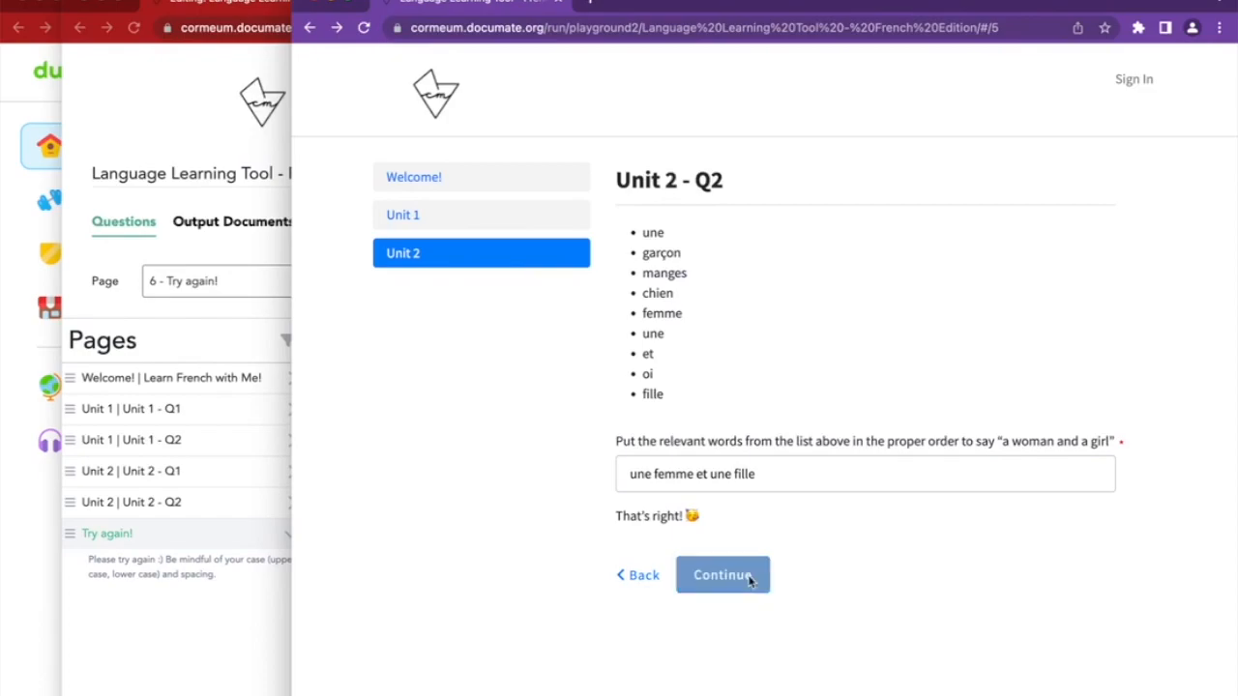
pyautogui.scroll(-3, 749, 580)
pyautogui.scroll(-2, 748, 578)
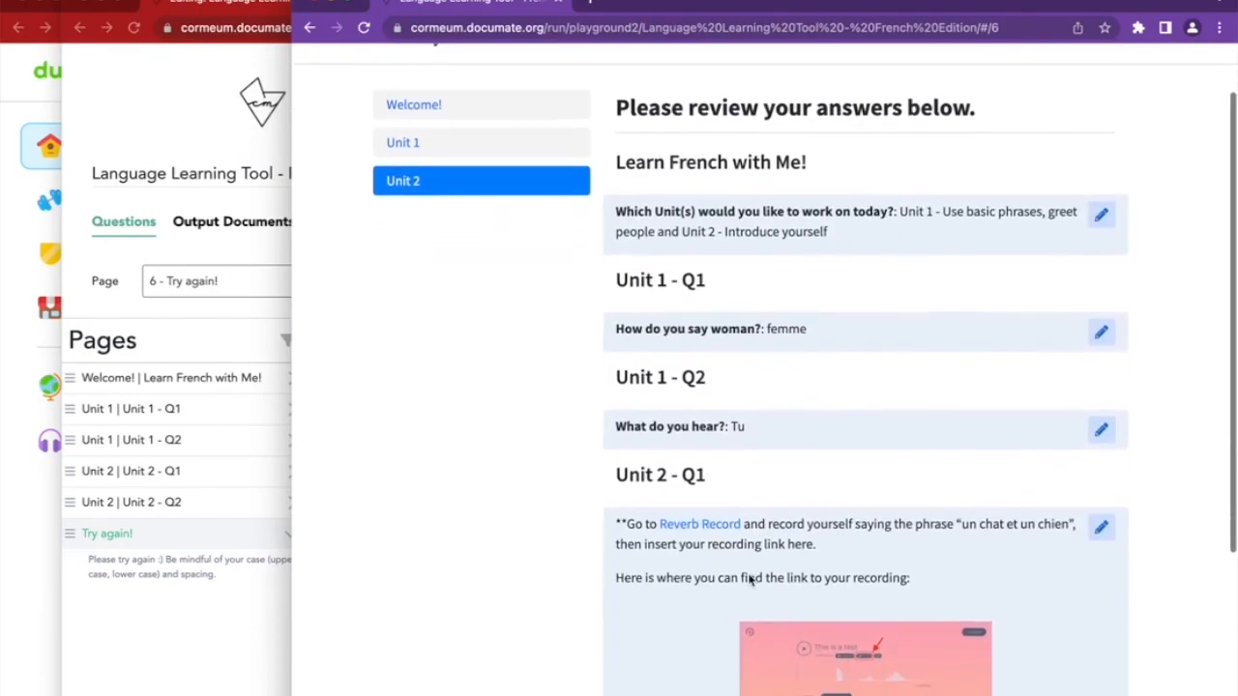
pyautogui.scroll(-5, 750, 578)
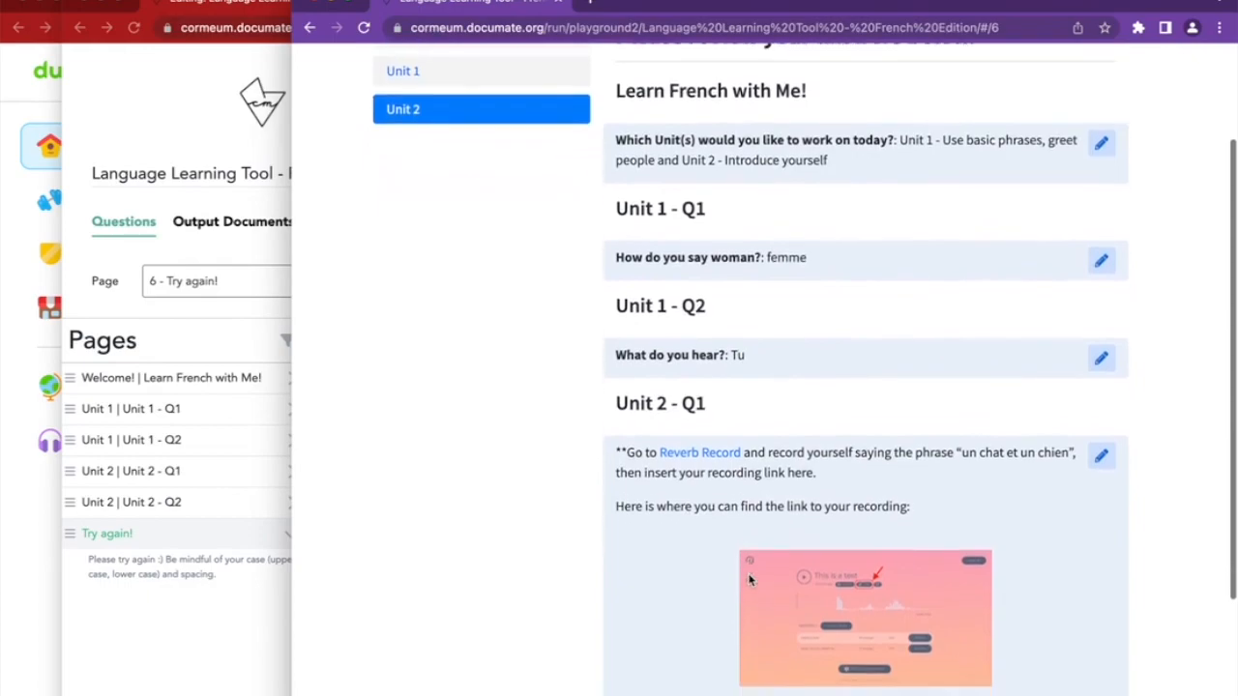
# Turn on 'Include Link for User to Continue Later' in General settings and save the workflow
pyautogui.click(270, 605)
pyautogui.click(334, 228)
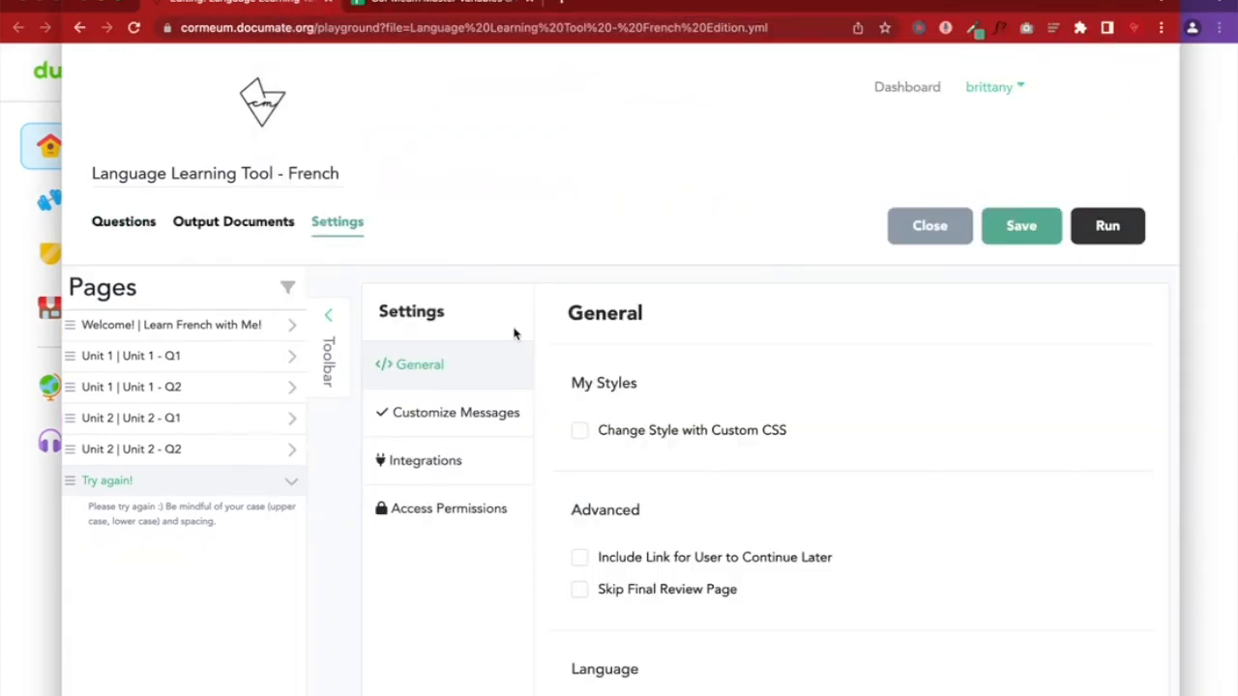
pyautogui.click(1213, 376)
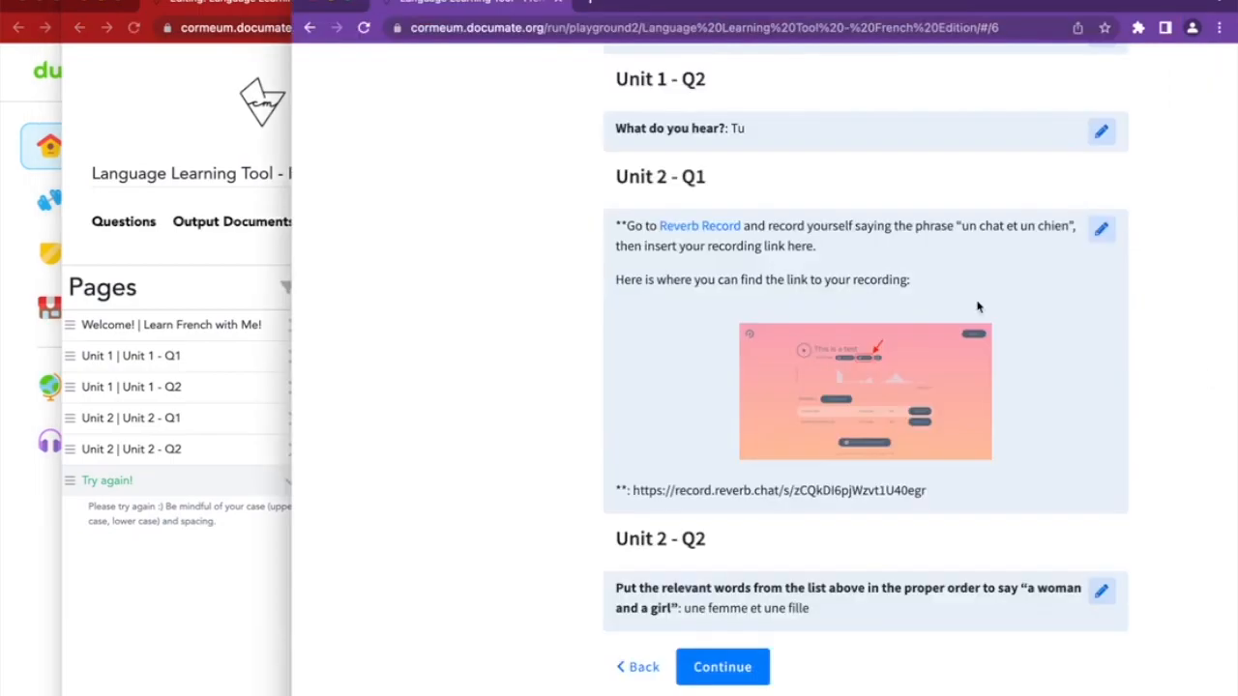
pyautogui.click(254, 633)
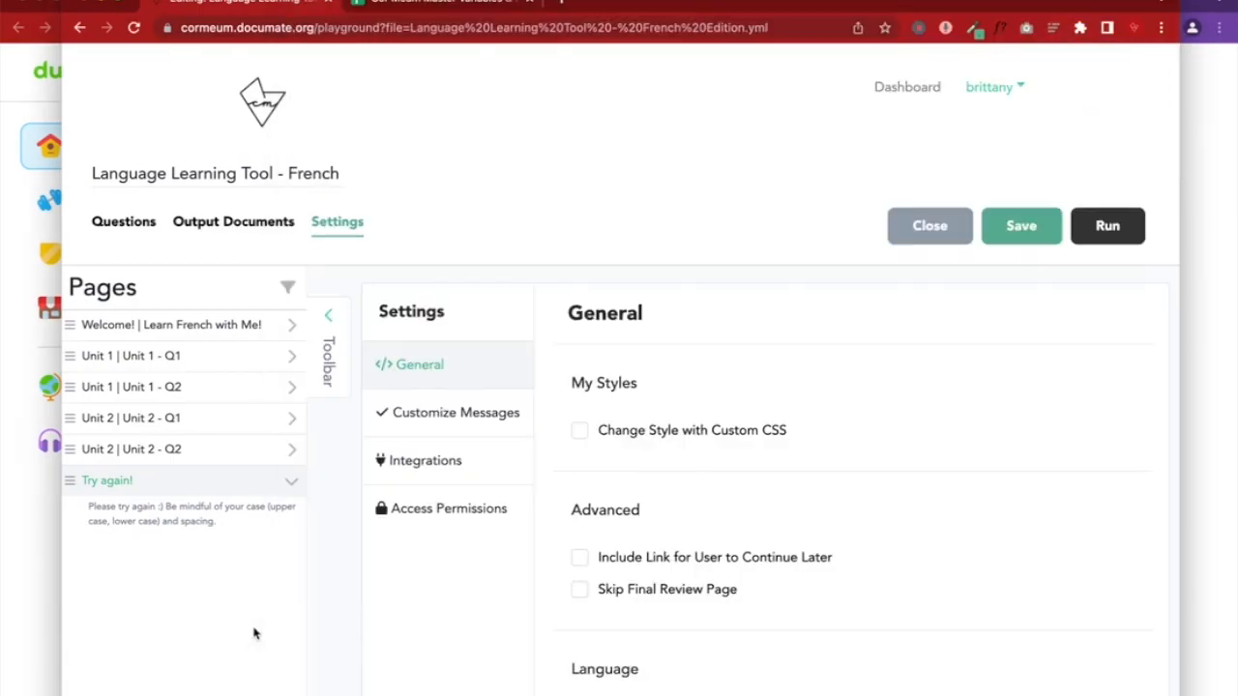
pyautogui.click(581, 590)
pyautogui.click(579, 591)
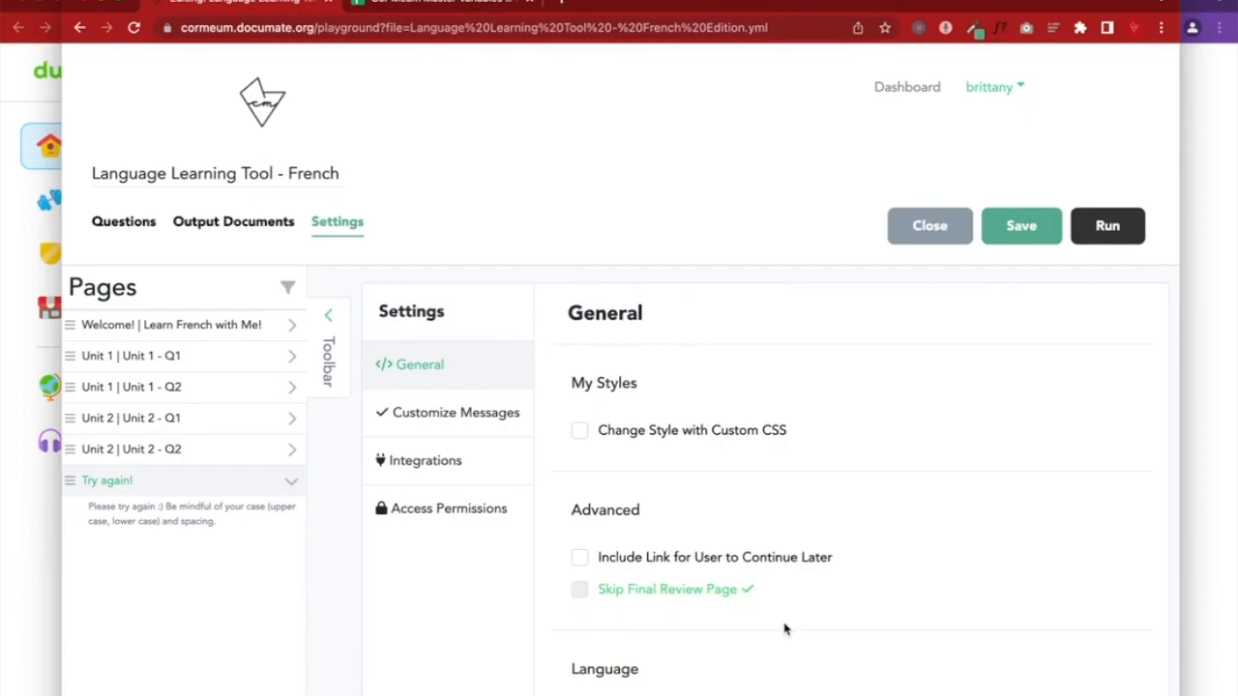
pyautogui.scroll(-2, 784, 630)
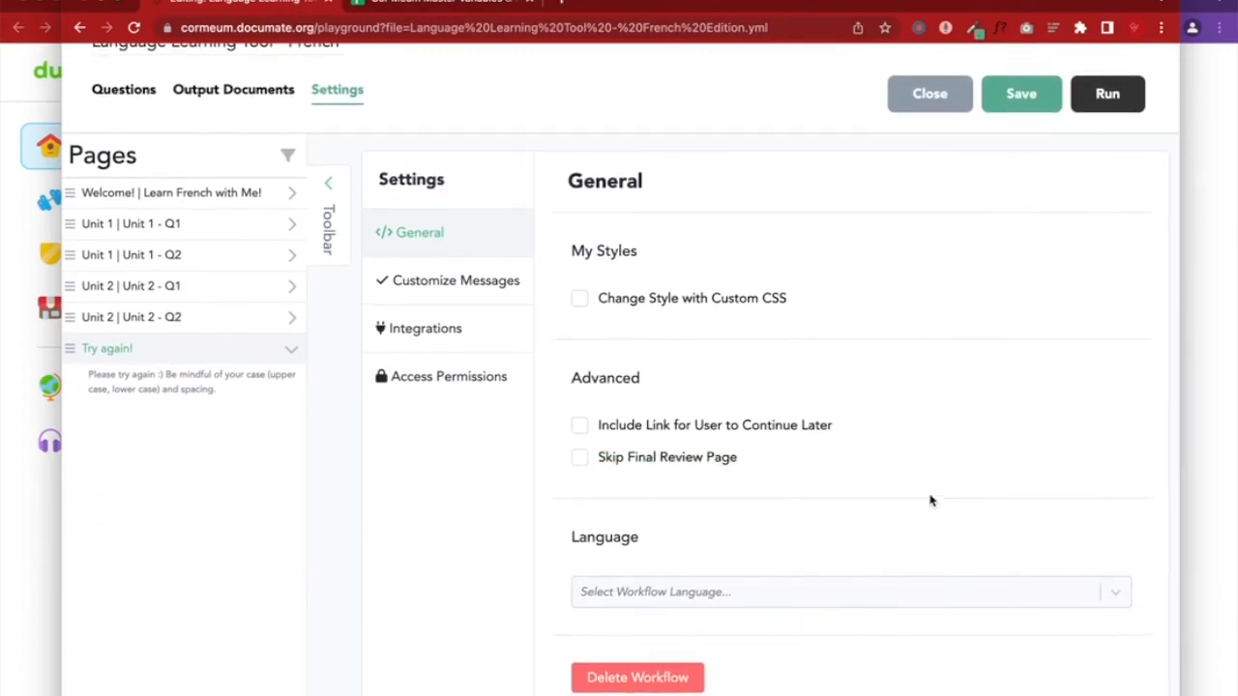
pyautogui.click(579, 426)
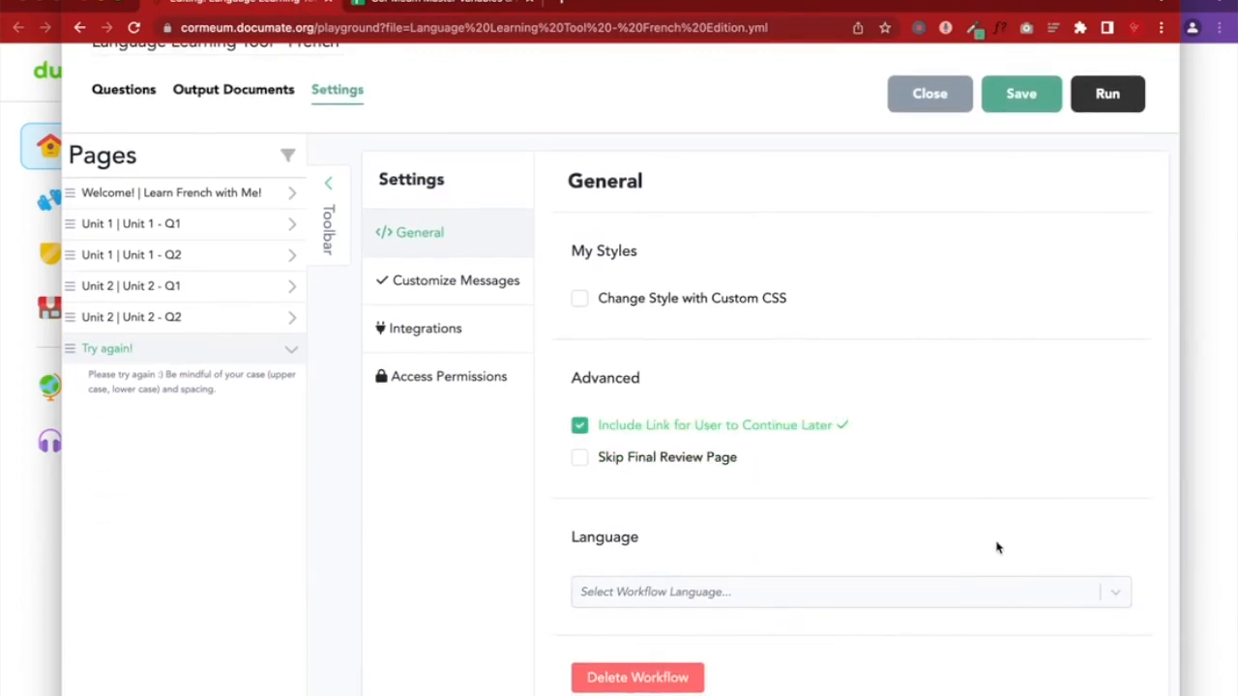
pyautogui.click(1025, 105)
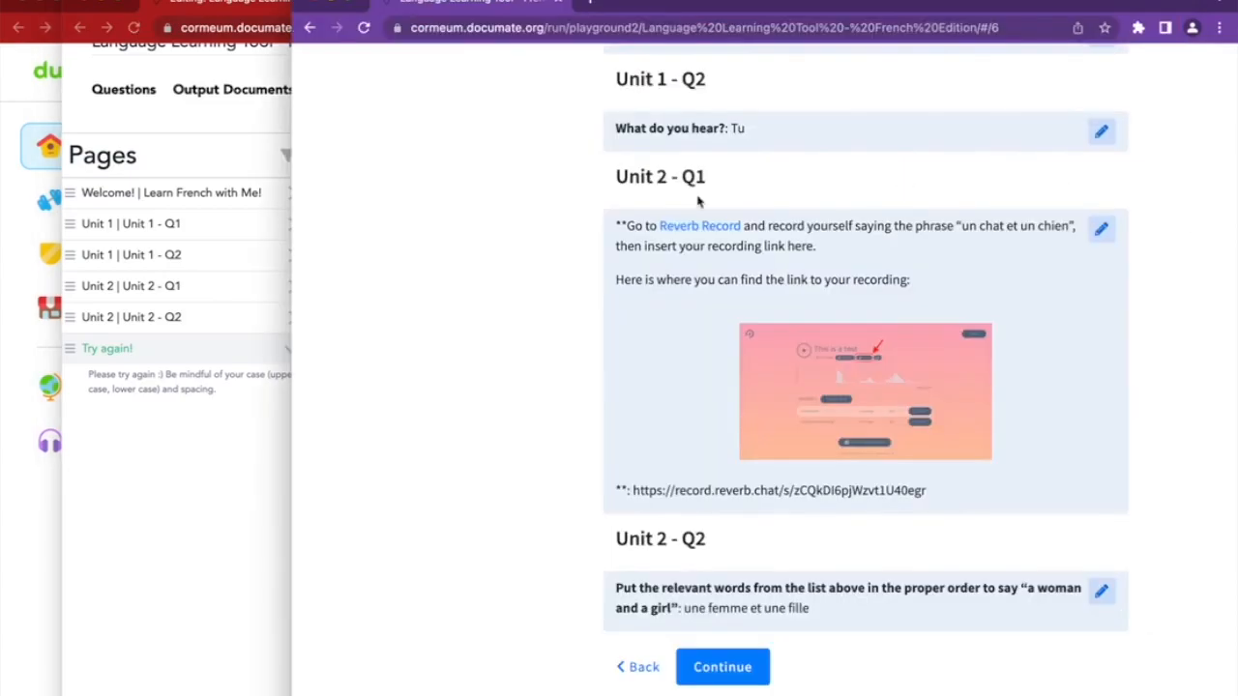
# Check the Unit 2 - Q2 run page, then bring up the workflow's Customize Messages panel
pyautogui.click(638, 667)
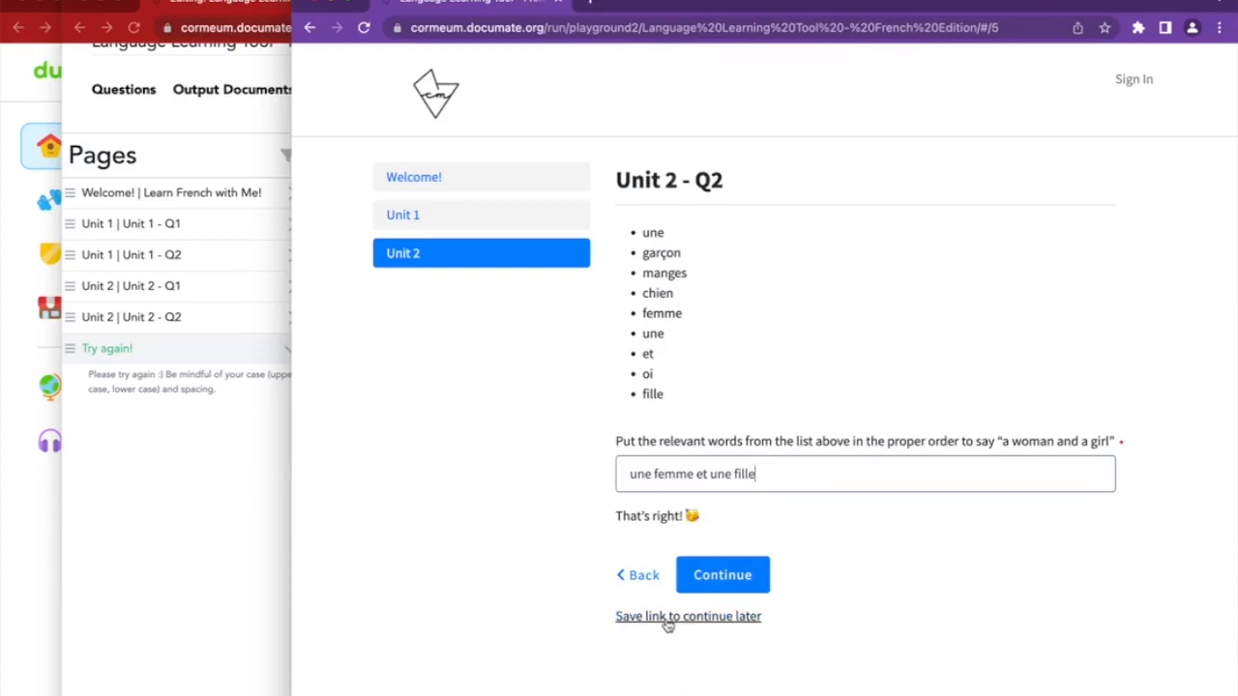
pyautogui.click(222, 467)
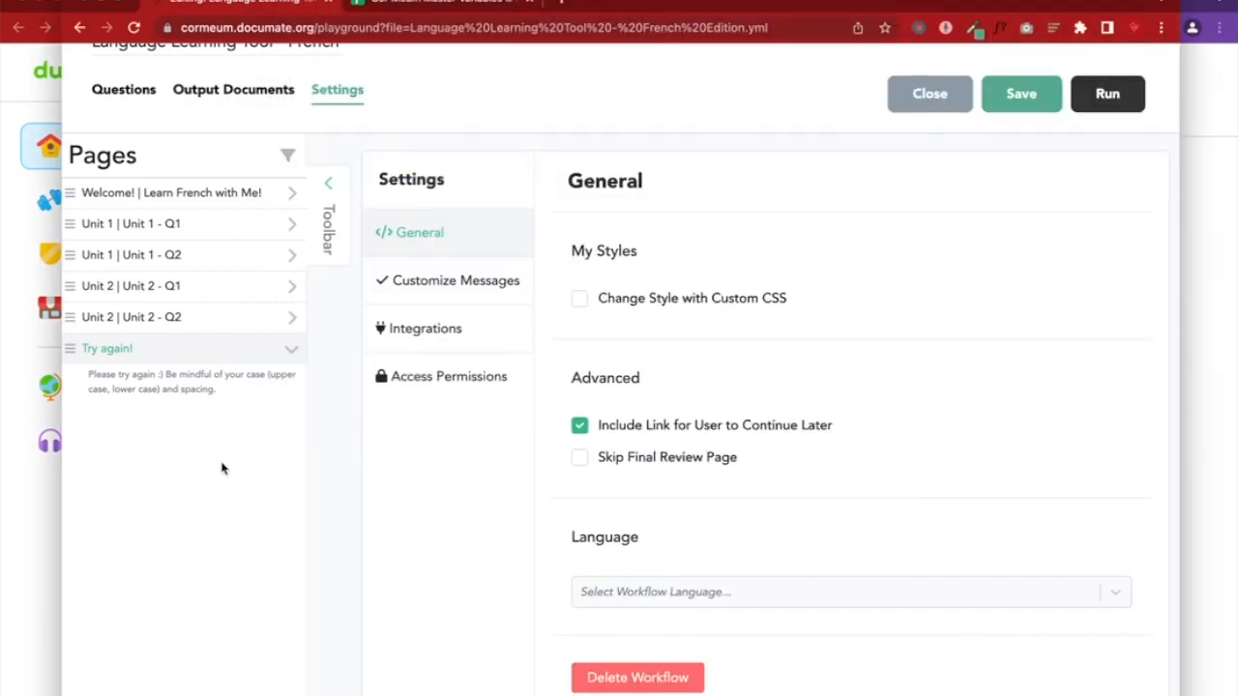
pyautogui.click(487, 290)
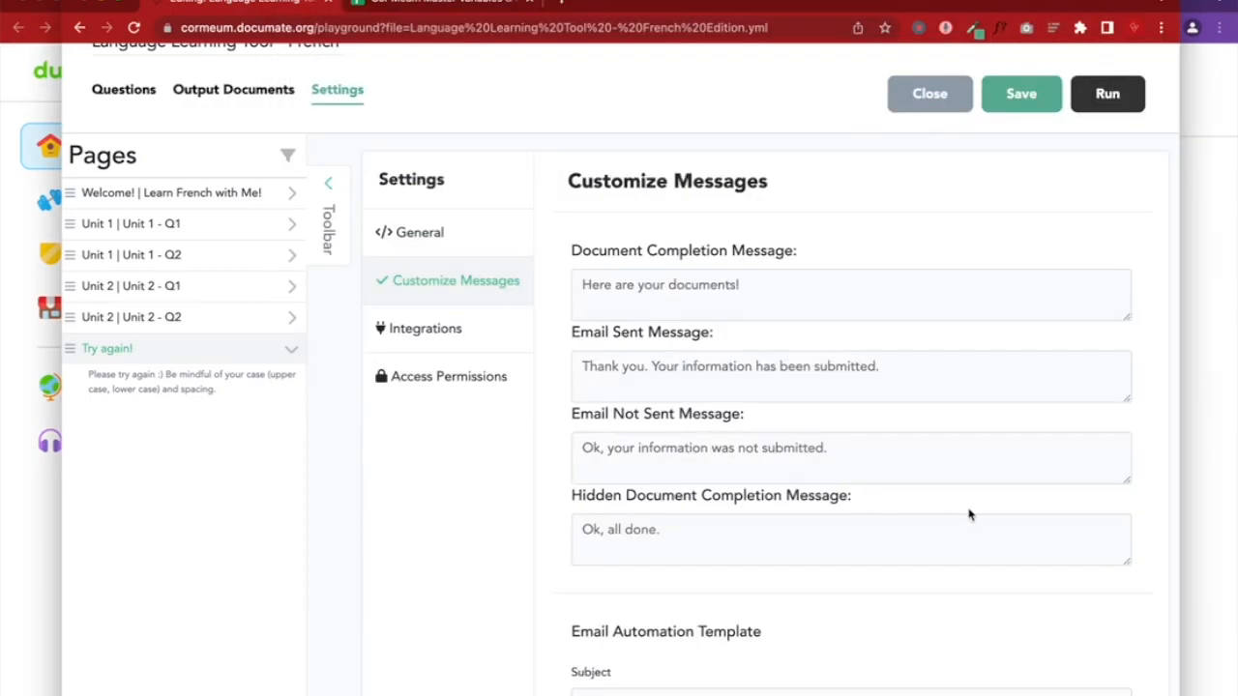
# Run the test past Unit 2 - Q2 to the end page and reopen Customize Messages
pyautogui.click(1203, 455)
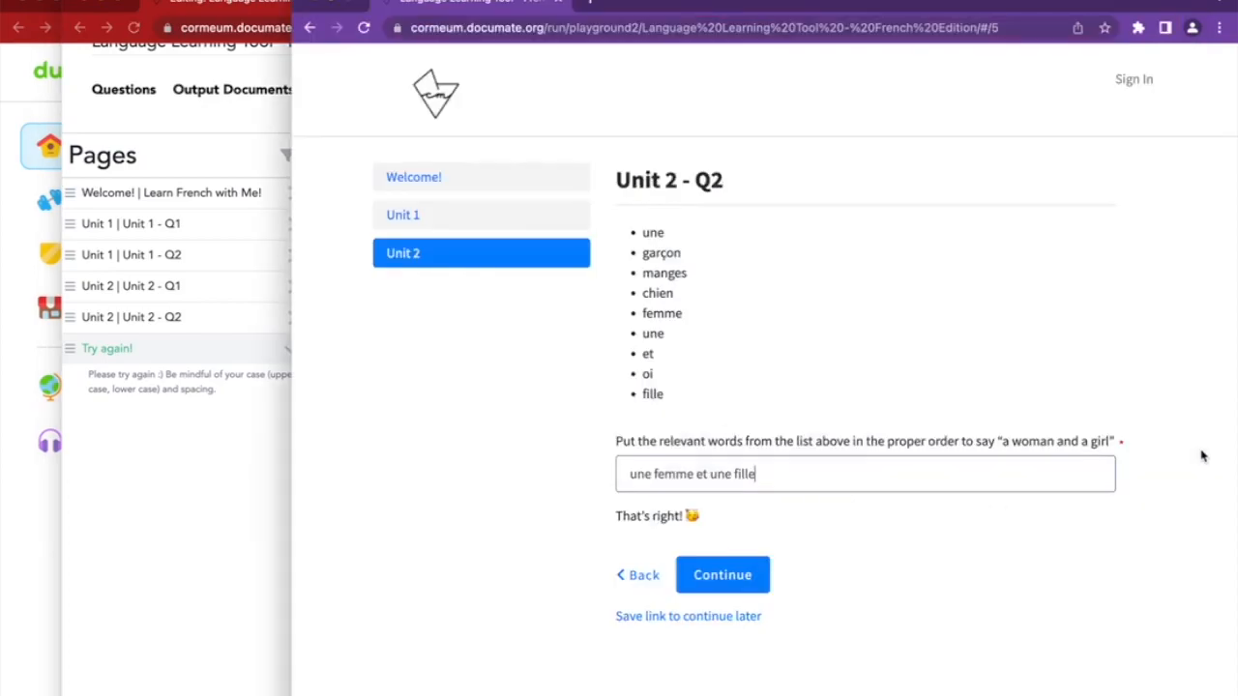
pyautogui.click(744, 579)
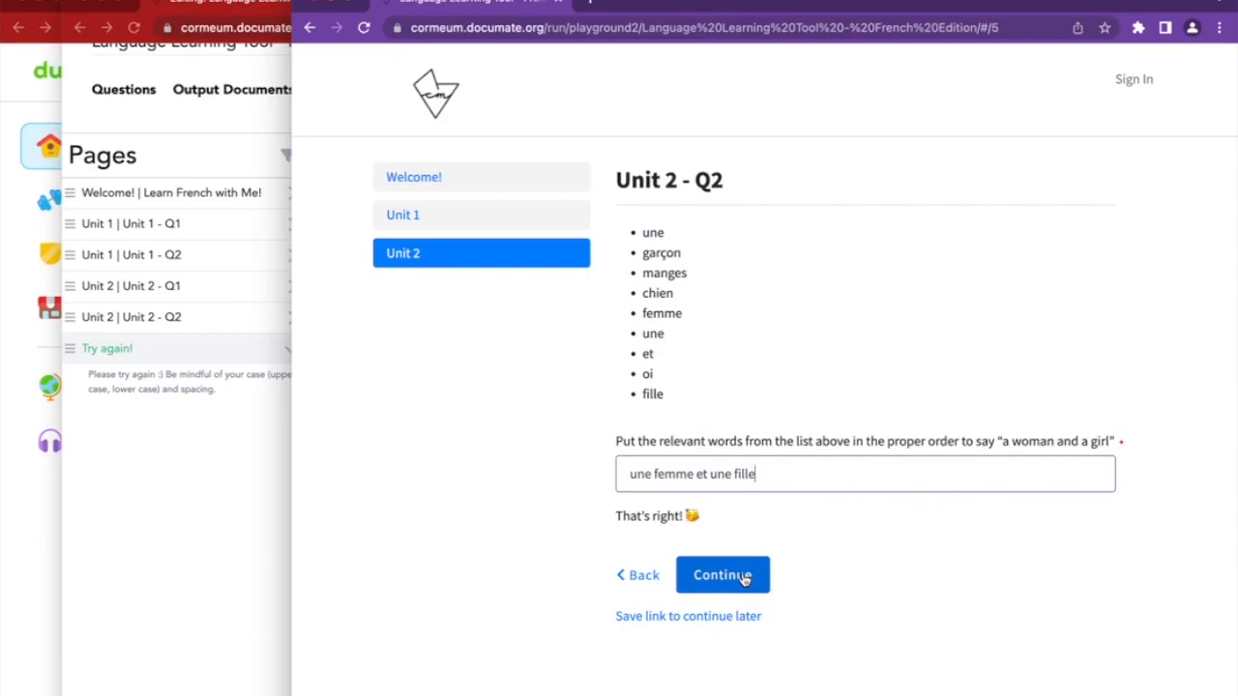
pyautogui.click(224, 493)
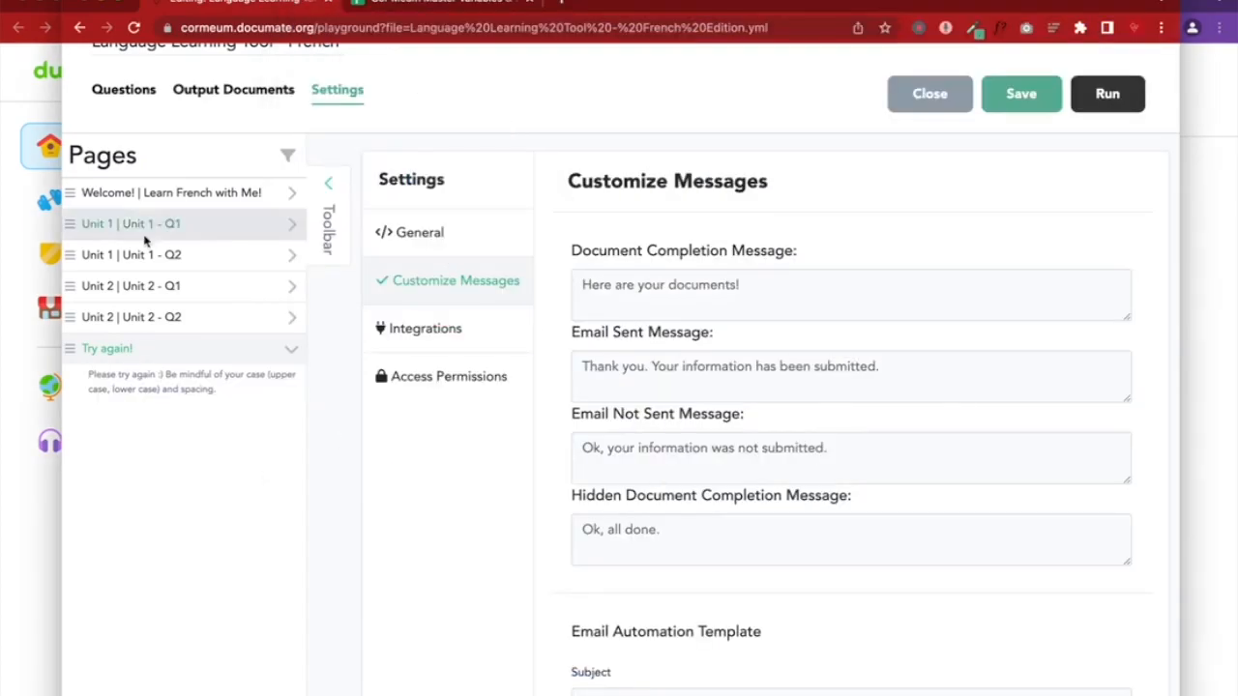
pyautogui.click(200, 95)
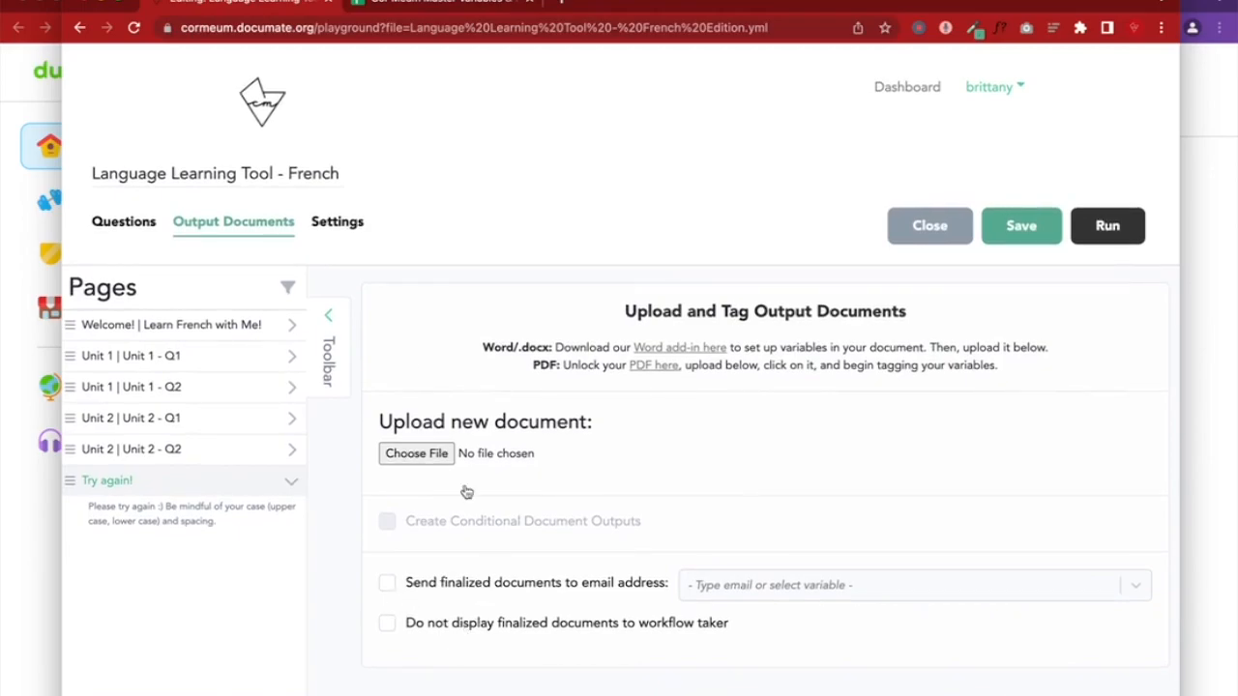
pyautogui.click(346, 222)
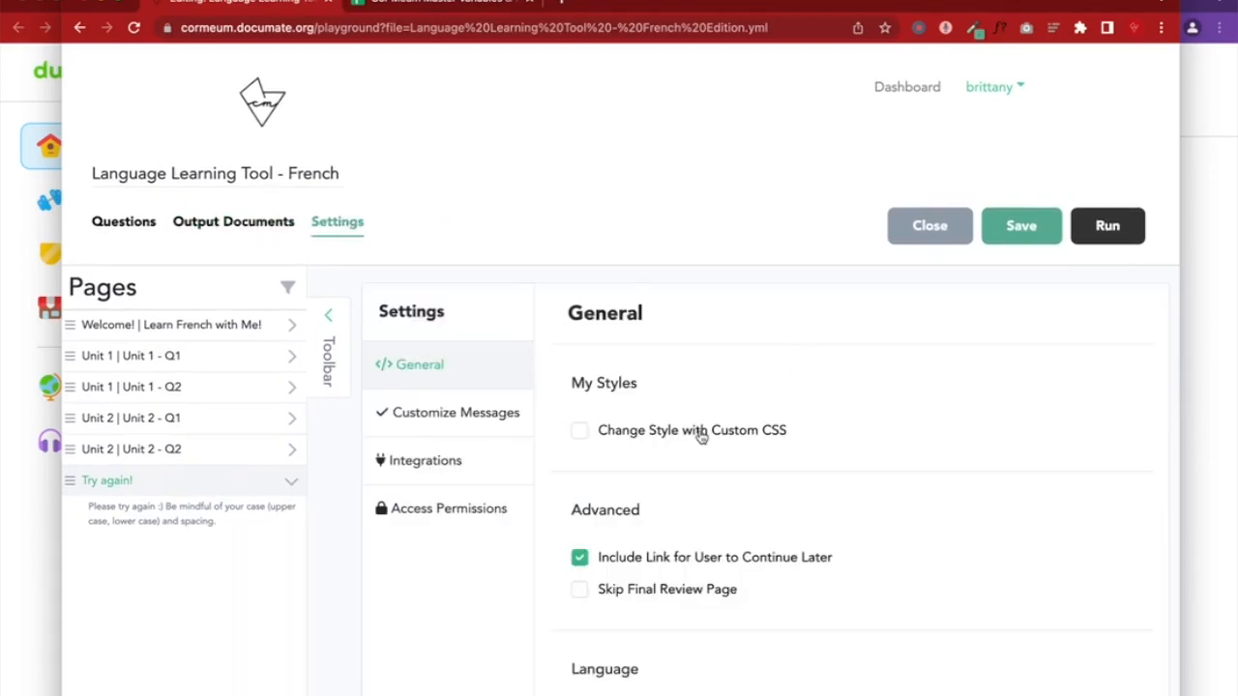
pyautogui.click(484, 414)
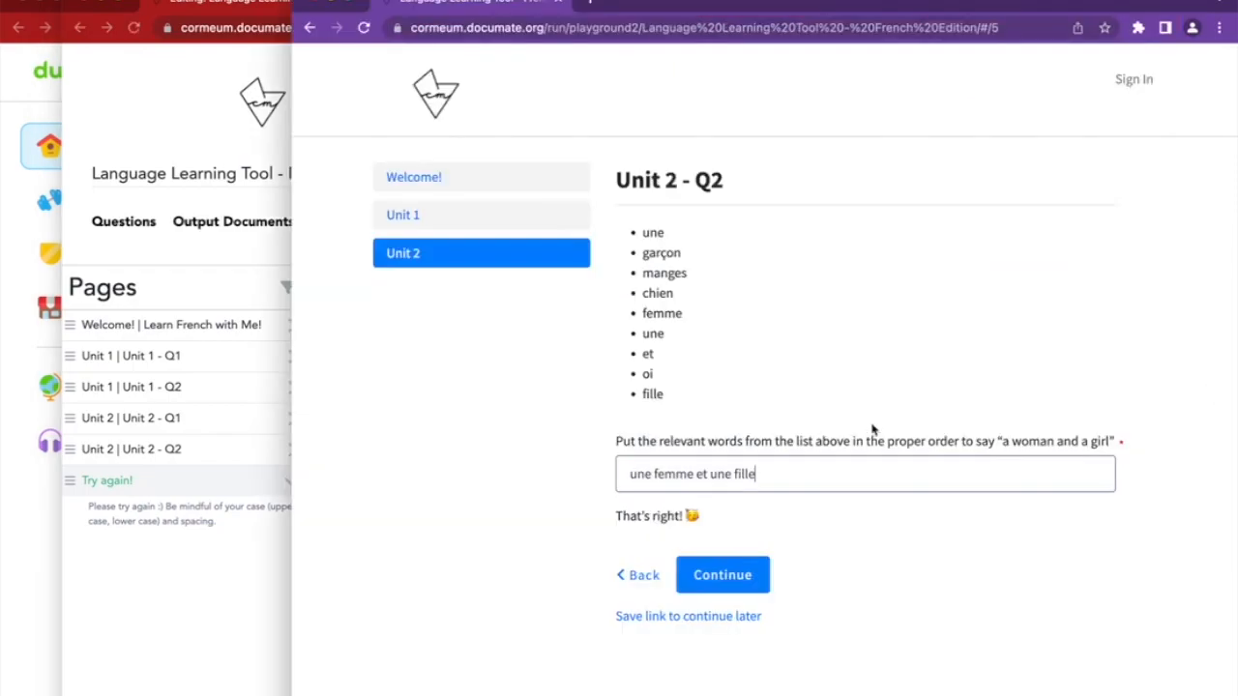
pyautogui.click(737, 583)
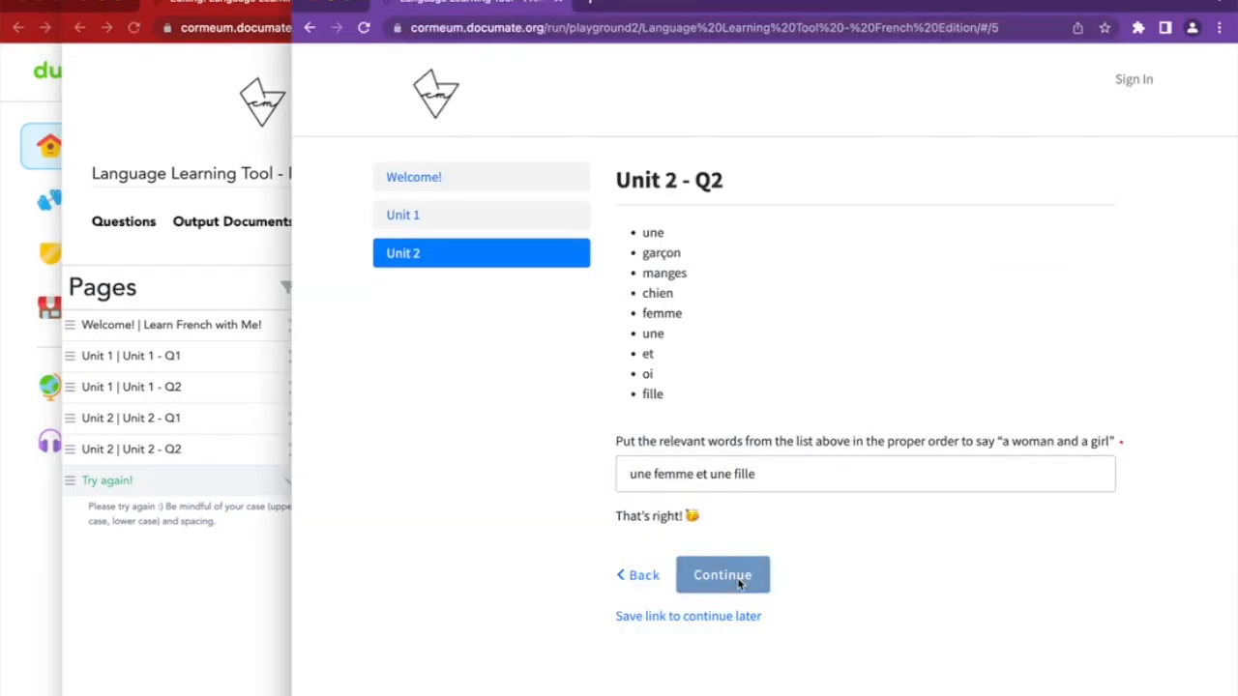
pyautogui.scroll(-5, 738, 583)
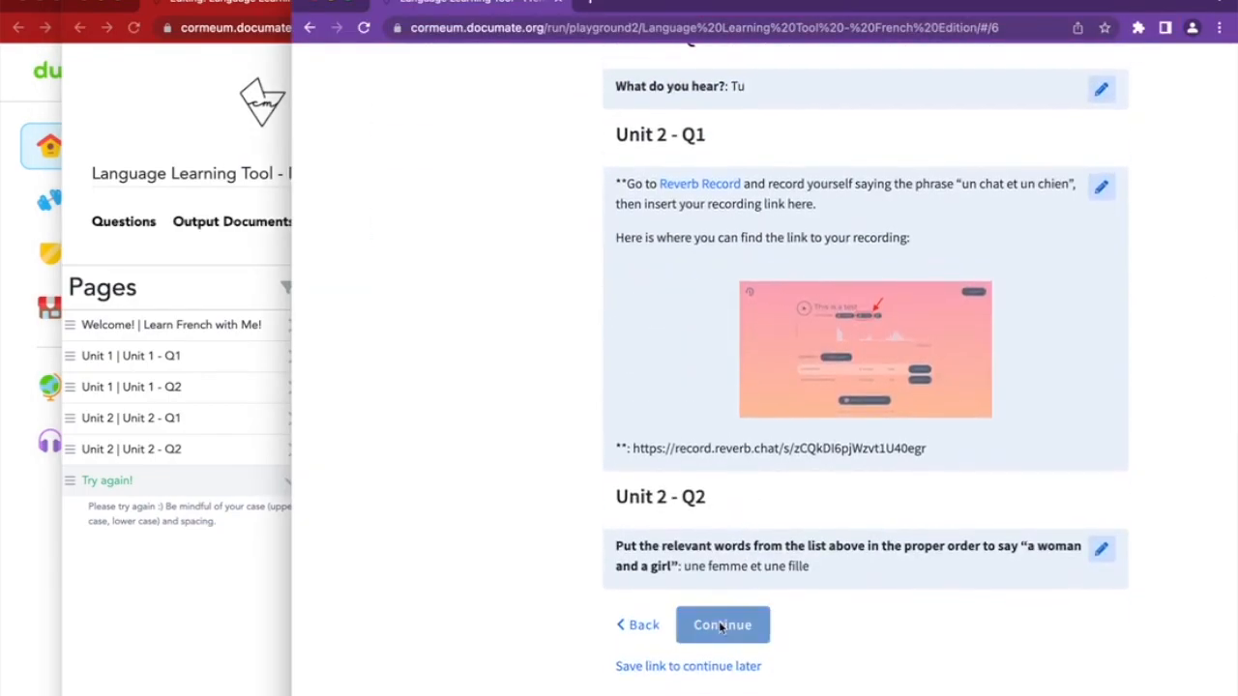
pyautogui.click(720, 626)
# Replace 'Here are your documents!' with 'Great work today!' in the Document Completion Message
pyautogui.moveTo(654, 184); pyautogui.dragTo(965, 191)
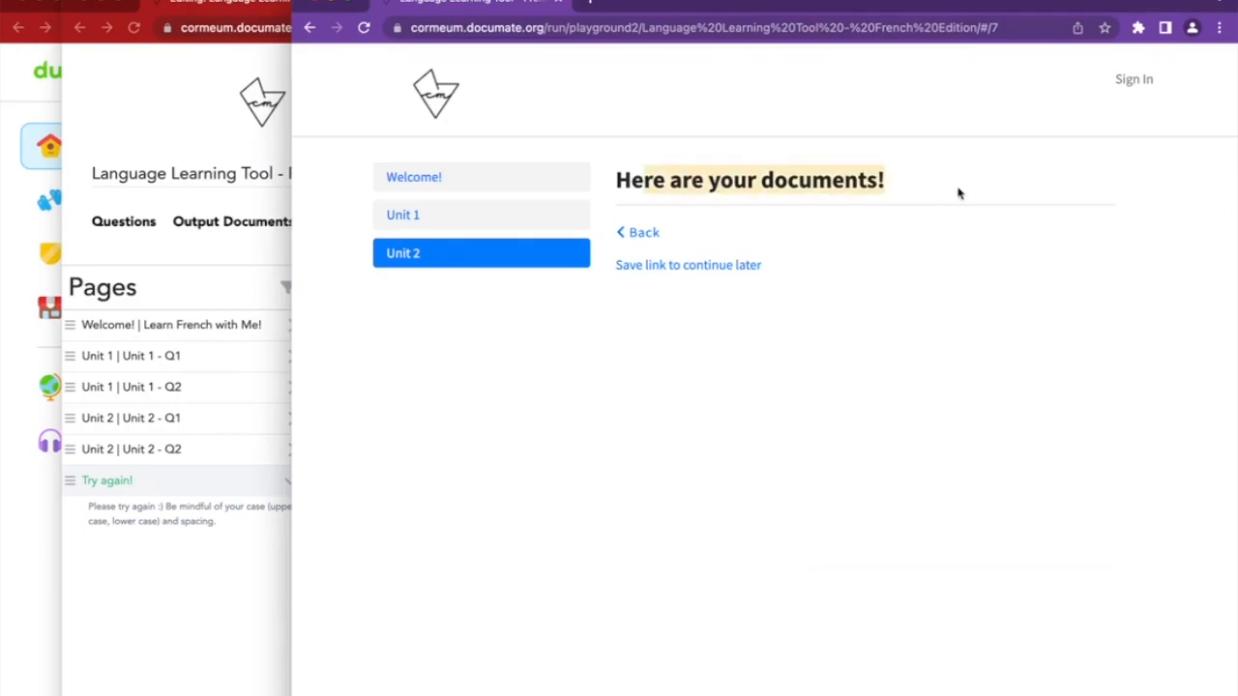
pyautogui.scroll(-1, 635, 480)
pyautogui.tripleClick(635, 382)
pyautogui.write('Great work today!')
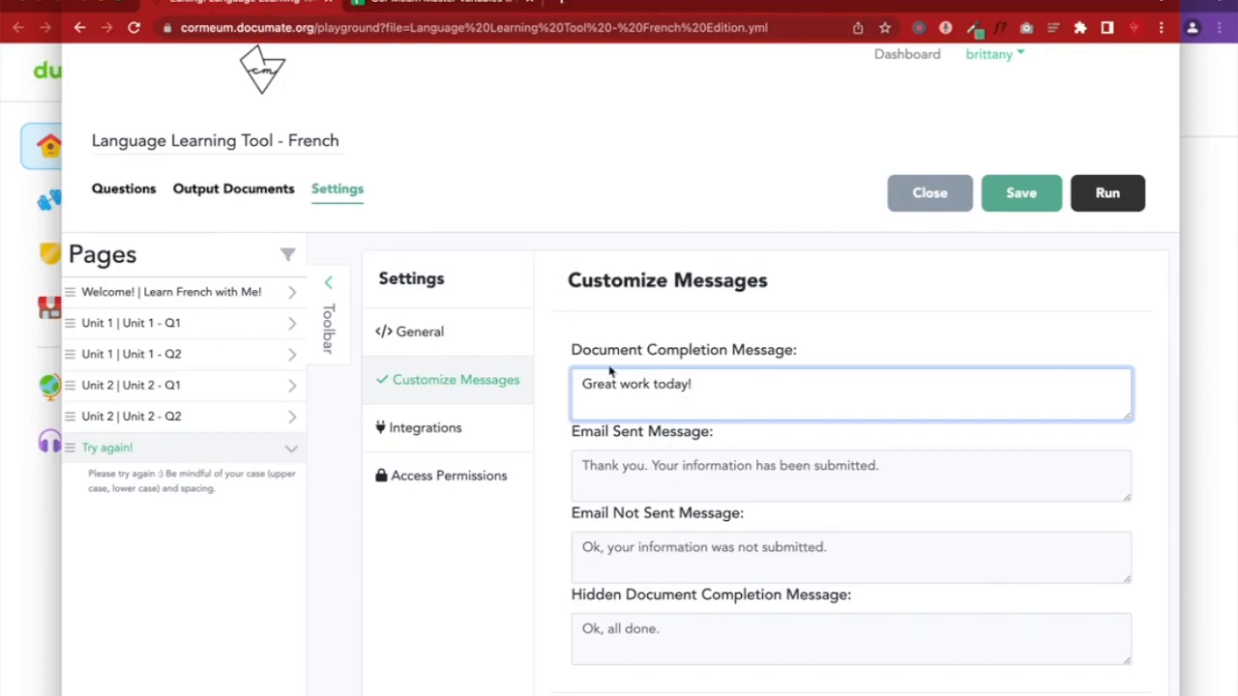
pyautogui.click(4, 567)
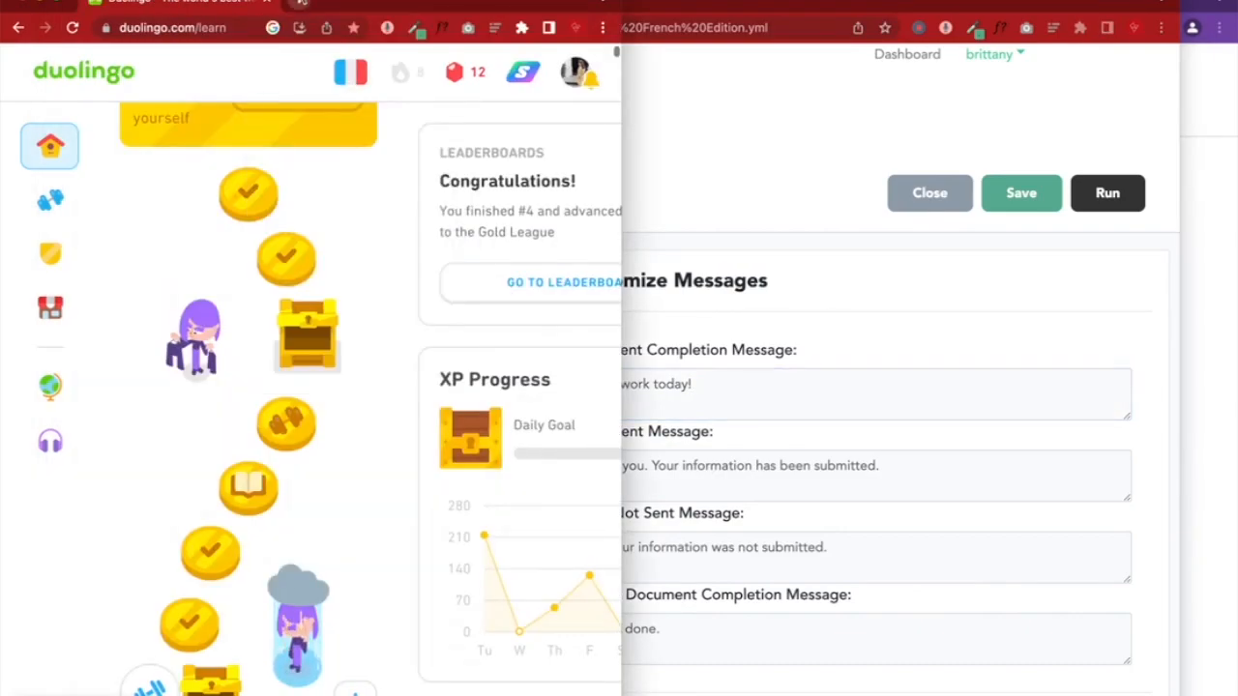
# Open GIPHY in a new tab and search for 'see you next time' GIFs
pyautogui.click(301, 2)
pyautogui.write('gi')
pyautogui.press('Return')
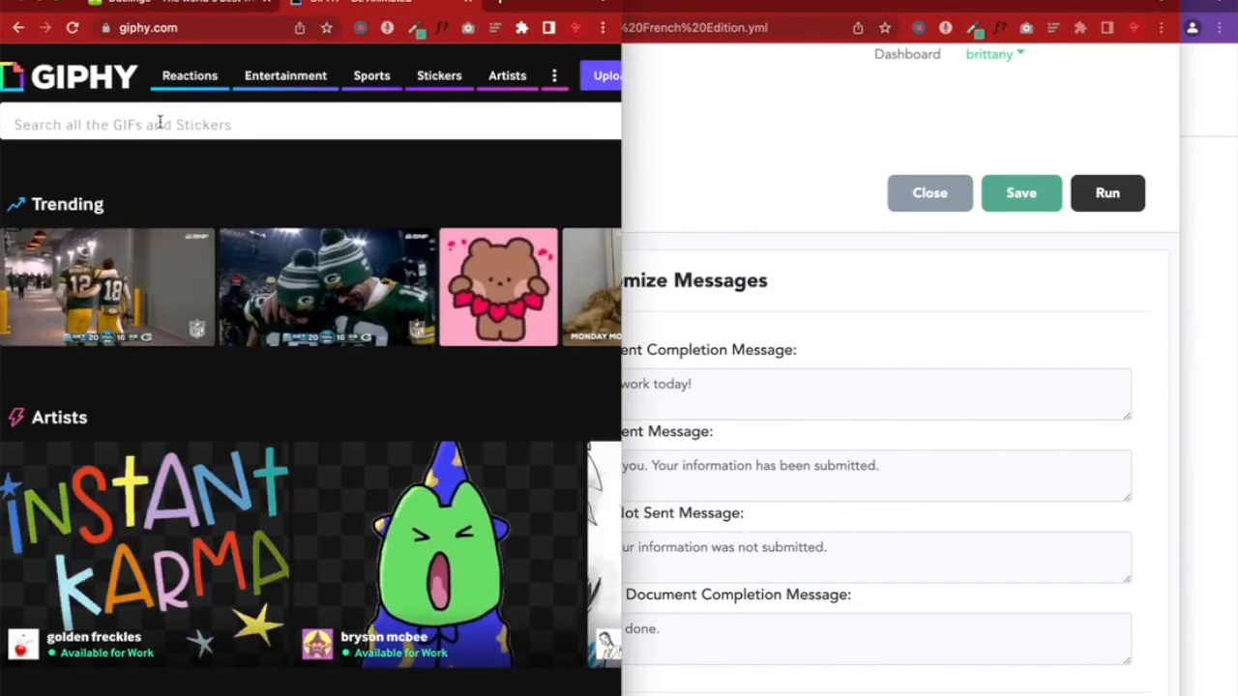
pyautogui.click(160, 123)
pyautogui.write('see you ')
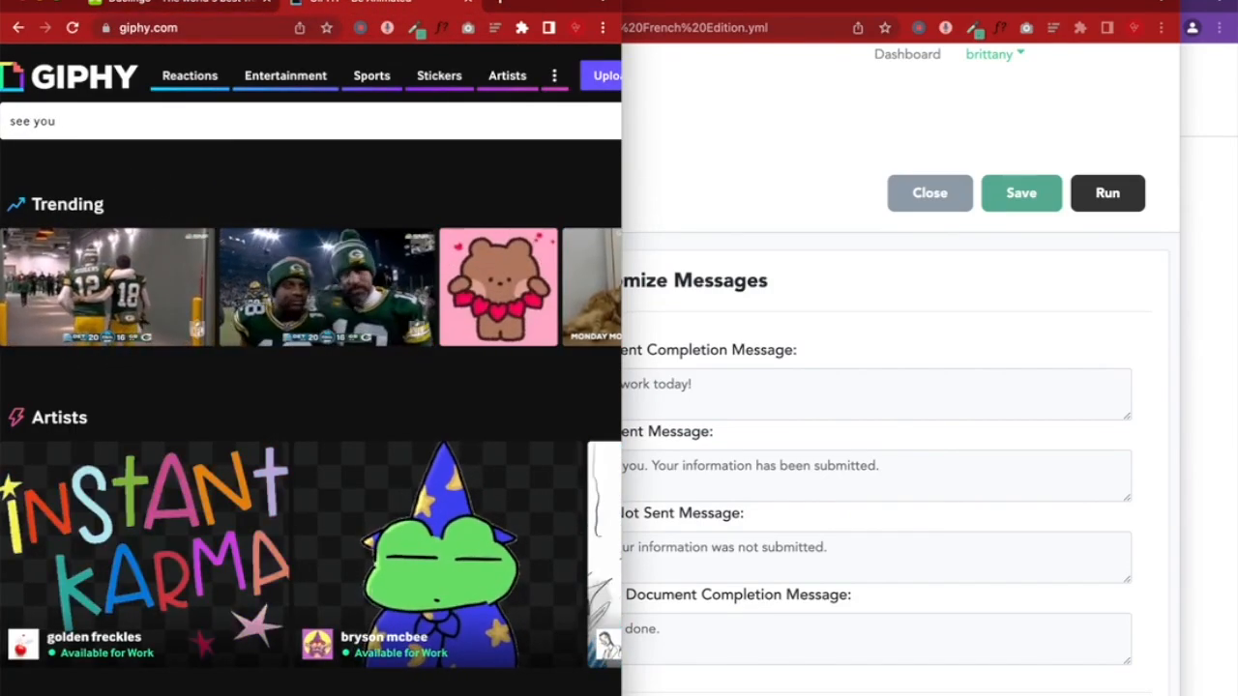
pyautogui.write('next time')
pyautogui.press('Return')
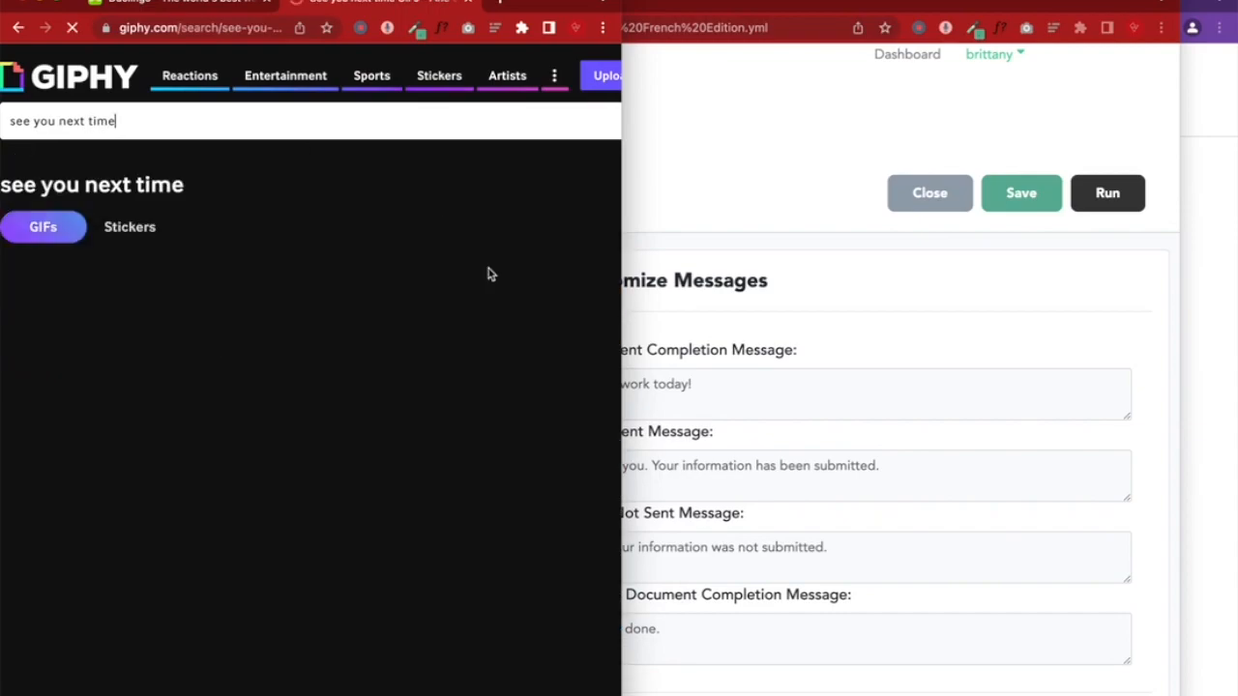
pyautogui.moveTo(622, 141); pyautogui.dragTo(1035, 140)
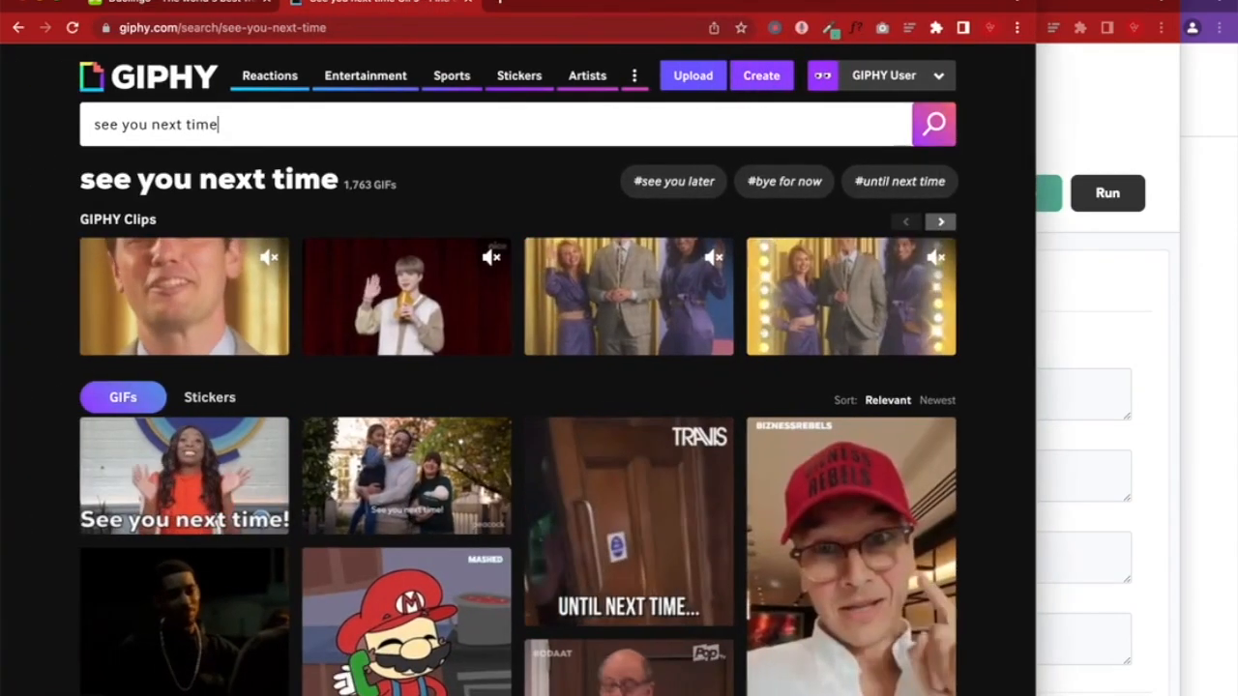
pyautogui.scroll(-2, 915, 464)
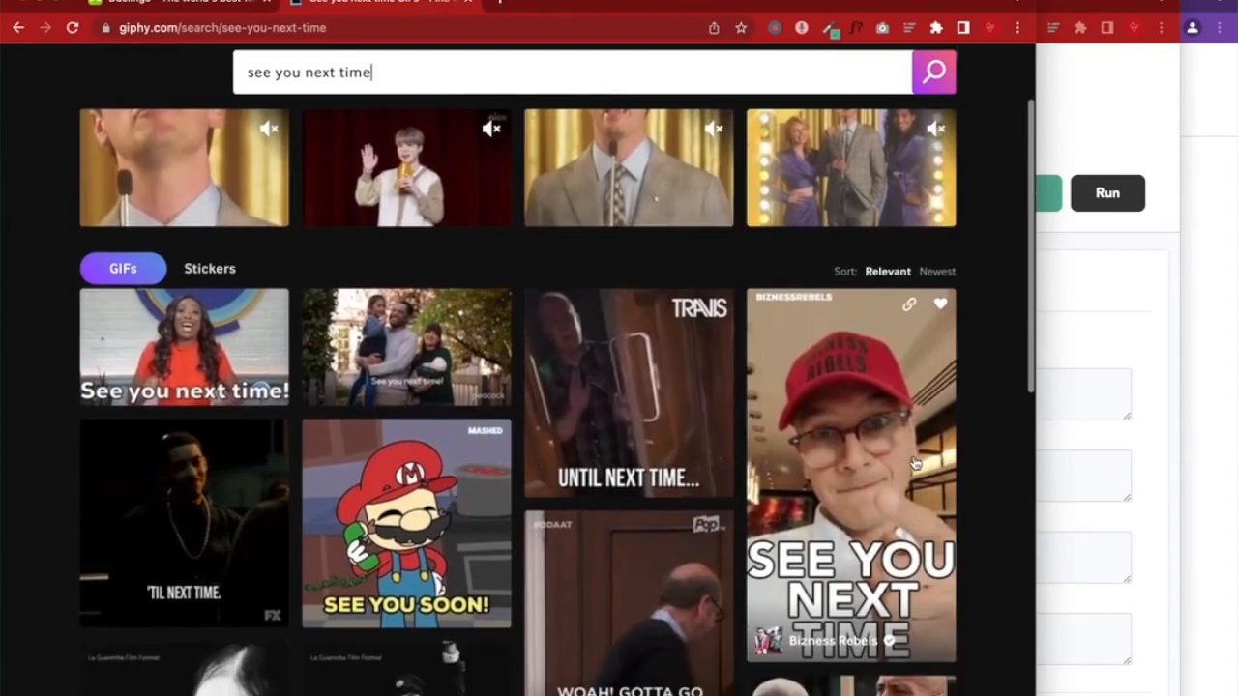
pyautogui.scroll(-1, 915, 464)
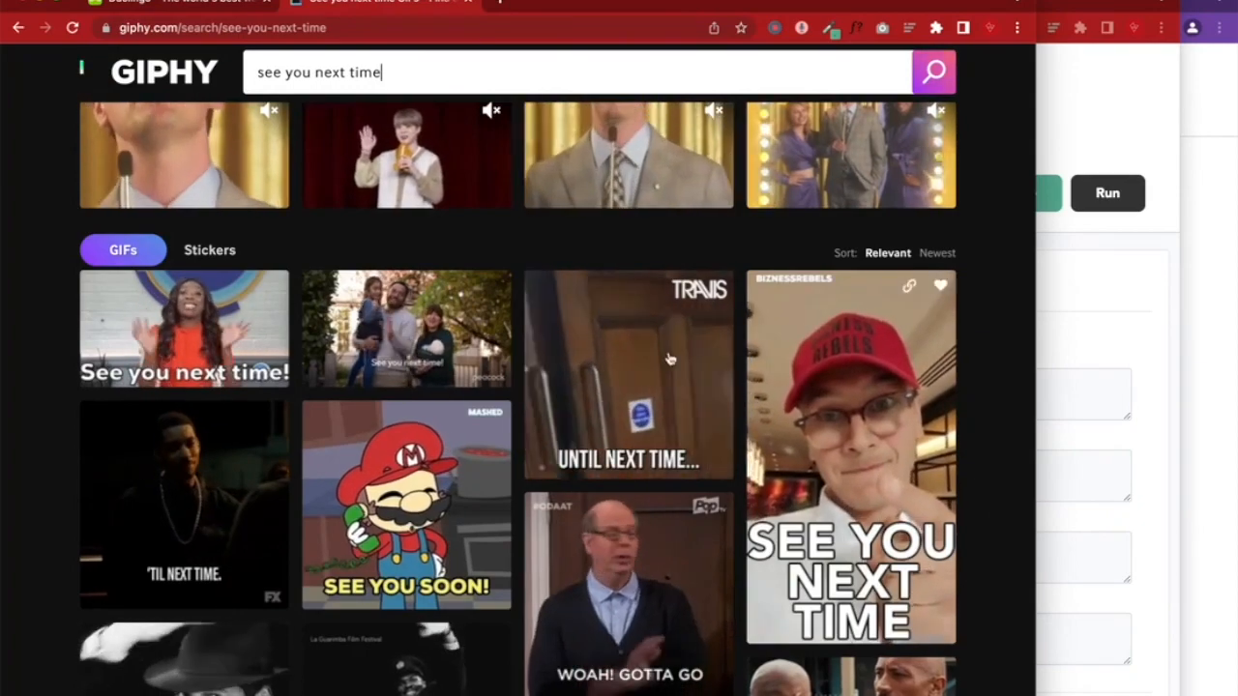
pyautogui.scroll(-3, 617, 397)
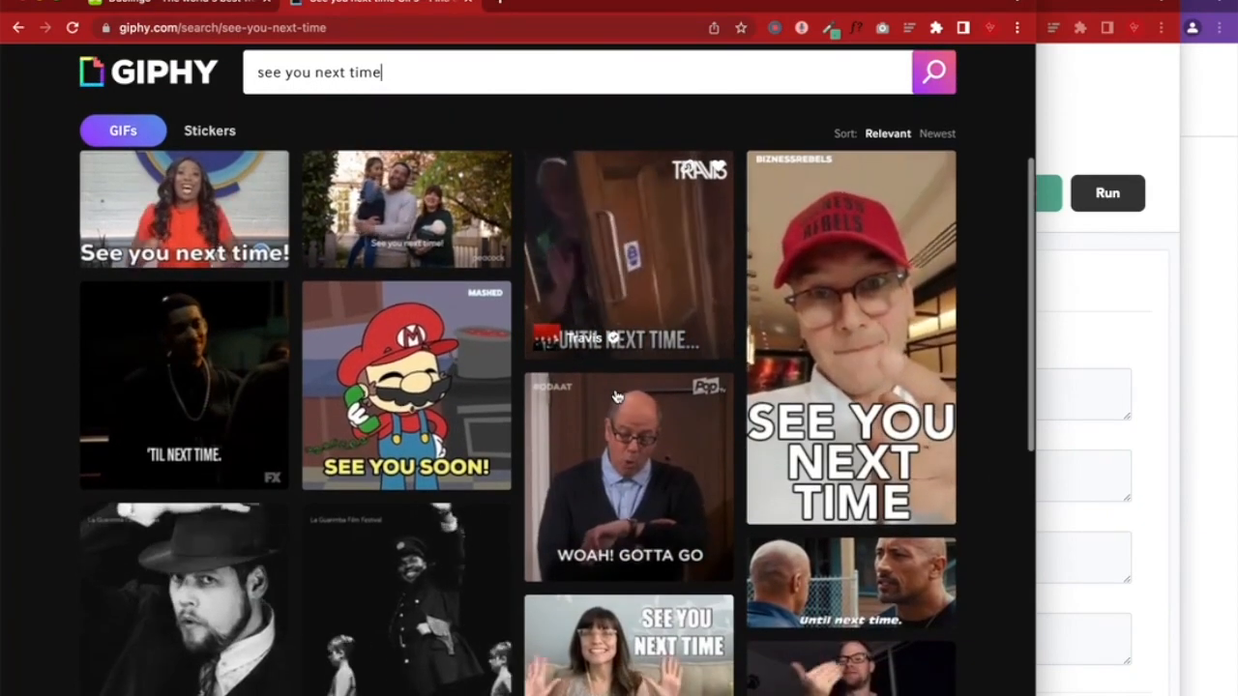
pyautogui.scroll(-2, 639, 502)
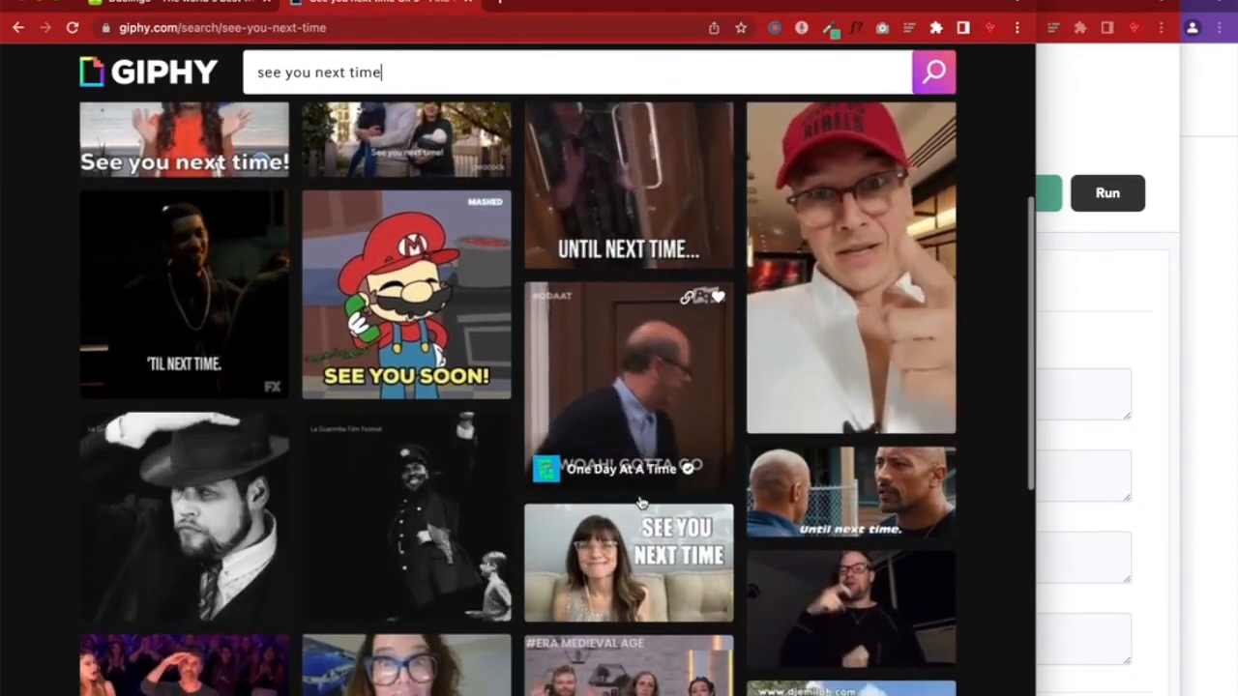
# Copy the embed code of the 'WOAH! GOTTA GO' GIF
pyautogui.click(601, 387)
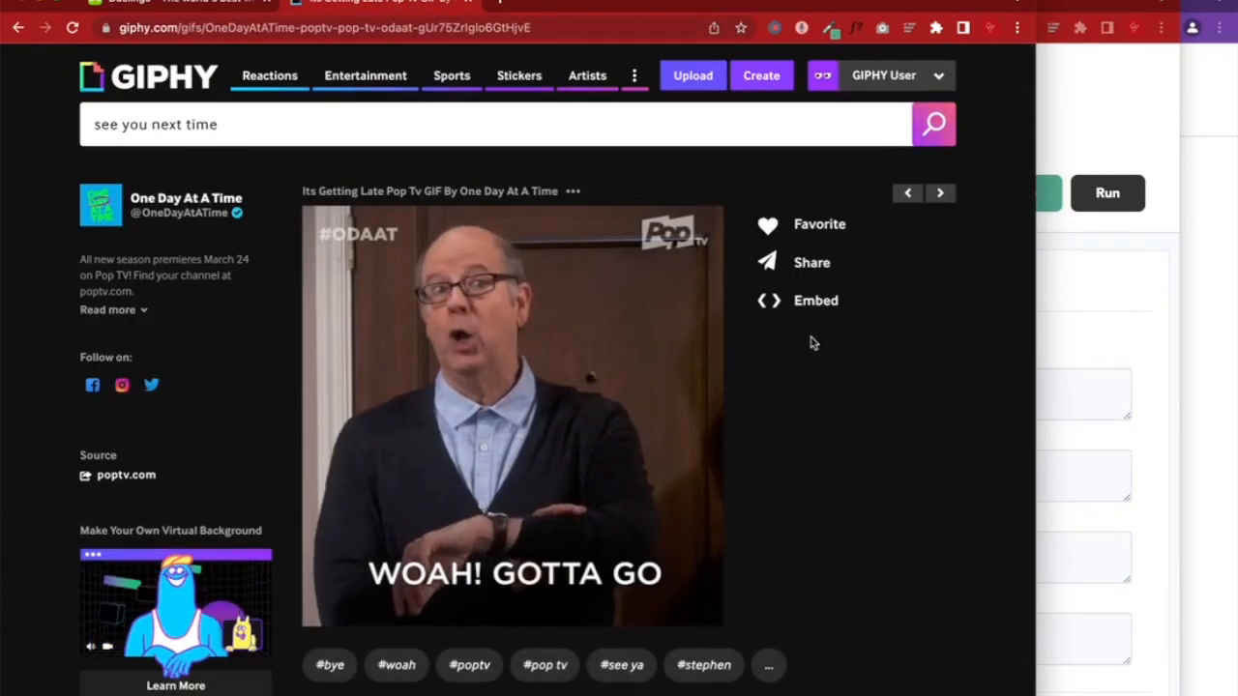
pyautogui.click(801, 302)
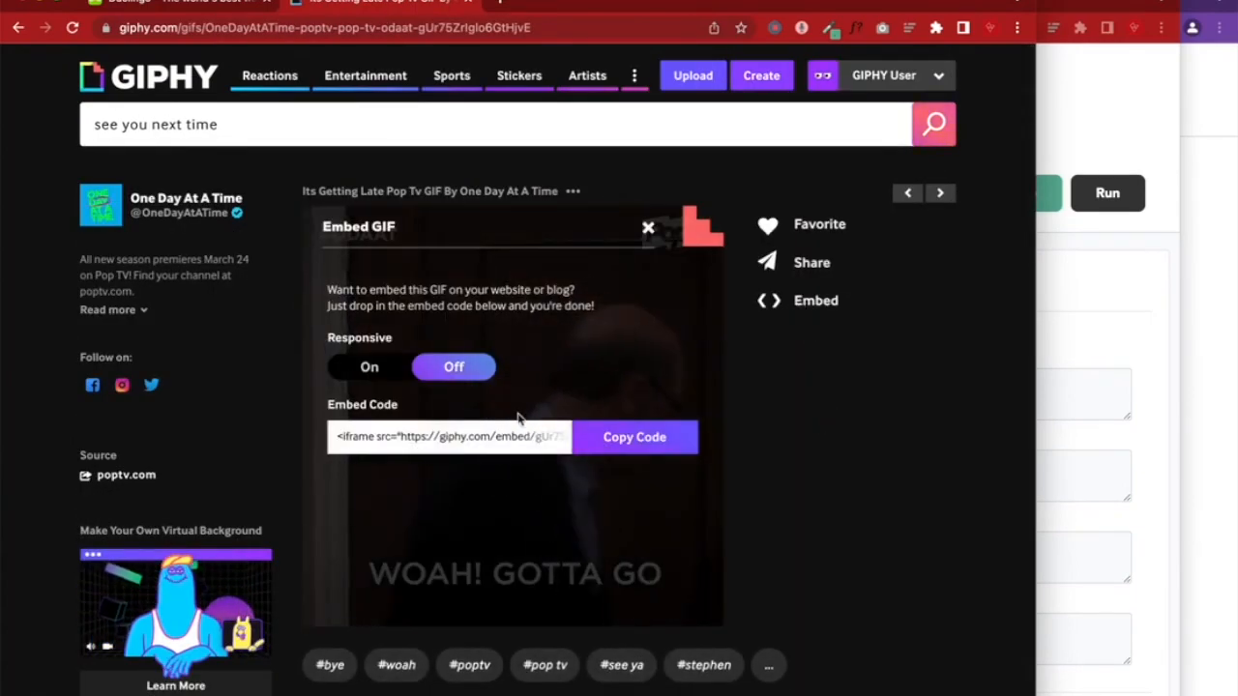
pyautogui.click(624, 437)
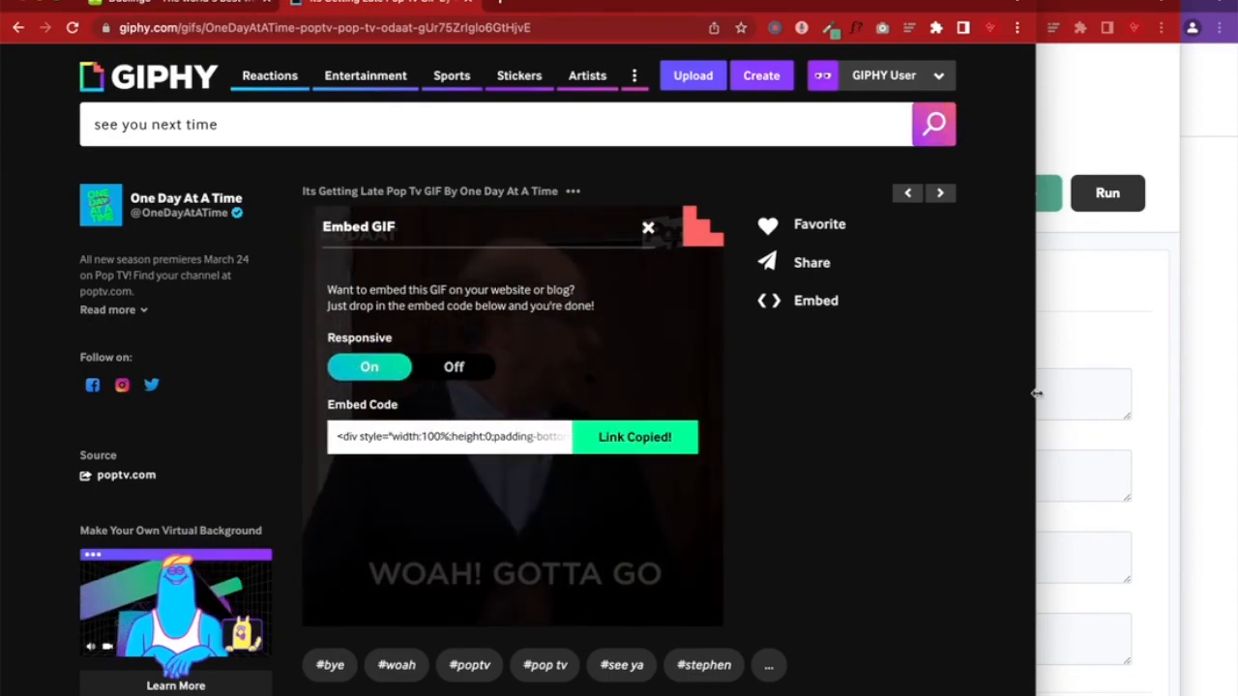
pyautogui.click(1119, 331)
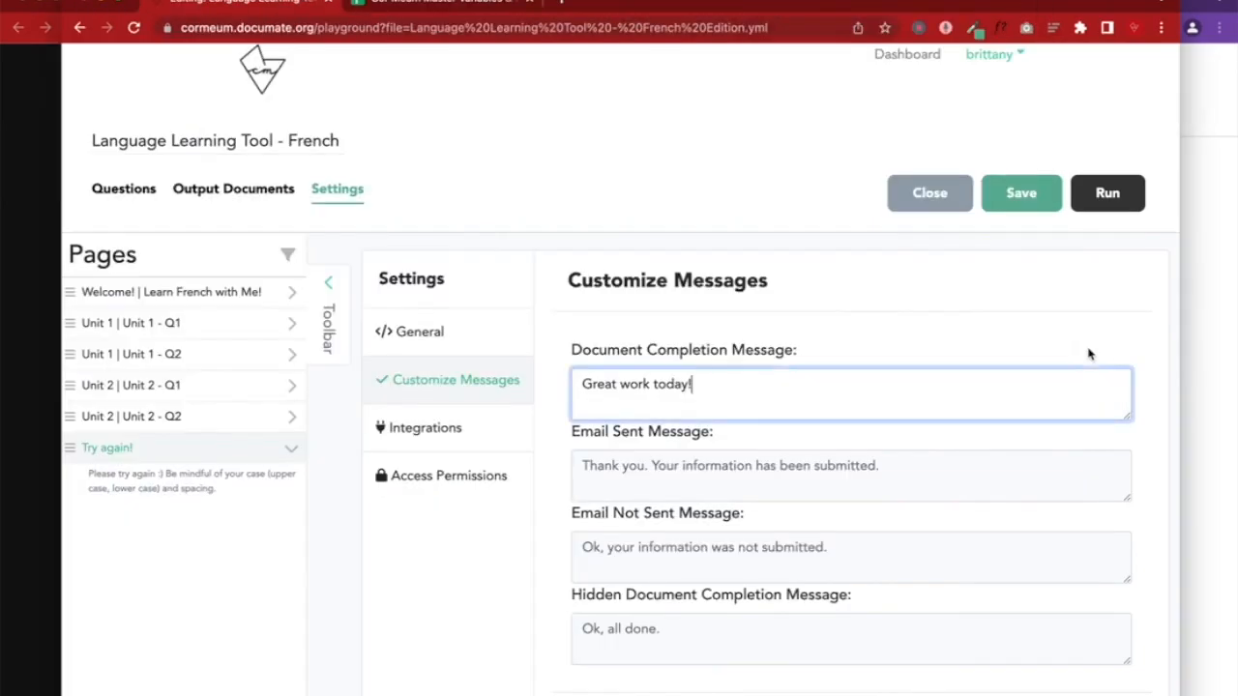
# Paste the GIF embed code after the completion message and view it in the preview
pyautogui.hotkey('ctrl', 'v')
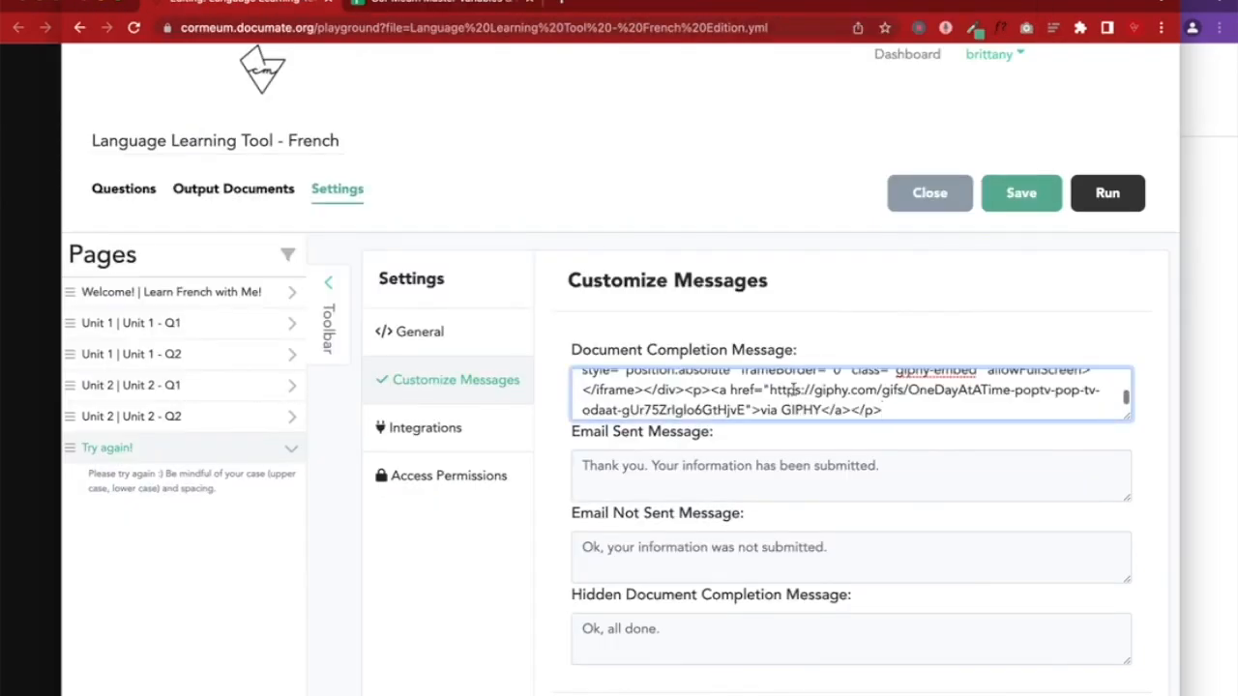
pyautogui.click(1006, 209)
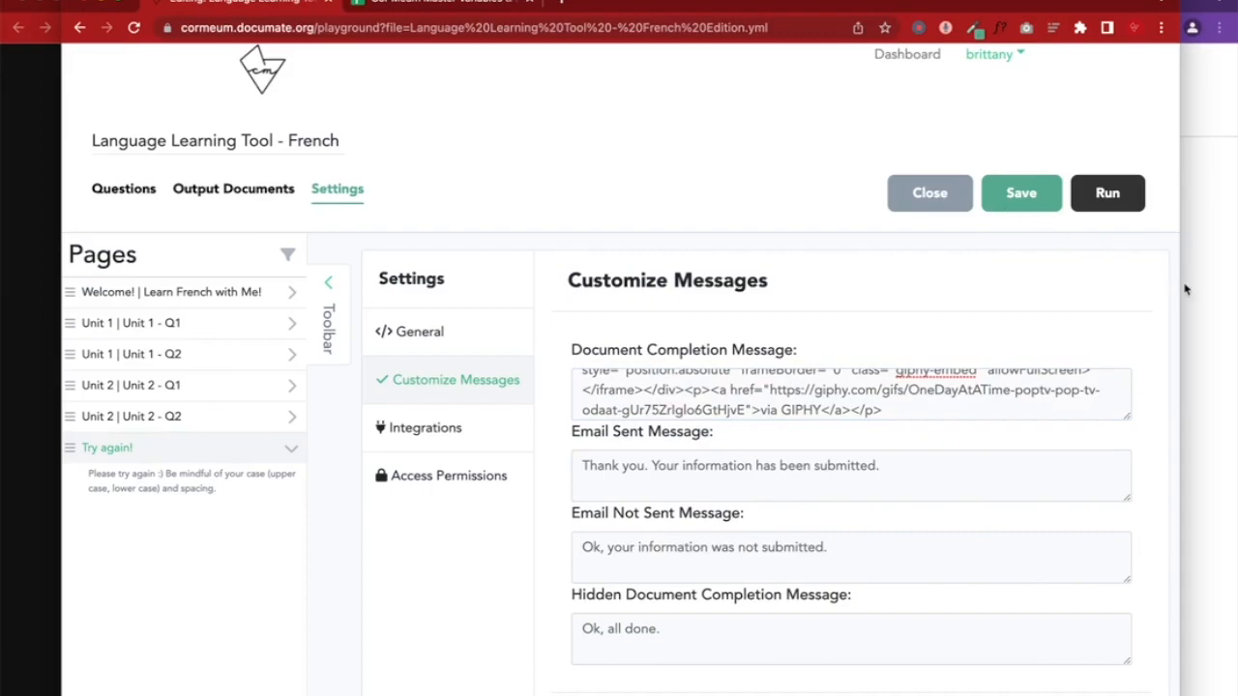
pyautogui.click(1183, 287)
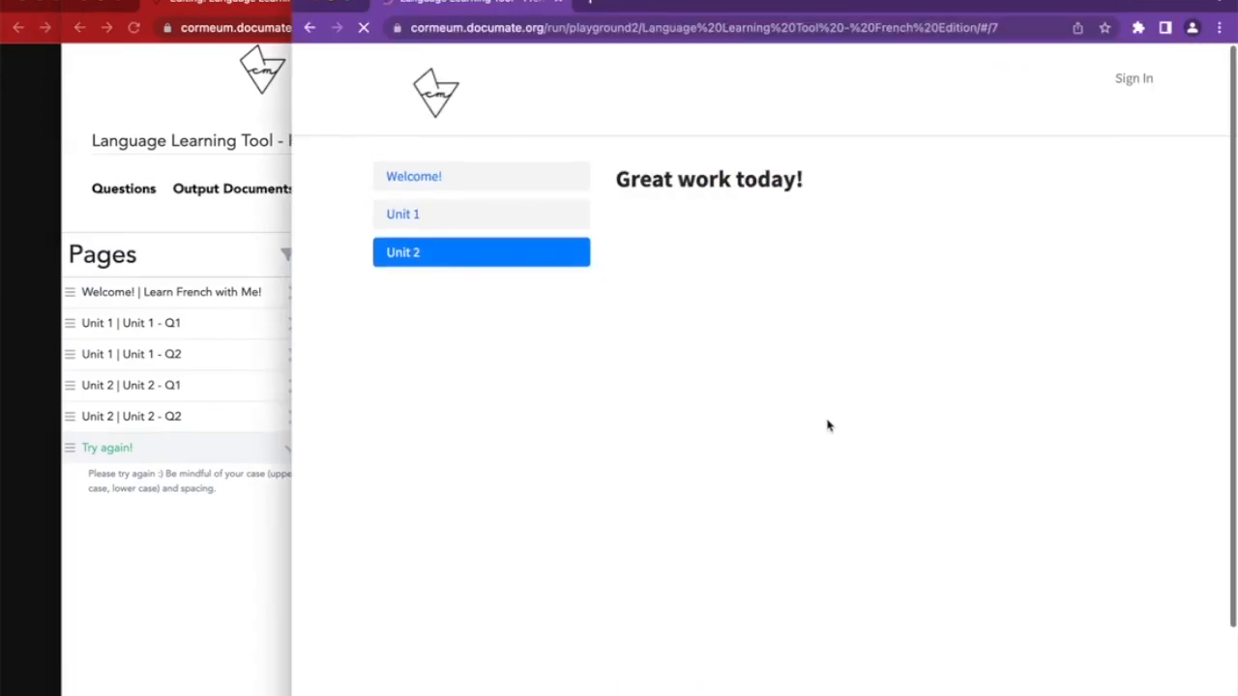
pyautogui.scroll(-2, 428, 502)
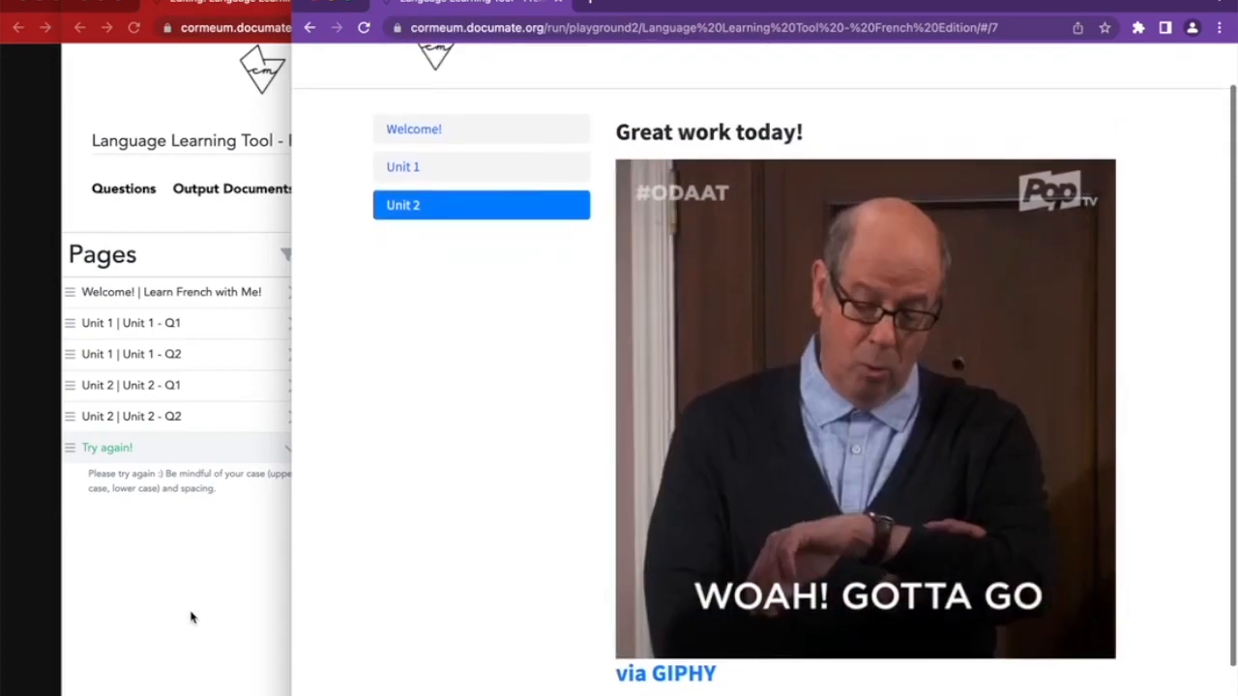
pyautogui.click(193, 609)
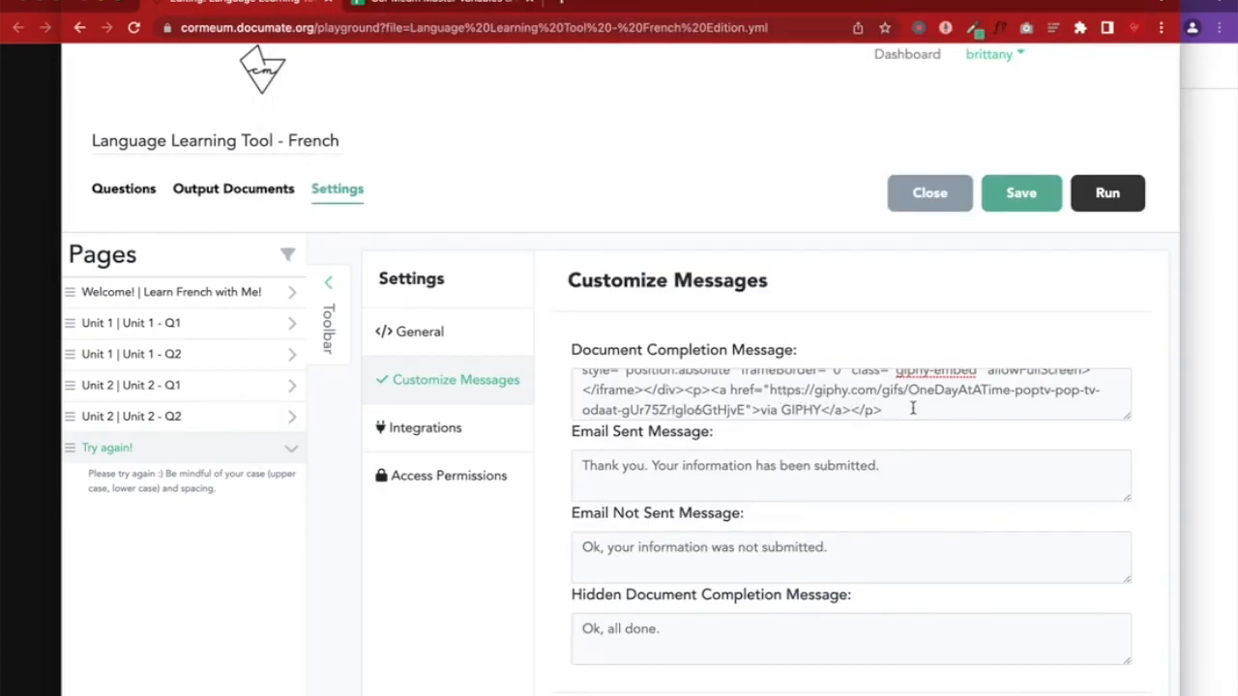
# Delete the 'via GIPHY' credit HTML, save the workflow, and reload the preview
pyautogui.moveTo(912, 408); pyautogui.dragTo(686, 390)
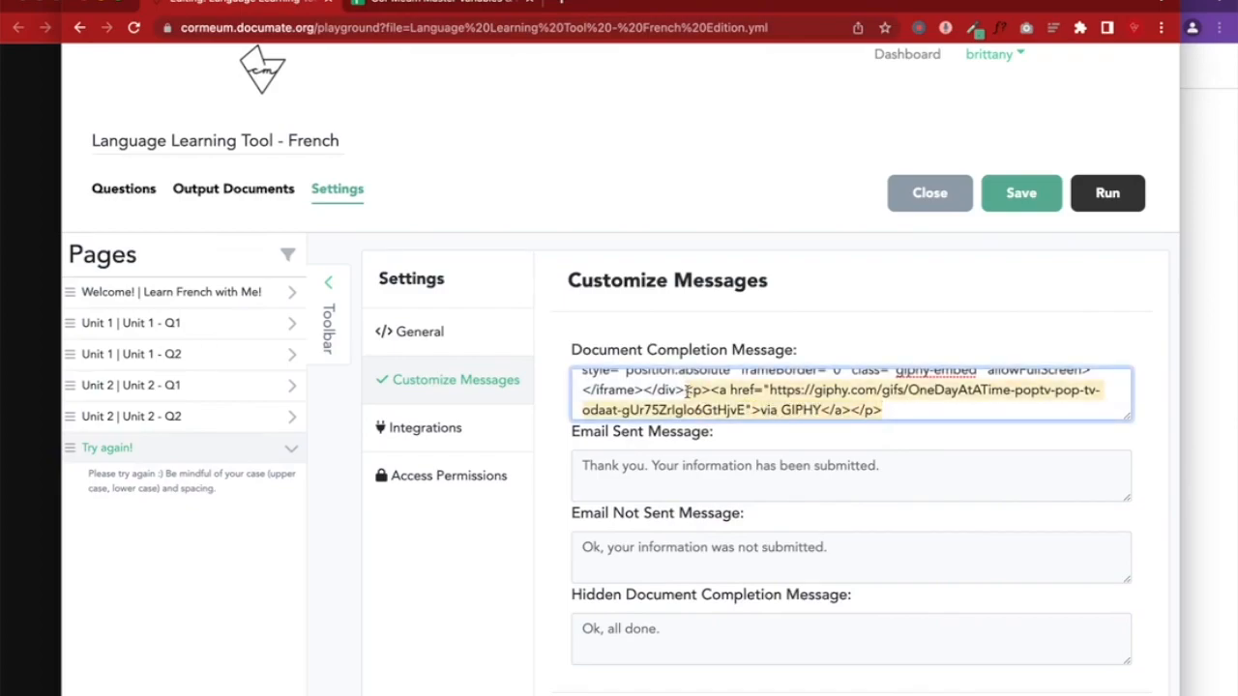
pyautogui.press('BackSpace')
pyautogui.click(1012, 197)
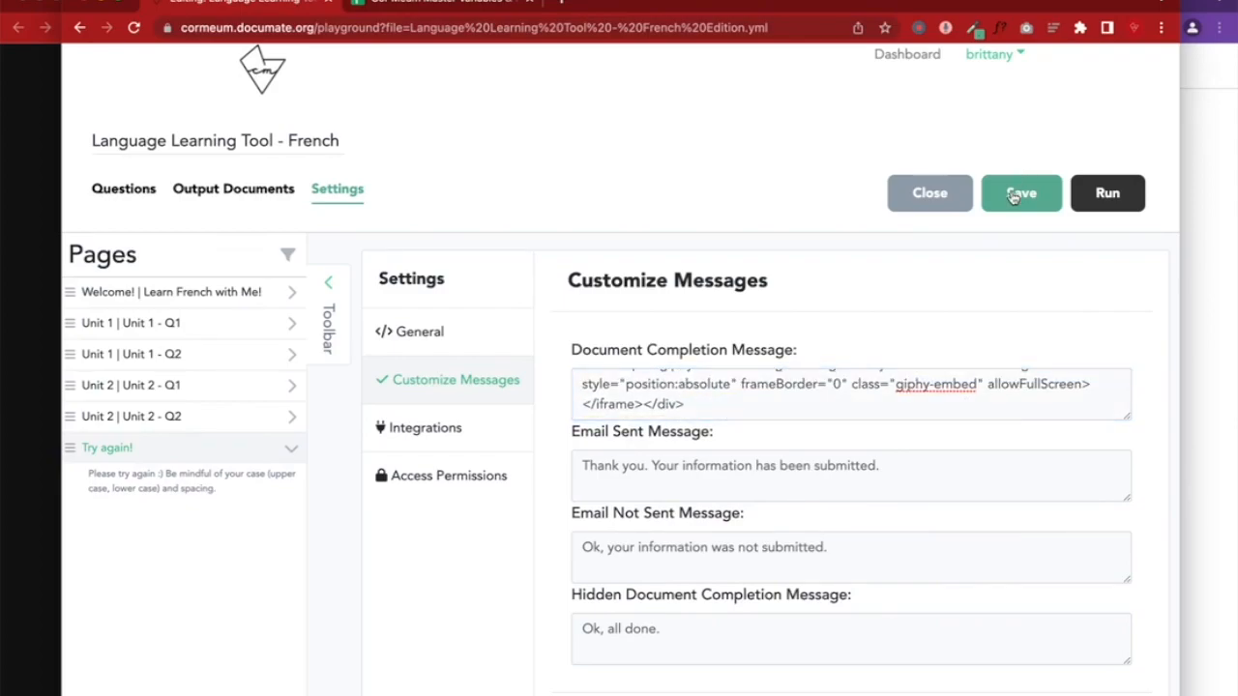
pyautogui.click(1205, 252)
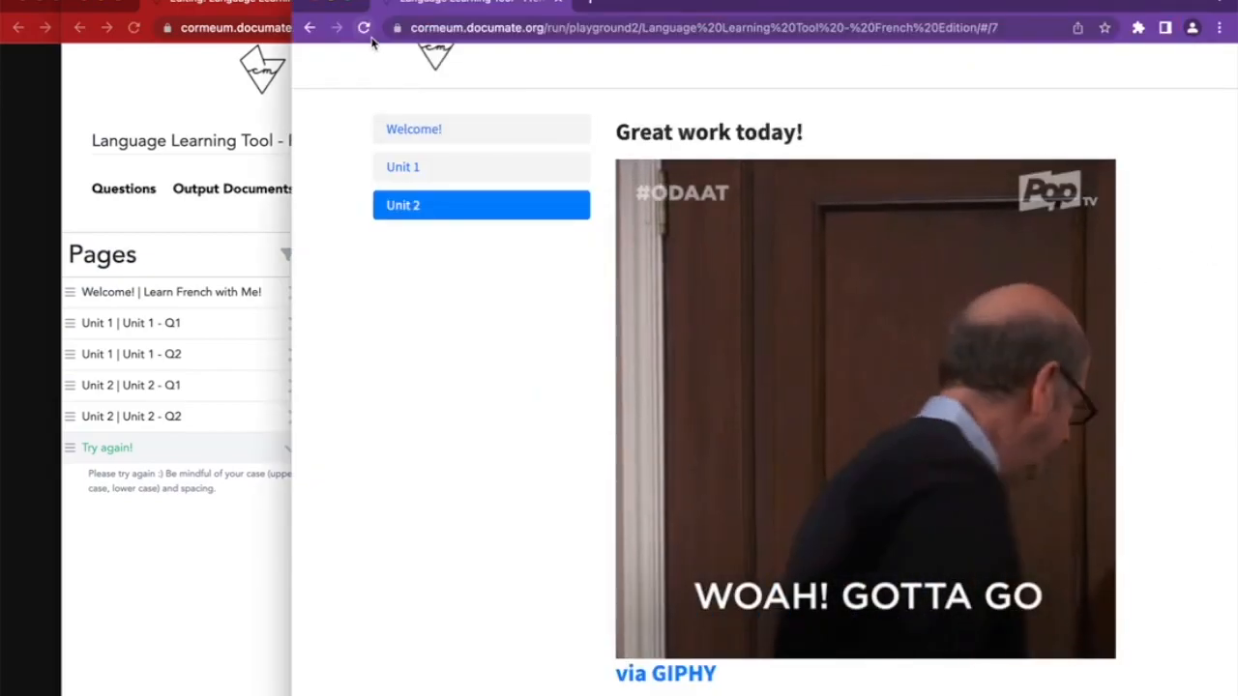
pyautogui.click(364, 29)
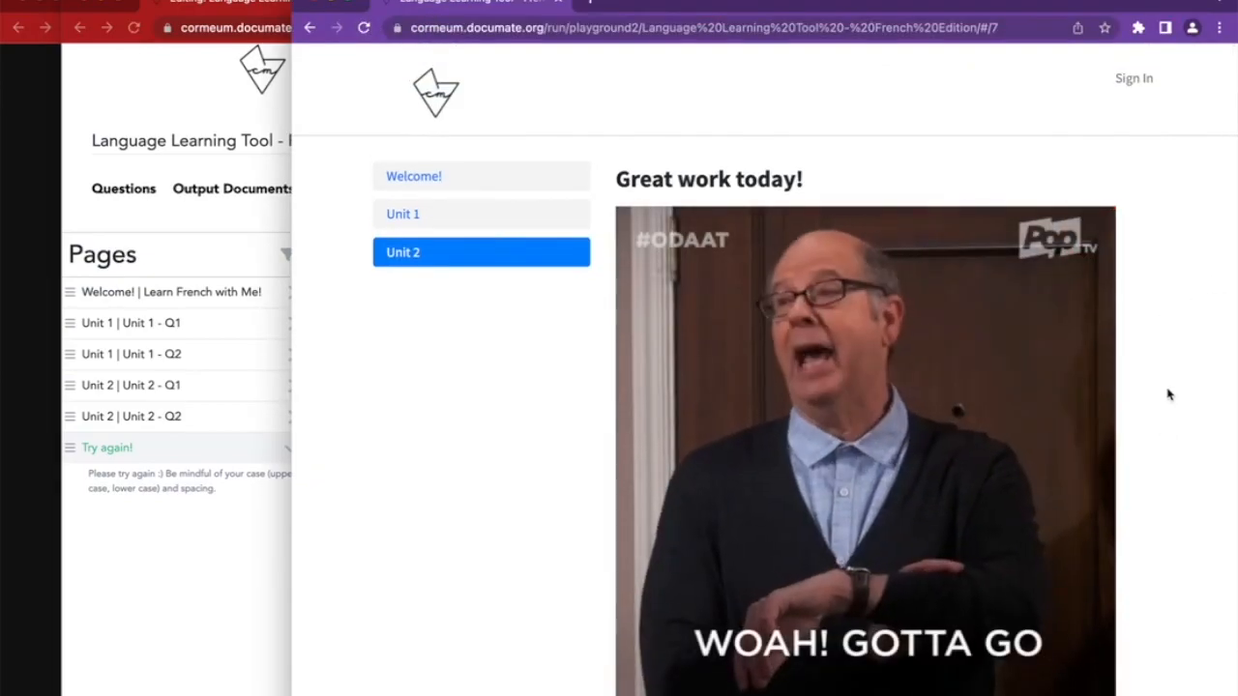
pyautogui.scroll(-2, 1167, 393)
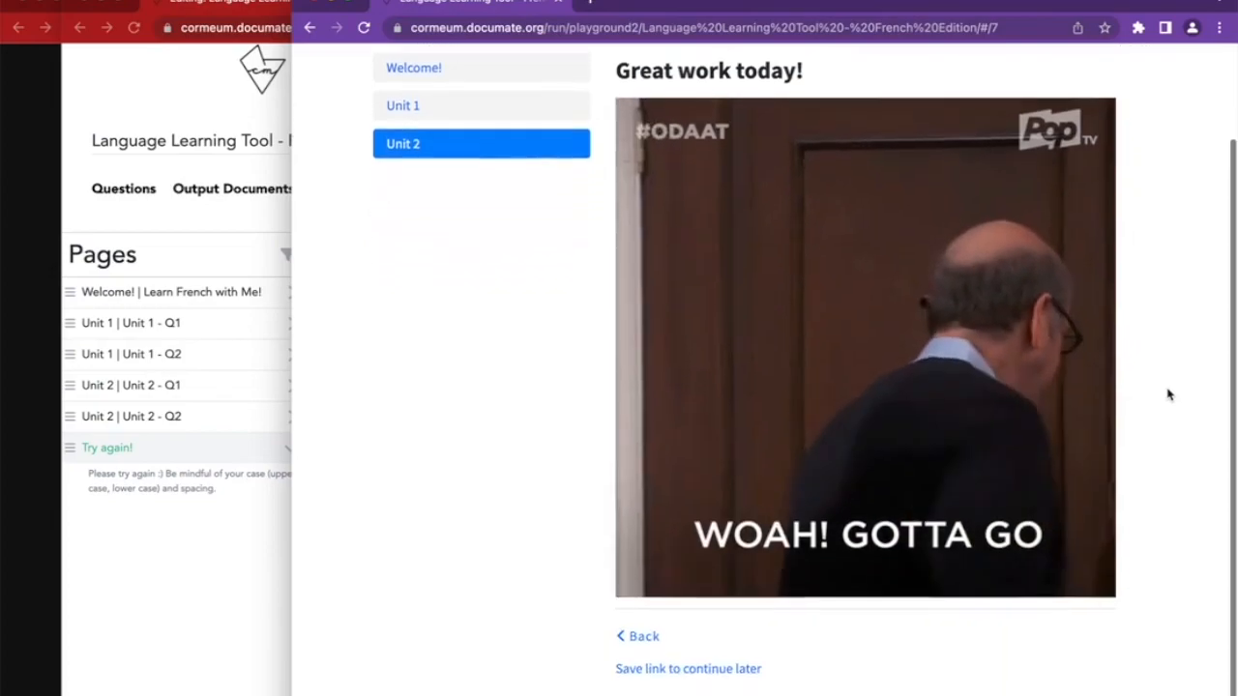
pyautogui.scroll(2, 1167, 394)
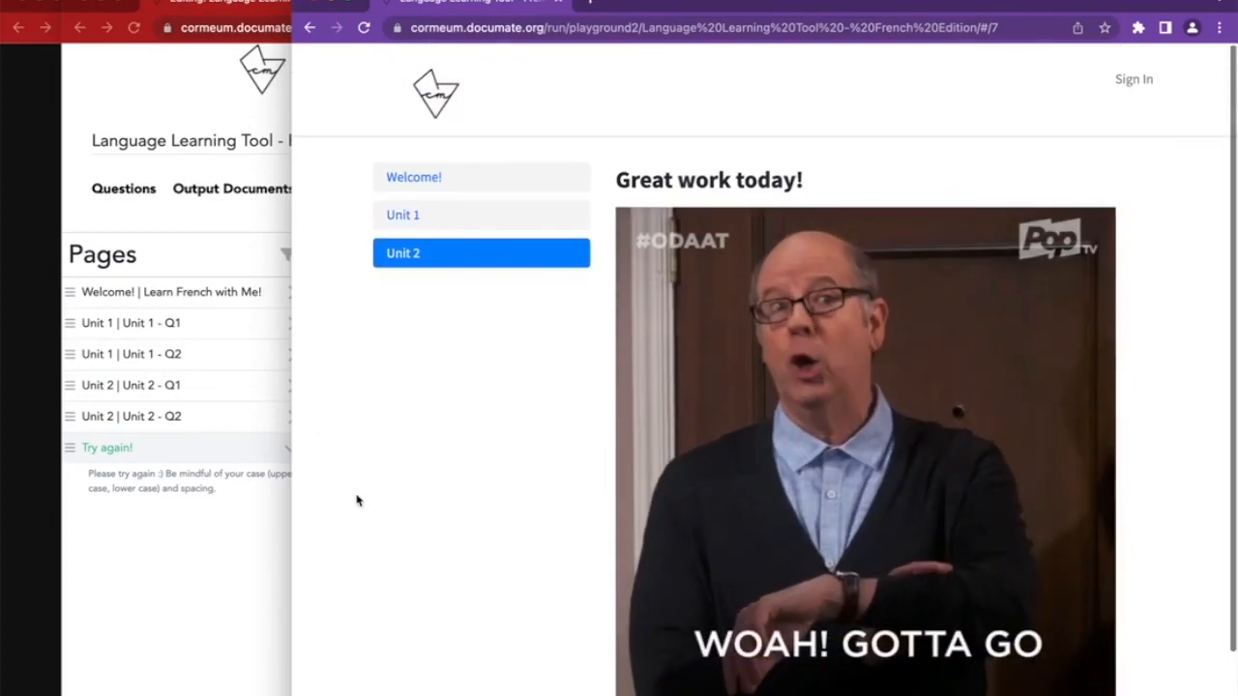
# Place the cursor right after 'Great work today!' in the completion message
pyautogui.click(250, 565)
pyautogui.scroll(3, 887, 397)
pyautogui.click(726, 383)
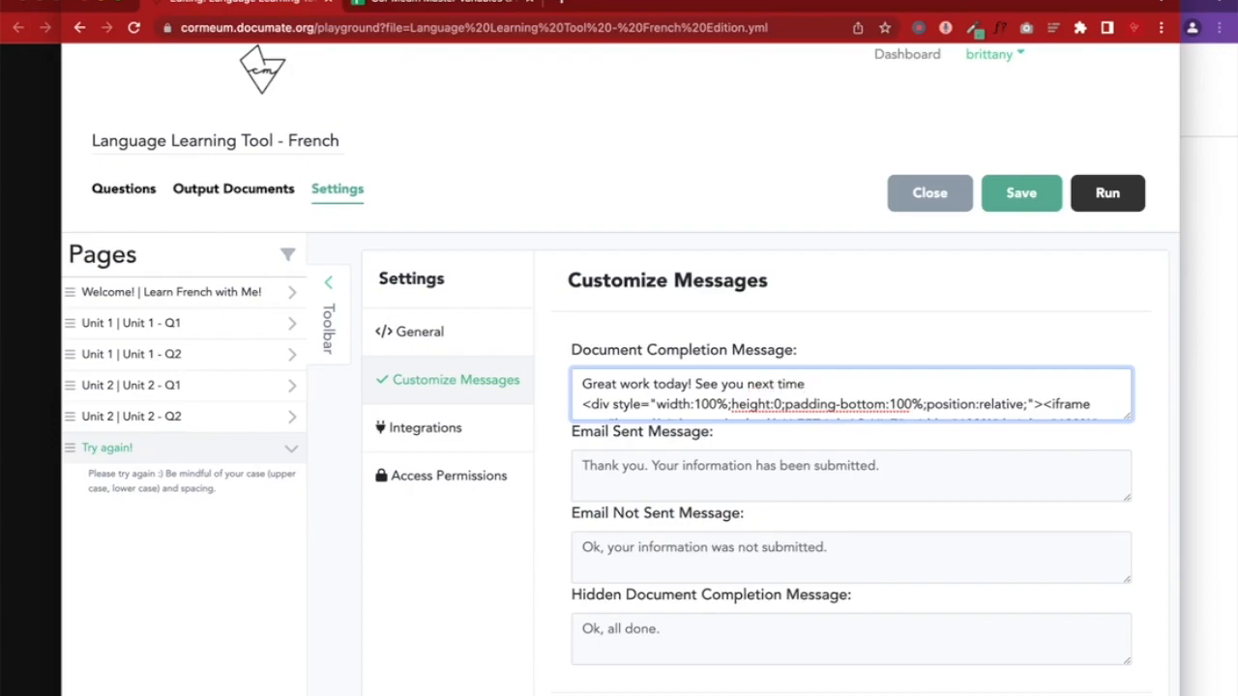
# Insert the cartwheel emoji at the end of the completion message
pyautogui.press('ctrl+super+space')
pyautogui.click(1091, 358)
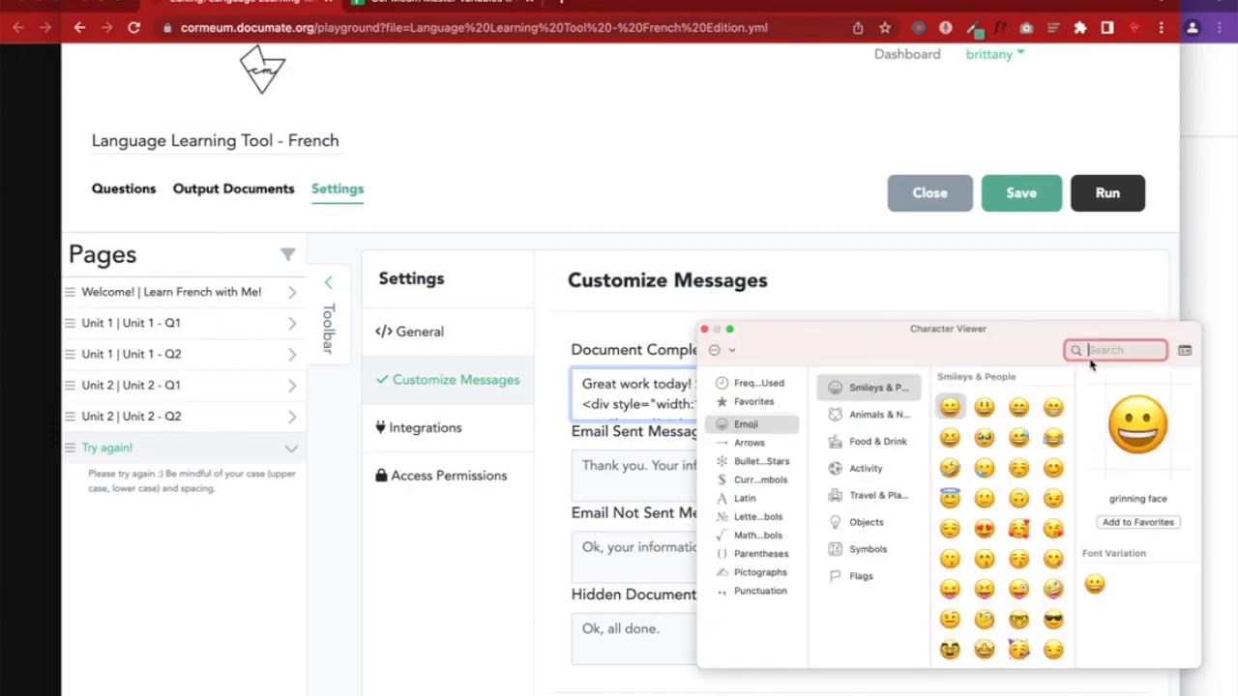
pyautogui.write('cart')
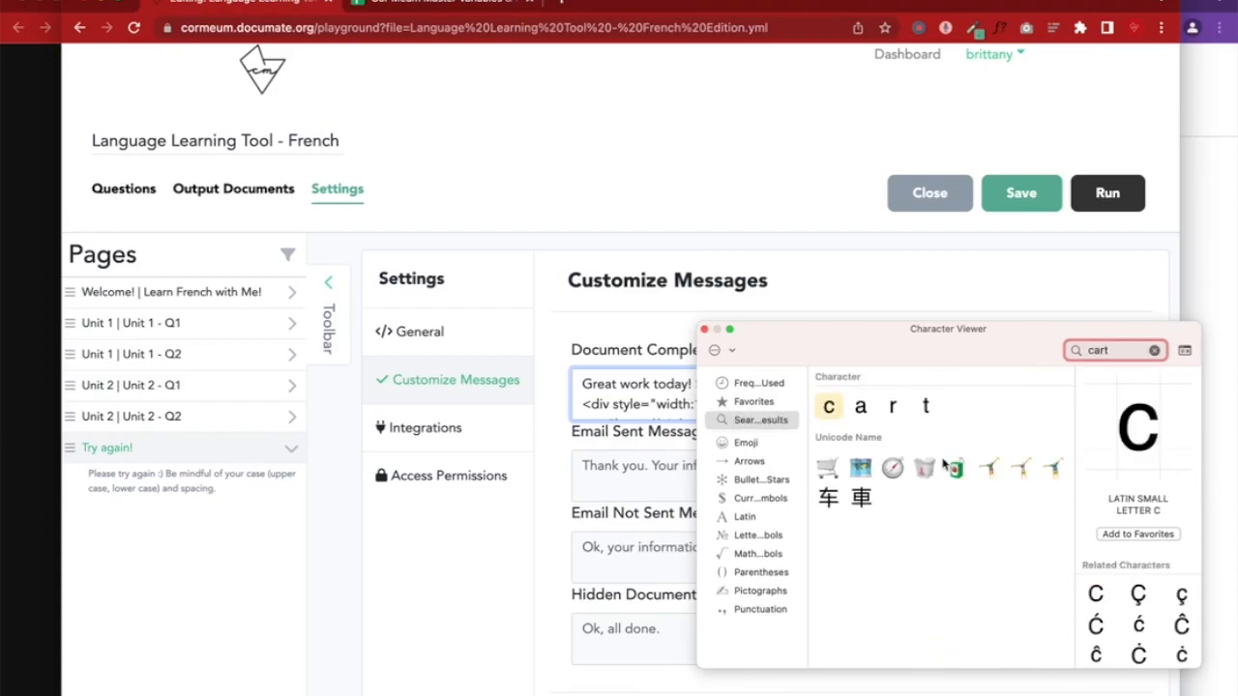
pyautogui.click(990, 468)
pyautogui.click(705, 328)
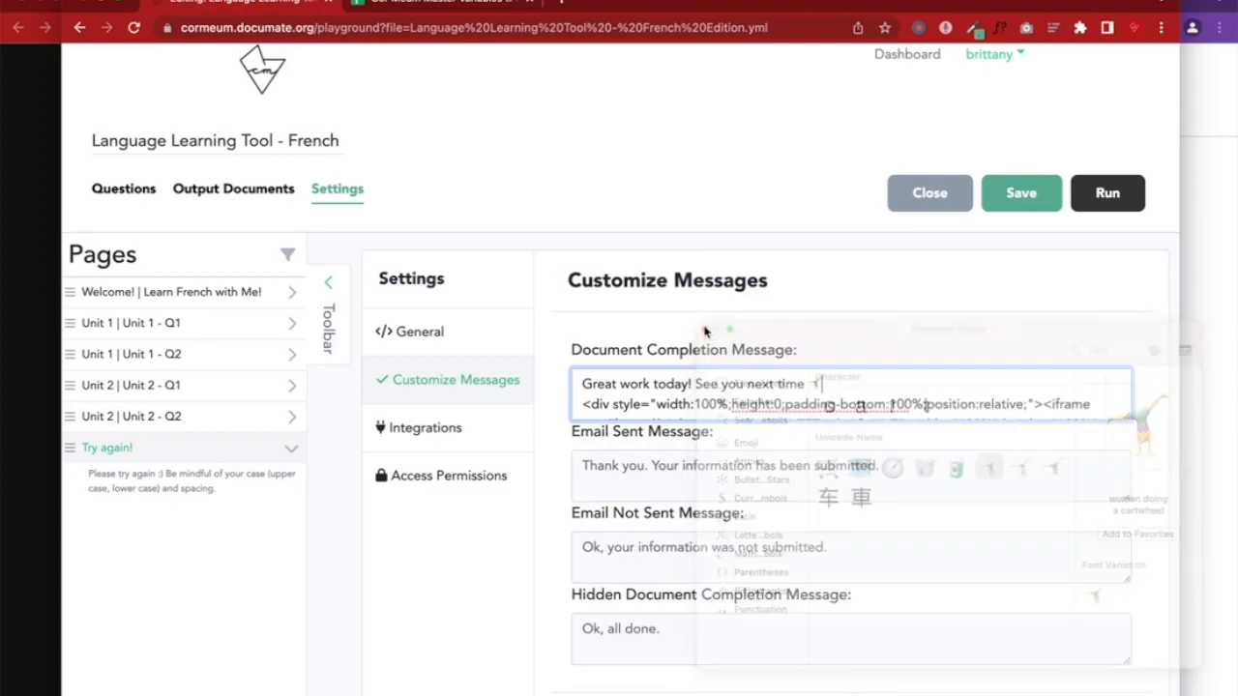
# Save the workflow, confirm the emoji in the preview, and start a new run
pyautogui.click(1023, 193)
pyautogui.click(1222, 209)
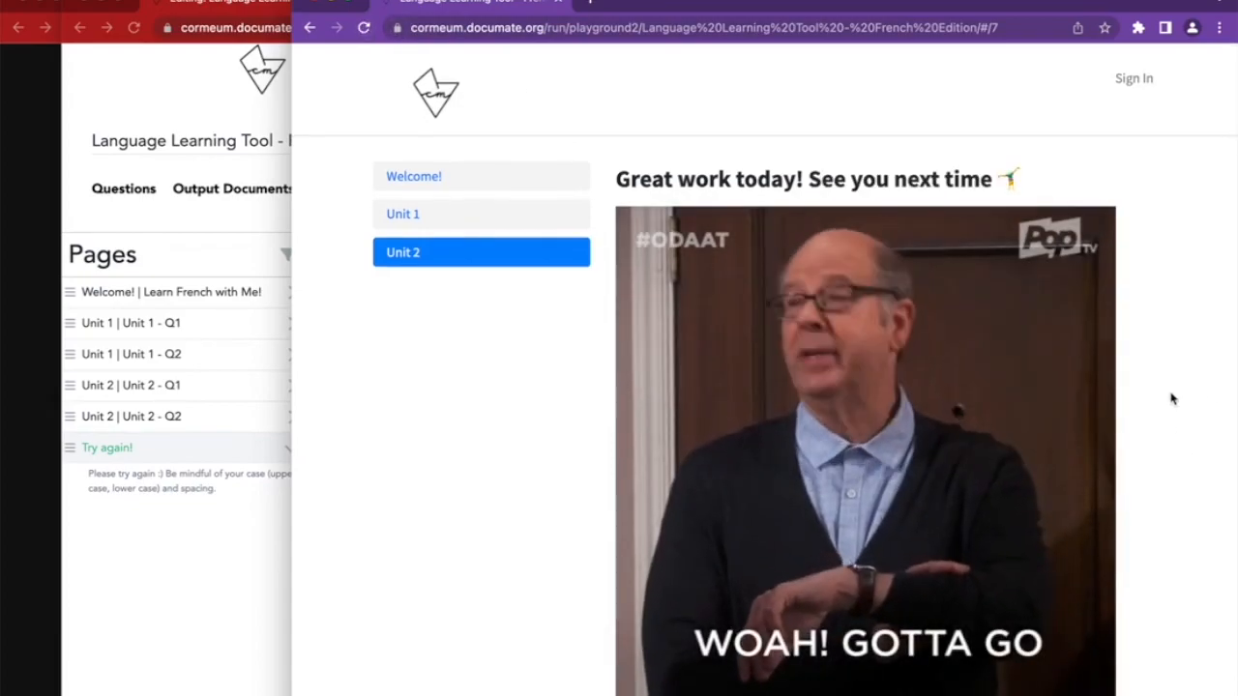
pyautogui.scroll(-2, 1204, 389)
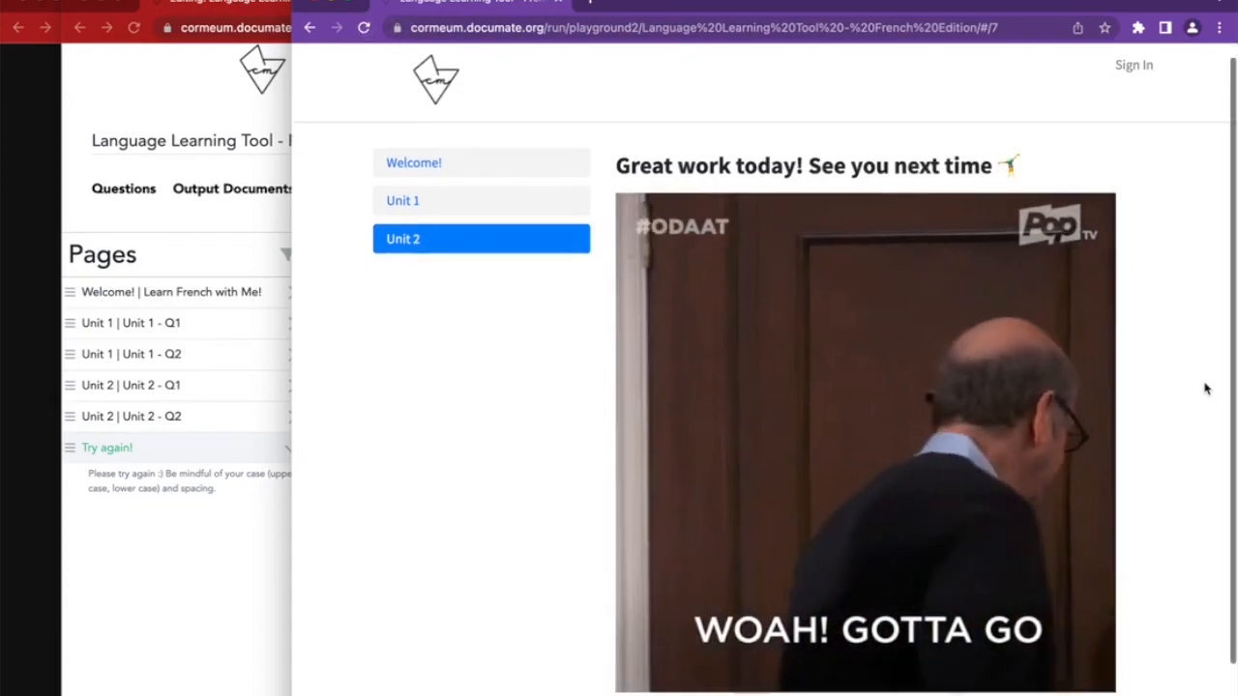
pyautogui.scroll(2, 537, 428)
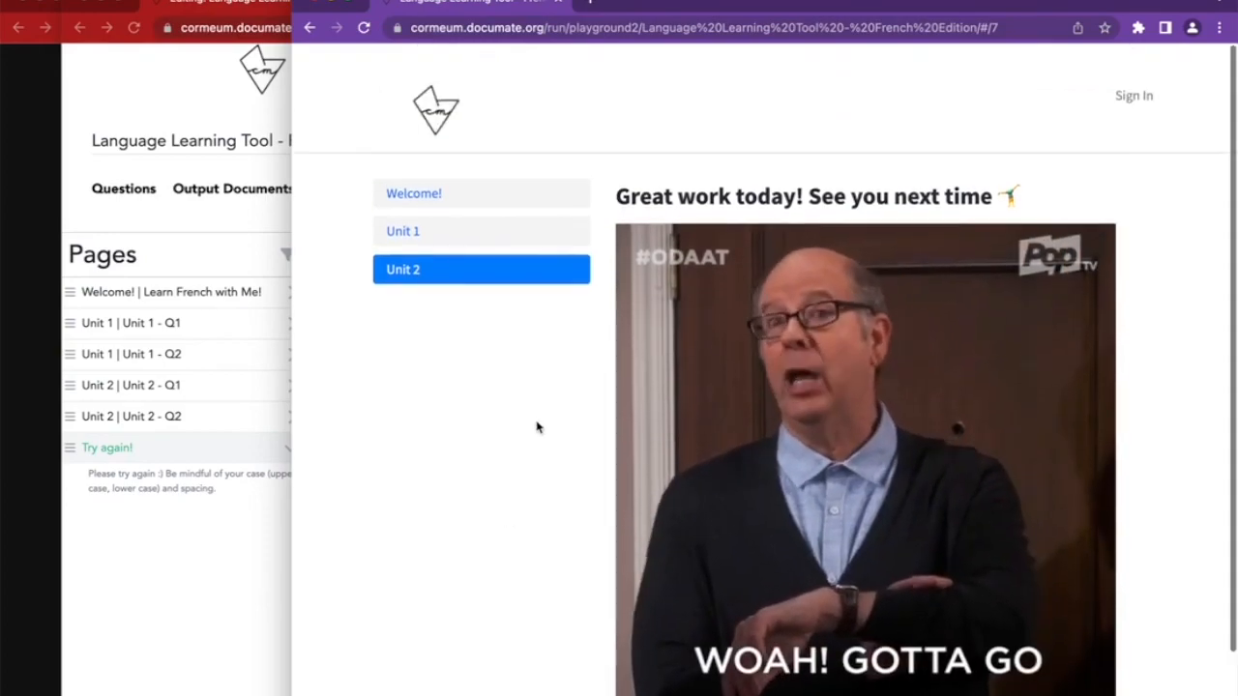
pyautogui.click(255, 540)
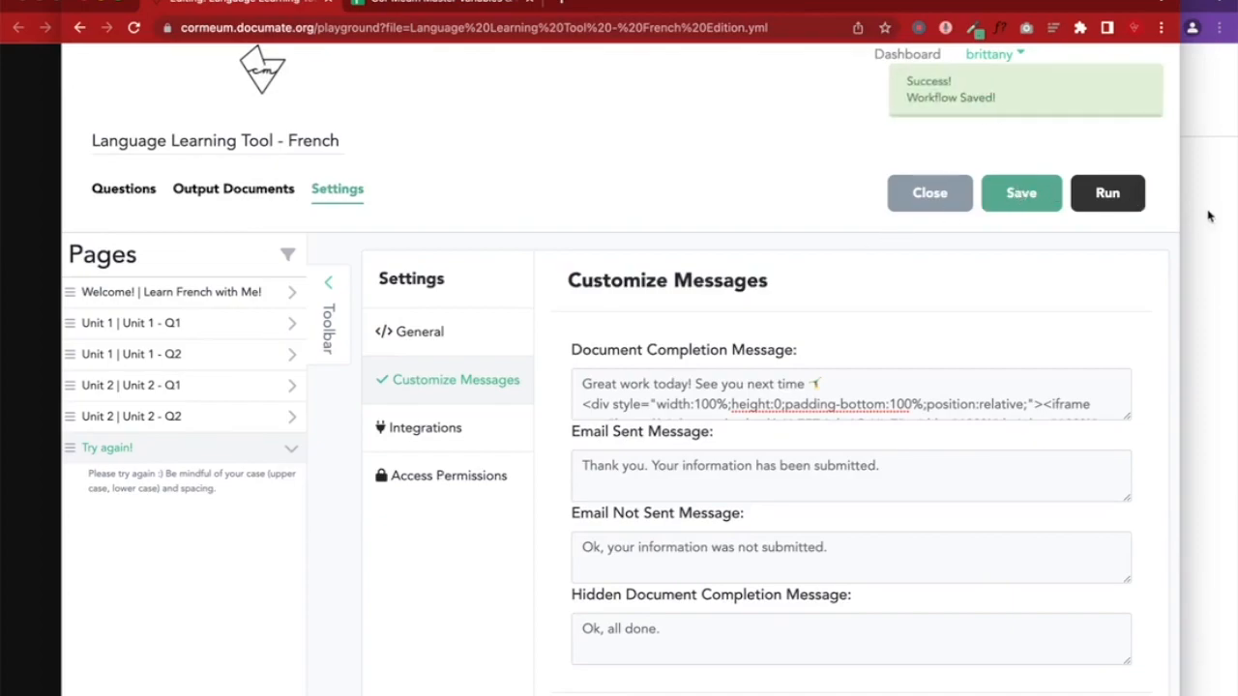
pyautogui.click(745, 28)
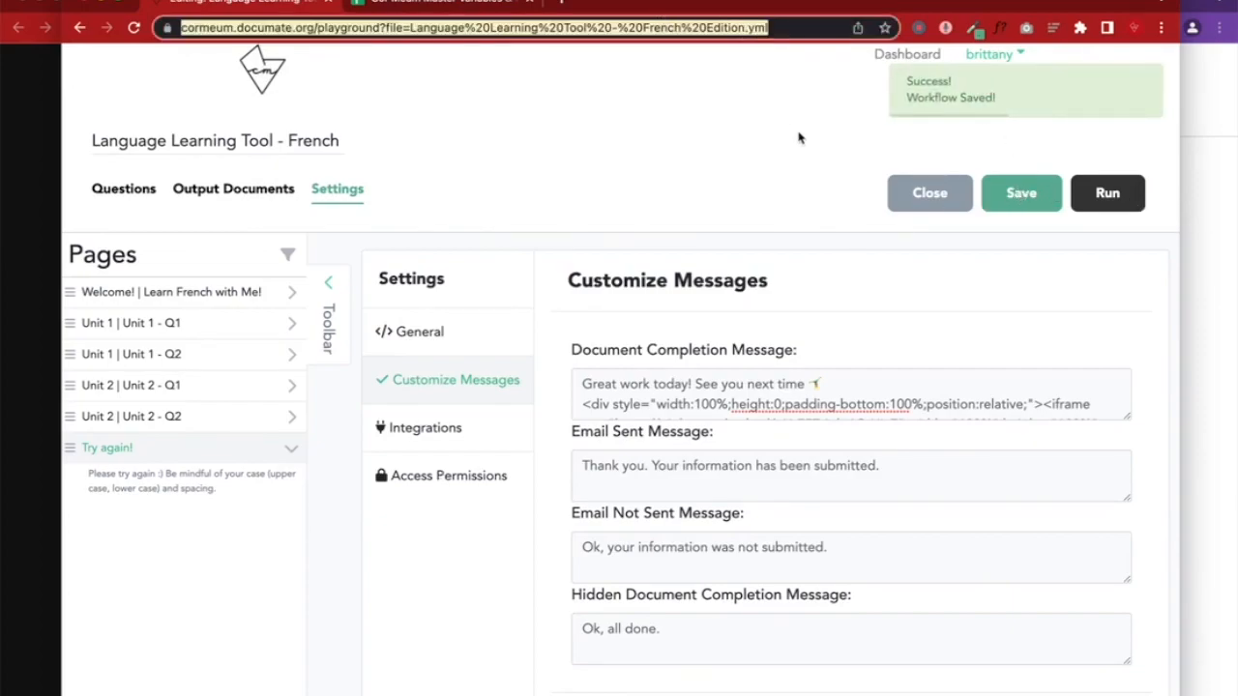
pyautogui.click(1090, 191)
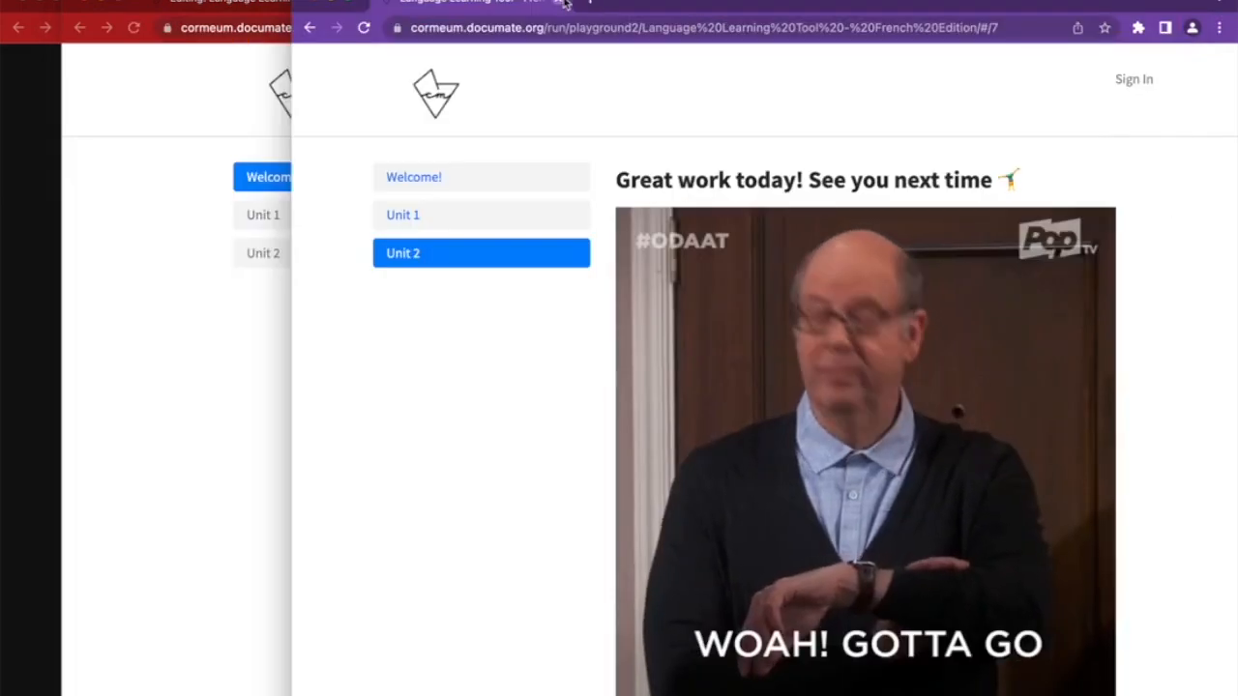
# Open the workflow's run link in a new incognito window
pyautogui.click(566, 4)
pyautogui.click(319, 27)
pyautogui.hotkey('ctrl', 'c')
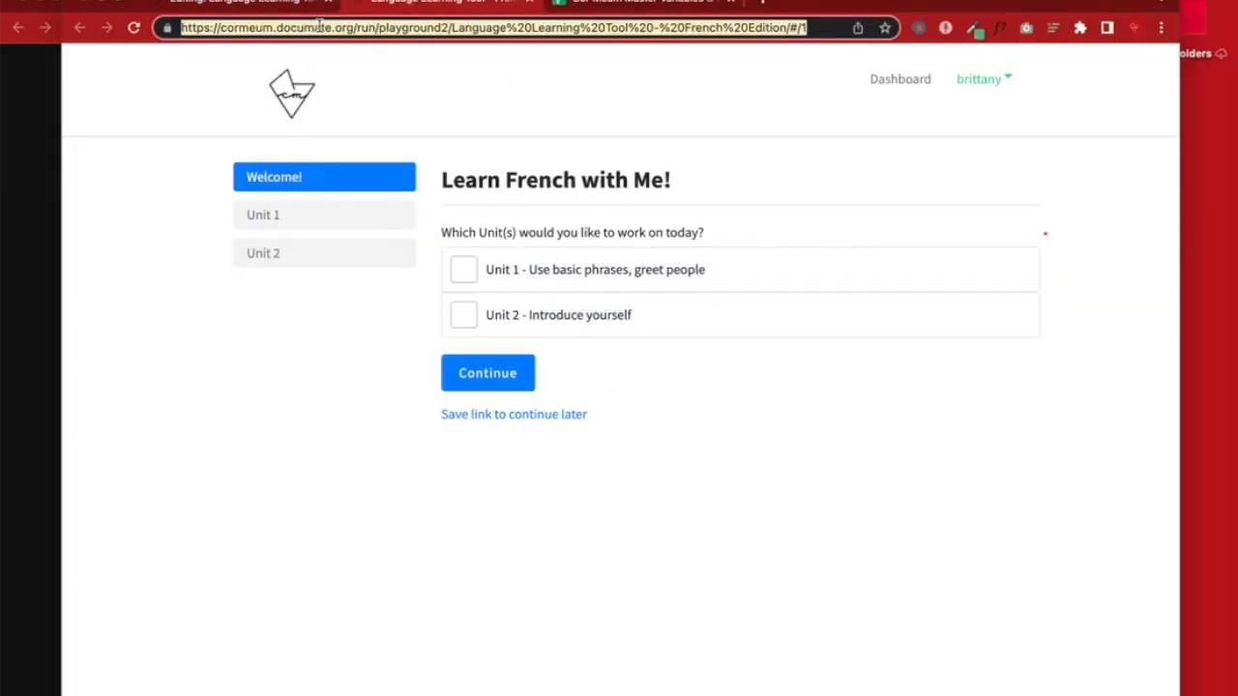
pyautogui.click(113, 1)
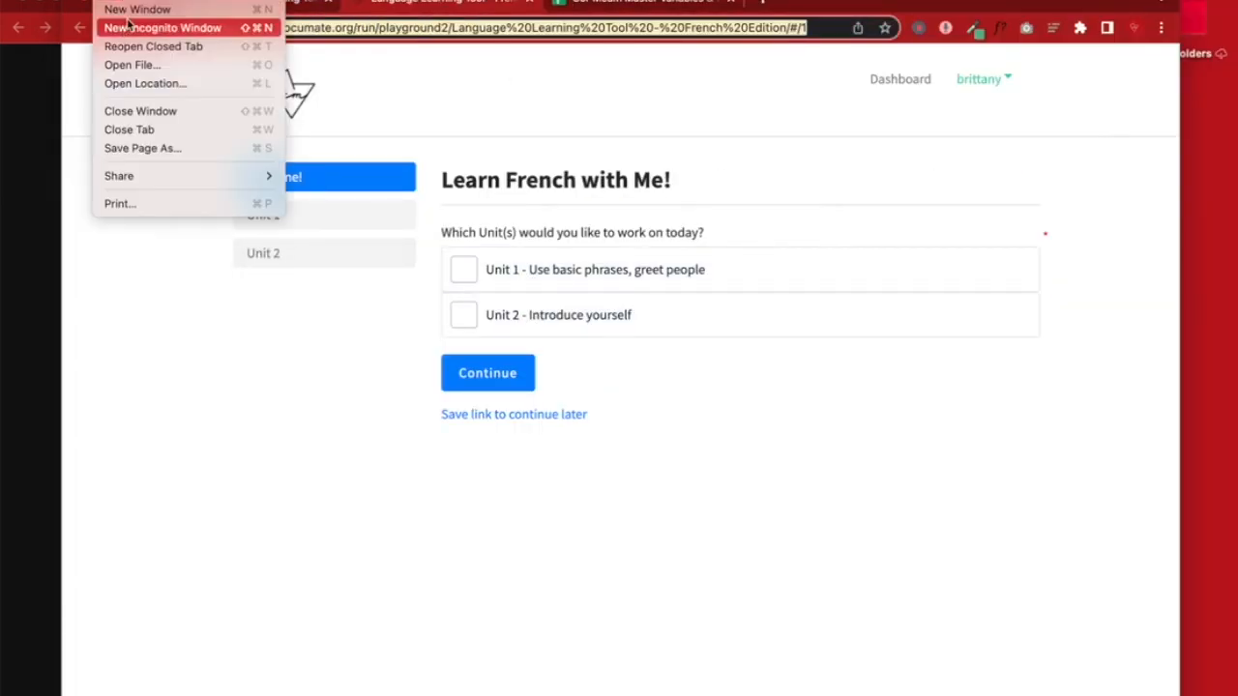
pyautogui.click(128, 27)
pyautogui.moveTo(810, 2); pyautogui.dragTo(855, 0)
pyautogui.hotkey('ctrl', 'v')
pyautogui.press('Return')
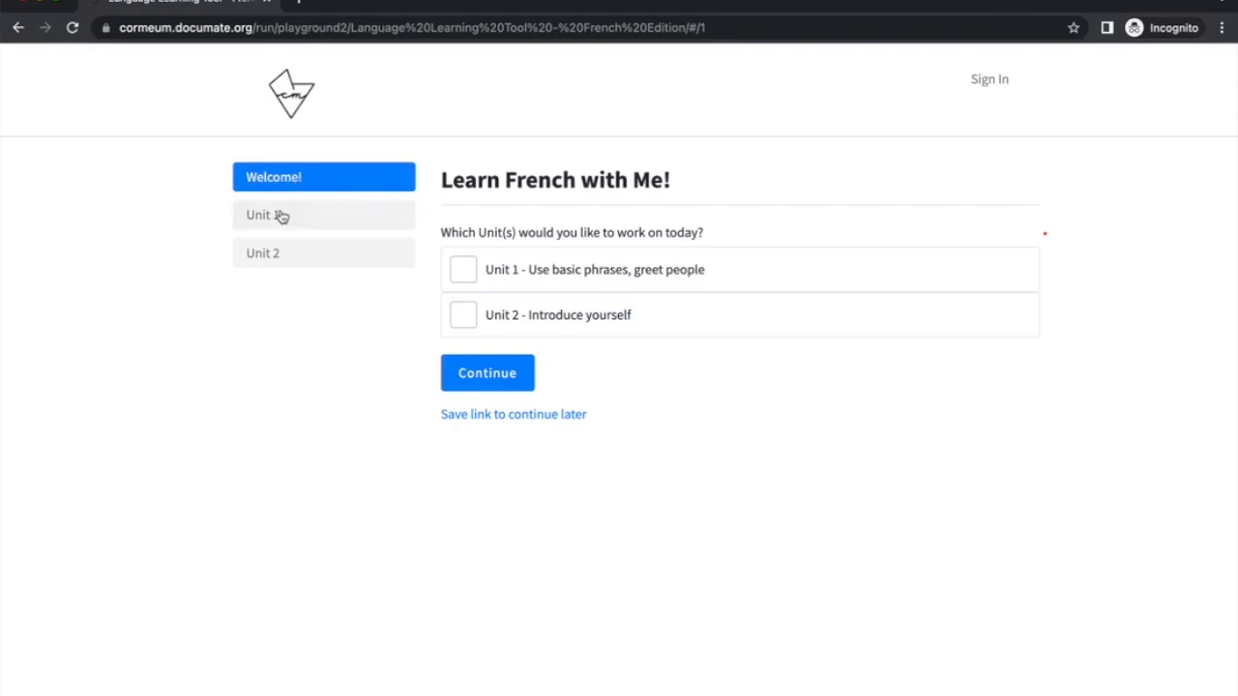
# Test the unit selection with only Unit 2, then only Unit 1
pyautogui.moveTo(475, 170); pyautogui.dragTo(758, 180)
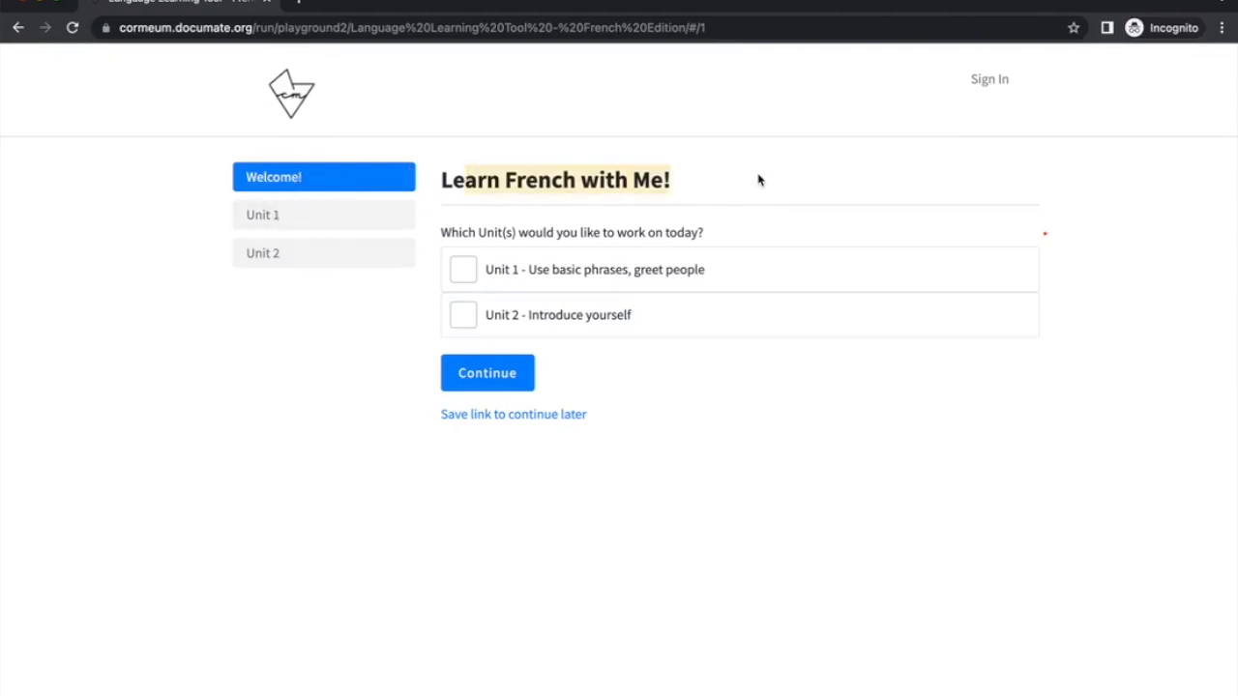
pyautogui.moveTo(474, 235); pyautogui.dragTo(730, 236)
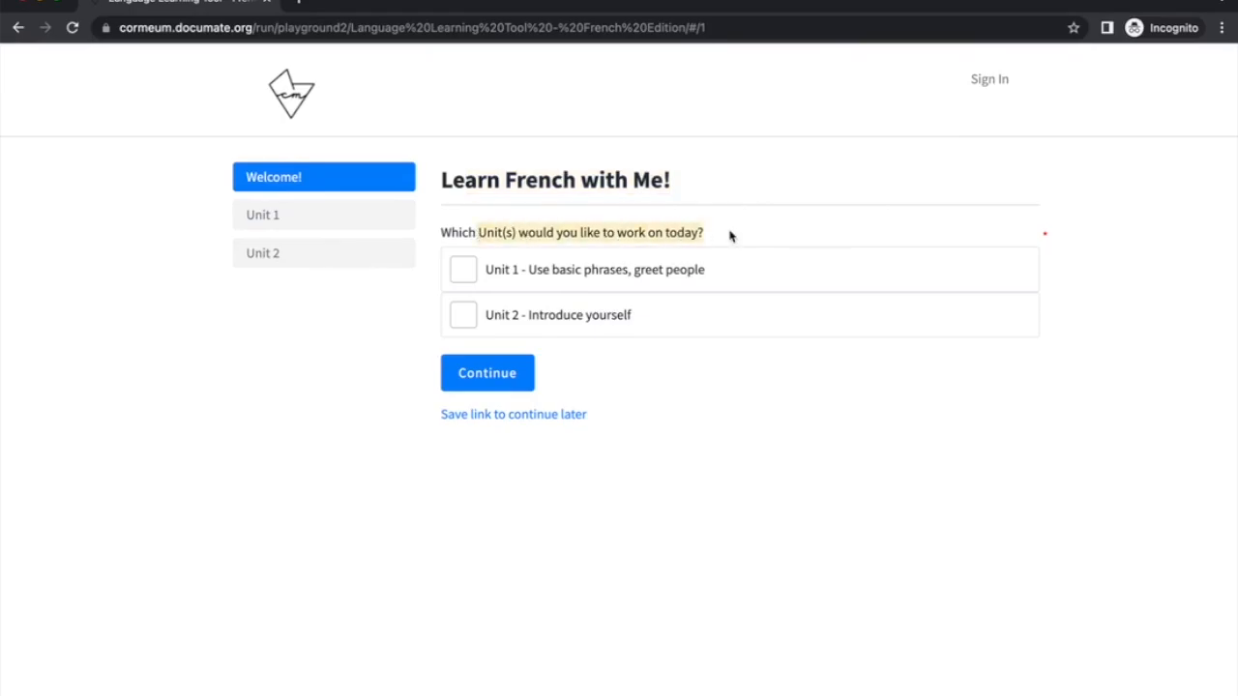
pyautogui.click(567, 270)
pyautogui.click(567, 314)
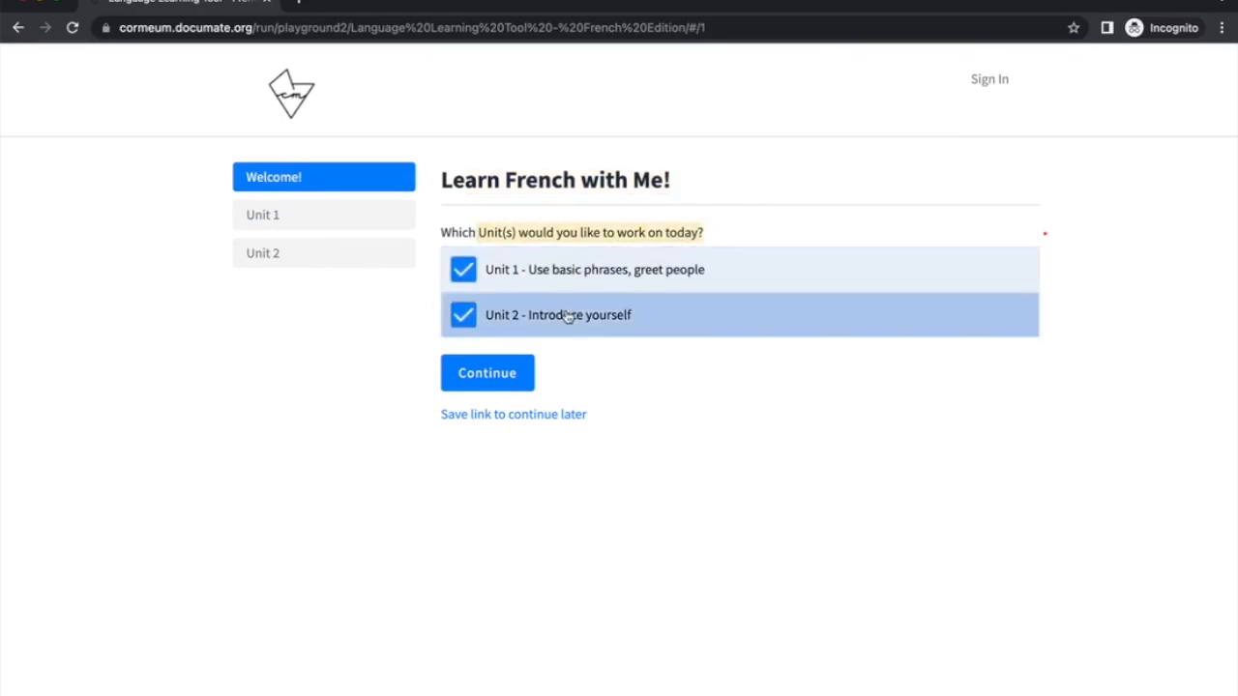
pyautogui.click(557, 277)
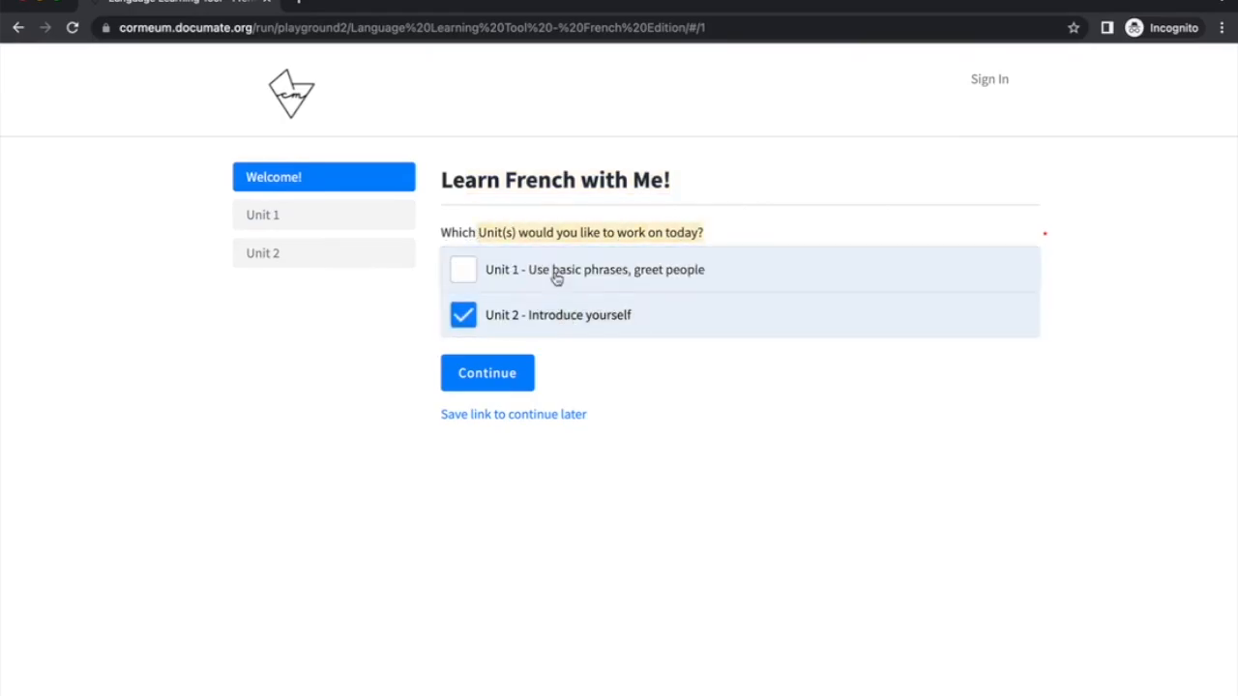
pyautogui.click(501, 385)
pyautogui.moveTo(468, 180); pyautogui.dragTo(614, 185)
pyautogui.click(18, 29)
pyautogui.click(500, 307)
pyautogui.click(503, 269)
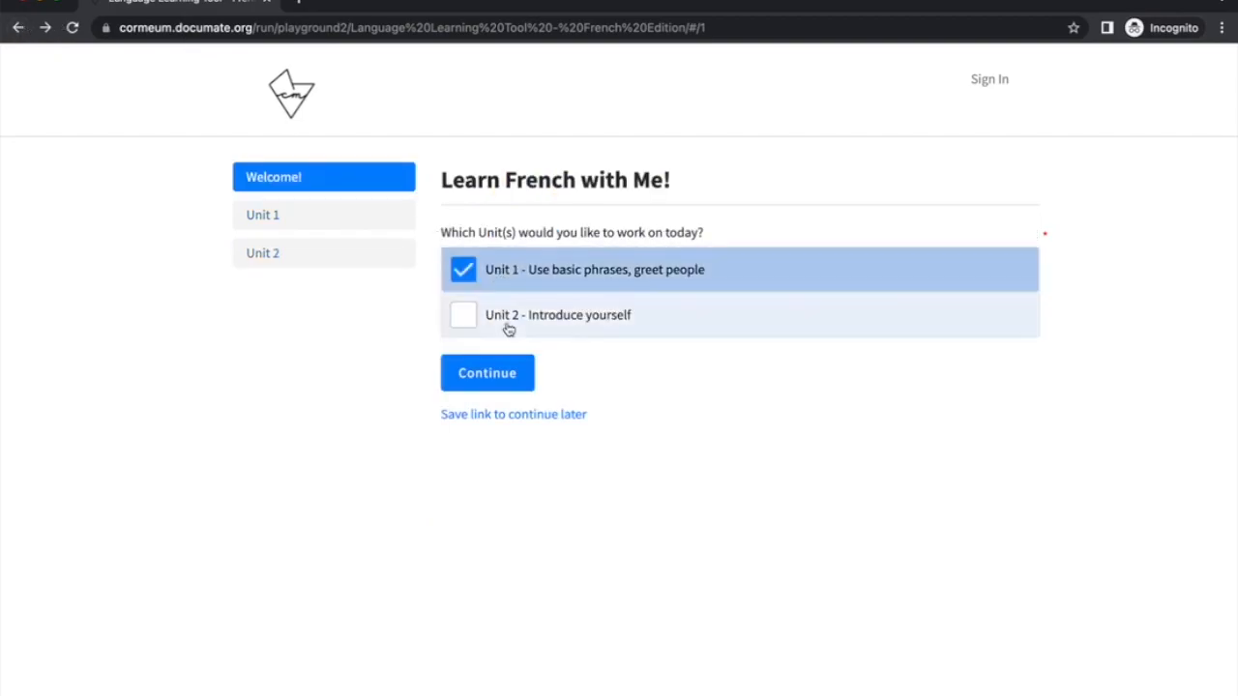
pyautogui.click(497, 371)
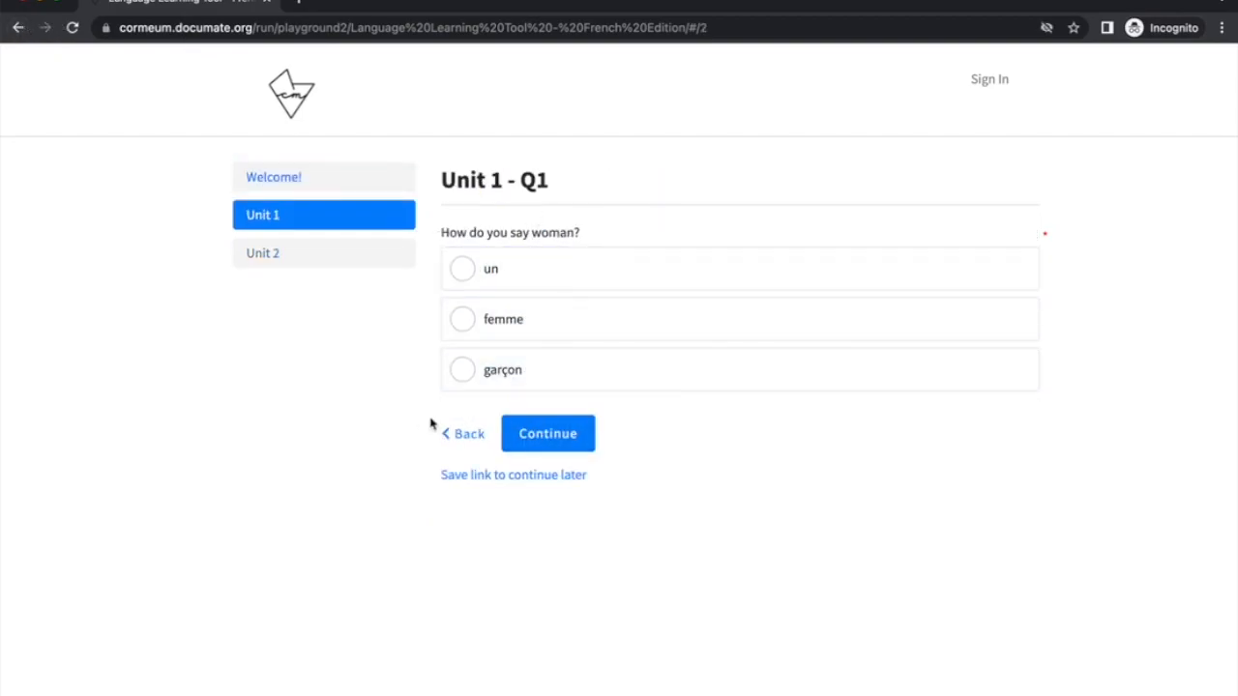
# Select both units, view the save-and-continue-later page, then return to the welcome page
pyautogui.click(450, 434)
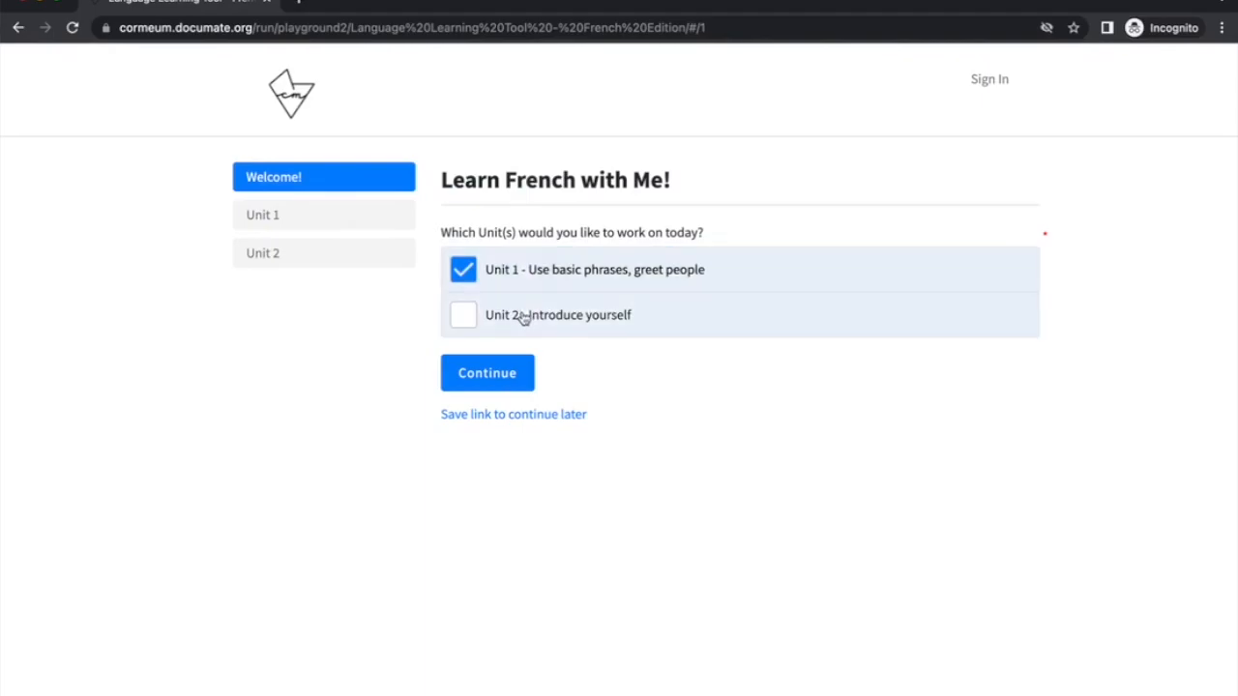
pyautogui.click(522, 317)
pyautogui.click(523, 415)
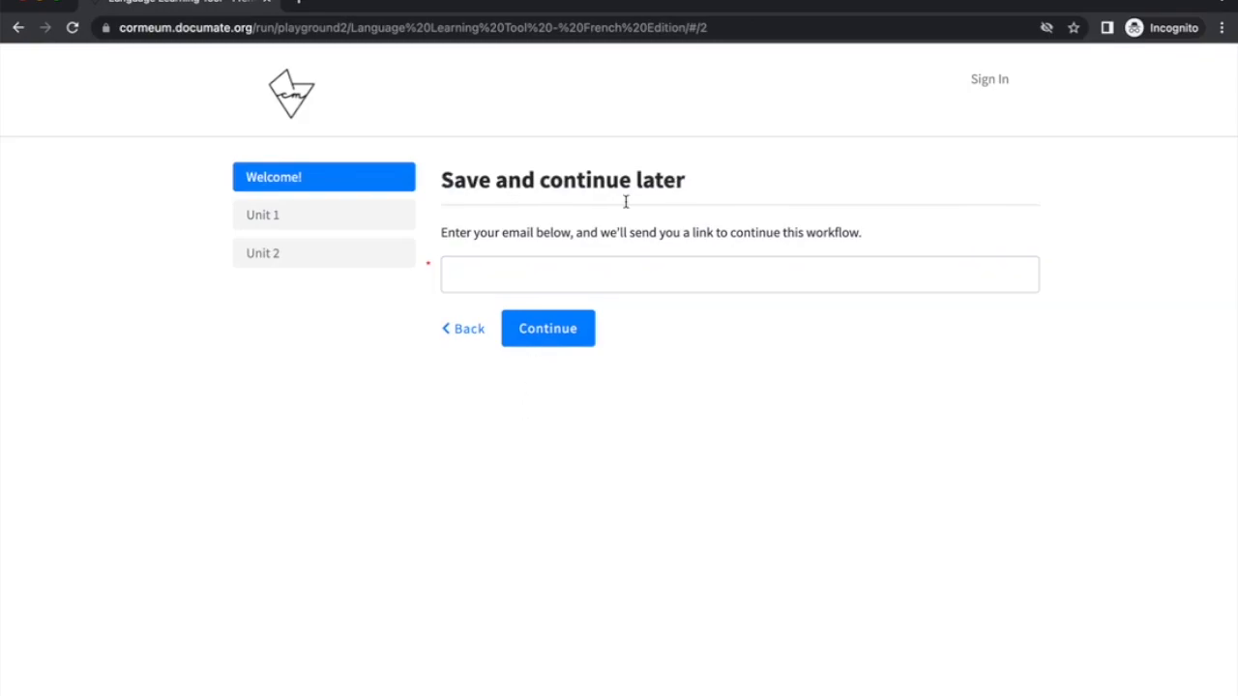
pyautogui.moveTo(498, 235); pyautogui.dragTo(889, 241)
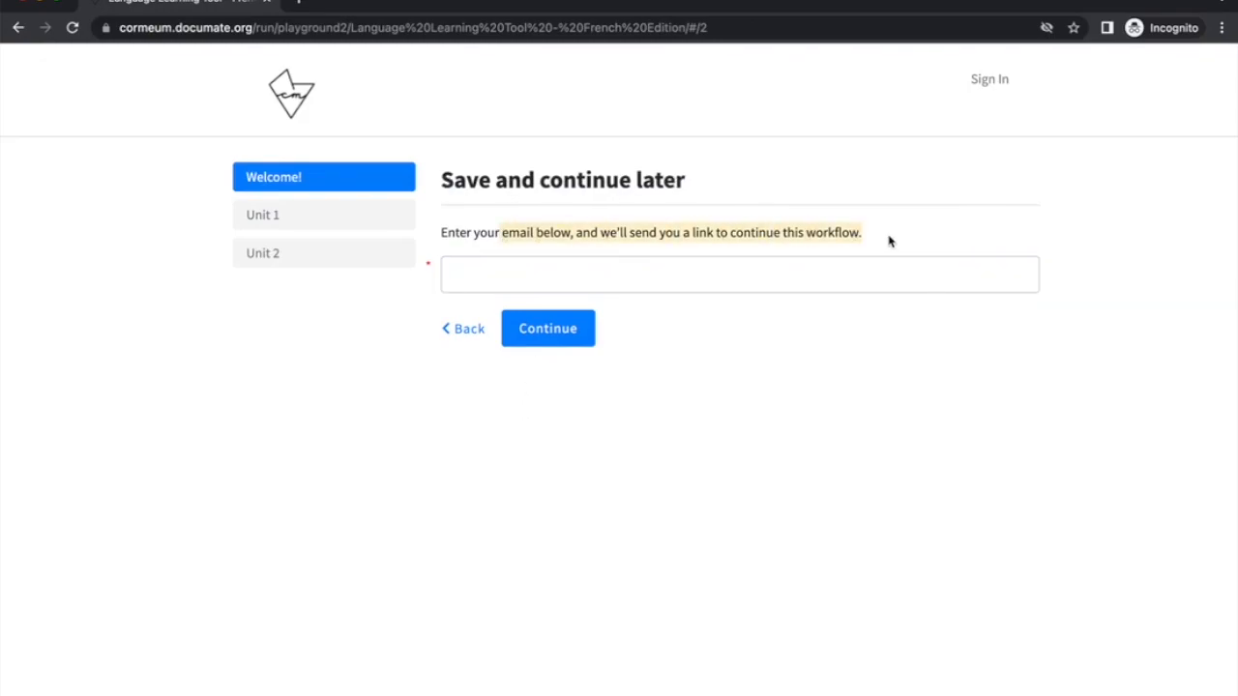
pyautogui.click(470, 331)
pyautogui.moveTo(2, 210); pyautogui.dragTo(700, 220)
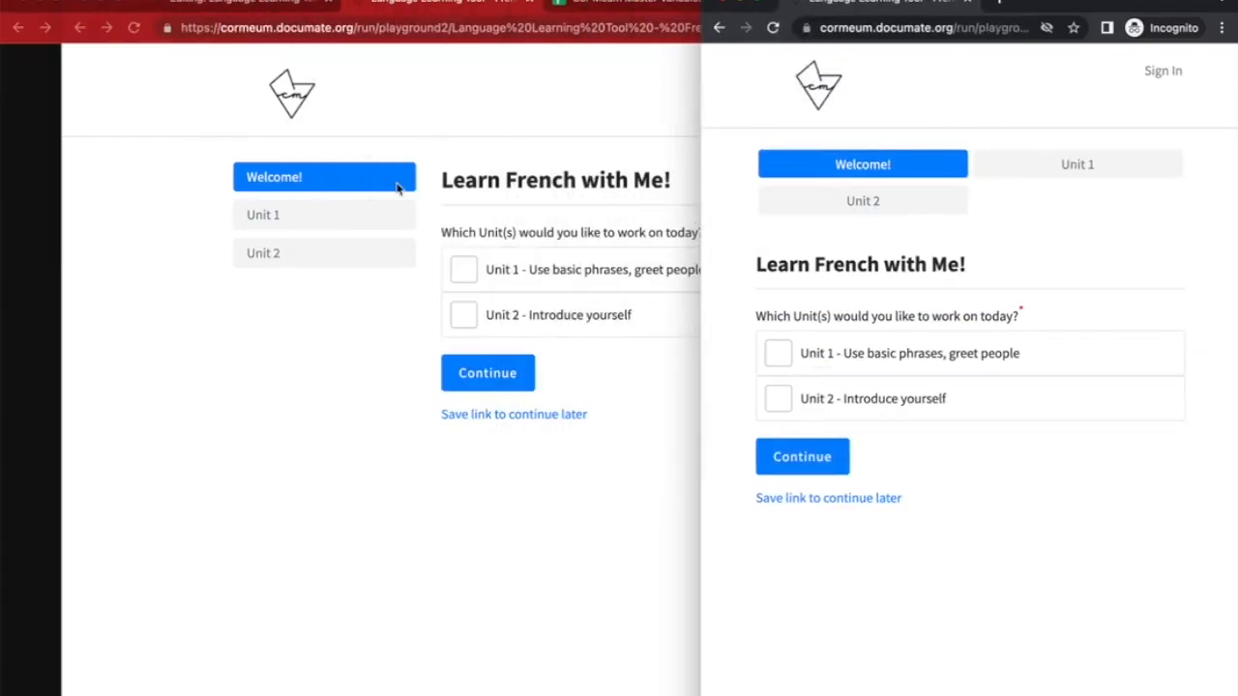
# Review the Emailing Session to Continue Later section in Customize Messages
pyautogui.click(285, 13)
pyautogui.scroll(-5, 583, 461)
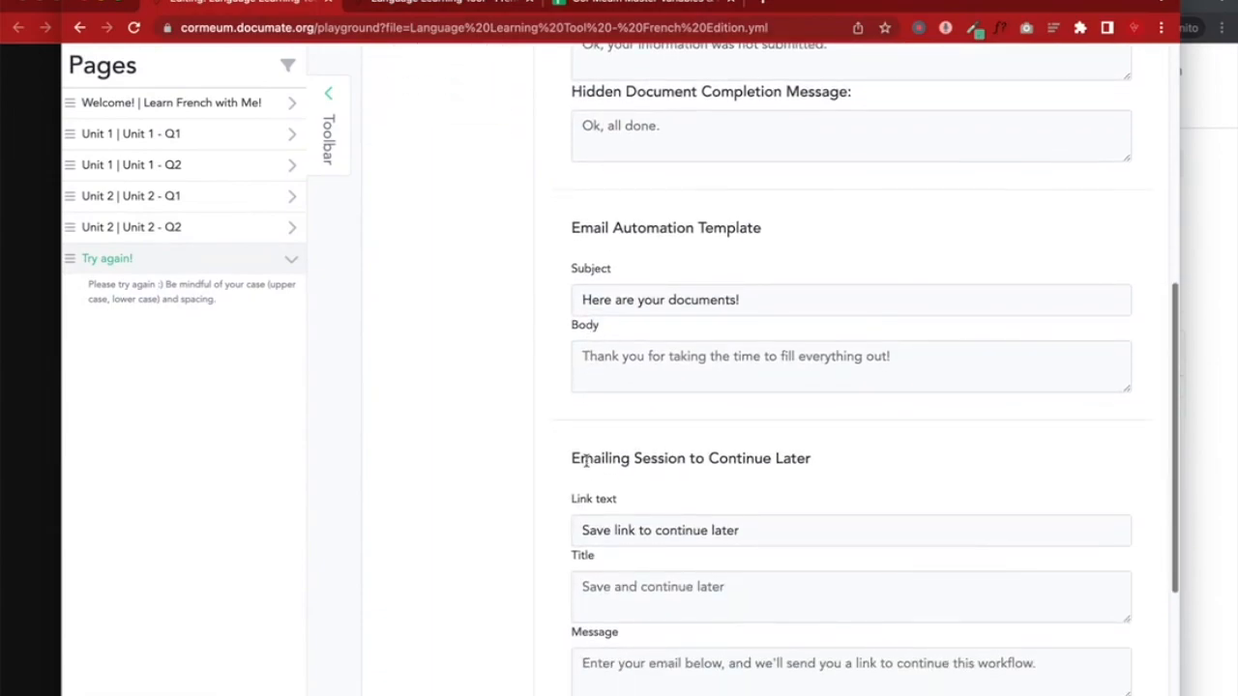
pyautogui.scroll(2, 585, 461)
pyautogui.scroll(-1, 585, 462)
pyautogui.scroll(-1, 585, 461)
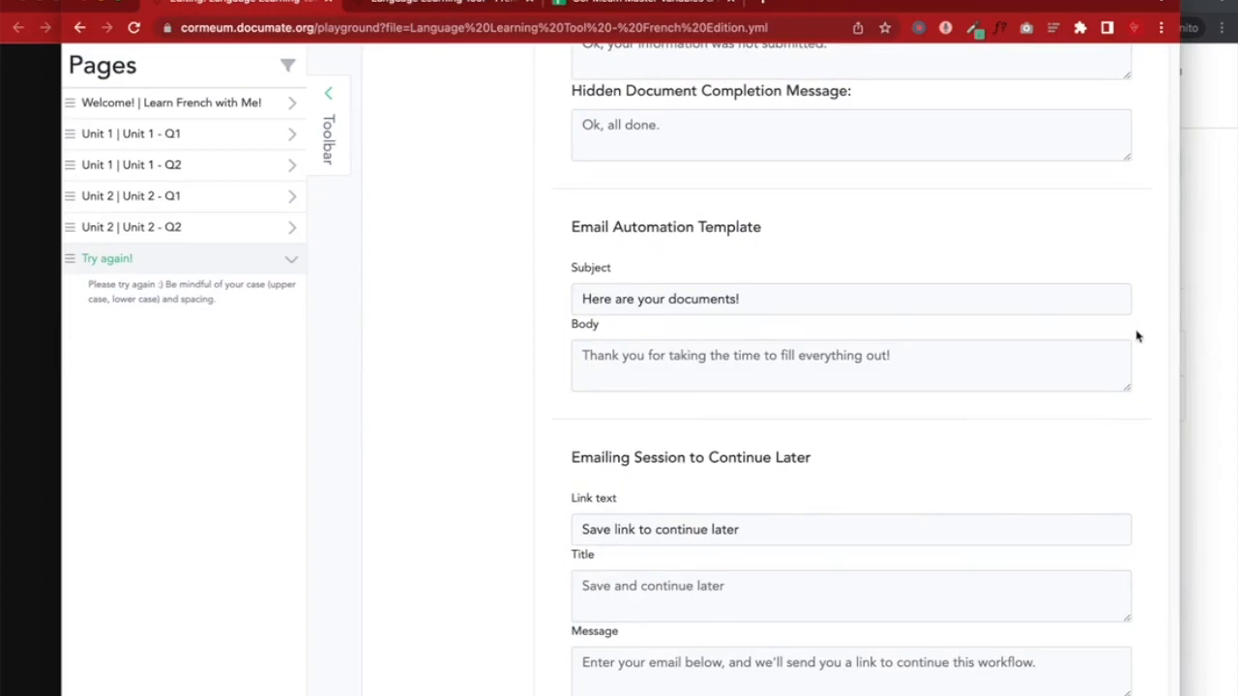
pyautogui.moveTo(609, 464); pyautogui.dragTo(837, 468)
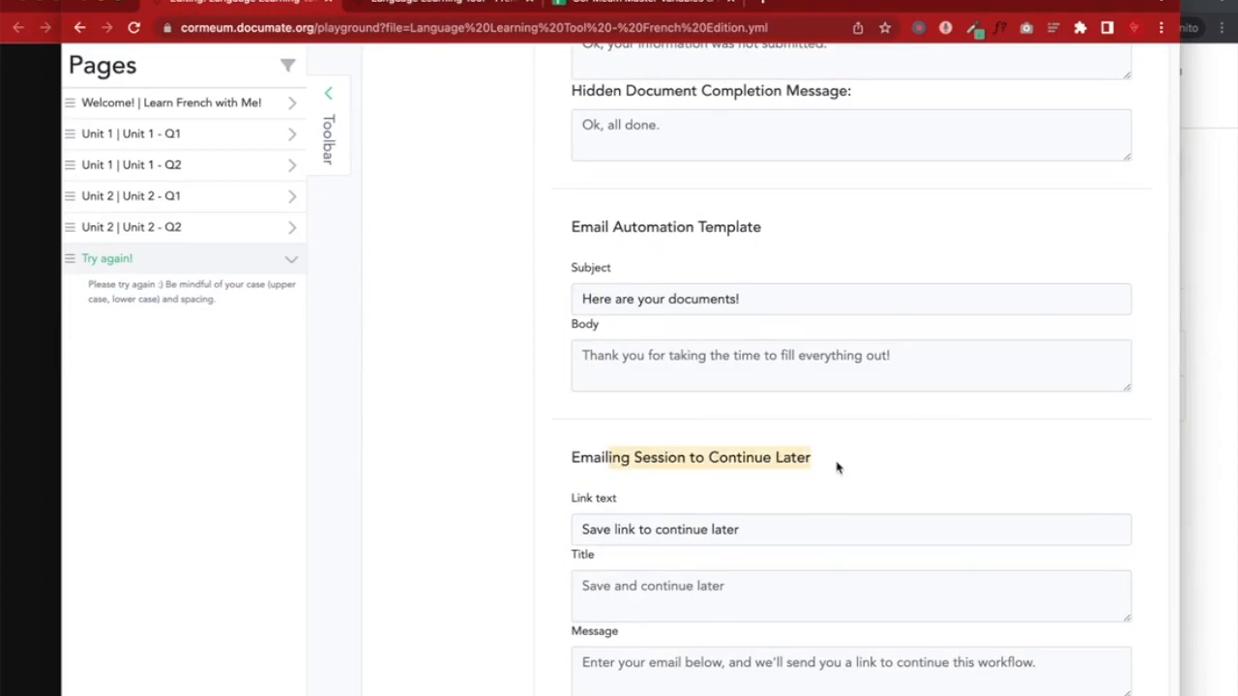
pyautogui.scroll(-3, 837, 468)
pyautogui.scroll(-1, 837, 468)
pyautogui.scroll(-2, 837, 468)
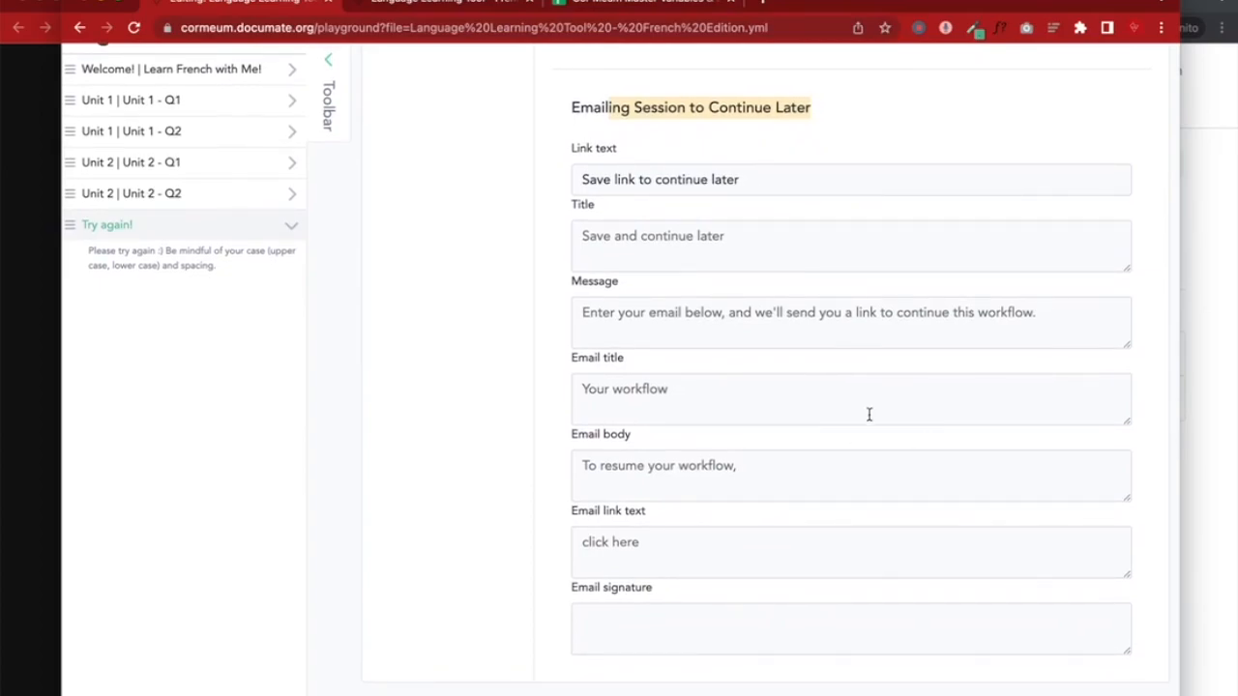
pyautogui.click(517, 571)
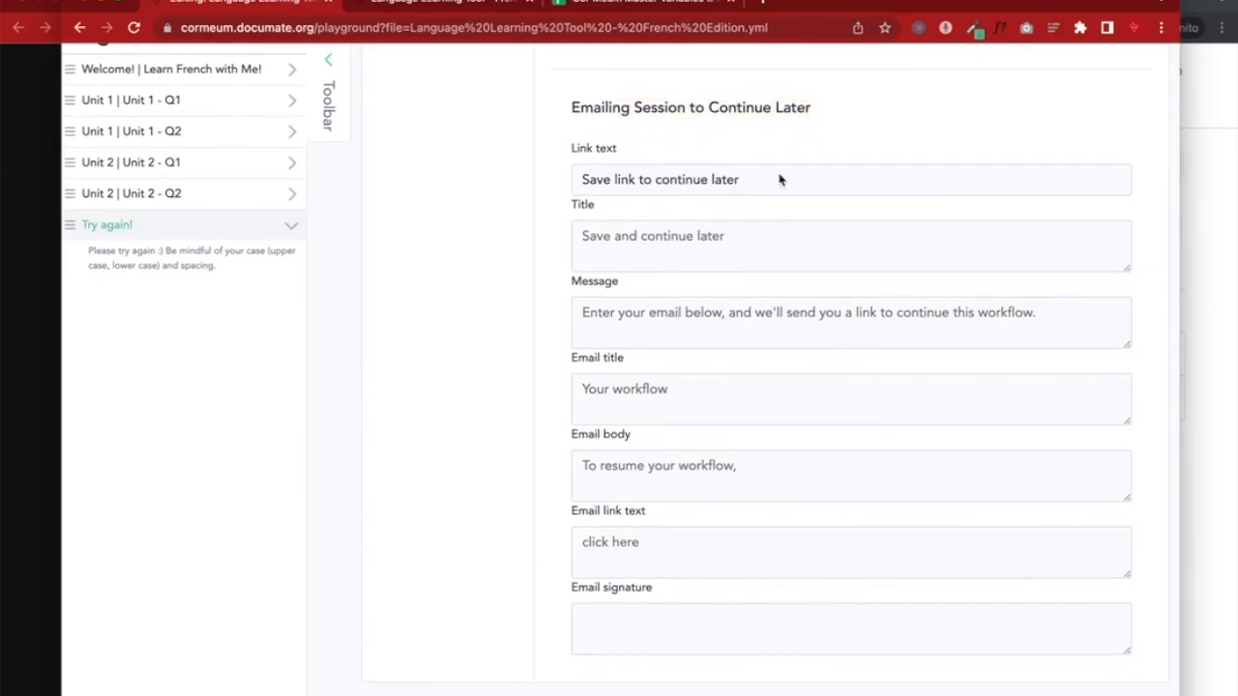
pyautogui.scroll(1, 789, 155)
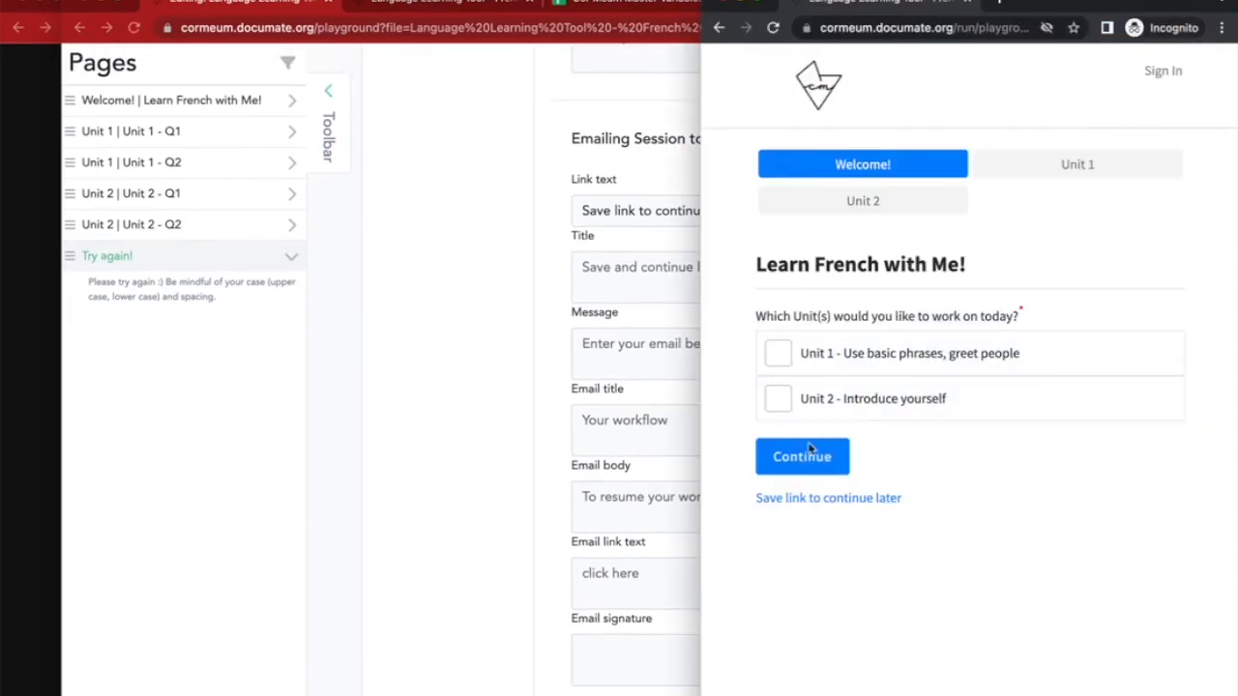
pyautogui.click(538, 193)
# Replace 'this workflow' with 'learning French with me' in the continue-later message
pyautogui.tripleClick(605, 201)
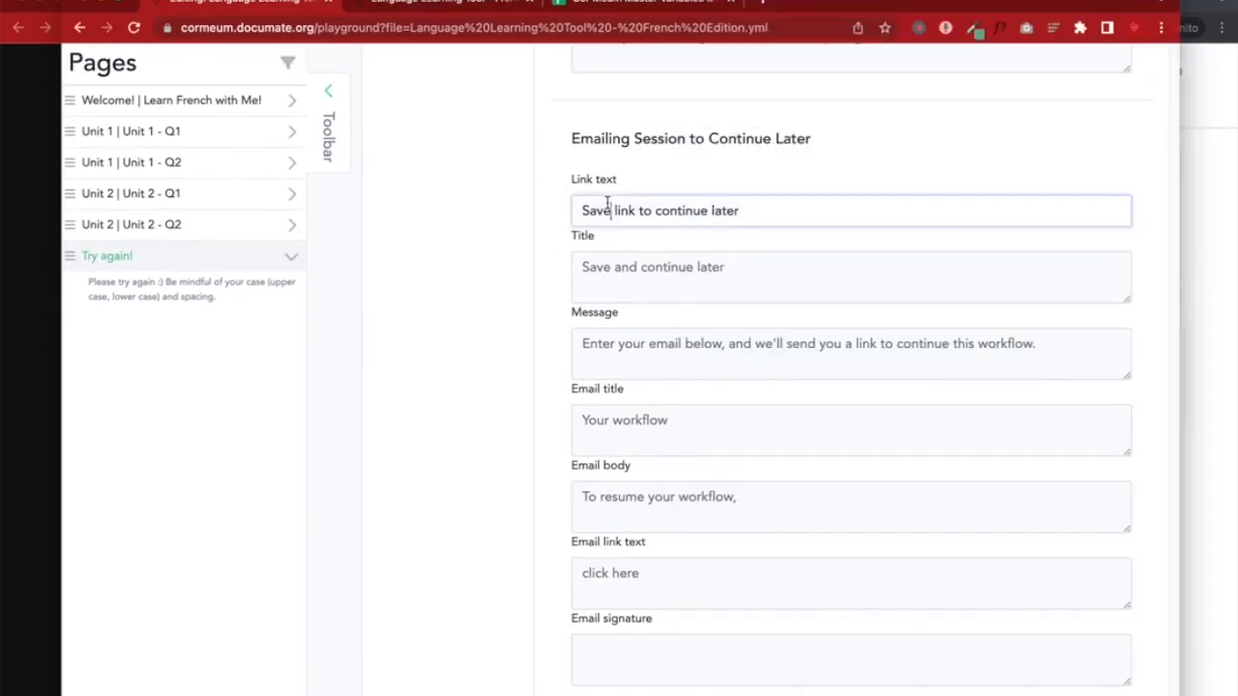
pyautogui.tripleClick(602, 263)
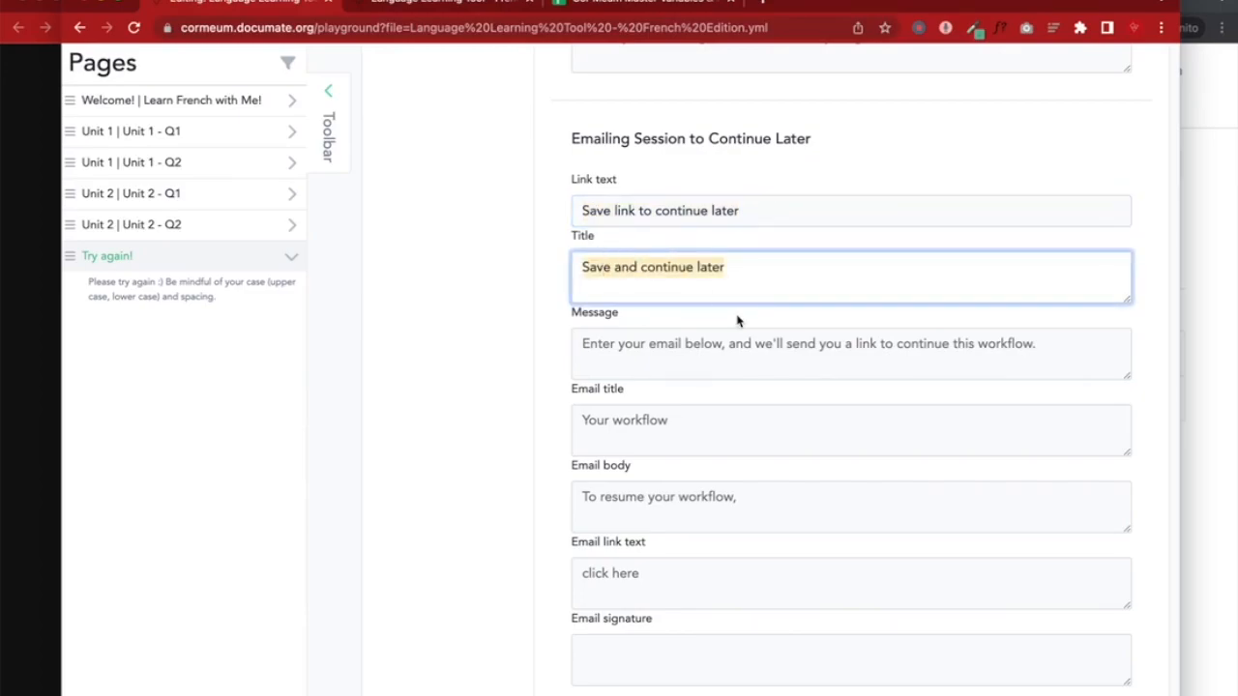
pyautogui.tripleClick(629, 343)
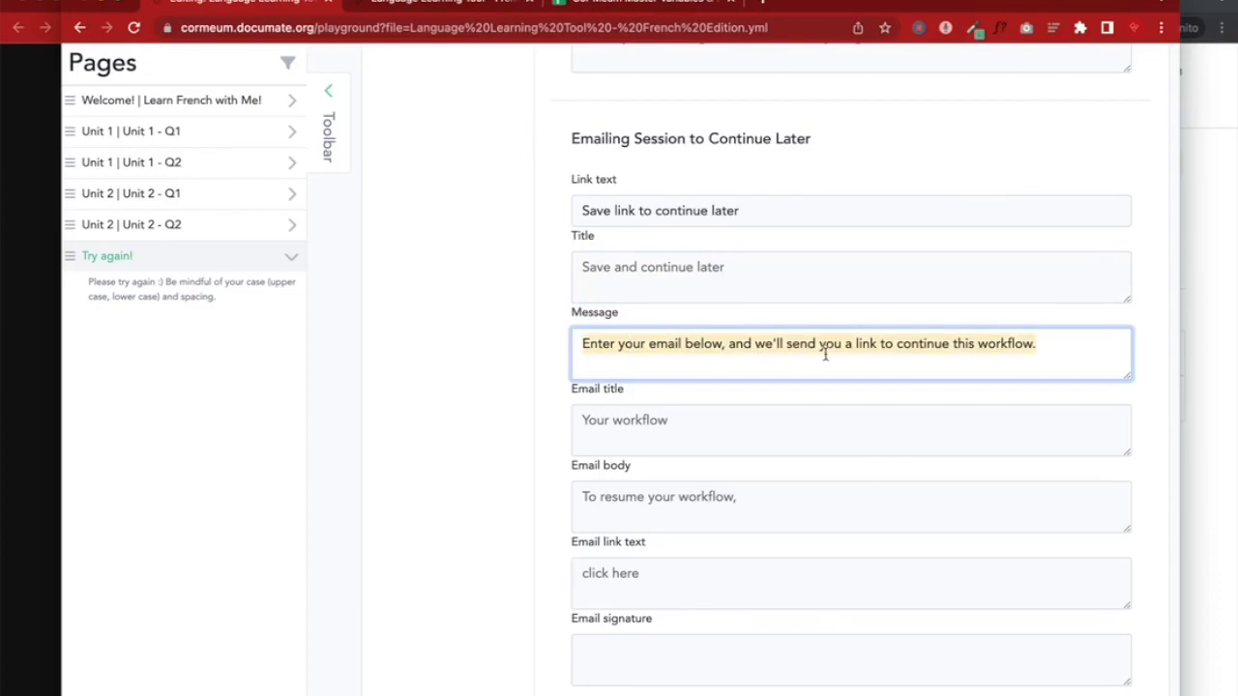
pyautogui.scroll(-1, 807, 350)
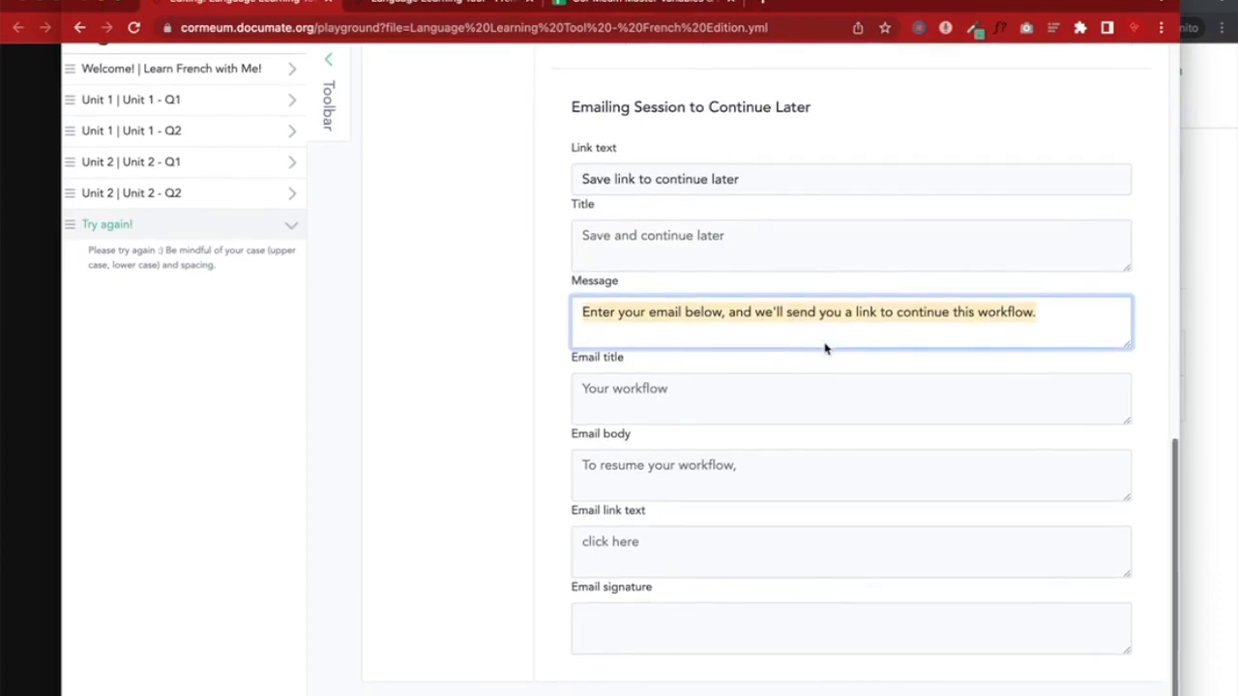
pyautogui.click(953, 312)
pyautogui.moveTo(955, 313); pyautogui.dragTo(1023, 312)
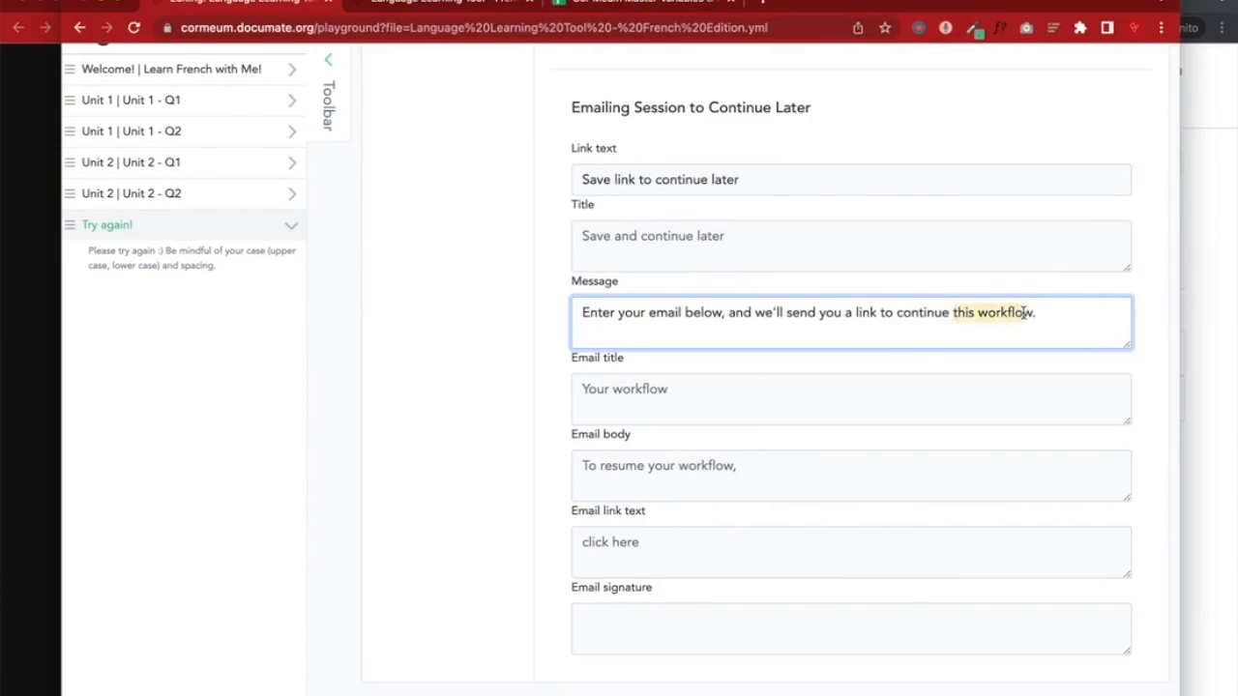
pyautogui.write('learning French with me')
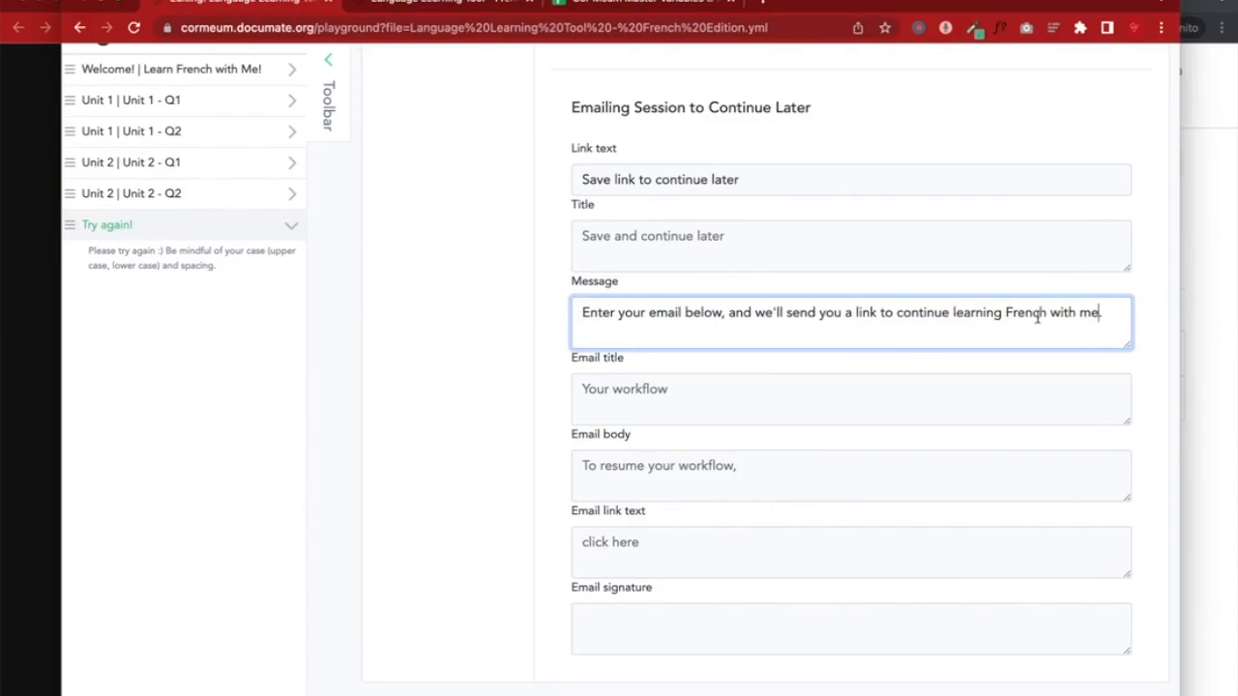
# Change the email title to 'Resume Learning French with M'
pyautogui.scroll(10, 1039, 319)
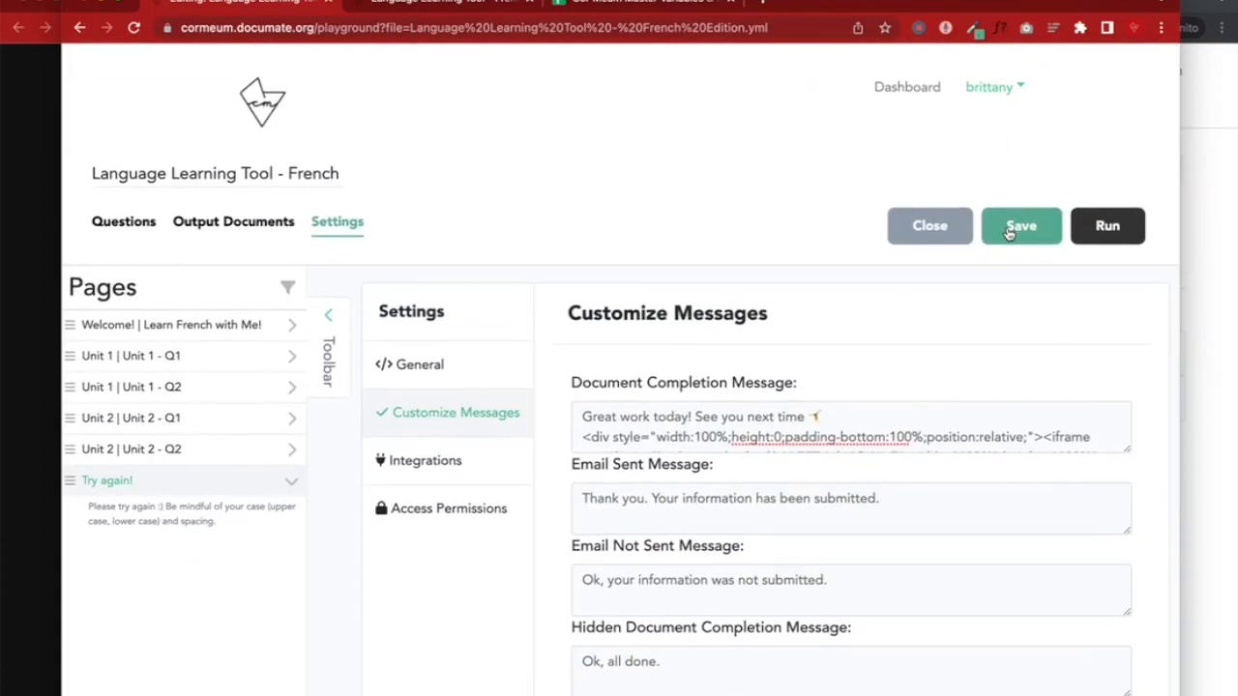
pyautogui.scroll(-12, 1098, 144)
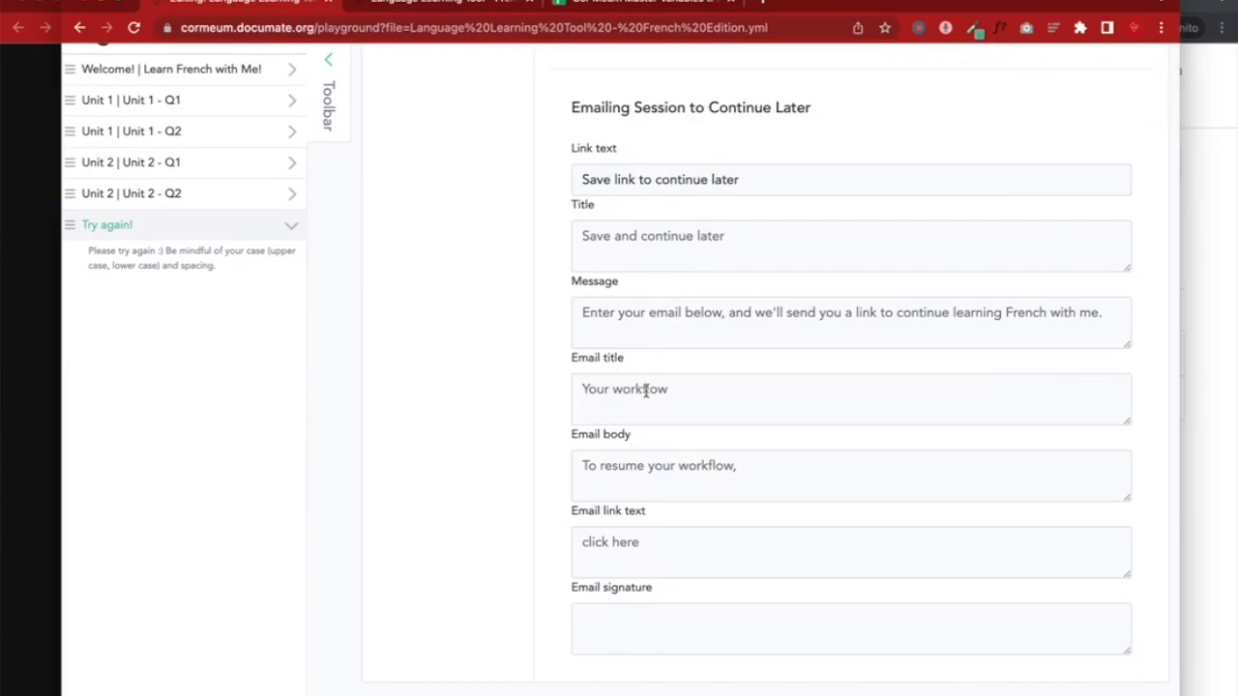
pyautogui.moveTo(671, 389); pyautogui.dragTo(583, 391)
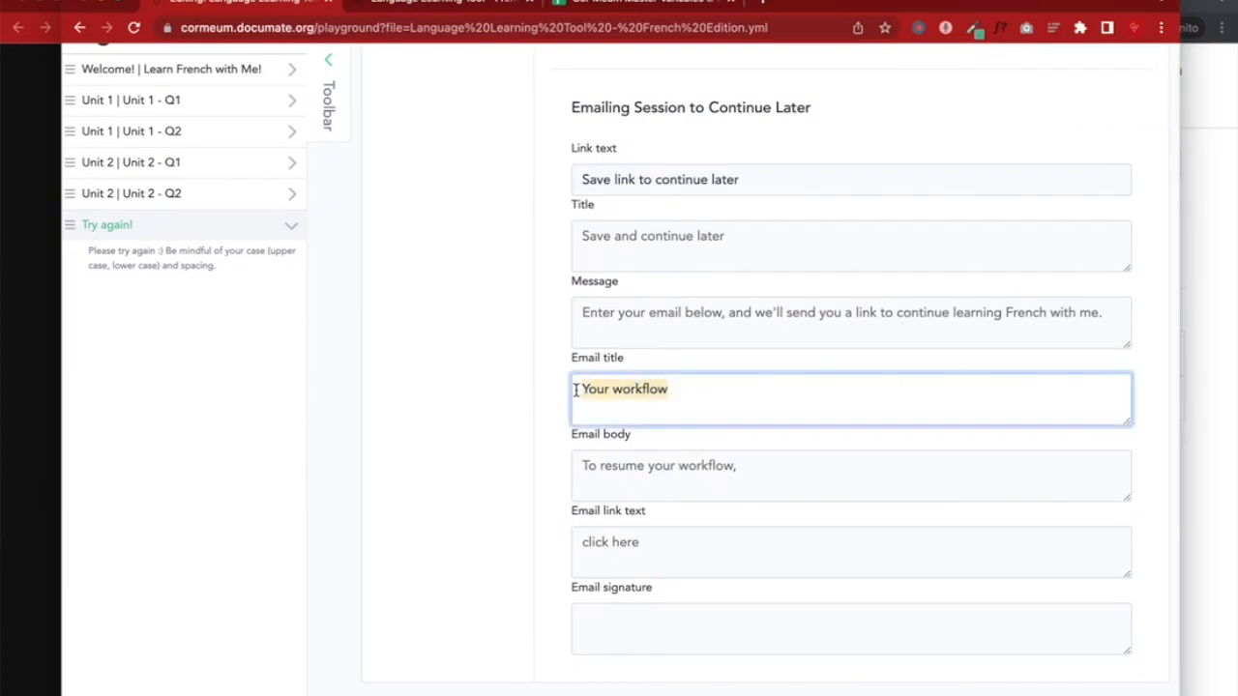
pyautogui.write('LEA')
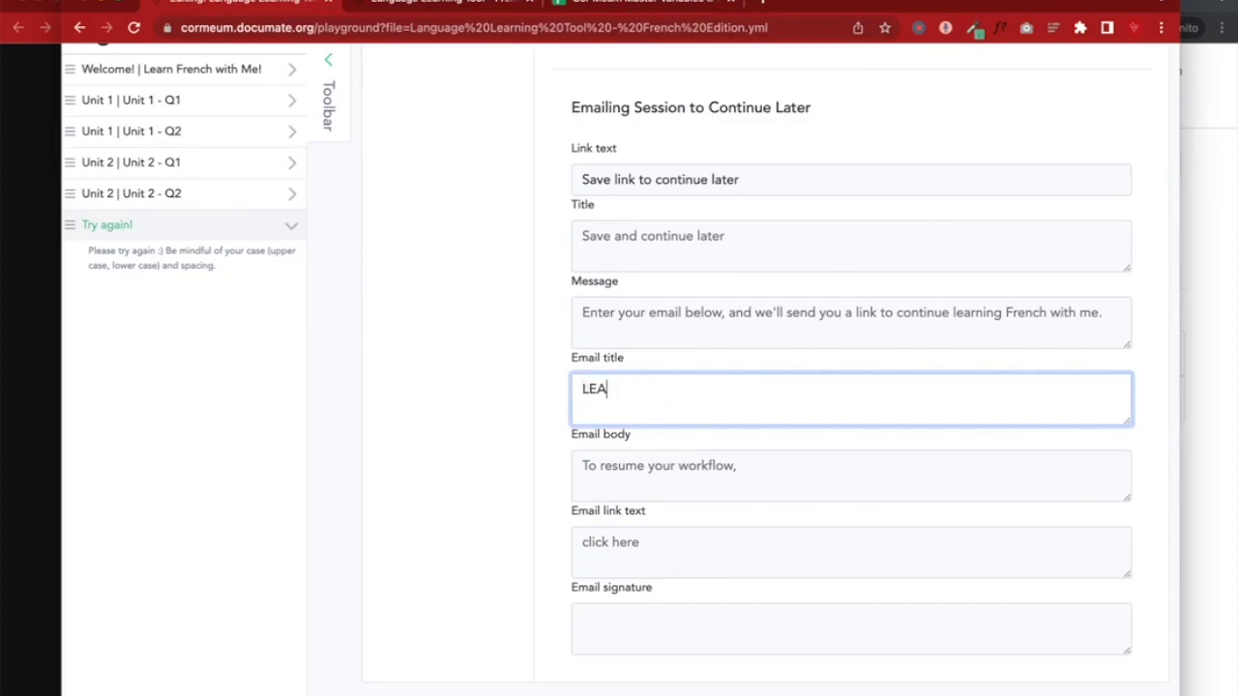
pyautogui.press('BackSpace')
pyautogui.press('BackSpace')
pyautogui.write('EAR')
pyautogui.press('BackSpace')
pyautogui.press('BackSpace')
pyautogui.press('BackSpace')
pyautogui.write('Resume Learning French with ')
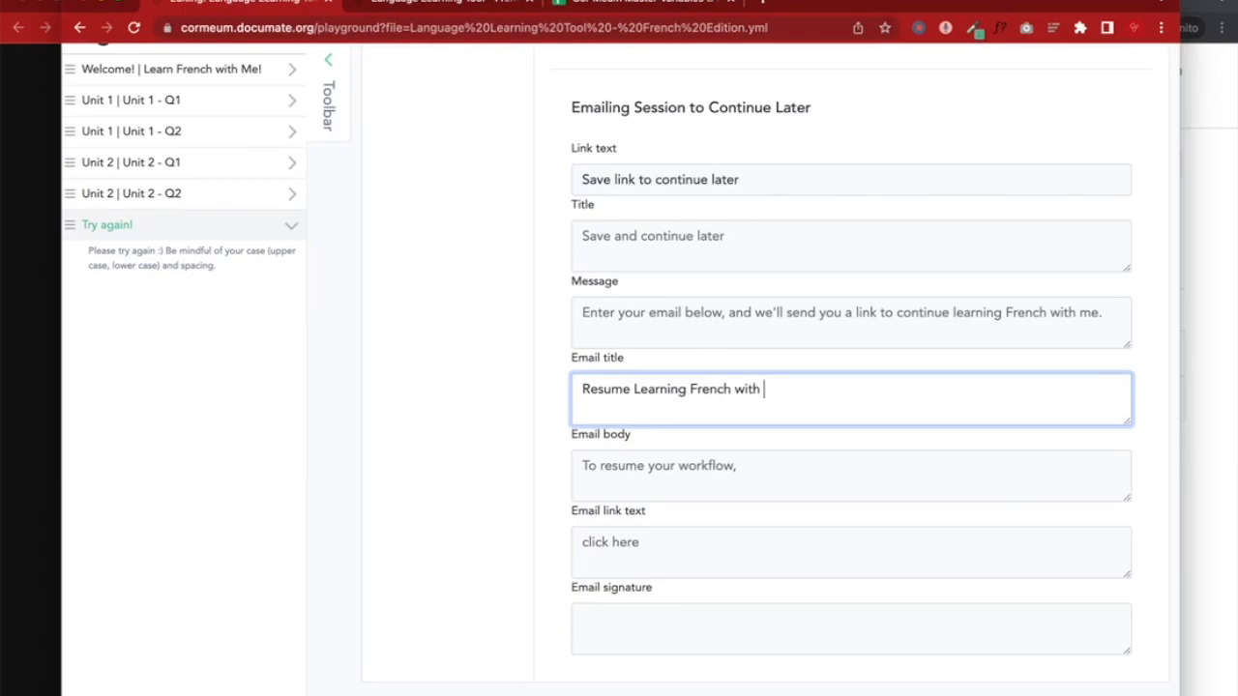
pyautogui.write('Me')
# Replace 'workflow' with 'session' in the email body
pyautogui.click(740, 466)
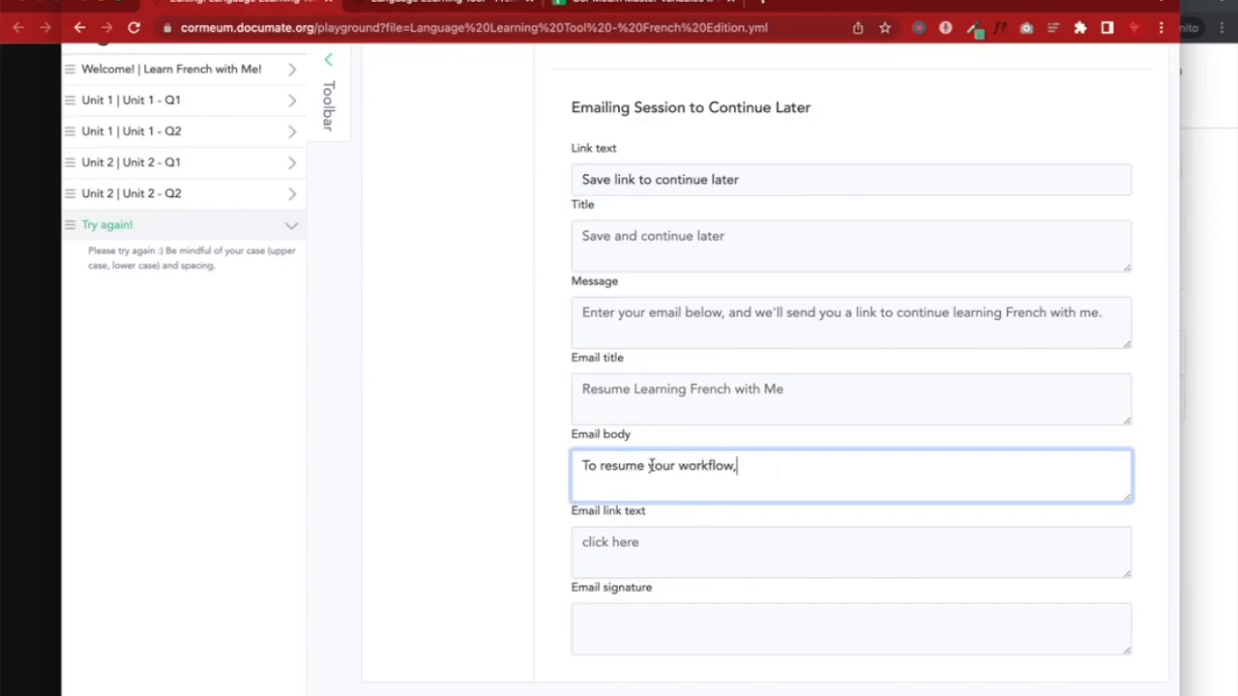
pyautogui.moveTo(677, 466); pyautogui.dragTo(728, 466)
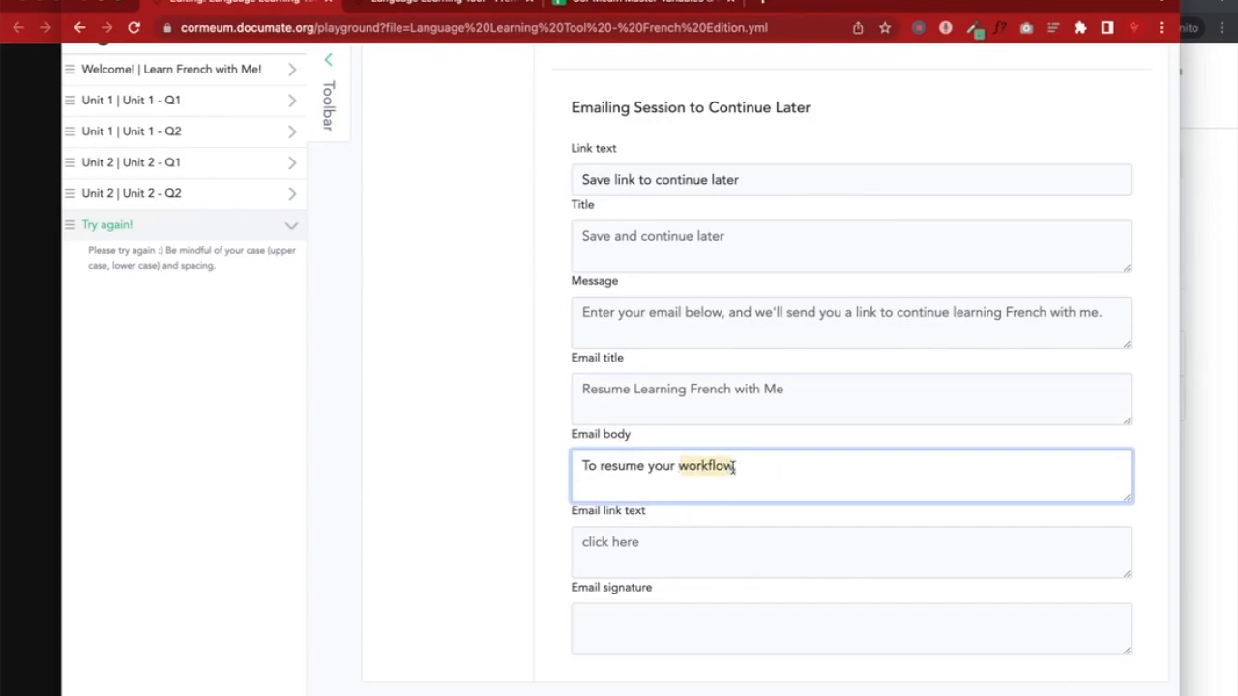
pyautogui.write('session,')
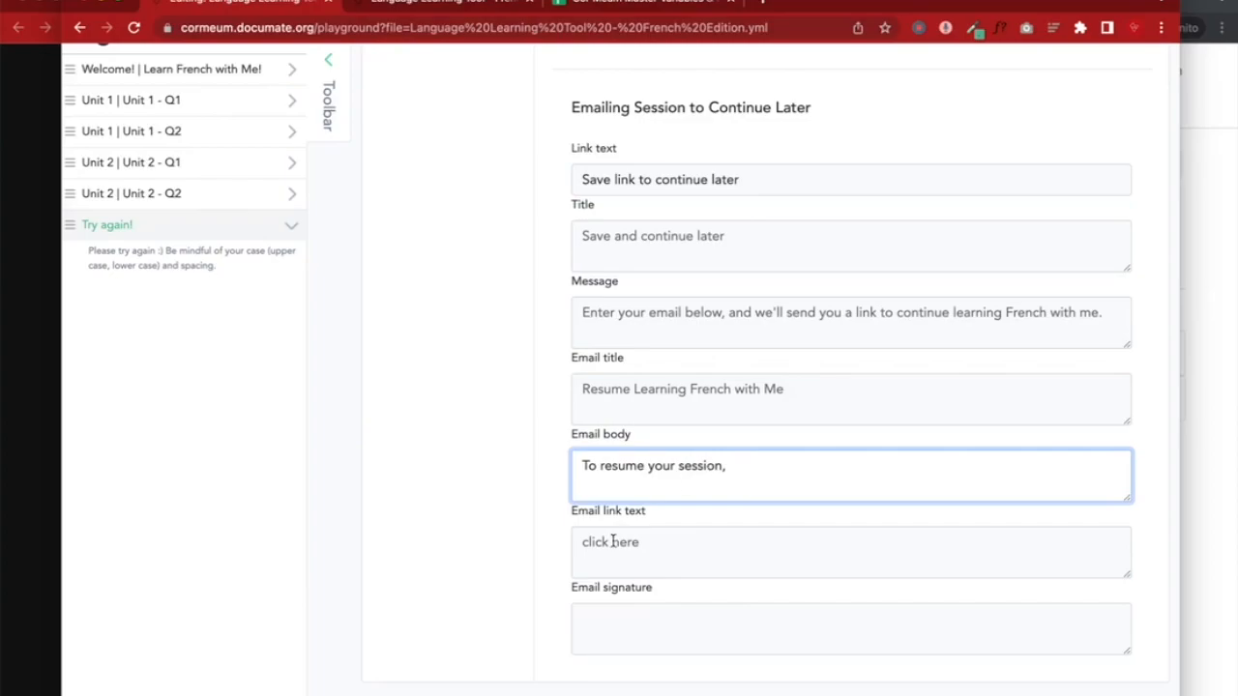
pyautogui.moveTo(638, 545); pyautogui.dragTo(583, 544)
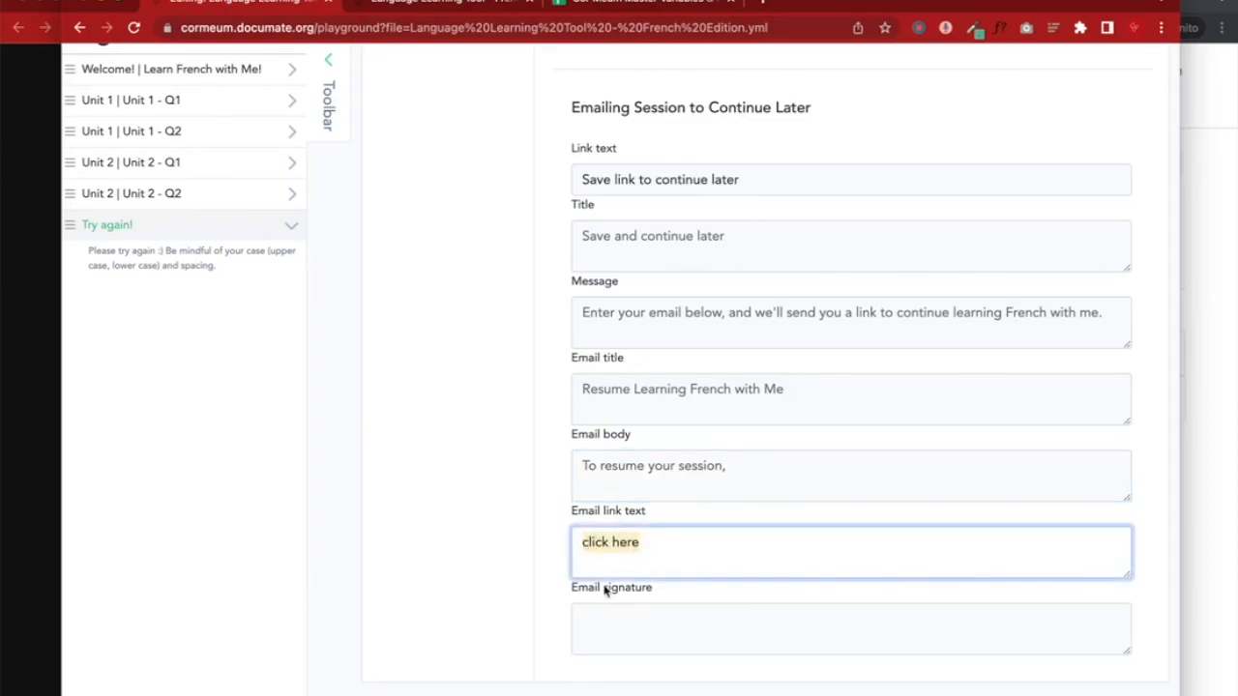
pyautogui.click(507, 569)
# Sign the email with a red heart emoji followed by the author's name
pyautogui.click(601, 630)
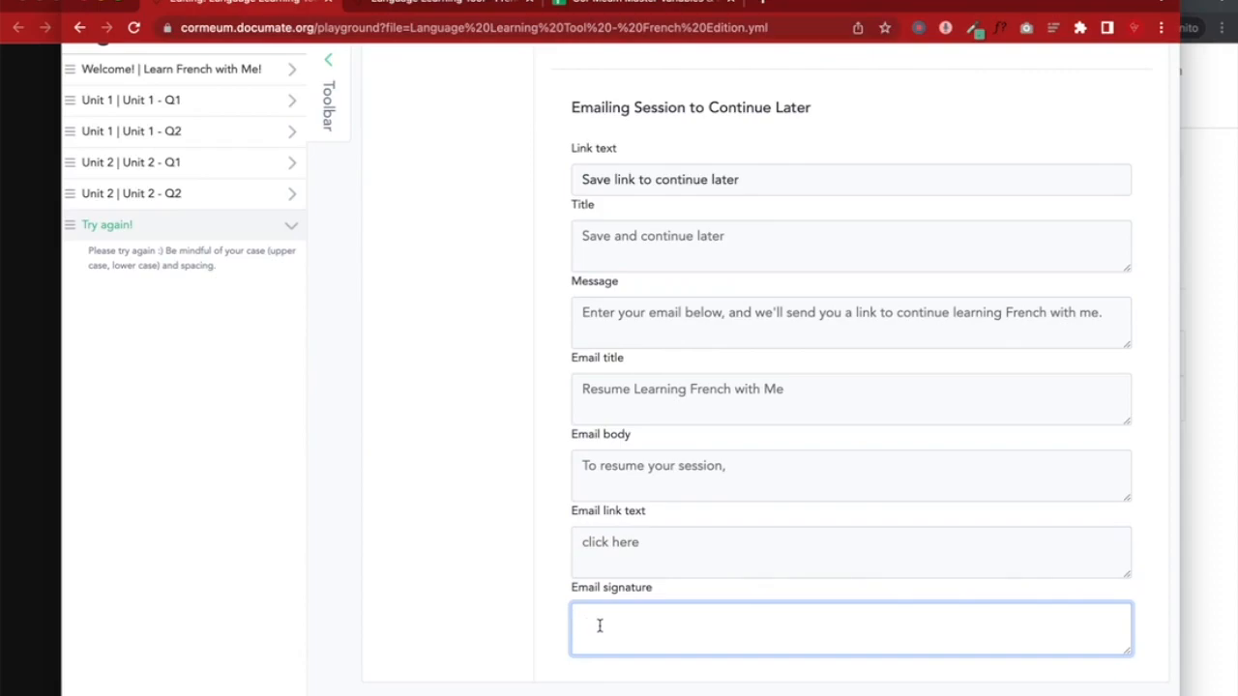
pyautogui.press('ctrl+super+space')
pyautogui.click(1077, 350)
pyautogui.write('lo')
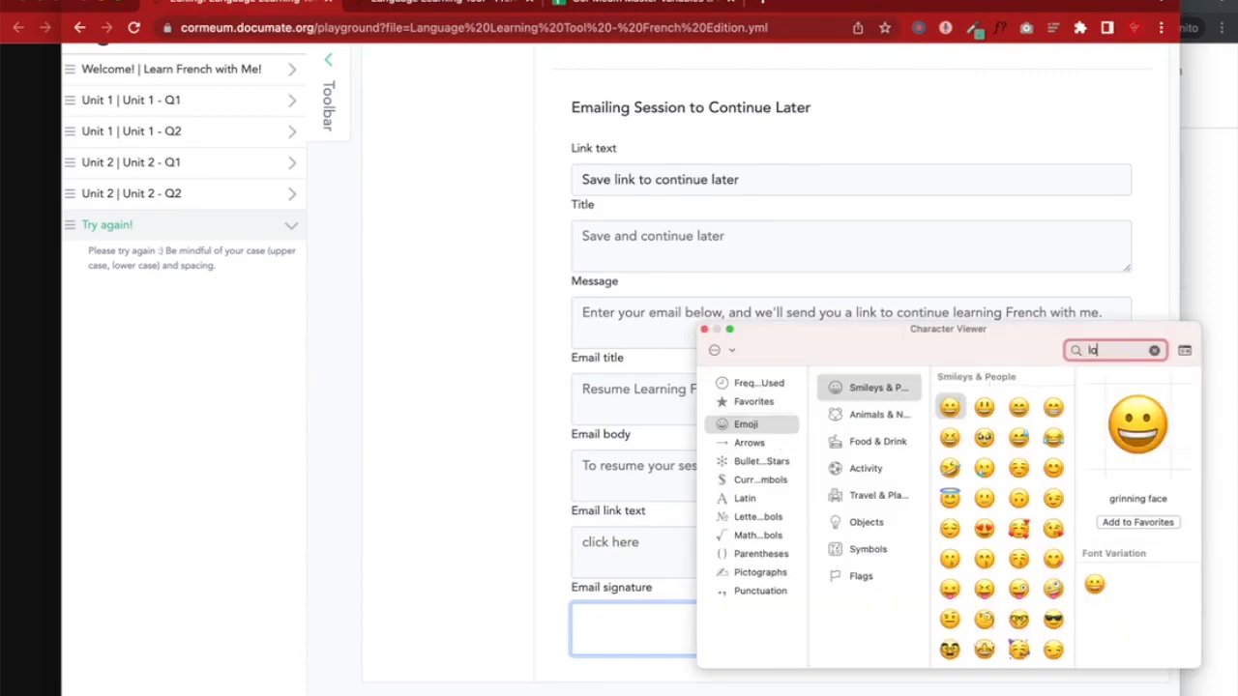
pyautogui.write('ve')
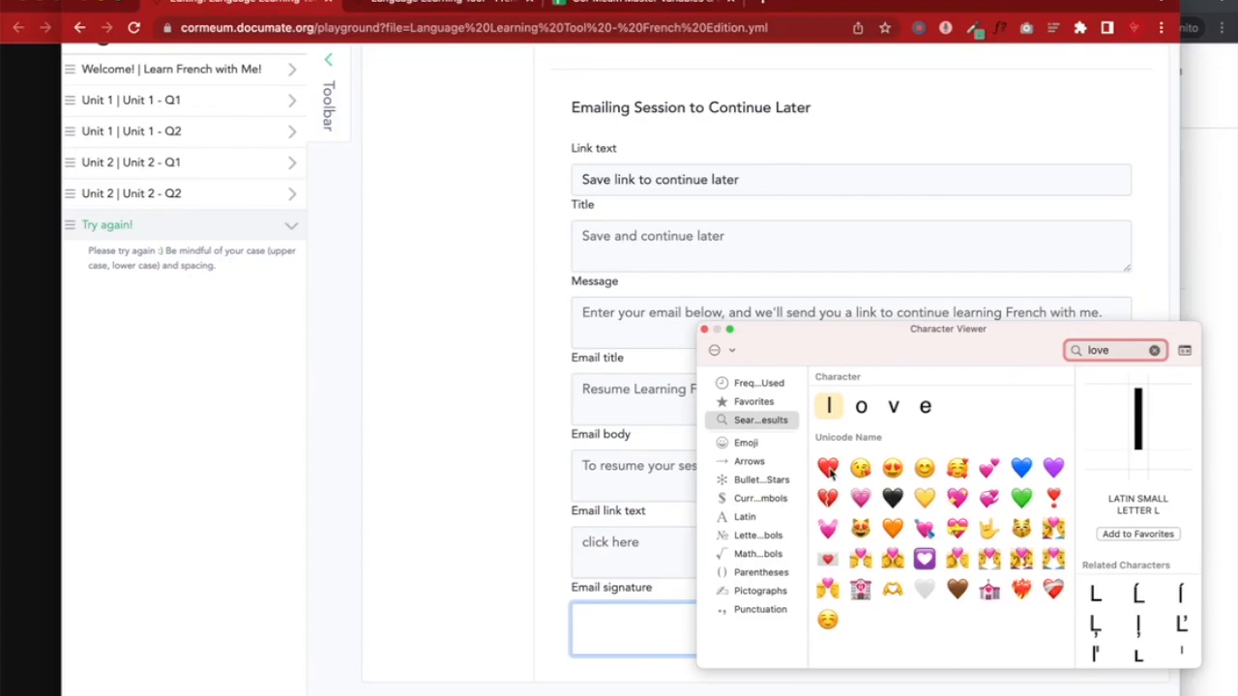
pyautogui.doubleClick(825, 471)
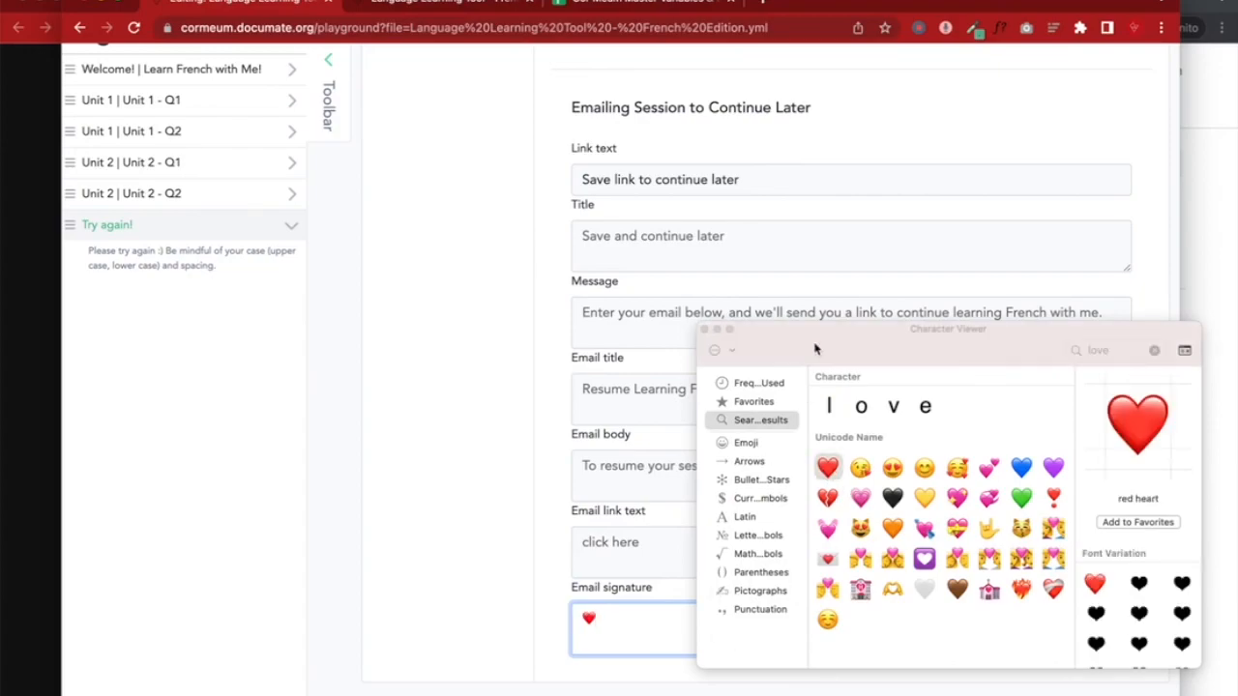
pyautogui.click(704, 330)
pyautogui.write('br')
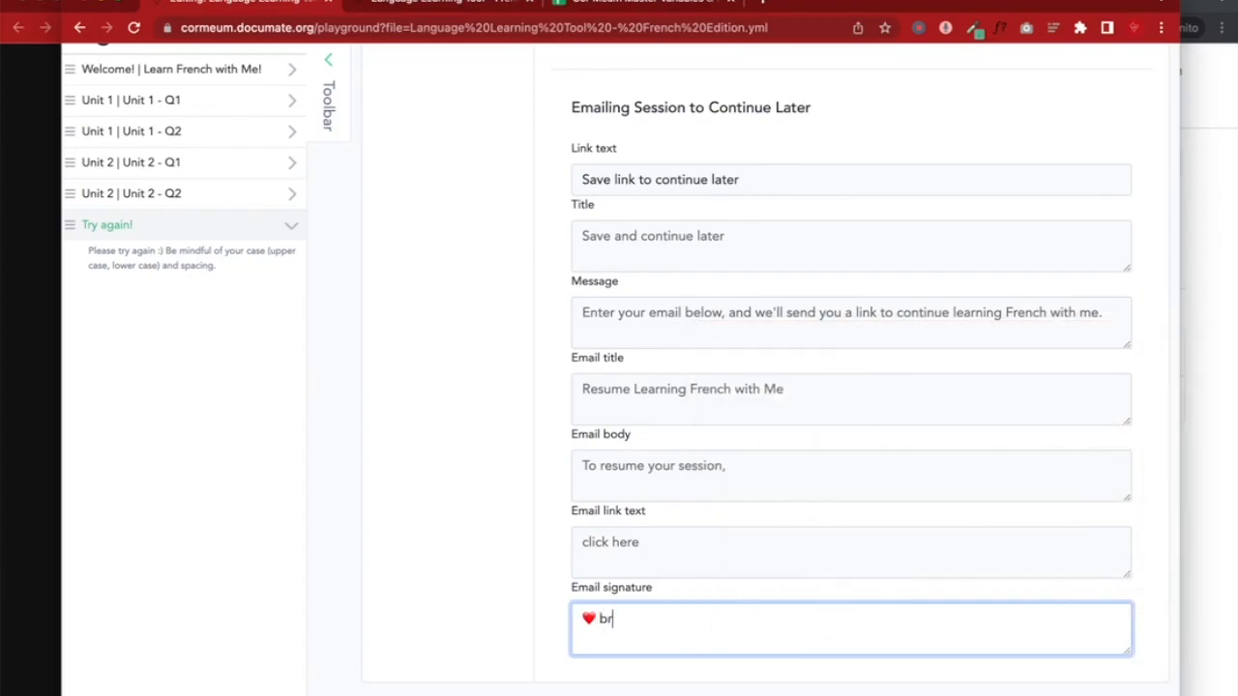
pyautogui.write('ITittany')
pyautogui.scroll(10, 838, 458)
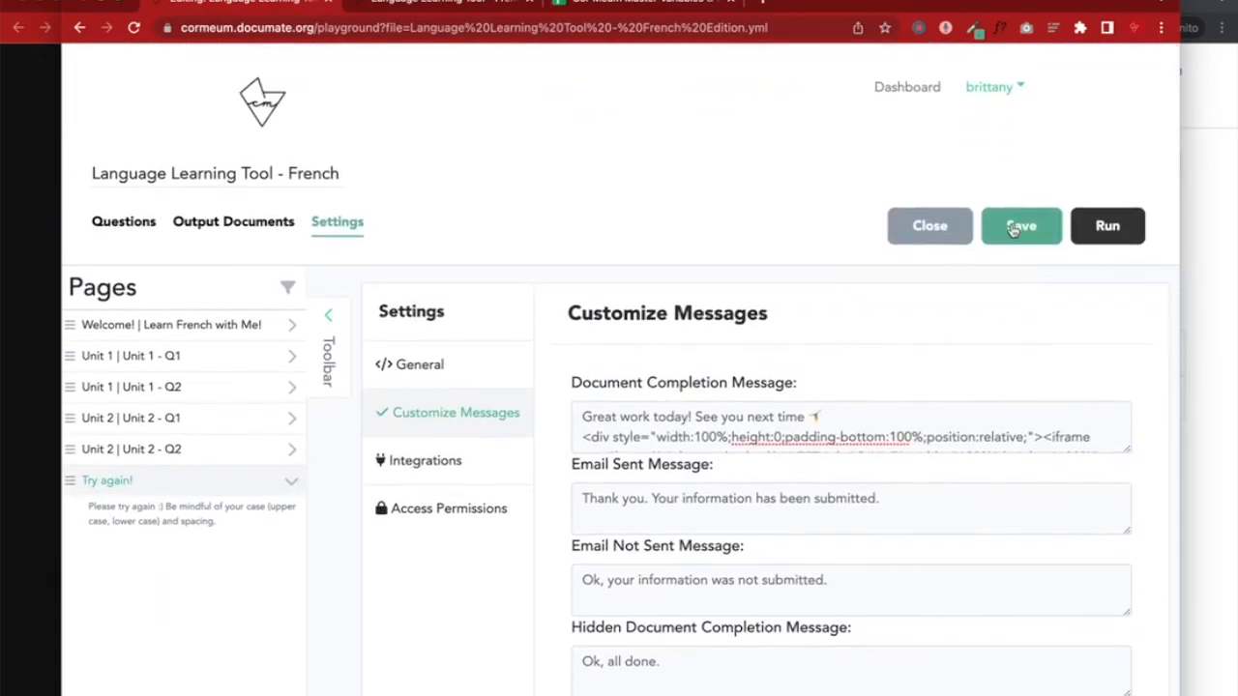
# Save the updated workflow messages and reload the incognito test run full-screen
pyautogui.click(1013, 228)
pyautogui.click(1199, 204)
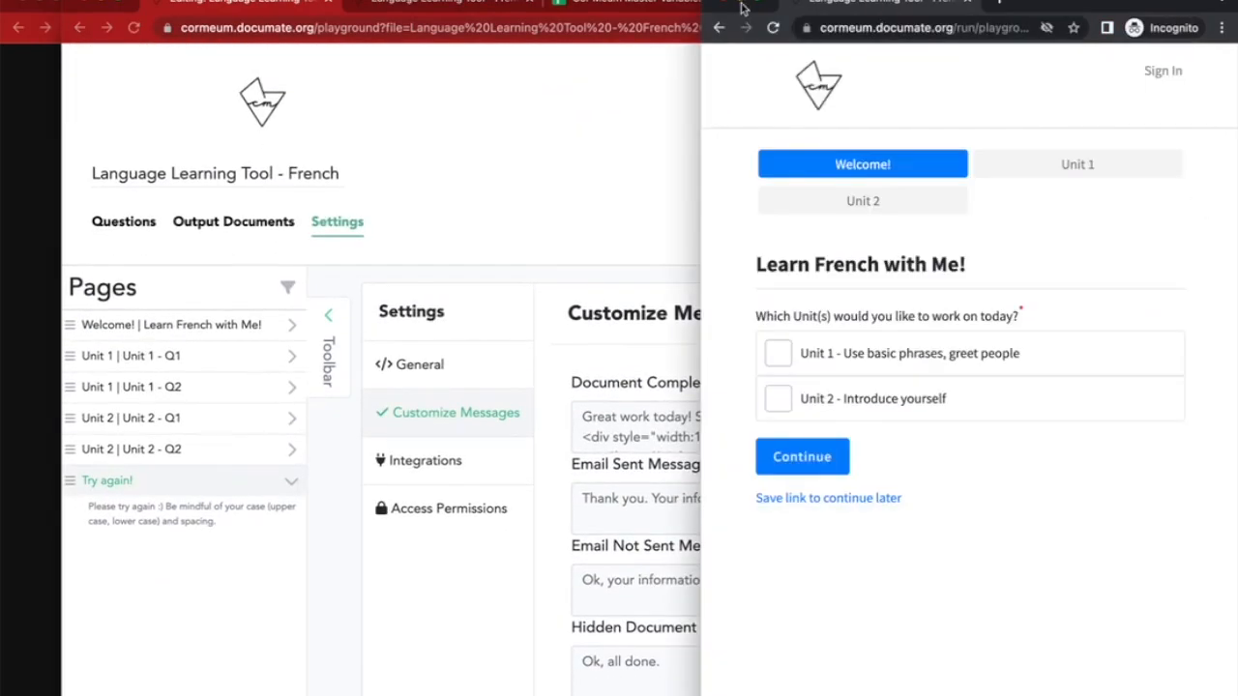
pyautogui.doubleClick(1102, 3)
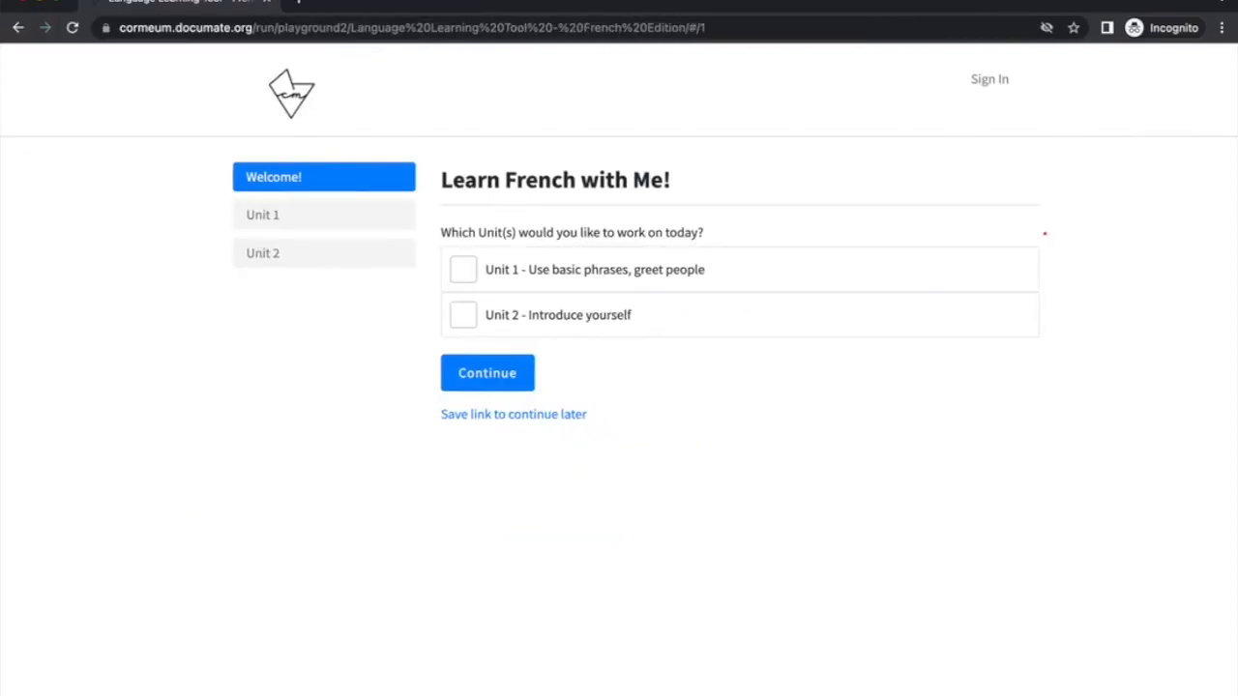
pyautogui.click(76, 33)
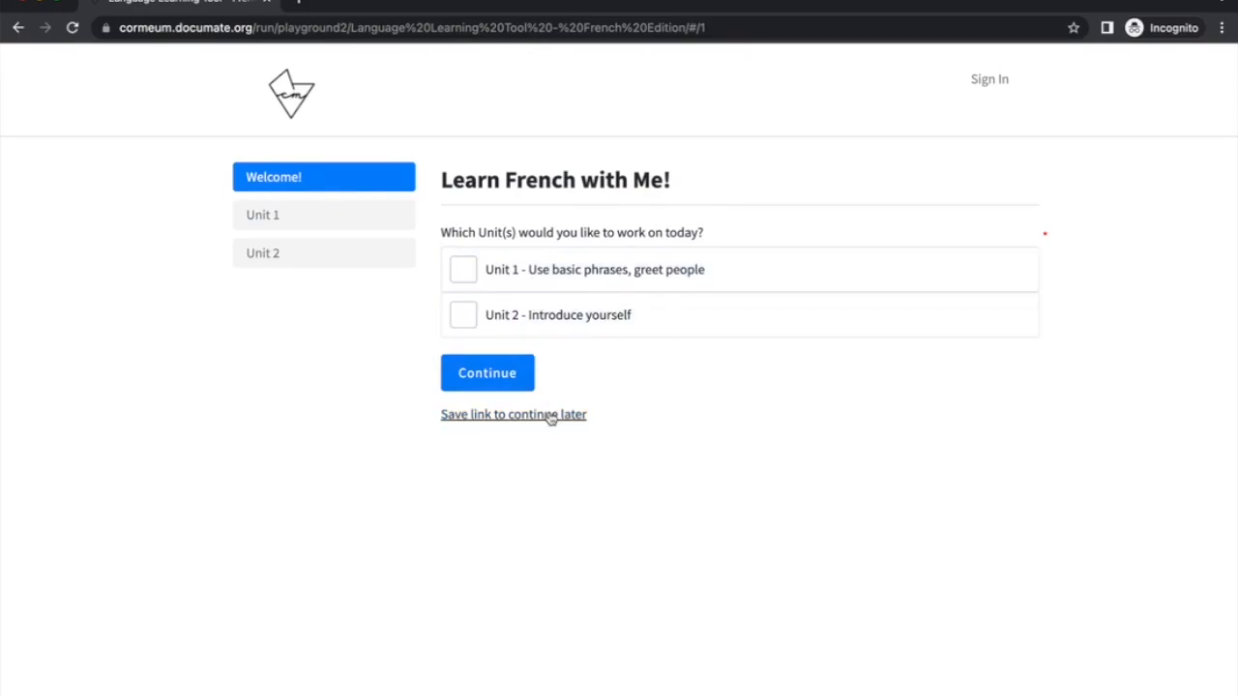
# Open the save-and-continue-later page and reload it to check the new heading wording
pyautogui.click(550, 415)
pyautogui.moveTo(487, 174); pyautogui.dragTo(738, 187)
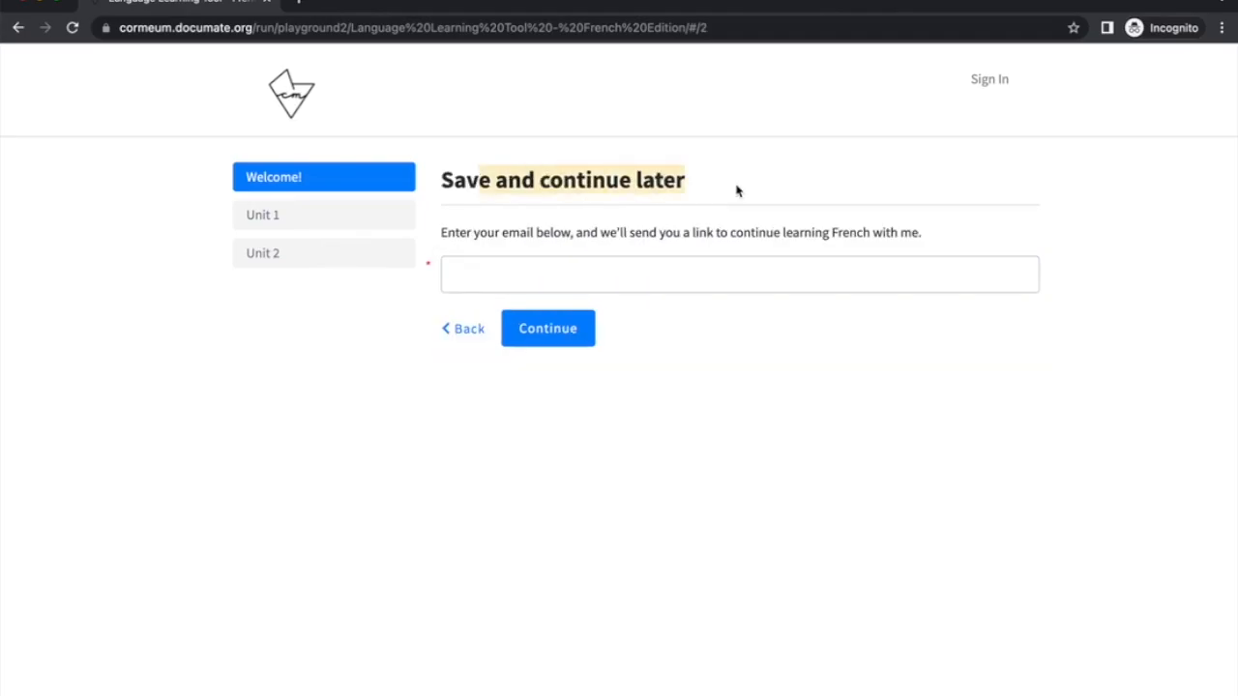
pyautogui.click(74, 27)
# Compare the page's e-mail instructions text with the custom message in the editor
pyautogui.moveTo(2, 76); pyautogui.dragTo(420, 157)
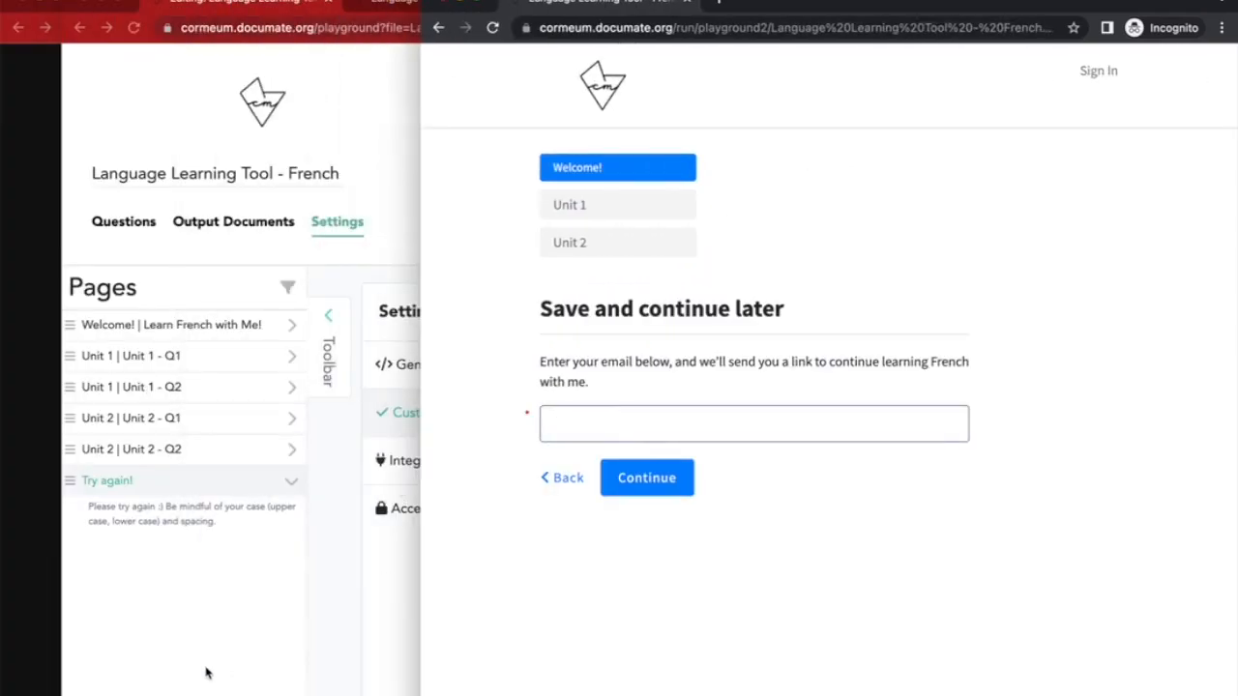
pyautogui.click(195, 685)
pyautogui.click(1201, 348)
pyautogui.moveTo(559, 361); pyautogui.dragTo(760, 360)
pyautogui.click(774, 360)
pyautogui.moveTo(565, 381); pyautogui.dragTo(584, 378)
# Enter the demo e-mail address and submit it to receive the resume link
pyautogui.click(570, 426)
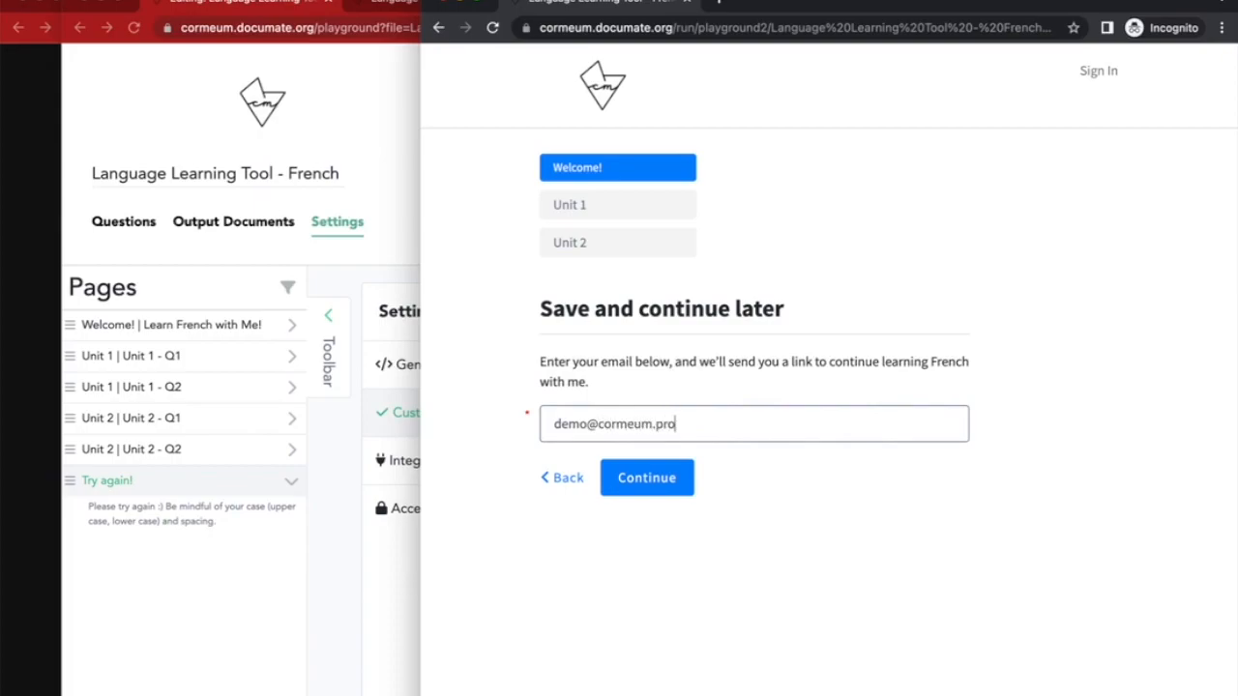
pyautogui.click(641, 477)
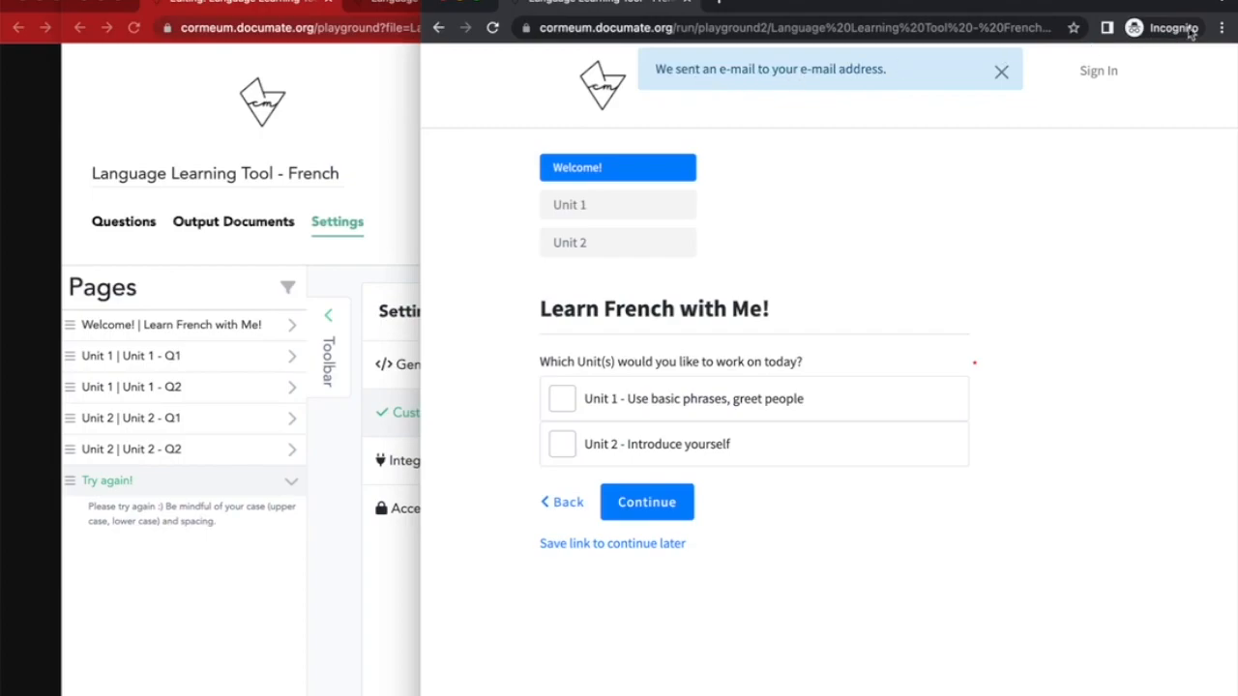
pyautogui.click(332, 515)
# Open Gmail in the Demo profile and open the 'Resume Learning French with Me' email
pyautogui.click(1112, 33)
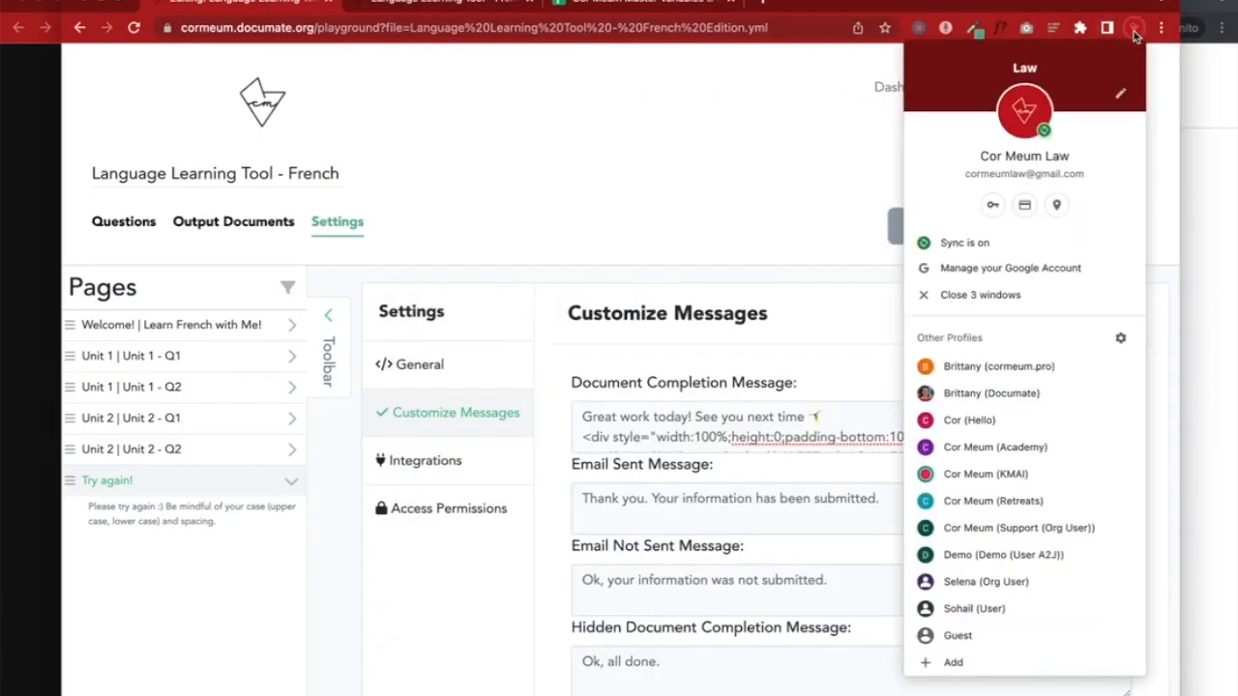
pyautogui.click(1041, 553)
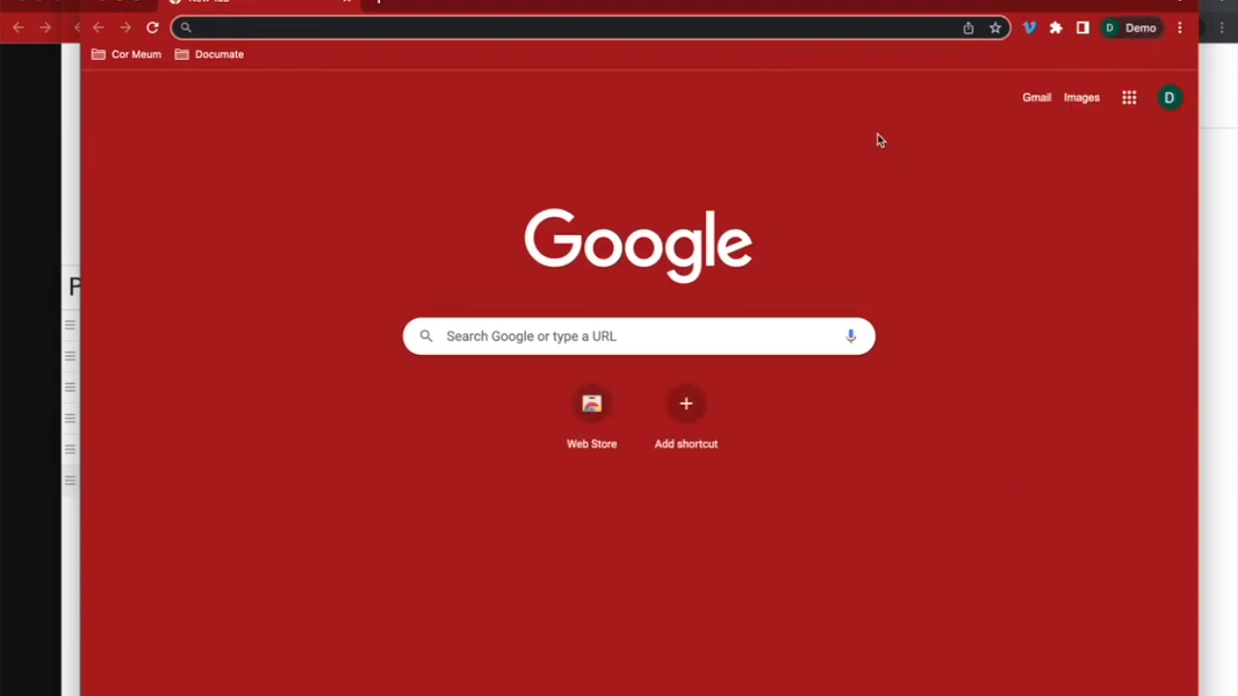
pyautogui.click(1036, 97)
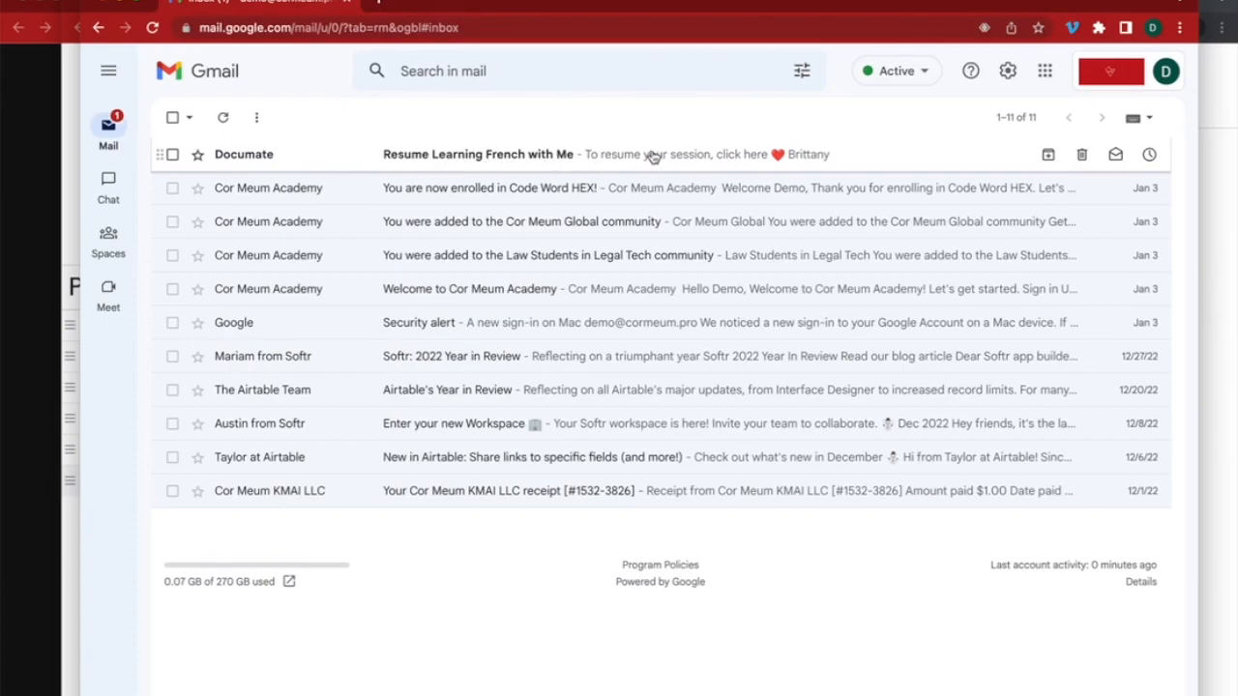
pyautogui.click(784, 161)
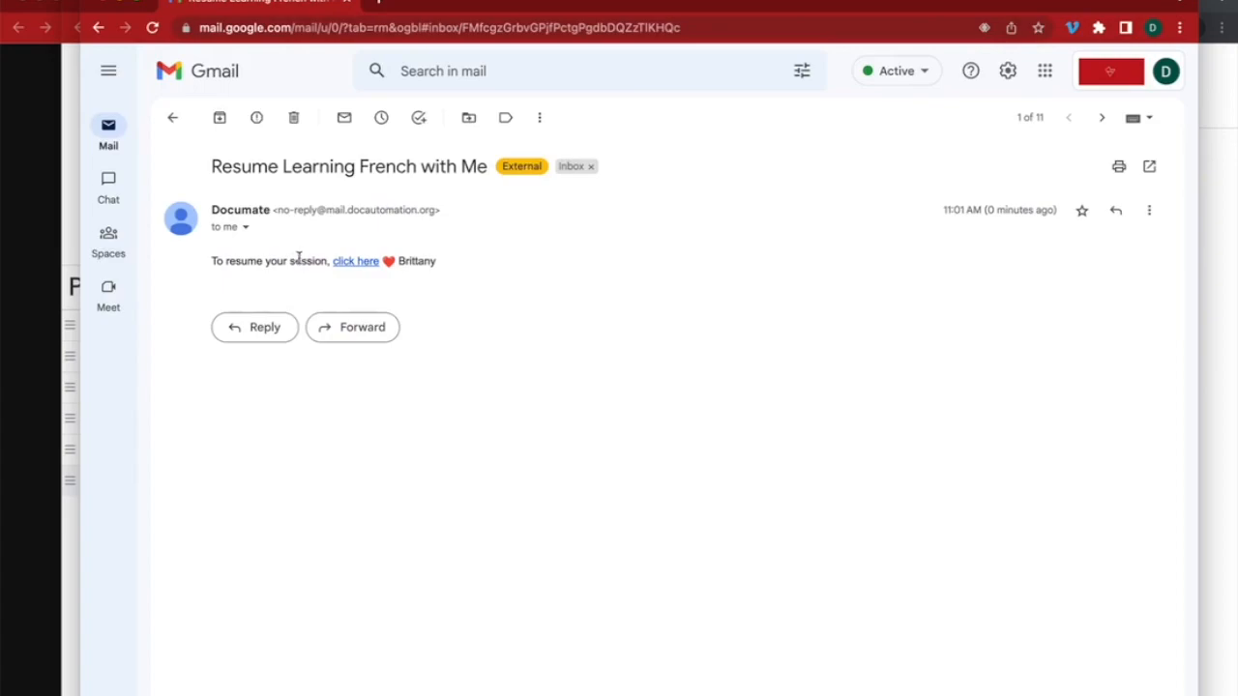
# Follow the email's resume link to reopen the interview, then close Gmail
pyautogui.click(356, 262)
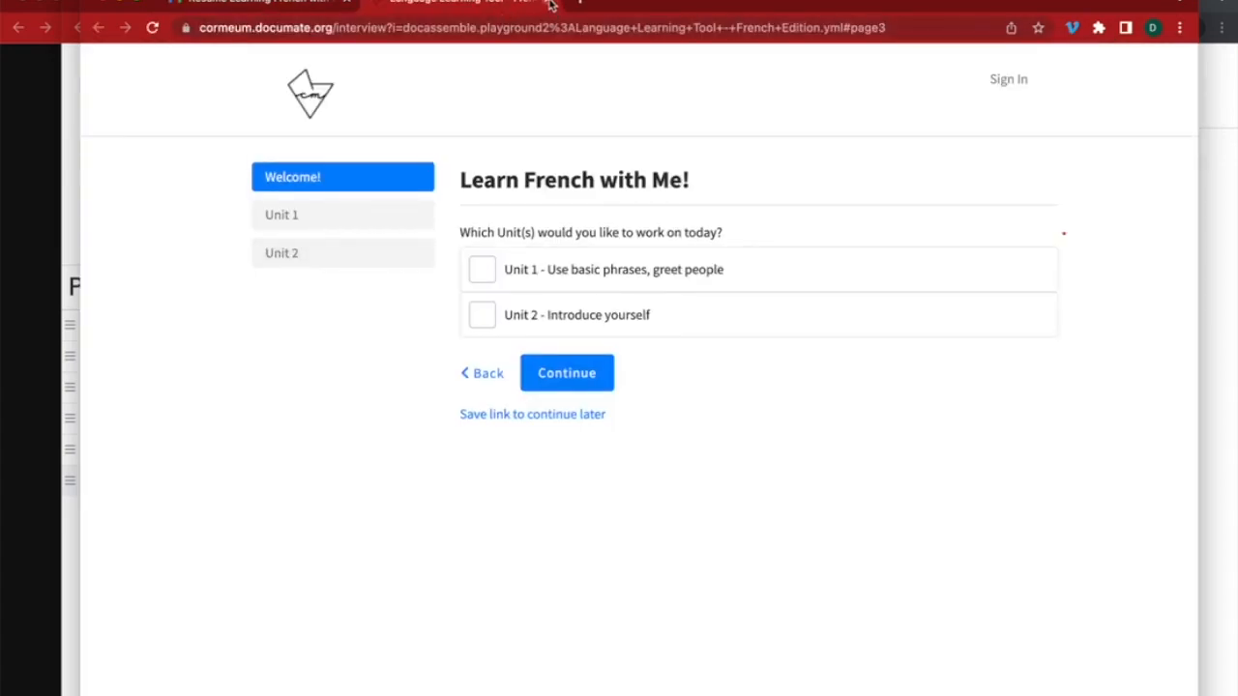
pyautogui.click(548, 2)
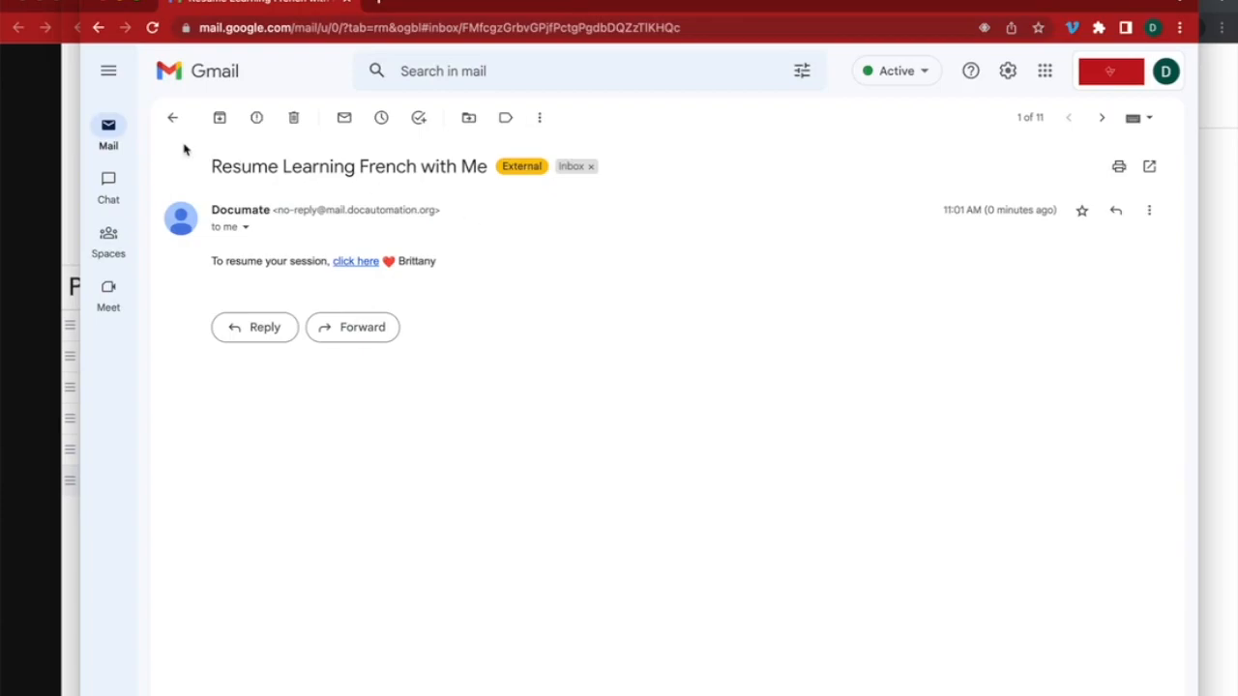
pyautogui.click(172, 118)
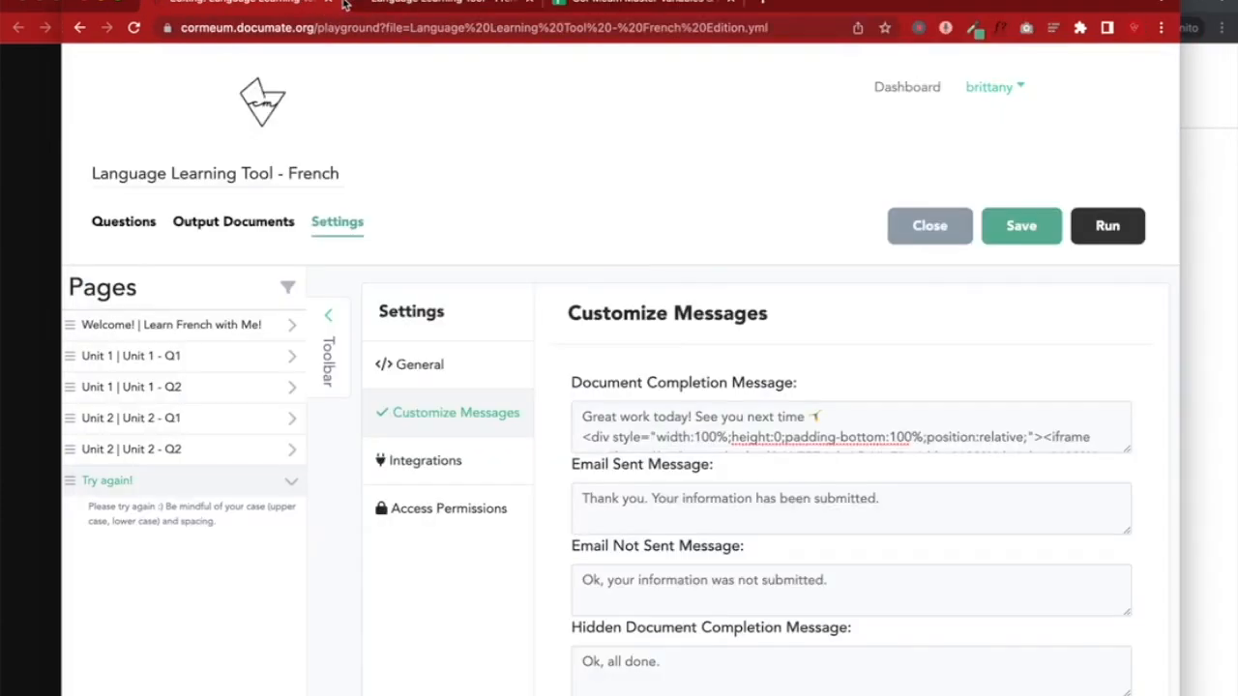
pyautogui.click(346, 5)
pyautogui.click(1190, 373)
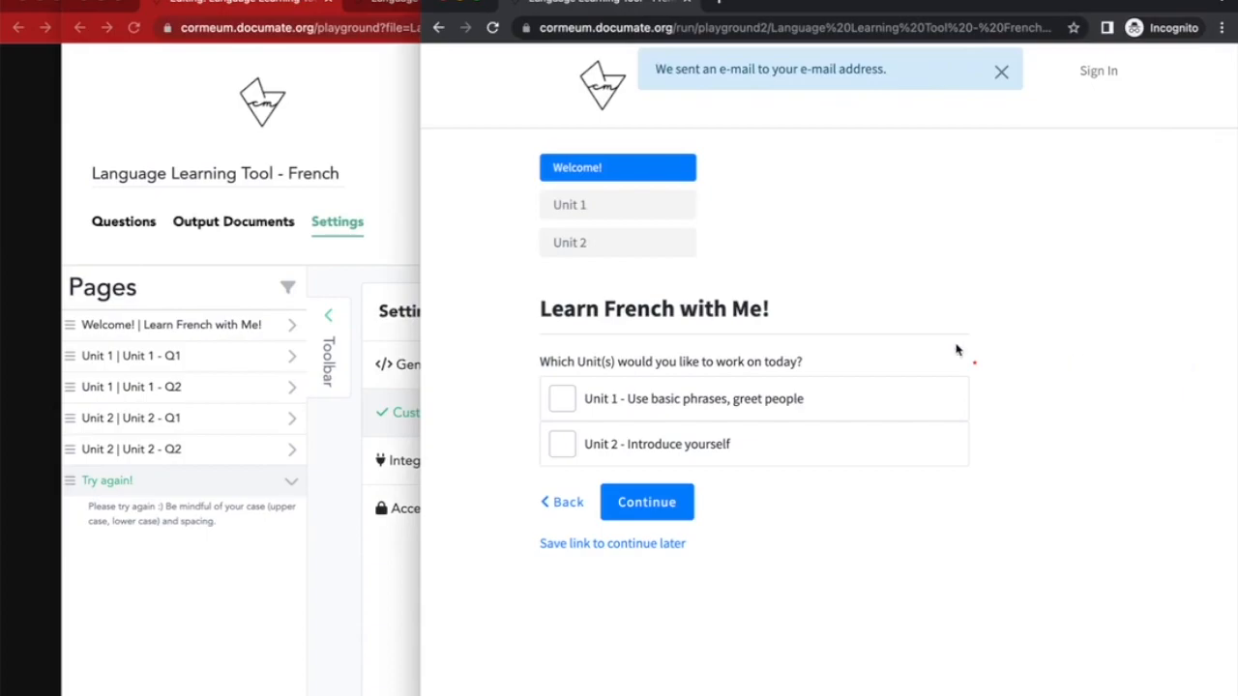
# Dismiss the e-mail sent notice and start the interview with Unit 1 and Unit 2 selected
pyautogui.click(1001, 69)
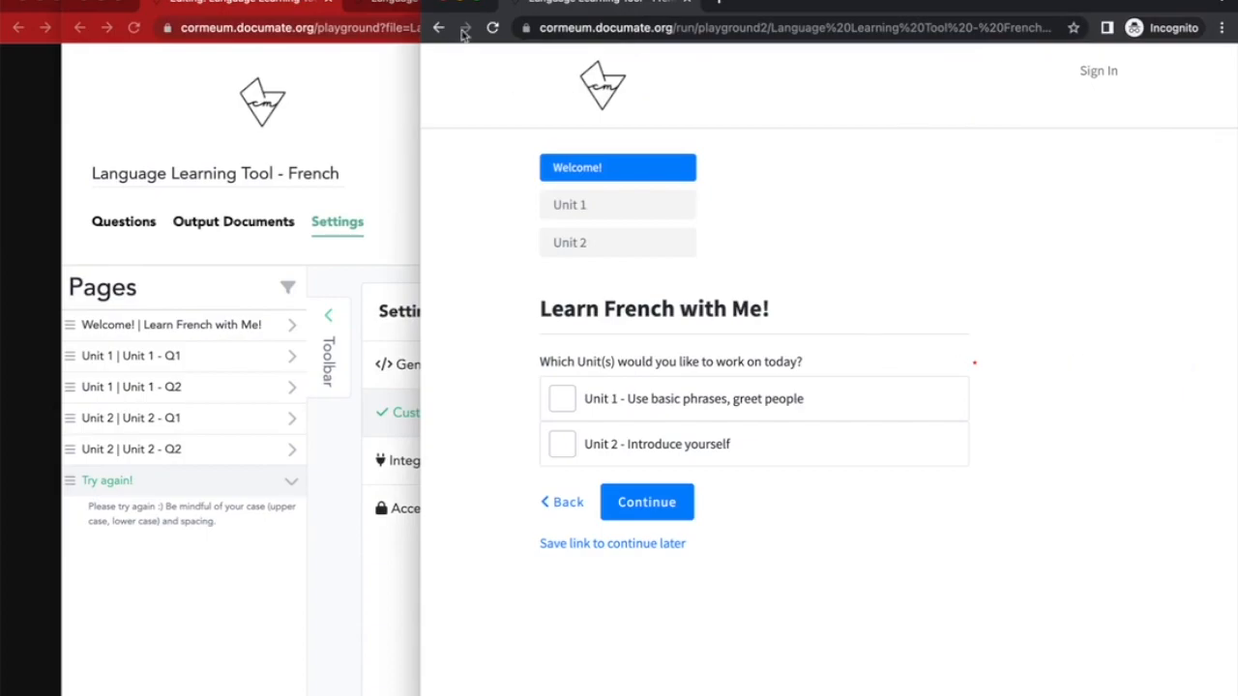
pyautogui.doubleClick(850, 4)
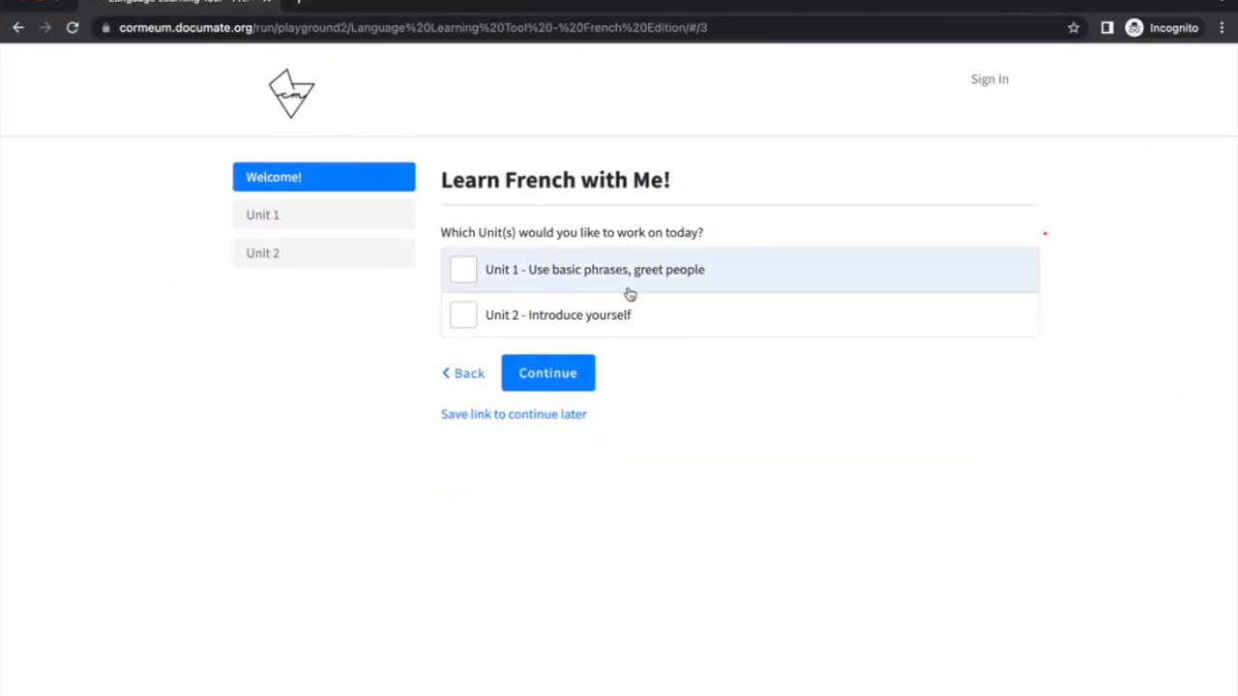
pyautogui.click(580, 285)
pyautogui.click(580, 315)
pyautogui.click(568, 385)
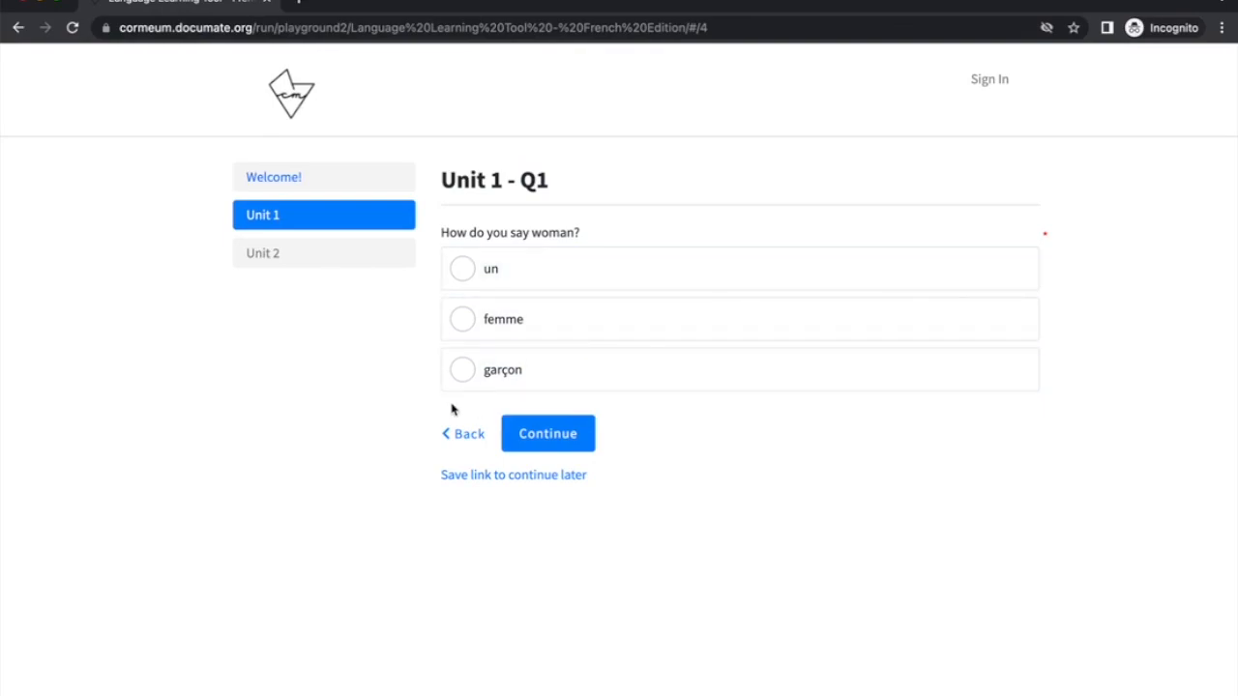
# Try un and garçon, settle on femme, play the pronunciation video, and continue to Unit 1 - Q2
pyautogui.moveTo(3, 393); pyautogui.dragTo(3, 339)
pyautogui.click(527, 268)
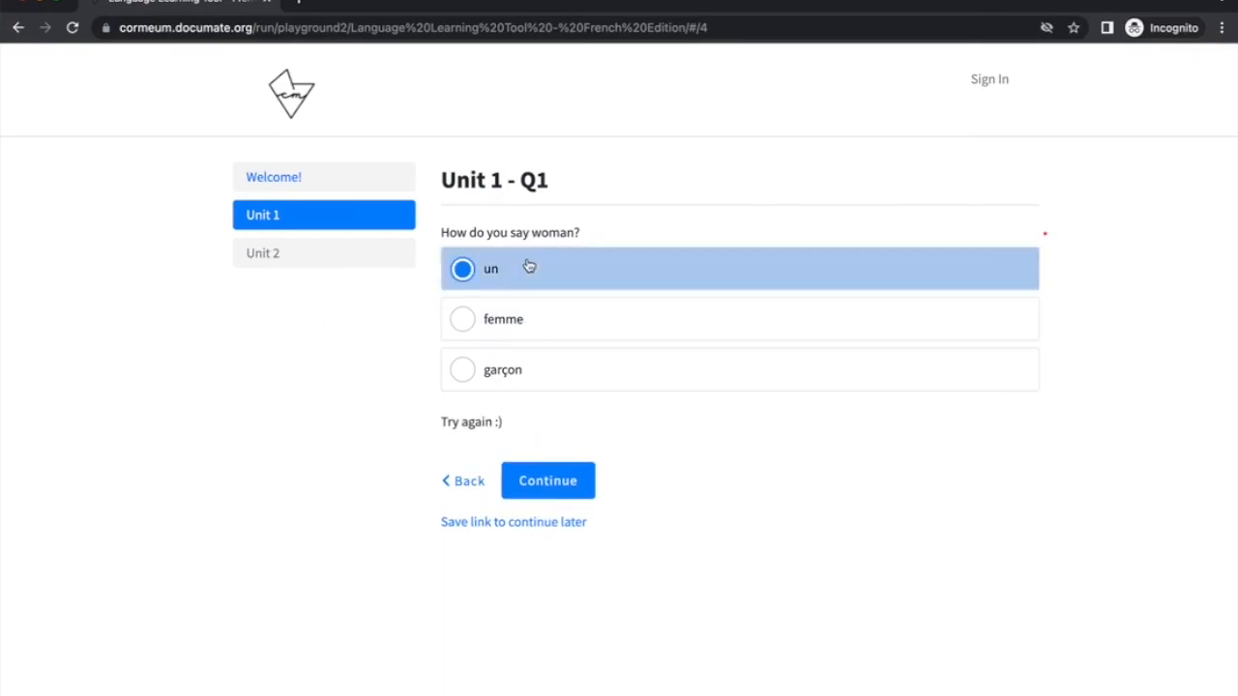
pyautogui.click(533, 373)
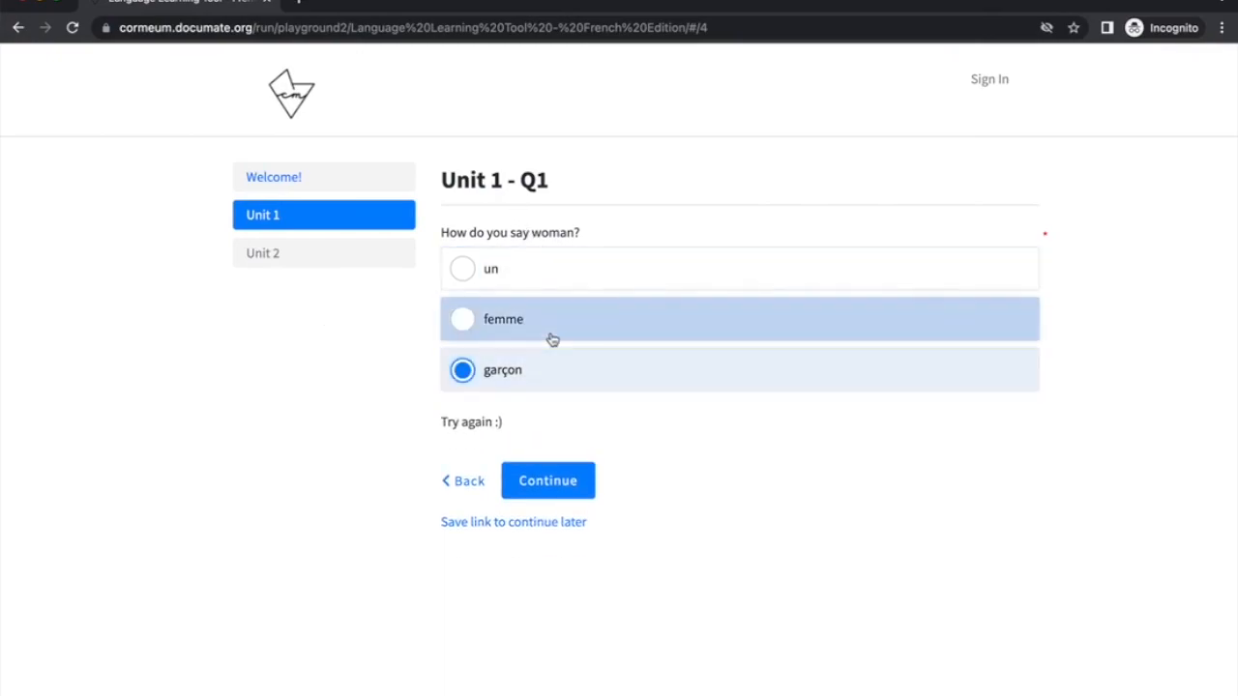
pyautogui.click(552, 338)
pyautogui.scroll(-2, 667, 455)
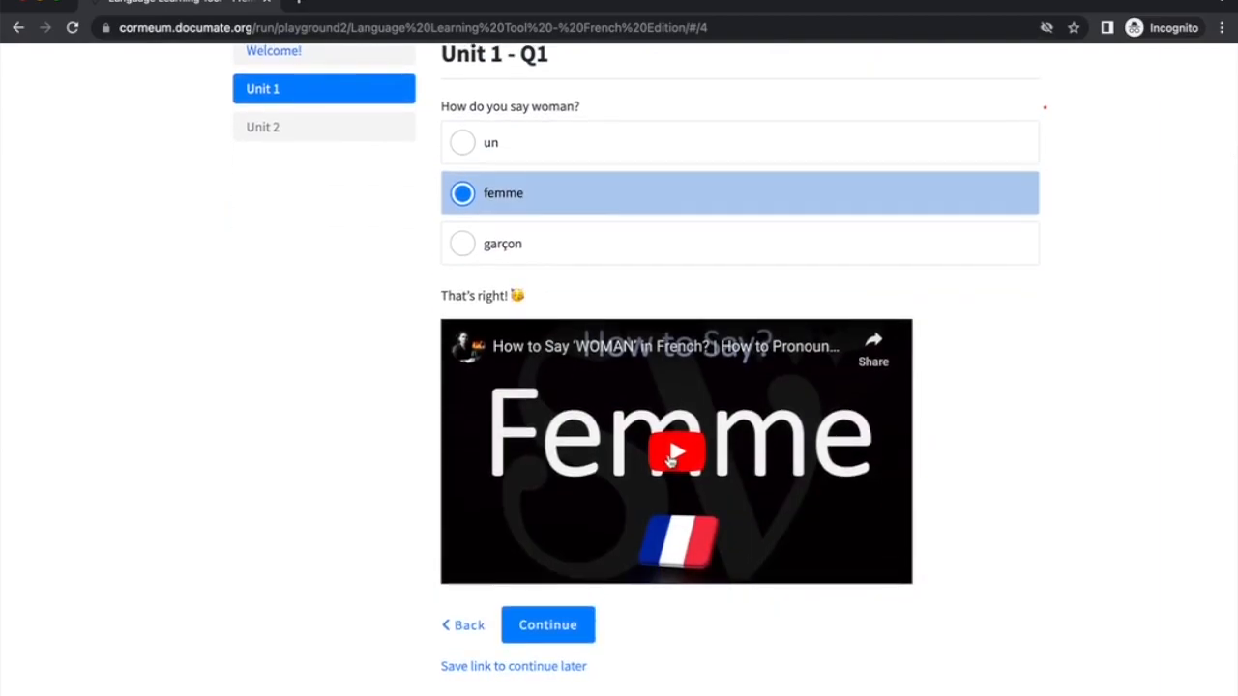
pyautogui.click(675, 454)
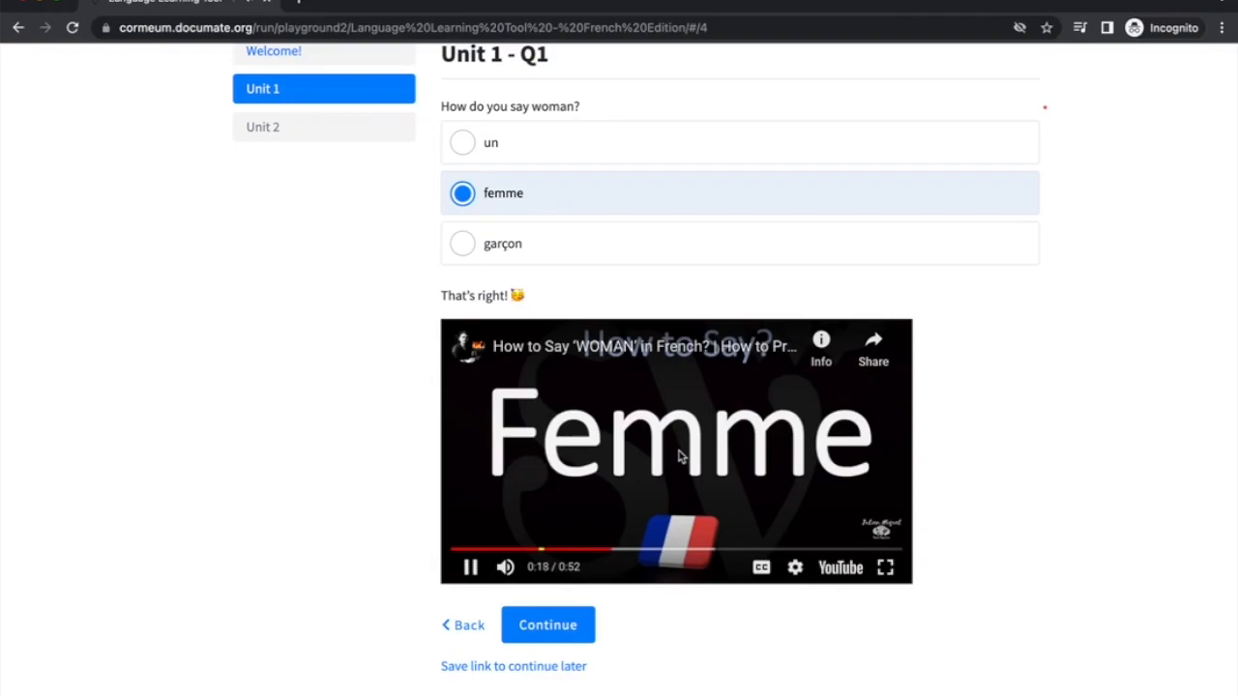
pyautogui.click(470, 566)
pyautogui.click(551, 641)
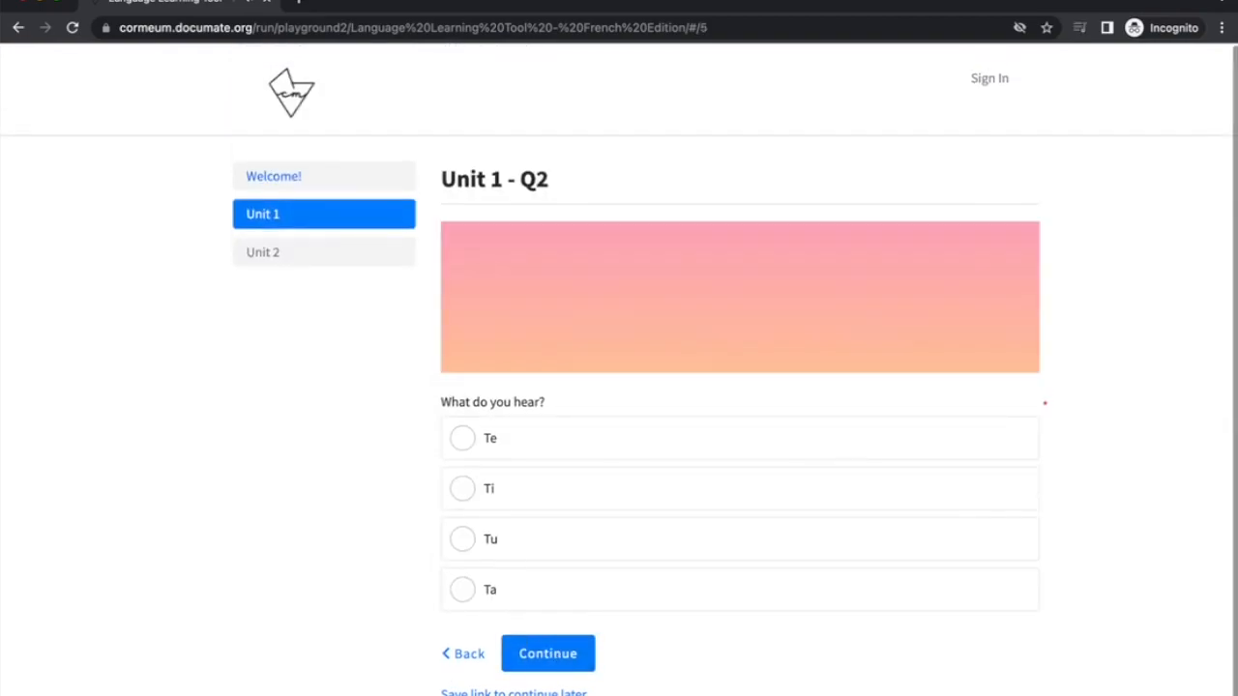
pyautogui.moveTo(3, 399); pyautogui.dragTo(124, 399)
# Close the GIPHY embed page and arrange the interview and editor windows side by side
pyautogui.click(55, 592)
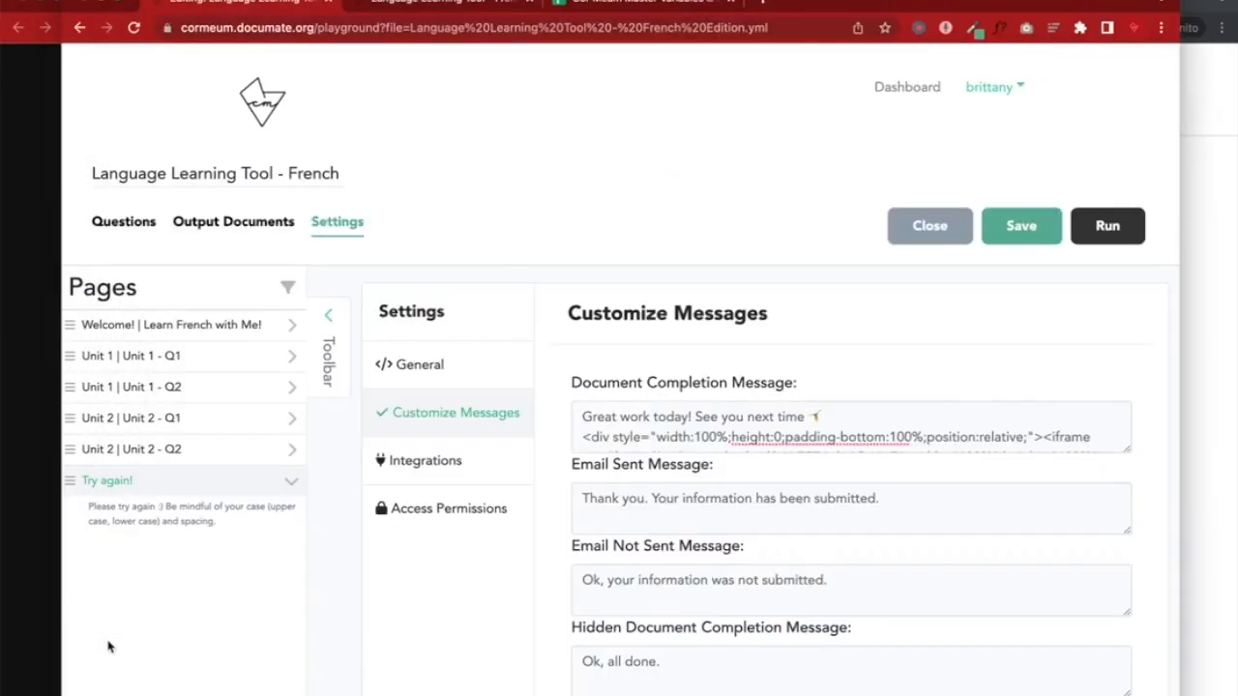
pyautogui.click(1204, 368)
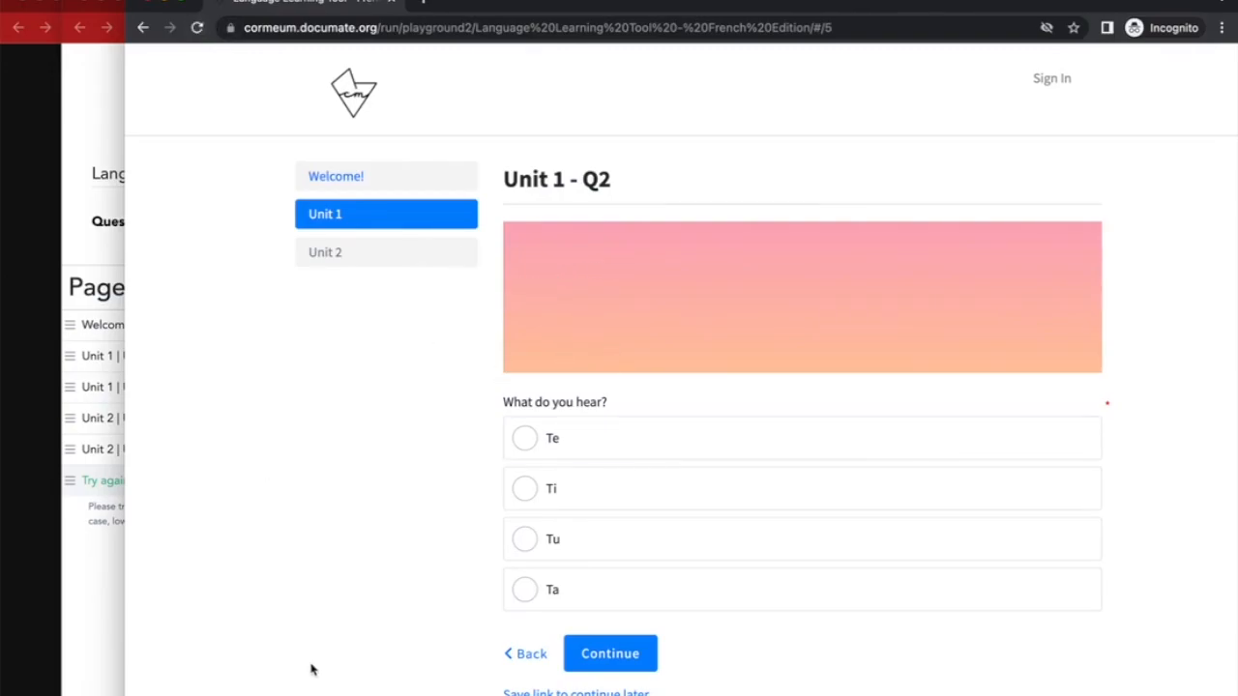
pyautogui.click(50, 656)
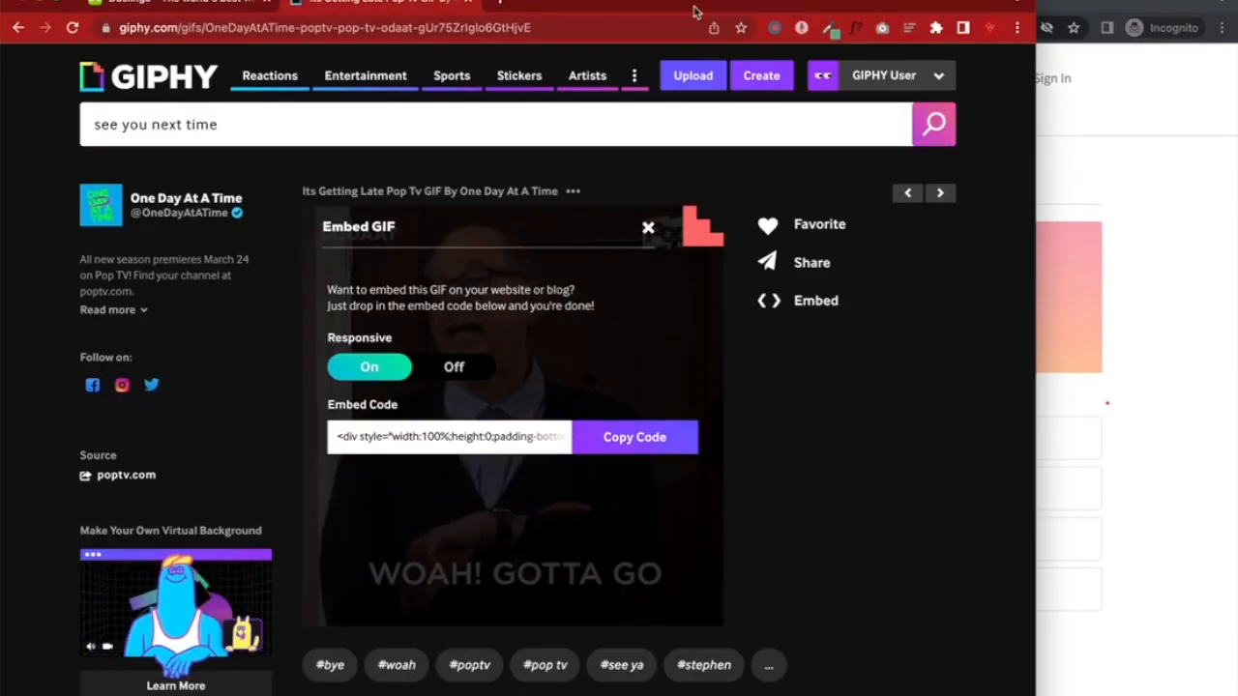
pyautogui.click(473, 3)
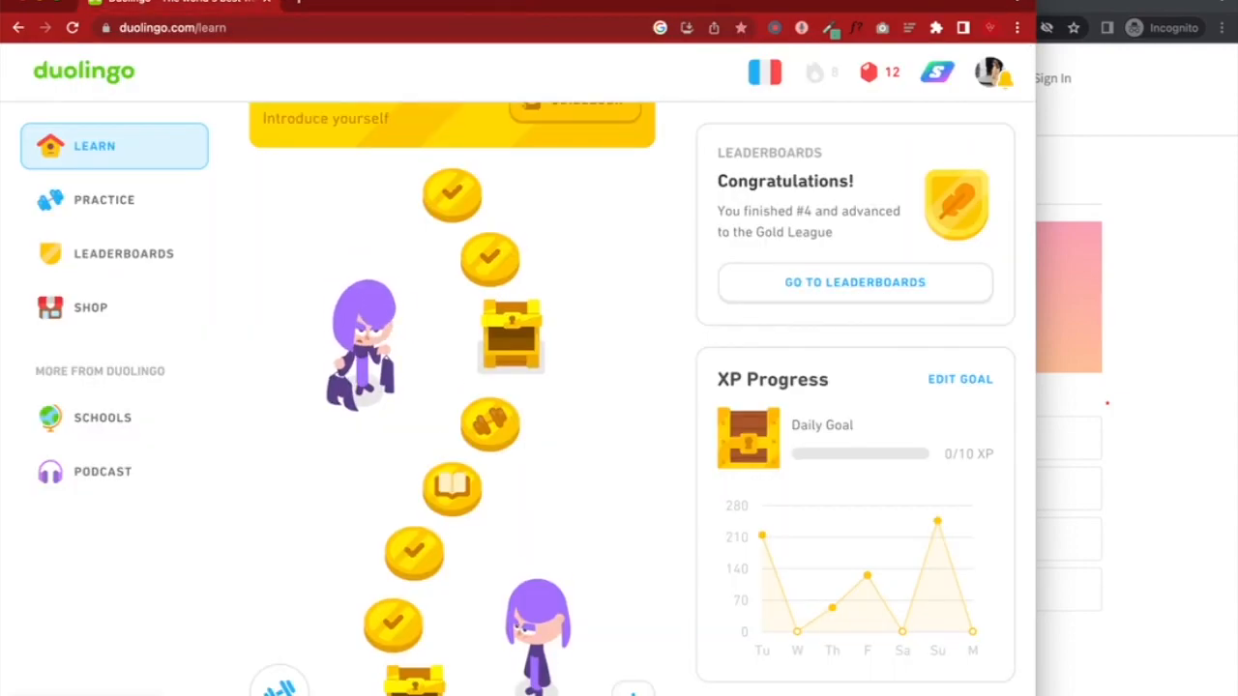
pyautogui.moveTo(658, 387); pyautogui.dragTo(434, 387)
pyautogui.click(580, 387)
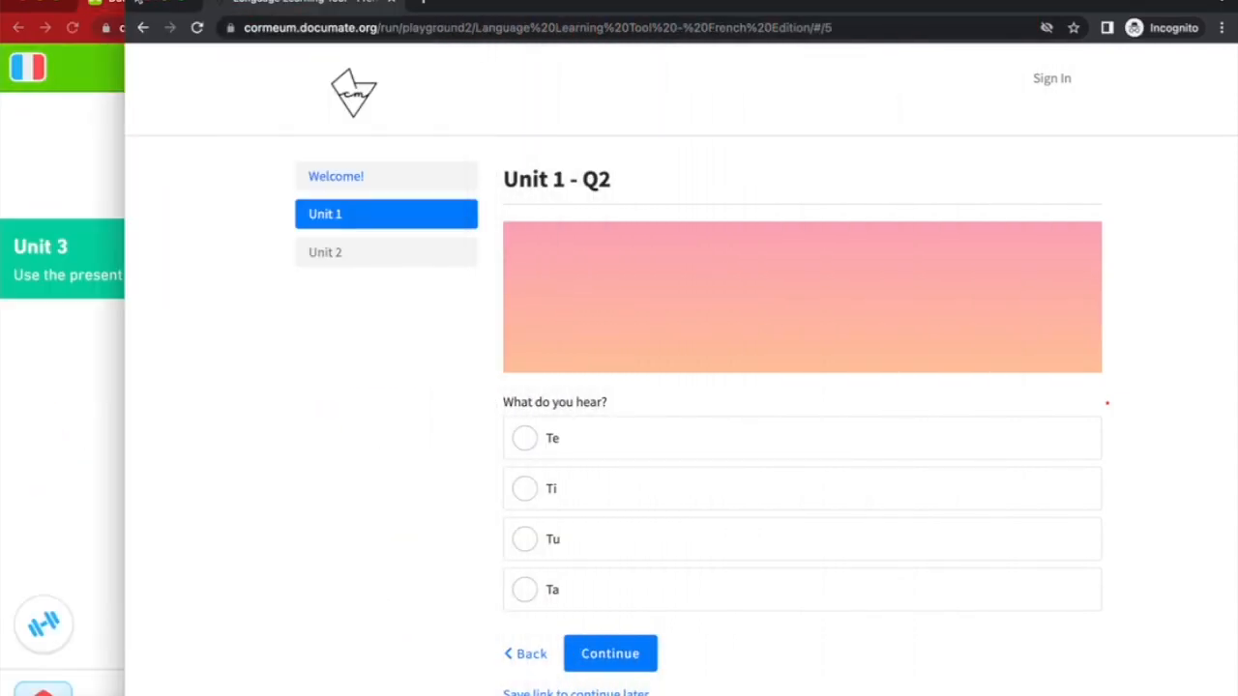
pyautogui.moveTo(125, 145); pyautogui.dragTo(575, 145)
pyautogui.click(520, 122)
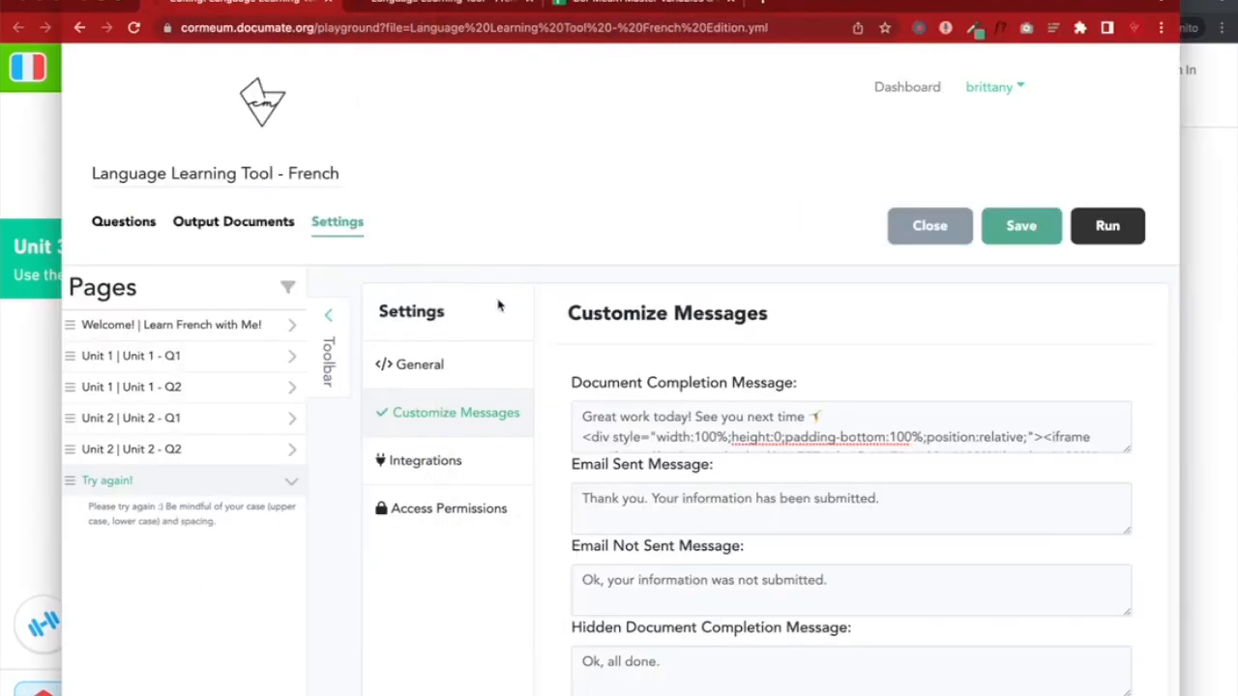
# Open the Unit 1 - Q2 page in the Questions editor, check it against the preview, and save
pyautogui.click(135, 222)
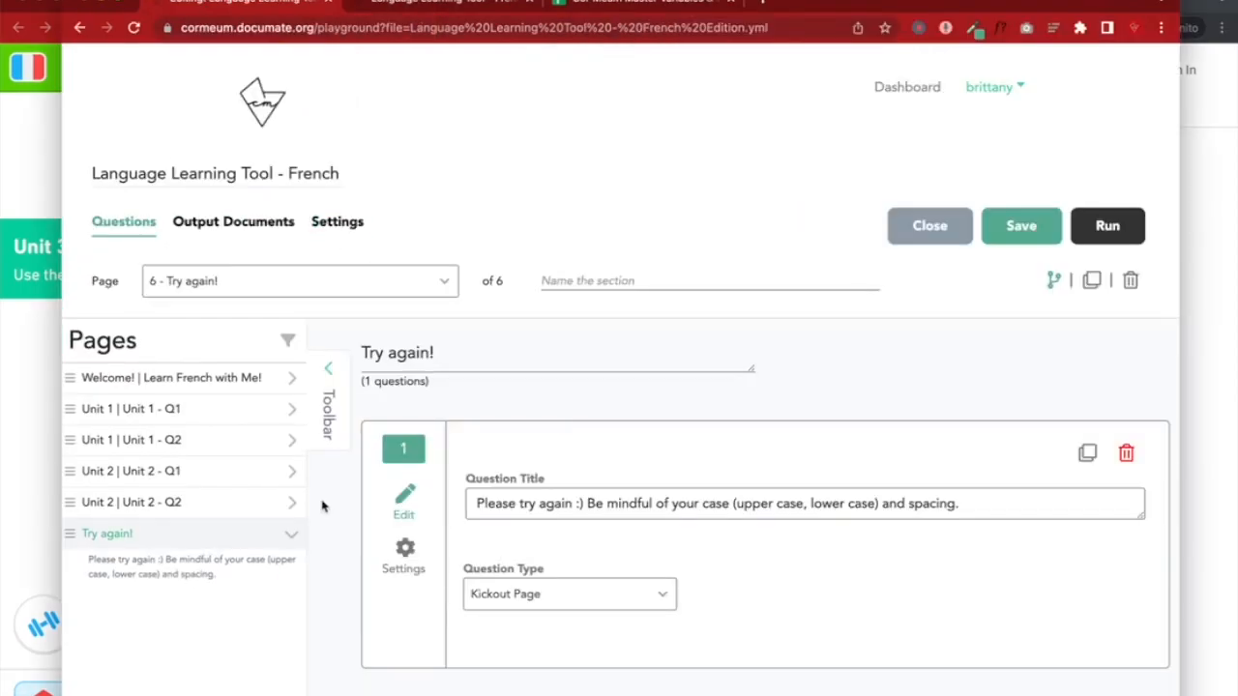
pyautogui.click(271, 441)
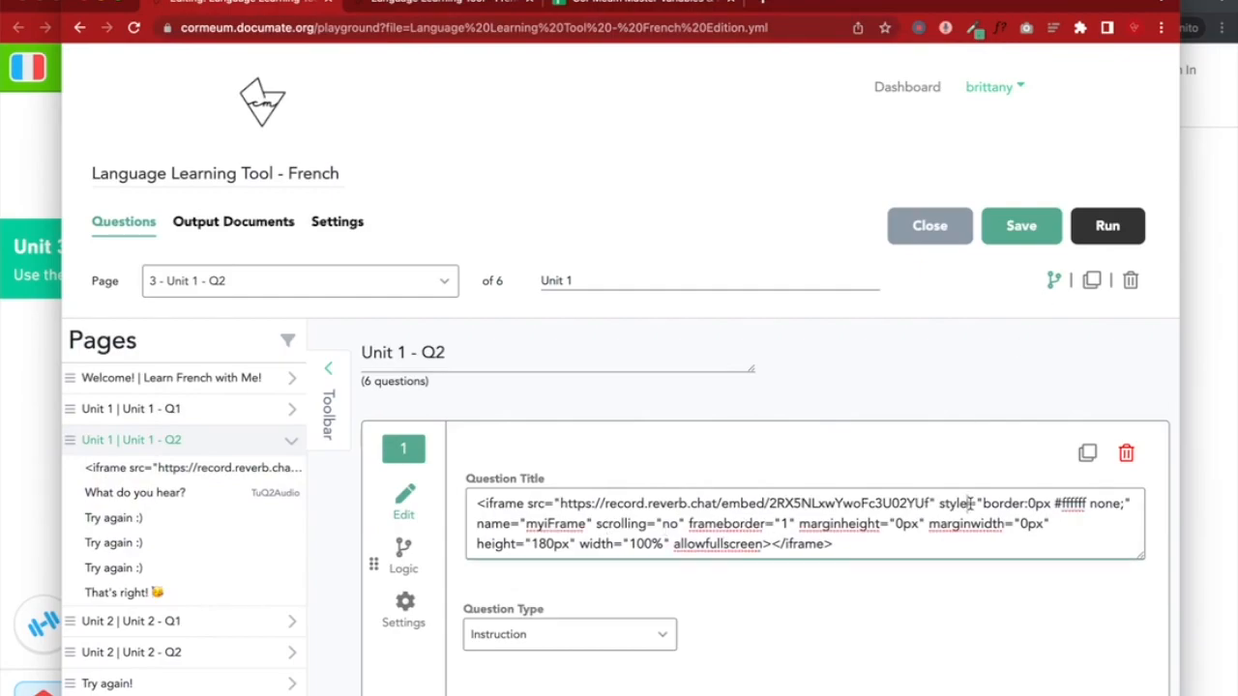
pyautogui.click(1199, 412)
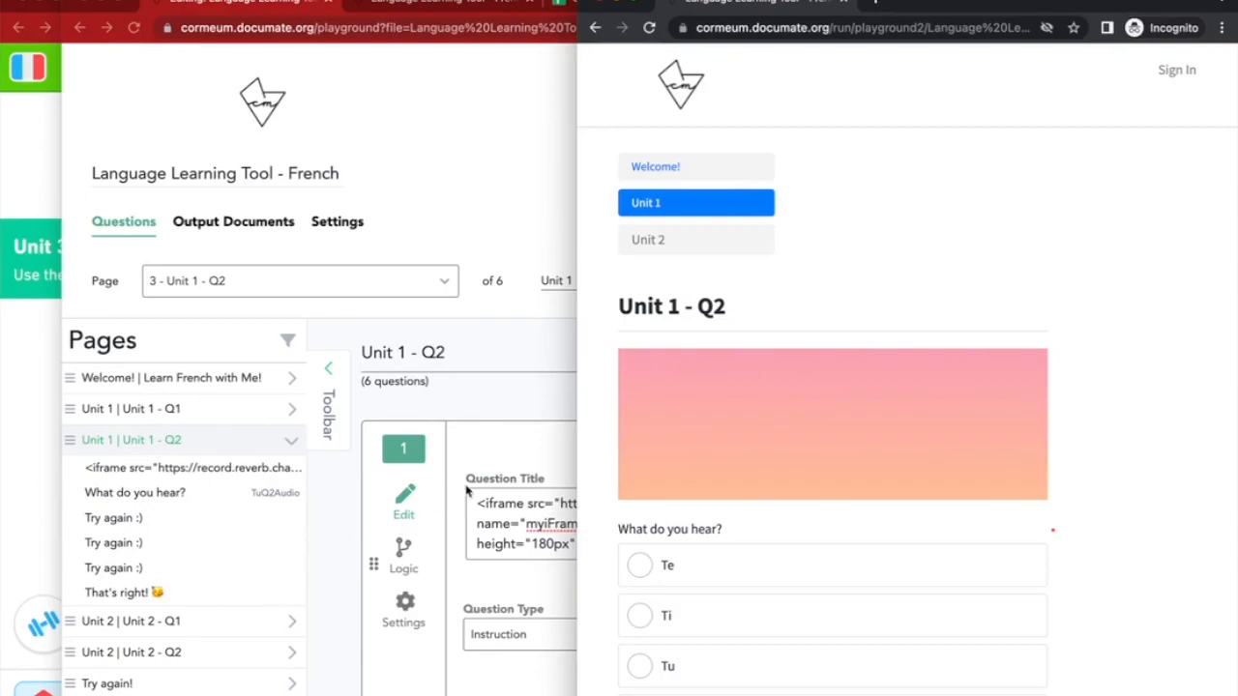
pyautogui.click(489, 473)
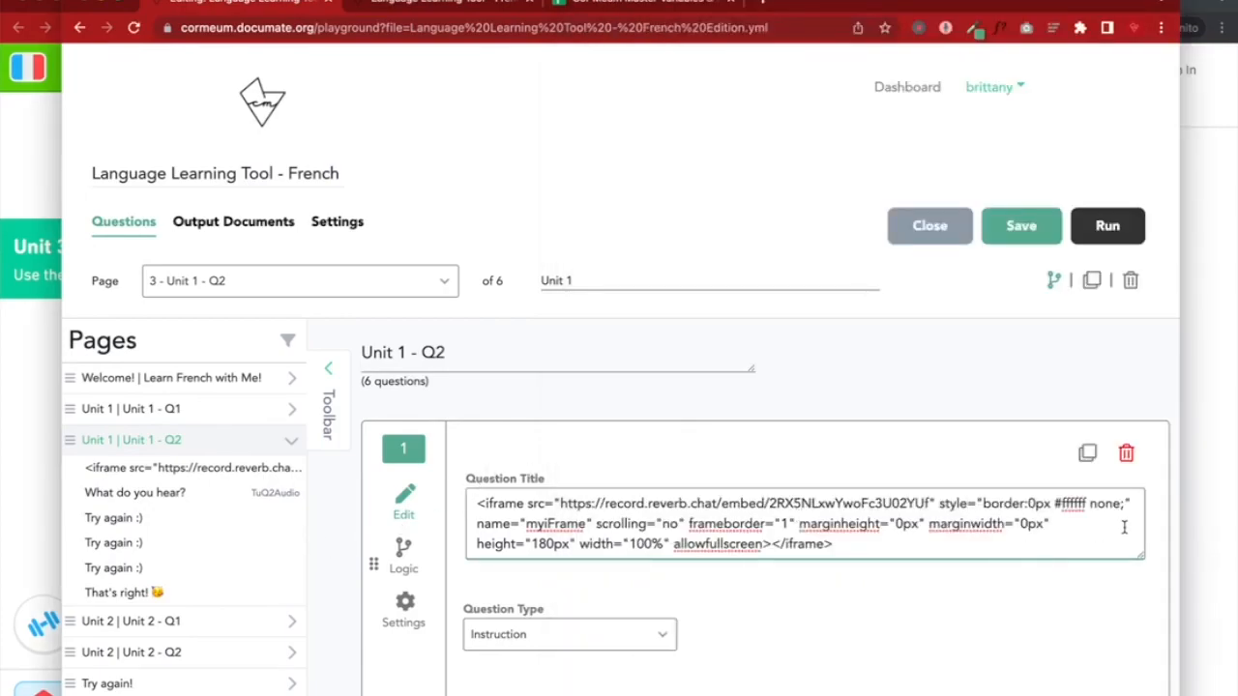
pyautogui.click(1017, 234)
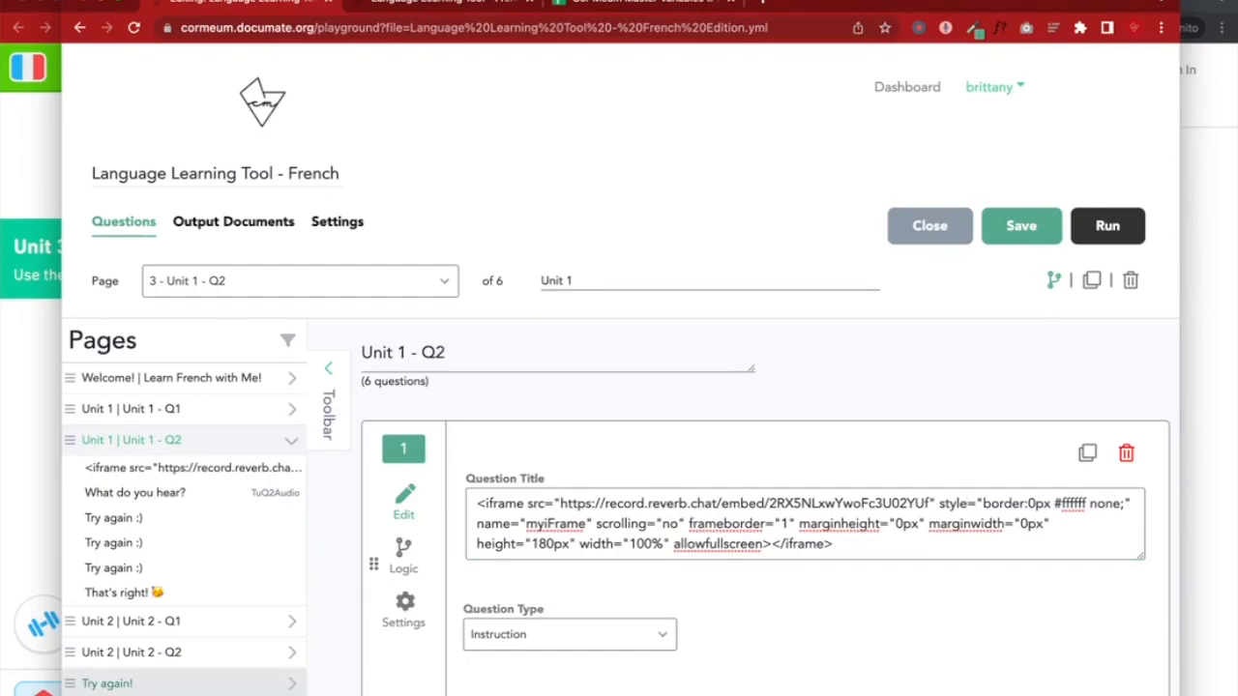
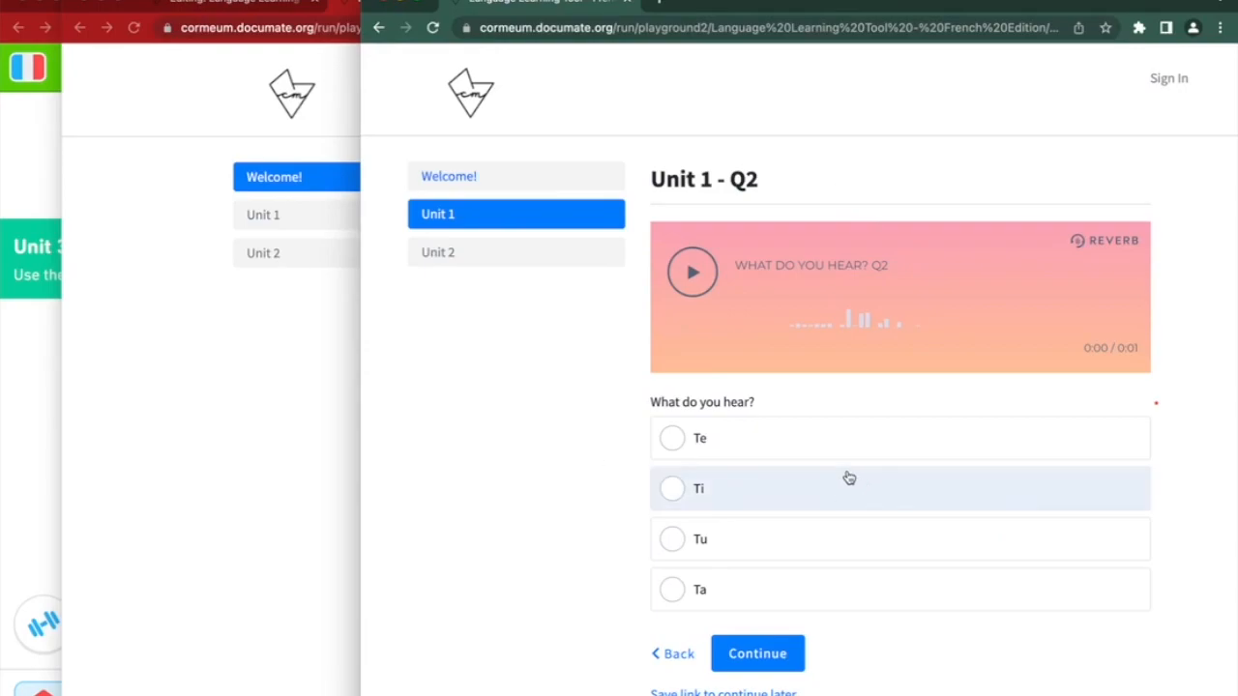
# Play the audio, try Te, Ti and Ta, then answer Tu and continue
pyautogui.click(692, 278)
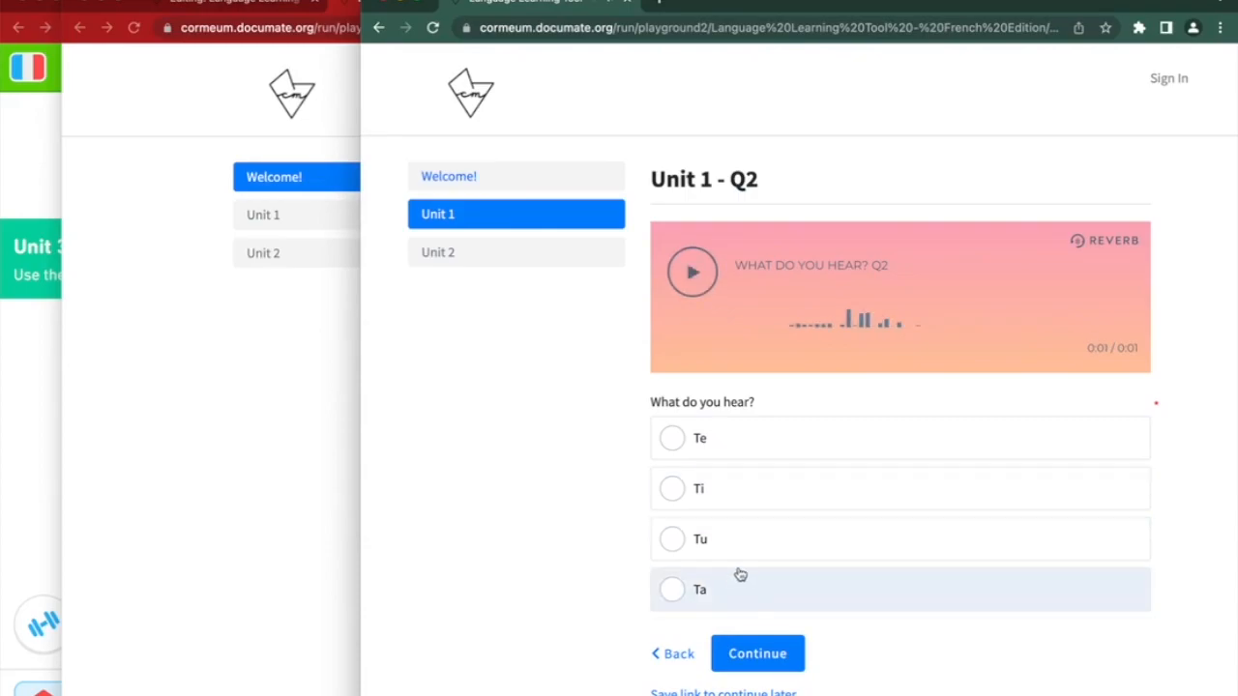
pyautogui.click(724, 451)
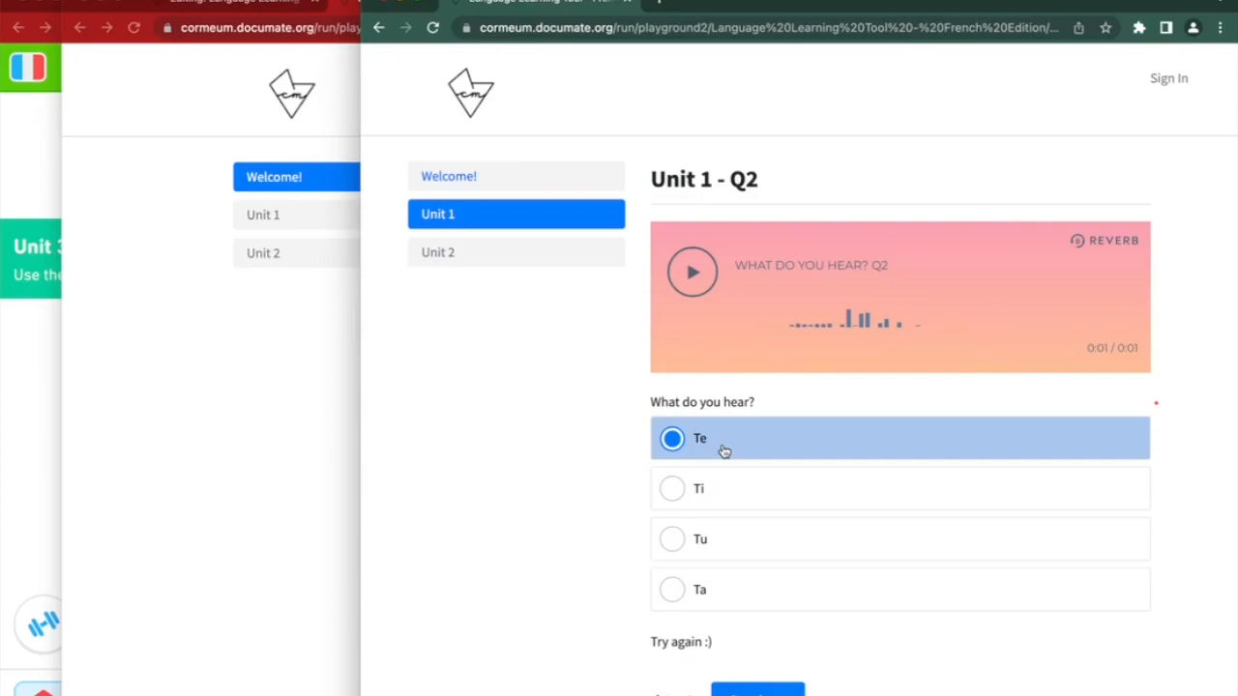
pyautogui.click(726, 493)
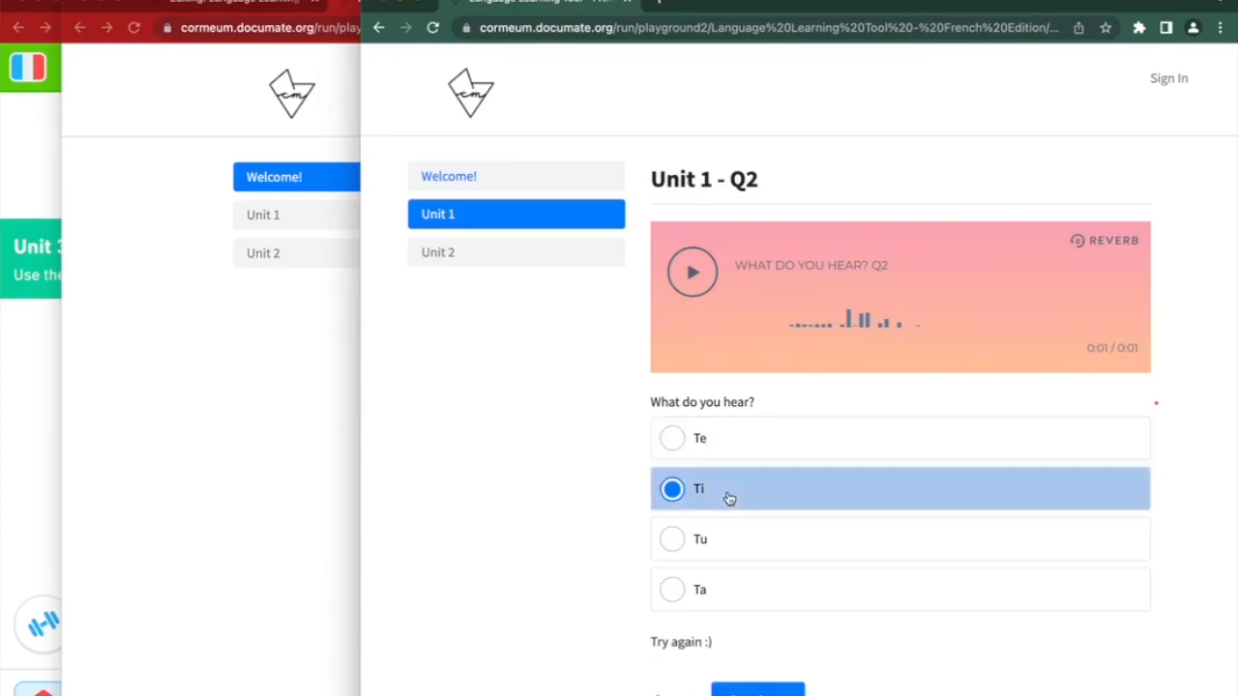
pyautogui.click(728, 598)
pyautogui.click(726, 542)
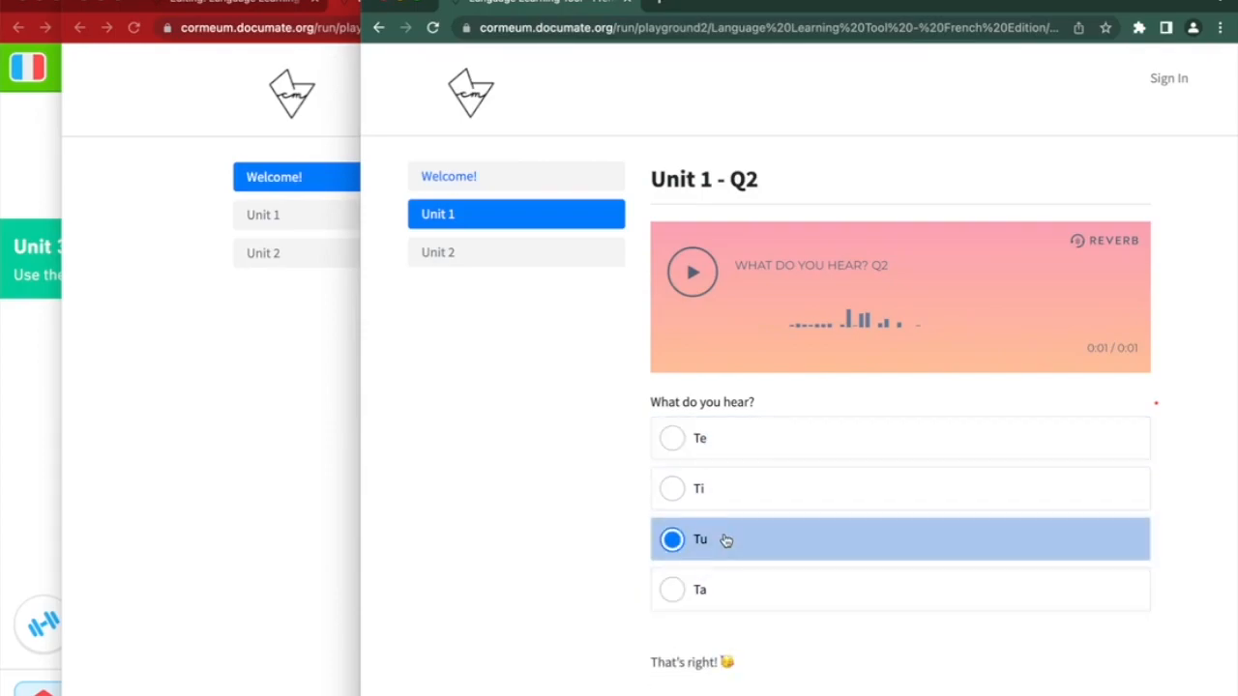
pyautogui.click(757, 692)
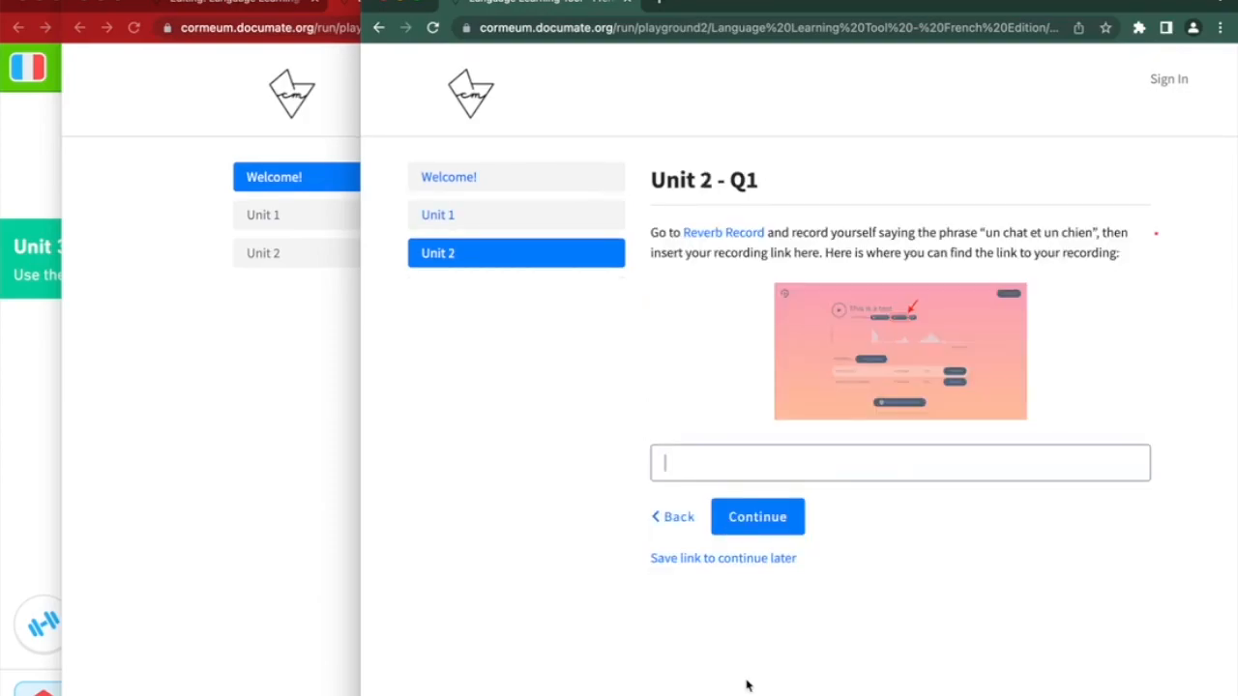
# Review the Unit 2 – Q1 instructions for 'un chat et un chien' and open Reverb Record
pyautogui.moveTo(696, 178); pyautogui.dragTo(774, 180)
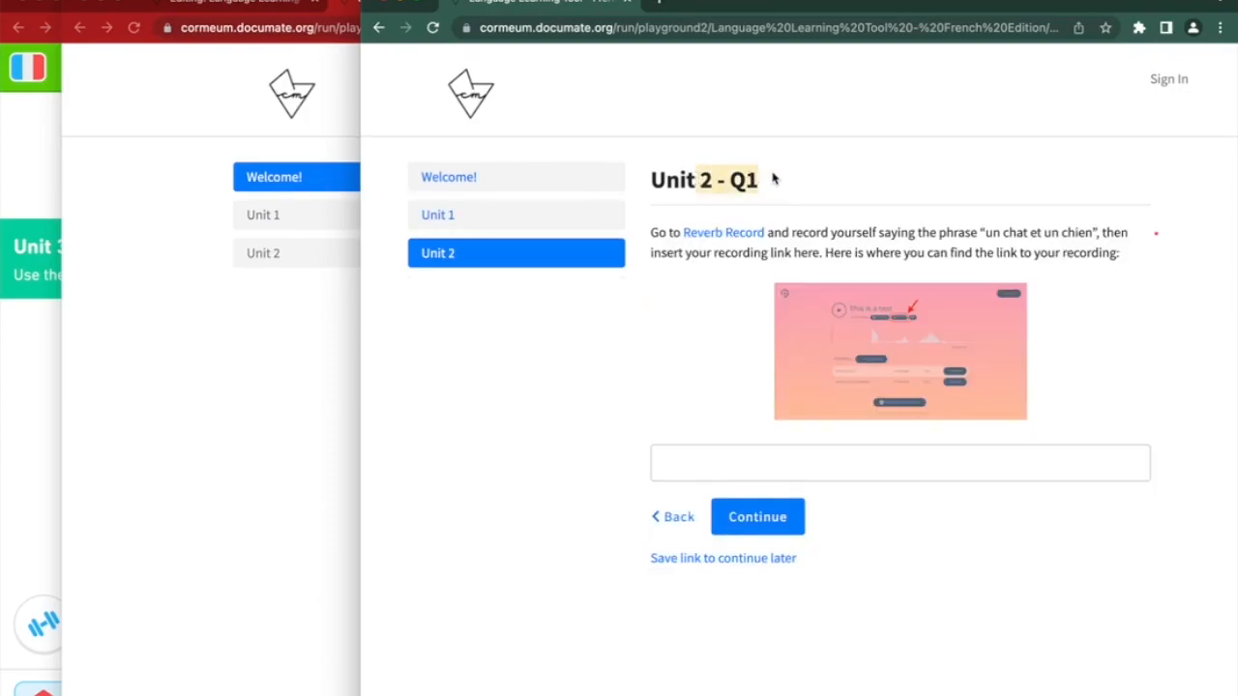
pyautogui.click(666, 234)
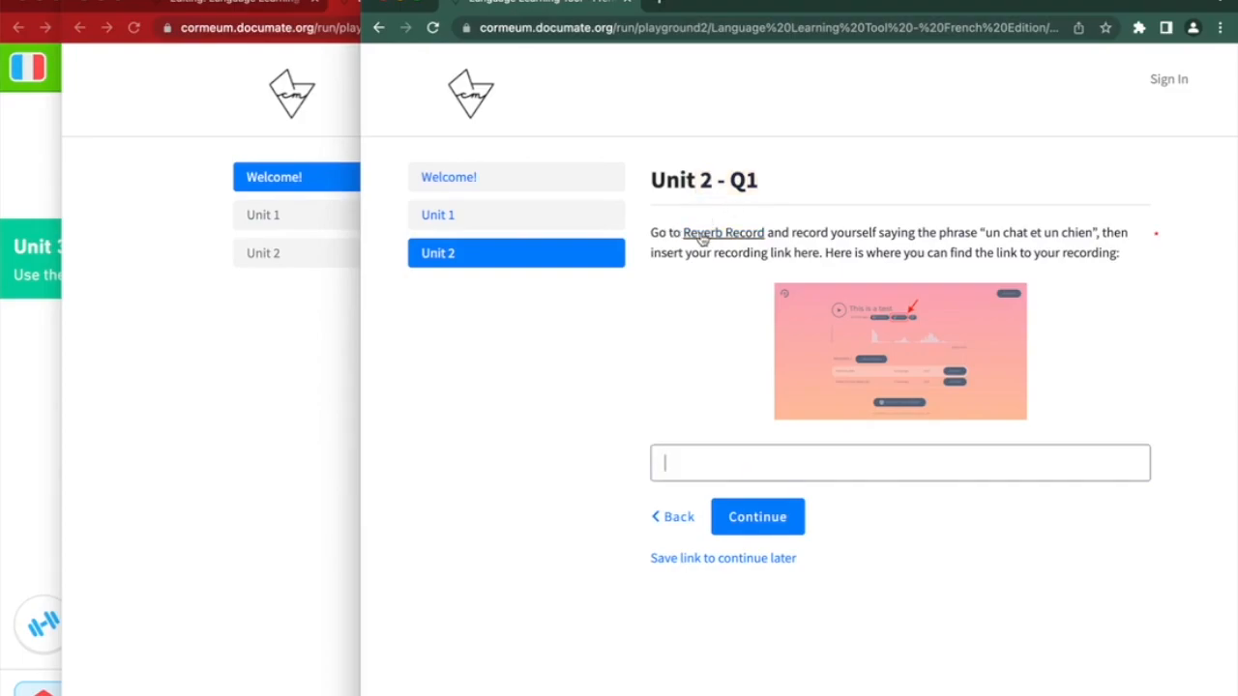
pyautogui.moveTo(984, 234); pyautogui.dragTo(1105, 240)
pyautogui.moveTo(745, 256); pyautogui.dragTo(996, 256)
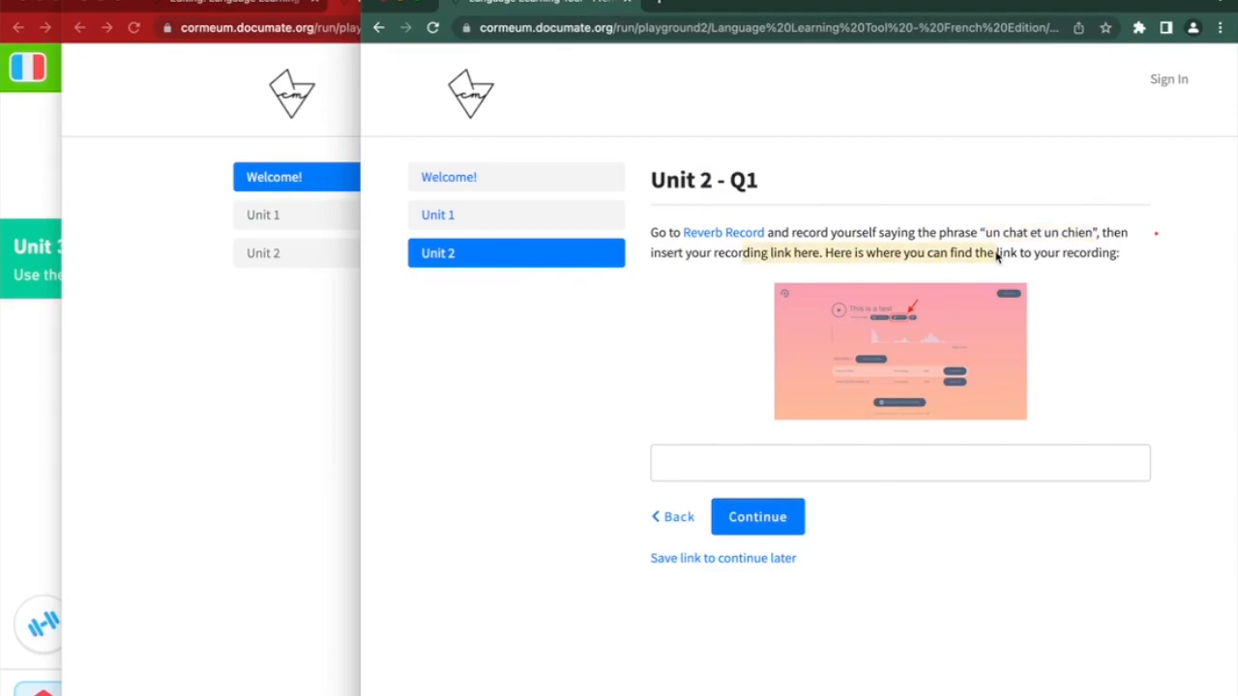
pyautogui.click(1042, 262)
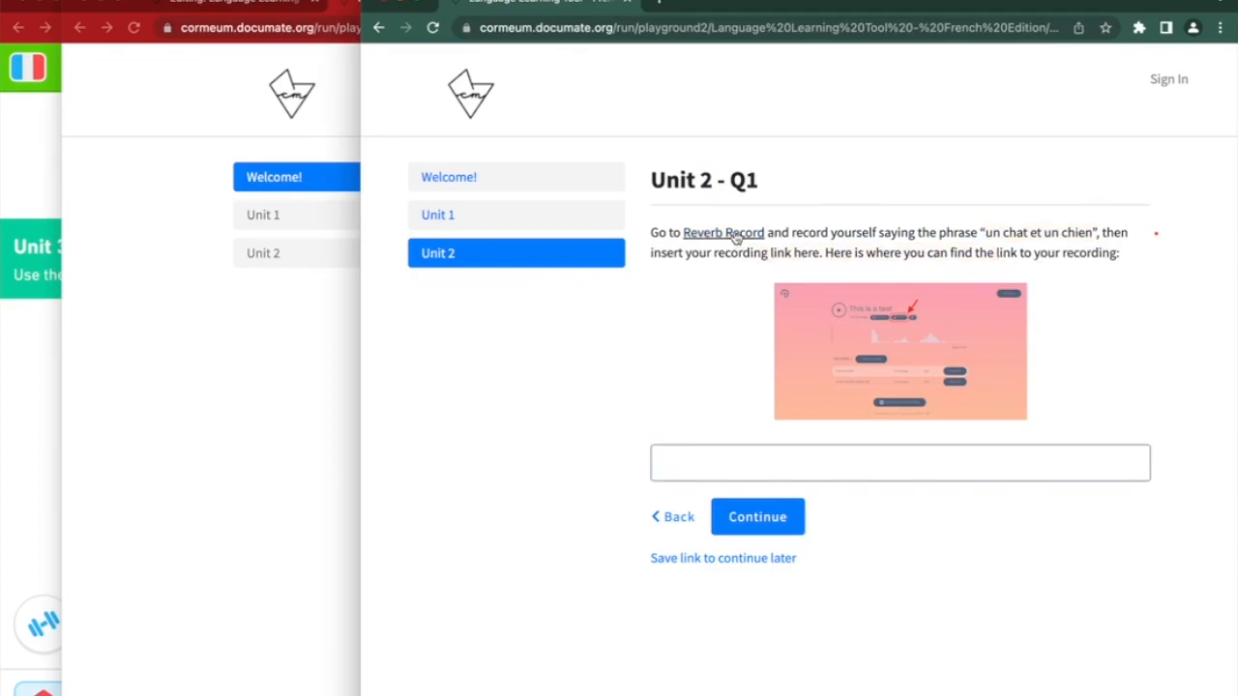
pyautogui.click(737, 237)
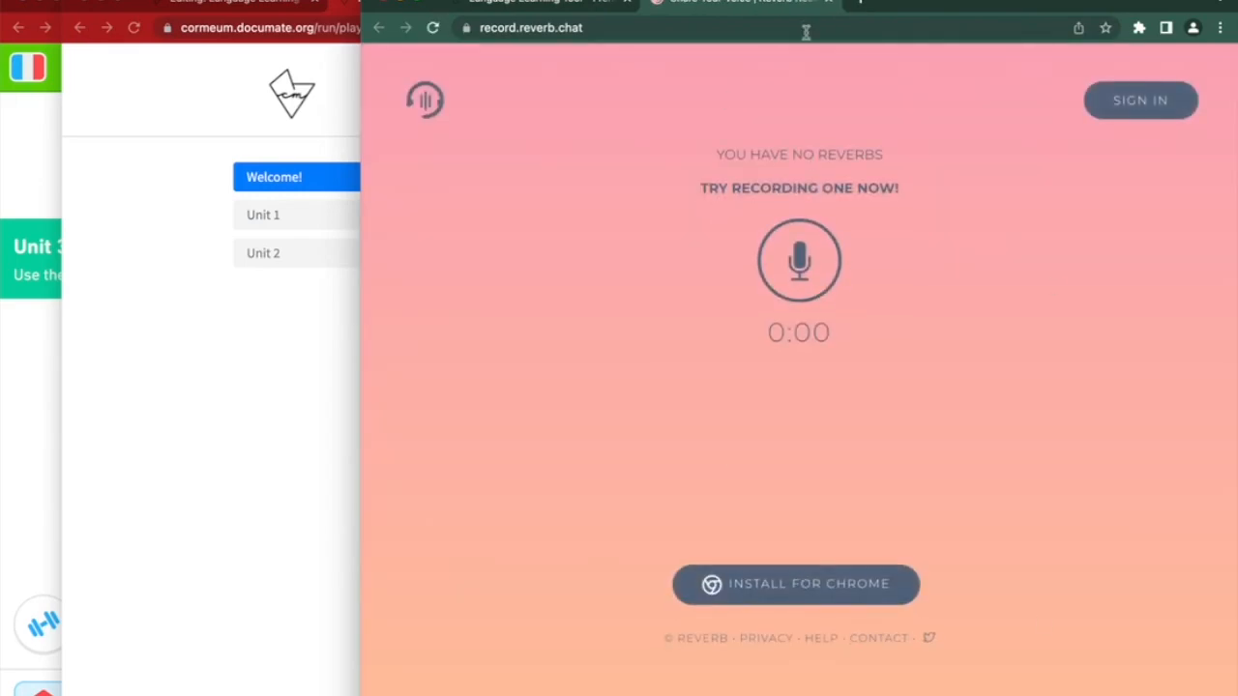
# Reopen Reverb Record and record a voice clip after allowing microphone access
pyautogui.click(828, 2)
pyautogui.click(733, 452)
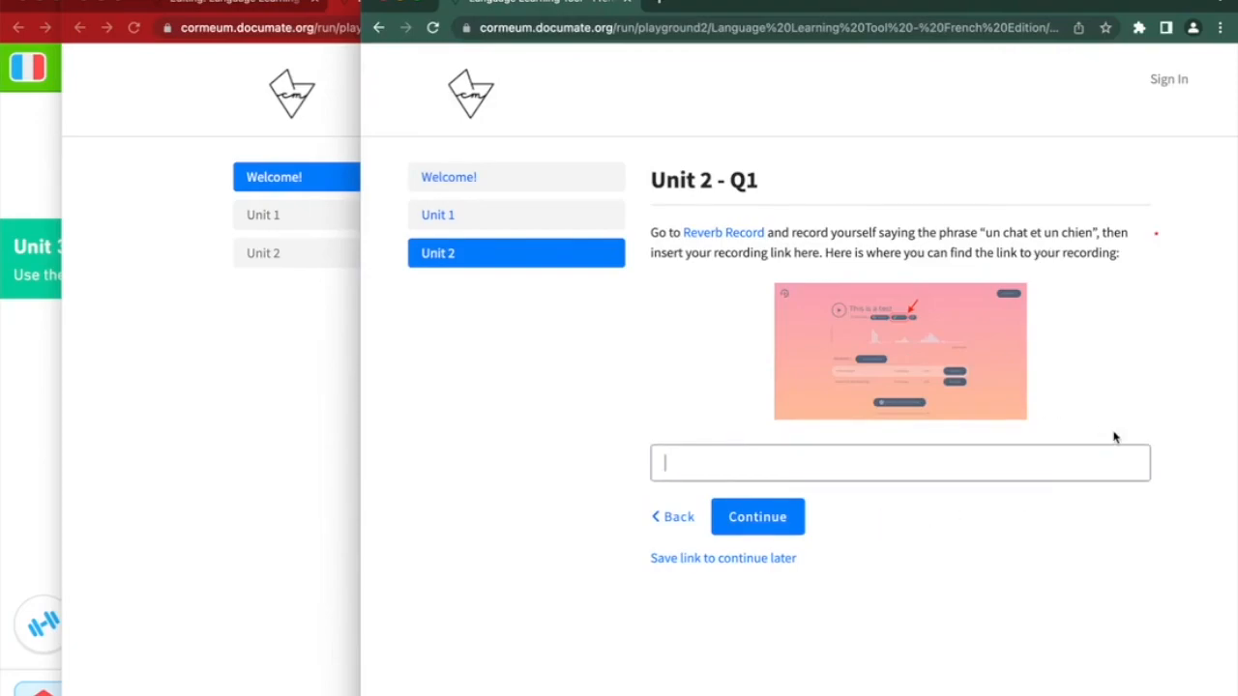
pyautogui.click(725, 235)
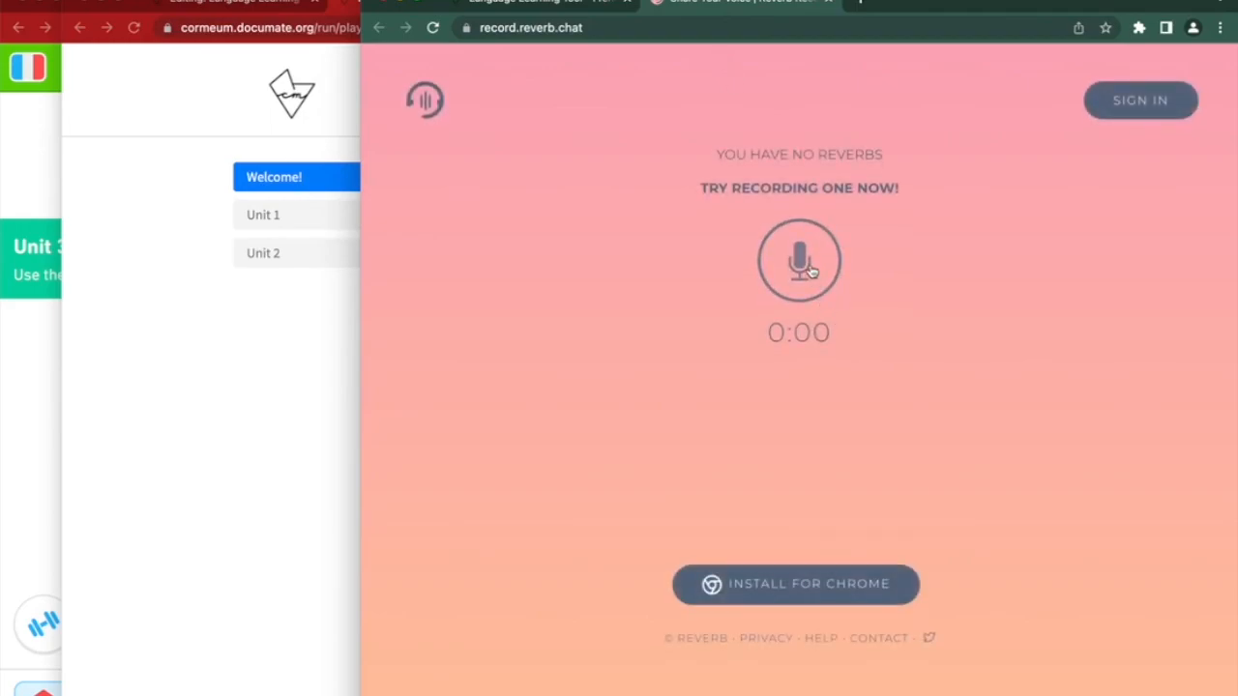
pyautogui.click(810, 269)
pyautogui.click(679, 123)
pyautogui.click(798, 262)
# Save the clip titled 'Un chat et un chien' and paste its share link into the answer
pyautogui.click(721, 395)
pyautogui.write('Un chat et un chien')
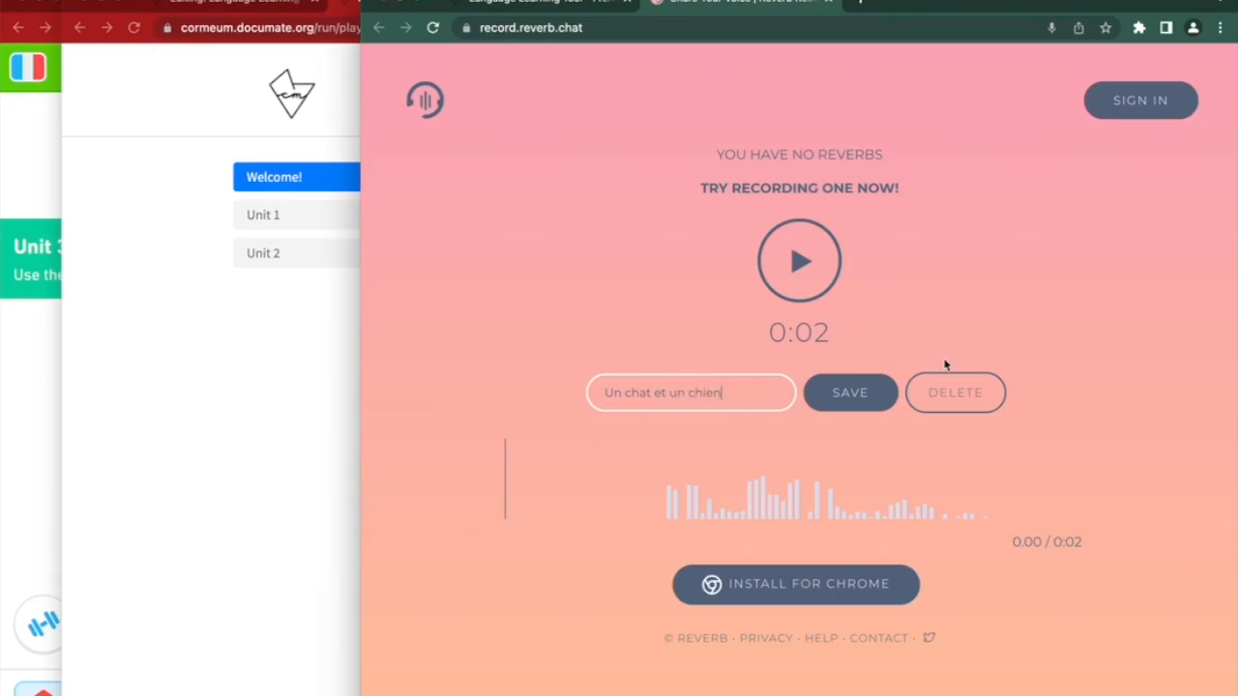
pyautogui.click(859, 394)
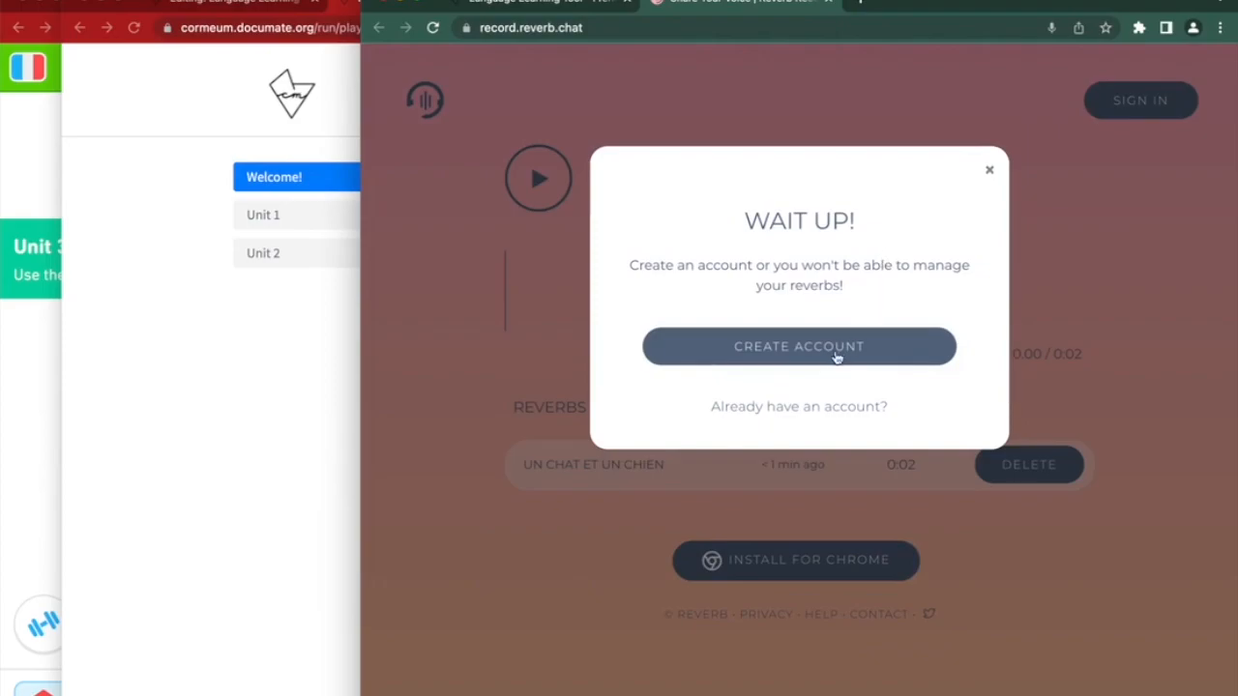
pyautogui.click(989, 169)
pyautogui.click(829, 213)
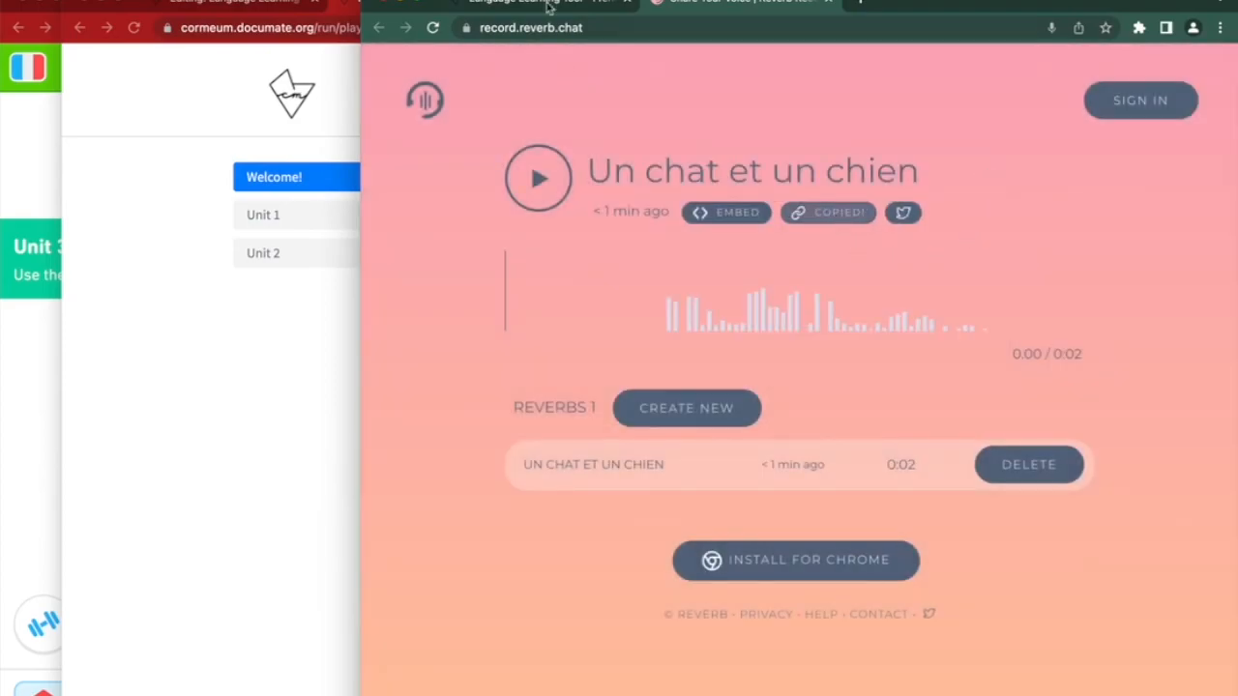
pyautogui.click(547, 5)
pyautogui.click(736, 473)
pyautogui.hotkey('ctrl', 'v')
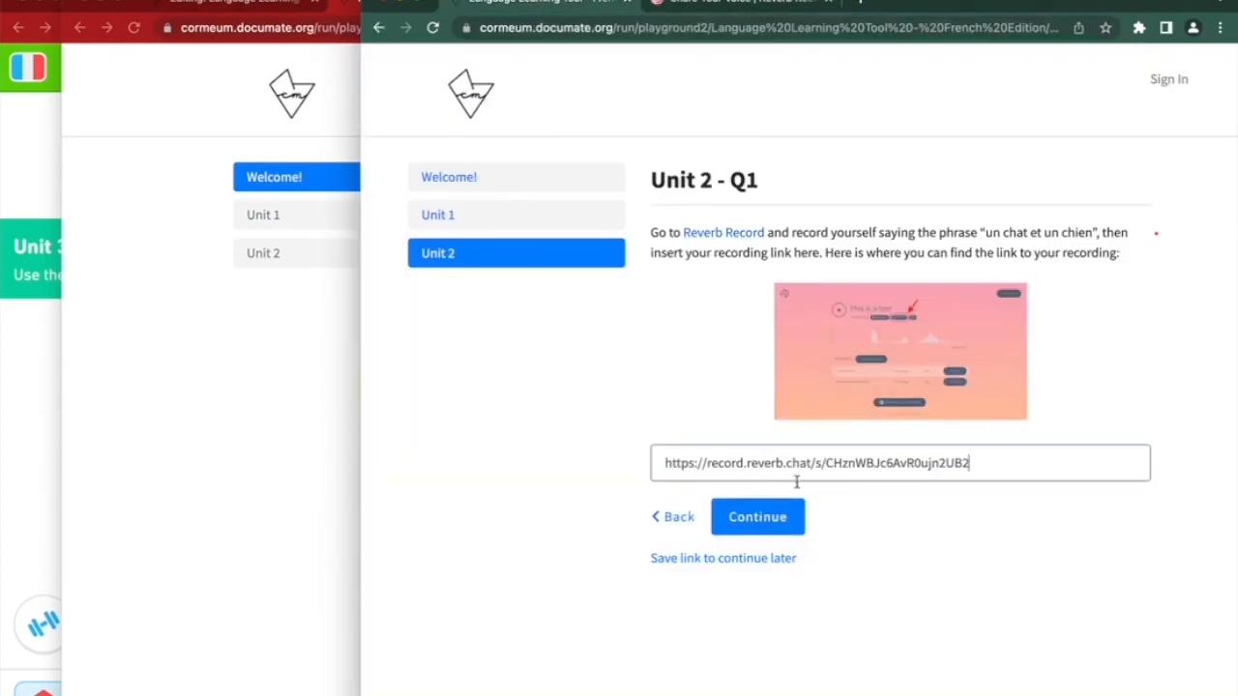
# Submit the link, then enter 'une femme et une fille' for the Unit 2 – Q2 word-order question
pyautogui.click(799, 524)
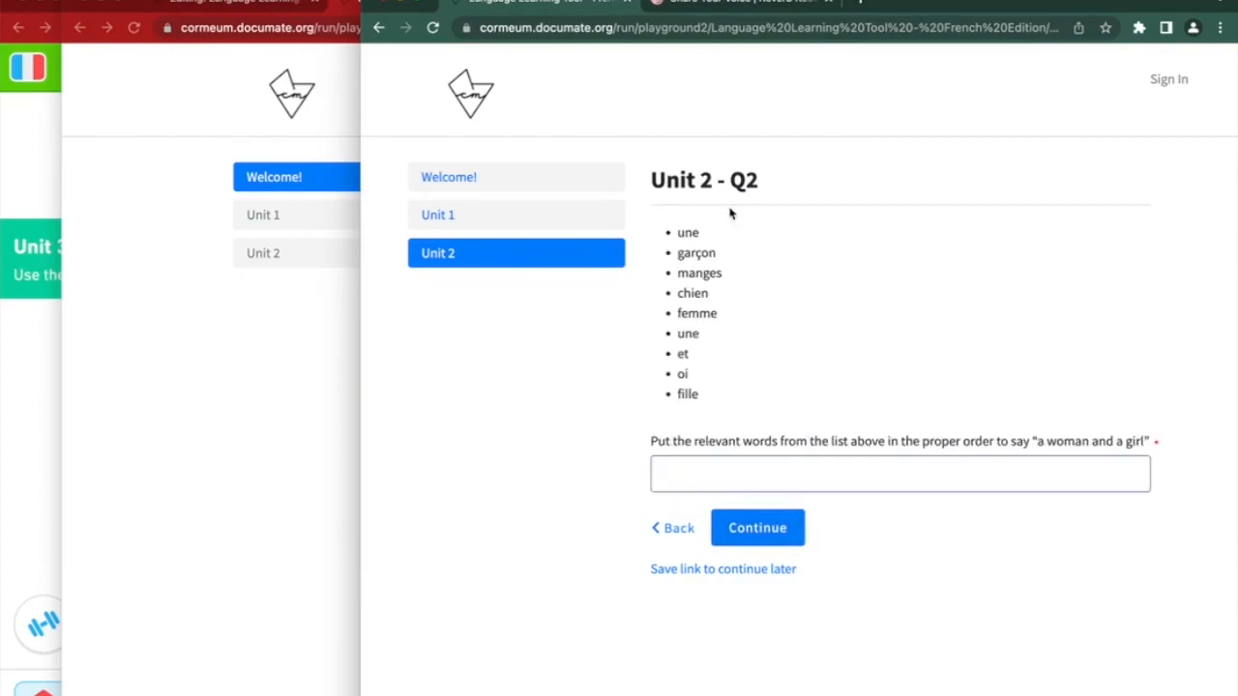
pyautogui.moveTo(674, 442); pyautogui.dragTo(1163, 444)
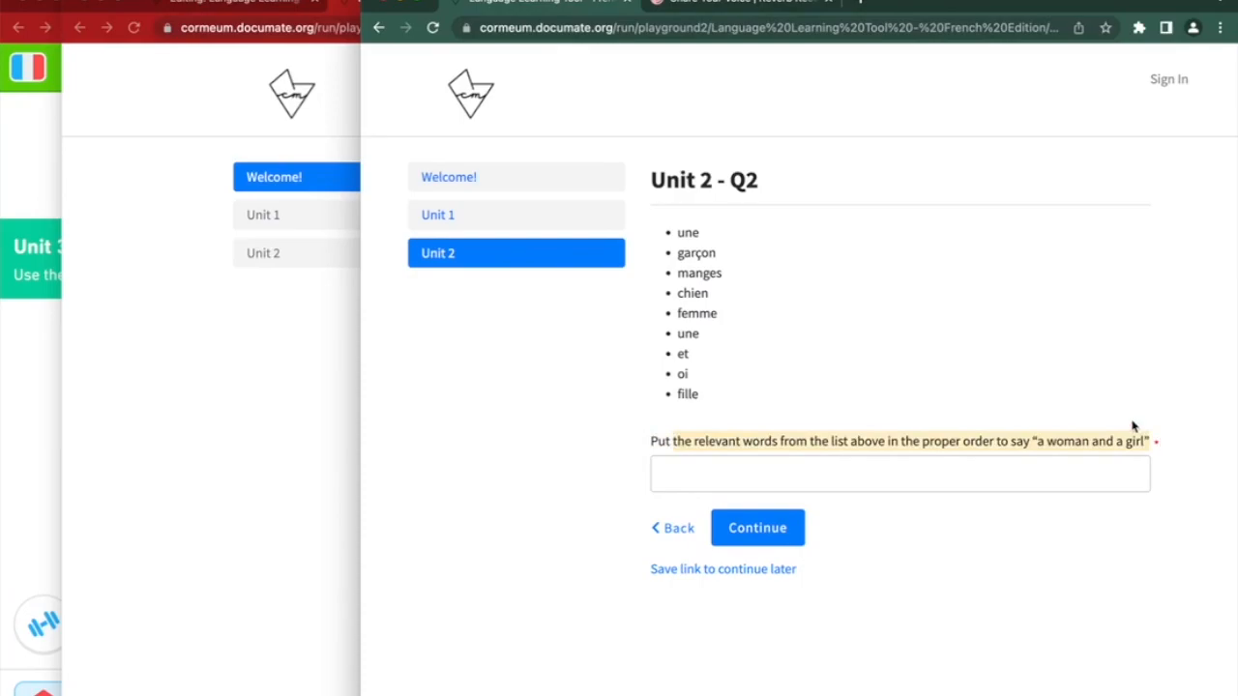
pyautogui.moveTo(690, 236); pyautogui.dragTo(691, 406)
pyautogui.click(680, 460)
pyautogui.write('une femme et une fille')
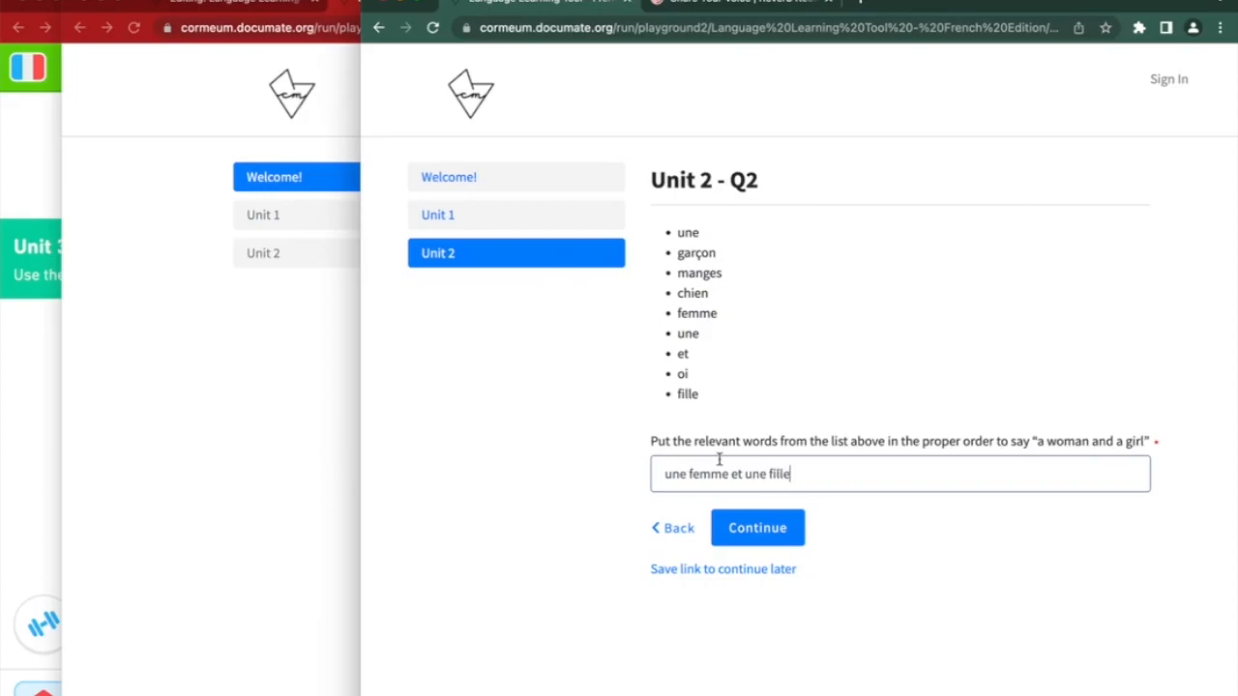
pyautogui.click(874, 530)
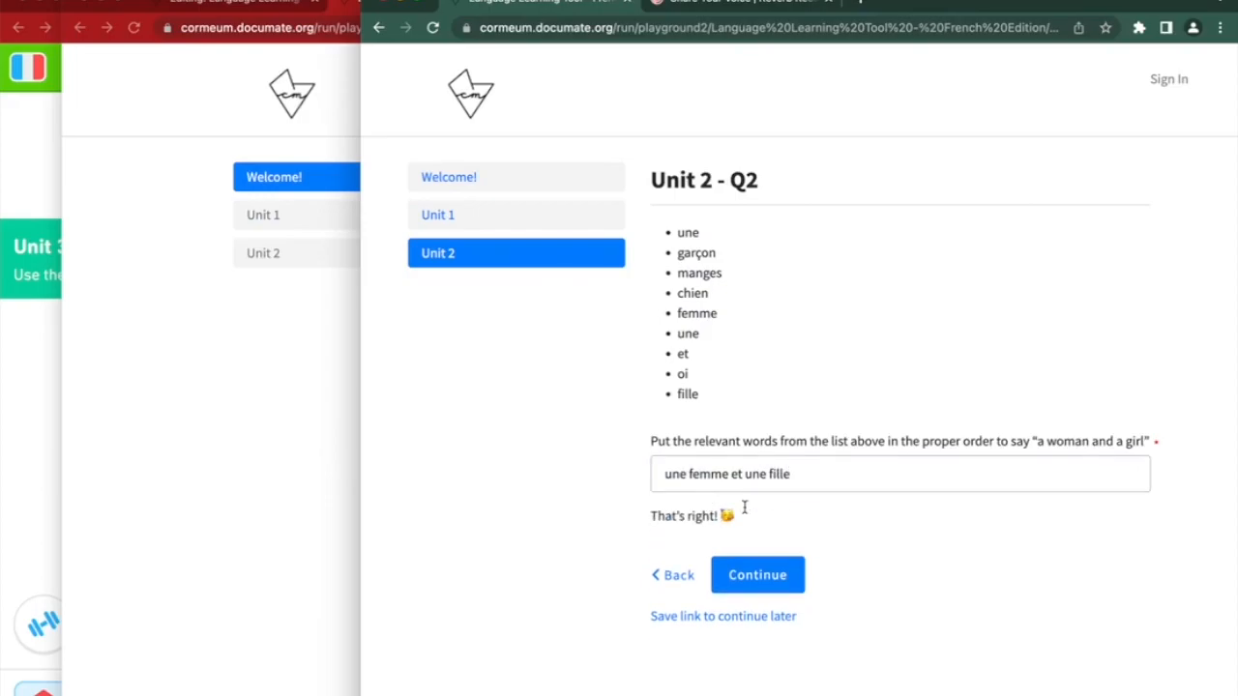
# Change the answer to the wrong 'un fille' and confirm it is rejected with a hint
pyautogui.click(785, 474)
pyautogui.click(765, 474)
pyautogui.press('BackSpace')
pyautogui.click(909, 527)
pyautogui.click(756, 474)
pyautogui.click(750, 527)
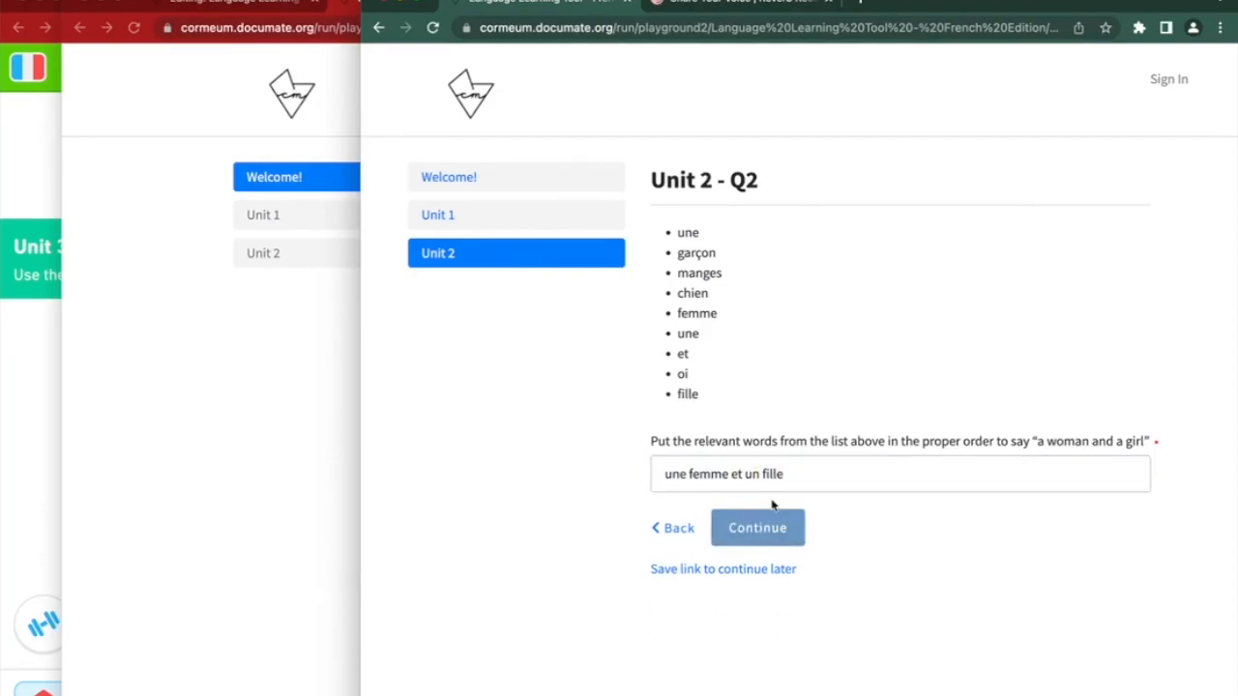
pyautogui.moveTo(741, 238); pyautogui.dragTo(1090, 243)
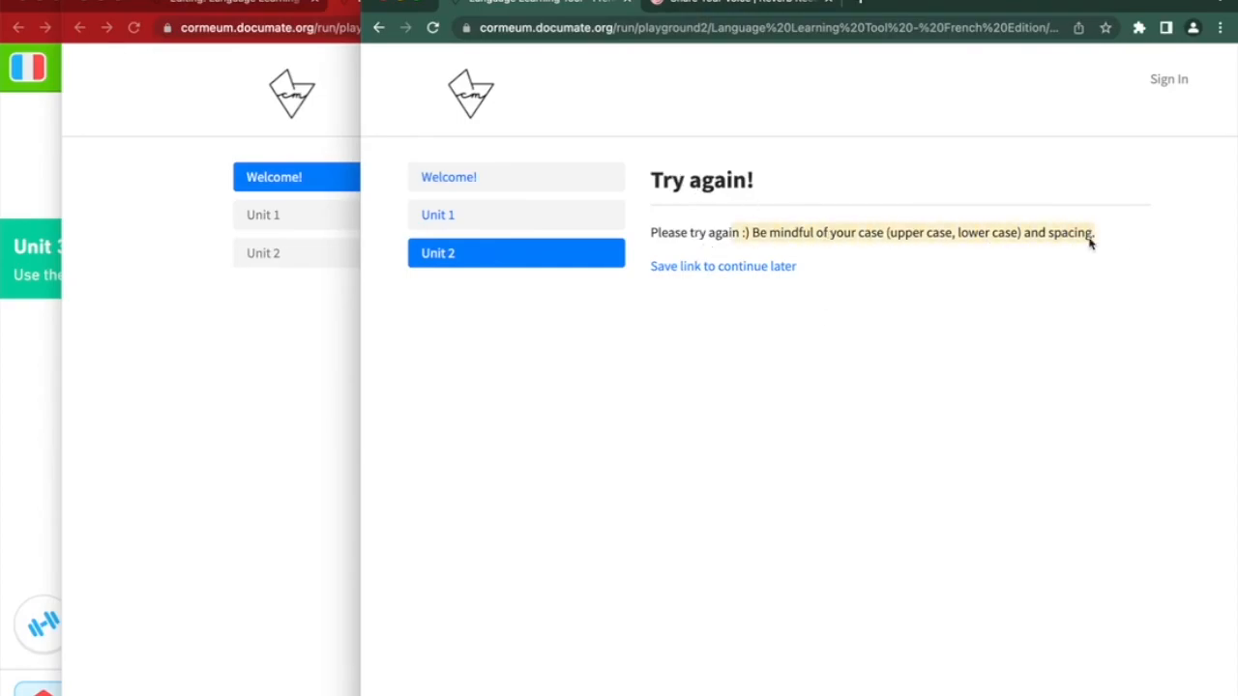
# Go back, correct it to 'une fille', submit, and reach the 'Great work today!' GIF page
pyautogui.click(382, 28)
pyautogui.click(760, 474)
pyautogui.write('e femme et une fille')
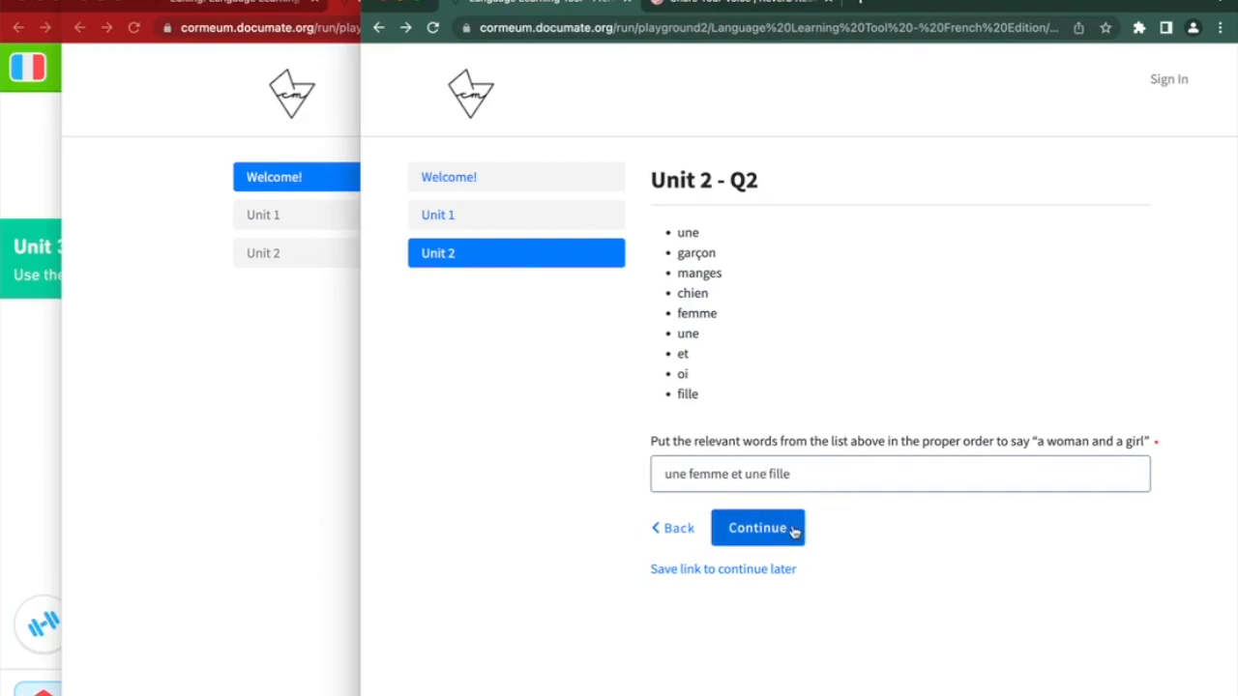
pyautogui.click(795, 532)
pyautogui.click(754, 580)
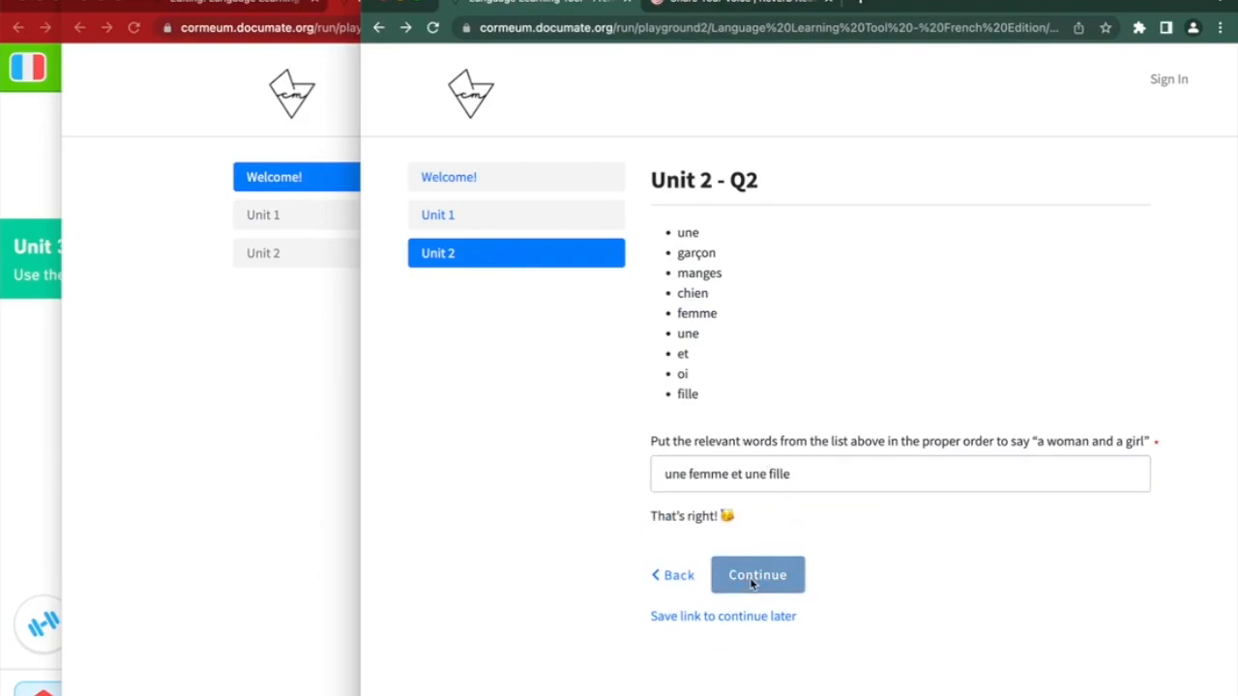
pyautogui.scroll(-5, 752, 583)
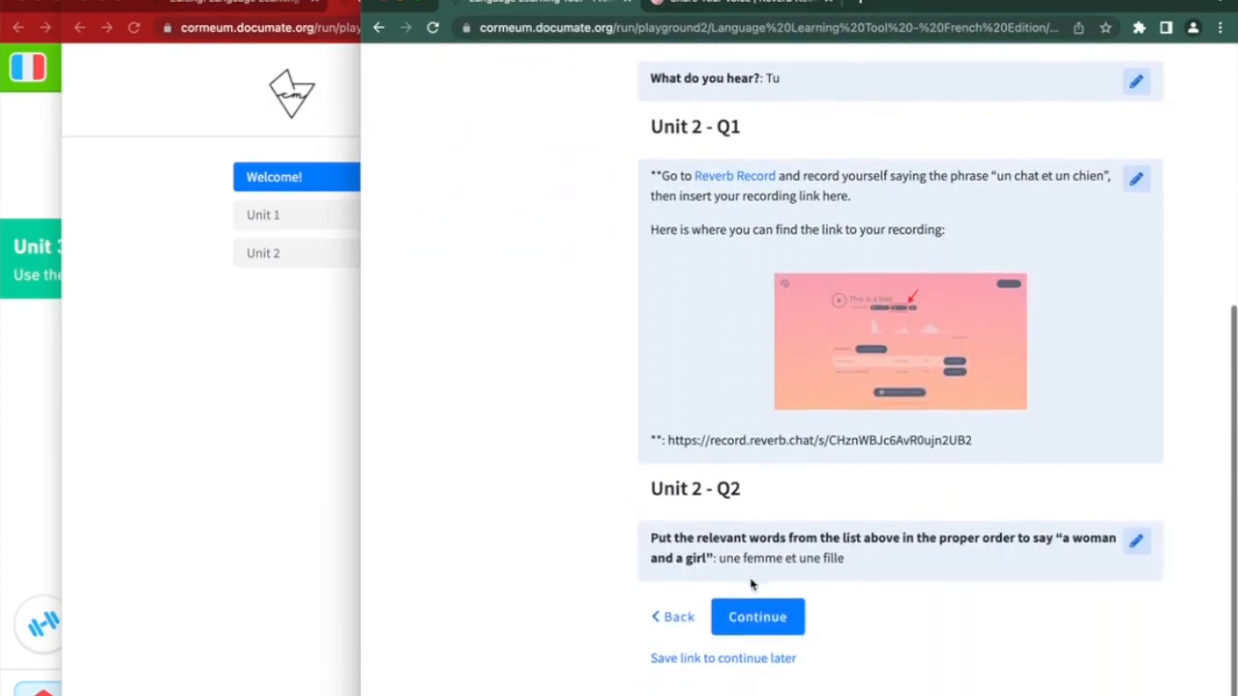
pyautogui.click(745, 619)
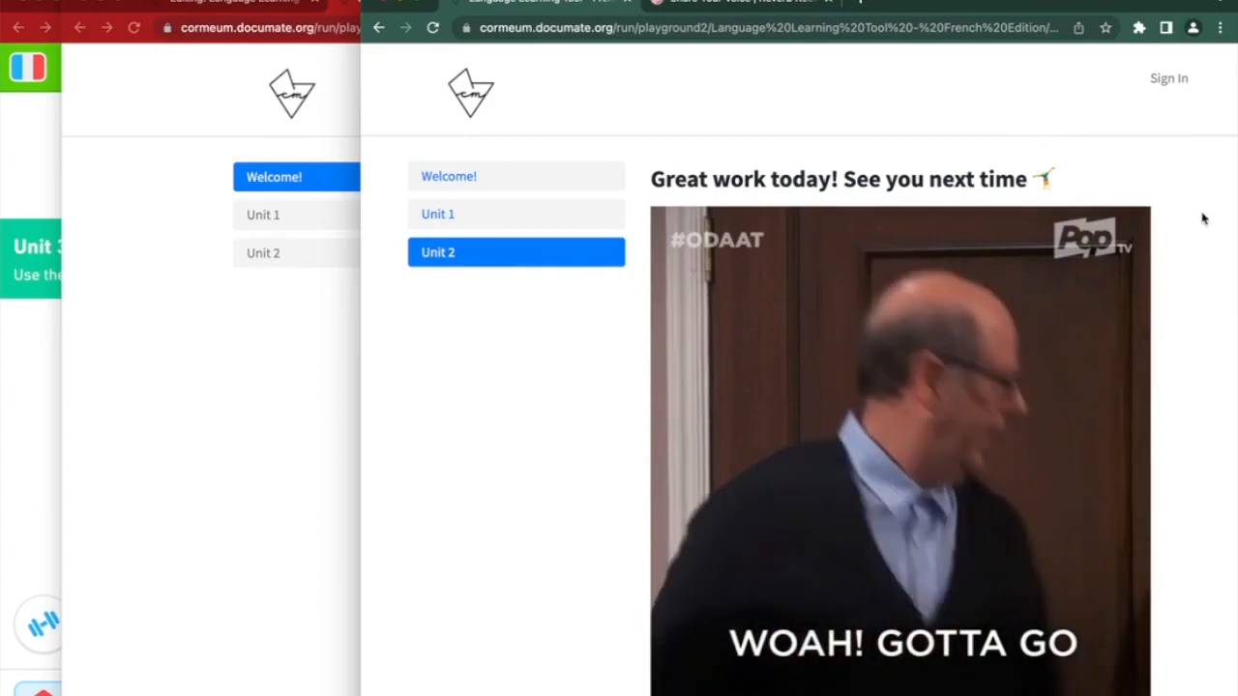
pyautogui.scroll(-3, 1199, 222)
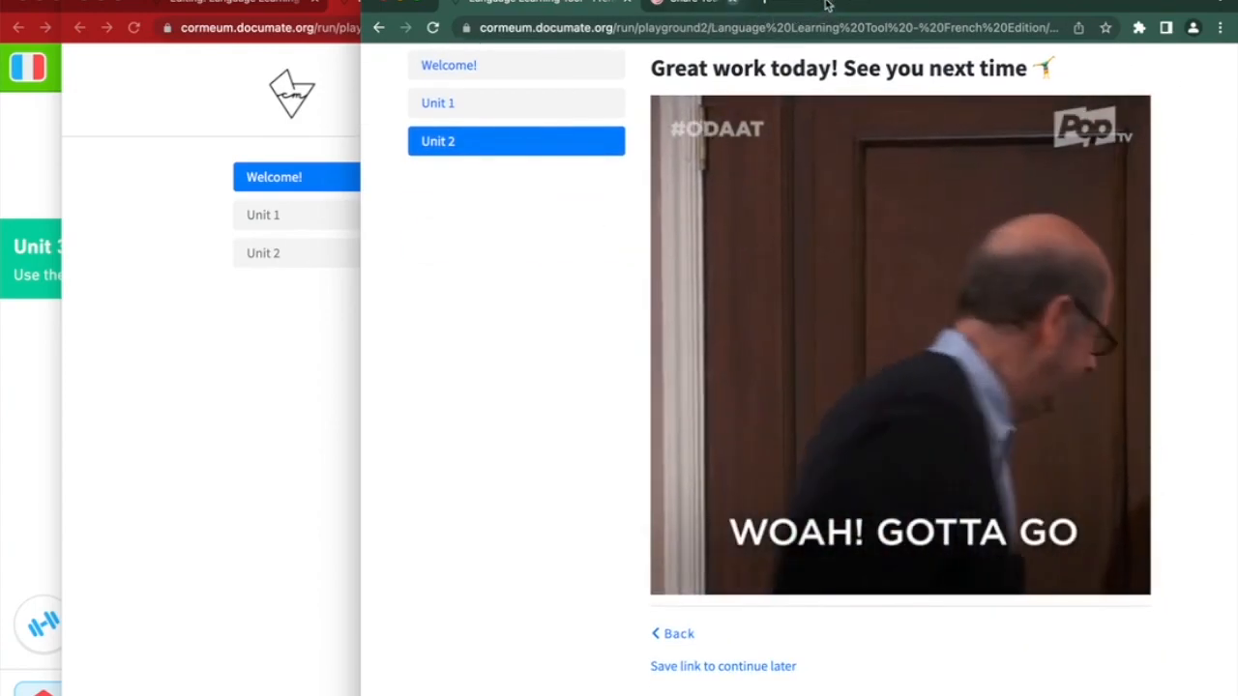
pyautogui.click(385, 4)
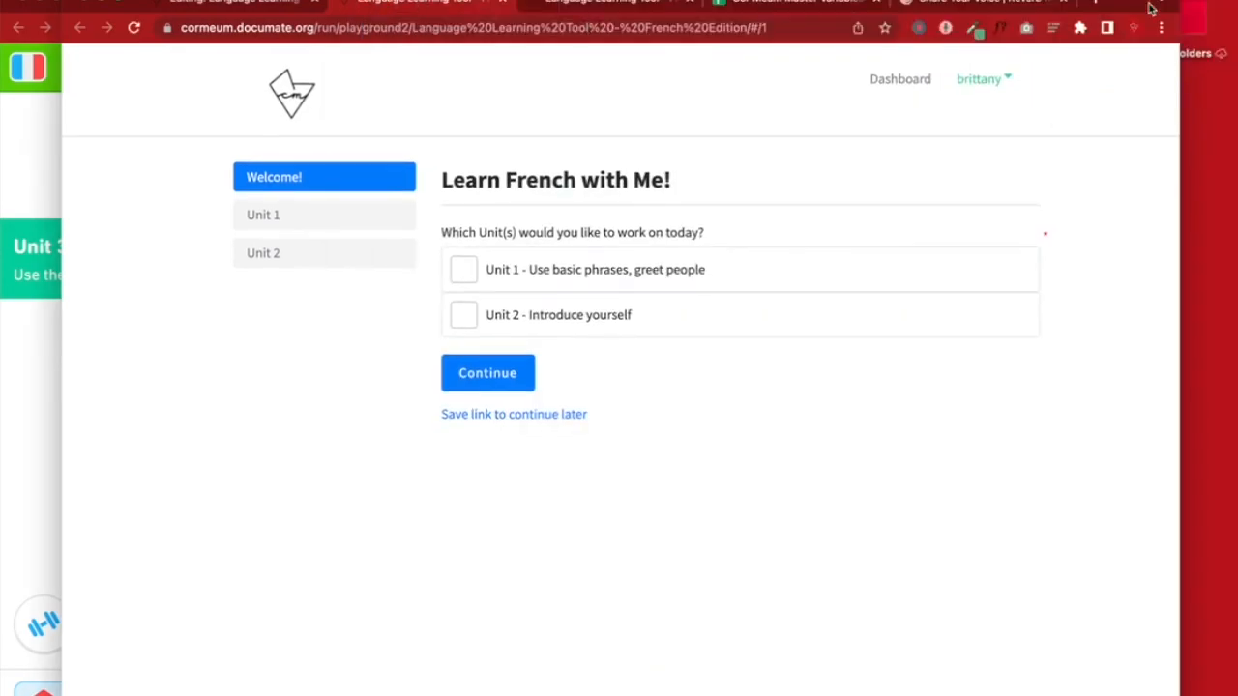
# Widen the browser and close the Reverb, Cormeum Master Variables and Language Learning Tool tabs
pyautogui.hscroll(3, 1073, 349)
pyautogui.hscroll(-3, 1073, 348)
pyautogui.moveTo(1179, 348); pyautogui.dragTo(1236, 348)
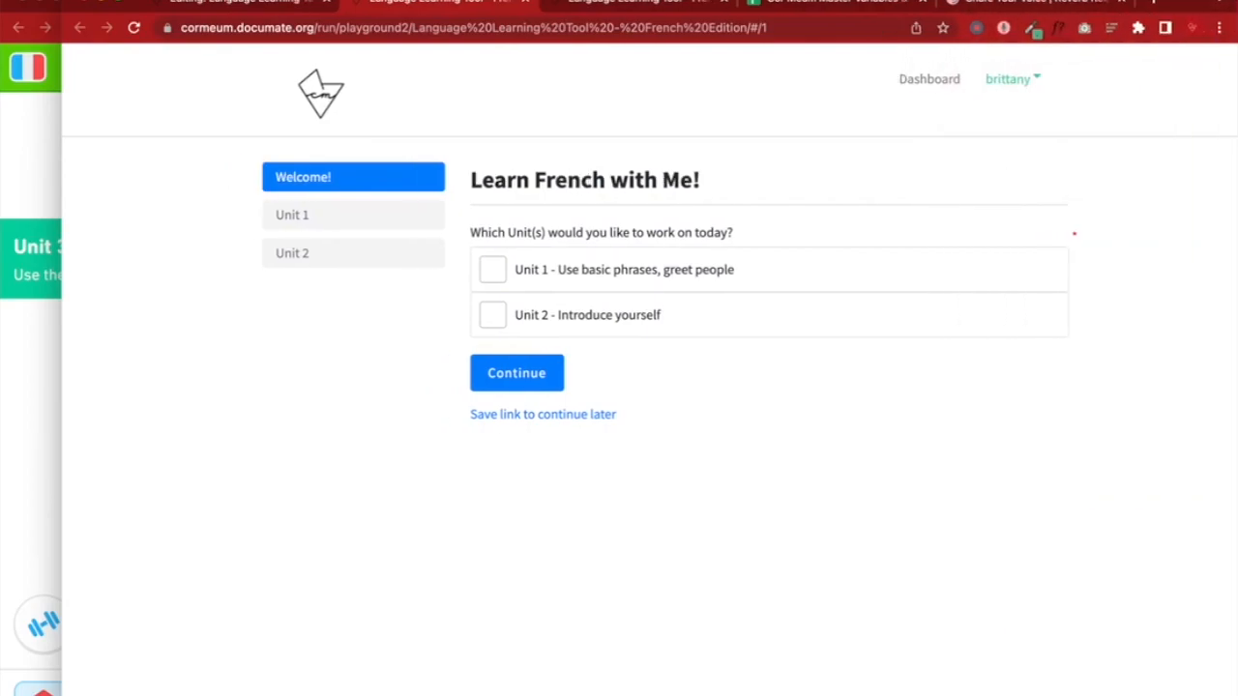
pyautogui.click(1121, 2)
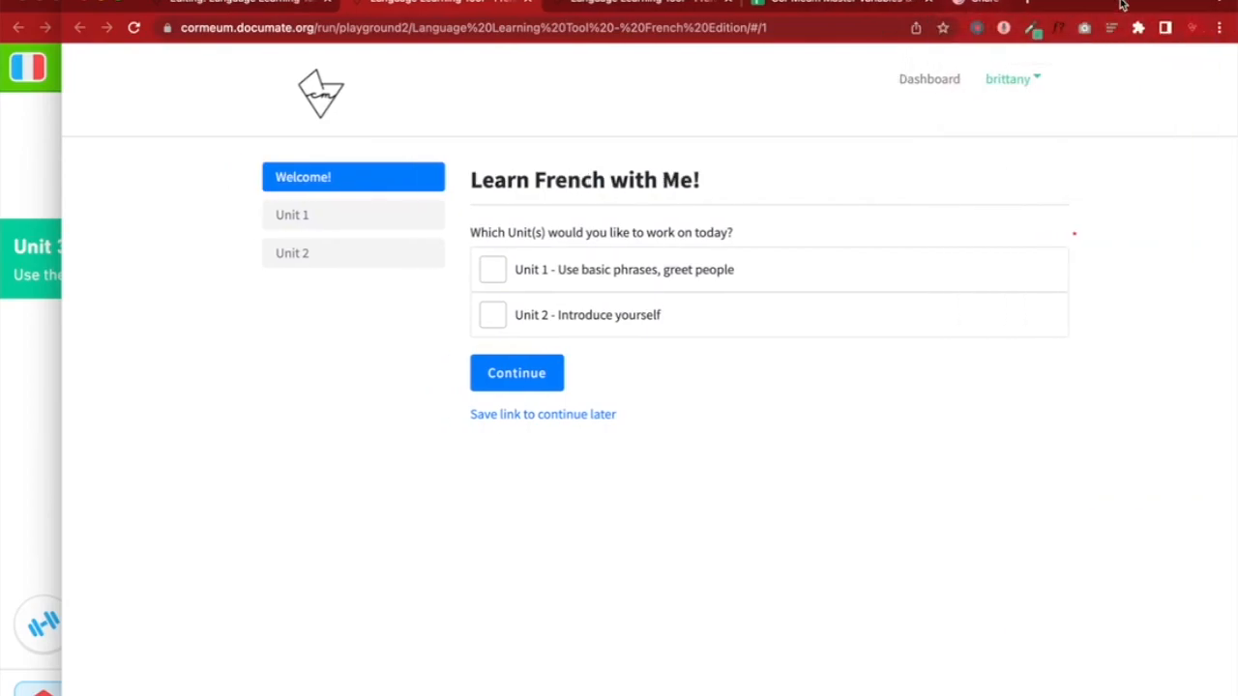
pyautogui.click(934, 2)
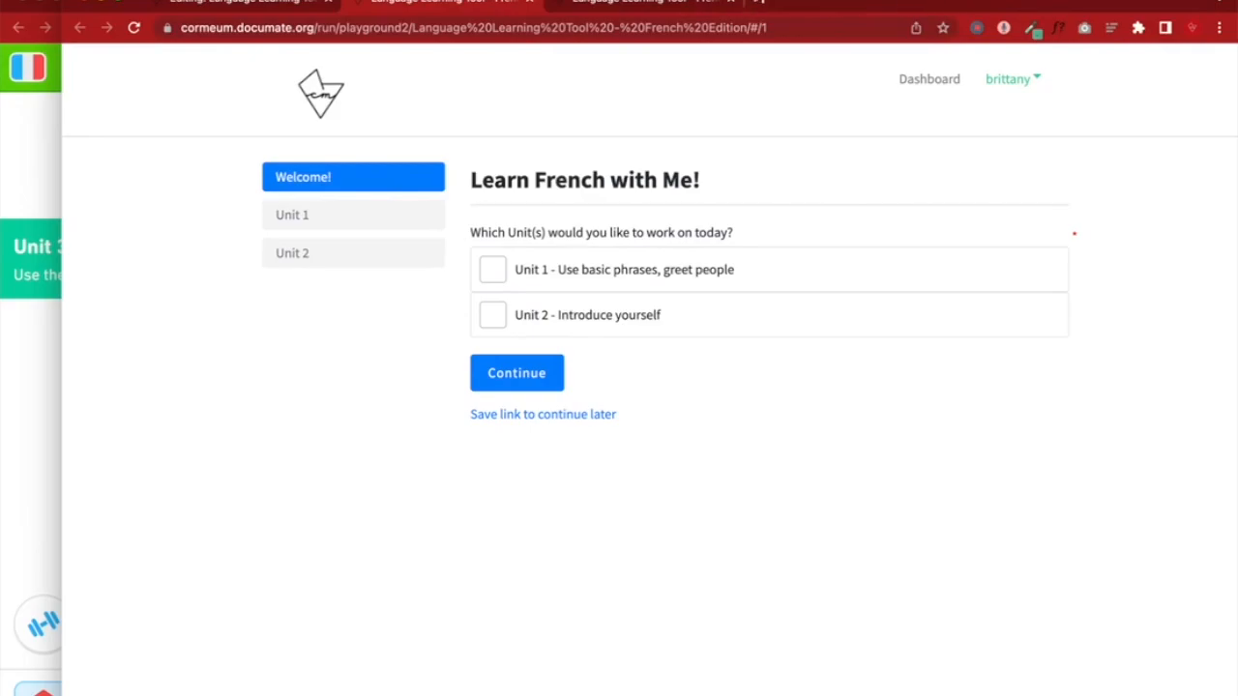
pyautogui.click(732, 2)
pyautogui.click(242, 8)
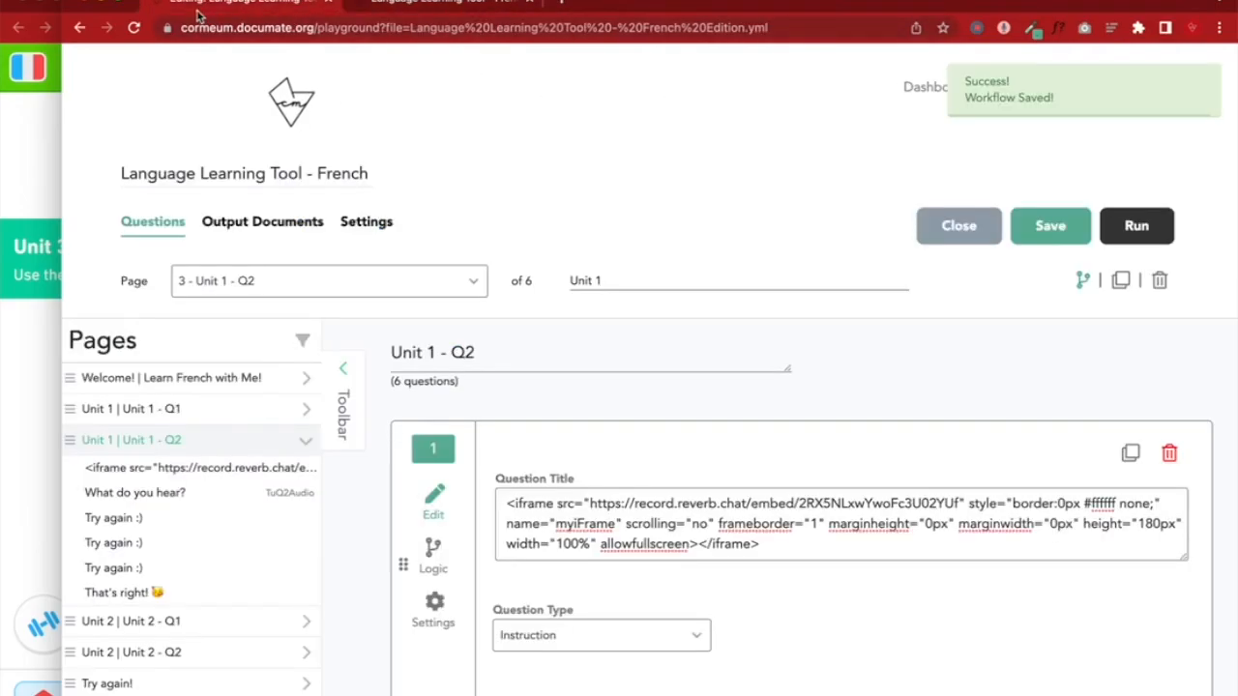
pyautogui.click(530, 3)
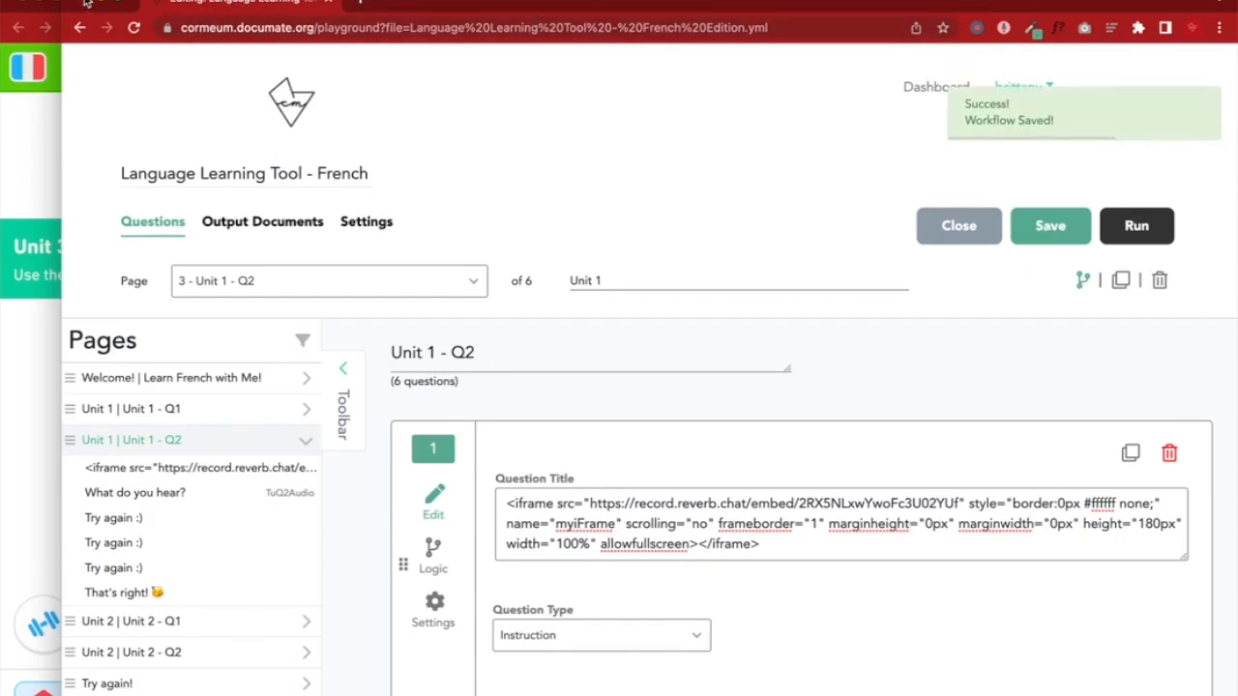
pyautogui.click(327, 0)
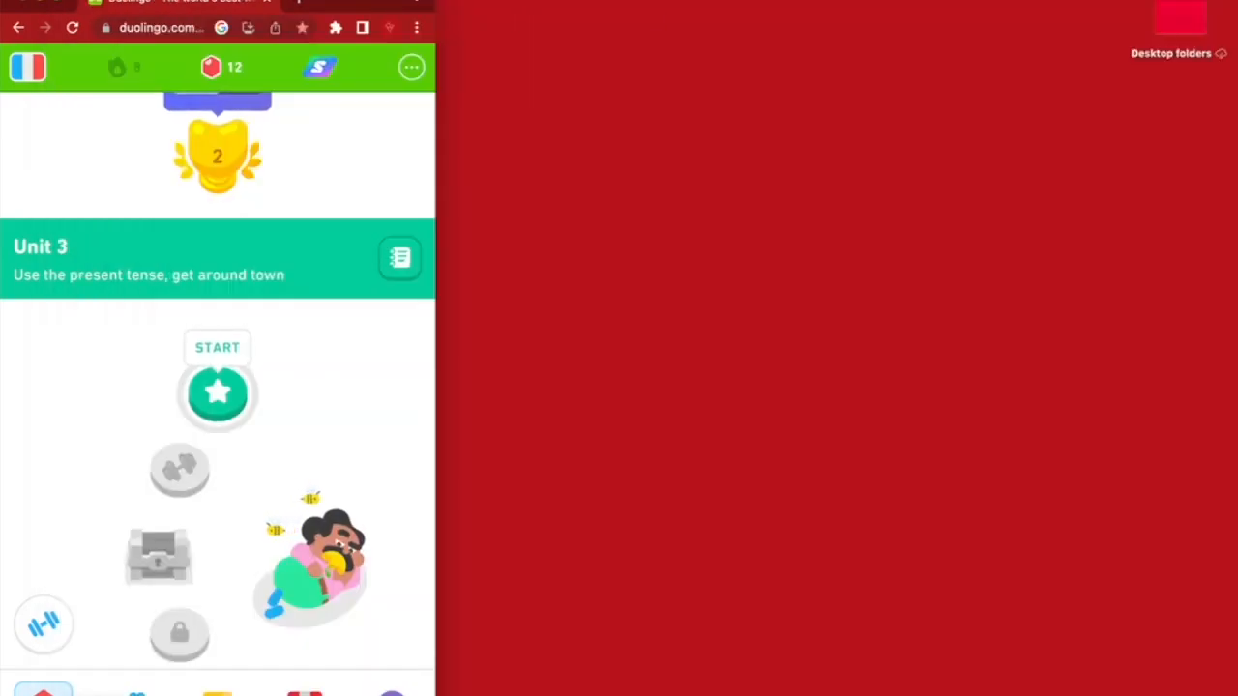
# Maximise the Duolingo window and scroll the Learn page back to the Unit 1 path
pyautogui.doubleClick(349, 2)
pyautogui.scroll(15, 666, 461)
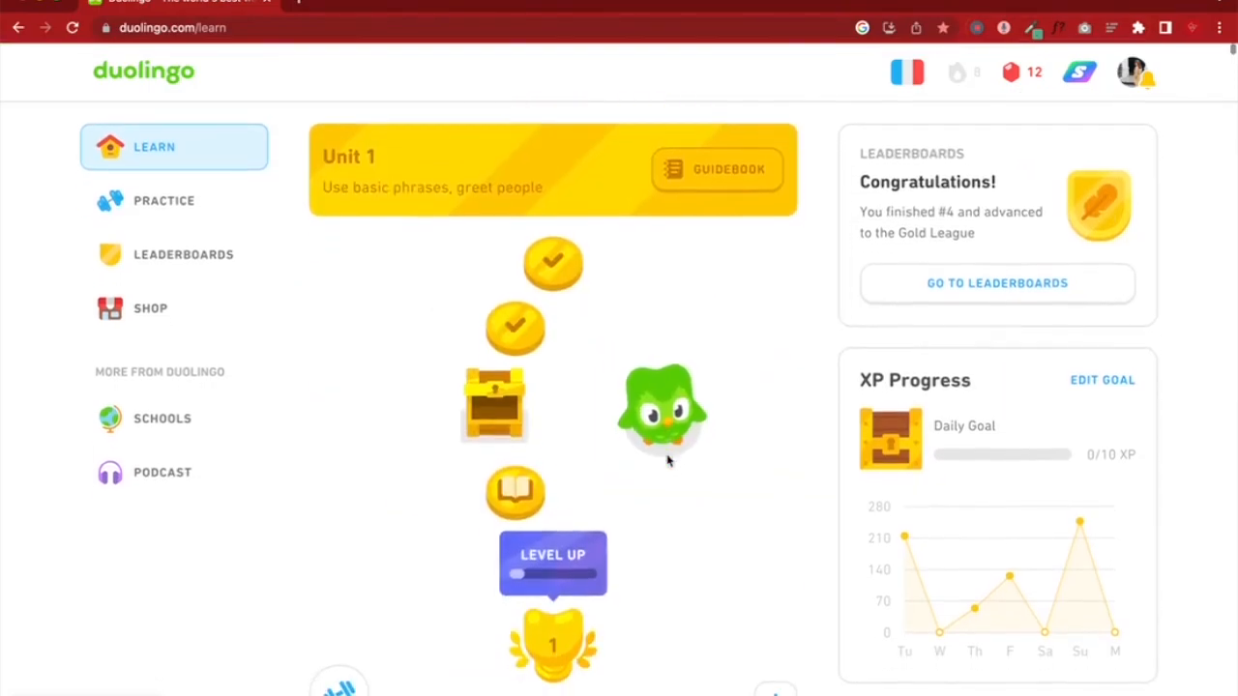
pyautogui.scroll(-1, 666, 462)
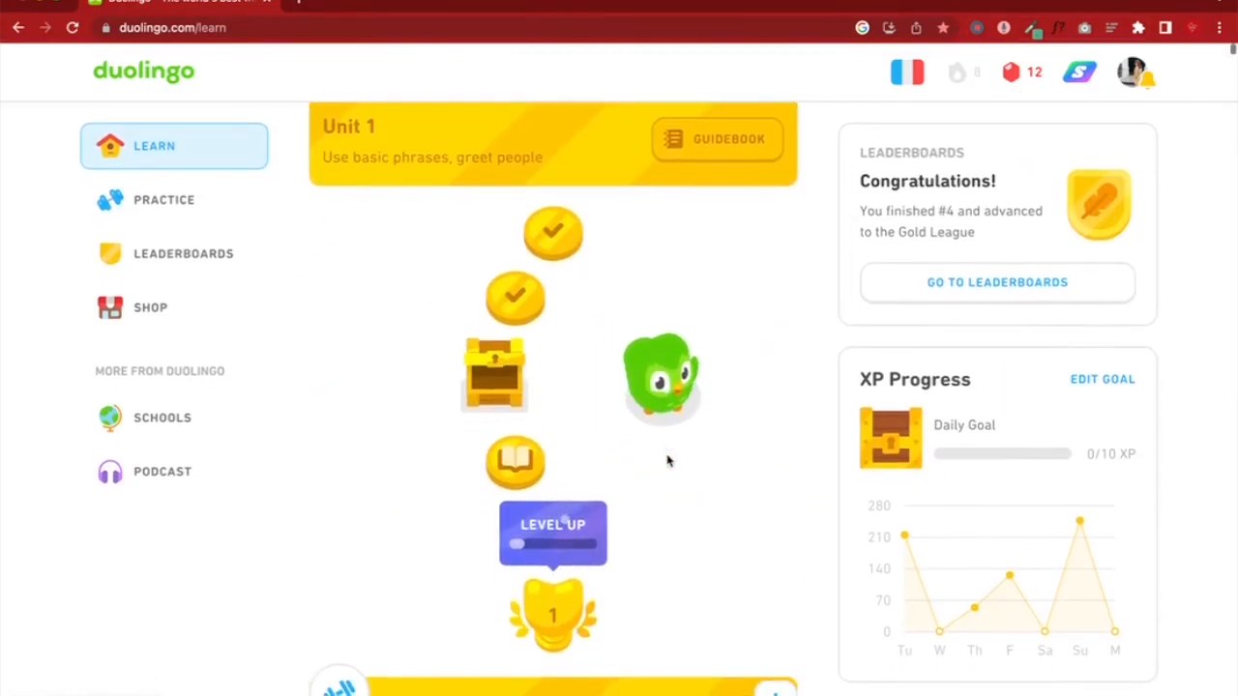
pyautogui.scroll(-15, 666, 462)
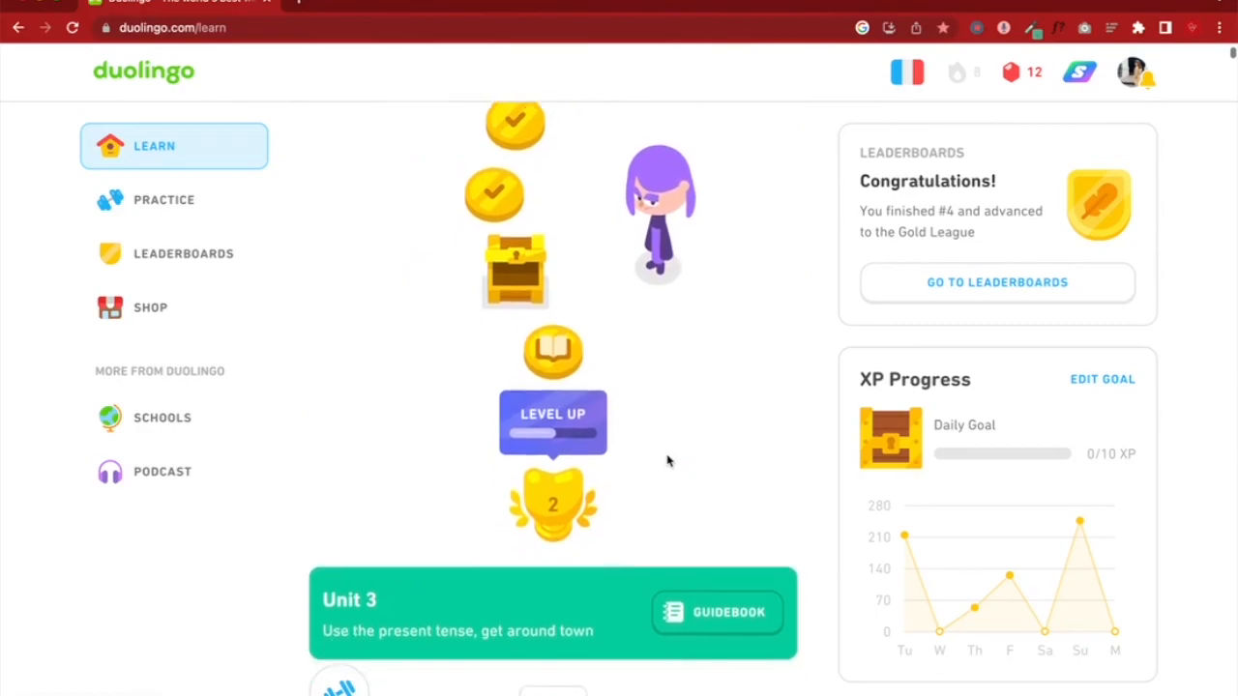
pyautogui.scroll(-3, 666, 462)
pyautogui.scroll(15, 666, 462)
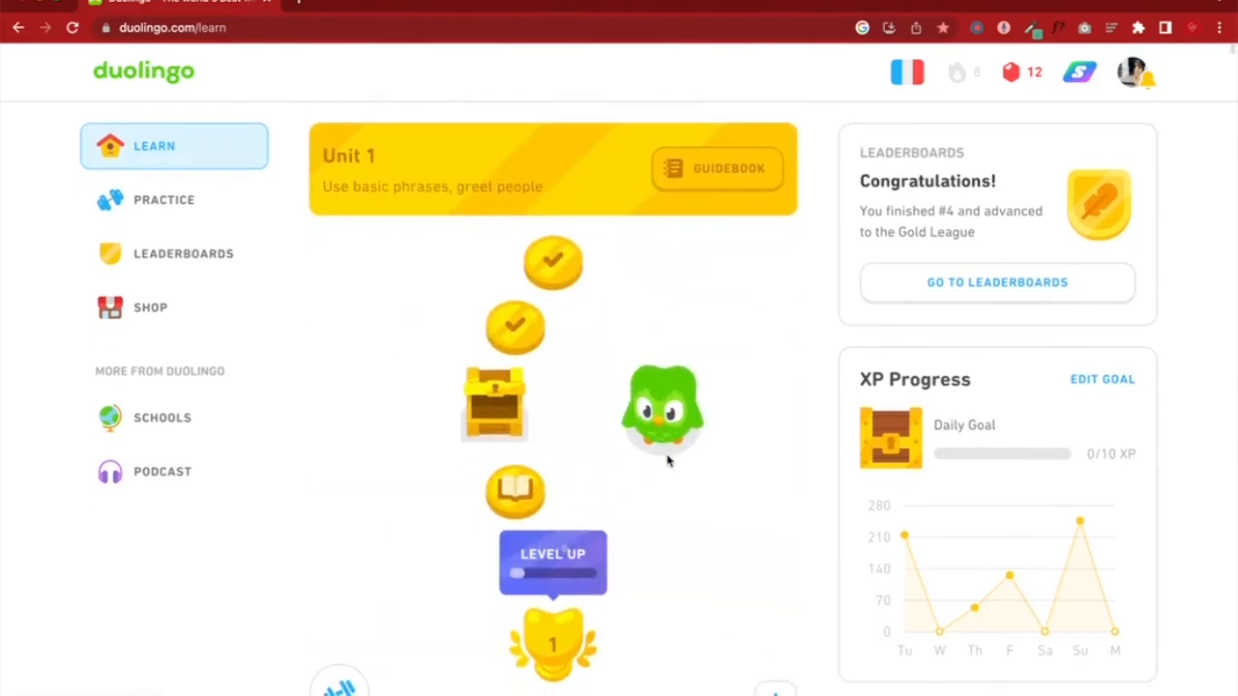